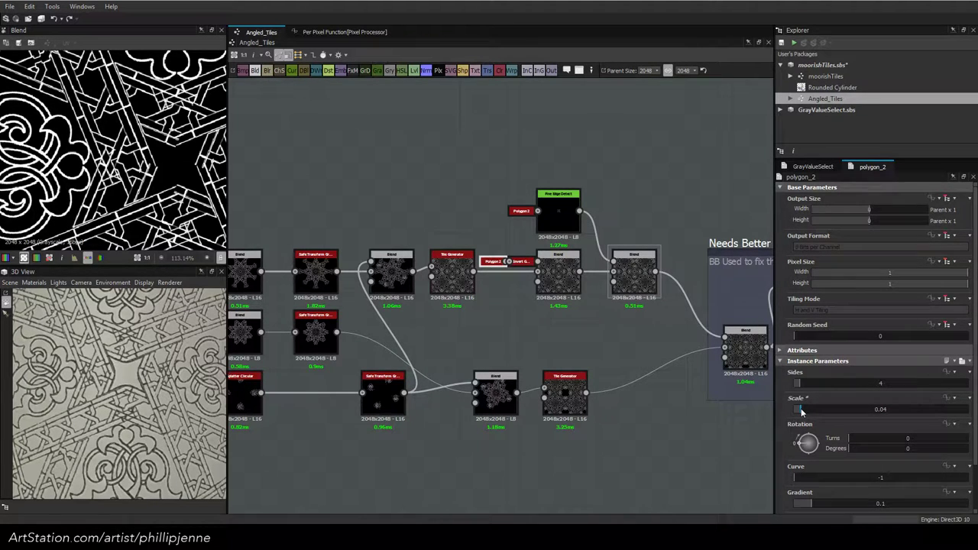
Shrink the second octagon Polygon node's Scale to 0.66
middle_click_drag(433, 310, 739, 341)
left_click(355, 241)
left_click_drag(908, 475, 884, 475)
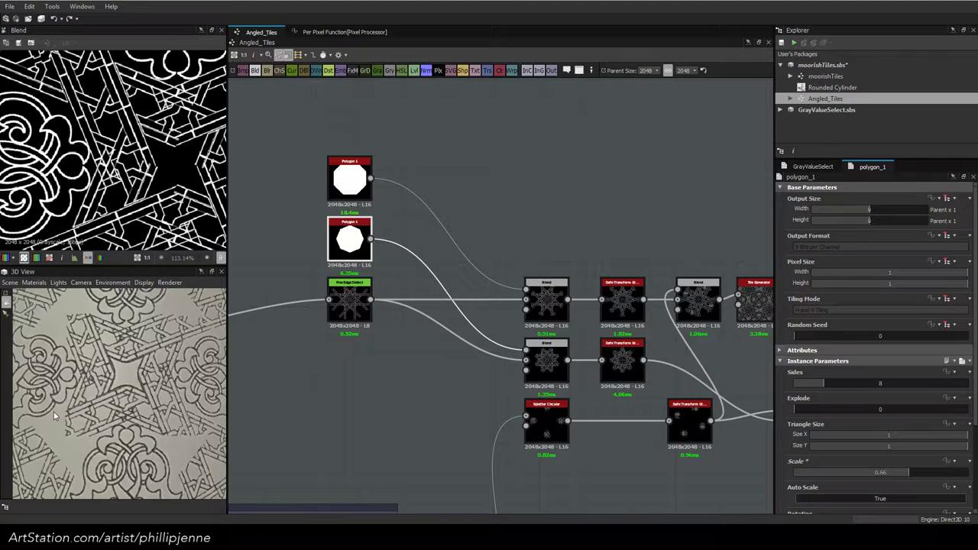
Preview the lower Blend, the Tile Generator and the Blend in the Needs Better Solution frame
double_click(532, 362)
middle_click_drag(714, 386, 466, 376)
double_click(556, 408)
double_click(624, 407)
double_click(621, 414)
middle_click_drag(613, 368, 707, 386)
scroll(3, 71, "down", 1)
scroll(99, 175, "down", 3)
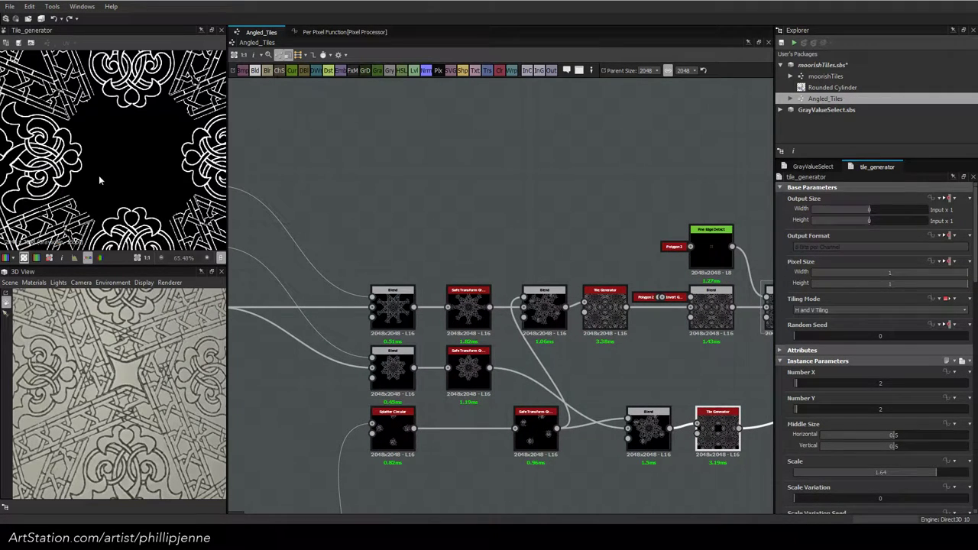
middle_click_drag(545, 402, 253, 376)
left_click(608, 356)
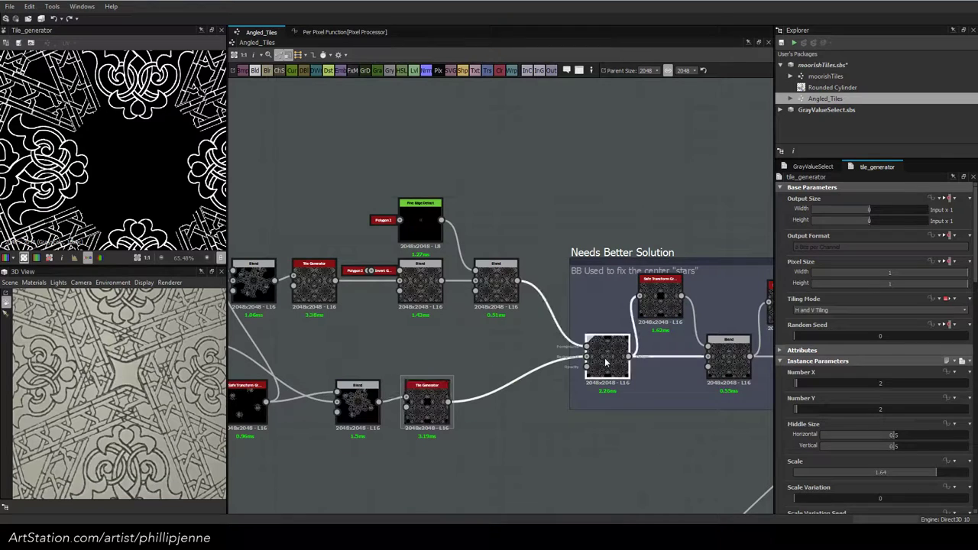
middle_click_drag(368, 250, 609, 252)
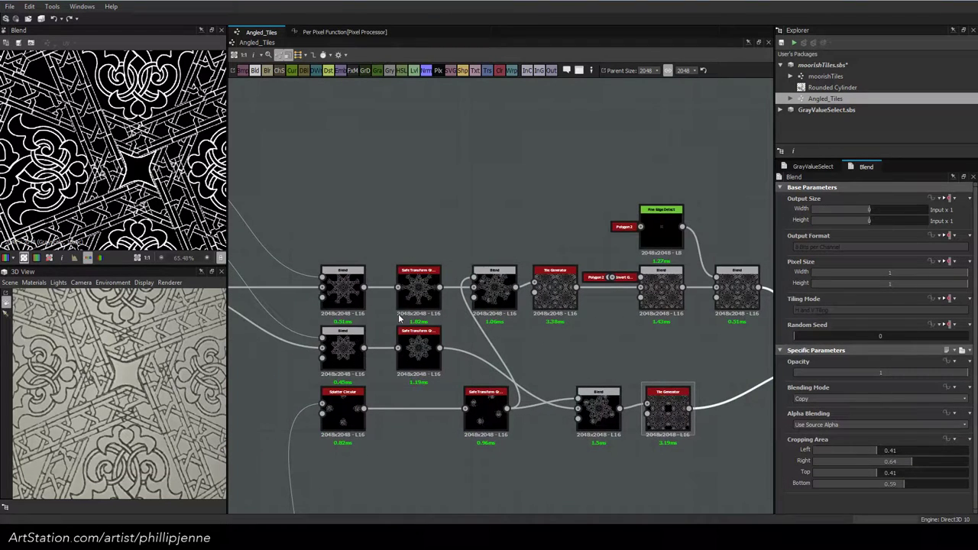
middle_click_drag(386, 307, 613, 345)
Try slightly larger Scale values above 0.66 on the second Polygon node
left_click(379, 258)
left_click(378, 258)
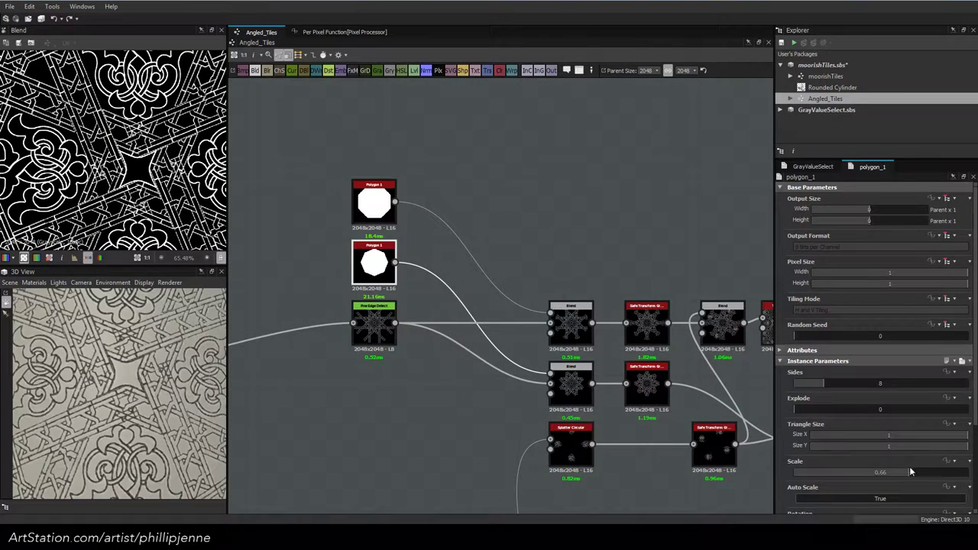
left_click_drag(908, 471, 881, 472)
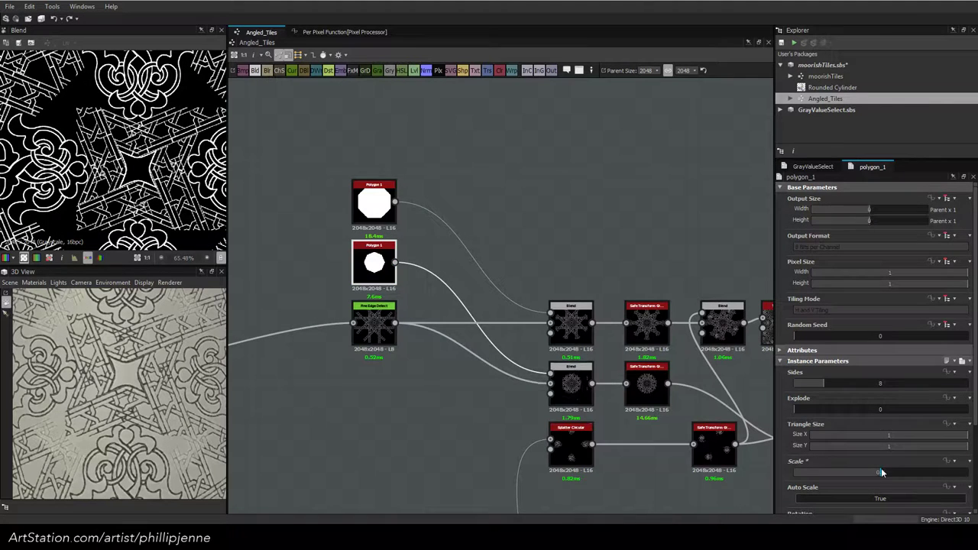
left_click_drag(882, 472, 910, 472)
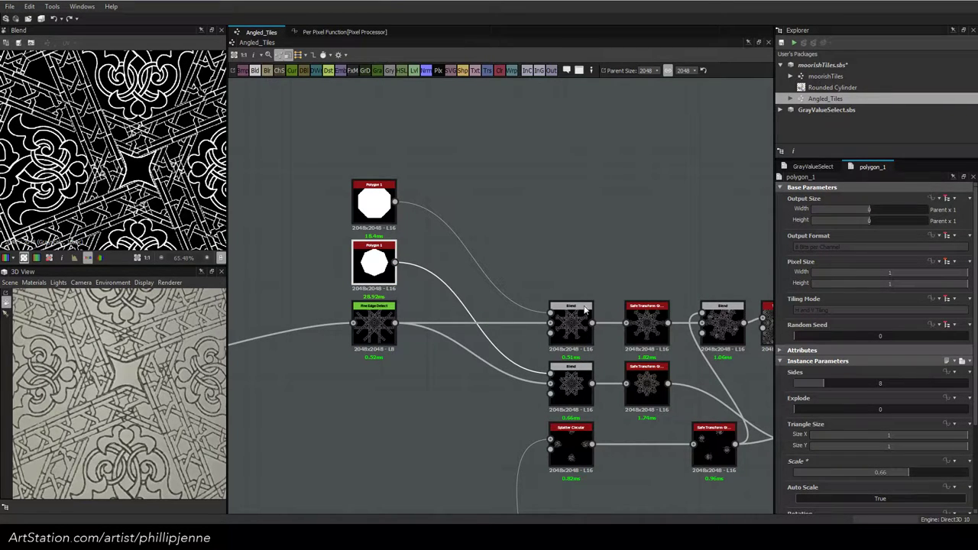
Preview the following Blend node and the Tile Generator pattern after the scale change
middle_click_drag(594, 258, 465, 239)
double_click(593, 308)
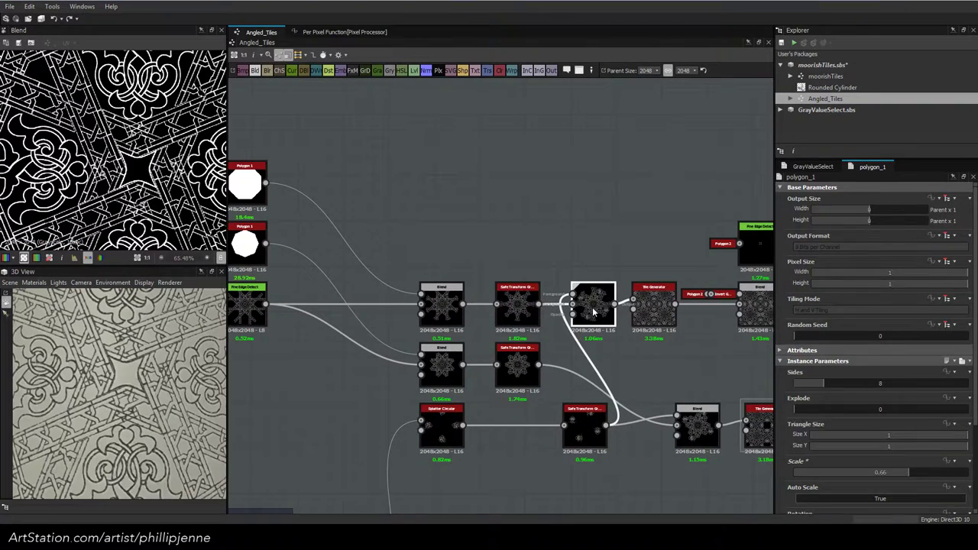
scroll(79, 128, "down", 4)
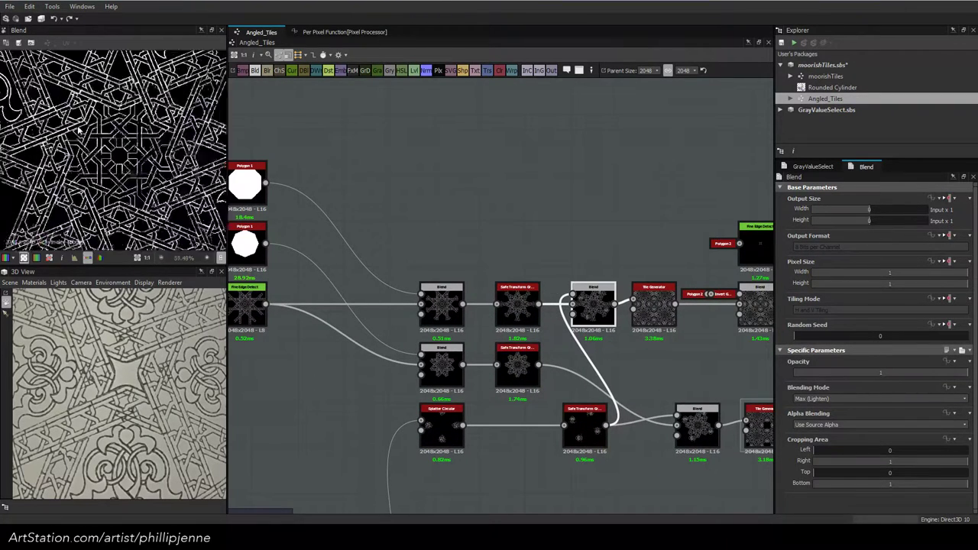
left_click(655, 307)
double_click(655, 308)
scroll(116, 159, "up", 4)
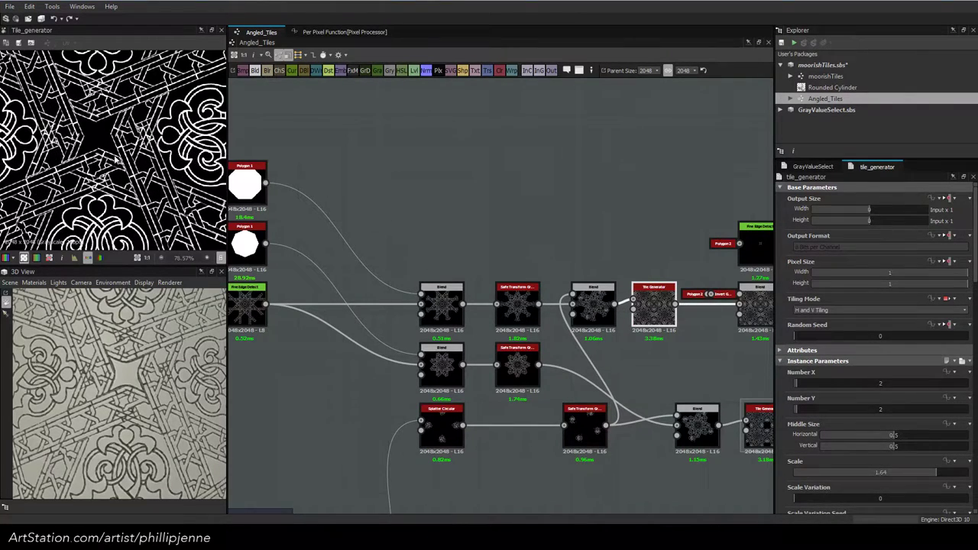
Step the top Polygon 1's Scale through 0.82, 0.78 and 0.79, settling on 0.8
middle_click_drag(479, 219, 527, 246)
left_click(290, 212)
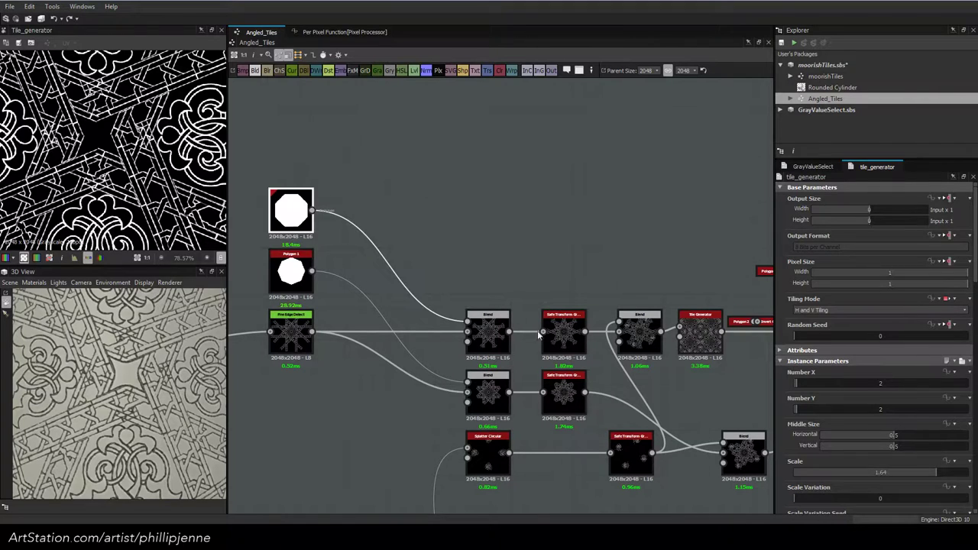
left_click(937, 472)
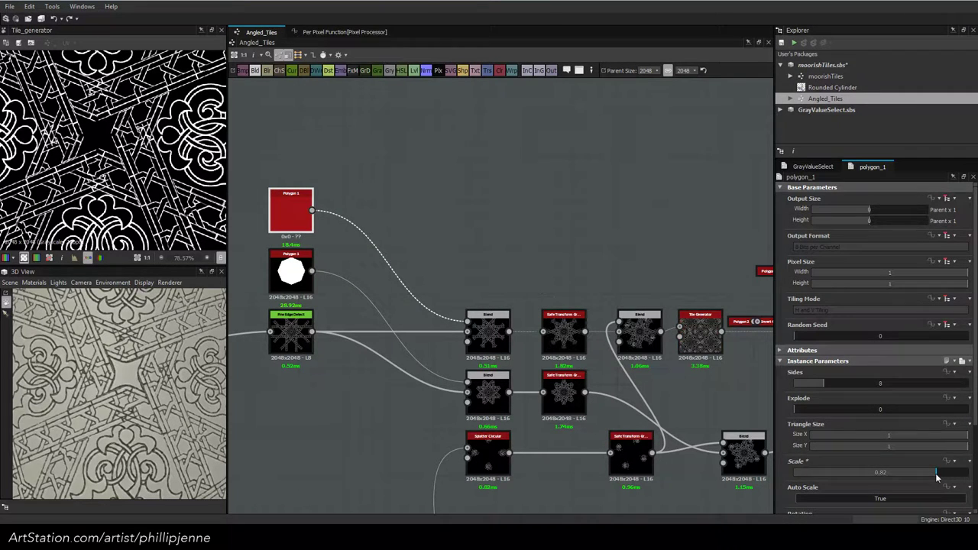
left_click(929, 473)
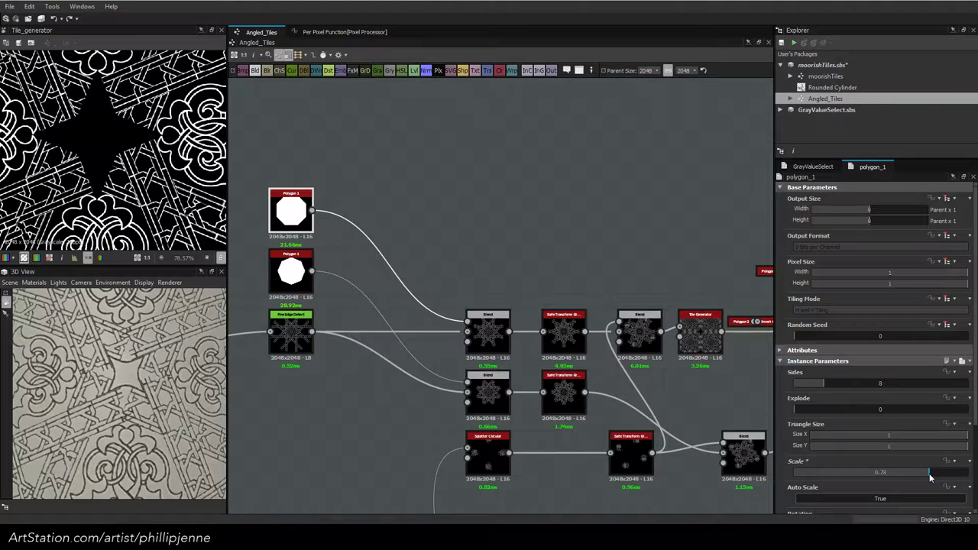
left_click(931, 474)
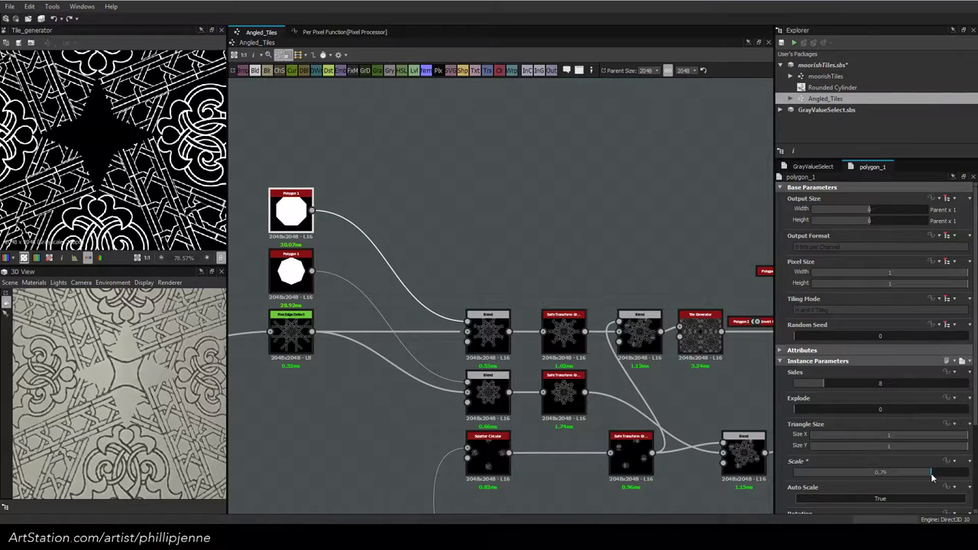
left_click(932, 474)
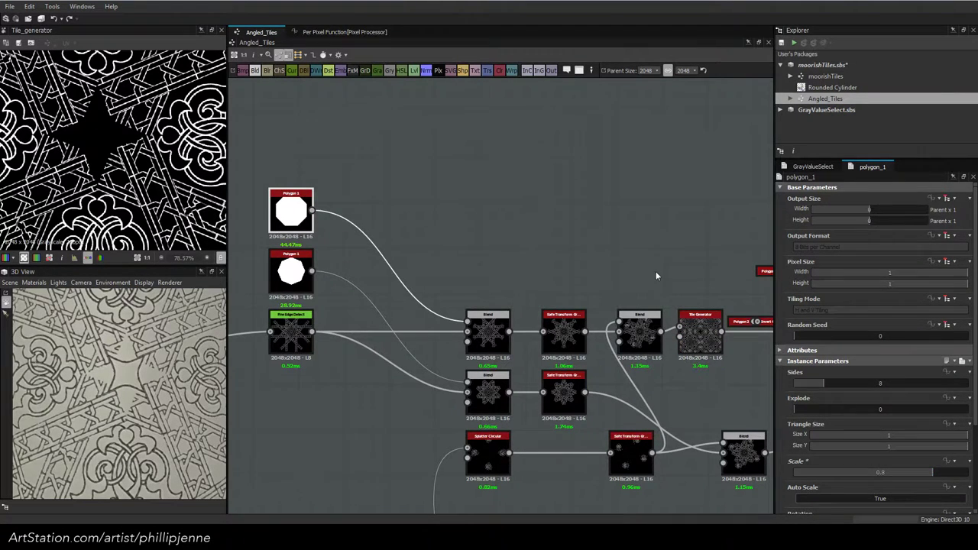
middle_click_drag(656, 276, 378, 244)
Check the blending modes of the downstream Blend nodes, including the Copy Blend
left_click(546, 306)
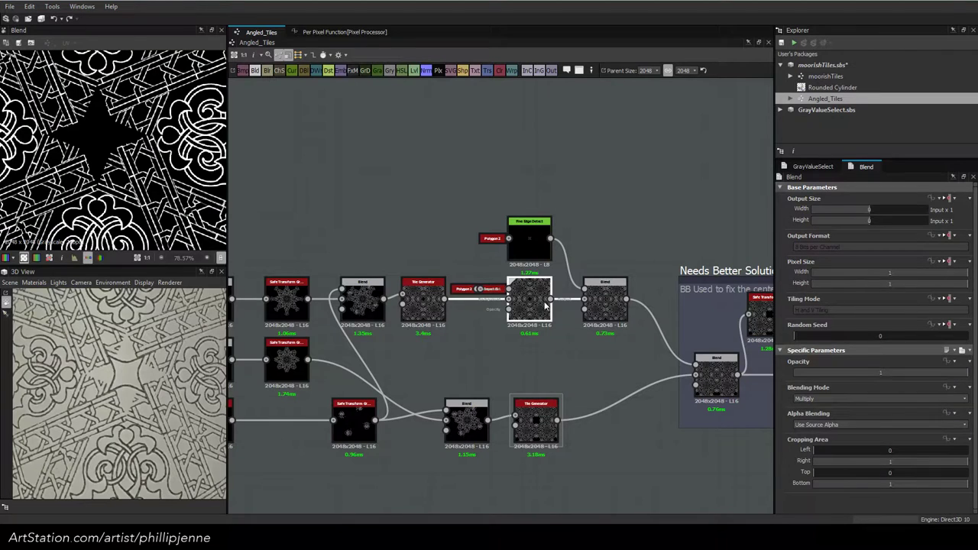
left_click(605, 300)
left_click(717, 372)
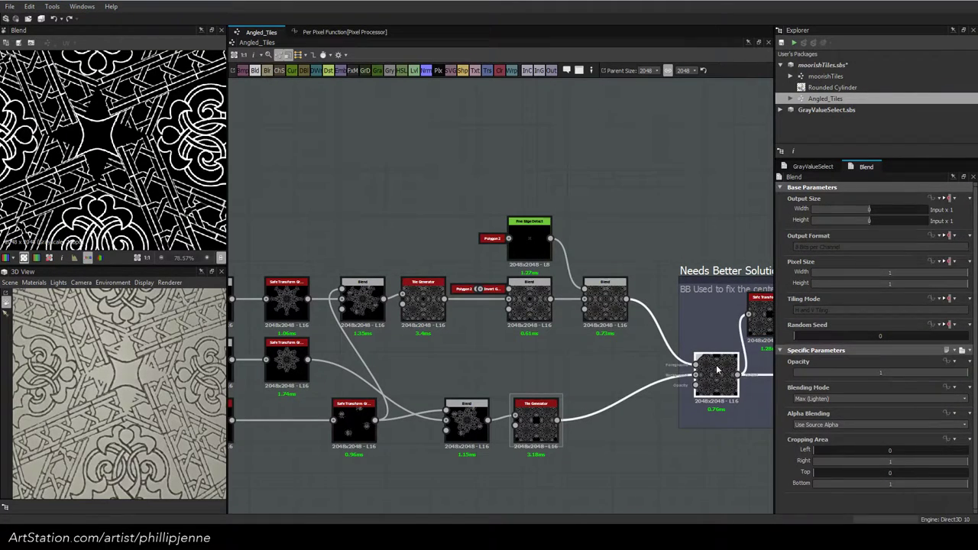
middle_click_drag(414, 259, 596, 286)
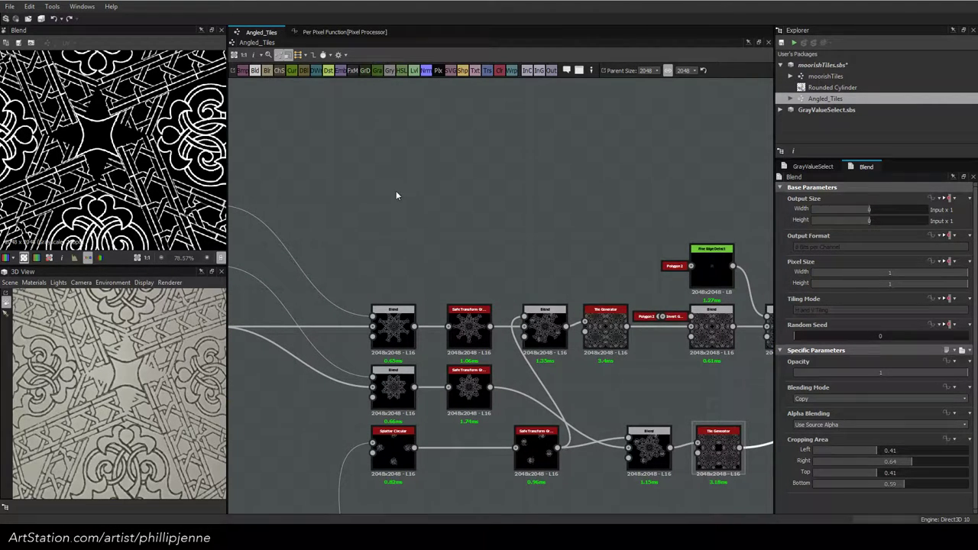
middle_click_drag(398, 195, 590, 243)
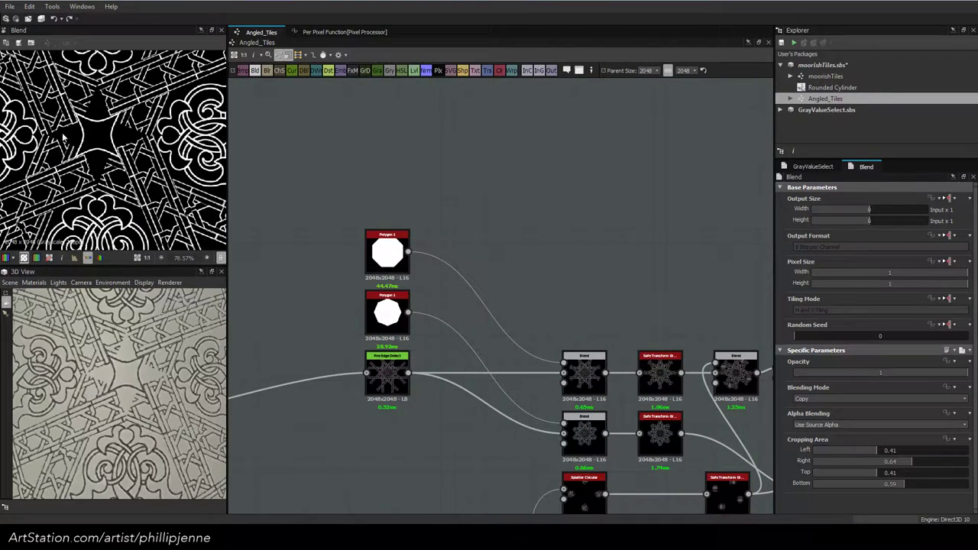
scroll(64, 136, "up", 1)
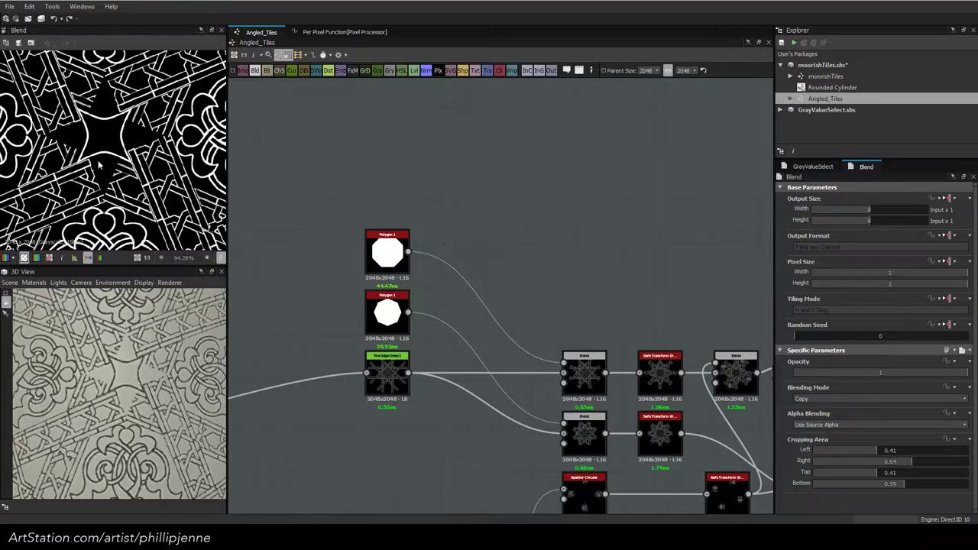
scroll(98, 164, "down", 1)
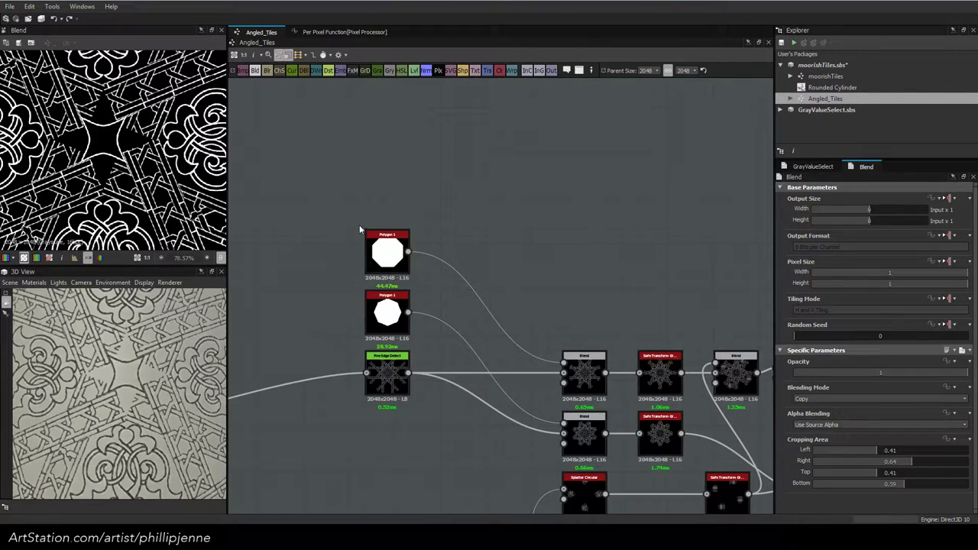
Nudge the top Polygon 1's Scale from 0.81 up to 0.84, briefly back to 0.83, ending at 0.84
left_click(387, 251)
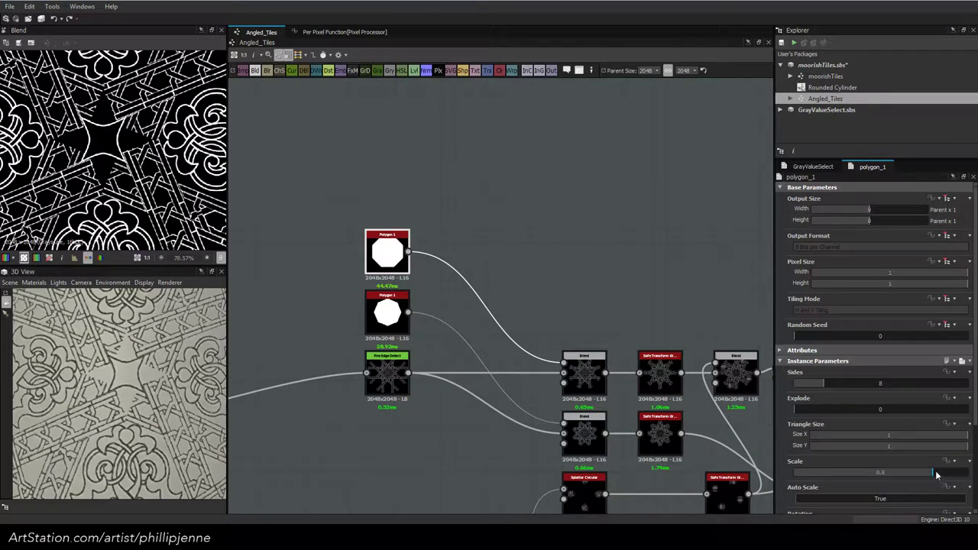
left_click(935, 473)
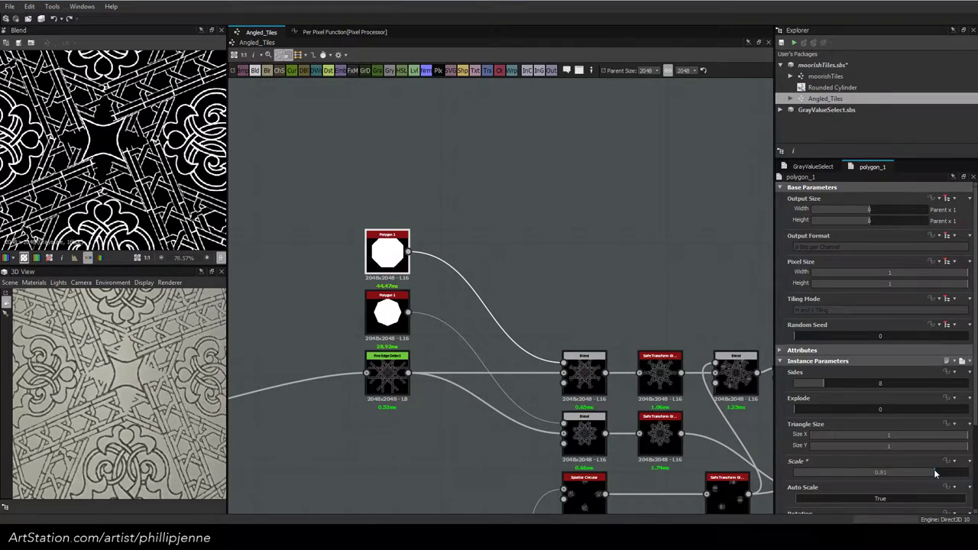
left_click(936, 473)
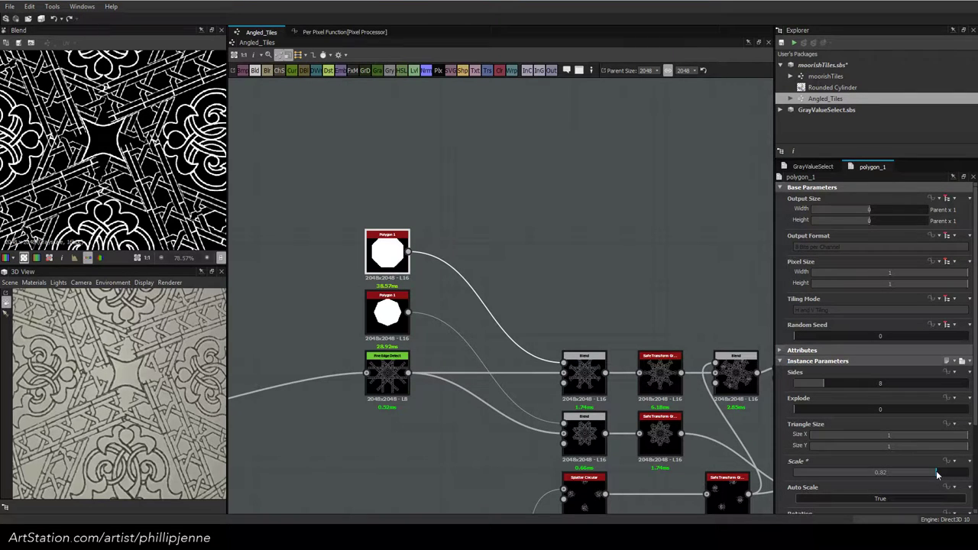
left_click(937, 473)
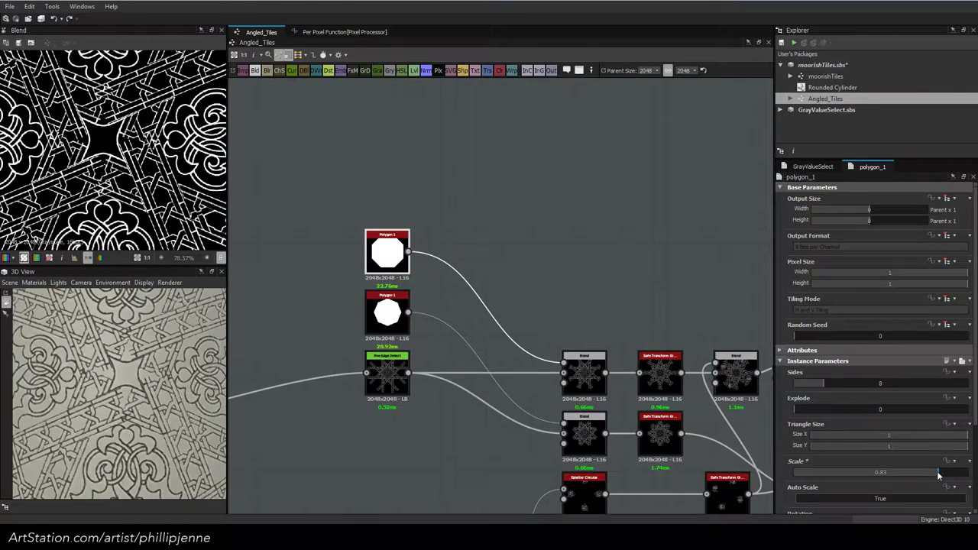
left_click(940, 473)
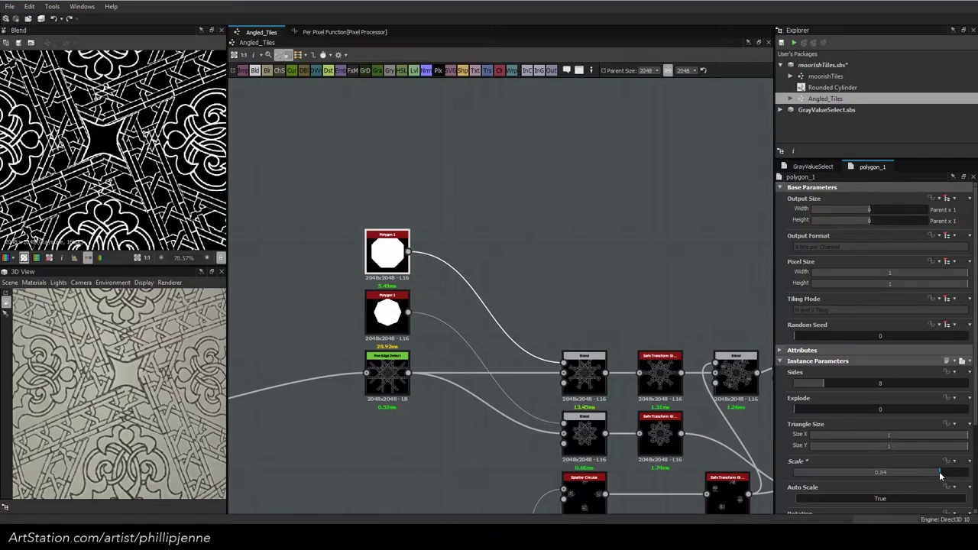
left_click(939, 472)
left_click(940, 473)
Set the top Polygon 1's rotation to 22.5 degrees
left_click(584, 373)
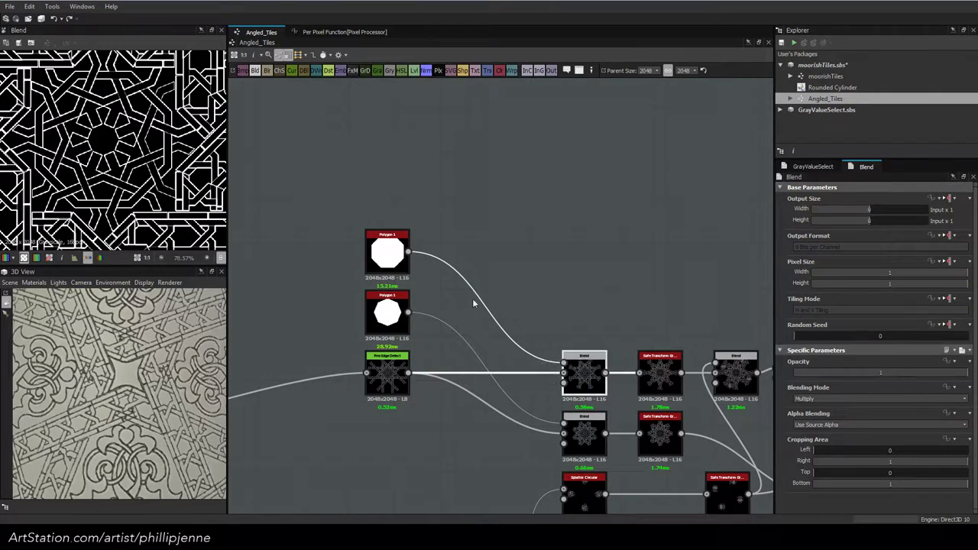
scroll(78, 183, "down", 4)
scroll(79, 165, "down", 1)
scroll(79, 165, "up", 1)
scroll(91, 166, "up", 1)
left_click(387, 252)
scroll(890, 470, "down", 3)
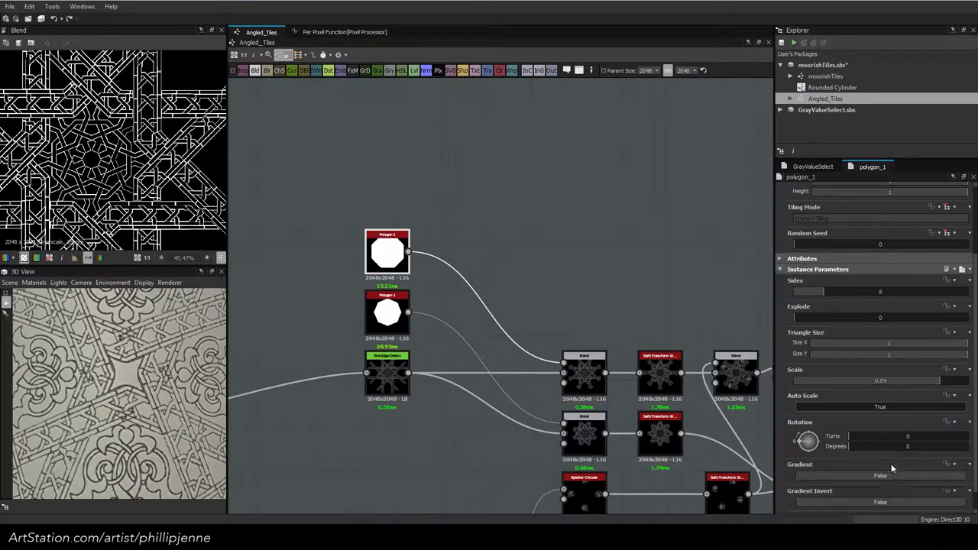
left_click(905, 448)
type("22.5")
key("Return")
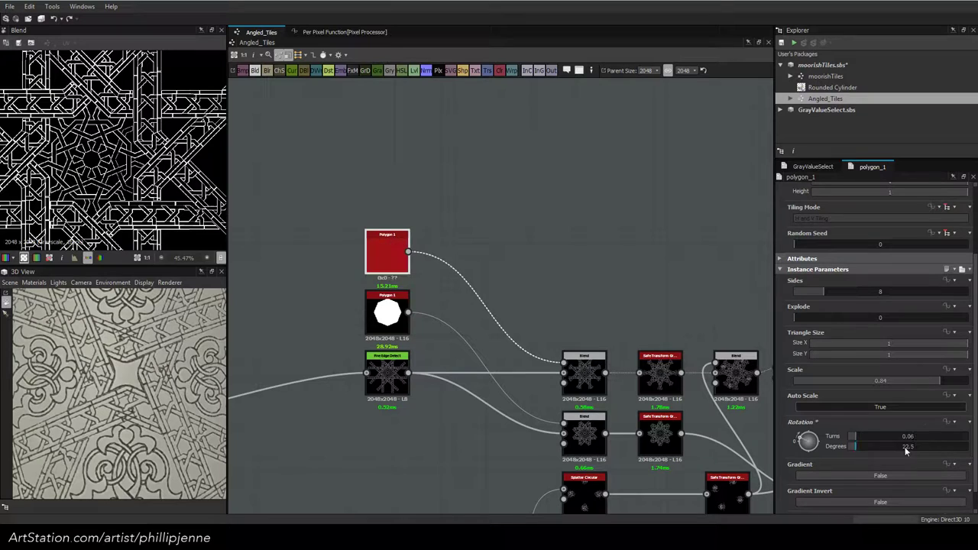
Preview the Blend output and the Blend in the Needs Better Solution frame
left_click(718, 369)
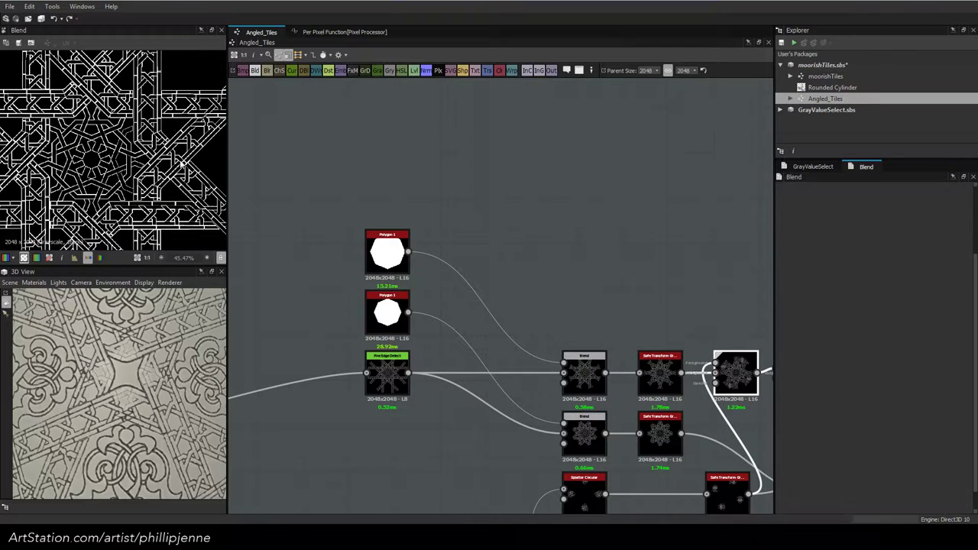
scroll(519, 249, "down", 2)
middle_click_drag(613, 296, 448, 265)
left_click(692, 337)
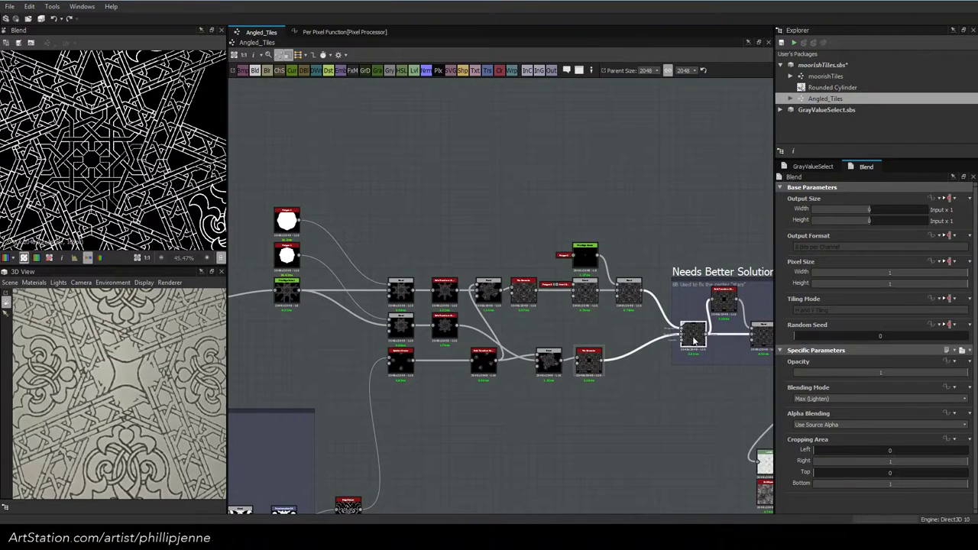
scroll(76, 153, "up", 4)
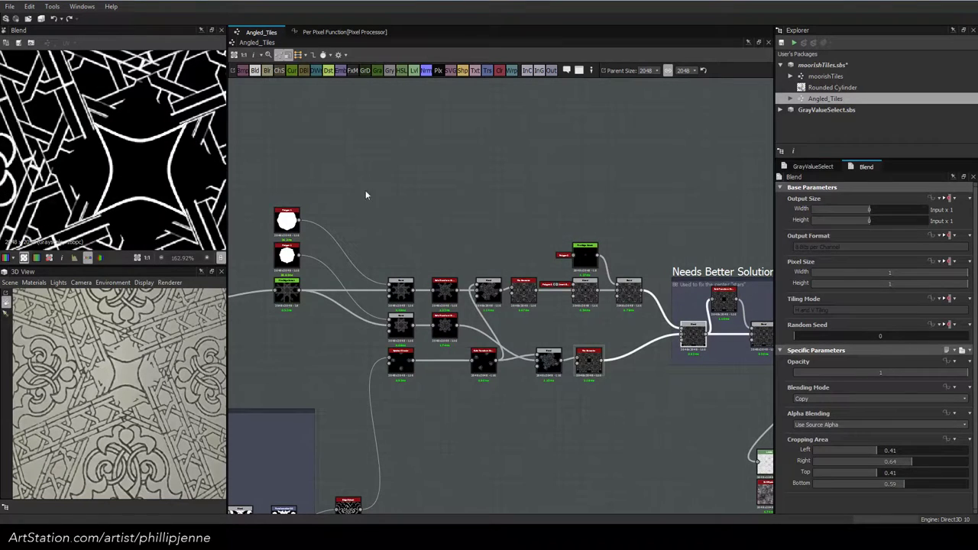
middle_click_drag(396, 189, 563, 244)
Reset the octagon polygon's rotation to 0 degrees
left_click(455, 272)
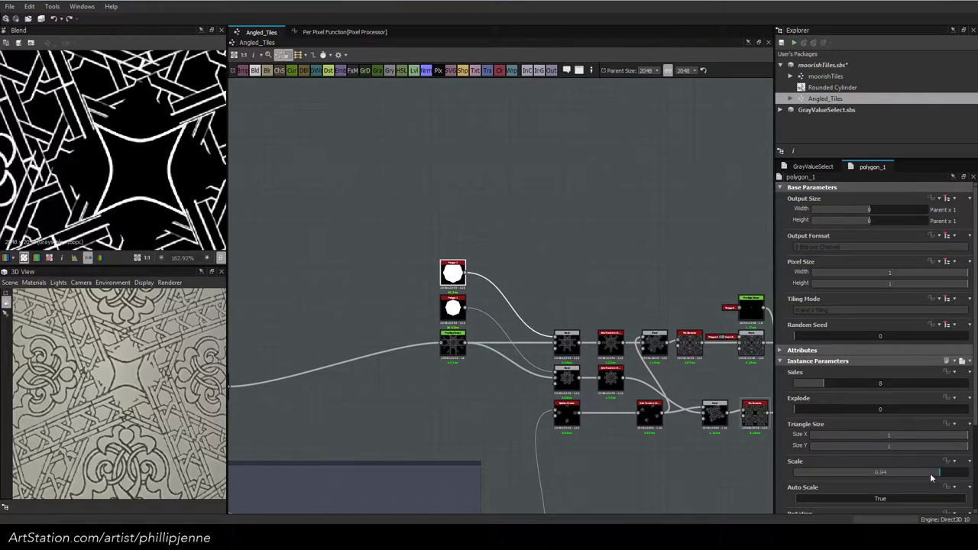
left_click_drag(939, 472, 941, 472)
scroll(883, 477, "down", 3)
double_click(914, 448)
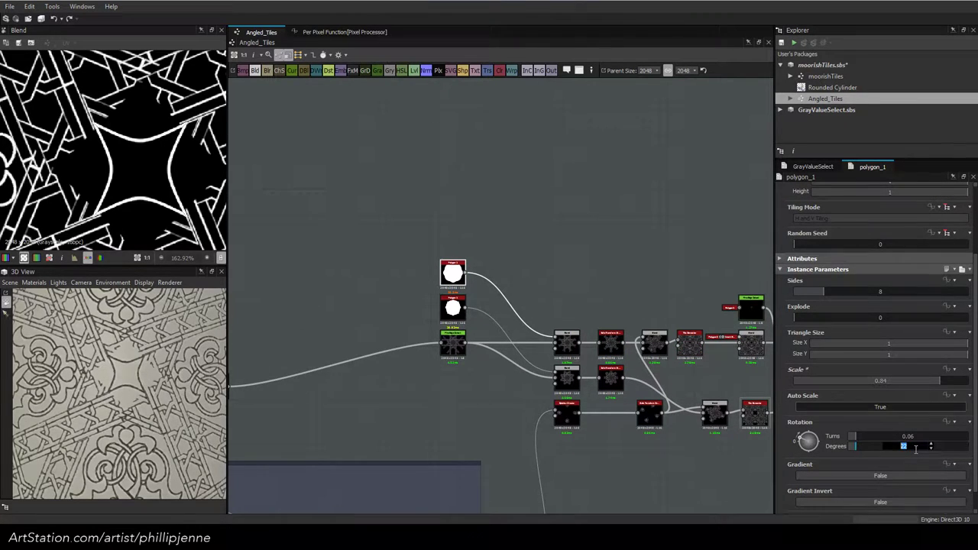
type("0")
key("Return")
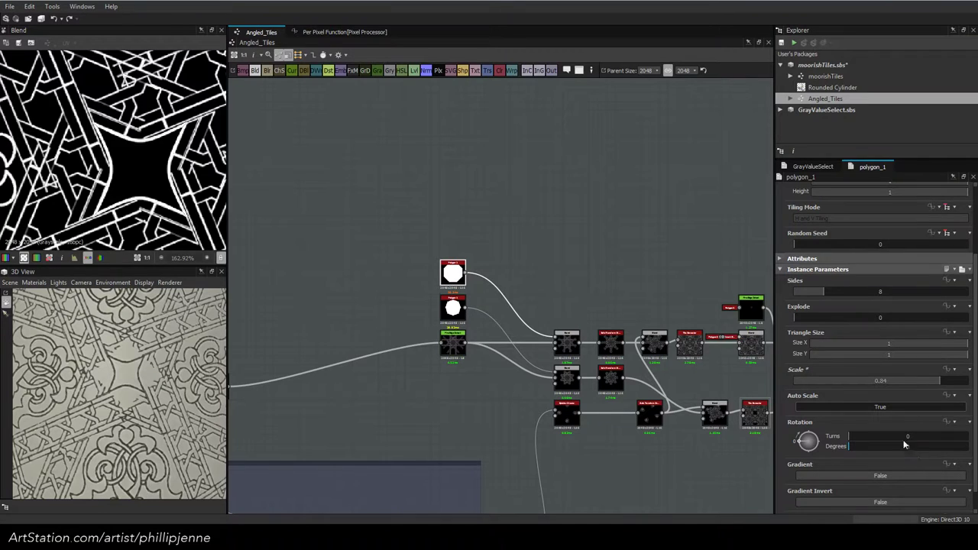
Fine-tune the polygon's Scale between 0.82 and 0.84, then enter exactly 0.845
left_click(936, 380)
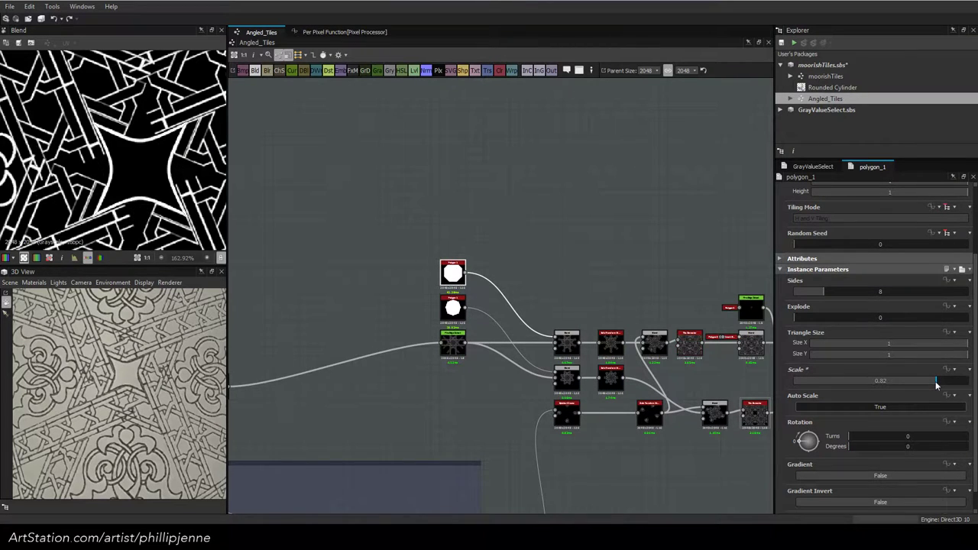
left_click(939, 381)
left_click(941, 382)
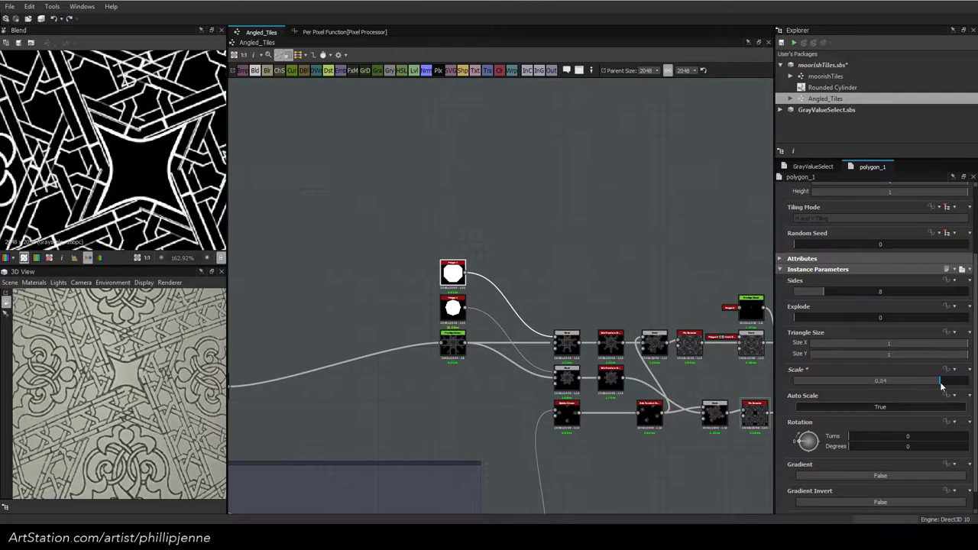
left_click(939, 382)
left_click(940, 382)
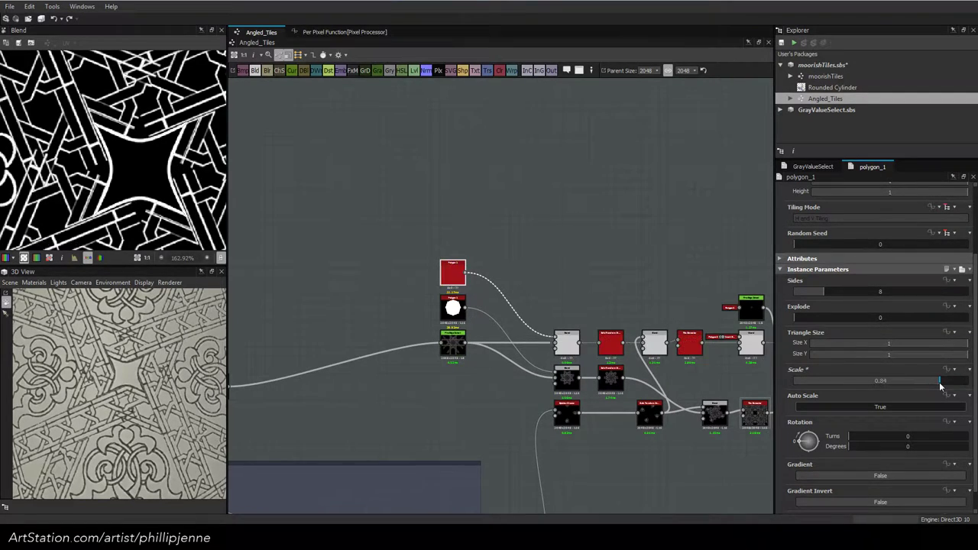
left_click(884, 379)
left_click(894, 380)
type("5")
key("Return")
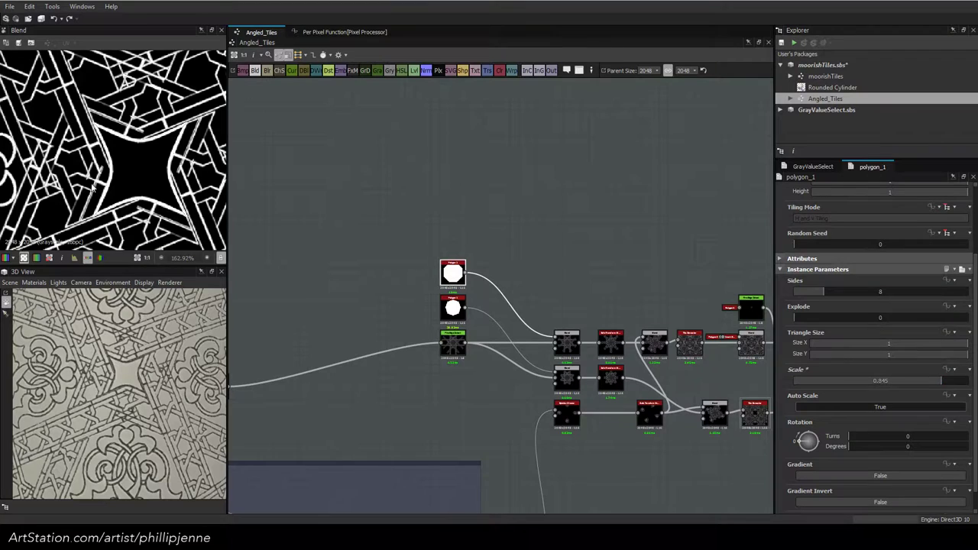
Zoom and pan the 2D preview to inspect the resulting pattern
scroll(95, 188, "down", 1)
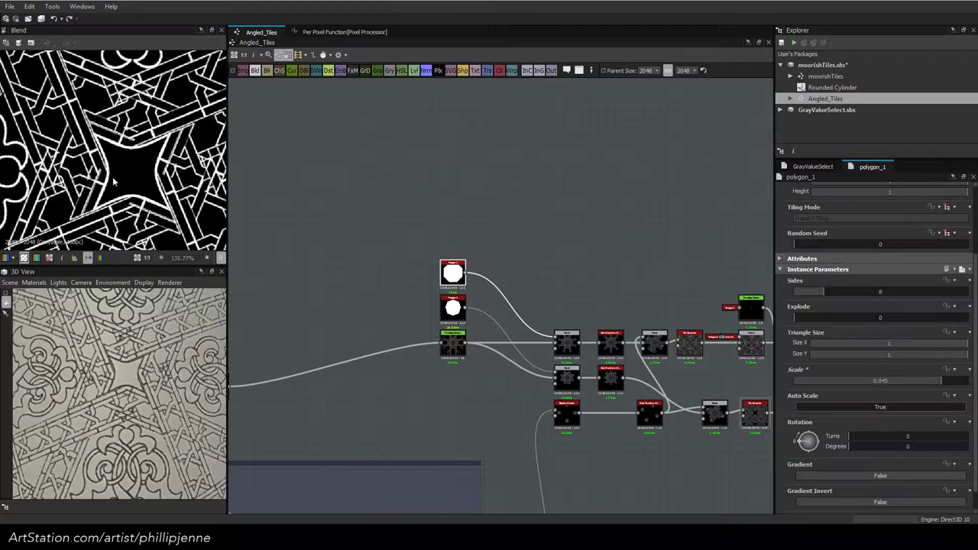
scroll(126, 169, "down", 1)
middle_click_drag(134, 160, 158, 175)
scroll(163, 206, "down", 1)
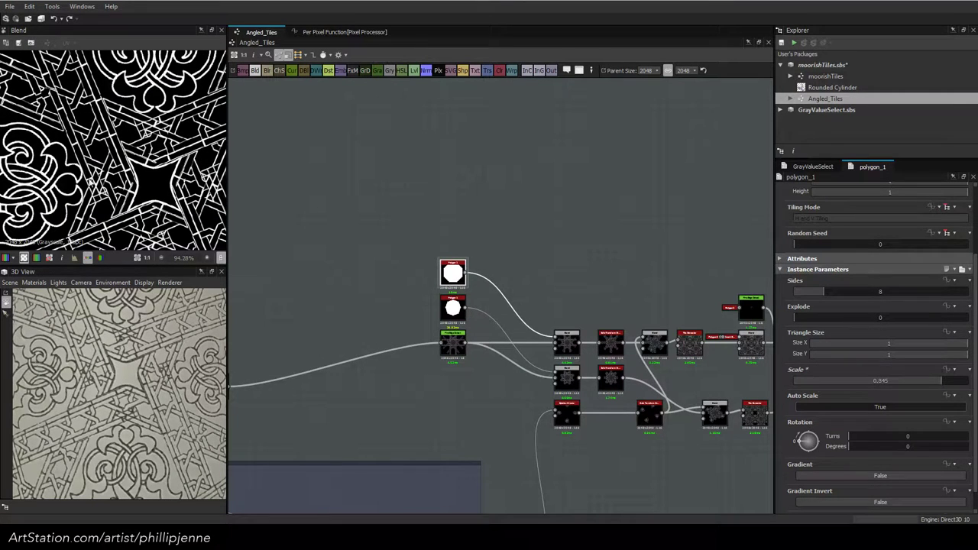
Preview the Multiply Blend output and bring the top-left nodes into view
double_click(566, 342)
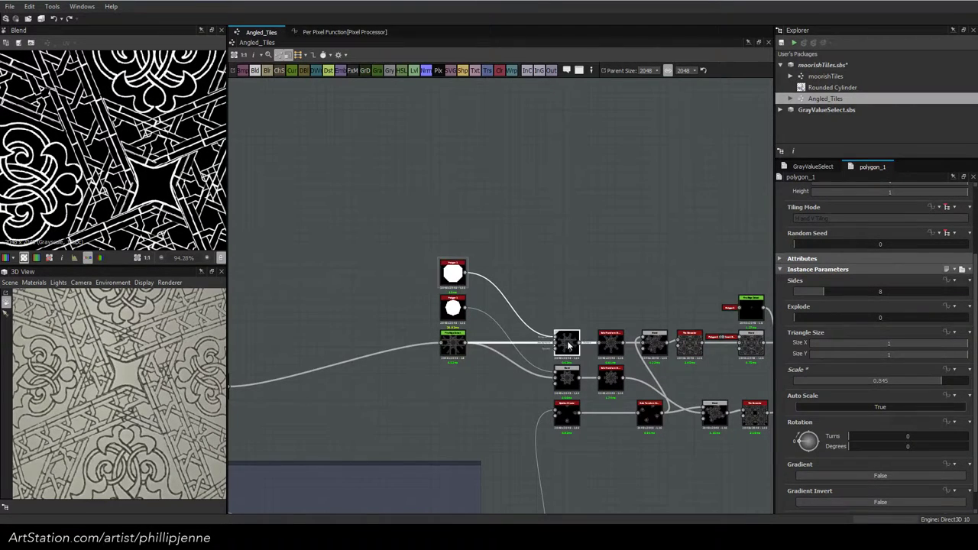
scroll(150, 143, "down", 7)
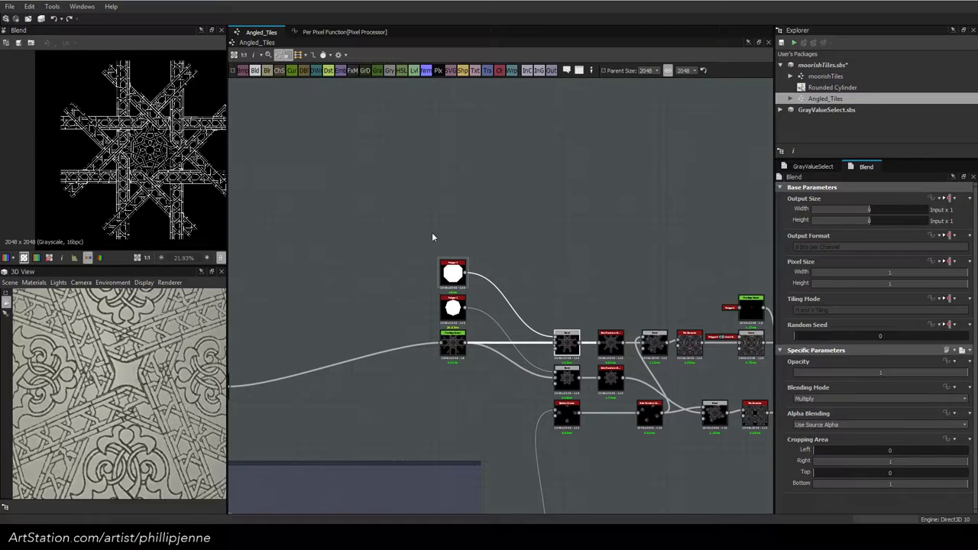
scroll(199, 180, "down", 1)
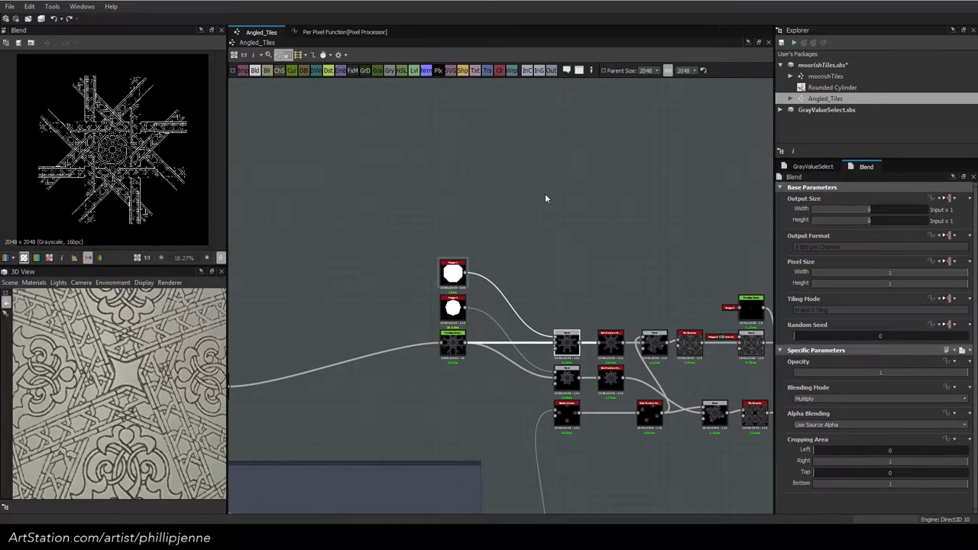
middle_click_drag(438, 151, 398, 242)
scroll(399, 242, "up", 4)
scroll(563, 252, "up", 3)
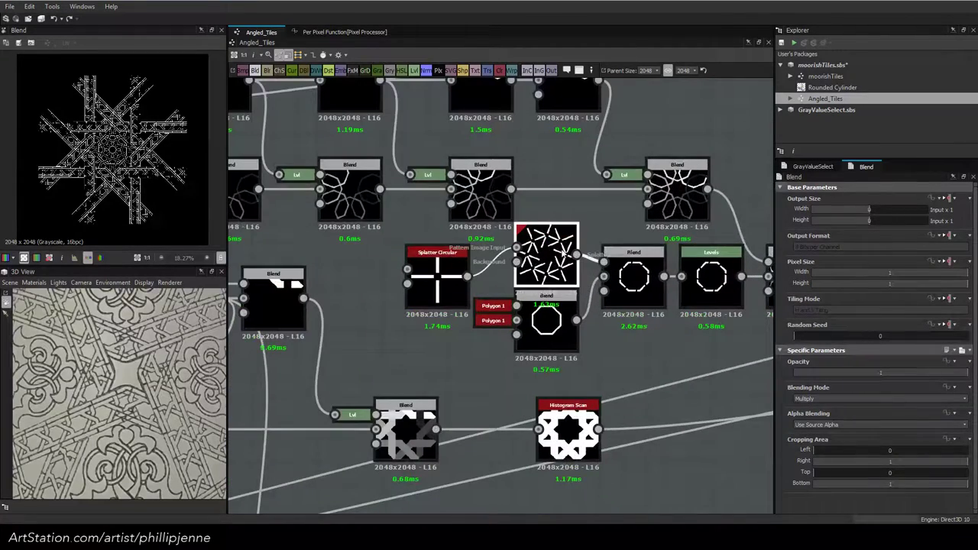
Preview the Splatter Circular, cross shape, Subtract Blend and Max (Lighten) Blend nodes
left_click(563, 253)
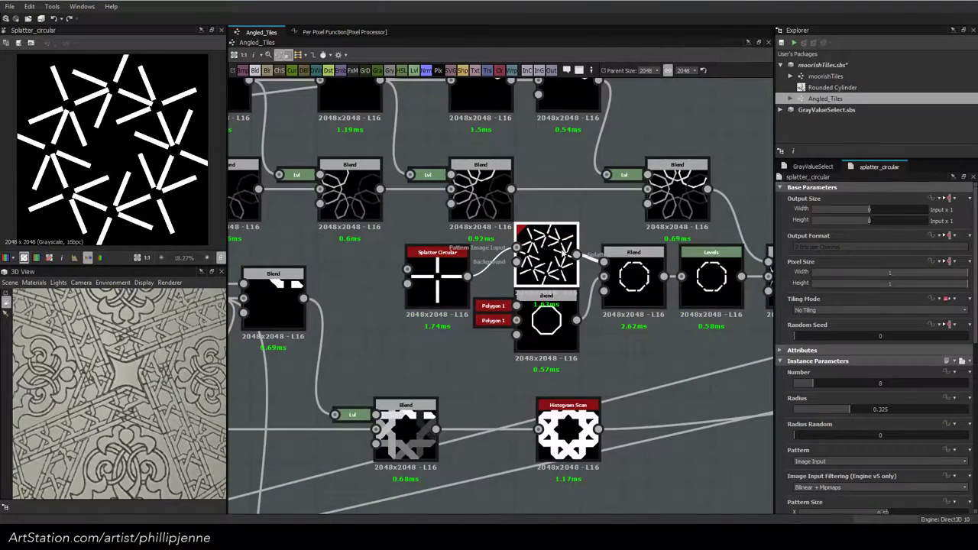
double_click(421, 269)
double_click(555, 255)
middle_click_drag(540, 230, 425, 227)
left_click(534, 284)
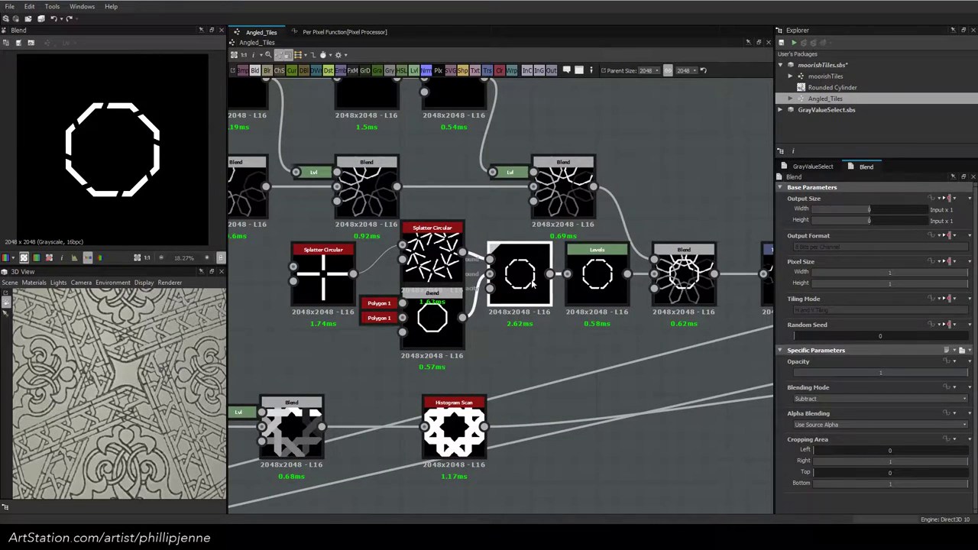
left_click(686, 277)
Survey the surrounding graph and return the view to the Needs Better Solution frame
scroll(692, 290, "down", 3)
middle_click_drag(697, 296, 164, 242)
middle_click_drag(534, 306, 775, 312)
scroll(544, 304, "down", 3)
middle_click_drag(491, 295, 229, 264)
middle_click_drag(629, 314, 312, 277)
scroll(495, 328, "up", 1)
scroll(496, 328, "up", 1)
middle_click_drag(569, 324, 304, 291)
Zoom and pan the graph to bring more nodes into view
scroll(134, 362, "down", 8)
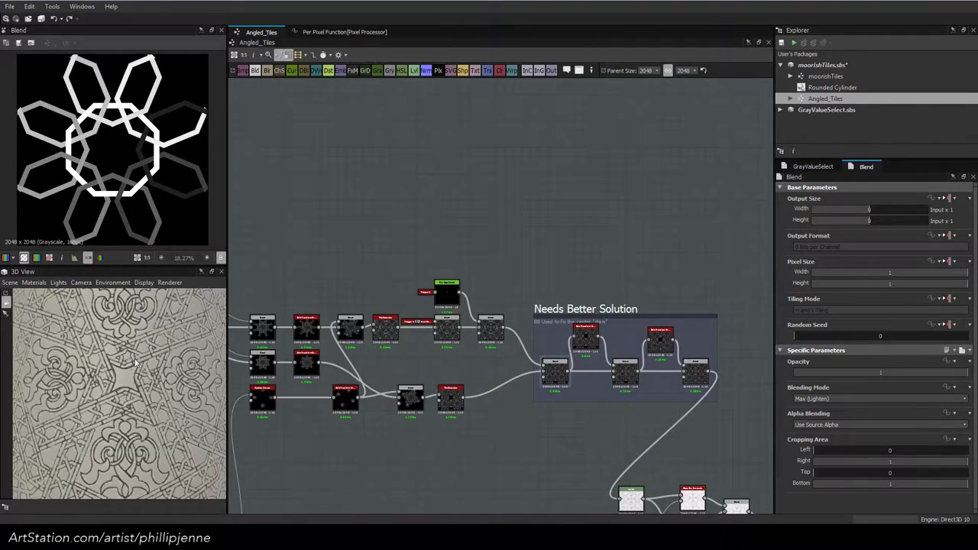
scroll(127, 387, "up", 10)
scroll(105, 390, "down", 3)
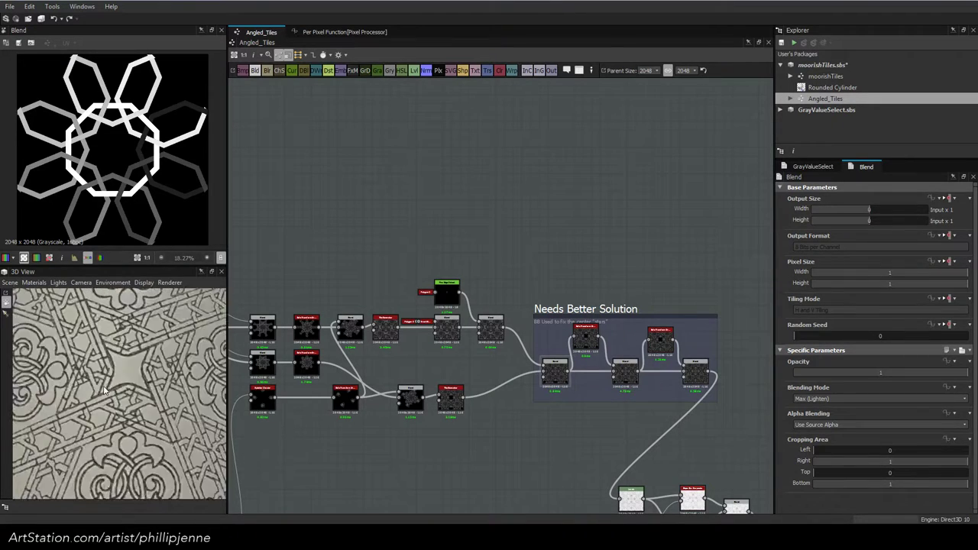
scroll(105, 390, "up", 3)
scroll(104, 387, "down", 4)
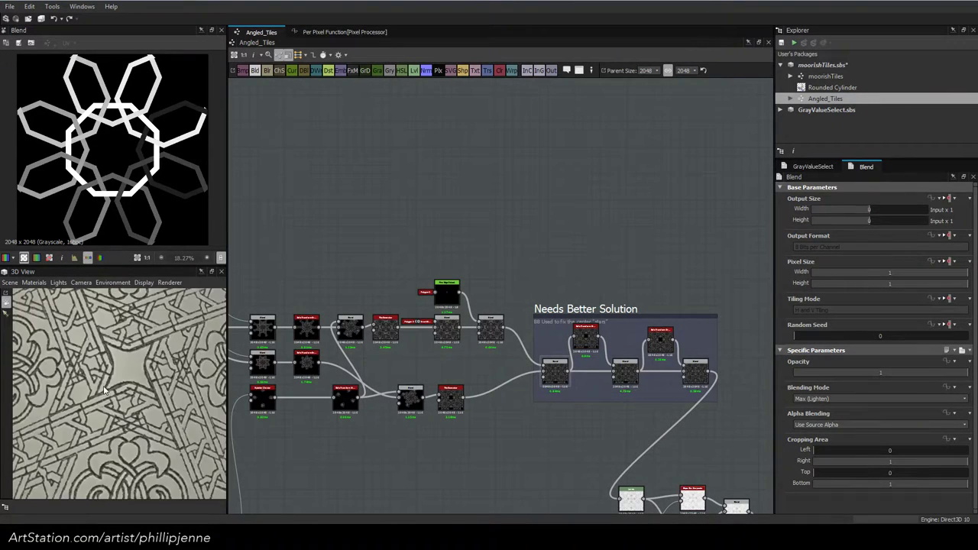
middle_click_drag(510, 271, 573, 106)
scroll(526, 345, "down", 2)
scroll(526, 343, "down", 1)
Box-select the lower-right node cluster and shift it about 110 px to the right
middle_click_drag(525, 342, 415, 334)
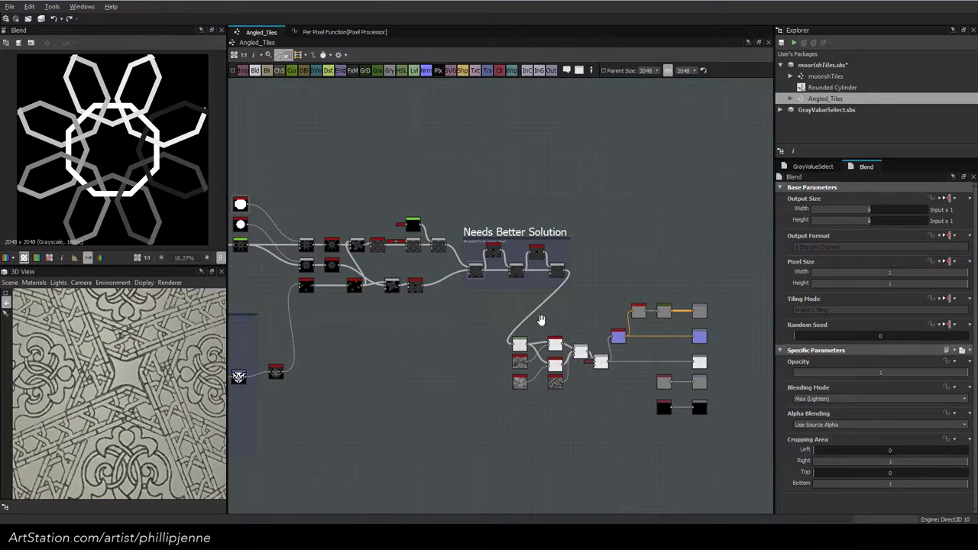
middle_click_drag(519, 316, 410, 314)
left_click_drag(385, 299, 618, 428)
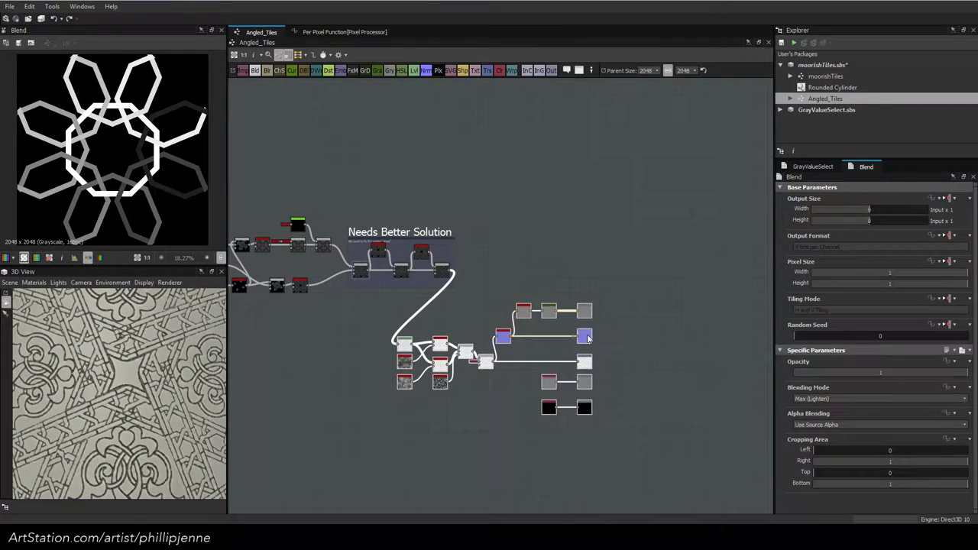
left_click_drag(587, 339, 671, 334)
scroll(121, 394, "up", 5)
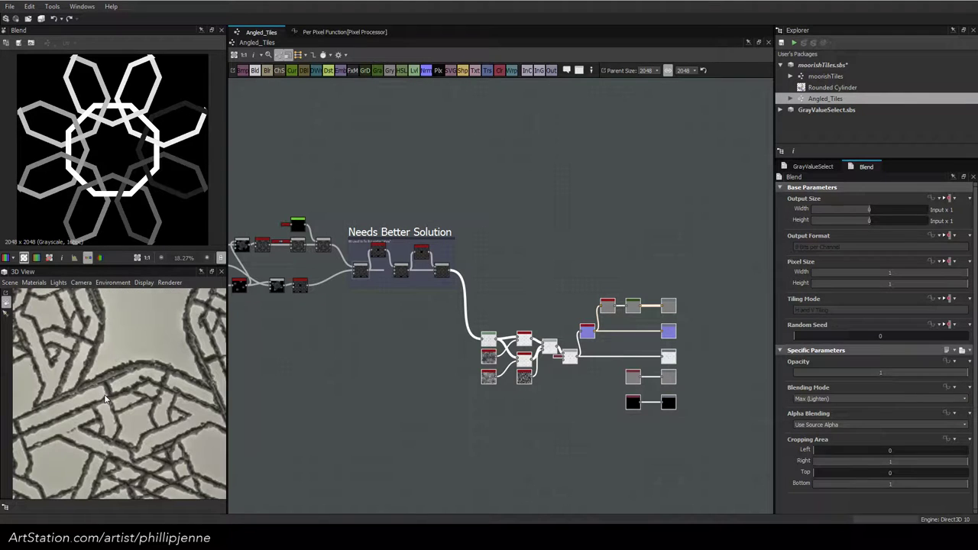
scroll(149, 382, "down", 5)
Inspect the Angled_Tiles 3D relief and pan the graph to make room for a new node
middle_click_drag(134, 402, 147, 384)
scroll(147, 385, "up", 6)
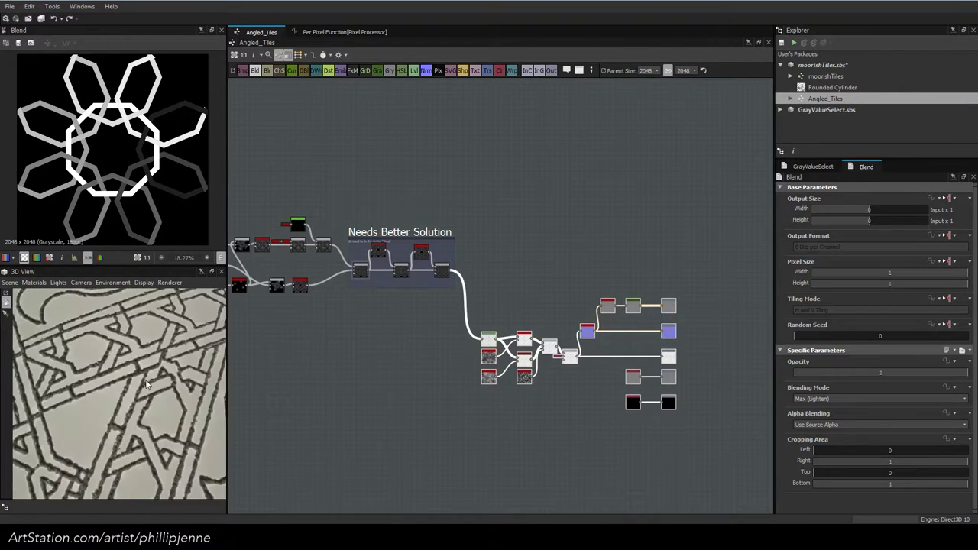
scroll(148, 384, "down", 10)
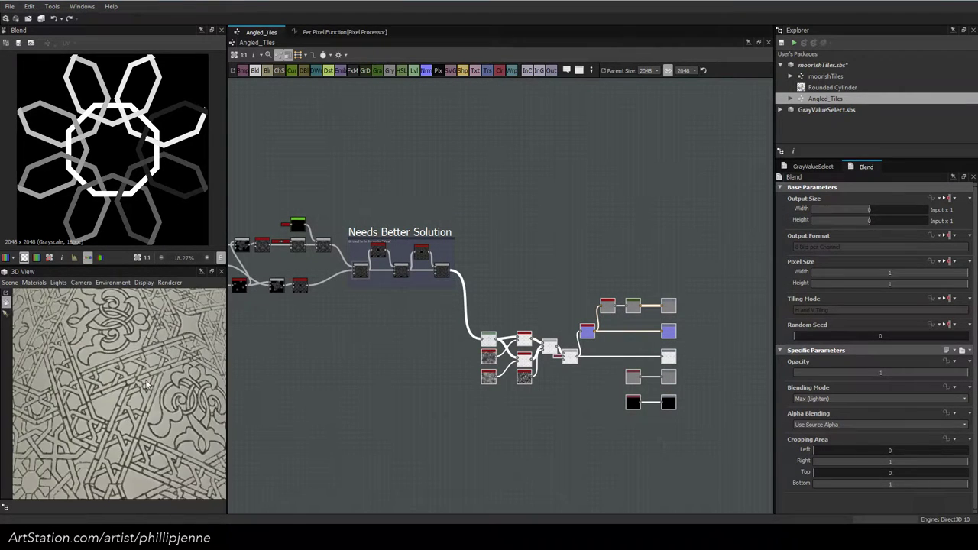
scroll(148, 384, "up", 4)
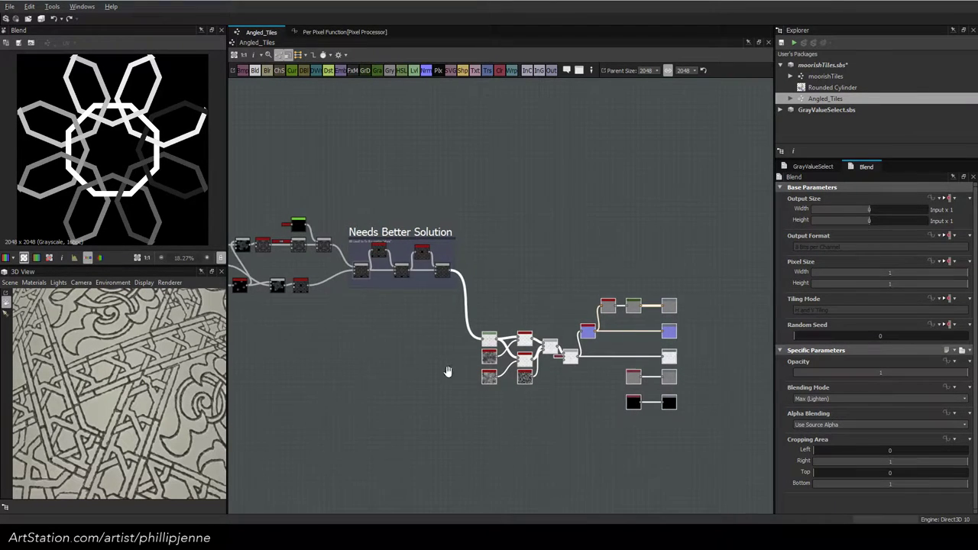
middle_click_drag(400, 370, 441, 382)
Add a Perlin Noise Zoom node with a Levels node after it
key("space")
type("perl")
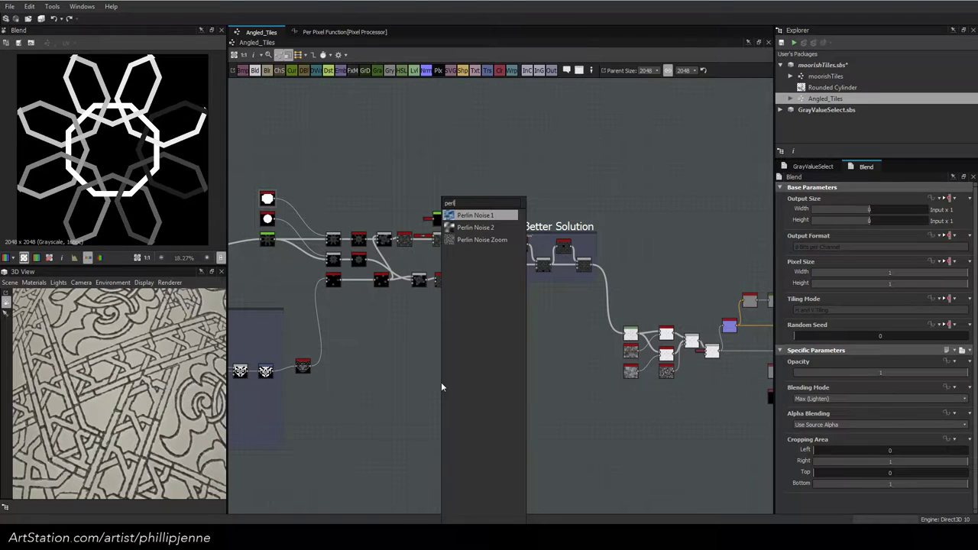
left_click(479, 242)
scroll(507, 385, "up", 2)
left_click_drag(426, 382, 463, 350)
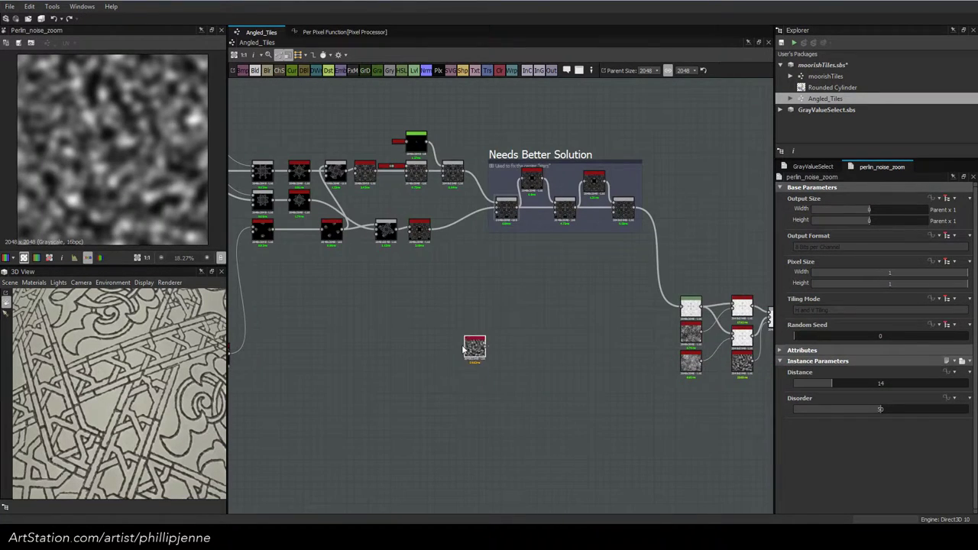
key("space")
left_click(486, 300)
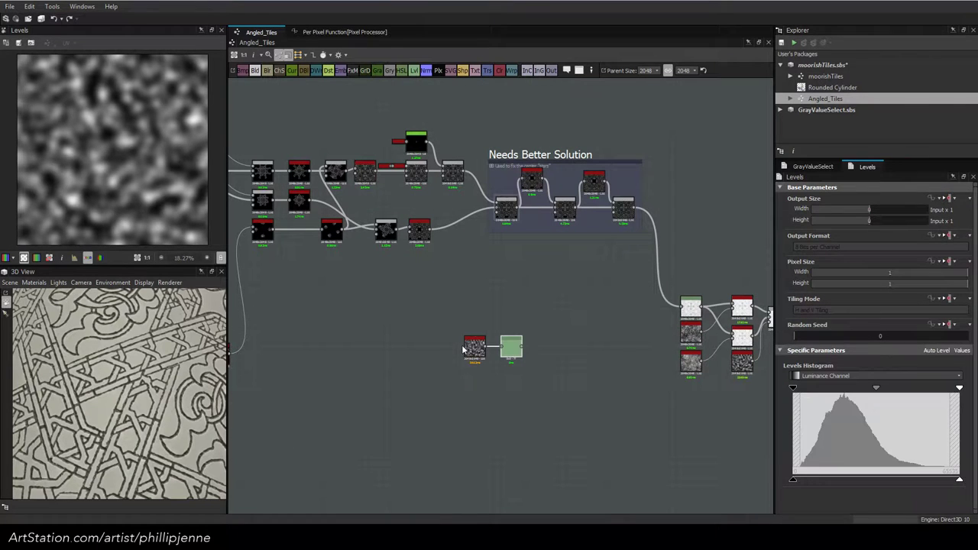
Reduce the Perlin Noise Zoom Distance
left_click(809, 384)
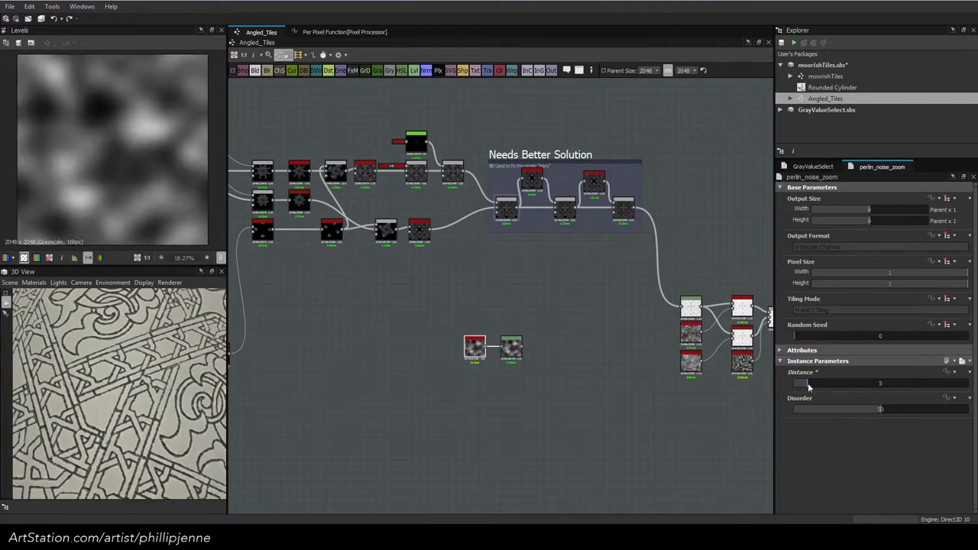
scroll(74, 152, "down", 6)
scroll(103, 152, "up", 4)
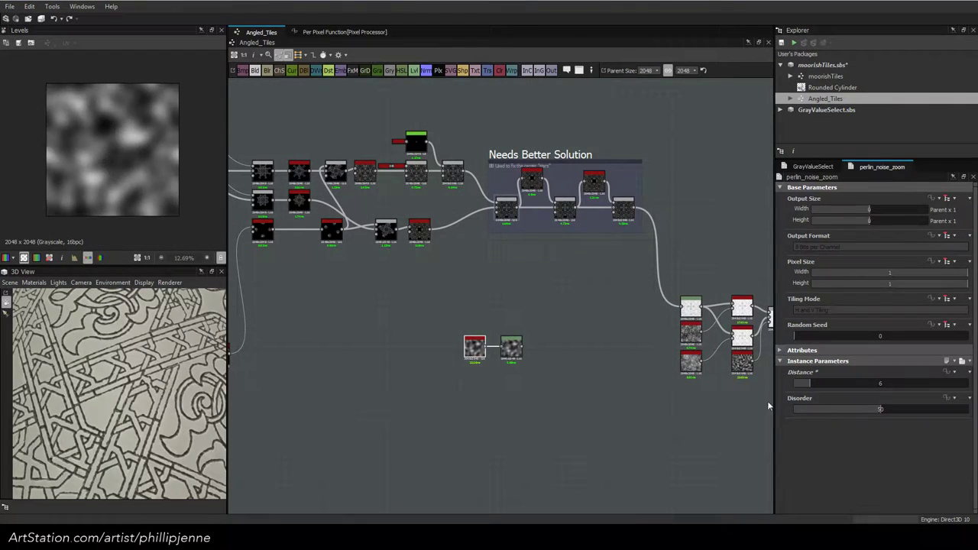
left_click(803, 385)
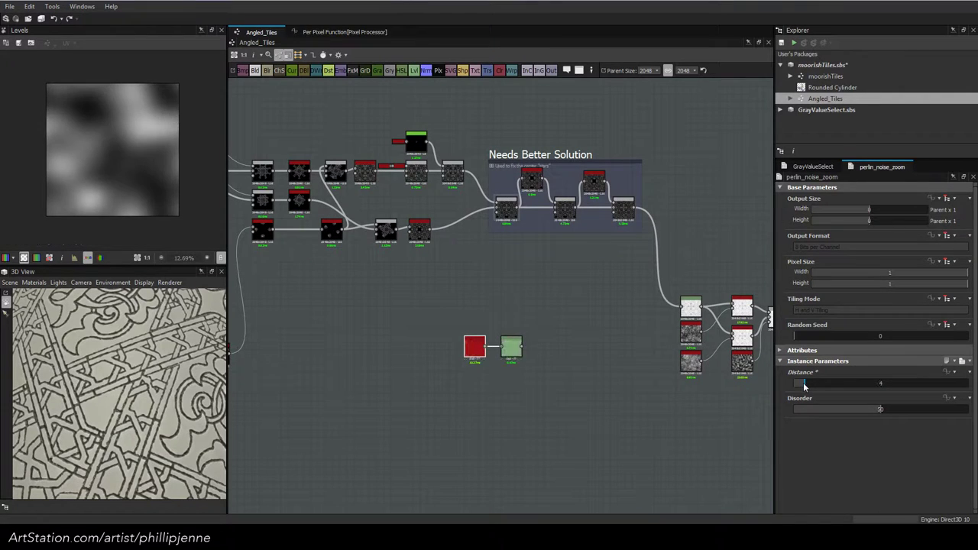
Narrow the Levels output toward mid-grey, with Level Out Low at 0.35
left_click(510, 347)
left_click_drag(795, 480, 853, 480)
left_click_drag(959, 480, 949, 480)
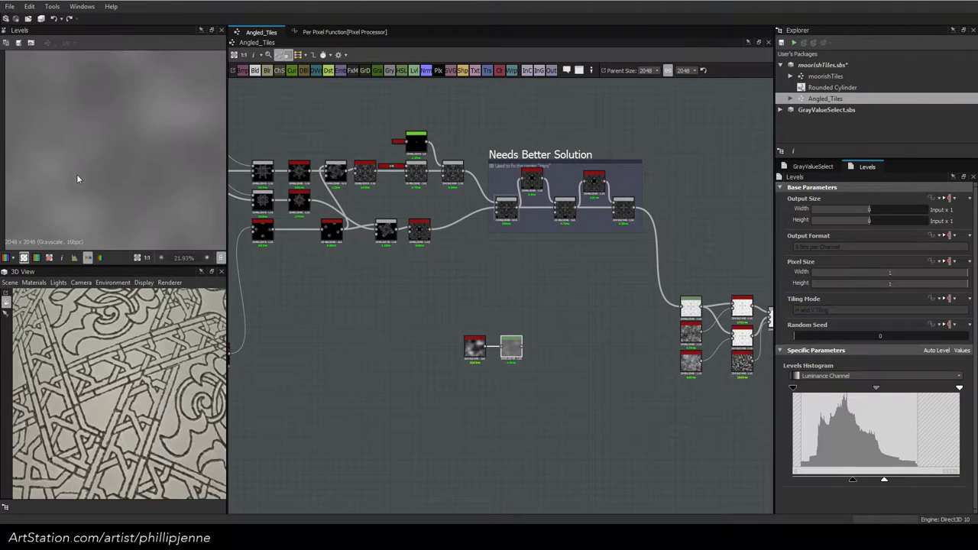
scroll(96, 145, "up", 1)
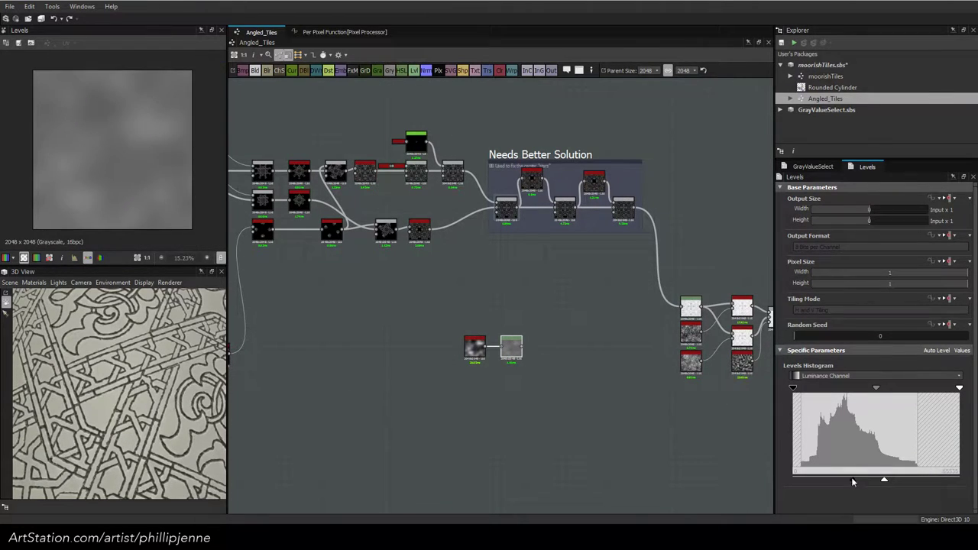
left_click(963, 350)
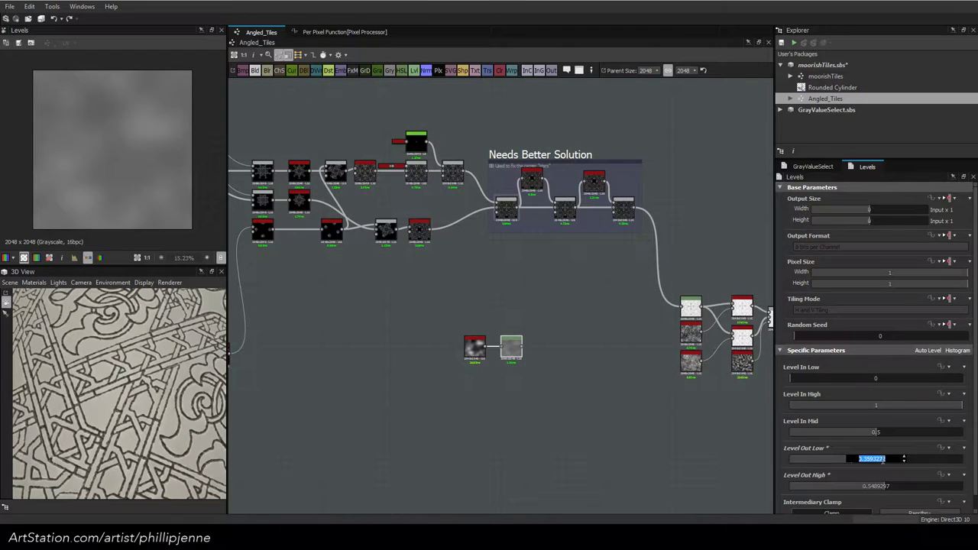
type("5")
key("Return")
Settle the Levels output at Level Out Low 0.4 and Level Out High 0.6
scroll(885, 486, "down", 1)
double_click(882, 472)
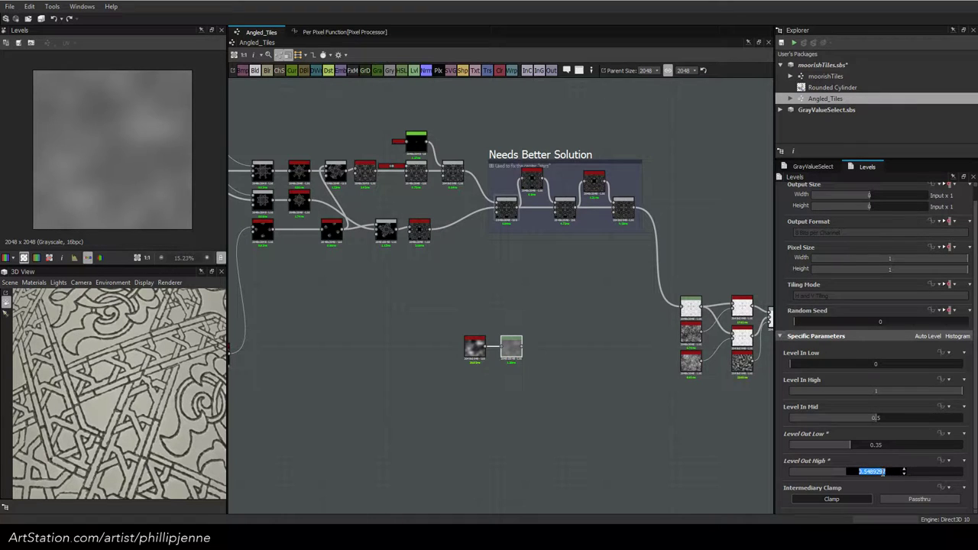
type(".65")
key("Return")
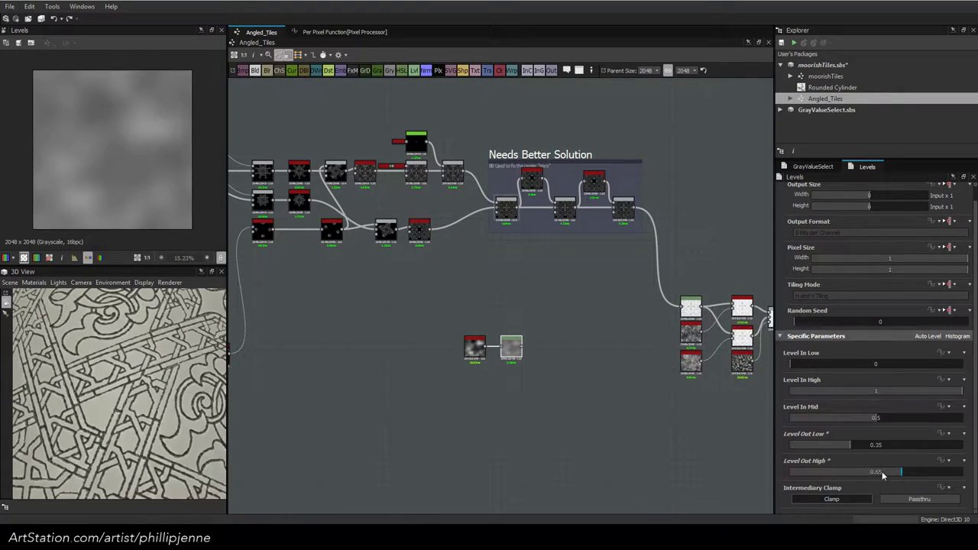
double_click(881, 446)
type(".4")
key("Return")
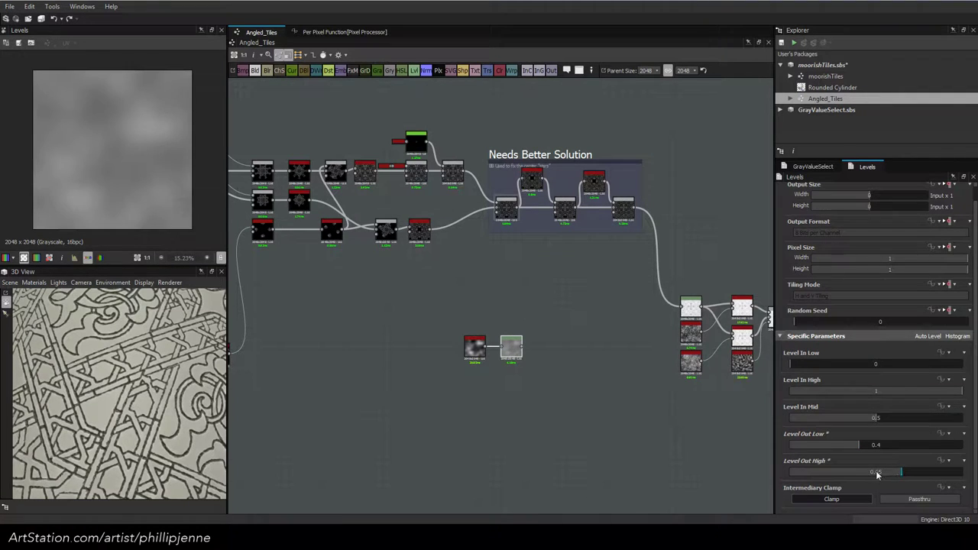
key("Return")
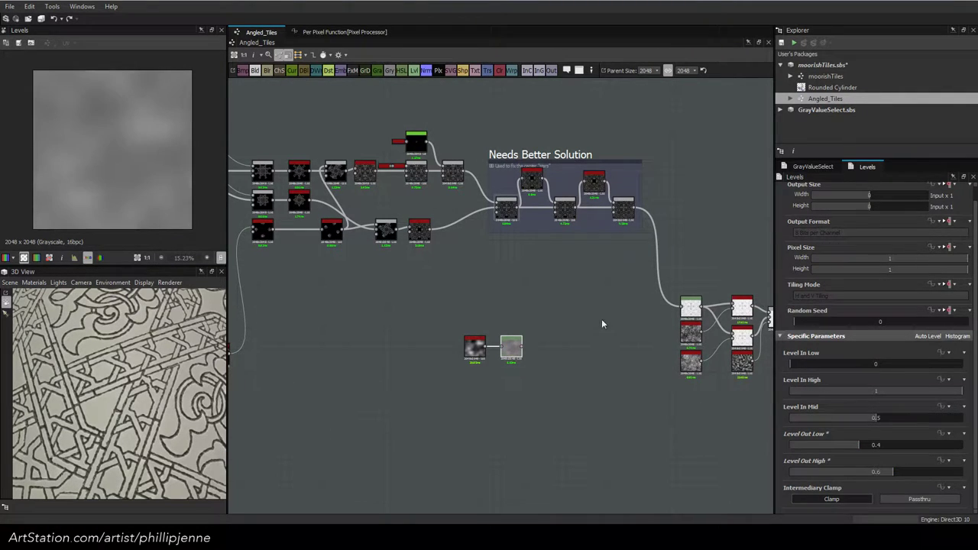
Move the Levels, Blur, Slope Blur and Perlin nodes further left
scroll(544, 336, "up", 3)
middle_click_drag(555, 315, 356, 338)
left_click_drag(500, 286, 657, 424)
left_click_drag(644, 365, 544, 348)
scroll(466, 322, "down", 7)
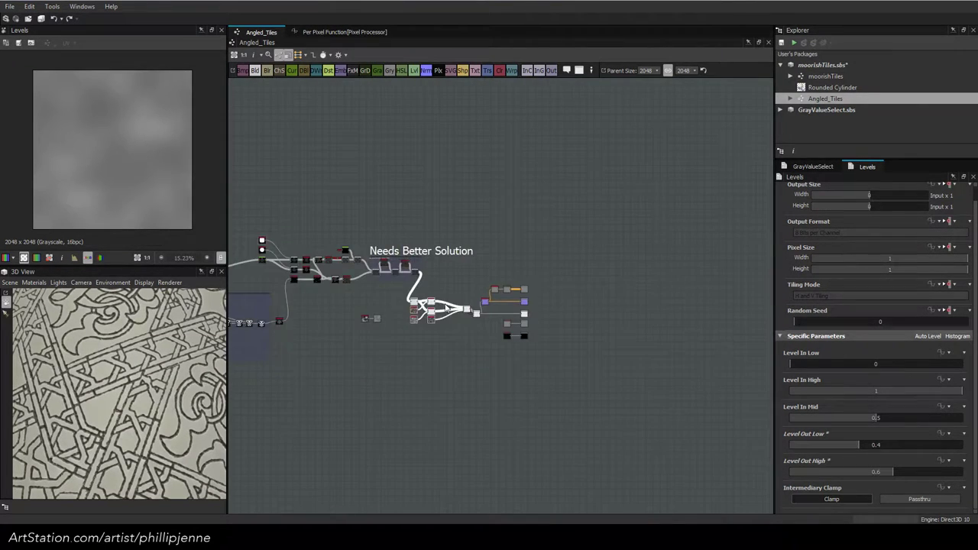
scroll(442, 302, "up", 5)
scroll(401, 291, "up", 2)
scroll(401, 292, "down", 4)
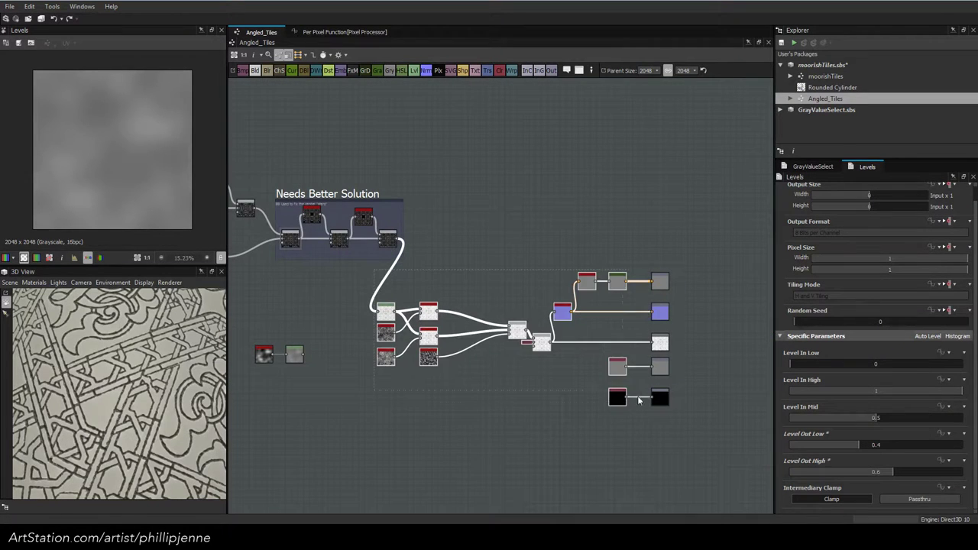
left_click_drag(387, 315, 448, 310)
left_click(568, 368)
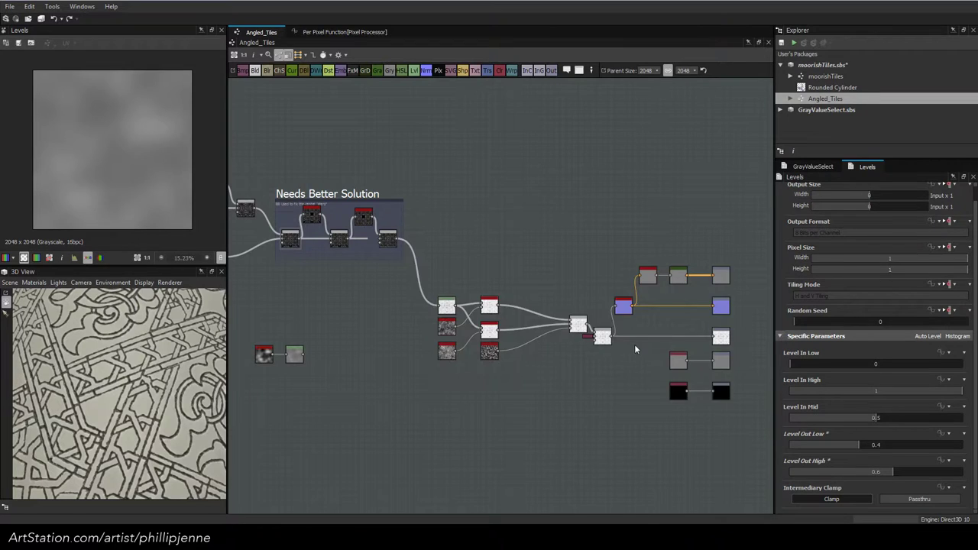
Shift the blend, normal and output nodes right and lower the Perlin/Levels pair
middle_click_drag(635, 347, 525, 362)
left_click_drag(456, 252, 688, 488)
left_click_drag(500, 359, 575, 362)
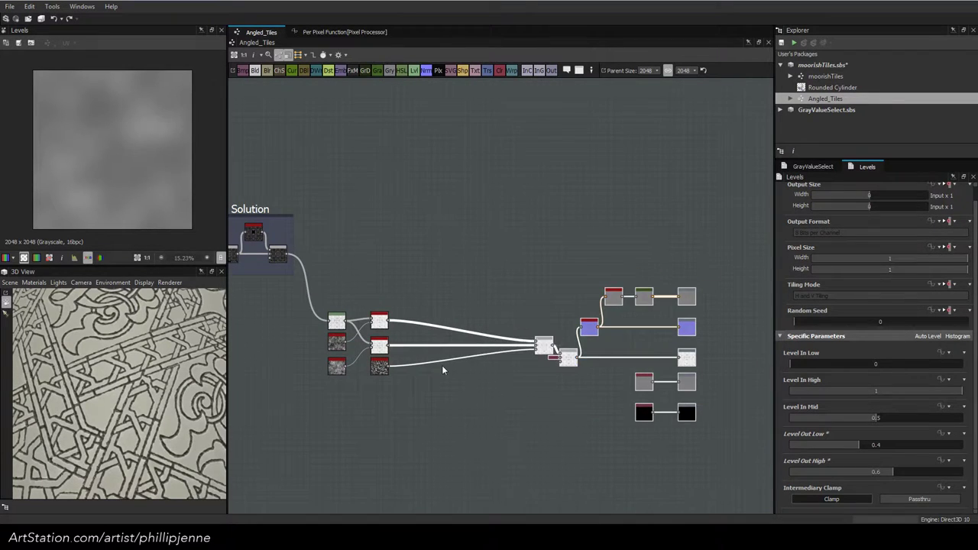
scroll(441, 365, "up", 2)
left_click_drag(613, 330, 400, 353)
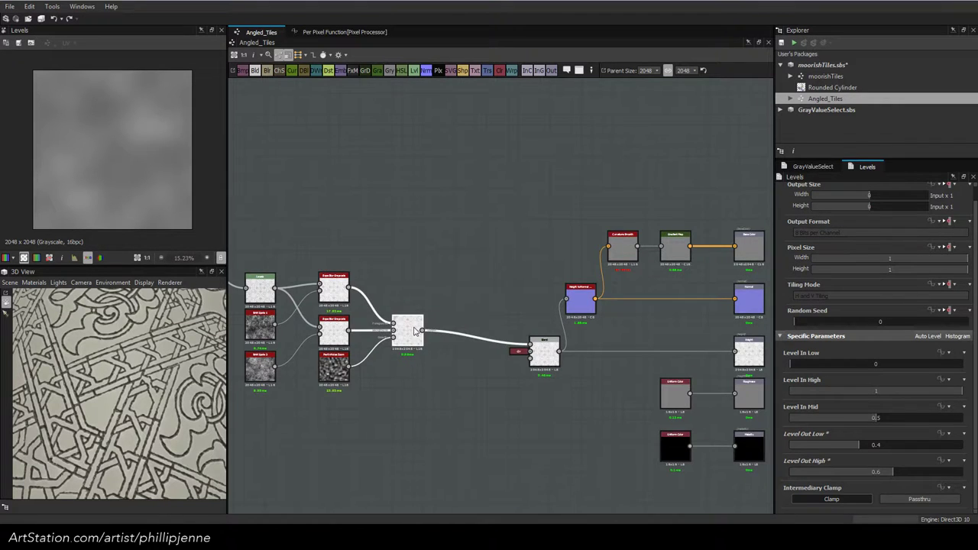
scroll(497, 290, "down", 3)
left_click_drag(512, 314, 634, 314)
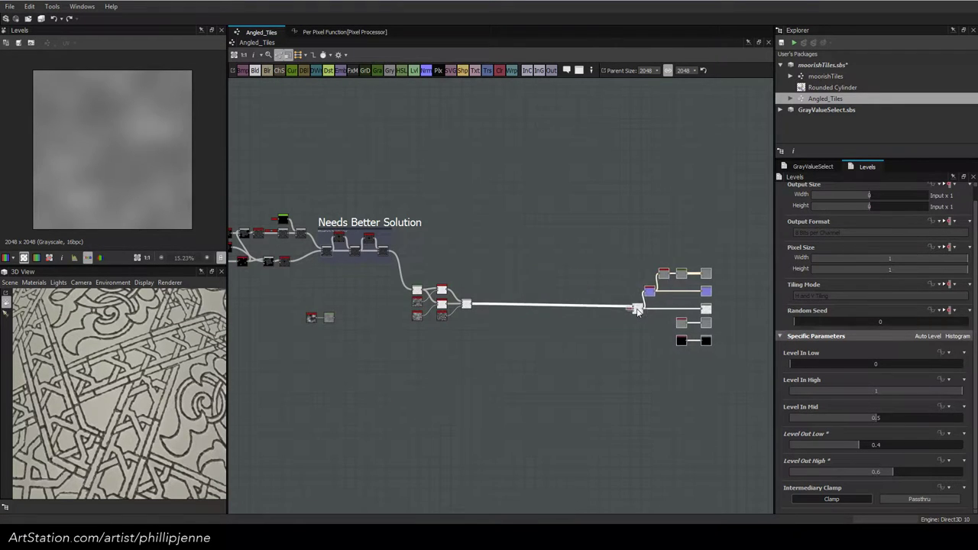
scroll(338, 348, "up", 1)
scroll(515, 308, "up", 4)
left_click(587, 285)
left_click_drag(506, 310, 596, 298)
Add a Multiply Blend node and connect its output to the downstream node
key("space")
left_click(616, 229)
left_click(830, 398)
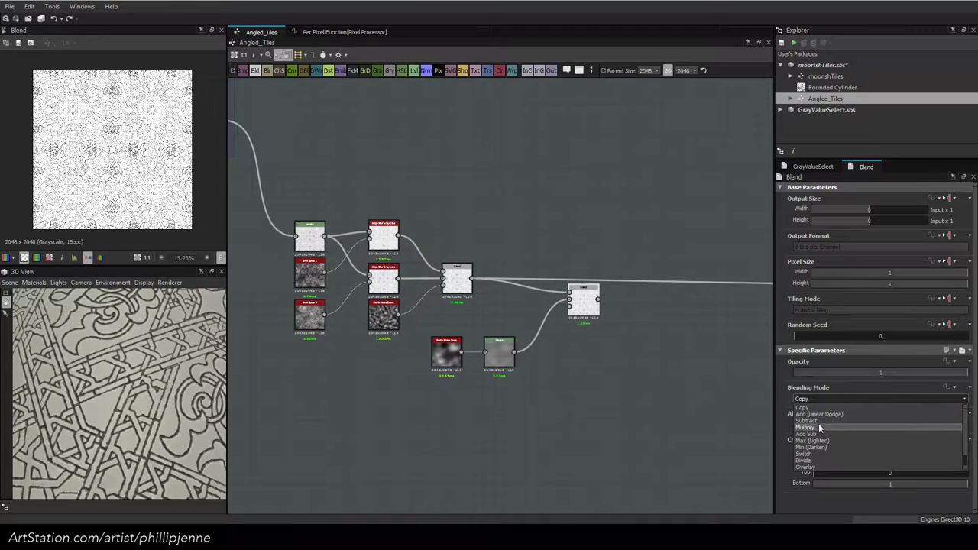
left_click(829, 424)
scroll(80, 130, "up", 2)
scroll(81, 128, "up", 3)
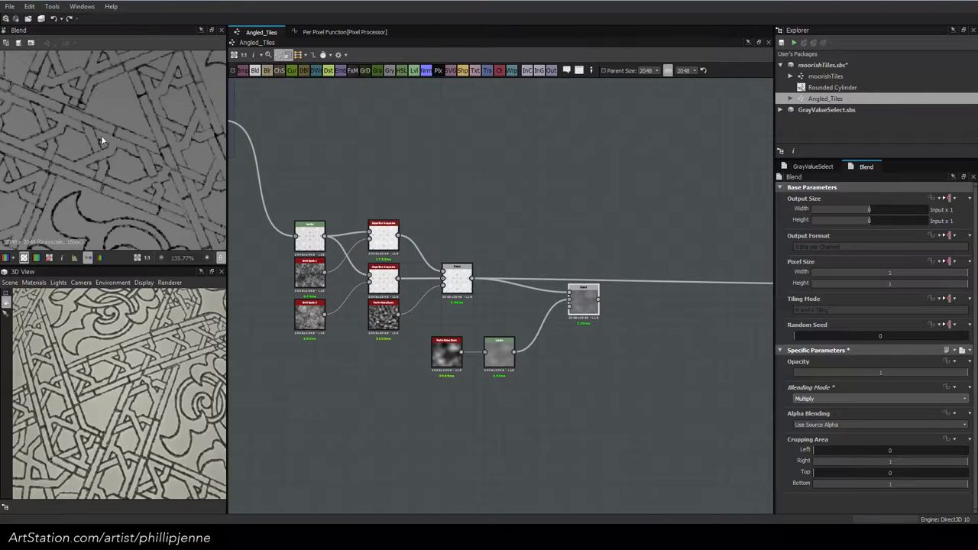
scroll(120, 127, "up", 1)
middle_click_drag(524, 247, 235, 233)
left_click_drag(310, 287, 664, 279)
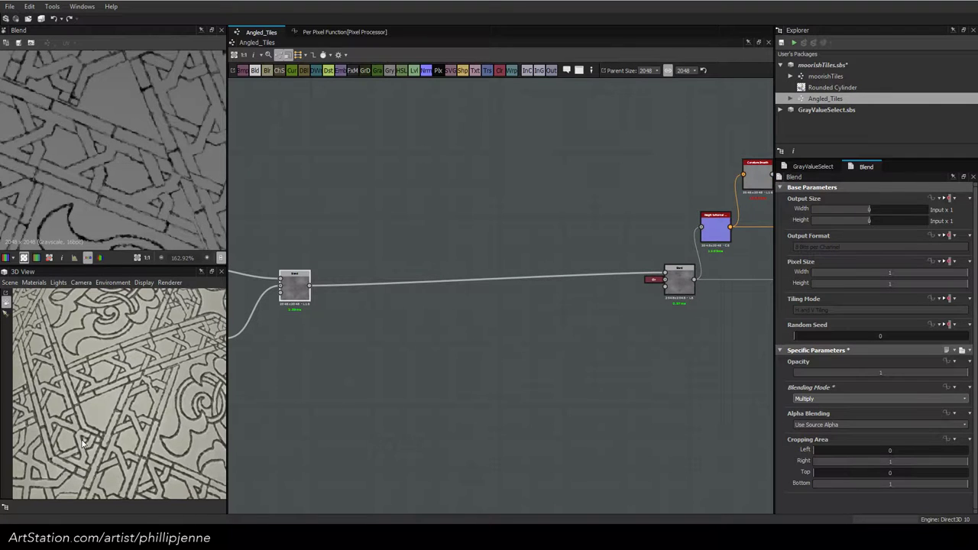
Set the Uniform Color node's output format to absolute 16 bits per channel
scroll(97, 397, "down", 10)
left_click_drag(97, 397, 175, 377)
scroll(152, 391, "up", 7)
scroll(174, 376, "up", 4)
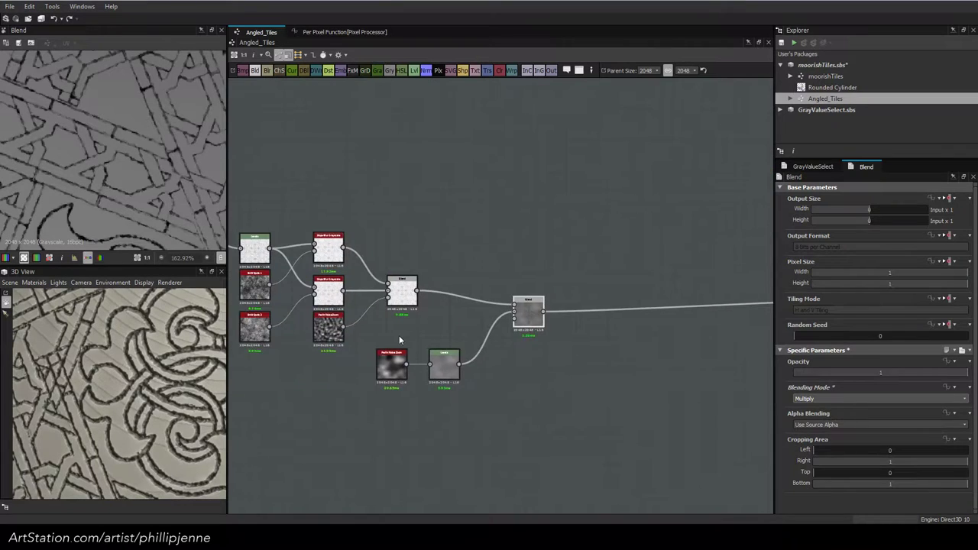
scroll(394, 340, "up", 2)
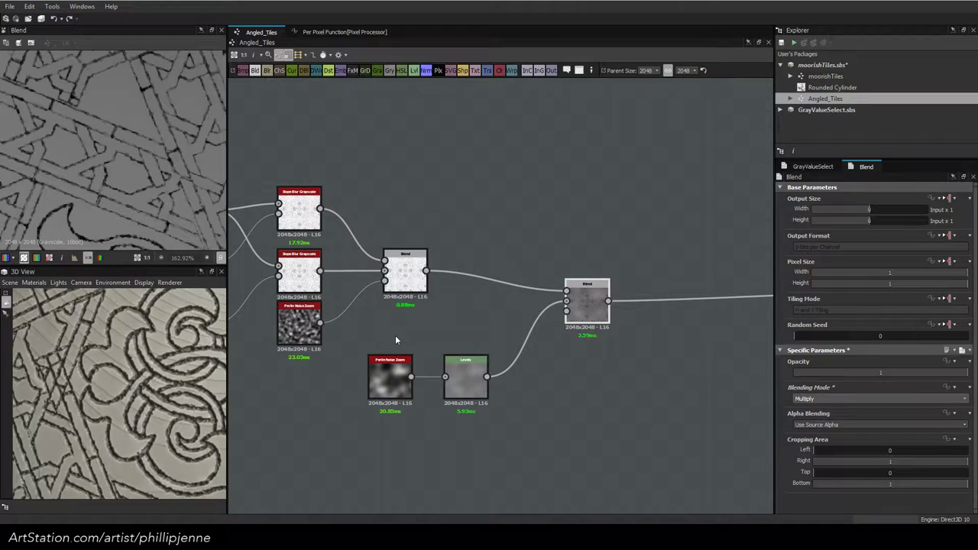
middle_click_drag(520, 372, 163, 357)
middle_click_drag(480, 354, 348, 355)
left_click(763, 348)
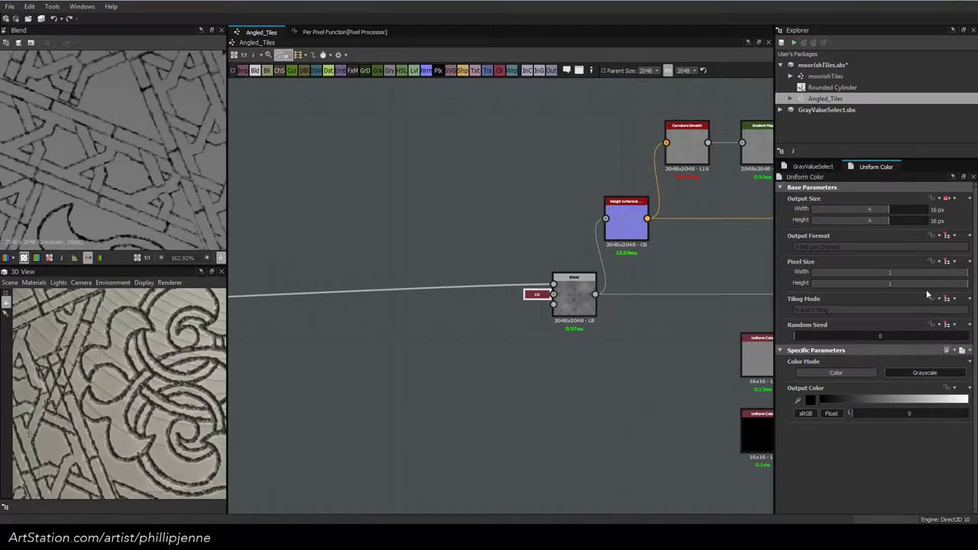
left_click(954, 236)
left_click(933, 260)
left_click(835, 248)
left_click(830, 266)
Save the moorishTiles package and check the 3D preview shading
left_click(452, 358)
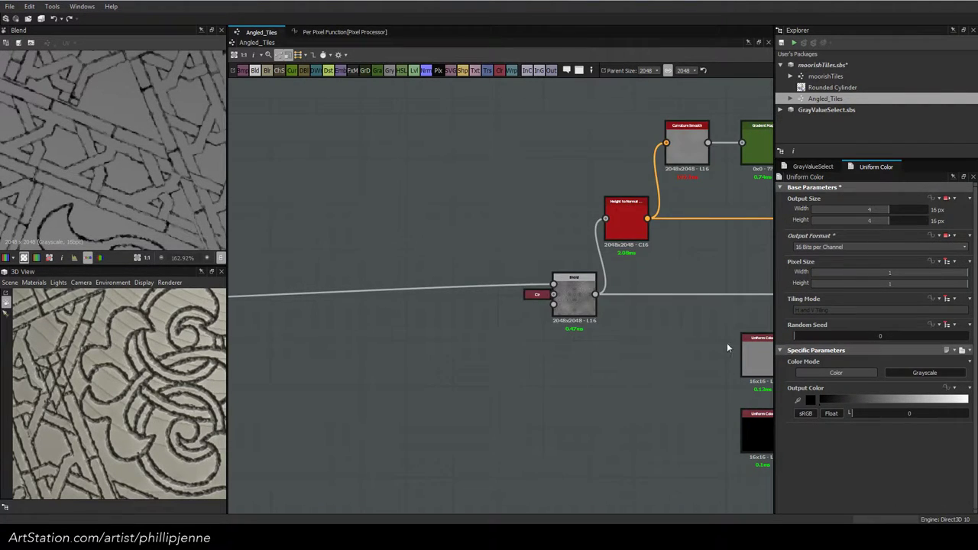
middle_click_drag(452, 358, 745, 355)
scroll(151, 336, "down", 5)
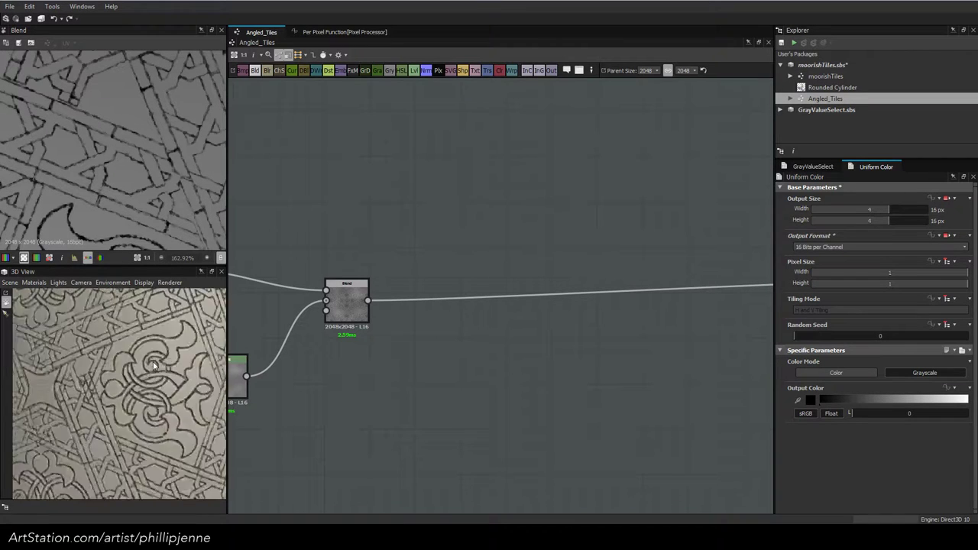
key("ctrl+s")
mouse_move(99, 386)
left_mouse_down()
mouse_move(146, 402)
mouse_move(168, 389)
mouse_move(66, 395)
mouse_move(94, 386)
left_mouse_up()
scroll(129, 394, "up", 3)
Set the Perlin Levels node's Level Out Low and High both to 0.35
middle_click_drag(395, 353, 581, 337)
left_click(417, 376)
left_click(418, 376)
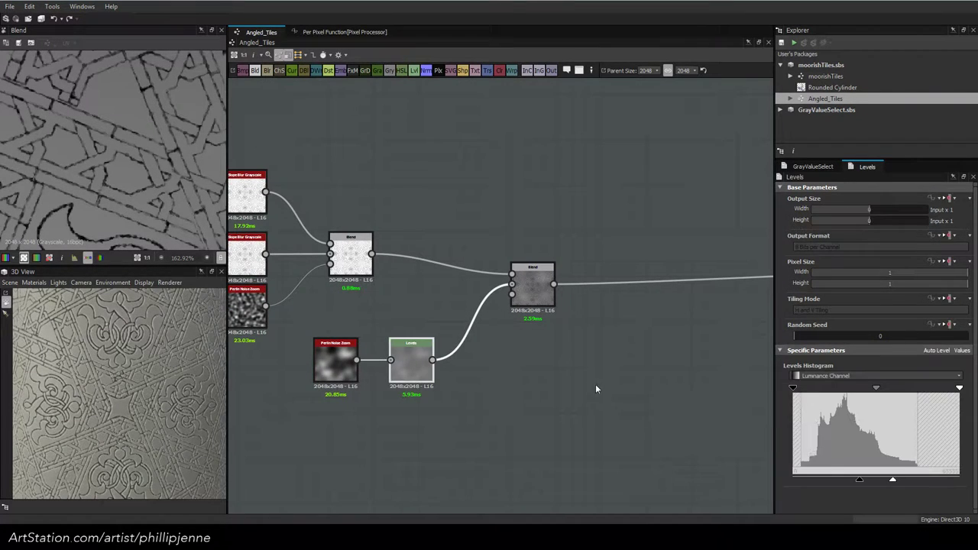
left_click(961, 351)
double_click(880, 460)
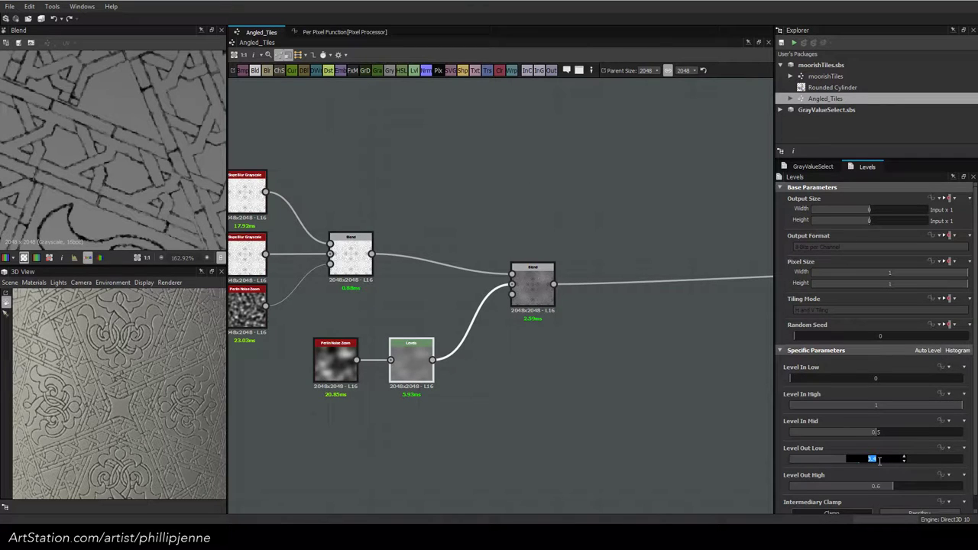
key("Tab")
type("0.35")
key("Return")
scroll(144, 388, "up", 5)
scroll(143, 388, "down", 2)
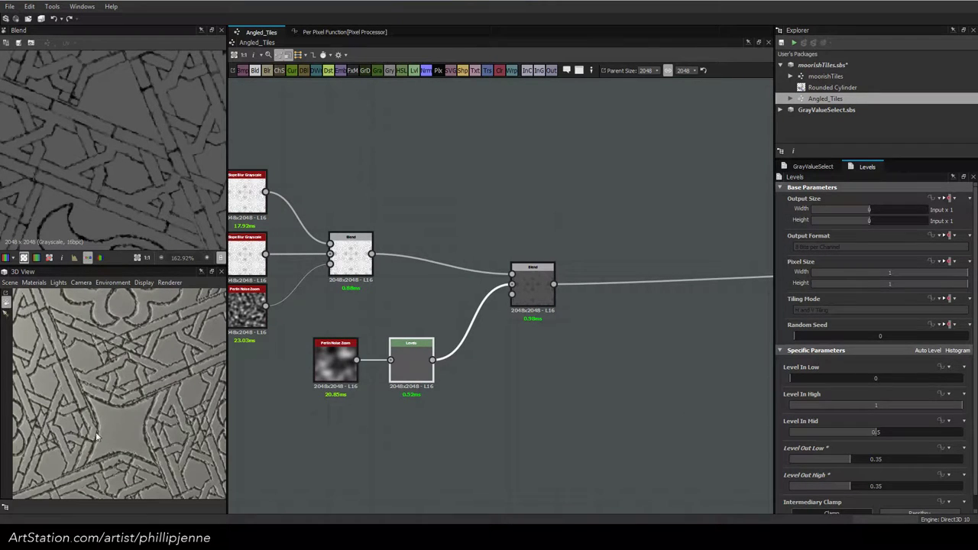
middle_click_drag(599, 324, 542, 363)
Add a Dirt 4 node and move it up and left
left_click(541, 360)
key("space")
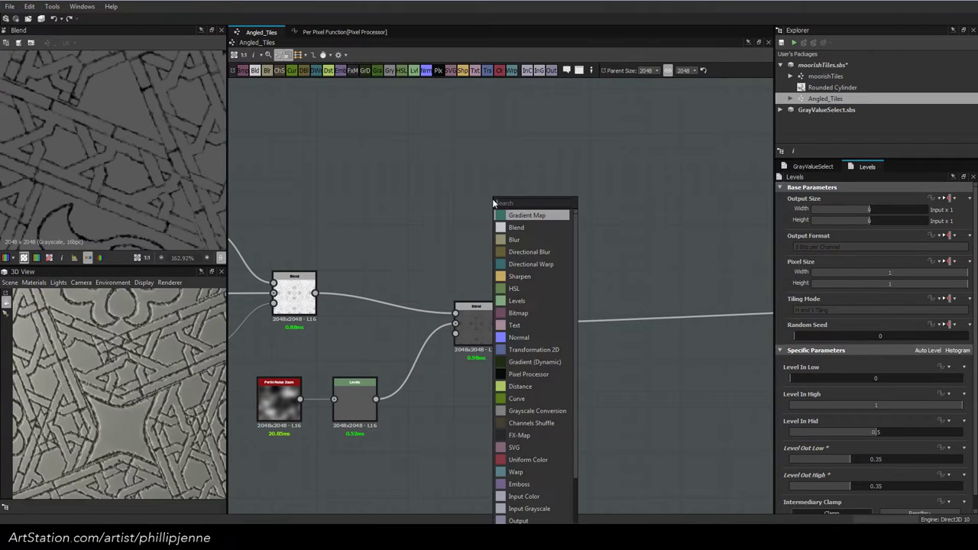
type("dirt")
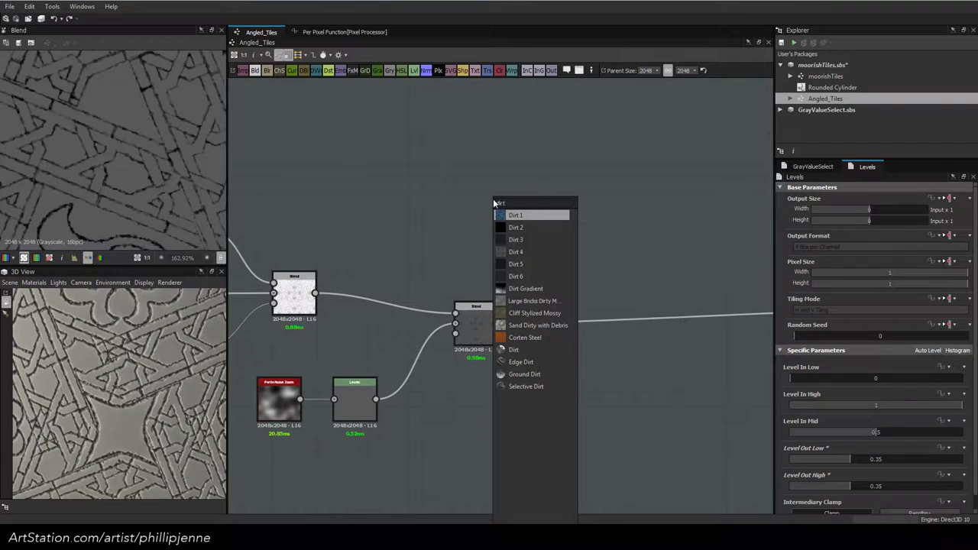
left_click(545, 252)
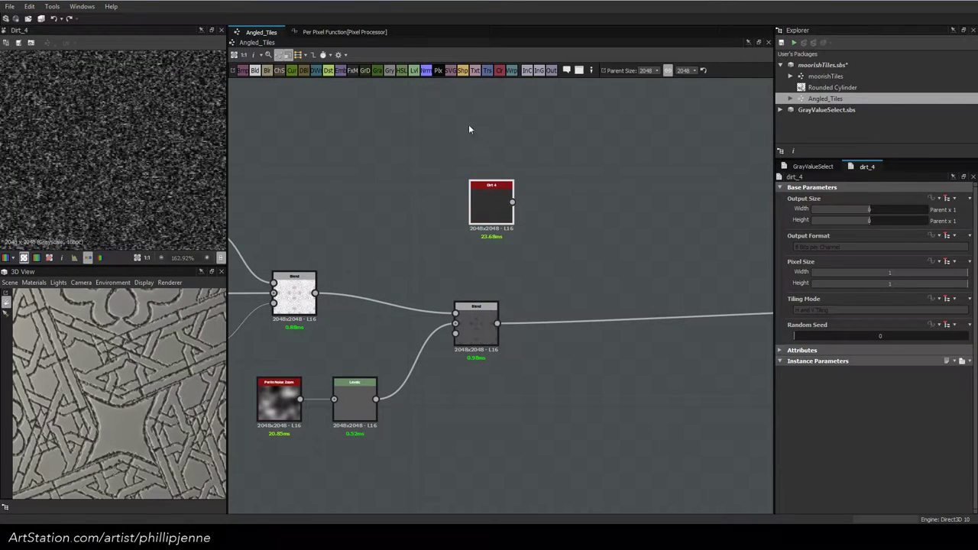
left_click_drag(476, 202, 400, 187)
Add a BnW Spots 3 node and arrange it below Dirt 4
key("space")
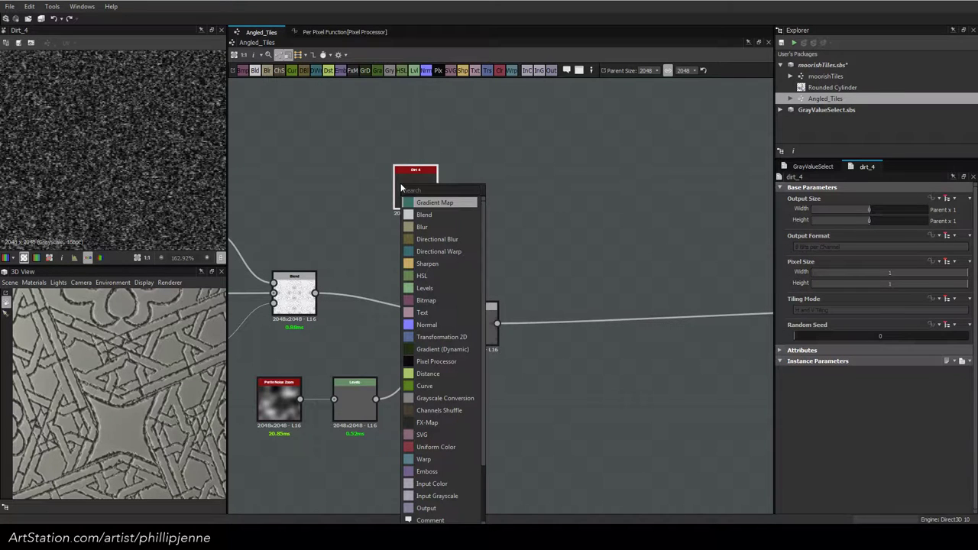
type("bnw")
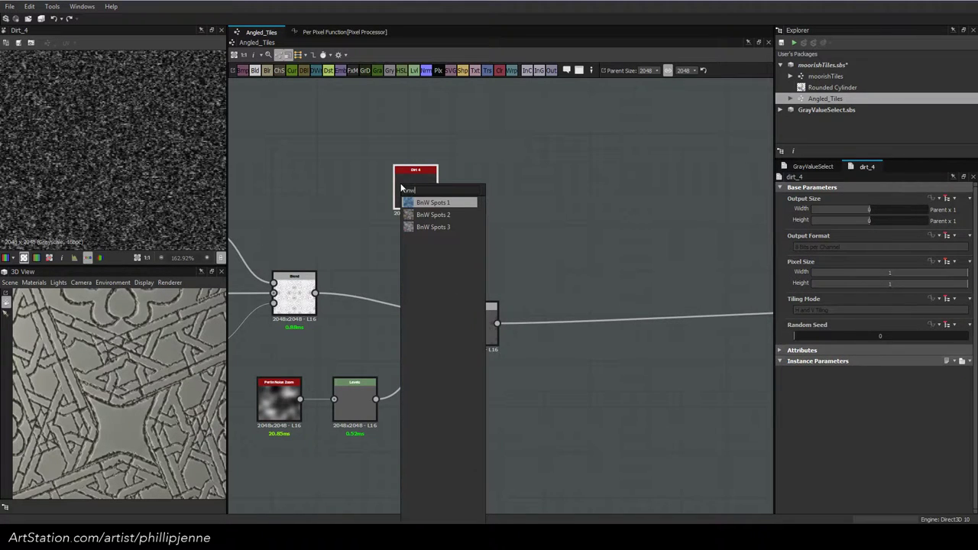
left_click(418, 227)
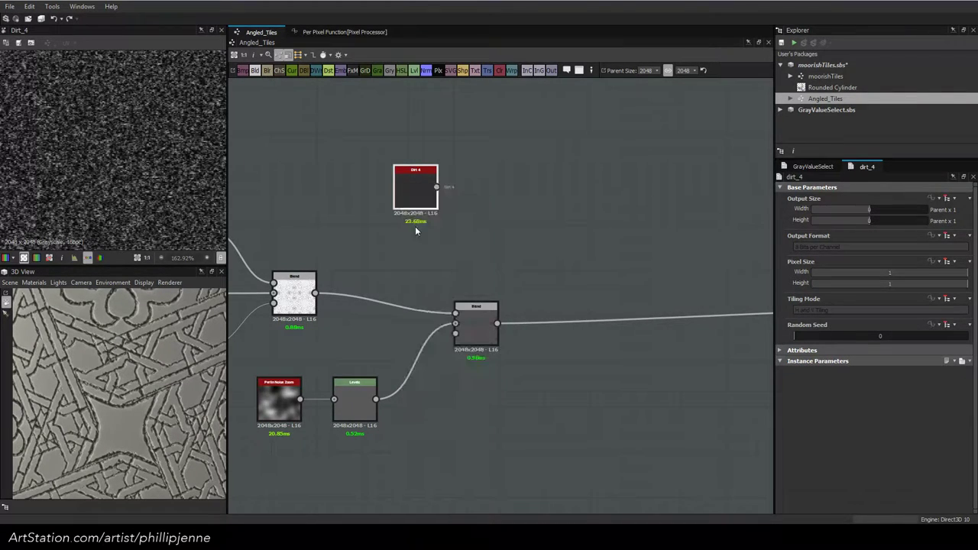
scroll(413, 203, "up", 3)
left_click_drag(413, 203, 414, 282)
left_click_drag(414, 147, 392, 108)
middle_click_drag(445, 191, 467, 271)
left_click_drag(415, 255, 413, 200)
left_click_drag(409, 339, 383, 339)
Add a Clouds 2 node and place it up-left
key("space")
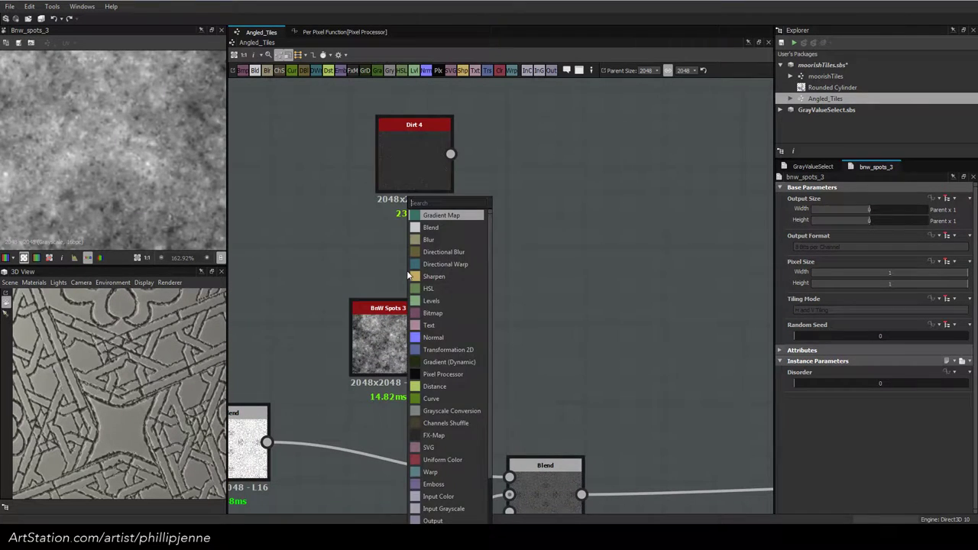
type("cloud")
key("Down")
key("Return")
scroll(545, 213, "down", 1)
middle_click_drag(545, 281, 558, 344)
left_click_drag(458, 317, 413, 294)
Add Blur HQ Grayscale after Clouds 2 with Intensity 4.74
key("space")
type("hq")
key("Down")
key("Return")
left_click_drag(448, 218, 556, 174)
left_click(846, 383)
scroll(151, 162, "down", 5)
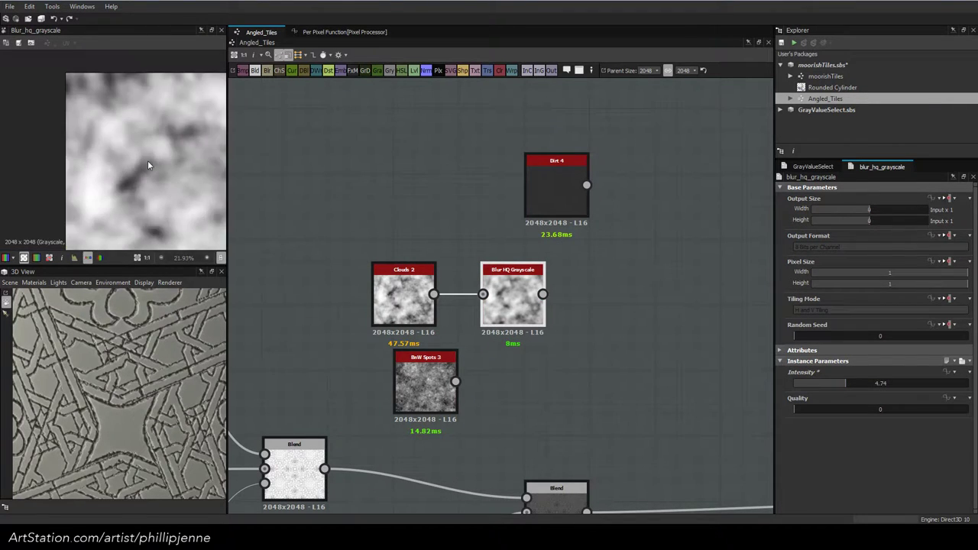
scroll(148, 162, "down", 3)
left_click_drag(418, 357, 503, 367)
scroll(522, 341, "up", 1)
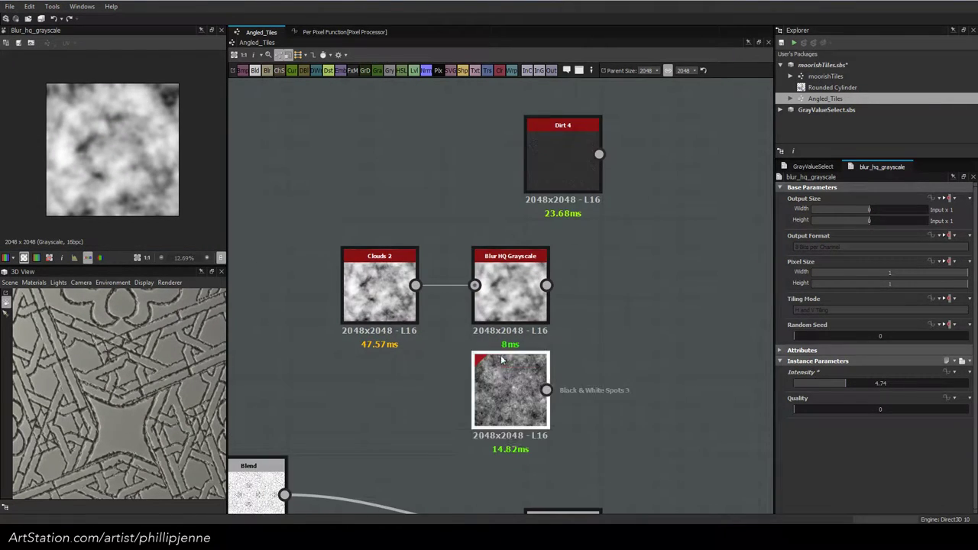
scroll(116, 170, "up", 1)
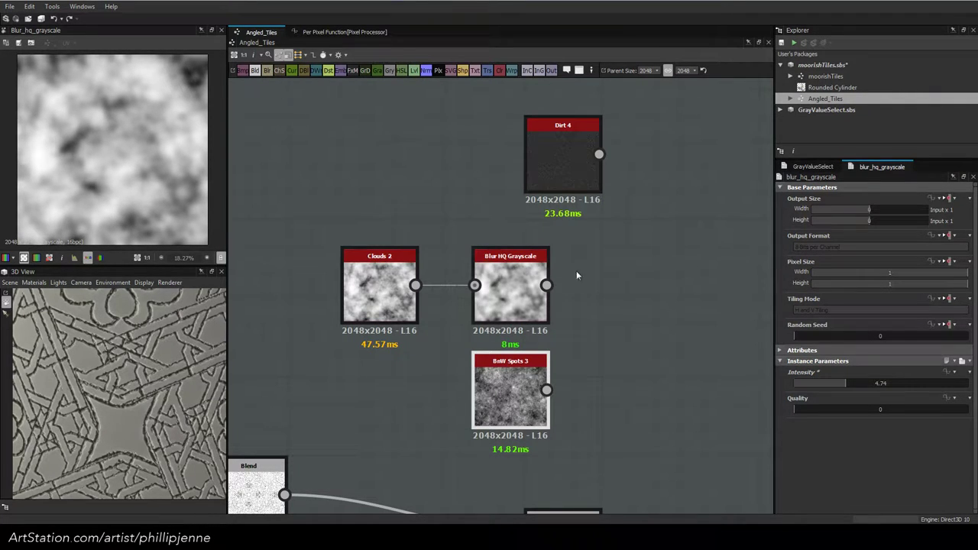
Add a Blend node fed by BnW Spots 3 and Blur HQ, initially in Overlay mode
left_click(533, 365)
left_click(599, 293)
key("space")
left_click(586, 350)
left_click_drag(546, 390, 649, 279)
left_click_drag(547, 286, 627, 300)
left_click(879, 398)
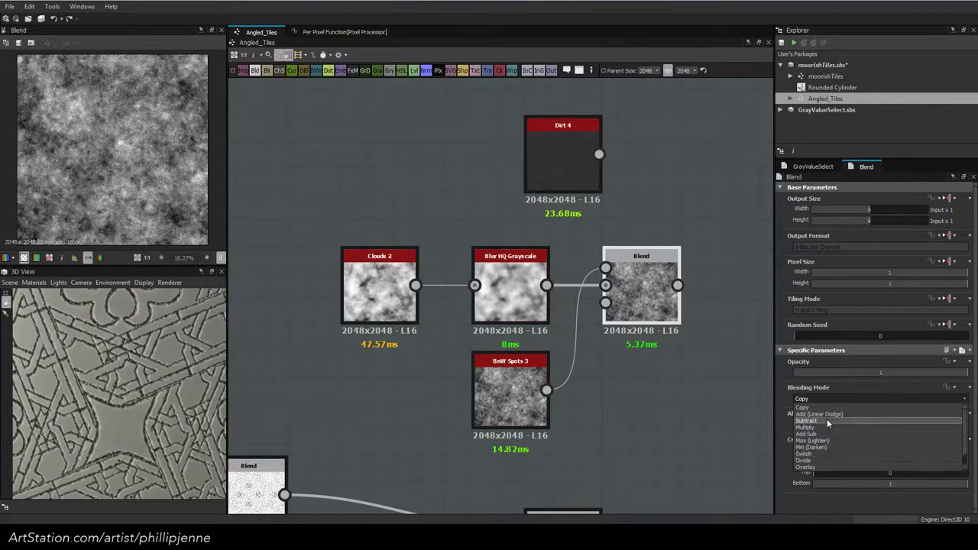
left_click(832, 463)
Move BnW Spots 3 above Blur HQ Grayscale and reposition Dirt 4
left_click_drag(502, 413, 502, 230)
middle_click_drag(556, 149, 526, 239)
left_click(525, 239)
left_click_drag(524, 243, 550, 203)
scroll(185, 189, "up", 6)
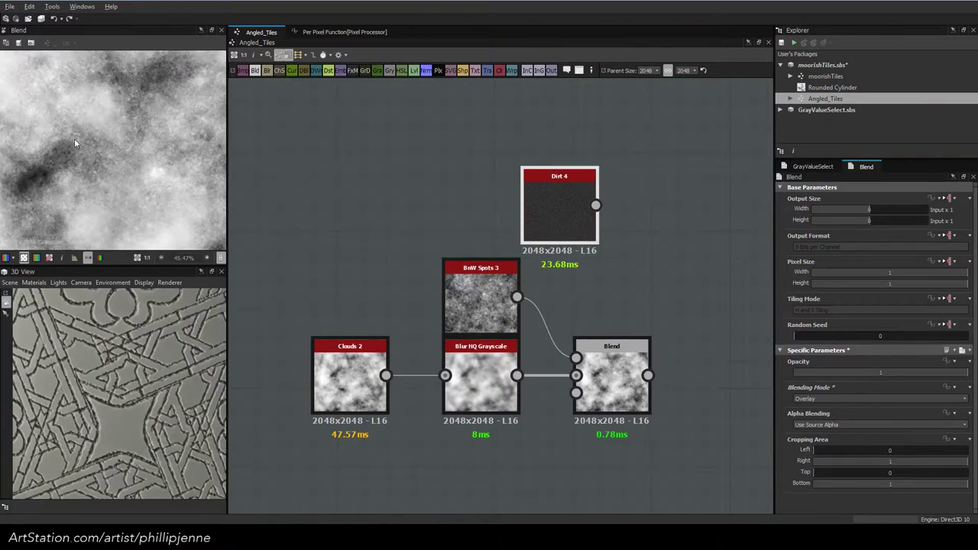
Switch the Blend to Add Sub and lower its opacity to about 0.18
left_click(840, 398)
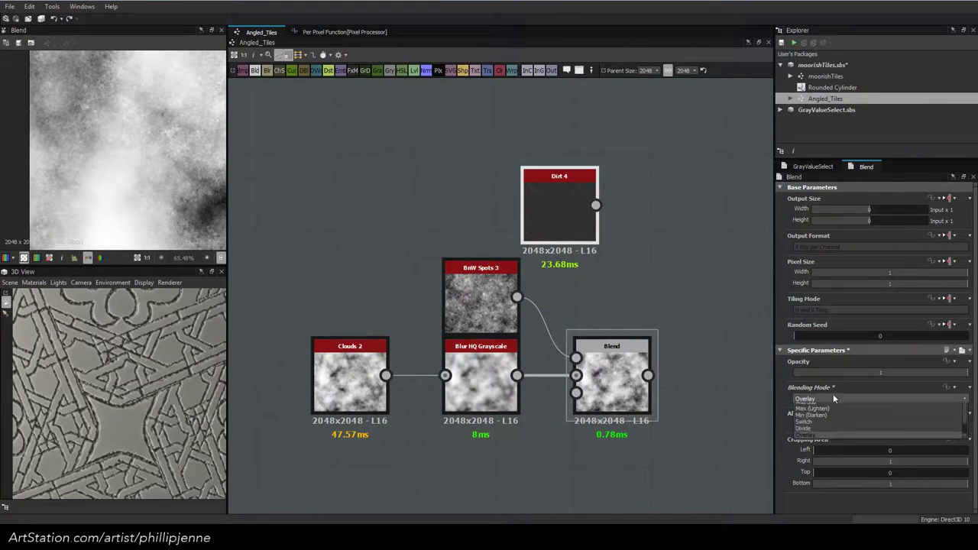
left_click(825, 436)
scroll(180, 174, "down", 5)
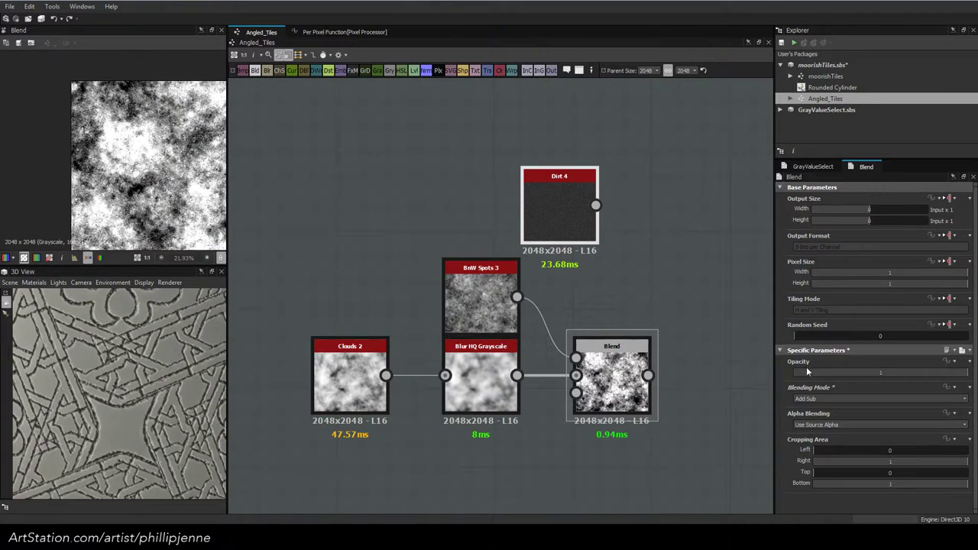
left_click(838, 372)
scroll(99, 145, "up", 5)
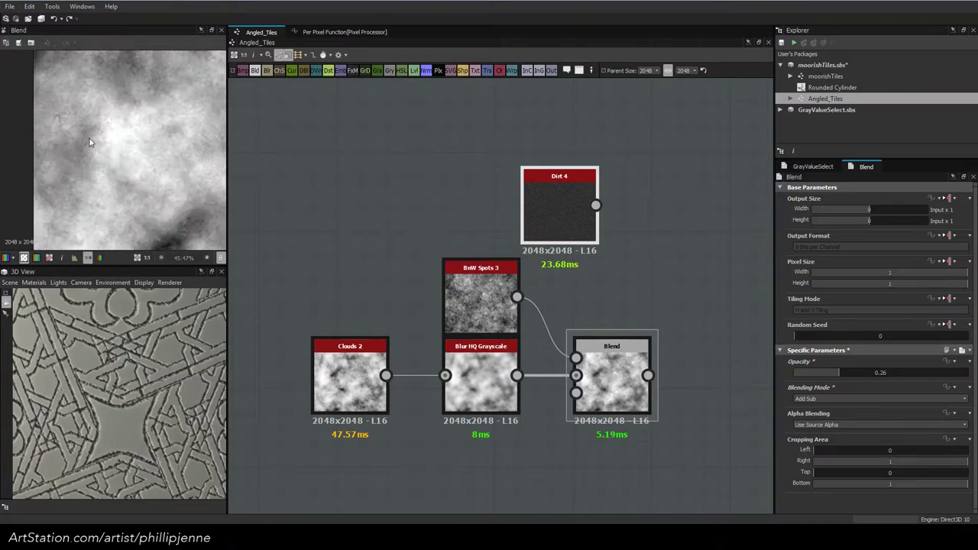
left_click_drag(833, 374, 828, 374)
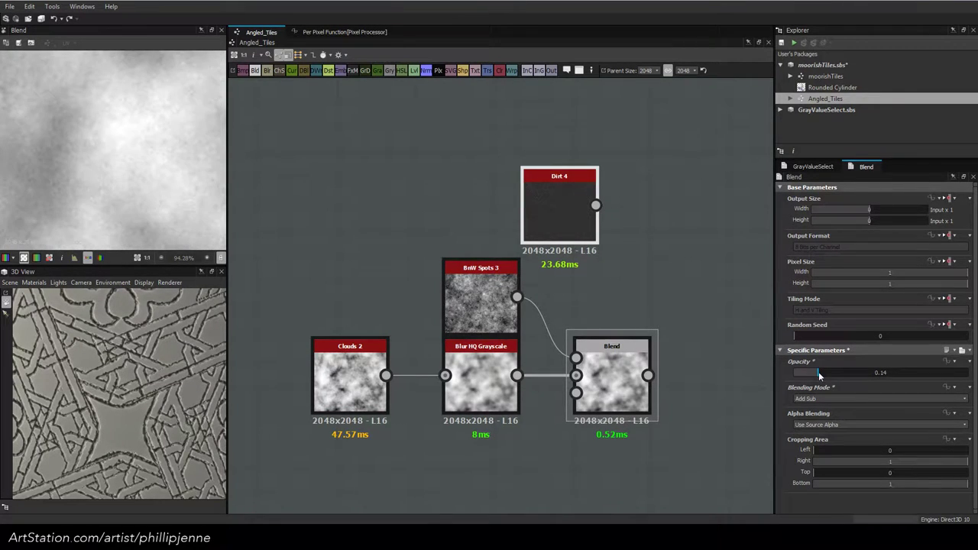
scroll(162, 182, "down", 3)
scroll(191, 214, "up", 3)
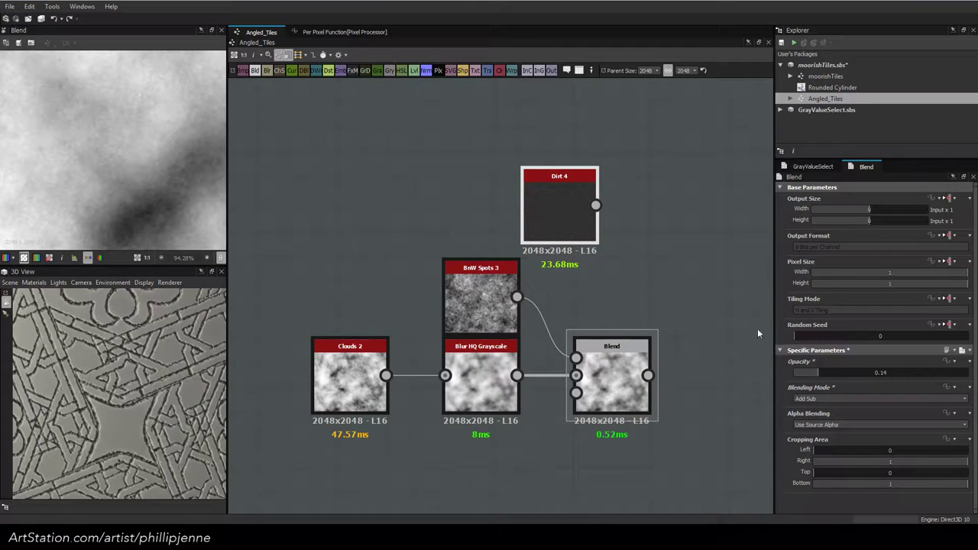
left_click_drag(818, 372, 825, 372)
key("space")
Add a second Blend fed by Dirt 4, set to Add (Linear Dodge) with lowered opacity
left_click(688, 228)
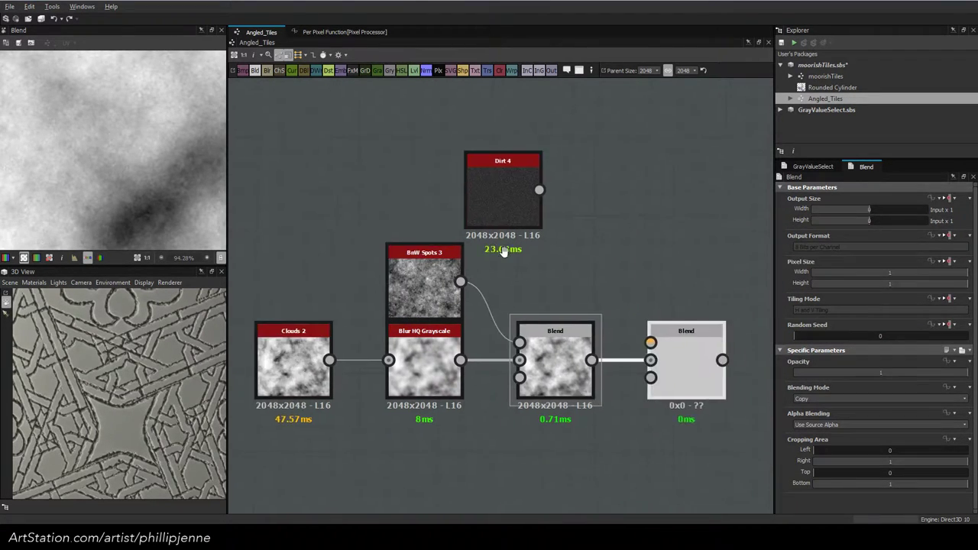
left_click_drag(532, 202, 641, 342)
left_click_drag(565, 257, 577, 280)
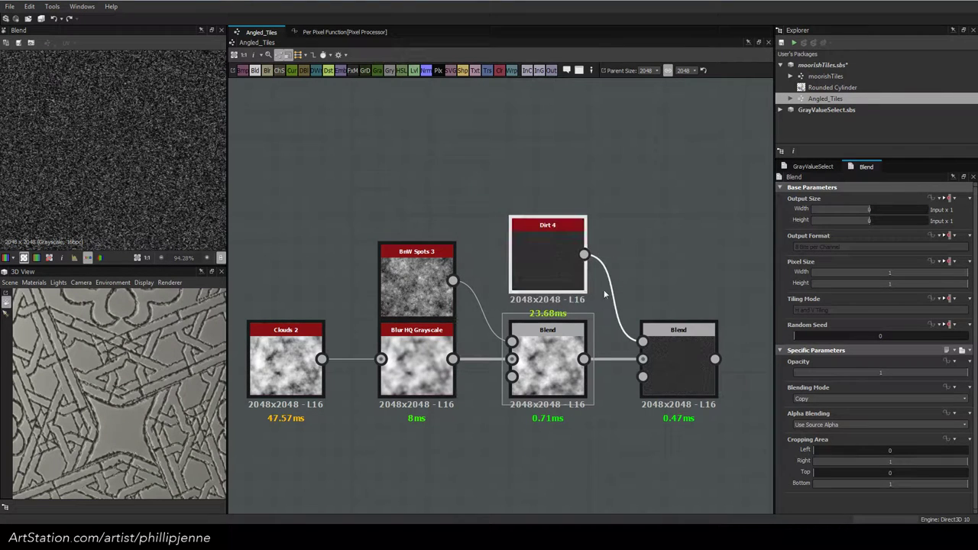
left_click(679, 341)
left_click(816, 398)
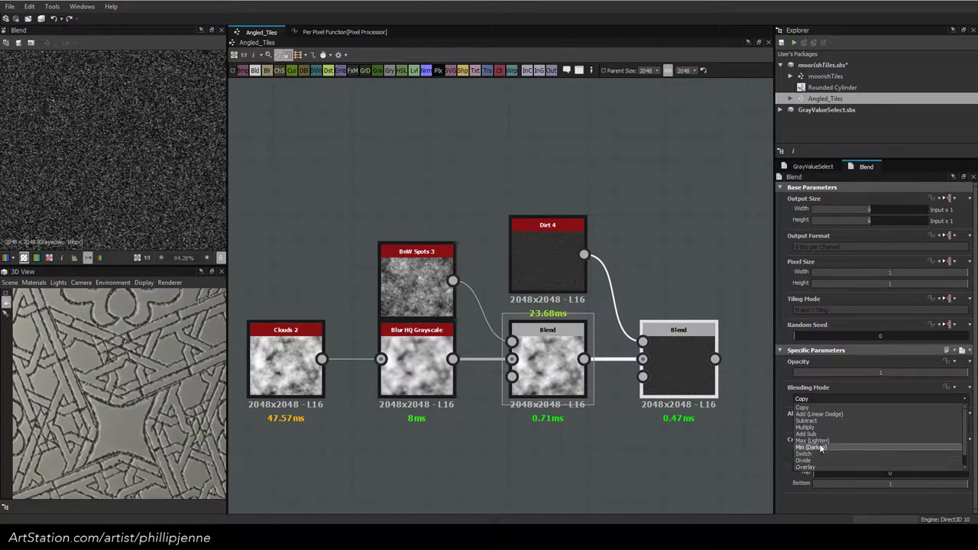
left_click(835, 415)
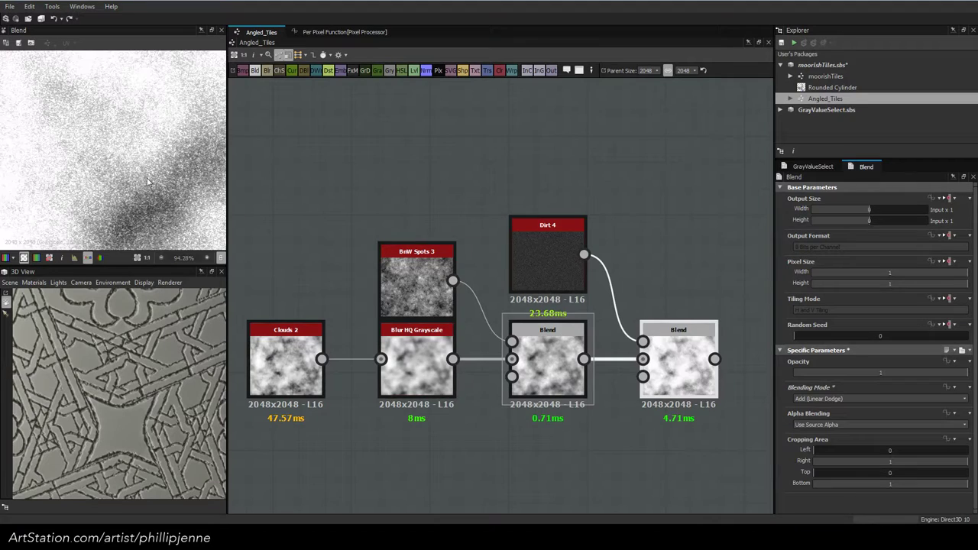
left_click_drag(873, 373, 823, 373)
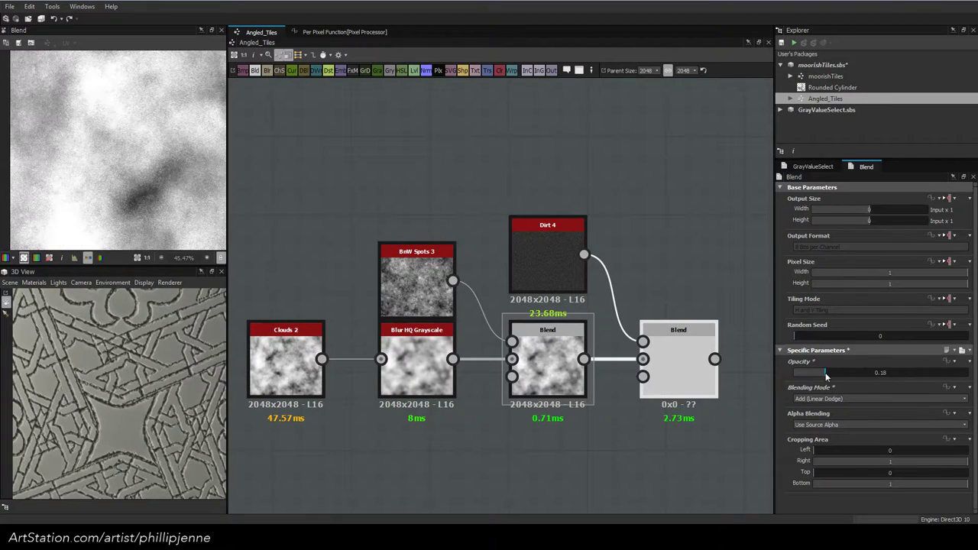
scroll(103, 92, "up", 5)
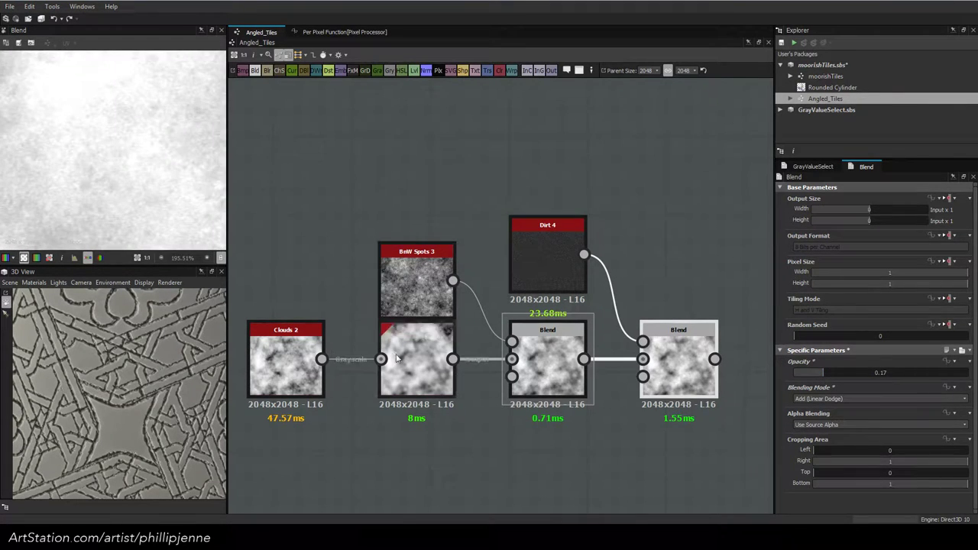
Insert a Levels node after Clouds 2 and lower its white point to darken the clouds
middle_click_drag(389, 301, 782, 303)
middle_click_drag(646, 341, 395, 315)
left_click_drag(532, 334, 428, 335)
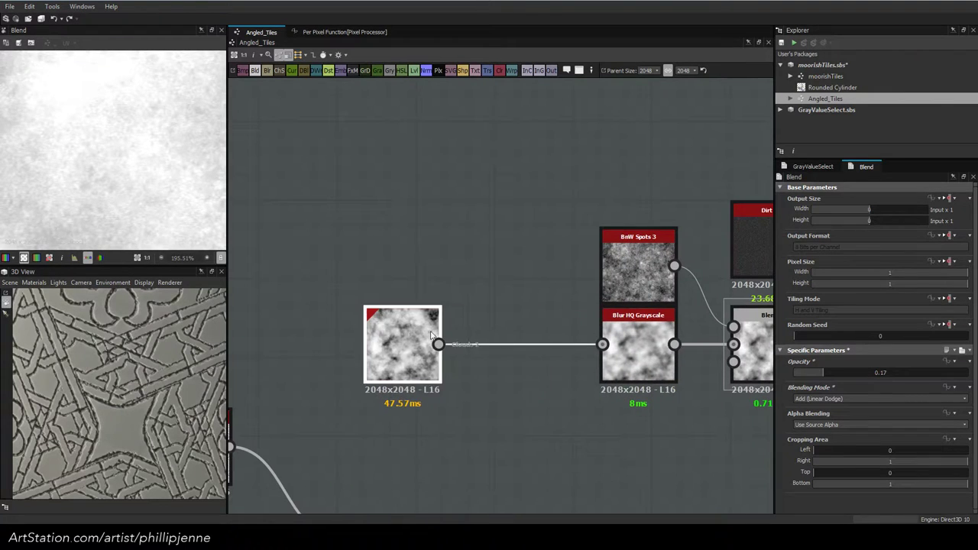
key("space")
left_click(525, 356)
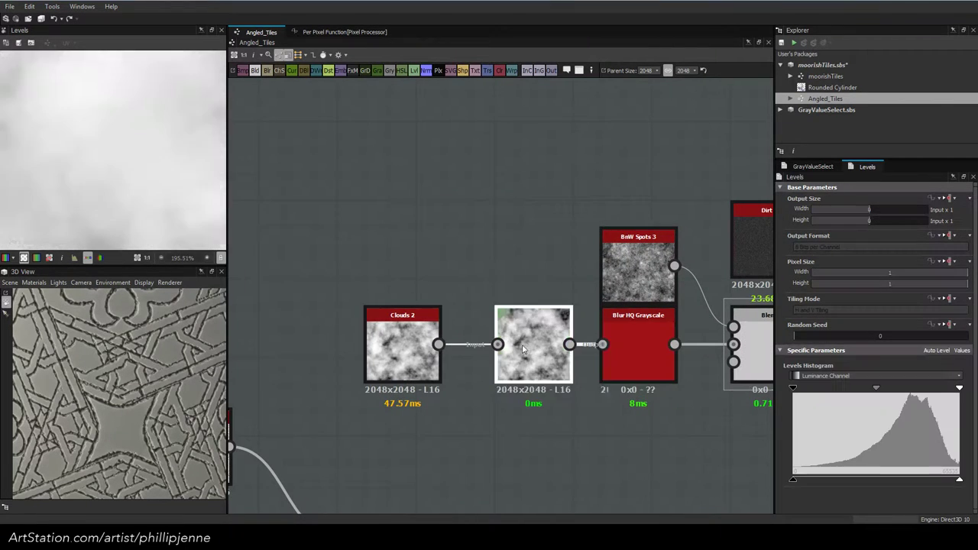
left_click_drag(526, 354, 500, 355)
left_click_drag(959, 481, 892, 479)
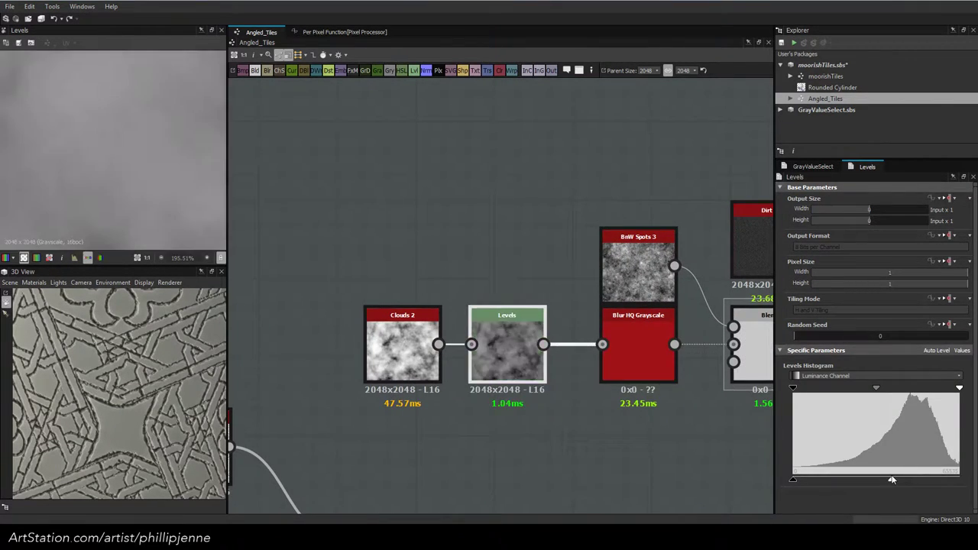
Preview the Blur HQ and both Blend results, raising the second Blend's opacity to 0.36
scroll(577, 336, "down", 1)
middle_click_drag(669, 363, 538, 353)
double_click(489, 327)
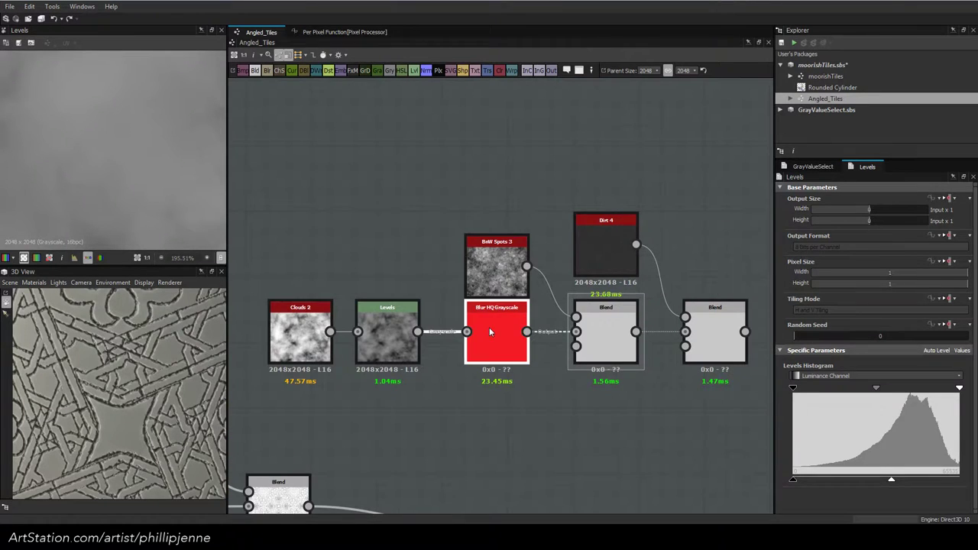
key("f")
double_click(606, 336)
double_click(715, 336)
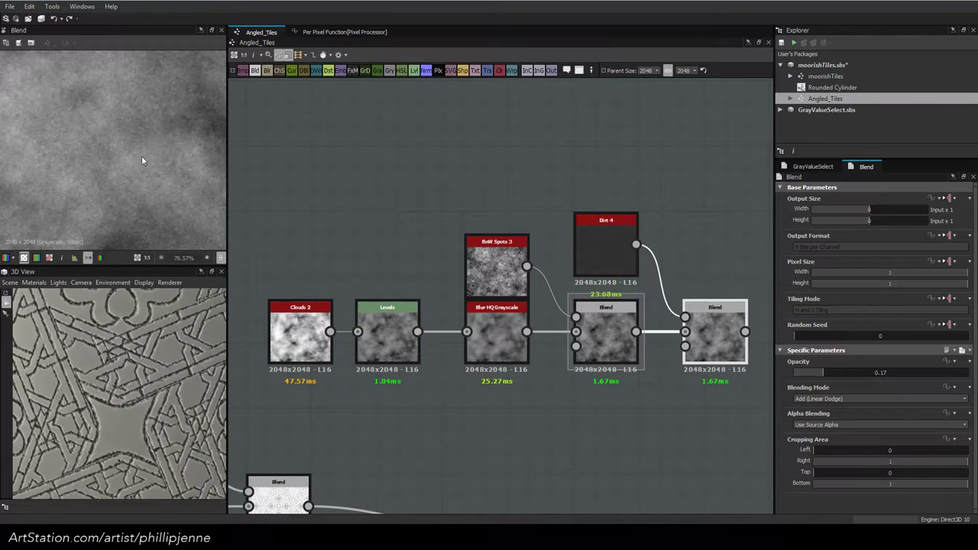
left_click_drag(830, 371, 857, 372)
scroll(77, 123, "up", 4)
middle_click_drag(54, 126, 143, 162)
scroll(130, 167, "down", 6)
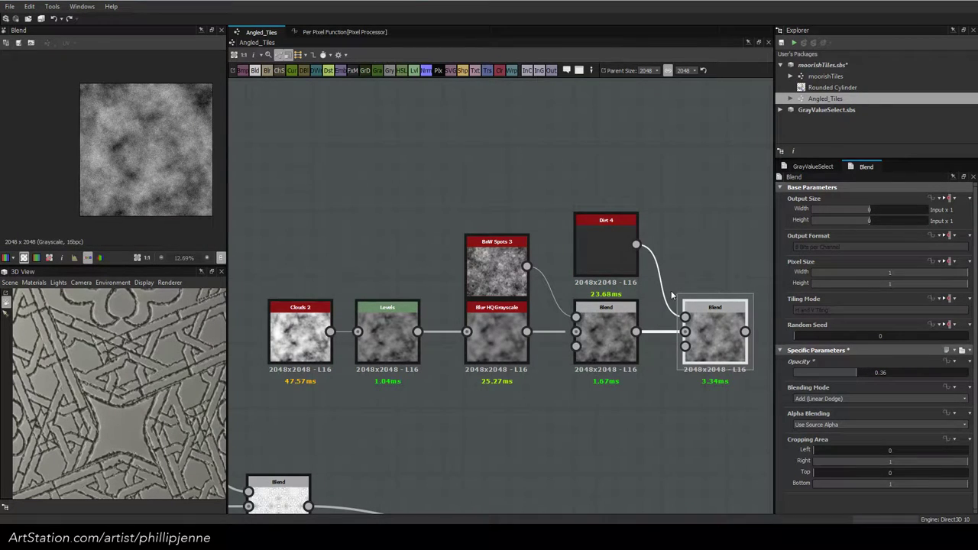
Insert a Histogram Range node after the second Blend and rough in its Range and Position
middle_click_drag(752, 320, 556, 306)
key("space")
type("hist")
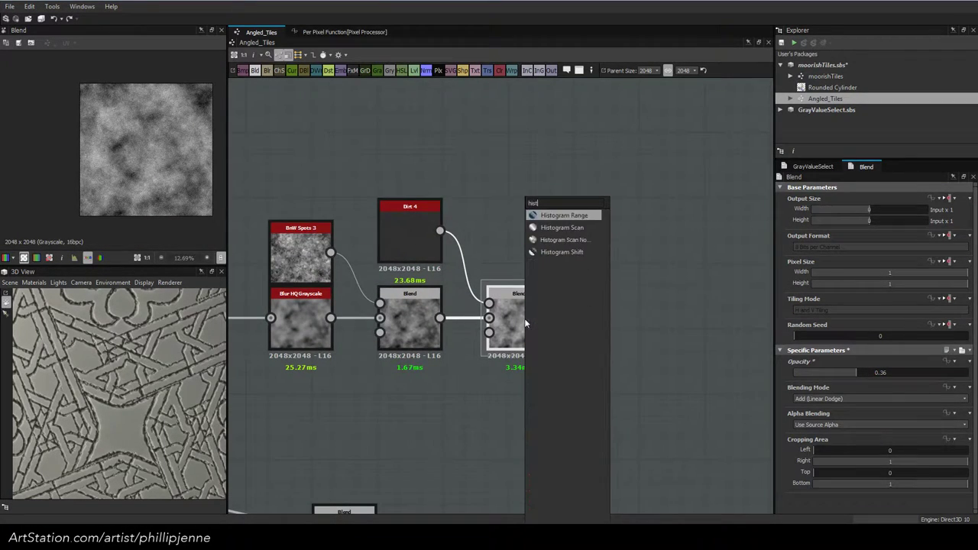
key("Return")
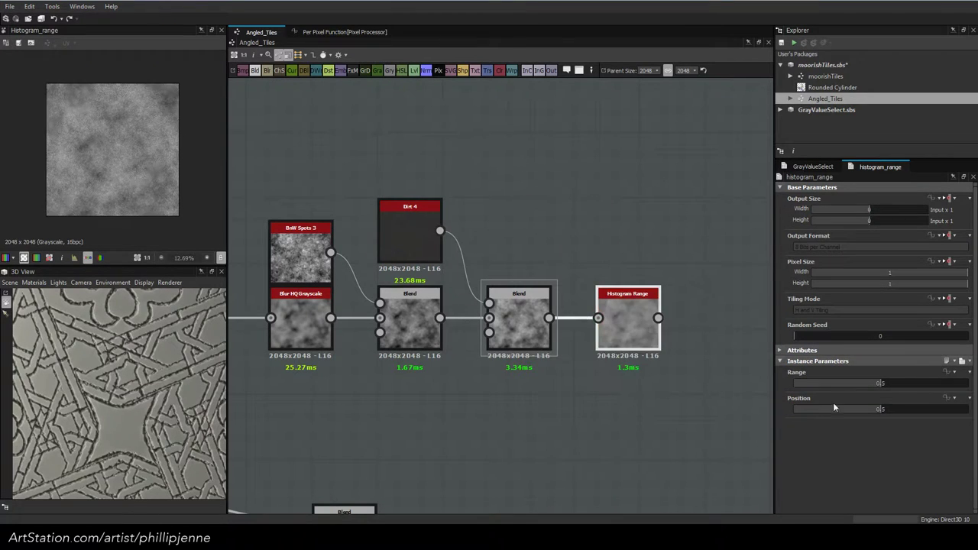
left_click_drag(887, 384, 968, 383)
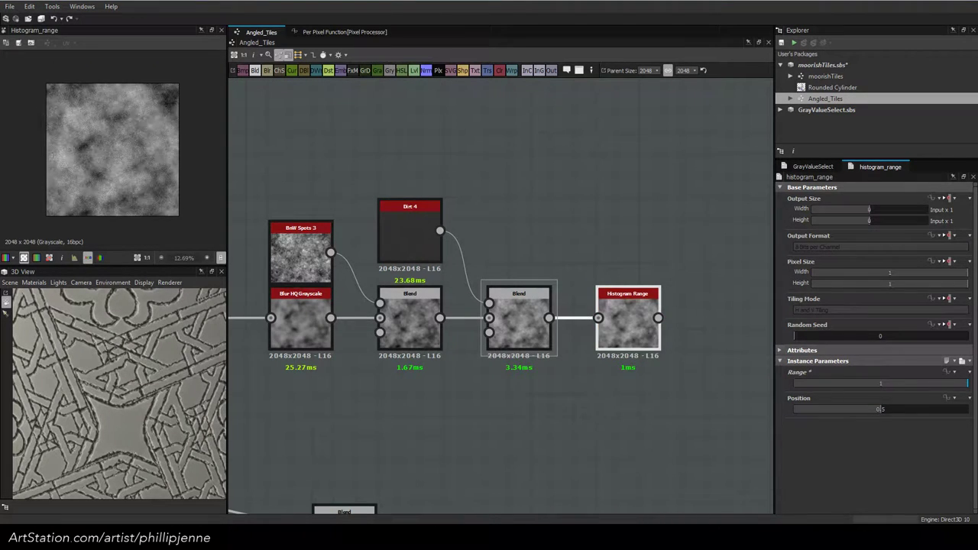
left_click_drag(875, 409, 843, 407)
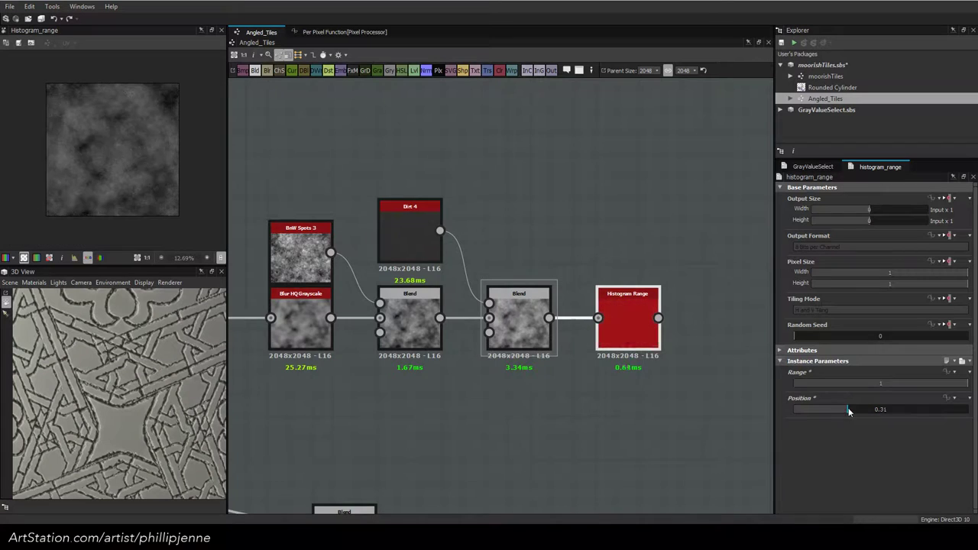
scroll(469, 216, "down", 3)
scroll(604, 260, "up", 2)
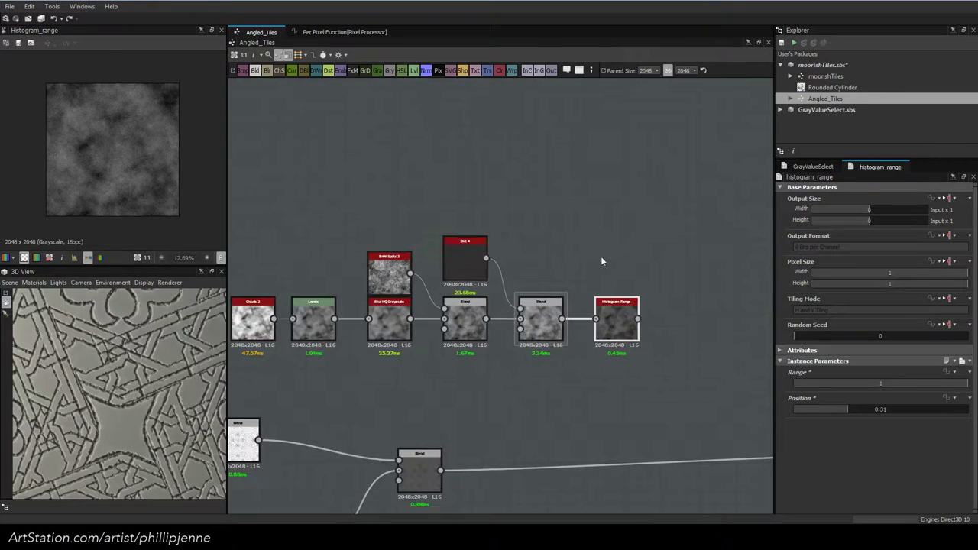
Feed the second Blend into a new Levels node and test its output black and white points
key("space")
key("Escape")
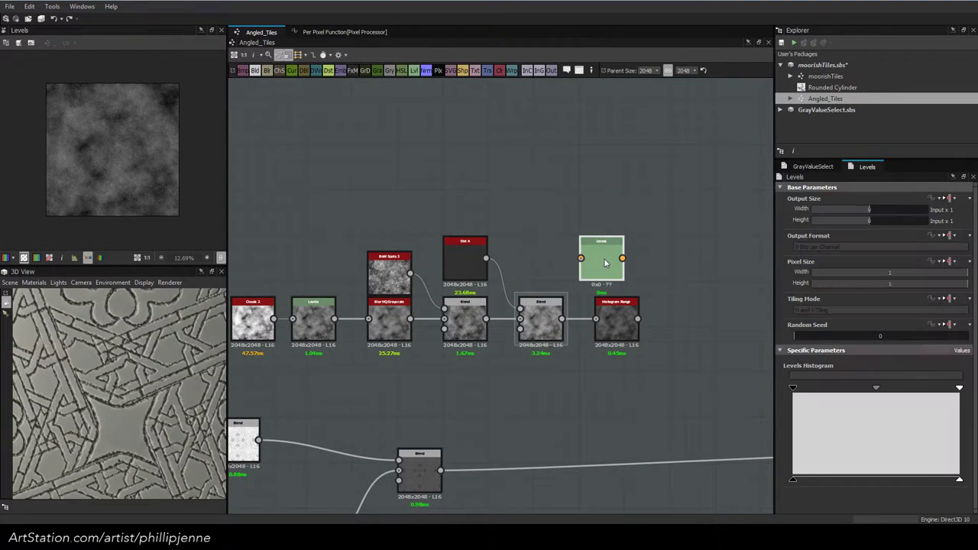
scroll(604, 259, "up", 2)
left_click_drag(543, 345, 592, 257)
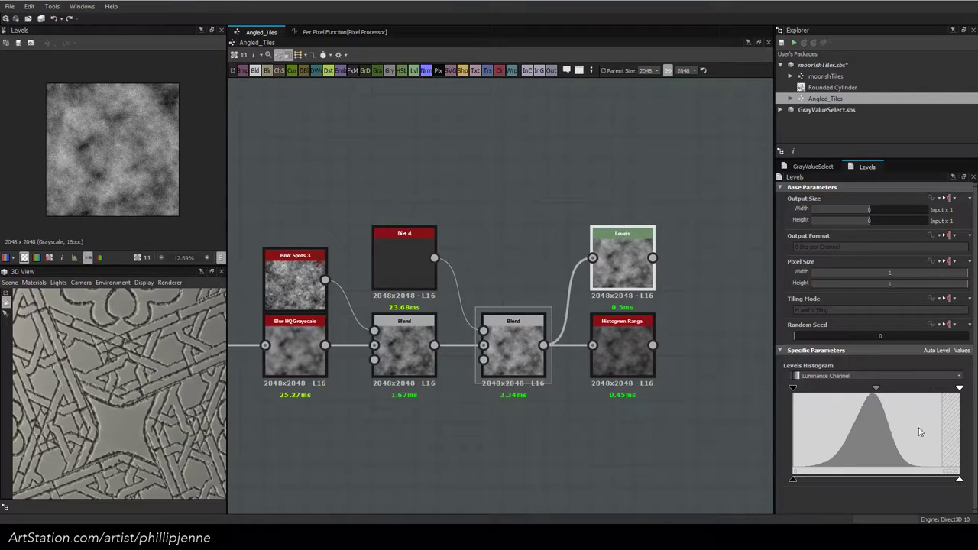
scroll(633, 282, "up", 2)
mouse_move(959, 389)
left_mouse_down()
mouse_move(868, 391)
mouse_move(963, 394)
left_mouse_up()
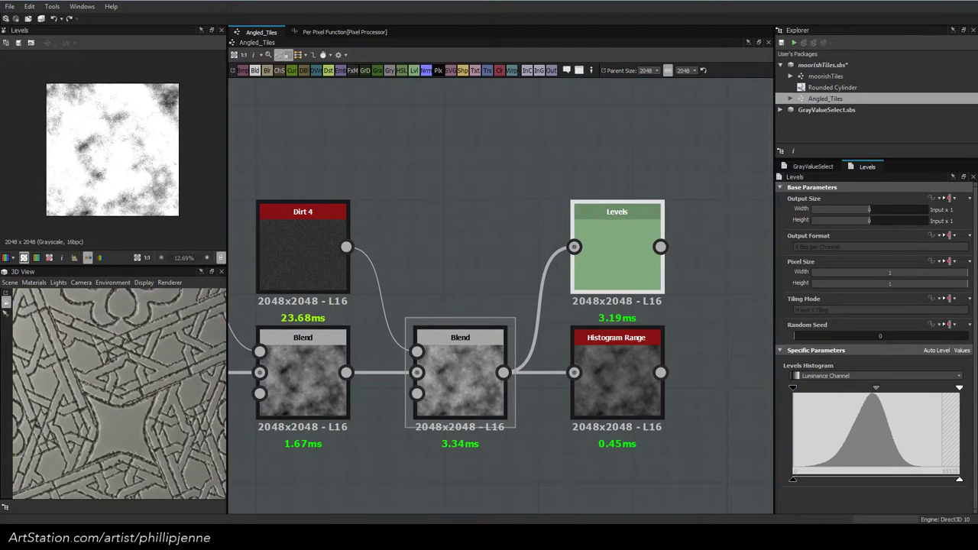
mouse_move(960, 479)
left_mouse_down()
mouse_move(832, 479)
mouse_move(960, 485)
left_mouse_up()
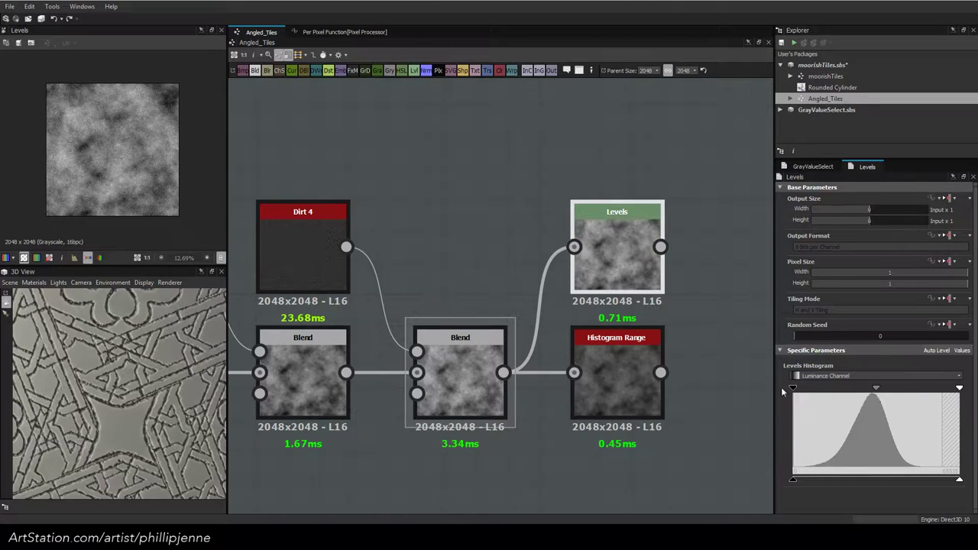
left_click_drag(795, 389, 764, 388)
left_click_drag(792, 480, 836, 479)
left_click_drag(959, 480, 746, 475)
left_click_drag(896, 478, 959, 479)
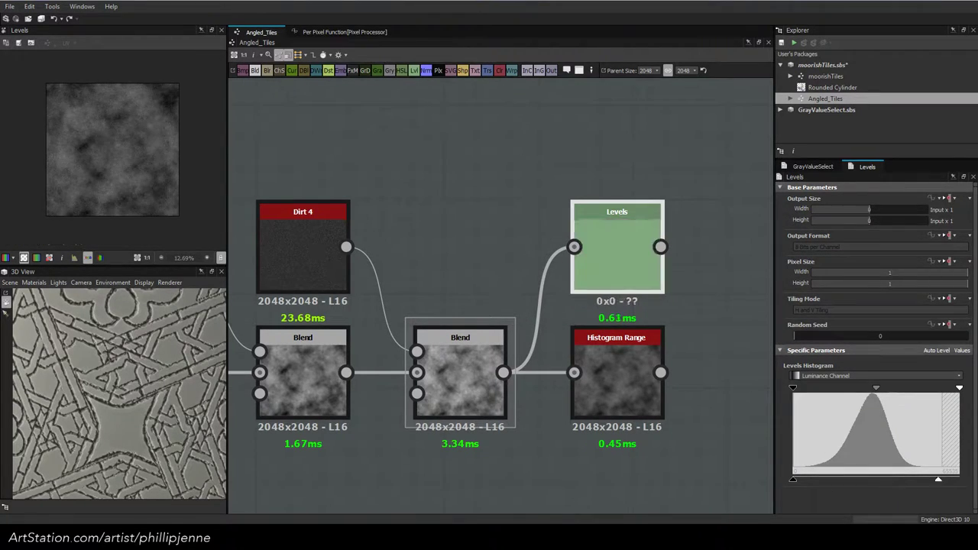
Set Histogram Range to Range 0.5 and Position about 0.5, squeezing the Levels output toward mid-grey
left_click(639, 364)
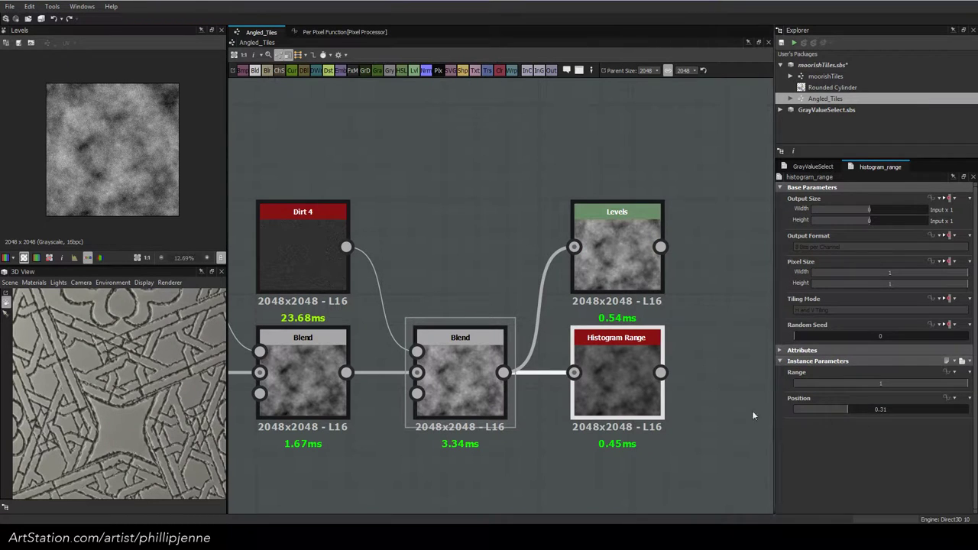
left_click(882, 384)
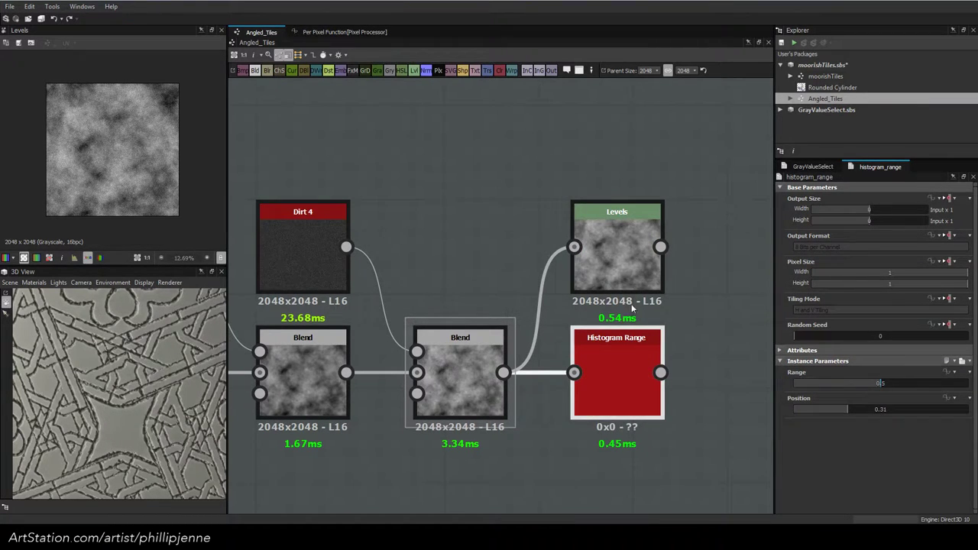
double_click(634, 358)
scroll(123, 159, "up", 1)
left_click(616, 252)
left_click_drag(794, 479, 814, 479)
left_click_drag(959, 480, 918, 480)
double_click(631, 260)
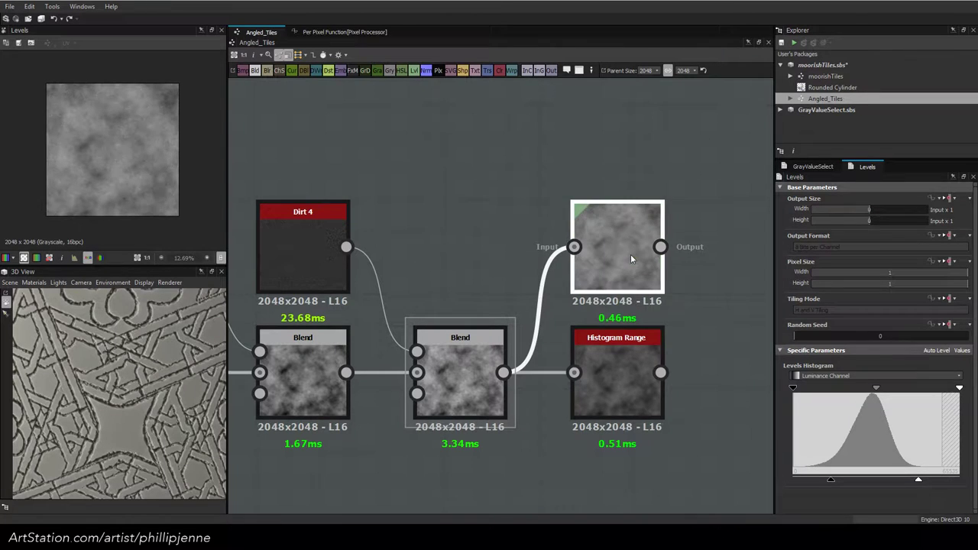
double_click(625, 356)
left_click(879, 410)
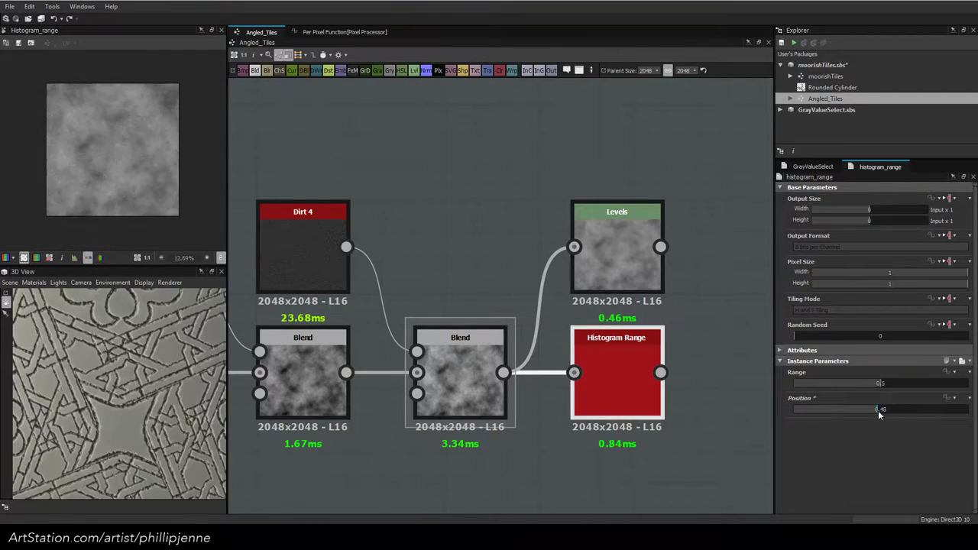
double_click(635, 262)
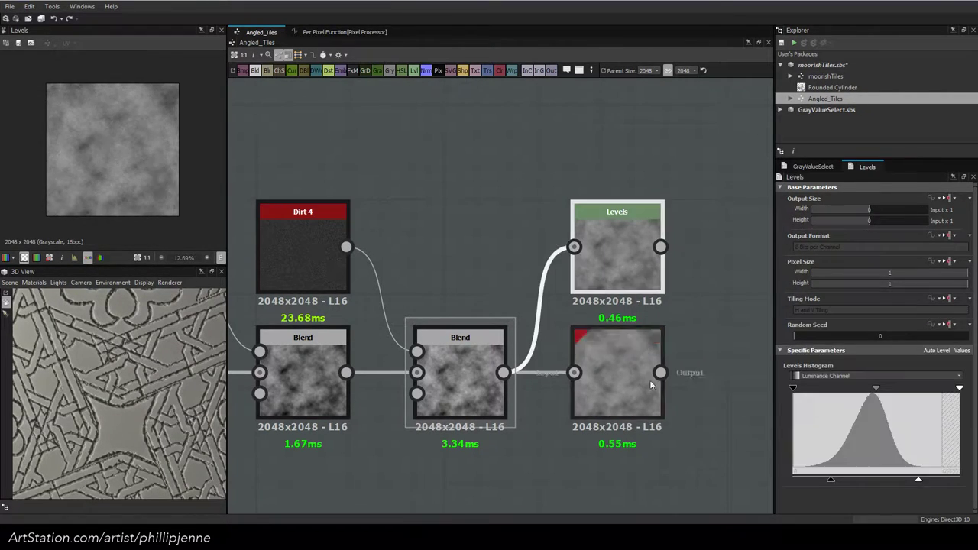
Enter Levels output values numerically: Level Out Low 0.25 and Level Out High 0.75
left_click_drag(831, 482, 831, 478)
left_click(962, 350)
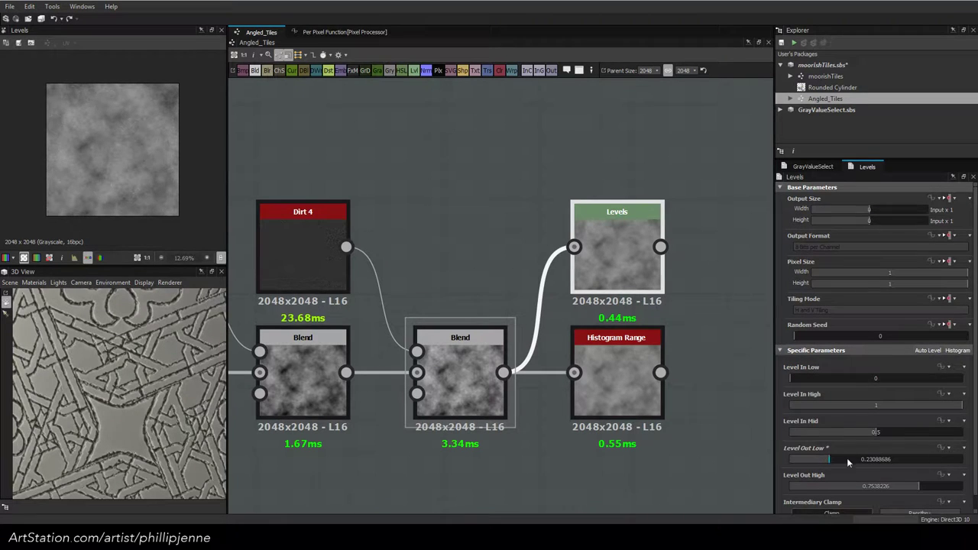
type(".25")
key("Tab")
type(".7")
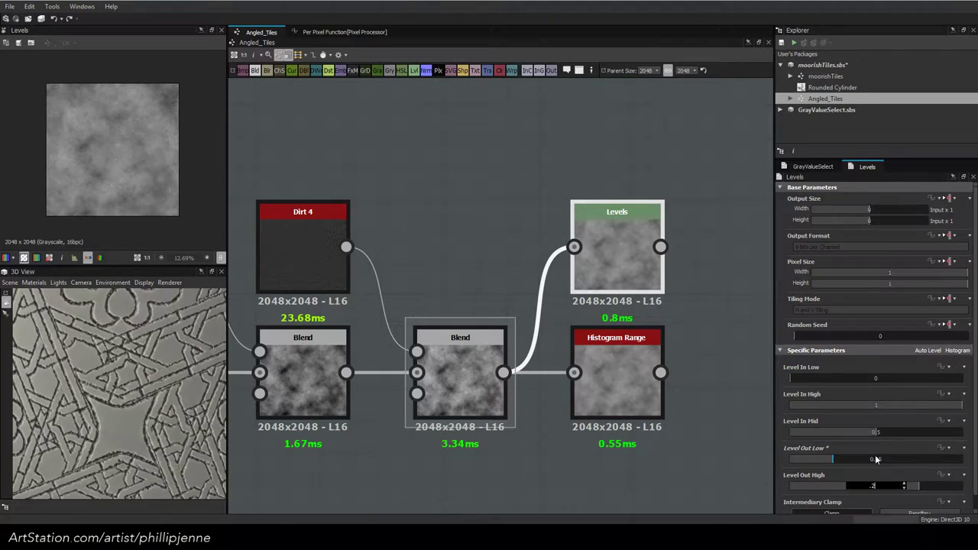
type(".75")
key("Return")
Set the Histogram Range Position to 0.25
left_click(618, 359)
left_click(625, 246)
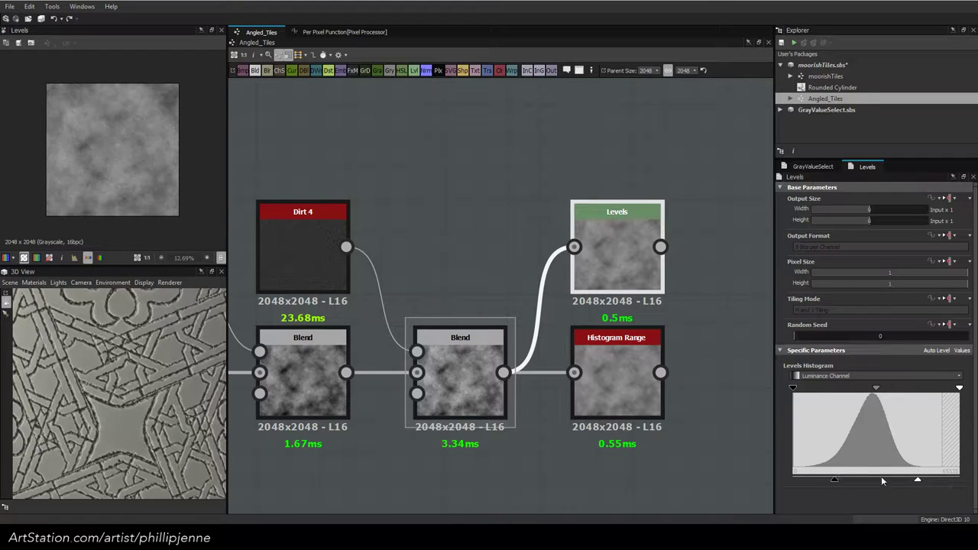
left_click(622, 377)
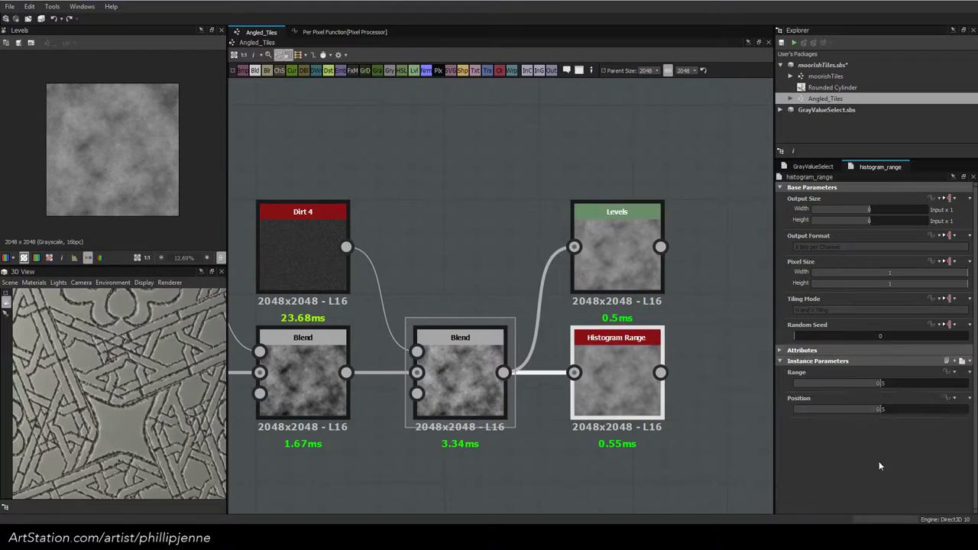
double_click(879, 410)
key("Return")
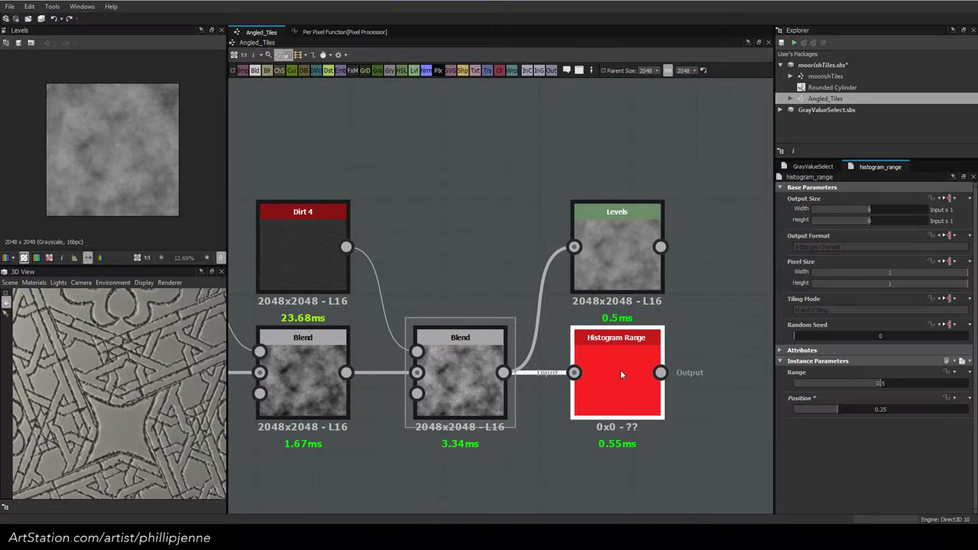
Change the Levels output to Level Out Low 0 and Level Out High 0.5
left_click(625, 262)
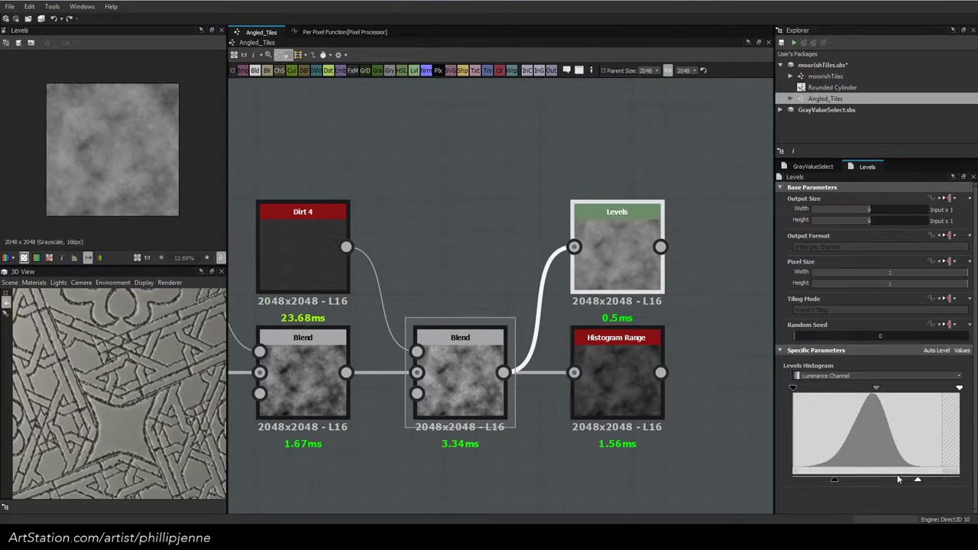
left_click_drag(835, 479, 751, 478)
left_click_drag(917, 480, 858, 482)
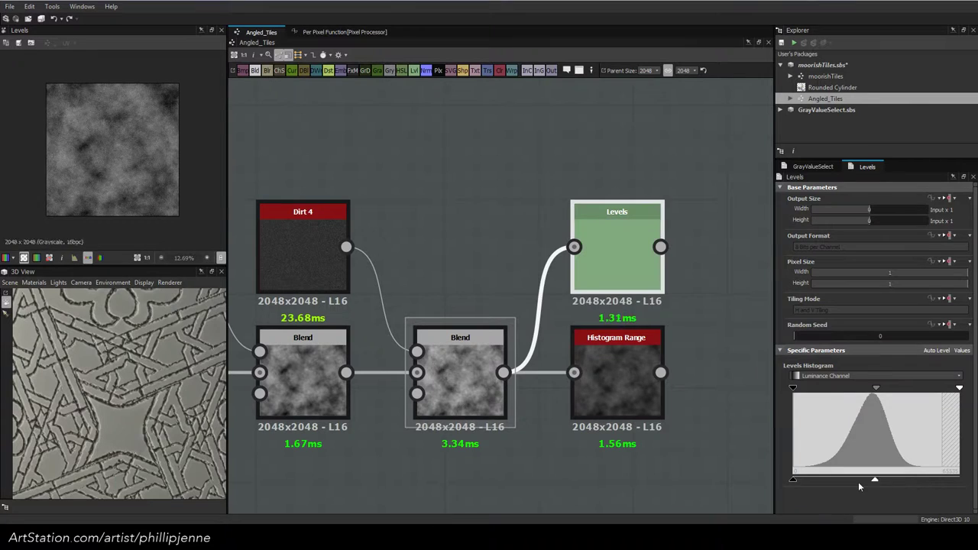
left_click(962, 349)
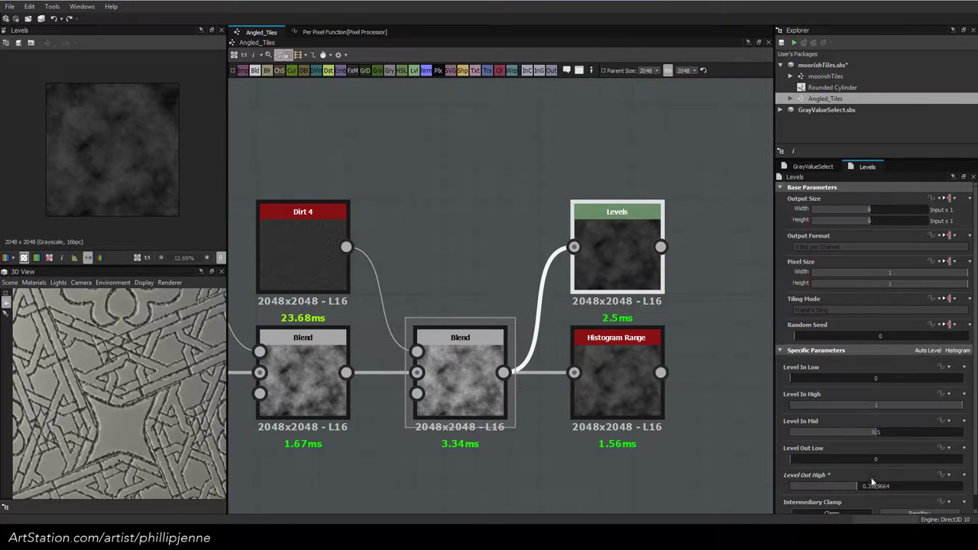
type("0.5")
key("Return")
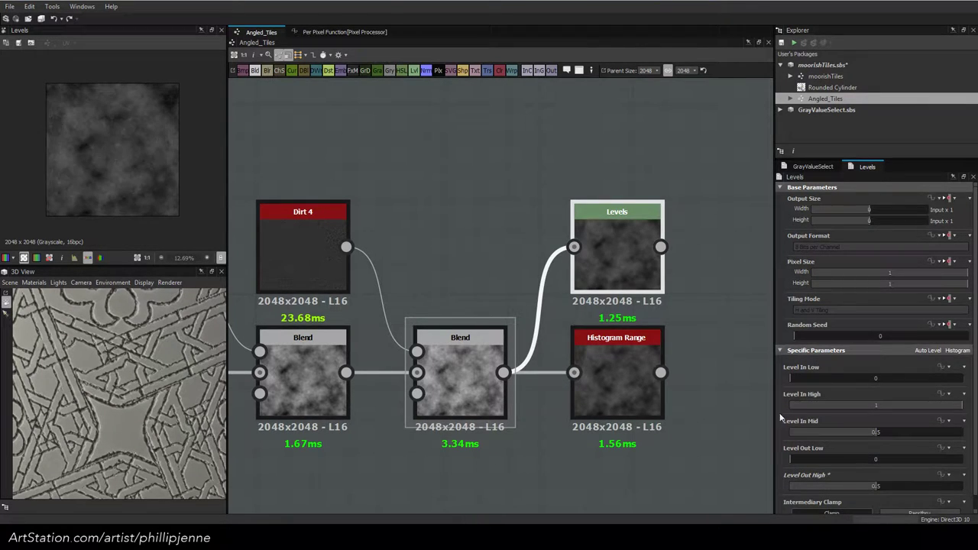
Compare the Levels and Histogram Range nodes by switching between their parameters
left_click(626, 370)
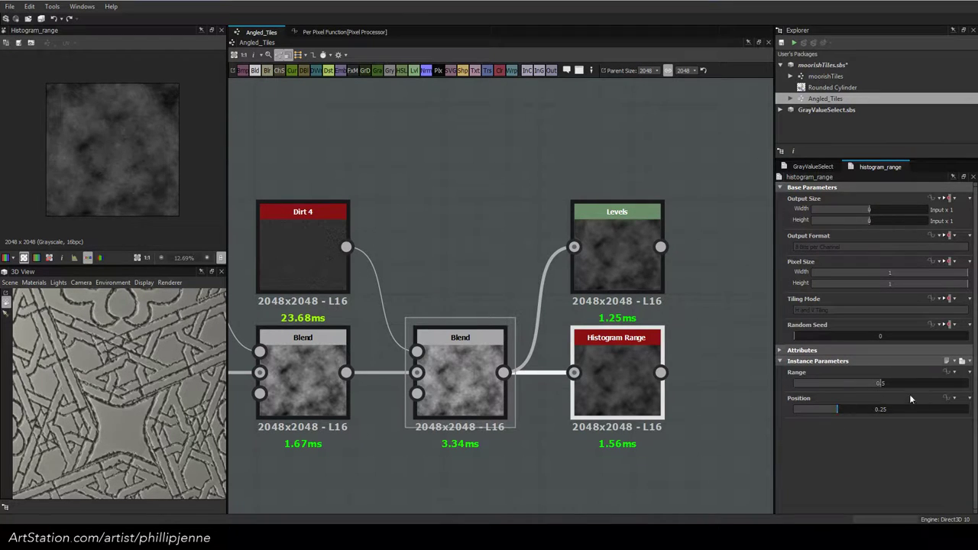
left_click(620, 269)
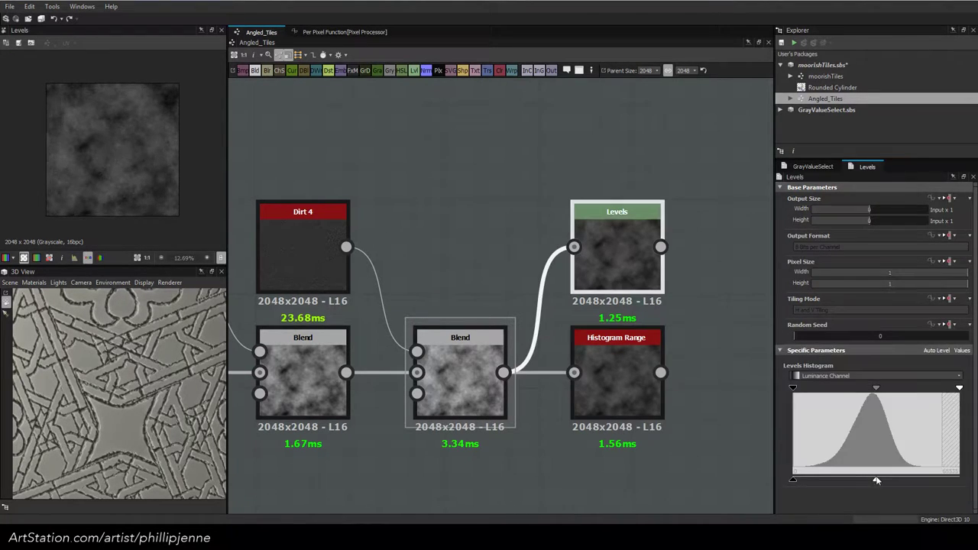
left_click(961, 350)
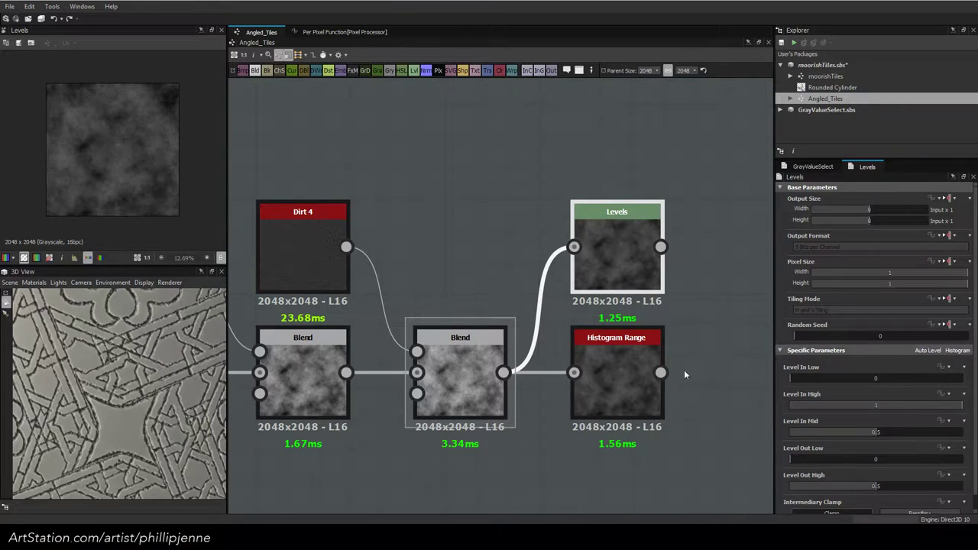
left_click(627, 374)
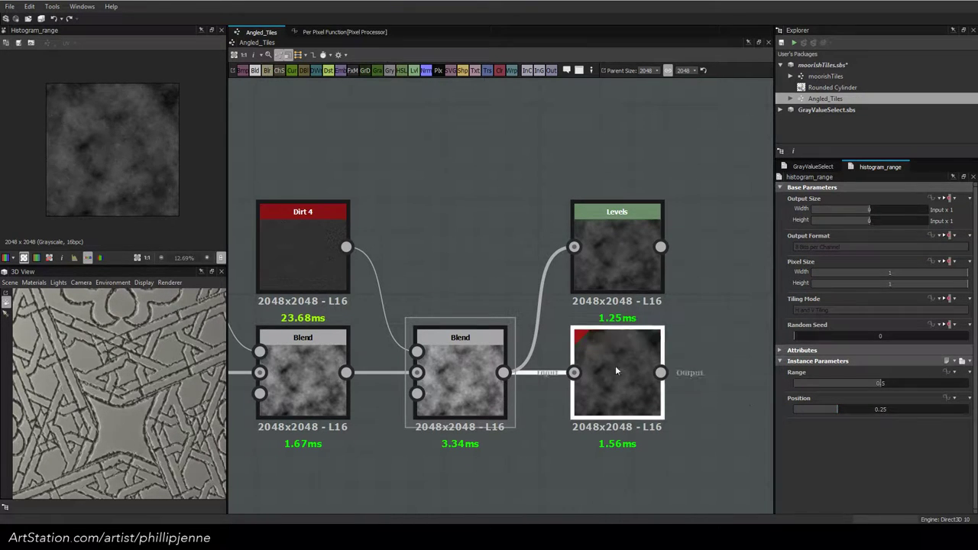
left_click(613, 271)
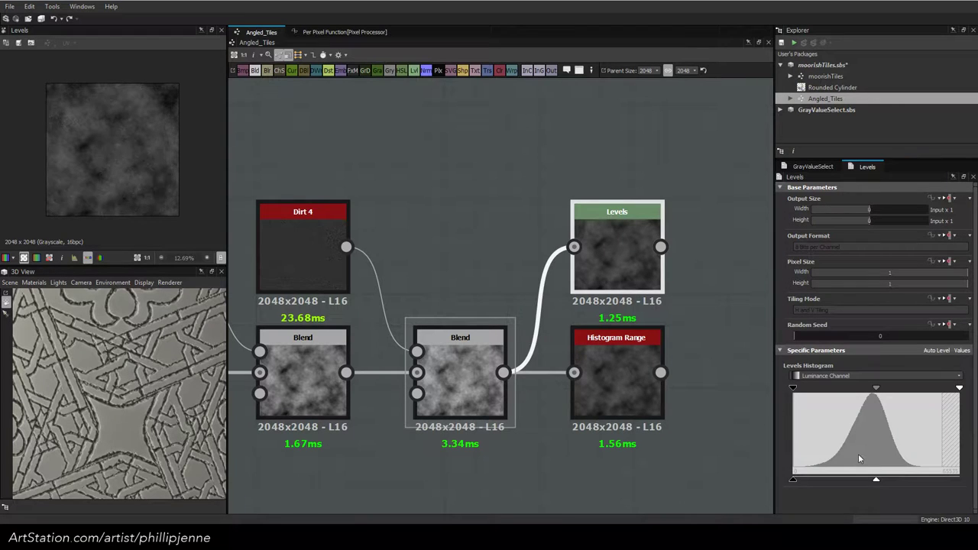
left_click(622, 365)
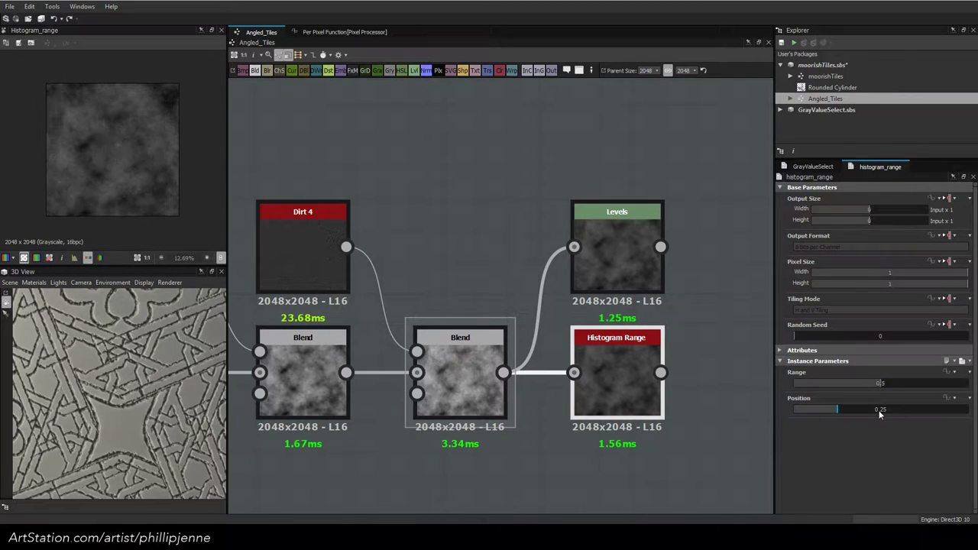
left_click(642, 284)
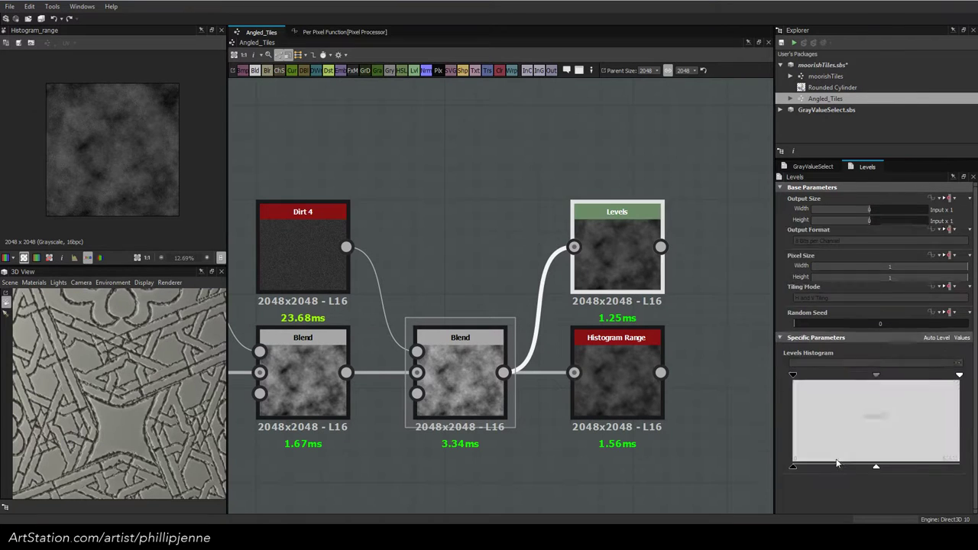
left_click(956, 351)
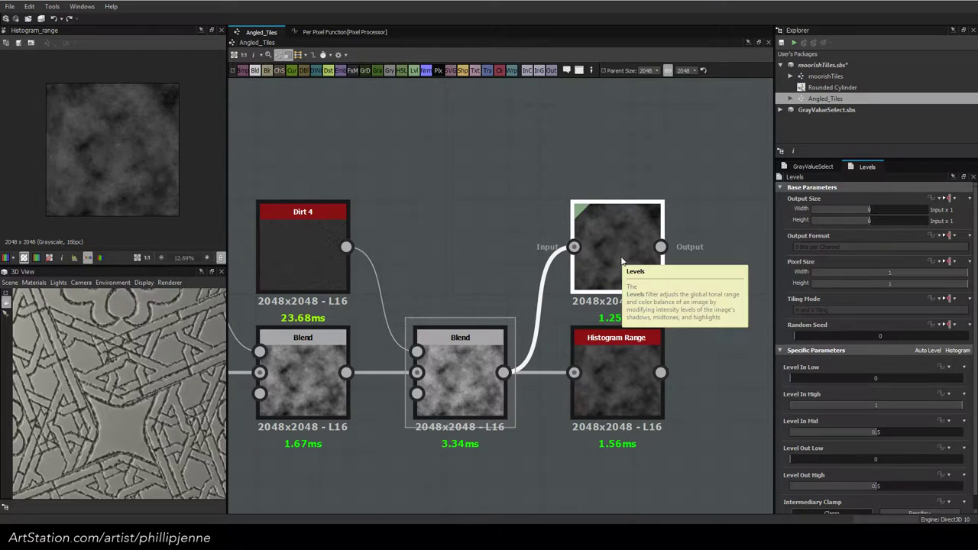
Delete the Levels node and move the graph to the lower Blend node
key("Delete")
left_click(625, 370)
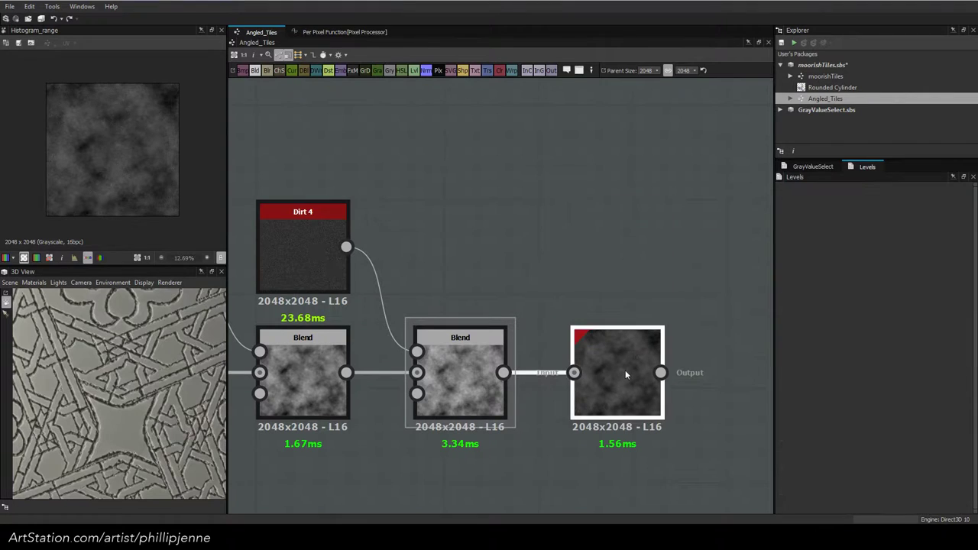
scroll(120, 165, "down", 1)
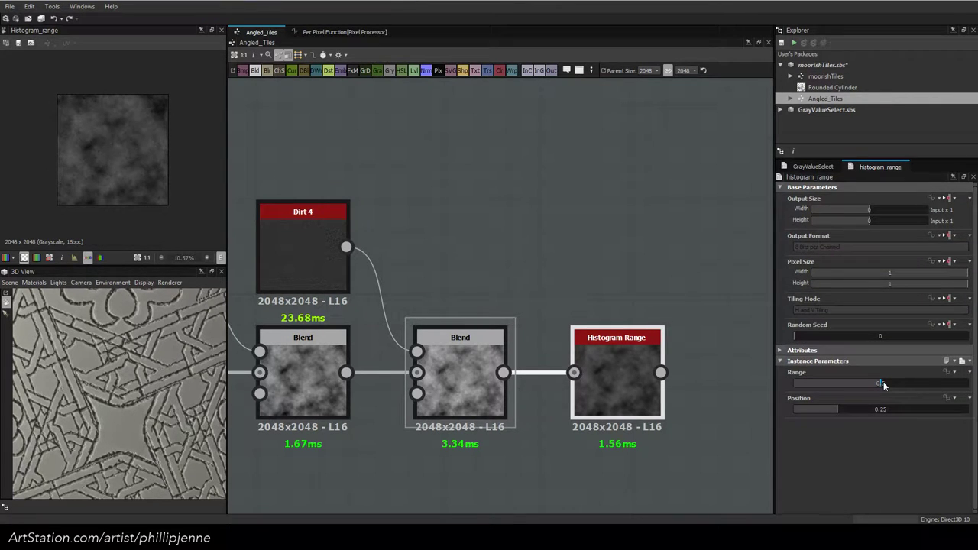
scroll(97, 151, "up", 8)
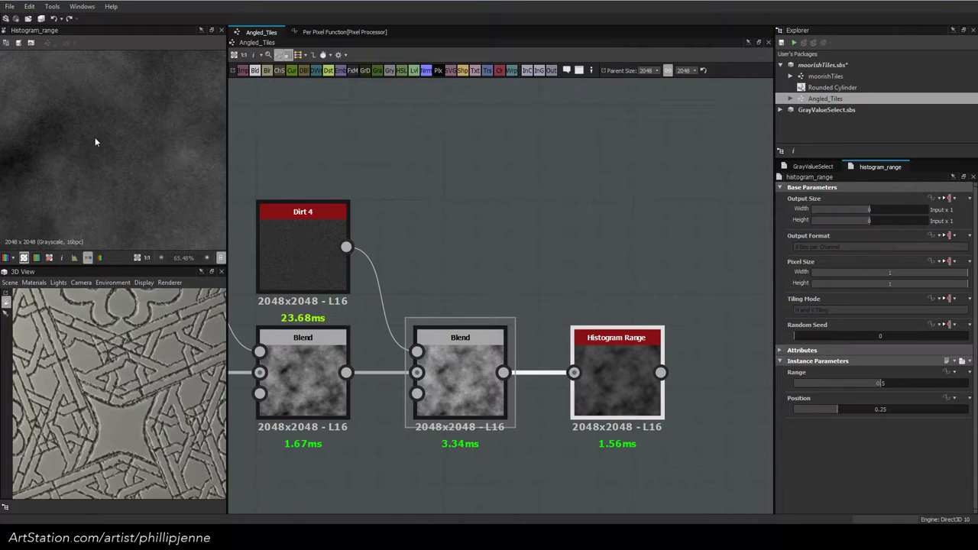
scroll(95, 141, "down", 6)
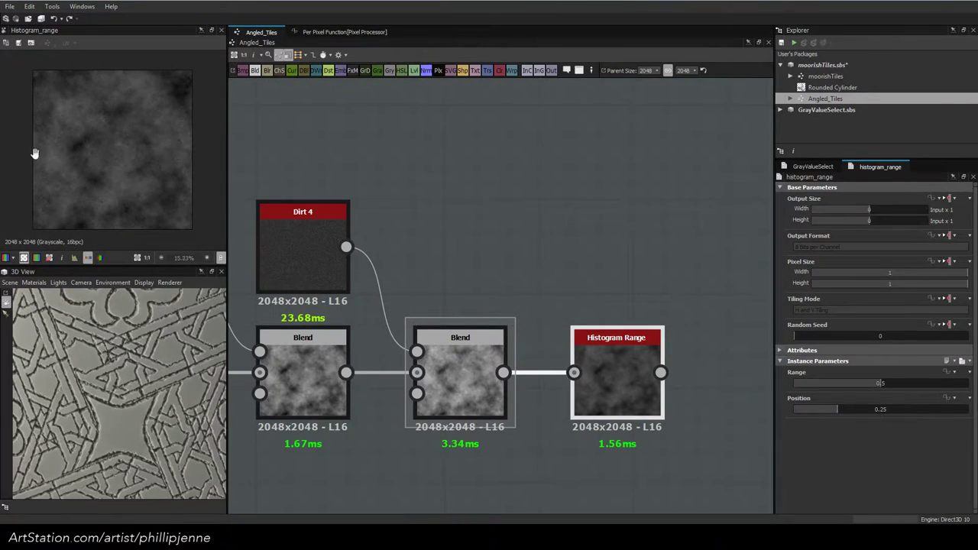
scroll(38, 158, "down", 5)
scroll(493, 302, "down", 8)
middle_click_drag(550, 301, 531, 233)
scroll(444, 317, "up", 4)
Insert a new Blend after the lower Blend, fed by Histogram Range, in Max (Lighten) mode
left_click(422, 325)
key("space")
left_click(564, 229)
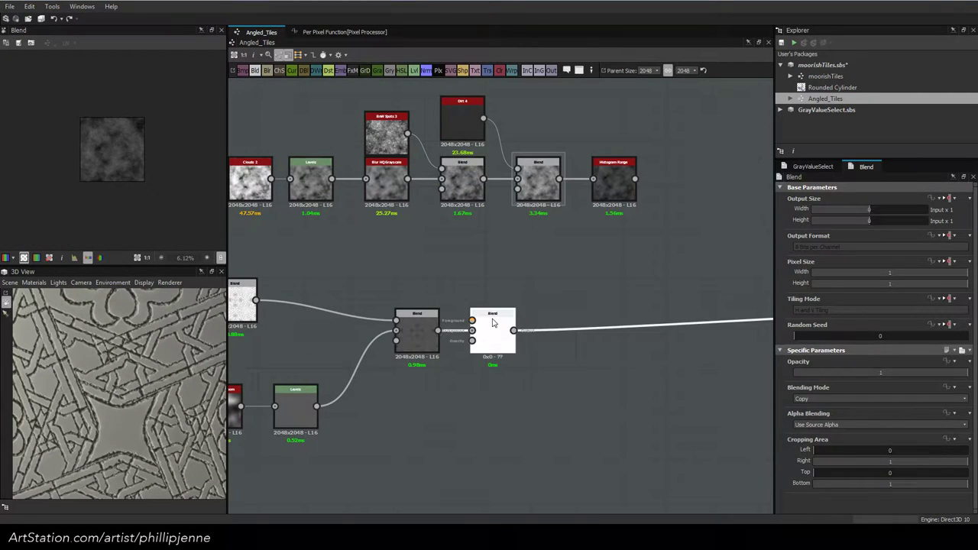
left_click_drag(493, 322, 545, 330)
left_click_drag(635, 179, 525, 320)
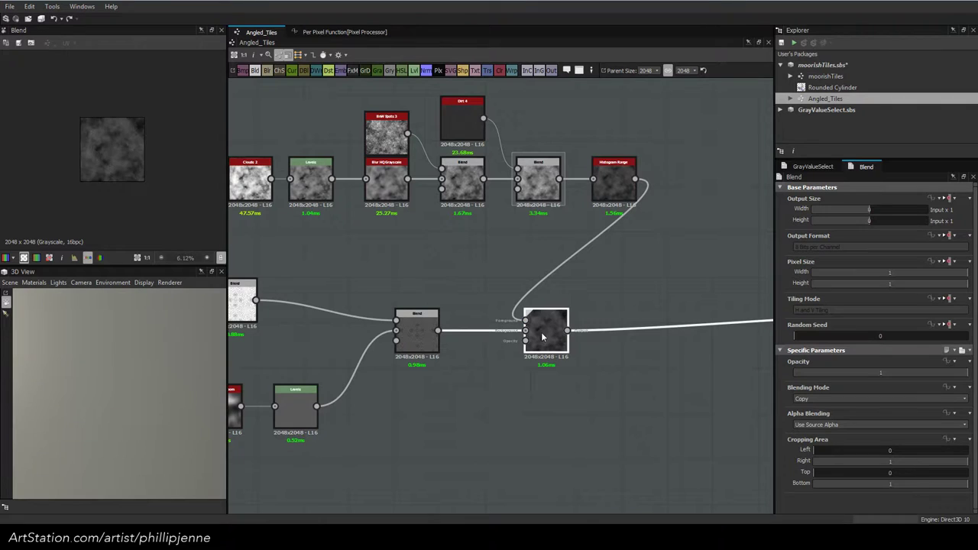
left_click(833, 399)
left_click(824, 438)
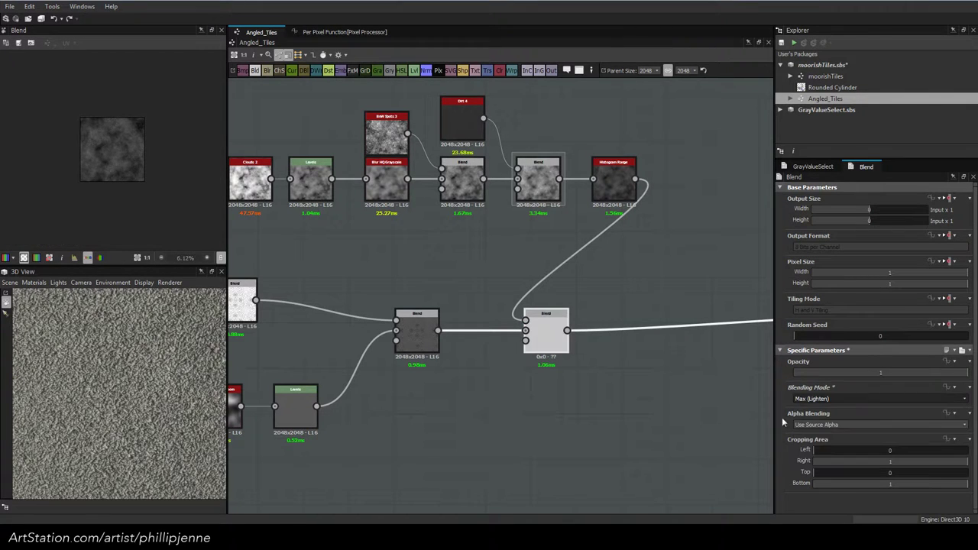
Inspect the 3D preview, then show the Dirt 4 node's parameters and its Blend settings
scroll(120, 137, "up", 10)
scroll(112, 140, "up", 1)
scroll(181, 378, "up", 5)
scroll(181, 380, "down", 5)
left_click_drag(176, 388, 170, 370)
scroll(163, 388, "up", 4)
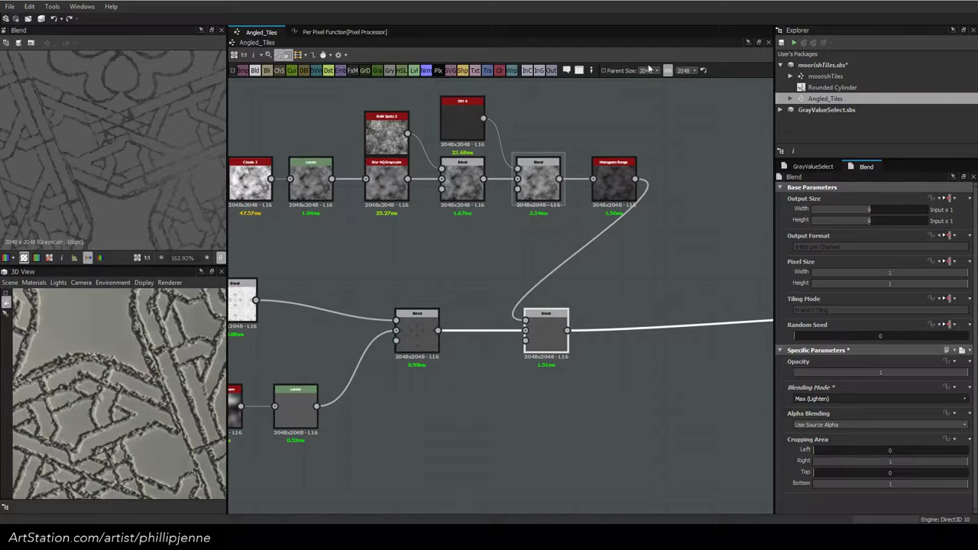
left_click(462, 121)
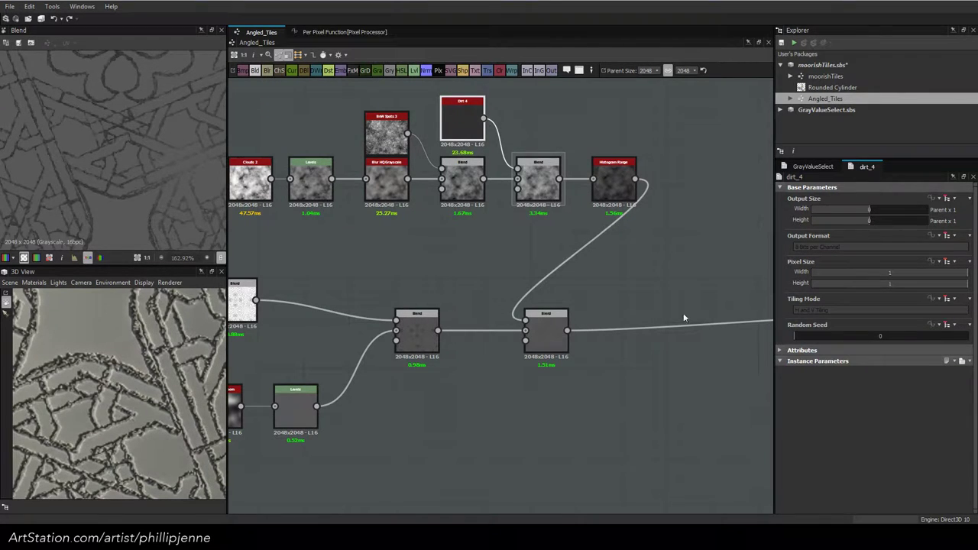
left_click(538, 180)
Set the Dirt 4 Blend to 0.25 opacity in Max (Lighten) mode
left_click_drag(852, 371, 918, 370)
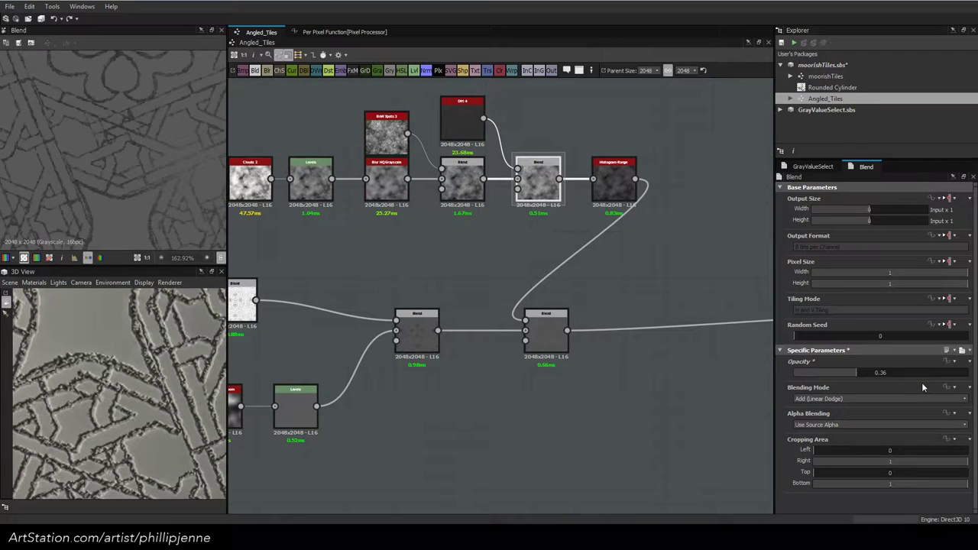
double_click(890, 372)
type("0.25")
key("Return")
left_click(819, 398)
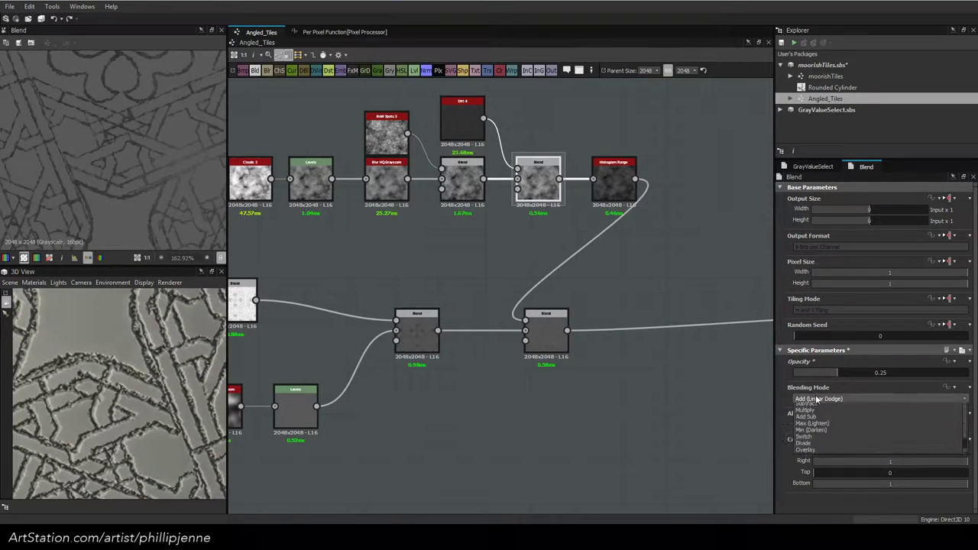
left_click(828, 441)
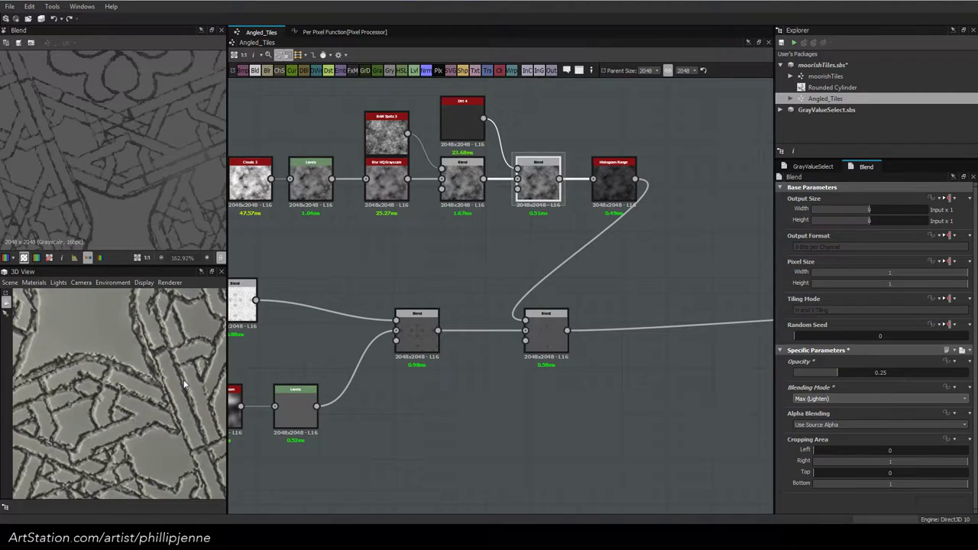
Inspect the spiral ornament in the 3D preview, then lower Histogram Range's Range to 0.31
scroll(184, 384, "down", 5)
left_click_drag(185, 384, 154, 356)
scroll(89, 365, "up", 5)
scroll(84, 366, "down", 5)
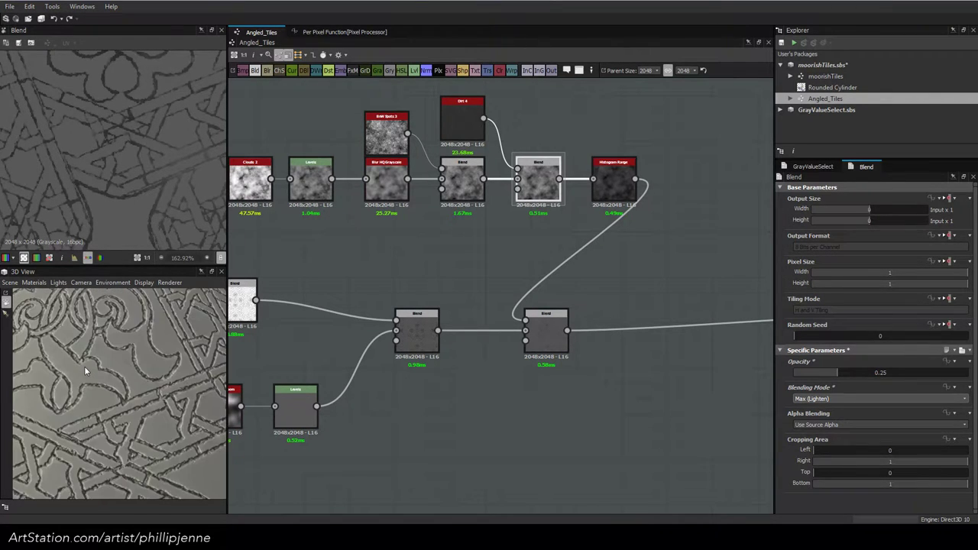
scroll(141, 398, "up", 5)
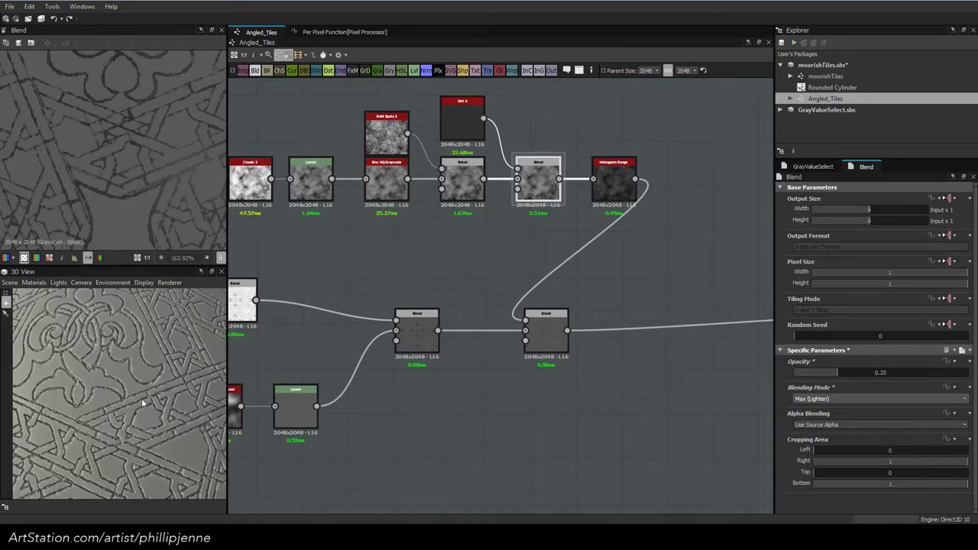
scroll(127, 403, "down", 5)
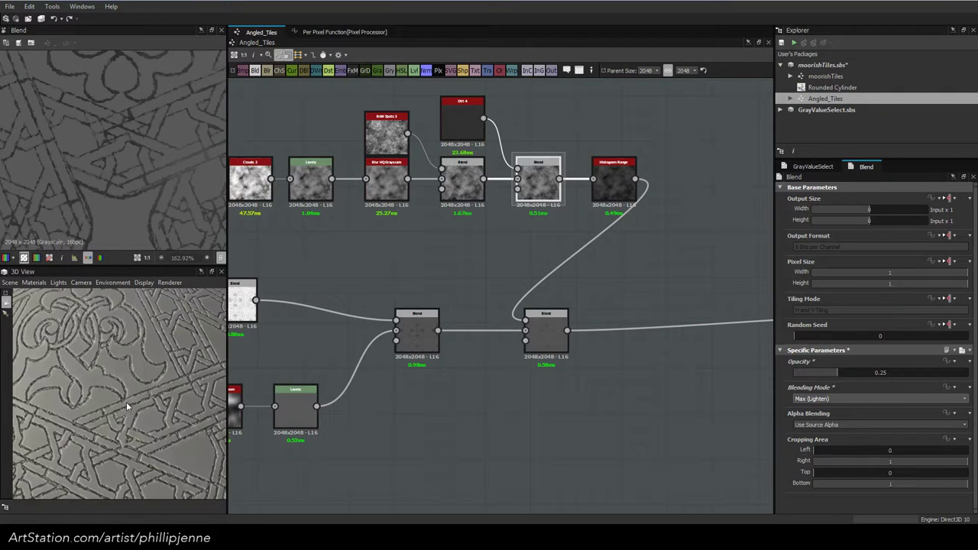
middle_click_drag(103, 412, 107, 420)
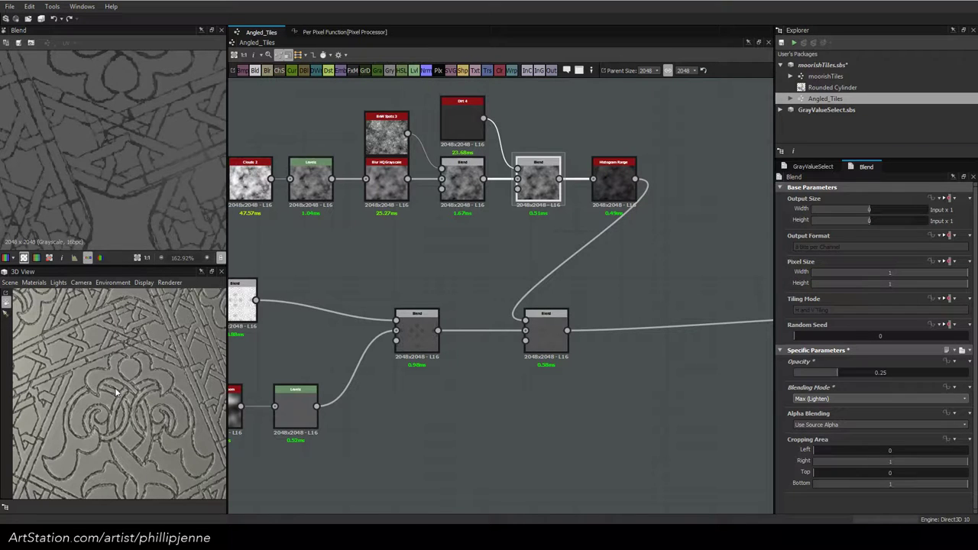
scroll(115, 388, "up", 3)
left_click_drag(116, 392, 130, 384)
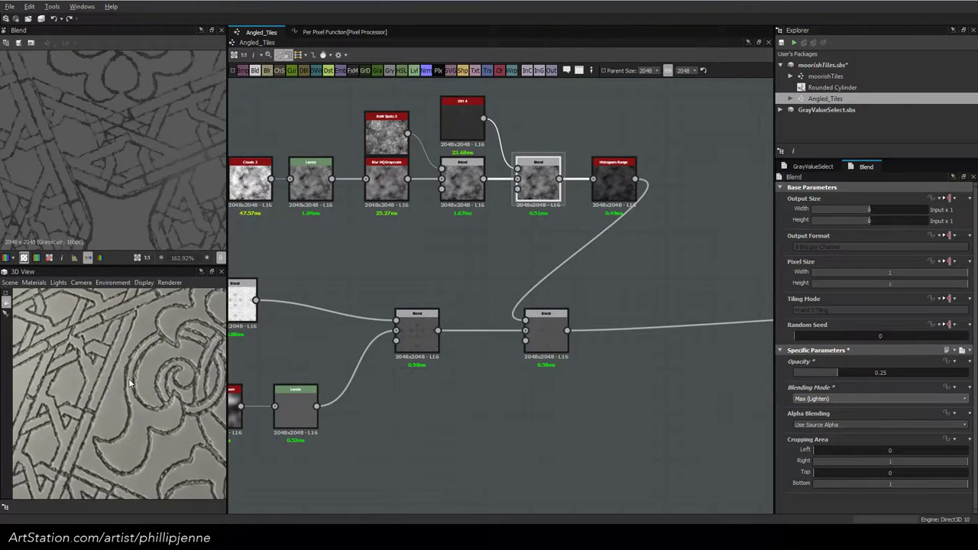
scroll(130, 384, "up", 5)
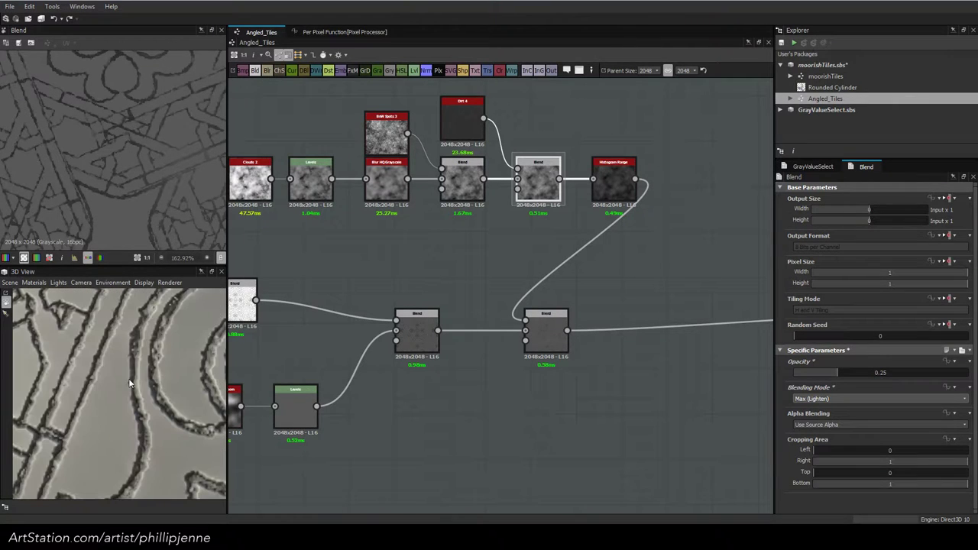
scroll(128, 382, "down", 5)
left_click(615, 185)
left_click_drag(863, 383, 843, 385)
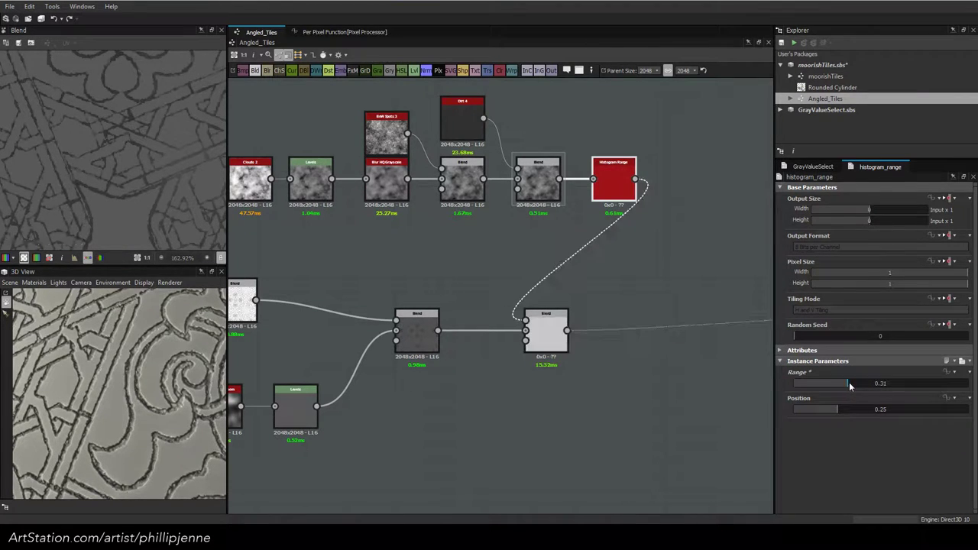
Enter 0.333 for both Range and Position on the Histogram Range node
double_click(879, 384)
type("0.333")
key("Return")
double_click(877, 410)
type("0.333")
key("Return")
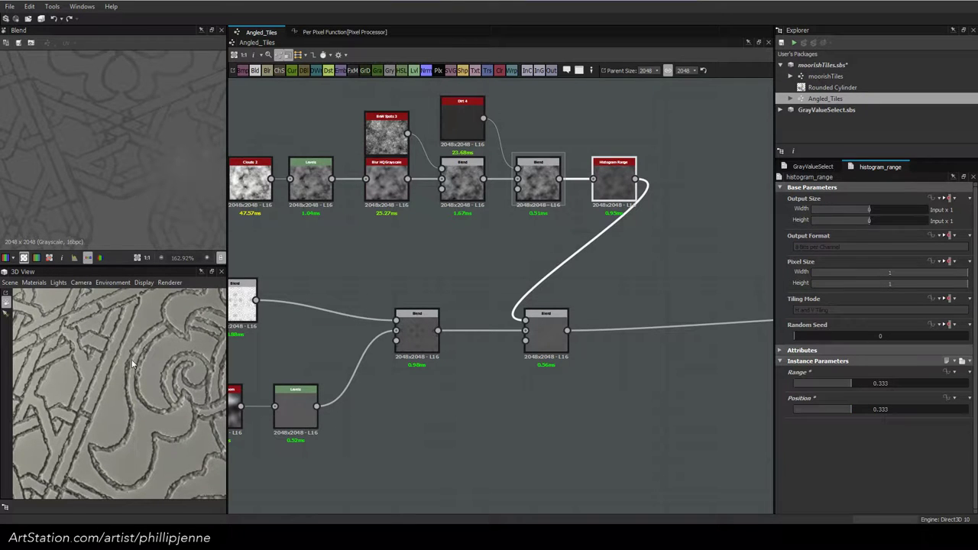
Orbit the 3D preview to check the tiles and bring the grime mask nodes into view
scroll(152, 403, "down", 3)
left_click_drag(170, 384, 144, 376)
mouse_move(144, 376)
middle_mouse_down()
mouse_move(120, 395)
mouse_move(123, 385)
middle_mouse_up()
scroll(113, 405, "down", 3)
left_click_drag(113, 405, 124, 385)
scroll(121, 390, "up", 2)
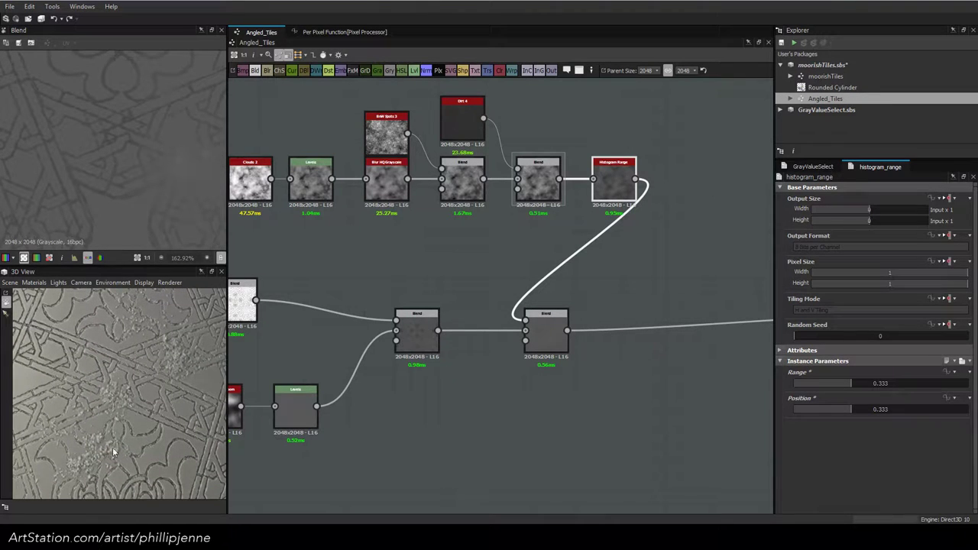
scroll(180, 348, "up", 1)
middle_click_drag(449, 366, 612, 364)
Nudge the Perlin-noise Levels midtone and check the Blend it feeds
left_click(466, 412)
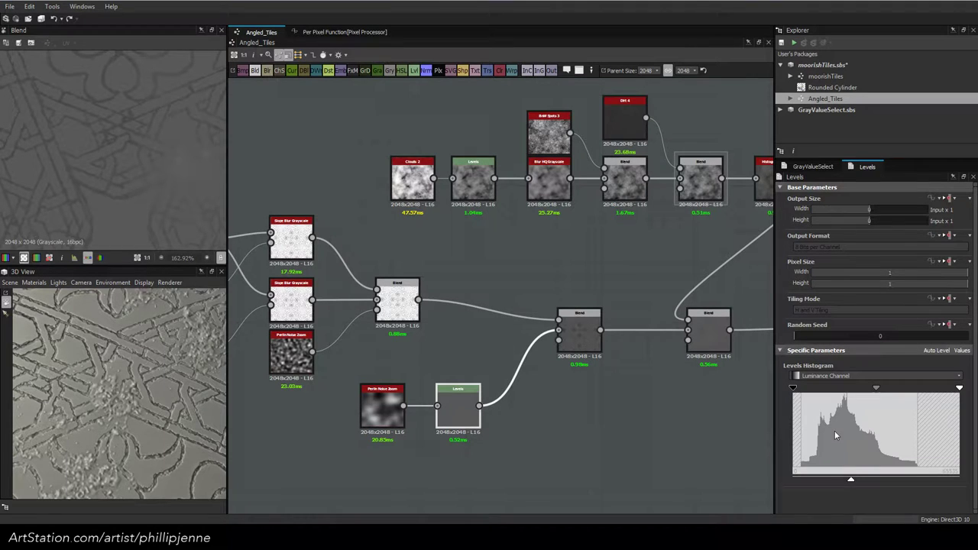
left_click_drag(851, 482, 857, 481)
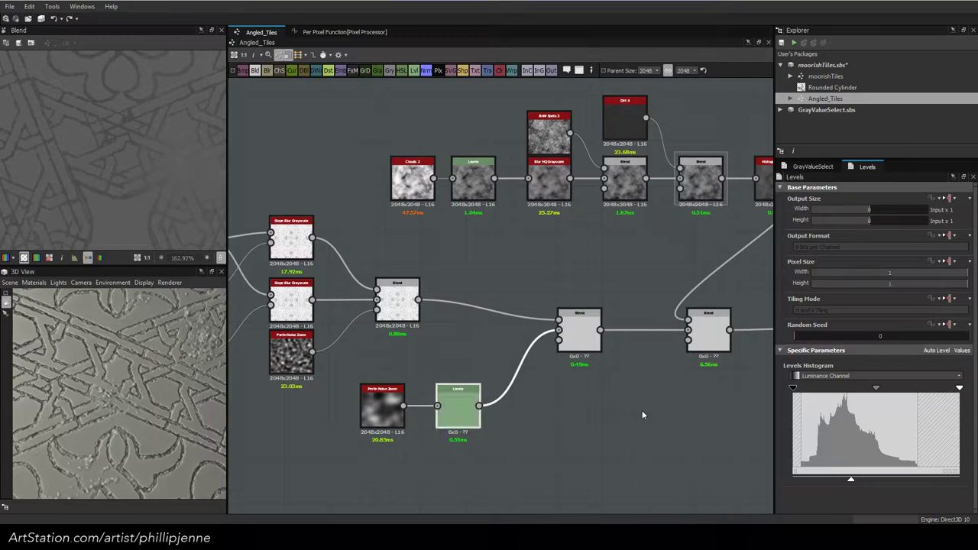
middle_click_drag(488, 360, 600, 360)
left_click(680, 344)
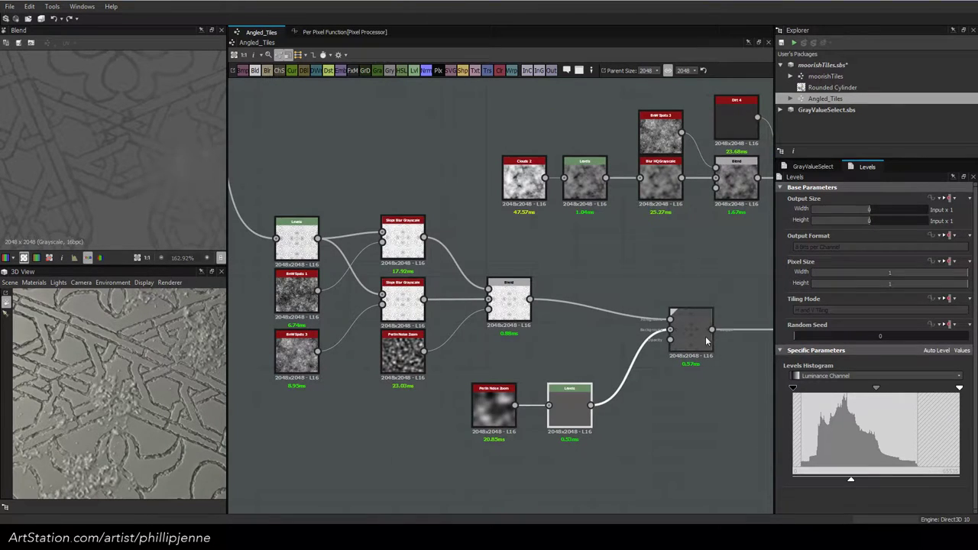
left_click(566, 407)
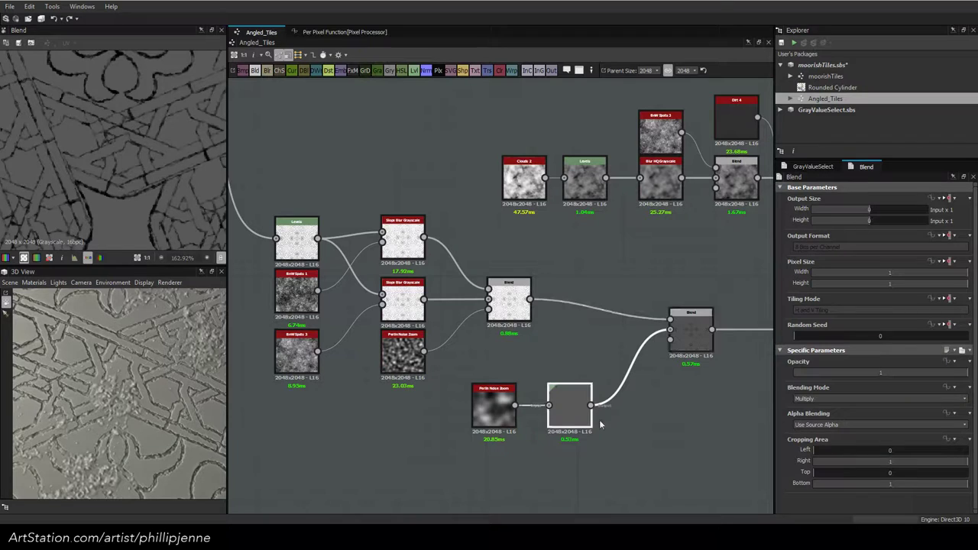
Shift the Perlin-noise Levels output handles right for a narrower, brighter grey grime mask
left_click_drag(853, 480, 874, 483)
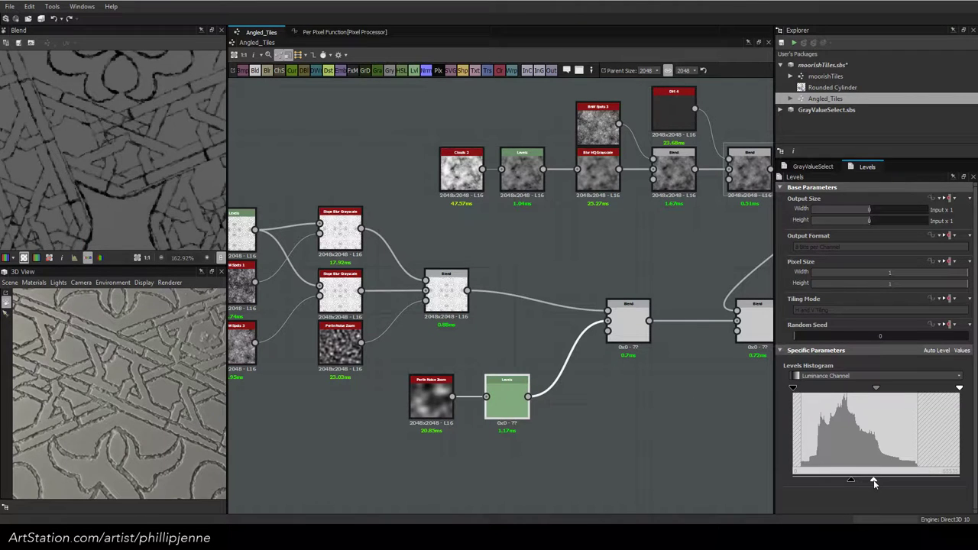
left_click_drag(874, 483, 885, 481)
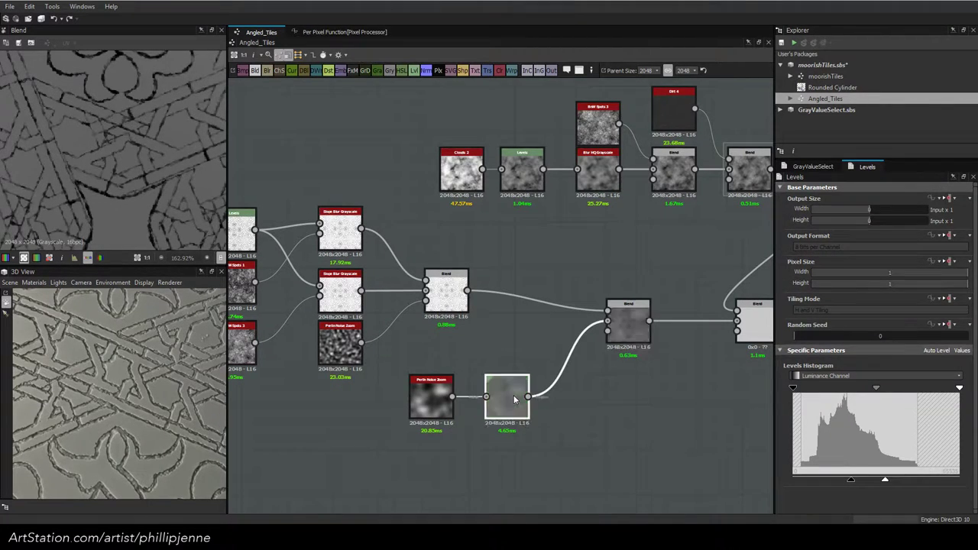
left_click_drag(135, 367, 140, 342)
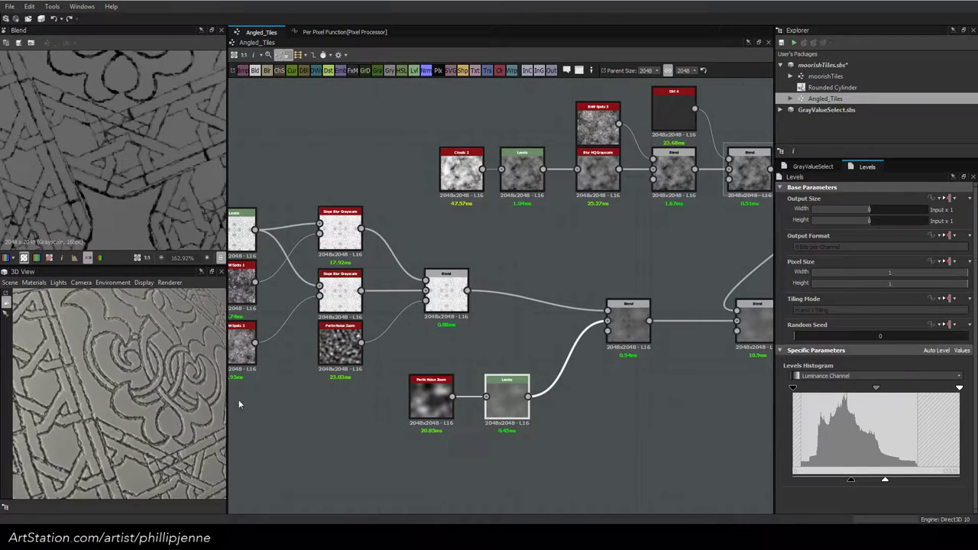
left_click_drag(885, 480, 861, 479)
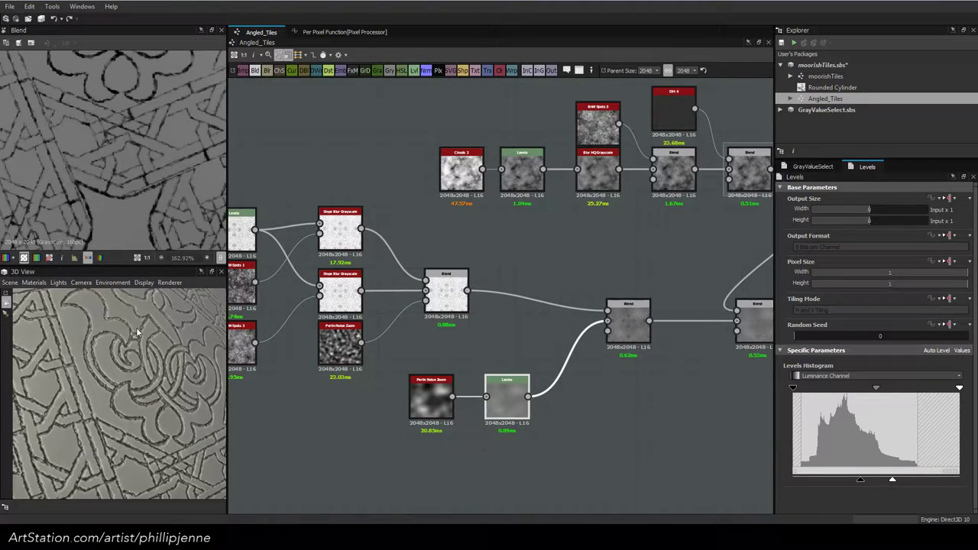
scroll(136, 327, "down", 5)
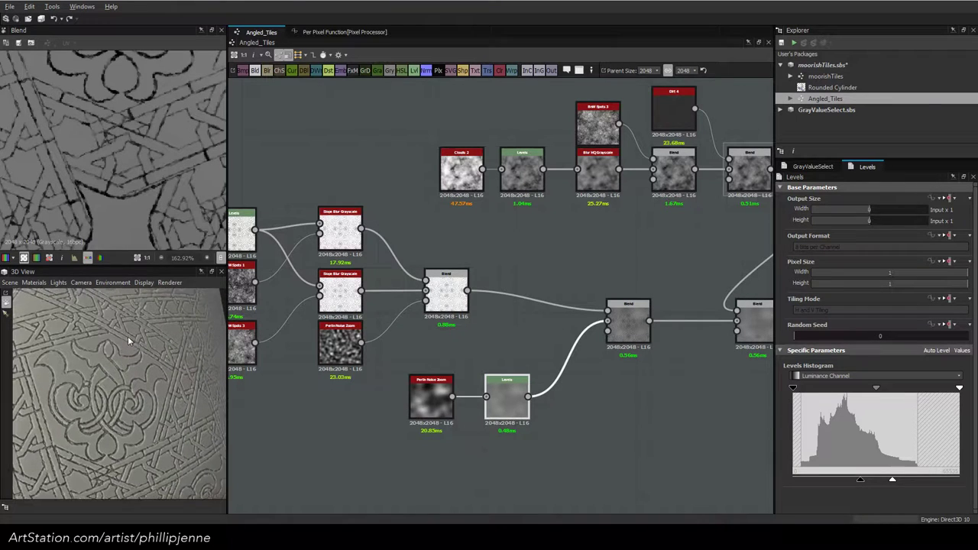
left_click_drag(860, 480, 900, 480)
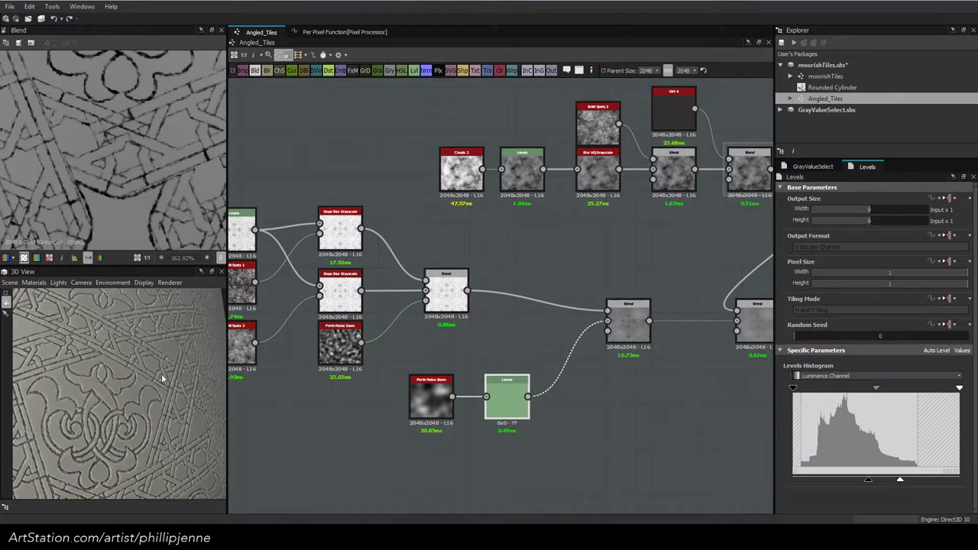
scroll(162, 376, "down", 2)
scroll(150, 365, "up", 8)
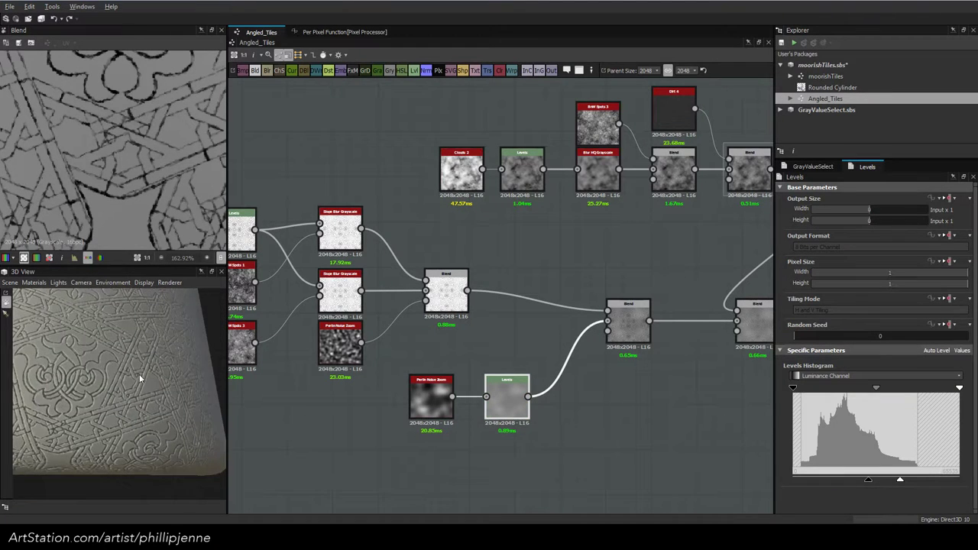
left_click_drag(113, 377, 180, 414)
middle_click_drag(632, 295, 492, 329)
Settle the Histogram Range Position at 0.46 after trying 0.38, 0.43, 0.63 and 0.5
left_click(688, 203)
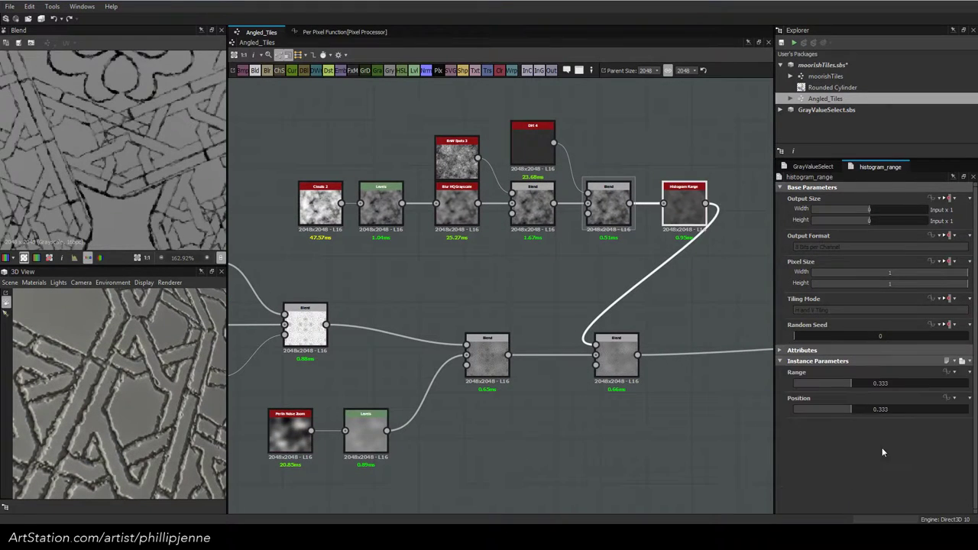
left_click_drag(852, 411, 860, 411)
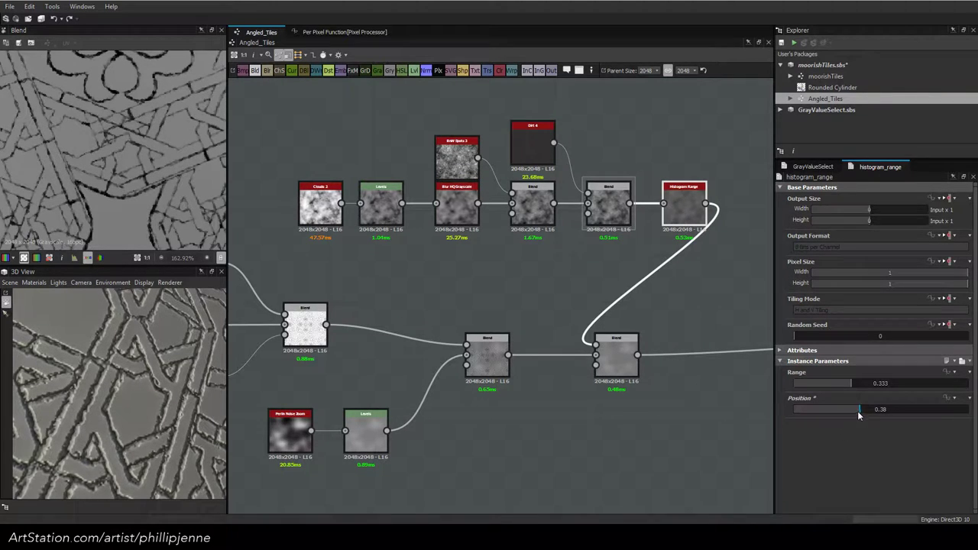
left_click_drag(858, 414, 869, 410)
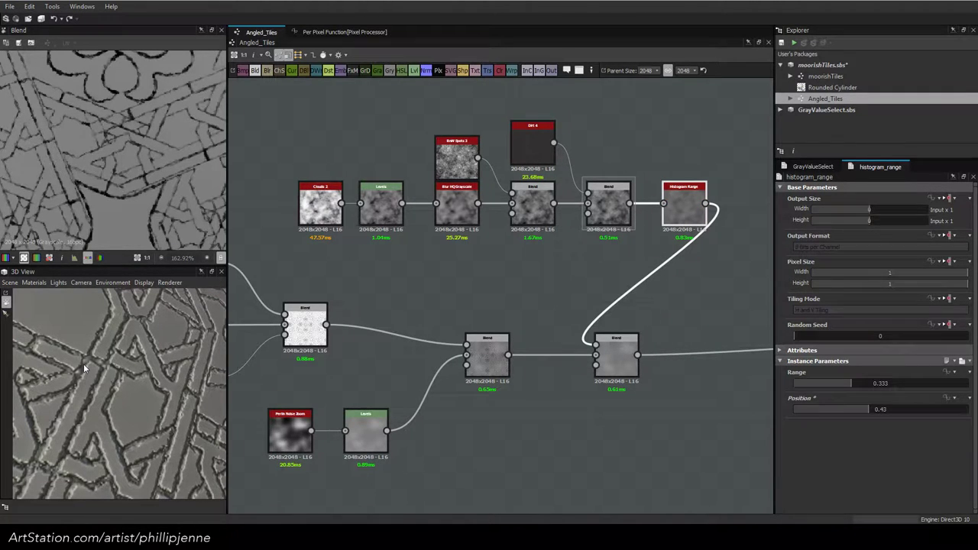
left_click_drag(881, 412, 903, 410)
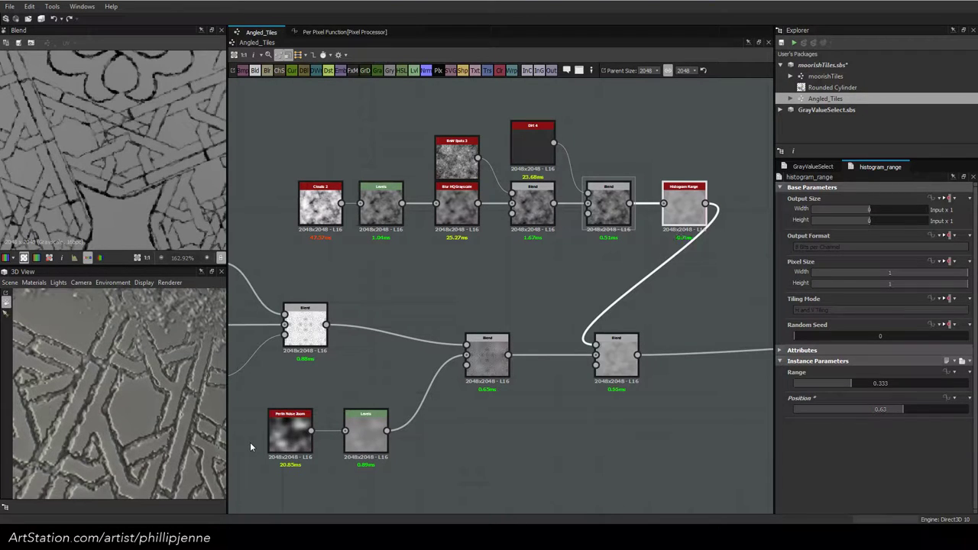
left_click(881, 410)
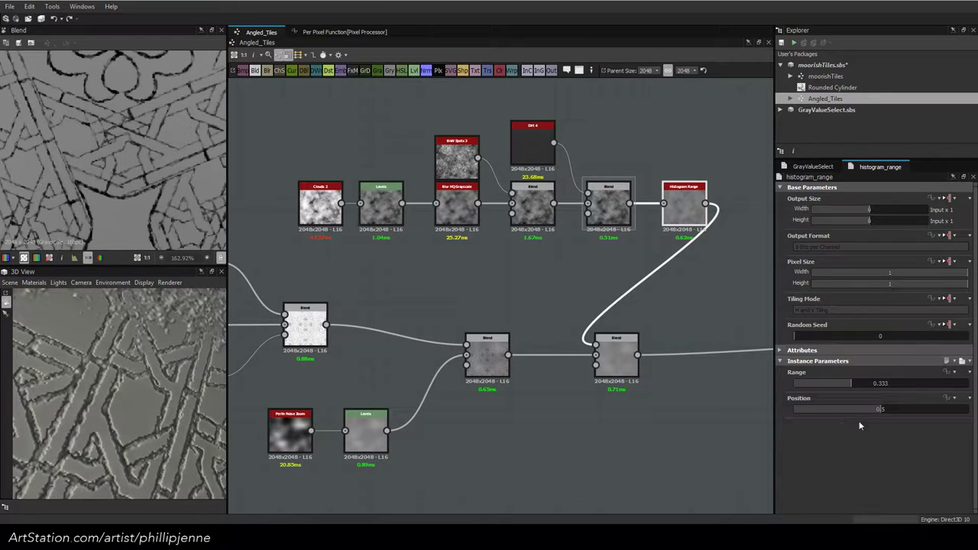
left_click_drag(879, 413, 876, 412)
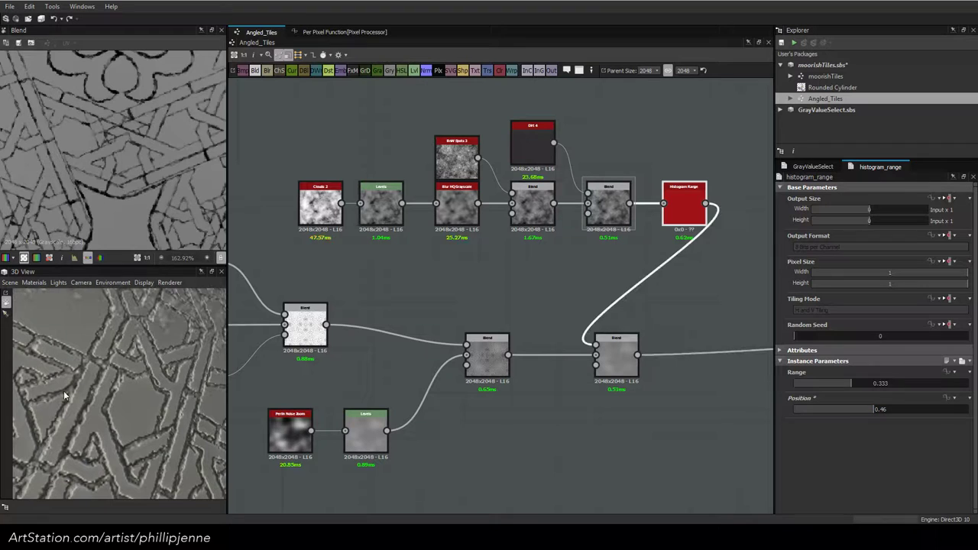
left_click_drag(103, 355, 109, 371)
Raise the cloud-noise Levels black point and shift its midtones
left_click(381, 205)
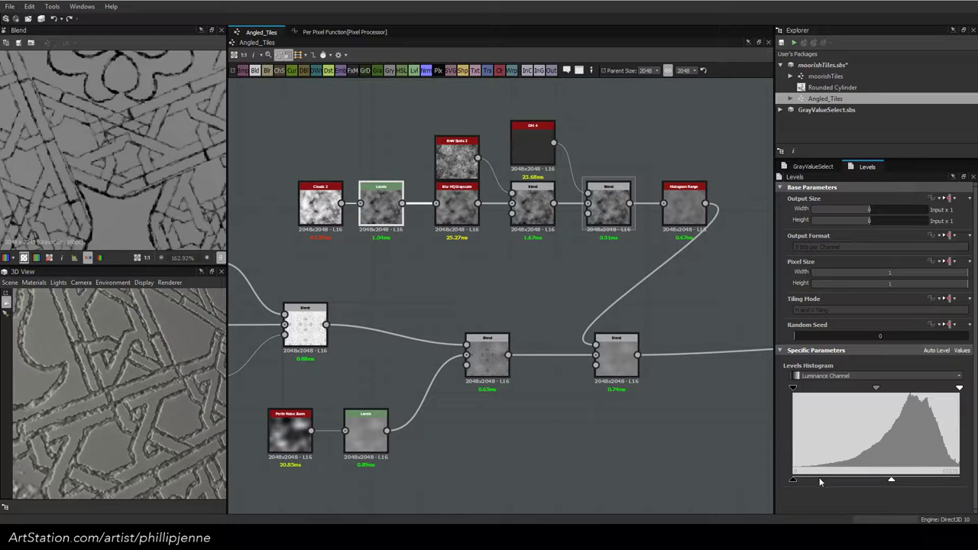
left_click_drag(796, 478, 823, 479)
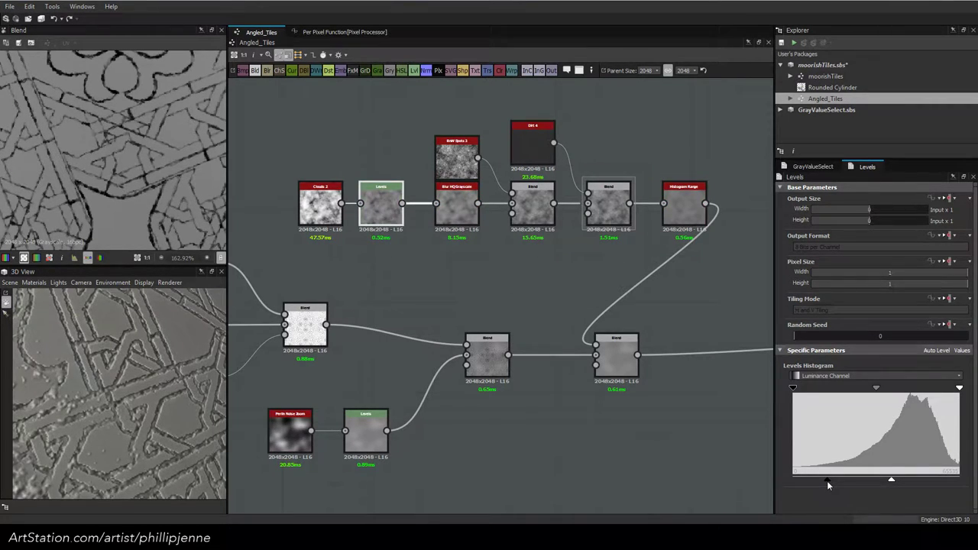
left_click_drag(891, 480, 867, 481)
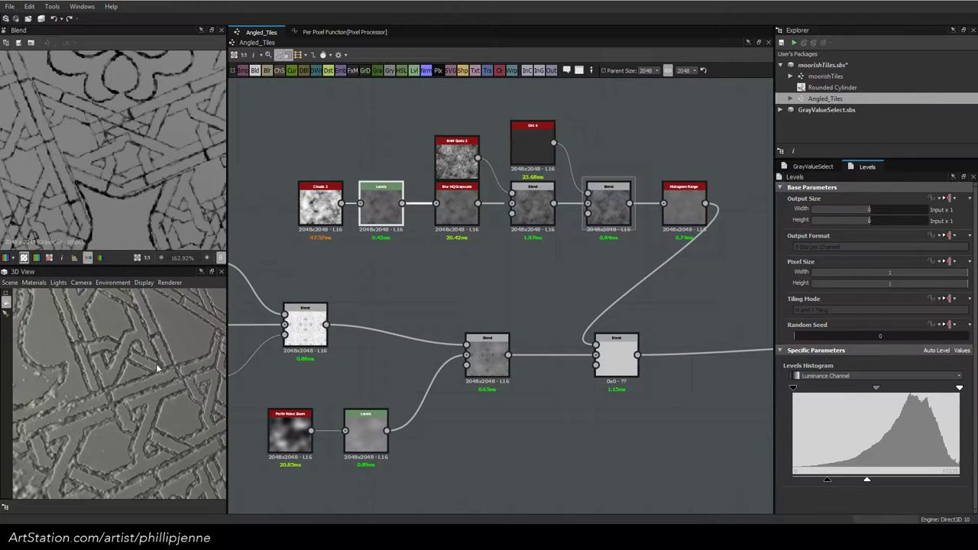
scroll(96, 397, "down", 5)
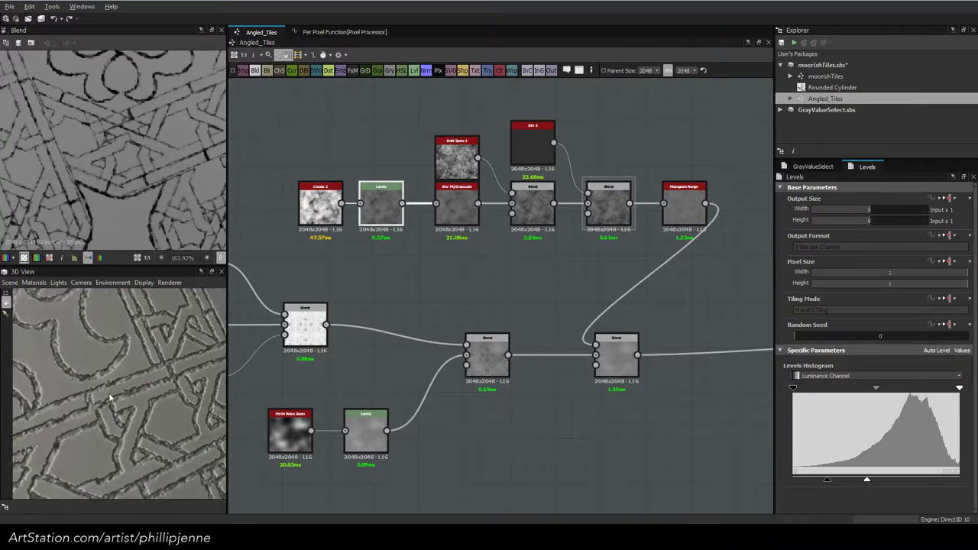
scroll(126, 402, "up", 5)
Set Histogram Range Position to 0.5 and lower the Perlin-noise Levels input white point
left_click(683, 203)
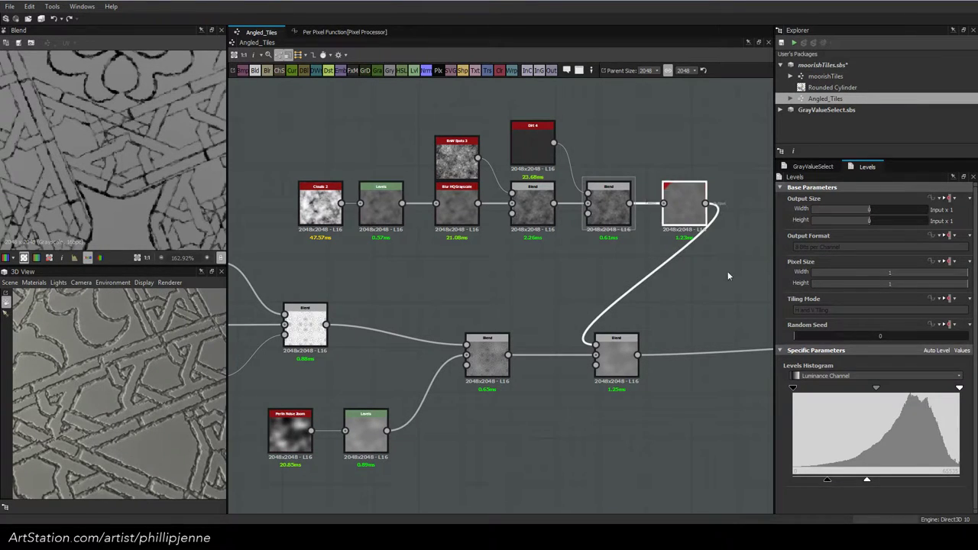
left_click(880, 410)
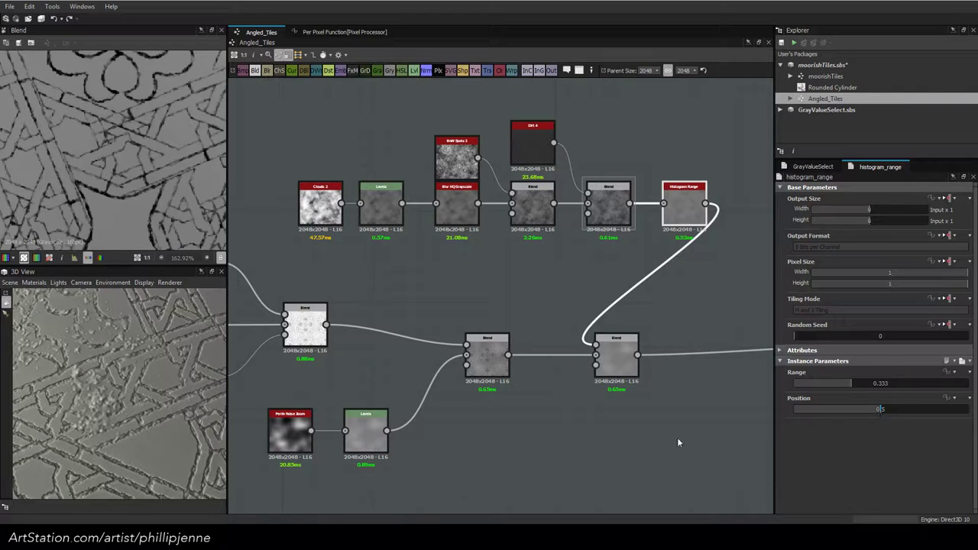
left_click(366, 429)
left_click_drag(899, 483, 876, 480)
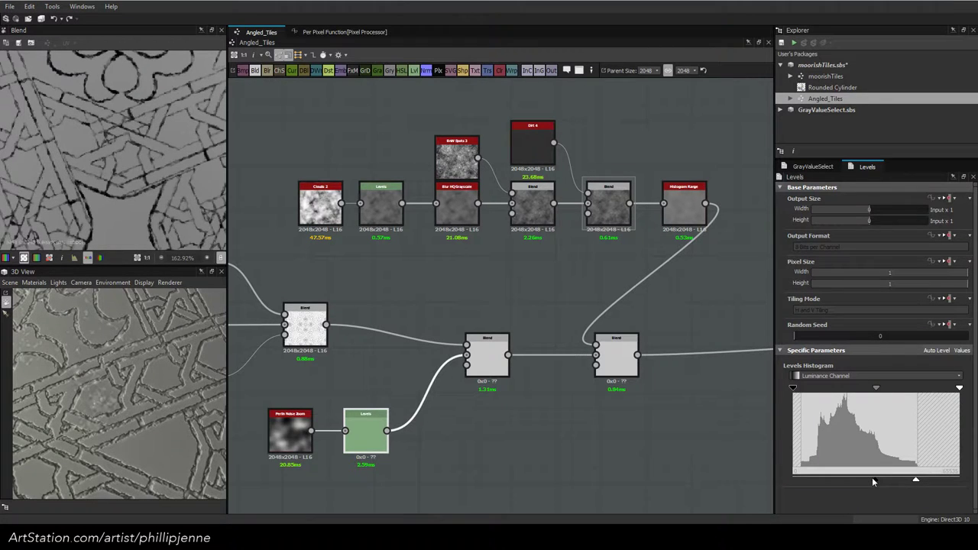
Fine-tune the cloud-noise Levels white level in small increments while checking the ornament in 3D
scroll(113, 415, "down", 6)
scroll(151, 422, "up", 10)
scroll(145, 408, "down", 5)
scroll(144, 388, "down", 5)
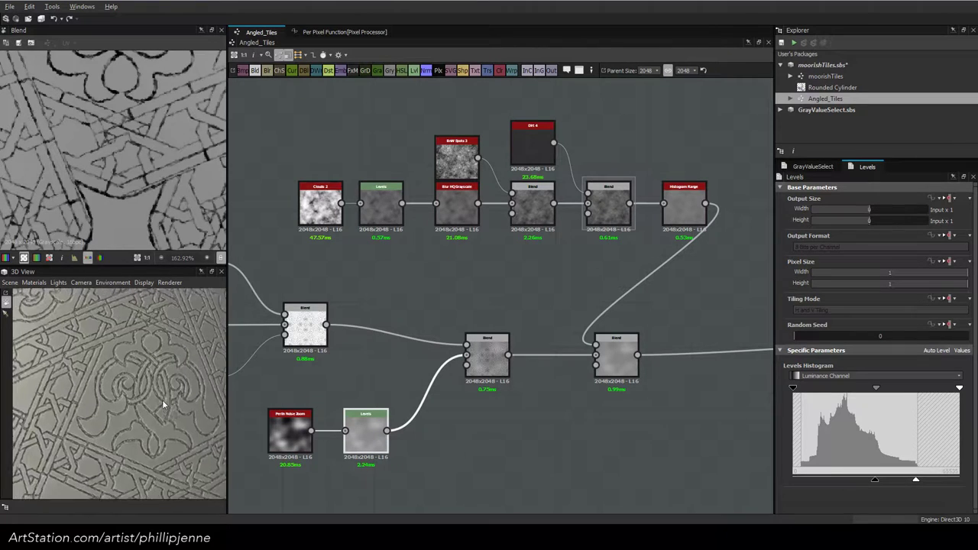
scroll(127, 401, "up", 5)
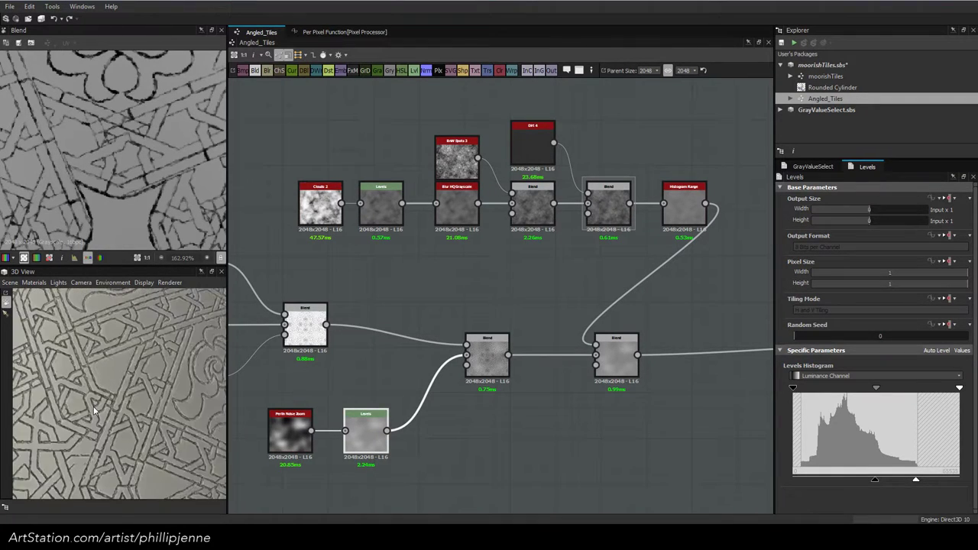
scroll(129, 416, "up", 1)
left_click_drag(129, 414, 115, 402)
scroll(114, 403, "up", 2)
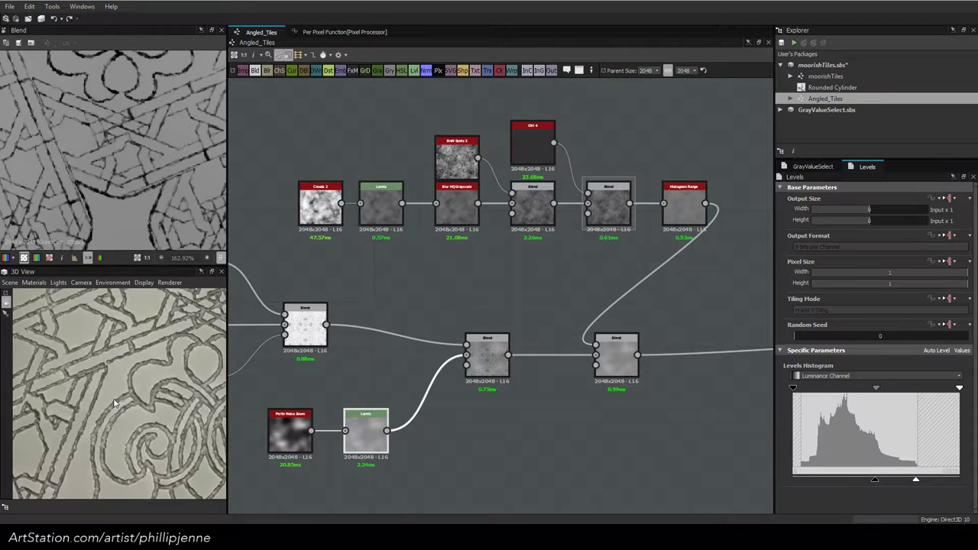
scroll(152, 354, "down", 3)
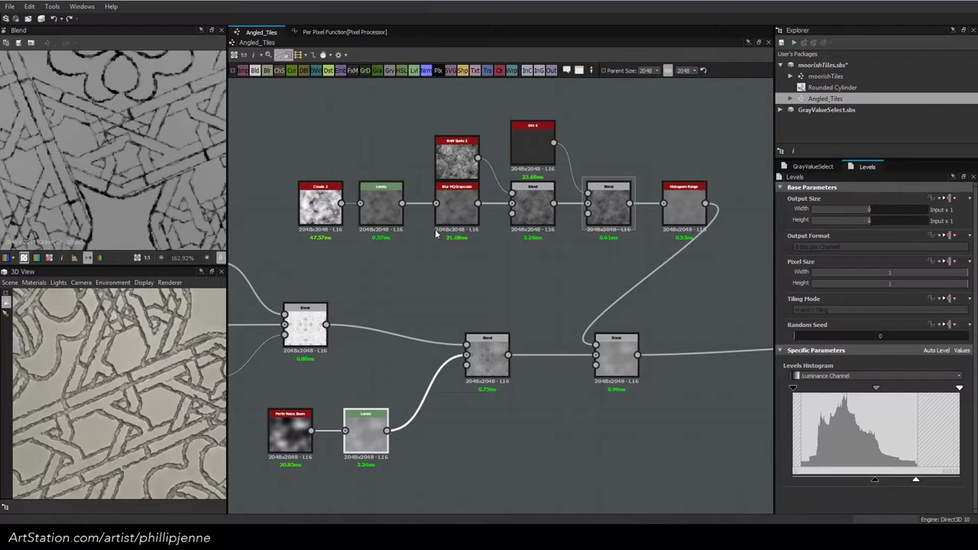
left_click(388, 202)
left_click_drag(867, 481, 870, 481)
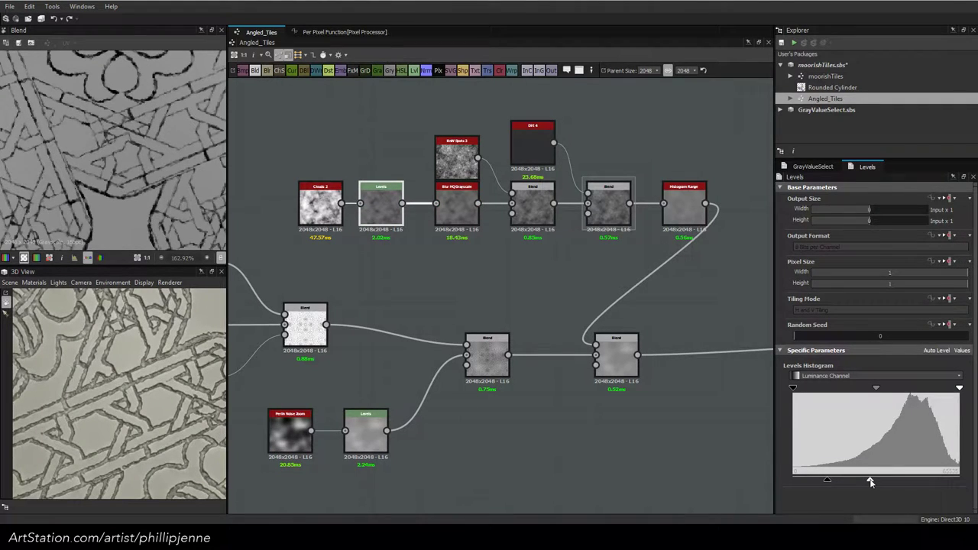
scroll(143, 397, "down", 6)
scroll(122, 362, "up", 2)
scroll(166, 386, "down", 6)
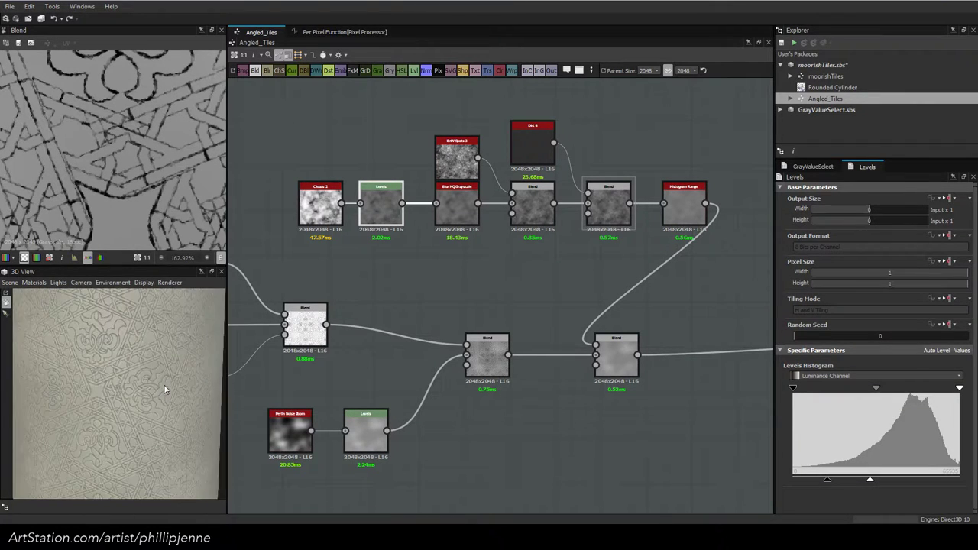
scroll(157, 382, "up", 6)
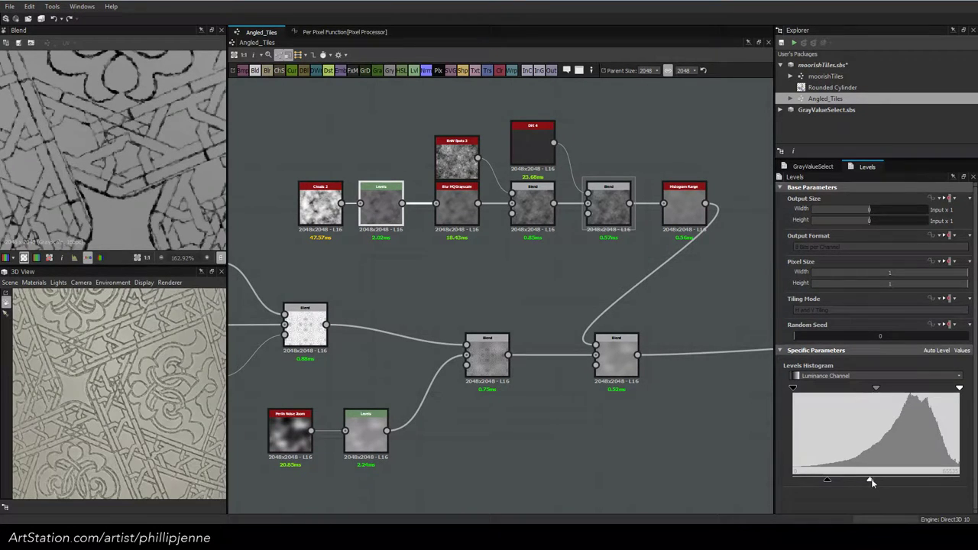
left_click_drag(871, 480, 873, 482)
left_click_drag(874, 481, 876, 481)
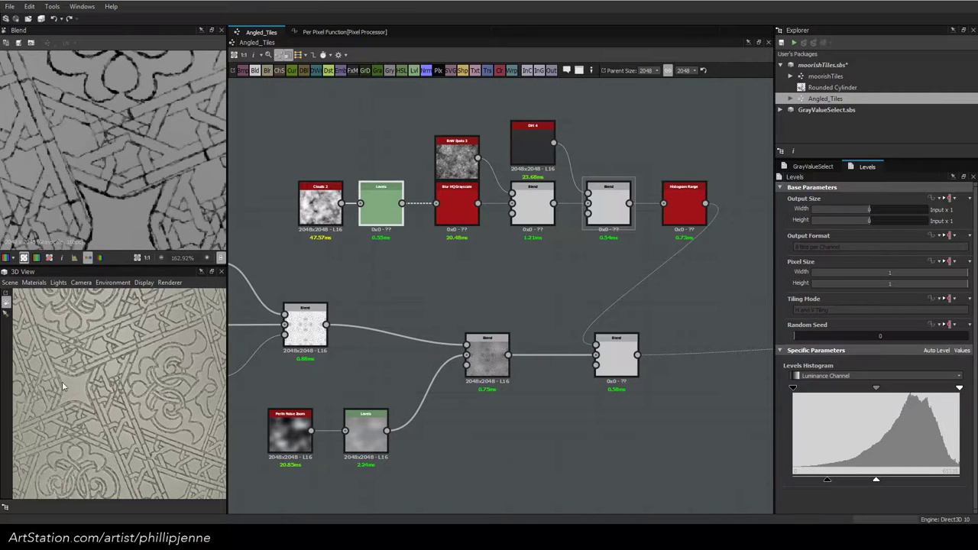
scroll(62, 381, "up", 5)
middle_click_drag(56, 383, 96, 387)
left_click_drag(878, 482, 883, 482)
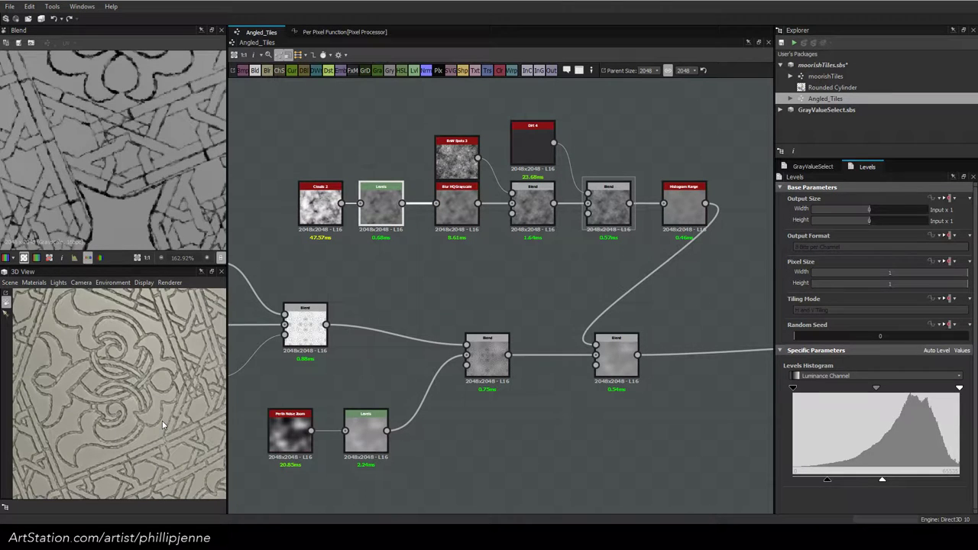
left_click_drag(171, 404, 115, 365)
scroll(115, 365, "up", 3)
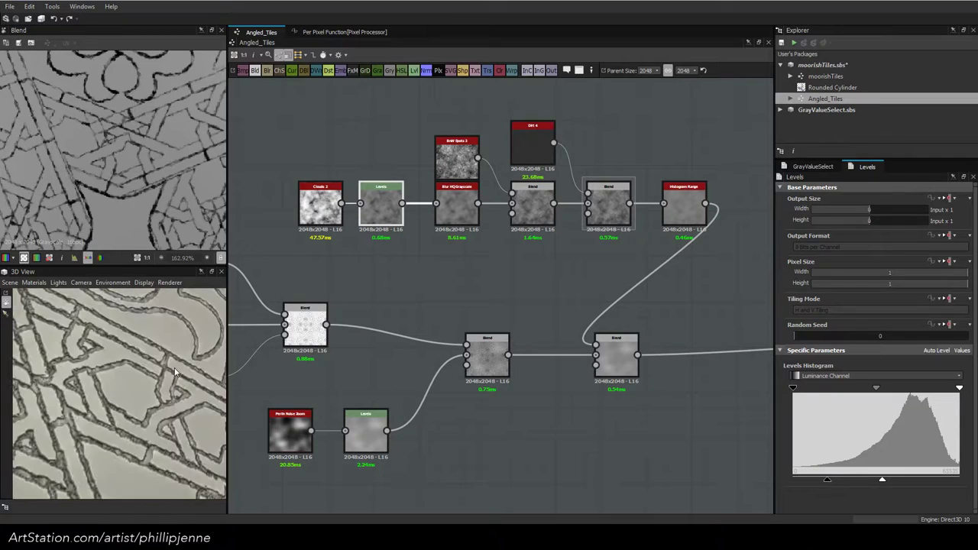
Set the Histogram Range Position to 0.51, keeping Range at 0.333
left_click(692, 213)
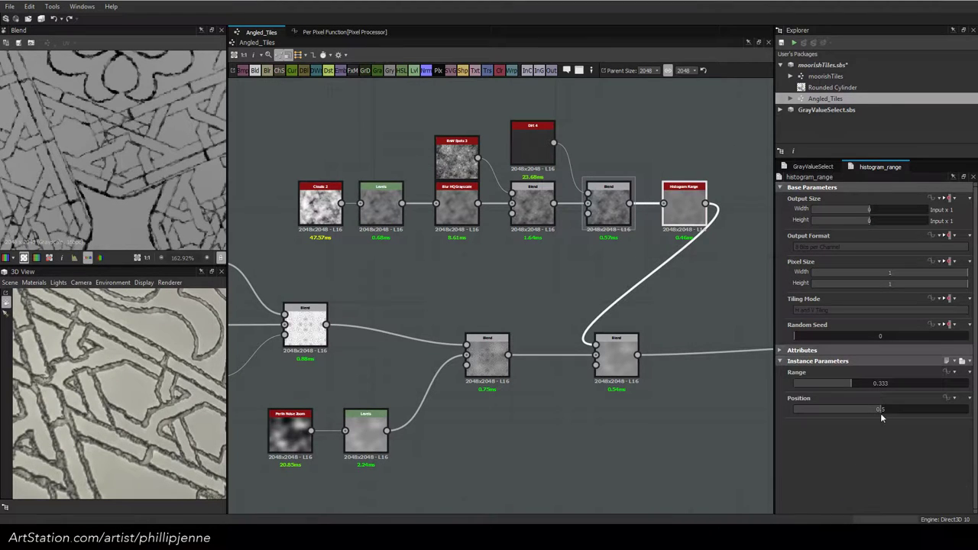
left_click_drag(882, 413, 885, 413)
scroll(109, 381, "up", 3)
scroll(109, 382, "down", 3)
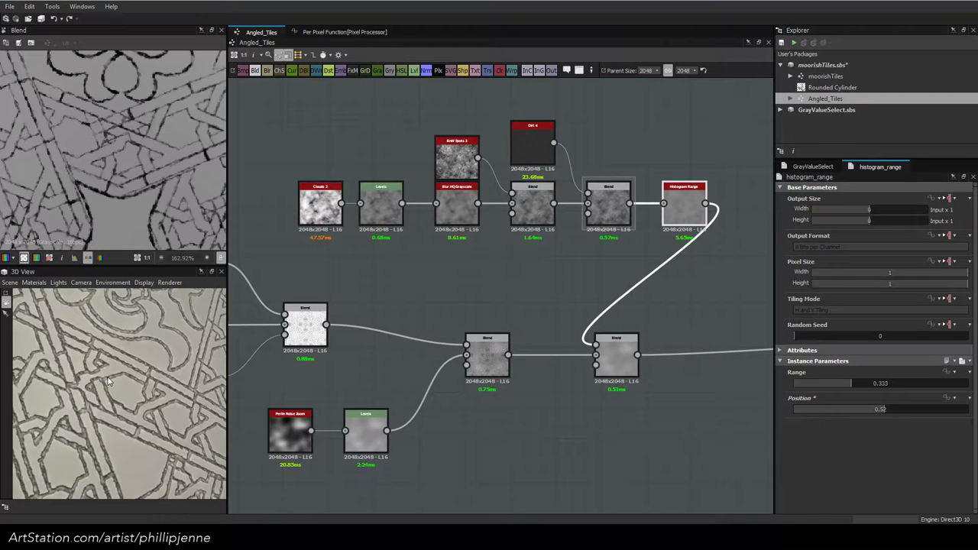
scroll(108, 381, "down", 3)
scroll(113, 386, "up", 5)
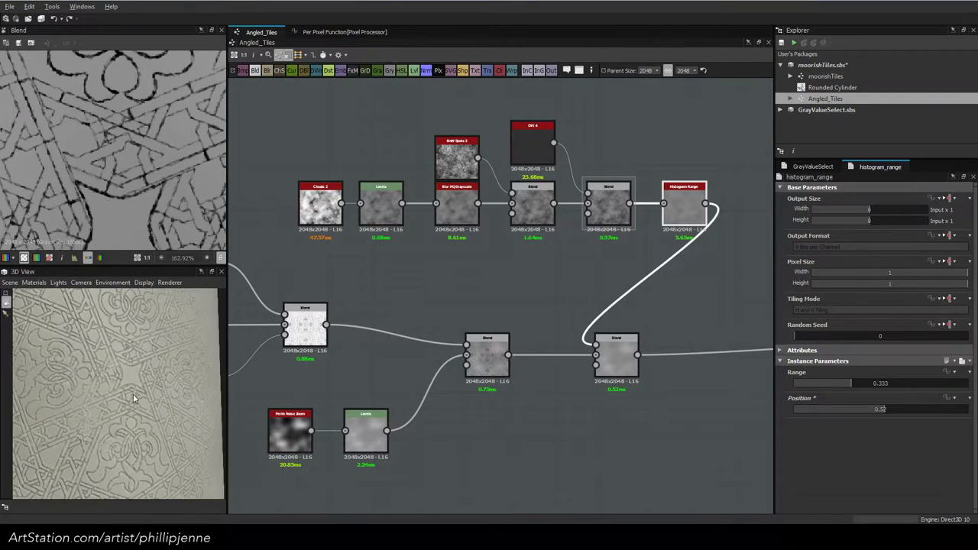
middle_click_drag(82, 423, 195, 407)
scroll(195, 407, "down", 2)
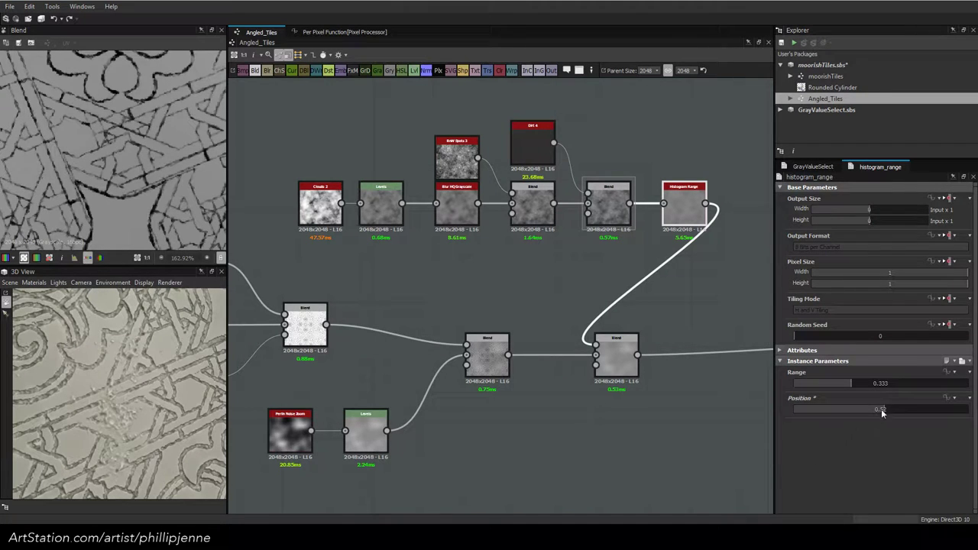
left_click(882, 410)
scroll(100, 420, "up", 3)
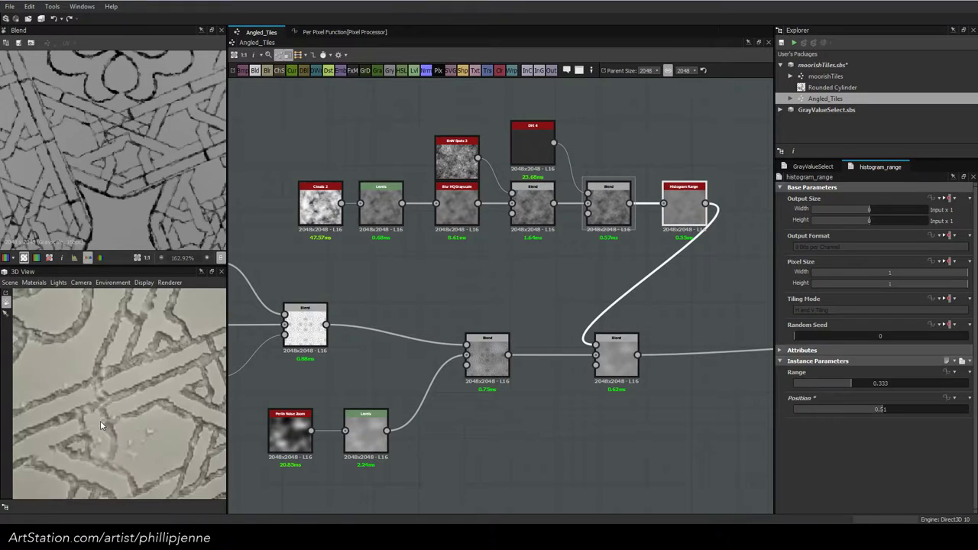
scroll(135, 421, "down", 3)
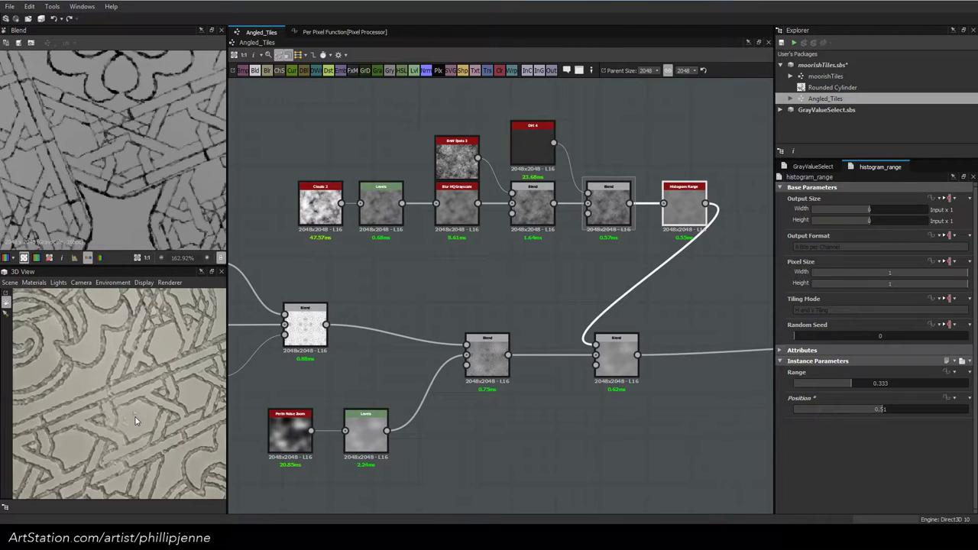
scroll(136, 421, "down", 3)
scroll(144, 358, "up", 3)
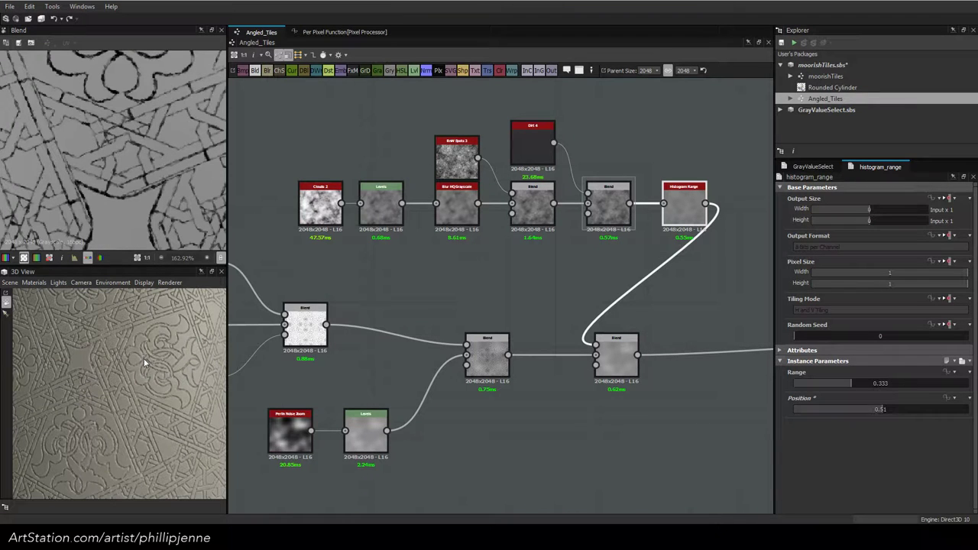
scroll(144, 362, "up", 2)
scroll(159, 381, "down", 4)
Move the lower Blend node slightly right and show its output in the 2D view
middle_click_drag(571, 311, 404, 364)
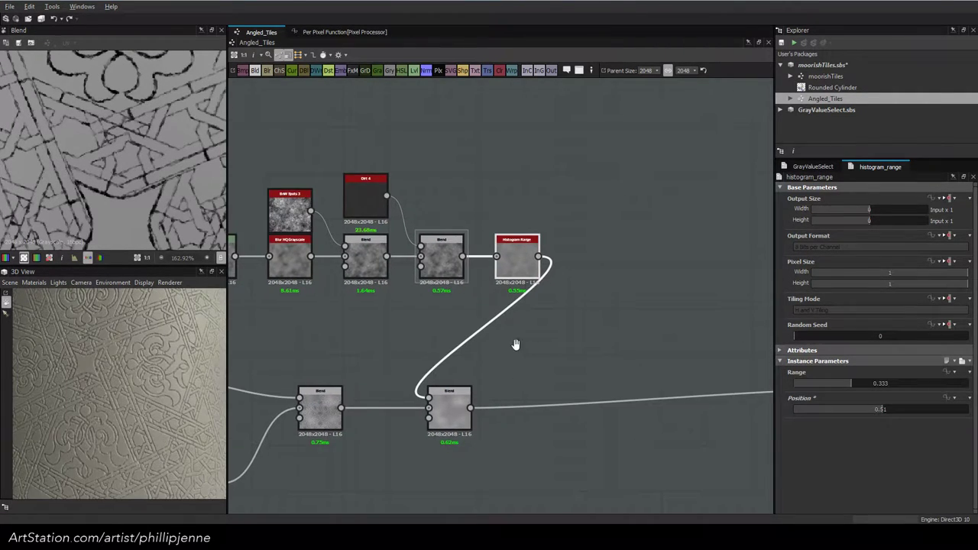
middle_click_drag(539, 339, 469, 348)
left_click_drag(382, 410, 520, 413)
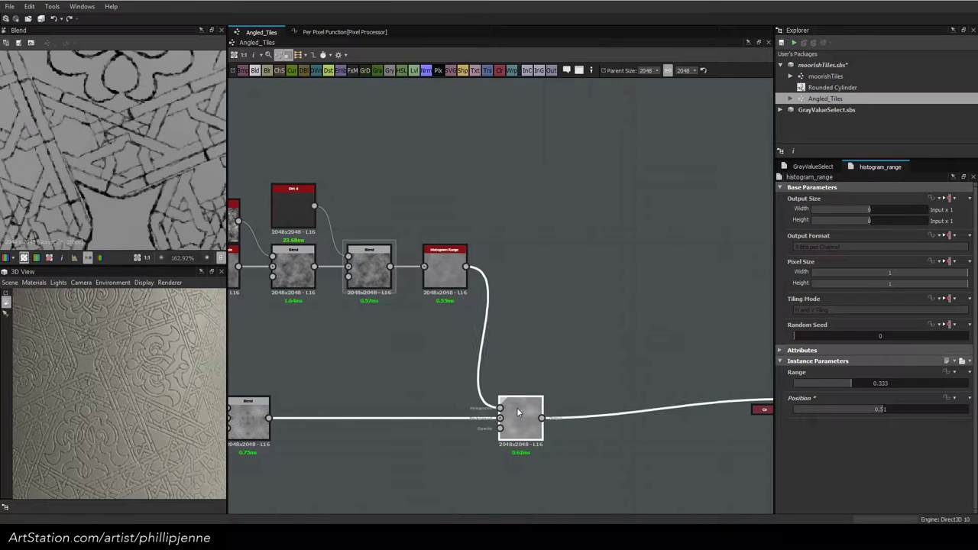
scroll(135, 340, "up", 3)
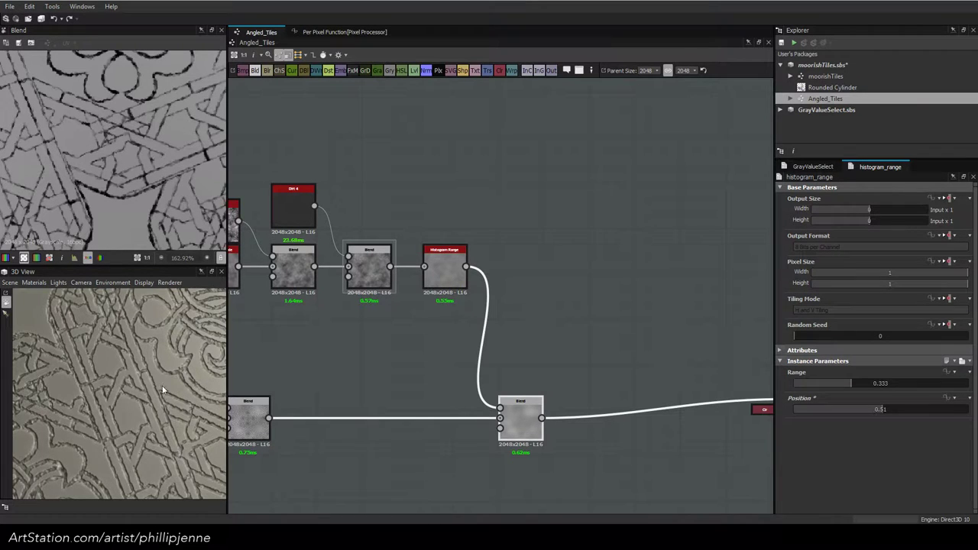
scroll(164, 382, "down", 4)
left_click(504, 401)
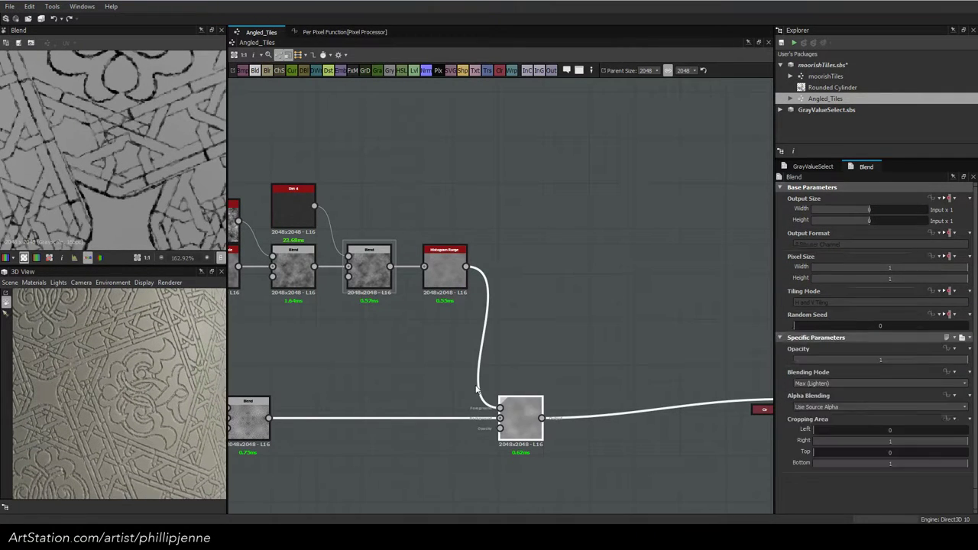
double_click(504, 401)
scroll(127, 143, "down", 8)
scroll(127, 143, "up", 5)
scroll(127, 142, "down", 6)
scroll(76, 149, "up", 6)
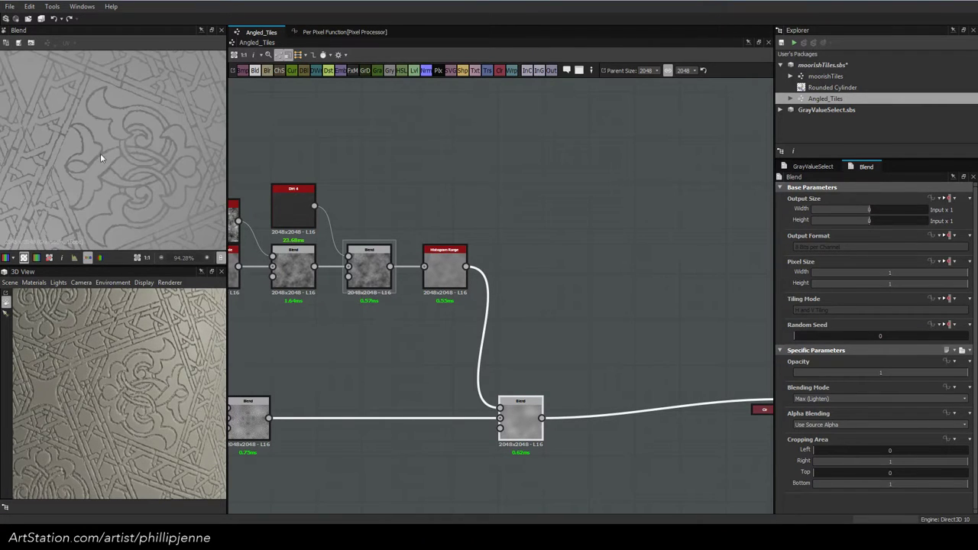
scroll(99, 156, "up", 4)
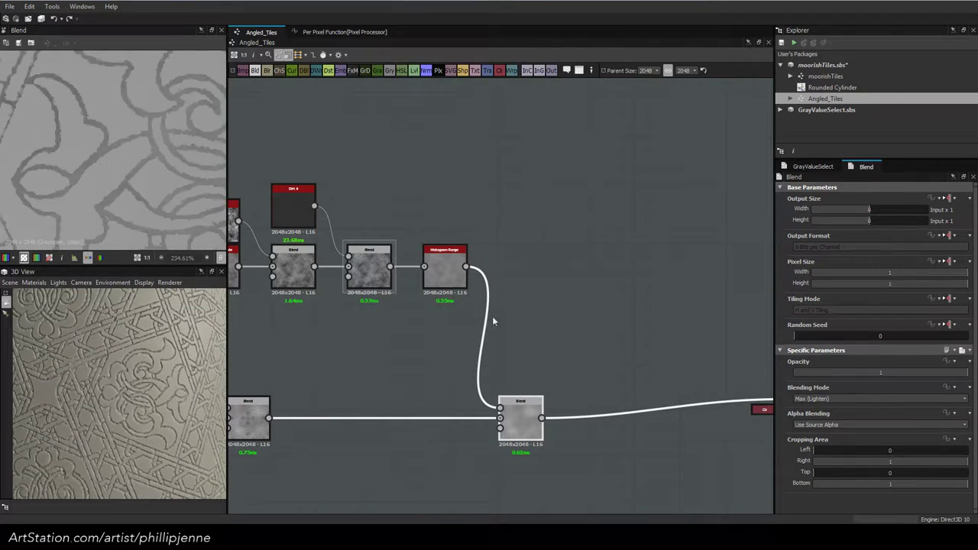
key("space")
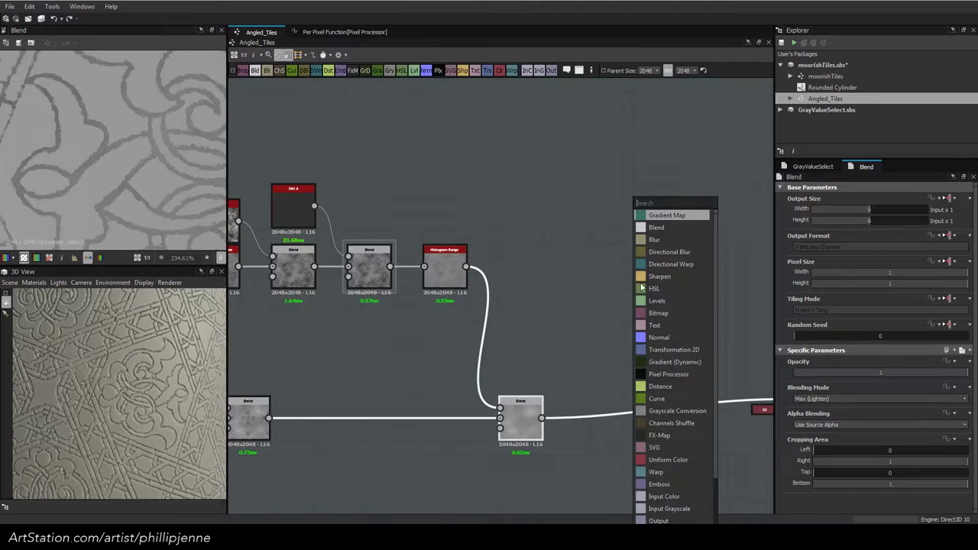
Add a new Blend above the lower Blend, with the left Blend output wired into its foreground
left_click(668, 226)
double_click(595, 411)
left_click_drag(596, 412, 597, 313)
middle_click_drag(601, 360, 497, 356)
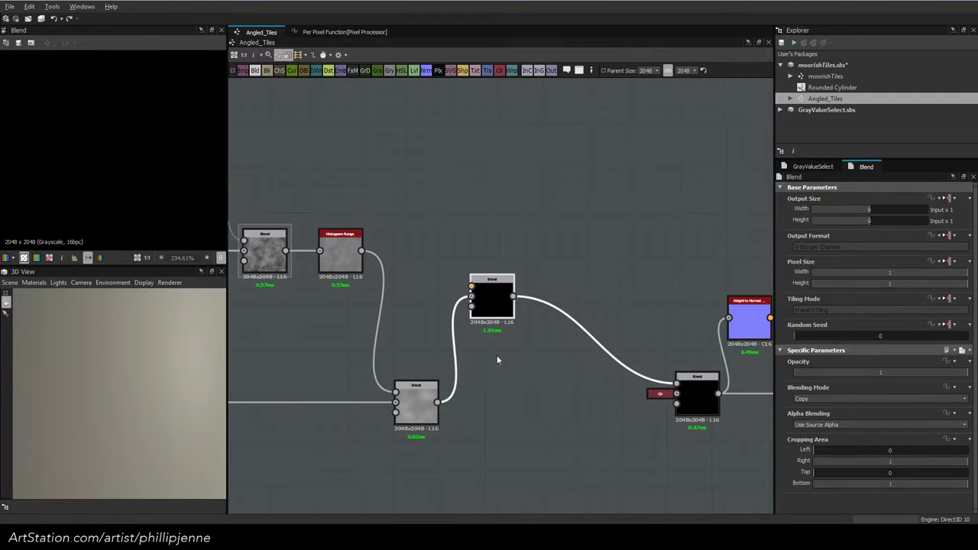
left_click_drag(441, 402, 676, 393)
middle_click_drag(300, 315, 395, 337)
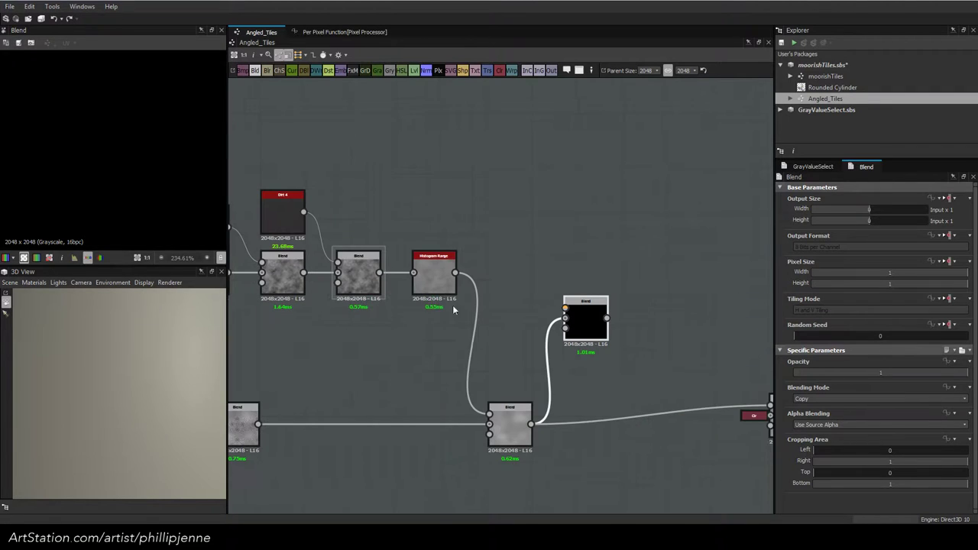
left_click_drag(258, 424, 564, 309)
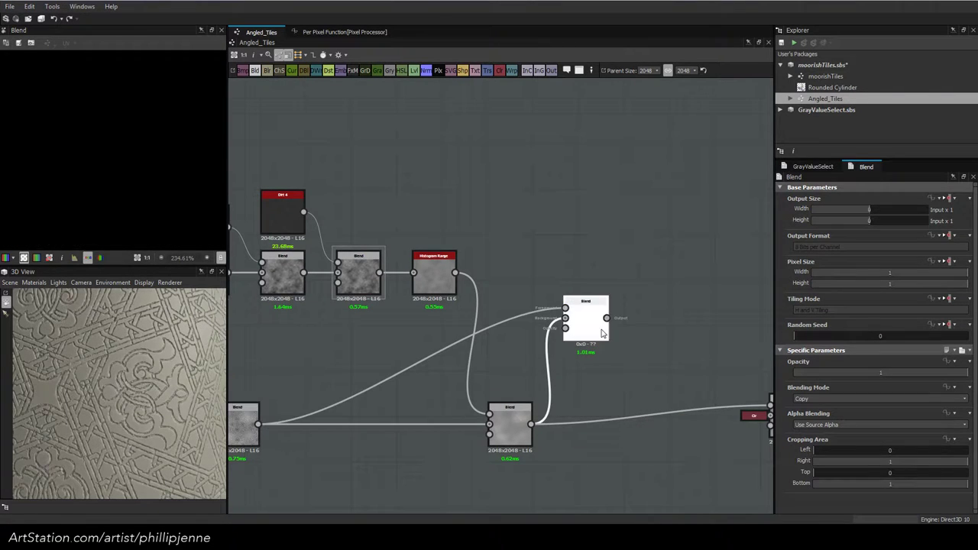
Set the new Blend's Blending Mode to Subtract and preview its result
left_click(832, 399)
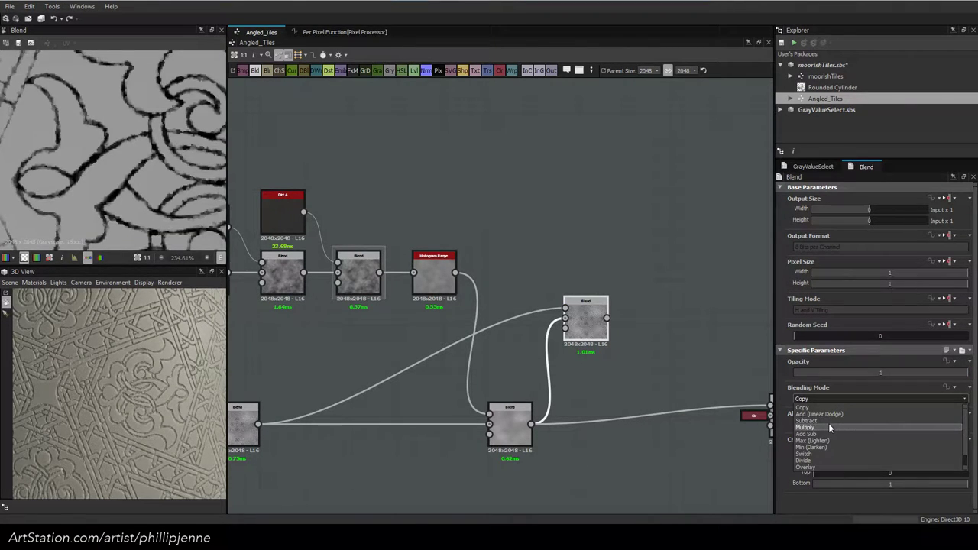
left_click(826, 421)
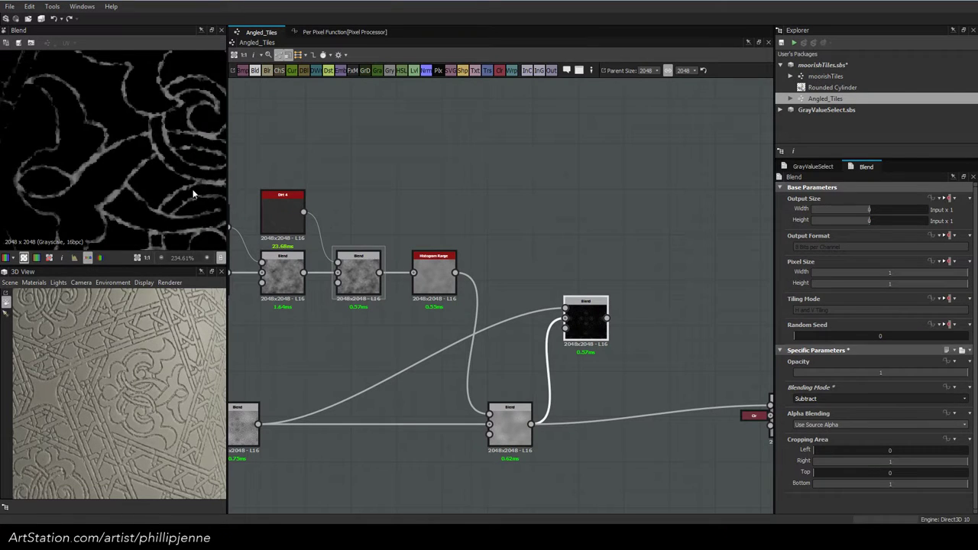
scroll(139, 182, "down", 3)
scroll(140, 182, "down", 6)
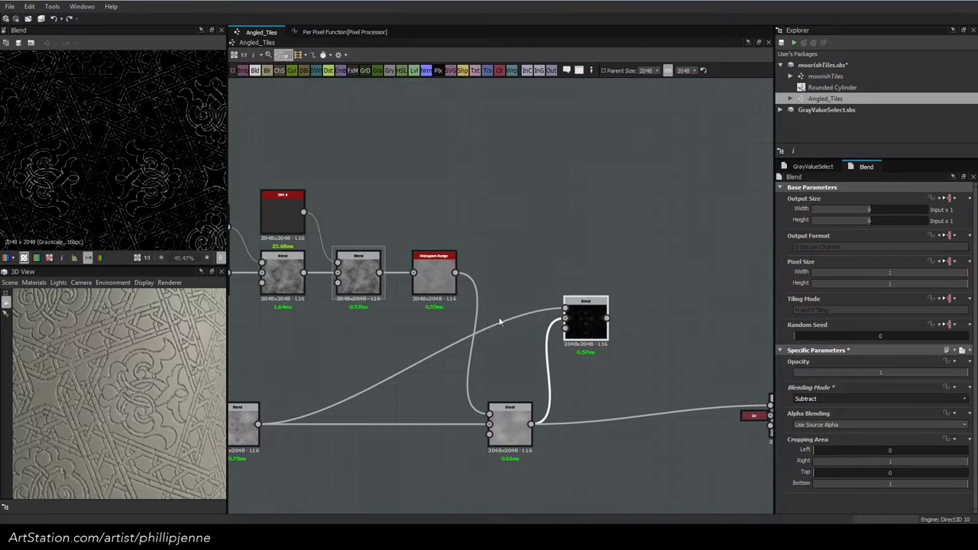
left_click(436, 282)
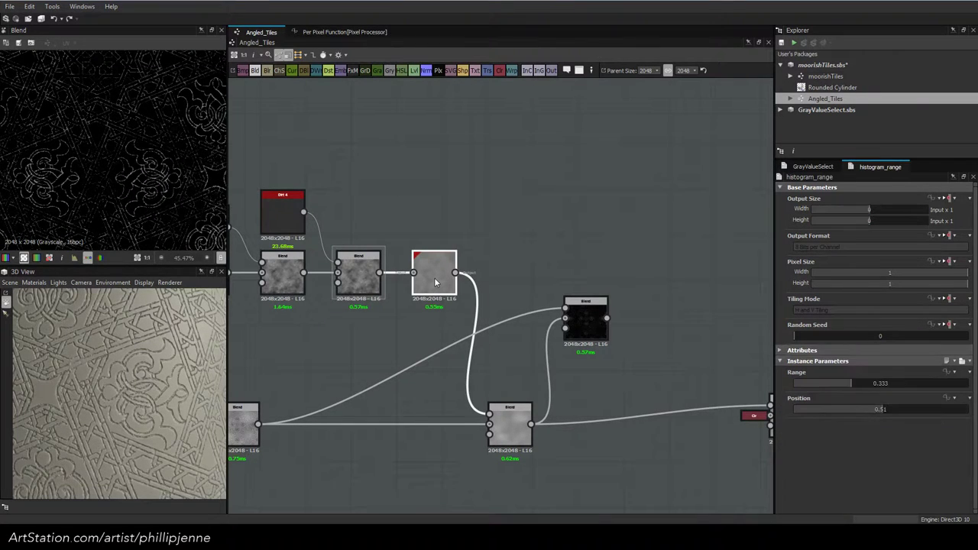
left_click(512, 413)
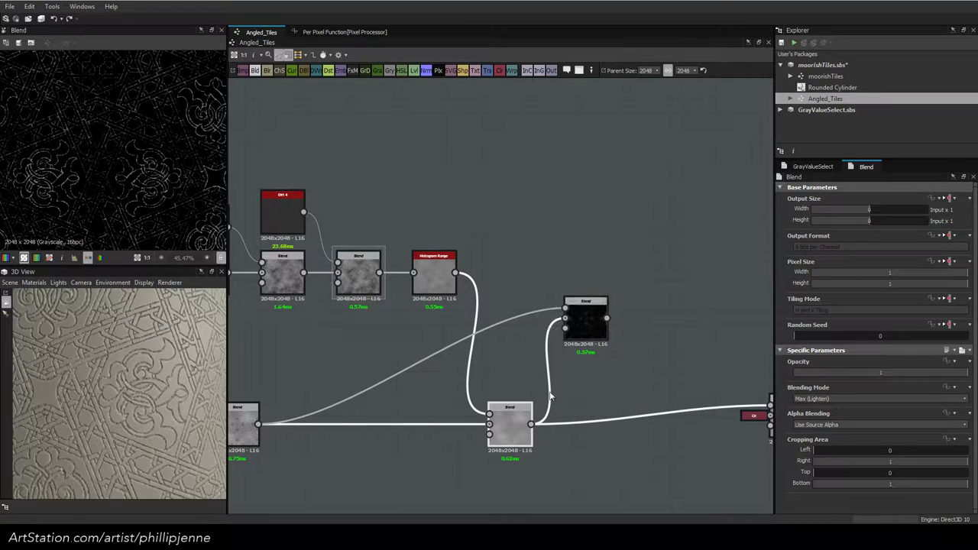
mouse_move(515, 421)
left_mouse_down()
mouse_move(535, 433)
mouse_move(535, 421)
mouse_move(515, 413)
left_mouse_up()
left_click(565, 306)
Compare the Subtract Blend's edge-line output against the Histogram Range preview
scroll(162, 170, "up", 6)
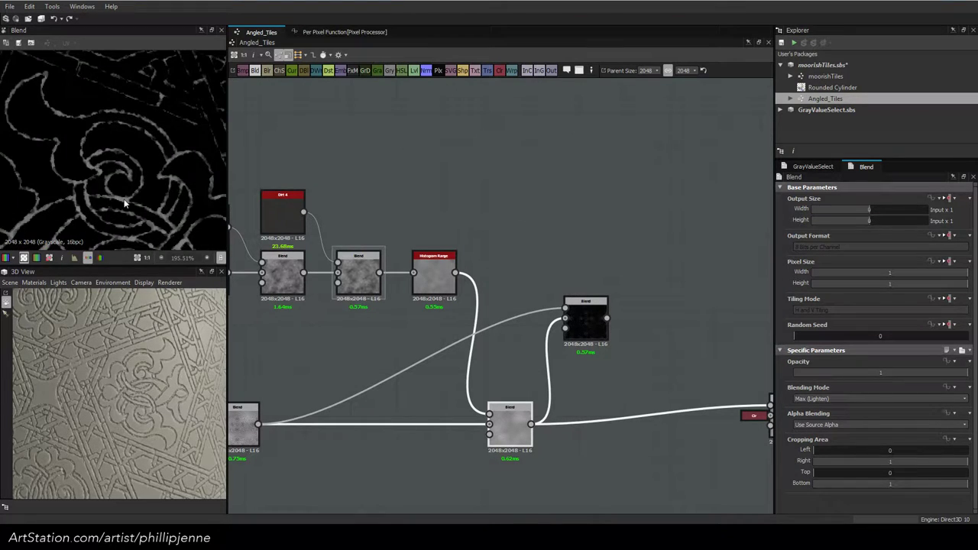
scroll(124, 203, "down", 9)
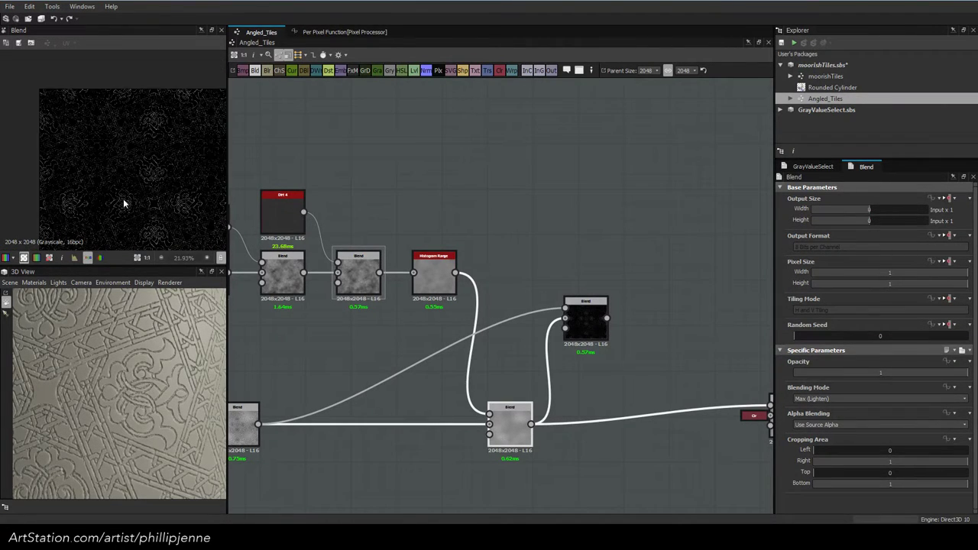
scroll(158, 157, "up", 10)
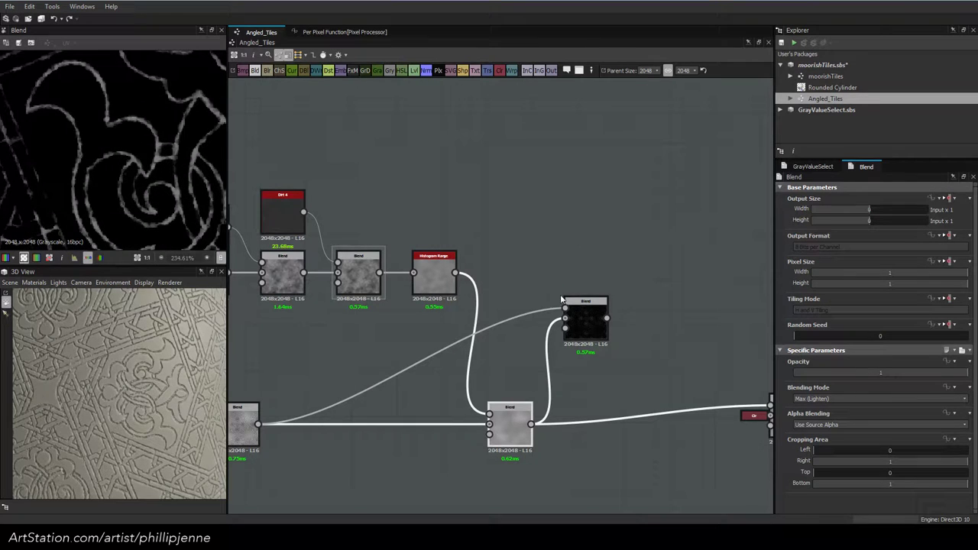
left_click(590, 326)
scroll(121, 172, "down", 5)
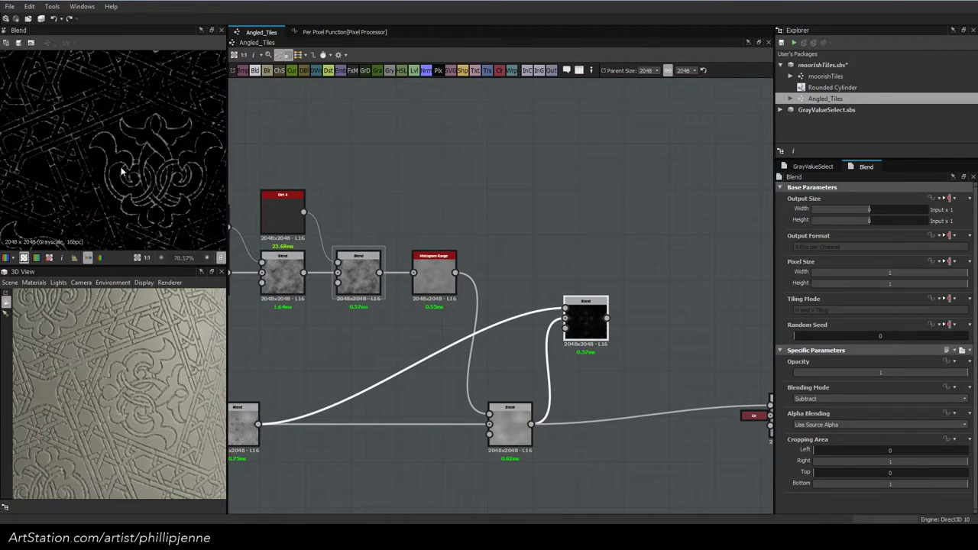
scroll(84, 145, "up", 3)
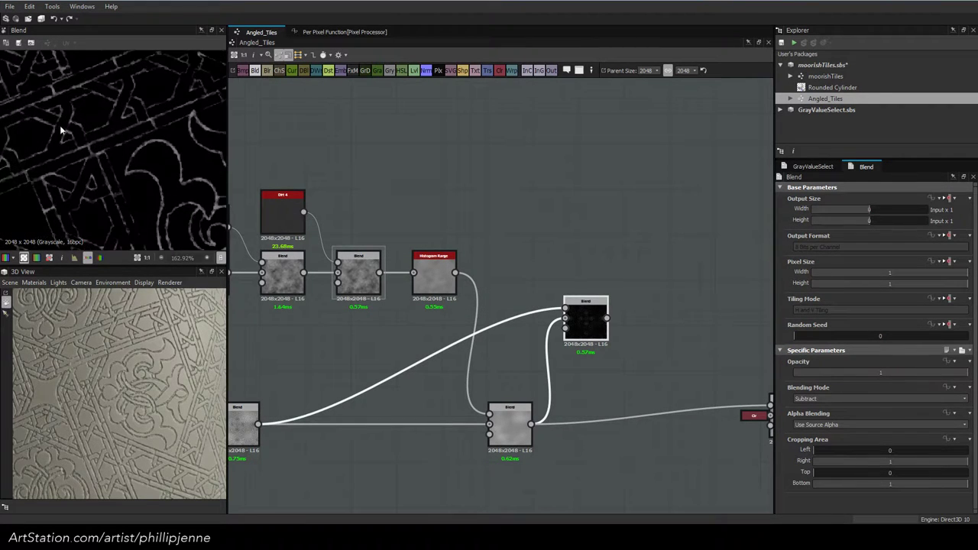
double_click(432, 276)
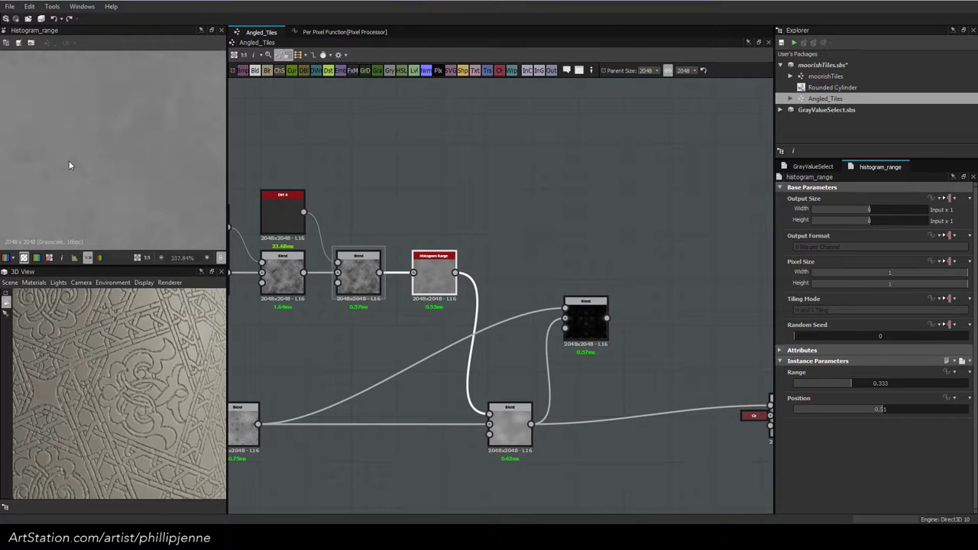
scroll(101, 139, "up", 6)
double_click(585, 321)
scroll(130, 153, "down", 5)
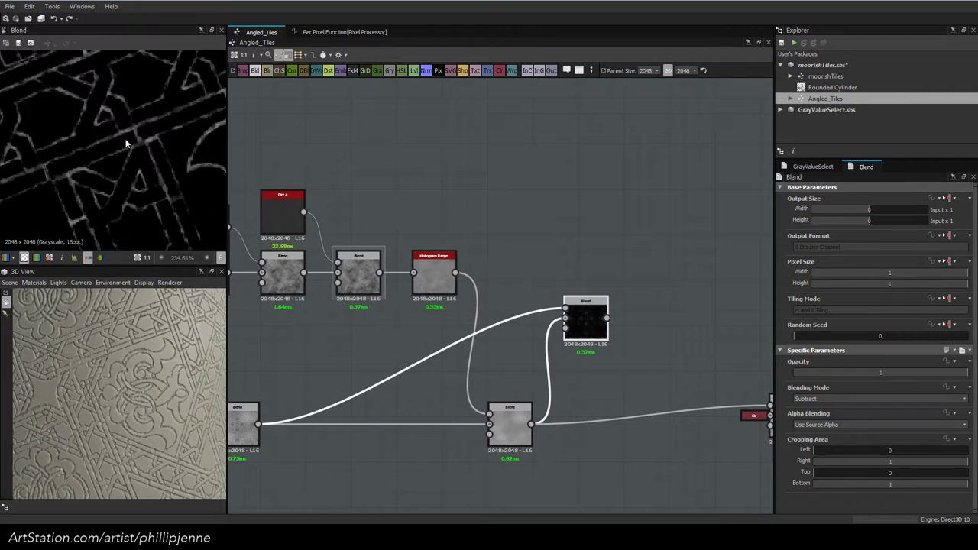
middle_click_drag(191, 177, 160, 192)
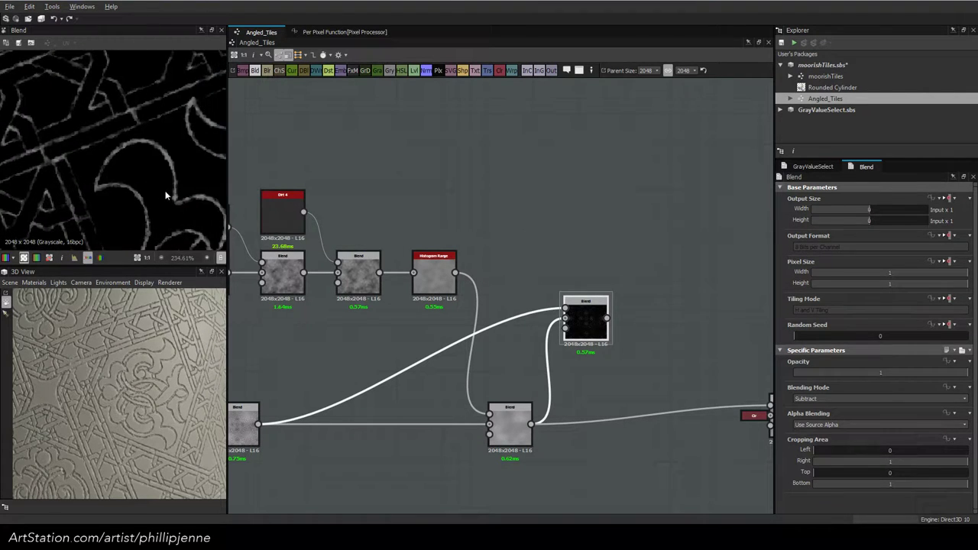
double_click(443, 284)
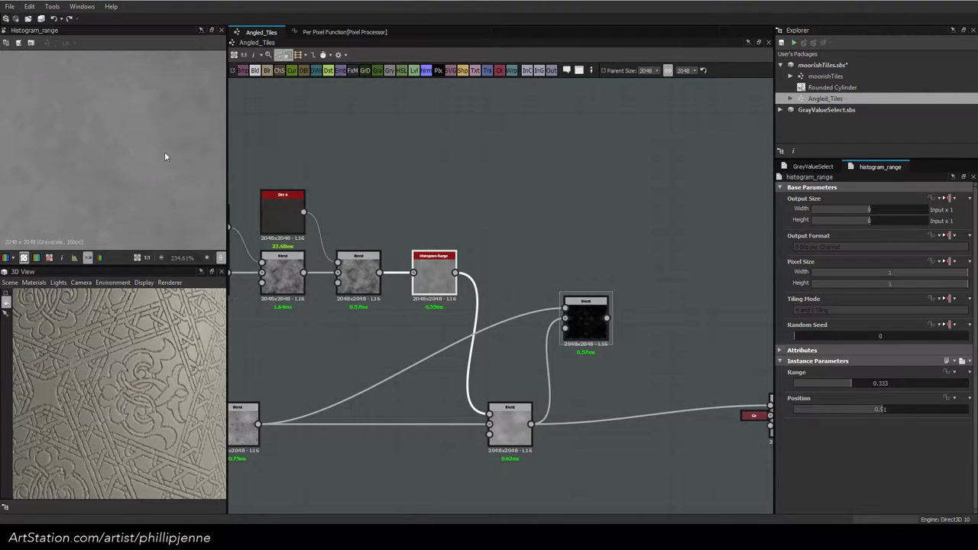
double_click(590, 314)
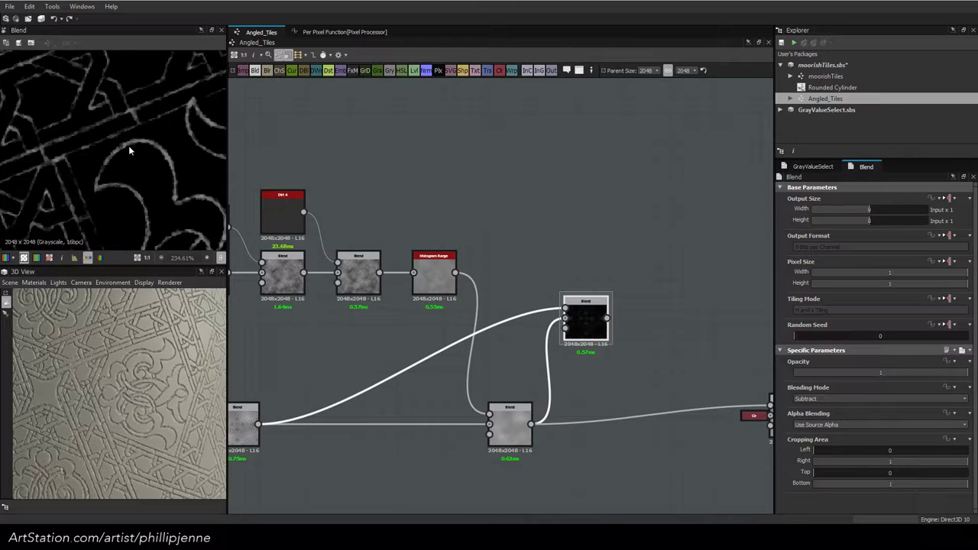
double_click(434, 276)
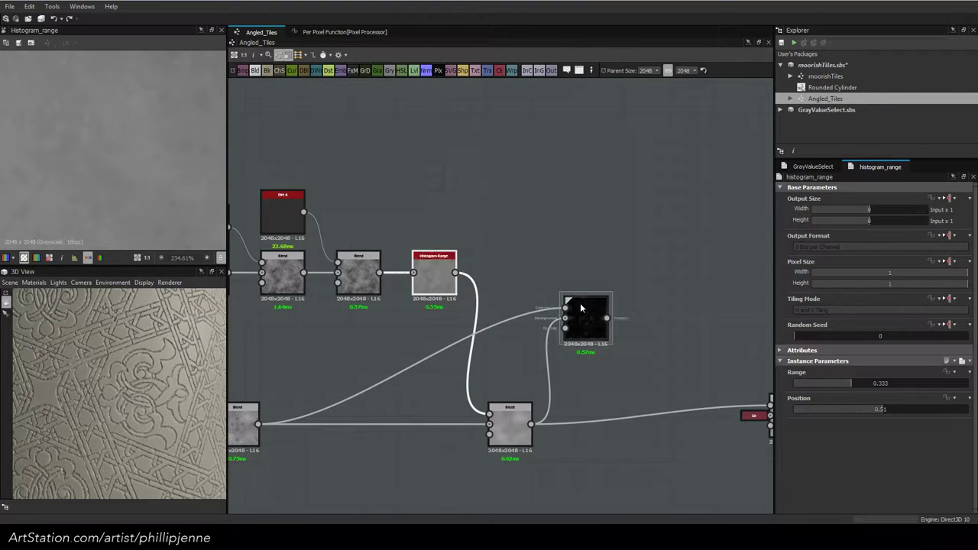
double_click(580, 302)
double_click(434, 275)
double_click(580, 314)
middle_click_drag(531, 218, 384, 219)
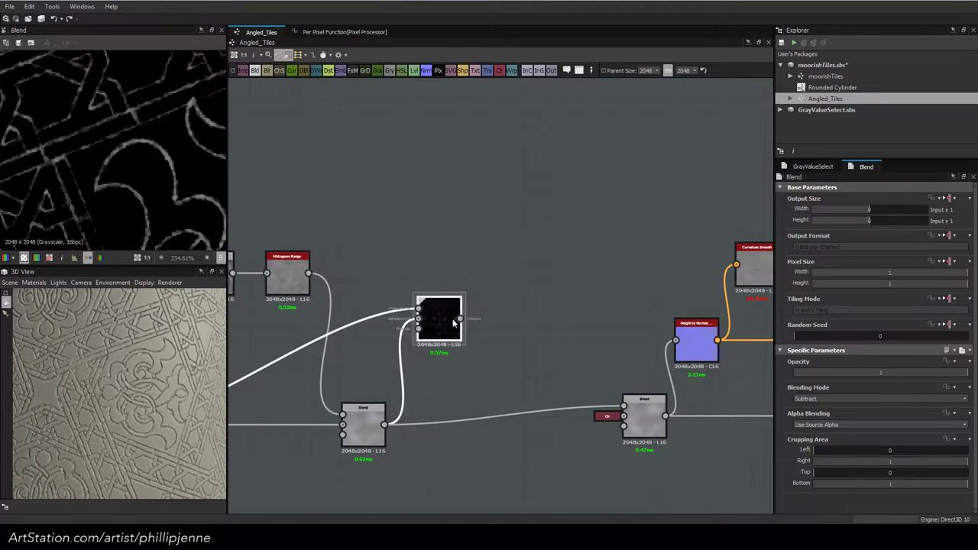
left_click_drag(460, 318, 550, 217)
Add a Histogram Scan after the Subtract Blend, deleting the mistakenly added Histogram Range
type("hist")
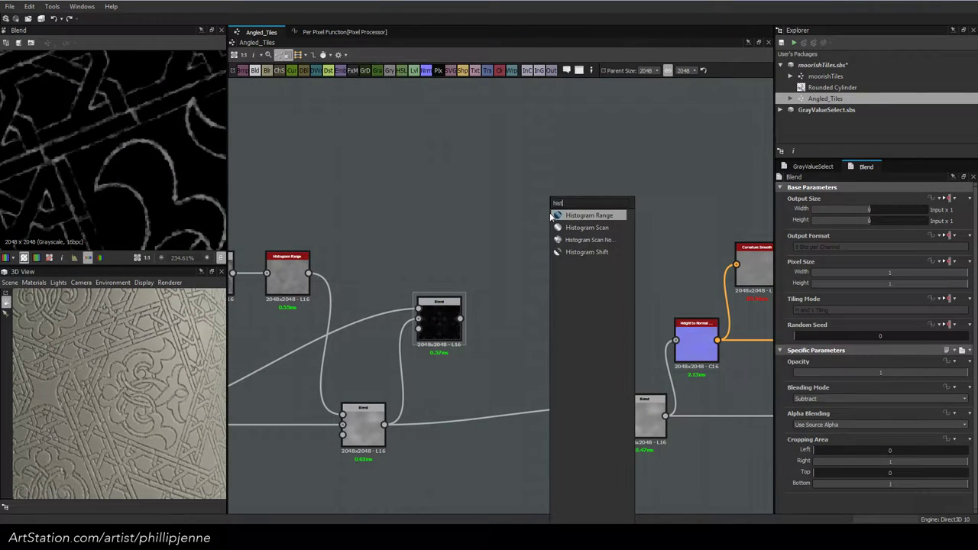
left_click(569, 216)
left_click_drag(460, 319, 515, 318)
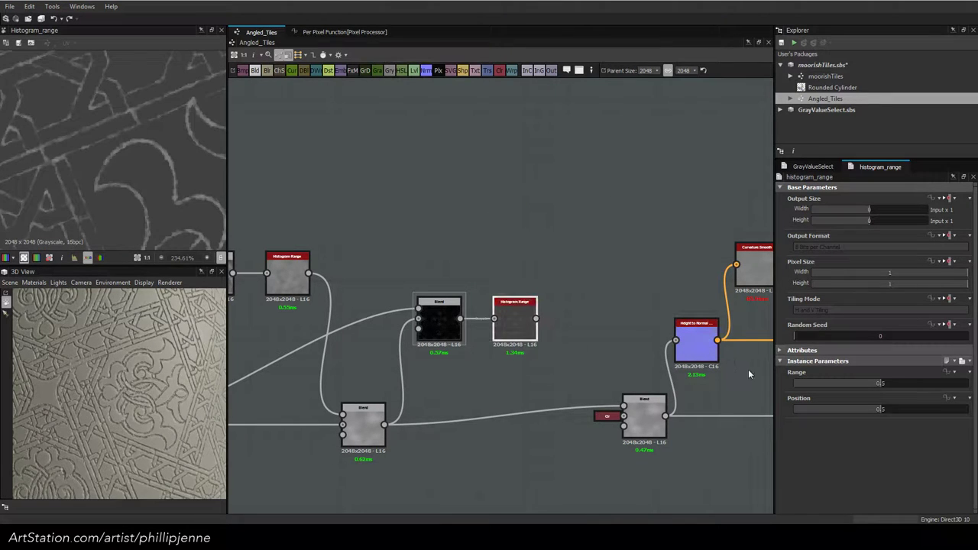
key("space")
type("hist")
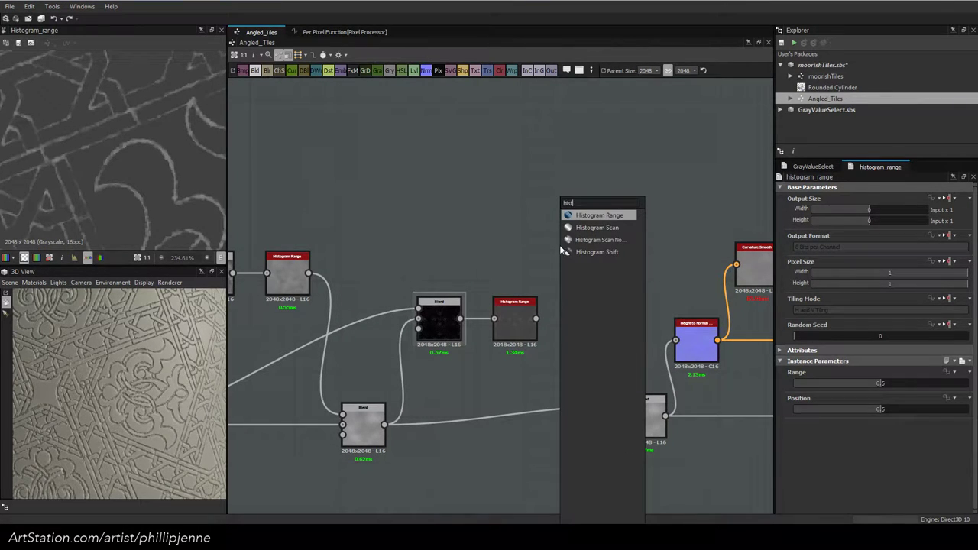
left_click(592, 228)
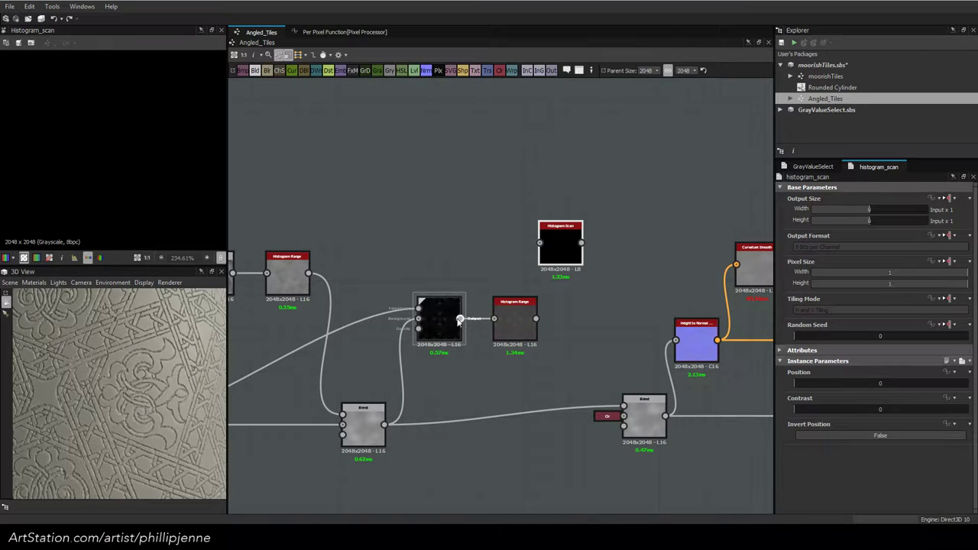
left_click_drag(460, 319, 515, 320)
left_click(517, 324)
key("Delete")
Raise the Histogram Scan Position toward 1 for thicker, crisp white outlines
left_click(956, 384)
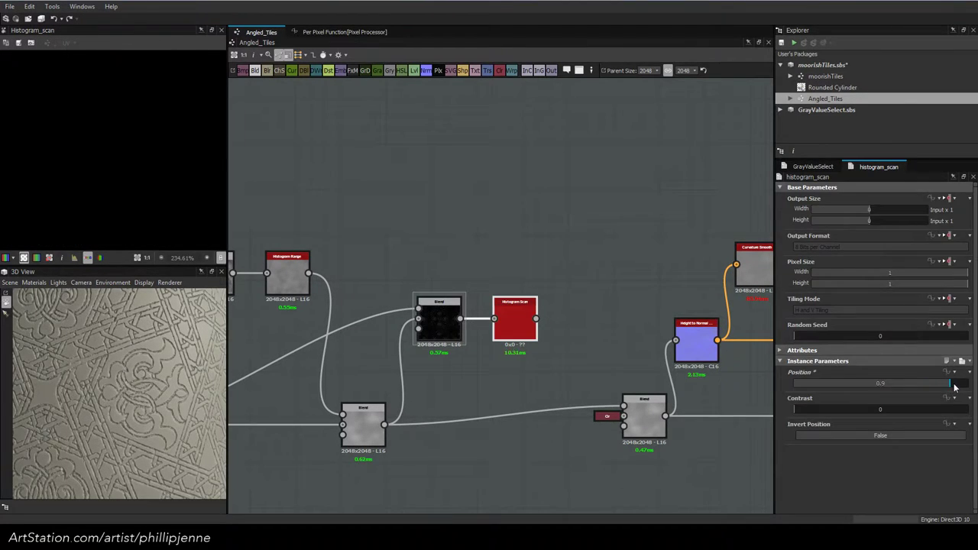
mouse_move(957, 384)
left_mouse_down()
mouse_move(973, 383)
mouse_move(963, 389)
left_mouse_up()
scroll(134, 101, "up", 2)
scroll(91, 104, "down", 5)
scroll(70, 108, "down", 5)
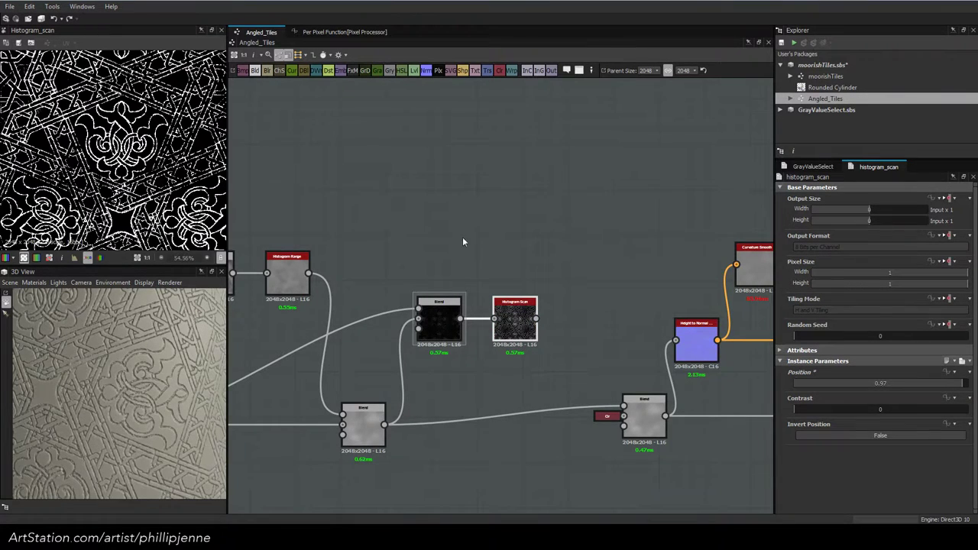
scroll(522, 264, "down", 2)
Shift the Curvature Smooth, Height to Normal and Blend nodes left to make room
middle_click_drag(520, 264, 346, 281)
scroll(553, 282, "up", 2)
mouse_move(553, 280)
left_mouse_down()
mouse_move(537, 280)
mouse_move(557, 279)
left_mouse_up()
left_click_drag(397, 232, 595, 428)
left_click_drag(550, 278, 474, 279)
left_click(483, 219)
Duplicate the Gradient Map above the original and add a gradient key near white
left_click(488, 275)
key("ctrl+d")
left_click_drag(495, 288, 462, 216)
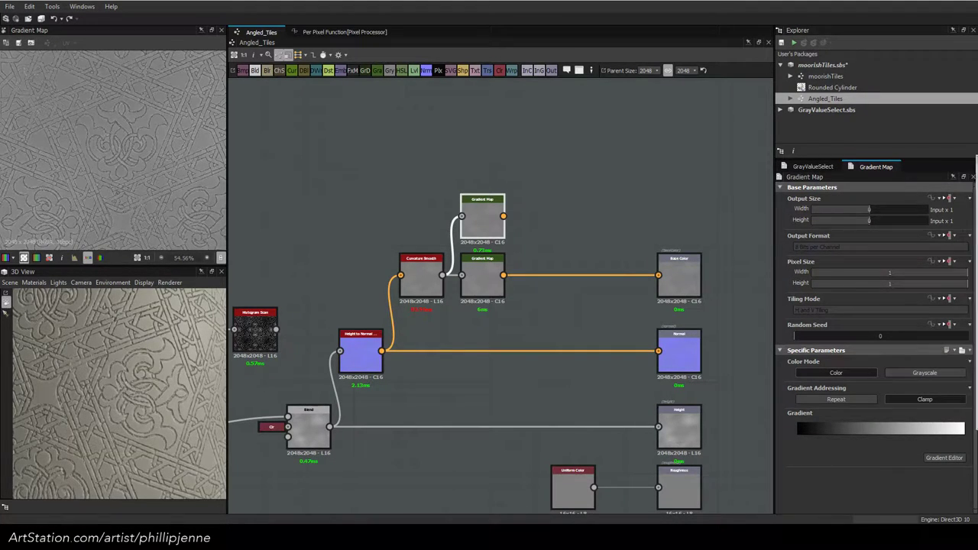
left_click(941, 431)
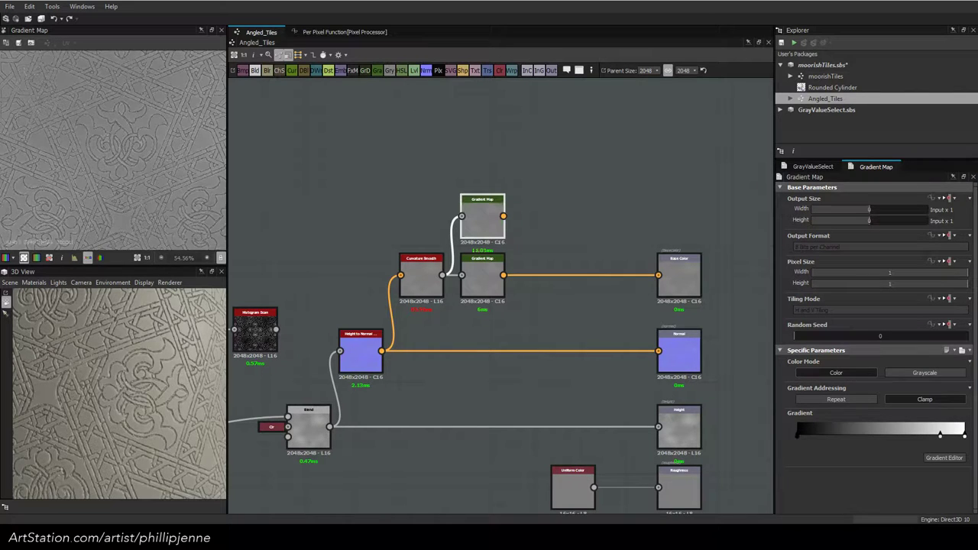
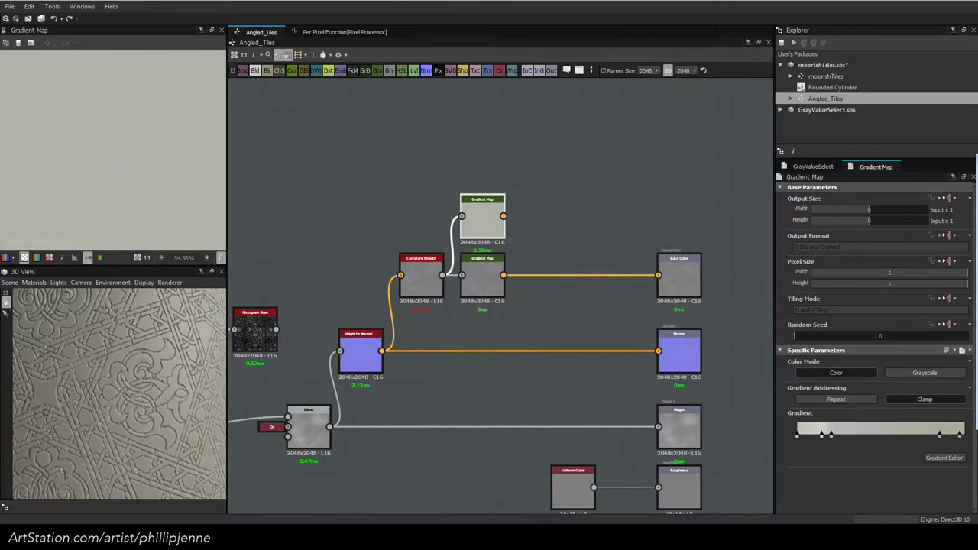
Push the light gradient key to the far end and feed Histogram Range into the upper Gradient Map
left_click_drag(821, 435, 880, 435)
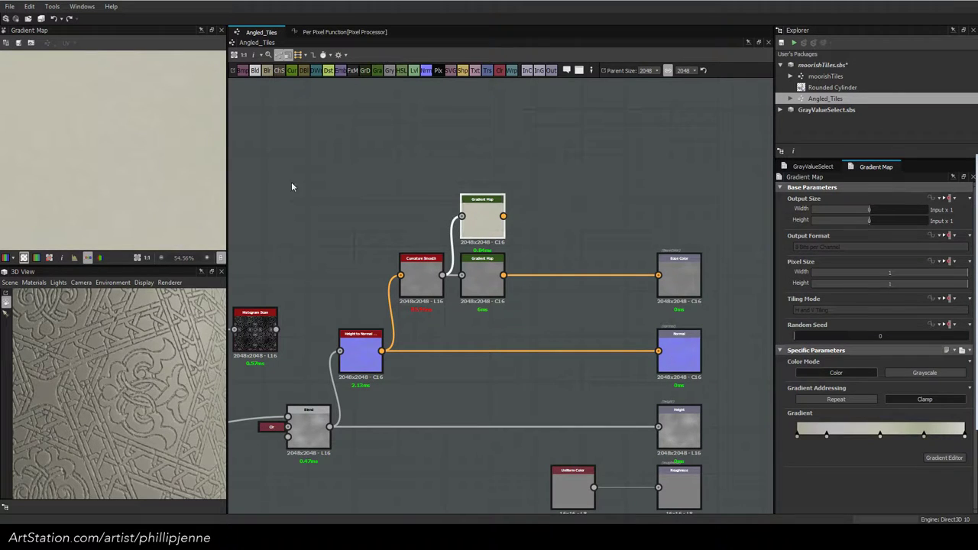
middle_click_drag(388, 210, 554, 221)
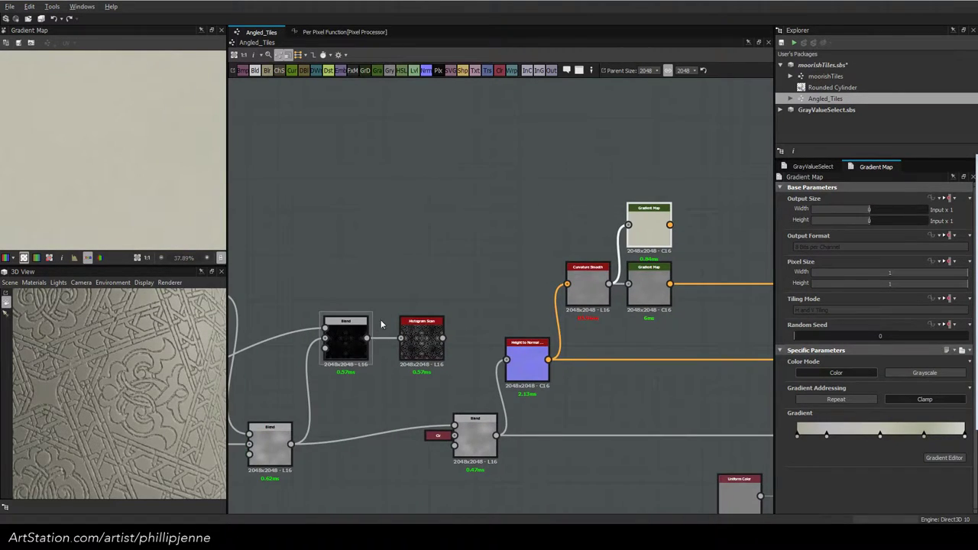
middle_click_drag(381, 323, 456, 327)
left_click_drag(290, 298, 703, 230)
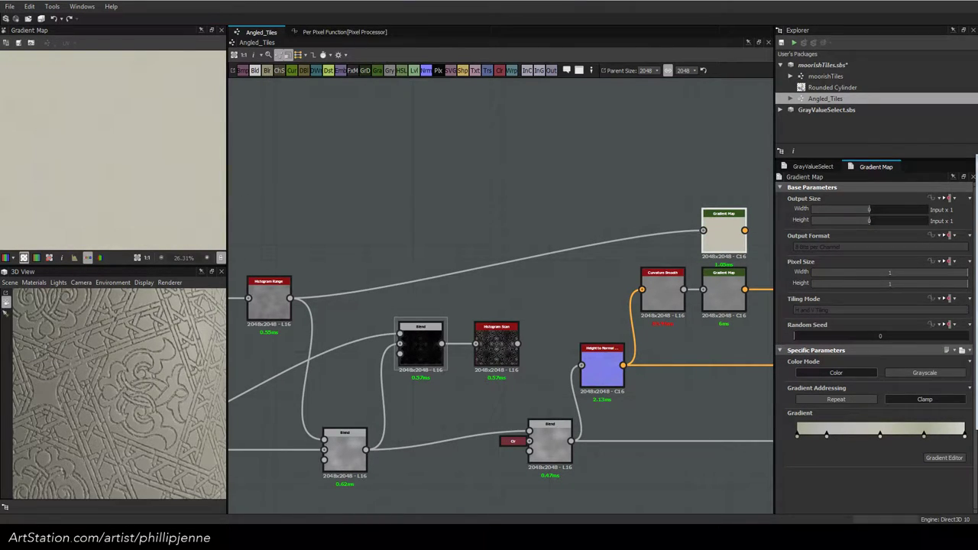
left_click_drag(923, 435, 891, 436)
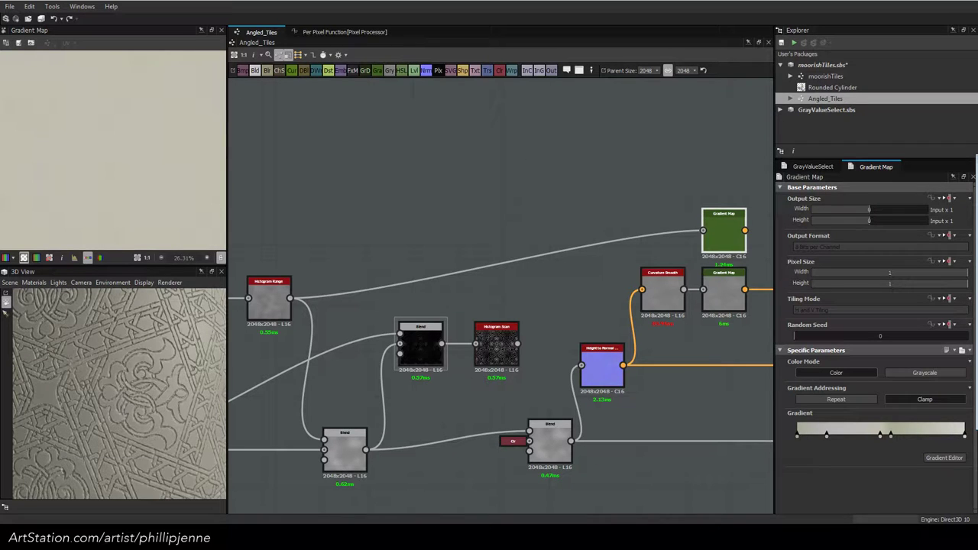
Insert an Auto Level'd Levels node between Histogram Range and the upper Gradient Map
key("space")
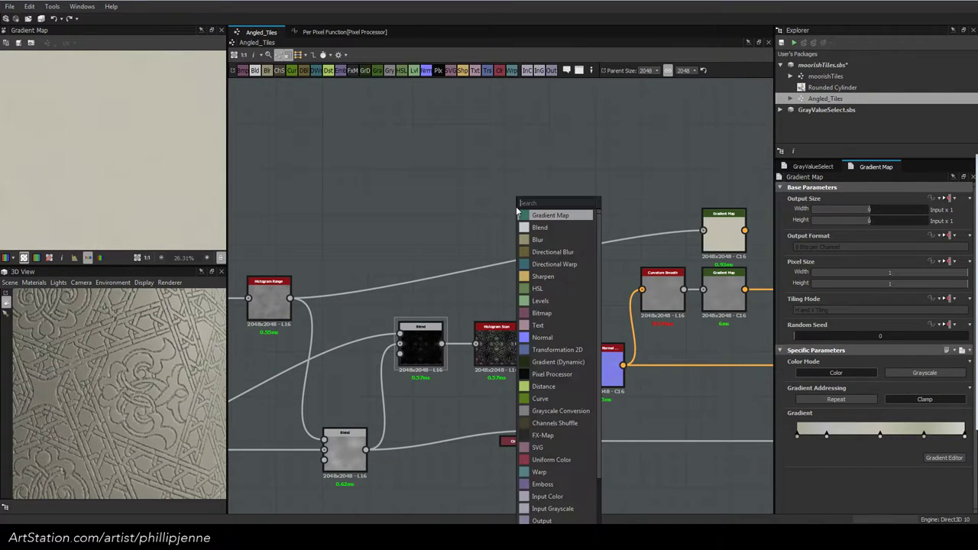
type("le")
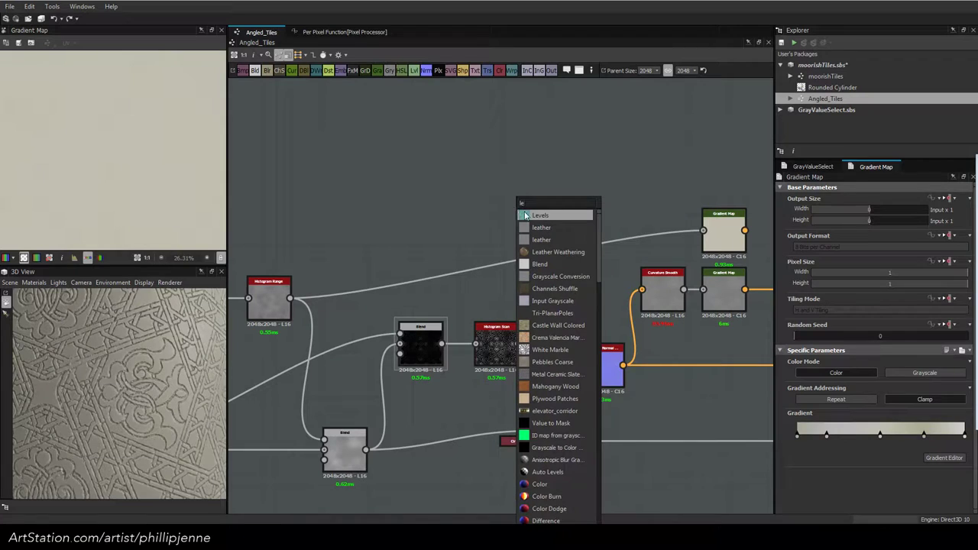
left_click(541, 215)
left_click_drag(290, 297, 491, 207)
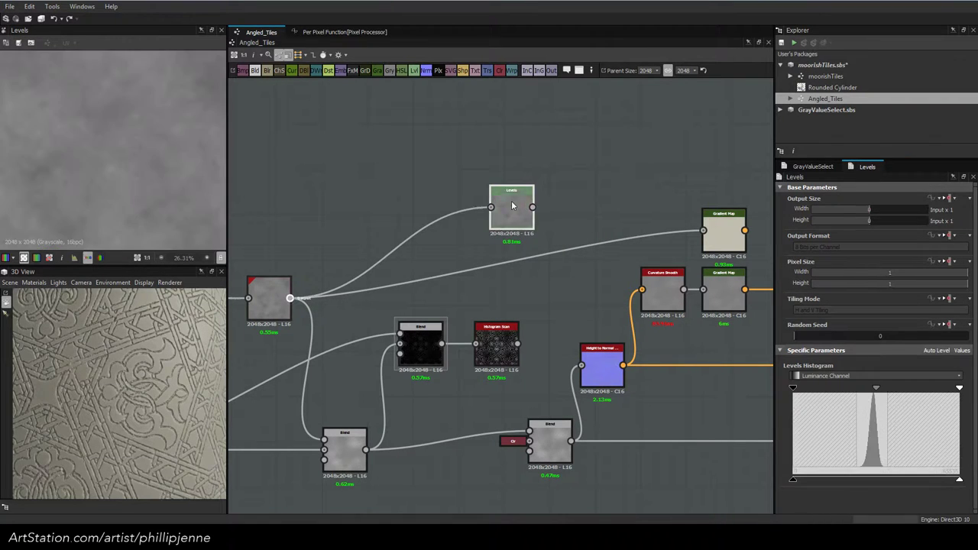
middle_click_drag(531, 268, 631, 286)
left_click(940, 350)
middle_click_drag(520, 244, 363, 276)
left_click_drag(479, 257, 676, 279)
double_click(665, 270)
left_click_drag(441, 258, 442, 288)
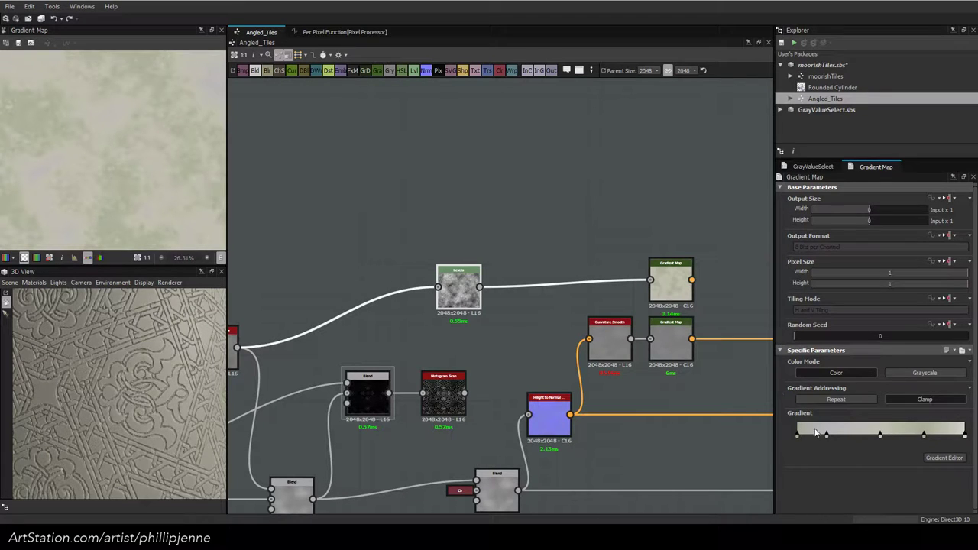
Nudge the upper Gradient Map's left gradient keys slightly to the right
left_click_drag(826, 434, 843, 435)
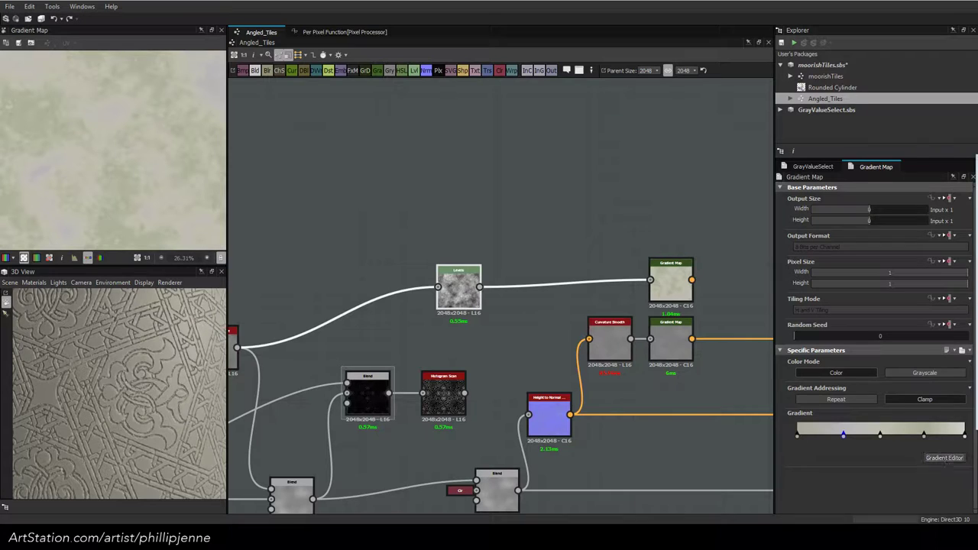
left_click_drag(797, 435, 812, 435)
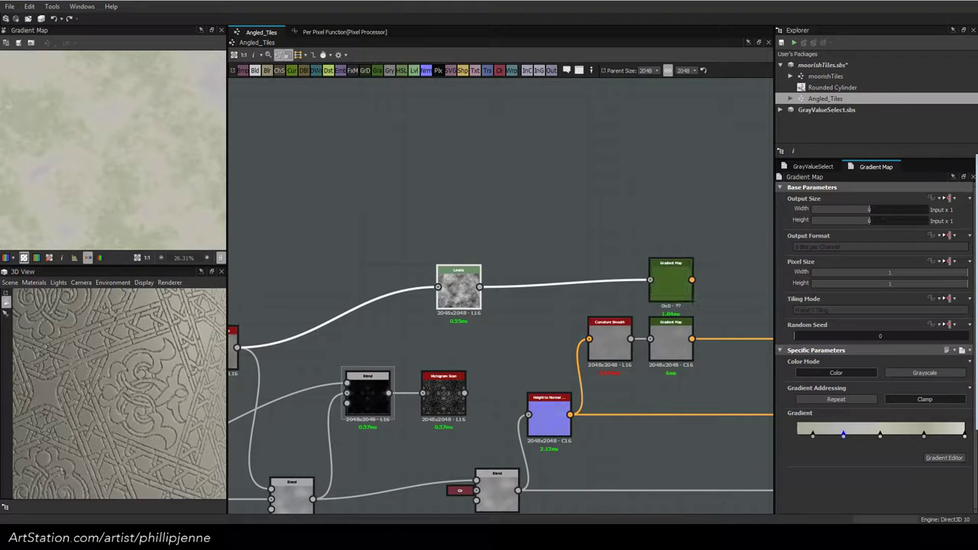
left_click(944, 458)
left_click_drag(899, 159, 747, 145)
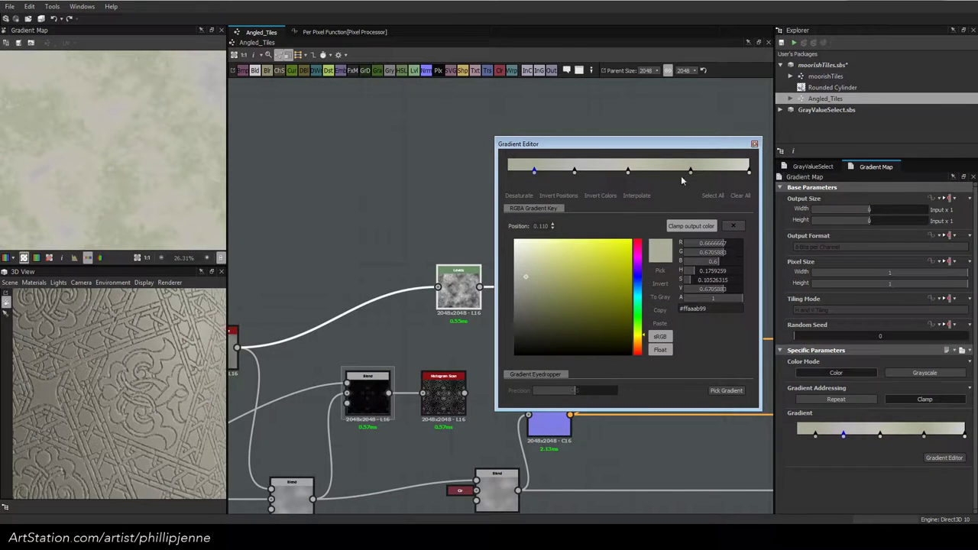
left_click(754, 144)
left_click(663, 282)
scroll(102, 180, "up", 4)
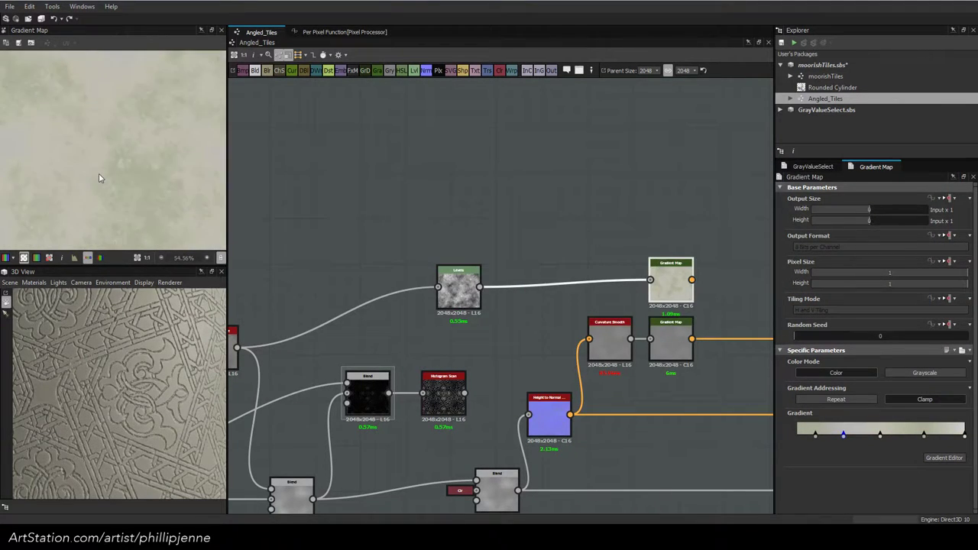
scroll(98, 178, "down", 4)
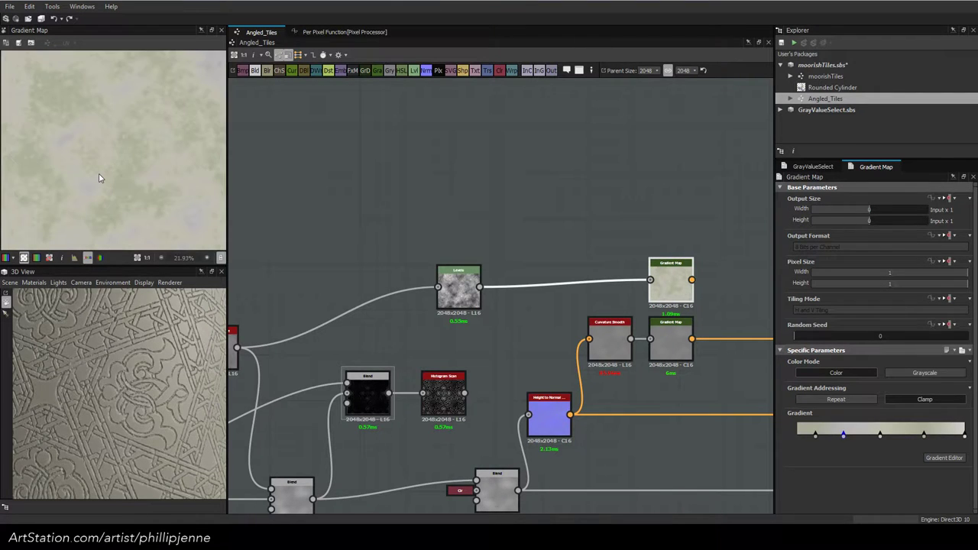
scroll(564, 260, "down", 1)
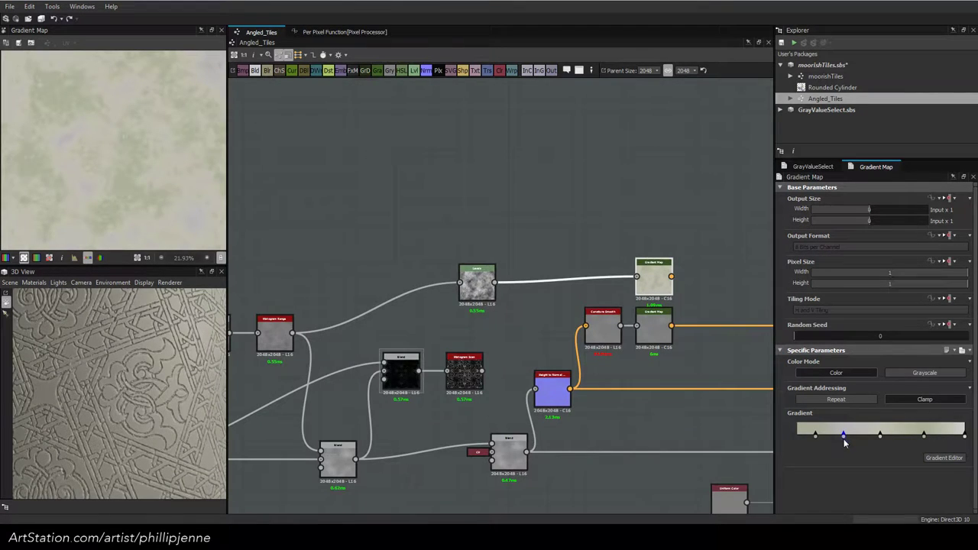
In the Gradient Editor, delete a key, move keys to 0.245 and 0.289, and add a pale key
left_click(944, 457)
left_click(574, 169)
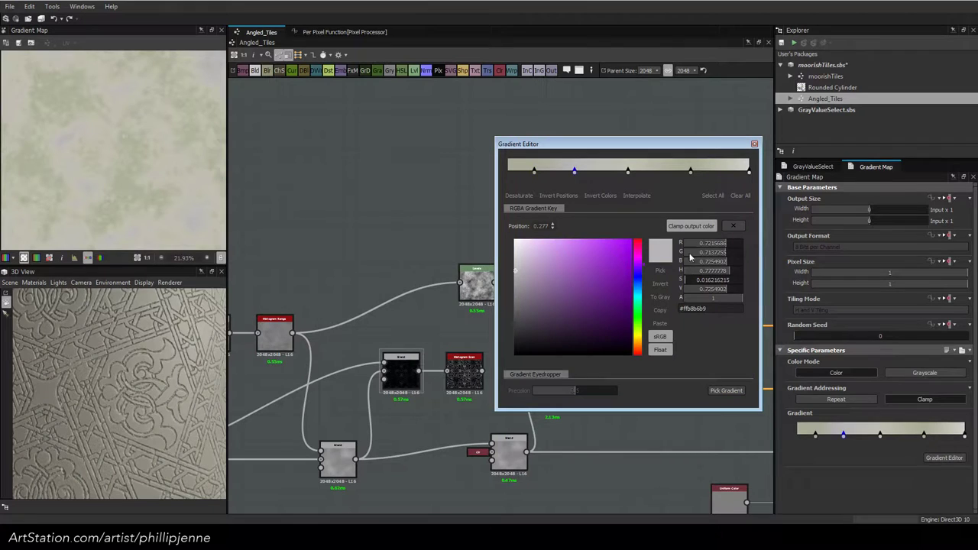
left_click(735, 226)
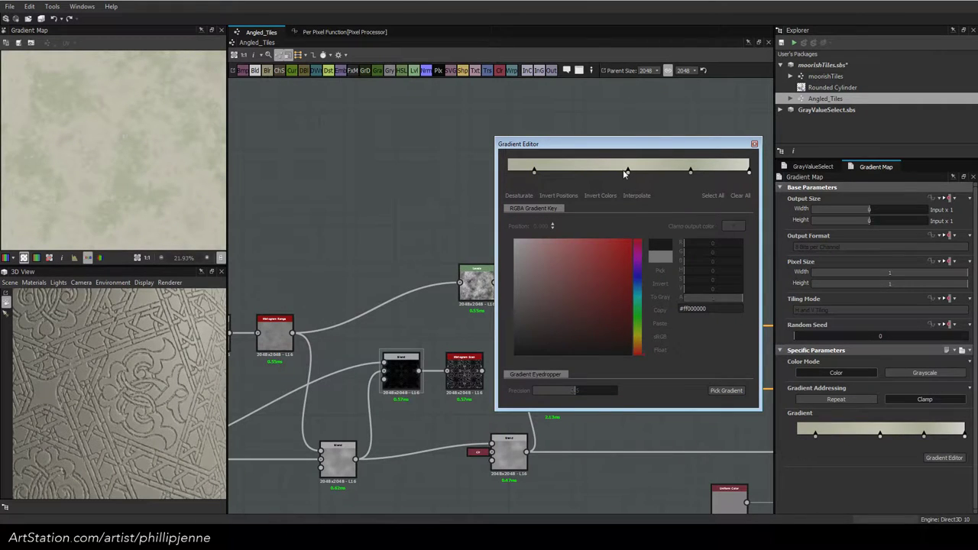
left_click_drag(533, 171, 522, 171)
left_click_drag(691, 171, 567, 169)
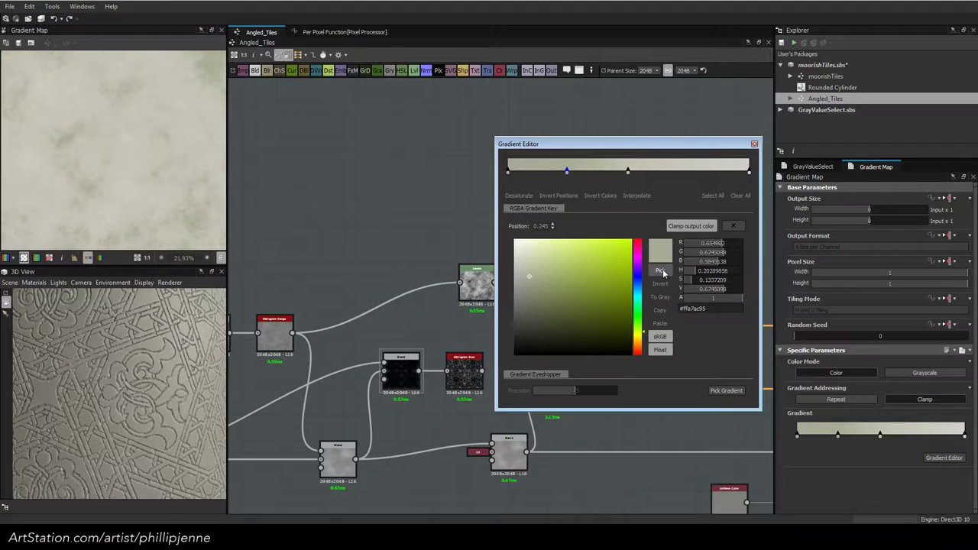
left_click(699, 170)
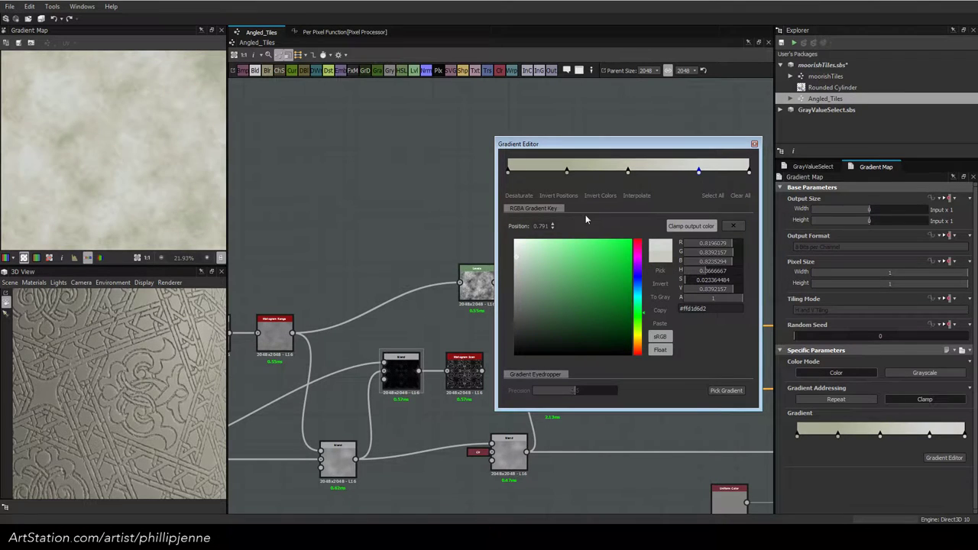
scroll(128, 180, "up", 4)
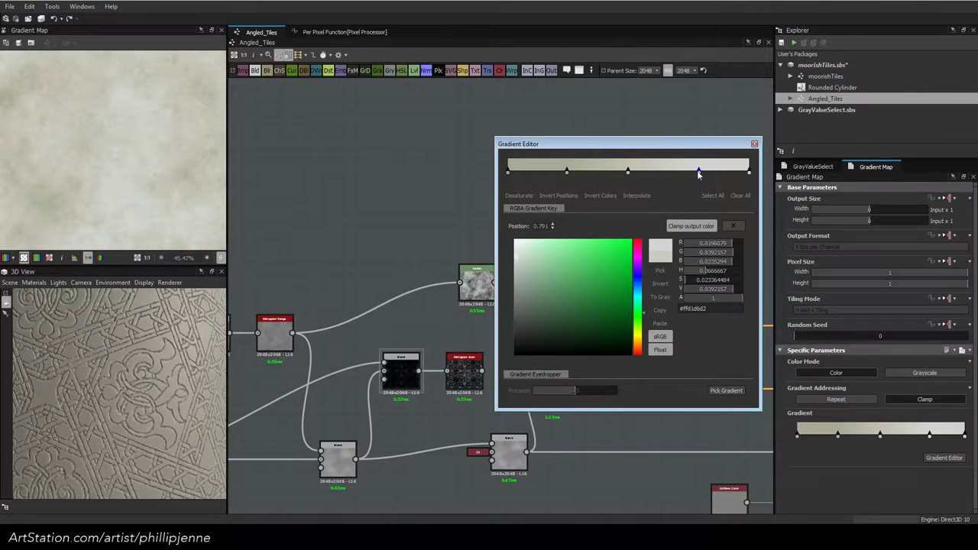
mouse_move(698, 171)
left_mouse_down()
mouse_move(555, 171)
mouse_move(687, 172)
left_mouse_up()
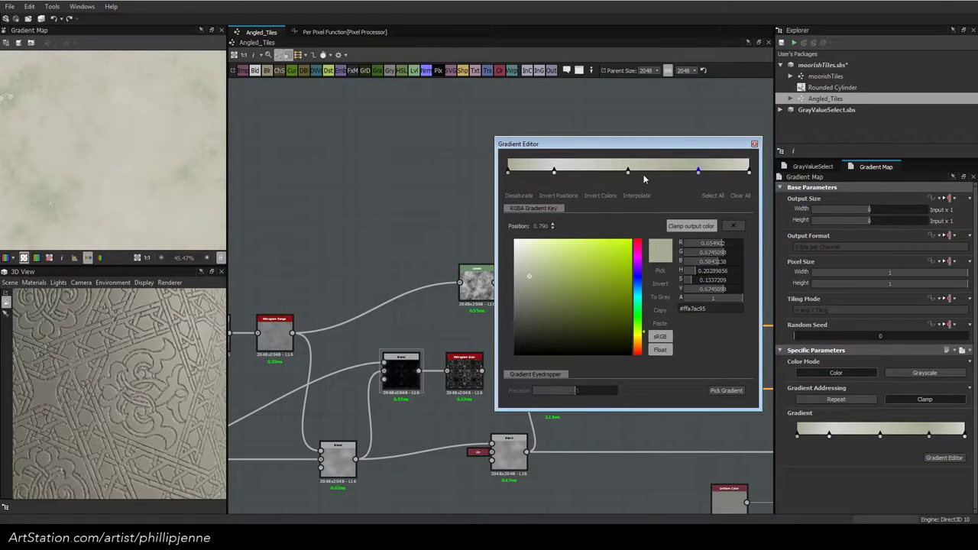
left_click_drag(553, 171, 577, 171)
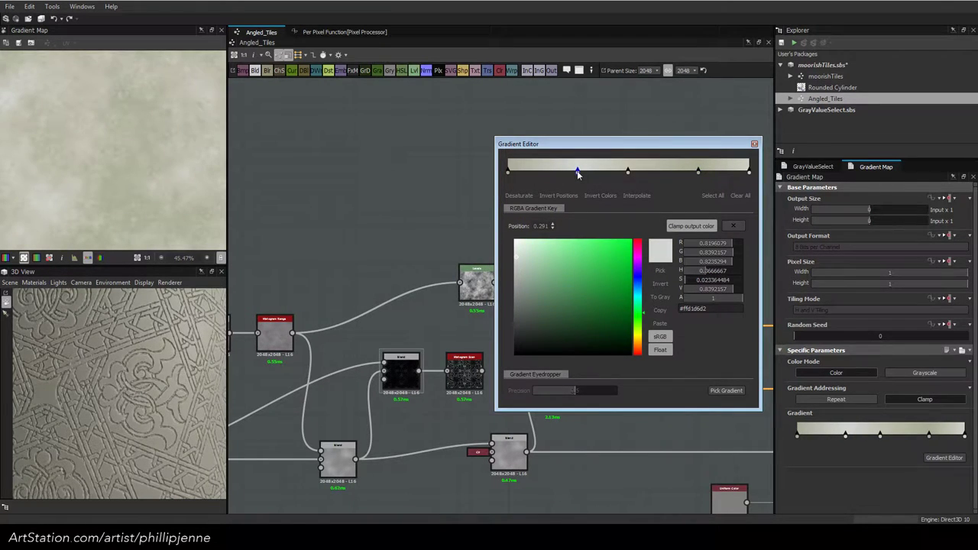
left_click(753, 145)
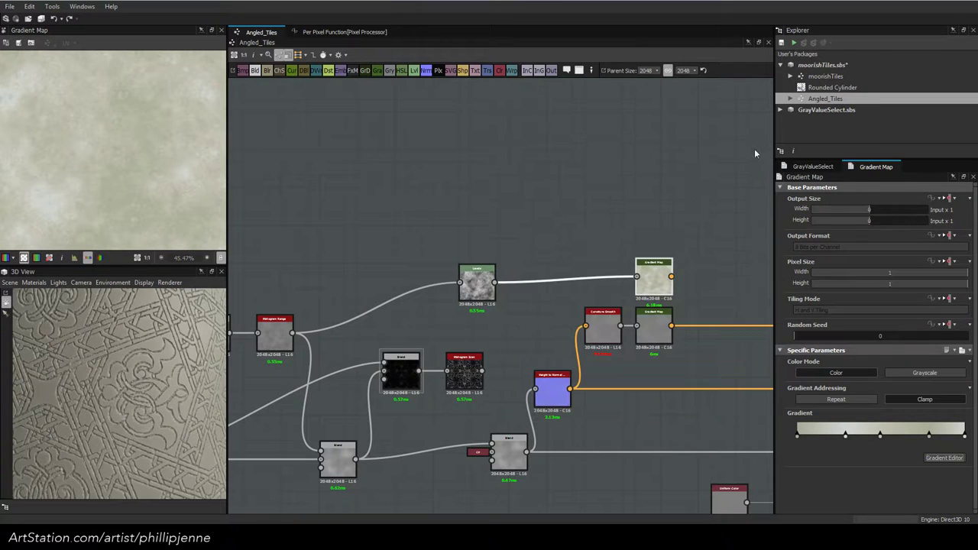
scroll(89, 135, "down", 8)
scroll(89, 135, "up", 7)
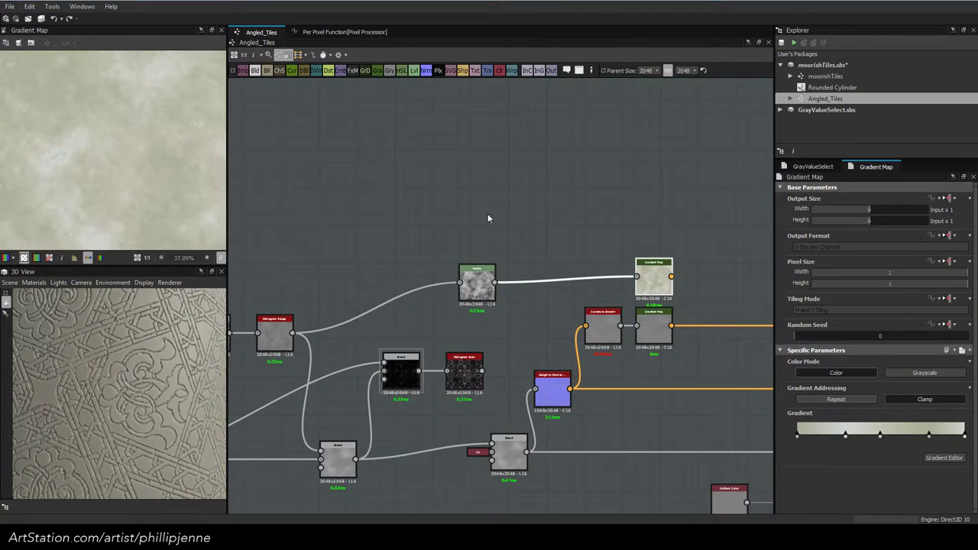
middle_click_drag(693, 265, 489, 227)
Insert a Blend before Base Color with the upper Gradient Map as its foreground
left_click(452, 287)
key("space")
left_click(542, 230)
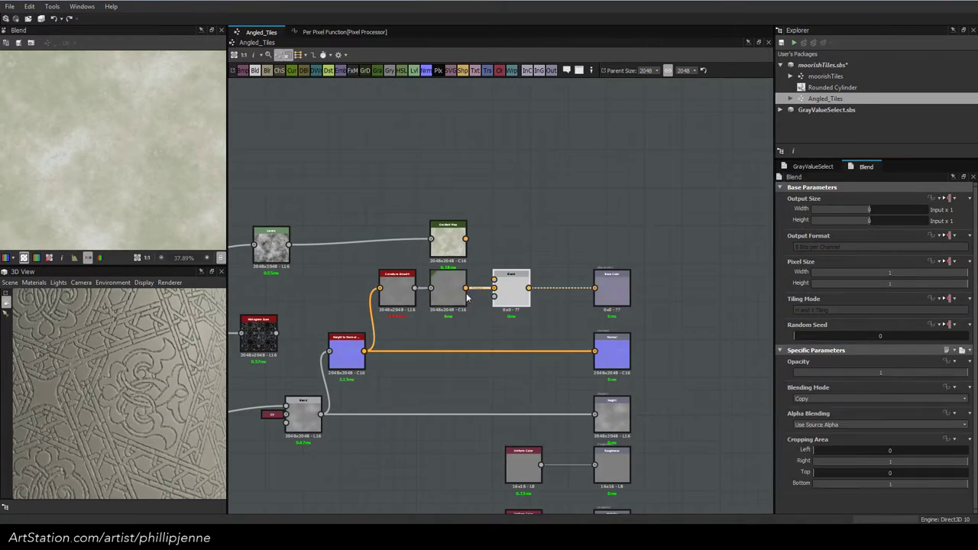
left_click_drag(466, 239, 281, 333)
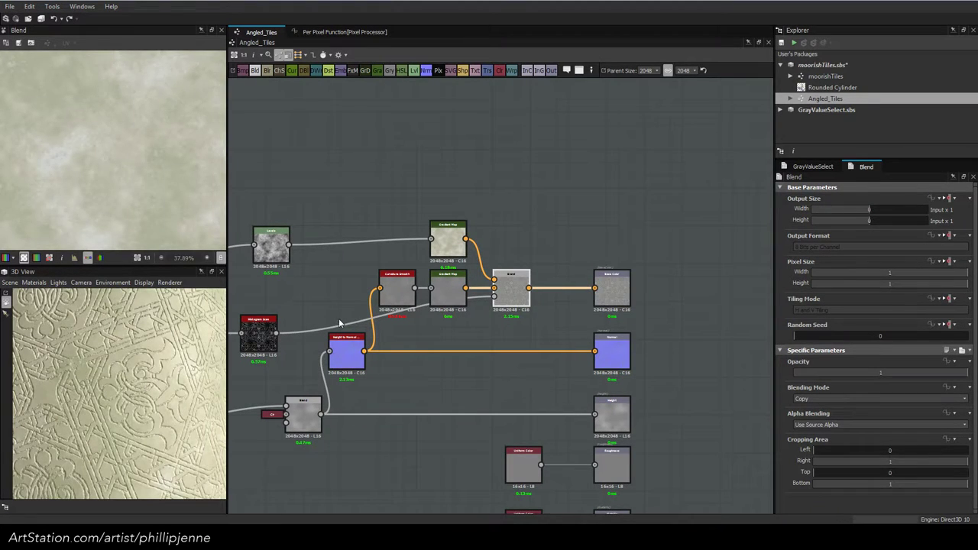
left_click_drag(139, 370, 139, 370)
scroll(139, 371, "up", 6)
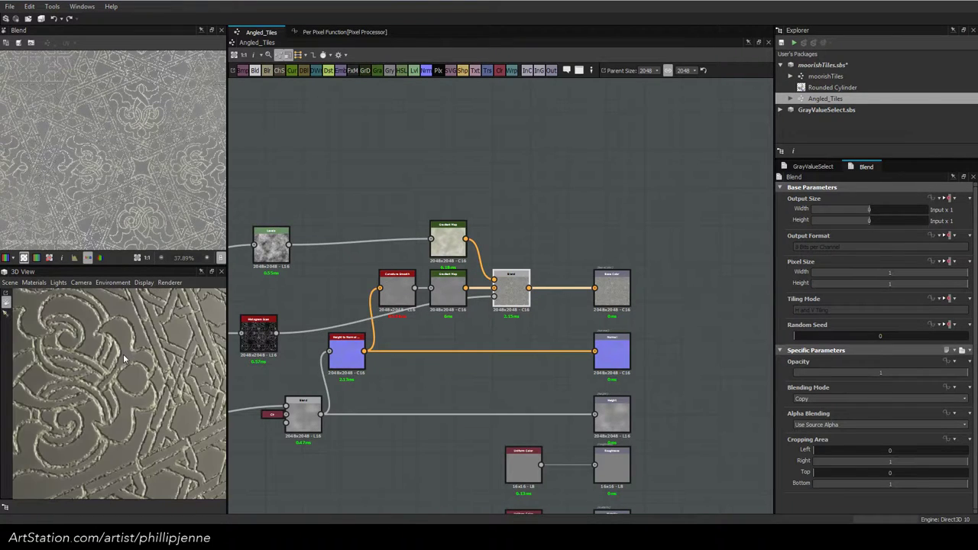
scroll(123, 354, "down", 6)
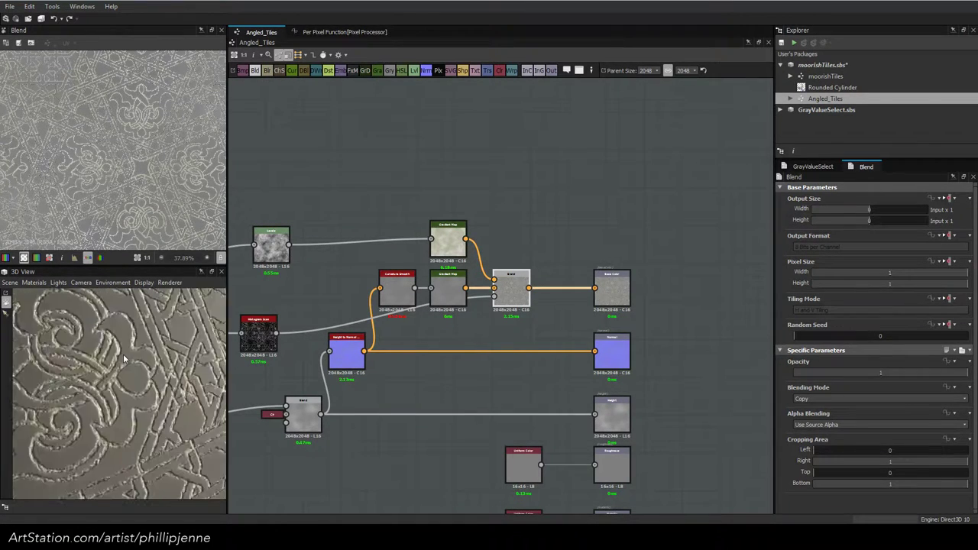
Pan to the lower nodes and shift the small grey node left
middle_click_drag(458, 408, 570, 306)
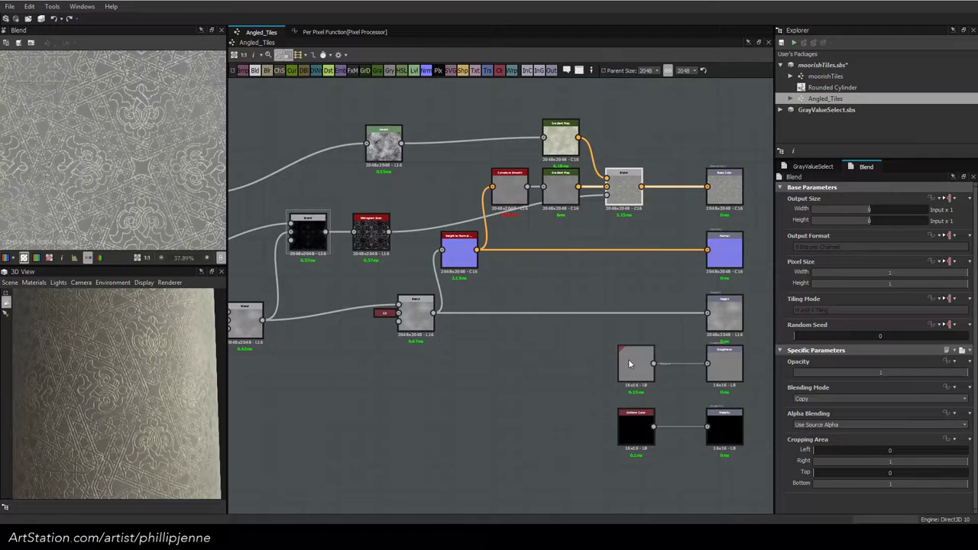
left_click_drag(631, 360, 557, 362)
key("space")
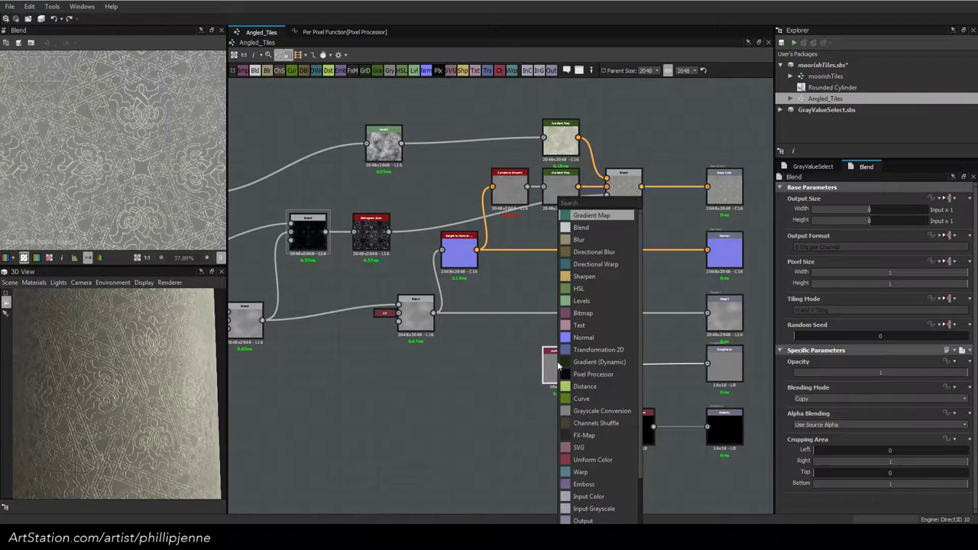
Add a Blend between Uniform Color and Roughness, fed by histogram_scan, in Add (Linear Dodge) mode
left_click(610, 227)
double_click(361, 235)
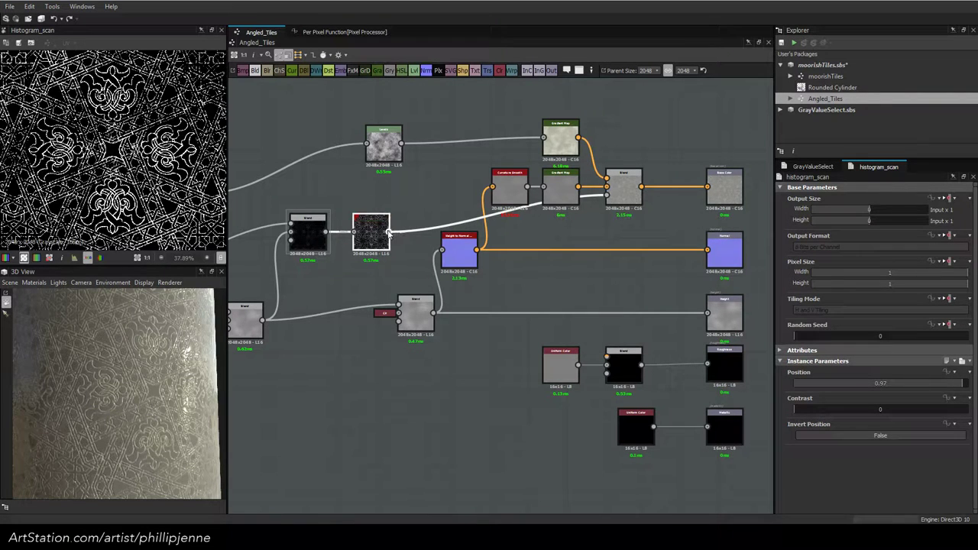
left_click_drag(533, 316, 606, 357)
left_click(623, 367)
left_click(816, 399)
left_click(814, 414)
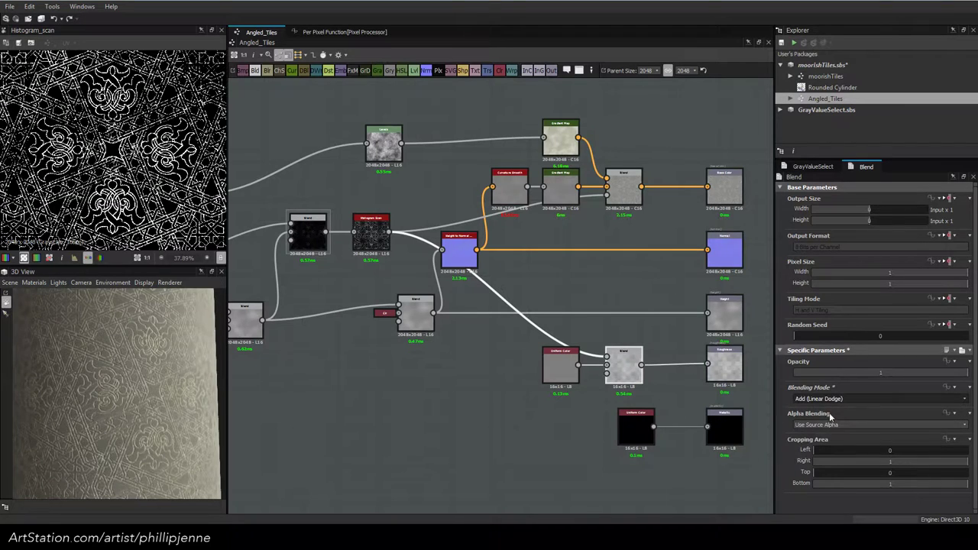
double_click(623, 365)
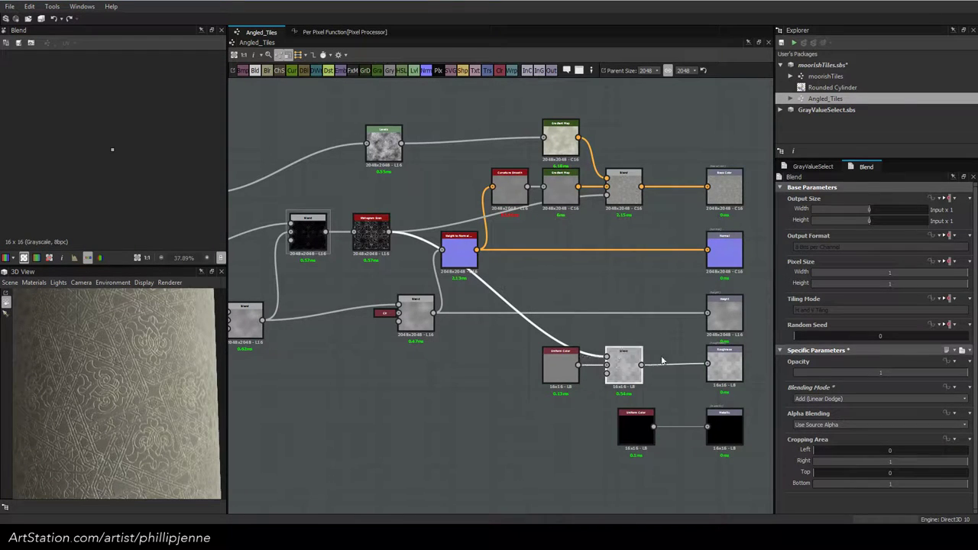
Set the roughness Blend to Parent output size, Max (Lighten) mode and 0.83 opacity
left_click(954, 199)
left_click(938, 221)
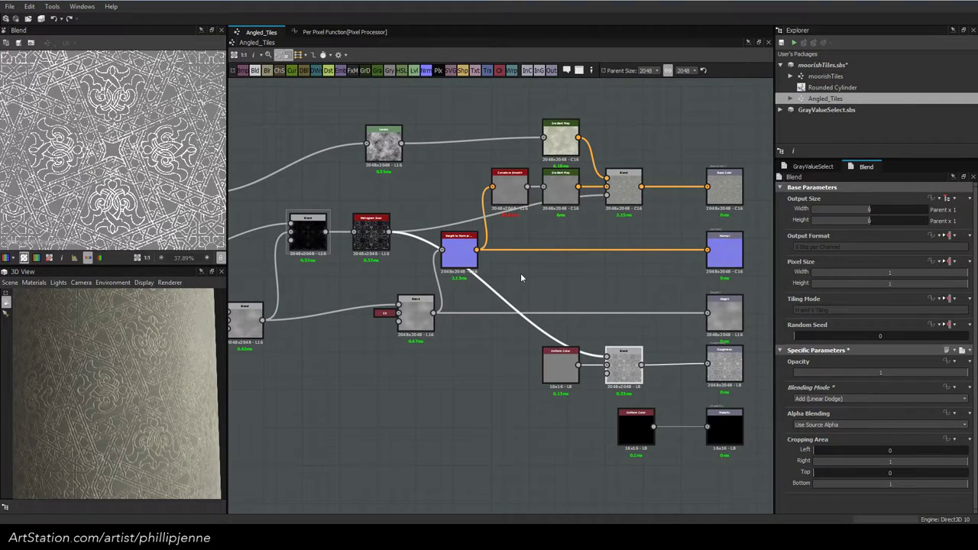
scroll(68, 132, "up", 3)
middle_click_drag(102, 165, 67, 131)
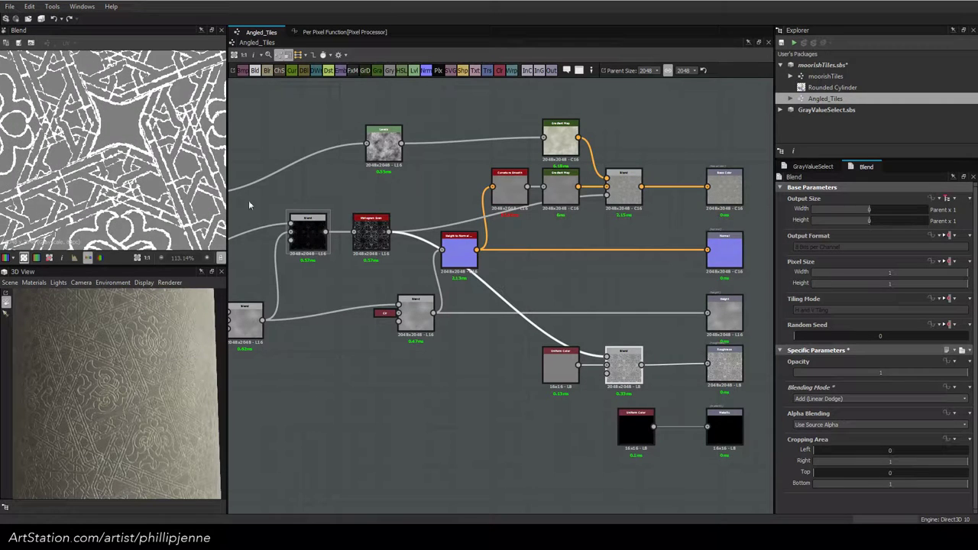
left_click_drag(964, 373, 883, 374)
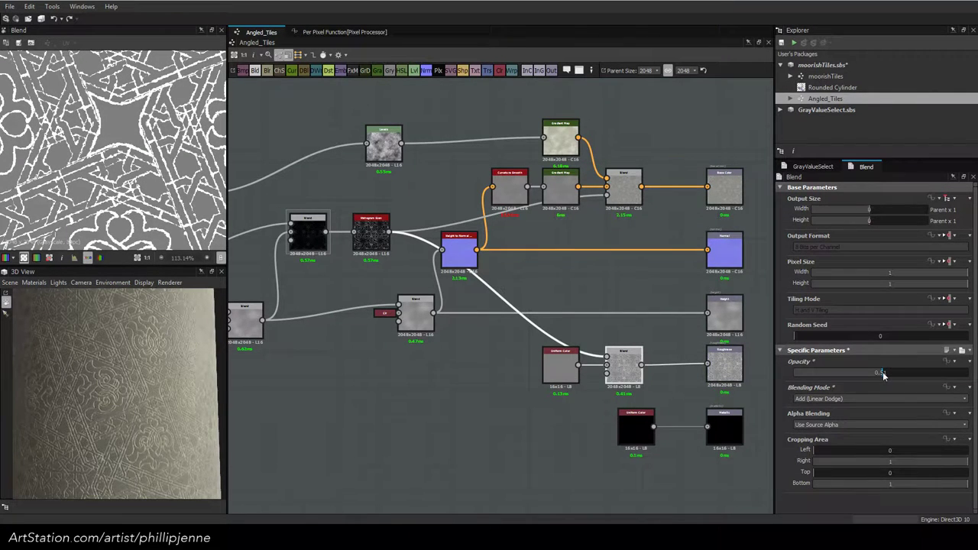
left_click(854, 398)
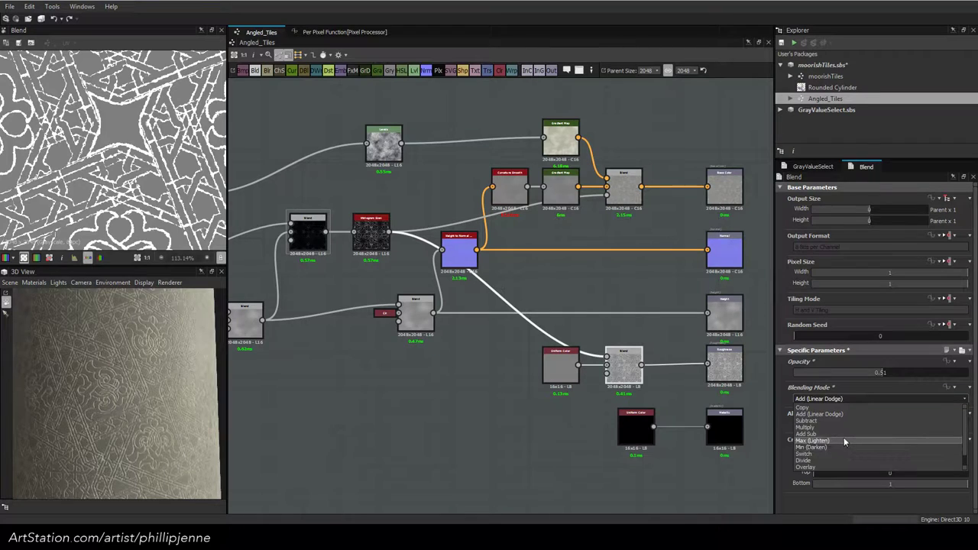
left_click(843, 437)
left_click_drag(909, 373, 941, 375)
mouse_move(65, 392)
left_mouse_down()
mouse_move(115, 384)
mouse_move(100, 378)
mouse_move(160, 392)
mouse_move(66, 389)
mouse_move(103, 377)
mouse_move(65, 385)
mouse_move(88, 377)
left_mouse_up()
scroll(115, 384, "up", 5)
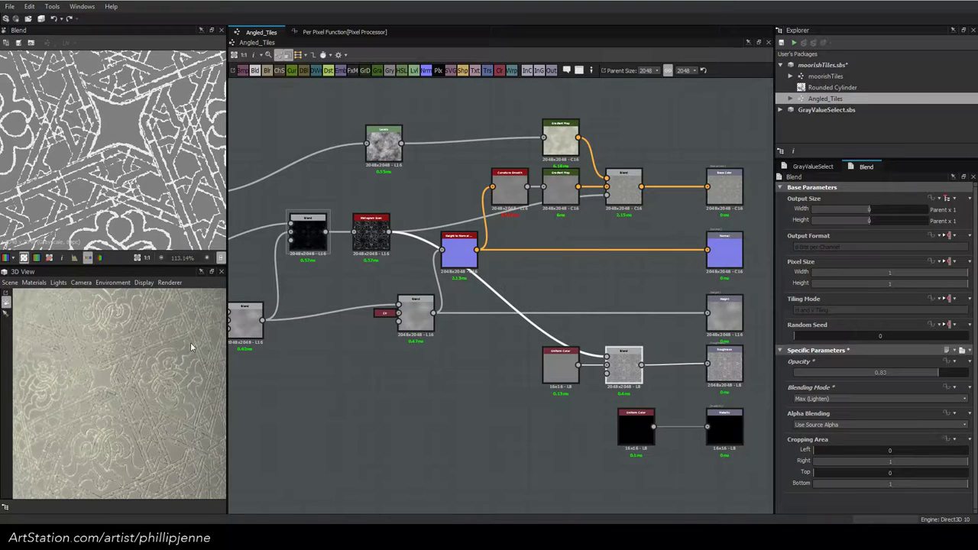
Pan to the Needs Better Solution frame and preview the star-band Blend node's output
scroll(335, 287, "down", 3)
middle_click_drag(292, 263, 605, 302)
middle_click_drag(277, 219, 674, 236)
scroll(433, 252, "up", 3)
middle_click_drag(480, 252, 764, 243)
scroll(489, 296, "up", 3)
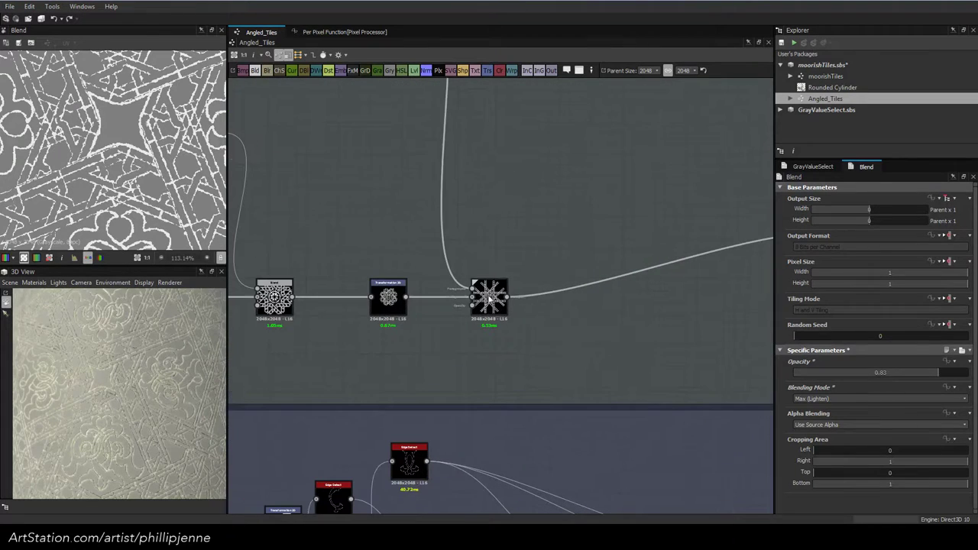
double_click(490, 295)
scroll(139, 205, "down", 6)
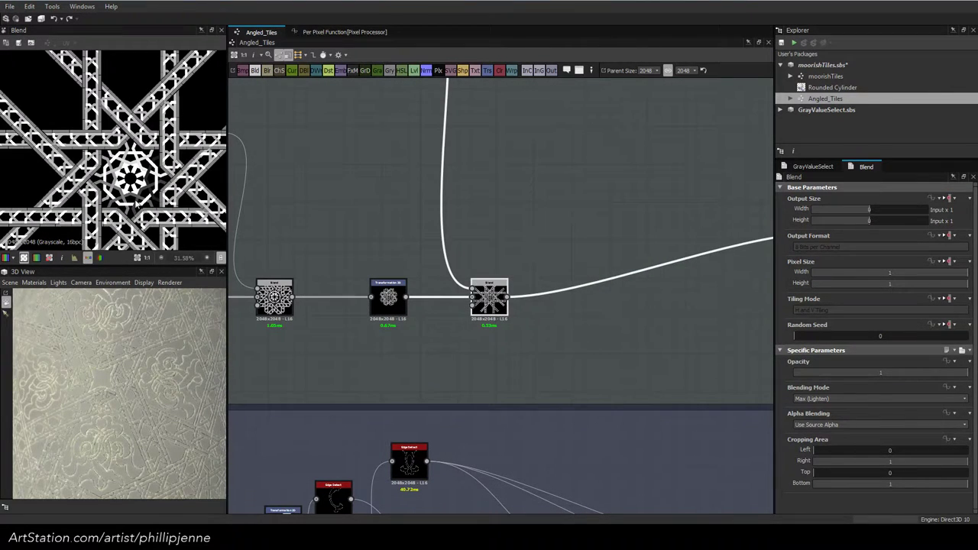
scroll(137, 204, "down", 2)
scroll(138, 205, "up", 4)
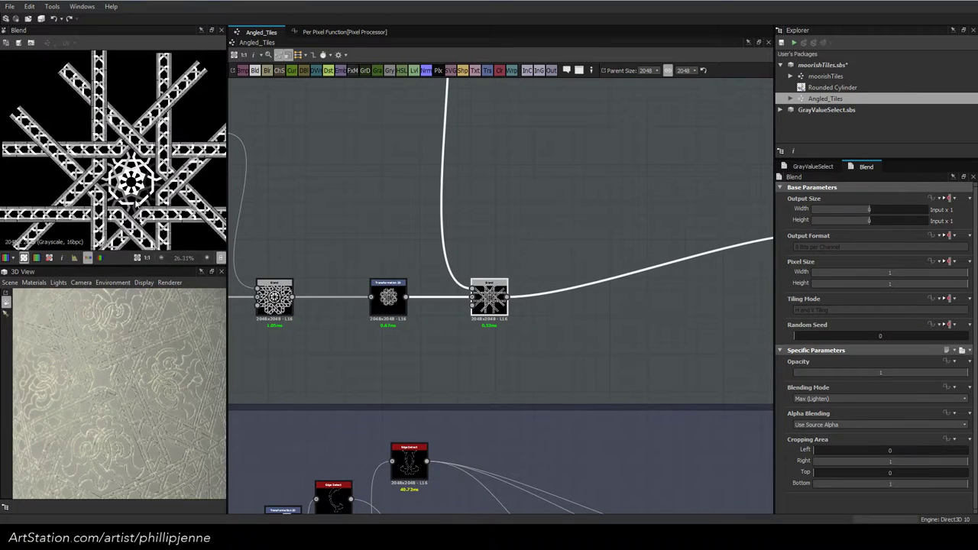
scroll(137, 205, "down", 3)
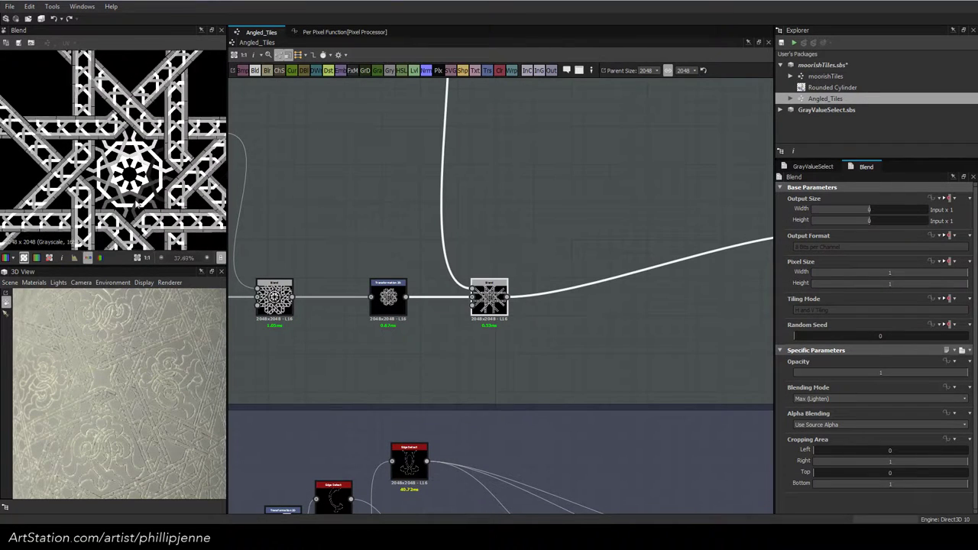
scroll(390, 257, "down", 4)
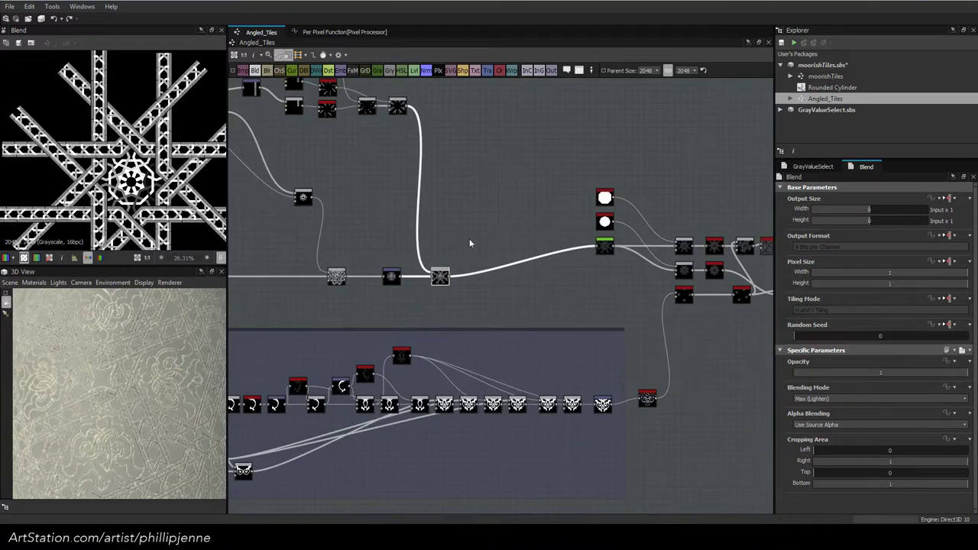
Inspect the right-hand node group, previewing a node beside the frame and its last Blend
middle_click_drag(472, 243, 297, 270)
middle_click_drag(590, 269, 311, 260)
scroll(372, 276, "up", 3)
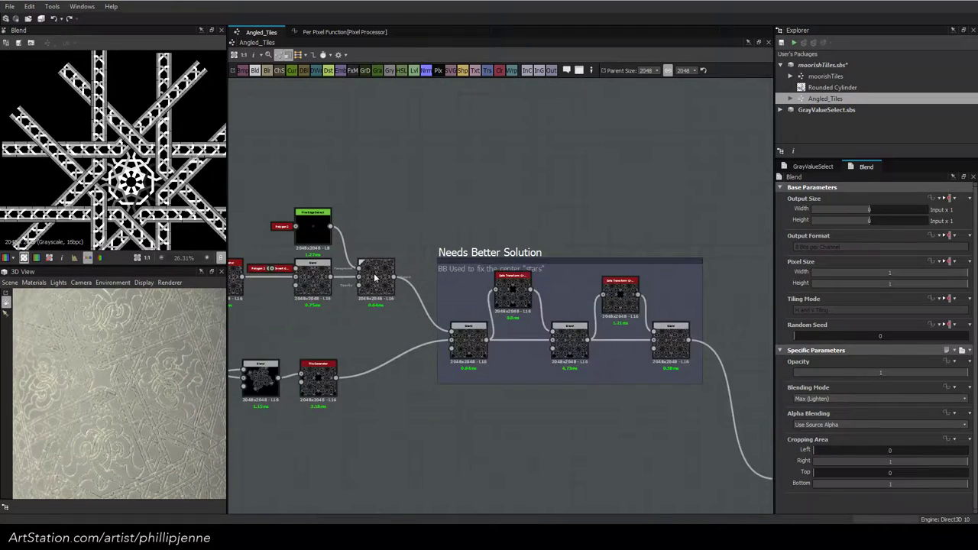
double_click(377, 278)
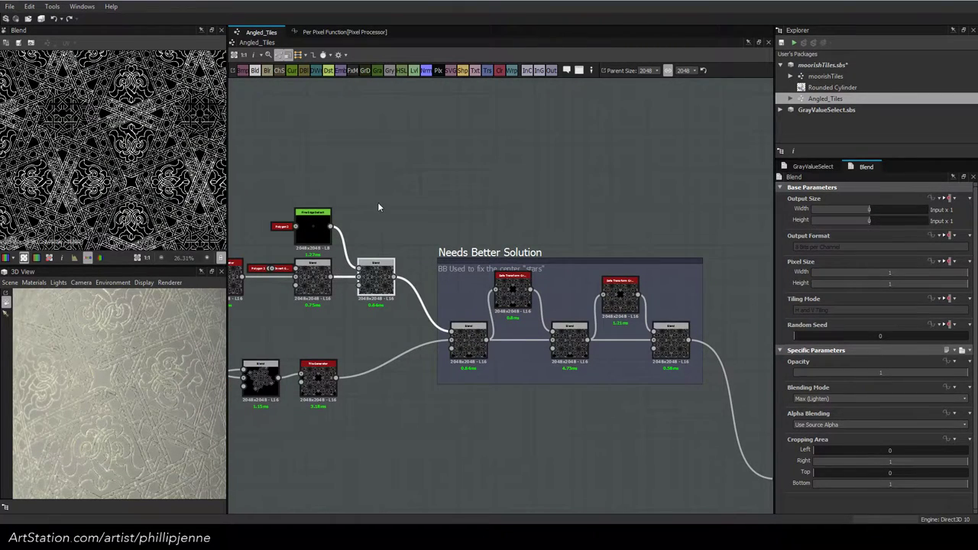
middle_click_drag(363, 243, 267, 191)
scroll(134, 161, "up", 3)
scroll(134, 161, "down", 5)
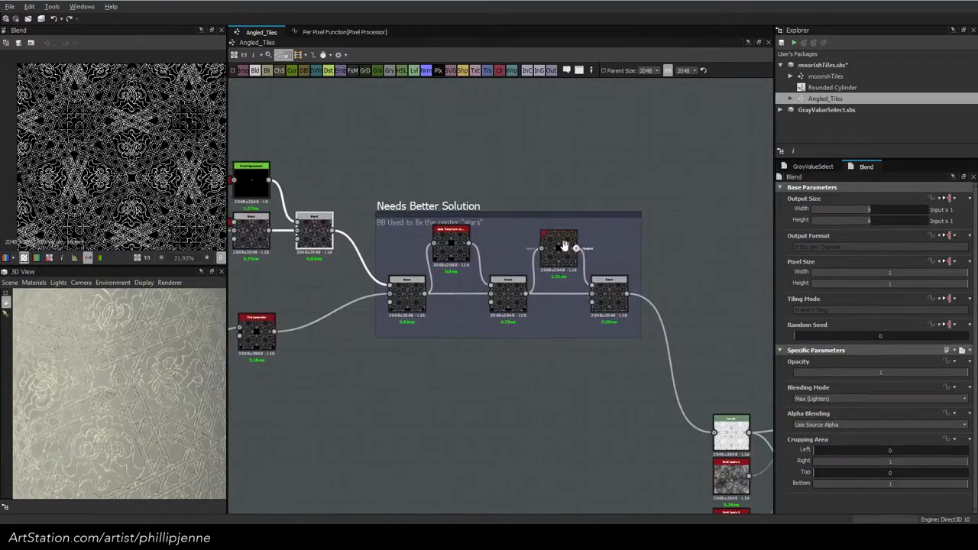
middle_click_drag(574, 249, 434, 215)
double_click(471, 270)
scroll(146, 166, "up", 7)
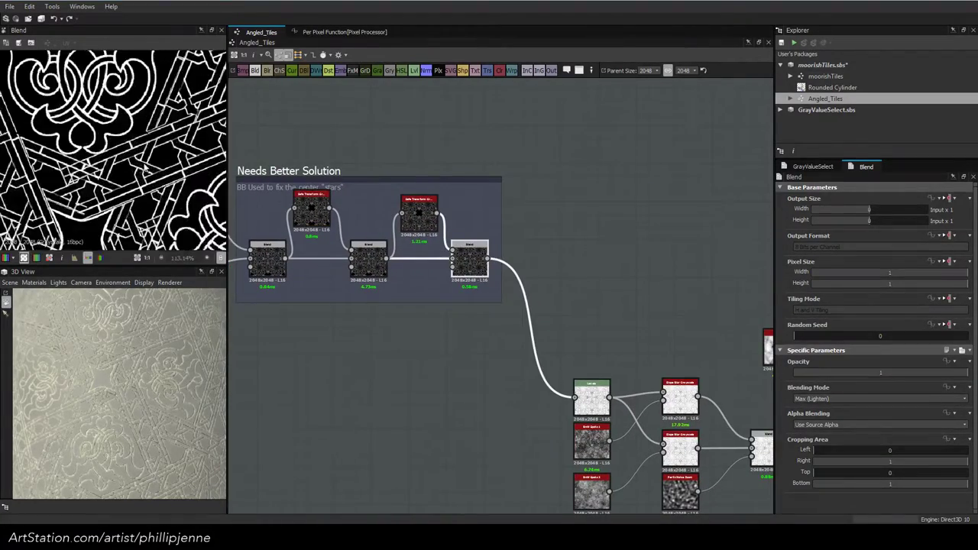
Return to the star-band Blend node and show its output in the 2D view again
middle_click_drag(264, 292, 542, 276)
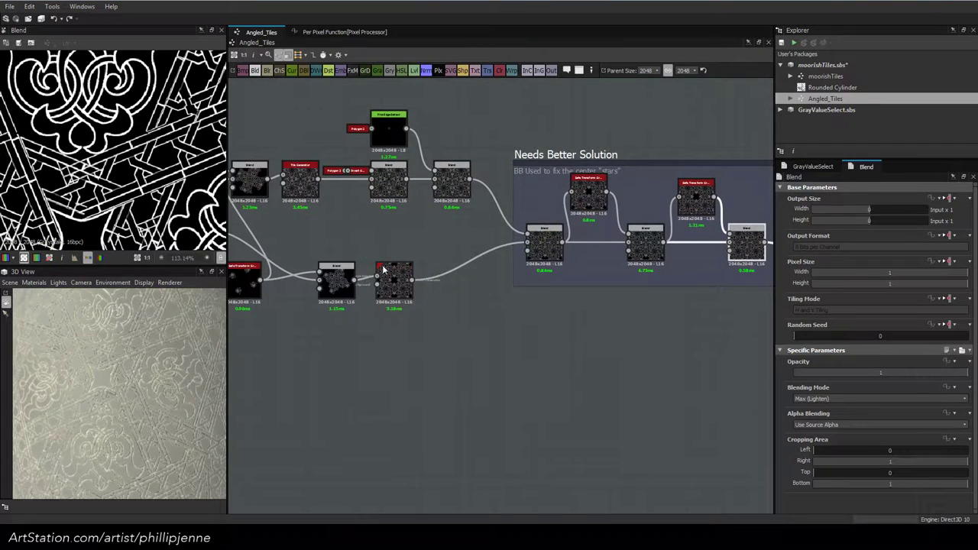
middle_click_drag(360, 230, 667, 294)
middle_click_drag(494, 260, 729, 274)
middle_click_drag(461, 251, 764, 241)
double_click(493, 312)
scroll(143, 153, "down", 4)
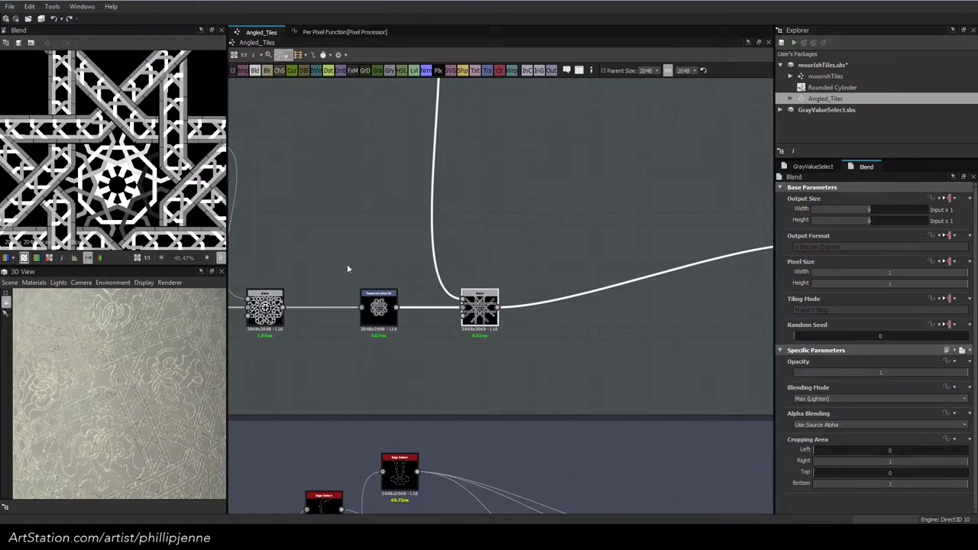
scroll(152, 148, "down", 3)
scroll(151, 151, "down", 2)
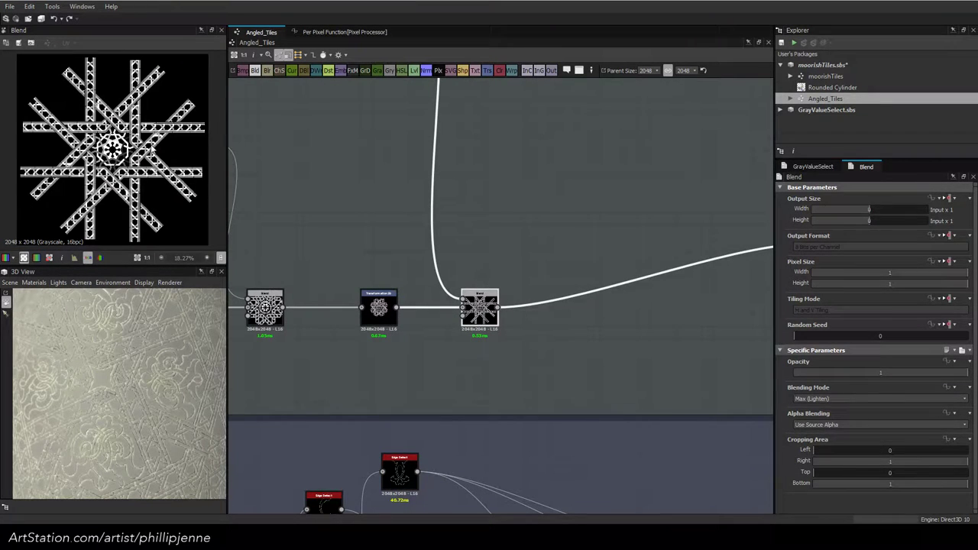
middle_click_drag(629, 243, 286, 240)
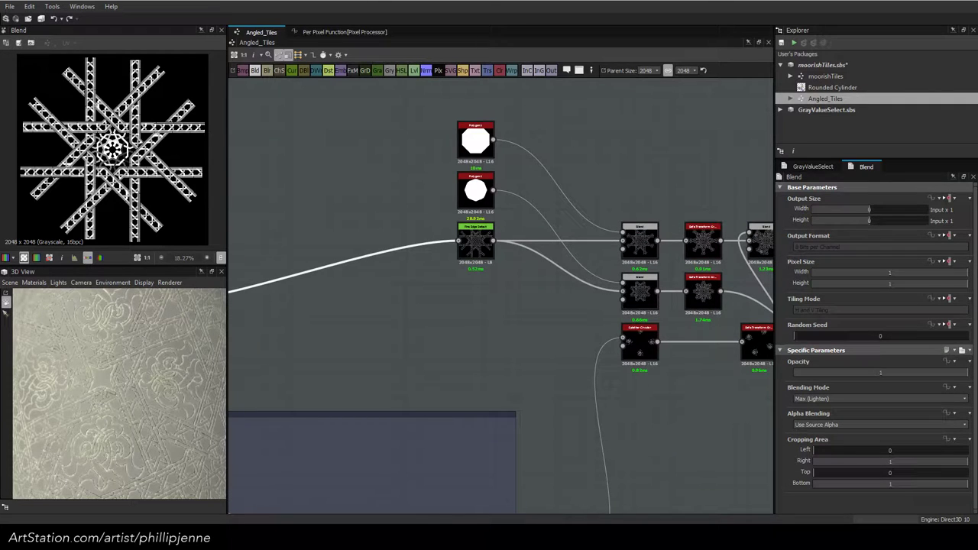
Preview the Edge Detect, splatter_circular and safe_transform_grayscale outputs in the lower chain
scroll(457, 280, "down", 3)
middle_click_drag(540, 401, 497, 323)
scroll(481, 294, "up", 2)
double_click(450, 335)
double_click(585, 183)
double_click(649, 183)
left_click(687, 186)
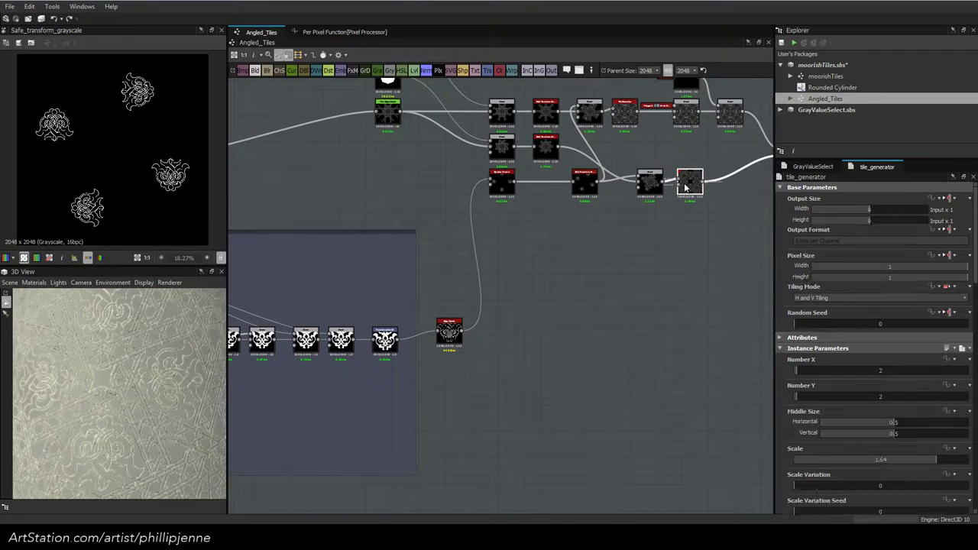
Preview the upper-row Blend, then the 2×2, scale 1.64 tile_generator output
middle_click_drag(637, 263, 566, 330)
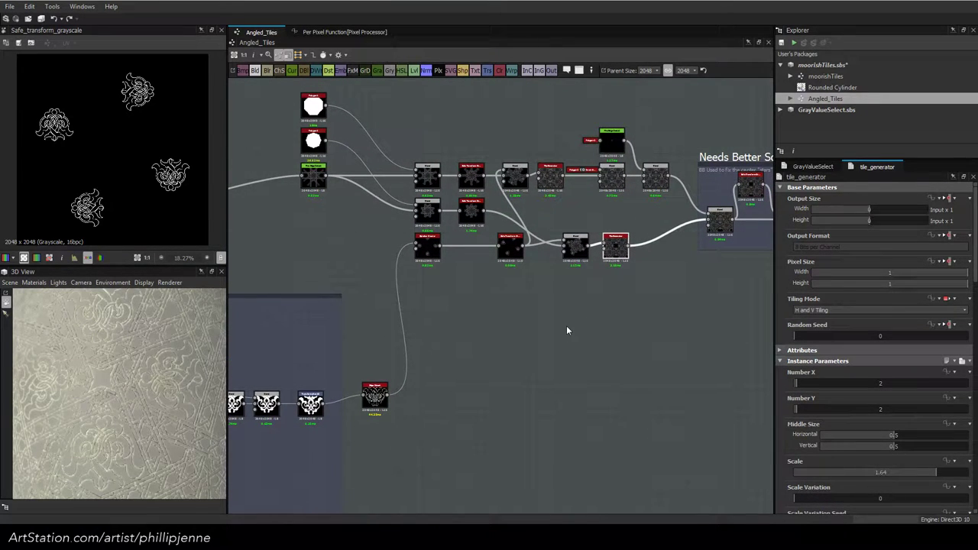
scroll(153, 176, "up", 6)
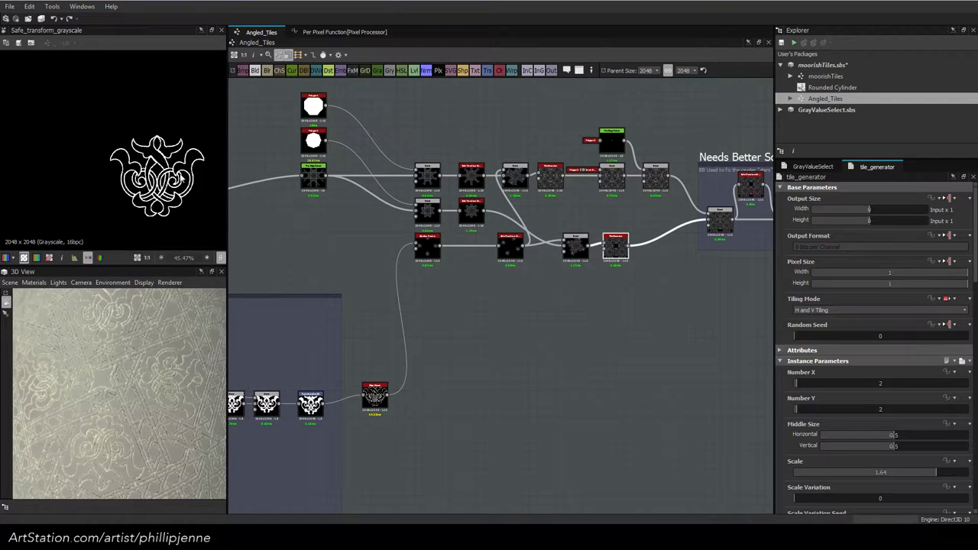
left_click(516, 177)
double_click(517, 176)
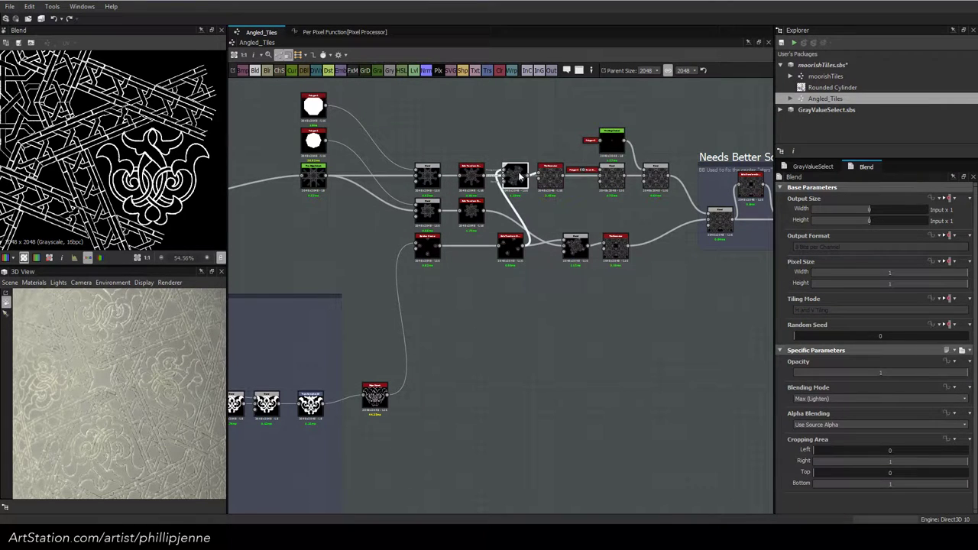
left_click(554, 180)
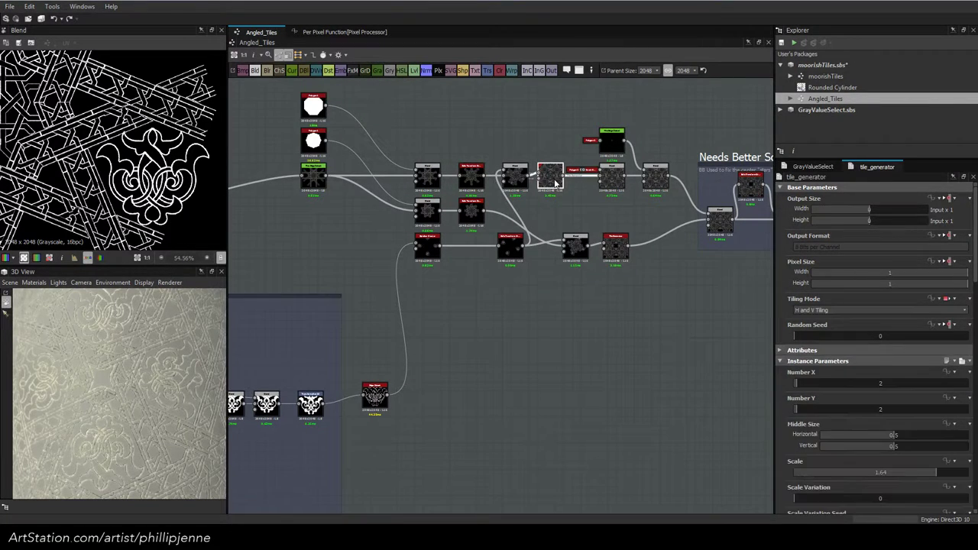
double_click(554, 180)
scroll(181, 158, "down", 4)
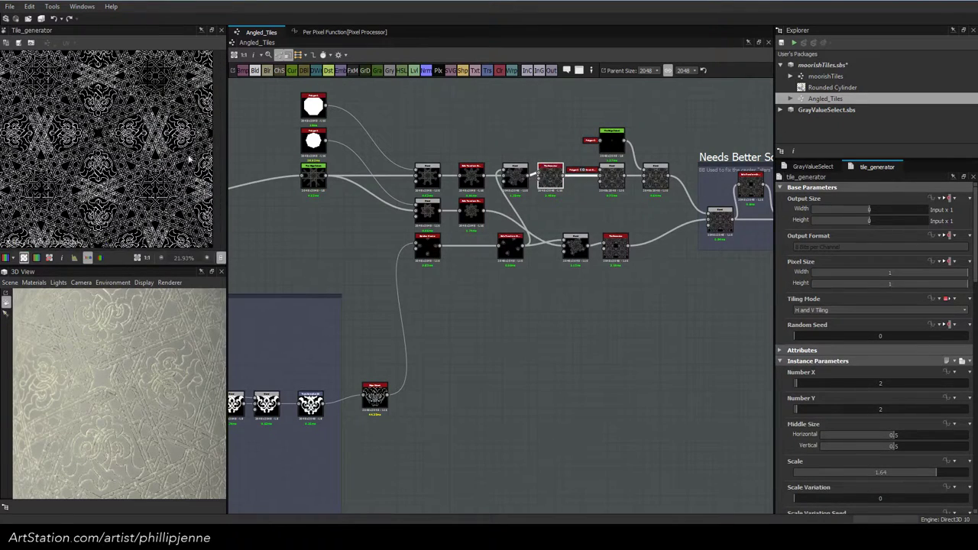
scroll(536, 181, "up", 2)
left_click(654, 285)
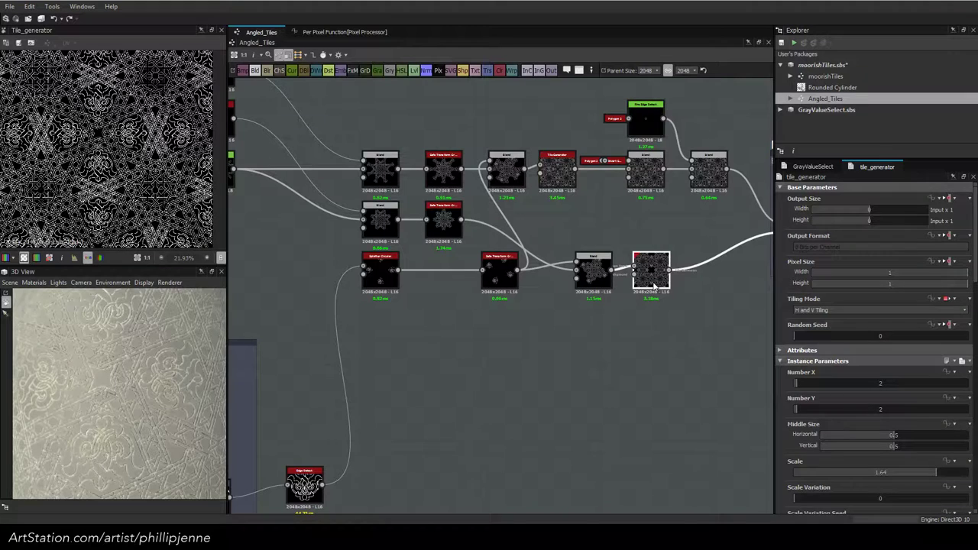
middle_click_drag(654, 285, 694, 181)
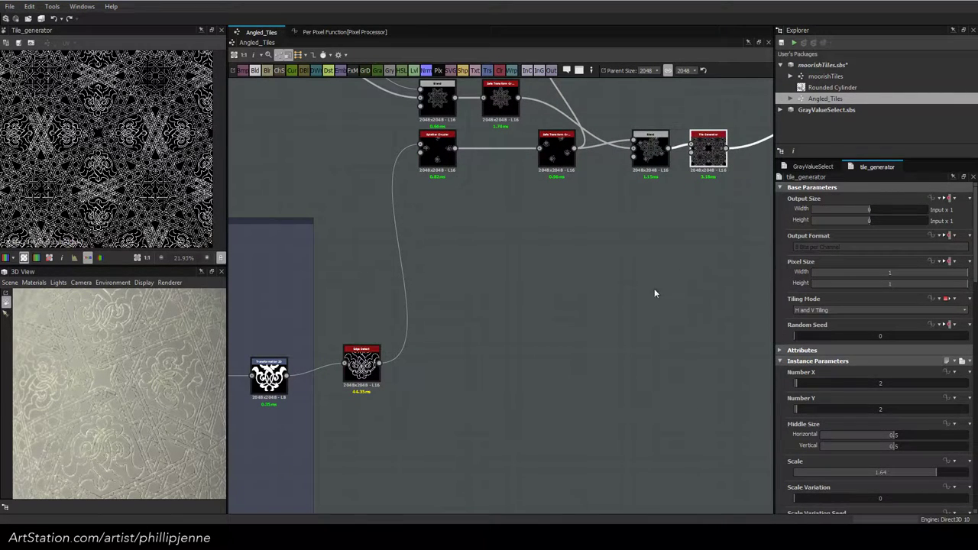
Duplicate the Tile Generator and Safe Transform nodes and place the copies below
key("ctrl+c")
key("ctrl+v")
double_click(504, 302)
left_click_drag(504, 302, 657, 343)
left_click(545, 239)
left_click(559, 163)
key("ctrl+d")
left_click_drag(498, 292, 576, 336)
Add a Splatter Circular copy beside Edge Detect and wire it into the Safe Transform copy
key("ctrl+c")
key("ctrl+v")
double_click(498, 295)
left_click_drag(498, 295, 477, 360)
left_click_drag(374, 359, 394, 307)
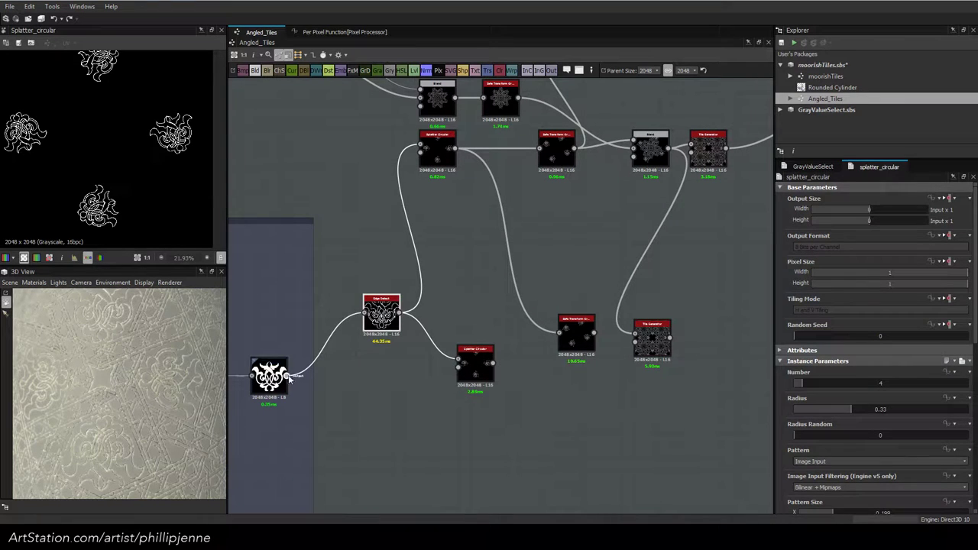
left_click_drag(495, 363, 560, 375)
left_click_drag(663, 341, 652, 367)
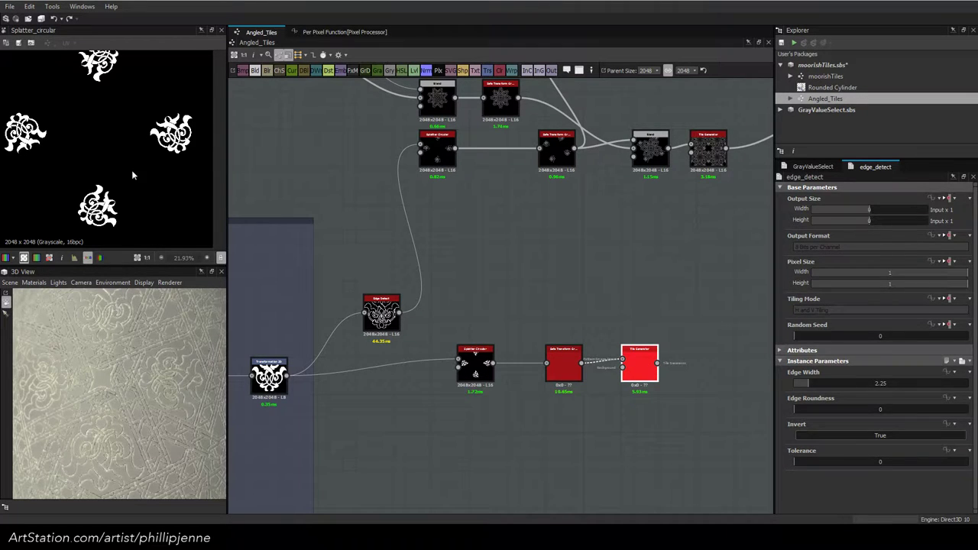
Preview the new Tile Generator's tiled ornaments and tidy the copied nodes into a row
scroll(74, 173, "up", 1)
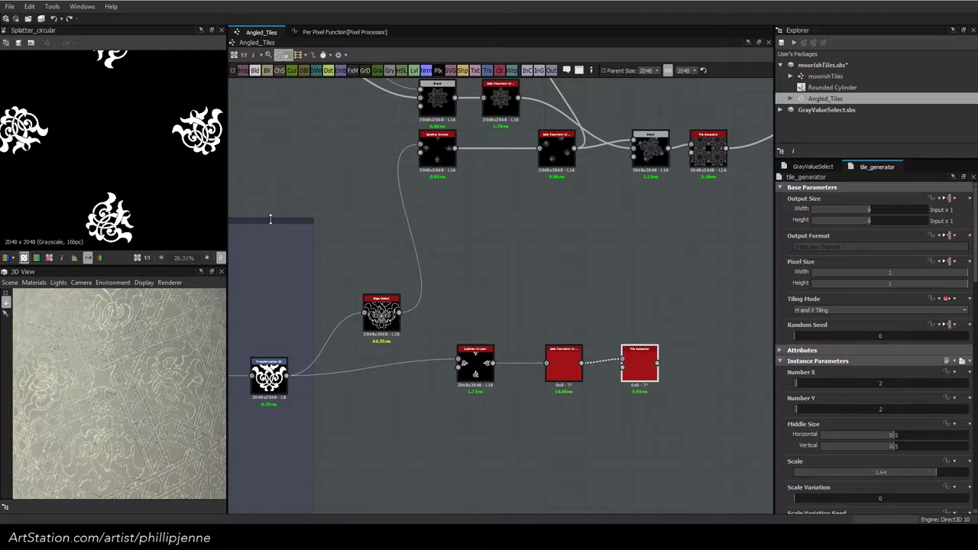
scroll(47, 142, "down", 3)
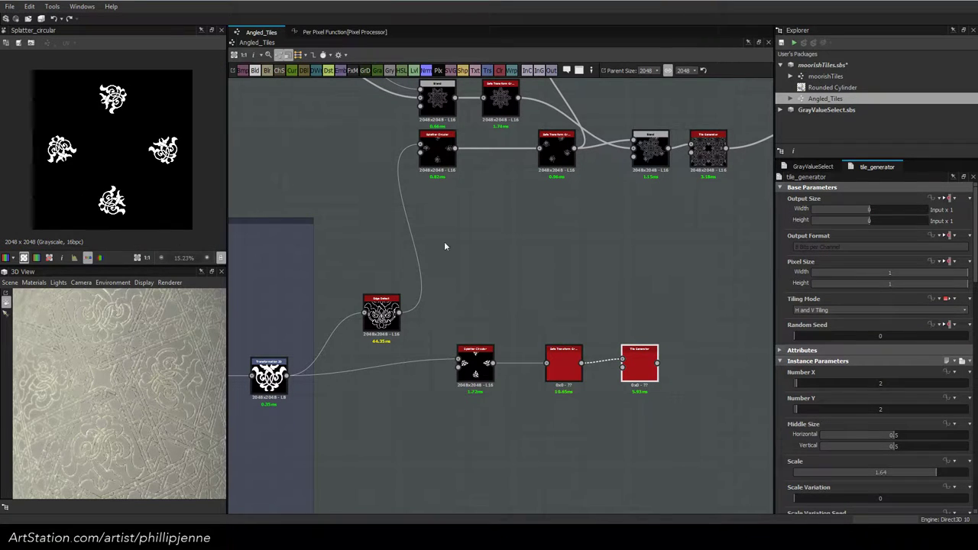
double_click(642, 366)
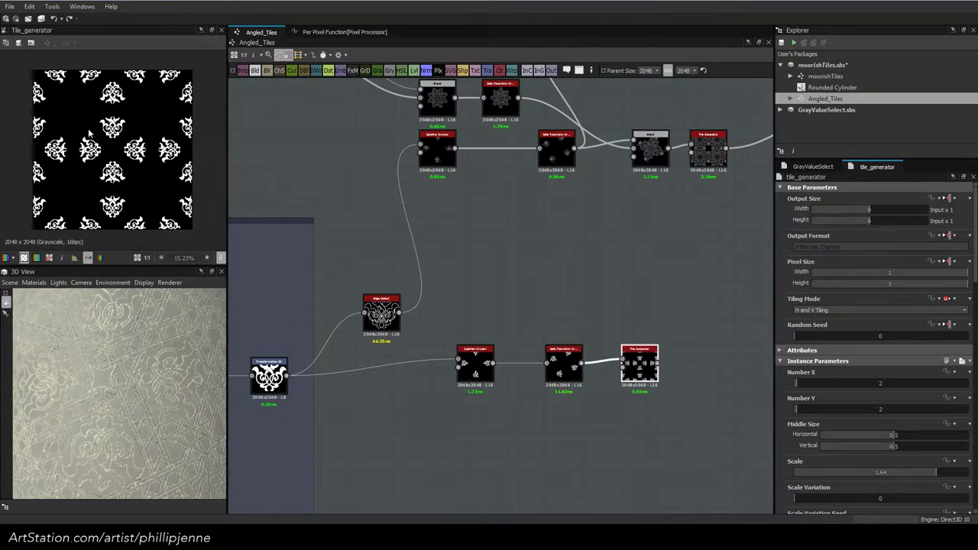
scroll(89, 134, "up", 2)
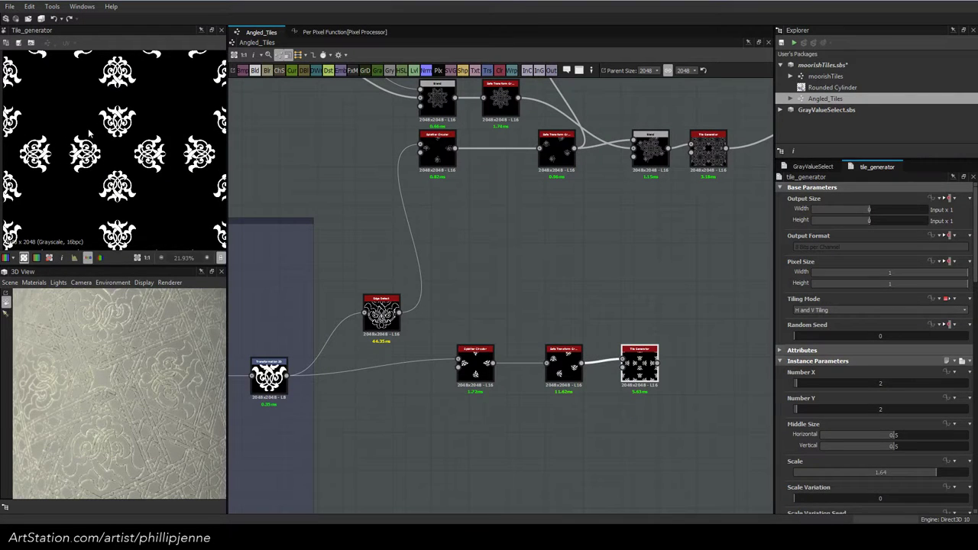
scroll(89, 134, "down", 2)
middle_click_drag(575, 302, 600, 288)
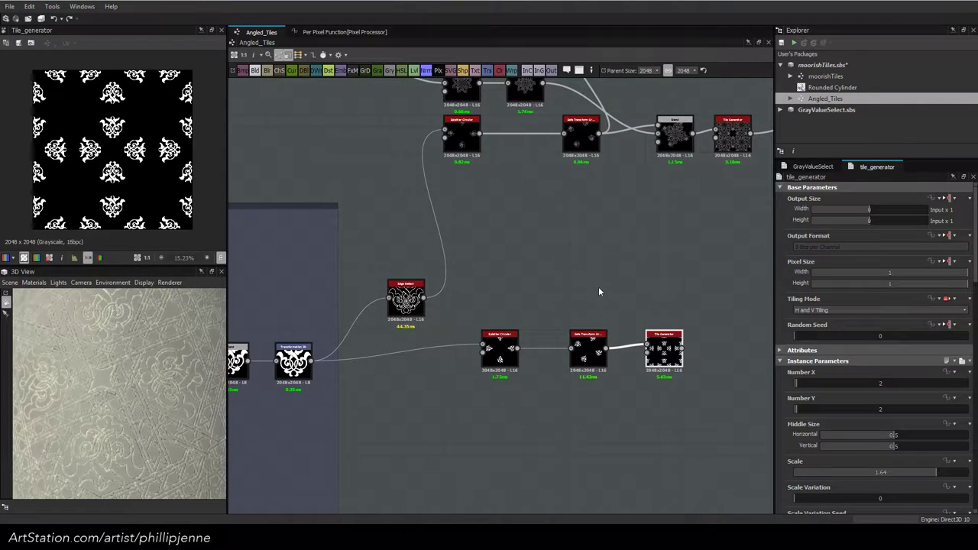
left_click_drag(588, 345, 546, 345)
left_click_drag(663, 348, 553, 342)
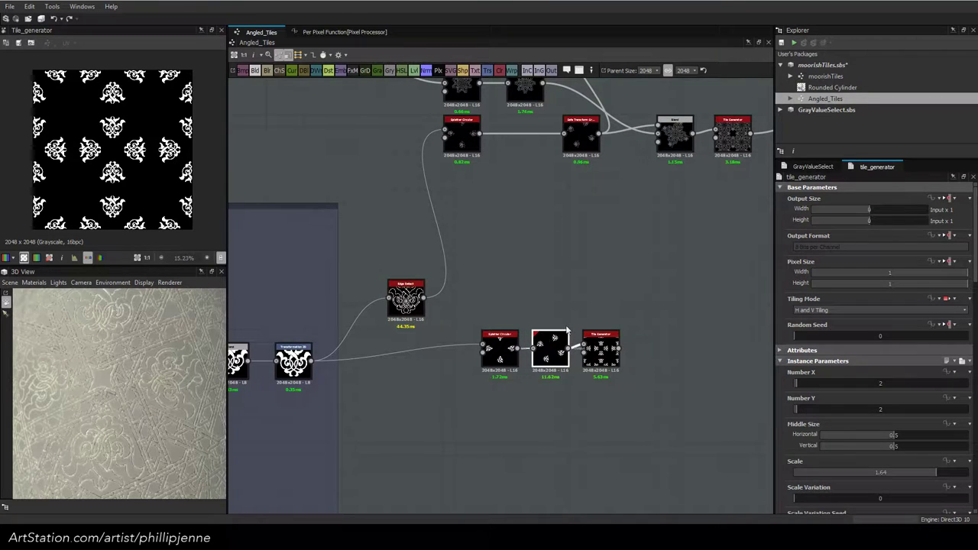
scroll(579, 284, "down", 5)
Bring the strapwork nodes into view and preview the Max (Lighten) star Blend in 2D
scroll(372, 190, "up", 2)
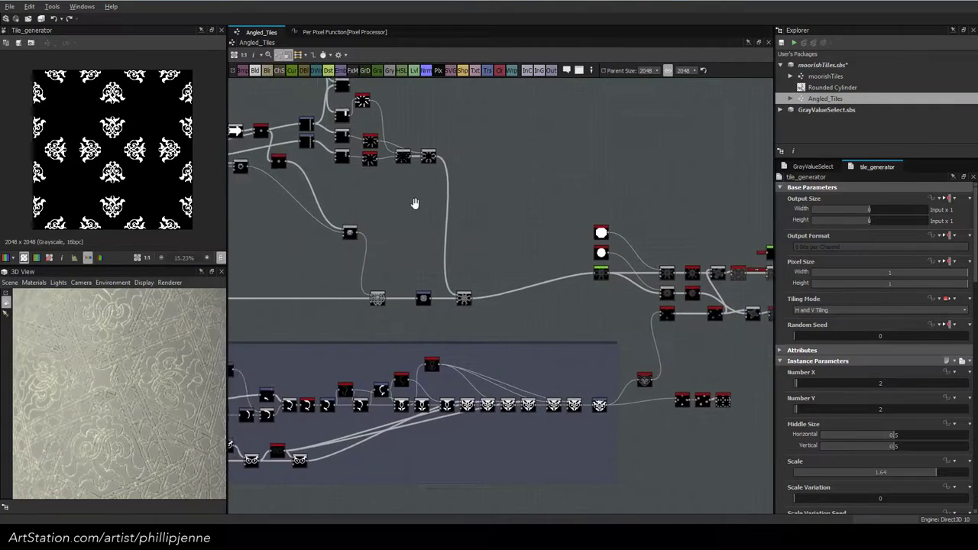
middle_click_drag(424, 205, 322, 194)
scroll(358, 271, "up", 1)
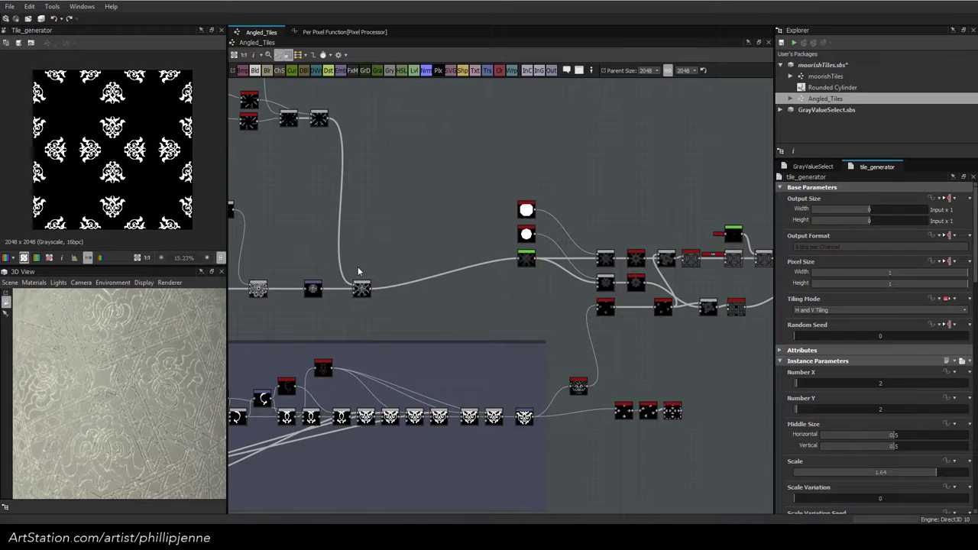
scroll(400, 215, "down", 2)
scroll(401, 215, "down", 2)
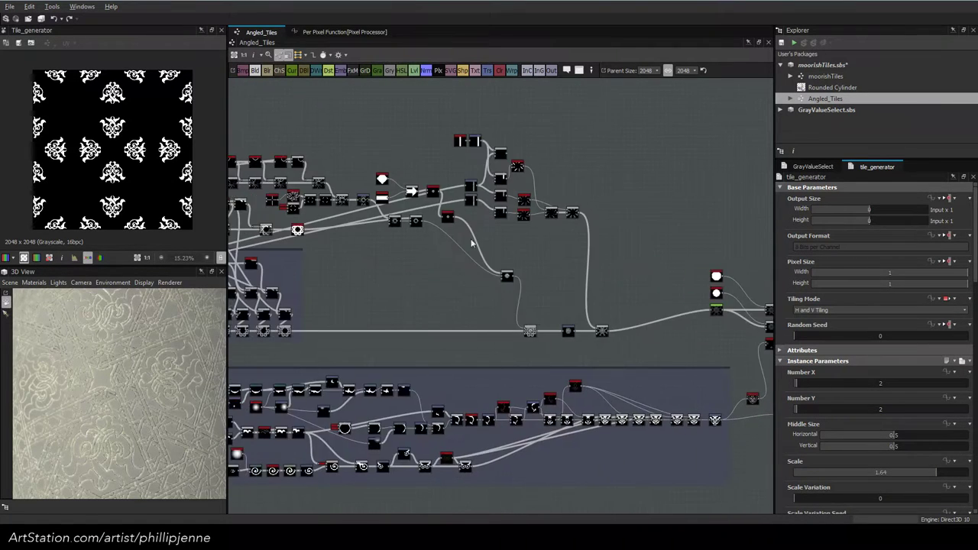
scroll(522, 247, "up", 3)
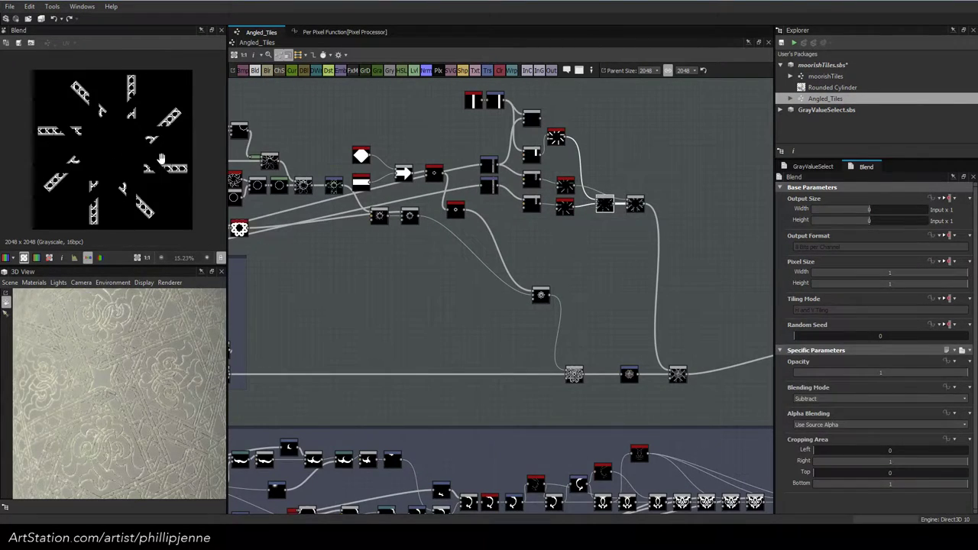
scroll(163, 164, "up", 2)
double_click(678, 373)
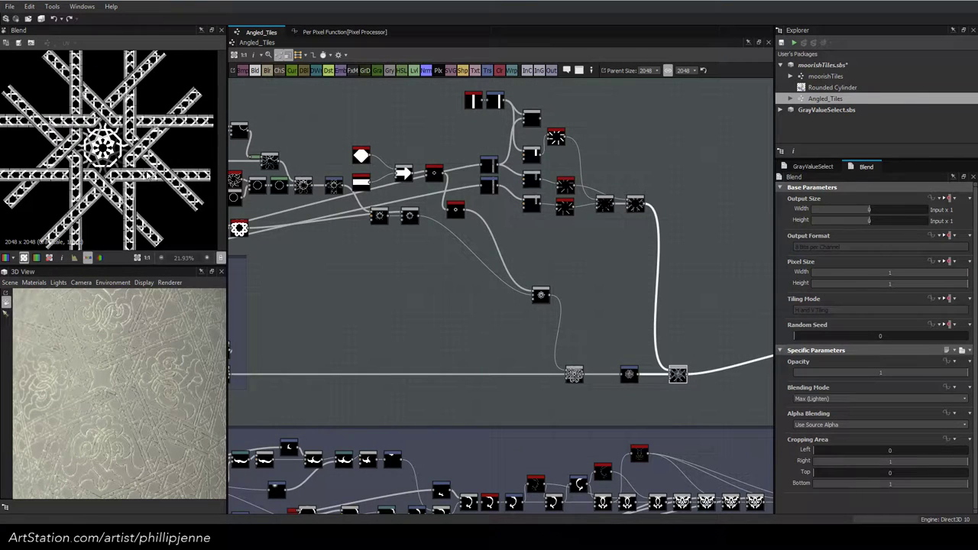
Center the blend chain, move the Transformation node up and return the Blend to the main wire
middle_click_drag(547, 276, 515, 206)
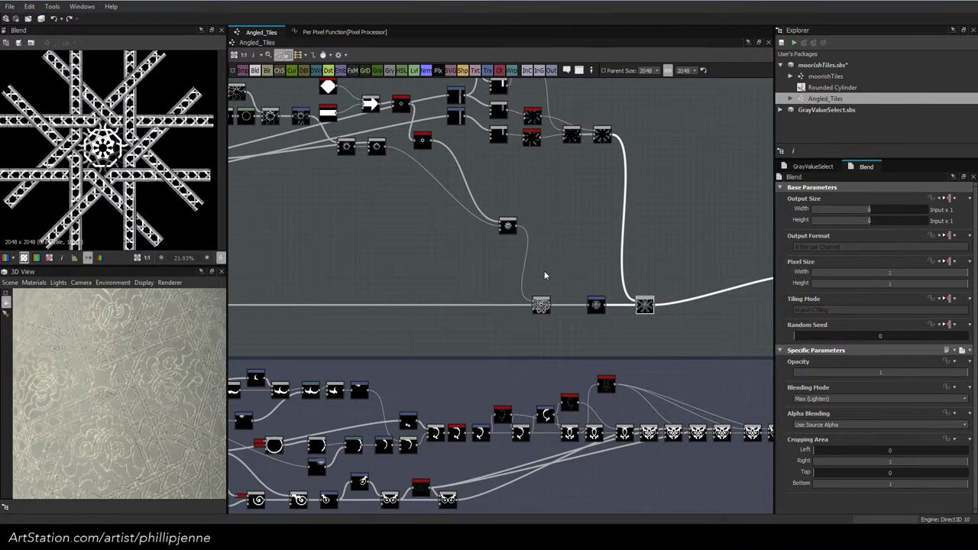
scroll(545, 275, "up", 3)
middle_click_drag(529, 256, 398, 274)
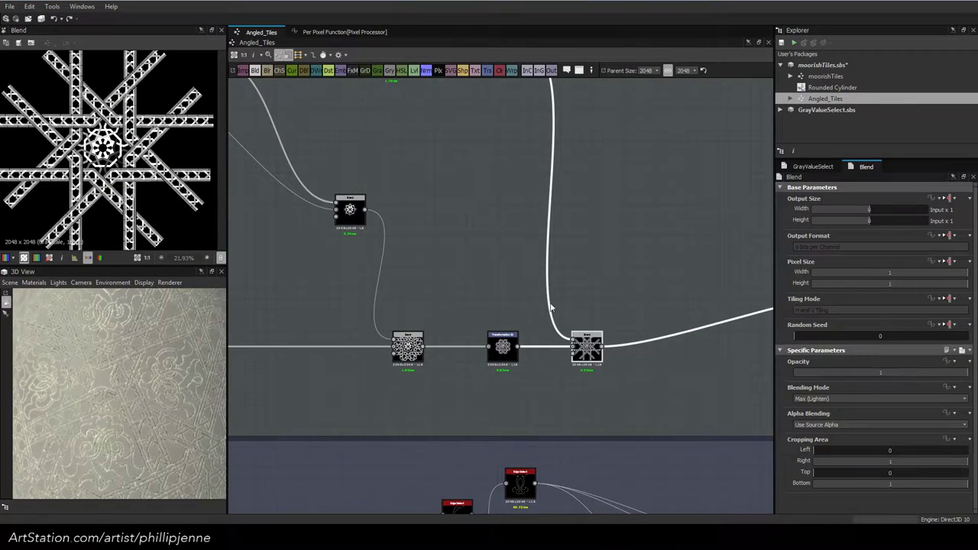
left_click_drag(509, 346, 520, 292)
left_click_drag(412, 351, 443, 348)
left_click_drag(514, 300, 514, 358)
Add a Max (Lighten) Blend after the star Blend fed by the rosette, deleting the left Blend
left_click(359, 210)
left_click(587, 348)
key("space")
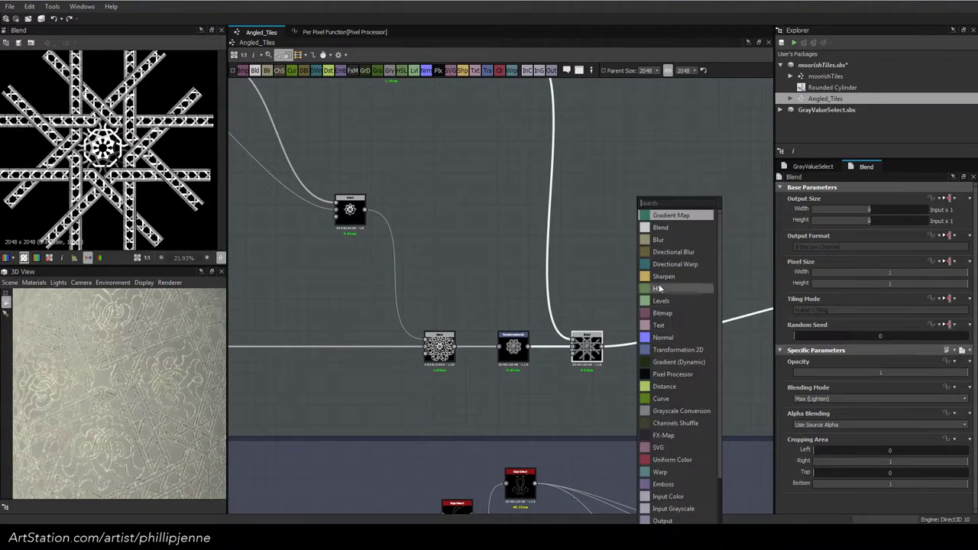
left_click(681, 229)
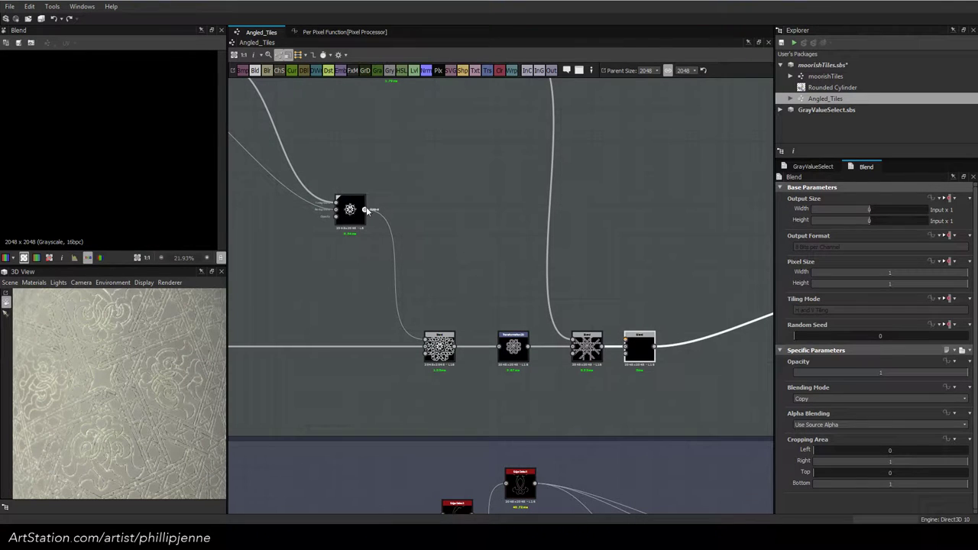
left_click_drag(372, 211, 628, 343)
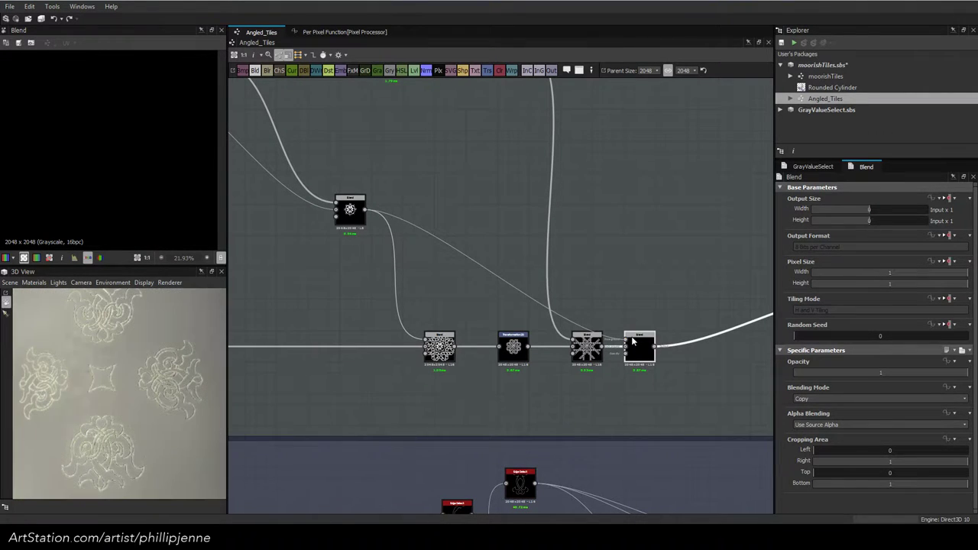
left_click(439, 345)
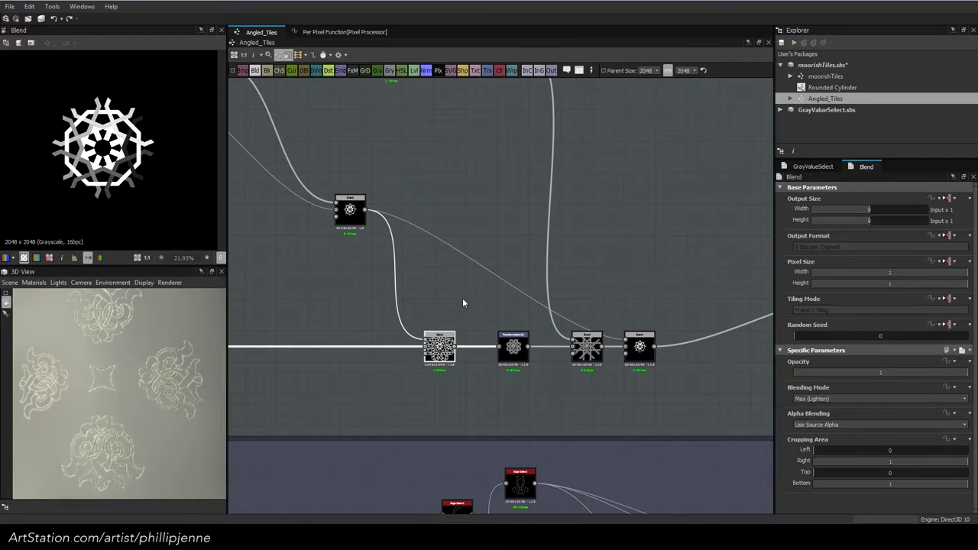
key("Delete")
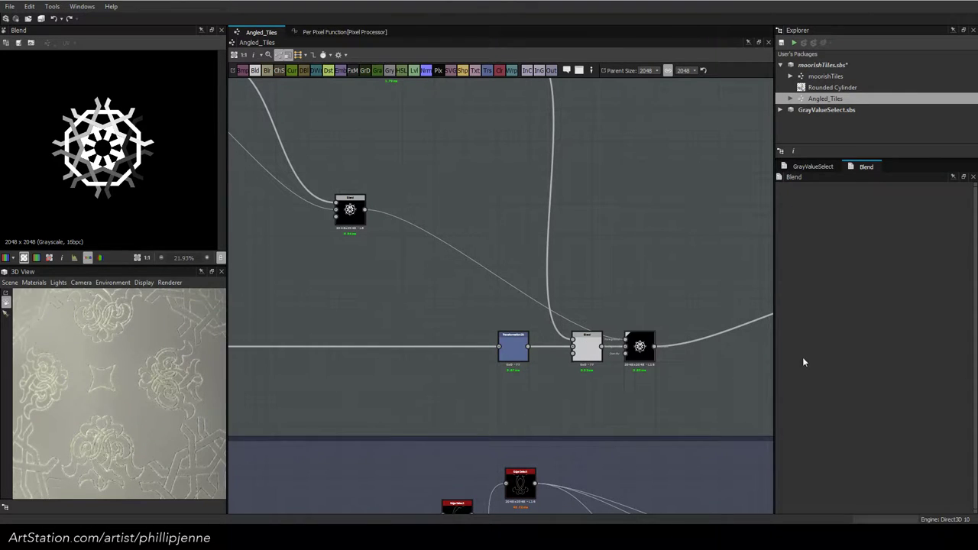
left_click(833, 399)
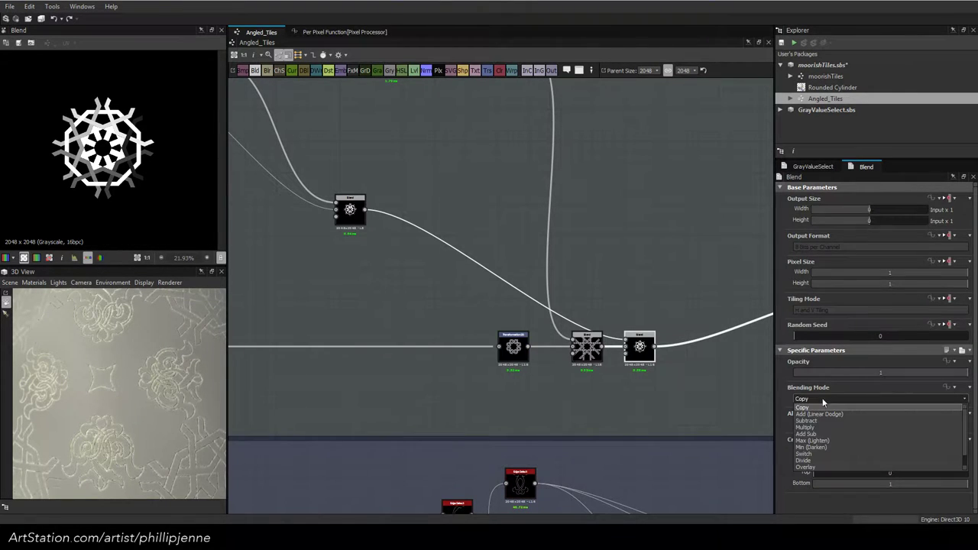
left_click(831, 441)
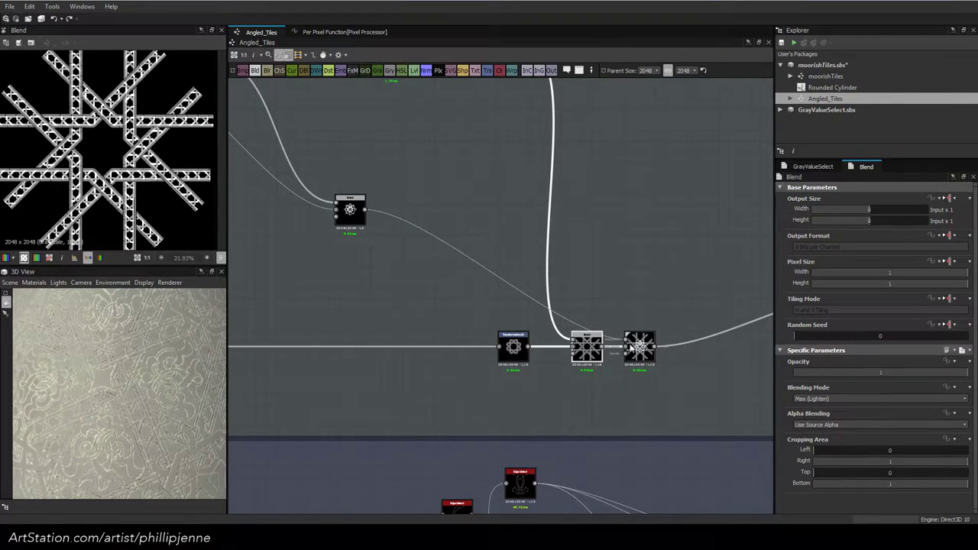
left_click_drag(639, 346, 679, 345)
Duplicate the Transformation 2D, feed it the rosette, and set its tiling to No Tiling
left_click(513, 347)
key("ctrl+shift+d")
left_click_drag(365, 210, 486, 294)
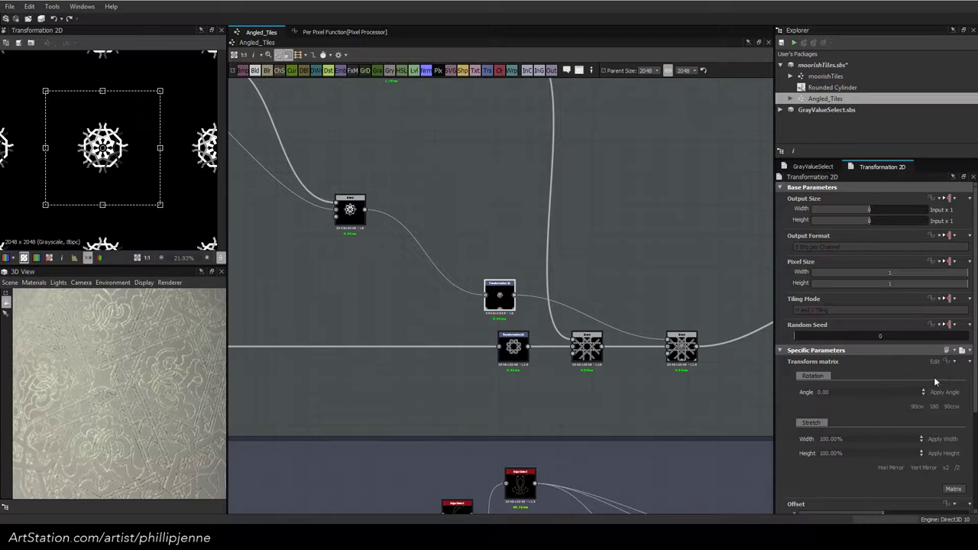
left_click(844, 309)
left_click(821, 321)
left_click_drag(498, 293, 508, 204)
Inspect the right Blend and preview the middle Blend's interlaced eight-point star bands
left_click(688, 356)
left_click(690, 355)
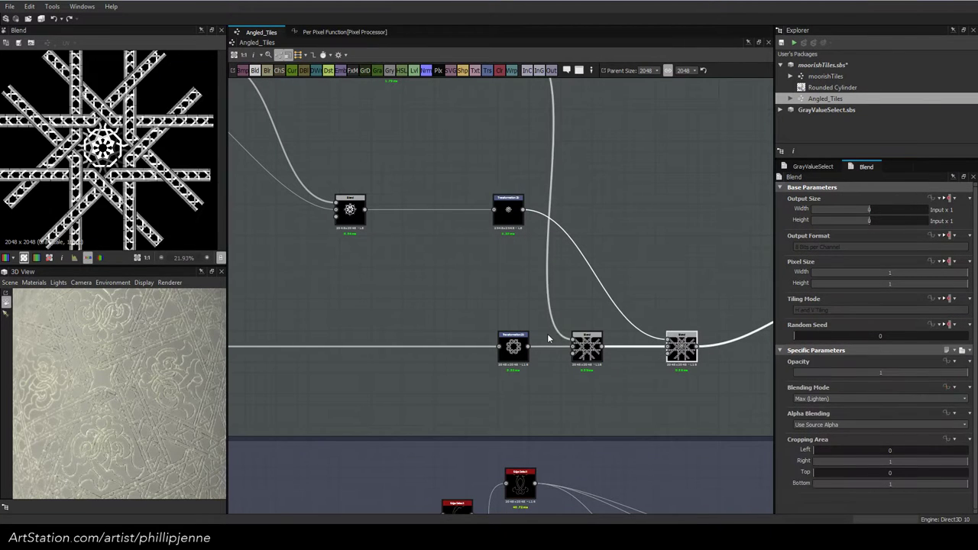
left_click(591, 349)
double_click(591, 349)
scroll(83, 156, "up", 2)
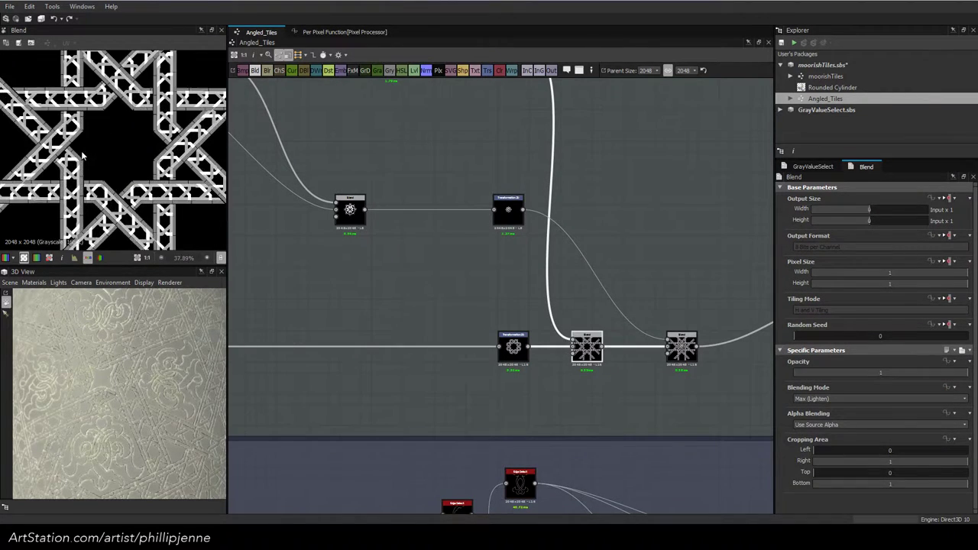
Add a Value to Mask node in the lower ornament row
scroll(467, 300, "down", 4)
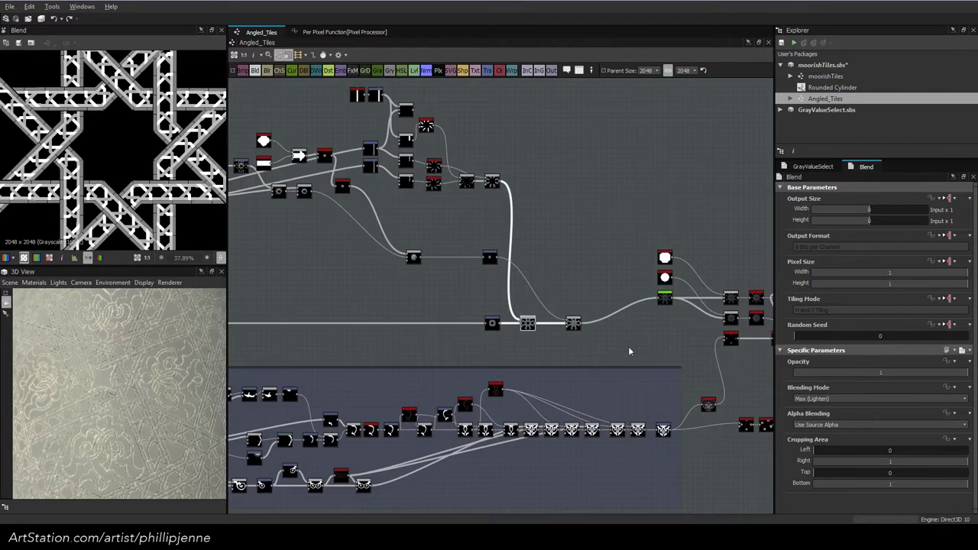
middle_click_drag(630, 348, 429, 247)
scroll(550, 289, "up", 1)
left_click(616, 342)
key("space")
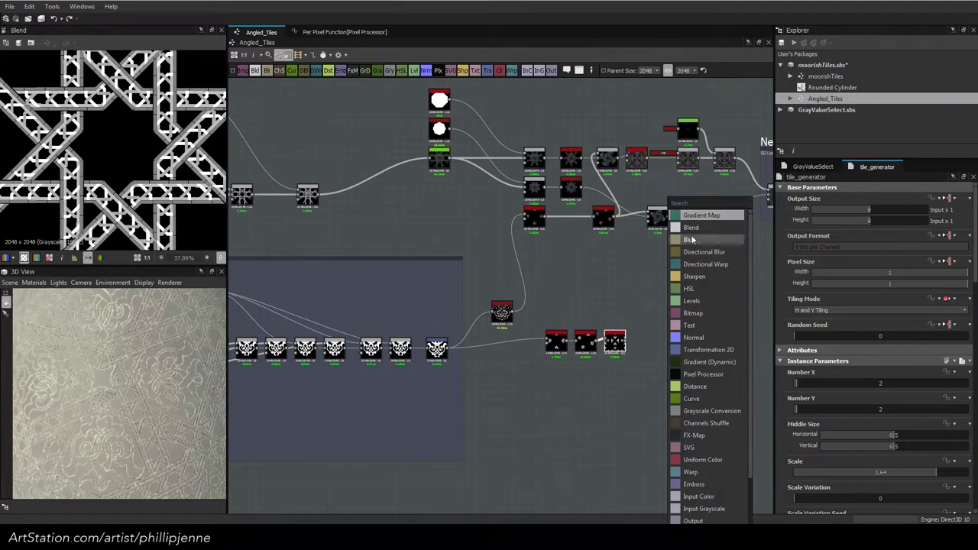
left_click(693, 230)
key("space")
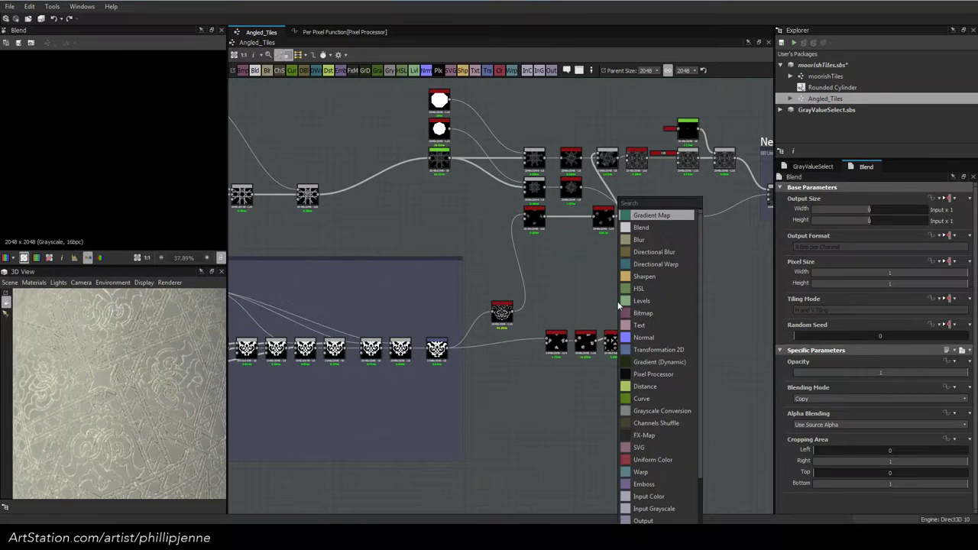
type("valu")
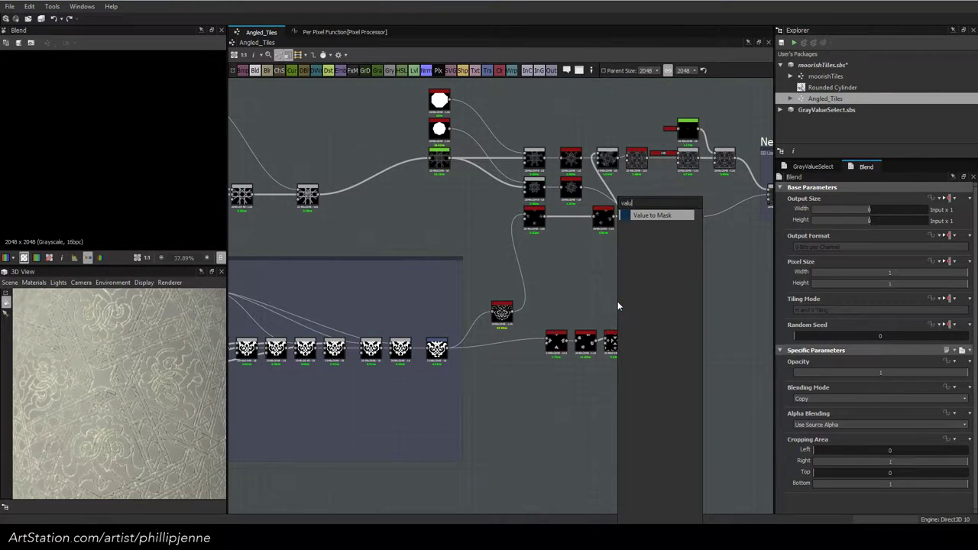
left_click(481, 265)
key("ctrl+v")
Feed the strapwork Blend output into the Value to Mask node
scroll(604, 296, "up", 2)
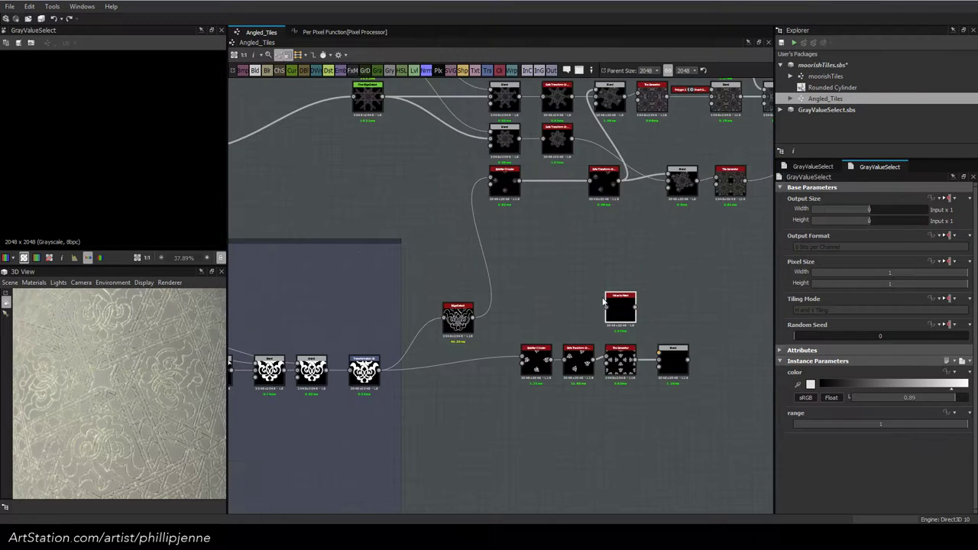
scroll(546, 254, "down", 2)
scroll(319, 203, "up", 1)
middle_click_drag(320, 203, 501, 242)
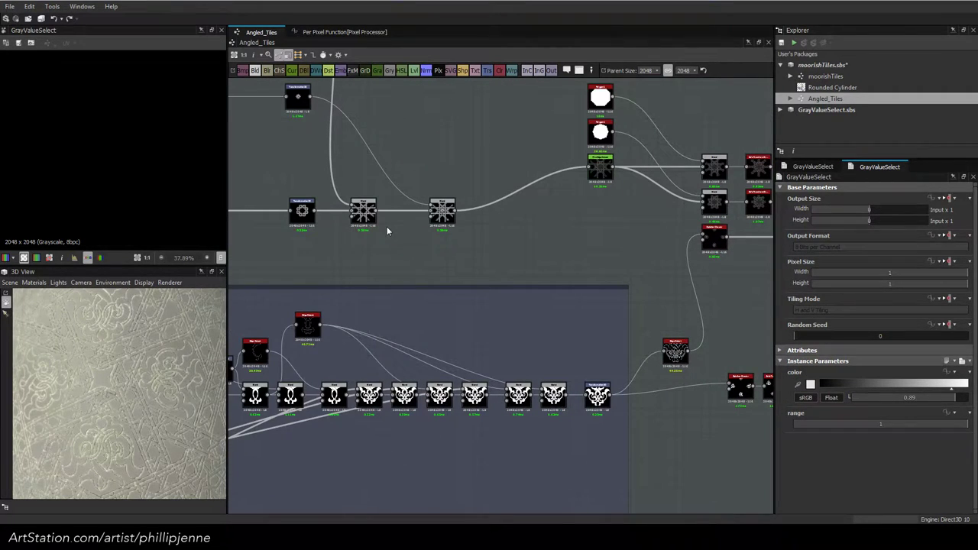
scroll(563, 225, "down", 1)
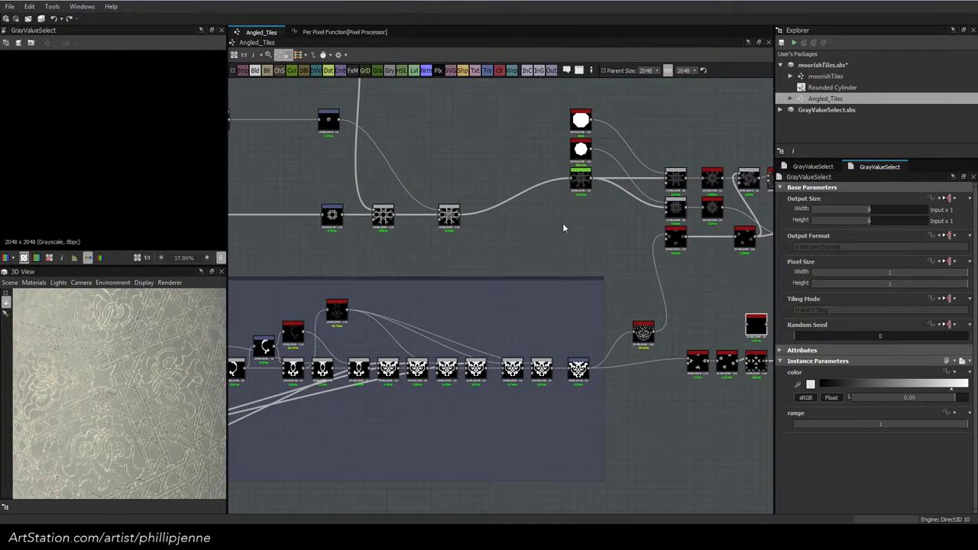
middle_click_drag(562, 226, 346, 225)
left_click_drag(362, 206, 549, 313)
Preview the strapwork Blend output in the 2D view
scroll(656, 325, "up", 2)
scroll(115, 153, "up", 1)
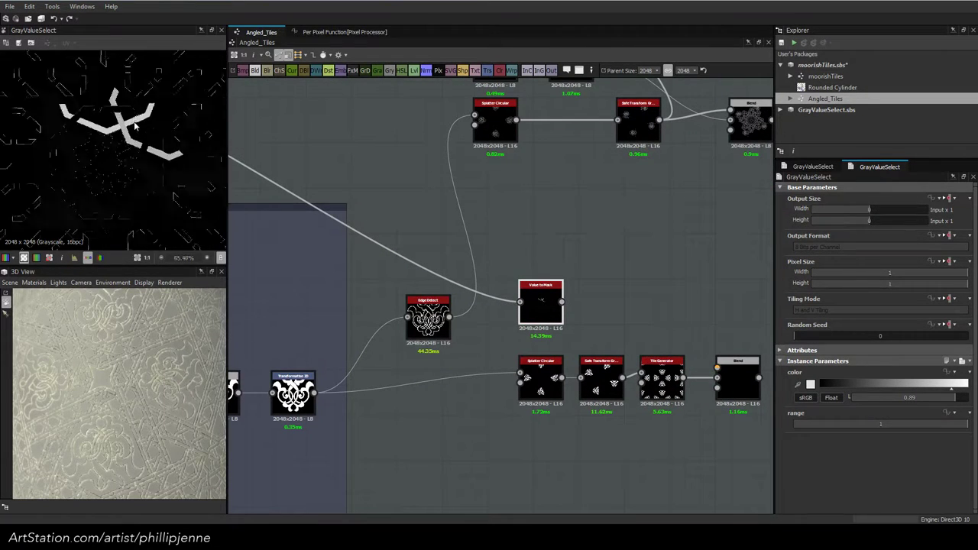
middle_click_drag(510, 245, 783, 344)
double_click(299, 179)
middle_click_drag(533, 306, 533, 306)
scroll(538, 298, "down", 1)
middle_click_drag(546, 273, 468, 249)
Eyedrop a mid-grey strap as the mask colour and preview the white strapwork mask
left_click(699, 366)
left_click(799, 386)
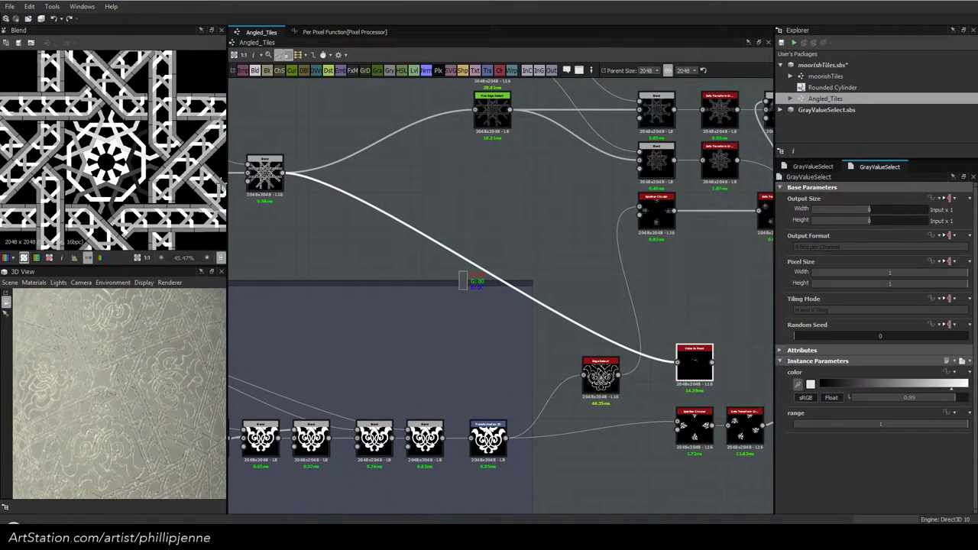
left_click(176, 158)
double_click(698, 366)
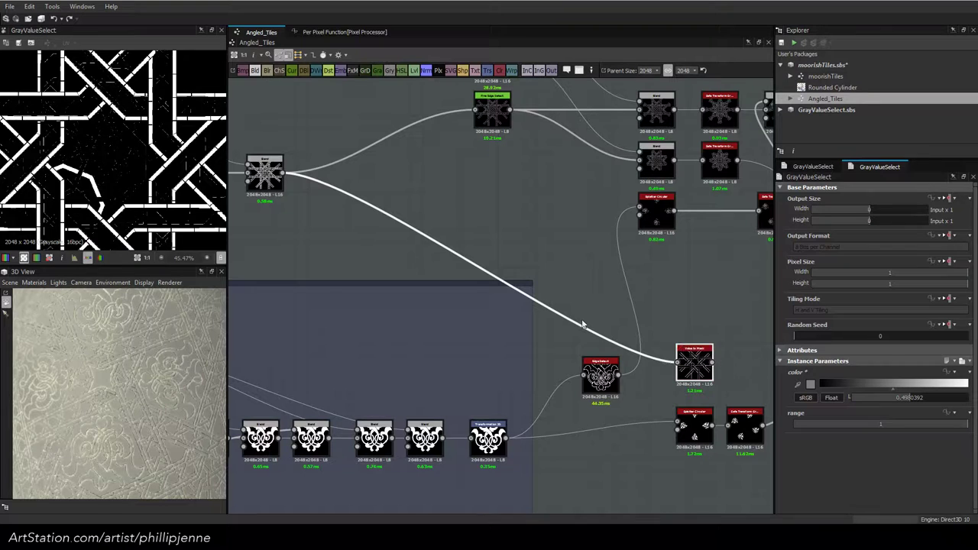
scroll(148, 128, "up", 5)
scroll(147, 125, "up", 3)
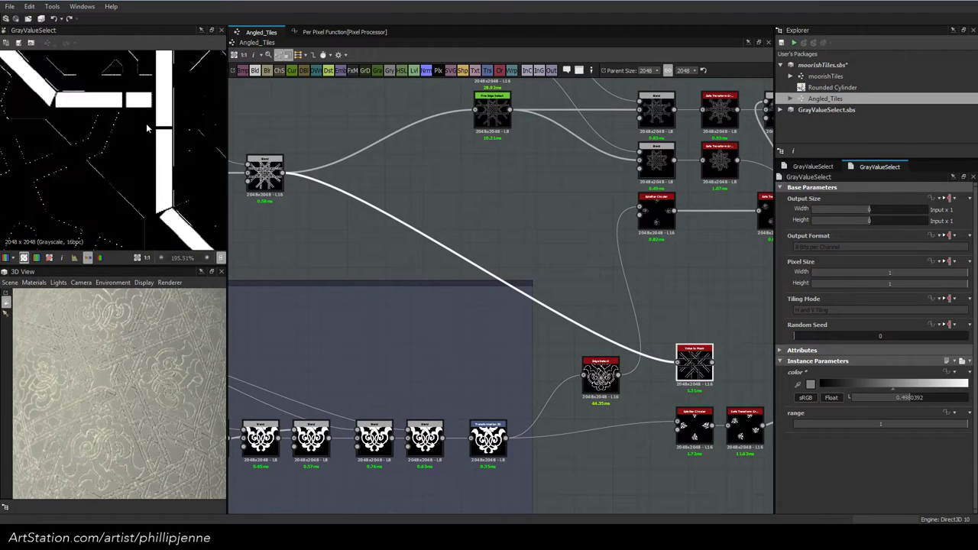
scroll(146, 125, "down", 6)
middle_click_drag(545, 323, 515, 333)
Replace the Value to Mask node with a Curve node fed by the strapwork Blend
key("Delete")
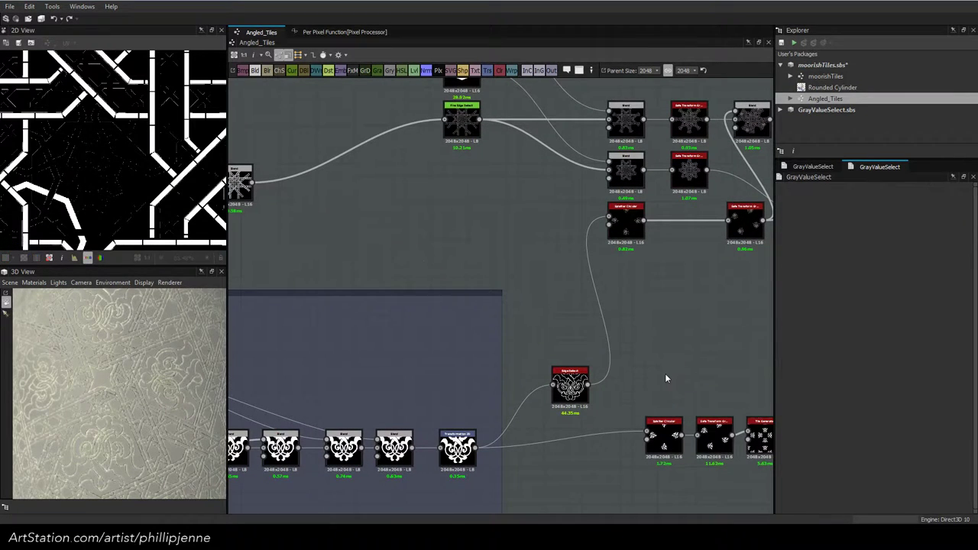
key("space")
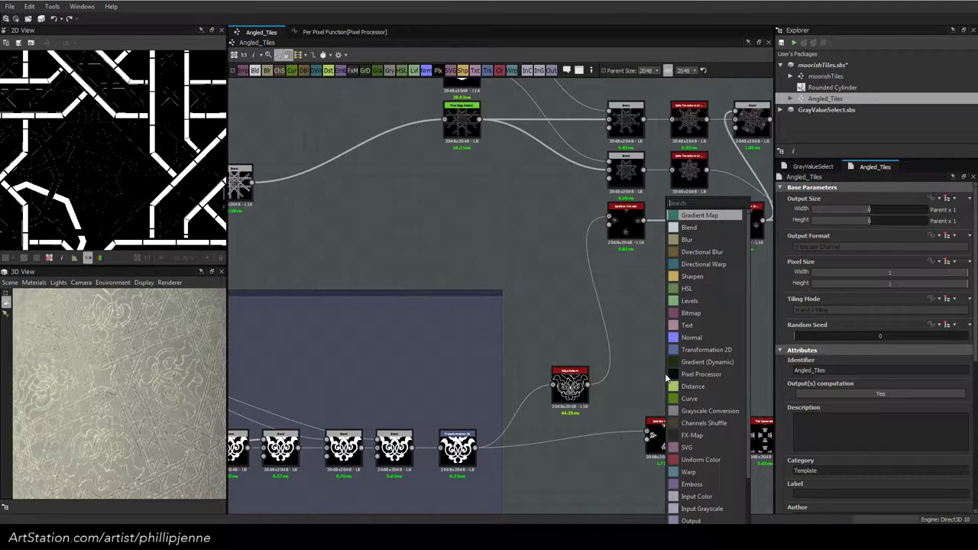
type("c")
left_click(711, 215)
left_click_drag(252, 183, 646, 372)
middle_click_drag(692, 361, 624, 338)
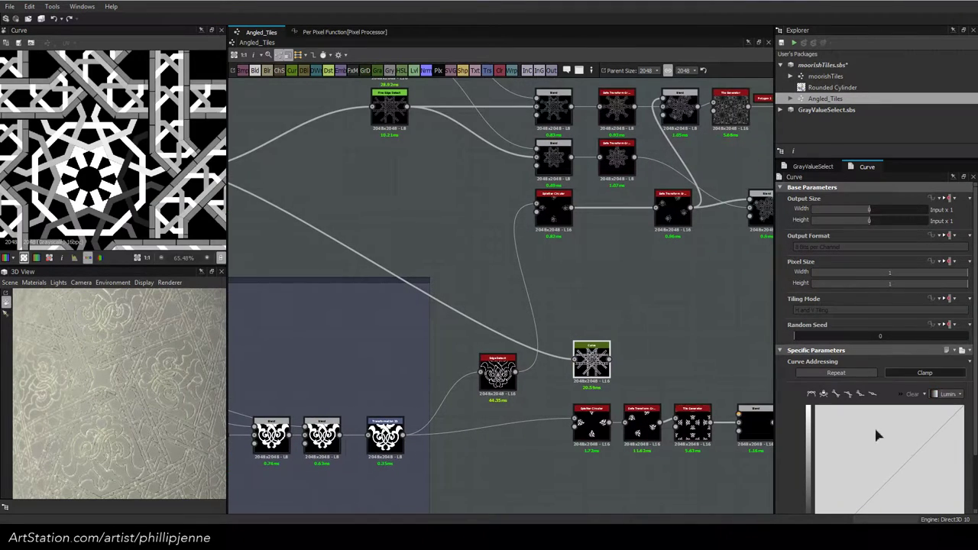
scroll(874, 426, "down", 2)
Shape the curve into linear segments with a hard step at 0.5
left_click(896, 411)
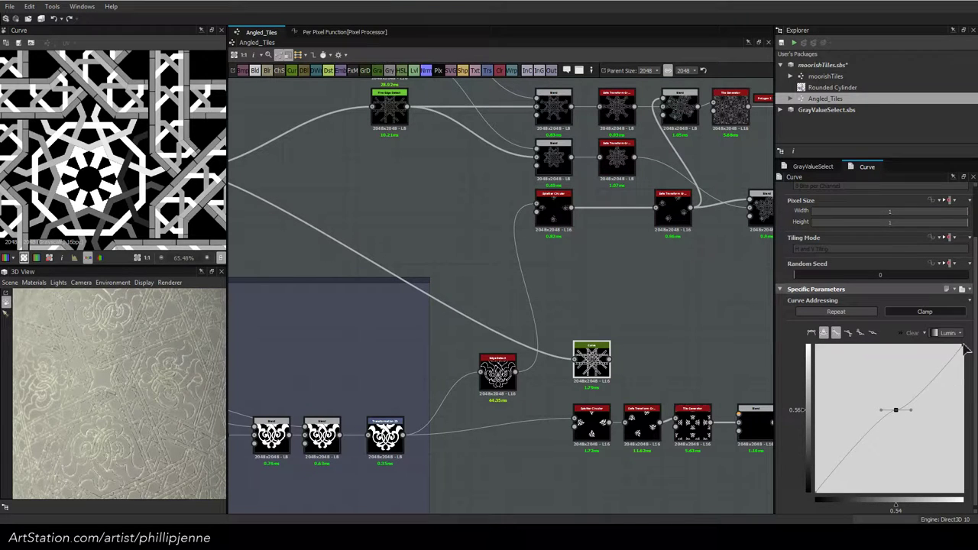
left_click_drag(963, 348, 896, 492)
left_click(872, 332)
left_click_drag(898, 412, 901, 365)
left_click_drag(897, 492, 894, 498)
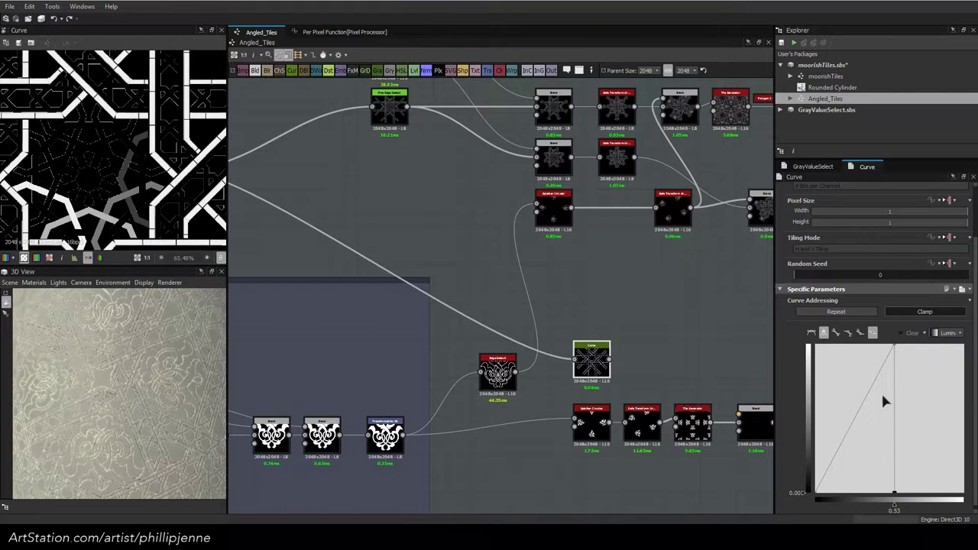
double_click(894, 508)
type("0.5")
key("Return")
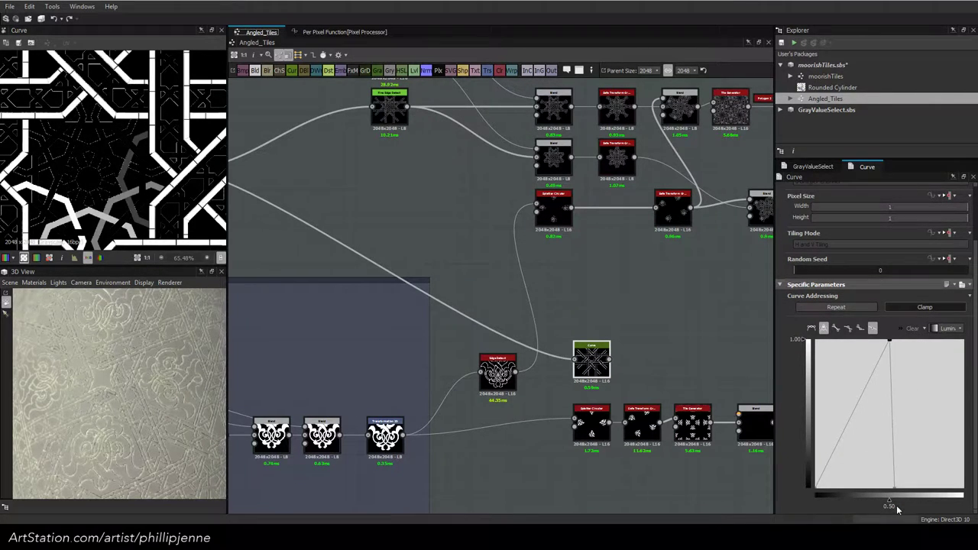
left_click_drag(894, 489, 902, 516)
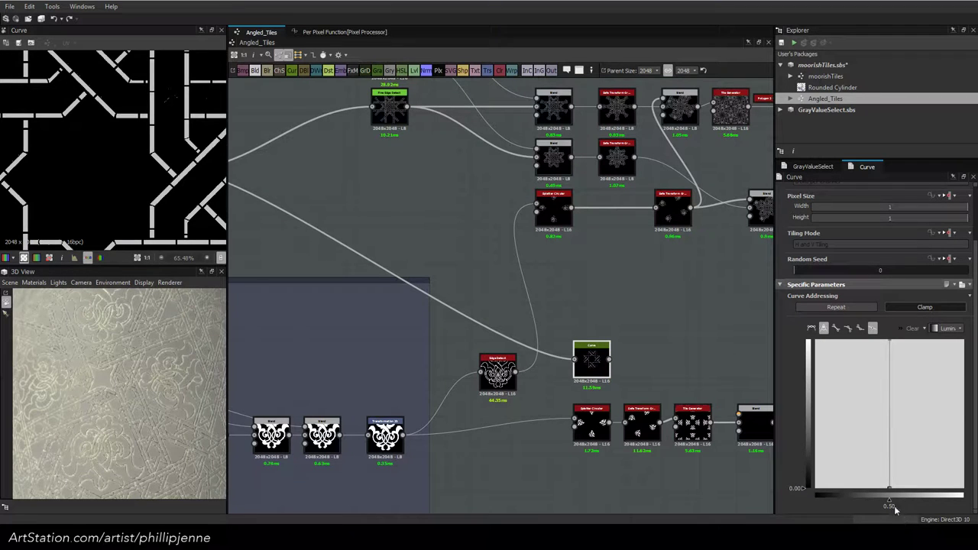
scroll(113, 125, "down", 3)
Add a Histogram Scan node after the Curve and raise its position
scroll(547, 307, "up", 3)
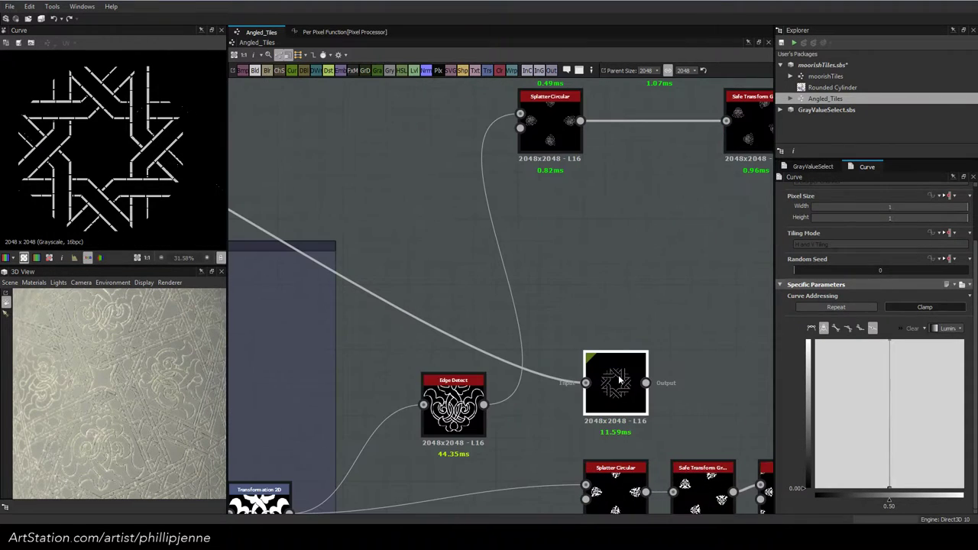
key("space")
type("hi")
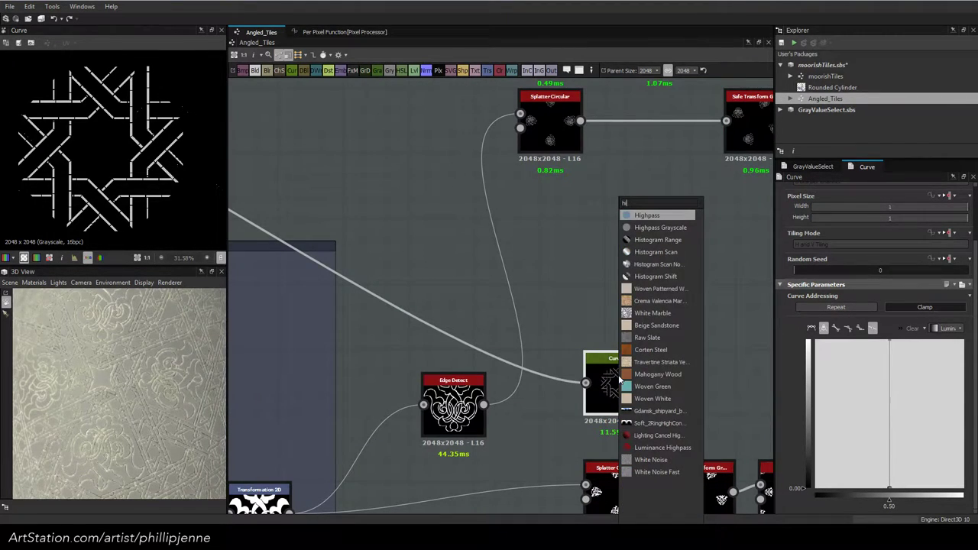
left_click(660, 253)
left_click_drag(796, 383, 966, 409)
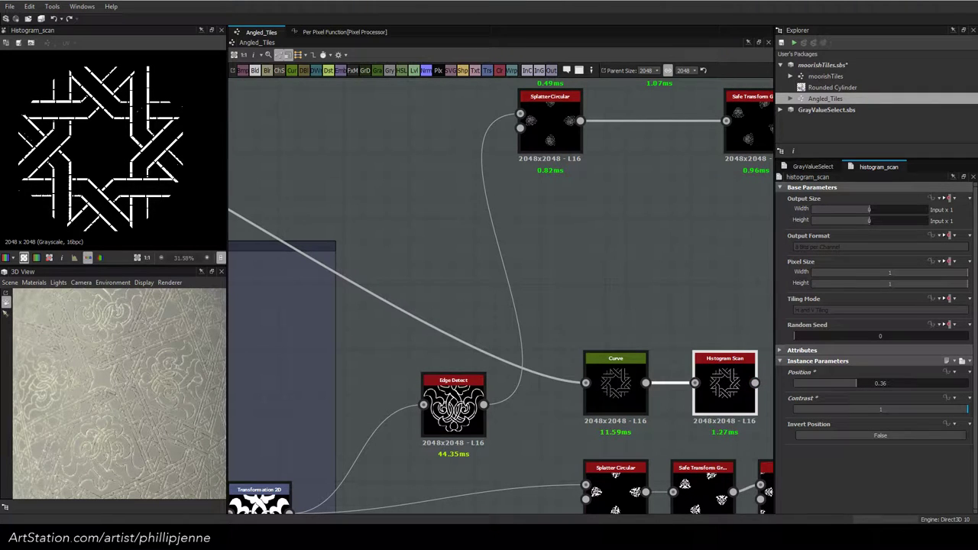
scroll(684, 345, "down", 5)
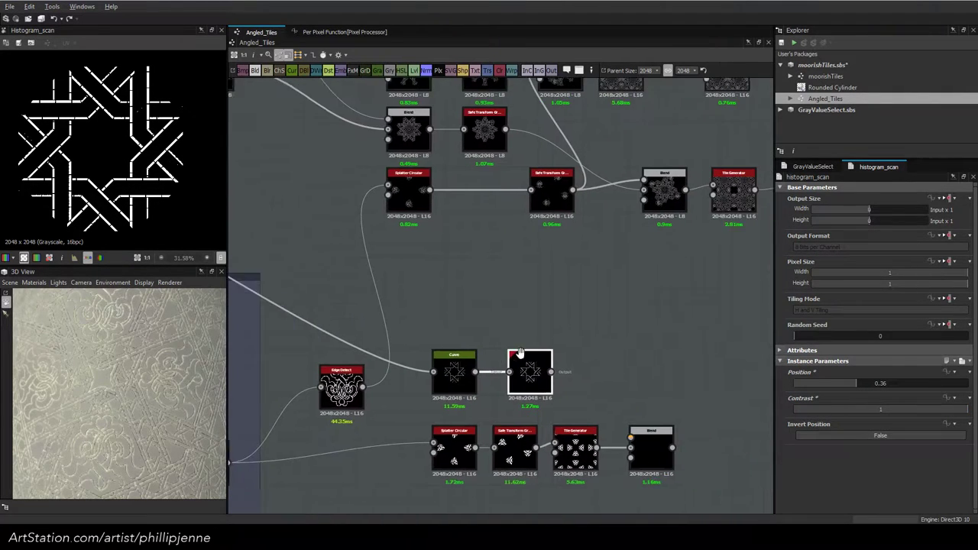
Preview the upper Safe Transform and shift Safe Transform, Tile Generator and Blend nodes right
left_click(484, 436)
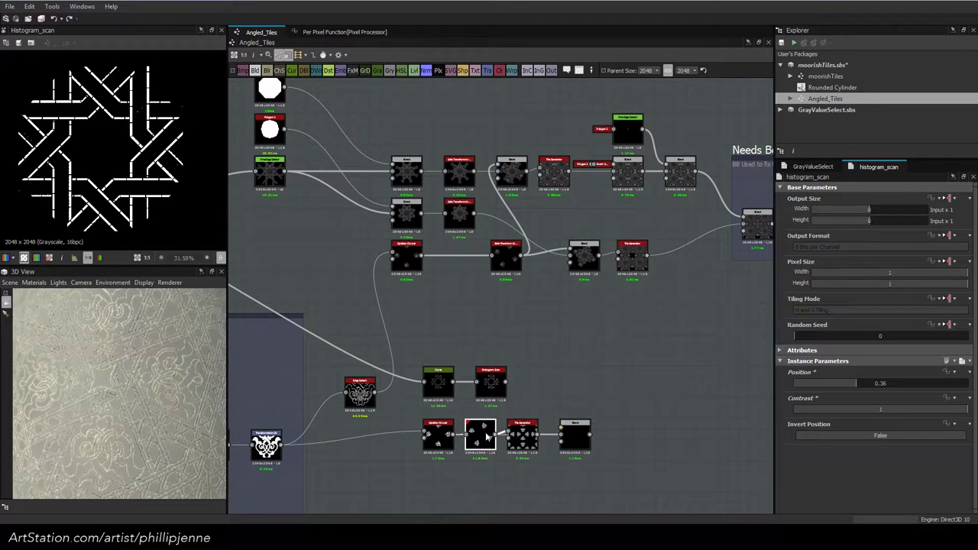
left_click(459, 216)
double_click(460, 217)
scroll(525, 438, "up", 3)
left_click_drag(446, 394, 659, 365)
left_click(724, 388)
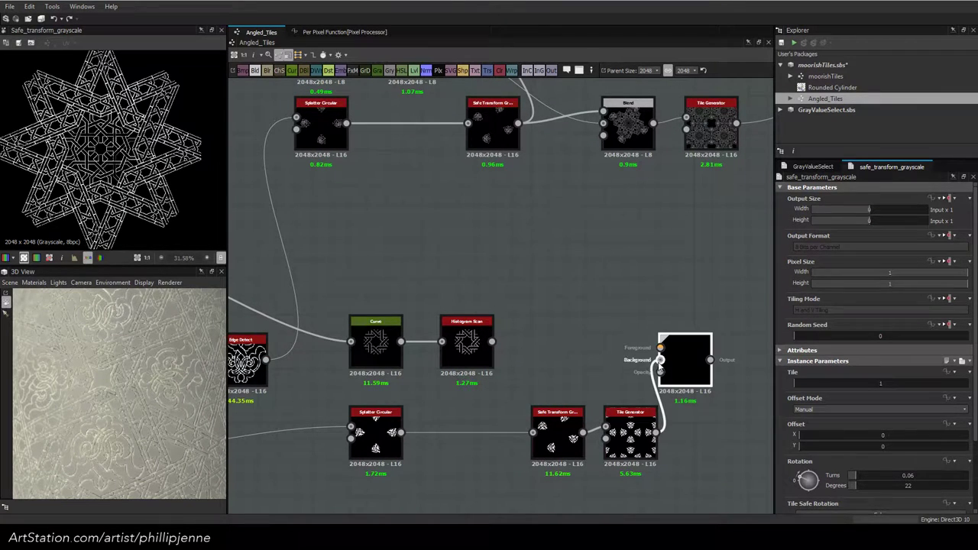
Insert a Max (Lighten) Blend: Histogram Scan foreground, Splatter Circular background, output to Safe Transform
left_click_drag(414, 431, 402, 432)
left_click_drag(493, 342, 476, 406)
left_click_drag(553, 372, 701, 437)
left_click(547, 420)
left_click_drag(509, 414, 552, 422)
double_click(541, 421)
left_click(879, 399)
left_click(823, 441)
Preview the star-shaped Blend output
scroll(174, 197, "down", 2)
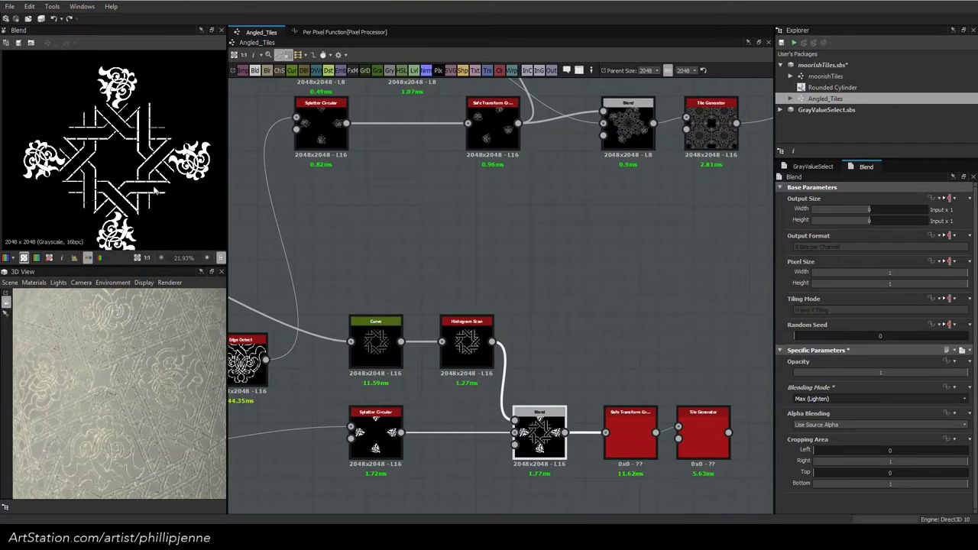
scroll(367, 260, "down", 1)
middle_click_drag(392, 276, 691, 330)
middle_click_drag(518, 286, 706, 381)
double_click(412, 252)
Lower the Curve's step point to 0.46 so the strapwork reaches the image edges
middle_click_drag(516, 316, 222, 222)
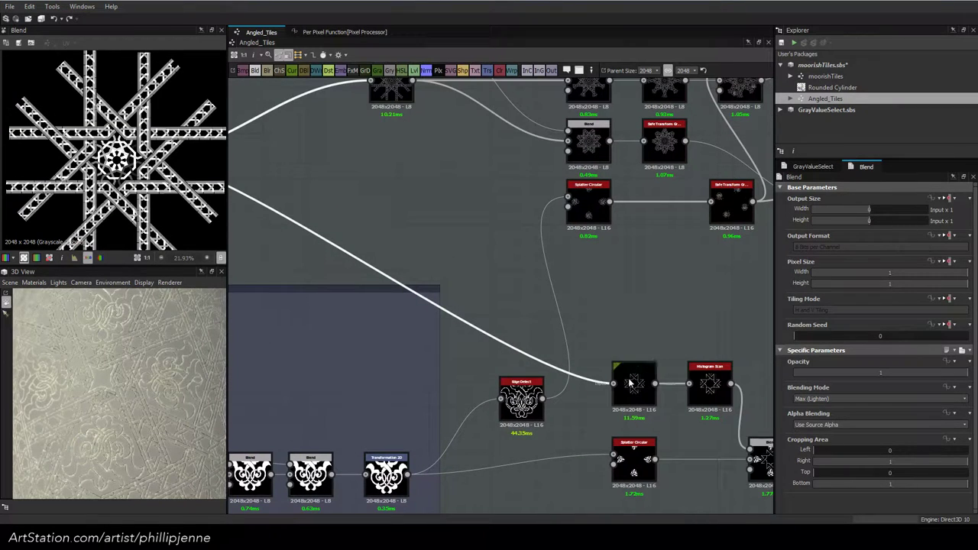
double_click(634, 393)
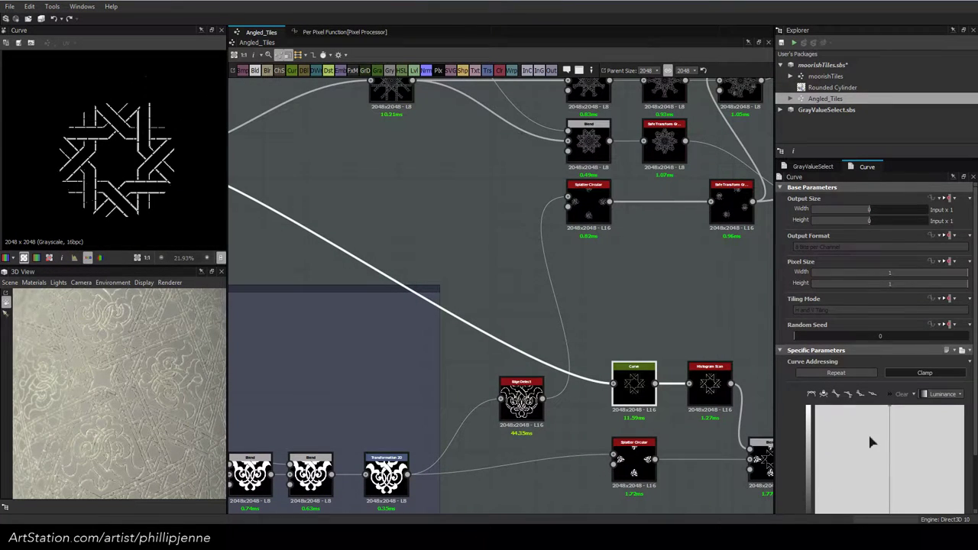
scroll(867, 431, "down", 1)
scroll(865, 433, "down", 1)
left_click_drag(886, 498, 886, 507)
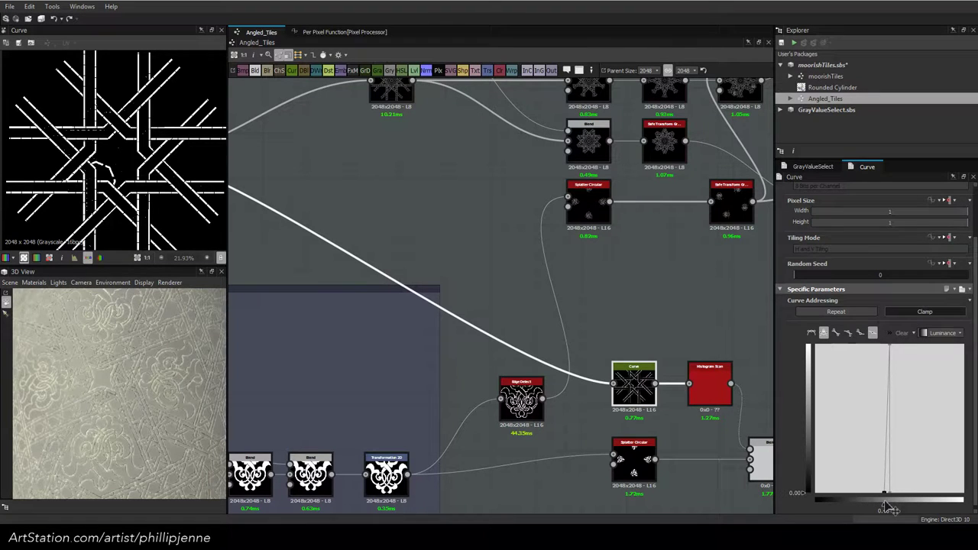
scroll(359, 180, "down", 4)
middle_click_drag(424, 211, 708, 390)
middle_click_drag(425, 265, 500, 339)
left_click(536, 418)
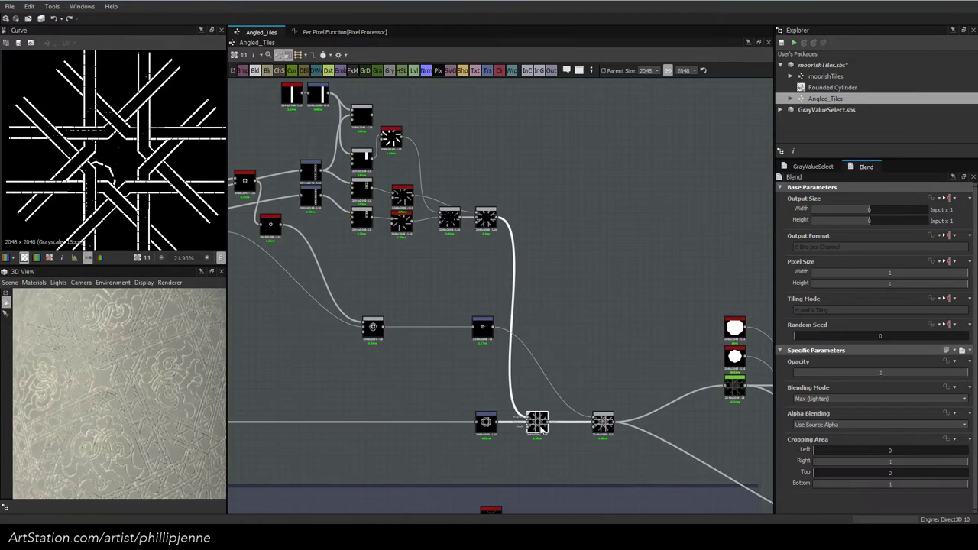
Preview the upstream Blend node's grey strapwork output
left_click(603, 424)
left_click(489, 224)
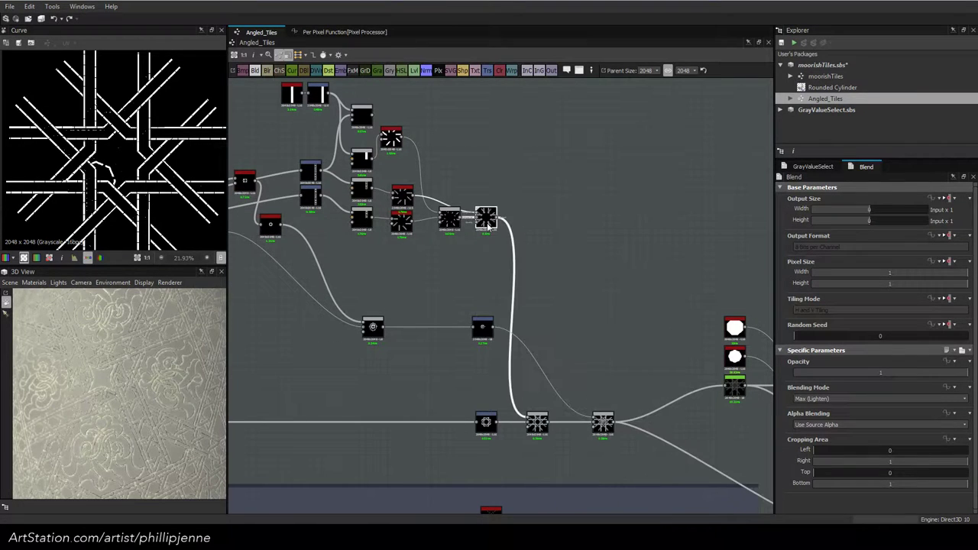
double_click(537, 420)
scroll(123, 167, "up", 3)
scroll(58, 115, "up", 3)
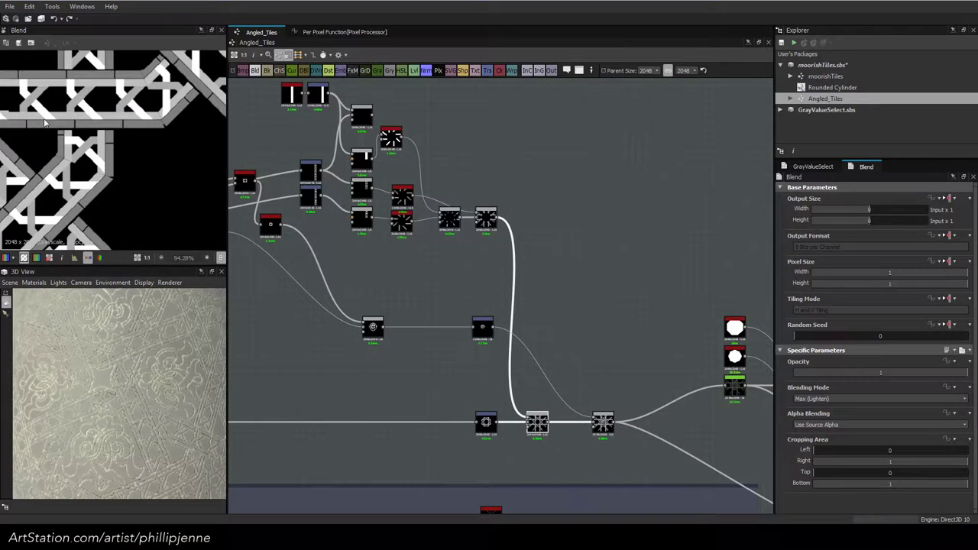
middle_click_drag(418, 296, 523, 382)
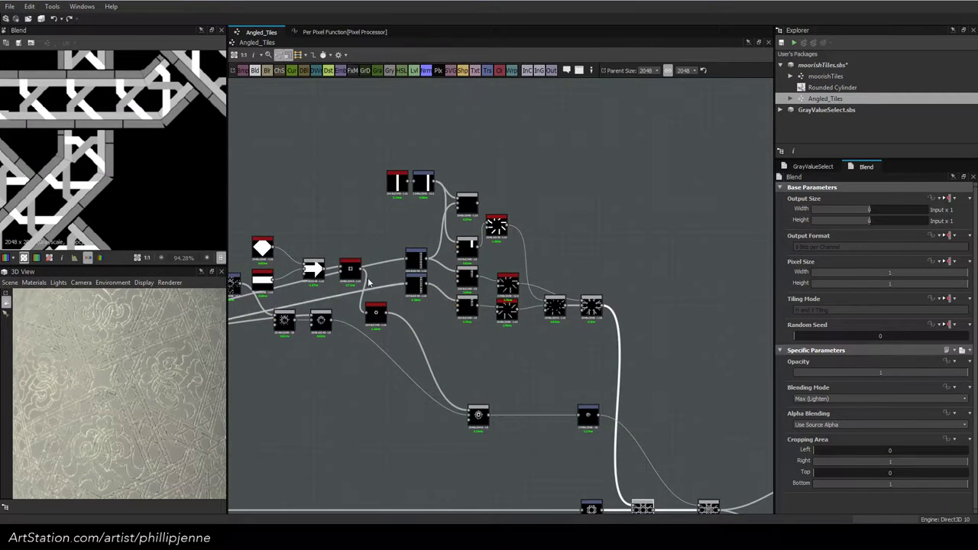
Set Mipmap Mode to Manual on both Transformation 2D nodes
left_click(415, 284)
scroll(801, 467, "down", 3)
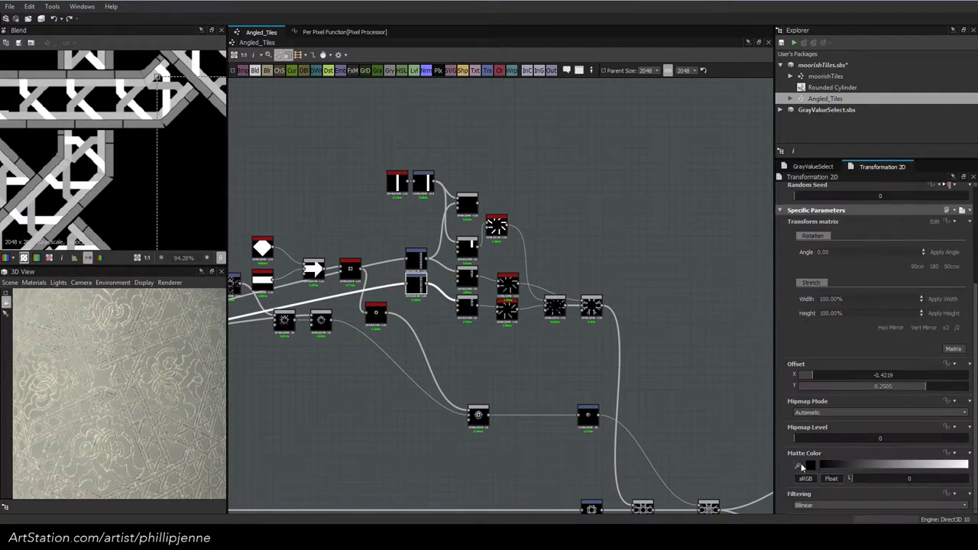
left_click(840, 412)
left_click(823, 425)
left_click(414, 259)
scroll(823, 397, "up", 2)
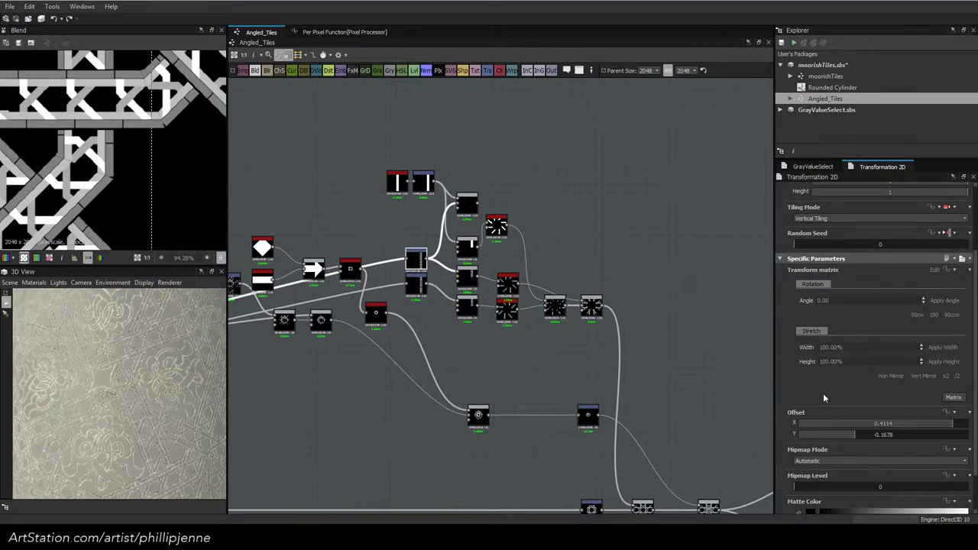
left_click(817, 462)
left_click(817, 478)
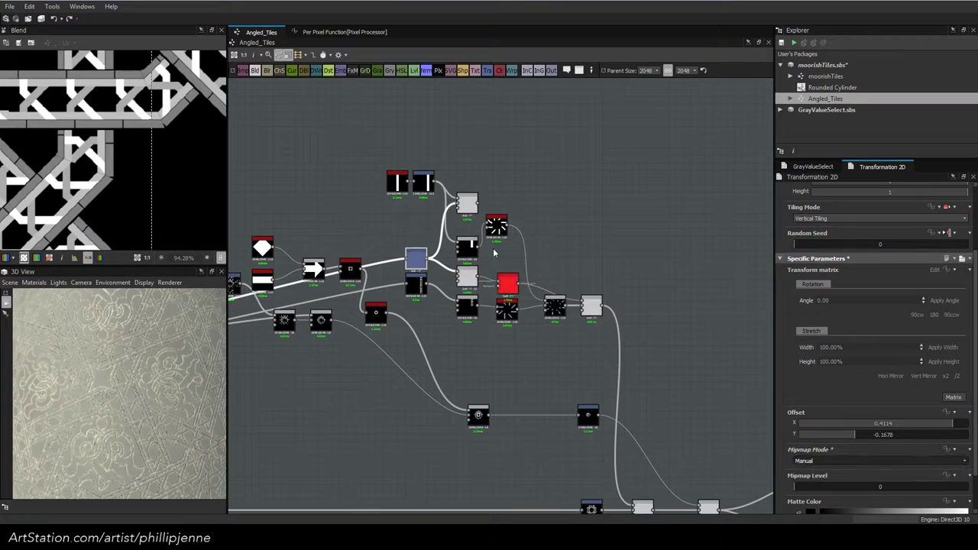
Change the Blending Mode of both Splatter Circular nodes to Max
left_click(498, 227)
left_click(513, 289)
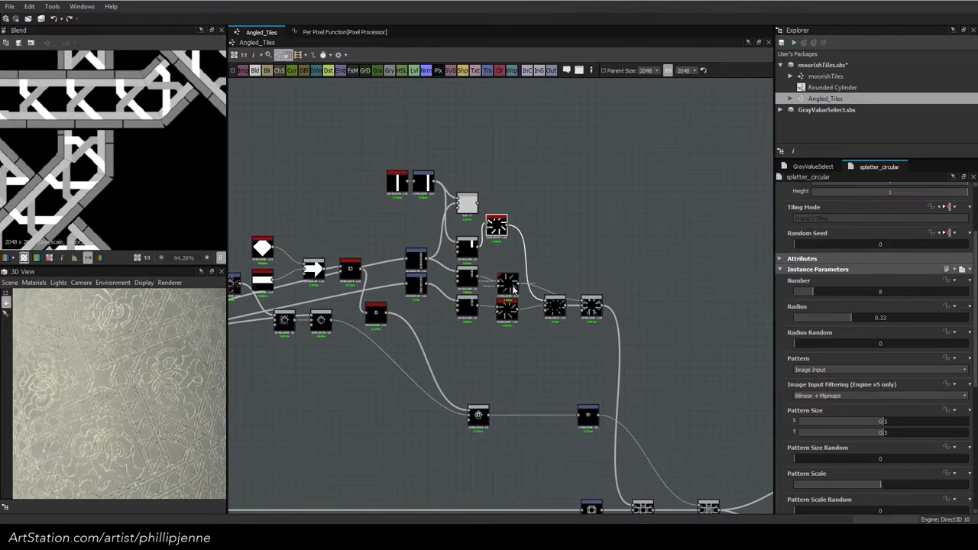
scroll(886, 421, "down", 6)
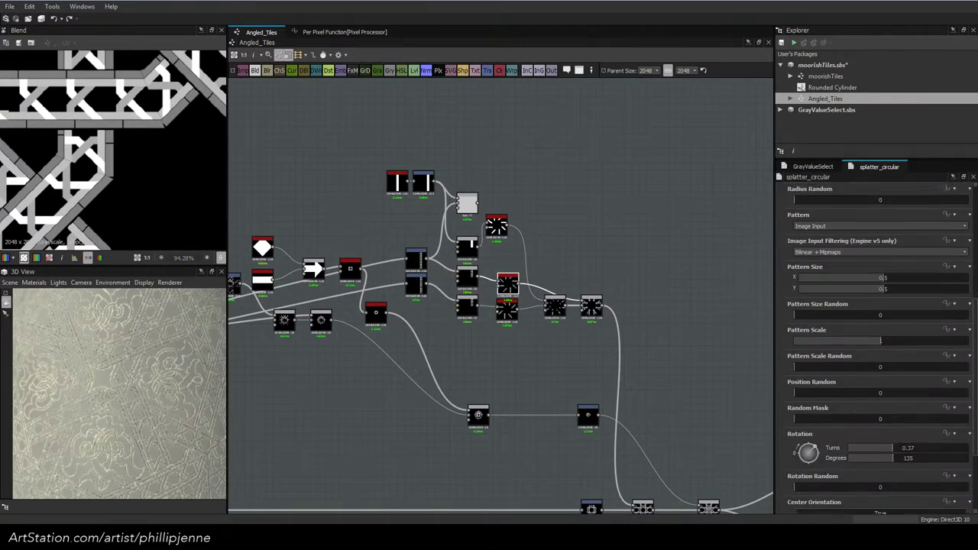
scroll(976, 476, "down", 1)
left_click(872, 452)
left_click(831, 466)
left_click(510, 313)
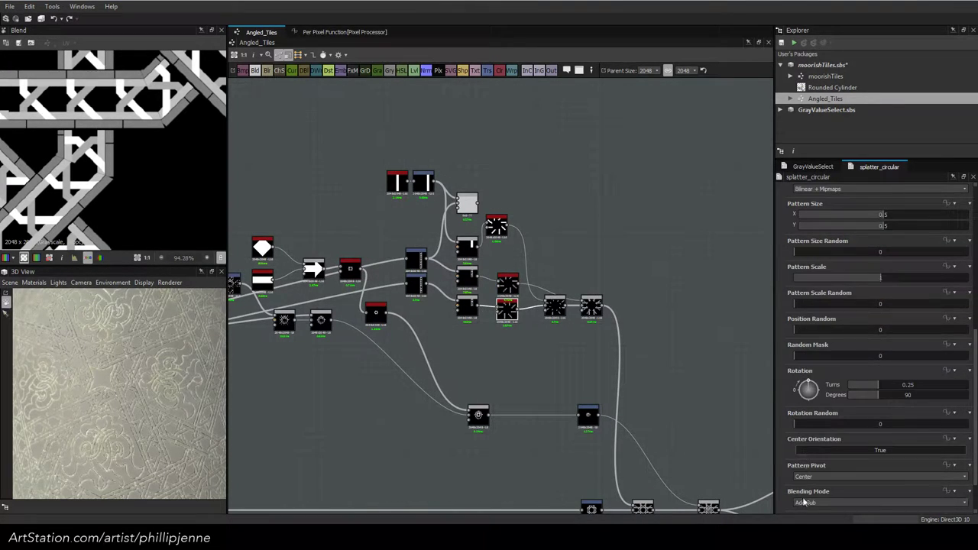
left_click(815, 503)
left_click(815, 518)
Inspect the Subtract Blend and the Max (Lighten) Blend nodes
left_click(552, 304)
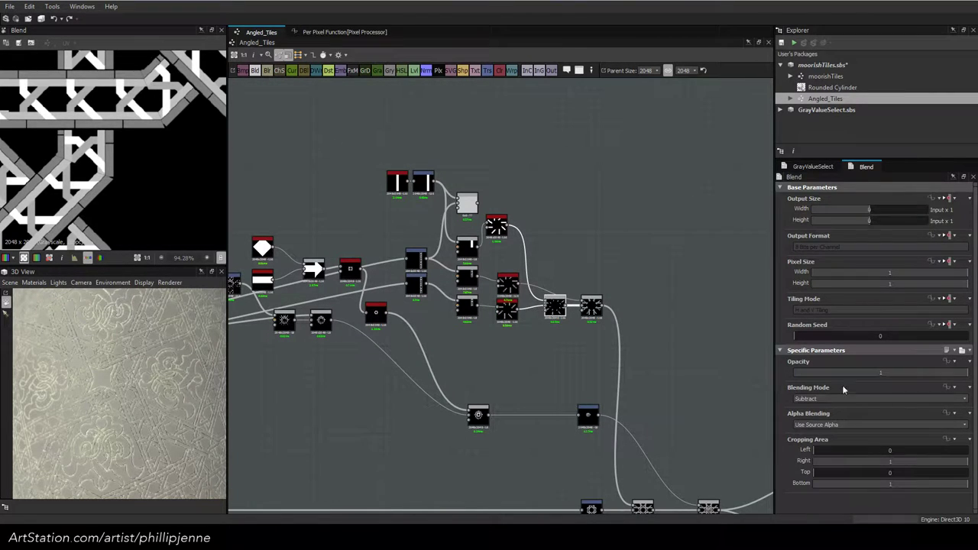
left_click(592, 304)
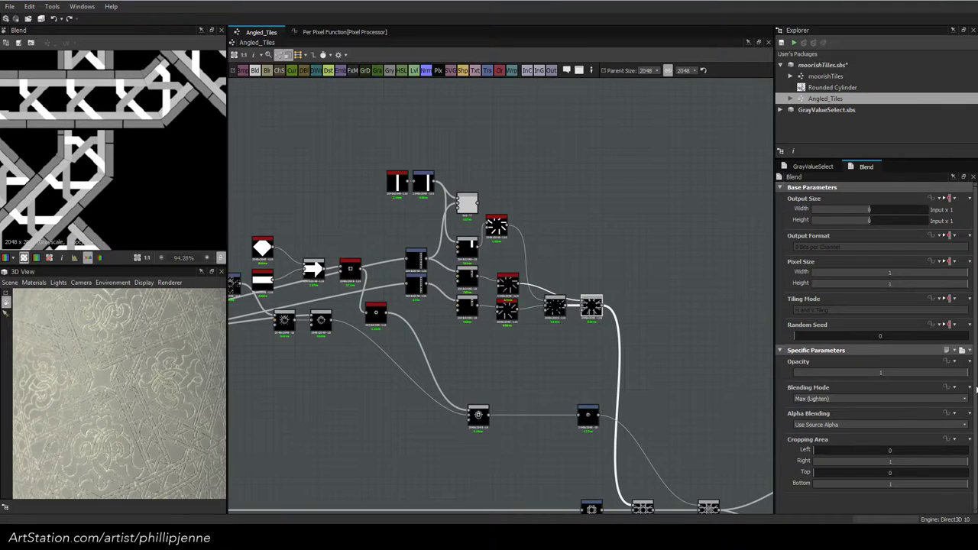
scroll(535, 305, "up", 3)
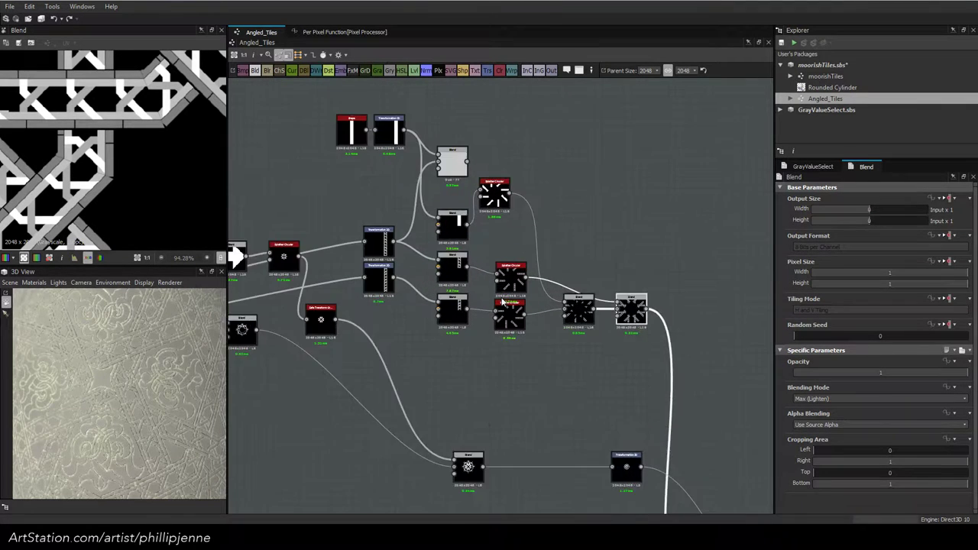
scroll(681, 405, "down", 4)
Preview the Curve node and drag its bottom point to adjust the threshold
middle_click_drag(681, 405, 549, 294)
middle_click_drag(636, 345, 428, 270)
scroll(616, 417, "up", 3)
double_click(533, 364)
scroll(130, 157, "down", 9)
scroll(891, 465, "down", 2)
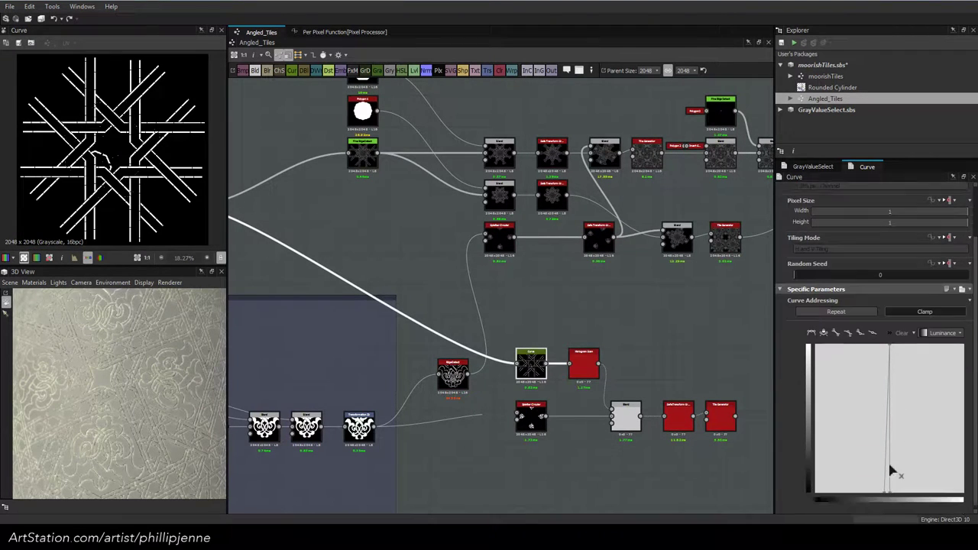
mouse_move(884, 496)
left_mouse_down()
mouse_move(873, 506)
mouse_move(889, 505)
left_mouse_up()
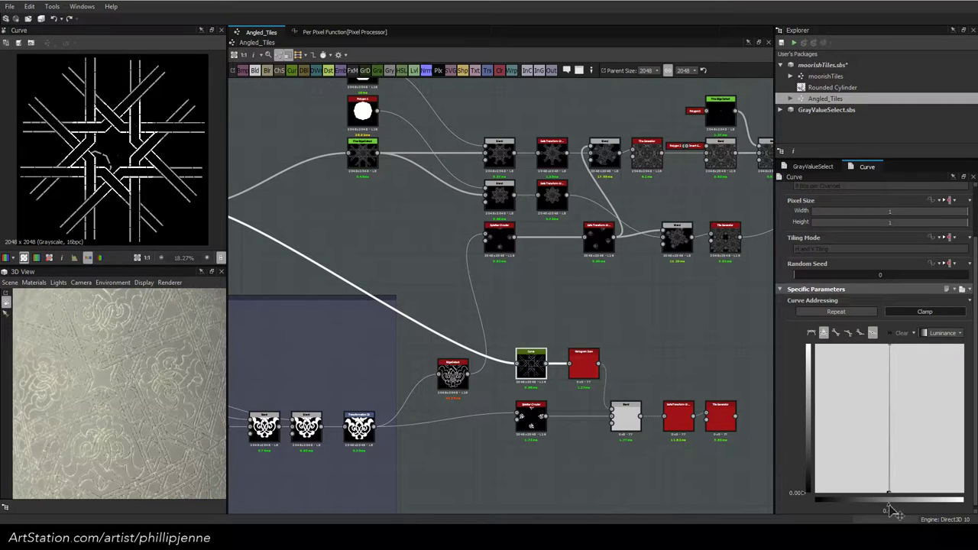
Review the three stacked Blend nodes and the Safe Transform node
scroll(100, 149, "up", 5)
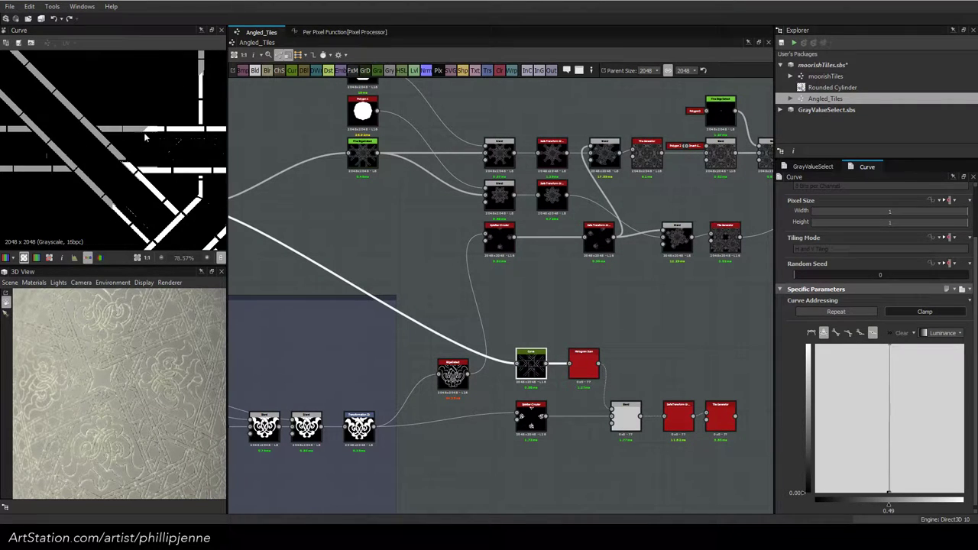
scroll(396, 207, "down", 2)
middle_click_drag(419, 208, 801, 457)
scroll(523, 276, "up", 3)
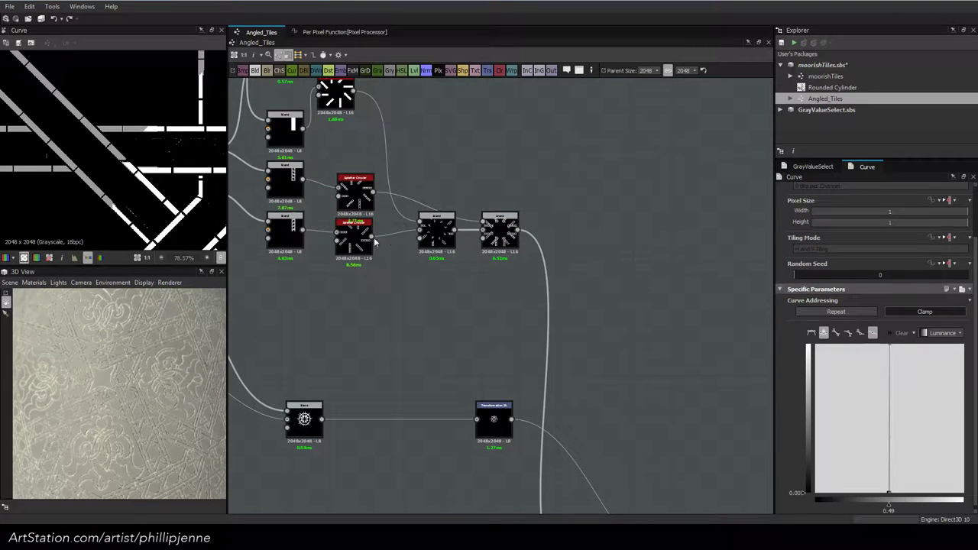
middle_click_drag(378, 234, 697, 372)
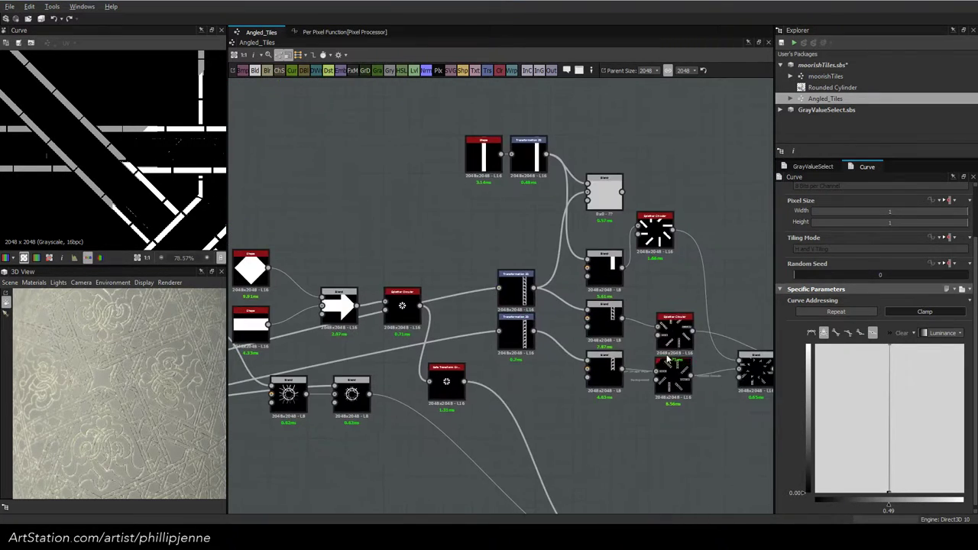
left_click(603, 271)
left_click(605, 314)
left_click(609, 371)
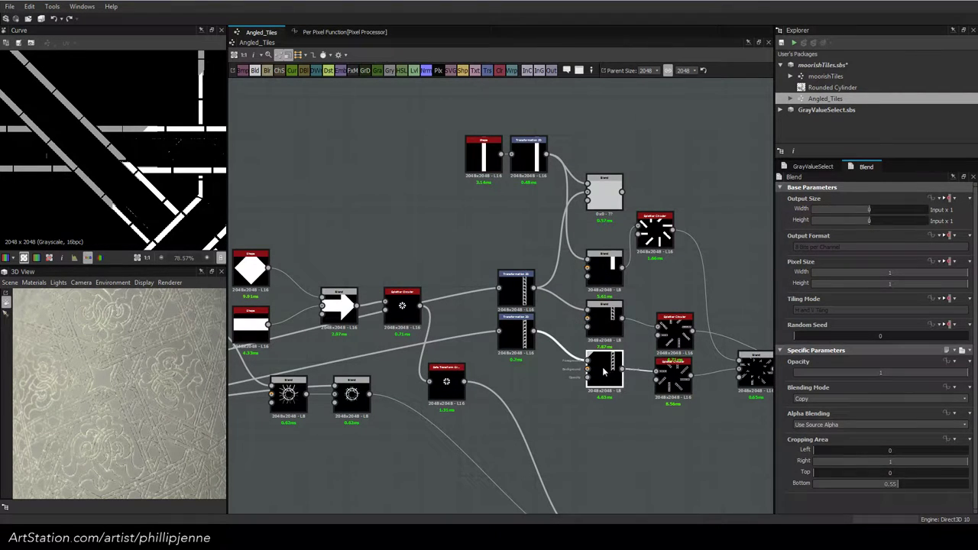
left_click(450, 380)
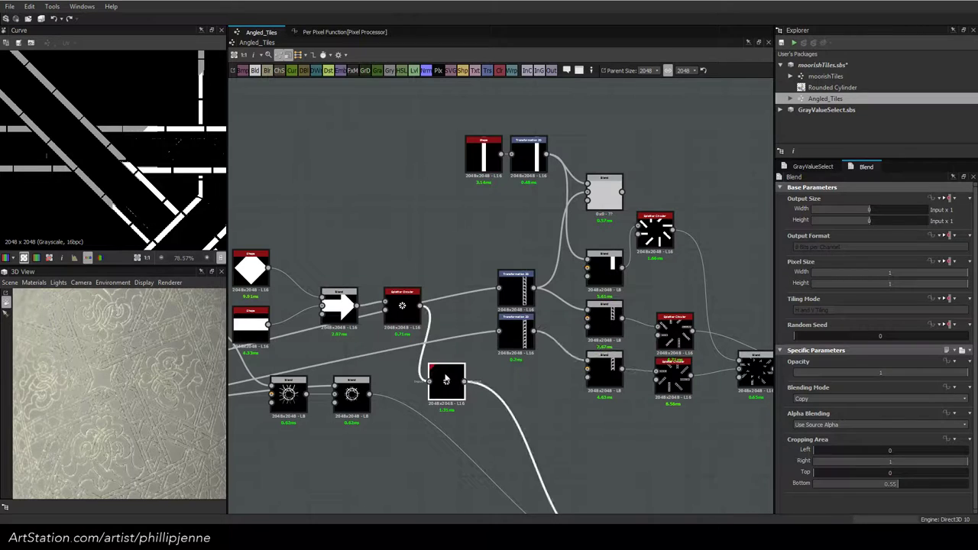
Inspect the right-hand Blend and the lower Max (Lighten) Blend node
middle_click_drag(469, 311, 365, 298)
left_click(657, 355)
left_click(722, 365)
middle_click_drag(722, 365, 542, 140)
left_click(639, 487)
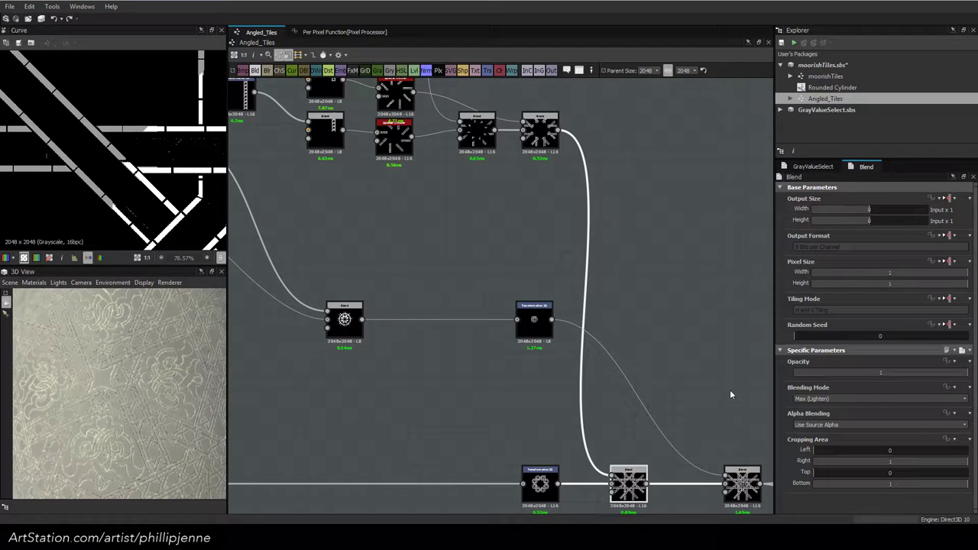
middle_click_drag(701, 388, 450, 220)
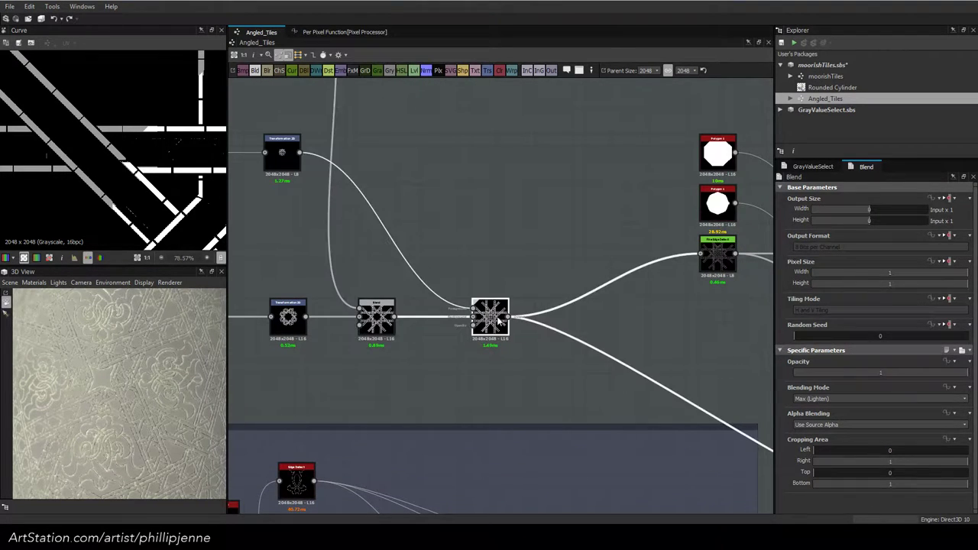
scroll(606, 351, "down", 3)
middle_click_drag(644, 366, 430, 255)
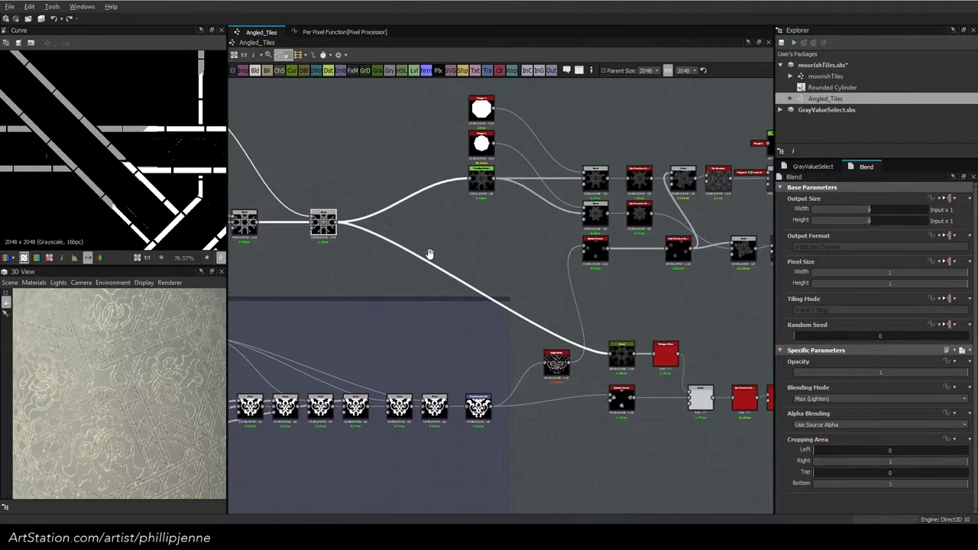
Move the Curve's bottom point down to 0.41 for solid white strapwork bands
left_click(606, 350)
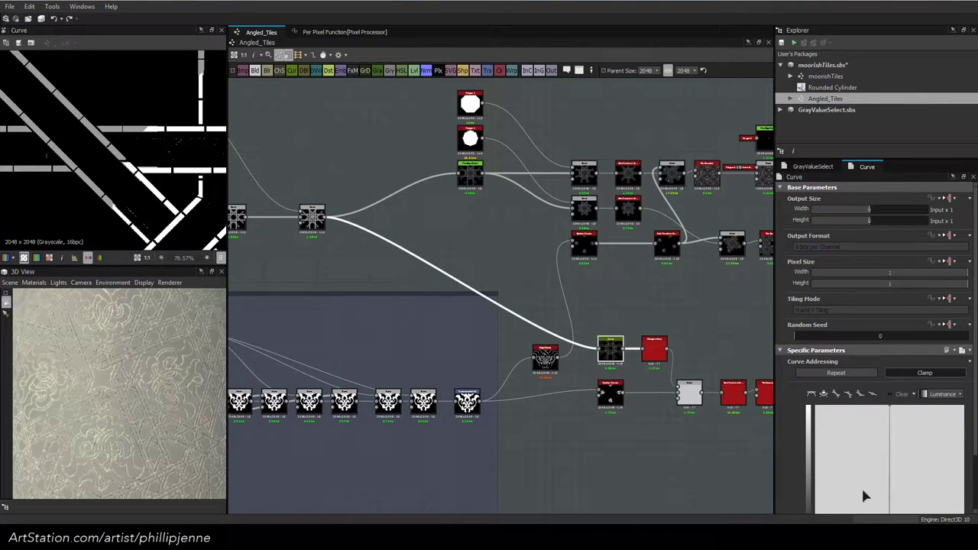
scroll(878, 459, "down", 2)
mouse_move(888, 497)
left_mouse_down()
mouse_move(886, 512)
mouse_move(877, 510)
left_mouse_up()
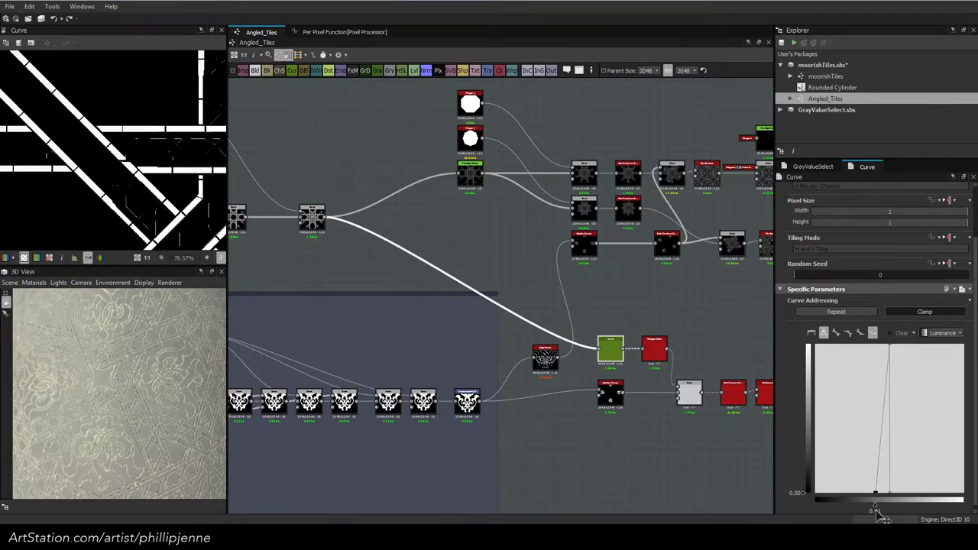
middle_click_drag(678, 358, 551, 338)
double_click(530, 330)
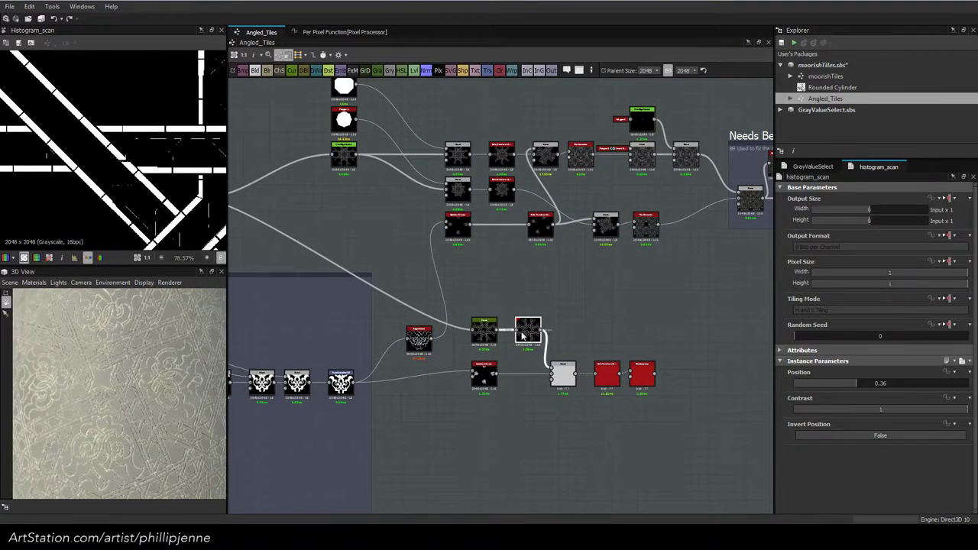
key("Delete")
key("ctrl+z")
double_click(564, 373)
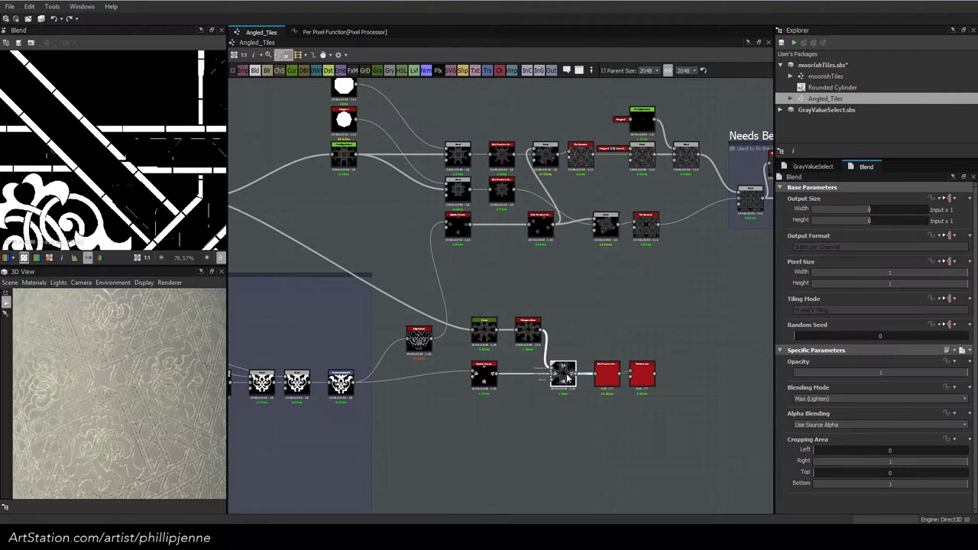
scroll(130, 201, "down", 3)
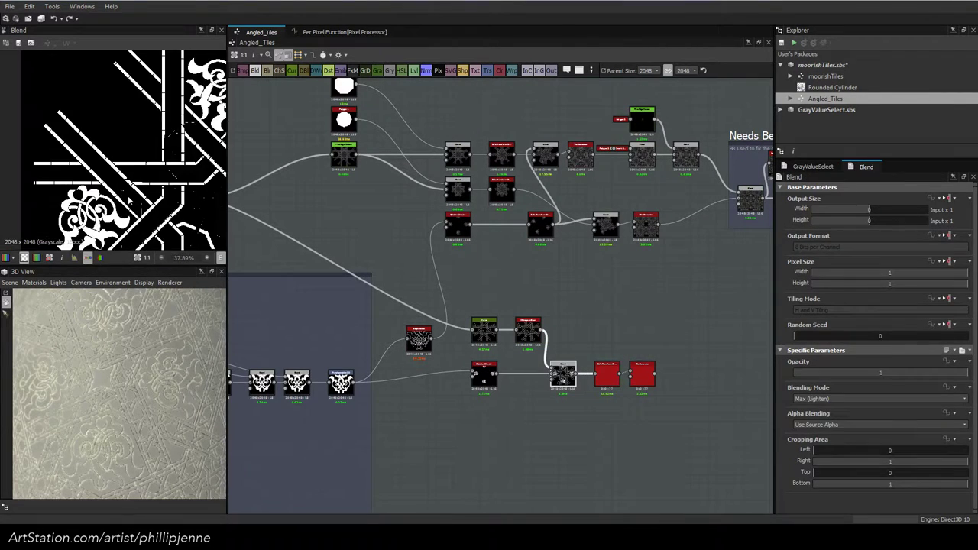
double_click(606, 374)
left_click(642, 380)
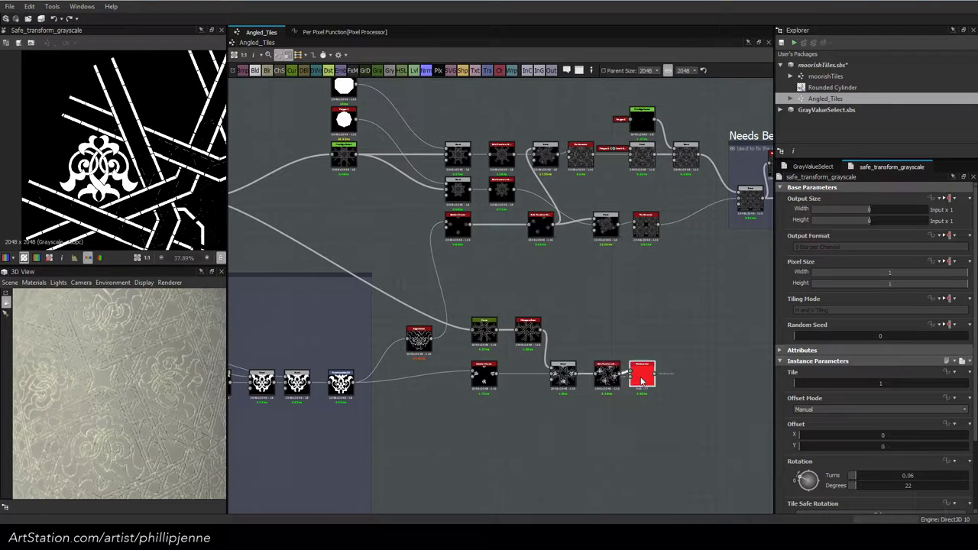
double_click(641, 380)
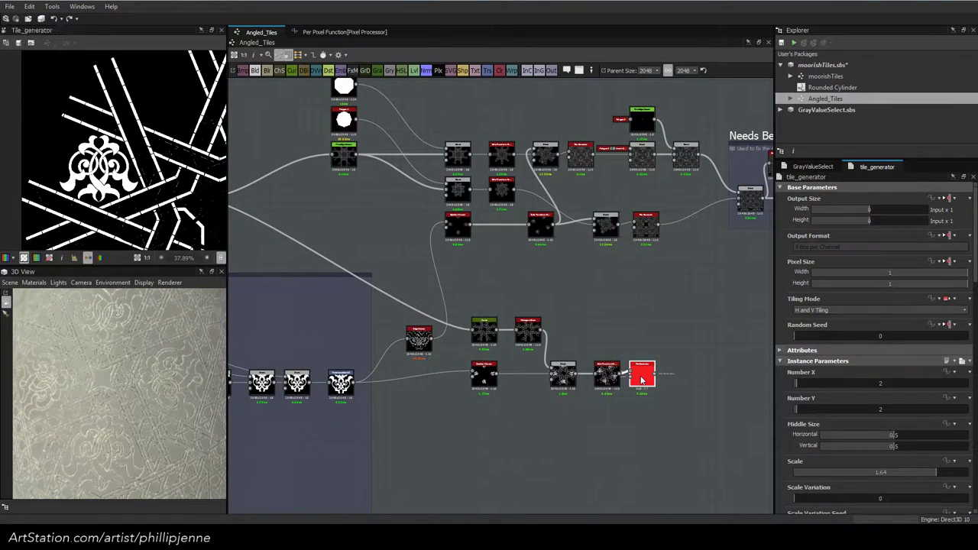
scroll(102, 153, "down", 3)
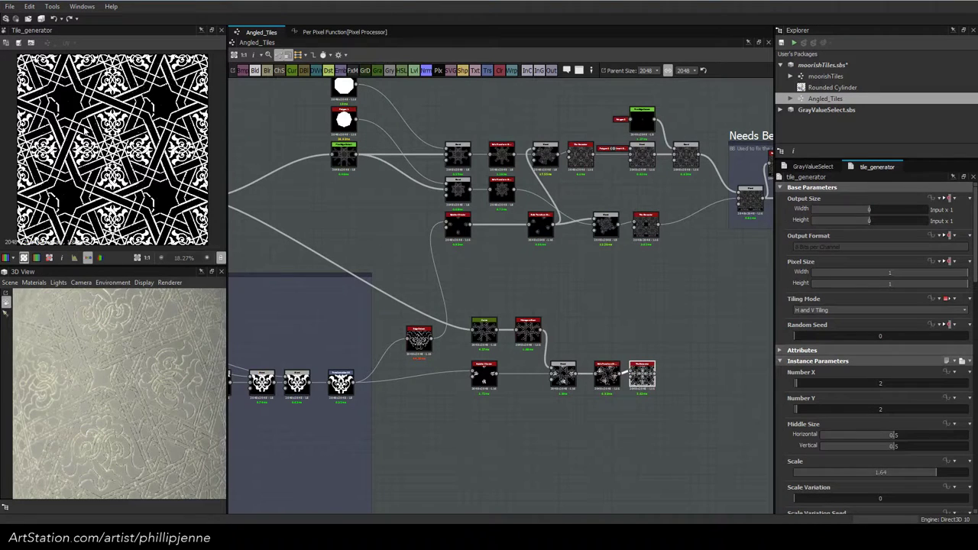
scroll(457, 264, "up", 3)
double_click(484, 330)
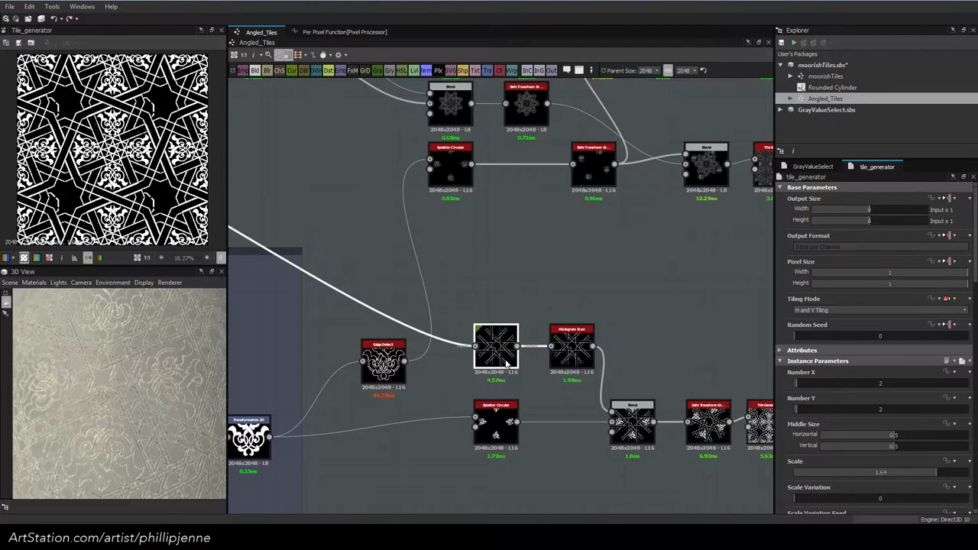
scroll(104, 163, "up", 1)
scroll(897, 453, "down", 2)
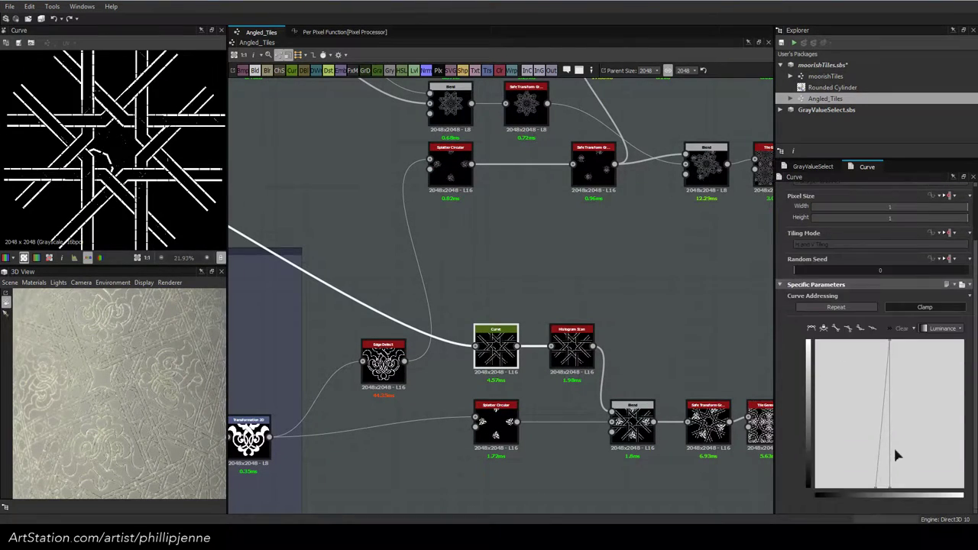
Nudge the Curve's bottom point to 0.45
mouse_move(879, 491)
left_mouse_down()
mouse_move(898, 506)
mouse_move(887, 506)
left_mouse_up()
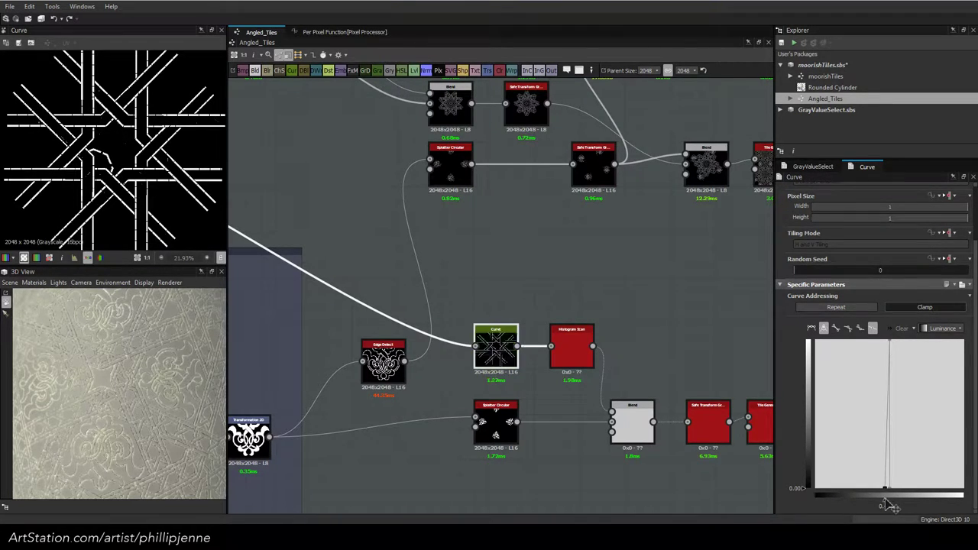
scroll(550, 298, "down", 2)
middle_click_drag(607, 313, 877, 409)
scroll(441, 291, "down", 1)
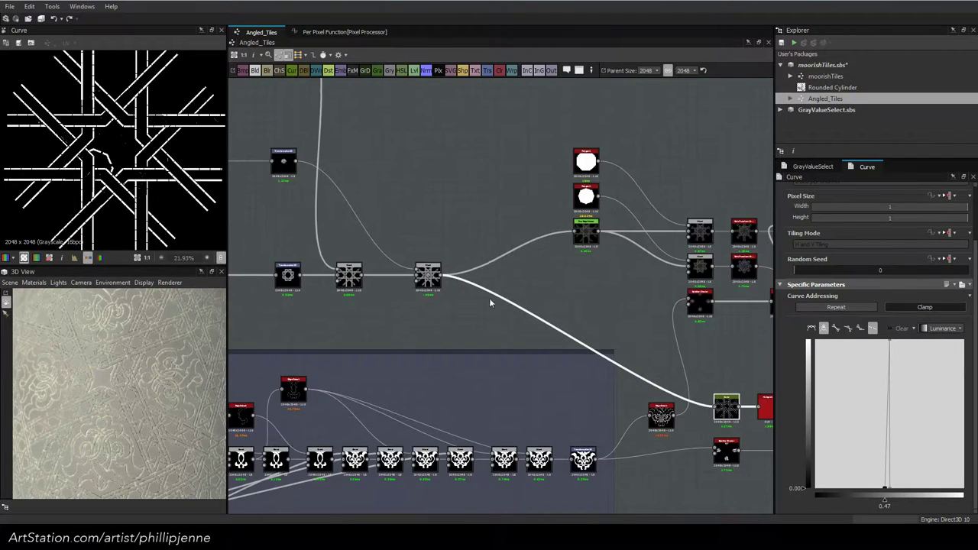
middle_click_drag(378, 308, 326, 227)
Rewire the Curve's input from the earlier node and shift its lower point slightly
left_click_drag(309, 198, 669, 332)
middle_click_drag(670, 284, 504, 262)
scroll(506, 264, "up", 2)
scroll(550, 315, "up", 1)
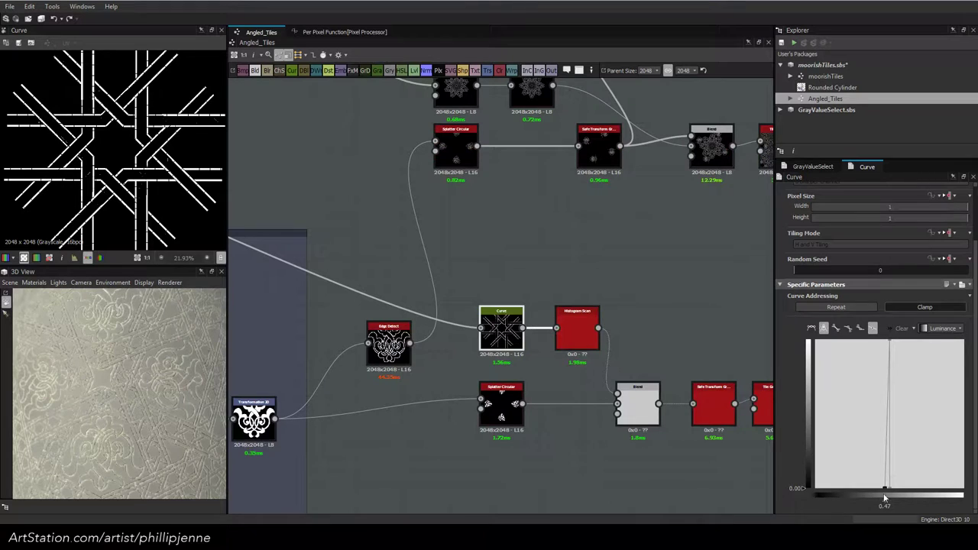
left_click_drag(886, 493, 892, 501)
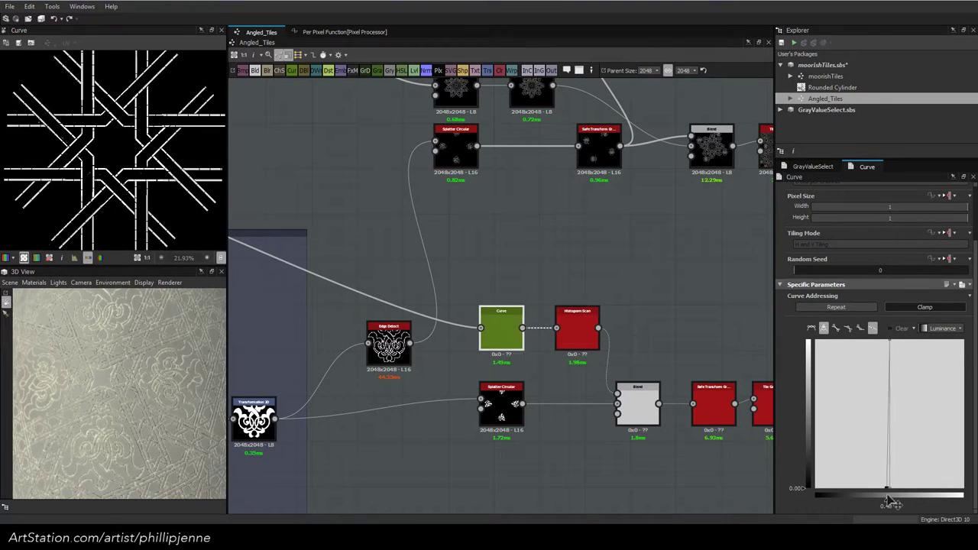
Check Histogram Scan and Blend, then preview the Tile Generator's tiled strapwork pattern
left_click(581, 330)
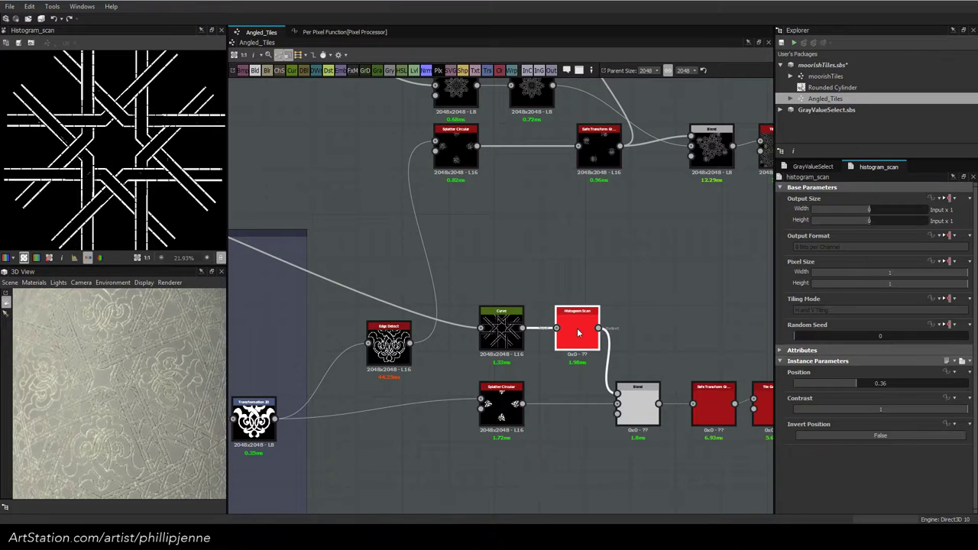
left_click(637, 401)
middle_click_drag(721, 366, 533, 312)
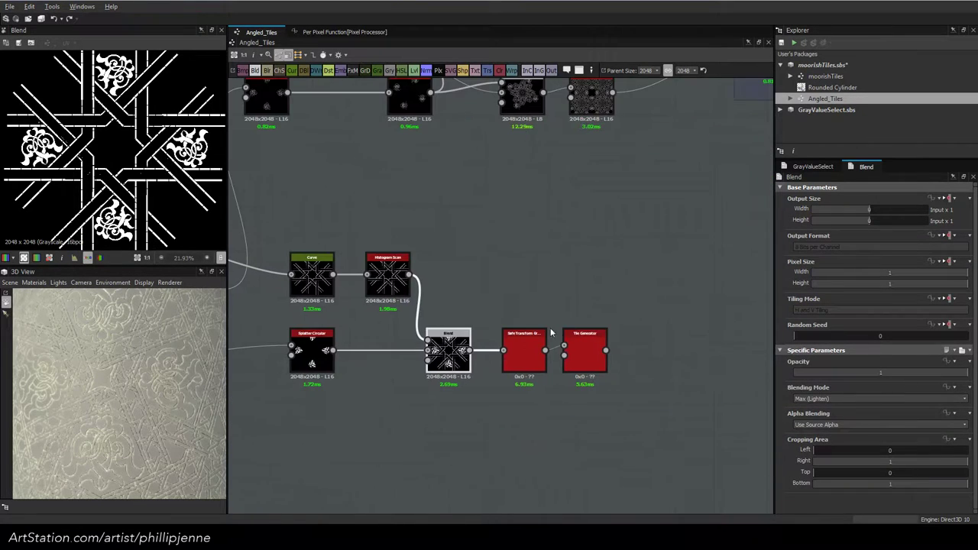
double_click(565, 333)
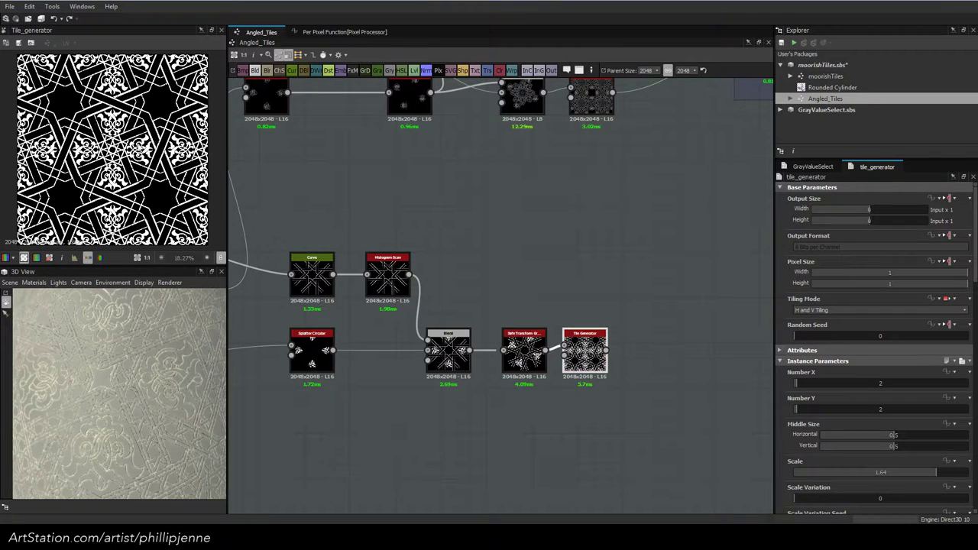
scroll(8, 143, "up", 1)
scroll(114, 151, "up", 3)
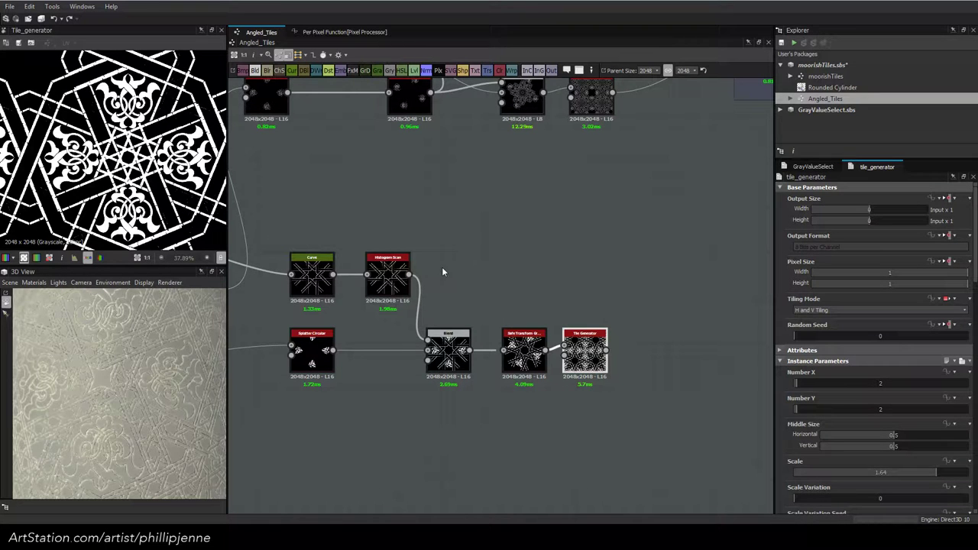
scroll(442, 266, "down", 4)
scroll(433, 264, "up", 5)
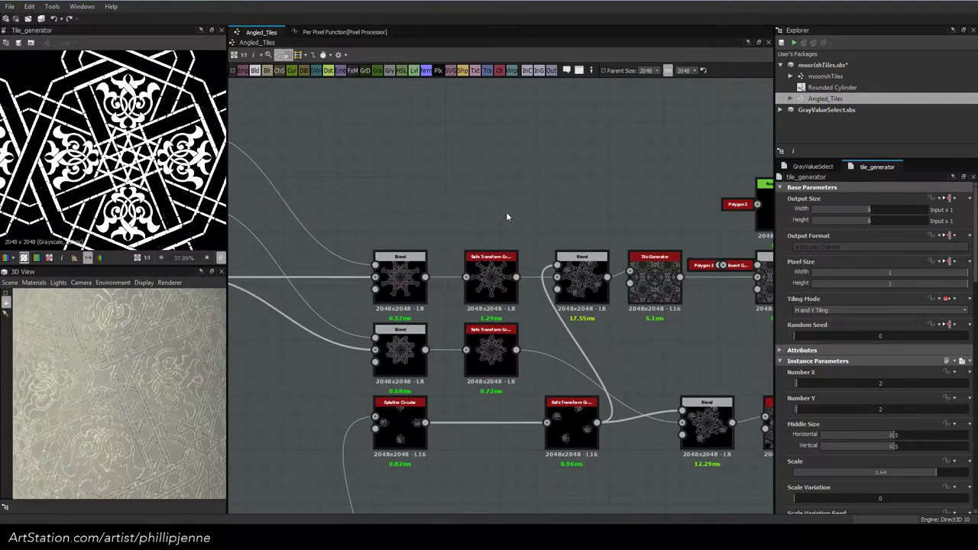
scroll(452, 303, "down", 3)
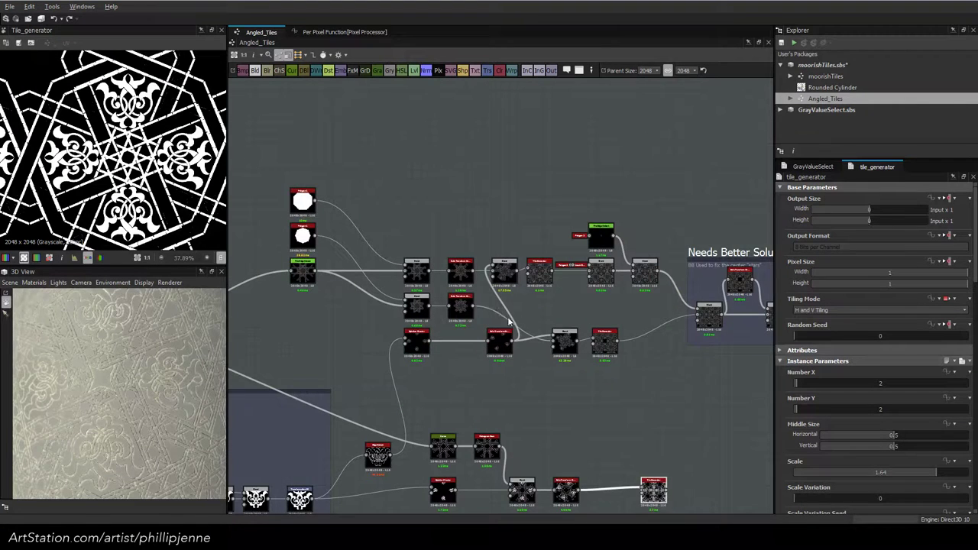
middle_click_drag(509, 318, 487, 259)
Insert a new Blend node into the lower chain and position it
left_click_drag(541, 430, 569, 434)
scroll(514, 420, "up", 2)
left_click(493, 426)
key("space")
left_click(580, 228)
left_click_drag(564, 471, 629, 438)
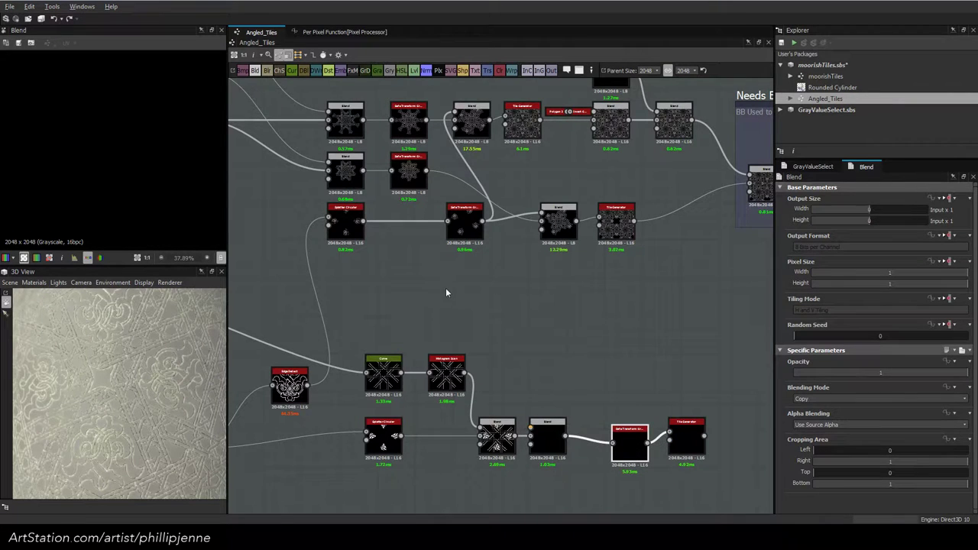
middle_click_drag(563, 383, 515, 357)
left_click_drag(512, 408, 510, 371)
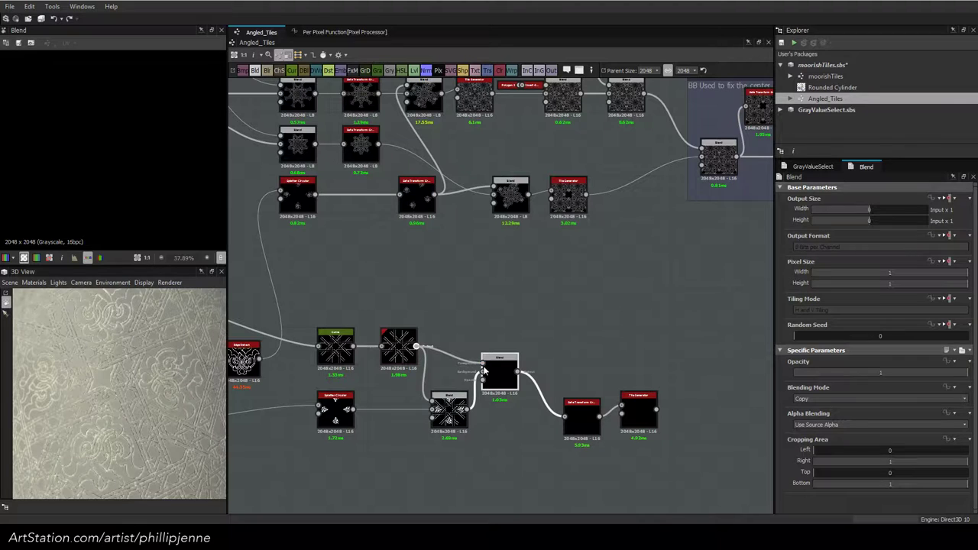
Wire Histogram Scan and Polygon into the new Blend, feeding it and Splatter Circular into the lower Blend
left_click_drag(483, 375, 537, 415)
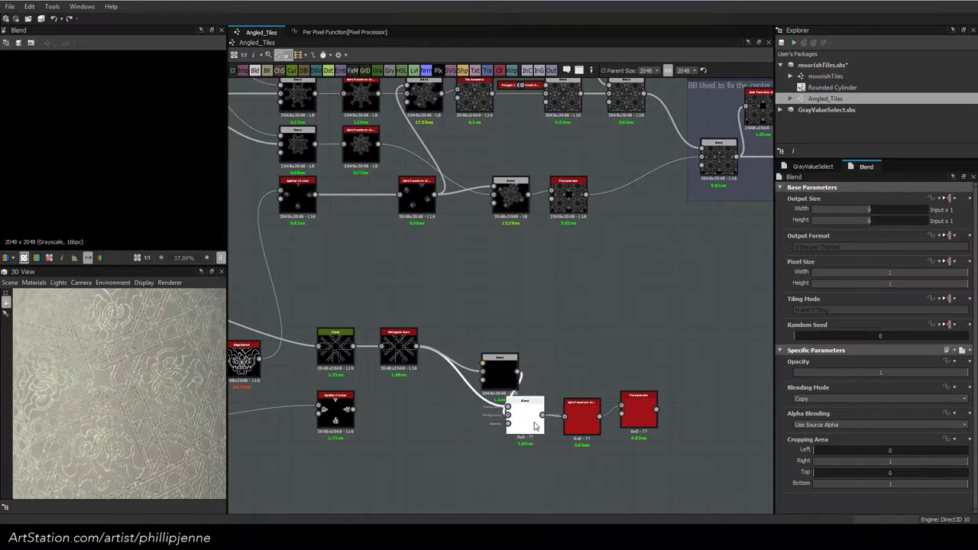
left_click_drag(503, 386, 493, 347)
left_click_drag(507, 415, 353, 410)
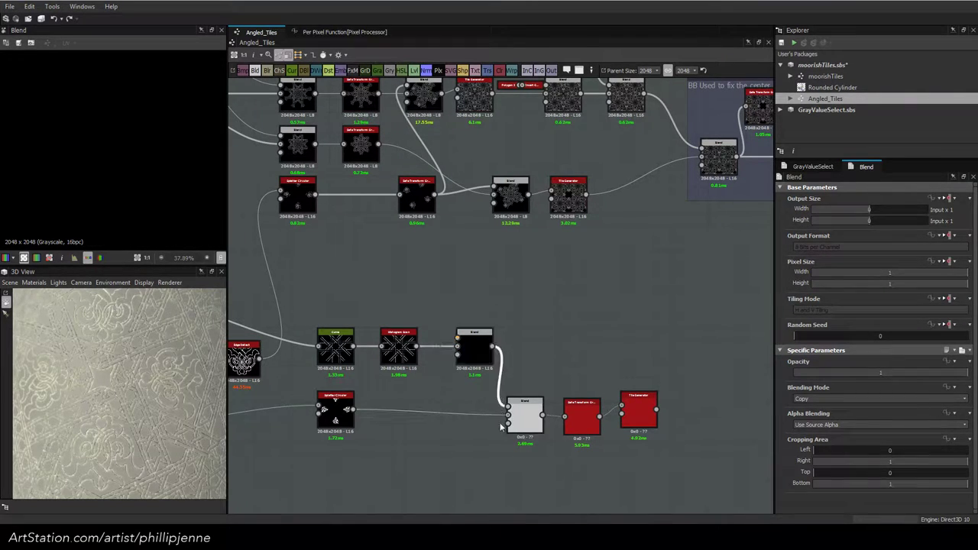
middle_click_drag(447, 250, 515, 311)
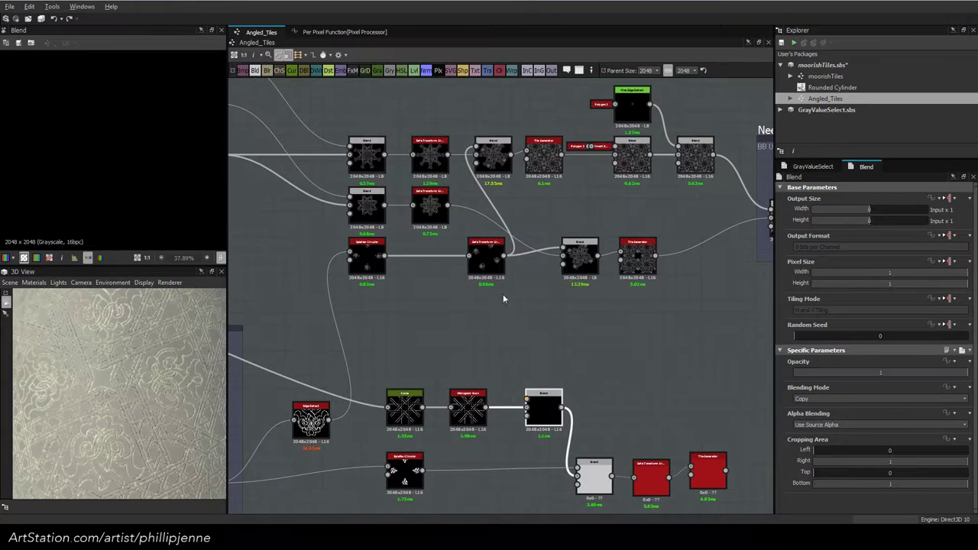
scroll(474, 281, "down", 1)
left_click_drag(262, 134, 521, 377)
Set the new Blend's mode to Subtract and preview the Tile Generator output
left_click(574, 447)
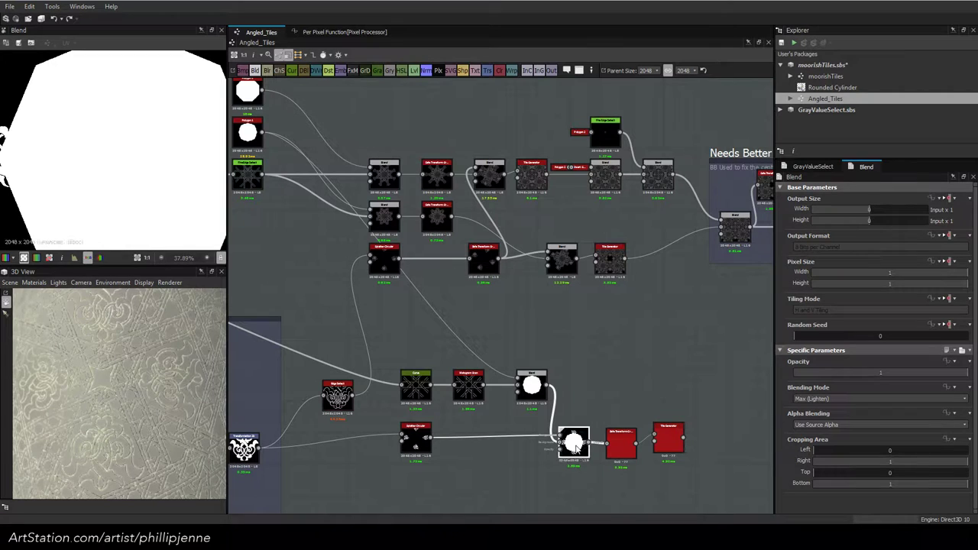
left_click(621, 443)
left_click(670, 443)
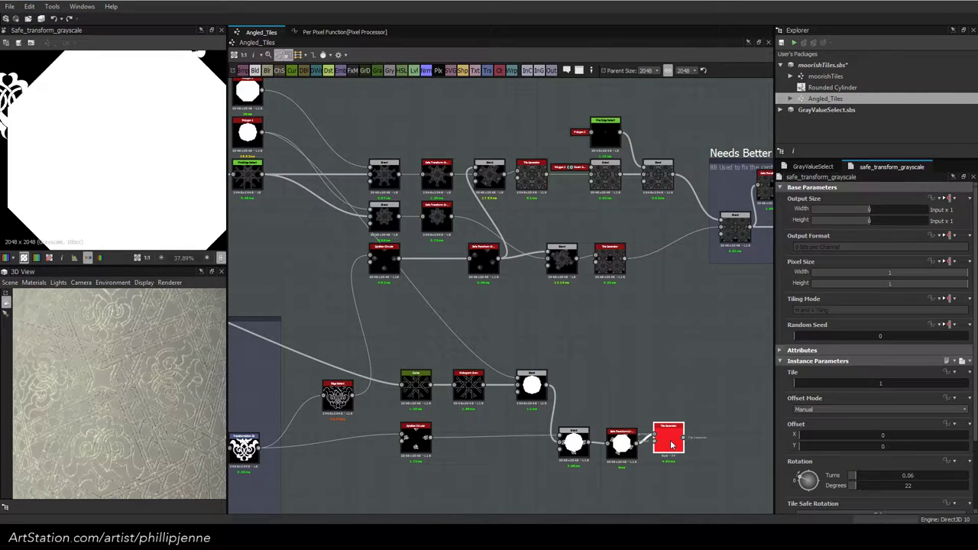
left_click(531, 384)
left_click(826, 399)
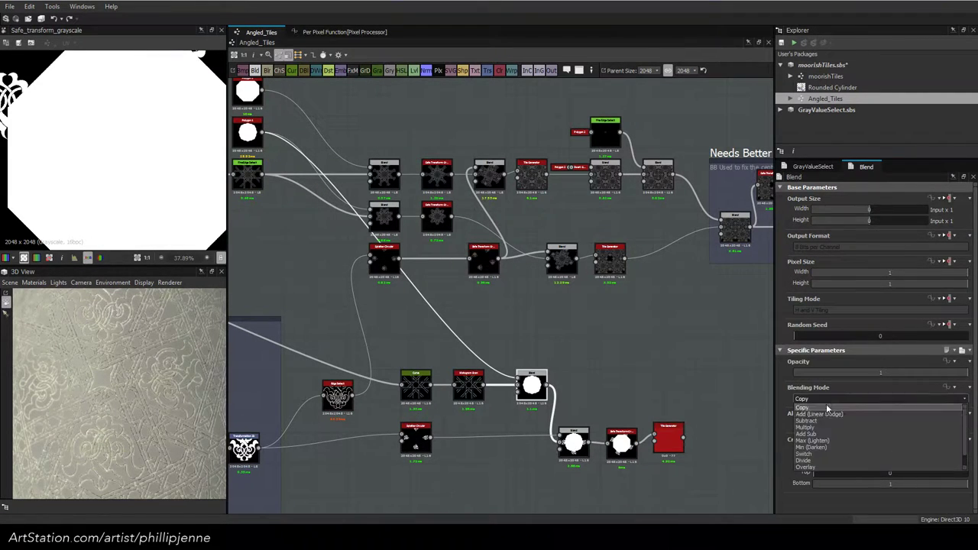
left_click(823, 418)
left_click(670, 440)
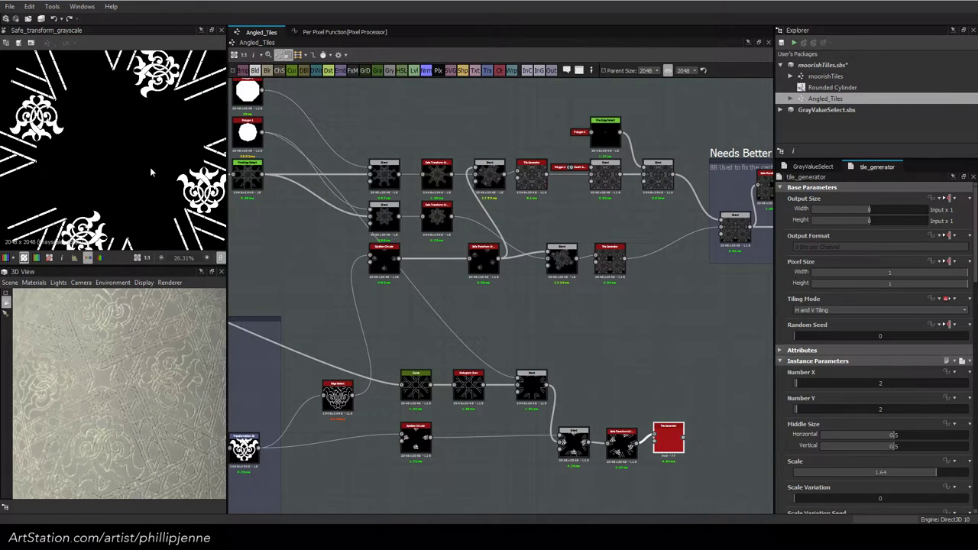
double_click(666, 443)
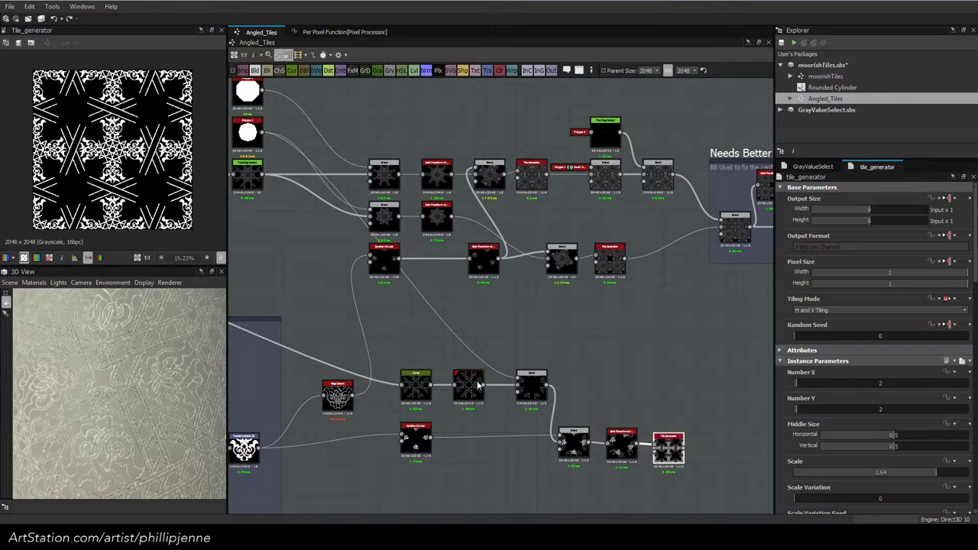
Switch the Blend's mode to Multiply and preview the Safe Transform output
left_click(524, 387)
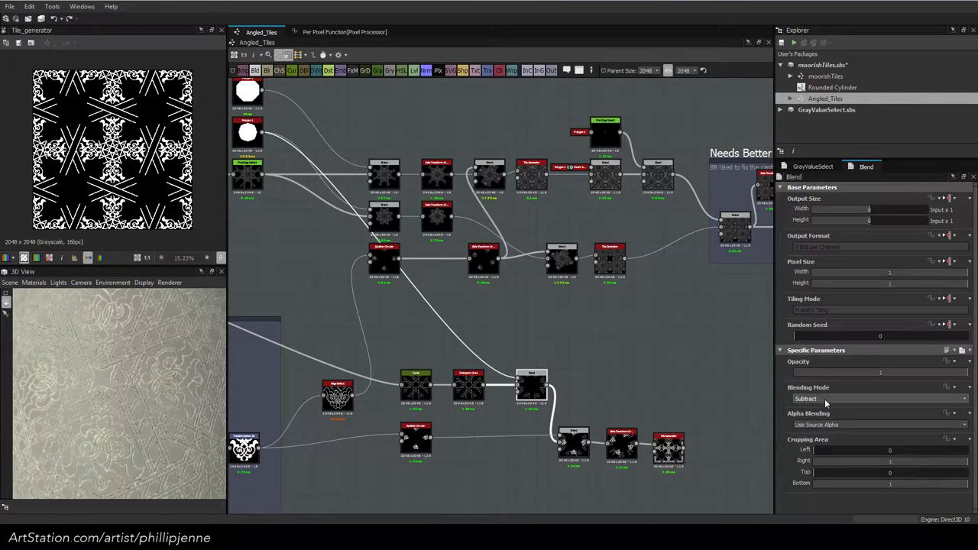
left_click(810, 397)
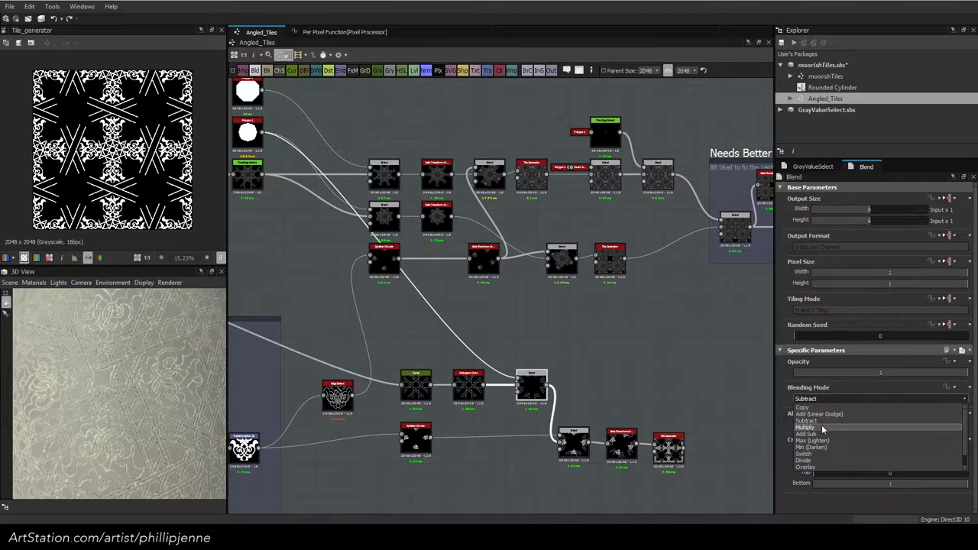
left_click(821, 424)
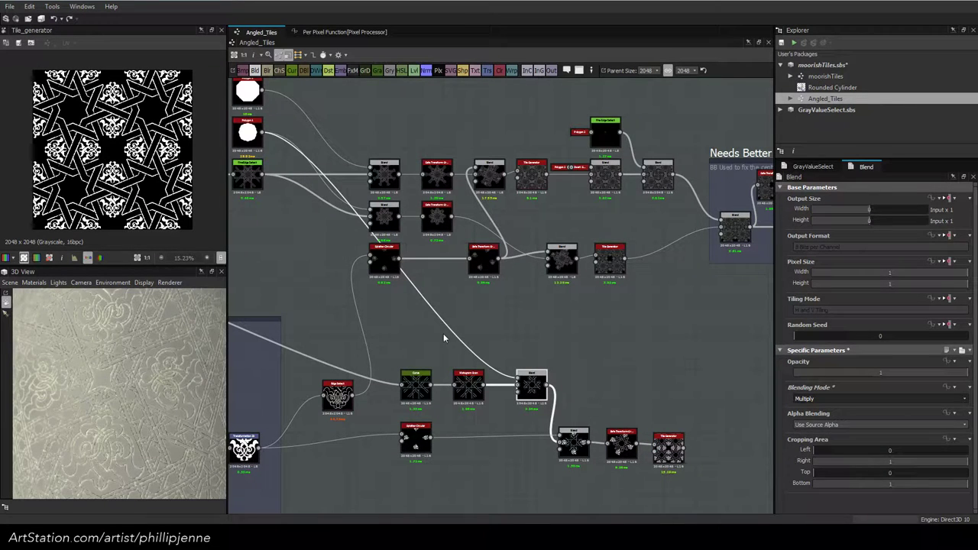
double_click(621, 445)
Line up the Blend, Safe Transform and Tile Generator nodes in a row
left_click(669, 450)
left_click_drag(670, 451, 681, 455)
left_click_drag(623, 446, 639, 451)
left_click_drag(575, 444, 596, 450)
middle_click_drag(585, 310, 649, 307)
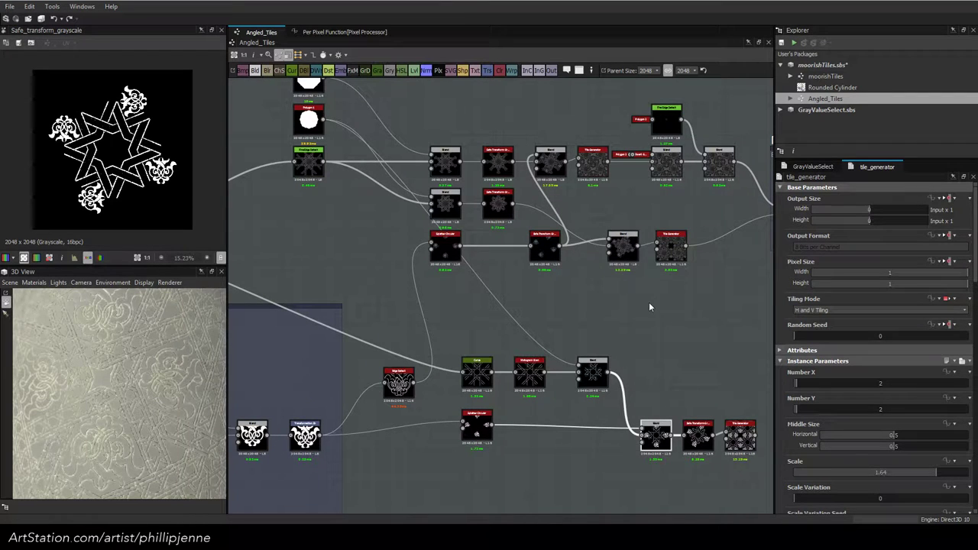
Display the lower Blend output: an eight-point strapwork star with surrounding ornament motifs
scroll(436, 239, "up", 2)
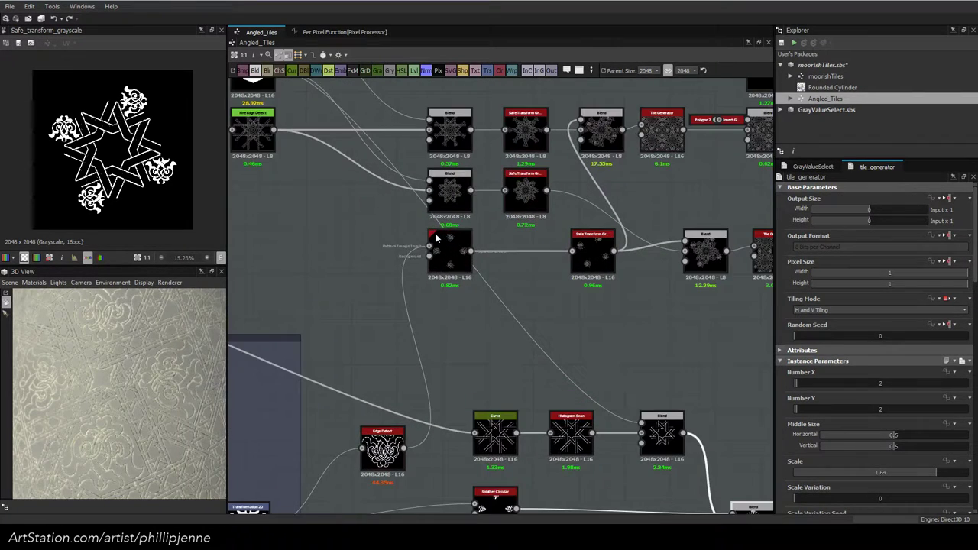
middle_click_drag(536, 277, 396, 336)
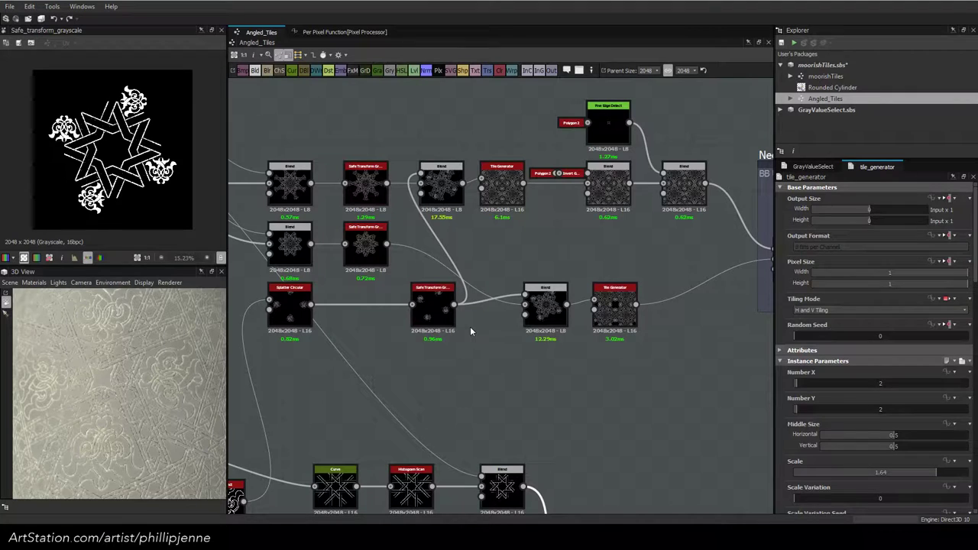
left_click(442, 314)
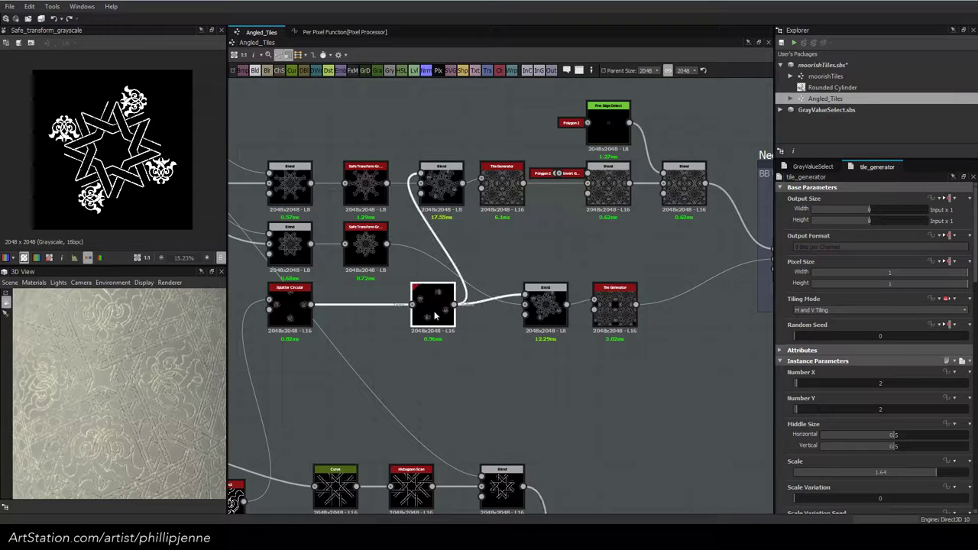
left_click(546, 309)
left_click(624, 311)
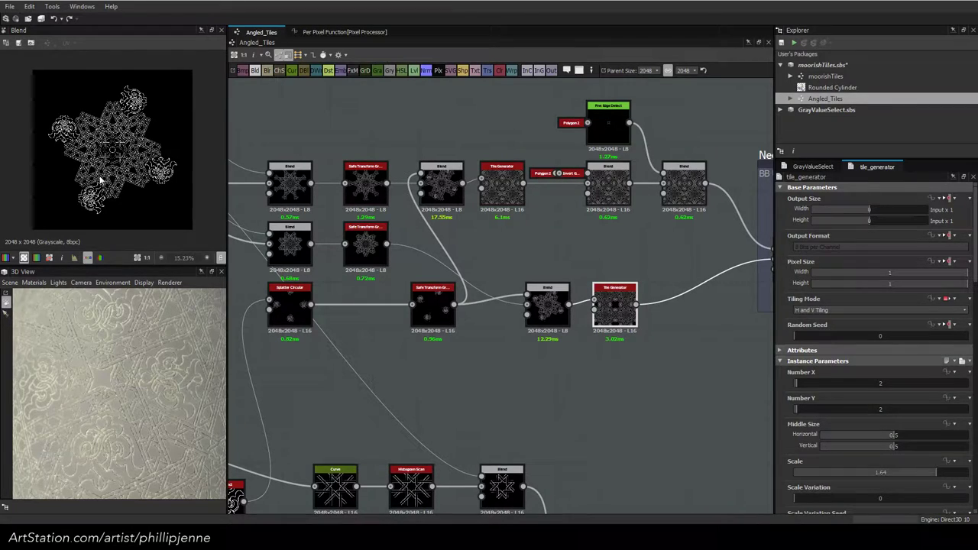
scroll(111, 145, "up", 5)
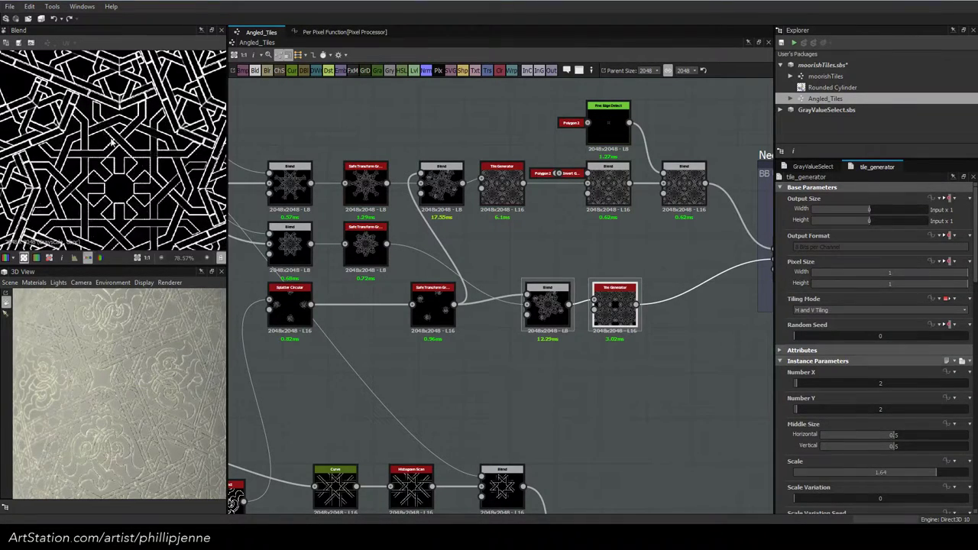
scroll(111, 142, "down", 5)
scroll(111, 142, "up", 3)
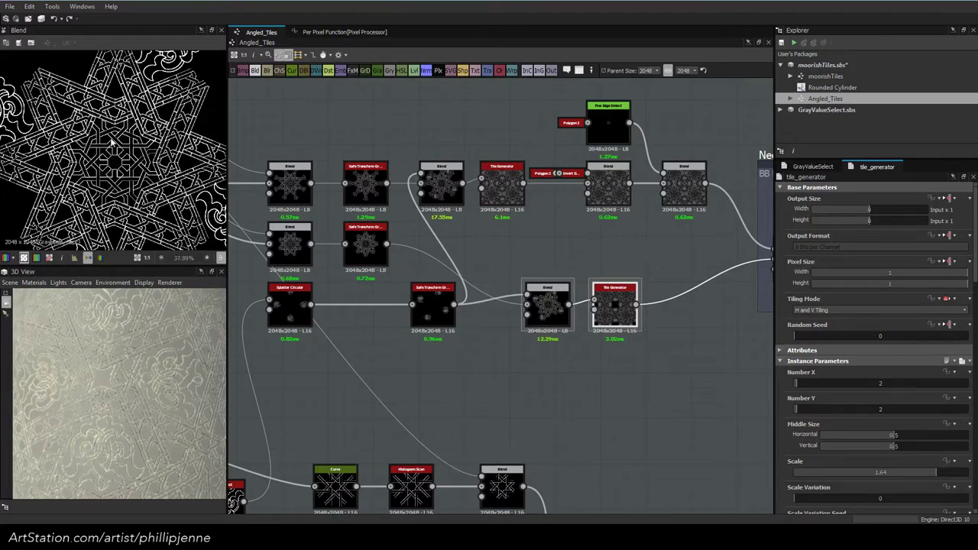
scroll(110, 142, "down", 4)
scroll(111, 142, "up", 3)
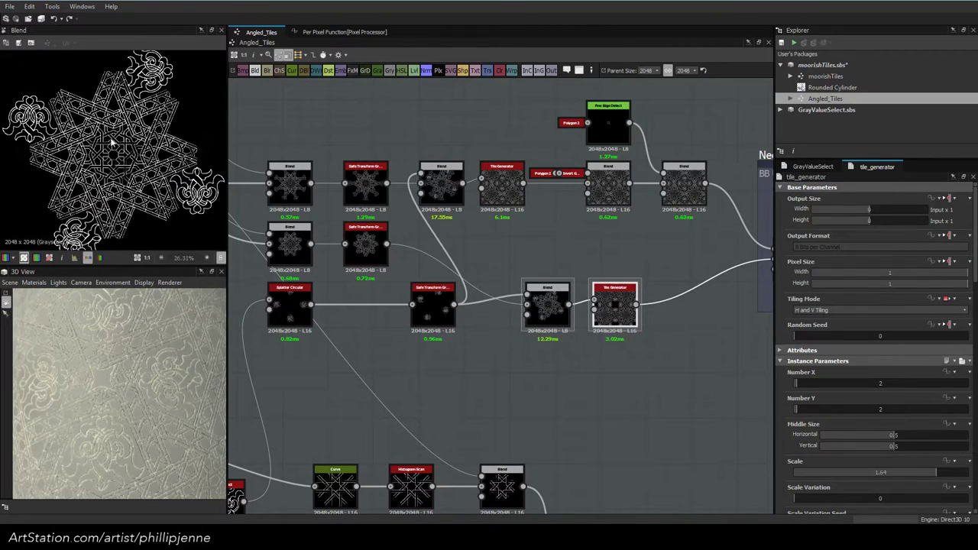
scroll(456, 260, "down", 3)
scroll(457, 260, "up", 2)
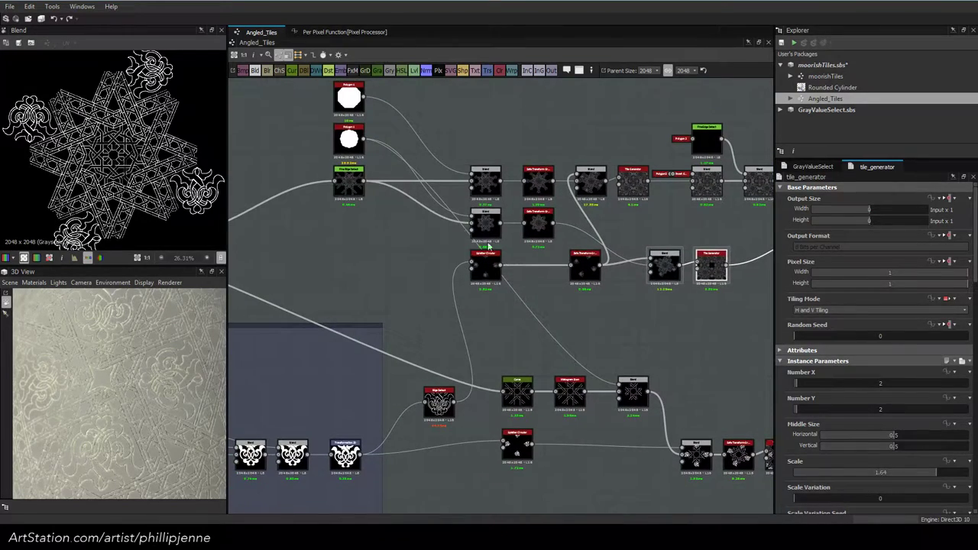
double_click(489, 222)
Delete the VG_FineEdgeDetect node from the strapwork chain
double_click(491, 184)
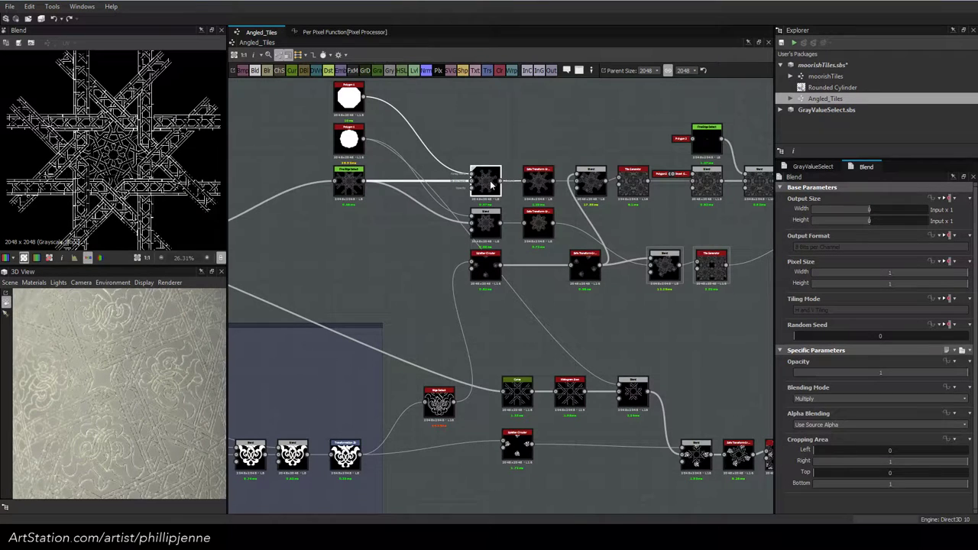
middle_click_drag(617, 215, 388, 211)
middle_click_drag(483, 224, 766, 243)
middle_click_drag(484, 217, 571, 225)
left_click(493, 210)
key("Delete")
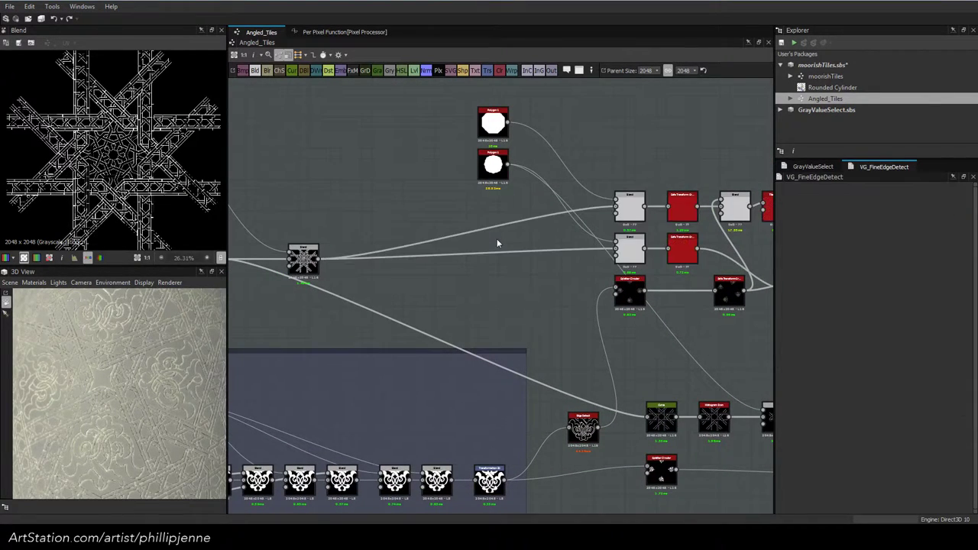
Preview the Tile Generator's tiled strapwork output
middle_click_drag(438, 212, 253, 173)
left_click(447, 213)
left_click(600, 175)
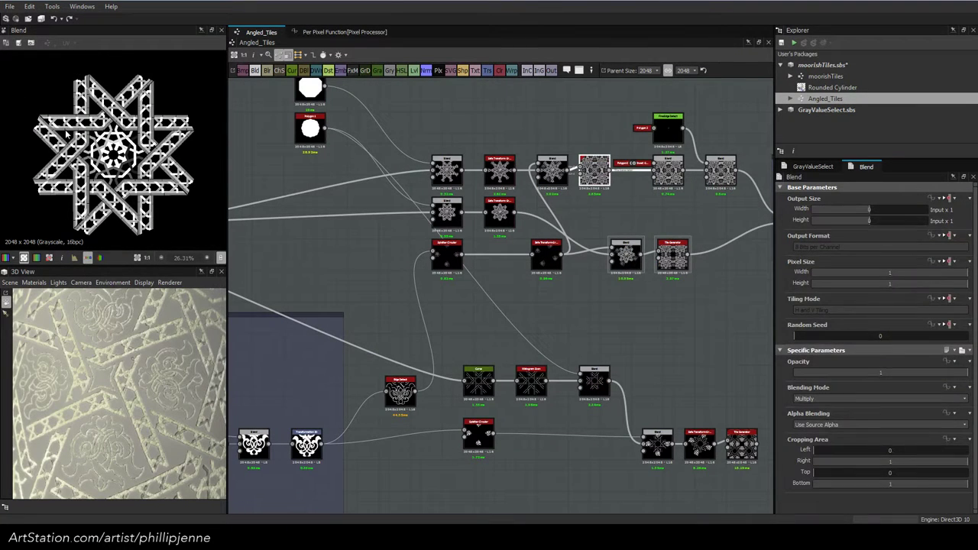
double_click(599, 174)
scroll(69, 138, "up", 5)
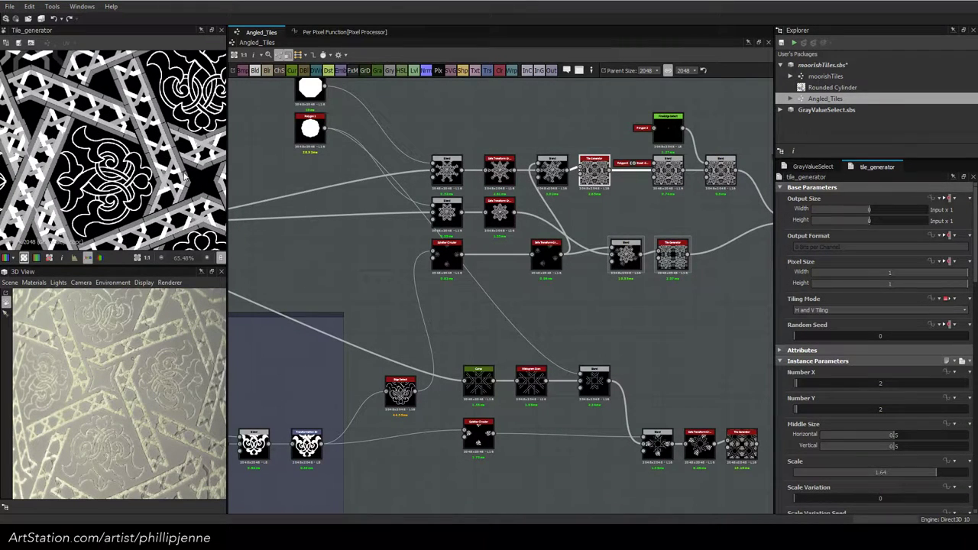
scroll(211, 167, "up", 2)
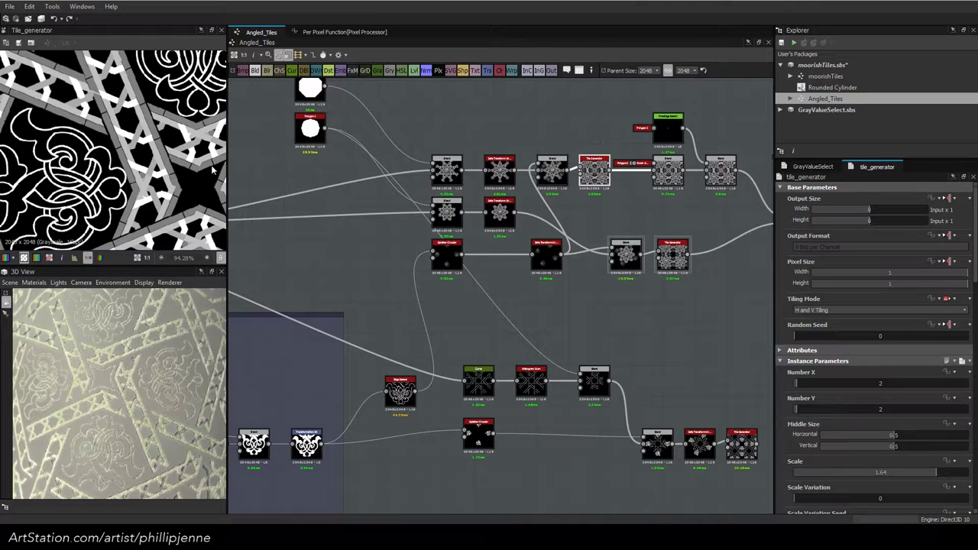
Delete the Edge Detect node before Splatter Circular and preview Safe Transform
middle_click_drag(367, 253, 482, 204)
left_click(517, 343)
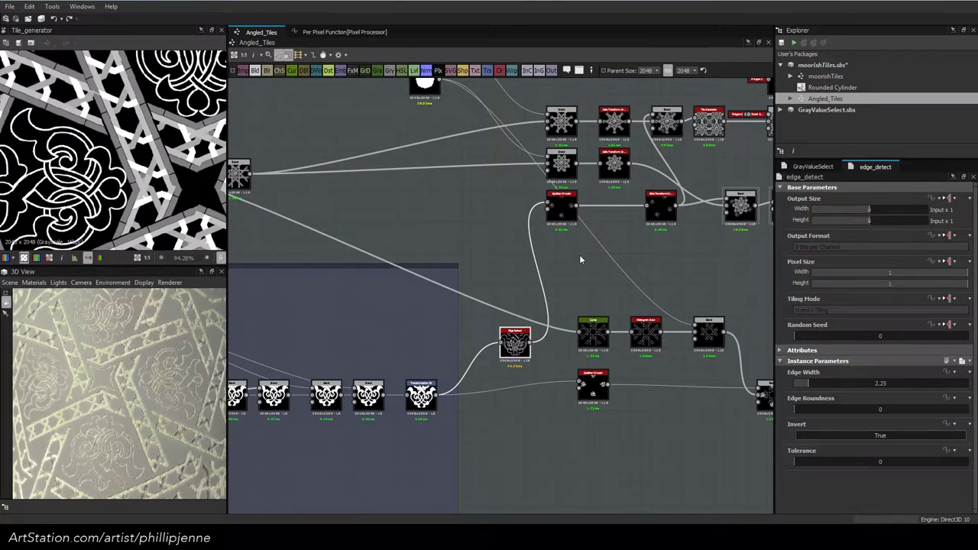
key("Delete")
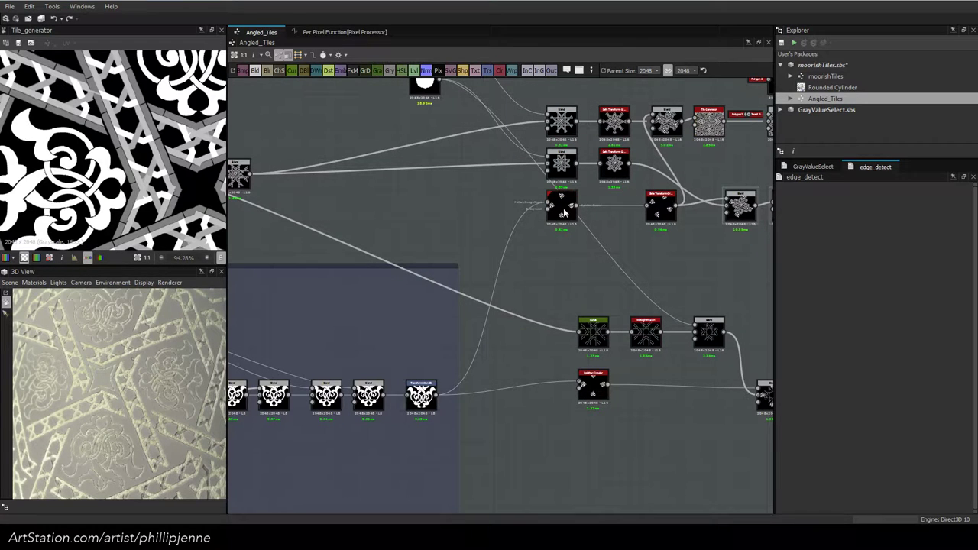
double_click(659, 202)
Preview the Tile Generator again and zoom around its strapwork and ornaments
middle_click_drag(653, 243, 460, 299)
left_click(520, 179)
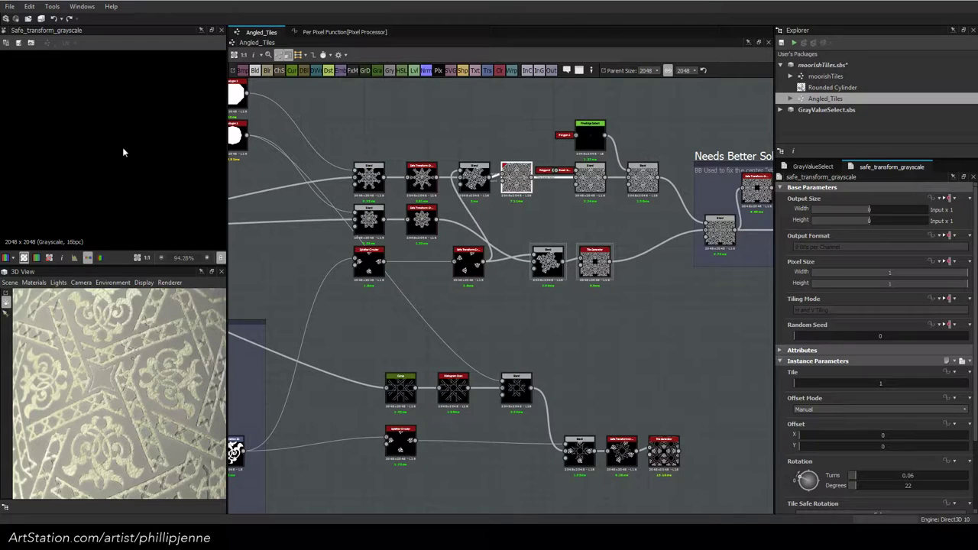
double_click(518, 178)
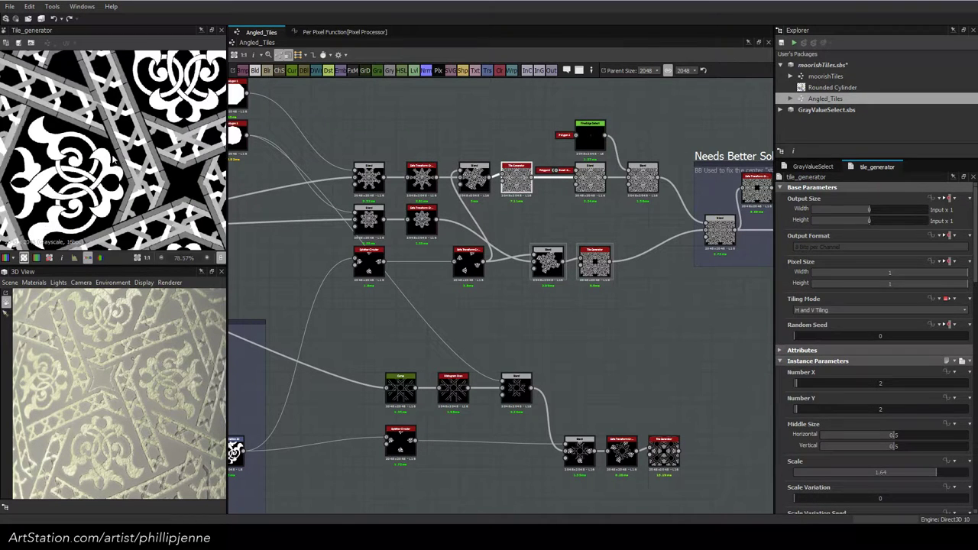
scroll(162, 178, "up", 2)
scroll(158, 186, "up", 1)
scroll(149, 191, "down", 3)
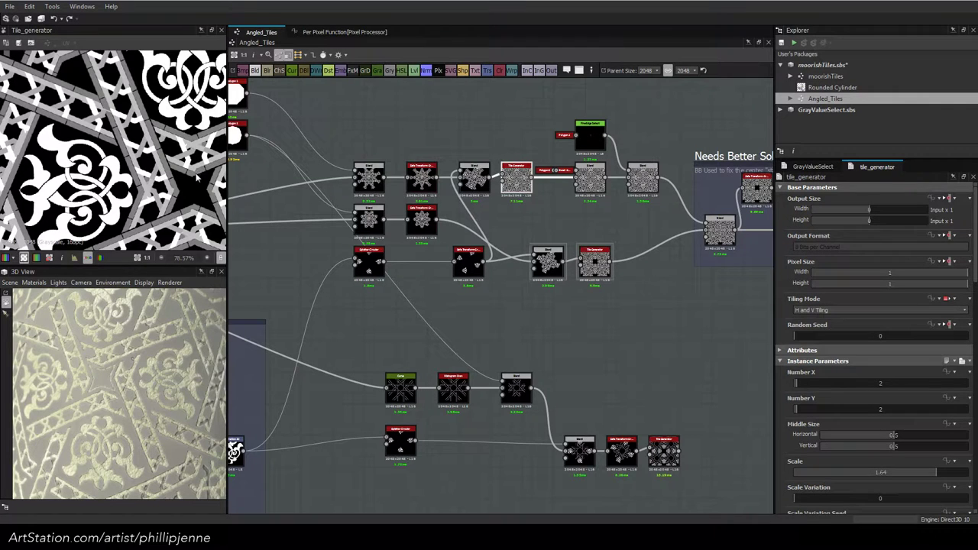
scroll(198, 174, "down", 1)
scroll(197, 161, "up", 3)
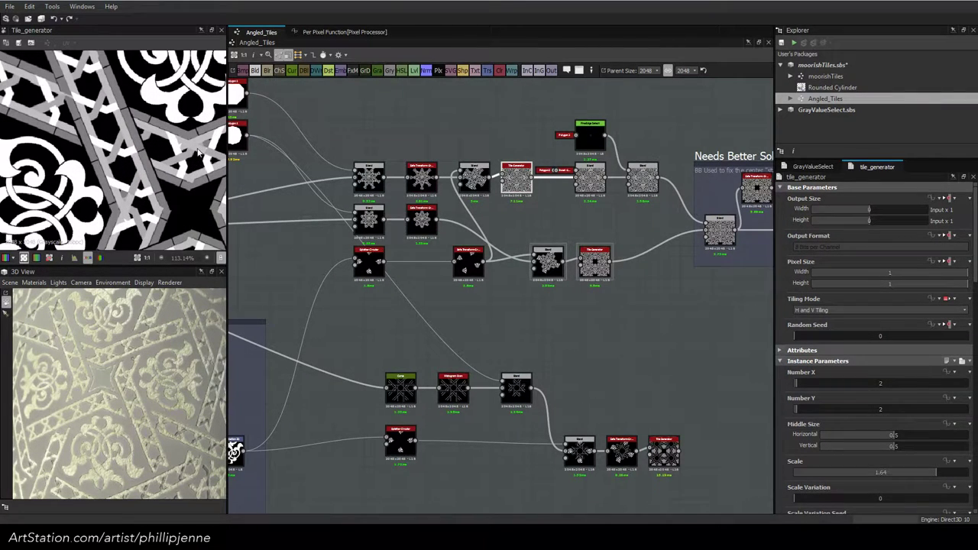
scroll(198, 152, "down", 3)
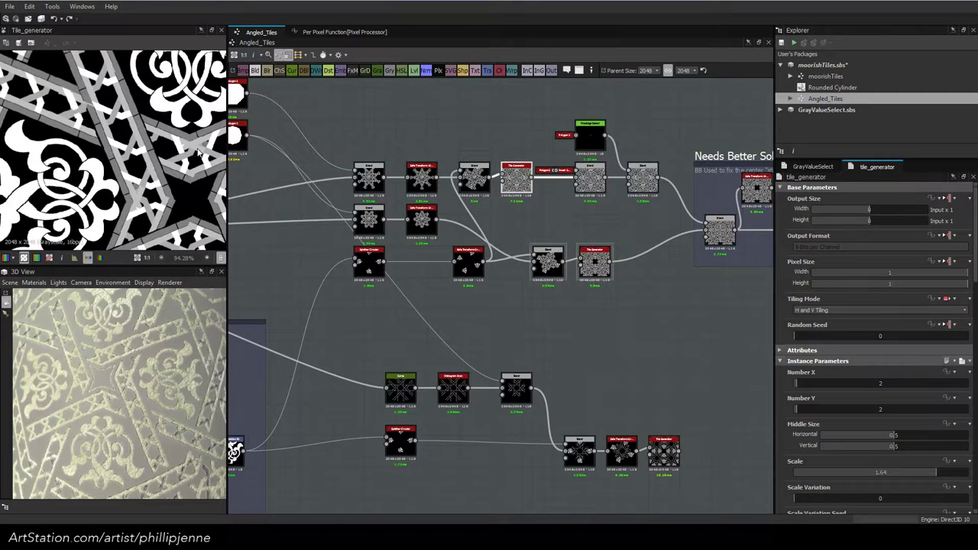
middle_click_drag(182, 200, 137, 163)
scroll(140, 175, "up", 1)
scroll(46, 184, "up", 1)
scroll(26, 195, "down", 2)
scroll(31, 164, "up", 1)
scroll(29, 164, "up", 2)
scroll(172, 153, "down", 1)
scroll(119, 205, "down", 2)
scroll(116, 169, "up", 2)
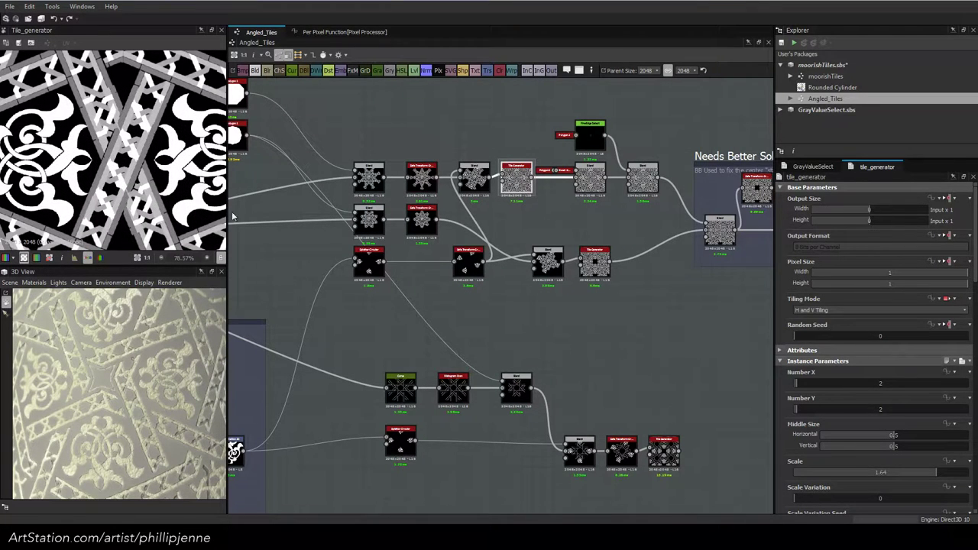
Undo twice to restore the Edge Detect and VG_FineEdgeDetect nodes
key("ctrl+z")
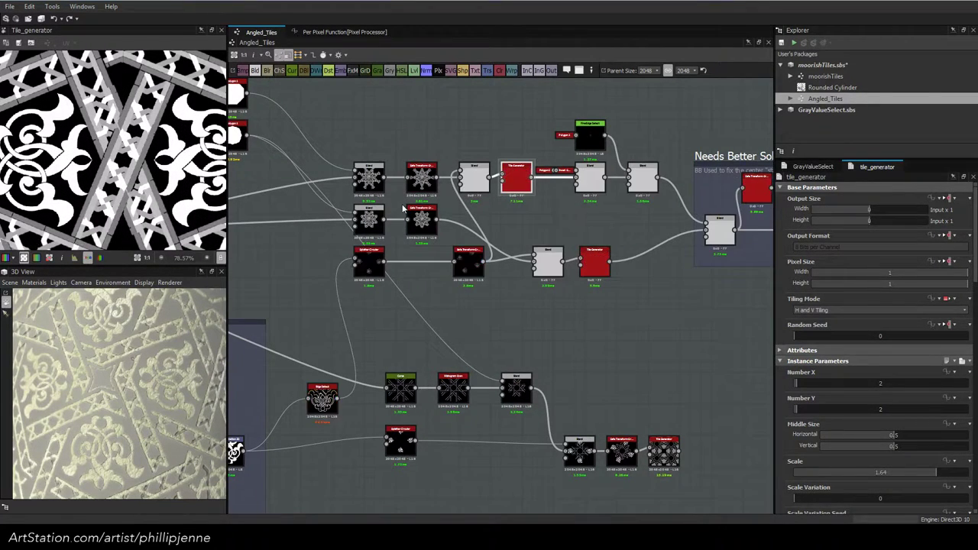
key("ctrl+z")
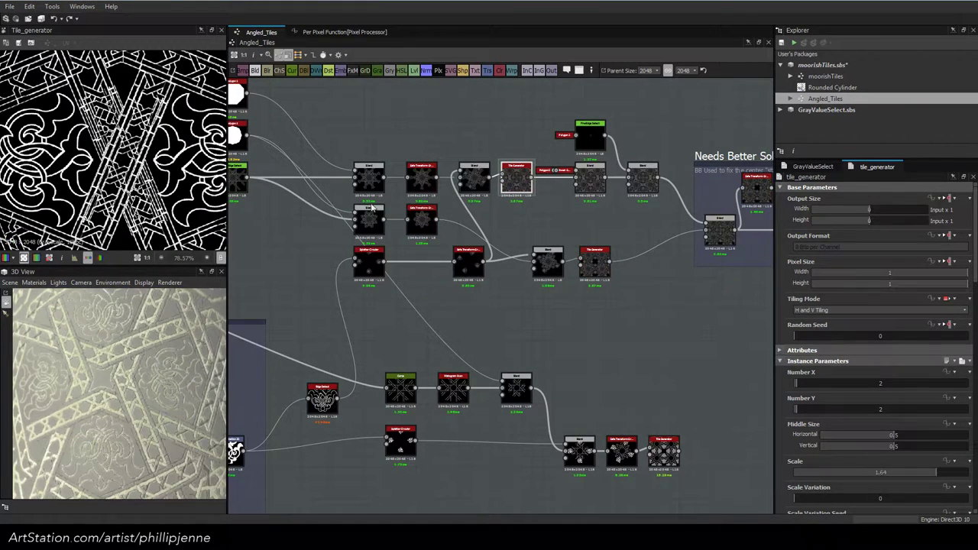
middle_click_drag(489, 181, 650, 222)
scroll(90, 157, "up", 2)
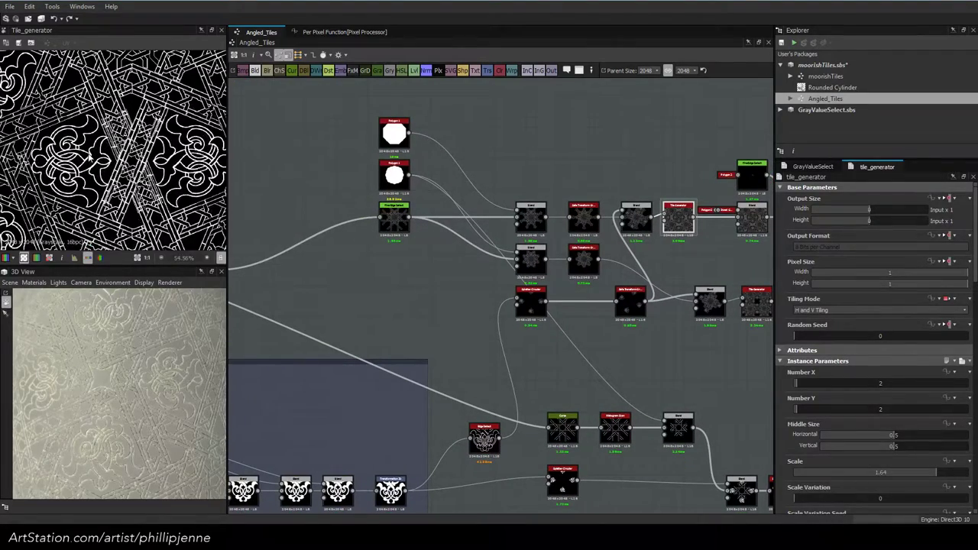
scroll(90, 157, "down", 5)
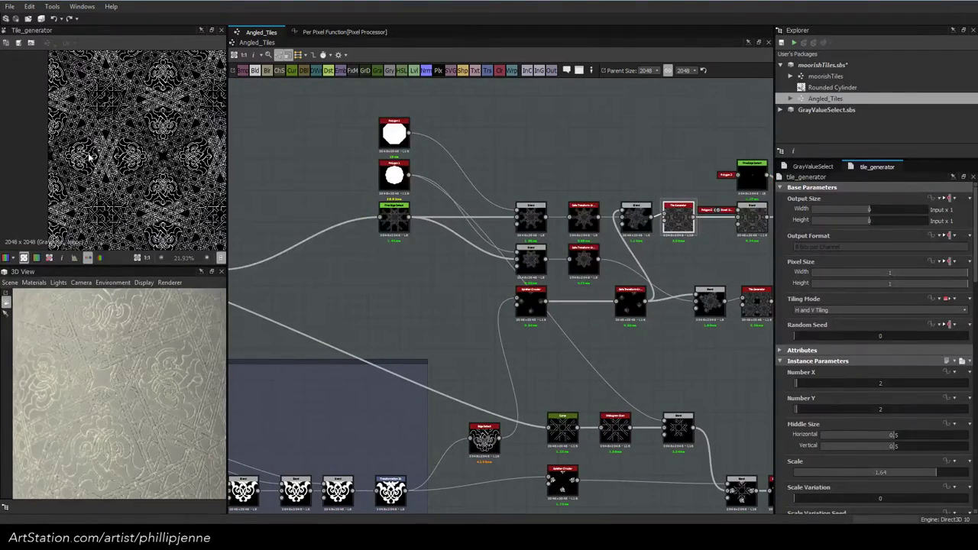
scroll(193, 88, "up", 5)
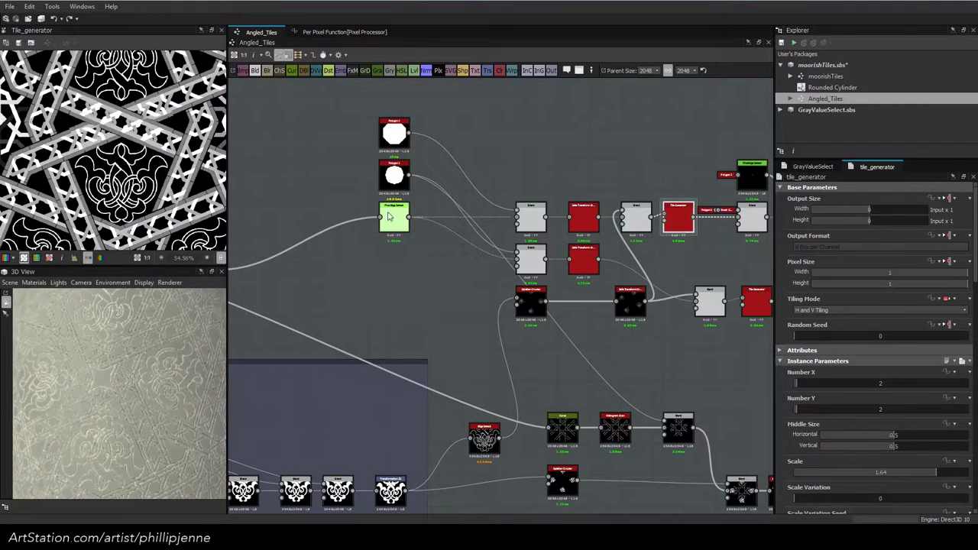
Move VG_FineEdgeDetect to the left and detach its output links
left_click_drag(394, 217, 304, 187)
scroll(361, 218, "down", 1)
middle_click_drag(236, 238, 323, 241)
key("shift+d")
left_click_drag(412, 195, 334, 268, "shift")
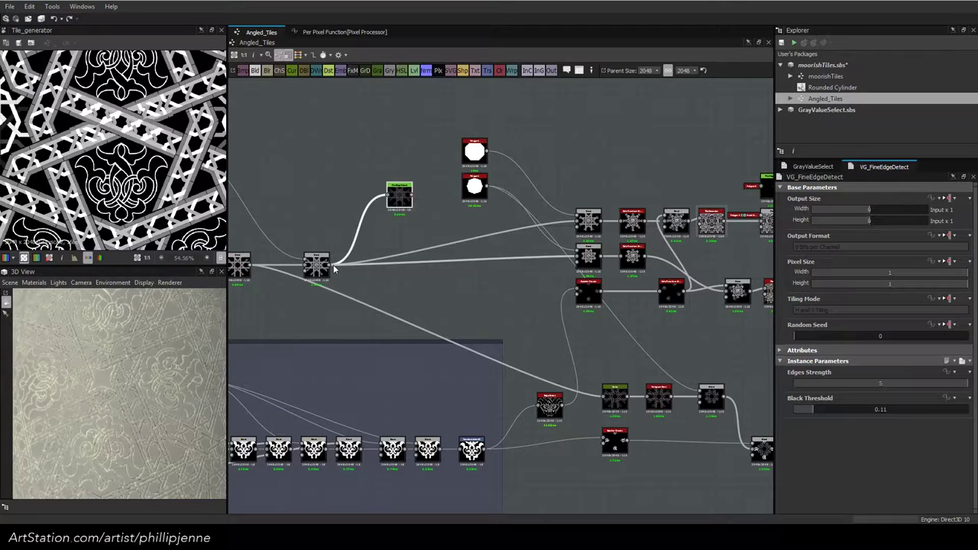
Place VG_FineEdgeDetect before Levels and feed it the center-stars Blend output
left_click_drag(410, 191, 537, 297)
middle_click_drag(579, 249, 398, 241)
left_click_drag(346, 295, 537, 165)
middle_click_drag(587, 196, 389, 189)
left_click_drag(340, 160, 626, 323)
scroll(658, 310, "up", 2)
middle_click_drag(658, 310, 479, 275)
scroll(428, 288, "up", 1)
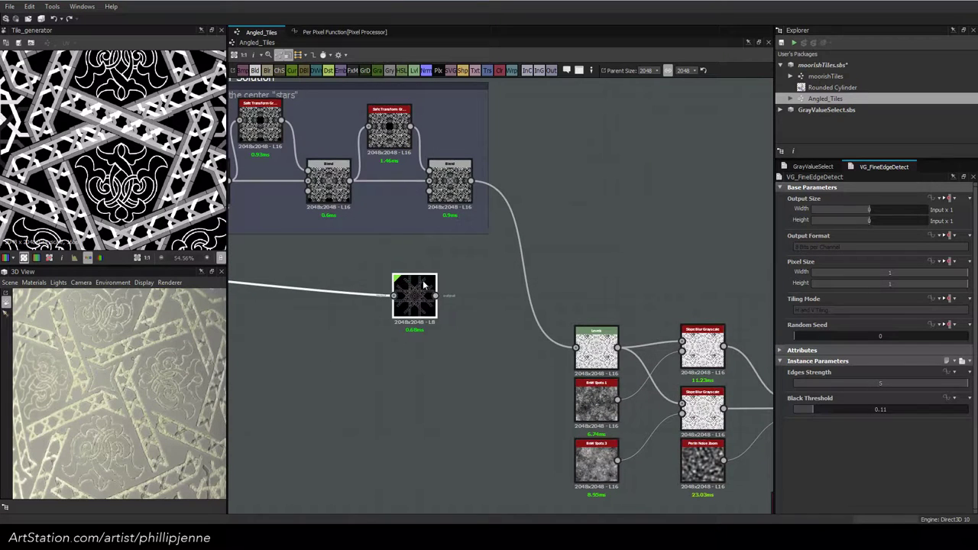
left_click_drag(424, 284, 508, 298)
left_click_drag(471, 181, 477, 309)
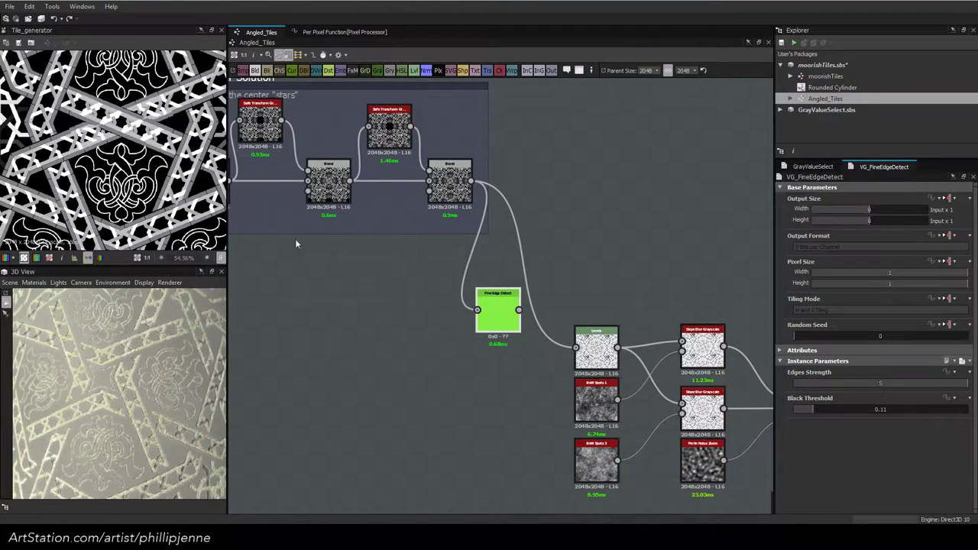
Compare the VG_FineEdgeDetect output with the center-stars Blend output
double_click(518, 310)
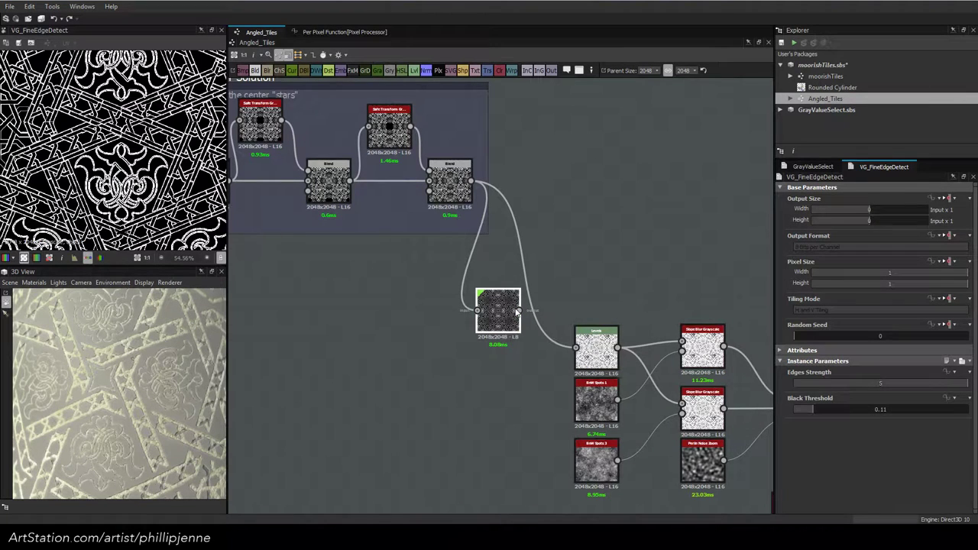
scroll(125, 191, "up", 4)
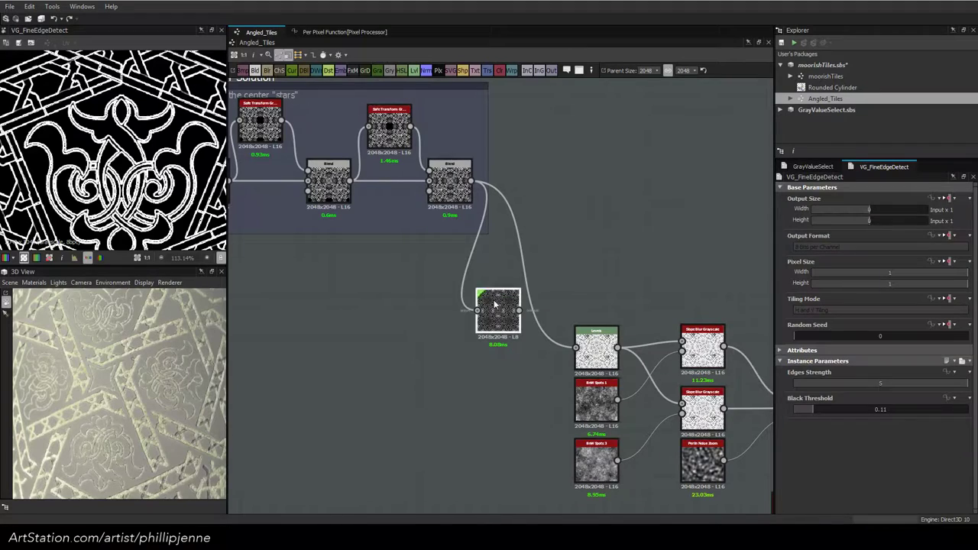
double_click(449, 183)
Delete the Edge Detect node from the earlier chain
scroll(338, 216, "down", 2)
middle_click_drag(385, 266, 731, 265)
middle_click_drag(359, 329, 674, 301)
middle_click_drag(342, 347, 361, 324)
left_click(527, 299)
key("Delete")
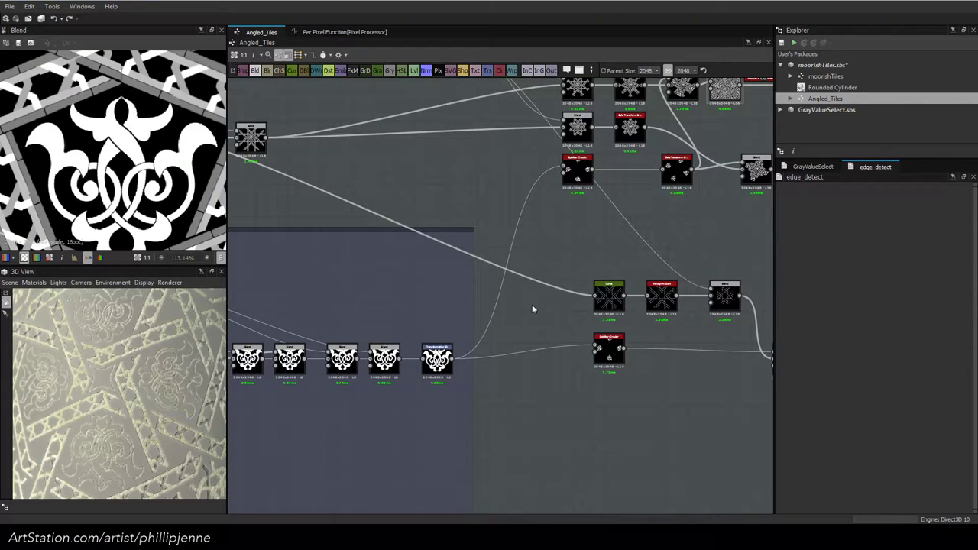
Bring the VG_FineEdgeDetect node back into view and select it
scroll(98, 155, "down", 5)
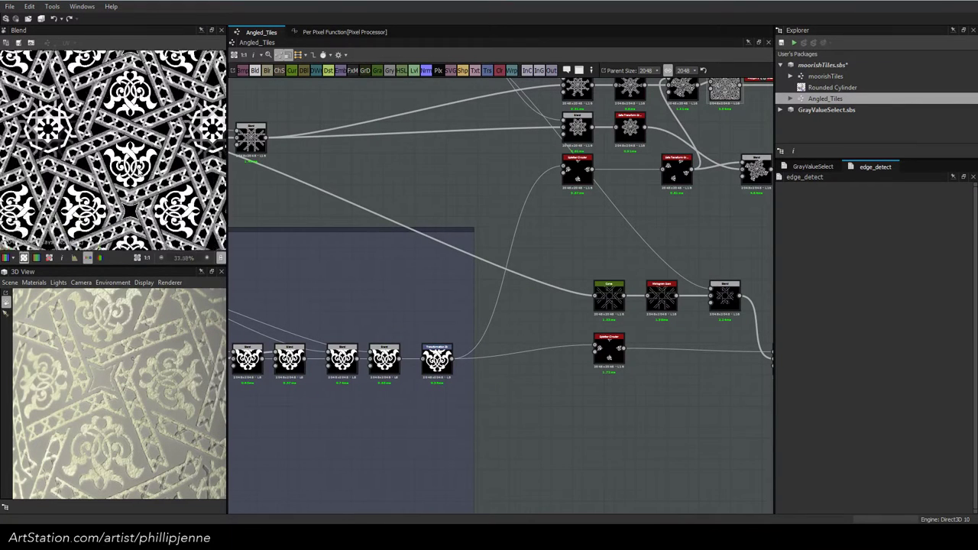
scroll(67, 141, "up", 1)
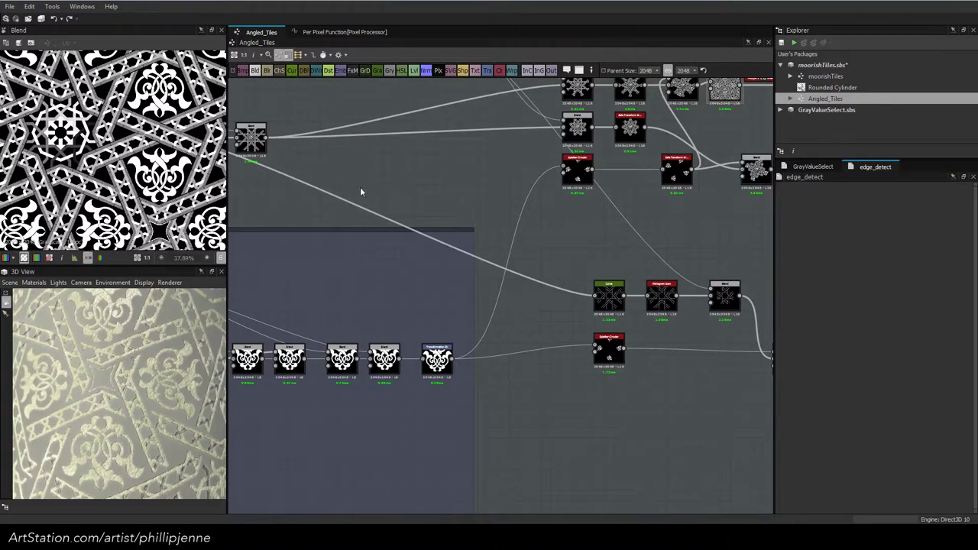
middle_click_drag(582, 204, 250, 225)
middle_click_drag(655, 232, 303, 226)
left_click(445, 238)
Wire the VG_FineEdgeDetect output into the Levels node and align it
double_click(446, 240)
scroll(445, 239, "up", 1)
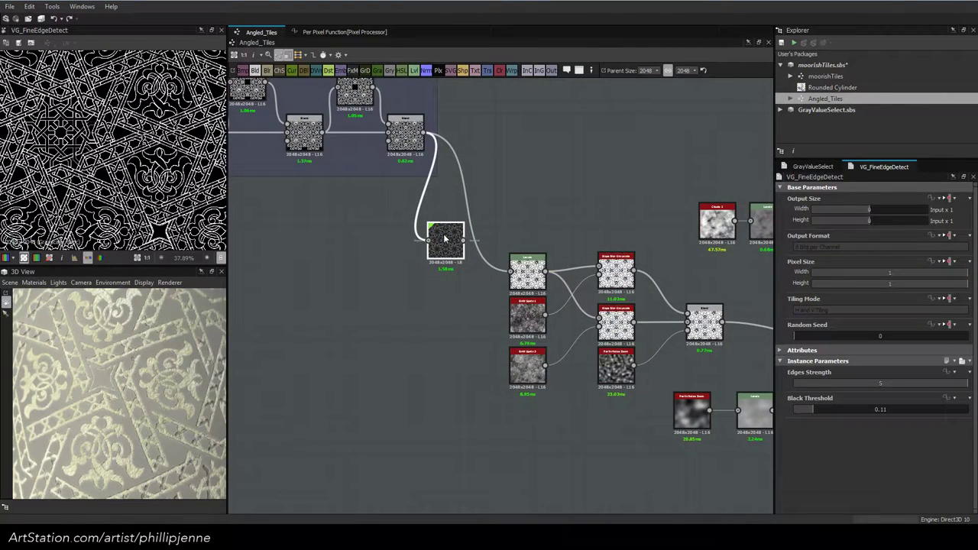
left_click_drag(471, 241, 510, 271)
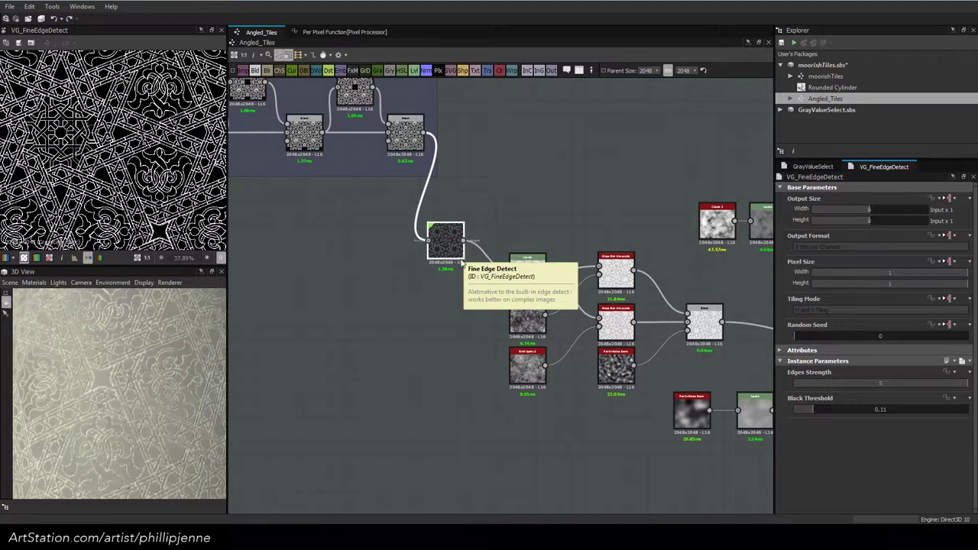
left_click_drag(447, 252, 477, 282)
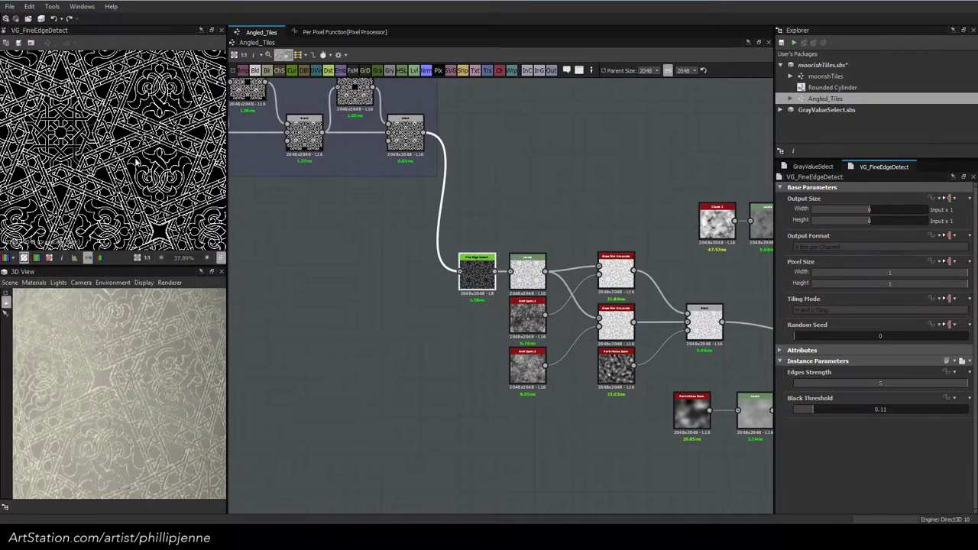
scroll(137, 162, "up", 3)
scroll(165, 333, "down", 5)
left_click_drag(157, 356, 200, 377)
scroll(145, 369, "up", 8)
scroll(138, 370, "down", 3)
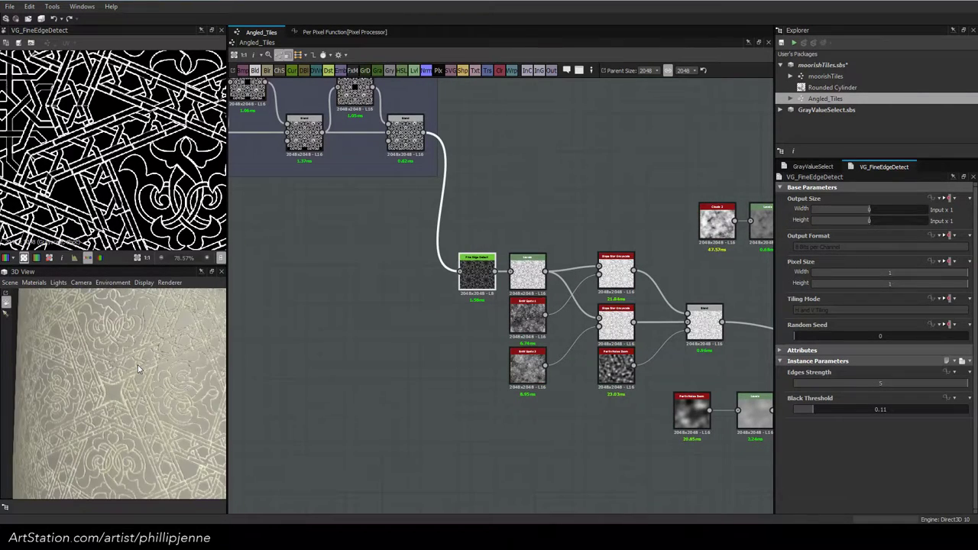
scroll(138, 369, "up", 3)
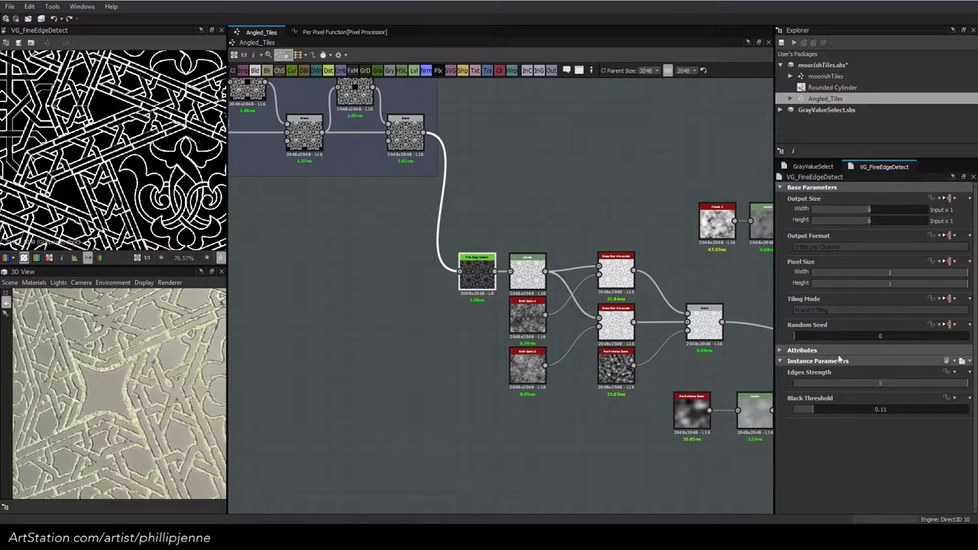
Try Edges Strength 2 and drag Black Threshold down to 0
double_click(878, 383)
type("2")
key("Return")
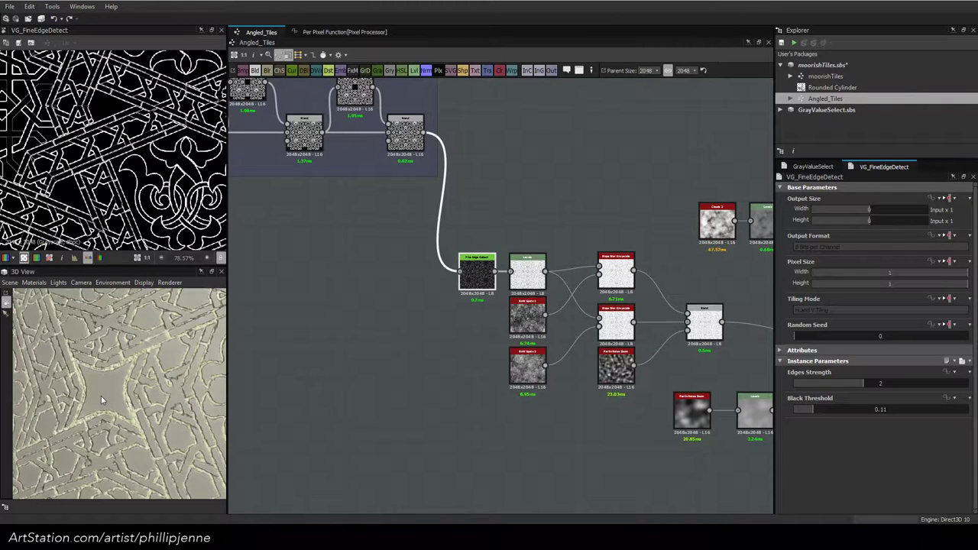
left_click_drag(812, 406, 848, 411)
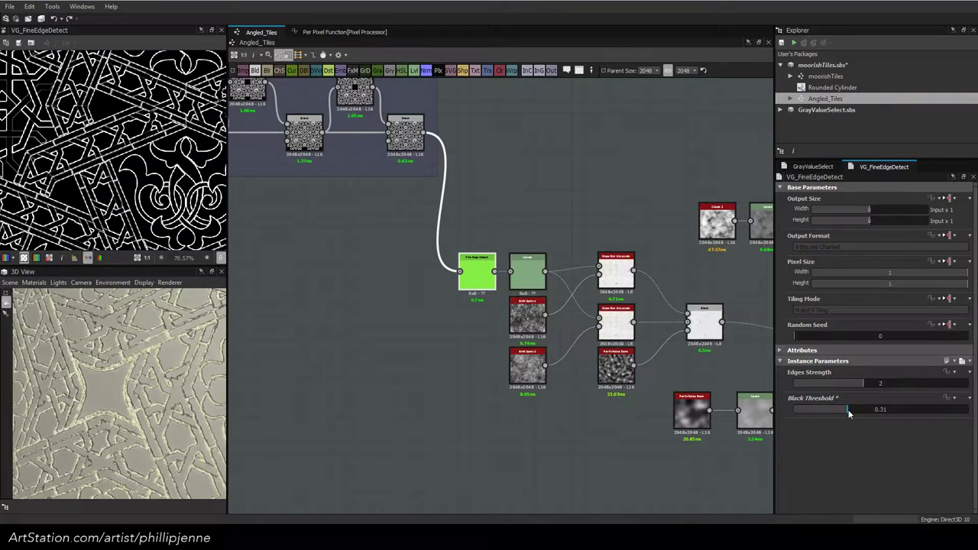
left_click_drag(684, 418, 673, 412)
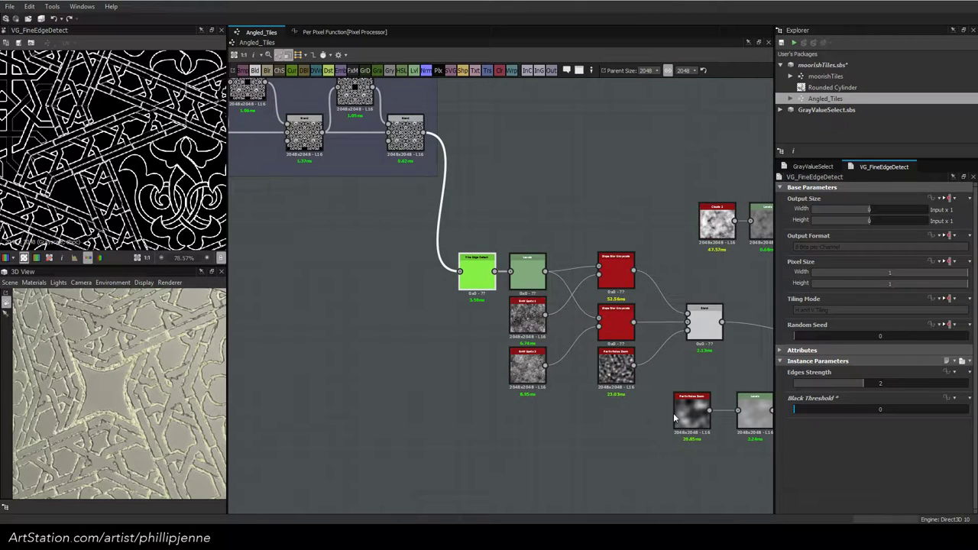
Raise Edges Strength to 2.5, then settle on 3
double_click(877, 384)
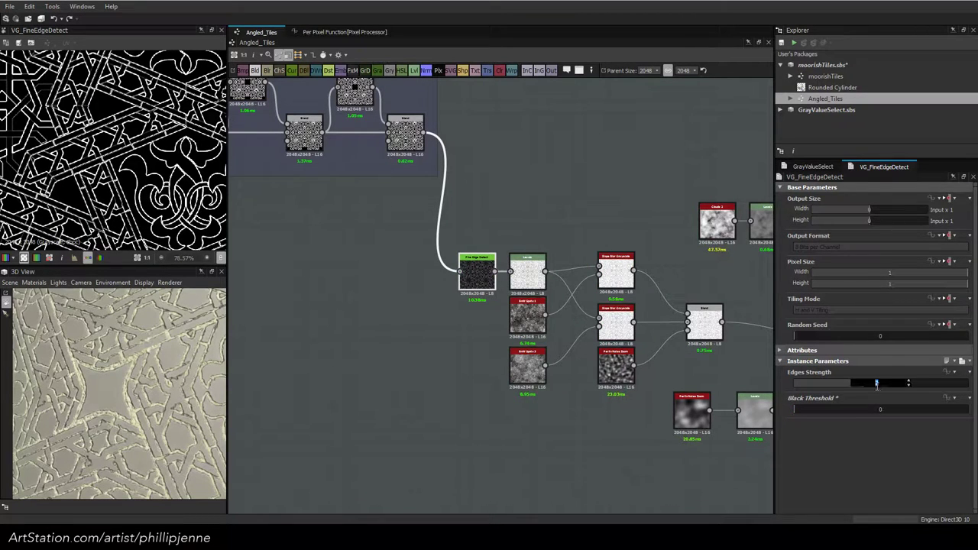
type("2.5")
key("Return")
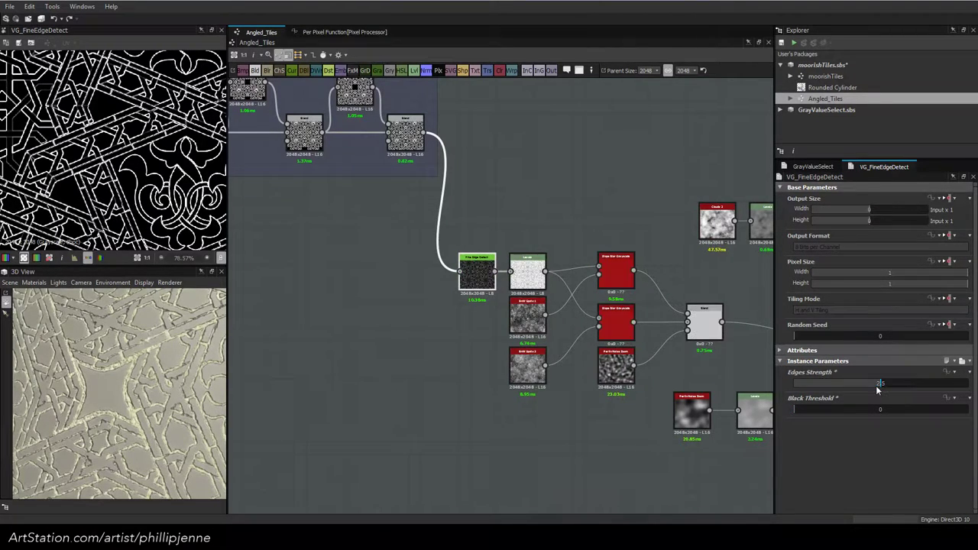
double_click(857, 384)
type("3")
key("Return")
scroll(39, 141, "down", 1)
scroll(39, 142, "down", 1)
scroll(76, 148, "down", 1)
scroll(77, 149, "down", 1)
scroll(84, 163, "up", 5)
Preview the two Blend nodes, Safe Transform and the Tile Generator in turn
middle_click_drag(391, 261, 526, 256)
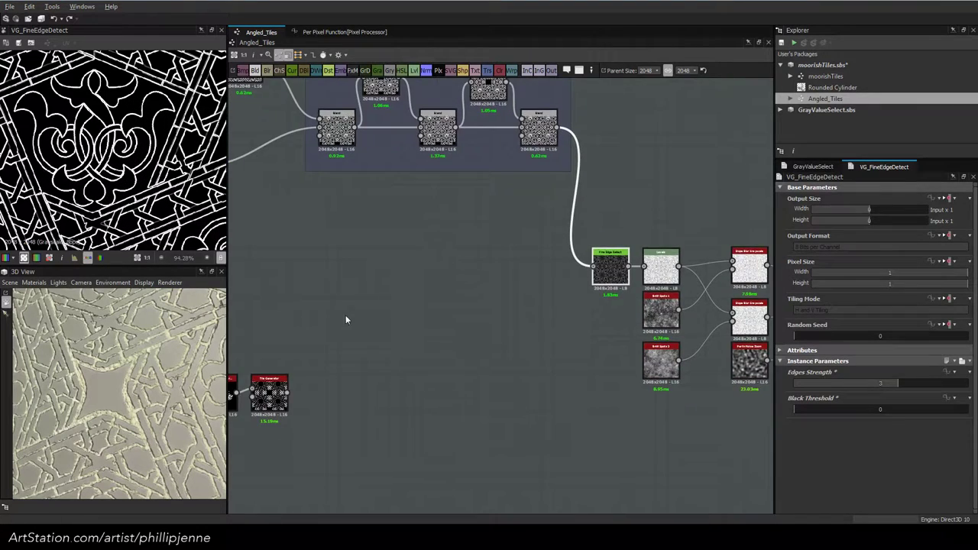
middle_click_drag(345, 316, 496, 275)
scroll(186, 235, "up", 1)
left_click(422, 343)
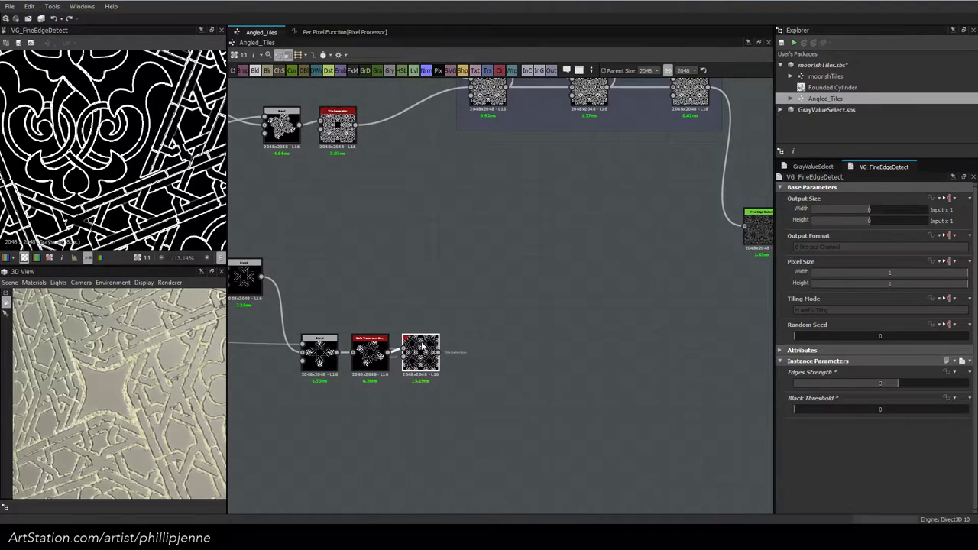
scroll(434, 278, "down", 1)
middle_click_drag(438, 282, 617, 291)
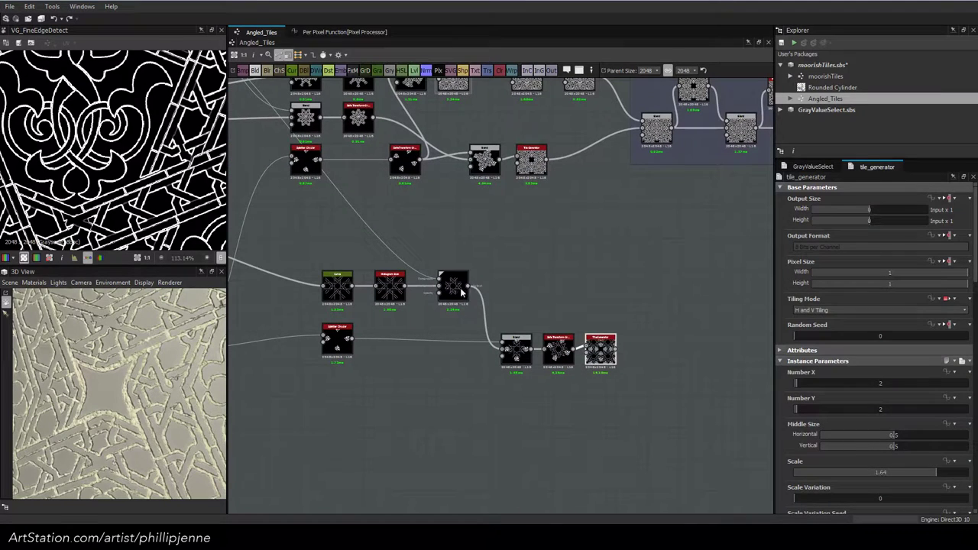
double_click(461, 290)
double_click(518, 351)
double_click(559, 351)
left_click(601, 350)
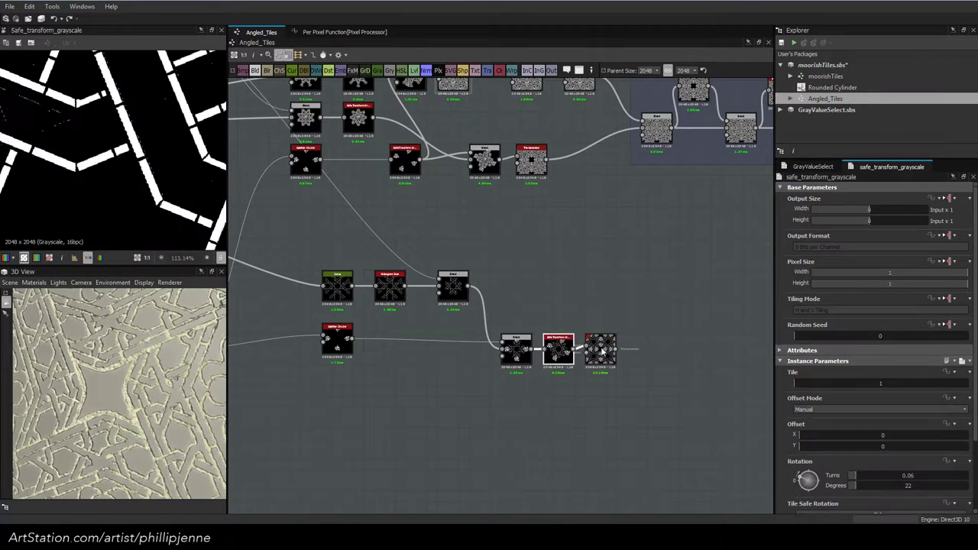
double_click(603, 351)
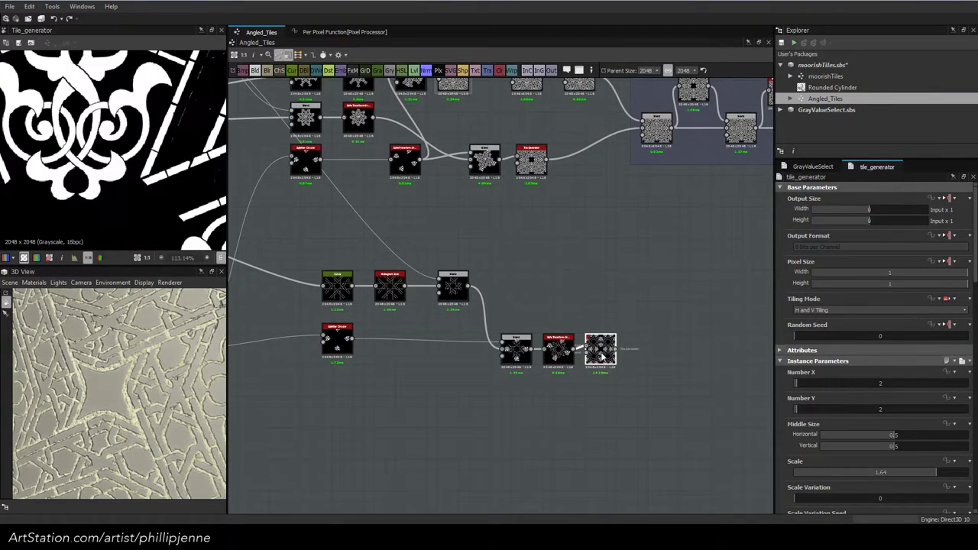
Preview the final star-fix Blend node beside the Needs Better Solution frame
middle_click_drag(691, 230, 347, 237)
double_click(482, 137)
scroll(91, 118, "up", 3)
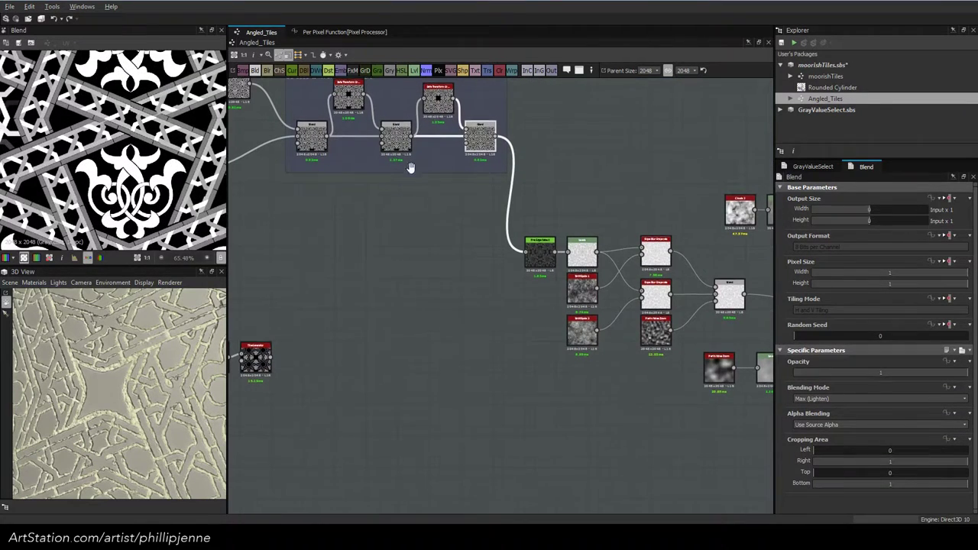
middle_click_drag(413, 158, 363, 241)
scroll(154, 119, "up", 1)
Add a grayscale Gradient Map node and wire the Blend output into it
key("space")
type("grad")
left_click(525, 189)
left_click_drag(524, 185, 547, 205)
left_click(903, 372)
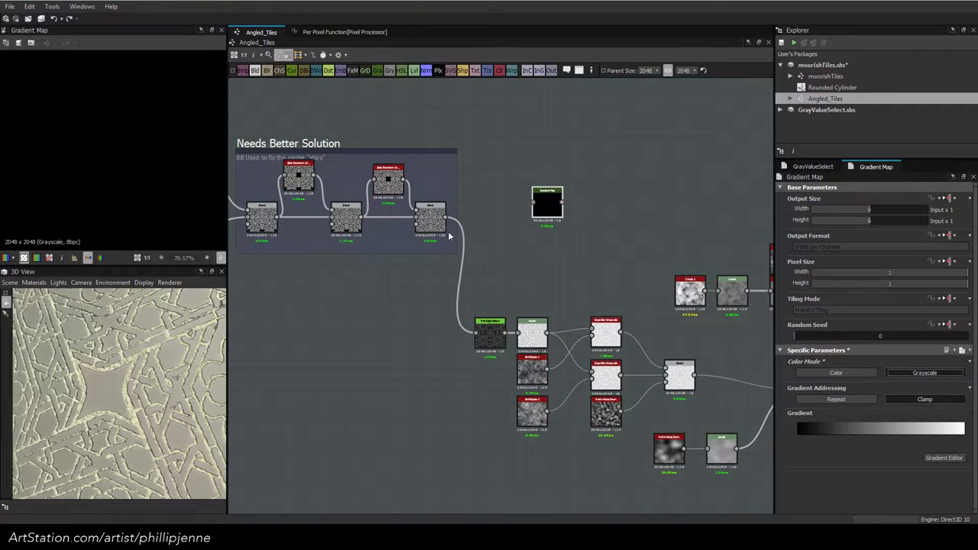
left_click_drag(447, 219, 505, 197)
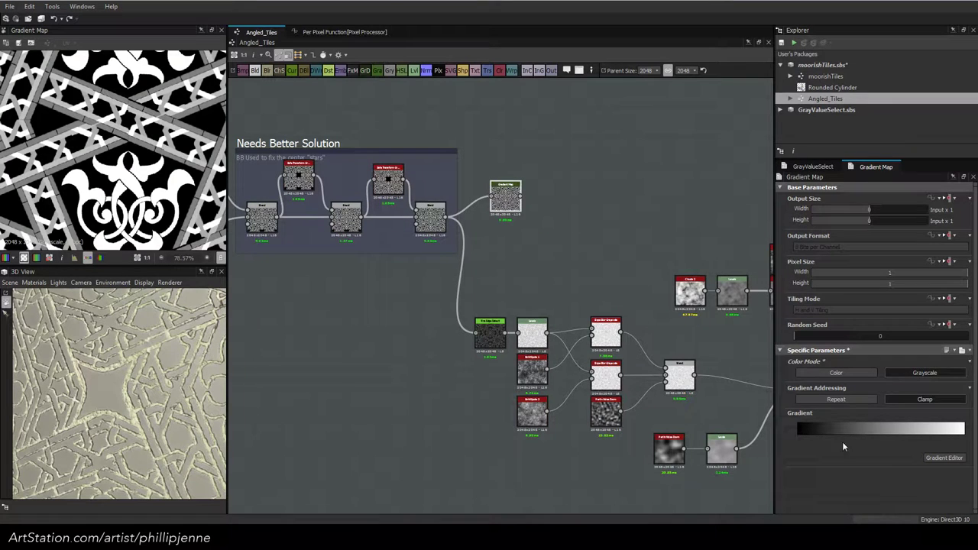
In the Gradient Editor, make a white middle key with black ends, removing the extra key
left_click(884, 428)
left_click(945, 458)
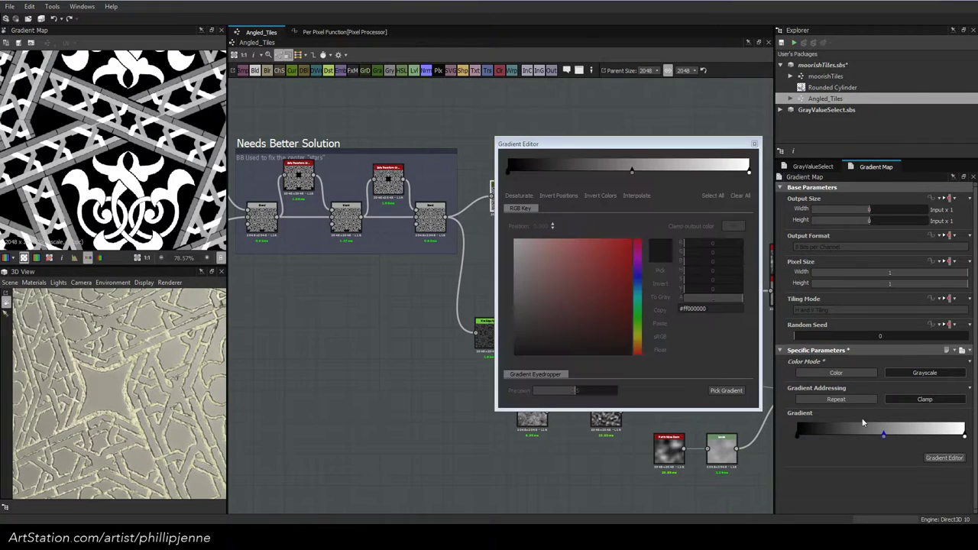
left_click(631, 171)
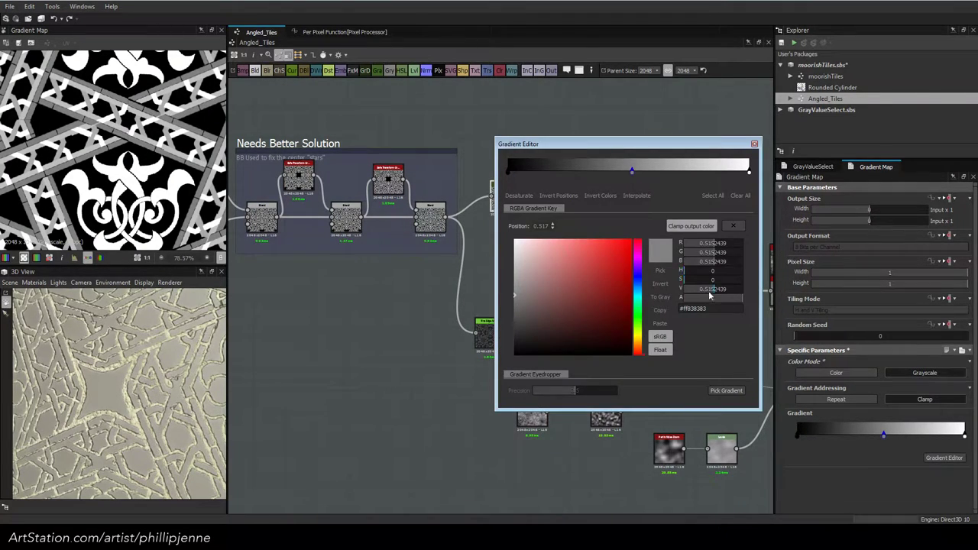
left_click_drag(710, 290, 748, 294)
left_click(747, 172)
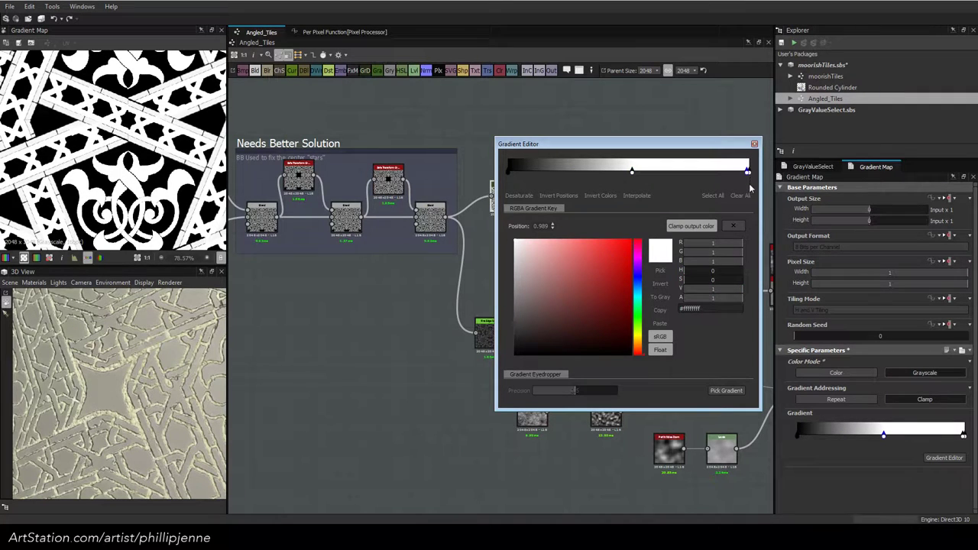
left_click(733, 229)
left_click(749, 174)
left_click_drag(722, 289, 676, 290)
left_click(508, 172)
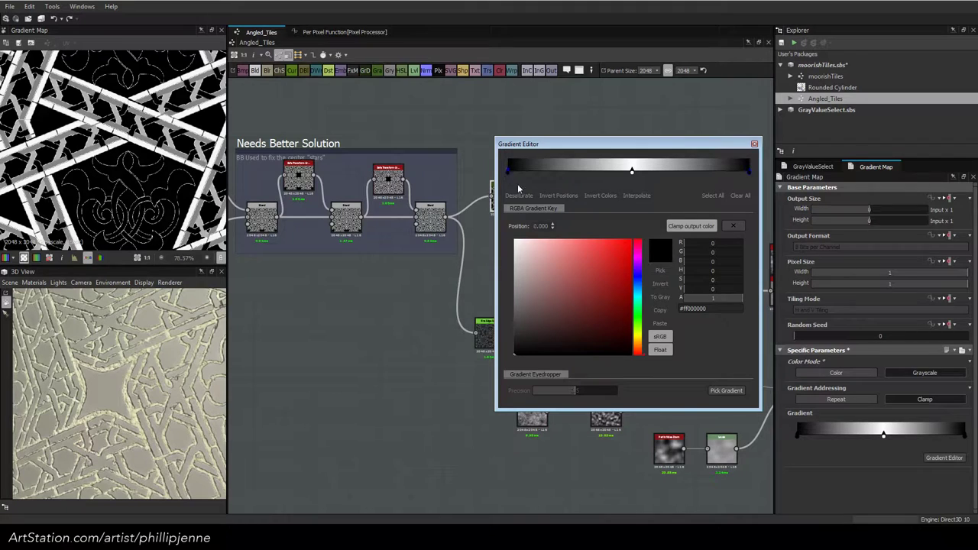
left_click_drag(508, 173, 622, 173)
Set the white key to 0.500 and add a black key at 0.492
left_click(633, 173)
left_click(544, 226)
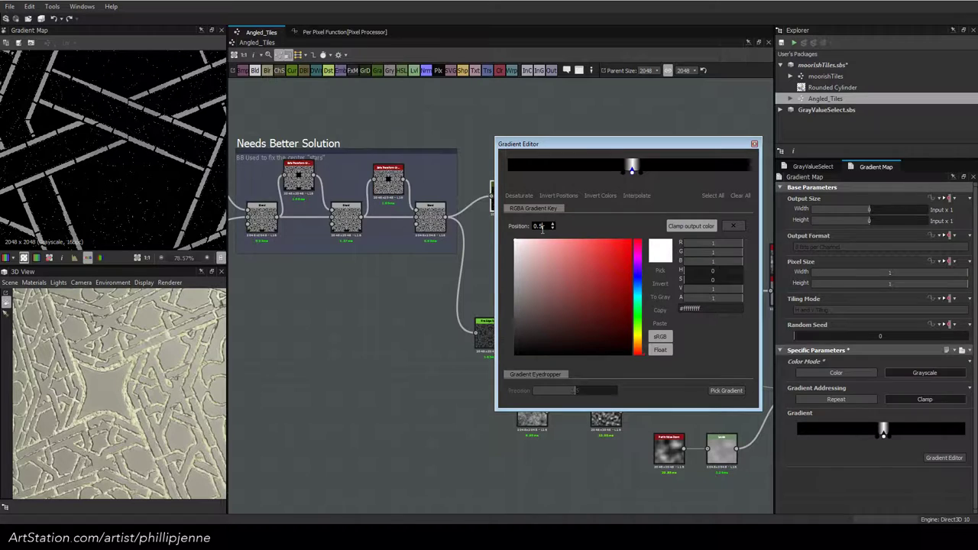
key("Return")
scroll(118, 130, "down", 3)
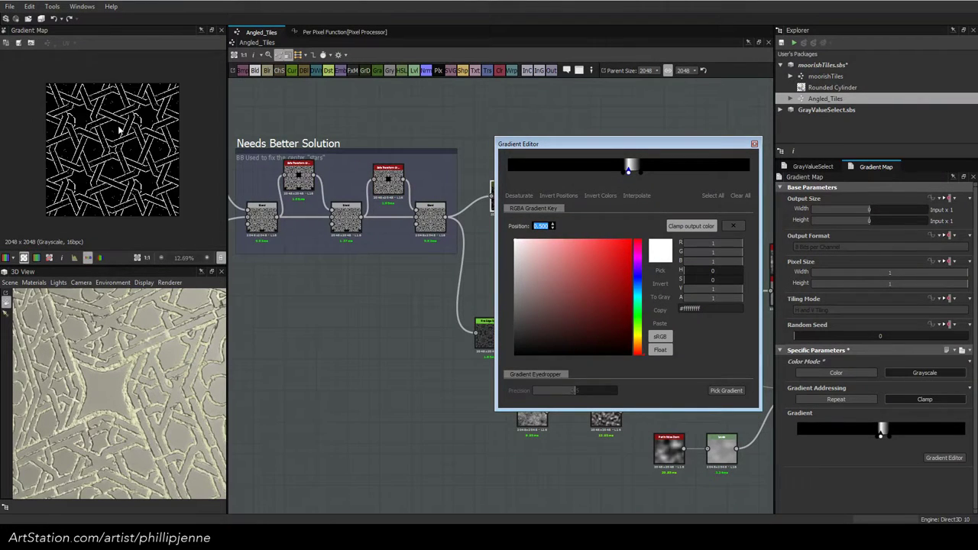
scroll(118, 130, "up", 4)
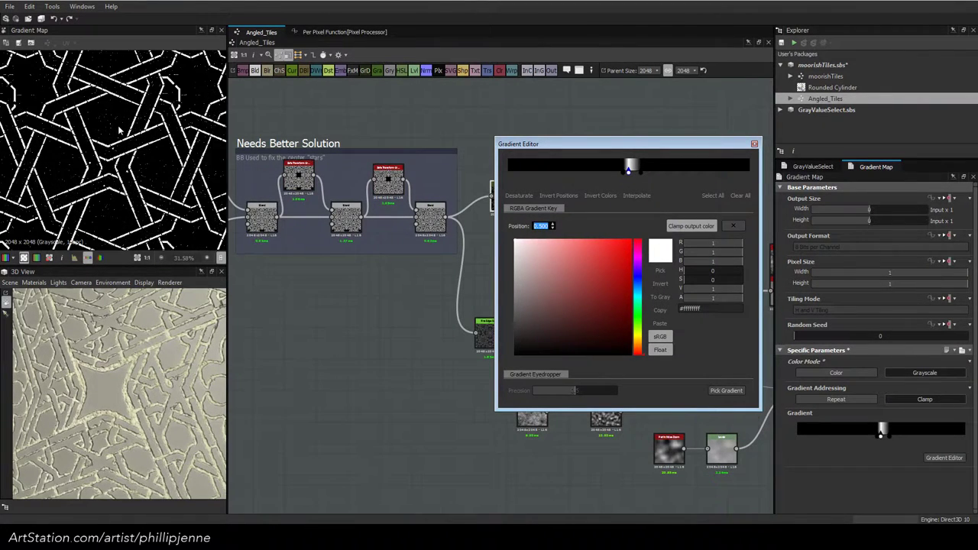
scroll(158, 148, "down", 1)
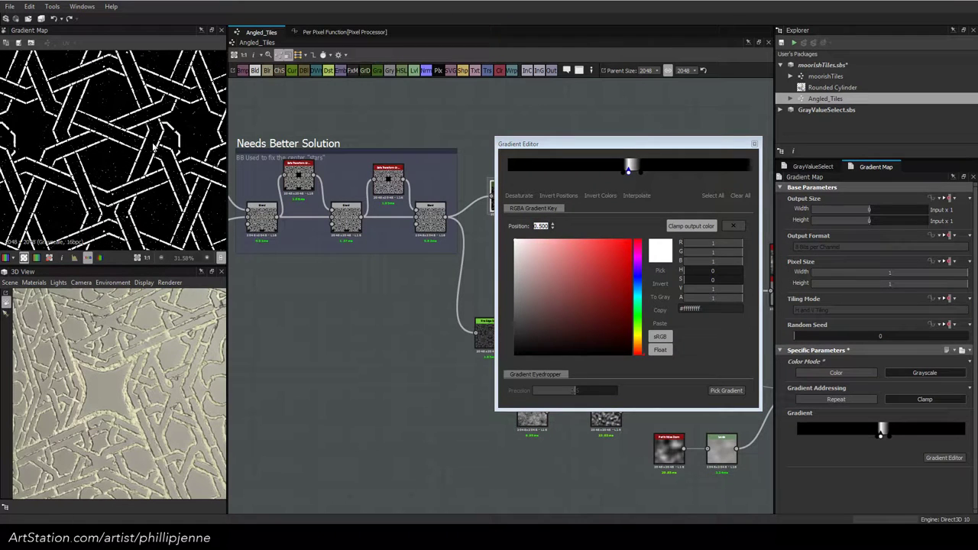
left_click(623, 172)
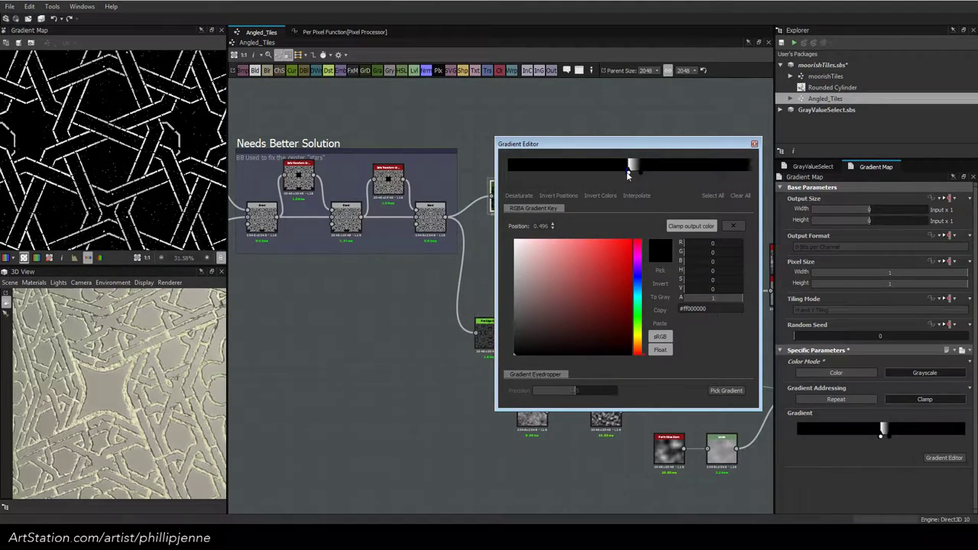
left_click_drag(629, 174, 625, 174)
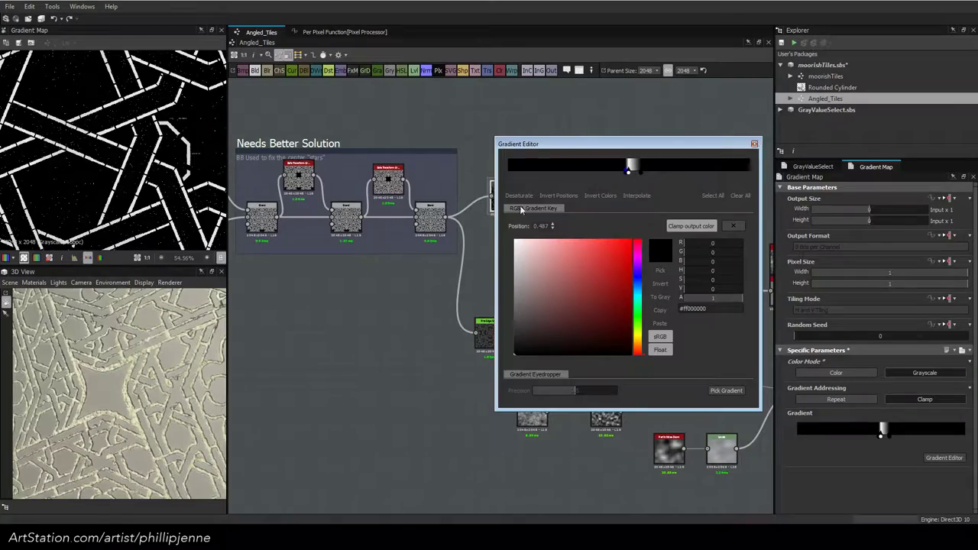
left_click(754, 143)
scroll(281, 255, "down", 1)
scroll(280, 256, "down", 4)
scroll(207, 176, "down", 8)
Lower Level Out High to 0.45 on the Levels node feeding the ornament chain's middle Blend
middle_click_drag(326, 251, 574, 258)
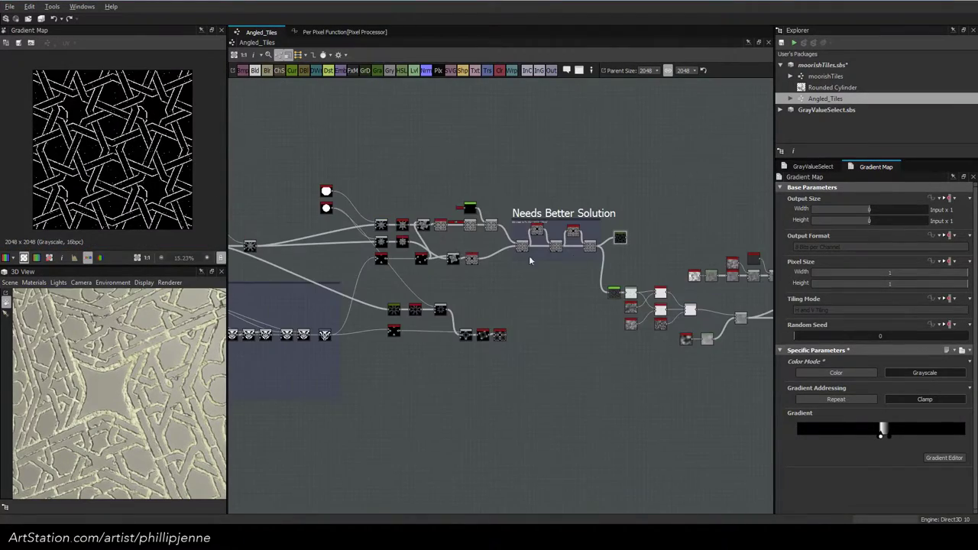
scroll(101, 161, "up", 3)
middle_click_drag(495, 237, 710, 252)
middle_click_drag(504, 248, 722, 263)
middle_click_drag(466, 253, 621, 290)
scroll(620, 292, "up", 3)
scroll(621, 292, "up", 3)
scroll(558, 252, "down", 2)
middle_click_drag(538, 138, 410, 356)
scroll(483, 252, "up", 4)
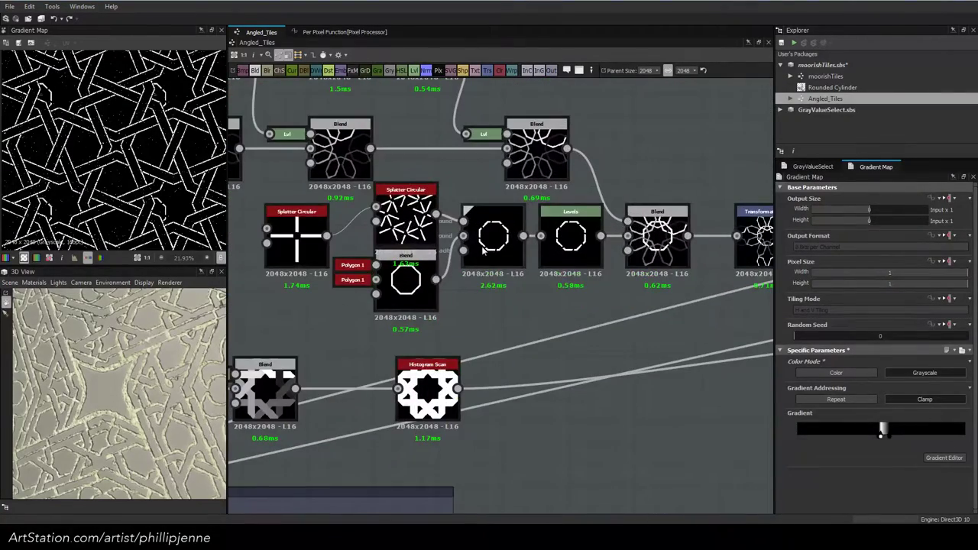
middle_click_drag(458, 189, 739, 296)
middle_click_drag(565, 256, 738, 260)
middle_click_drag(389, 220, 604, 233)
middle_click_drag(530, 224, 408, 219)
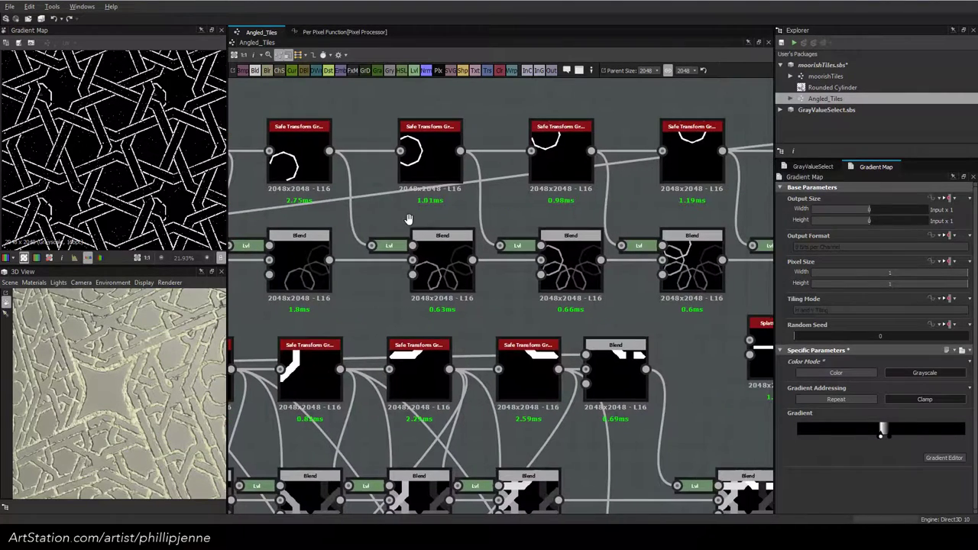
left_click(419, 239)
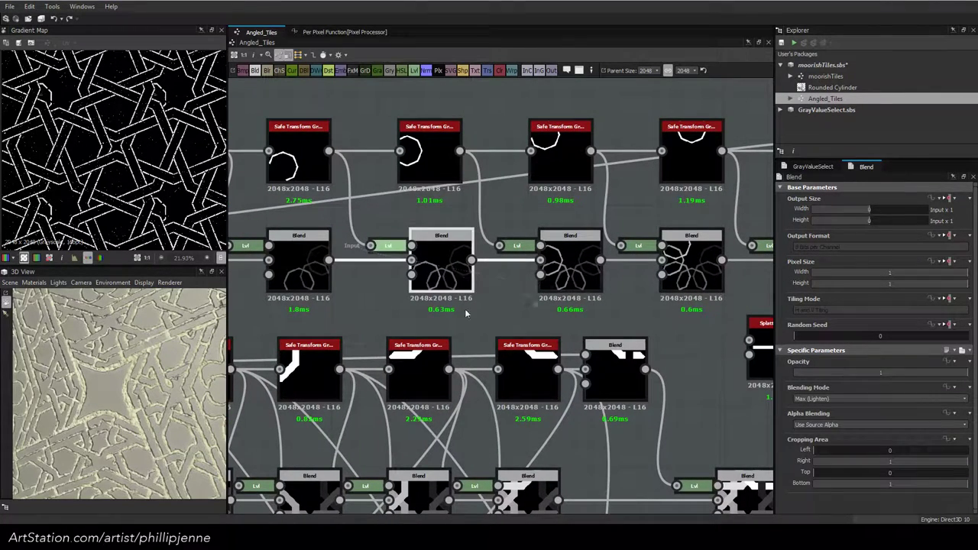
left_click(389, 247)
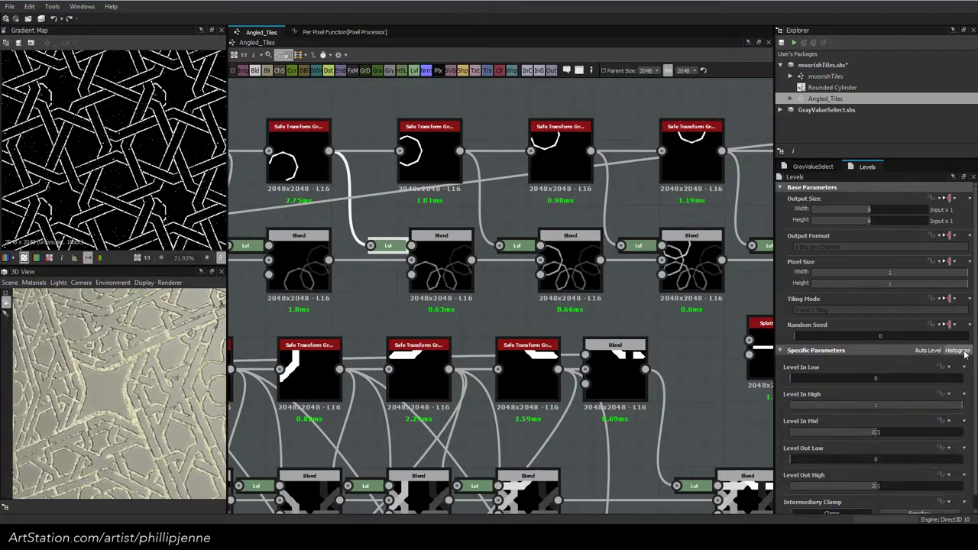
double_click(874, 486)
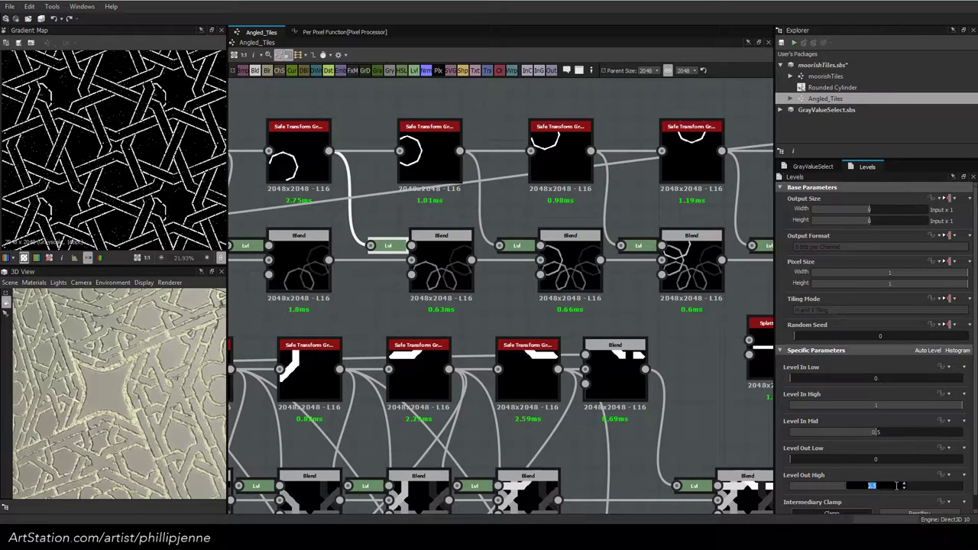
key("Return")
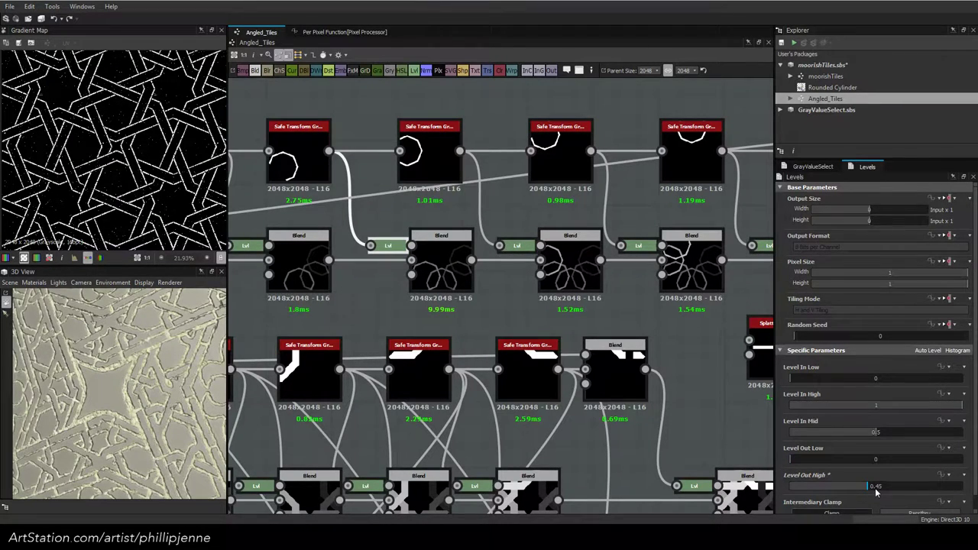
Pan the graph to the Gradient Map area in the Needs Better Solution frame
scroll(175, 163, "down", 3)
scroll(630, 310, "down", 5)
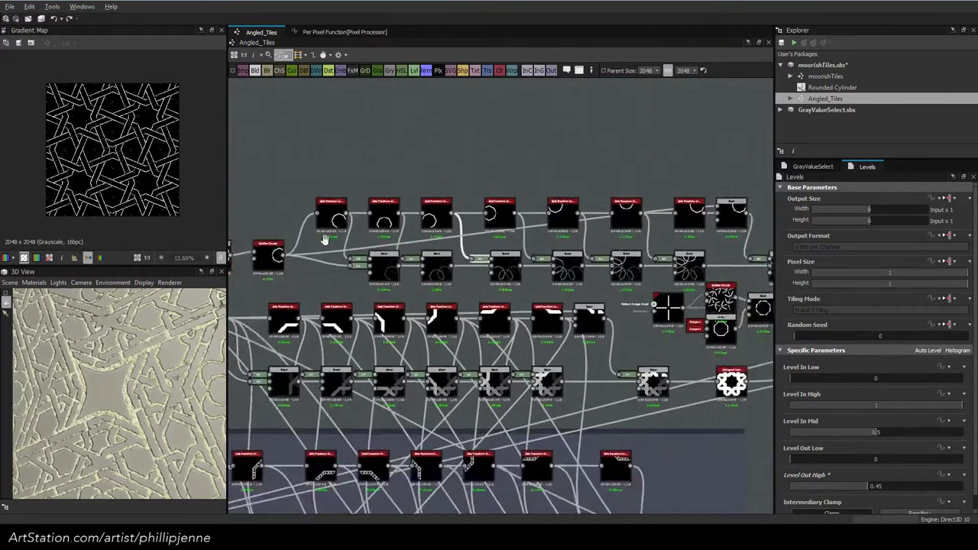
middle_click_drag(768, 343, 398, 284)
middle_click_drag(752, 404, 414, 348)
scroll(716, 396, "up", 3)
middle_click_drag(717, 396, 508, 403)
scroll(609, 367, "down", 4)
middle_click_drag(547, 334, 415, 343)
middle_click_drag(753, 430, 537, 332)
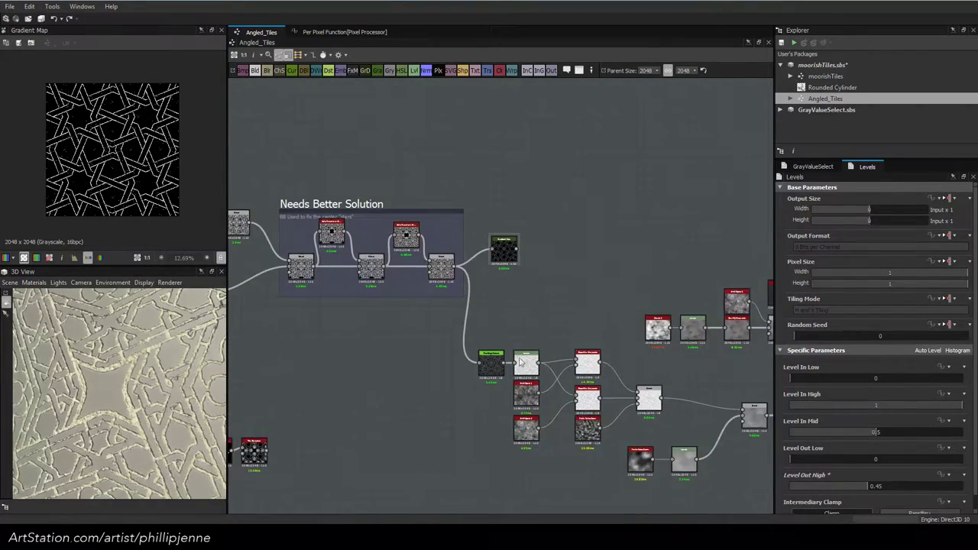
Add a Blur HQ Grayscale after the Gradient Map and reduce its intensity
double_click(503, 246)
scroll(153, 153, "up", 4)
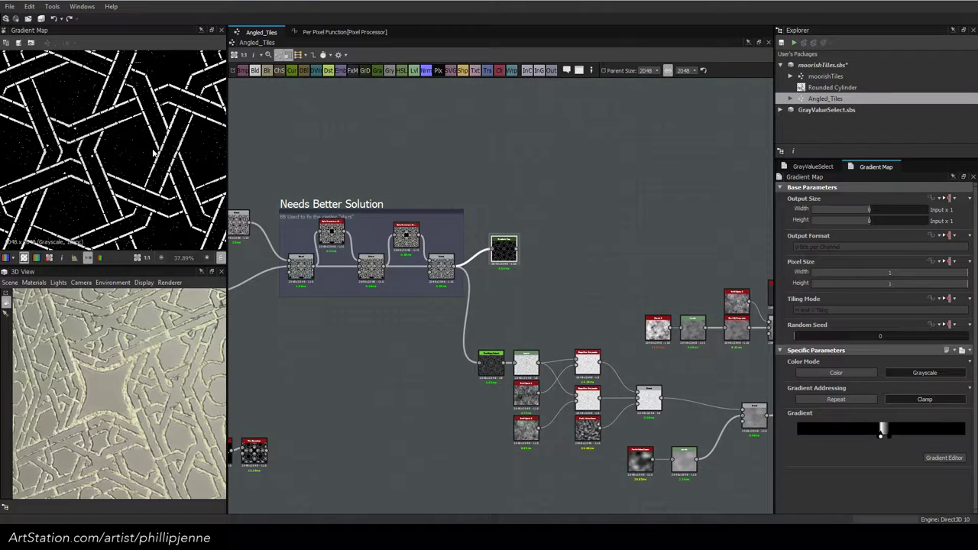
scroll(130, 174, "up", 3)
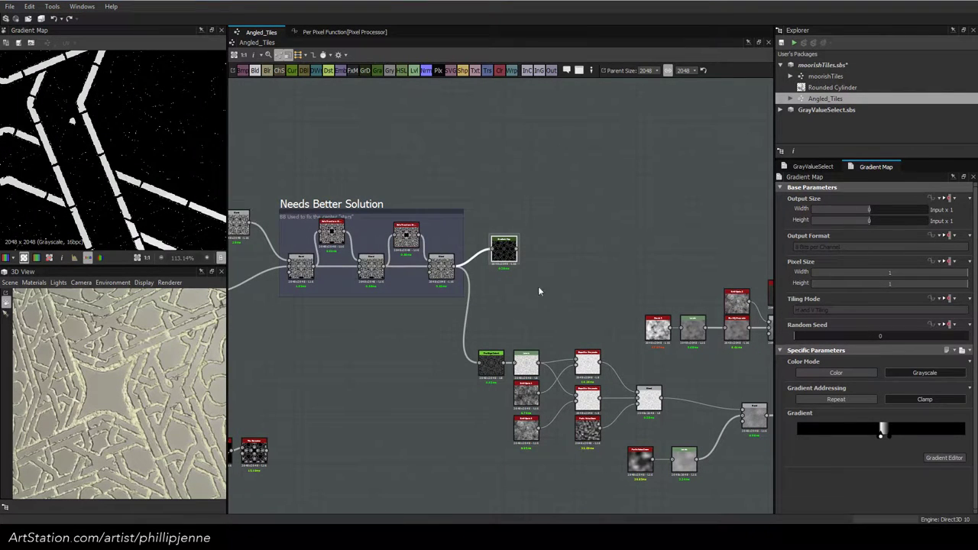
key("space")
type("hq")
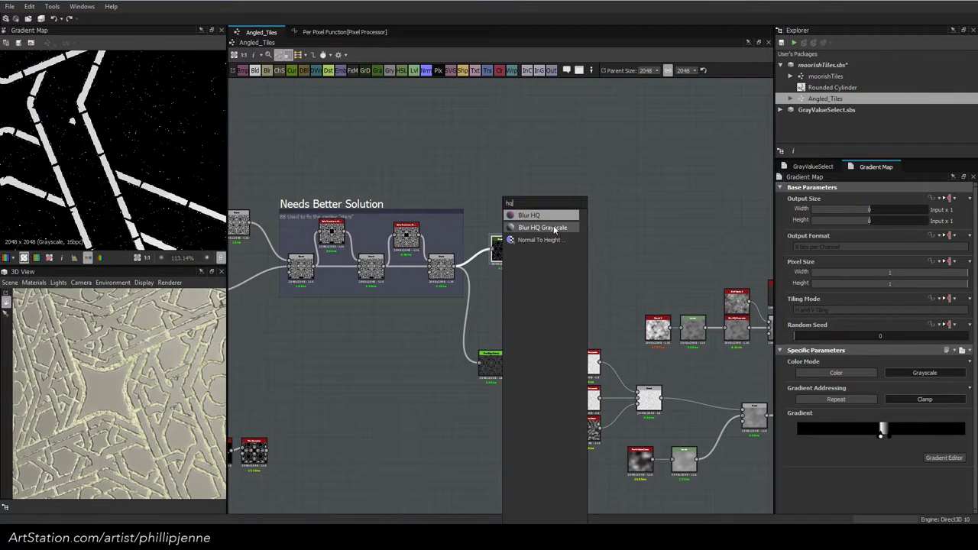
left_click(555, 230)
double_click(552, 257)
left_click_drag(810, 383, 798, 384)
Chain a Histogram Scan after the blur with Position 0.91 and Contrast 1
left_click(547, 247)
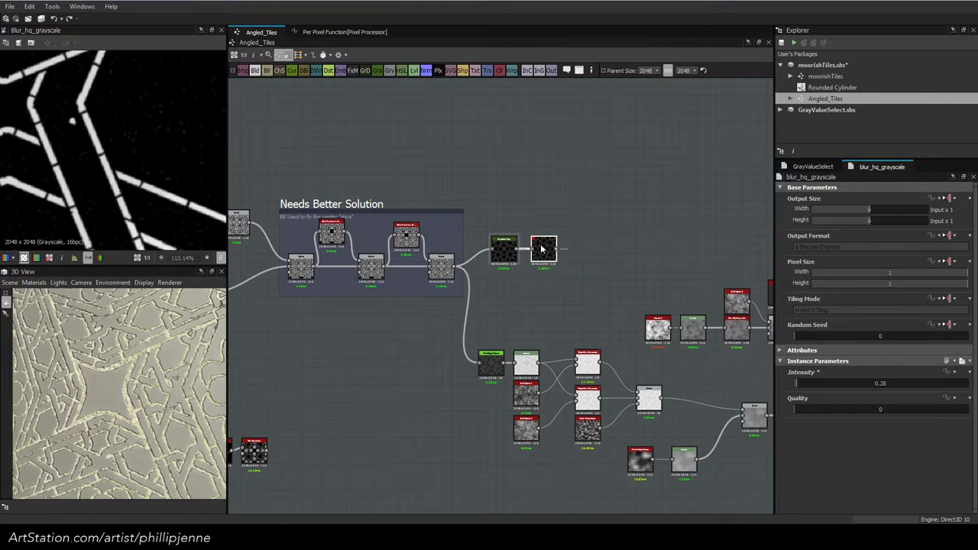
key("space")
type("hi")
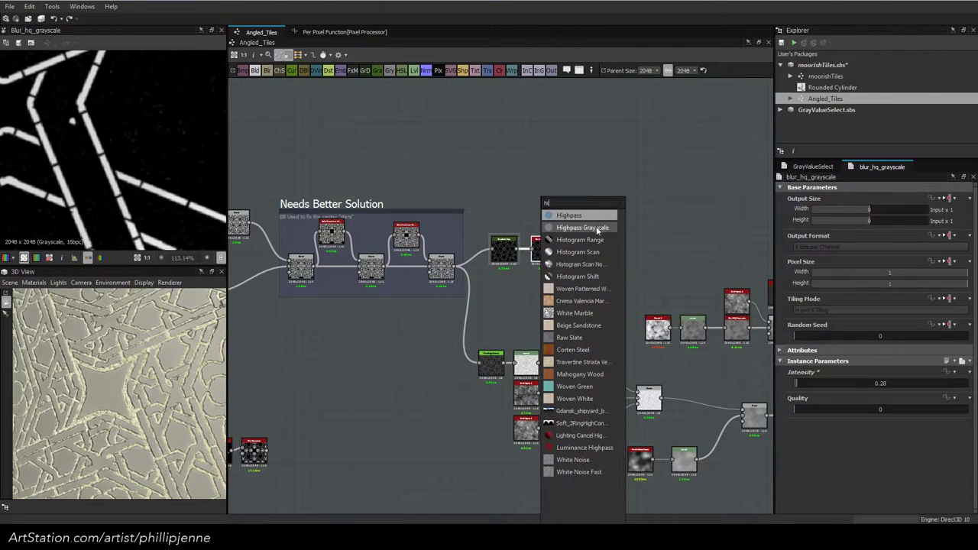
left_click(602, 252)
left_click_drag(803, 383, 924, 388)
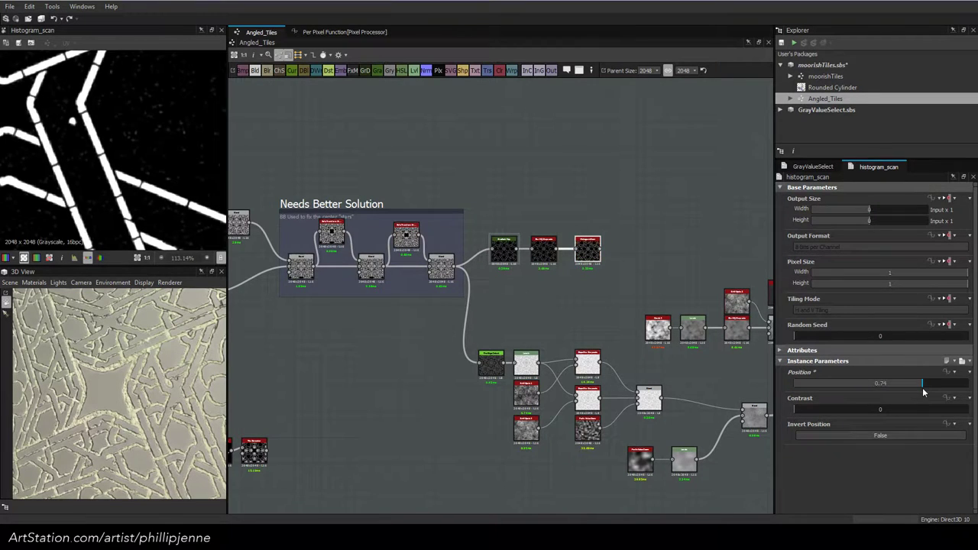
left_click_drag(802, 406, 966, 409)
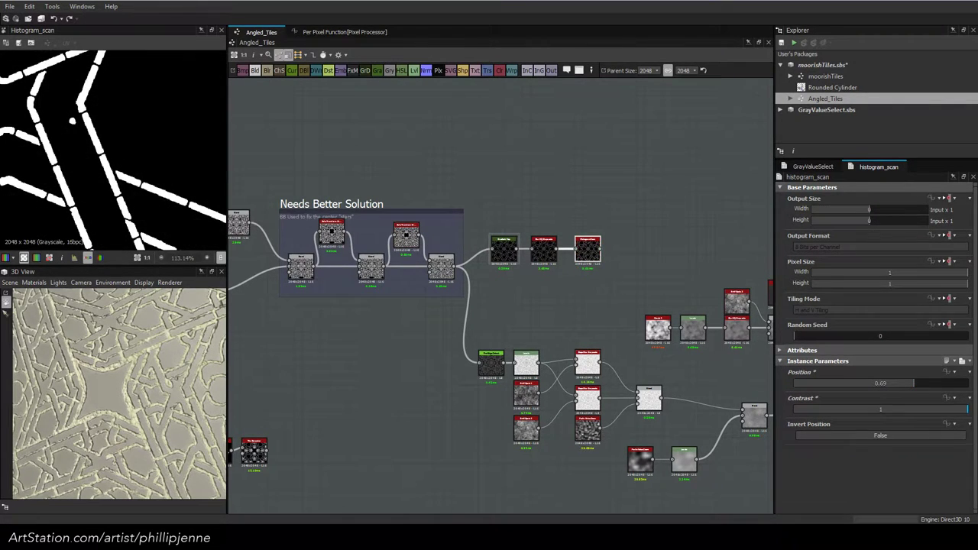
left_click_drag(914, 387, 936, 389)
Rearrange the graph, shifting the output nodes, Uniform Color and Blend right to make room
scroll(35, 139, "down", 10)
scroll(89, 129, "up", 4)
middle_click_drag(573, 189, 444, 188)
middle_click_drag(561, 234, 472, 216)
scroll(402, 231, "down", 5)
middle_click_drag(404, 220, 390, 224)
left_click_drag(284, 222, 594, 233)
scroll(595, 233, "up", 4)
middle_click_drag(636, 242, 485, 165)
left_click_drag(485, 201, 670, 463)
left_click_drag(567, 361, 672, 366)
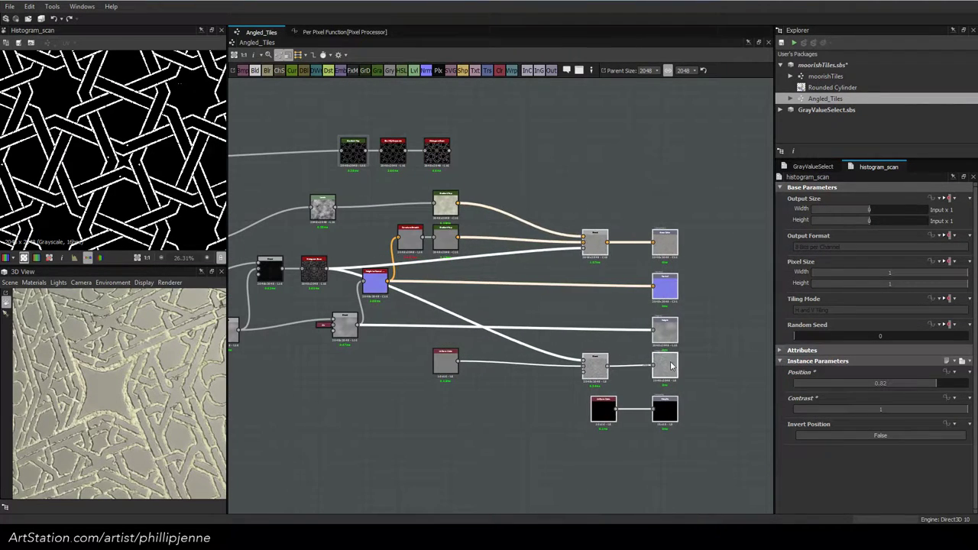
left_click_drag(446, 353, 534, 360)
left_click_drag(457, 203, 599, 209)
left_click_drag(598, 240, 633, 238)
left_click_drag(592, 208, 599, 207)
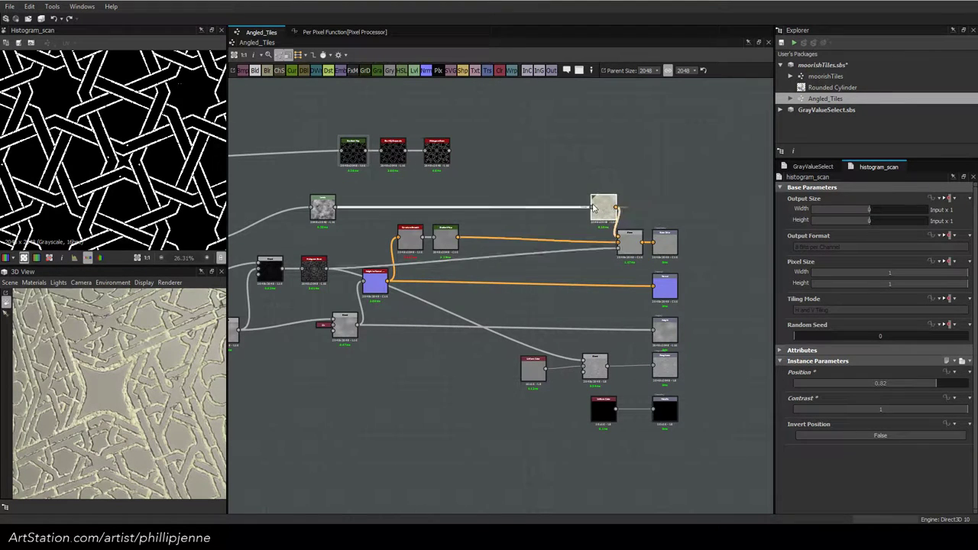
scroll(413, 222, "up", 2)
Delete the Contrast and Gradient Map nodes
left_click(458, 241)
left_click_drag(413, 220, 447, 241)
key("Delete")
Add a Blend node from the toolbar and feed the Histogram Scan mask into it
key("space")
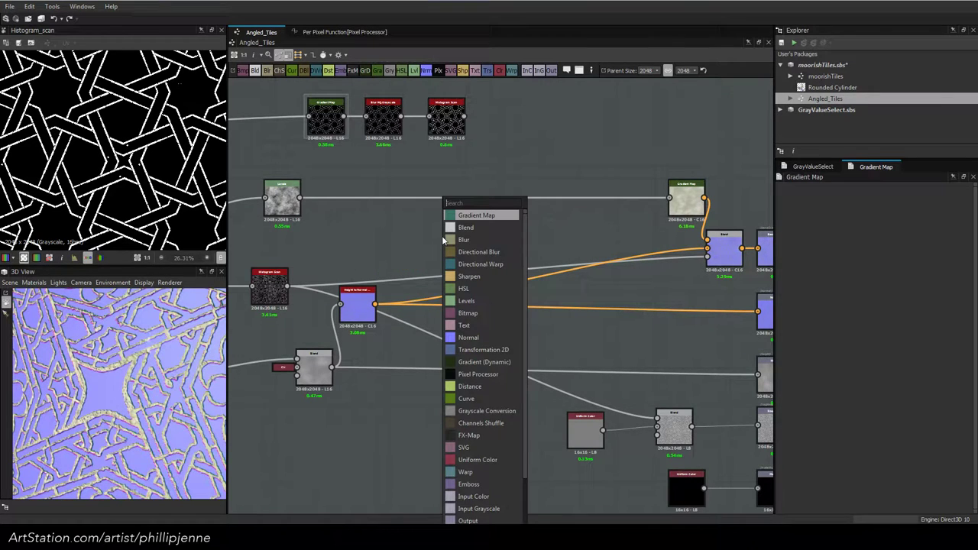
type("c")
left_click(510, 165)
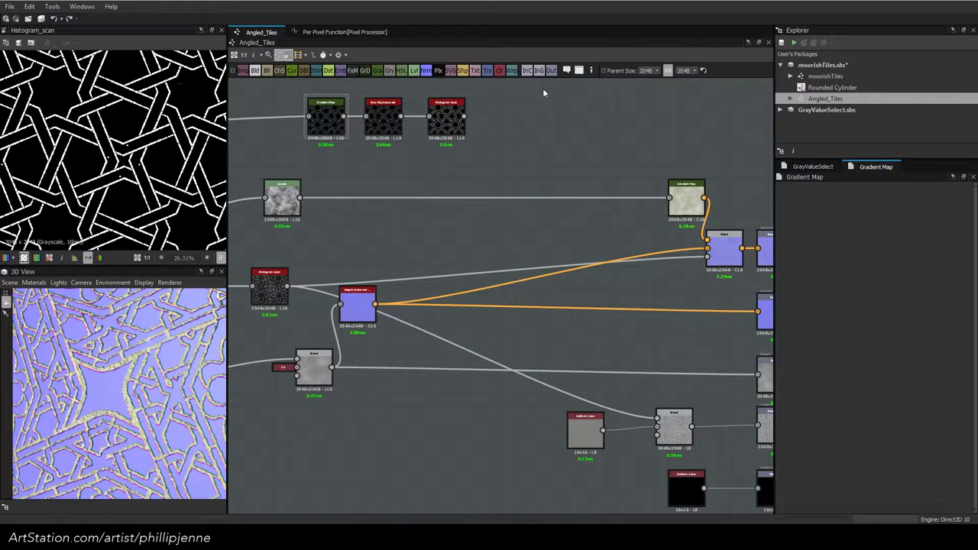
left_click(260, 71)
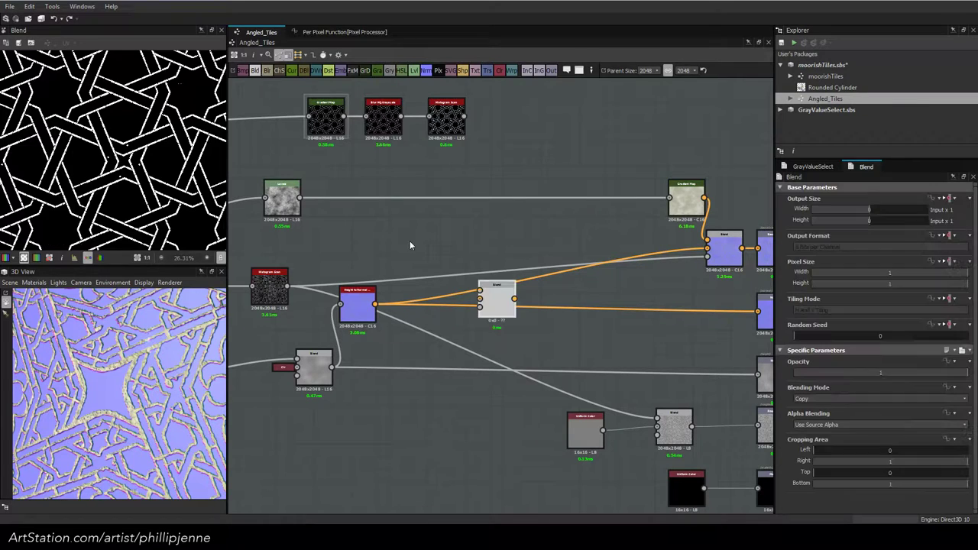
left_click_drag(493, 298, 446, 237)
left_click_drag(463, 116, 472, 229)
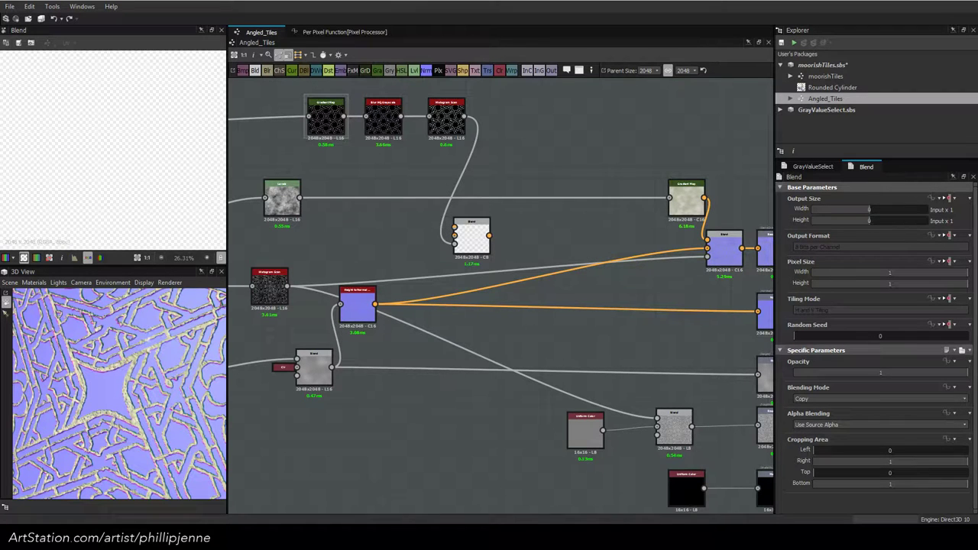
left_click_drag(977, 99, 793, 93)
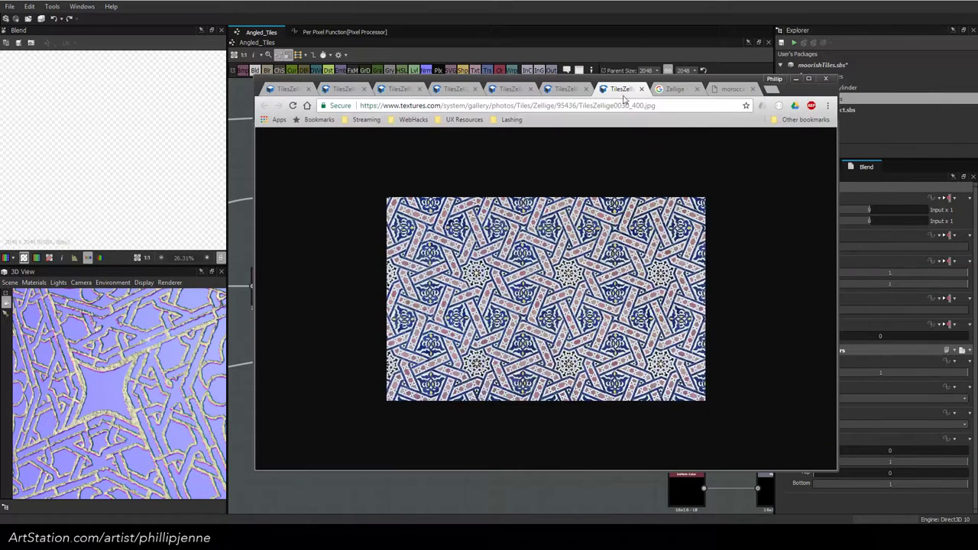
left_click(566, 91)
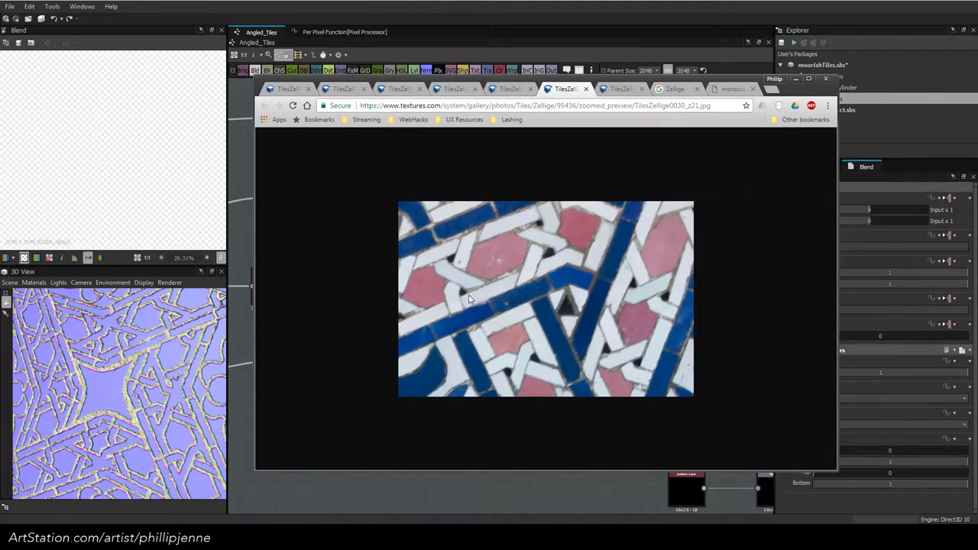
left_click(795, 79)
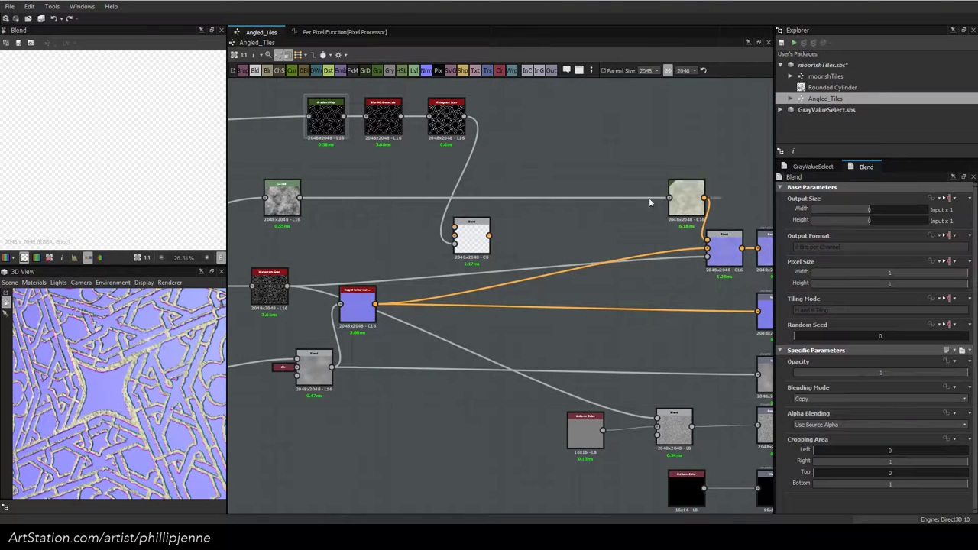
Add a 16×16 Uniform Color node set to a light grey of value 0.79
left_click(500, 70)
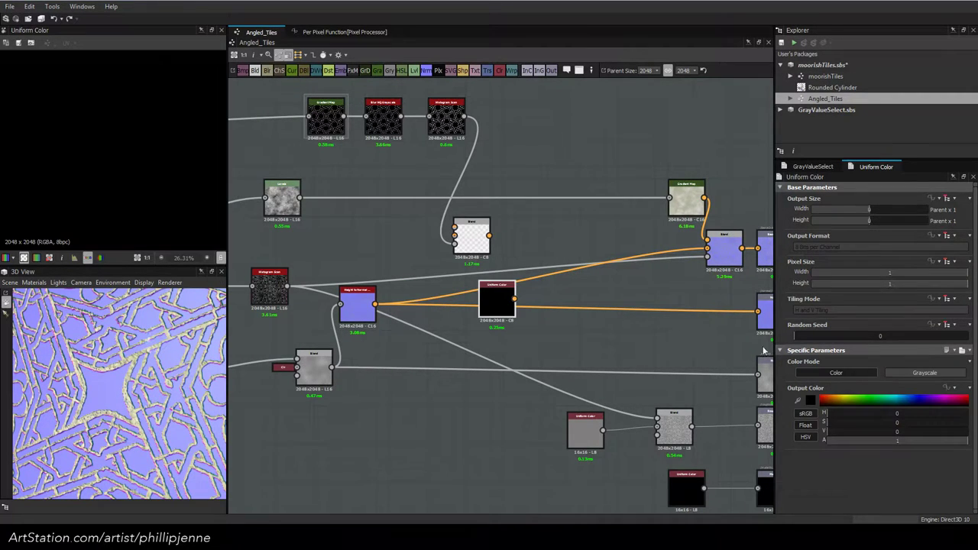
left_click(948, 199)
left_click(938, 209)
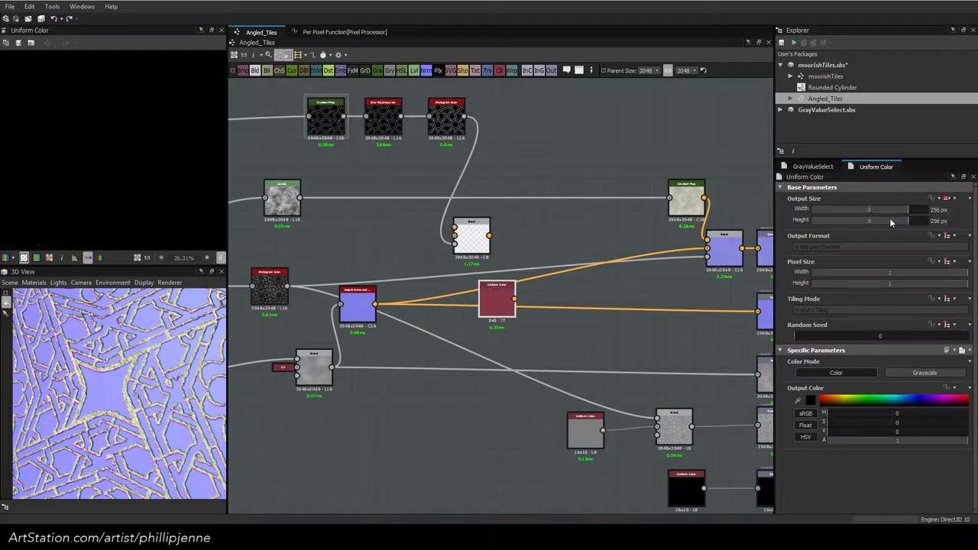
left_click(890, 209)
left_click(889, 221)
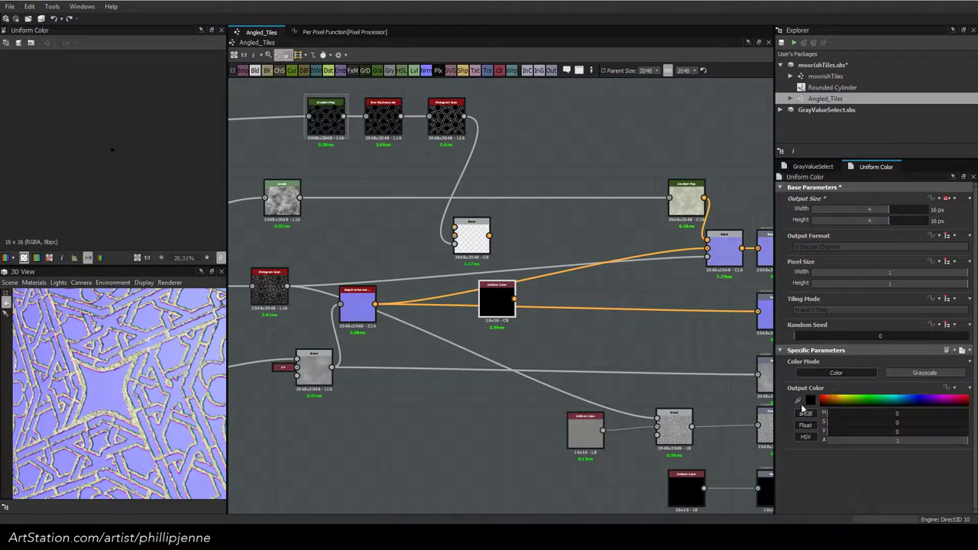
left_click(884, 391)
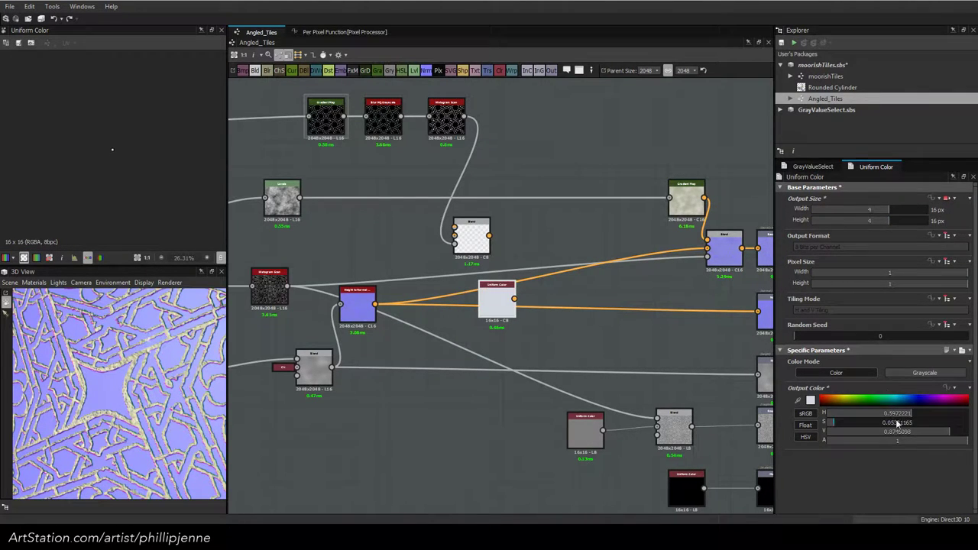
left_click_drag(942, 434, 938, 433)
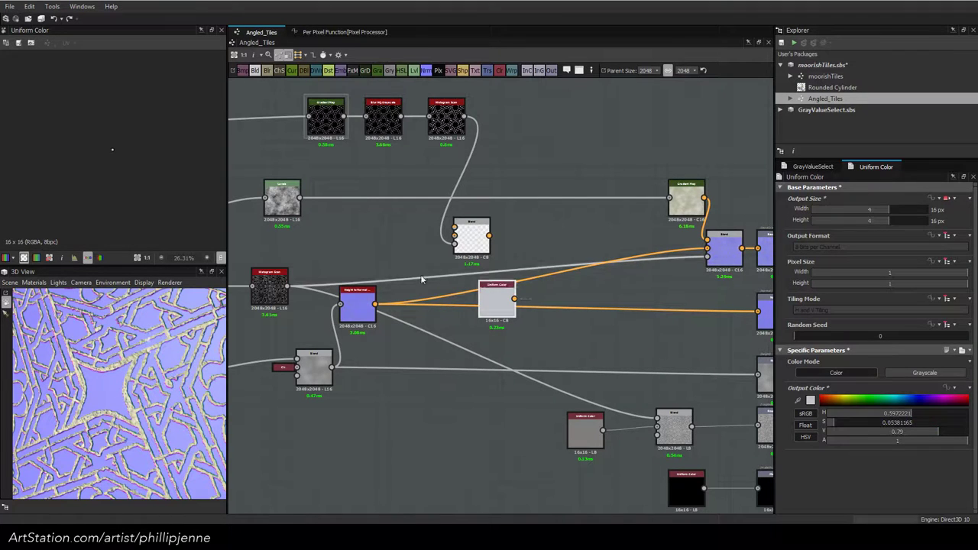
Connect the Uniform Color into the new Blend and set the Blend's output size to Parent
left_click_drag(504, 304, 454, 236)
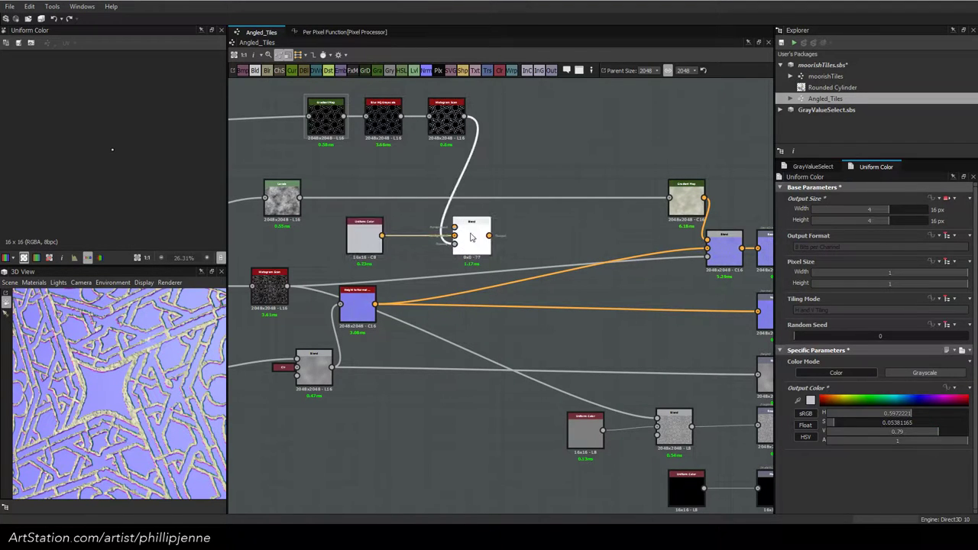
left_click(472, 239)
left_click(952, 201)
left_click(951, 227)
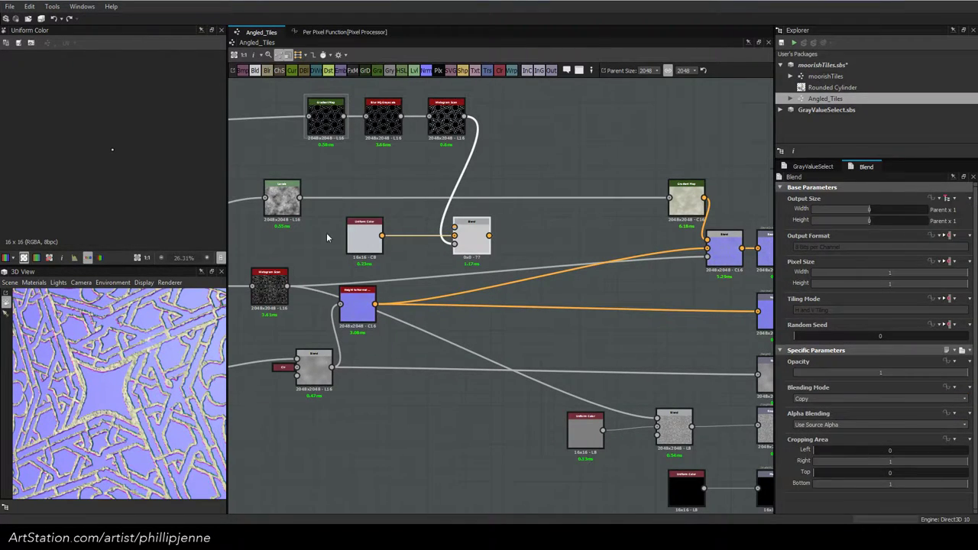
scroll(352, 244, "up", 3)
scroll(547, 227, "down", 3)
middle_click_drag(522, 253, 517, 315)
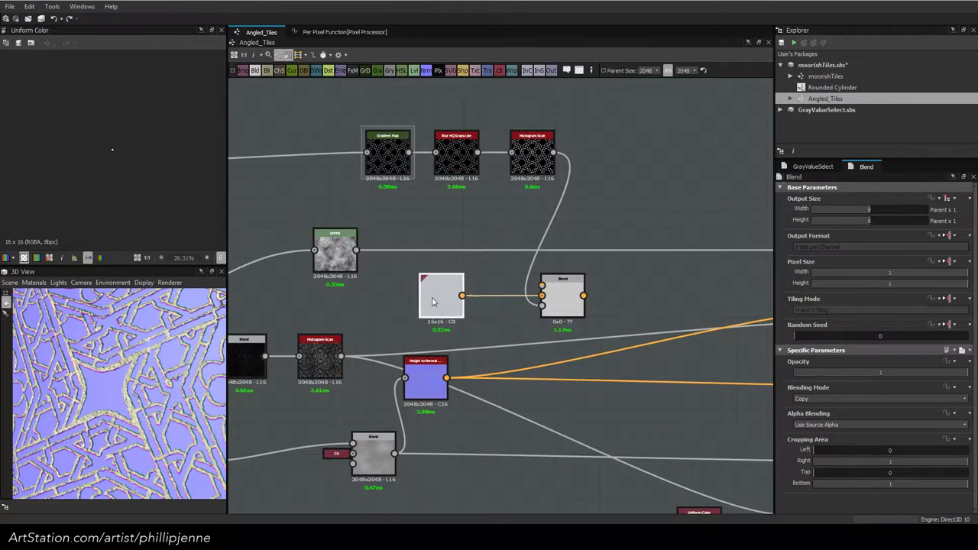
left_click_drag(442, 305, 541, 285)
Duplicate the Uniform Color and wire the colour Blend into the downstream Blend
key("ctrl+d")
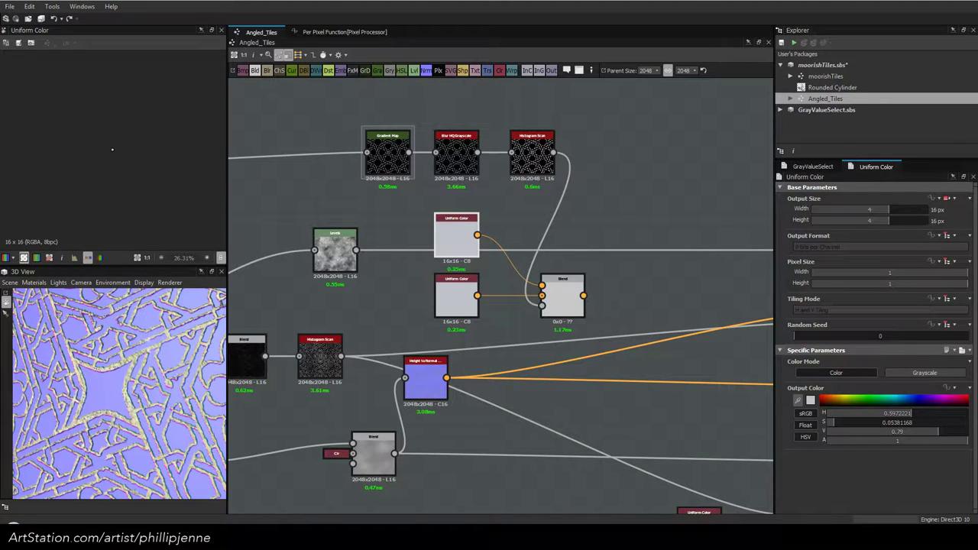
double_click(562, 294)
scroll(563, 293, "down", 1)
middle_click_drag(563, 293, 468, 288)
left_click_drag(484, 290, 729, 304)
scroll(115, 385, "down", 5)
left_click_drag(115, 384, 141, 401)
scroll(141, 390, "up", 5)
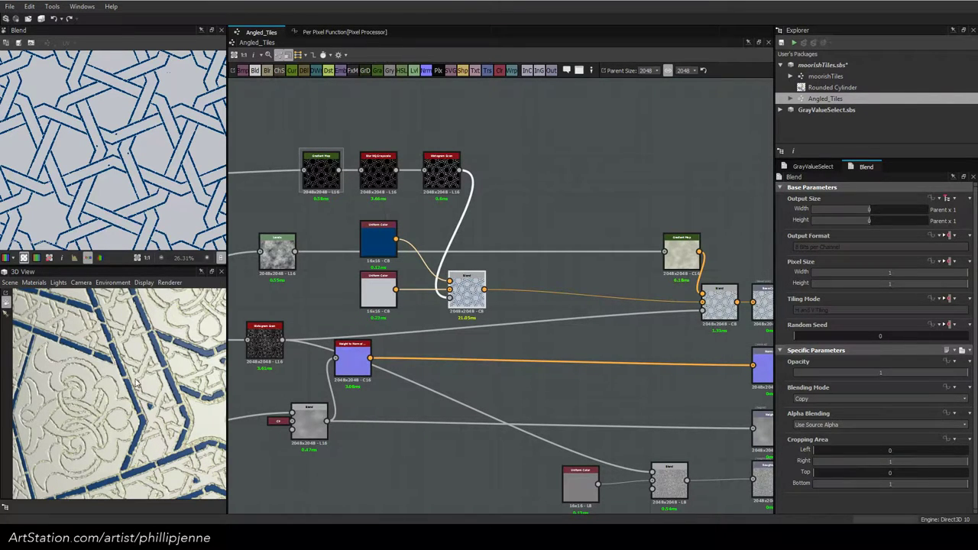
Move the three upper nodes left and add a Blend node after the Histogram Scan
scroll(139, 412, "down", 5)
scroll(139, 411, "up", 4)
scroll(432, 320, "down", 2)
middle_click_drag(489, 294, 607, 287)
left_click_drag(538, 219, 418, 198)
left_click(433, 217)
left_click(416, 199)
key("space")
left_click(489, 226)
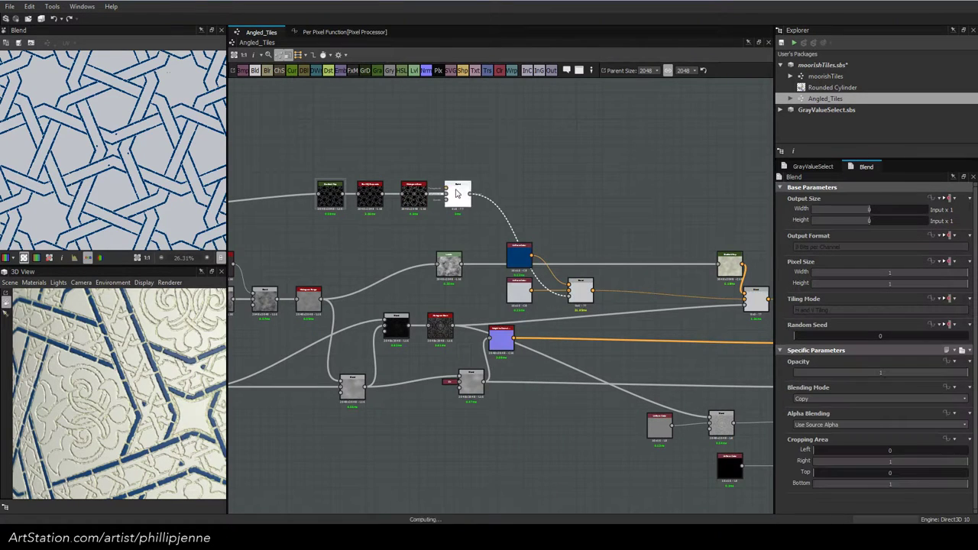
double_click(457, 194)
Duplicate the Gradient Map with its input and place the copy above the original
scroll(372, 254, "down", 2)
middle_click_drag(382, 281, 567, 276)
scroll(572, 283, "up", 4)
scroll(528, 256, "down", 2)
middle_click_drag(500, 174, 528, 266)
left_click(528, 264)
key("ctrl+d")
double_click(502, 298)
left_click_drag(502, 298, 542, 223)
Preview the Blend in the Solution frame, then inspect the splatter_circular node's settings
middle_click_drag(373, 289, 627, 288)
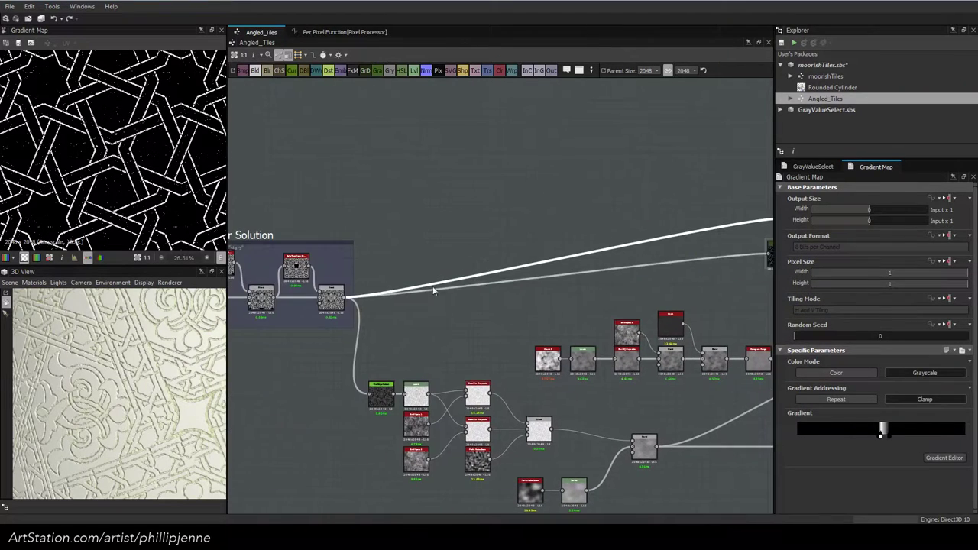
double_click(330, 298)
scroll(92, 143, "up", 3)
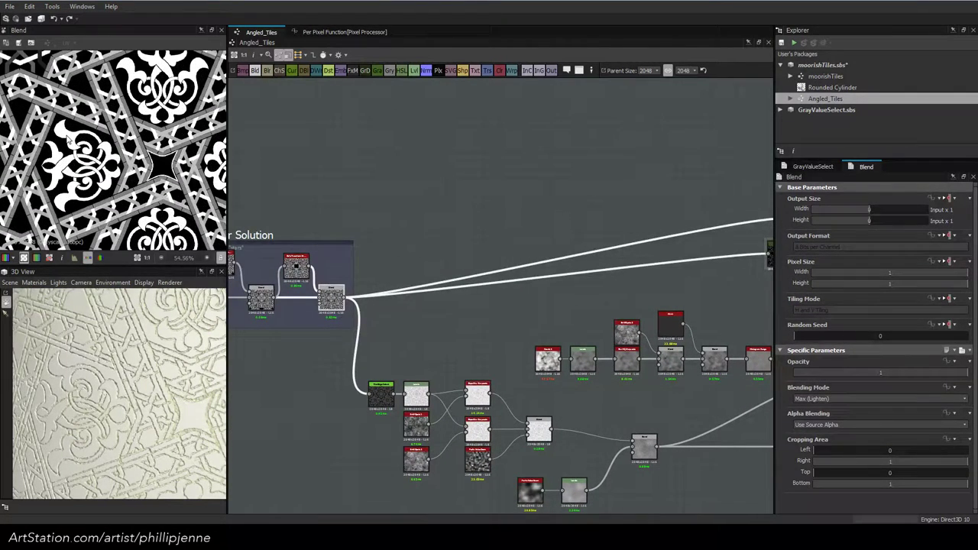
scroll(68, 139, "up", 1)
scroll(68, 139, "down", 4)
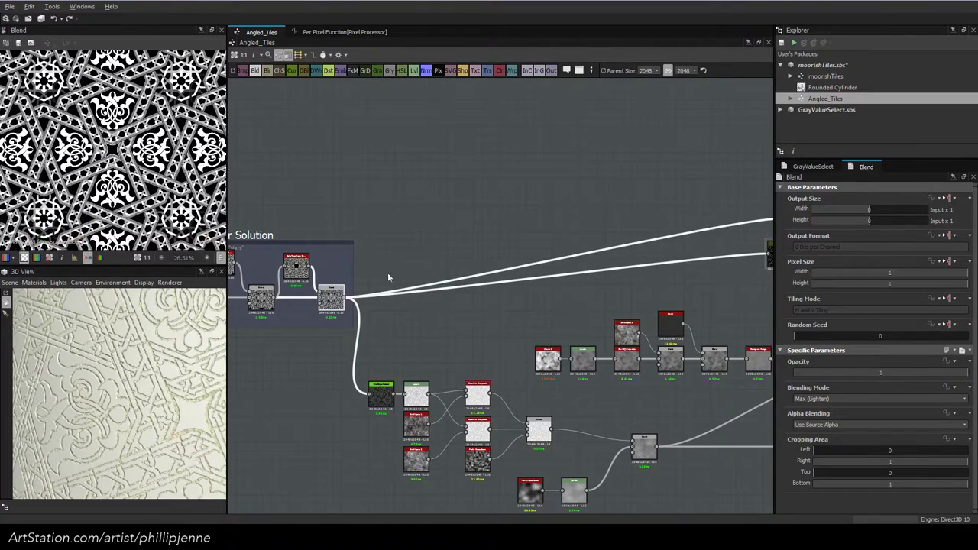
middle_click_drag(389, 277, 639, 196)
middle_click_drag(482, 271, 696, 216)
middle_click_drag(366, 307, 512, 360)
left_click(508, 246)
scroll(490, 326, "up", 1)
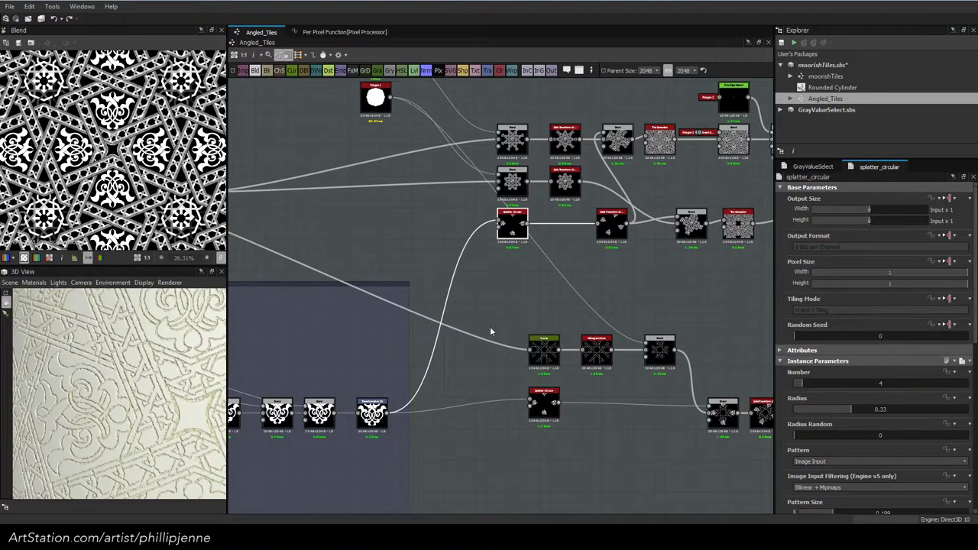
left_click_drag(975, 337, 976, 506)
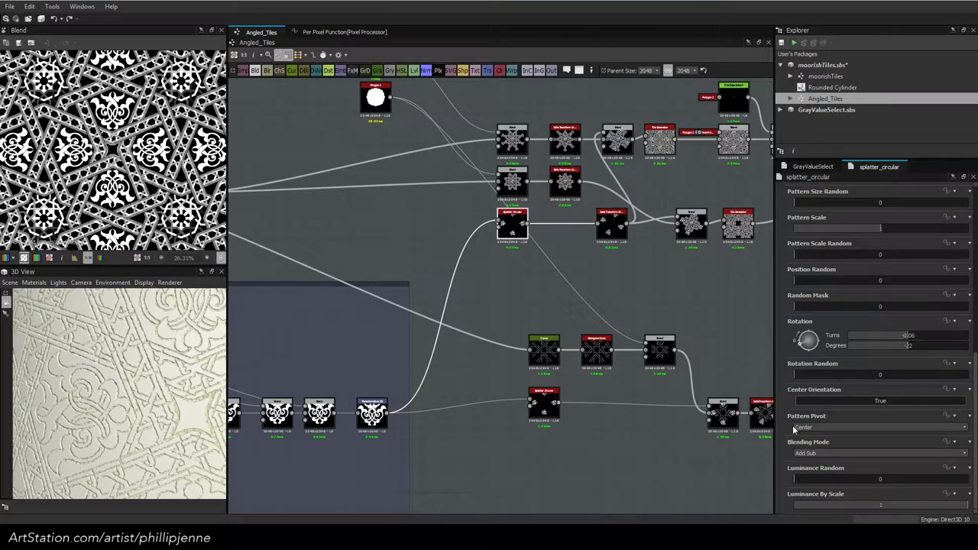
scroll(825, 483, "up", 7)
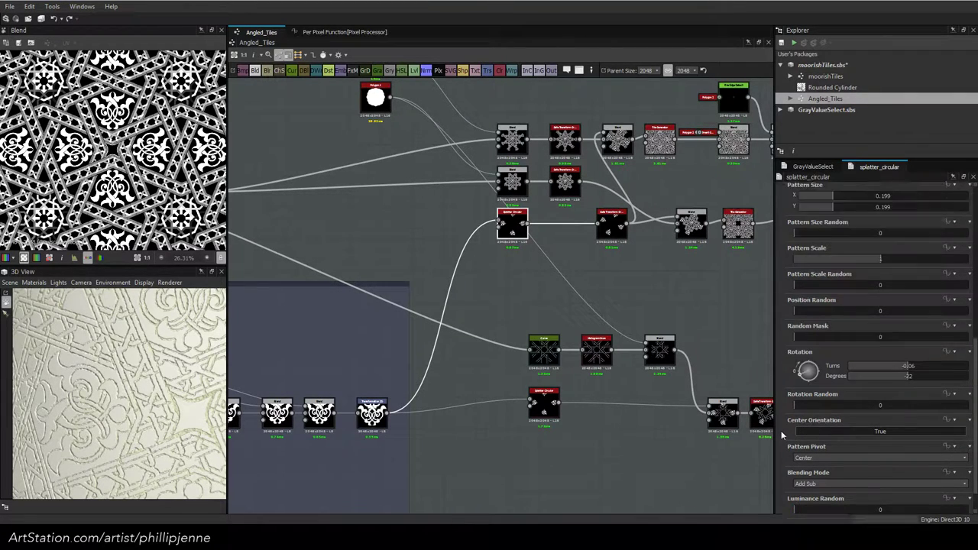
scroll(781, 431, "up", 1)
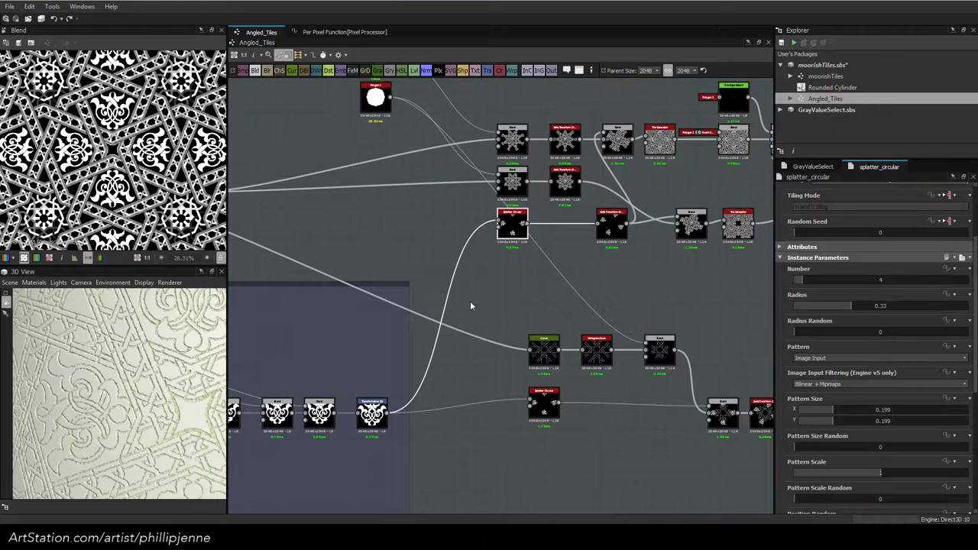
Insert a Levels node before Splatter Circular with Level Out High set to 0.666
right_click(480, 307)
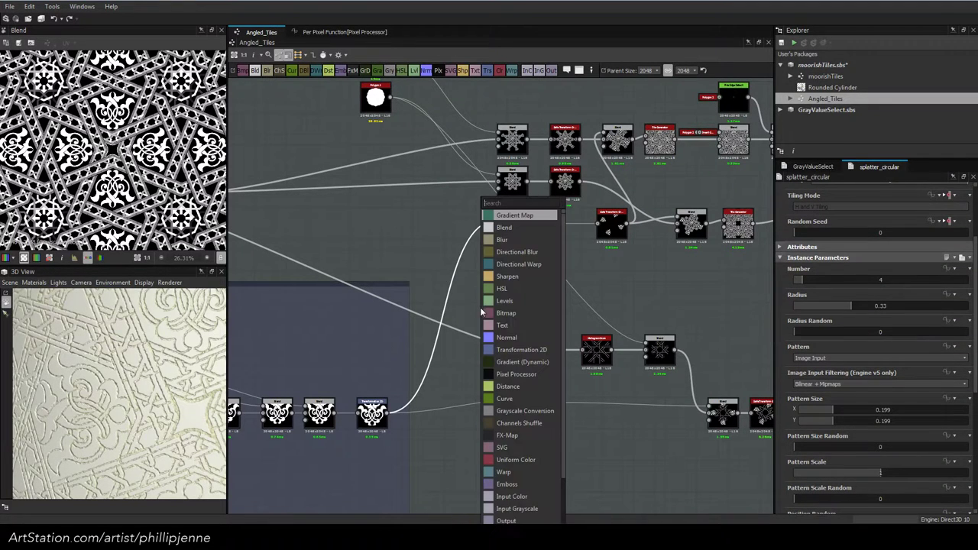
key("Escape")
key("ctrl+l")
left_click_drag(436, 316, 470, 224)
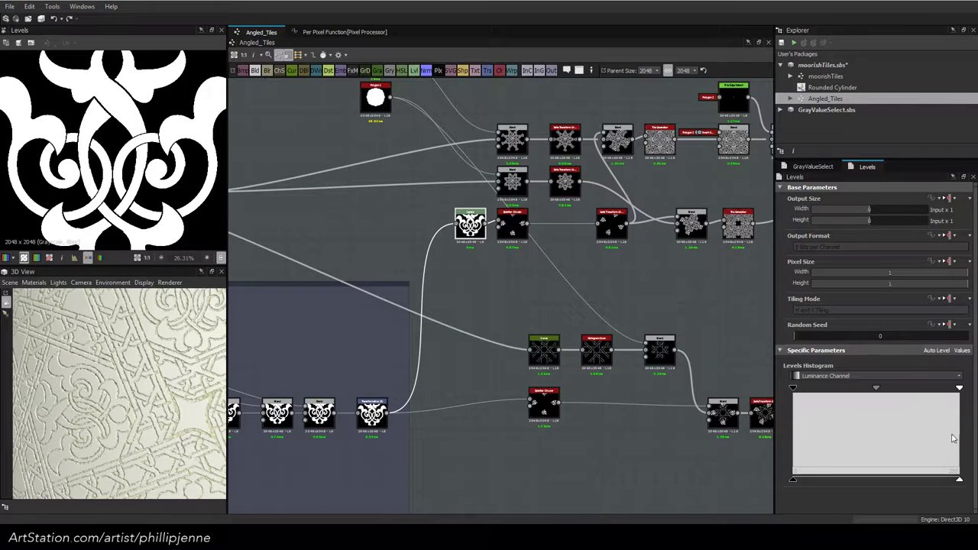
left_click_drag(959, 481, 940, 481)
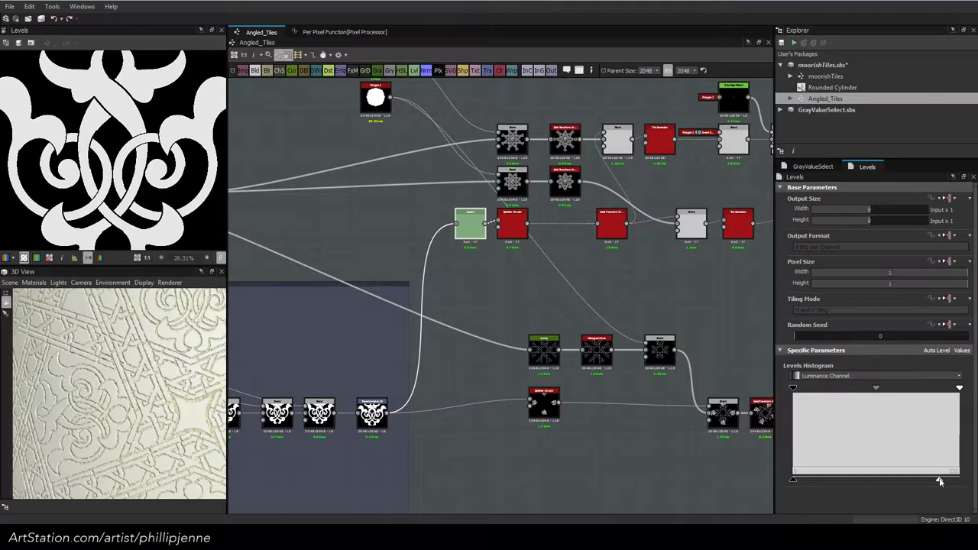
left_click(962, 351)
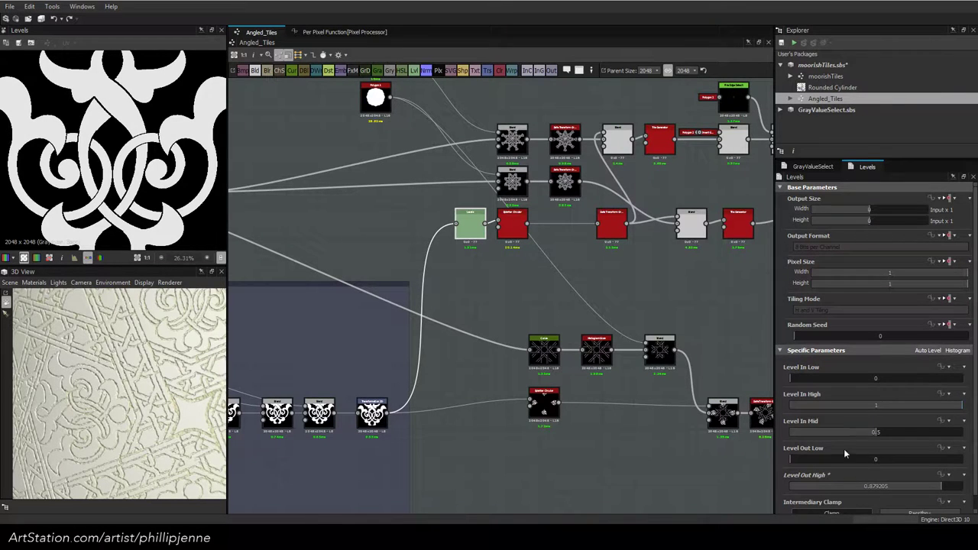
double_click(881, 487)
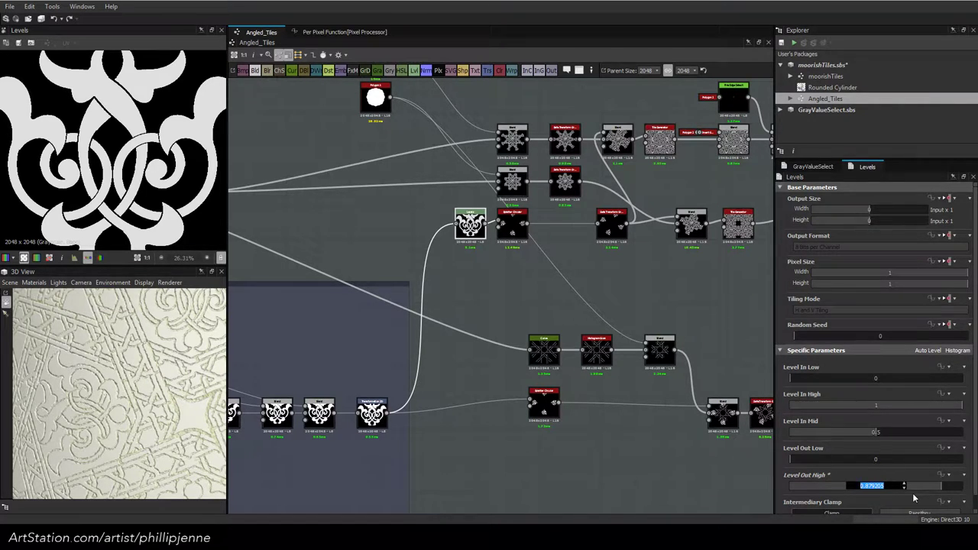
type(".666")
key("Return")
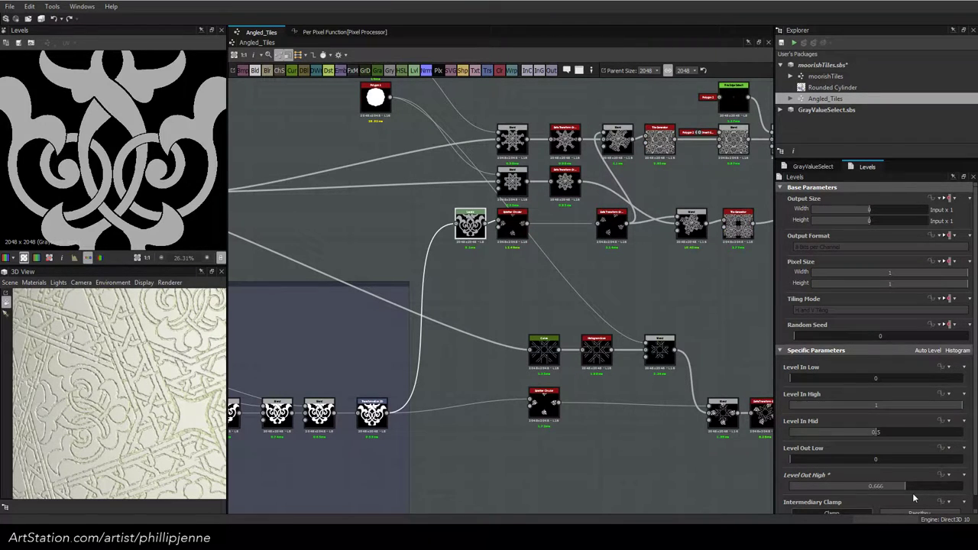
Preview the blended result with grey ornaments, then pan to the Gradient Map copy
middle_click_drag(667, 265, 569, 296)
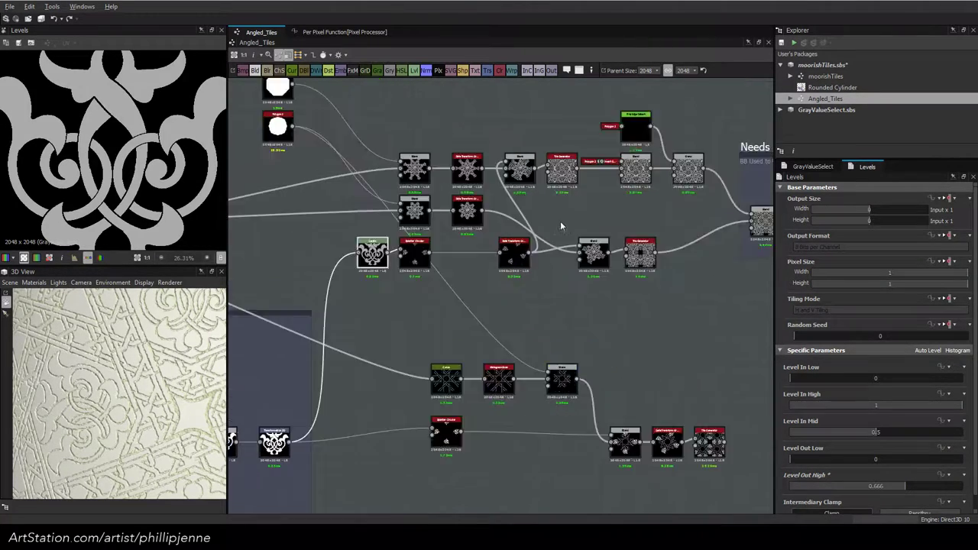
left_click(520, 168)
scroll(183, 179, "up", 6)
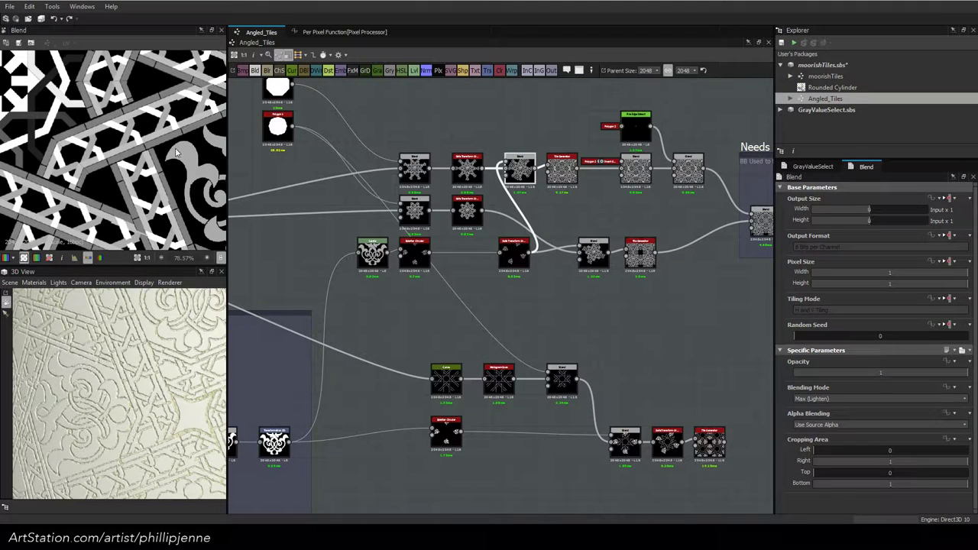
scroll(630, 220, "down", 2)
middle_click_drag(576, 260, 364, 322)
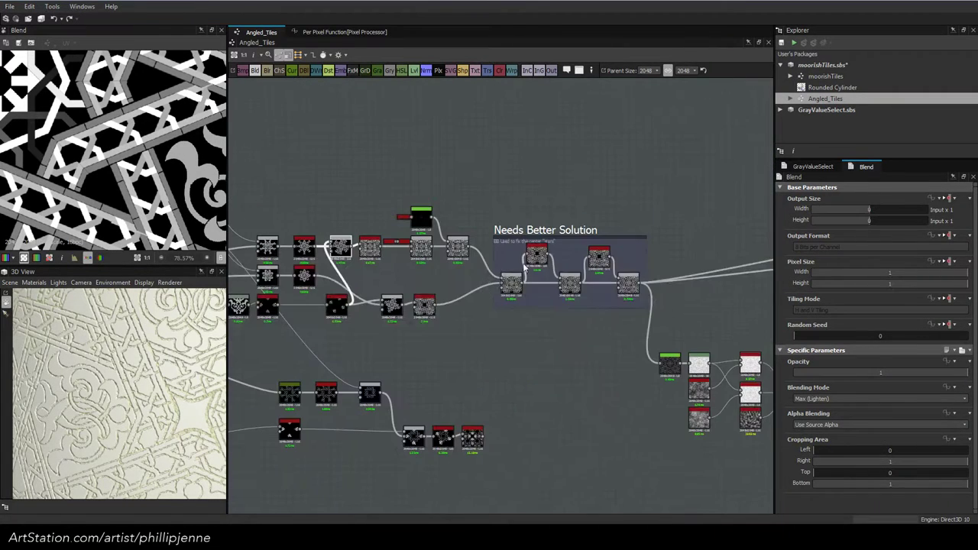
middle_click_drag(667, 260, 337, 265)
scroll(696, 234, "up", 3)
middle_click_drag(696, 233, 596, 258)
In the copied Gradient Map, move the white key to 0.666 and add a black key just right of it
double_click(579, 241)
left_click_drag(579, 240, 544, 241)
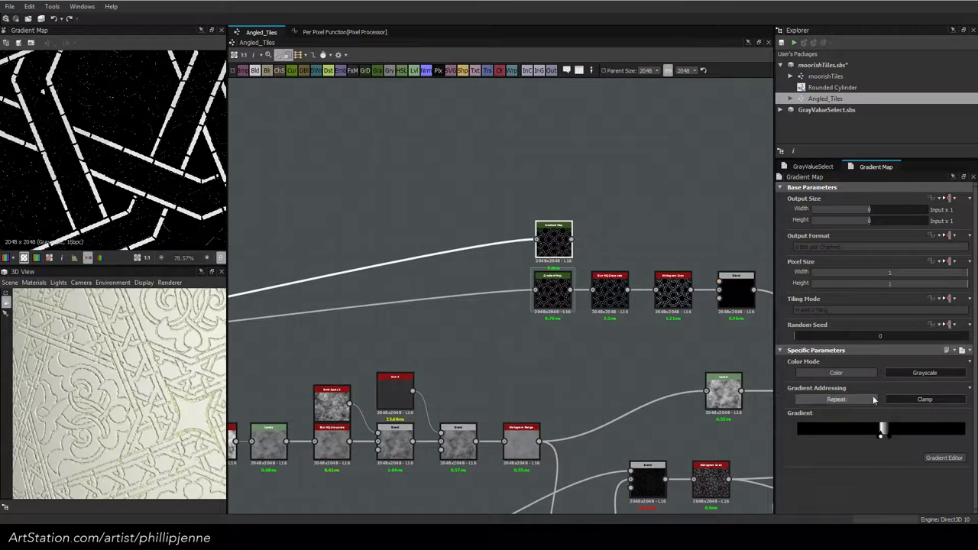
left_click(944, 457)
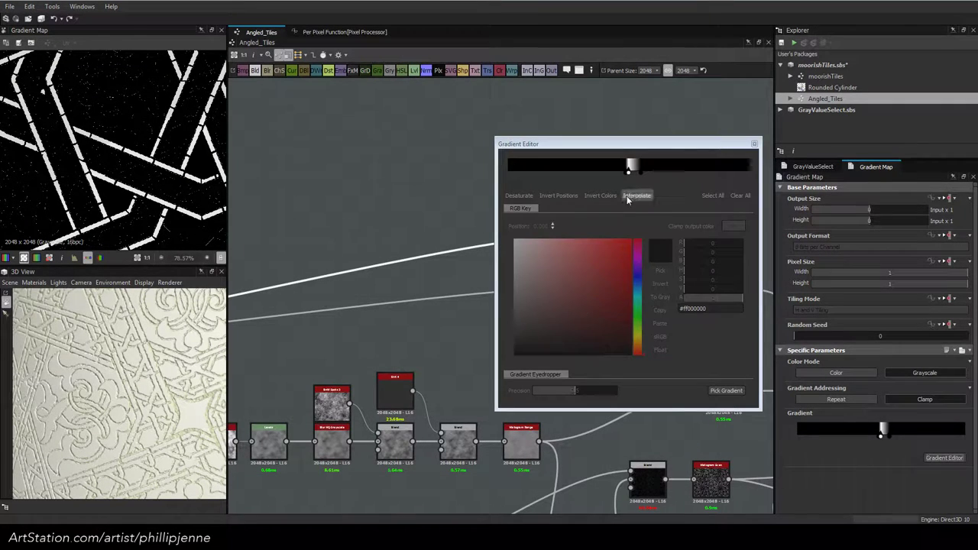
left_click(629, 172)
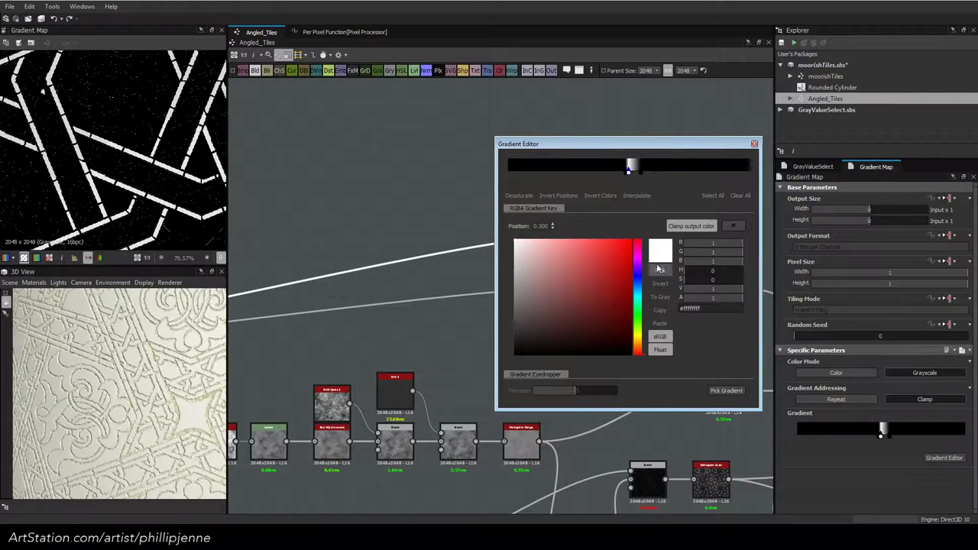
left_click_drag(548, 226, 542, 228)
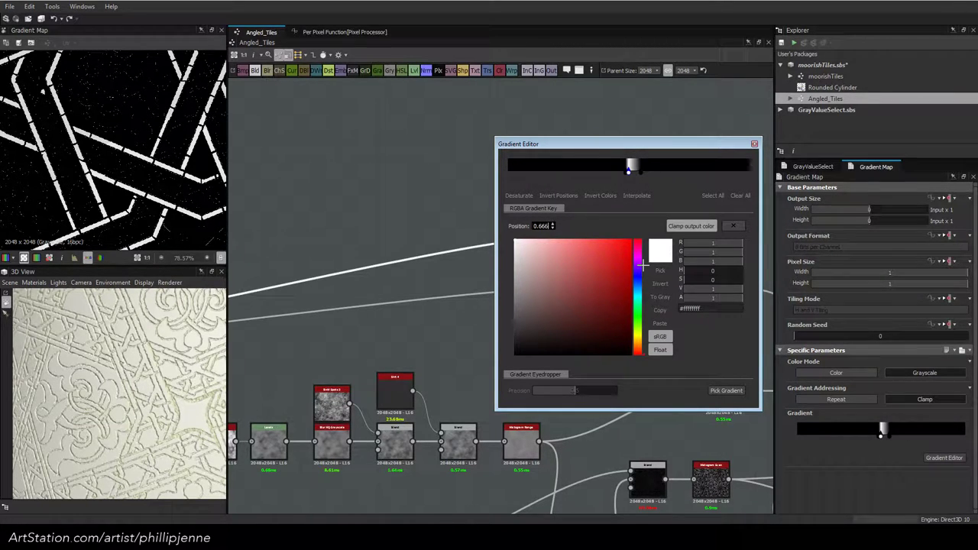
key("Return")
left_click(676, 169)
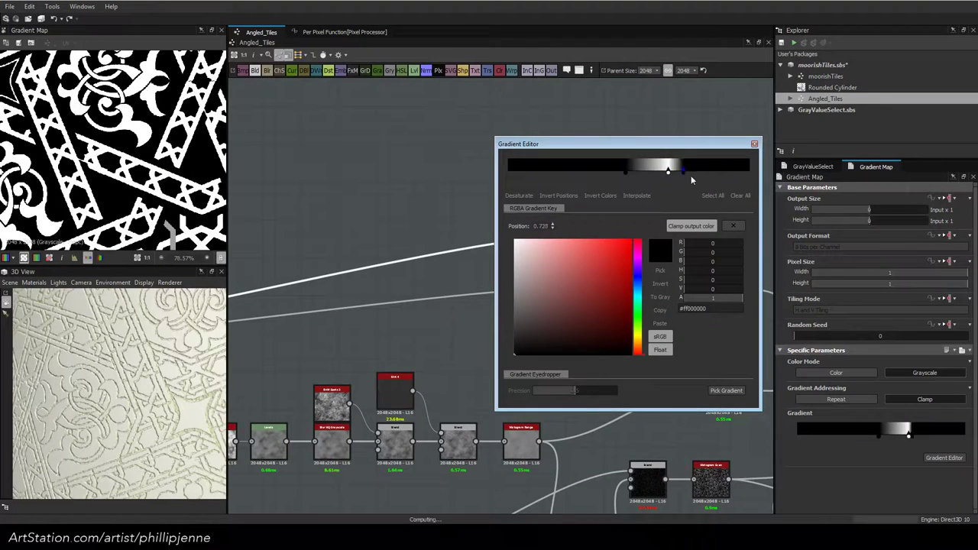
left_click_drag(676, 170, 671, 169)
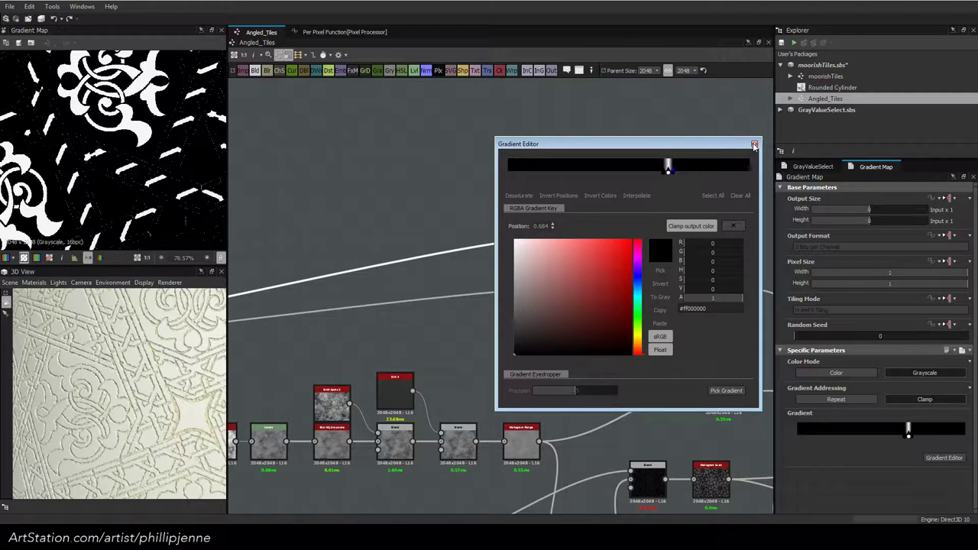
Close the Gradient Editor and select the GrayValueSelect graph in the expanded GrayValueSelect.sbs package
left_click(754, 145)
left_click(781, 111)
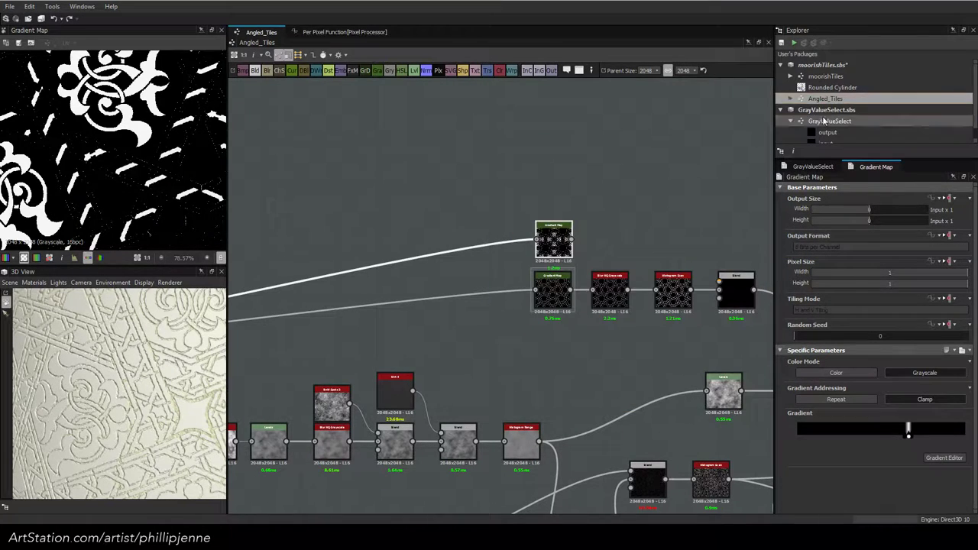
left_click(826, 120)
Open the GrayValueSelect graph and add a Levels node fed by Clouds 2, raising its black input level
double_click(826, 120)
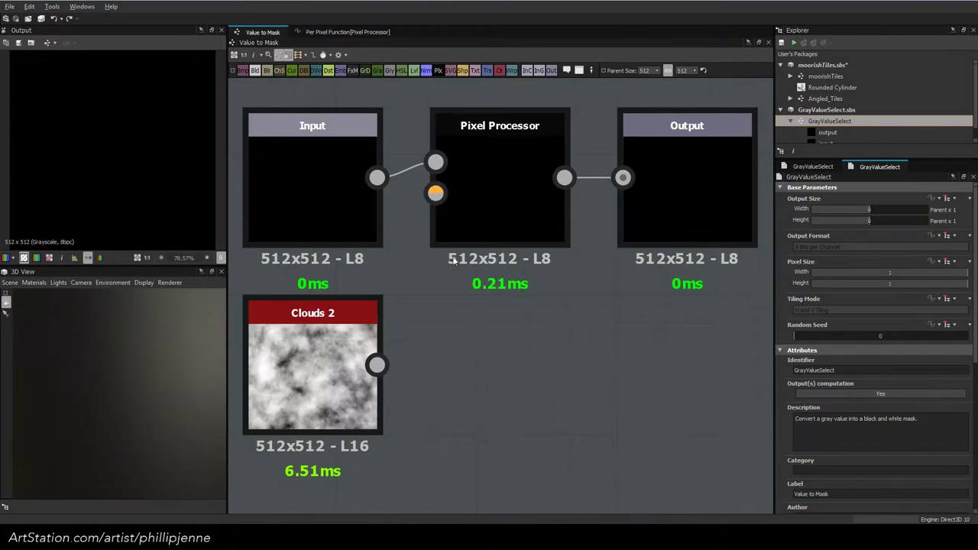
scroll(526, 376, "down", 1)
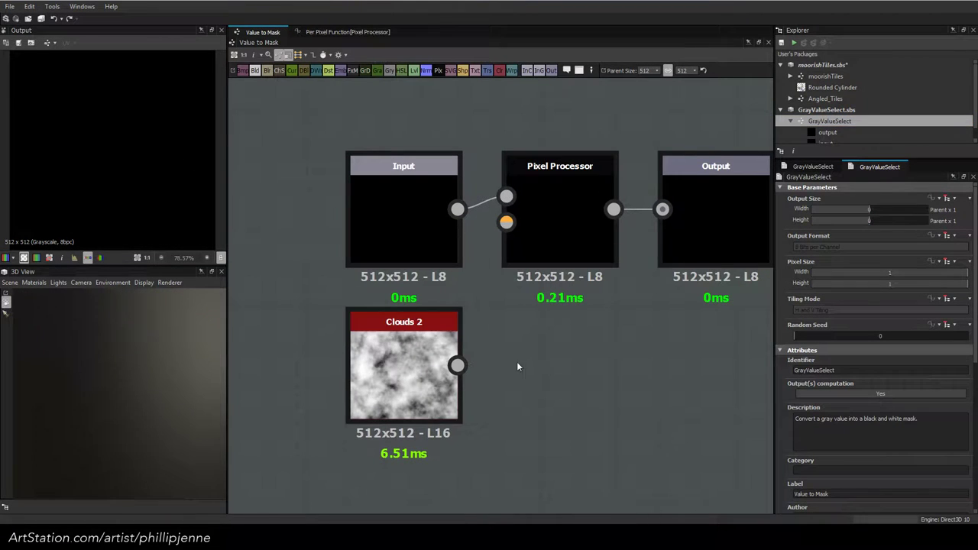
key("space")
type("l")
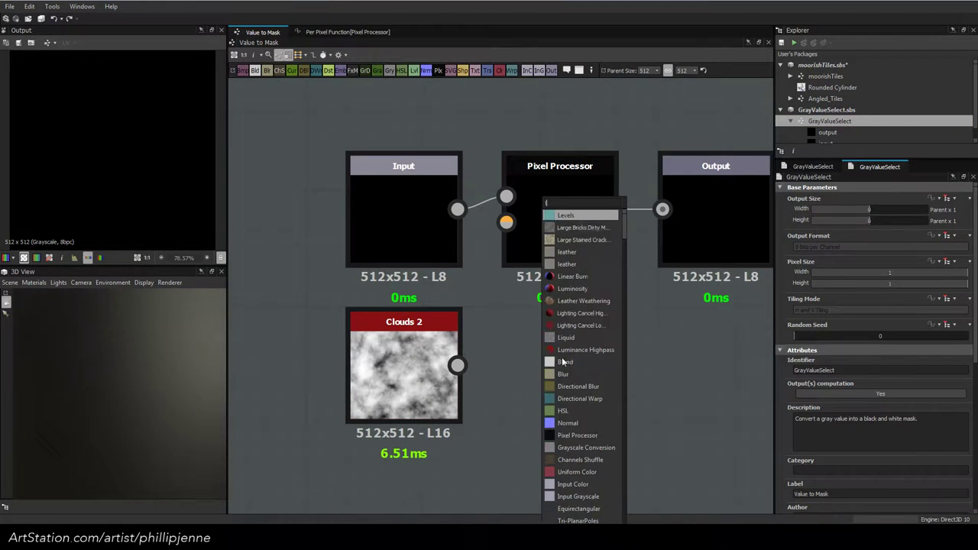
left_click(585, 219)
key("ctrl+l")
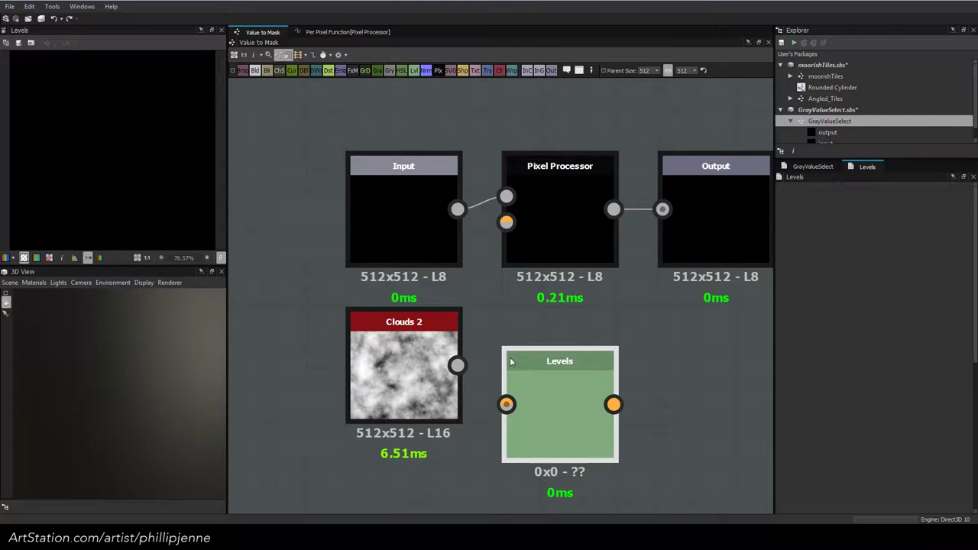
left_click_drag(511, 363, 511, 322)
left_click_drag(793, 388, 907, 390)
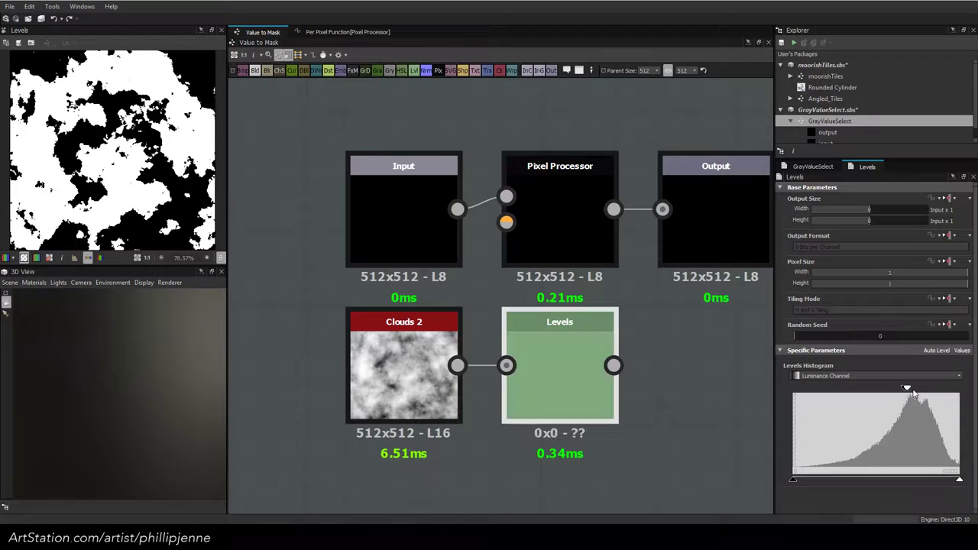
Give the Levels node's Level In Low an empty function and open its function graph
left_click(962, 350)
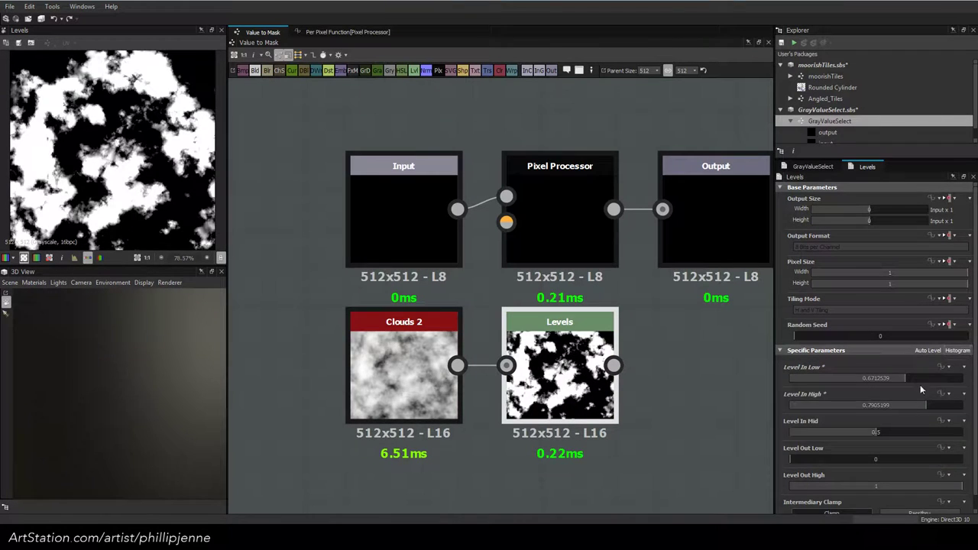
left_click(950, 367)
left_click(944, 445)
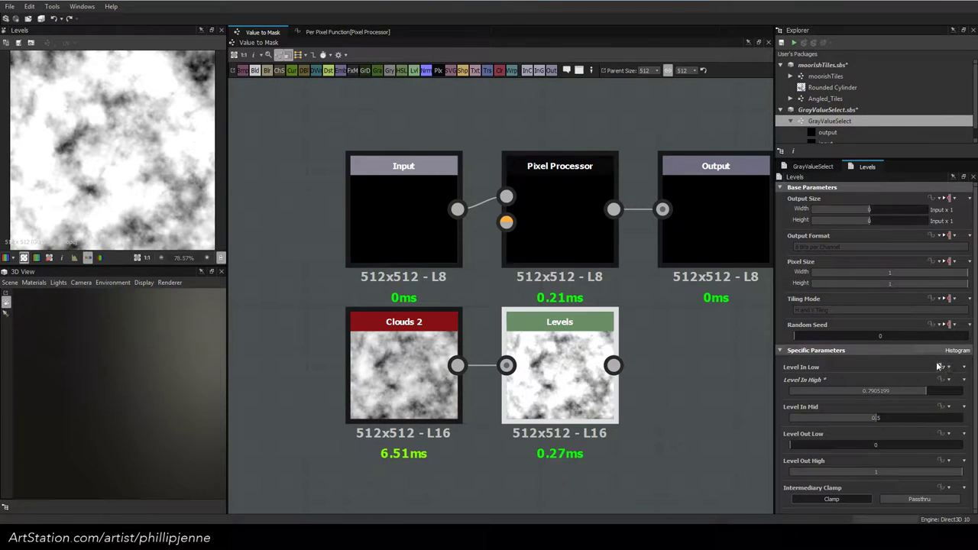
left_click(940, 367)
key("space")
Add a Get Float reading range and wire it into a Linear Interpolation node's third input
type("get")
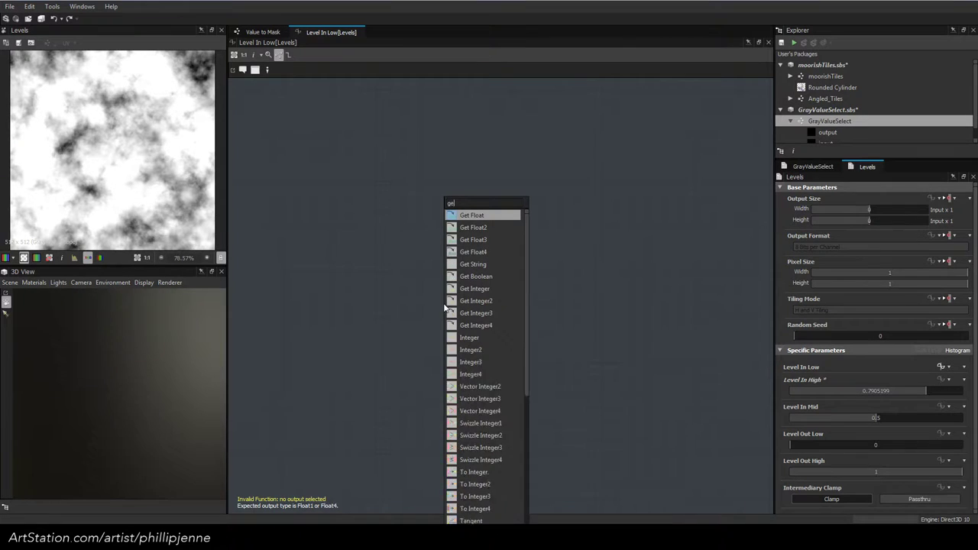
left_click(492, 216)
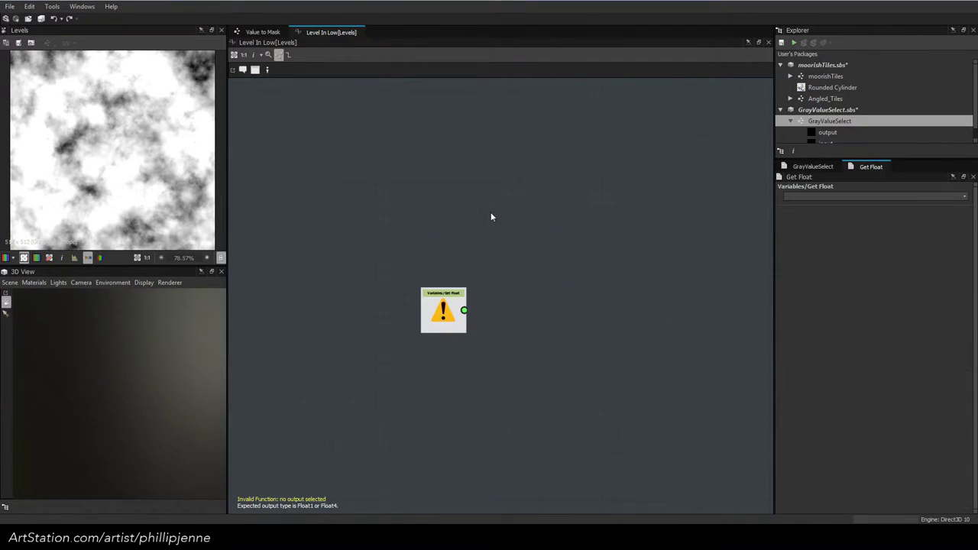
left_click(947, 197)
left_click(818, 216)
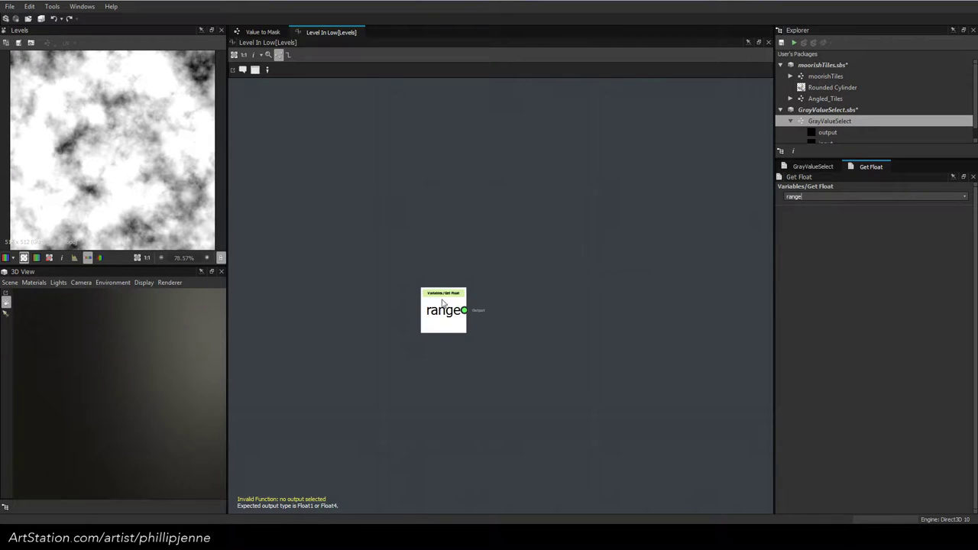
key("space")
type("lin")
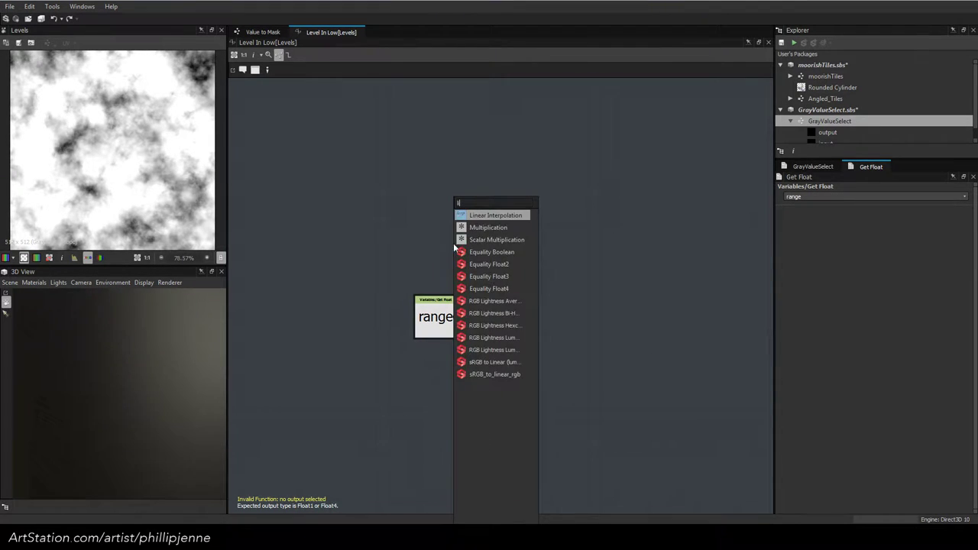
left_click(493, 216)
left_click_drag(463, 268, 540, 282)
left_click_drag(456, 316, 513, 274)
Wire Constant Floats 0 and 0.1 into the lerp's first two inputs and align the nodes
key("space")
left_click(498, 216)
scroll(462, 238, "up", 2)
scroll(461, 238, "up", 1)
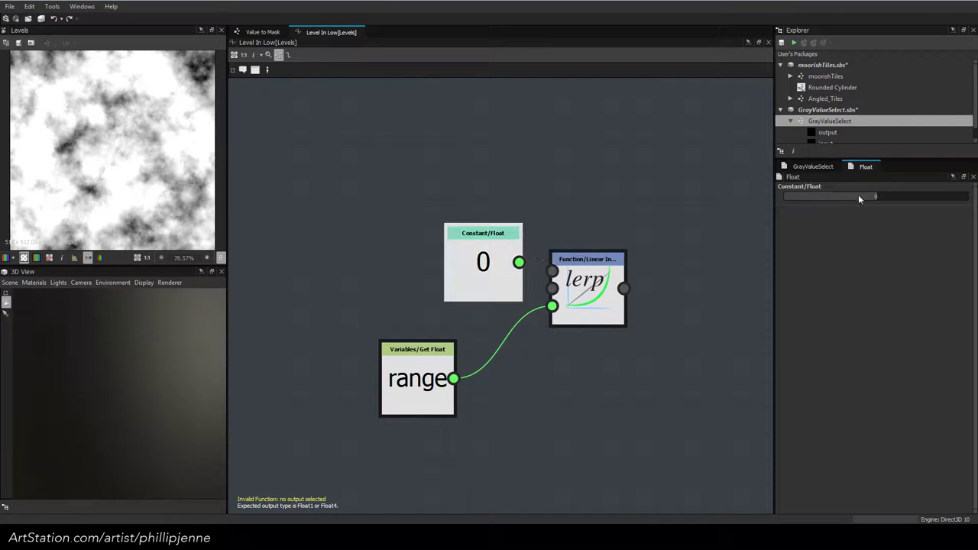
type("0.1")
key("Return")
left_click_drag(513, 248, 551, 289)
left_click_drag(457, 244, 456, 296)
left_click(462, 222)
key("space")
type("f")
left_click(491, 217)
left_click_drag(493, 210, 551, 272)
left_click_drag(439, 212, 414, 202)
left_click_drag(408, 361, 422, 360)
middle_click_drag(715, 276, 631, 309)
Add a second Get Float reading color, placed above the lerp
scroll(569, 296, "down", 1)
left_click(506, 318)
key("space")
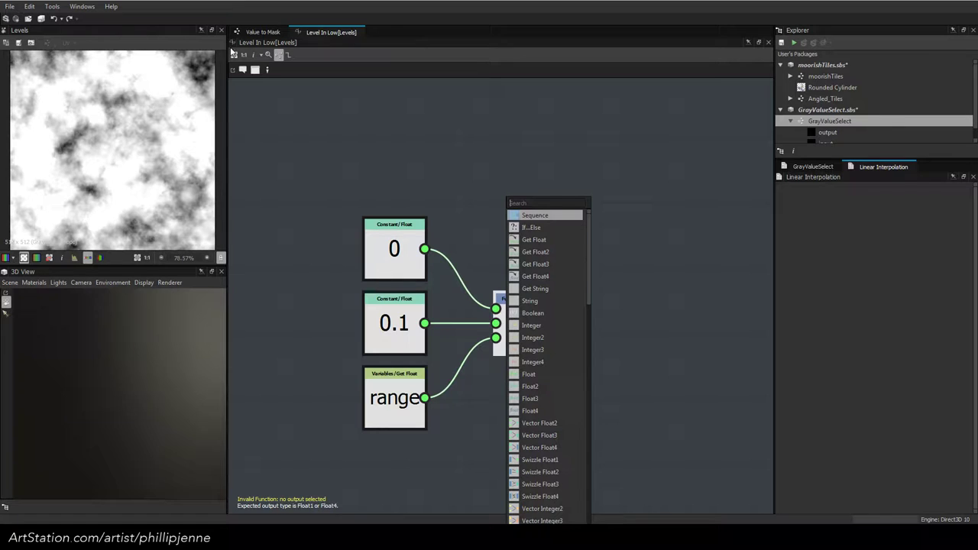
left_click(260, 32)
left_click(343, 33)
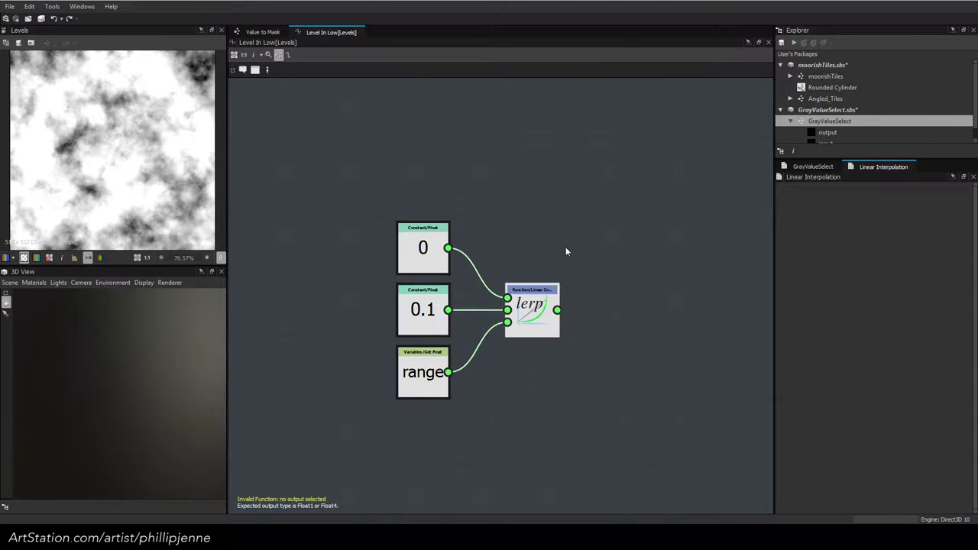
middle_click_drag(566, 252, 539, 253)
key("space")
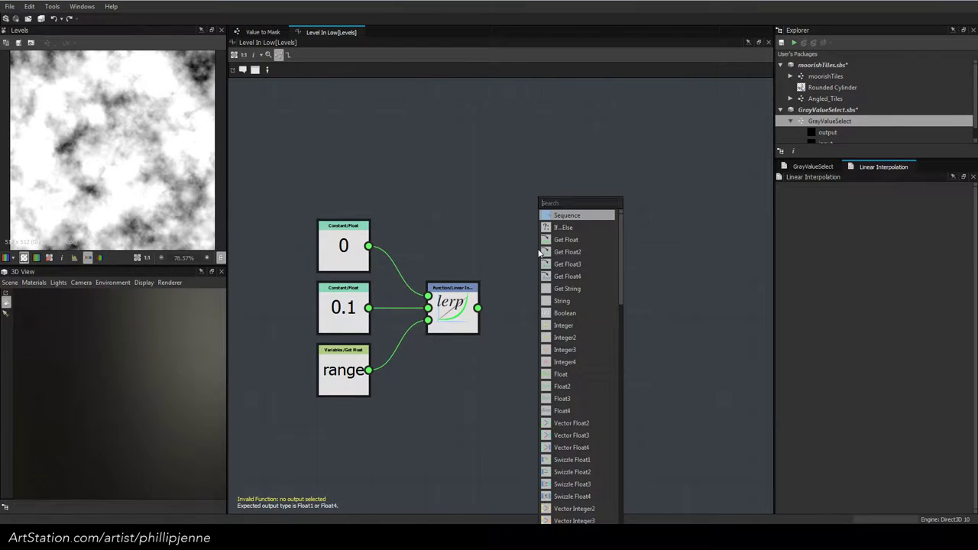
type("s")
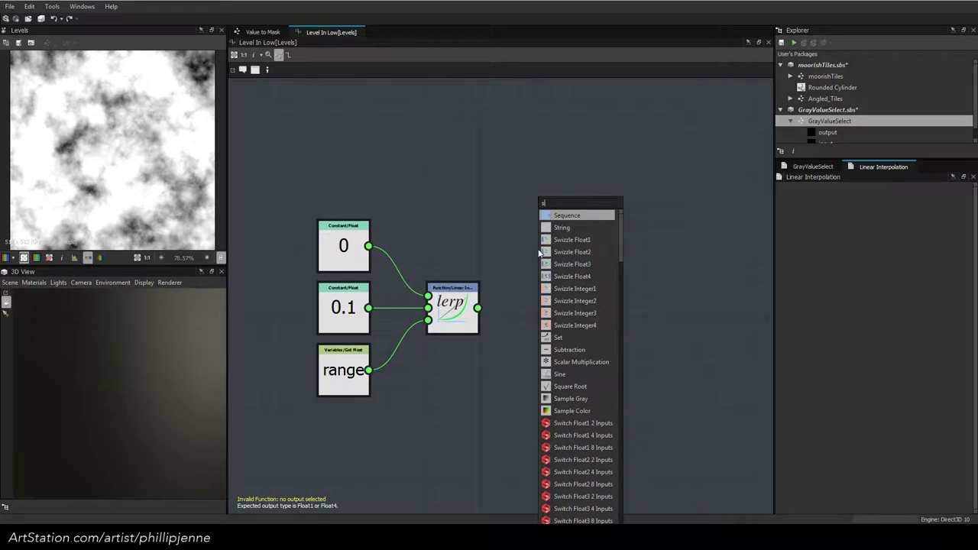
left_click(499, 235)
key("space")
type("get")
left_click(552, 213)
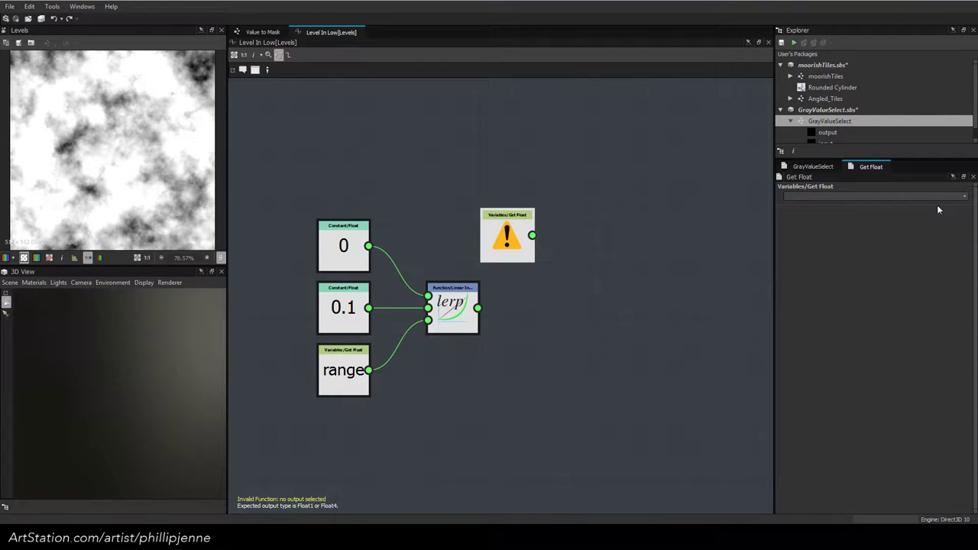
left_click(964, 197)
left_click(815, 211)
left_click_drag(507, 215, 453, 215)
Add a Subtraction node and wire color into it
key("space")
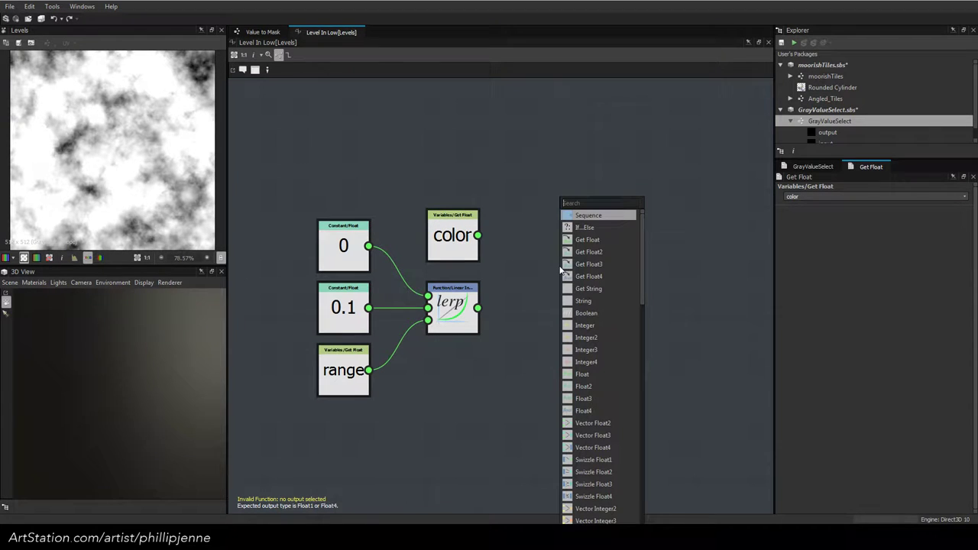
type("dsu")
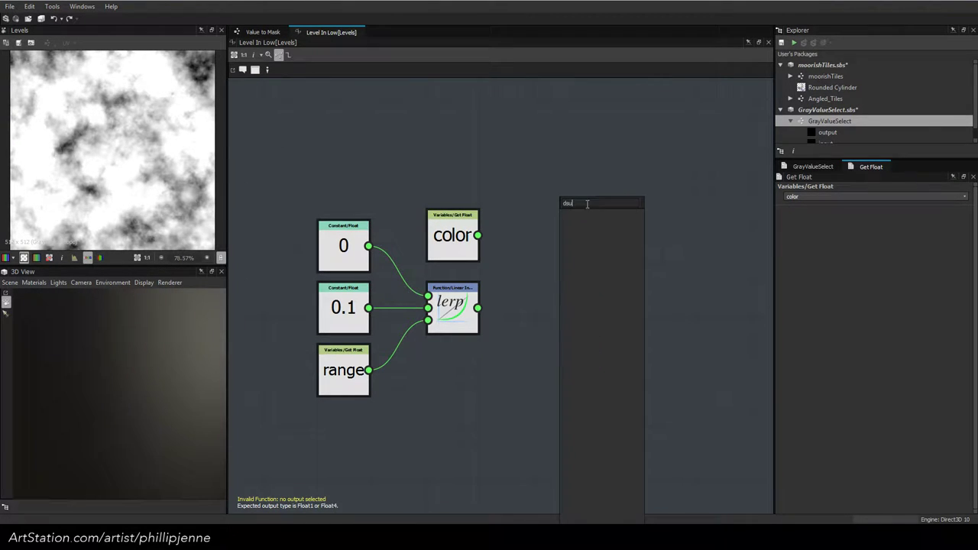
key("BackSpace")
key("BackSpace")
key("BackSpace")
type("su")
key("Return")
left_click_drag(476, 234, 478, 307)
Add an Add node summing color and the lerp result
scroll(578, 268, "up", 1)
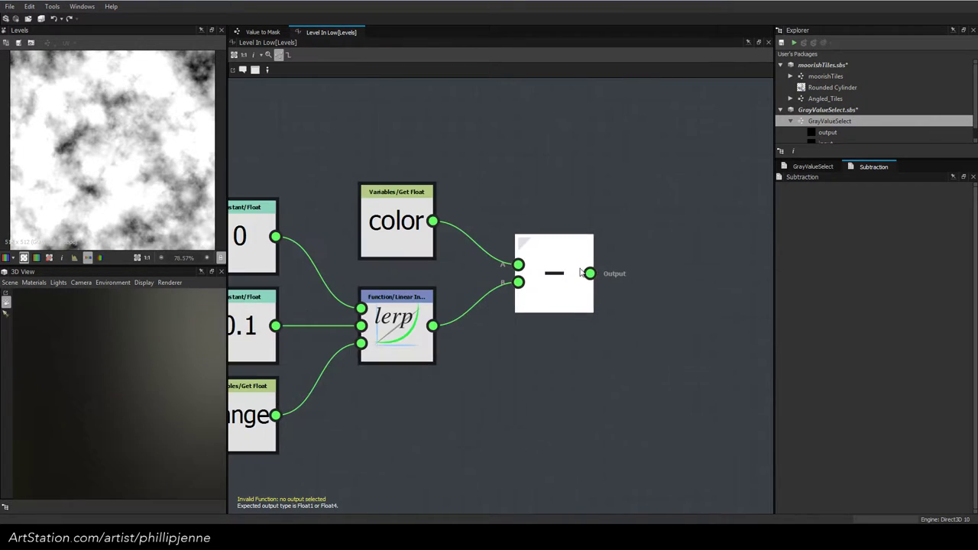
scroll(613, 296, "down", 2)
key("space")
type("add")
key("Return")
left_click_drag(513, 230, 577, 316)
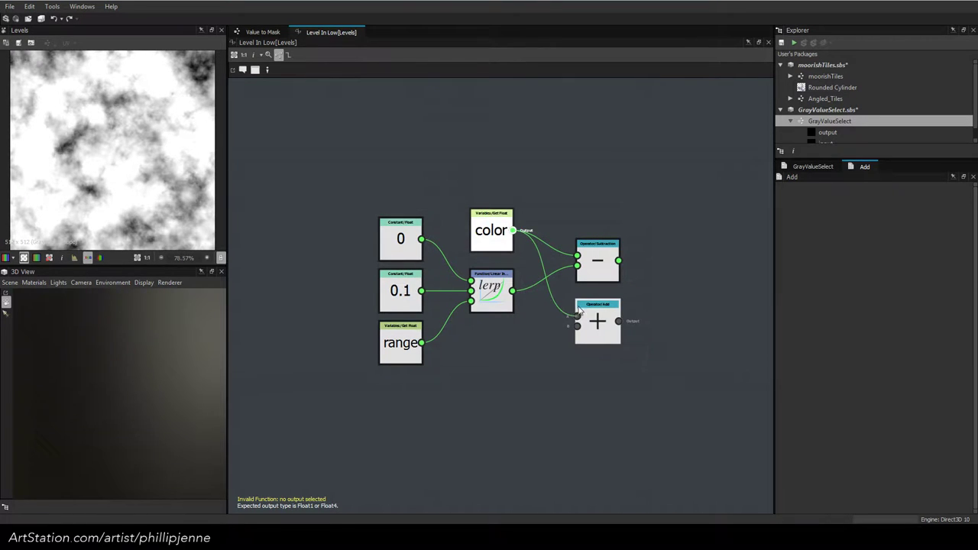
left_click_drag(512, 290, 577, 326)
Store the Add result in a Set node with the variable named 'high'
scroll(662, 277, "up", 1)
middle_click_drag(661, 282, 633, 282)
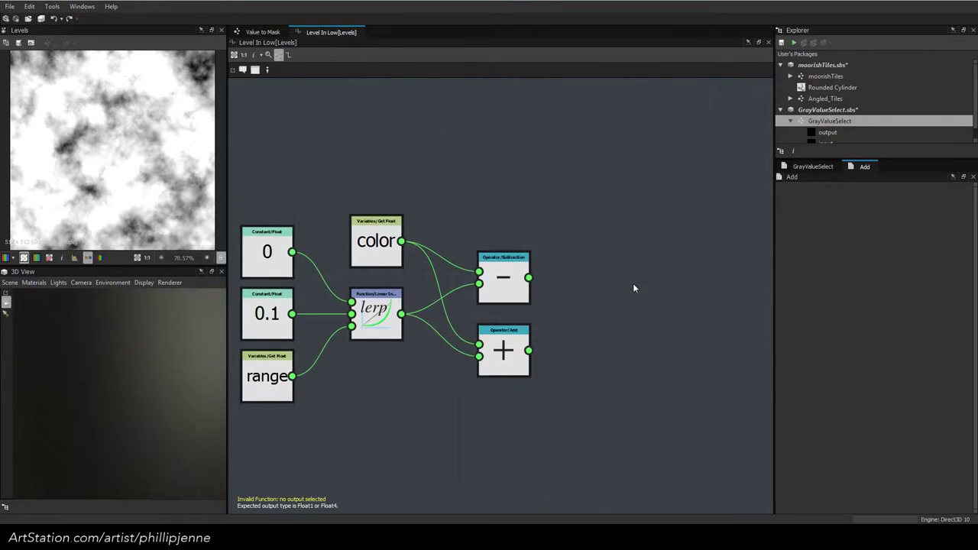
key("space")
type("se")
left_click(654, 228)
left_click_drag(528, 277, 605, 277)
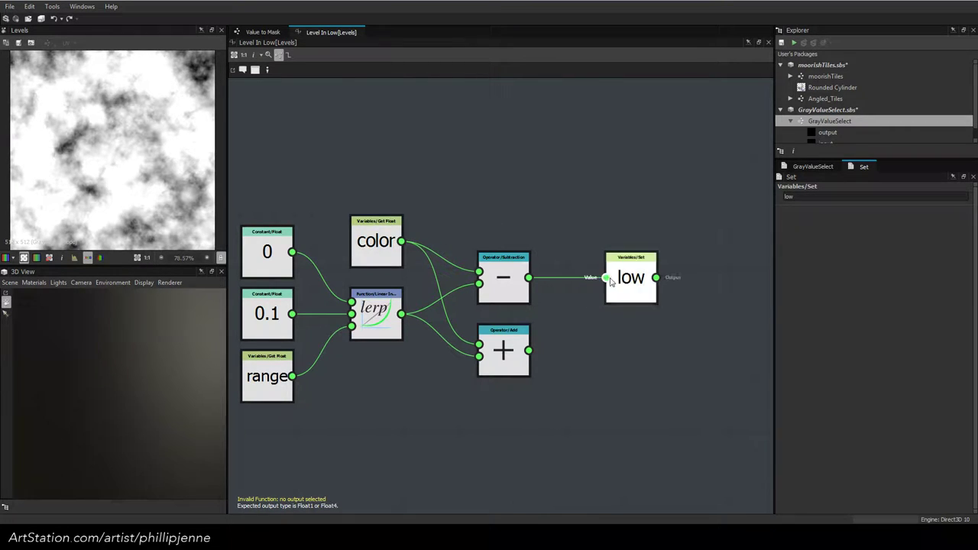
left_click_drag(607, 278, 529, 350)
left_click_drag(623, 296, 613, 351)
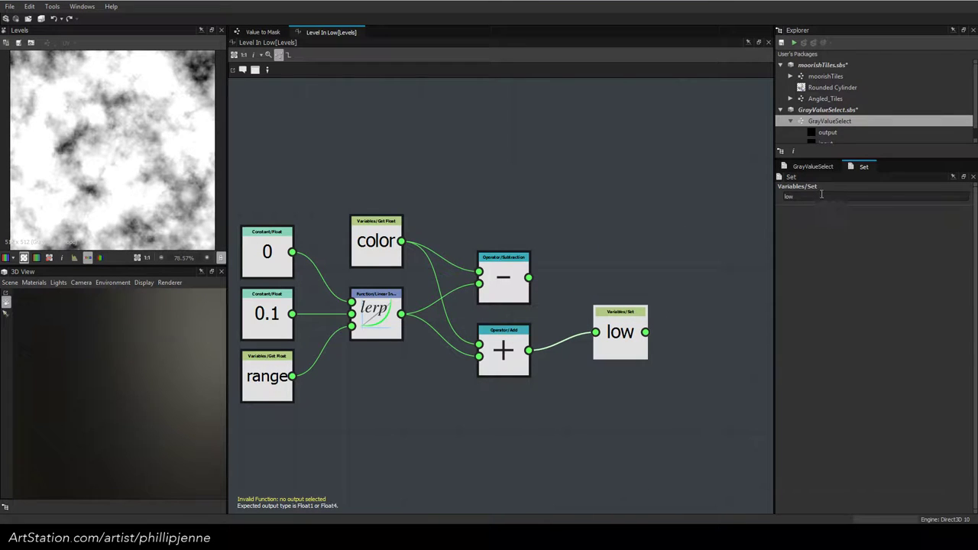
type("high")
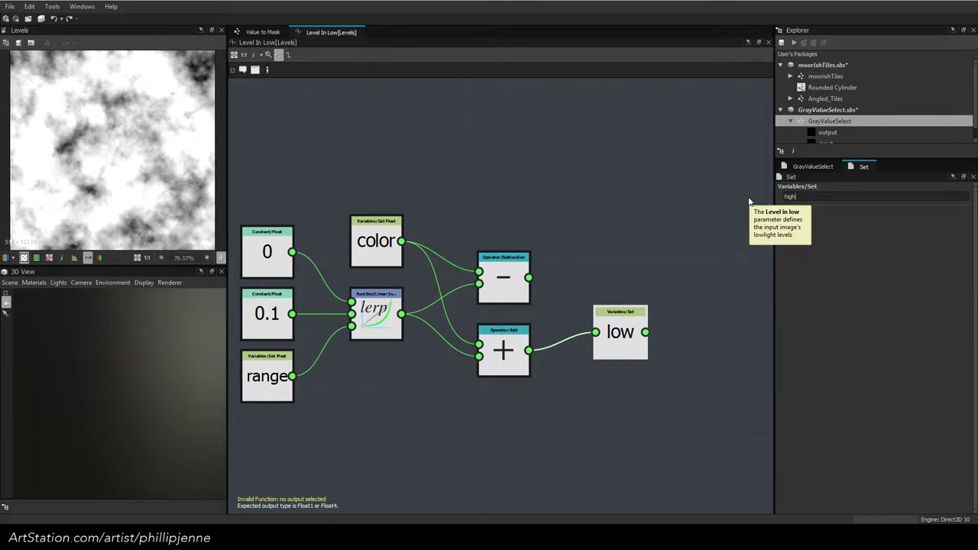
left_click(748, 203)
left_click_drag(629, 327, 622, 345)
Chain the high Set and the subtraction through Sequence nodes, making the final Sequence the output
left_click(655, 298)
key("space")
type("s")
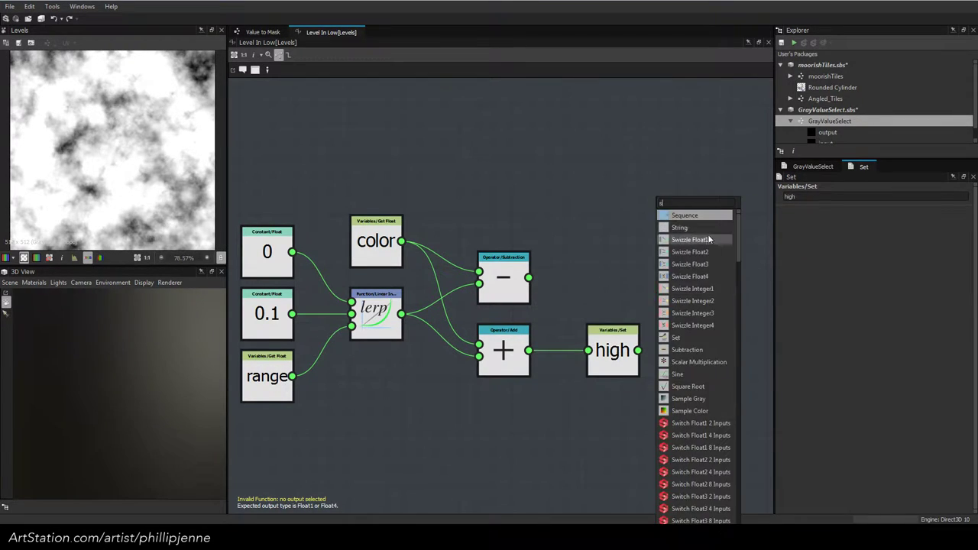
left_click(691, 216)
left_click_drag(650, 277, 703, 294)
left_click_drag(638, 350, 678, 320)
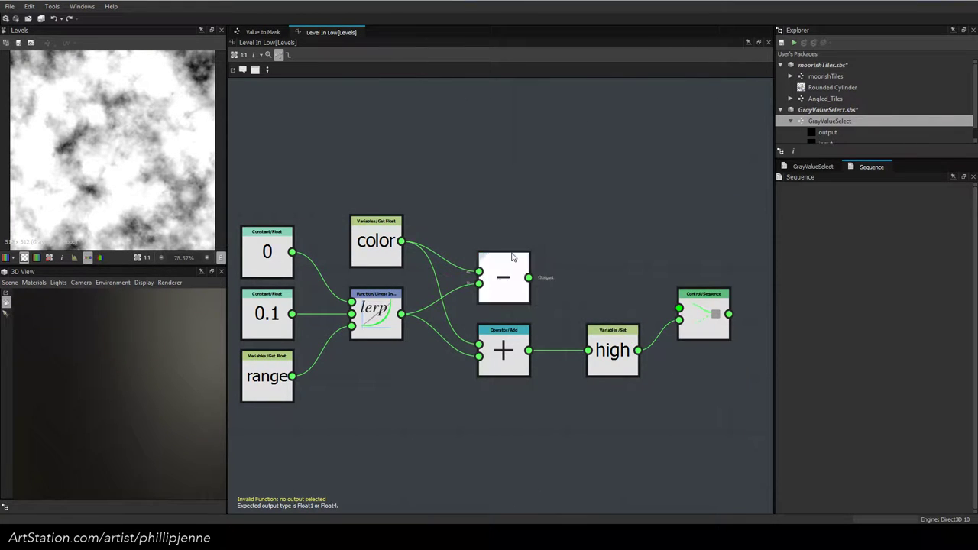
left_click_drag(528, 278, 678, 307)
middle_click_drag(711, 310, 600, 307)
left_click_drag(618, 310, 418, 275)
left_click(687, 218)
right_click(700, 285)
left_click(721, 319)
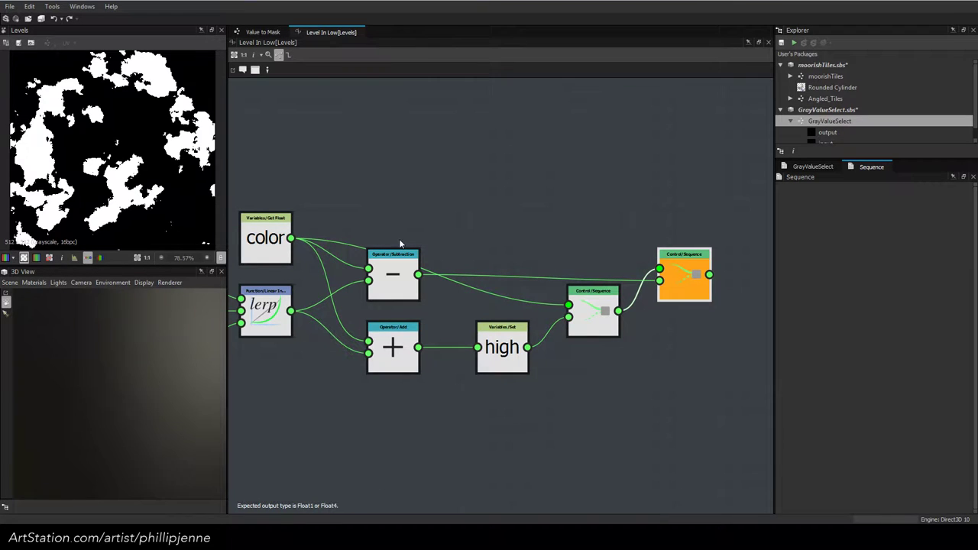
Rearrange the subtraction, Add, high and Sequence nodes into a tidy layout
left_click(401, 273)
scroll(401, 273, "down", 1)
left_click_drag(400, 271, 397, 374)
left_click_drag(395, 232, 489, 300)
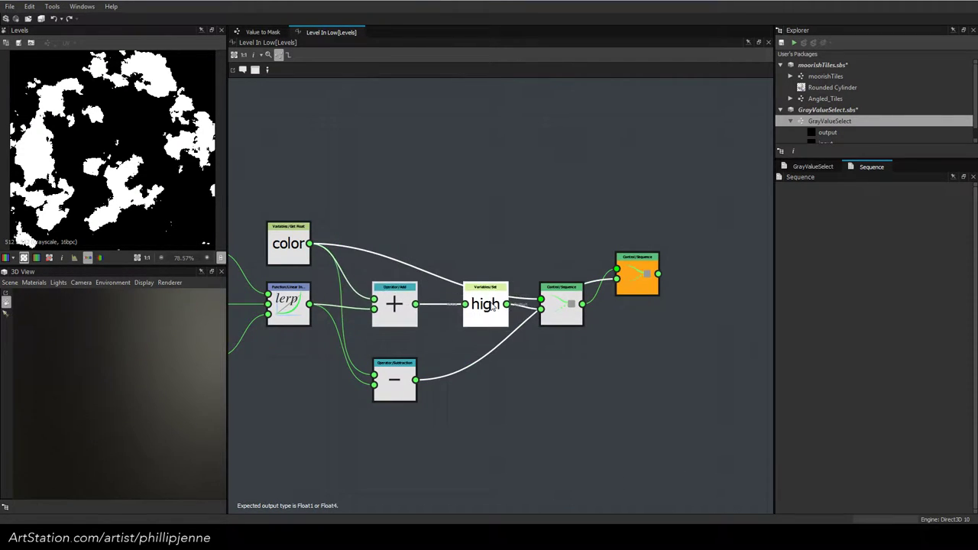
left_click_drag(403, 240, 563, 275)
left_click(609, 315)
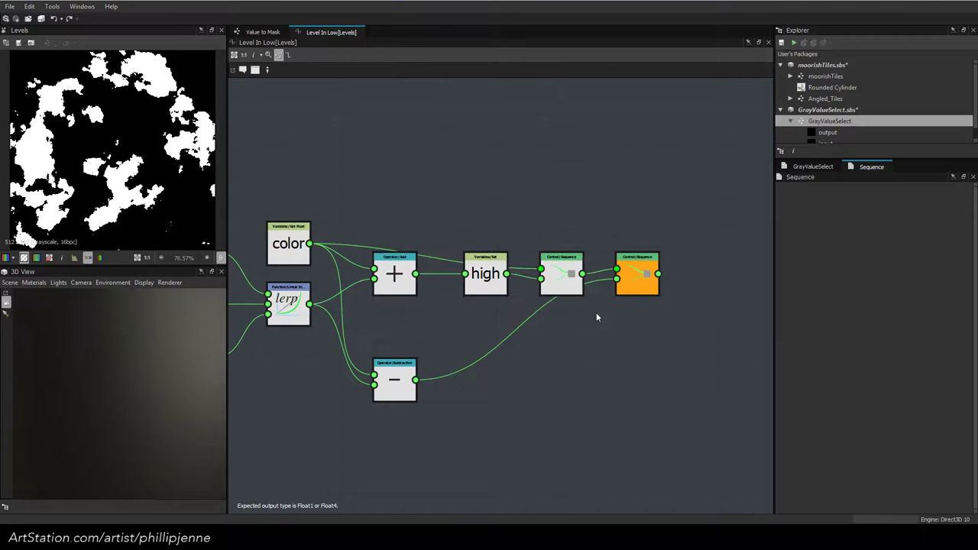
left_click_drag(361, 275, 489, 294)
left_click_drag(487, 292, 488, 308)
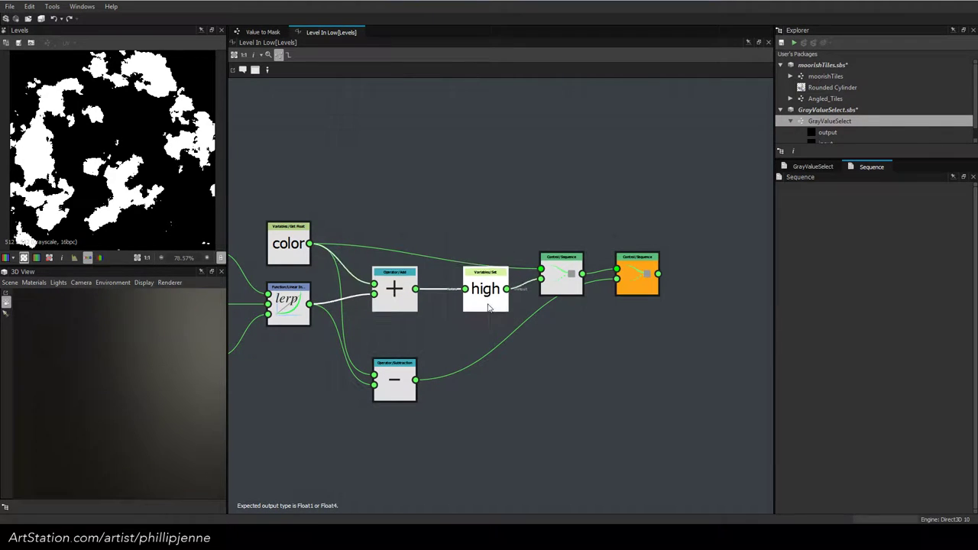
left_click(602, 327)
left_click_drag(572, 283, 571, 252)
left_click(615, 307)
left_click_drag(403, 359, 402, 329)
left_click(564, 308)
middle_click_drag(564, 308, 650, 334)
Give Level In High an empty function whose output is a Get Float named 'high'
left_click(274, 35)
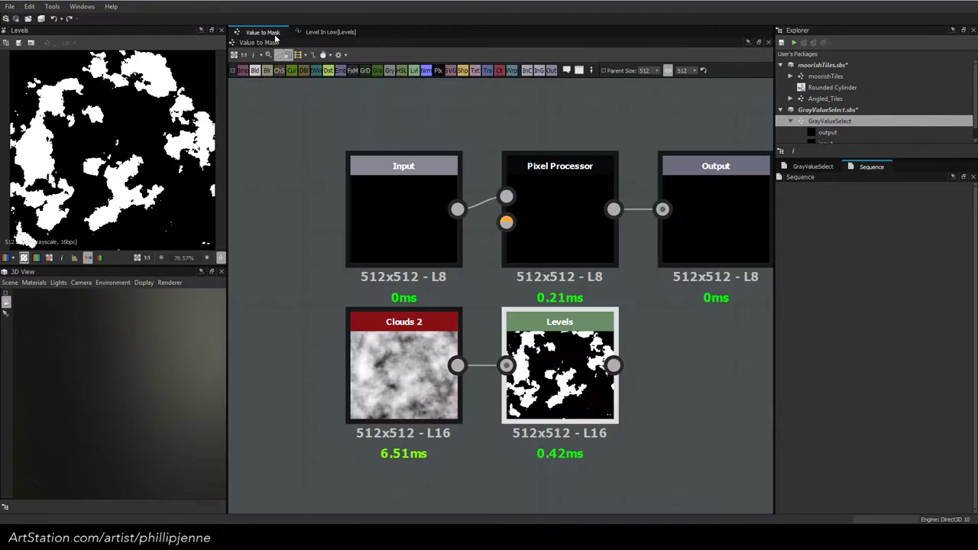
left_click(564, 328)
left_click(957, 350)
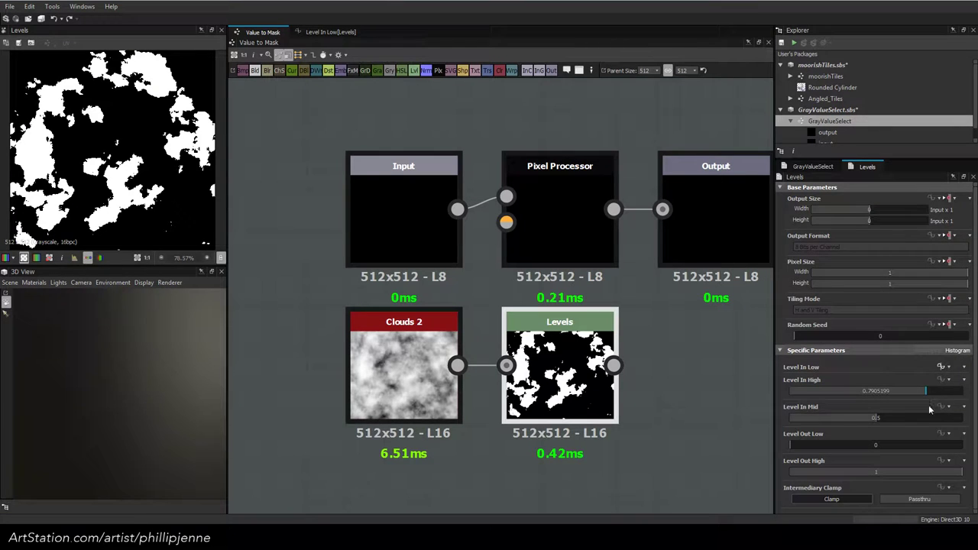
left_click(941, 379)
left_click(926, 456)
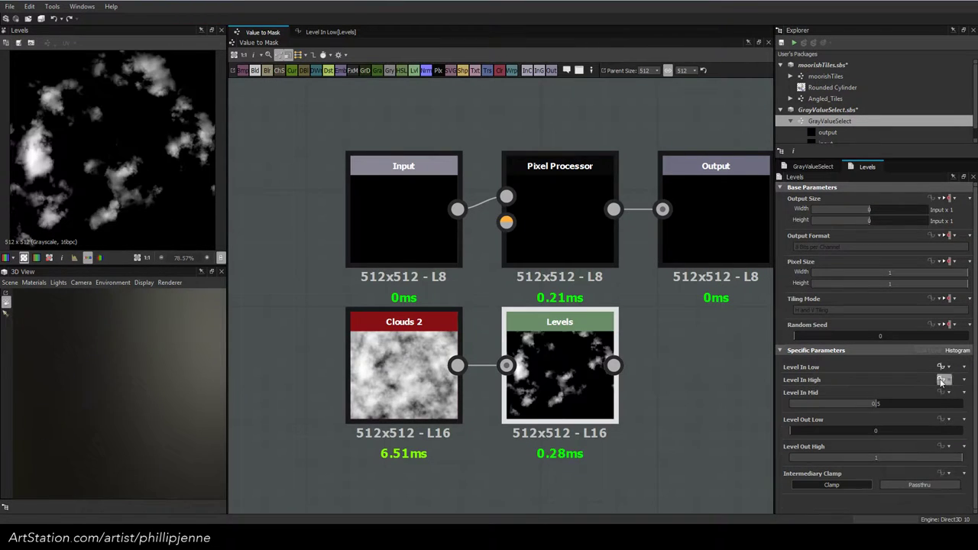
right_click(558, 313)
left_click(592, 213)
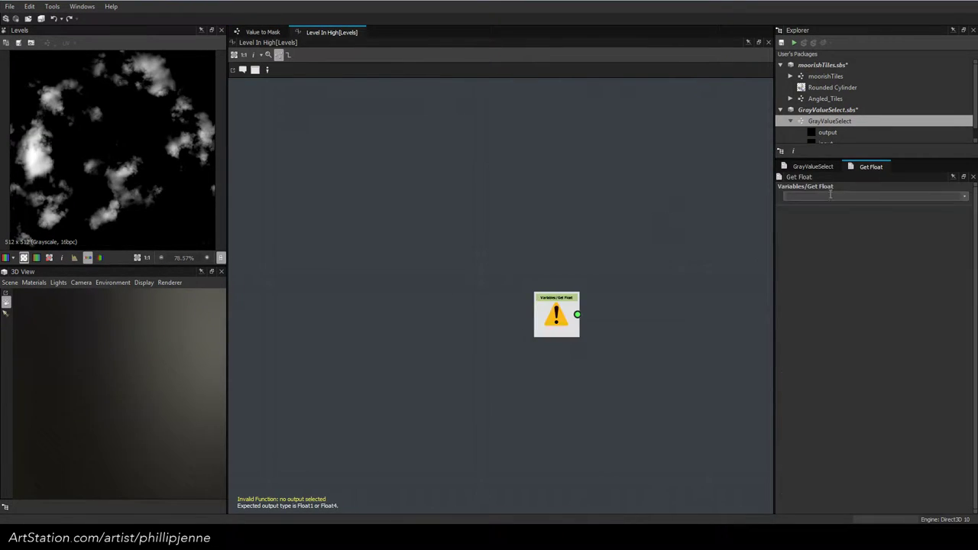
left_click(829, 197)
type("high")
key("Return")
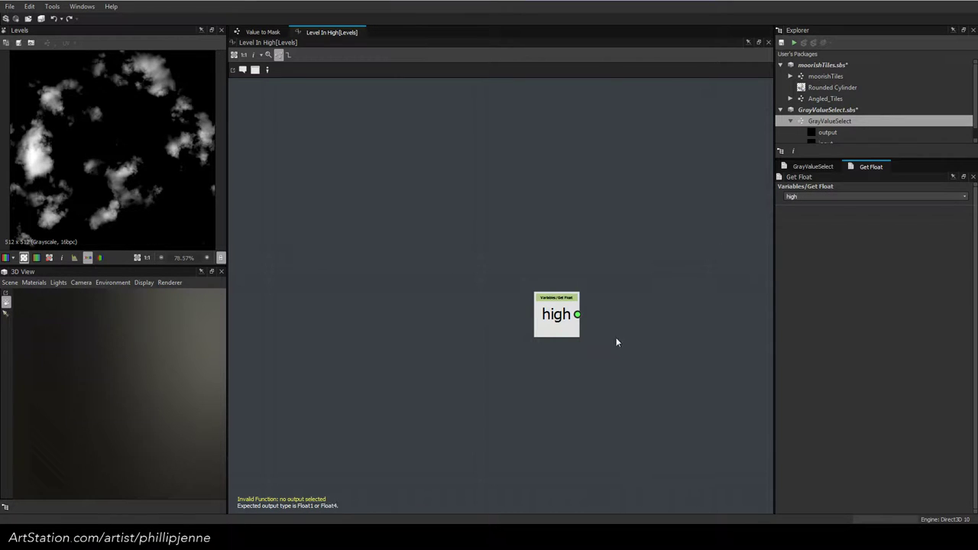
right_click(558, 314)
left_click(582, 344)
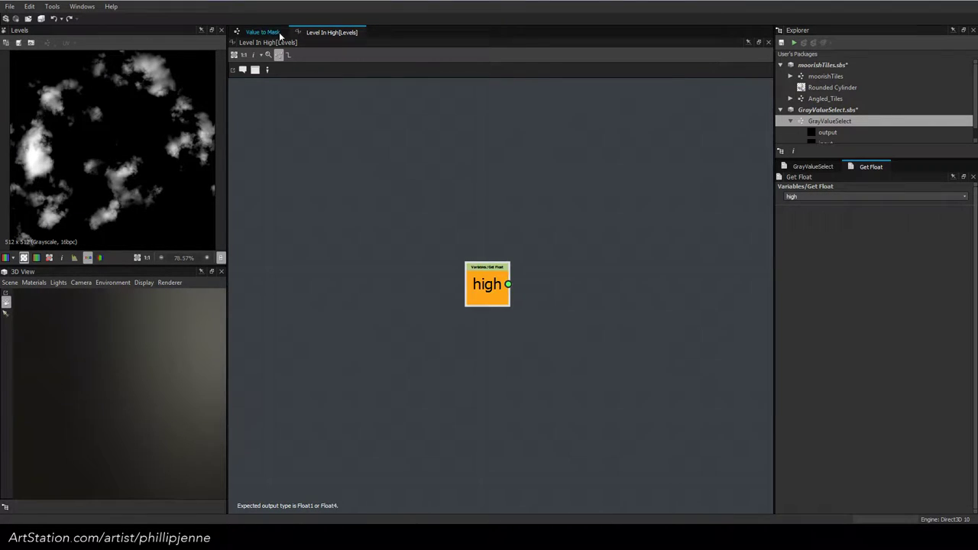
Give Level In Mid an empty function whose output is a Get Float named 'mid'
left_click(276, 33)
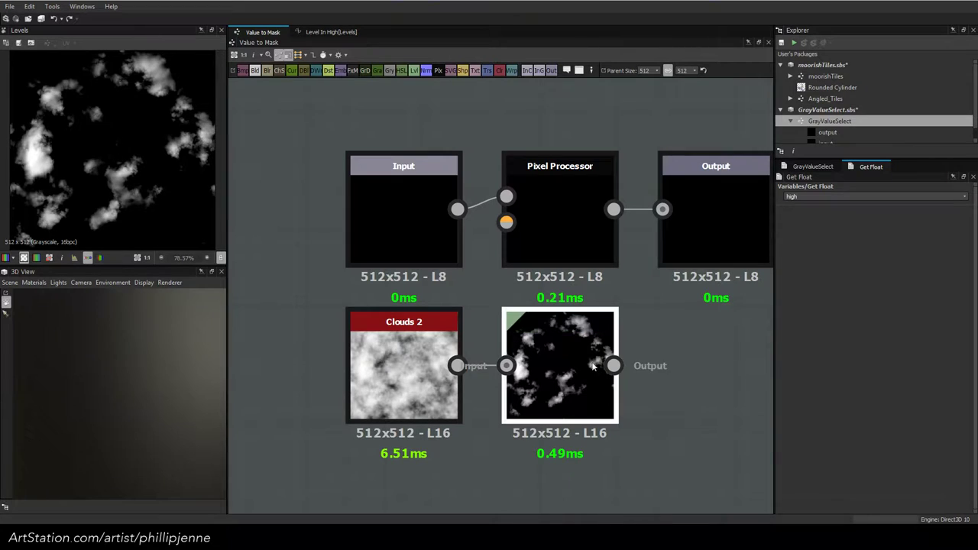
left_click(812, 166)
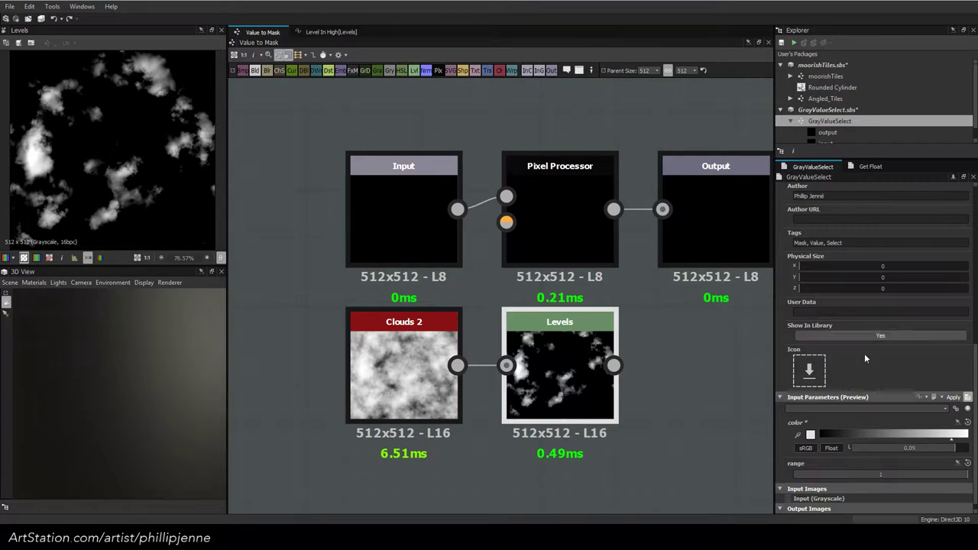
left_click(559, 366)
left_click(960, 350)
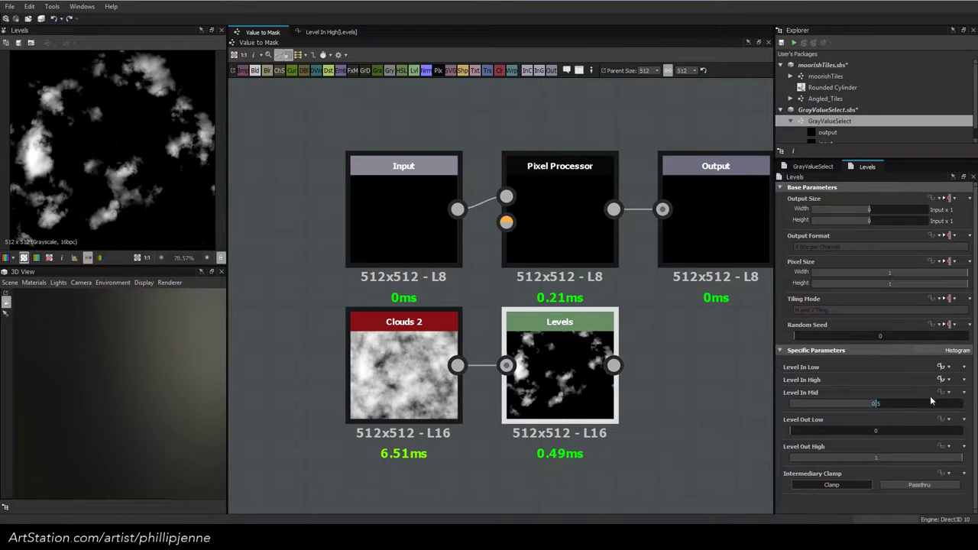
left_click(945, 392)
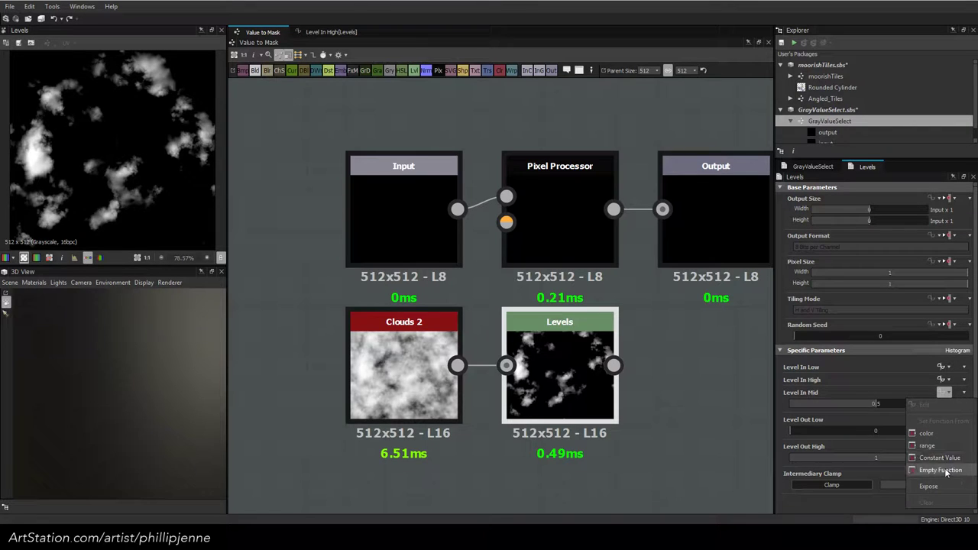
left_click(945, 471)
key("space")
type("get")
left_click(579, 218)
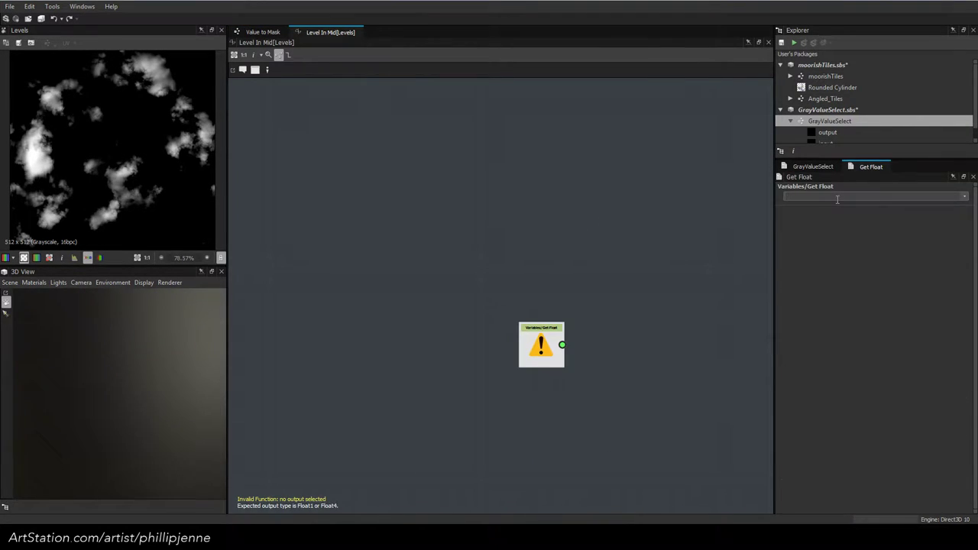
key("Return")
right_click(545, 332)
left_click(570, 374)
Reopen the Level In Low function and select the link from subtraction to the output Sequence
left_click(264, 32)
left_click(549, 335)
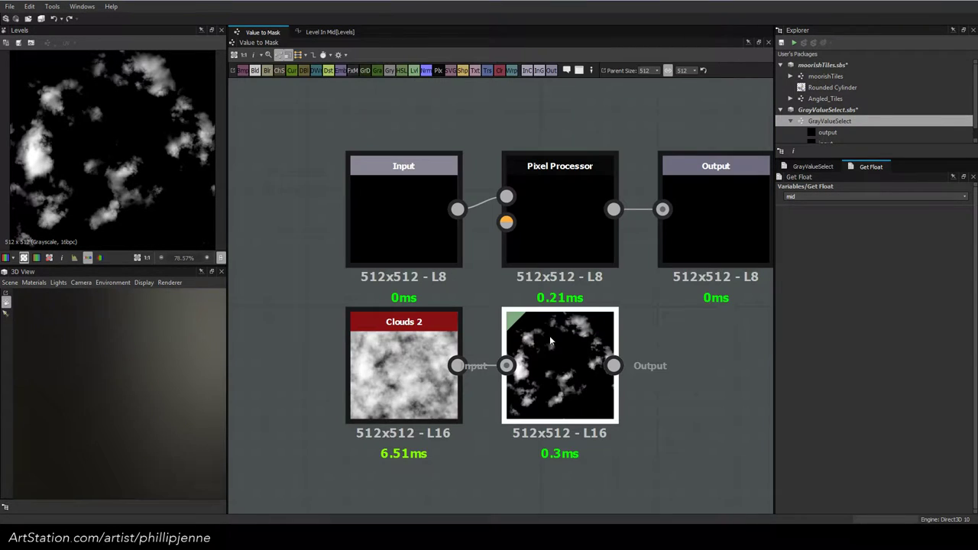
left_click(961, 350)
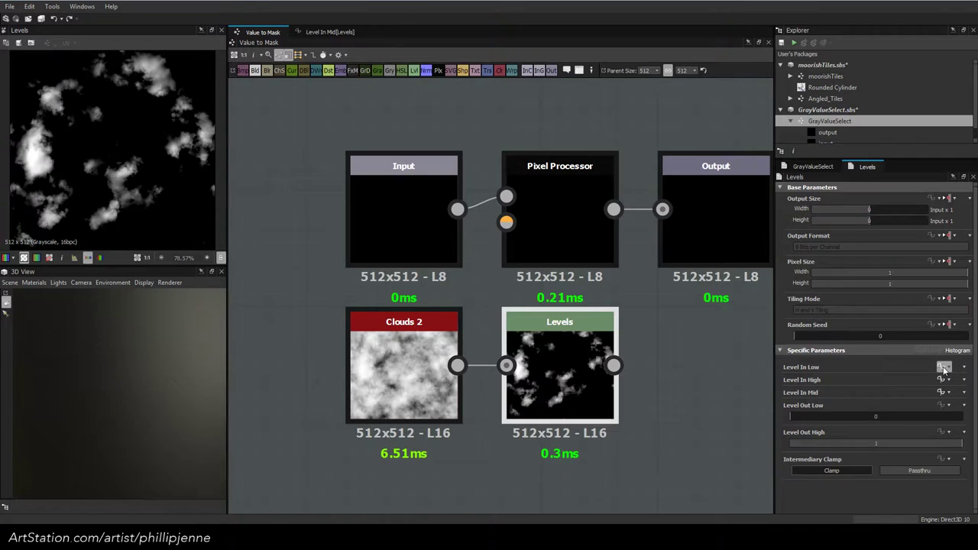
left_click(941, 367)
left_click(584, 321)
key("space")
Insert a 'mid' Set node storing color, and wire subtraction directly into the output Sequence
type("set")
key("Return")
left_click_drag(596, 307, 565, 349)
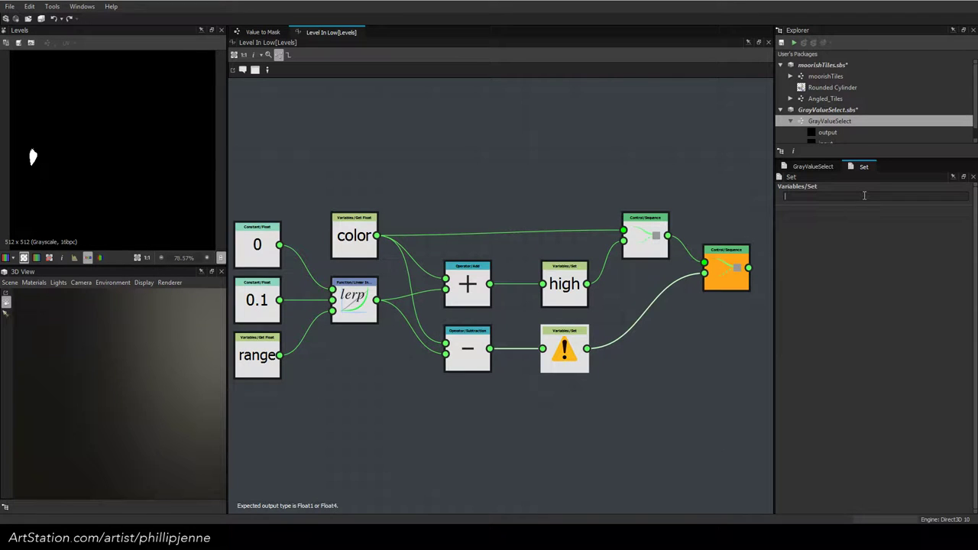
left_click(660, 371)
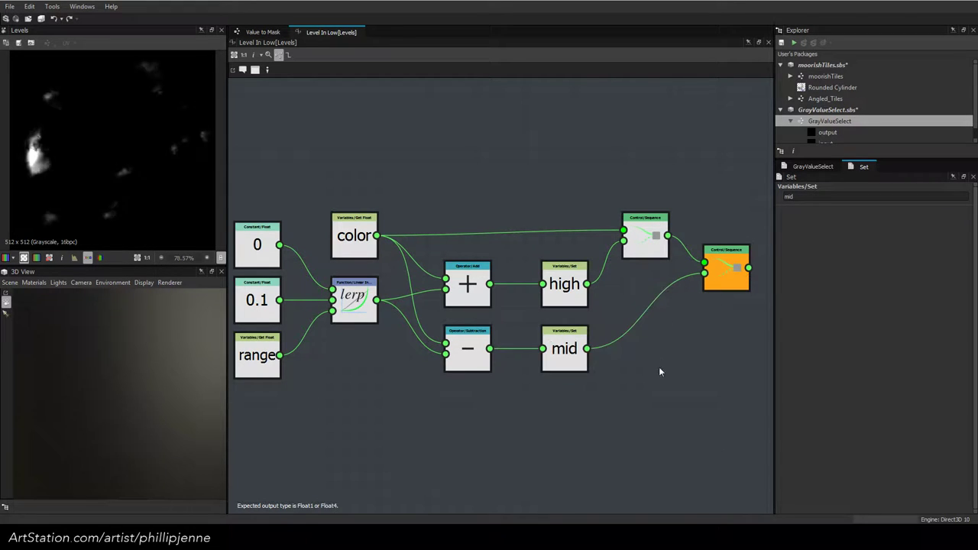
left_click_drag(378, 236, 544, 348)
left_click_drag(565, 351, 519, 233)
left_click_drag(490, 352, 704, 273)
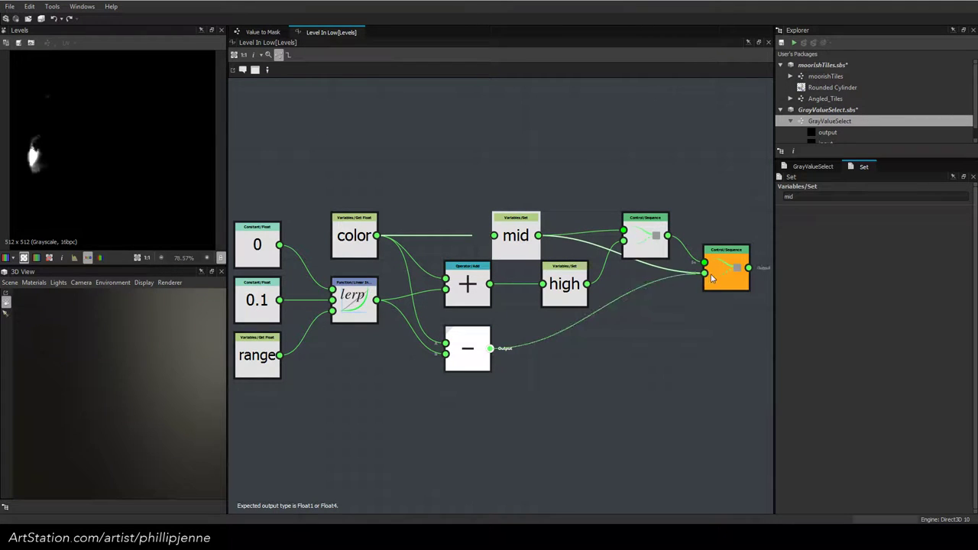
left_click_drag(512, 236, 464, 220)
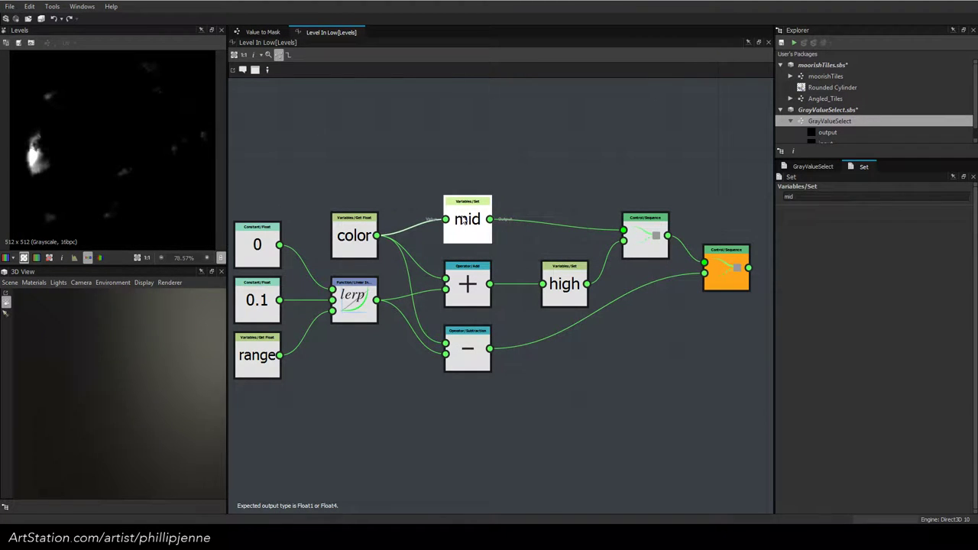
Return to the Value to Mask graph and save the GrayValueSelect package
left_click(262, 31)
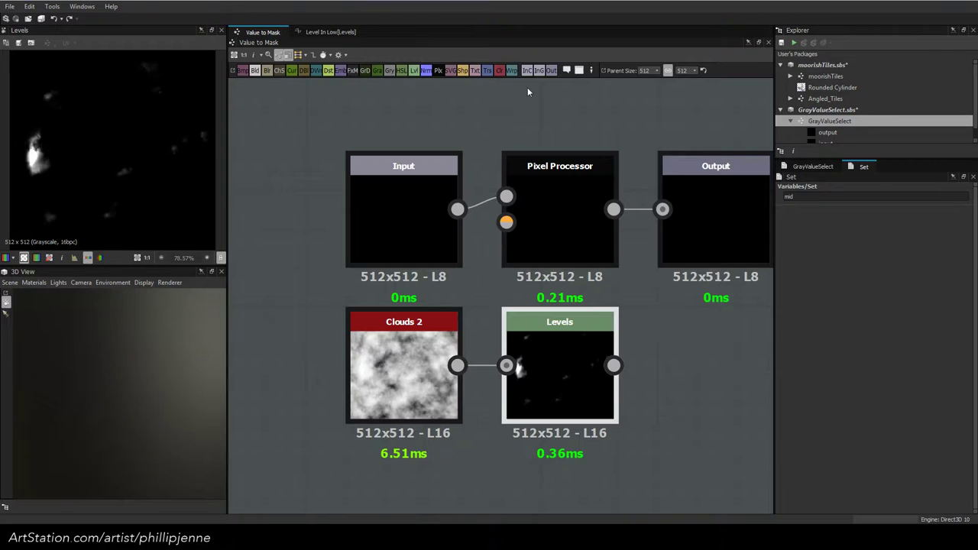
key("ctrl+s")
scroll(532, 234, "down", 3)
left_click(545, 345)
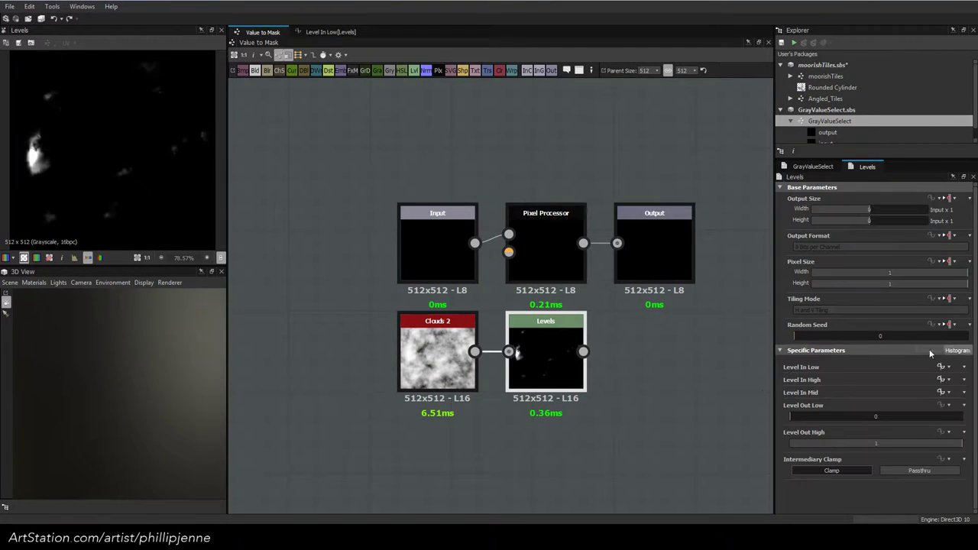
left_click(699, 377)
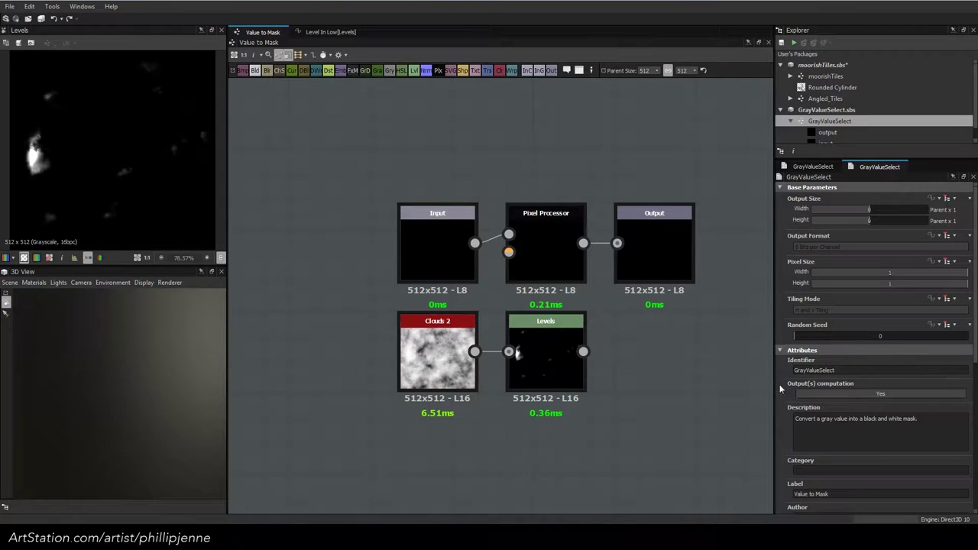
Sample several greys from Clouds 2 as the graph's color input
scroll(791, 412, "down", 6)
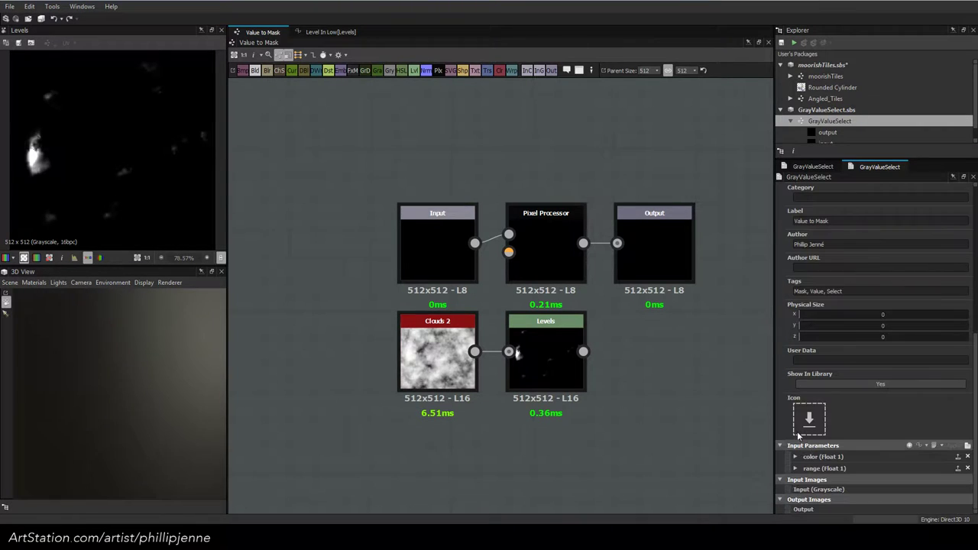
left_click(967, 446)
scroll(840, 443, "down", 1)
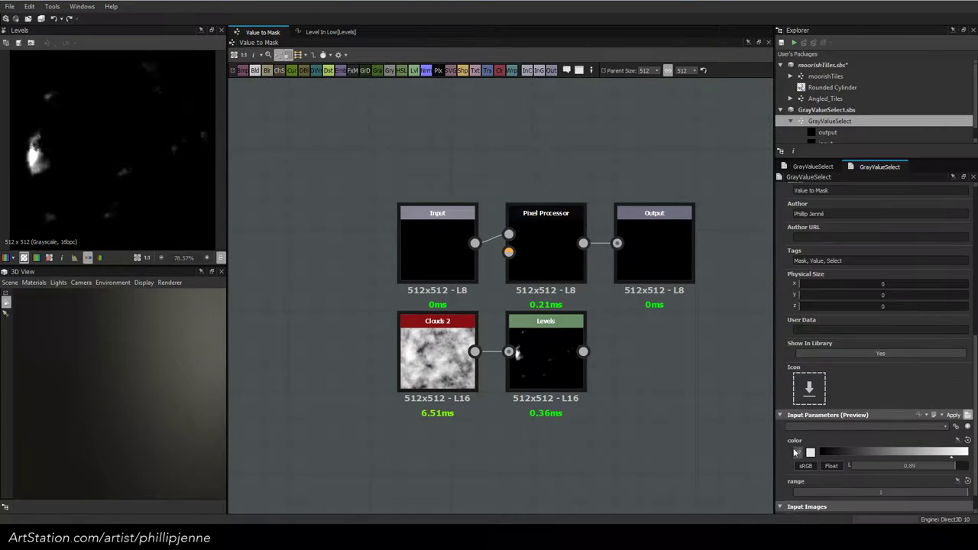
left_click(441, 367)
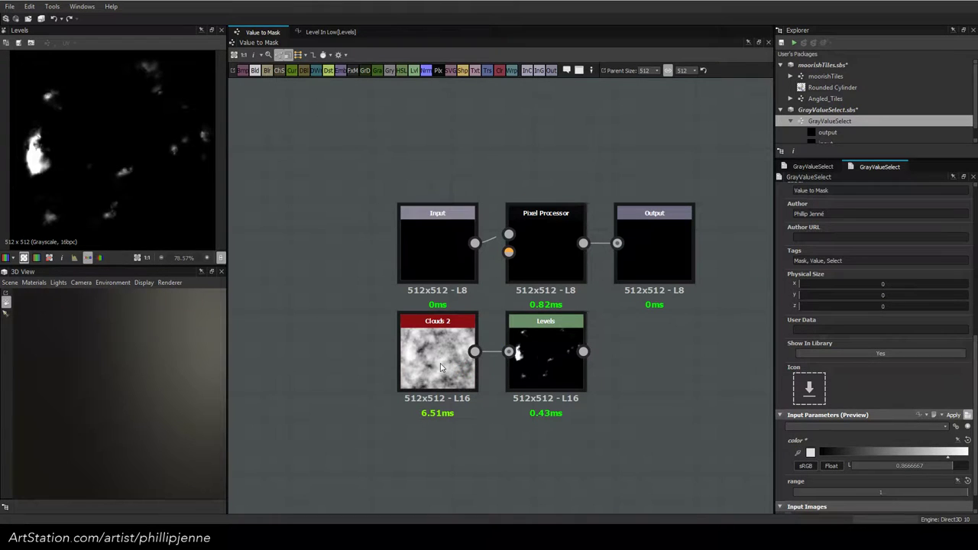
left_click(797, 452)
left_click(430, 370)
left_click(798, 452)
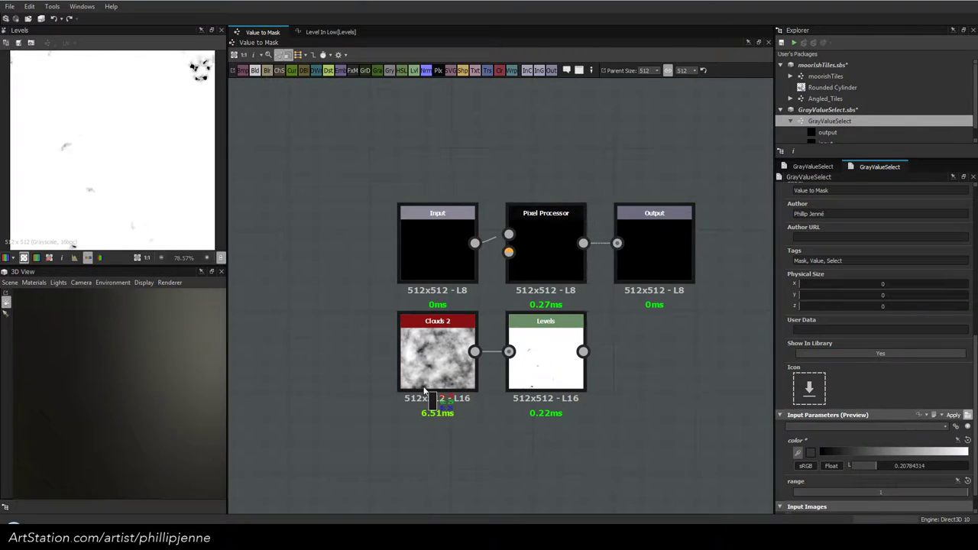
left_click(425, 390)
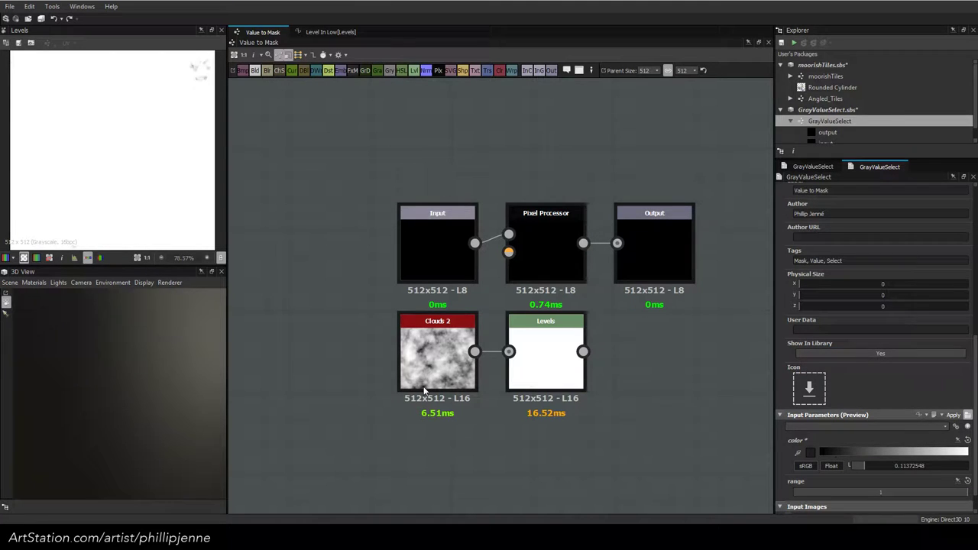
Swap the Levels output black and white levels and lower the color input to 0.72
left_click(545, 360)
left_click_drag(795, 482, 775, 474)
left_click_drag(923, 482, 959, 481)
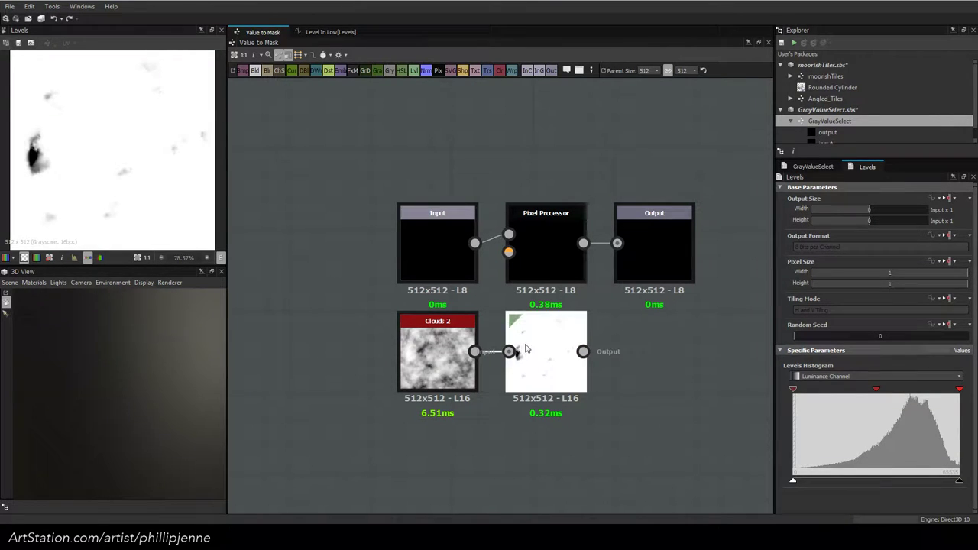
left_click(812, 166)
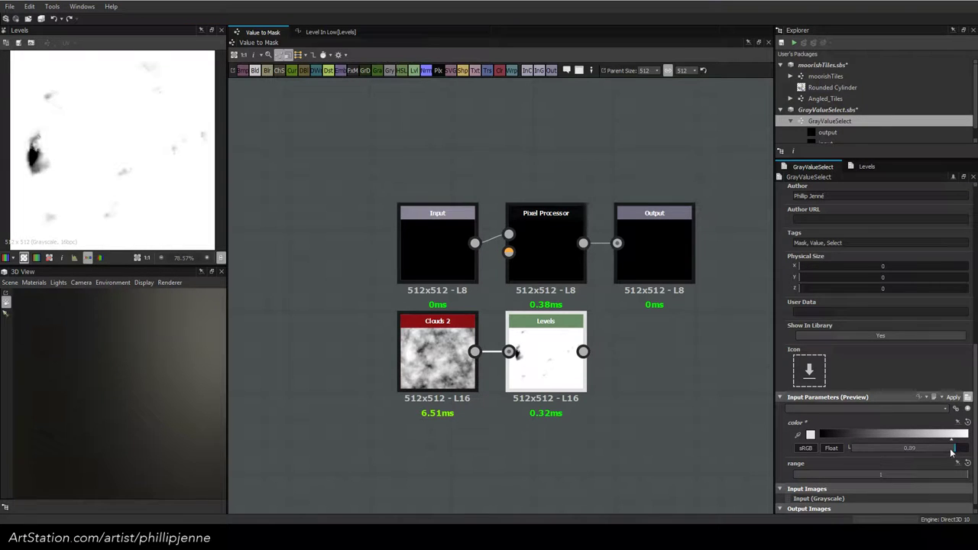
left_click_drag(957, 449, 936, 456)
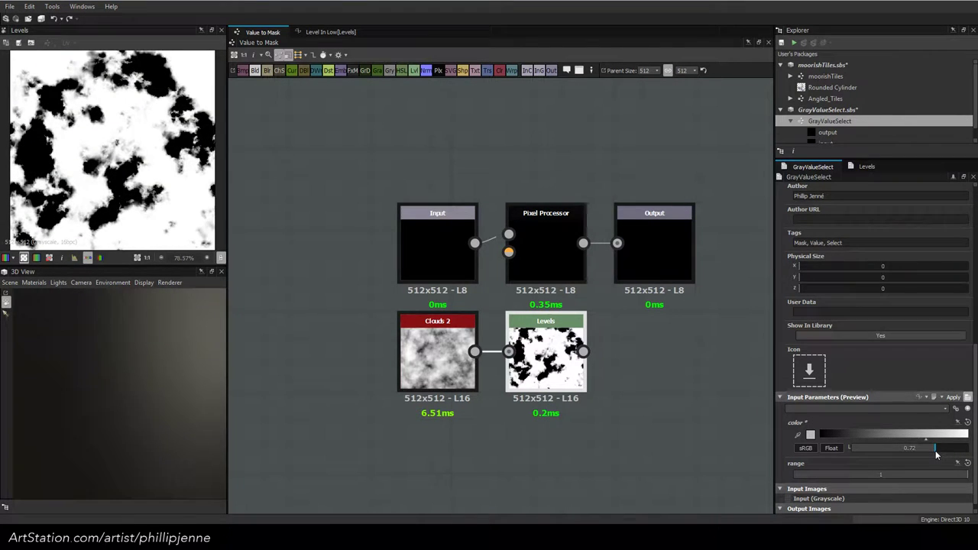
Show the Levels values view and open the Level In Low function graph
left_click(546, 353)
left_click(957, 350)
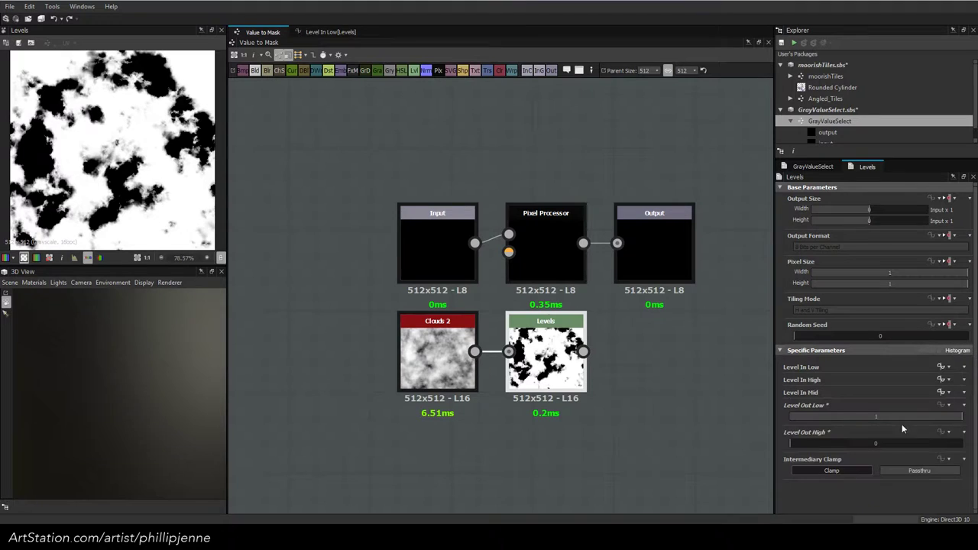
left_click(940, 369)
scroll(551, 334, "down", 2)
Add an If...Else node to the Level In Low function
key("space")
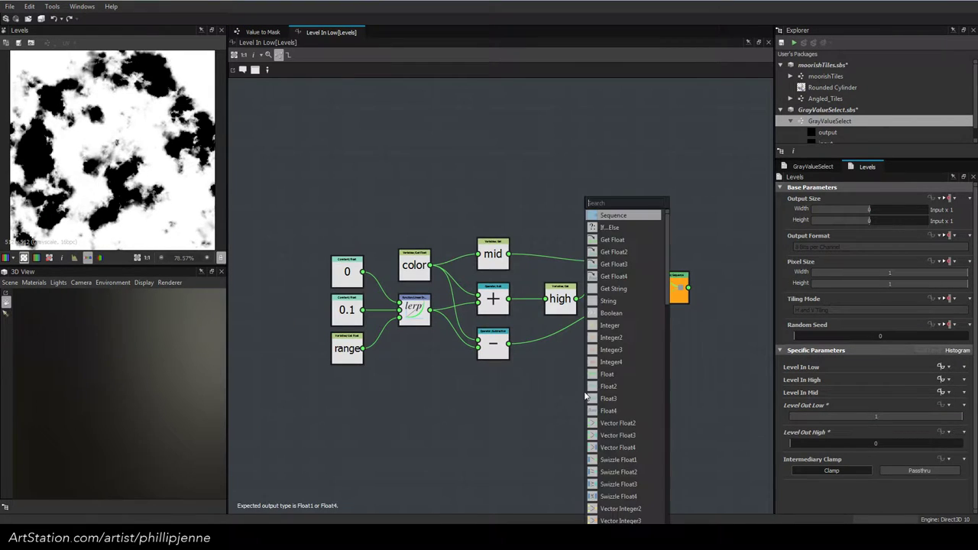
type("if")
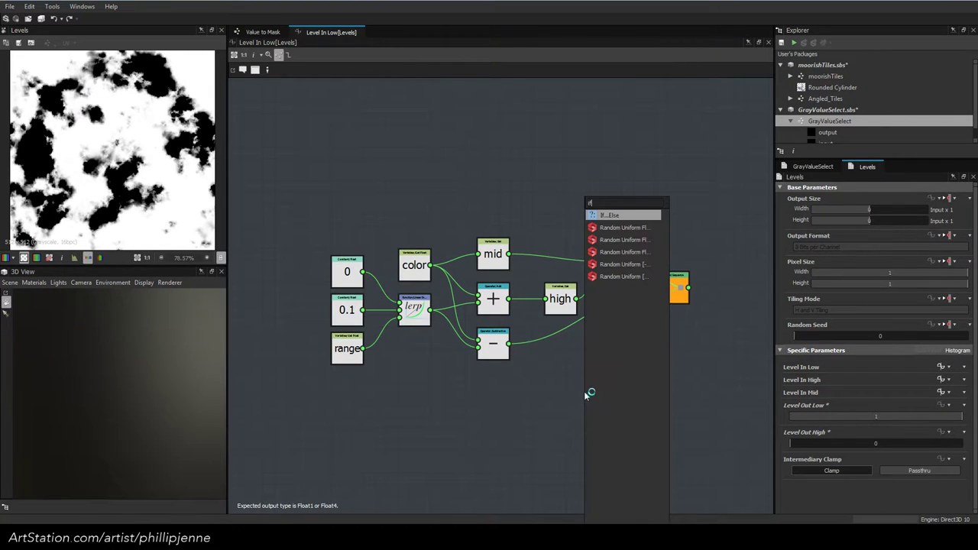
left_click(609, 214)
left_click_drag(583, 386, 628, 402)
Add a Lower comparison node fed by the subtraction output
key("space")
type("lowe")
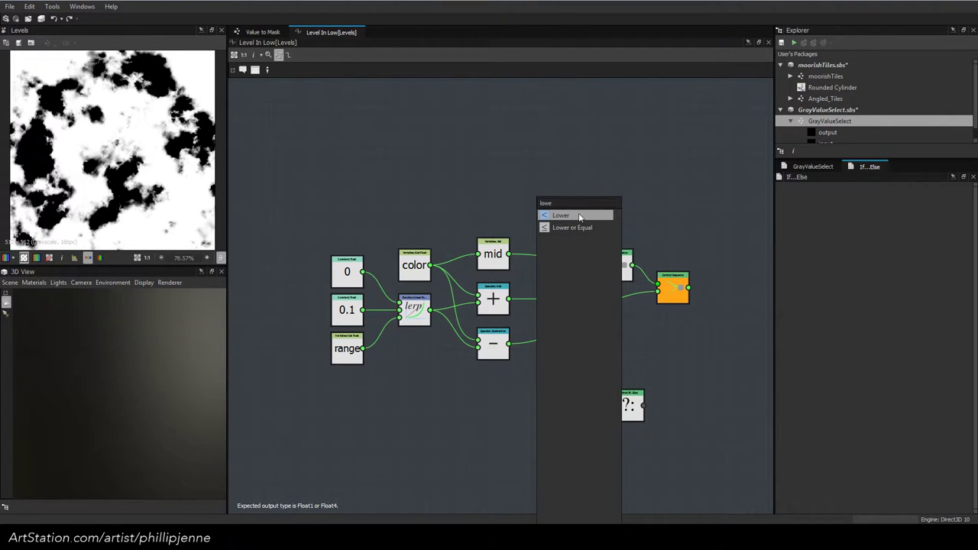
left_click(579, 217)
left_click_drag(540, 391, 573, 390)
left_click_drag(509, 344, 556, 384)
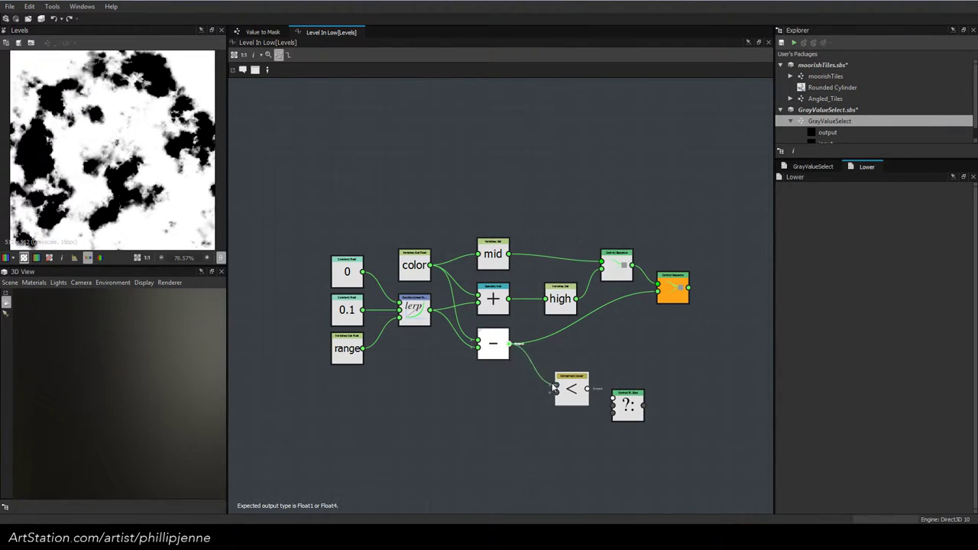
Connect a Float constant 0 to Lower's second input
key("space")
type("f")
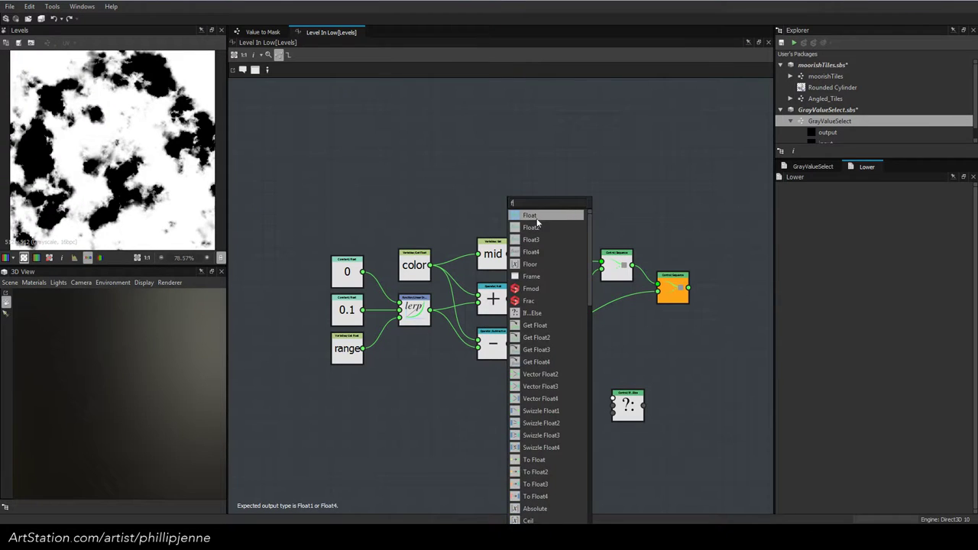
left_click(537, 217)
left_click_drag(520, 398, 640, 410)
scroll(605, 394, "up", 2)
key("space")
left_click(523, 451)
middle_click_drag(644, 371, 535, 347)
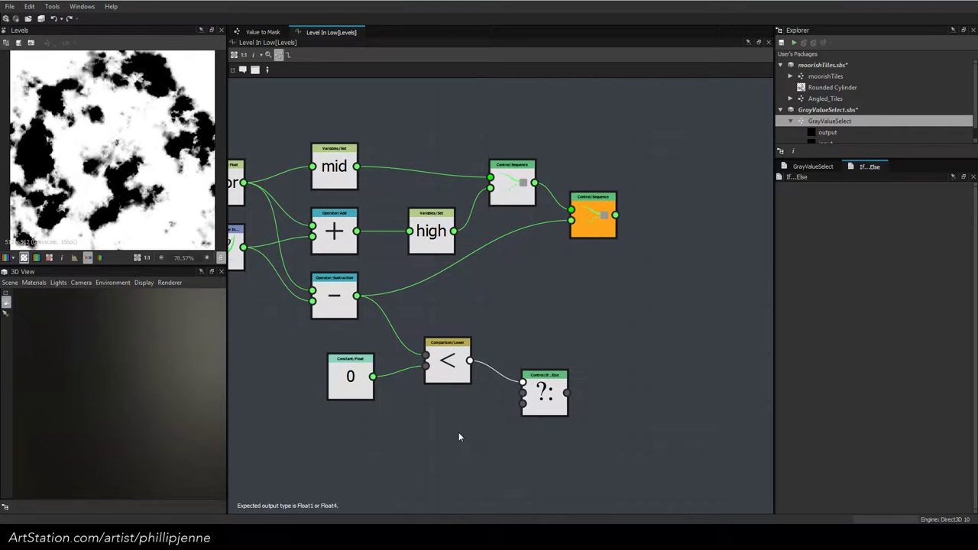
middle_click_drag(445, 434, 550, 367)
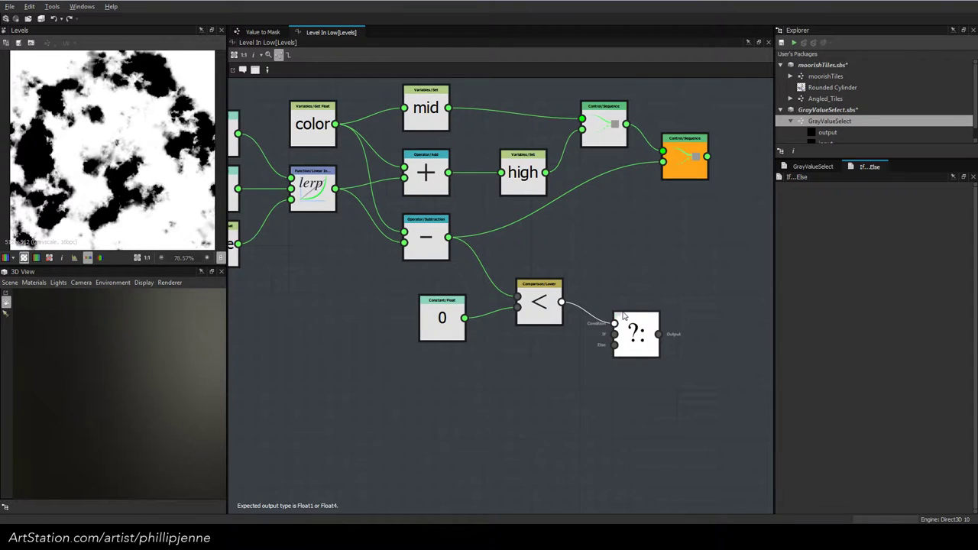
middle_click_drag(623, 316, 646, 369)
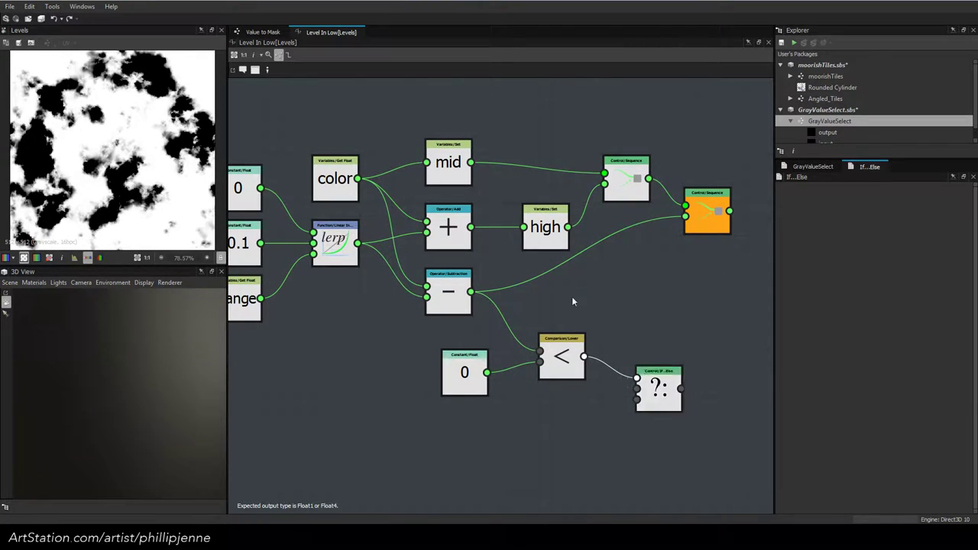
Insert a Set variable node named low on the subtraction wire
key("space")
type("set")
left_click(613, 217)
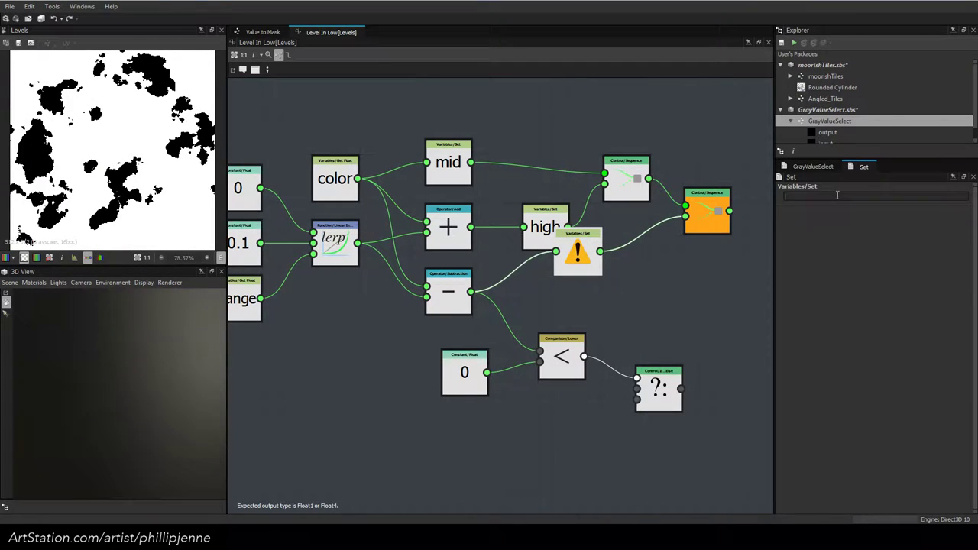
key("Return")
left_click_drag(579, 258, 604, 298)
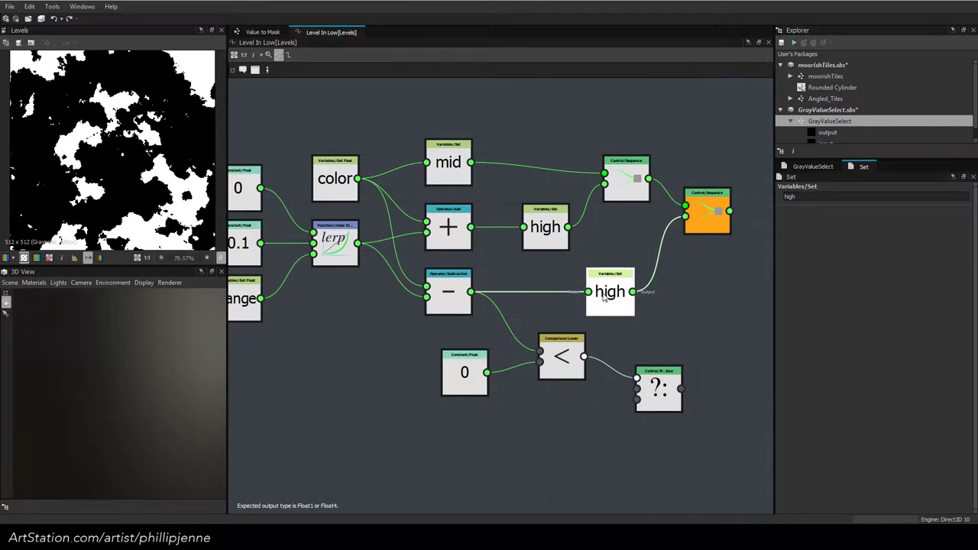
left_click(545, 227)
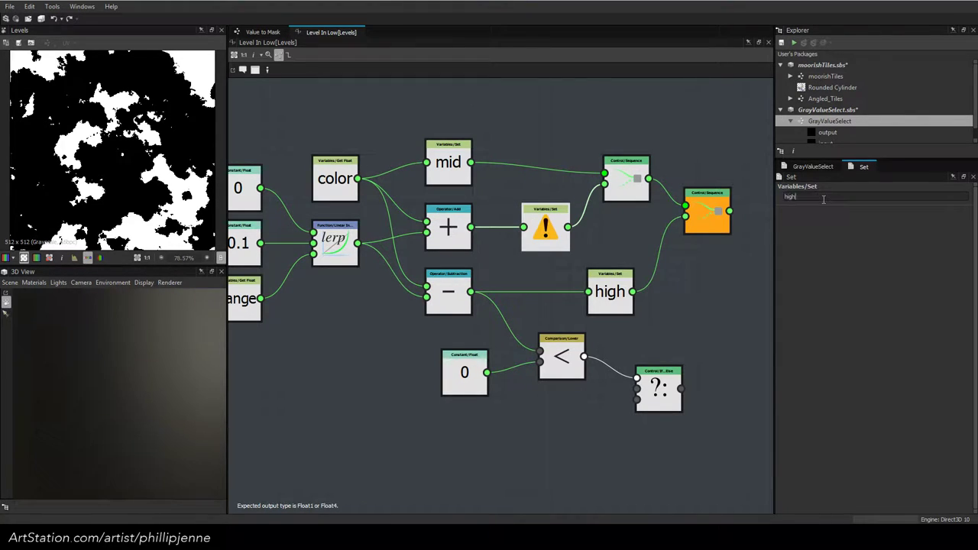
left_click(617, 298)
left_click_drag(834, 197, 738, 196)
key("BackSpace")
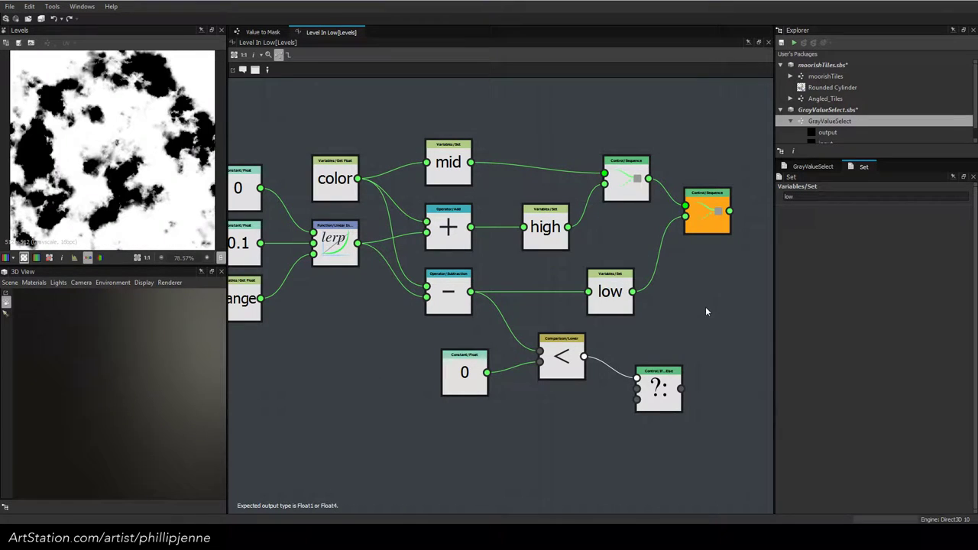
Delete the 0, Lower and If...Else nodes, then return to the Value to Mask graph
left_click_drag(431, 343, 673, 431)
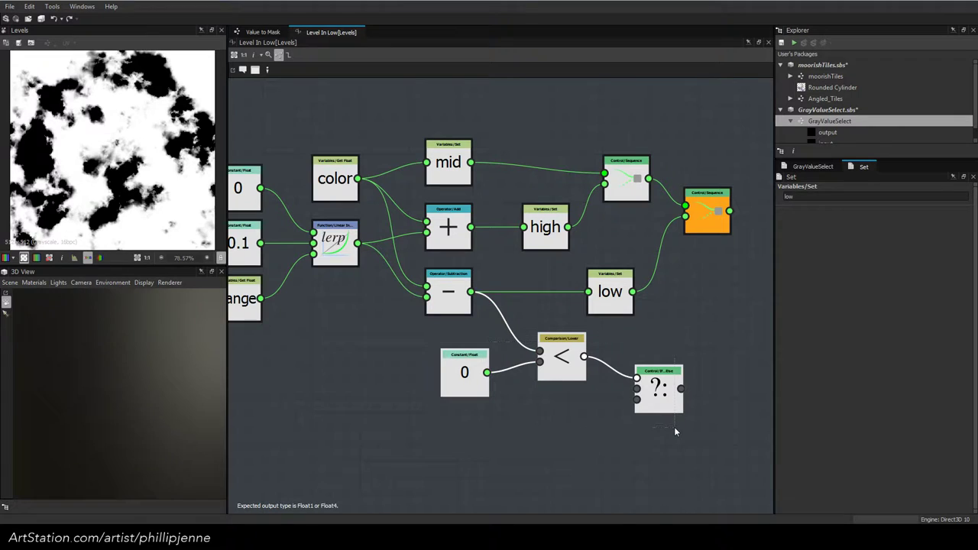
key("Delete")
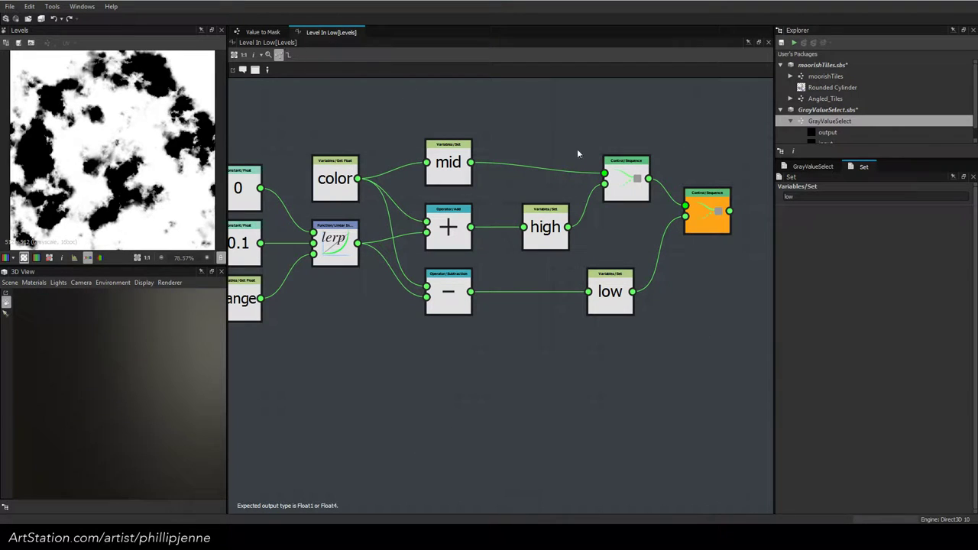
left_click(812, 166)
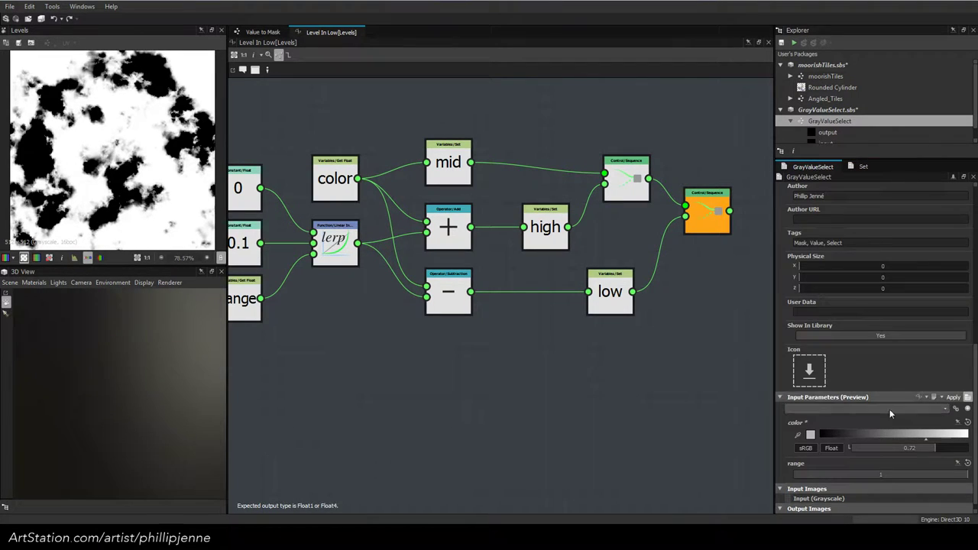
left_click(262, 32)
Give the Levels node's Level Out Low an empty function and open it
left_click(544, 355)
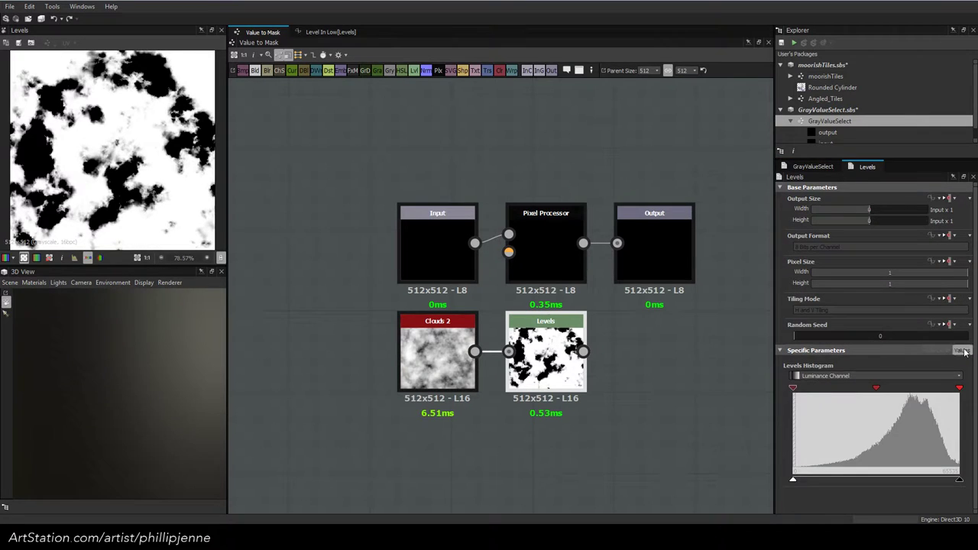
left_click(958, 349)
left_click(947, 405)
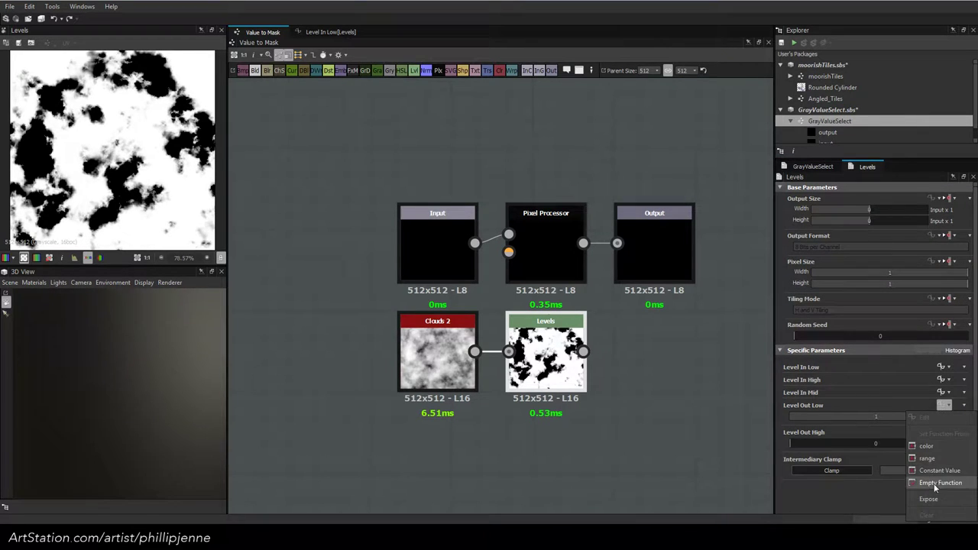
left_click(934, 482)
left_click(940, 405)
Add a Get Float node reading the low variable
key("space")
type("get")
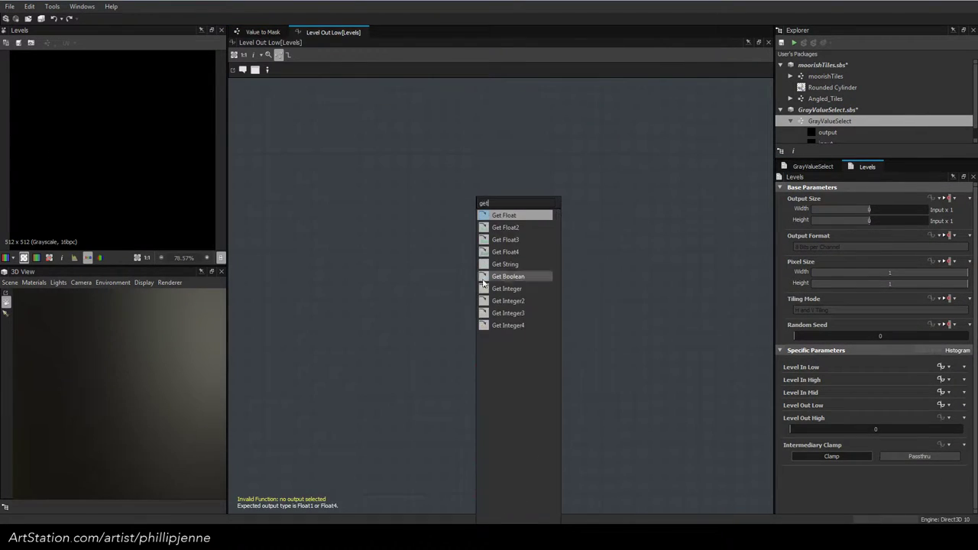
left_click(531, 216)
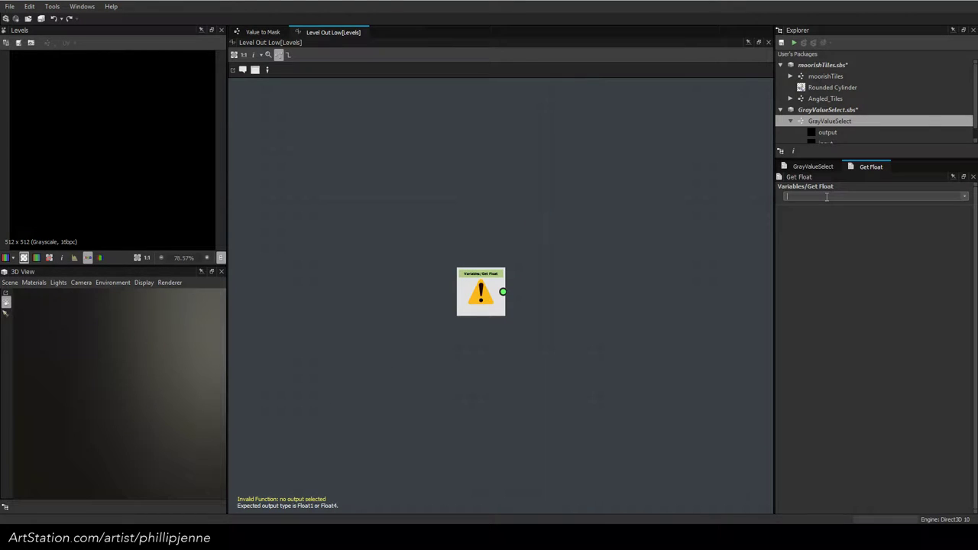
left_click(827, 198)
type("low")
key("Return")
left_click_drag(476, 295, 445, 296)
Add a Lower comparison node beside the low getter
key("space")
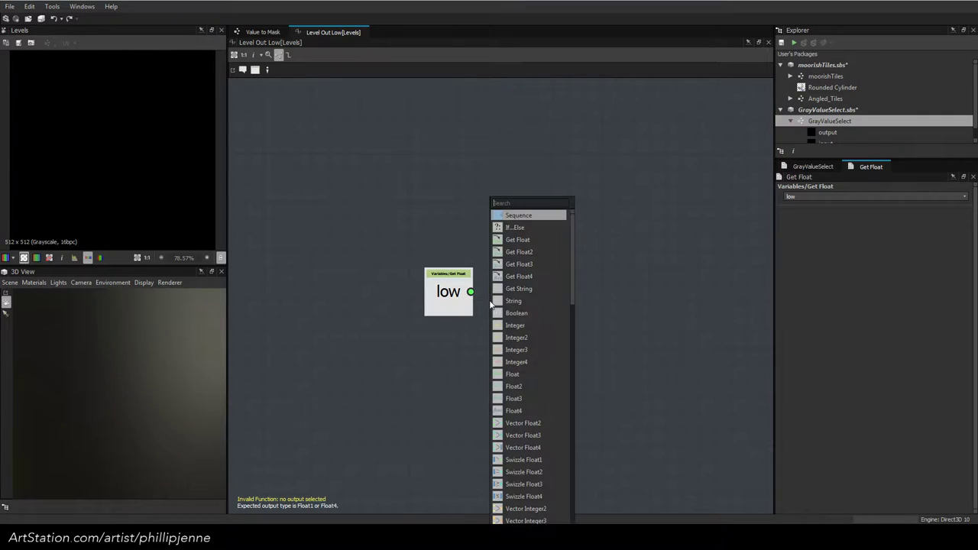
type("lo")
left_click(524, 219)
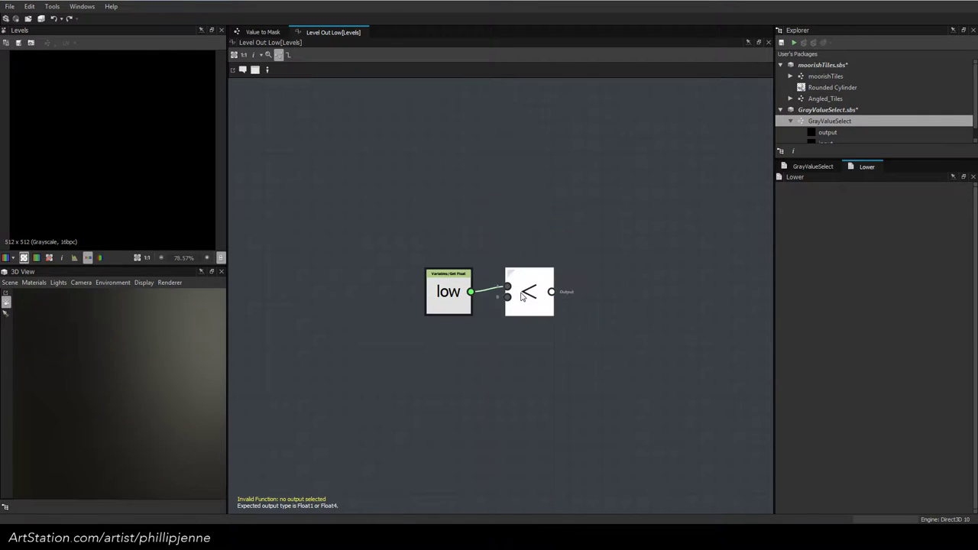
left_click_drag(523, 297, 555, 297)
left_click(491, 335)
Add a Float constant set to 1 and an If...Else node
key("space")
type("f")
left_click(518, 216)
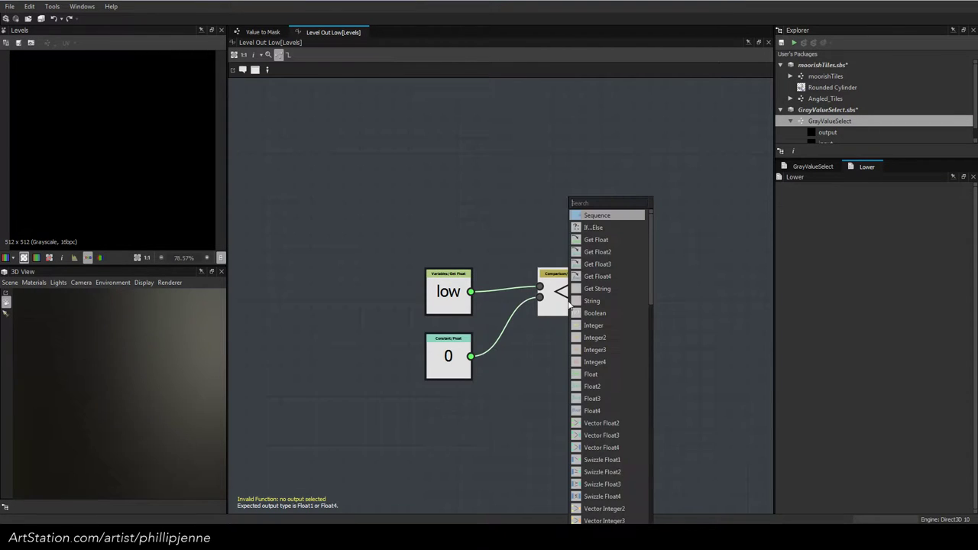
type("if")
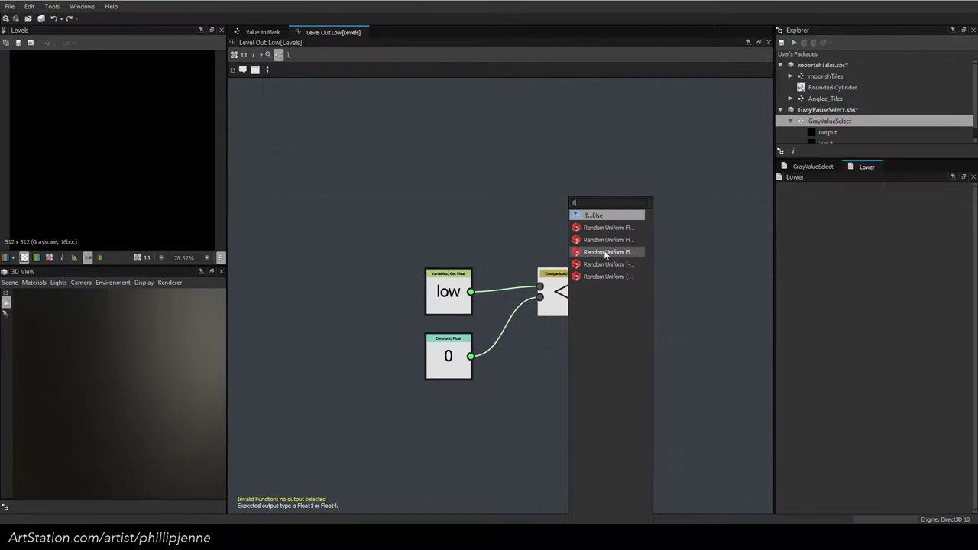
key("Return")
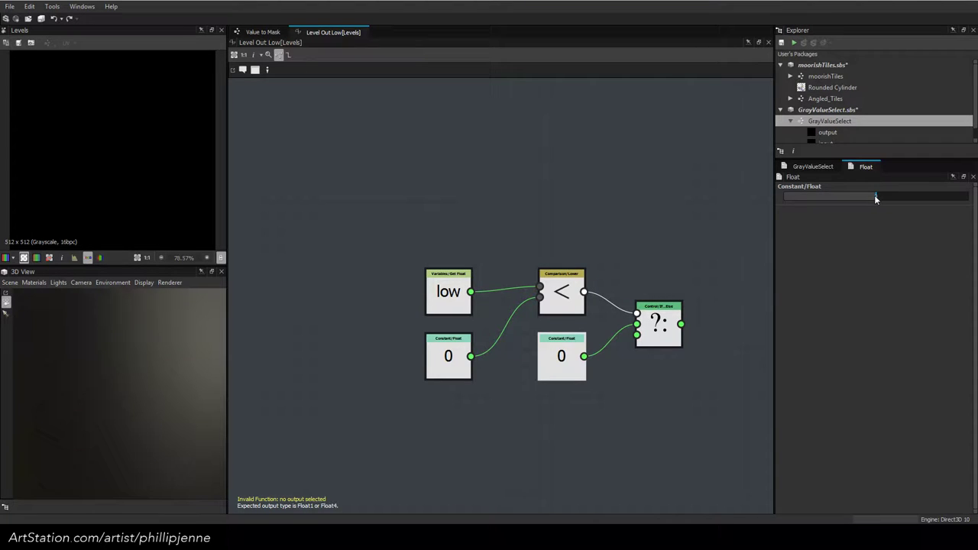
left_click_drag(875, 198, 967, 197)
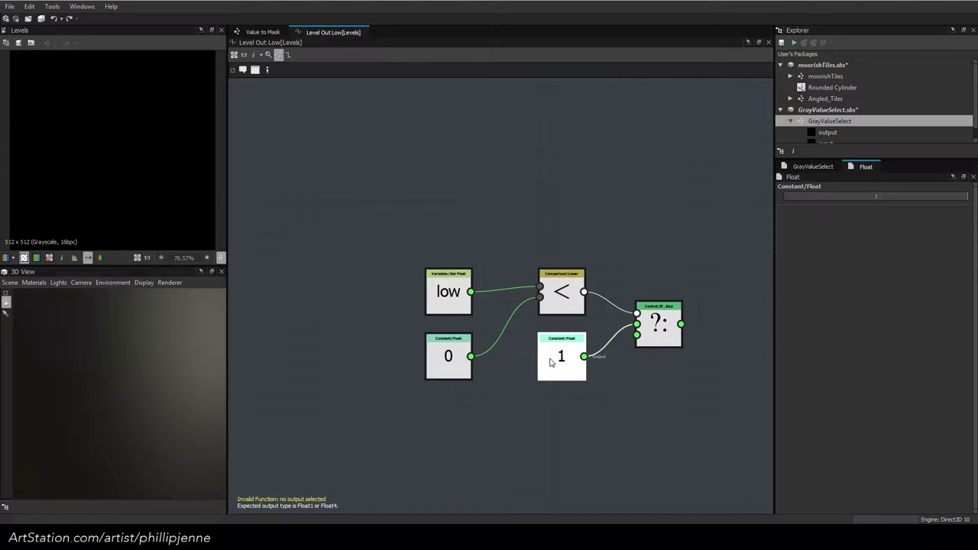
Add a constant 0 as the else value and make If...Else the output node
key("space")
type("f")
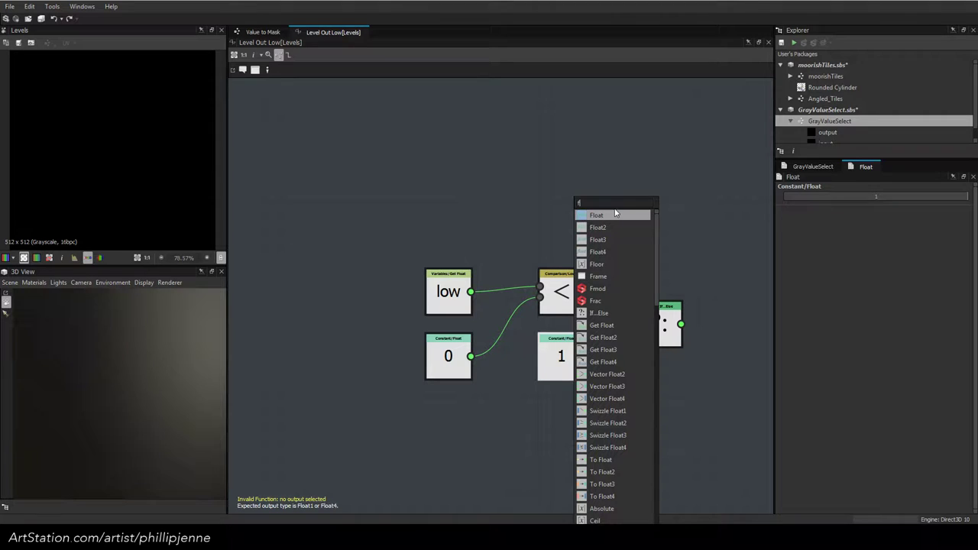
left_click(616, 215)
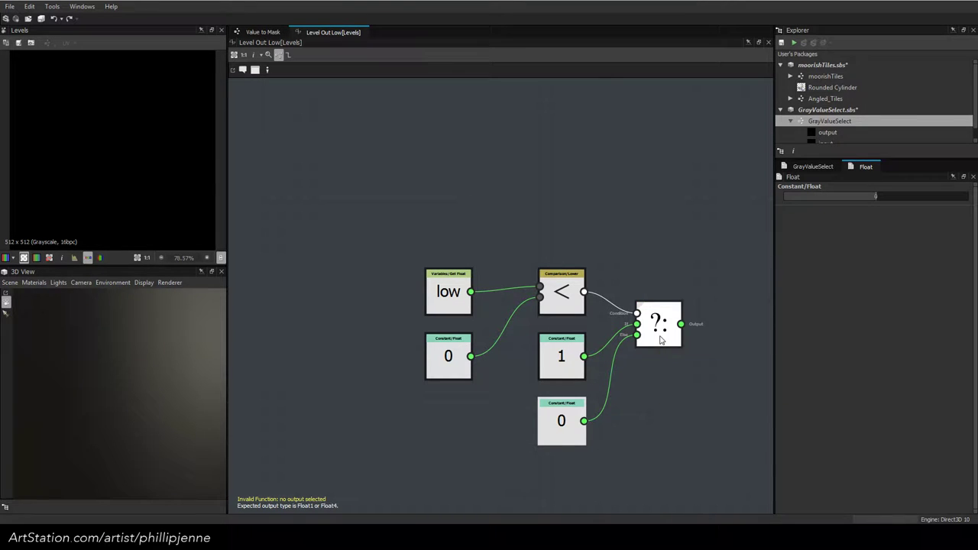
right_click(661, 340)
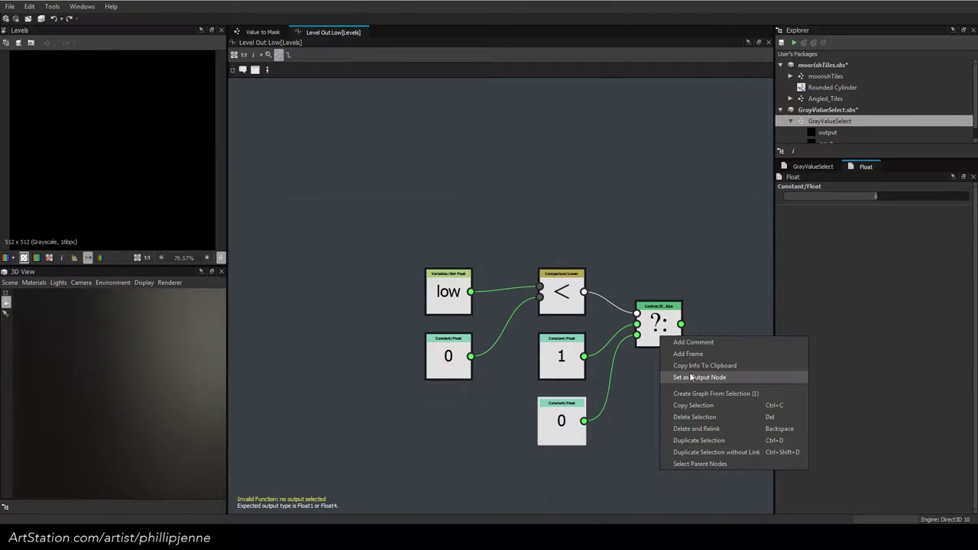
left_click(691, 378)
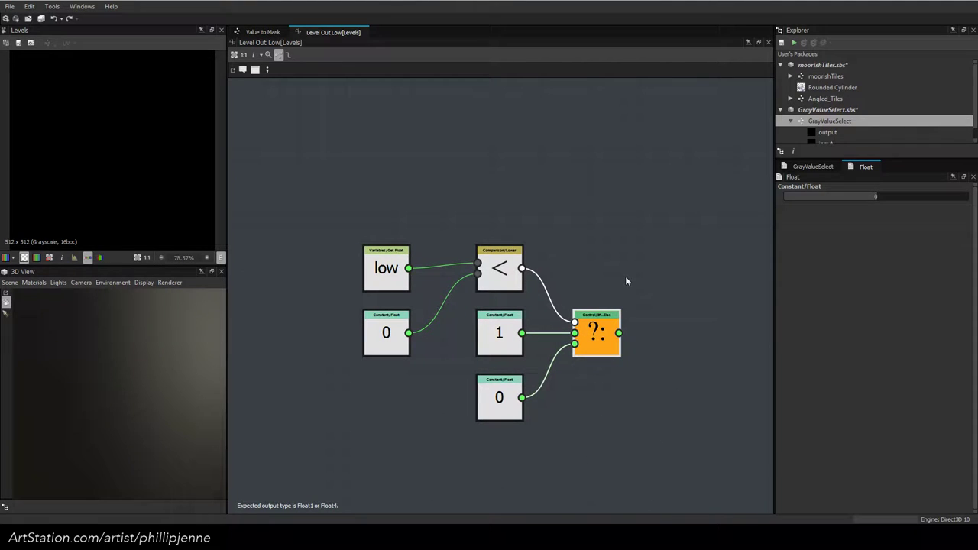
left_click_drag(365, 158, 608, 415)
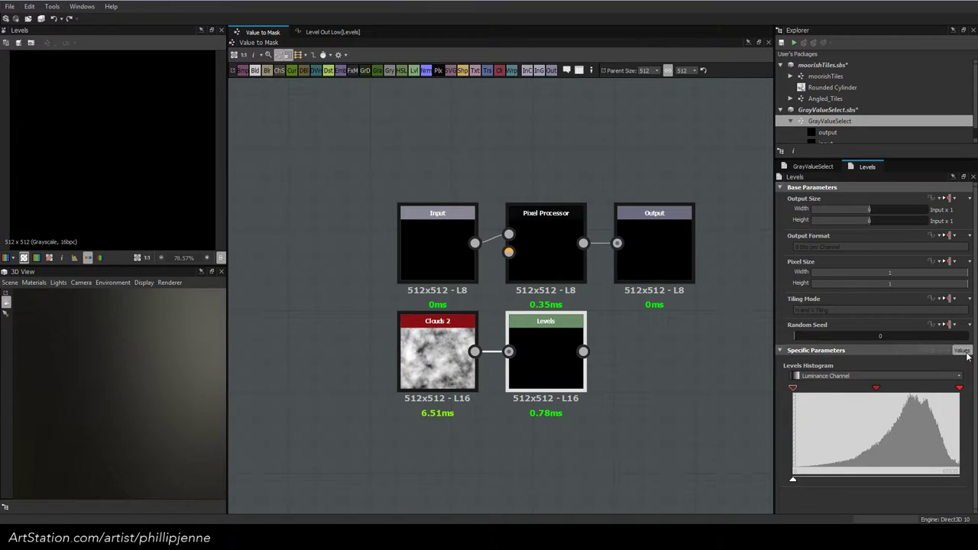
Give Level Out High an empty function, wiring constant 1 into the else input
left_click(958, 350)
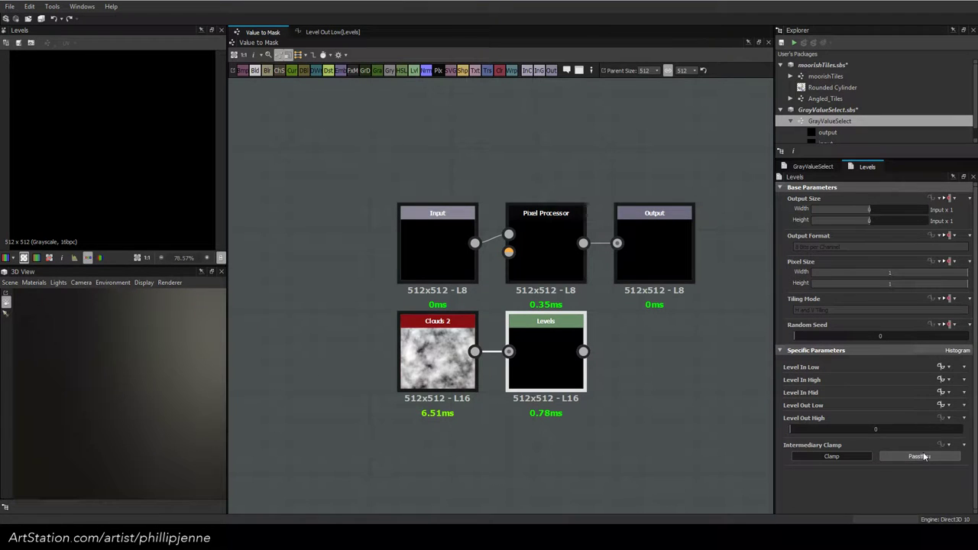
left_click(946, 418)
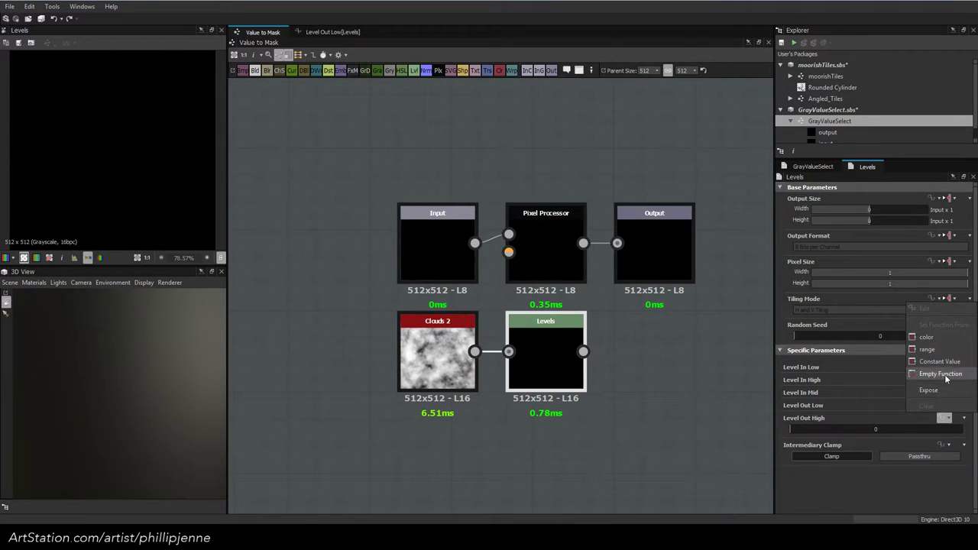
left_click(940, 374)
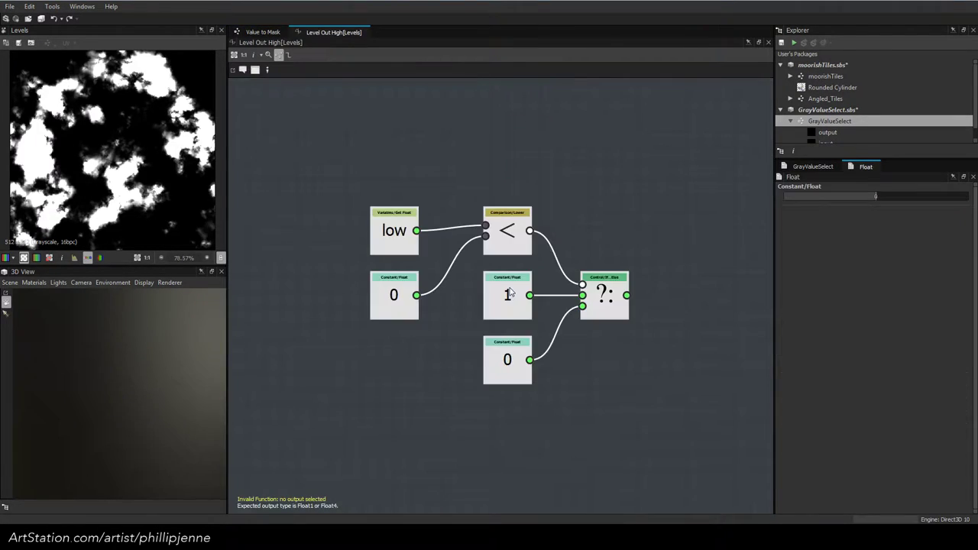
left_click(505, 348)
left_click_drag(553, 288, 555, 355)
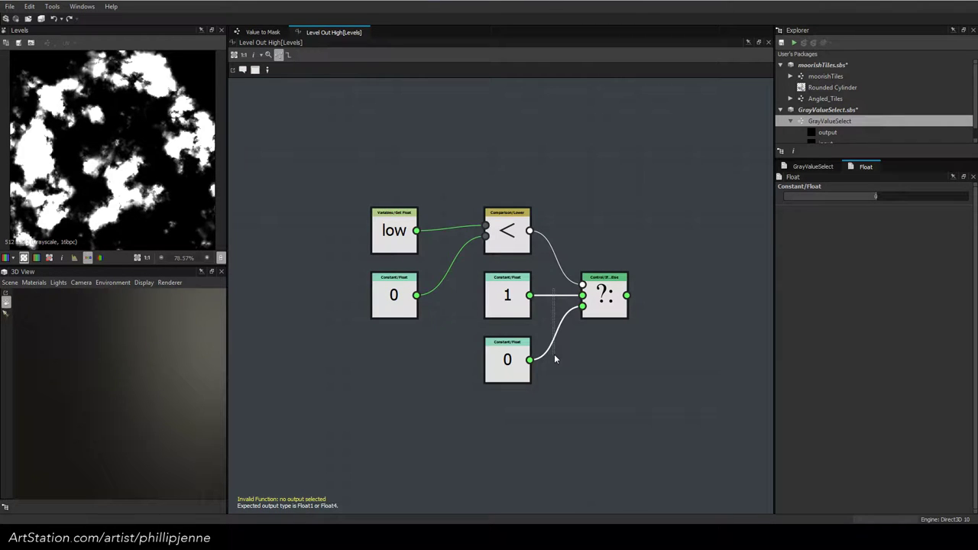
left_click_drag(494, 300, 486, 418)
mouse_move(515, 378)
left_mouse_down()
mouse_move(511, 385)
mouse_move(508, 368)
left_mouse_up()
Tidy the constants, comparison and low nodes, then save the GrayValueSelect package
left_click_drag(448, 300, 523, 441)
left_click_drag(508, 359, 507, 309)
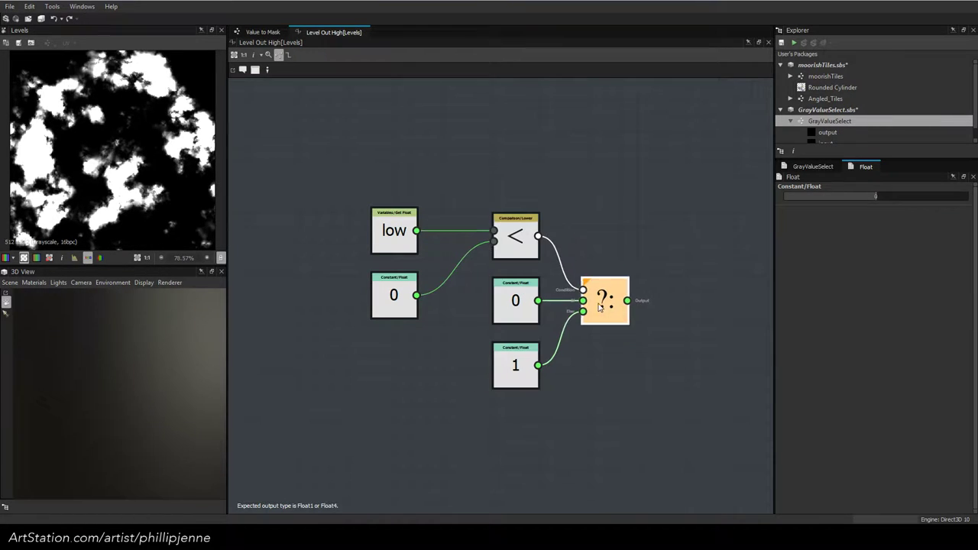
mouse_move(605, 310)
left_mouse_down()
mouse_move(597, 303)
mouse_move(604, 310)
left_mouse_up()
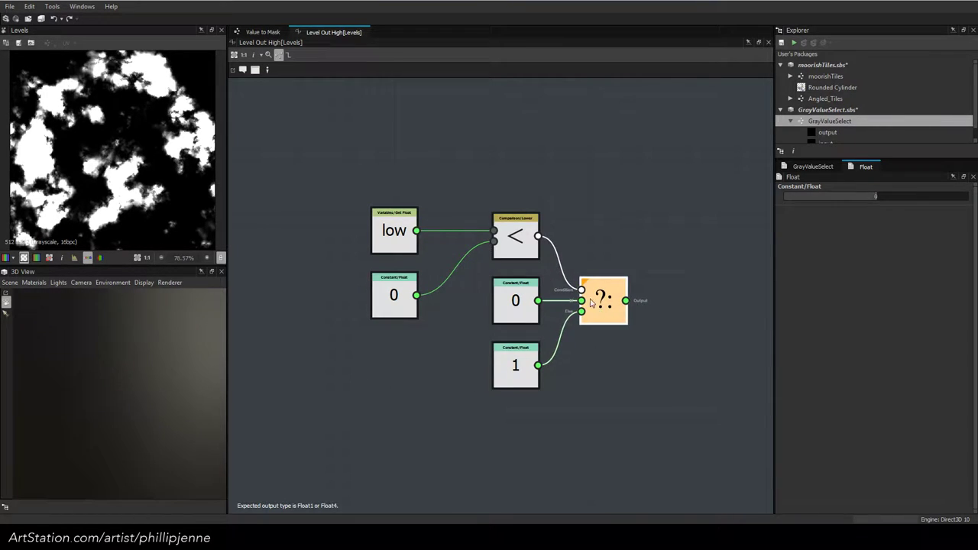
left_click(539, 254)
left_click_drag(391, 230, 432, 236)
left_click_drag(389, 295, 431, 300)
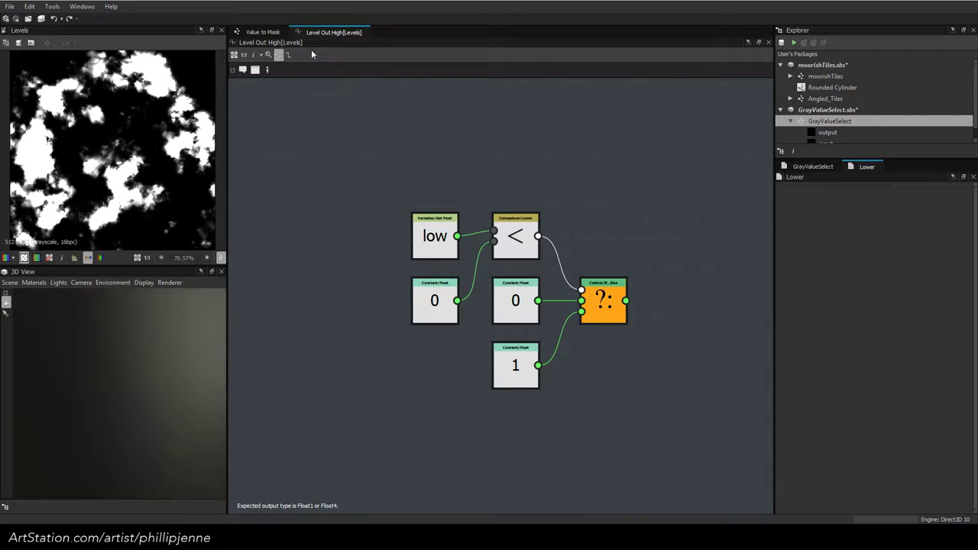
left_click(270, 33)
key("ctrl+s")
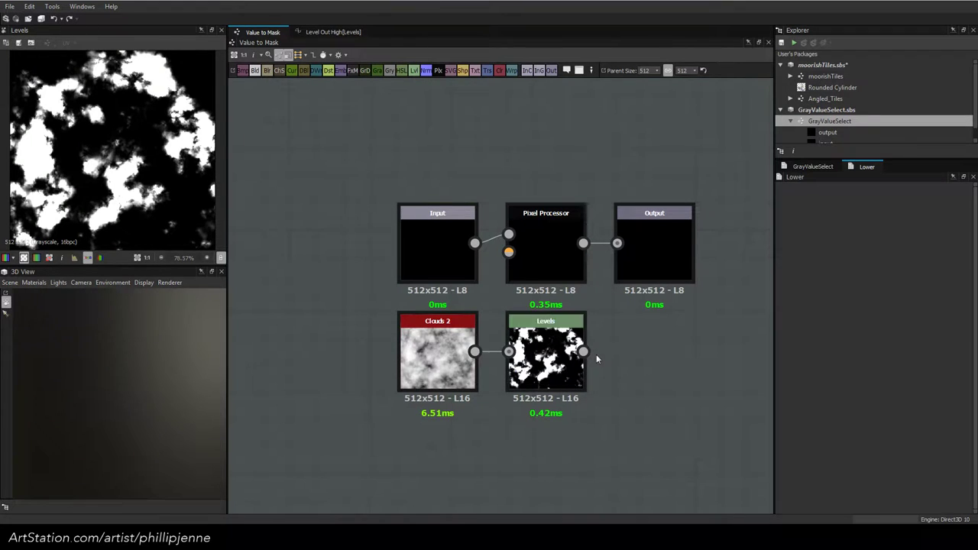
Try color values 0.09 and 0.6, then settle on color 0.39 with range 0.05
left_click(812, 166)
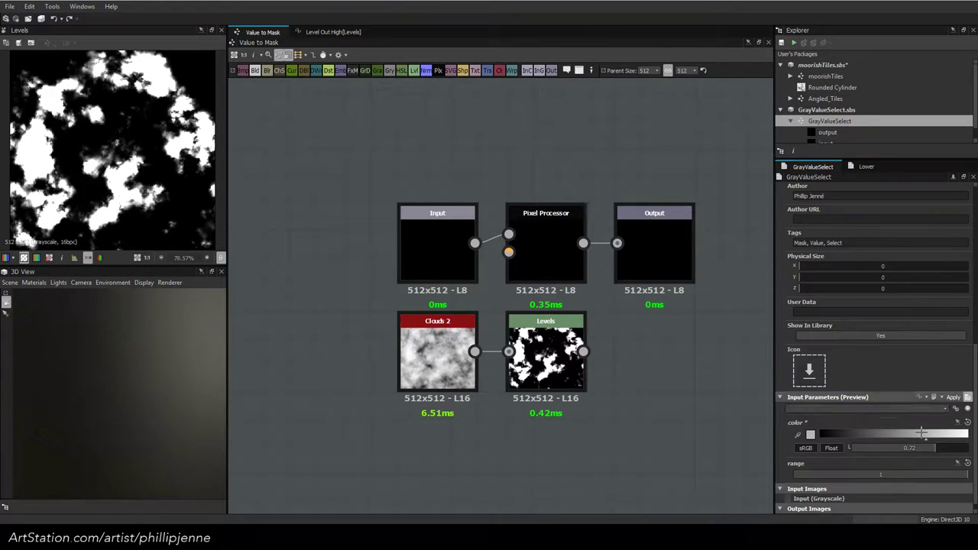
left_click_drag(925, 448, 843, 452)
left_click_drag(841, 448, 804, 473)
left_click_drag(903, 449, 895, 452)
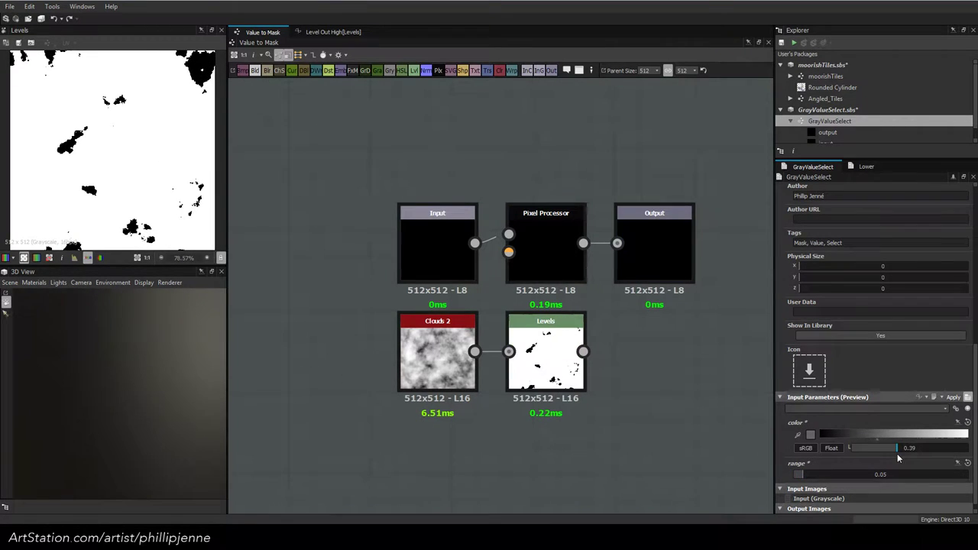
middle_click_drag(536, 438, 550, 395)
key("space")
Add a second Levels node fed by Clouds 2, lowering its input high point
type("f")
left_click_drag(579, 202, 537, 201)
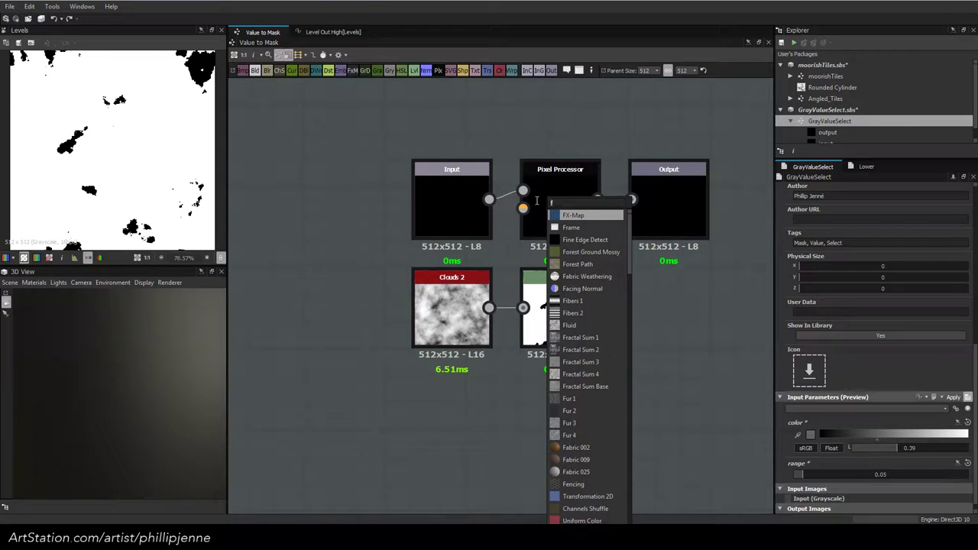
left_click(499, 434)
key("space")
type("l")
left_click(542, 216)
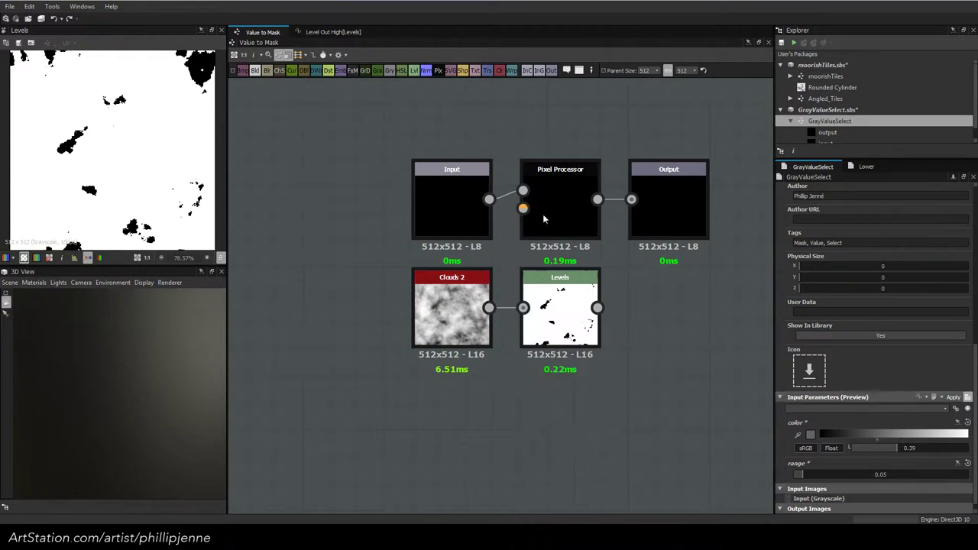
left_click_drag(489, 308, 533, 401)
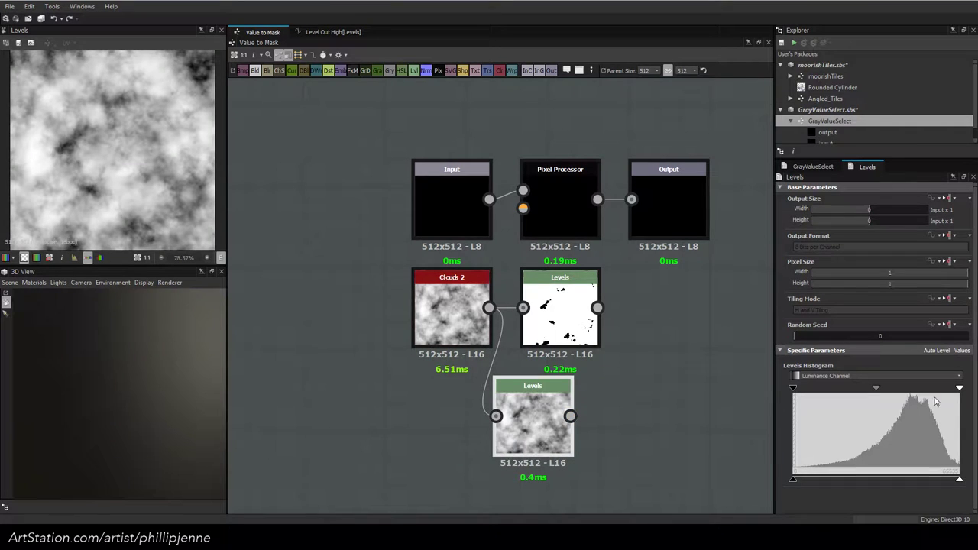
left_click_drag(960, 389, 854, 388)
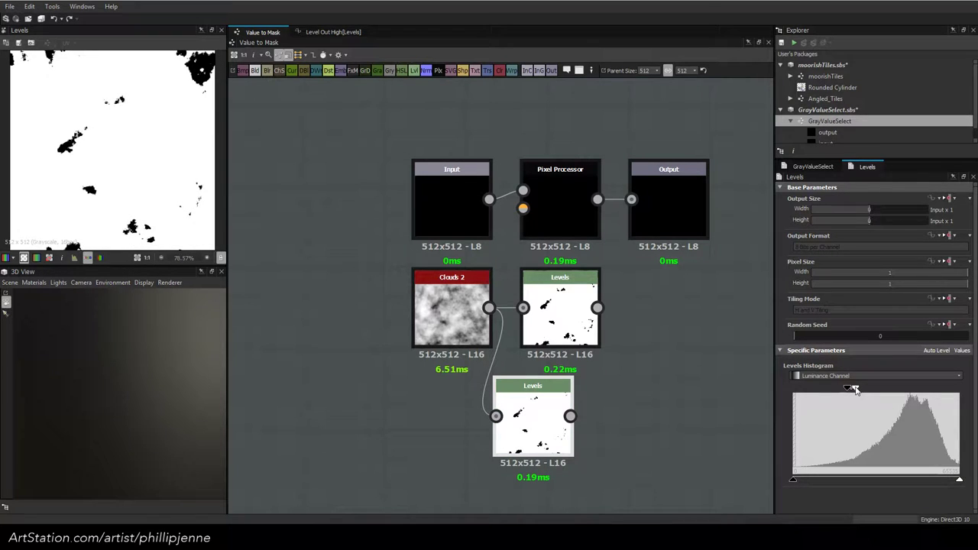
left_click_drag(855, 389, 869, 389)
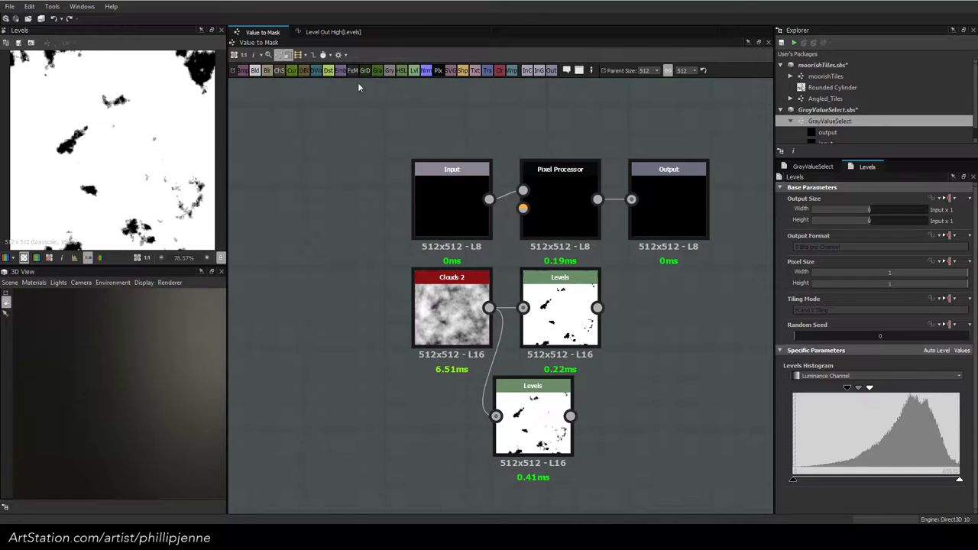
Open the moorishTiles Angled_Tiles graph and zoom toward its output nodes
double_click(871, 80)
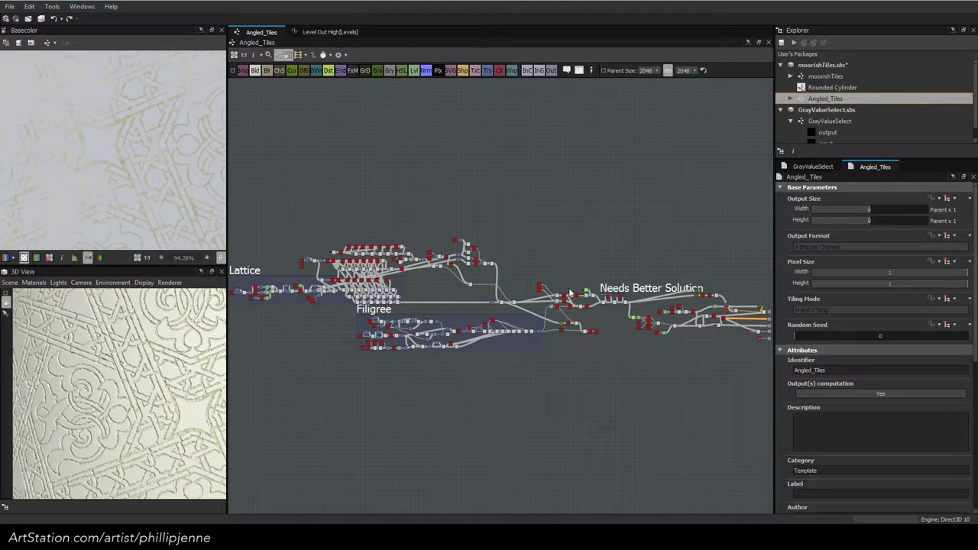
scroll(569, 292, "up", 1)
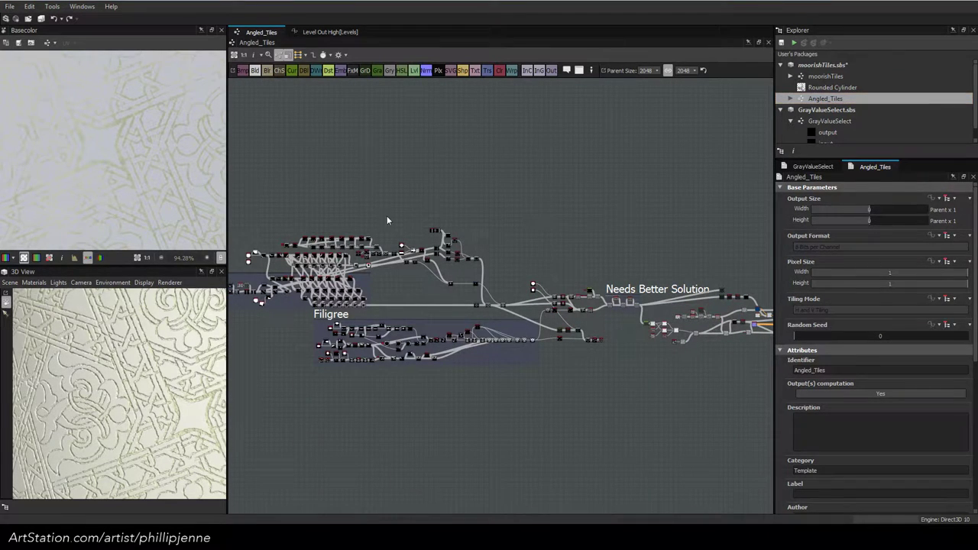
scroll(706, 287, "up", 6)
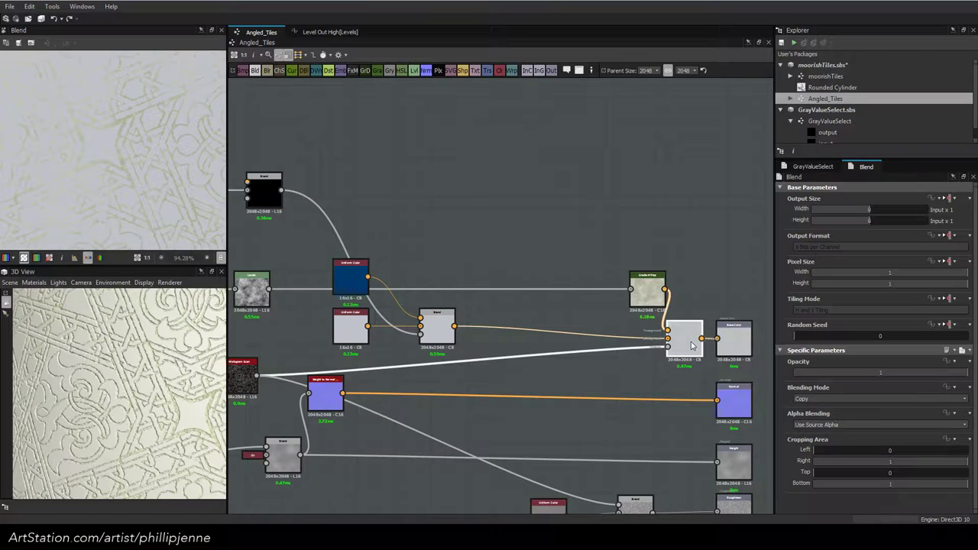
Inspect a Blend node and the top Gradient Map while panning toward the left-side network
left_click(441, 335)
middle_click_drag(441, 336, 757, 370)
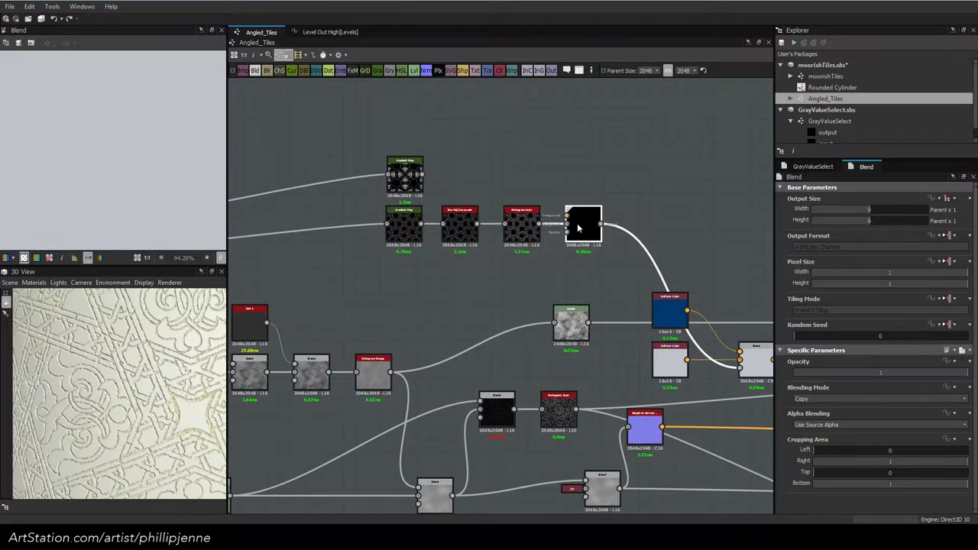
middle_click_drag(632, 232, 718, 211)
left_click(532, 179)
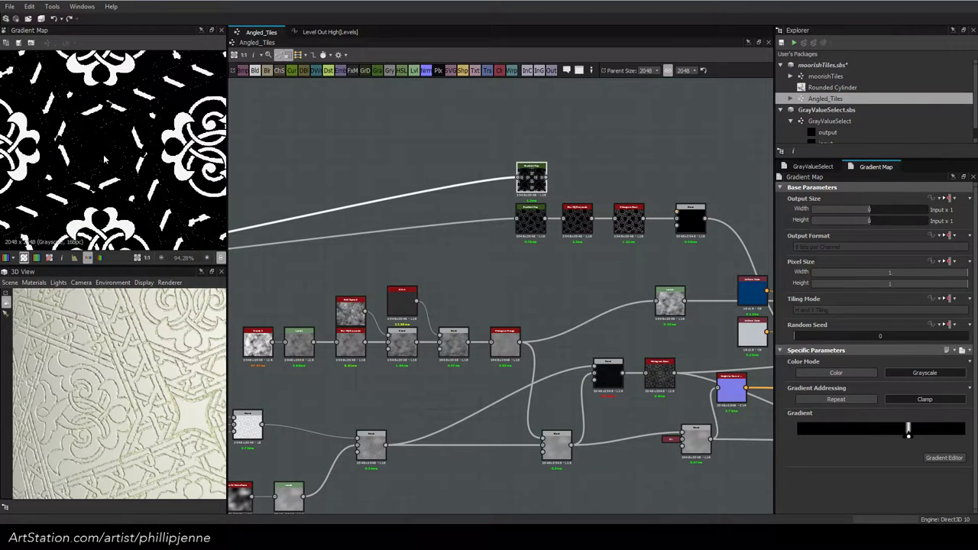
scroll(104, 156, "down", 9)
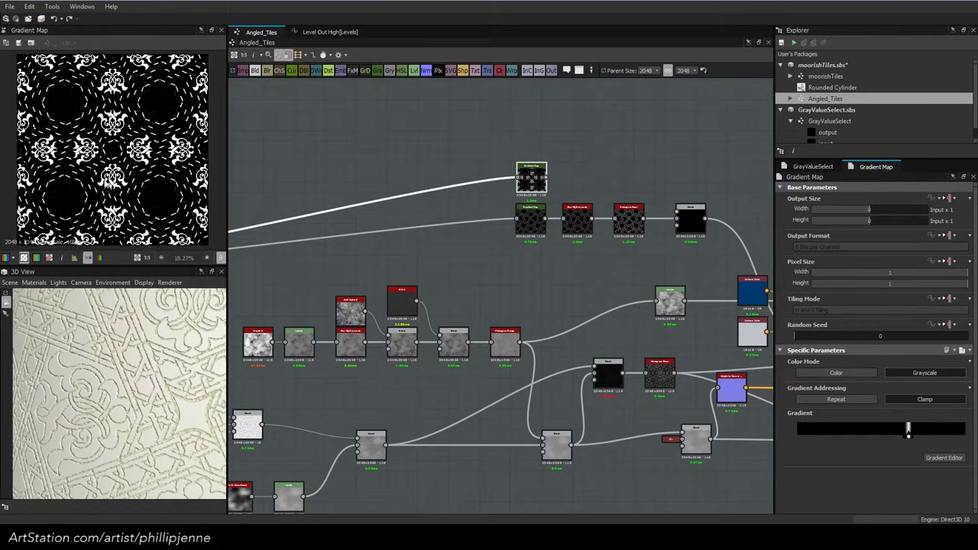
scroll(105, 181, "up", 1)
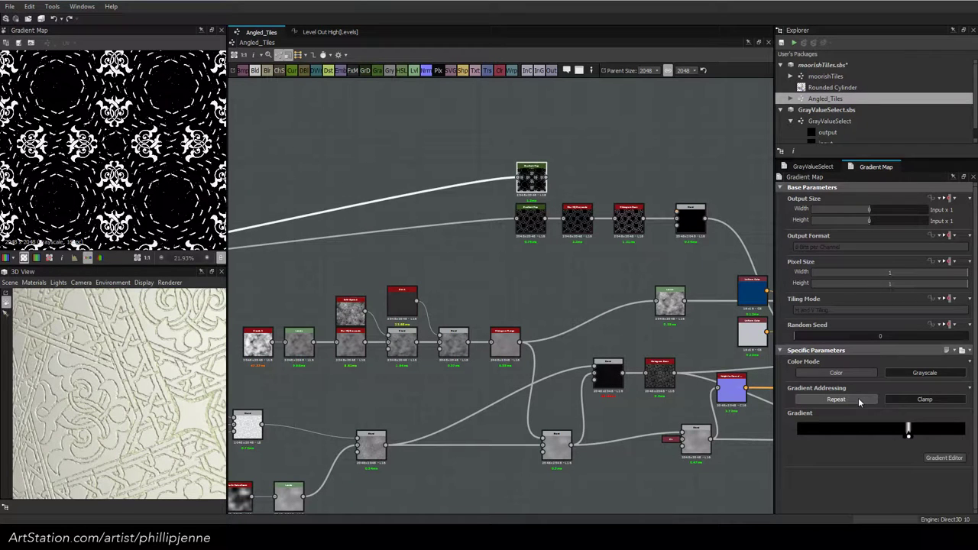
scroll(88, 182, "up", 2)
scroll(86, 184, "down", 2)
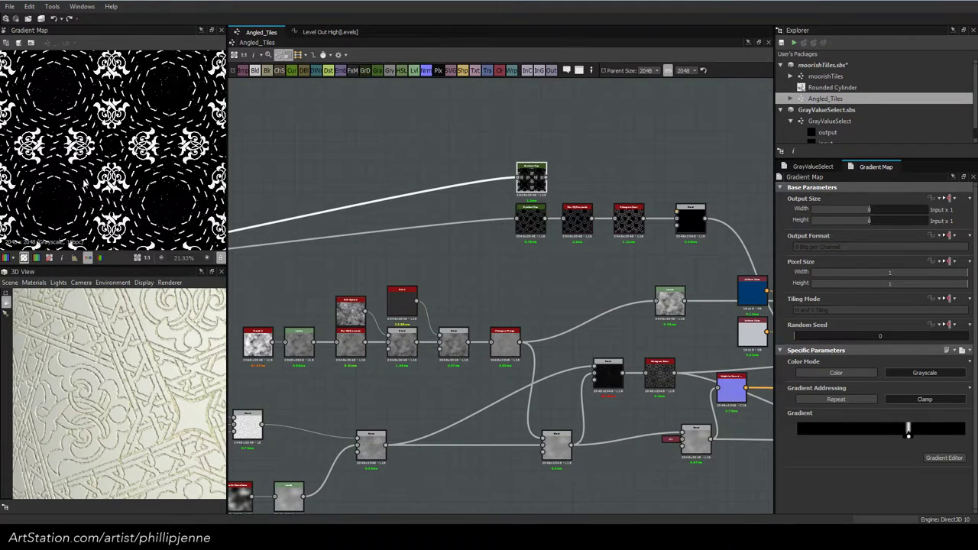
middle_click_drag(485, 213, 726, 200)
middle_click_drag(370, 255, 741, 229)
middle_click_drag(525, 277, 772, 289)
middle_click_drag(475, 295, 726, 285)
mouse_move(411, 290)
middle_mouse_down()
mouse_move(585, 266)
mouse_move(343, 246)
middle_mouse_up()
scroll(502, 231, "up", 2)
scroll(503, 231, "up", 1)
Lower the Levels node's Level Out High to 0.06625, darkening its ornament output
left_click(503, 231)
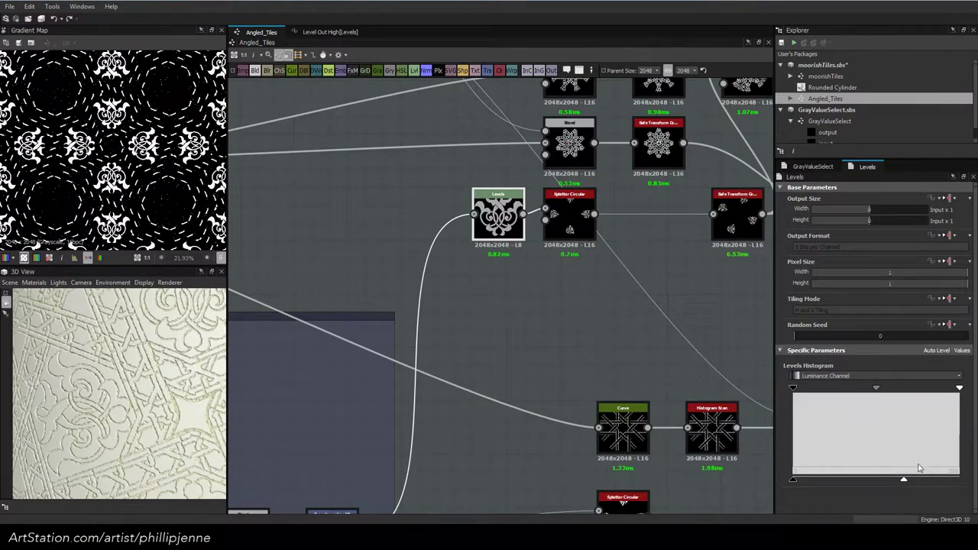
left_click_drag(902, 480, 845, 478)
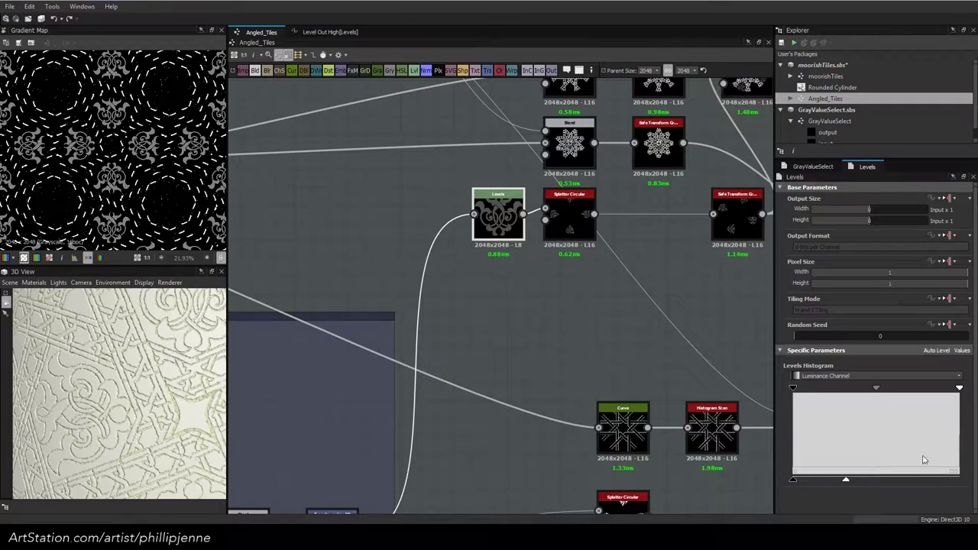
left_click(960, 350)
double_click(901, 486)
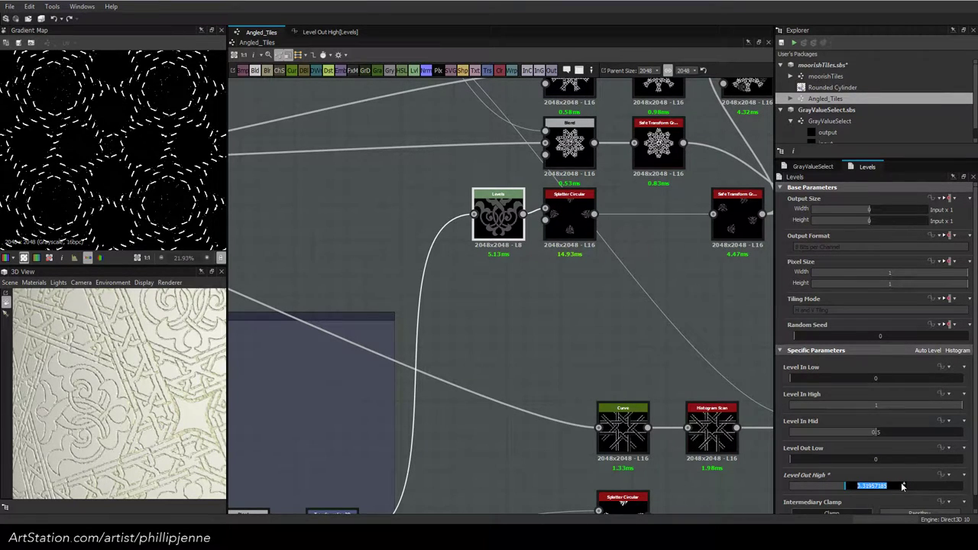
type("0.062")
key("Return")
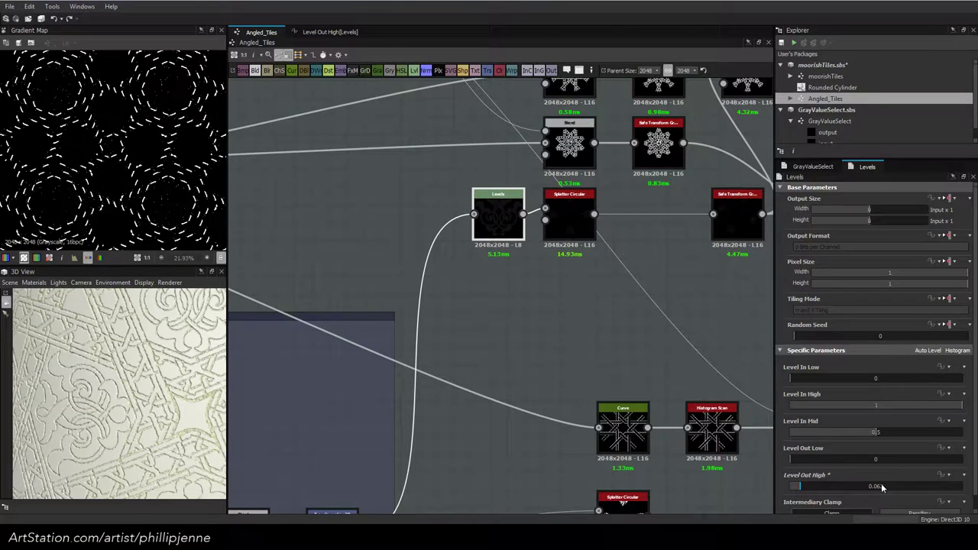
left_click(881, 482)
key("BackSpace")
key("BackSpace")
type("06625")
key("Return")
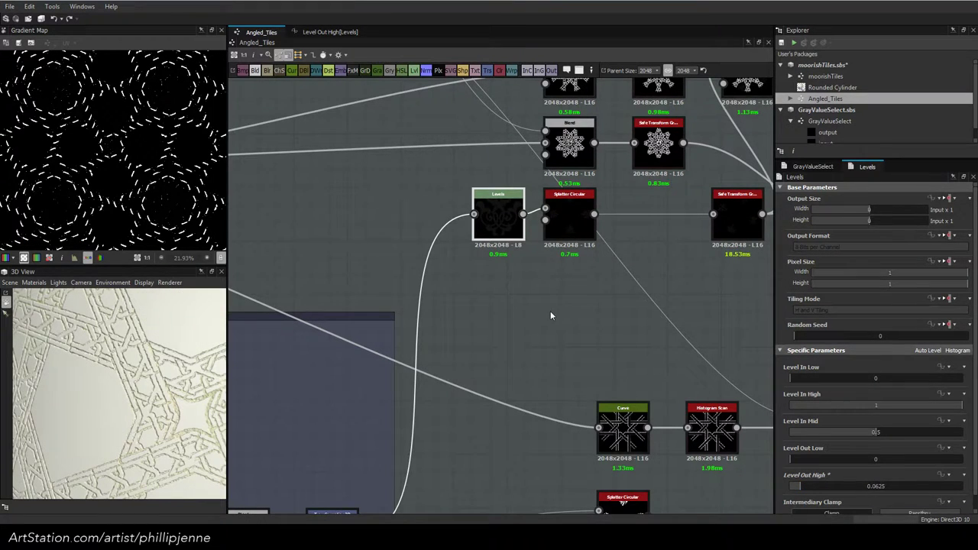
scroll(602, 275, "down", 3)
middle_click_drag(677, 286, 564, 295)
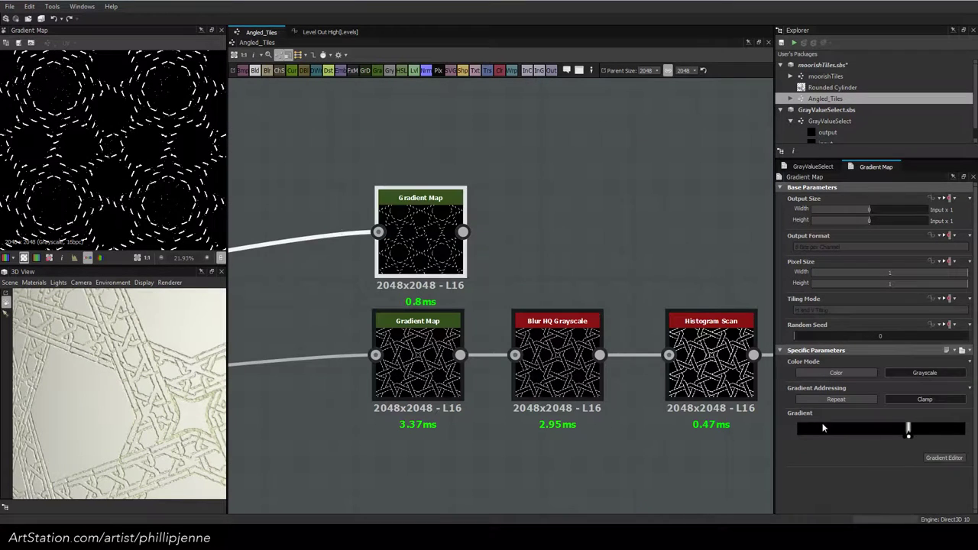
Squeeze the Gradient Map's keys to isolate a thin white band near 0.046
left_click(944, 458)
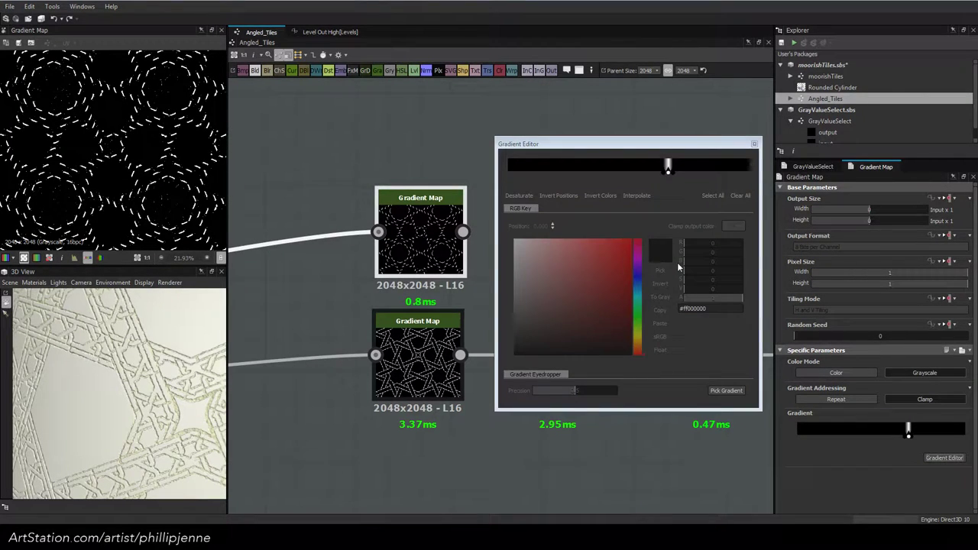
left_click(668, 169)
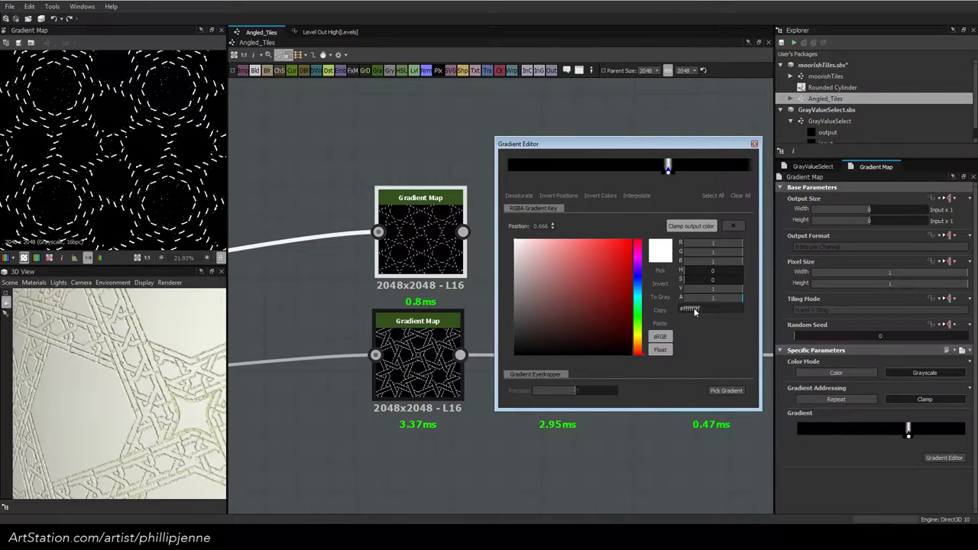
double_click(539, 226)
type("0.6")
key("Return")
left_click_drag(663, 170, 518, 172)
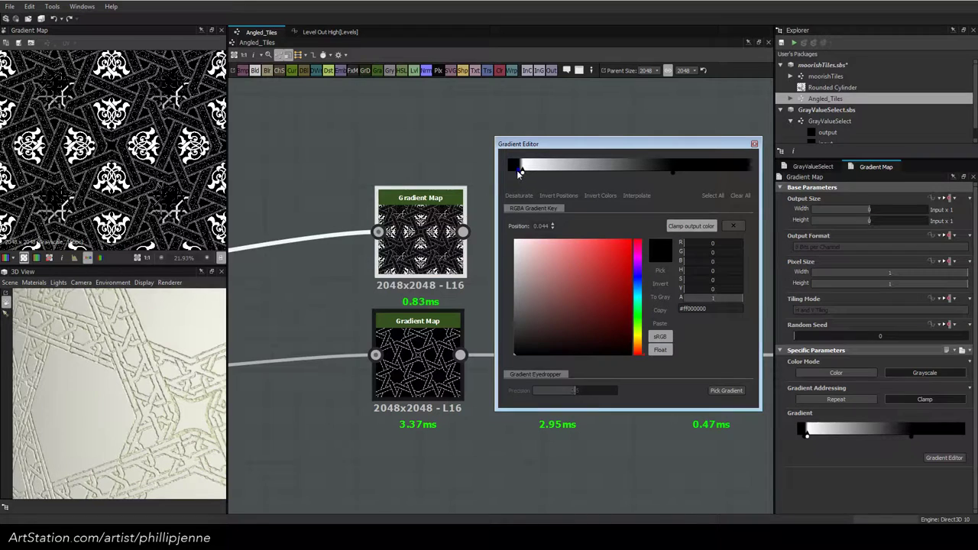
left_click_drag(518, 171, 525, 171)
scroll(170, 111, "up", 18)
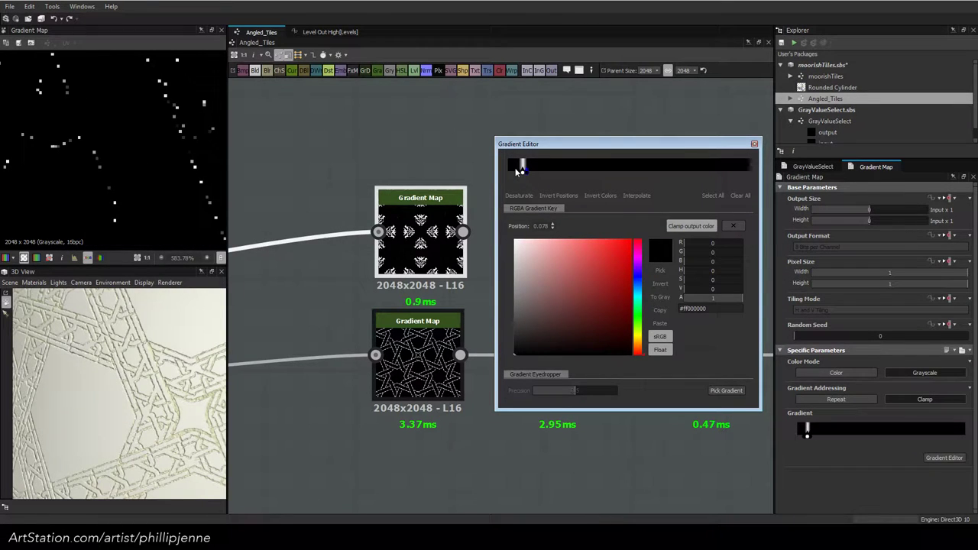
left_click_drag(517, 172, 528, 173)
key("Escape")
Make room beside the Gradient Maps and wire both into the Blend's background and foreground
scroll(525, 195, "down", 3)
left_click_drag(735, 276, 683, 211)
left_click_drag(508, 250, 671, 324)
left_click_drag(624, 272, 695, 283)
left_click_drag(662, 225, 488, 288)
left_click_drag(489, 216, 661, 212)
left_click_drag(680, 232, 590, 297)
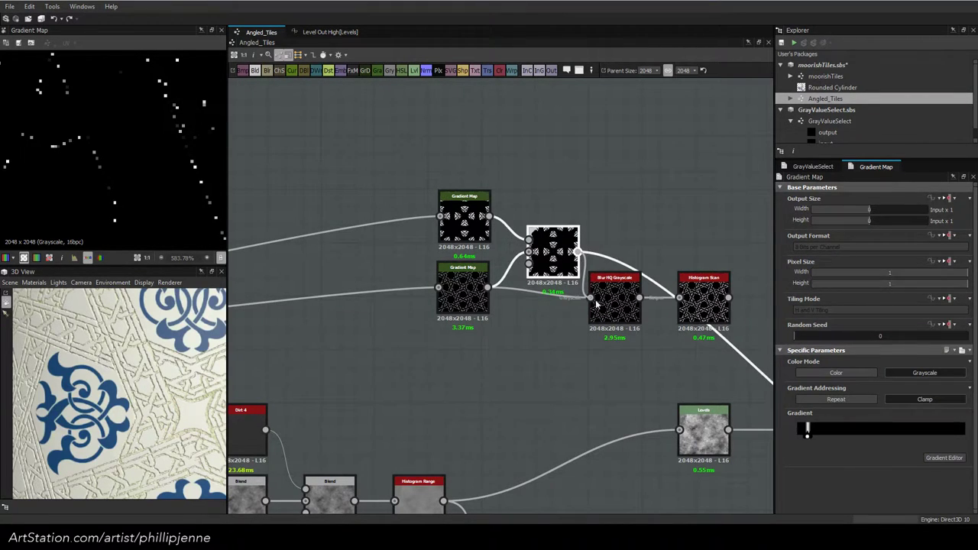
Feed the Blend into Blur HQ Grayscale and align Blur HQ and Histogram Scan beside it
scroll(677, 269, "down", 3)
middle_click_drag(709, 287, 576, 259)
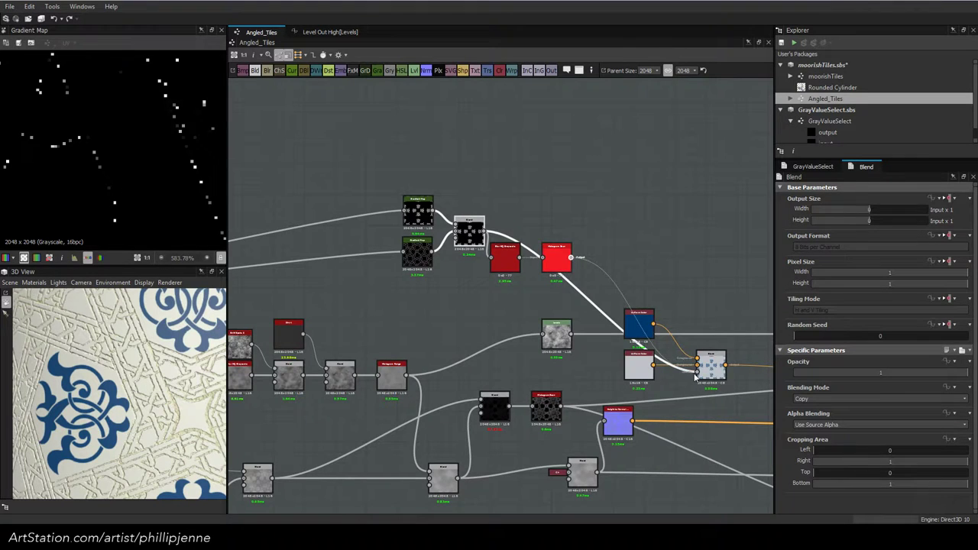
scroll(543, 235, "up", 4)
left_click_drag(488, 258, 498, 230)
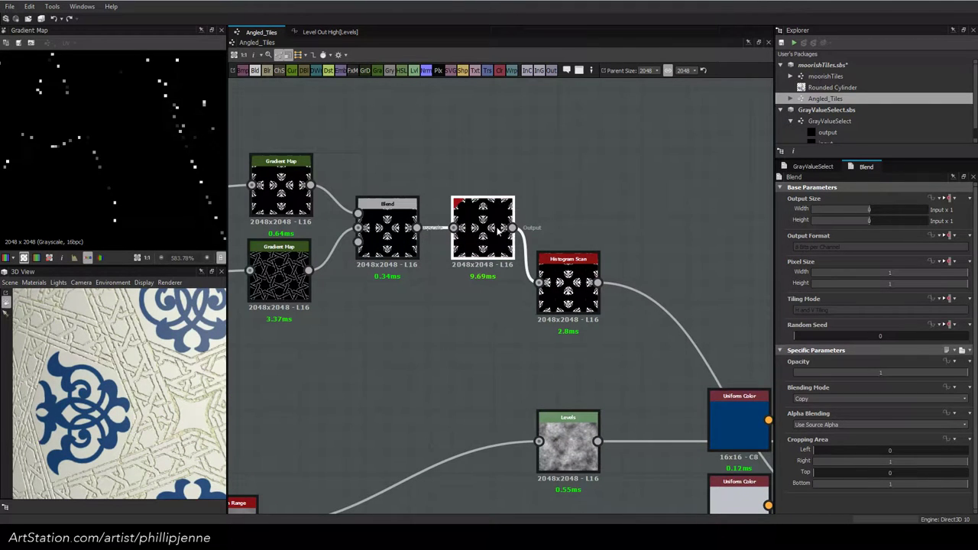
left_click_drag(569, 287, 569, 232)
double_click(569, 232)
scroll(156, 172, "down", 10)
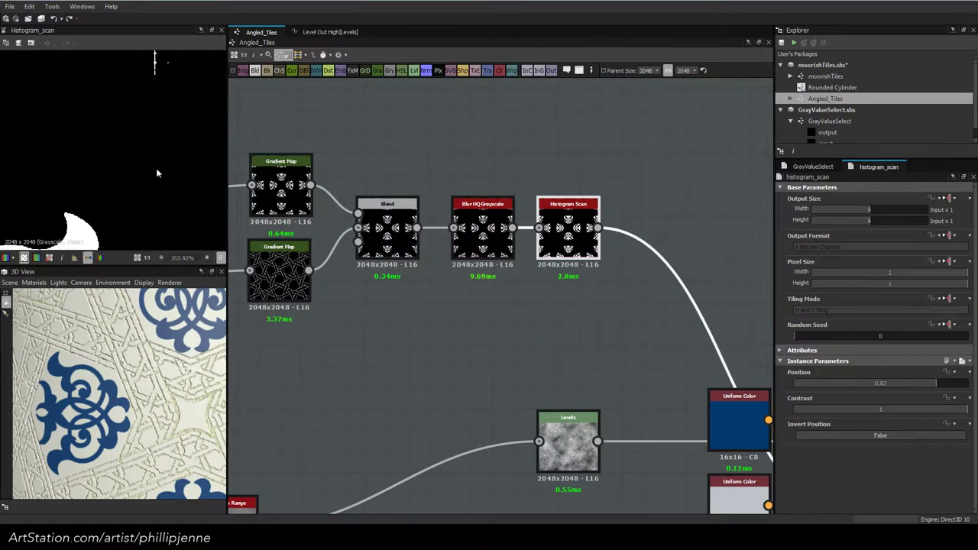
scroll(148, 178, "down", 5)
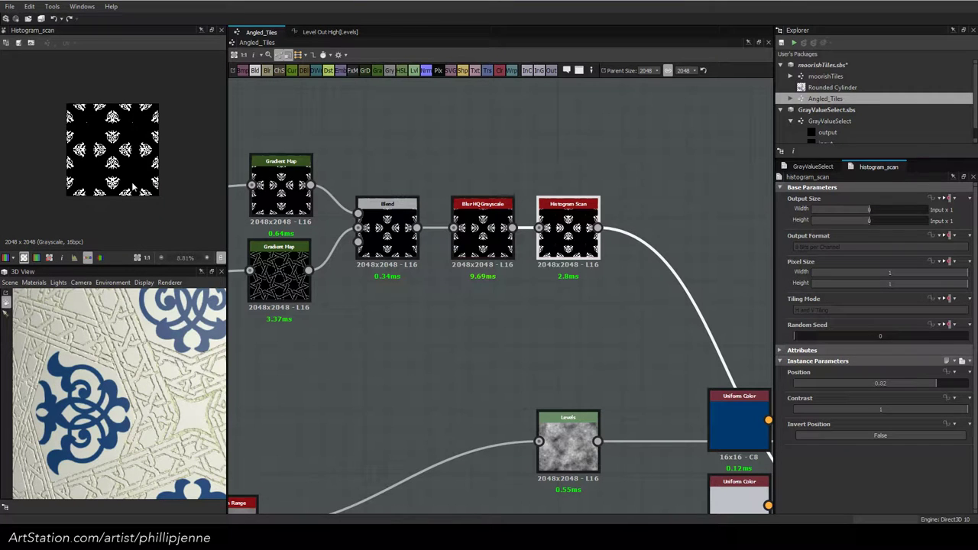
Set the new Blend node's Blending Mode to Max (Lighten)
left_click(387, 229)
left_click(878, 398)
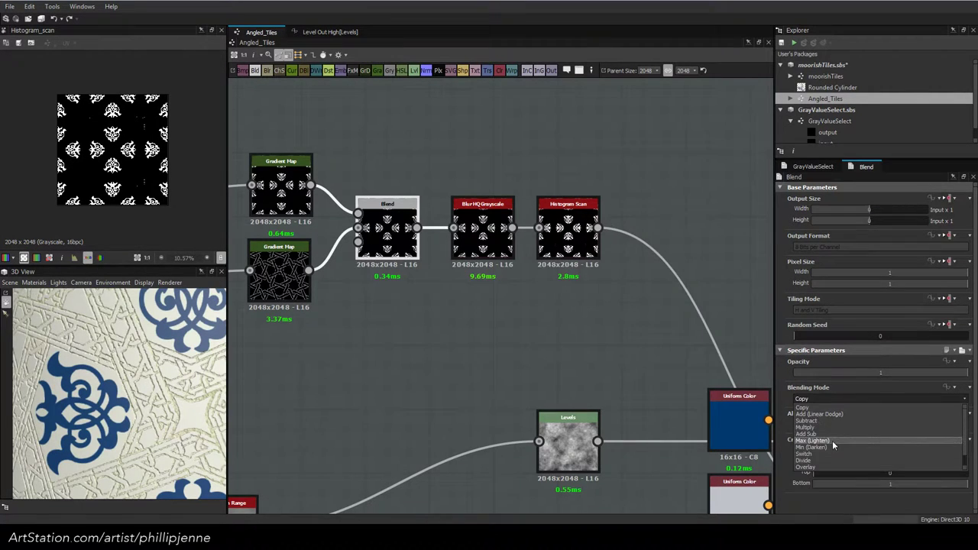
left_click(814, 437)
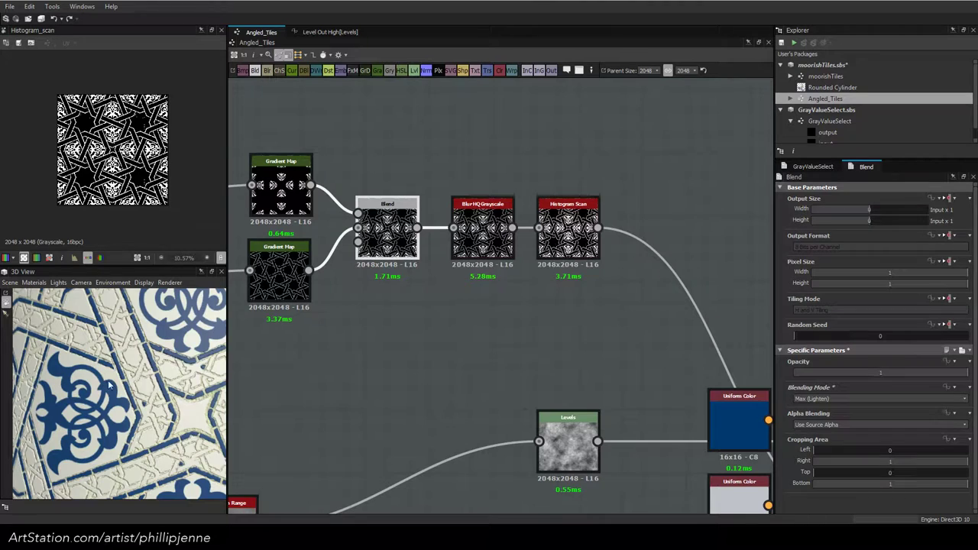
scroll(150, 388, "down", 6)
scroll(151, 387, "up", 8)
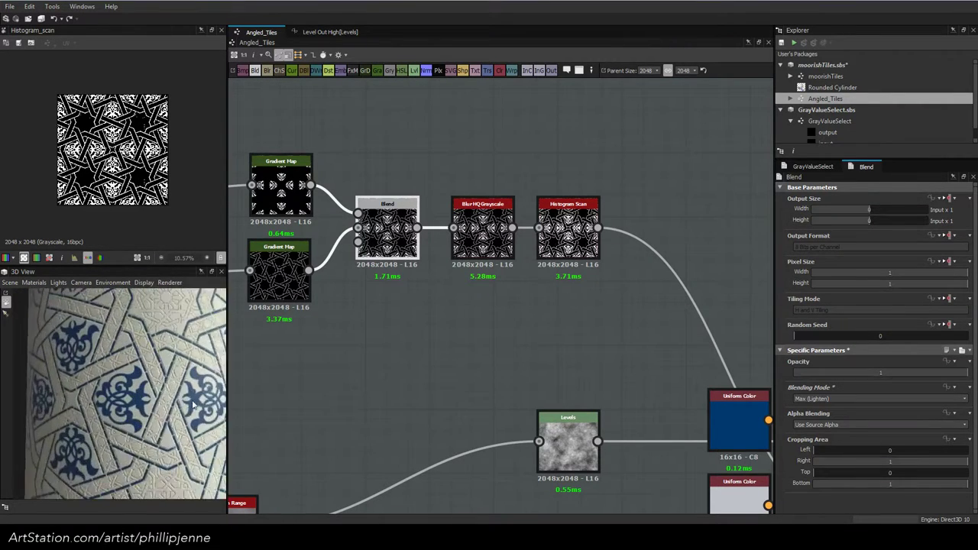
scroll(160, 398, "down", 3)
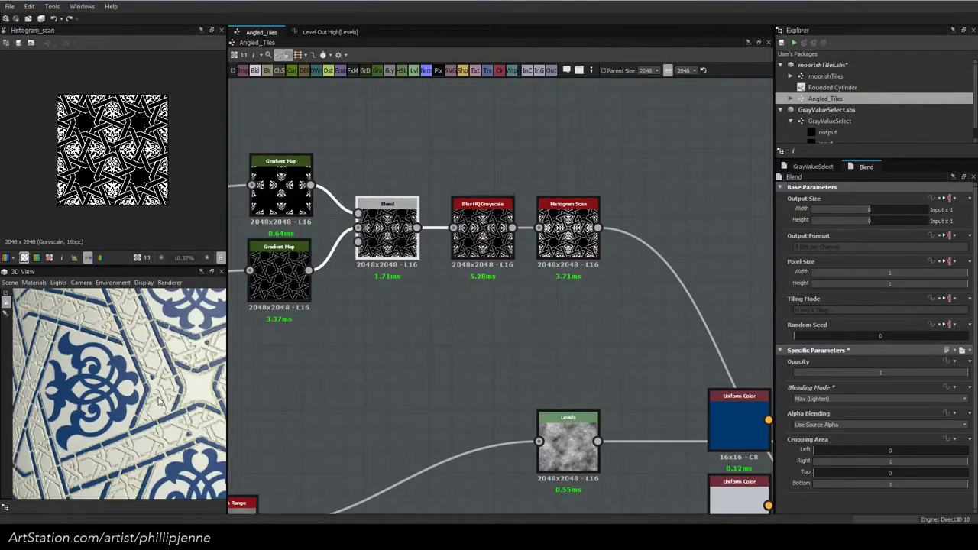
scroll(603, 284, "down", 2)
Preview the lower Blend and the Blend in the Needs Better Solution frame
middle_click_drag(603, 284, 664, 88)
scroll(549, 303, "up", 2)
double_click(548, 302)
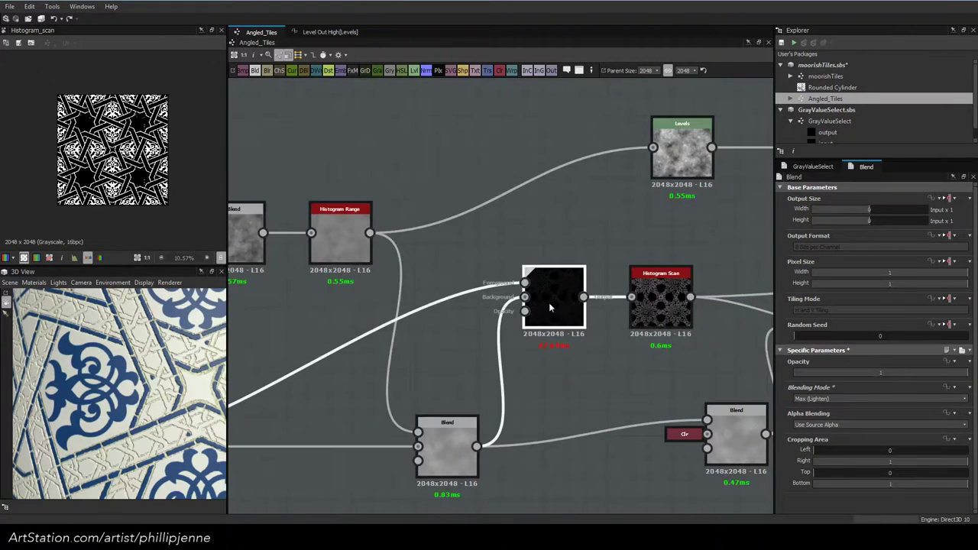
scroll(439, 306, "down", 5)
middle_click_drag(554, 292, 821, 272)
middle_click_drag(752, 297, 453, 297)
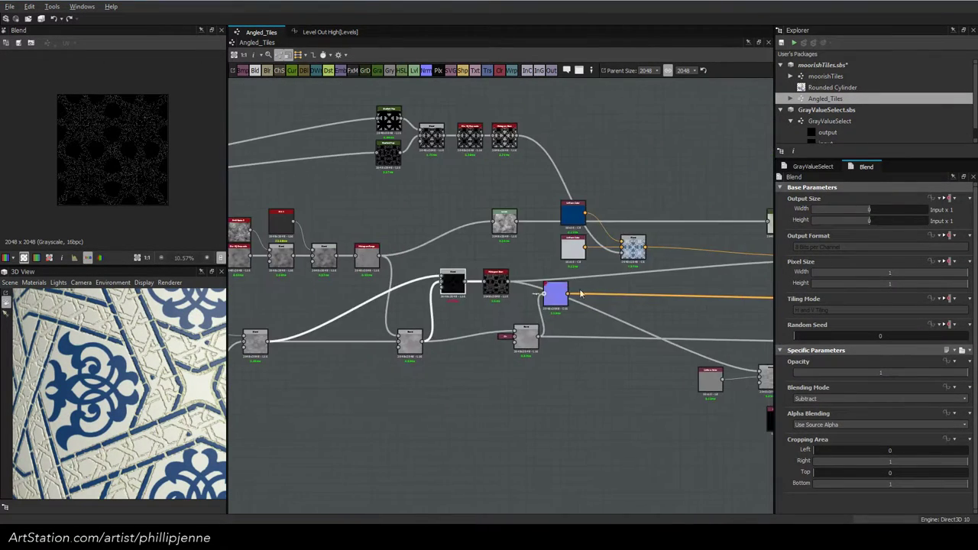
middle_click_drag(382, 298, 664, 294)
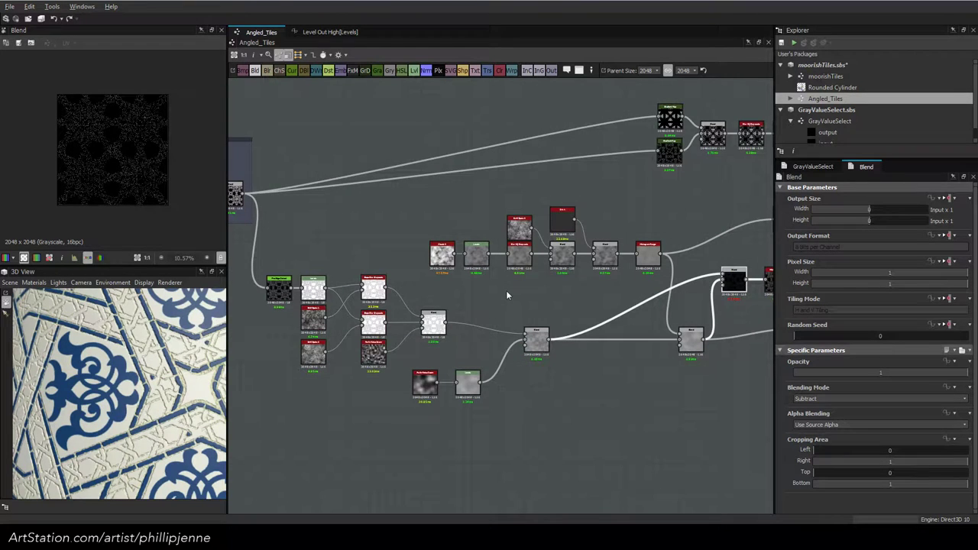
scroll(601, 252, "up", 5)
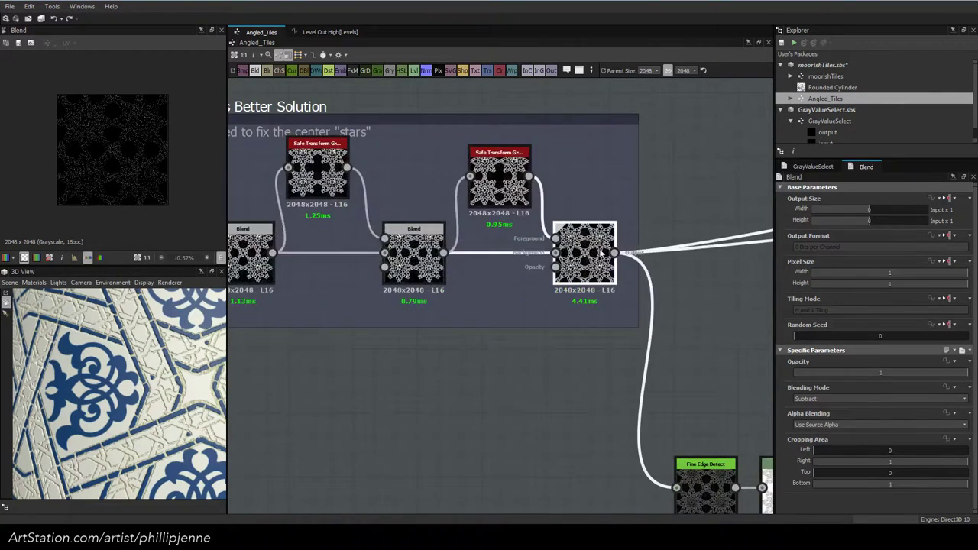
left_click(601, 252)
middle_click_drag(363, 272, 694, 230)
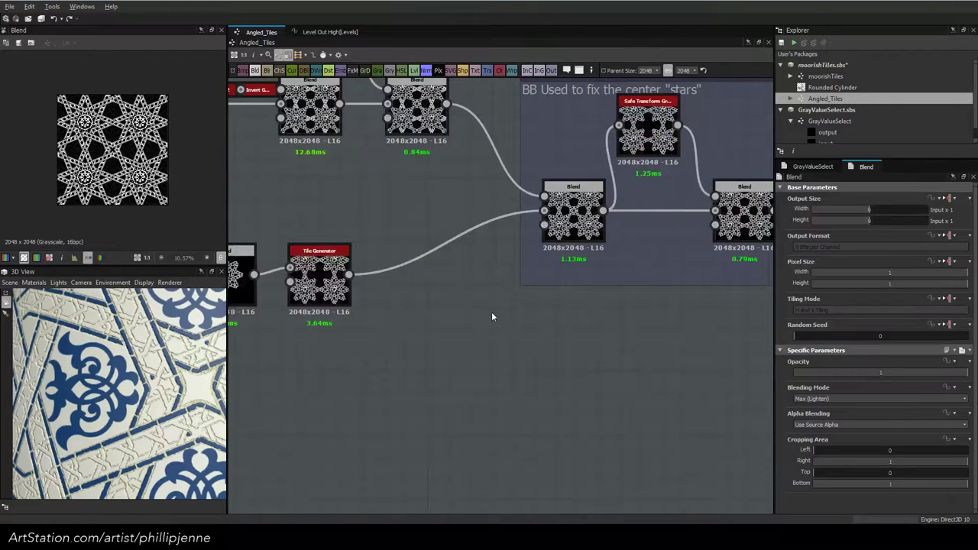
scroll(491, 316, "down", 3)
Raise the Levels node's Level Out High to 0.333
left_click(608, 187)
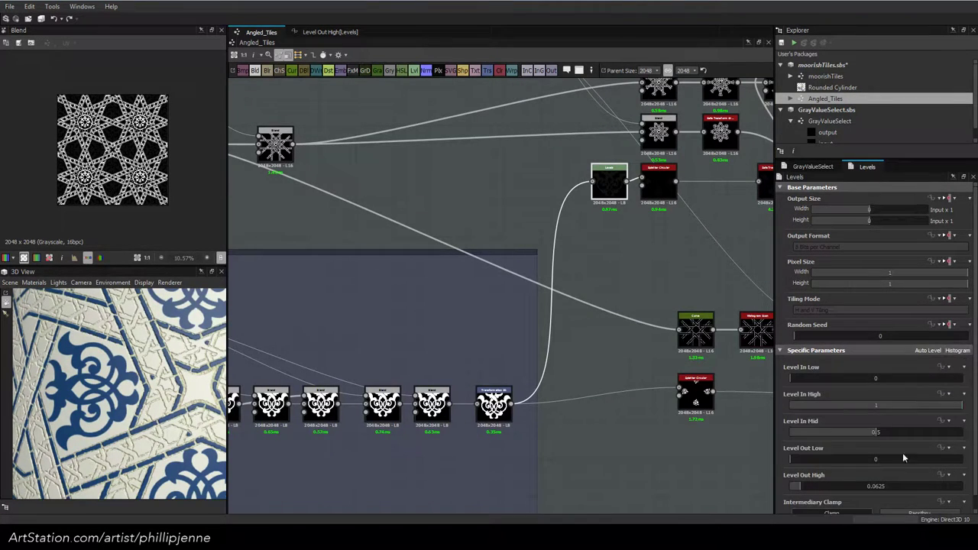
double_click(904, 487)
type(".333")
key("Return")
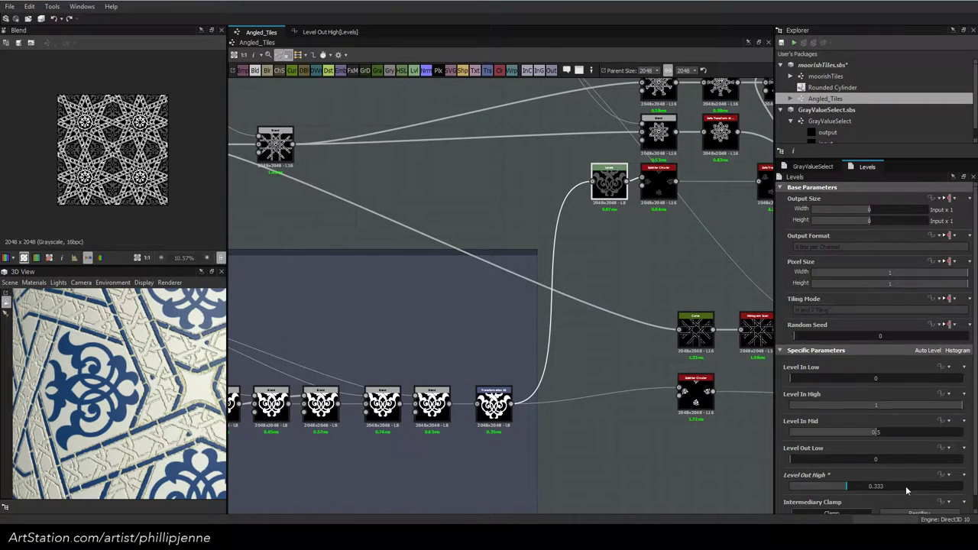
scroll(500, 295, "down", 8)
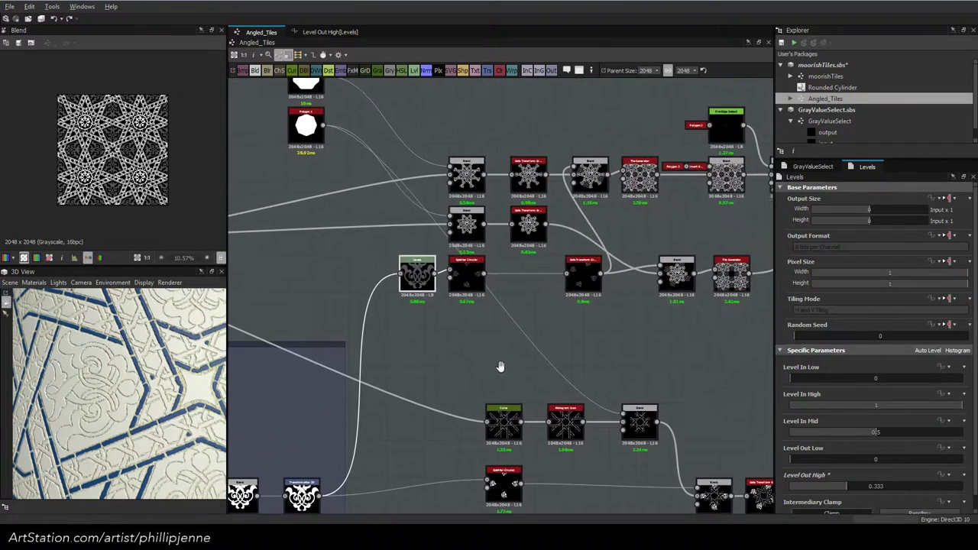
scroll(452, 368, "up", 10)
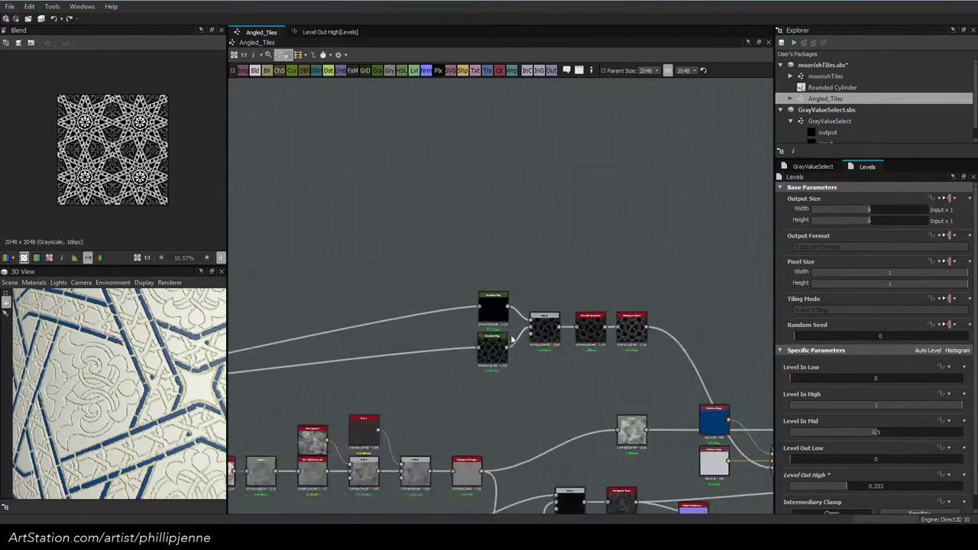
In the upper Gradient Map, slide the black key up to the white key and place the white key at 0.333
left_click(477, 285)
left_click(945, 458)
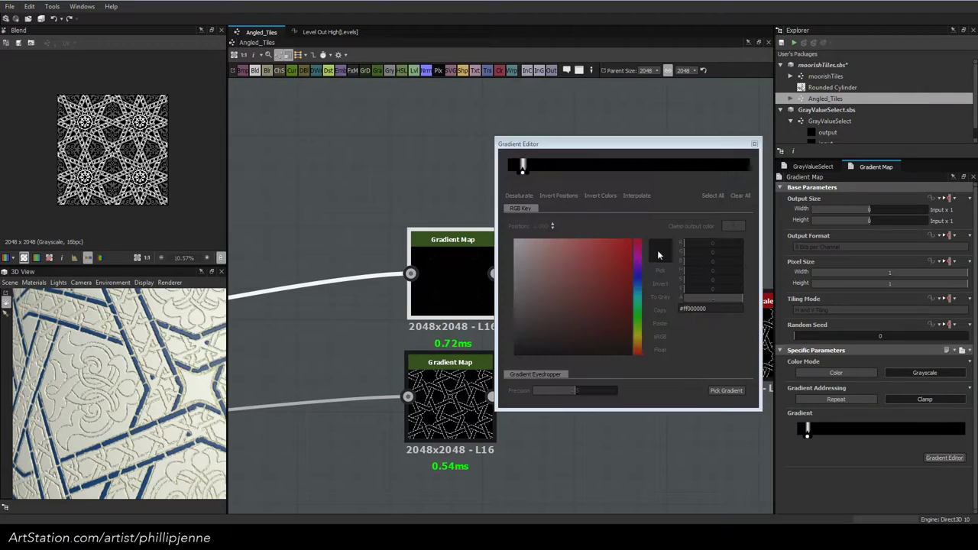
left_click_drag(524, 176, 586, 173)
left_click(518, 174)
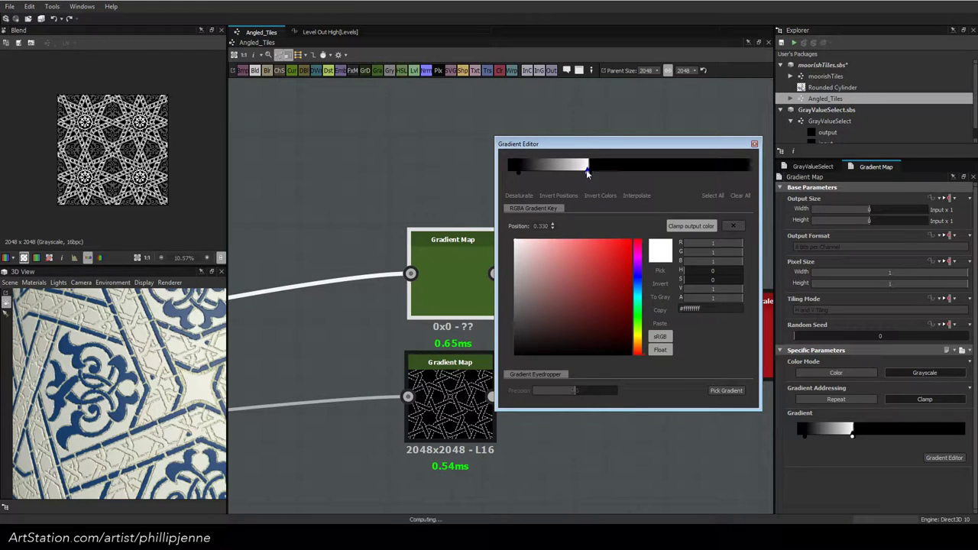
left_click_drag(519, 172, 585, 172)
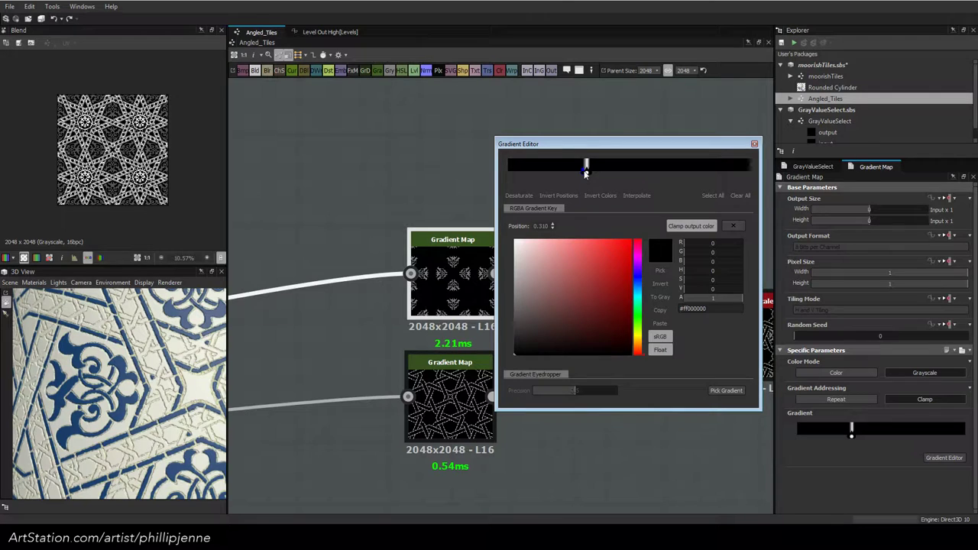
scroll(462, 268, "up", 3)
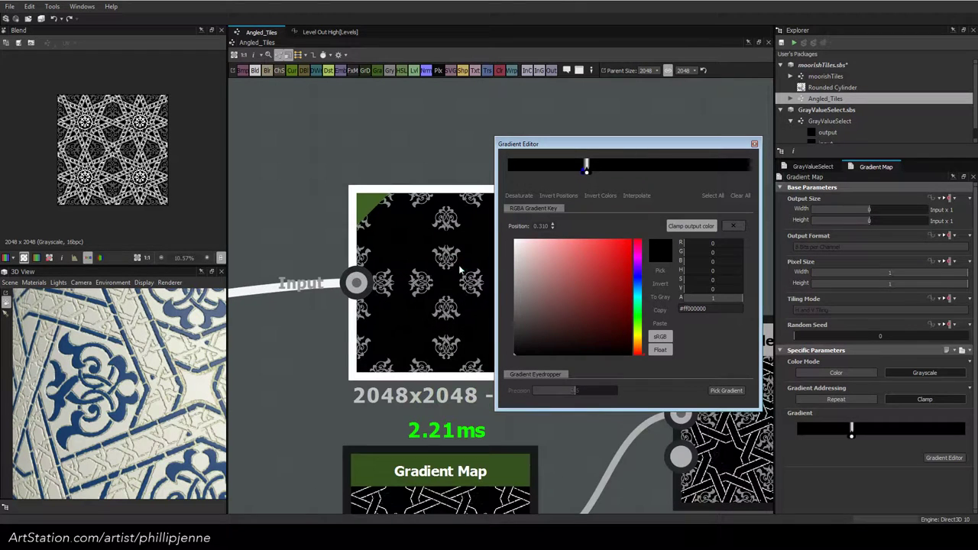
left_click(587, 172)
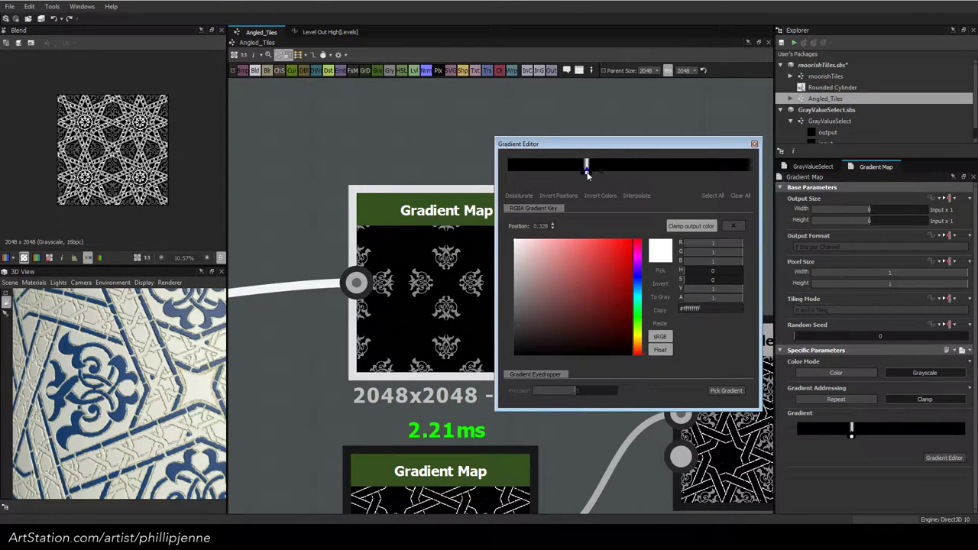
double_click(543, 226)
type("0.333")
key("Return")
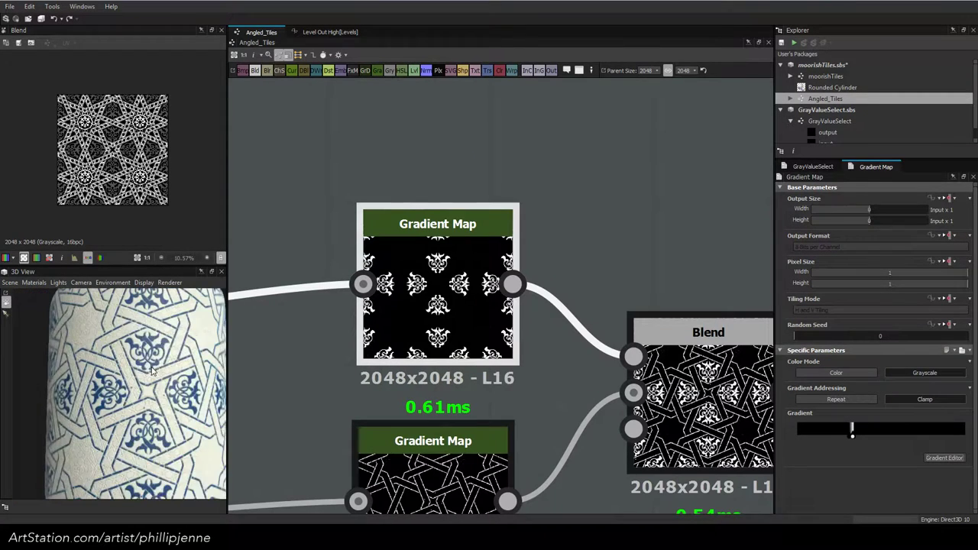
scroll(166, 377, "up", 3)
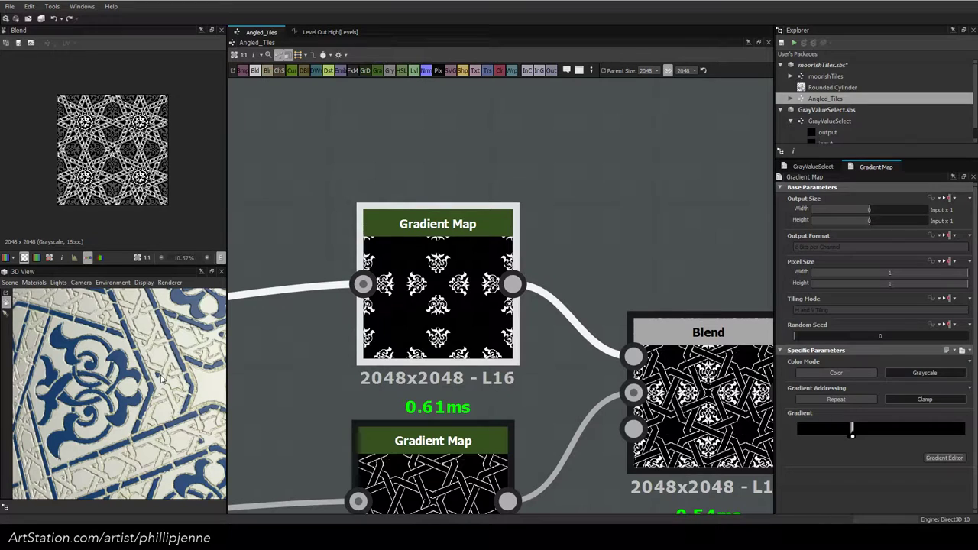
Duplicate the filigree Gradient Map with Ctrl+D and place the copy below the other two
scroll(162, 381, "down", 3)
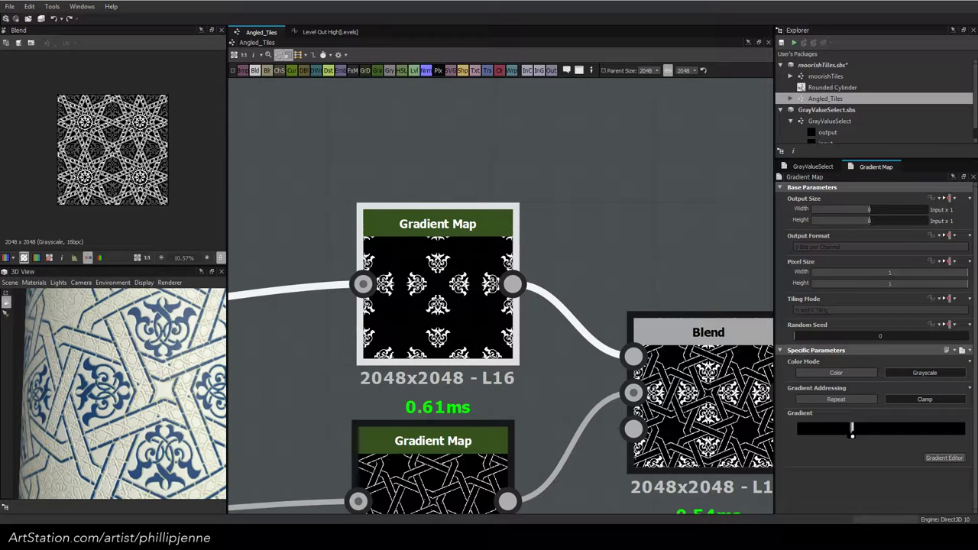
scroll(130, 367, "up", 5)
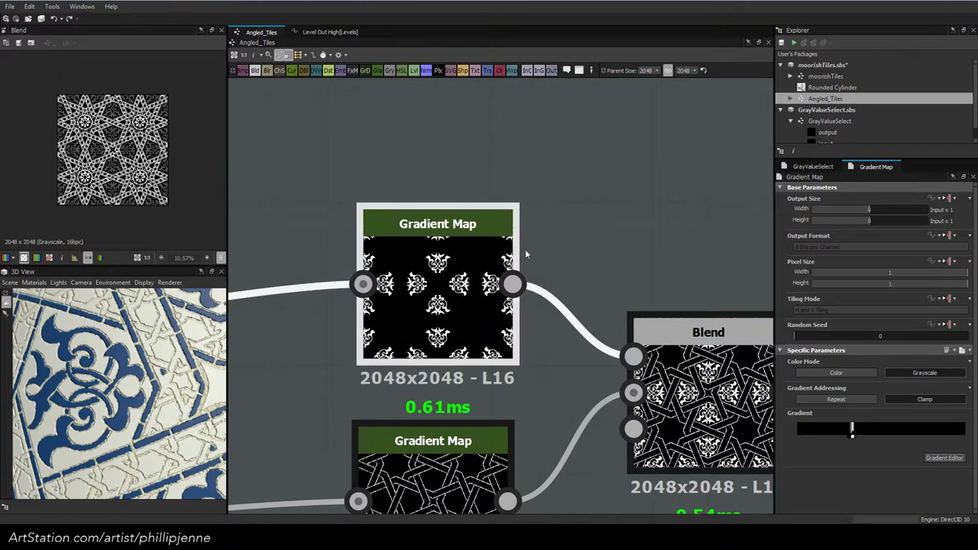
scroll(537, 259, "down", 5)
middle_click_drag(626, 265, 532, 269)
key("ctrl+d")
left_click_drag(499, 298, 424, 384)
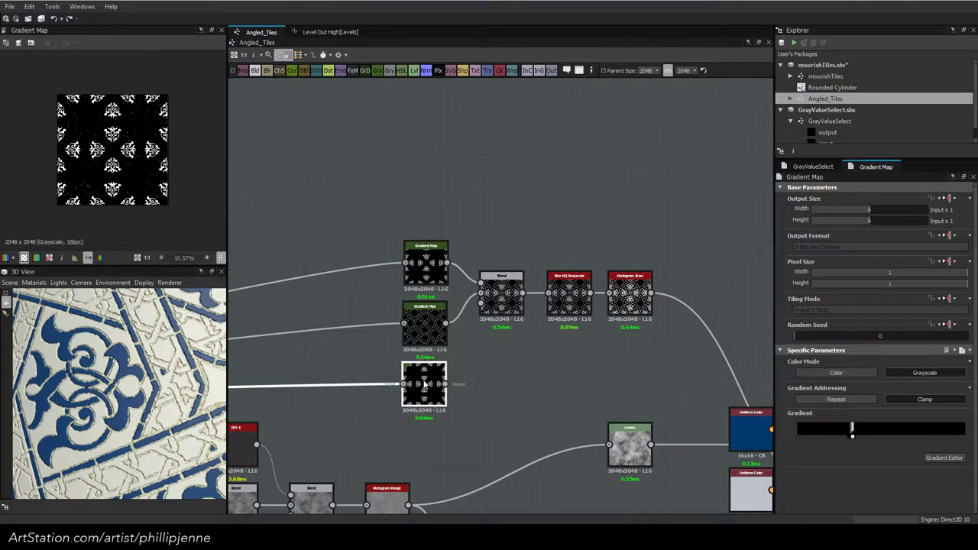
scroll(479, 336, "down", 3)
middle_click_drag(479, 336, 559, 329)
middle_click_drag(319, 334, 532, 334)
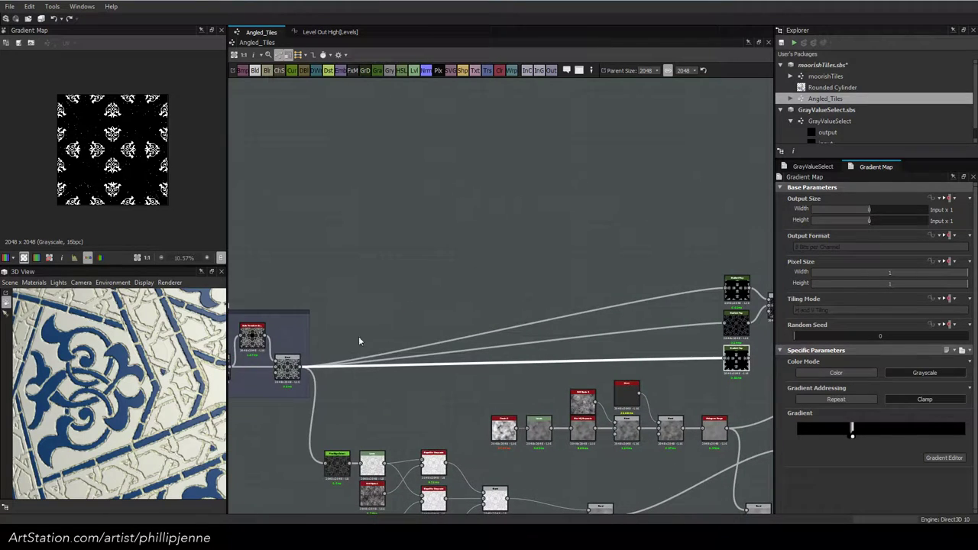
Zoom into the Blend node's lattice output and check its pixel values in the Information readout
left_click(287, 367)
scroll(114, 161, "up", 5)
scroll(114, 160, "up", 1)
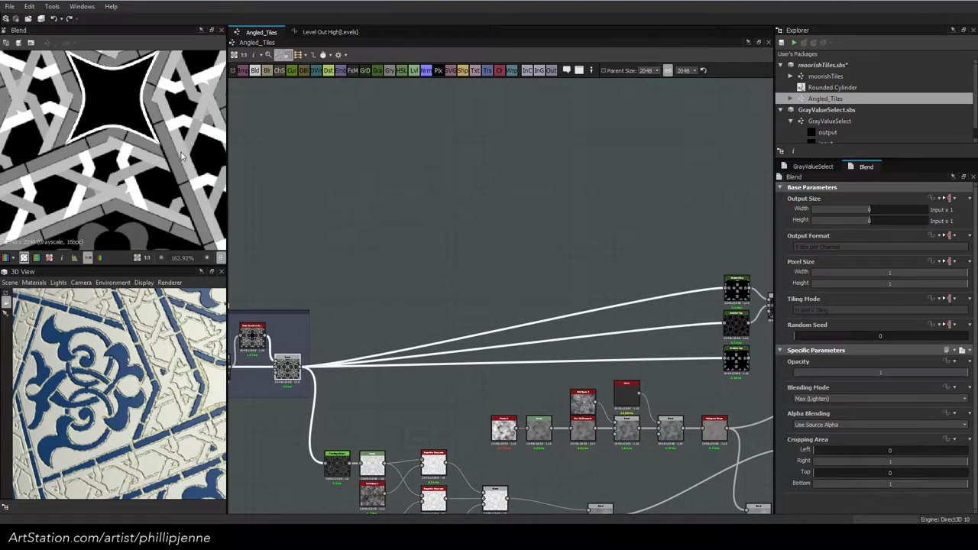
left_click(88, 252)
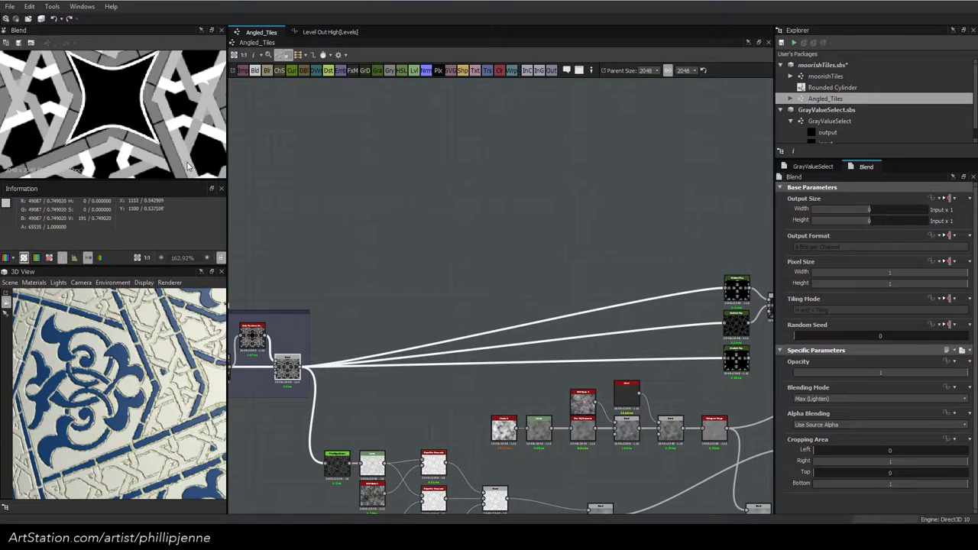
left_click(221, 188)
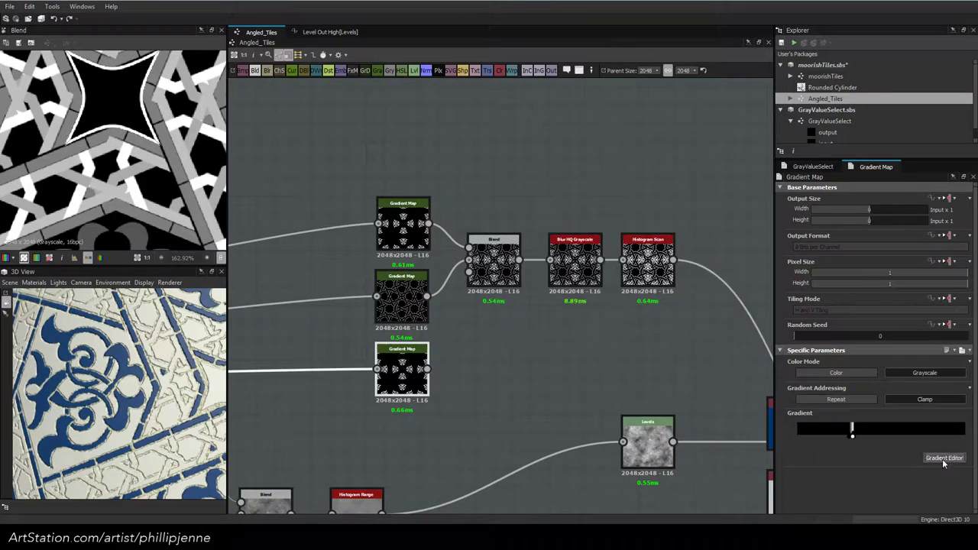
Open the copied Gradient Map's gradient editor and select its white key
left_click(945, 457)
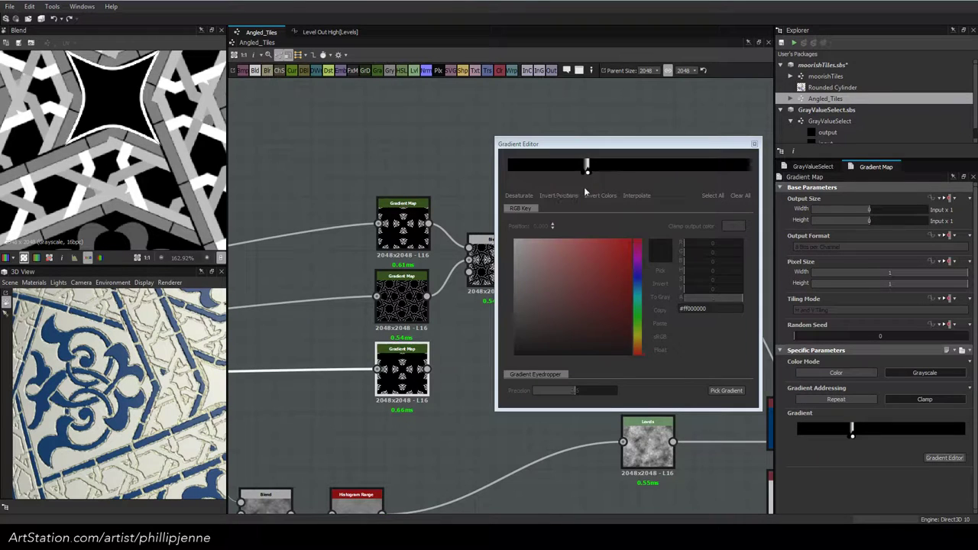
left_click(587, 172)
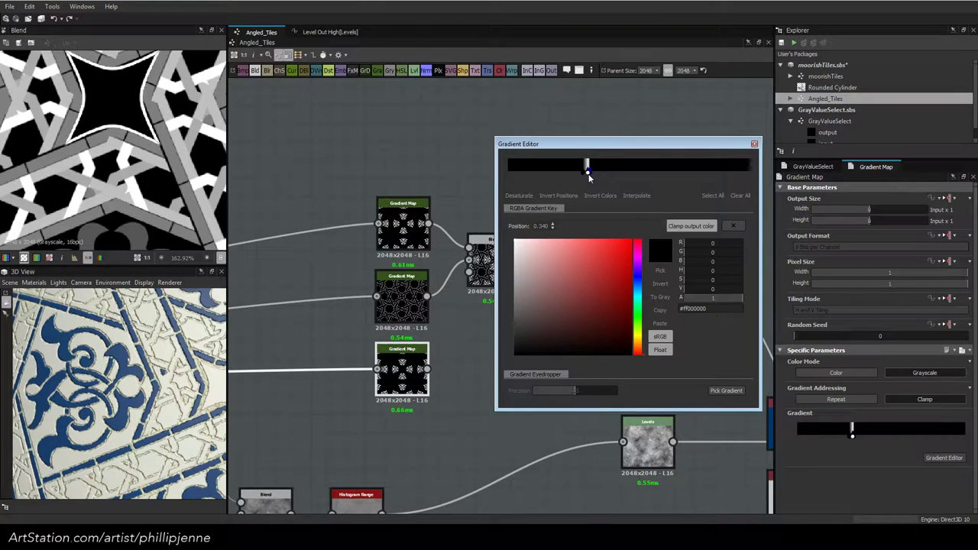
left_click(587, 171)
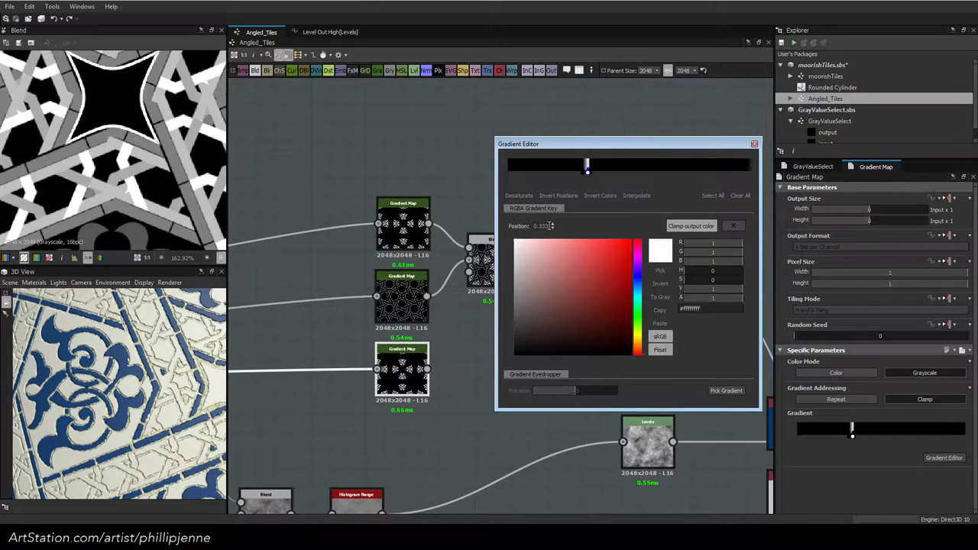
left_click(541, 226)
key("Return")
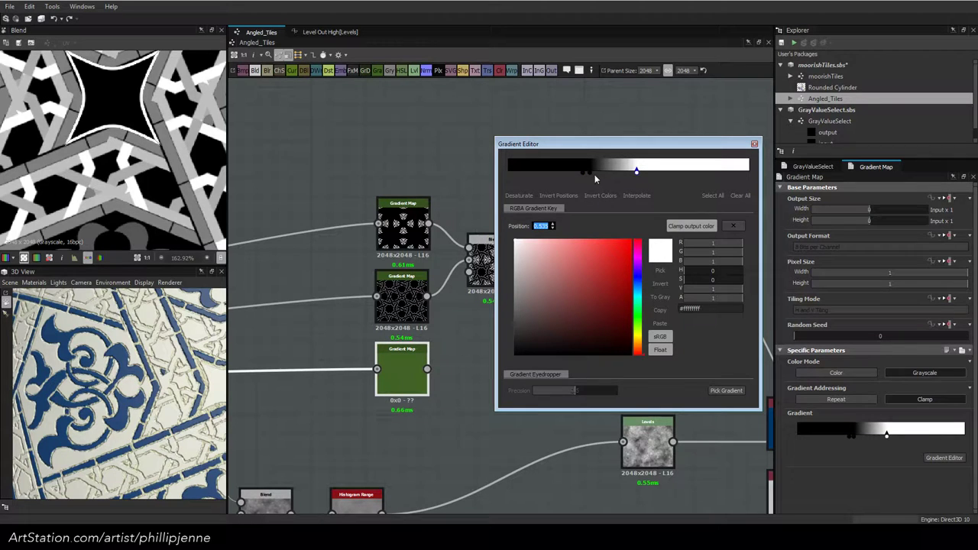
left_click_drag(592, 172, 634, 176)
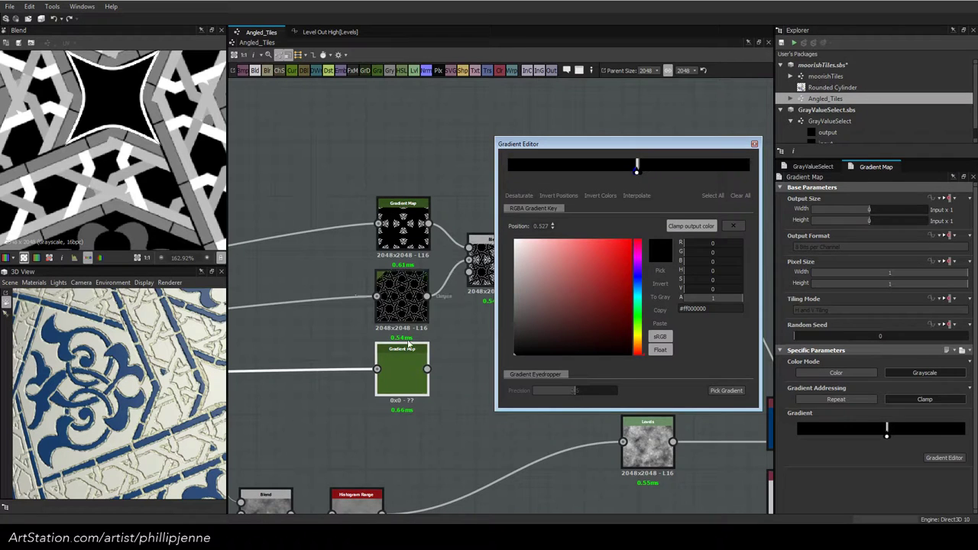
Preview the copy in 2D, move the white key to about 0.522 and add a black key at 0.481
double_click(391, 368)
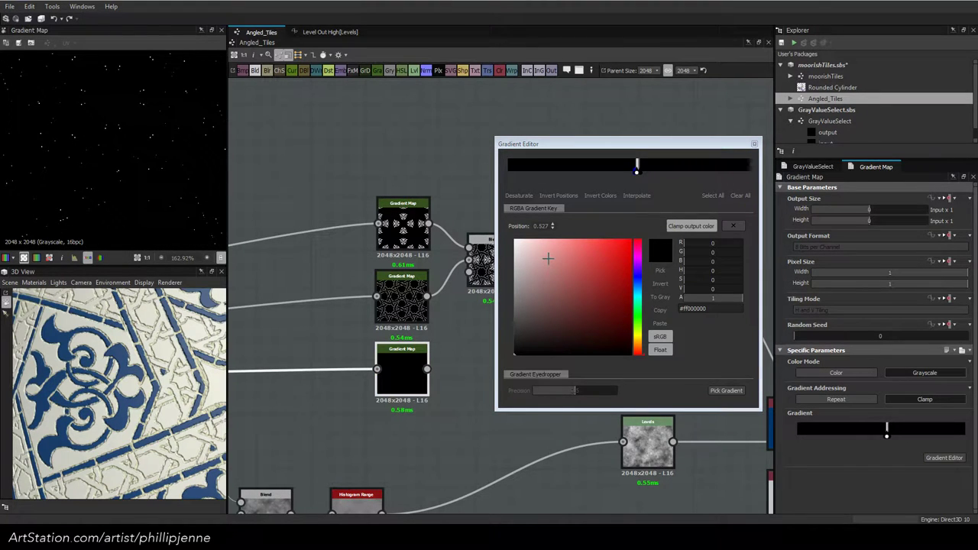
scroll(149, 127, "up", 4)
left_click_drag(635, 174, 623, 176)
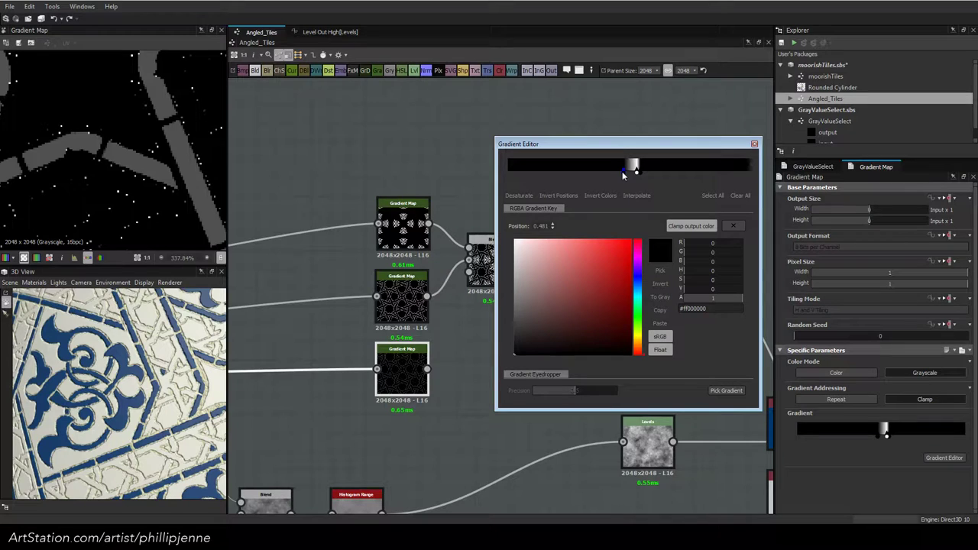
left_click_drag(635, 169, 625, 173)
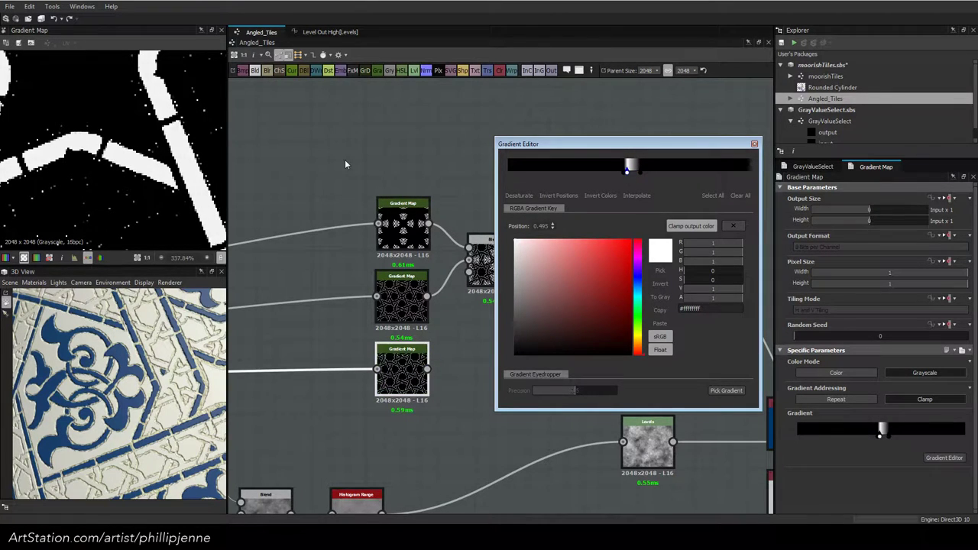
scroll(65, 149, "down", 8)
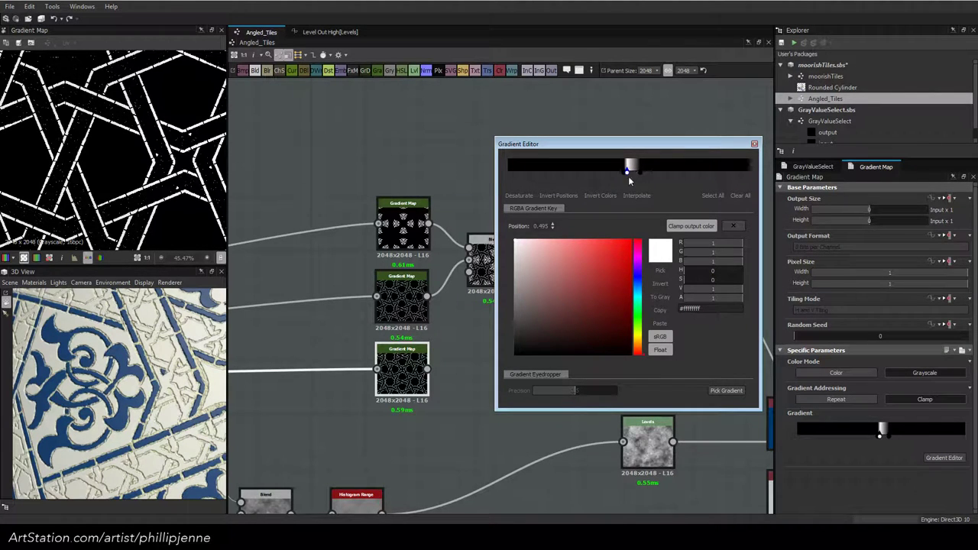
left_click_drag(628, 175, 633, 174)
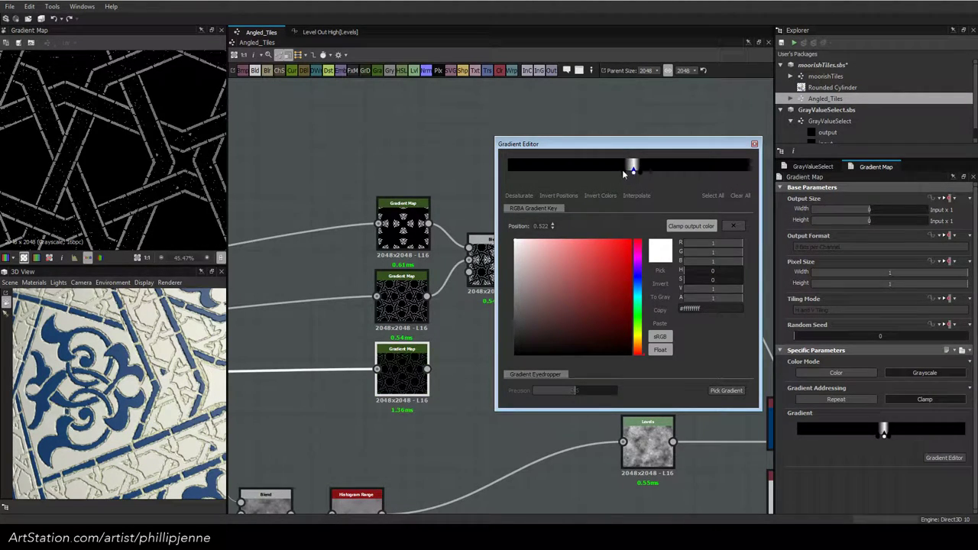
left_click(621, 173)
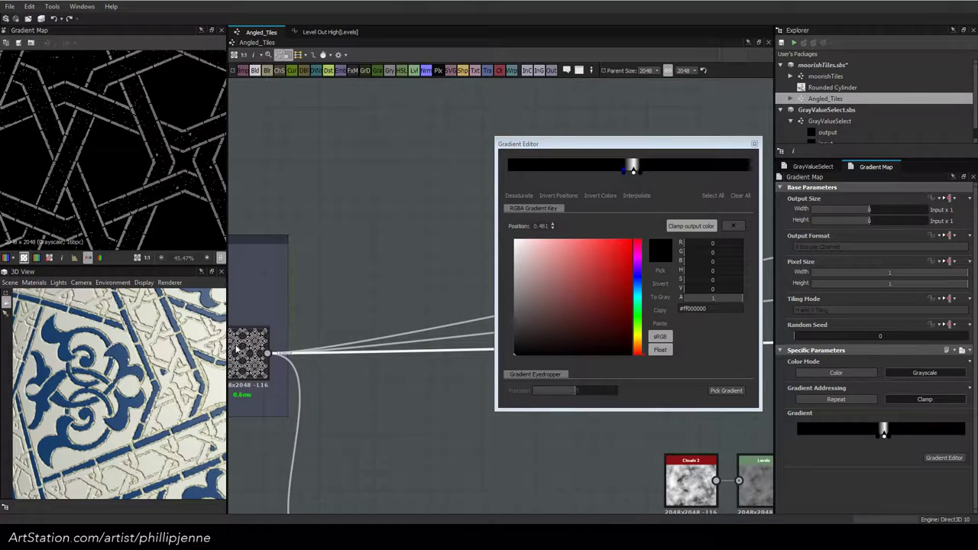
Show the Blend node's white lattice strips over grey filigree, zooming the 2D view in and out
left_click(248, 353)
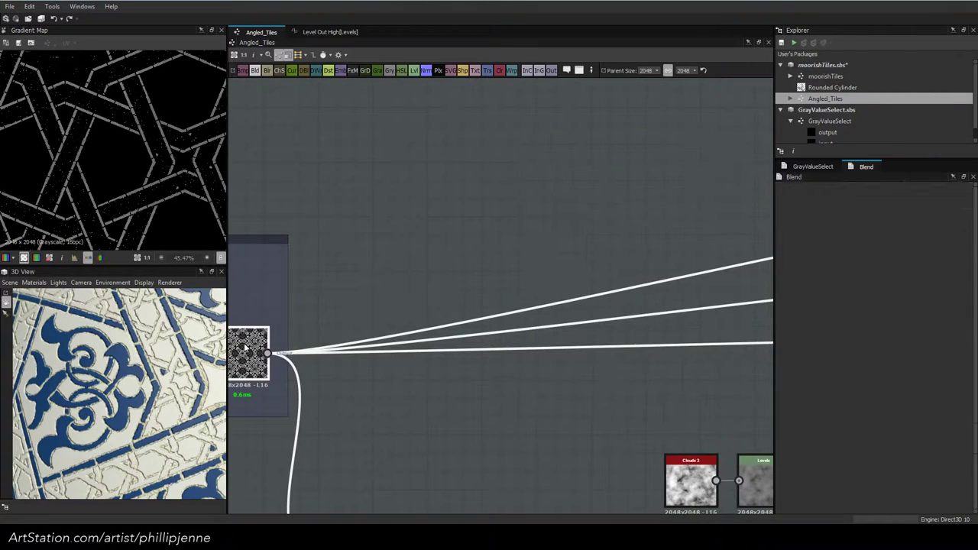
scroll(88, 185, "up", 2)
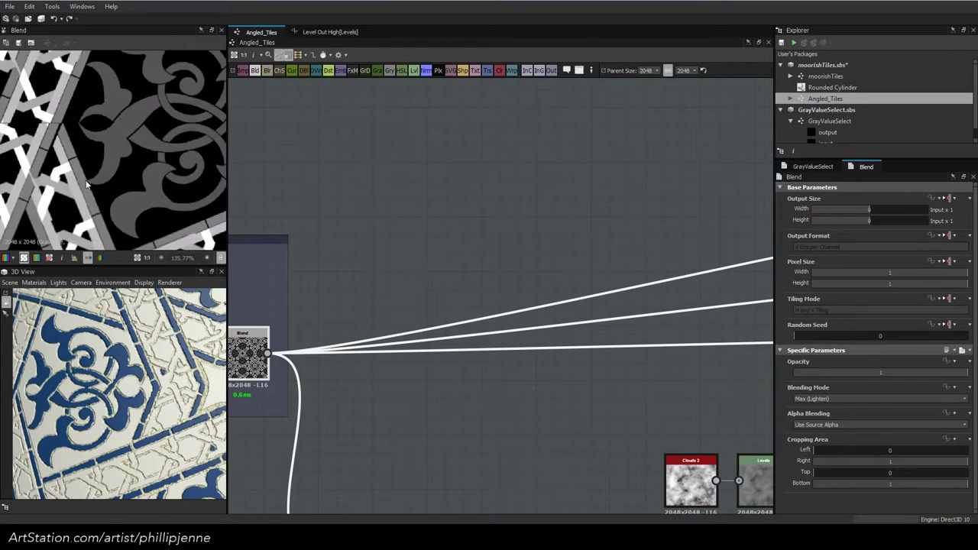
scroll(133, 198, "up", 1)
scroll(133, 200, "down", 2)
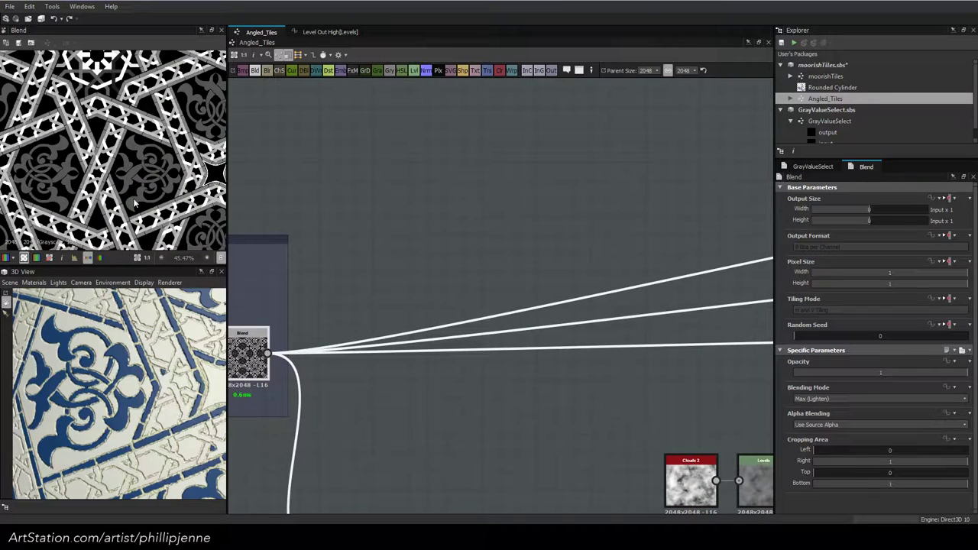
scroll(134, 203, "up", 3)
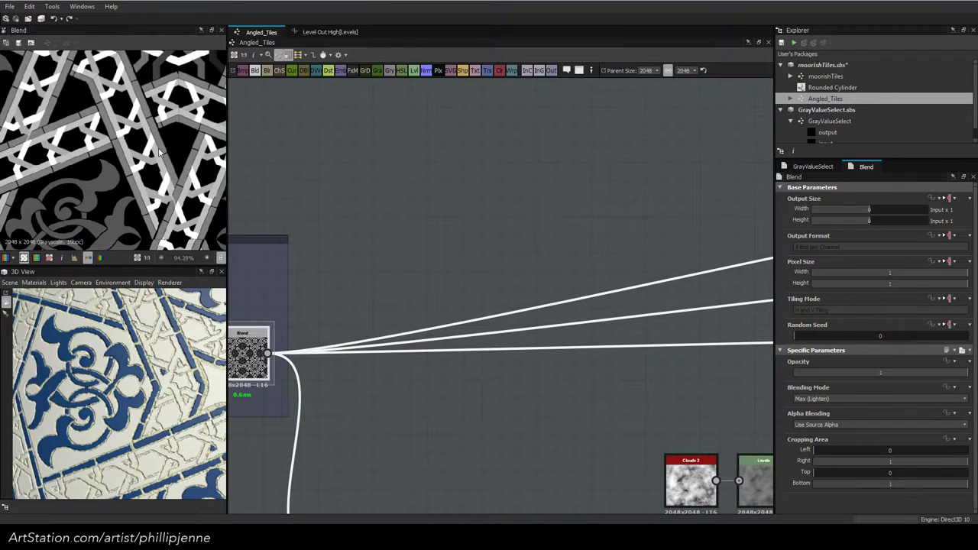
scroll(164, 153, "down", 3)
scroll(330, 226, "down", 2)
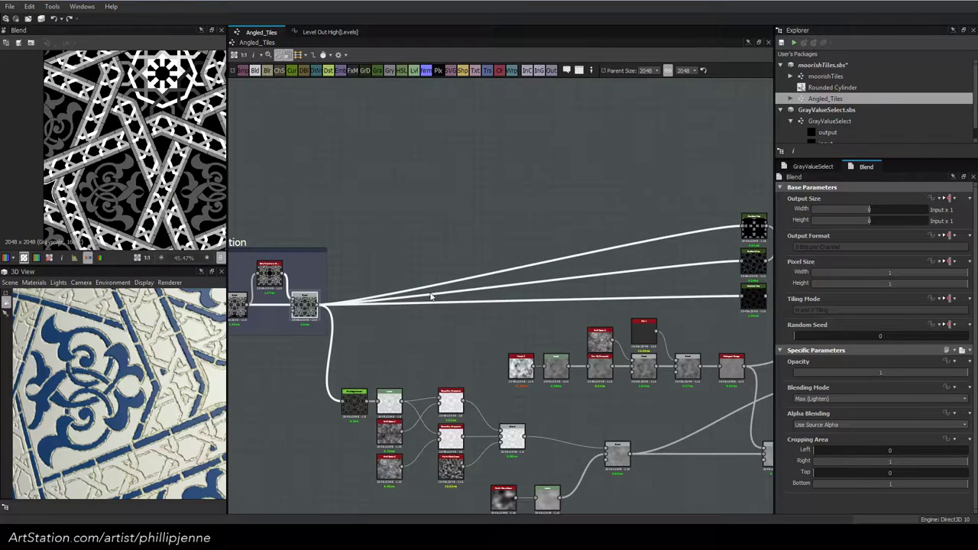
Inspect the Transformation 2D, Tile Generator and Blend outputs in the Filigree frame
middle_click_drag(642, 294, 764, 304)
middle_click_drag(435, 184, 468, 347)
middle_click_drag(476, 248, 489, 254)
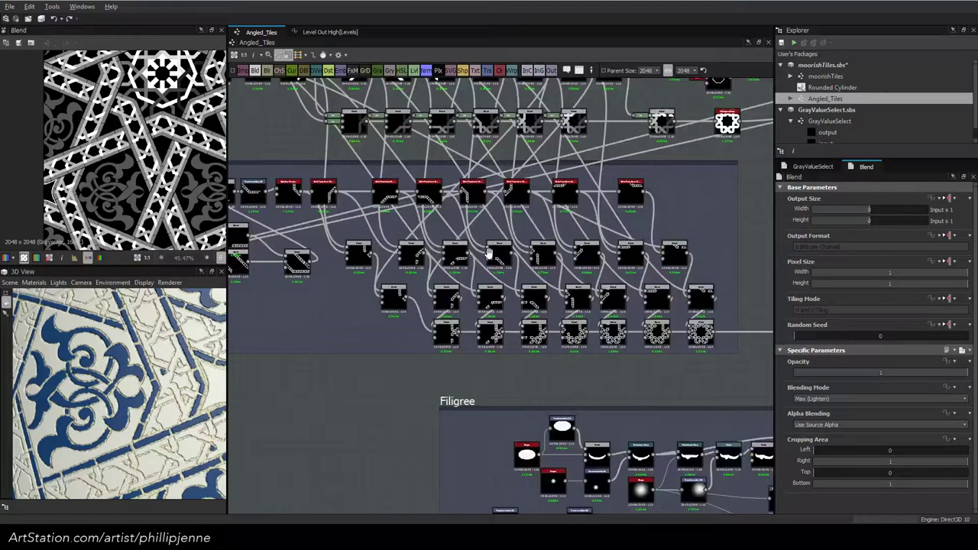
scroll(489, 254, "up", 5)
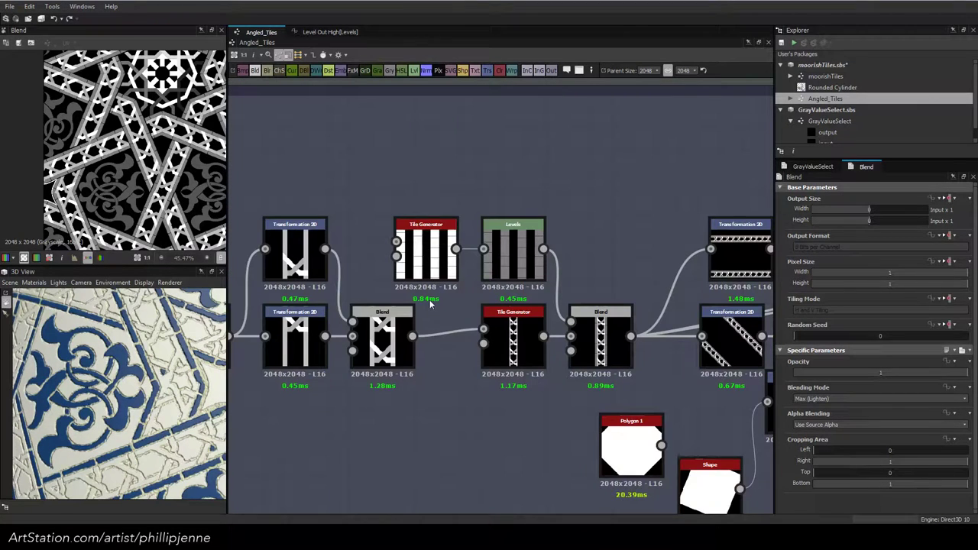
middle_click_drag(430, 304, 384, 267)
double_click(588, 267)
left_click(574, 329)
left_click(359, 245)
scroll(365, 268, "down", 2)
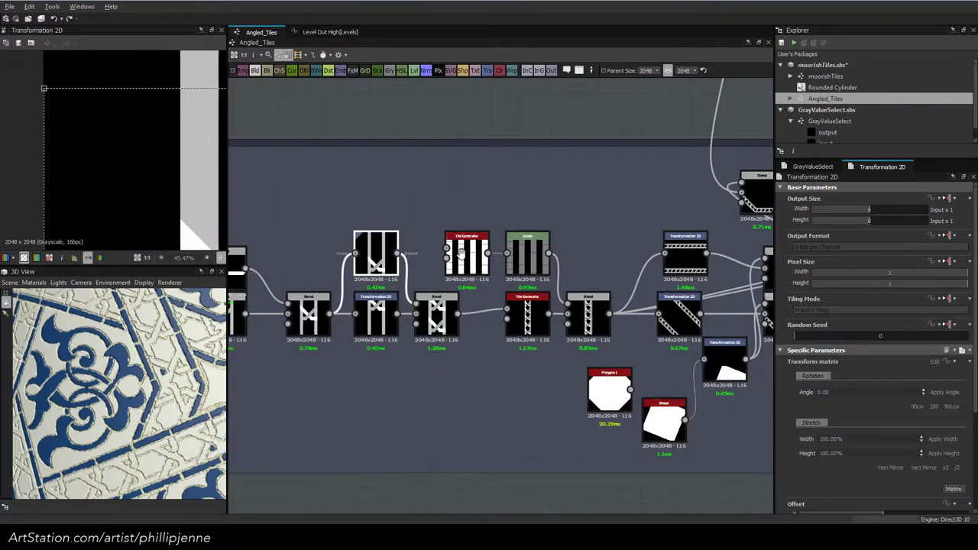
middle_click_drag(461, 254, 704, 251)
left_click(466, 249)
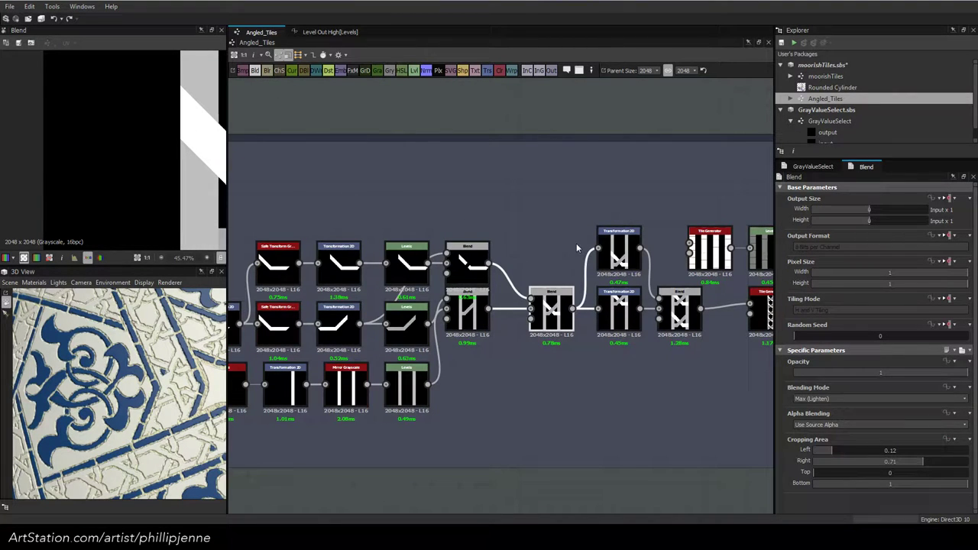
middle_click_drag(576, 243, 695, 226)
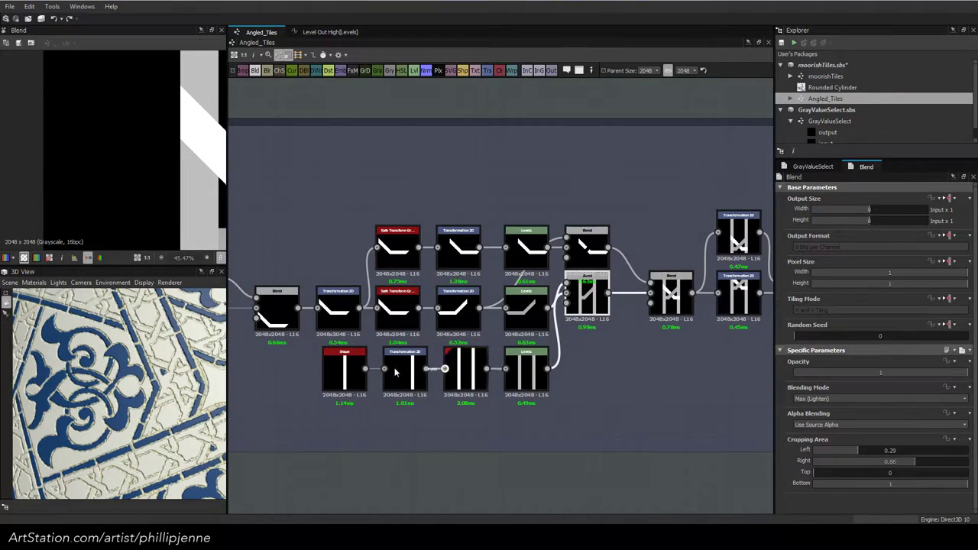
Move the Shape, Transformation 2D, Mirror Grayscale and Levels chain down and to the left
left_click_drag(296, 351, 500, 413)
left_click(515, 378, "shift")
left_click_drag(515, 378, 440, 380)
left_click(442, 379)
key("space")
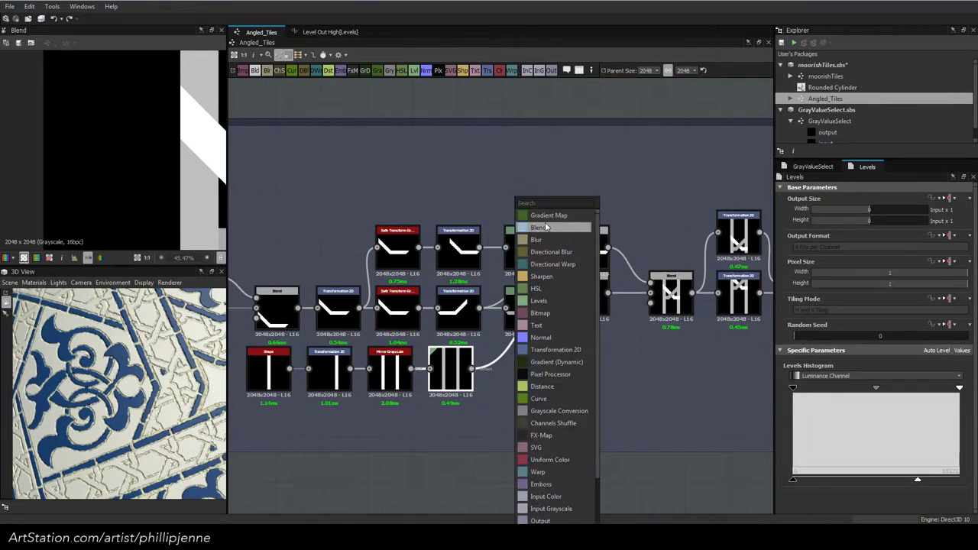
Insert a Blend after the bar Levels node and feed a new Shape node into its foreground
left_click(544, 226)
key("space")
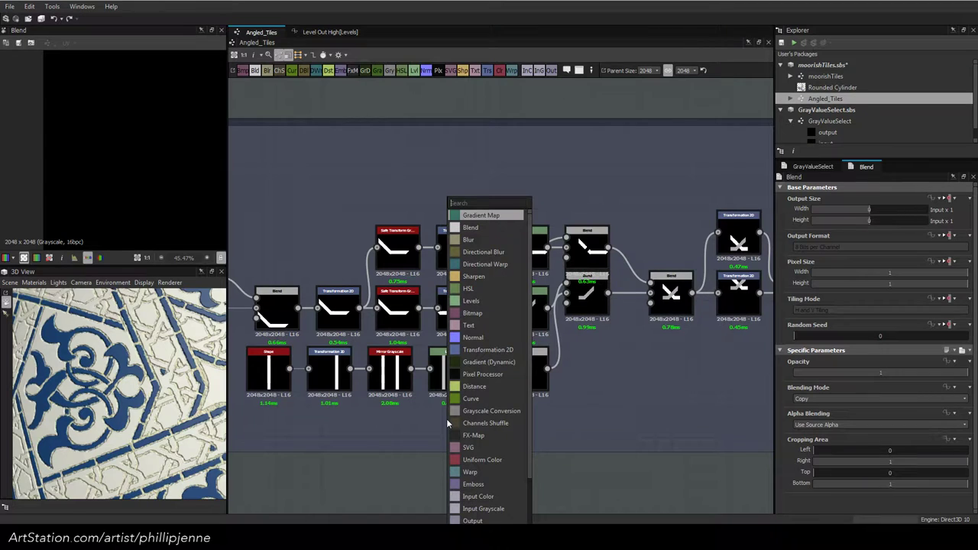
type("sha")
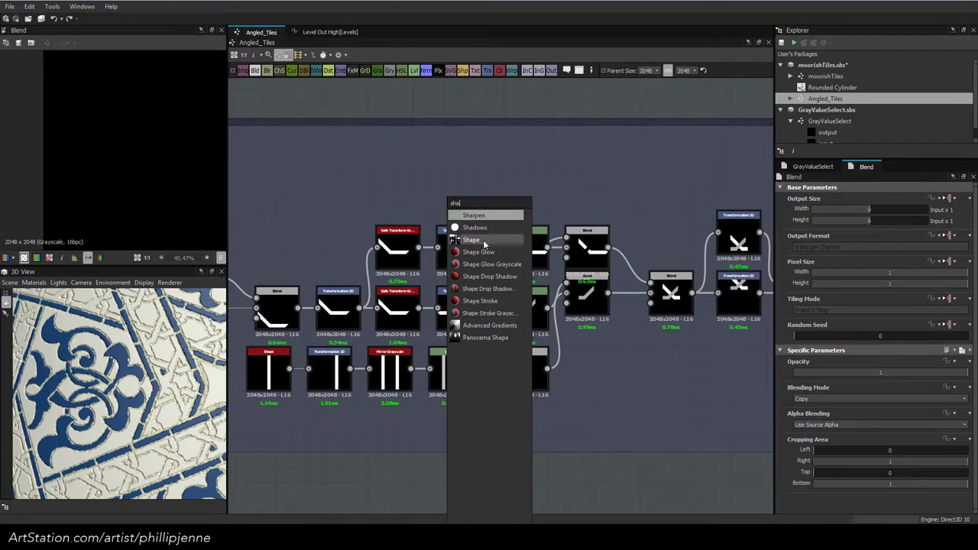
left_click(484, 239)
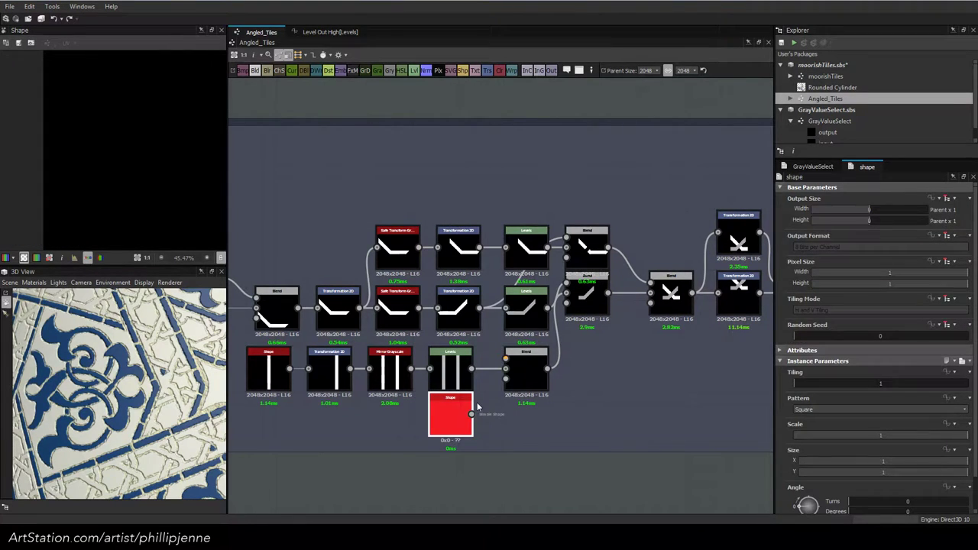
left_click_drag(472, 414, 506, 360)
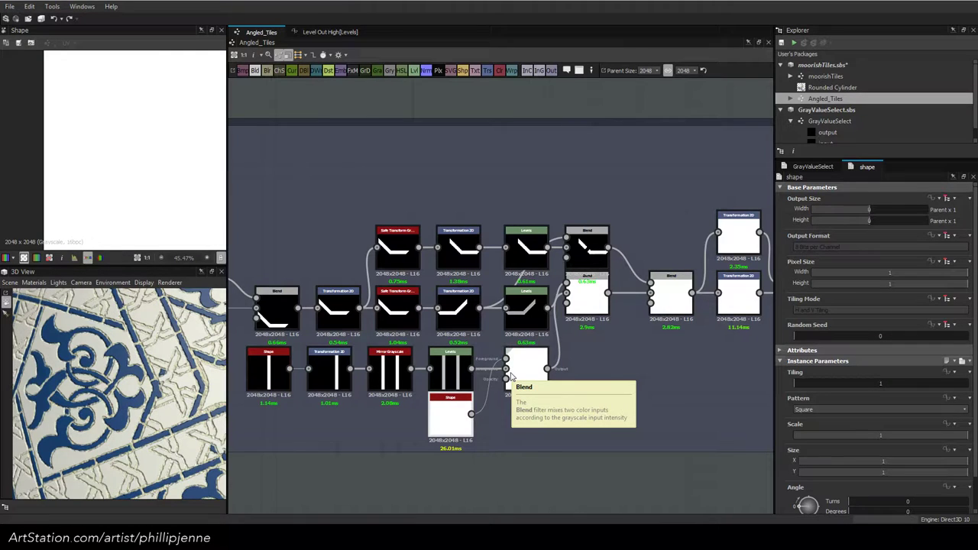
Narrow the Shape's Size X to 0.77 and preview the new Blend's output
left_click(942, 472)
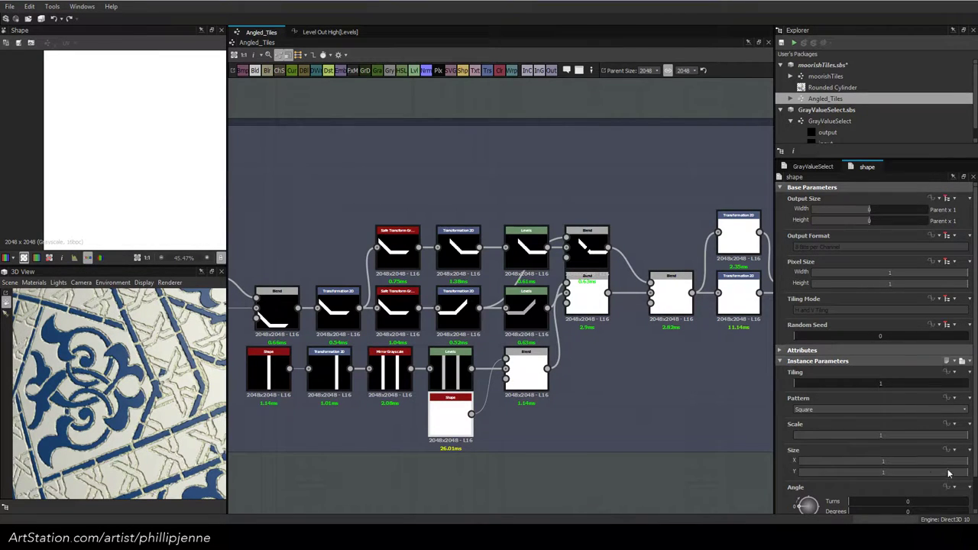
key("ctrl+z")
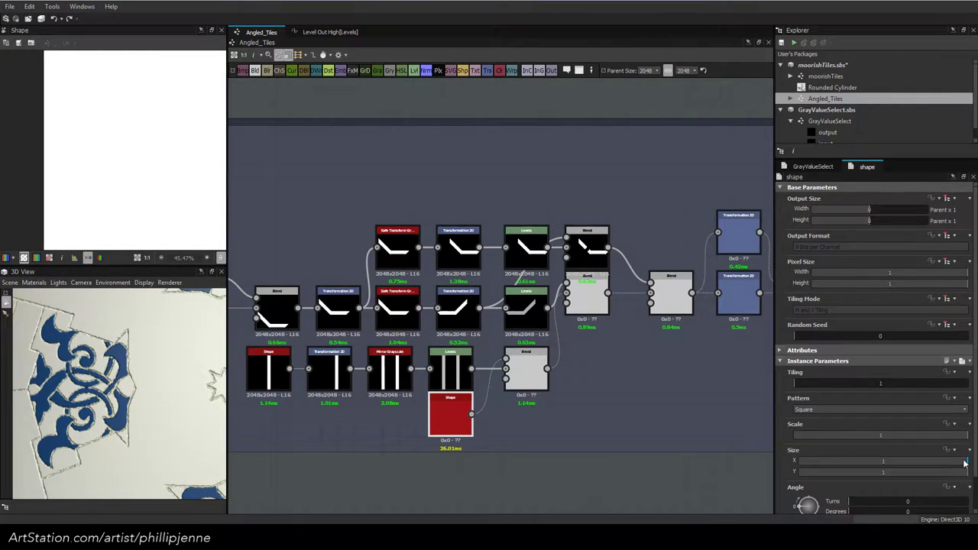
left_click_drag(964, 461, 882, 461)
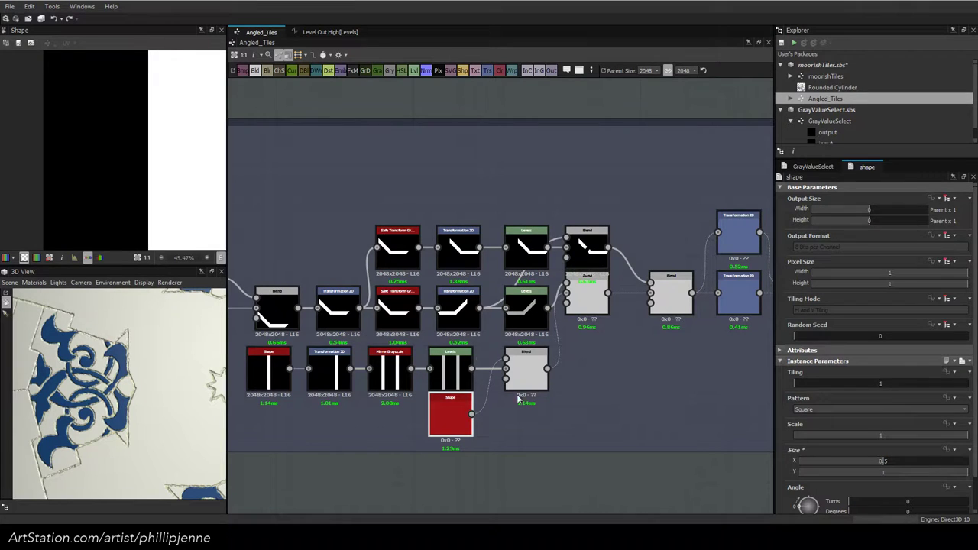
left_click(520, 369)
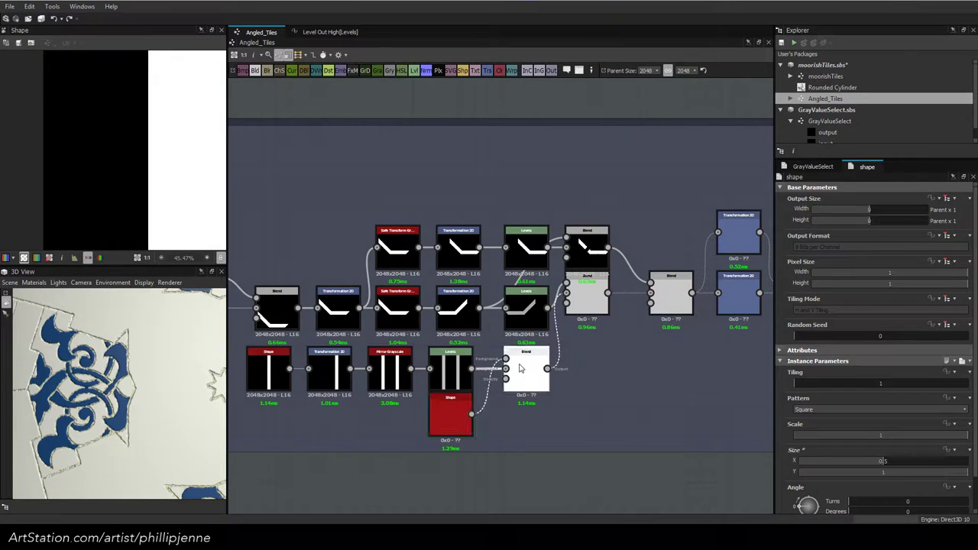
double_click(520, 369)
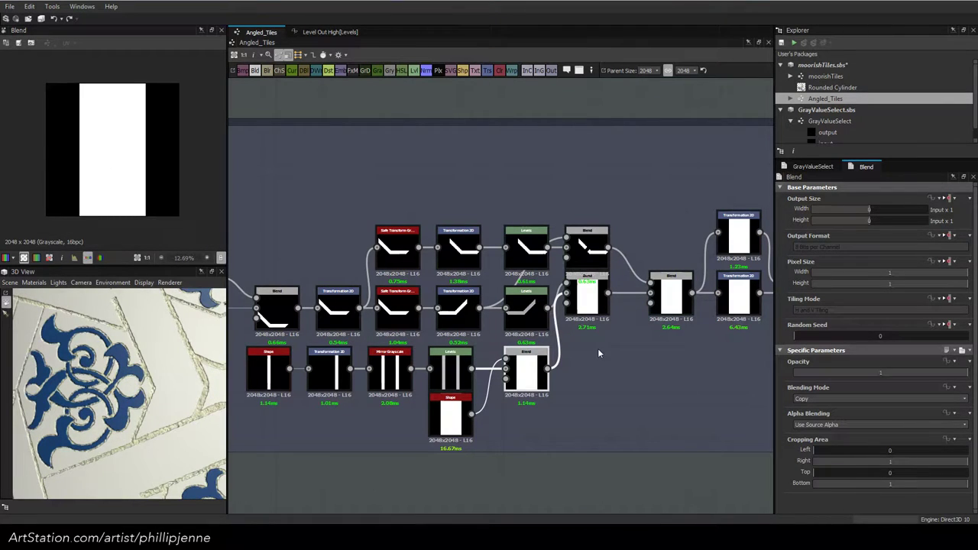
Tune the Shape's Size X down to 0.32, then widen it back to 0.49
left_click(451, 415)
left_click_drag(882, 461, 862, 461)
left_click(861, 461)
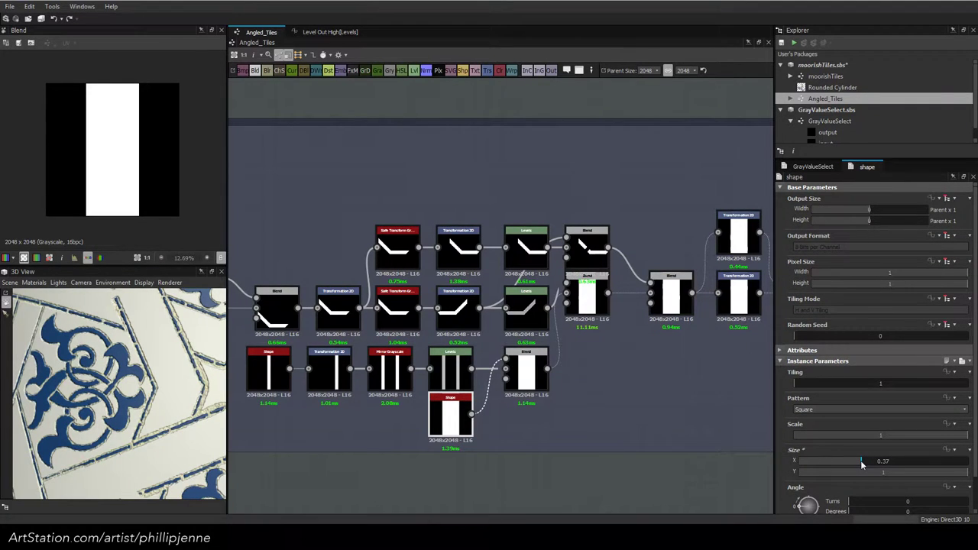
left_click_drag(861, 461, 856, 461)
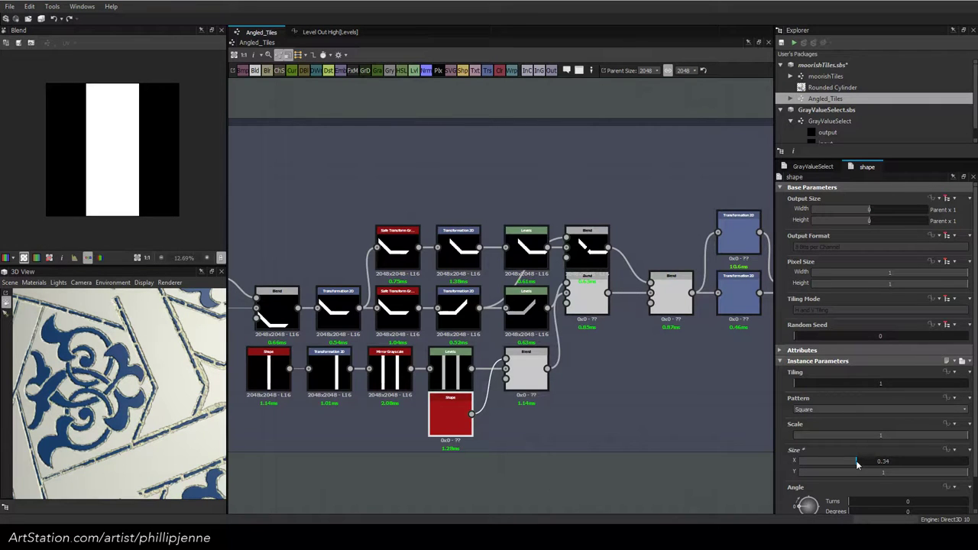
left_click_drag(857, 461, 855, 462)
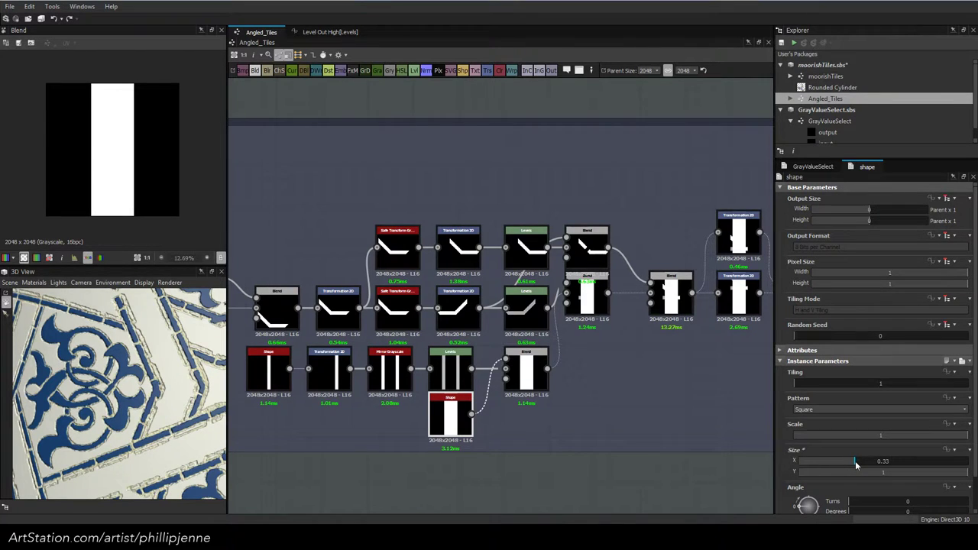
left_click_drag(854, 462, 857, 462)
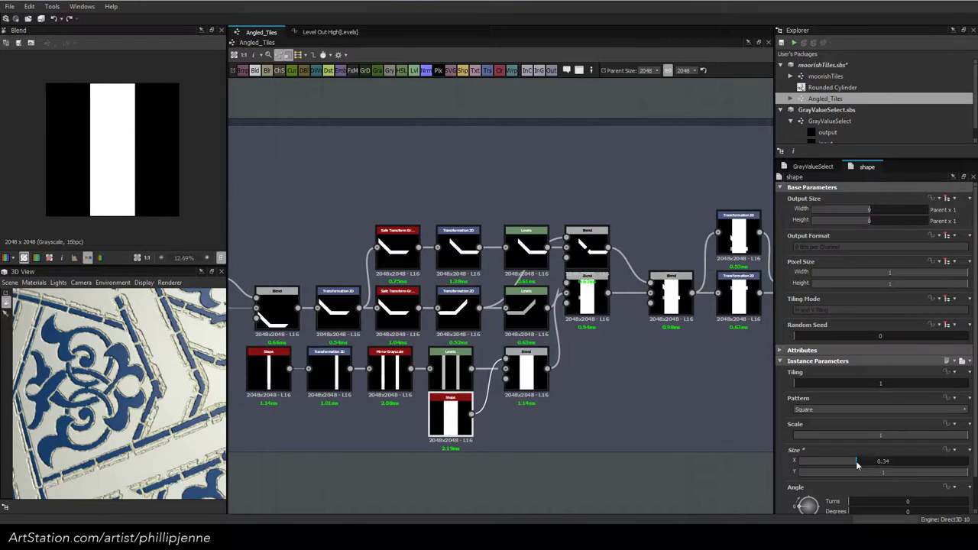
left_click_drag(857, 461, 858, 461)
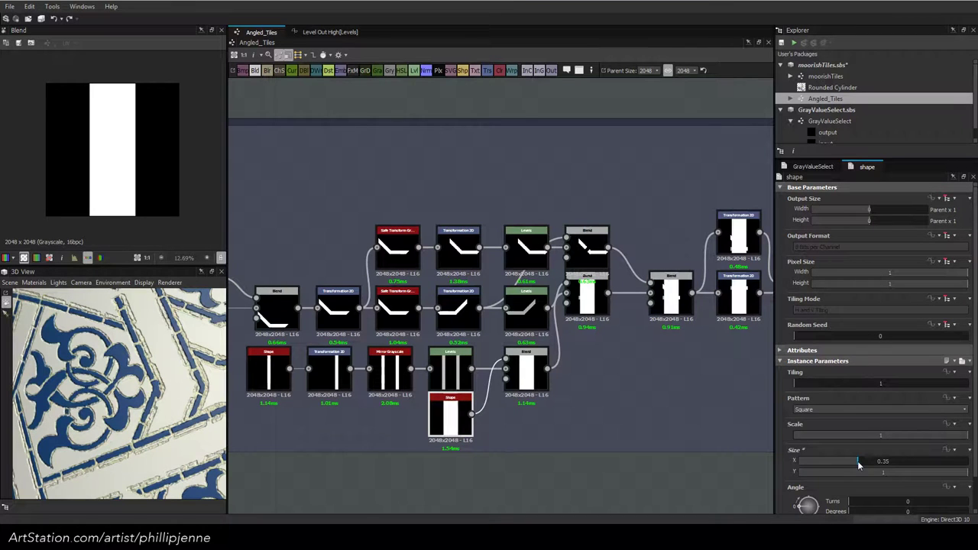
left_click_drag(858, 462, 864, 461)
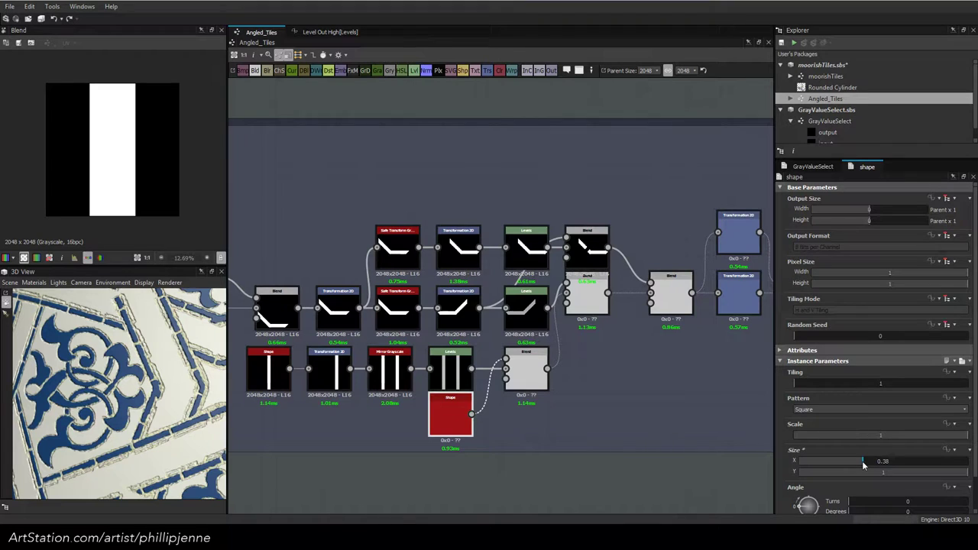
left_click_drag(862, 461, 871, 462)
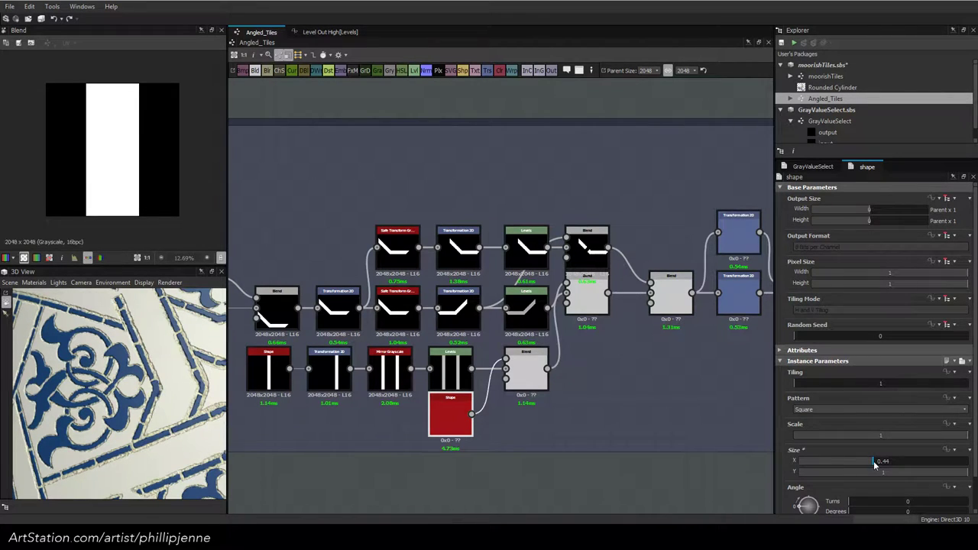
left_click_drag(874, 462, 877, 461)
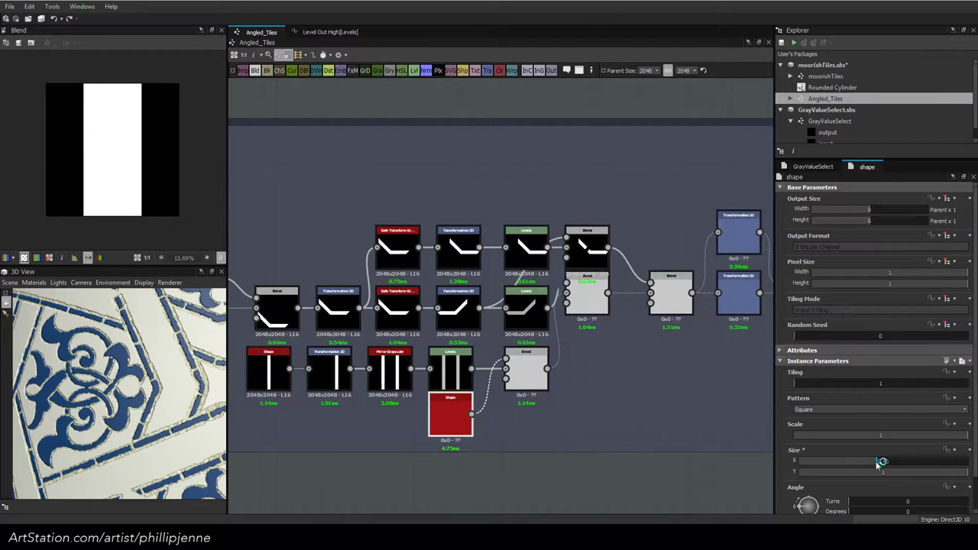
left_click_drag(876, 462, 881, 462)
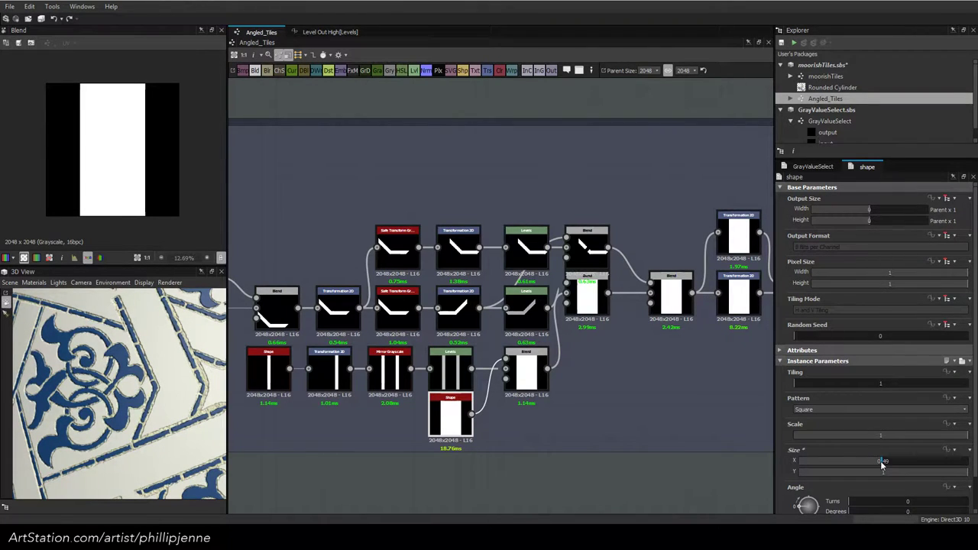
Place Shape below Mirror Grayscale, wire Mirror Grayscale into the Blend, and route Shape through Levels
scroll(345, 398, "up", 3)
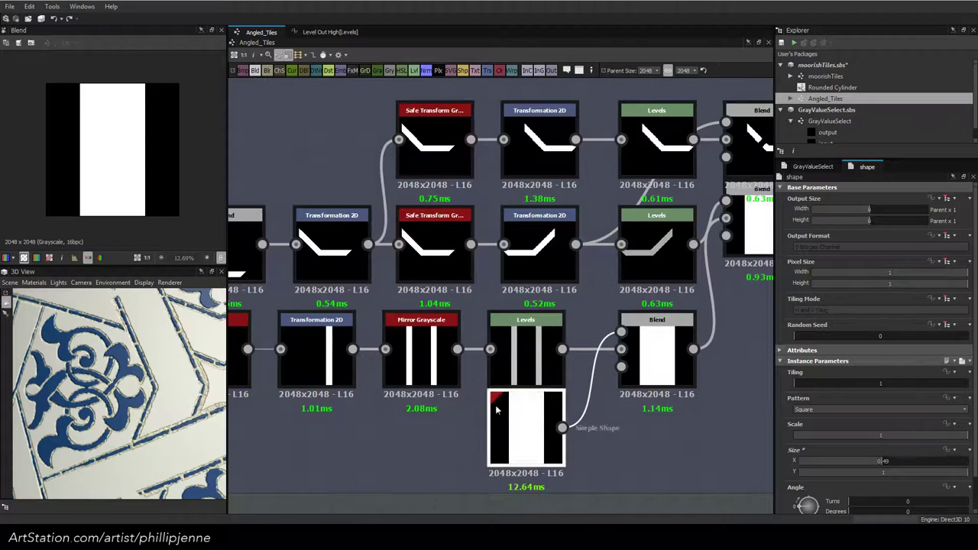
left_click_drag(507, 411, 430, 439)
left_click_drag(459, 351, 620, 332)
left_click_drag(524, 360, 549, 438)
left_click_drag(483, 454, 621, 349)
Switch the lower Blend to Max (Lighten) mode and select the Levels node
left_click(638, 497)
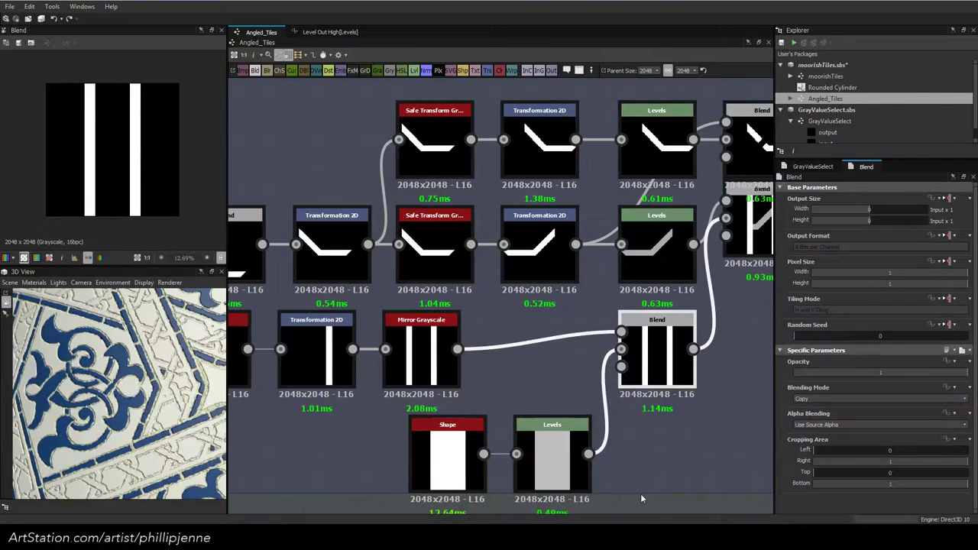
left_click_drag(641, 493, 644, 504)
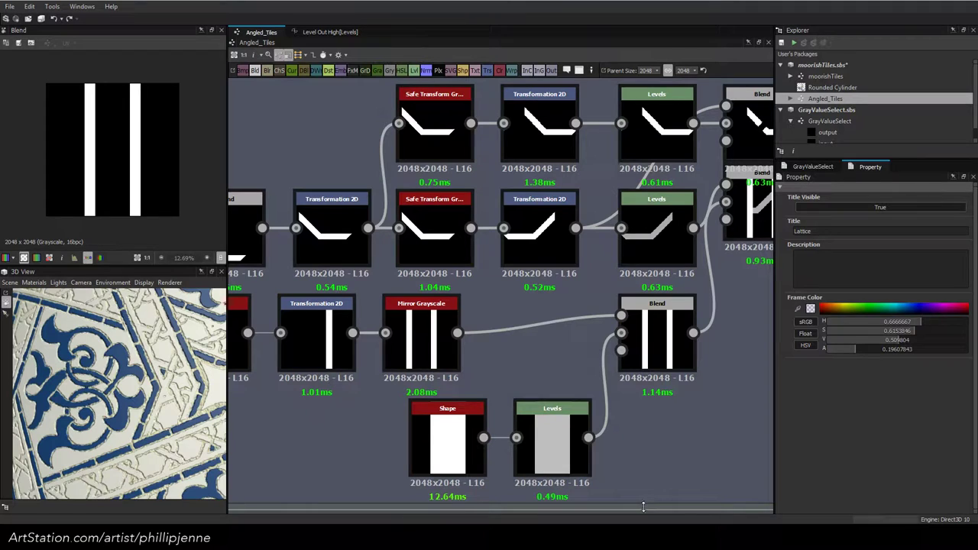
middle_click_drag(592, 349, 505, 369)
left_click(559, 344)
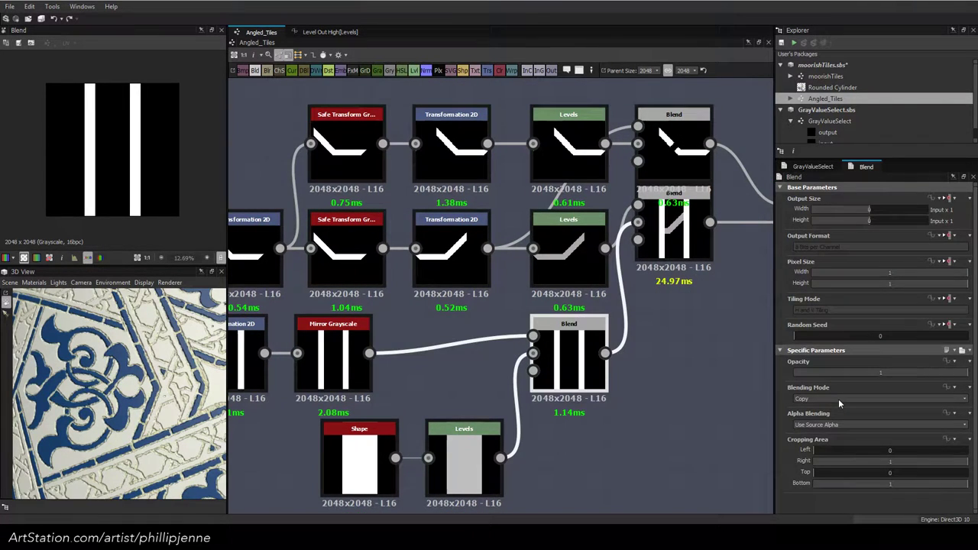
left_click(839, 400)
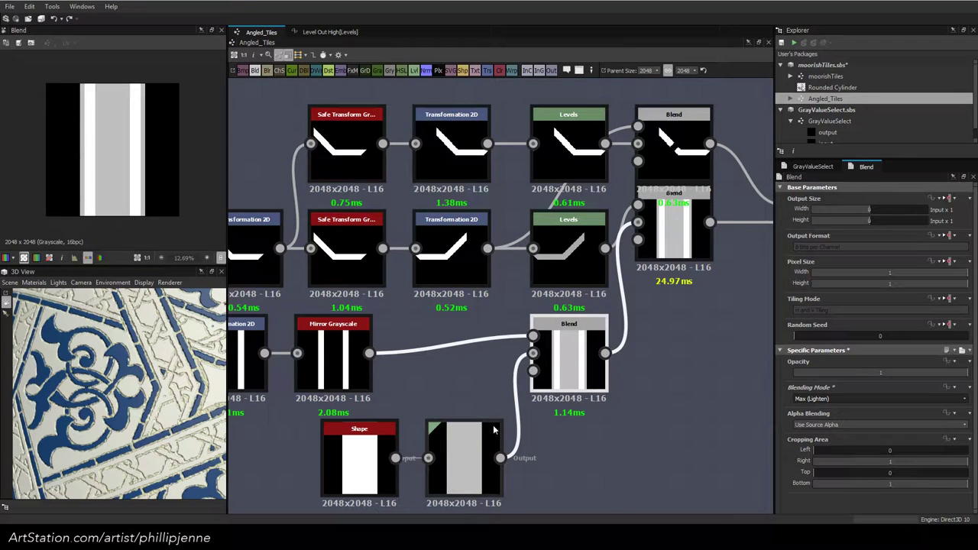
scroll(533, 375, "down", 5)
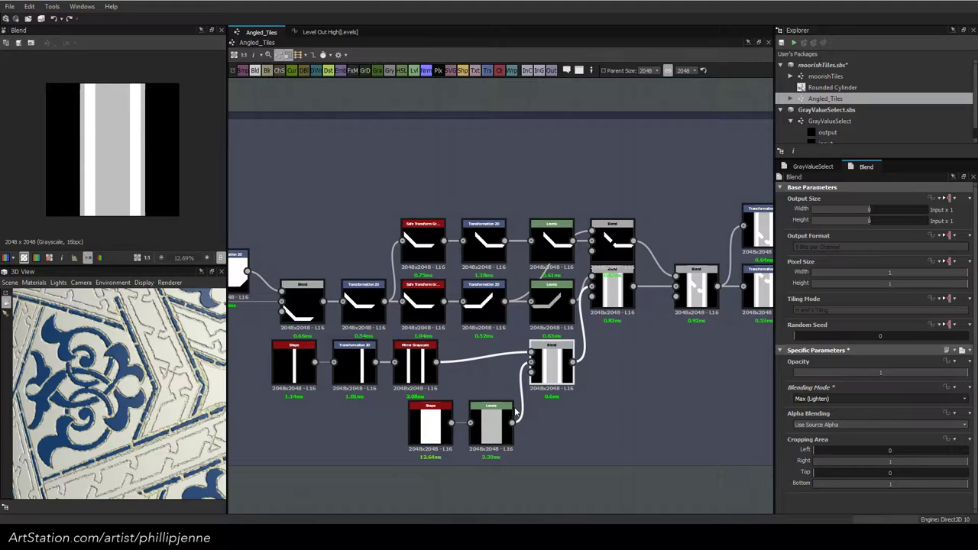
left_click(511, 417)
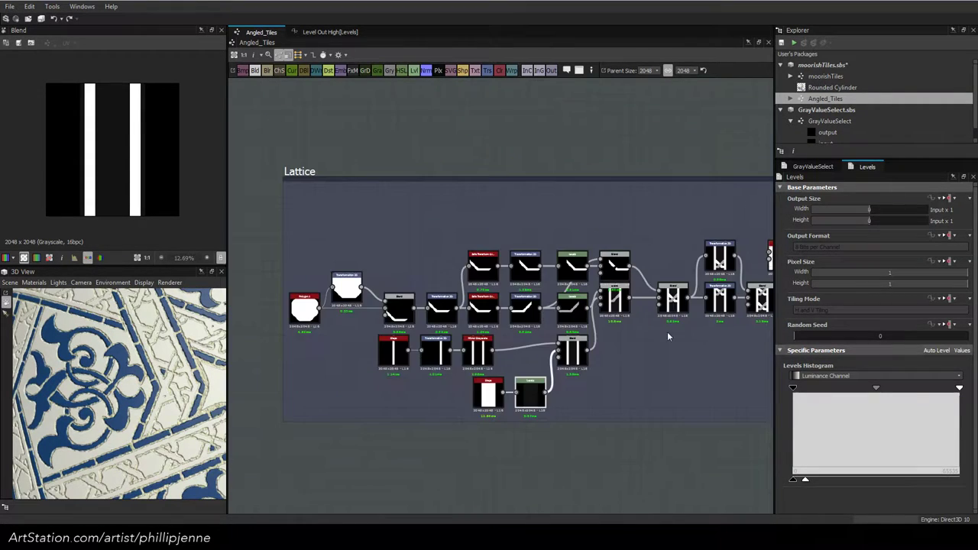
Set the Levels node's Level Out High to 0.4 in numeric Values mode
scroll(443, 338, "up", 2)
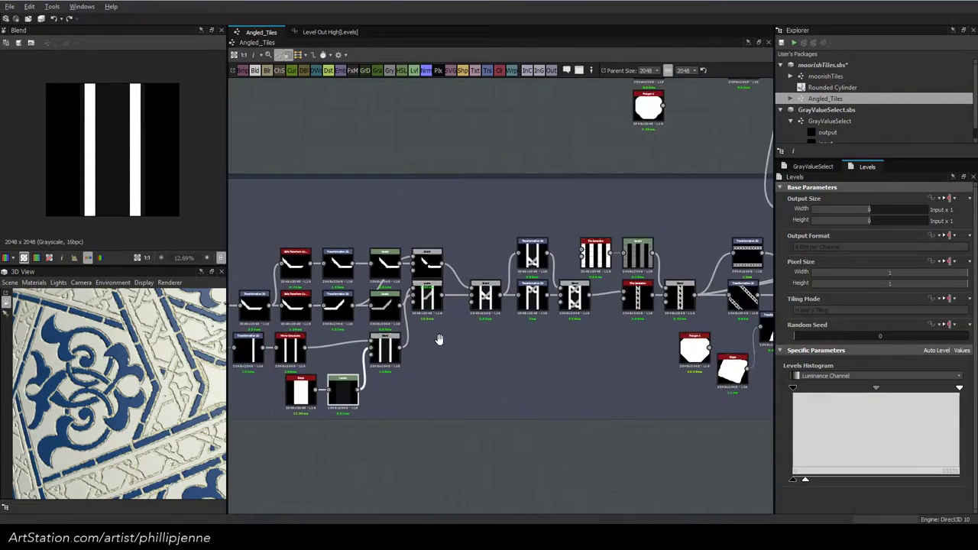
scroll(586, 225, "up", 2)
scroll(586, 223, "up", 1)
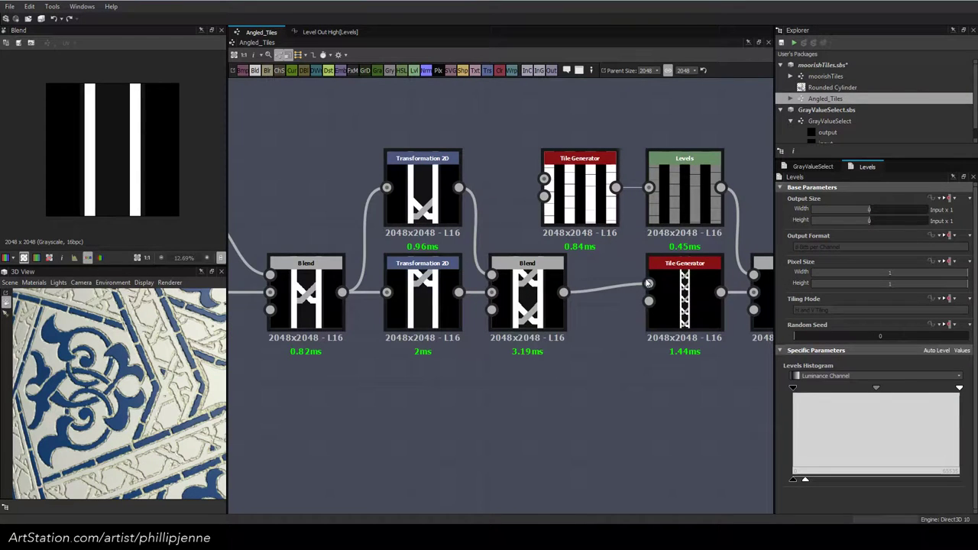
left_click(962, 350)
double_click(880, 486)
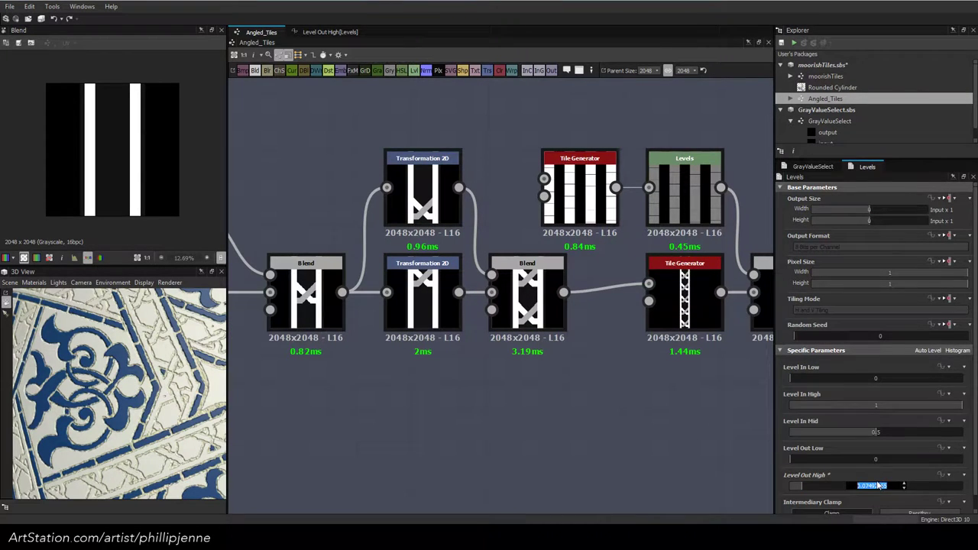
type(".4")
key("Return")
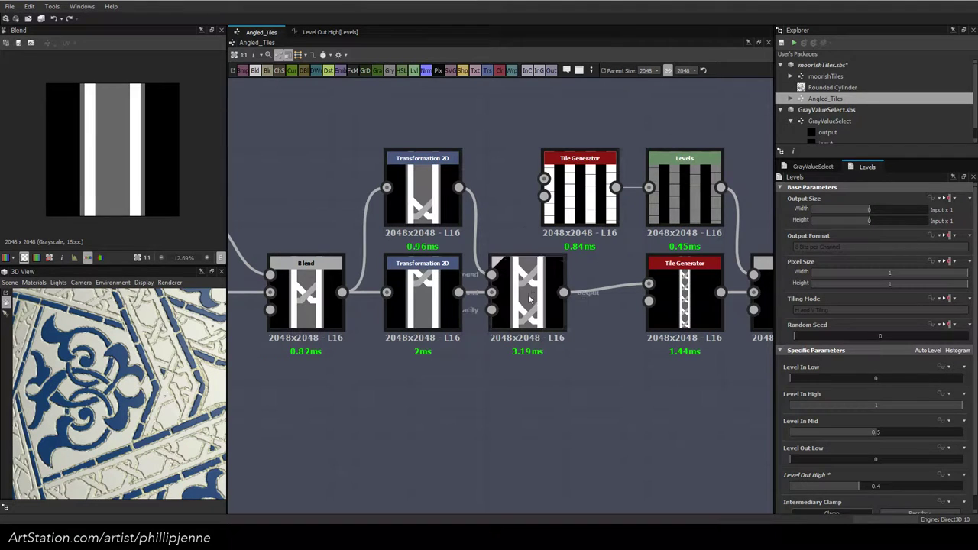
Preview the final Blend's output and pan back to the start of the Lattice frame
middle_click_drag(623, 234, 488, 311)
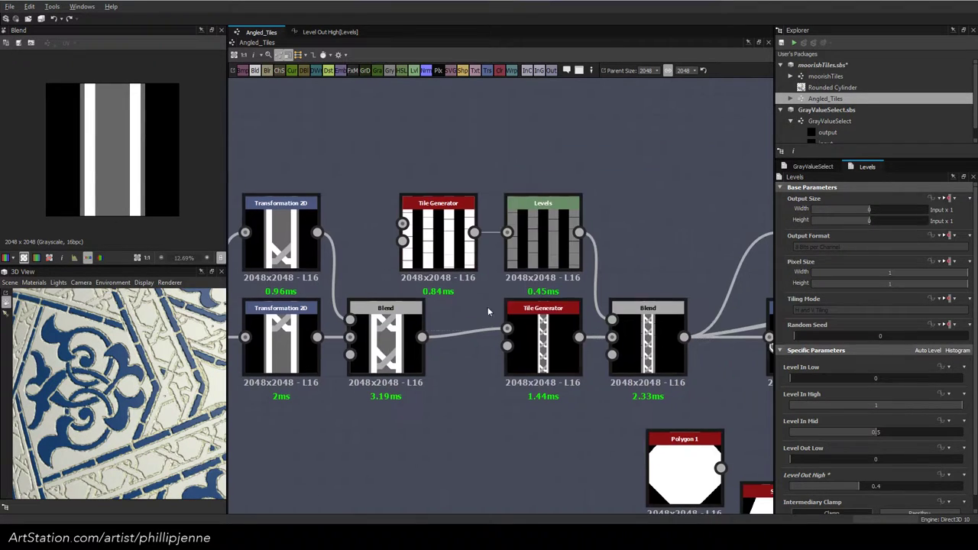
double_click(666, 339)
scroll(95, 185, "up", 4)
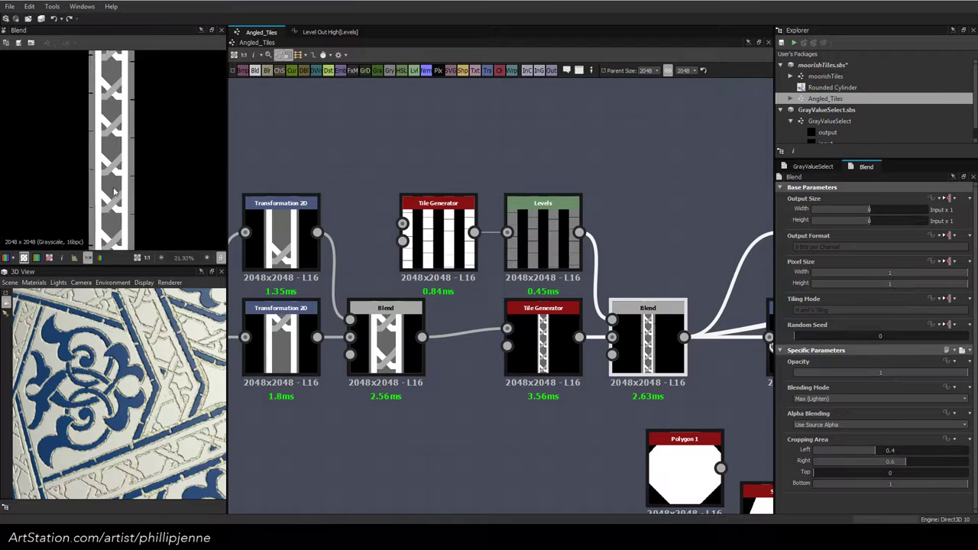
scroll(95, 186, "up", 1)
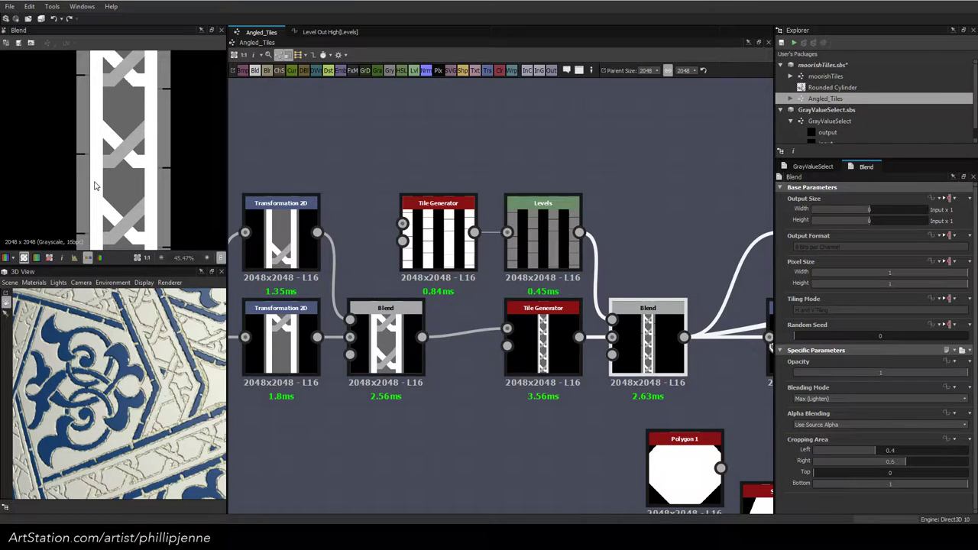
scroll(95, 186, "up", 1)
scroll(328, 302, "down", 4)
middle_click_drag(329, 301, 743, 247)
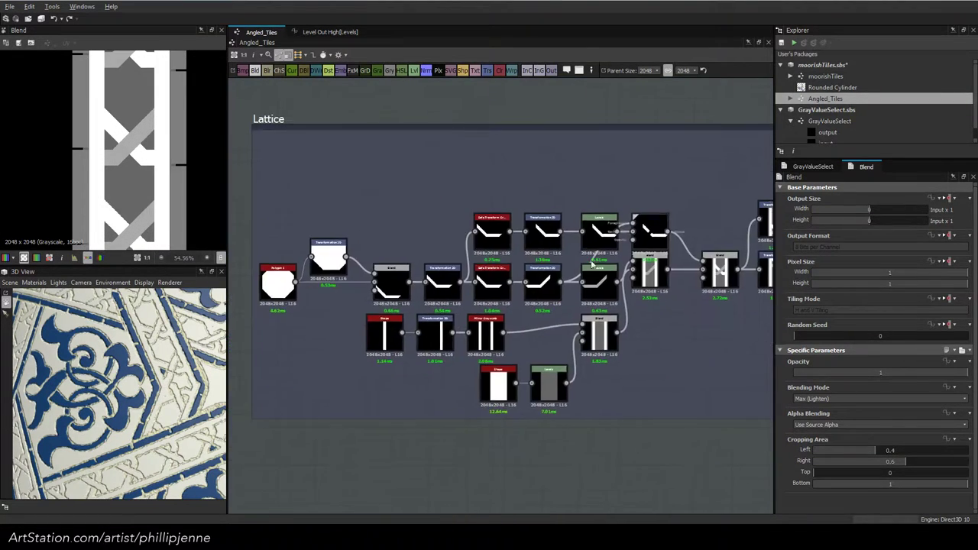
Select the Lattice frame's Shape node and try Size X values of 0.53 and 0.55
left_click(495, 379)
left_click(896, 460)
key("BackSpace")
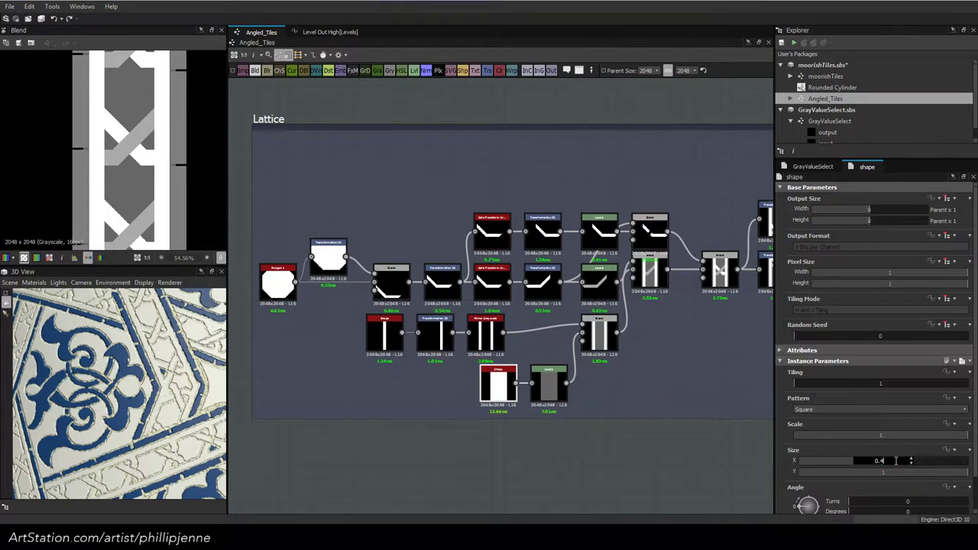
key("Return")
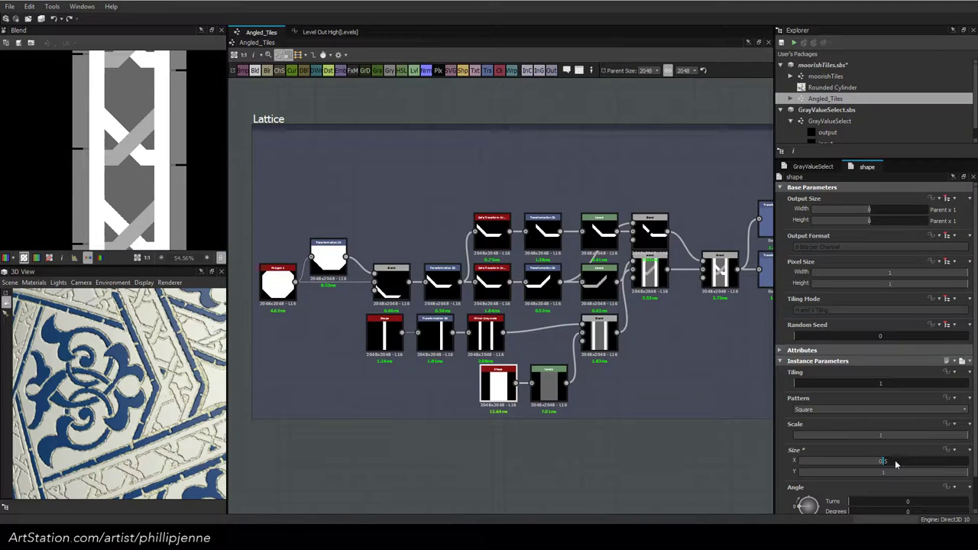
left_click(893, 461)
type("1")
key("Return")
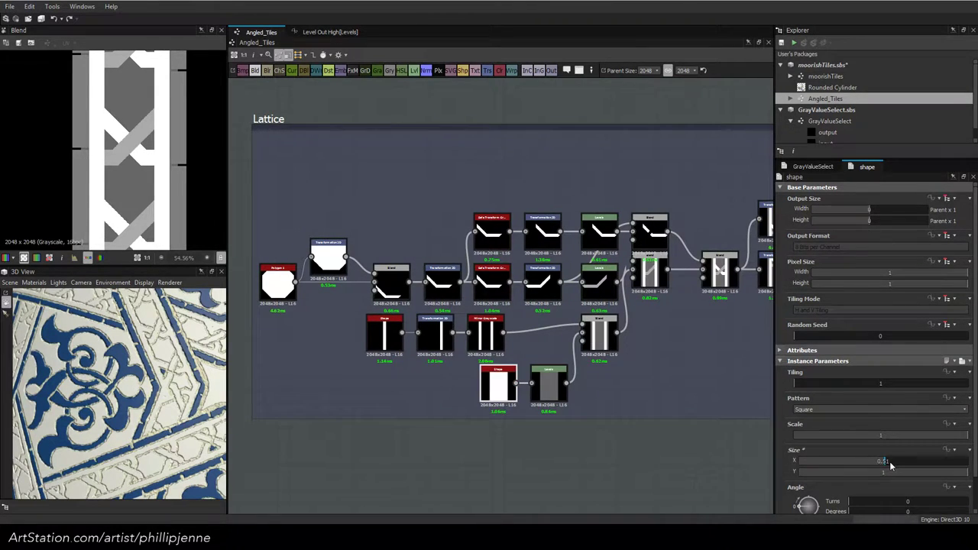
left_click(890, 462)
key("BackSpace")
type("3")
key("Return")
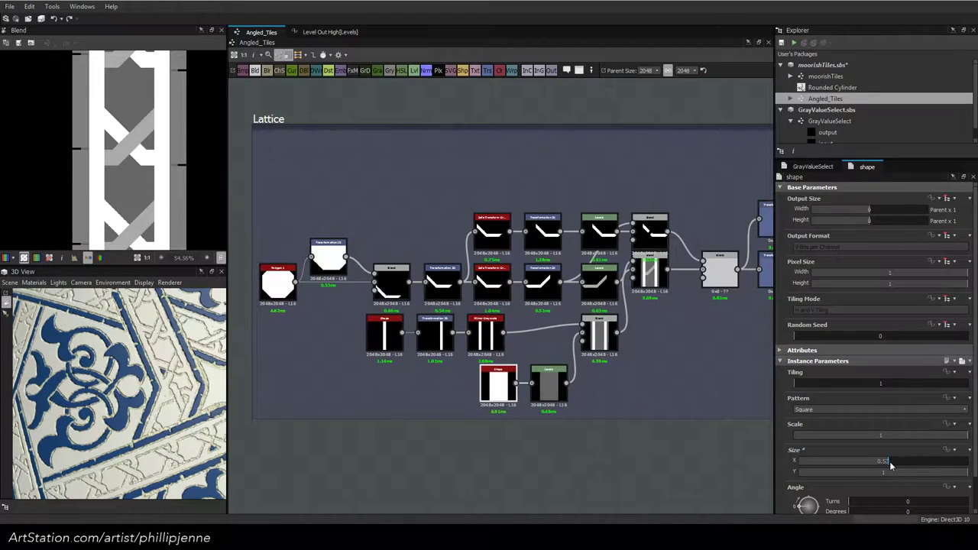
left_click(890, 463)
key("BackSpace")
type("5")
key("Return")
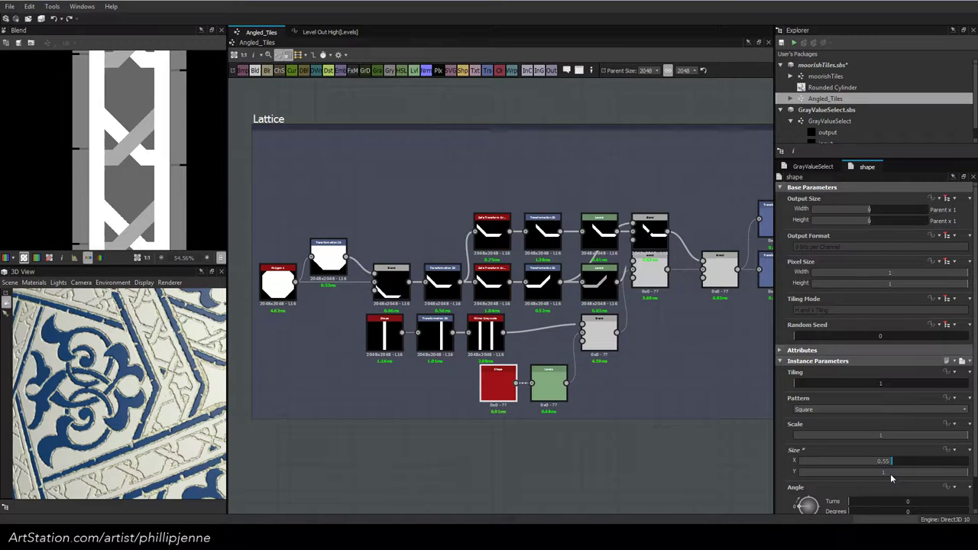
Fine-tune the Shape's Size X through 0.5, 0.58 and 0.59, settling on 0.6
left_click(888, 461)
key("BackSpace")
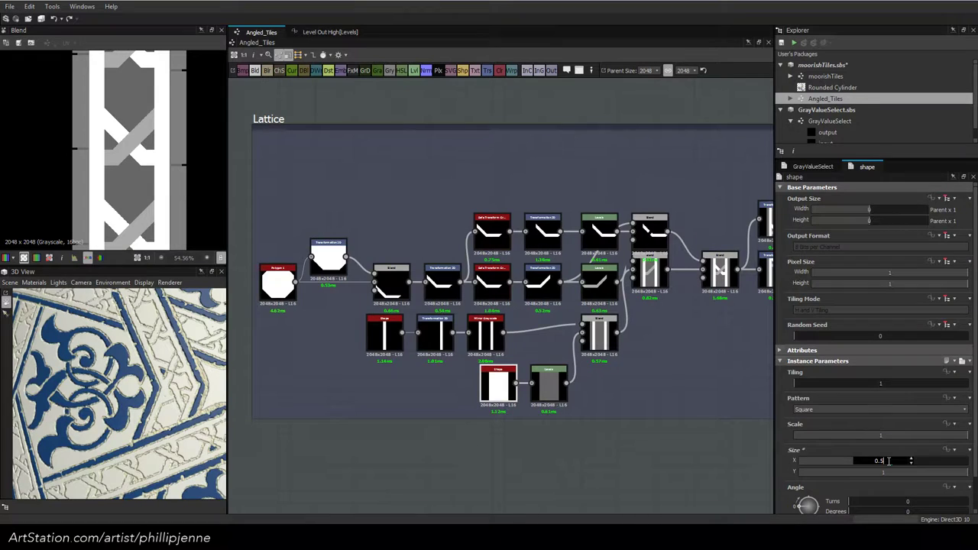
key("Return")
left_click(889, 461)
type("8")
key("Return")
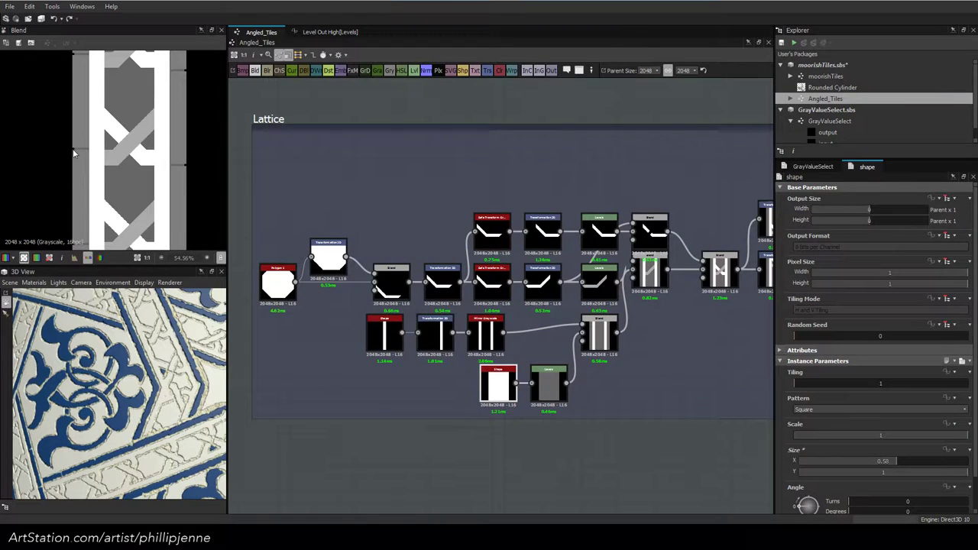
scroll(80, 152, "up", 3)
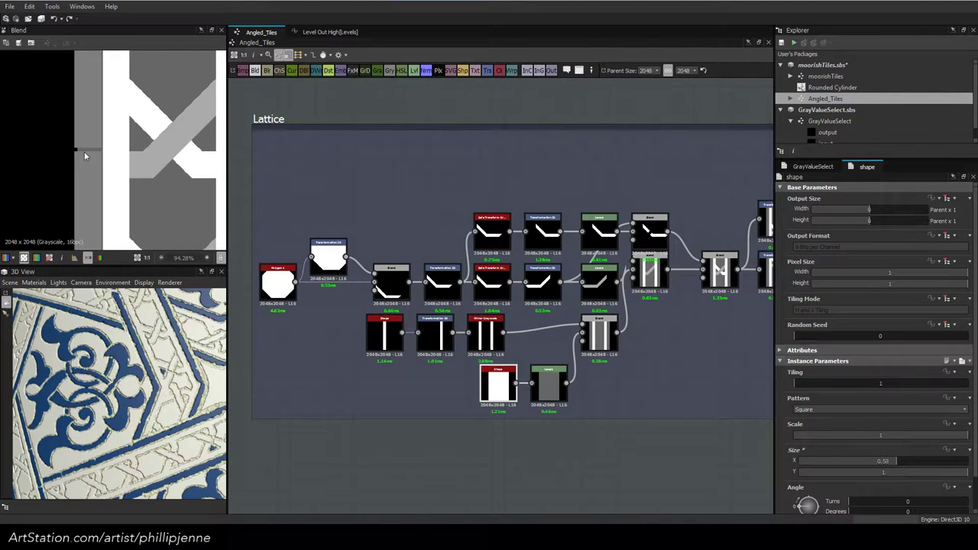
left_click(916, 462)
key("BackSpace")
type("9")
key("Return")
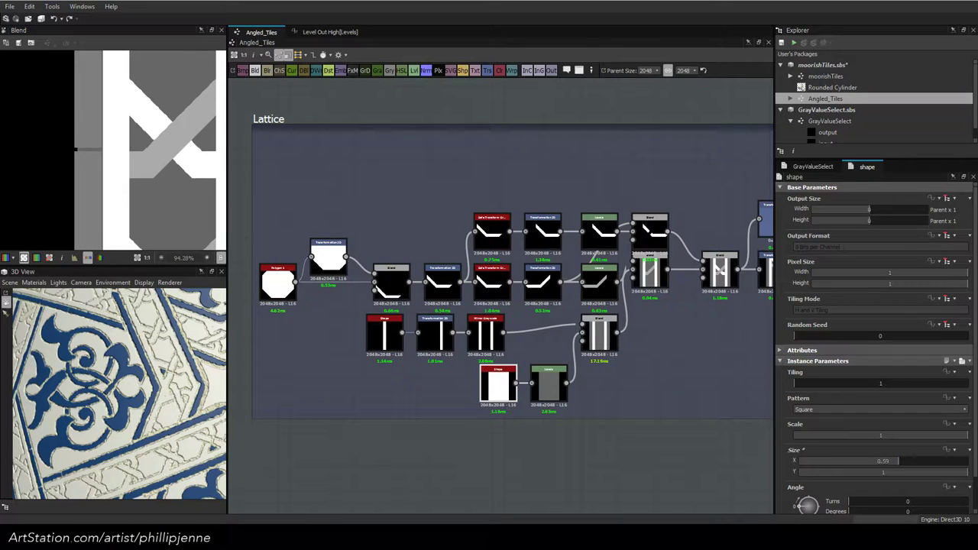
left_click(897, 461)
key("BackSpace")
key("BackSpace")
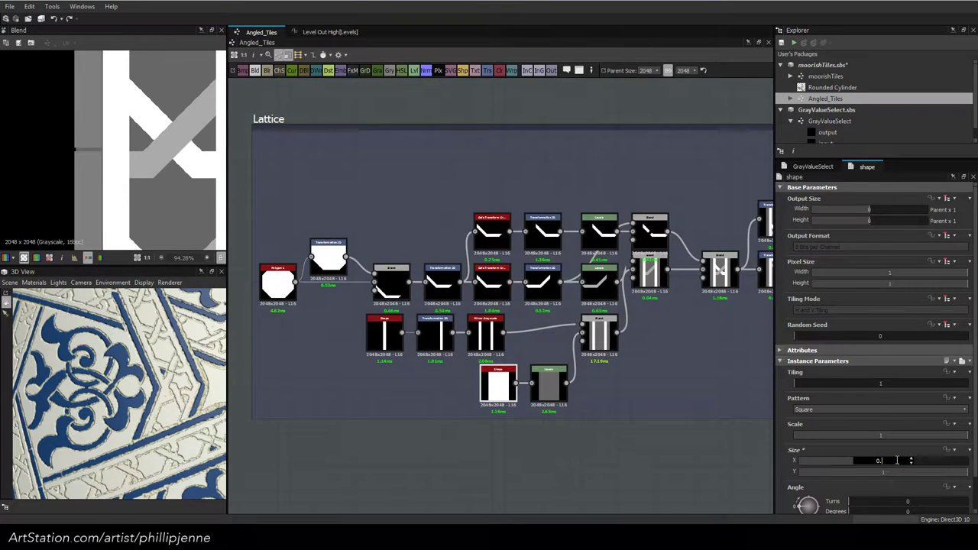
type("6")
key("Return")
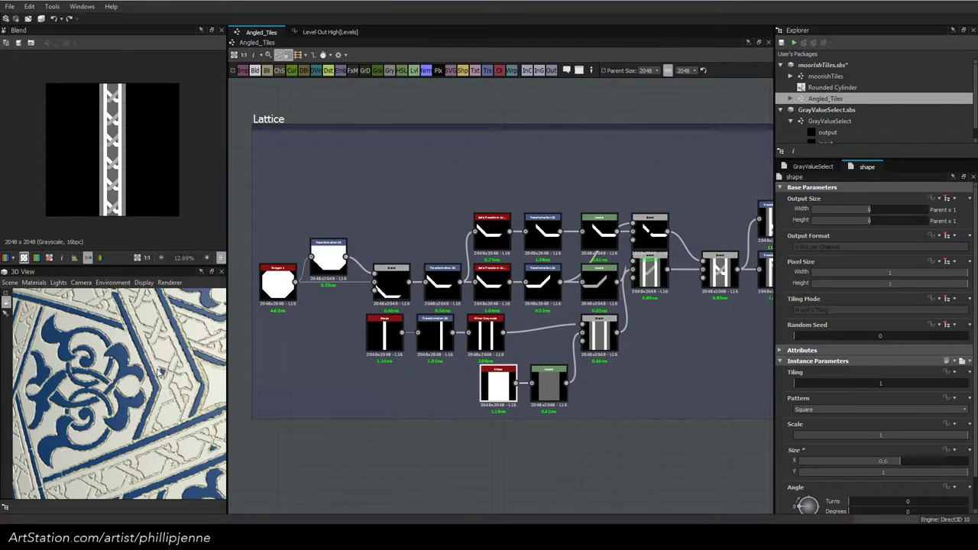
Pan to the Tile Generator area and preview the right-hand Blend's output
middle_click_drag(663, 229, 400, 248)
scroll(647, 248, "up", 5)
middle_click_drag(691, 251, 533, 231)
left_click(599, 321)
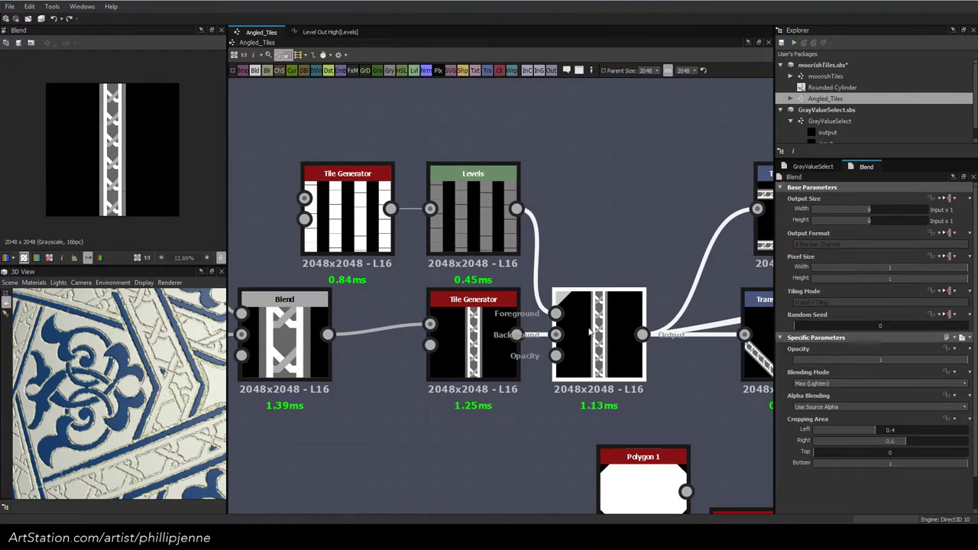
scroll(100, 126, "up", 3)
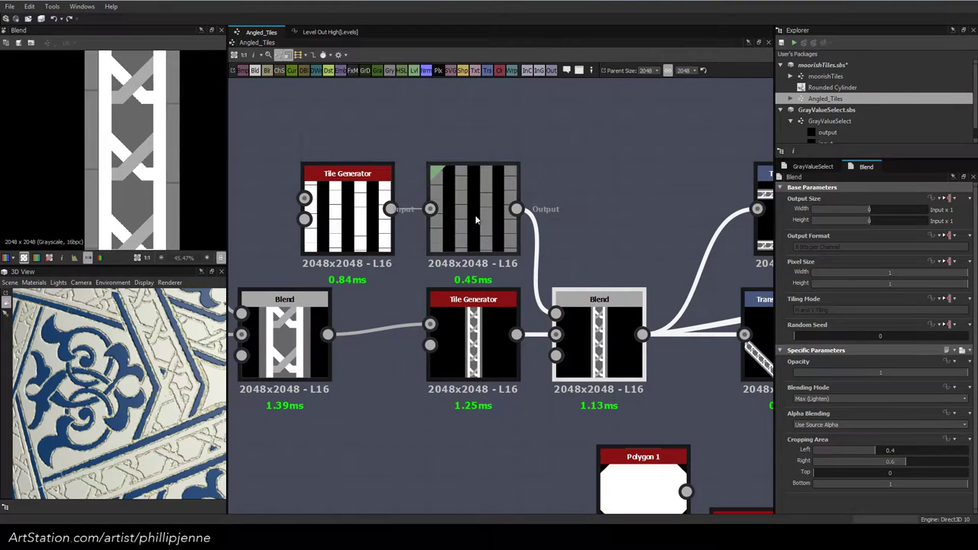
Open the Levels node after the Tile Generator and edit its Level Out High in Values mode
left_click(473, 191)
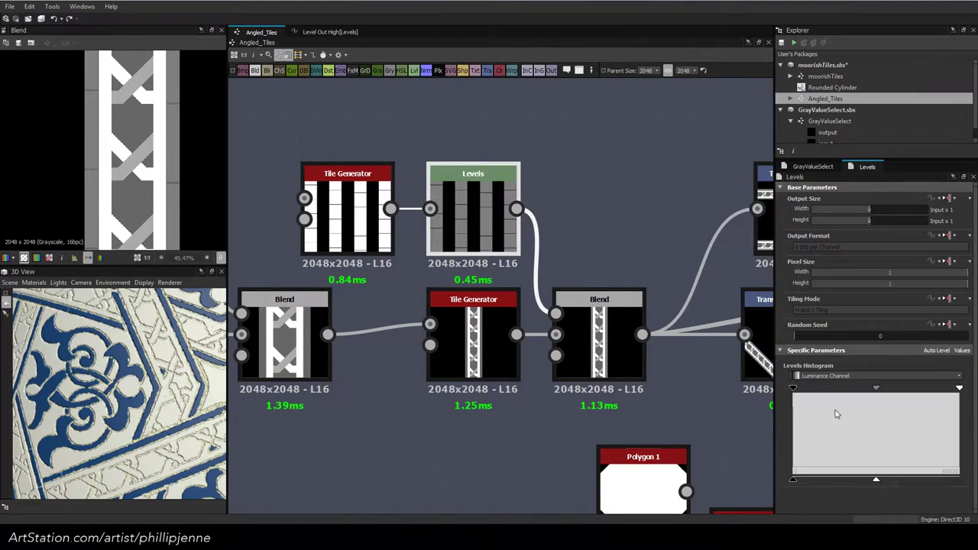
left_click(961, 350)
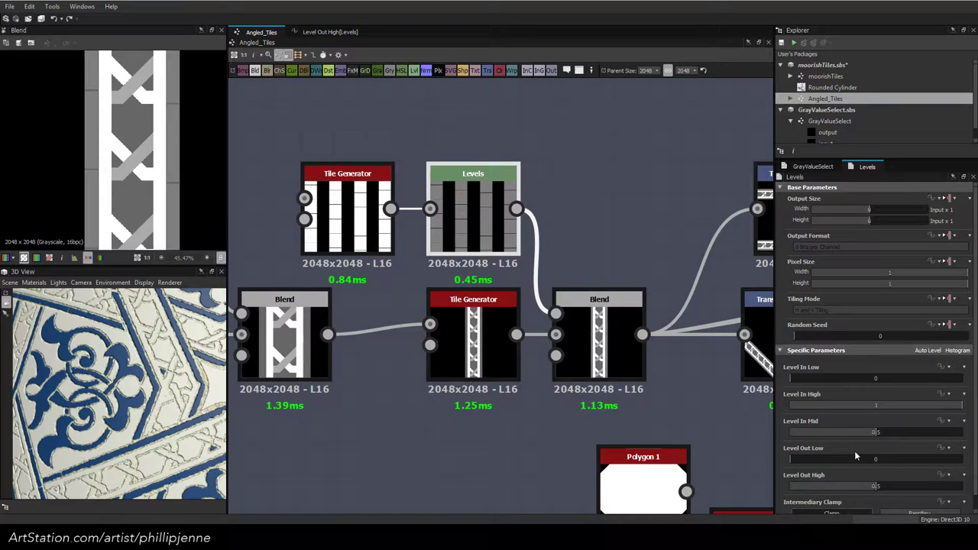
scroll(854, 451, "down", 1)
double_click(879, 471)
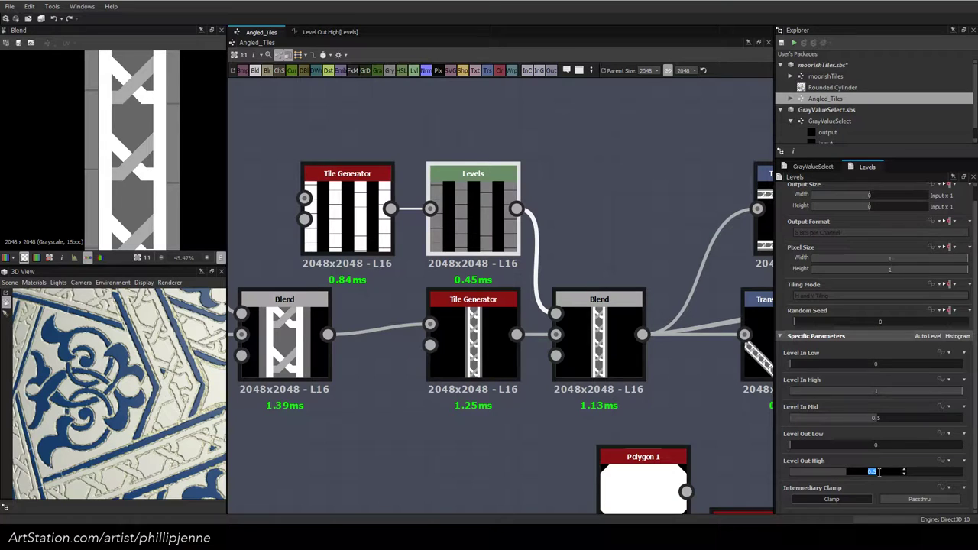
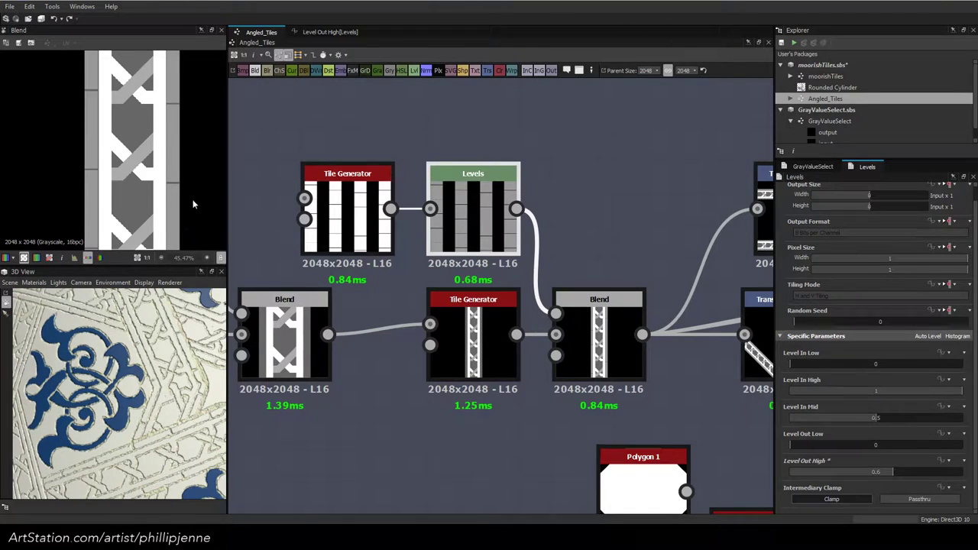
Pan the graph past the Fine Edge Detect node over to the Gradient Map nodes
scroll(98, 168, "up", 1)
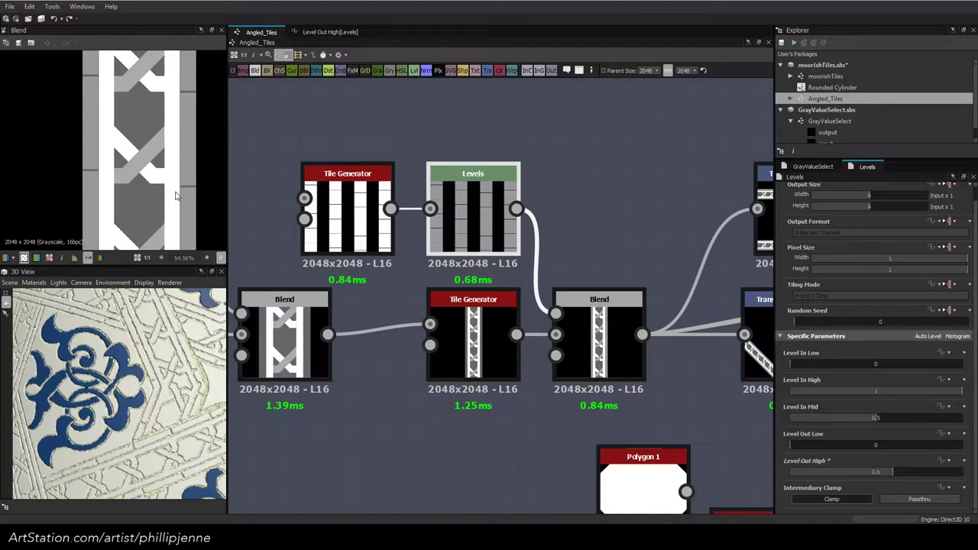
scroll(252, 205, "down", 6)
middle_click_drag(673, 257, 433, 176)
scroll(635, 344, "up", 3)
scroll(637, 333, "up", 2)
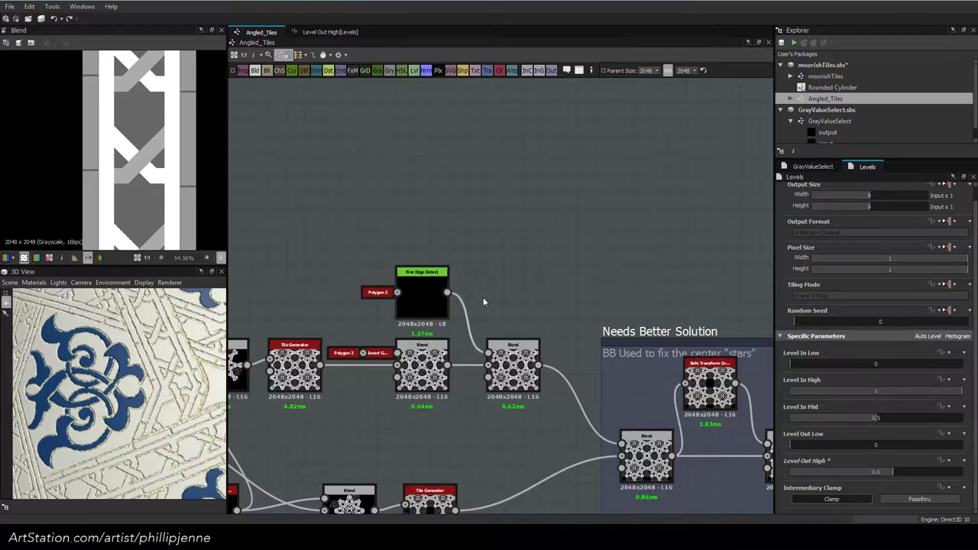
left_click(421, 294)
middle_click_drag(488, 299, 404, 292)
scroll(404, 292, "down", 5)
middle_click_drag(626, 294, 328, 288)
scroll(663, 289, "up", 7)
middle_click_drag(673, 320, 585, 275)
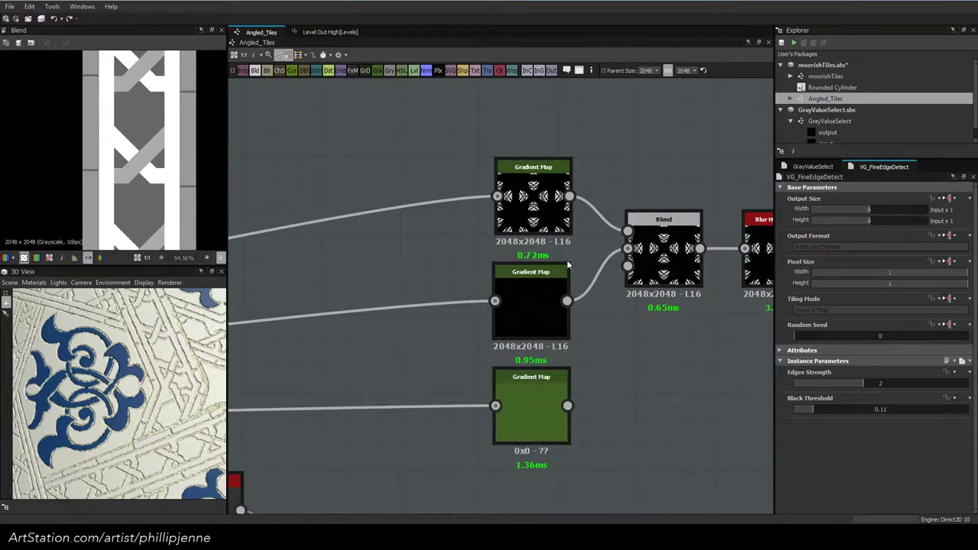
scroll(567, 260, "up", 3)
Give the middle Gradient Map a sharp white-to-black step near position 0.553
left_click(500, 301)
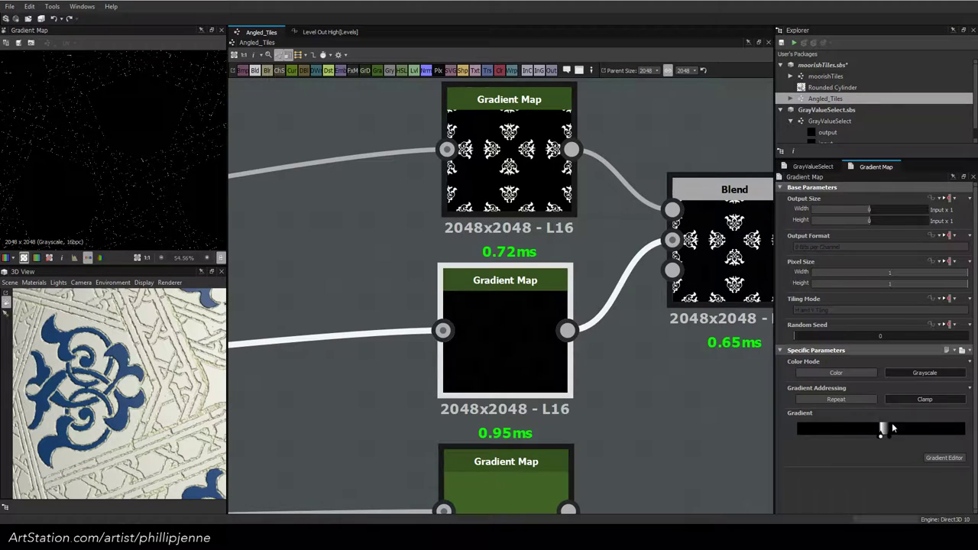
left_click(934, 460)
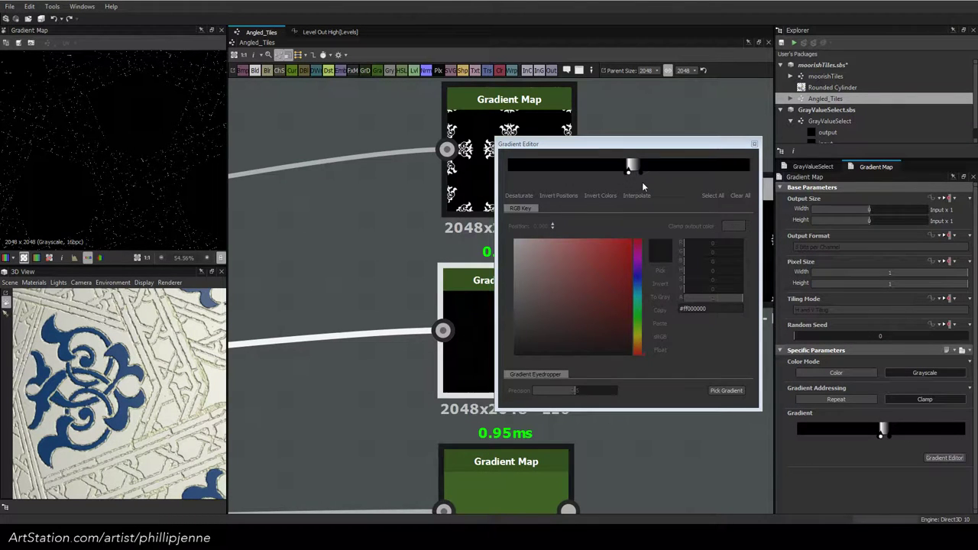
left_click(631, 169)
left_click_drag(633, 170, 638, 174)
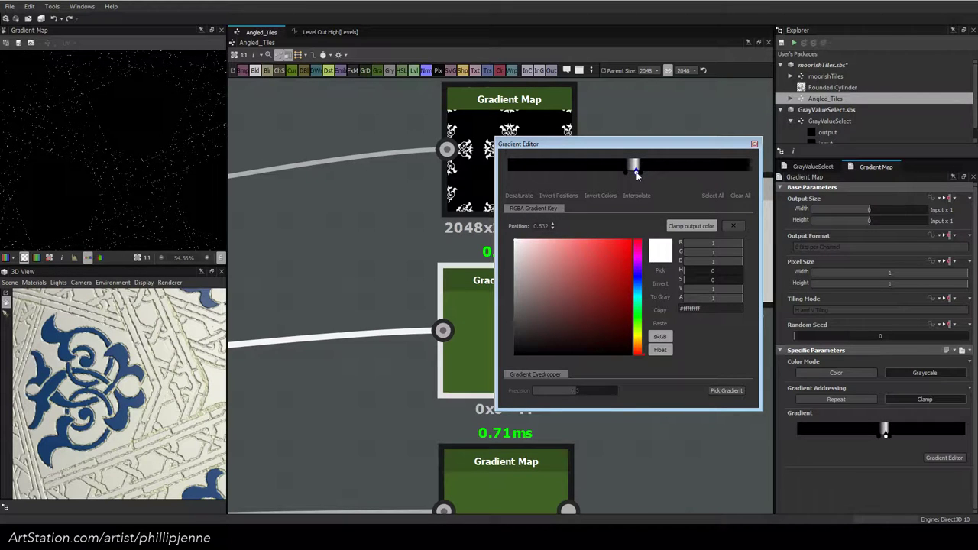
left_click(654, 171)
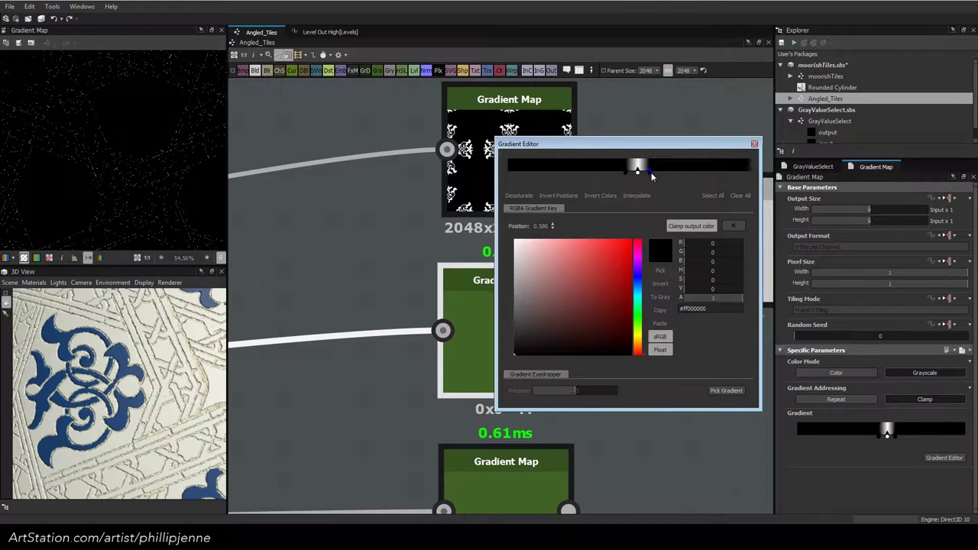
left_click_drag(654, 174, 644, 173)
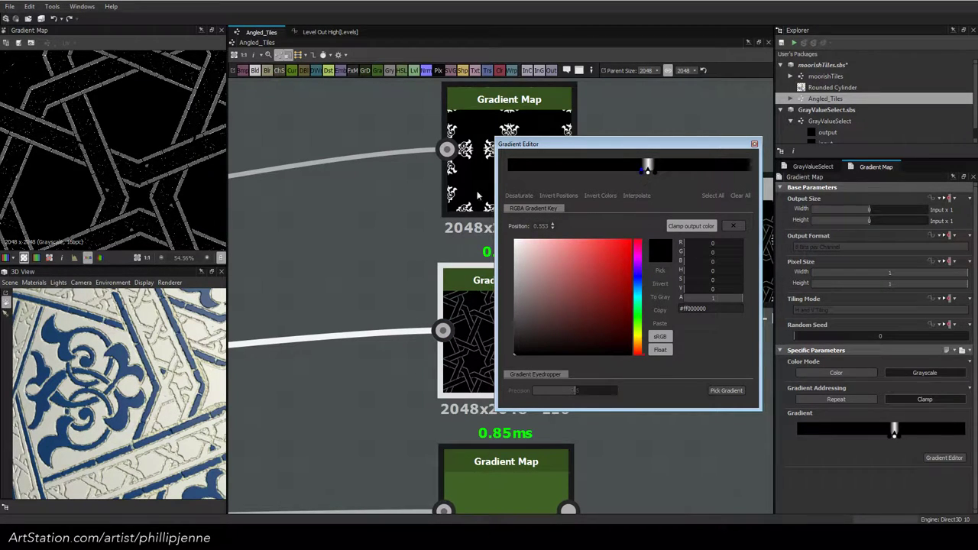
Check the lattice lines on the 3D preview, then close the Gradient Editor
scroll(121, 321, "down", 5)
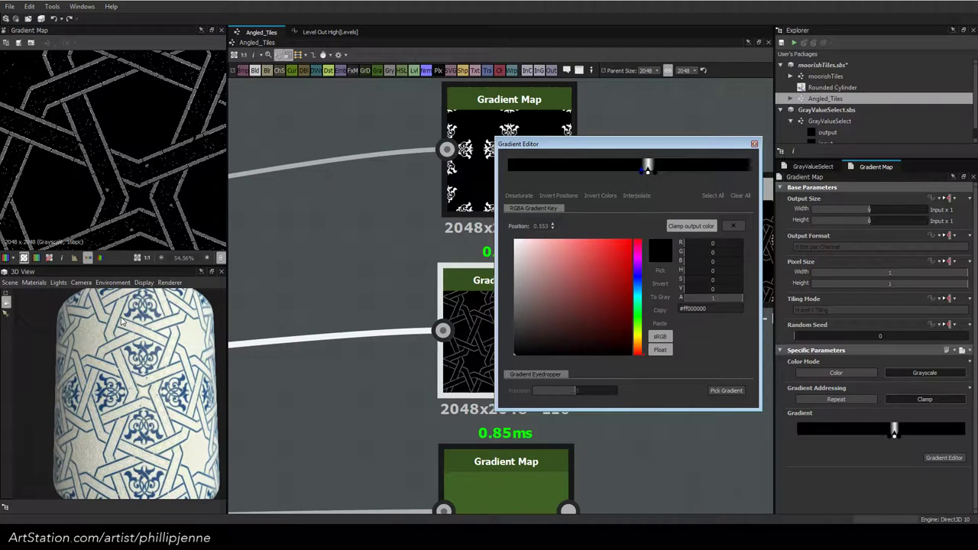
scroll(120, 321, "up", 5)
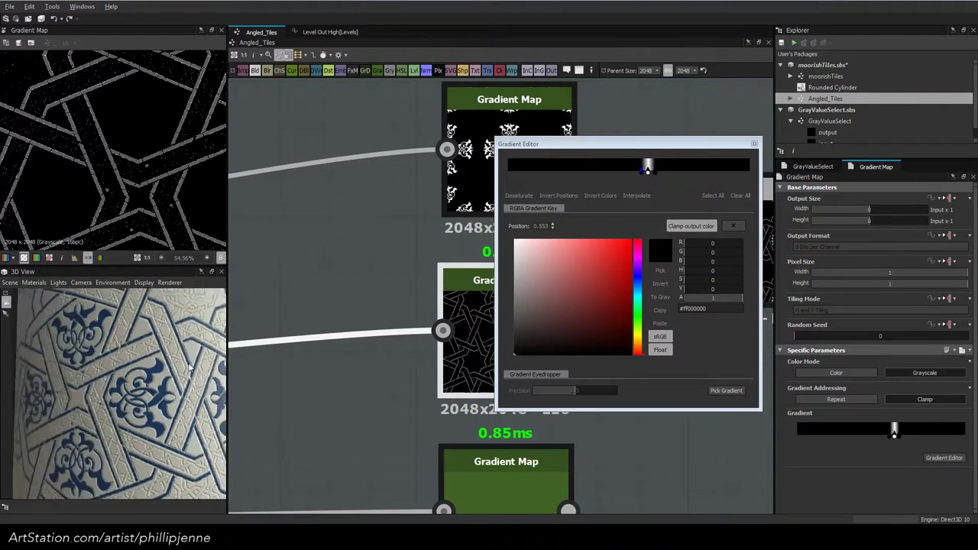
left_click_drag(199, 368, 138, 379)
scroll(127, 388, "up", 4)
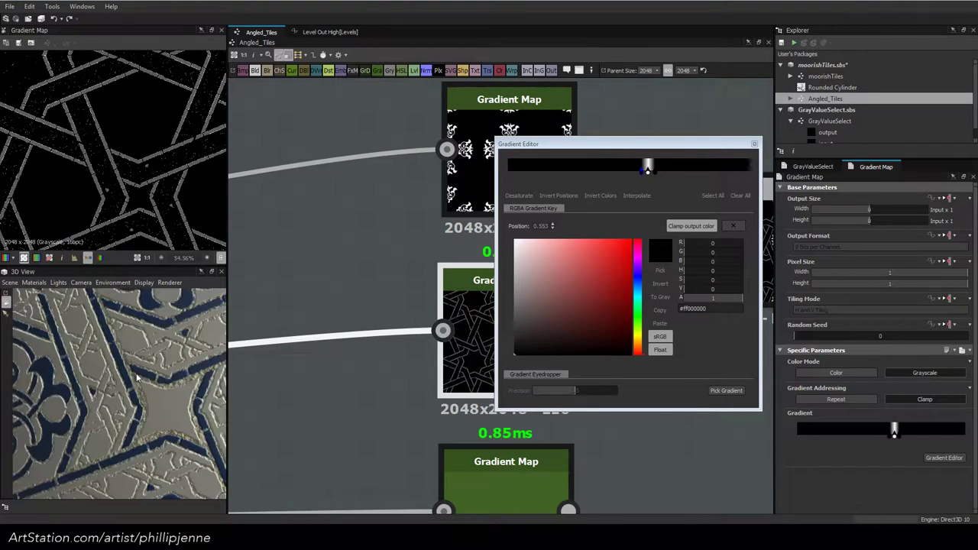
scroll(138, 378, "down", 1)
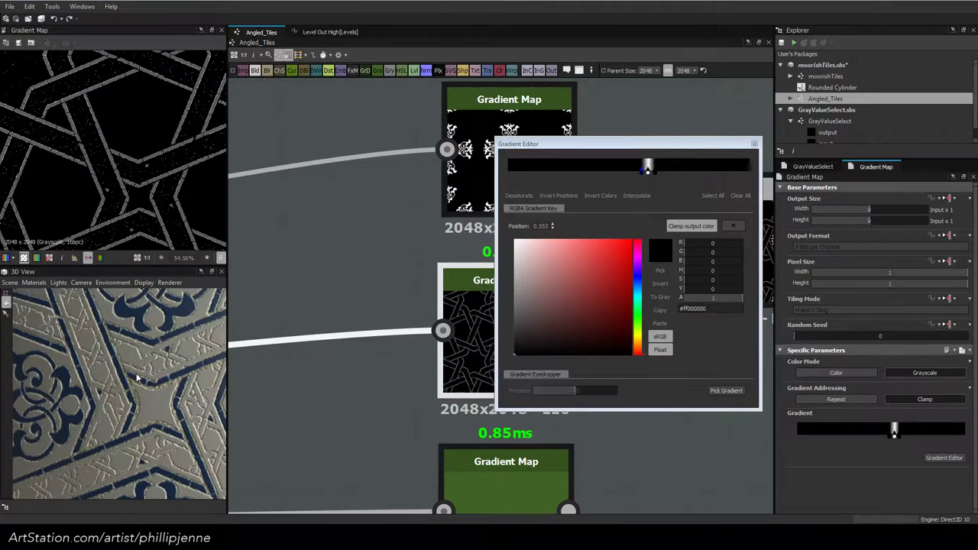
scroll(137, 378, "down", 4)
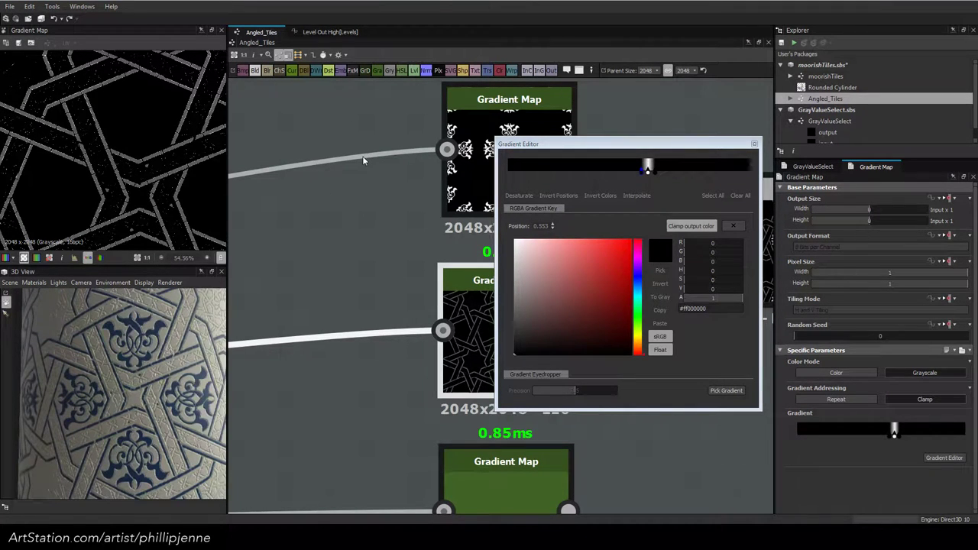
scroll(143, 213, "down", 2)
scroll(166, 350, "down", 4)
left_click_drag(166, 350, 119, 393)
scroll(119, 397, "up", 5)
scroll(119, 396, "up", 2)
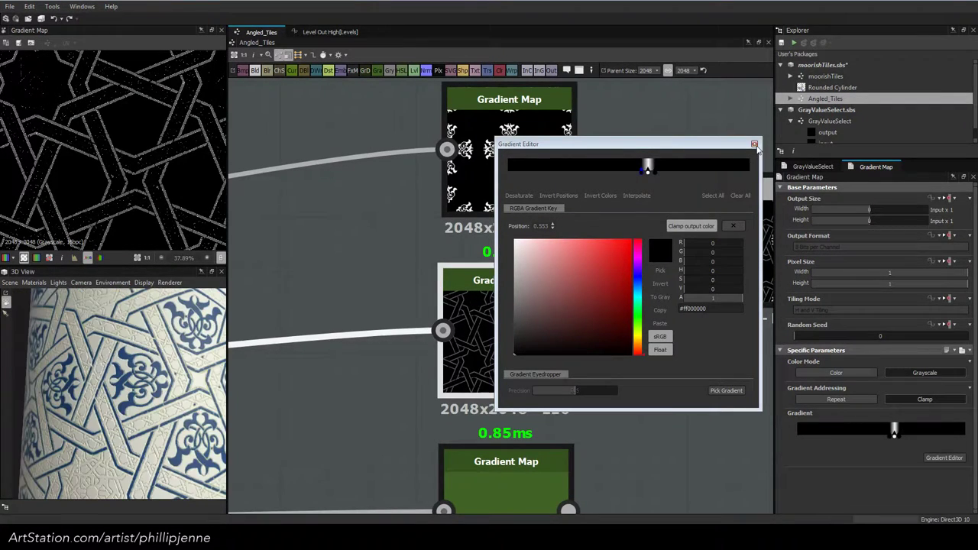
left_click(754, 144)
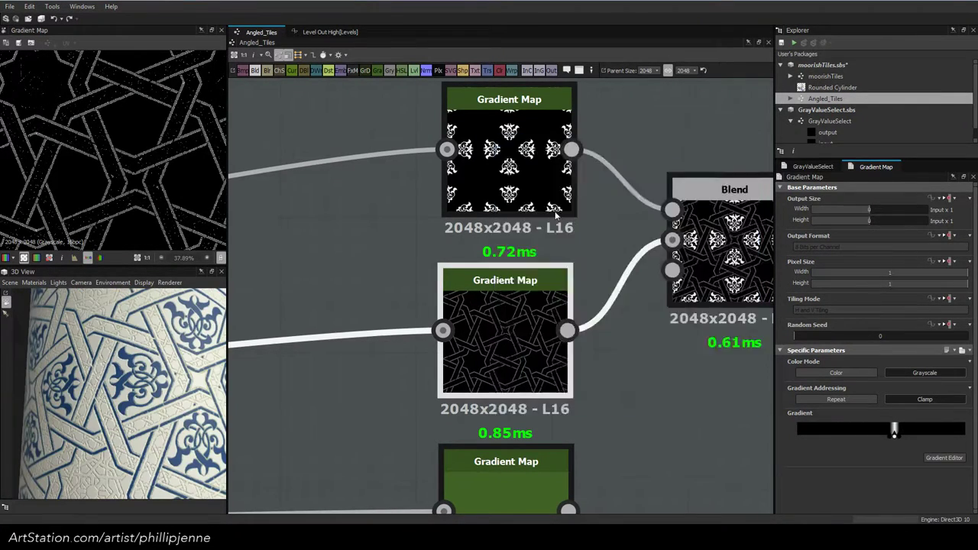
scroll(572, 263, "down", 5)
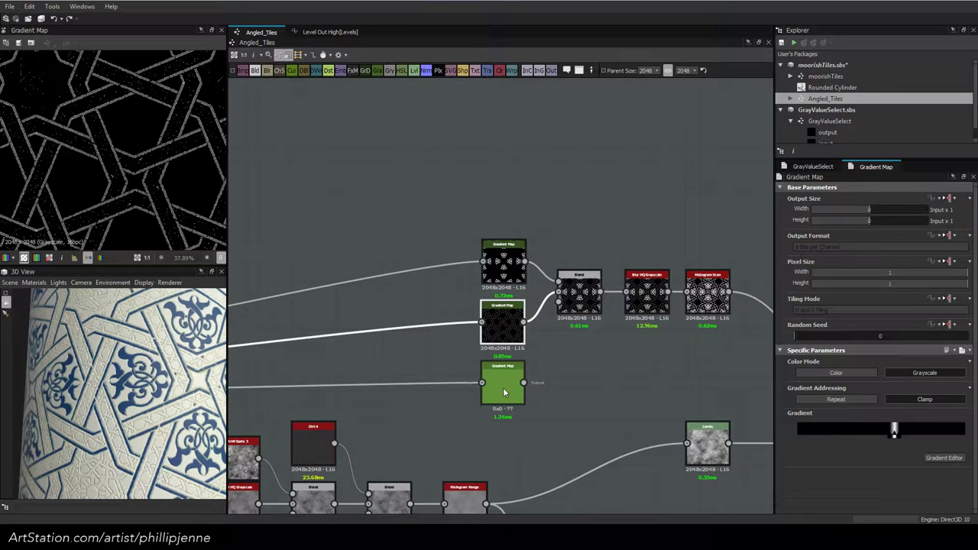
Inspect the grey Levels node upstream in 2D, checking its pixel value information
left_click(502, 387)
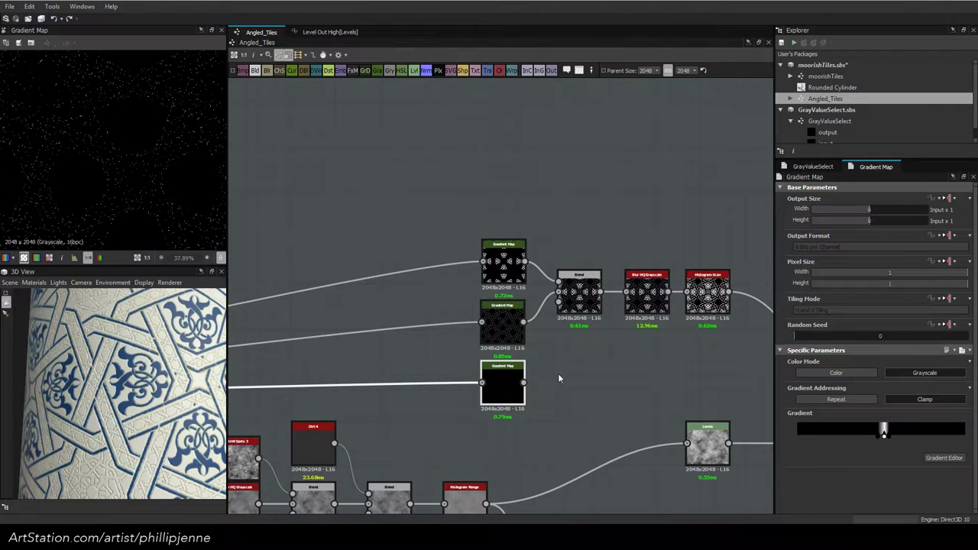
scroll(281, 315, "down", 2)
middle_click_drag(281, 315, 715, 302)
middle_click_drag(382, 371, 472, 330)
scroll(472, 331, "down", 10)
scroll(458, 275, "up", 10)
middle_click_drag(567, 293, 833, 265)
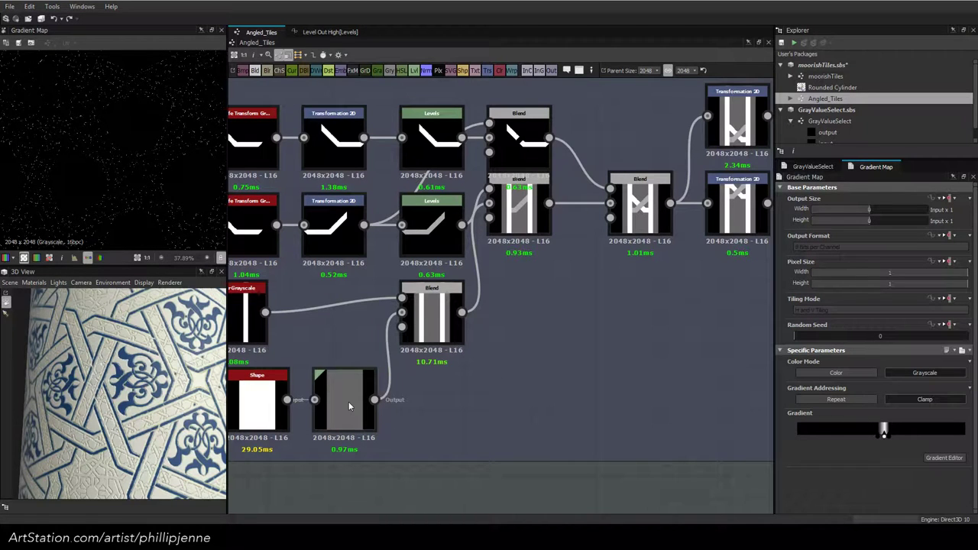
double_click(349, 401)
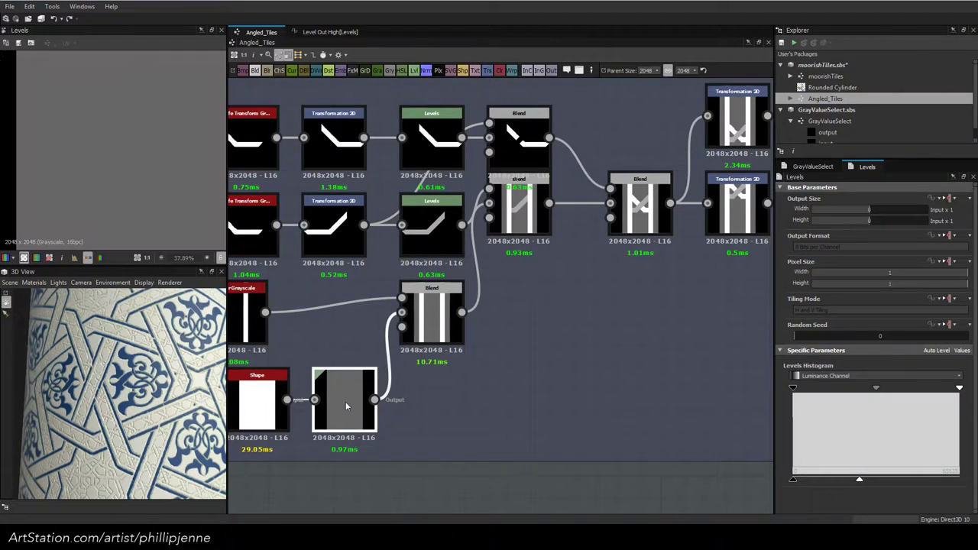
left_click(49, 256)
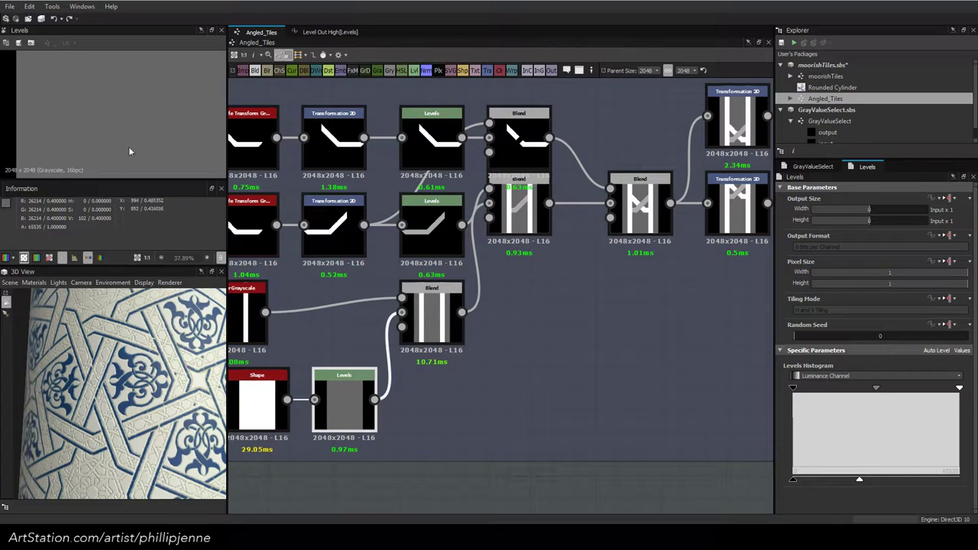
left_click(221, 189)
scroll(617, 322, "down", 10)
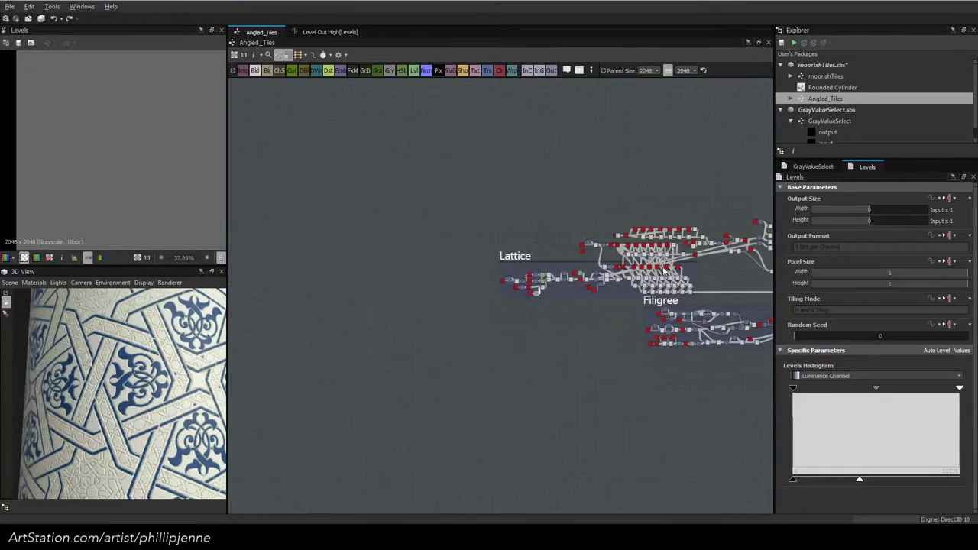
Frame the bottom Gradient Map and drop a Navigation Pin beside it
left_click(677, 336)
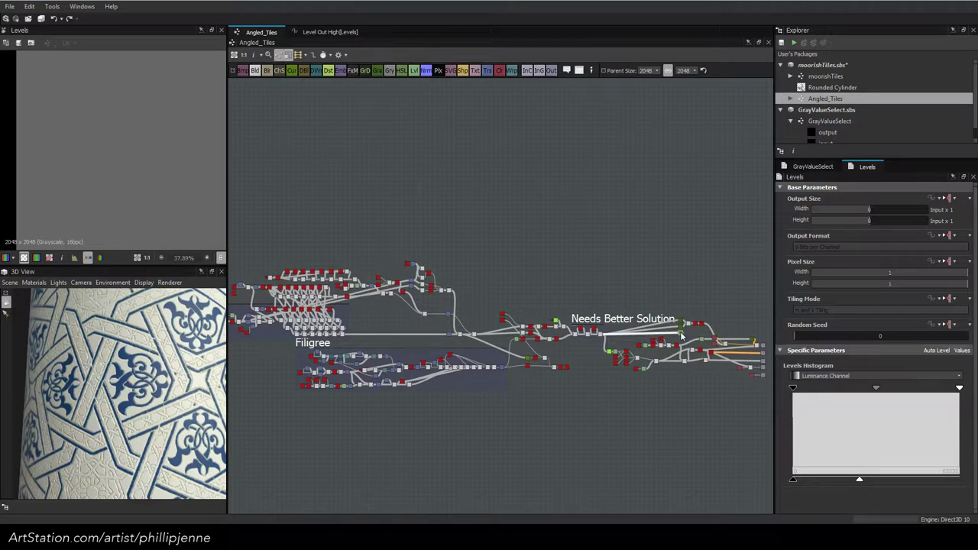
key("f")
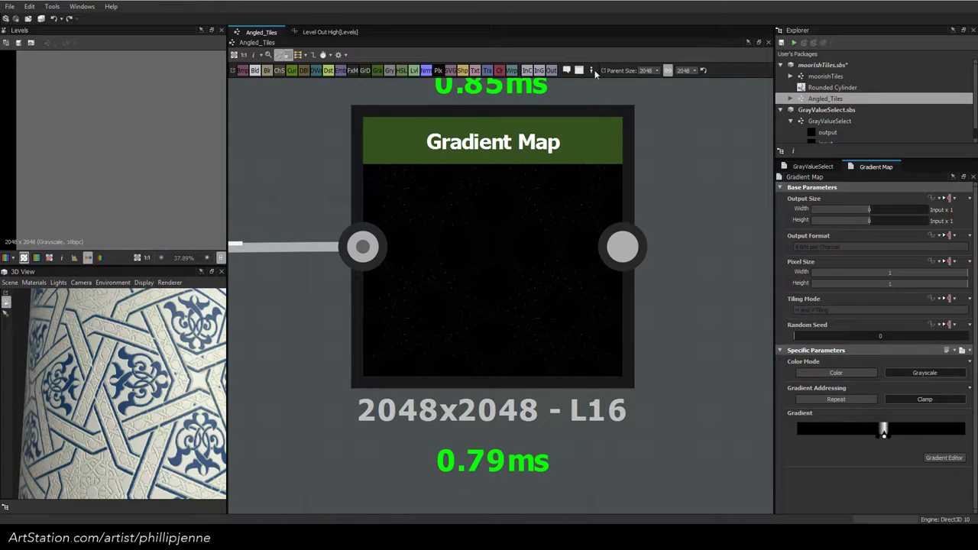
left_click_drag(687, 238, 691, 243)
scroll(693, 251, "down", 8)
left_click_drag(731, 288, 618, 329)
Title the Navigation Pin 'color' and move it up beside the Gradient Map
type("color")
left_click(702, 319)
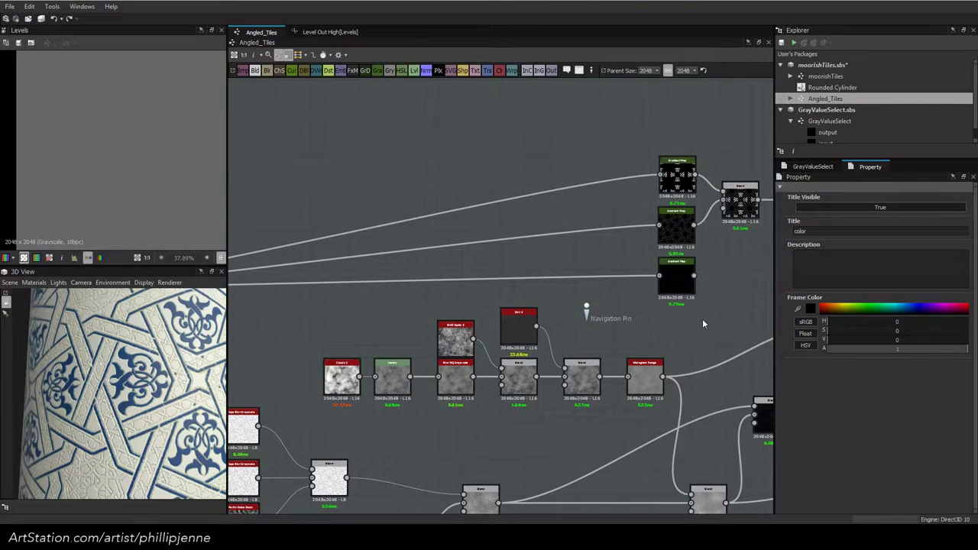
double_click(628, 321)
key("BackSpace")
left_click_drag(596, 320, 609, 311)
middle_click_drag(631, 330, 552, 354)
Give the third Gradient Map a narrow white band near 0.43–0.49 and view it in 2D
left_click(600, 294)
left_click(944, 458)
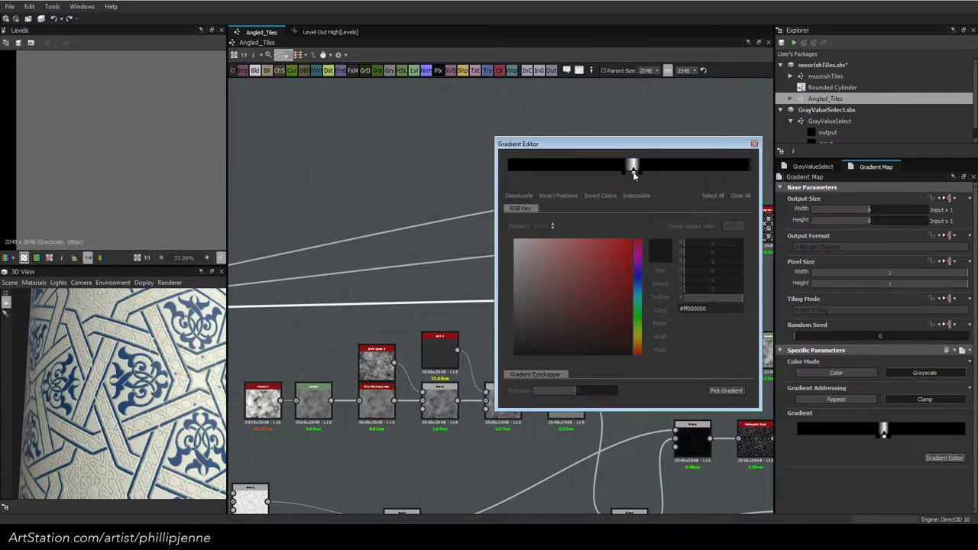
left_click_drag(633, 174, 607, 174)
left_click(622, 173)
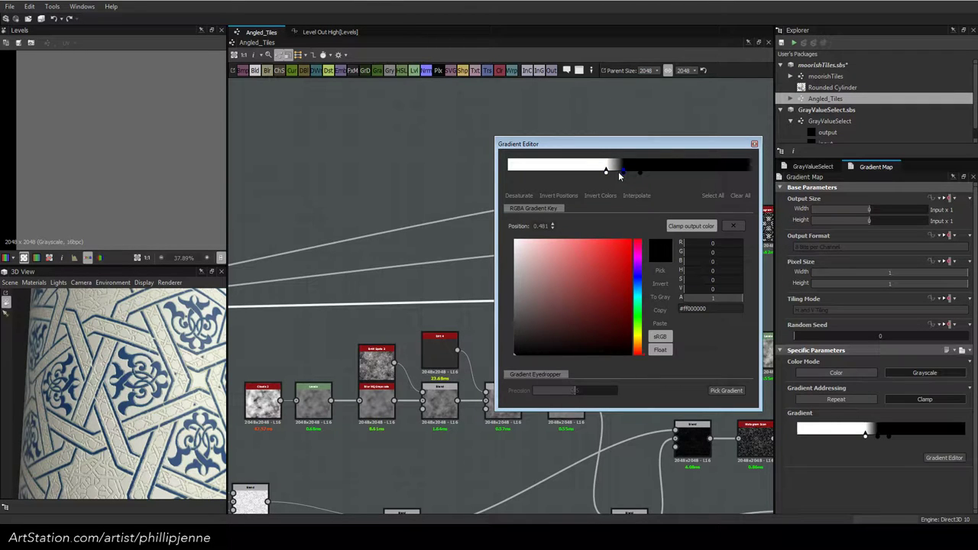
left_click_drag(620, 174, 612, 172)
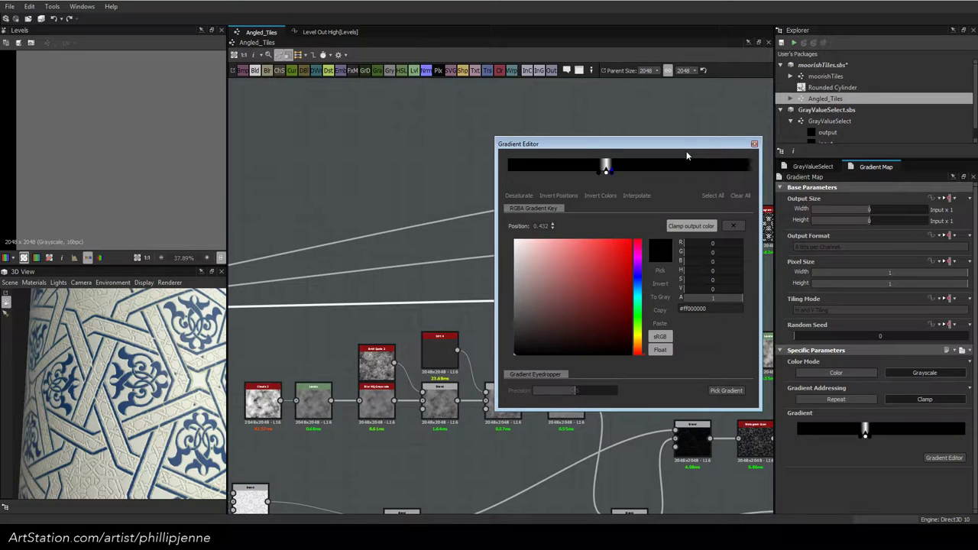
left_click(754, 143)
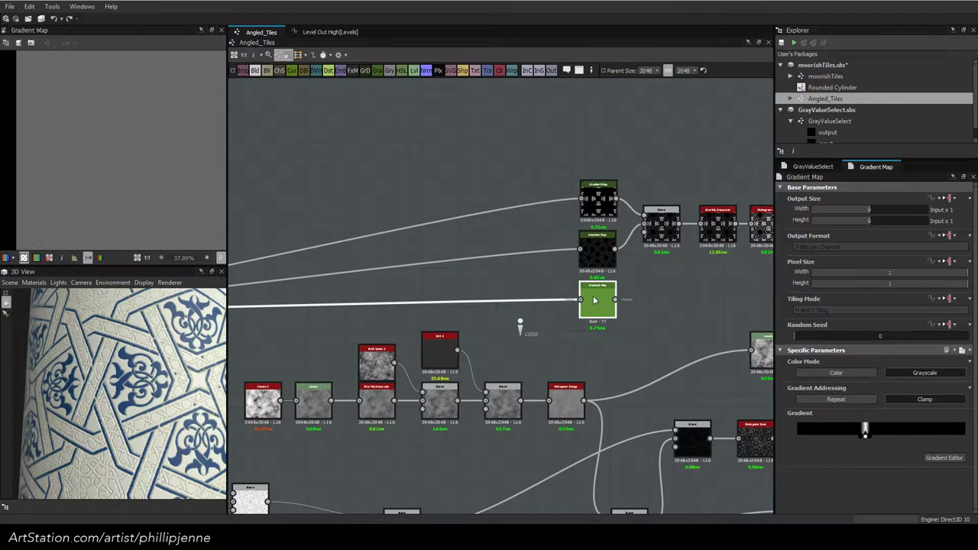
double_click(595, 300)
scroll(107, 140, "up", 5)
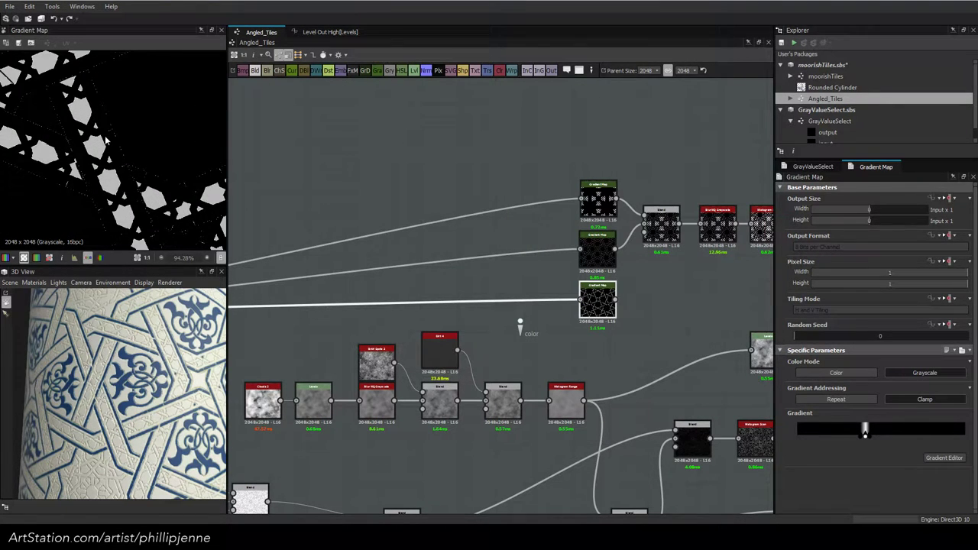
Paste a copy of the Blur HQ and Histogram Scan pair after the third Gradient Map
scroll(105, 140, "up", 4)
scroll(672, 259, "up", 2)
middle_click_drag(672, 259, 451, 253)
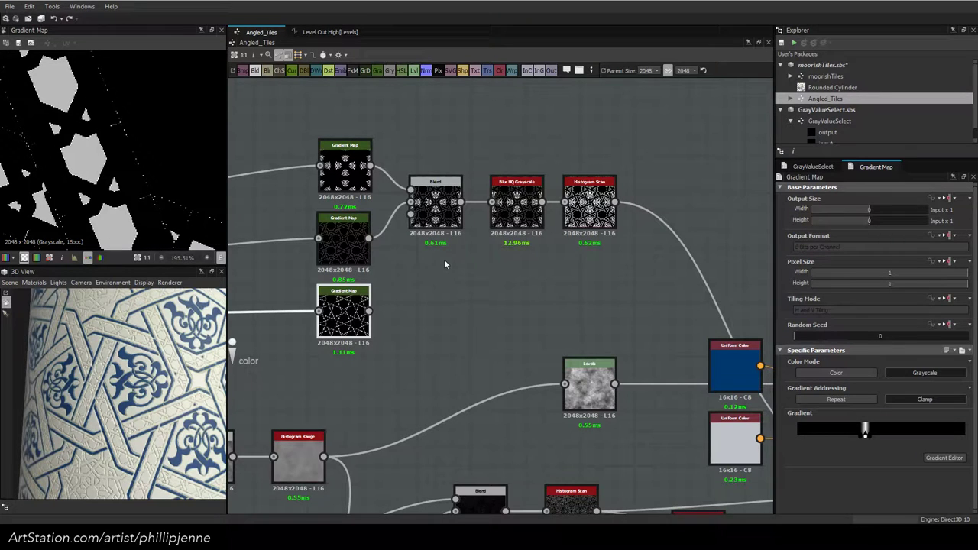
left_click_drag(512, 148, 634, 252)
left_click_drag(600, 203, 680, 203)
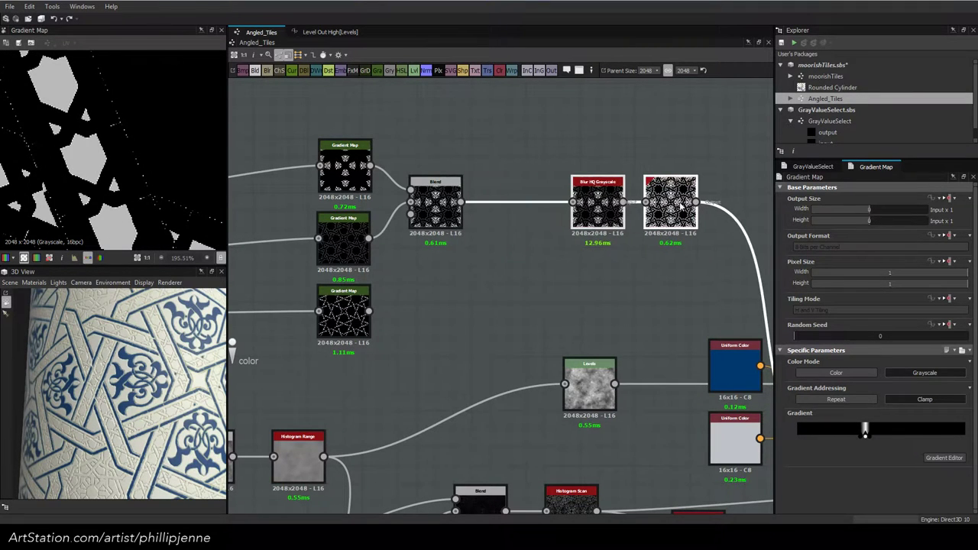
left_click(439, 204)
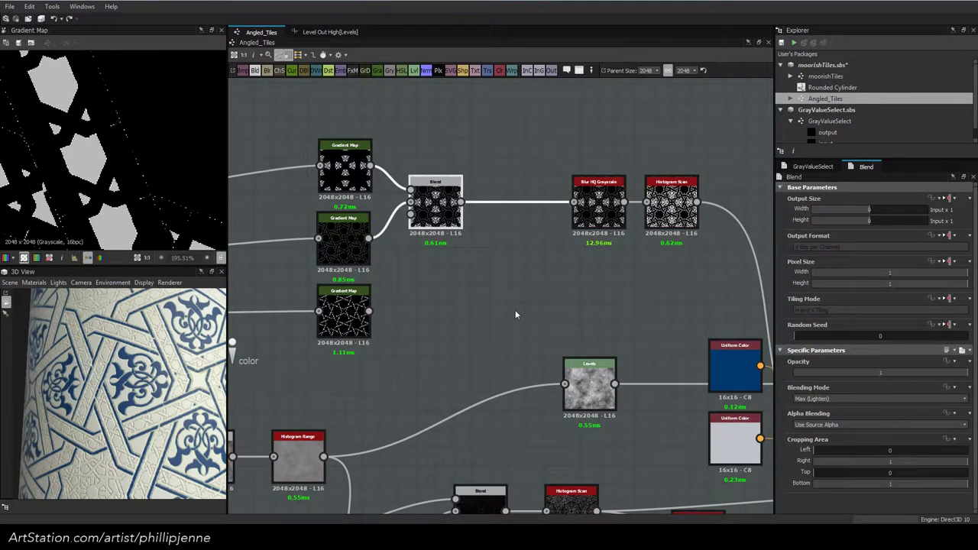
key("ctrl+v")
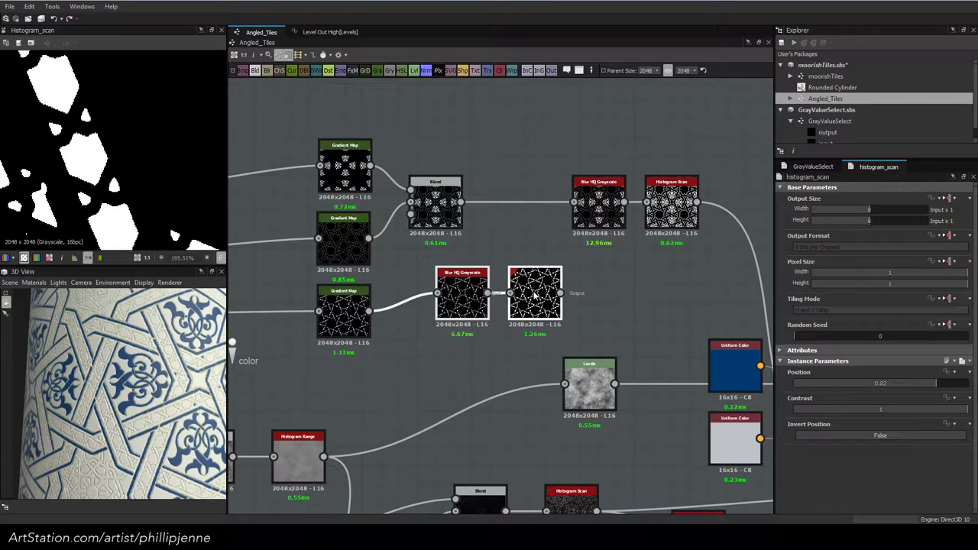
left_click_drag(534, 296, 498, 314)
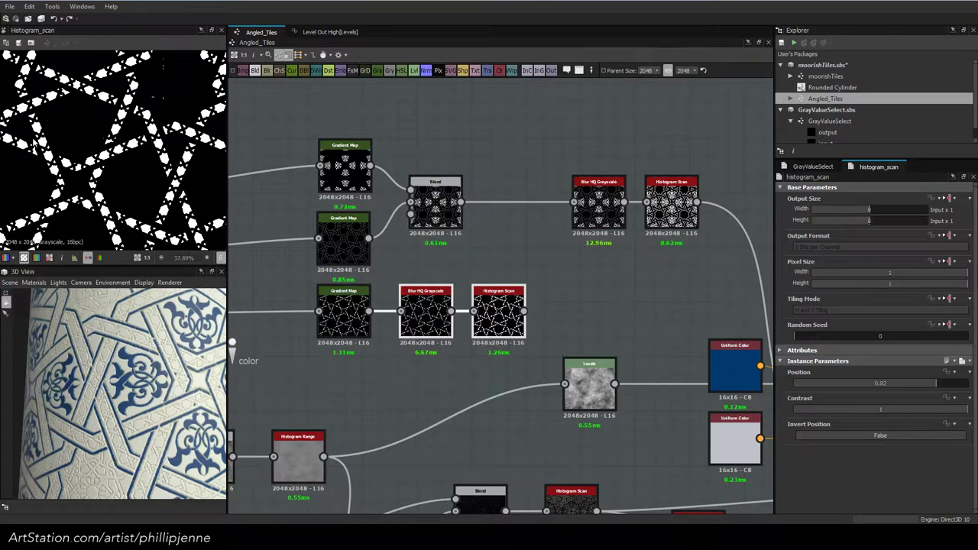
Insert a new Blend on the grey colour's link and duplicate the blue Uniform Color beside it
middle_click_drag(462, 283, 437, 282)
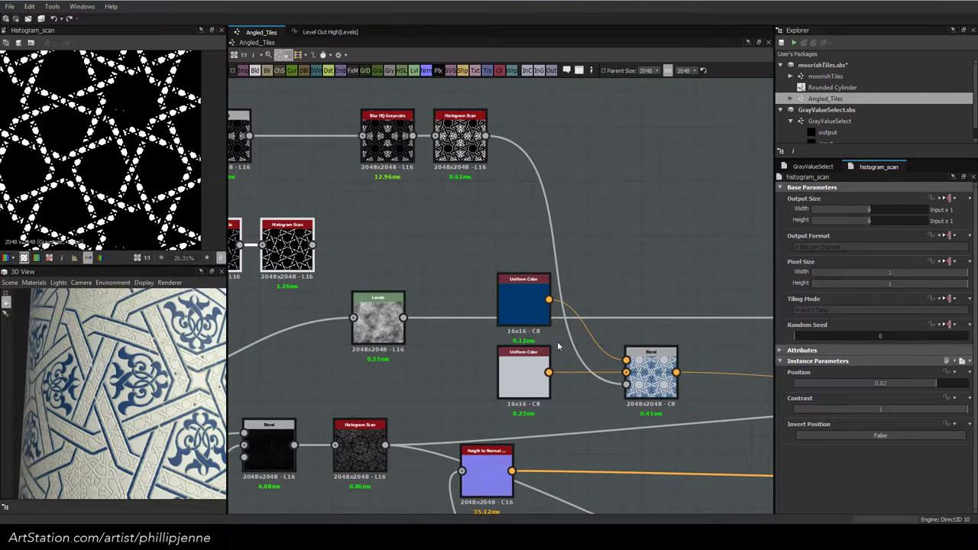
left_click_drag(651, 364, 739, 362)
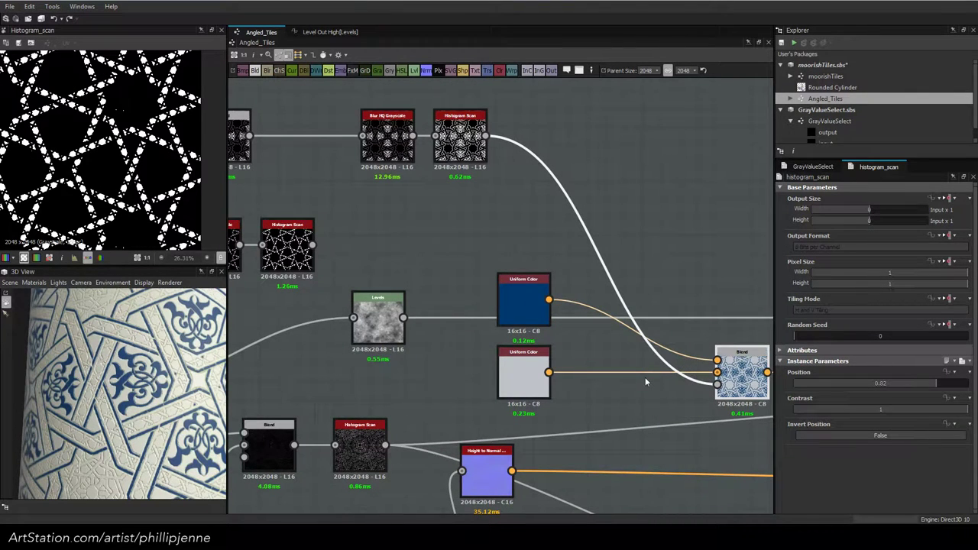
left_click(633, 372)
key("b")
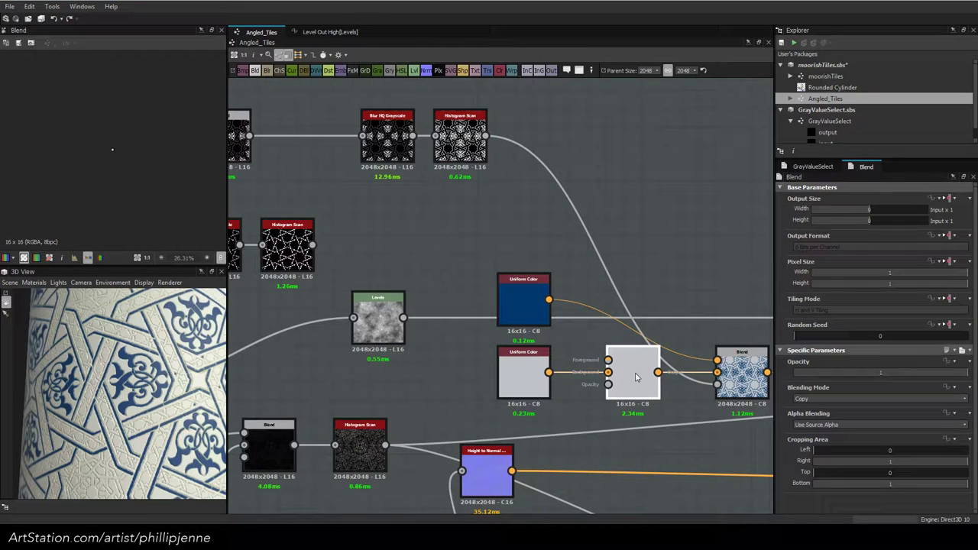
middle_click_drag(581, 323, 666, 329)
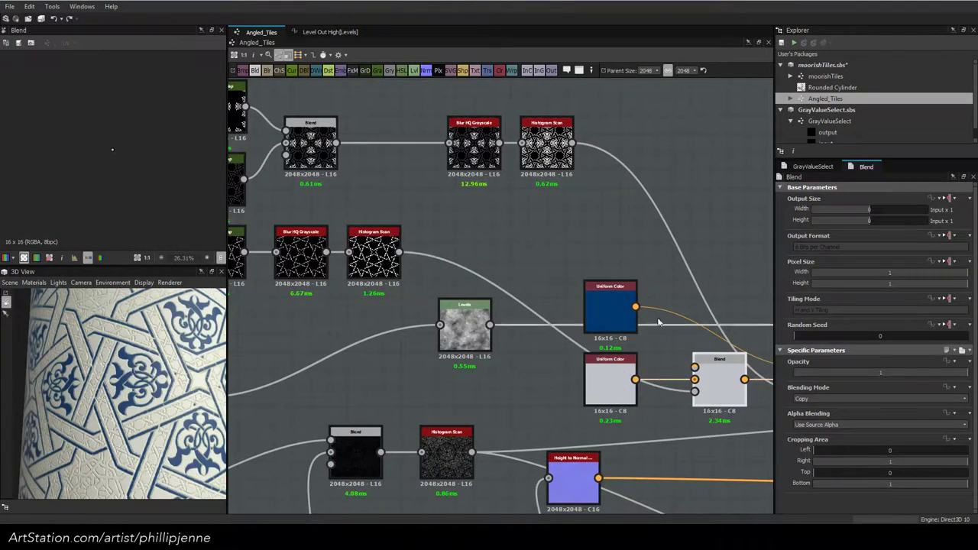
middle_click_drag(666, 329, 557, 321)
left_click_drag(498, 299, 619, 262)
left_click(949, 197)
left_click(947, 223)
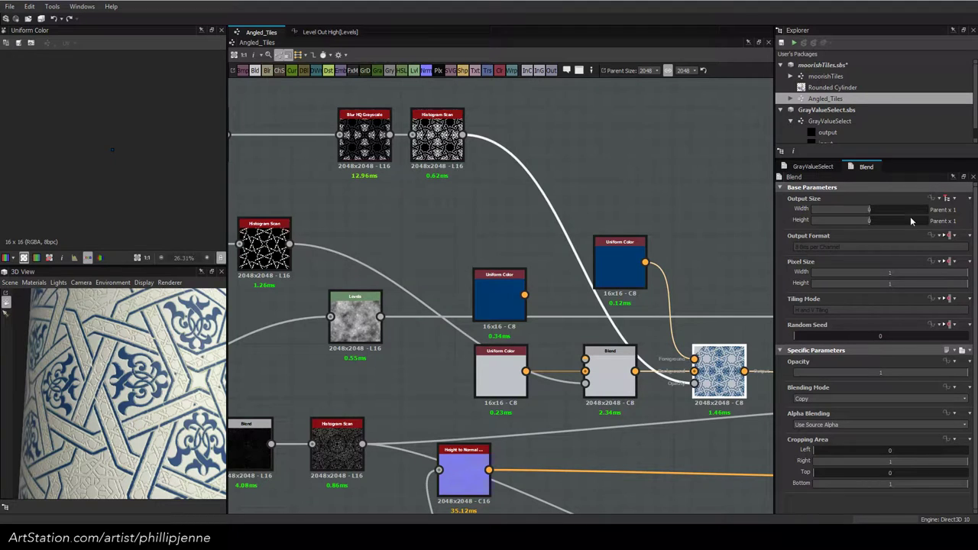
key("ctrl+z")
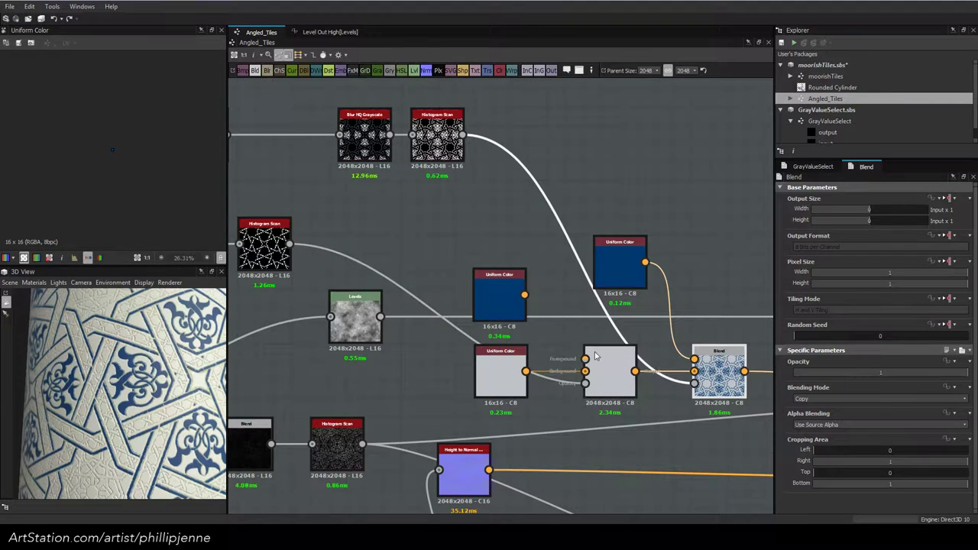
Connect the new Uniform Color into the Blend and eyedrop a pink (HSV ≈0.96, 0.41, 0.77)
left_click_drag(524, 295, 585, 359)
left_click(499, 299)
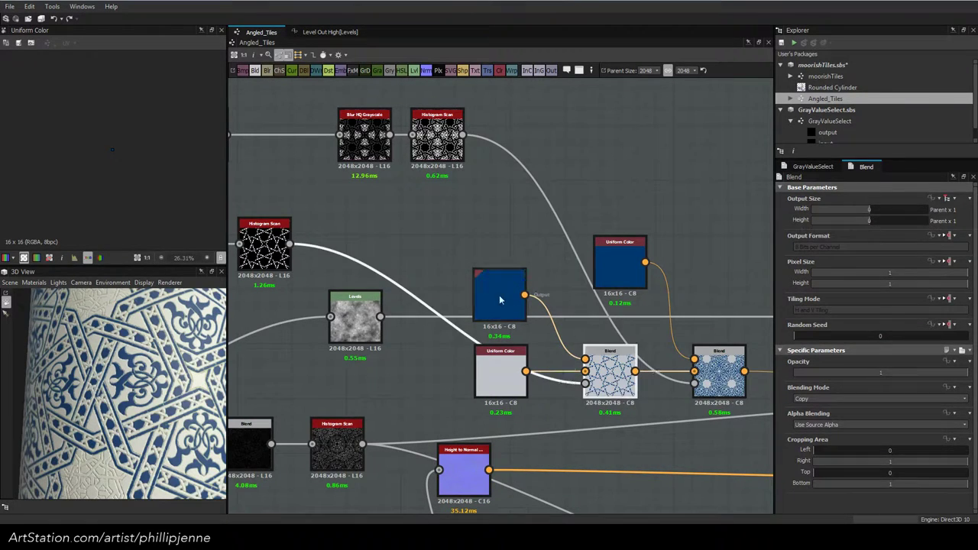
left_click(798, 401)
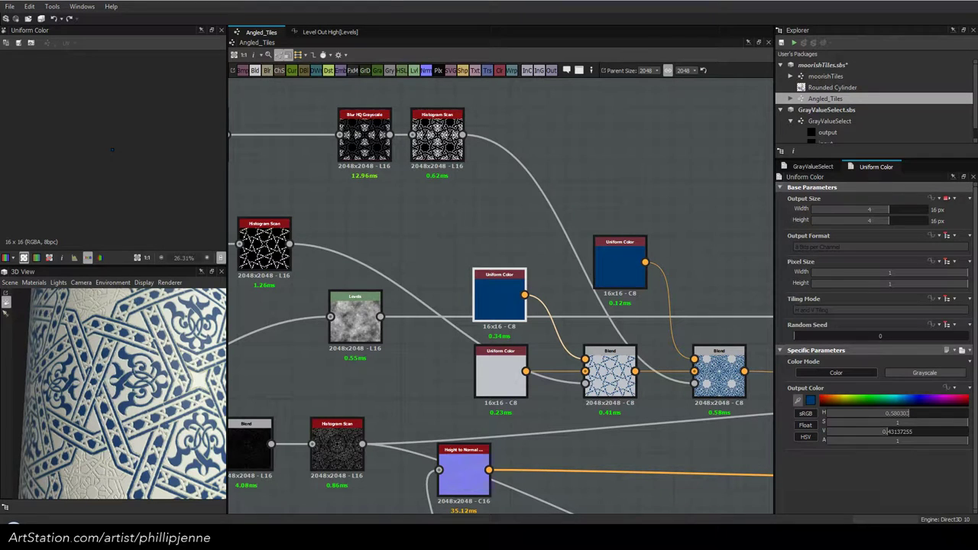
left_click(977, 382)
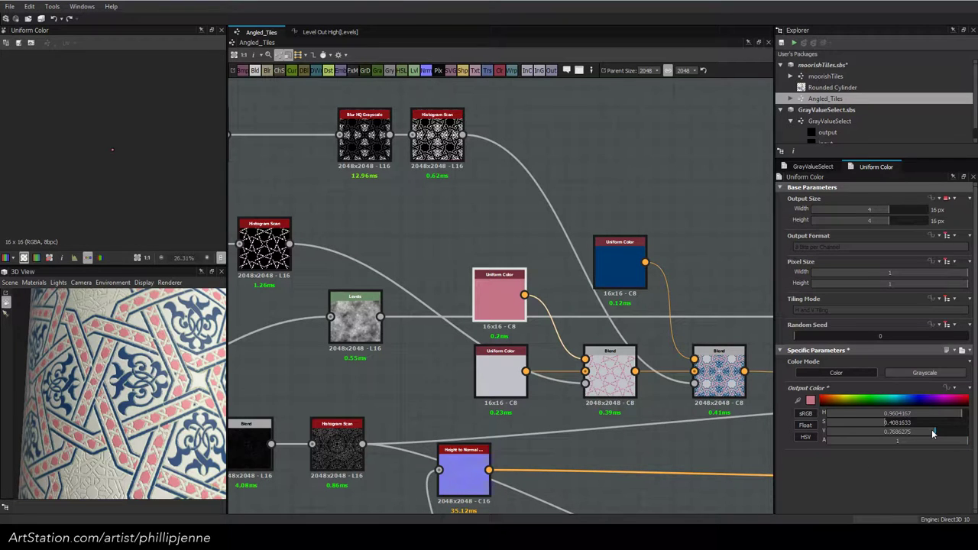
Lower the pink Uniform Color's value to 0.64, checking the tiles in the 3D view
left_click_drag(932, 433, 920, 433)
scroll(129, 397, "up", 5)
left_click_drag(128, 399, 159, 371)
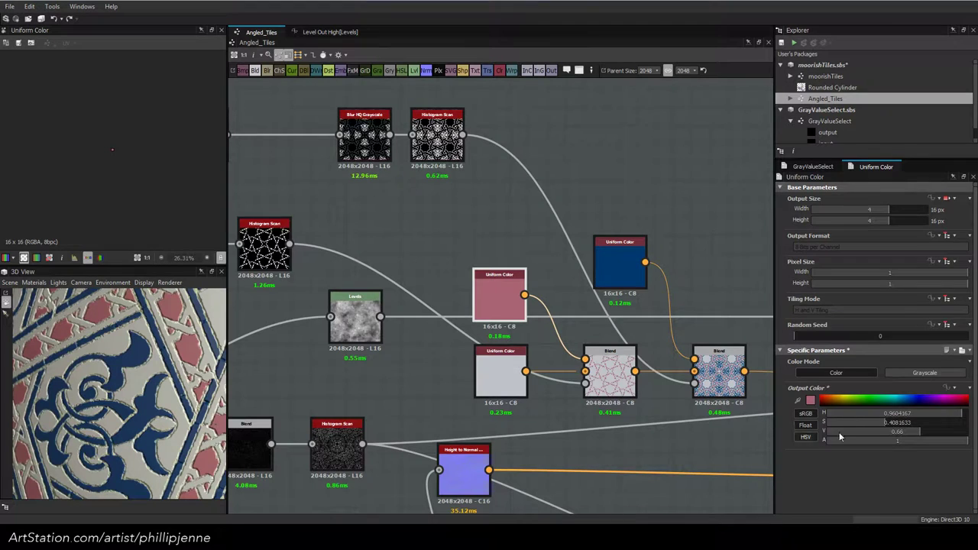
left_click(919, 433)
left_click_drag(919, 433, 917, 434)
scroll(164, 454, "down", 5)
left_click_drag(165, 453, 49, 396)
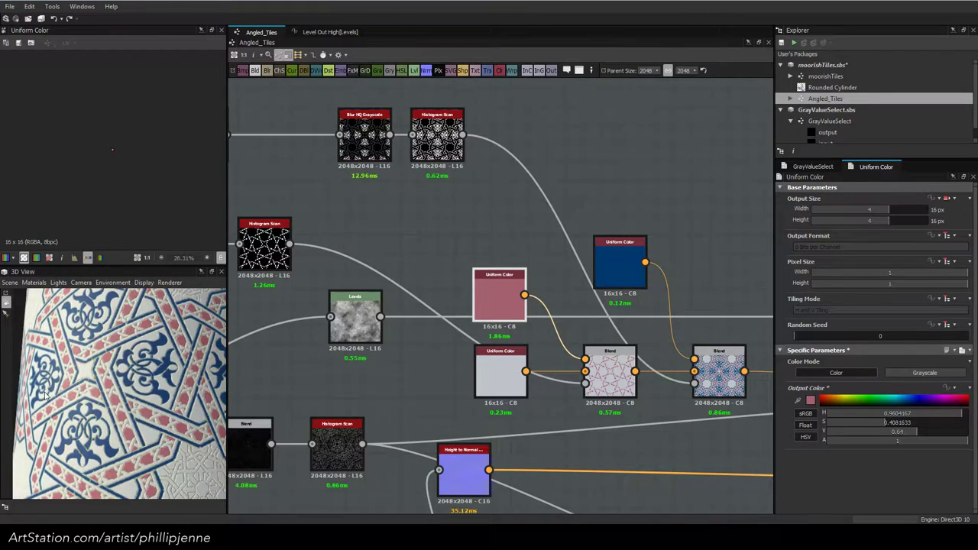
scroll(46, 396, "up", 5)
left_click_drag(48, 396, 141, 398)
scroll(153, 407, "down", 3)
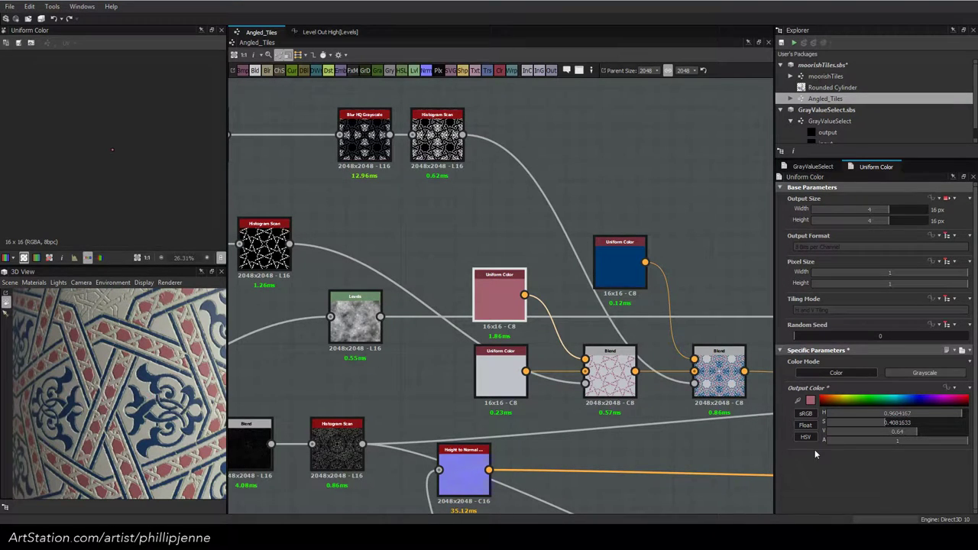
Set the pink's saturation to 0.4
double_click(897, 422)
type("0.4")
key("Return")
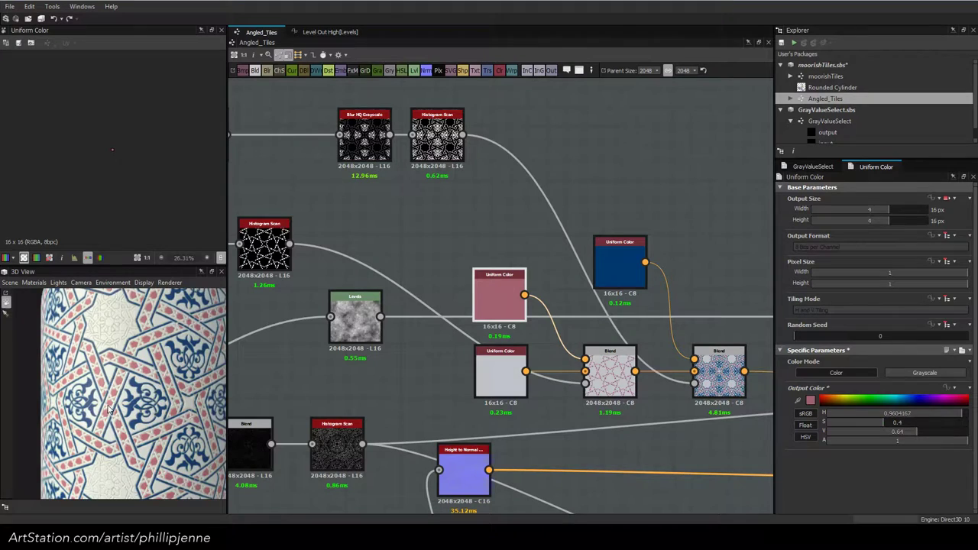
scroll(109, 411, "up", 5)
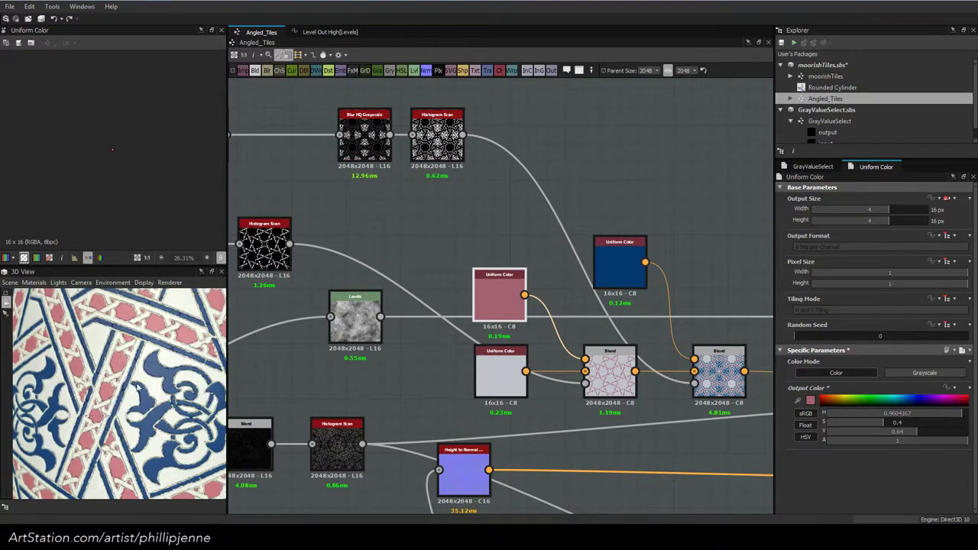
right_click_drag(90, 390, 125, 394, "ctrl+shift")
scroll(650, 399, "down", 4)
Raise the grey Uniform Color's luminance to 0.67
middle_click_drag(652, 402, 572, 282)
scroll(651, 373, "up", 4)
middle_click_drag(639, 377, 574, 360)
left_click(527, 364)
left_click_drag(919, 415, 930, 413)
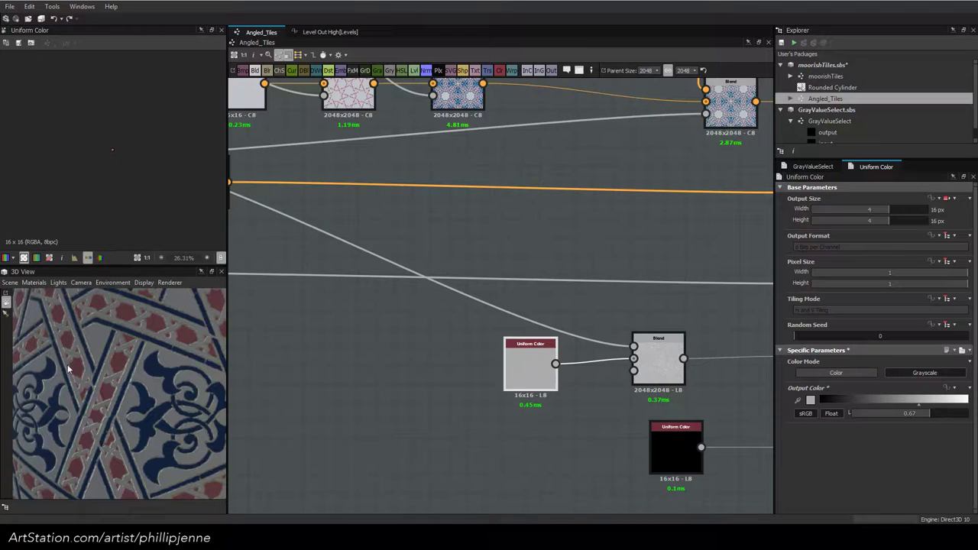
right_click_drag(67, 369, 124, 376, "ctrl+shift")
left_click_drag(124, 374, 106, 377)
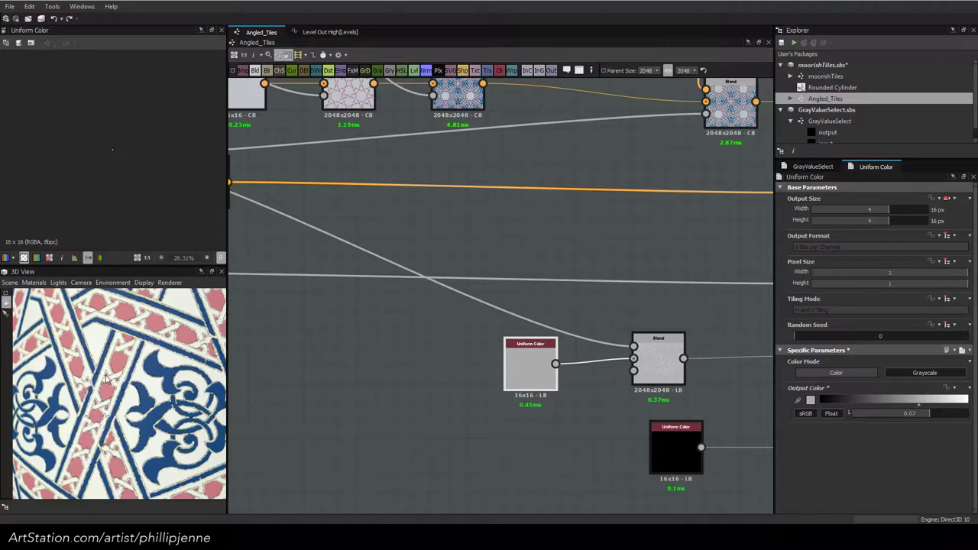
scroll(108, 379, "down", 5)
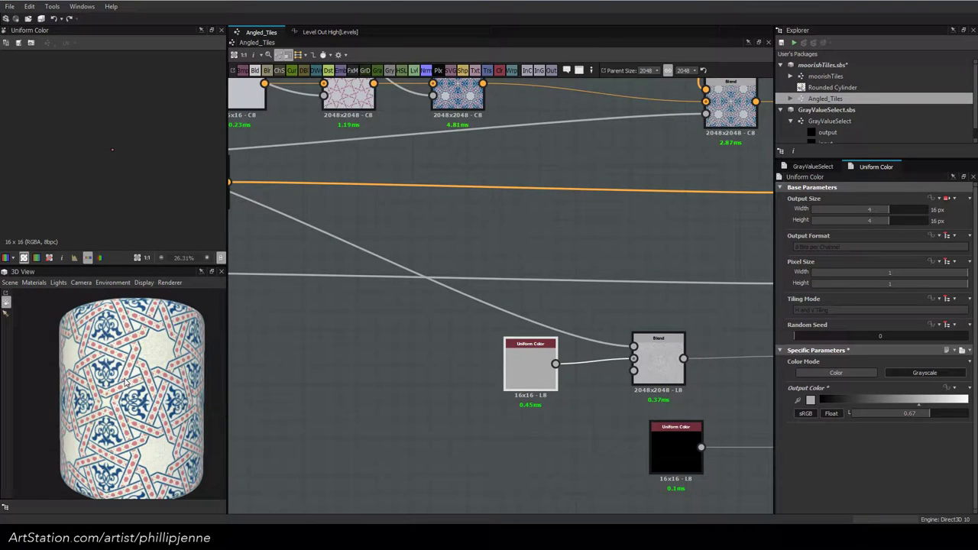
scroll(126, 382, "up", 8)
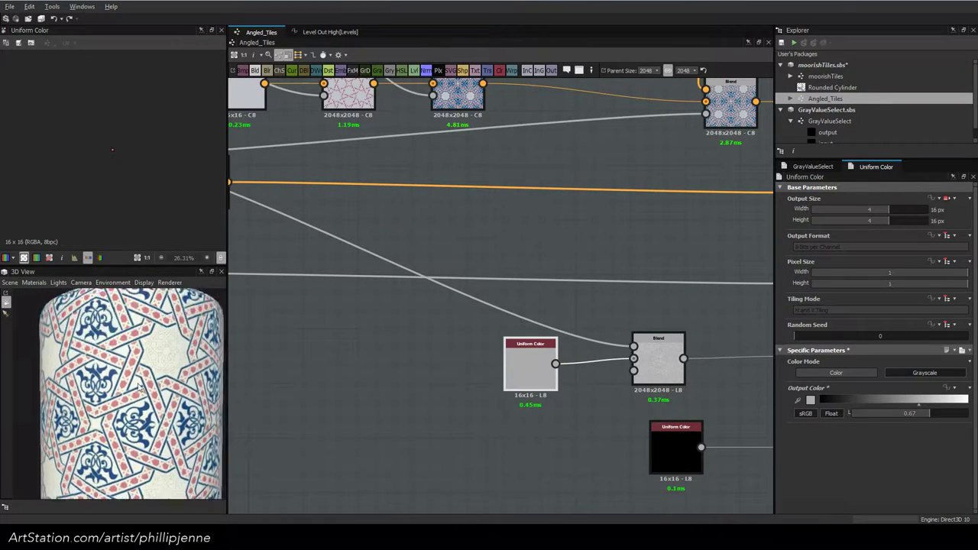
left_click_drag(164, 385, 143, 391)
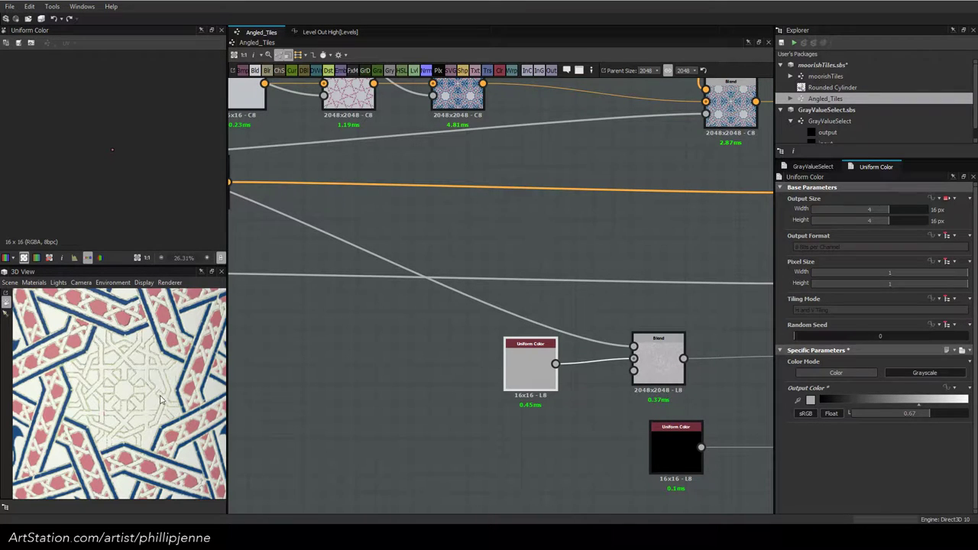
scroll(147, 419, "up", 2)
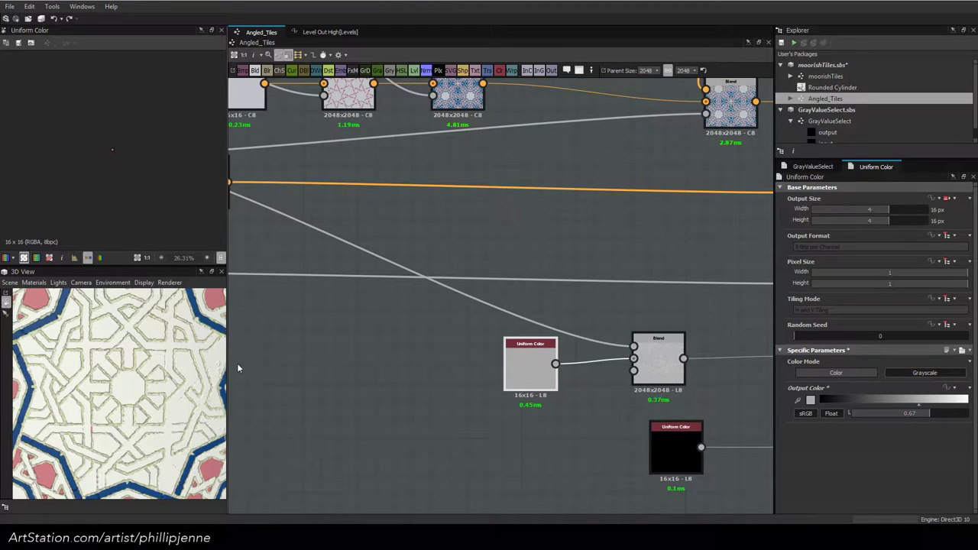
scroll(238, 367, "down", 5)
middle_click_drag(238, 368, 388, 308)
middle_click_drag(355, 369, 607, 303)
middle_click_drag(397, 344, 737, 304)
middle_click_drag(437, 340, 757, 308)
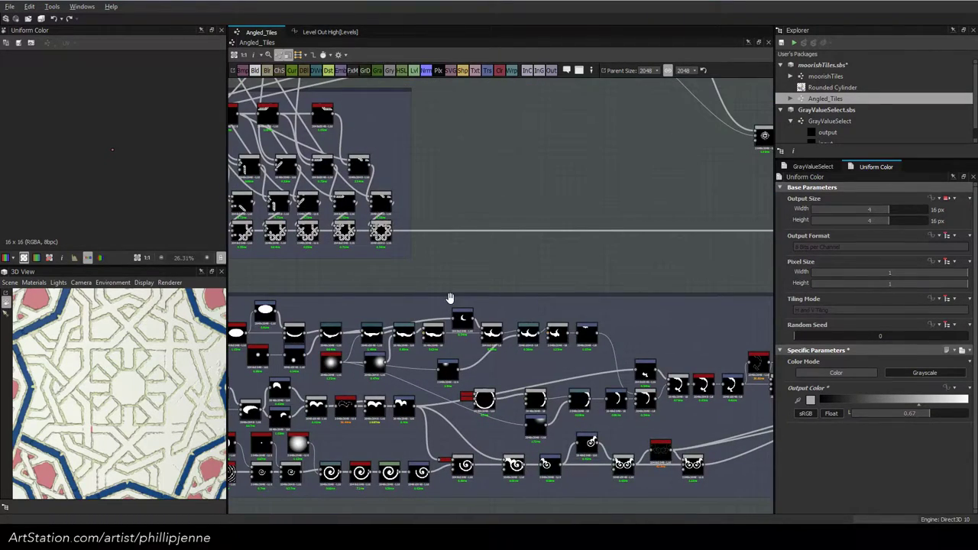
Fine-tune the low output level of the Levels node on the Splatter Circular branch
scroll(450, 298, "up", 8)
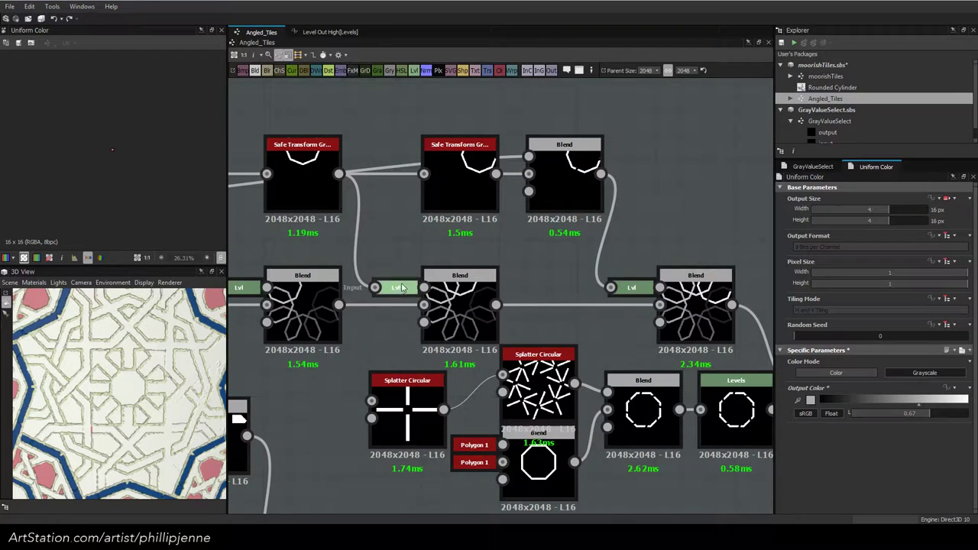
middle_click_drag(441, 249, 706, 265)
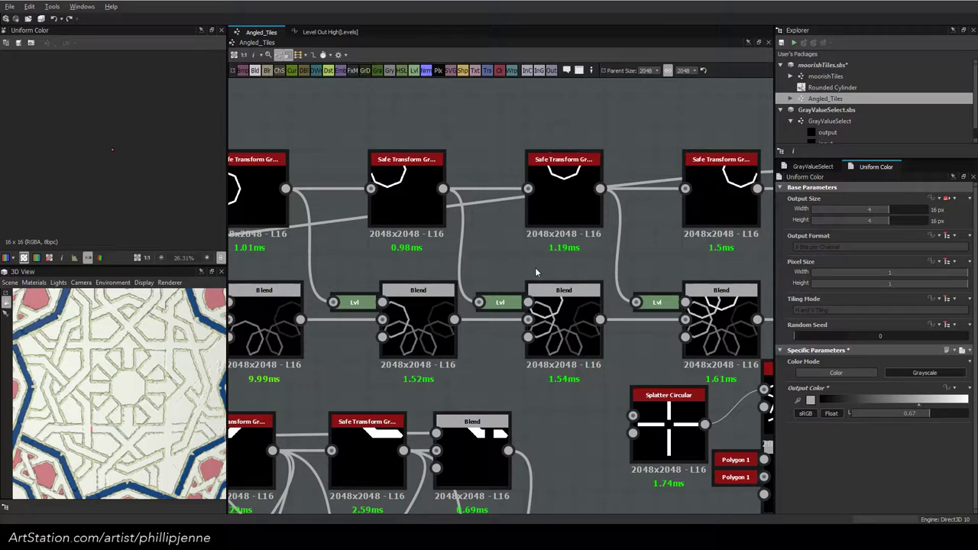
middle_click_drag(477, 265, 911, 269)
middle_click_drag(537, 255, 834, 265)
middle_click_drag(649, 298, 512, 288)
left_click(490, 323)
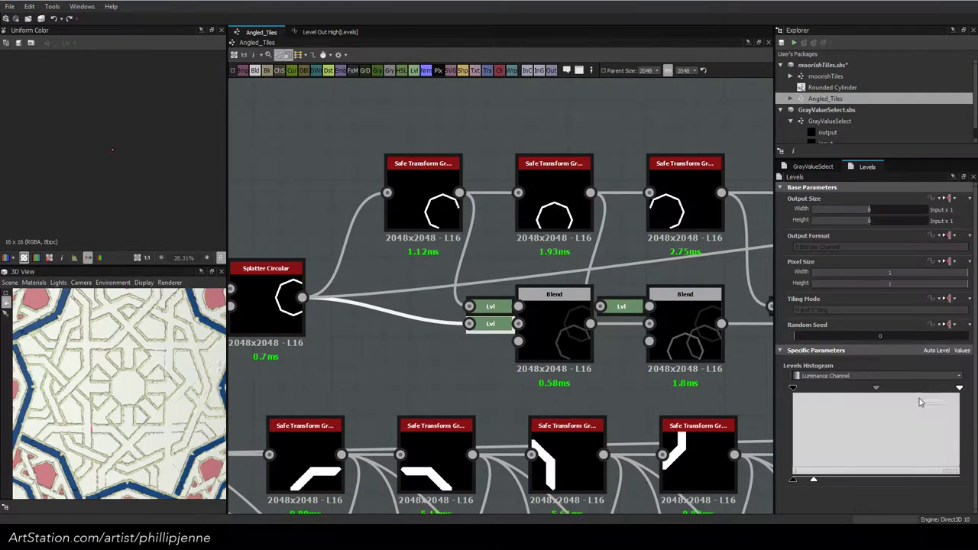
left_click_drag(813, 479, 819, 481)
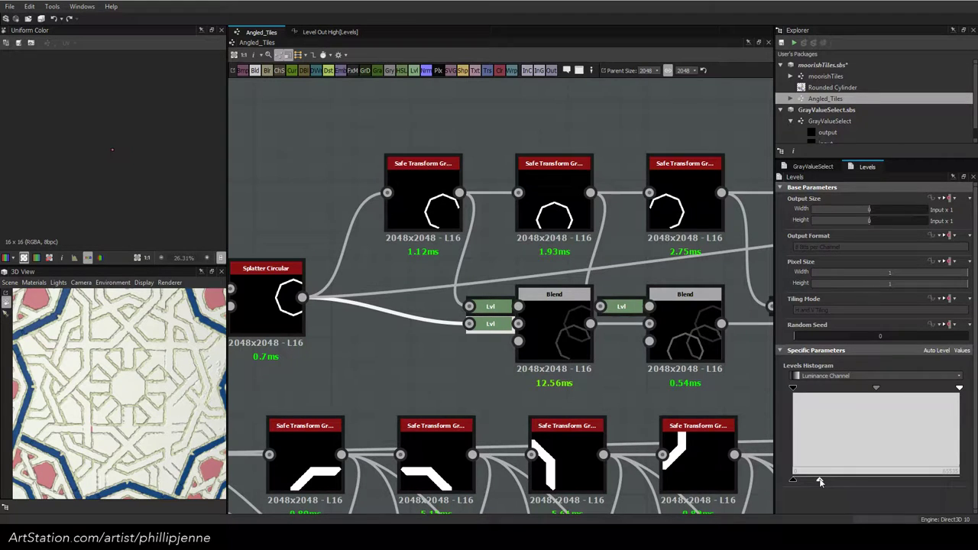
left_click_drag(821, 481, 823, 482)
left_click_drag(822, 482, 824, 482)
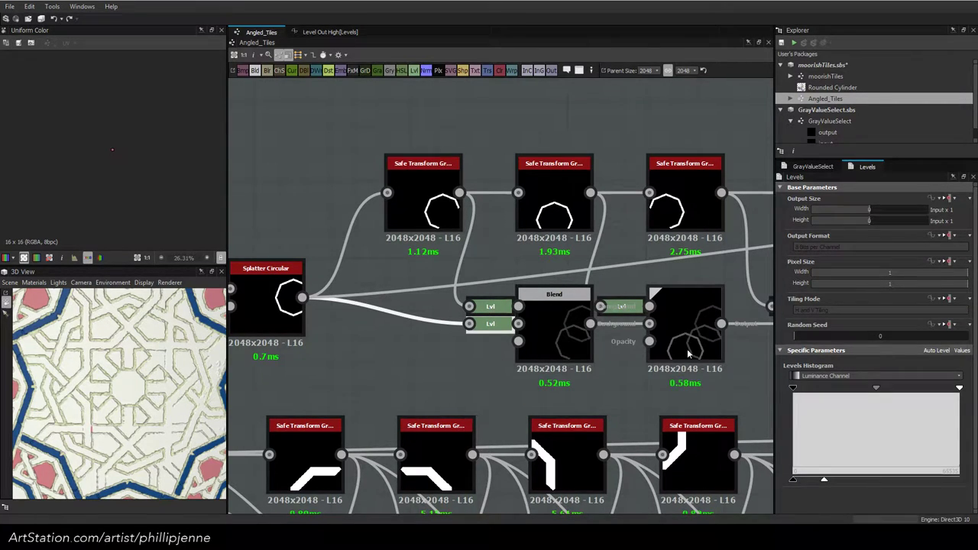
key("ctrl+z")
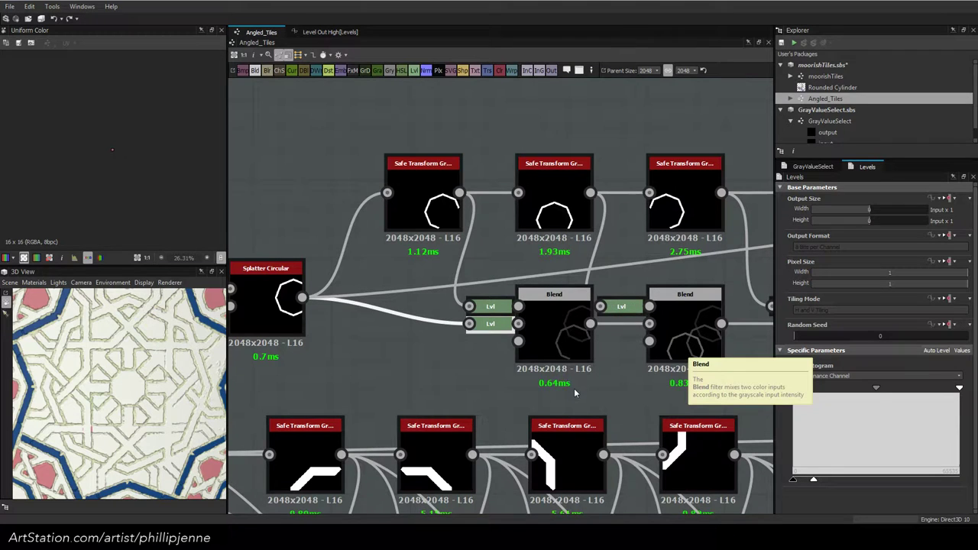
left_click_drag(814, 480, 814, 481)
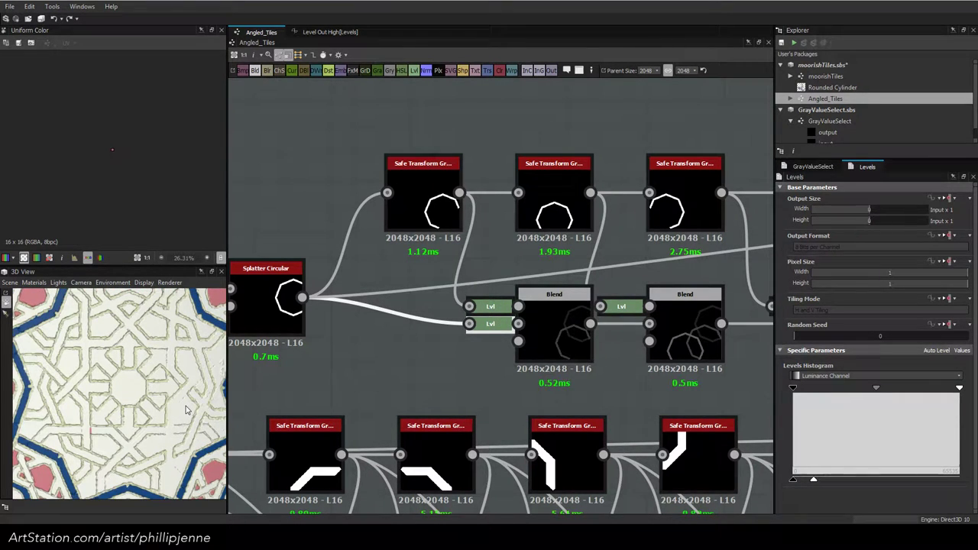
Pan to the lower Blend and Histogram Scan nodes and bring the Moroccan tile reference photo over the graph
scroll(189, 389, "down", 1)
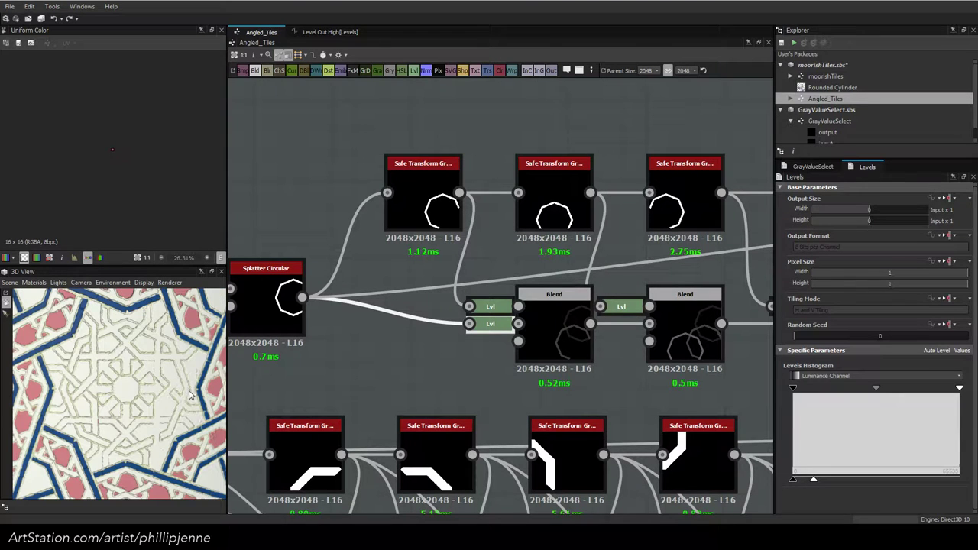
middle_click_drag(622, 354, 307, 347)
scroll(618, 346, "down", 1)
mouse_move(669, 346)
middle_mouse_down()
mouse_move(382, 354)
mouse_move(393, 342)
middle_mouse_up()
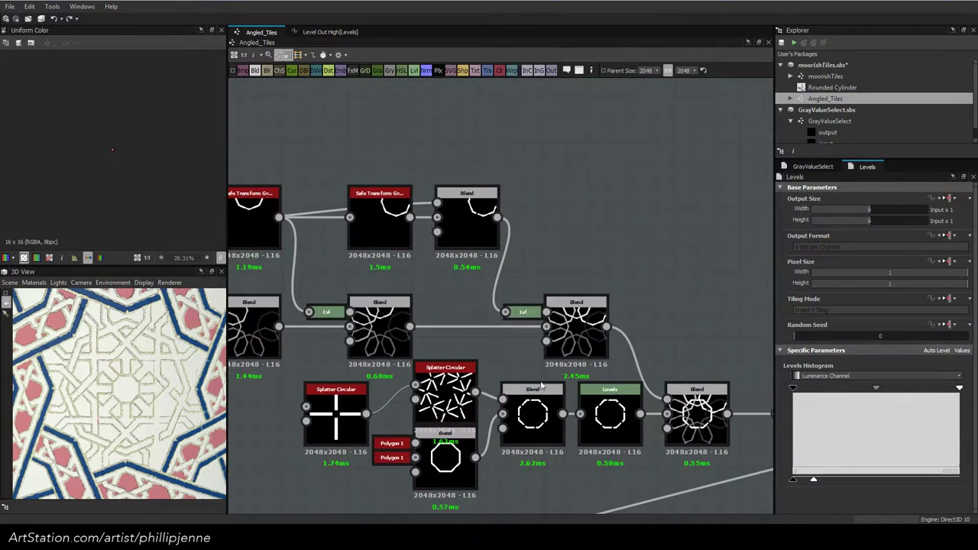
scroll(488, 418, "down", 1)
middle_click_drag(531, 379, 564, 278)
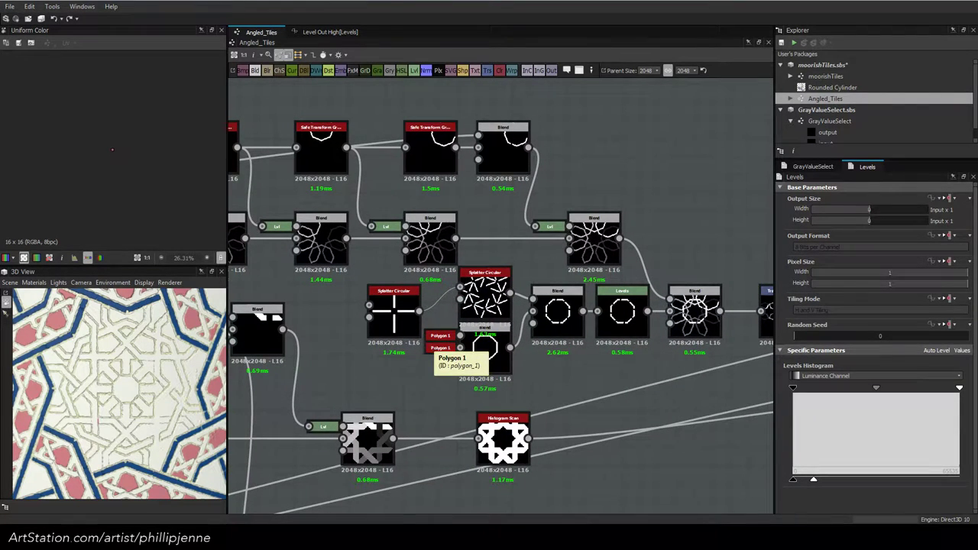
left_click_drag(977, 98, 728, 92)
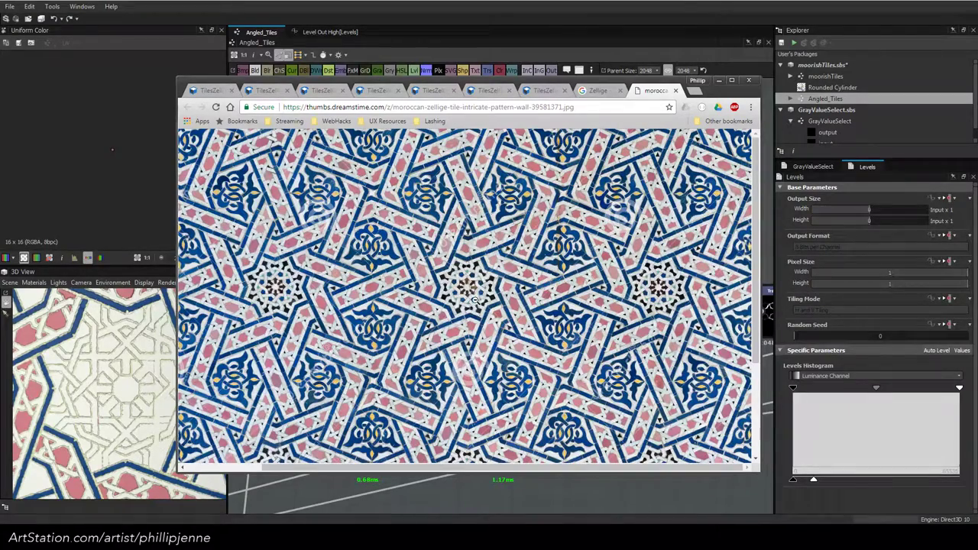
Minimize the Chrome window holding the Moroccan tile reference photo
left_click(720, 81)
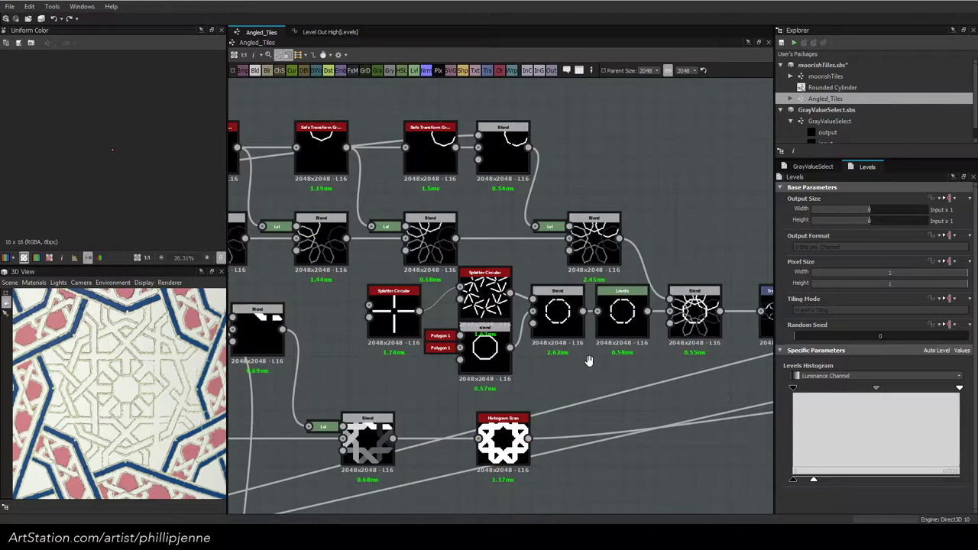
Compare the two Polygon 1 octagon nodes (8 sides, scale 0.52)
middle_click_drag(588, 362, 584, 378)
left_click(435, 356)
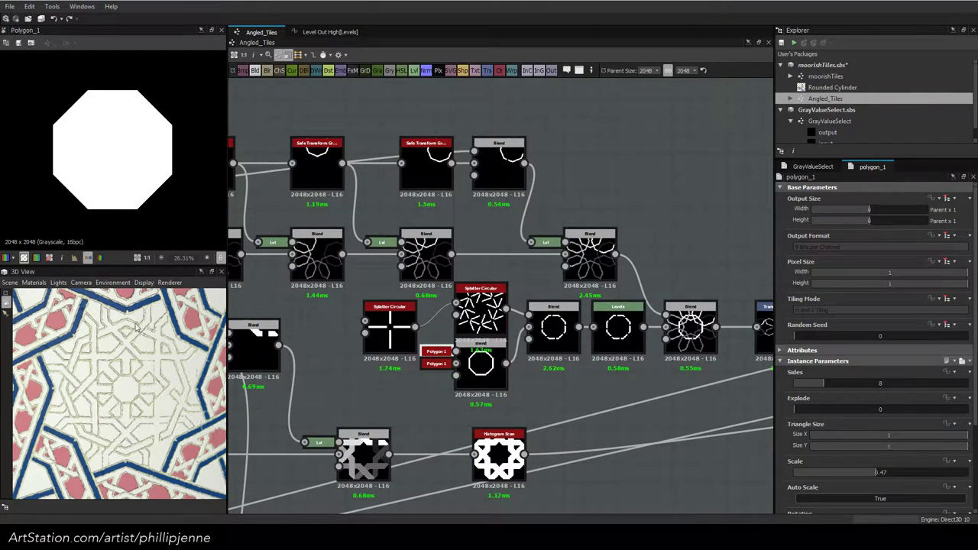
left_click(433, 364)
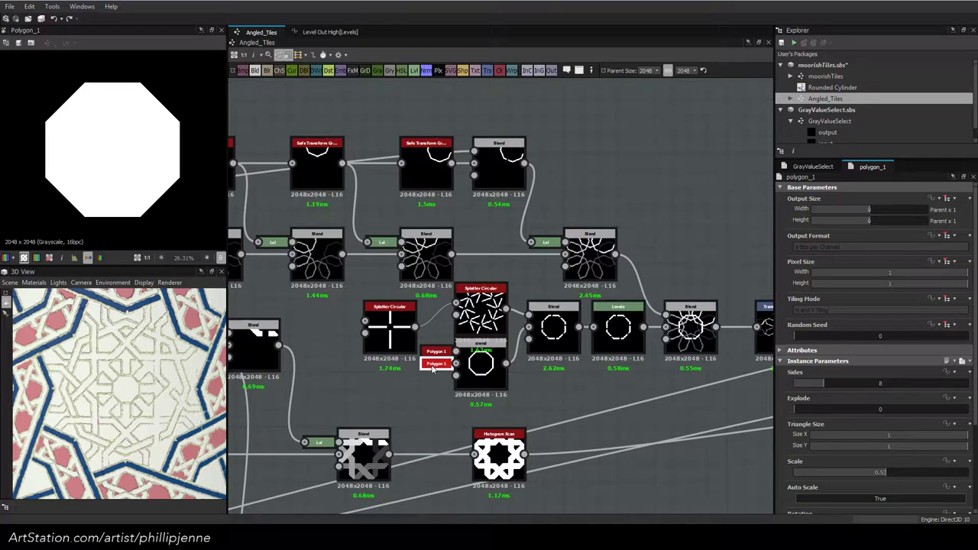
Pan across the graph to the start of the rosette chain and orbit the 3D tile preview
scroll(432, 368, "down", 5)
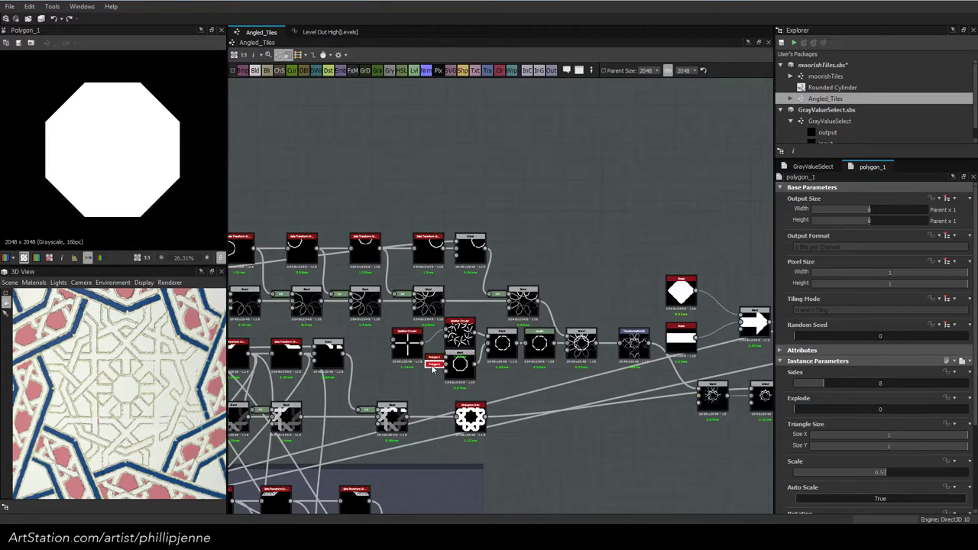
middle_click_drag(706, 391, 433, 312)
middle_click_drag(687, 405, 480, 364)
middle_click_drag(687, 383, 975, 449)
middle_click_drag(507, 361, 776, 425)
scroll(534, 372, "up", 3)
middle_click_drag(425, 391, 600, 386)
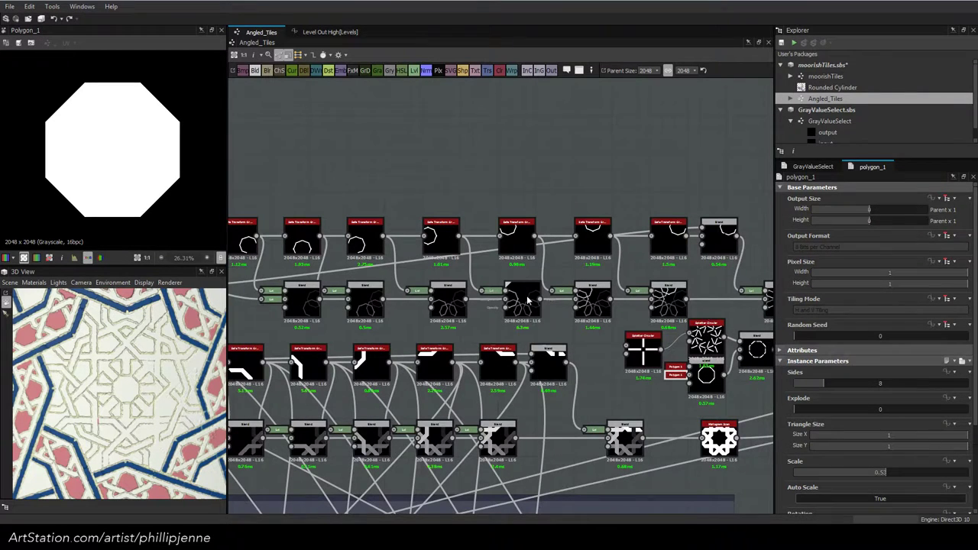
scroll(527, 300, "up", 2)
middle_click_drag(527, 300, 317, 287)
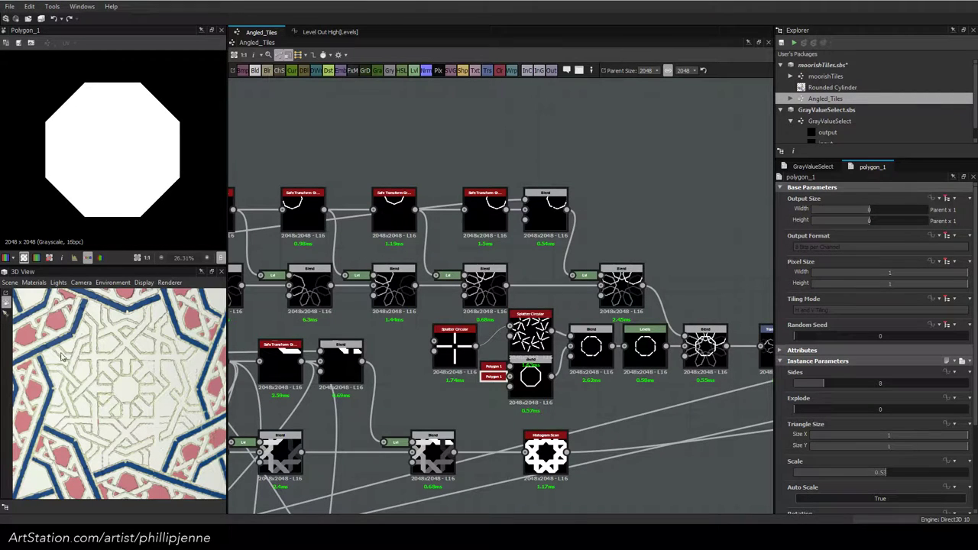
left_click_drag(90, 428, 113, 378)
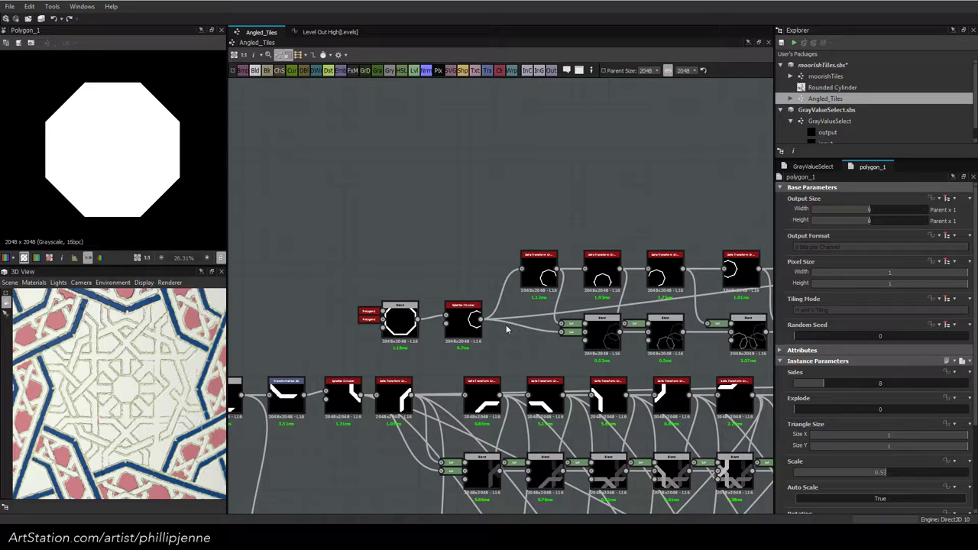
middle_click_drag(688, 370, 581, 365)
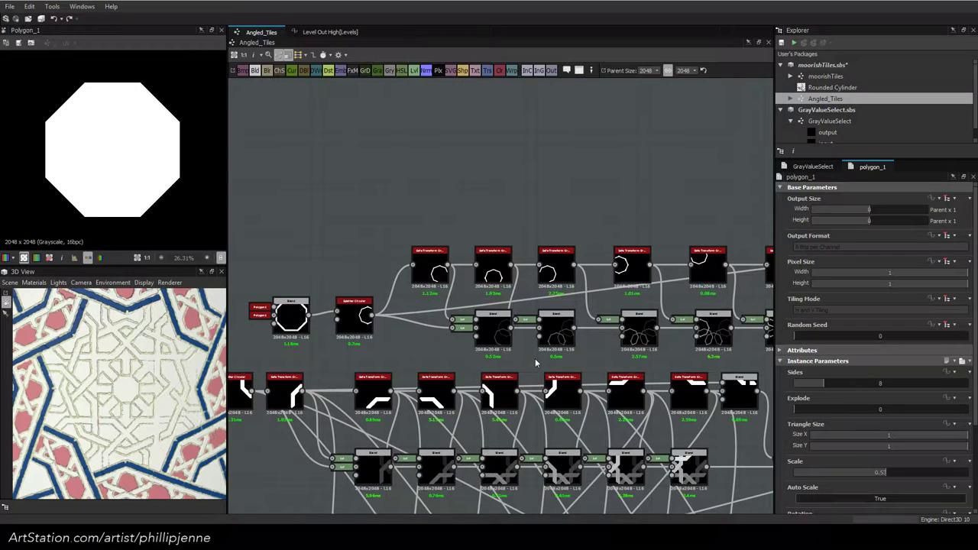
Paste a copy of the Splatter Circular node above the chain and set its Number to 8
left_click(355, 312)
key("ctrl+v")
left_click_drag(500, 296, 354, 202)
double_click(876, 383)
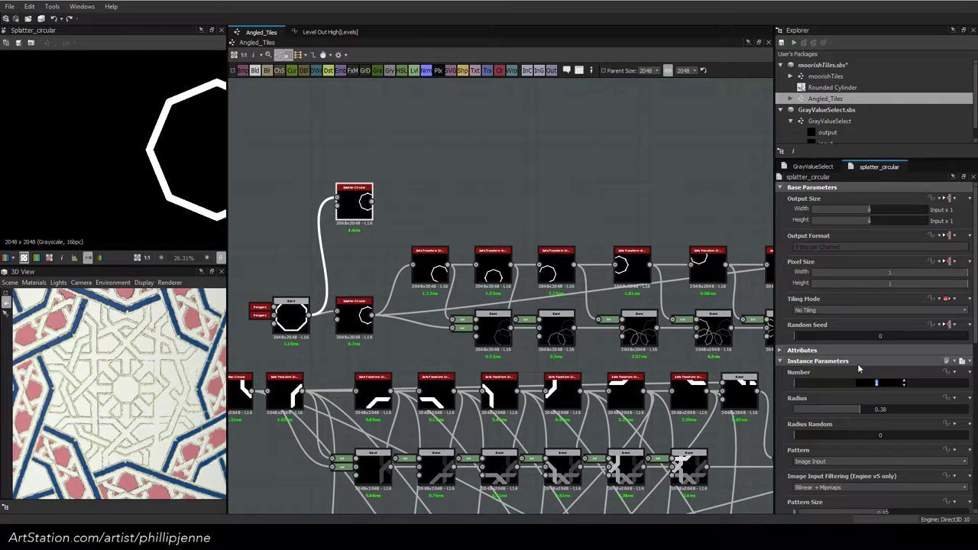
type("8")
key("Return")
scroll(32, 145, "down", 1)
scroll(32, 145, "up", 1)
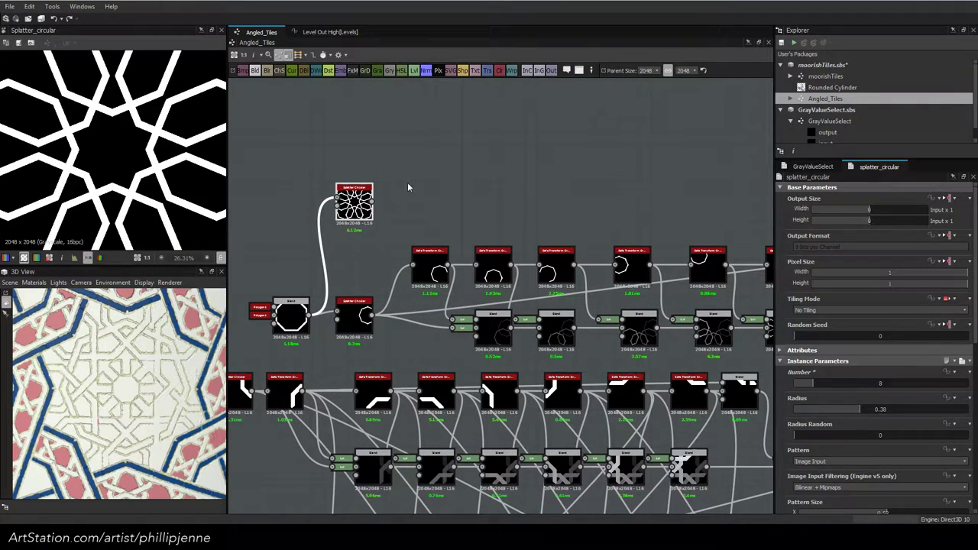
middle_click_drag(467, 193, 568, 206)
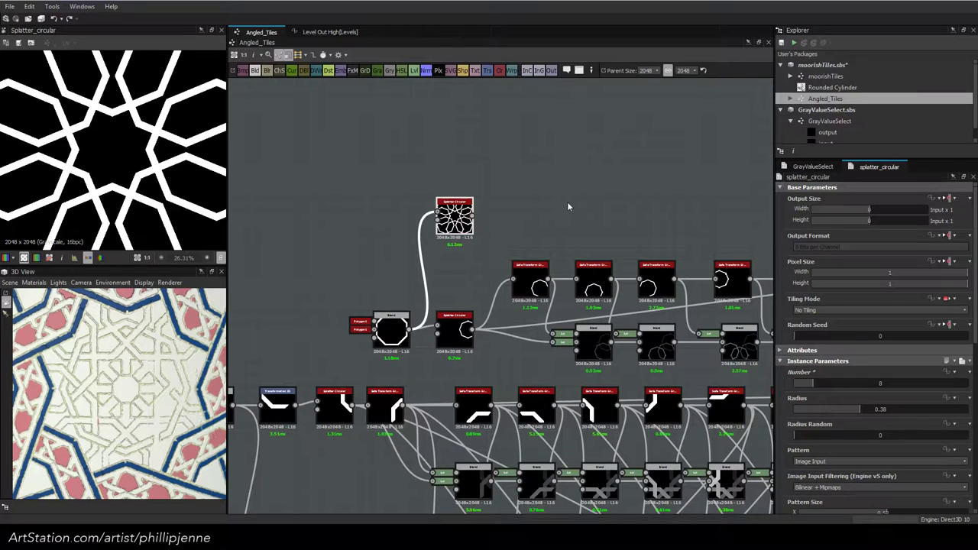
Connect both Polygon nodes' outputs into the new Splatter Circular
left_click(359, 329)
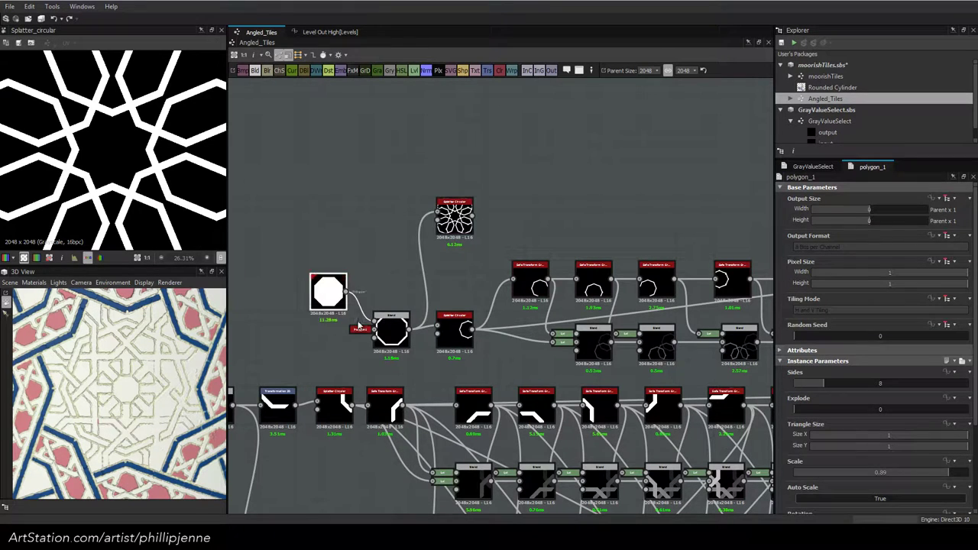
left_click_drag(347, 291, 440, 212)
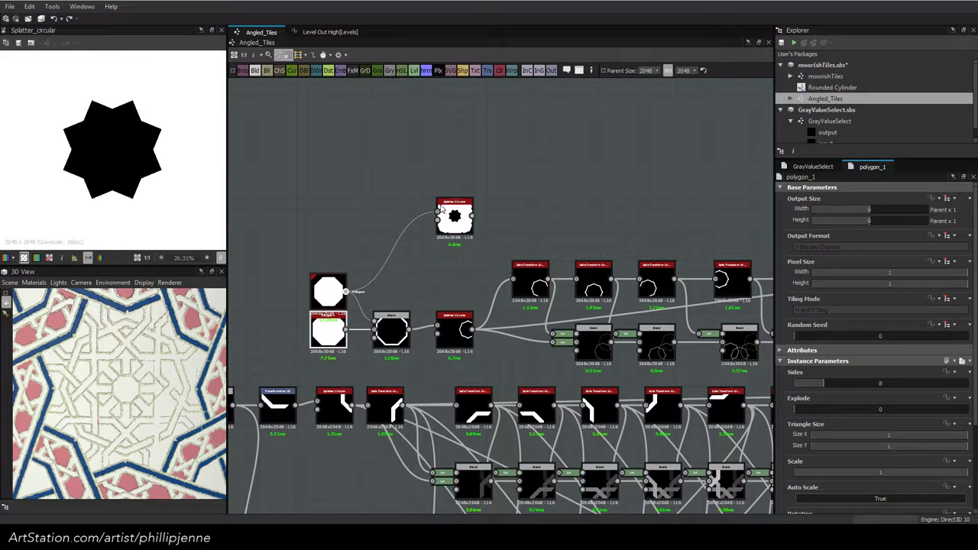
scroll(143, 164, "down", 2)
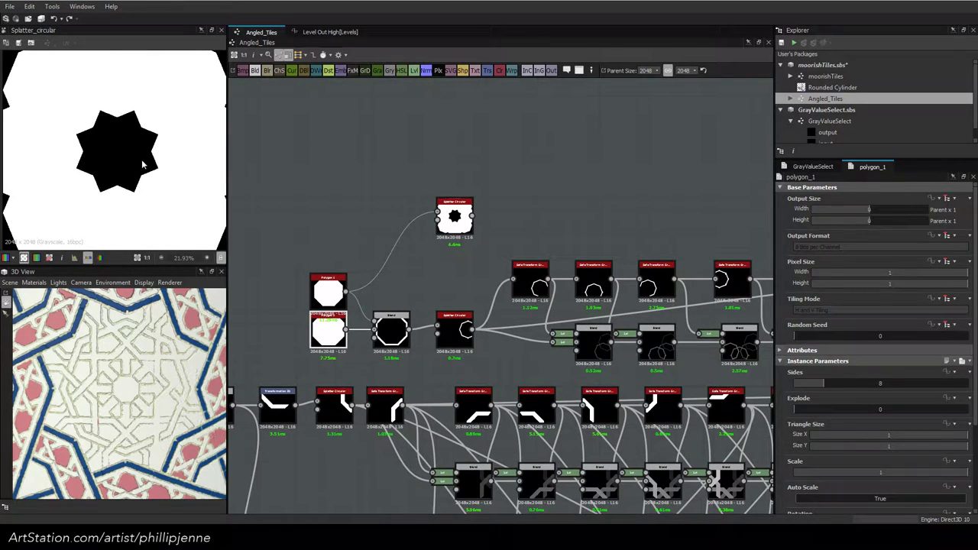
left_click_drag(346, 330, 441, 216)
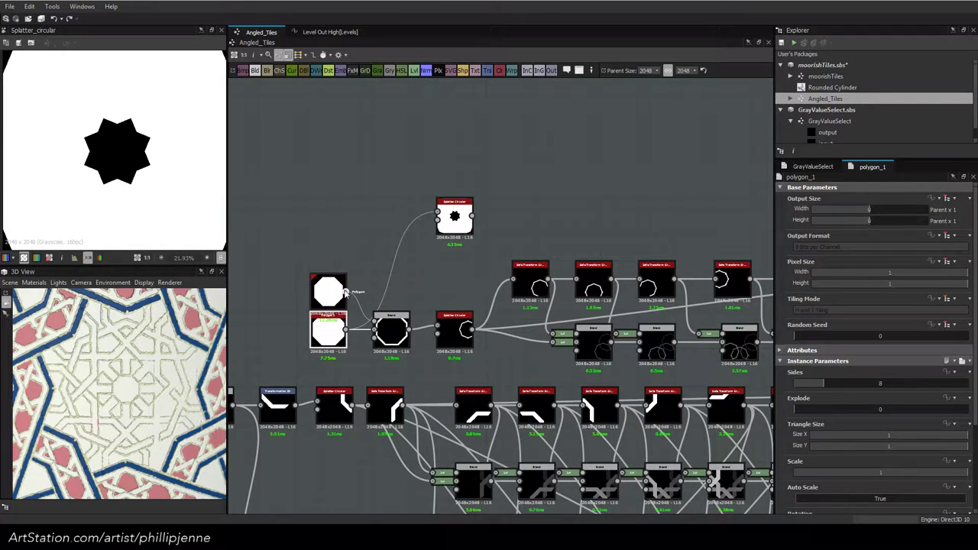
left_click_drag(346, 292, 437, 212)
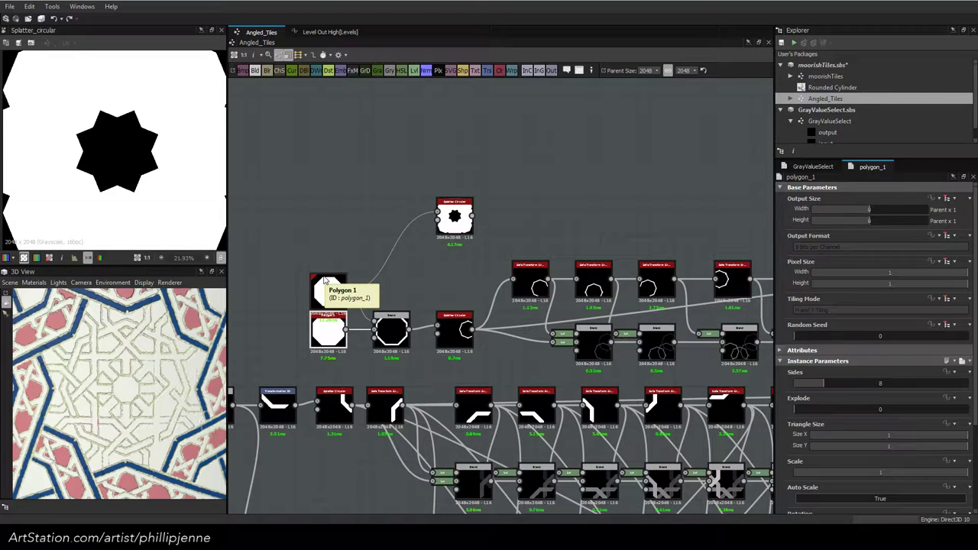
Undock the collapsed Polygon node and move it below the new star splatter
scroll(324, 280, "down", 1)
middle_click_drag(483, 257, 367, 243)
middle_click_drag(495, 240, 334, 238)
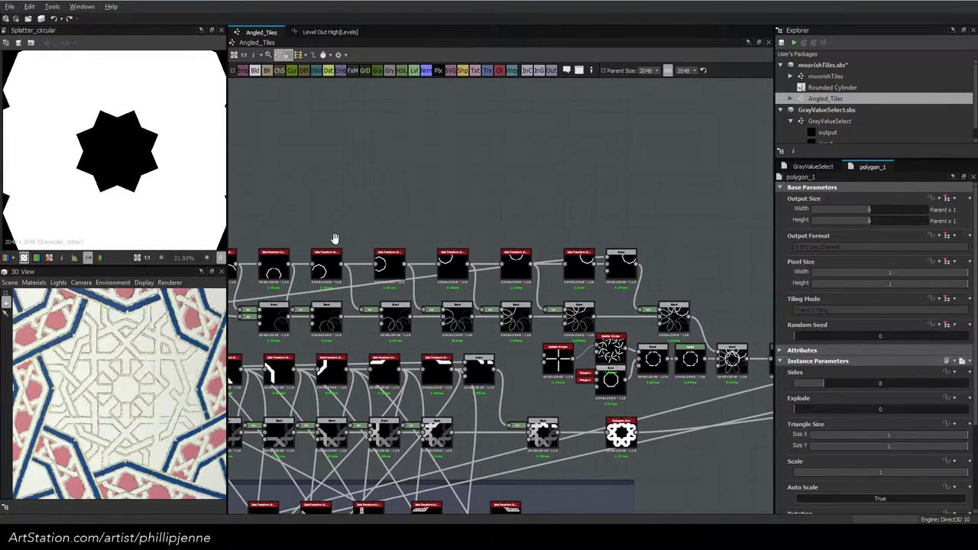
scroll(524, 255, "down", 2)
middle_click_drag(594, 250, 622, 258)
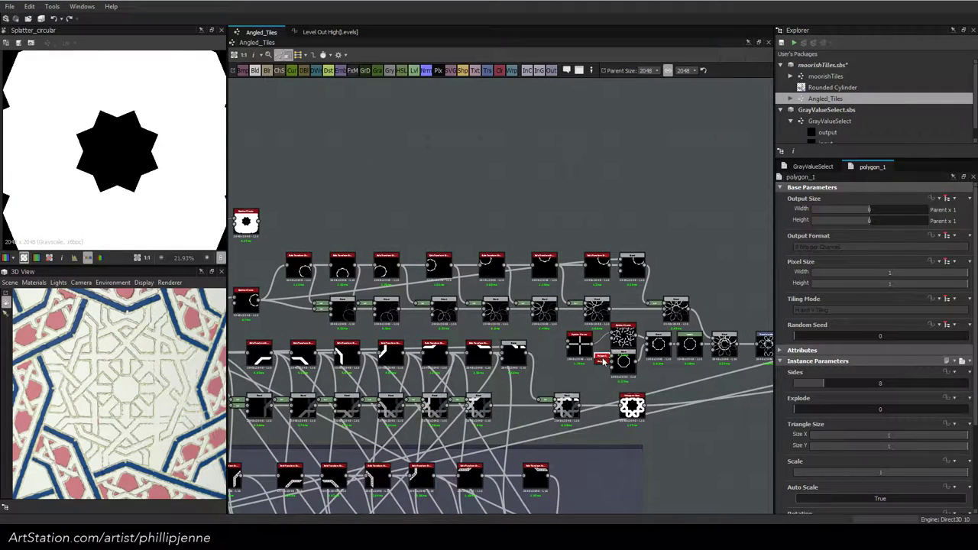
key("d")
left_click_drag(578, 328, 589, 348)
Realign the Blend, circle and polygon nodes, then raise the upper node group
scroll(645, 343, "up", 2)
scroll(646, 343, "down", 2)
middle_click_drag(745, 352, 635, 338)
scroll(633, 337, "up", 1)
left_click(618, 335)
left_click_drag(617, 334, 587, 334)
left_click_drag(528, 324, 504, 349)
left_click(492, 352)
middle_click_drag(556, 340, 656, 306)
scroll(657, 307, "down", 3)
left_click_drag(293, 177, 655, 218)
Move the small node cluster up and dock the diamond and rectangle shape nodes
scroll(605, 272, "up", 1)
left_click_drag(555, 273, 736, 252)
middle_click_drag(698, 278, 512, 274)
left_click_drag(595, 264, 604, 293)
key("d")
left_click(611, 264)
key("d")
Wrap the star-building nodes in a frame titled 'Star'
middle_click_drag(518, 236, 676, 280)
scroll(439, 206, "down", 1)
middle_click_drag(409, 182, 482, 238)
left_click_drag(343, 200, 727, 306)
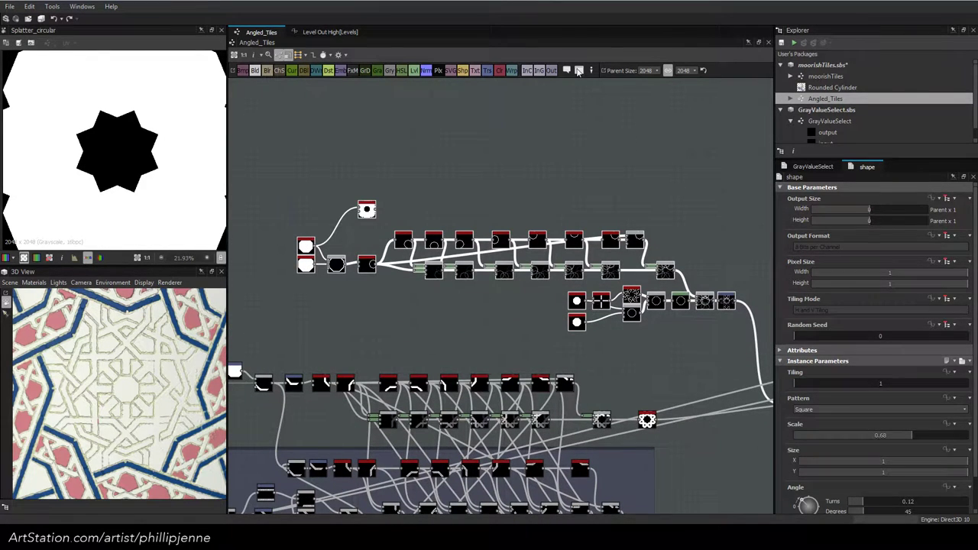
key("ctrl+f")
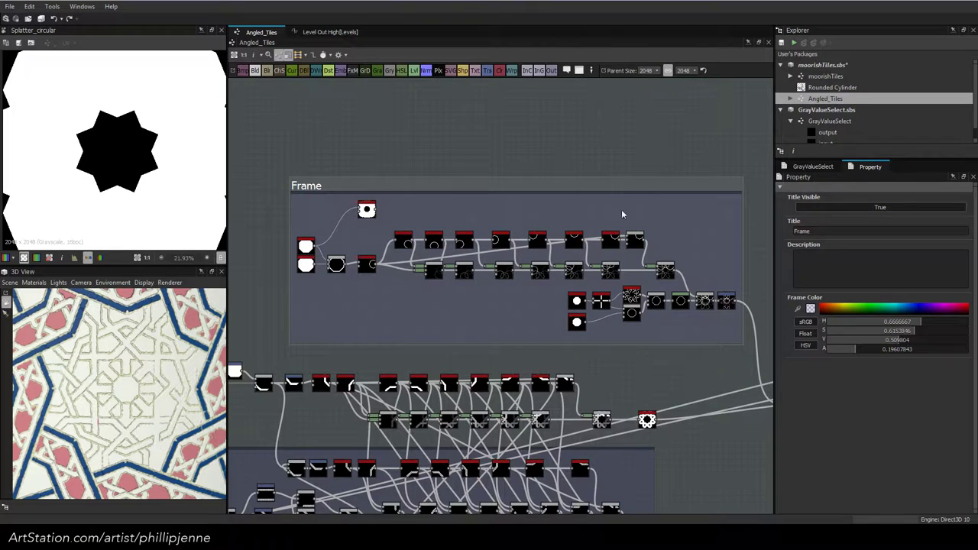
left_click_drag(821, 232, 687, 210)
type("Star")
key("Return")
Wire the octagon output into a new Blend node beside the Star frame
middle_click_drag(446, 144, 500, 179)
middle_click_drag(630, 273, 492, 270)
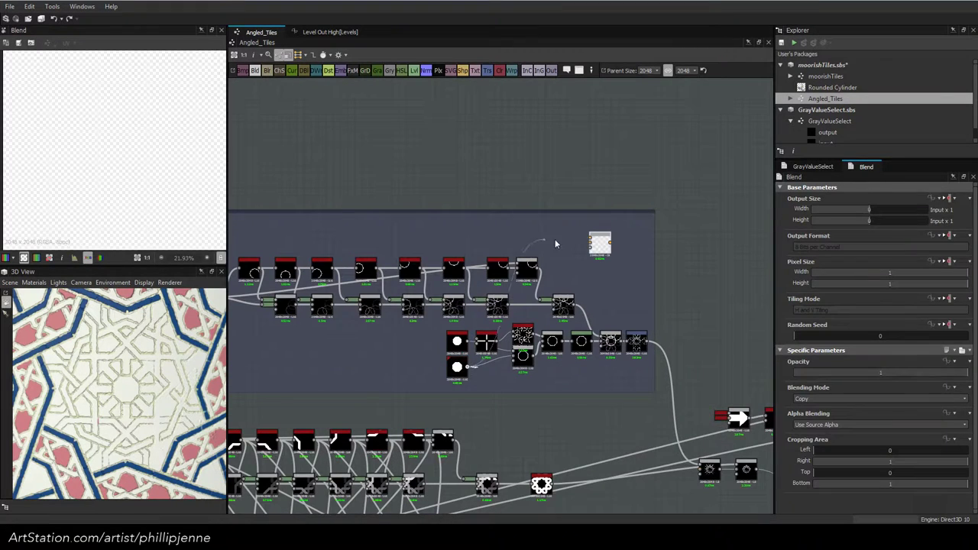
left_click_drag(514, 324, 589, 241)
scroll(531, 240, "down", 2)
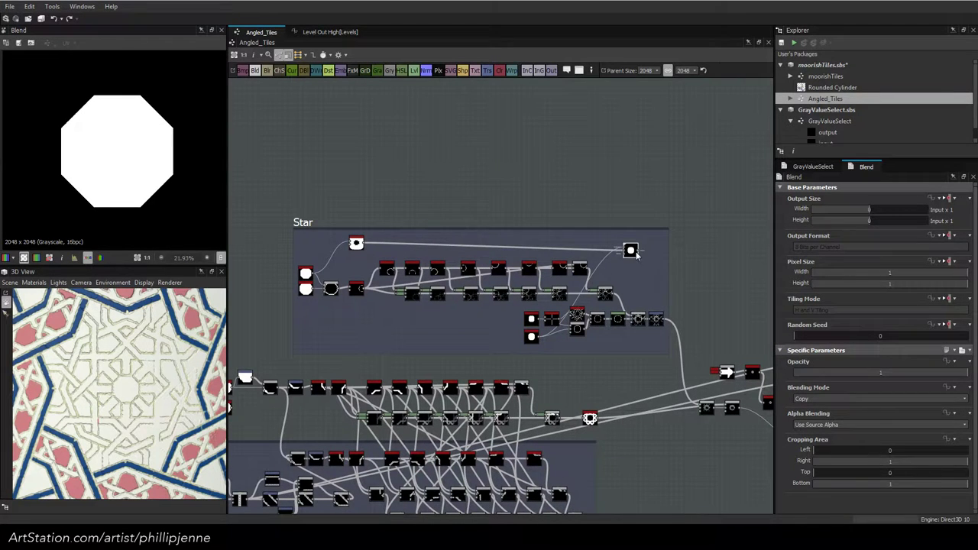
Set the new Blend node's Blending Mode to Multiply
left_click(821, 400)
left_click(822, 425)
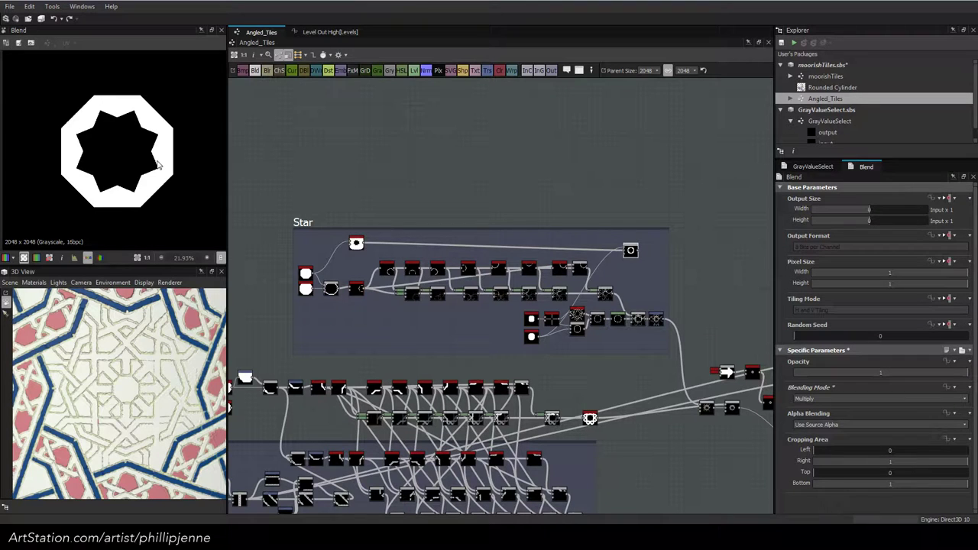
scroll(285, 252, "up", 5)
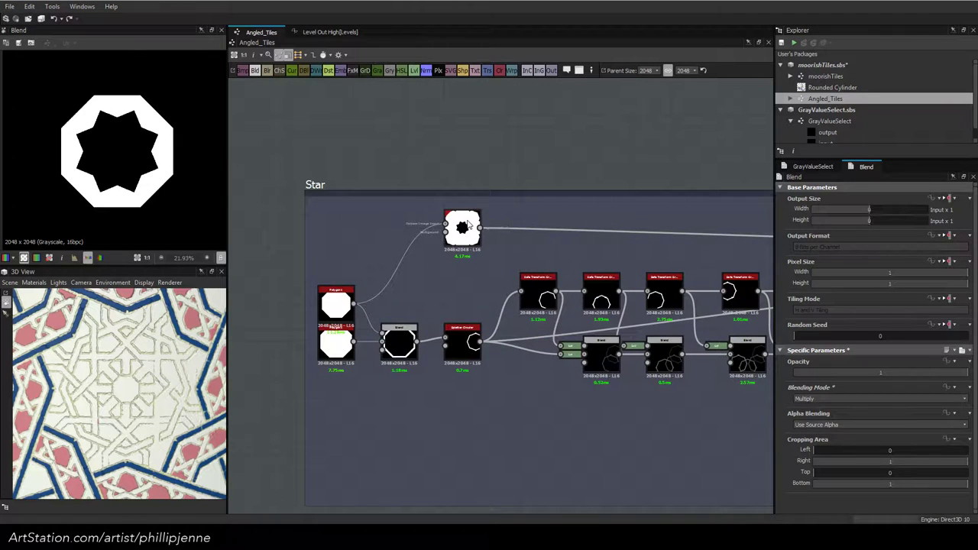
Delete the accidentally duplicated Splatter Circular node
left_click_drag(468, 224, 452, 273)
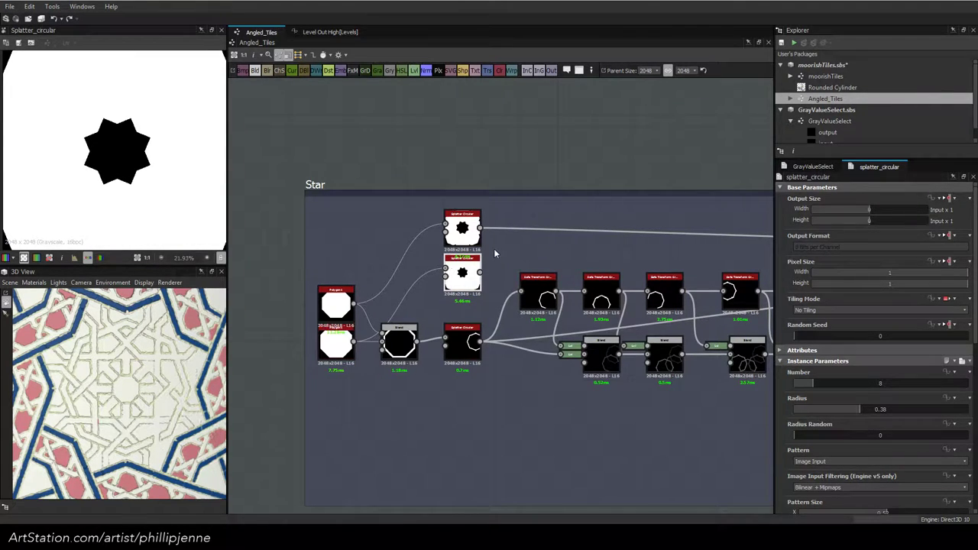
key("Delete")
scroll(489, 267, "down", 2)
middle_click_drag(576, 277, 289, 287)
Add a Blend node fed by the star output and set its Blending Mode to Subtract
left_click(664, 269)
double_click(660, 263)
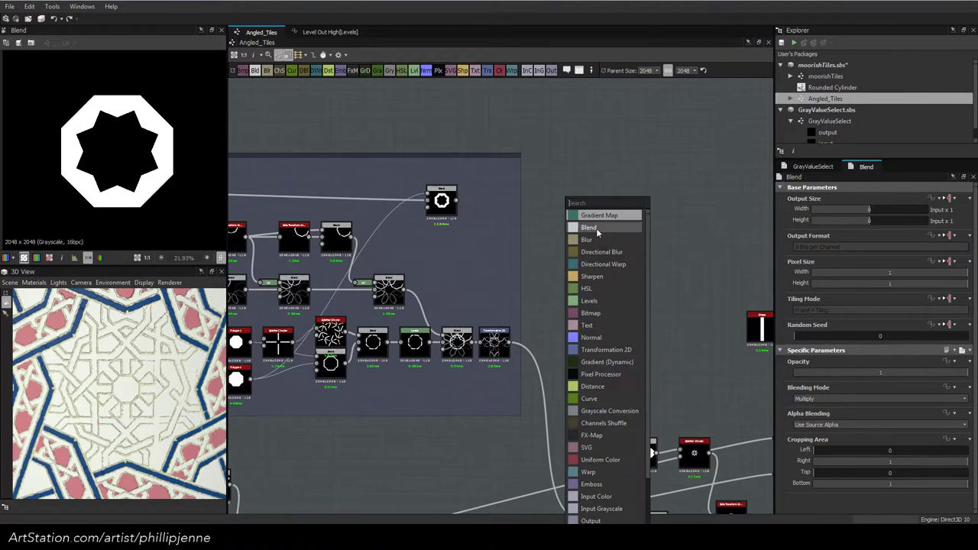
left_click(596, 228)
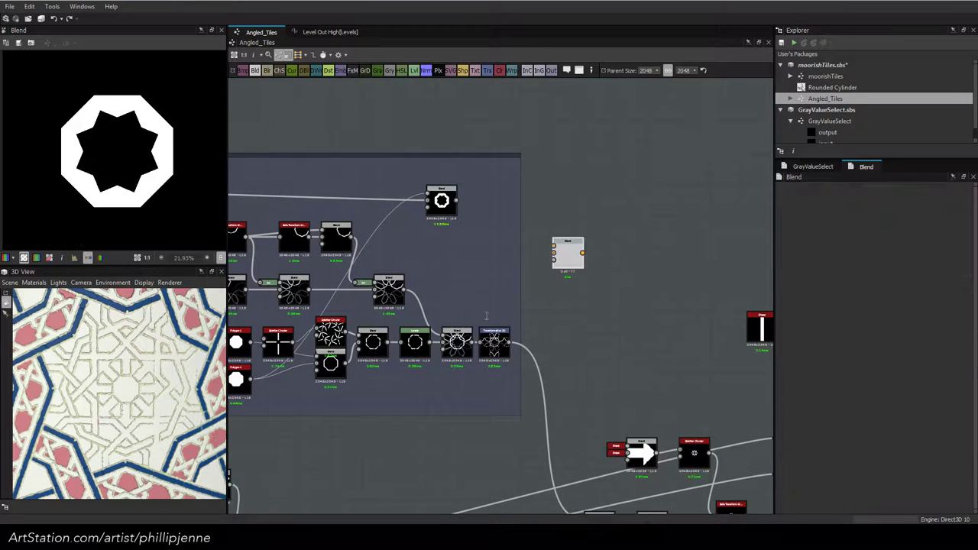
left_click_drag(472, 346, 457, 200)
left_click(825, 398)
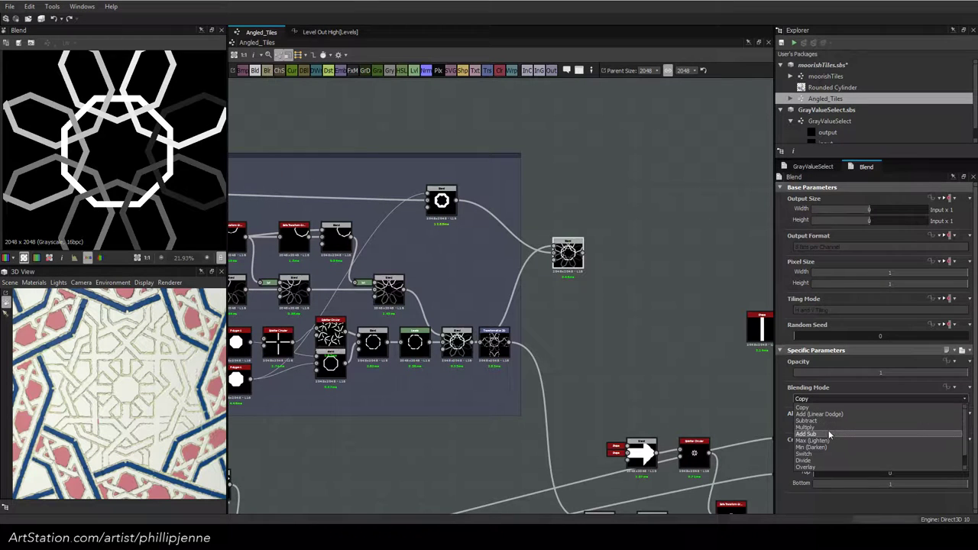
left_click(826, 421)
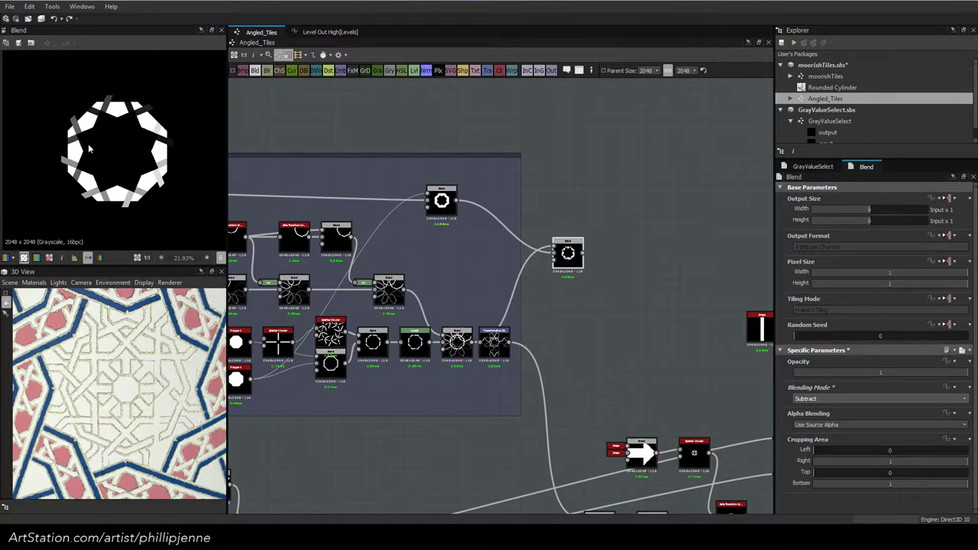
Reconnect a wire into the Splatter node's input inside the Star frame
scroll(89, 148, "up", 1)
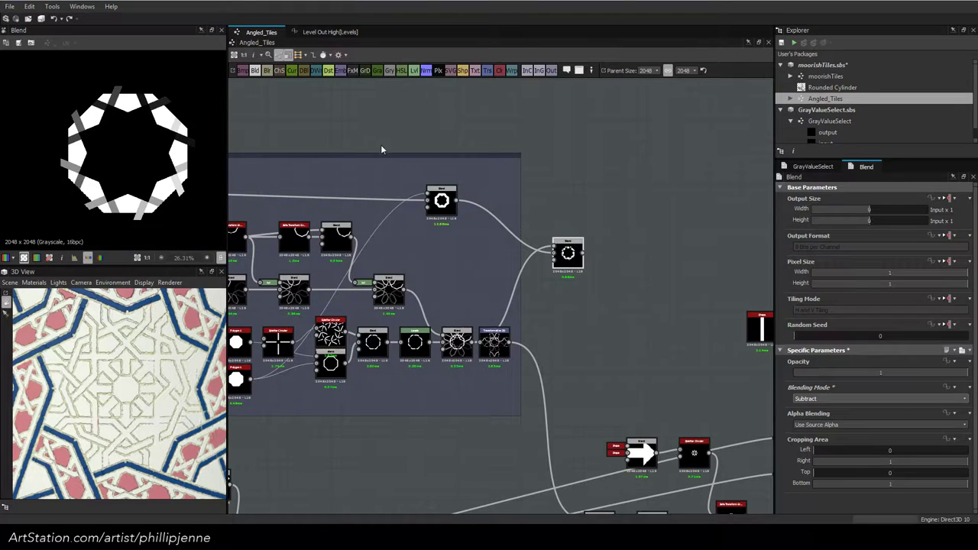
middle_click_drag(381, 143, 753, 164)
middle_click_drag(351, 178, 590, 201)
left_click_drag(458, 234, 466, 233)
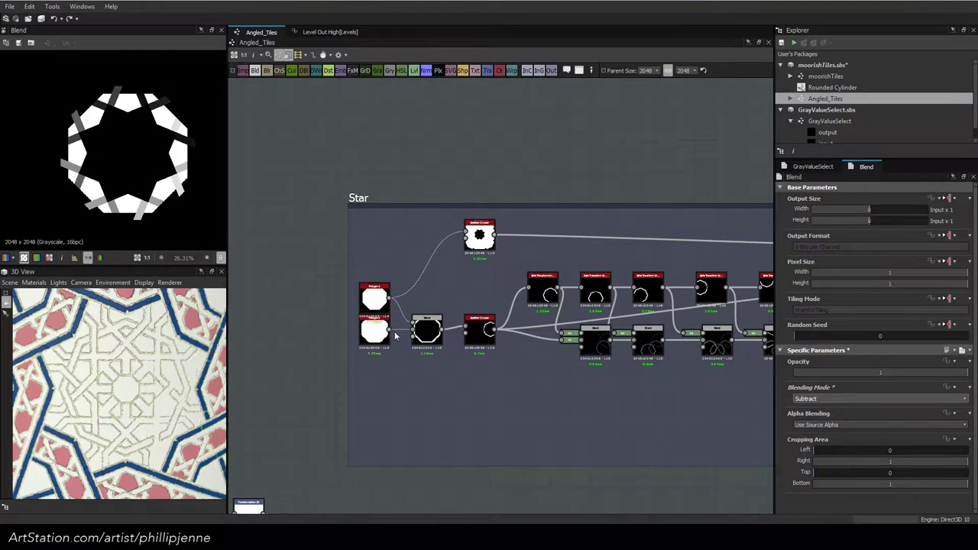
Connect the lower Polygon output into Splatter Circular
left_click_drag(394, 331, 468, 235)
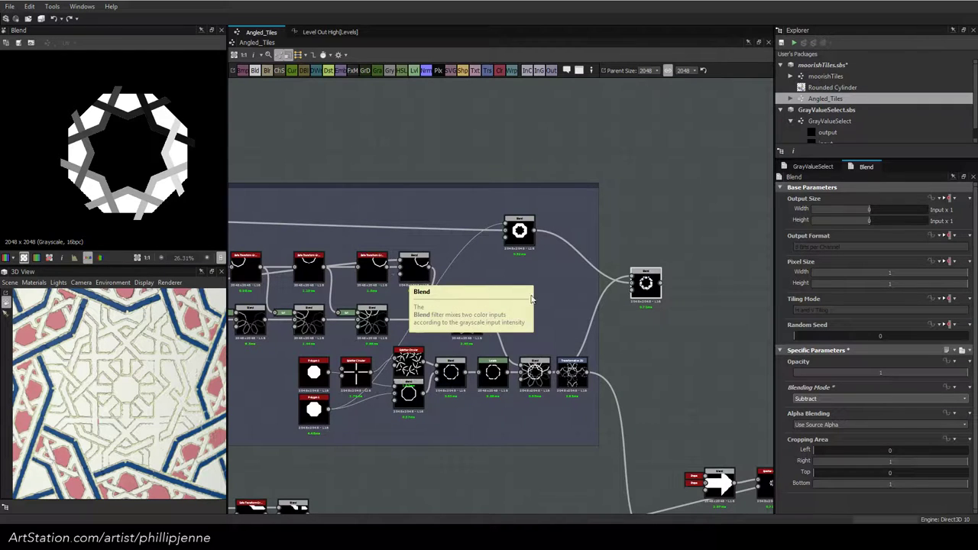
middle_click_drag(578, 306, 519, 298)
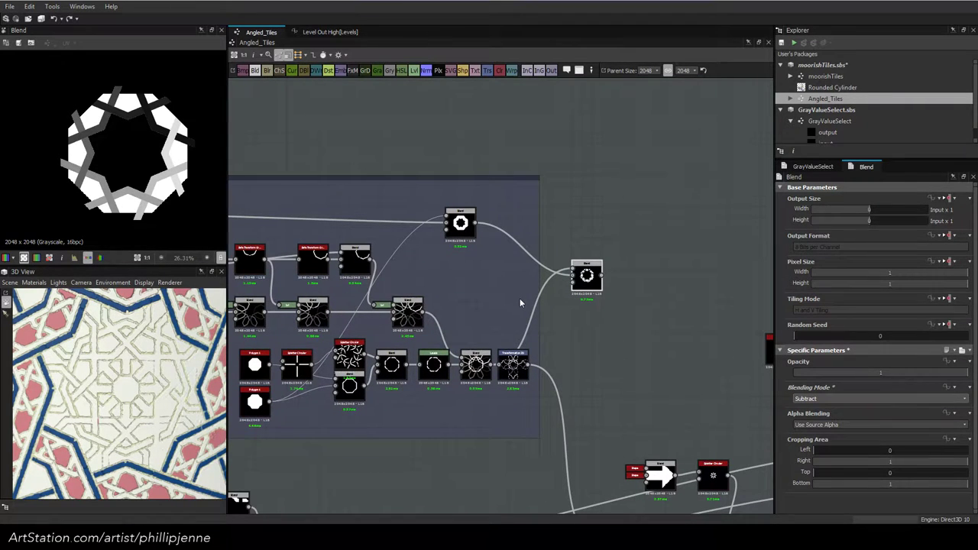
scroll(573, 306, "down", 1)
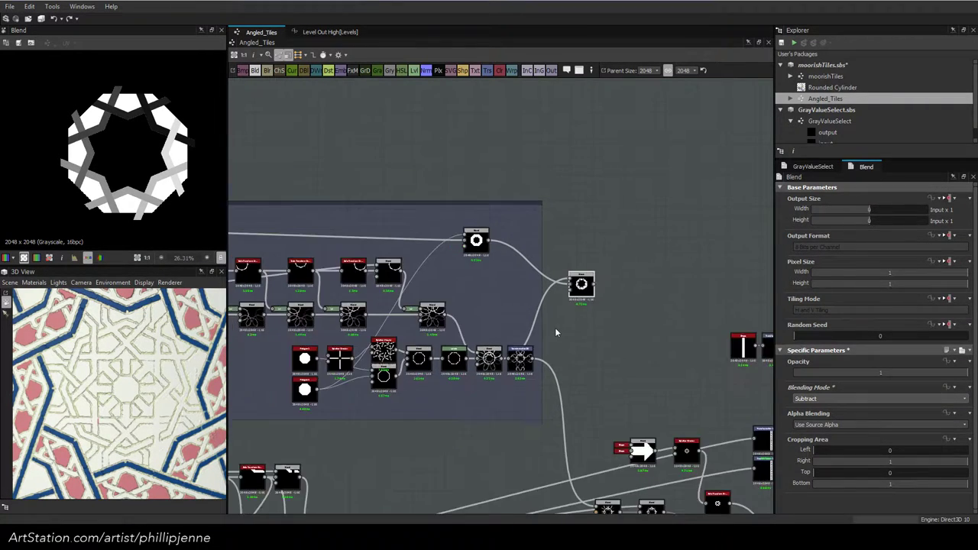
Zoom out and preview the Transformation 2D node's rosette output
middle_click_drag(573, 306, 604, 304)
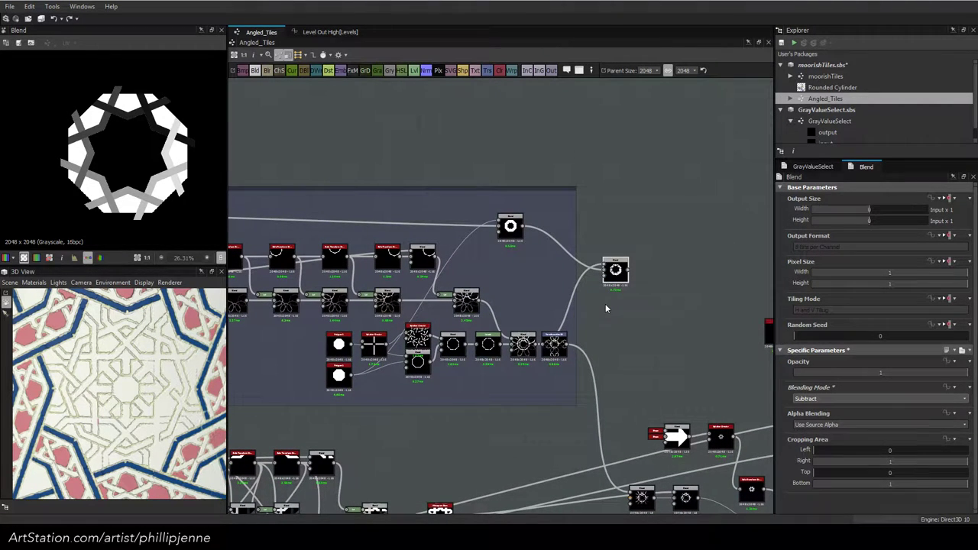
left_click(479, 338)
double_click(553, 344)
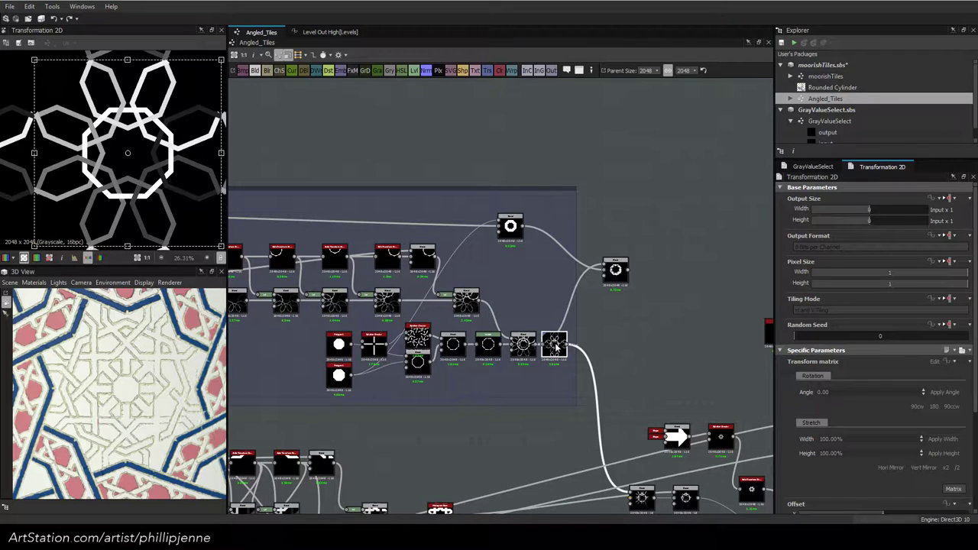
Add a Splatter Circular node via node search, linked from the subtract Blend result
double_click(615, 269)
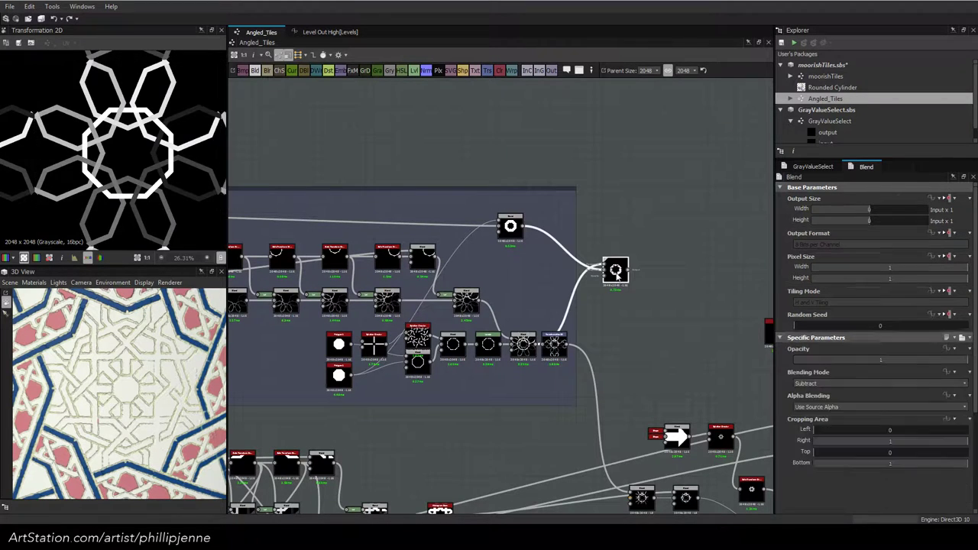
key("space")
type("c")
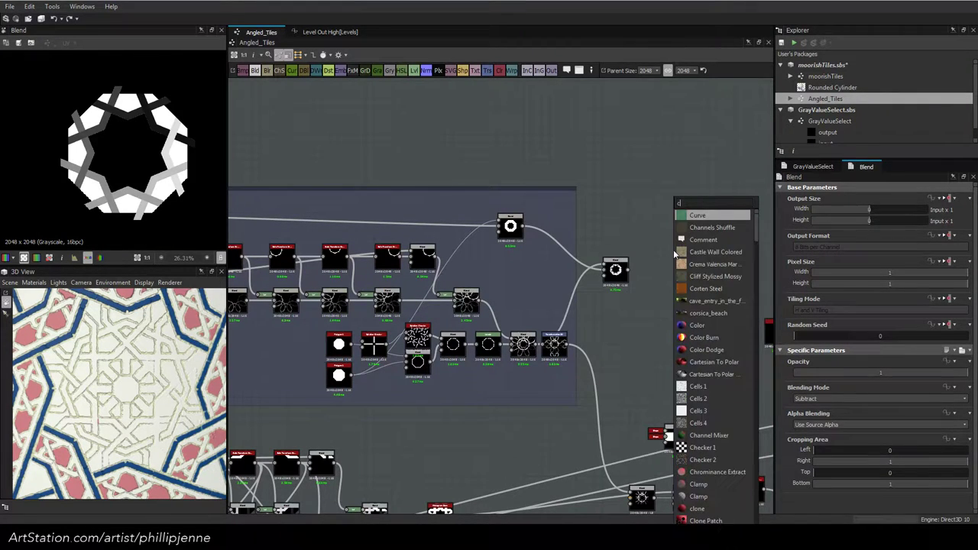
key("BackSpace")
type("spl")
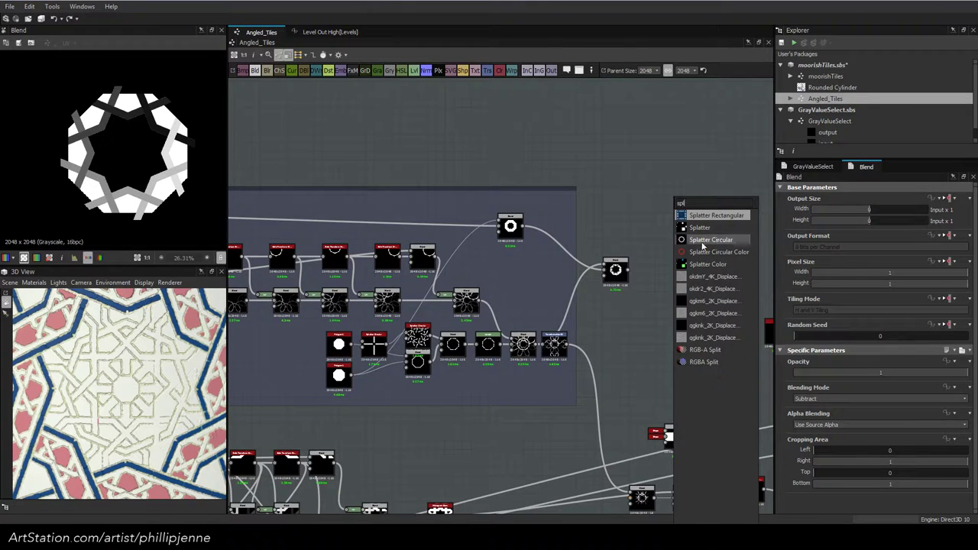
left_click(680, 241)
scroll(626, 270, "up", 2)
left_click_drag(623, 270, 682, 233)
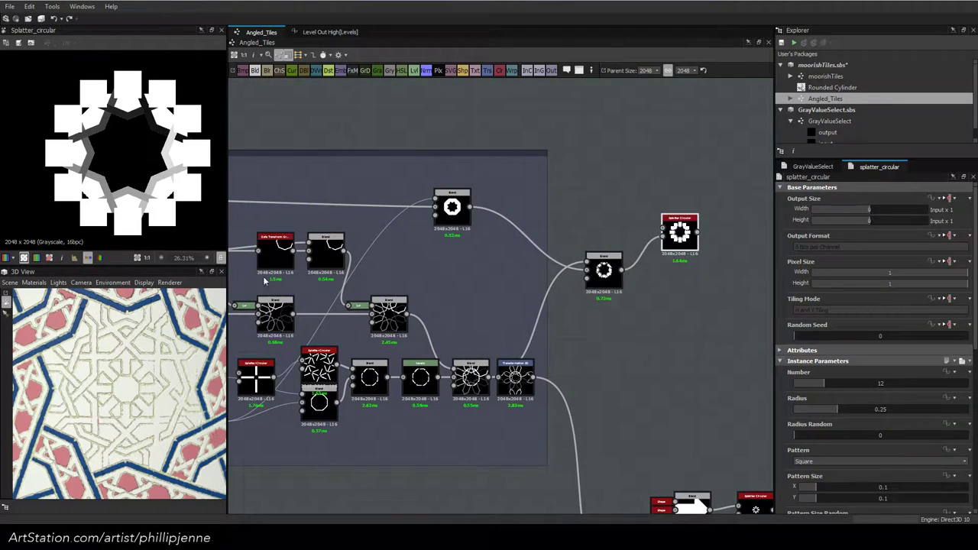
Set Splatter Circular to Center Orientation True, Rotation 45° and Number 8
scroll(961, 380, "down", 5)
scroll(835, 408, "down", 2)
left_click(840, 399)
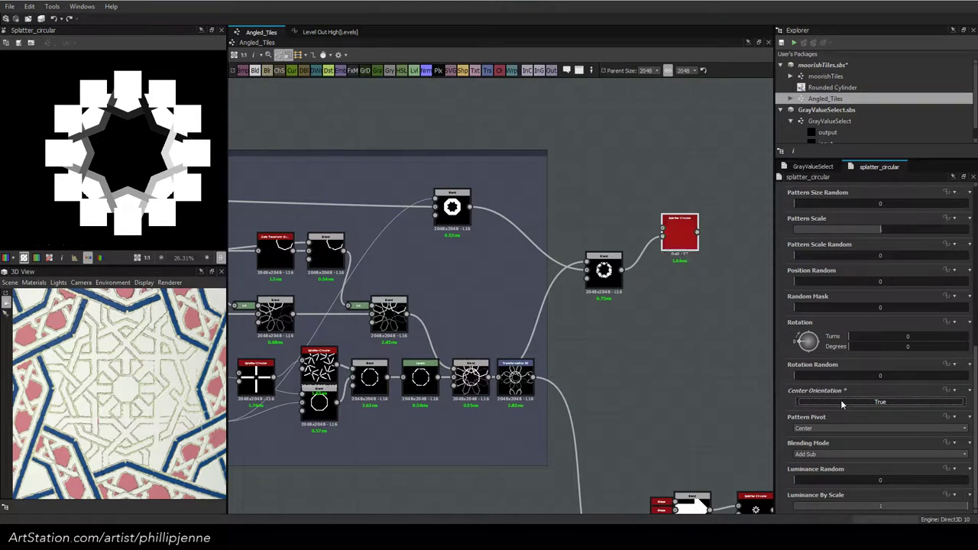
left_click(803, 338)
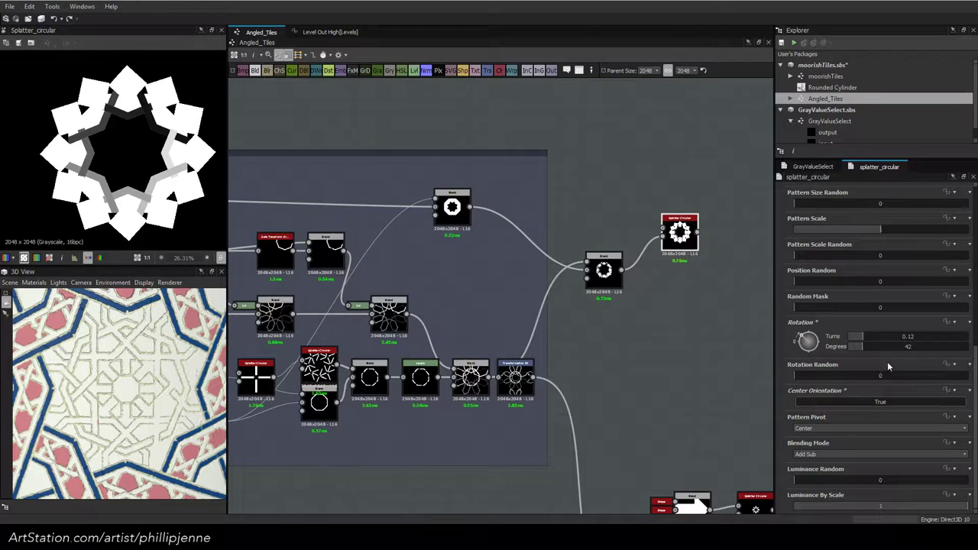
double_click(915, 347)
type("45")
key("Return")
scroll(963, 238, "up", 1)
scroll(962, 238, "up", 5)
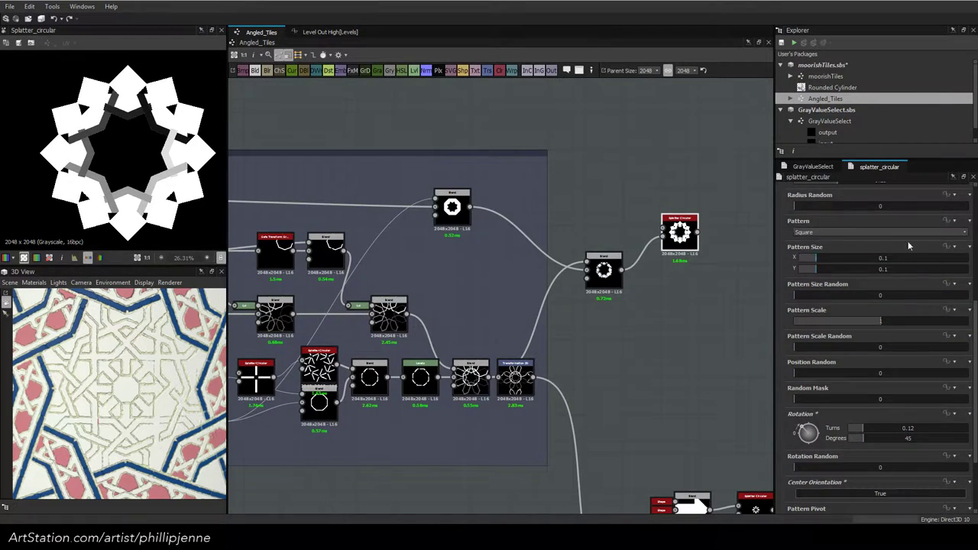
double_click(880, 245)
type("8")
key("Return")
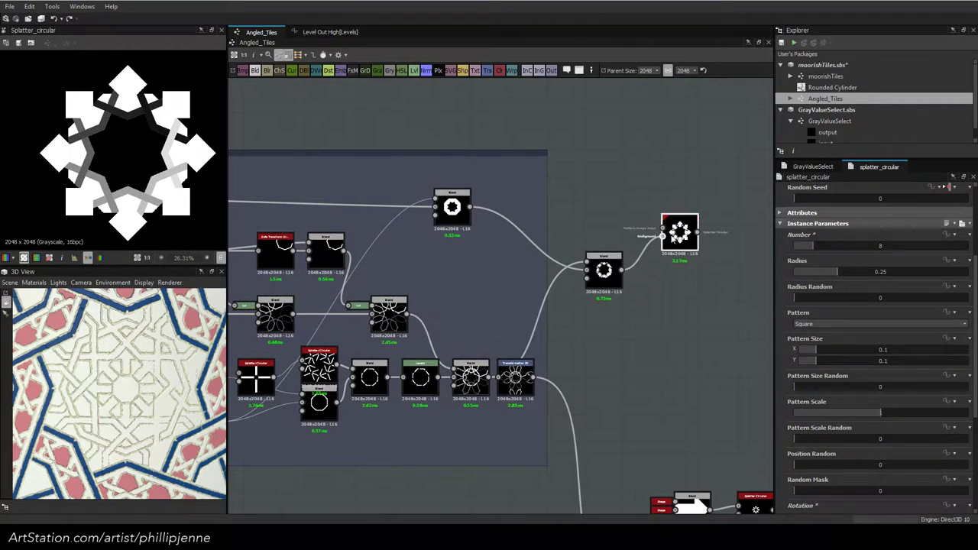
Delete the input link into Splatter Circular
left_click_drag(669, 252, 595, 206)
left_click(667, 248)
key("Delete")
Add a new Blend node fed by the subtract Blend result
key("space")
left_click(695, 227)
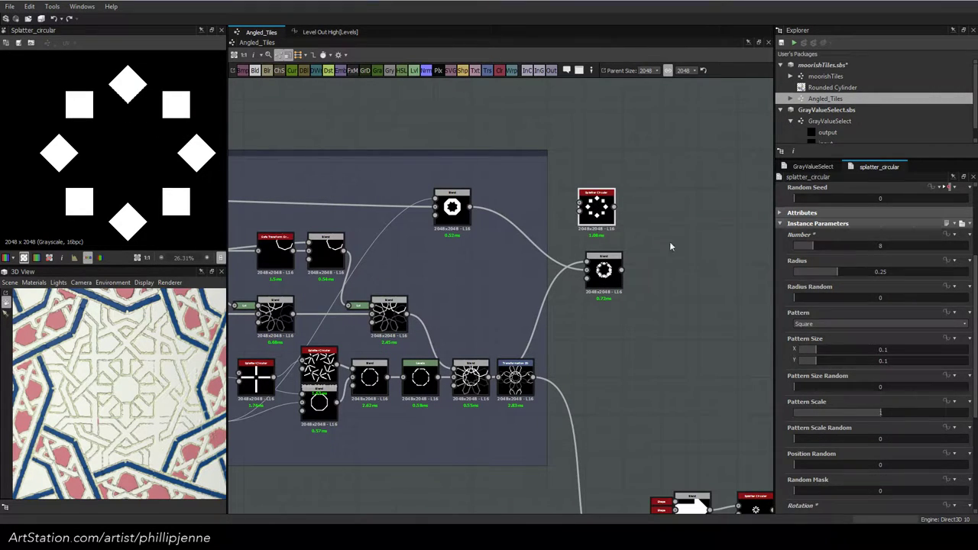
left_click_drag(659, 205, 724, 244)
left_click_drag(623, 270, 724, 259)
Add a Safe Transform Grayscale after the splatter with tile-safe rotation off and 22.5° rotation
left_click(605, 213)
key("space")
type("sa")
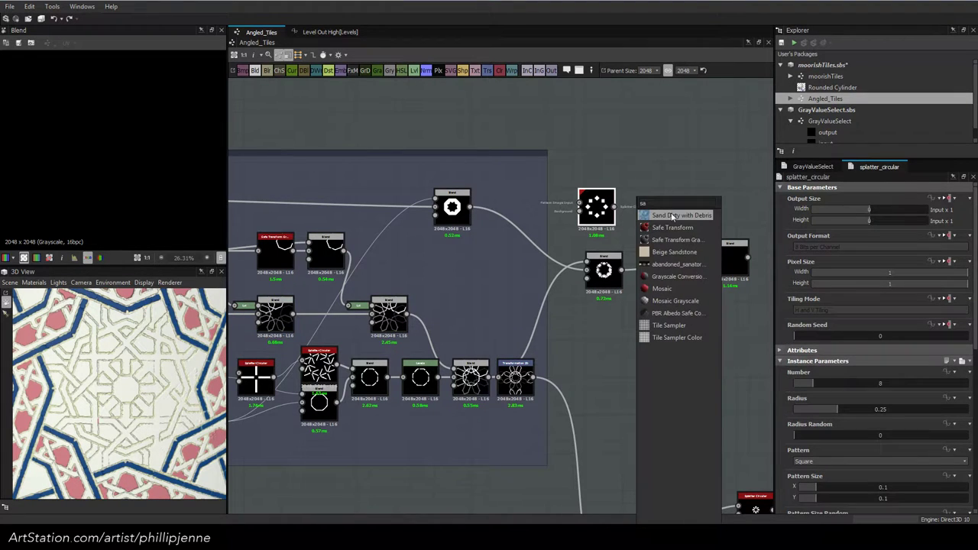
left_click(672, 239)
scroll(849, 466, "down", 2)
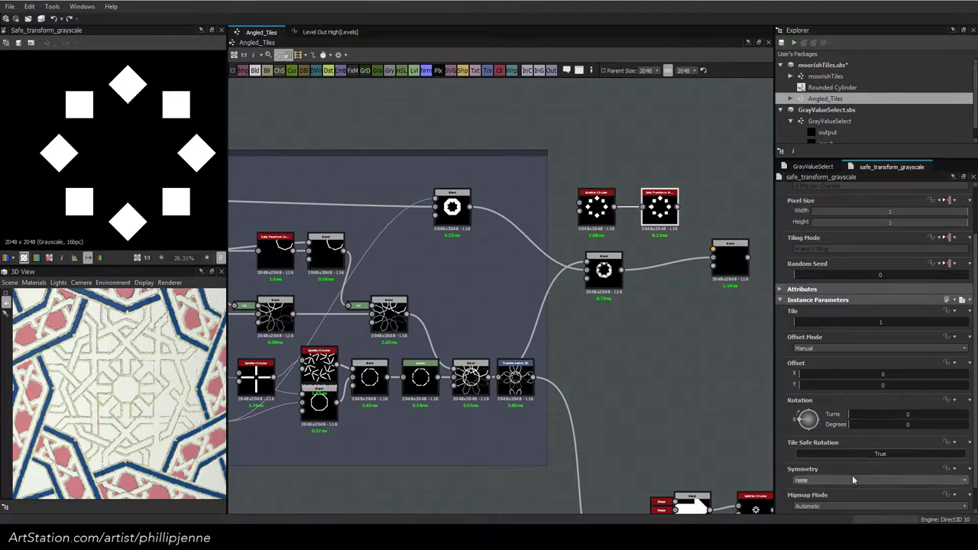
left_click(875, 452)
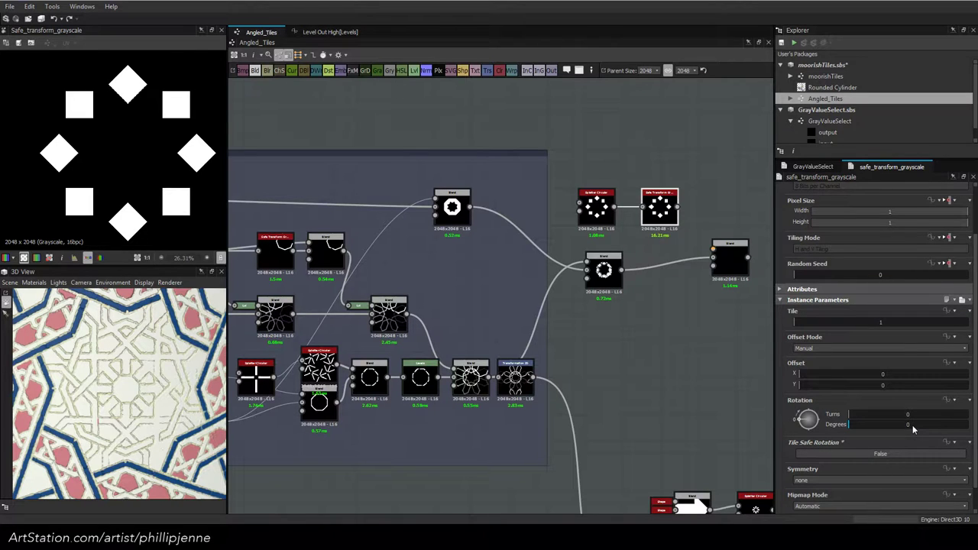
double_click(912, 425)
type("22.5")
key("Return")
Feed the rotated squares into the new Blend and compare it with the subtract Blend result
left_click_drag(677, 207, 712, 248)
double_click(730, 262)
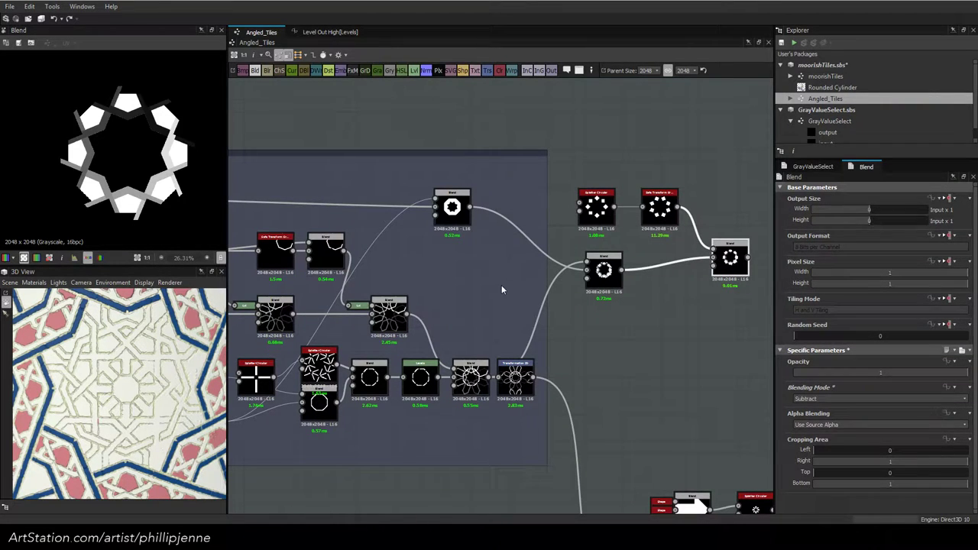
scroll(95, 177, "up", 2)
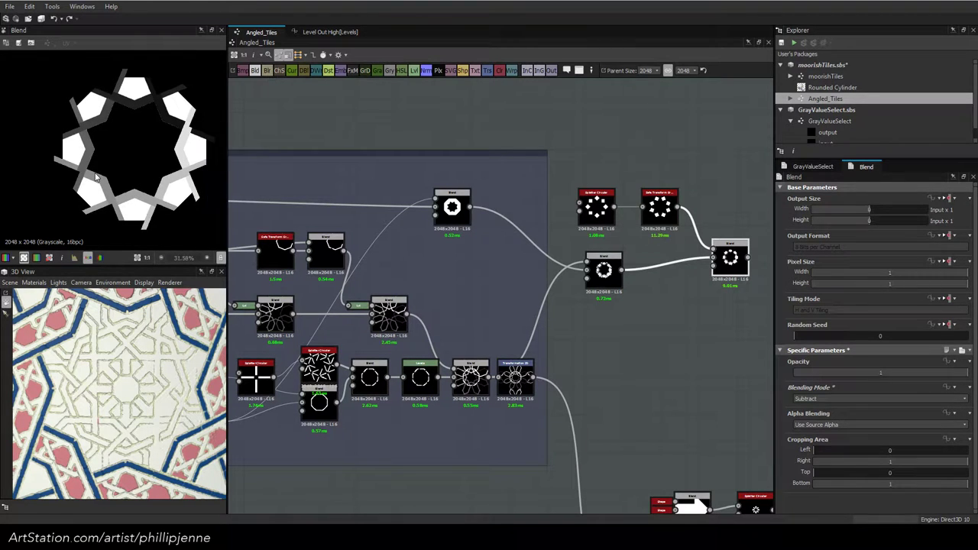
left_click(608, 270)
left_click(720, 268)
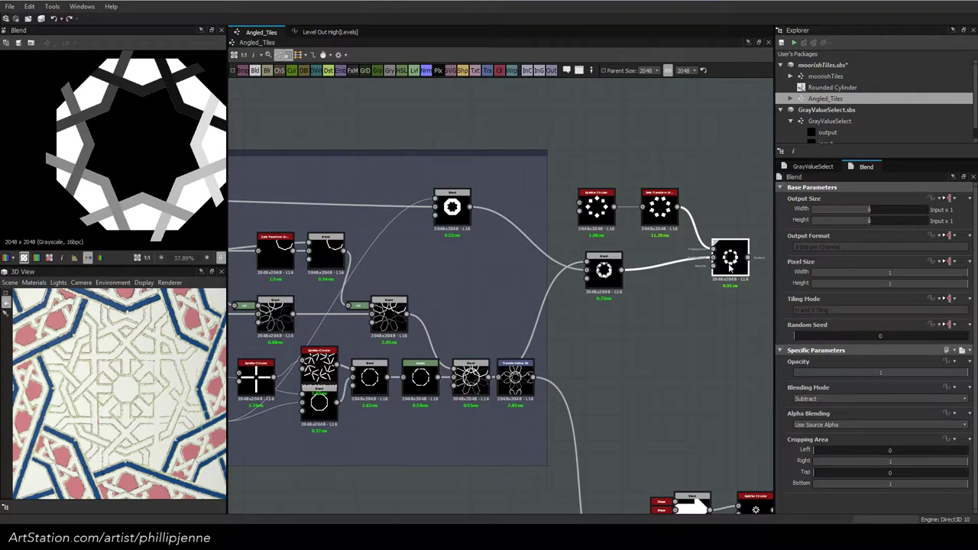
left_click(605, 271)
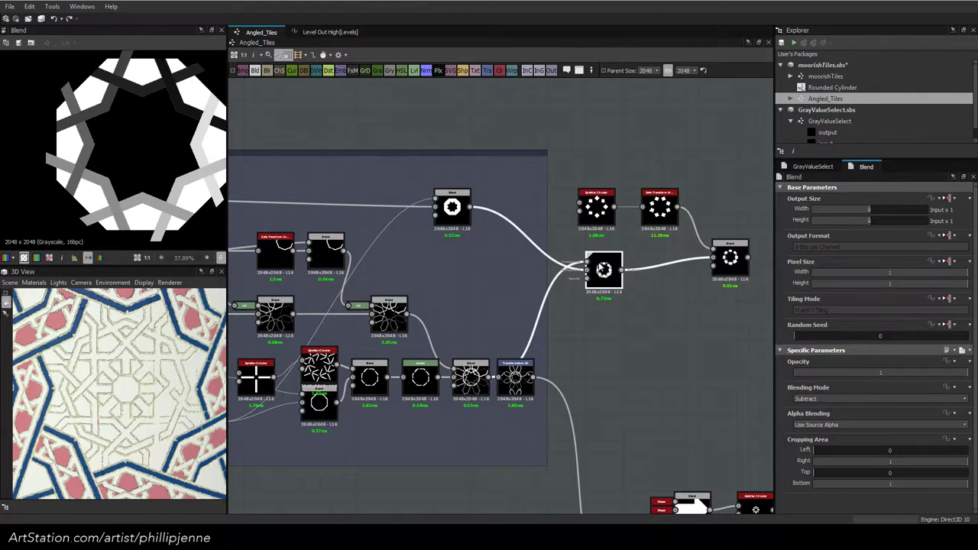
left_click(726, 261)
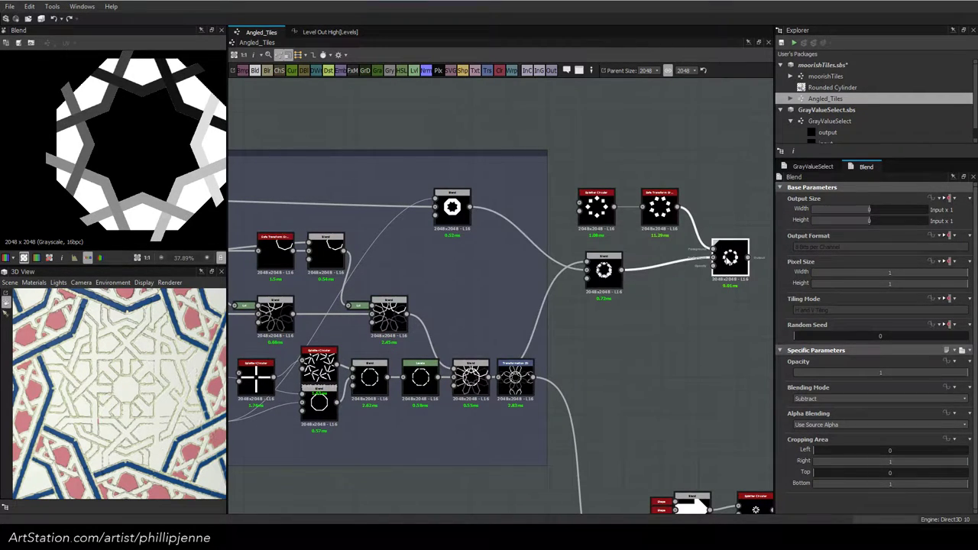
left_click(603, 269)
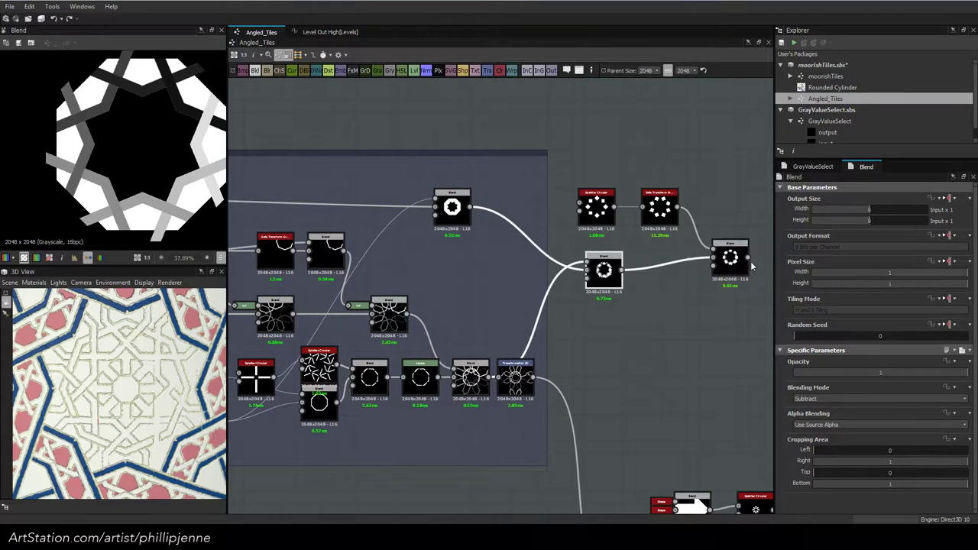
left_click(730, 261)
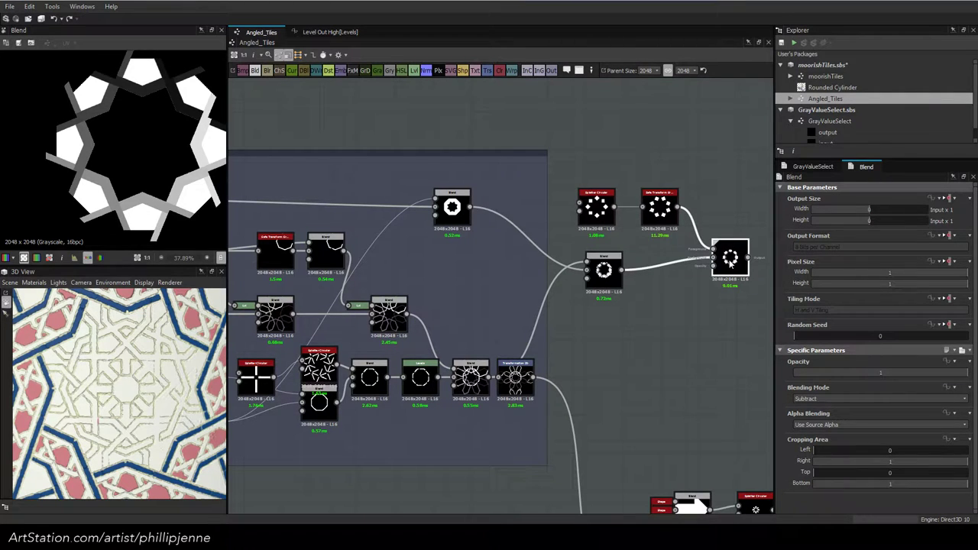
Set the Splatter Circular radius to 0.265
left_click(601, 213)
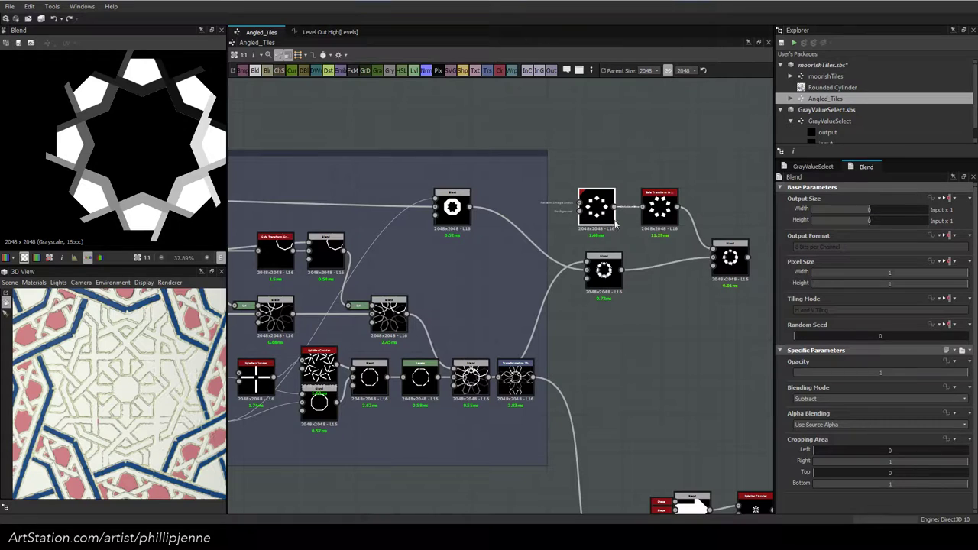
left_click_drag(836, 405, 838, 411)
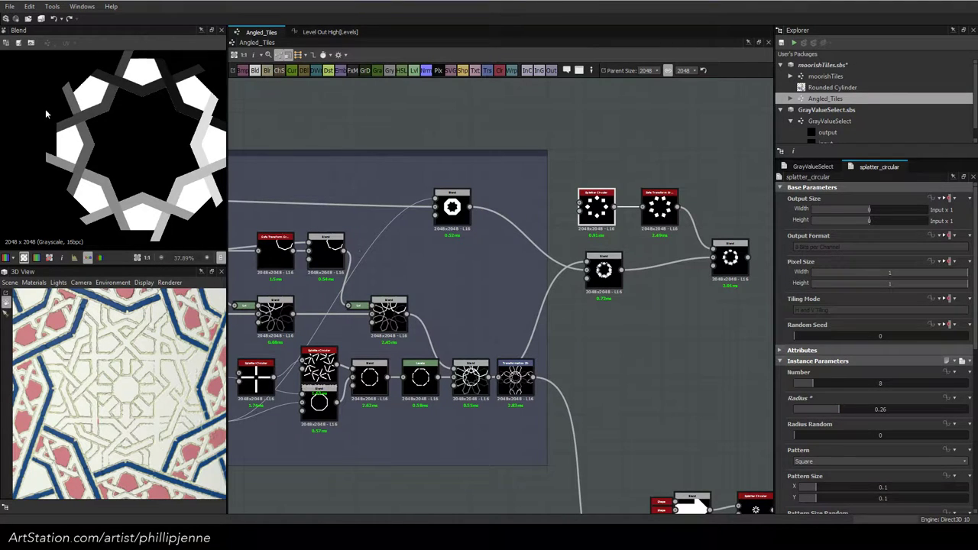
scroll(49, 116, "up", 3)
double_click(890, 408)
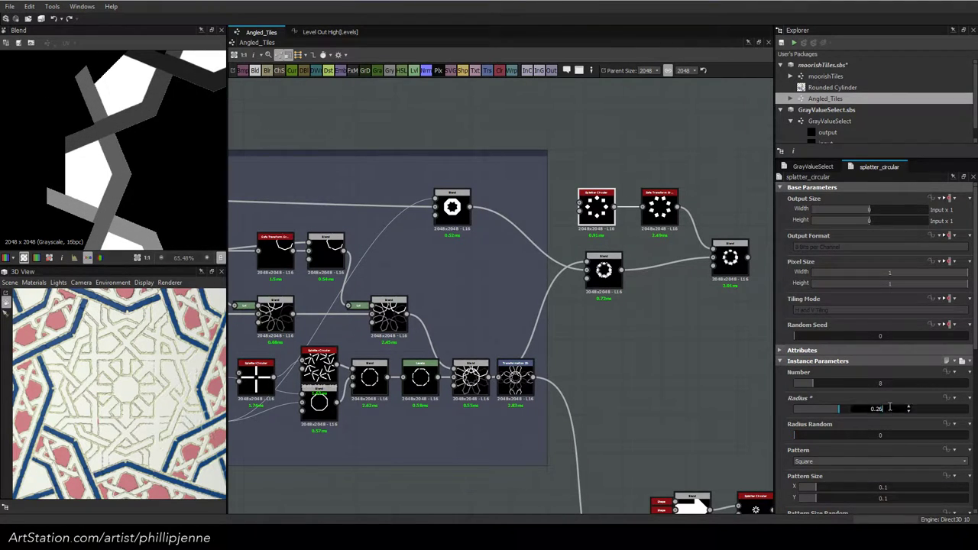
key("BackSpace")
type("65")
key("Return")
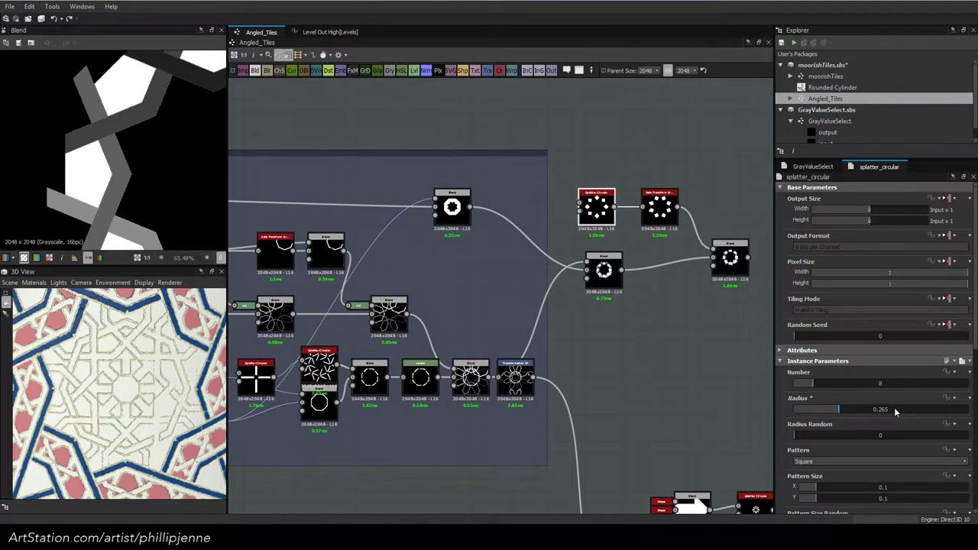
scroll(123, 133, "down", 5)
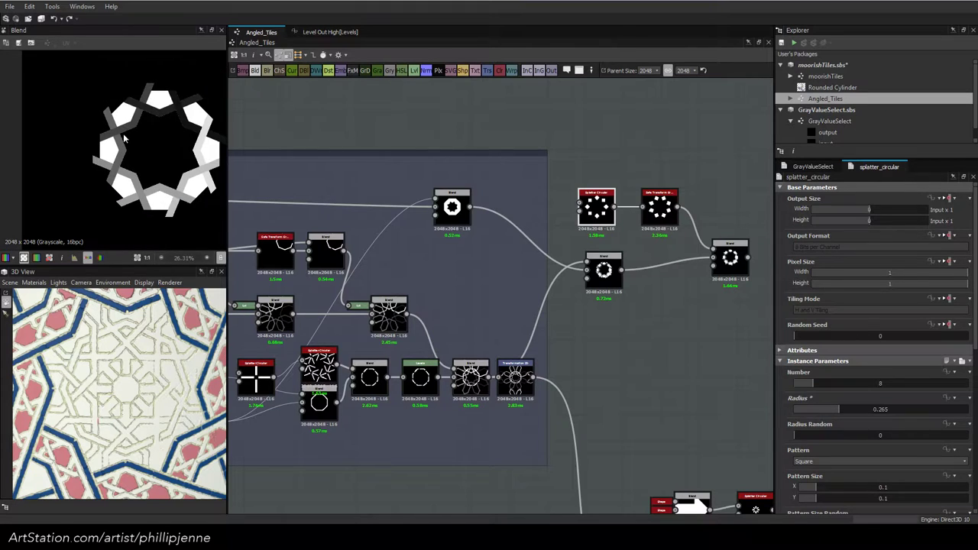
scroll(123, 137, "up", 1)
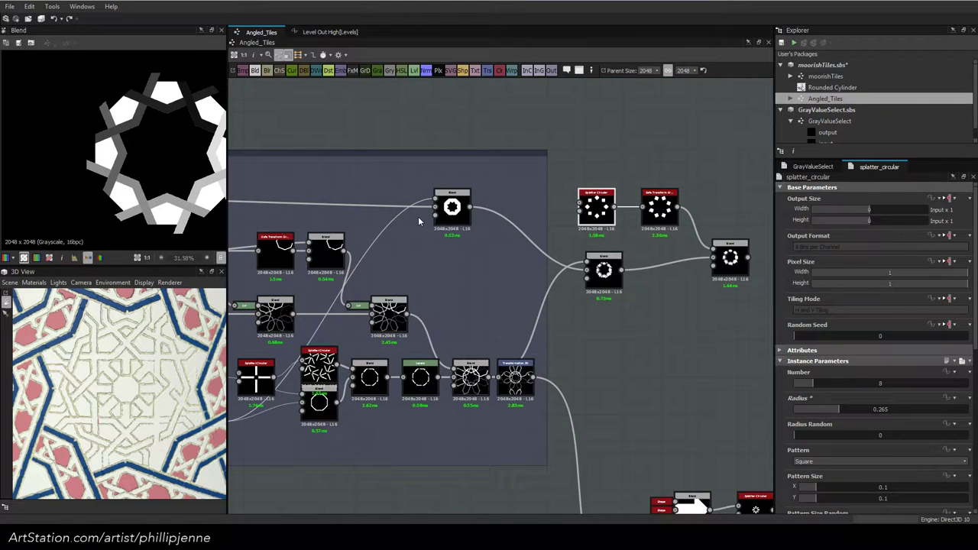
Link the ring Blend's output into the right Blend and set its Opacity to 0.5
middle_click_drag(418, 216, 239, 220)
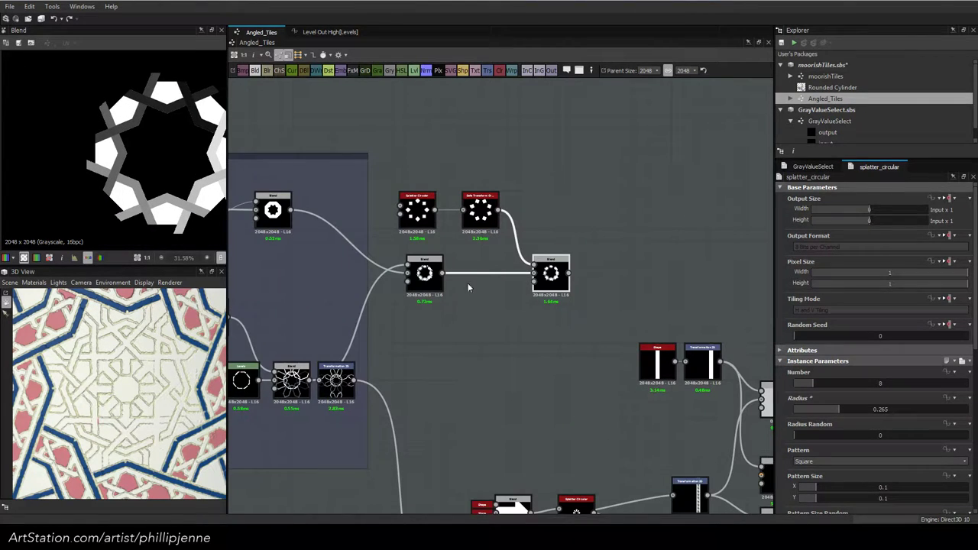
middle_click_drag(475, 269, 587, 283)
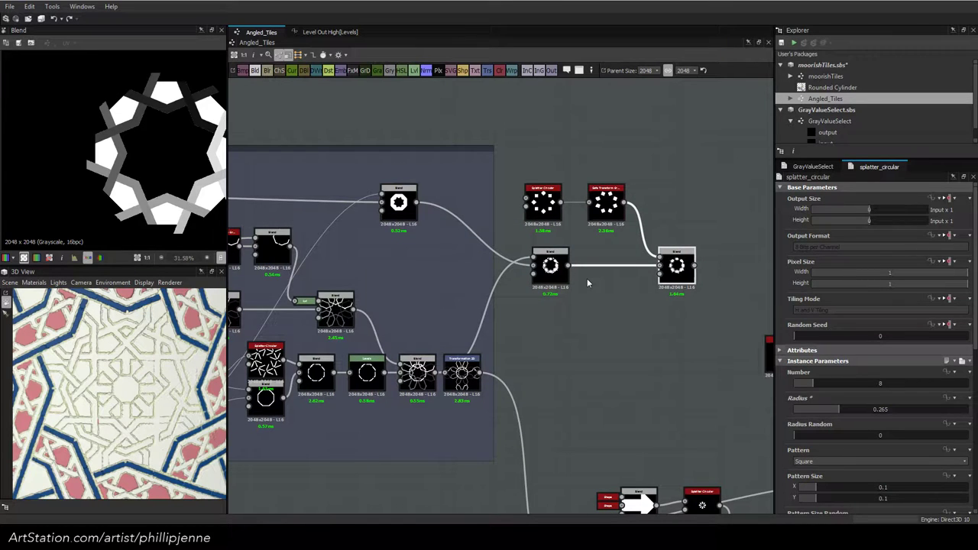
left_click_drag(415, 203, 662, 268)
left_click(665, 282)
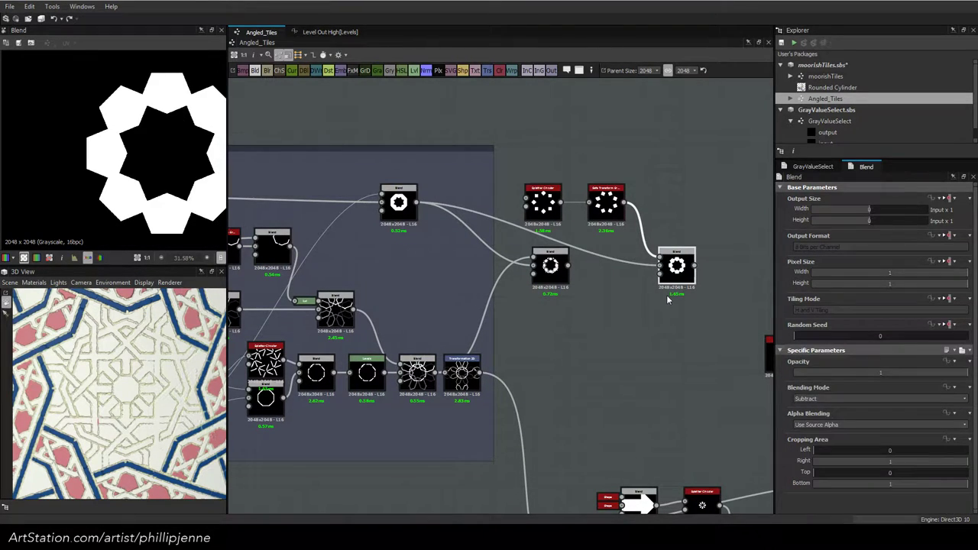
left_click(878, 372)
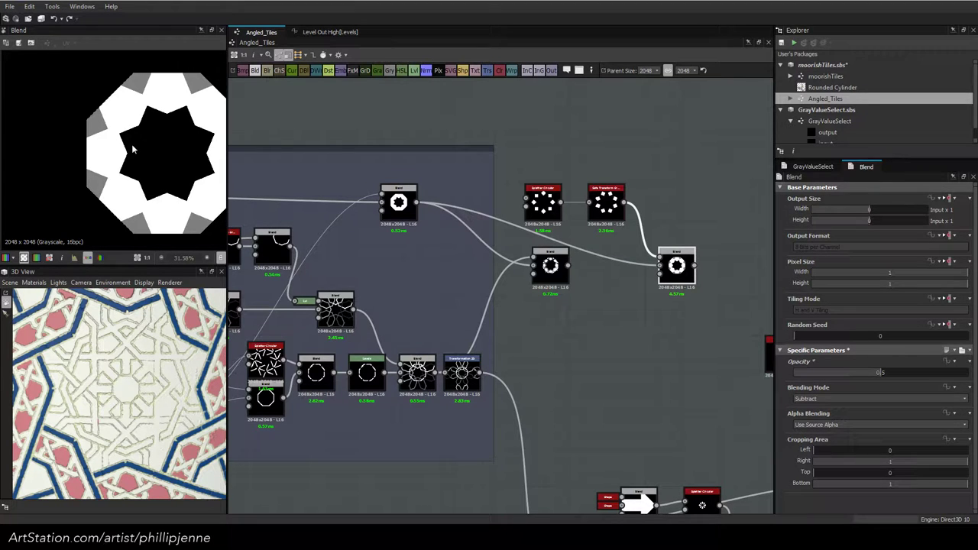
key("space")
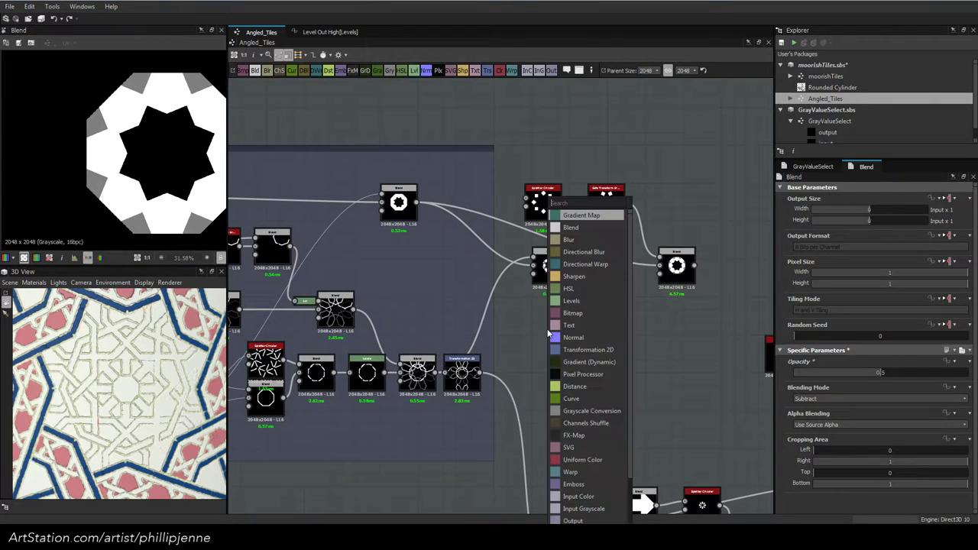
Add a Histogram Scan feeding the middle Blend and set its Position to 0.99
type("hist")
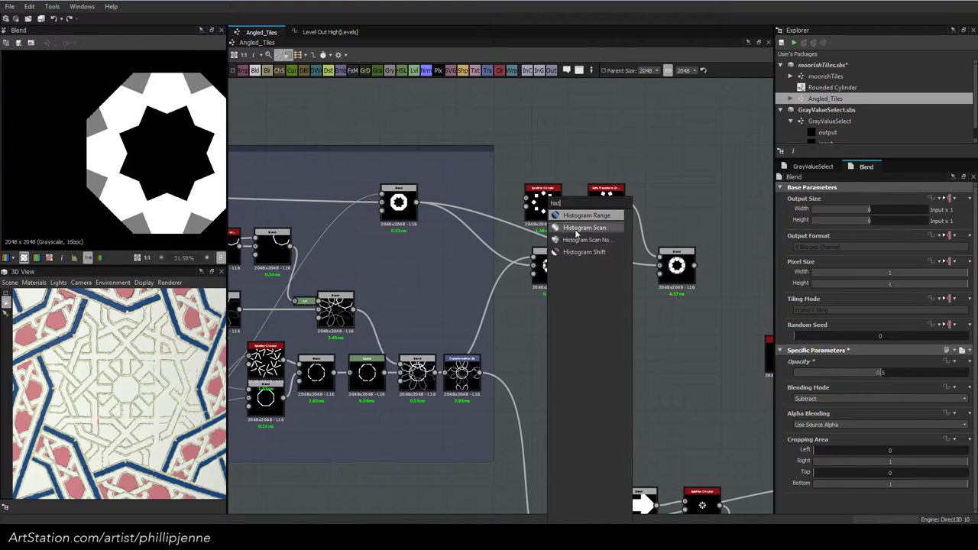
left_click(576, 230)
left_click_drag(435, 373, 545, 324)
left_click_drag(550, 270, 588, 269)
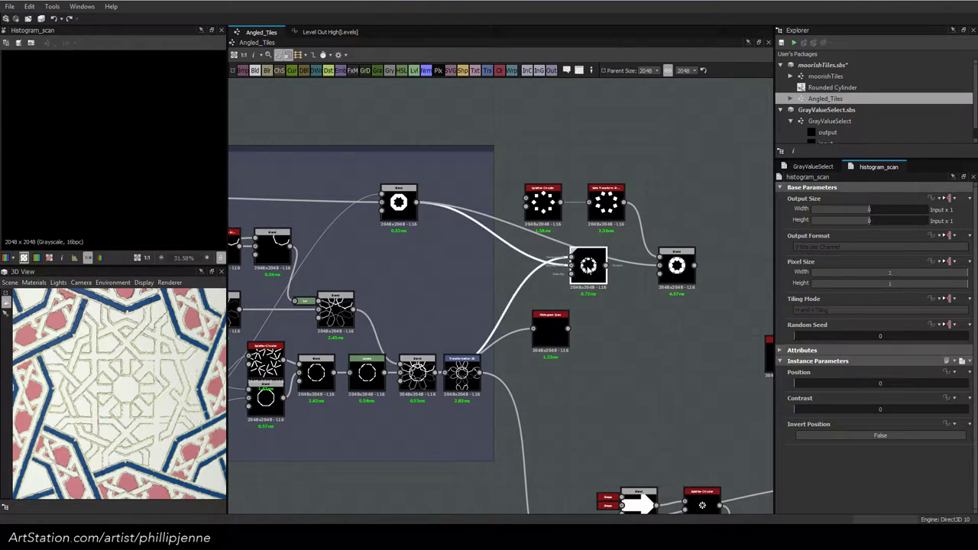
left_click_drag(564, 328, 571, 265)
left_click(531, 307)
left_click_drag(802, 383, 967, 389)
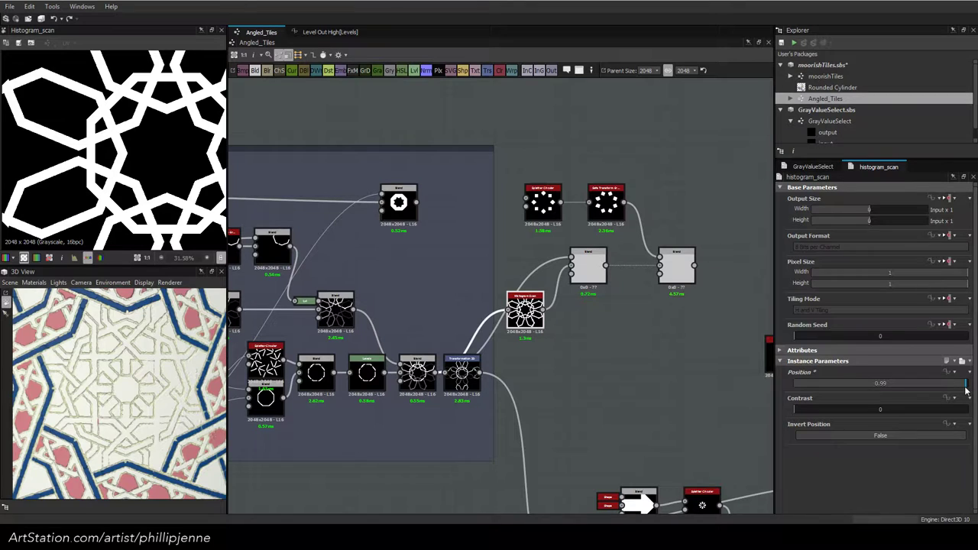
Connect the ring Blend into the middle Blend, trying Multiply before settling on Subtract
double_click(588, 267)
left_click_drag(525, 311, 600, 269)
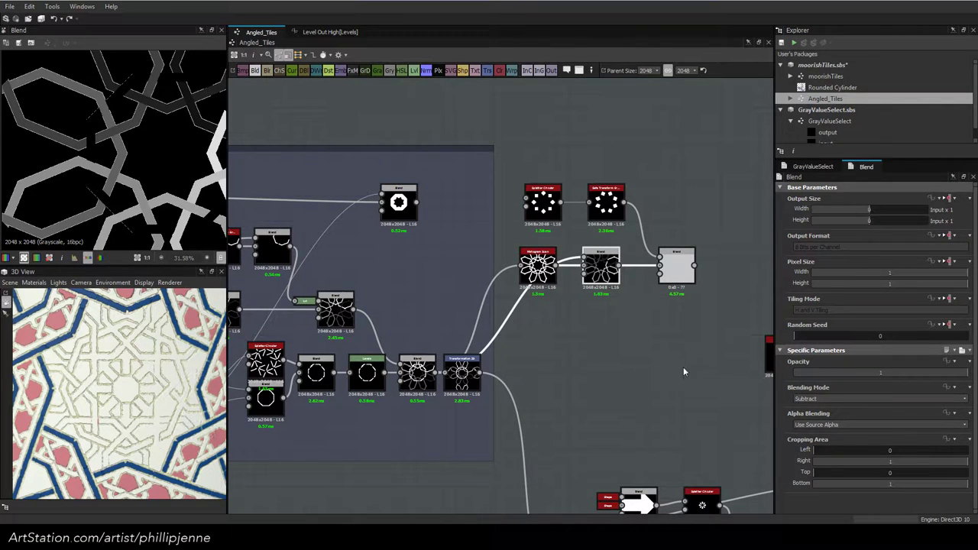
left_click(811, 398)
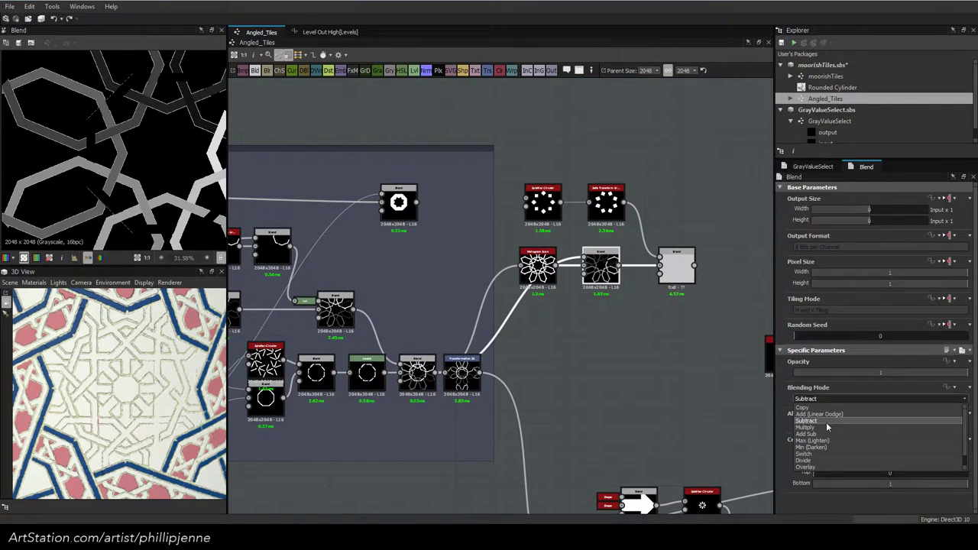
left_click(826, 427)
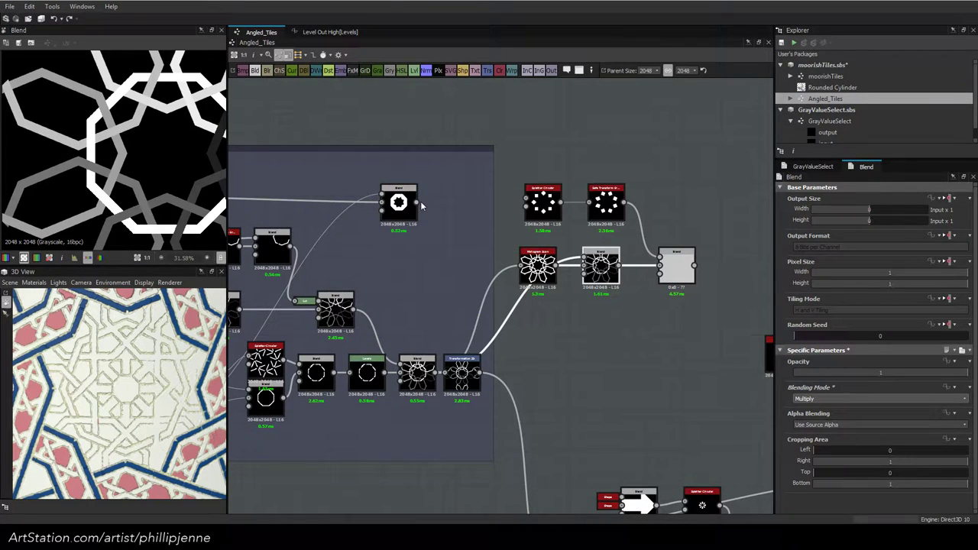
left_click_drag(420, 201, 599, 273)
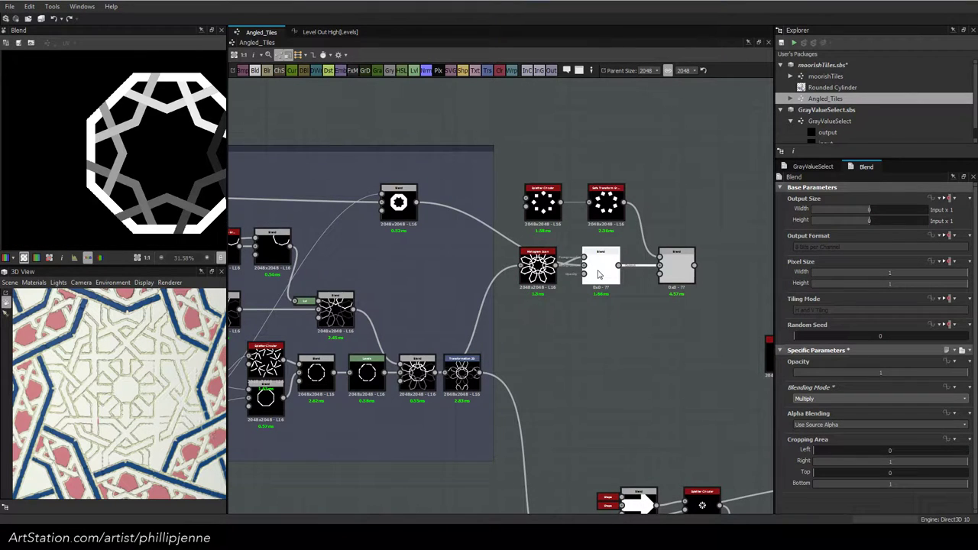
left_click(878, 398)
left_click(825, 418)
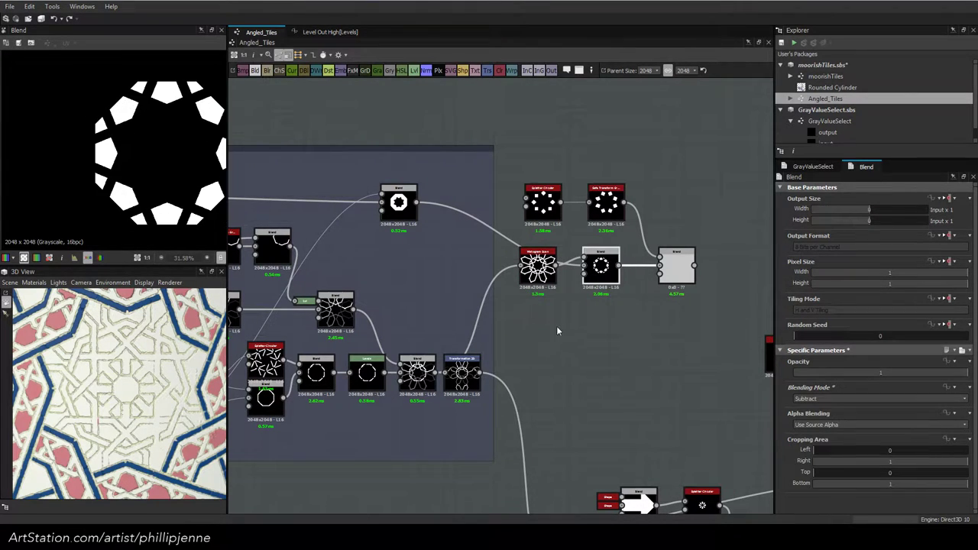
Check the right Blend's result and select the lower Transformation 2D node
left_click(681, 256)
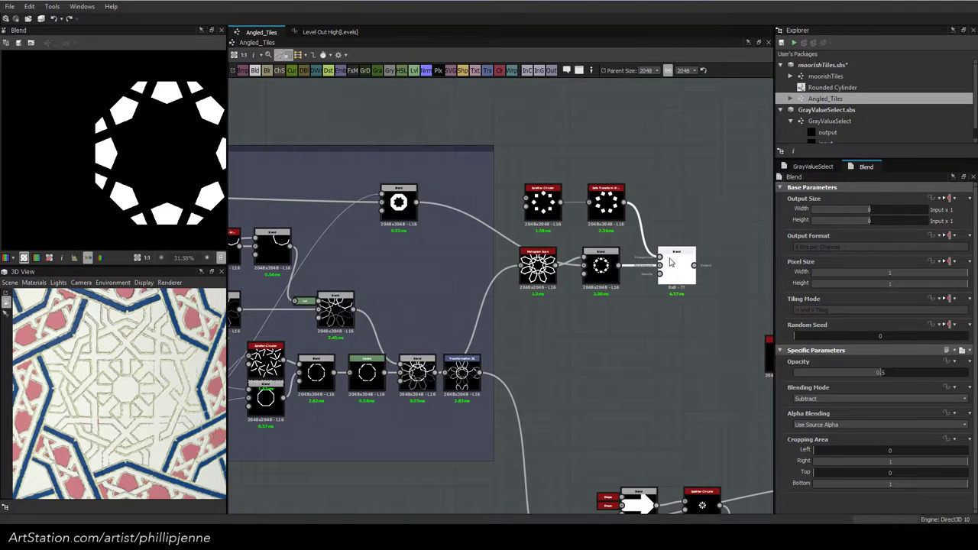
scroll(158, 178, "down", 1)
middle_click_drag(527, 239, 344, 183)
left_click(289, 307)
Duplicate the Transformation 2D and feed the tile ring Blend into it
key("ctrl+c")
key("ctrl+v")
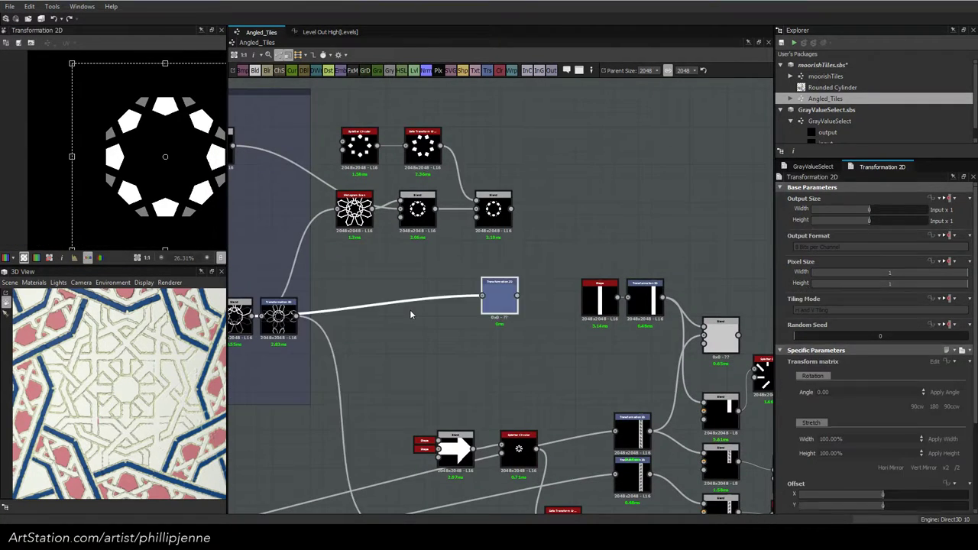
left_click_drag(518, 281, 563, 258)
left_click_drag(510, 209, 551, 208)
scroll(534, 264, "down", 1)
middle_click_drag(534, 255, 481, 203)
Inspect the safe transform, lower Blend and top Transformation 2D outputs
left_click(505, 432)
middle_click_drag(561, 403, 510, 300)
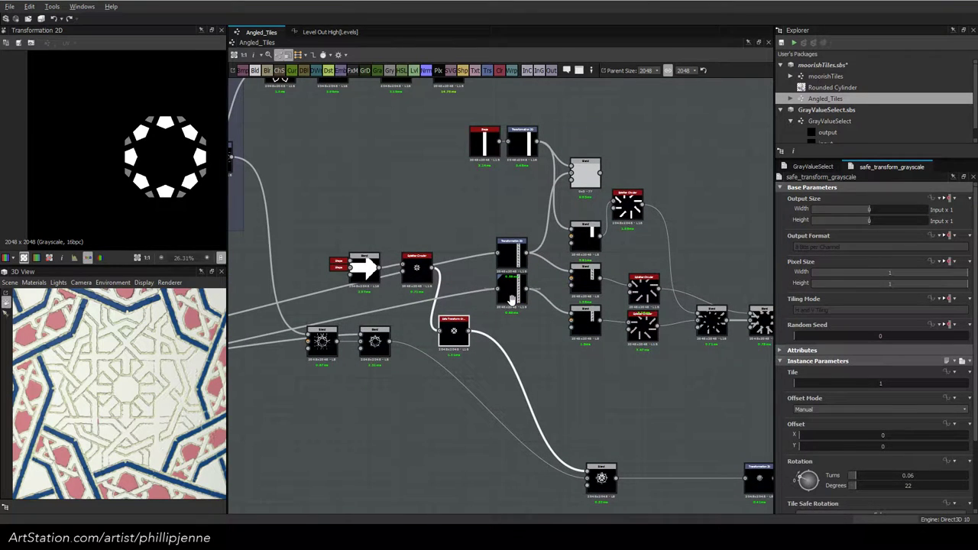
double_click(382, 341)
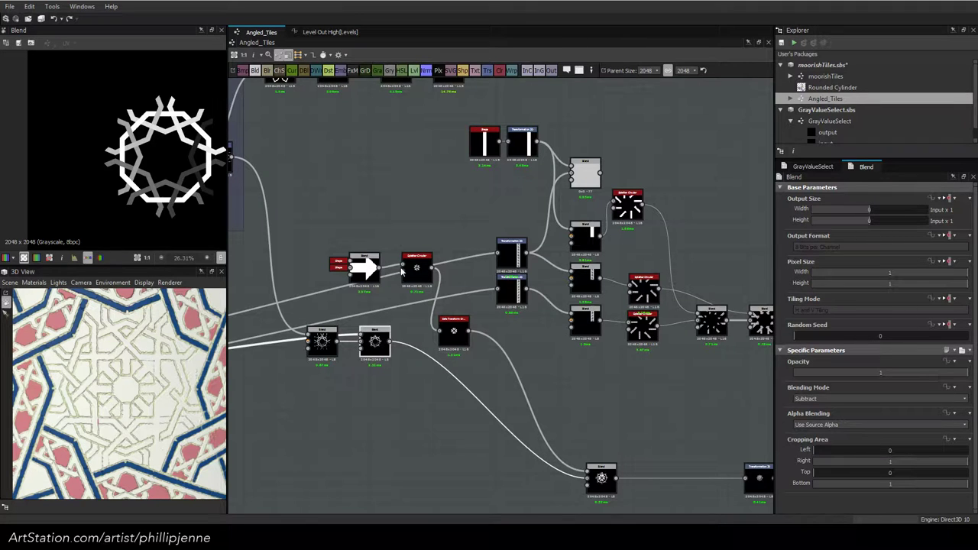
scroll(403, 269, "down", 2)
double_click(446, 102)
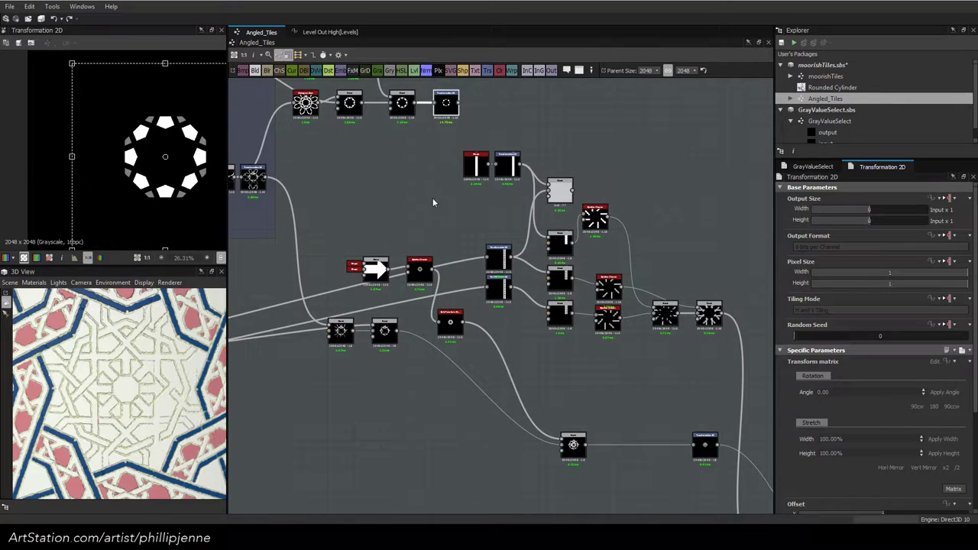
middle_click_drag(432, 198, 588, 244)
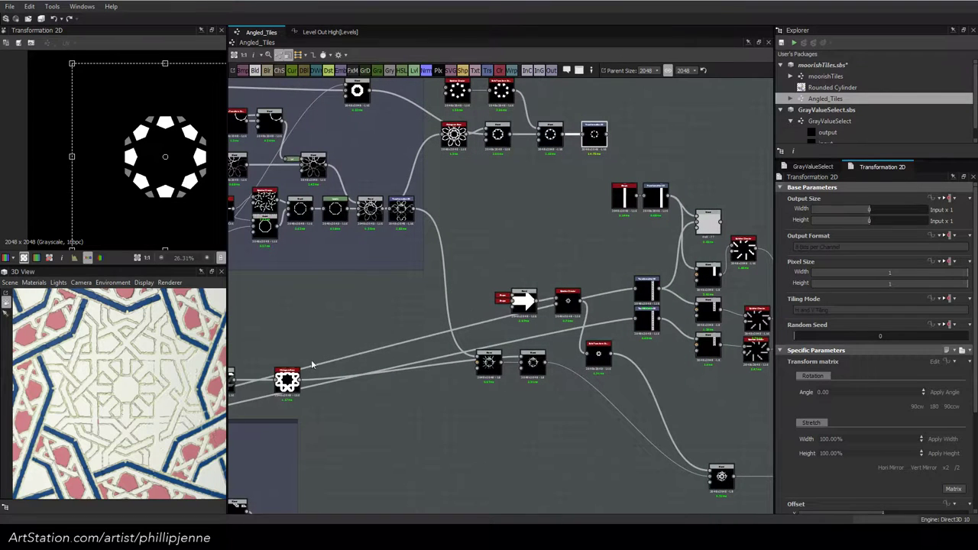
middle_click_drag(518, 233, 522, 257)
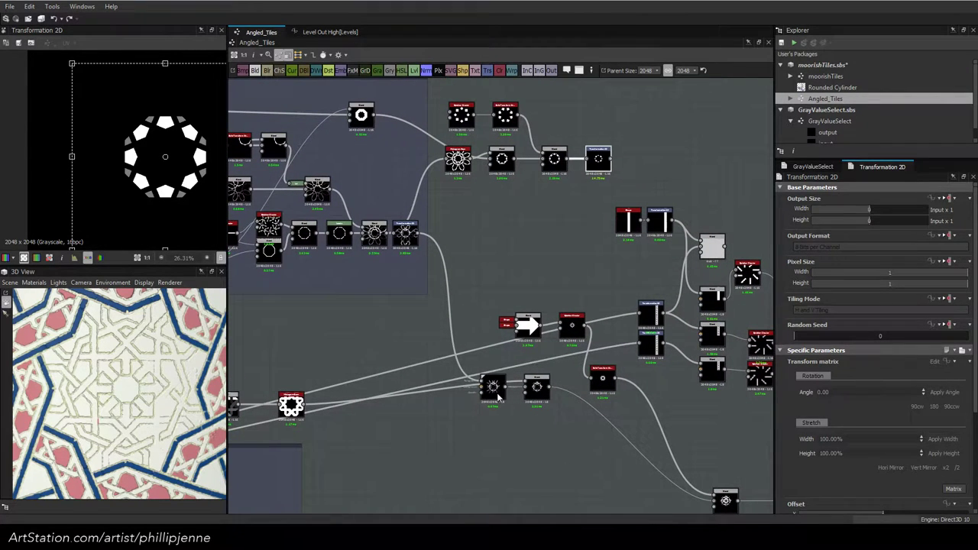
Compare the lower middle Blend, lower Histogram Scan and top Transformation 2D outputs
double_click(492, 387)
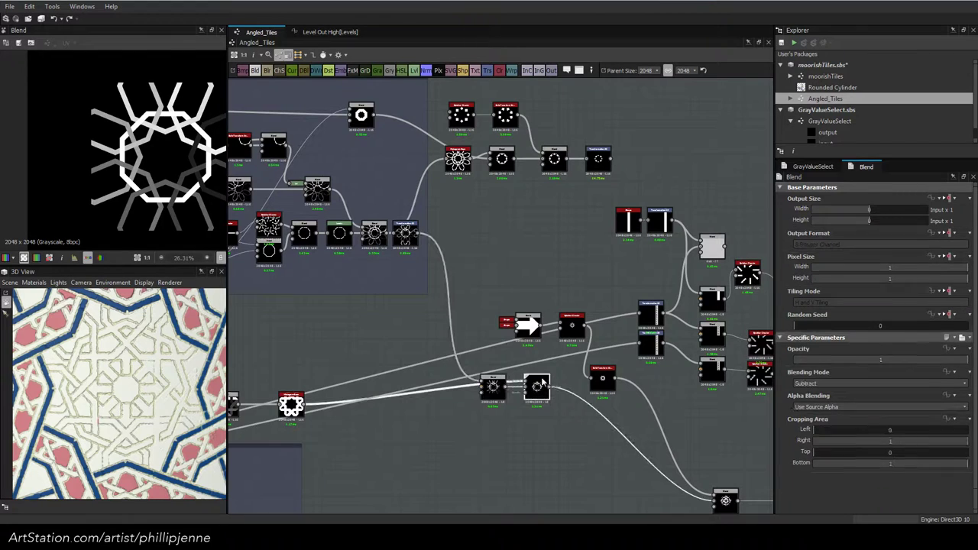
scroll(516, 324, "down", 1)
middle_click_drag(516, 324, 568, 227)
double_click(384, 279)
middle_click_drag(502, 218, 451, 316)
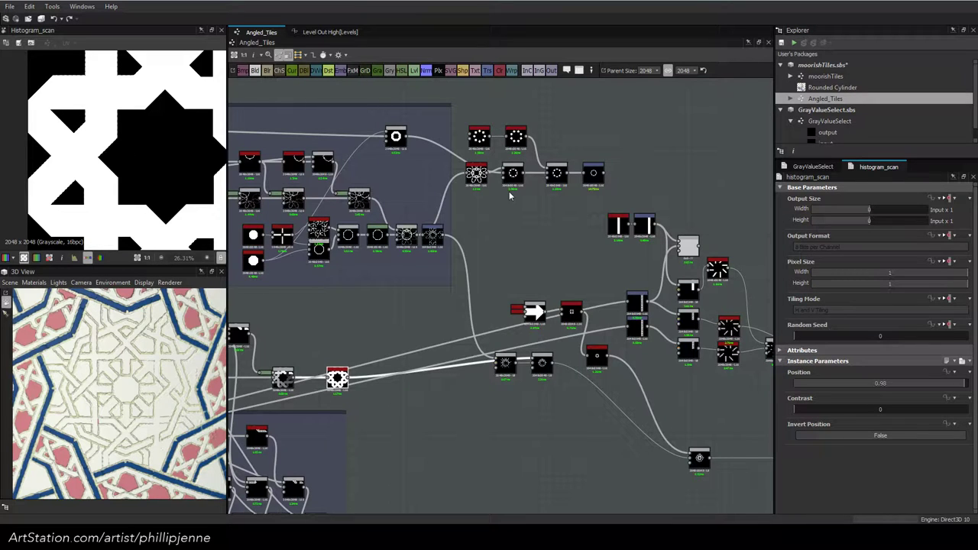
double_click(594, 175)
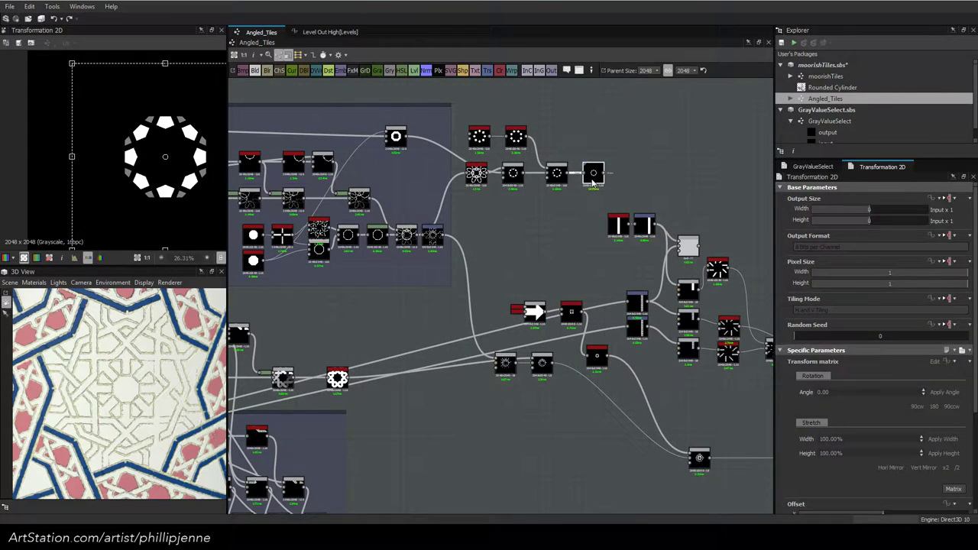
double_click(337, 377)
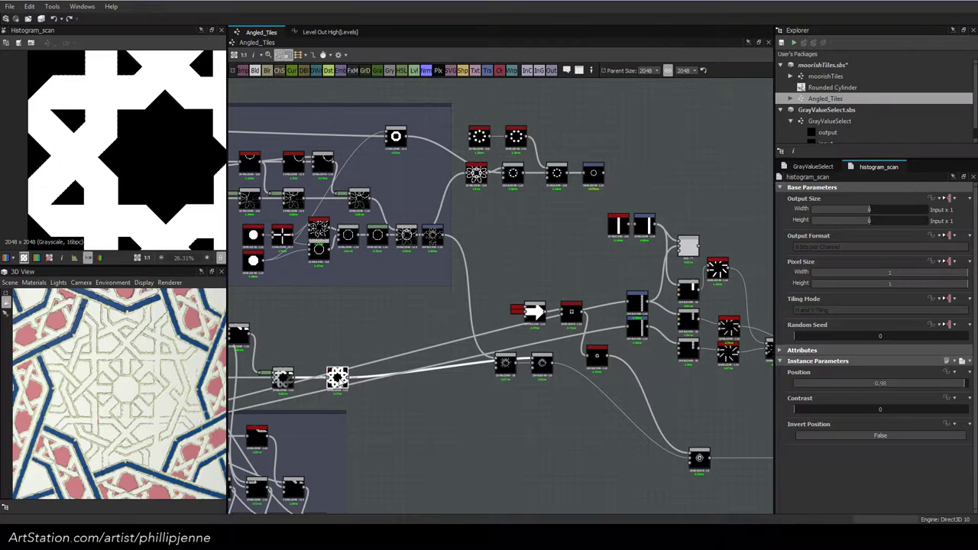
Add a new Blend node fed by the lower Histogram Scan mask
key("space")
left_click(563, 226)
left_click_drag(349, 382, 533, 212)
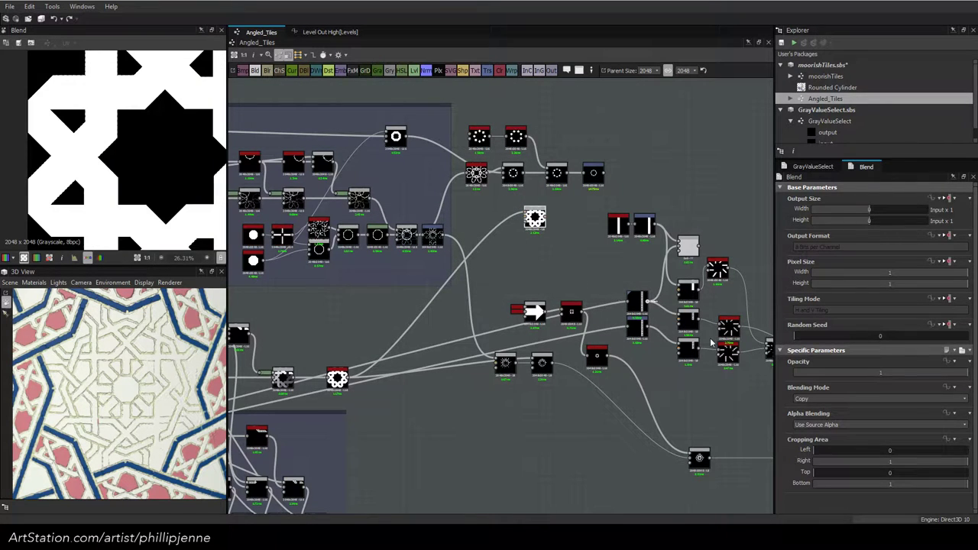
Set the new Blend to Divide and crop to 0.24–0.75 horizontally, 0.25–0.75 vertically
left_click(818, 398)
left_click(818, 472)
scroll(570, 178, "up", 2)
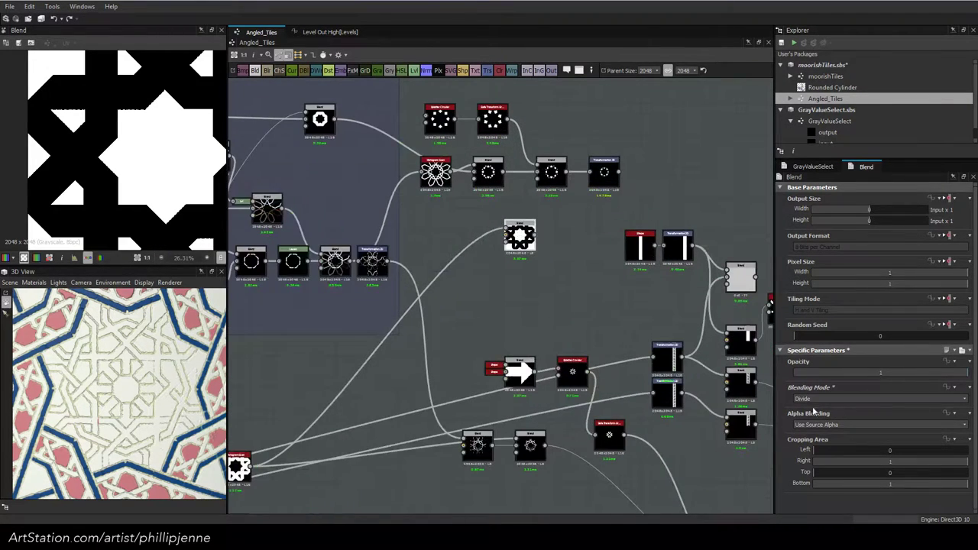
left_click_drag(825, 451, 856, 456)
left_click_drag(964, 462, 927, 468)
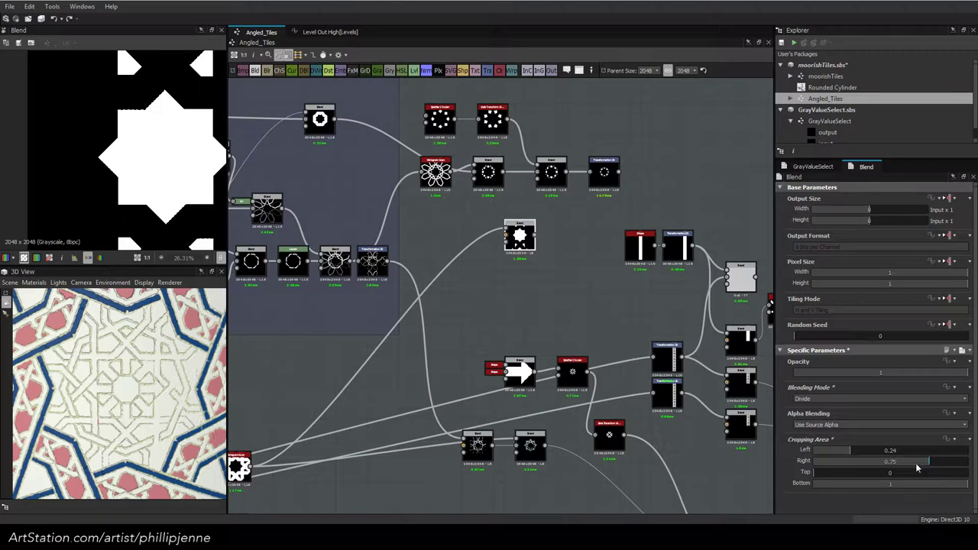
left_click_drag(821, 474, 852, 474)
left_click_drag(943, 486, 933, 488)
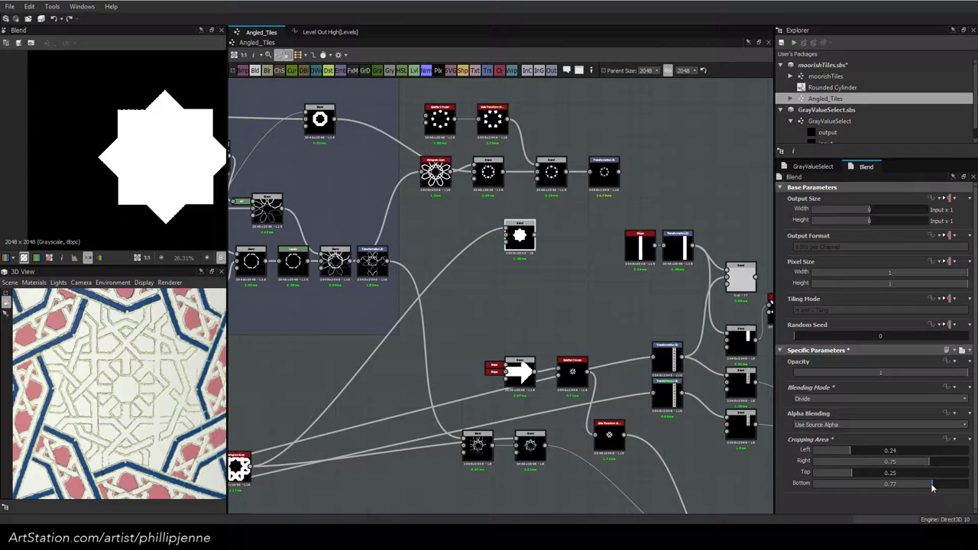
Preview the Transformation 2D output and shift that node slightly right
middle_click_drag(554, 220, 474, 298)
double_click(525, 255)
scroll(527, 258, "up", 3)
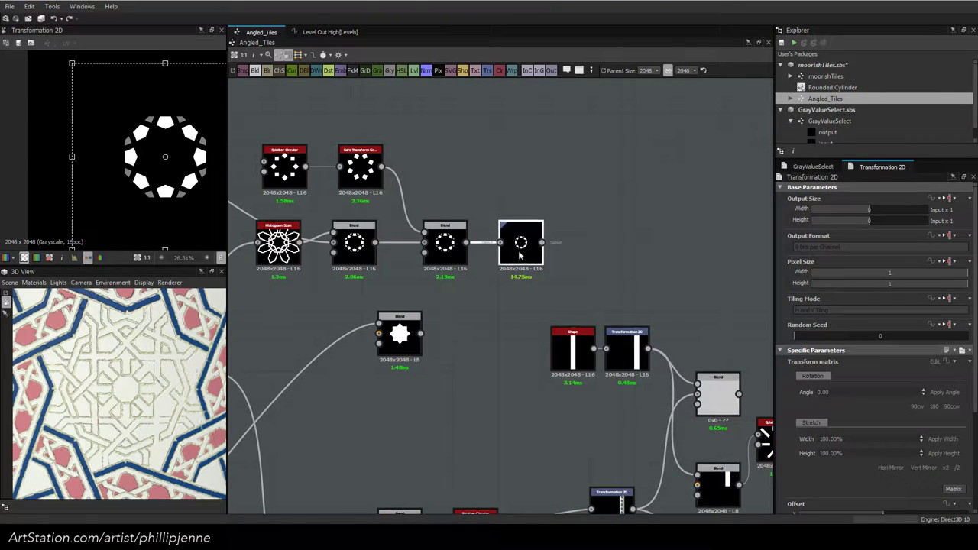
left_click_drag(517, 252, 531, 256)
Add a Max (Lighten) Blend after Transformation 2D with opacity lowered to about 0.3
scroll(452, 327, "down", 5)
right_click(510, 306)
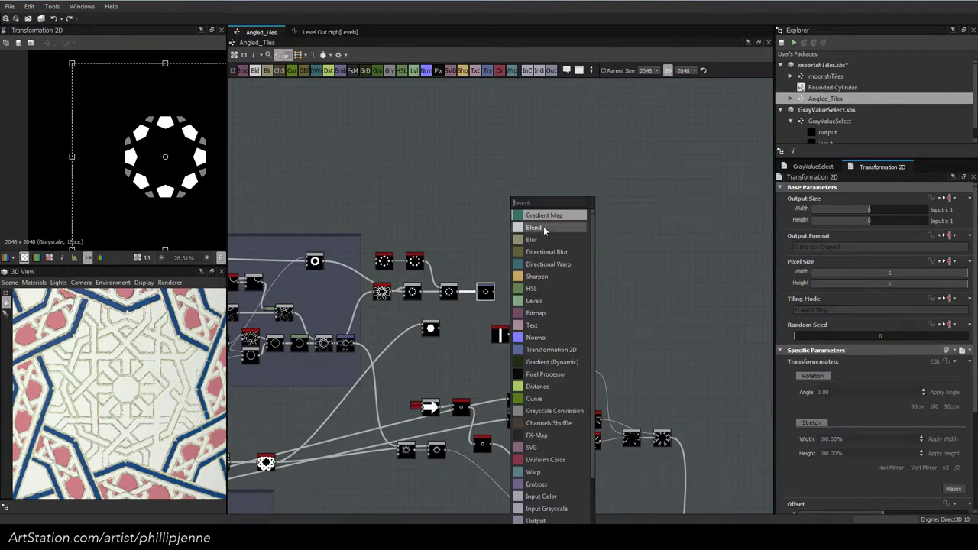
left_click(543, 222)
scroll(458, 305, "up", 2)
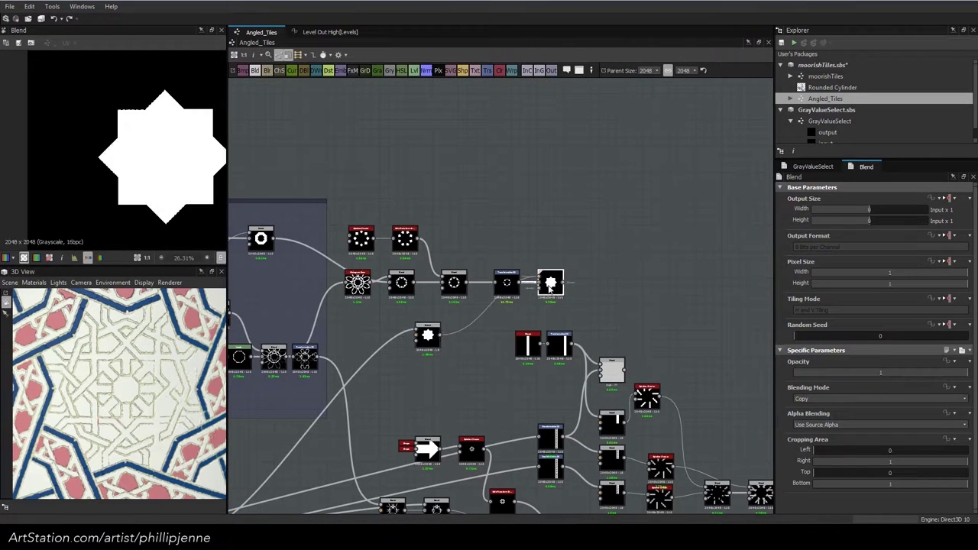
left_click(865, 398)
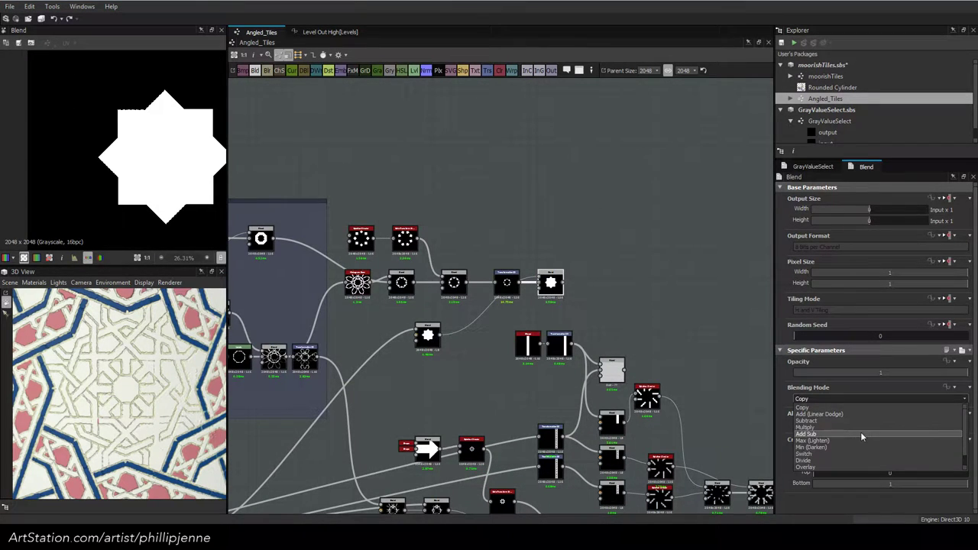
left_click(859, 434)
left_click_drag(930, 374, 879, 373)
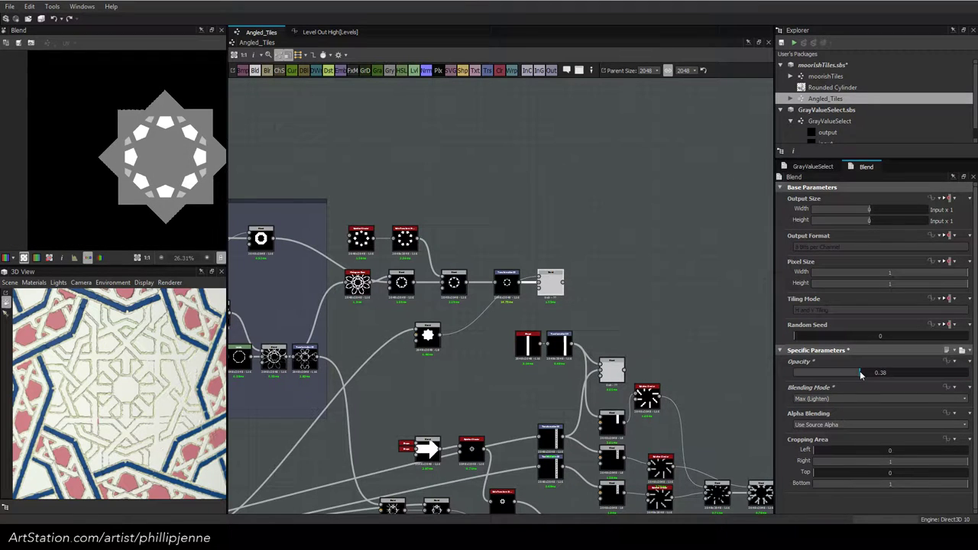
left_click_drag(860, 374, 837, 374)
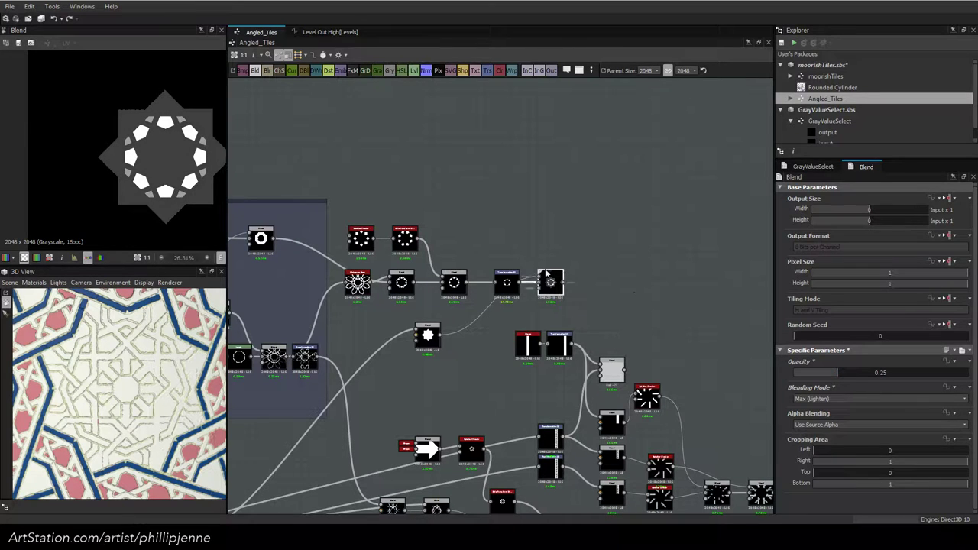
middle_click_drag(592, 306, 565, 246)
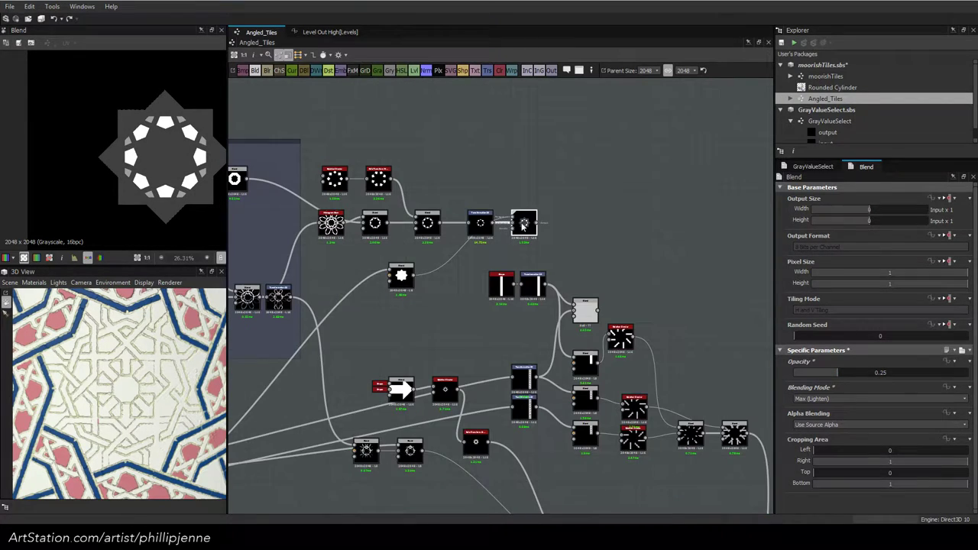
Add a second Max (Lighten) Blend merging the rotated rosette copy at 0.75 opacity
key("b")
double_click(480, 442)
left_click_drag(489, 442, 563, 218)
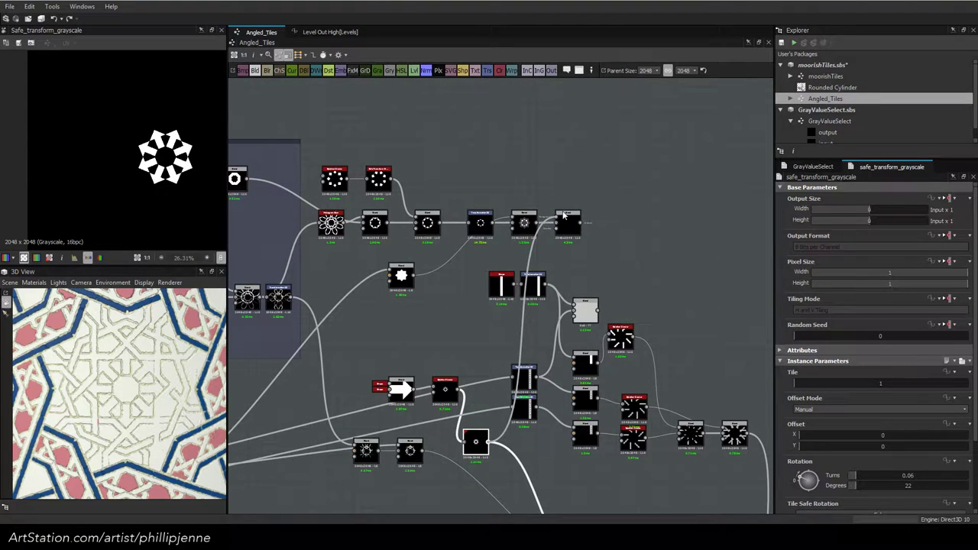
double_click(566, 220)
left_click(831, 399)
left_click(825, 442)
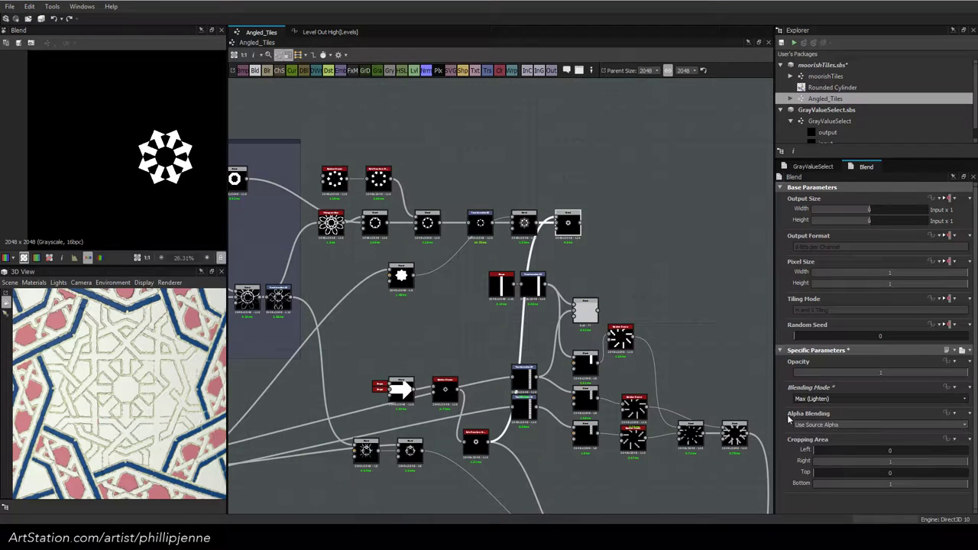
scroll(164, 145, "up", 3)
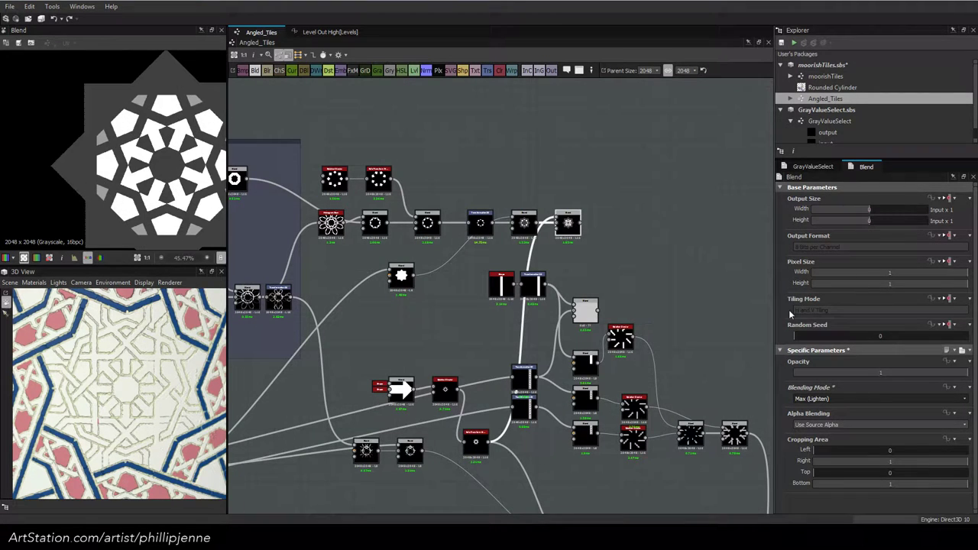
left_click_drag(865, 373, 914, 380)
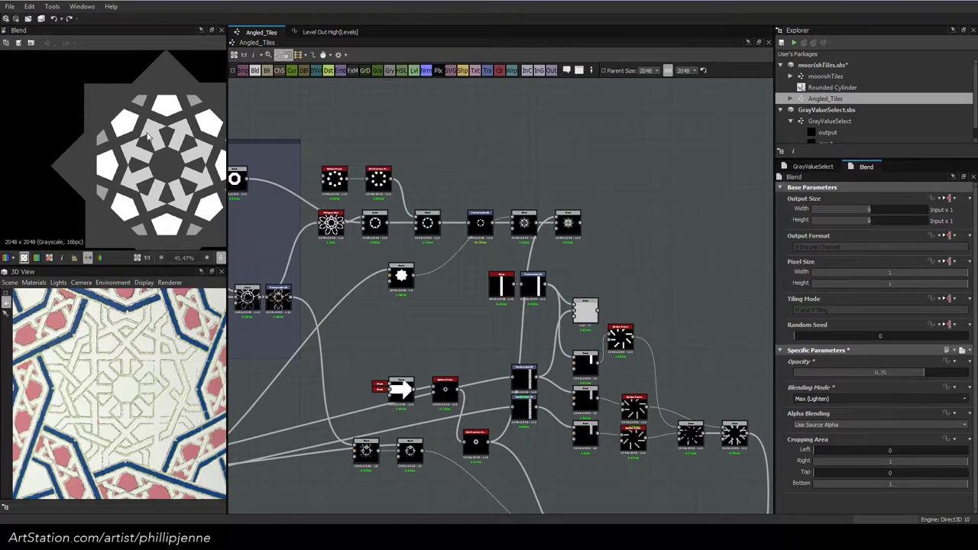
scroll(148, 137, "down", 5)
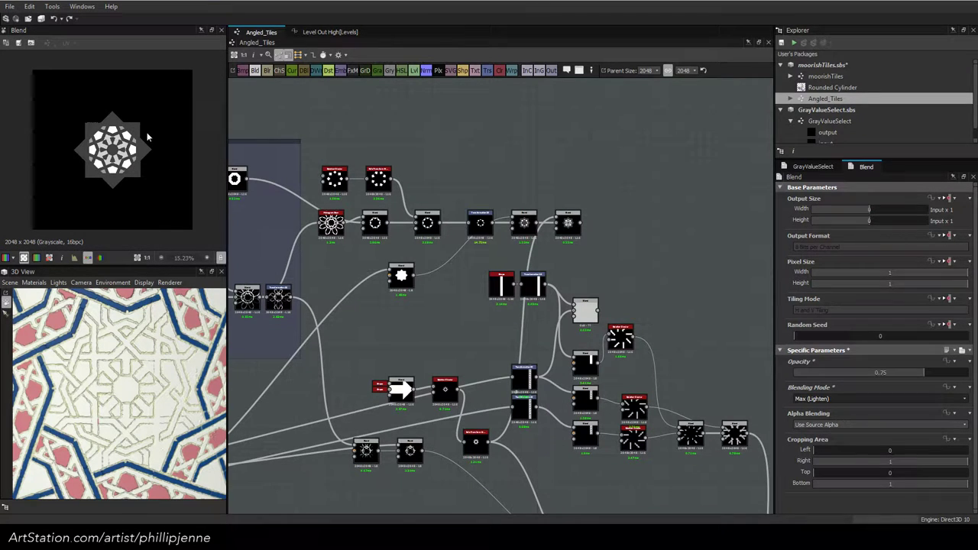
scroll(147, 137, "up", 2)
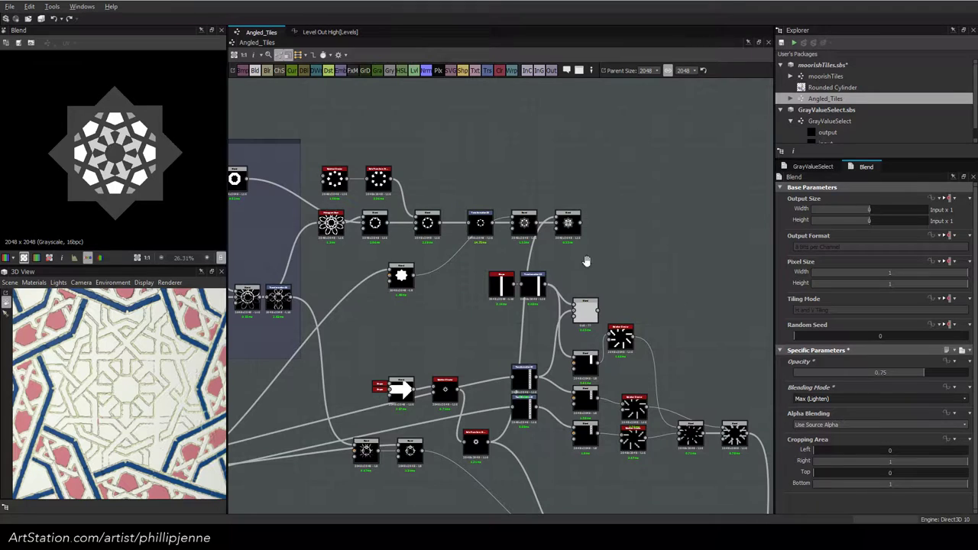
middle_click_drag(589, 268, 481, 176)
scroll(476, 173, "down", 1)
middle_click_drag(578, 301, 557, 283)
Duplicate the Transformation 2D and connect the top Blend's output into the copy
left_click(588, 415)
key("ctrl+v")
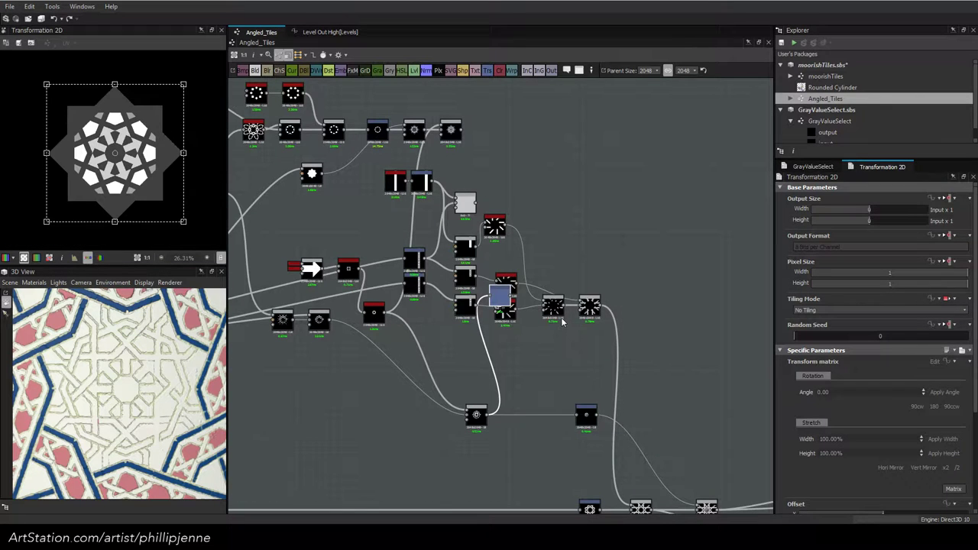
left_click_drag(500, 296, 568, 130)
left_click_drag(462, 129, 558, 130)
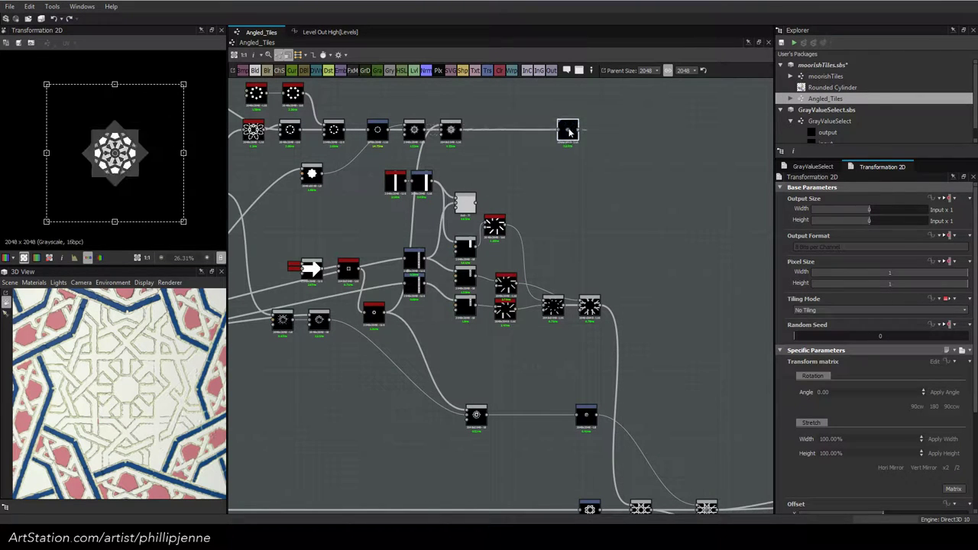
Duplicate the safe_transform_grayscale node and feed the Transformation 2D copy into it
middle_click_drag(643, 323, 552, 255)
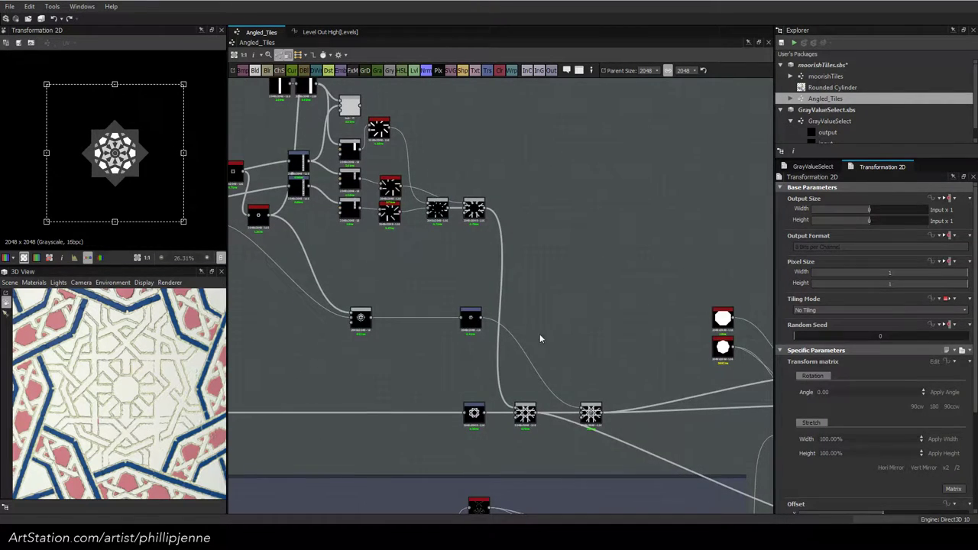
middle_click_drag(539, 339, 443, 324)
scroll(463, 301, "down", 2)
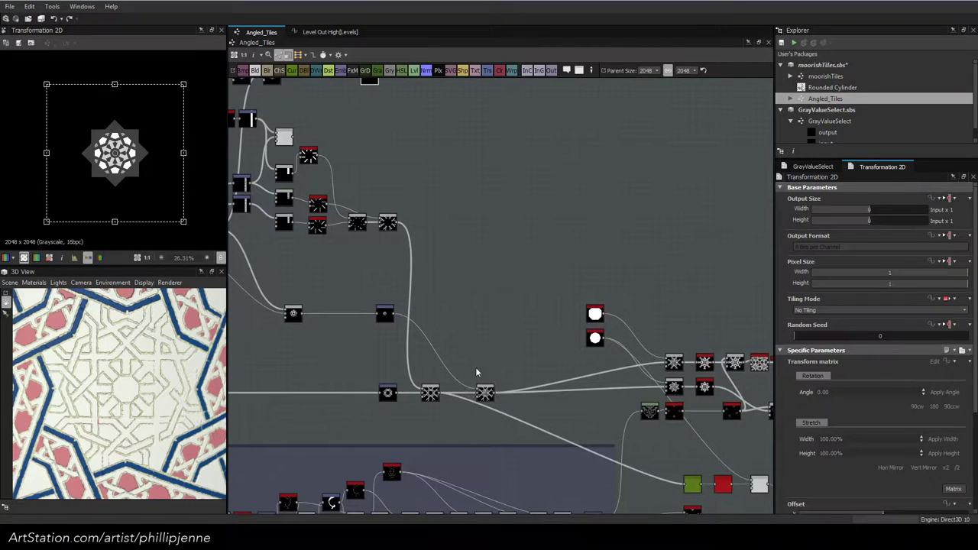
left_click(704, 364)
key("ctrl+d")
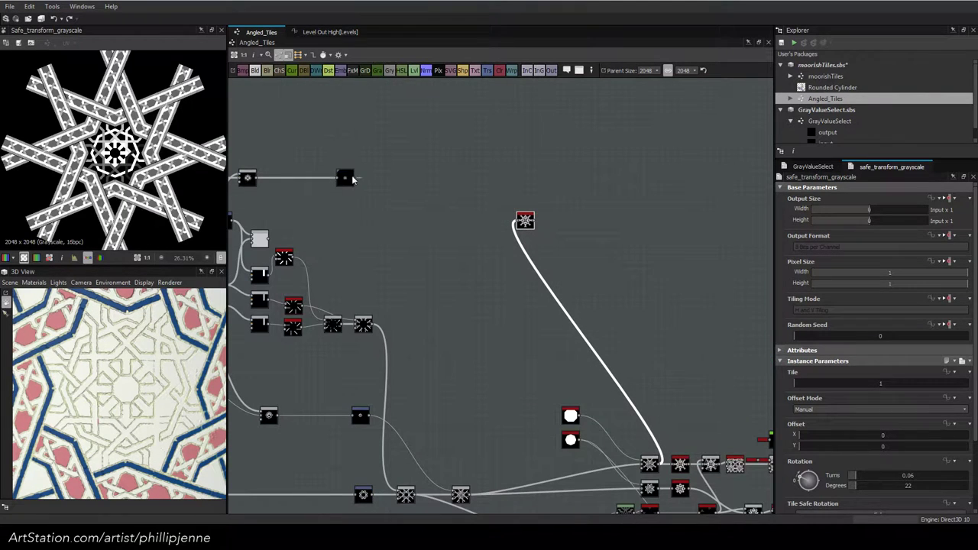
left_click_drag(354, 176, 527, 178)
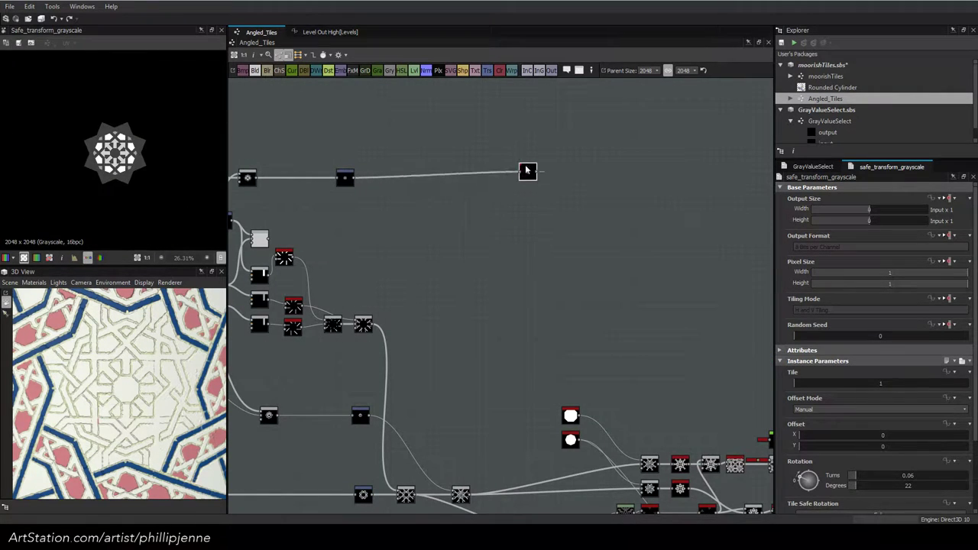
Compare the outputs of the top Blend, Transformation 2D copy and safe_transform_grayscale copy
double_click(345, 178)
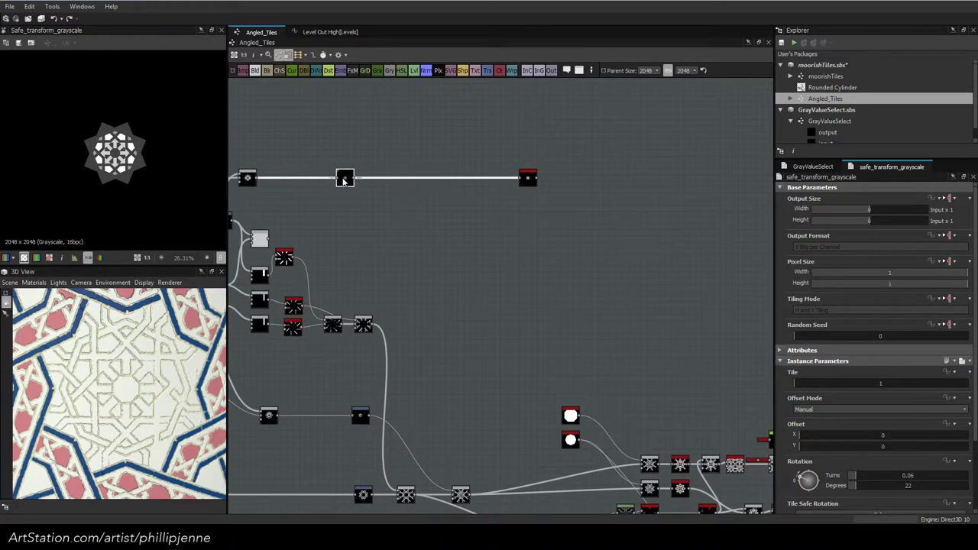
left_click(527, 178)
double_click(247, 178)
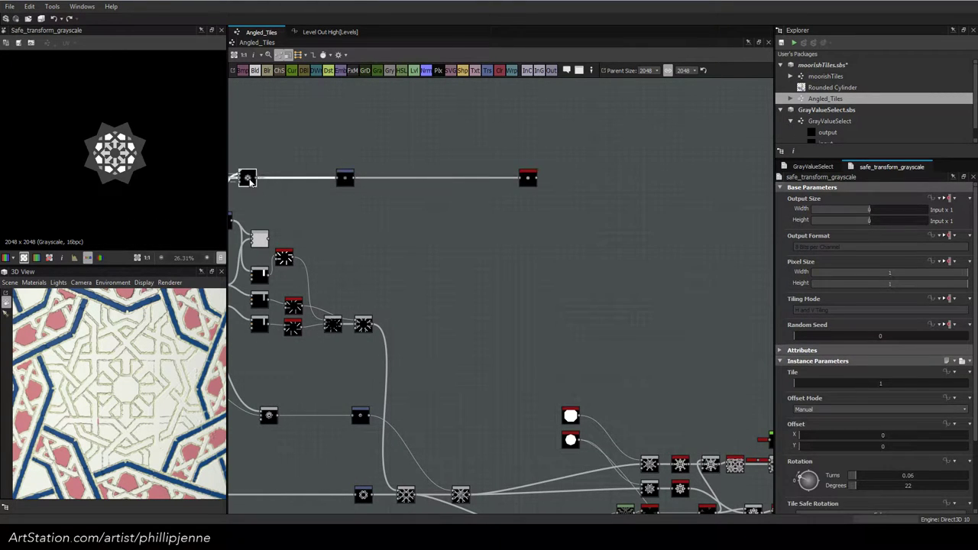
double_click(522, 183)
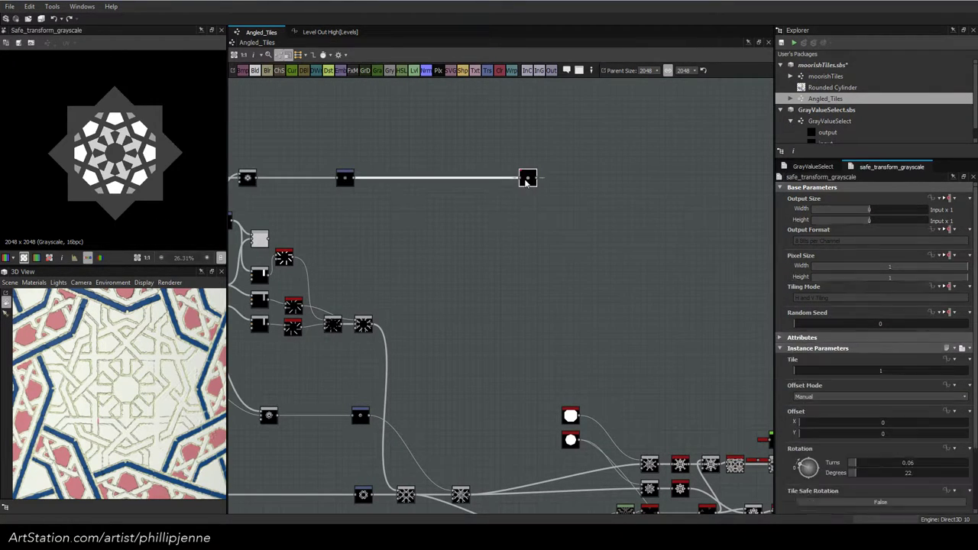
double_click(345, 178)
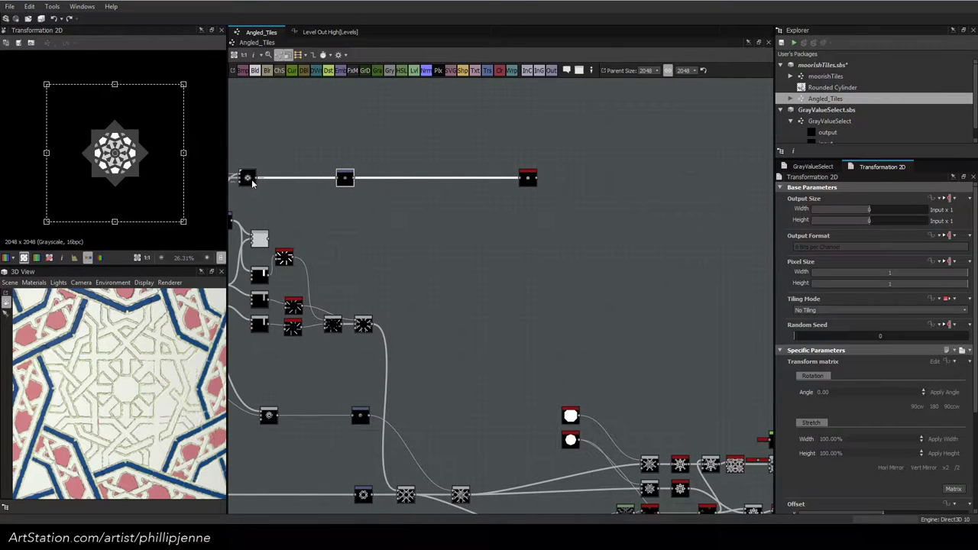
double_click(528, 179)
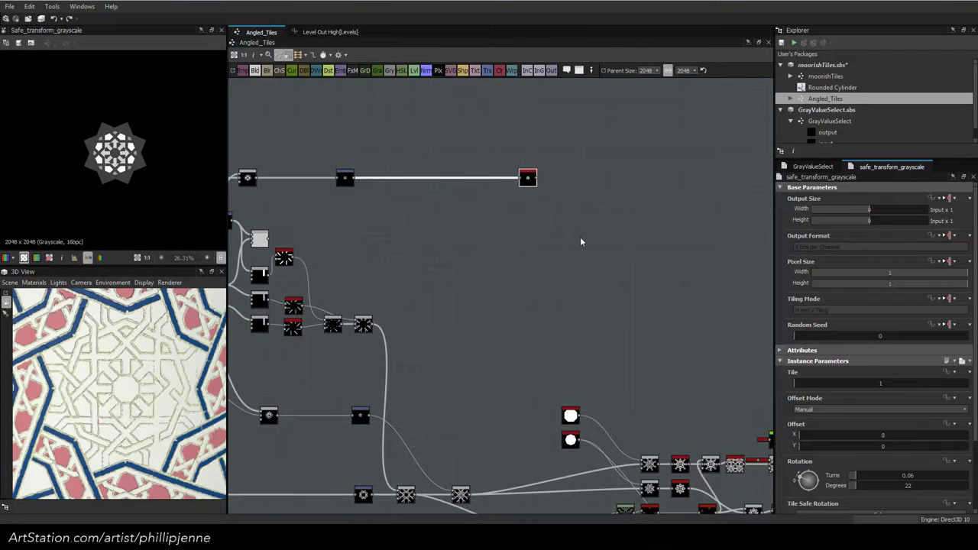
Copy and paste the tile generator node from the tiling chain
middle_click_drag(677, 466, 594, 392)
left_click(594, 391)
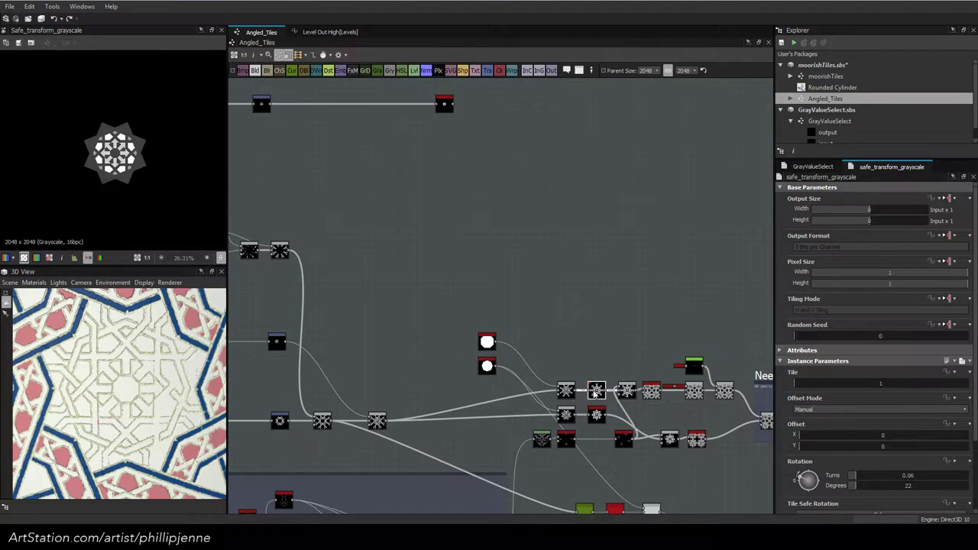
left_click(622, 388)
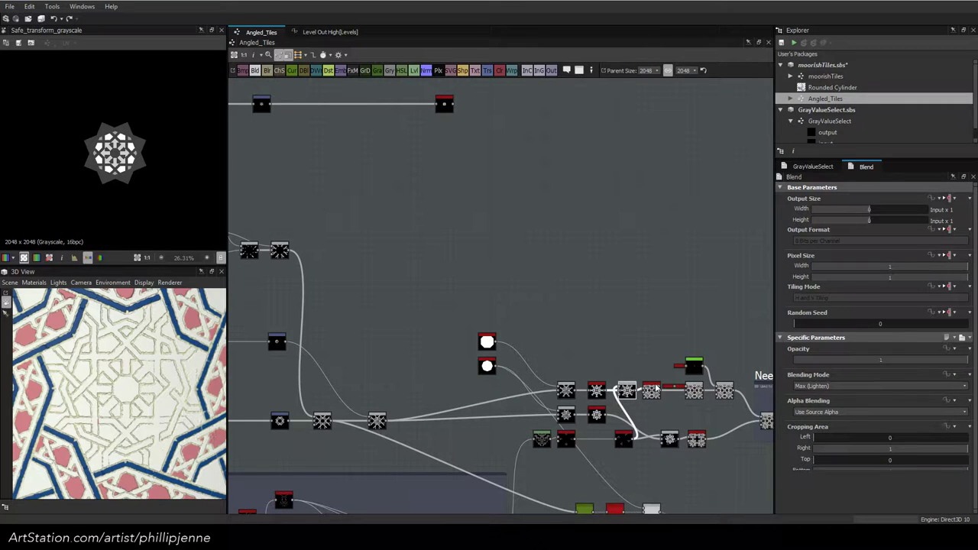
left_click(656, 388)
key("ctrl+c")
key("ctrl+v")
Move the tile generator copy up and connect the top chain's end into it
double_click(499, 295)
left_click_drag(497, 296, 610, 131)
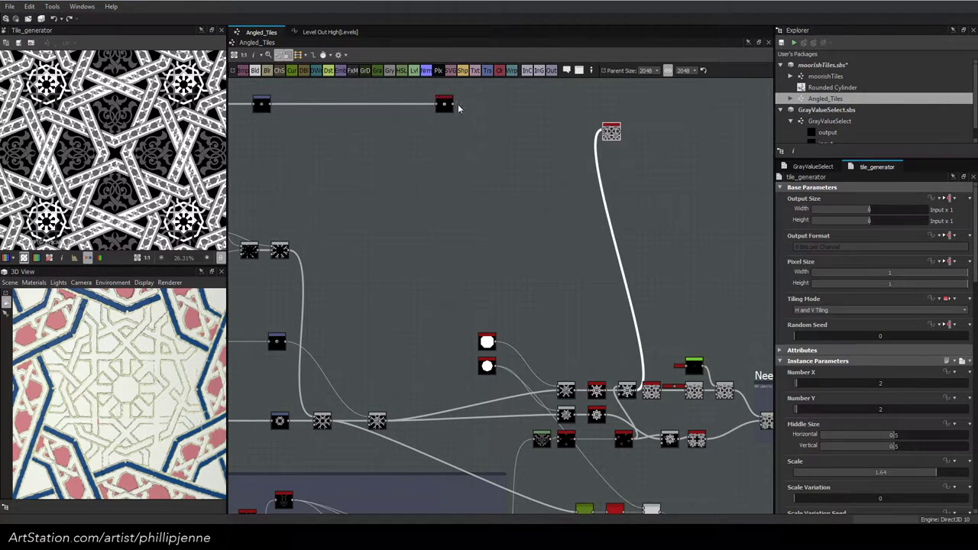
mouse_move(453, 104)
left_mouse_down()
mouse_move(611, 133)
mouse_move(610, 105)
left_mouse_up()
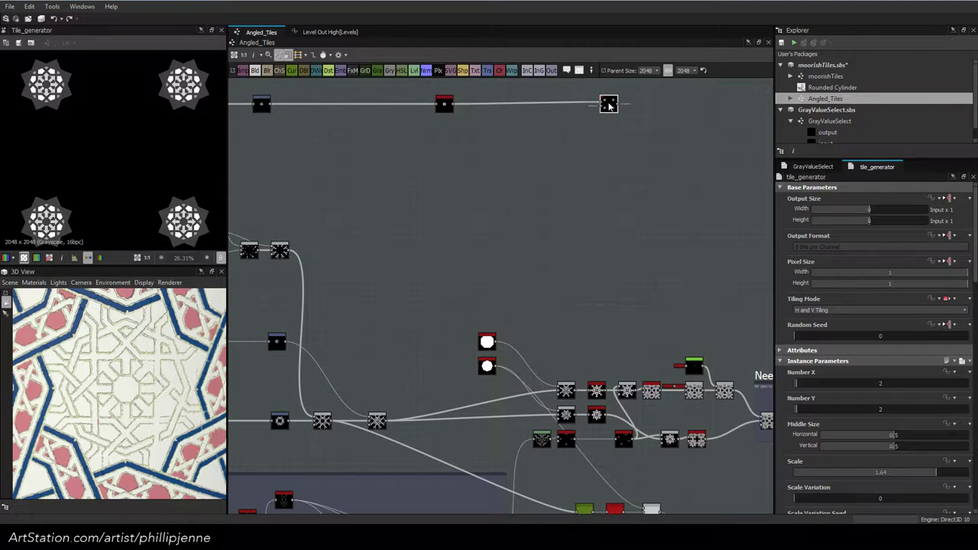
scroll(589, 232, "down", 3)
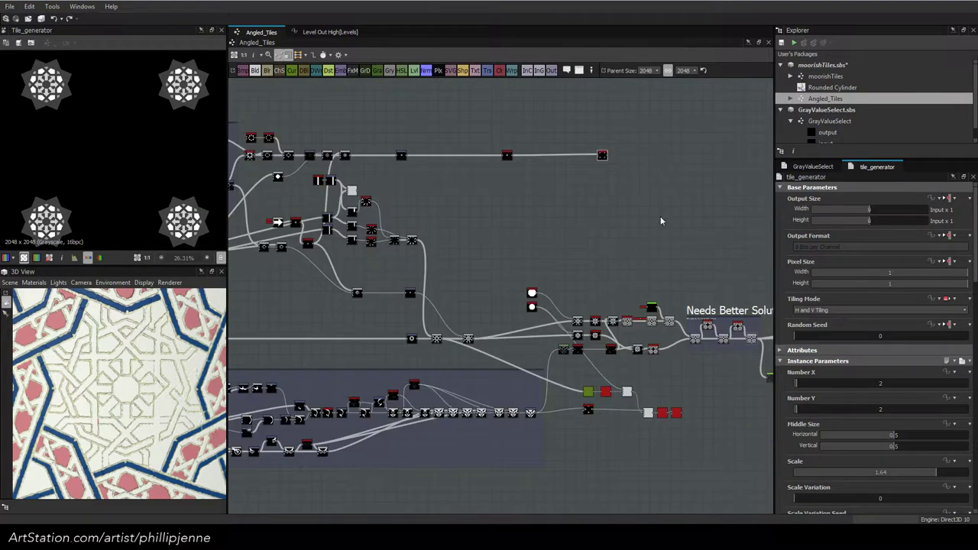
scroll(589, 237, "down", 1)
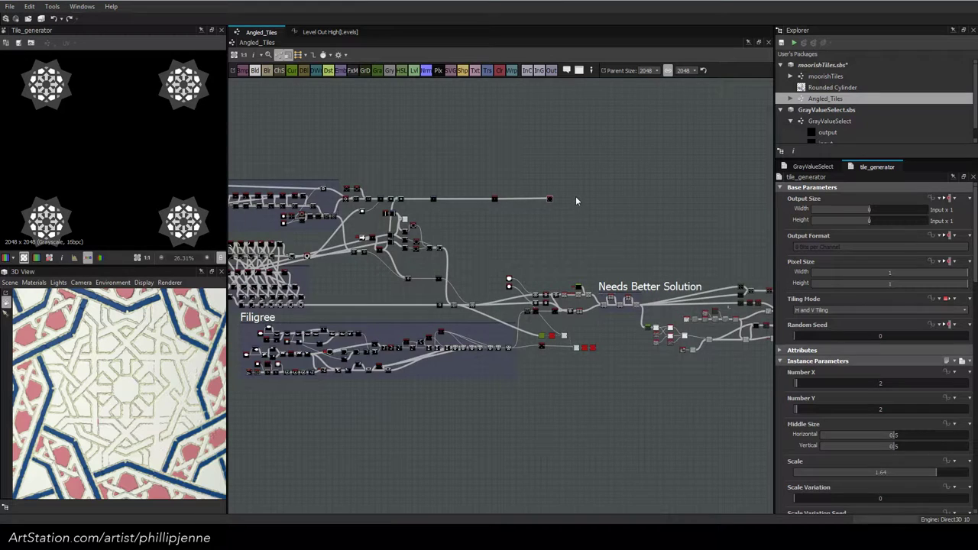
scroll(523, 202, "up", 2)
middle_click_drag(602, 223, 498, 219)
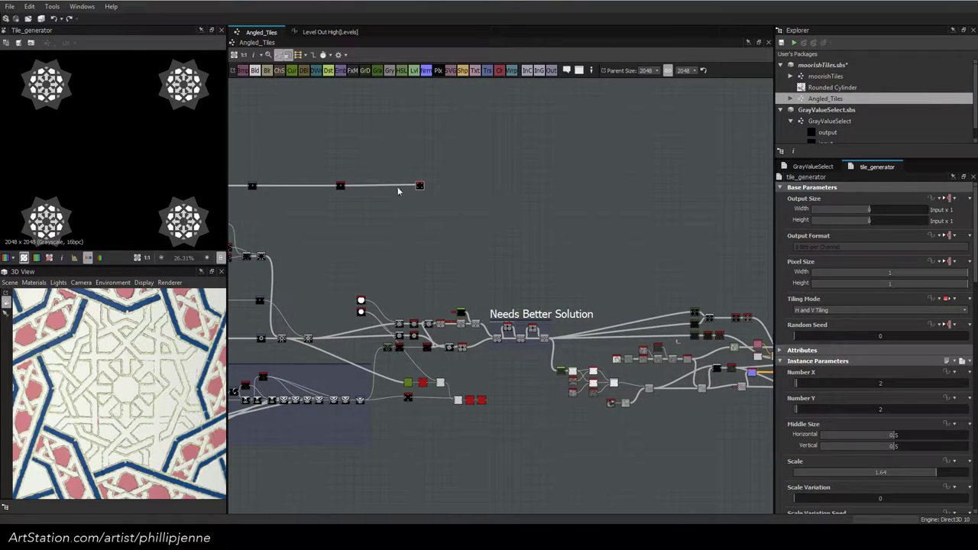
Add a Gradient Map after the tile generator, frame it, and set it to Grayscale
key("space")
type("grad")
left_click(683, 216)
double_click(437, 188)
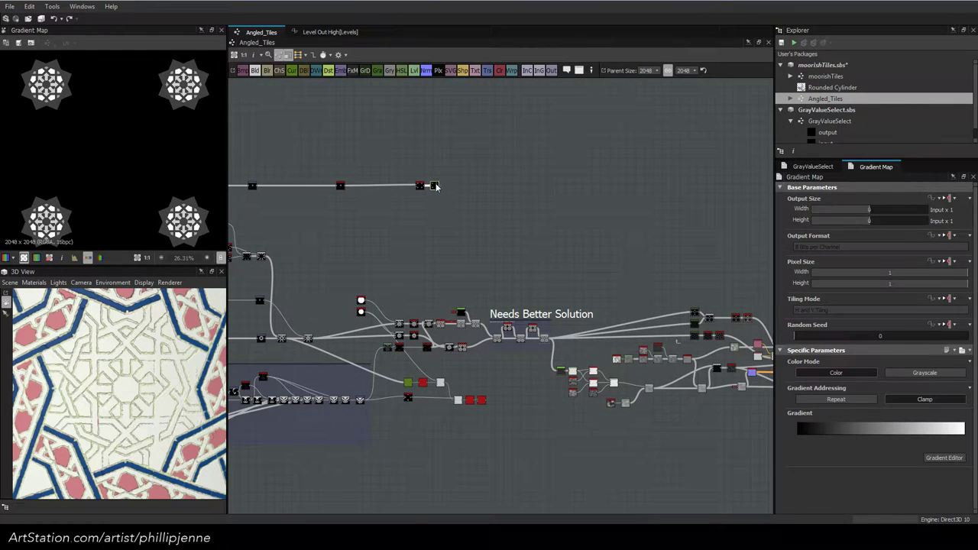
key("f")
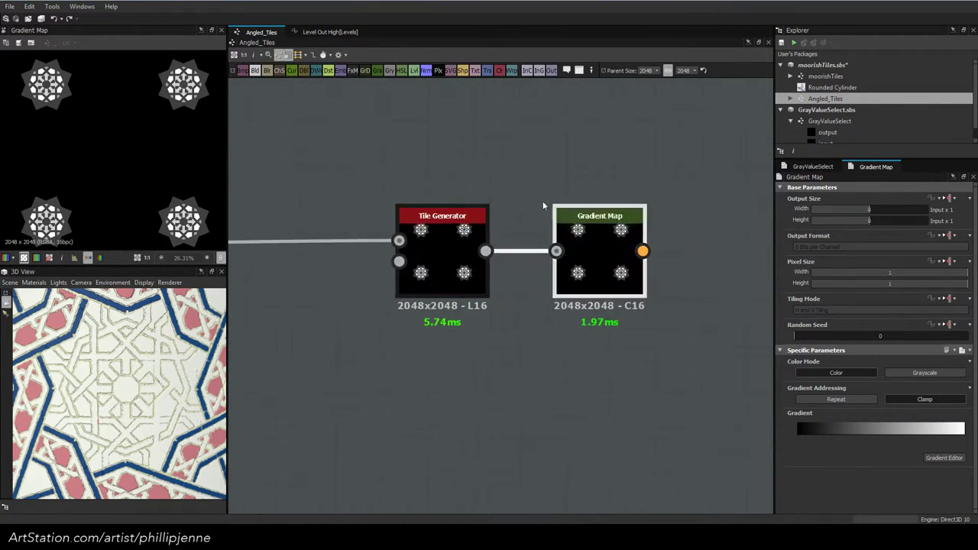
left_click(924, 373)
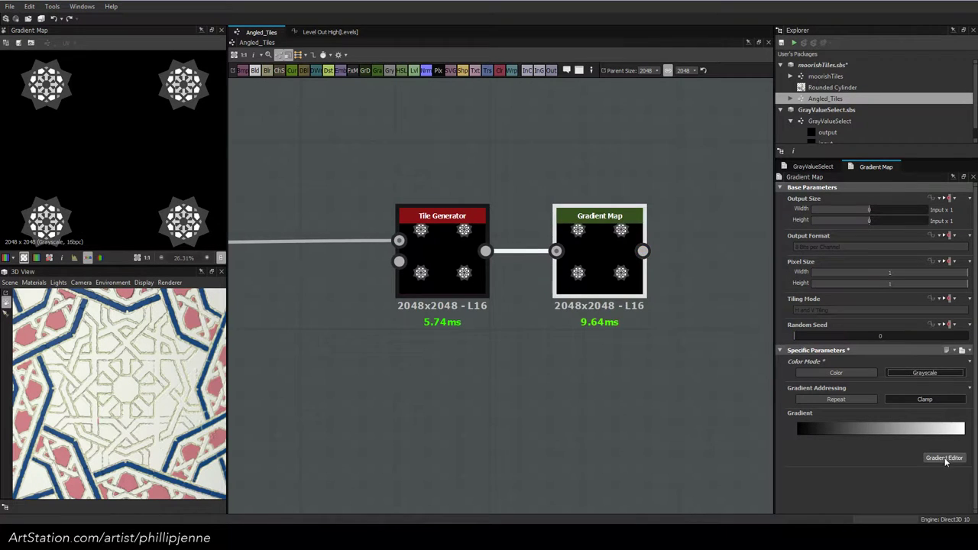
Edit the gradient to a white key near 0.508 between black keys at 0.441 and 0.551
left_click(945, 458)
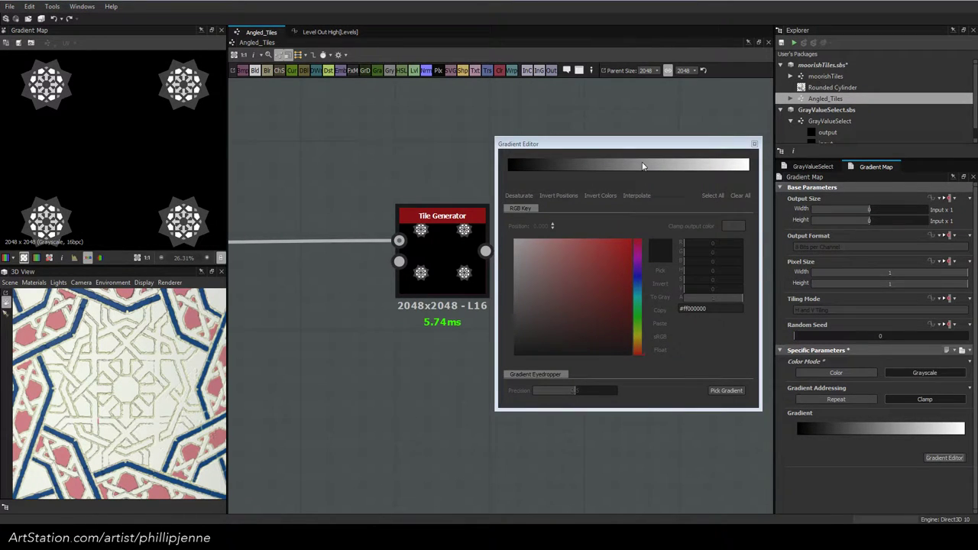
left_click(648, 169)
left_click(750, 173)
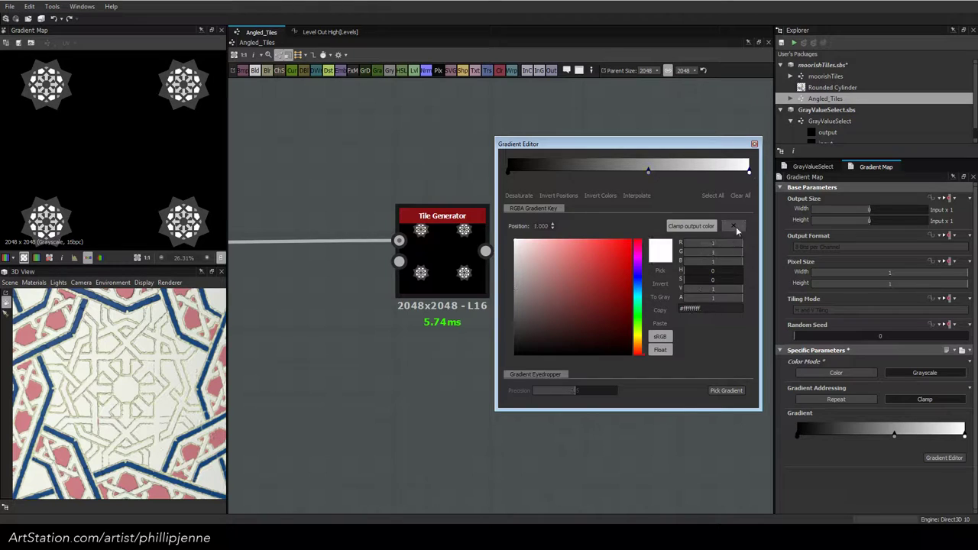
left_click_drag(723, 289, 421, 231)
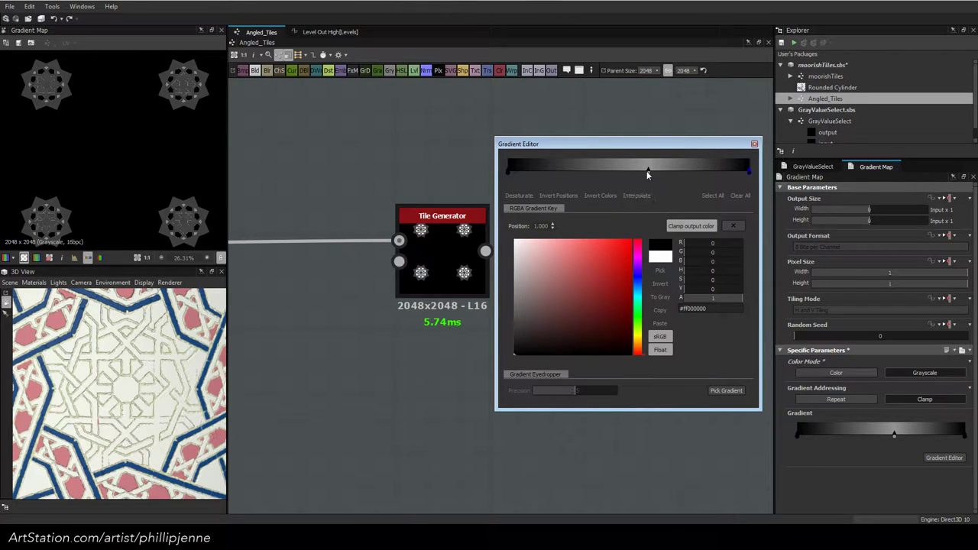
left_click_drag(649, 170, 628, 171)
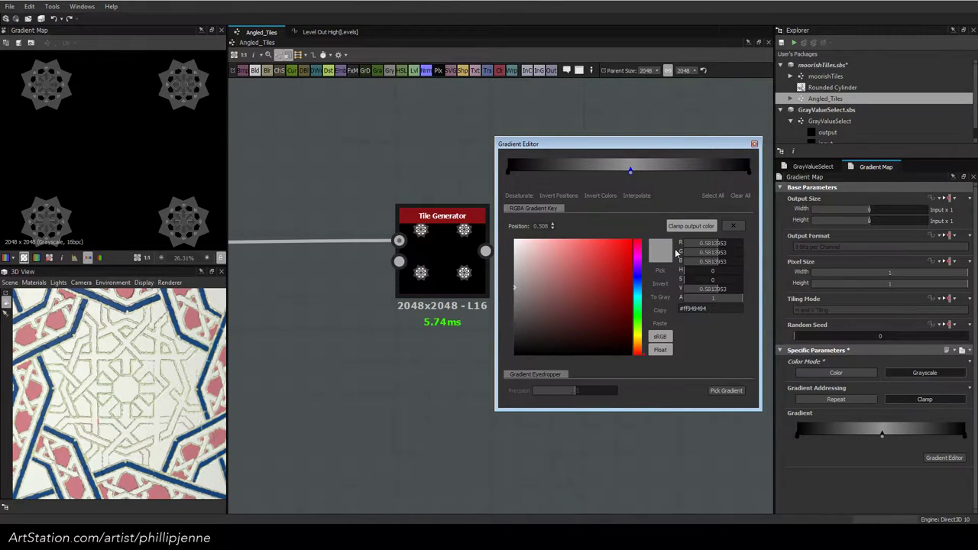
left_click_drag(508, 171, 616, 173)
left_click(749, 173)
left_click_drag(749, 172, 655, 279)
left_click(631, 171)
left_click(767, 280)
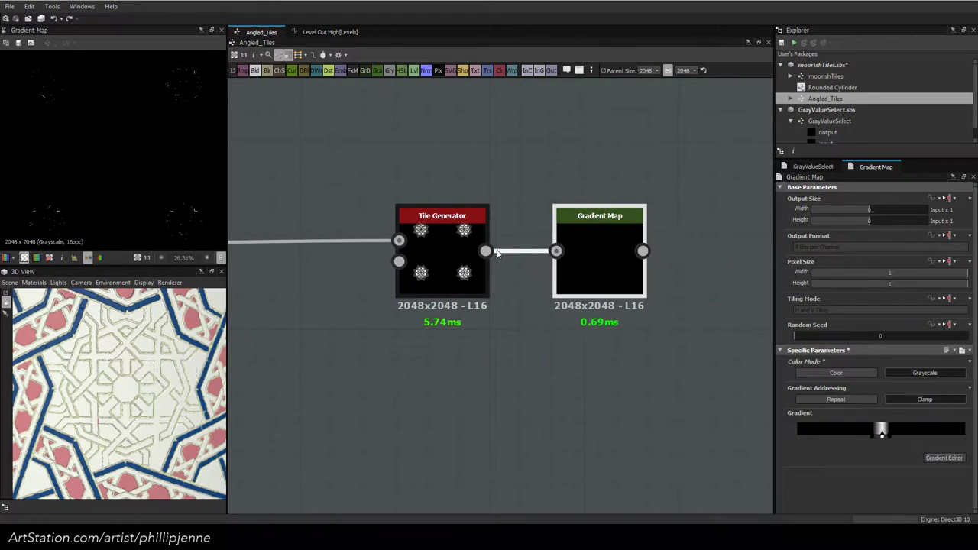
Preview the tile generator output and check its grey values against the Gradient Map
double_click(434, 233)
scroll(12, 67, "up", 4)
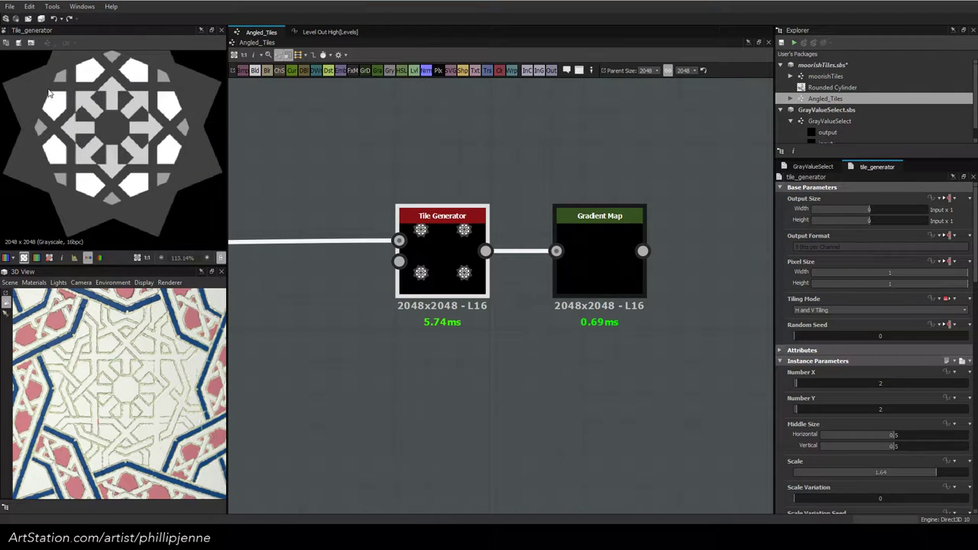
scroll(33, 98, "down", 1)
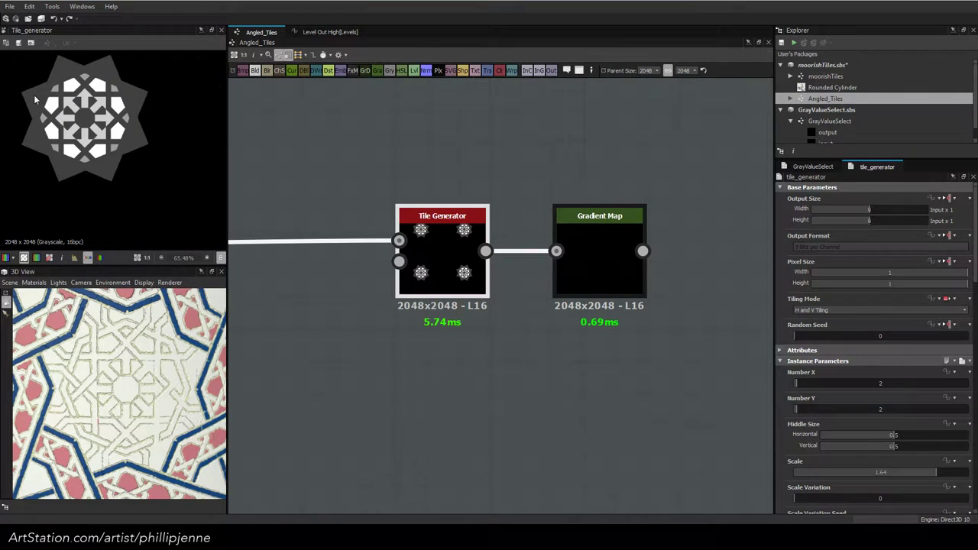
scroll(34, 98, "up", 1)
scroll(35, 100, "down", 1)
left_click(599, 258)
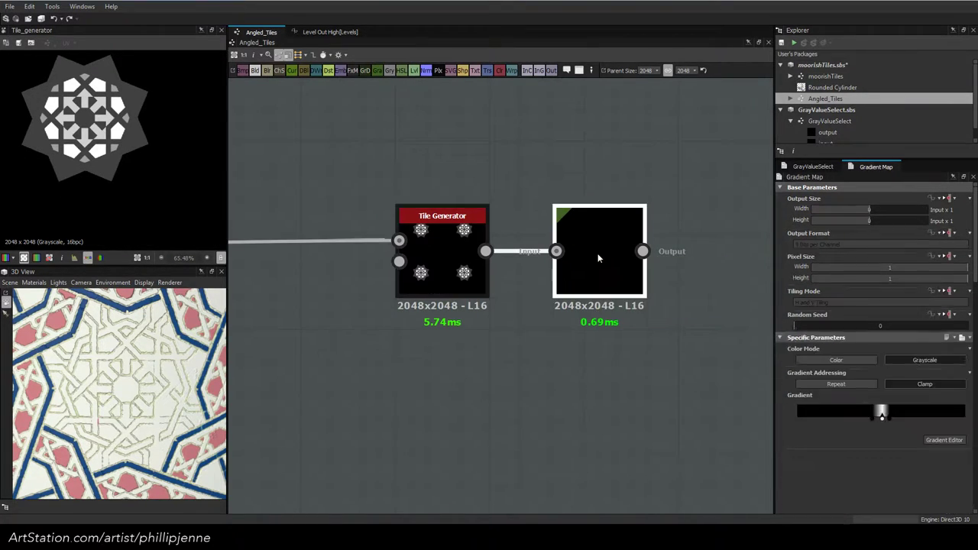
left_click(61, 259)
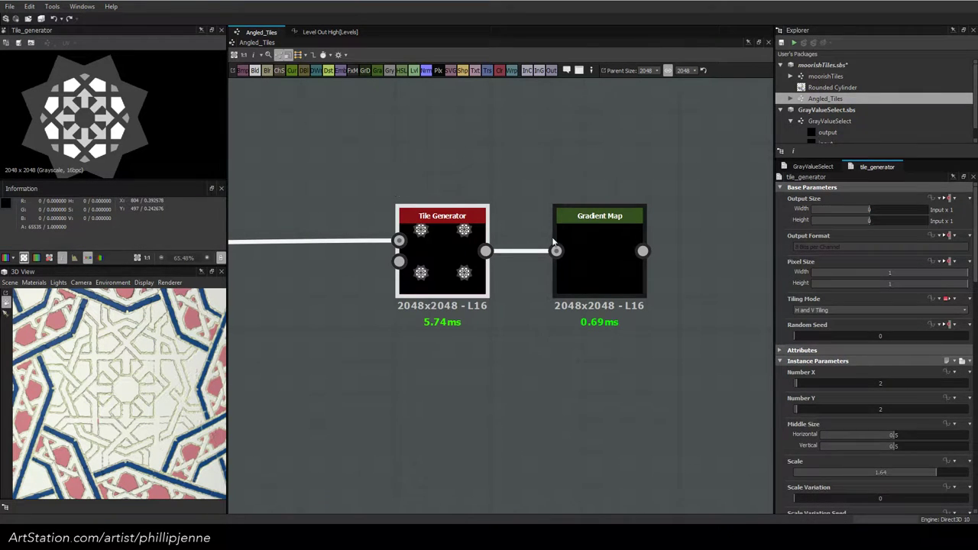
left_click(634, 240)
Shift the narrow white band to around 0.25, then move the first Gradient Map upward
left_click(944, 457)
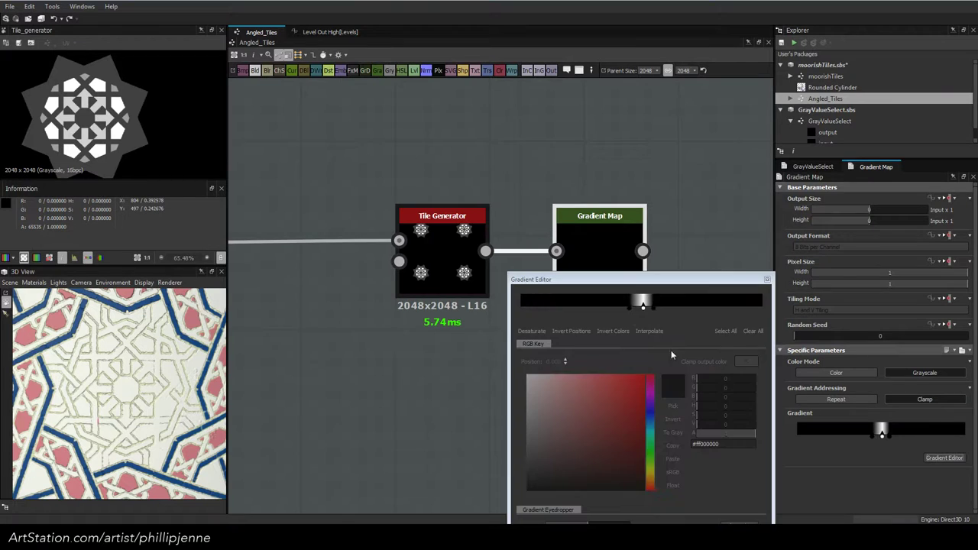
left_click_drag(641, 305, 580, 308)
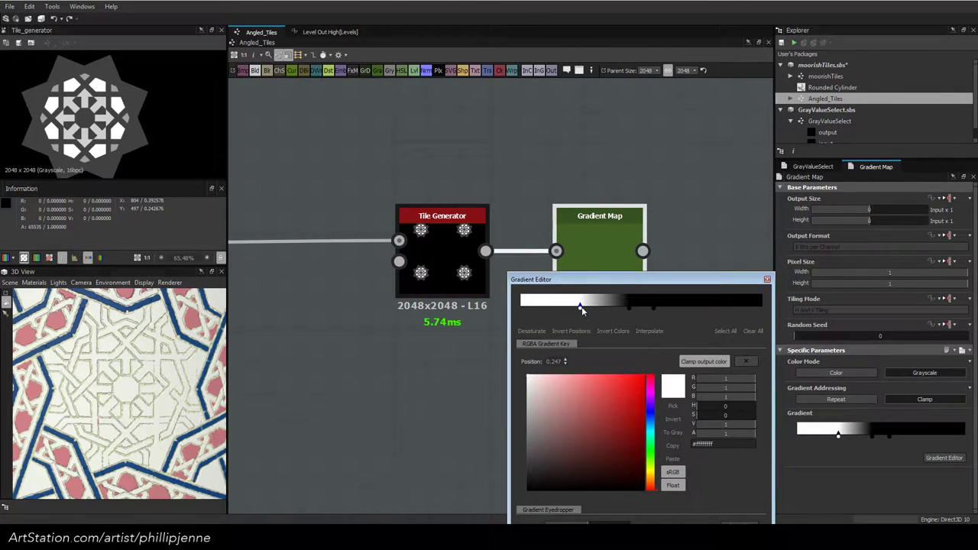
left_click_drag(581, 306, 576, 309)
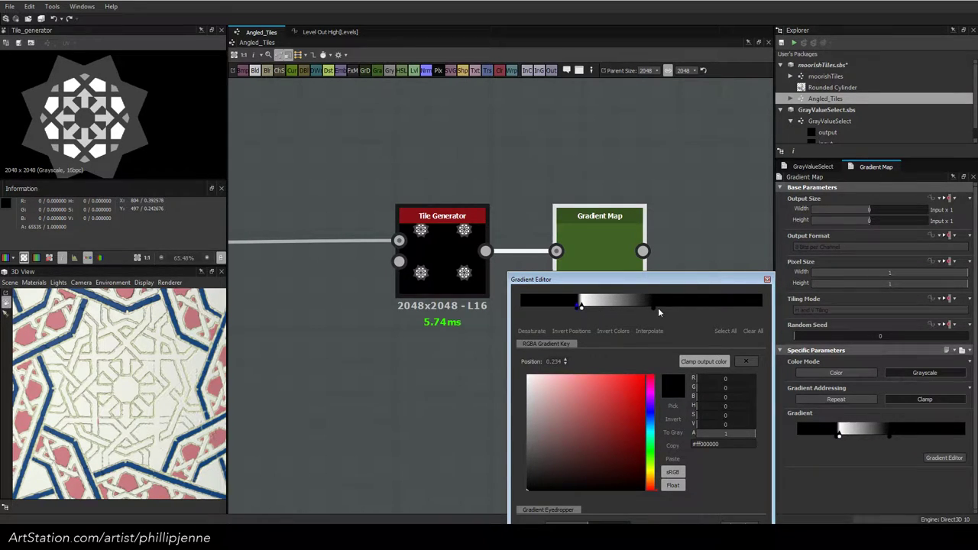
left_click_drag(654, 309, 586, 306)
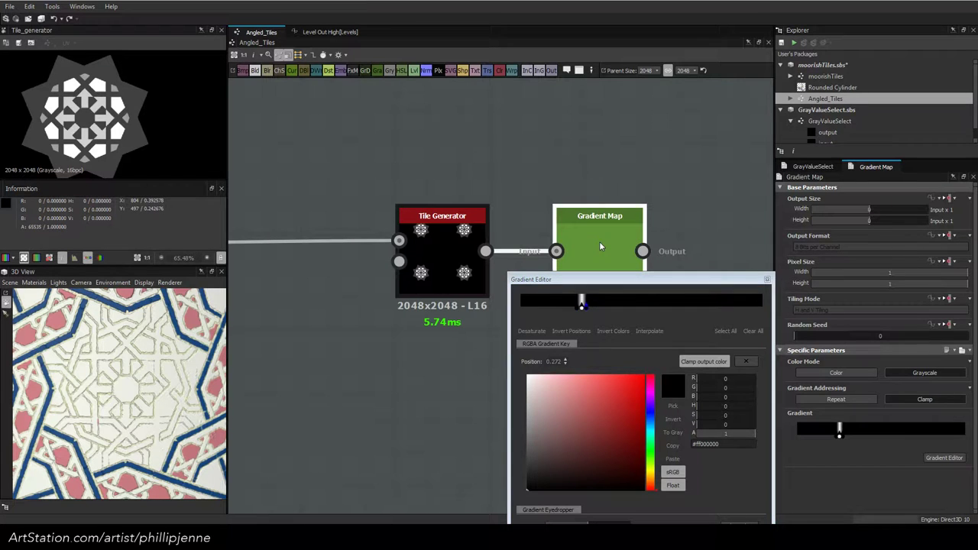
double_click(599, 246)
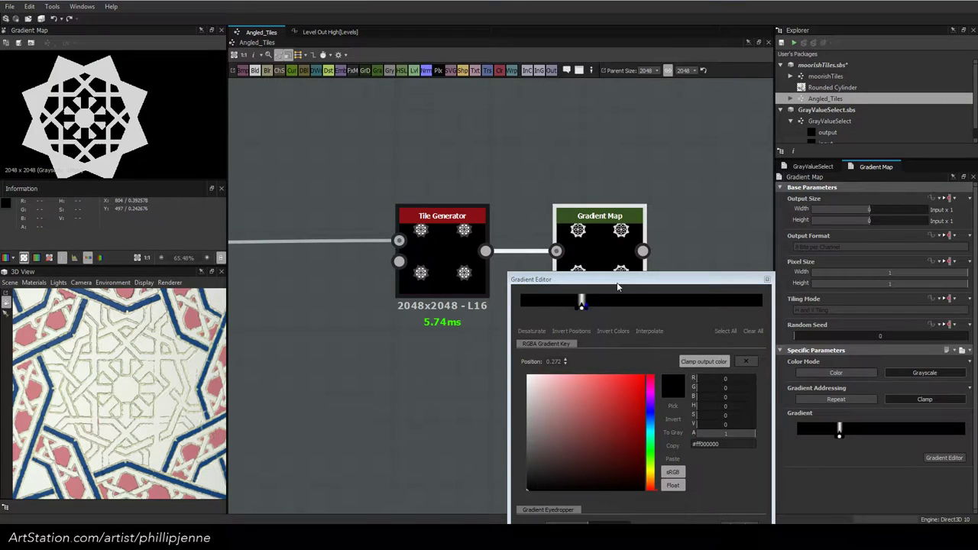
key("Escape")
left_click_drag(608, 240, 608, 145)
Duplicate the Gradient Map below the first and make its gradient almost entirely black
key("ctrl+c")
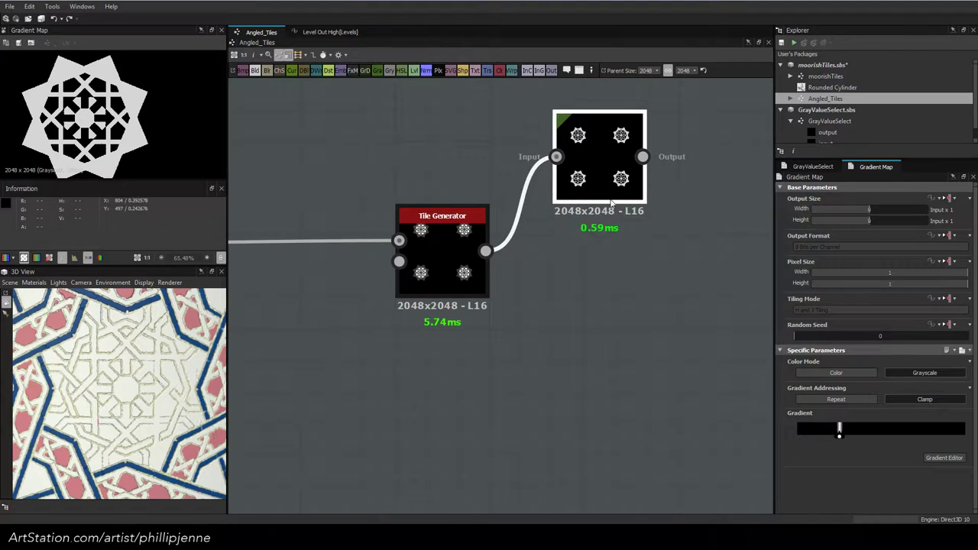
key("ctrl+v")
left_click(599, 269)
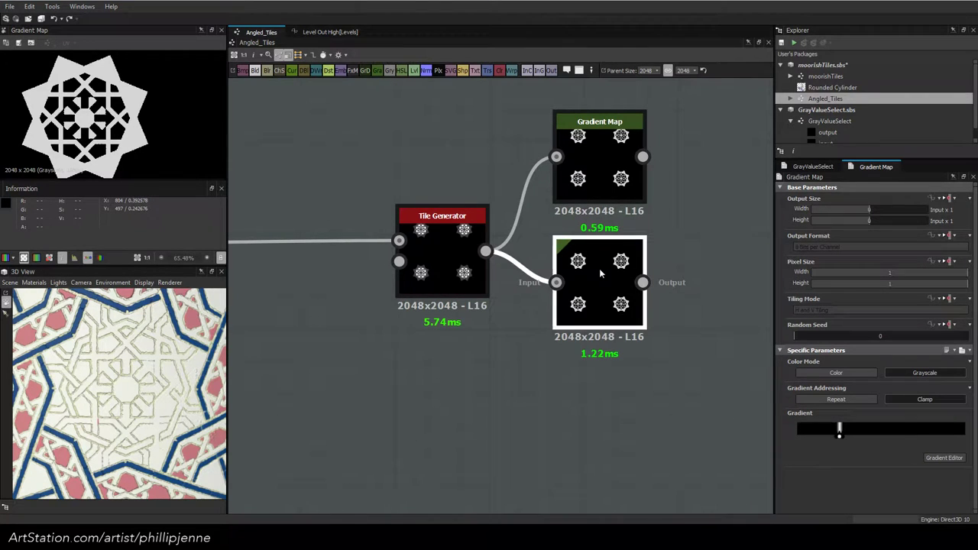
double_click(449, 227)
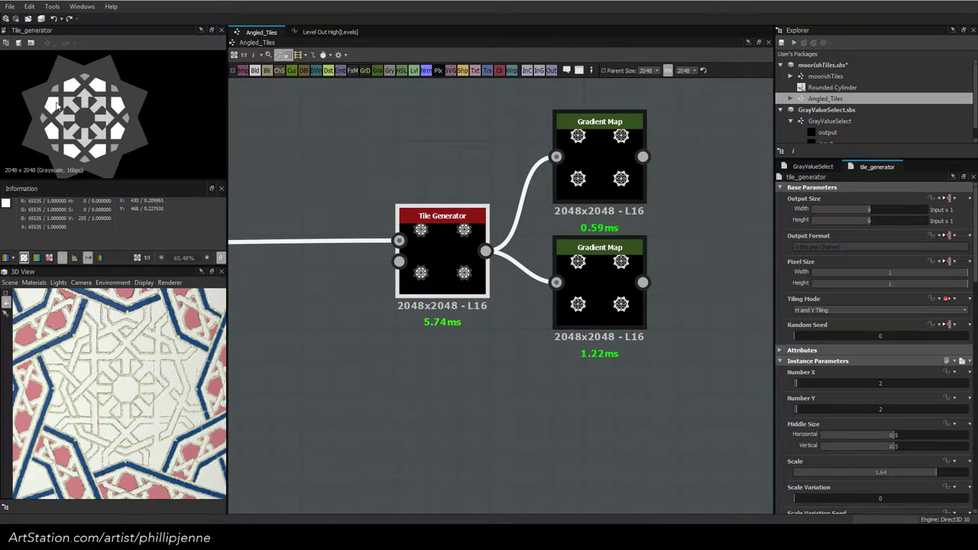
left_click(588, 265)
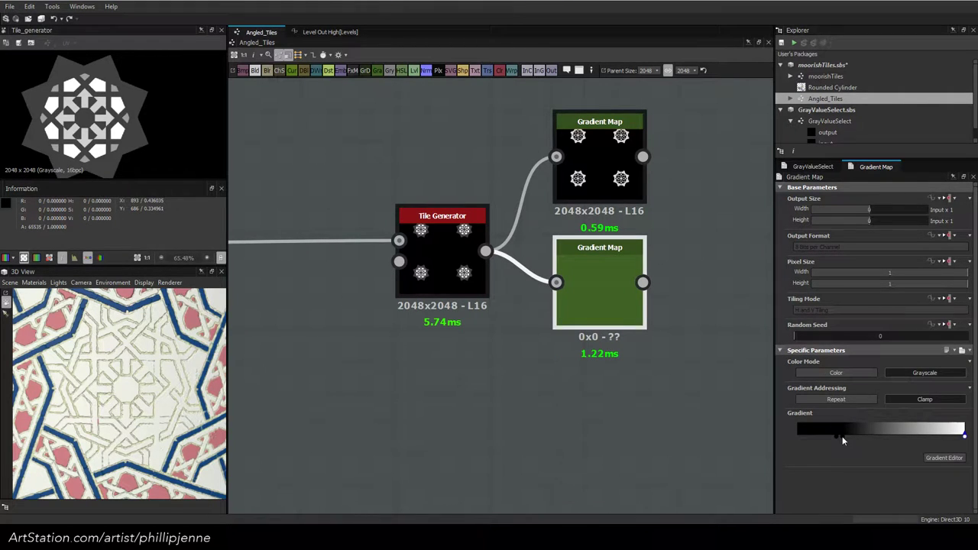
left_click_drag(842, 437, 965, 437)
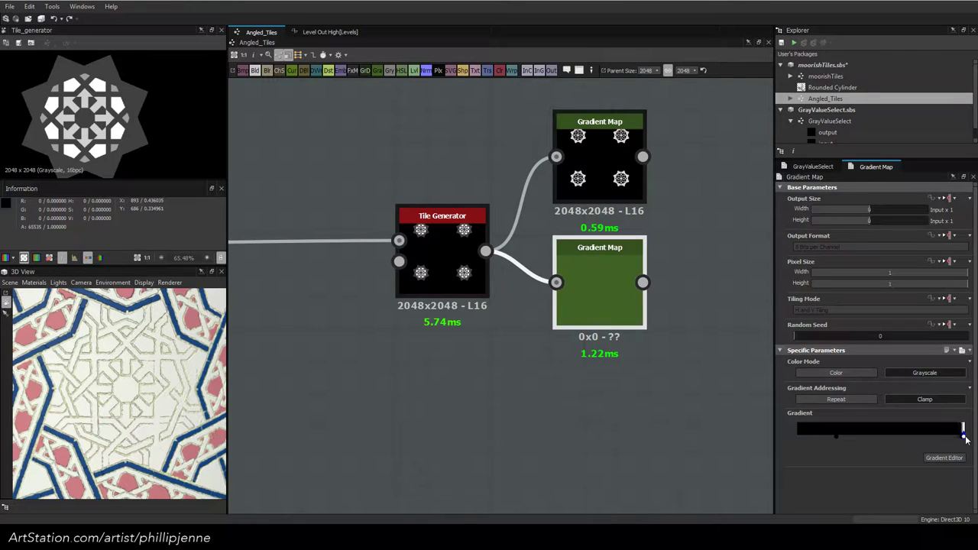
double_click(607, 282)
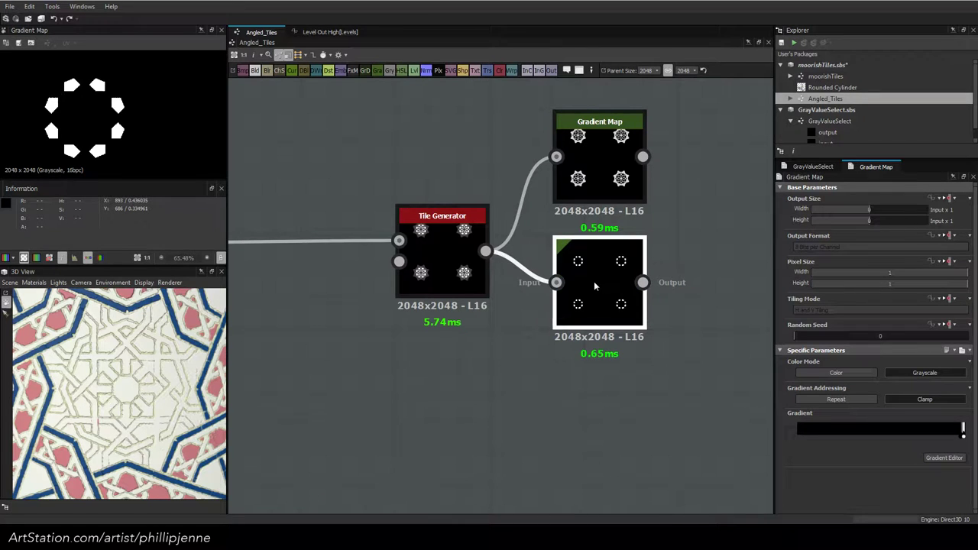
Duplicate the lower Gradient Map and set the bottom copy's white key to position 0.625
key("ctrl+d")
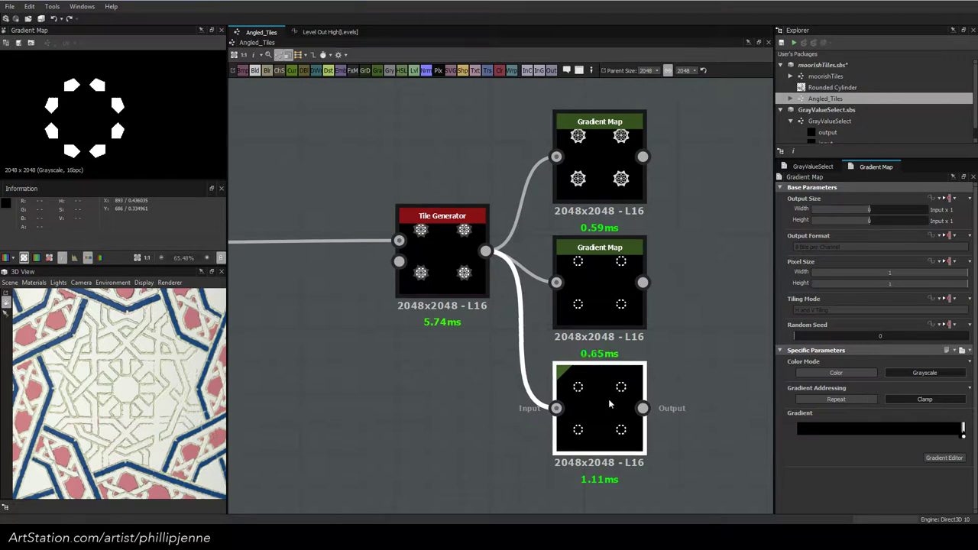
left_click(433, 253)
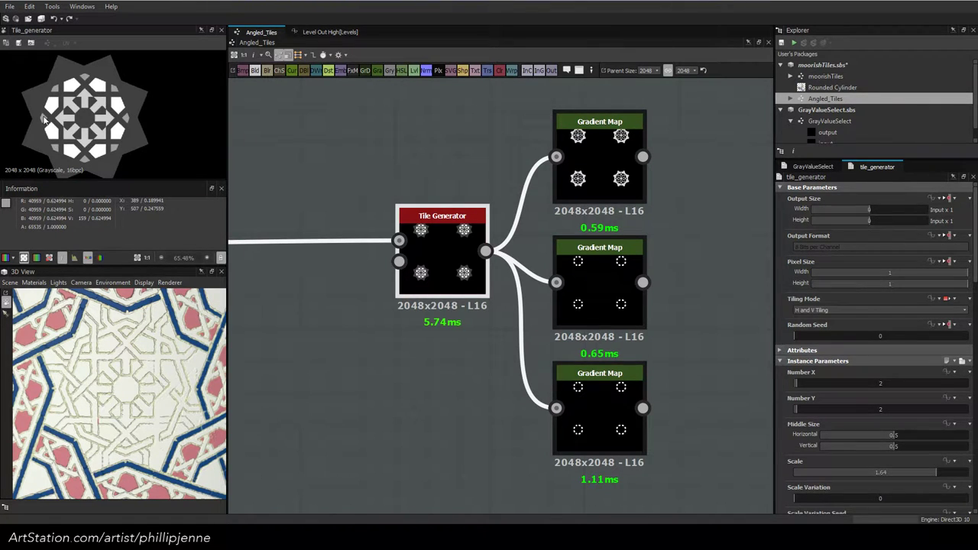
left_click(571, 428)
left_click(944, 458)
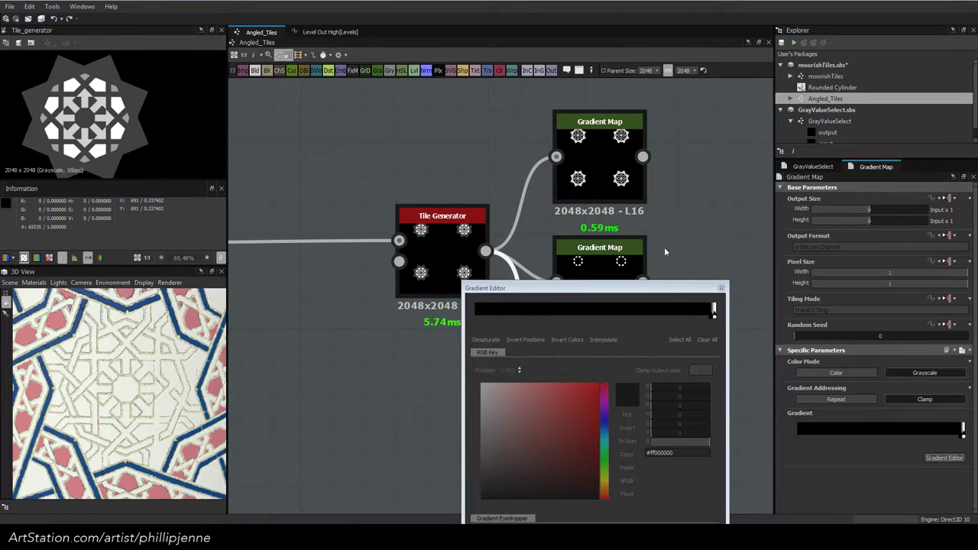
left_click(714, 313)
left_click(512, 369)
key("ctrl+a")
type(".625")
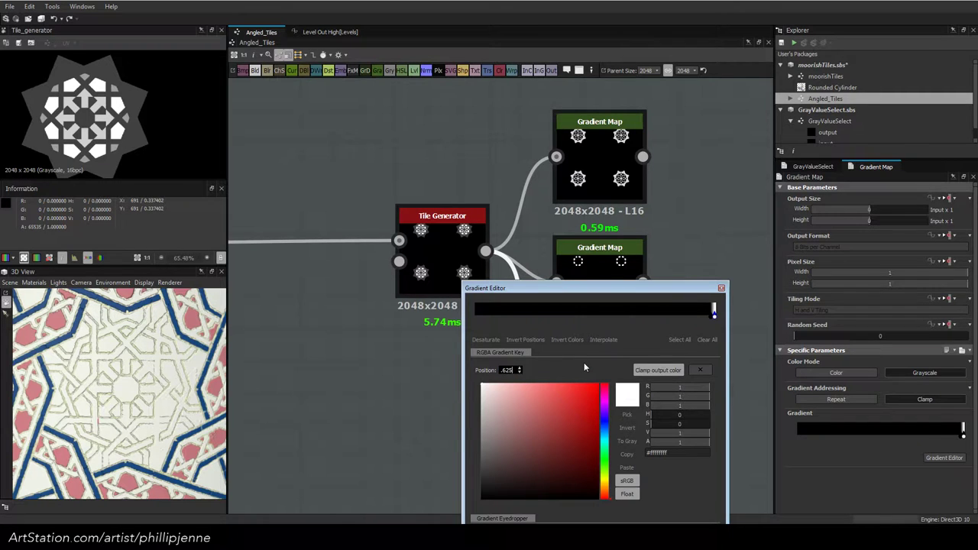
key("Return")
Add a black key near 0.568 and squeeze the black keys tightly around the white key
left_click(611, 311)
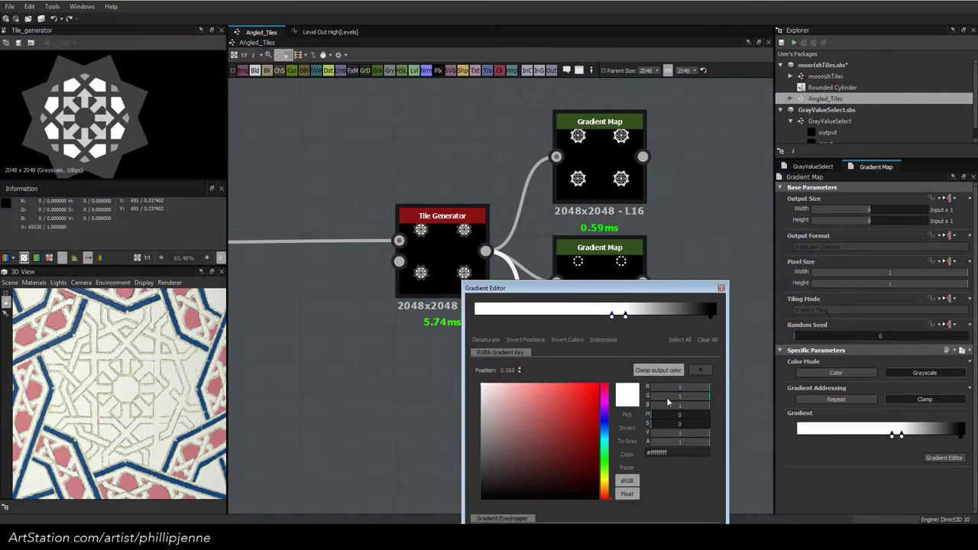
left_click_drag(664, 433, 576, 416)
left_click_drag(712, 316, 630, 317)
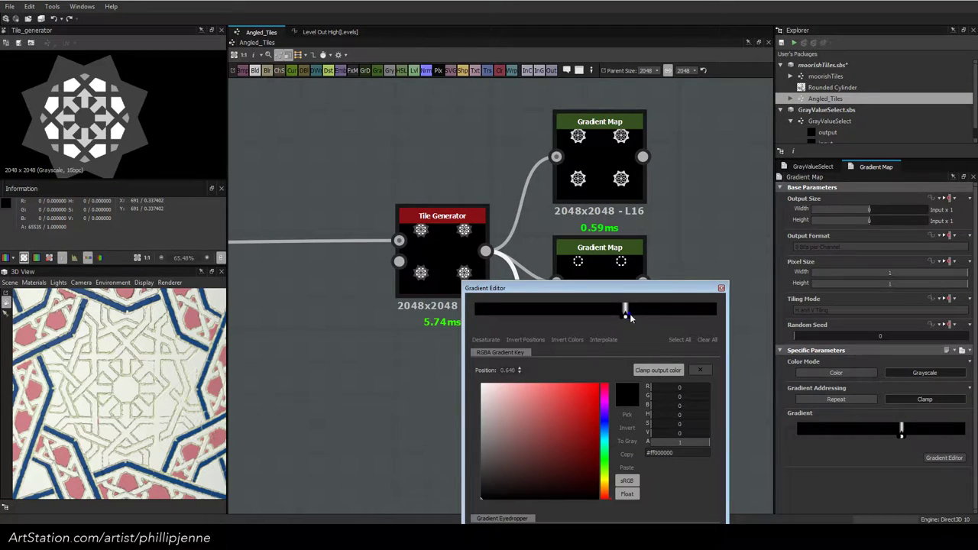
left_click(722, 287)
double_click(600, 394)
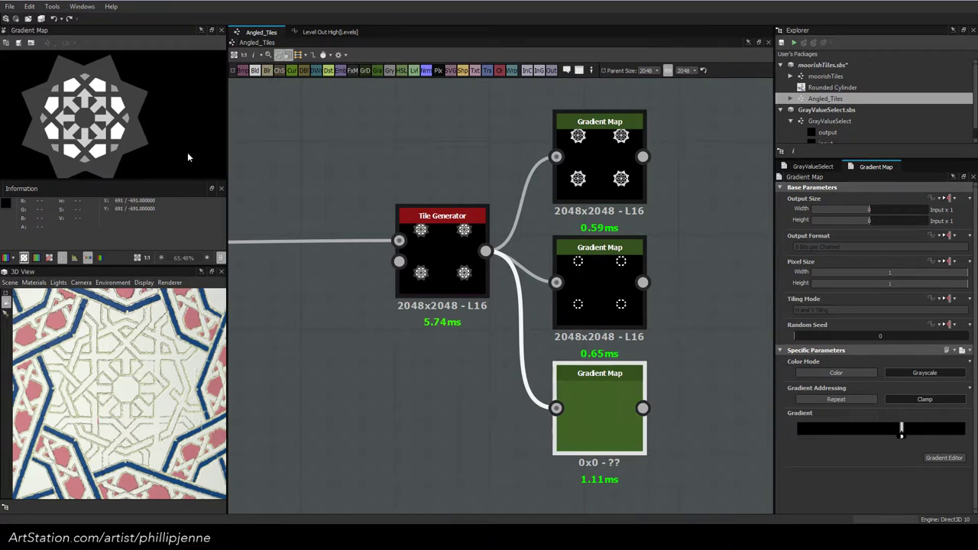
scroll(56, 96, "up", 4)
scroll(56, 96, "down", 3)
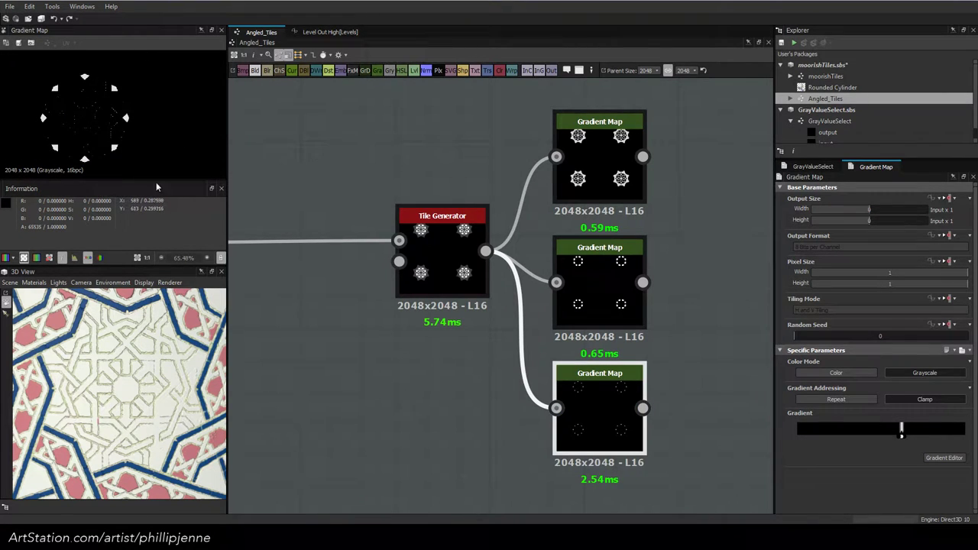
Nudge the white key to 0.627, then preview the Tile Generator rosette in 2D
left_click(944, 457)
left_click(625, 318)
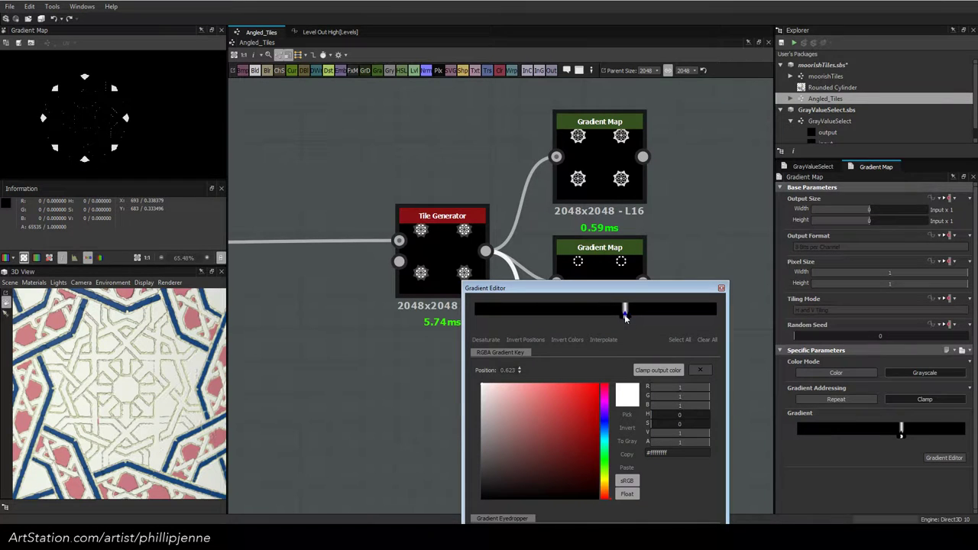
left_click_drag(624, 319, 626, 321)
left_click(457, 249)
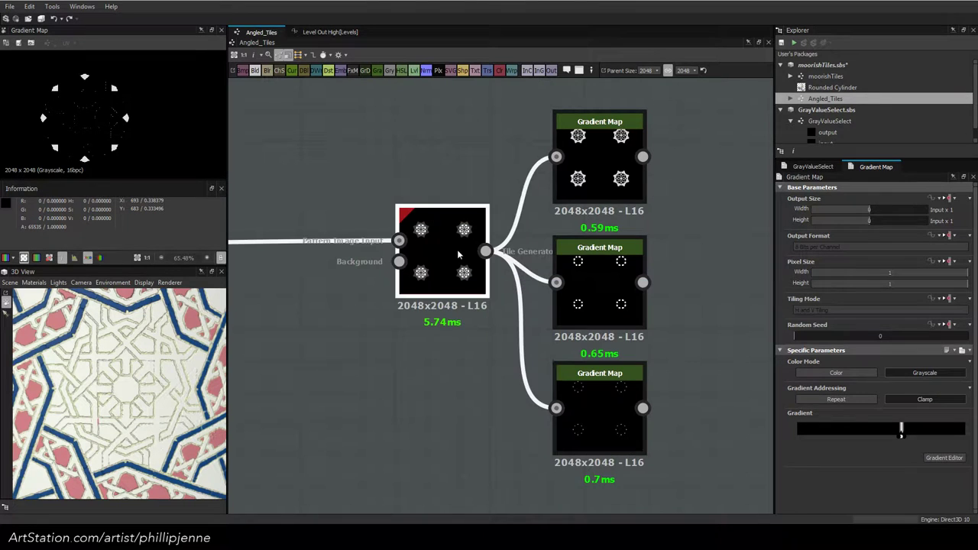
double_click(430, 241)
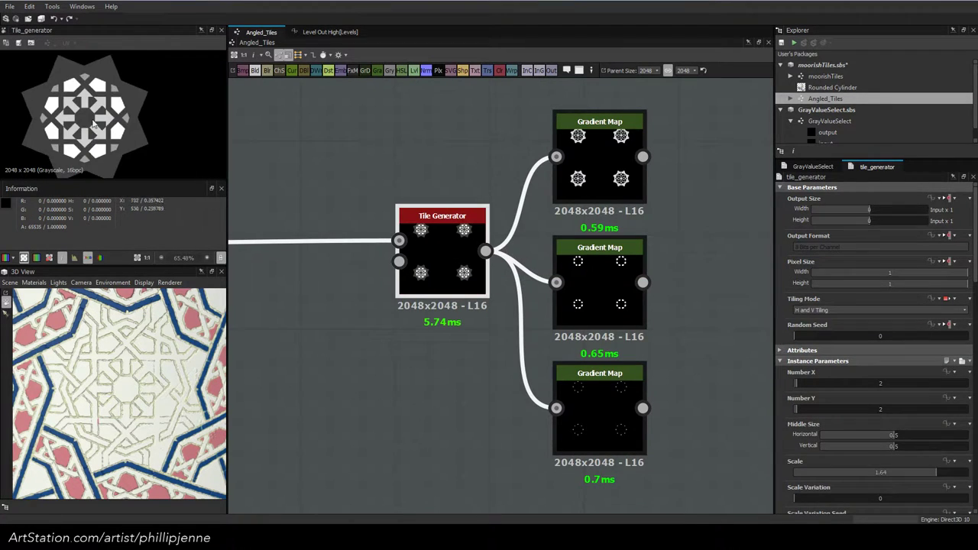
scroll(55, 101, "up", 4)
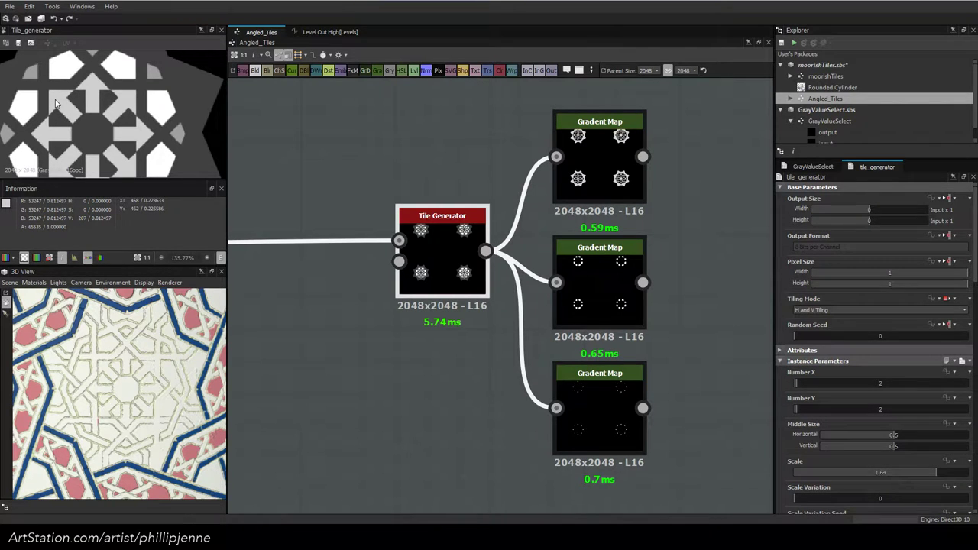
scroll(57, 104, "down", 3)
middle_click_drag(565, 283, 514, 122)
Duplicate the third Gradient Map below the others and set its white key to 0.812
left_click(521, 252)
key("ctrl+d")
left_click_drag(563, 292, 558, 371)
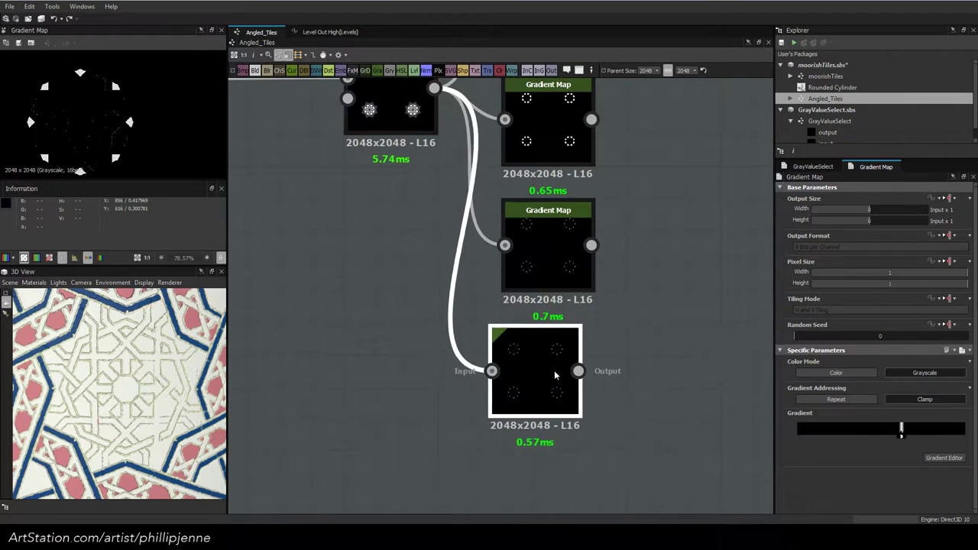
left_click(944, 458)
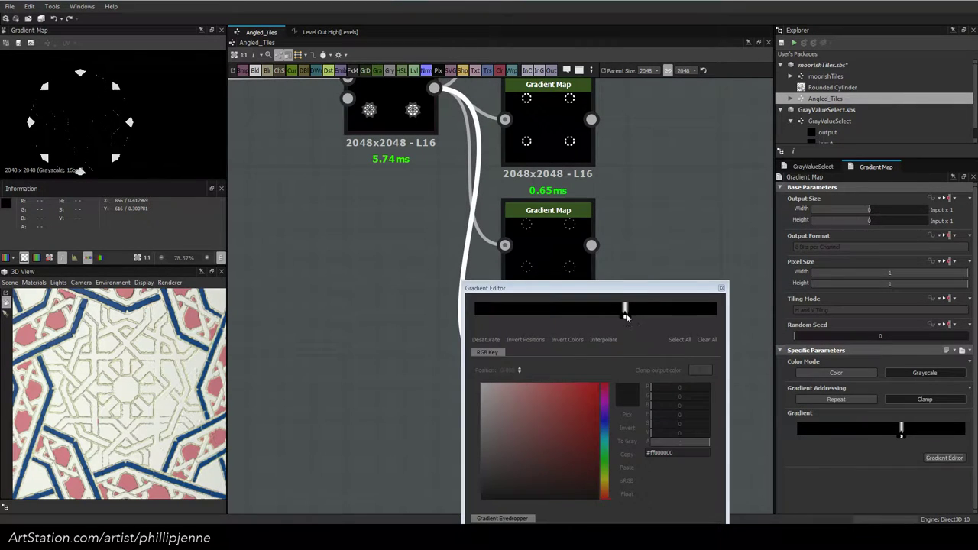
left_click(625, 312)
double_click(509, 370)
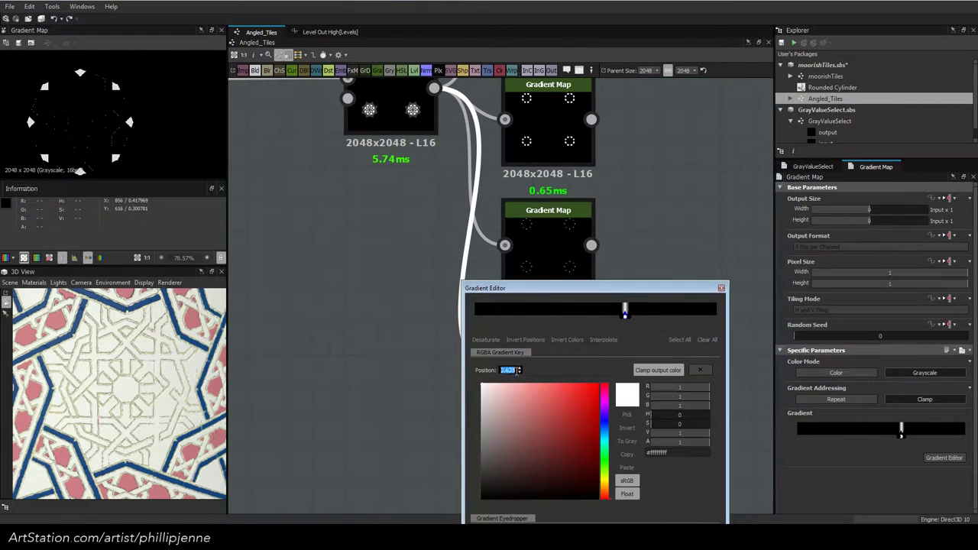
type(".812")
key("Return")
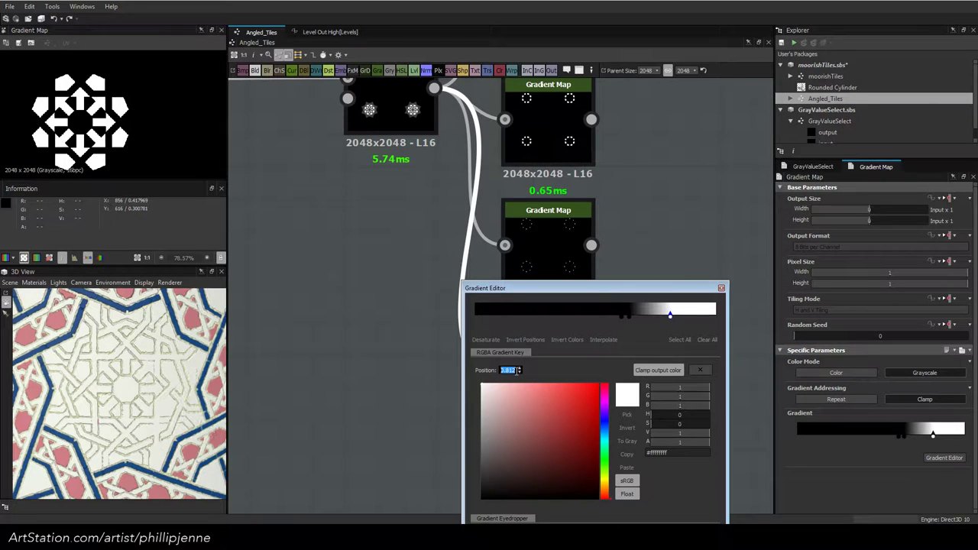
Tighten the gradient to a black key at 0.796 and a white key at 0.814
left_click_drag(621, 316, 665, 318)
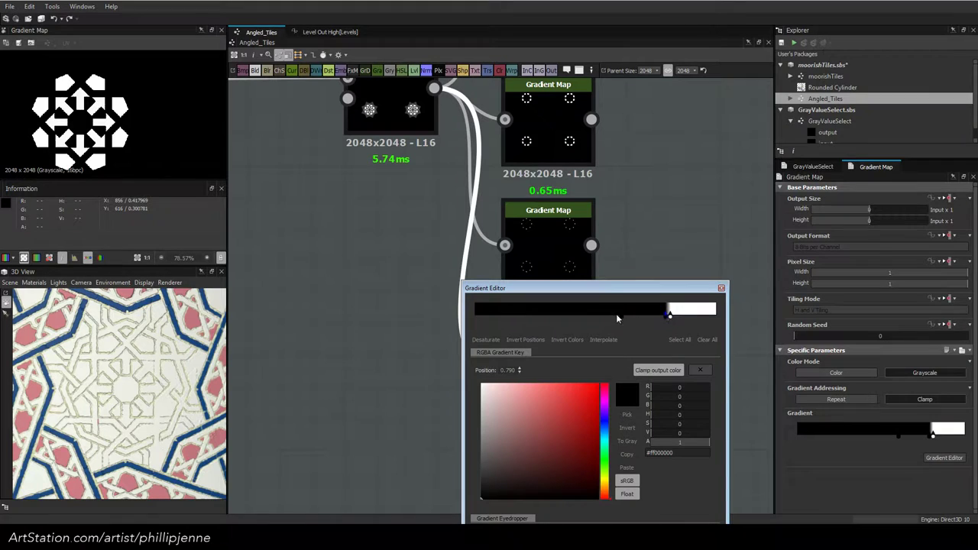
left_click(671, 317)
left_click_drag(666, 316, 671, 317)
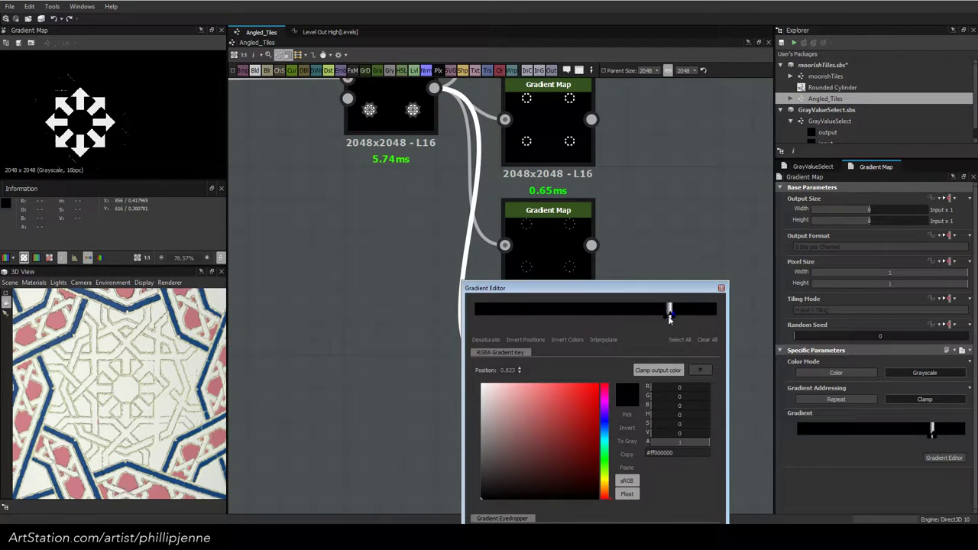
left_click(669, 317)
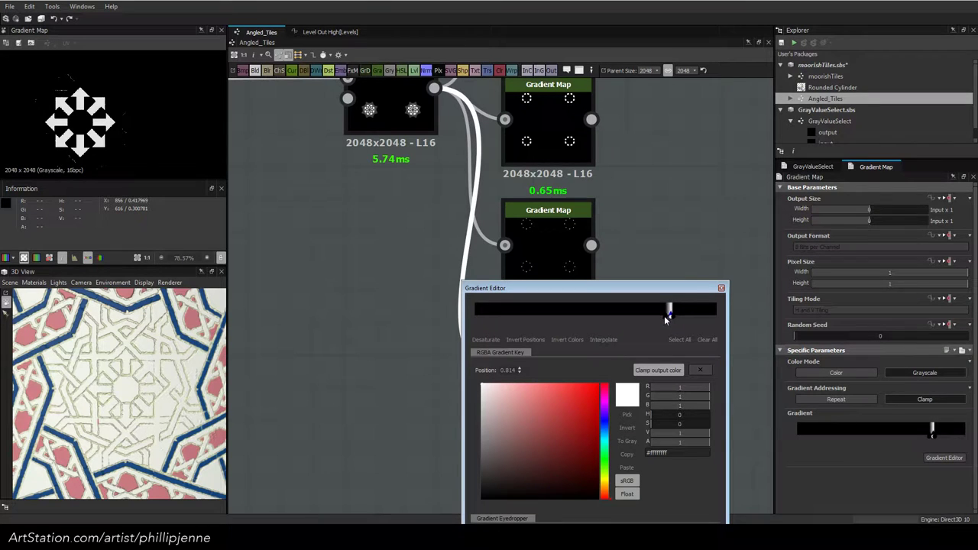
left_click(666, 318)
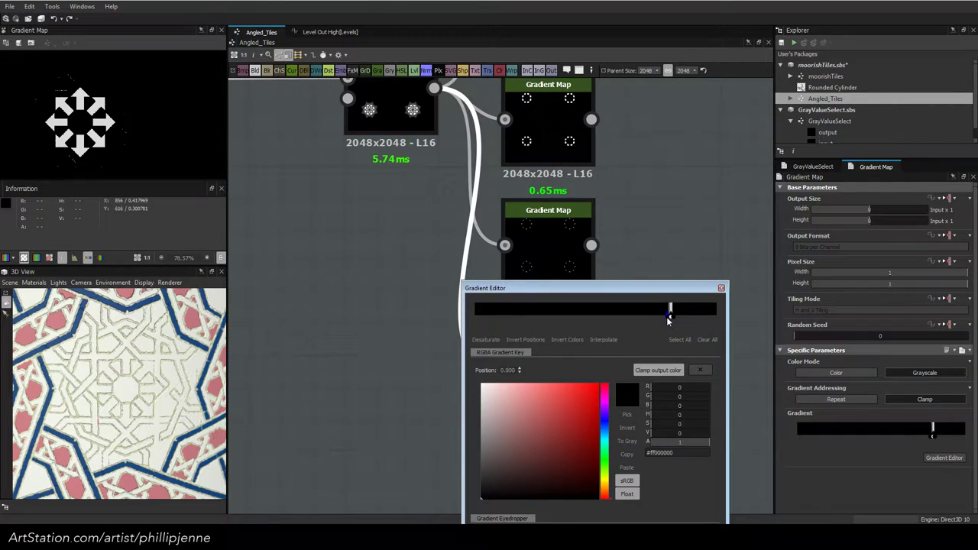
left_click(721, 288)
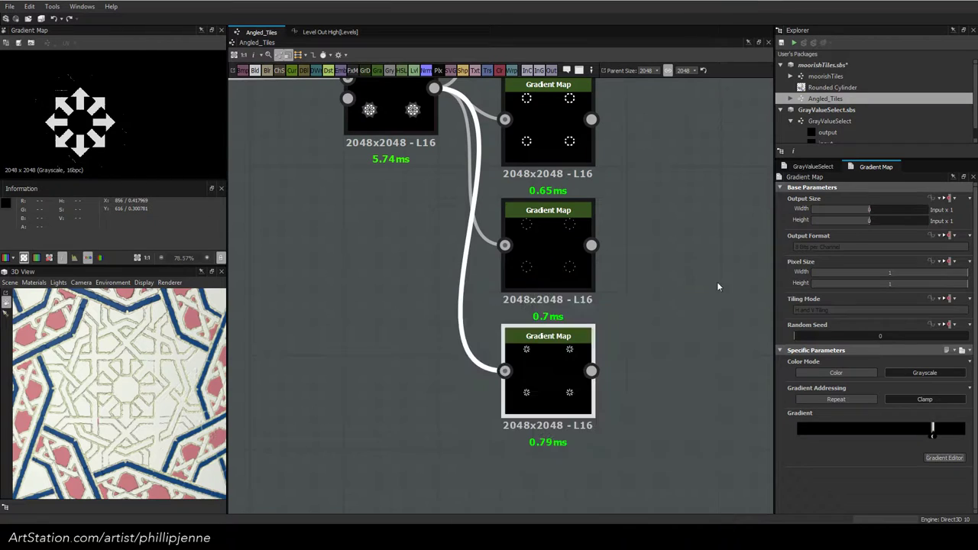
scroll(666, 302, "down", 1)
Copy the Blur HQ Grayscale and Histogram Scan pair and paste a copy after the second Gradient Map
scroll(665, 301, "down", 3)
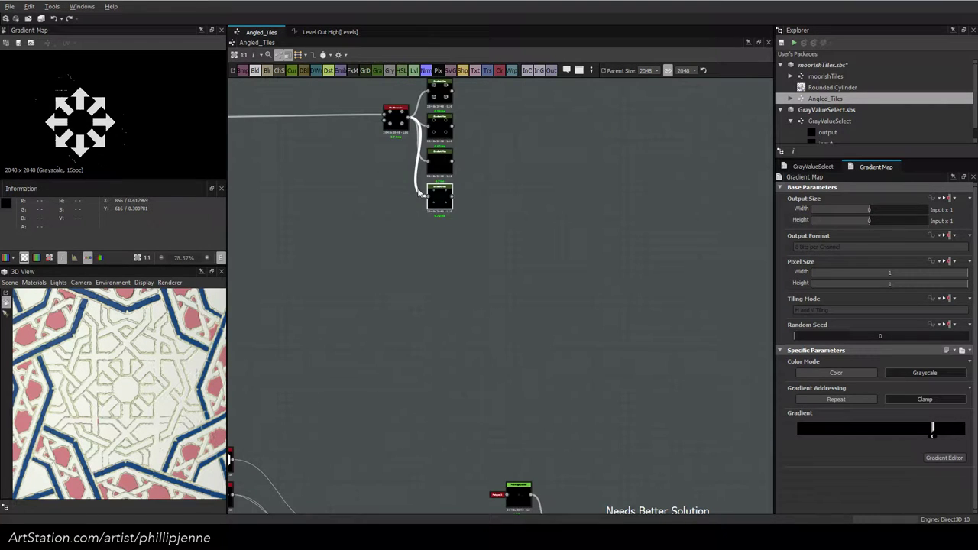
scroll(418, 194, "down", 4)
scroll(575, 313, "up", 4)
left_click_drag(518, 353, 574, 391)
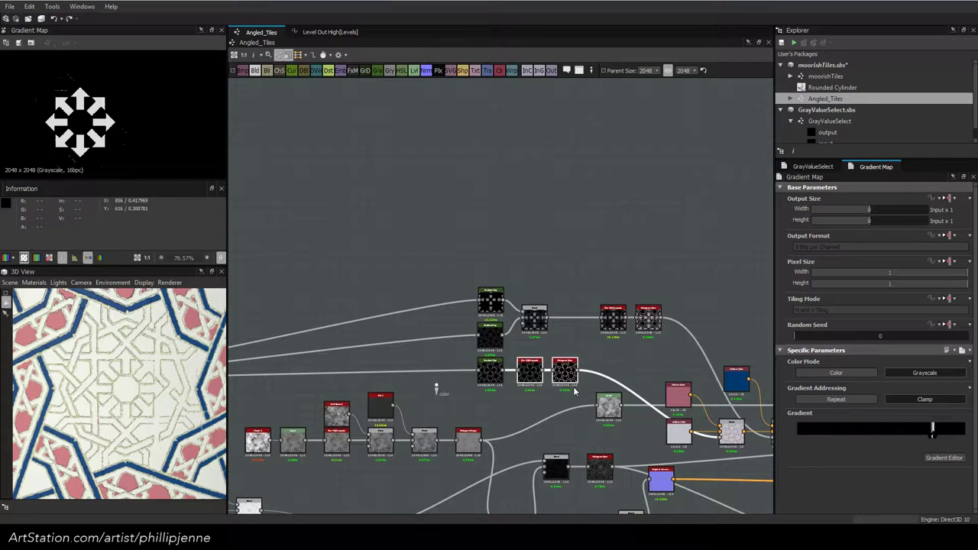
key("ctrl+c")
middle_click_drag(336, 130, 702, 340)
key("ctrl+v")
left_click_drag(702, 338, 403, 219)
scroll(404, 219, "down", 4)
middle_click_drag(485, 253, 685, 332)
scroll(616, 295, "up", 3)
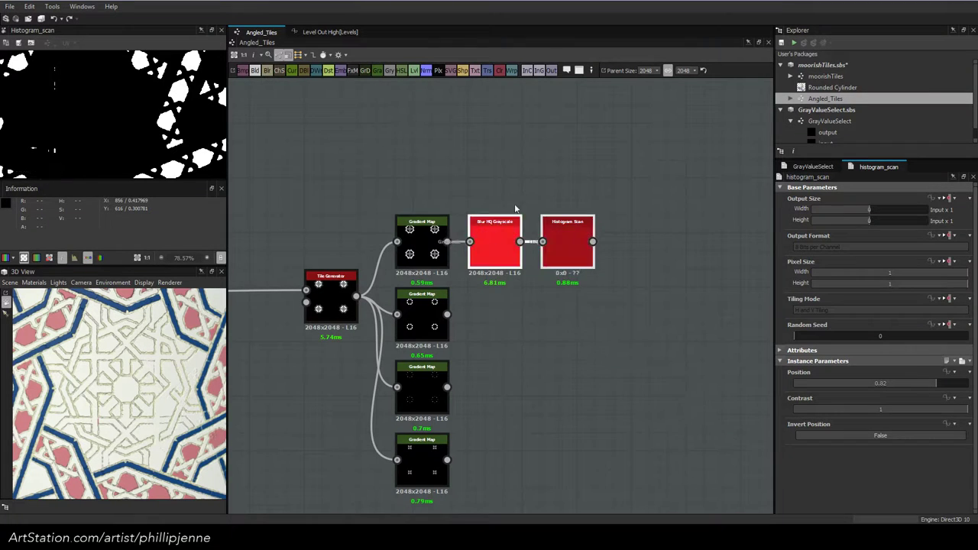
key("ctrl+v")
left_click_drag(550, 312, 568, 326)
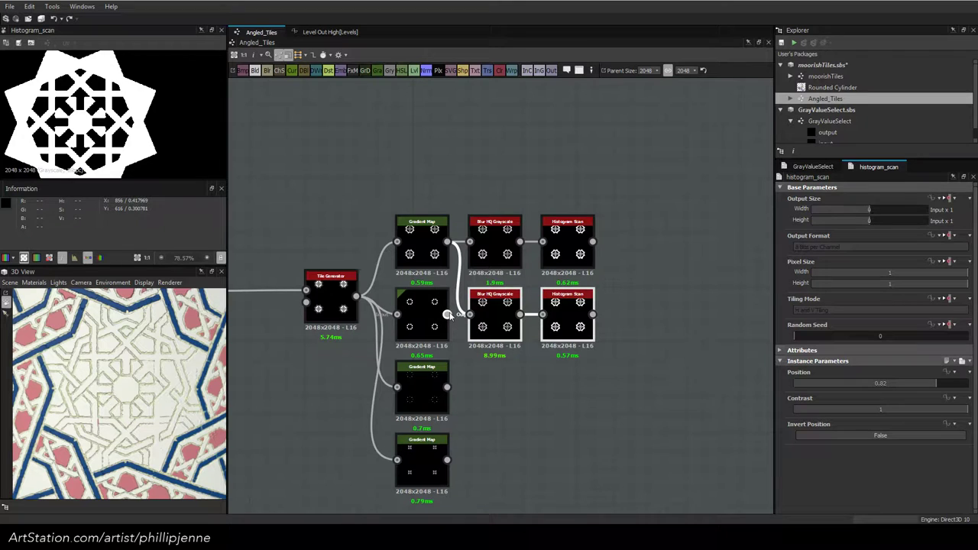
Add two more blur and scan pairs, wiring them after the third and fourth Gradient Maps
key("ctrl+d")
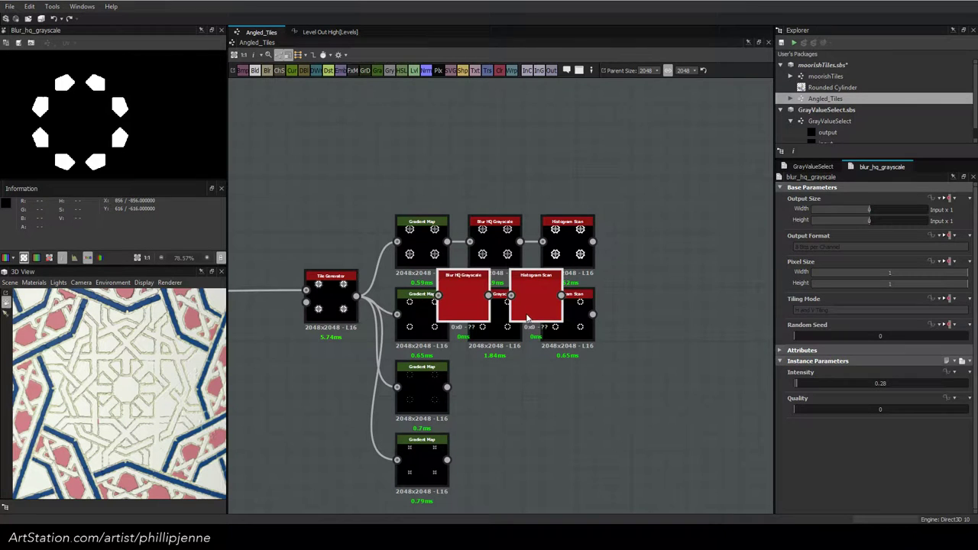
left_click_drag(527, 318, 558, 410)
left_click_drag(447, 388, 470, 388)
middle_click_drag(566, 364, 579, 286)
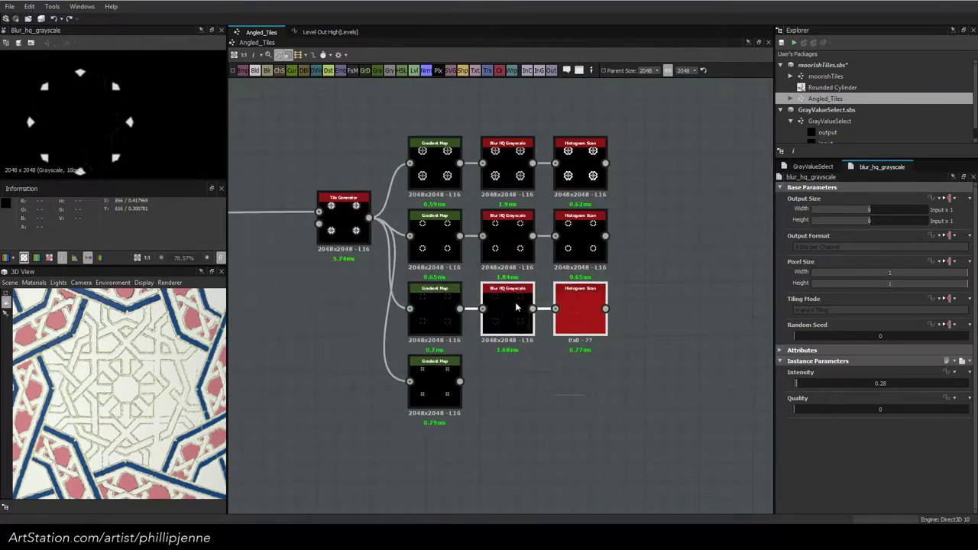
key("ctrl+v")
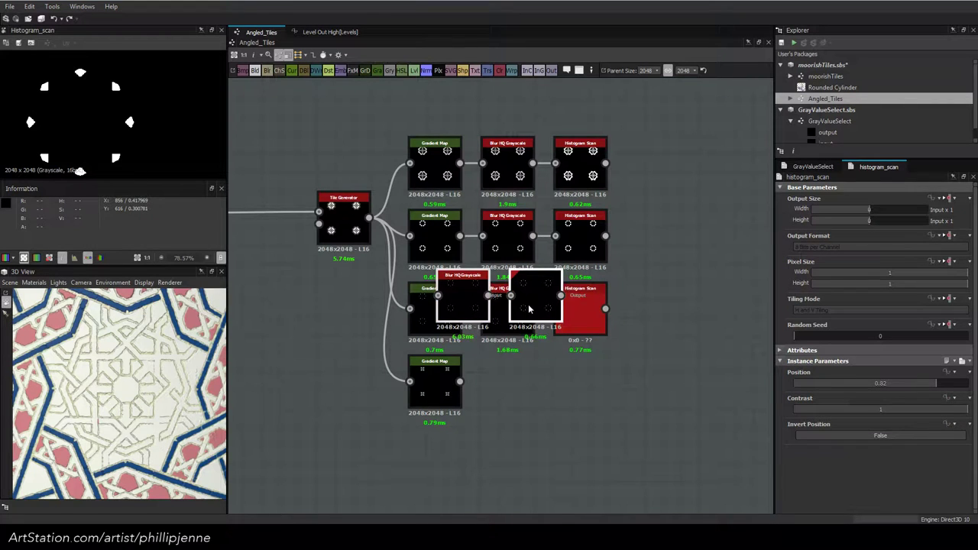
left_click_drag(529, 310, 574, 395)
left_click_drag(460, 381, 482, 381)
left_click(684, 335)
scroll(684, 335, "down", 3)
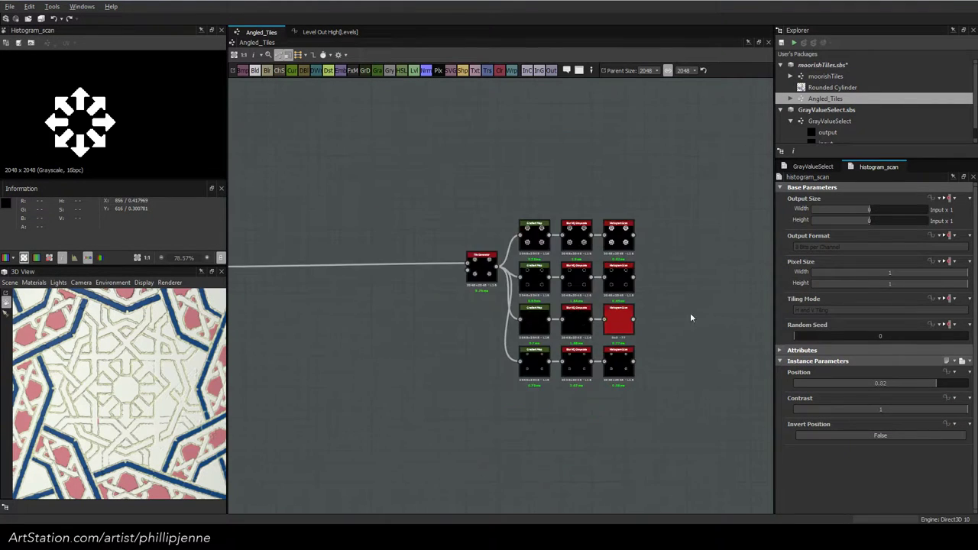
middle_click_drag(693, 313, 613, 331)
Preview the fourth row's masks and lower its Blur HQ intensity to 0.1, then 0.15
left_click(551, 336)
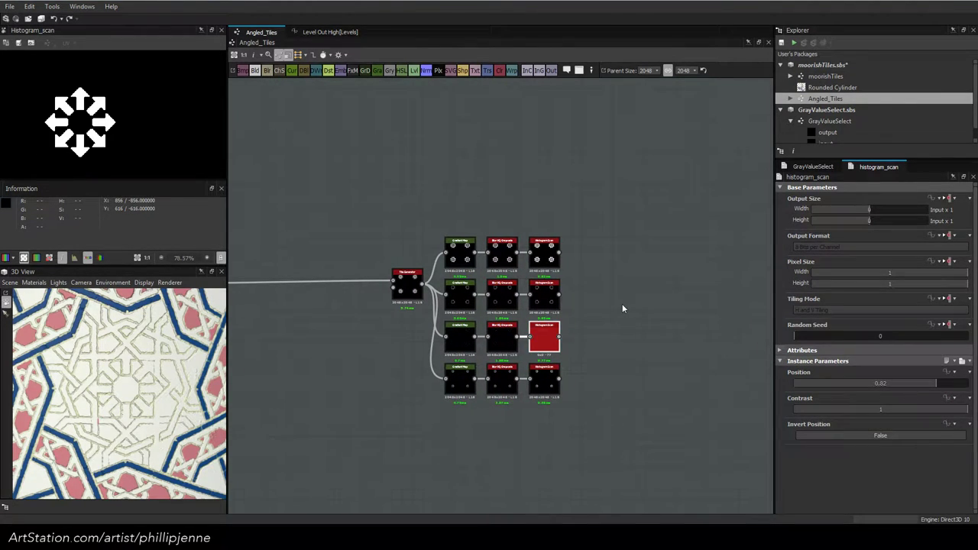
double_click(502, 379)
left_click(546, 377)
double_click(546, 376)
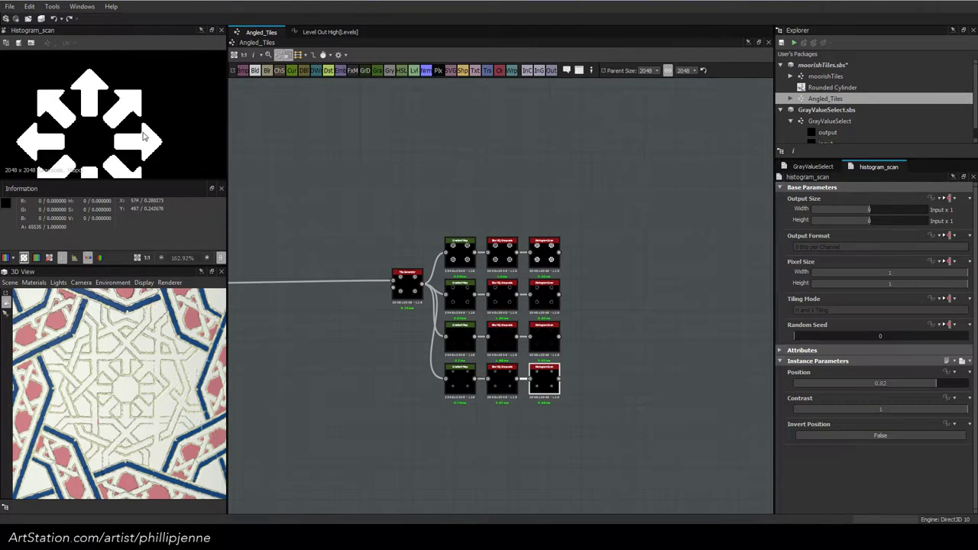
left_click(513, 388)
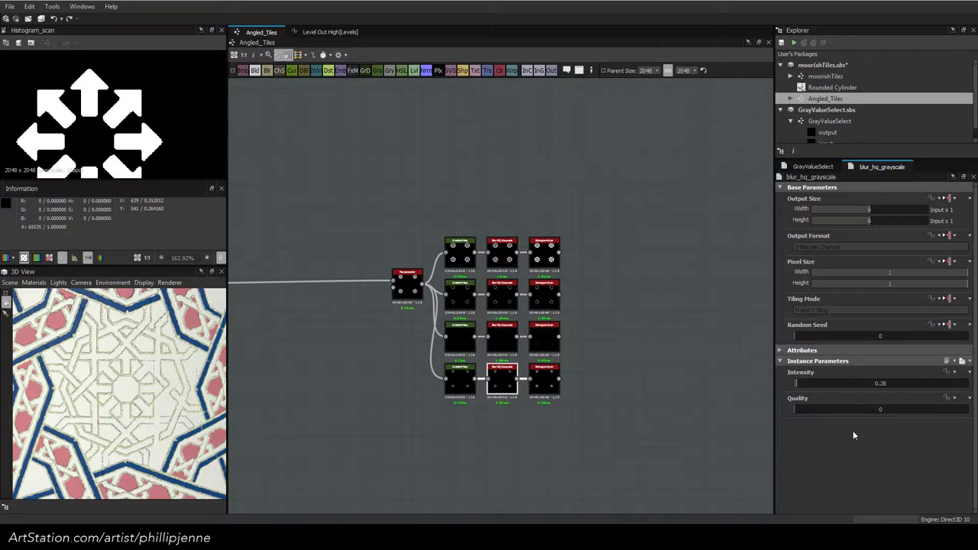
left_click(879, 384)
type("0.1")
key("Return")
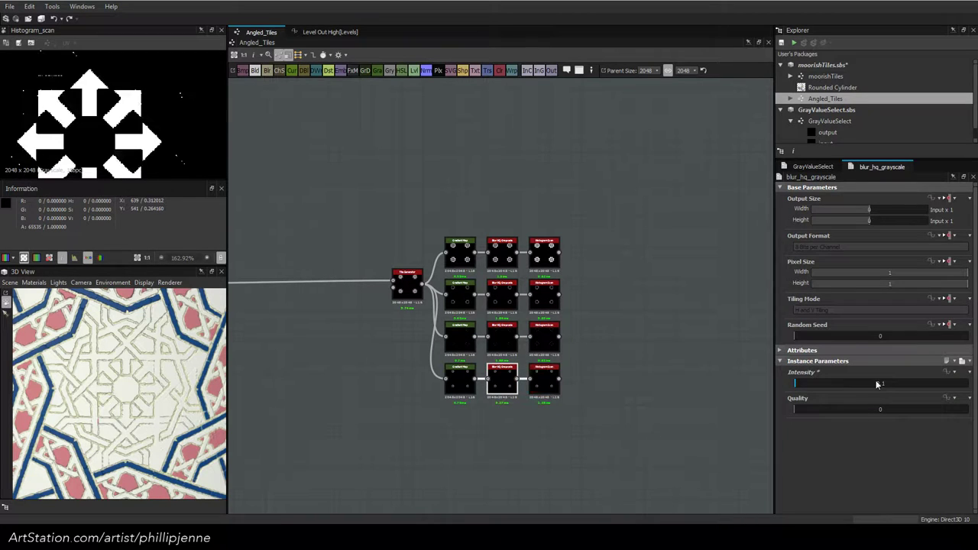
double_click(882, 383)
type(".15")
key("Return")
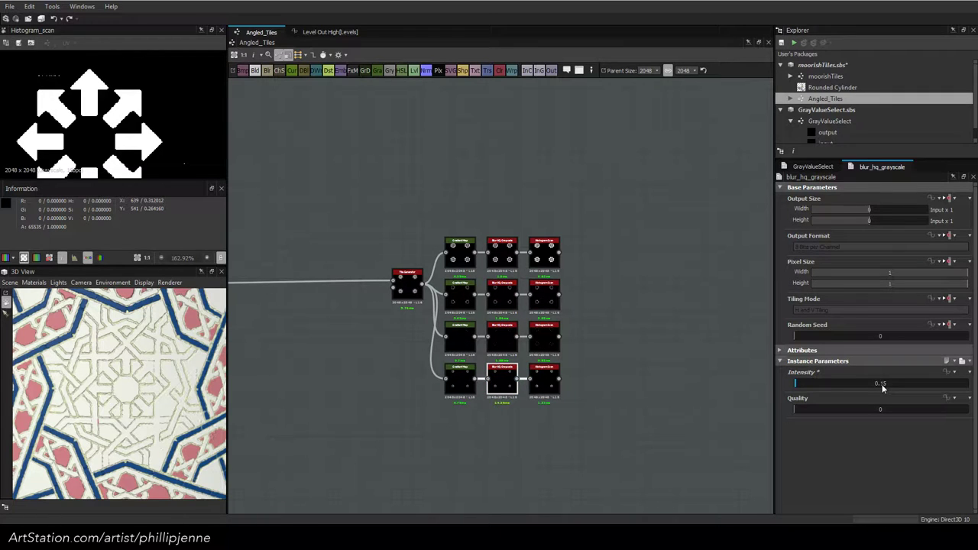
Preview the top row's Histogram Scan star mask
scroll(152, 137, "down", 2)
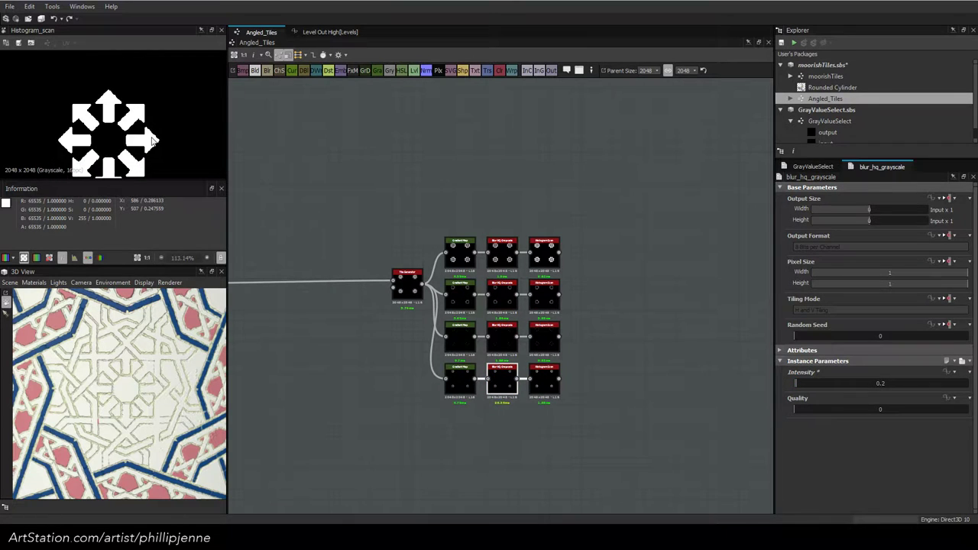
left_click(505, 258)
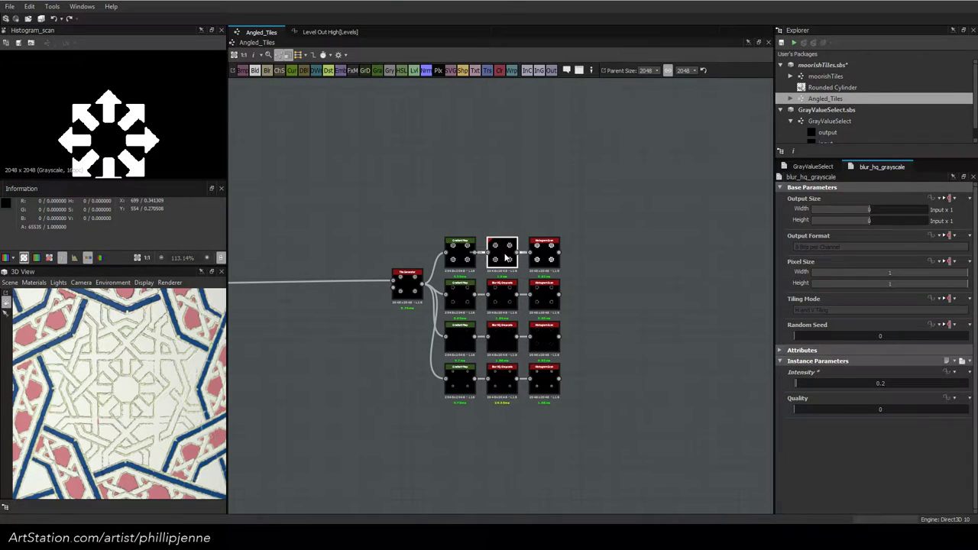
left_click(544, 254)
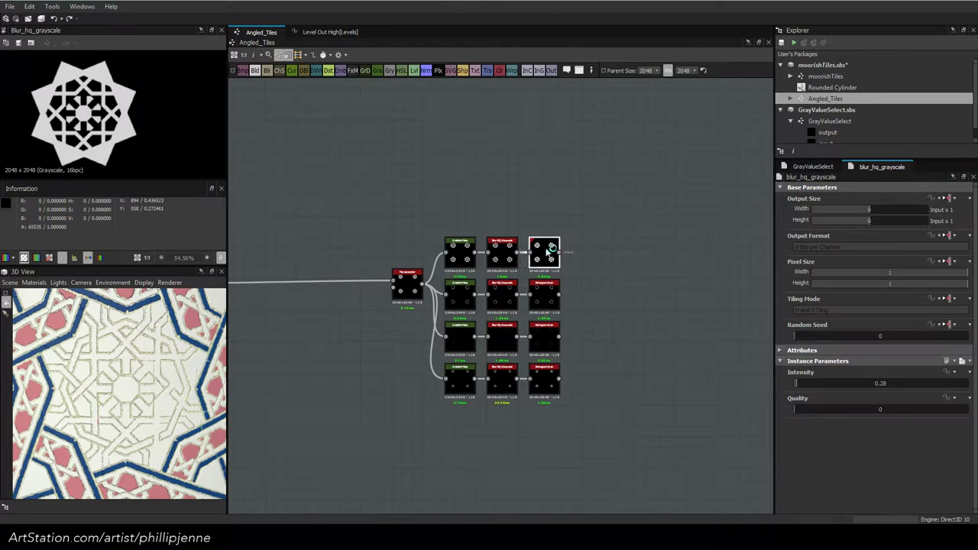
scroll(39, 86, "up", 3)
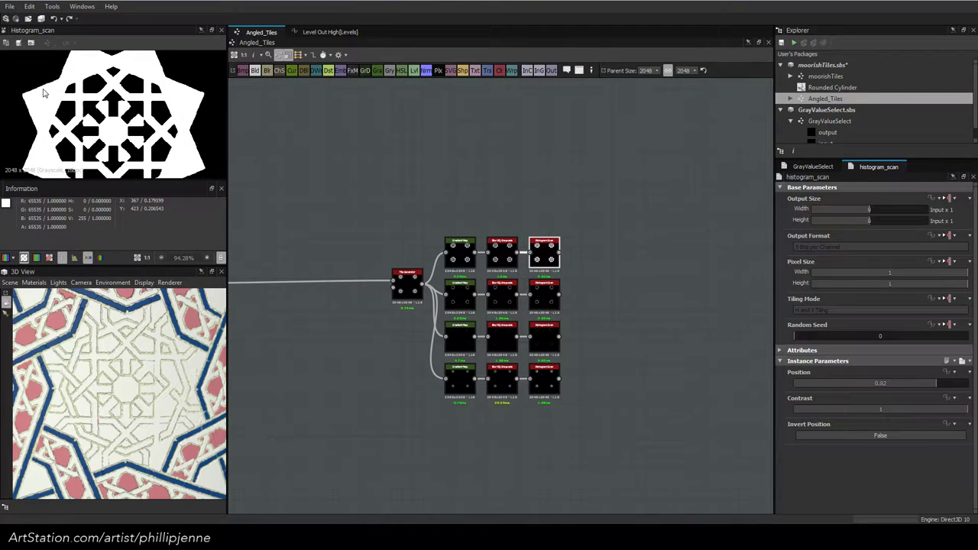
left_click(608, 255)
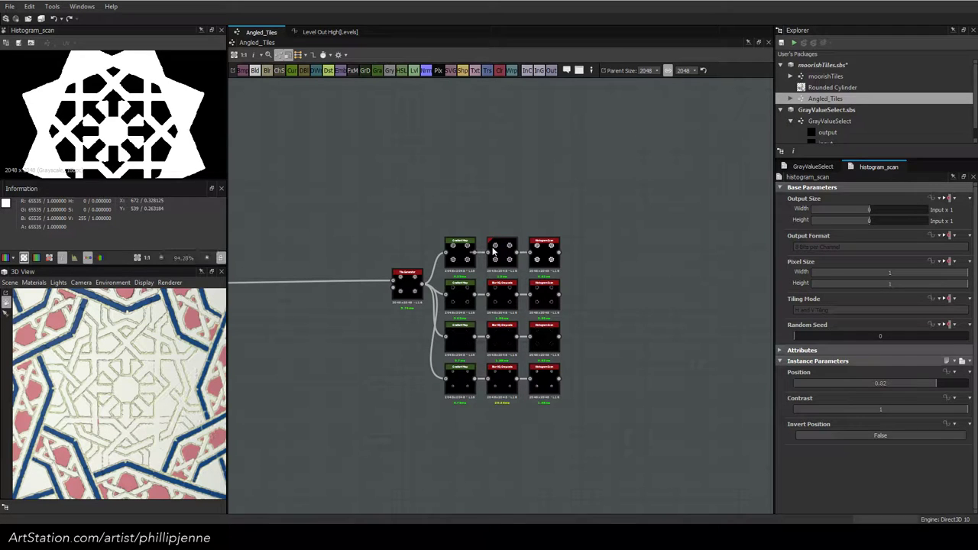
Preview the top Gradient Map, inspect the tile generator's settings, and frame the Star chain
double_click(459, 246)
left_click(413, 287)
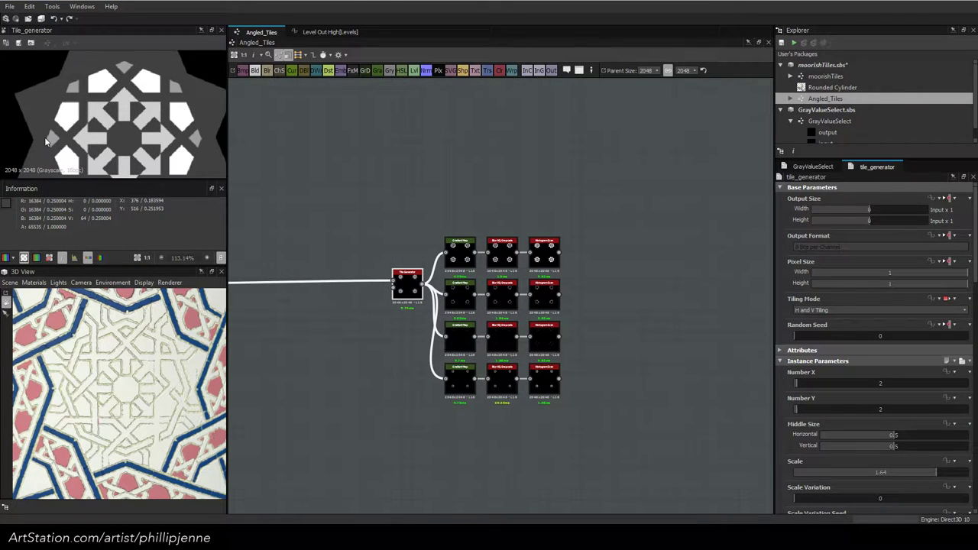
scroll(434, 143, "down", 7)
mouse_move(373, 162)
middle_mouse_down()
mouse_move(669, 196)
mouse_move(484, 169)
middle_mouse_up()
scroll(483, 168, "up", 2)
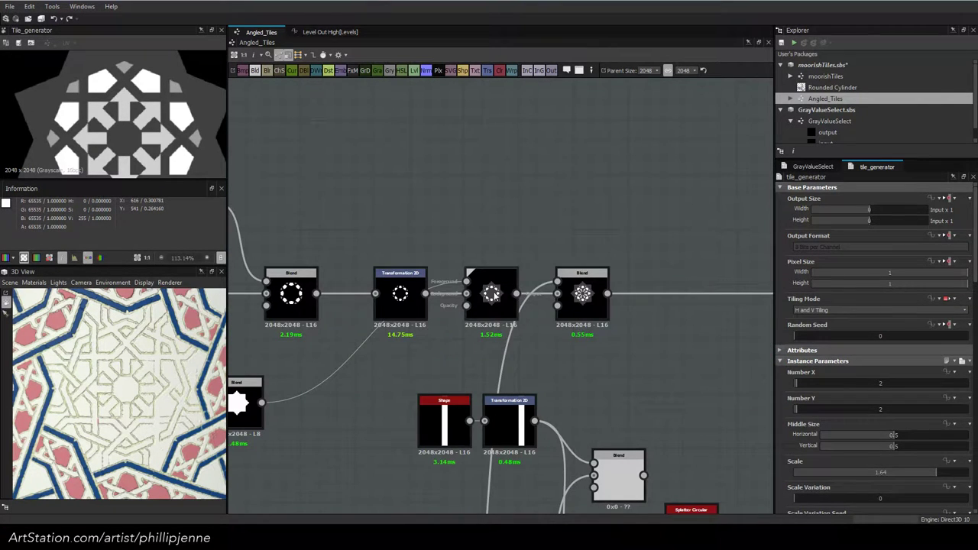
Inspect a Blend in the star chain and add a new Blend node beside it
left_click(493, 295)
scroll(493, 295, "down", 1)
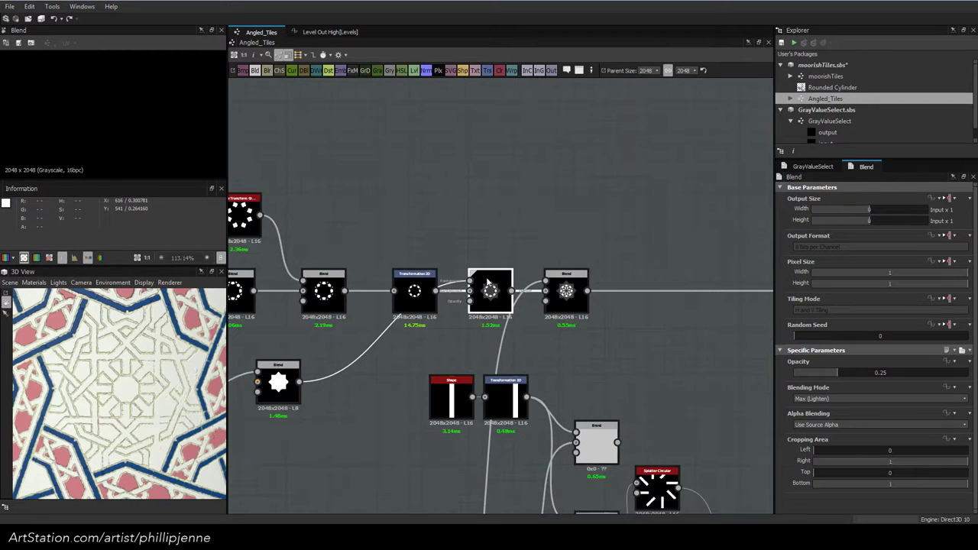
left_click(279, 382)
key("space")
left_click(368, 229)
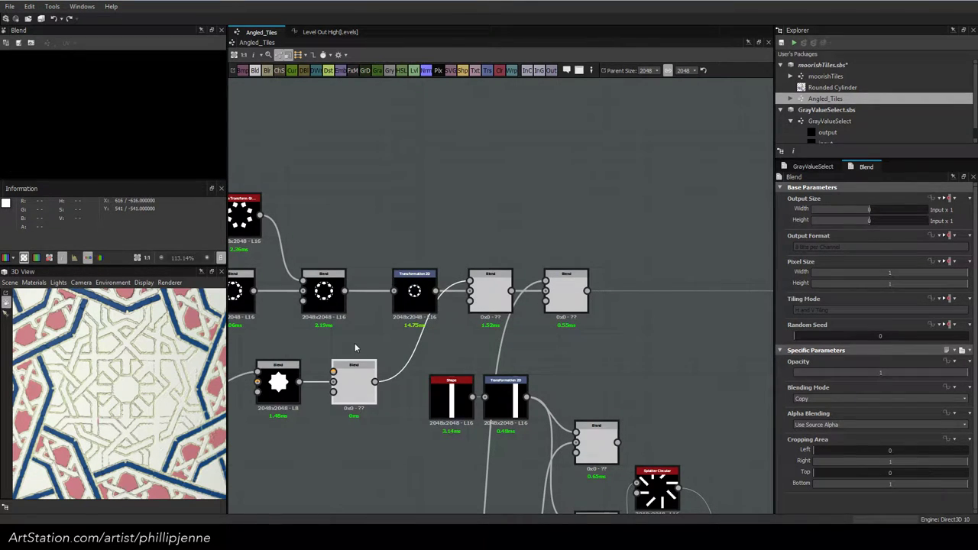
scroll(355, 343, "down", 3)
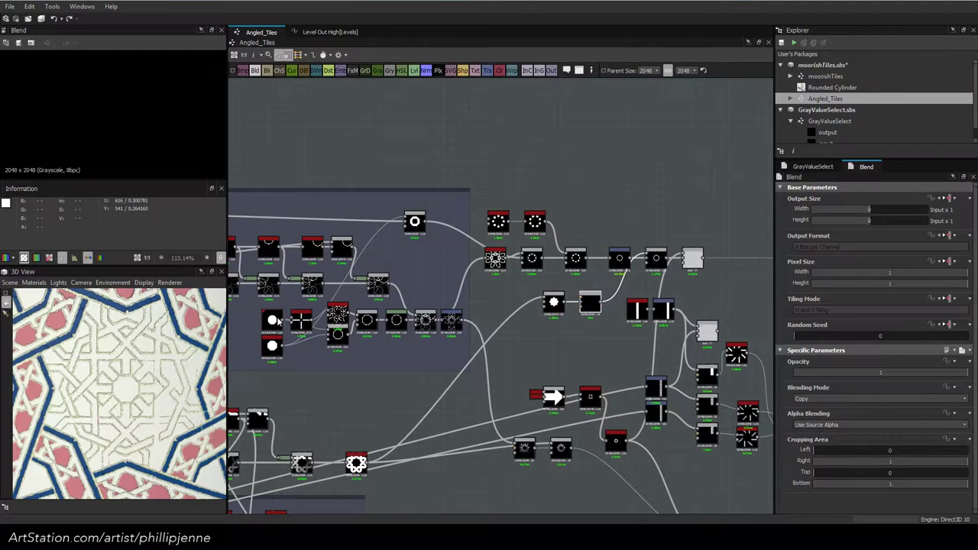
scroll(359, 298, "down", 2)
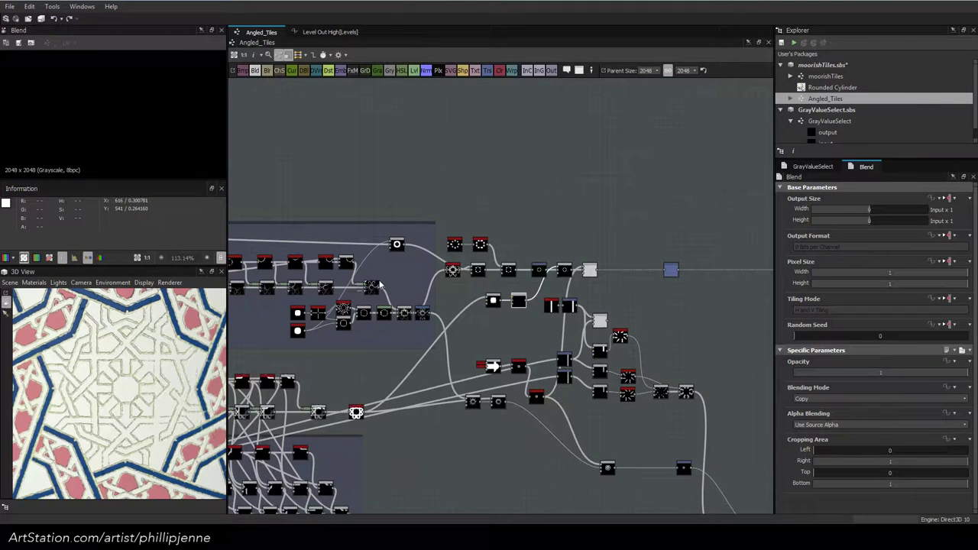
scroll(380, 284, "up", 2)
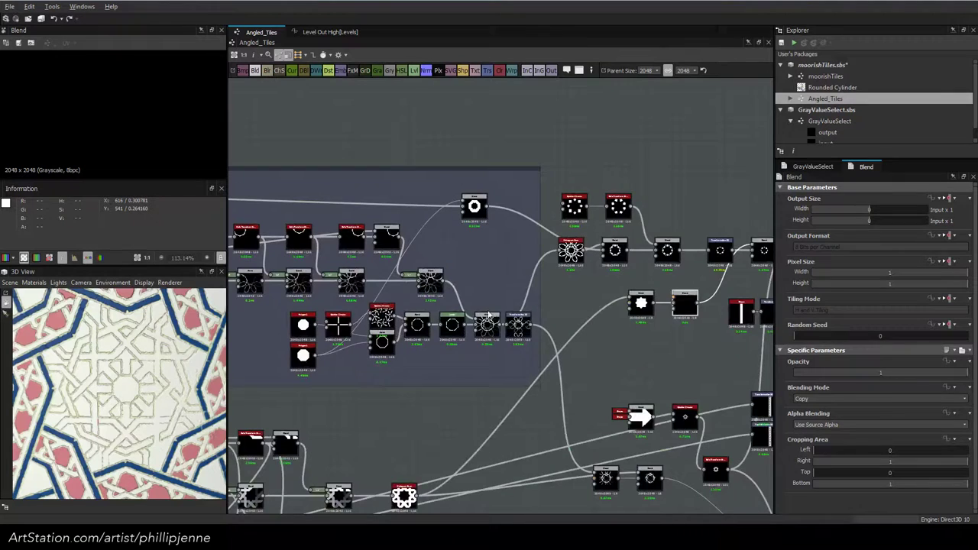
scroll(256, 333, "up", 1)
Feed Polygon 2 into the new Blend, set it to Subtract, and preview the result
left_click_drag(269, 328, 605, 305)
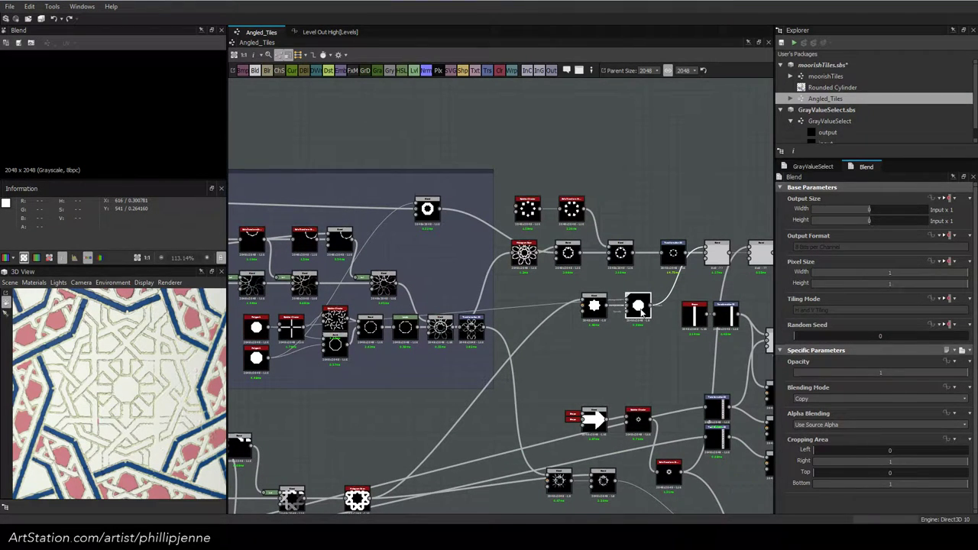
left_click(815, 399)
scroll(815, 405, "up", 2)
left_click(808, 416)
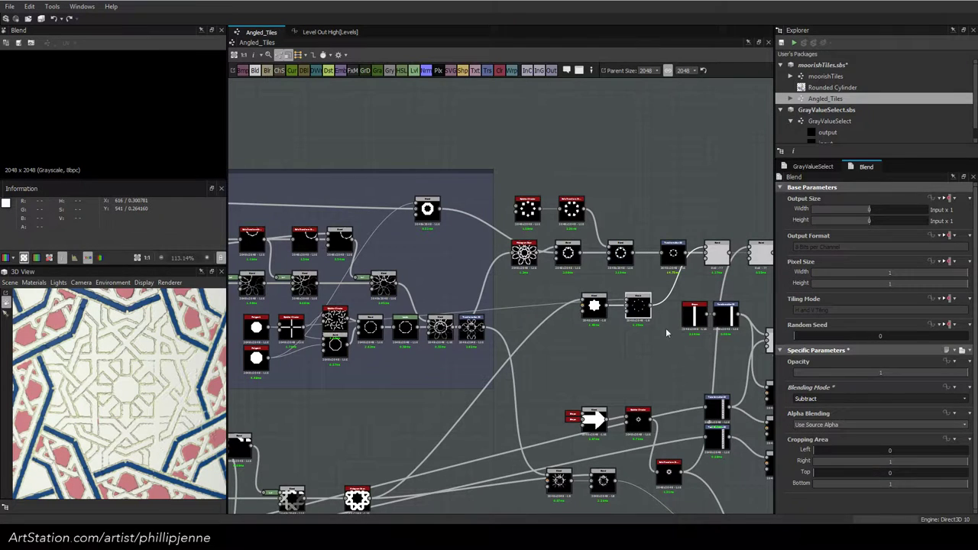
double_click(639, 309)
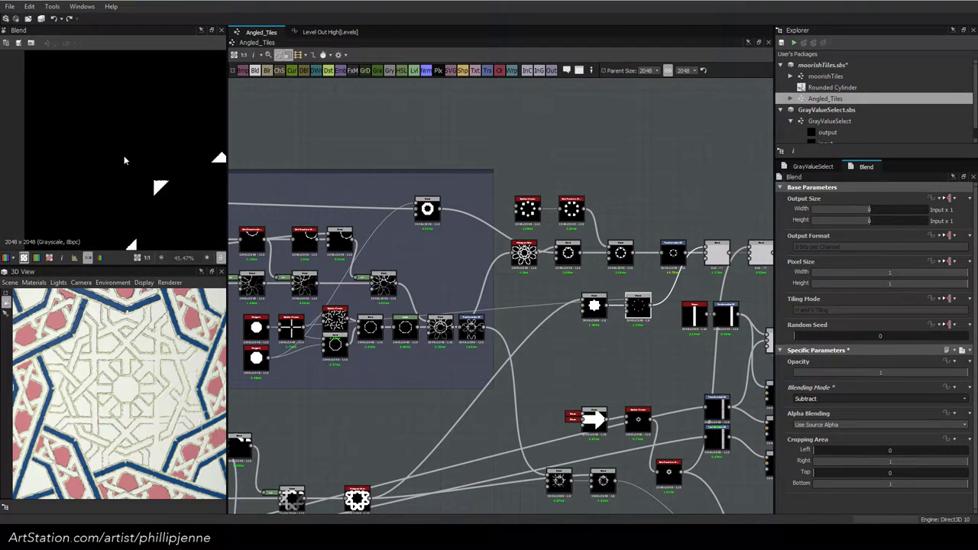
scroll(124, 159, "down", 4)
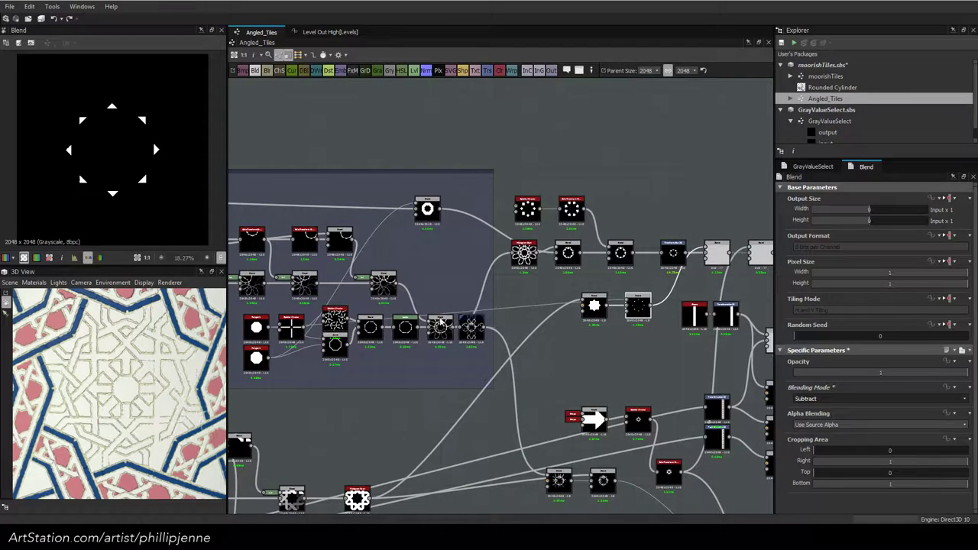
Wire the white circle node into a distant Blend and preview that Blend's output
left_click_drag(268, 329, 524, 356)
scroll(525, 356, "up", 3)
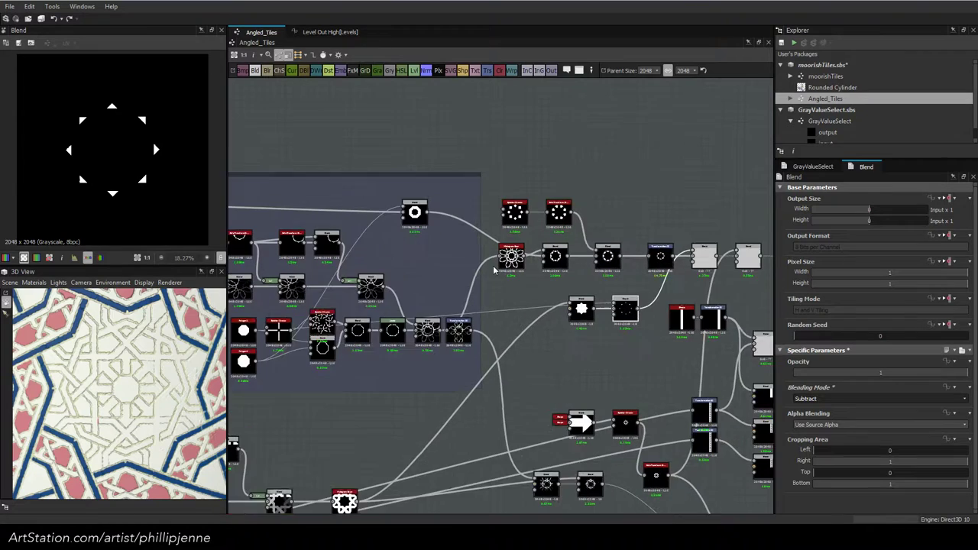
scroll(493, 270, "down", 3)
middle_click_drag(432, 274, 505, 268)
left_click_drag(373, 340, 670, 294)
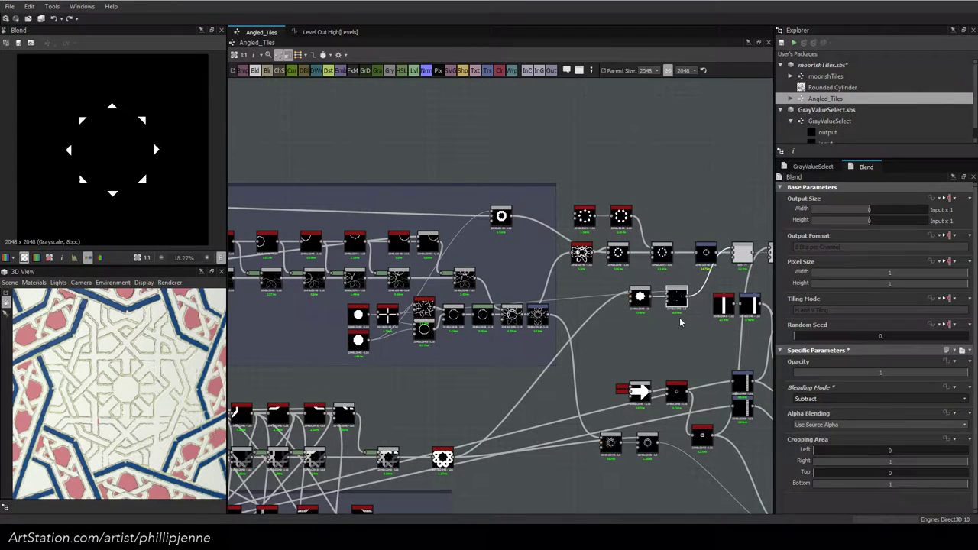
scroll(681, 323, "up", 1)
scroll(680, 322, "up", 2)
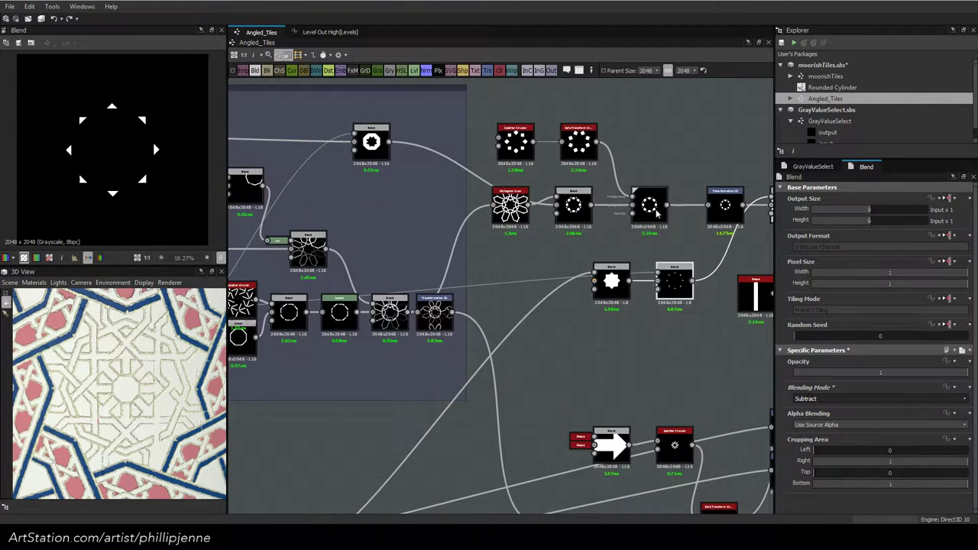
double_click(575, 207)
scroll(442, 261, "down", 3)
middle_click_drag(385, 235, 513, 225)
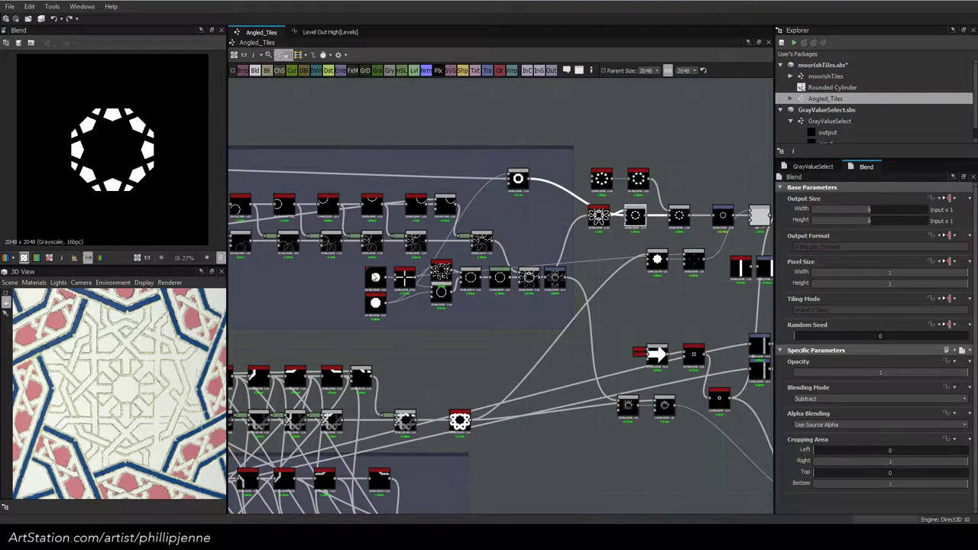
Copy the Transformation 2D, feed the octagon polygon_1 into the copy, and preview the Blend
double_click(651, 260)
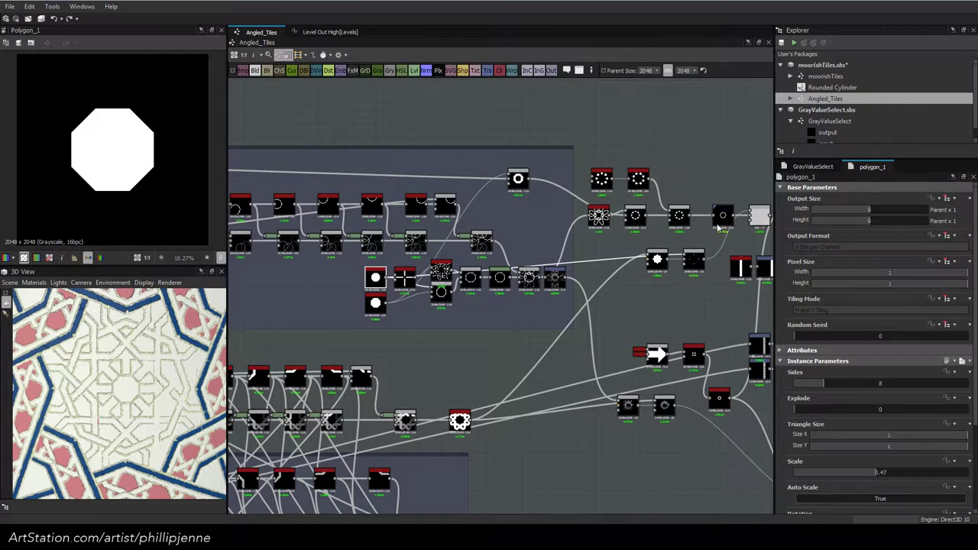
scroll(717, 220, "up", 1)
left_click(725, 216)
key("ctrl+c")
key("ctrl+v")
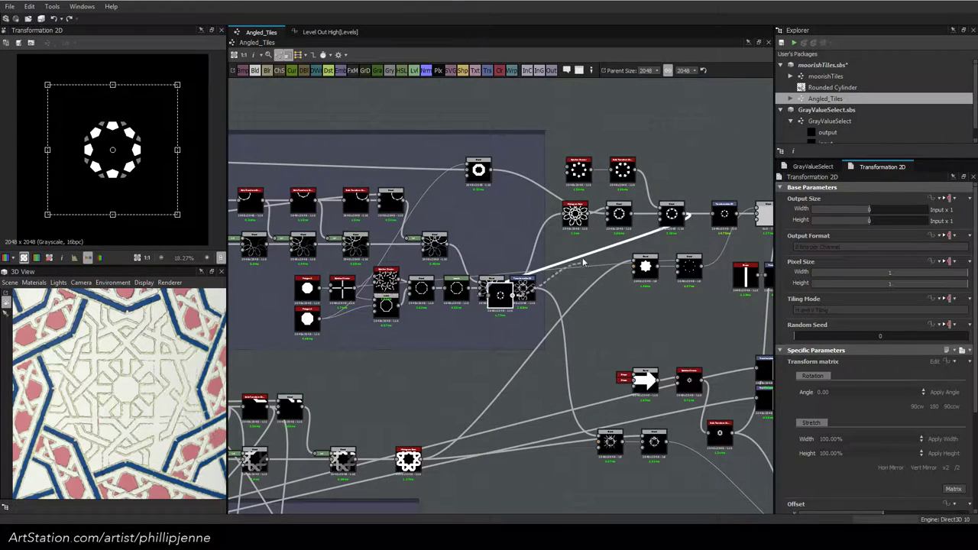
left_click_drag(503, 293, 579, 260)
left_click_drag(319, 291, 579, 265)
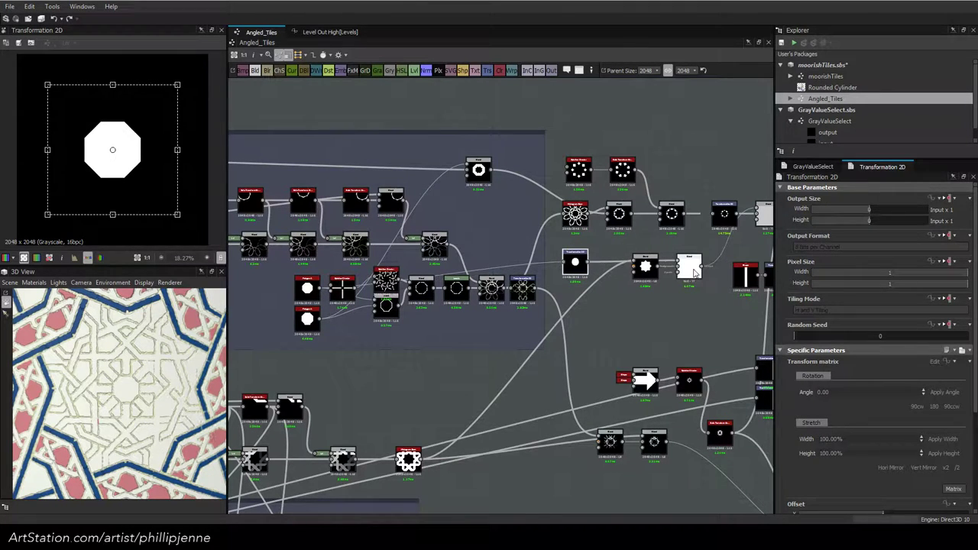
double_click(690, 267)
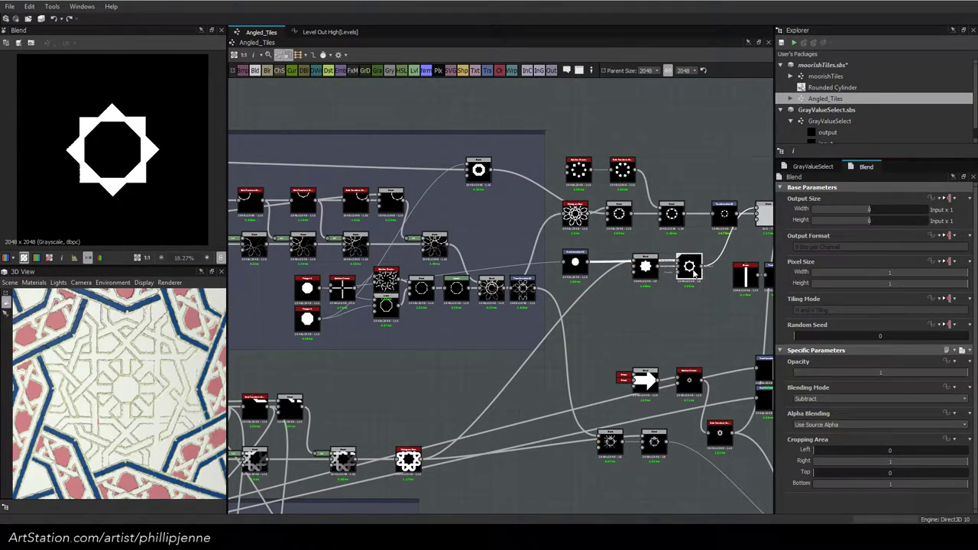
Preview the downstream Blend holding the full star motif inside the octagon
middle_click_drag(694, 273, 496, 271)
double_click(616, 215)
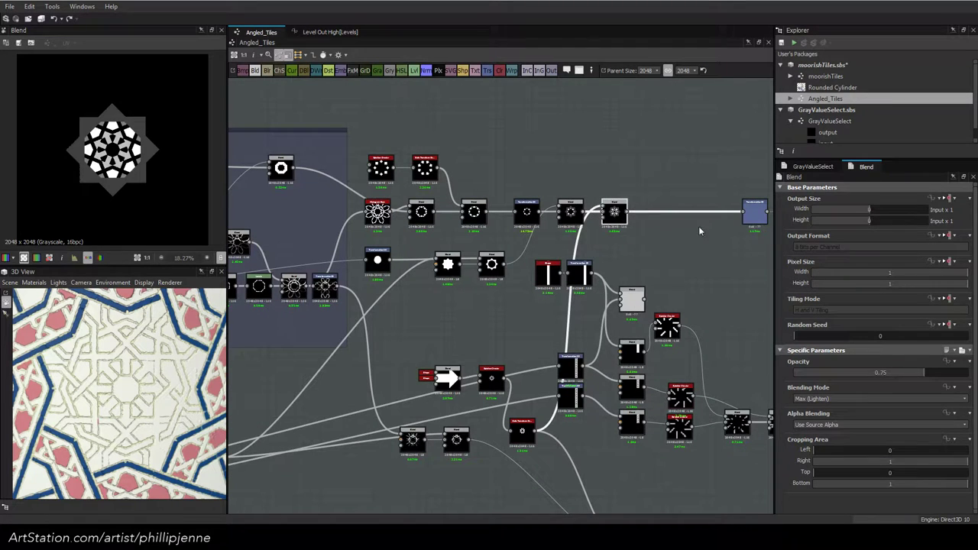
left_click(755, 218)
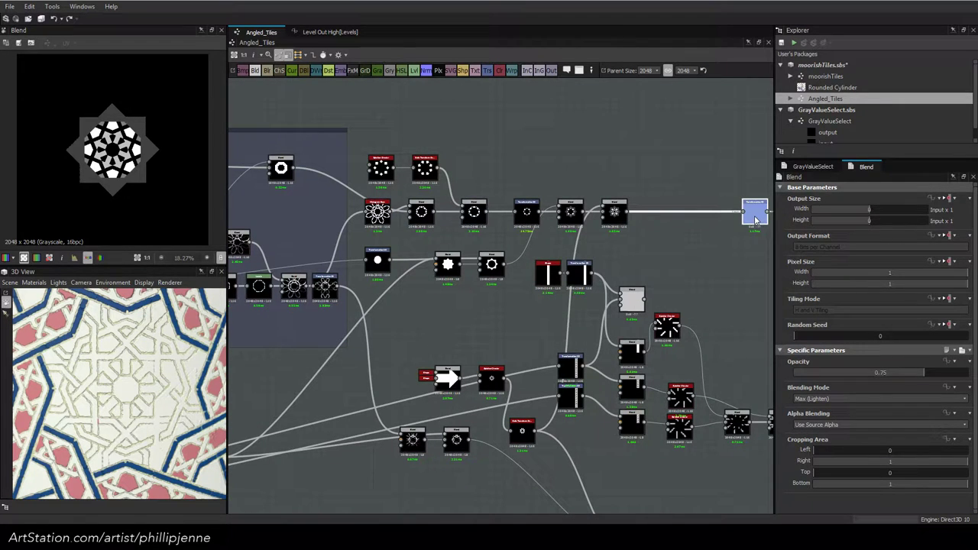
scroll(755, 220, "down", 3)
middle_click_drag(754, 220, 493, 229)
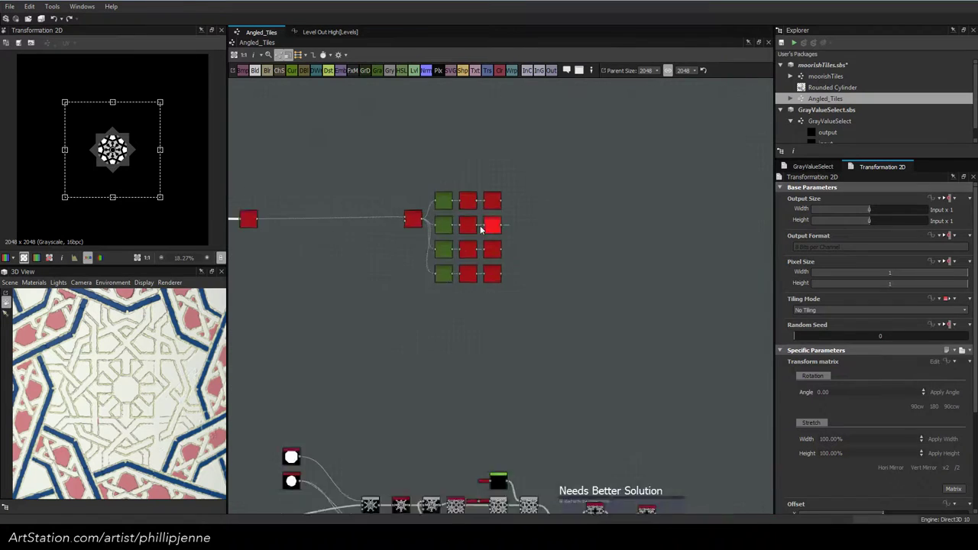
scroll(494, 230, "up", 8)
Add a Blend beside the top Histogram Scan and feed its mask into it
double_click(504, 130)
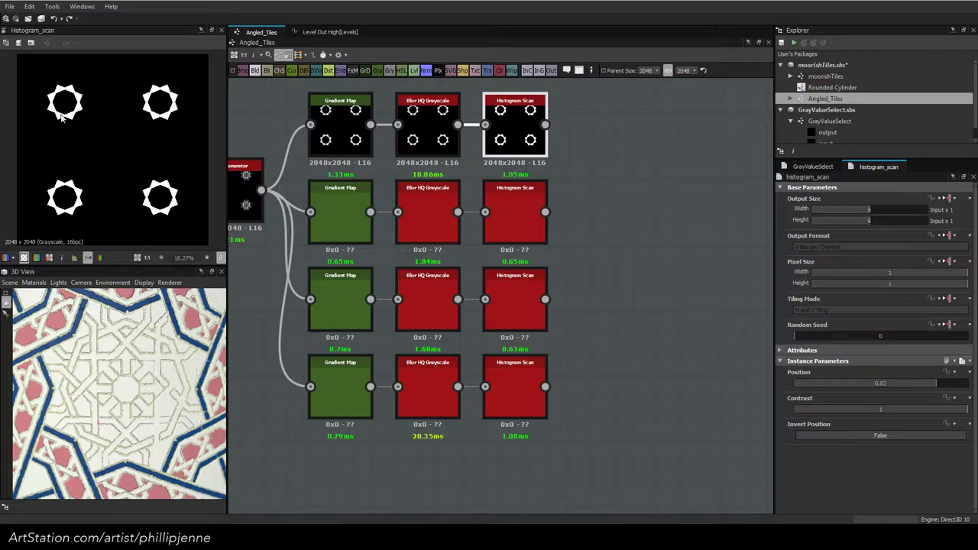
scroll(61, 118, "down", 1)
scroll(558, 249, "down", 2)
middle_click_drag(563, 243, 392, 309)
left_click(608, 249)
key("space")
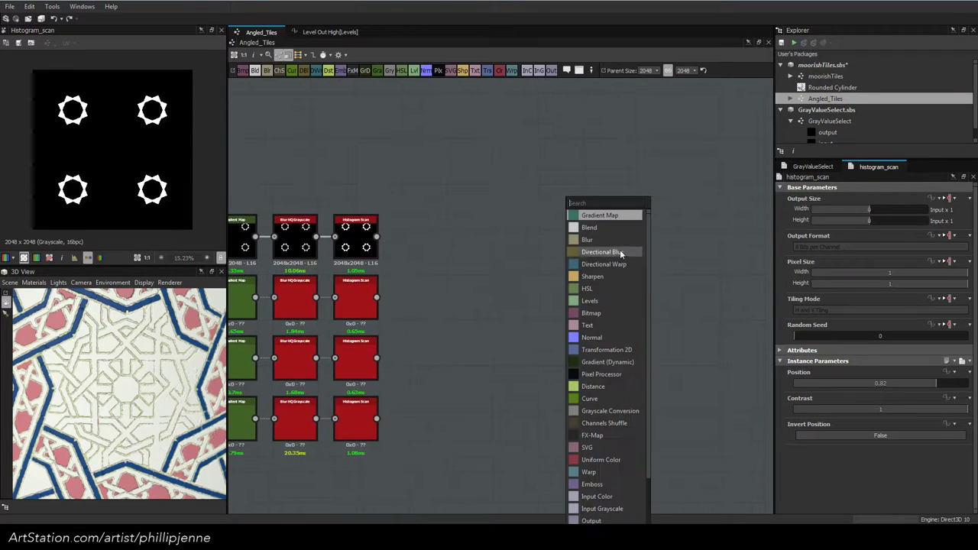
left_click(621, 227)
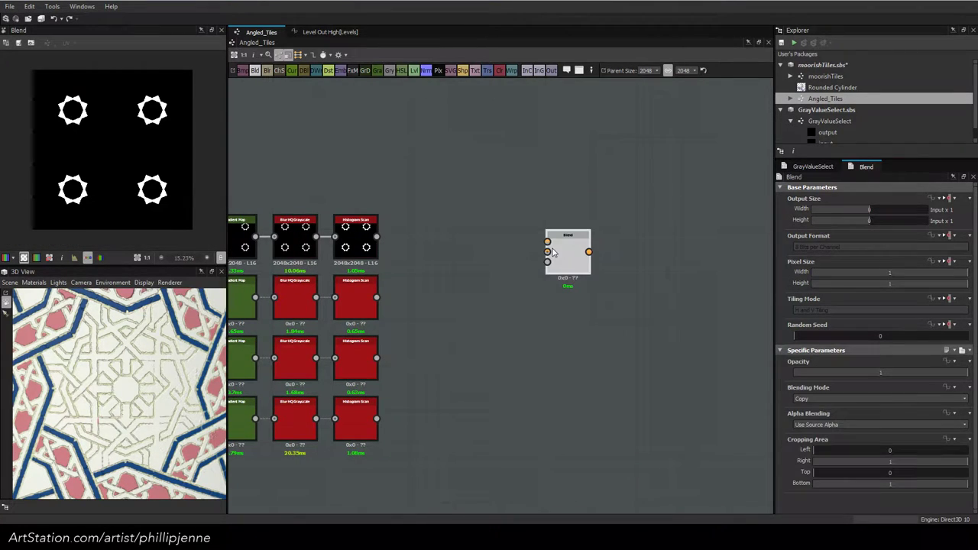
left_click_drag(553, 252, 523, 241)
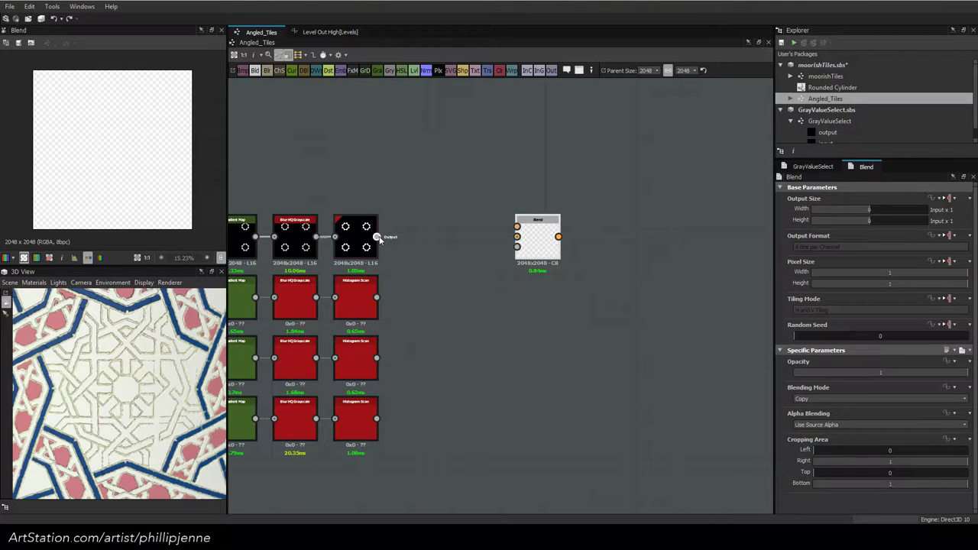
scroll(378, 238, "up", 1)
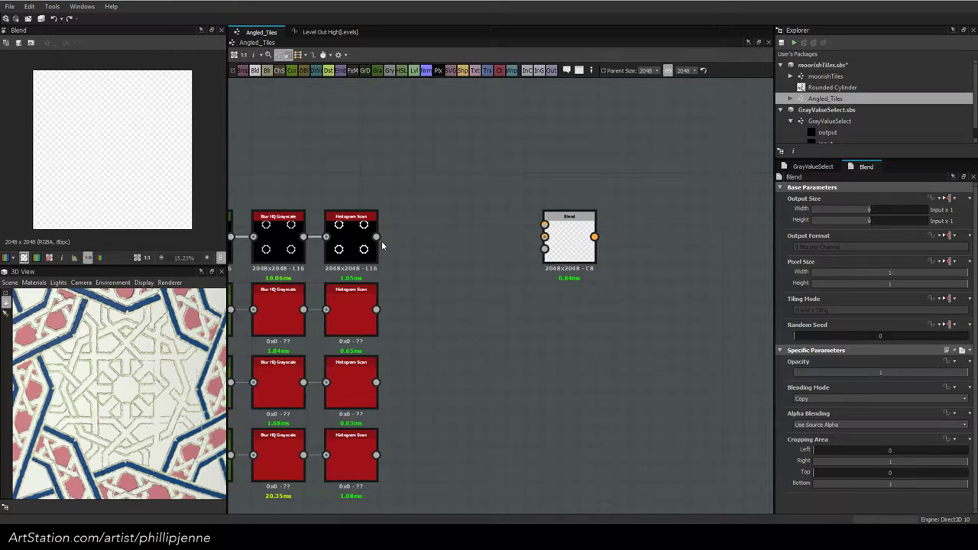
left_click_drag(376, 236, 544, 249)
scroll(522, 242, "down", 5)
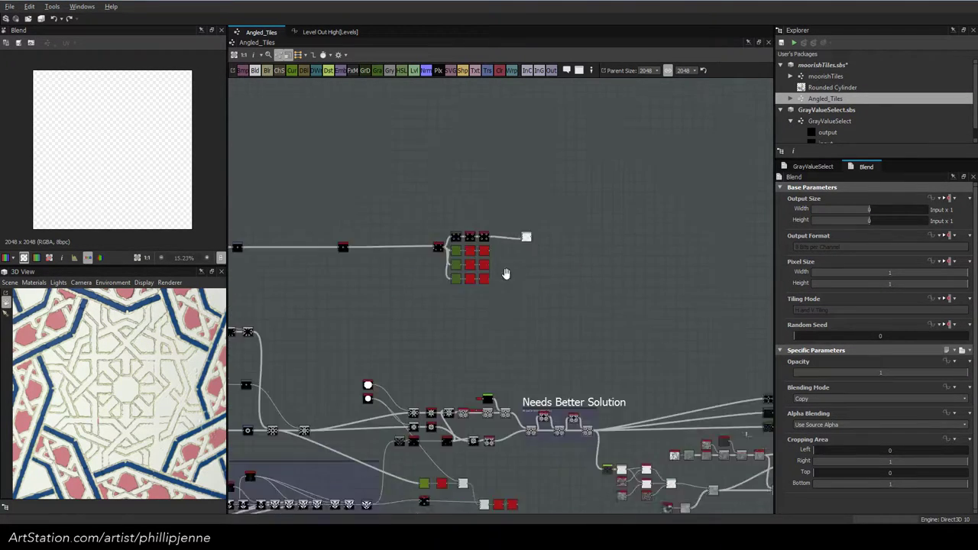
Copy the Uniform Color above the Blend, sample dark teal with saturation 0.42, and preview
left_click(720, 401)
key("ctrl+c")
key("ctrl+v")
left_click_drag(502, 296, 429, 234)
left_click_drag(474, 273, 392, 178)
scroll(384, 195, "up", 5)
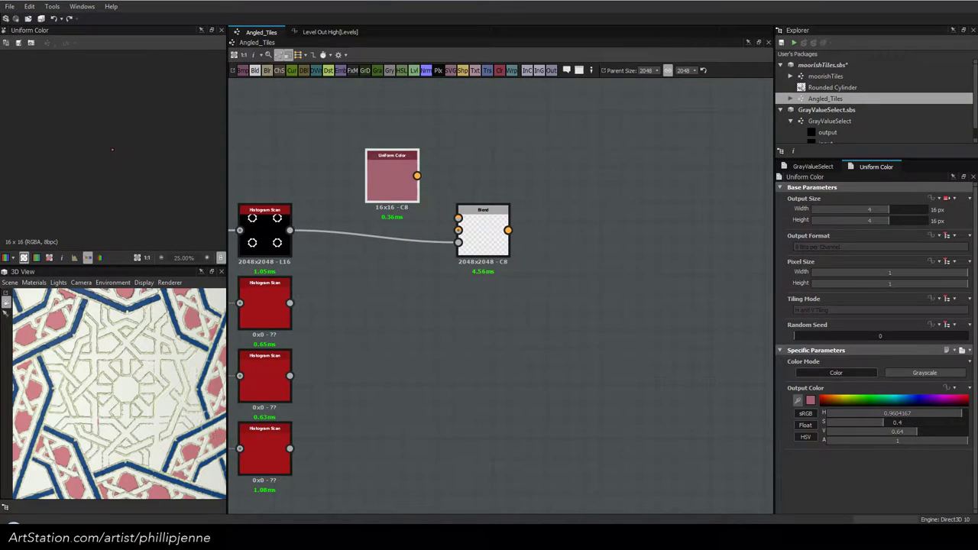
left_click(977, 390)
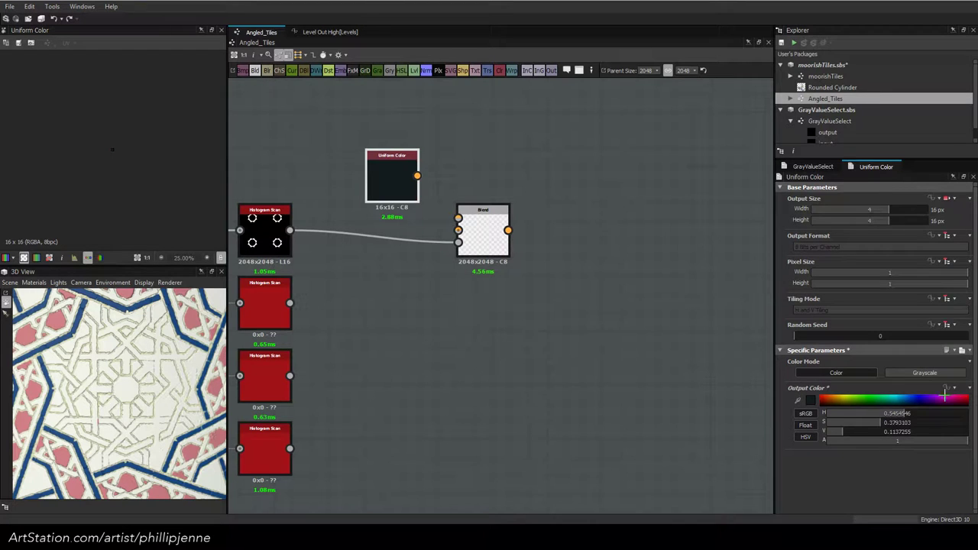
left_click_drag(879, 424, 886, 427)
scroll(390, 182, "up", 2)
scroll(518, 241, "down", 4)
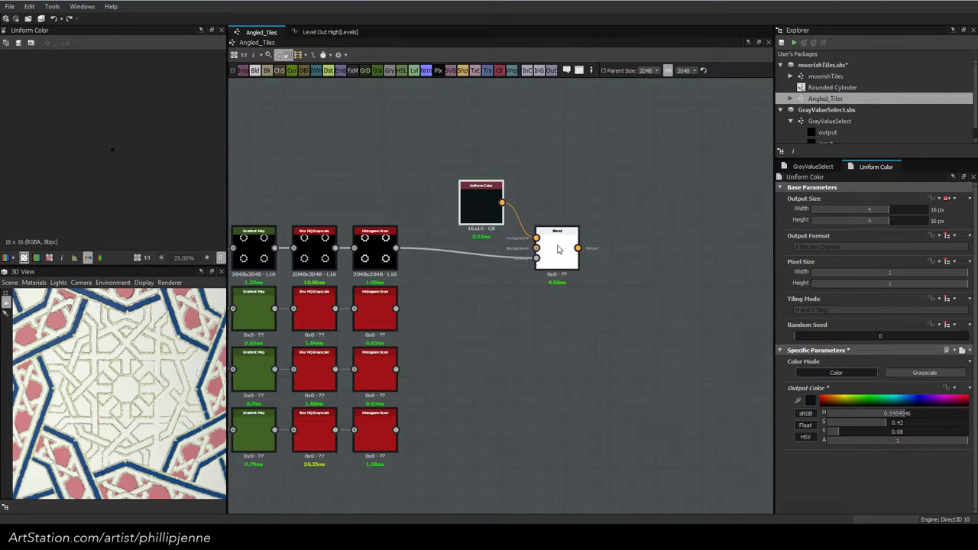
double_click(568, 247)
Add a second Blend fed by the second-row mask and a duplicated colour
key("space")
left_click(631, 227)
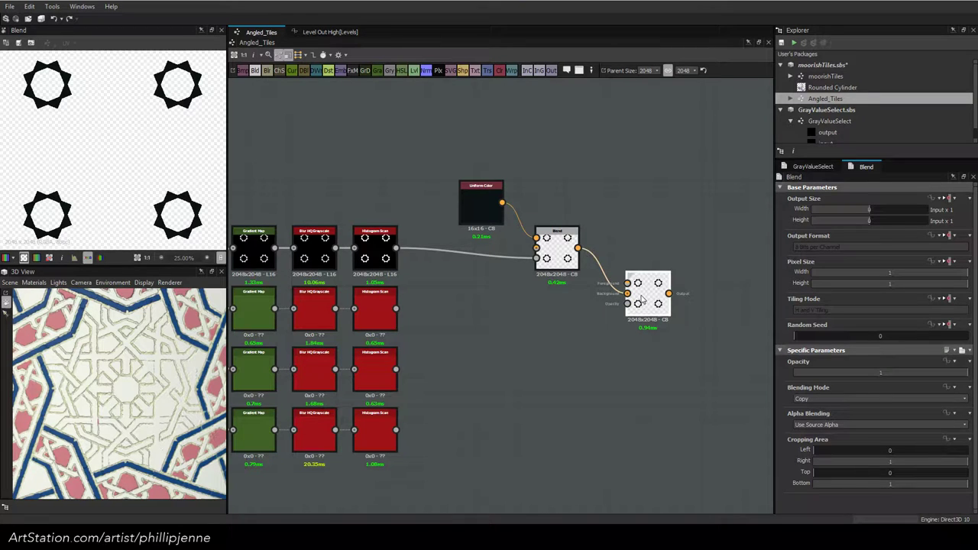
double_click(375, 310)
middle_click_drag(450, 285, 506, 292)
left_click_drag(453, 315, 686, 310)
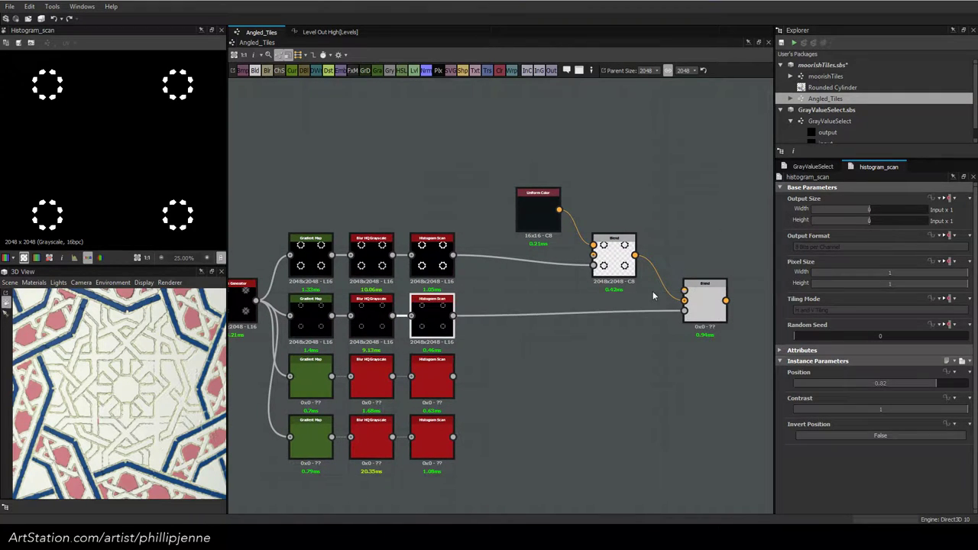
key("ctrl+v")
mouse_move(663, 215)
left_mouse_down()
mouse_move(687, 299)
mouse_move(659, 221)
left_mouse_up()
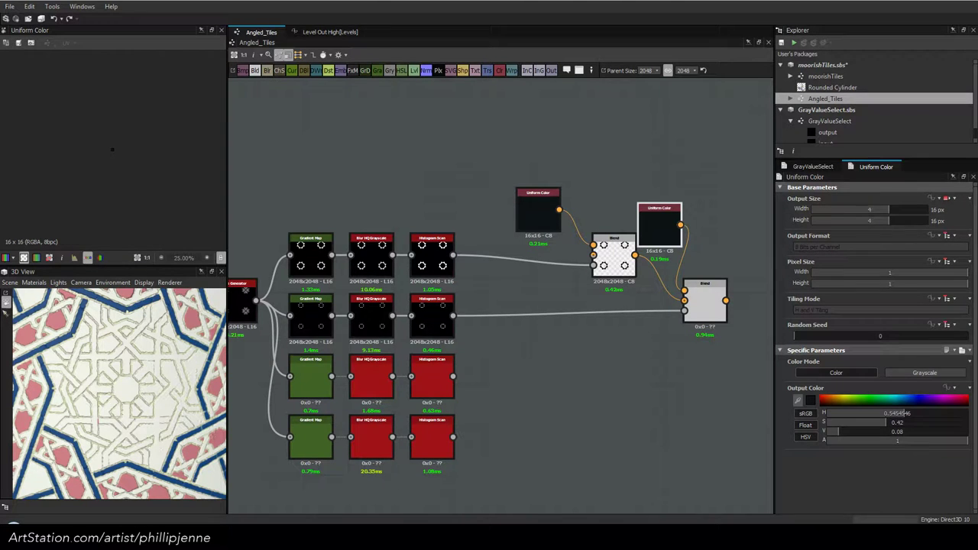
Sample a blue for the copied colour, duplicate the Blend, and preview the third-row mask
middle_click_drag(538, 309, 430, 271)
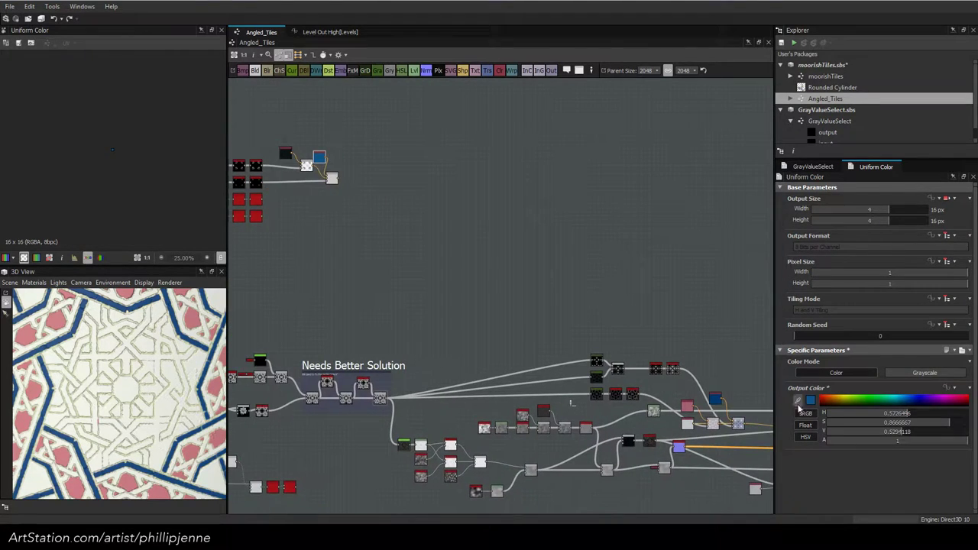
left_click(799, 405)
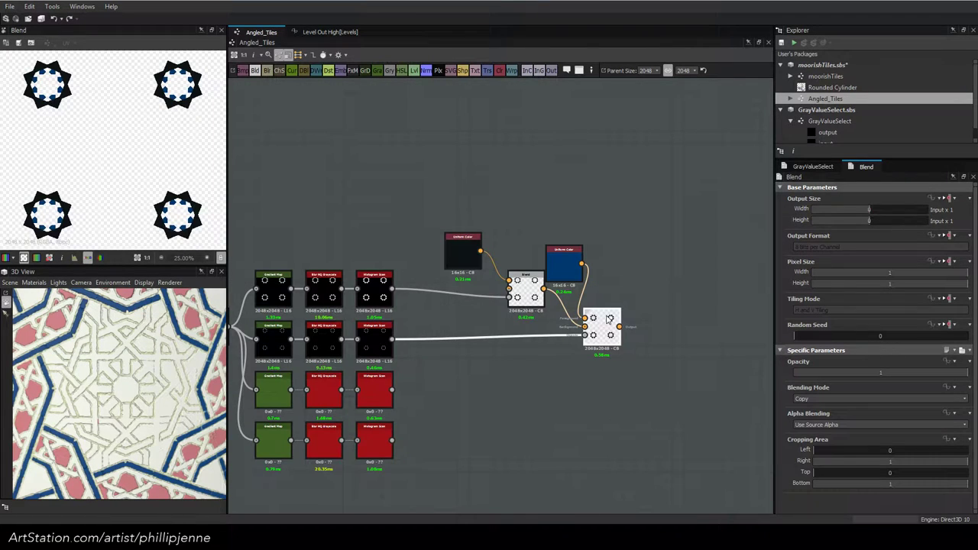
key("ctrl+v")
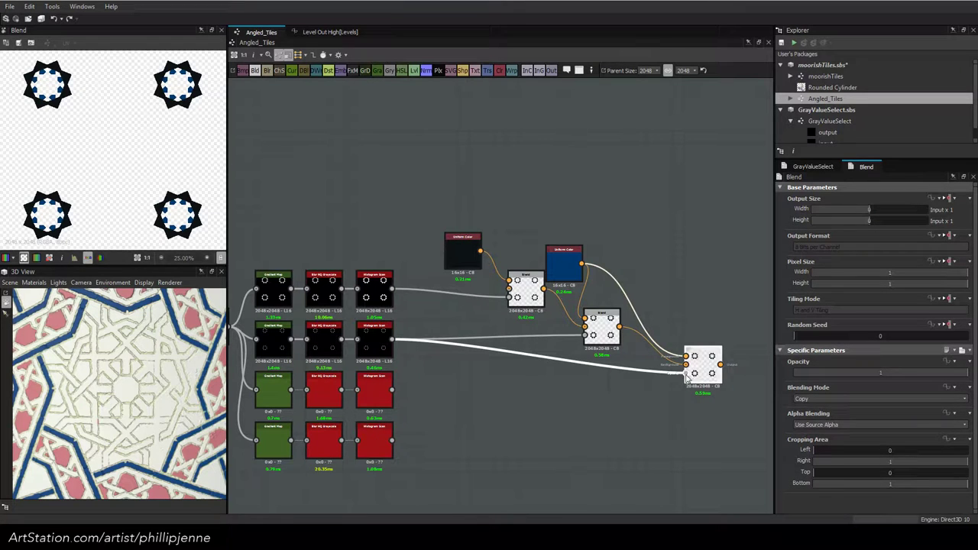
double_click(380, 388)
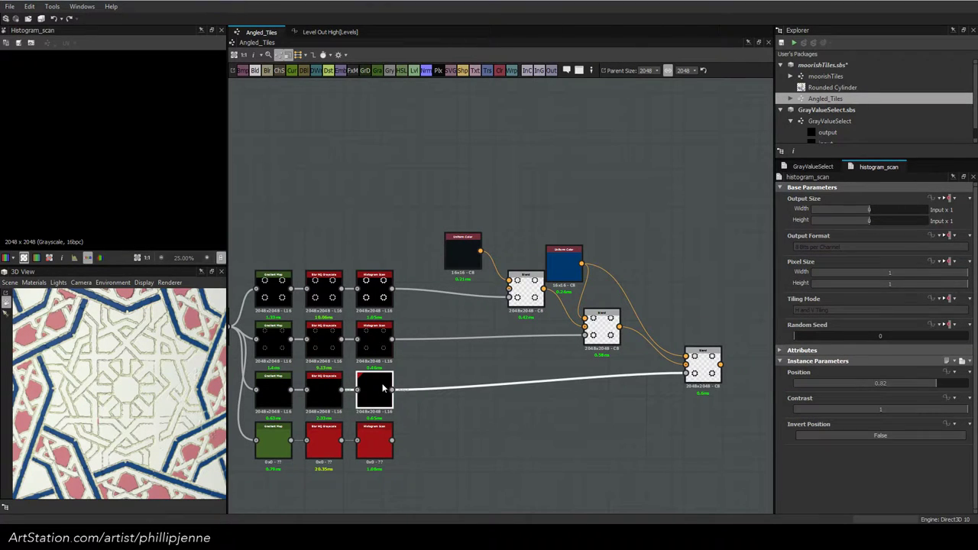
Preview the third-row Gradient Map, the Tile Generator pattern, and the bottom Gradient Map
double_click(273, 390)
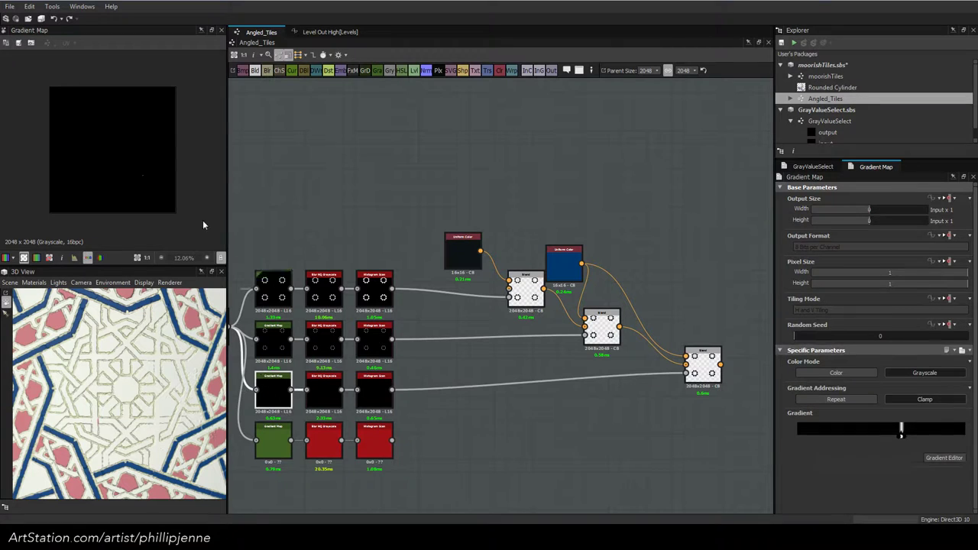
scroll(97, 139, "up", 3)
middle_click_drag(578, 242, 881, 215)
double_click(511, 299)
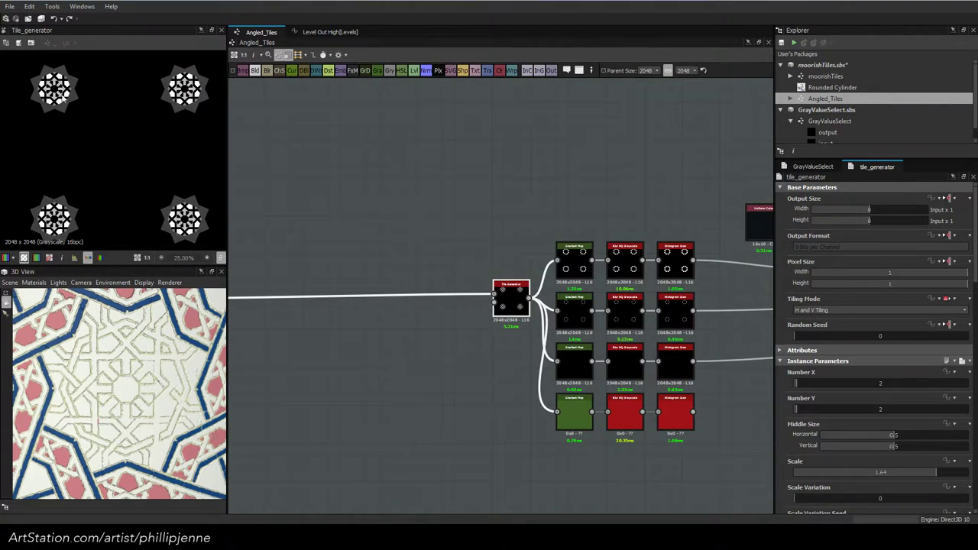
scroll(44, 91, "up", 5)
scroll(44, 90, "up", 3)
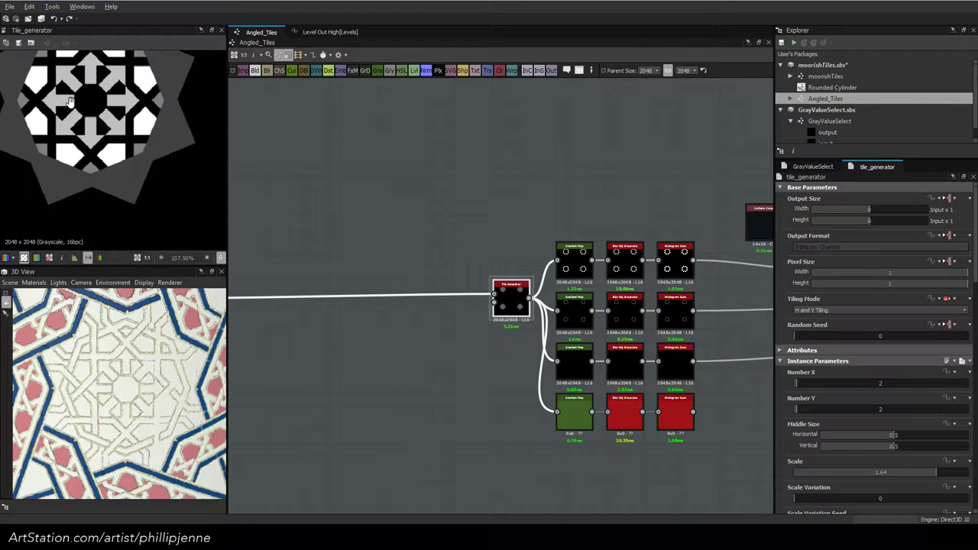
double_click(574, 413)
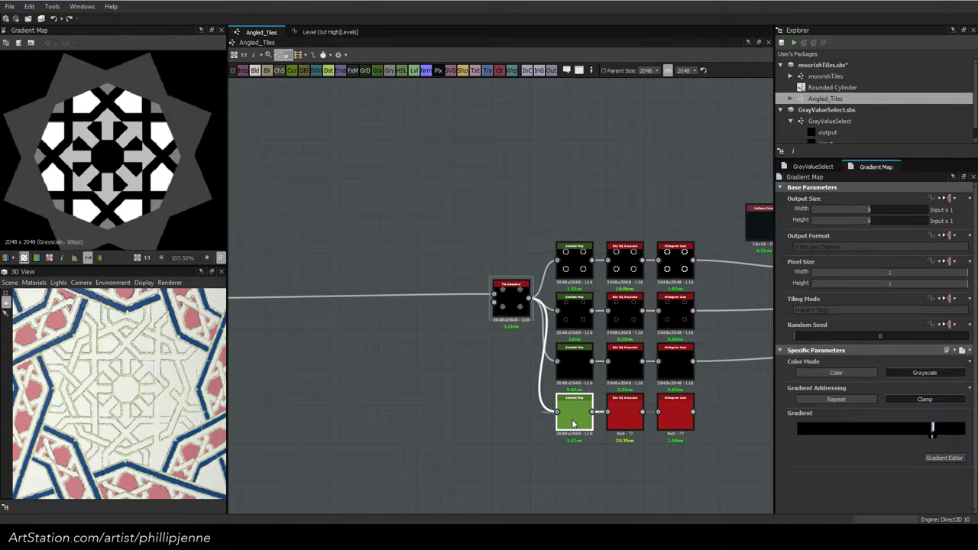
scroll(67, 143, "down", 4)
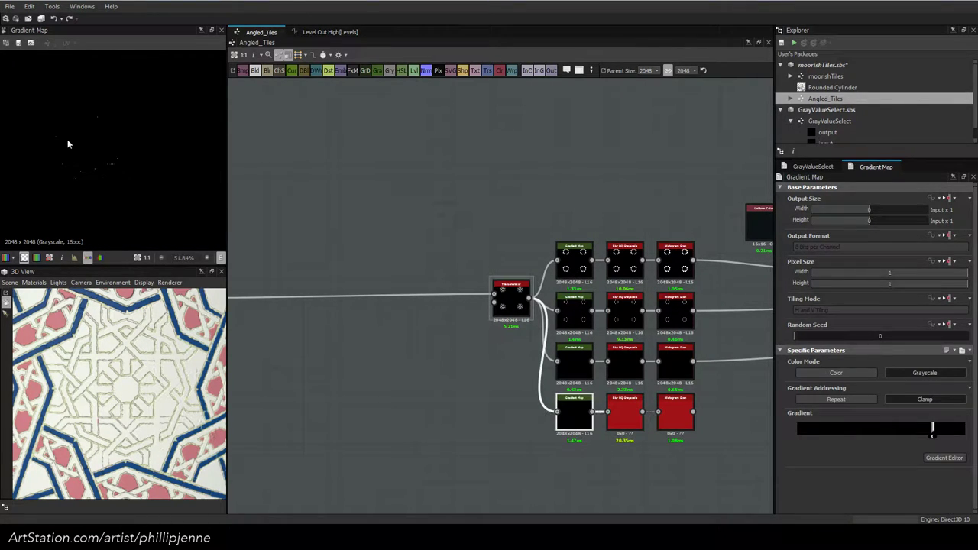
scroll(68, 139, "up", 6)
Show the Tile Generator pattern in the preview with pixel value readouts
left_click(580, 359)
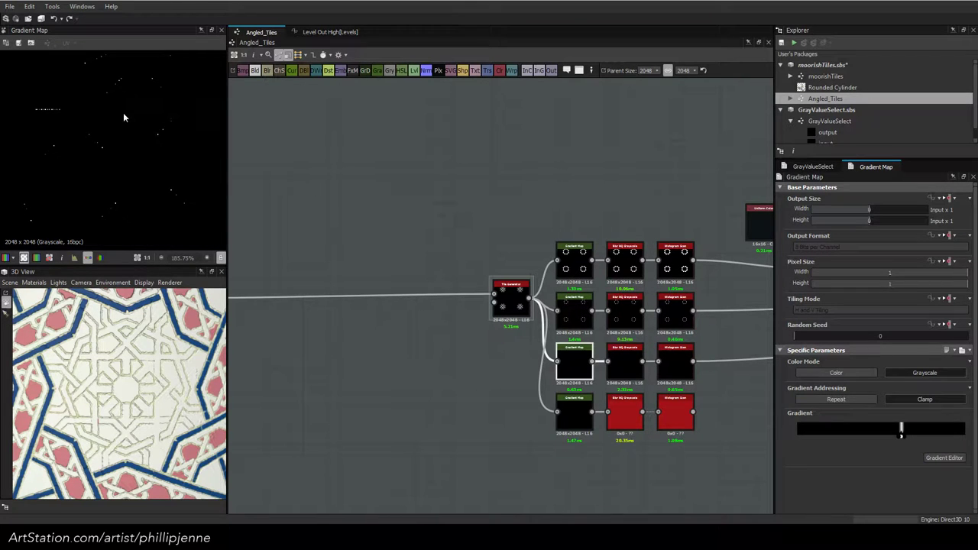
left_click(515, 298)
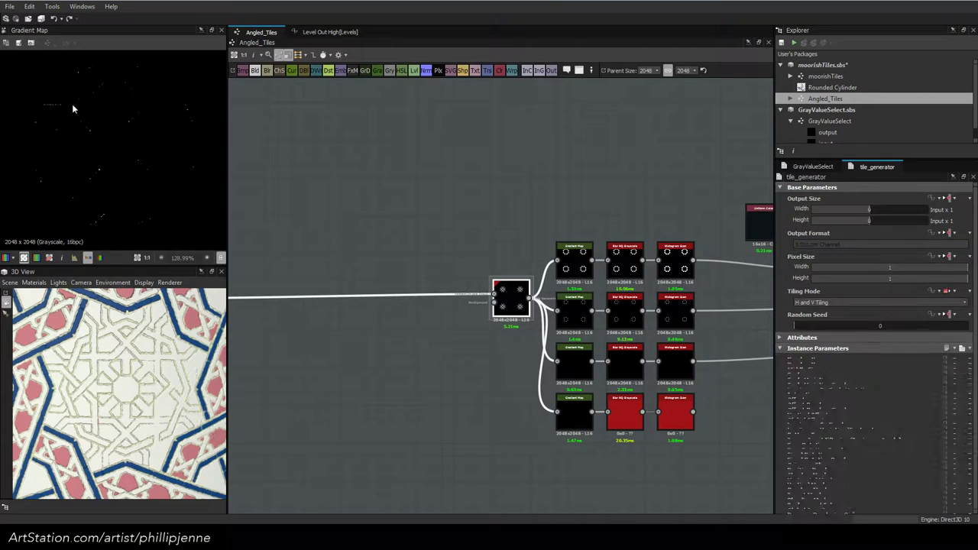
scroll(64, 98, "down", 2)
double_click(512, 300)
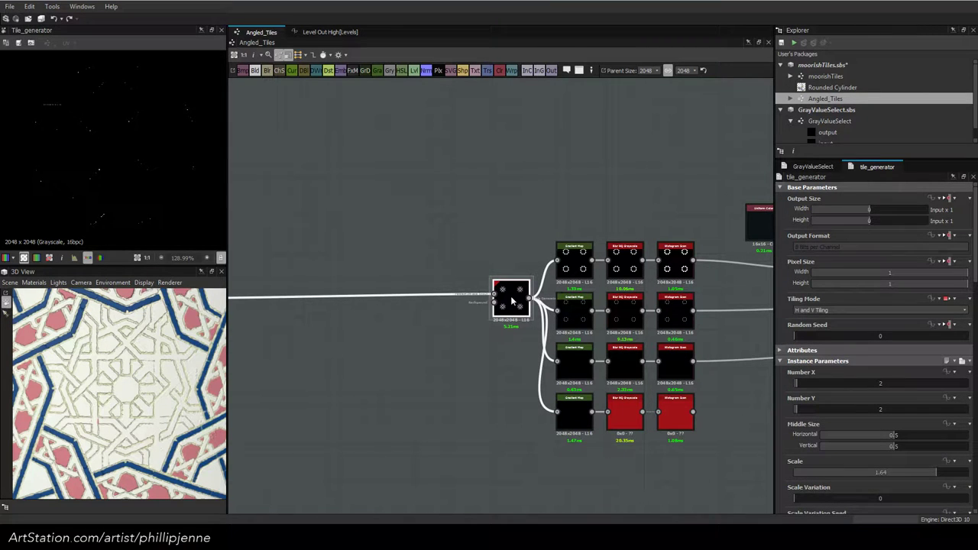
scroll(71, 88, "up", 2)
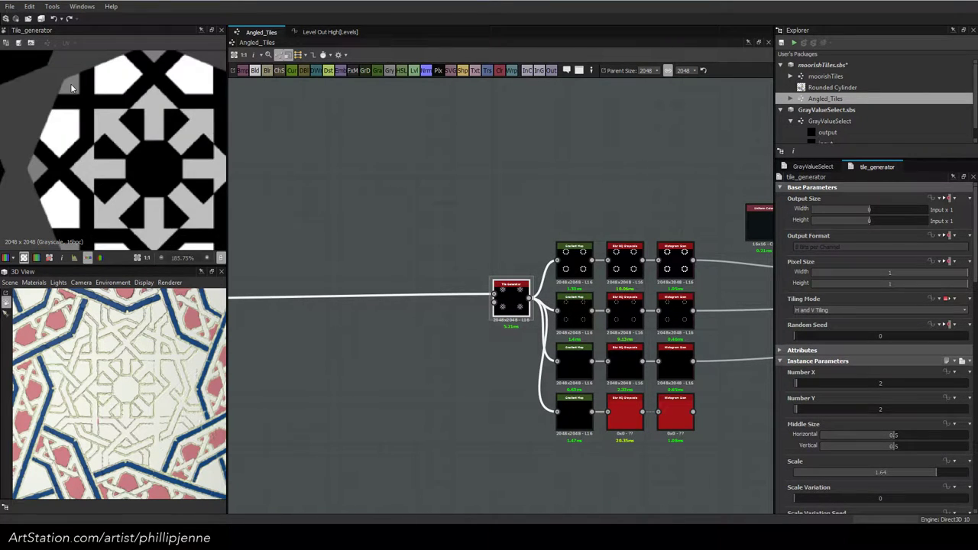
left_click(59, 258)
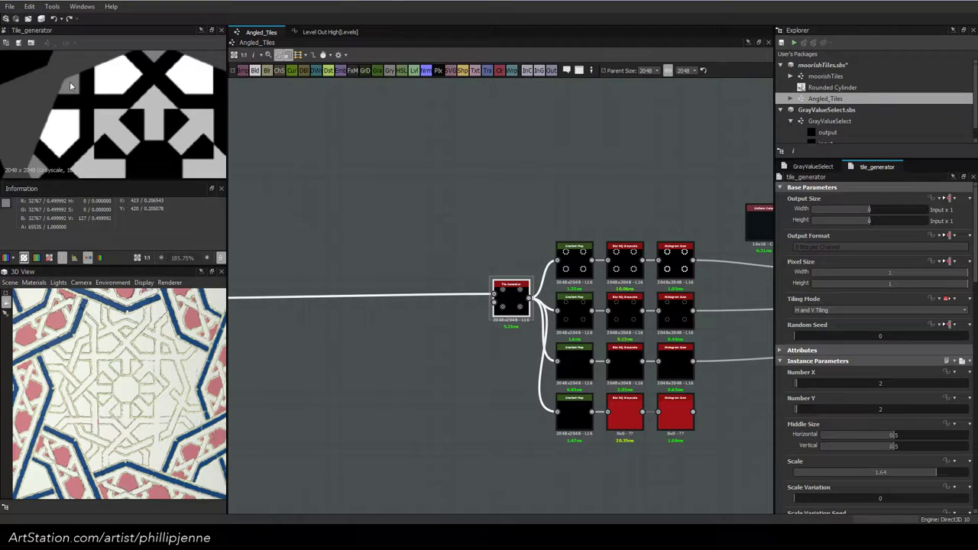
Narrow the third-row Gradient Map to black at 0.473 and white at 0.503
left_click(575, 356)
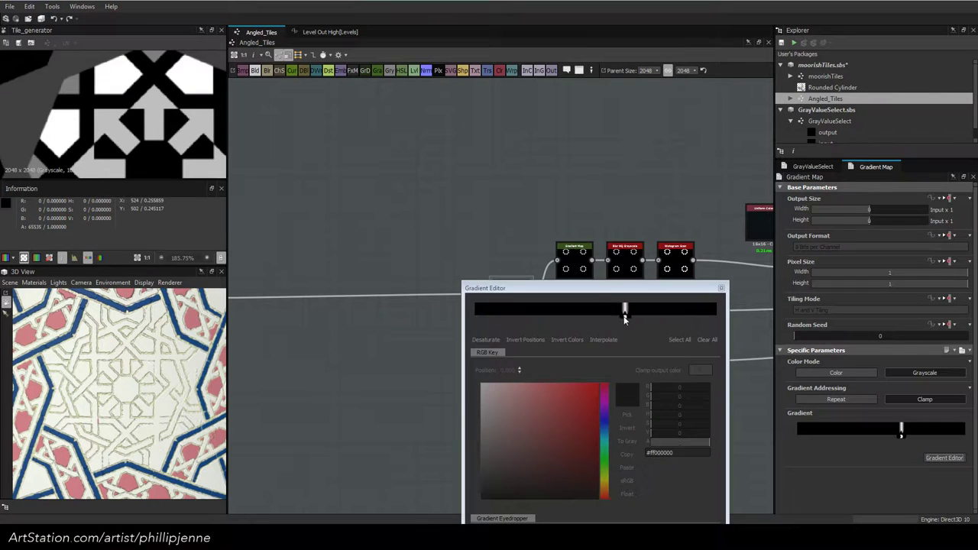
left_click_drag(624, 316, 594, 321)
left_click_drag(621, 318, 345, 280)
double_click(572, 357)
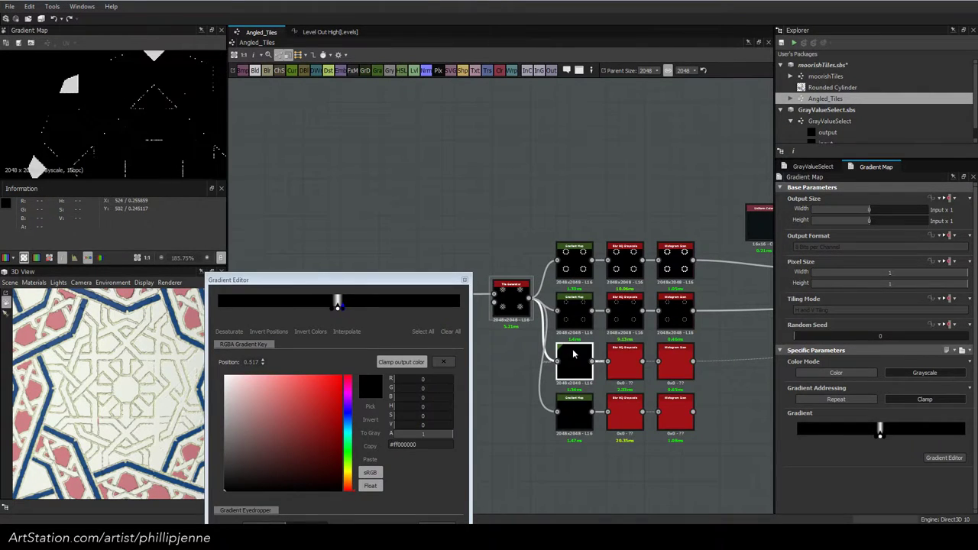
left_click(339, 309)
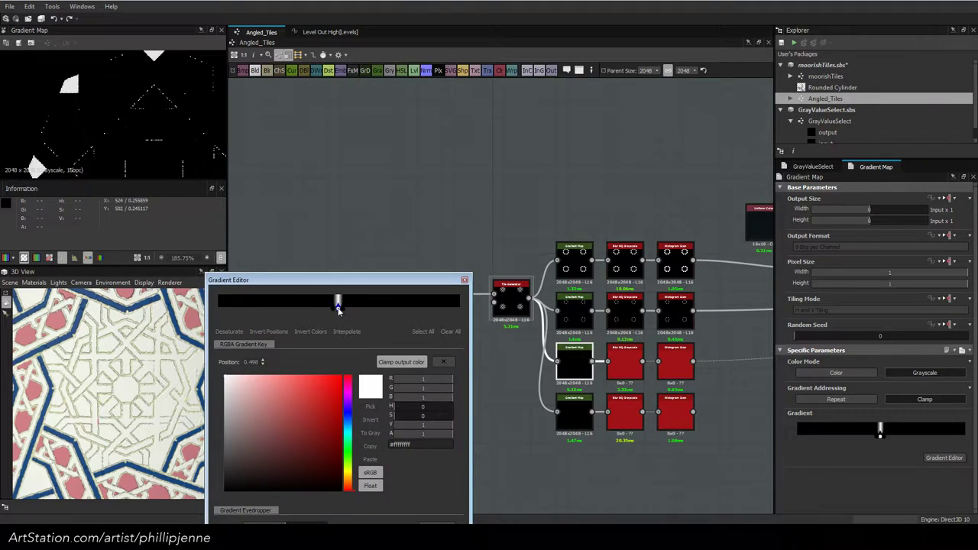
left_click_drag(339, 308, 340, 309)
left_click(339, 308)
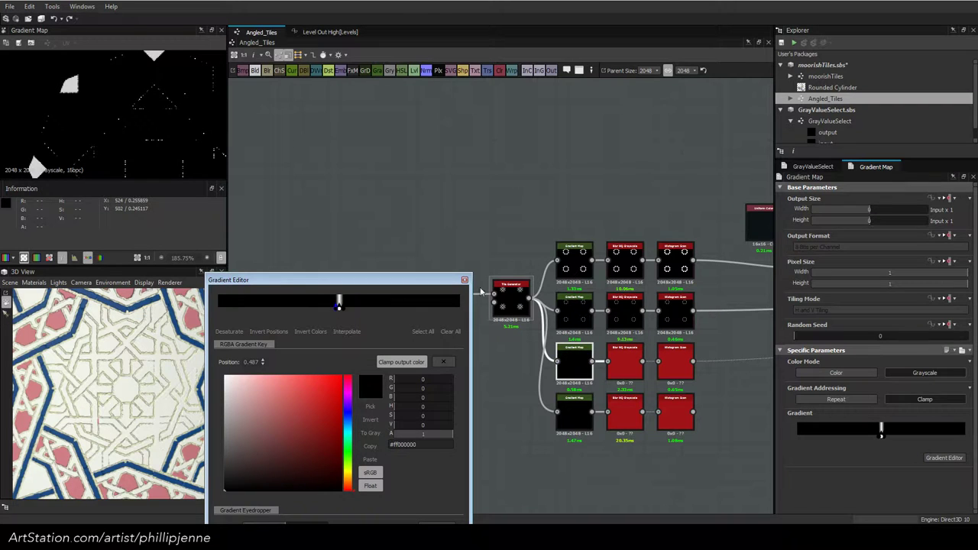
left_click(505, 300)
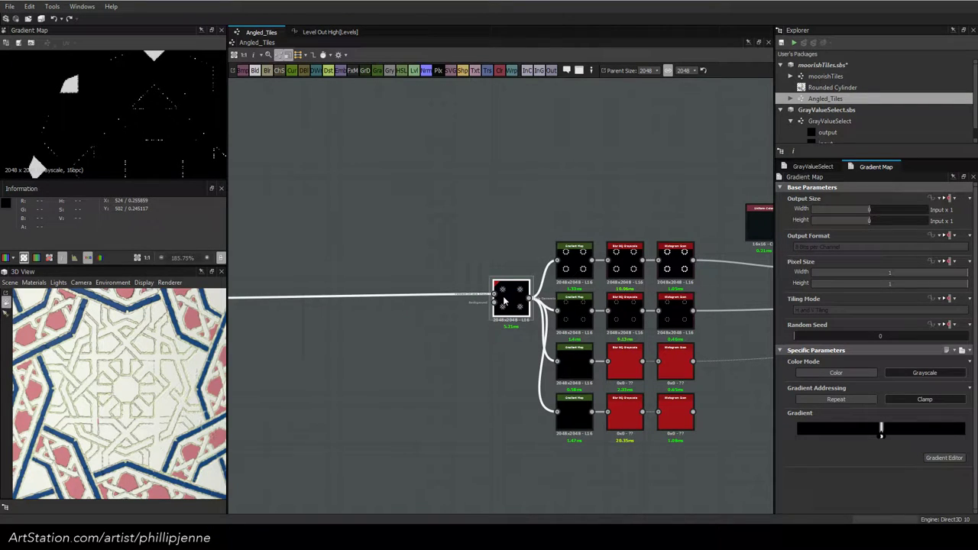
double_click(504, 300)
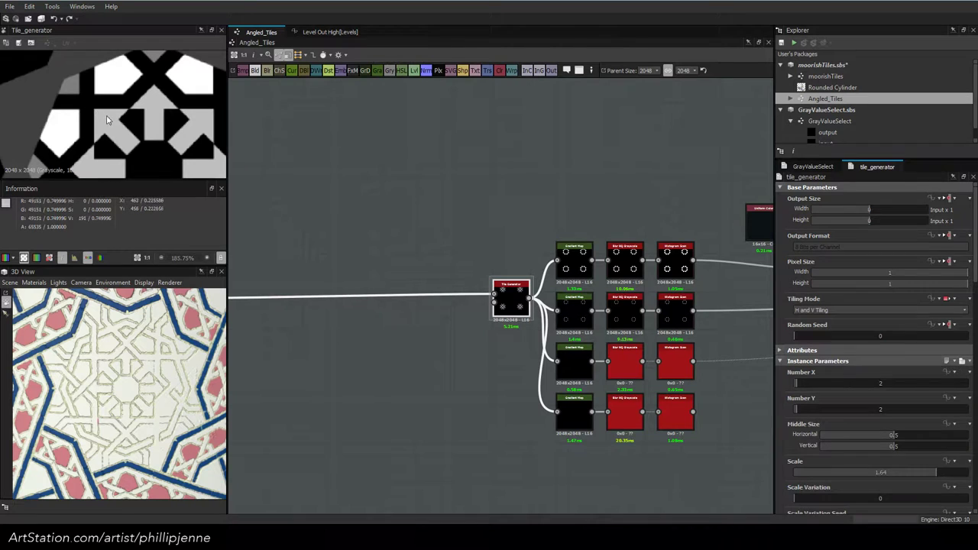
Move the bottom Gradient Map's white key to 0.755 and preview its Histogram Scan mask
left_click(572, 418)
left_click(943, 457)
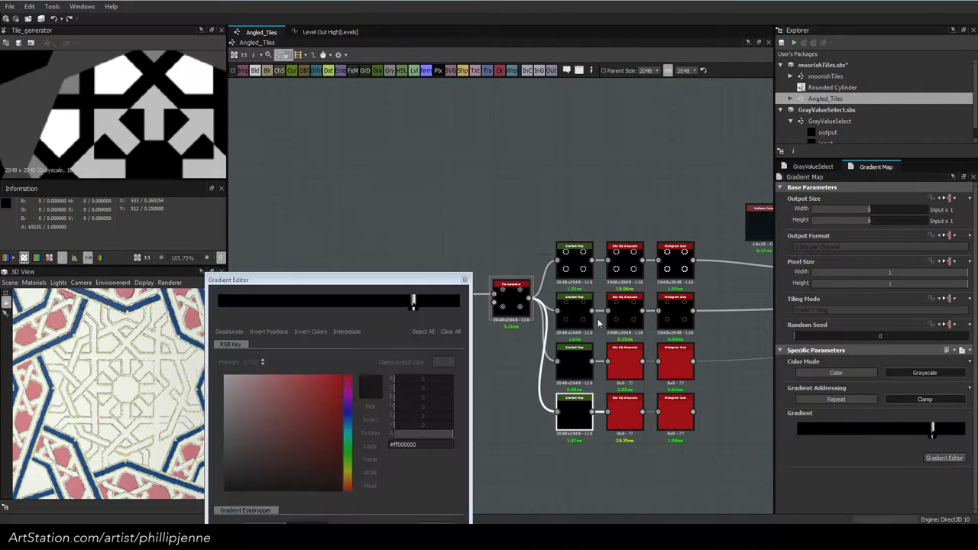
left_click_drag(412, 304, 407, 311)
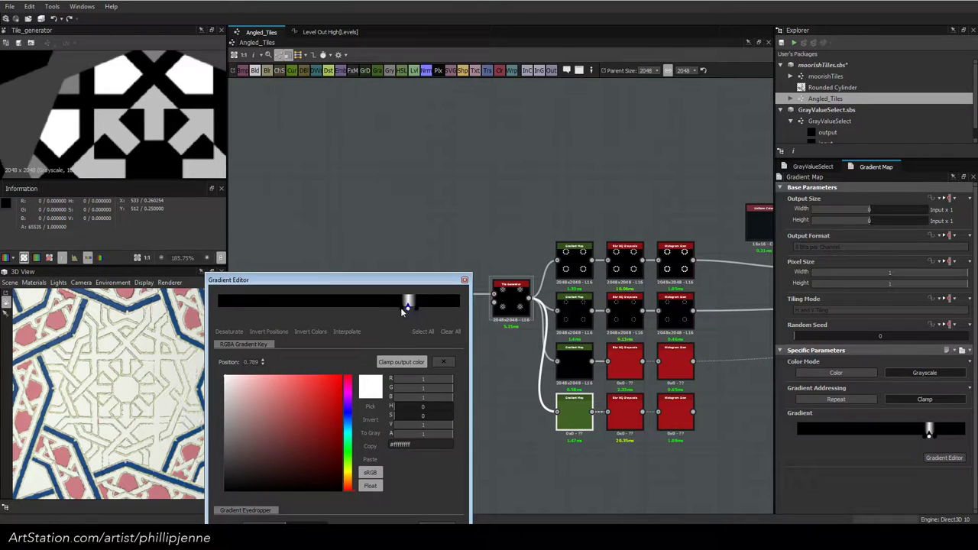
left_click(396, 308)
left_click_drag(409, 309, 404, 309)
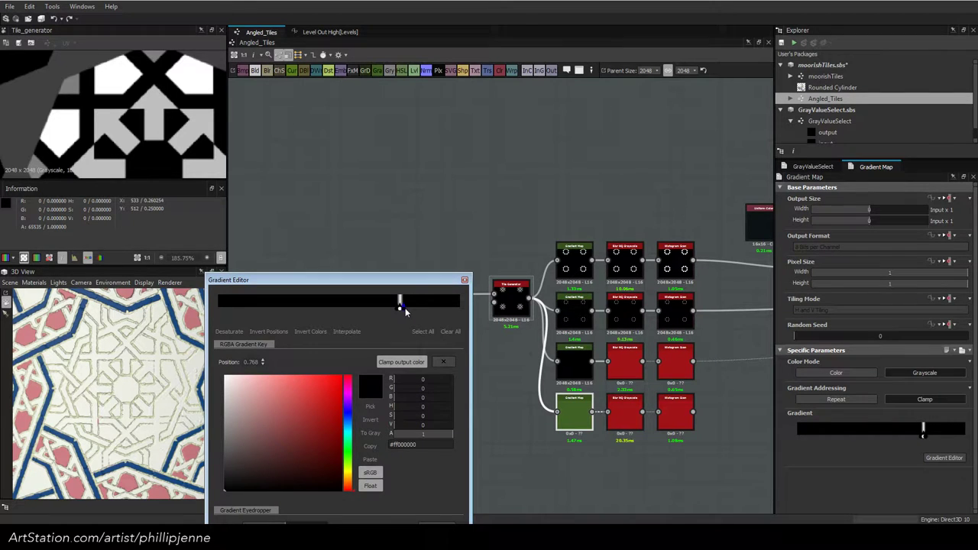
left_click(464, 280)
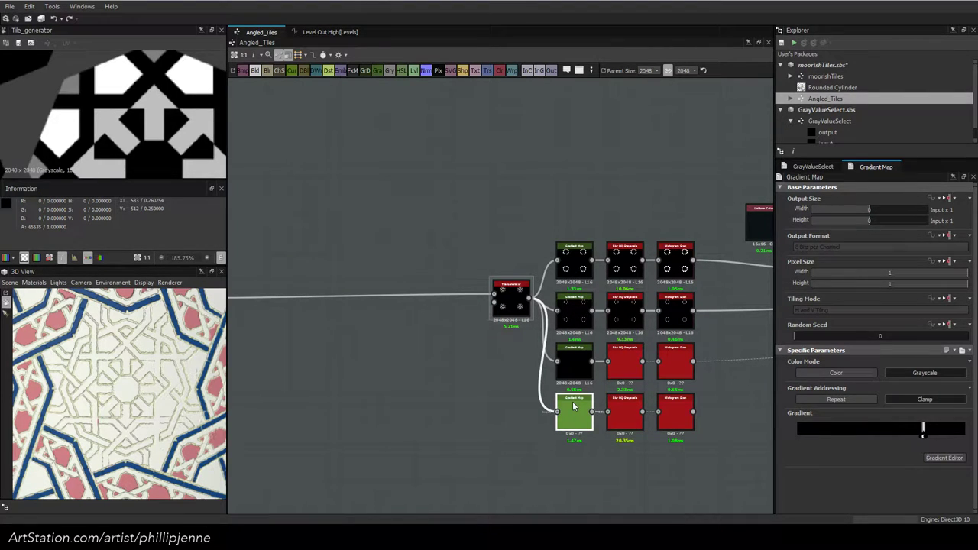
double_click(675, 411)
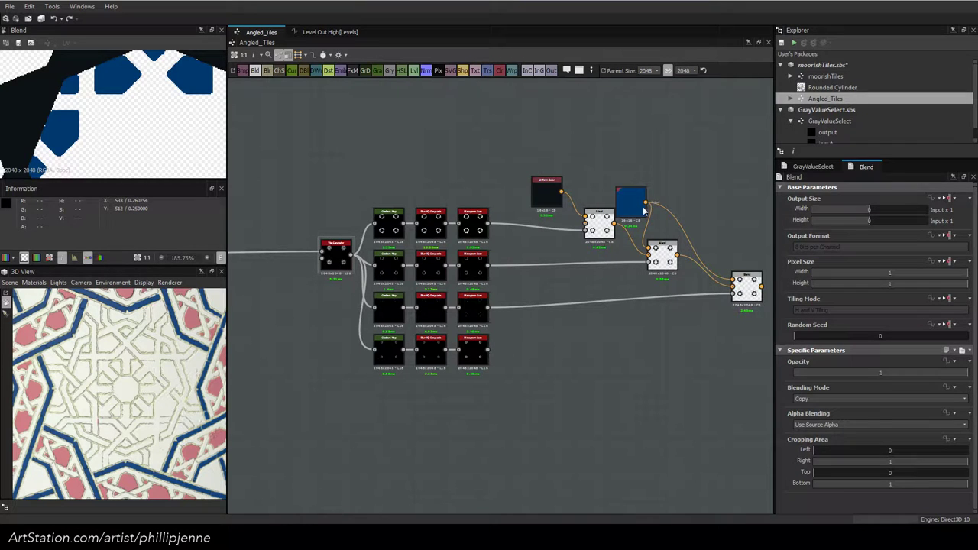
Duplicate the blue Uniform Color into a teal colour wired into the right Blend
middle_click_drag(626, 231, 534, 252)
left_click(530, 225)
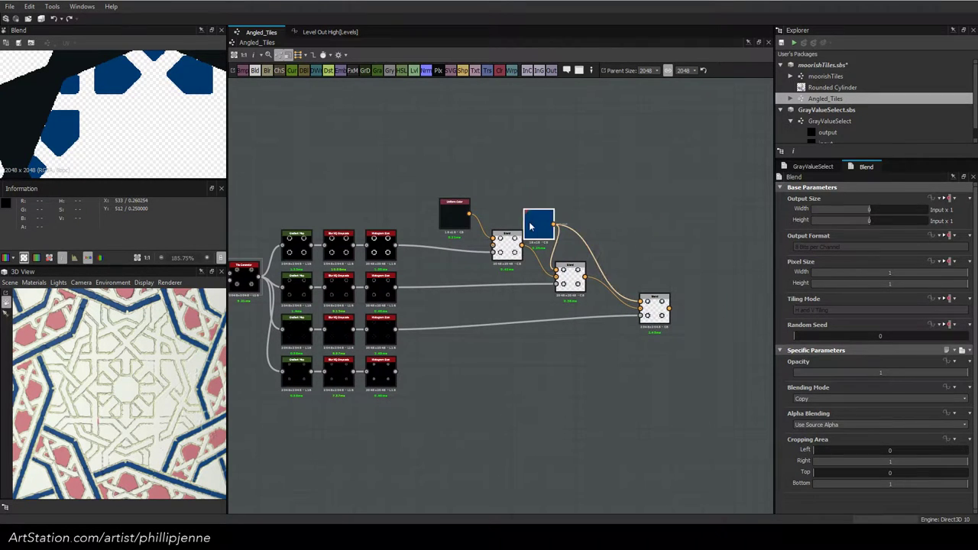
key("ctrl+d")
left_click_drag(491, 305, 583, 249)
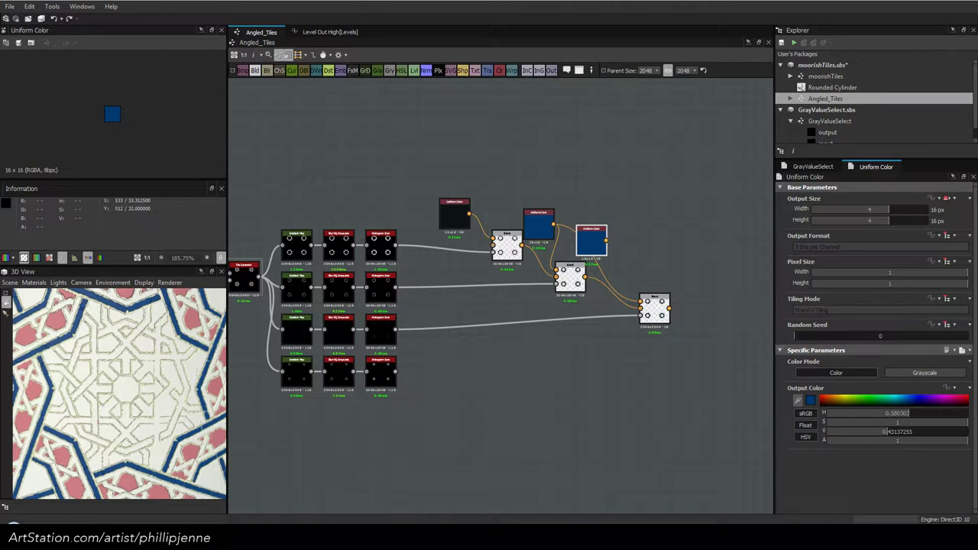
left_click_drag(607, 241, 647, 302)
left_click_drag(605, 255, 627, 266)
Nudge the chained Blend nodes down to tidy the layout
left_click(657, 316)
left_click_drag(657, 320, 658, 323)
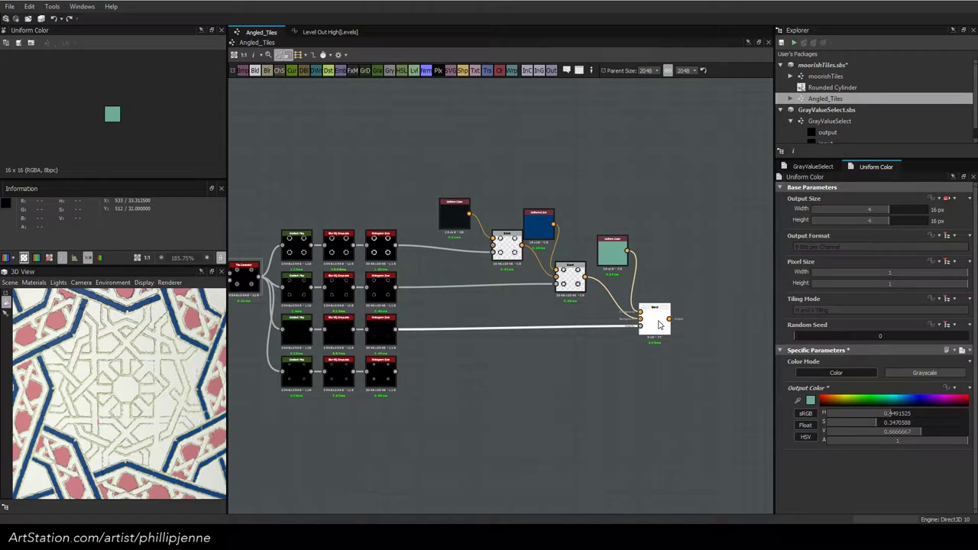
left_click(500, 252)
left_click_drag(571, 285, 573, 293)
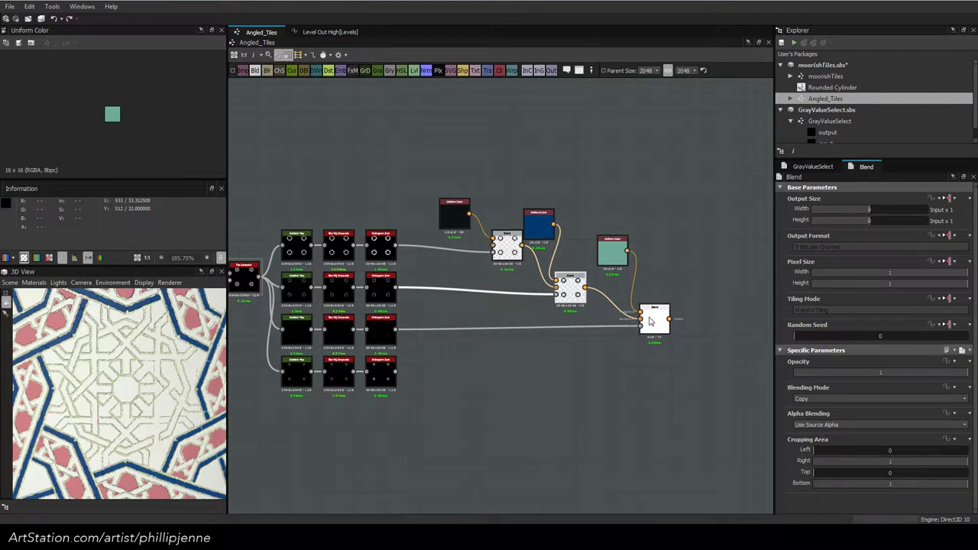
left_click_drag(650, 322, 650, 333)
Duplicate the last Blend and feed the bottom motif mask into the copy
key("ctrl+d")
left_click_drag(501, 299, 698, 379)
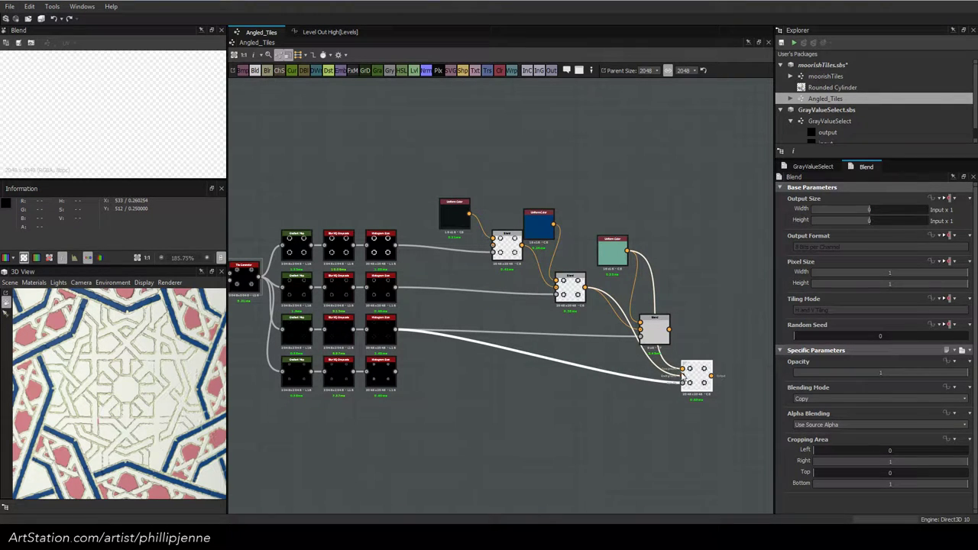
left_click_drag(681, 375, 395, 375)
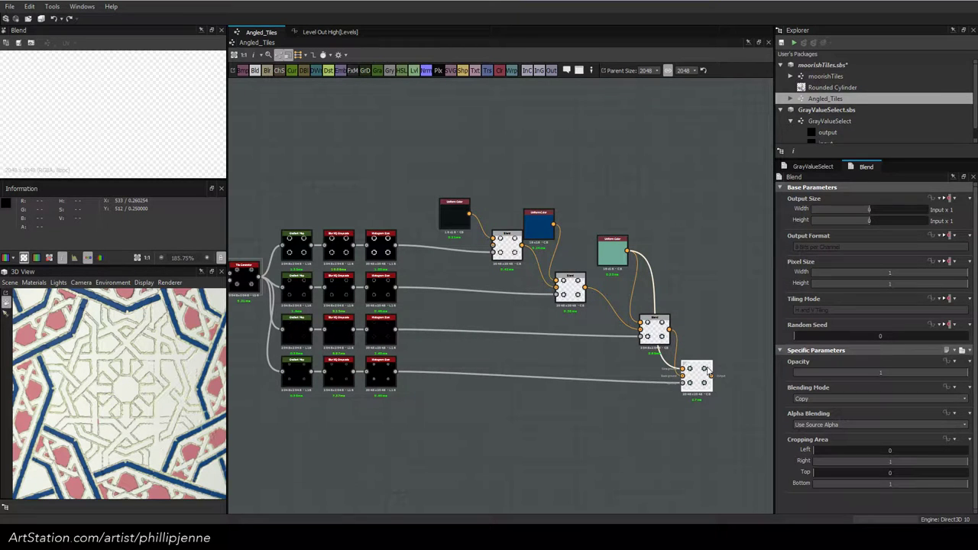
left_click_drag(708, 371, 719, 366)
scroll(719, 366, "up", 1)
Add a dark brown Uniform Color (value 0.29) into the final Blend and preview it
left_click(595, 222)
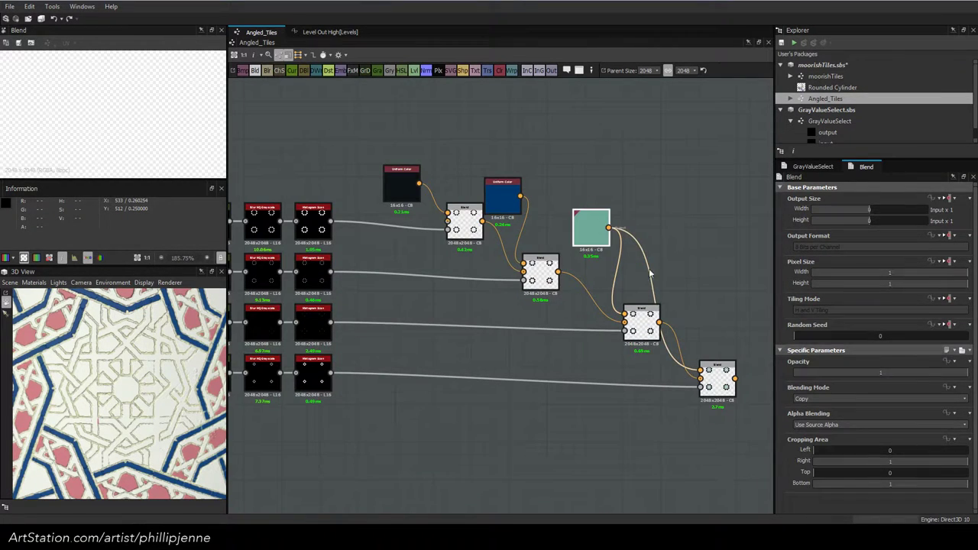
key("ctrl+d")
left_click_drag(591, 272, 699, 370)
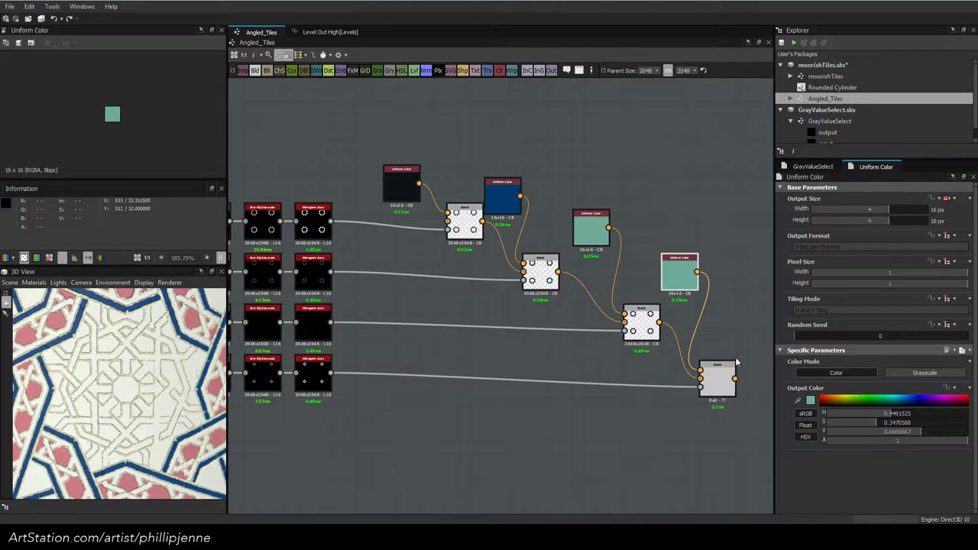
left_click(798, 400)
left_click(895, 402)
left_click_drag(865, 434, 868, 435)
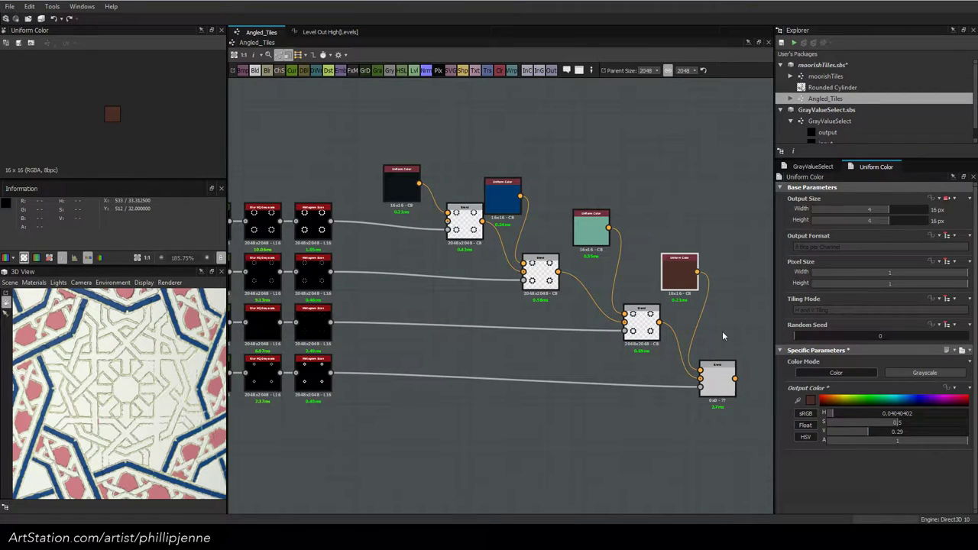
double_click(716, 379)
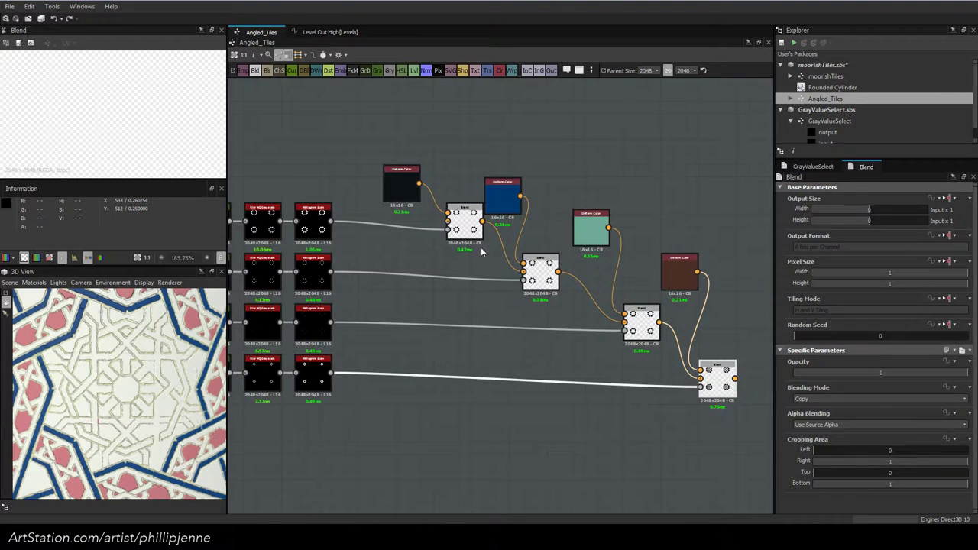
middle_click_drag(401, 183, 481, 191)
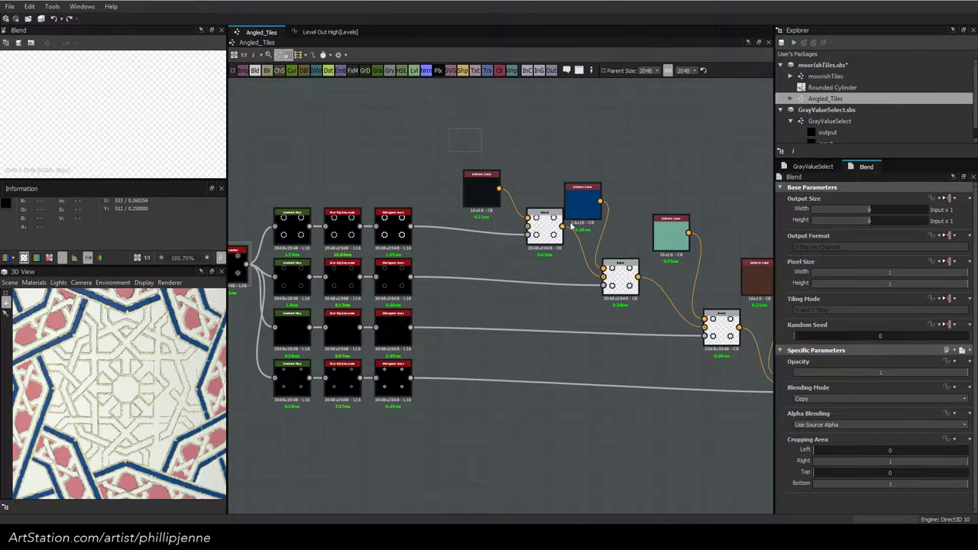
Move the color and Blend nodes left, placing the blue Uniform Color beside the middle Blend
scroll(571, 226, "down", 2)
left_click_drag(571, 227, 634, 345)
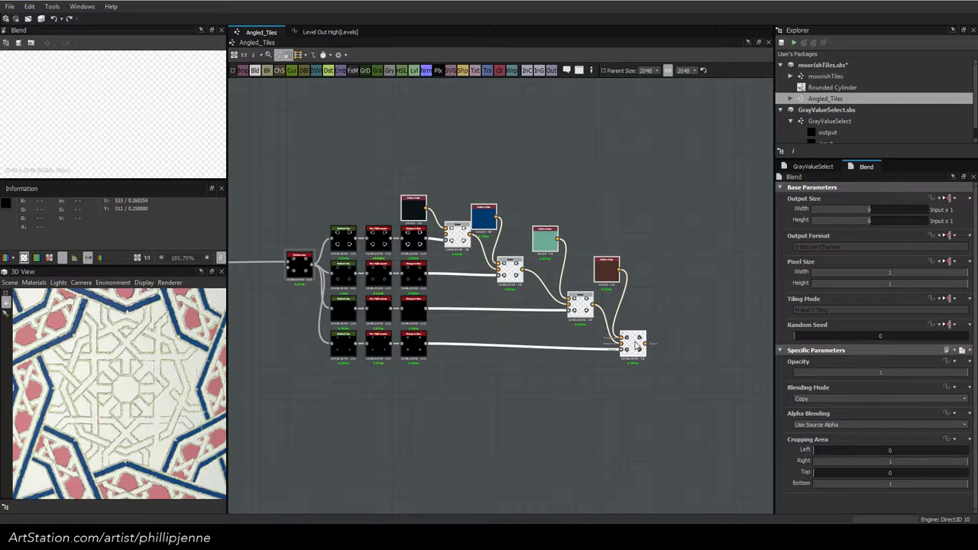
scroll(417, 260, "up", 3)
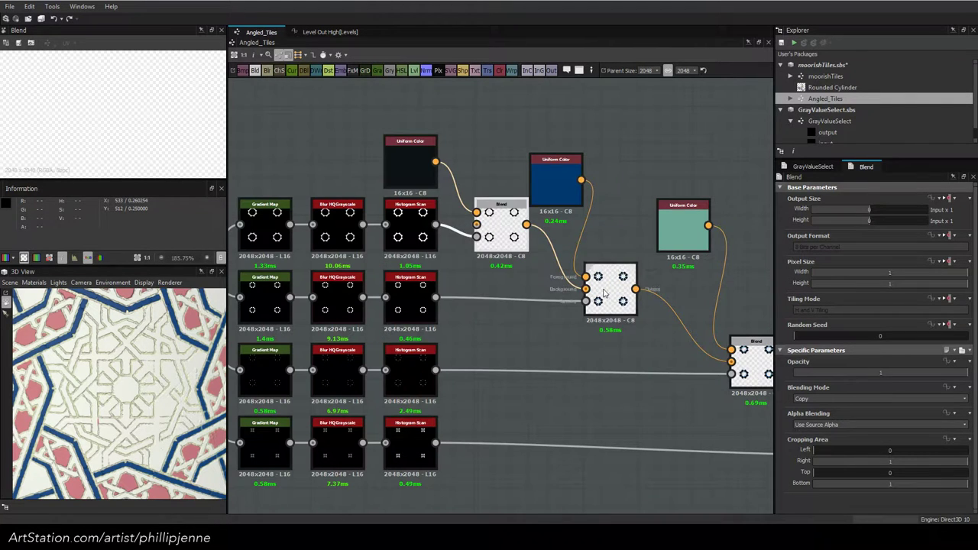
left_click_drag(598, 272, 580, 275)
left_click(549, 181)
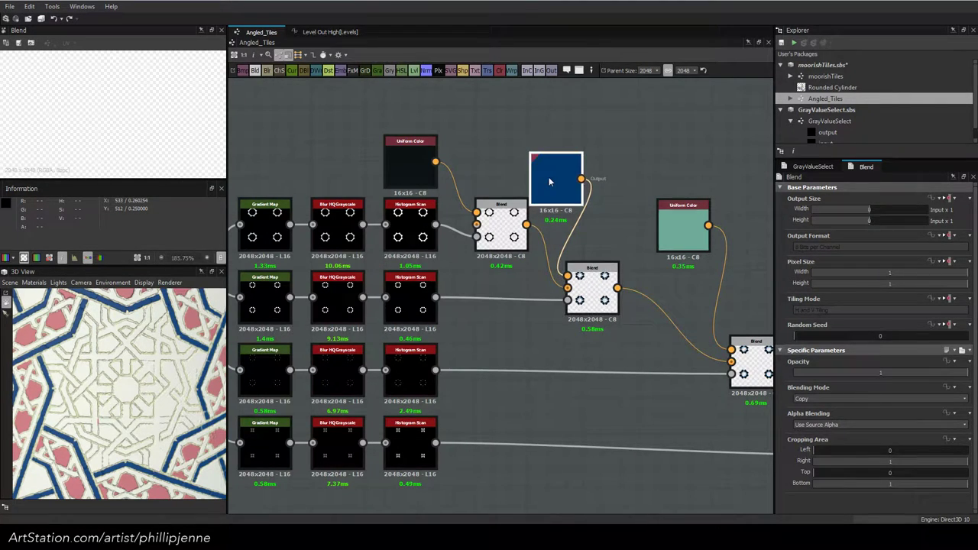
left_click_drag(549, 181, 494, 299)
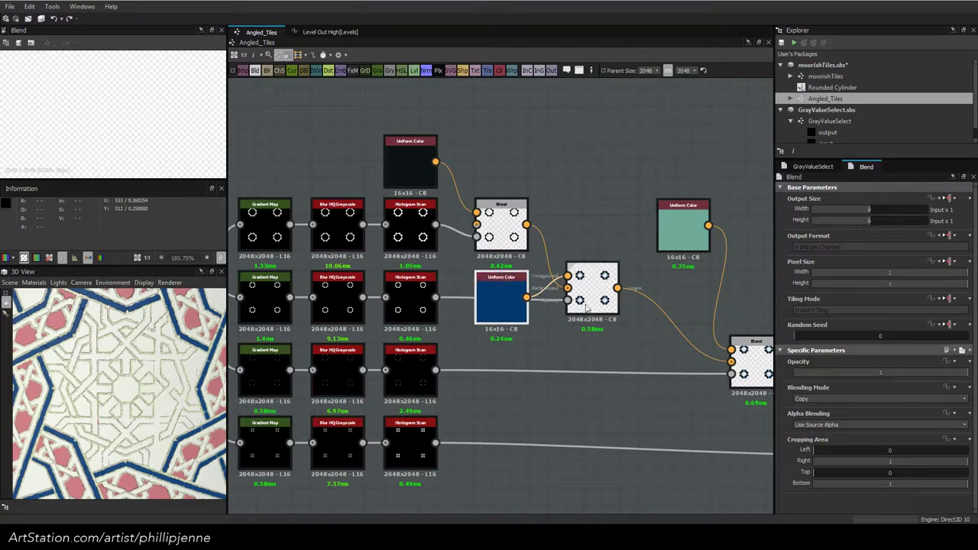
left_click_drag(587, 298, 585, 309)
Place the teal and brown Uniform Colors beside their Blends and pull the right Blends in
middle_click_drag(585, 309, 557, 256)
left_click_drag(656, 181, 566, 327)
left_click_drag(726, 305, 635, 311)
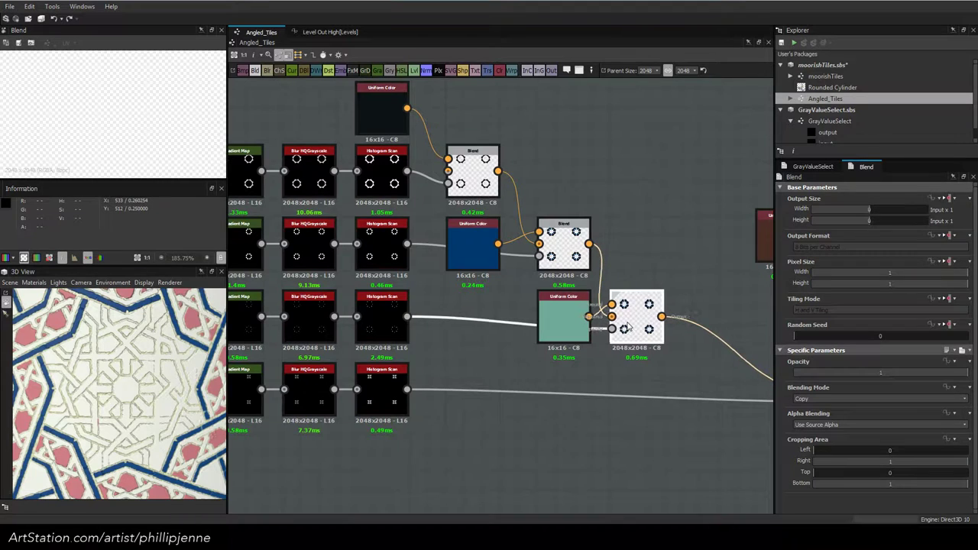
left_click_drag(565, 254, 547, 256)
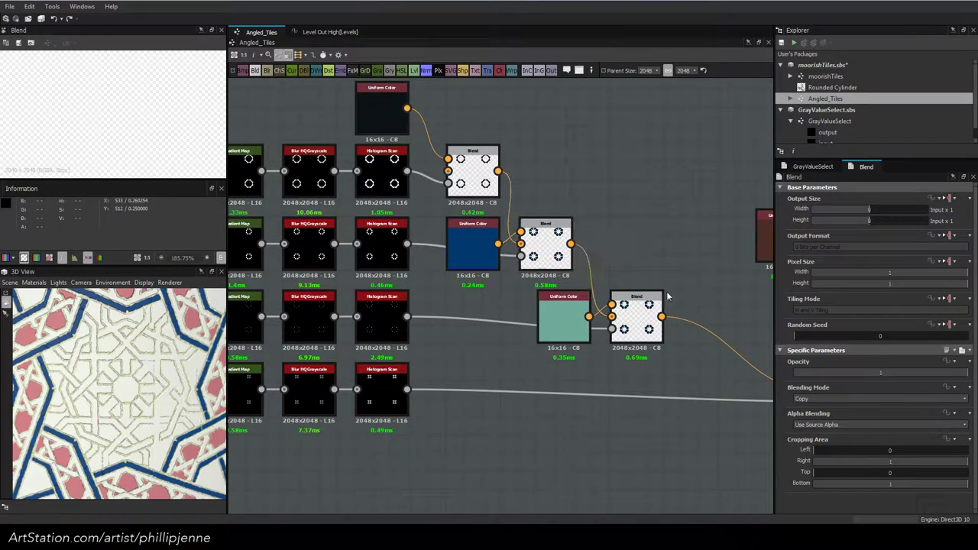
middle_click_drag(701, 335, 616, 249)
left_click_drag(733, 298, 605, 297)
left_click_drag(706, 149, 561, 300)
Zoom out and pan over to the main material graph's output nodes
scroll(666, 223, "down", 6)
middle_click_drag(665, 235, 393, 200)
scroll(398, 192, "down", 3)
scroll(393, 200, "up", 2)
middle_click_drag(519, 253, 400, 216)
scroll(612, 329, "up", 3)
Shift the blue node right and add a new Blend node to the main graph
left_click(521, 344)
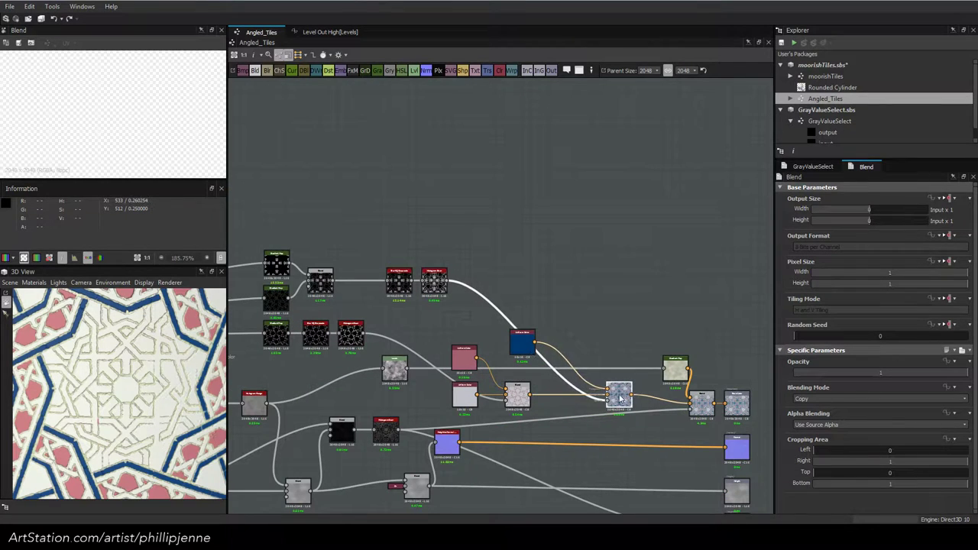
left_click_drag(521, 345, 577, 345)
left_click(516, 393)
key("space")
left_click(588, 229)
Preview the top motif group's output and centre the star pattern in the 2D view
scroll(551, 269, "down", 4)
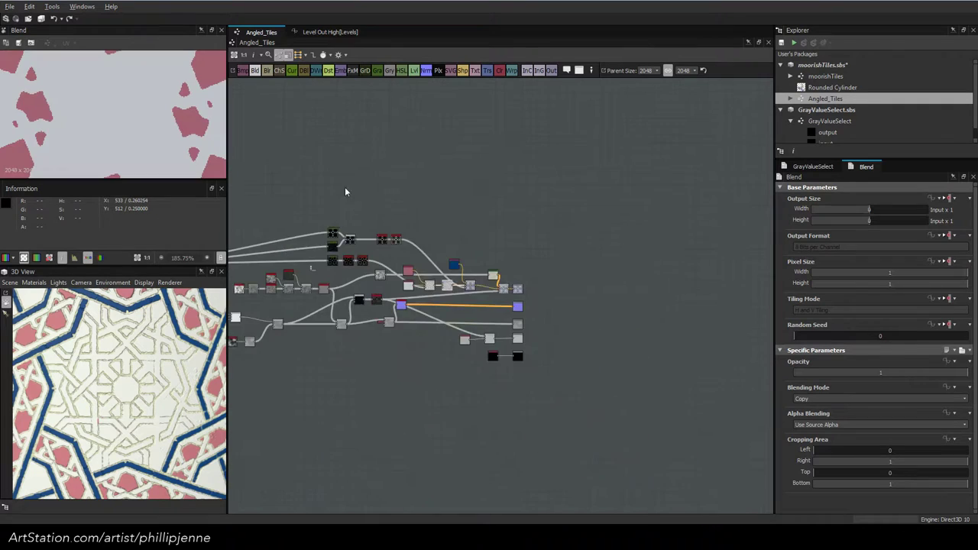
middle_click_drag(343, 186, 641, 243)
double_click(407, 169)
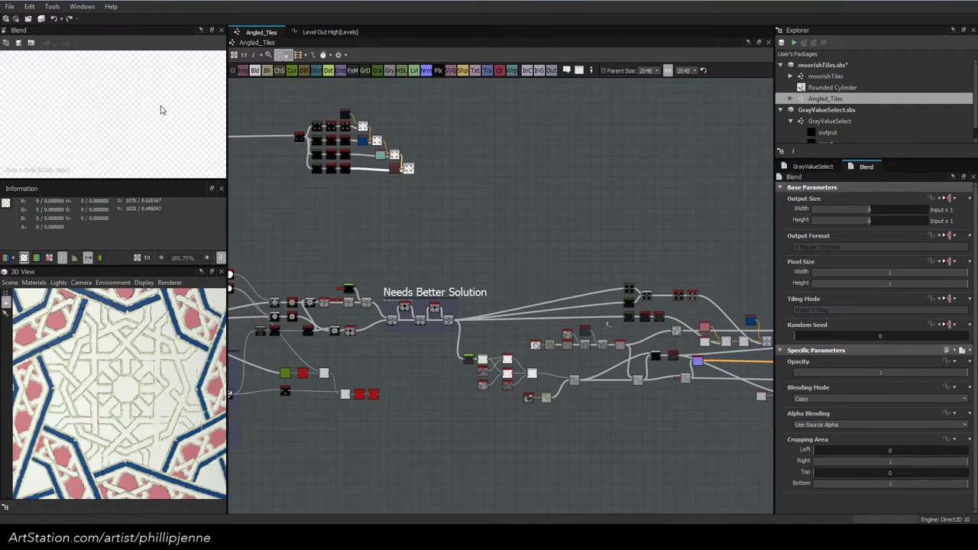
scroll(123, 106, "down", 8)
middle_click_drag(123, 106, 130, 193)
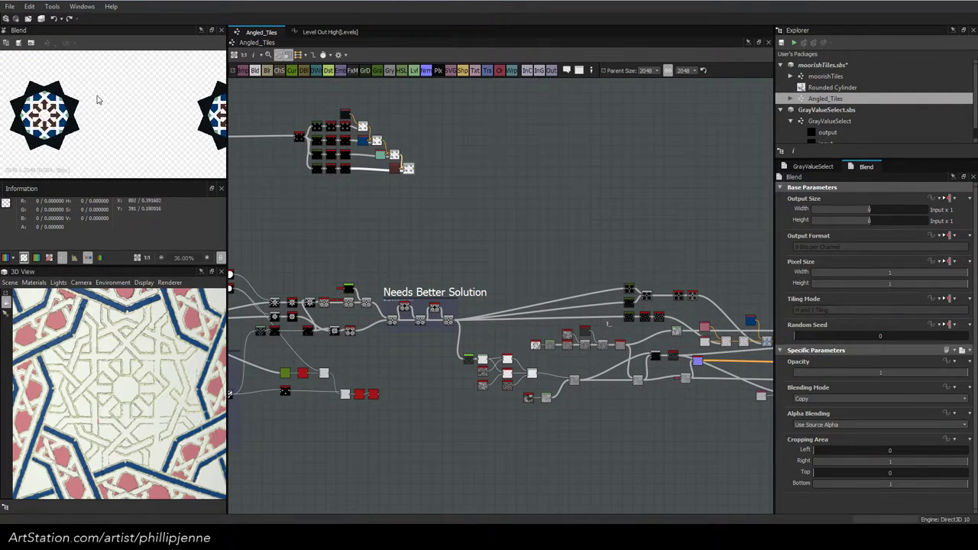
scroll(97, 101, "up", 9)
middle_click_drag(96, 101, 167, 128)
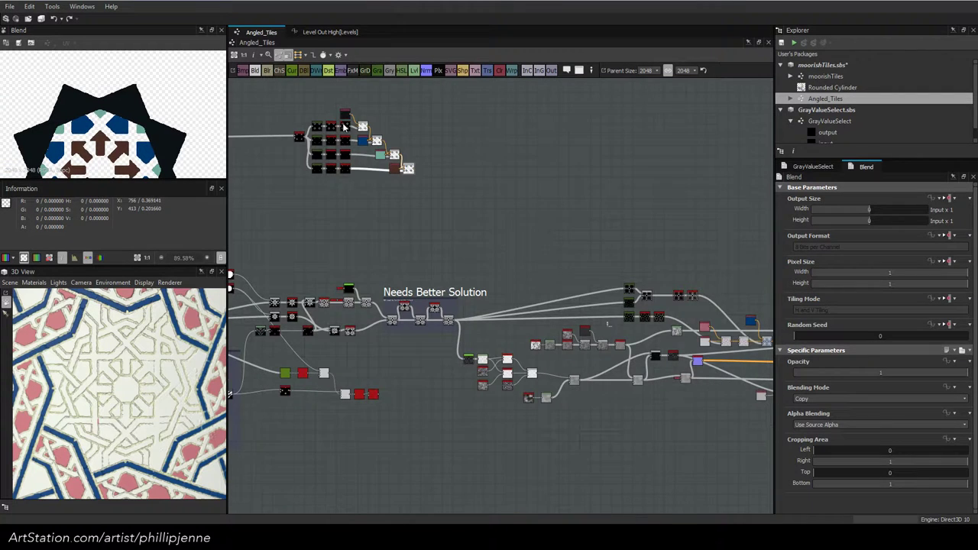
middle_click_drag(392, 145, 413, 151)
scroll(413, 151, "down", 1)
middle_click_drag(546, 193, 384, 134)
Connect the motif group's final Blend into the main graph's new Blend and preview it
middle_click_drag(231, 83, 322, 138)
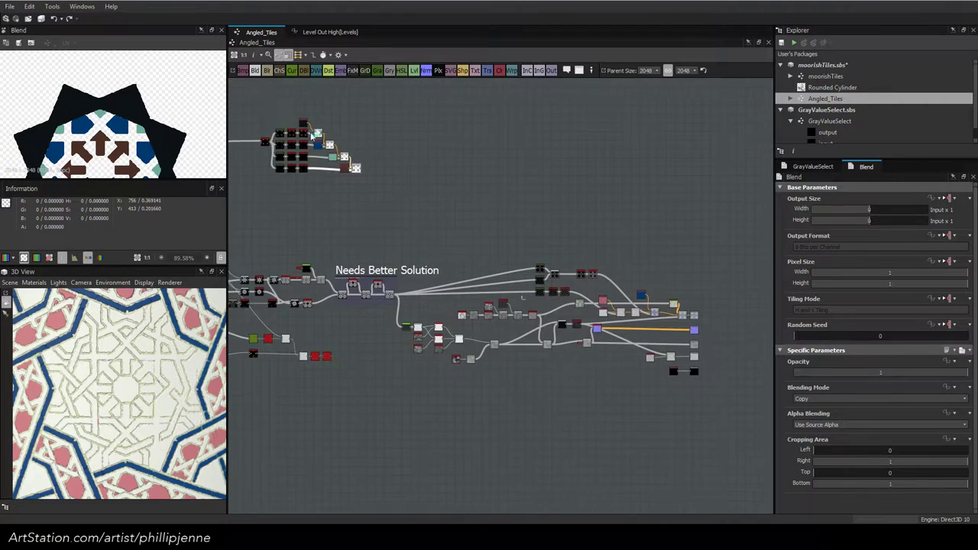
double_click(318, 135)
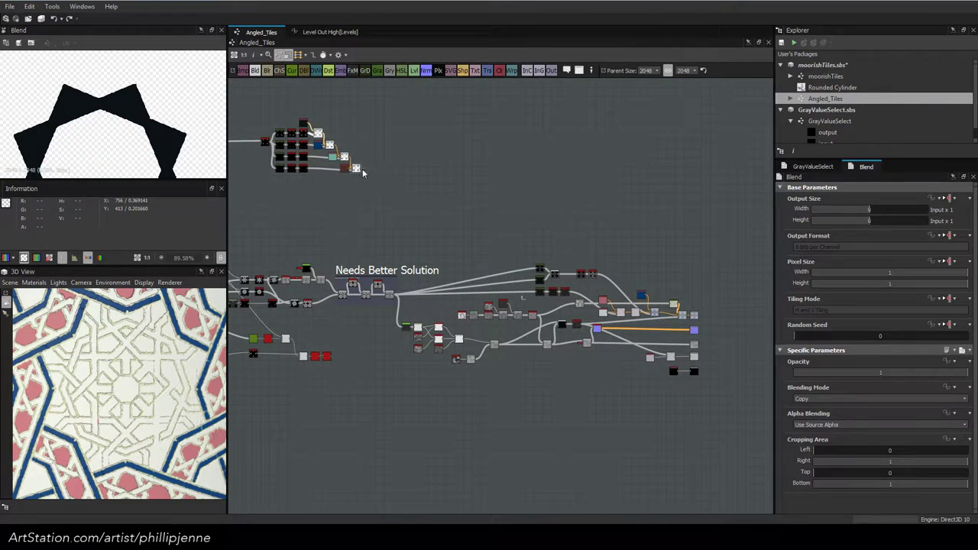
left_click_drag(359, 170, 636, 314)
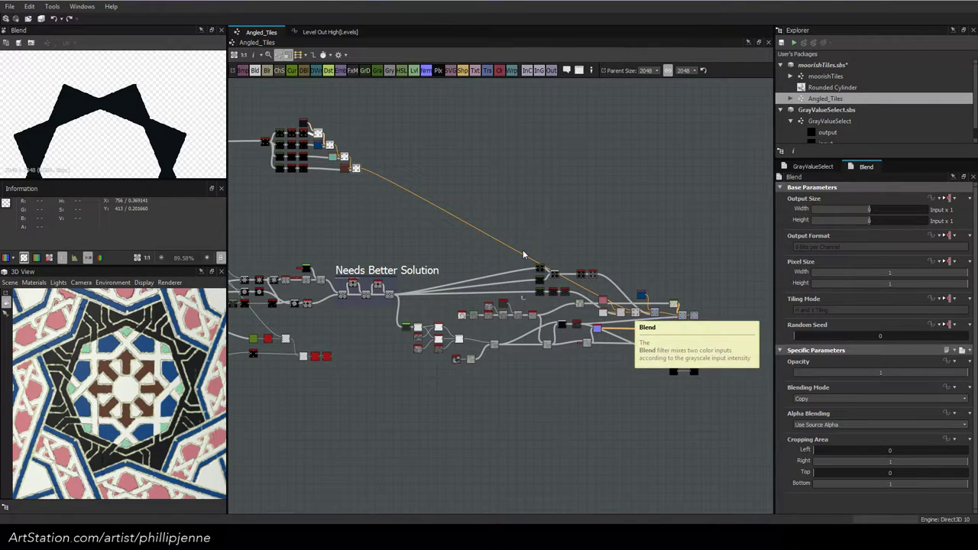
scroll(650, 313, "up", 4)
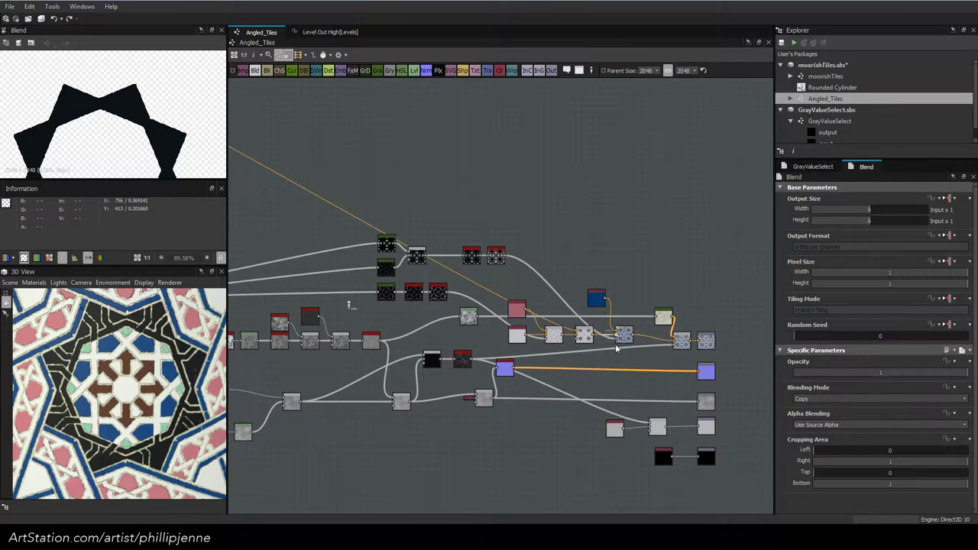
double_click(624, 333)
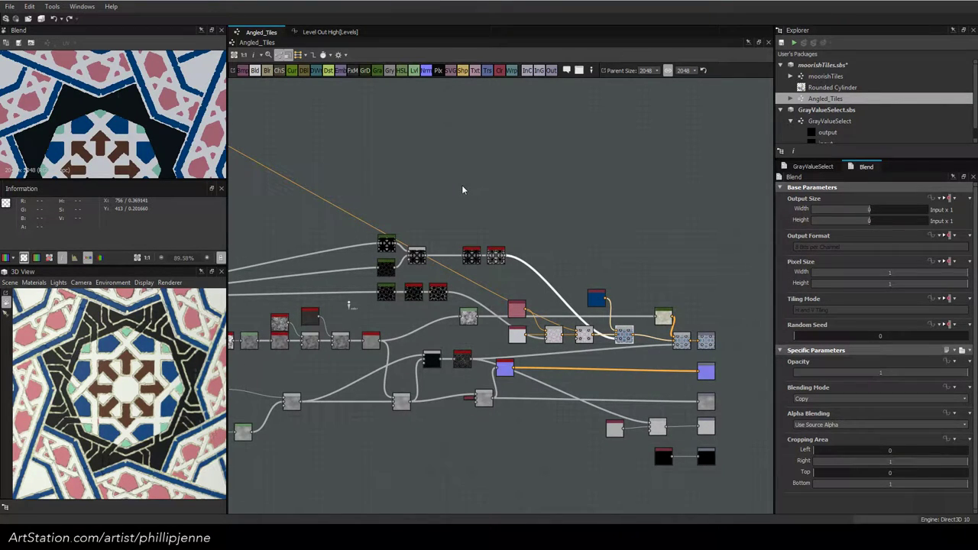
Navigate to the star-building nodes and place the Histogram Scan beside the top Blend
middle_click_drag(339, 157, 573, 196)
middle_click_drag(397, 191, 688, 255)
middle_click_drag(469, 225, 794, 352)
scroll(486, 201, "up", 3)
middle_click_drag(476, 208, 737, 246)
middle_click_drag(412, 202, 699, 211)
middle_click_drag(365, 207, 571, 212)
scroll(593, 282, "up", 3)
middle_click_drag(612, 289, 434, 249)
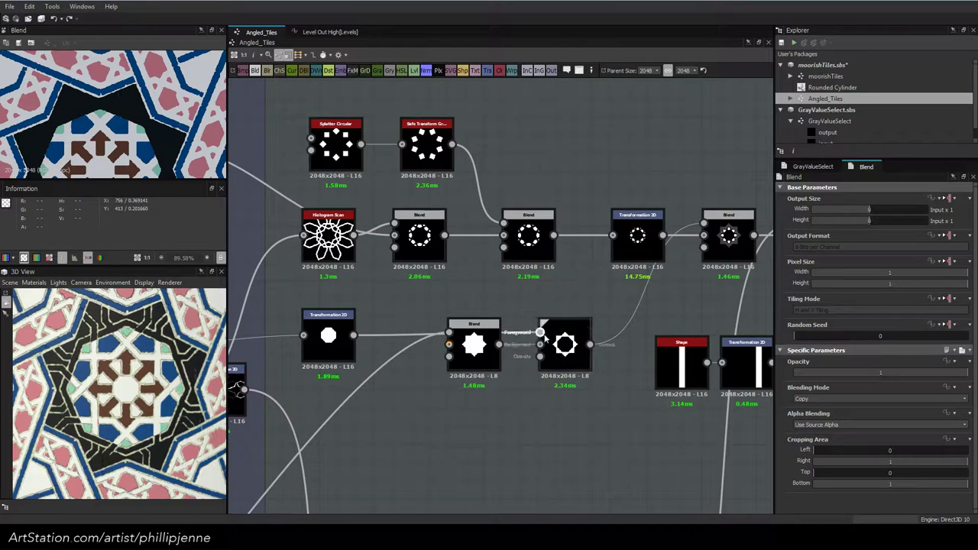
middle_click_drag(600, 301, 559, 297)
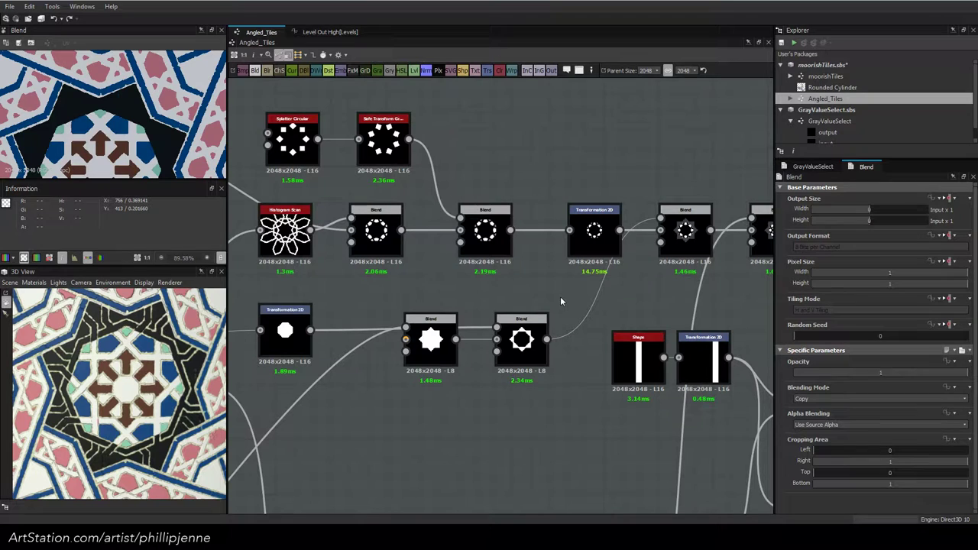
left_click_drag(309, 234, 380, 163)
left_click_drag(377, 230, 458, 233)
left_click_drag(486, 164, 532, 128)
left_click_drag(366, 158, 573, 134)
middle_click_drag(581, 161, 483, 217)
Duplicate the Transformation 2D, feed the top Blend into the copy, and tidy the chain
left_click(497, 280)
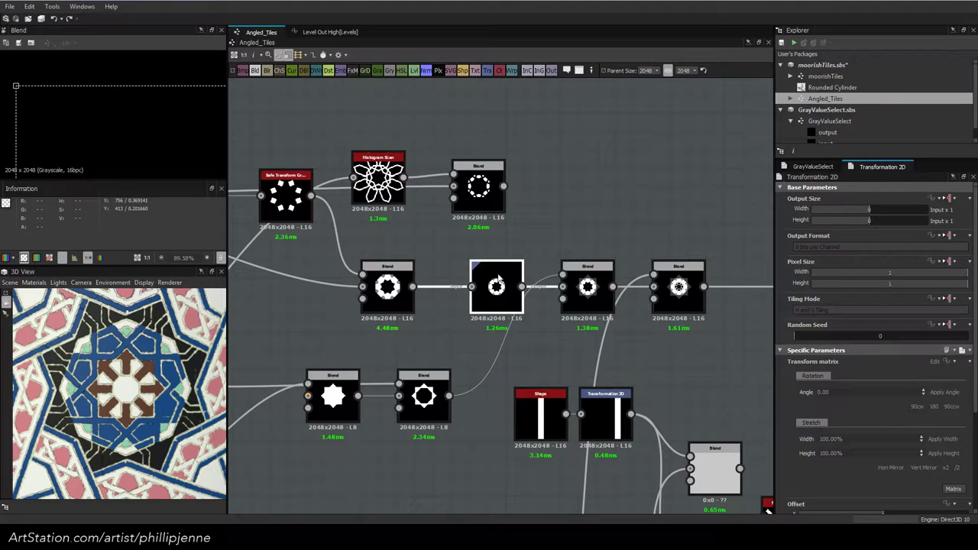
key("ctrl+d")
left_click_drag(500, 283, 559, 194)
left_click_drag(502, 185, 537, 195)
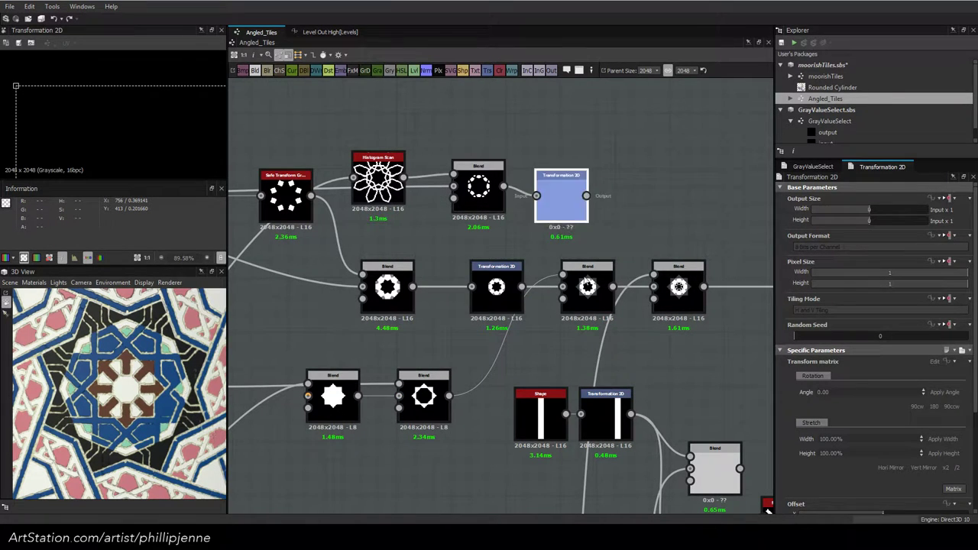
left_click_drag(472, 286, 436, 286)
left_click_drag(597, 287, 561, 290)
left_click_drag(684, 290, 639, 291)
middle_click_drag(683, 289, 611, 282)
Insert a new Blend on the chain wire and plug the transformed outline into it
right_click(611, 283)
left_click(635, 228)
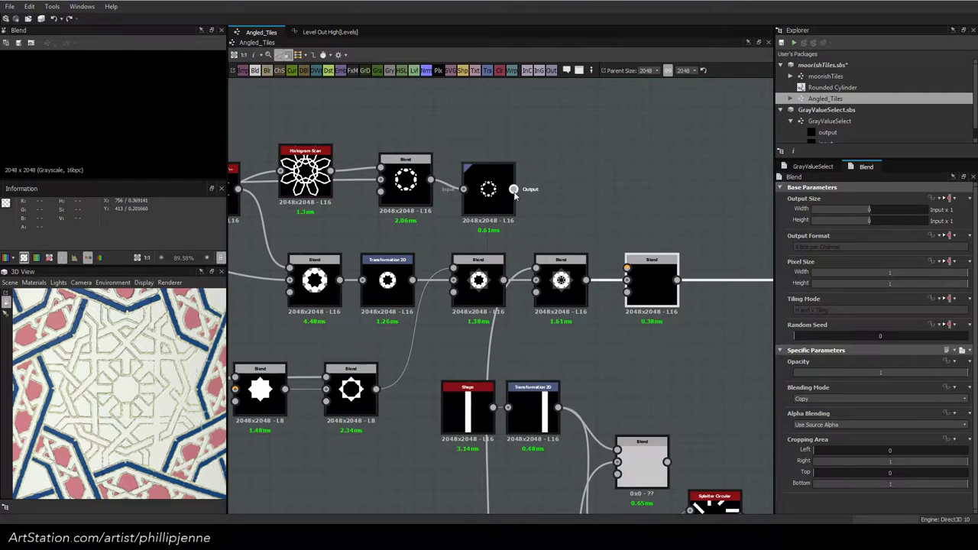
left_click(409, 195)
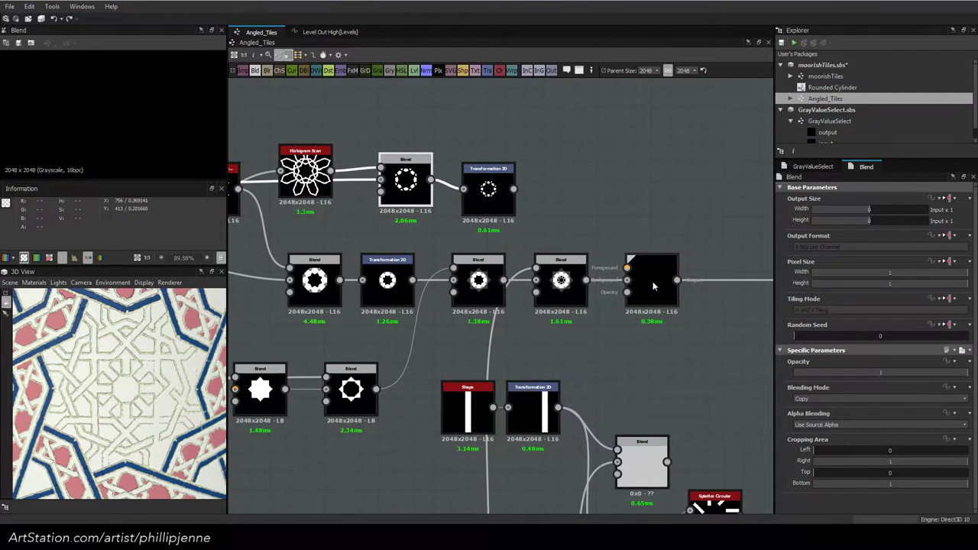
left_click(653, 286)
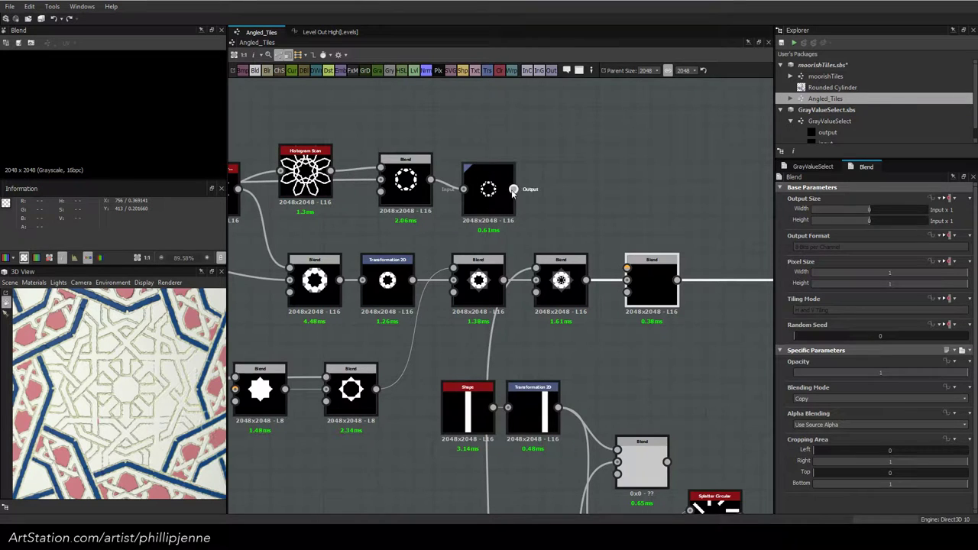
left_click_drag(514, 189, 626, 268)
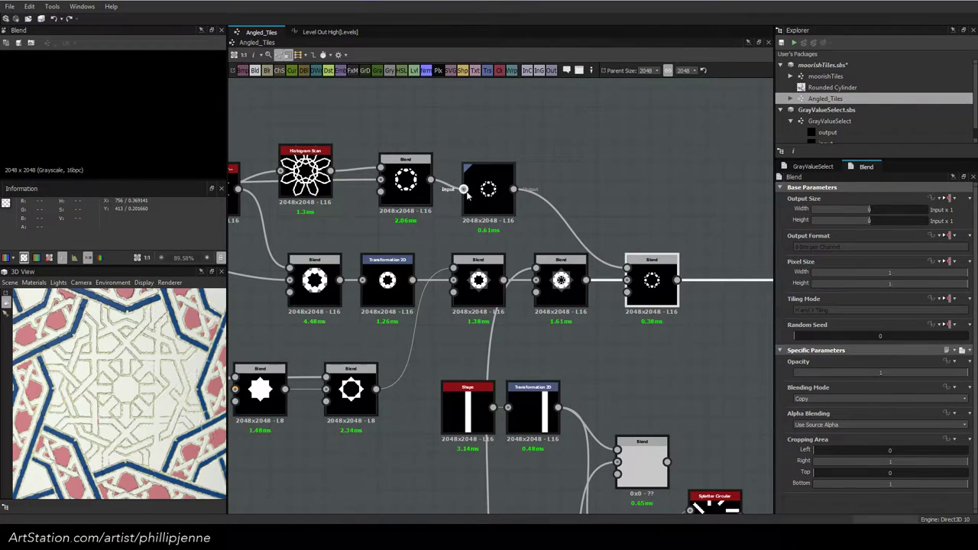
Delete the redundant top Blend, leaving the Histogram Scan beside the transform node
left_click_drag(328, 171, 380, 169)
left_click(418, 173)
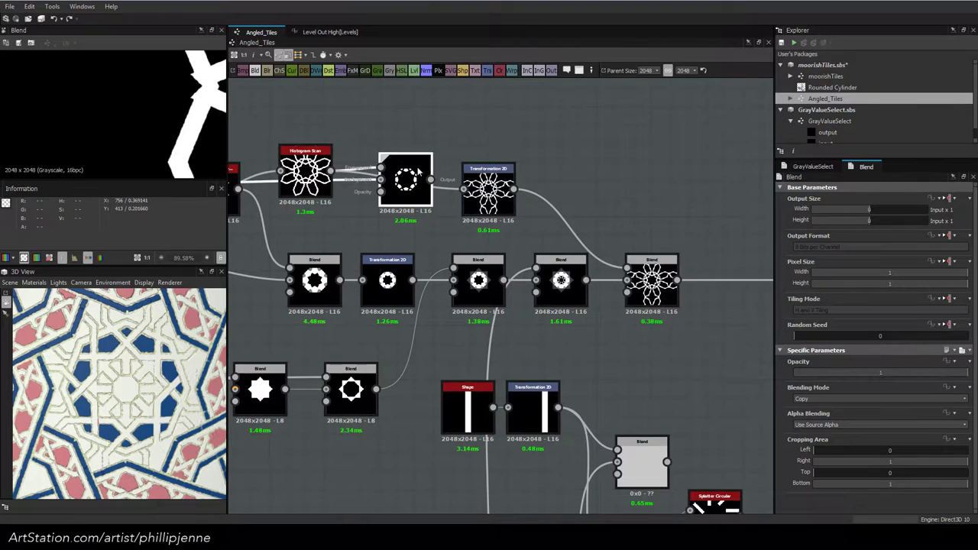
key("Delete")
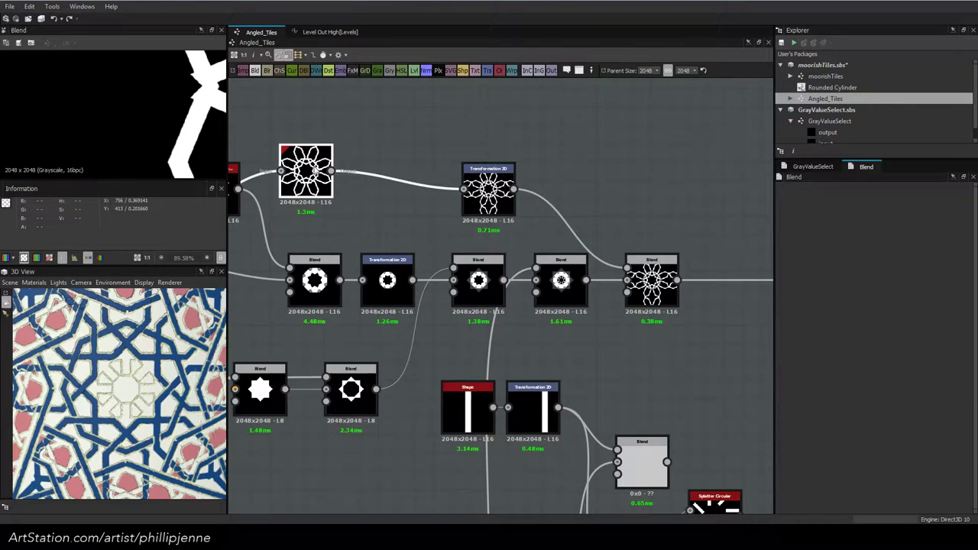
left_click_drag(305, 170, 423, 191)
Set the new Blend's blending mode to Subtract
left_click(651, 280)
left_click(834, 398)
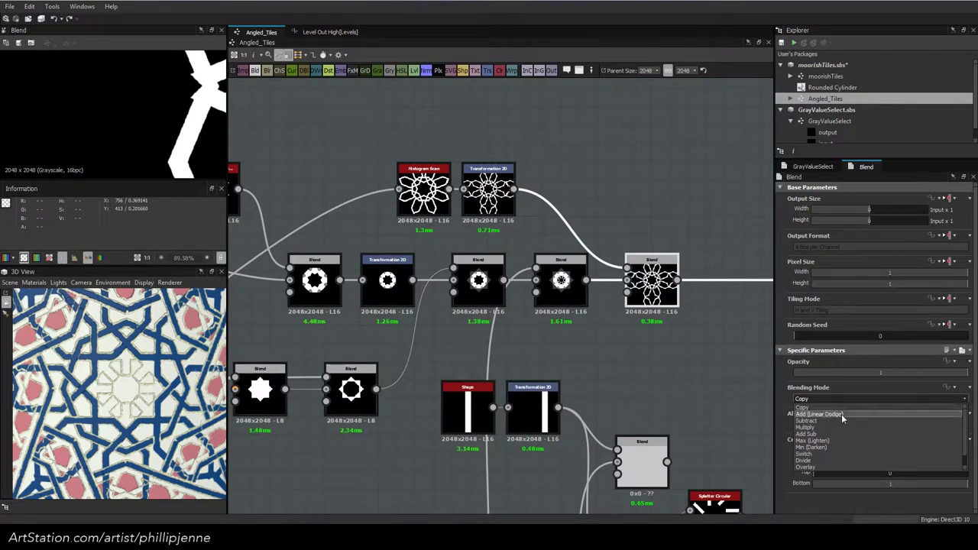
left_click(839, 420)
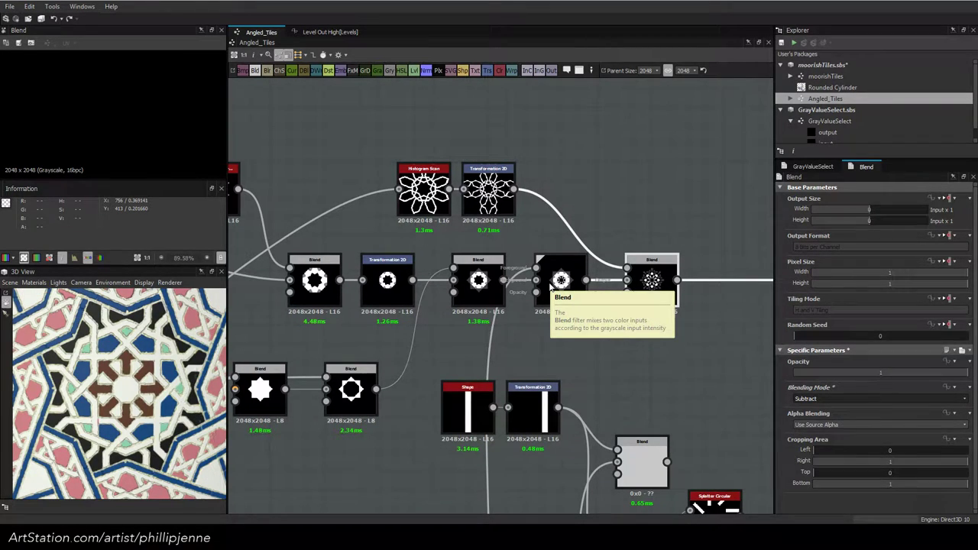
scroll(92, 401, "down", 6)
mouse_move(72, 409)
left_mouse_down()
mouse_move(121, 401)
mouse_move(80, 402)
left_mouse_up()
scroll(80, 402, "down", 4)
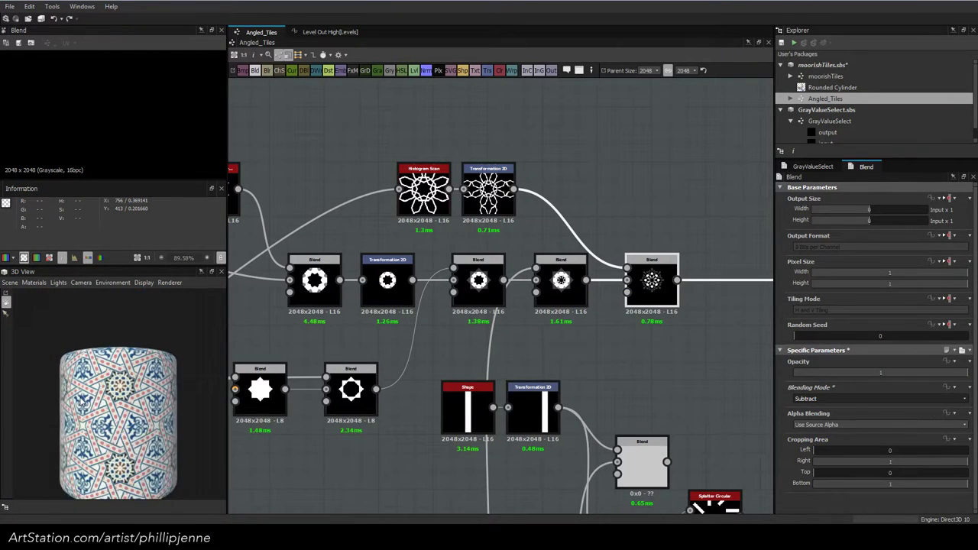
scroll(80, 402, "up", 5)
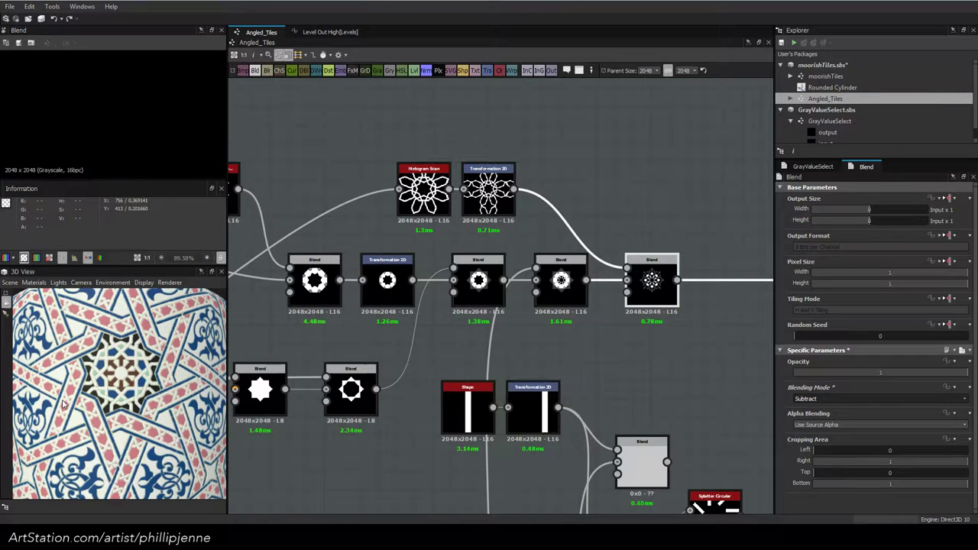
scroll(63, 405, "up", 2)
left_click_drag(63, 405, 84, 367)
scroll(84, 367, "down", 1)
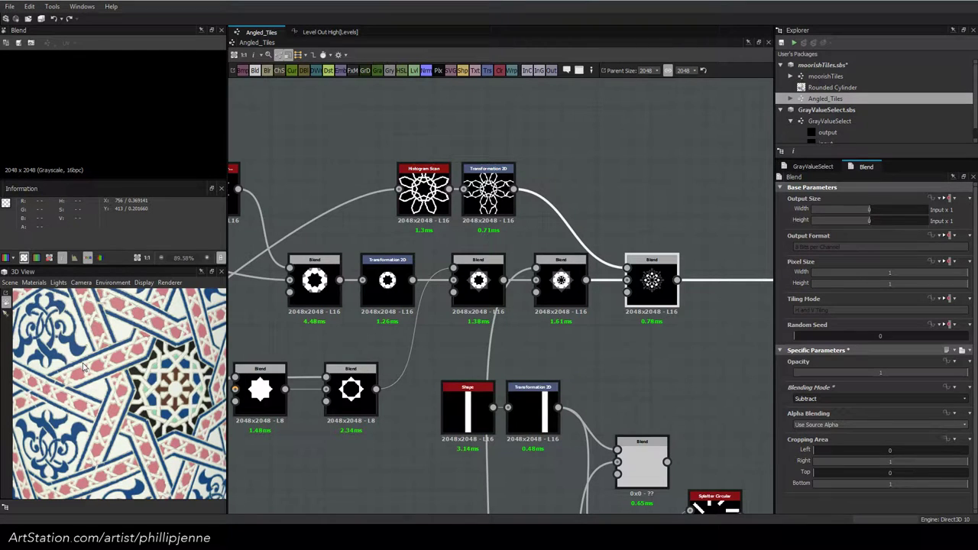
scroll(84, 367, "up", 2)
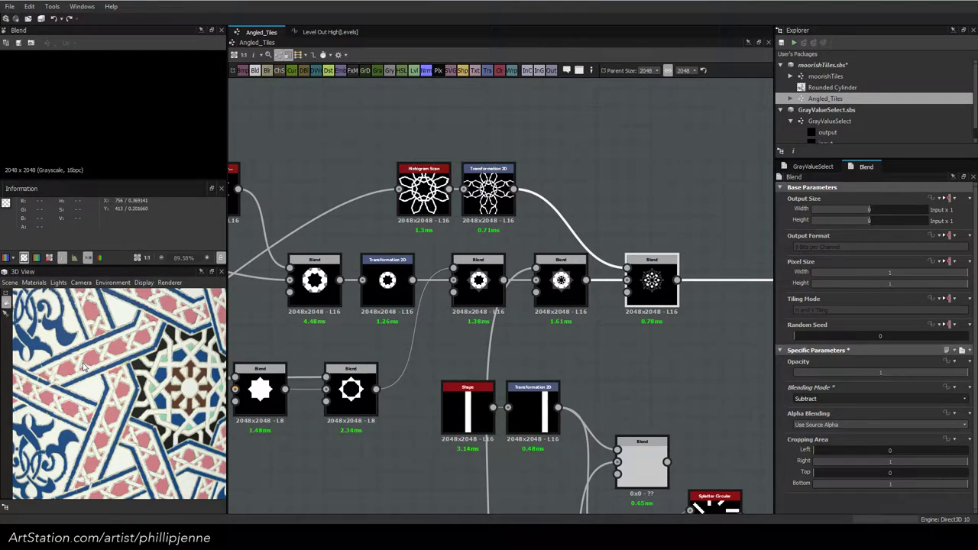
scroll(84, 367, "down", 3)
left_click_drag(175, 372, 156, 370)
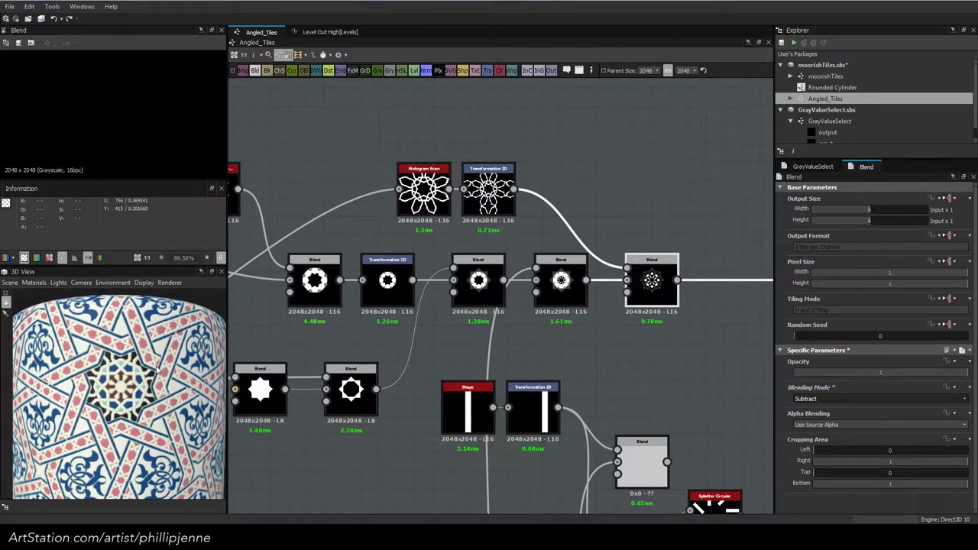
scroll(126, 372, "up", 5)
scroll(126, 372, "down", 5)
scroll(134, 393, "down", 1)
left_click_drag(138, 402, 110, 399)
scroll(680, 321, "down", 3)
middle_click_drag(676, 332, 494, 172)
scroll(534, 422, "down", 4)
mouse_move(508, 257)
middle_mouse_down()
mouse_move(522, 175)
mouse_move(508, 96)
middle_mouse_up()
mouse_move(440, 415)
middle_mouse_down()
mouse_move(413, 278)
mouse_move(282, 215)
middle_mouse_up()
middle_click_drag(631, 317, 535, 323)
scroll(527, 327, "up", 5)
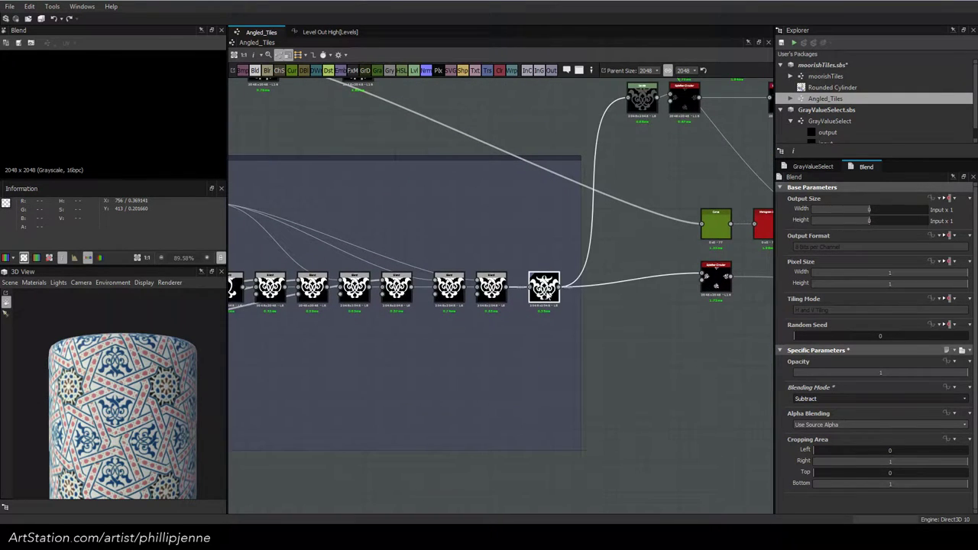
View the last Transformation 2D's ornamental motif in 2D, then check and minimize the zellige reference photo
double_click(547, 295)
left_click(221, 188)
scroll(193, 165, "down", 4)
scroll(191, 166, "down", 5)
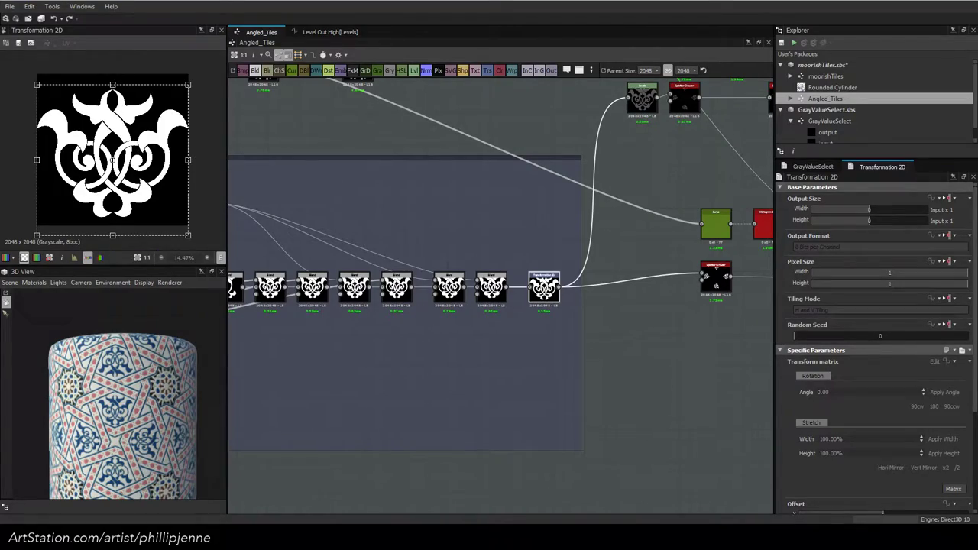
left_click_drag(764, 2, 596, 78)
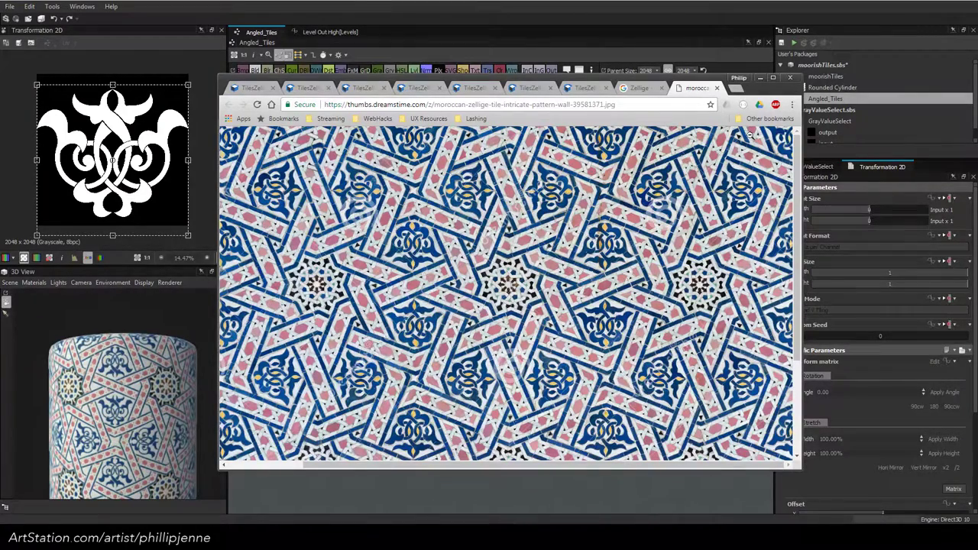
left_click(760, 78)
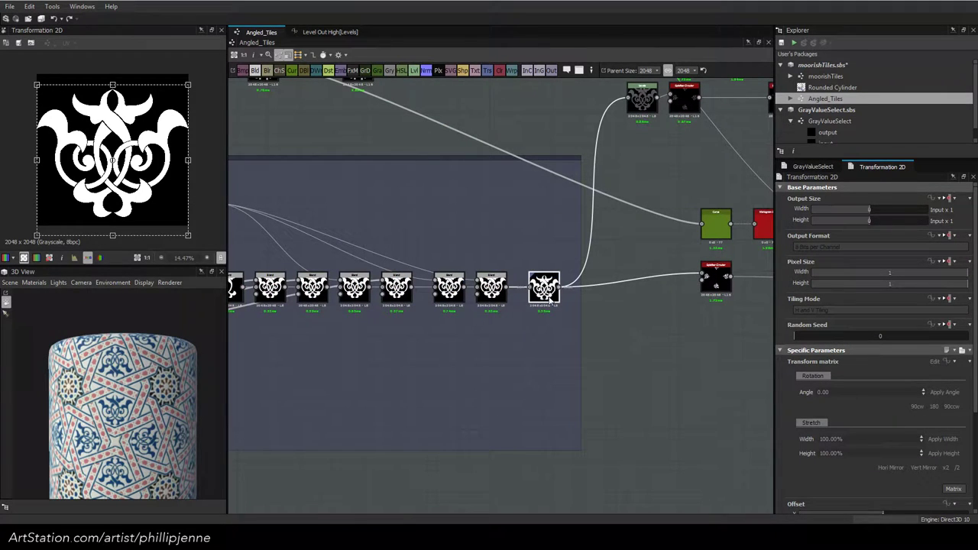
left_click(611, 351)
middle_click_drag(611, 350, 571, 348)
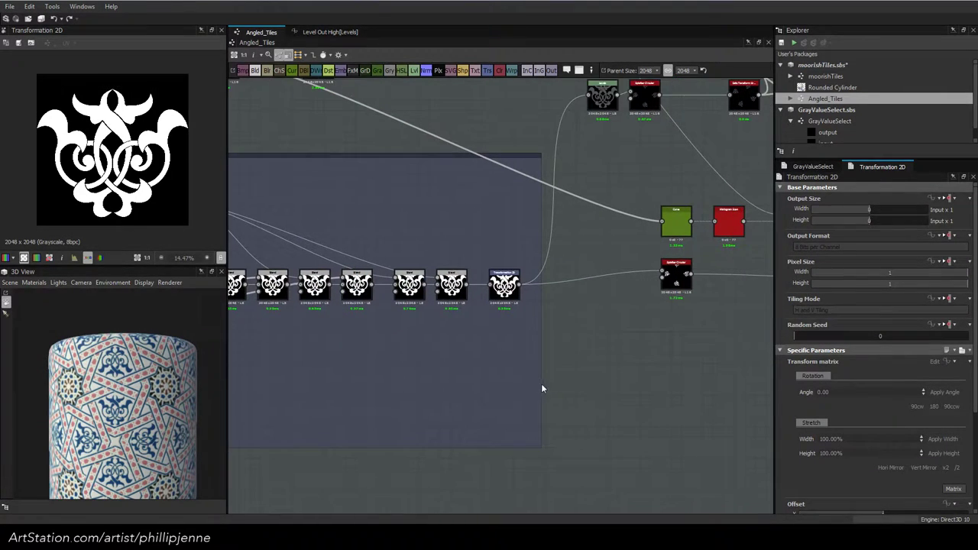
middle_click_drag(398, 374, 458, 382)
key("space")
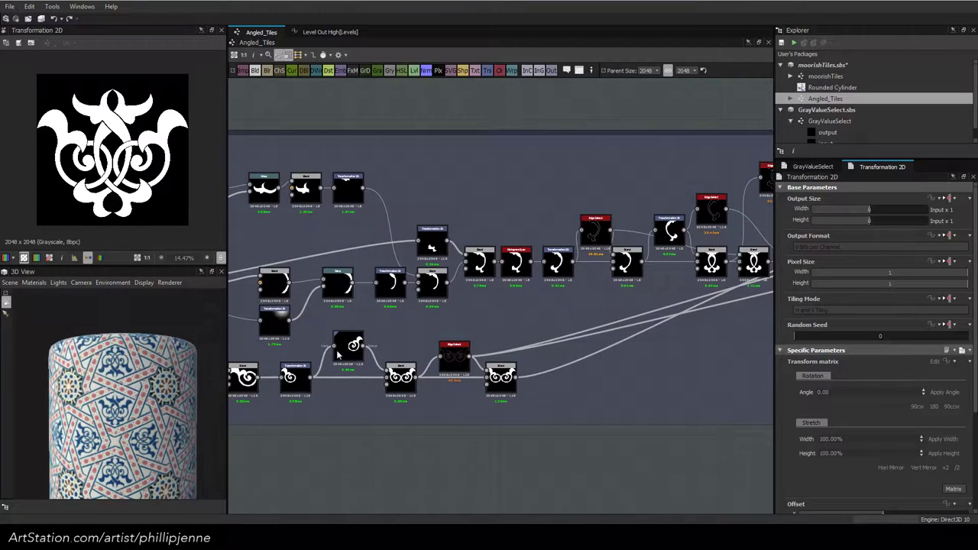
left_click(348, 345)
double_click(341, 353)
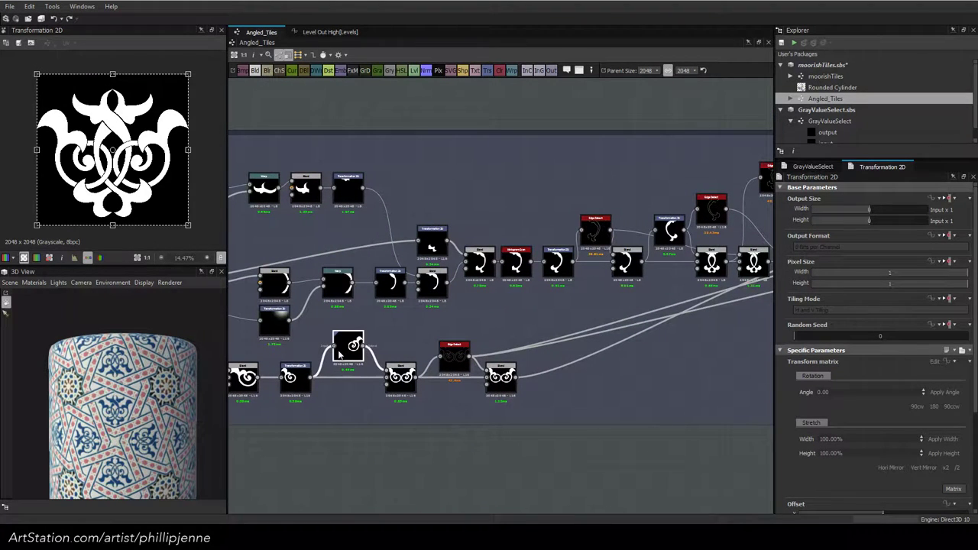
left_click(295, 376)
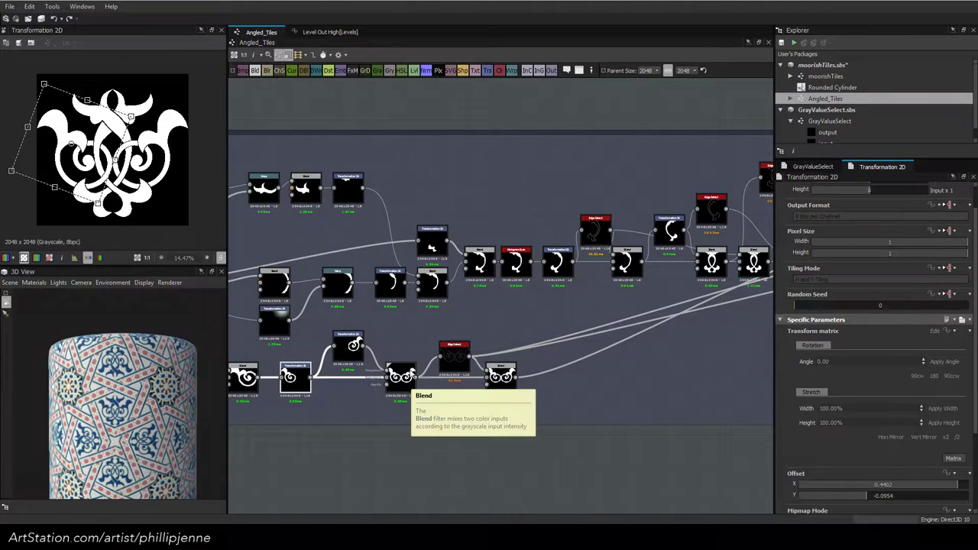
middle_click_drag(753, 365, 563, 362)
left_click(493, 353)
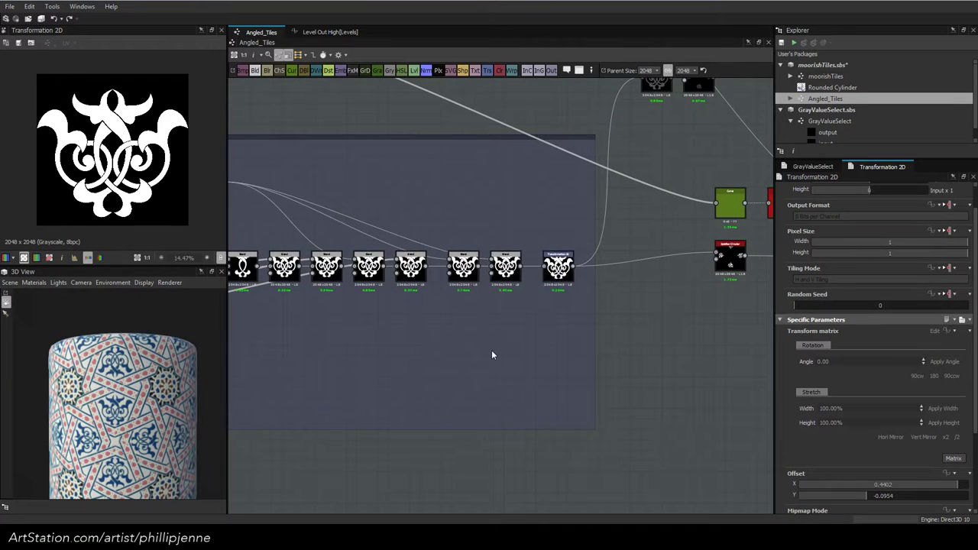
key("space")
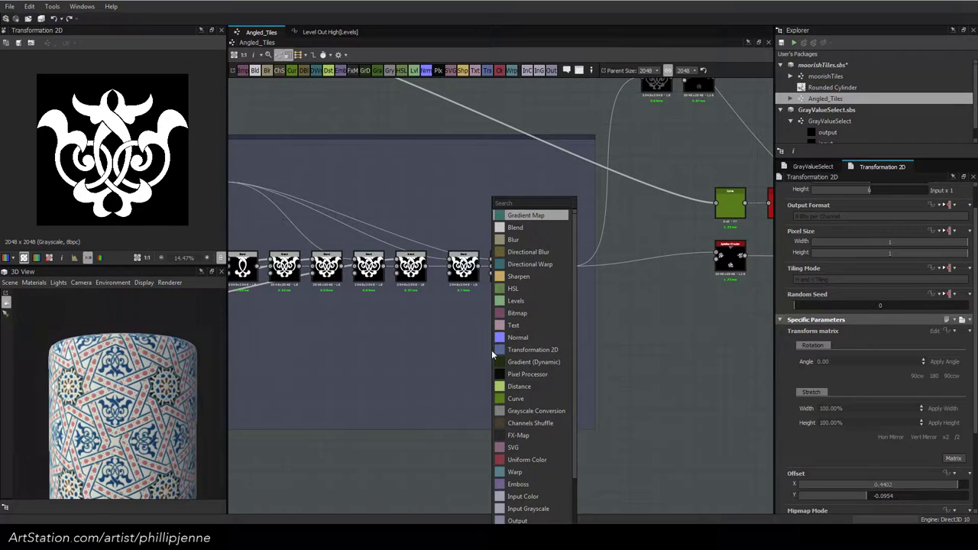
Add a disc Shape node at scale 0.93 followed by a Transformation 2D
type("sha")
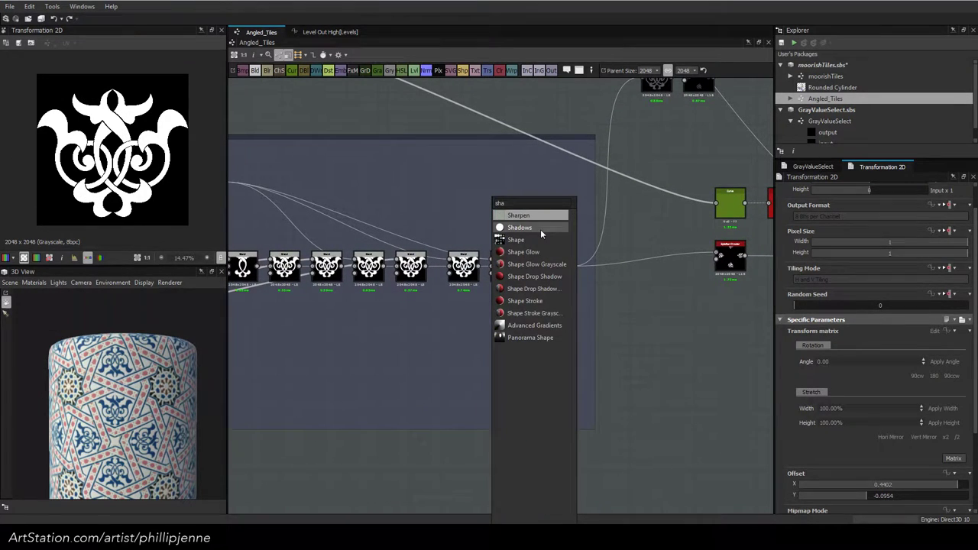
left_click(527, 239)
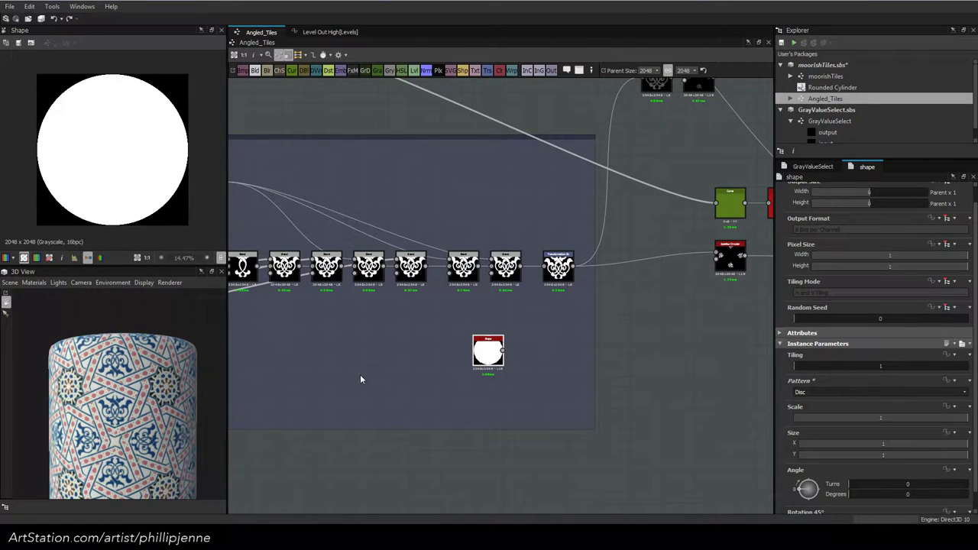
scroll(473, 346, "up", 3)
left_click_drag(506, 355, 442, 355)
left_click_drag(958, 420, 911, 422)
left_click_drag(426, 355, 345, 355)
key("space")
type("trans")
left_click(403, 215)
Add a Subtract Blend after the ornament transform, with the transformed disc as its second input
left_click(609, 217)
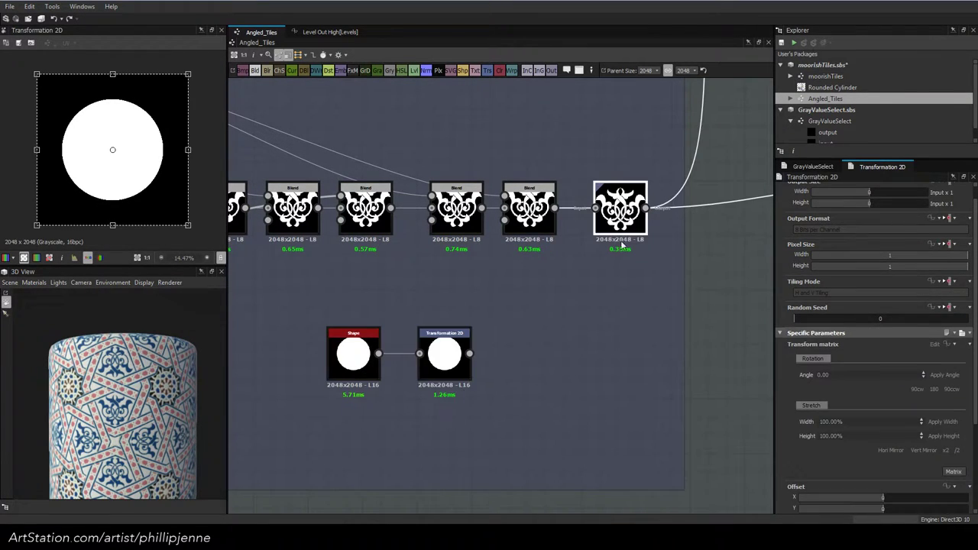
key("space")
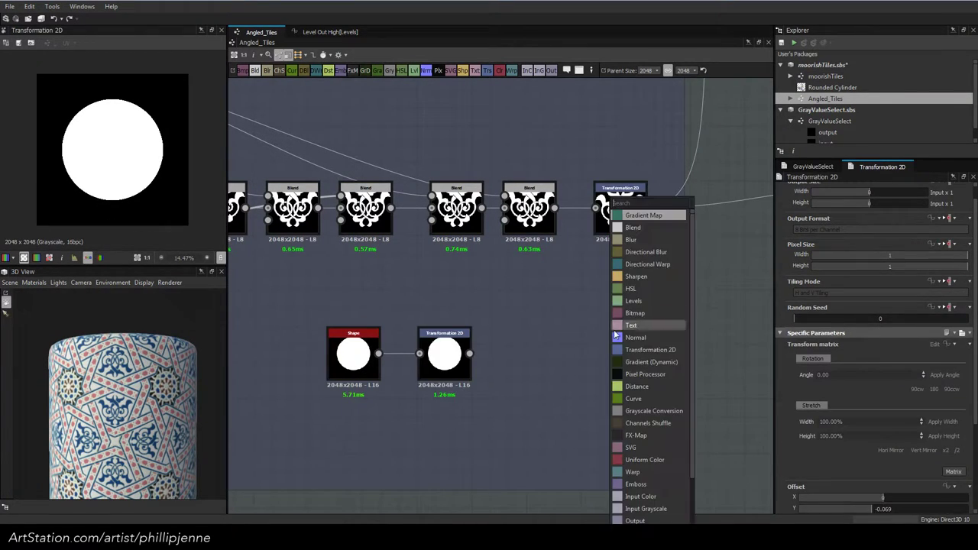
left_click(632, 228)
left_click_drag(469, 353, 601, 354)
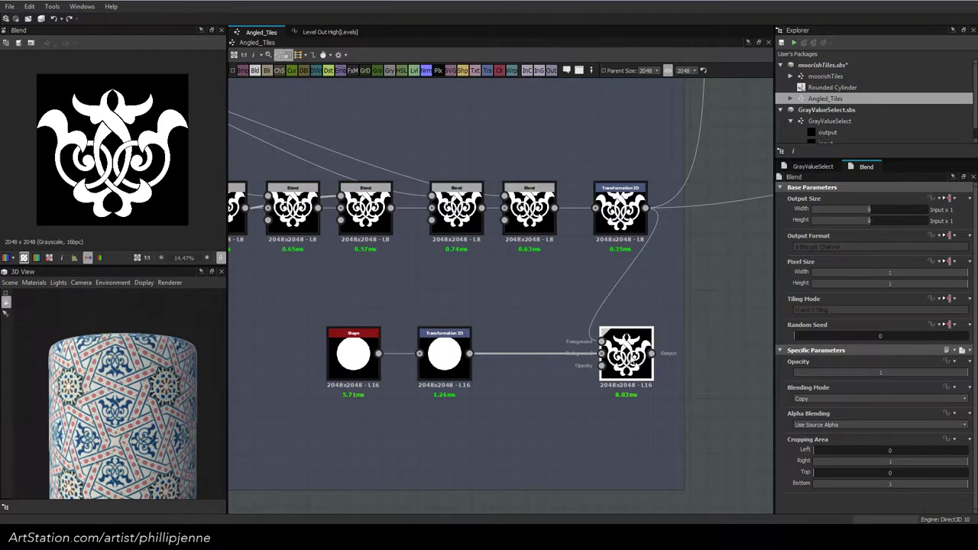
left_click(825, 398)
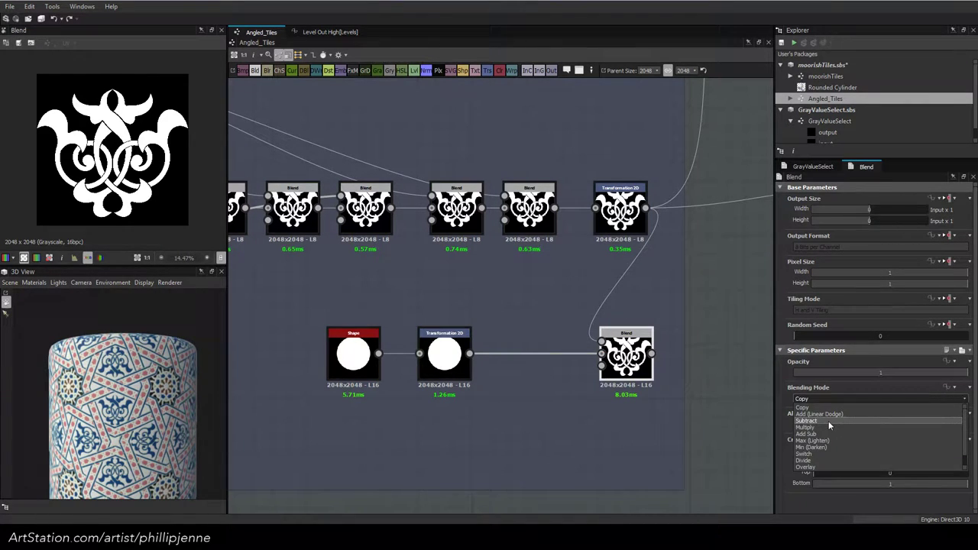
left_click(829, 421)
Squeeze the disc into a narrow, shortened ellipse near the tile top with No Tiling
left_click(351, 356)
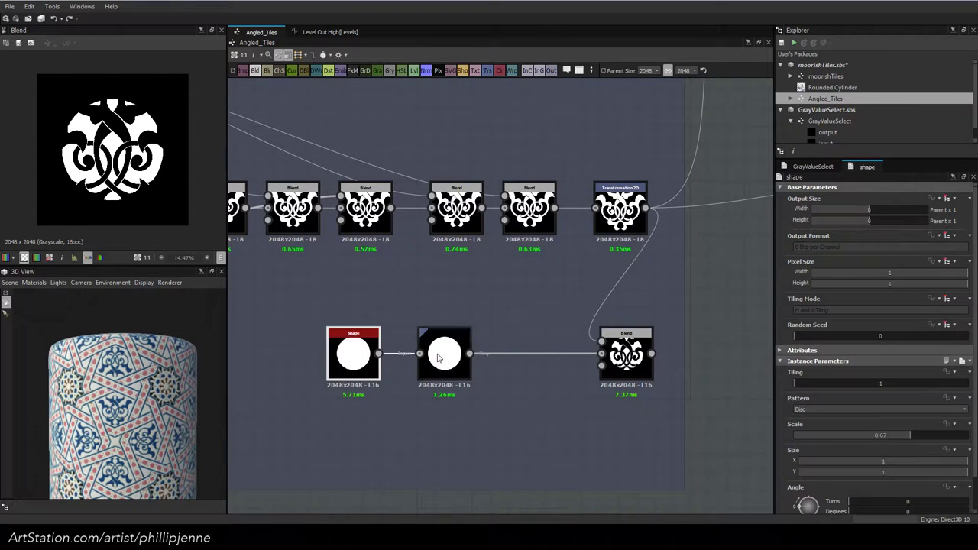
left_click(459, 369)
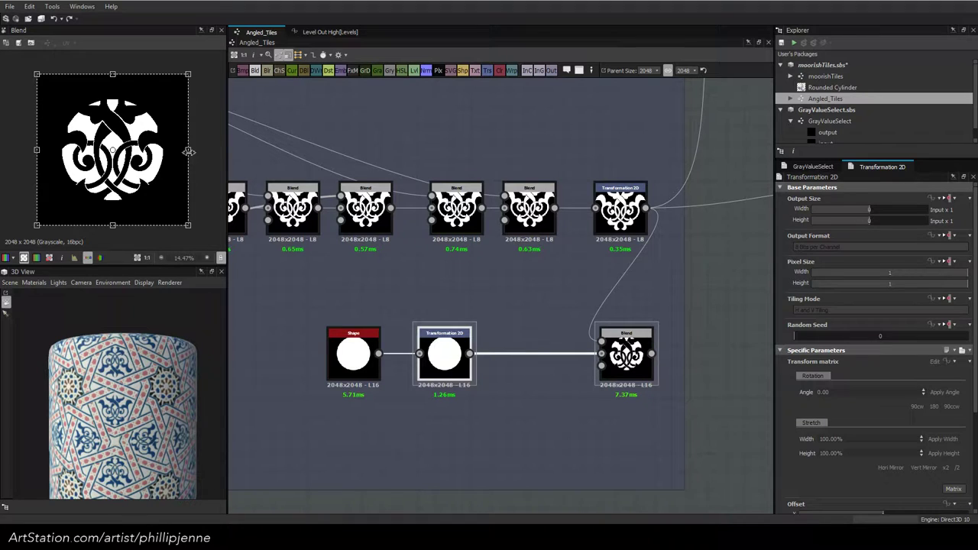
left_click_drag(188, 151, 144, 155)
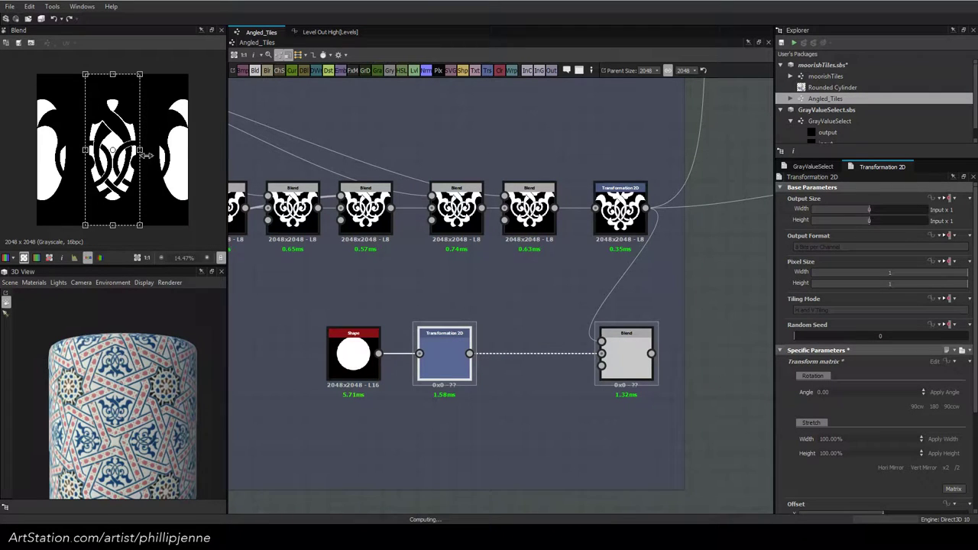
left_click(949, 298)
left_click(939, 335)
left_click(837, 310)
left_click(825, 320)
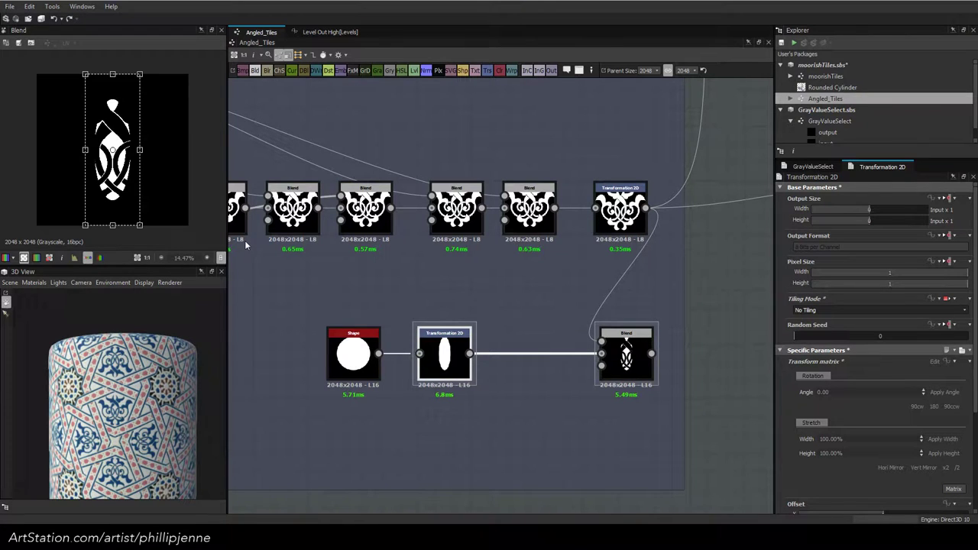
left_click_drag(112, 226, 113, 120)
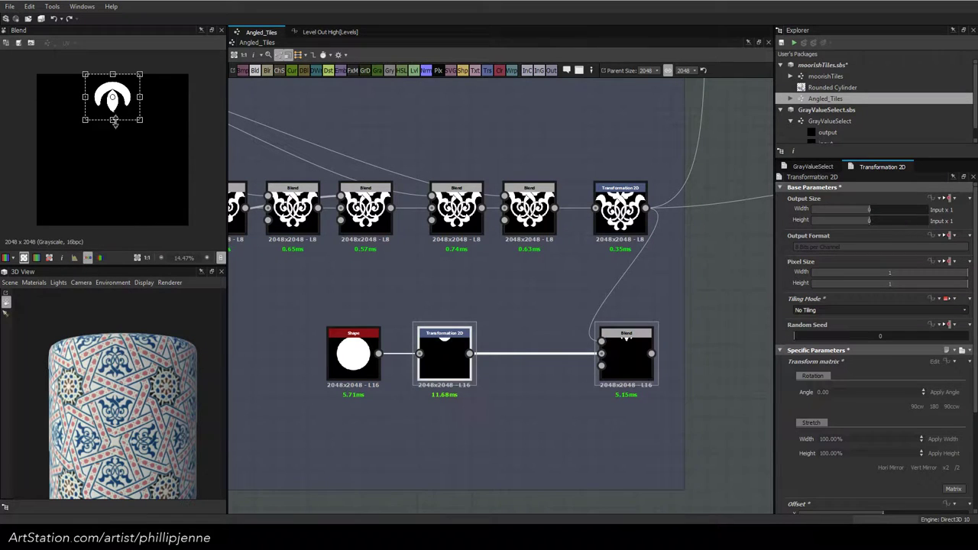
left_click_drag(112, 74, 112, 77)
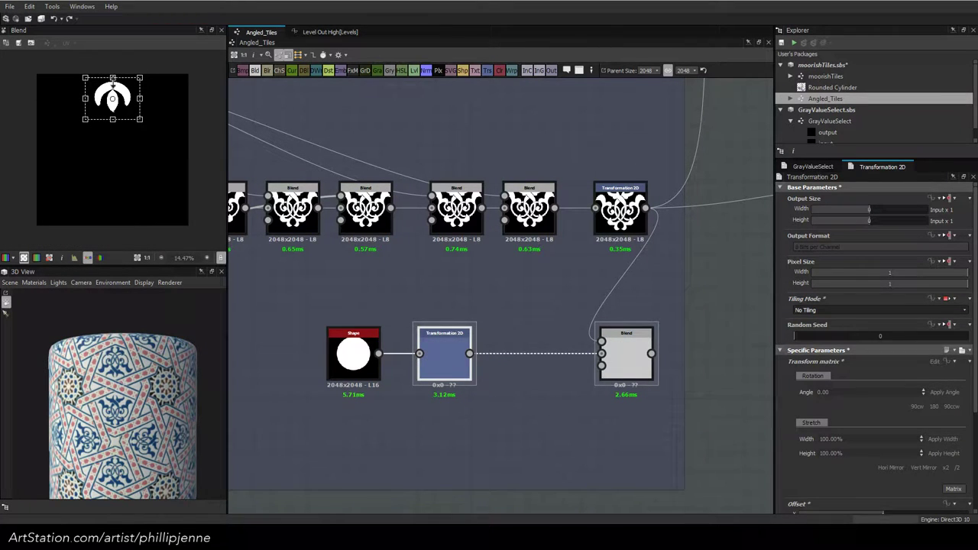
Raise the disc Shape's scale so it fills more of the tile
left_click(353, 353)
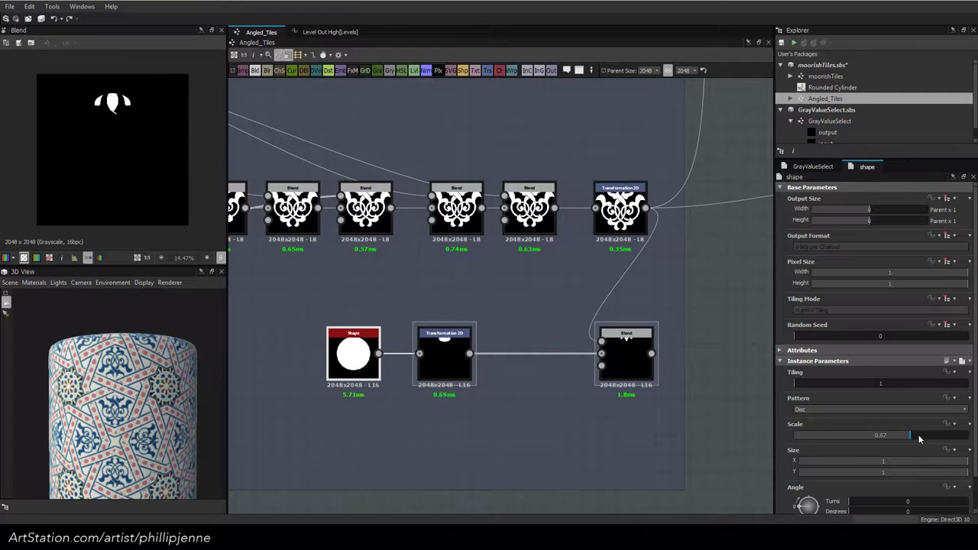
left_click_drag(919, 439, 968, 438)
left_click(444, 355)
Duplicate the disc transform and merge both copies in a new Add Sub Blend before the subtract
left_click_drag(113, 81, 113, 116)
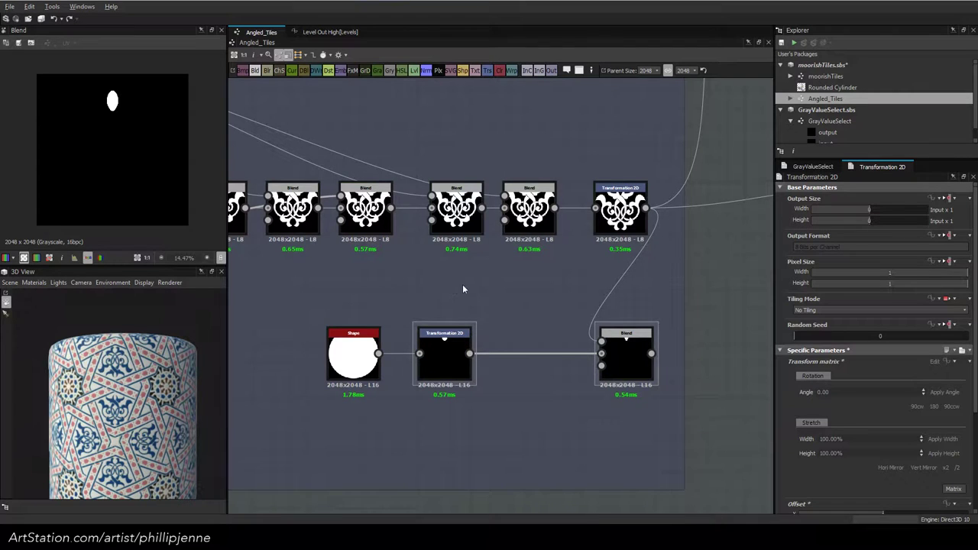
middle_click_drag(373, 330, 436, 288)
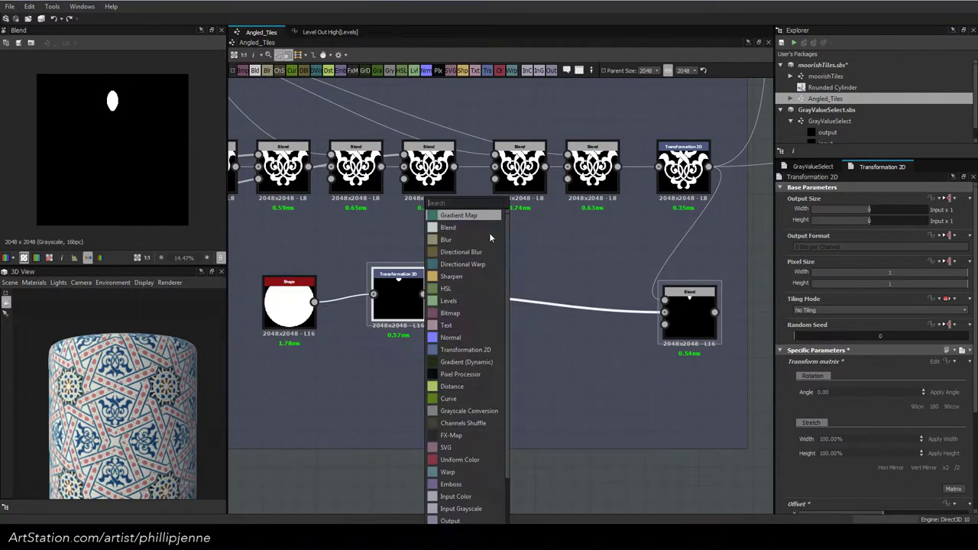
left_click(451, 225)
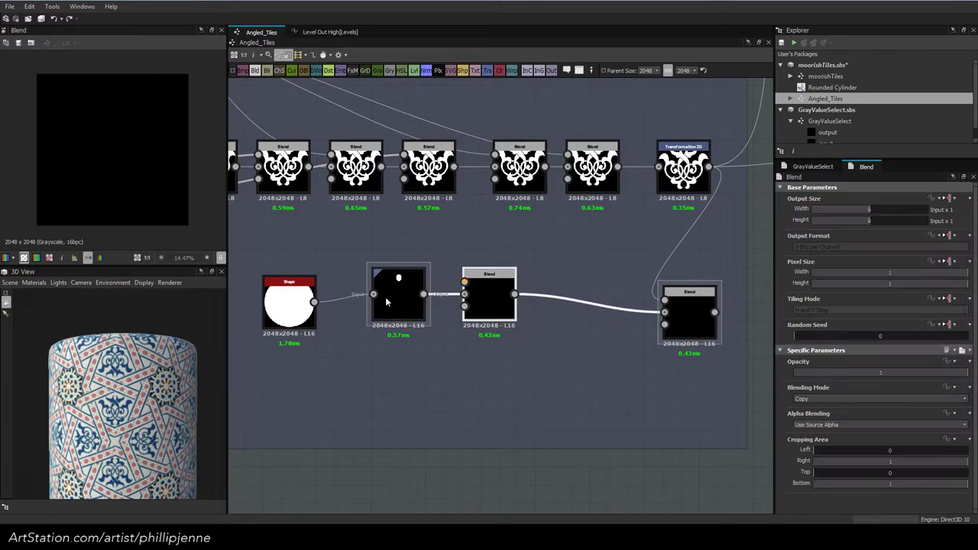
key("ctrl+d")
left_click_drag(503, 299, 465, 282)
left_click(489, 296)
left_click(833, 398)
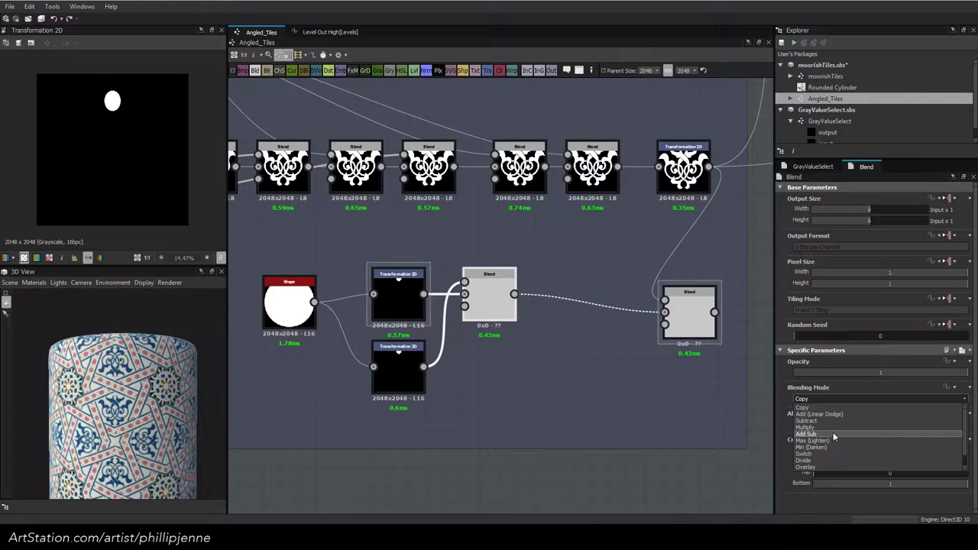
left_click(833, 433)
Move the copied disc to the tile bottom and reshape it into a rounded teardrop blob
left_click(402, 298)
left_click(690, 323)
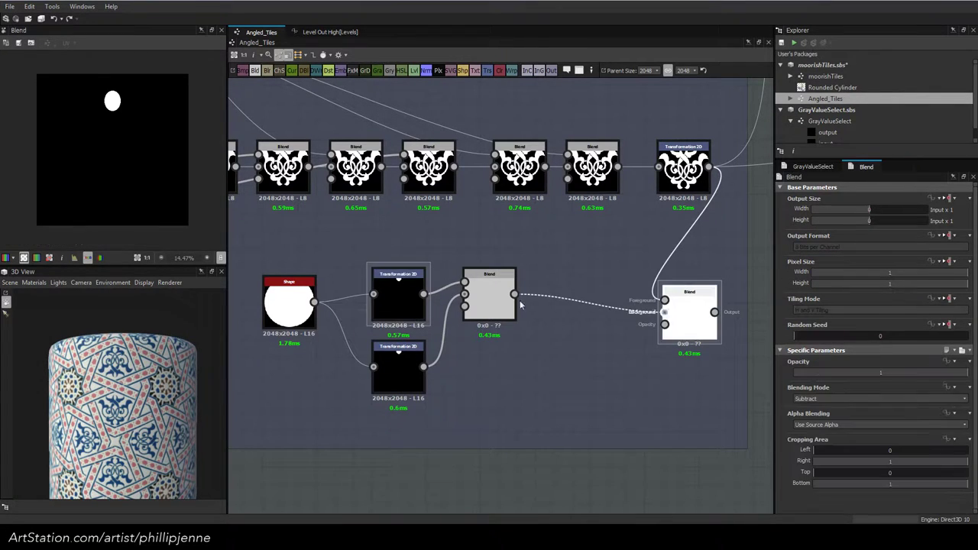
left_click(385, 290)
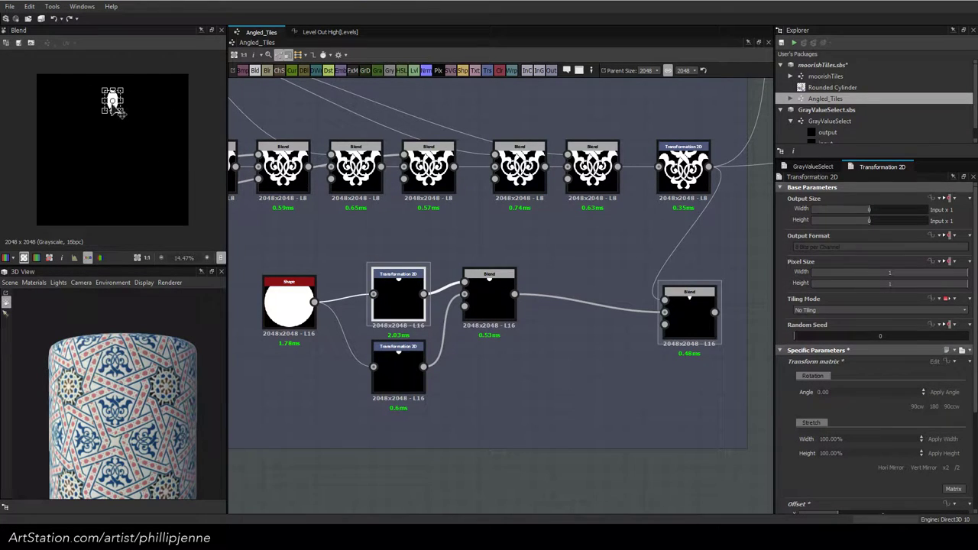
left_click_drag(116, 110, 130, 218)
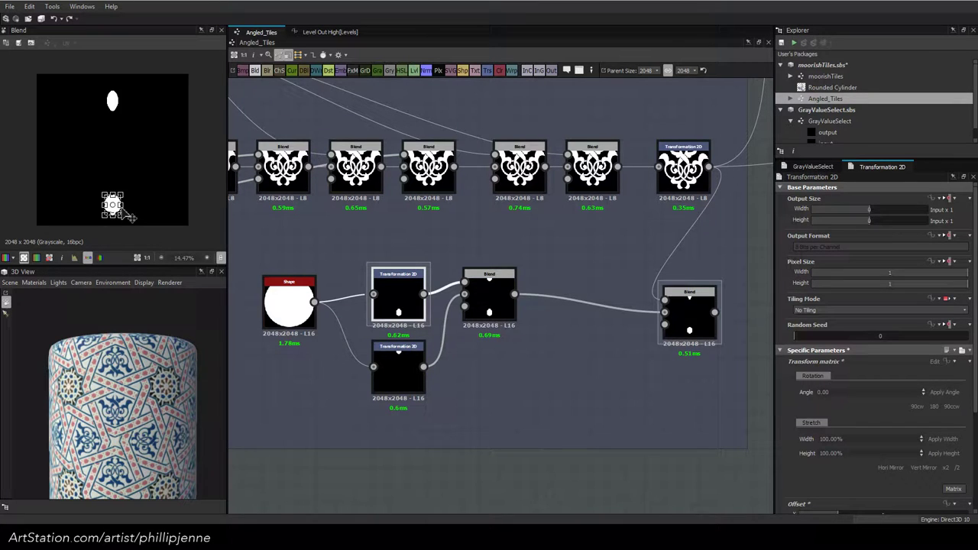
left_click_drag(124, 208, 124, 207)
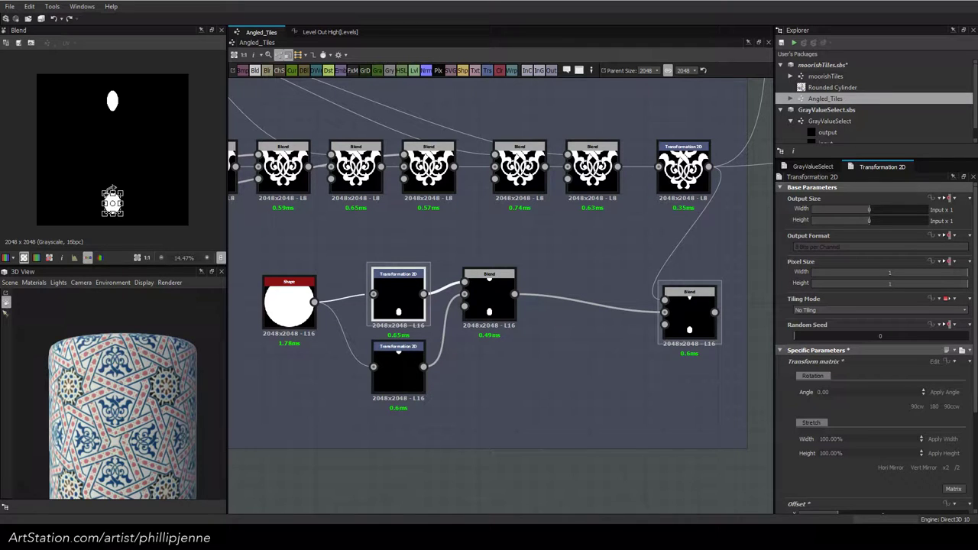
left_click_drag(112, 193, 132, 205)
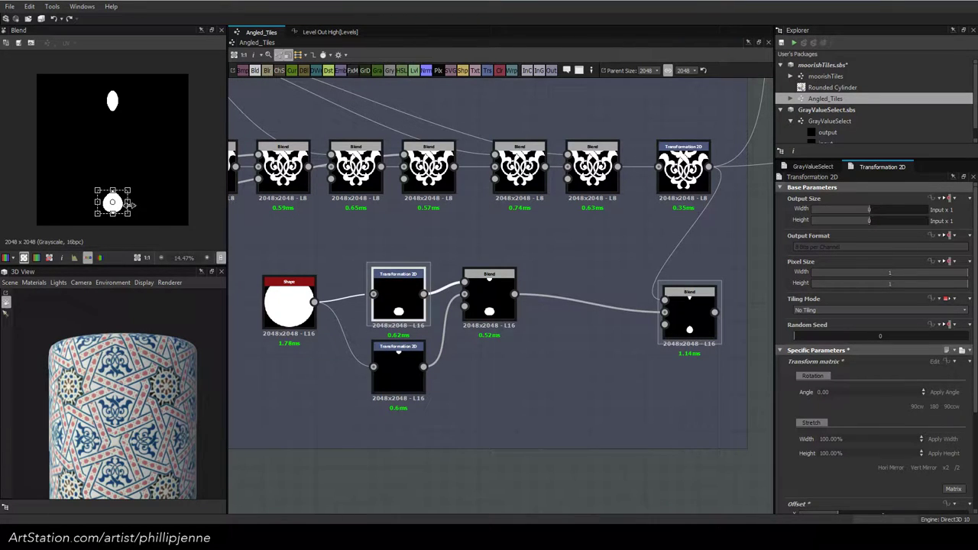
key("ctrl+z")
left_click(397, 315)
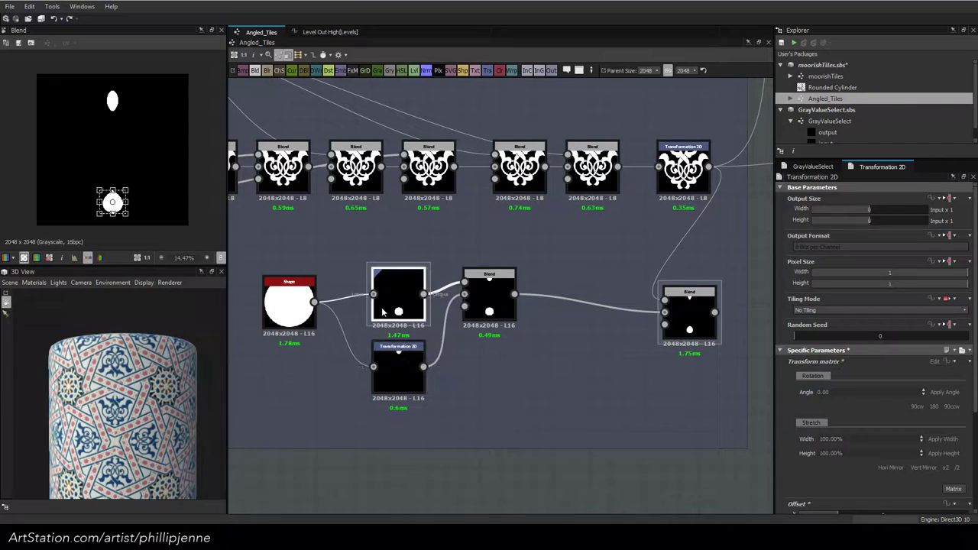
scroll(112, 216, "up", 2)
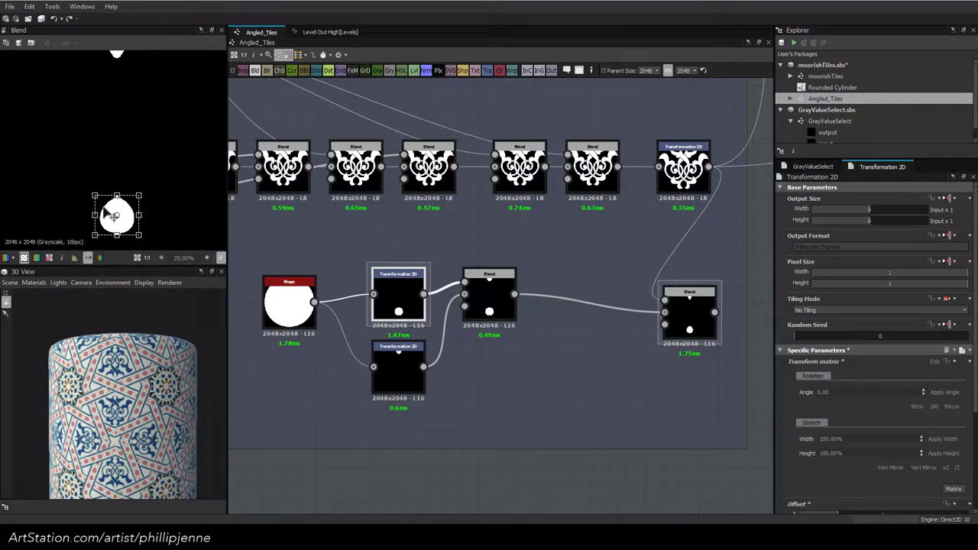
left_click_drag(113, 217, 125, 213)
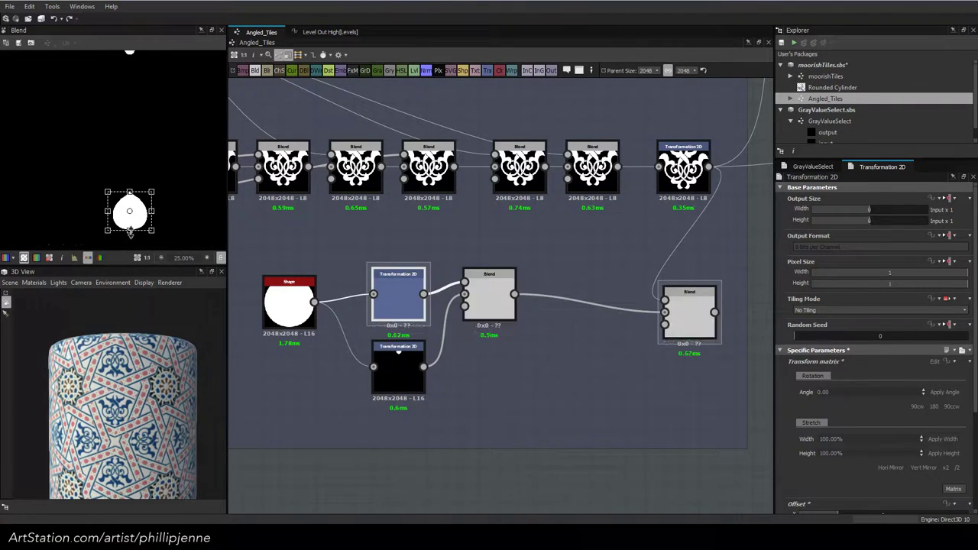
left_click_drag(130, 193, 130, 197)
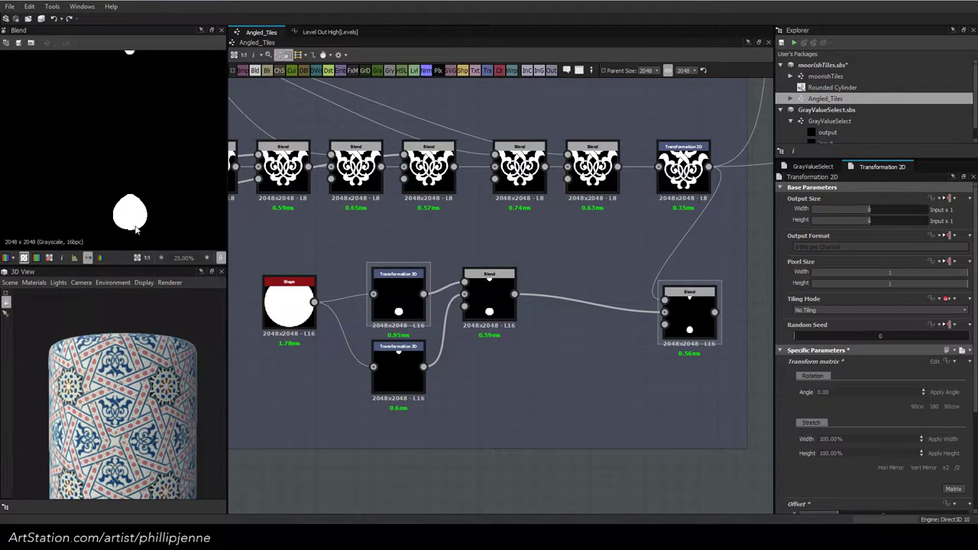
scroll(138, 227, "up", 1)
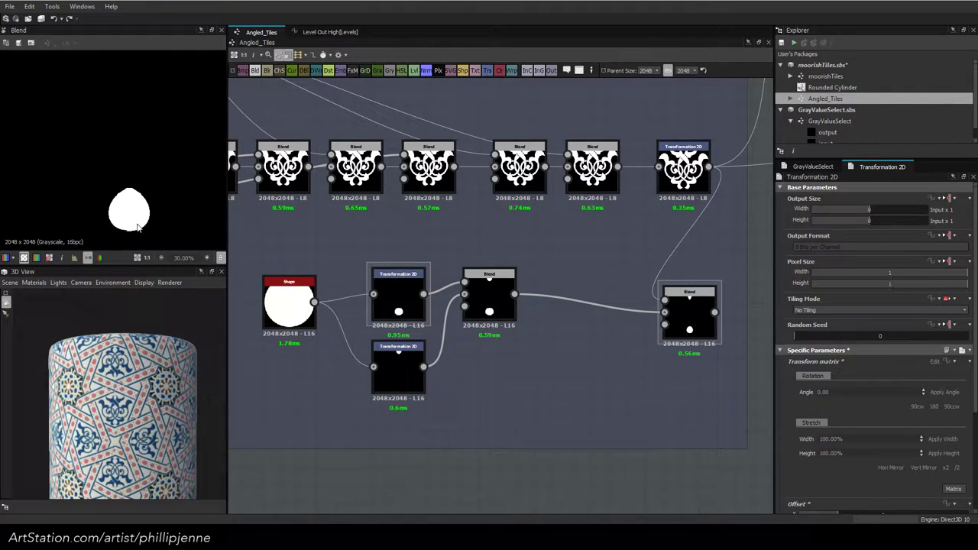
Paste another Transformation 2D copy, add a Mirror Grayscale after it, and reposition the copied shape
key("f")
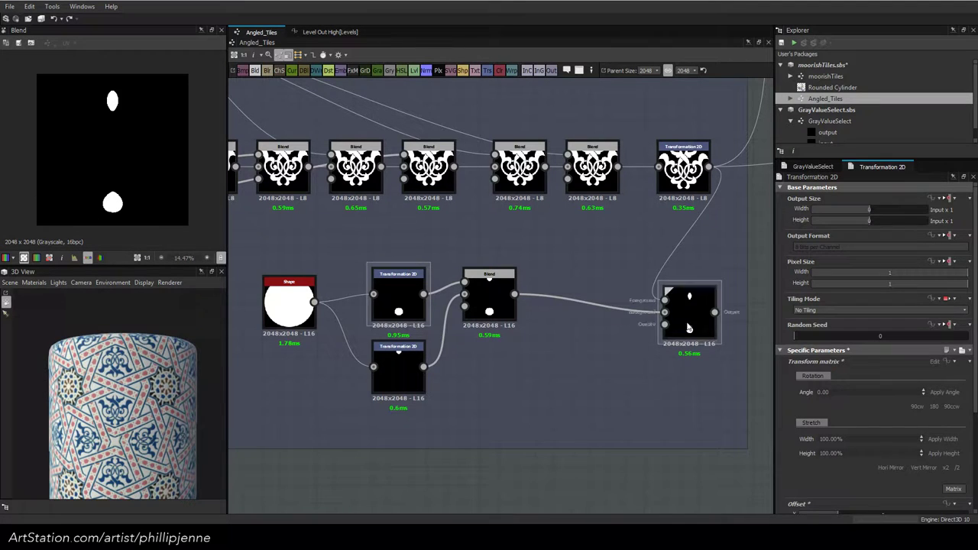
left_click(684, 319)
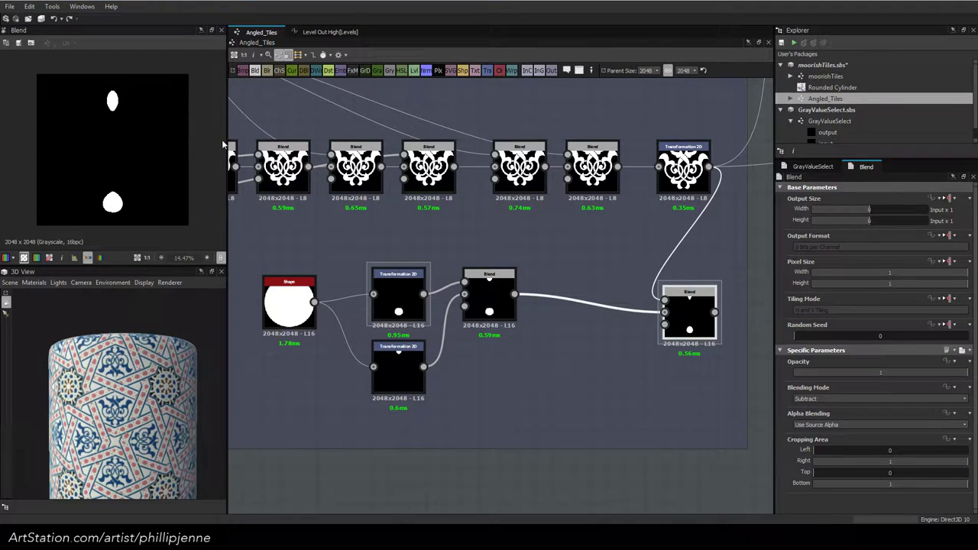
left_click_drag(489, 298, 543, 298)
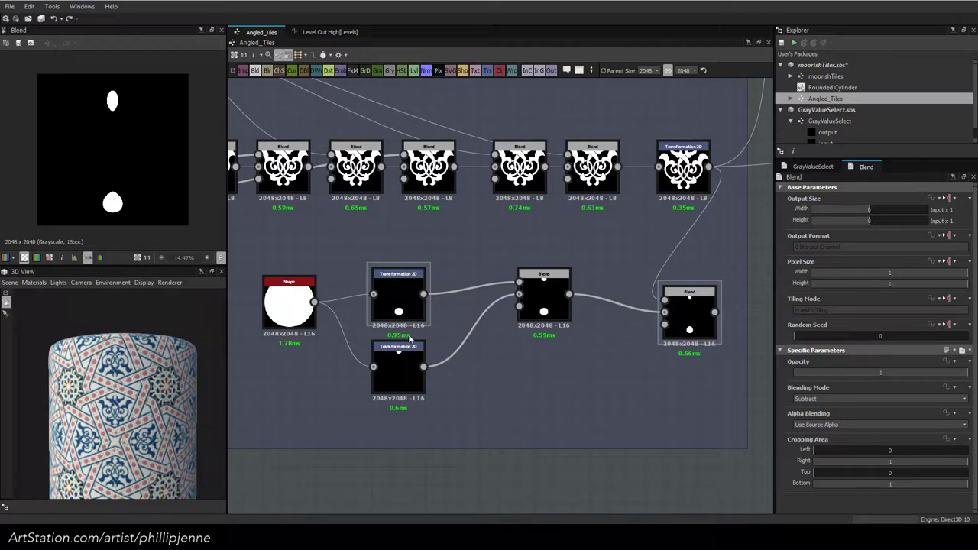
key("ctrl+v")
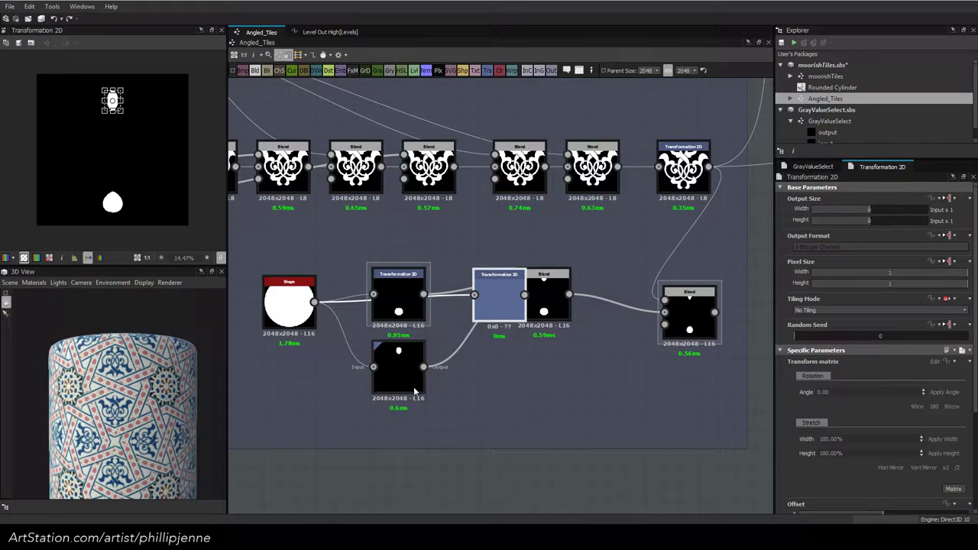
left_click_drag(499, 297, 470, 413)
key("space")
type("mir")
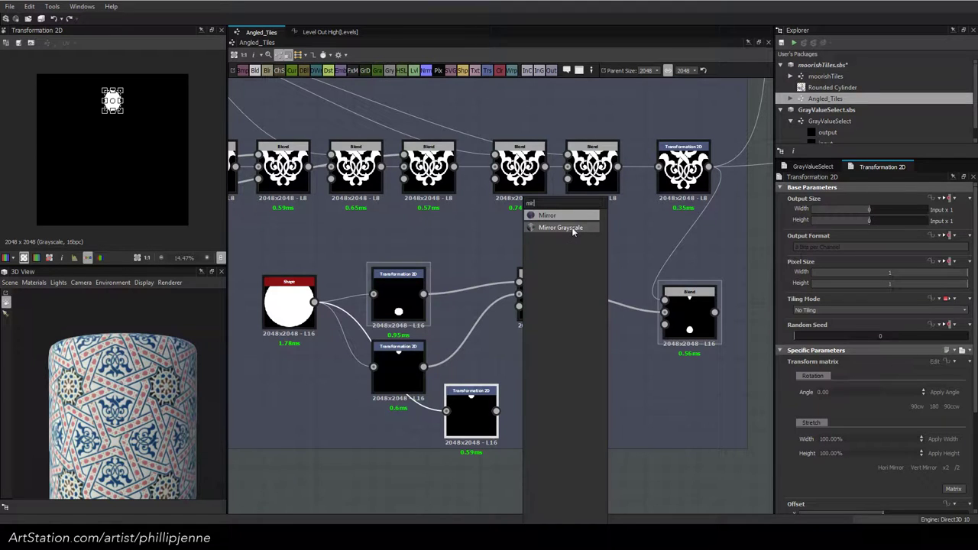
left_click(560, 228)
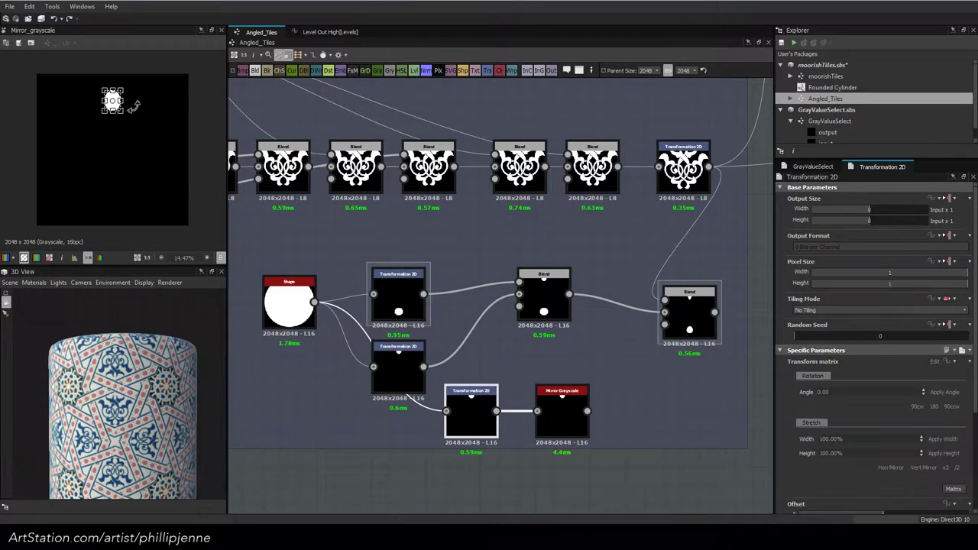
left_click_drag(112, 107, 107, 156)
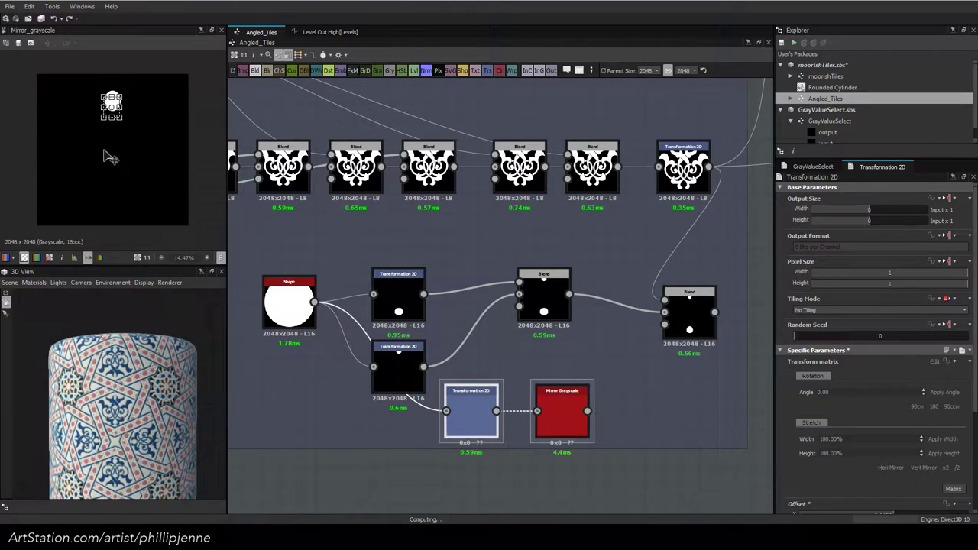
Insert a new Blend after the Add Sub Blend, fed by the previous Blend and the mirrored shapes
left_click(549, 297)
key("space")
left_click(589, 230)
left_click_drag(545, 295, 509, 305)
left_click_drag(625, 349, 609, 311)
left_click_drag(533, 304, 592, 300)
left_click_drag(587, 411, 591, 324)
Line up the transform nodes in a column with the middle Blend and Mirror Grayscale beside them
left_click_drag(471, 413, 416, 405)
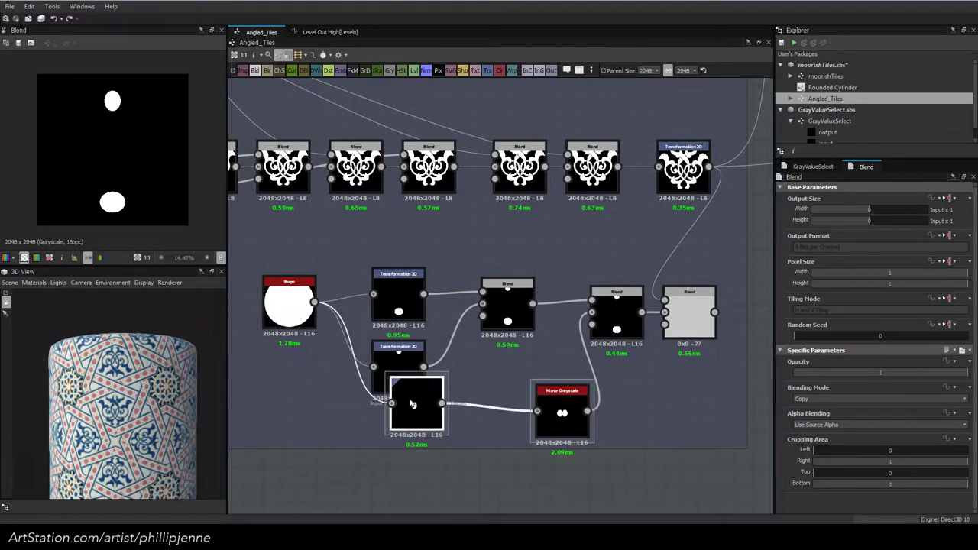
left_click_drag(384, 291, 391, 252)
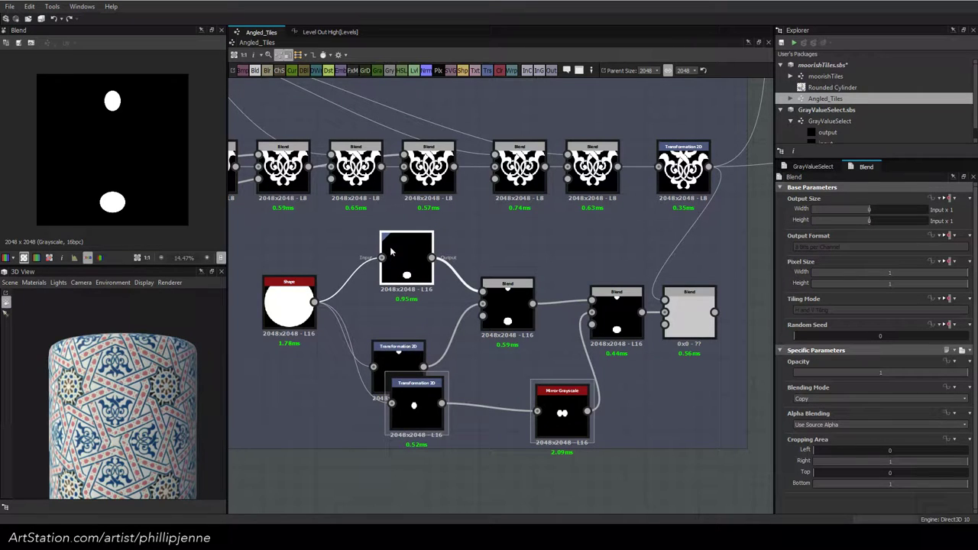
left_click_drag(397, 361, 406, 324)
left_click_drag(424, 398, 405, 399)
left_click_drag(416, 347, 408, 347)
left_click_drag(413, 272, 404, 272)
mouse_move(510, 313)
left_mouse_down()
mouse_move(482, 305)
mouse_move(501, 307)
left_mouse_up()
left_click_drag(562, 401, 489, 393)
Switch the final Blend to Subtract so the mirrored ellipses cut into the motif
left_click(621, 325)
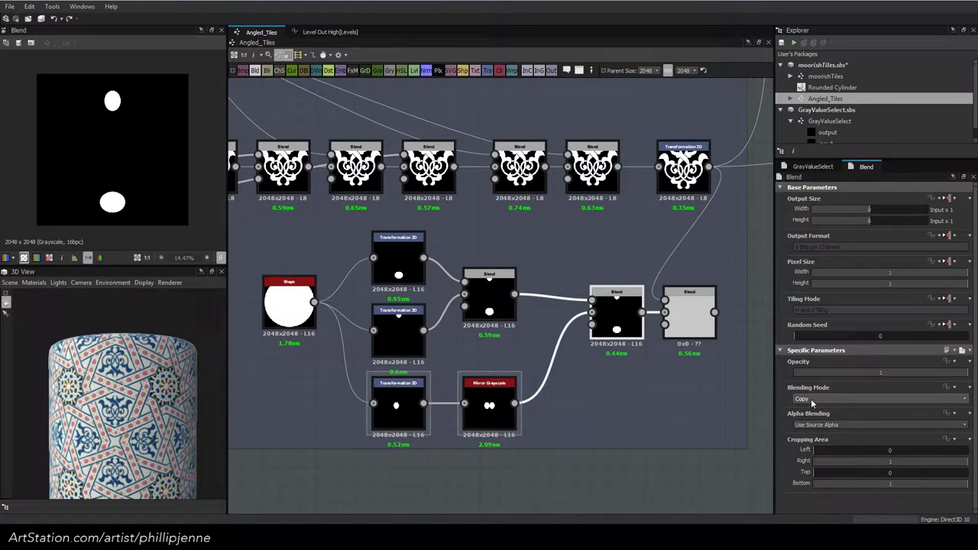
scroll(811, 403, "down", 1)
double_click(690, 317)
left_click(419, 410)
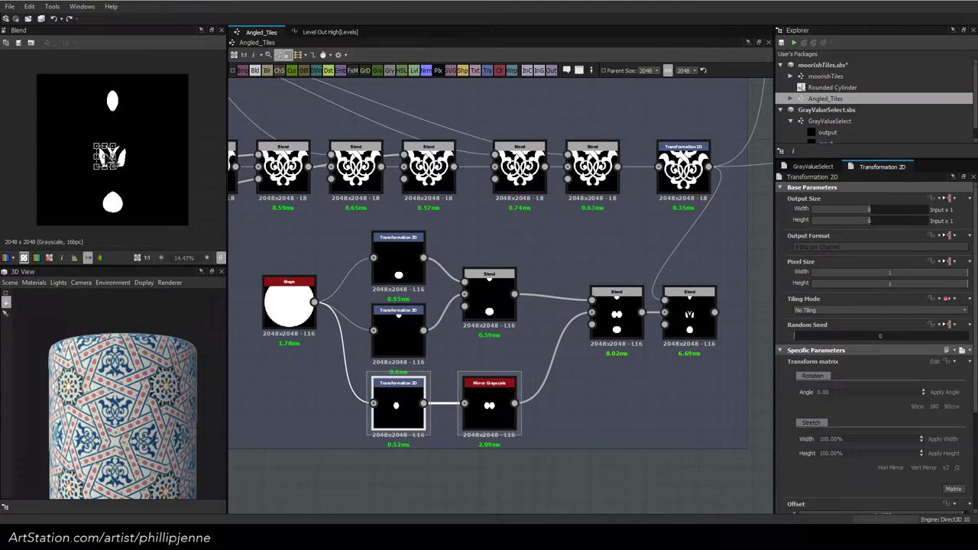
Shift the small ellipse left and stretch it taller downward
left_click_drag(110, 168, 96, 157)
scroll(98, 158, "up", 6)
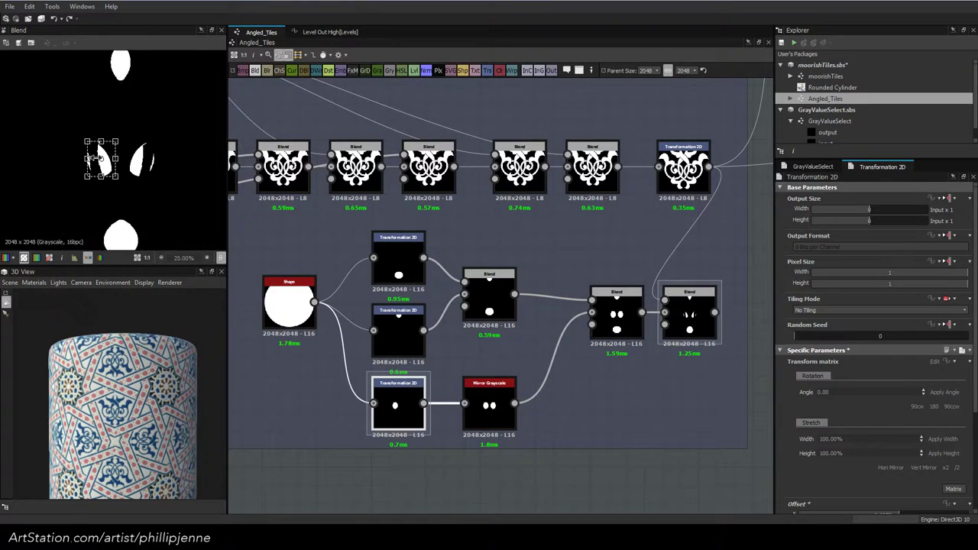
scroll(141, 166, "down", 2)
left_click_drag(128, 150, 130, 153)
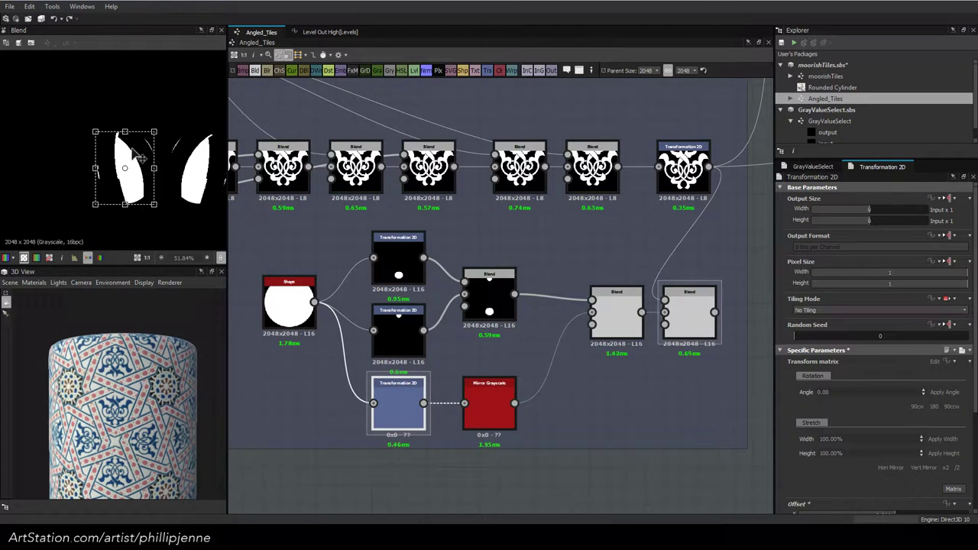
left_click_drag(127, 207, 130, 223)
Narrow and tilt the ellipse into a slanted leaf, then check the final Blend result
left_click_drag(126, 132, 126, 137)
left_click_drag(95, 181, 105, 181)
left_click_drag(162, 128, 155, 116)
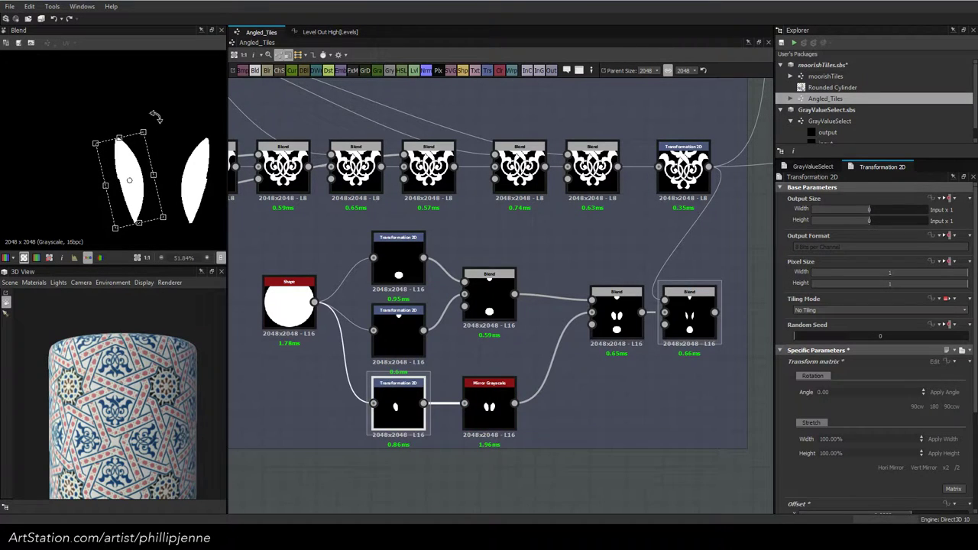
mouse_move(122, 140)
left_mouse_down()
mouse_move(125, 130)
mouse_move(127, 138)
left_mouse_up()
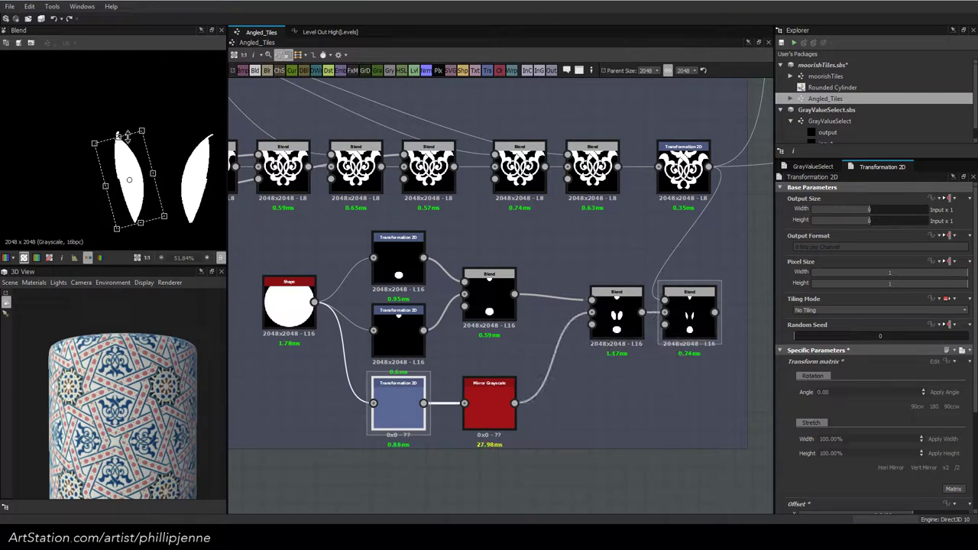
left_click(293, 244)
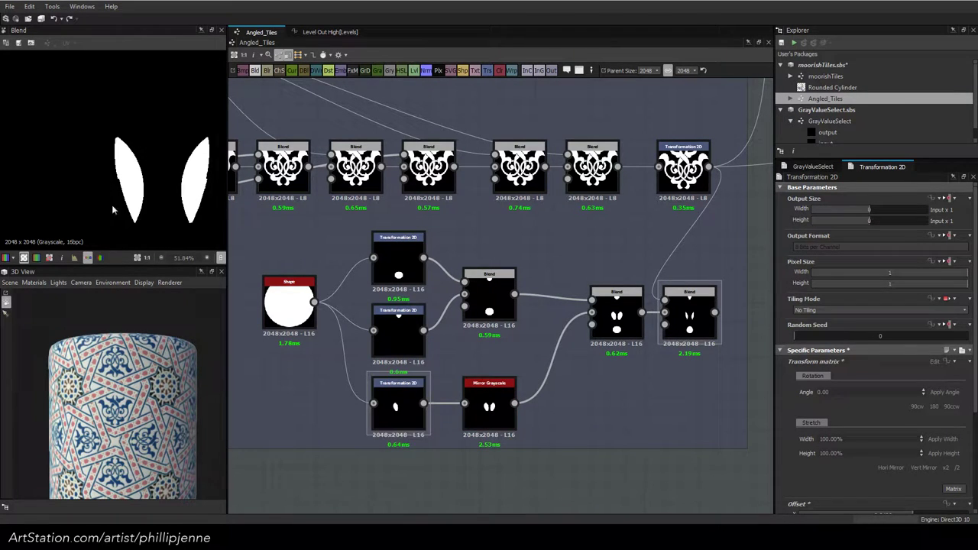
scroll(153, 212, "down", 5)
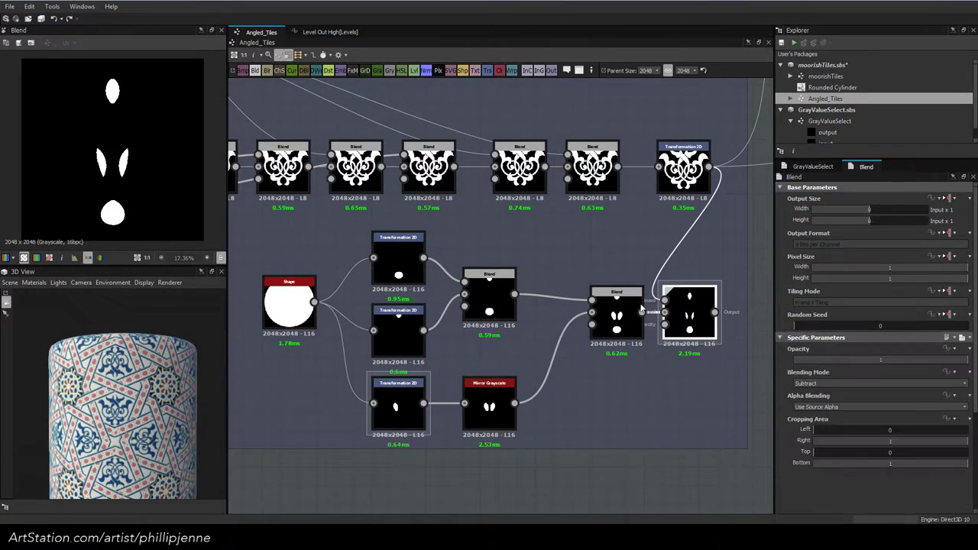
left_click(679, 320)
scroll(679, 320, "down", 3)
Duplicate the Splatter Circular node and feed the leaf mask into its pattern input
middle_click_drag(681, 323, 494, 377)
scroll(519, 292, "up", 1)
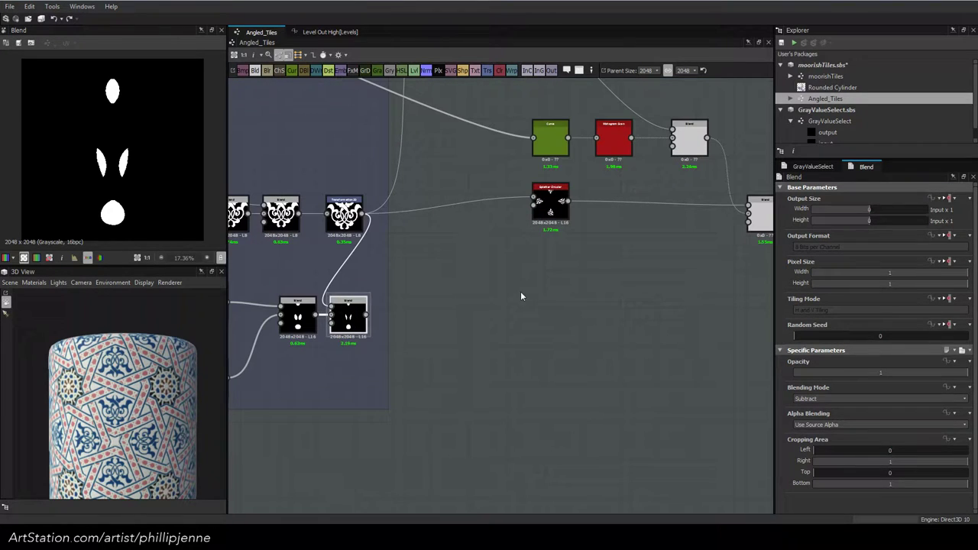
left_click(550, 200)
key("ctrl+v")
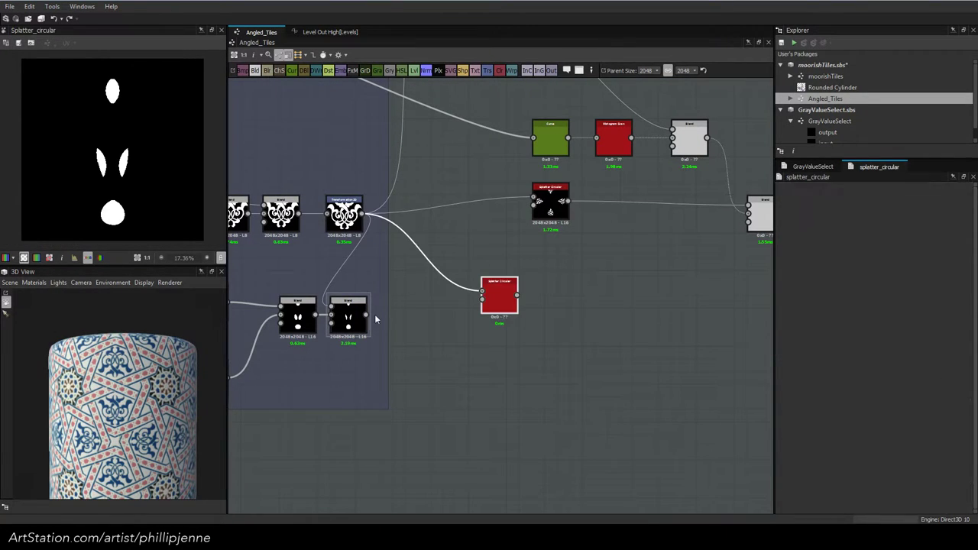
left_click_drag(366, 315, 464, 318)
scroll(546, 282, "down", 1)
Duplicate the Safe Transform node and wire the new splatter output into it
middle_click_drag(619, 302, 472, 304)
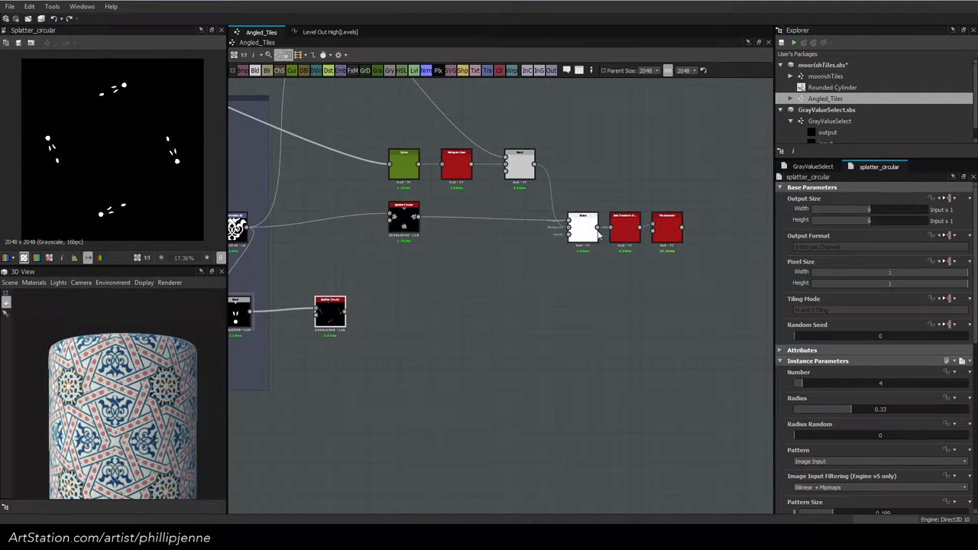
left_click(624, 230)
key("ctrl+c")
key("ctrl+v")
left_click_drag(501, 297, 551, 313)
left_click_drag(346, 313, 584, 313)
middle_click_drag(640, 300, 585, 283)
Duplicate the Tile Generator after the new Safe Transform, placed below the original
left_click(609, 246)
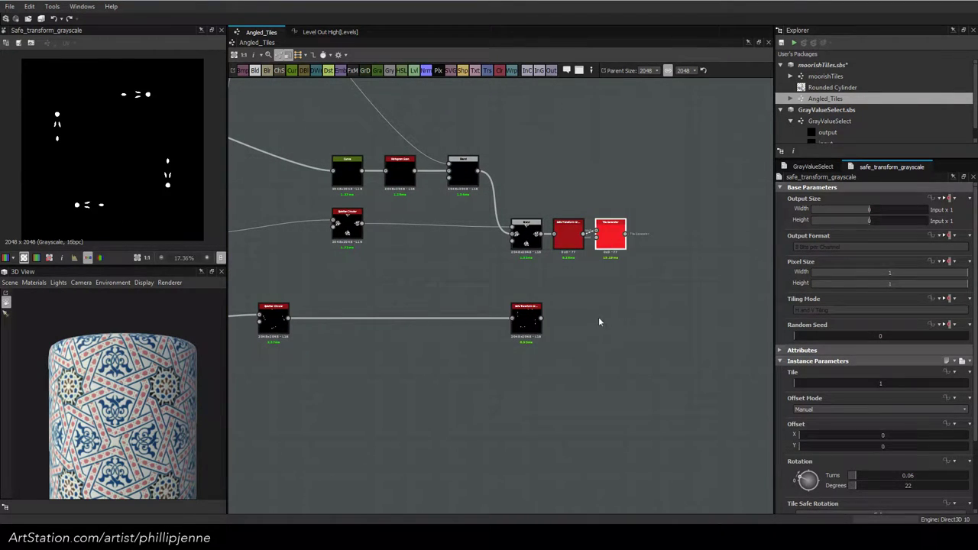
key("ctrl+d")
left_click_drag(480, 300, 591, 314)
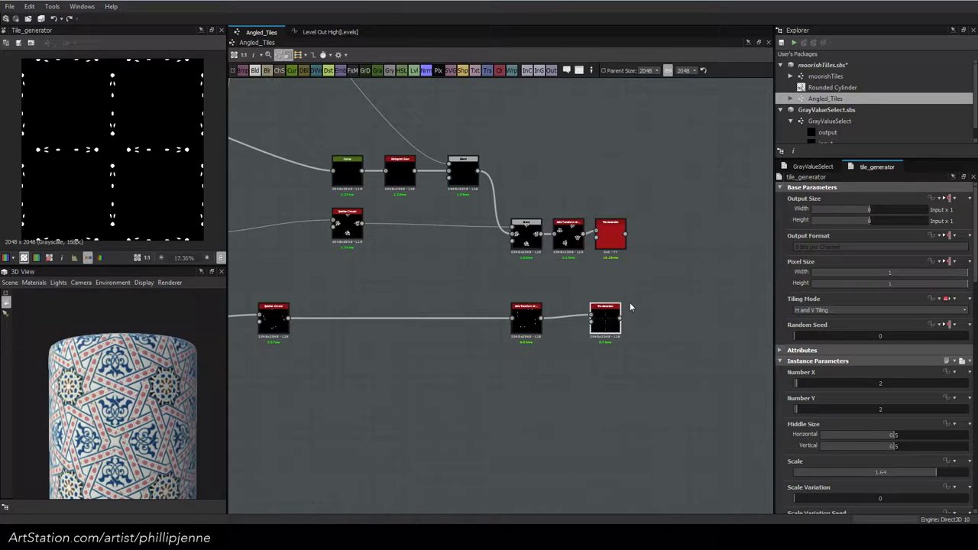
scroll(599, 324, "down", 2)
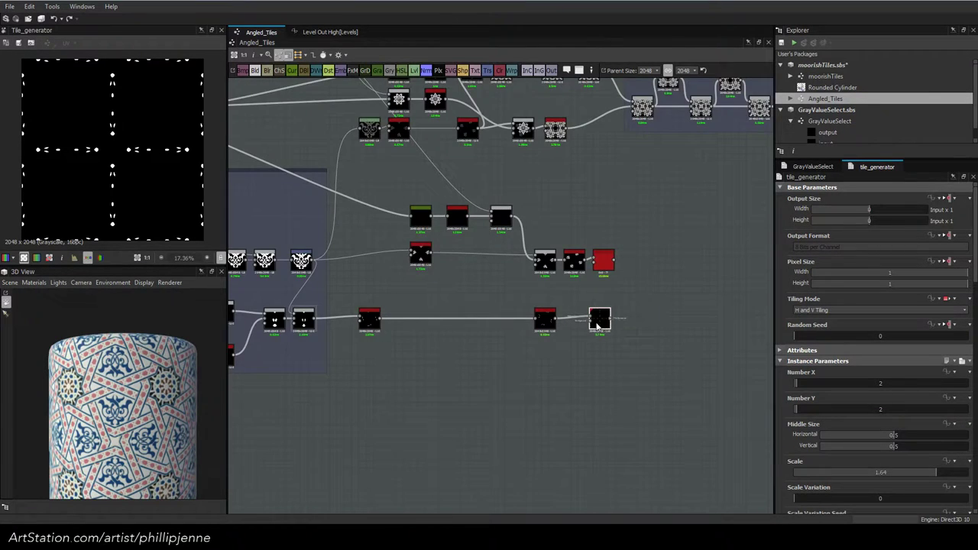
scroll(598, 324, "up", 2)
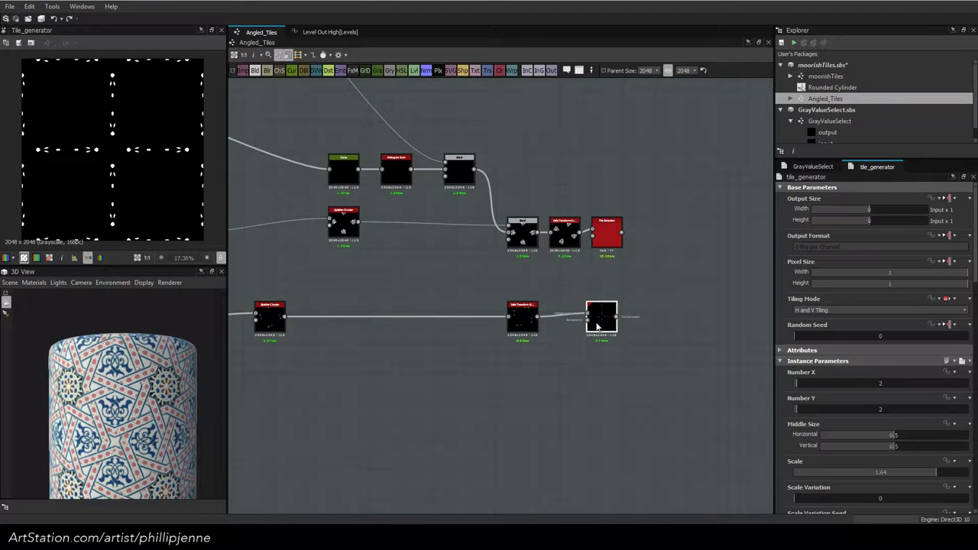
Add a new Blend node combining the motif and the leaf mask
middle_click_drag(671, 285, 852, 299)
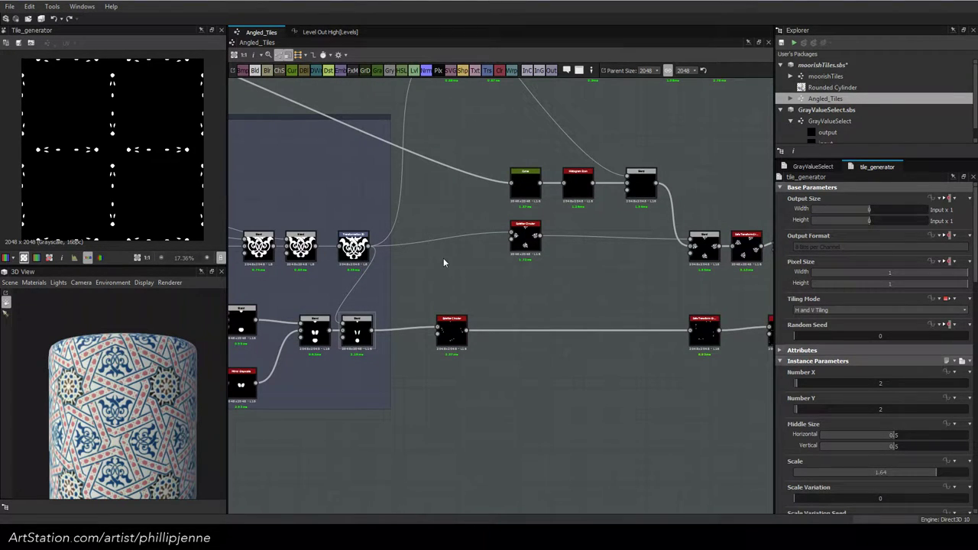
key("b")
mouse_move(427, 250)
left_mouse_down()
mouse_move(370, 246)
mouse_move(446, 260)
mouse_move(372, 329)
left_mouse_up()
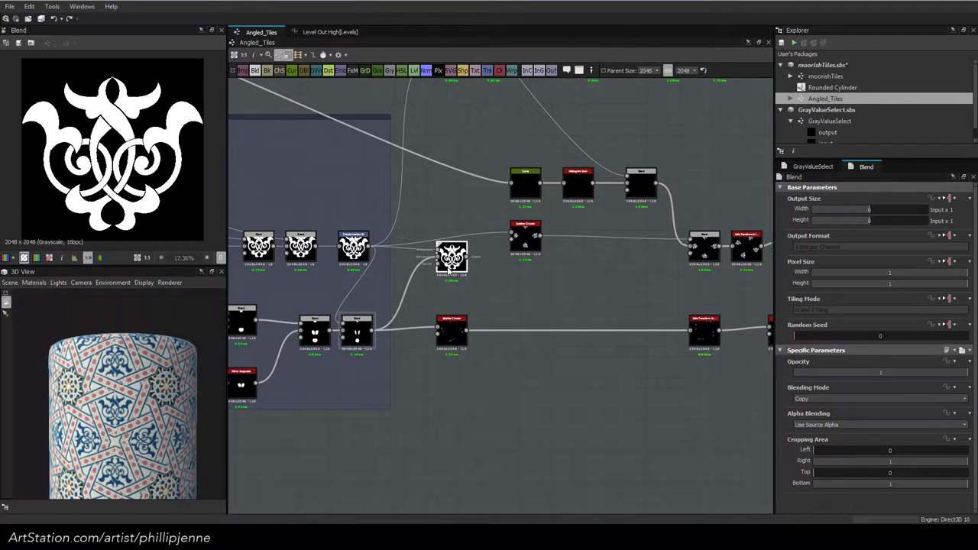
Set the new Blend to Max (Lighten) with opacity 0.45
left_click(836, 398)
left_click(836, 442)
left_click_drag(955, 374, 907, 374)
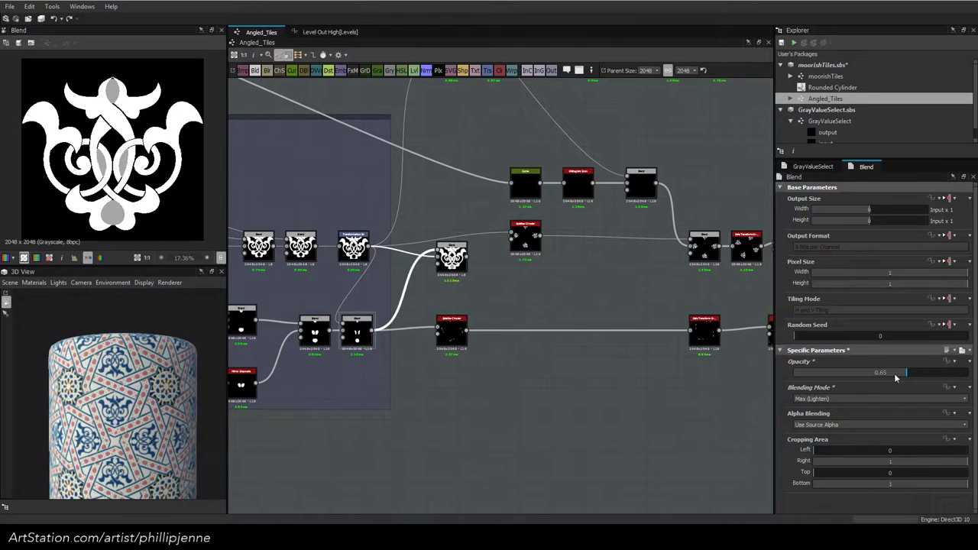
left_click_drag(896, 375, 873, 374)
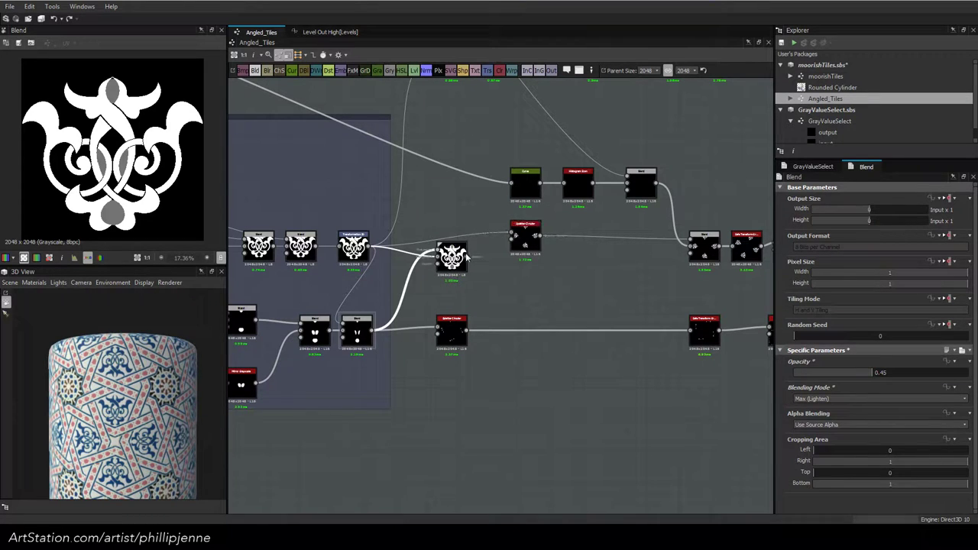
Connect the new Blend's output into the Splatter Circular input
left_click_drag(501, 235, 512, 236)
left_click_drag(510, 234, 511, 233)
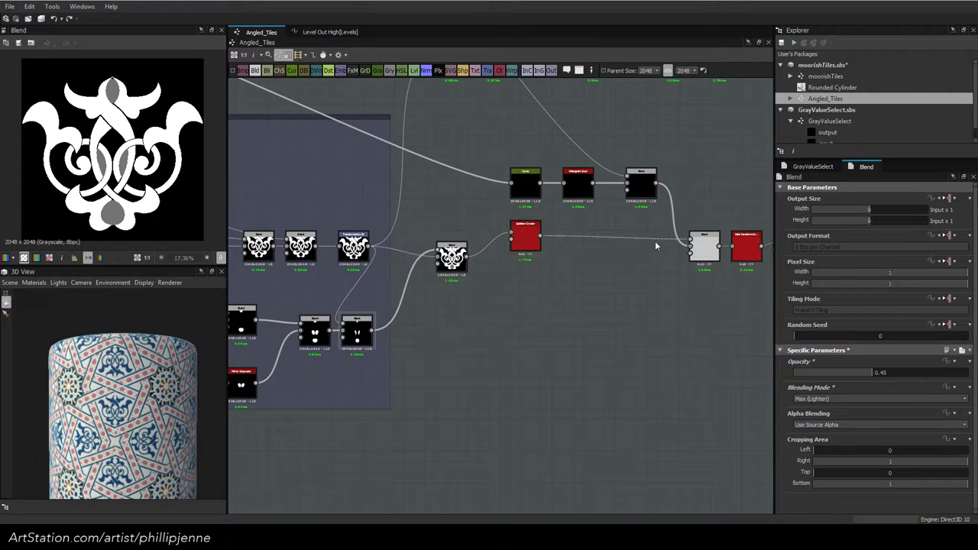
middle_click_drag(559, 252, 409, 244)
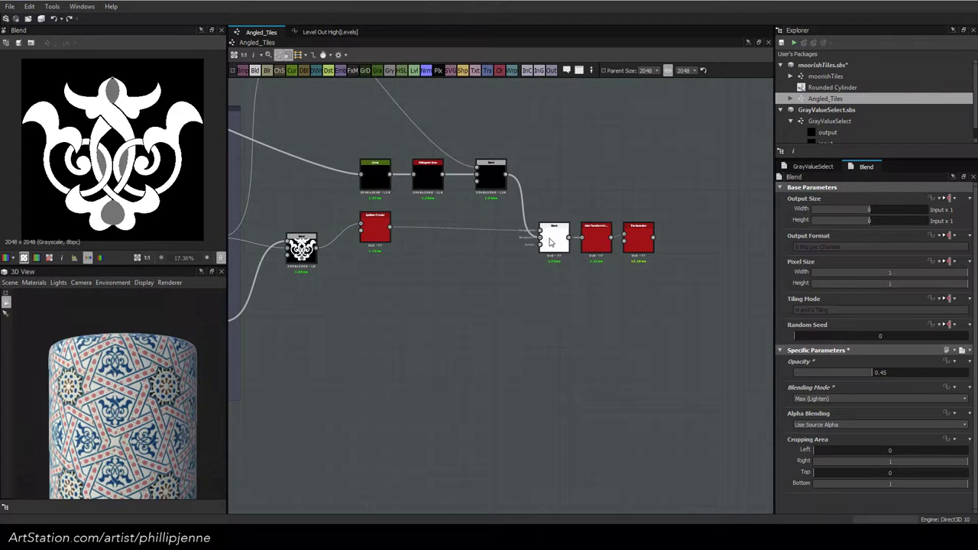
left_click(556, 235)
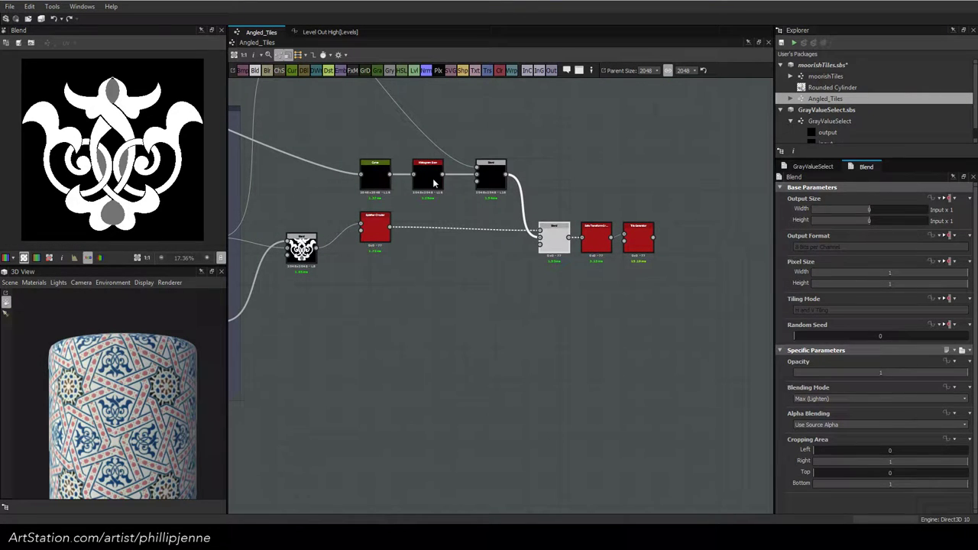
middle_click_drag(433, 182, 568, 268)
Delete the Curve, Histogram Scan and leftover Blend nodes
double_click(509, 259)
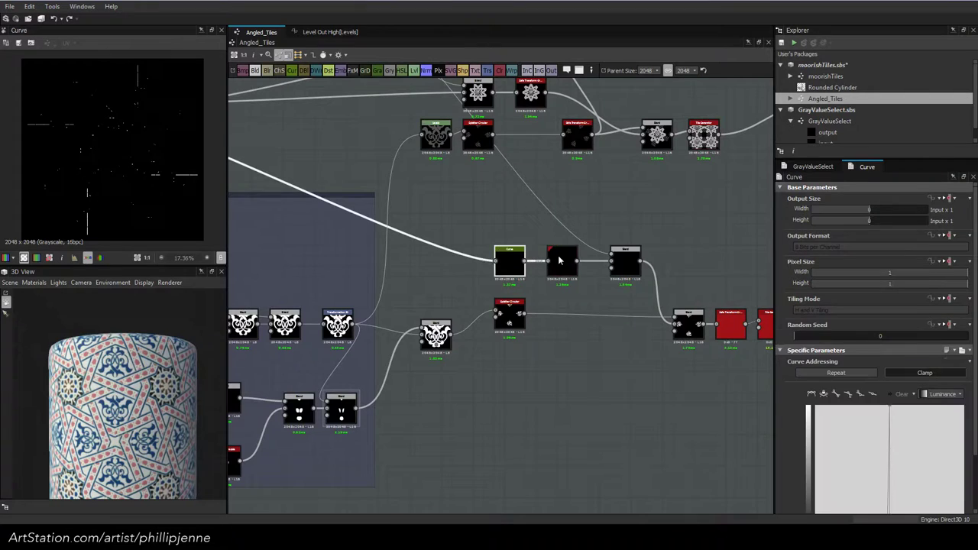
double_click(564, 260)
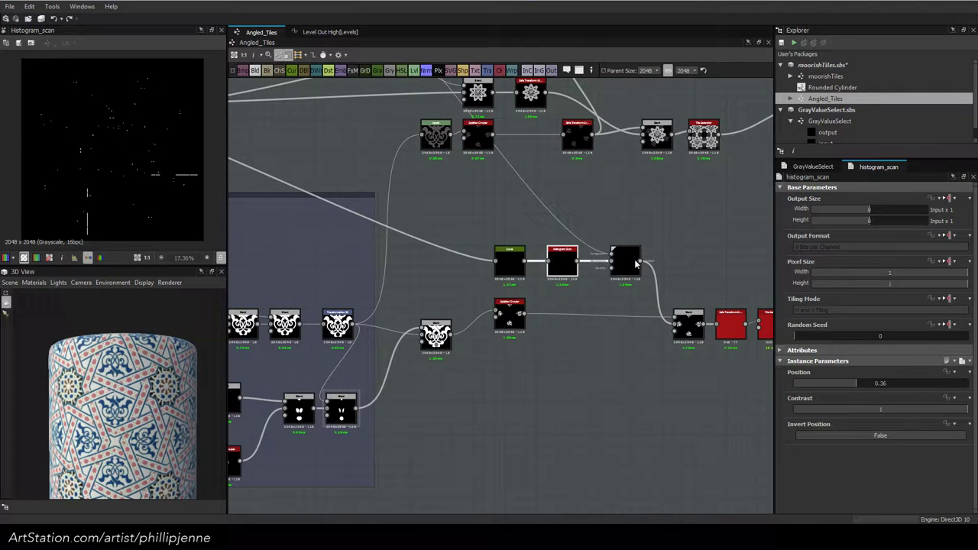
left_click(634, 260)
key("BackSpace")
left_click(687, 324)
key("BackSpace")
Wire Splatter Circular into Safe Transform and pull the transform and Tile Generator closer
double_click(731, 324)
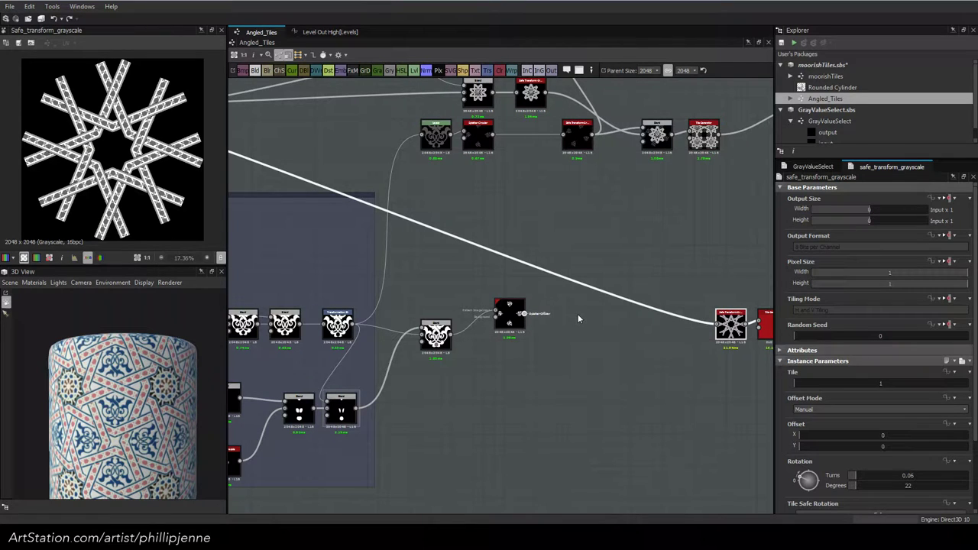
left_click_drag(524, 313, 716, 324)
left_click_drag(769, 324, 601, 314)
left_click(670, 314)
left_click(607, 314)
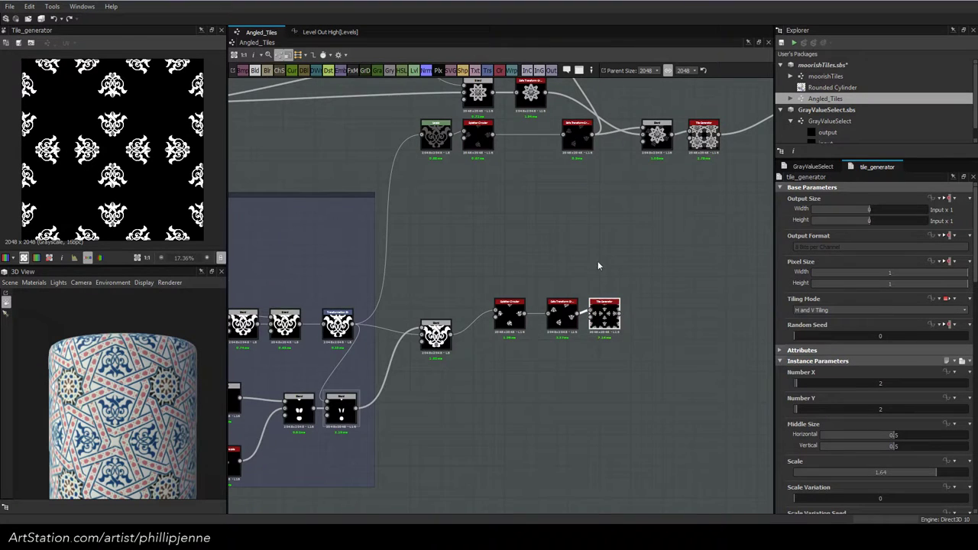
scroll(598, 265, "down", 2)
middle_click_drag(620, 289, 455, 346)
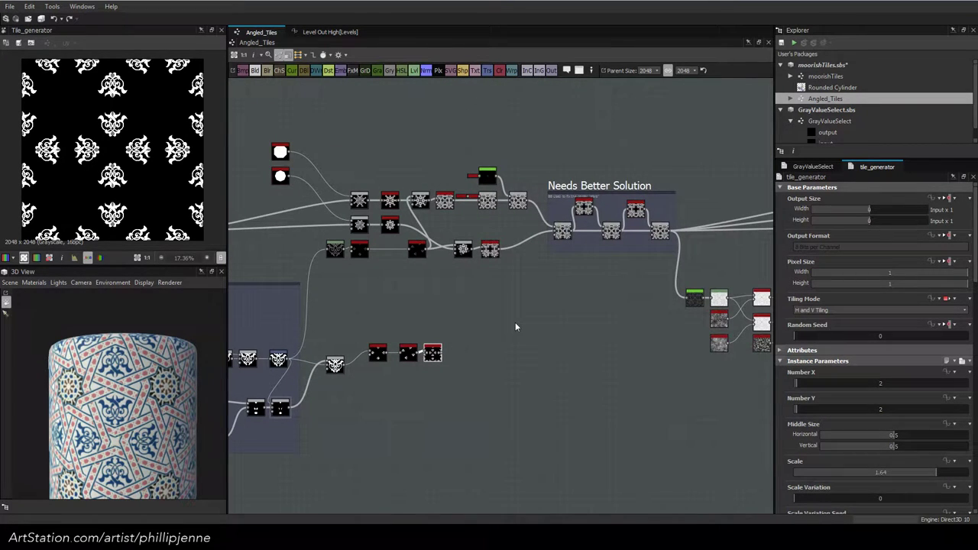
left_click_drag(377, 323, 410, 375)
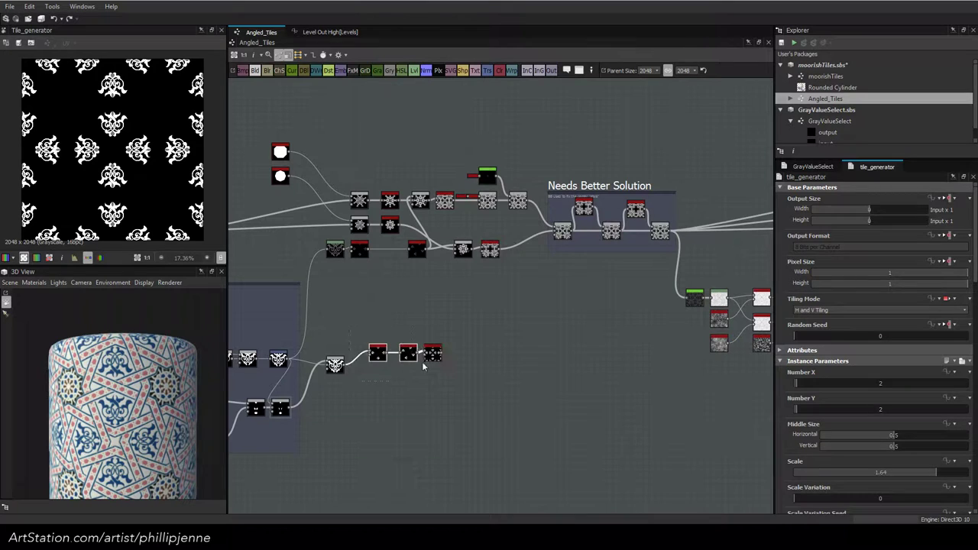
left_click_drag(359, 325, 424, 367)
left_click(512, 307)
Move the four-node grunge row above the Gradient Map column
scroll(512, 307, "down", 3)
middle_click_drag(464, 300, 254, 374)
scroll(543, 348, "up", 3)
scroll(543, 348, "up", 3)
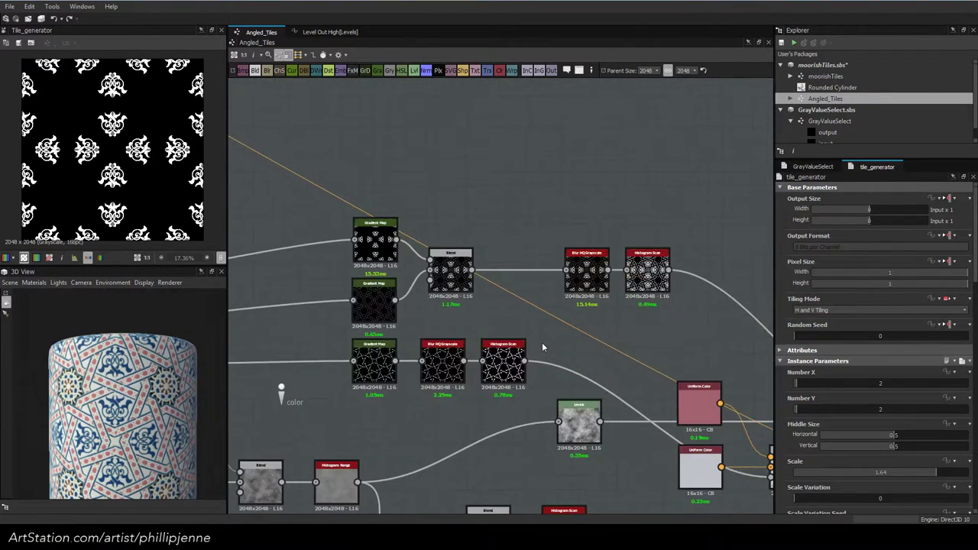
scroll(543, 347, "down", 5)
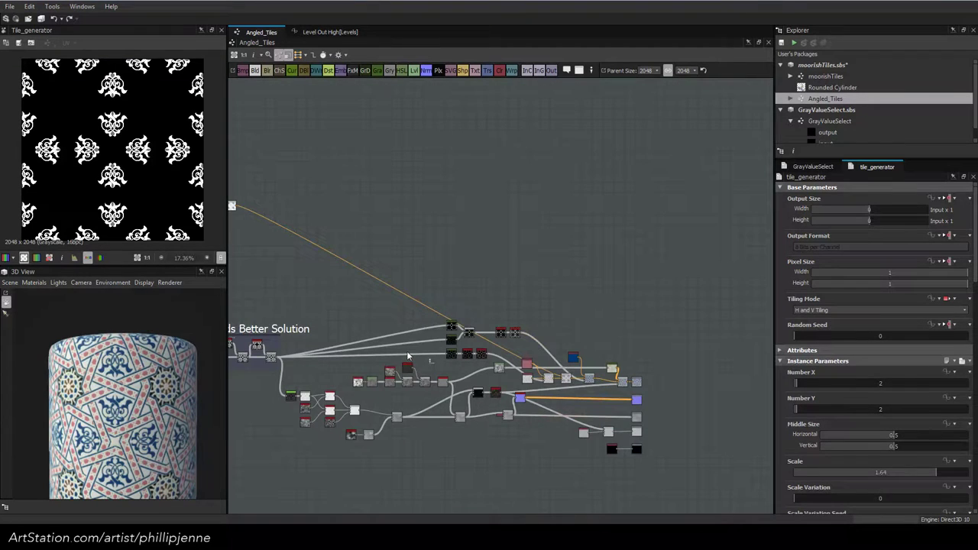
middle_click_drag(237, 408, 436, 359)
left_click_drag(317, 362, 648, 269)
scroll(661, 267, "up", 4)
middle_click_drag(617, 259, 328, 253)
scroll(498, 246, "up", 3)
left_click_drag(330, 247, 628, 221)
scroll(675, 200, "up", 3)
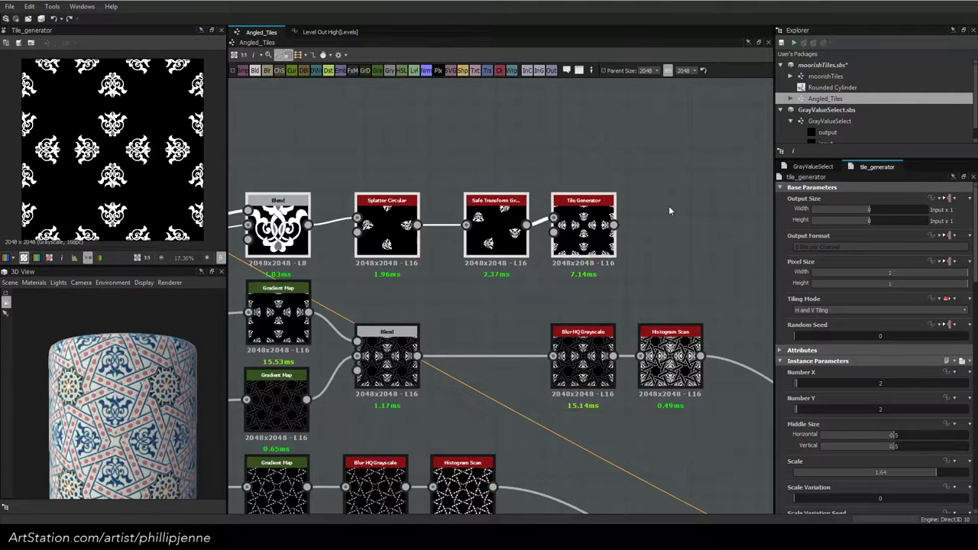
Insert a Gradient Map after the Tile Generator and set its Color Mode to Grayscale
middle_click_drag(668, 207, 513, 203)
left_click(428, 223)
key("space")
type("gr")
left_click(604, 214)
double_click(542, 229)
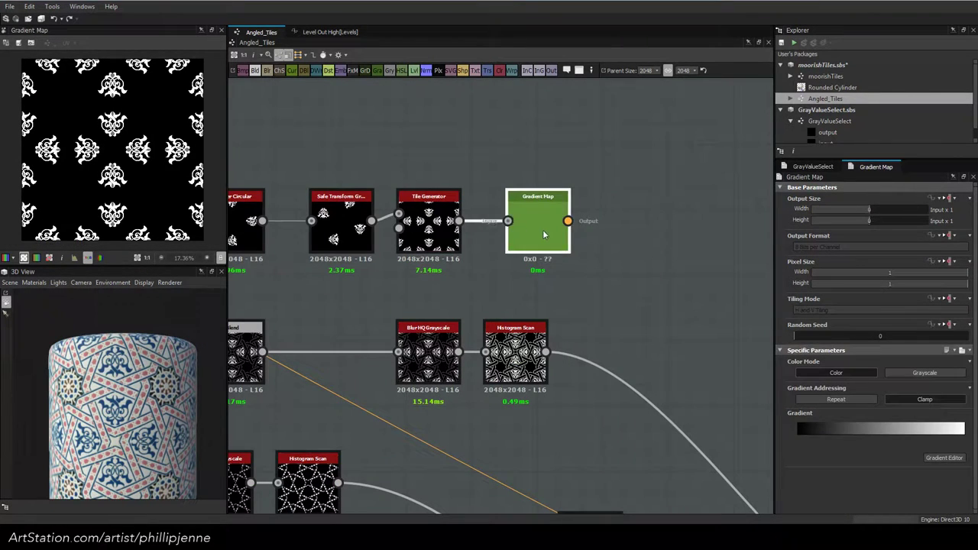
left_click(944, 458)
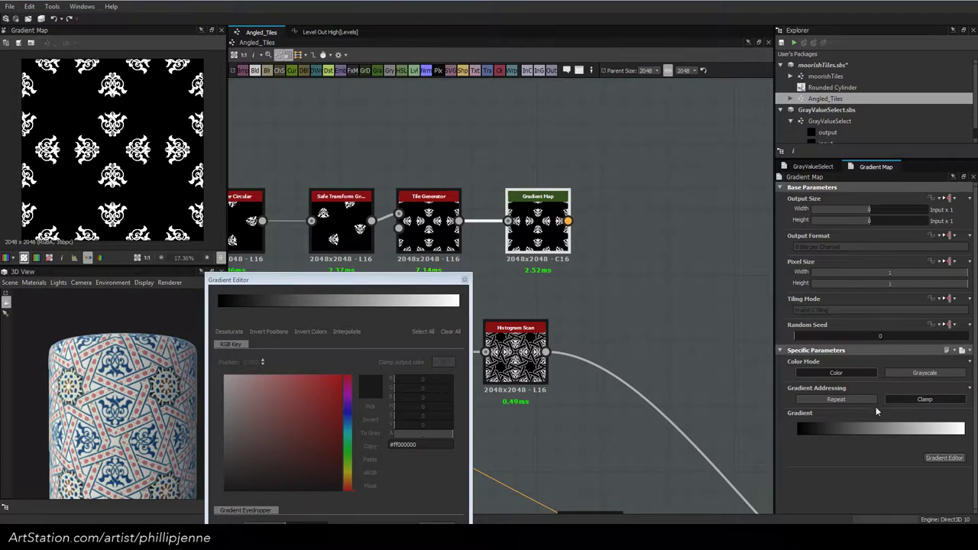
left_click(924, 373)
Build a gradient with a white middle key between black keys at both ends
left_click(364, 304)
left_click_drag(359, 279, 717, 254)
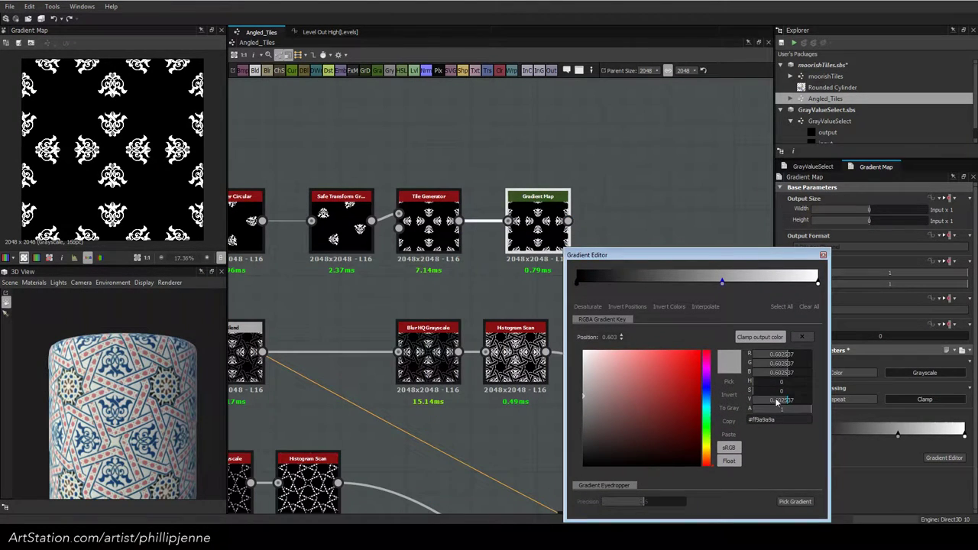
left_click(818, 284)
left_click_drag(777, 401, 745, 401)
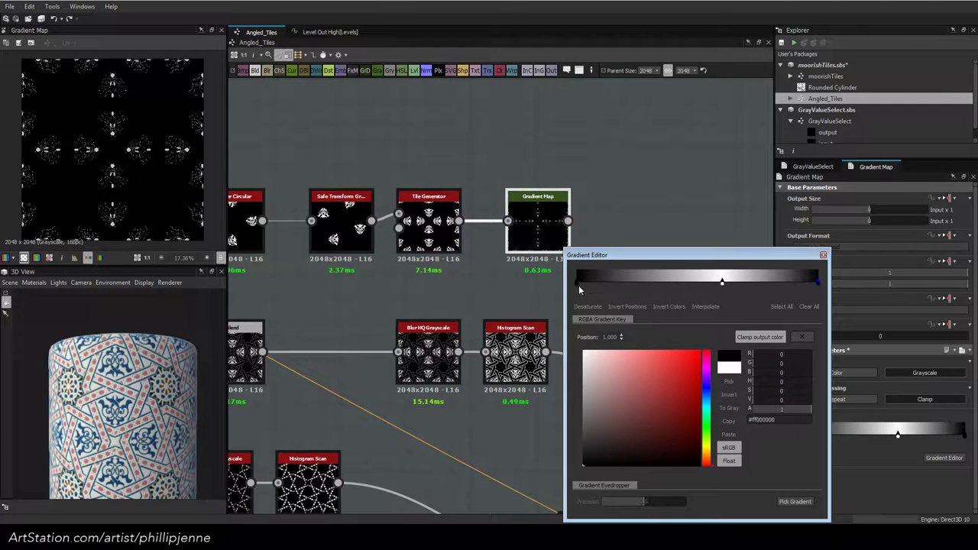
left_click(577, 283)
scroll(105, 149, "up", 8)
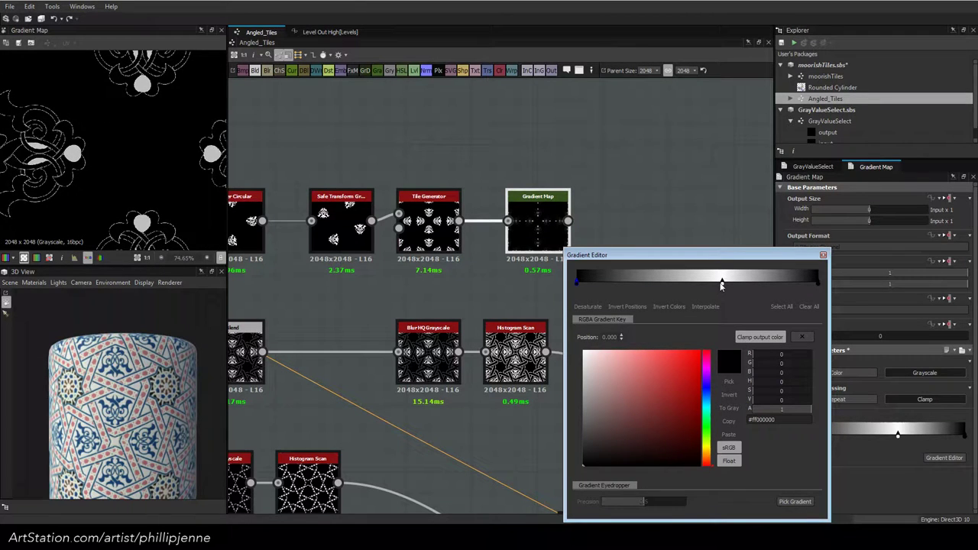
Squeeze the white key to about 0.458 with black keys tight on either side
left_click_drag(721, 284, 671, 283)
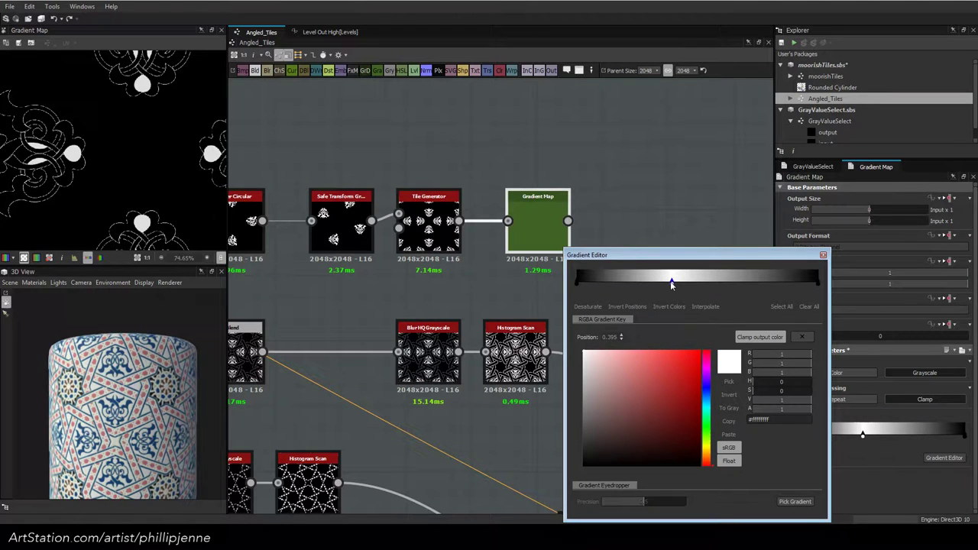
left_click_drag(577, 283, 670, 289)
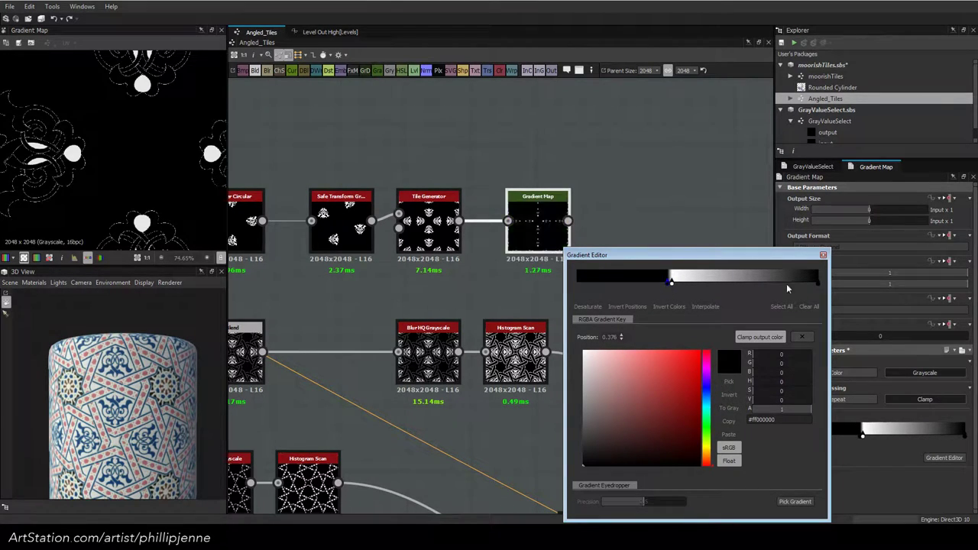
left_click_drag(818, 283, 681, 286)
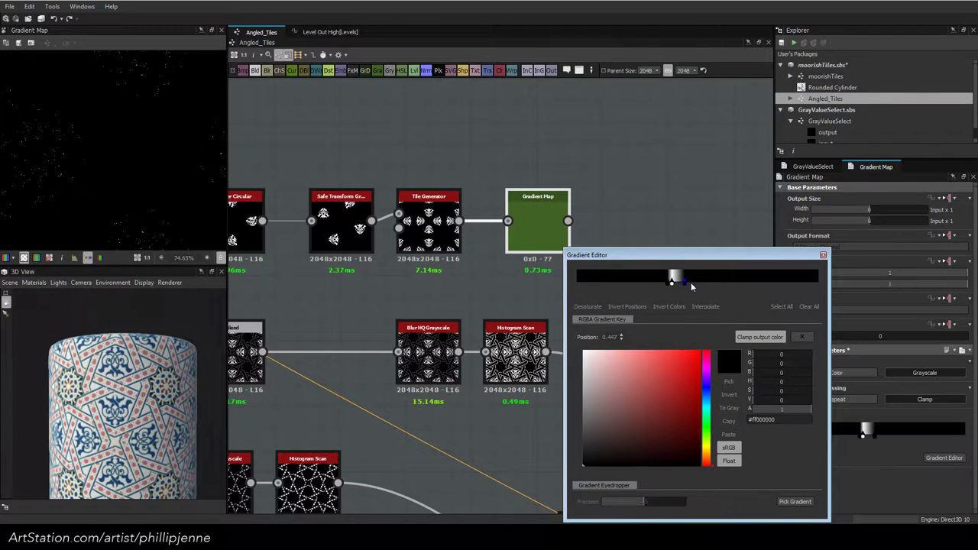
left_click_drag(690, 284, 695, 284)
left_click_drag(672, 284, 688, 283)
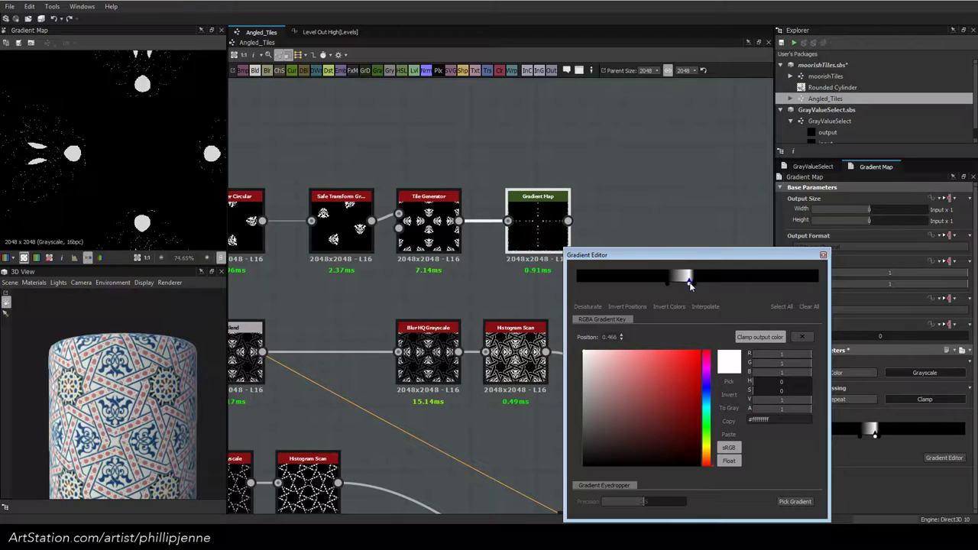
left_click(675, 285)
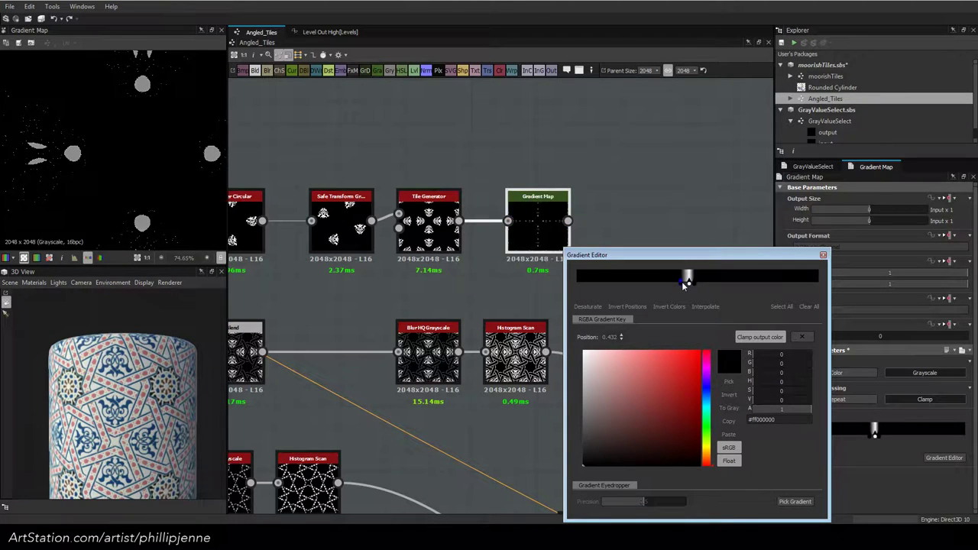
left_click_drag(689, 284, 686, 285)
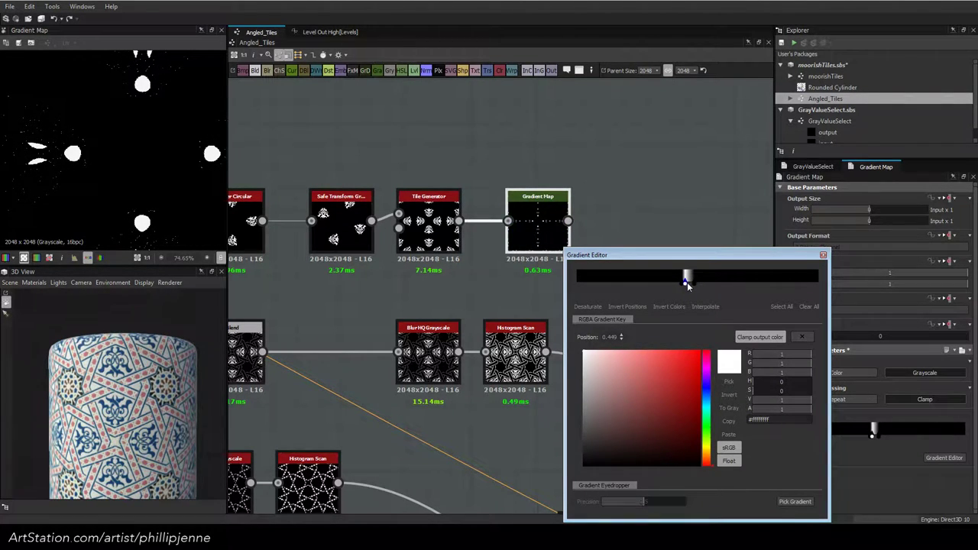
left_click(690, 282)
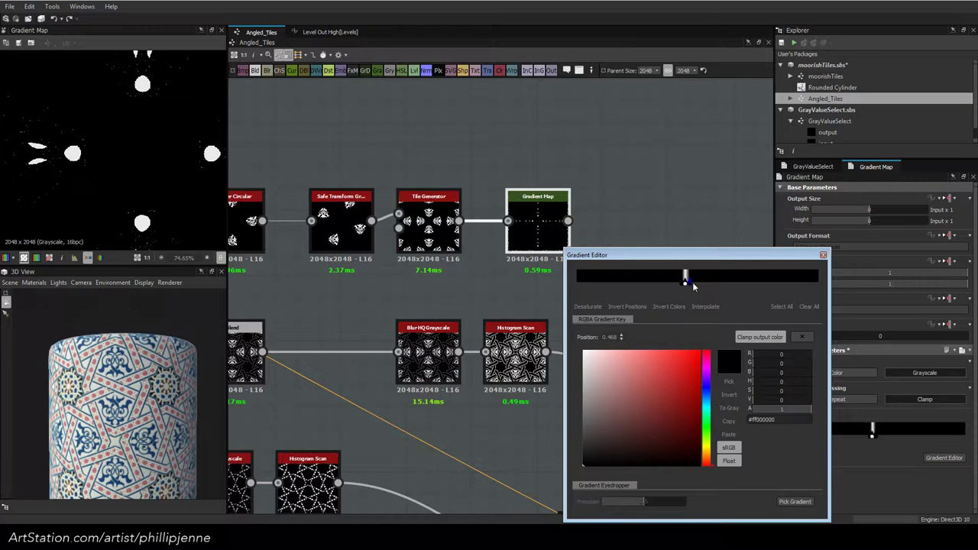
left_click(538, 361)
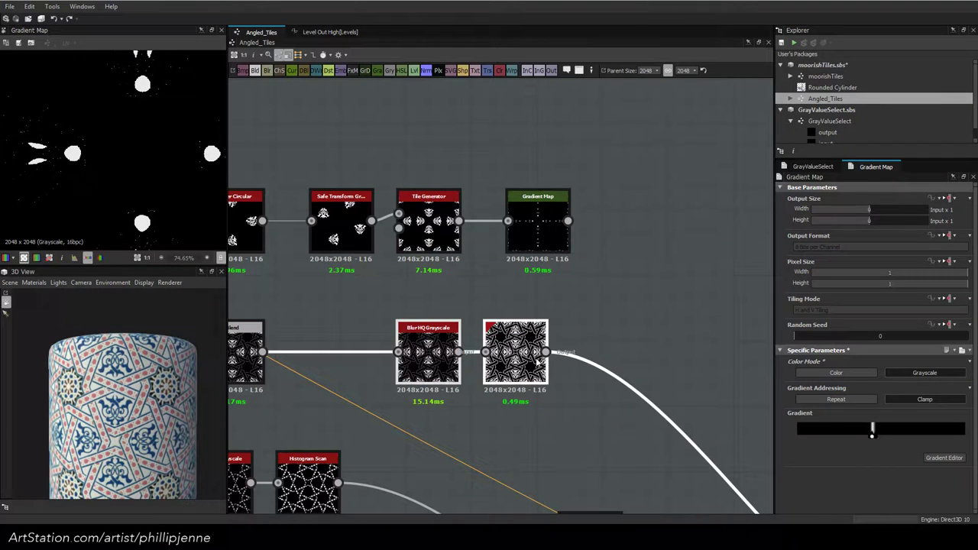
Paste the Blur HQ and Histogram Scan nodes after Gradient Map and clear room in the blend chain
key("ctrl+v")
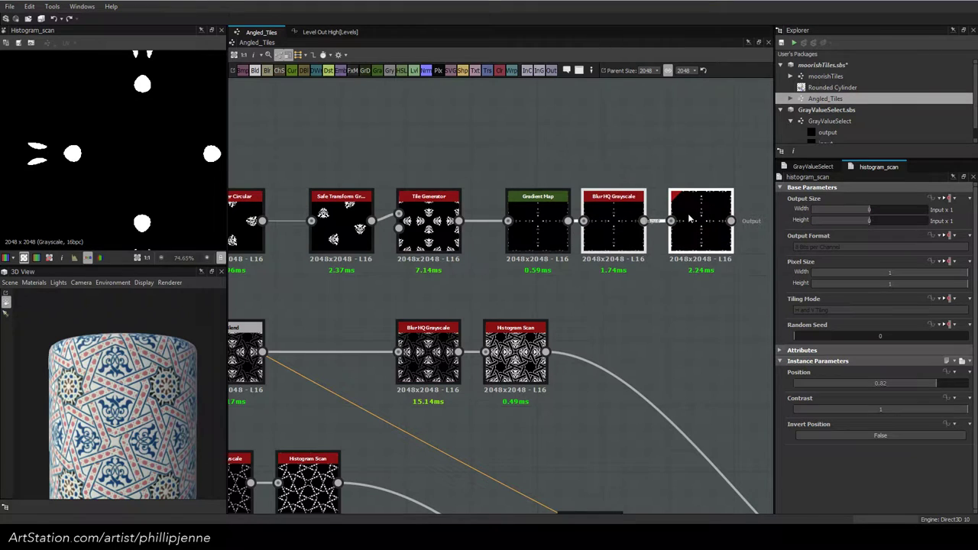
scroll(543, 234, "down", 3)
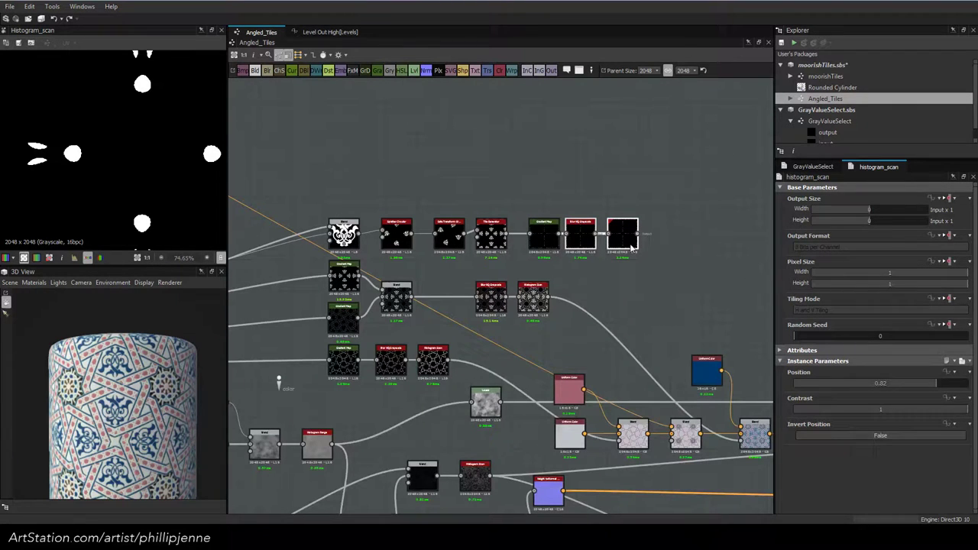
middle_click_drag(686, 313, 537, 257)
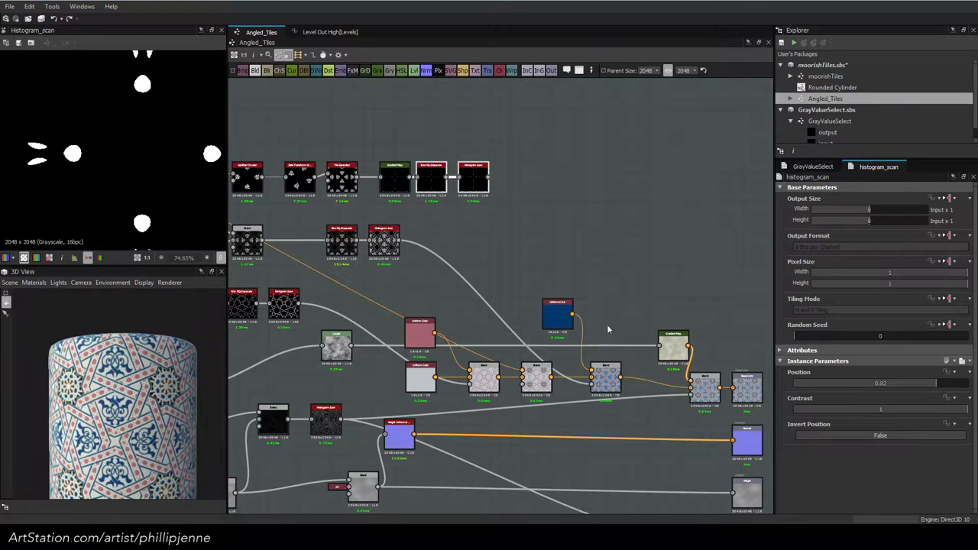
middle_click_drag(635, 317, 575, 246)
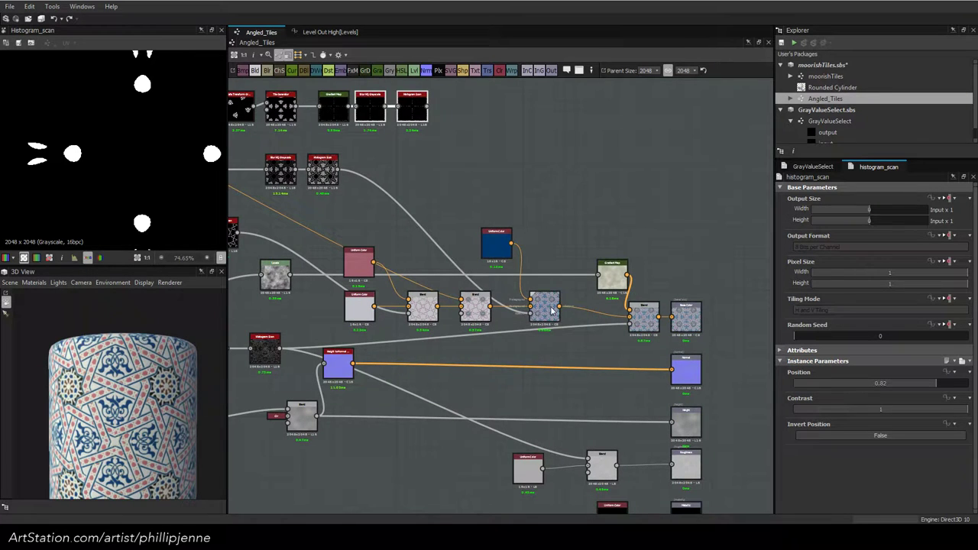
left_click_drag(546, 308, 582, 307)
left_click_drag(508, 247, 566, 247)
Insert a new Blend into the base colour chain, fed by the isolated motif mask
left_click(477, 304)
key("space")
left_click(533, 228)
key("ctrl+d")
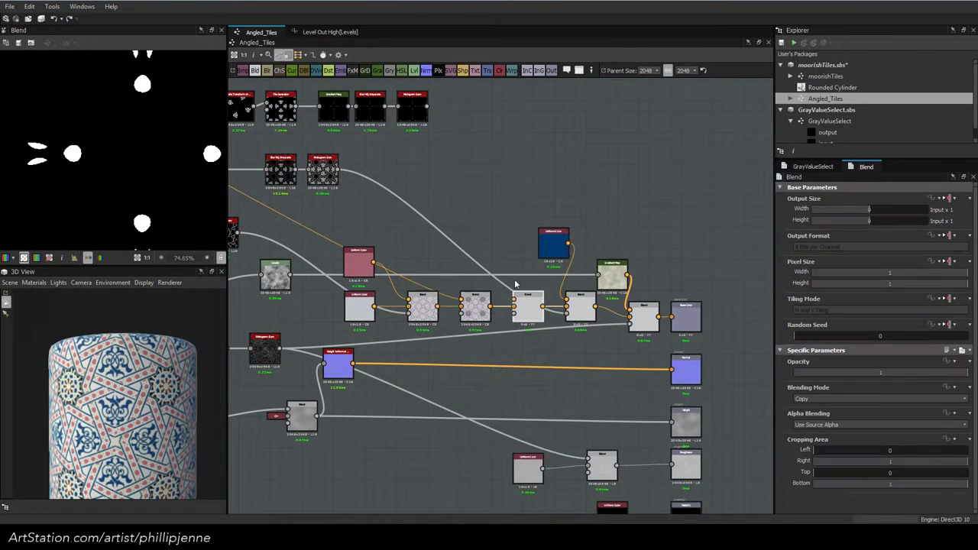
scroll(515, 278, "up", 1)
left_click_drag(426, 133, 531, 382)
Duplicate the Uniform Color node into the new Blend and eyedrop a yellow-orange at value 0.94
left_click(345, 318)
key("ctrl+d")
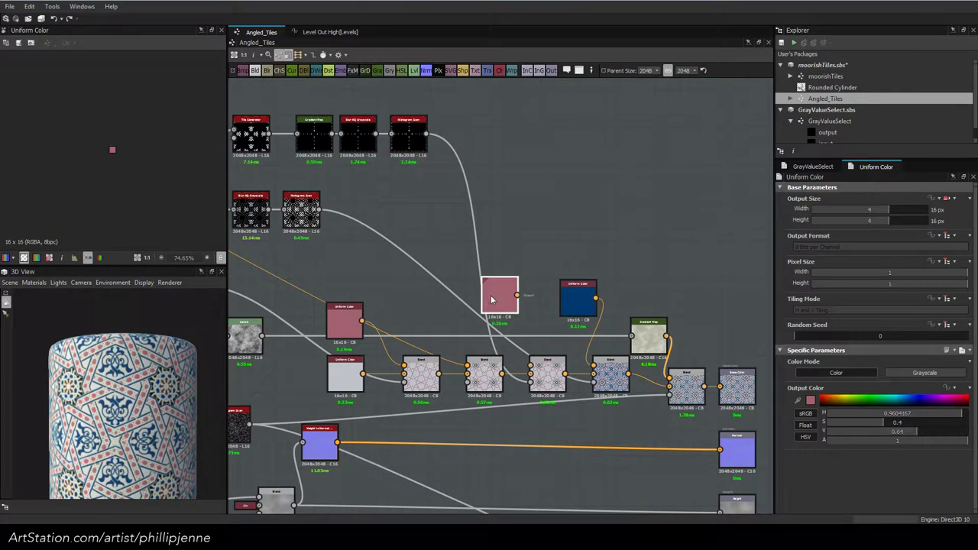
left_click(475, 330)
left_click_drag(502, 323, 530, 365)
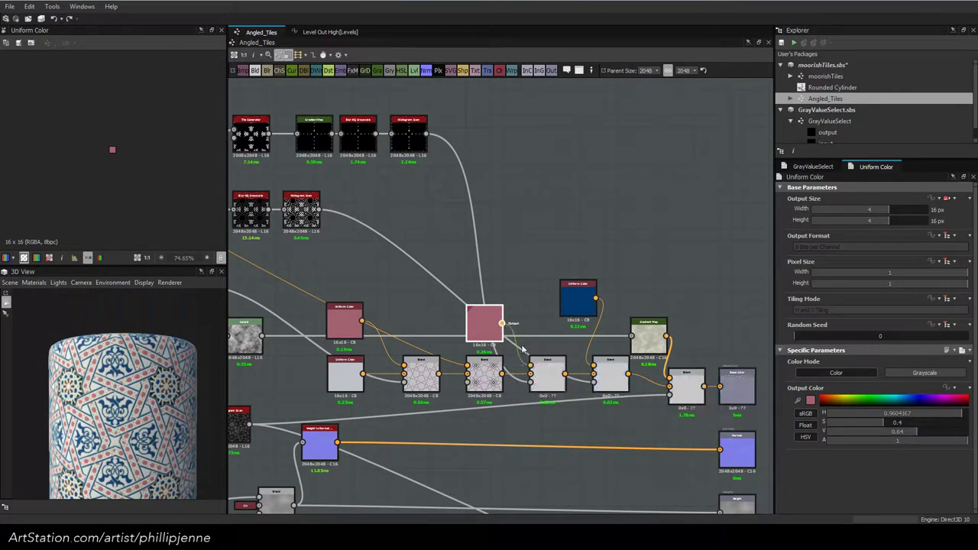
left_click(799, 400)
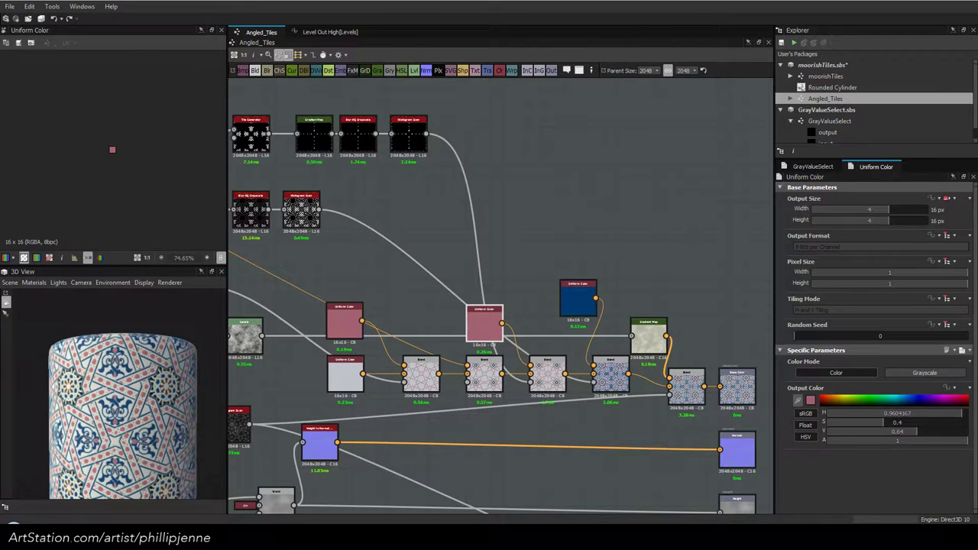
left_click(15, 538)
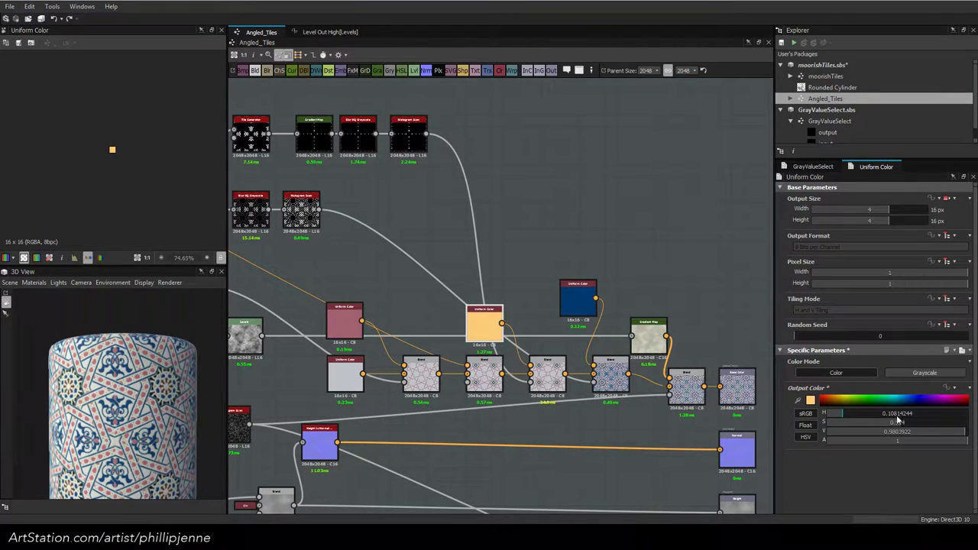
left_click_drag(960, 433, 955, 433)
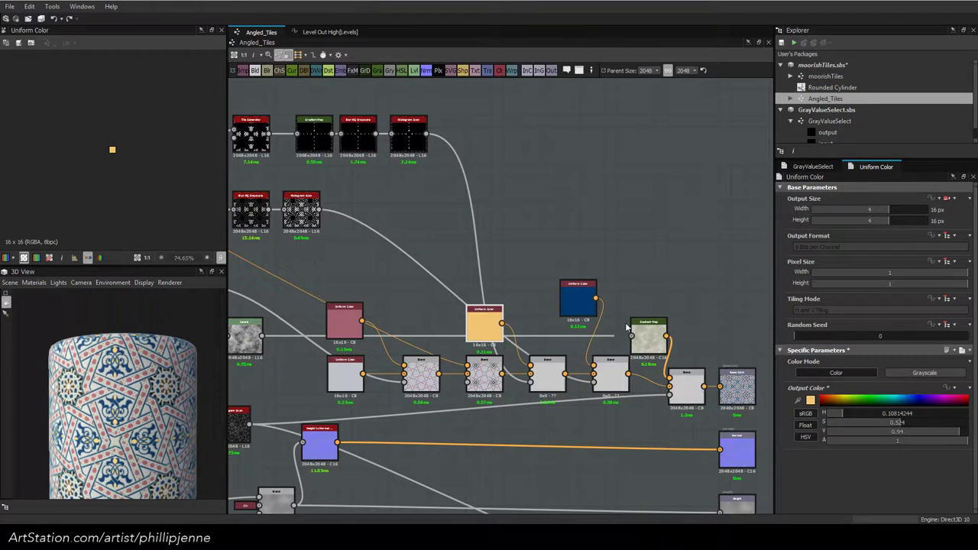
left_click_drag(578, 303, 573, 327)
View the base colour output beside the Moroccan zellige reference photo
double_click(736, 386)
scroll(103, 179, "down", 3)
scroll(103, 179, "up", 2)
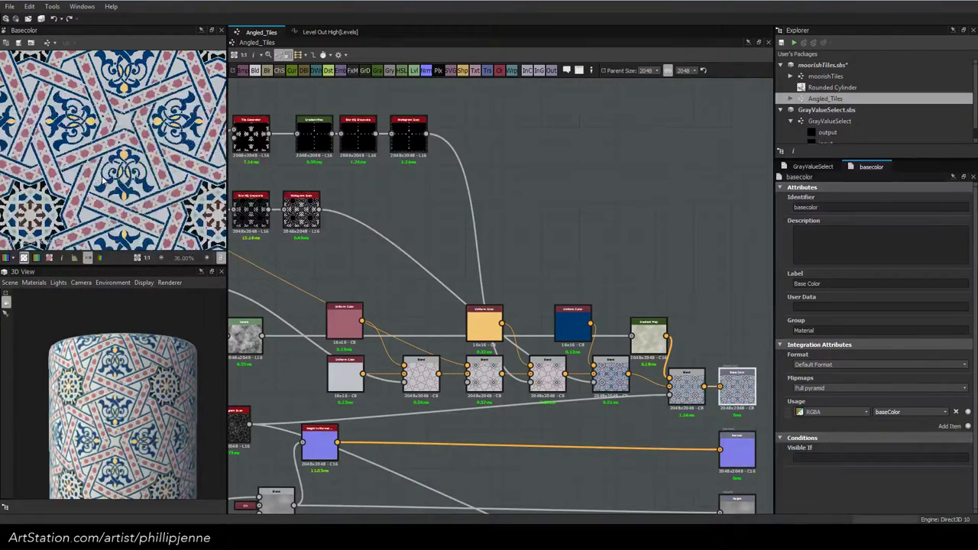
scroll(130, 413, "up", 5)
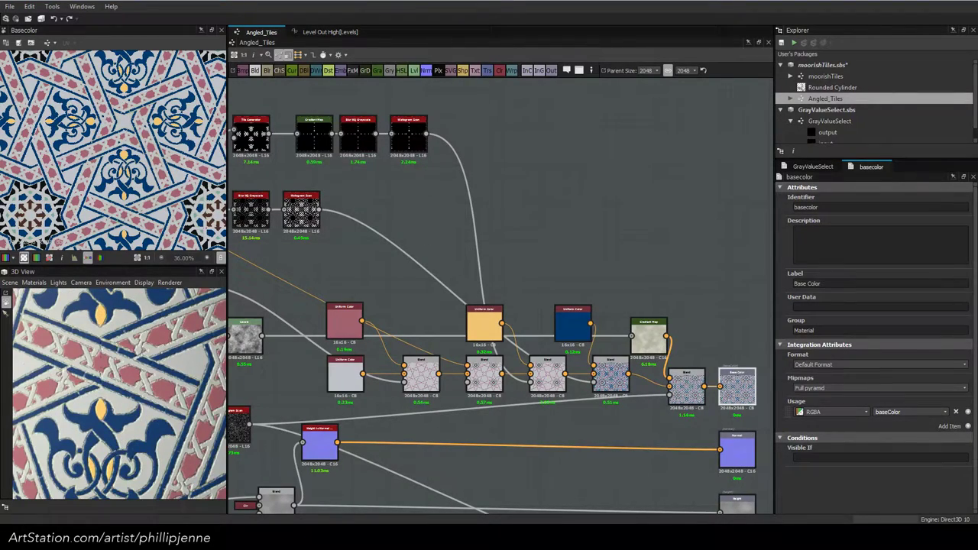
left_click_drag(977, 95, 846, 106)
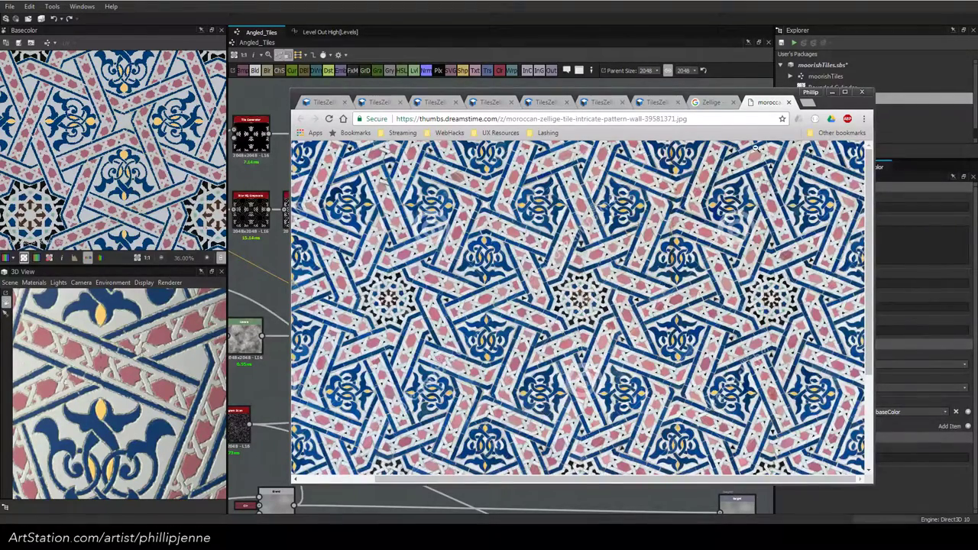
Minimise the Chrome window holding the Moroccan tile reference photo
left_click(832, 92)
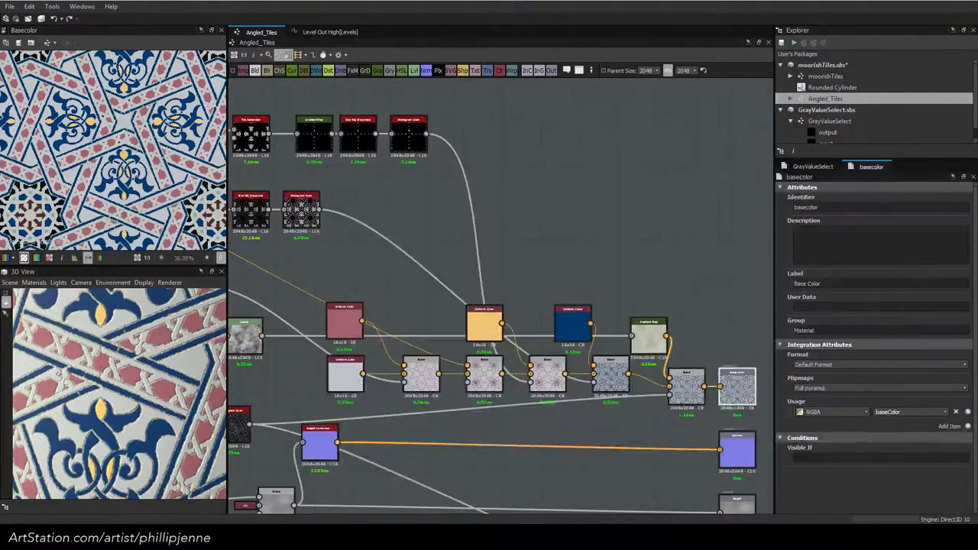
Search 'mask' and add a Grayscale to Color node left of the motif mask rows
scroll(432, 197, "down", 5)
middle_click_drag(433, 197, 516, 287)
scroll(516, 286, "up", 3)
key("space")
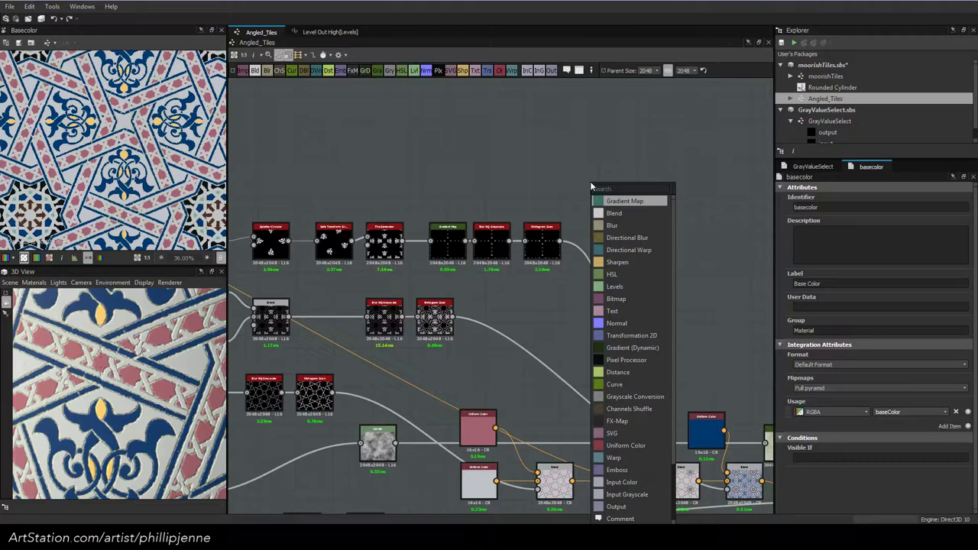
type("gra")
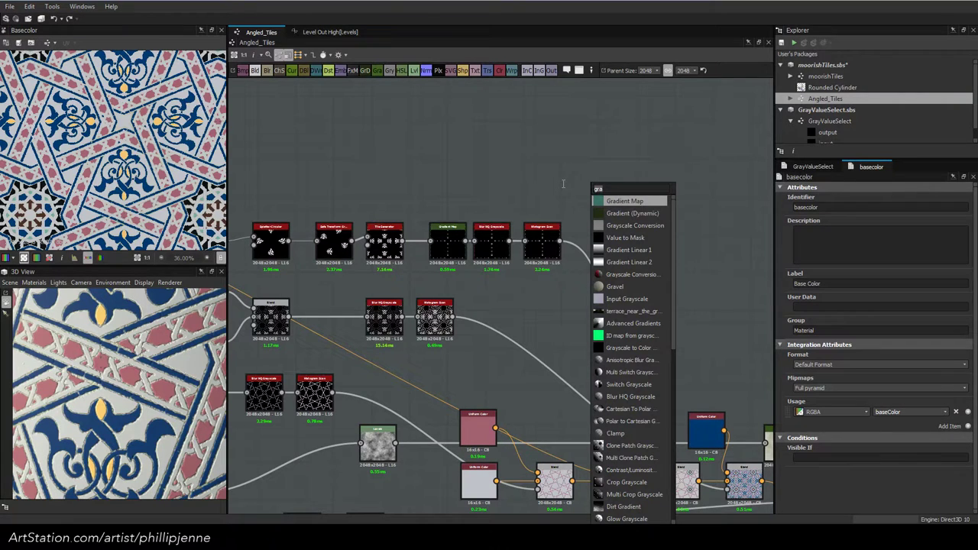
key("BackSpace")
key("BackSpace")
key("BackSpace")
type("mask")
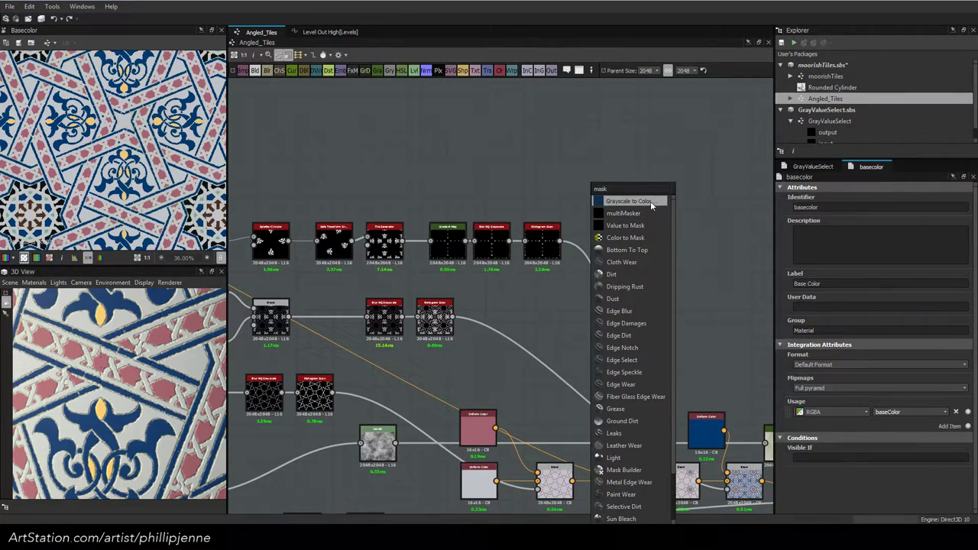
left_click(650, 201)
double_click(597, 184)
left_click_drag(597, 184, 527, 180)
Show the woven strap Blend node's output in the 2D view
scroll(460, 207, "down", 2)
middle_click_drag(467, 220, 714, 271)
middle_click_drag(340, 344, 489, 316)
scroll(314, 332, "down", 1)
double_click(247, 360)
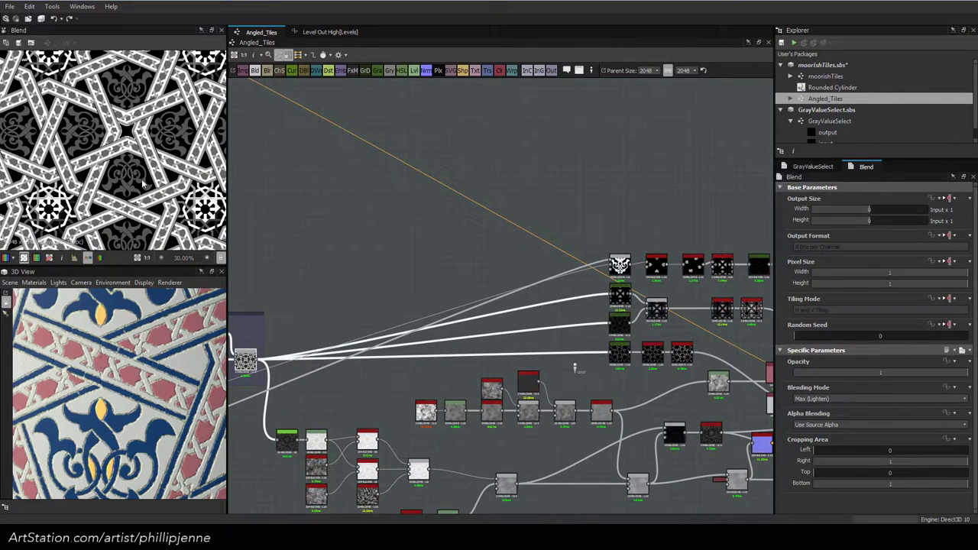
Move the maskRandom node beside the motif mask group and wire it in
scroll(143, 183, "down", 1)
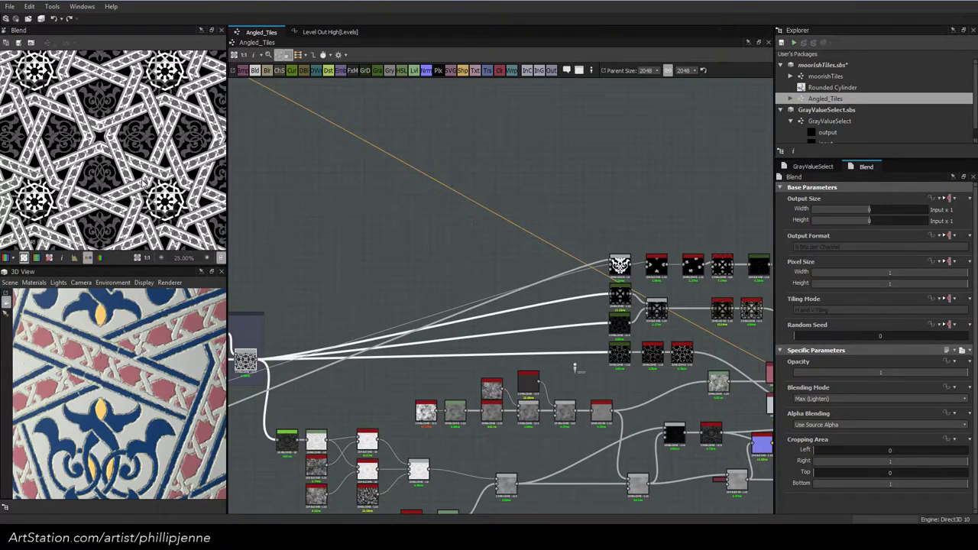
middle_click_drag(580, 191, 445, 183)
left_click_drag(676, 214, 311, 236)
scroll(321, 246, "up", 1)
middle_click_drag(321, 247, 502, 230)
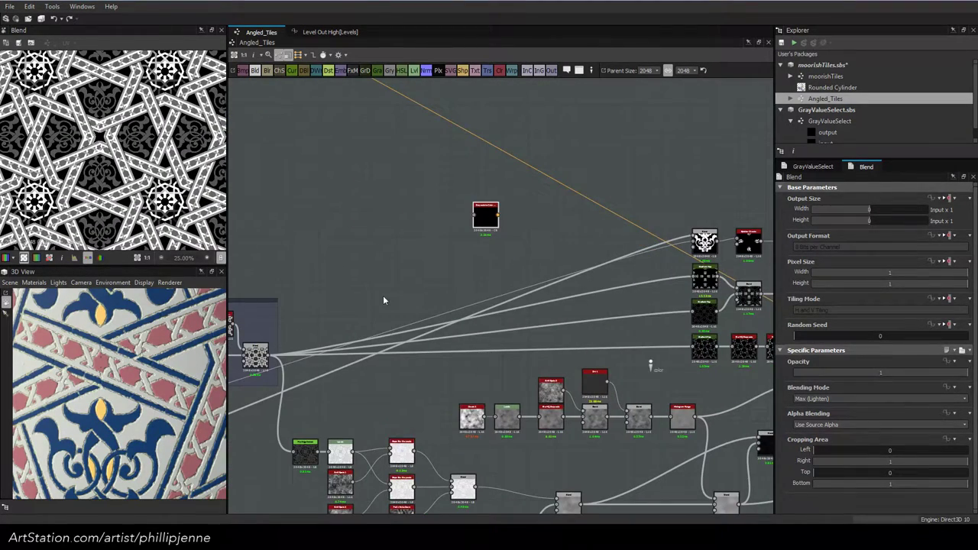
middle_click_drag(252, 371, 294, 332)
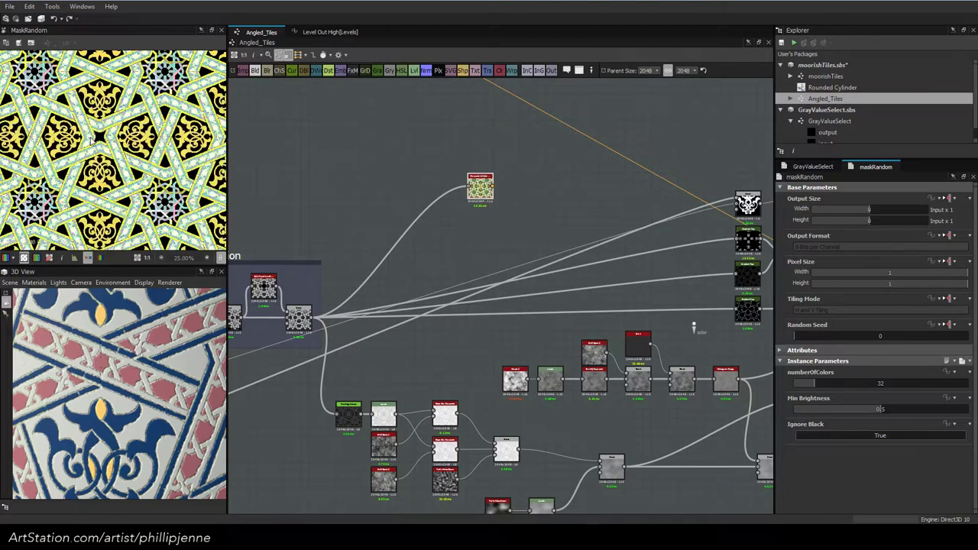
Set maskRandom's Ignore Black to False and its number of colours to 28
scroll(90, 140, "up", 3)
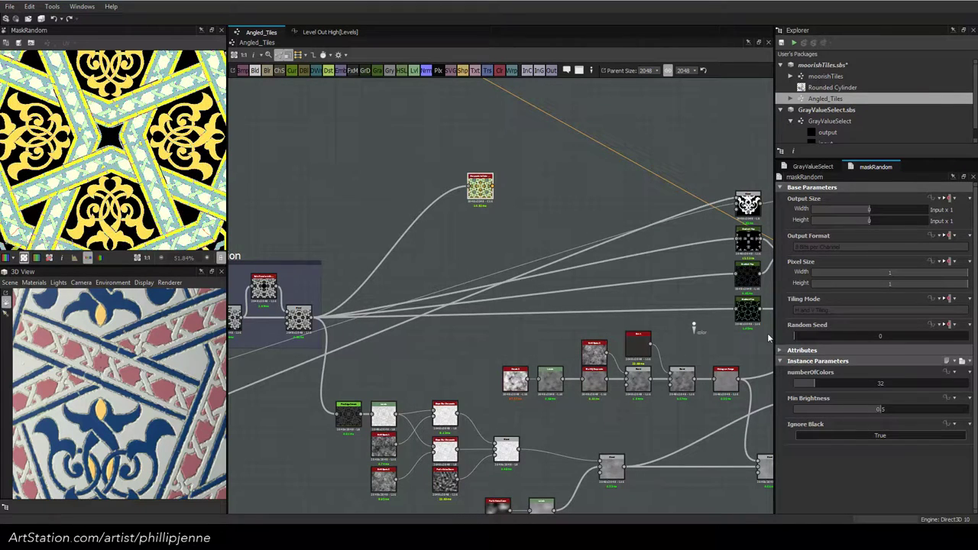
scroll(148, 117, "up", 4)
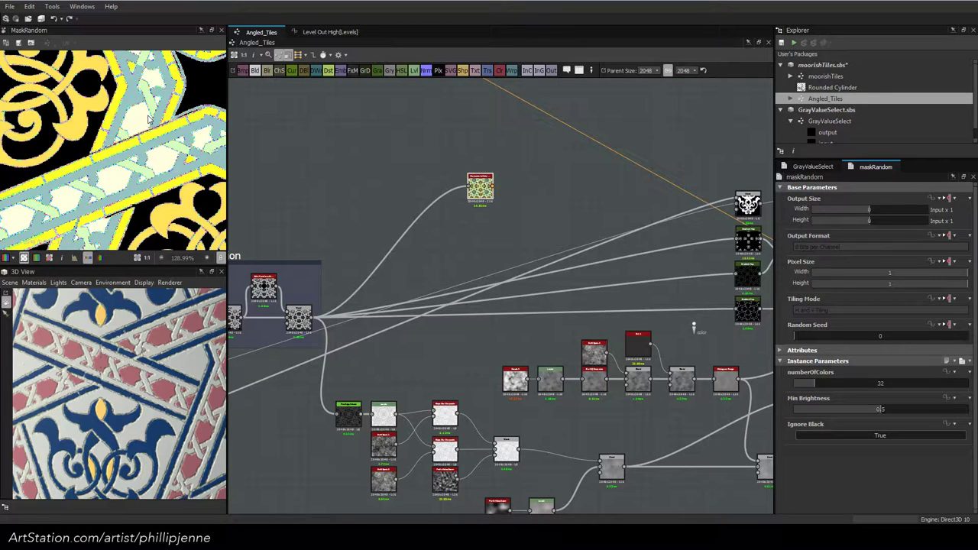
scroll(147, 117, "down", 5)
left_click(879, 435)
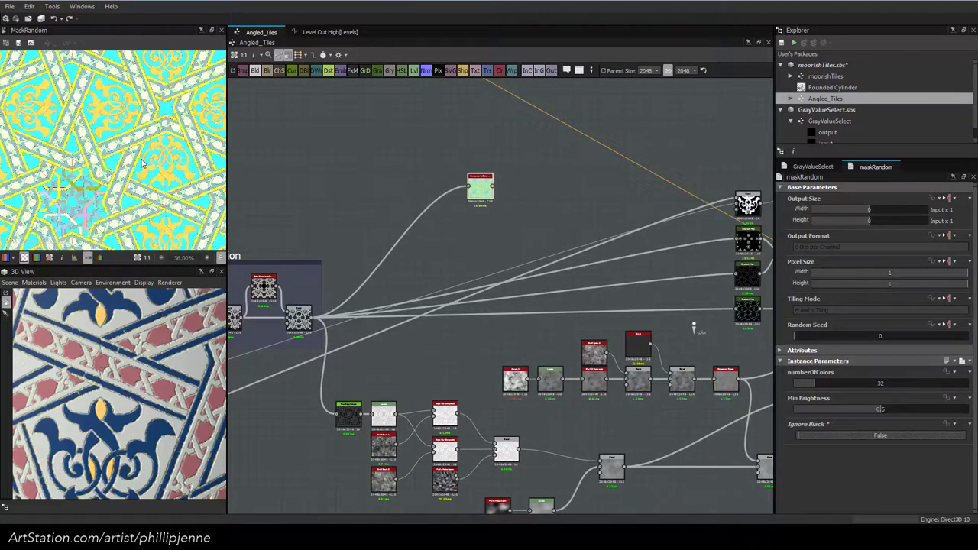
scroll(114, 171, "up", 1)
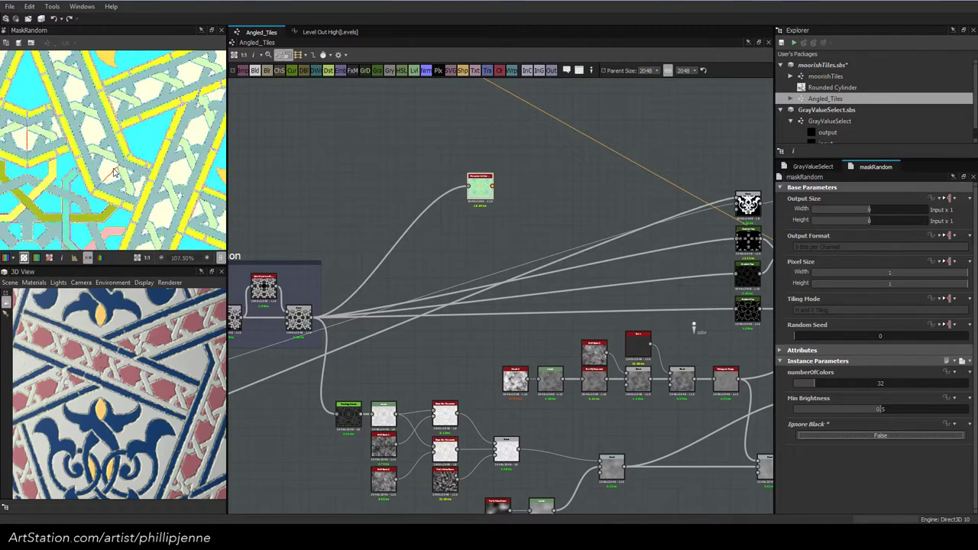
scroll(114, 171, "down", 1)
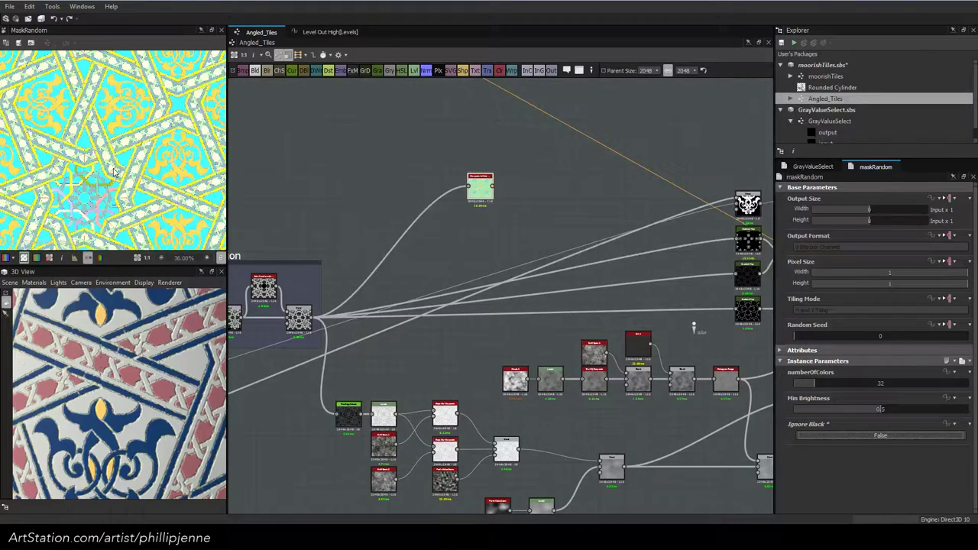
scroll(115, 171, "up", 2)
left_click_drag(480, 187, 427, 212)
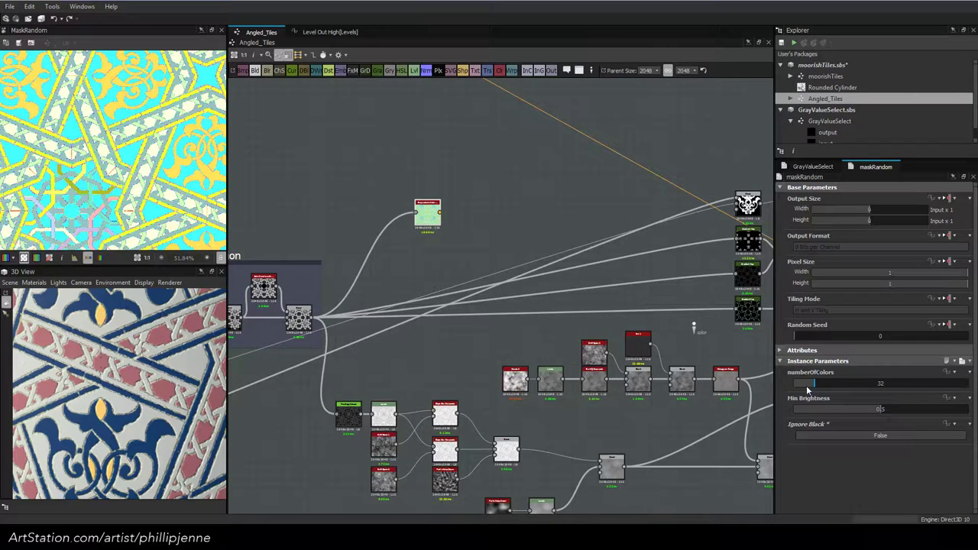
left_click_drag(807, 389, 812, 385)
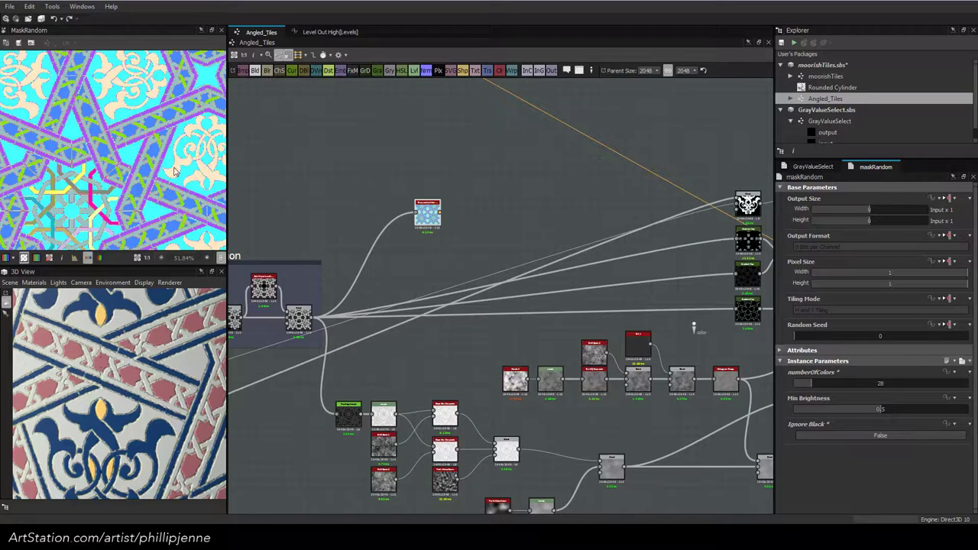
left_click_drag(433, 222, 415, 231)
Add a Random Offset node after the colour mask via the 'off' search
key("space")
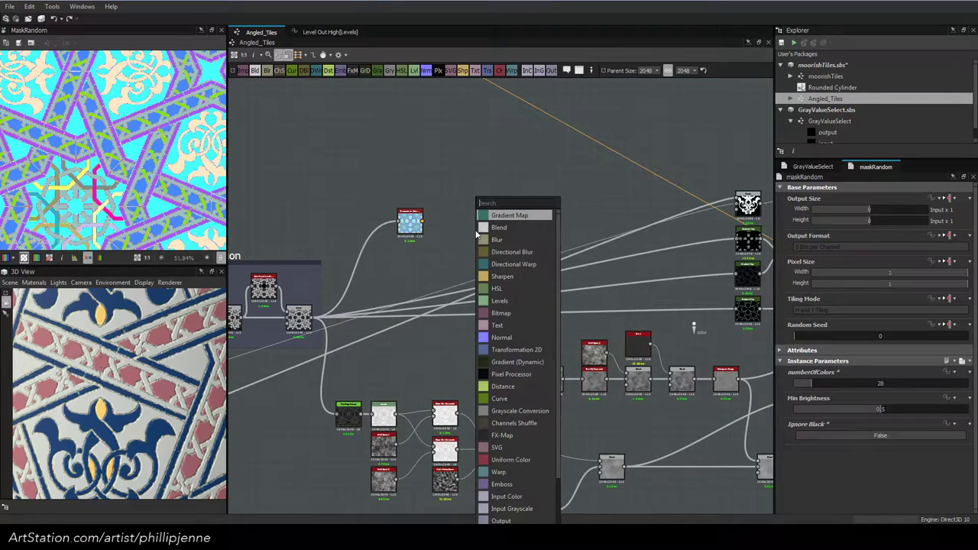
left_click(421, 442)
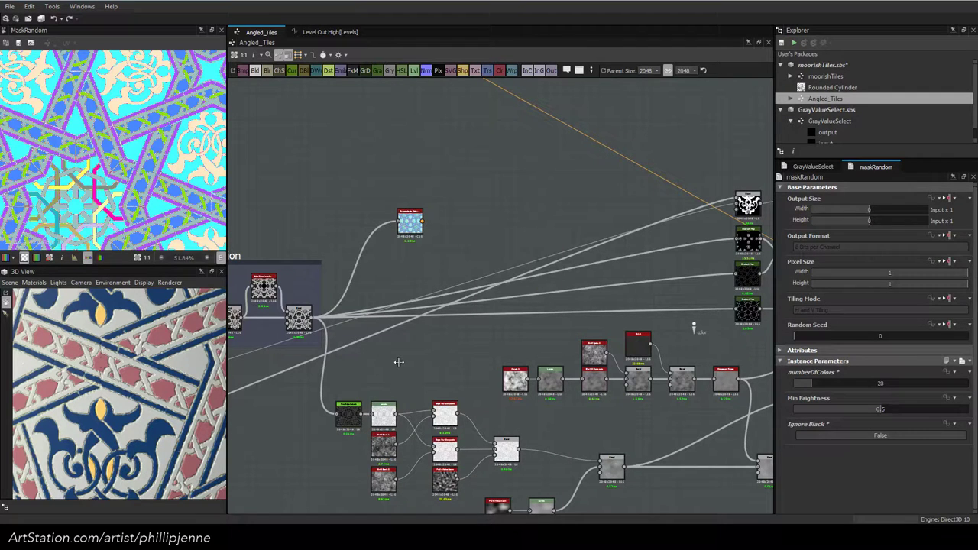
left_click(412, 220)
key("space")
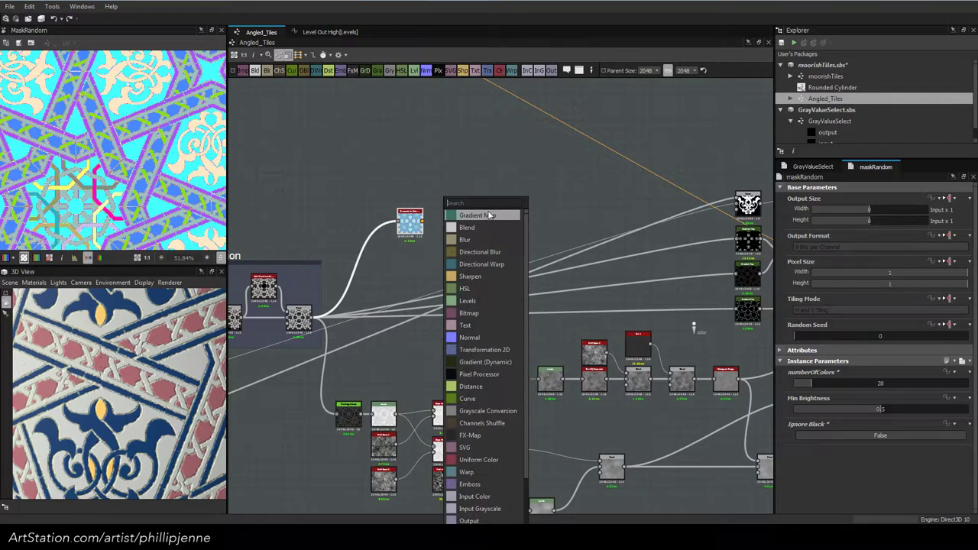
type("off")
key("Down")
key("Return")
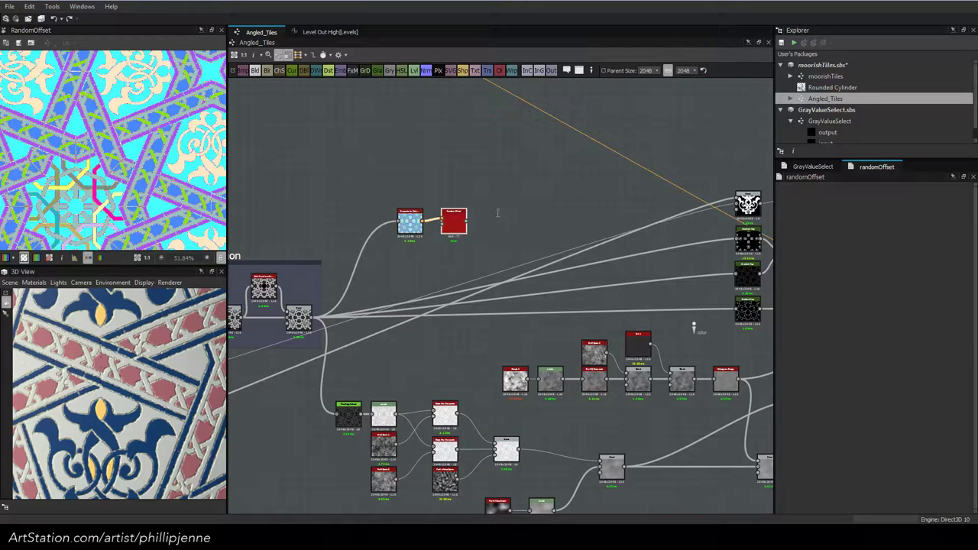
Add a BnW Spots 2 noise into Random Offset's second input and preview the result
scroll(426, 220, "up", 5)
key("space")
type("clou")
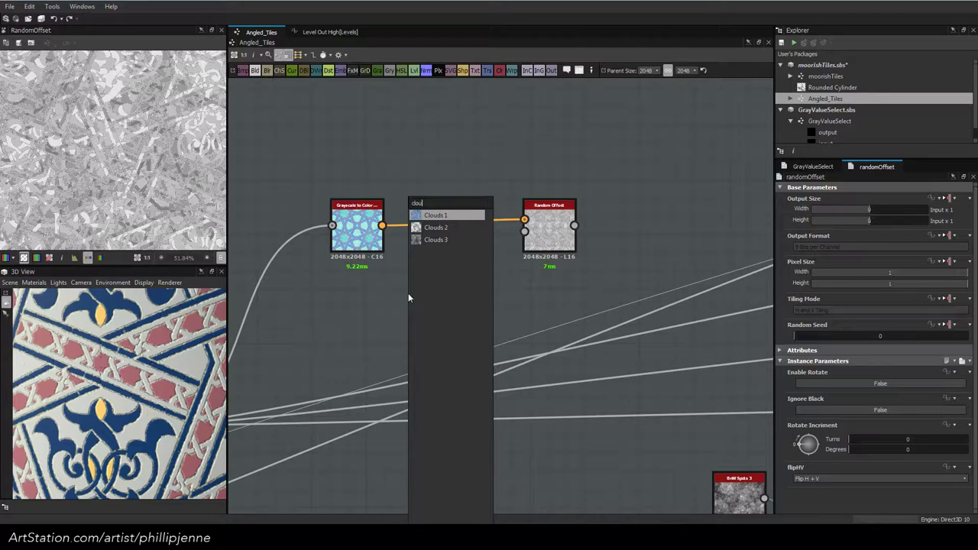
key("BackSpace")
key("BackSpace")
key("BackSpace")
key("BackSpace")
type("bnw")
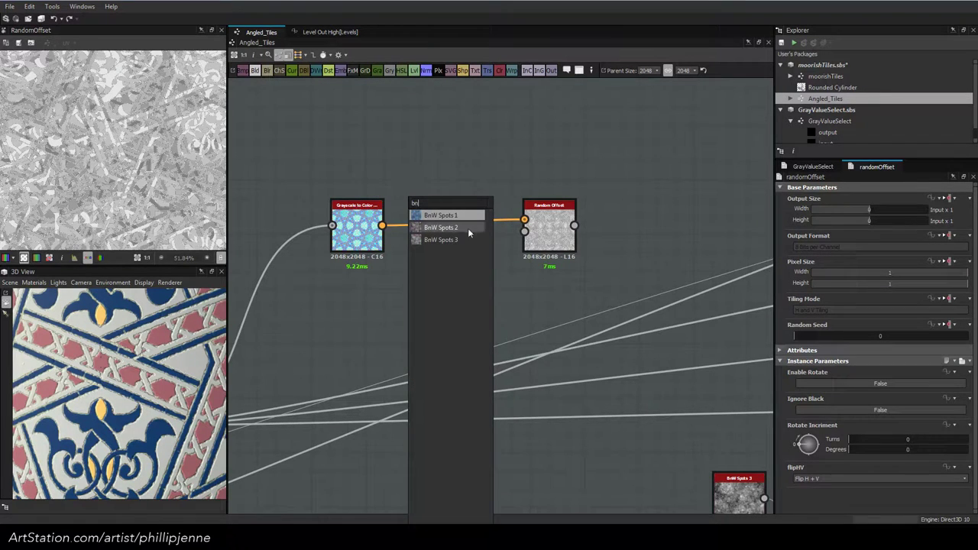
left_click(467, 228)
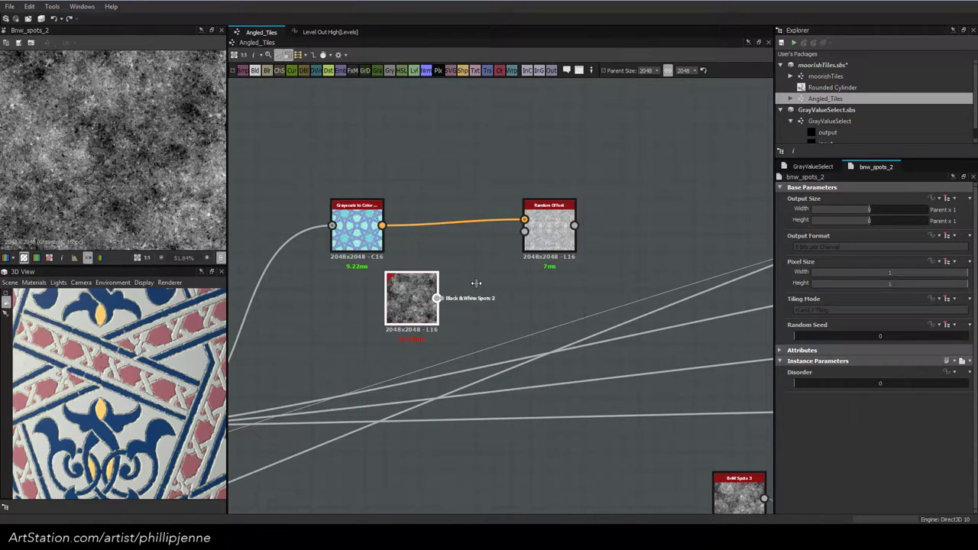
left_click_drag(436, 298, 524, 231)
double_click(550, 229)
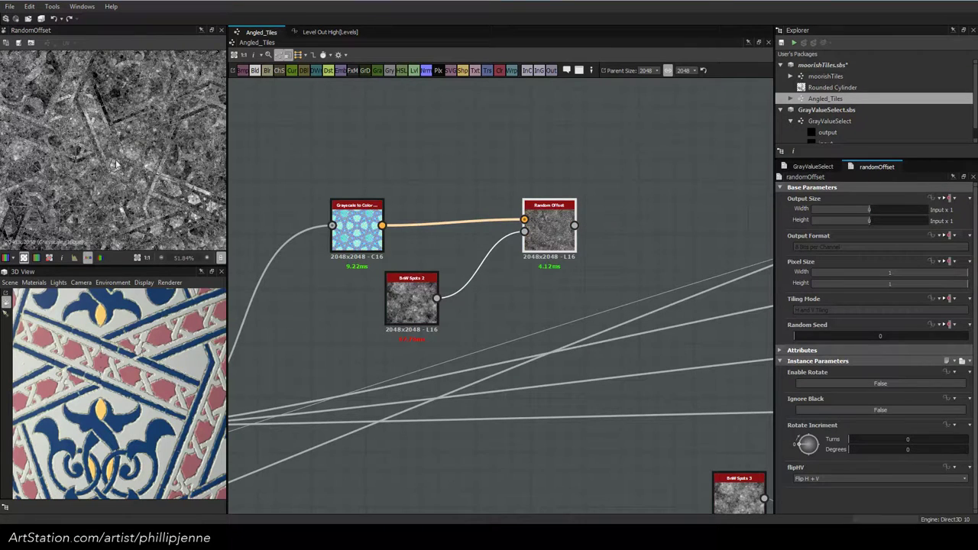
scroll(125, 155, "up", 1)
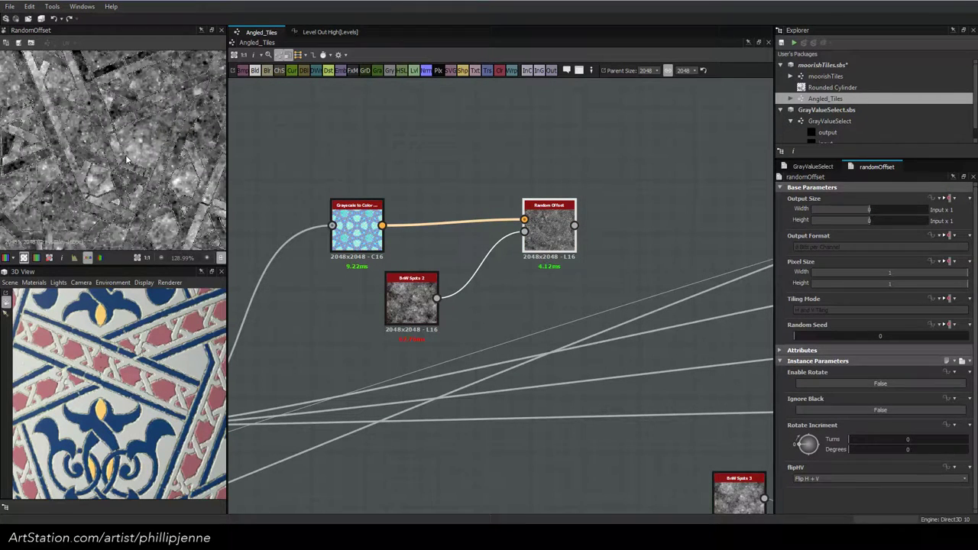
scroll(191, 164, "down", 1)
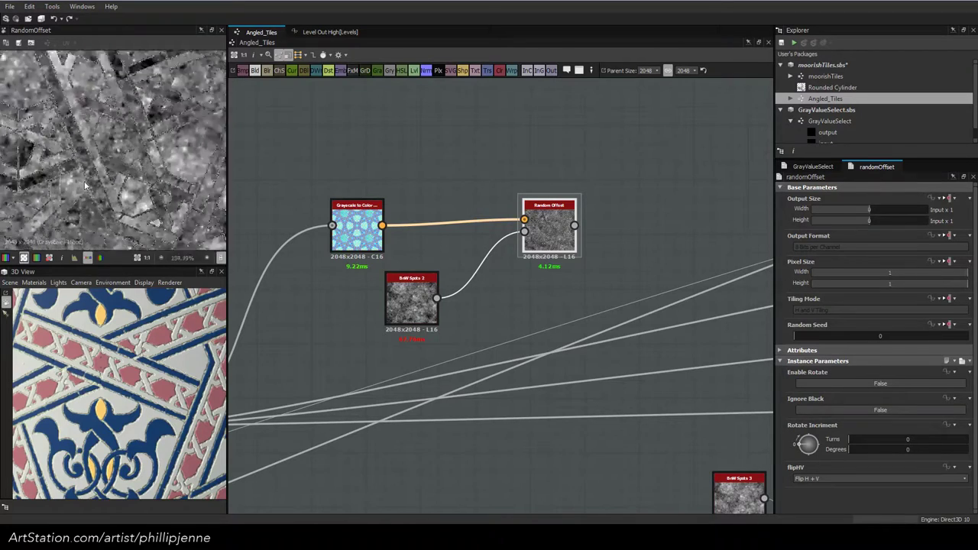
scroll(143, 182, "up", 3)
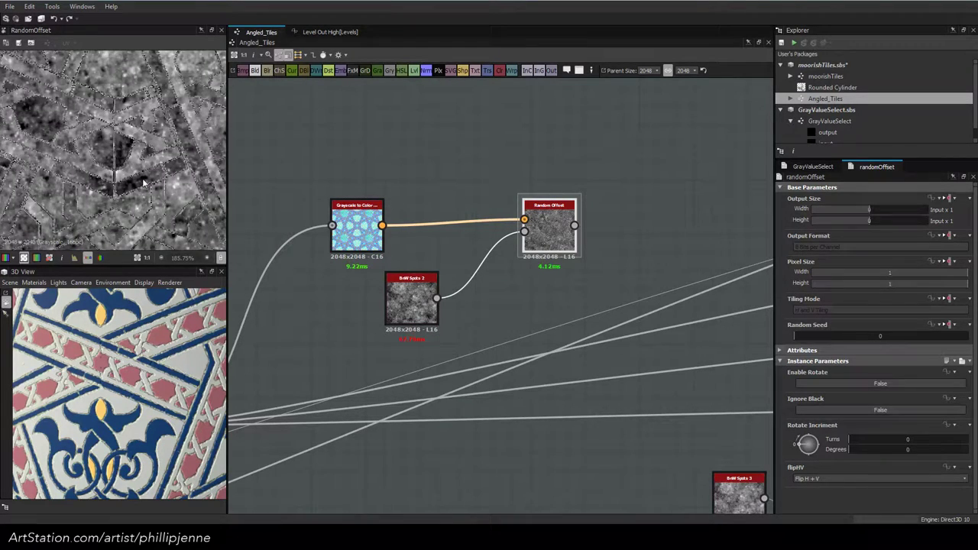
scroll(149, 197, "down", 9)
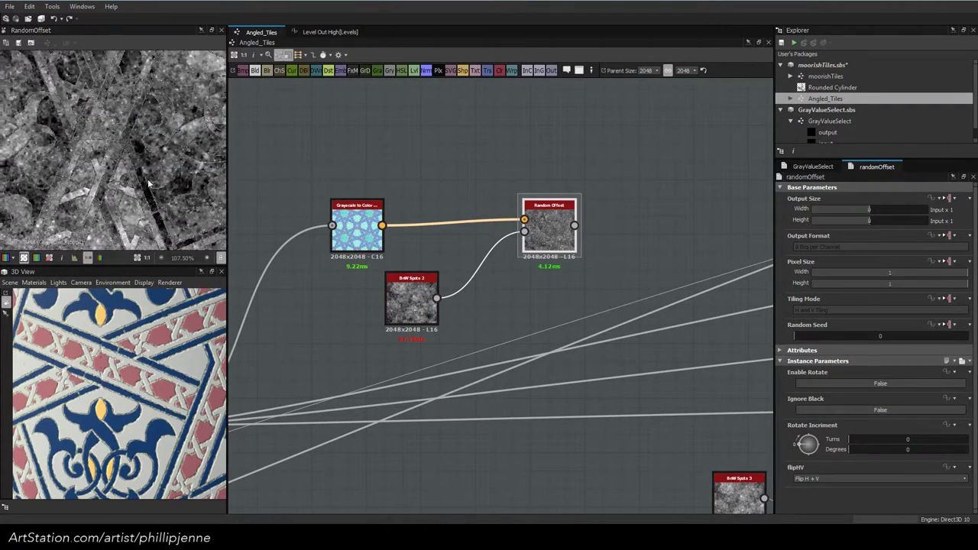
scroll(150, 200, "up", 6)
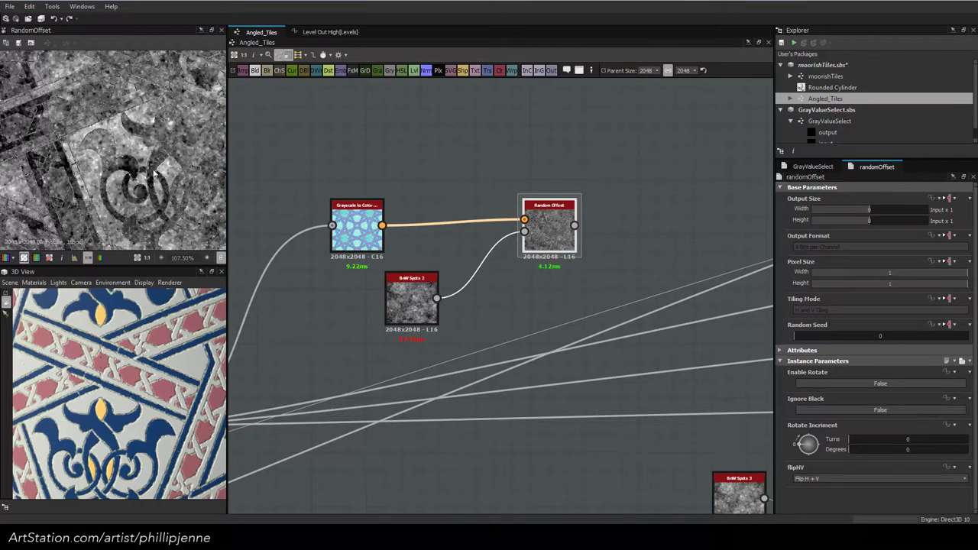
Preview the BnW Spots 2 noise and the Random Offset output, then view the graph's right end
left_click(410, 298)
double_click(410, 298)
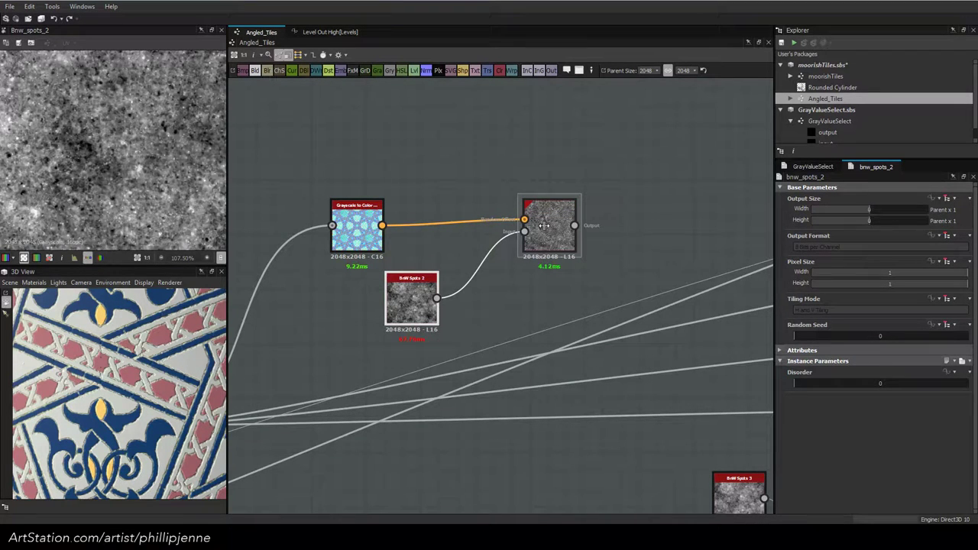
double_click(544, 226)
scroll(563, 264, "down", 3)
middle_click_drag(650, 282, 333, 253)
scroll(333, 253, "down", 2)
scroll(608, 329, "up", 2)
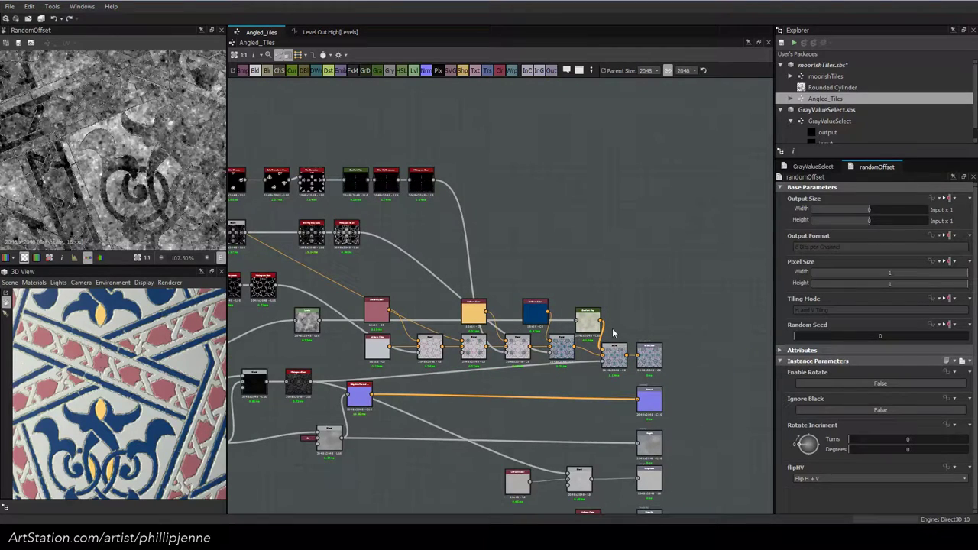
Shift the nine rightmost nodes right and insert a Blend node after the last Blend
middle_click_drag(612, 328, 571, 192)
left_click_drag(547, 158, 690, 415)
left_click_drag(617, 304, 732, 311)
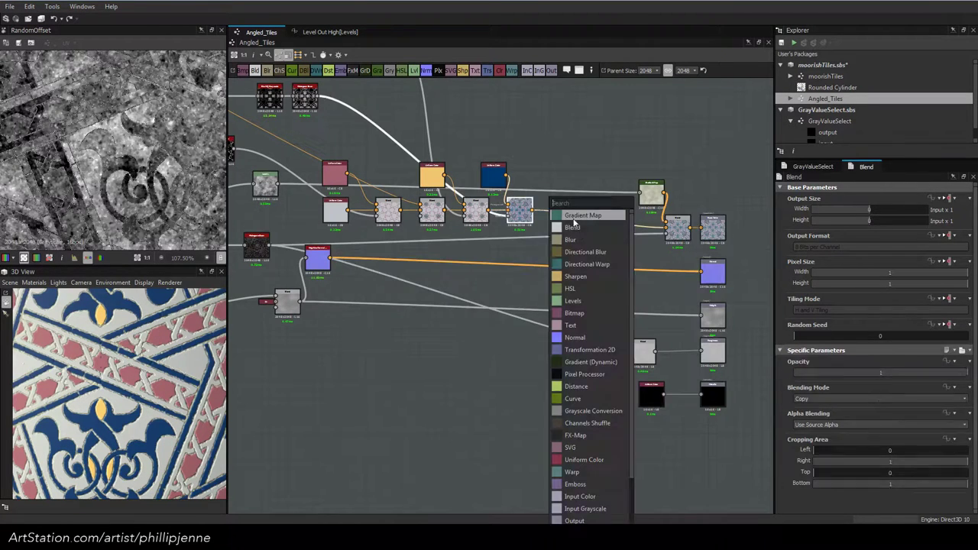
left_click(578, 228)
double_click(574, 214)
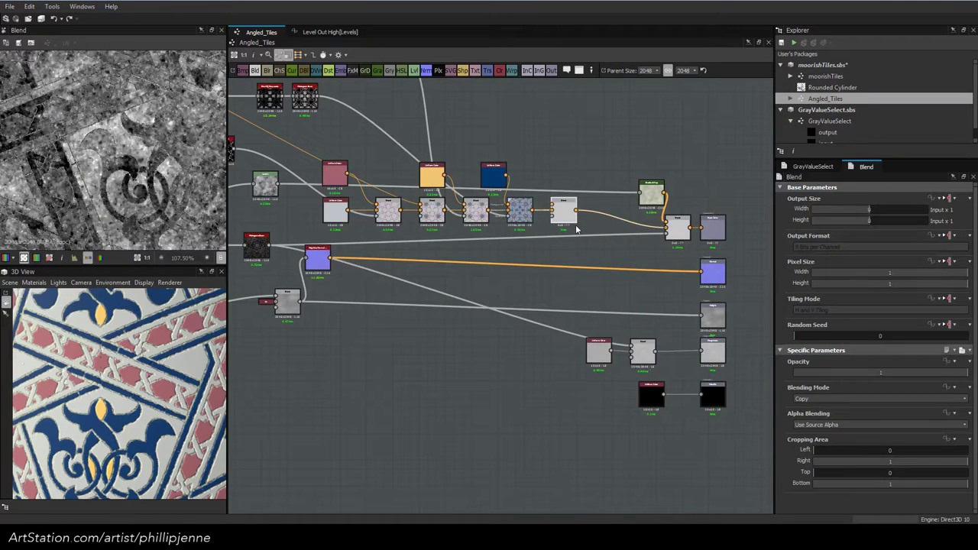
left_click_drag(575, 216, 623, 216)
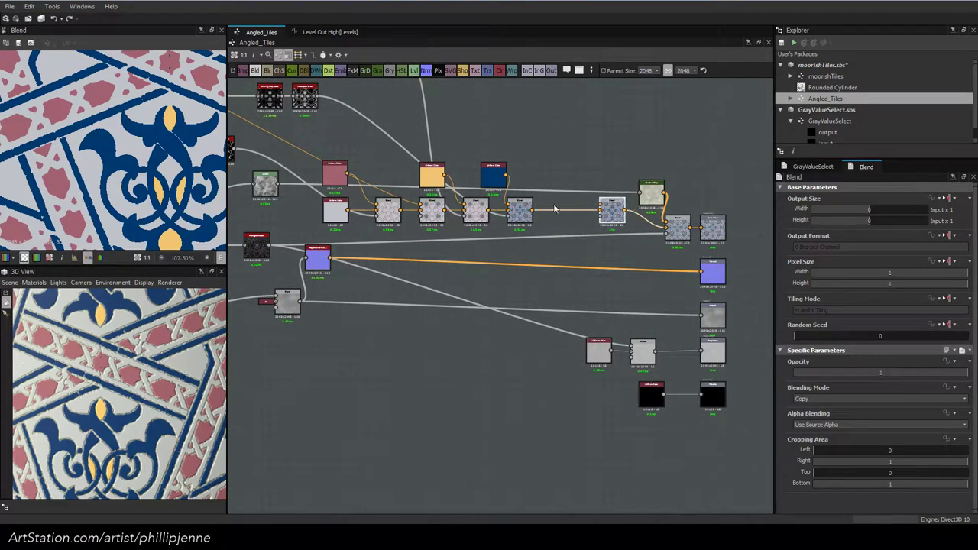
Add an HSL node via 'hs' search, with Hue 0.52 and Lightness 0.46
scroll(556, 208, "up", 1)
right_click(519, 203)
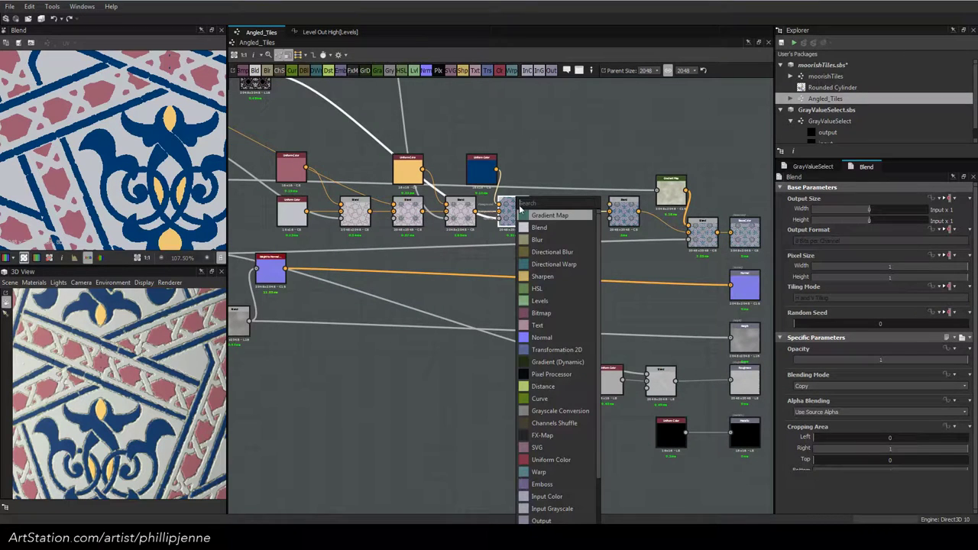
type("hs")
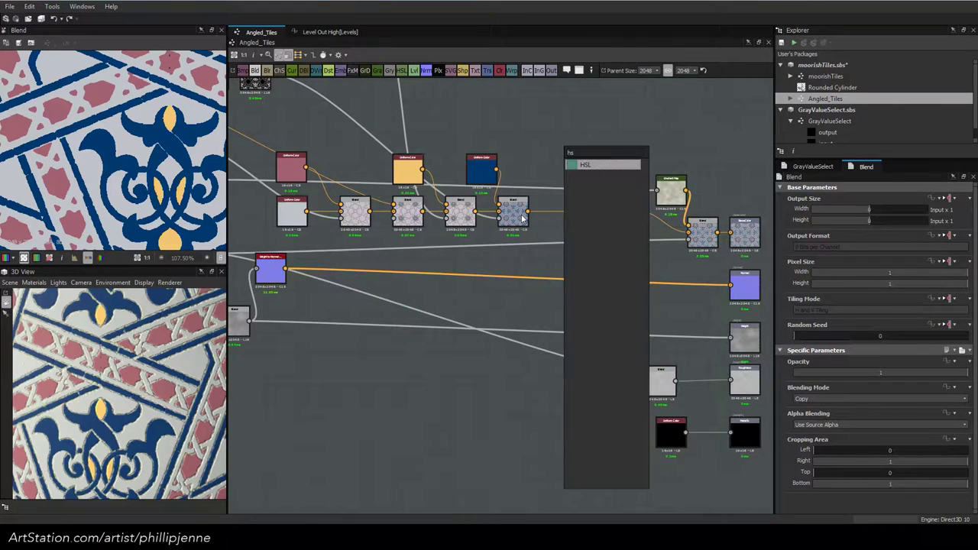
key("Return")
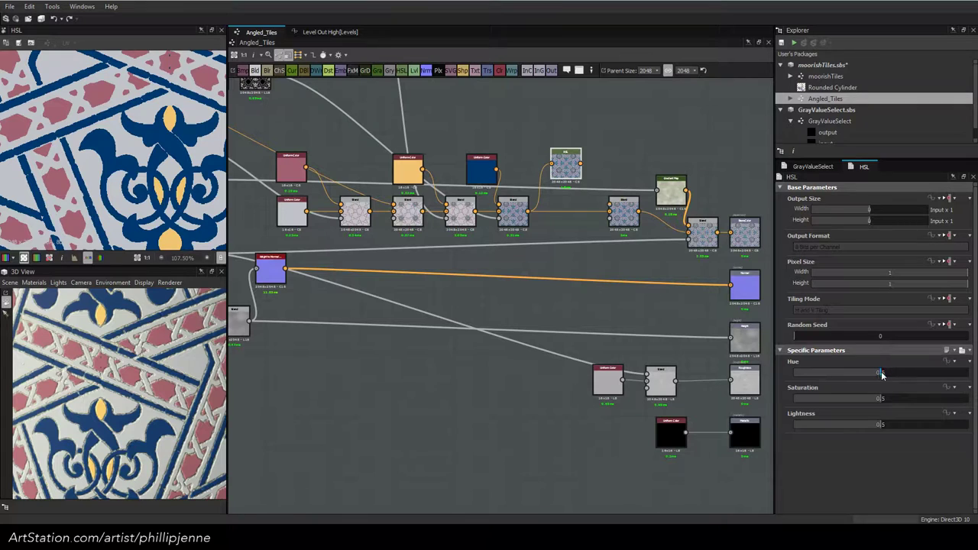
left_click_drag(885, 372, 875, 399)
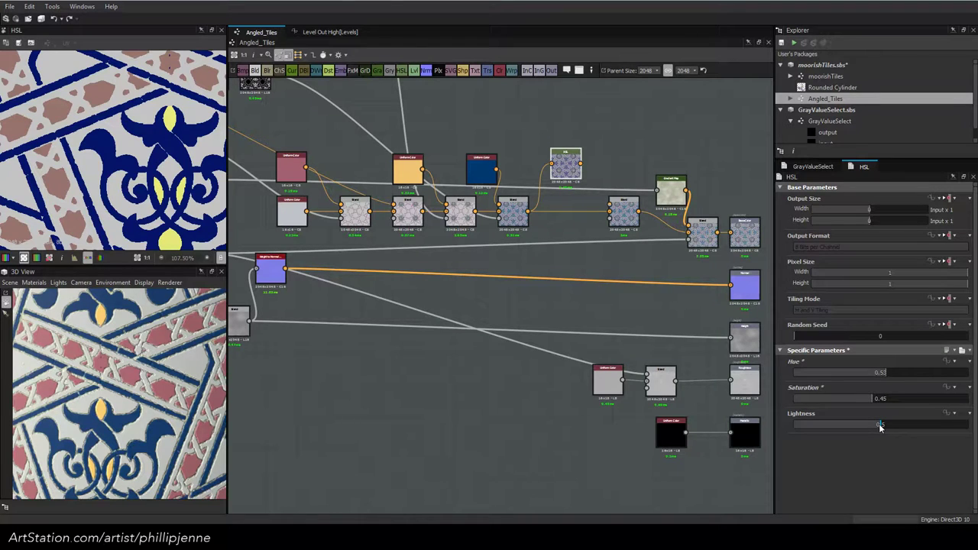
left_click_drag(880, 425, 875, 424)
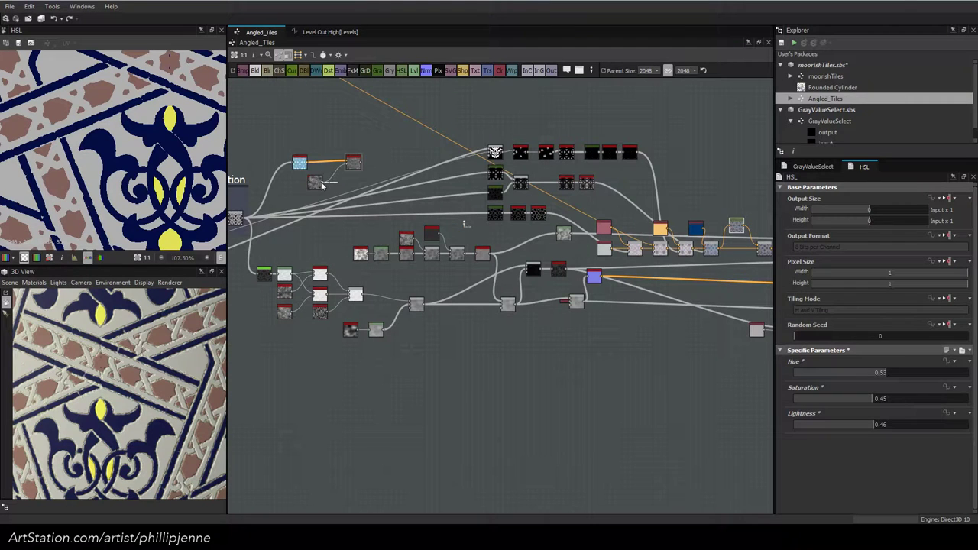
Move the HSL node and its neighbours beside the main chain, with BnW Spots 2 beside Random Offset
left_click_drag(284, 148, 763, 265)
middle_click_drag(659, 256, 653, 255)
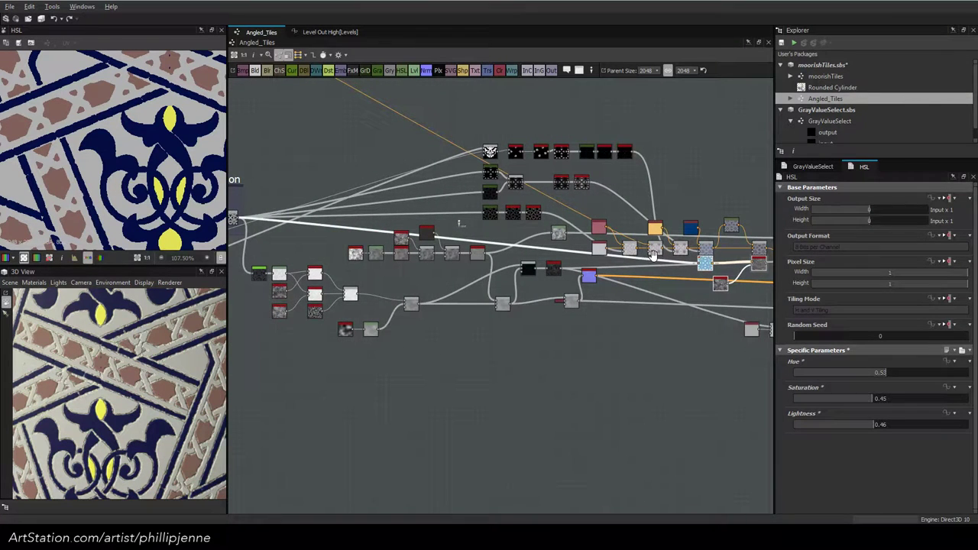
scroll(653, 255, "up", 3)
left_click_drag(448, 338, 479, 287)
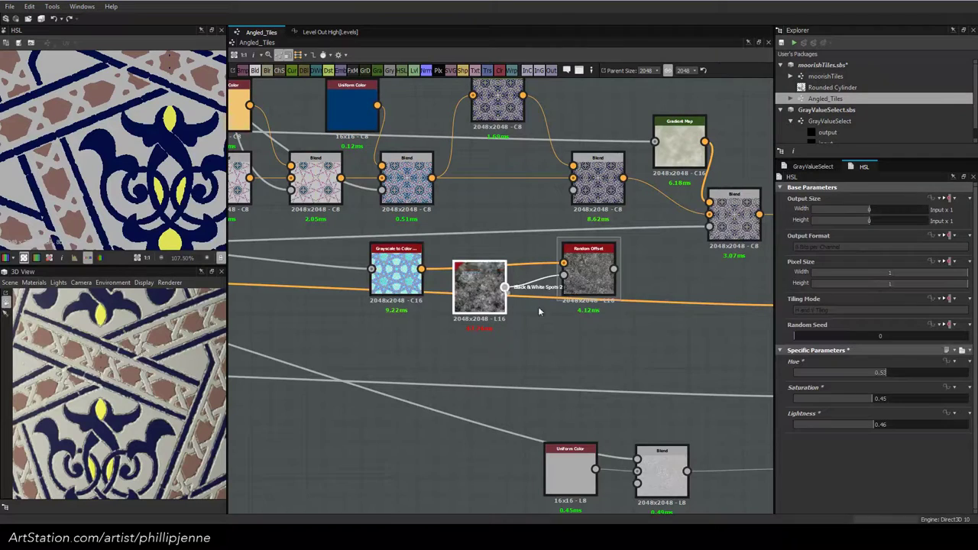
Reroute the Random Offset output, preview the new Blend, and select the HSL node
left_click_drag(711, 239, 703, 269)
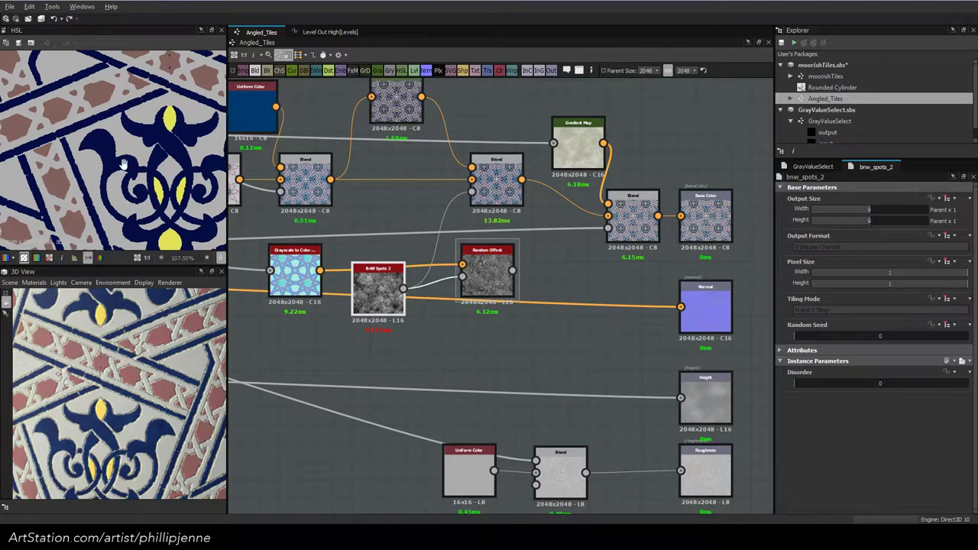
scroll(122, 153, "up", 1)
double_click(496, 178)
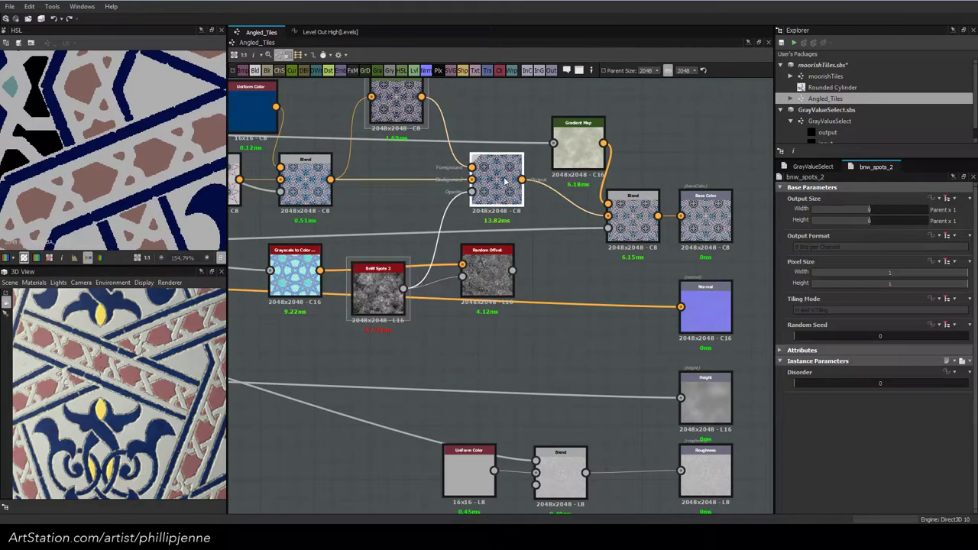
scroll(95, 192, "up", 2)
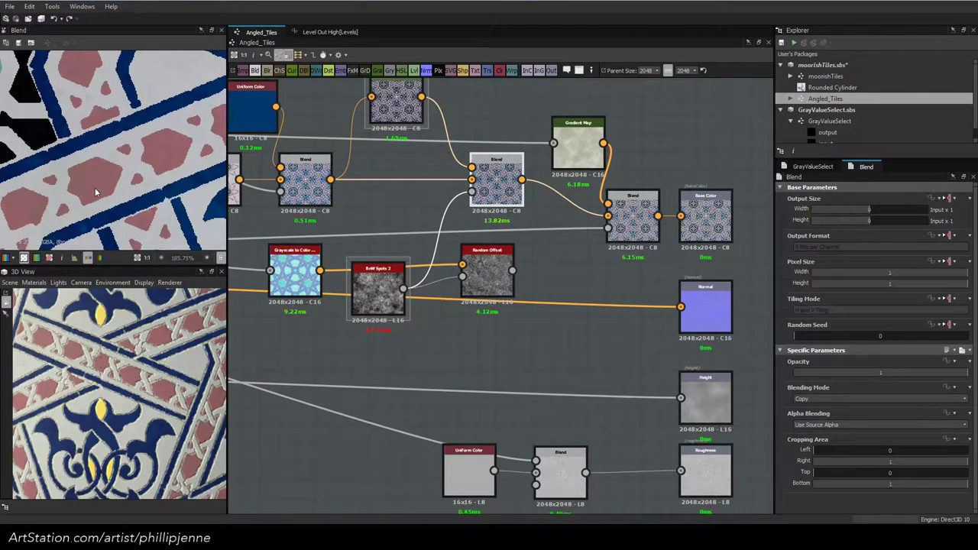
scroll(95, 192, "up", 2)
middle_click_drag(401, 141, 458, 237)
left_click(453, 195)
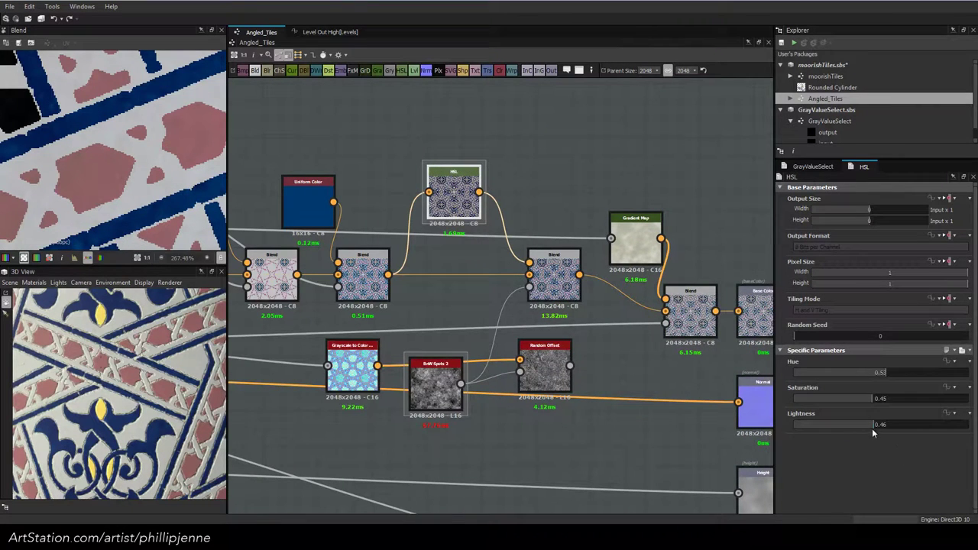
Drop the HSL lightness to 0 and inspect the blended tiles in the preview
left_click_drag(875, 427, 710, 420)
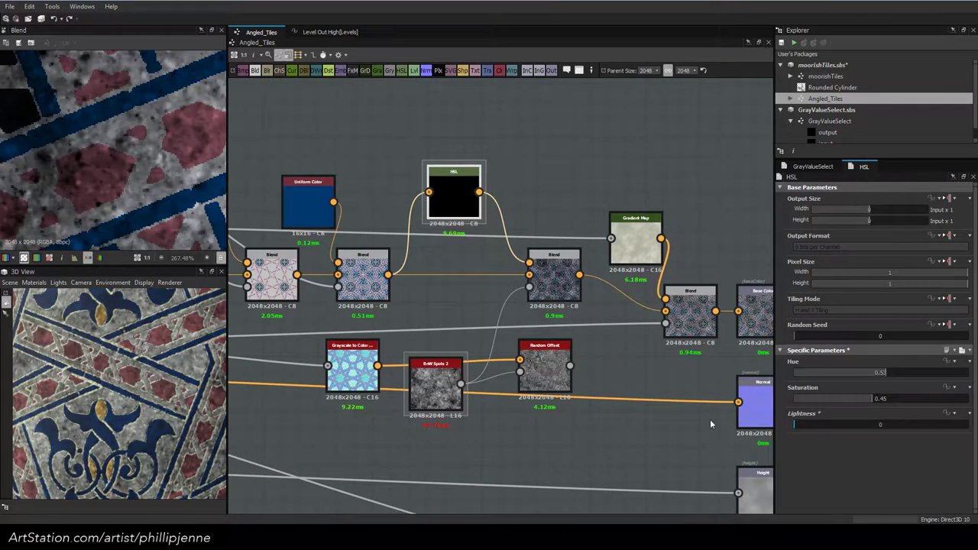
scroll(108, 129, "down", 2)
middle_click_drag(144, 133, 140, 155)
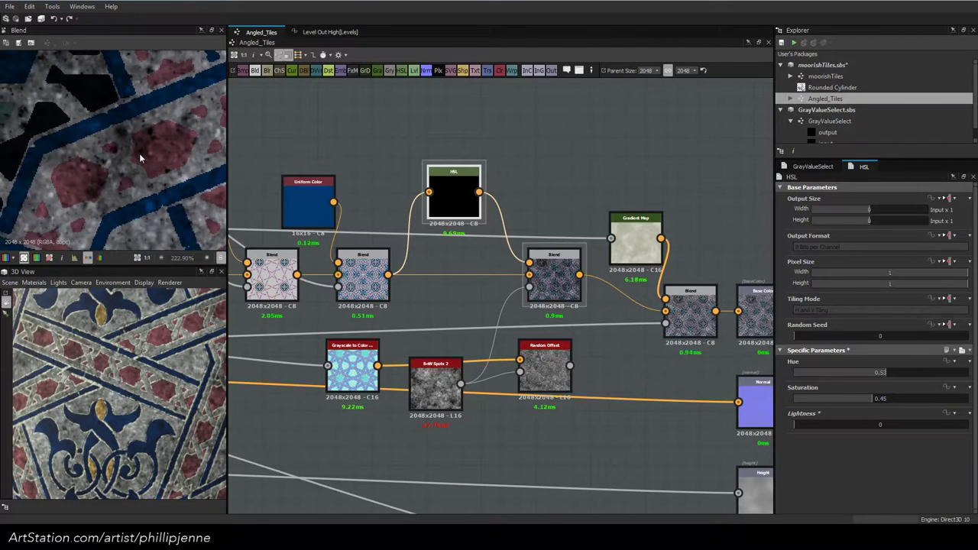
scroll(140, 155, "down", 1)
scroll(139, 153, "up", 3)
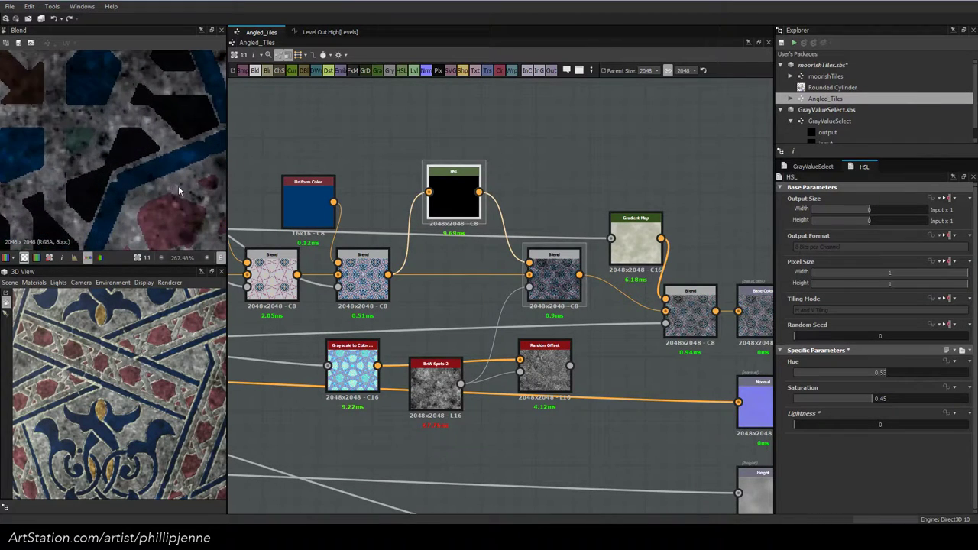
middle_click_drag(165, 198, 140, 173)
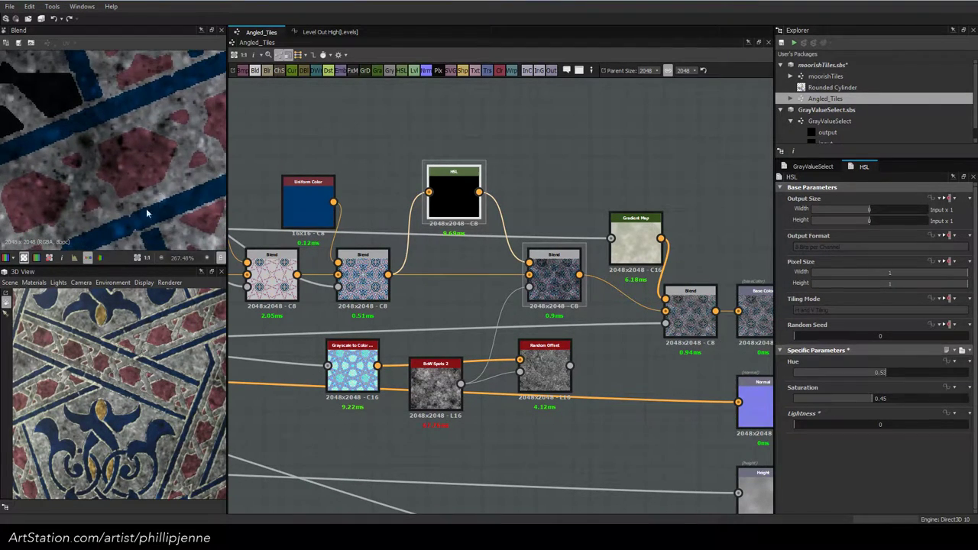
middle_click_drag(182, 202, 165, 113)
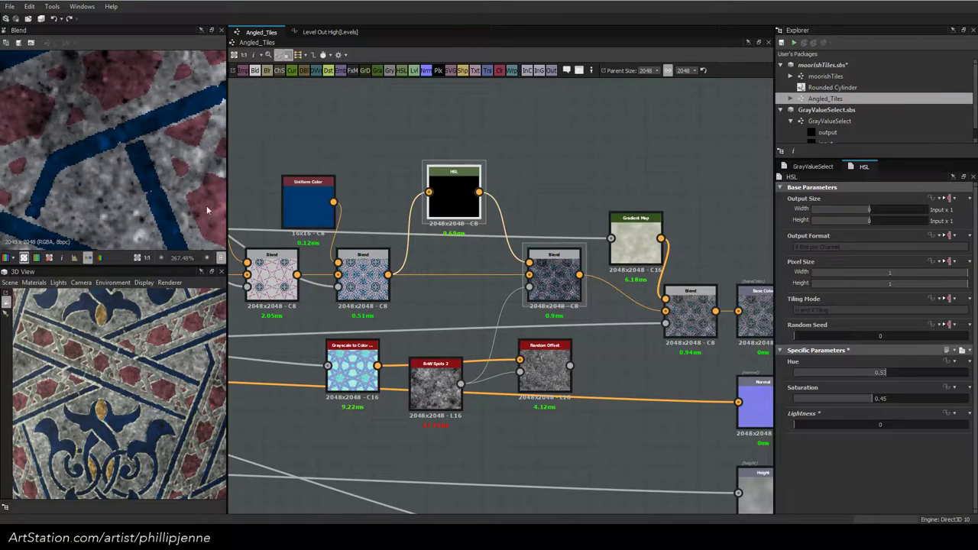
scroll(193, 217, "up", 1)
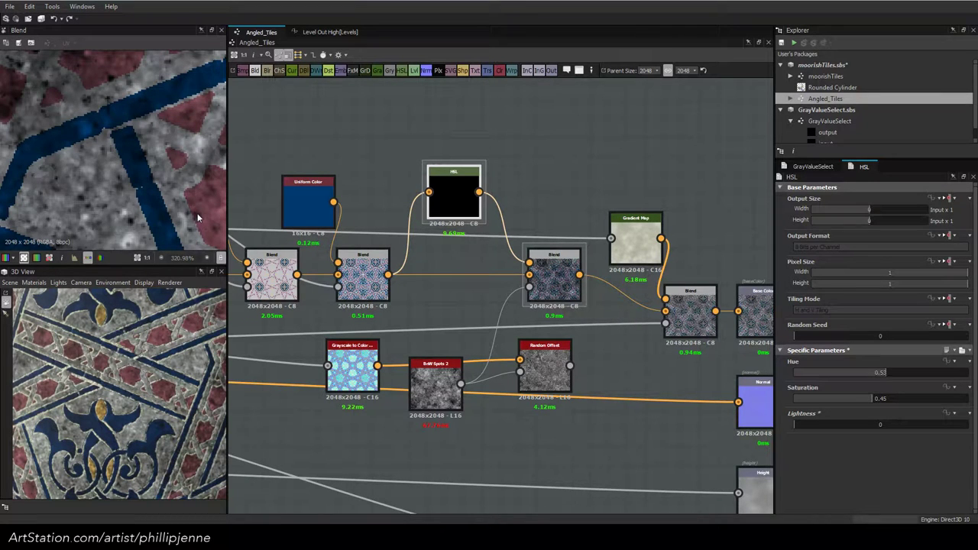
Connect Random Offset into the new Blend node and examine the tile edges up close
left_click_drag(544, 367, 489, 329)
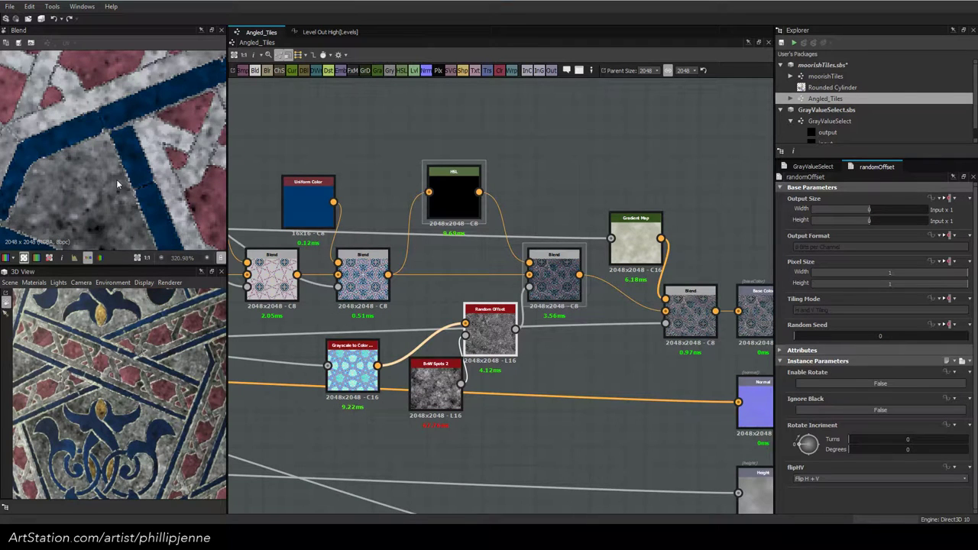
scroll(116, 178, "up", 3)
middle_click_drag(116, 179, 153, 211)
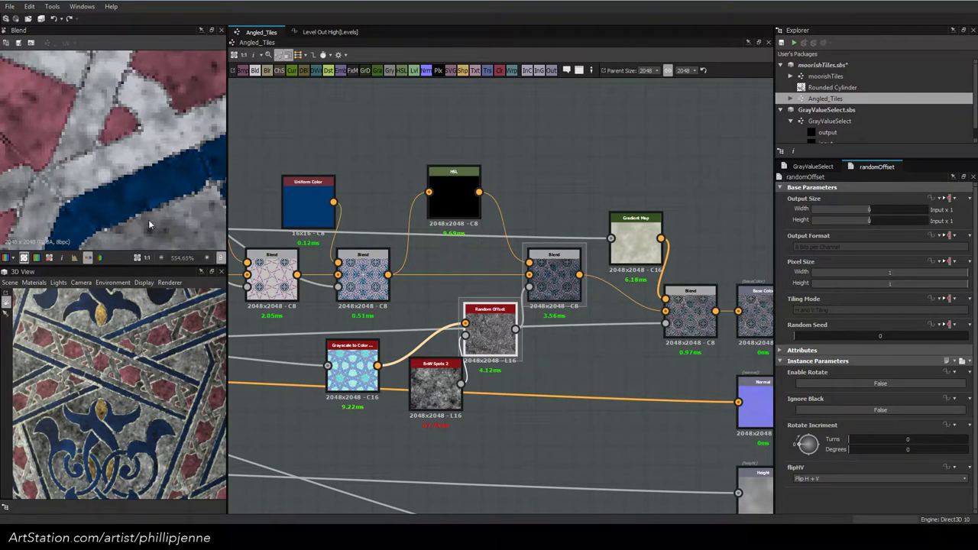
scroll(147, 224, "down", 4)
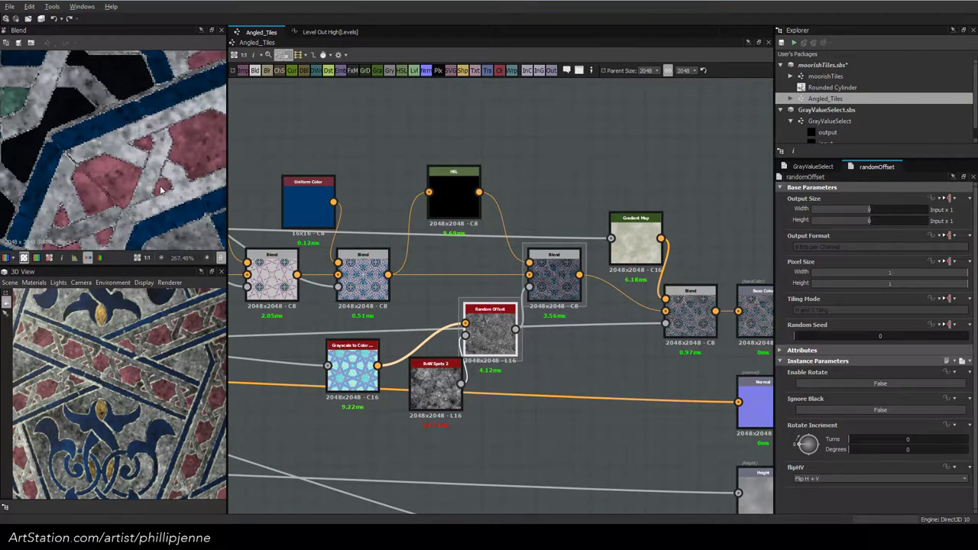
scroll(85, 133, "up", 3)
middle_click_drag(85, 134, 114, 182)
middle_click_drag(69, 114, 110, 158)
Raise the HSL lightness to 0.45 and preview the center Blend output with the flower motif
scroll(109, 168, "down", 3)
scroll(118, 181, "down", 6)
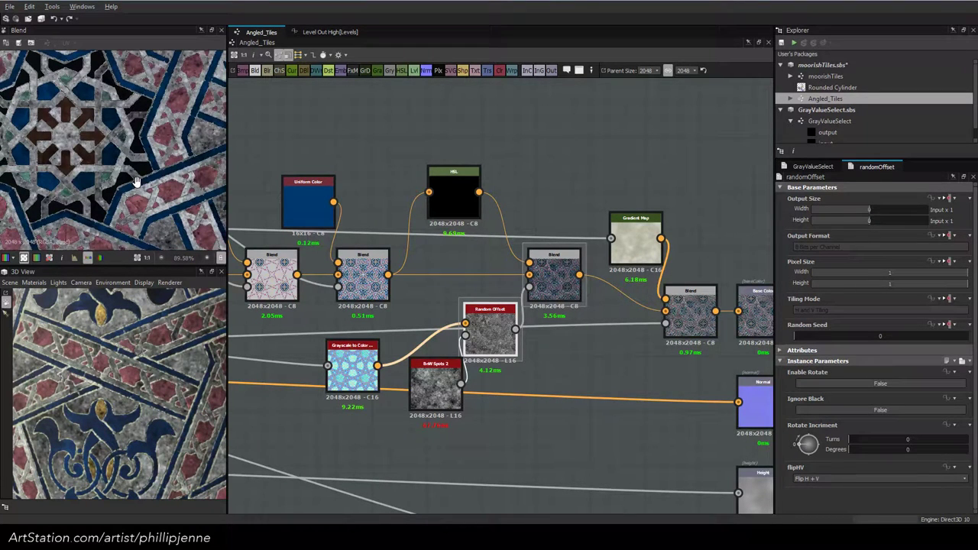
scroll(171, 123, "up", 7)
scroll(159, 191, "down", 8)
middle_click_drag(138, 107, 154, 212)
scroll(153, 213, "up", 2)
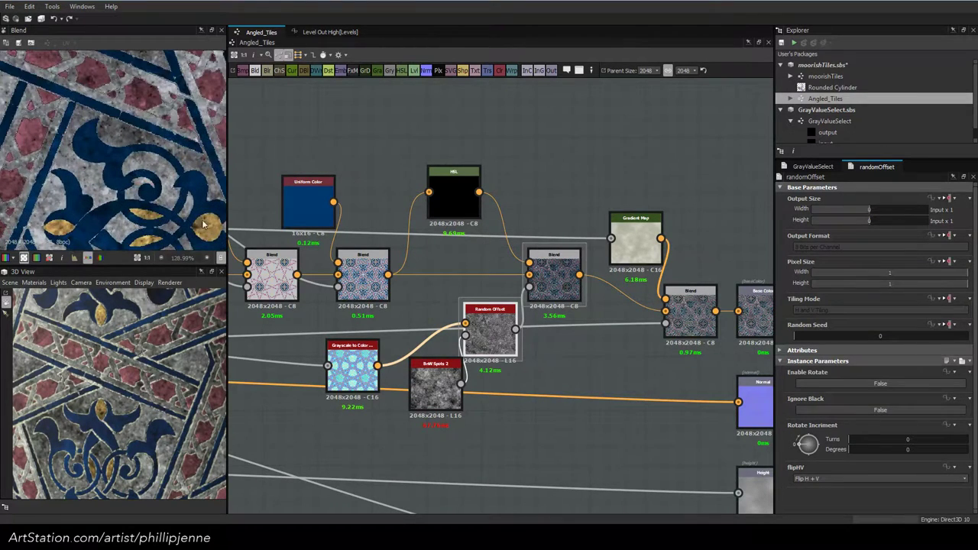
scroll(205, 222, "up", 3)
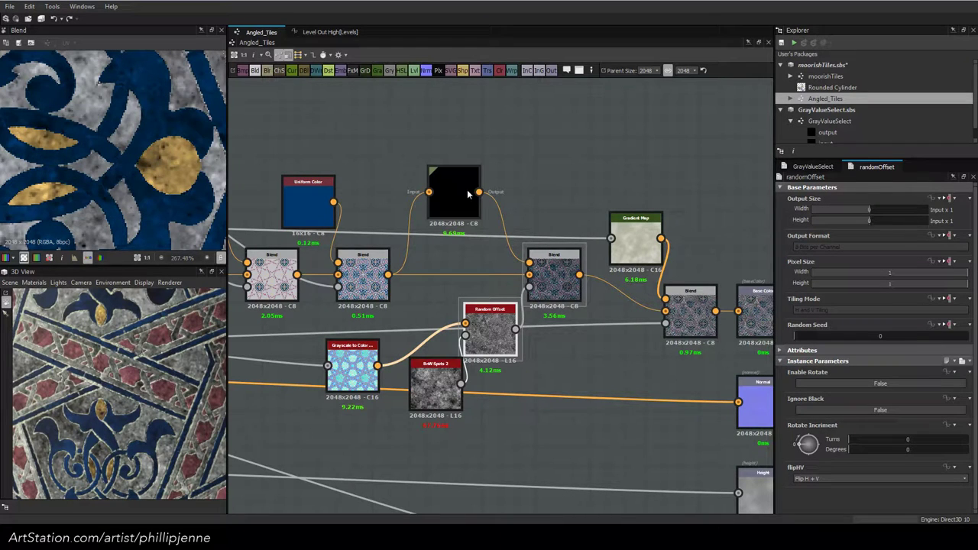
left_click_drag(450, 194, 450, 186)
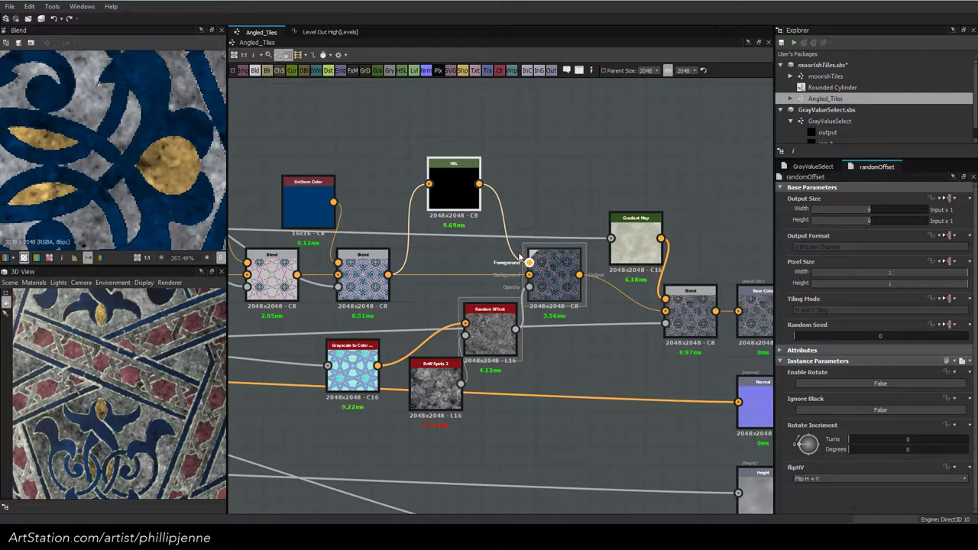
left_click(863, 424)
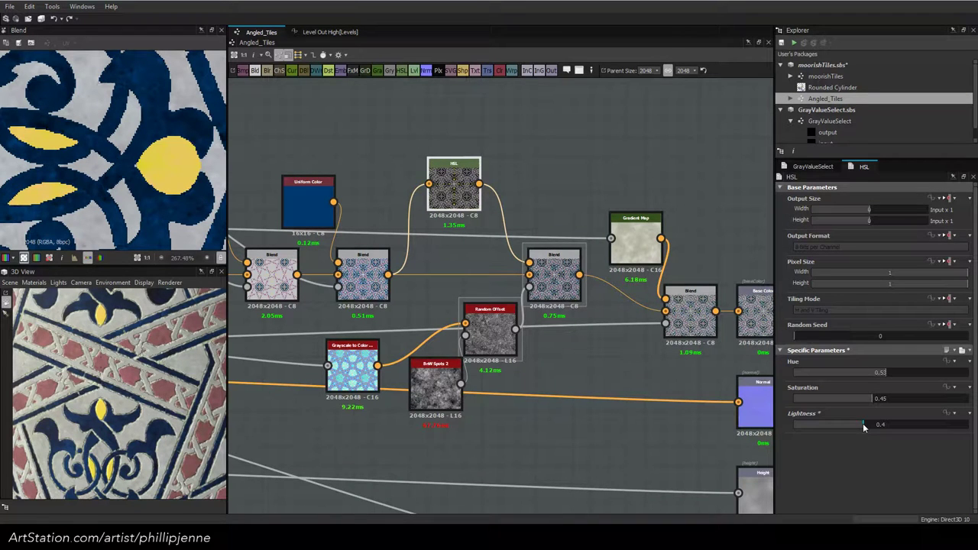
left_click_drag(863, 423, 828, 398)
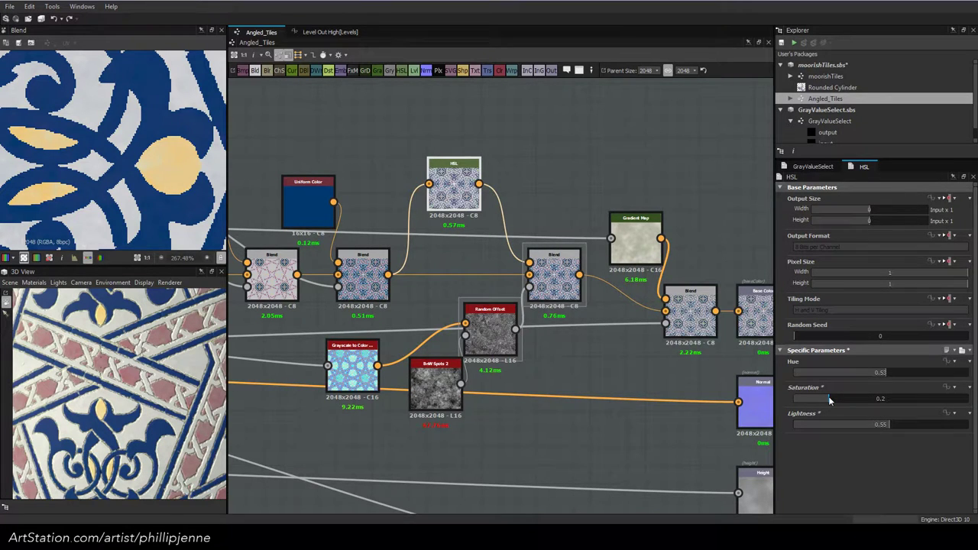
double_click(554, 275)
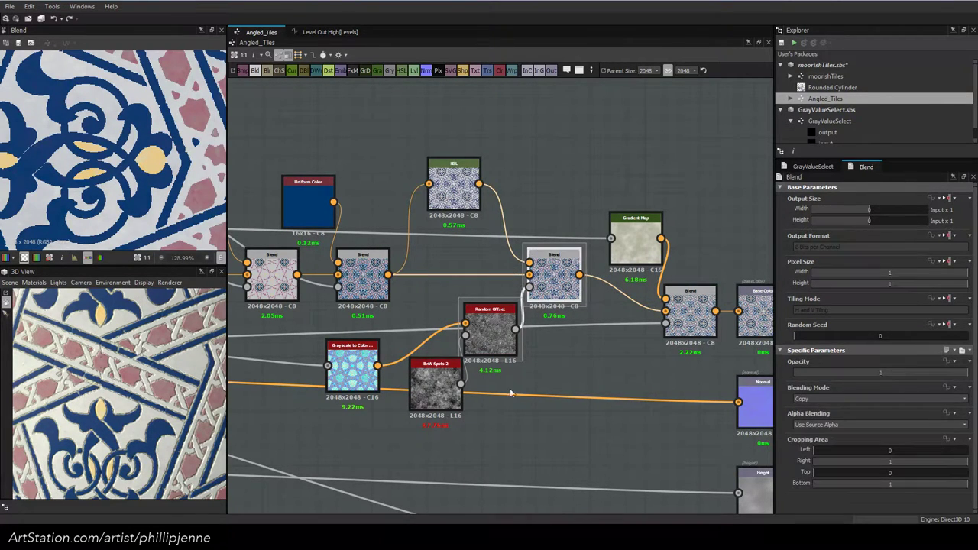
Dock Grayscale to Color and BnW Spots 2 into the Random Offset node
left_click(358, 371)
key("d")
left_click(442, 386)
key("d")
left_click_drag(468, 331, 450, 331)
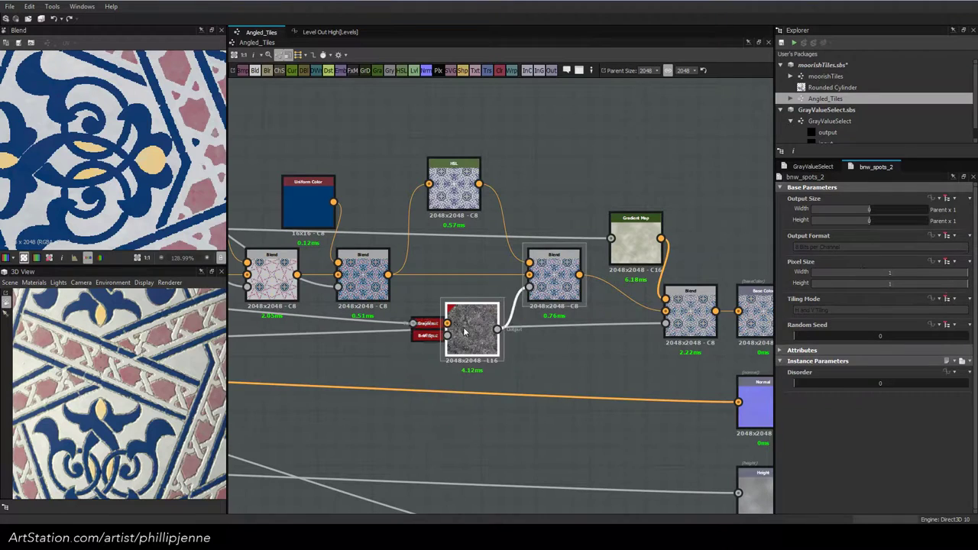
Inspect the Blend node's output across the tile bands in the preview
left_click(547, 269)
scroll(122, 133, "down", 4)
scroll(126, 135, "up", 3)
scroll(126, 133, "up", 3)
middle_click_drag(202, 138, 178, 254)
middle_click_drag(70, 87, 63, 115)
scroll(64, 117, "down", 3)
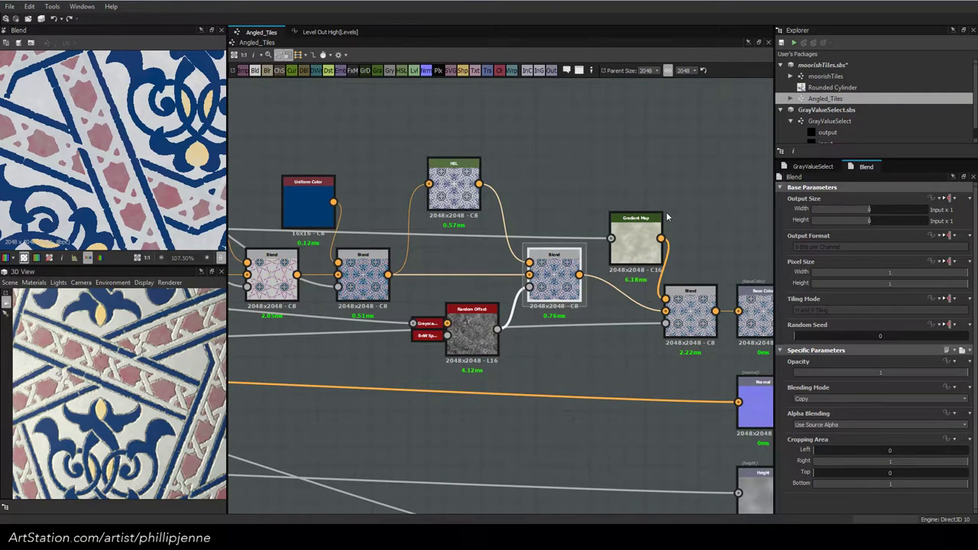
scroll(666, 212, "down", 5)
Shift the nine right-hand nodes right and reposition the Uniform Color and Blend nodes
left_click_drag(480, 150, 686, 485)
left_click_drag(566, 378, 739, 383)
left_click_drag(429, 374, 489, 404)
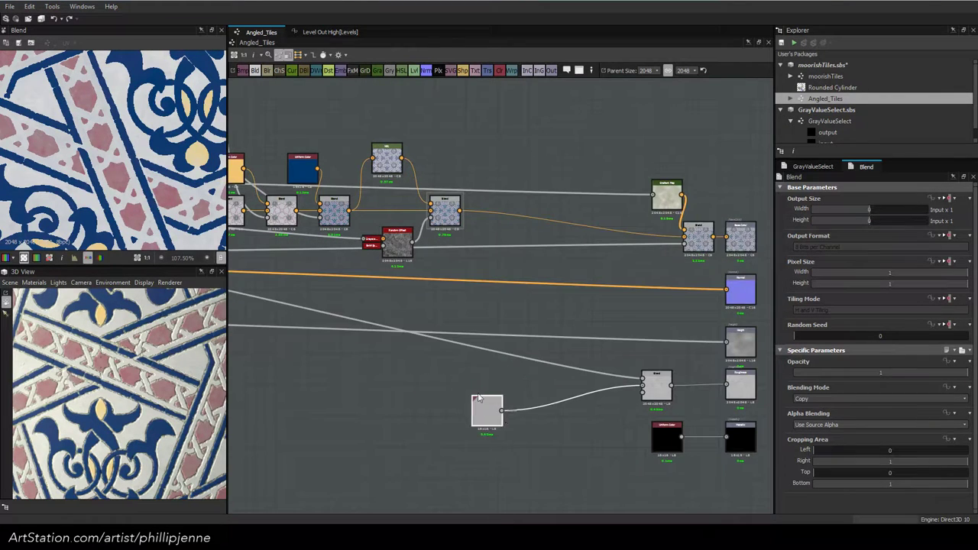
scroll(606, 366, "up", 2)
middle_click_drag(478, 296, 512, 463)
left_click_drag(409, 309, 450, 384)
Duplicate the Random Offset node below the Blend and rearrange Grayscale to Color and BnW Spots 2
left_click(340, 355)
key("ctrl+c")
key("ctrl+v")
scroll(440, 380, "up", 1)
middle_click_drag(450, 372, 537, 365)
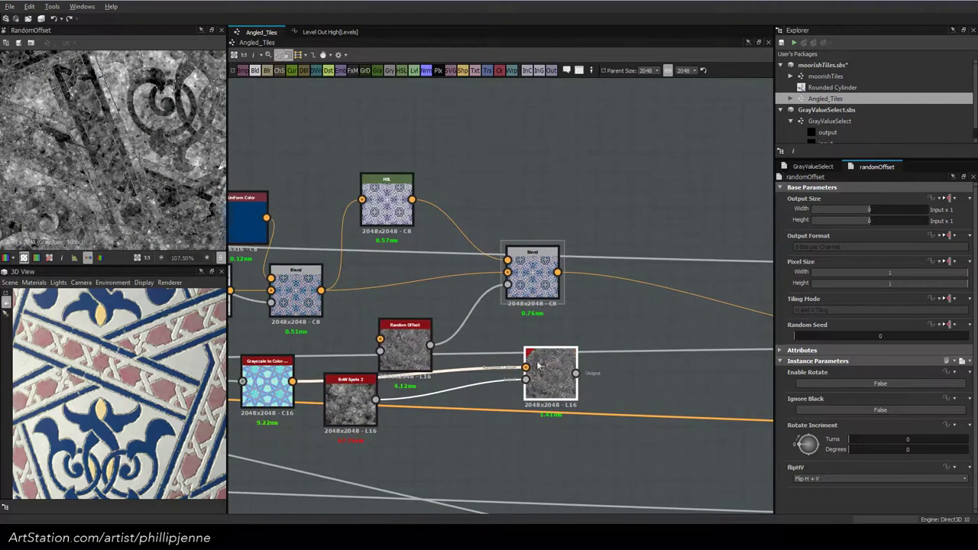
left_click_drag(267, 382, 279, 363)
left_click_drag(350, 423, 376, 488)
double_click(279, 366)
middle_click_drag(459, 356, 461, 296)
Add a Clouds 3 noise into the new Random Offset and dock both noise inputs
key("space")
type("clouds")
left_click(510, 239)
left_click_drag(503, 411, 533, 318)
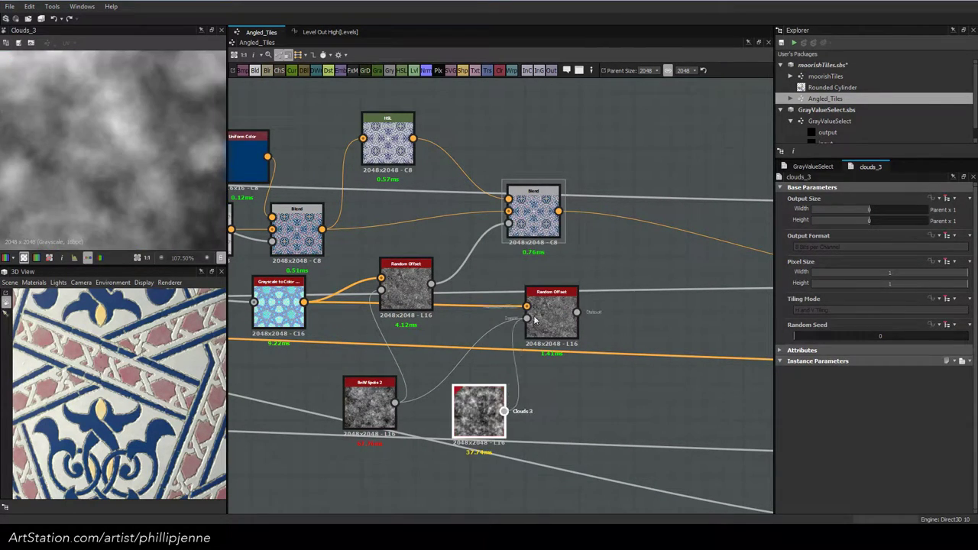
left_click(380, 401)
key("Delete")
key("ctrl+z")
left_click(390, 387)
key("d")
left_click(468, 404)
key("d")
double_click(552, 323)
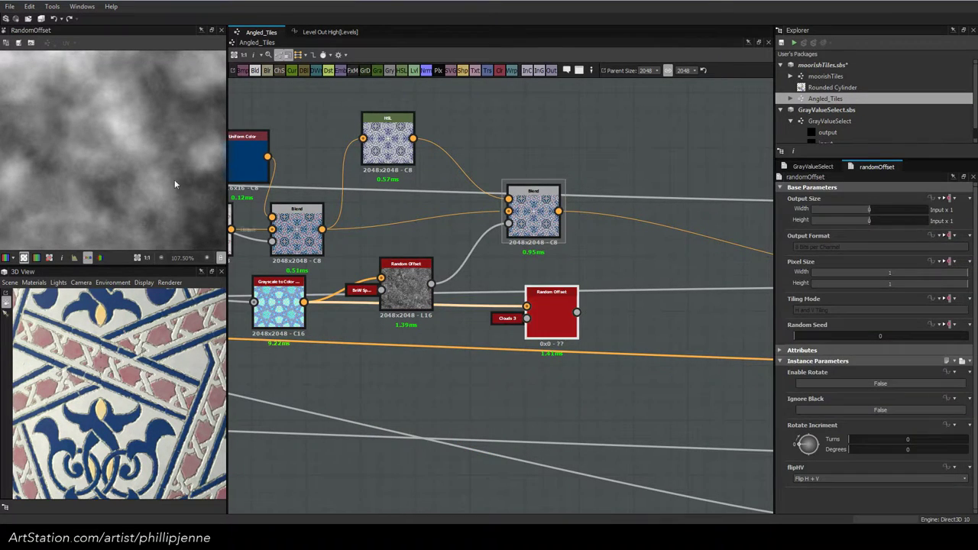
Set the Random Offset's Rotate Increment to 0.14 turns and enable rotation
left_click(837, 478)
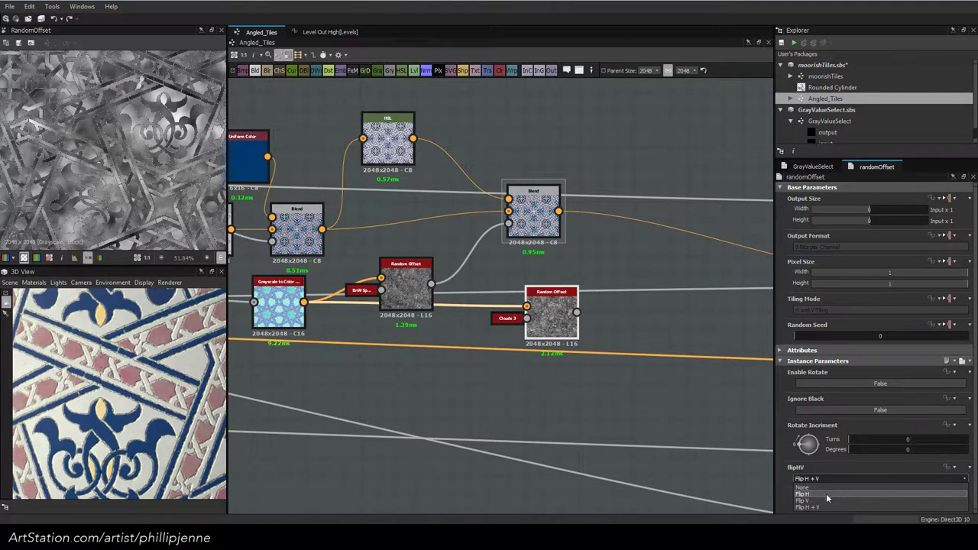
left_click_drag(799, 446, 804, 442)
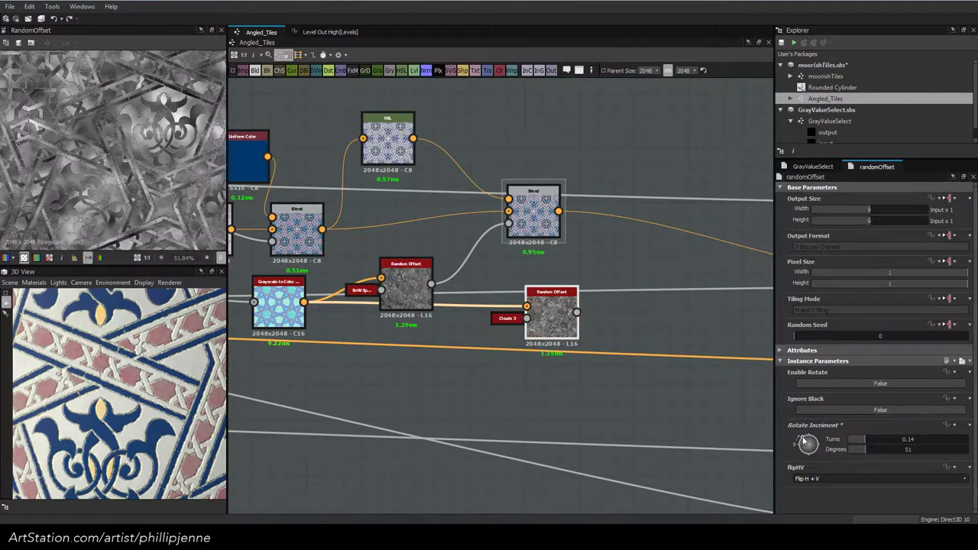
left_click(859, 384)
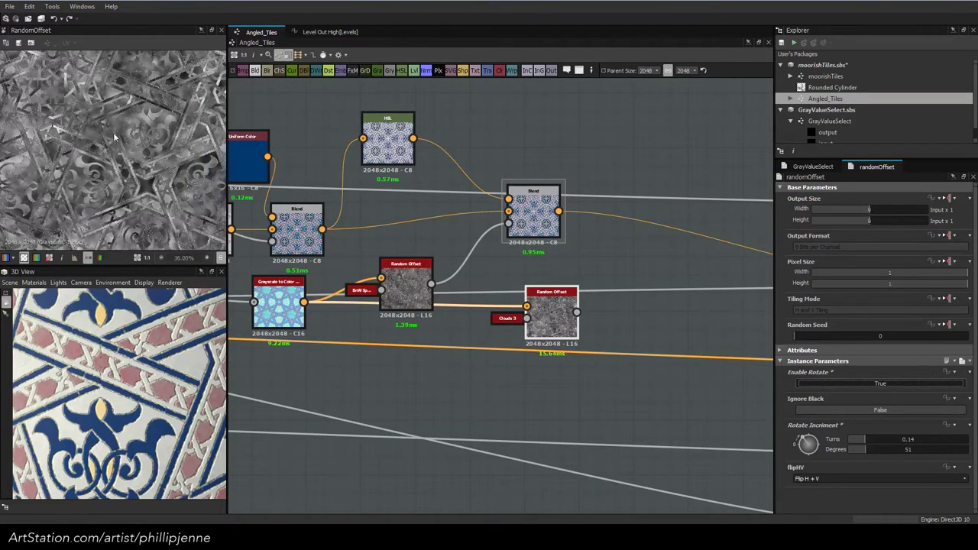
scroll(150, 188, "up", 4)
Add a new Blend node after the existing Blend and move Random Offset right
middle_click_drag(601, 271, 633, 314)
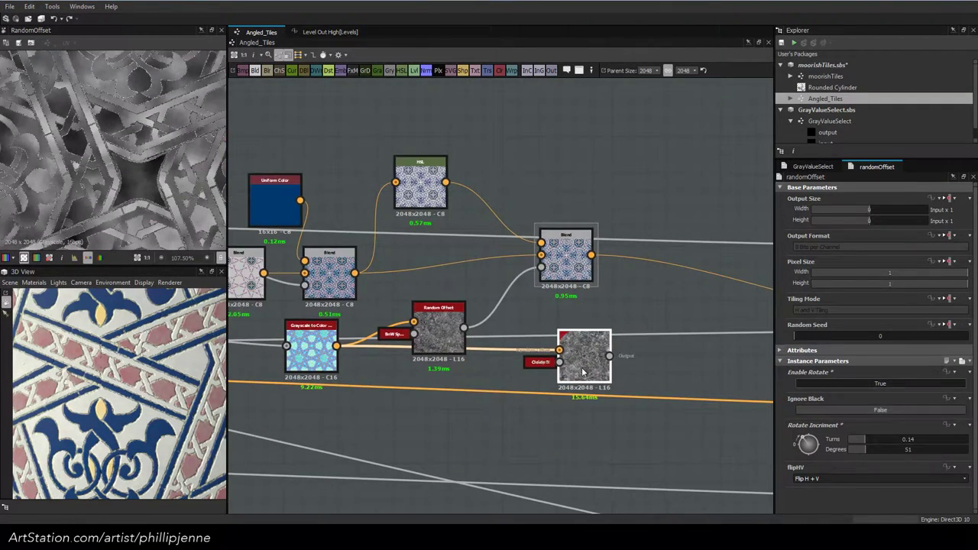
scroll(157, 183, "down", 3)
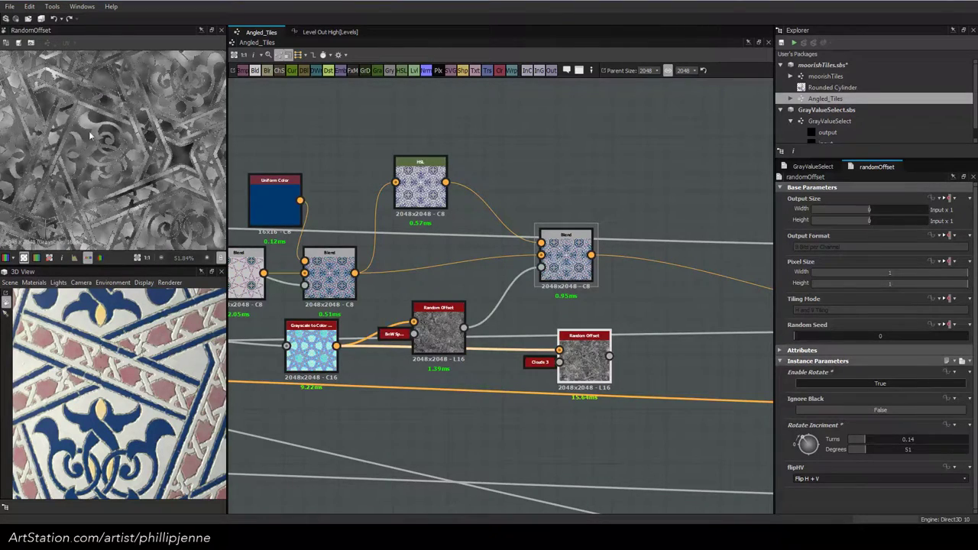
middle_click_drag(627, 307, 530, 311)
left_click(477, 263)
key("space")
left_click(578, 228)
left_click_drag(555, 248, 631, 252)
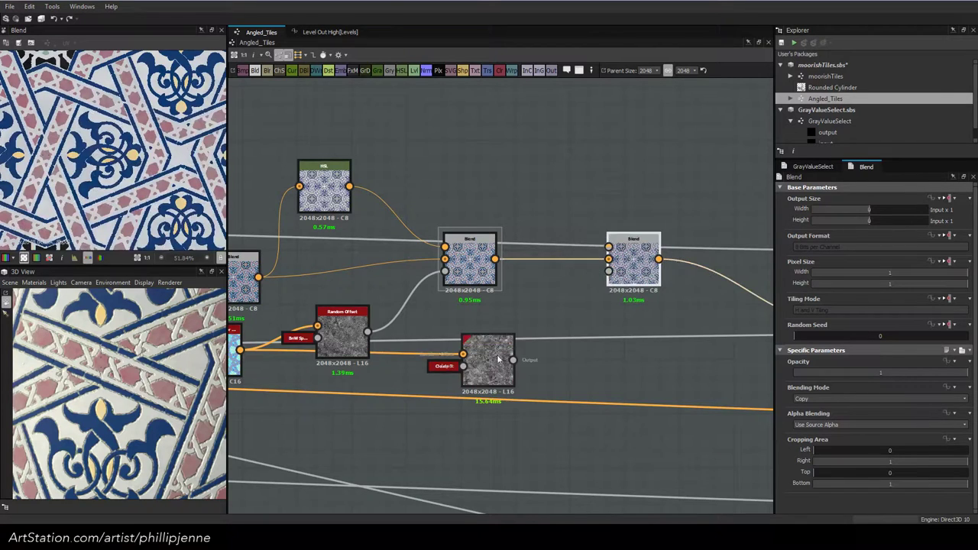
left_click_drag(488, 364, 614, 355)
Undock Clouds 3 and add a Moisture Noise node above it via 'moi' search
left_click(572, 356)
key("d")
left_click_drag(485, 414, 422, 442)
key("space")
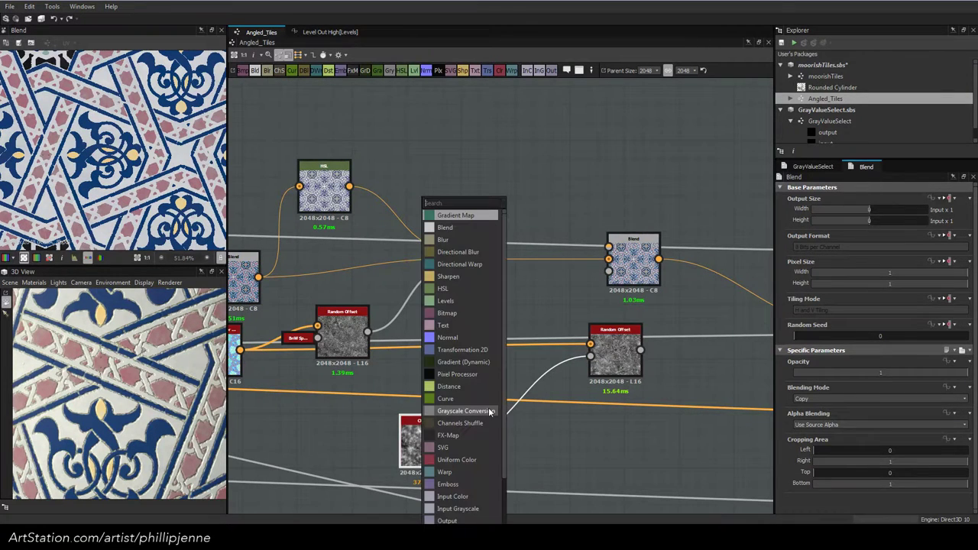
type("moi")
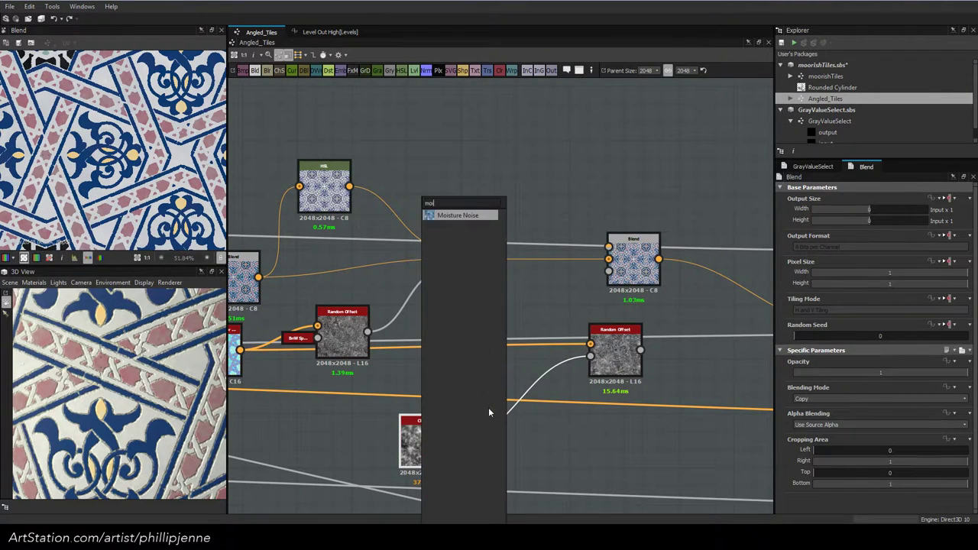
left_click(458, 215)
left_click_drag(433, 432, 433, 385)
Combine the two noises with a Blend in Add Sub mode feeding the second Random Offset
key("space")
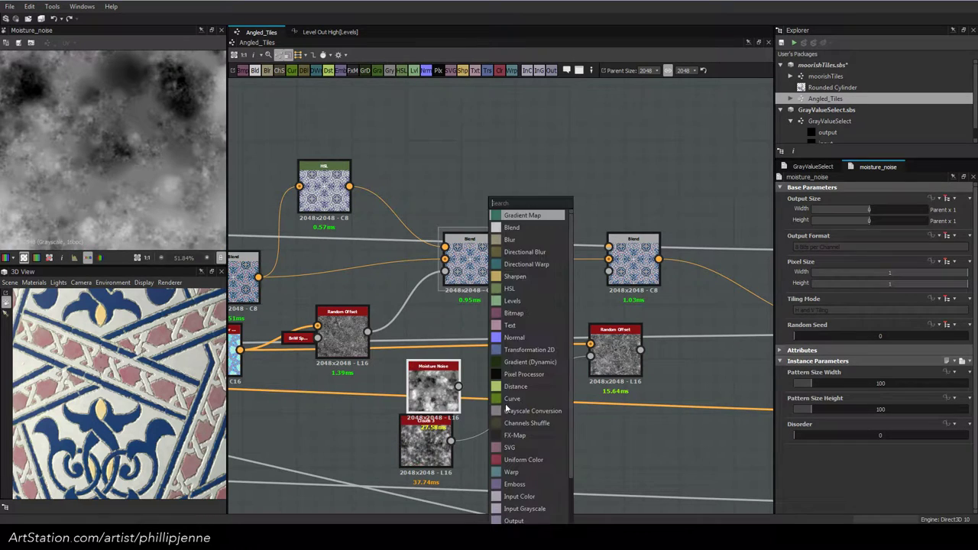
left_click(511, 227)
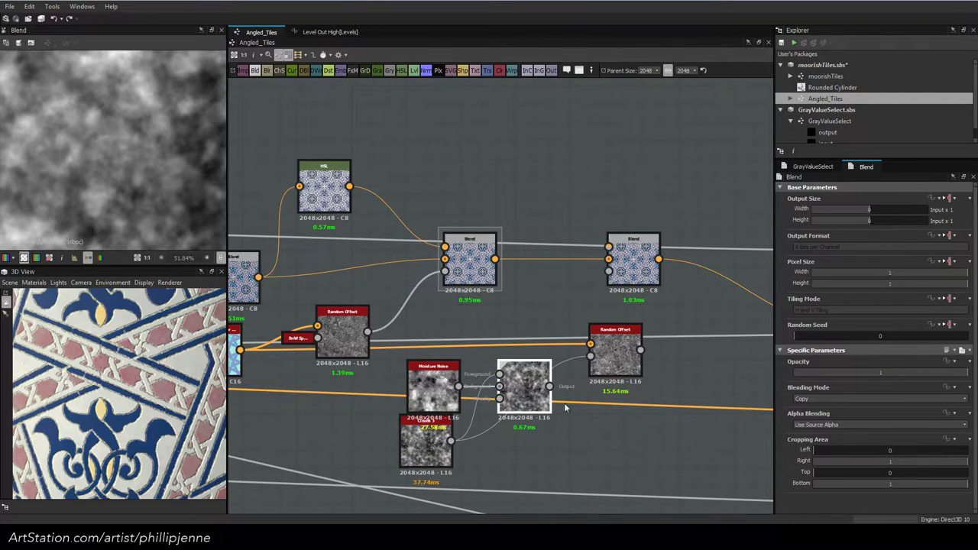
left_click(878, 399)
left_click(825, 426)
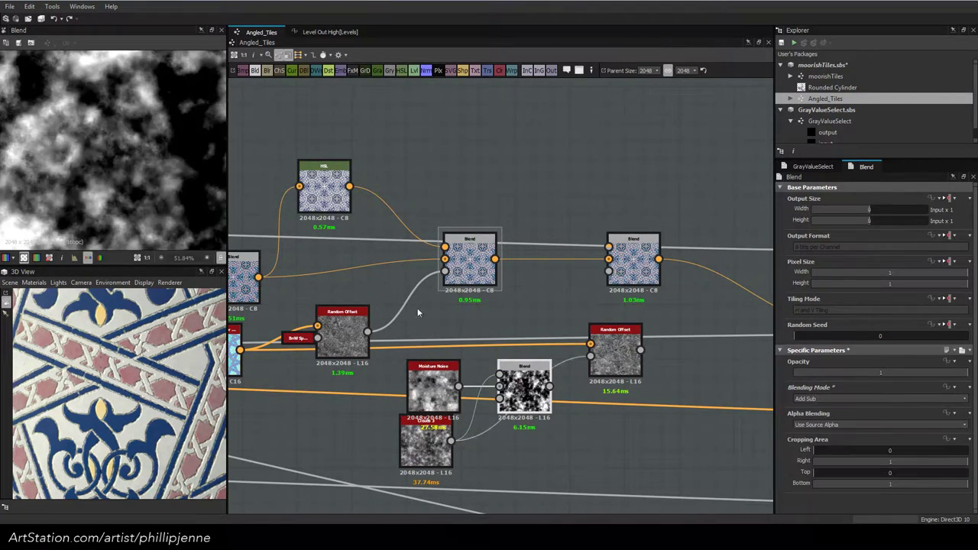
scroll(77, 149, "down", 3)
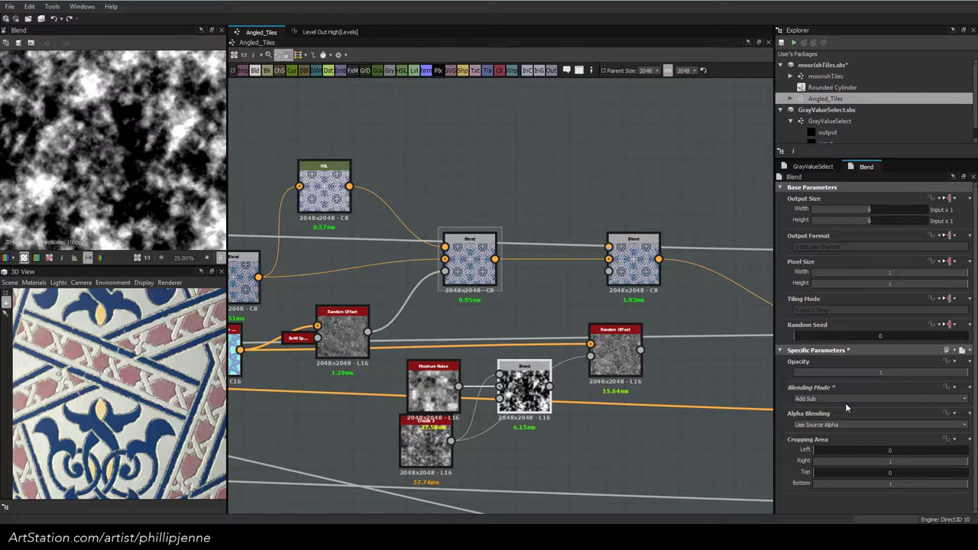
double_click(615, 351)
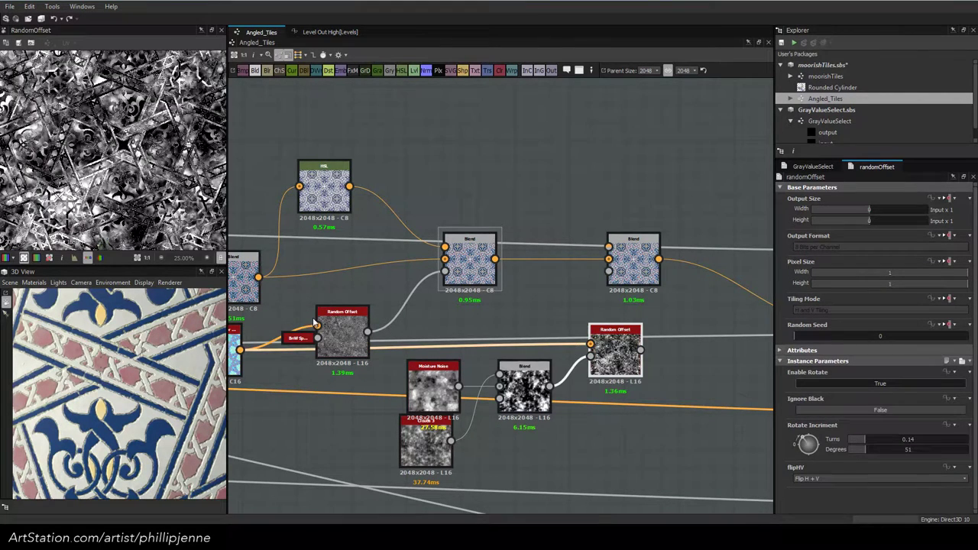
Dock Clouds 3 and Moisture Noise into the noise Blend and tidy the nodes
scroll(73, 122, "up", 4)
left_click_drag(429, 446, 436, 445)
key("d")
left_click(433, 395)
key("d")
left_click_drag(525, 393, 506, 393)
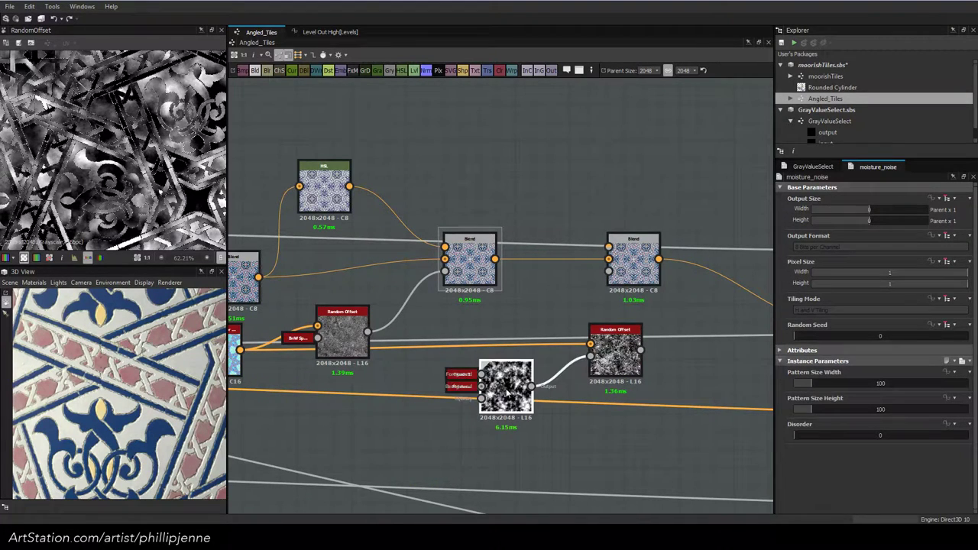
middle_click_drag(603, 370, 495, 396)
left_click_drag(510, 370, 492, 388)
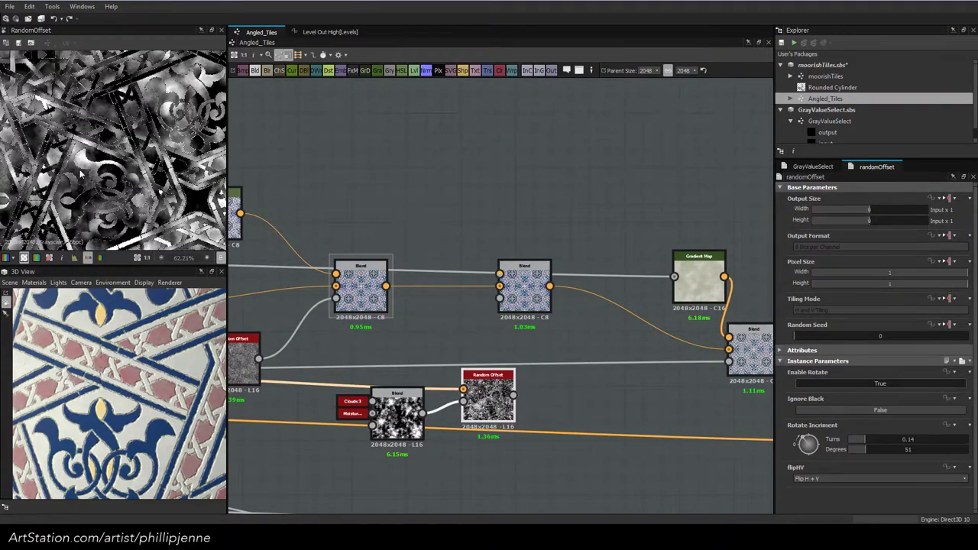
Link the Random Offset output to the upper Blend's opacity input
scroll(82, 177, "up", 5)
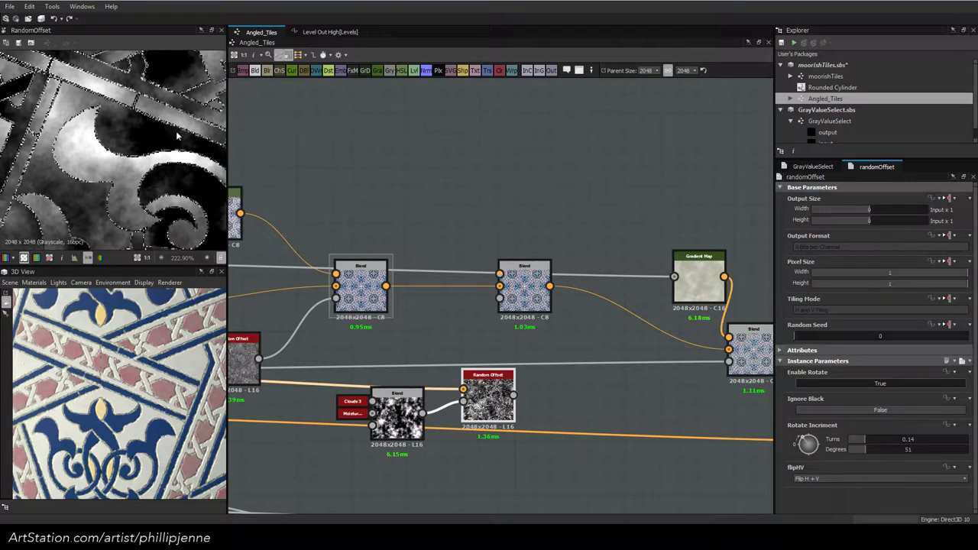
scroll(115, 176, "down", 3)
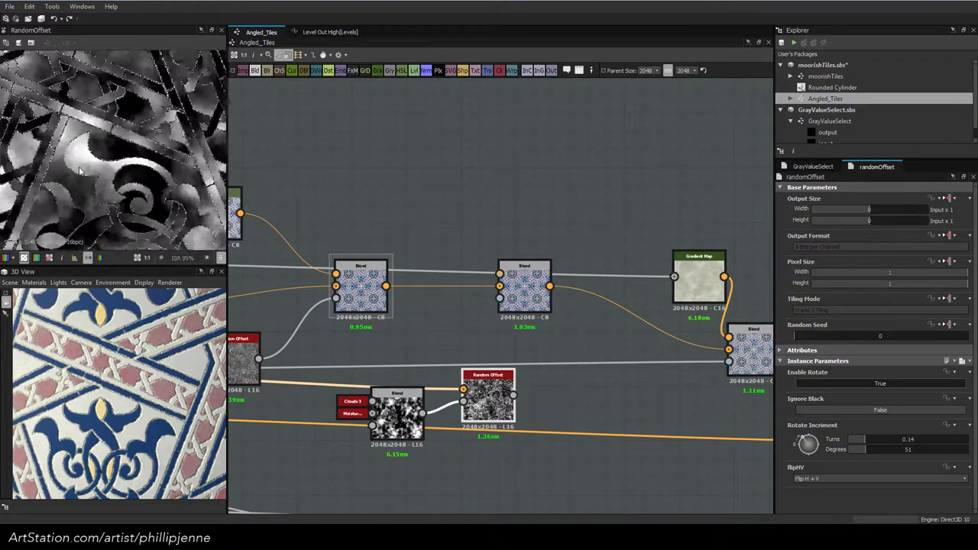
scroll(111, 138, "down", 4)
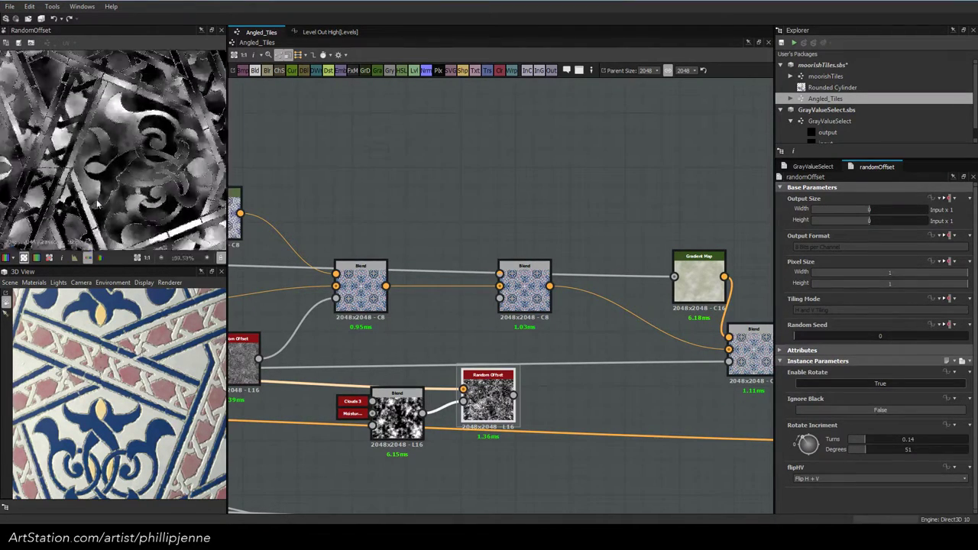
scroll(145, 92, "up", 4)
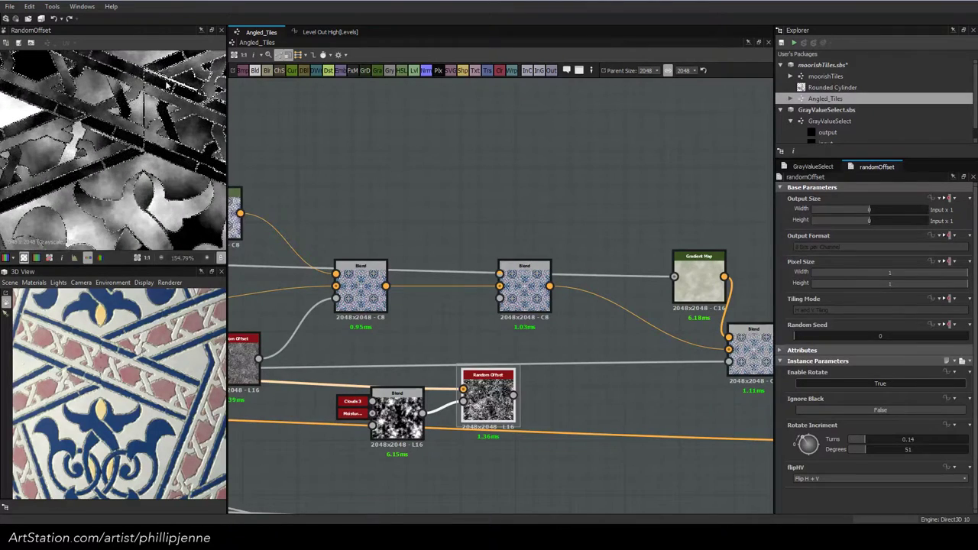
middle_click_drag(519, 299, 460, 297)
left_click_drag(460, 297, 497, 296)
left_click_drag(454, 392, 478, 295)
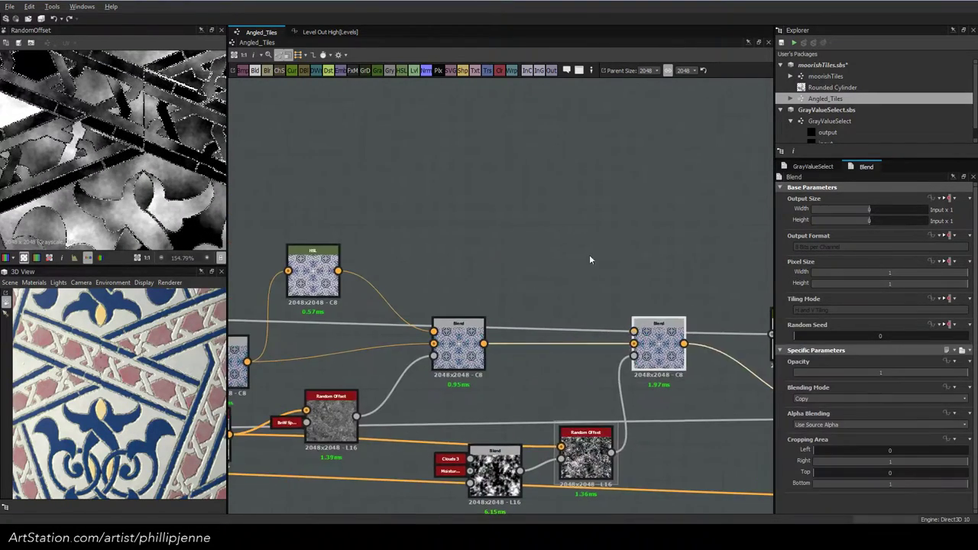
Add an HSL node to the graph
key("space")
type("hsl")
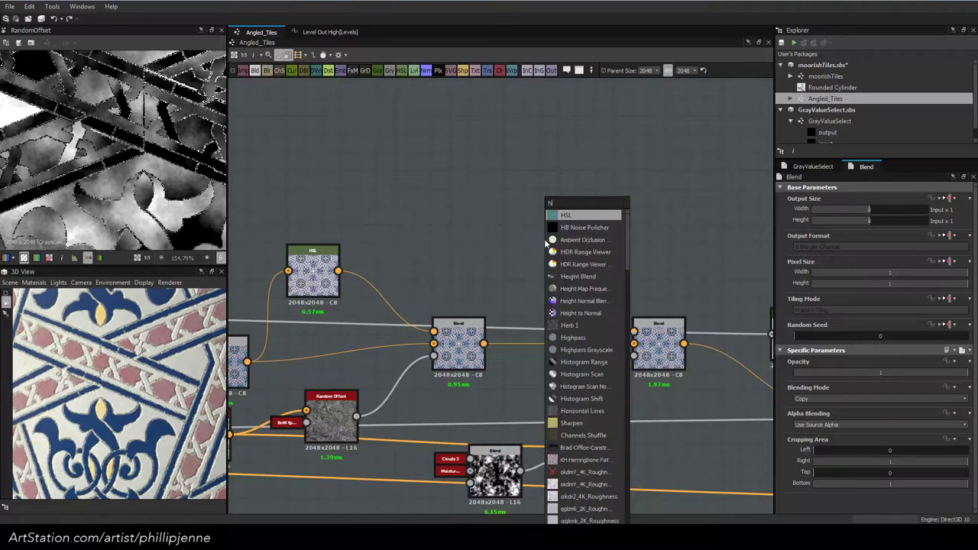
left_click(578, 216)
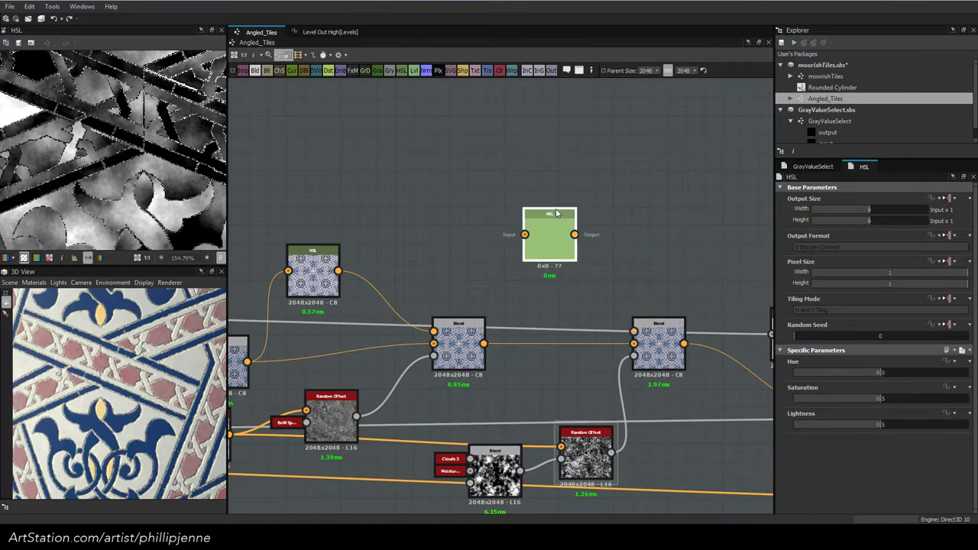
scroll(502, 195, "down", 3)
scroll(501, 195, "up", 3)
Add an Ambient Occlusion (HBAO) node fed by the grey node and shift it left
key("space")
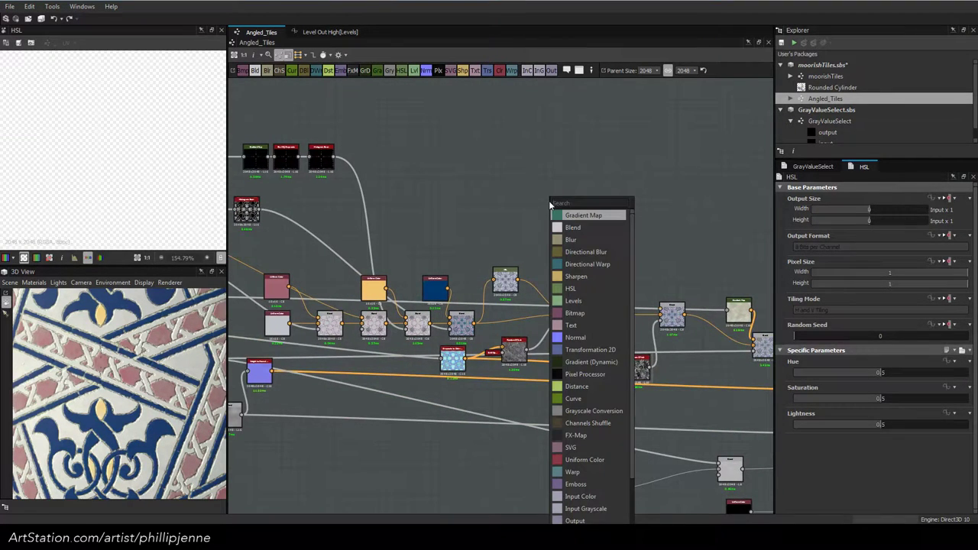
type("amb")
left_click(578, 216)
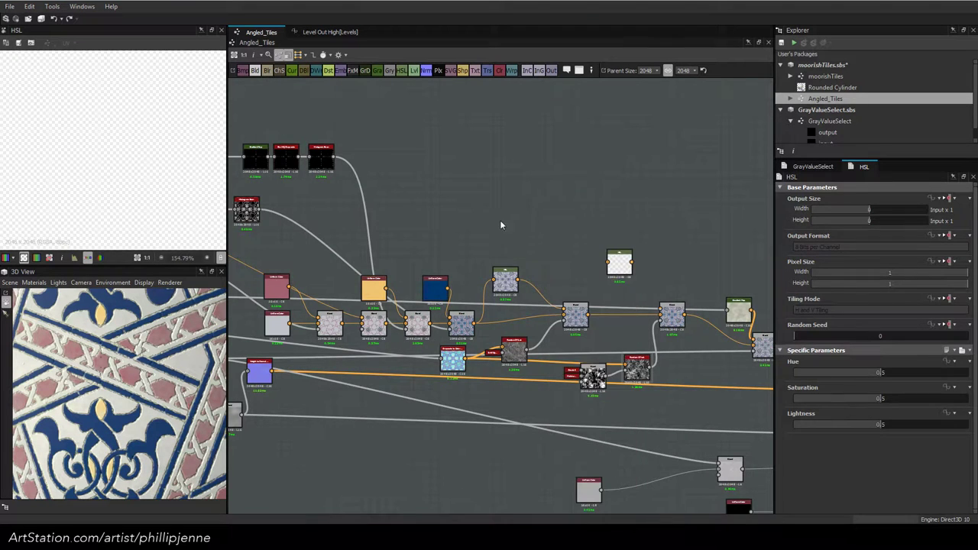
scroll(456, 238, "down", 3)
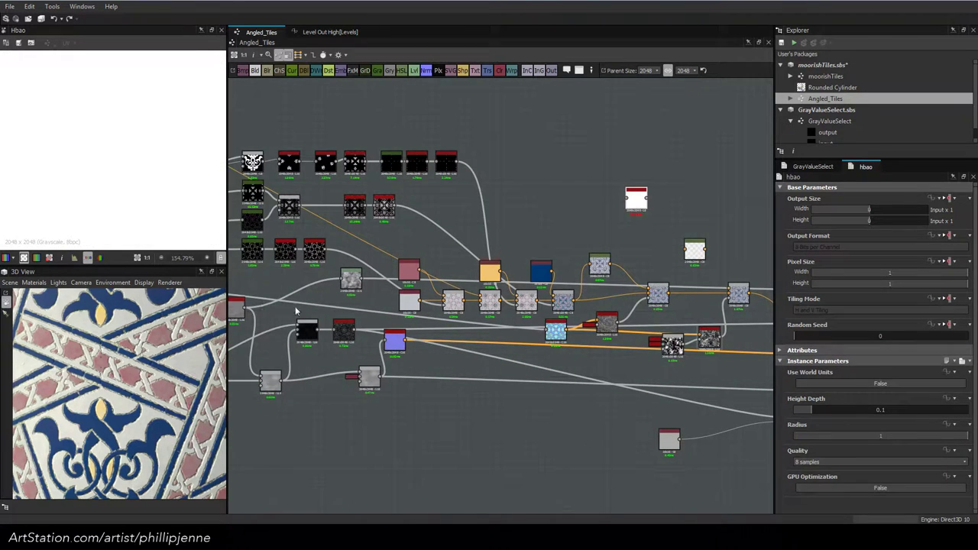
scroll(382, 348, "down", 1)
middle_click_drag(390, 337, 512, 342)
left_click_drag(512, 368, 710, 219)
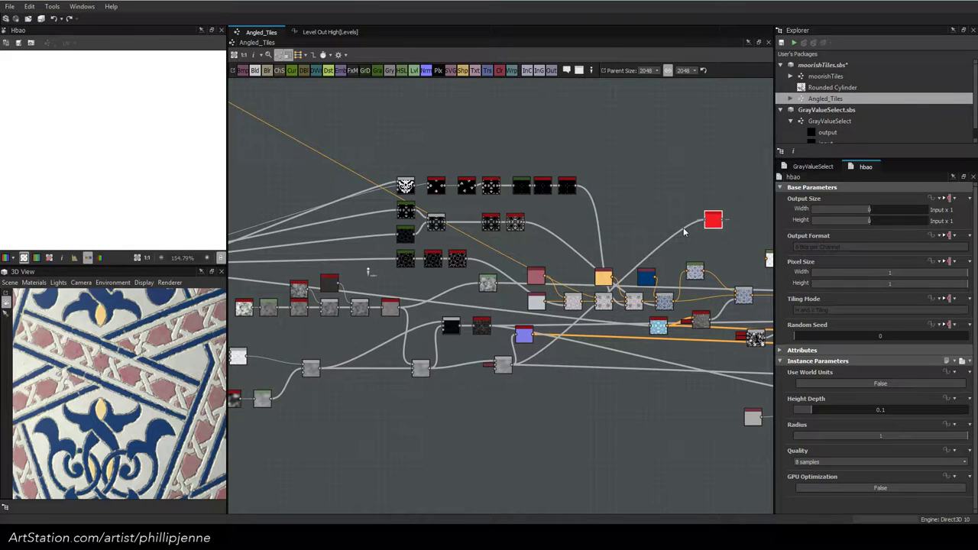
scroll(684, 231, "up", 2)
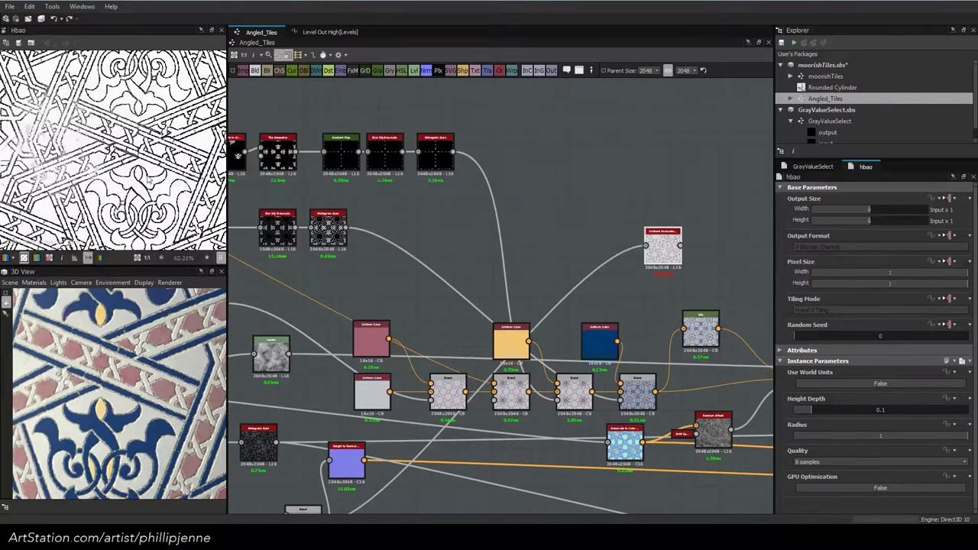
middle_click_drag(610, 264, 474, 241)
left_click_drag(533, 240, 469, 236)
Add a Curvature Smooth node connected from the purple normal node
key("space")
type("cur")
left_click(580, 239)
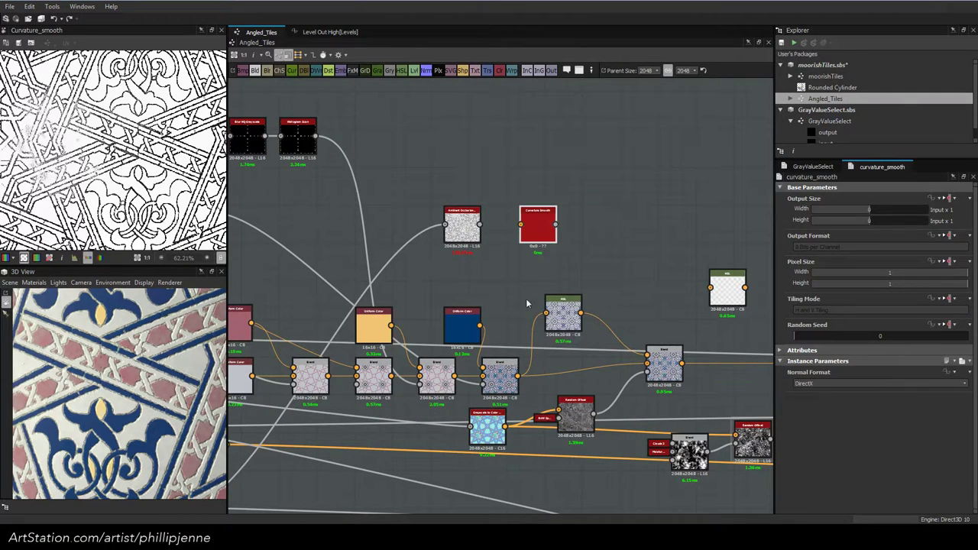
middle_click_drag(498, 279, 602, 251)
left_click_drag(625, 196, 331, 416)
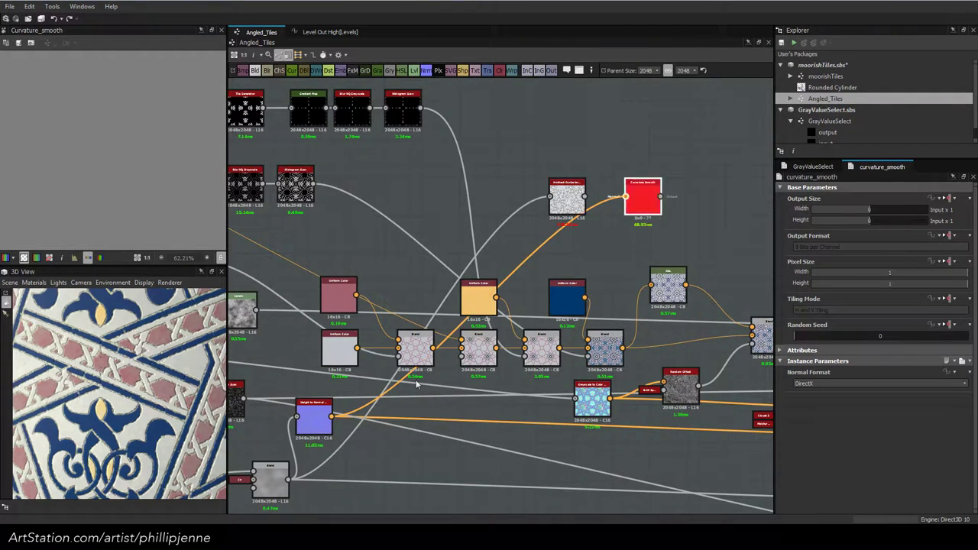
scroll(97, 125, "up", 5)
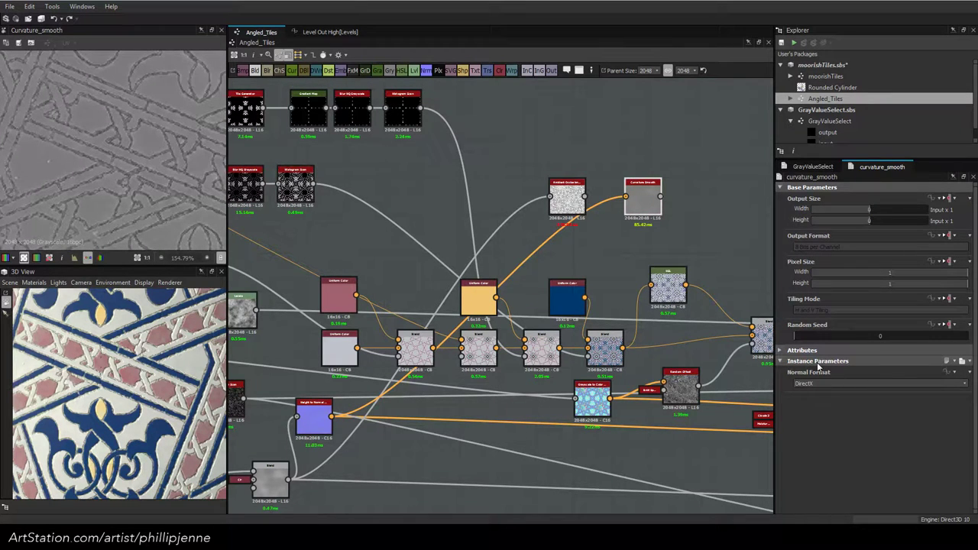
left_click_drag(642, 199, 598, 237)
Preview the HBAO output and place Curvature Smooth just below Ambient Occlusion
scroll(63, 148, "down", 2)
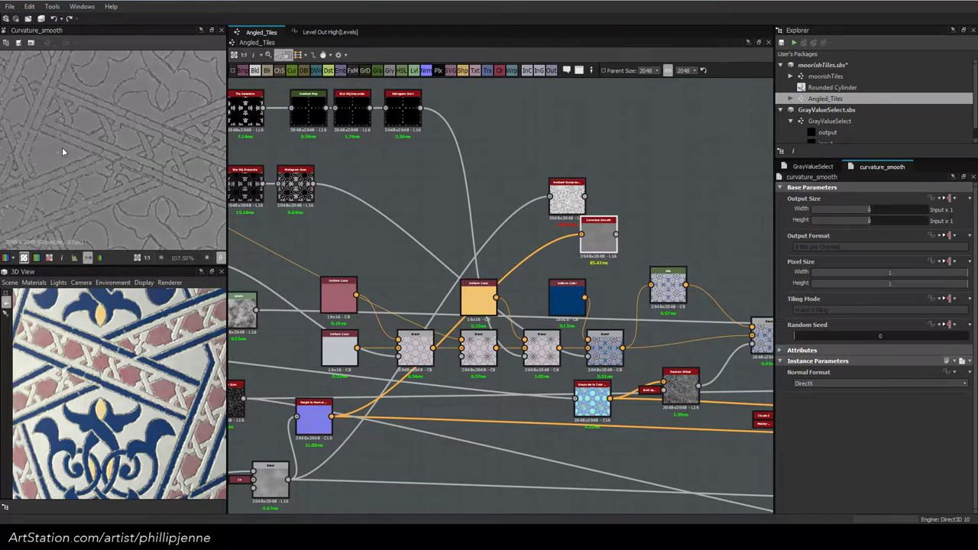
scroll(105, 158, "up", 2)
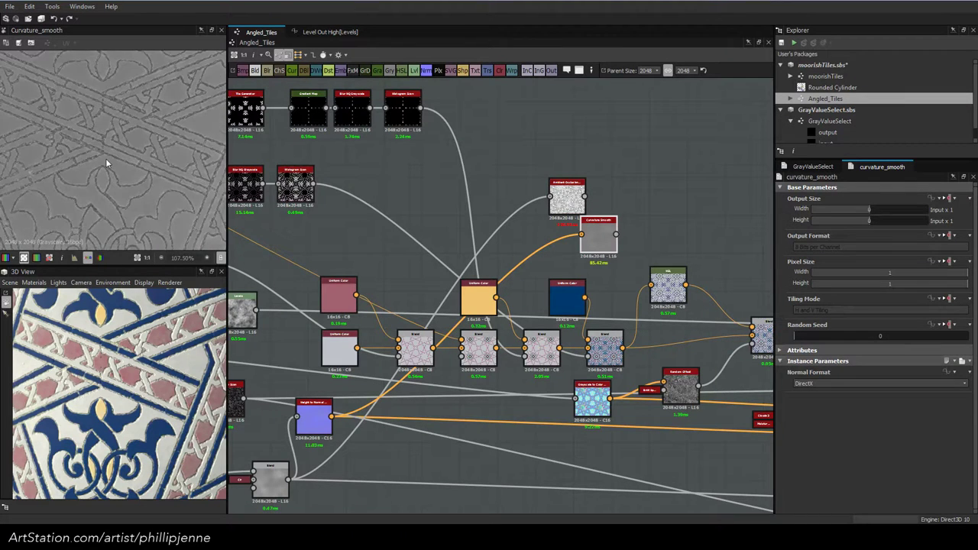
scroll(106, 159, "up", 1)
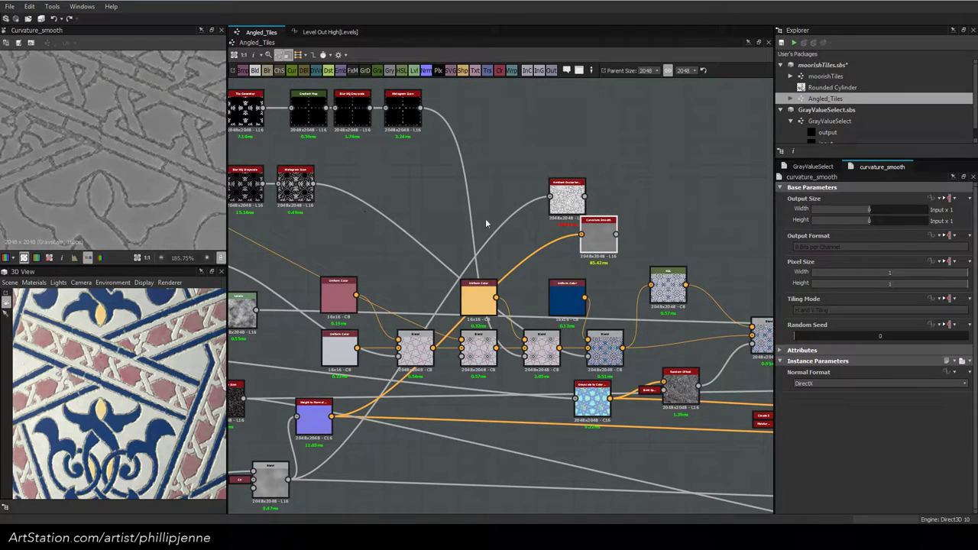
middle_click_drag(623, 241, 565, 243)
double_click(509, 196)
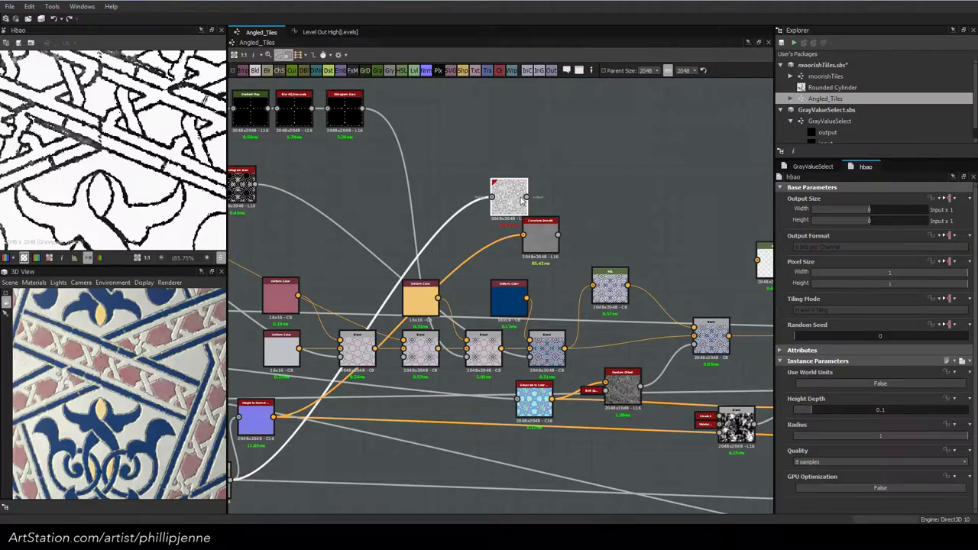
scroll(89, 172, "up", 1)
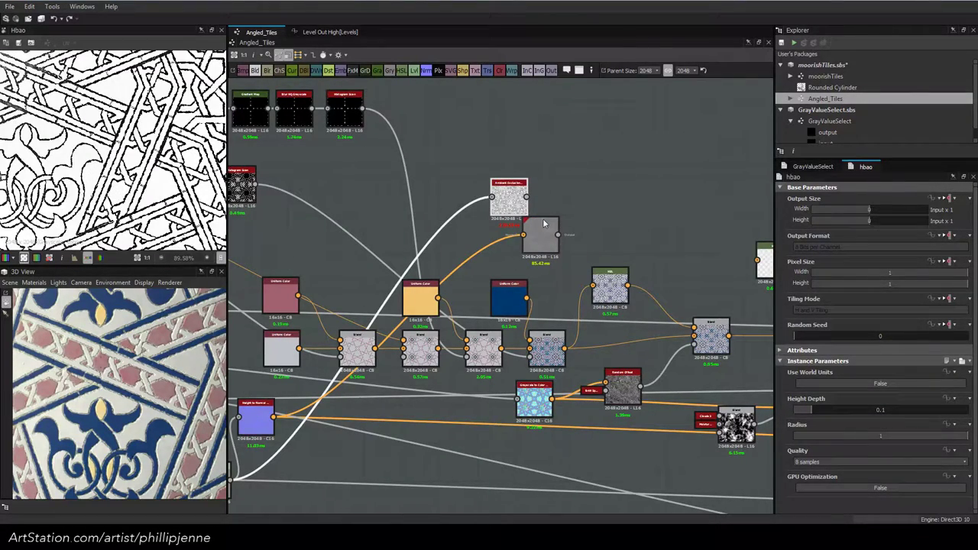
left_click_drag(545, 223, 506, 230)
middle_click_drag(734, 330, 557, 326)
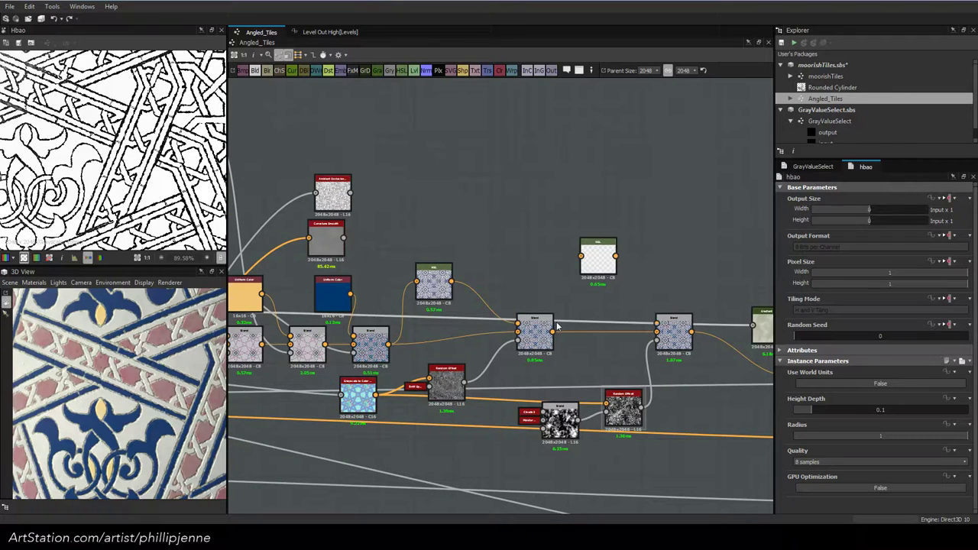
Feed the Blend into the second HSL node, tint it cyan-blue, and place it above the right Blend
left_click_drag(554, 331, 581, 256)
double_click(598, 257)
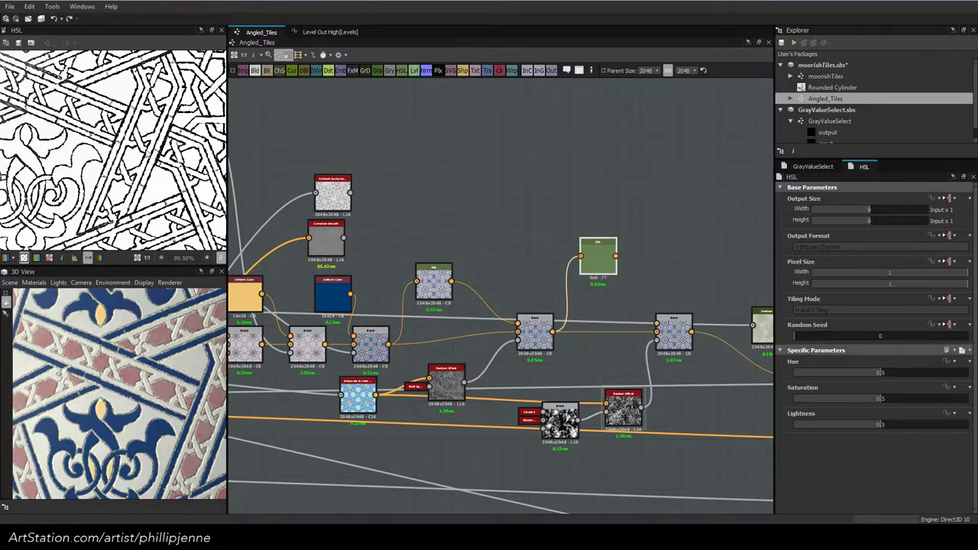
left_click_drag(886, 398, 901, 398)
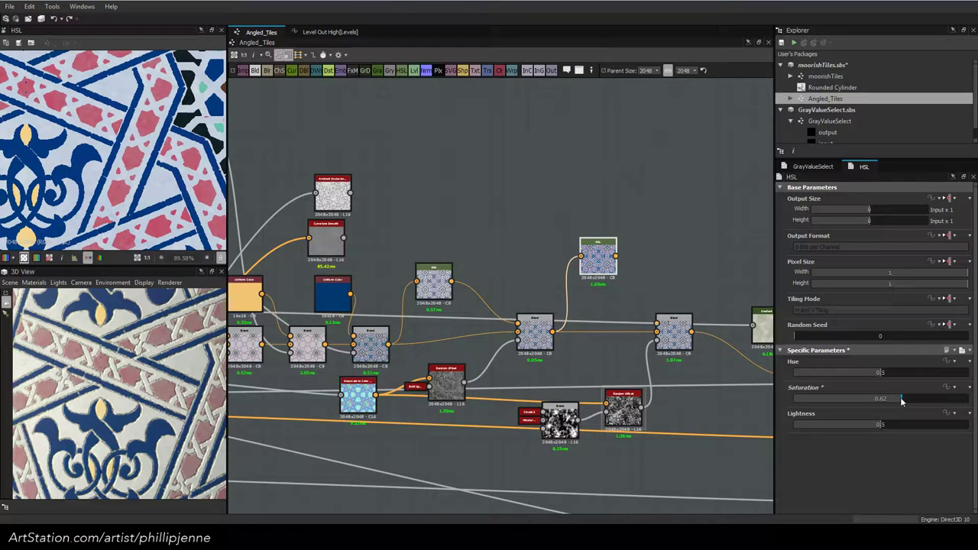
left_click(866, 424)
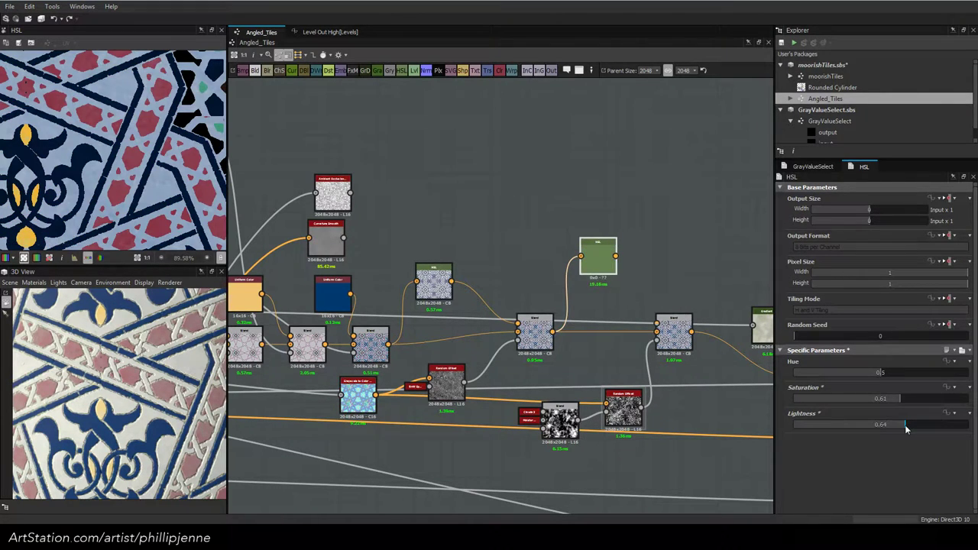
left_click_drag(866, 425, 908, 428)
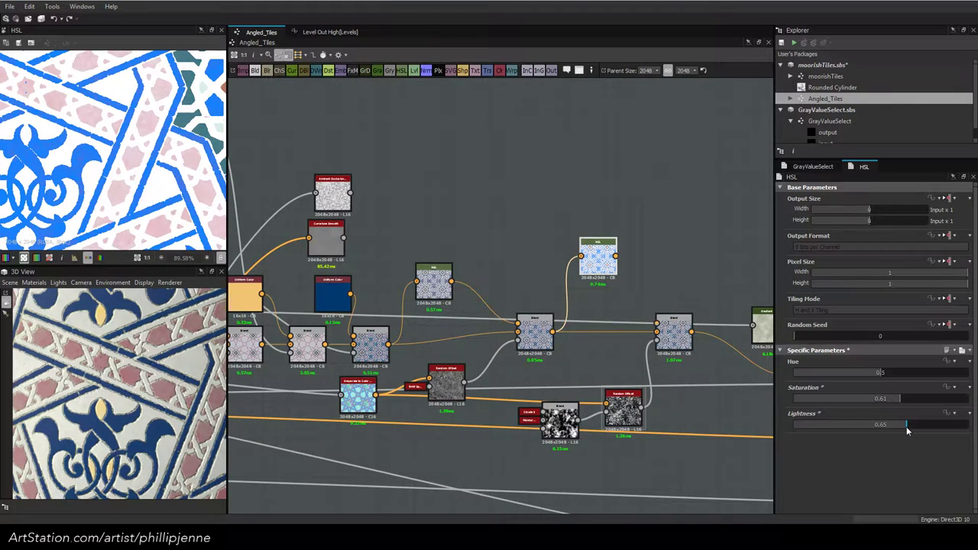
left_click_drag(880, 373, 879, 374)
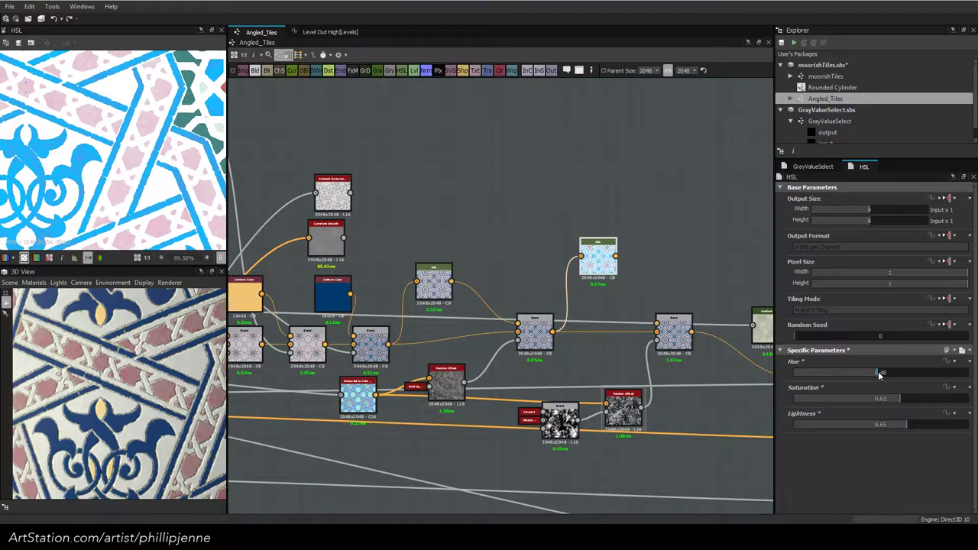
scroll(579, 255, "up", 2)
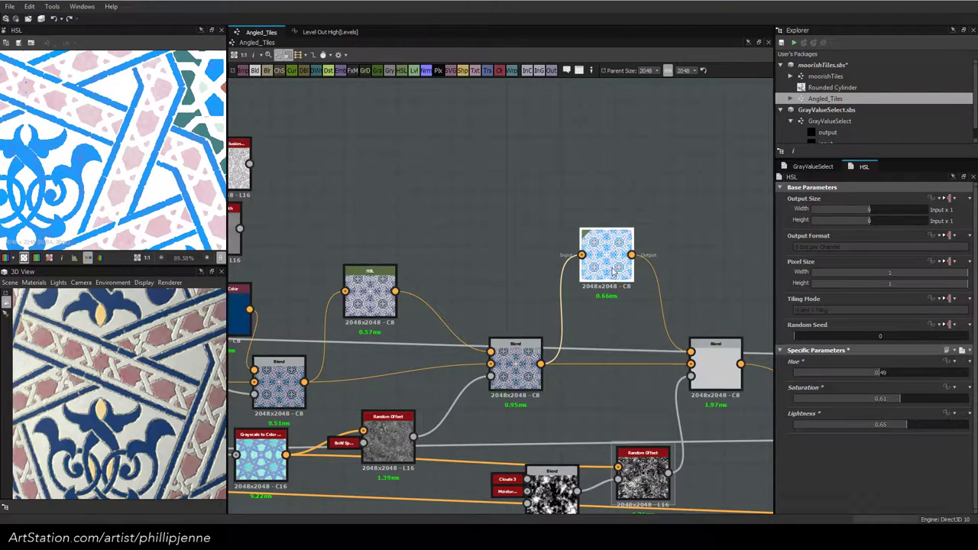
left_click_drag(611, 266, 629, 329)
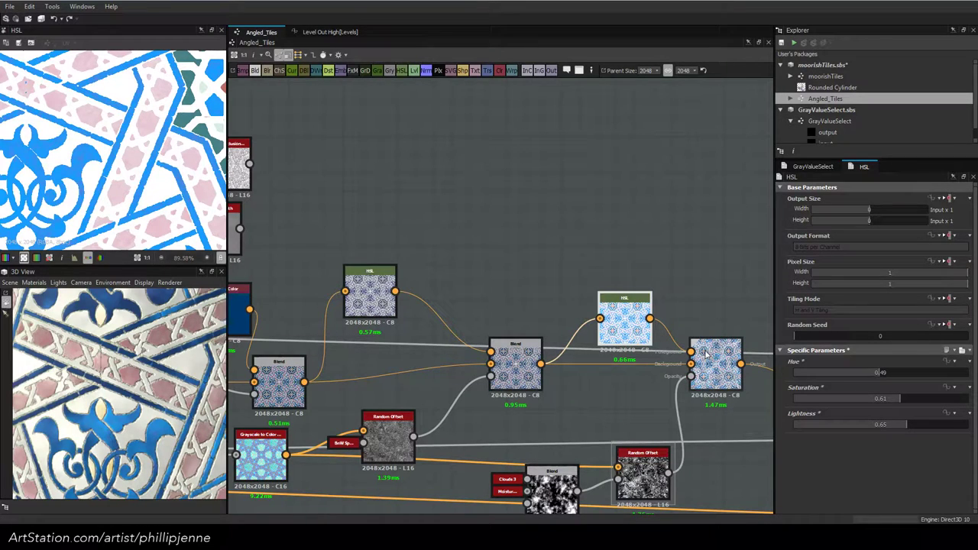
Preview the right Blend on the 3D cylinder and lower its opacity, trying 0.25
double_click(706, 354)
scroll(115, 367, "down", 5)
left_click_drag(115, 367, 89, 391)
scroll(86, 360, "up", 4)
scroll(86, 359, "up", 3)
scroll(107, 378, "down", 5)
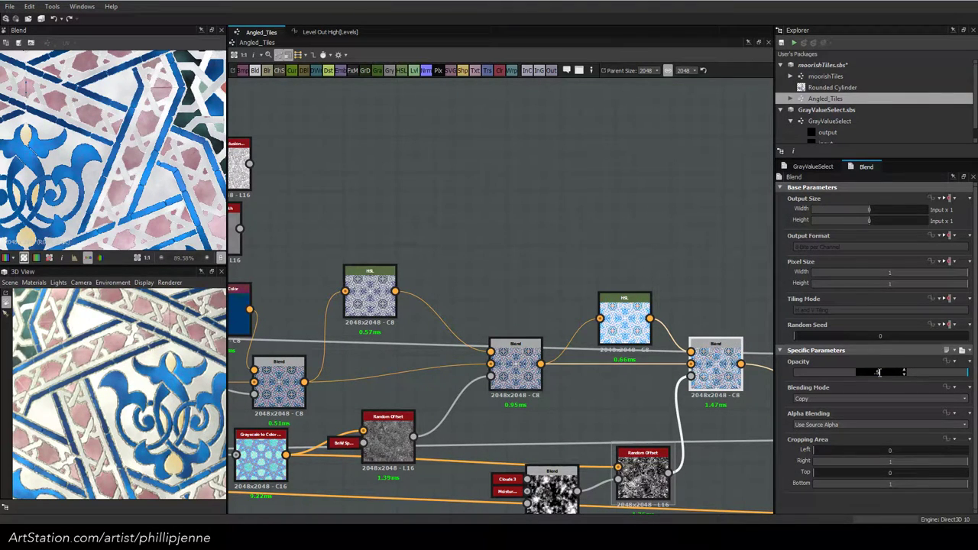
left_click(879, 372)
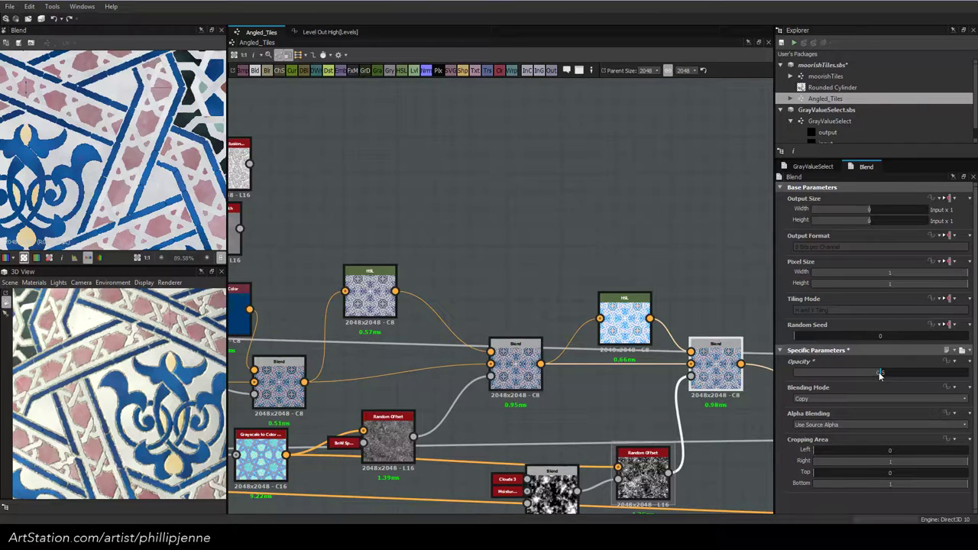
mouse_move(160, 394)
left_mouse_down()
mouse_move(114, 386)
mouse_move(173, 400)
left_mouse_up()
scroll(115, 382, "up", 3)
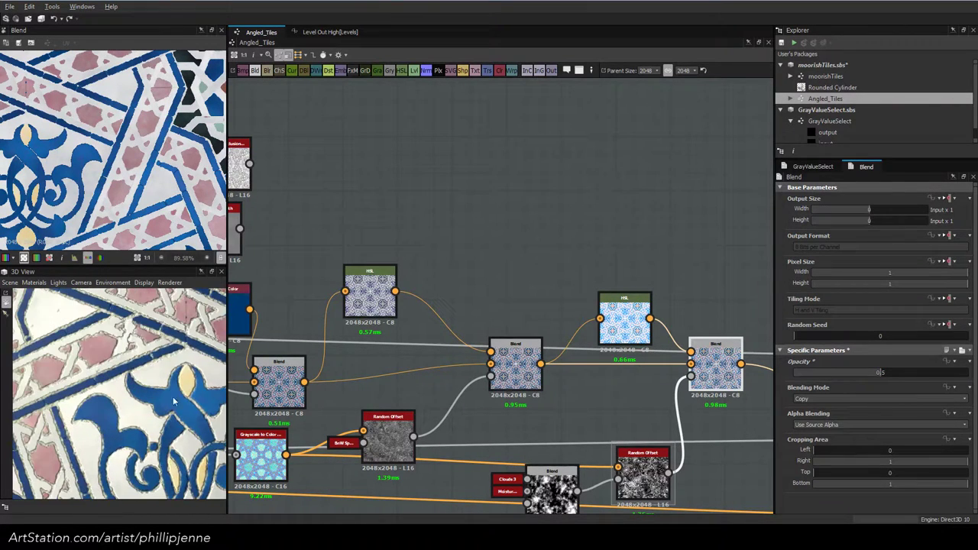
double_click(879, 372)
type("0.25")
key("Return")
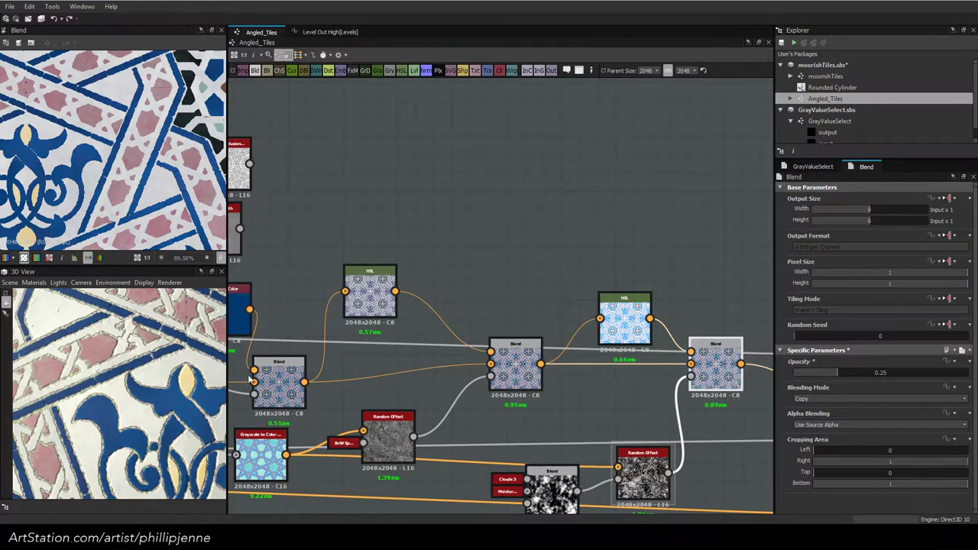
double_click(877, 372)
Refine the second HSL to Hue 0.49, Saturation 0.57, Lightness 0.6
left_click(621, 324)
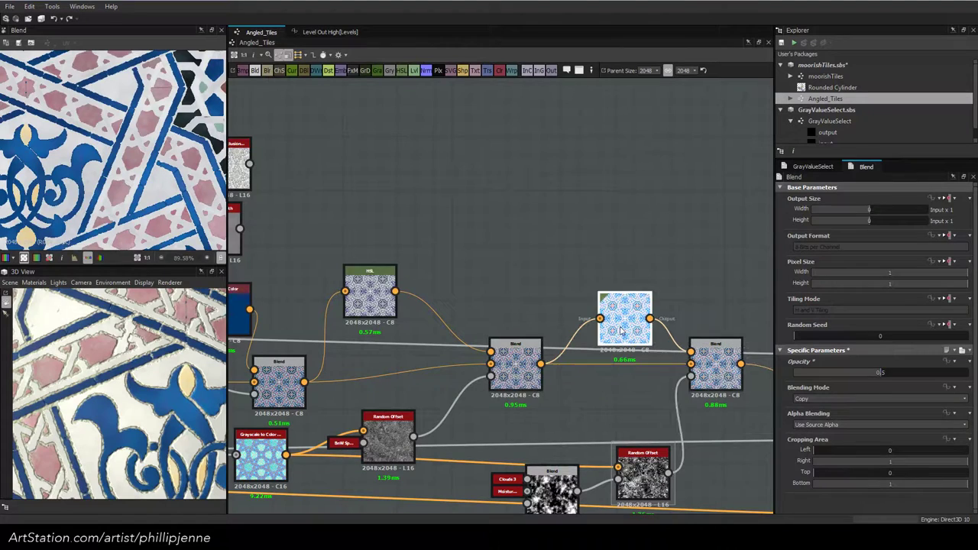
left_click(894, 398)
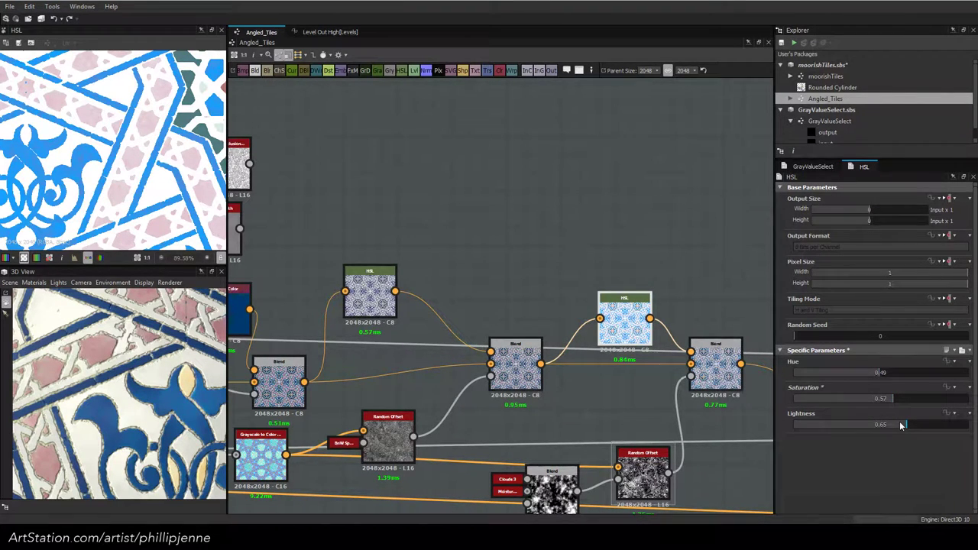
left_click_drag(901, 426, 898, 425)
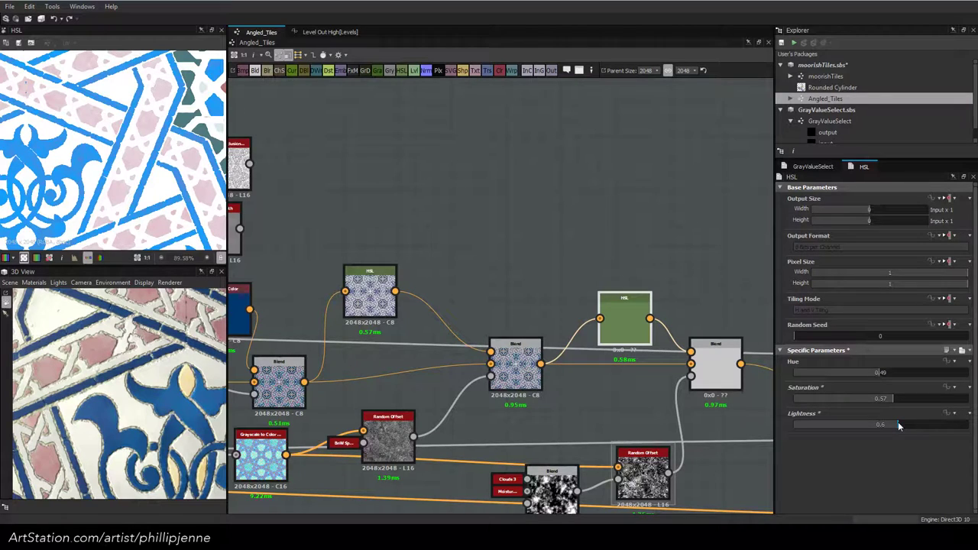
scroll(157, 390, "down", 5)
scroll(157, 389, "down", 5)
scroll(153, 405, "up", 8)
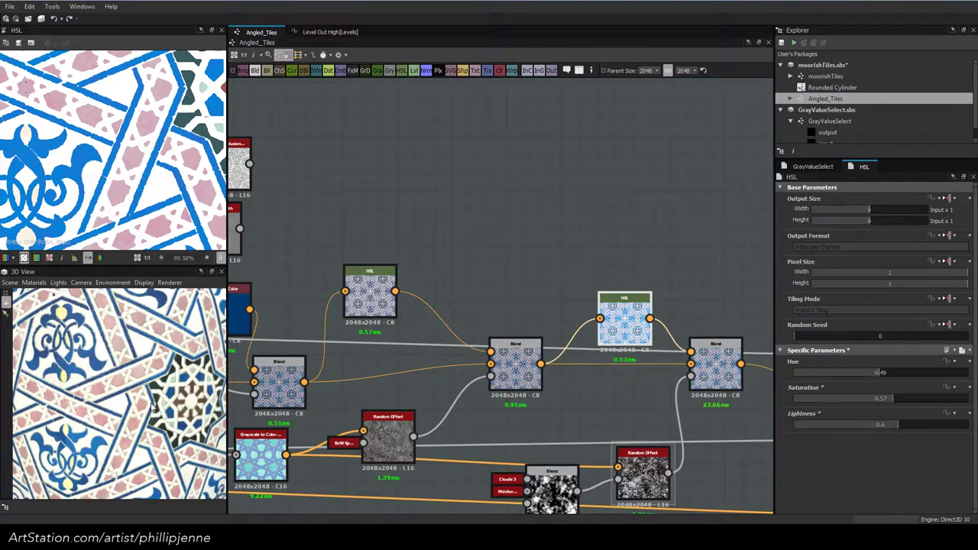
scroll(153, 401, "down", 5)
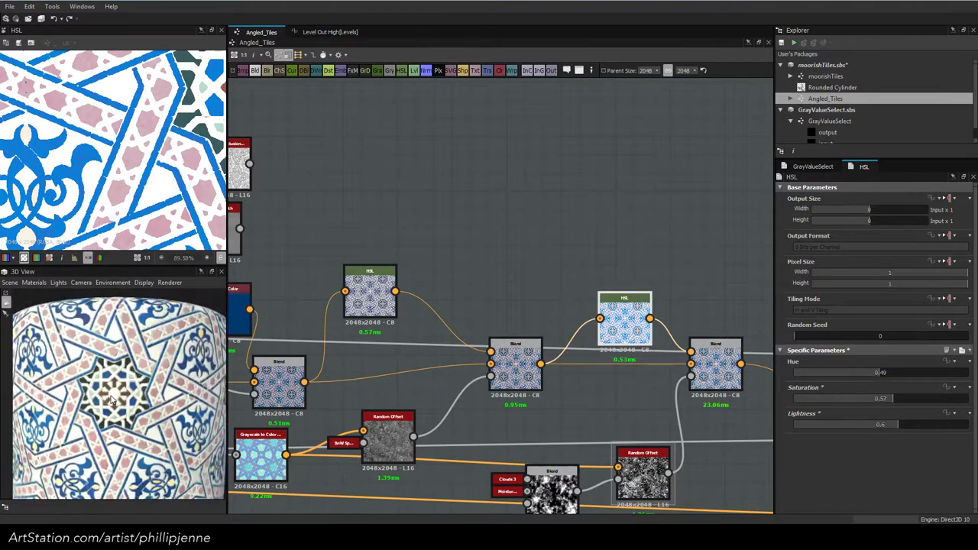
scroll(123, 390, "up", 8)
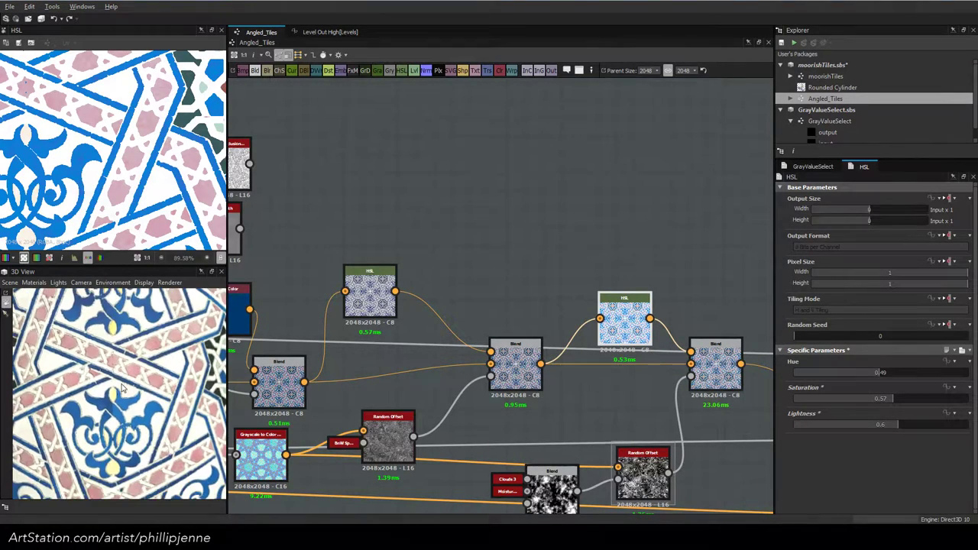
scroll(126, 389, "up", 6)
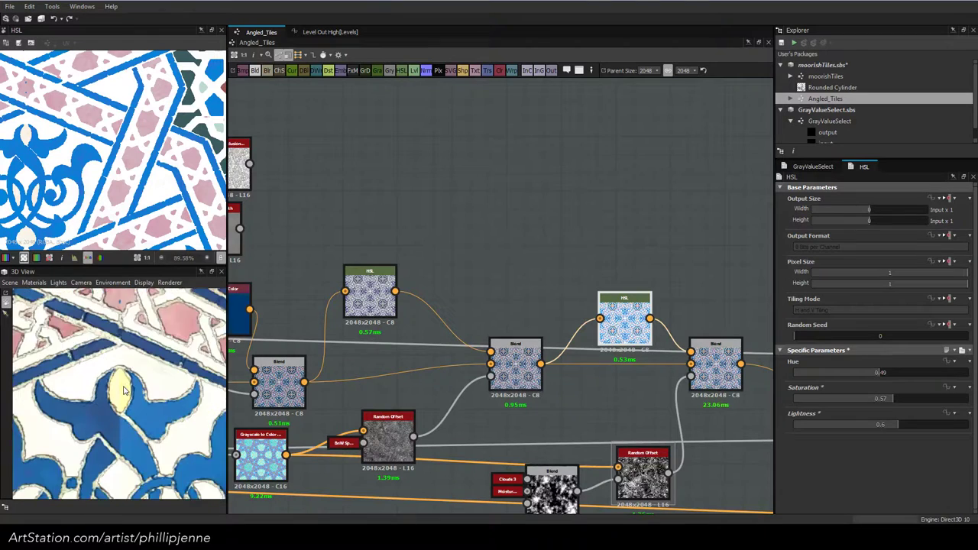
scroll(125, 389, "down", 2)
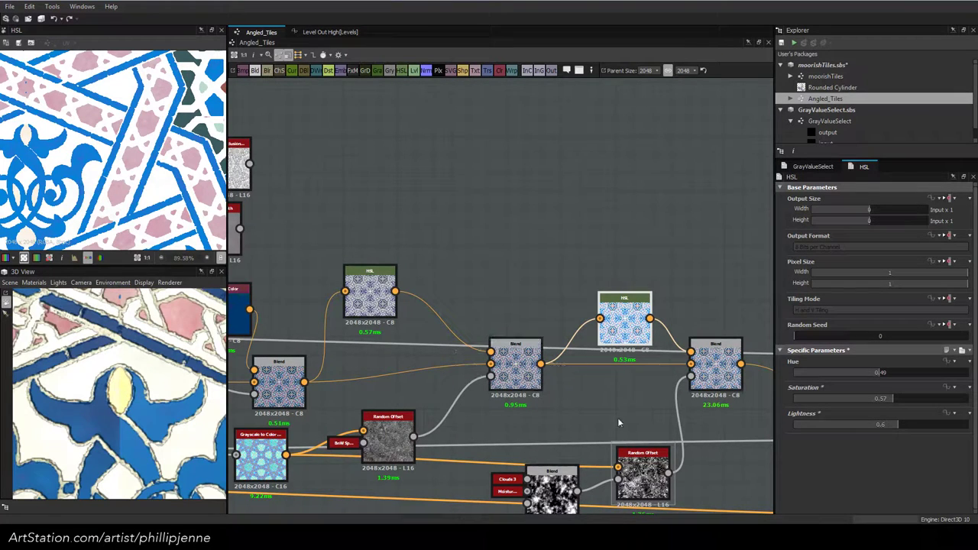
View the middle Blend, then the last Blend's 0.5-opacity result in the 2D preview
double_click(515, 366)
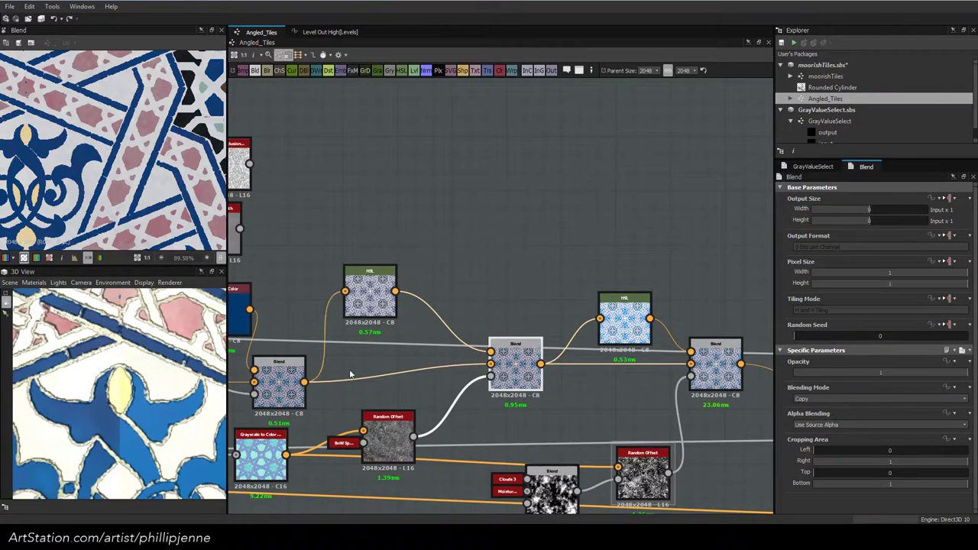
scroll(356, 378, "down", 2)
left_click(662, 366)
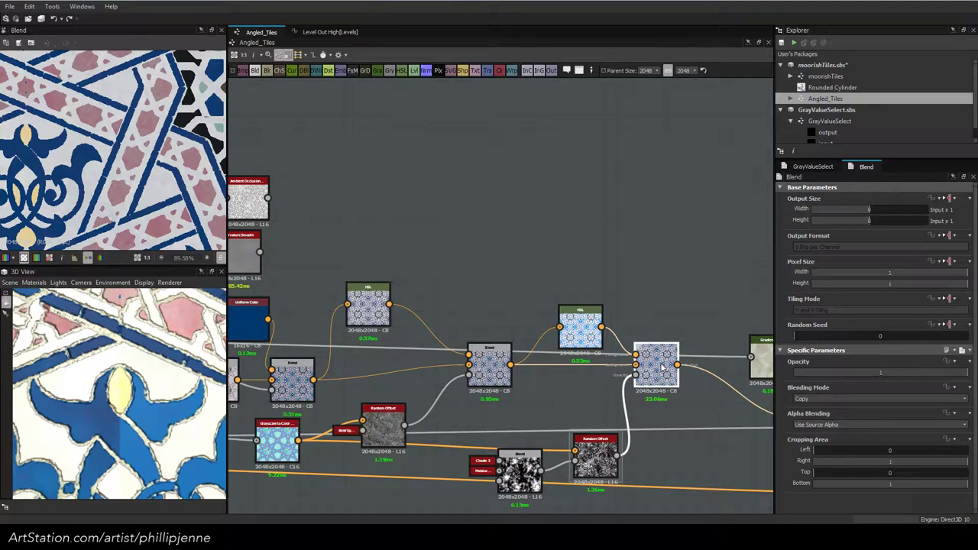
double_click(662, 367)
middle_click_drag(54, 146, 92, 176)
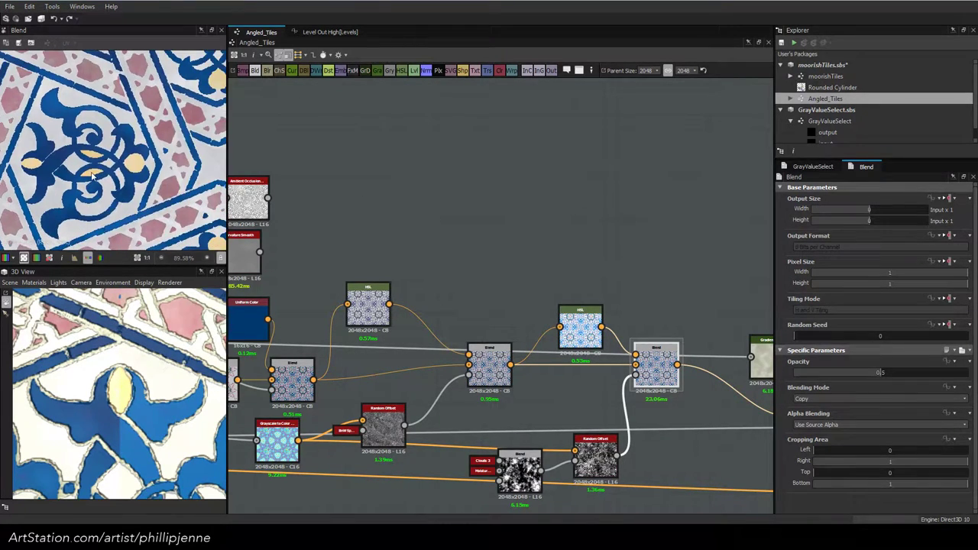
scroll(102, 168, "down", 4)
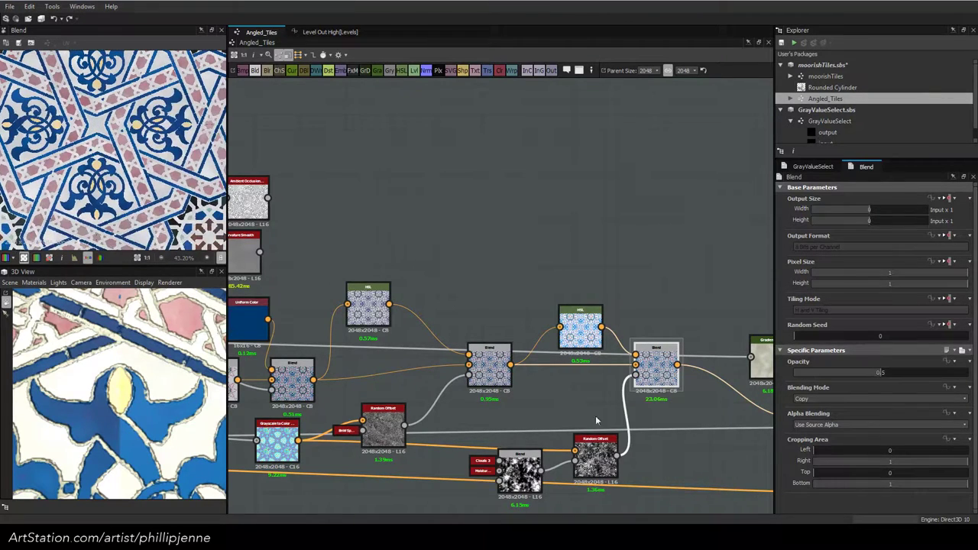
Inspect the maskRandom colour mask output and its tiling
double_click(277, 443)
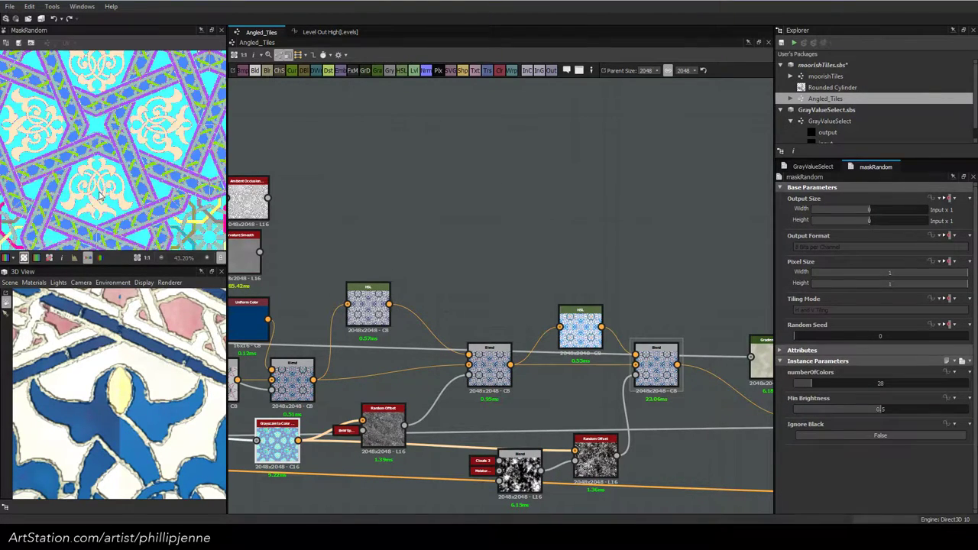
scroll(103, 206, "down", 2)
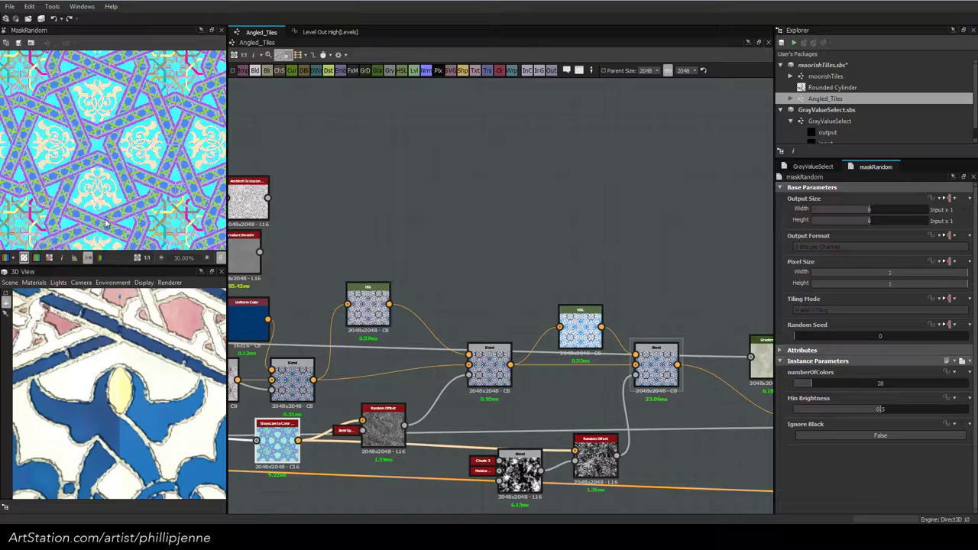
middle_click_drag(80, 203, 40, 200)
scroll(40, 199, "up", 3)
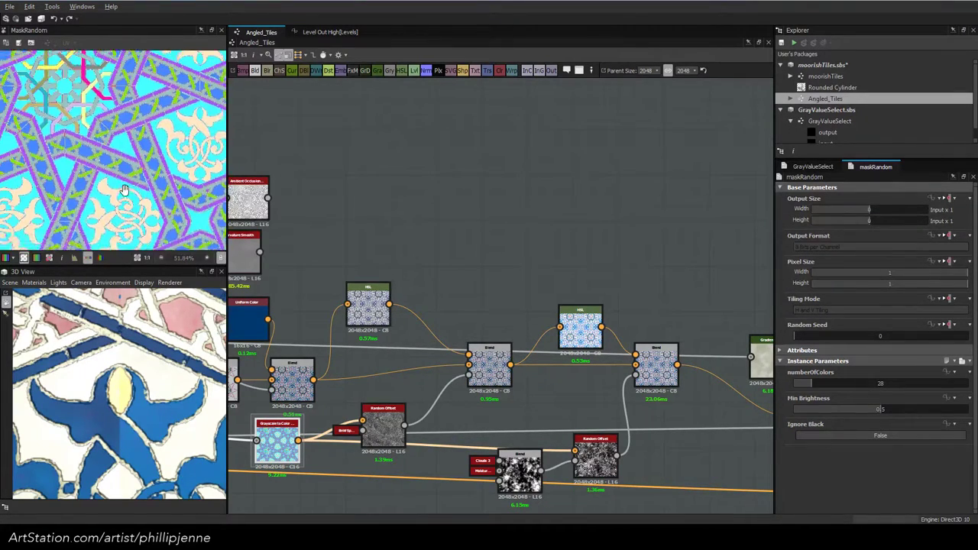
Open the first Random Offset node and compare its output with rotation on and off
double_click(595, 456)
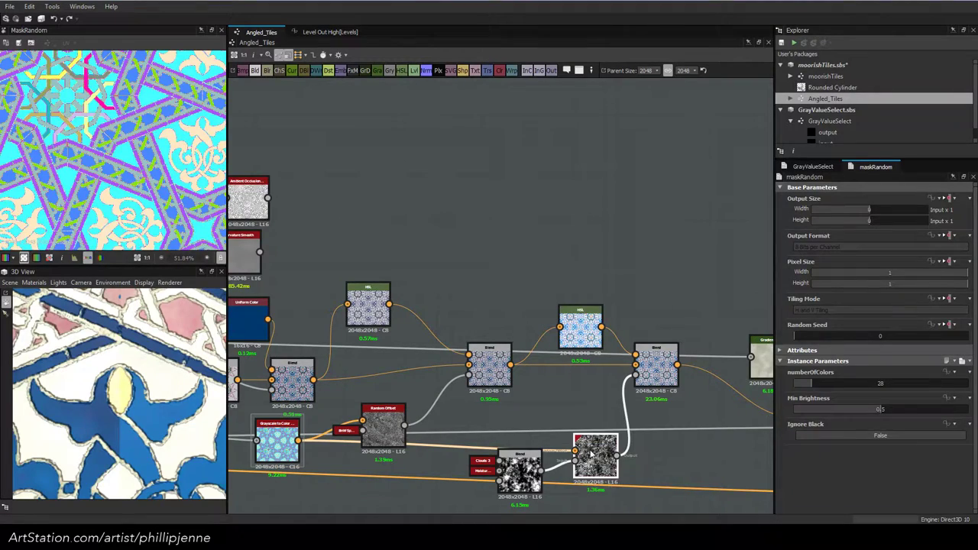
scroll(123, 194, "down", 2)
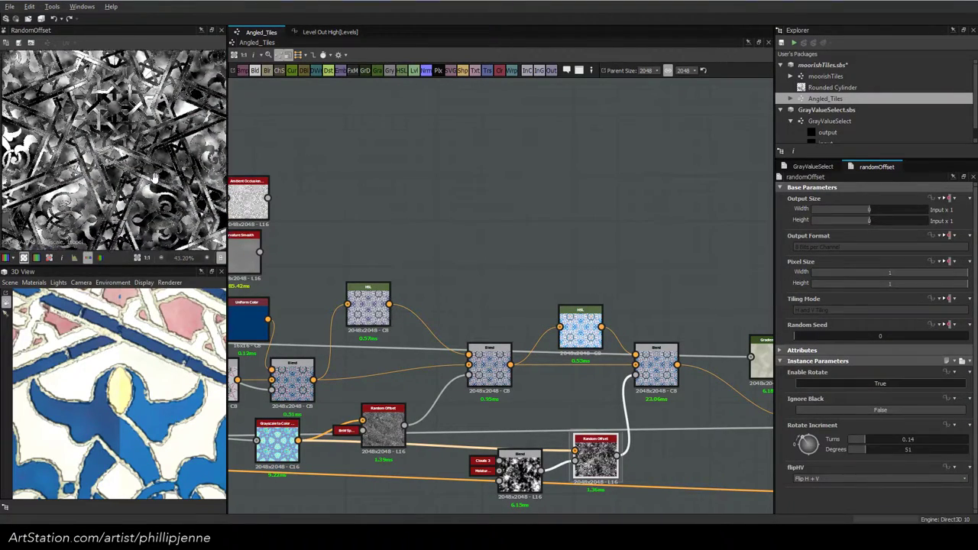
scroll(158, 364, "down", 5)
scroll(152, 369, "up", 5)
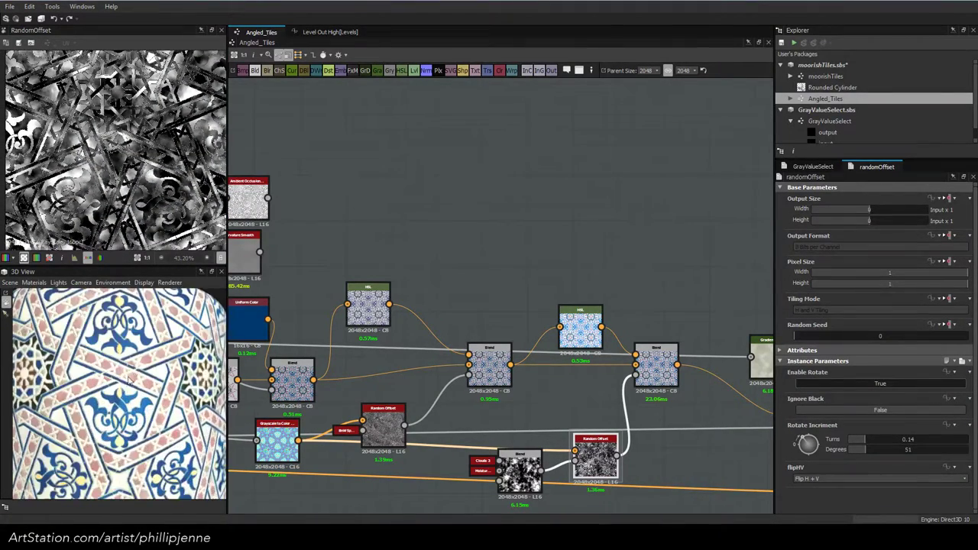
scroll(122, 394, "up", 2)
scroll(102, 183, "down", 3)
scroll(44, 168, "up", 2)
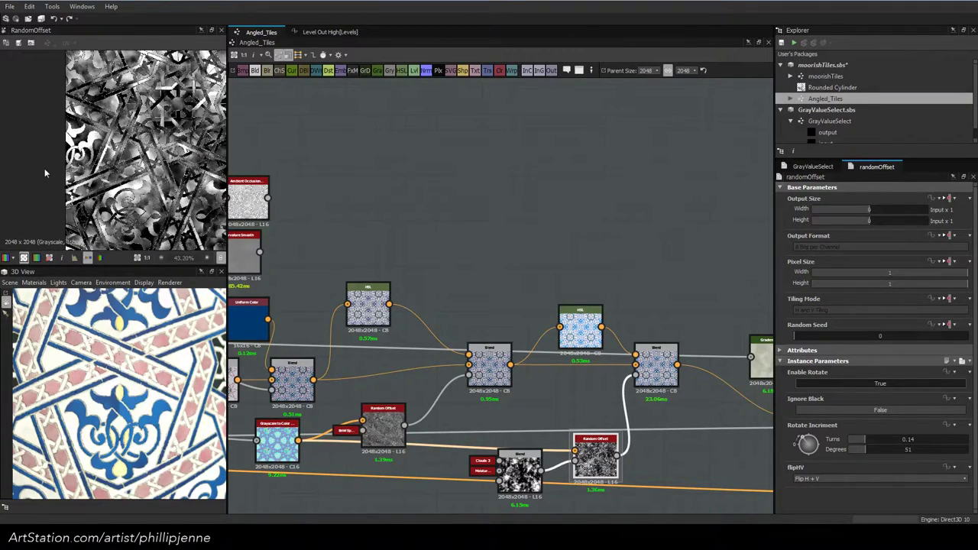
scroll(129, 158, "up", 1)
middle_click_drag(130, 157, 306, 155)
middle_click_drag(79, 159, 206, 197)
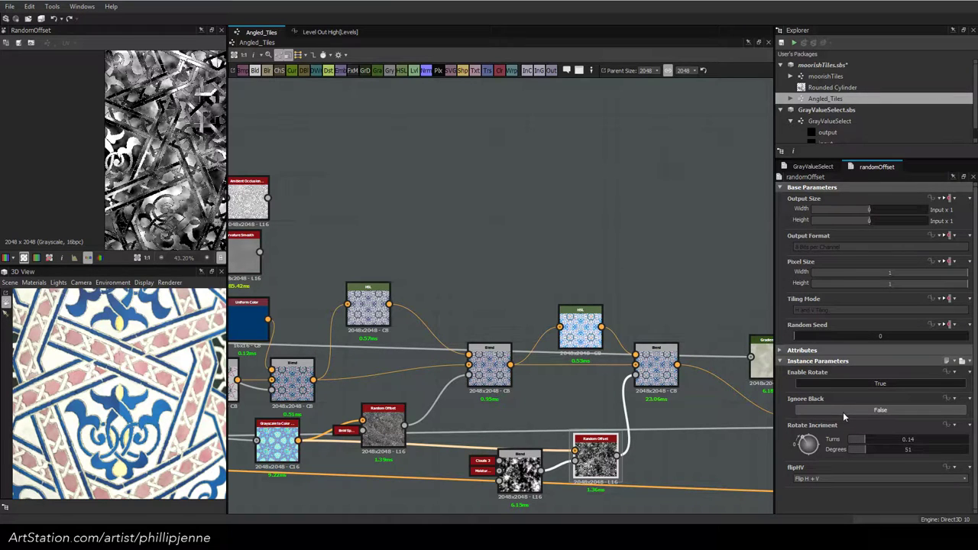
left_click(842, 385)
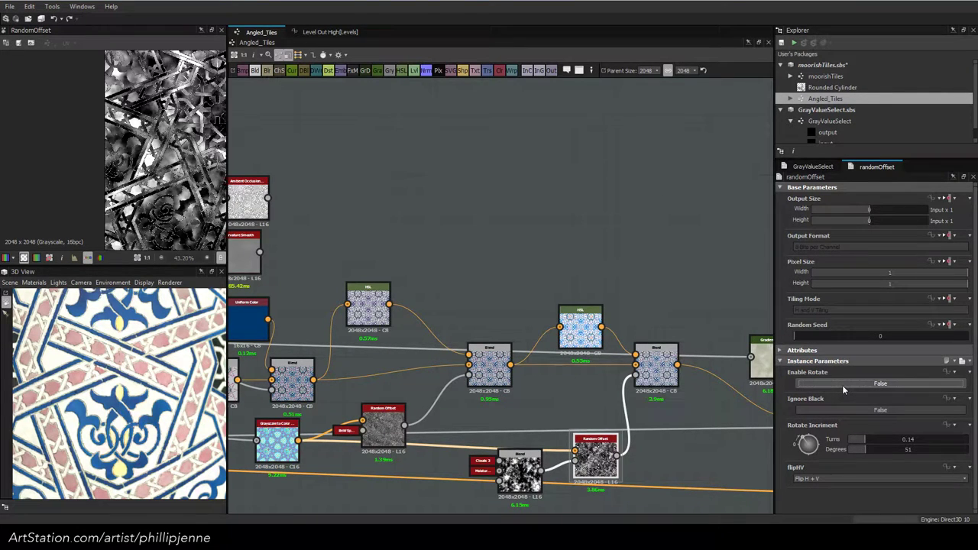
left_click(841, 385)
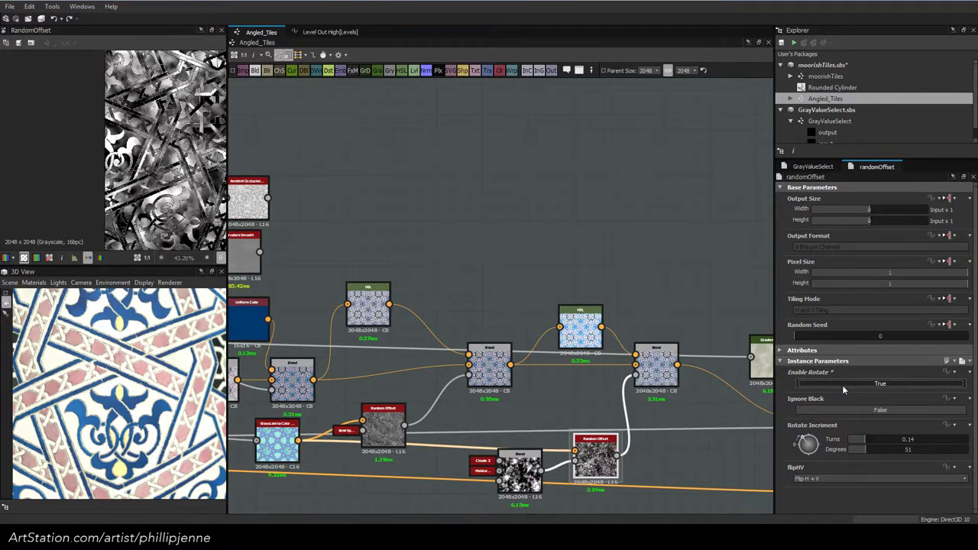
left_click(842, 385)
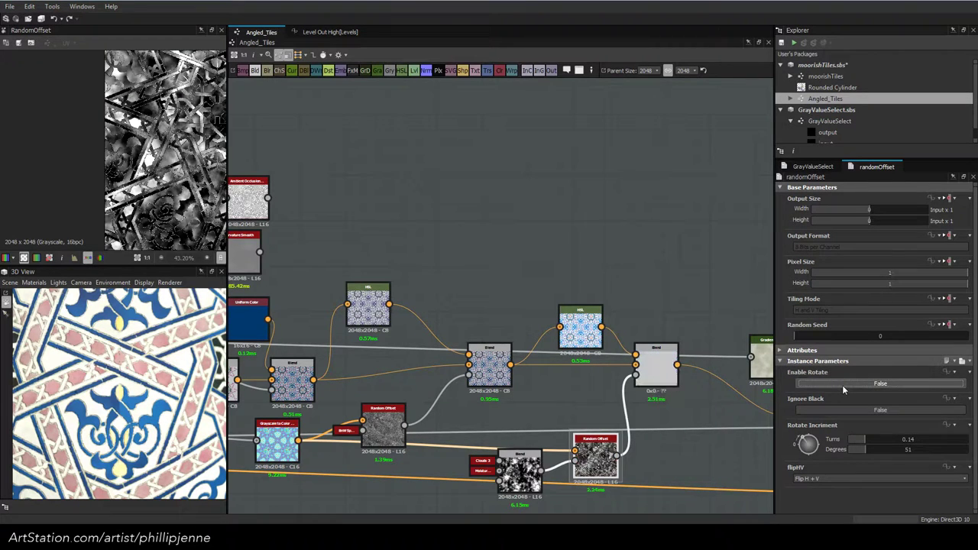
Set the first Random Offset's rotate increment to 90 degrees with rotation enabled, checking the 3D View
double_click(907, 449)
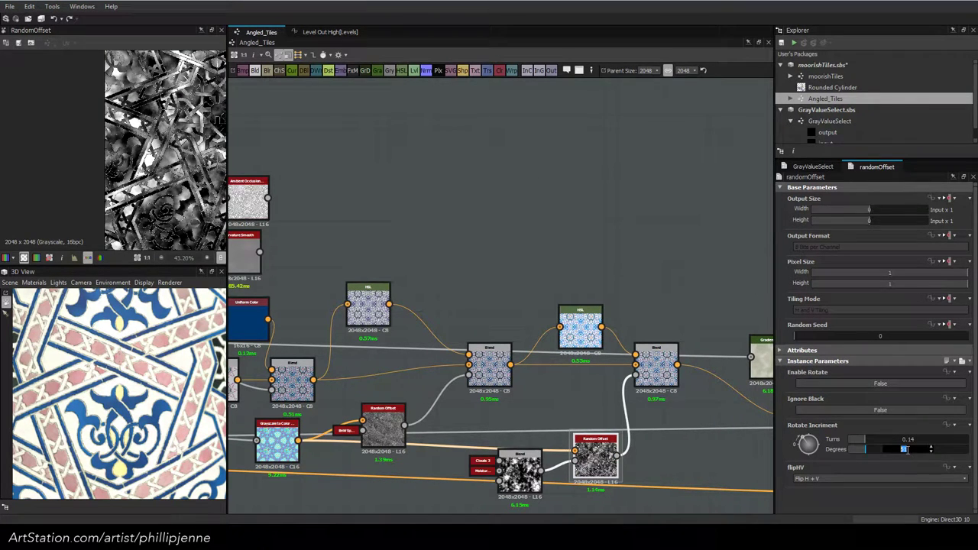
type("90")
key("Return")
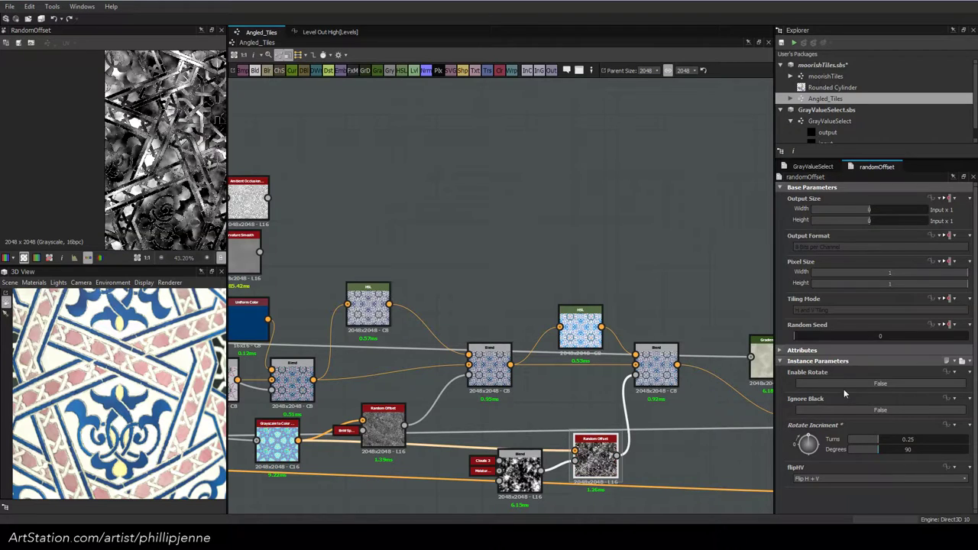
left_click(858, 380)
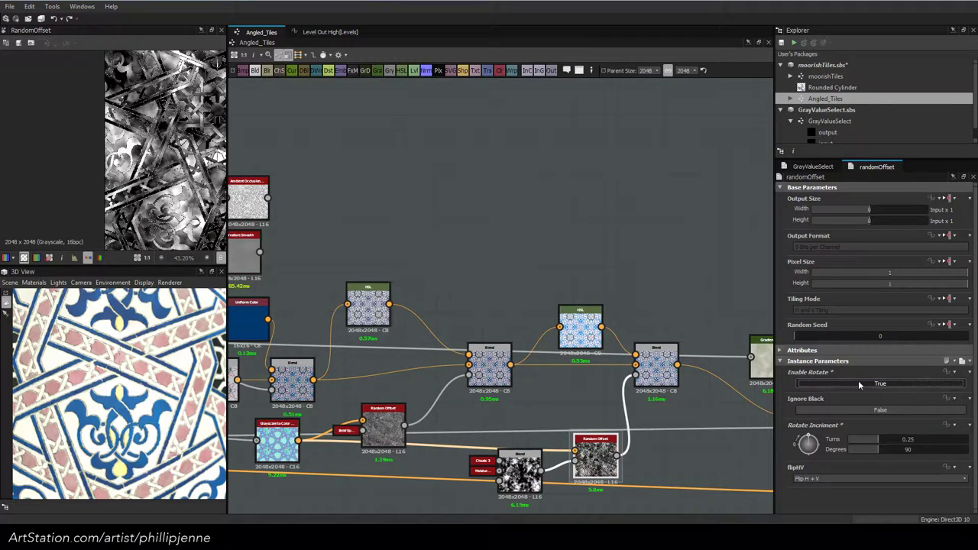
scroll(124, 373, "down", 5)
mouse_move(126, 374)
left_mouse_down()
mouse_move(113, 376)
mouse_move(126, 372)
left_mouse_up()
scroll(113, 375, "up", 6)
scroll(126, 371, "down", 5)
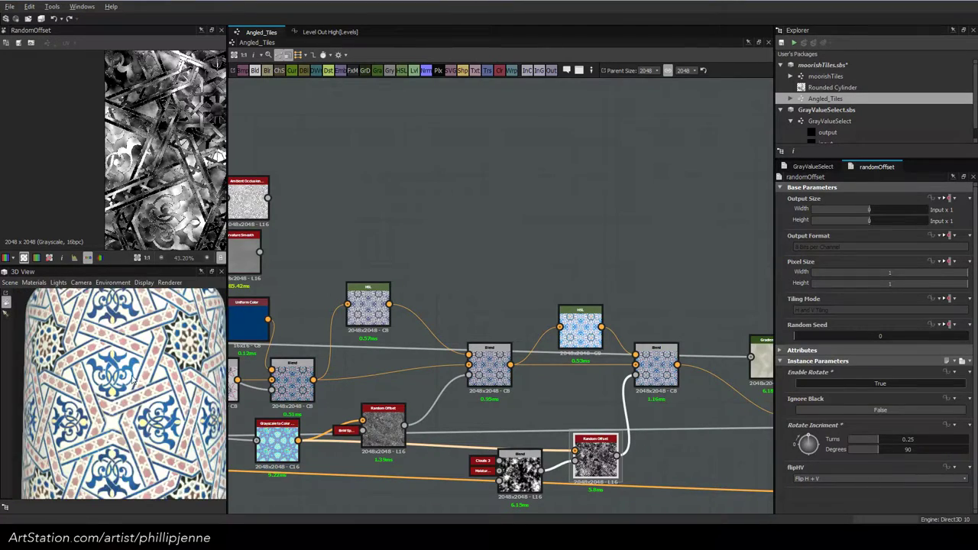
scroll(122, 382, "up", 6)
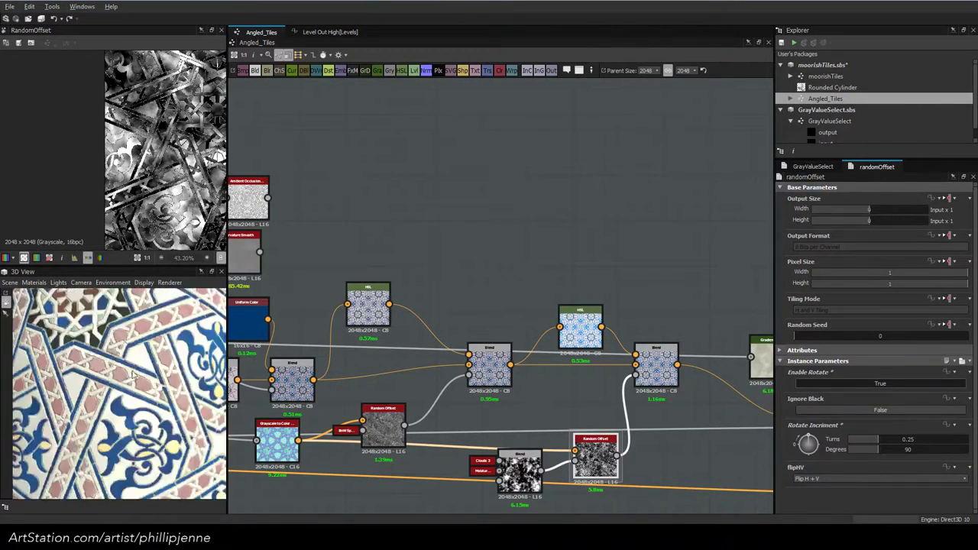
left_click_drag(121, 349, 129, 353)
mouse_move(159, 350)
right_mouse_down("ctrl+shift")
mouse_move(92, 349)
mouse_move(147, 349)
right_mouse_up("ctrl+shift")
scroll(147, 345, "down", 5)
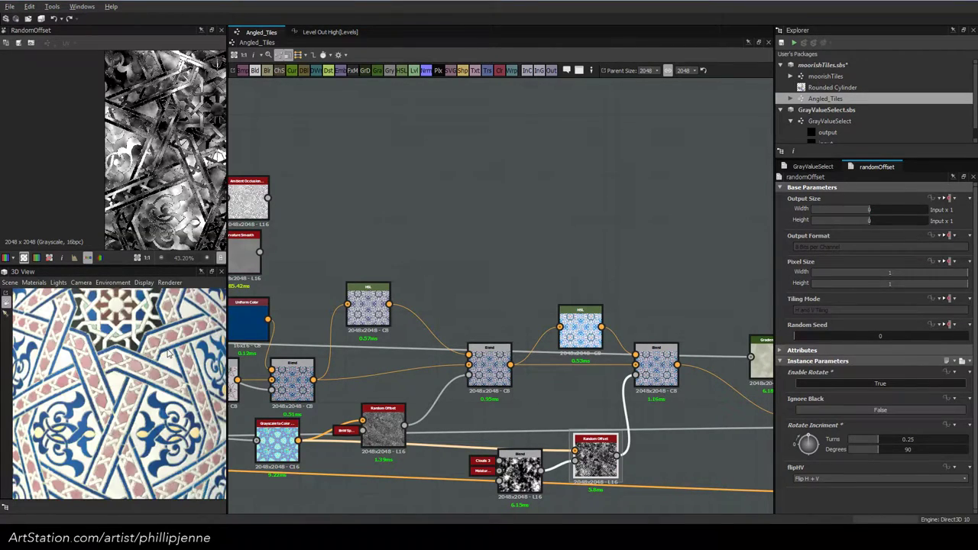
left_click_drag(168, 353, 182, 354)
Enable rotation on the second Random Offset node with a 90-degree increment
double_click(375, 429)
left_click(851, 385)
double_click(906, 448)
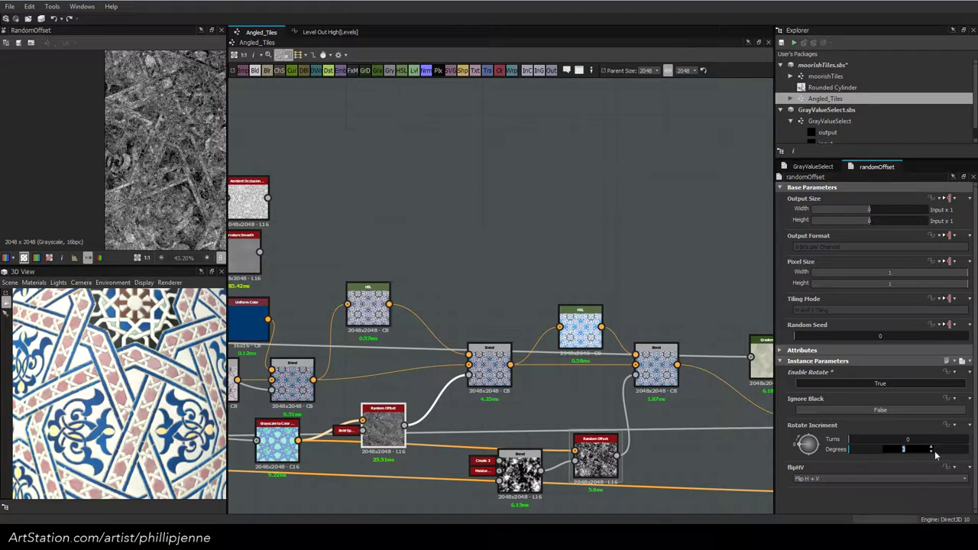
type("90")
key("Return")
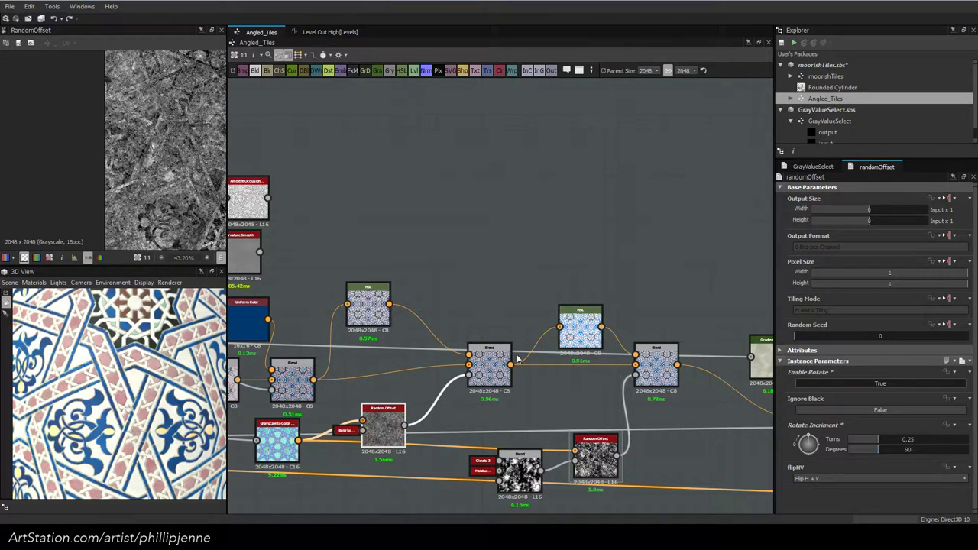
scroll(108, 388, "down", 8)
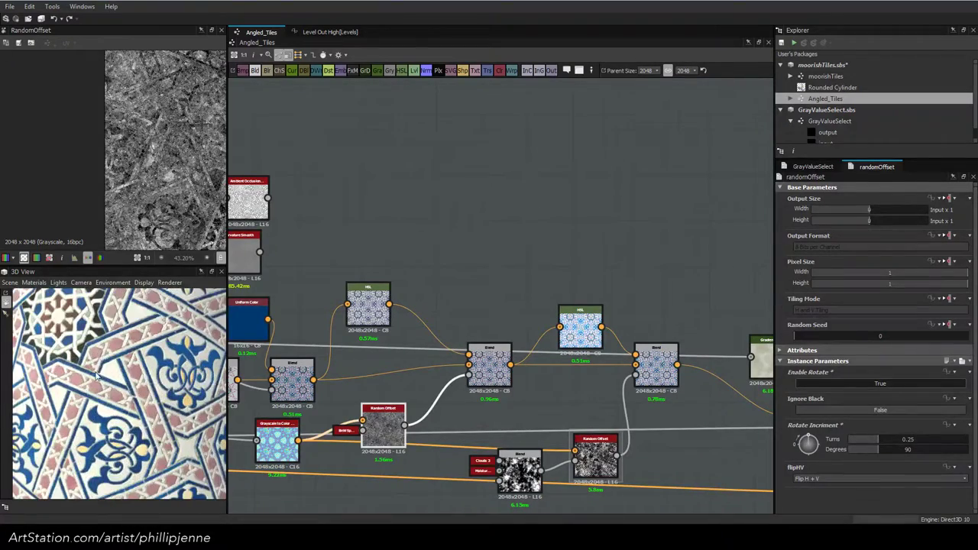
scroll(98, 386, "up", 8)
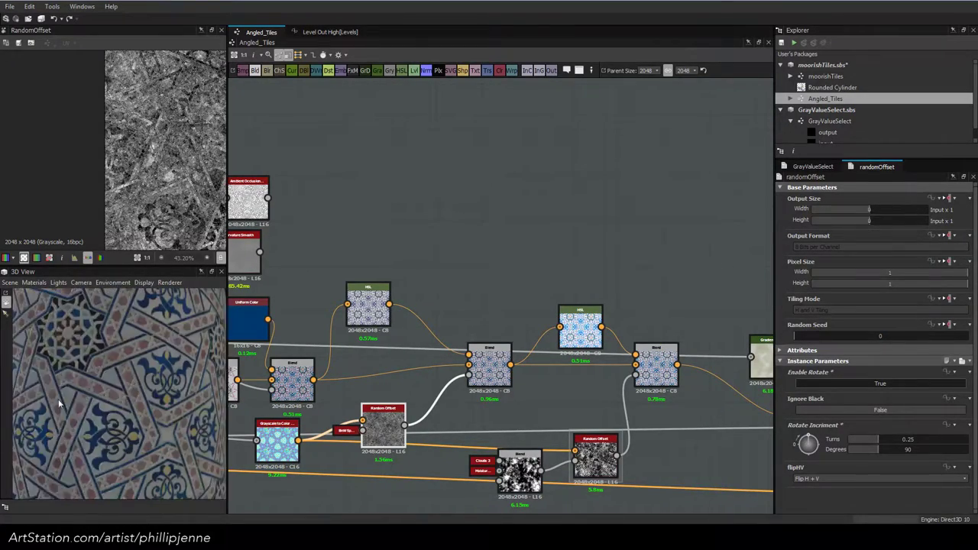
scroll(122, 395, "up", 5)
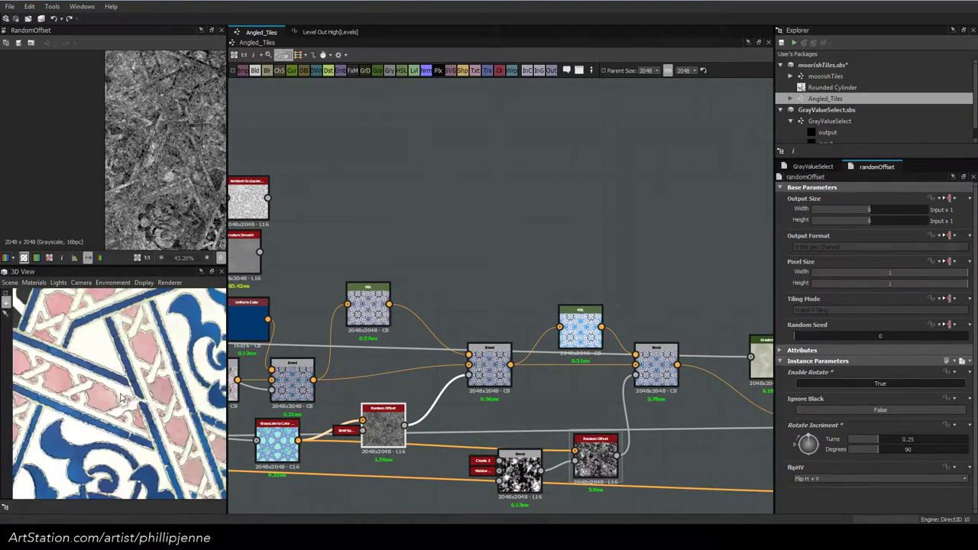
Raise the top HSL node's saturation to about 0.29
double_click(368, 305)
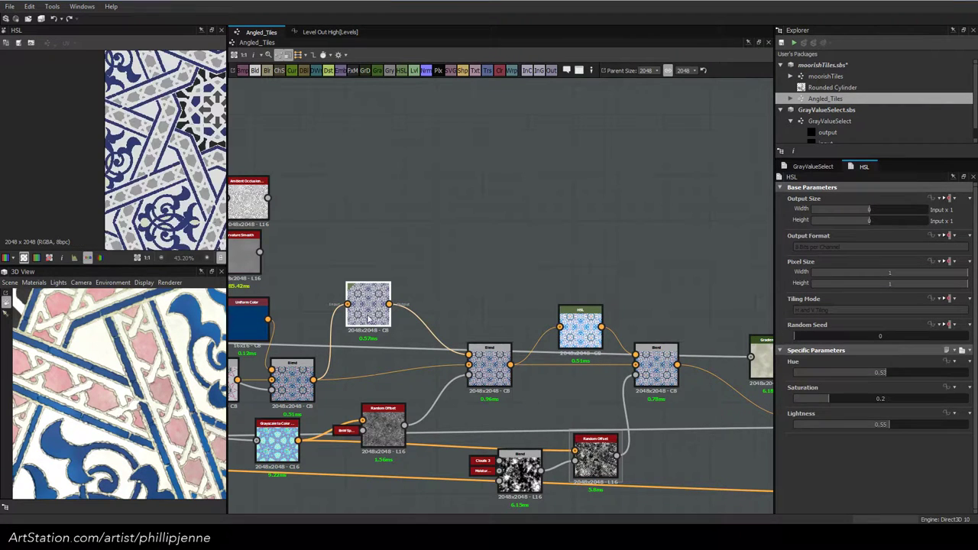
left_click_drag(832, 398, 866, 400)
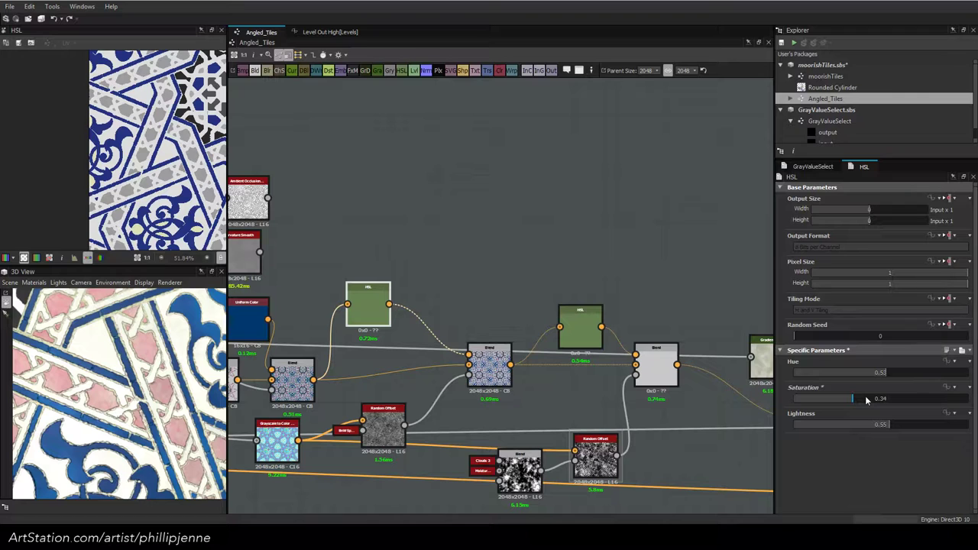
double_click(570, 325)
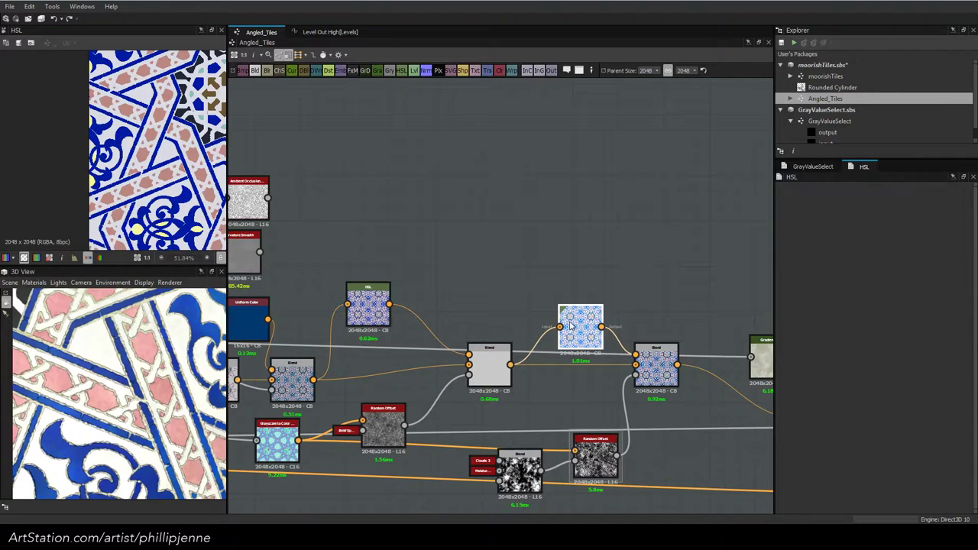
Link the left and middle Blend outputs into the second HSL and check the right Blend
double_click(663, 371)
left_click_drag(313, 380, 563, 327)
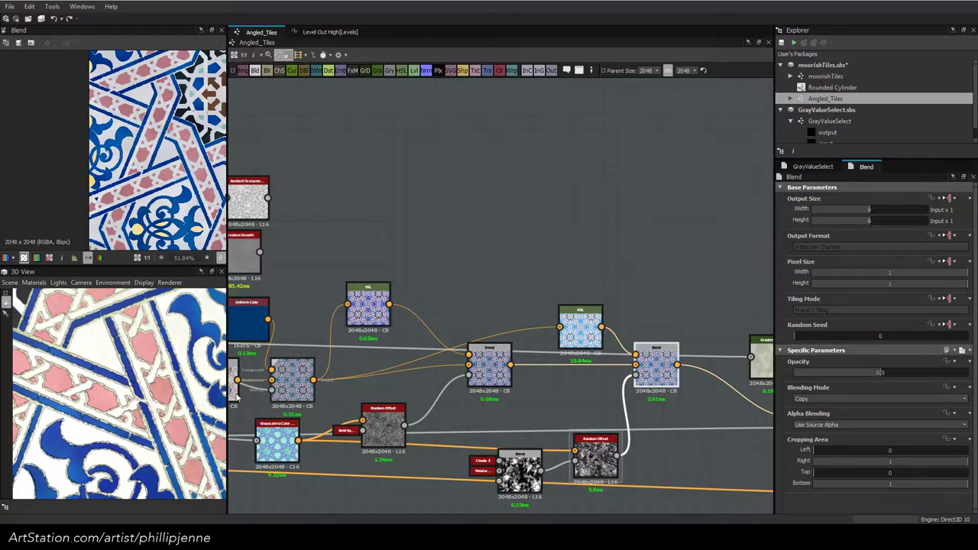
scroll(114, 393, "down", 3)
left_click_drag(510, 365, 560, 327)
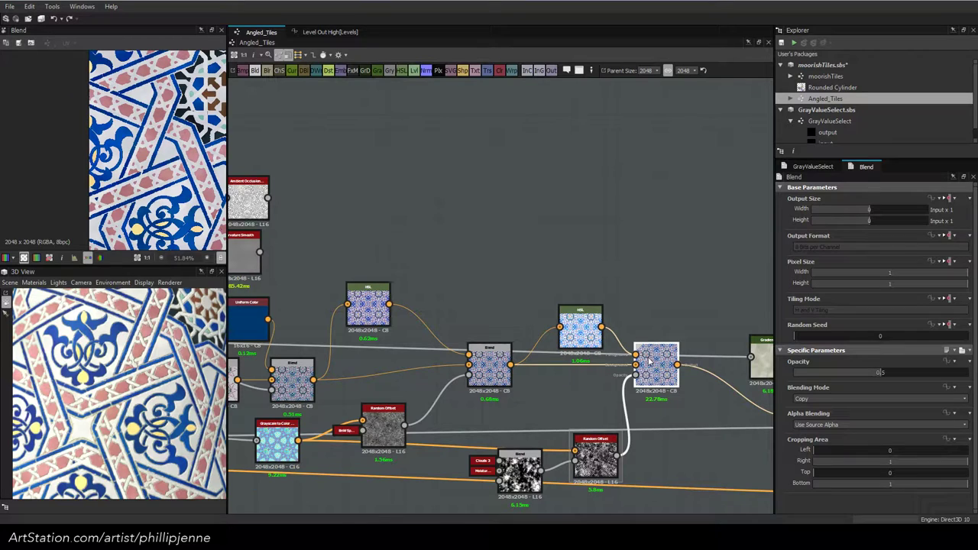
left_click(494, 372)
double_click(663, 373)
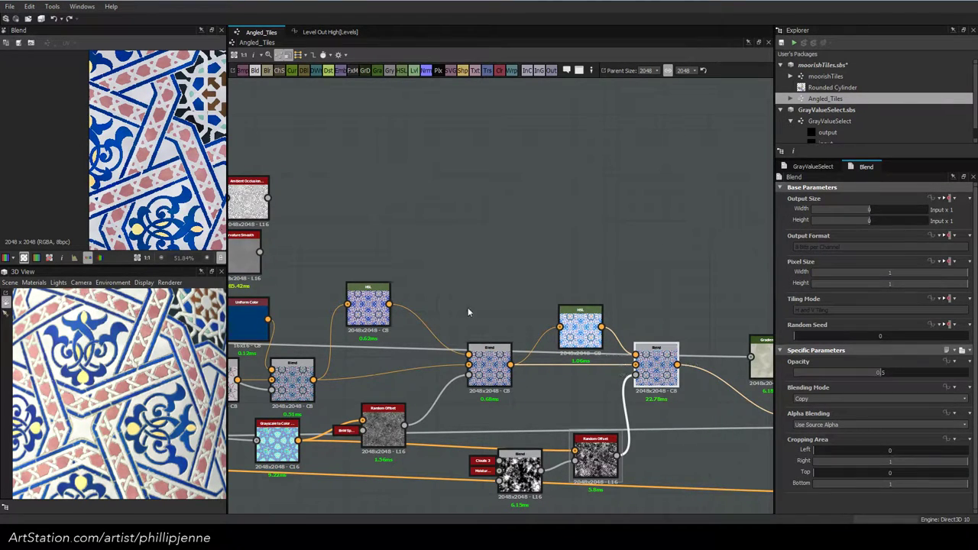
Bring the grayscale roughness Blend section into view and move the lower Blend node left
scroll(120, 139, "down", 6)
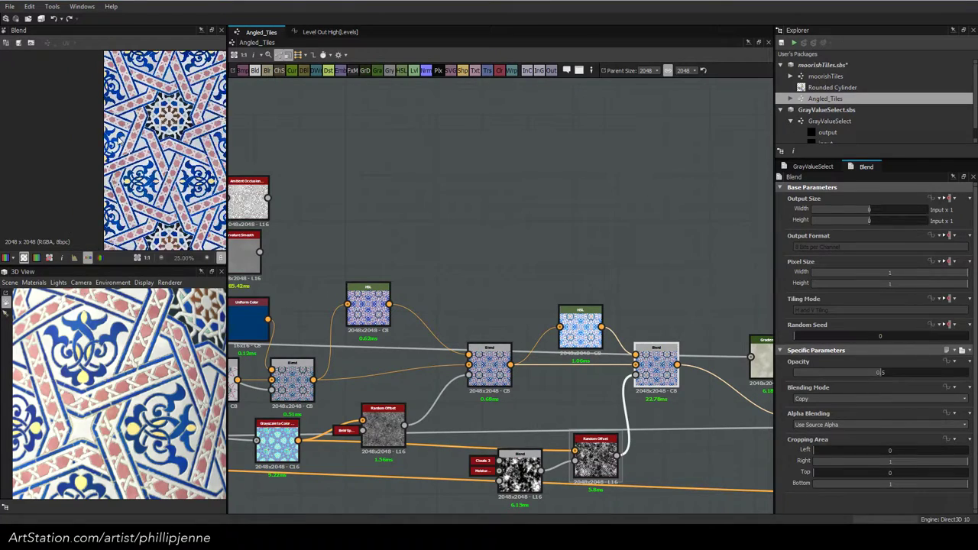
scroll(118, 140, "up", 4)
scroll(328, 262, "down", 2)
middle_click_drag(328, 263, 616, 192)
scroll(386, 312, "up", 1)
middle_click_drag(386, 312, 613, 303)
left_click_drag(520, 390, 425, 450)
Add a Dirt 1 noise and a Blur node after it, with blur intensity around 4
scroll(514, 398, "up", 1)
key("d")
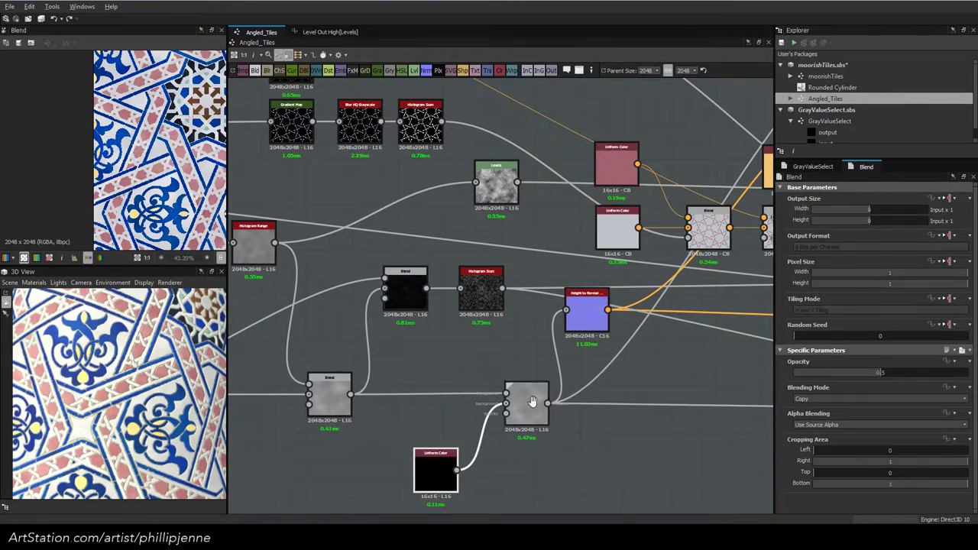
middle_click_drag(510, 417, 652, 301)
left_click(512, 412)
key("space")
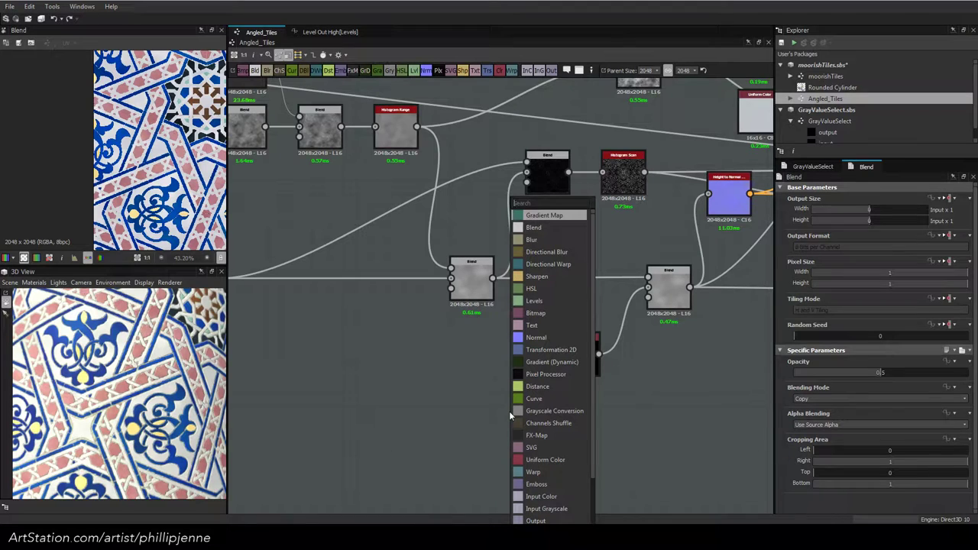
type("dr")
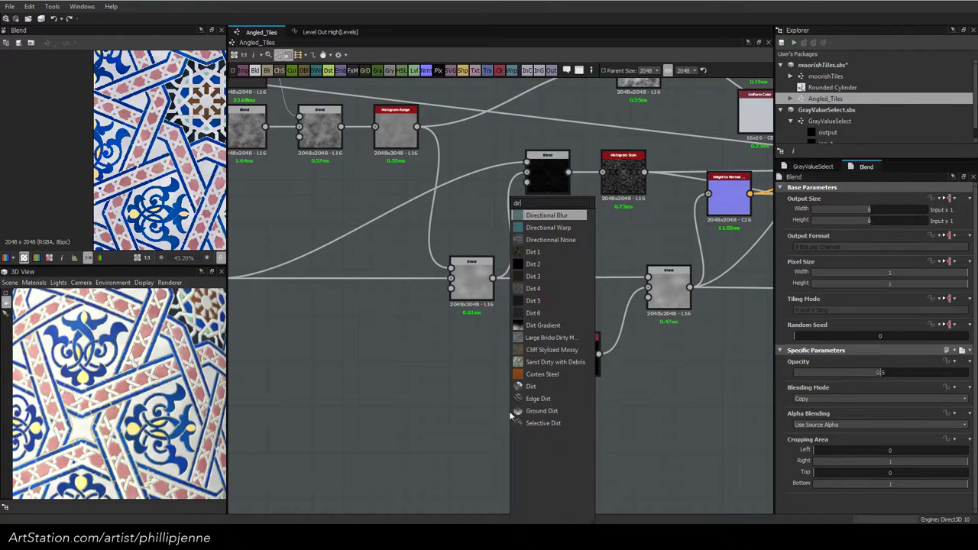
left_click(555, 250)
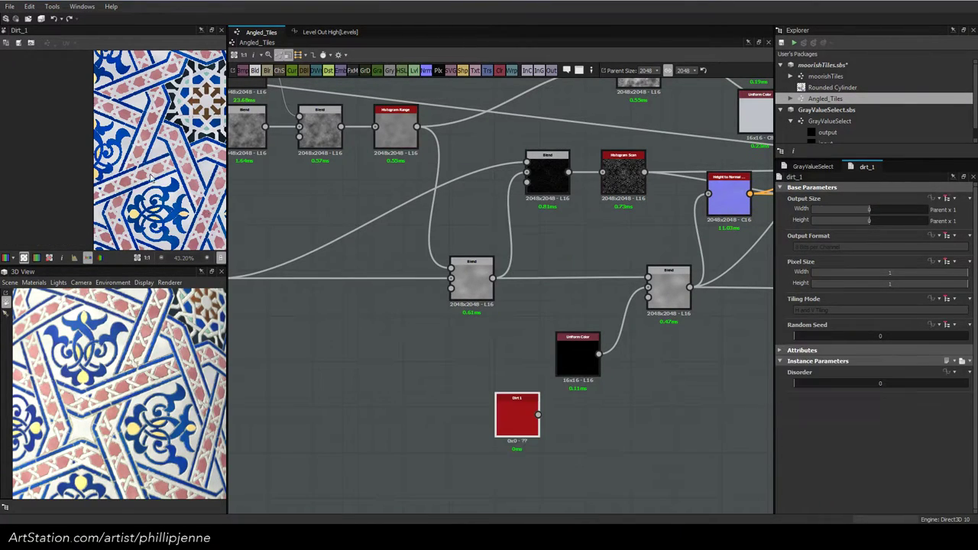
key("space")
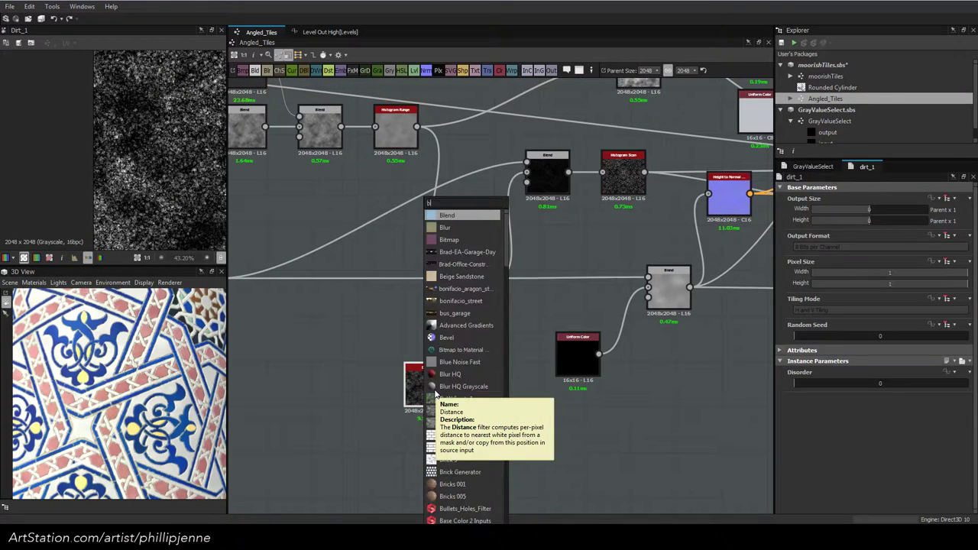
left_click(484, 239)
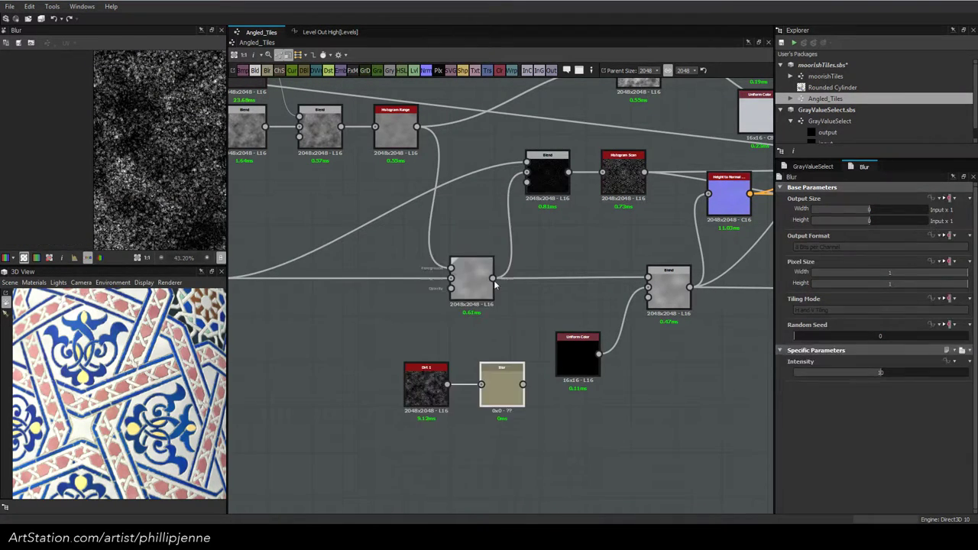
left_click_drag(508, 389, 494, 387)
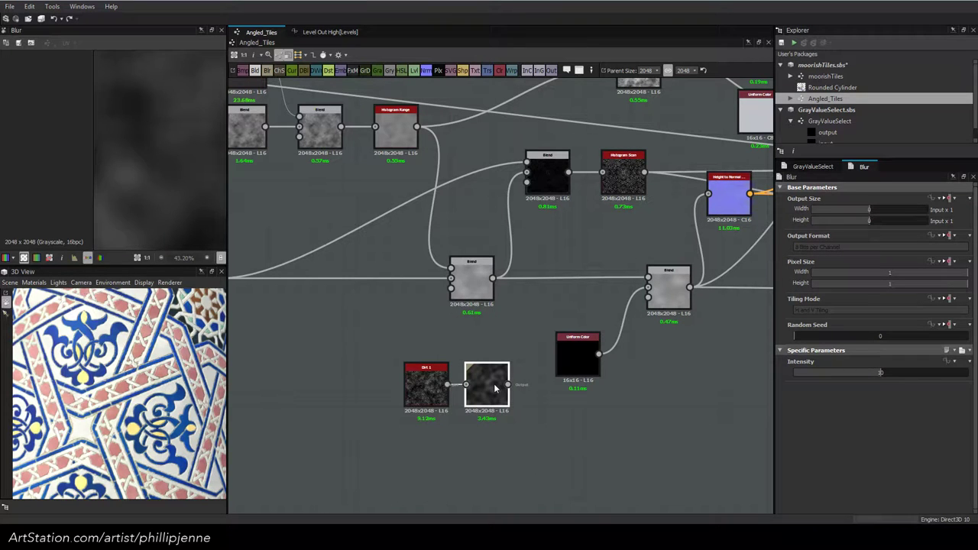
left_click_drag(819, 374, 831, 375)
Wire the blurred noise into the right Blend instead of Uniform Color, set to Overlay at 0.08 opacity
scroll(631, 362, "up", 2)
left_click(540, 351)
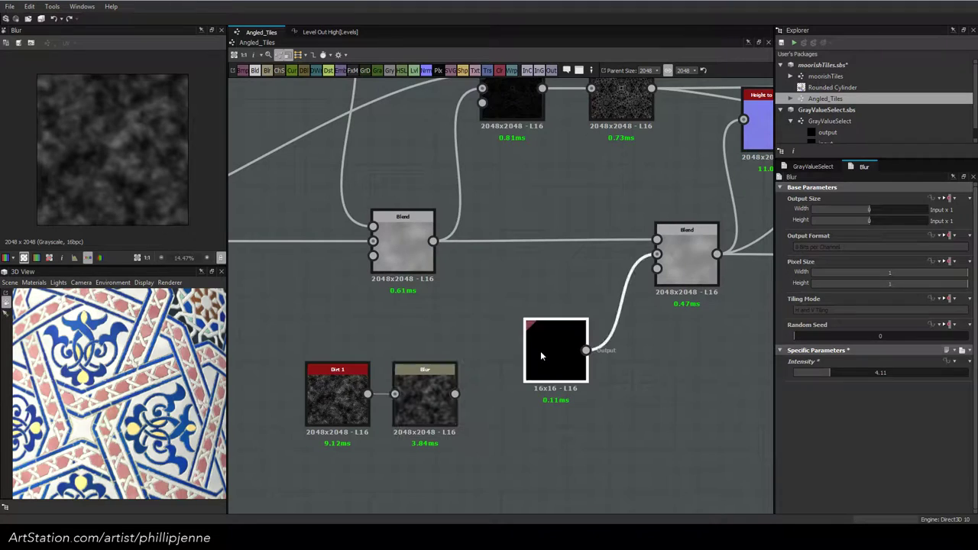
left_click_drag(433, 240, 657, 253)
left_click_drag(455, 393, 657, 254)
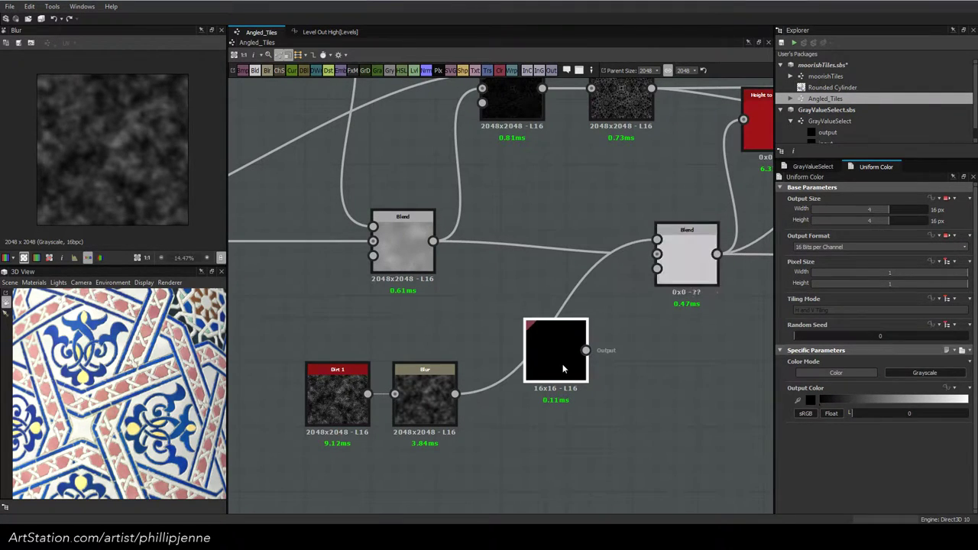
key("Delete")
left_click(668, 274)
left_click(827, 397)
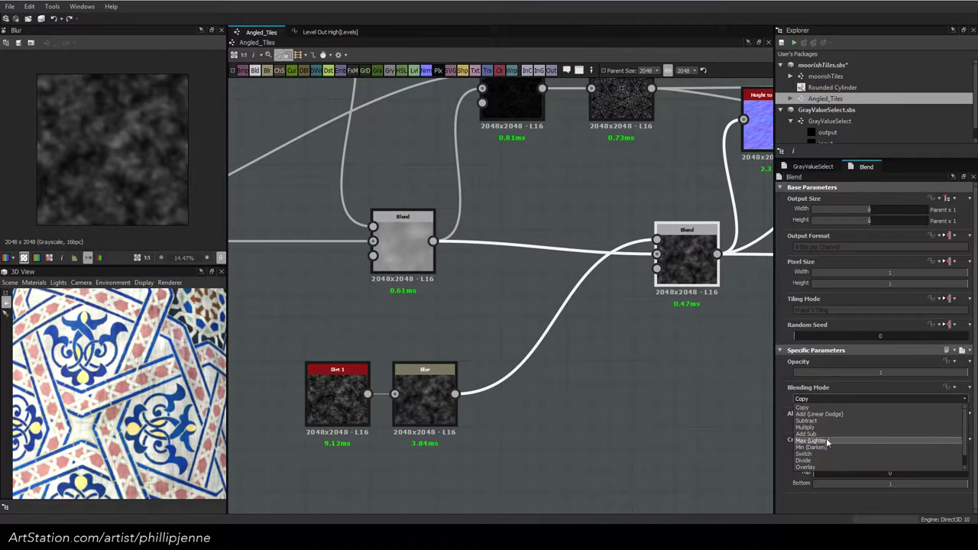
left_click(821, 462)
left_click_drag(842, 372, 809, 373)
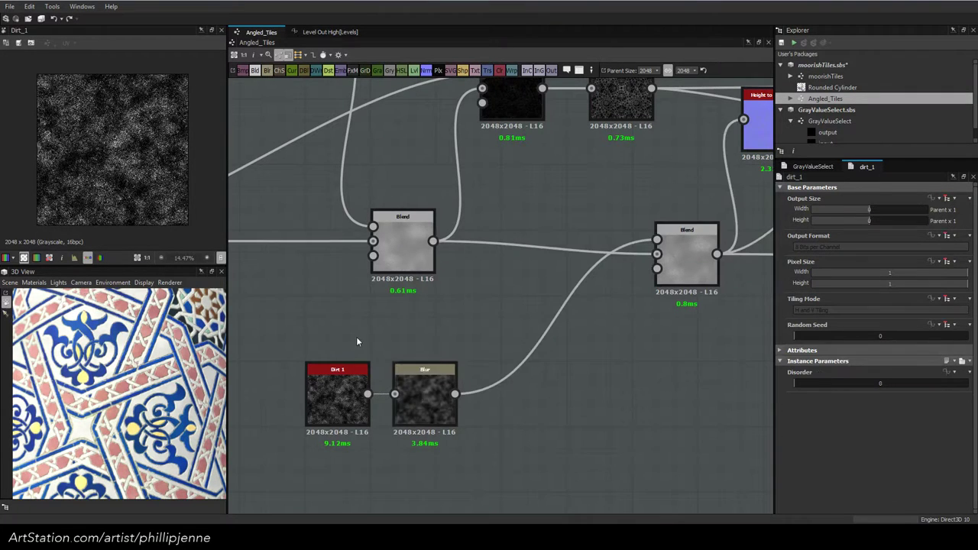
Replace Dirt 1 with a Dirt 6 noise feeding the Blur, and arrange both nodes
key("space")
type("dirt")
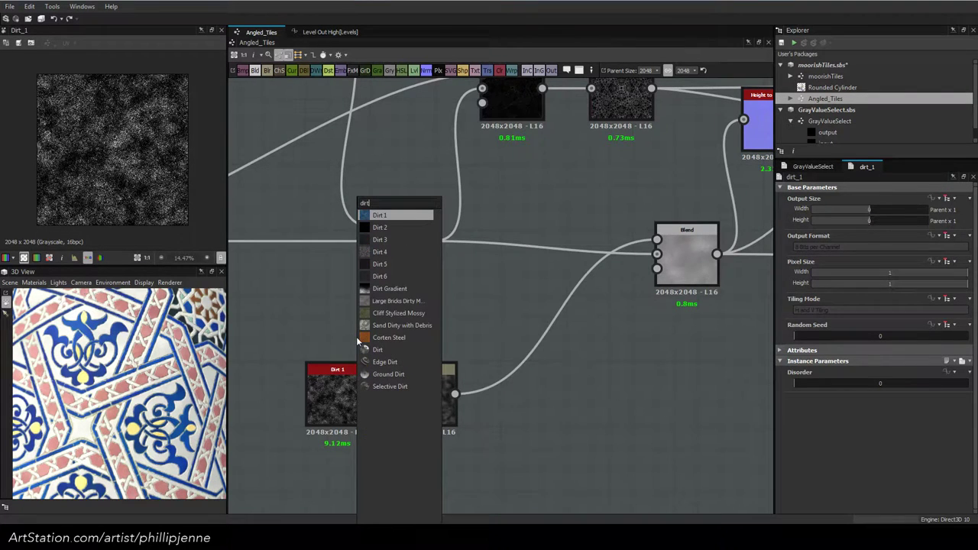
left_click(398, 276)
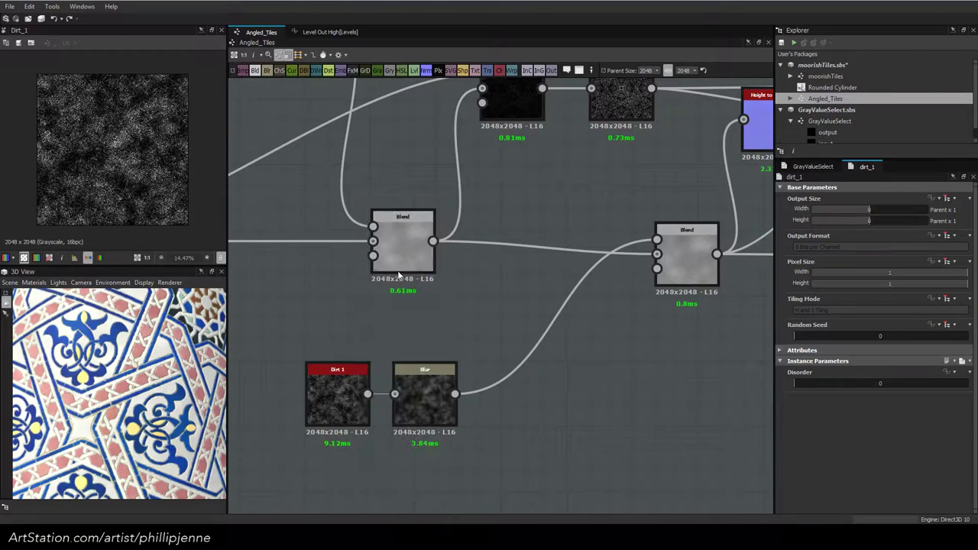
scroll(96, 147, "up", 2)
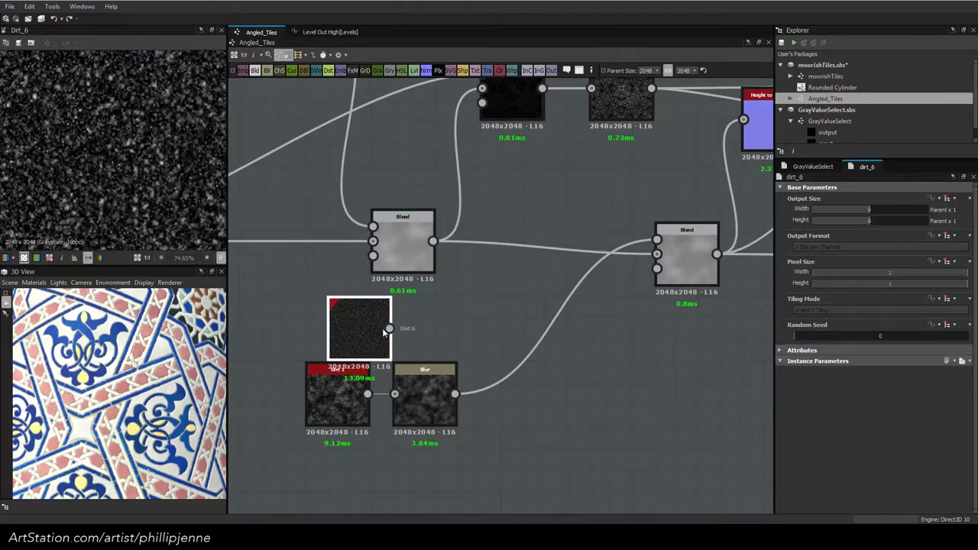
left_click(347, 398)
key("Delete")
left_click_drag(416, 392, 573, 327)
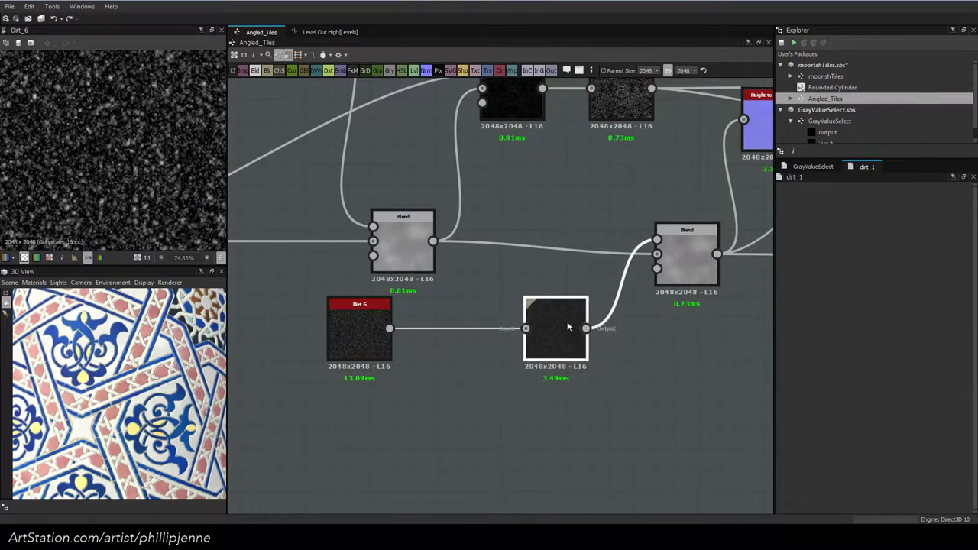
left_click_drag(354, 343, 484, 343)
left_click(559, 344, "ctrl")
left_click_drag(558, 344, 577, 191)
middle_click_drag(577, 191, 542, 288)
left_click_drag(547, 294, 562, 294)
Straighten and preview the lower Blend, raising its Overlay opacity to 0.34
left_click(654, 348)
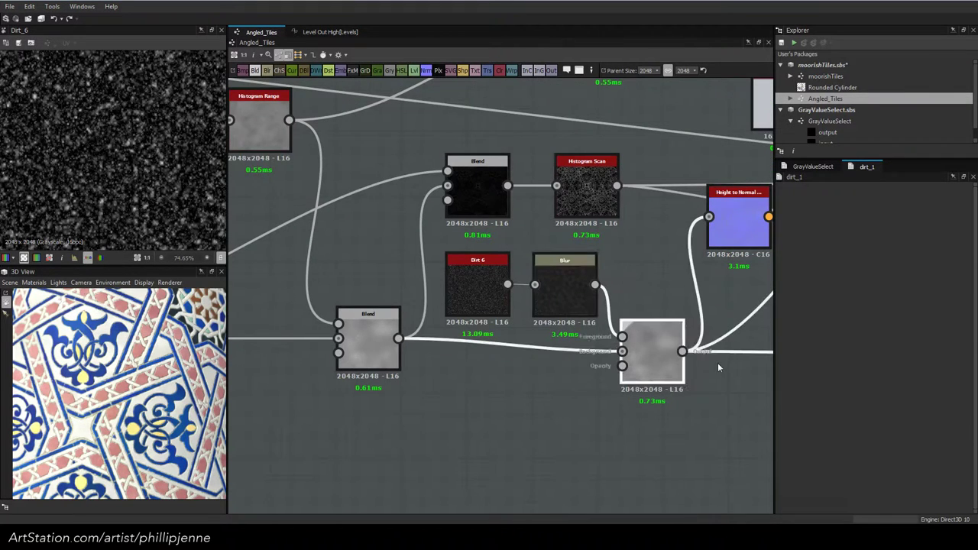
left_click_drag(648, 349, 644, 334)
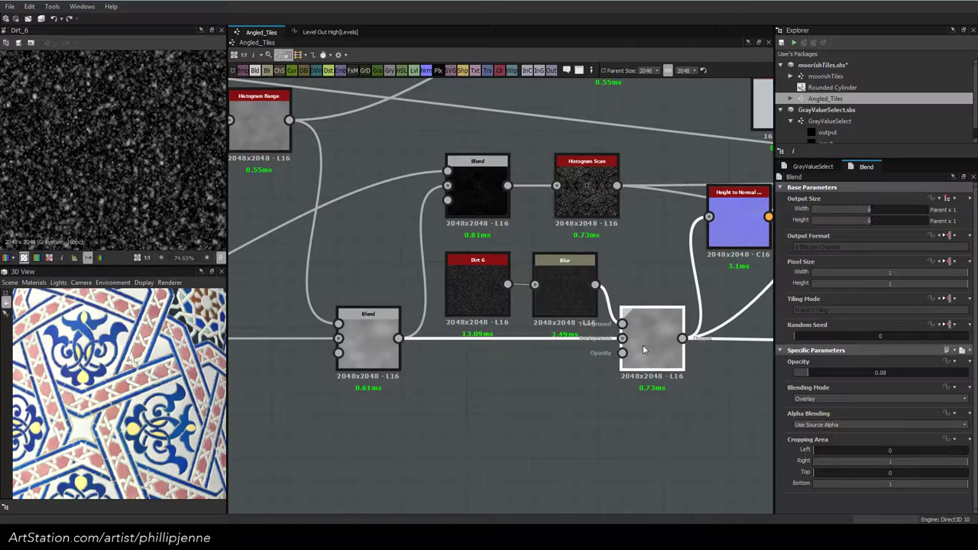
double_click(642, 349)
left_click_drag(807, 372, 830, 372)
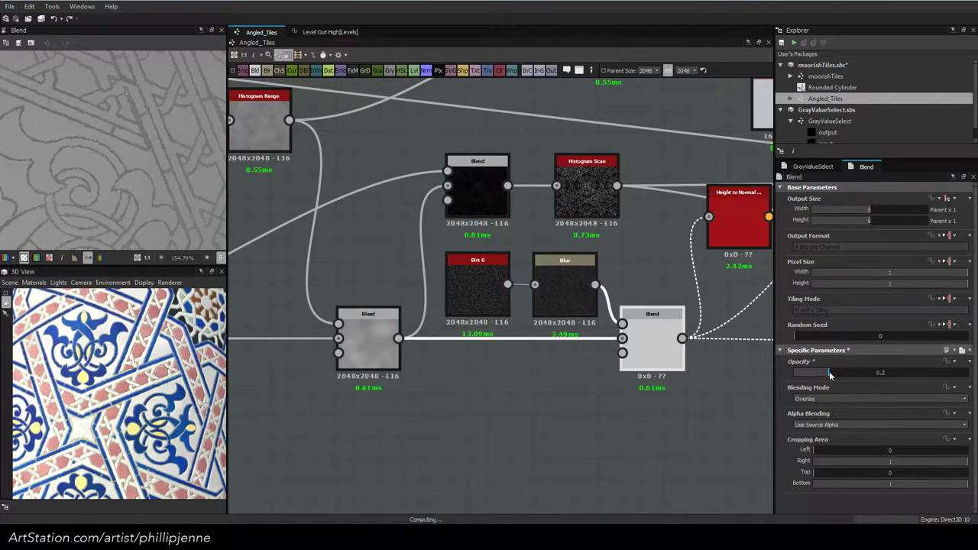
left_click(861, 374)
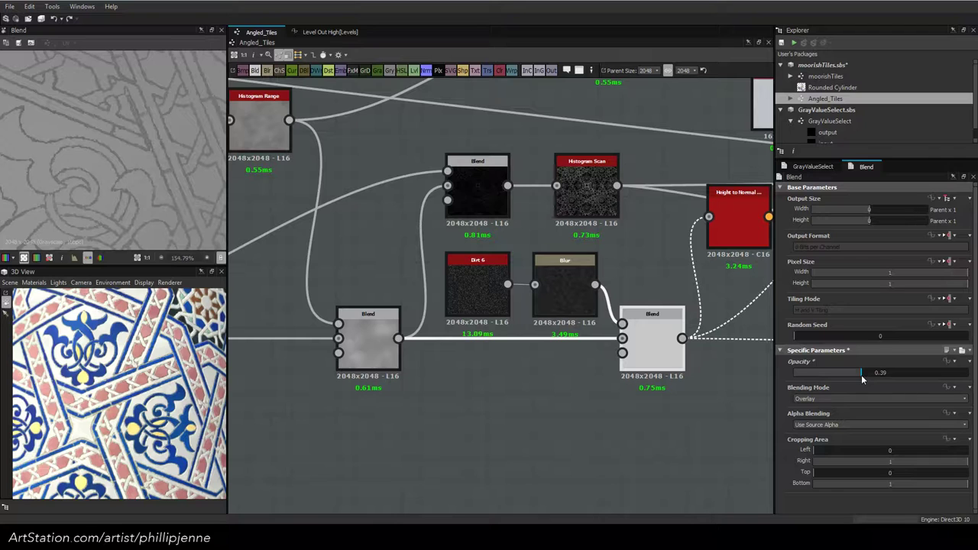
left_click_drag(860, 375, 854, 374)
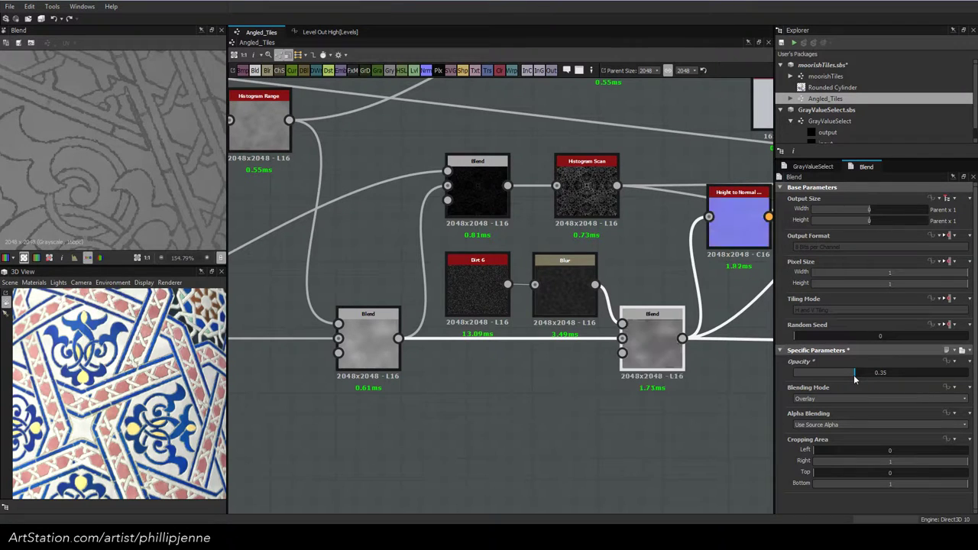
scroll(122, 178, "down", 8)
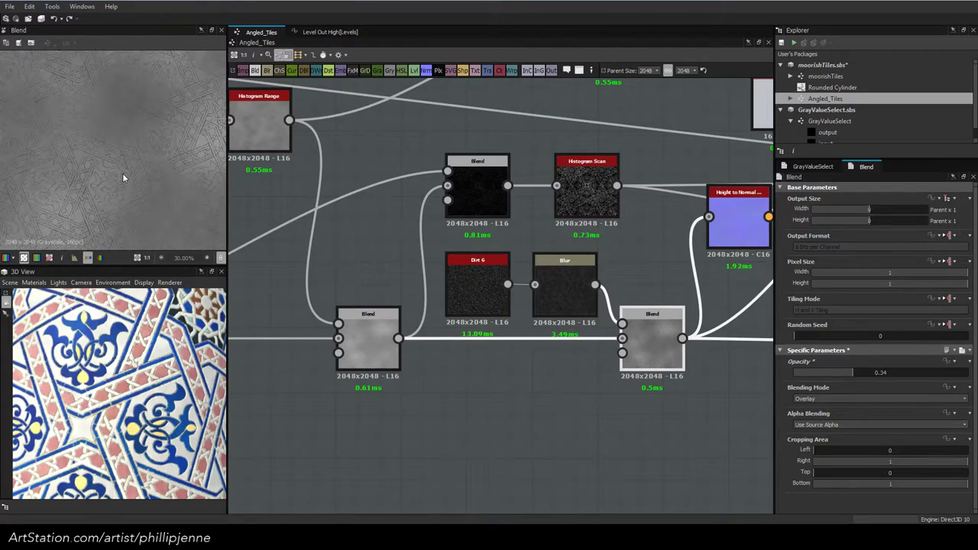
scroll(123, 178, "down", 3)
scroll(413, 273, "down", 3)
middle_click_drag(471, 271, 764, 410)
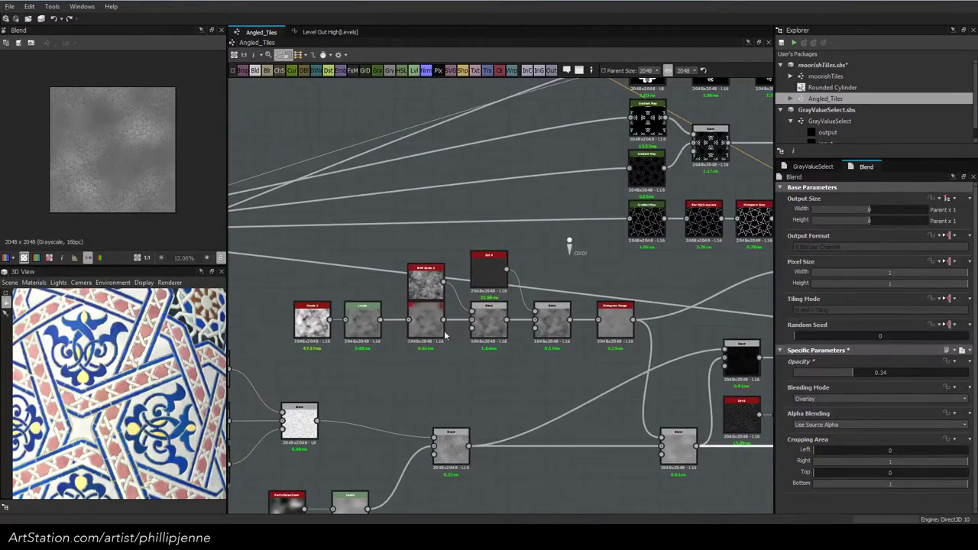
Move Fine Edge Detect beside Levels in the edge-detect section and preview its output
middle_click_drag(446, 334, 634, 312)
middle_click_drag(684, 223, 581, 141)
scroll(517, 352, "up", 2)
middle_click_drag(378, 321, 614, 304)
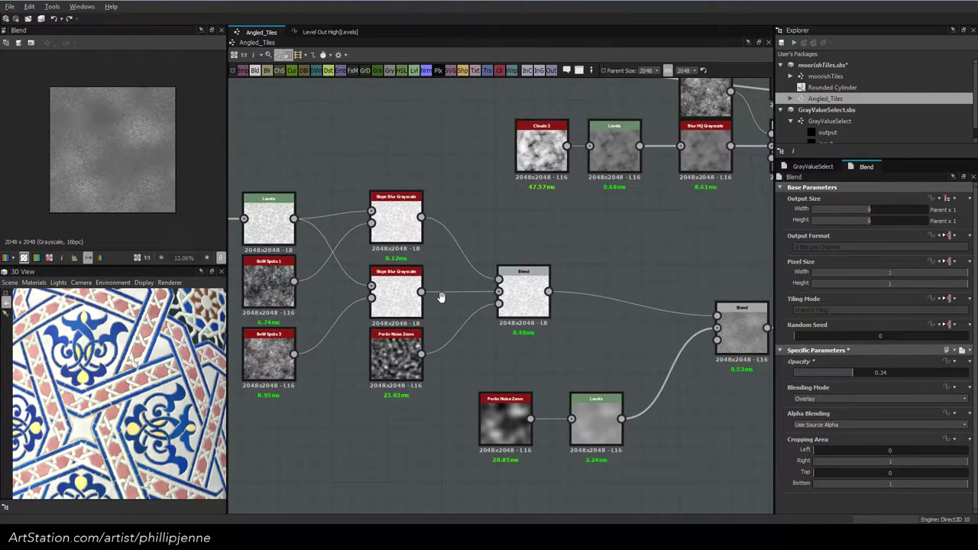
middle_click_drag(443, 301, 632, 332)
middle_click_drag(426, 290, 608, 370)
left_click_drag(579, 331, 491, 336)
double_click(491, 337)
Insert a Warp before Levels, driven by a Perlin Noise Zoom with lowered Distance
key("space")
type("wa")
left_click(518, 217)
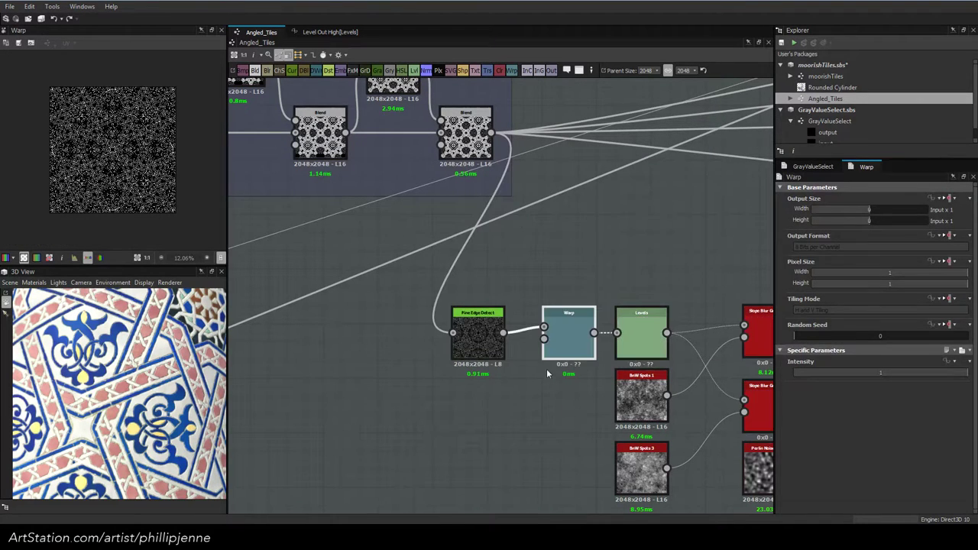
key("space")
type("perl")
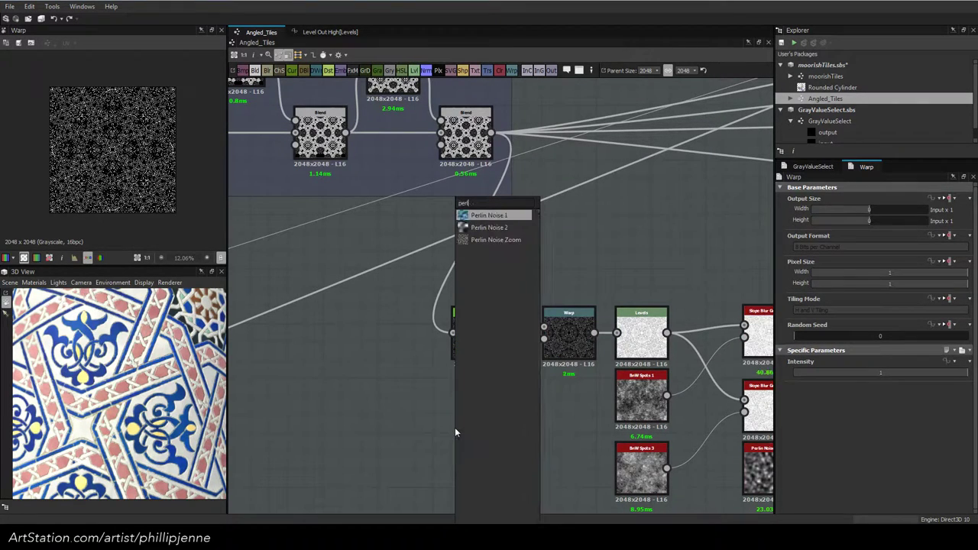
left_click(489, 239)
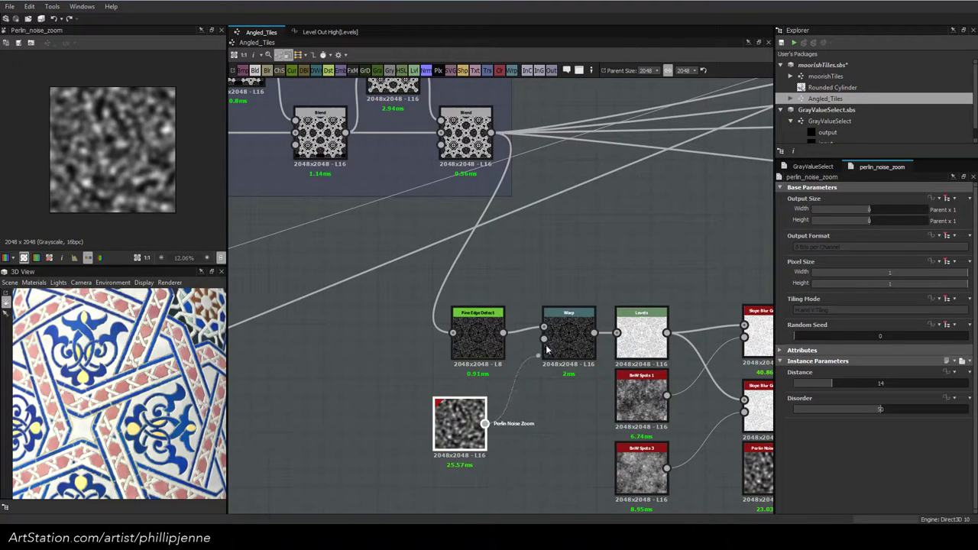
left_click_drag(475, 426, 486, 409)
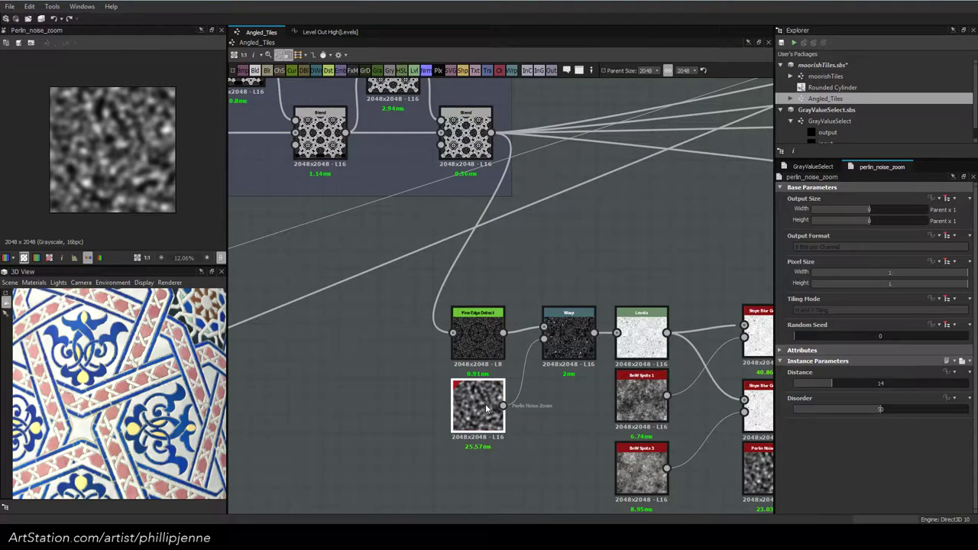
left_click(813, 383)
left_click_drag(809, 381, 808, 382)
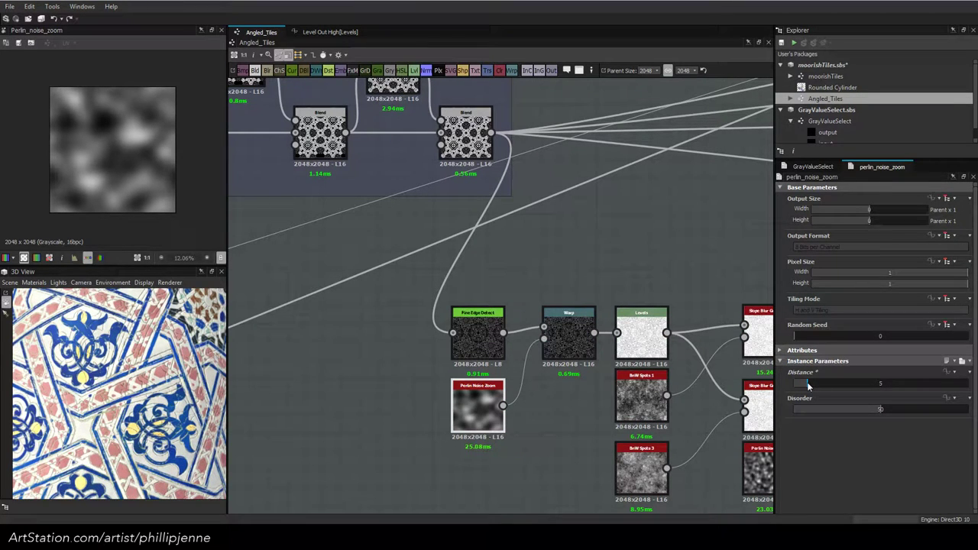
left_click_drag(808, 385, 802, 386)
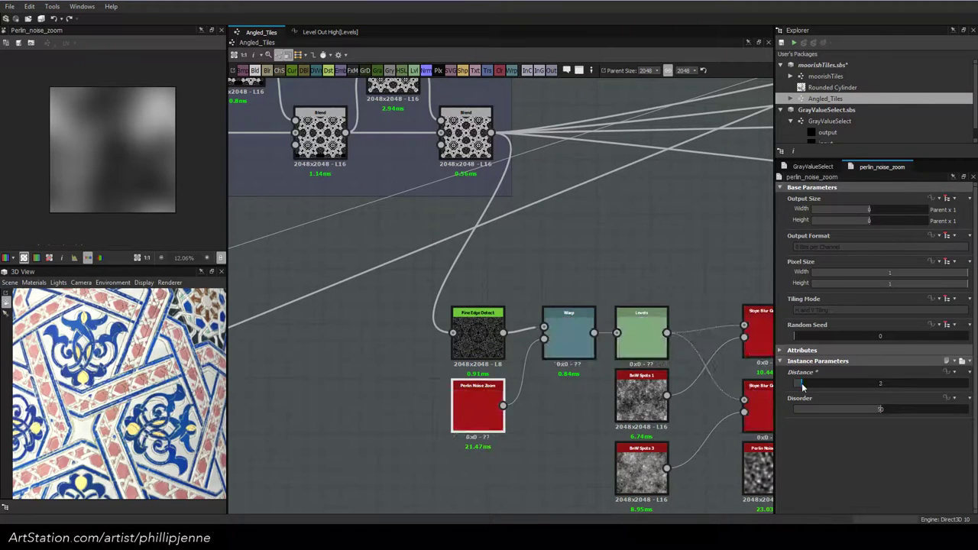
Set Warp Intensity to 0.2, link Fine Edge Detect into Warp, and compare previews
left_click(585, 340)
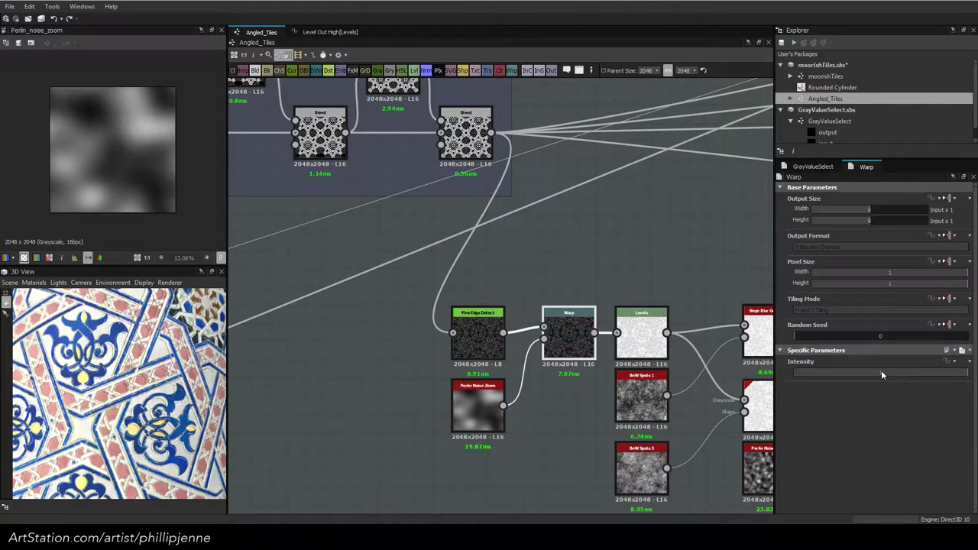
left_click_drag(879, 373, 876, 373)
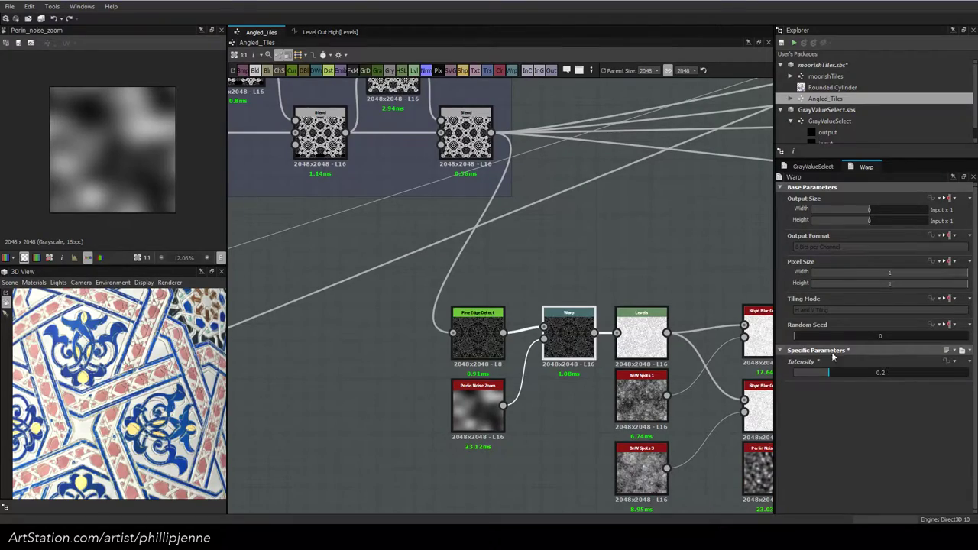
double_click(568, 350)
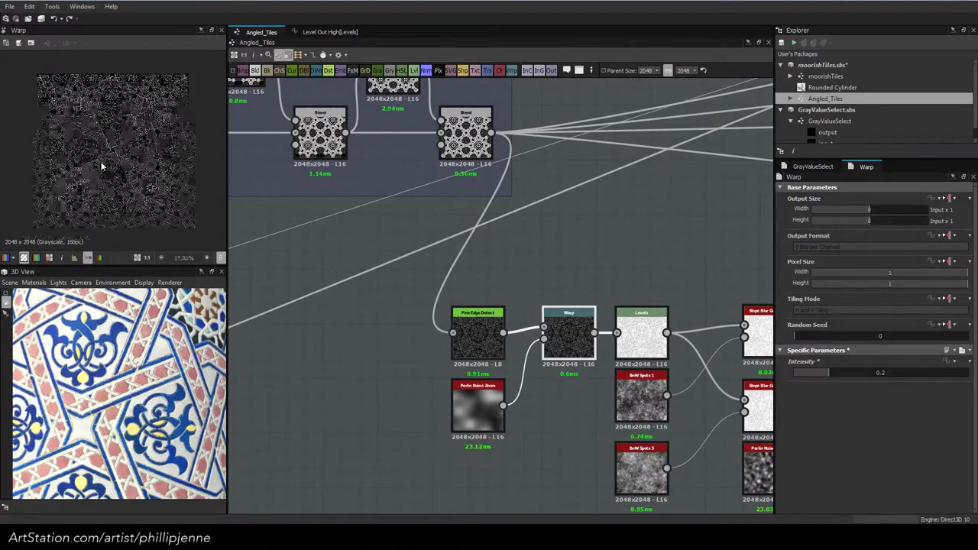
scroll(101, 166, "up", 5)
double_click(493, 335)
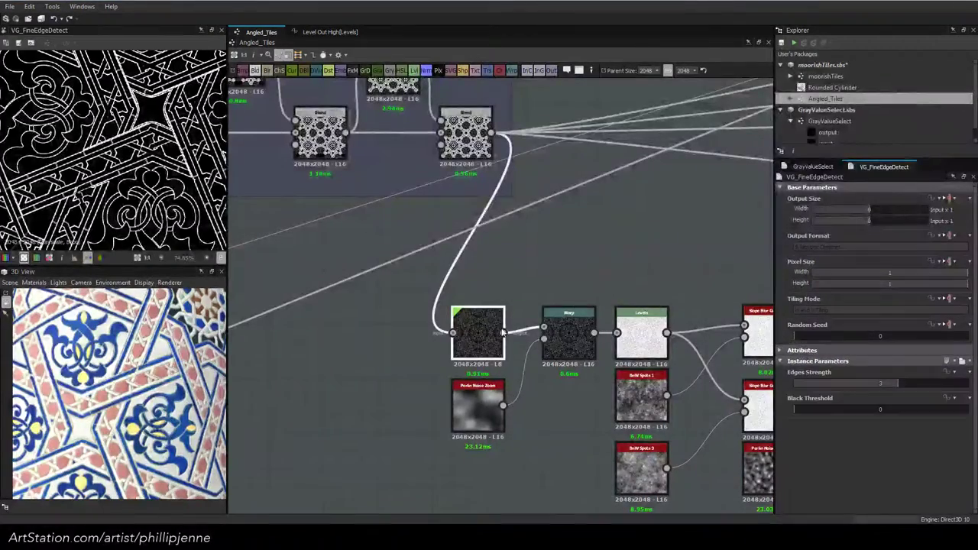
double_click(563, 335)
double_click(479, 336)
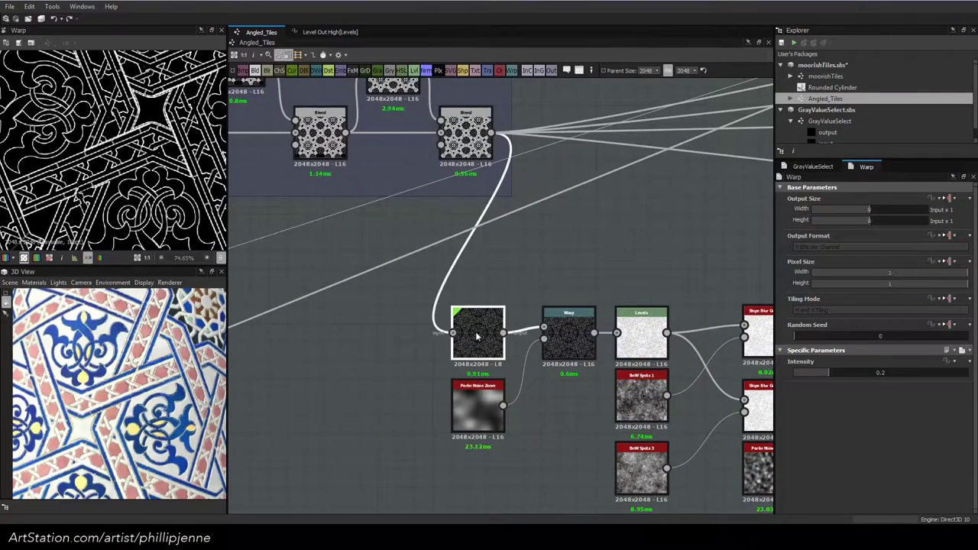
left_click_drag(547, 339, 543, 339)
double_click(569, 334)
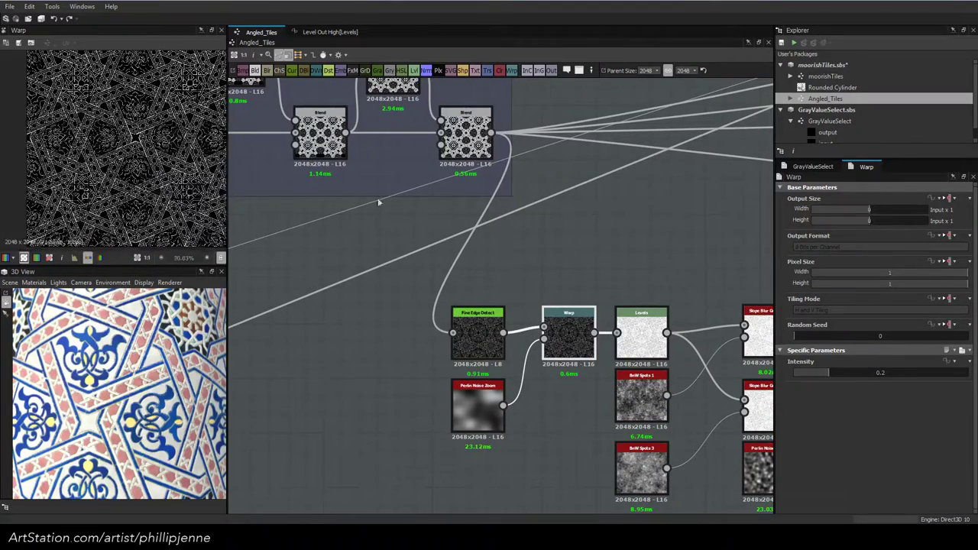
scroll(564, 219, "down", 5)
Review the graph: preview a Blend, inspect the histogram scan node, and orbit the 3D View
middle_click_drag(506, 295, 339, 347)
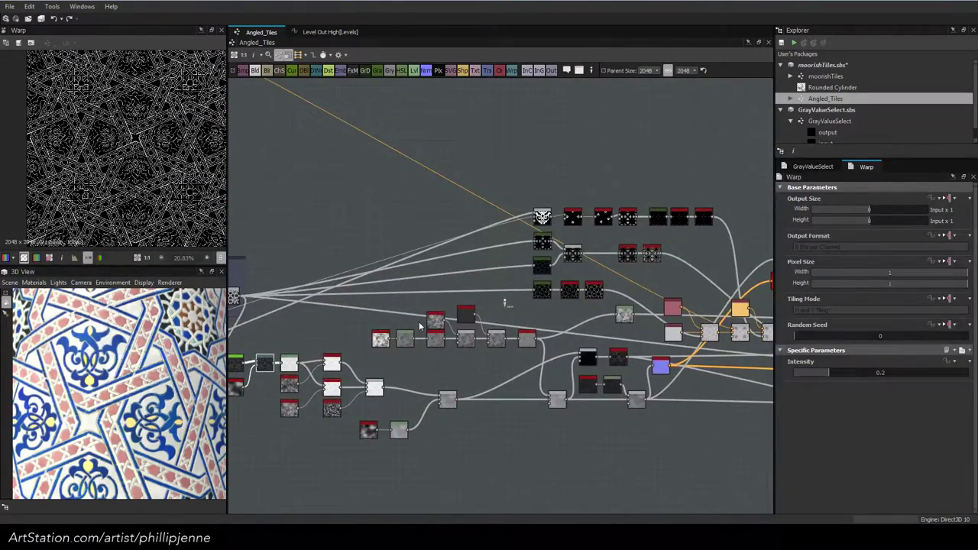
middle_click_drag(453, 315, 494, 319)
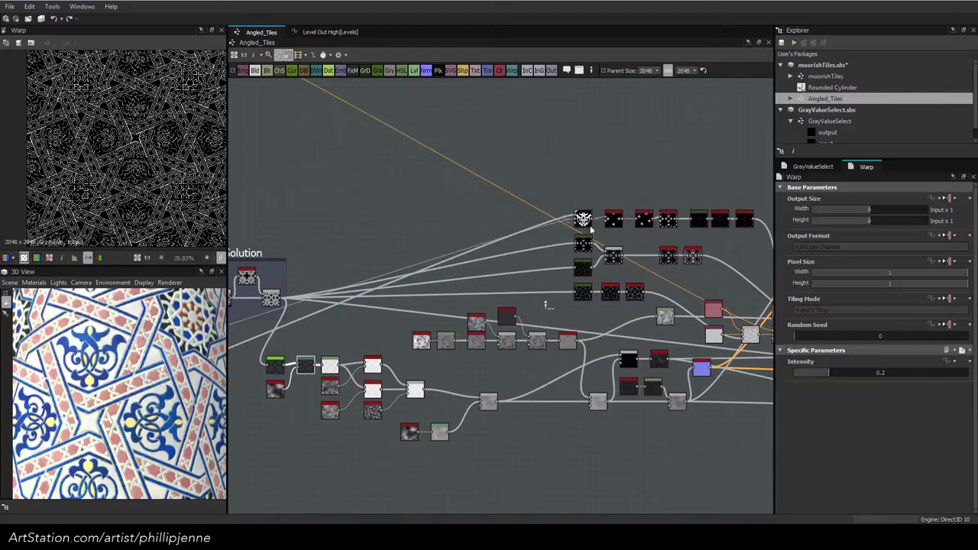
double_click(583, 219)
middle_click_drag(601, 224, 480, 222)
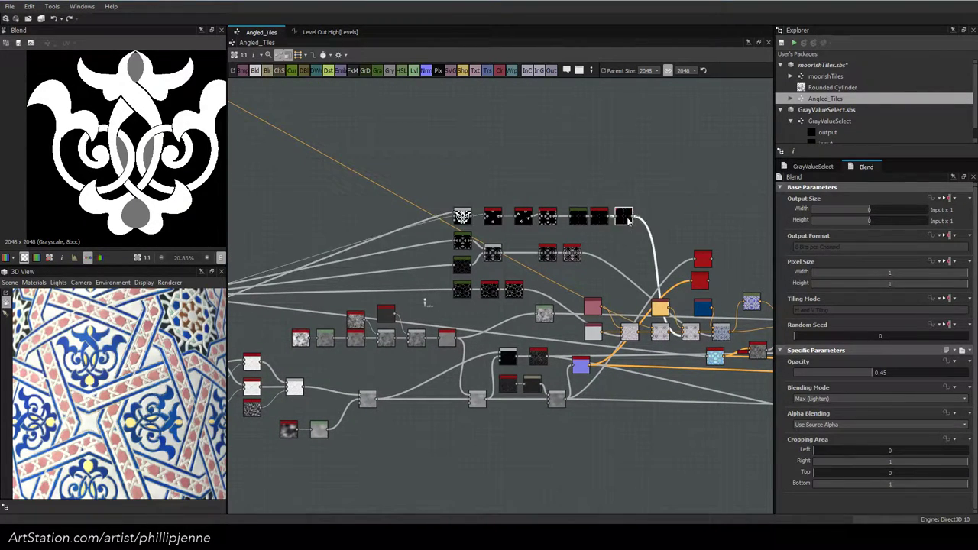
left_click(624, 218)
middle_click_drag(372, 251, 470, 240)
scroll(173, 361, "up", 3)
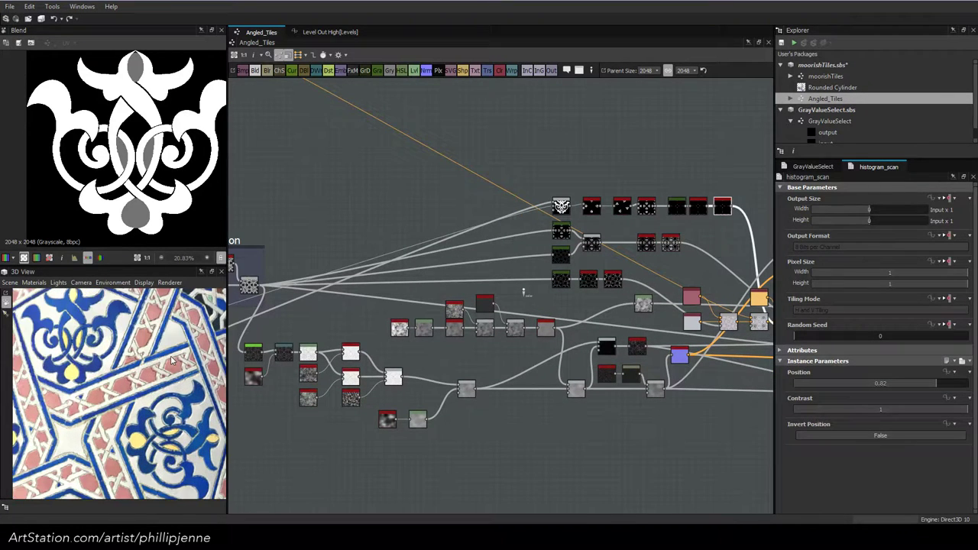
left_click_drag(83, 358, 97, 356)
scroll(557, 348, "down", 1)
middle_click_drag(544, 341, 678, 342)
scroll(114, 352, "down", 5)
scroll(115, 352, "up", 2)
left_click_drag(116, 352, 155, 372)
scroll(132, 349, "down", 5)
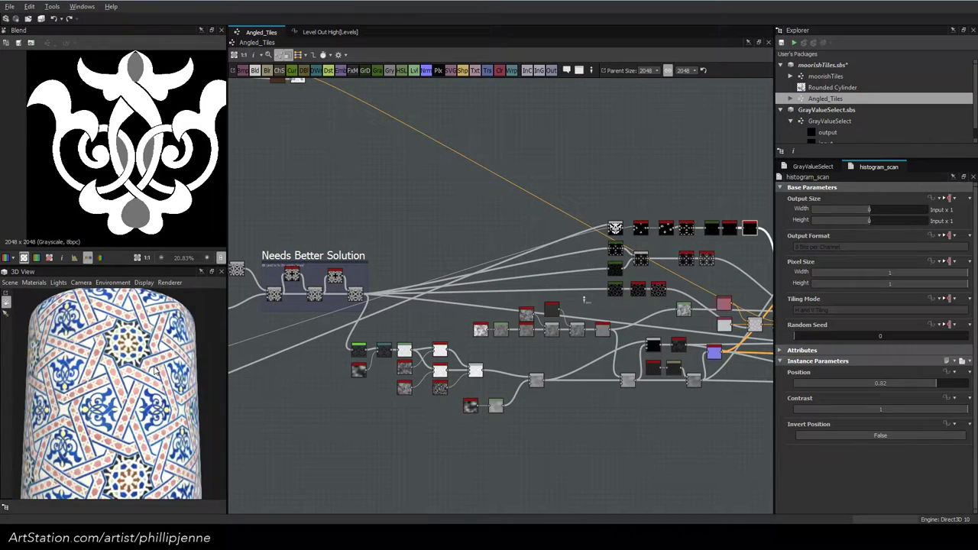
Compare Warp and pixel edge detect previews, then move Warp up beside the framed chain
double_click(382, 351)
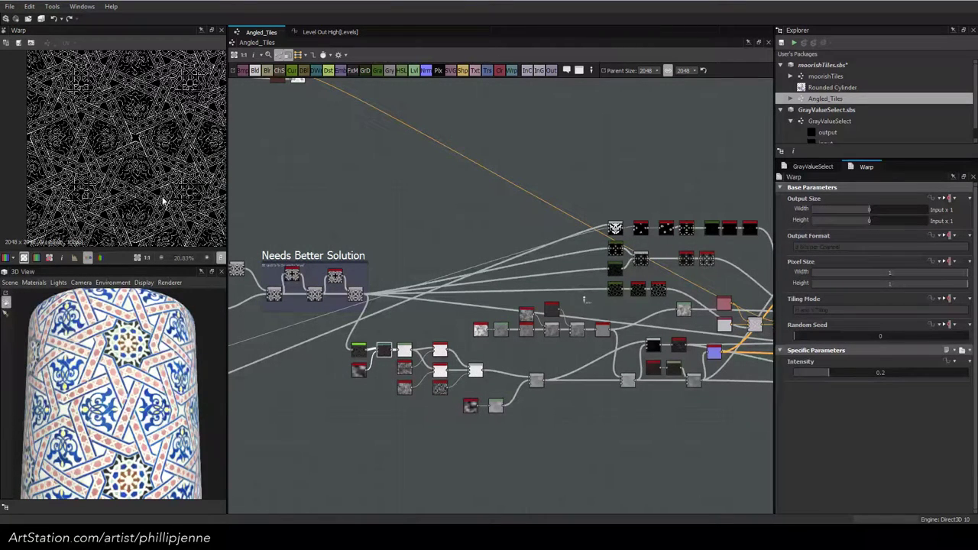
scroll(162, 201, "up", 2)
double_click(359, 351)
double_click(384, 355)
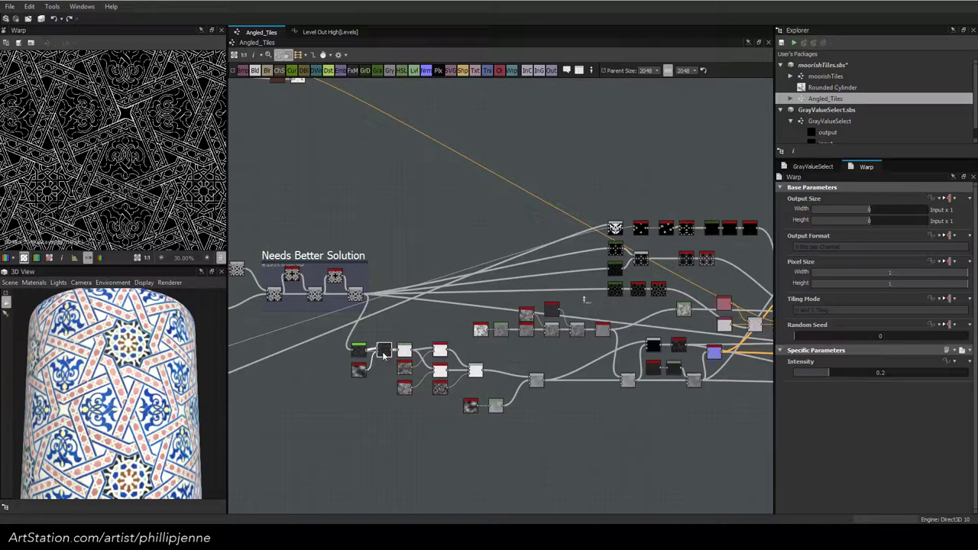
left_click_drag(384, 353, 497, 303)
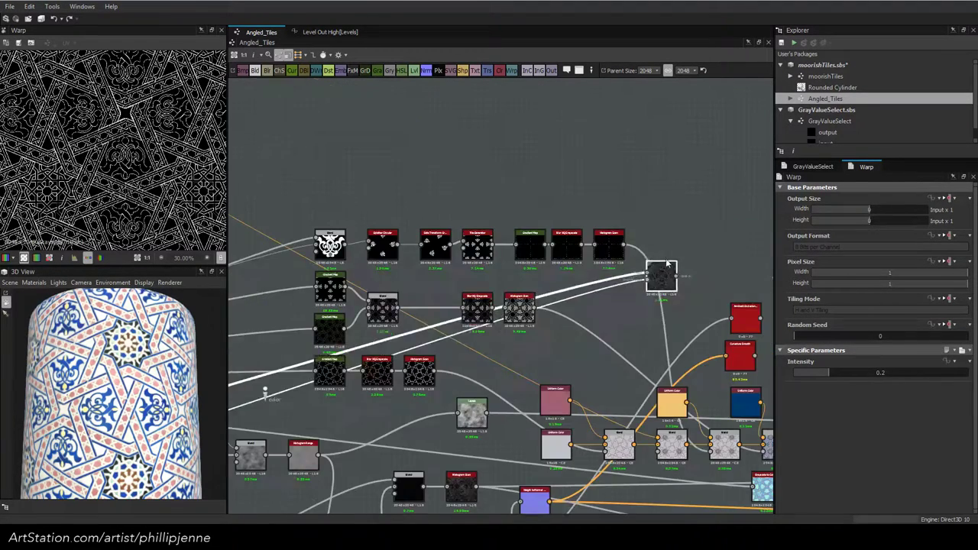
Route the top ornament chain's output through the Warp and preview the result
left_click_drag(663, 279, 686, 256)
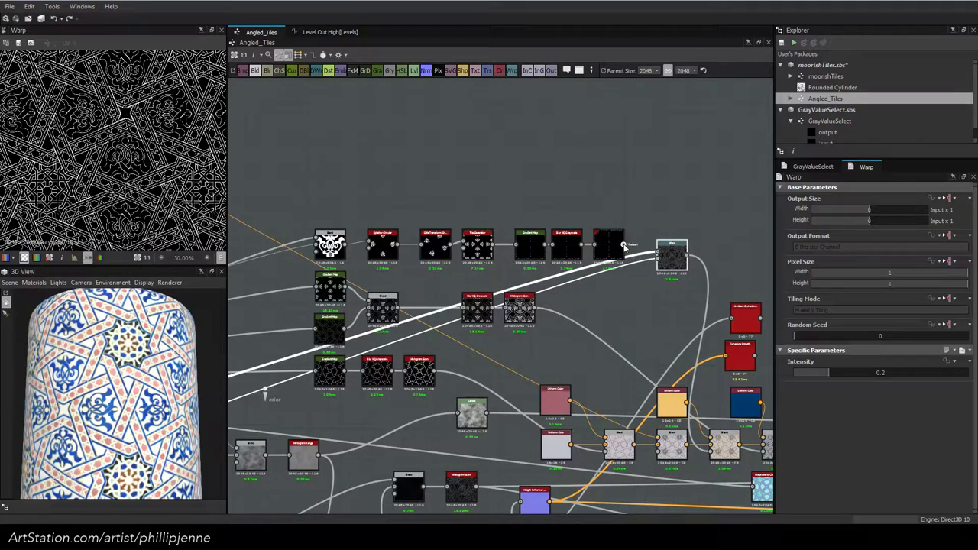
double_click(676, 258)
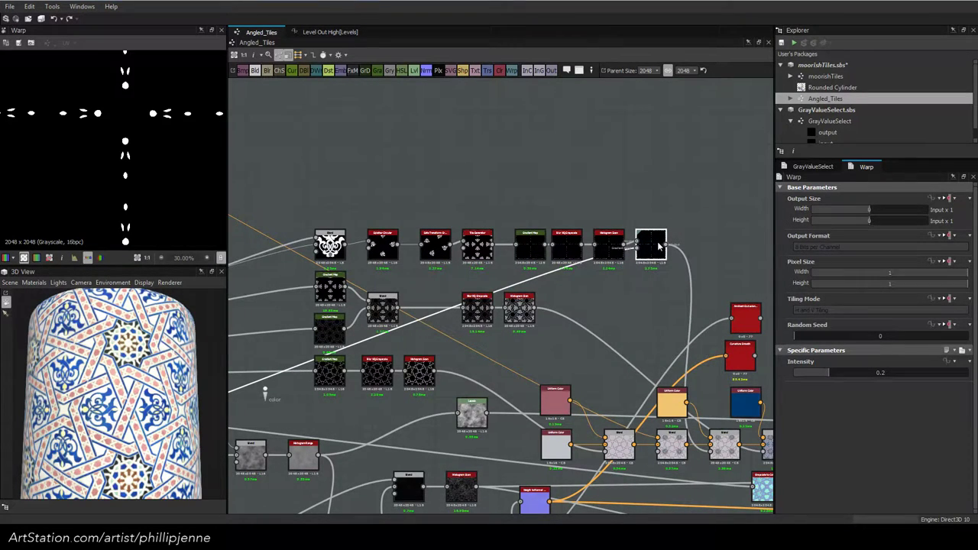
scroll(315, 302, "down", 3)
scroll(312, 307, "down", 1)
middle_click_drag(325, 306, 691, 281)
scroll(481, 311, "up", 3)
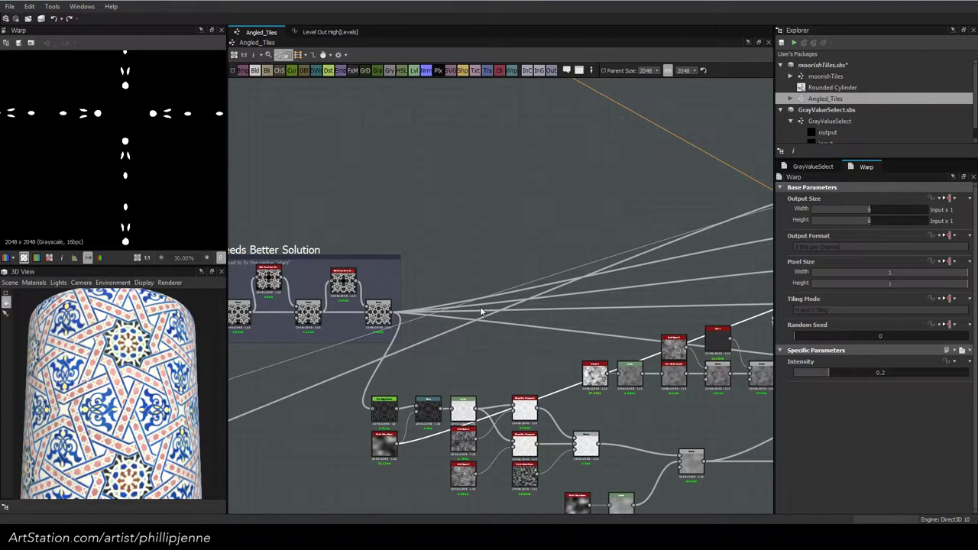
scroll(456, 289, "up", 2)
middle_click_drag(458, 326, 466, 273)
Copy-paste the Warp after the framed Blend and move that Blend's outgoing links onto it
left_click(415, 406)
key("ctrl+c")
key("ctrl+v")
left_click_drag(496, 294, 460, 230)
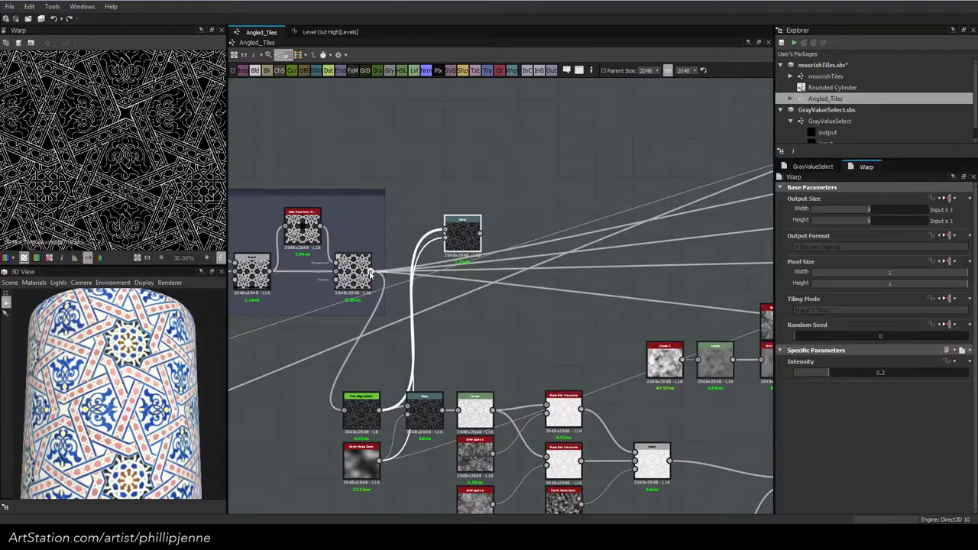
left_click_drag(372, 271, 481, 233, "shift")
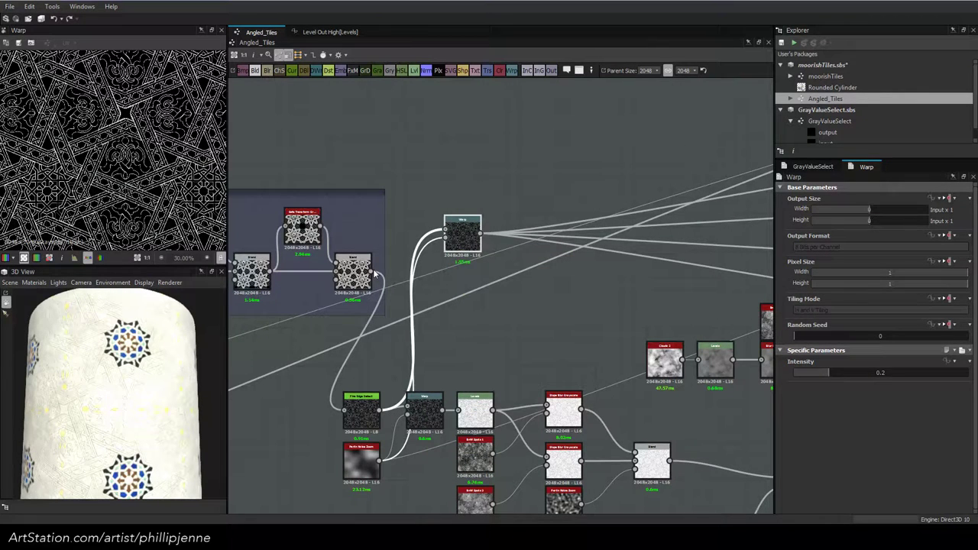
scroll(452, 313, "down", 2)
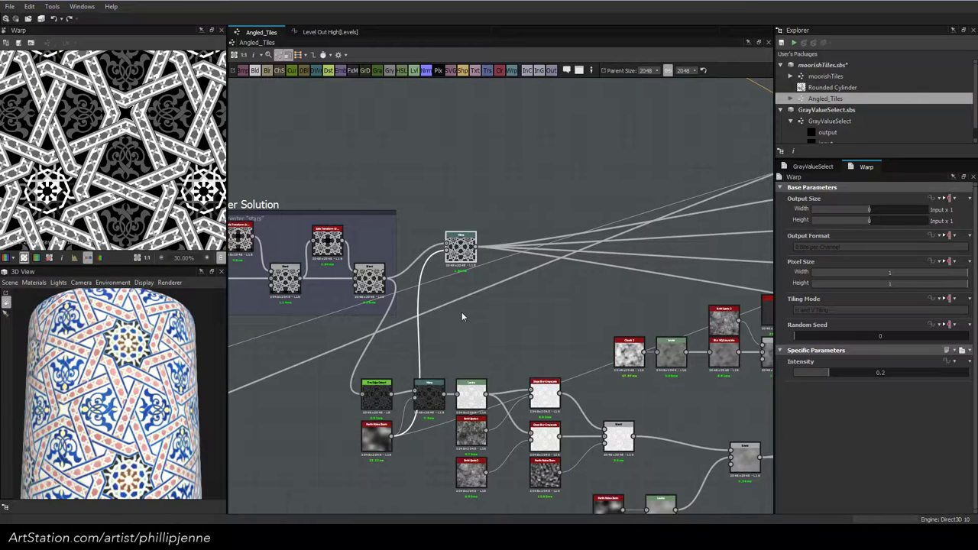
left_click_drag(461, 250, 472, 272)
scroll(88, 341, "up", 6)
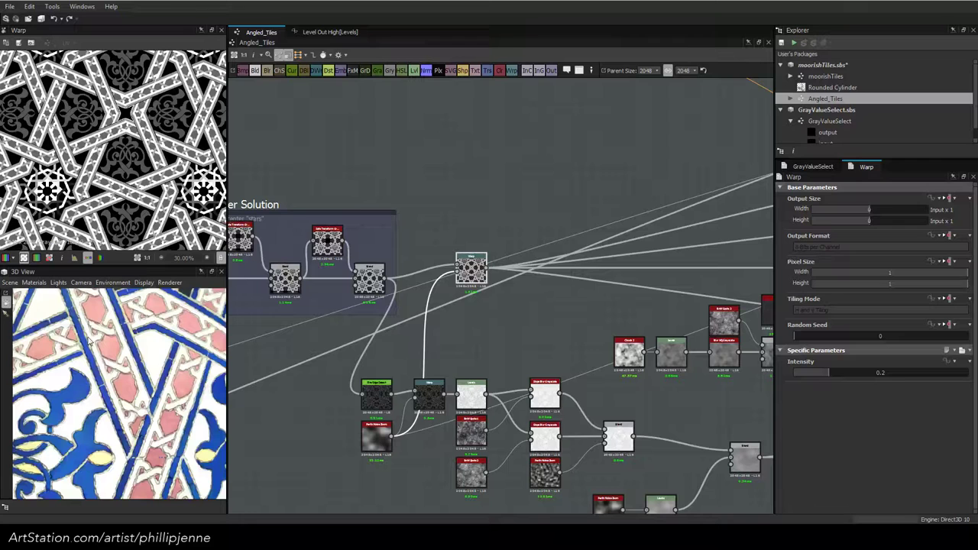
scroll(88, 341, "down", 6)
scroll(455, 312, "down", 5)
middle_click_drag(511, 285, 431, 293)
middle_click_drag(608, 340, 836, 395)
scroll(597, 311, "up", 1)
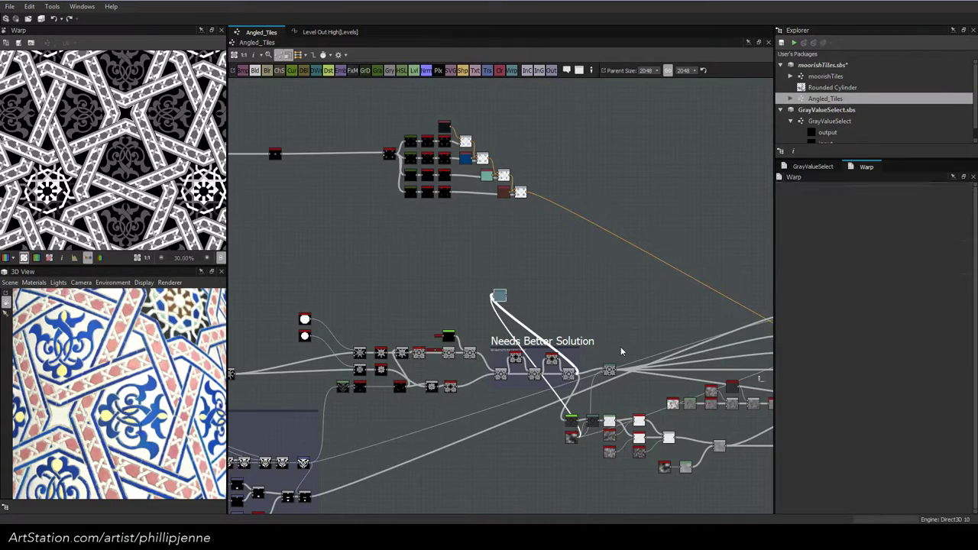
Paste a duplicate of the Warp and its noise node, moving them up and left
left_click(497, 295)
left_click(609, 371)
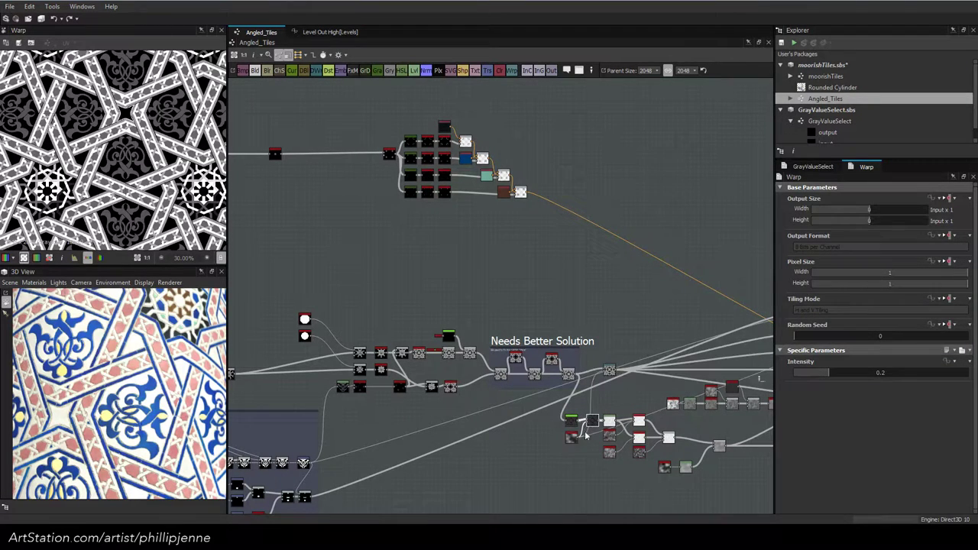
key("ctrl+v")
left_click_drag(504, 289, 301, 166)
scroll(301, 166, "up", 3)
middle_click_drag(377, 168, 530, 247)
scroll(535, 245, "up", 2)
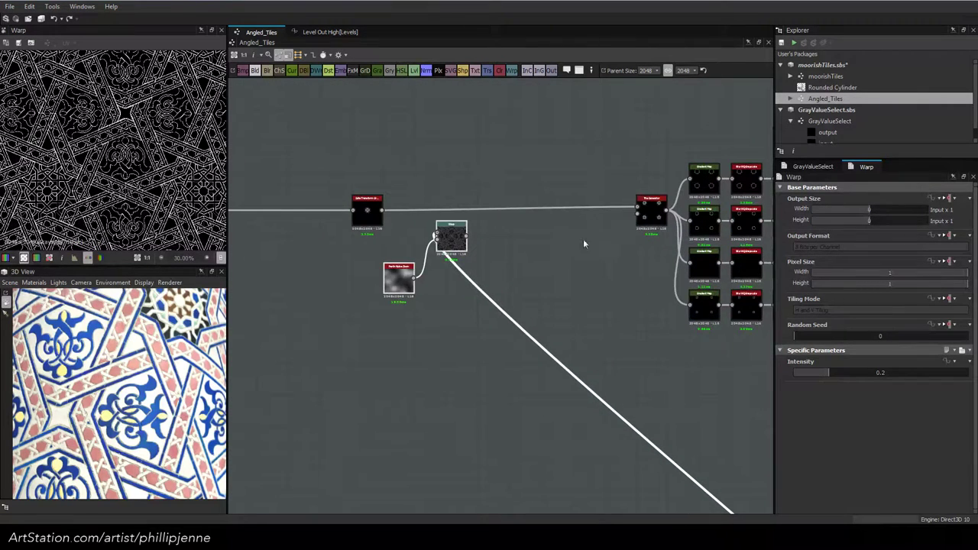
Position the Warp copy and its Perlin noise beside the tile nodes, nudging Tile Generator left
left_click_drag(661, 208, 583, 209)
left_click_drag(442, 231, 588, 236)
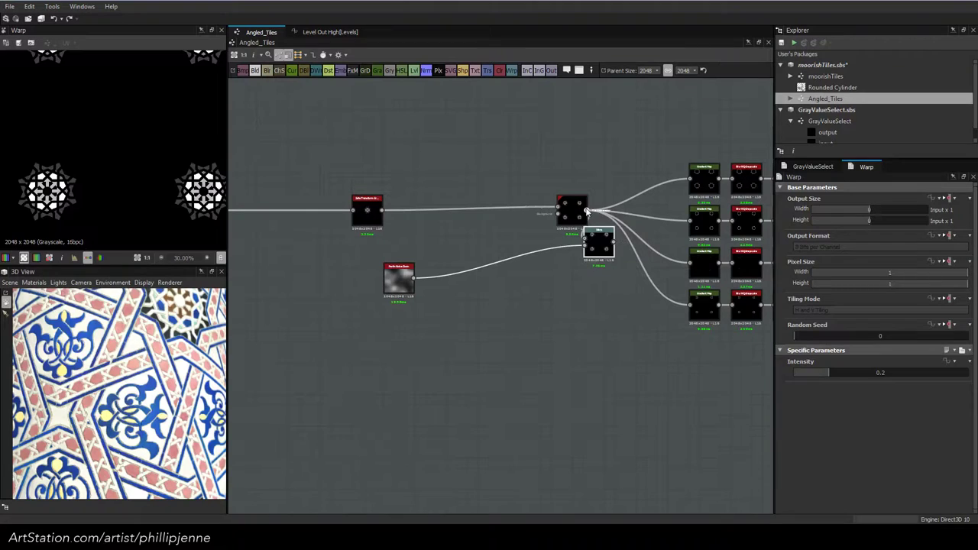
left_click_drag(598, 243, 642, 215)
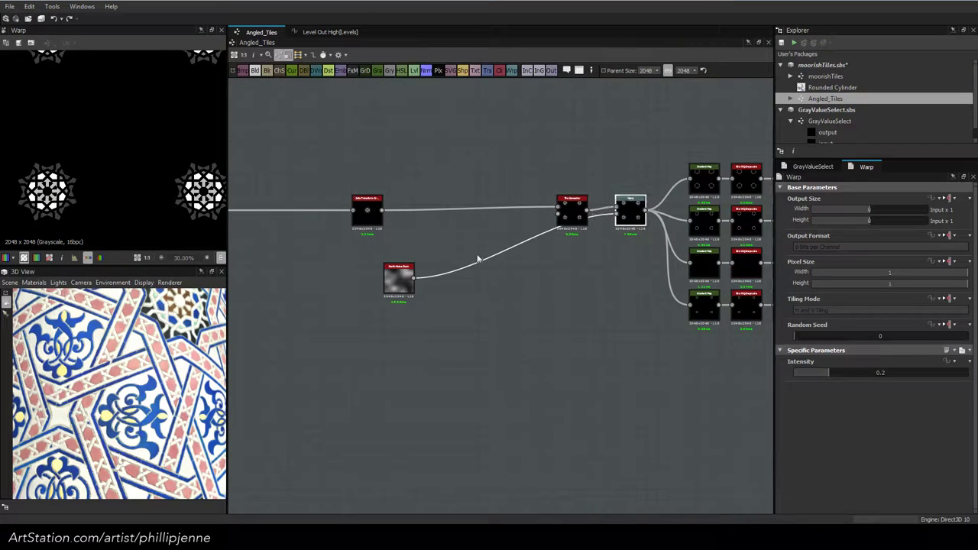
left_click_drag(398, 288, 566, 262)
left_click_drag(572, 218, 567, 218)
Shift the right-hand node cluster up into alignment and select the Perlin noise node
left_click(628, 283)
scroll(628, 283, "down", 3)
middle_click_drag(628, 284, 472, 283)
scroll(548, 255, "up", 2)
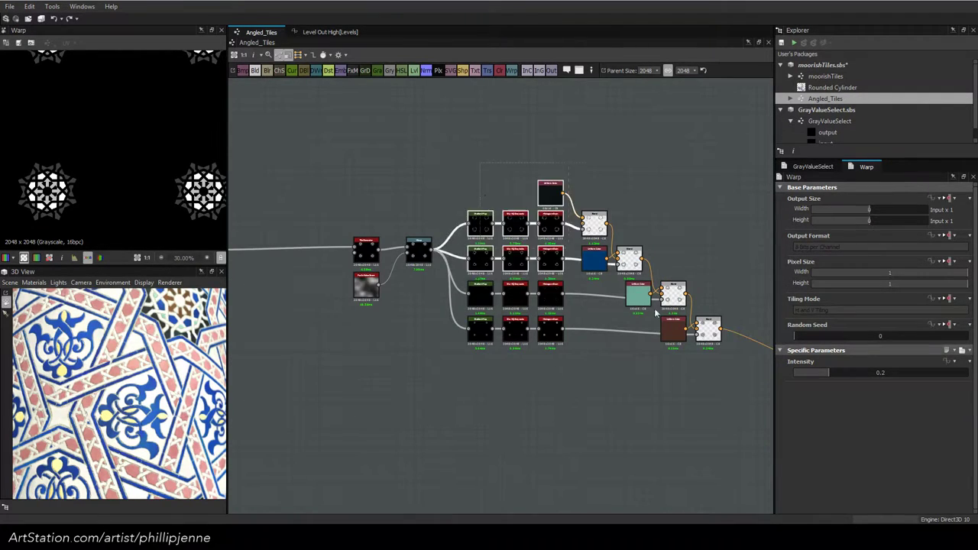
left_click_drag(480, 290, 478, 274)
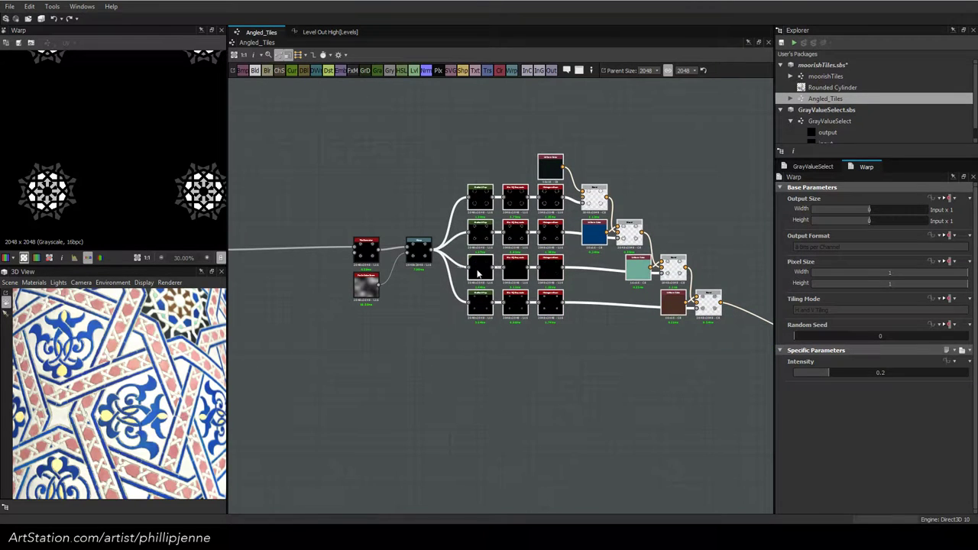
left_click(356, 287)
scroll(459, 271, "down", 4)
Feed the framed Warp output into Fine Edge Detect, delete the extra Warp, and restore Perlin Noise Zoom
middle_click_drag(646, 324, 427, 269)
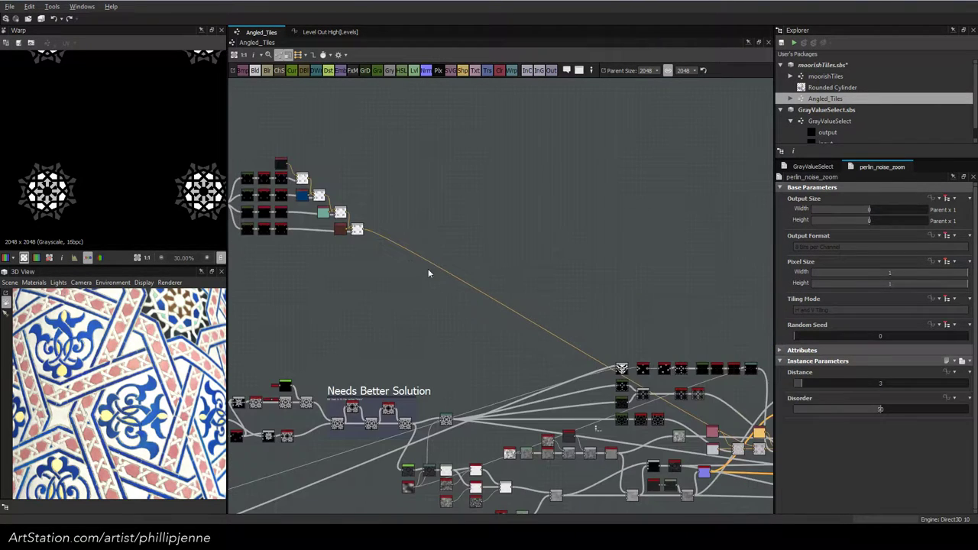
middle_click_drag(572, 323, 447, 260)
scroll(547, 359, "up", 3)
middle_click_drag(408, 334, 504, 287)
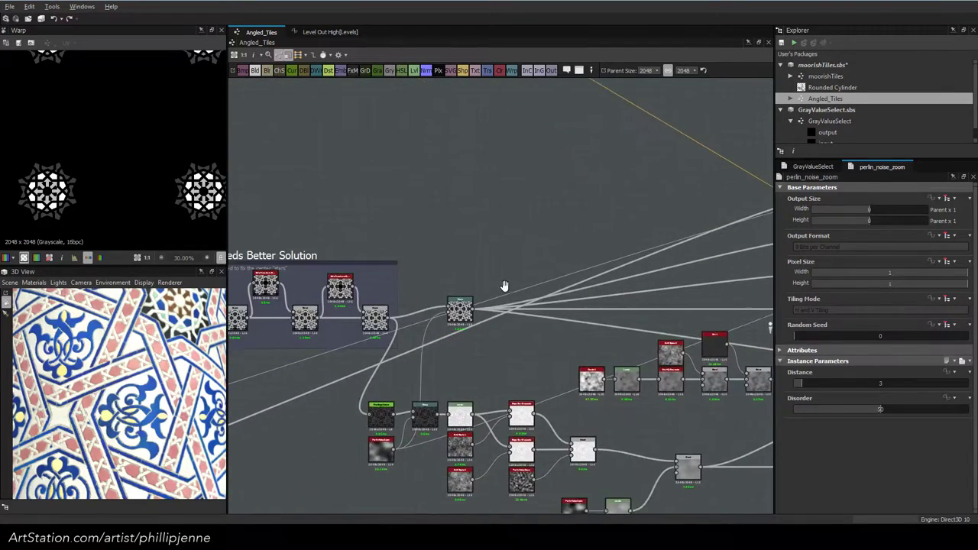
scroll(437, 336, "up", 3)
middle_click_drag(445, 335, 508, 279)
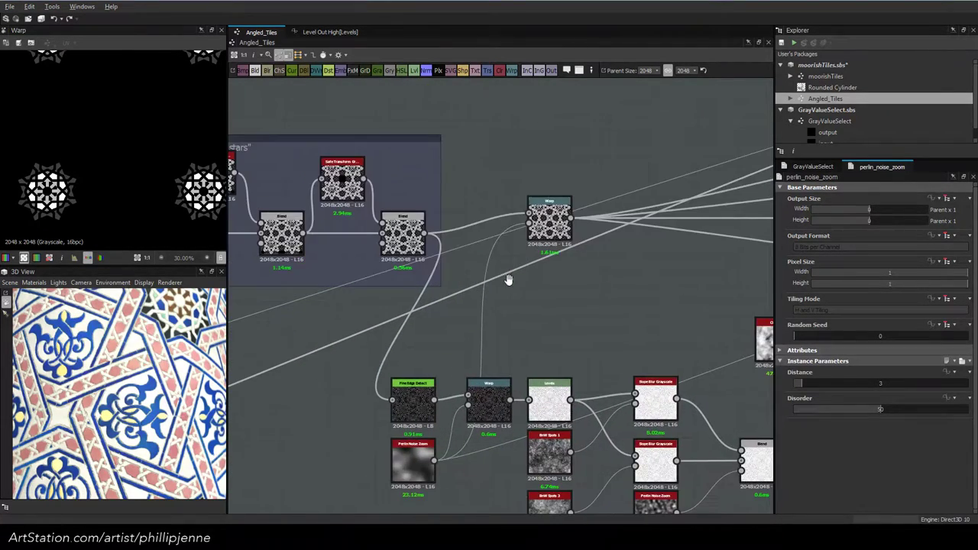
left_click_drag(572, 219, 392, 399)
left_click(486, 401)
key("Delete")
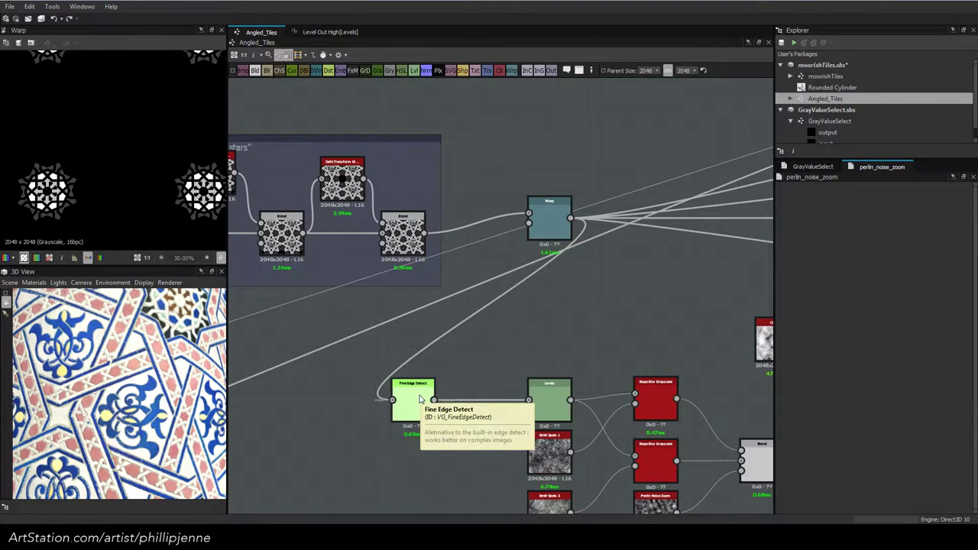
key("ctrl+z")
Rearrange Perlin Noise Zoom and the Fine Edge Detect chain, and move the Warp node into the frame
left_click_drag(419, 452, 461, 330)
left_click_drag(416, 403, 491, 403)
left_click_drag(549, 223, 508, 262)
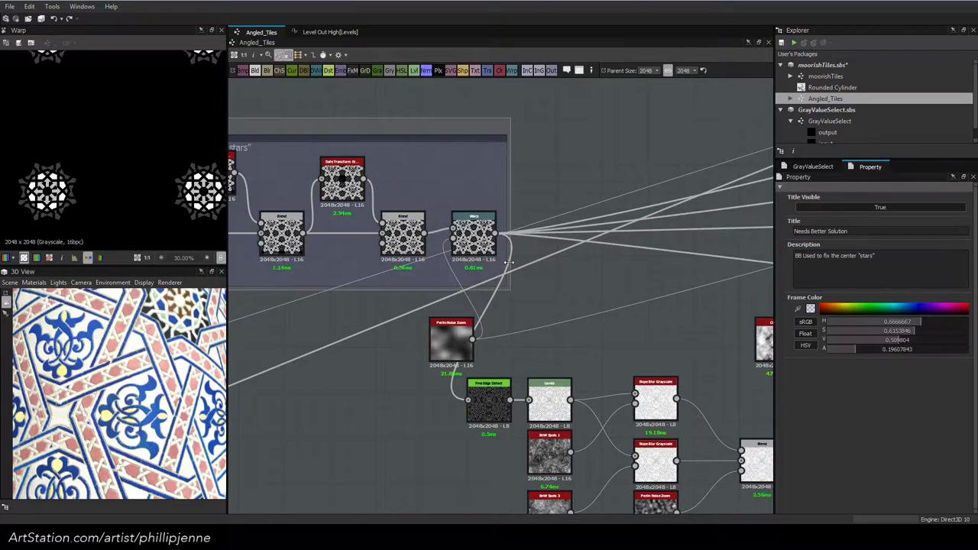
scroll(508, 262, "down", 6)
scroll(465, 364, "up", 4)
left_click(465, 364)
left_click_drag(430, 321, 376, 311)
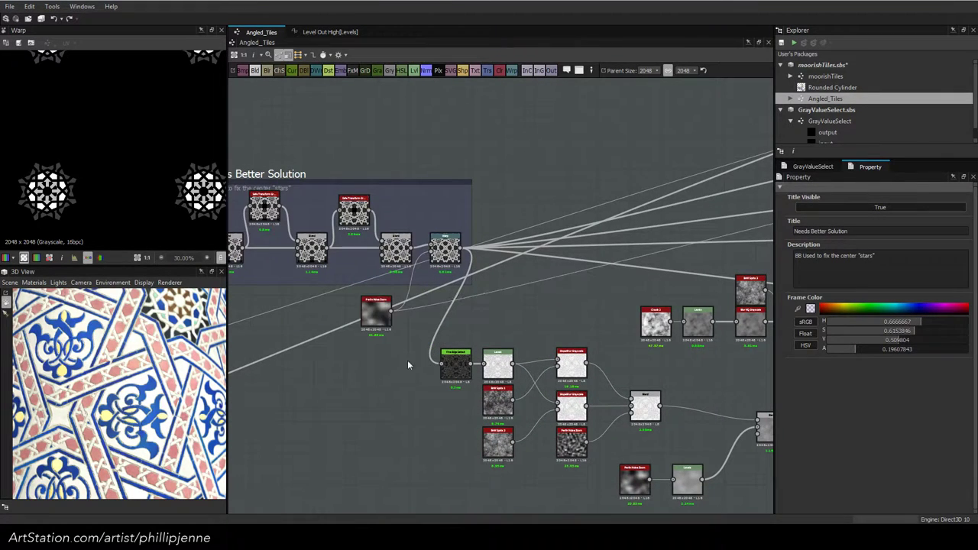
left_click_drag(401, 356, 634, 439)
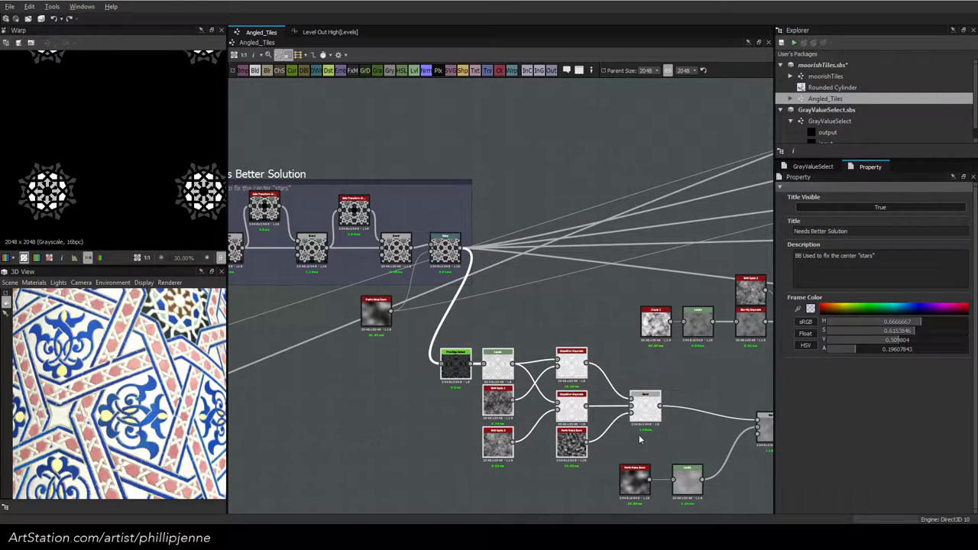
middle_click_drag(638, 441, 544, 424)
left_click_drag(548, 399, 611, 399)
left_click(662, 378)
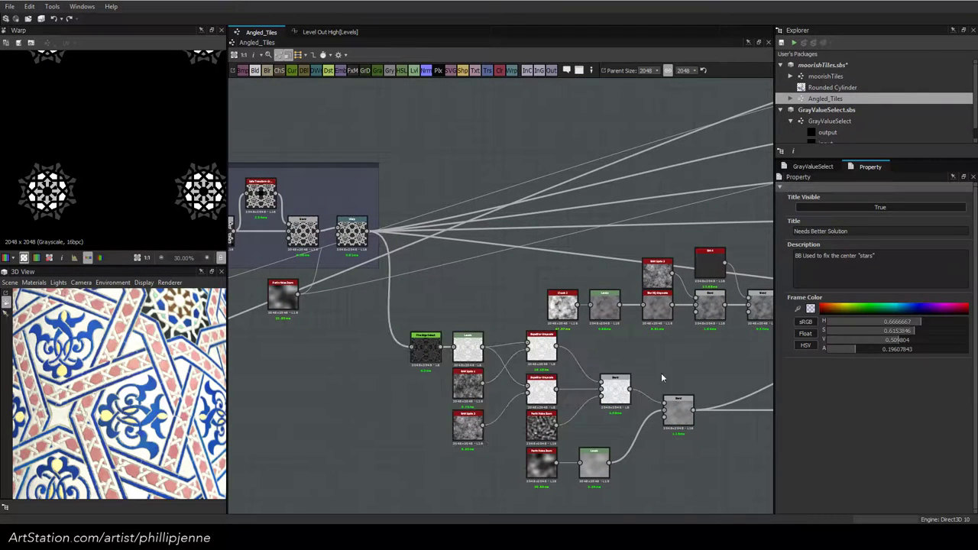
Show the Warp node's cross-pattern output in the 2D preview
scroll(555, 183, "down", 4)
middle_click_drag(727, 197, 489, 281)
scroll(488, 282, "up", 2)
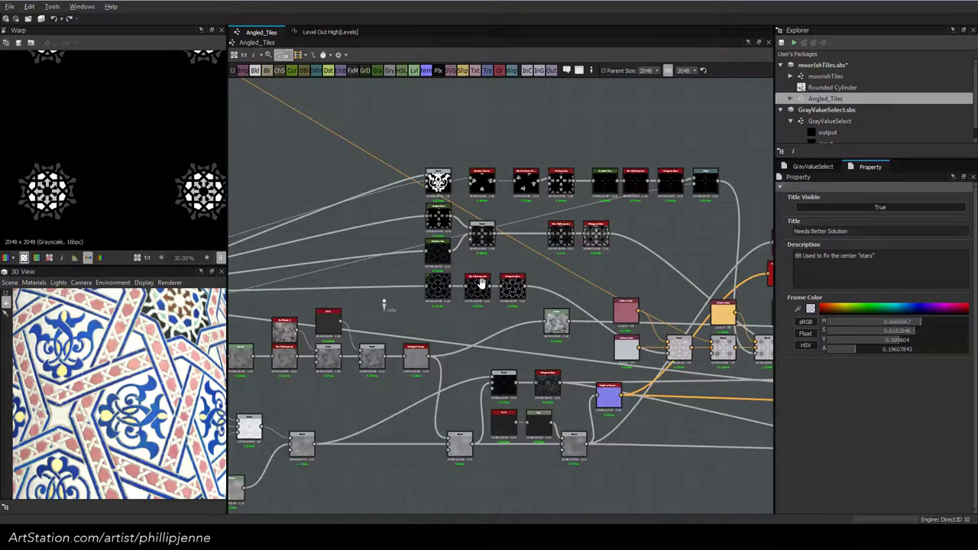
middle_click_drag(481, 283, 434, 302)
middle_click_drag(557, 273, 799, 288)
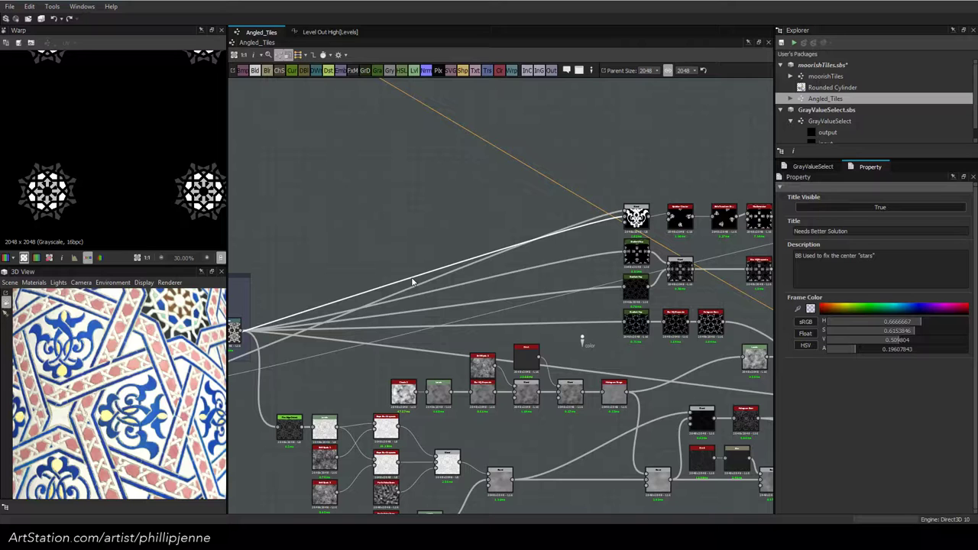
middle_click_drag(522, 251, 469, 264)
middle_click_drag(673, 246, 430, 239)
double_click(541, 235)
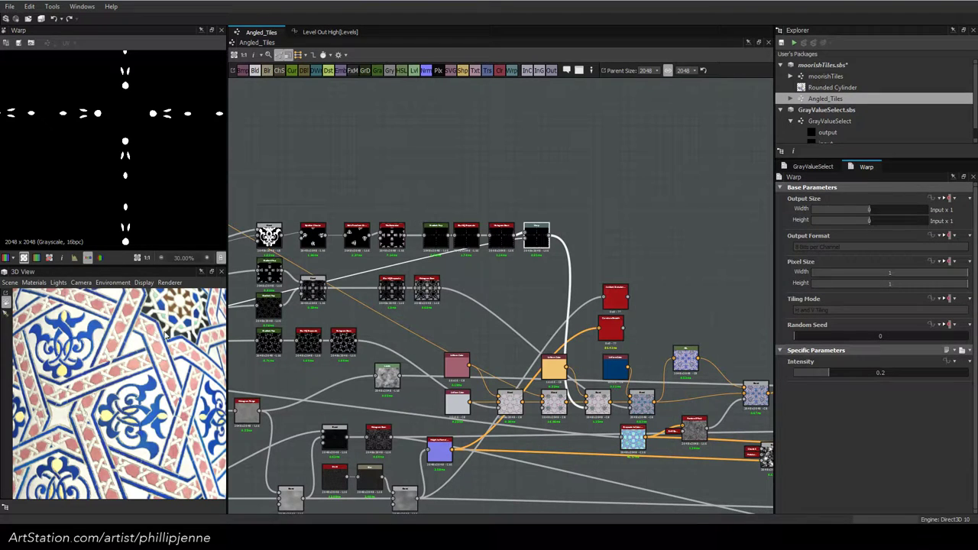
Orbit the 3D preview to inspect the star tiles on the cylinder
scroll(144, 412, "up", 2)
left_click_drag(86, 411, 114, 388)
mouse_move(116, 388)
middle_mouse_down()
mouse_move(117, 374)
mouse_move(126, 399)
middle_mouse_up()
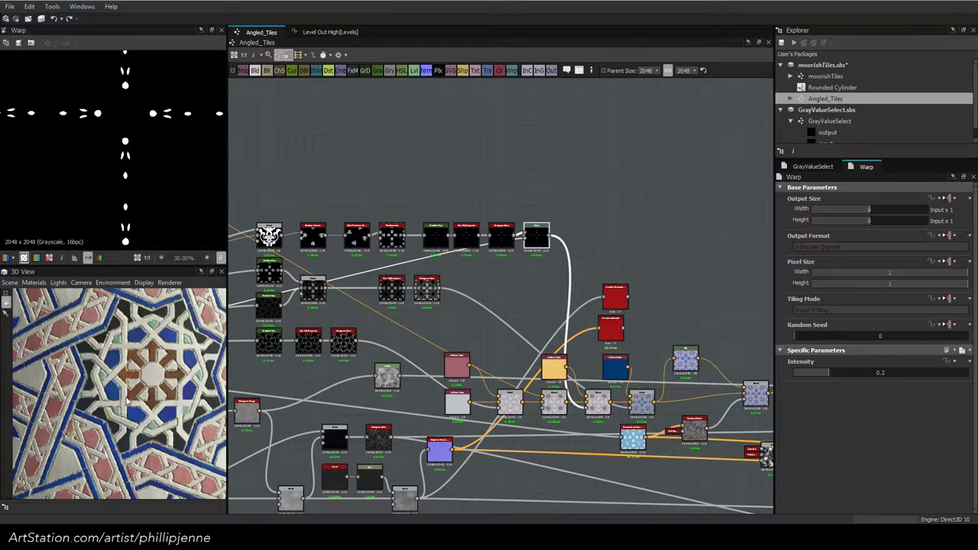
scroll(127, 401, "down", 5)
left_click_drag(128, 401, 102, 371)
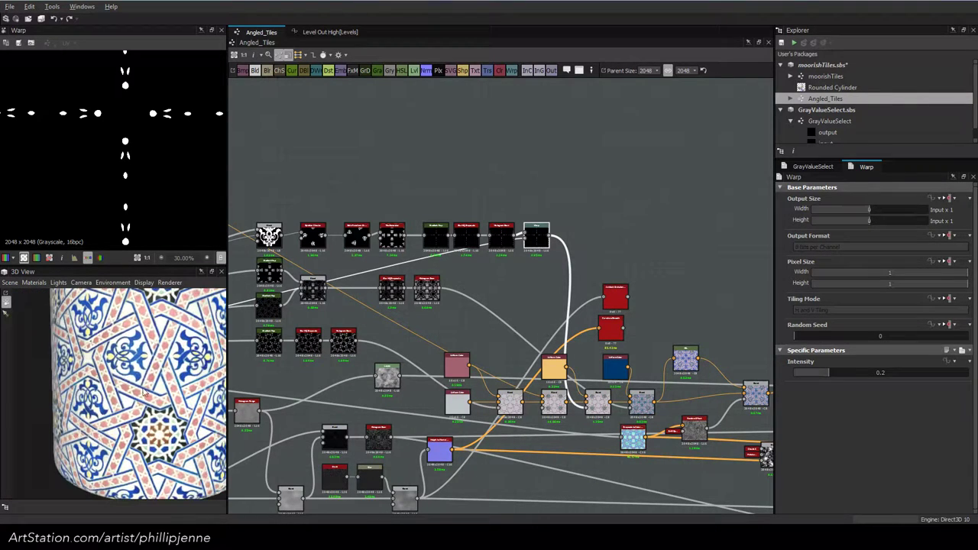
scroll(412, 446, "up", 1)
middle_click_drag(412, 449, 498, 325)
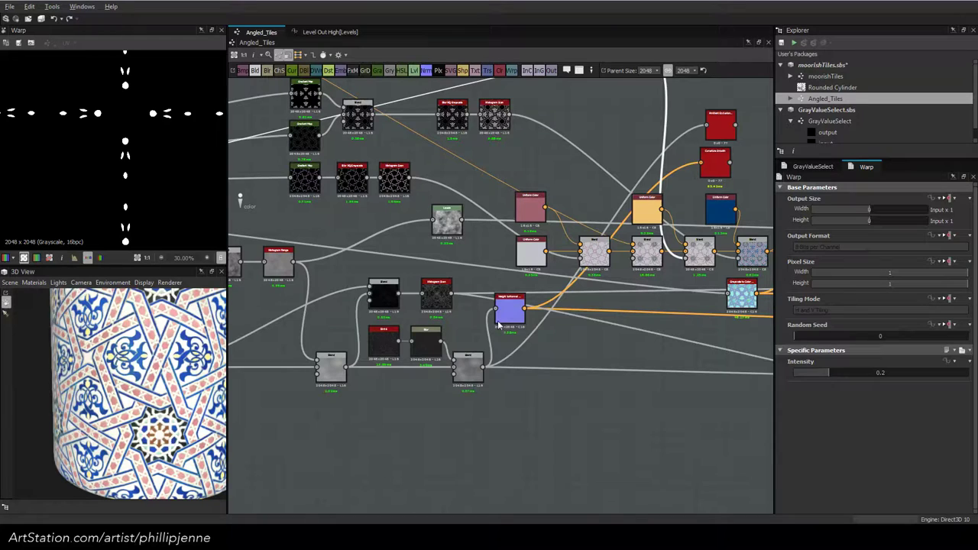
Raise the bottom Blend's opacity to 0.59 and move the node to the right
left_click(467, 369)
scroll(468, 369, "up", 2)
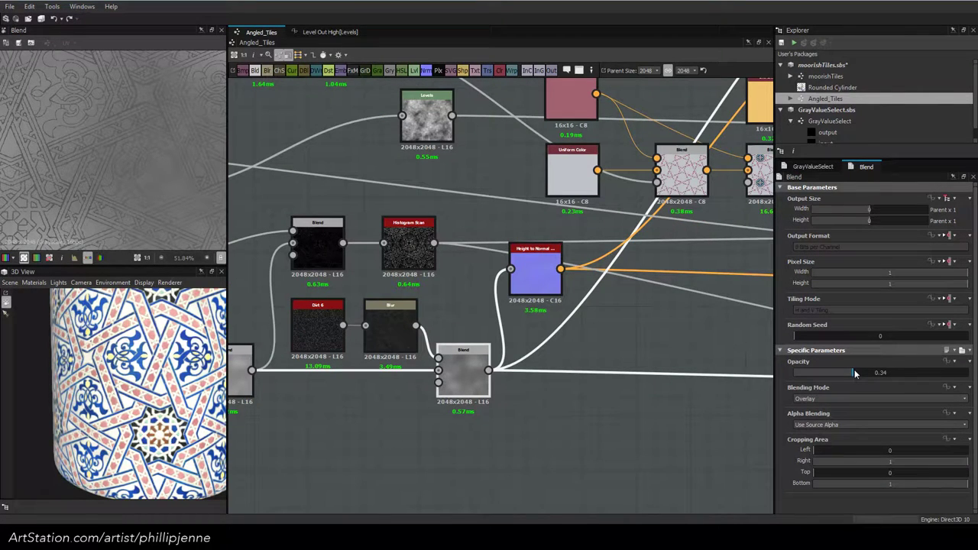
left_click_drag(855, 373, 898, 374)
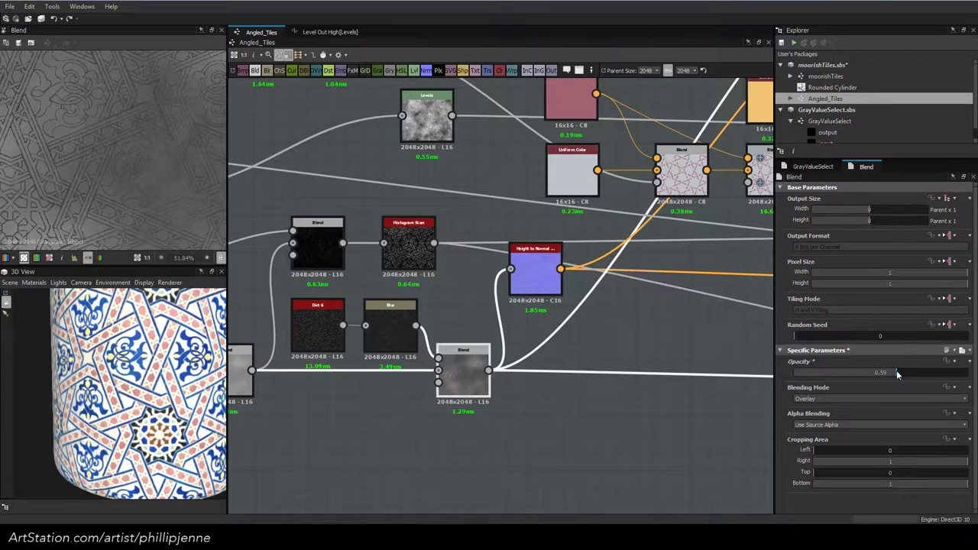
left_click(867, 398)
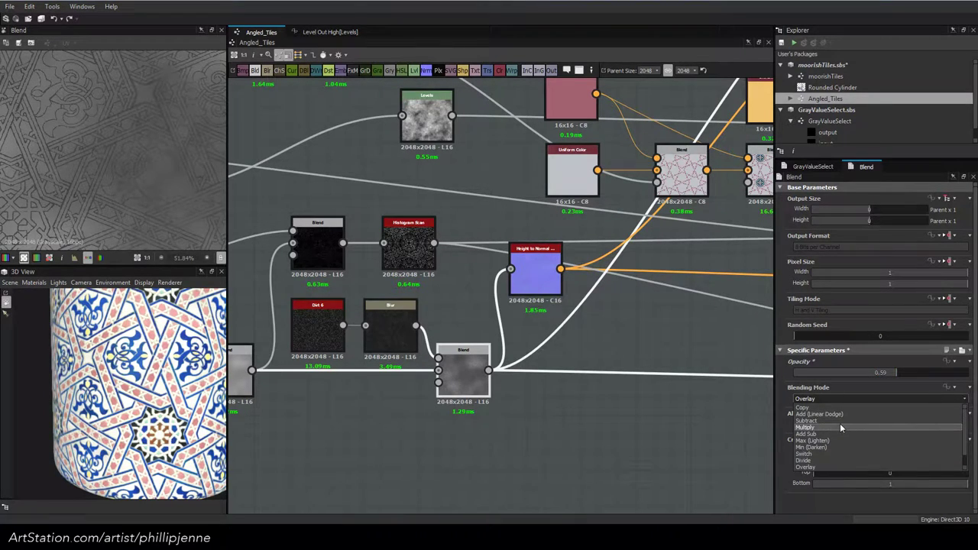
left_click(688, 428)
middle_click_drag(400, 366, 557, 386)
scroll(557, 386, "up", 2)
left_click_drag(639, 373, 691, 375)
middle_click_drag(620, 363, 401, 358)
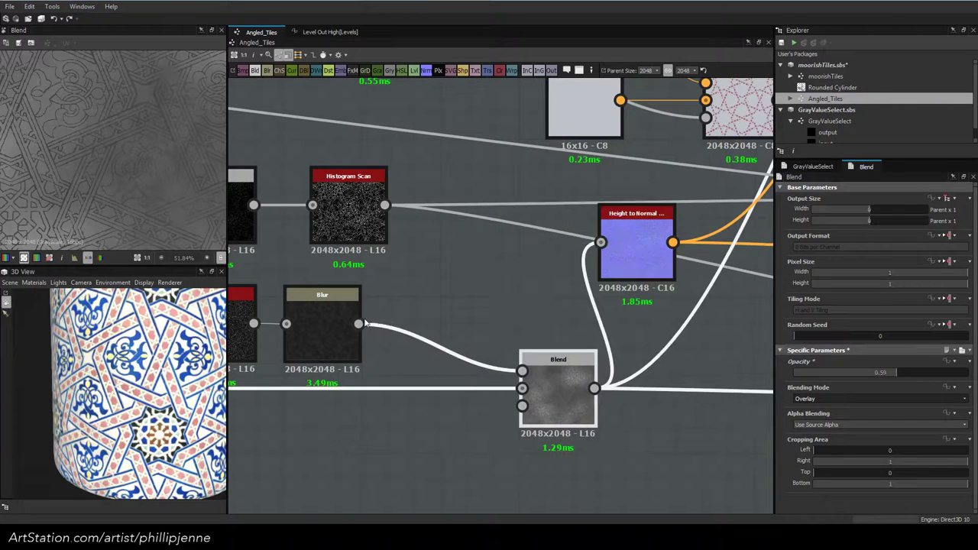
Insert a Levels node after Blur and adjust its Level Out Low value
left_click_drag(358, 323, 371, 301)
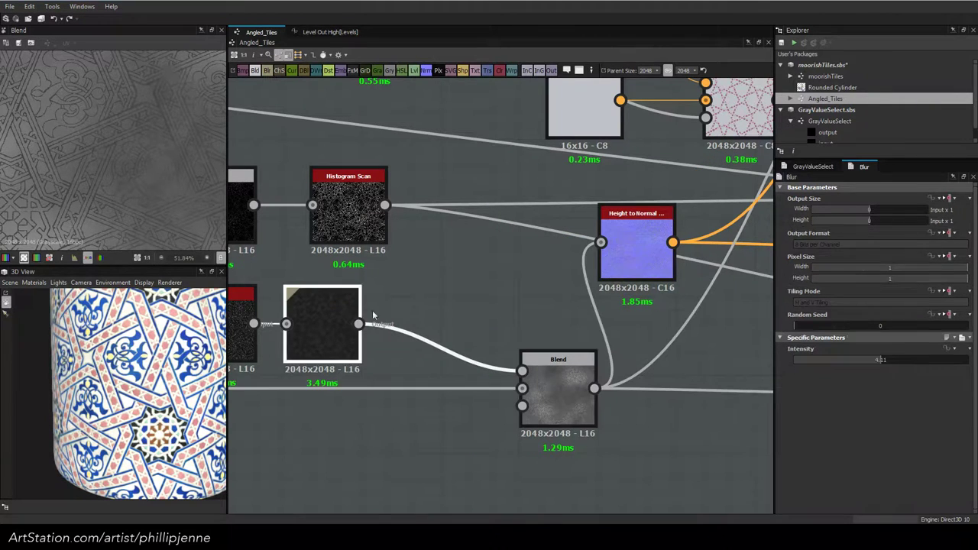
left_click(424, 300)
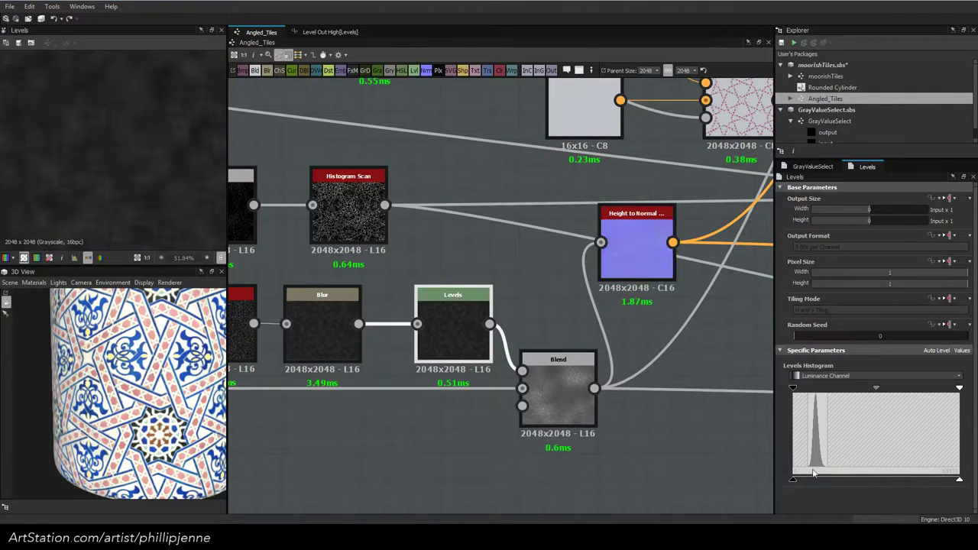
left_click(960, 350)
left_click(874, 460)
scroll(820, 467, "down", 1)
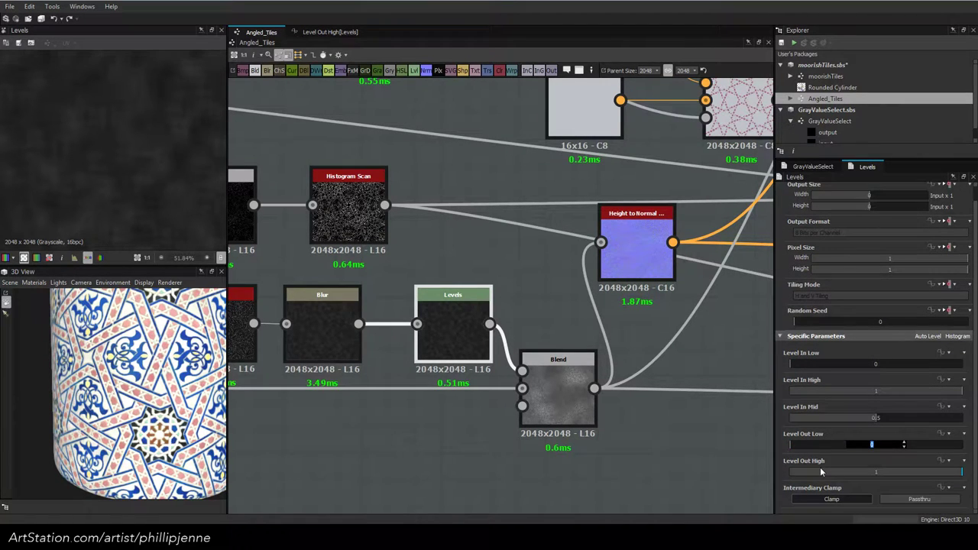
key("Return")
left_click(565, 395)
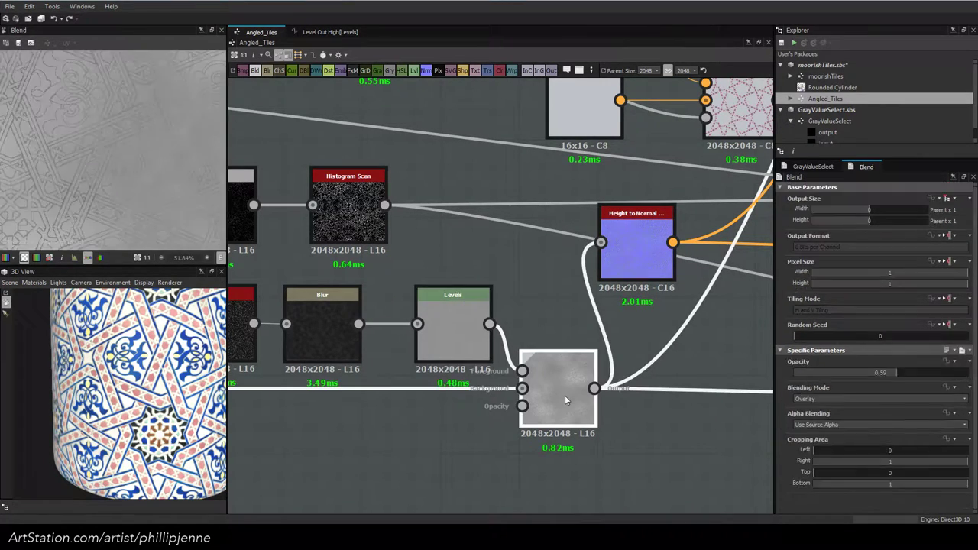
scroll(175, 202, "down", 2)
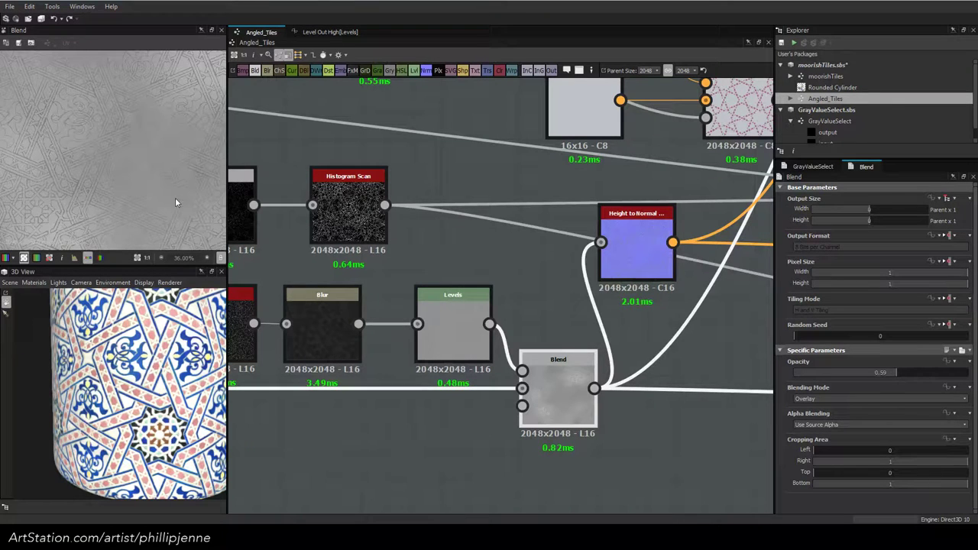
Reduce the Blur intensity to 1.57 and line Blur up level with Dirt 6
left_click(316, 310)
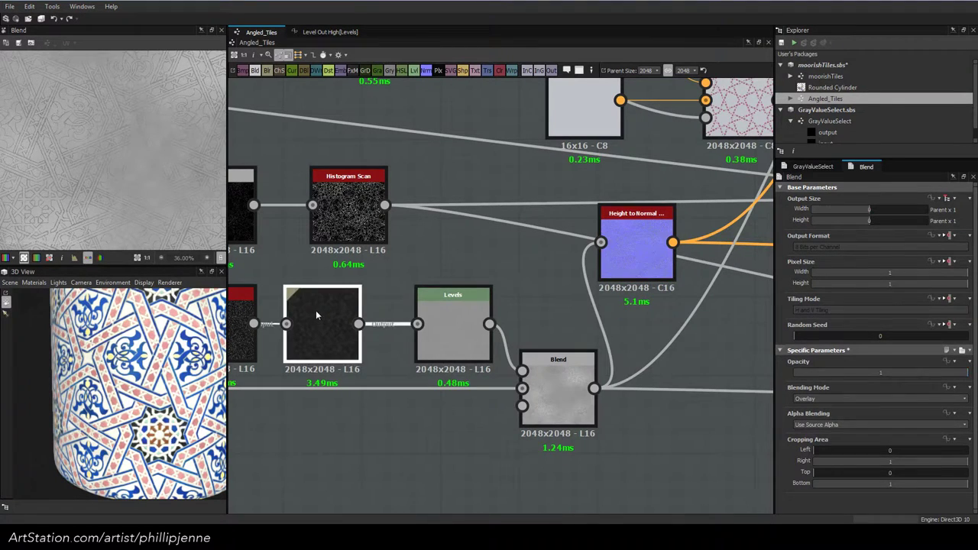
left_click(860, 373)
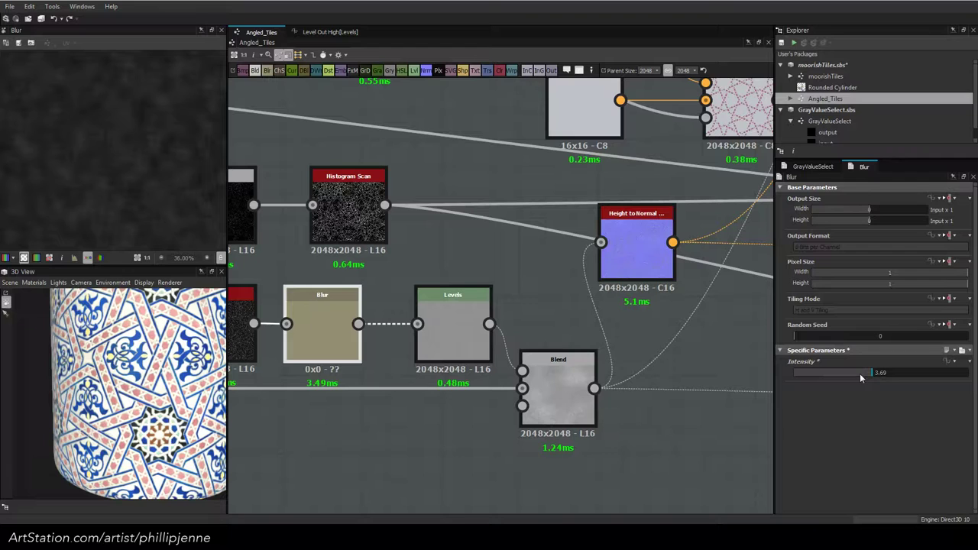
left_click_drag(859, 373, 828, 373)
scroll(110, 201, "up", 2)
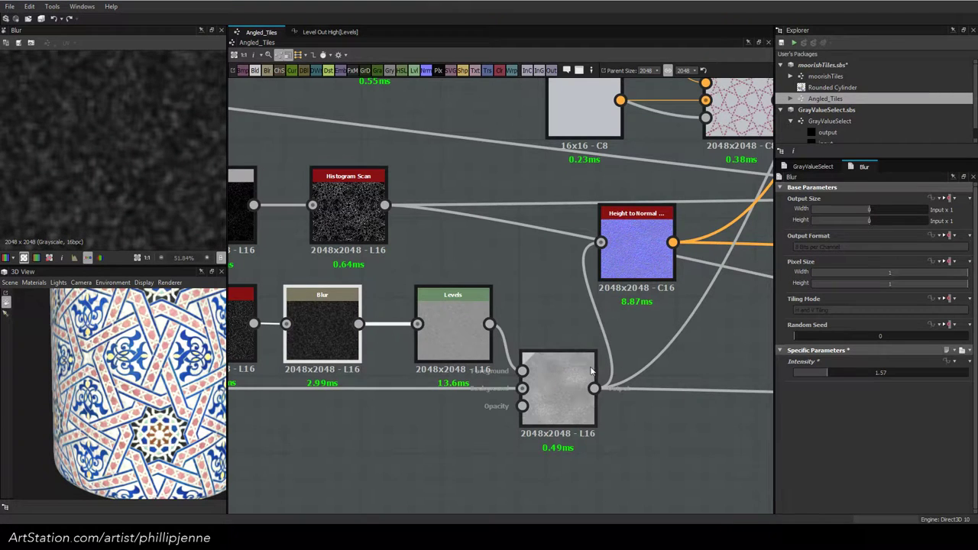
double_click(567, 373)
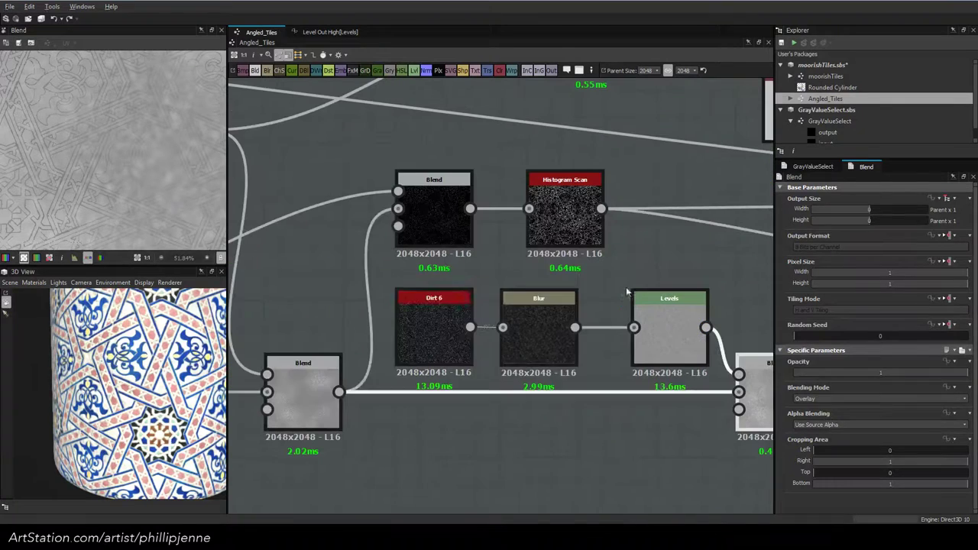
left_click(455, 331)
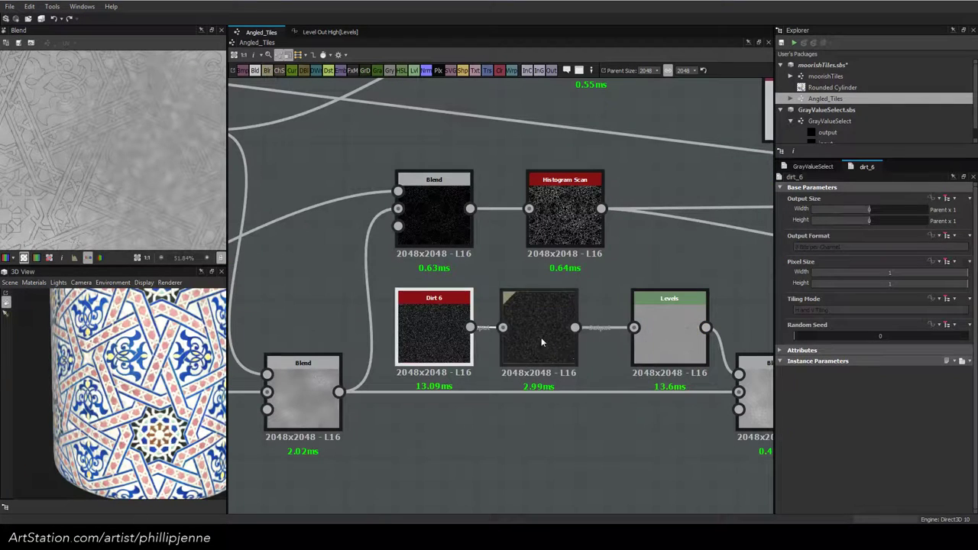
left_click(569, 335)
left_click_drag(574, 339, 576, 342)
left_click(500, 376)
double_click(446, 349)
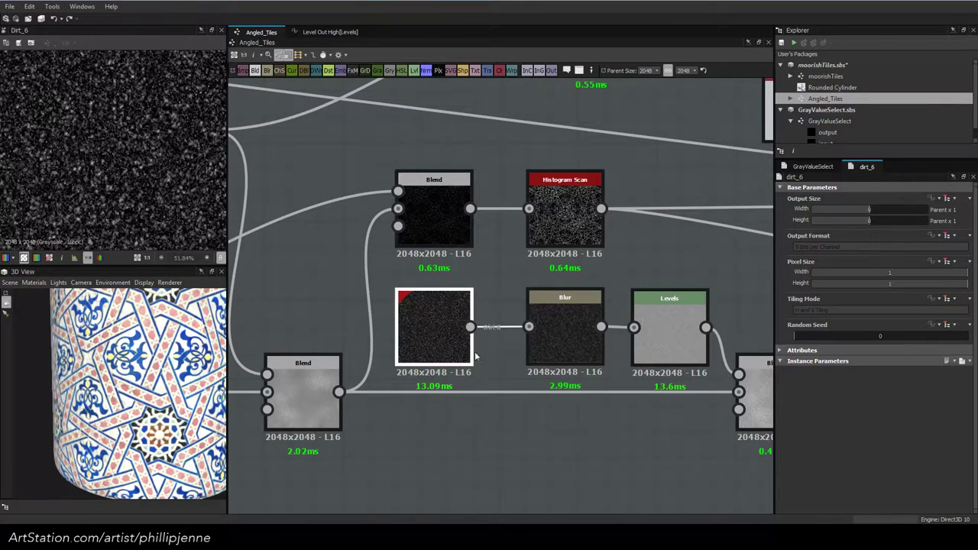
Add a Dirt 4 node, delete Dirt 3 and Dirt 6, and place Dirt 4 beside Blur
left_click(496, 361)
key("space")
type("dirt")
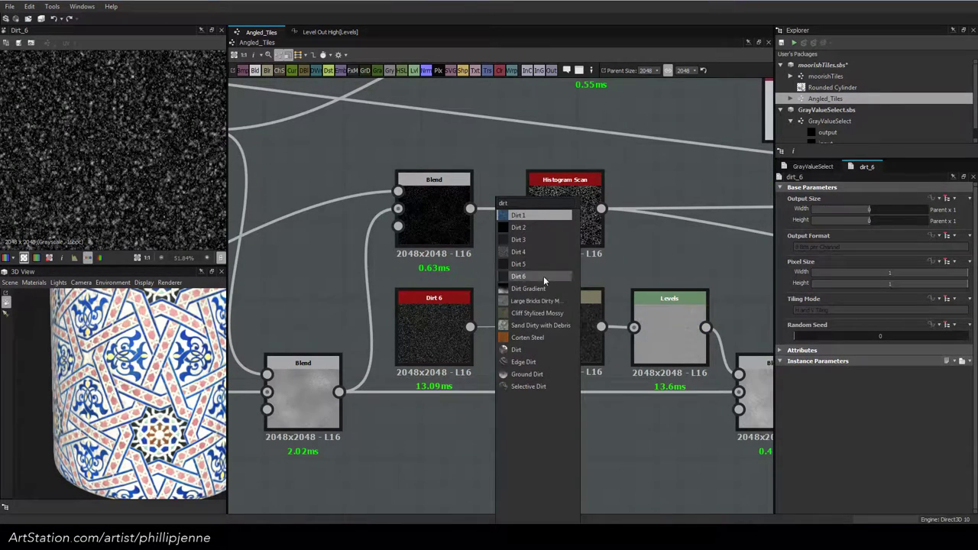
left_click(539, 241)
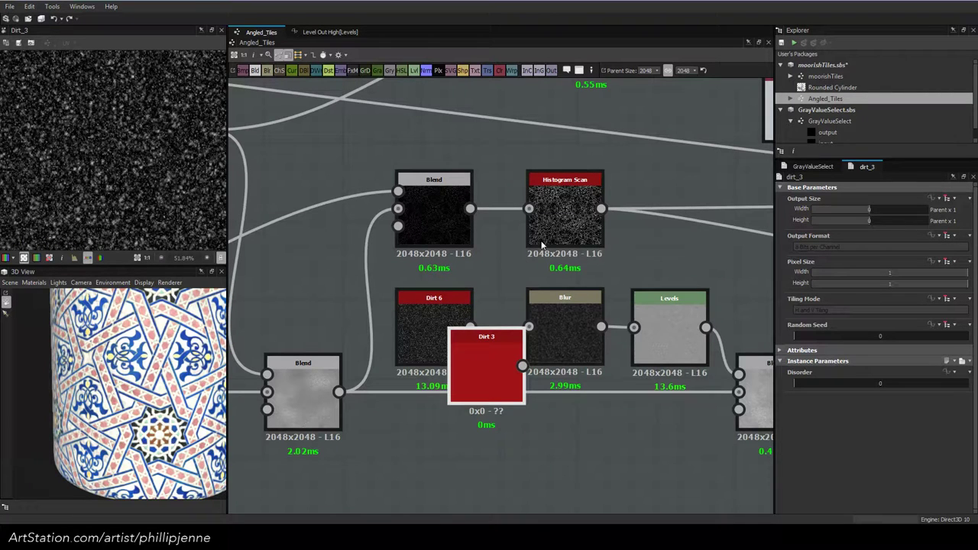
right_click(527, 470)
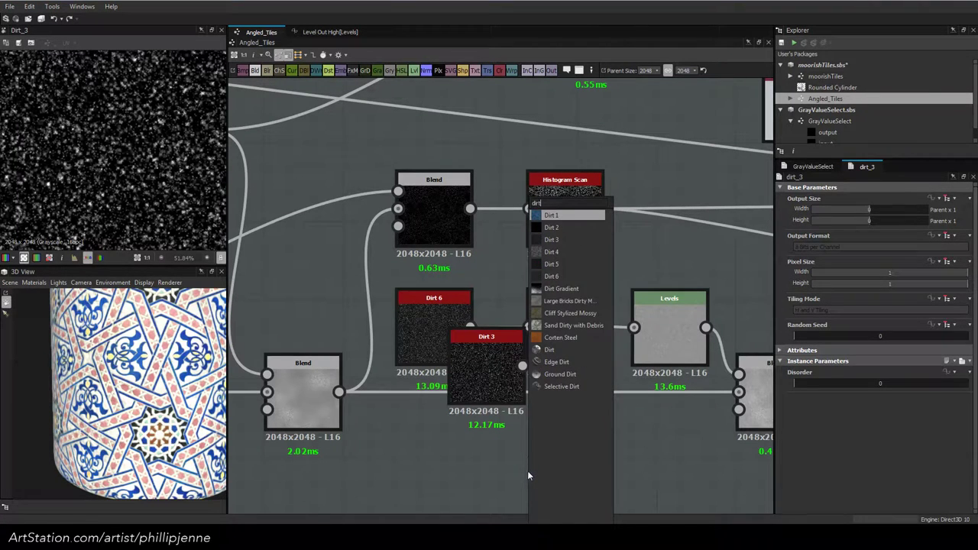
left_click(569, 251)
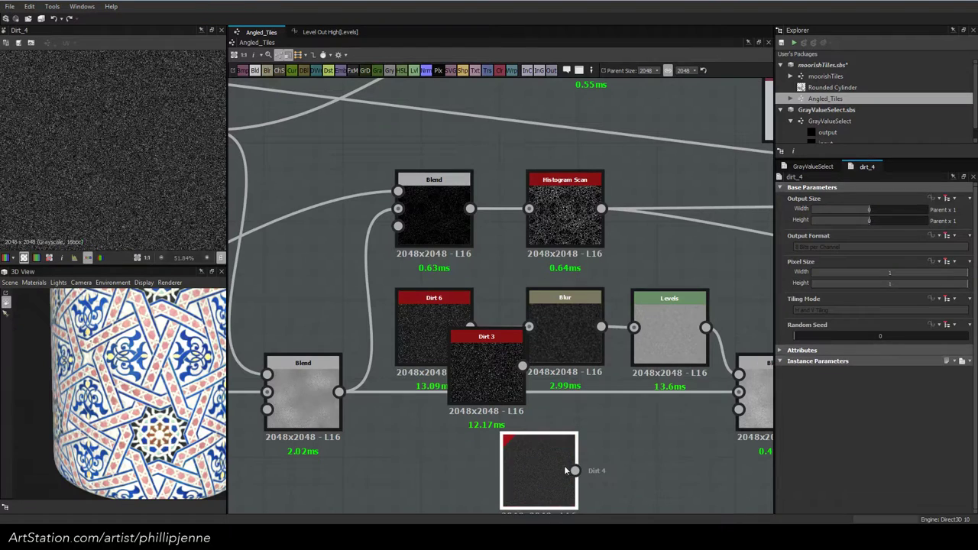
left_click(497, 374)
key("Delete")
left_click_drag(532, 461, 453, 314)
left_click_drag(552, 327, 552, 313)
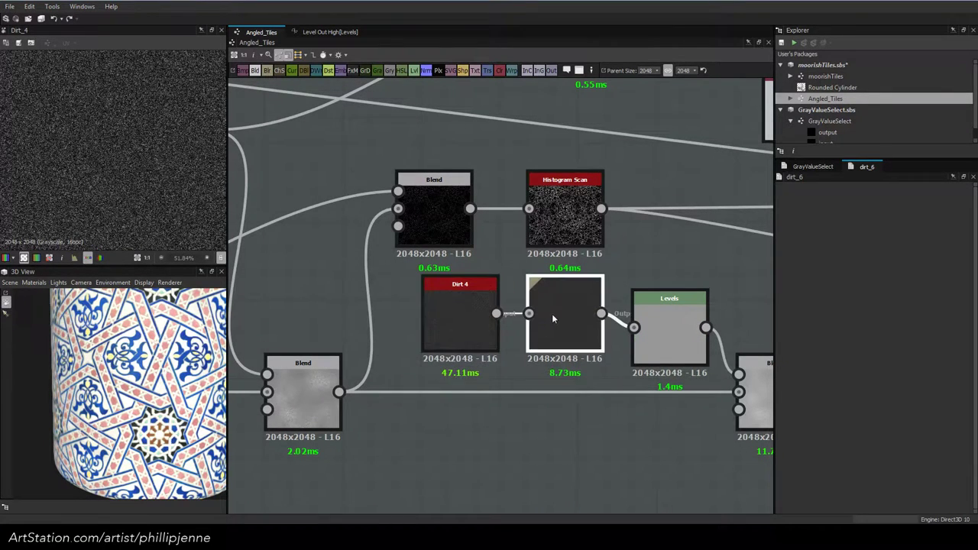
Align the Levels node in the row and set the Blur intensity to 0.25
double_click(560, 322)
left_click_drag(654, 327, 654, 313)
left_click(576, 319)
scroll(146, 161, "up", 3)
left_click_drag(840, 368, 783, 367)
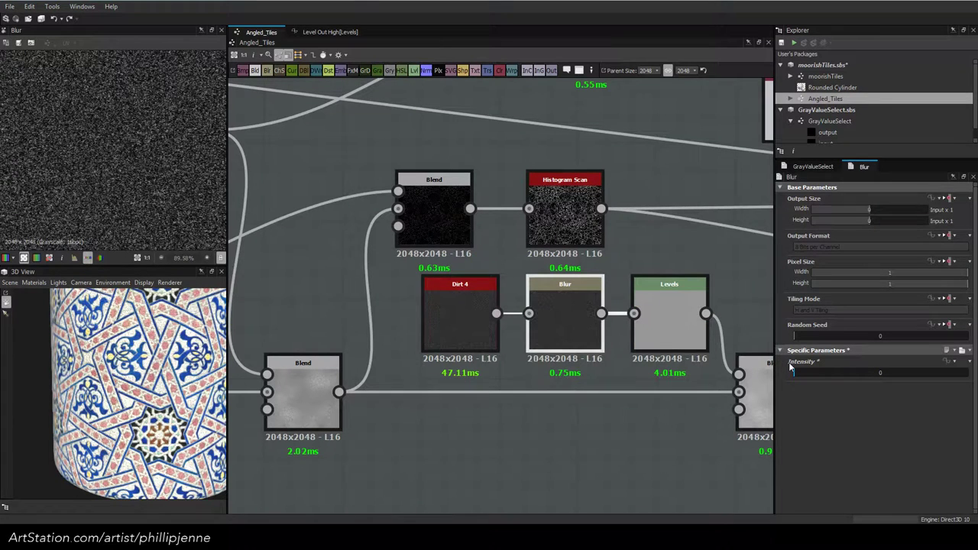
left_click_drag(791, 370, 817, 373)
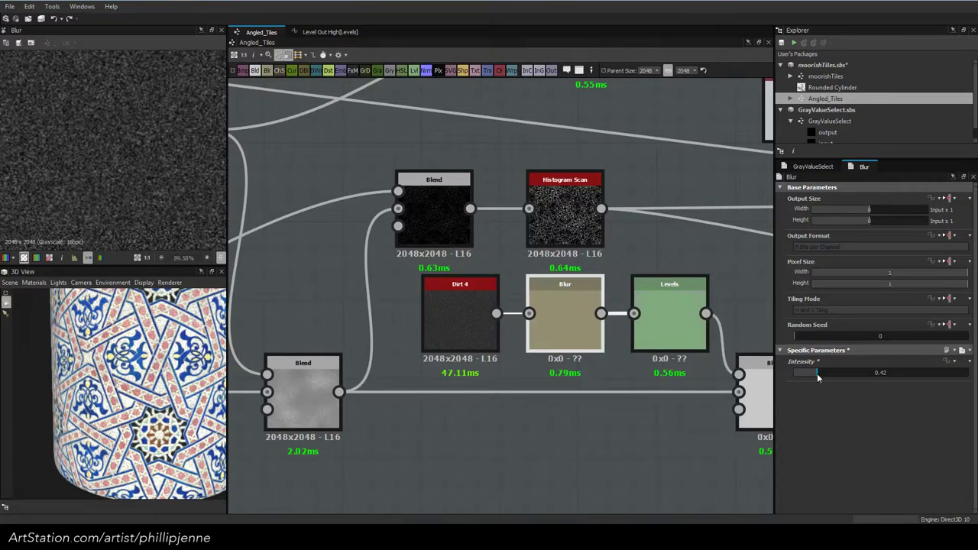
scroll(145, 184, "up", 2)
double_click(889, 372)
type("0.25")
key("Return")
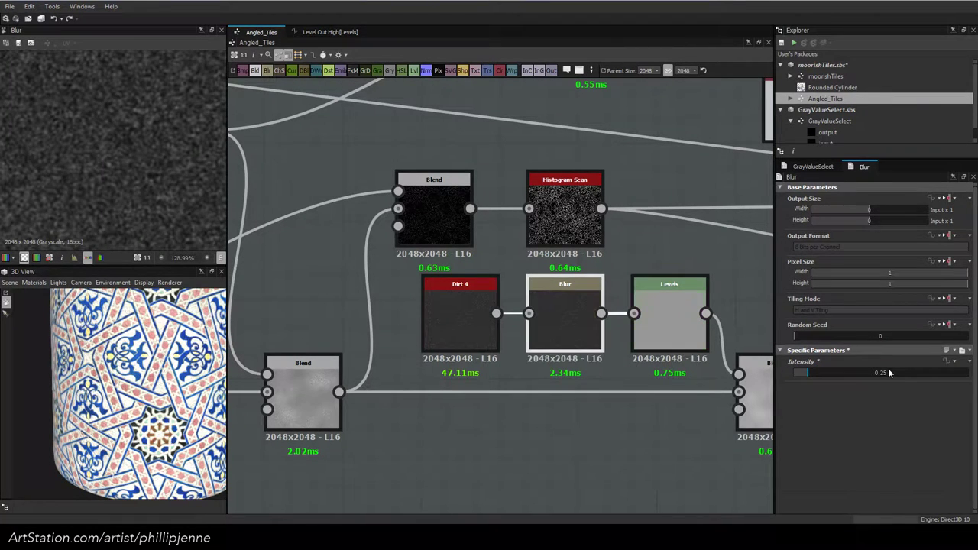
Preview the Levels and Blend outputs to check the soft grey mottling
double_click(669, 321)
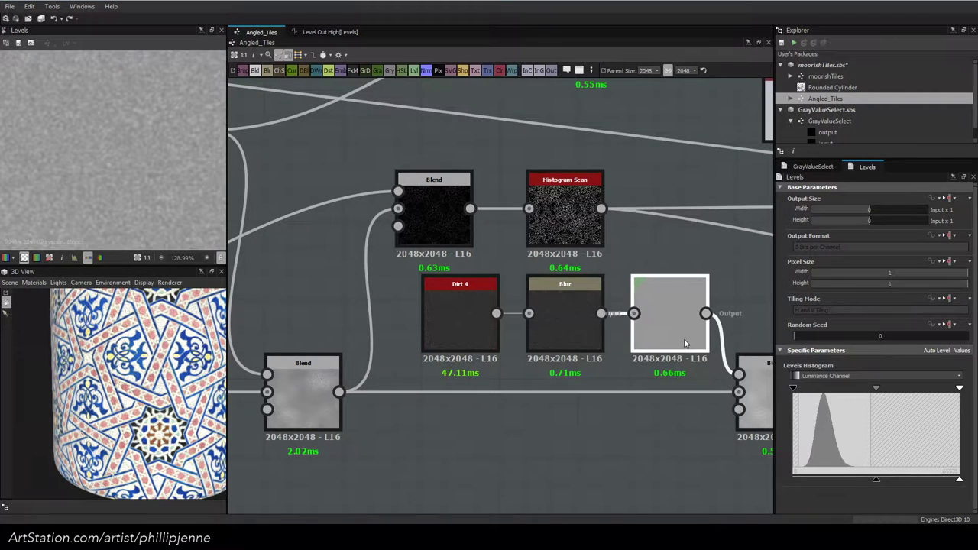
middle_click_drag(764, 386, 636, 377)
double_click(636, 374)
scroll(128, 191, "up", 1)
scroll(609, 314, "down", 3)
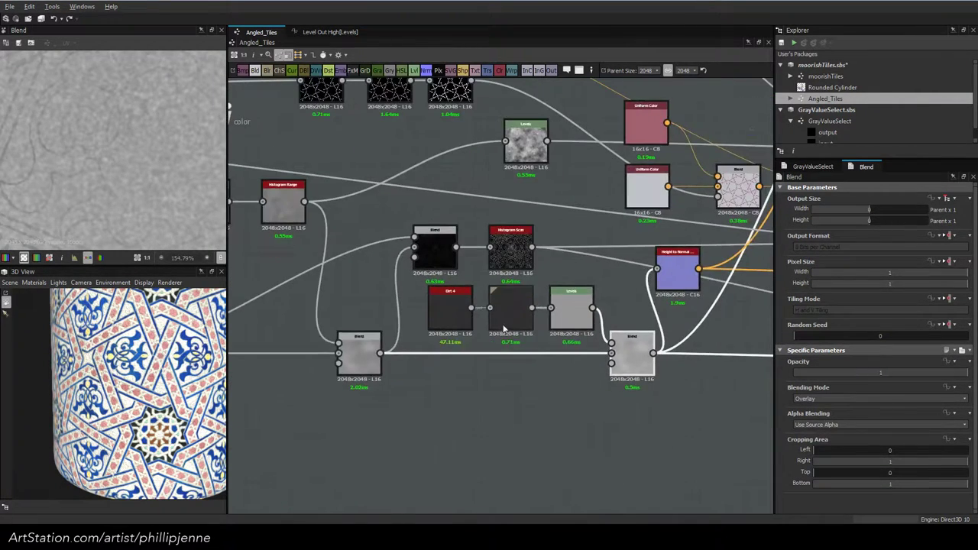
middle_click_drag(504, 328, 689, 329)
Preview the Height to Normal result
middle_click_drag(542, 317, 329, 320)
double_click(649, 277)
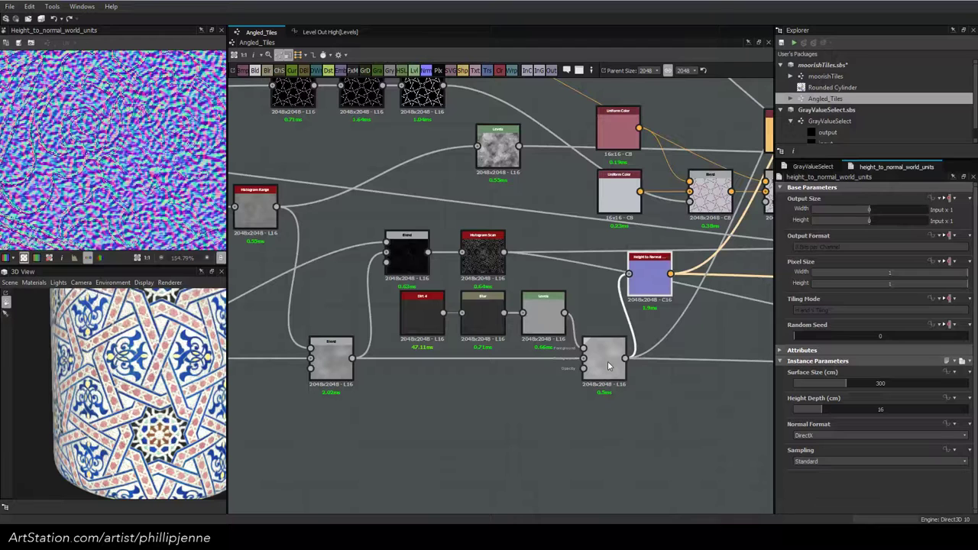
scroll(128, 372, "up", 5)
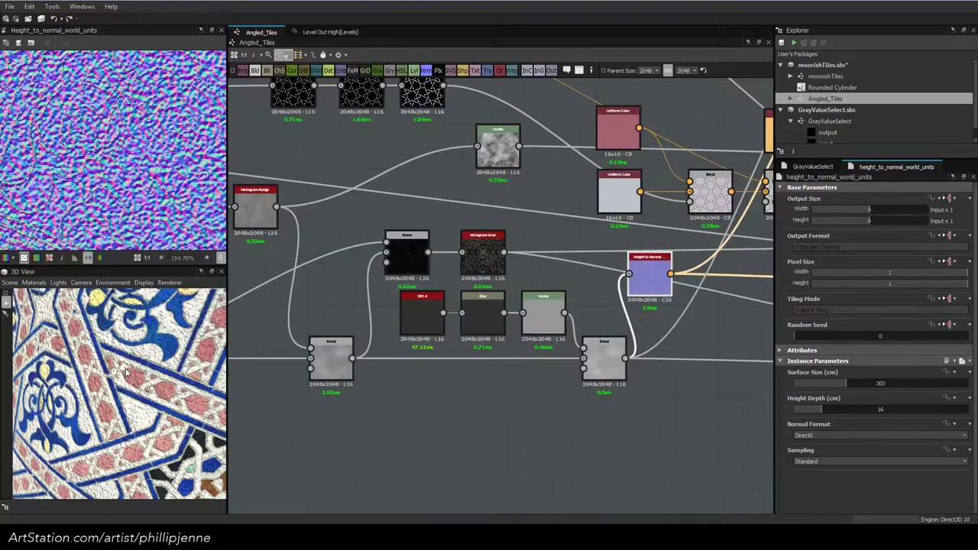
Set the noise Blend opacity to 0.1, then lower it to 0.05
left_click(621, 371)
left_click(880, 373)
type("0.1")
key("Return")
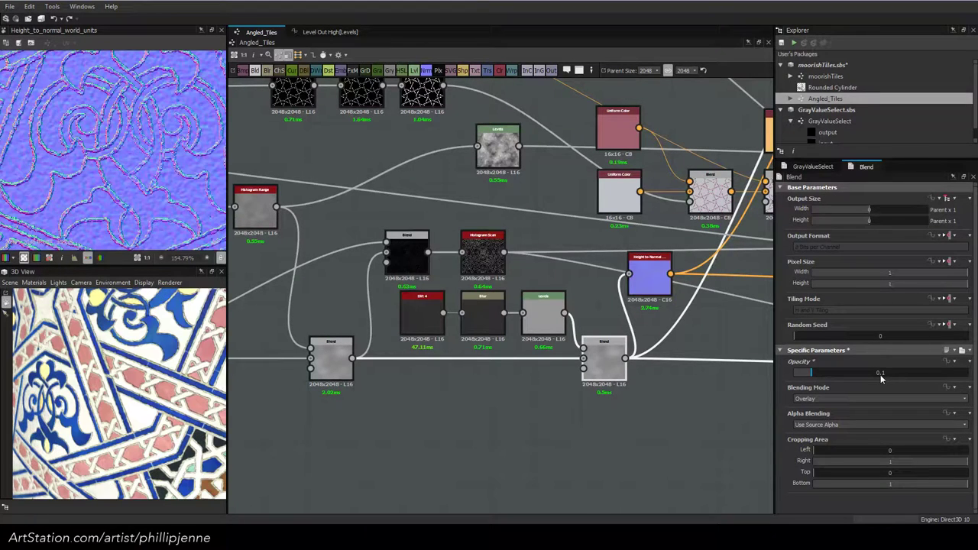
double_click(879, 372)
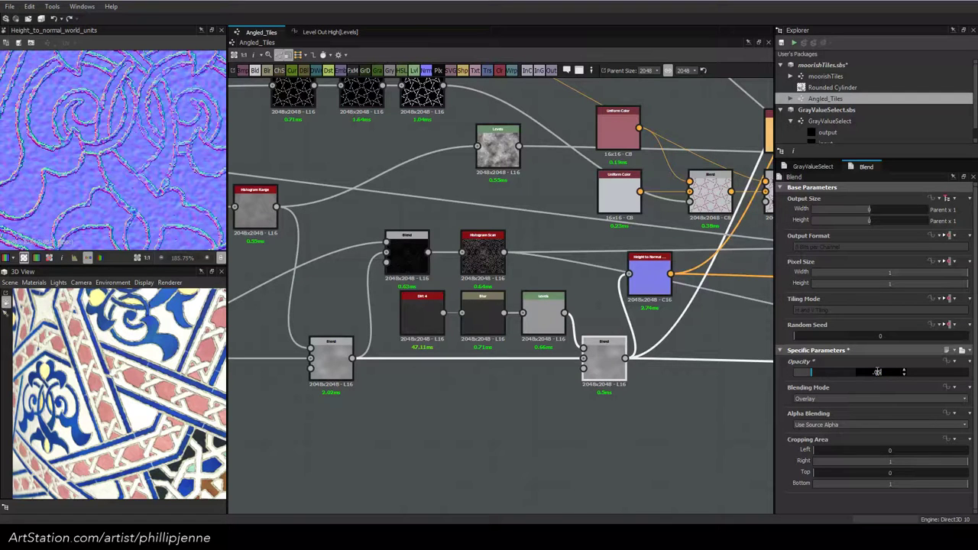
type(".05")
key("Return")
Move across the graph and select the Grayscale-to-Color mask node
scroll(118, 197, "down", 4)
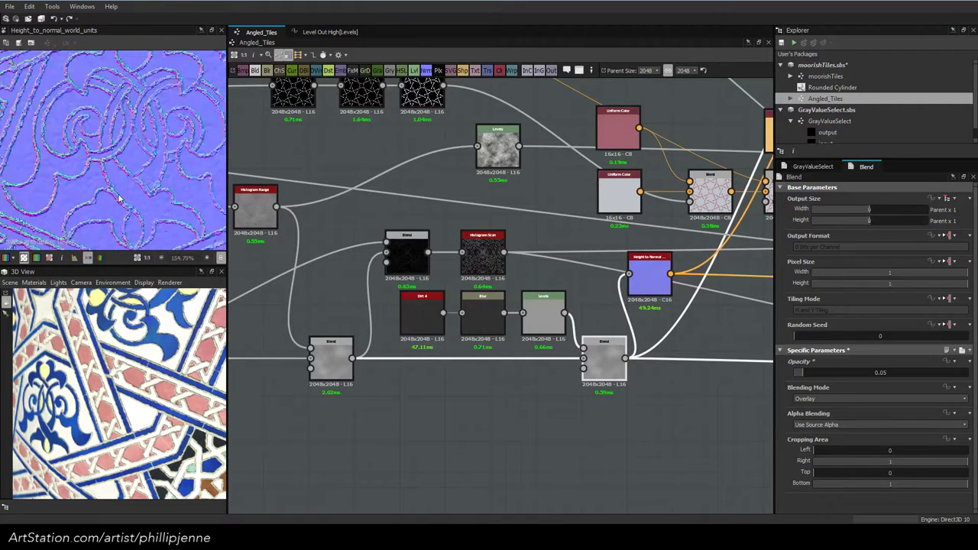
scroll(119, 197, "down", 3)
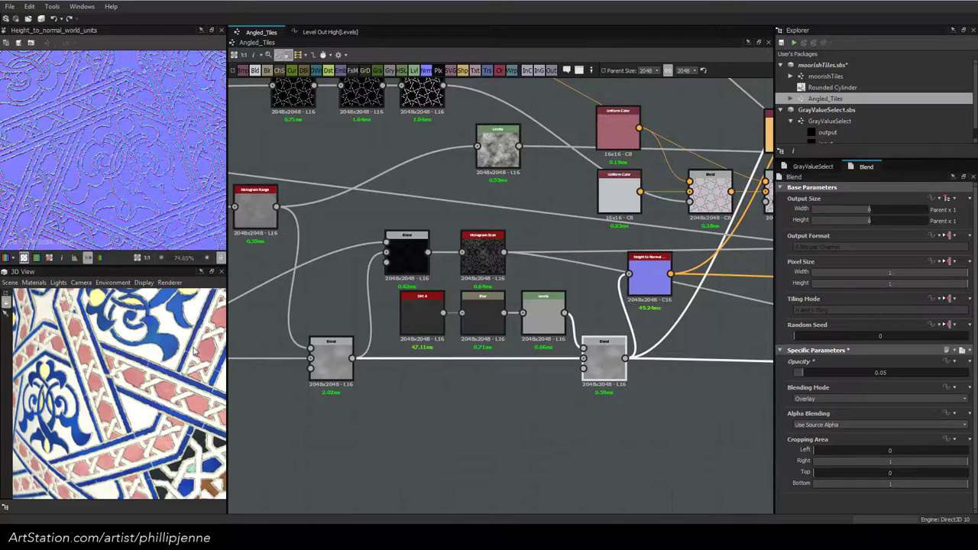
scroll(108, 414, "down", 2)
scroll(109, 415, "down", 4)
scroll(491, 354, "down", 3)
middle_click_drag(491, 355, 232, 323)
scroll(534, 318, "up", 3)
left_click(340, 192)
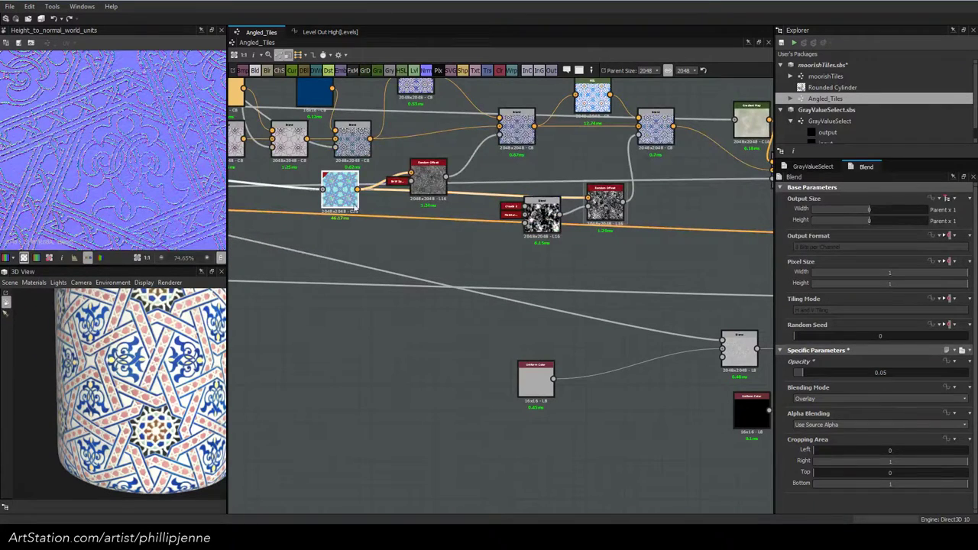
Duplicate the Grayscale-to-Color node, add a Random Offset node, and move Uniform Color beside the Blend
key("ctrl+d")
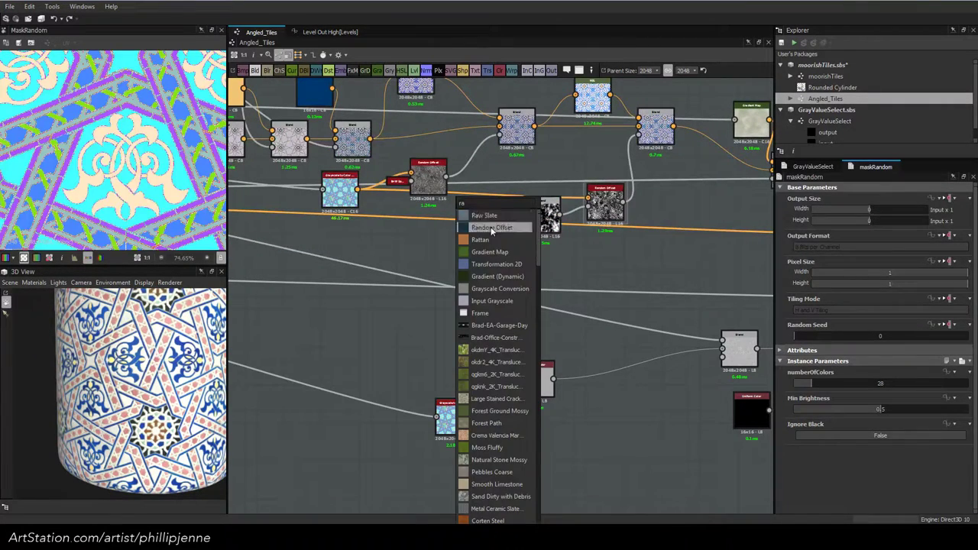
left_click(492, 228)
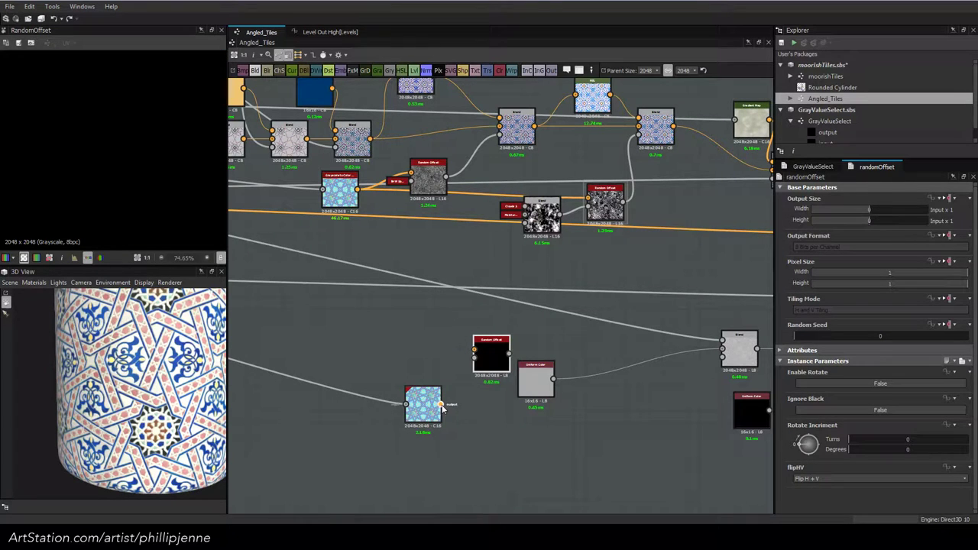
left_click(441, 406)
left_click_drag(529, 382, 661, 357)
mouse_move(650, 357)
middle_mouse_down()
mouse_move(492, 346)
mouse_move(643, 343)
middle_mouse_up()
Set the copied Grayscale-to-Color node to 32 colours and wire it into Random Offset
left_click(423, 382)
double_click(880, 384)
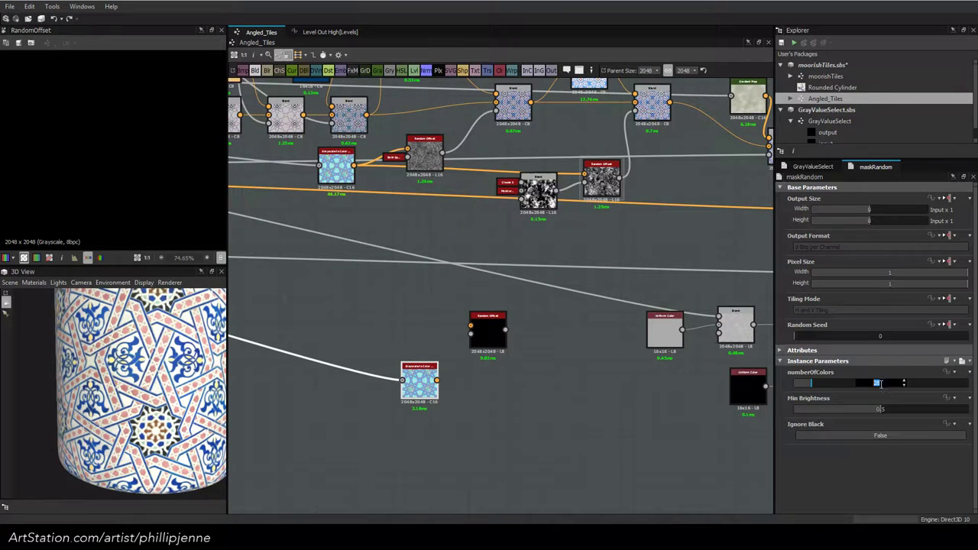
type("32")
key("Return")
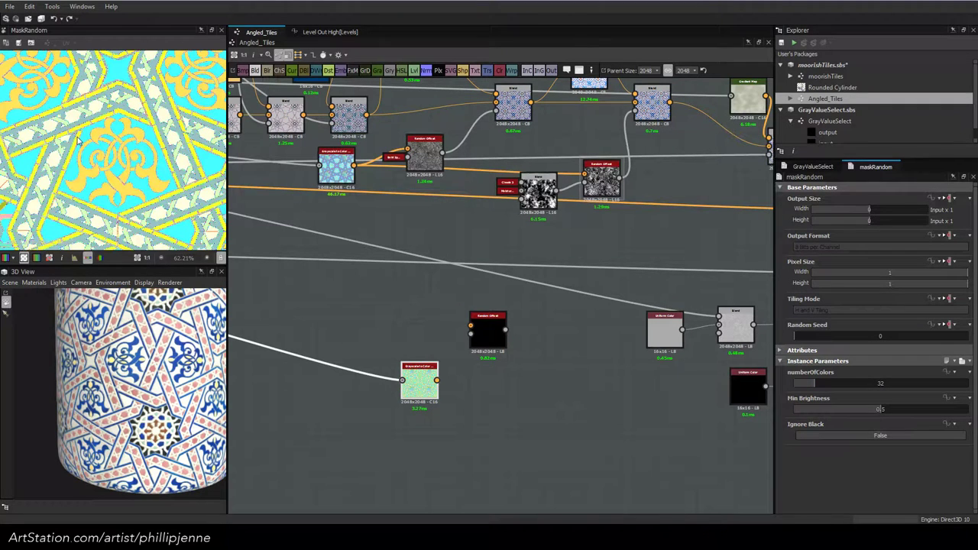
left_click_drag(419, 375, 514, 361)
Add Clouds 1 with disorder 17.3 and a new seed, connected to Random Offset's lower input
key("space")
type("cloud")
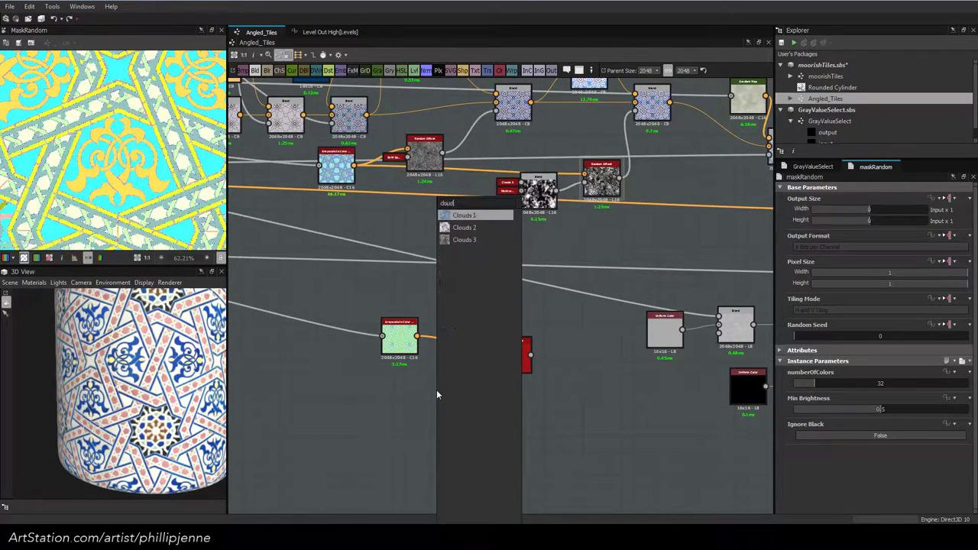
key("Escape")
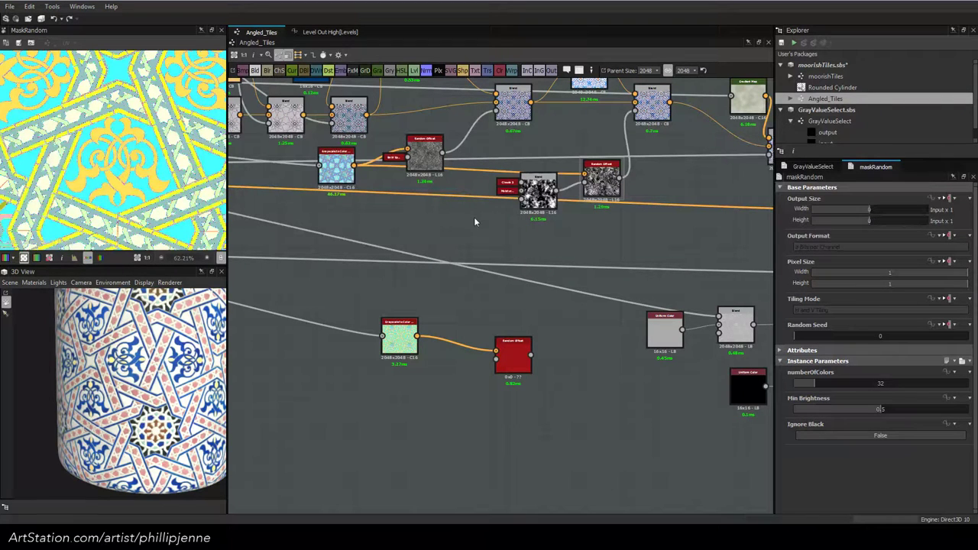
left_click_drag(798, 383, 823, 385)
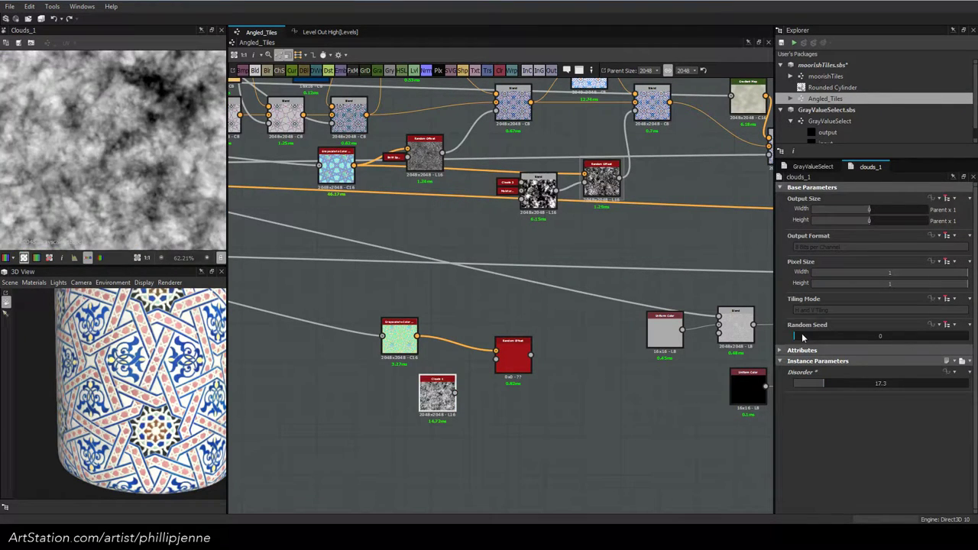
left_click_drag(801, 335, 810, 335)
left_click_drag(457, 394, 392, 386)
Enable Random Offset rotation in 90° steps and add a Levels node after it
double_click(513, 355)
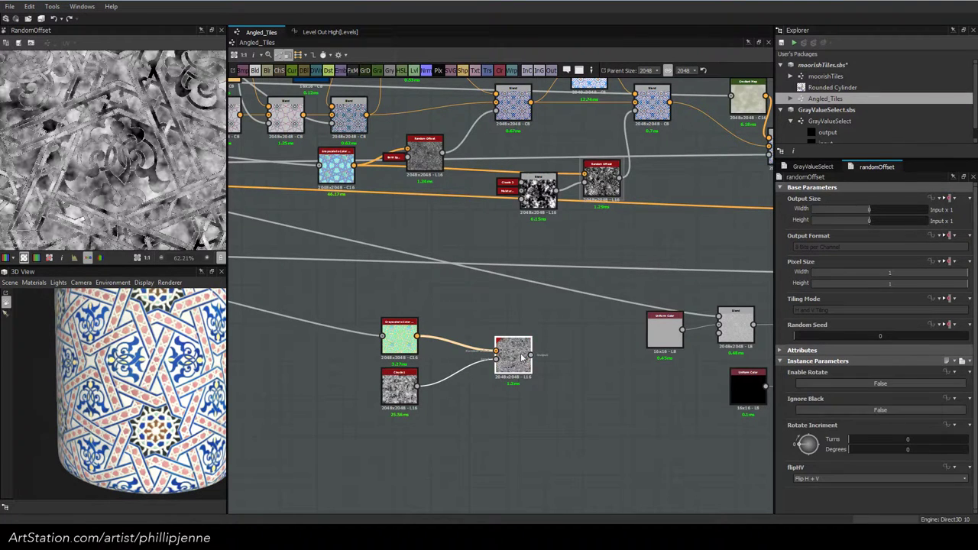
left_click(881, 384)
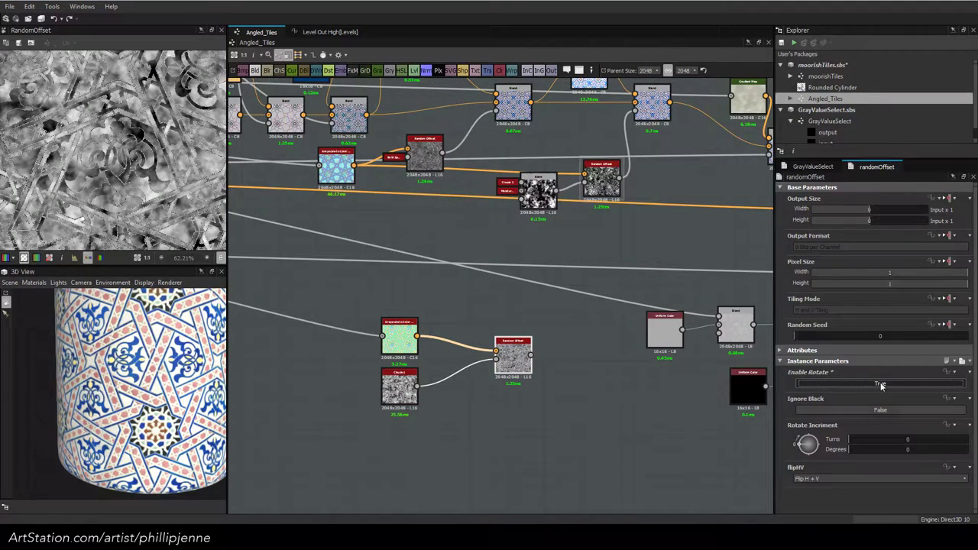
double_click(907, 451)
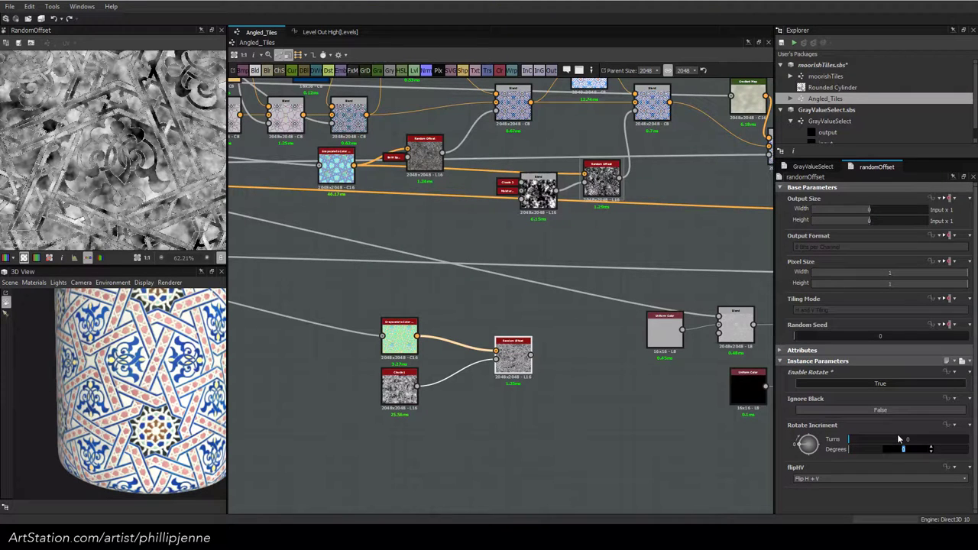
type("90")
key("Return")
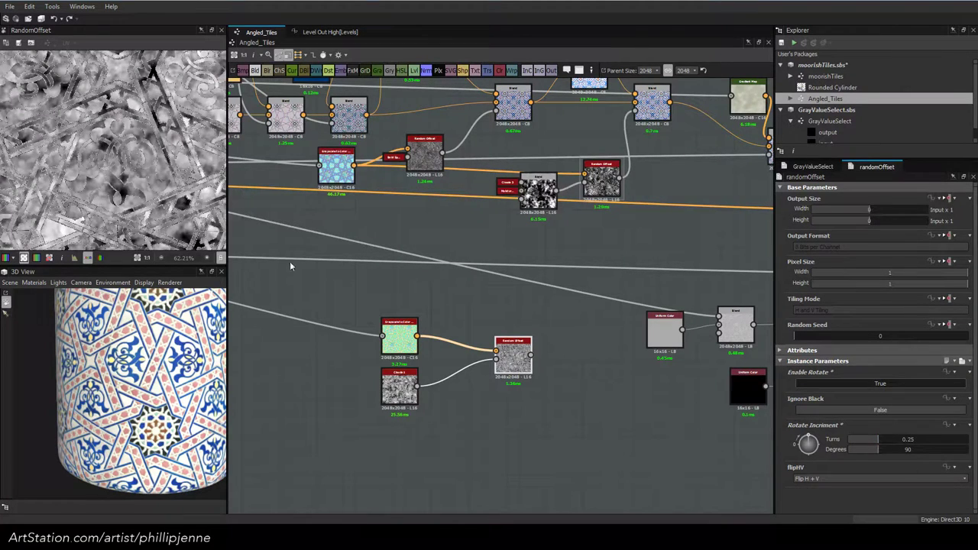
scroll(493, 360, "up", 1)
middle_click_drag(593, 365, 485, 353)
key("space")
left_click(460, 297)
Delete the gray Uniform Color node and narrow the Levels output range toward grey
left_click(585, 318)
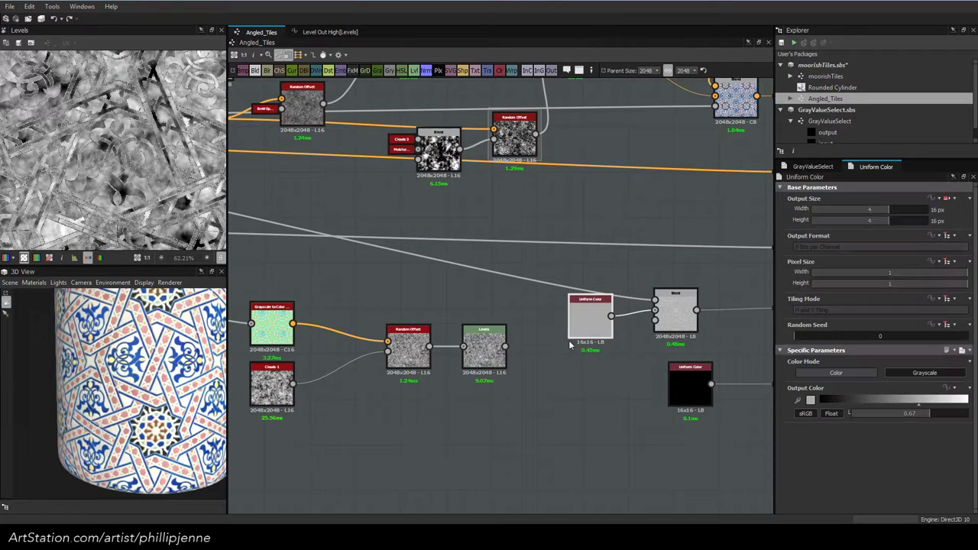
key("Delete")
left_click(493, 353)
mouse_move(854, 482)
left_mouse_down()
mouse_move(902, 482)
mouse_move(861, 481)
left_mouse_up()
left_click_drag(960, 479, 936, 481)
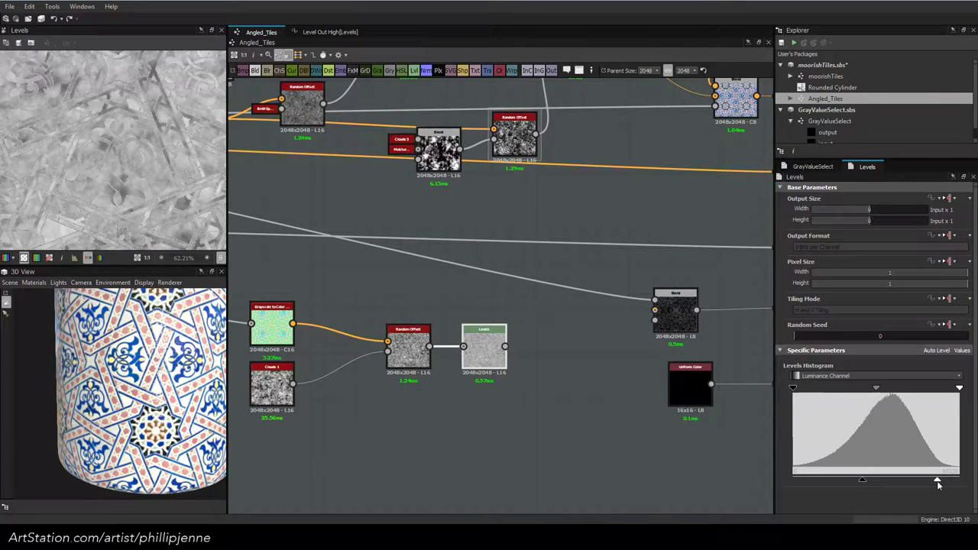
left_click_drag(862, 480, 884, 480)
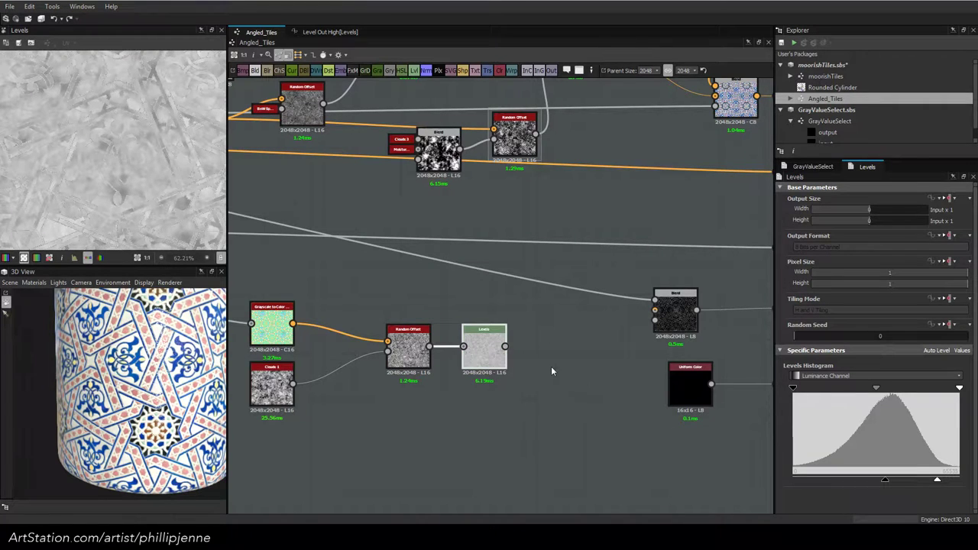
Connect the Levels output into the roughness Blend and preview the Blend result
left_click_drag(505, 348, 653, 310)
double_click(676, 313)
scroll(130, 126, "up", 1)
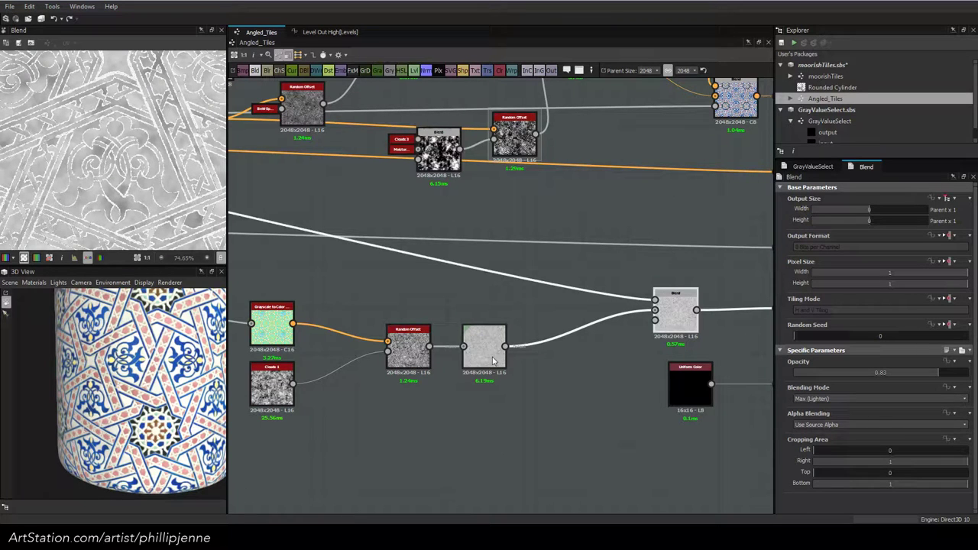
Move Levels, Random Offset, Grayscale to Color and Clouds 1 up-right to tidy the graph
left_click_drag(493, 360, 538, 329)
left_click_drag(396, 347, 456, 316)
middle_click_drag(439, 302, 542, 307)
left_click_drag(356, 291, 391, 397)
left_click_drag(371, 327, 492, 289)
middle_click_drag(667, 356, 432, 356)
Lower the Levels output high further to darken the mask, checking the 3D cylinder
left_click(548, 318)
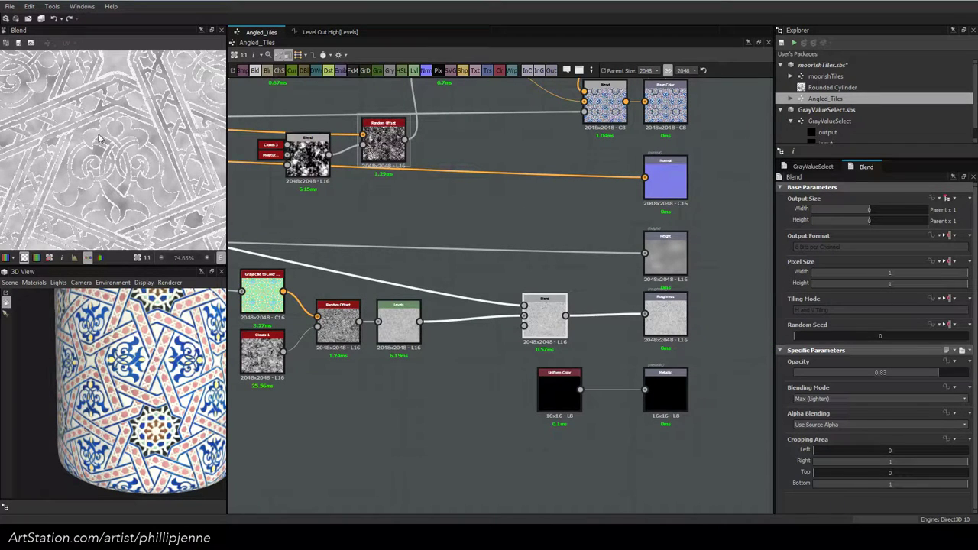
scroll(98, 139, "up", 3)
mouse_move(139, 381)
left_mouse_down()
mouse_move(118, 385)
mouse_move(143, 383)
left_mouse_up()
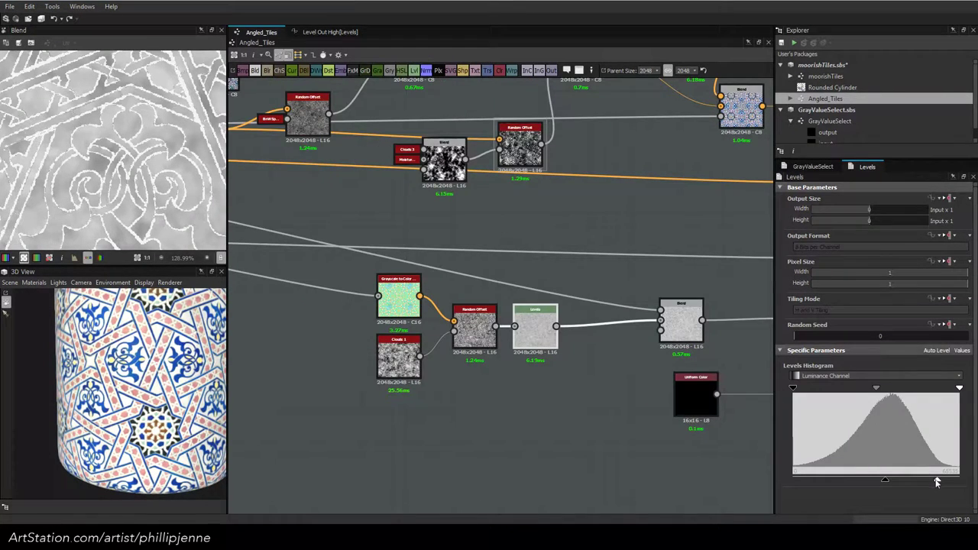
left_click_drag(938, 480, 844, 481)
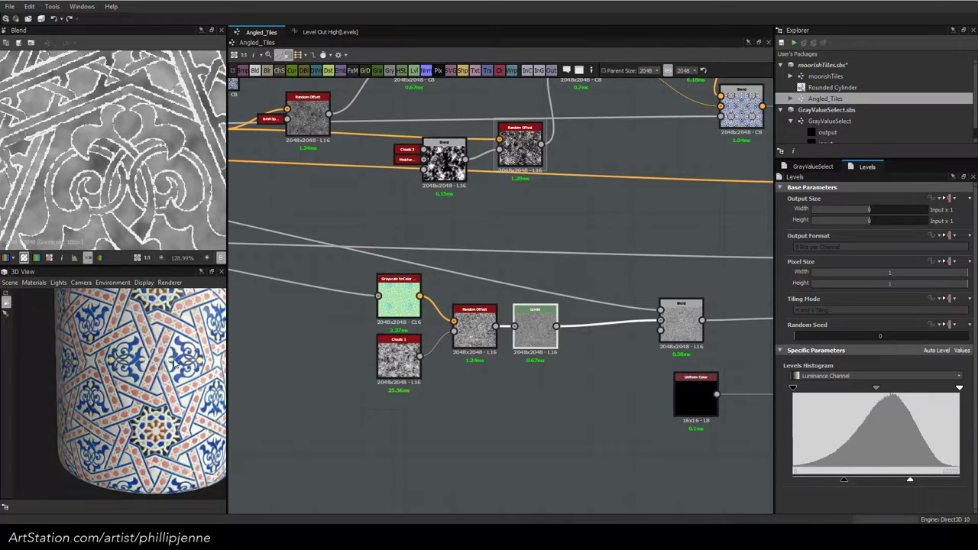
left_click(33, 282)
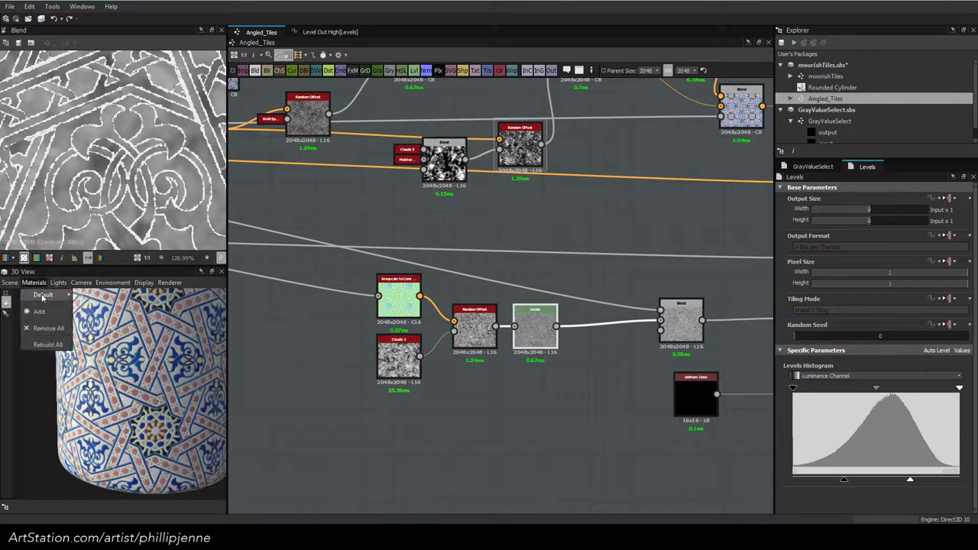
Set the default preview material's Height Scale to 0.2 and view the displaced tiles up close
mouse_move(46, 297)
mouse_move(100, 311)
mouse_move(229, 349)
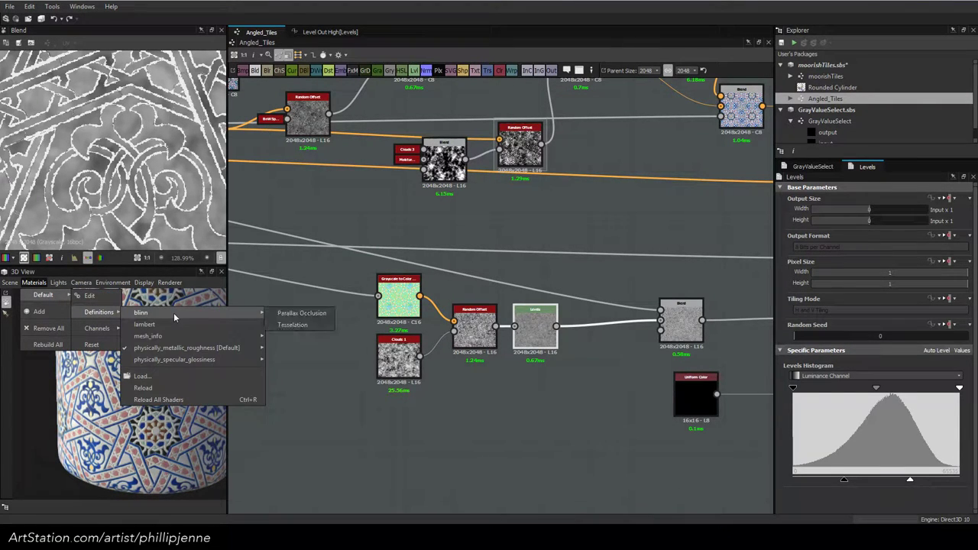
left_click(95, 298)
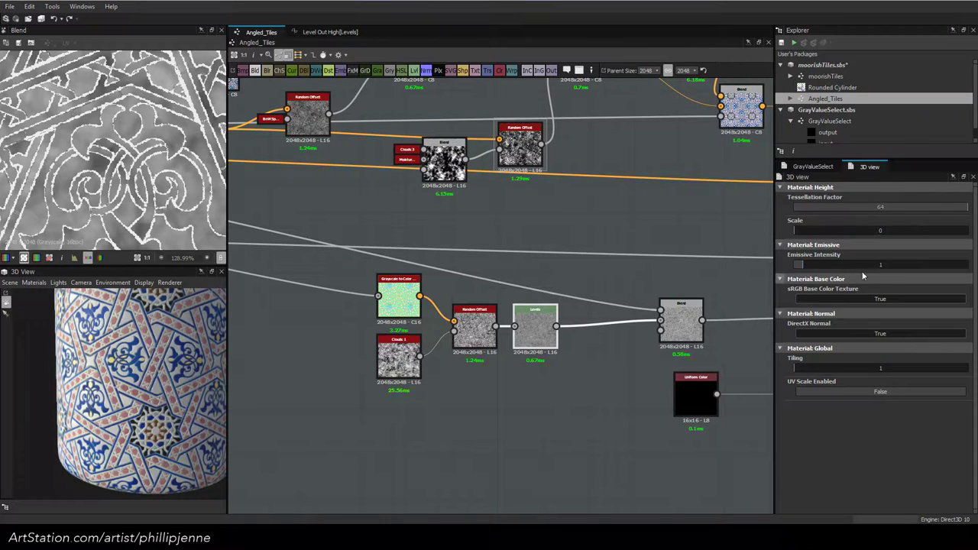
mouse_move(803, 236)
left_mouse_down()
mouse_move(954, 235)
mouse_move(809, 234)
left_mouse_up()
left_click(838, 230)
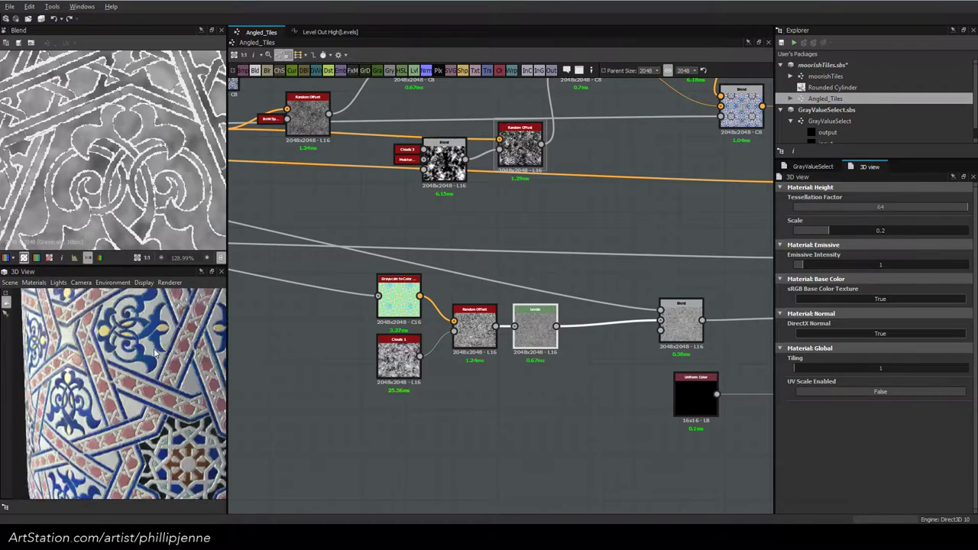
right_click_drag(83, 359, 136, 344)
right_click_drag(46, 370, 81, 368)
mouse_move(83, 329)
left_mouse_down("ctrl+shift")
mouse_move(64, 330)
mouse_move(115, 333)
mouse_move(94, 335)
left_mouse_up("ctrl+shift")
left_click_drag(103, 324, 153, 336)
Drag the Levels white point left for a darker, higher-contrast mask
left_click(532, 336)
left_click_drag(909, 481, 810, 481)
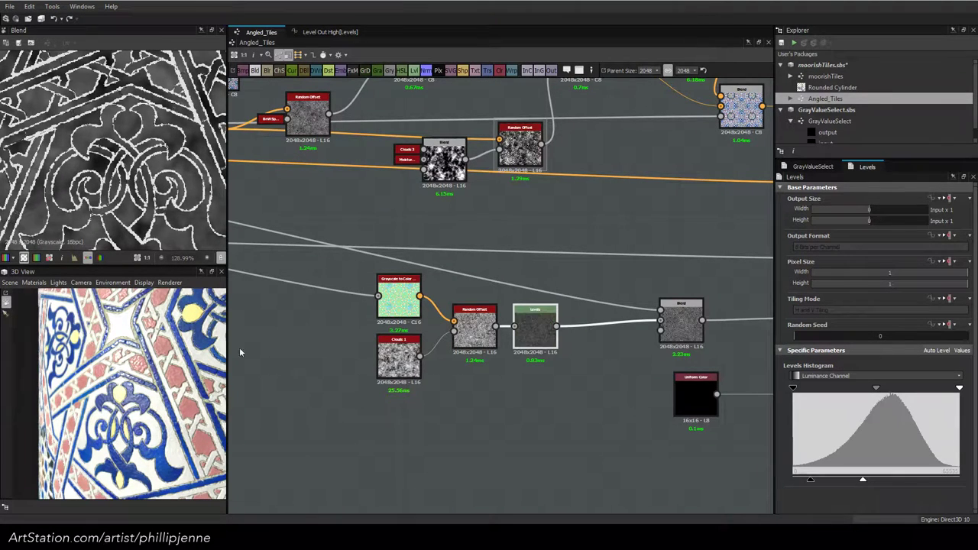
scroll(127, 352, "up", 2)
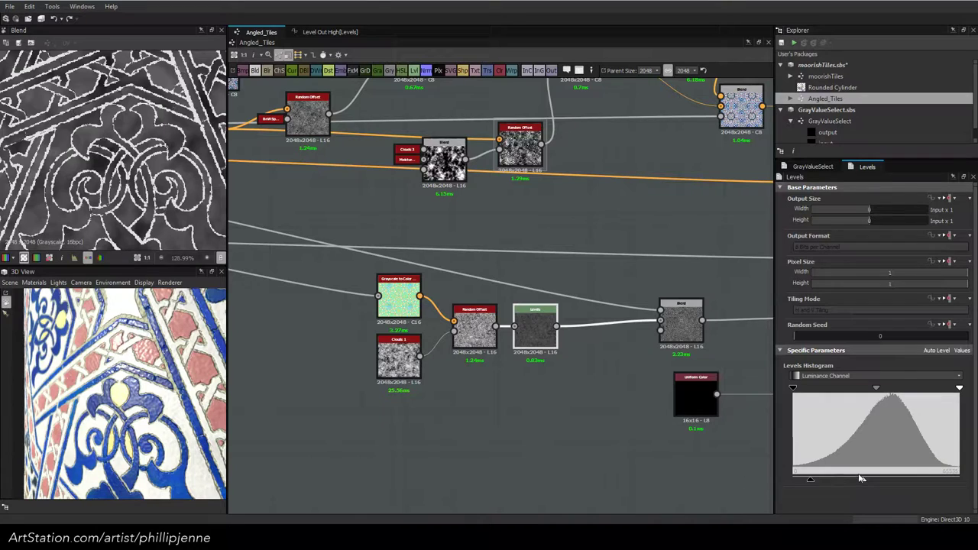
Retune the Levels black point, midpoint and output high, checking the darker mask in 3D
left_click_drag(863, 482, 875, 480)
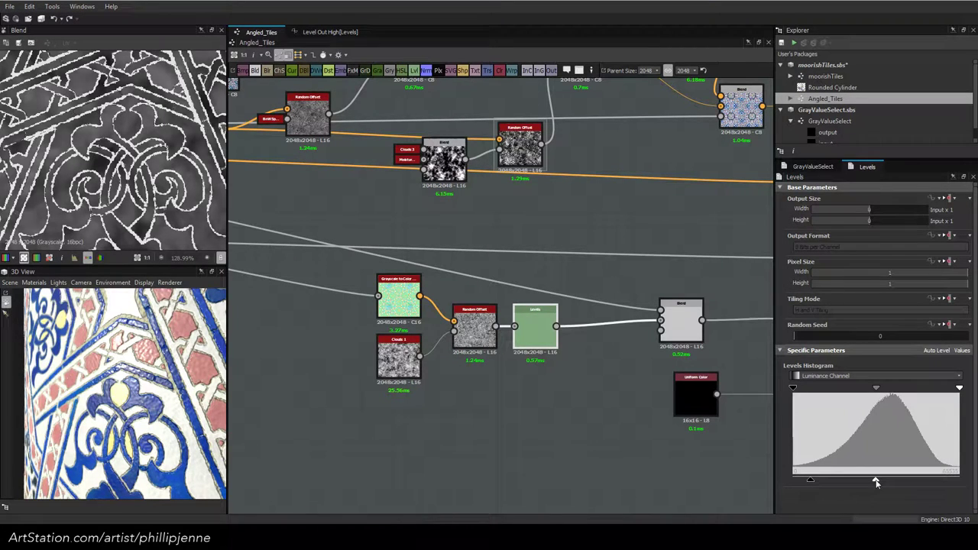
mouse_move(876, 482)
left_mouse_down()
mouse_move(891, 478)
mouse_move(883, 483)
left_mouse_up()
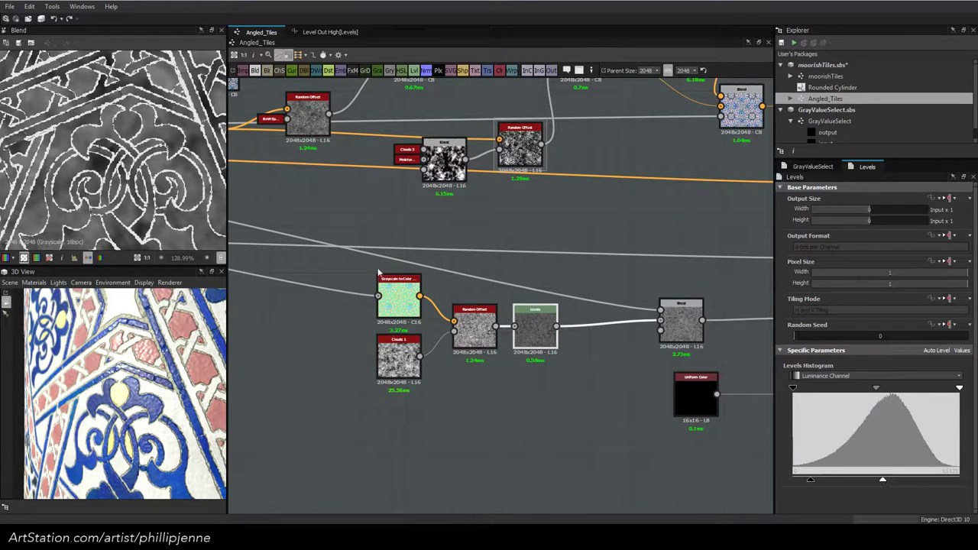
mouse_move(154, 371)
left_mouse_down()
mouse_move(156, 359)
mouse_move(149, 371)
left_mouse_up()
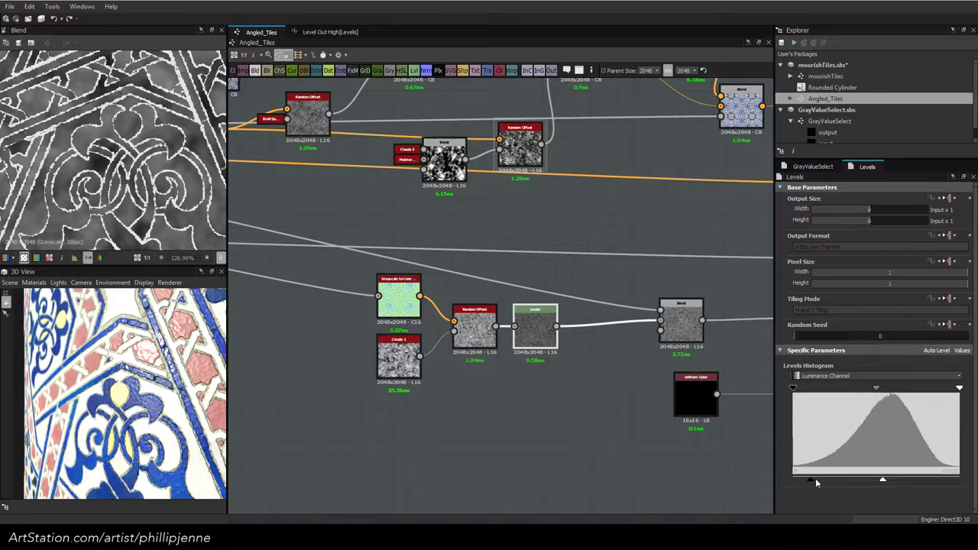
left_click_drag(814, 480, 839, 481)
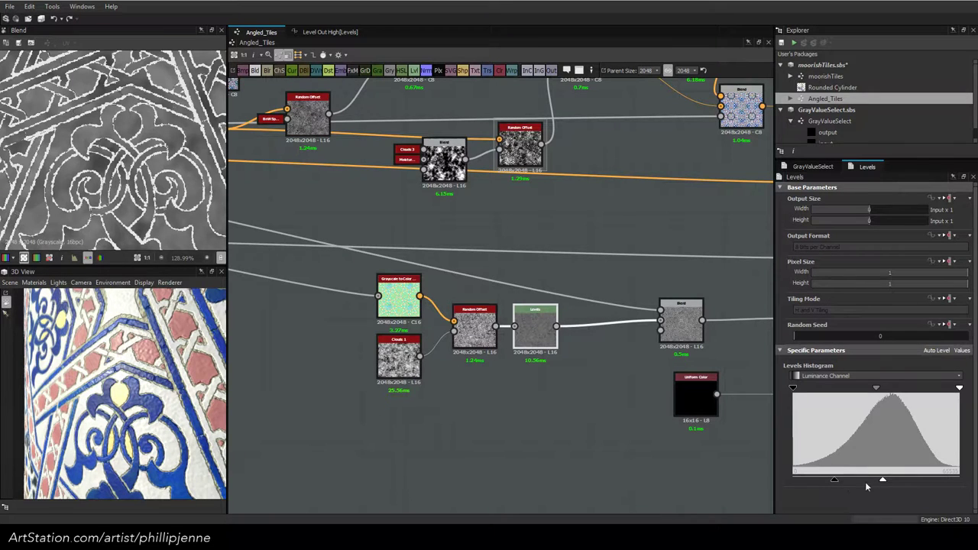
left_click_drag(883, 481, 862, 480)
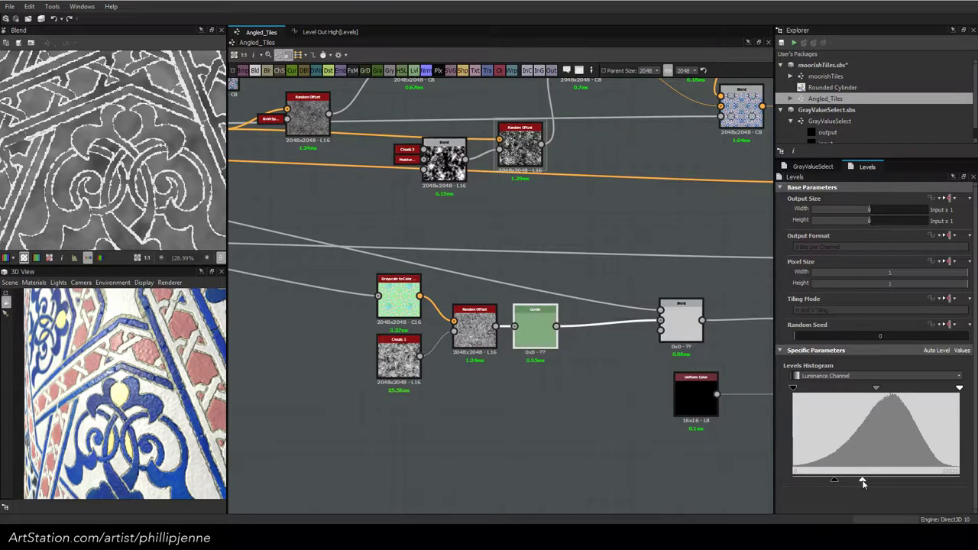
right_click_drag(107, 380, 95, 383, "ctrl+shift")
mouse_move(95, 386)
left_mouse_down()
mouse_move(84, 384)
mouse_move(119, 386)
left_mouse_up()
scroll(505, 277, "down", 3)
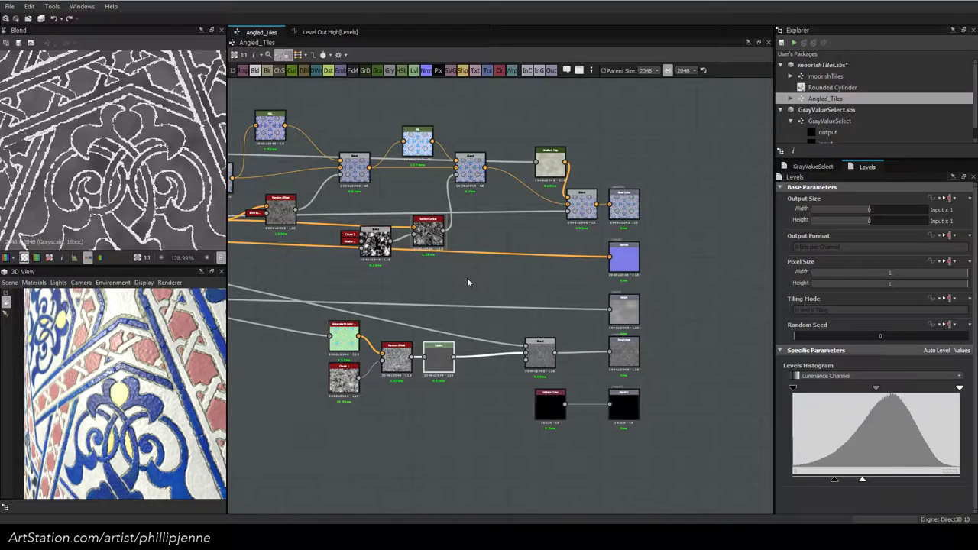
Add a Grayscale Conversion node via the 'gr' node search
left_click(519, 280)
key("space")
type("gr")
key("Down")
key("Down")
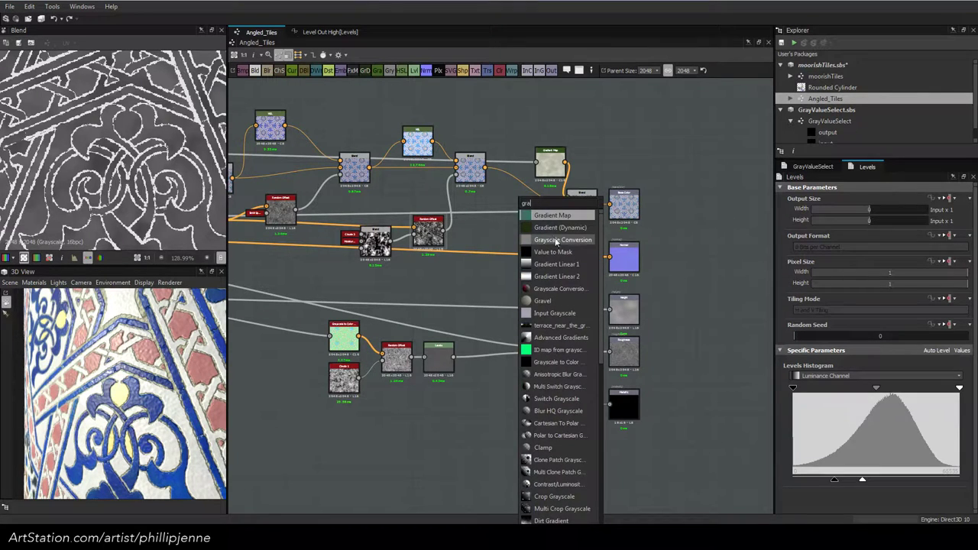
key("Return")
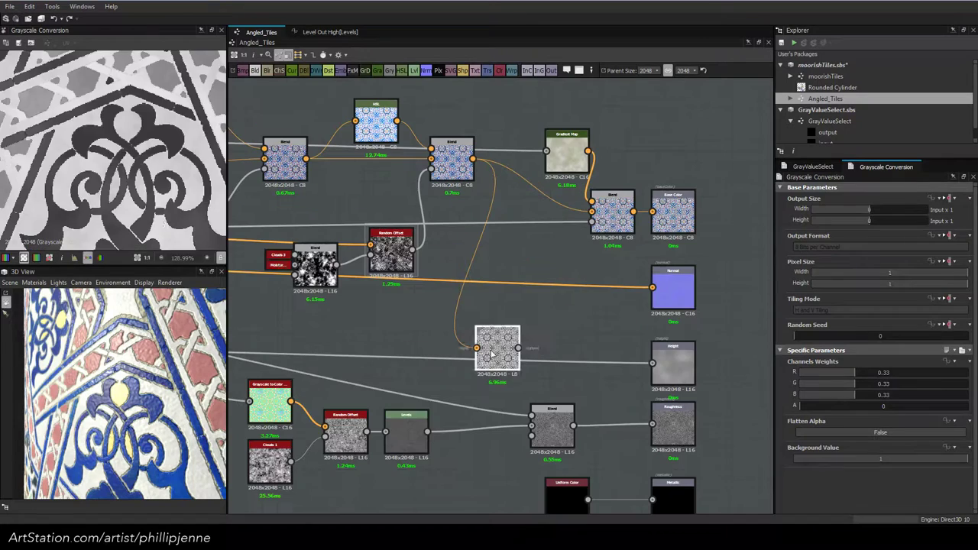
Set its channel weights to R 0.46, G 0.34, B 0 and place it beside Levels
scroll(96, 174, "down", 7)
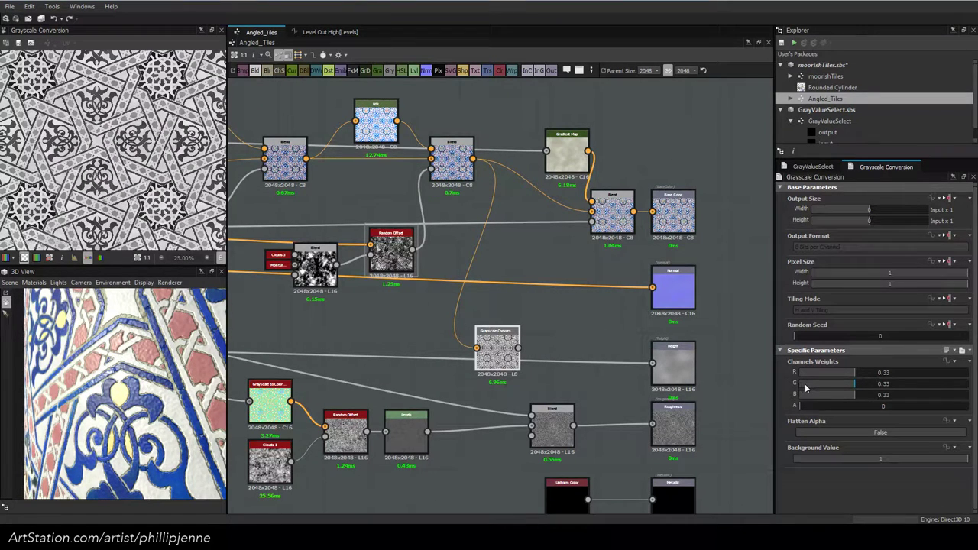
left_click_drag(860, 374, 931, 376)
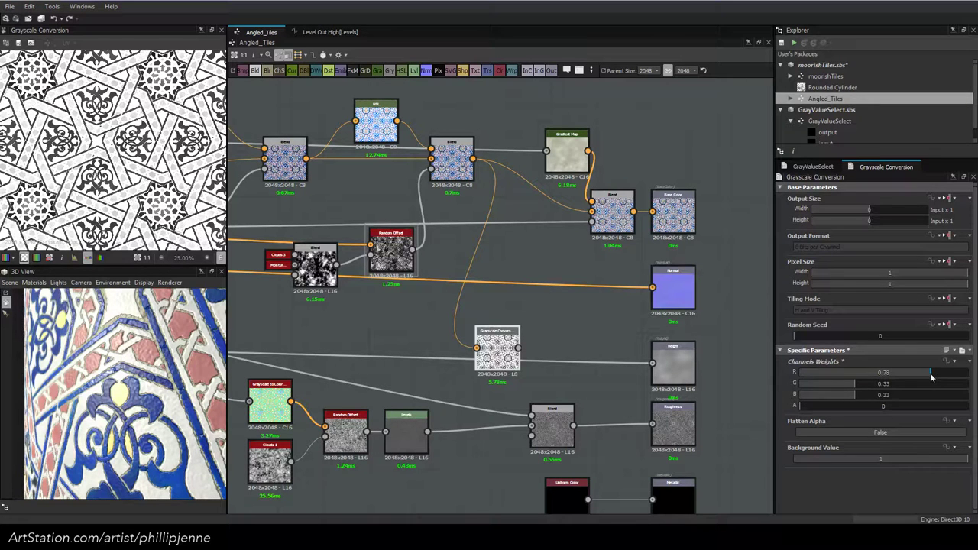
left_click_drag(854, 384, 734, 382)
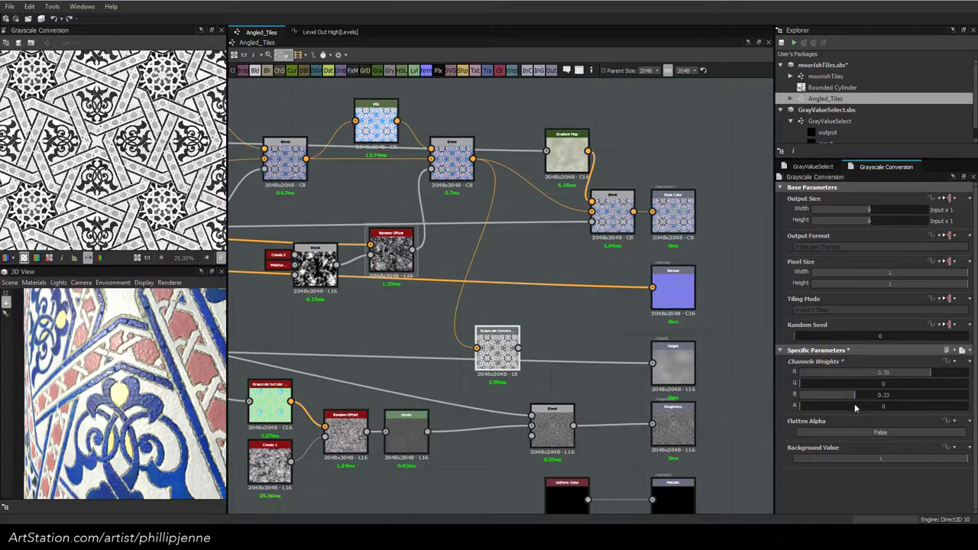
left_click_drag(854, 397, 799, 395)
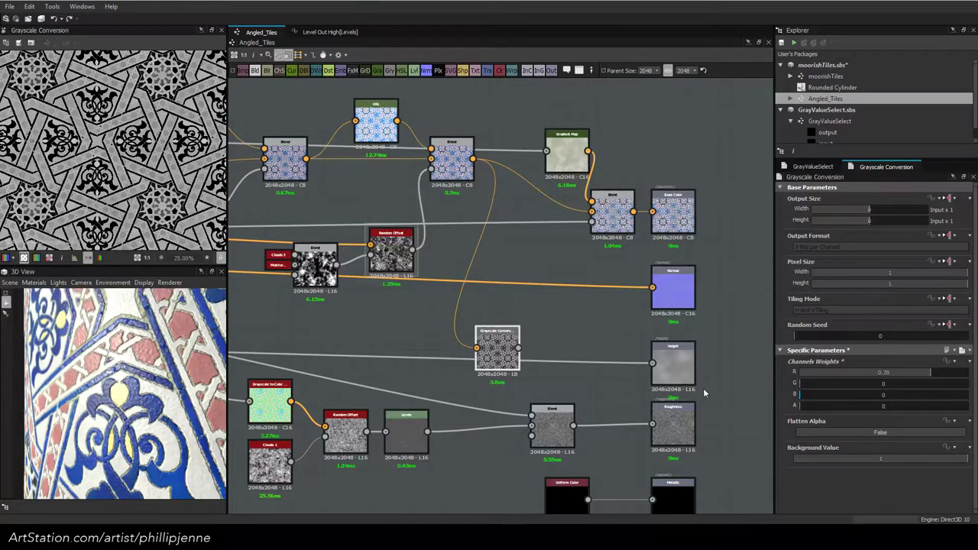
scroll(91, 128, "up", 1)
scroll(92, 128, "up", 2)
middle_click_drag(99, 152, 146, 170)
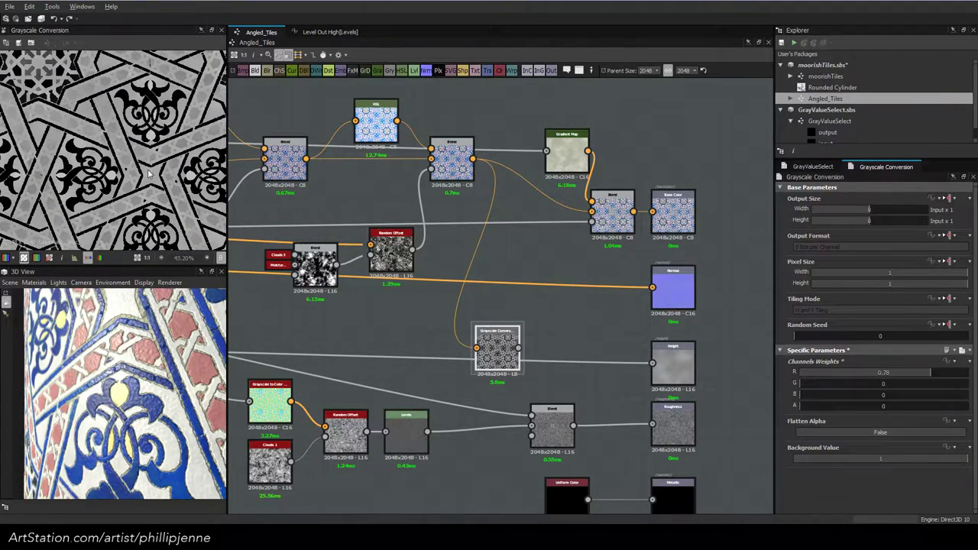
left_click_drag(808, 397, 835, 385)
left_click_drag(929, 372, 857, 384)
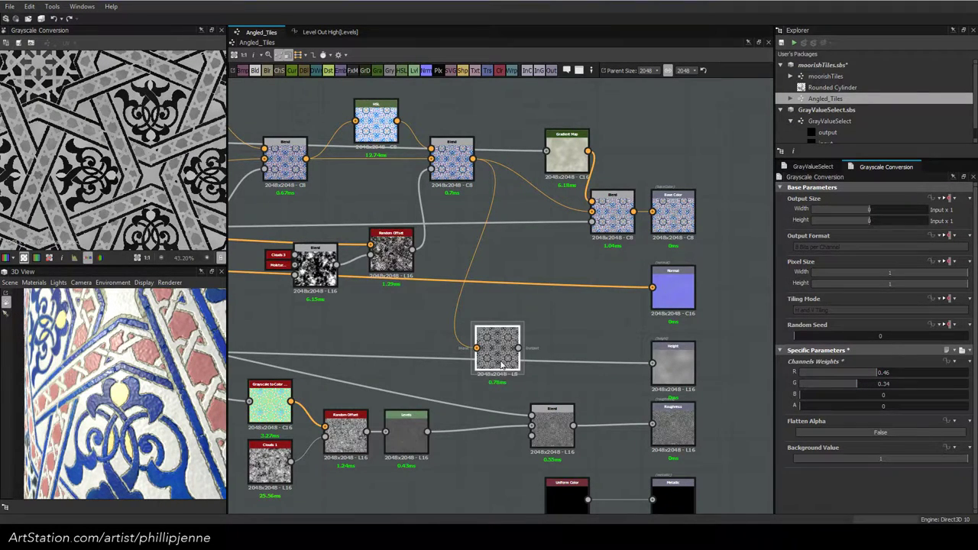
left_click_drag(500, 363, 454, 457)
middle_click_drag(454, 457, 471, 362)
left_click_drag(470, 360, 455, 268)
Add a Curve node after Grayscale Conversion using the 'cur' search
key("space")
type("cur")
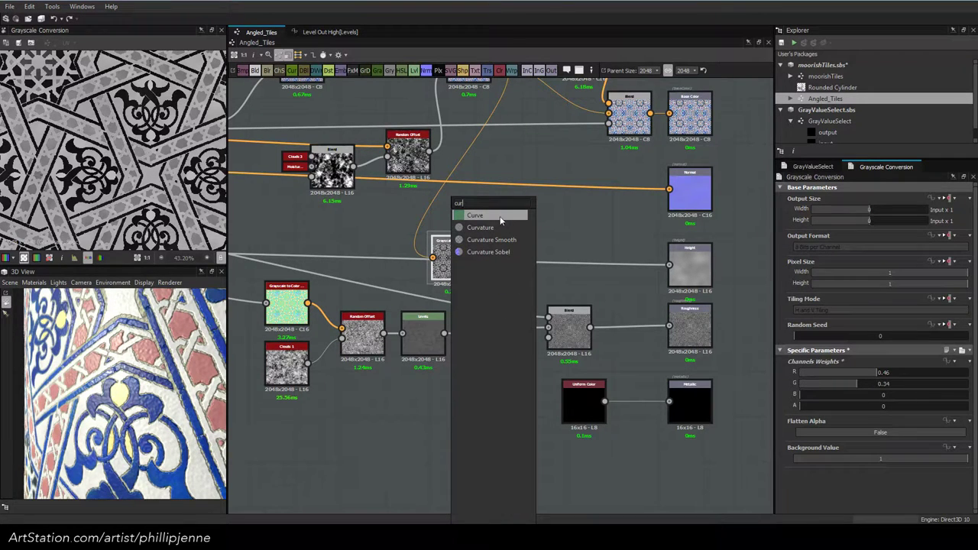
left_click(500, 216)
scroll(935, 415, "down", 2)
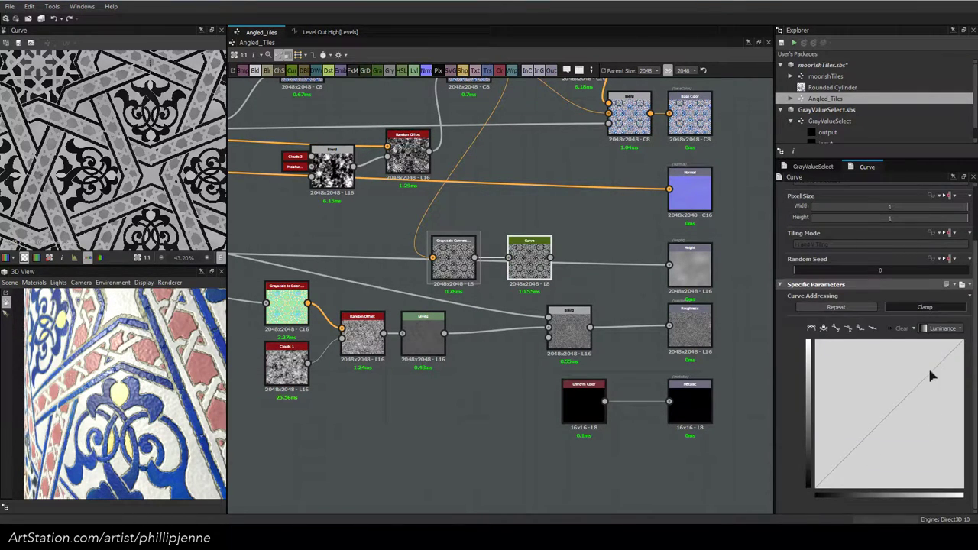
Shape a steep S-curve with points at 0.17/0.40 and 0.80/0.65
double_click(929, 370)
left_click_drag(929, 369, 907, 353)
double_click(844, 429)
left_click_drag(846, 432, 893, 464)
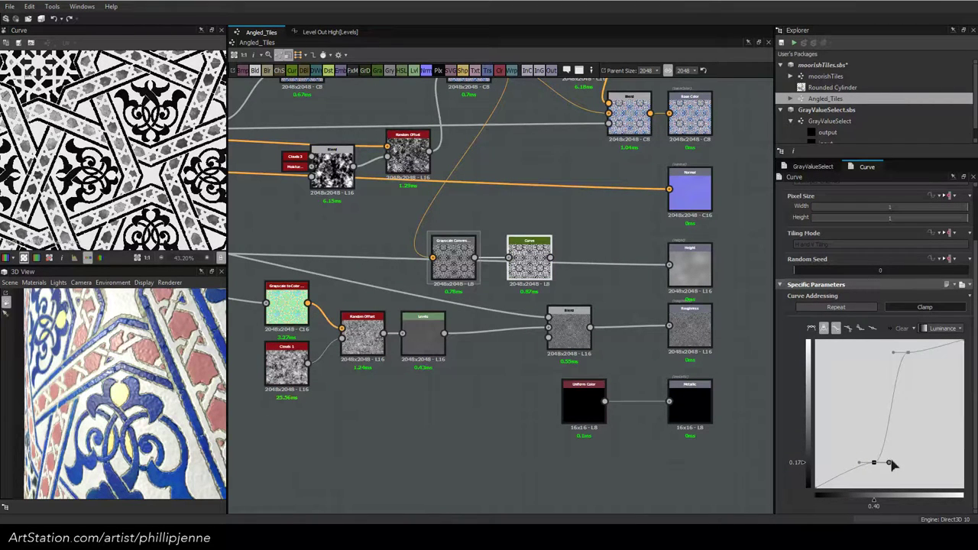
mouse_move(906, 360)
left_mouse_down()
mouse_move(919, 379)
mouse_move(911, 371)
left_mouse_up()
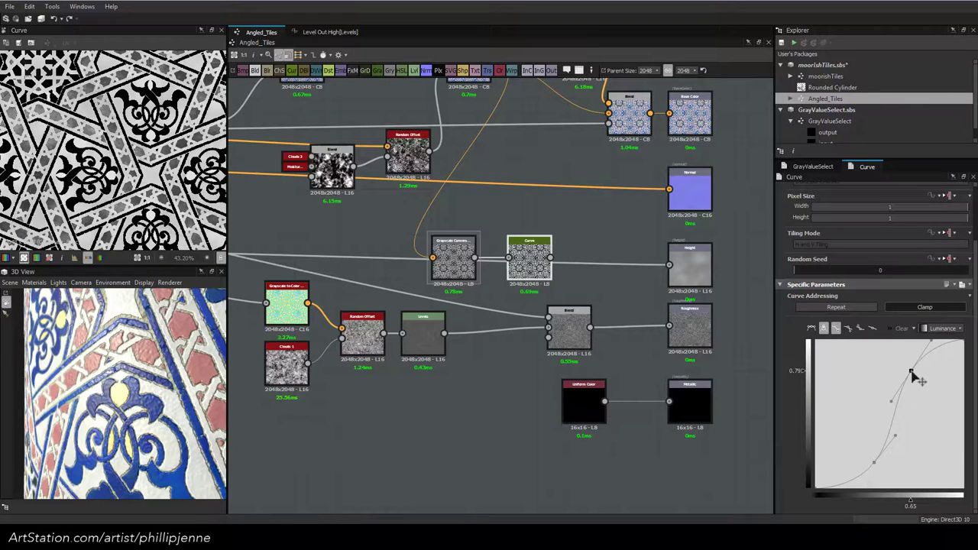
scroll(140, 144, "down", 1)
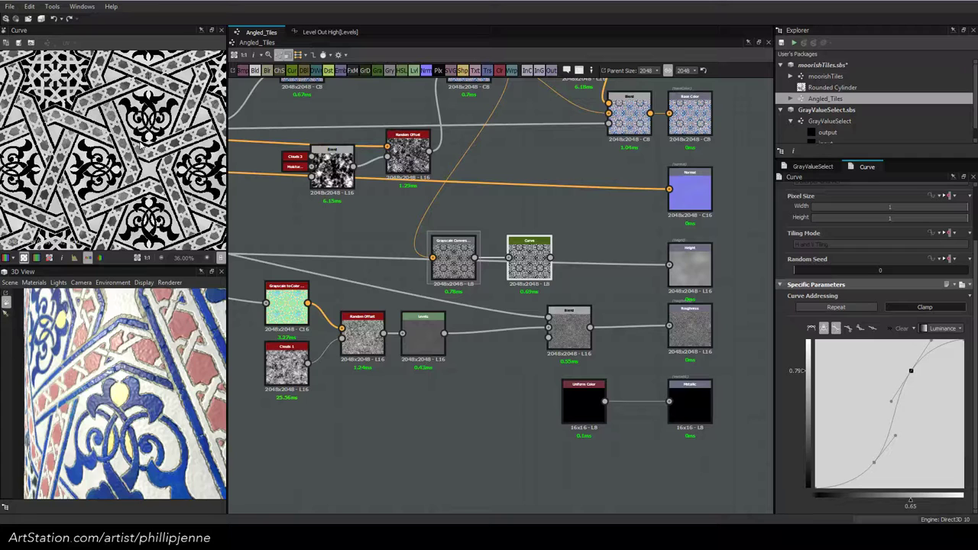
left_click(570, 321)
Add a linked Blend node before Roughness and set its Blending Mode to Overlay
left_click_drag(590, 327, 594, 201)
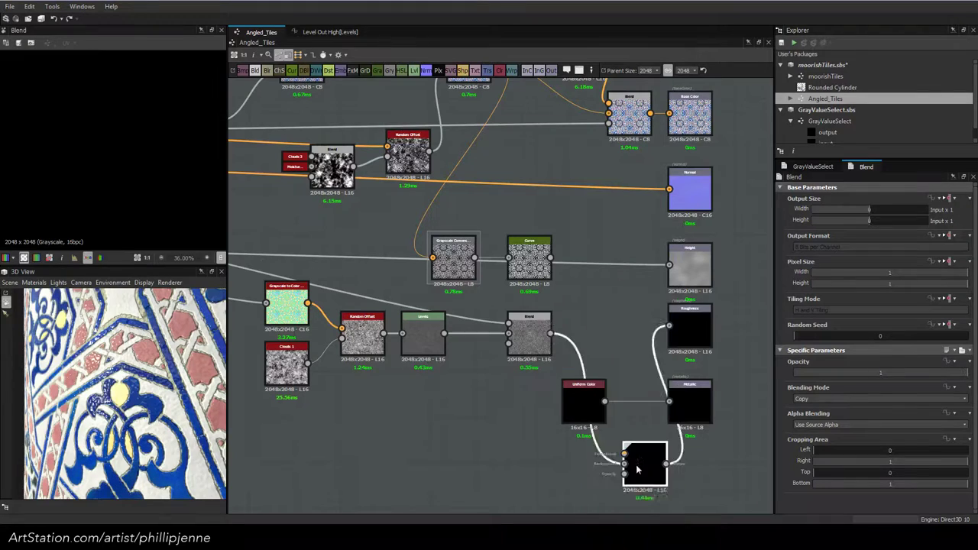
left_click_drag(639, 467, 676, 344)
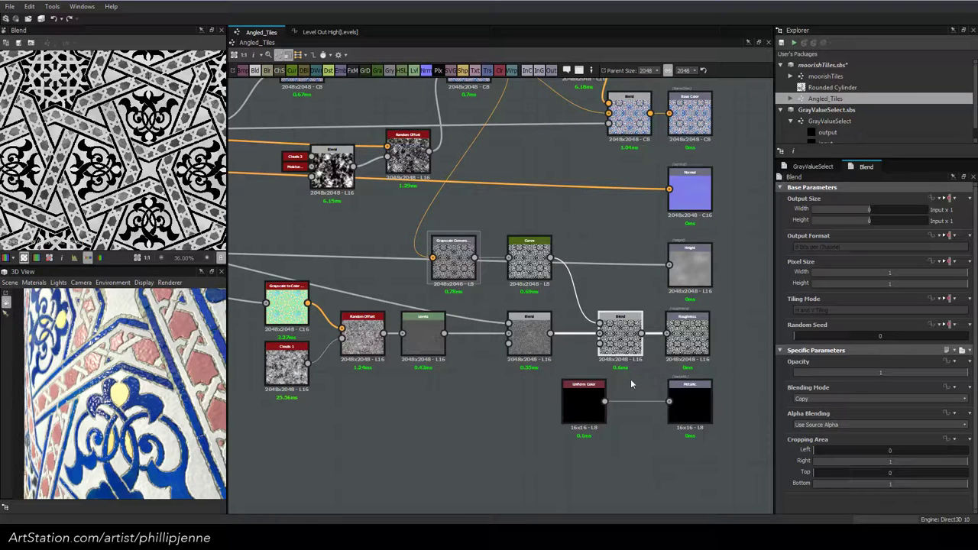
left_click(825, 399)
left_click(824, 470)
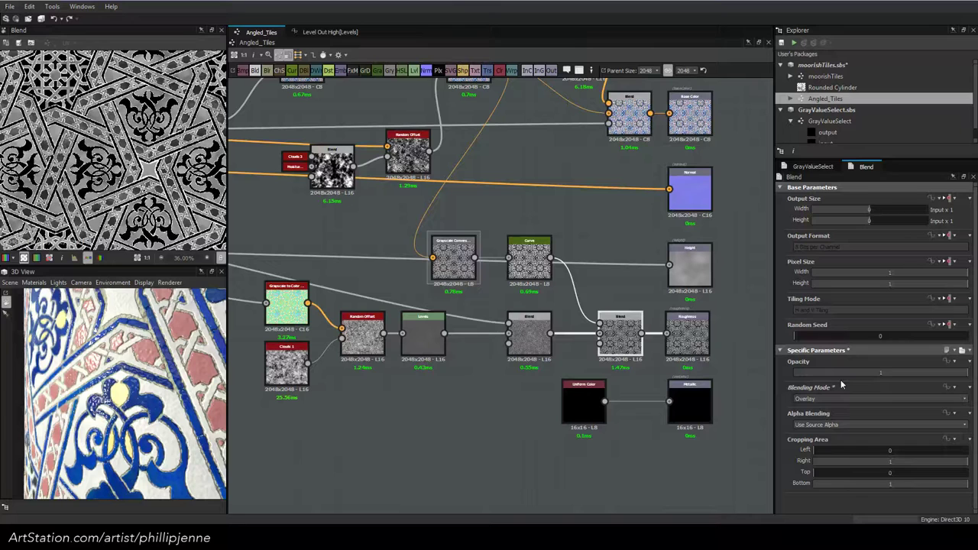
left_click(822, 372)
Position the blend nodes and wire the noise blend into the Overlay blend
left_click_drag(621, 334, 605, 298)
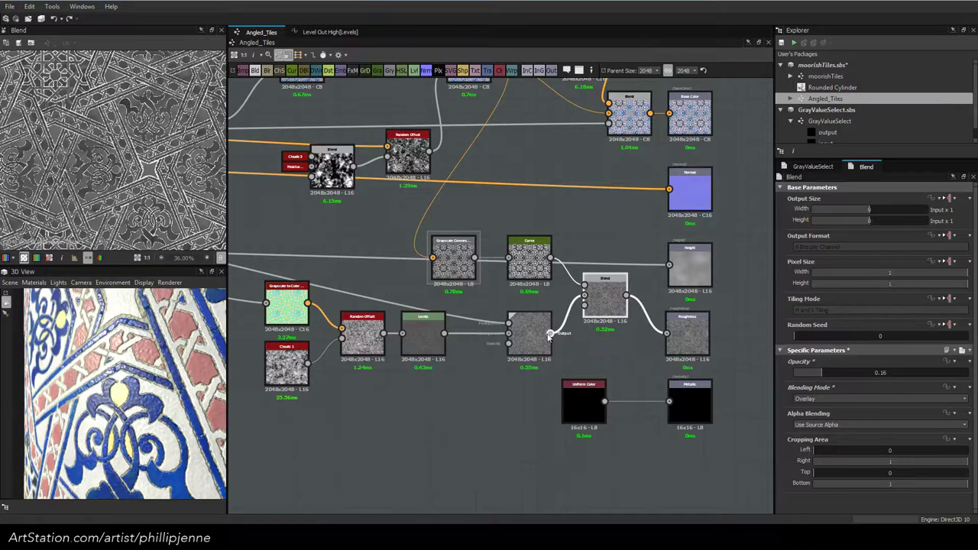
left_click_drag(538, 344, 554, 343)
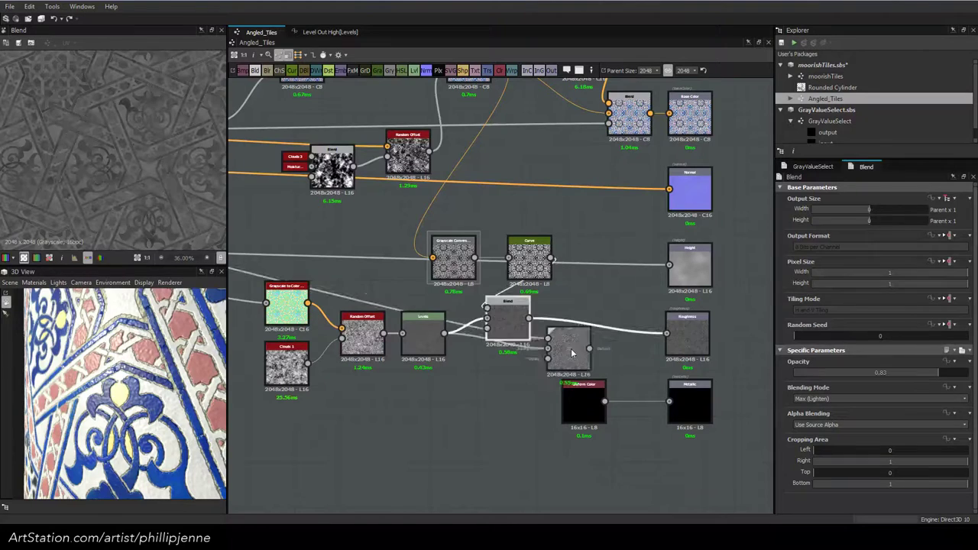
left_click_drag(571, 351, 613, 337)
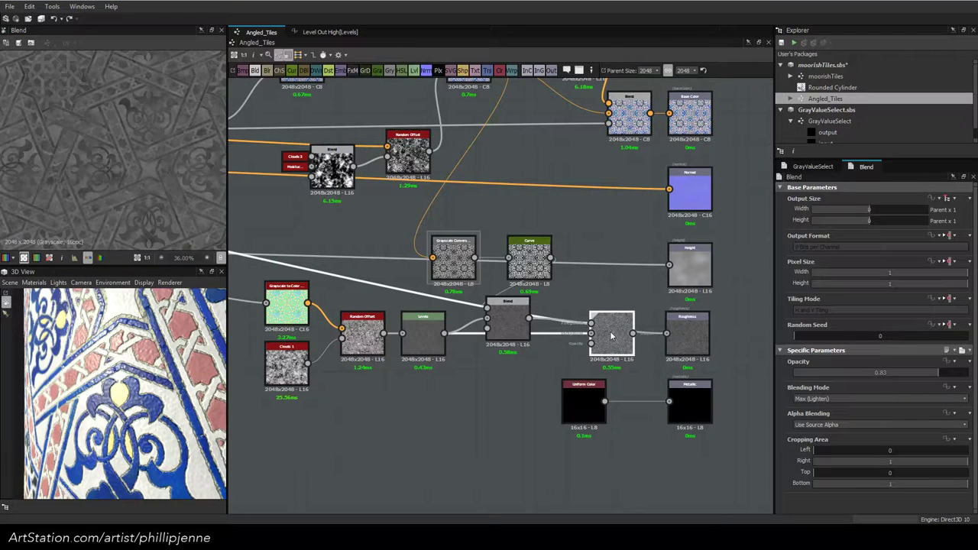
left_click_drag(530, 319, 613, 337)
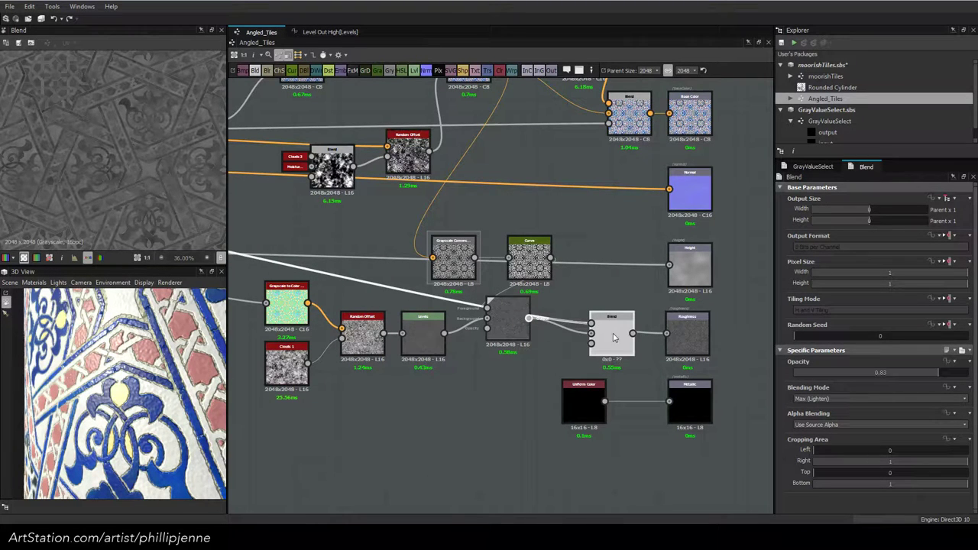
left_click_drag(516, 320, 544, 328)
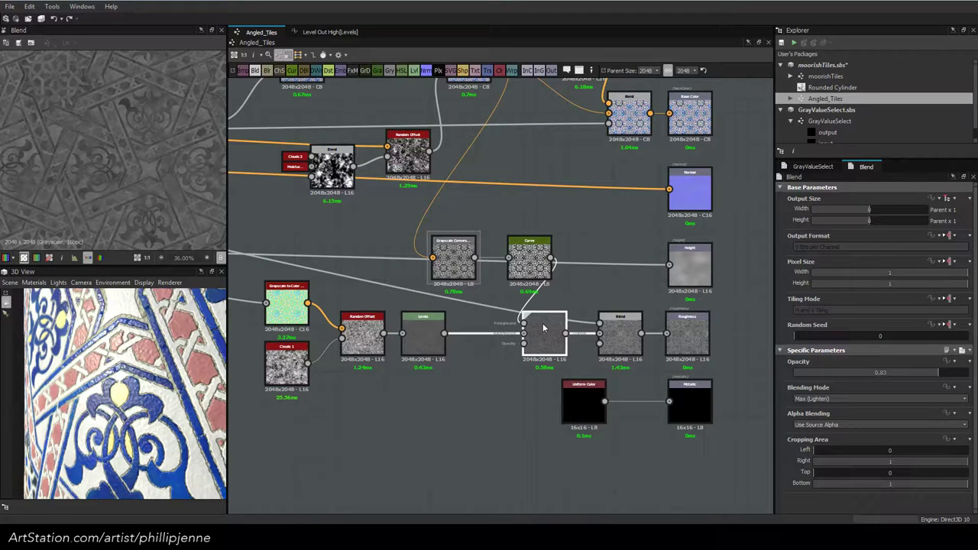
scroll(390, 272, "down", 2)
middle_click_drag(390, 272, 497, 288)
scroll(506, 337, "up", 3)
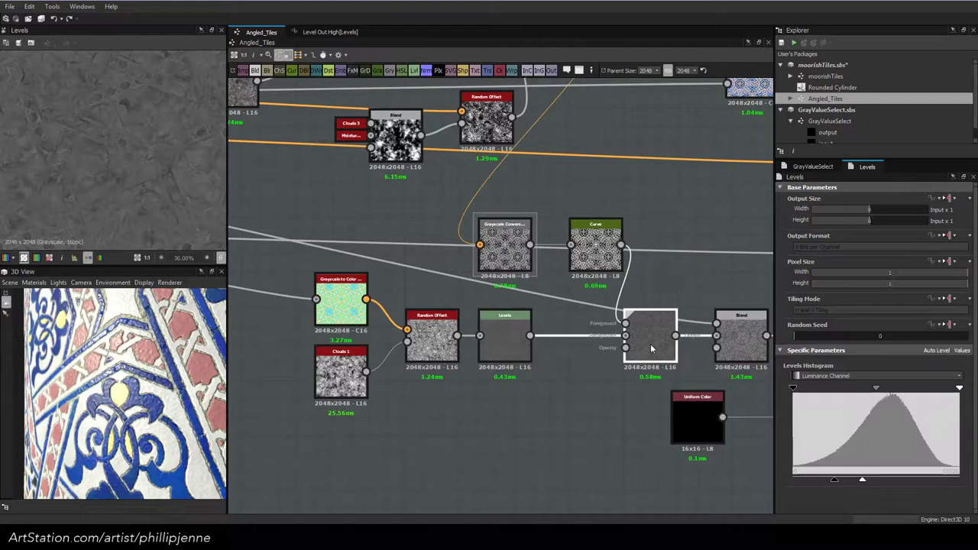
Preview the Overlay blend and set its opacity to 0.33
double_click(650, 343)
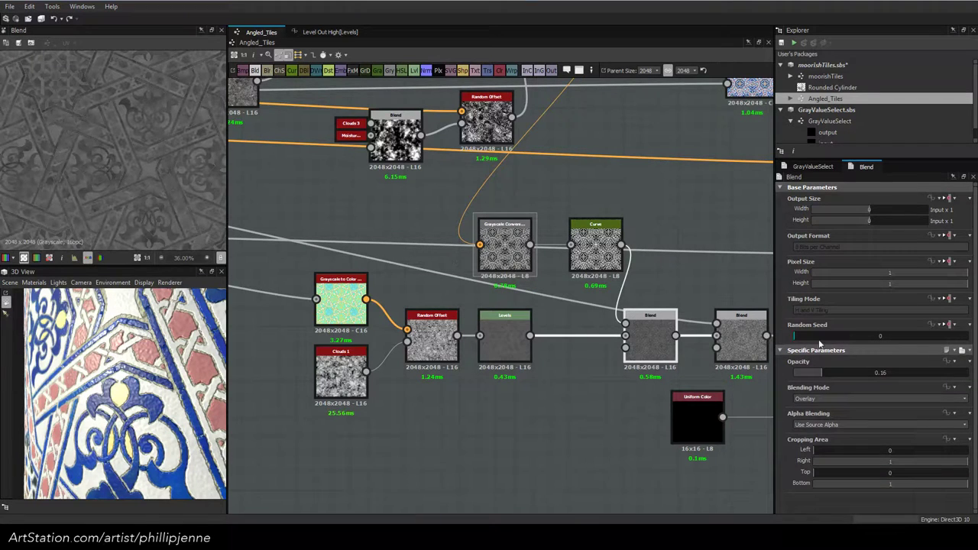
mouse_move(828, 376)
left_mouse_down()
mouse_move(927, 374)
mouse_move(835, 374)
mouse_move(851, 380)
left_mouse_up()
mouse_move(88, 397)
left_mouse_down()
mouse_move(98, 401)
mouse_move(85, 426)
mouse_move(80, 414)
left_mouse_up()
Set the Grayscale Conversion channel weights to R 0, G 0, B 1
left_click(504, 248)
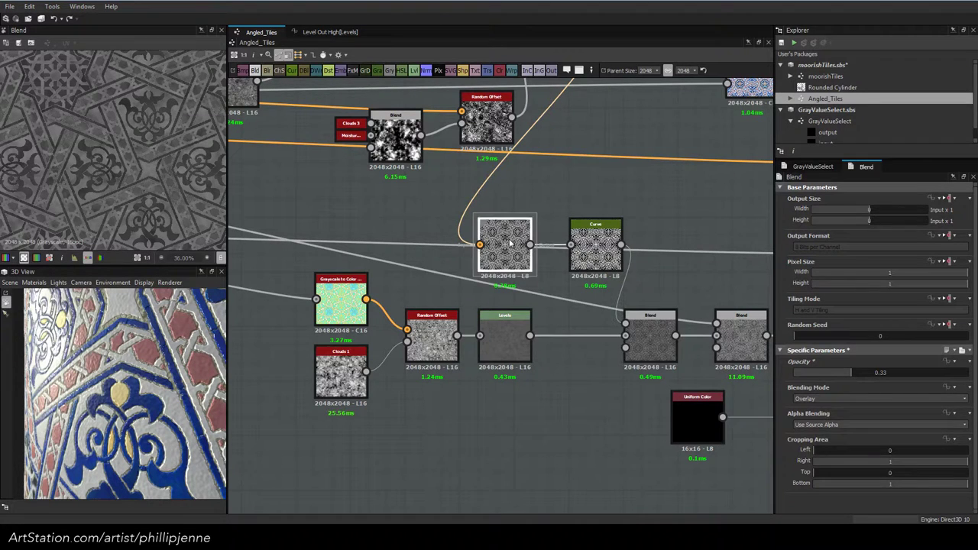
left_click(816, 372)
left_click_drag(811, 396, 967, 395)
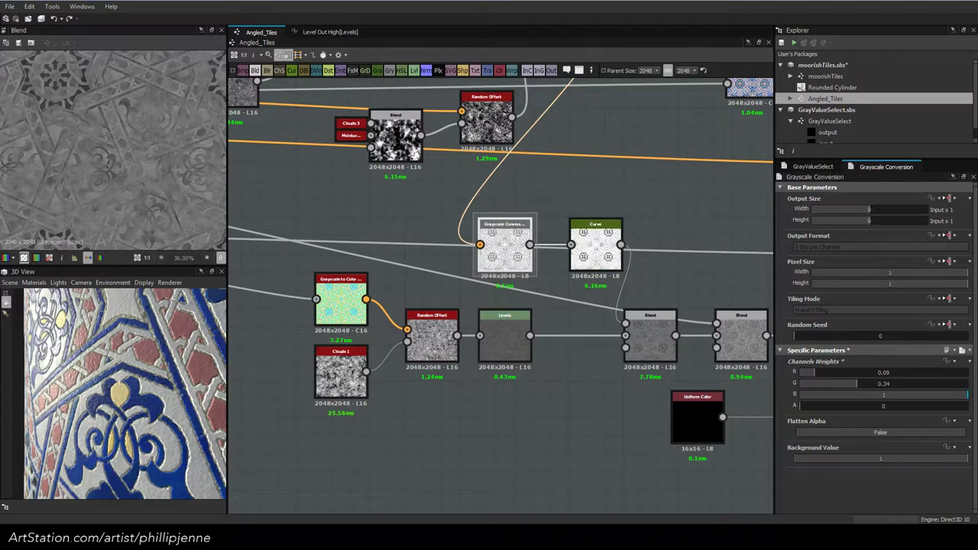
left_click_drag(864, 385, 819, 396)
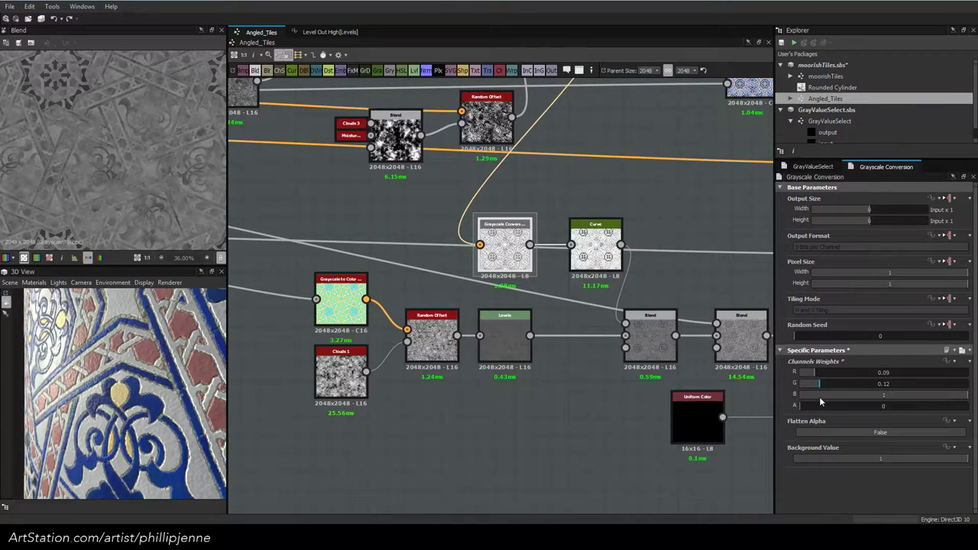
left_click_drag(815, 374, 730, 398)
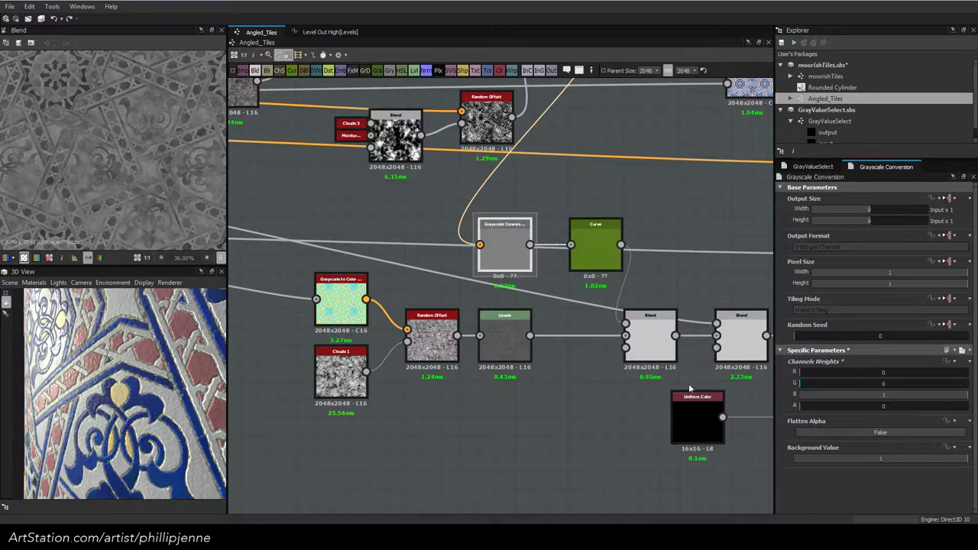
right_click_drag(116, 368, 149, 371, "ctrl+shift")
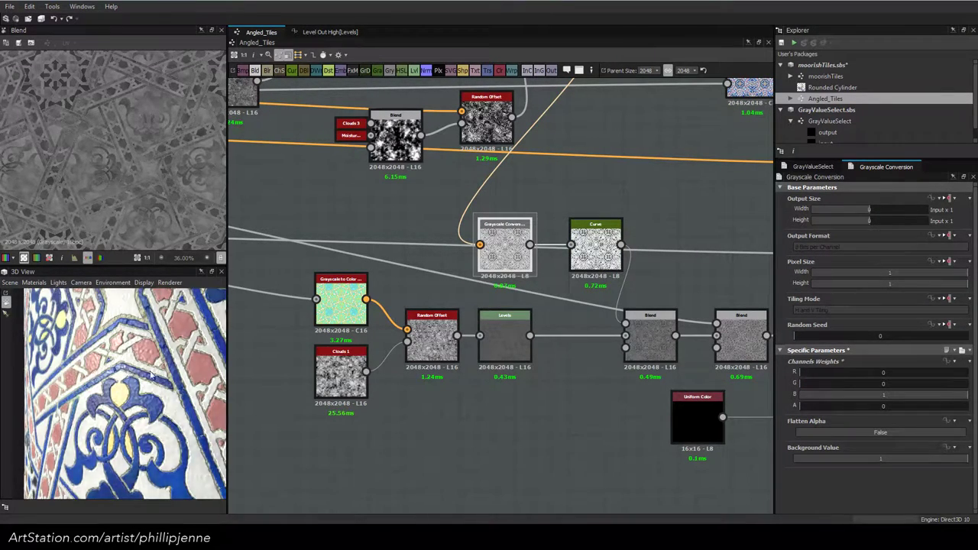
Inspect the Overlay blend's parameters and preview the reshaped roughness mask
left_click(491, 334)
left_click(646, 334)
scroll(119, 167, "down", 5)
scroll(119, 167, "up", 5)
scroll(194, 206, "down", 5)
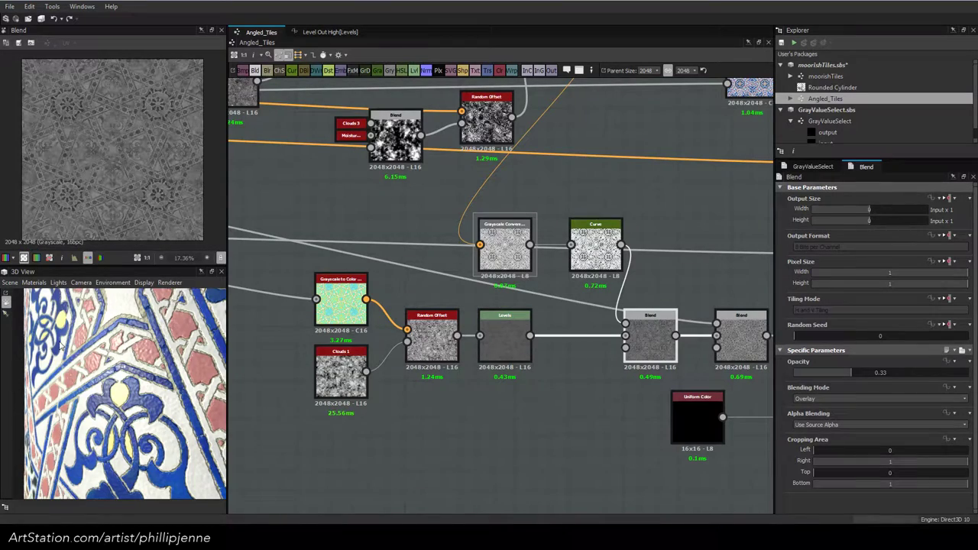
scroll(91, 345, "down", 4)
left_click_drag(92, 345, 173, 349)
right_click_drag(171, 349, 178, 341, "ctrl+shift")
left_click_drag(177, 344, 128, 347)
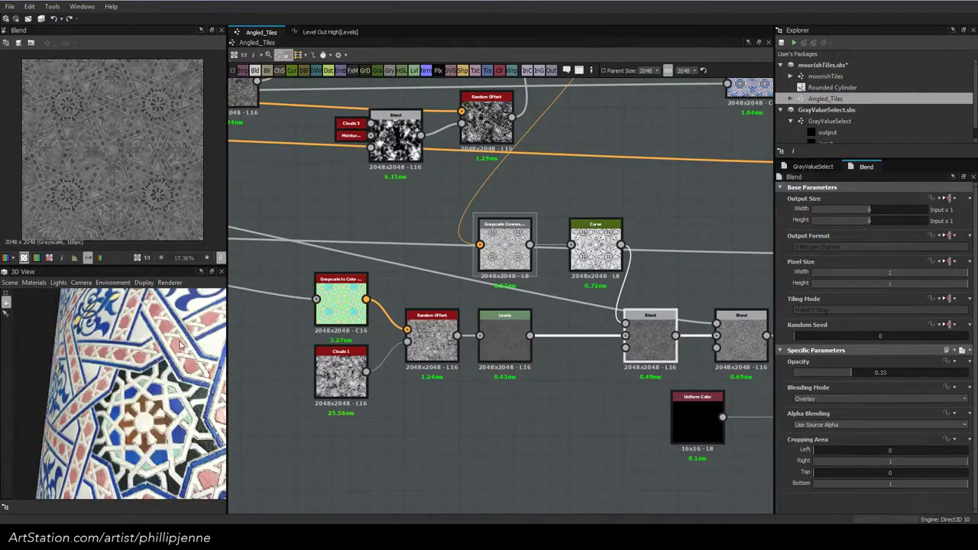
left_click_drag(141, 352, 160, 315)
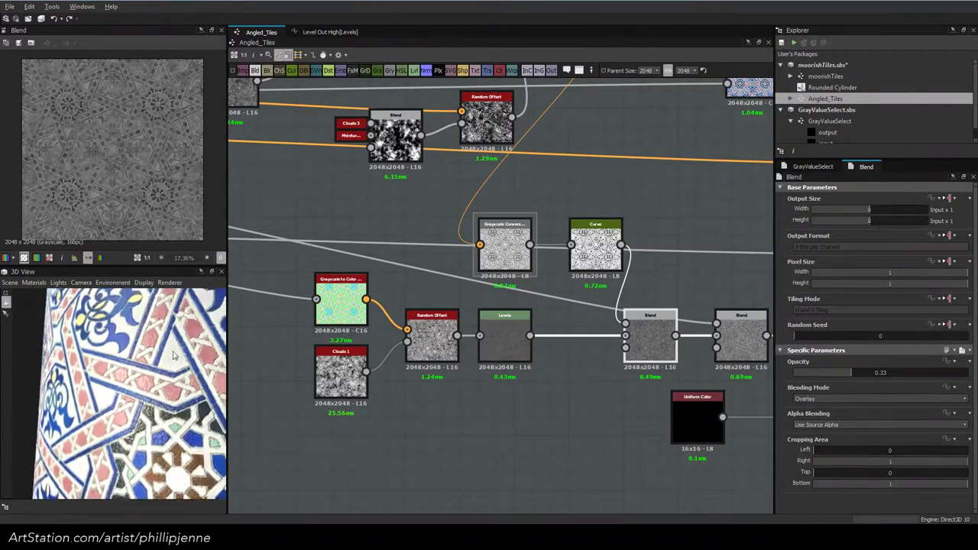
left_click_drag(141, 374, 173, 359)
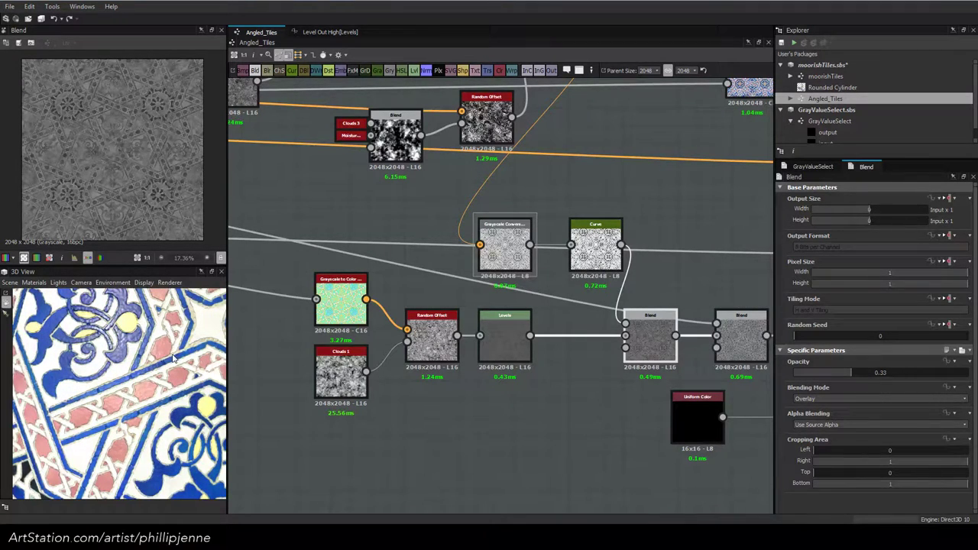
scroll(145, 361, "down", 3)
left_click_drag(137, 374, 124, 353)
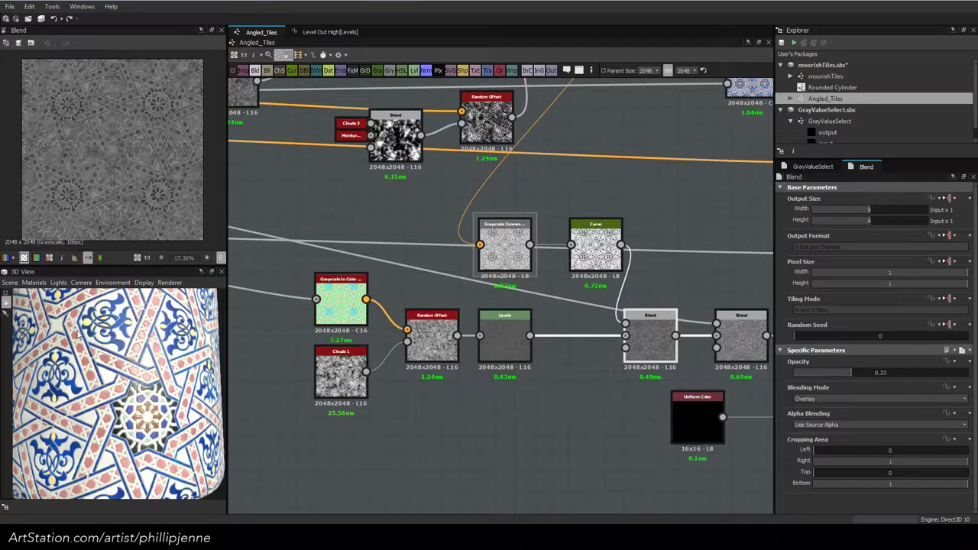
Orbit and zoom the 3D cylinder to inspect the tile pattern around the blue ornament
scroll(120, 370, "up", 3)
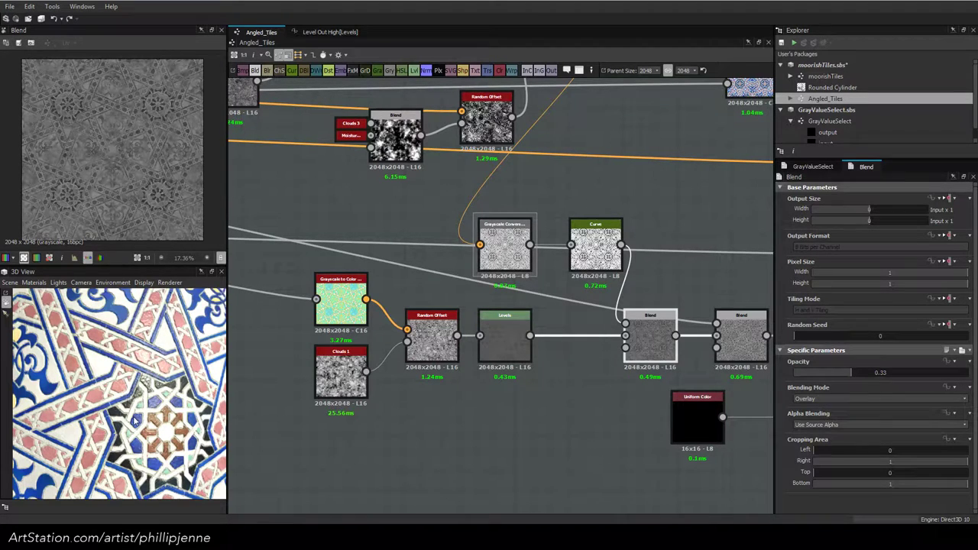
scroll(155, 411, "down", 1)
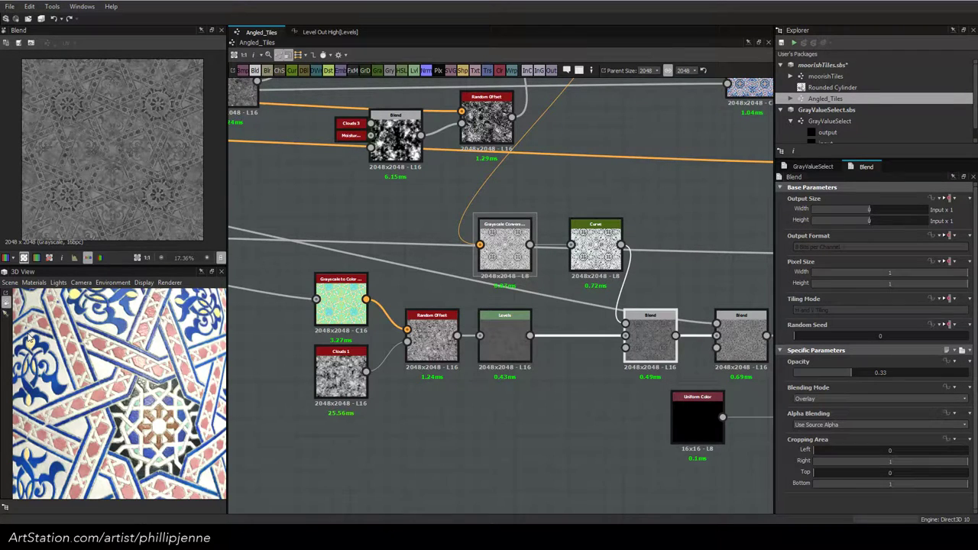
left_click_drag(29, 337, 83, 352)
scroll(118, 370, "down", 4)
scroll(102, 368, "down", 2)
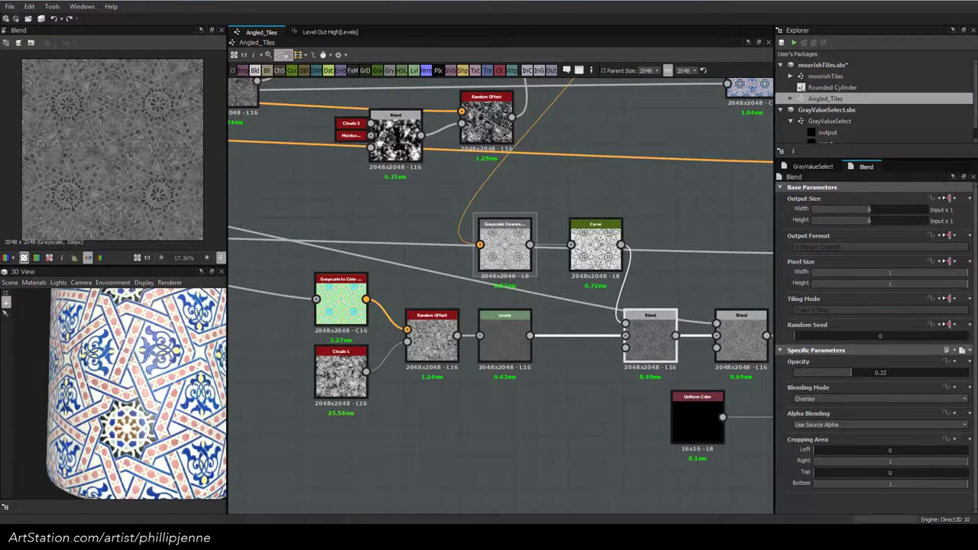
scroll(132, 370, "up", 4)
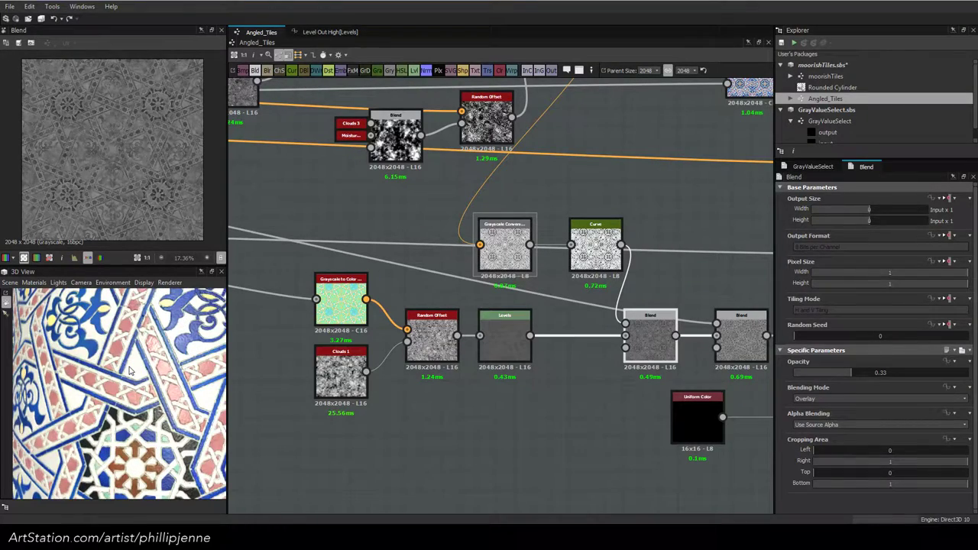
scroll(129, 367, "down", 4)
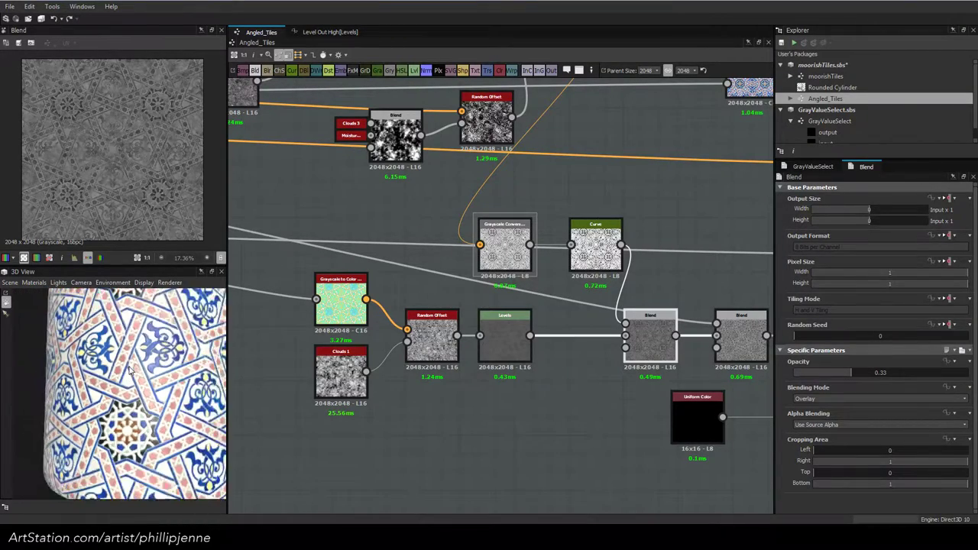
left_click_drag(150, 369, 170, 375)
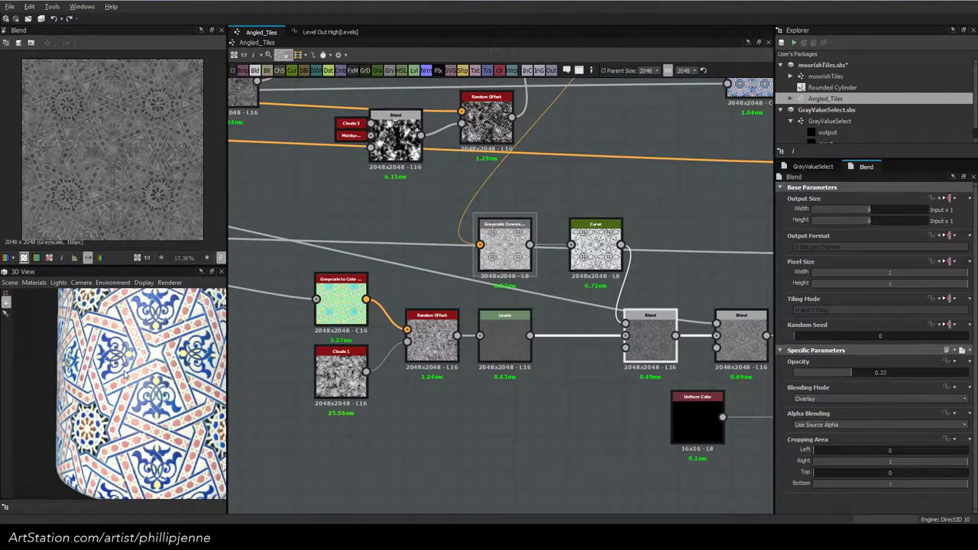
scroll(169, 375, "down", 2)
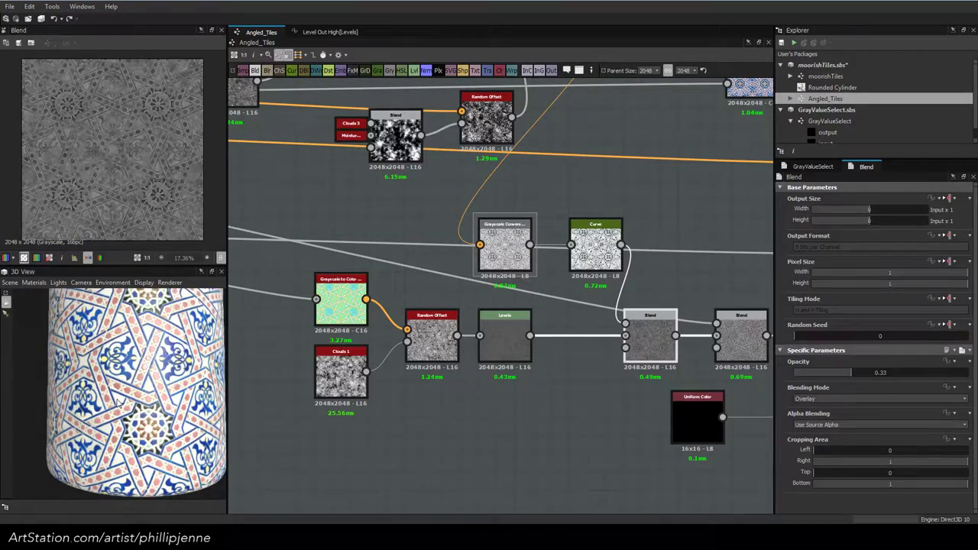
scroll(525, 401, "down", 2)
Pan upstream and preview the Histogram Scan node's output in the 2D view
middle_click_drag(526, 401, 753, 510)
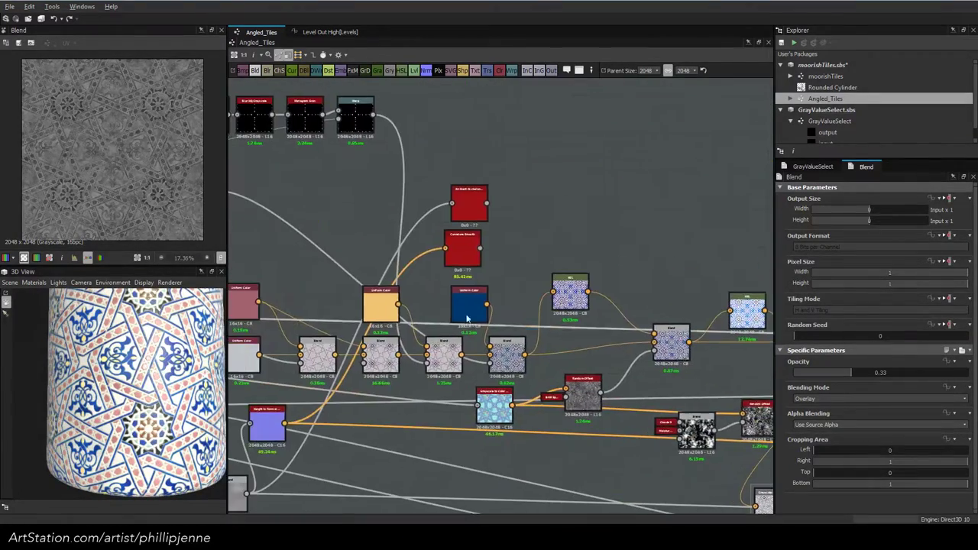
middle_click_drag(373, 304, 648, 278)
middle_click_drag(531, 364, 636, 475)
scroll(462, 350, "up", 3)
double_click(463, 350)
Pan past the Needs Better Solution frame and preview the Blend node's white star pattern
scroll(390, 270, "down", 3)
middle_click_drag(513, 248, 766, 260)
middle_click_drag(237, 263, 863, 252)
middle_click_drag(460, 275, 335, 258)
middle_click_drag(554, 279, 447, 268)
middle_click_drag(373, 277, 561, 285)
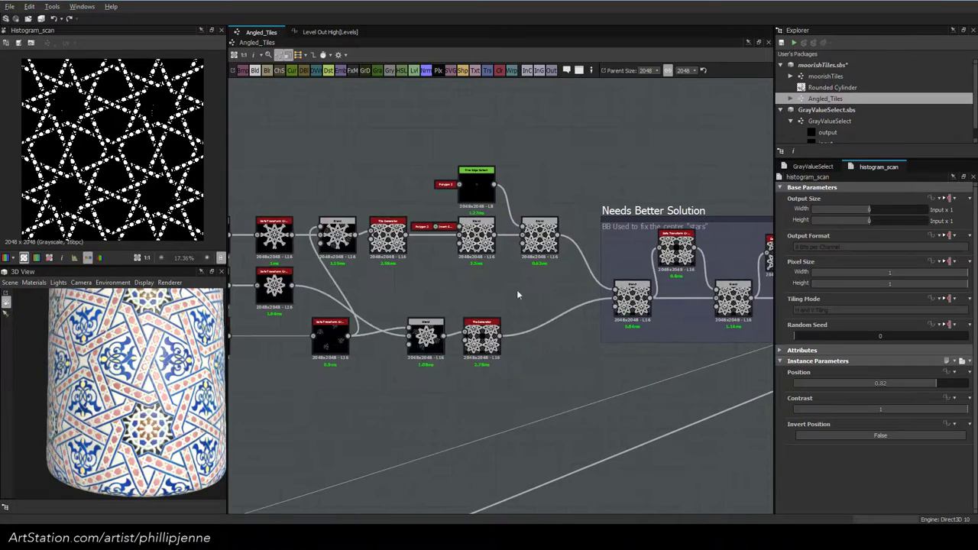
middle_click_drag(394, 299, 641, 315)
double_click(420, 243)
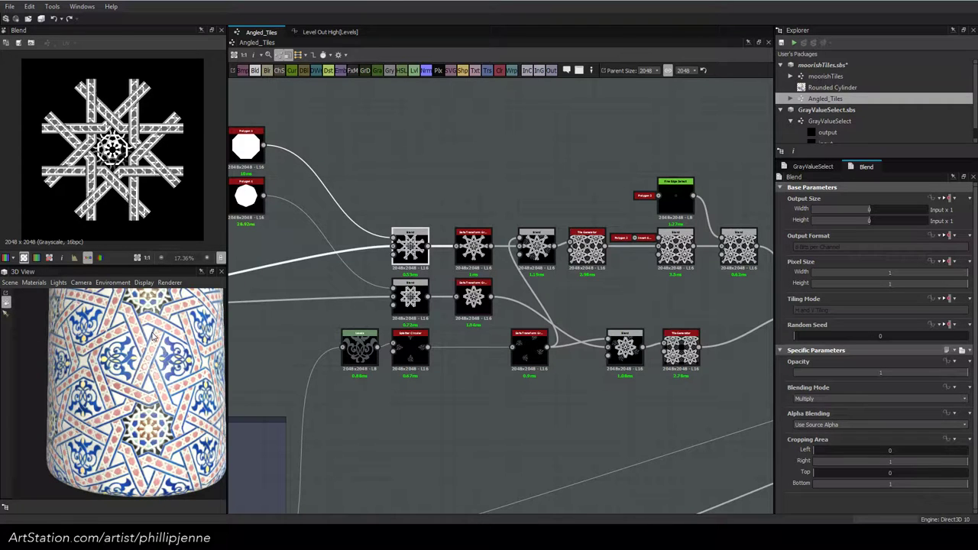
left_click(452, 192)
scroll(447, 152, "up", 3)
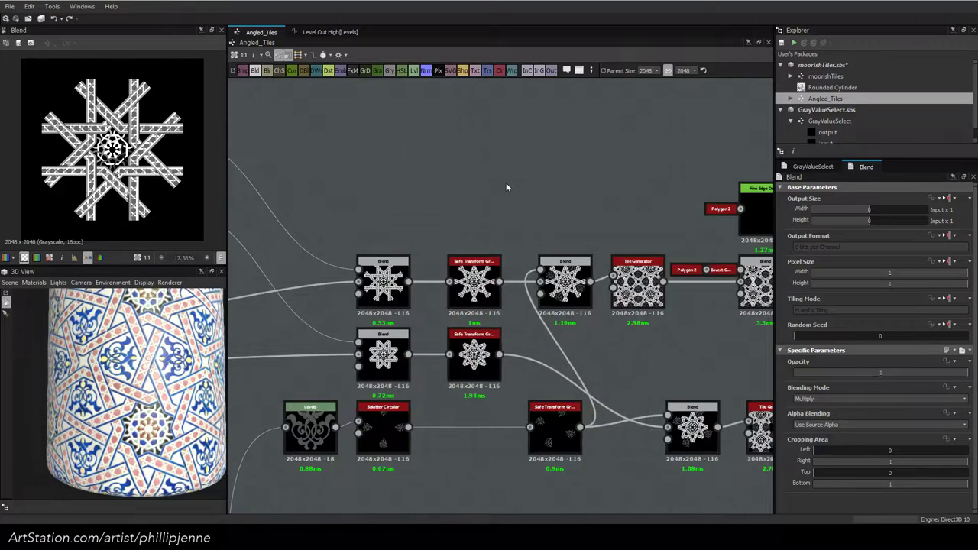
key("space")
Add a Polygon 1 node and set its Sides to 3 for a triangle
type("sha")
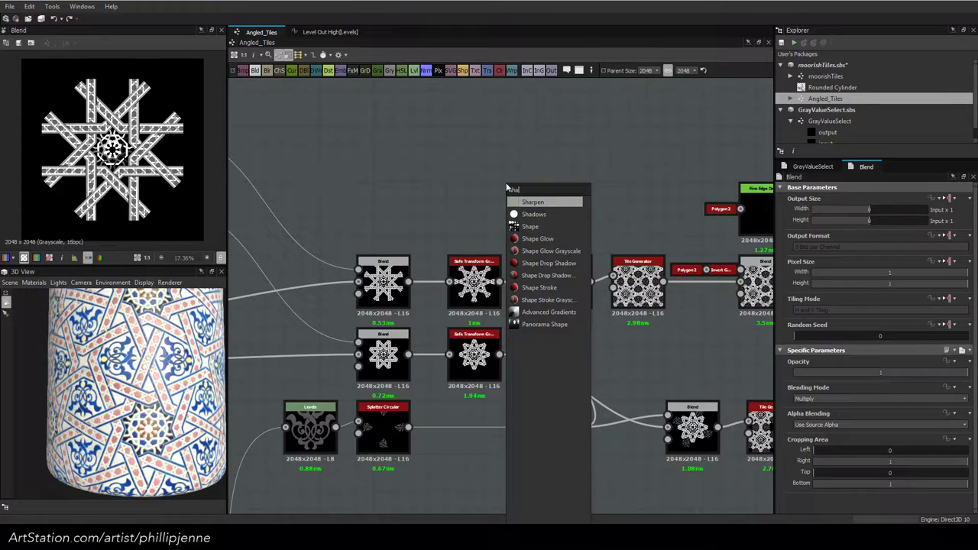
key("BackSpace")
key("BackSpace")
key("BackSpace")
type("poly")
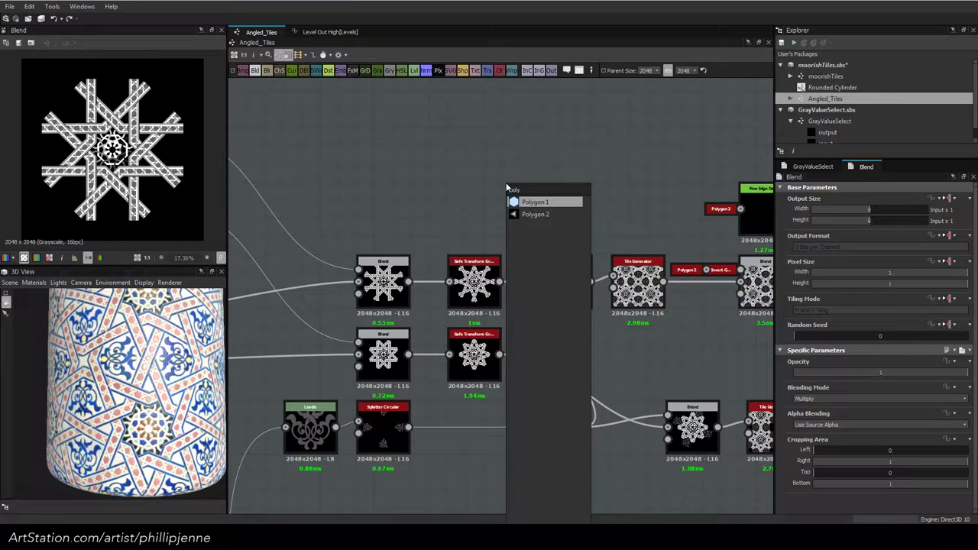
left_click(558, 203)
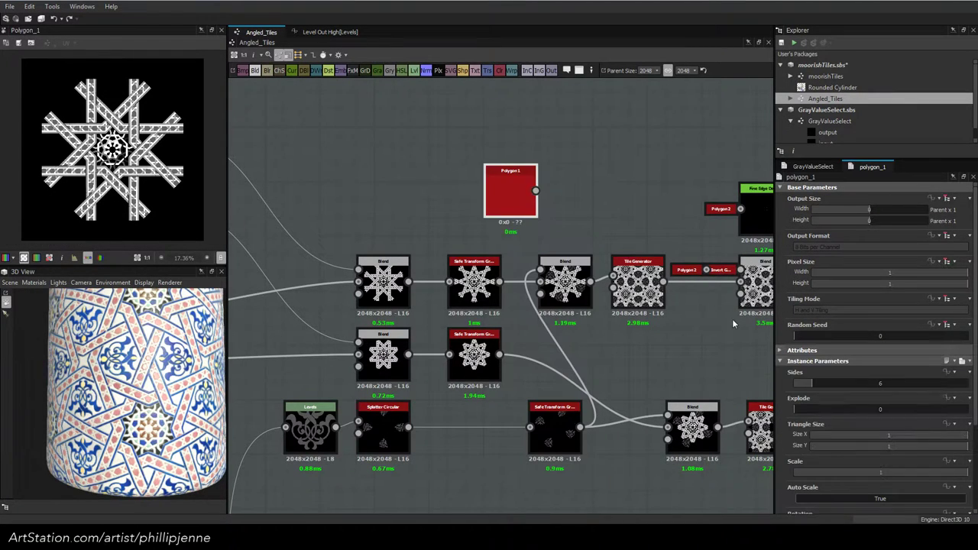
left_click_drag(809, 383, 793, 387)
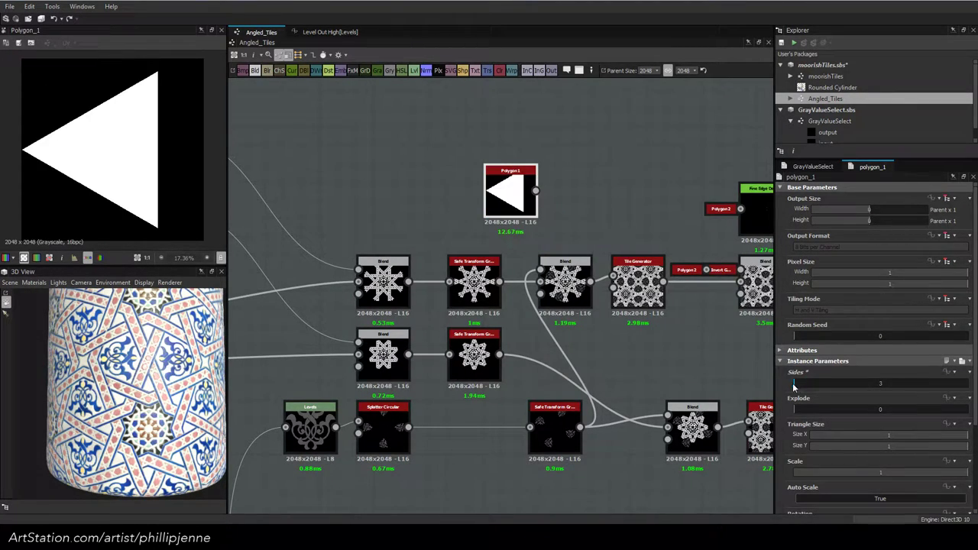
Place the triangle node beside the octagon polygons above the Blend node
left_click_drag(511, 188, 456, 169)
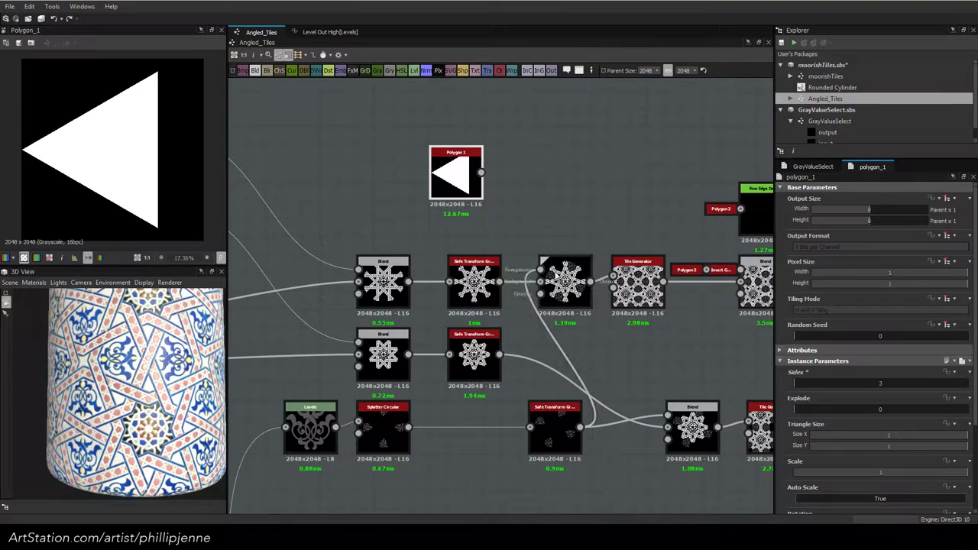
middle_click_drag(583, 232, 677, 232)
left_click_drag(554, 180, 443, 180)
middle_click_drag(485, 188, 595, 201)
left_click(587, 302)
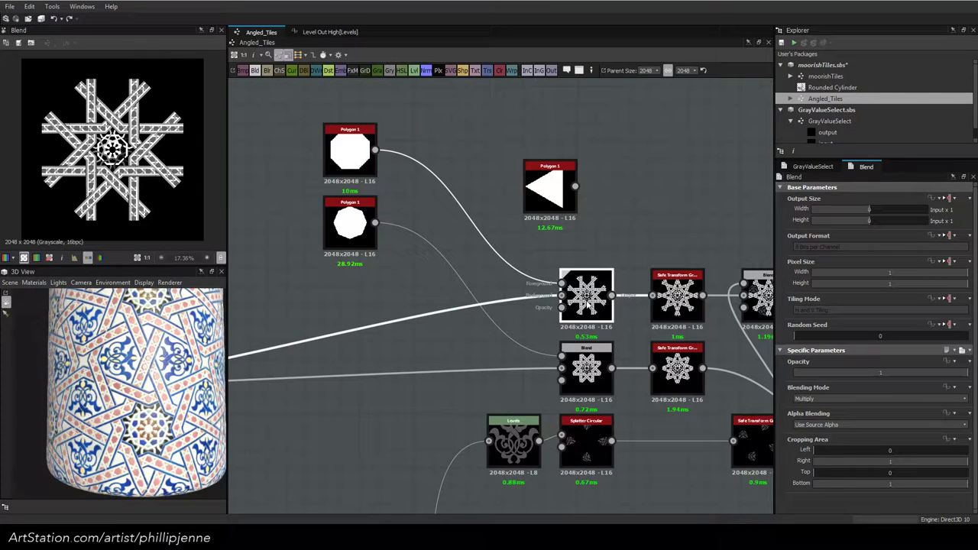
Insert a new Blend node into the link after the star Blend
scroll(392, 282, "down", 5)
left_click_drag(555, 190, 287, 270)
middle_click_drag(275, 308, 452, 295)
scroll(585, 268, "up", 4)
left_click(390, 327)
right_click(474, 303)
left_click(502, 229)
Feed a Splatter Circular of the triangle into the new Blend's Foreground using Max (Lighten)
left_click_drag(470, 209, 379, 217)
key("space")
type("splat")
left_click(440, 237)
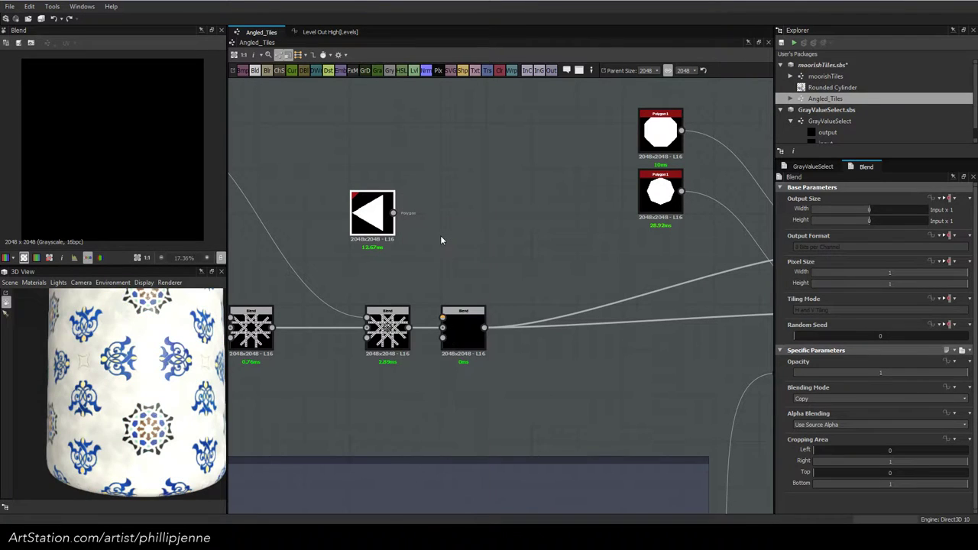
left_click_drag(473, 213, 442, 317)
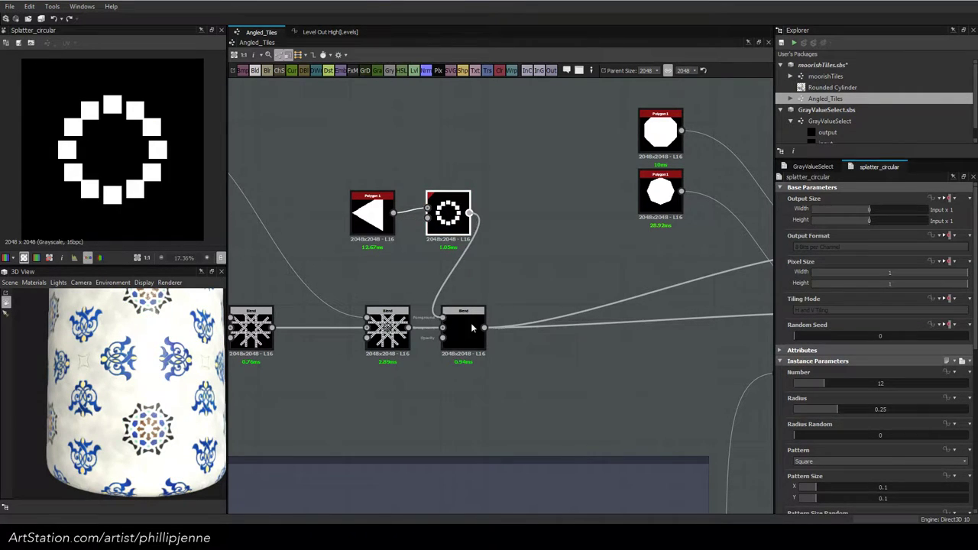
left_click(833, 399)
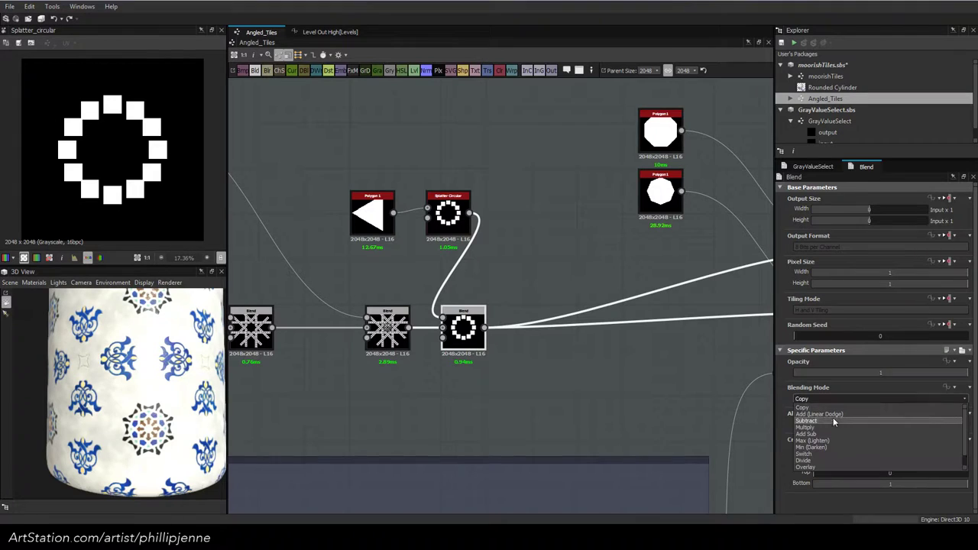
left_click(825, 442)
Set Splatter Circular to Pattern Image Input with 8 copies in the ring
scroll(391, 190, "up", 1)
left_click_drag(363, 151, 391, 288)
left_click(346, 296)
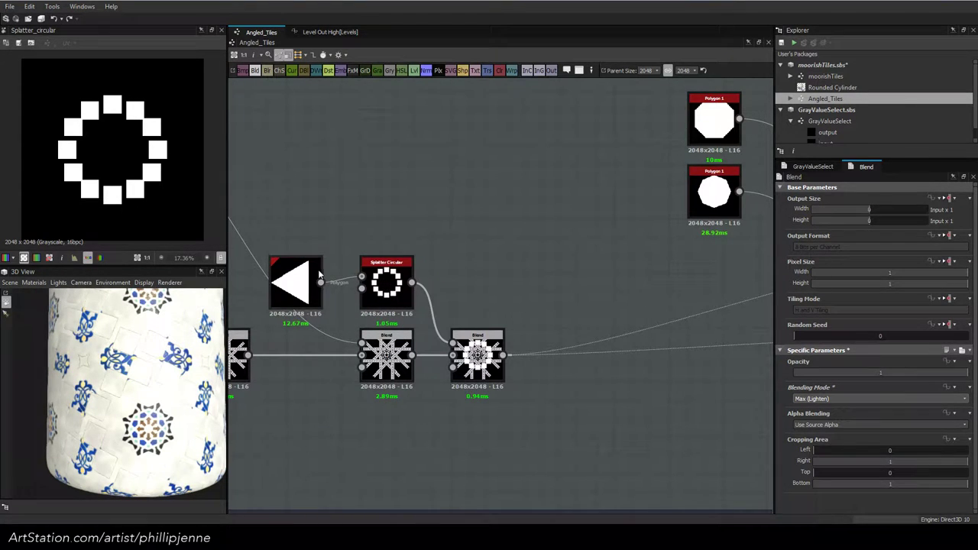
left_click_drag(313, 274, 326, 275)
middle_click_drag(384, 285, 441, 276)
left_click(440, 276)
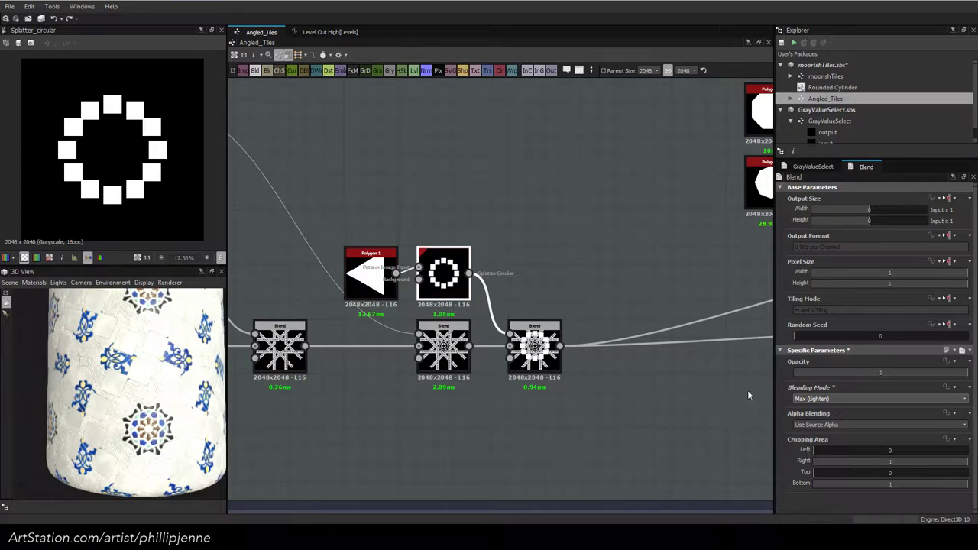
left_click(822, 462)
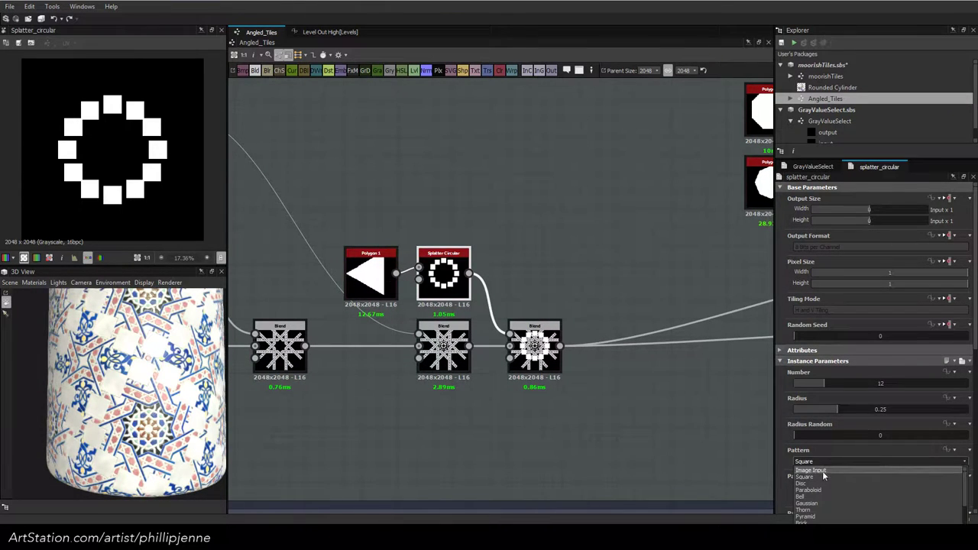
left_click(817, 470)
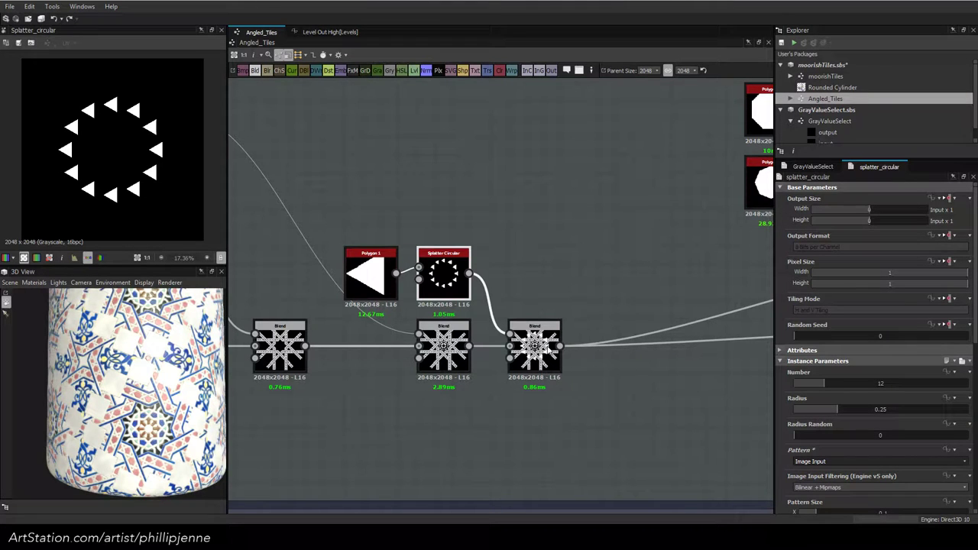
left_click(880, 385)
type("8")
key("Return")
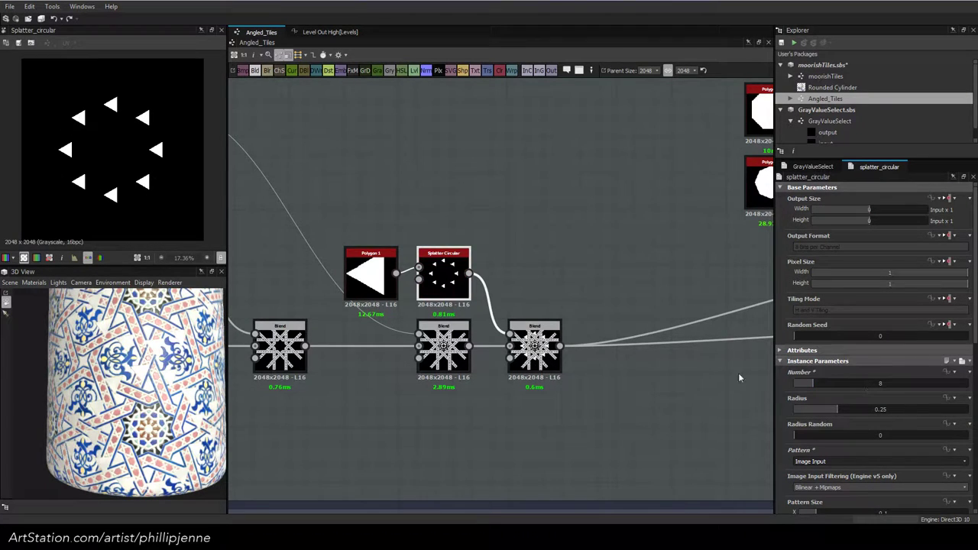
Make each splattered triangle point toward the ring centre
scroll(552, 344, "up", 2)
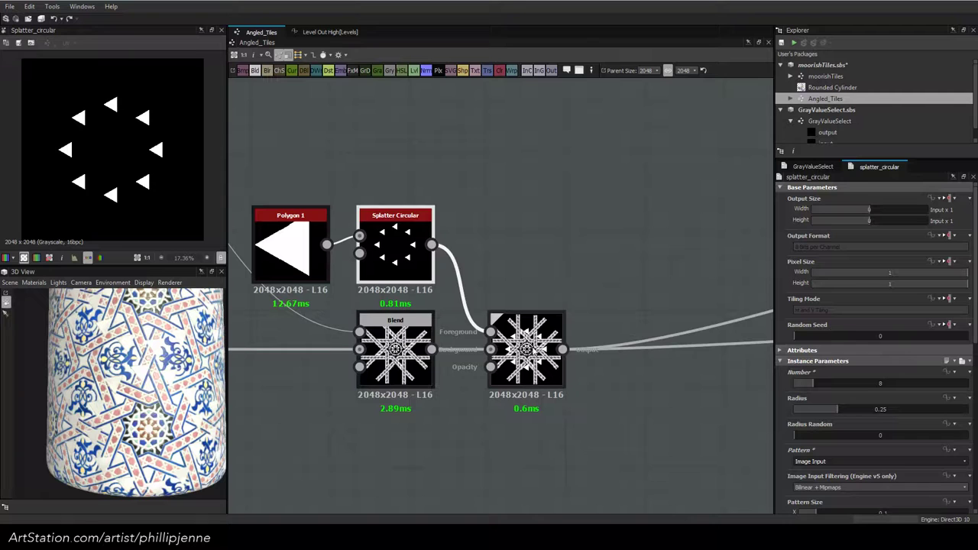
scroll(534, 342, "up", 2)
scroll(970, 382, "down", 5)
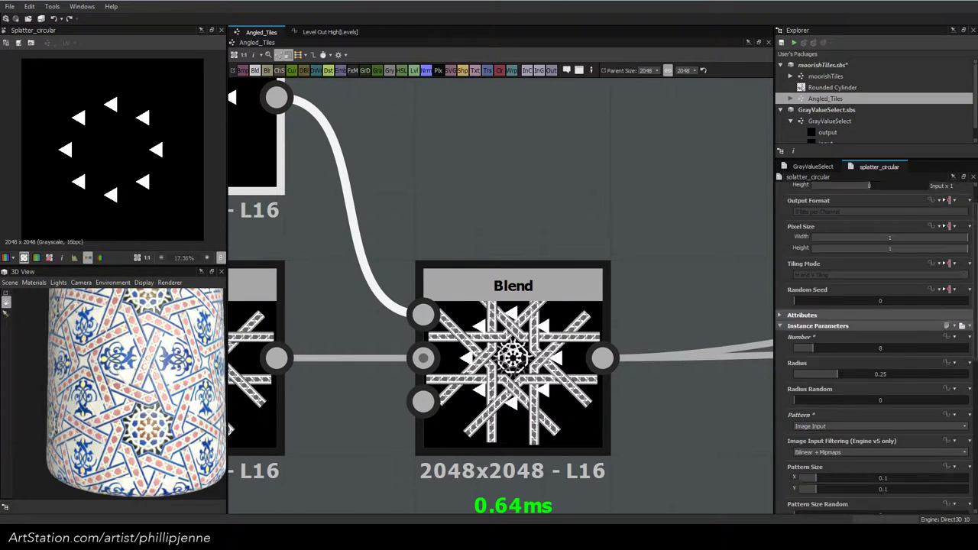
scroll(842, 433, "down", 1)
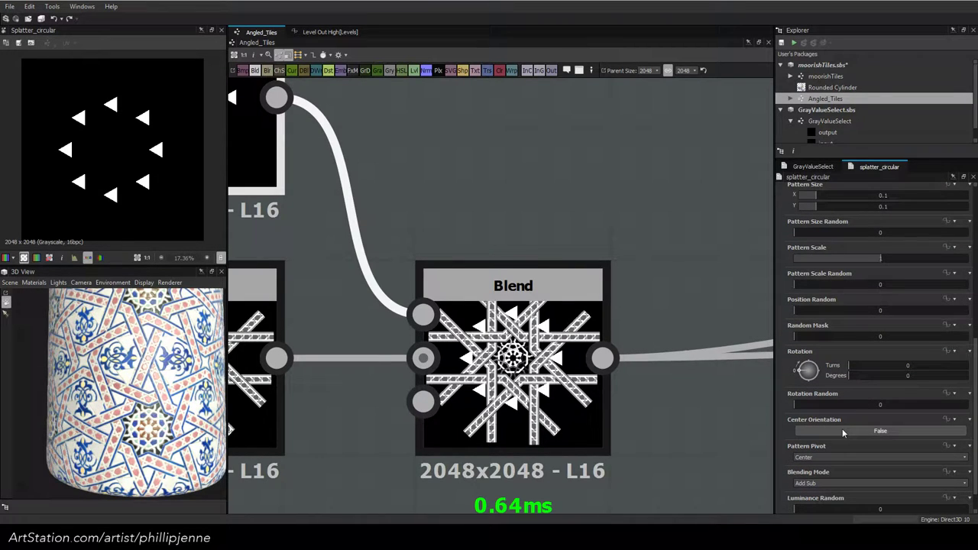
left_click(842, 433)
scroll(526, 375, "down", 1)
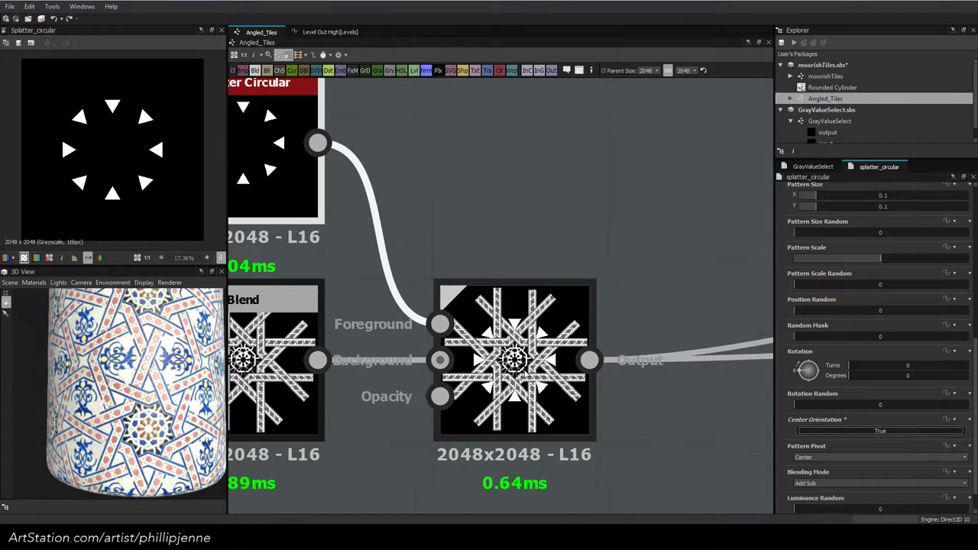
scroll(525, 368, "down", 1)
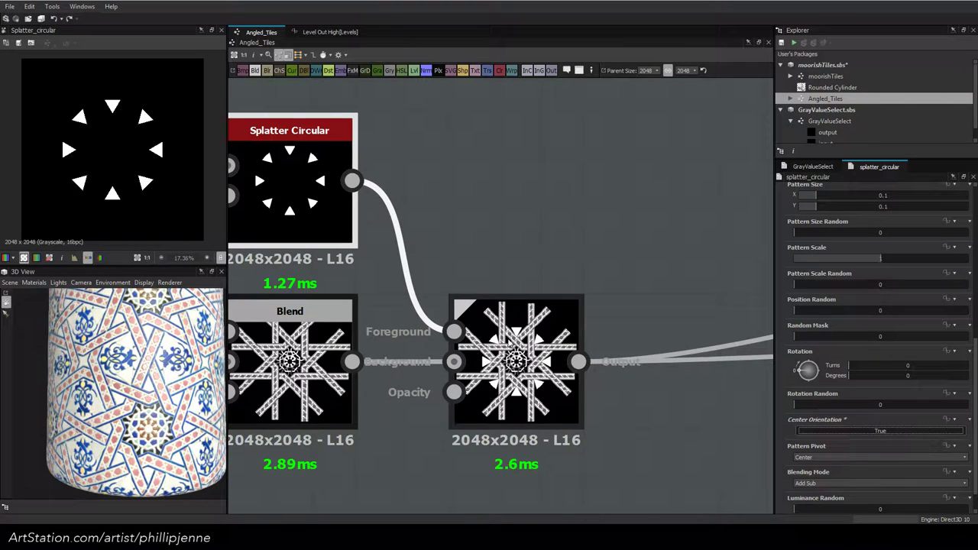
scroll(525, 368, "down", 2)
Lower Polygon 1's Scale from 1 to 0.76
left_click(343, 222)
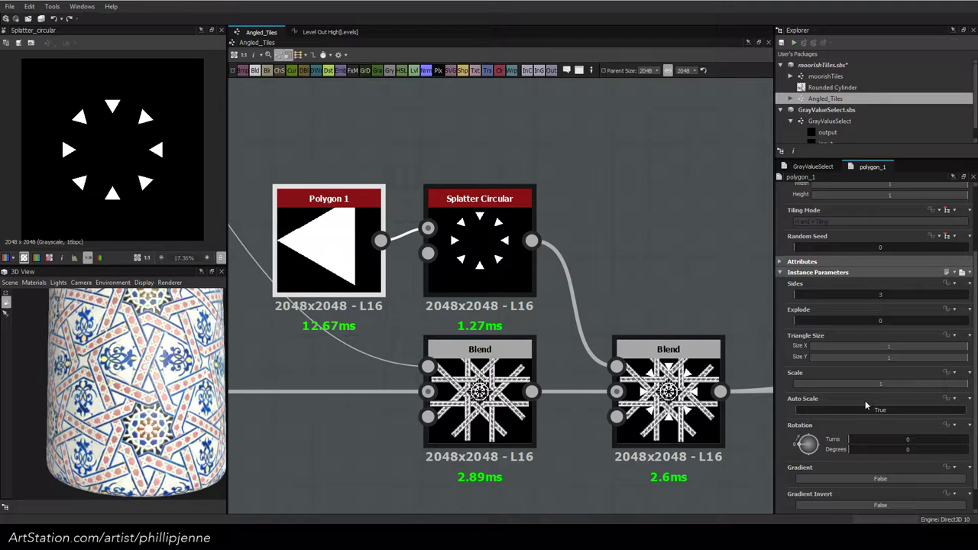
left_click(940, 385)
left_click_drag(941, 388, 927, 390)
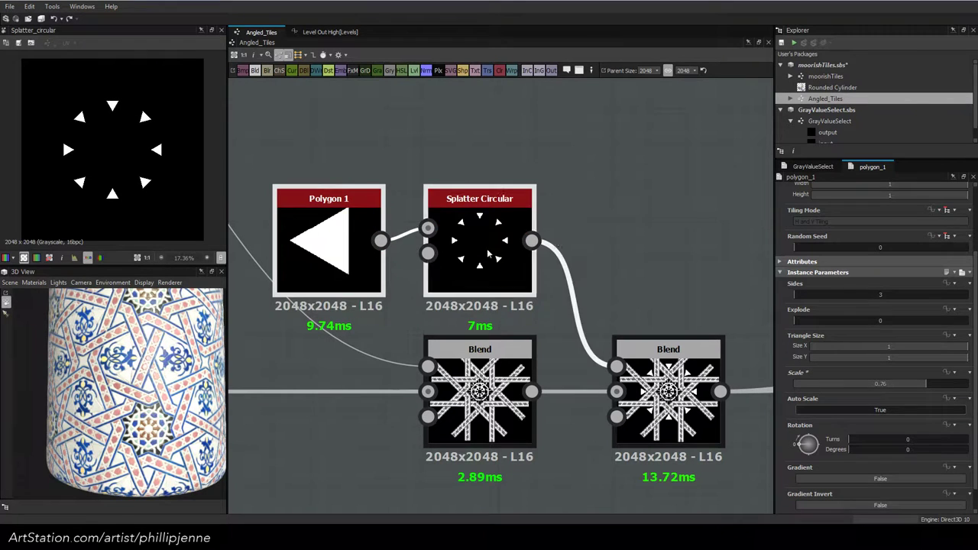
middle_click_drag(507, 268, 595, 363)
left_click_drag(595, 364, 483, 272)
Add a Safe Transform Grayscale node via the 'saf' search and place it beside the chain
key("space")
type("saf")
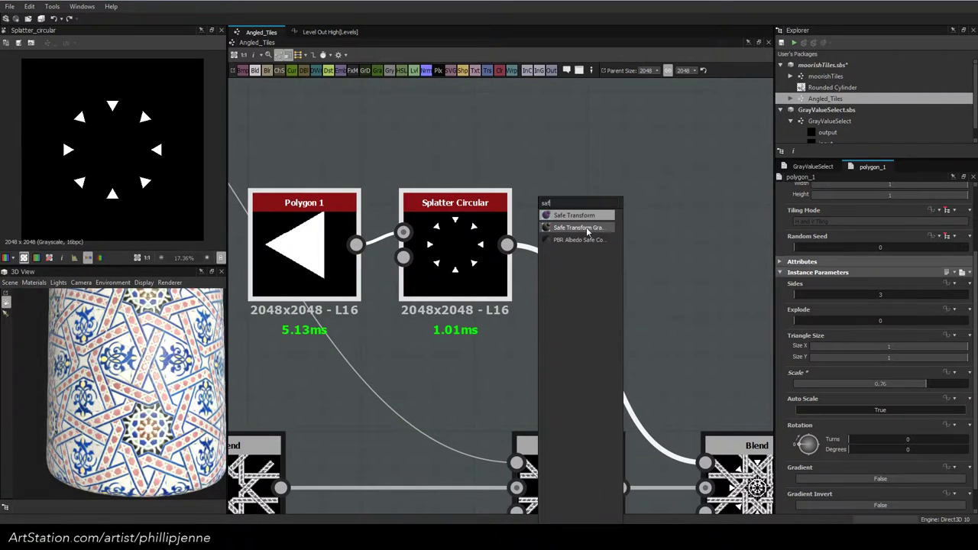
left_click(587, 230)
left_click_drag(432, 244, 625, 310)
left_click_drag(427, 193, 502, 56)
left_click_drag(356, 244, 404, 232)
Wire Polygon 1 → Splatter Circular → Safe Transform → Blend Foreground and align the nodes
left_click_drag(472, 114, 622, 264)
left_click_drag(507, 244, 554, 261)
left_click_drag(657, 261, 704, 462)
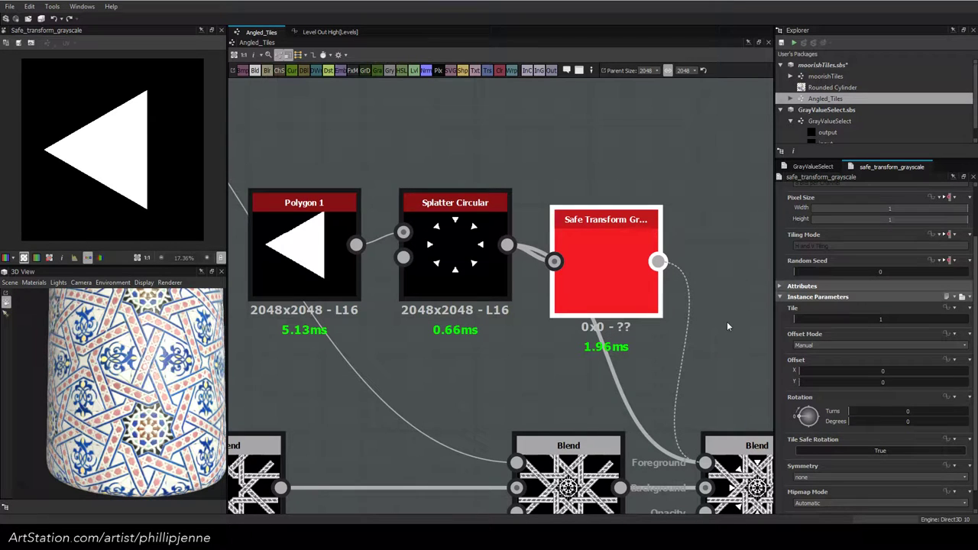
left_click_drag(463, 224, 463, 243)
left_click_drag(327, 228, 327, 245)
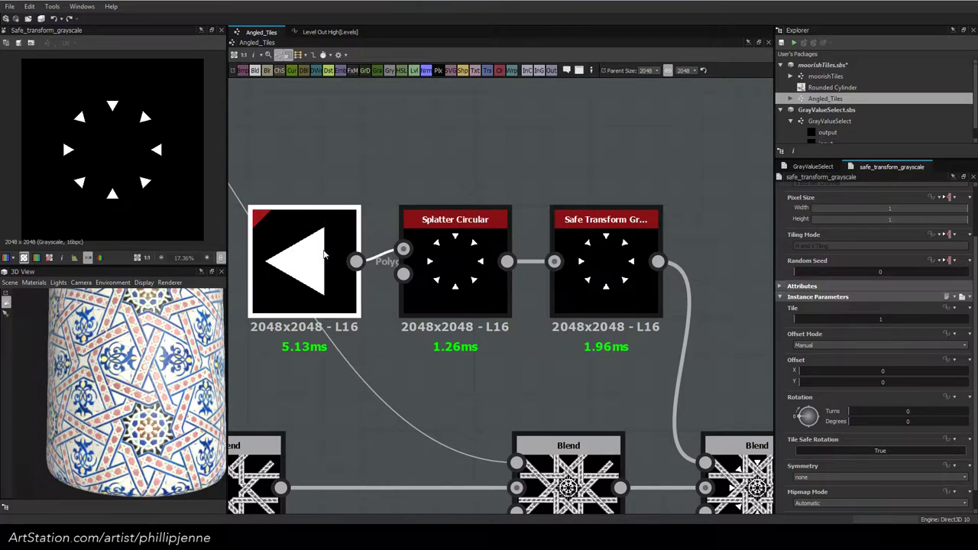
left_click(471, 199)
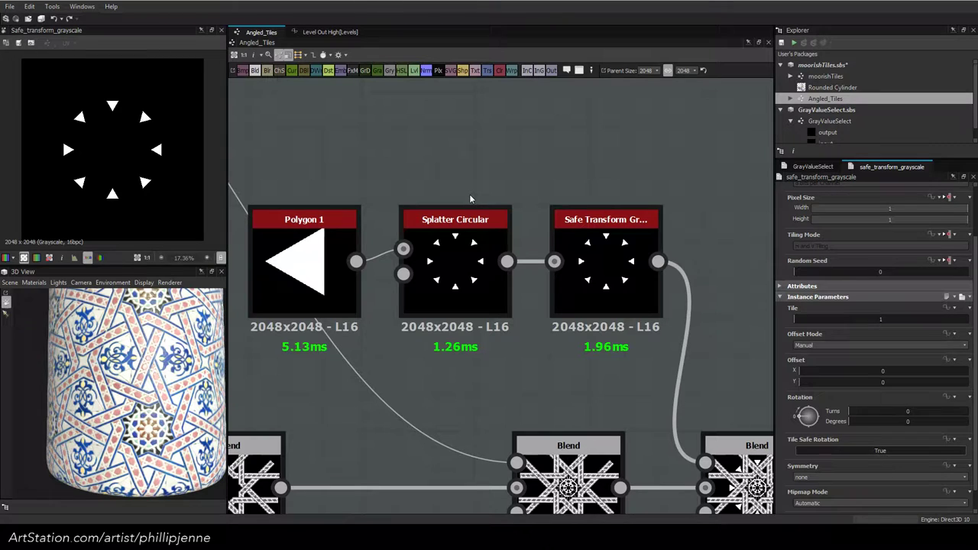
middle_click_drag(470, 199, 375, 125)
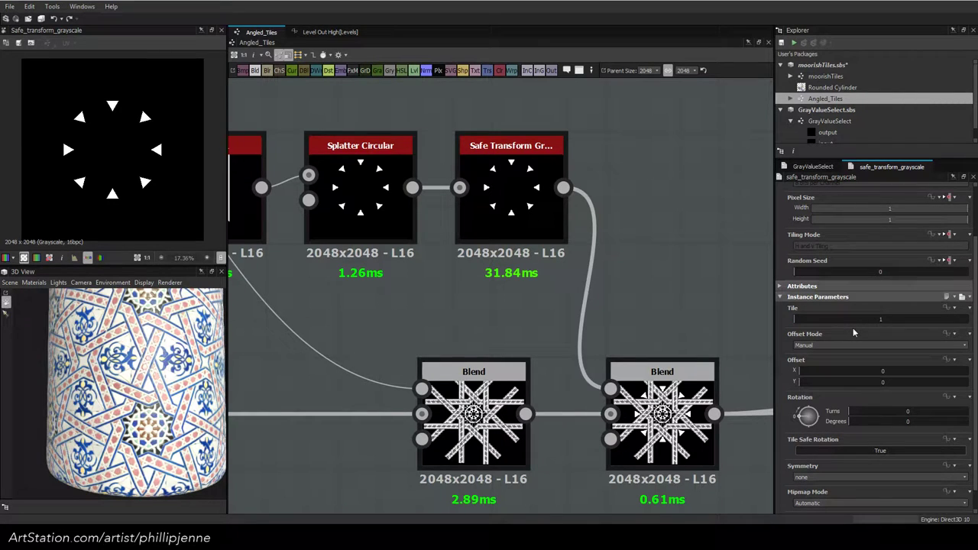
left_click(805, 356)
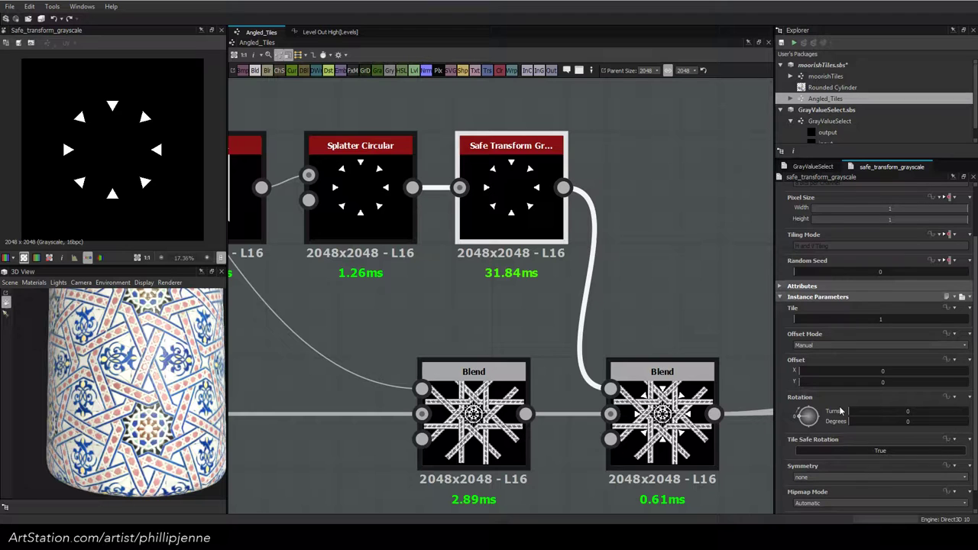
left_click(370, 205)
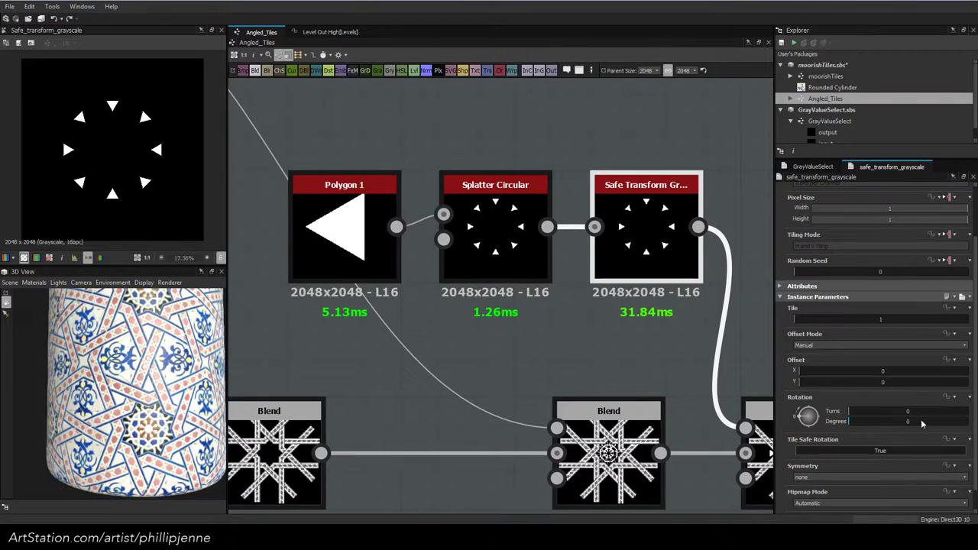
Rotate the Safe Transform by 22.5 degrees and toggle Tile Safe Rotation
left_click(922, 421)
type("22")
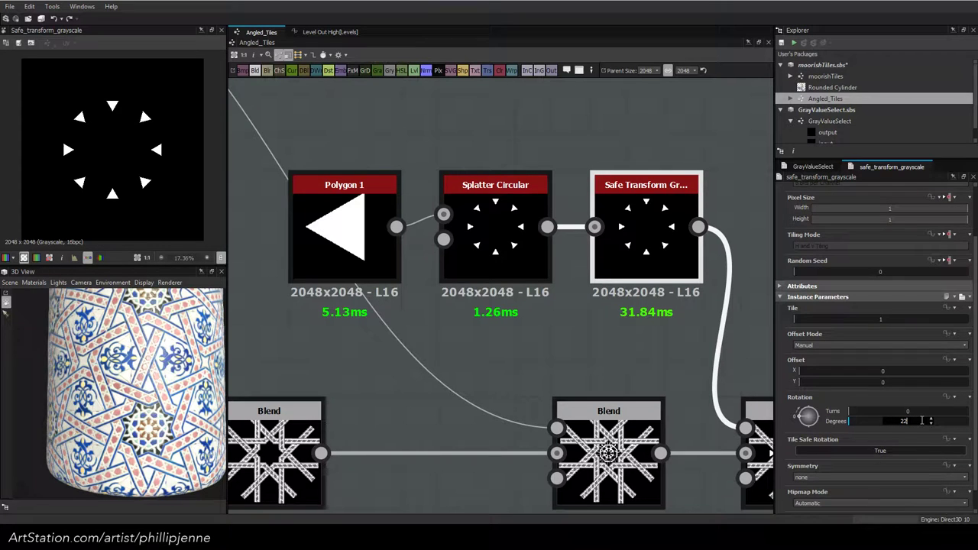
type(".5")
key("Return")
middle_click_drag(576, 326, 469, 307)
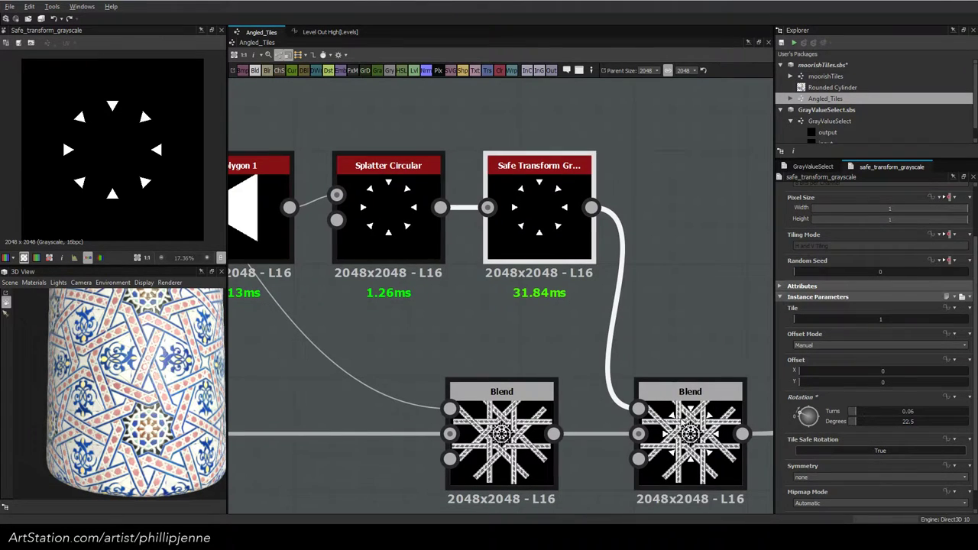
left_click(682, 420)
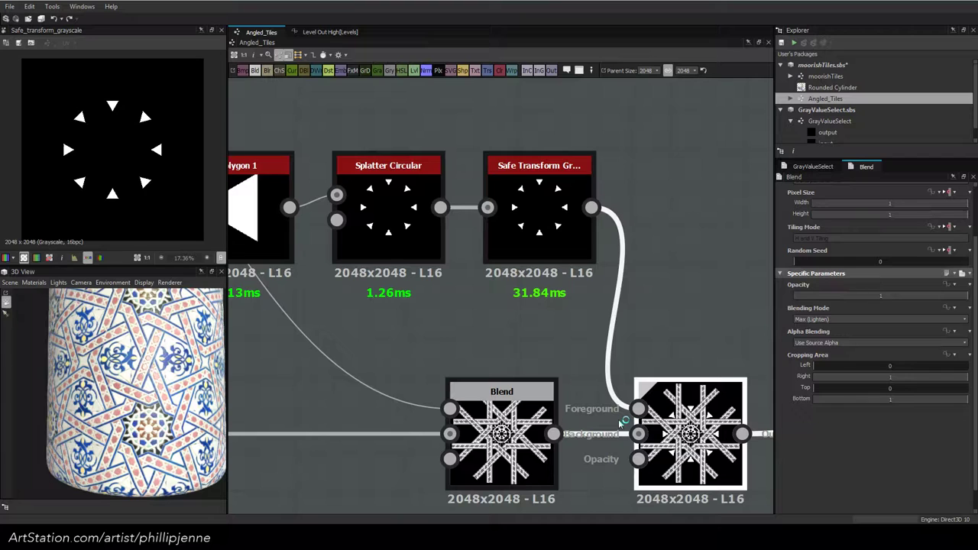
left_click(575, 222)
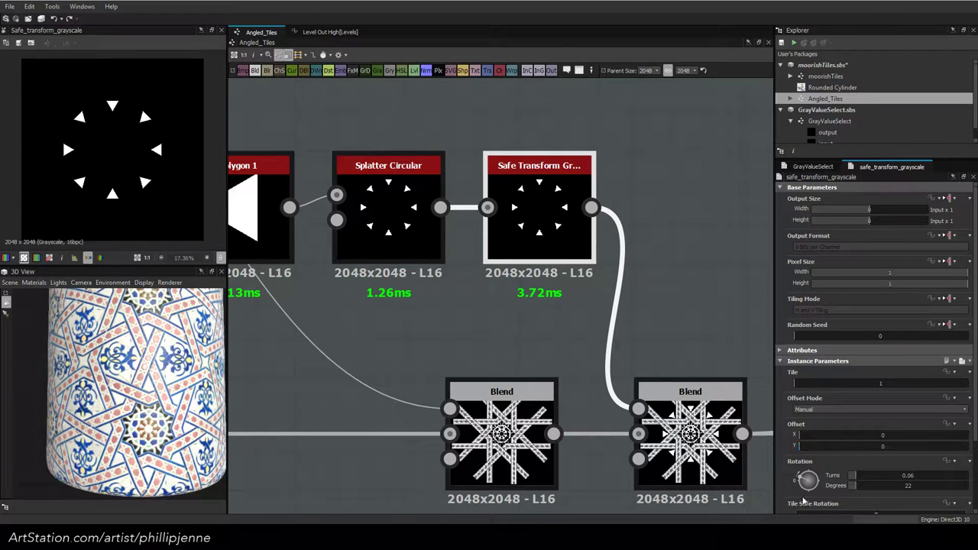
left_click(812, 514)
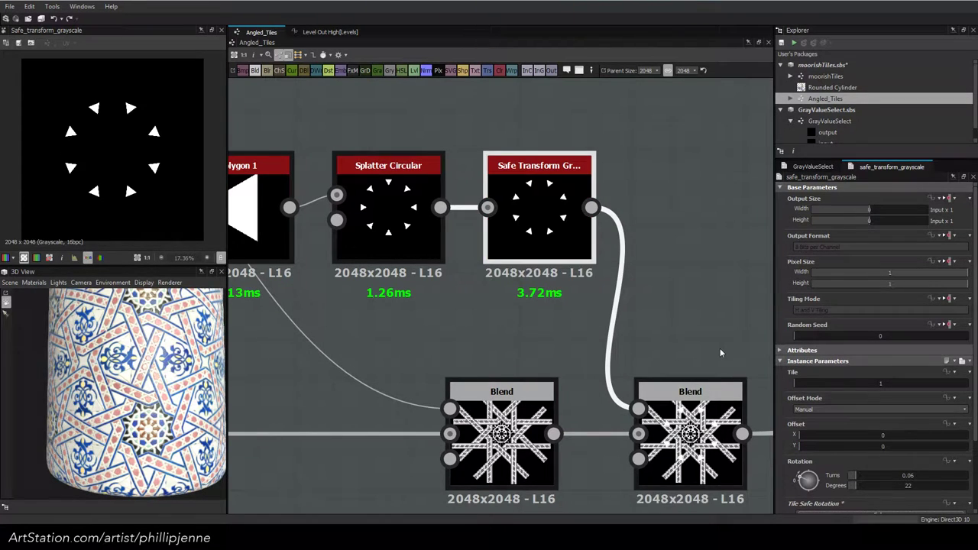
Set Splatter Circular's Radius to 0.18 and preview the right Blend
left_click(421, 210)
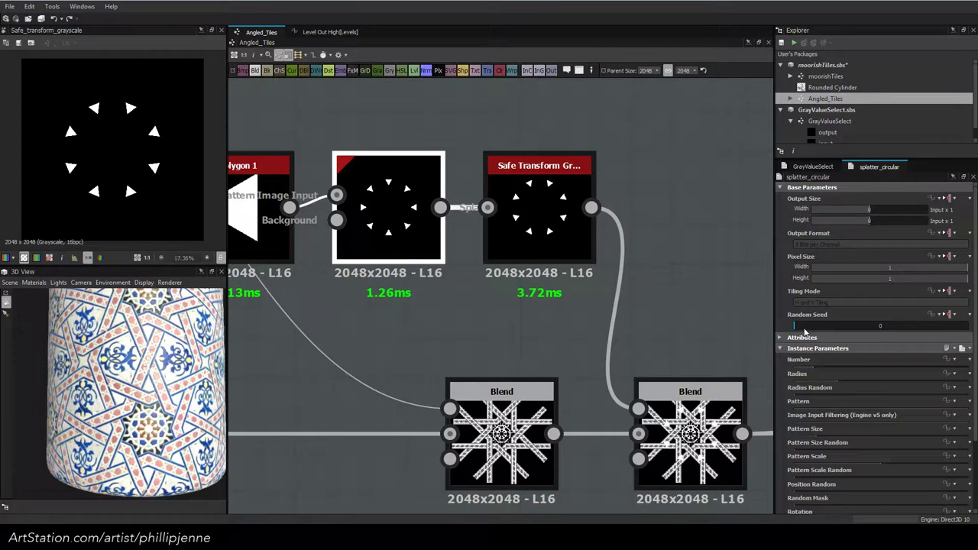
left_click(825, 410)
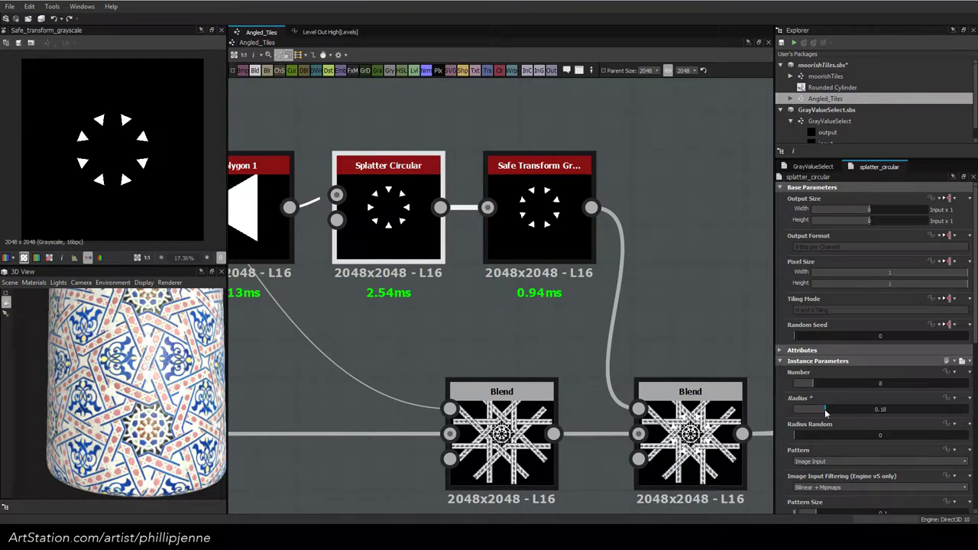
double_click(690, 428)
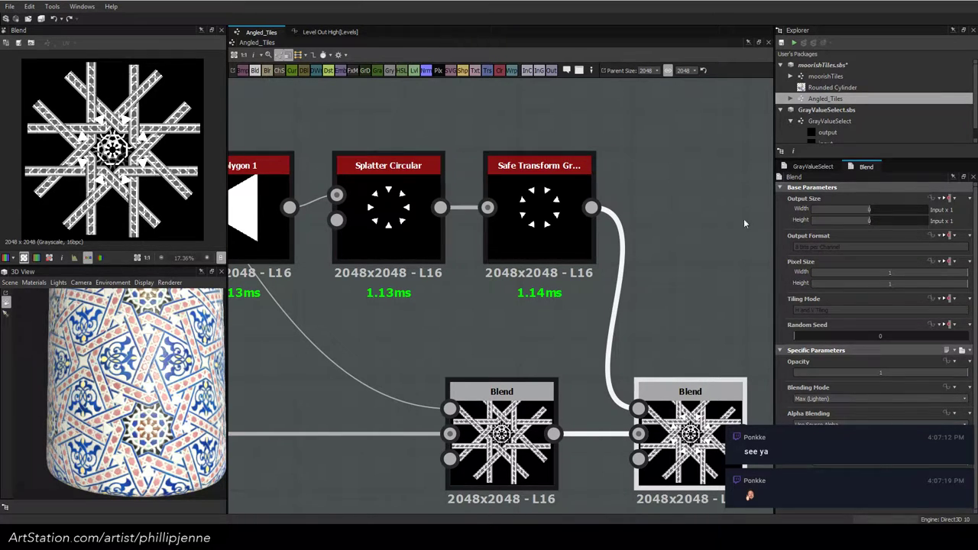
Nudge Splatter Circular's Radius from 0.18 to 0.19 while previewing the right Blend
left_click(562, 303)
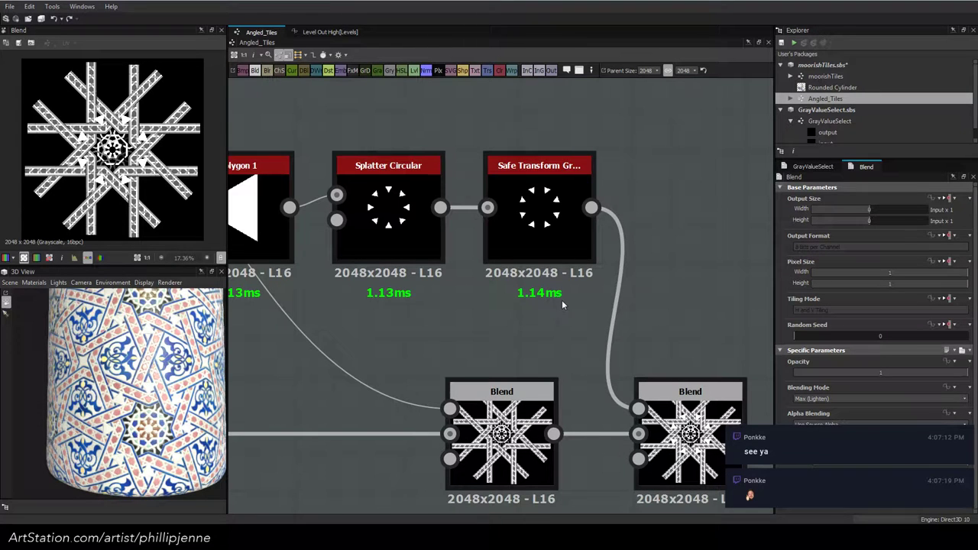
scroll(671, 425, "up", 3)
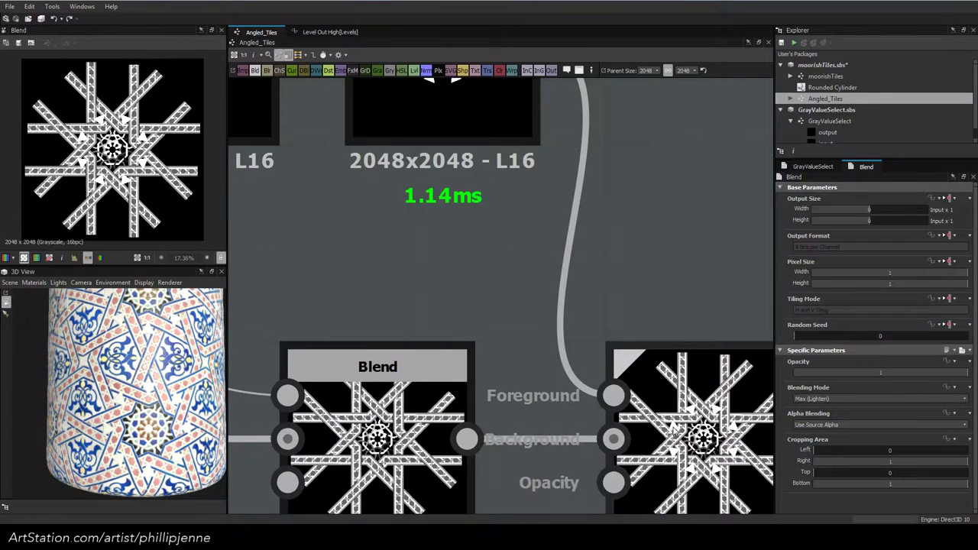
left_click(673, 430)
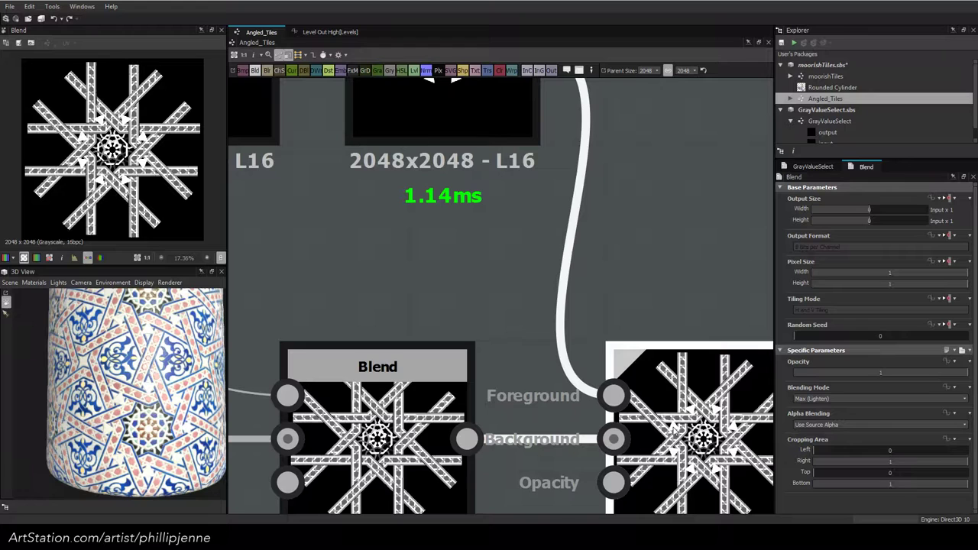
scroll(73, 161, "up", 7)
scroll(429, 270, "down", 2)
middle_click_drag(477, 239, 659, 375)
left_click(397, 234)
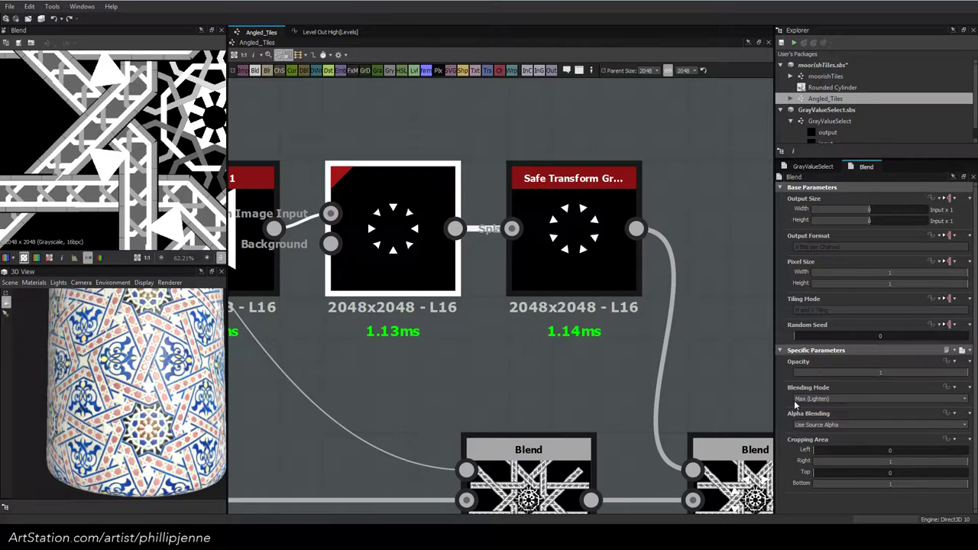
left_click_drag(825, 411, 826, 412)
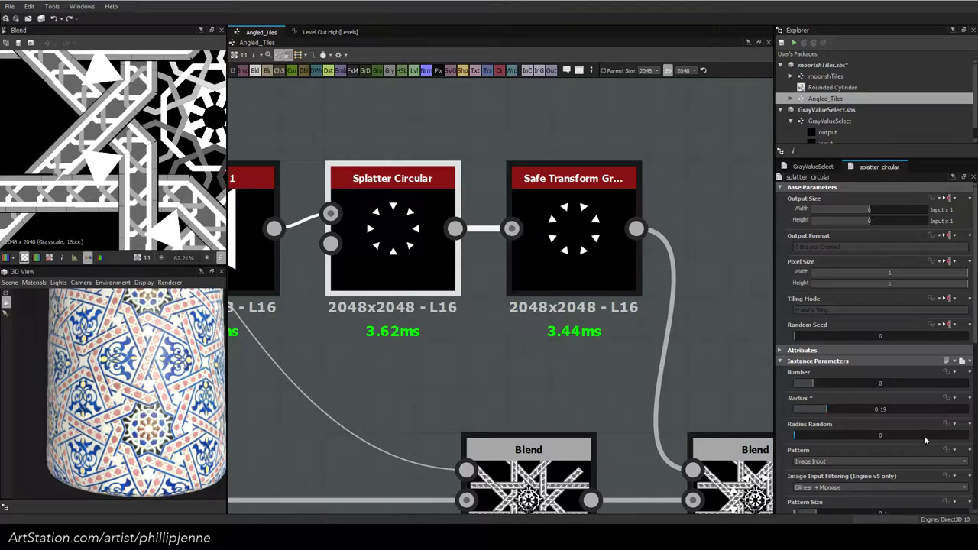
Flatten the splattered triangles with Pattern Size X 0.08 and Y 0.03
scroll(798, 442, "down", 2)
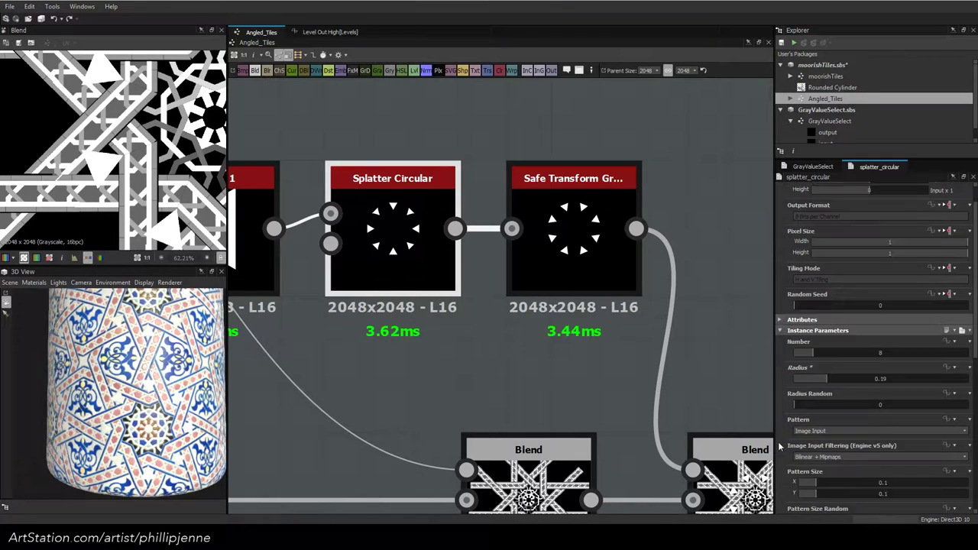
left_click_drag(814, 457, 813, 457)
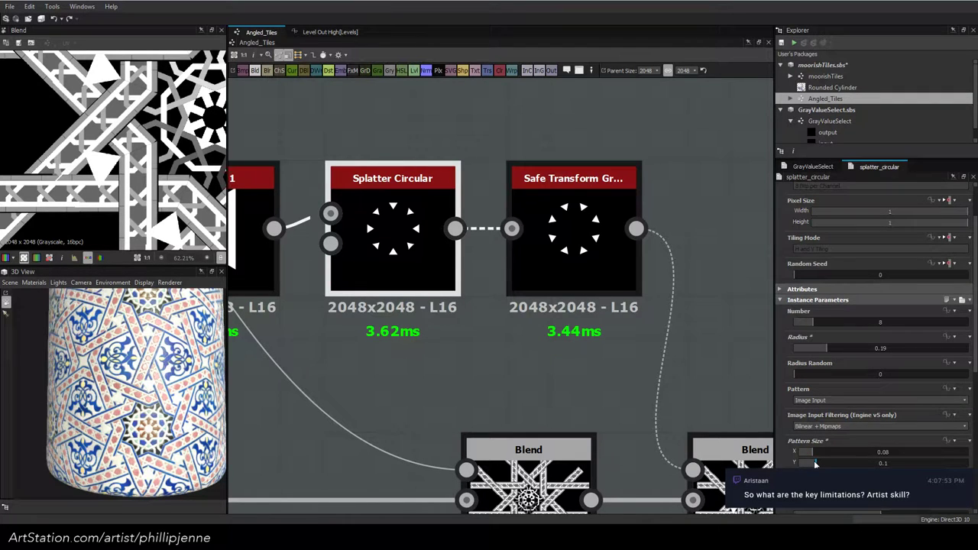
left_click_drag(814, 463, 813, 463)
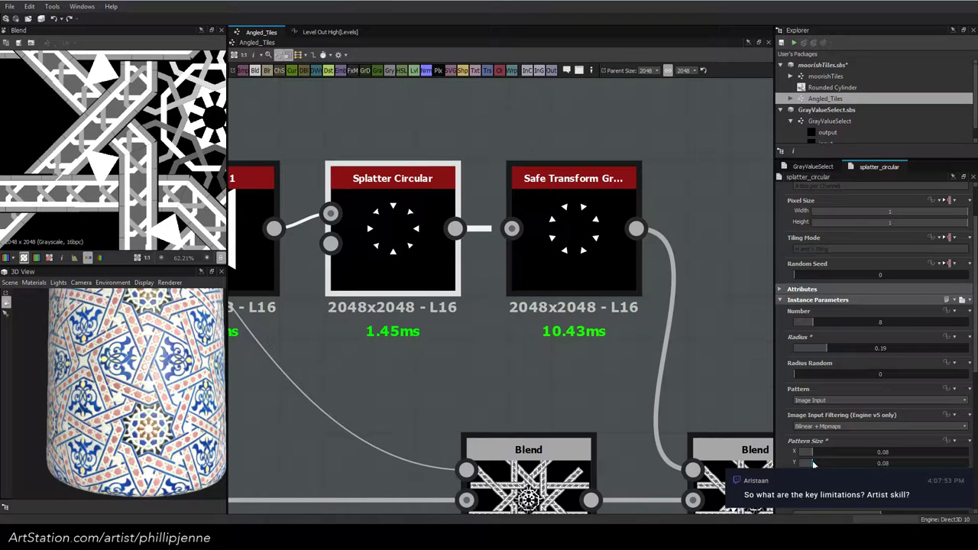
left_click_drag(814, 463, 808, 464)
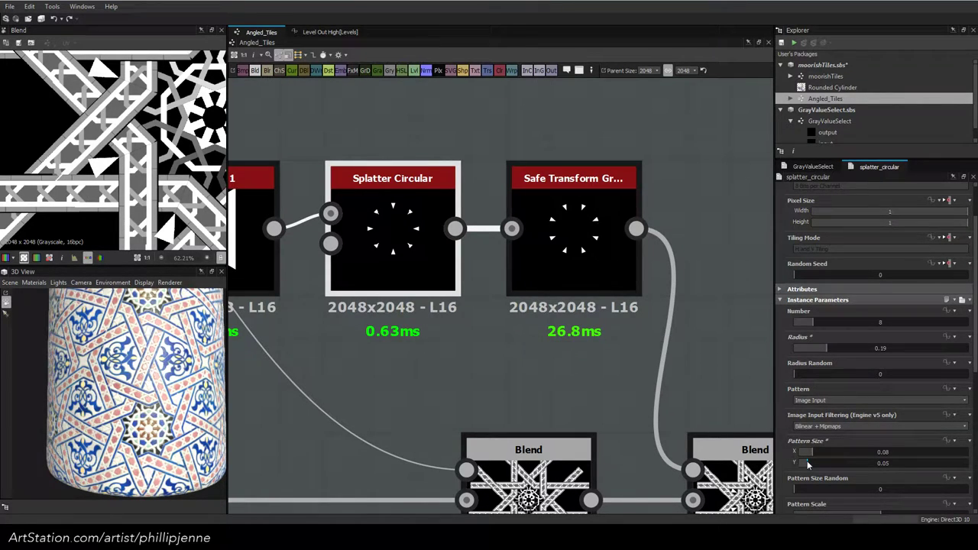
left_click_drag(808, 464, 803, 463)
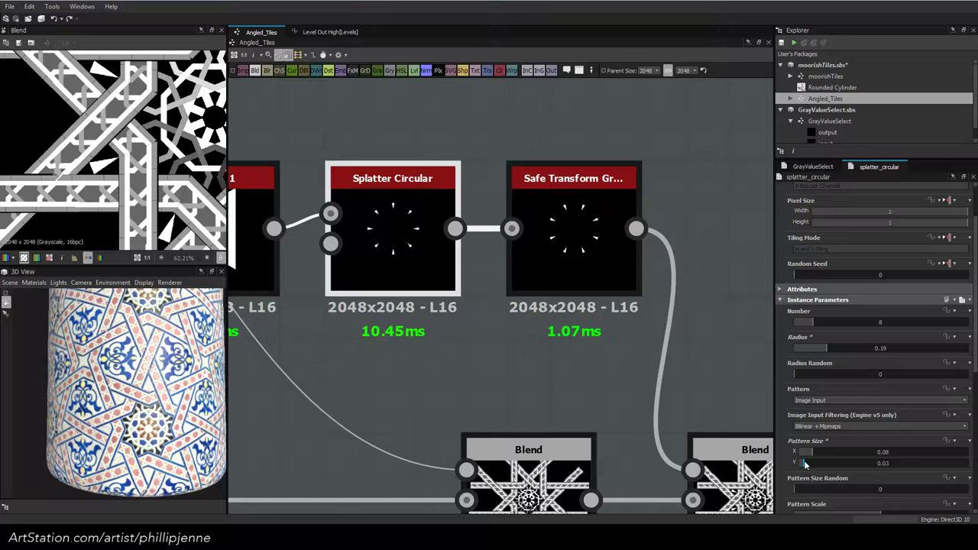
scroll(632, 314, "down", 4)
middle_click_drag(632, 314, 442, 265)
Set Splatter Circular's Radius to 0.18 and Pattern Size X to 0.09
left_click(498, 353)
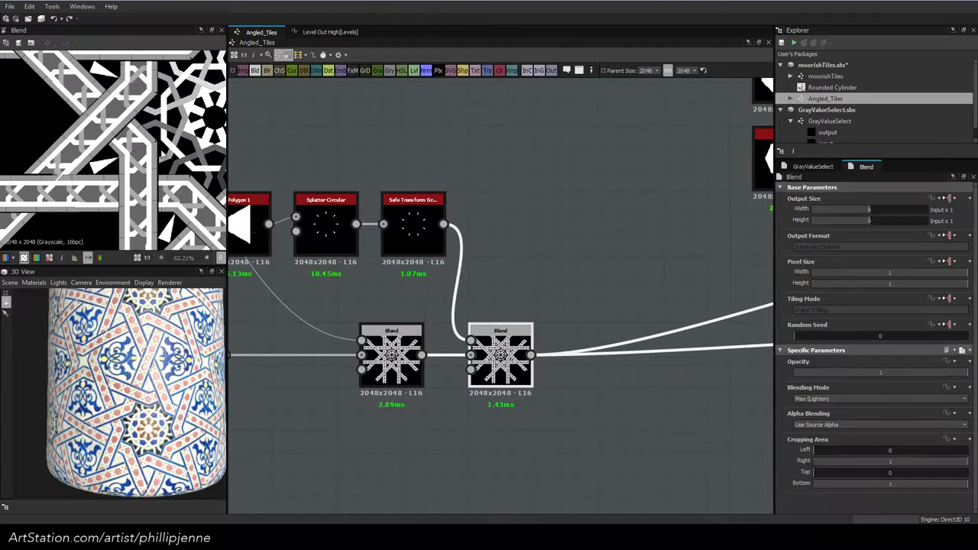
scroll(95, 166, "up", 3)
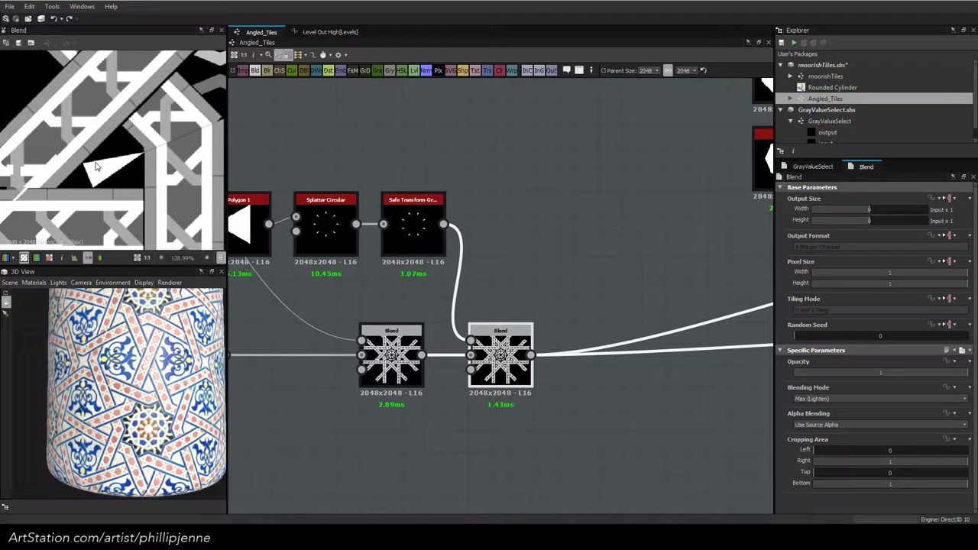
middle_click_drag(269, 161, 408, 207)
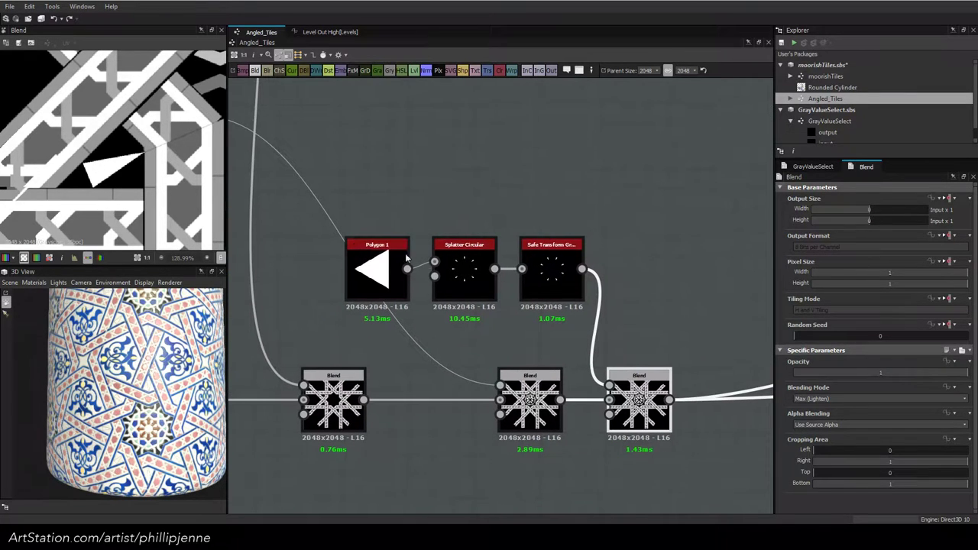
left_click(466, 275)
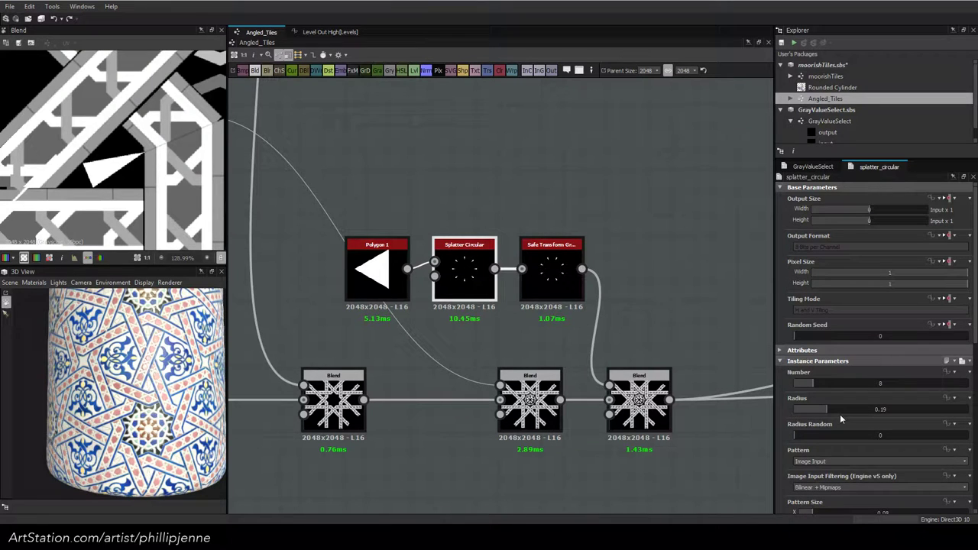
left_click(825, 411)
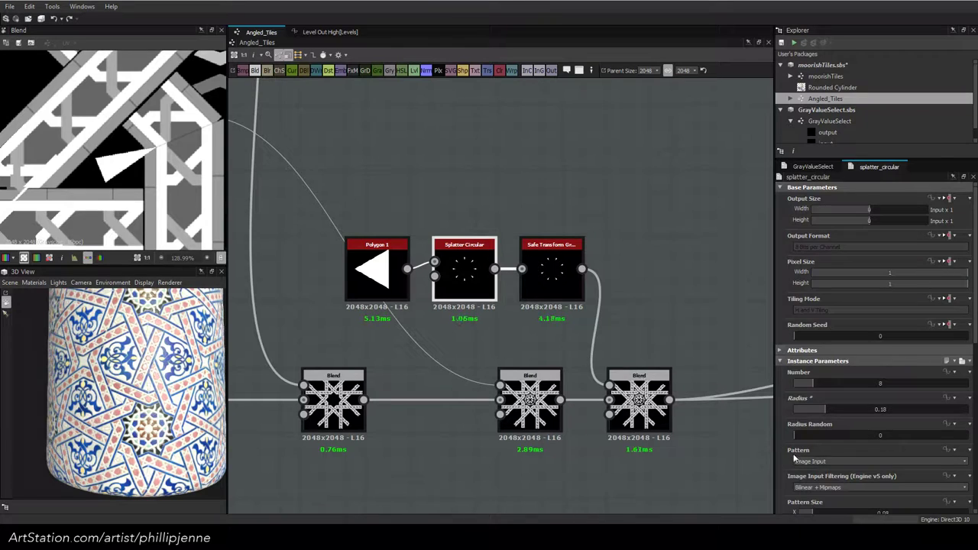
scroll(805, 458, "down", 3)
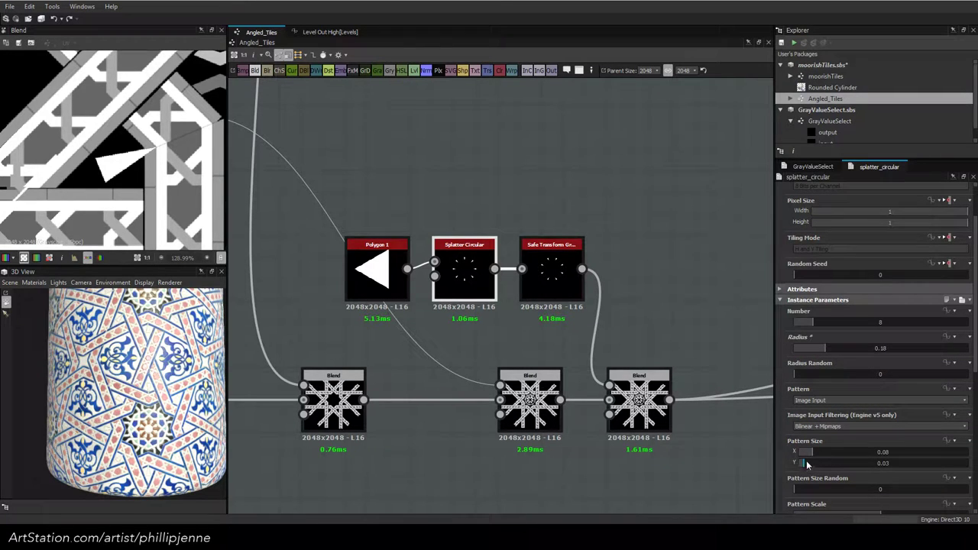
left_click_drag(812, 451, 813, 463)
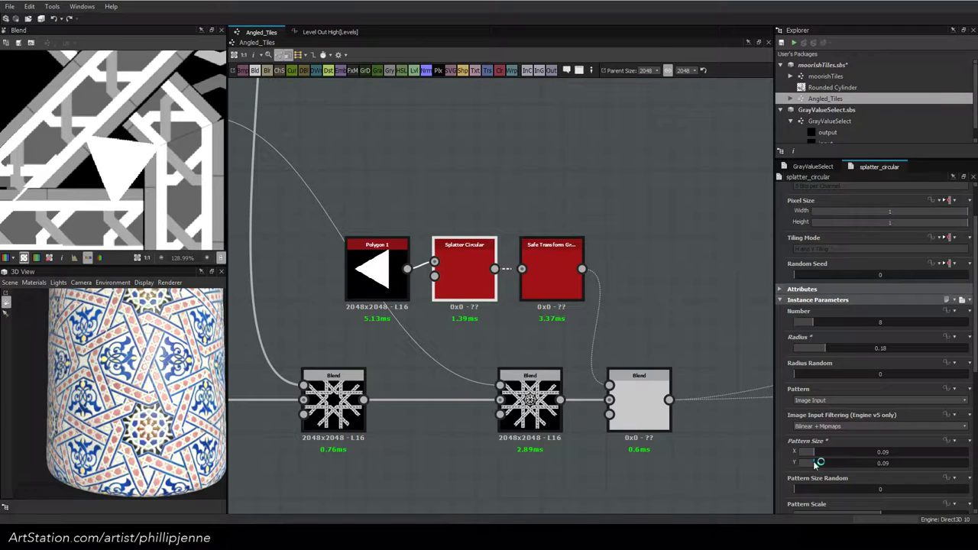
Try Pattern Size Y values 0.08, 0.075, 0.06 and 0.05, settling on 0.045
double_click(892, 462)
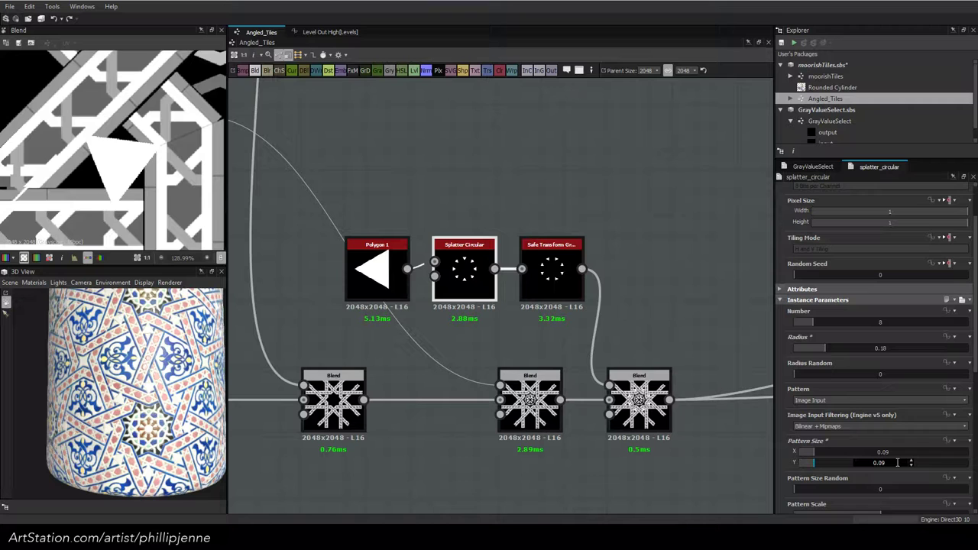
type("0.085")
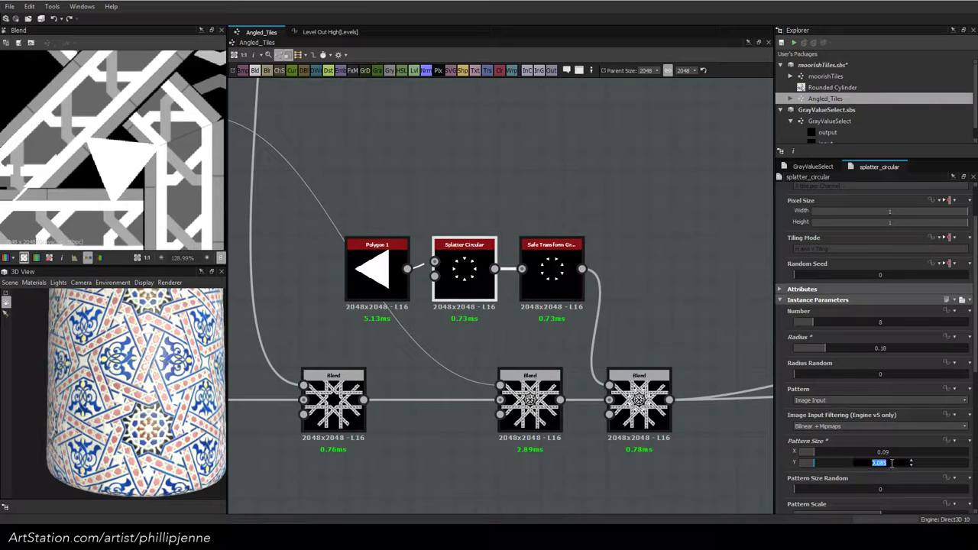
key("BackSpace")
key("Return")
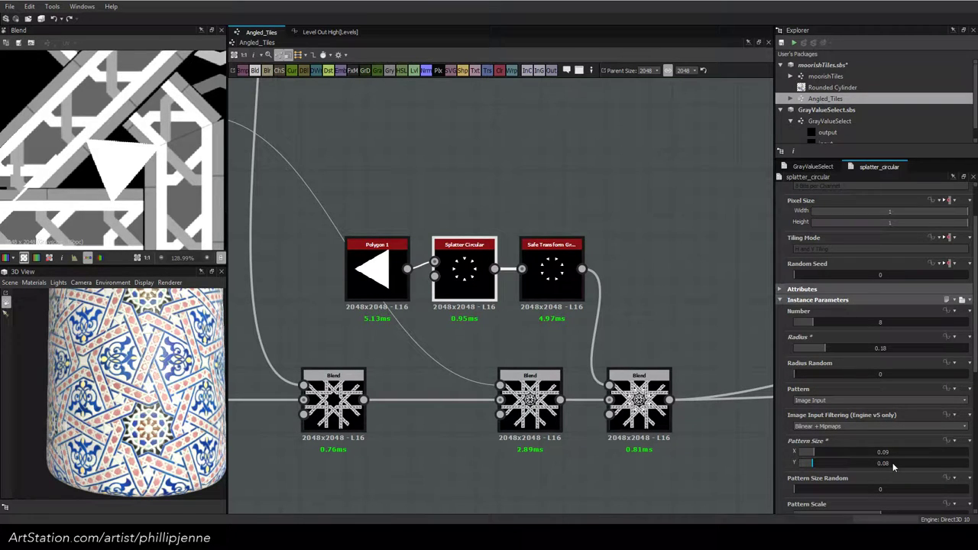
double_click(891, 463)
type("75")
key("Return")
double_click(888, 463)
type("0.06")
key("Return")
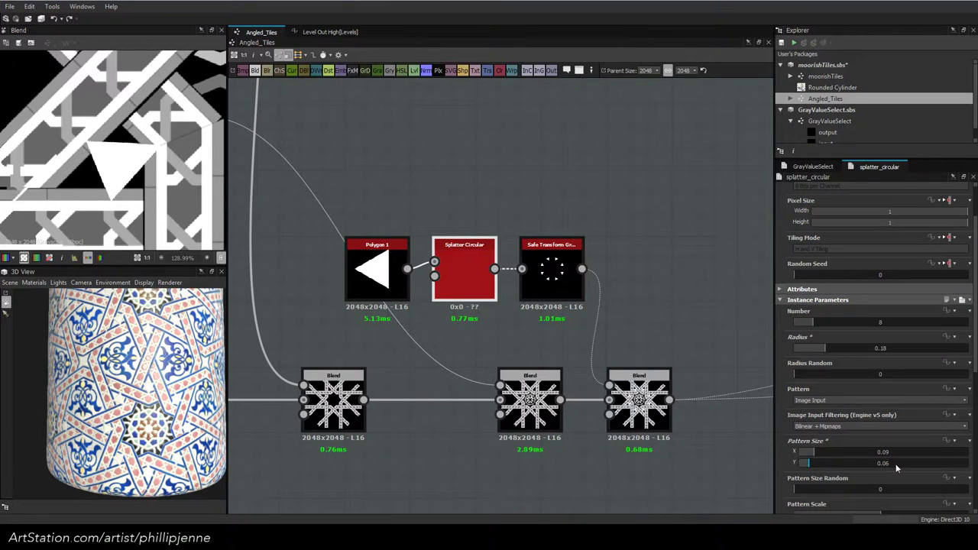
double_click(891, 463)
type("0.055")
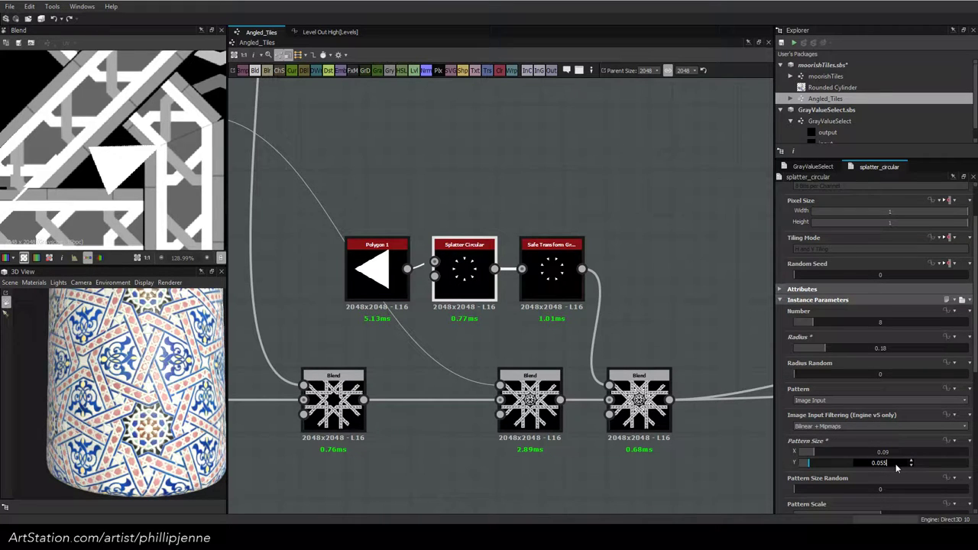
key("BackSpace")
key("Return")
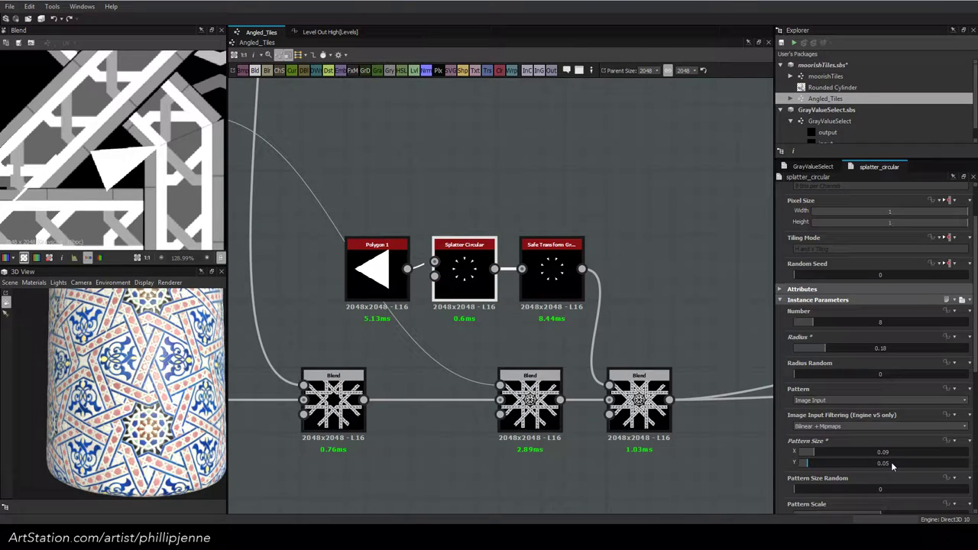
double_click(890, 463)
type("0.045")
key("Return")
Rough in Splatter Circular's Pattern Size X near 0.07 and its Radius at 0.186
left_click_drag(815, 453, 811, 453)
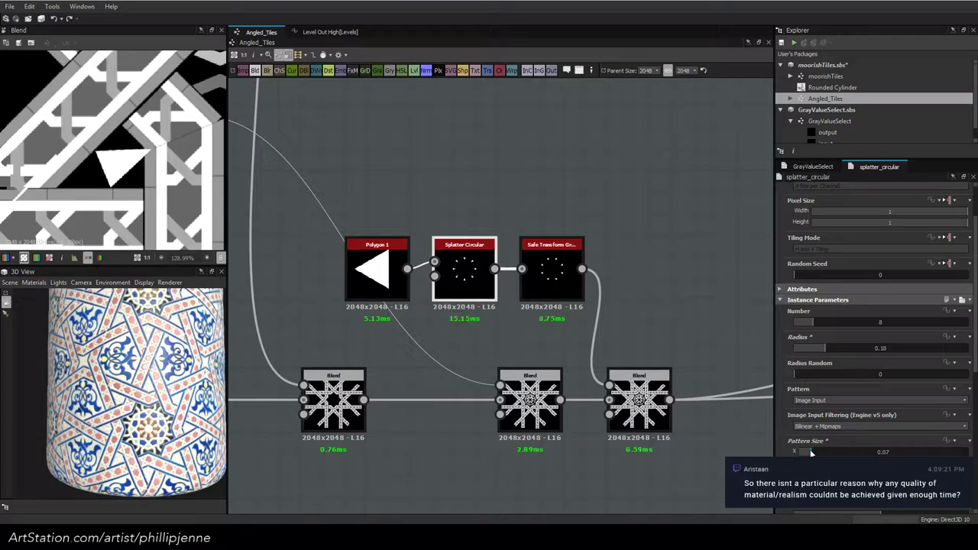
left_click_drag(811, 454, 809, 452)
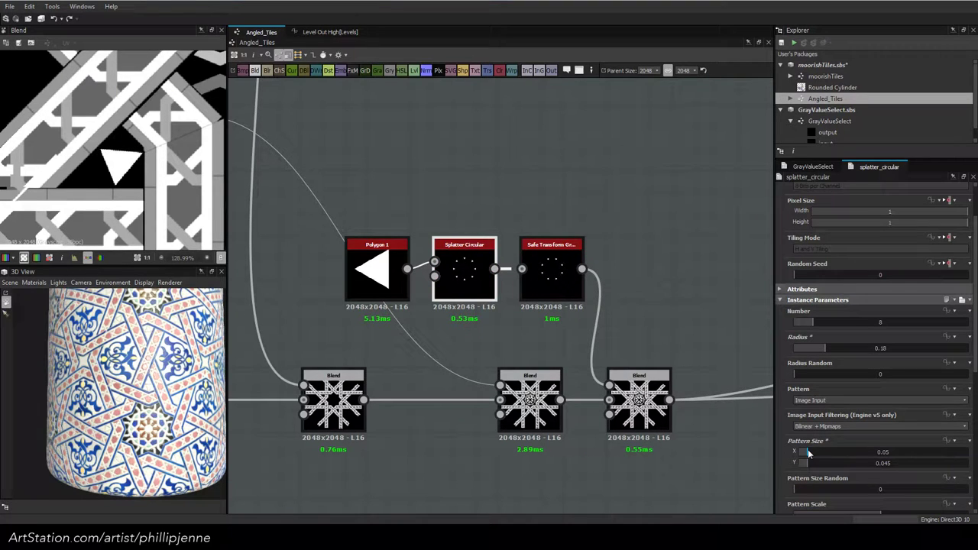
left_click_drag(808, 453, 810, 453)
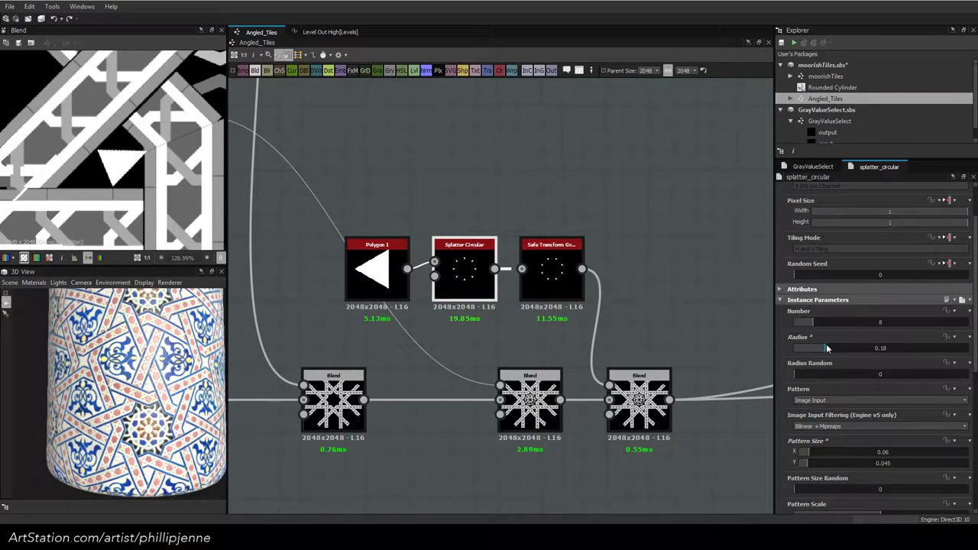
left_click_drag(825, 348, 829, 349)
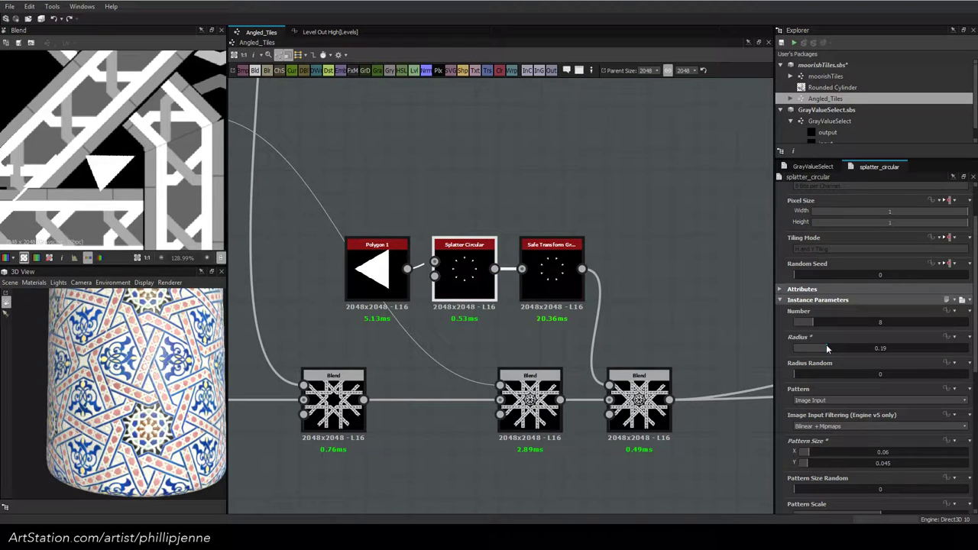
left_click_drag(826, 349, 825, 349)
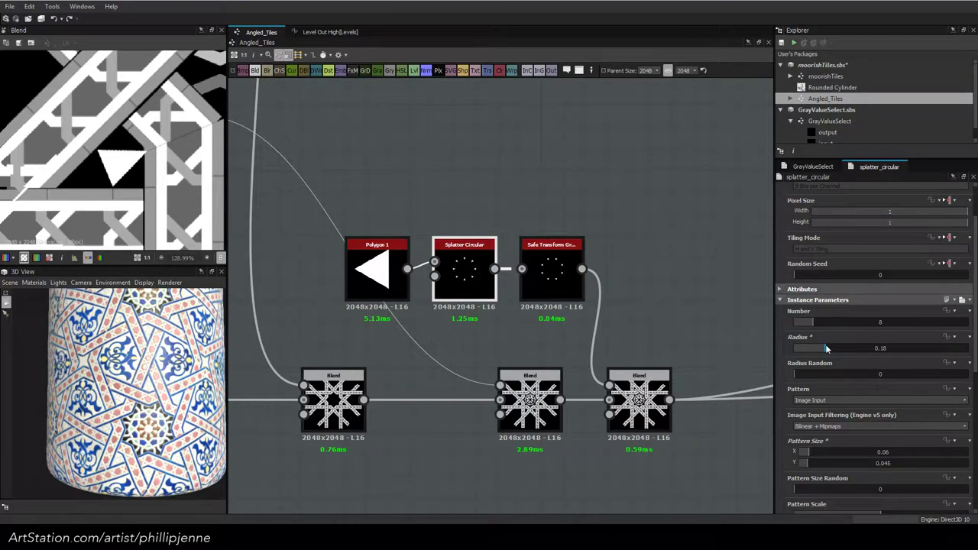
double_click(887, 348)
type("5")
key("Return")
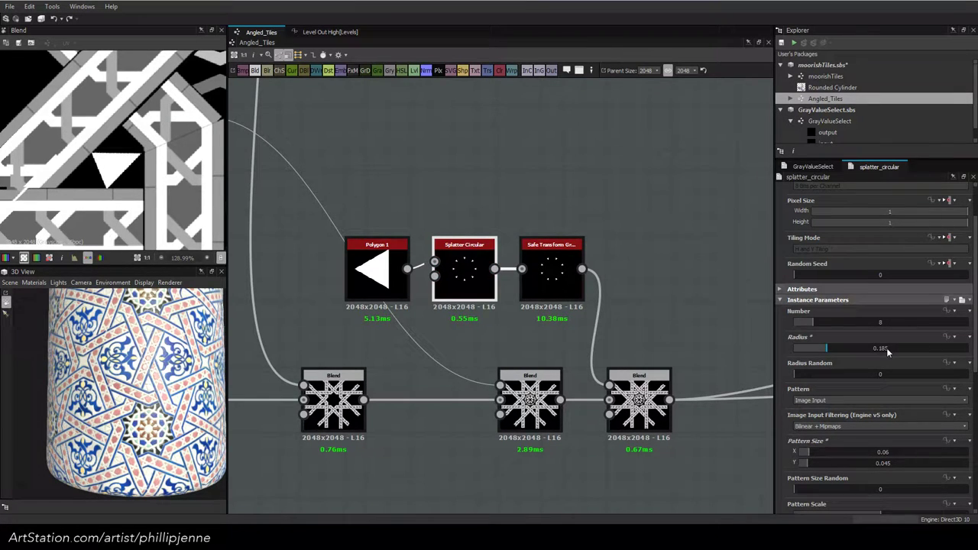
double_click(887, 349)
key("BackSpace")
type("6")
key("Return")
Type exact values: Pattern Size X 0.065 and Radius 0.184
left_click_drag(809, 455, 811, 456)
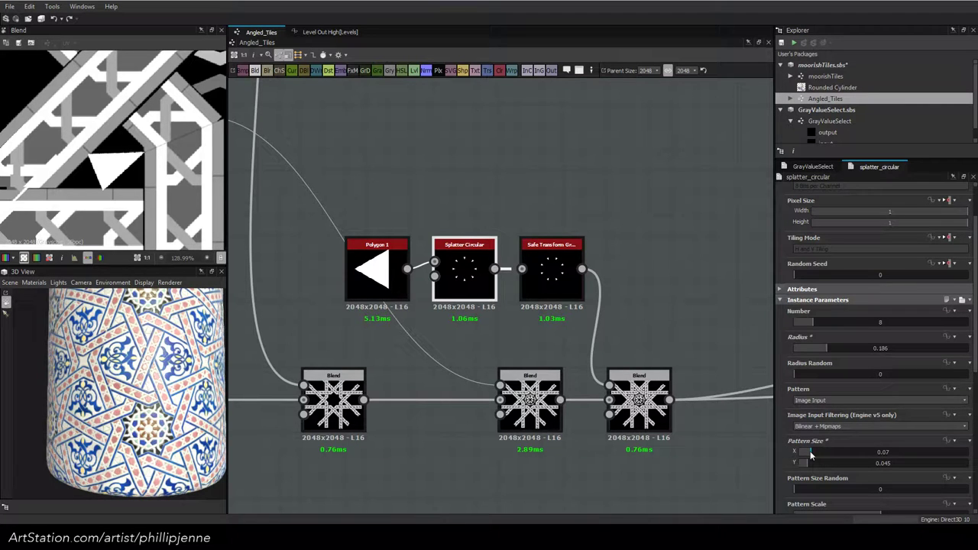
left_click(903, 452)
key("BackSpace")
type("65")
key("Return")
left_click(889, 348)
type("0.185")
key("Return")
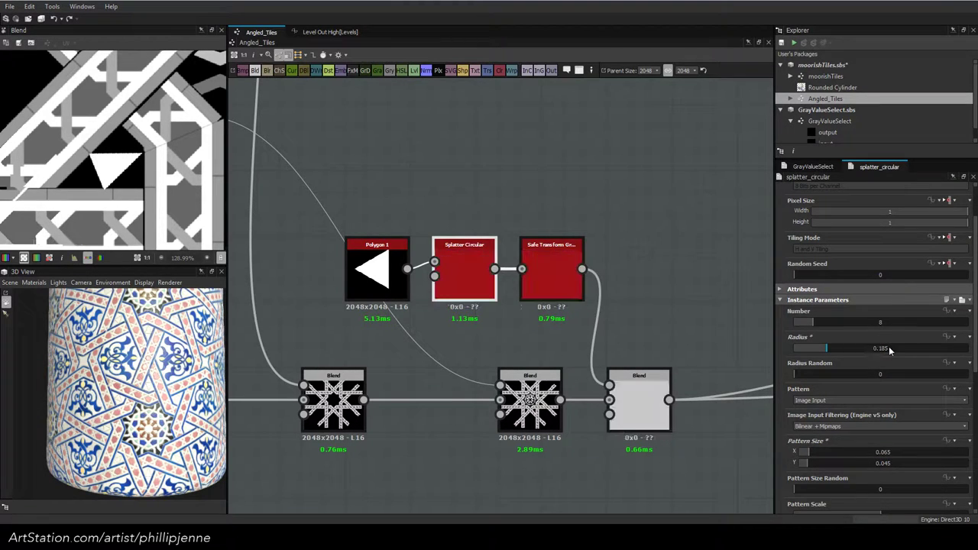
left_click(890, 348)
type("0.184")
key("Return")
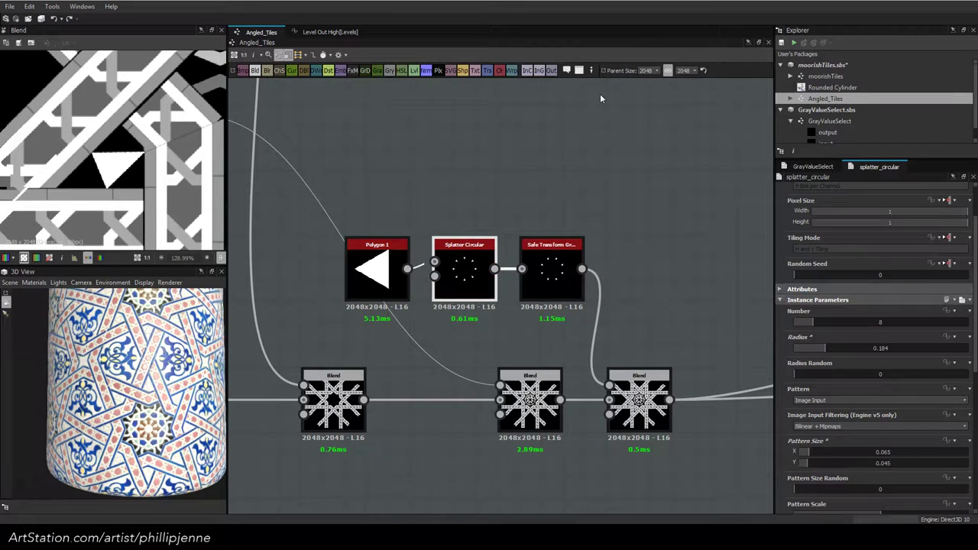
Switch Splatter Circular's Image Input Filtering from Bilinear + Mipmaps to Bilinear
scroll(240, 155, "down", 1)
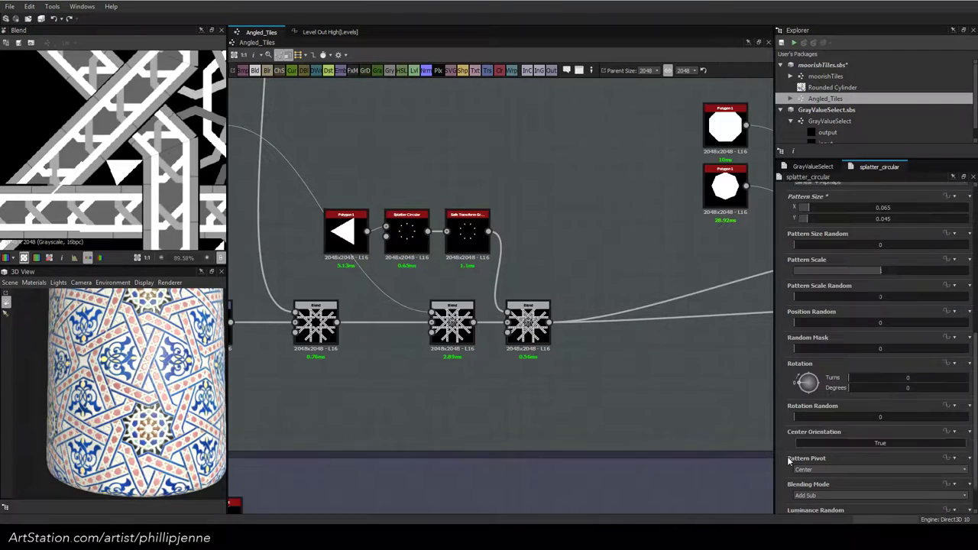
scroll(811, 464, "down", 1)
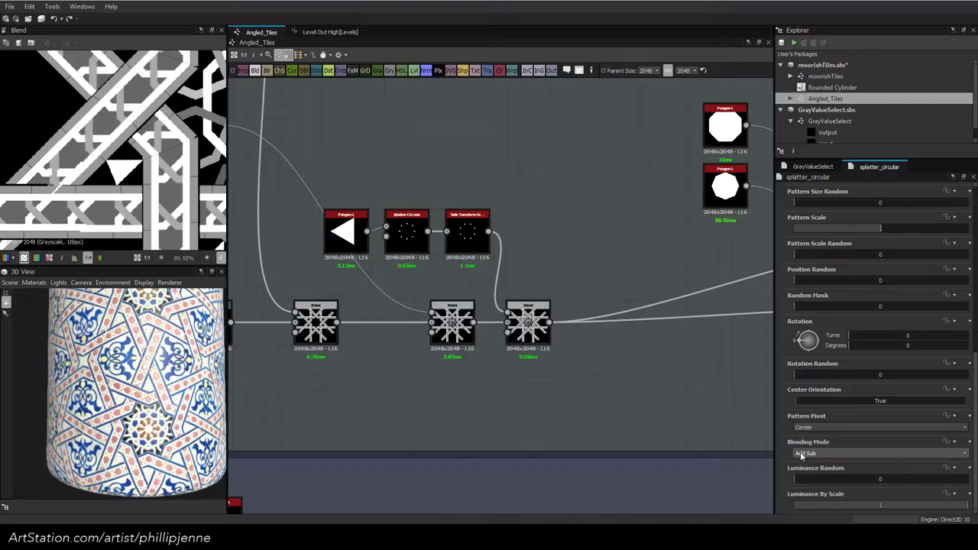
scroll(801, 456, "up", 5)
left_click(833, 293)
left_click(834, 309)
Pan and zoom the graph onto the Max (Lighten) Blend node
scroll(128, 175, "up", 3)
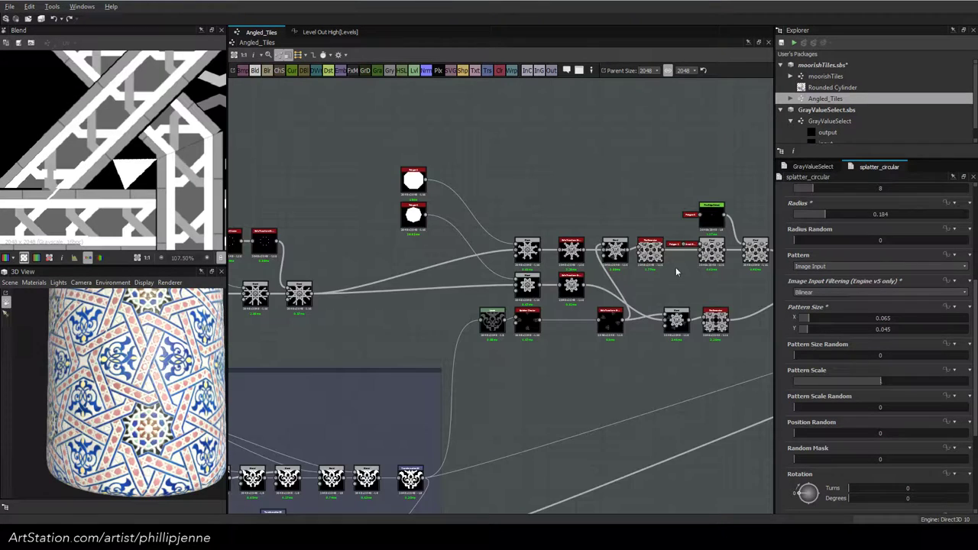
middle_click_drag(479, 254, 619, 270)
scroll(452, 290, "up", 4)
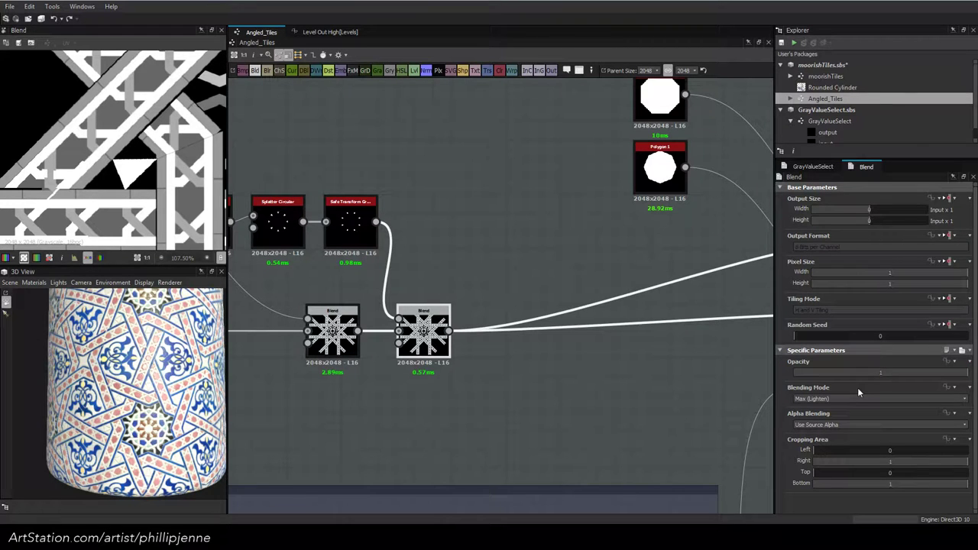
Lower the Max (Lighten) Blend node's Opacity from 1 to 0.38
double_click(886, 373)
type(".5")
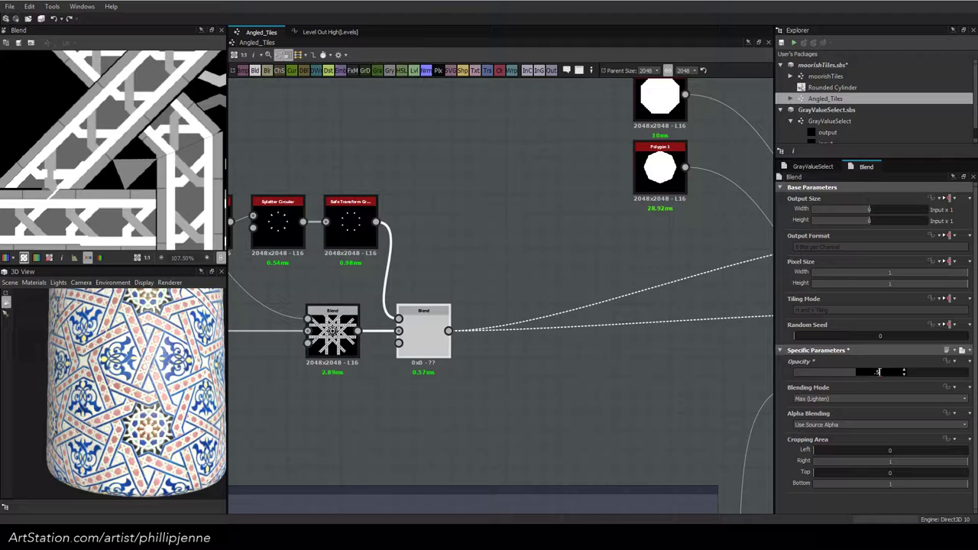
key("Return")
double_click(884, 372)
type(".")
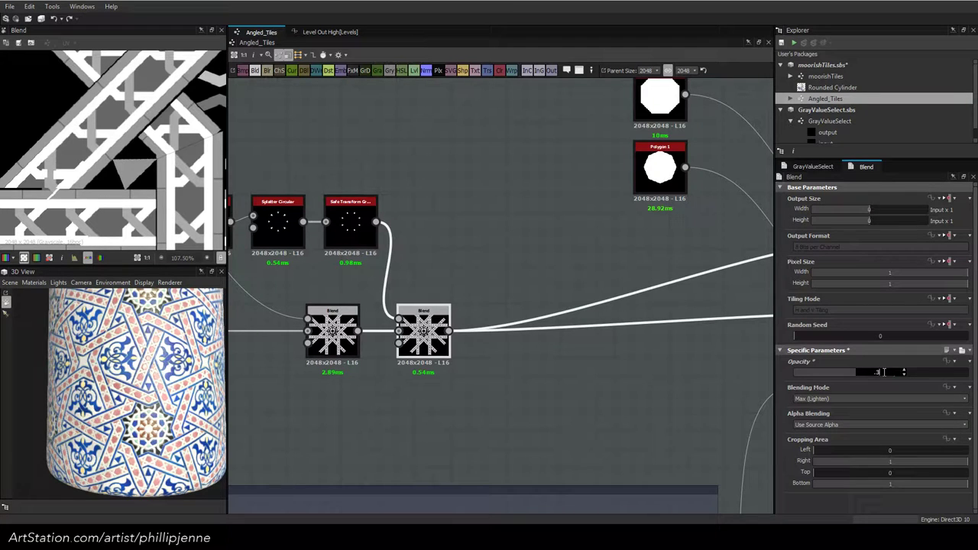
key("Return")
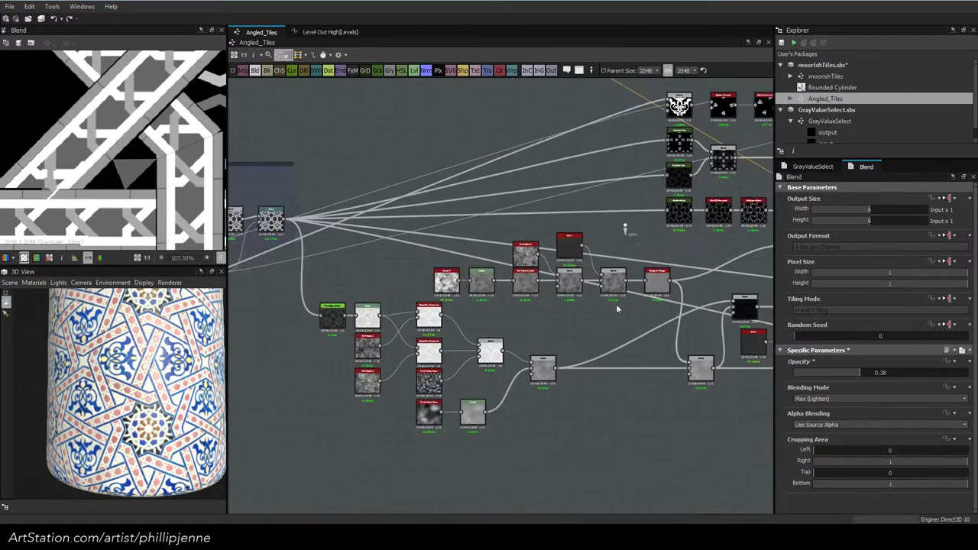
Duplicate the Gradient Map, blur and histogram nodes and place the copies above the top row
middle_click_drag(396, 334, 437, 438)
scroll(423, 307, "up", 2)
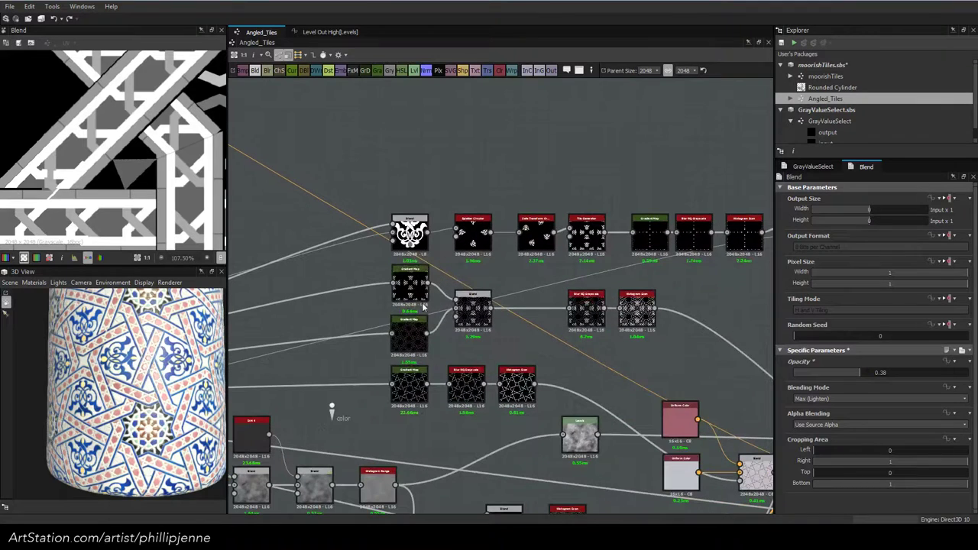
middle_click_drag(419, 389, 416, 297)
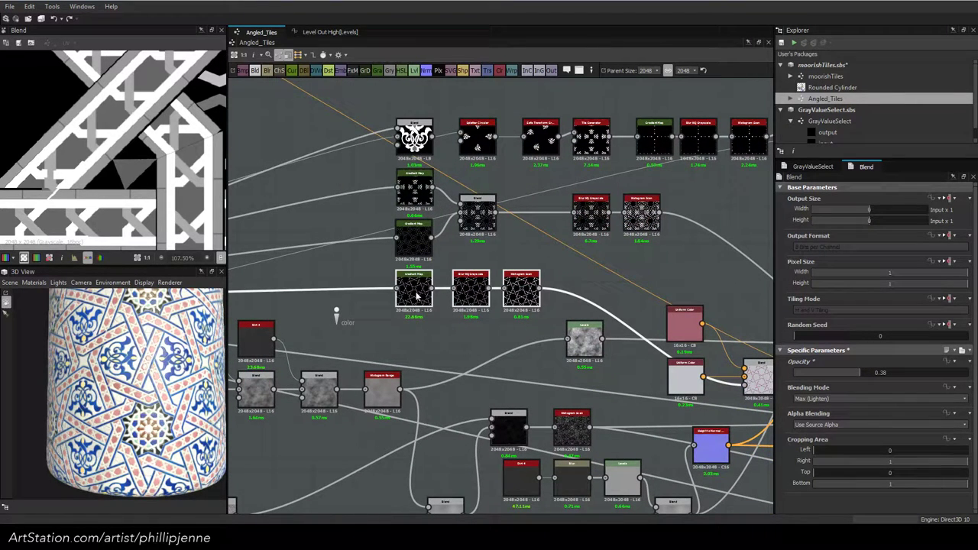
scroll(518, 286, "down", 2)
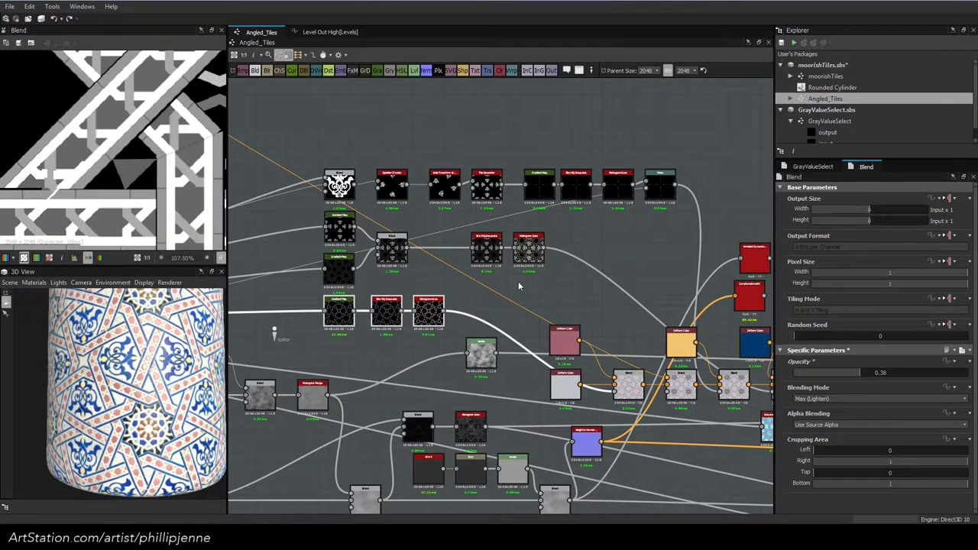
scroll(518, 286, "down", 1)
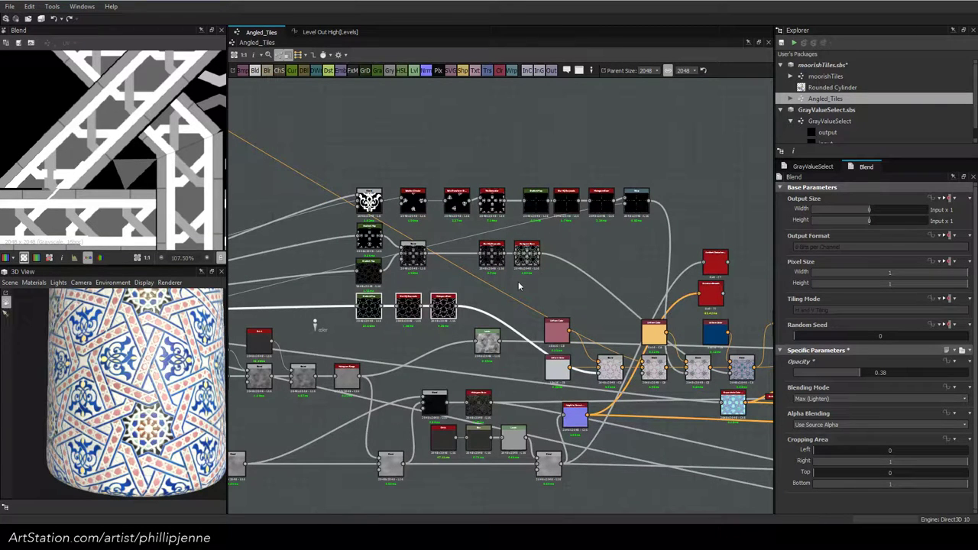
scroll(518, 286, "up", 1)
middle_click_drag(518, 286, 560, 338)
key("ctrl+d")
left_click_drag(505, 307, 449, 210)
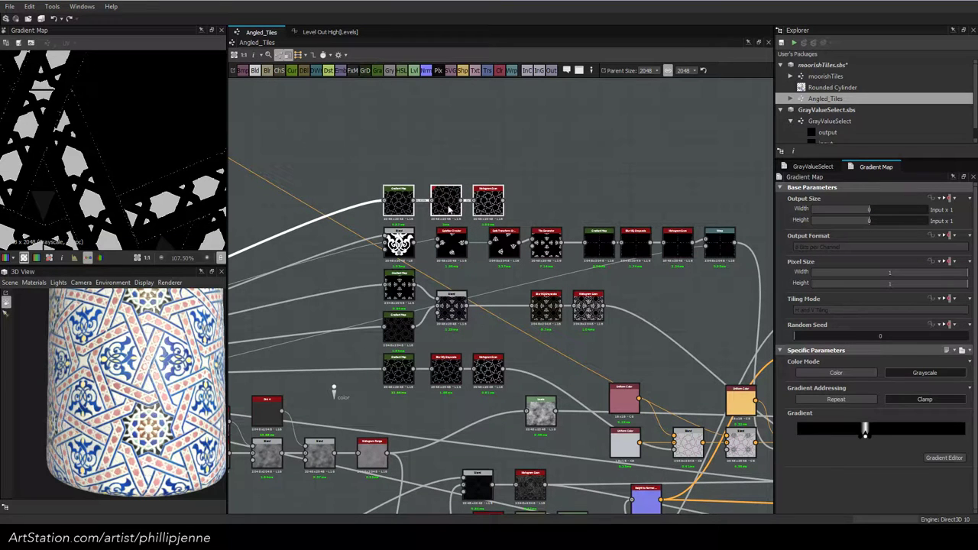
left_click(438, 180)
In the copied Gradient Map's gradient, move the white key to 0.324
scroll(437, 182, "down", 2)
middle_click_drag(438, 182, 603, 259)
left_click(574, 276)
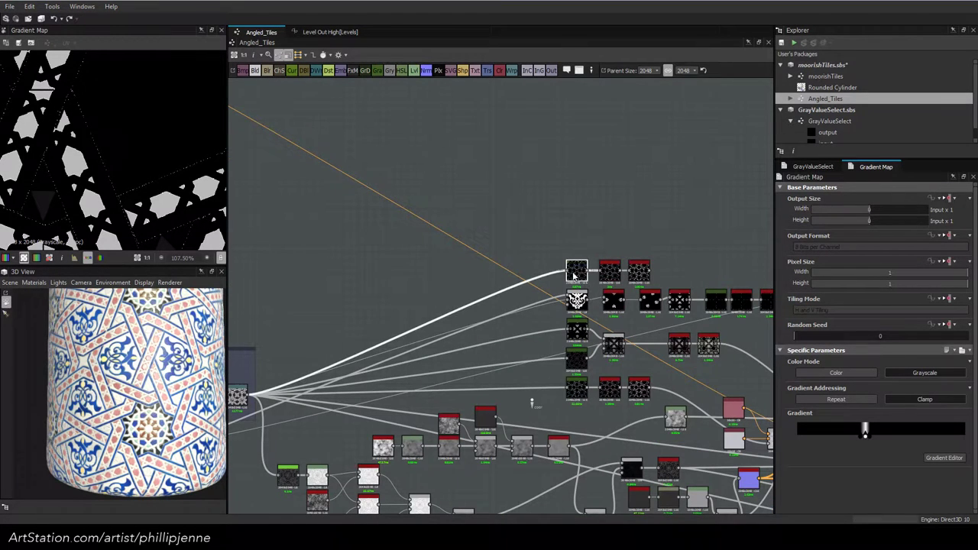
left_click(849, 417)
left_click_drag(675, 284, 649, 285)
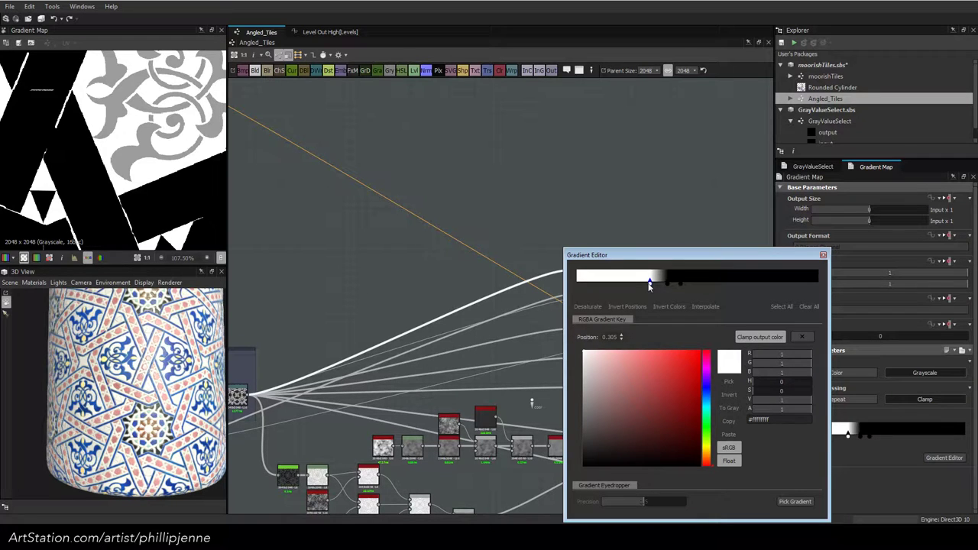
Narrow the gradient to a thin white band: white key at 0.377, new black key at 0.395
left_click_drag(650, 283, 664, 288)
left_click(662, 285)
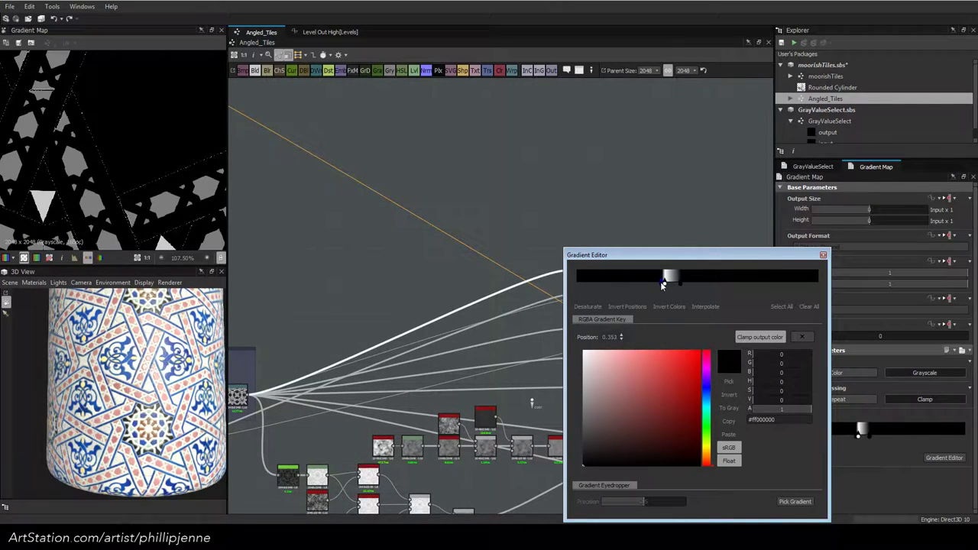
left_click(666, 285)
left_click_drag(666, 285, 669, 285)
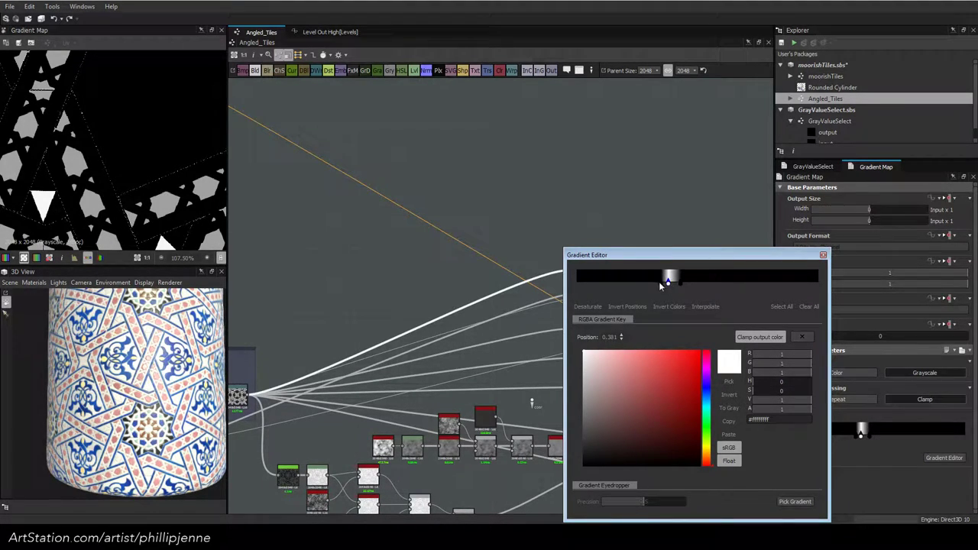
left_click(664, 285)
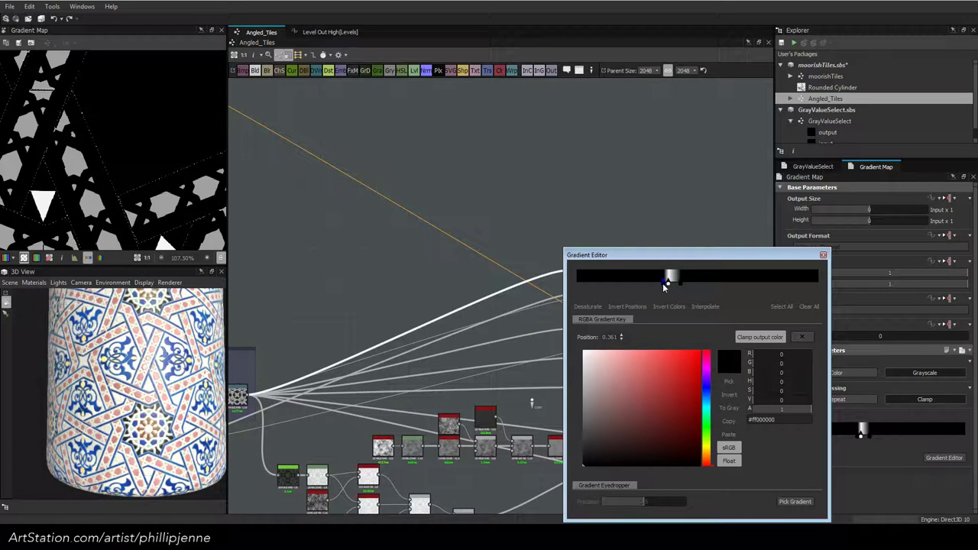
left_click_drag(665, 287, 671, 284)
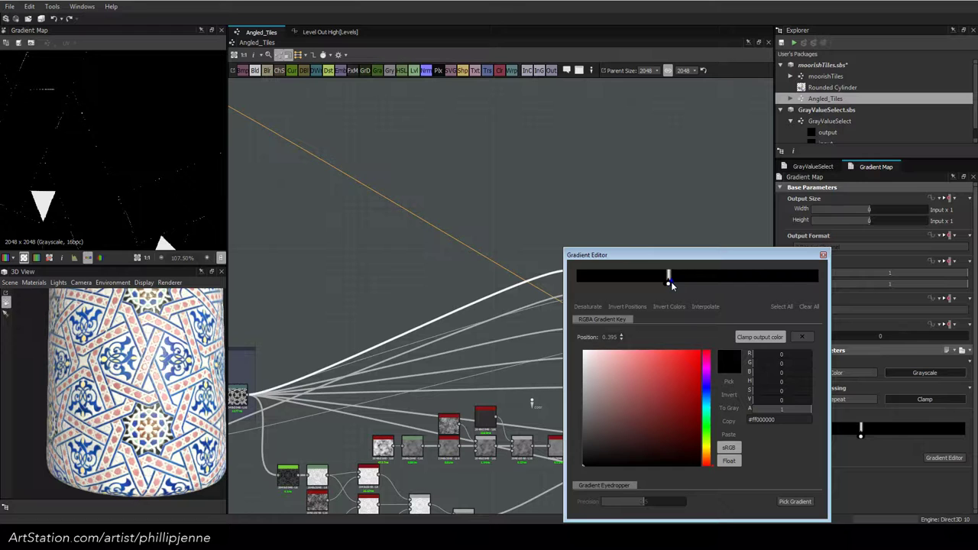
left_click(823, 254)
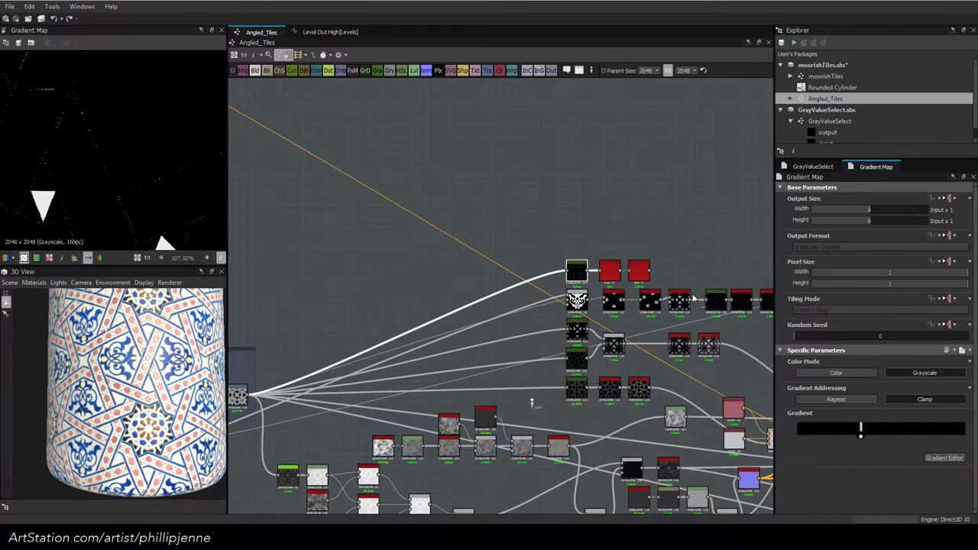
Preview the histogram_scan node and move the view to the colour-blending nodes
double_click(636, 269)
scroll(636, 269, "down", 3)
middle_click_drag(529, 247, 359, 209)
scroll(600, 299, "up", 1)
scroll(601, 299, "up", 2)
middle_click_drag(664, 318, 428, 247)
scroll(570, 314, "up", 2)
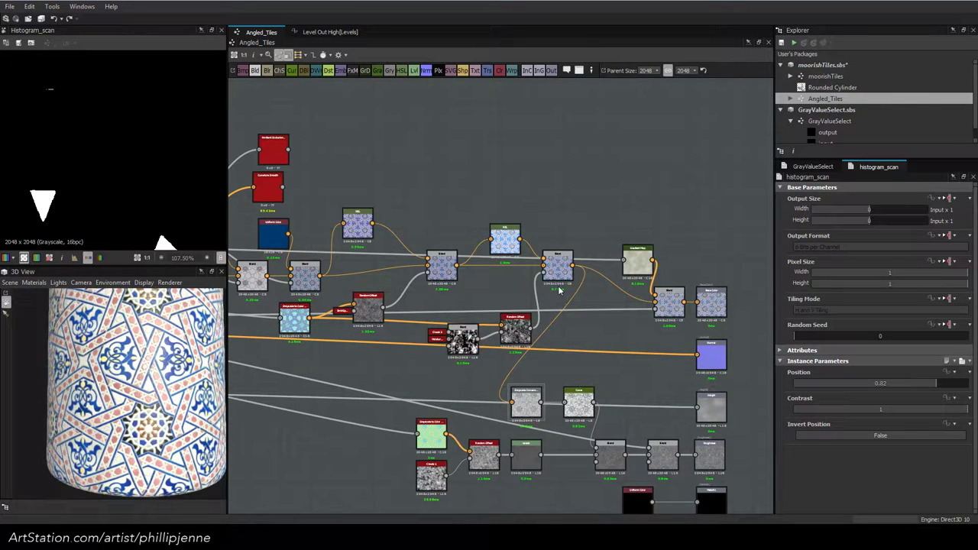
scroll(558, 290, "down", 2)
scroll(430, 191, "up", 2)
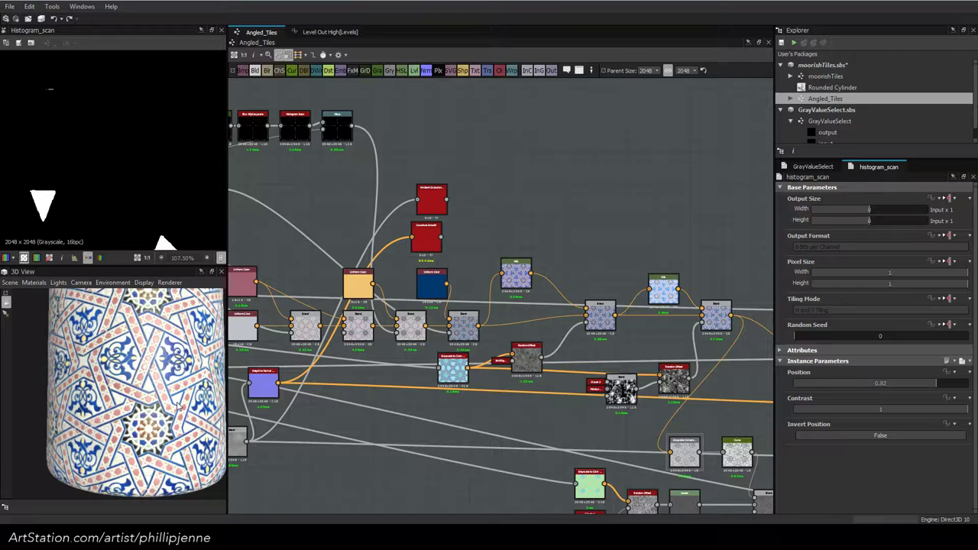
scroll(445, 269, "up", 1)
middle_click_drag(556, 272, 436, 262)
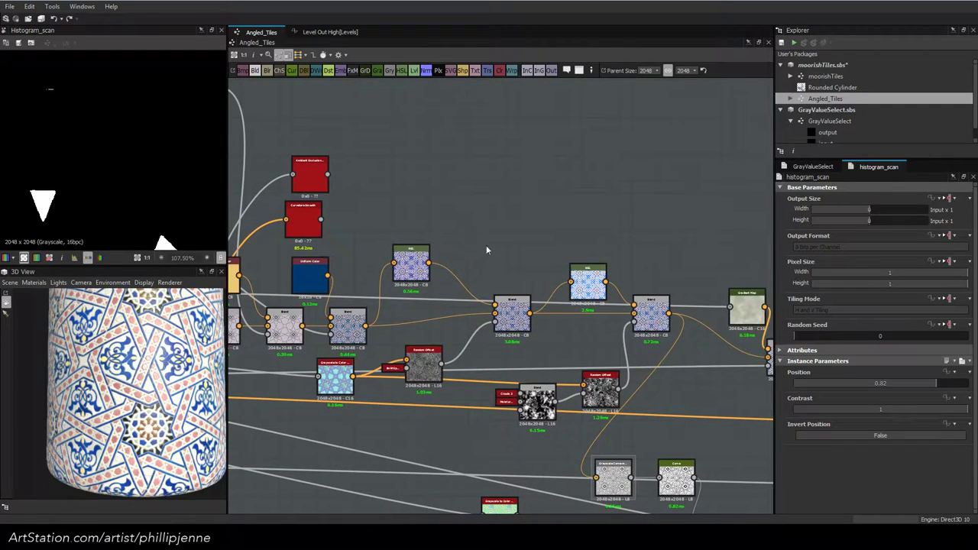
scroll(478, 241, "down", 1)
Spread out the Blend, HSL, Random Offset, Grayscale to Color and Uniform Color nodes to make room
left_click_drag(627, 303, 649, 303)
left_click_drag(573, 277, 590, 272)
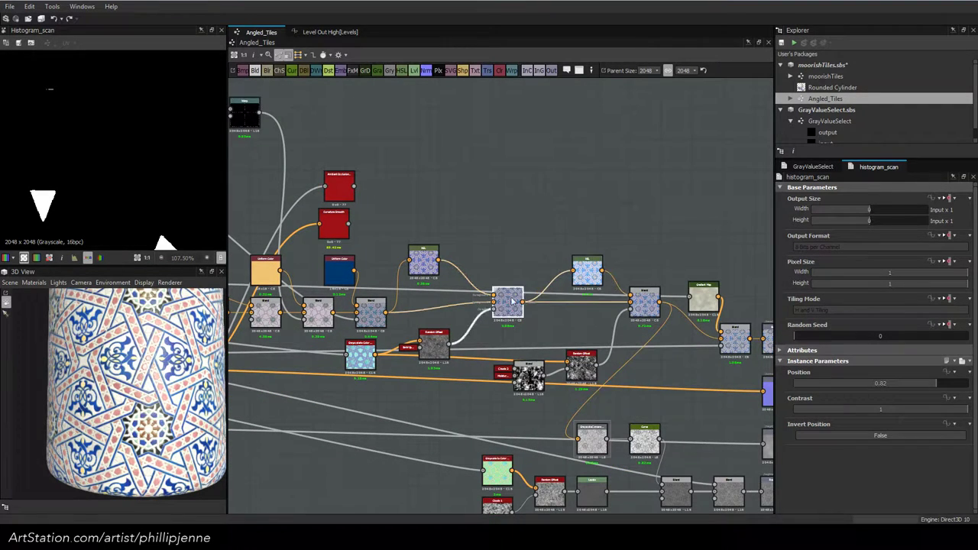
left_click_drag(508, 302, 550, 302)
left_click_drag(423, 260, 476, 260)
left_click_drag(434, 342, 492, 321)
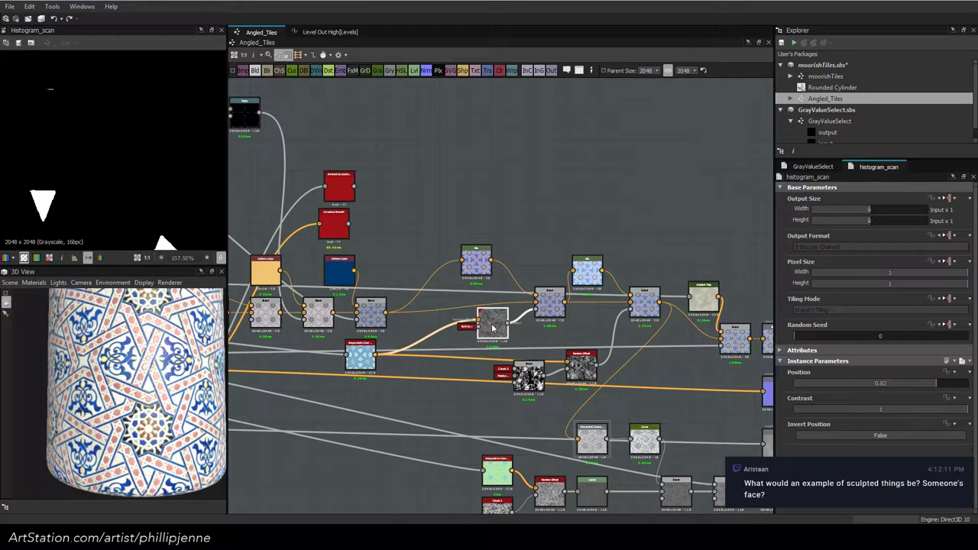
left_click_drag(366, 361, 434, 360)
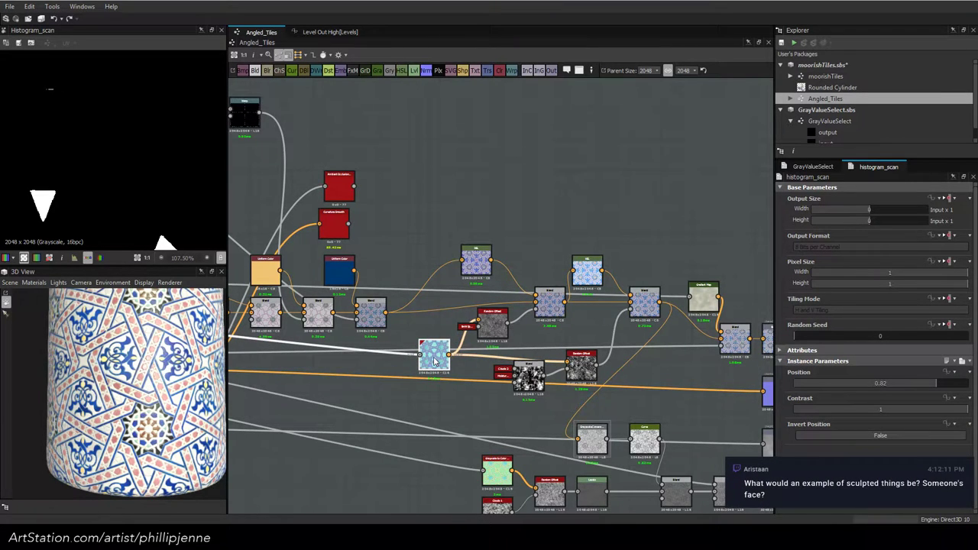
scroll(434, 361, "up", 3)
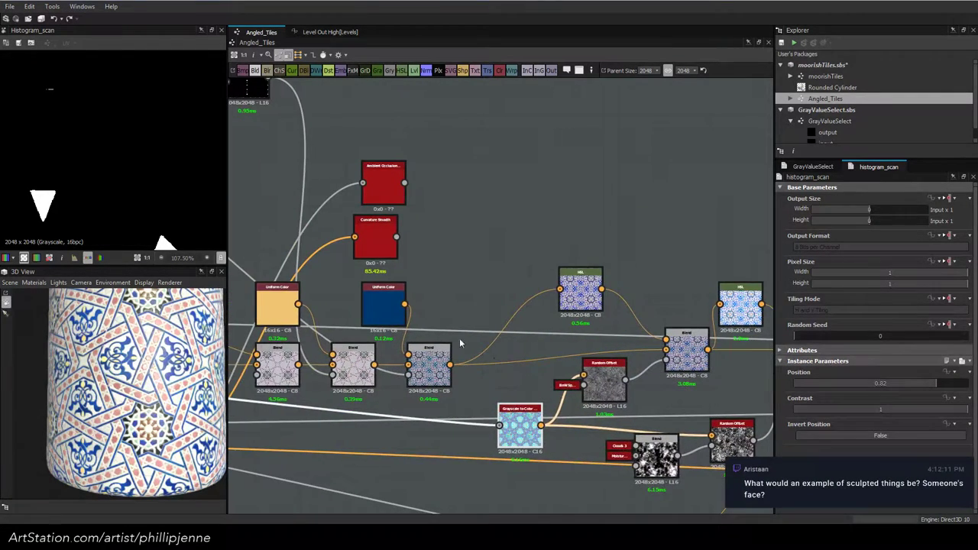
left_click(438, 362)
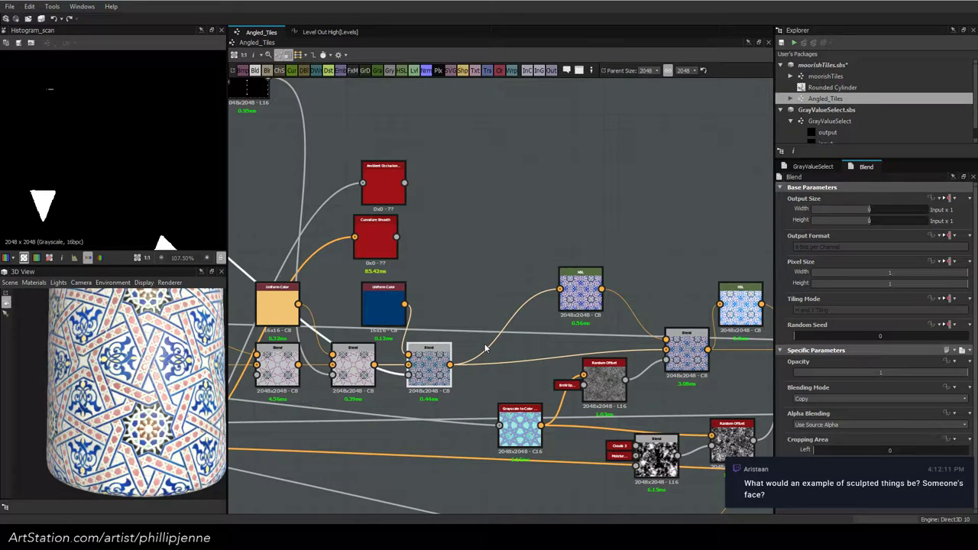
left_click_drag(428, 359, 520, 345)
left_click_drag(384, 300, 474, 254)
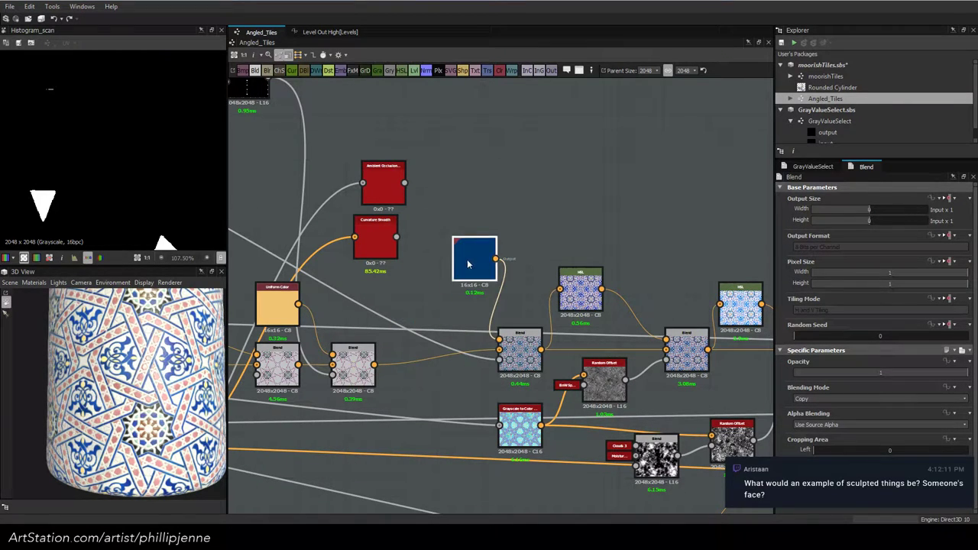
left_click(354, 357)
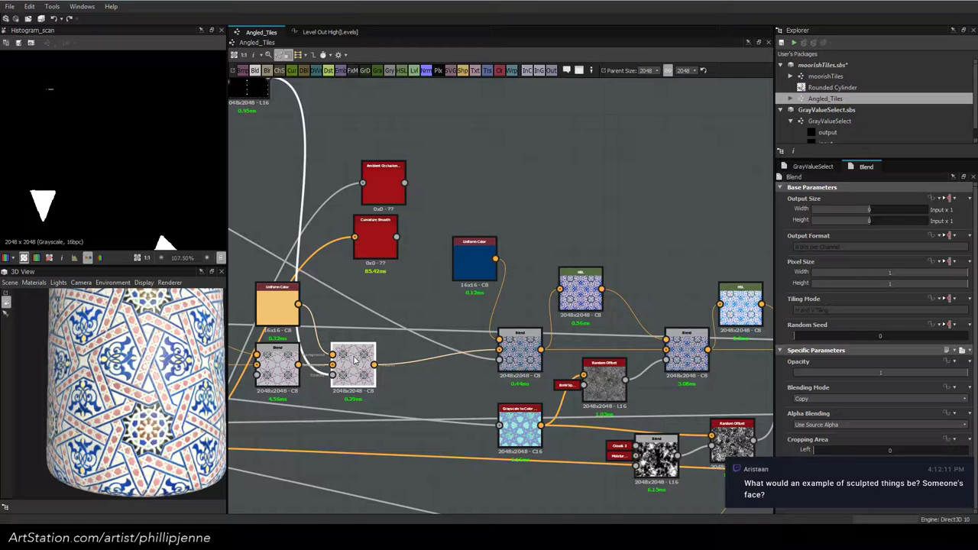
scroll(354, 360, "down", 1)
middle_click_drag(354, 360, 423, 359)
Add a new Blend node into the colour-layering chain, aligned with its neighbours
key("space")
left_click(507, 228)
double_click(481, 371)
mouse_move(482, 372)
left_mouse_down()
mouse_move(491, 368)
mouse_move(479, 367)
left_mouse_up()
scroll(406, 295, "down", 1)
middle_click_drag(407, 295, 535, 324)
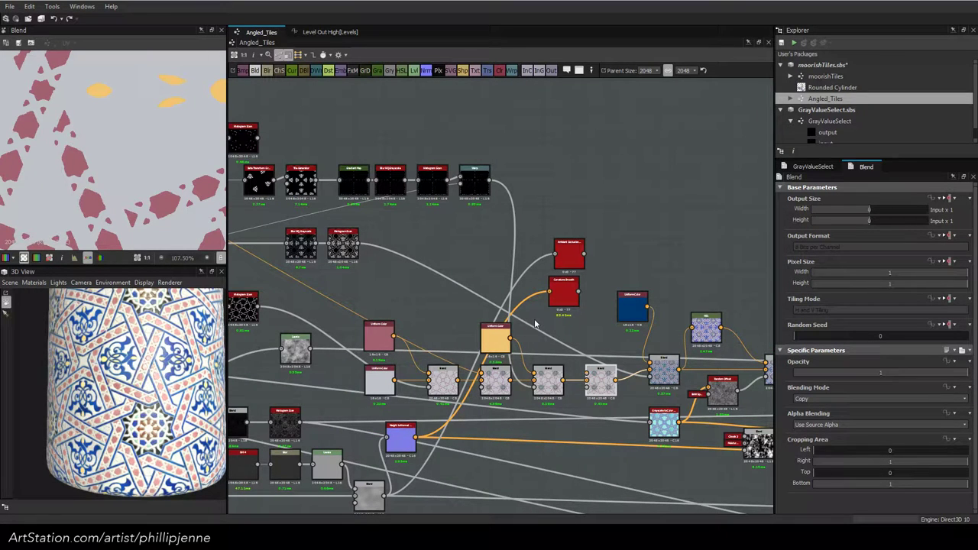
scroll(458, 296, "down", 1)
middle_click_drag(458, 296, 529, 294)
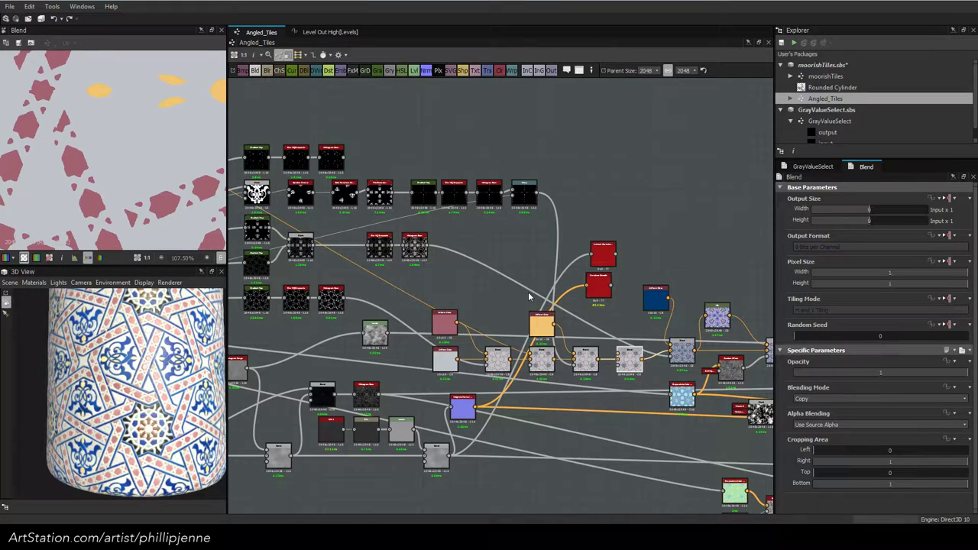
scroll(475, 302, "down", 1)
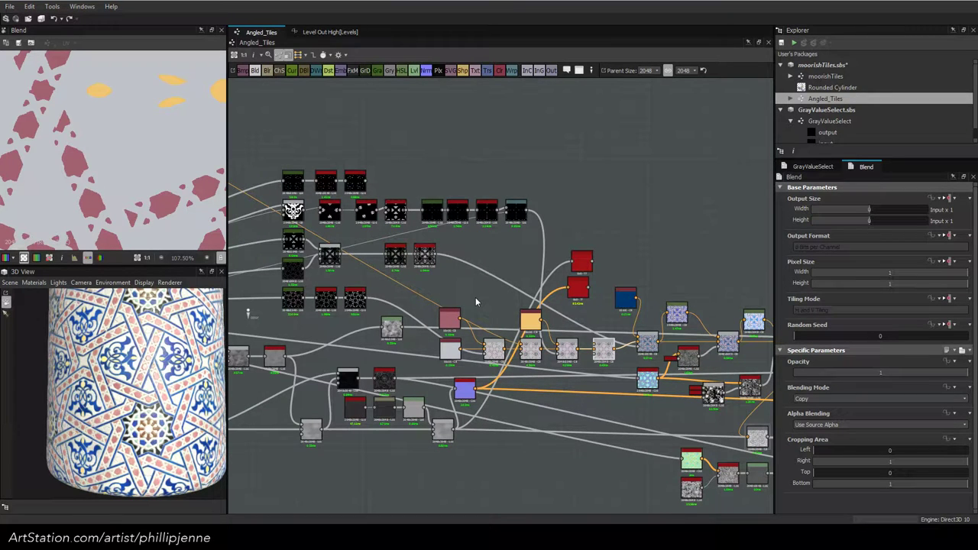
scroll(476, 301, "up", 1)
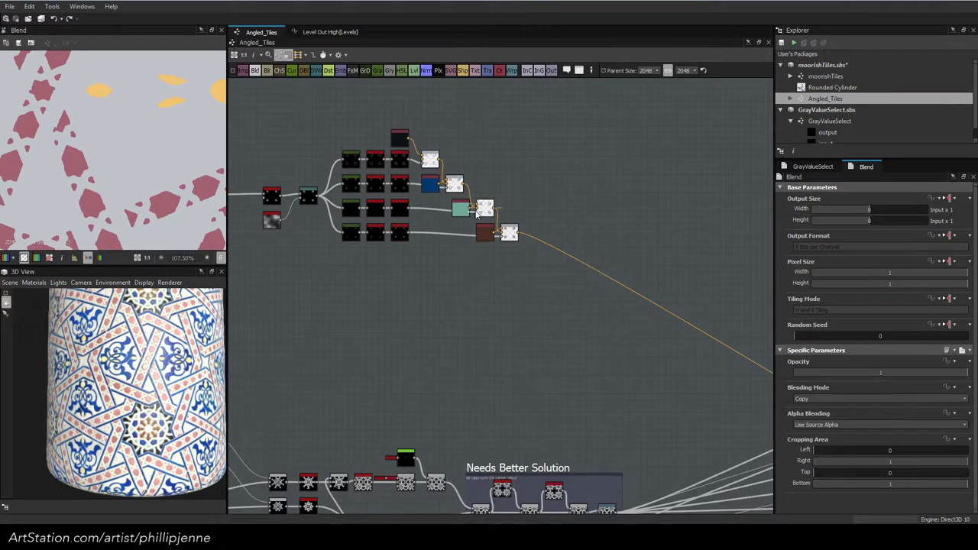
scroll(477, 204, "up", 1)
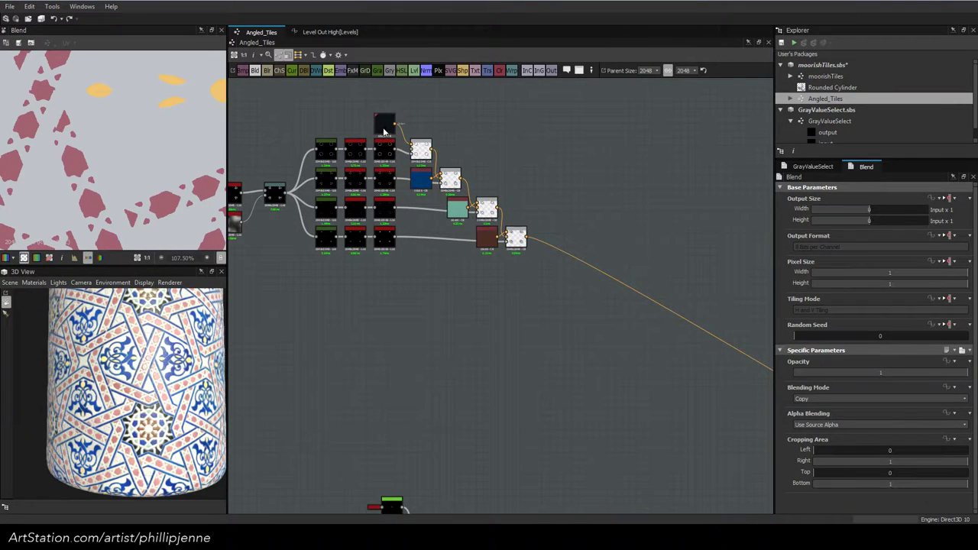
left_click(385, 128)
key("ctrl+d")
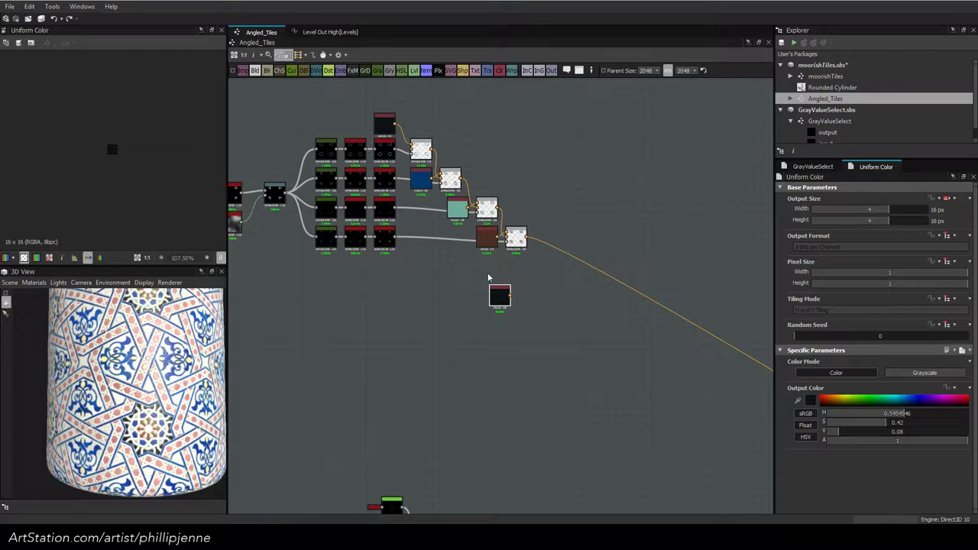
left_click_drag(496, 292, 762, 475)
middle_click_drag(752, 438, 347, 249)
left_click_drag(390, 293, 697, 356)
middle_click_drag(593, 326, 376, 278)
scroll(517, 307, "up", 3)
left_click_drag(450, 315, 653, 377)
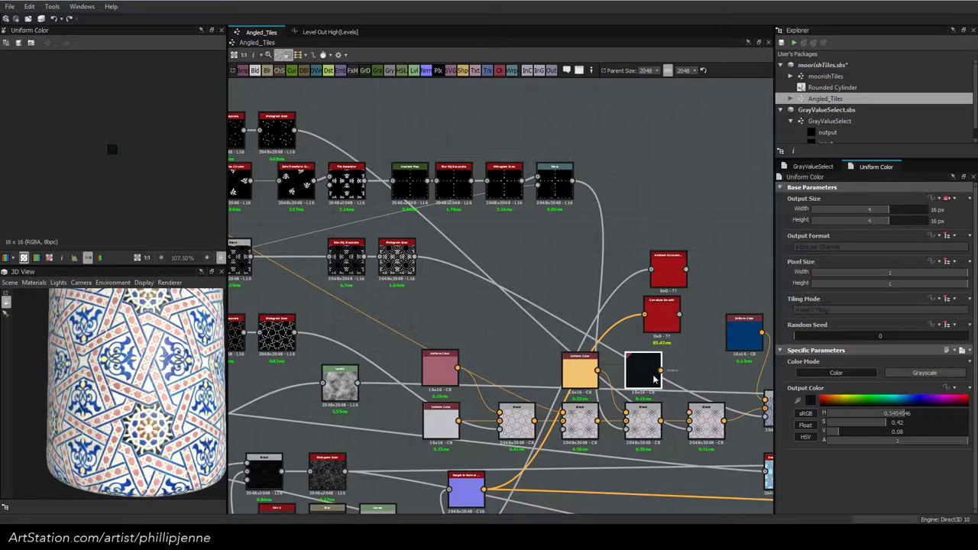
left_click(706, 420)
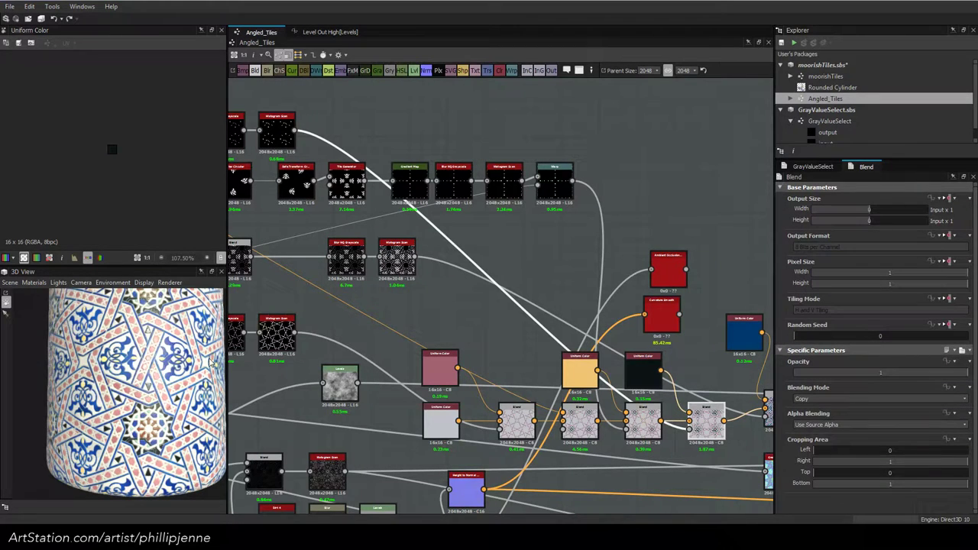
scroll(210, 364, "down", 2)
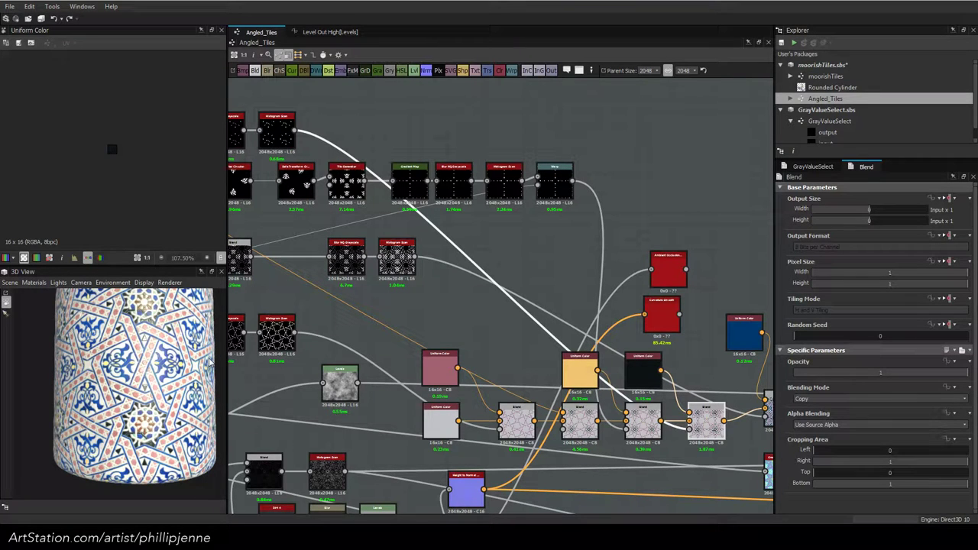
scroll(172, 412, "up", 5)
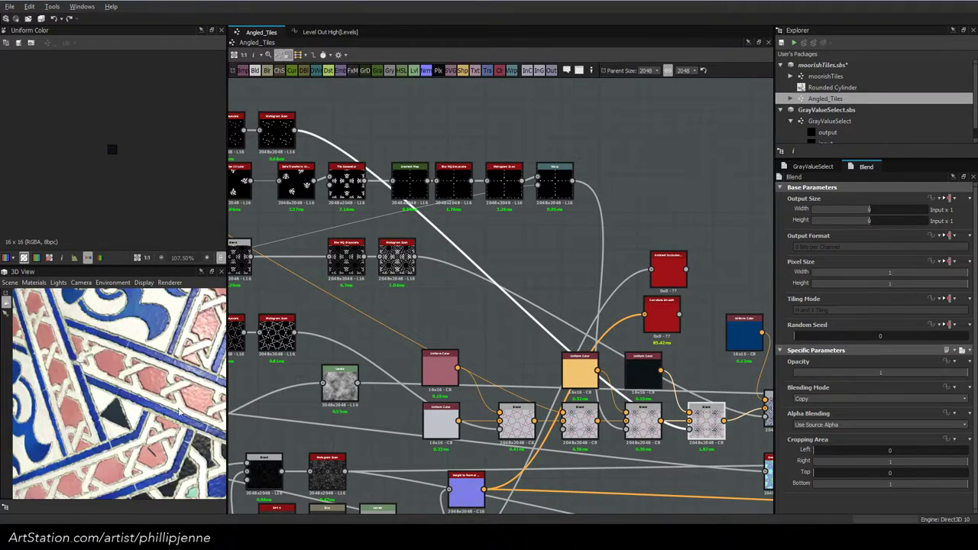
scroll(187, 409, "down", 5)
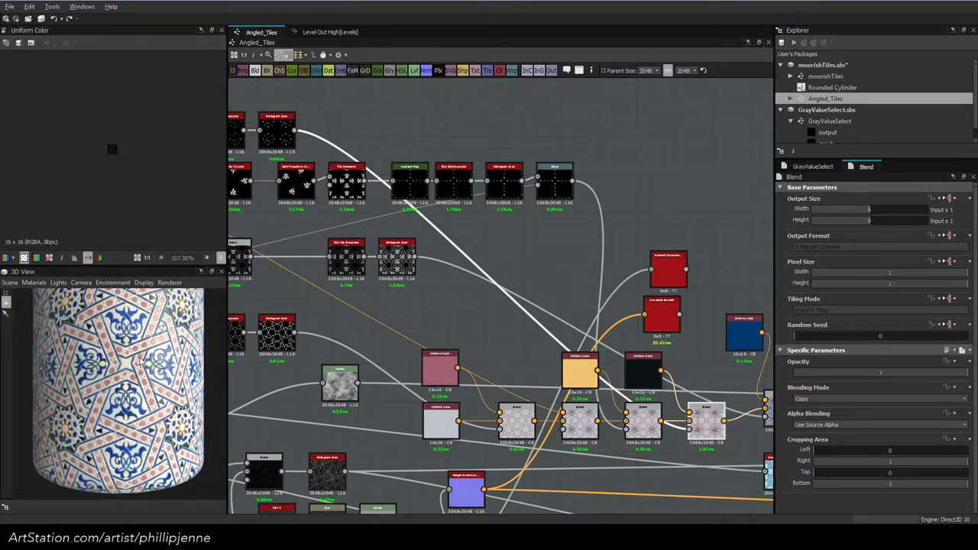
left_click_drag(138, 370, 143, 368)
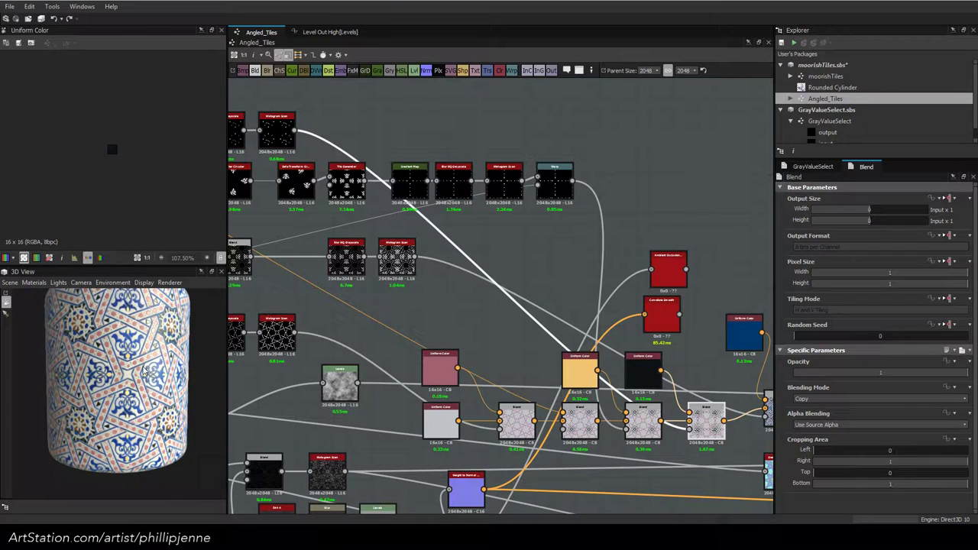
scroll(145, 370, "up", 5)
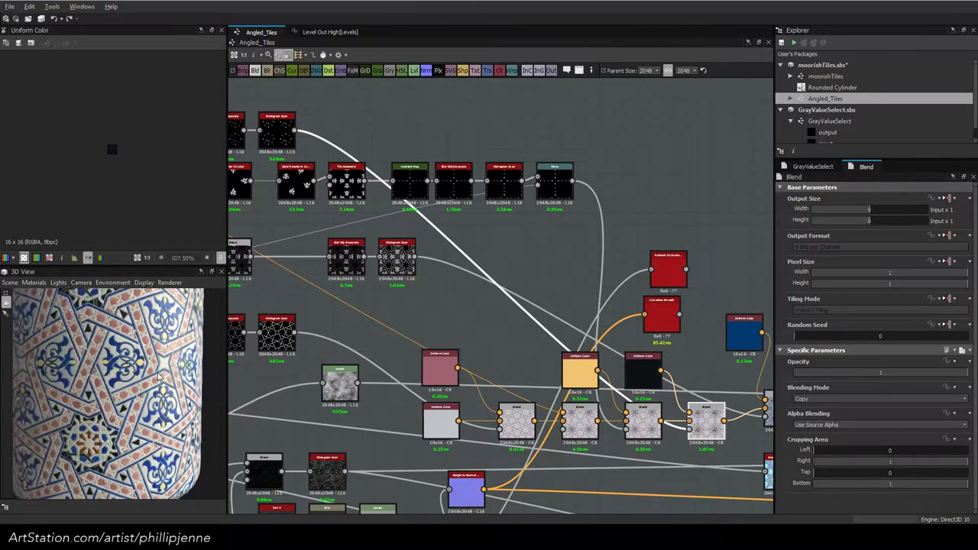
left_click_drag(977, 137, 731, 67)
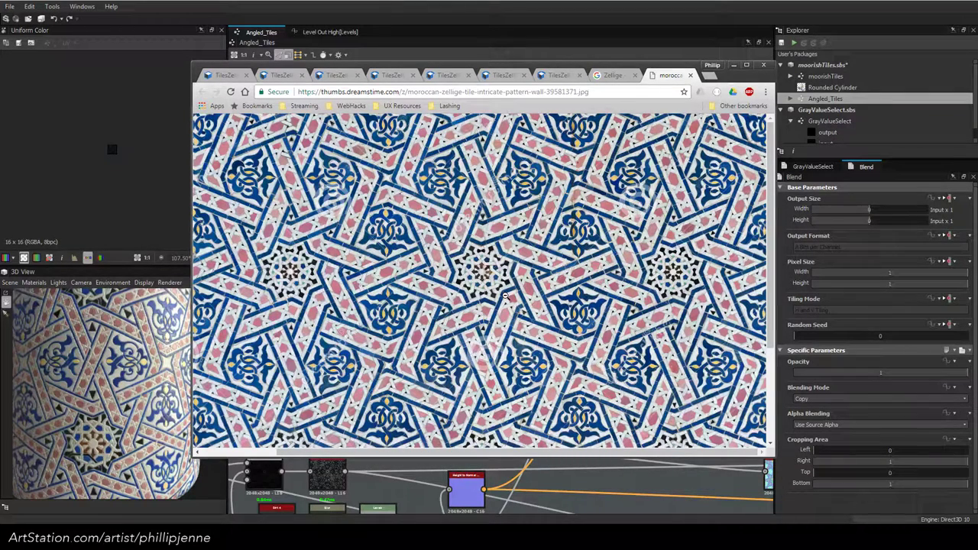
Zoom Chrome to 150% and inspect the zellige reference photo close up
scroll(505, 296, "down", 1)
scroll(505, 296, "up", 3, "ctrl")
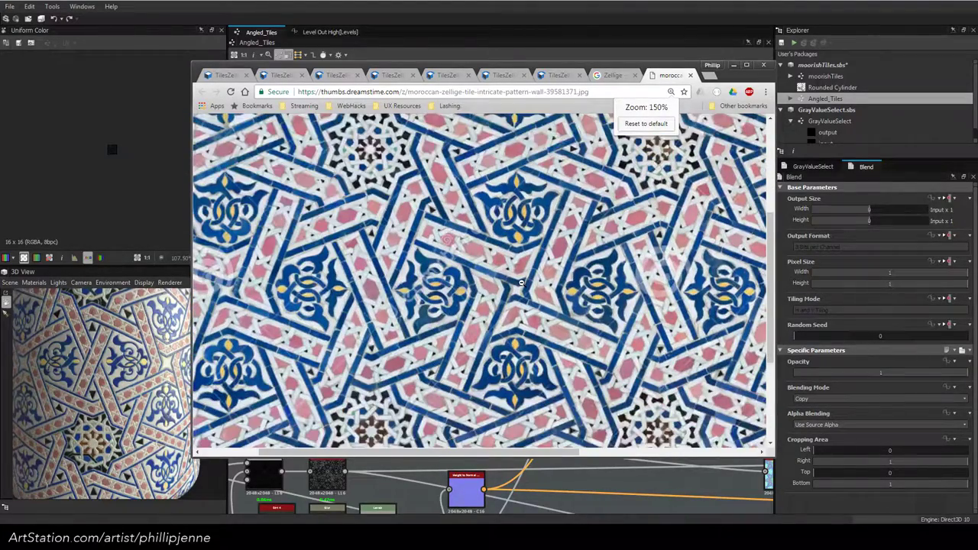
scroll(520, 282, "down", 1)
left_click_drag(484, 456, 409, 451)
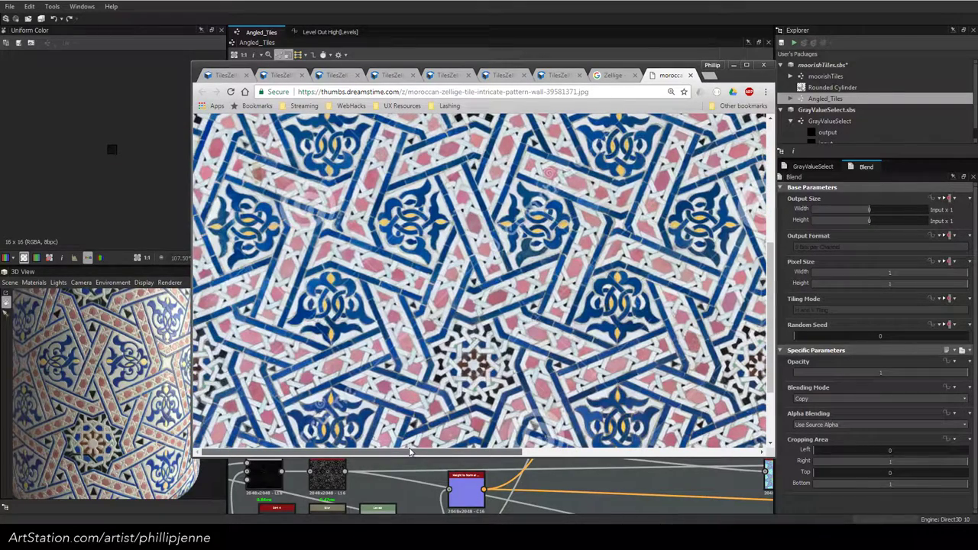
scroll(535, 321, "down", 2)
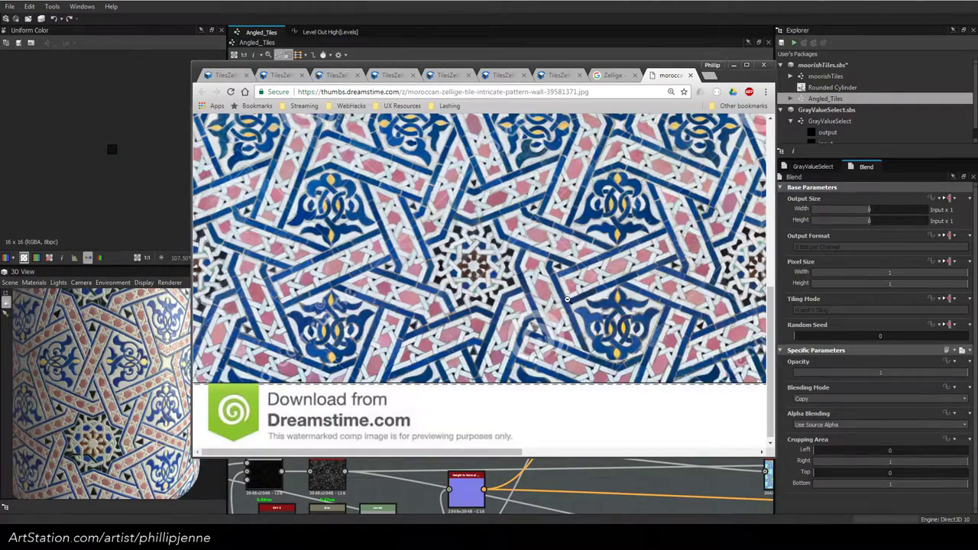
scroll(567, 299, "up", 1)
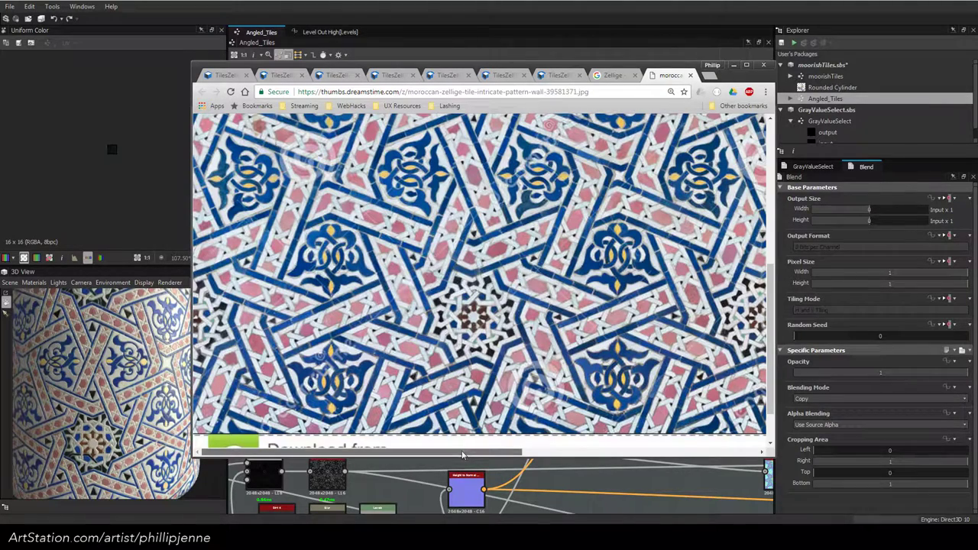
scroll(441, 332, "down", 1)
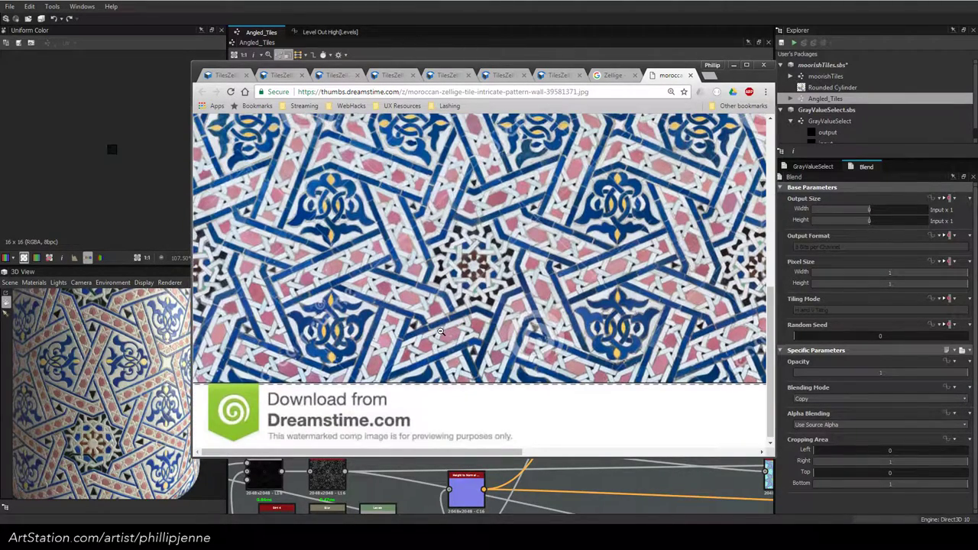
scroll(766, 304, "up", 1)
scroll(766, 304, "up", 1)
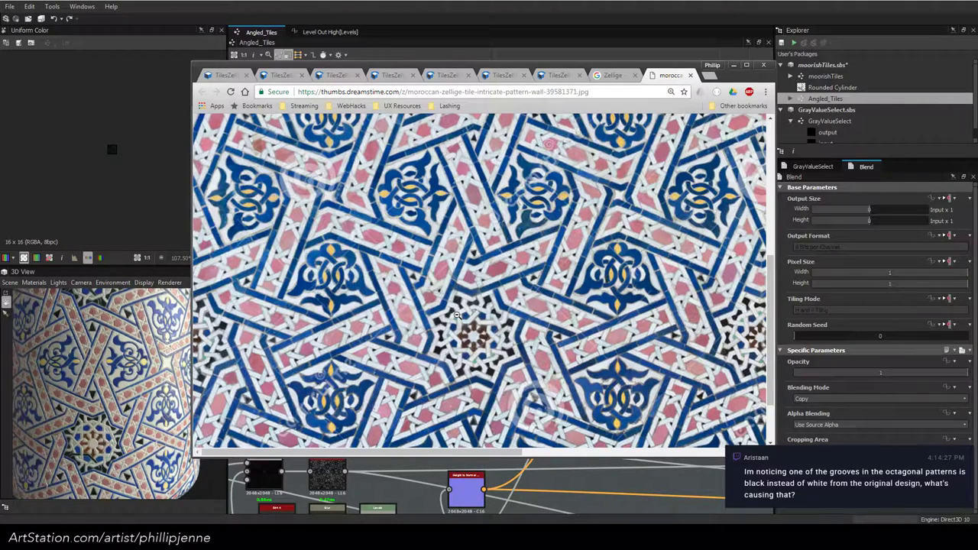
Return to Substance Designer and centre the octagonal star on the cylinder preview
right_click_drag(78, 425, 226, 359)
middle_click_drag(67, 472, 124, 413)
scroll(122, 408, "up", 3)
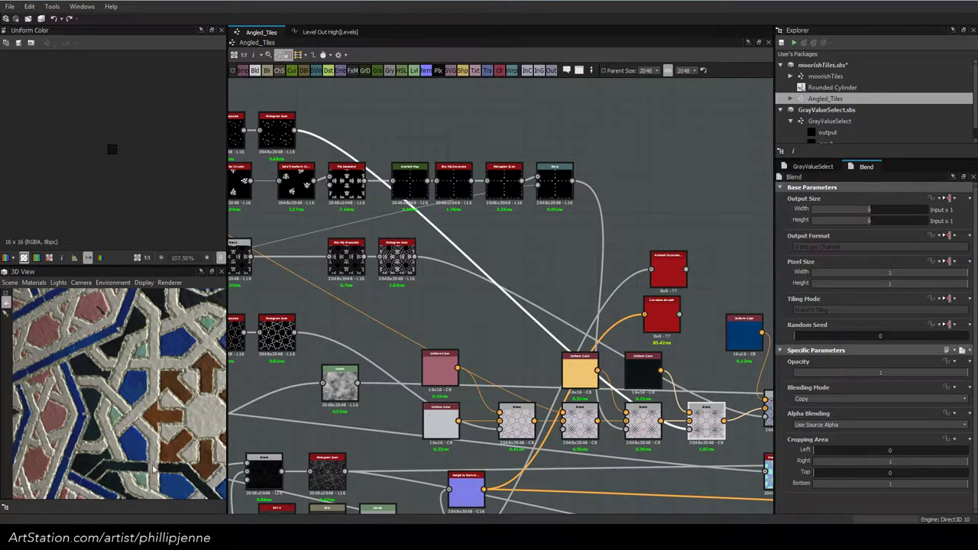
Open the Gradient Editor of the upper-left Gradient Map node
scroll(159, 434, "down", 3)
scroll(149, 393, "down", 3)
scroll(149, 375, "up", 4)
scroll(593, 296, "down", 4)
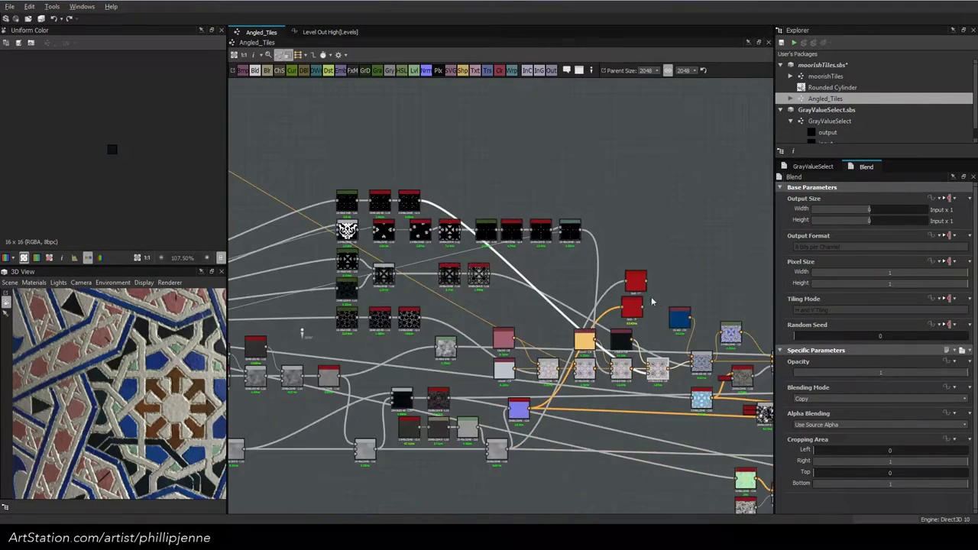
scroll(438, 260, "up", 4)
middle_click_drag(713, 353, 644, 290)
double_click(293, 199)
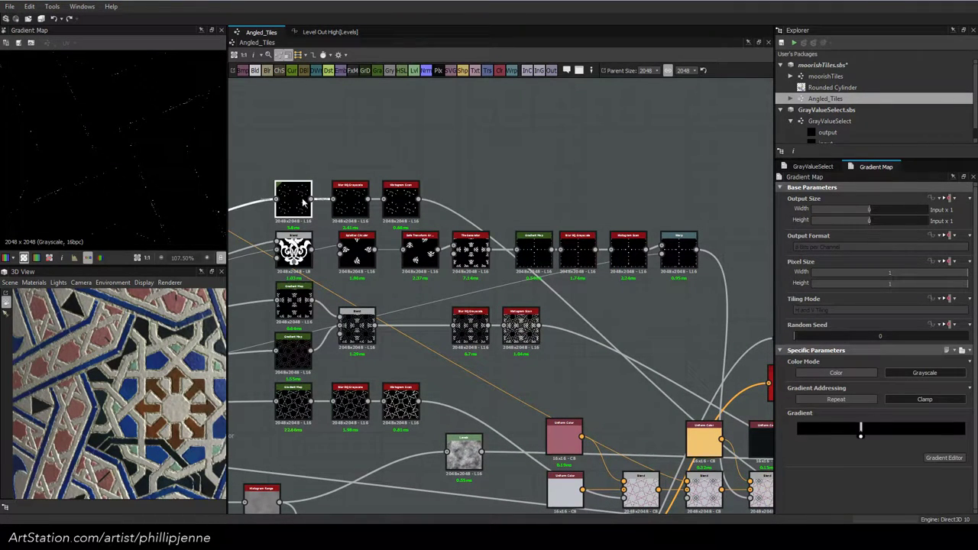
scroll(133, 167, "down", 5)
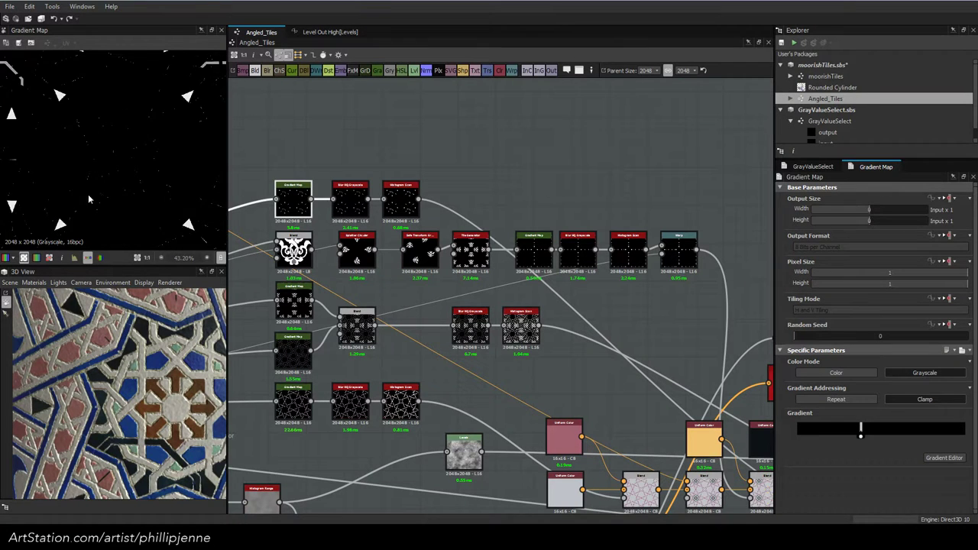
scroll(85, 193, "up", 4)
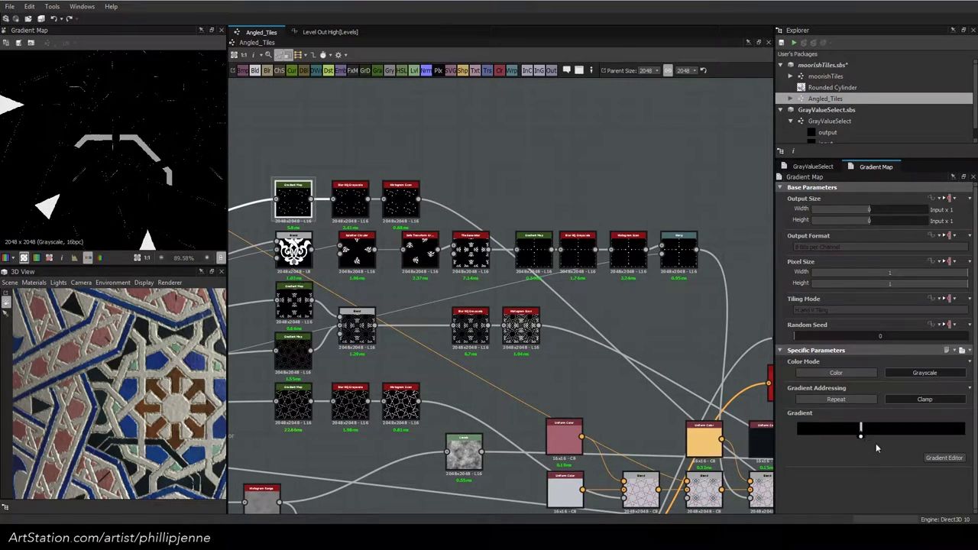
left_click(944, 458)
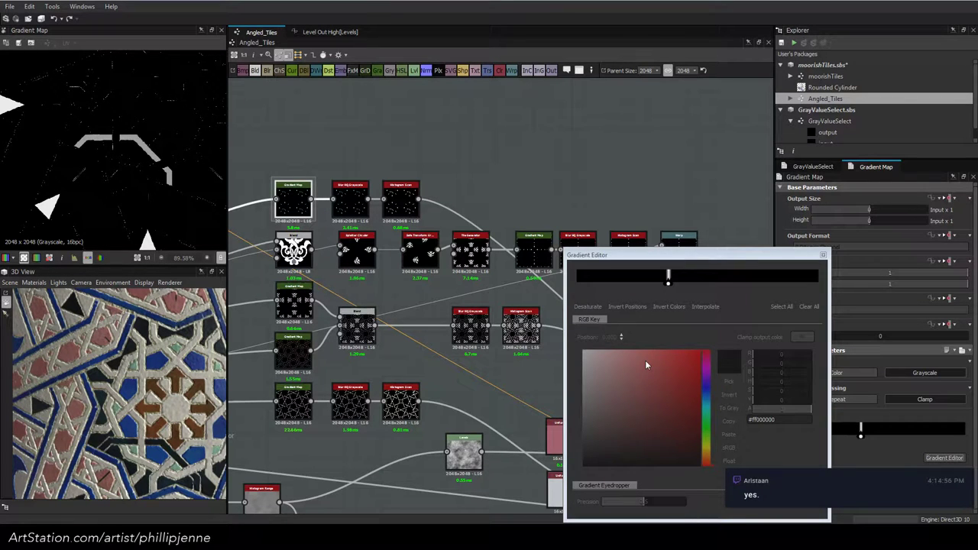
Move the white gradient key to 0.362 and the black key to 0.373
left_click(669, 281)
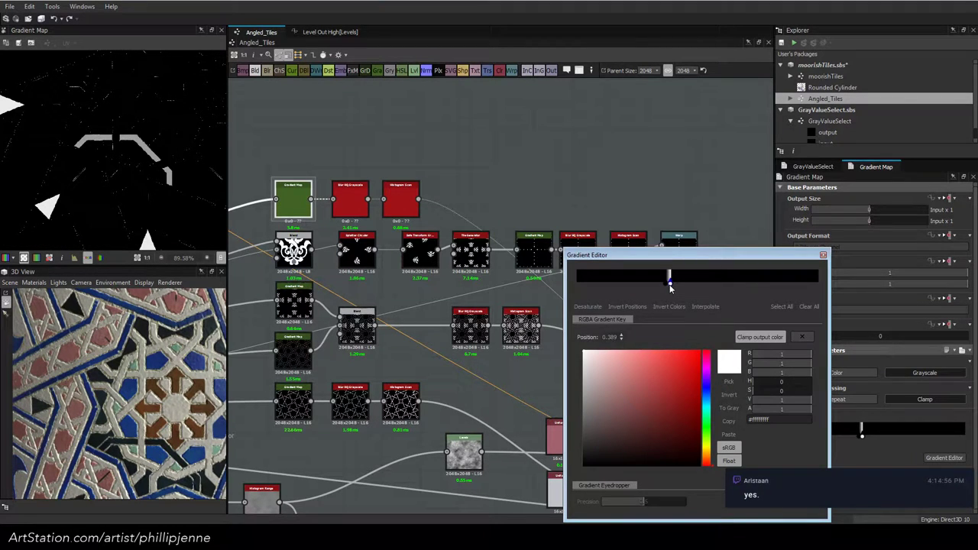
left_click_drag(669, 287, 667, 289)
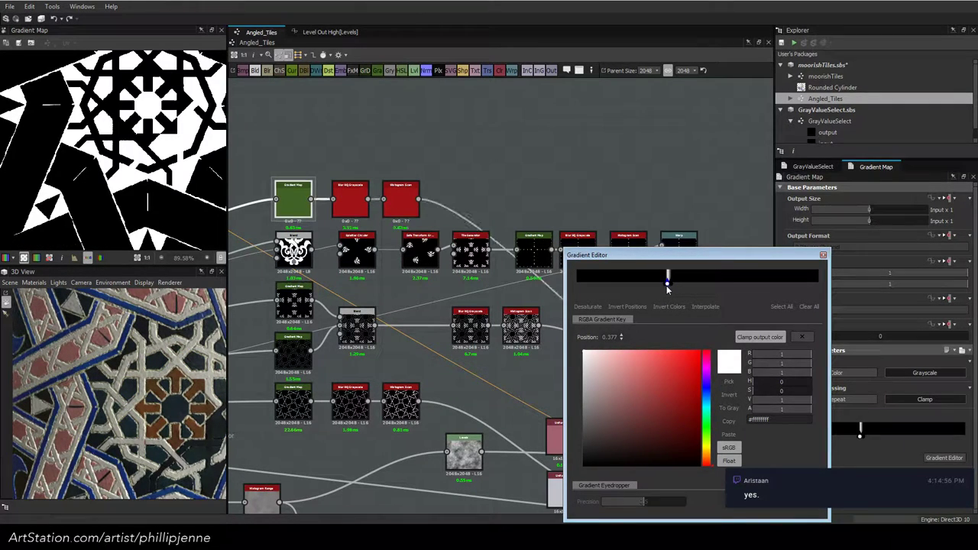
left_click(670, 283)
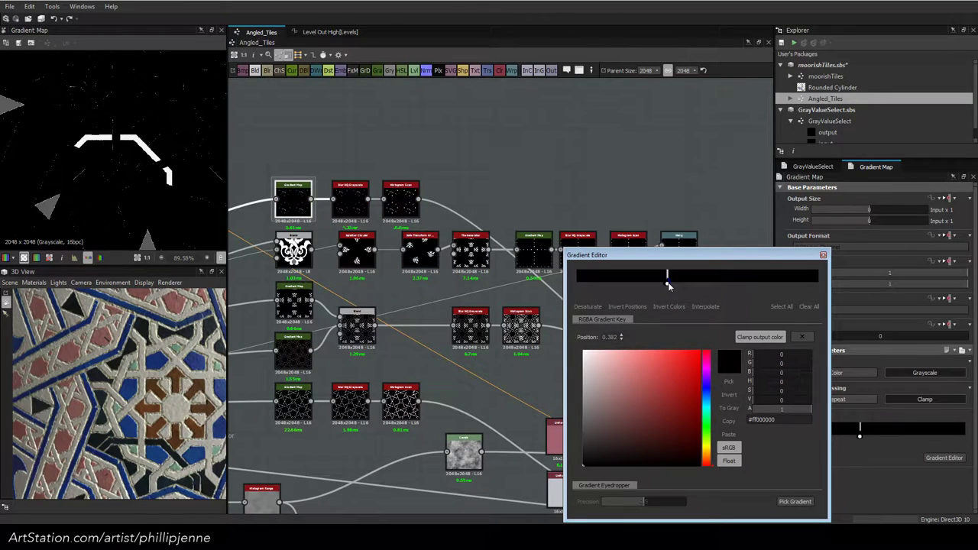
left_click_drag(668, 283, 670, 285)
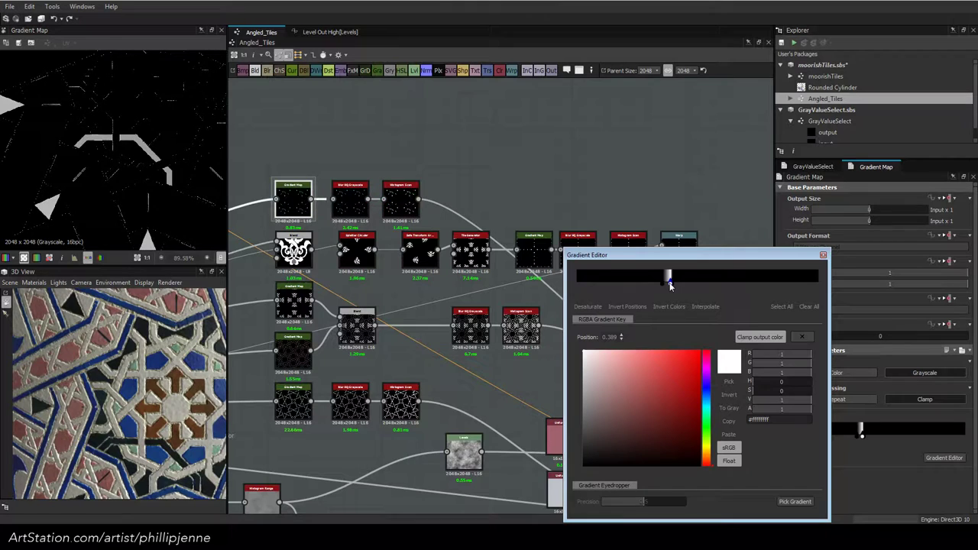
left_click(669, 284)
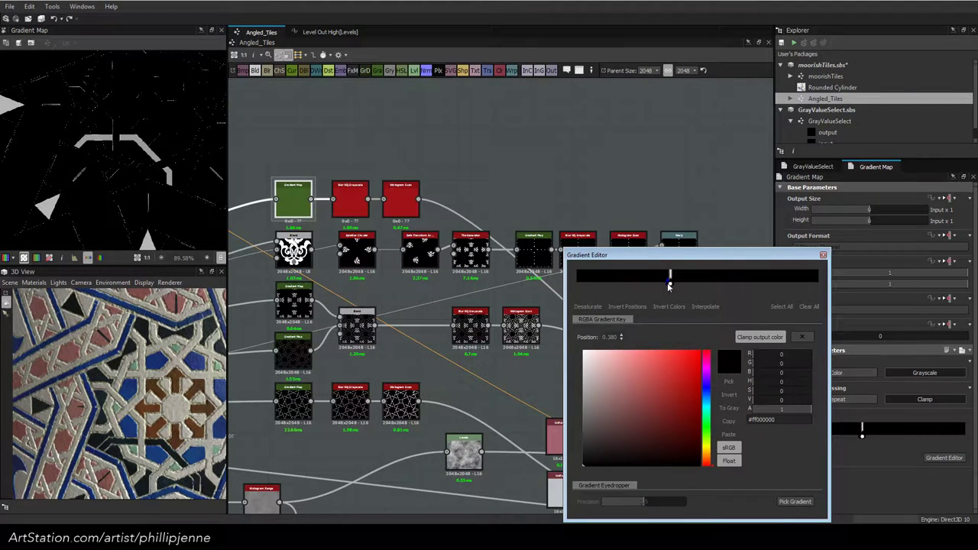
left_click_drag(668, 284, 666, 284)
Select the second Blend node in the star chain and start typing a new Opacity value
scroll(362, 190, "down", 3)
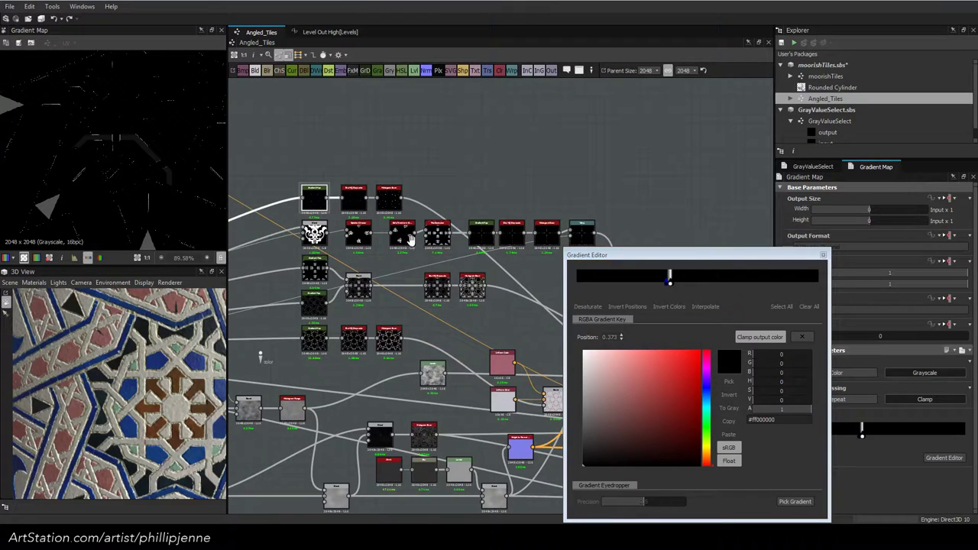
middle_click_drag(407, 241, 682, 186)
scroll(407, 241, "down", 1)
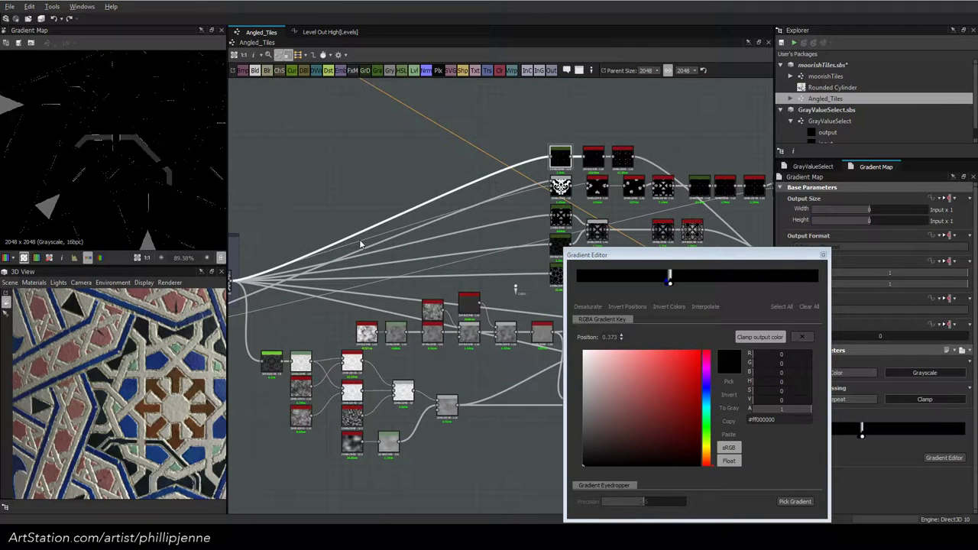
scroll(361, 245, "up", 3)
middle_click_drag(371, 323, 541, 265)
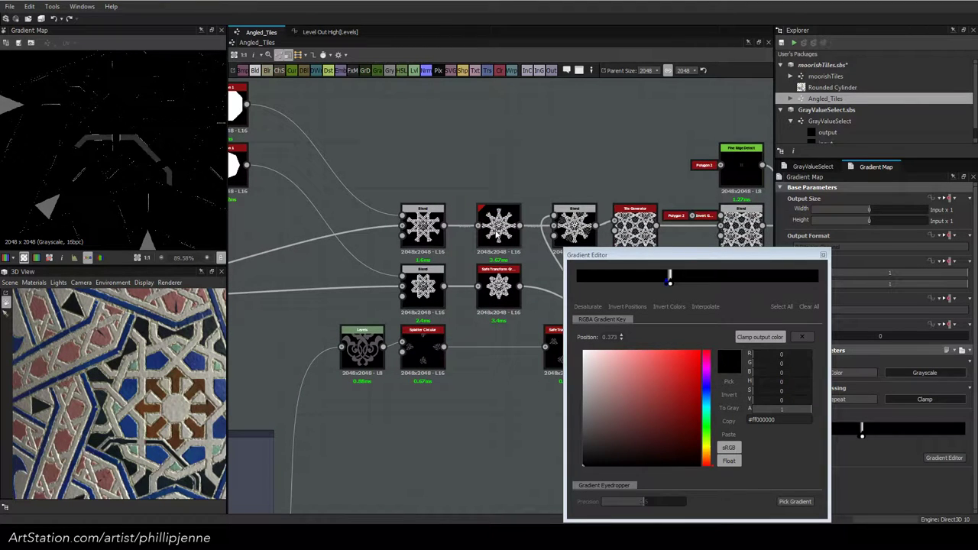
middle_click_drag(484, 220, 421, 217)
scroll(420, 217, "down", 2)
scroll(411, 212, "up", 4)
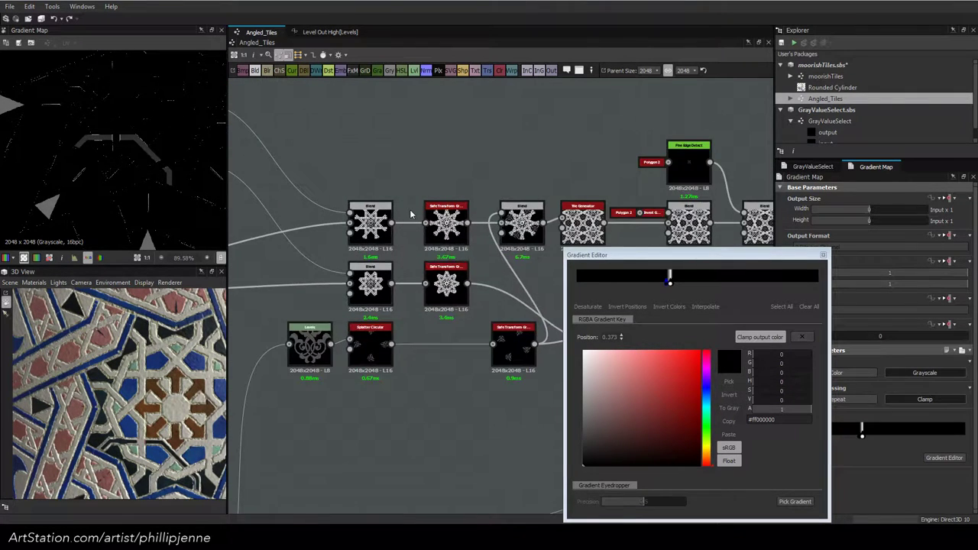
scroll(410, 215, "down", 4)
middle_click_drag(343, 201, 539, 235)
middle_click_drag(326, 242, 467, 197)
scroll(467, 198, "up", 3)
middle_click_drag(362, 248, 387, 242)
left_click(448, 310)
double_click(876, 372)
type(".")
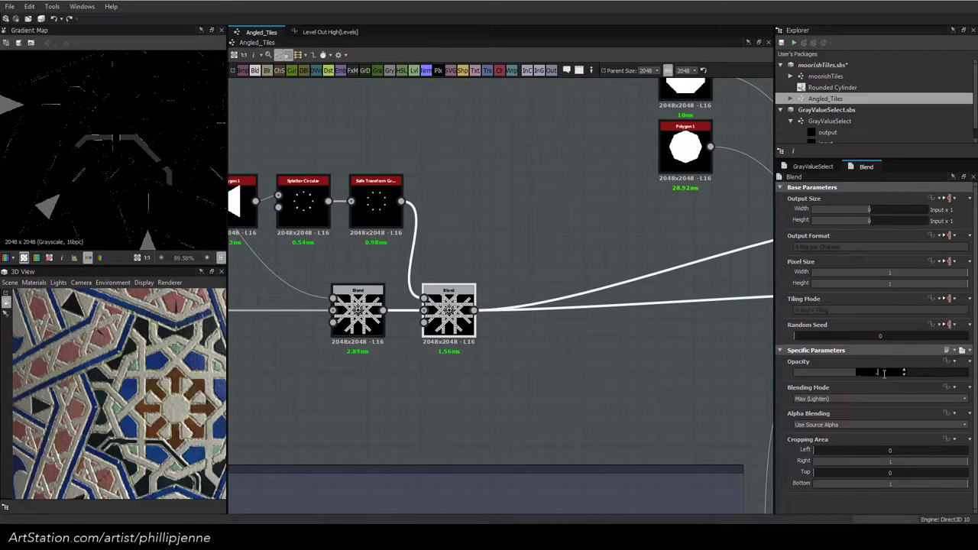
Confirm the new opacity value, then find and select the Gradient Map node in the blur chain
key("Return")
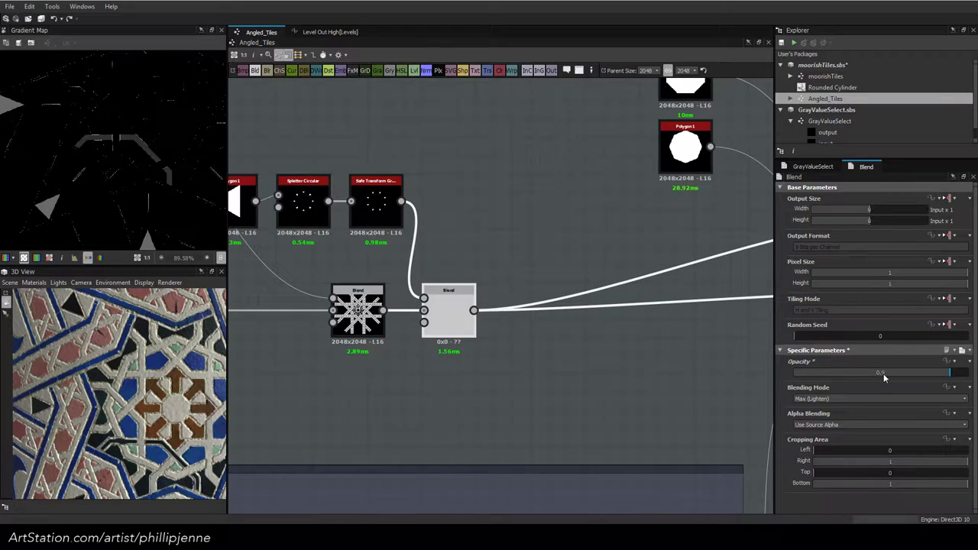
scroll(374, 295, "down", 3)
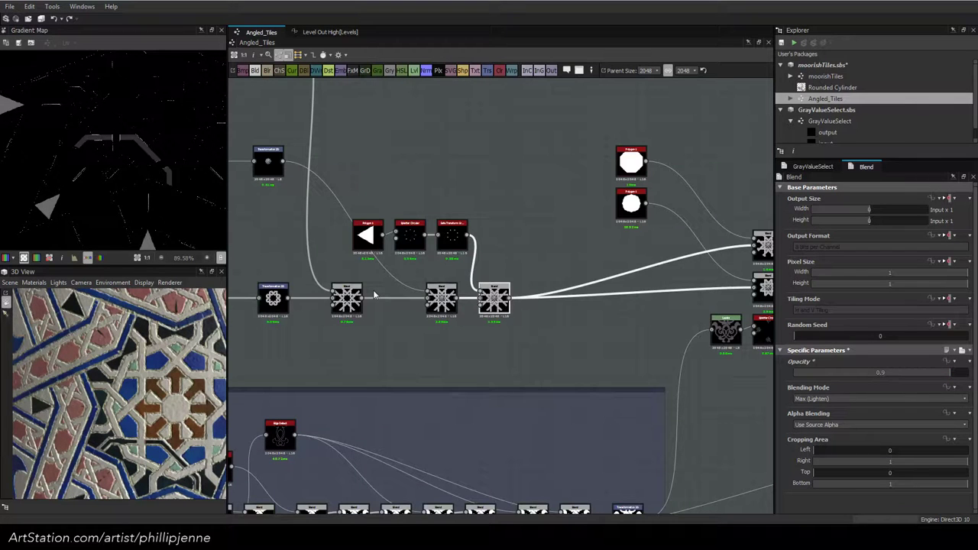
middle_click_drag(718, 229, 252, 267)
middle_click_drag(526, 259, 397, 264)
mouse_move(604, 234)
middle_mouse_down()
mouse_move(317, 275)
mouse_move(279, 268)
middle_mouse_up()
scroll(576, 232, "up", 3)
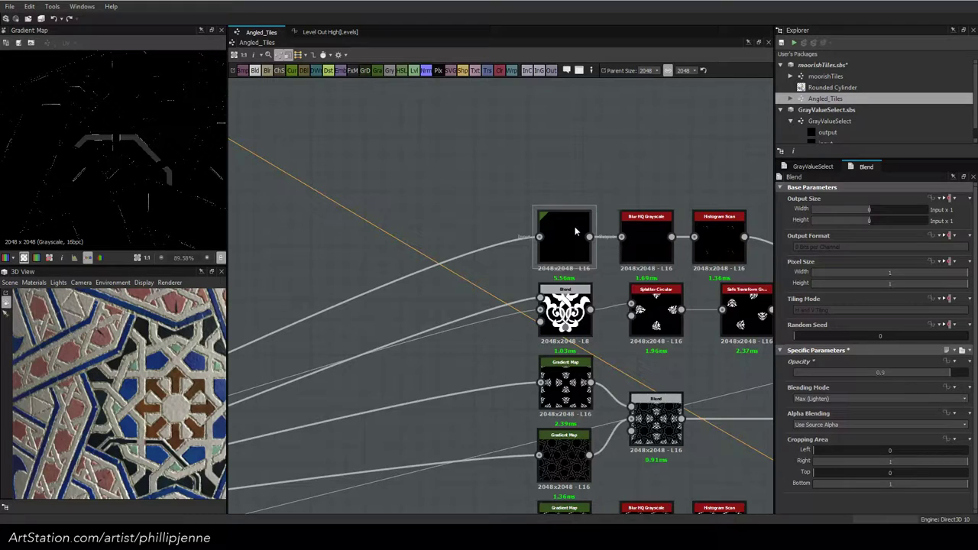
scroll(576, 232, "up", 1)
left_click(576, 231)
Drag the Gradient Map's right-end key until the ramp is nearly all black, then select Histogram Scan
scroll(133, 173, "down", 6)
middle_click_drag(131, 193, 130, 156)
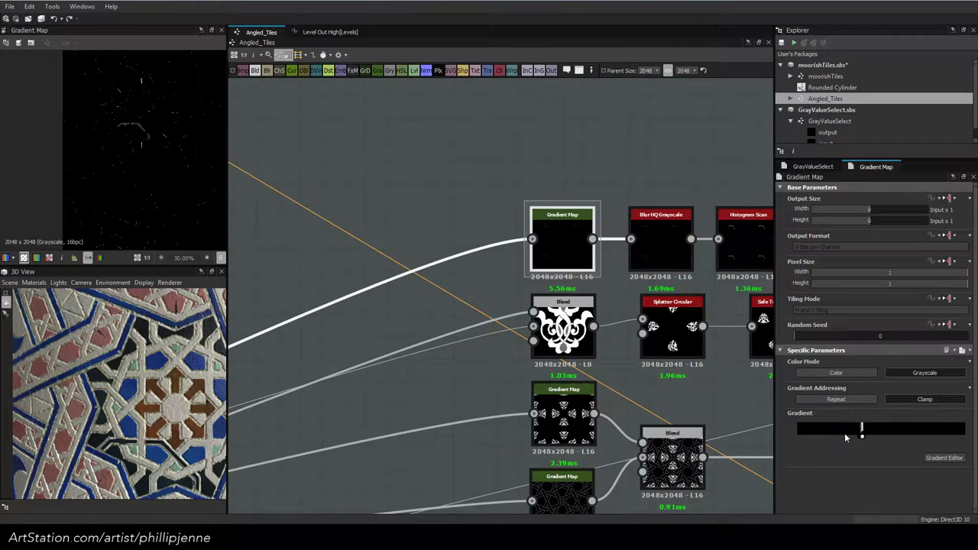
left_click_drag(863, 436, 957, 437)
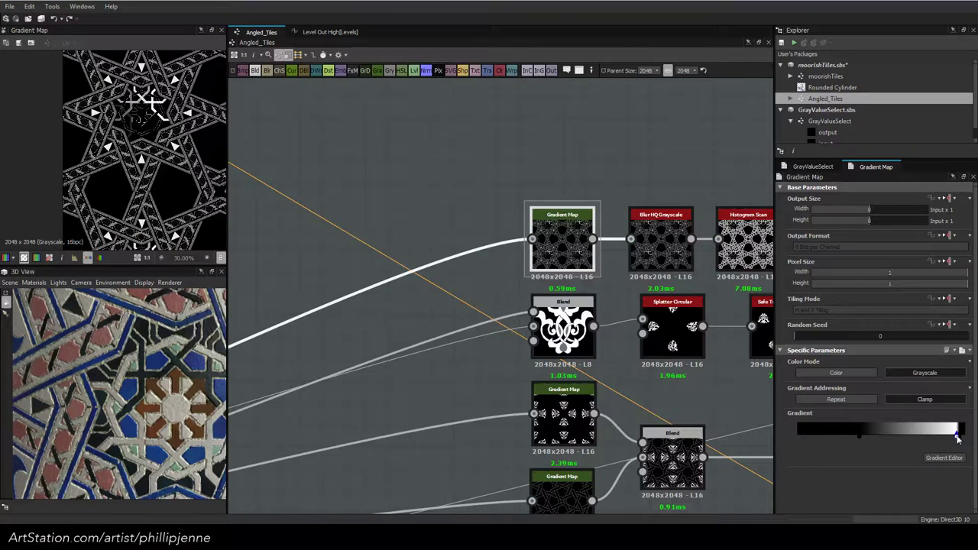
left_click_drag(958, 437, 952, 441)
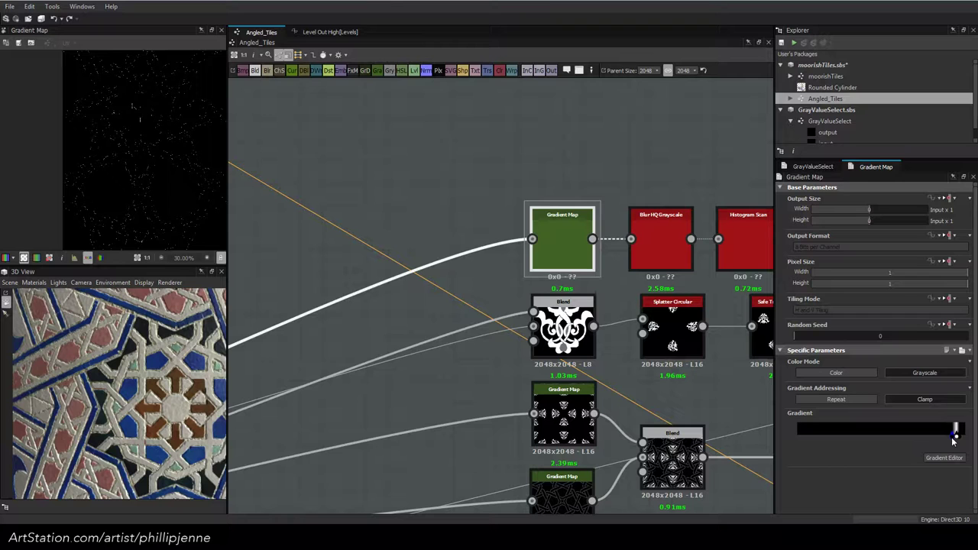
scroll(118, 126, "up", 6)
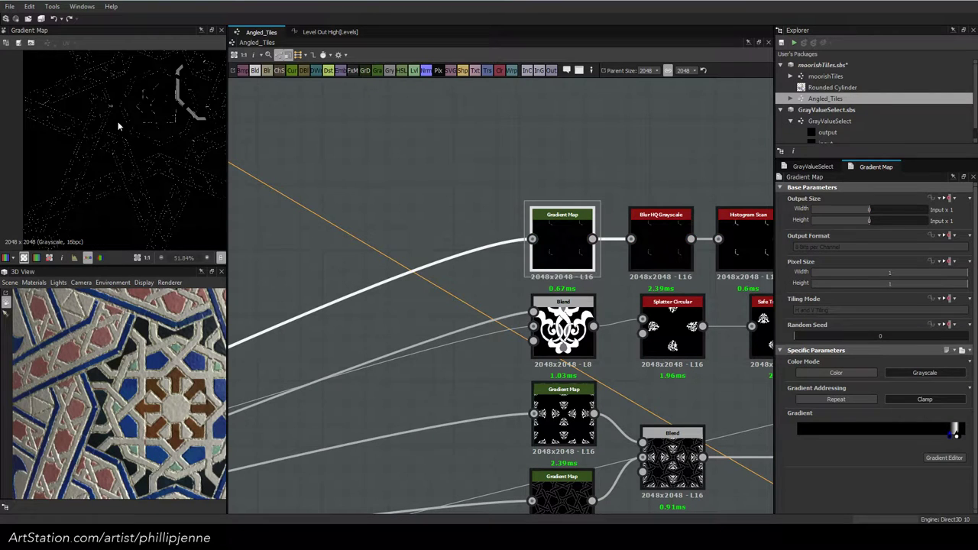
left_click_drag(948, 438, 951, 437)
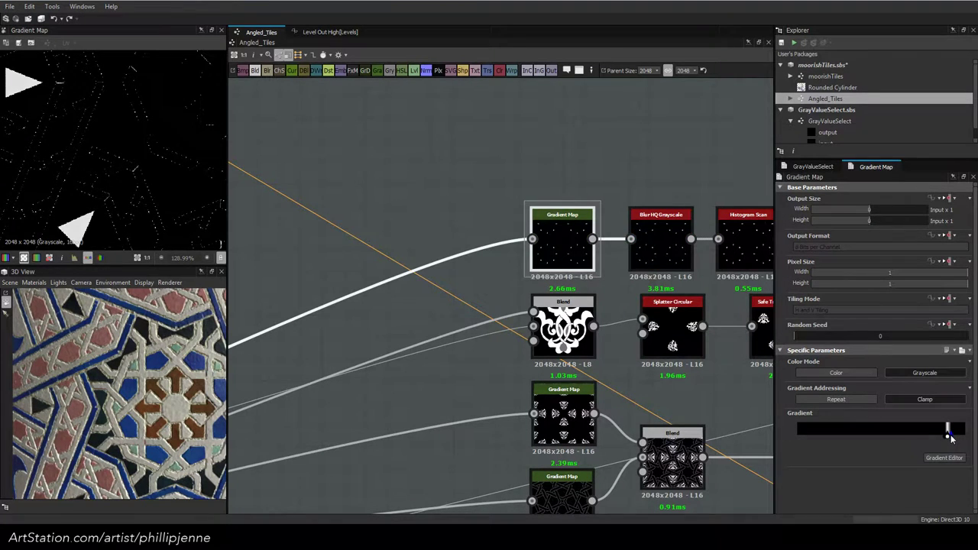
middle_click_drag(617, 220, 419, 228)
left_click(550, 246)
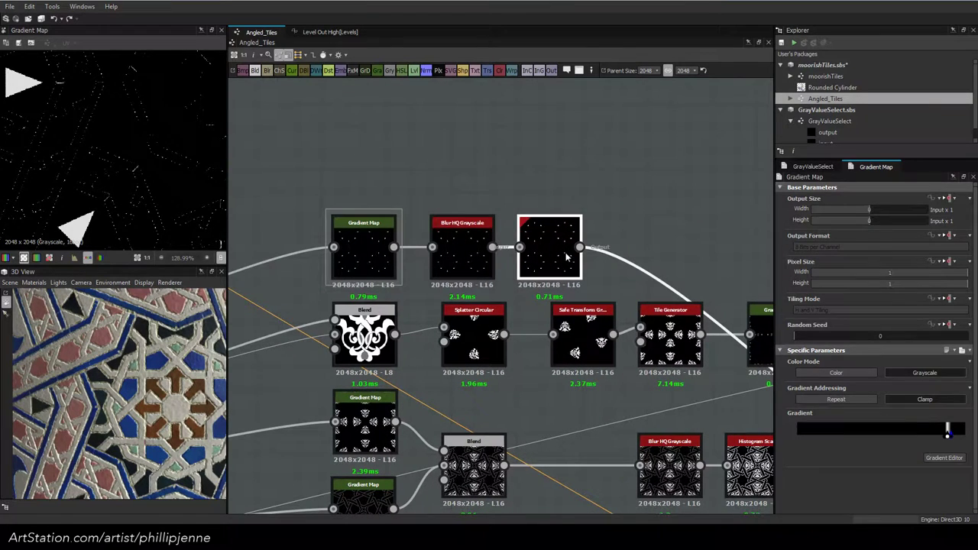
mouse_move(128, 381)
left_mouse_down()
mouse_move(144, 399)
mouse_move(142, 389)
left_mouse_up()
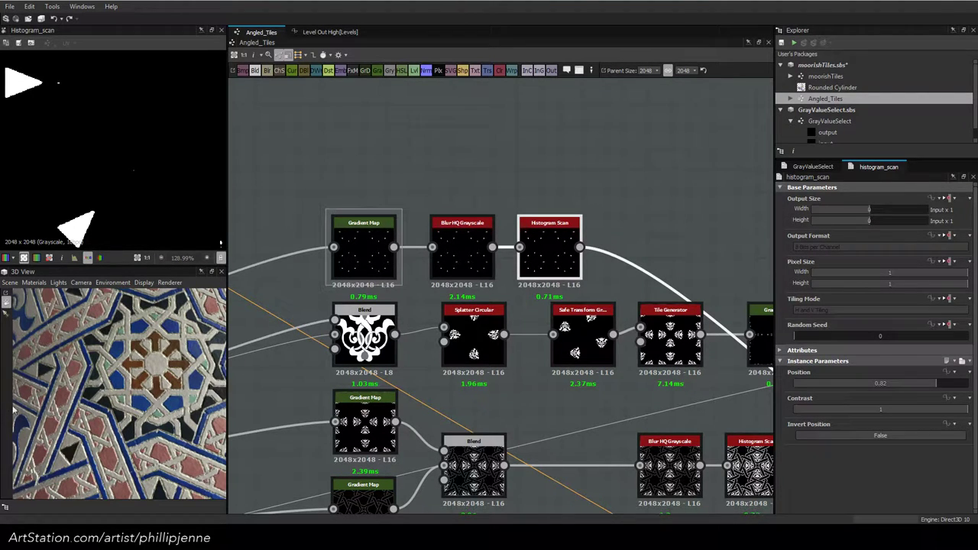
left_click_drag(115, 428, 155, 390)
scroll(143, 389, "up", 1)
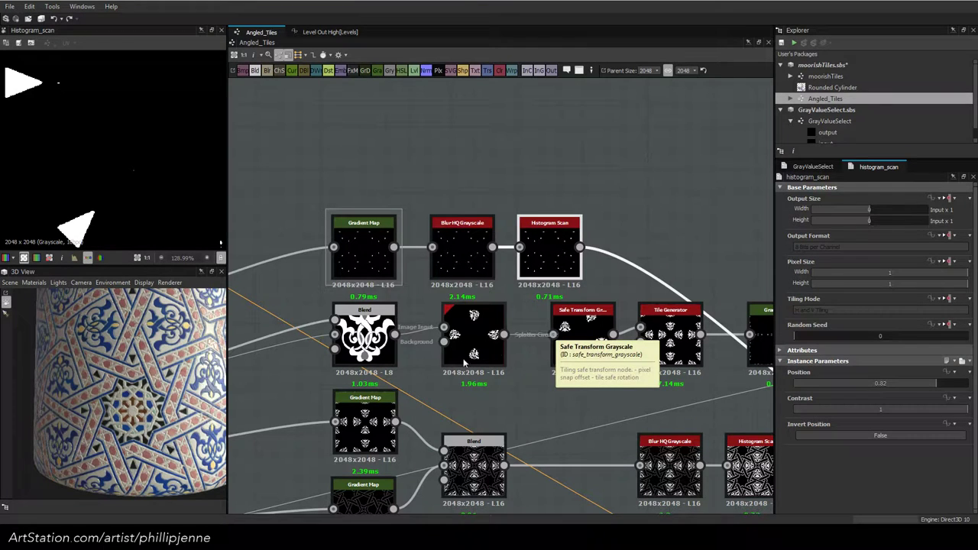
scroll(111, 413, "up", 3)
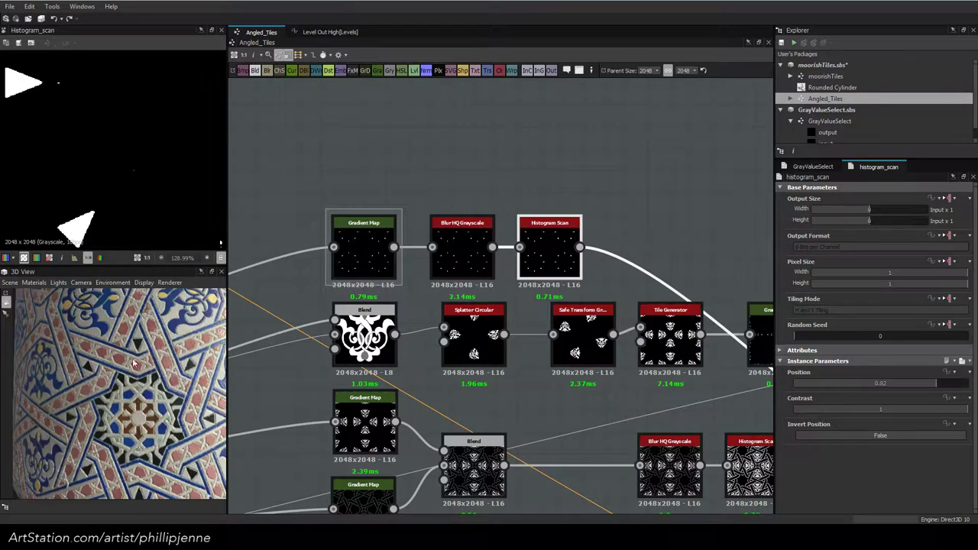
scroll(115, 395, "down", 4)
left_click_drag(147, 365, 131, 396)
scroll(131, 394, "up", 5)
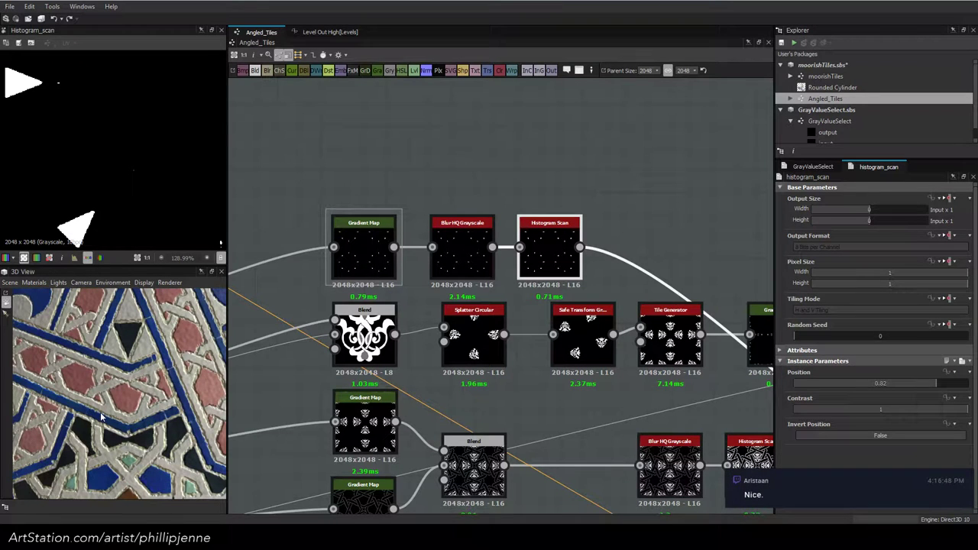
left_click_drag(100, 416, 174, 368)
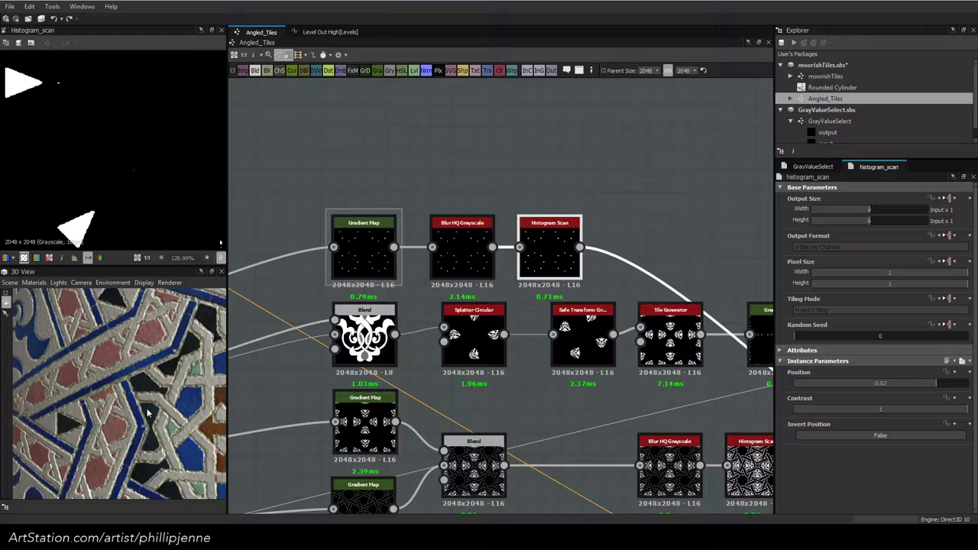
scroll(149, 414, "down", 4)
scroll(388, 245, "down", 4)
middle_click_drag(686, 249, 923, 256)
scroll(346, 283, "down", 1)
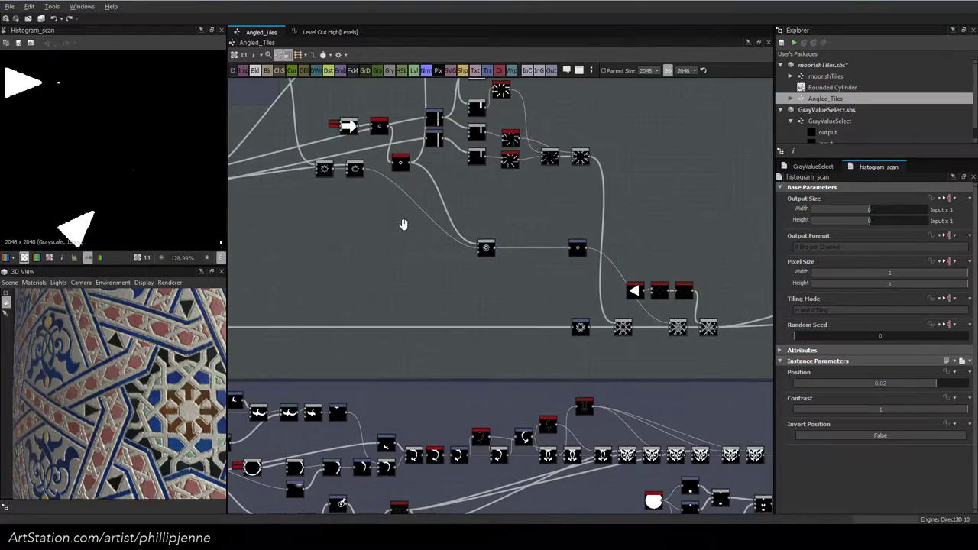
Show the star-shaped Divide Blend node's output, centred in the 2D view
scroll(406, 227, "up", 2)
scroll(290, 194, "up", 3)
middle_click_drag(330, 188, 592, 350)
scroll(420, 237, "up", 1)
middle_click_drag(267, 179, 416, 282)
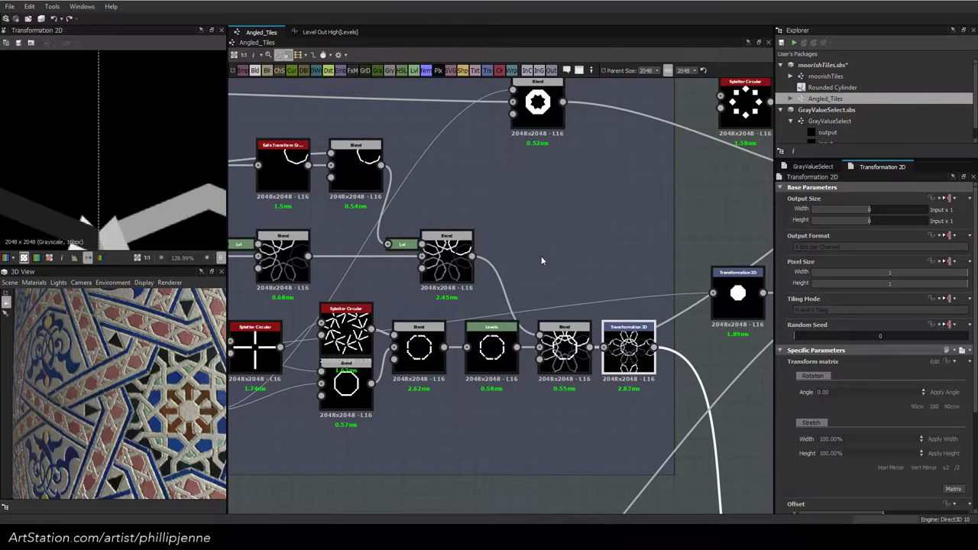
scroll(541, 260, "down", 3)
left_click(500, 320)
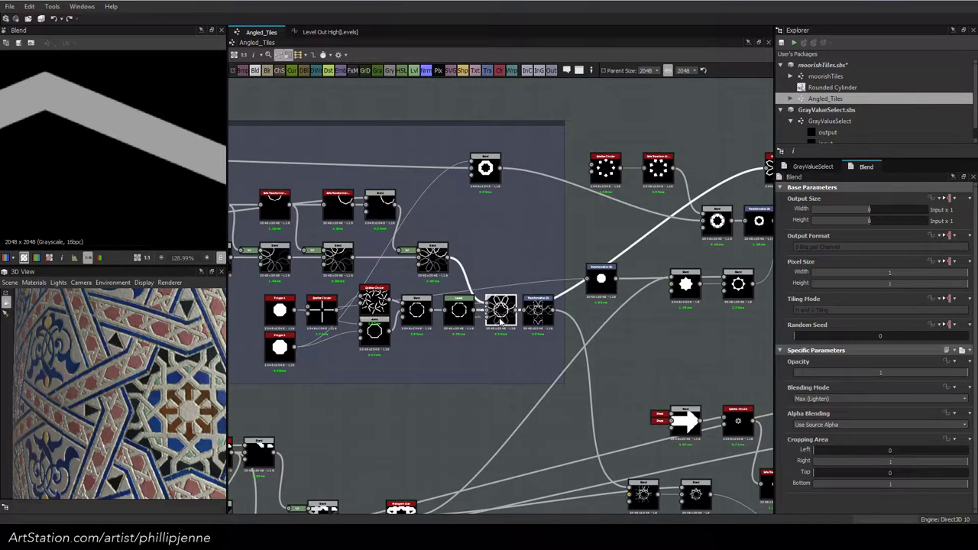
scroll(500, 320, "up", 3)
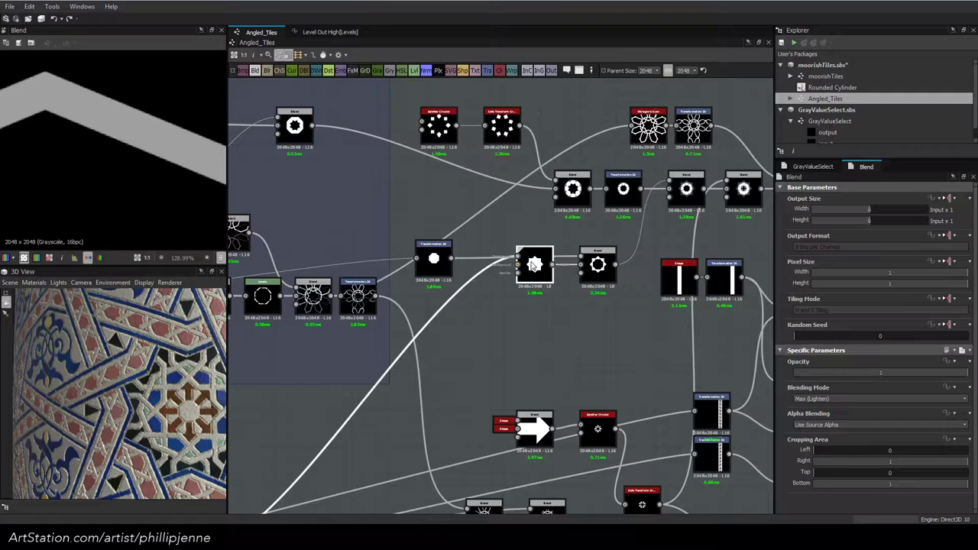
double_click(532, 266)
scroll(200, 188, "down", 9)
middle_click_drag(214, 191, 140, 154)
scroll(83, 135, "up", 4)
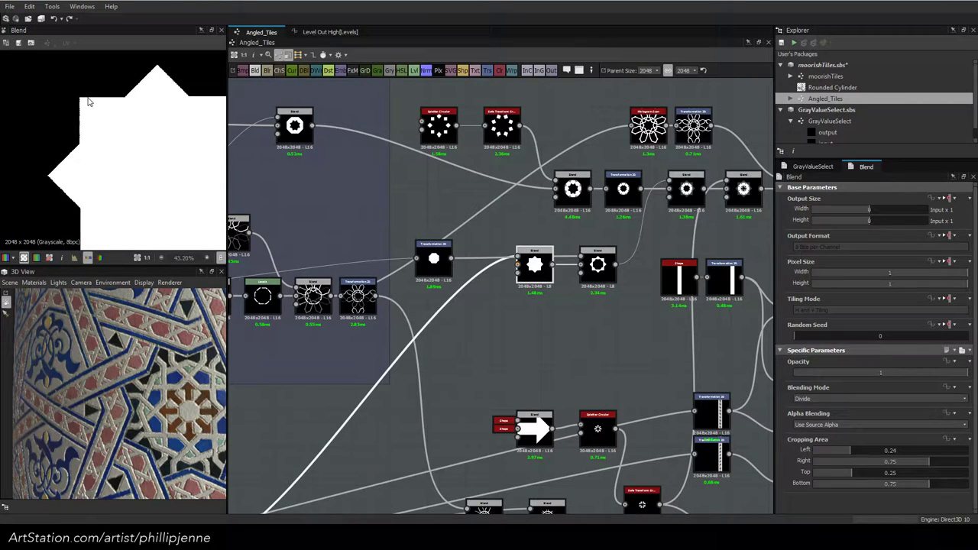
Move the star Blend node slightly lower in the graph
left_click_drag(527, 258, 501, 301)
scroll(474, 325, "down", 2)
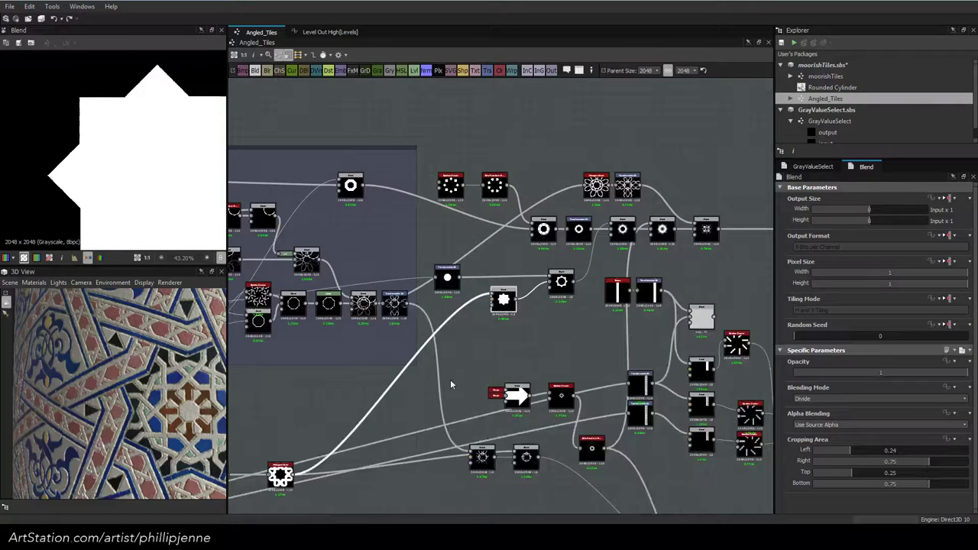
scroll(350, 444, "up", 4)
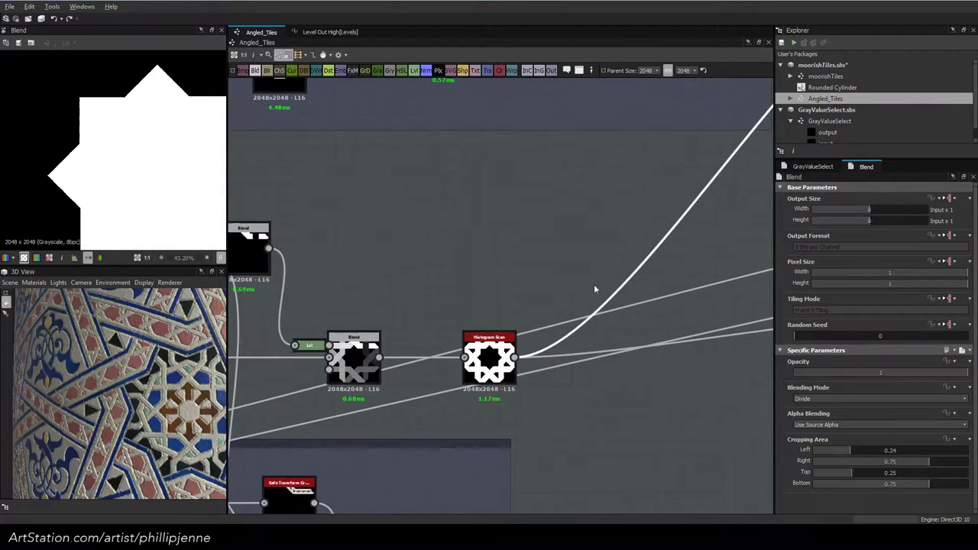
scroll(453, 388, "down", 1)
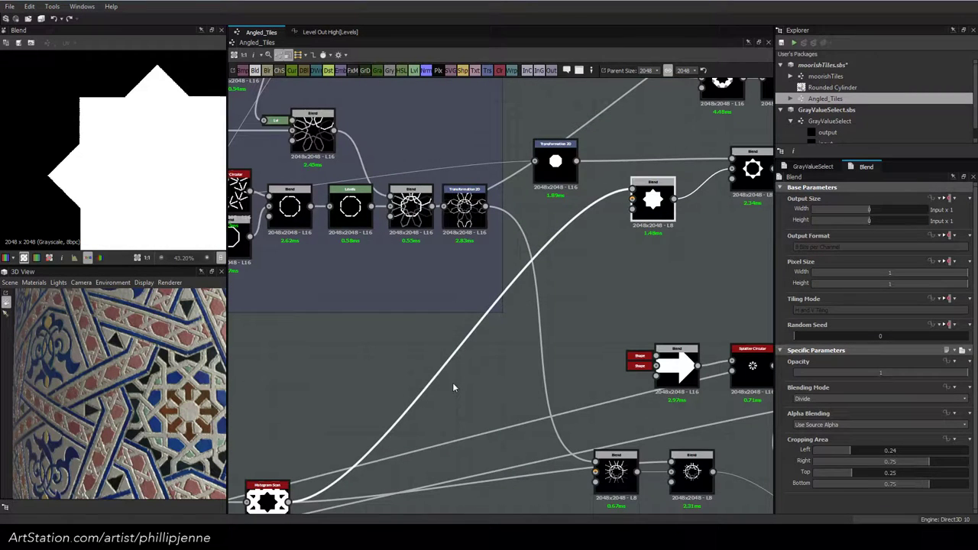
middle_click_drag(452, 387, 513, 368)
scroll(79, 164, "down", 1)
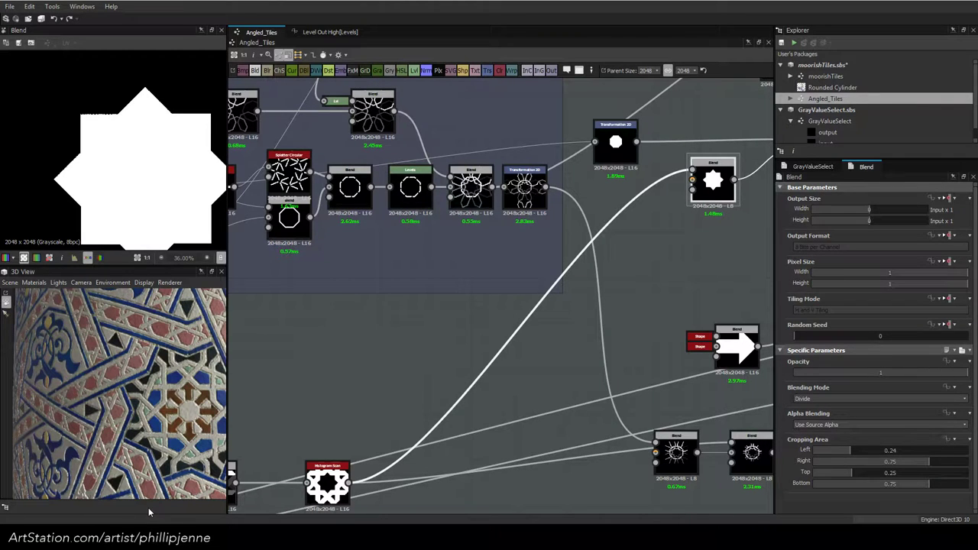
key("alt+Tab")
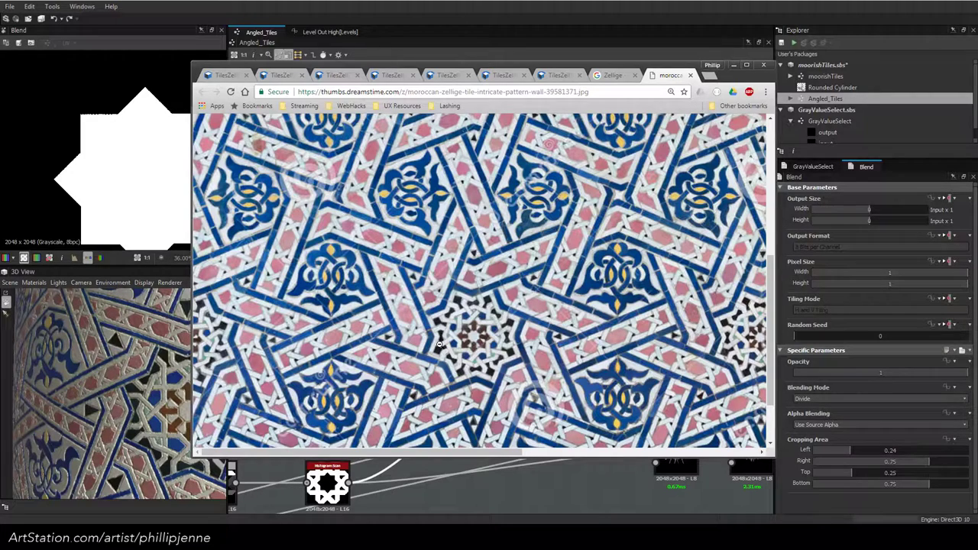
left_click_drag(474, 66, 977, 61)
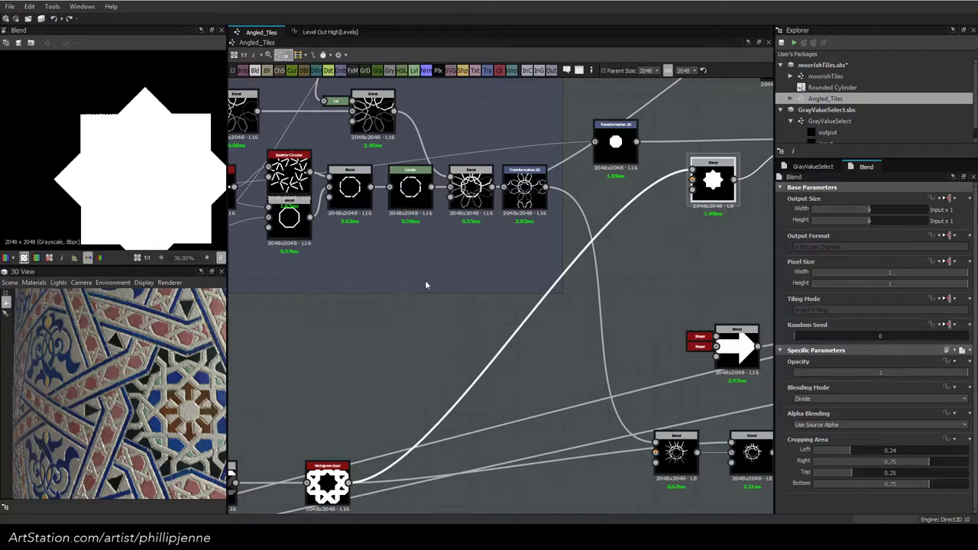
Add a Blend node and a Blur HQ Grayscale node fed by the Histogram Scan
middle_click_drag(476, 283, 476, 262)
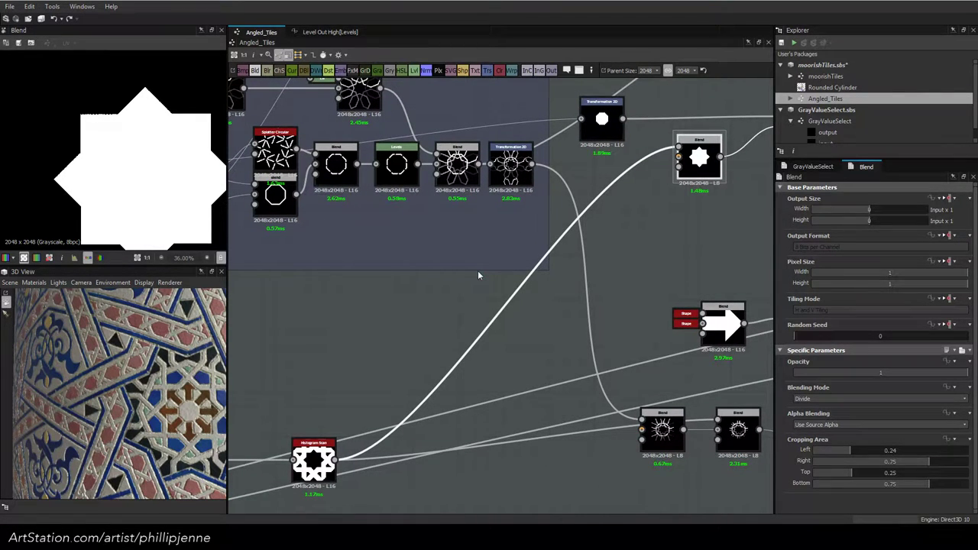
middle_click_drag(351, 210, 322, 248)
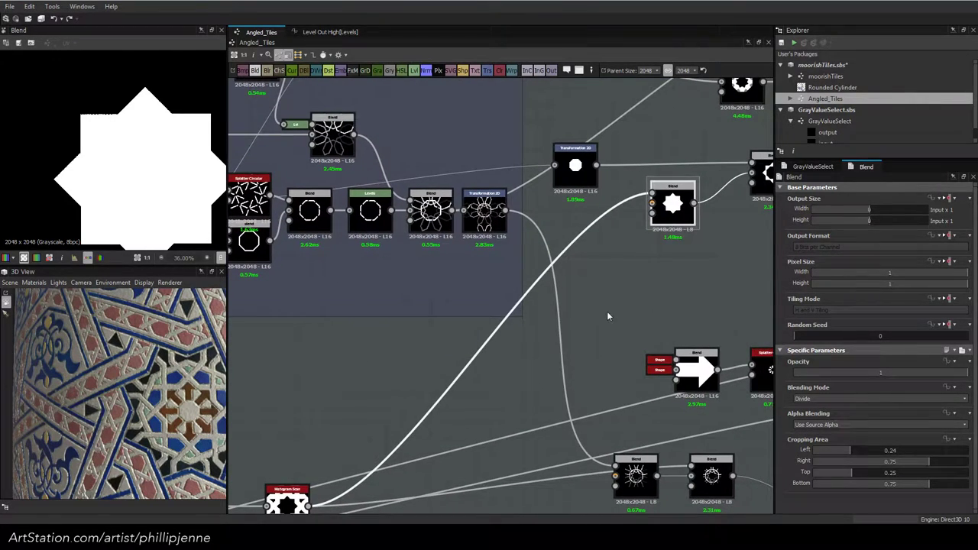
key("space")
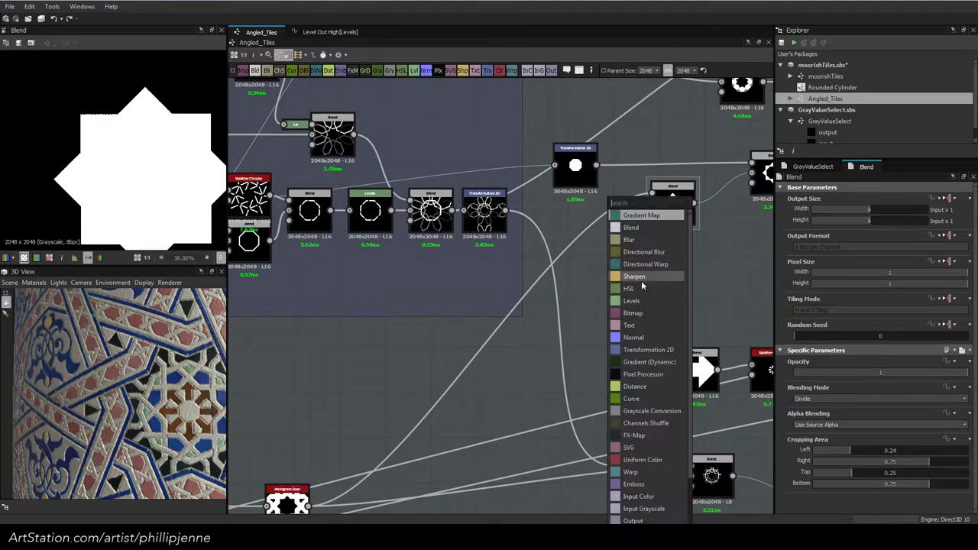
left_click(632, 228)
left_click_drag(625, 308, 525, 379)
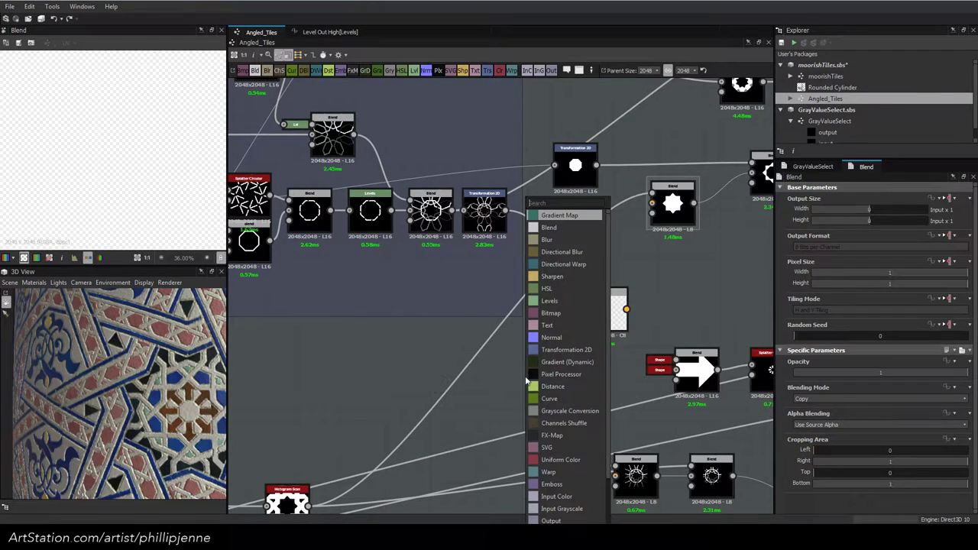
type("hq")
left_click(563, 227)
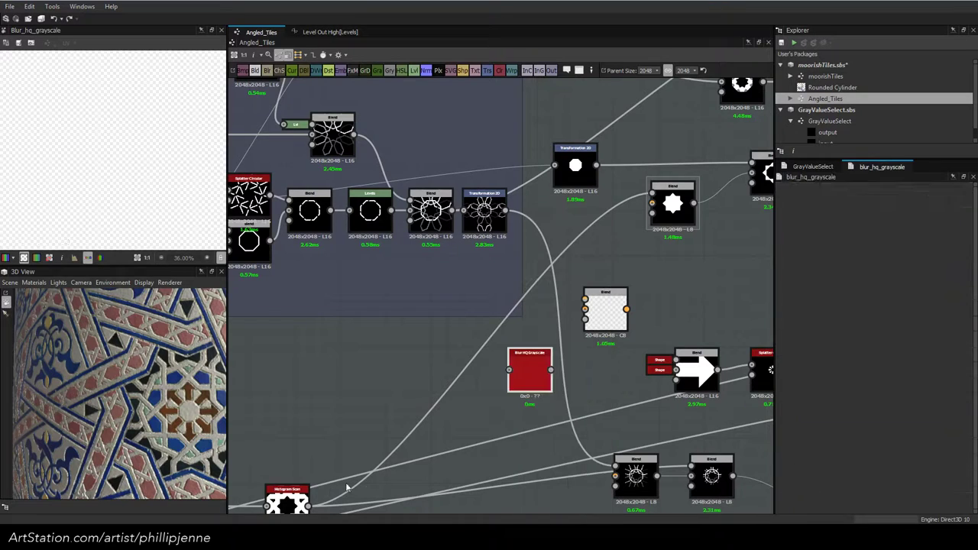
left_click_drag(307, 506, 510, 370)
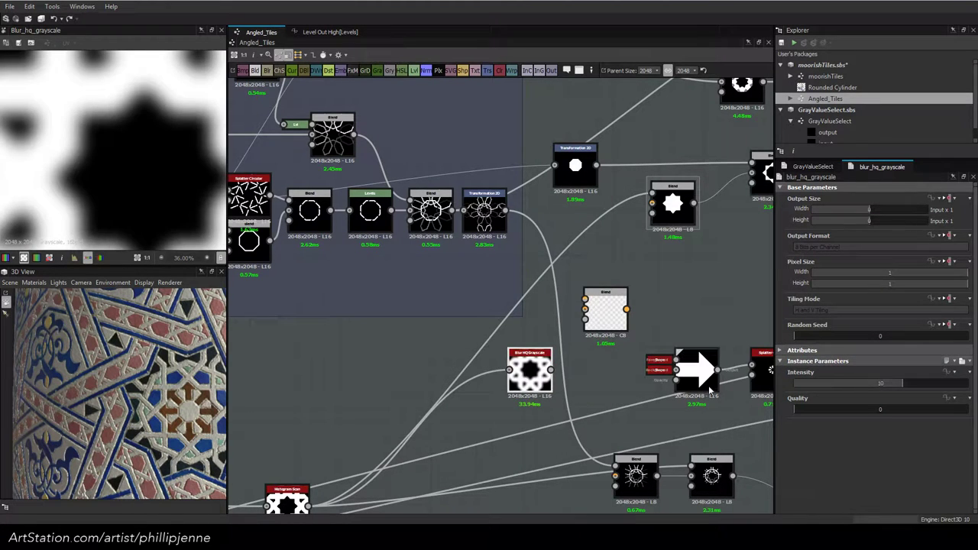
Add an Edge Detect node from Histogram Scan with Edge Width 6.45 and Invert enabled
key("space")
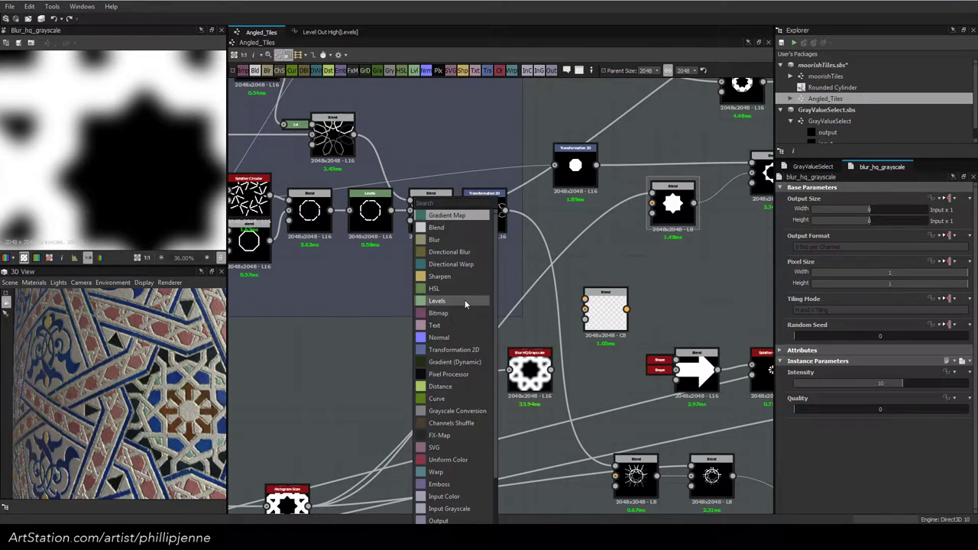
type("edge")
left_click(465, 217)
left_click_drag(309, 506, 407, 349)
left_click_drag(813, 388, 794, 410)
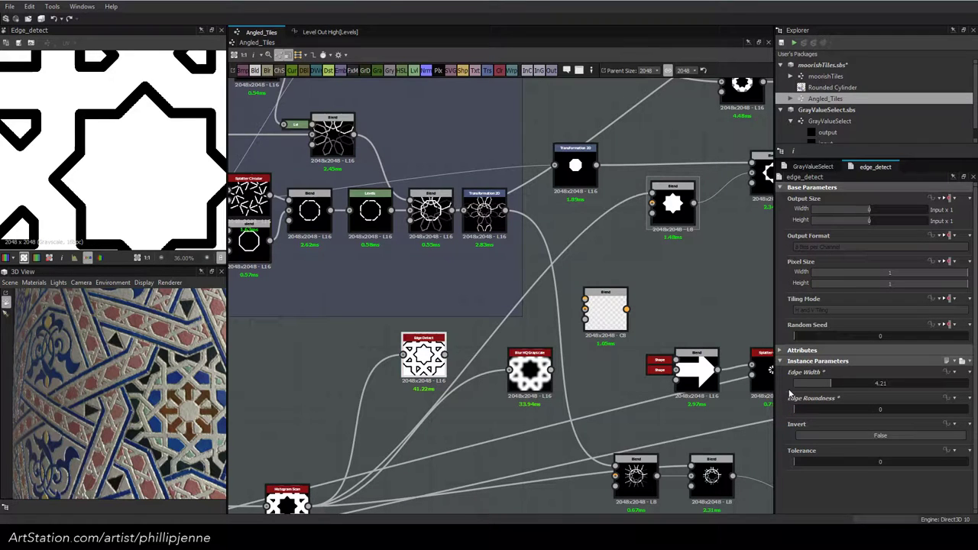
left_click_drag(831, 383, 855, 382)
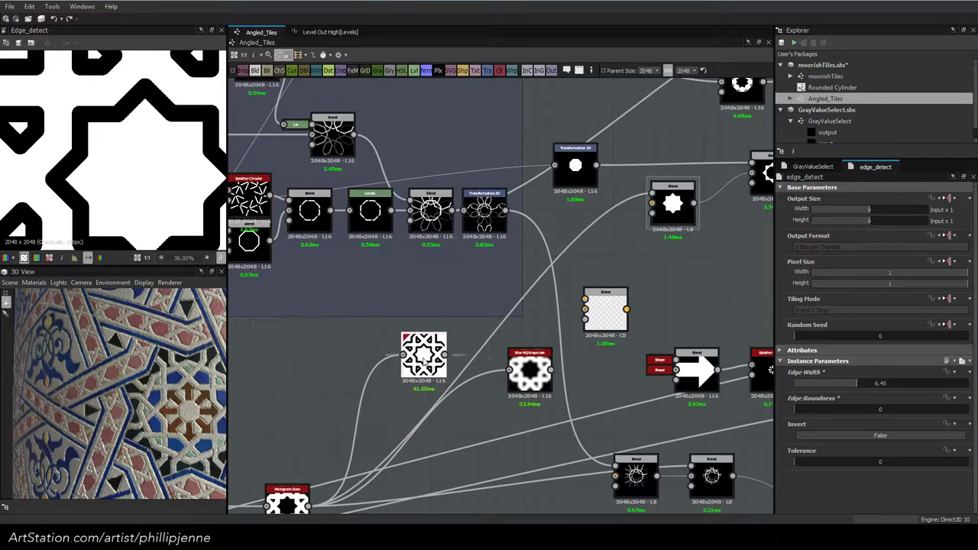
left_click(855, 434)
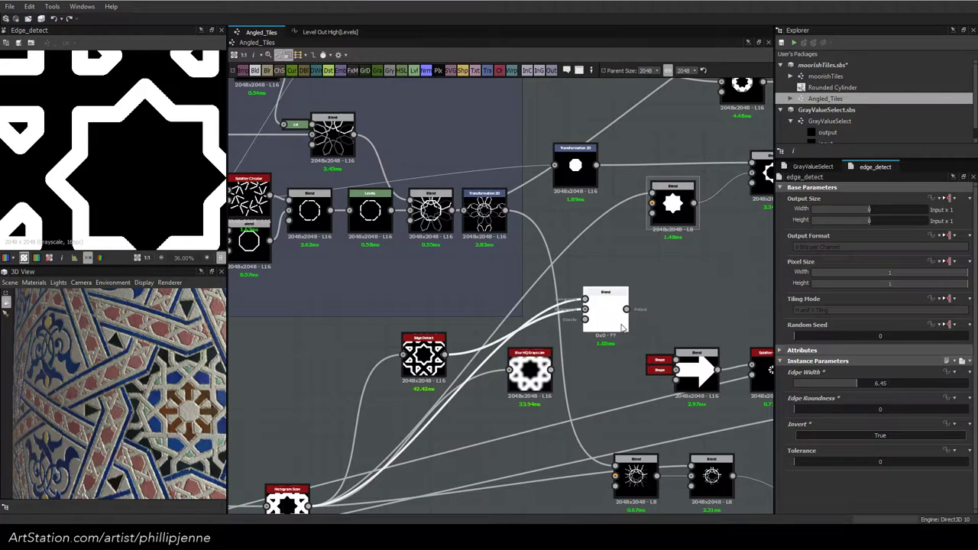
Set the Blend to Subtract, delete the unused blur node, and preview the result
left_click(611, 323)
left_click(840, 398)
left_click(820, 421)
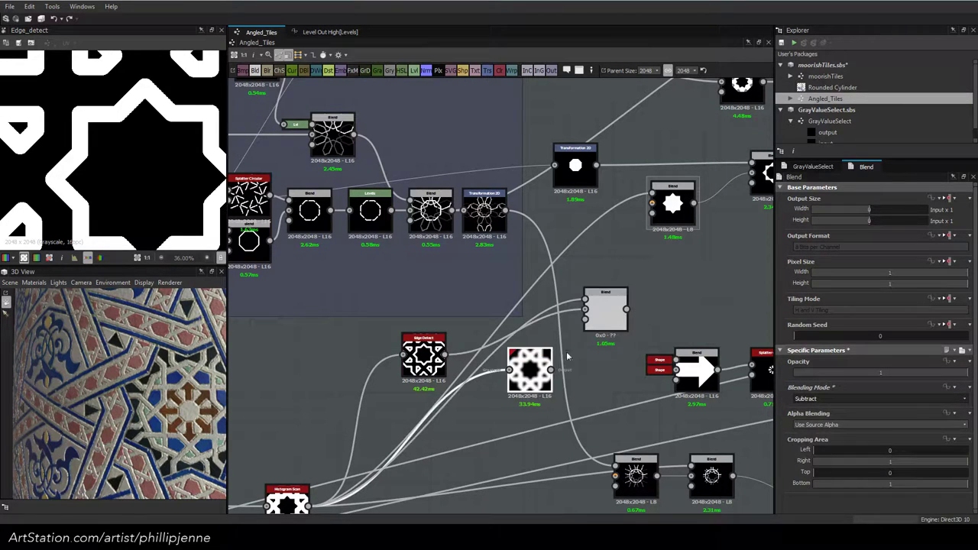
key("Delete")
double_click(609, 310)
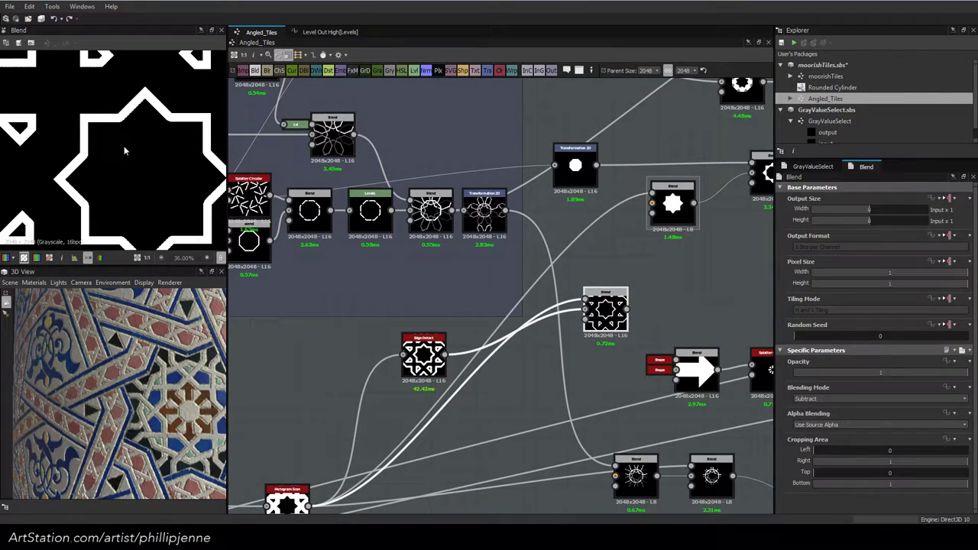
scroll(95, 130, "down", 3)
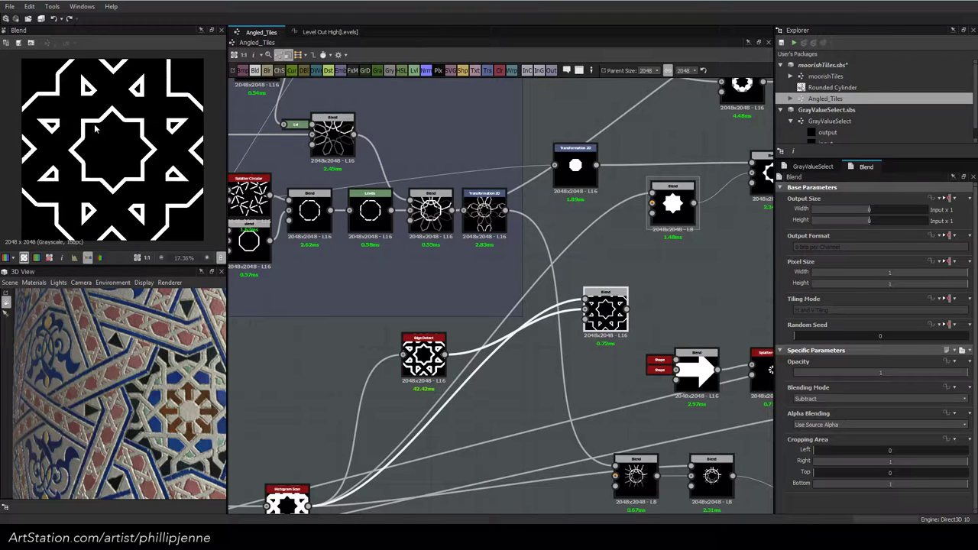
scroll(96, 130, "up", 2)
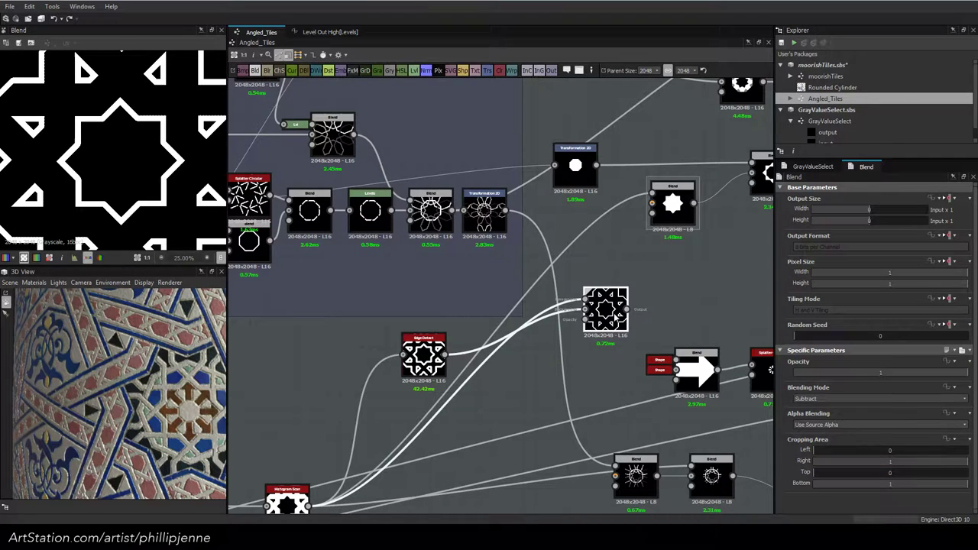
Rearrange the nodes: Blend beside SlopeBlur, arrow Blend and Splatter Circular above the lower Blends
left_click_drag(621, 313, 545, 359)
left_click(493, 222)
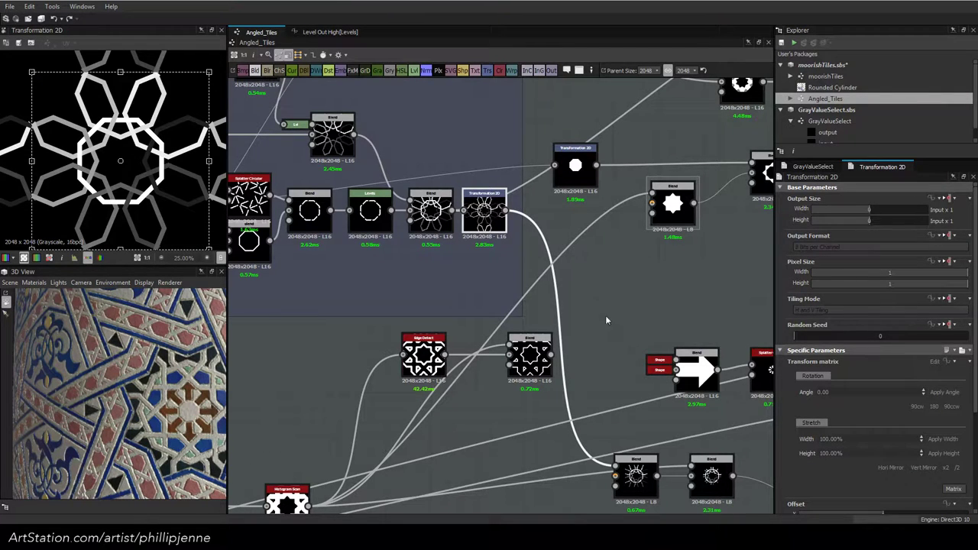
scroll(417, 314, "down", 2)
middle_click_drag(461, 295, 480, 314)
left_click_drag(442, 354, 405, 357)
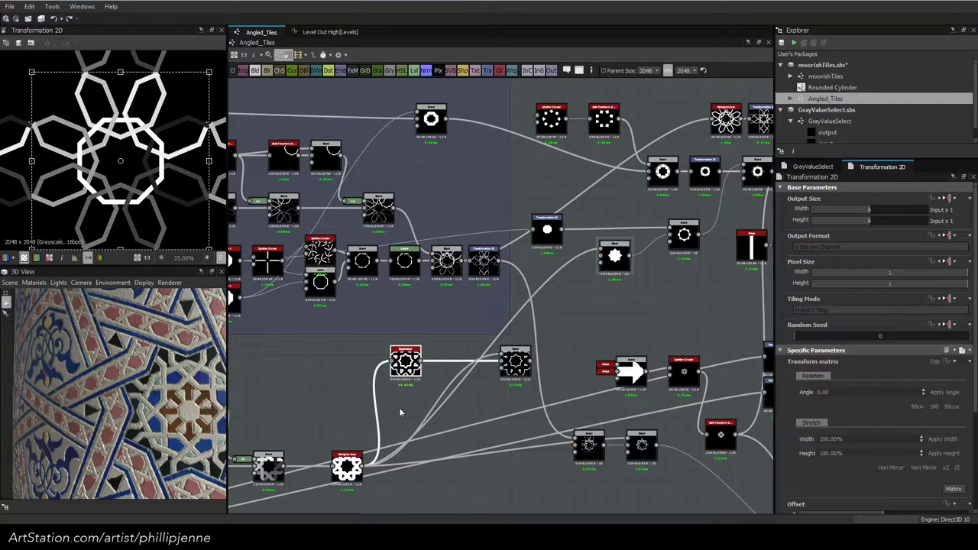
left_click_drag(515, 359, 452, 359)
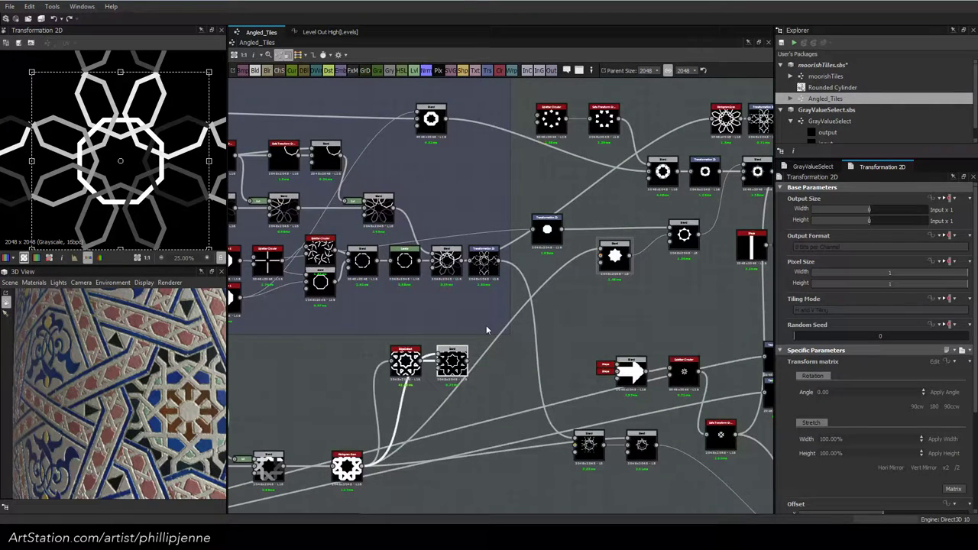
scroll(485, 329, "up", 1)
middle_click_drag(486, 328, 306, 280)
left_click_drag(584, 291, 450, 363)
left_click_drag(541, 331, 494, 370)
left_click(498, 313)
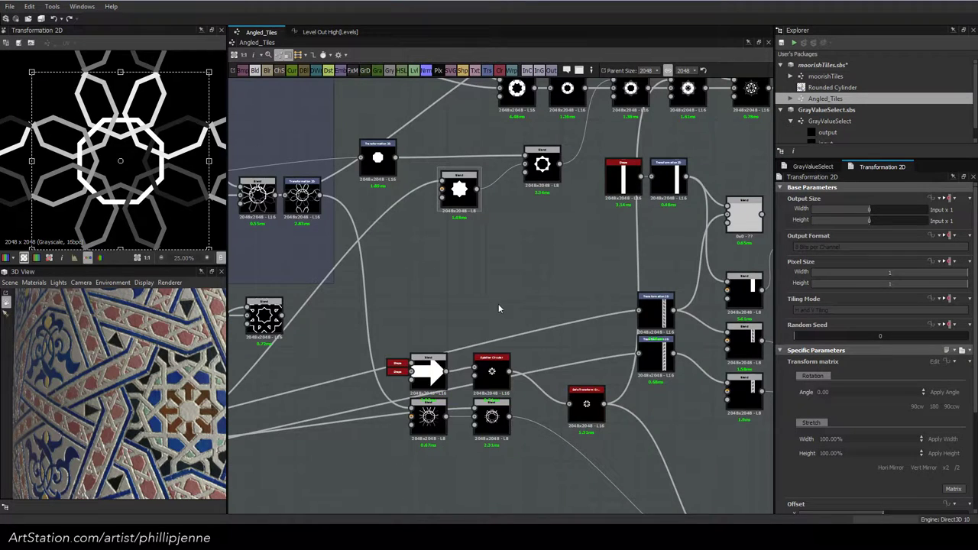
middle_click_drag(456, 294, 559, 318)
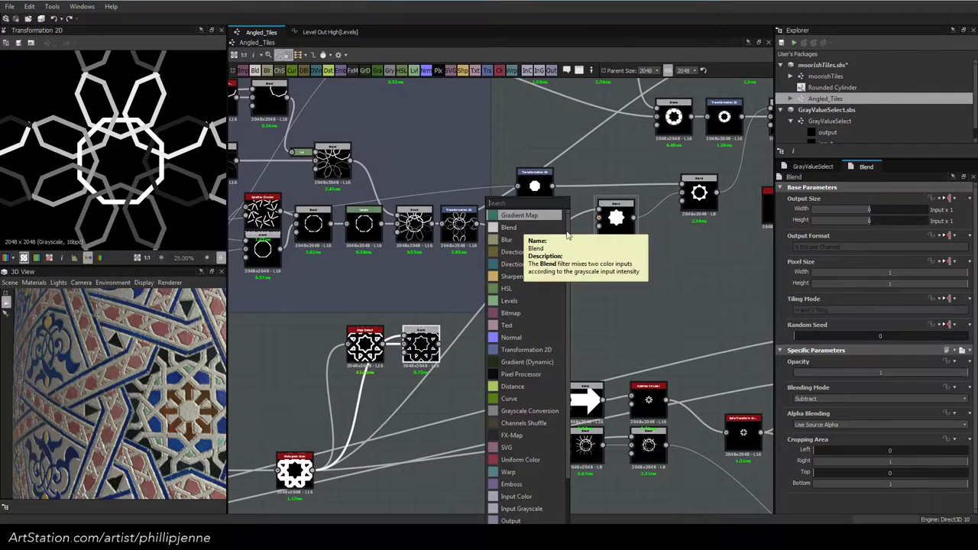
Select the Blend node that follows Edge Detect
left_click(670, 286)
left_click(670, 285)
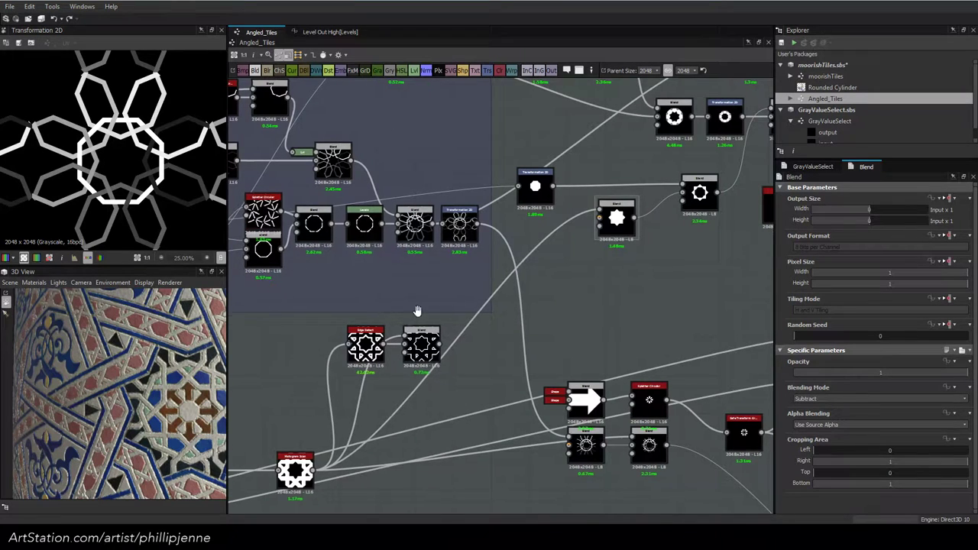
middle_click_drag(376, 312, 508, 323)
left_click(558, 356)
key("space")
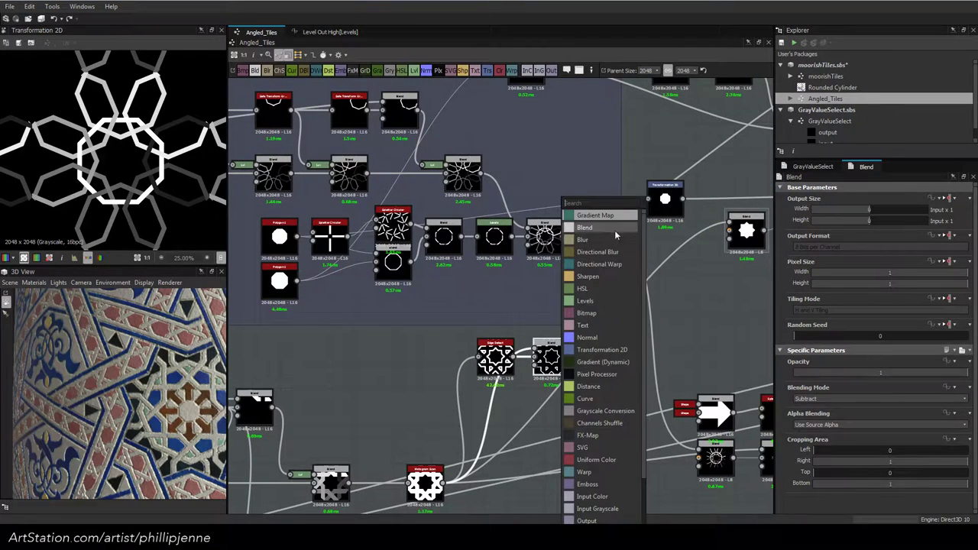
Add a new Blend after the first and wire the Transformation 2D output into it
mouse_move(615, 357)
left_mouse_down()
mouse_move(629, 356)
mouse_move(614, 356)
left_mouse_up()
left_click(584, 243)
double_click(586, 238)
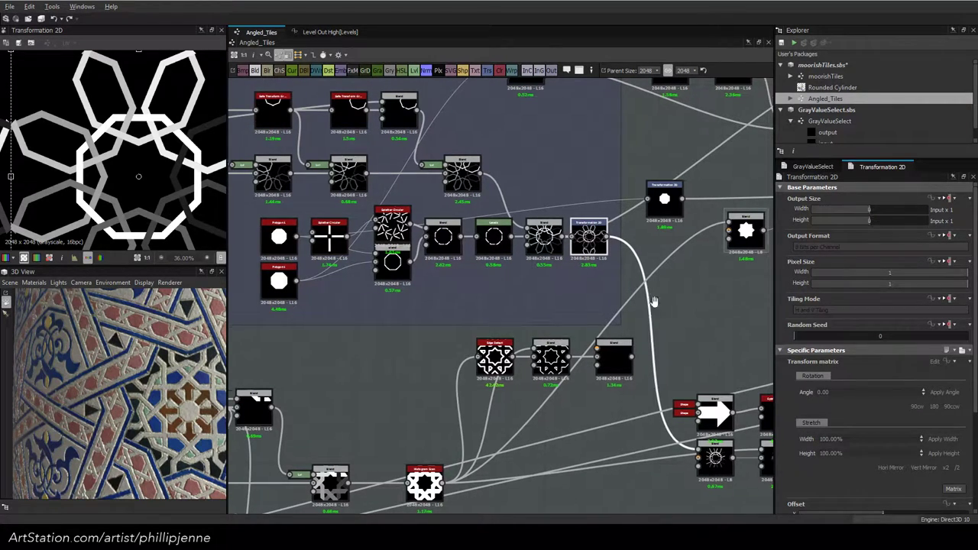
middle_click_drag(662, 301, 588, 298)
scroll(587, 298, "up", 2)
left_click_drag(525, 365, 576, 366)
left_click_drag(514, 206, 554, 379)
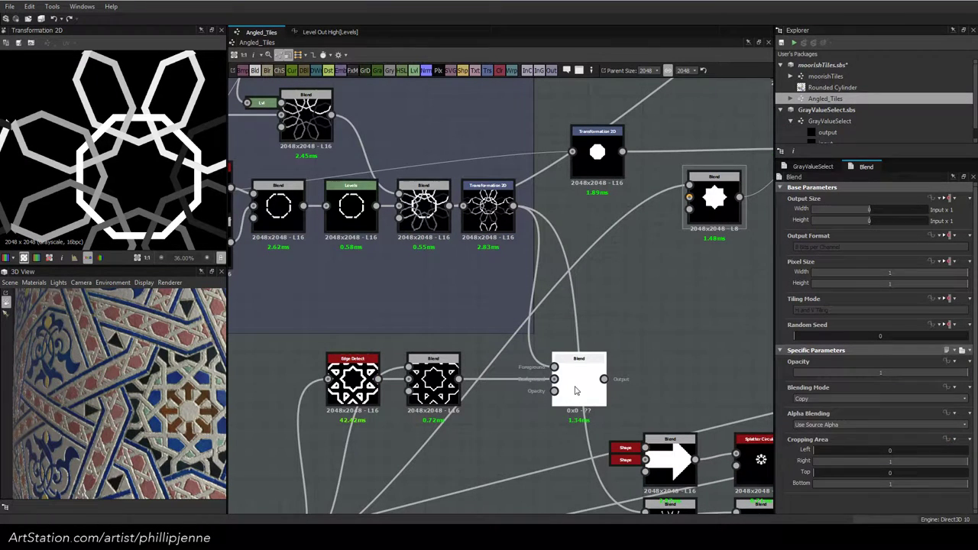
Set the new Blend to Subtract and preview the broken star outlines
left_click(829, 398)
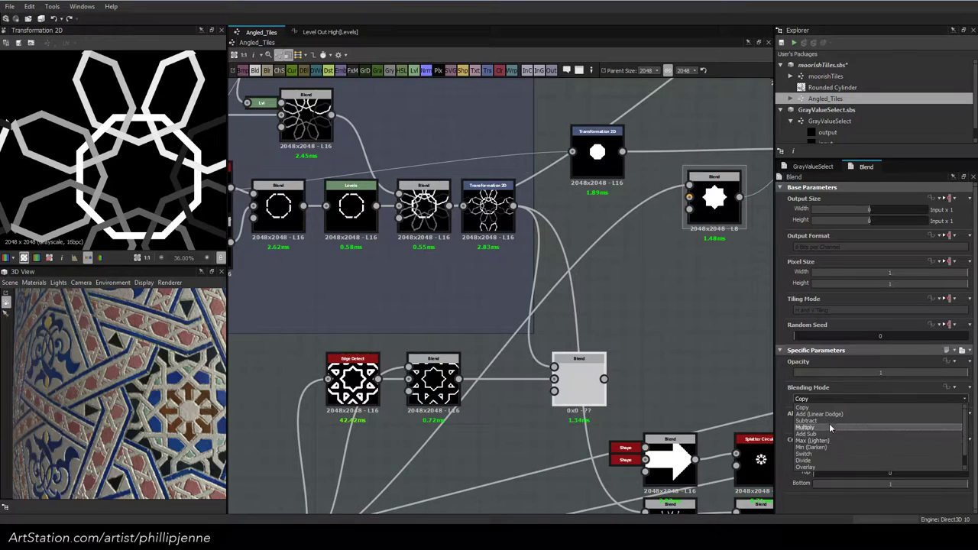
left_click(829, 420)
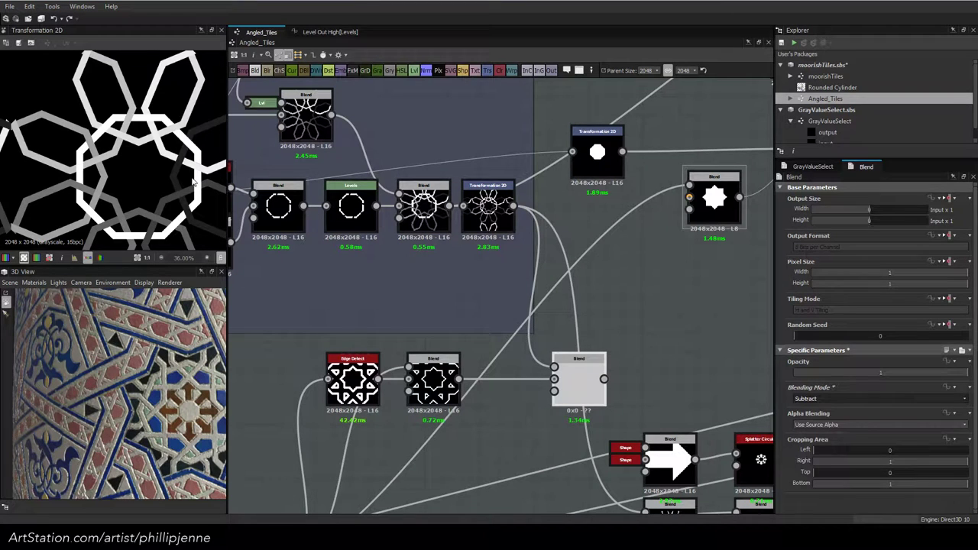
double_click(580, 382)
scroll(69, 173, "down", 1)
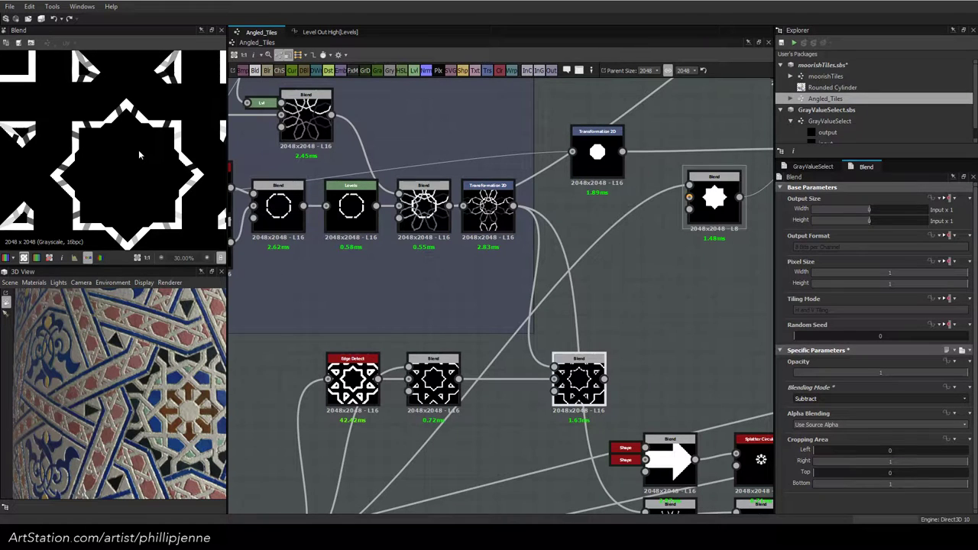
scroll(433, 181, "down", 1)
scroll(433, 181, "down", 2)
middle_click_drag(429, 170, 609, 213)
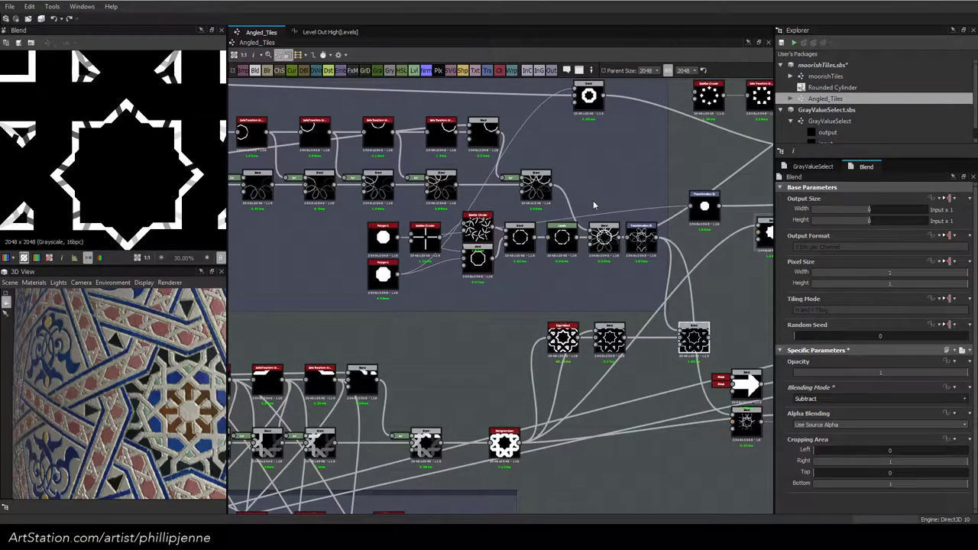
Preview the Max (Lighten) Blend and the Subtract Blend outputs while panning the graph
middle_click_drag(387, 175, 260, 168)
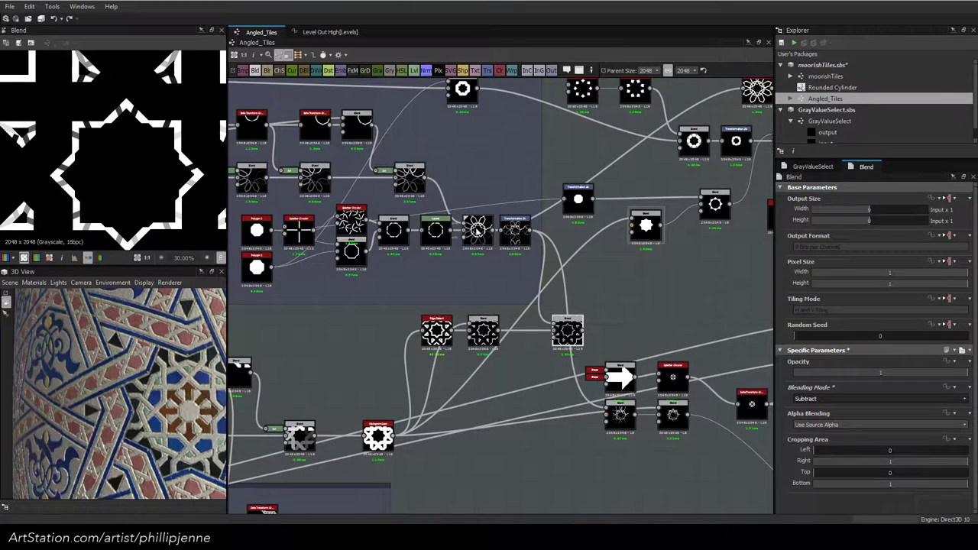
double_click(516, 232)
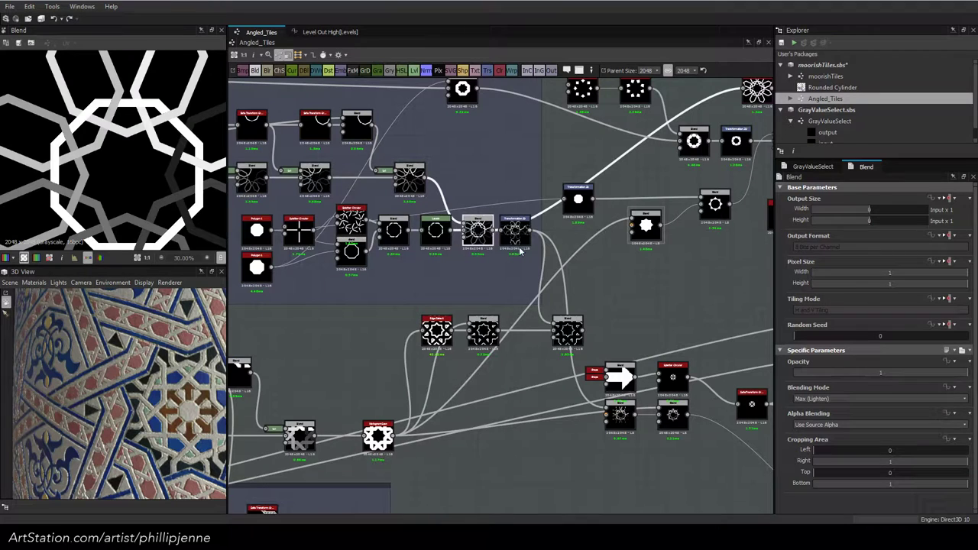
scroll(591, 263, "up", 1)
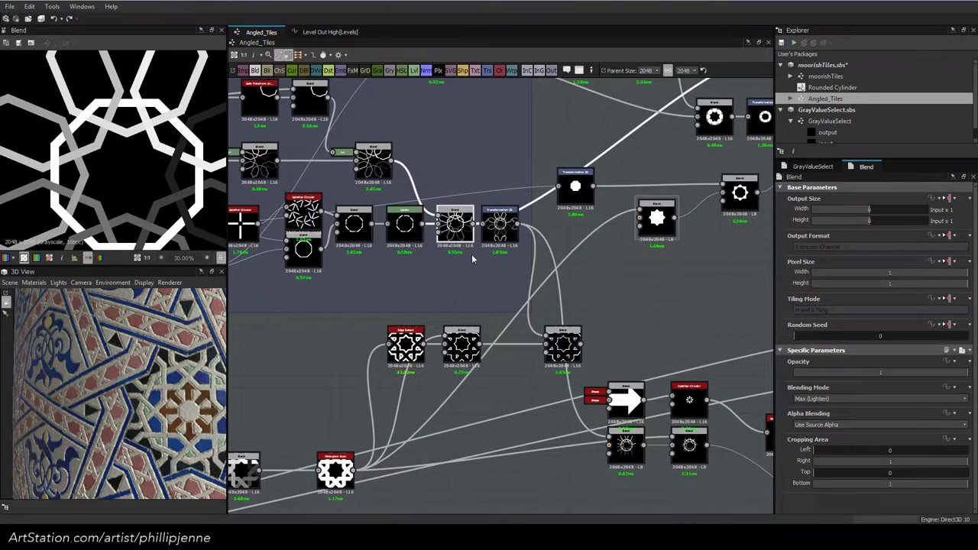
left_click_drag(552, 332, 490, 322)
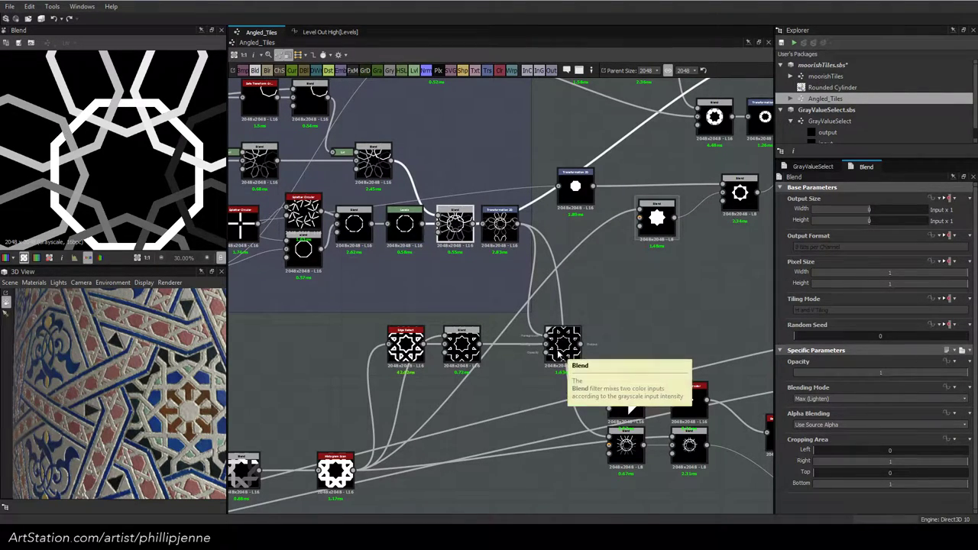
left_click(609, 288)
scroll(444, 241, "down", 1)
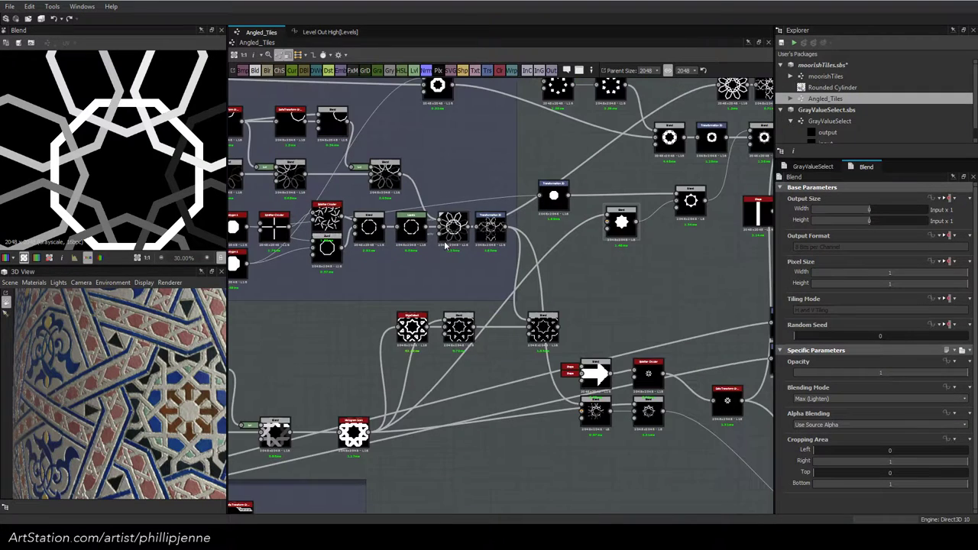
middle_click_drag(430, 187, 497, 234)
double_click(397, 165)
scroll(163, 159, "down", 3)
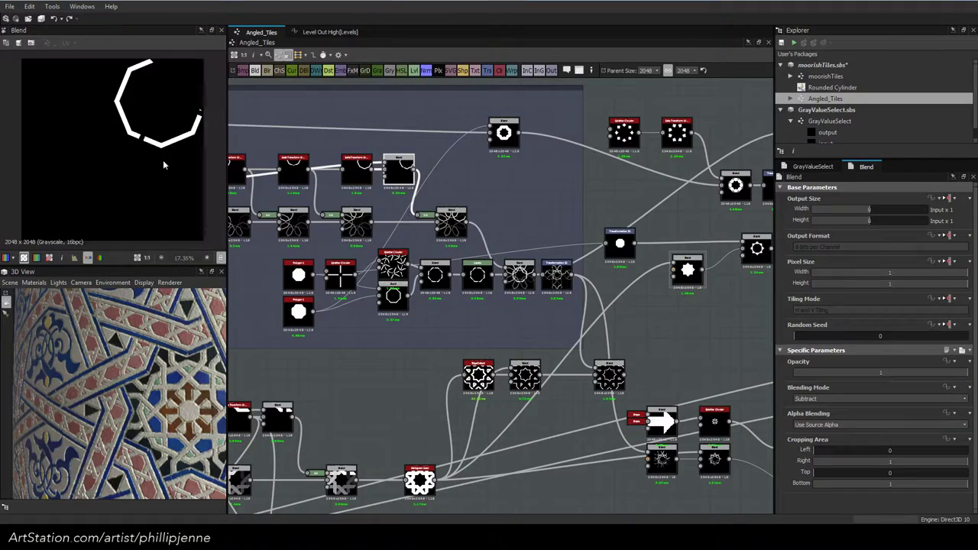
scroll(370, 183, "down", 1)
middle_click_drag(489, 225, 517, 217)
scroll(531, 307, "up", 2)
middle_click_drag(533, 258, 586, 286)
scroll(591, 275, "down", 1)
Connect the Blend output onward and inspect the lower Subtract Blend node
left_click_drag(612, 358, 664, 356)
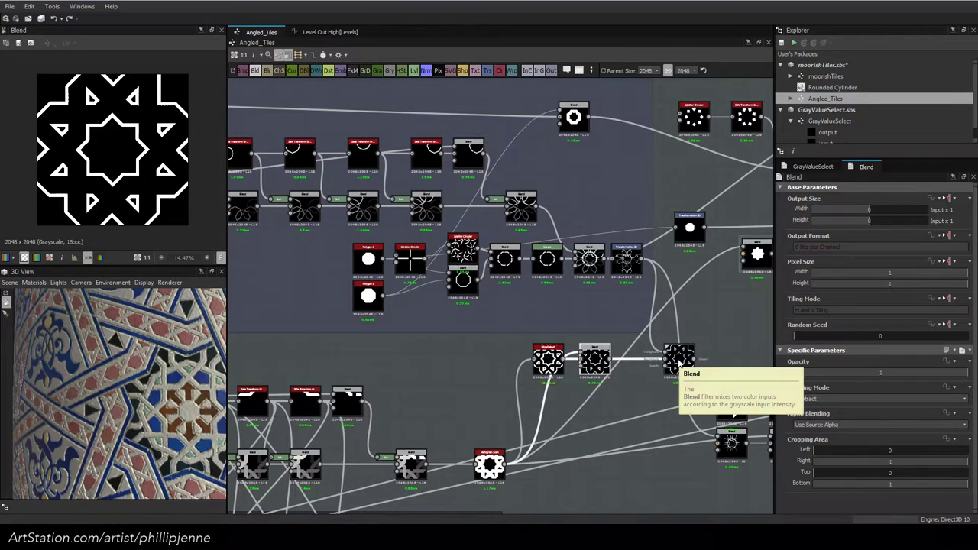
left_click(630, 261)
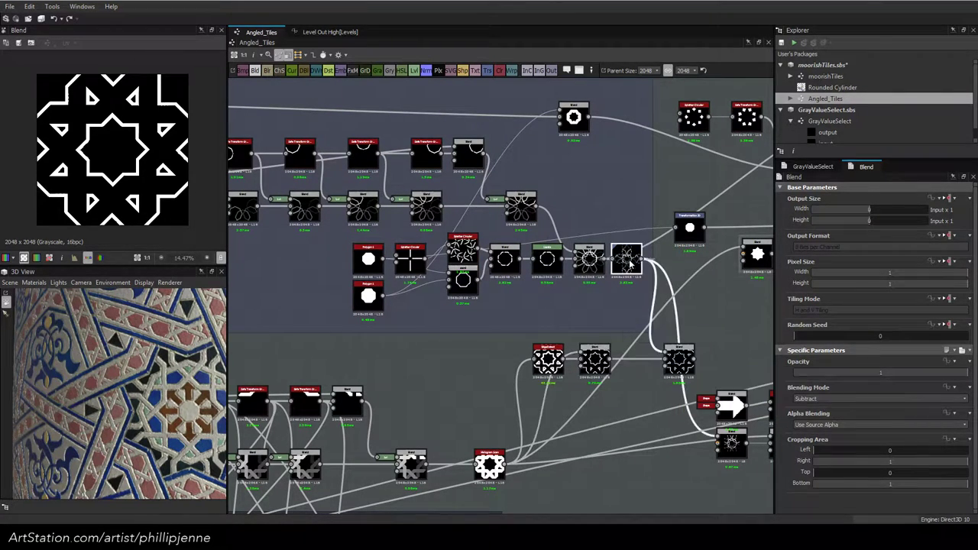
scroll(57, 140, "up", 3)
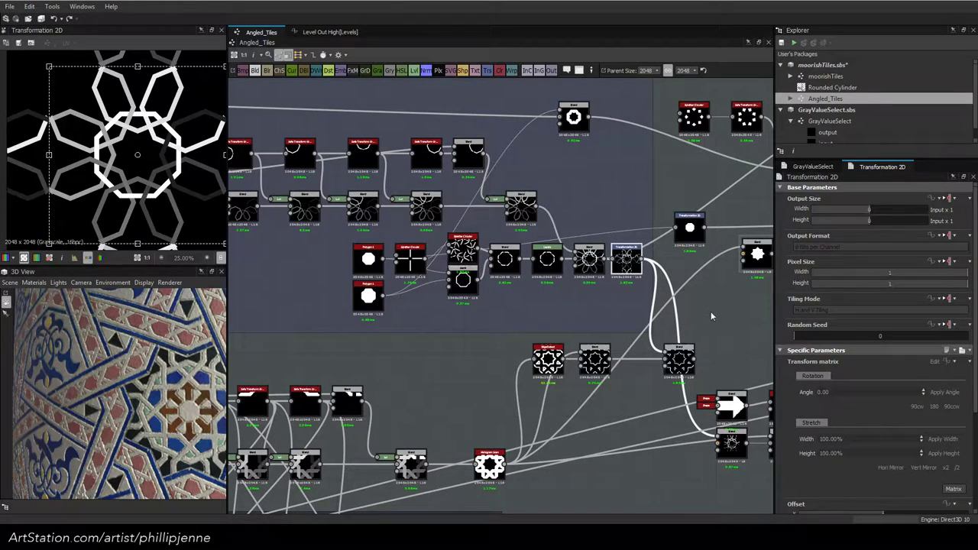
middle_click_drag(666, 278, 605, 283)
middle_click_drag(697, 269, 645, 215)
left_click(672, 398)
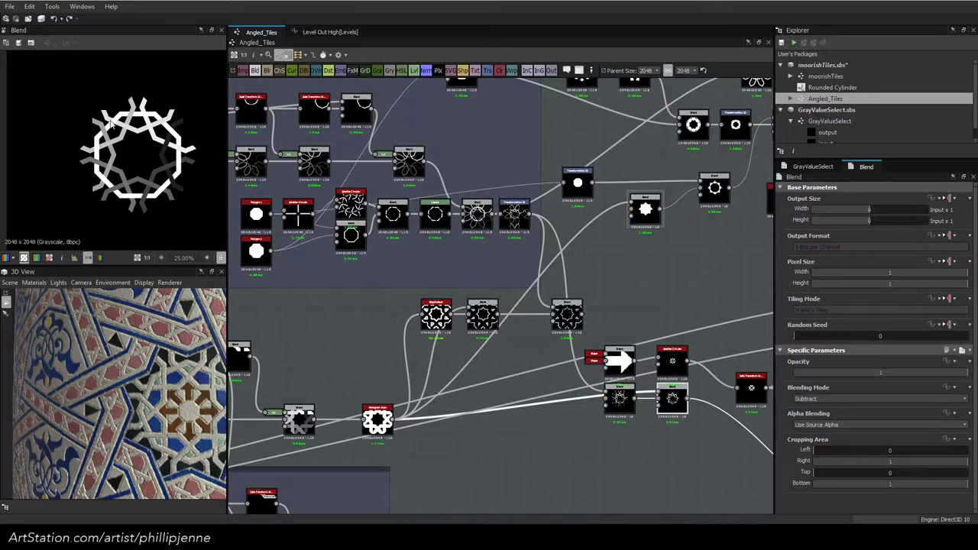
Wire the Safe Transform Grayscale output into the lower Blend node's input
scroll(95, 122, "up", 3)
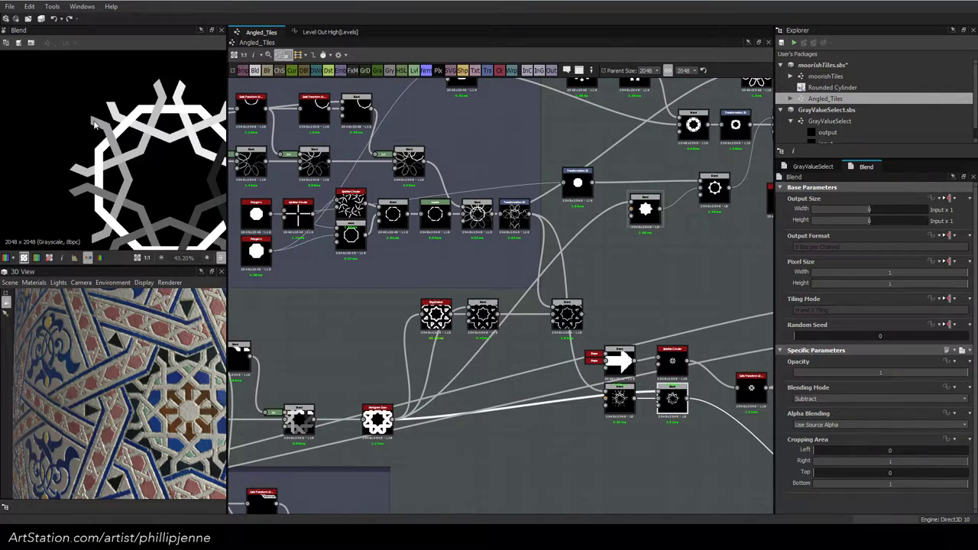
scroll(115, 113, "down", 3)
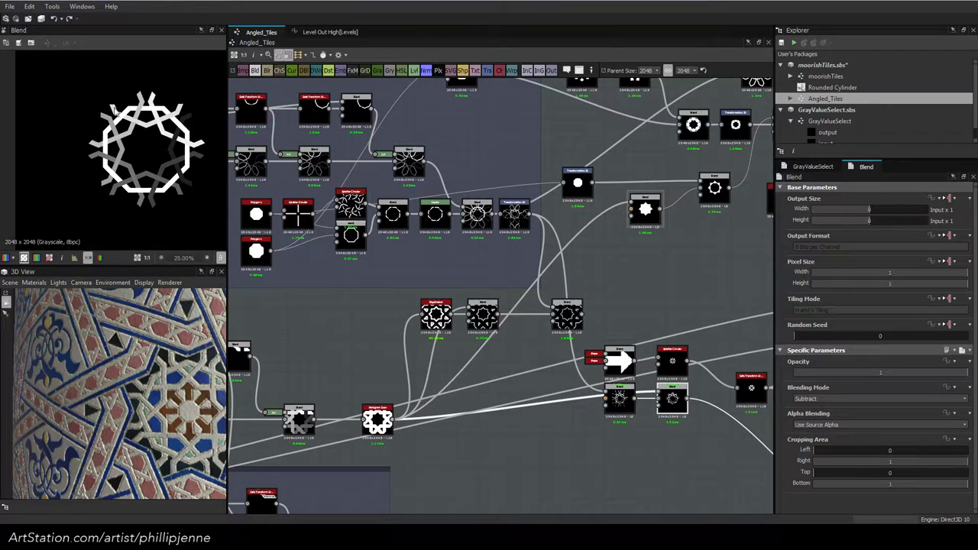
scroll(405, 201, "down", 1)
middle_click_drag(500, 254, 602, 342)
left_click(667, 407)
middle_click_drag(400, 278, 427, 280)
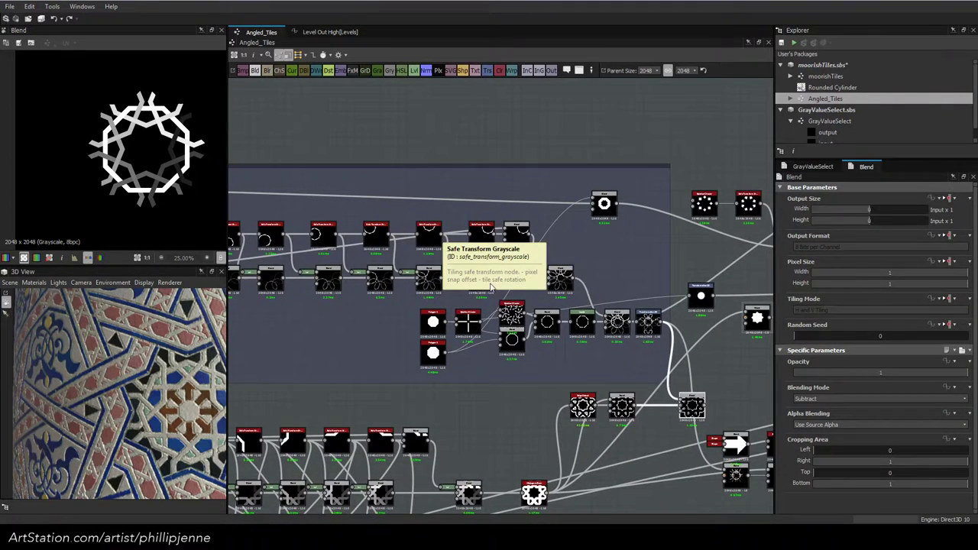
scroll(504, 286, "up", 2)
middle_click_drag(507, 287, 421, 265)
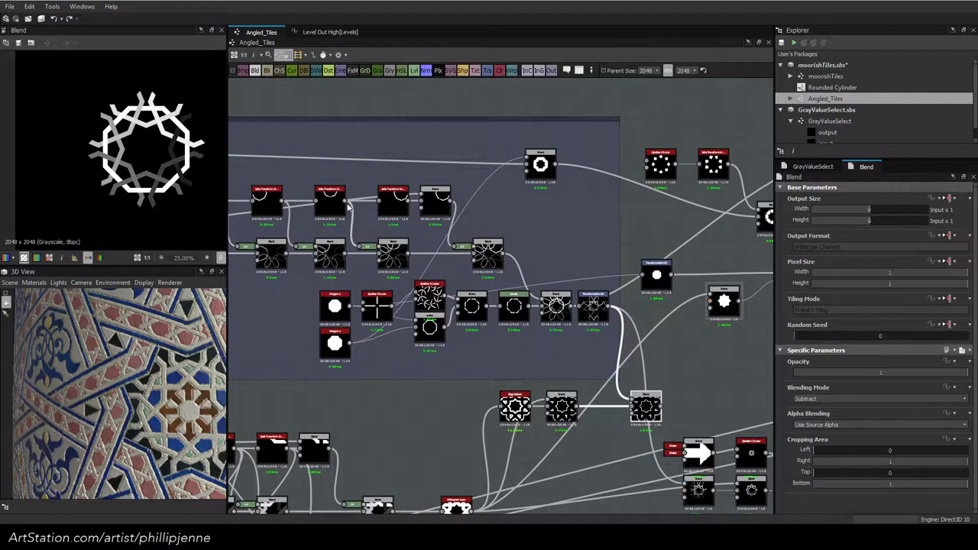
left_click_drag(345, 203, 639, 401)
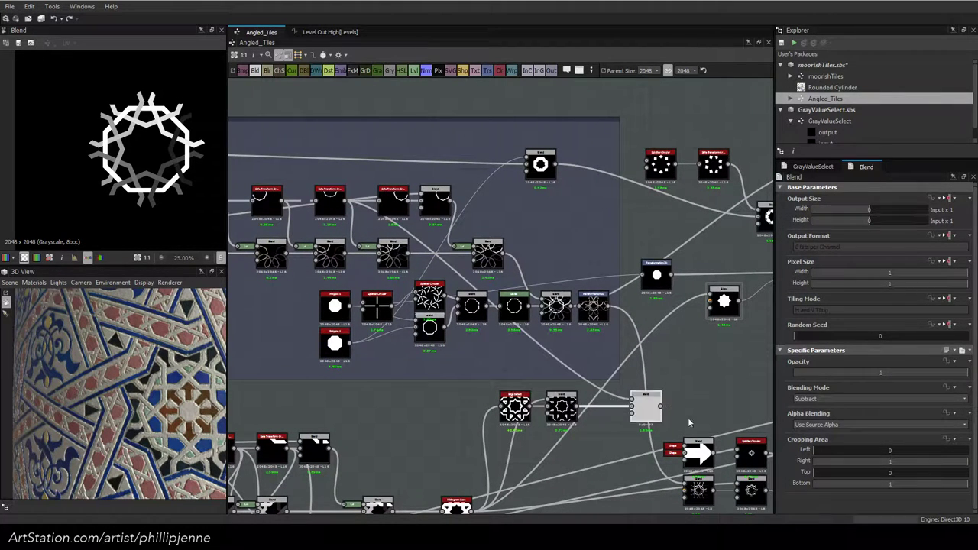
Keep the Blend in Subtract mode and compare the Safe Transform, Blend and Max previews
left_click(833, 398)
left_click(827, 422)
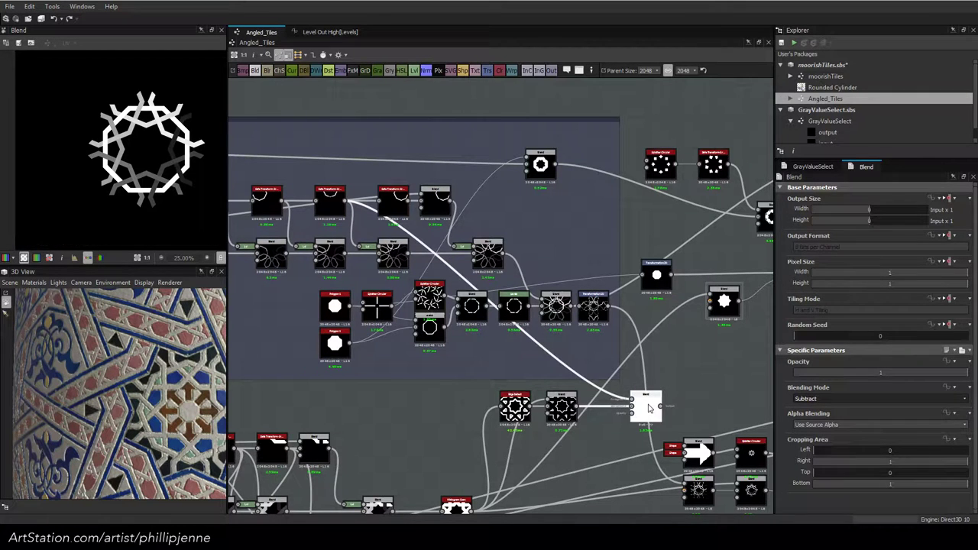
scroll(192, 174, "down", 1)
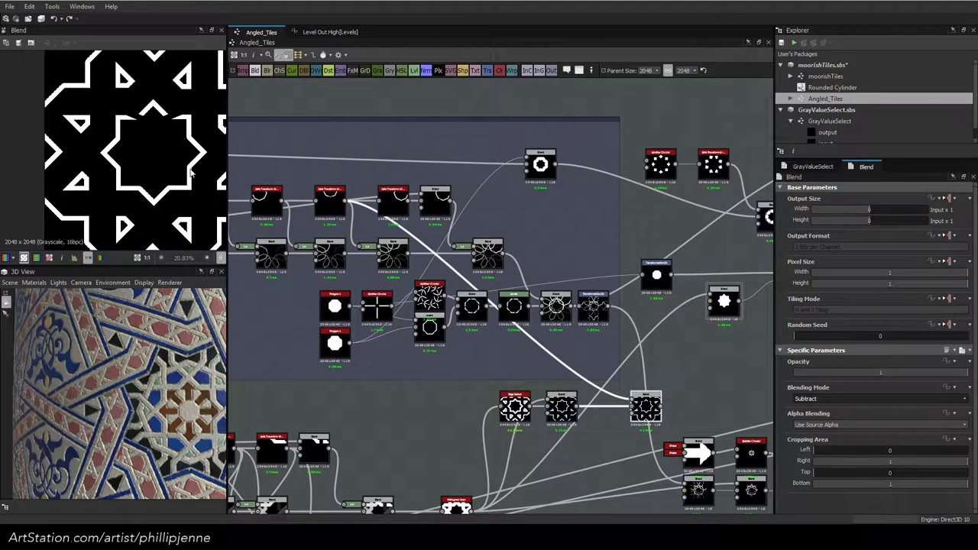
double_click(324, 213)
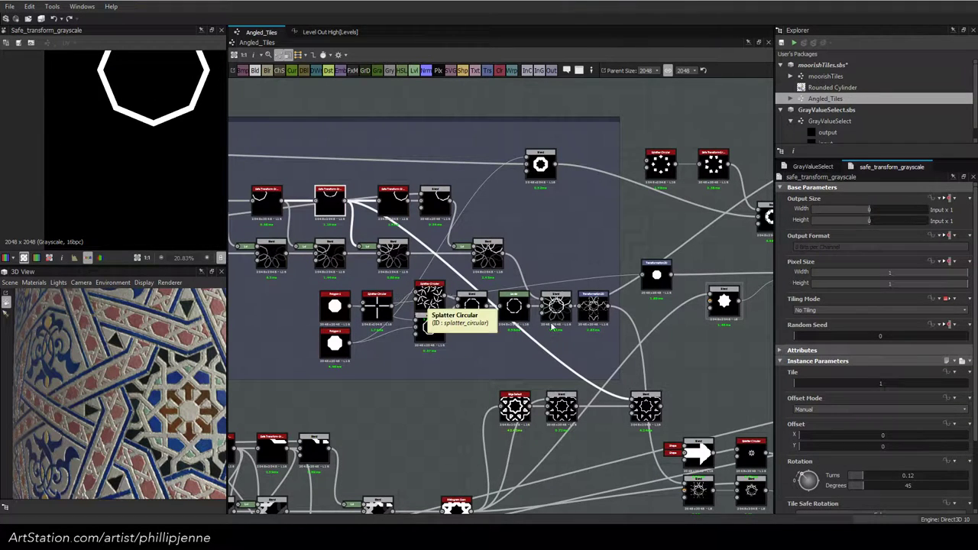
double_click(645, 401)
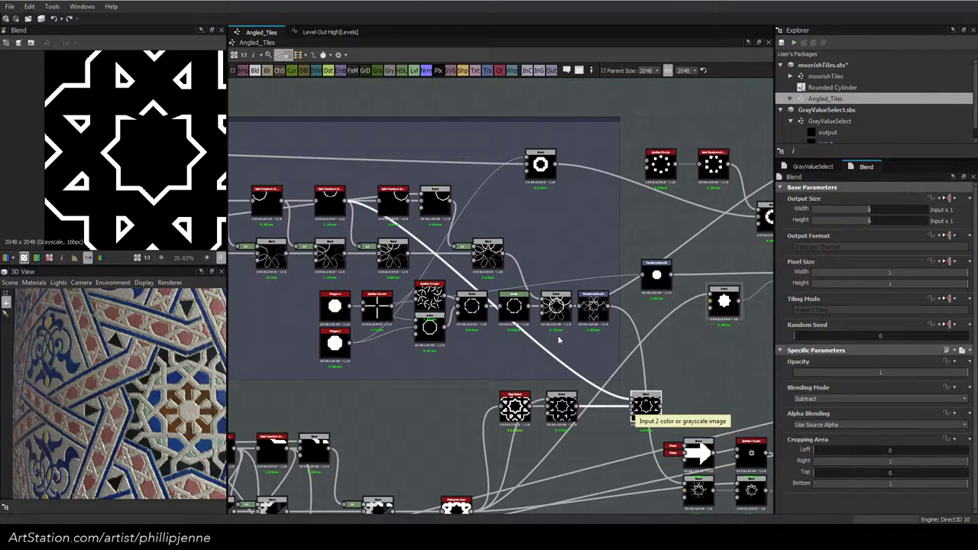
double_click(555, 307)
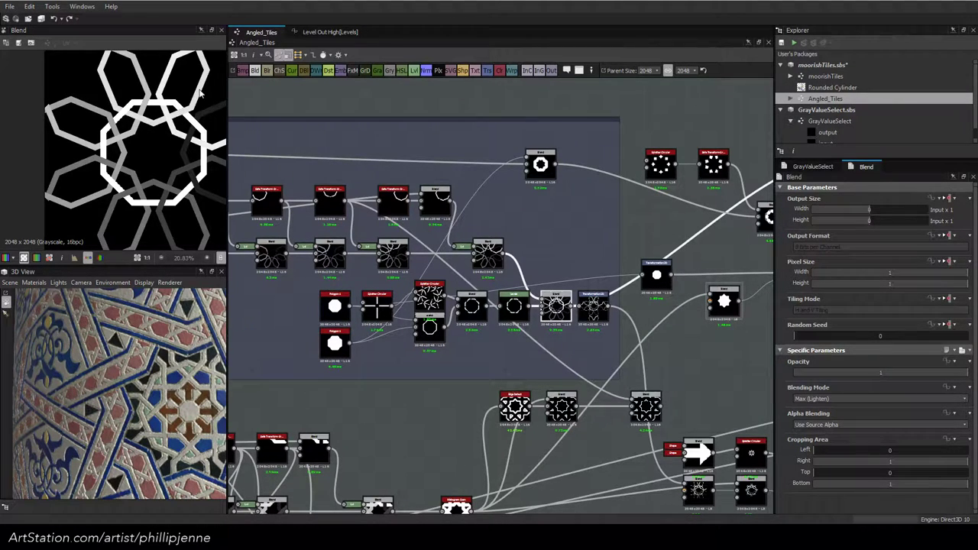
double_click(645, 401)
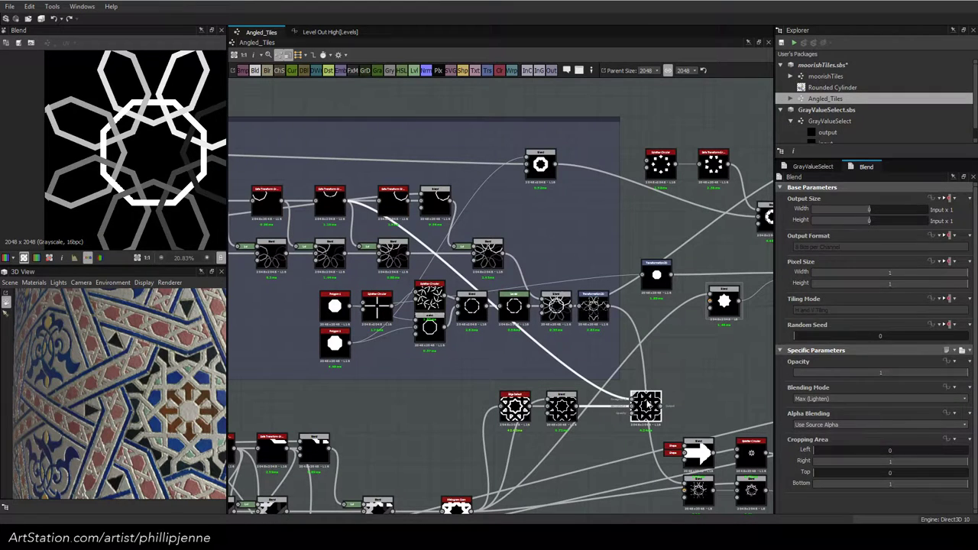
Set the Blend's Cropping Area Right to 0.5 and nudge the node left
left_click_drag(953, 466, 894, 464)
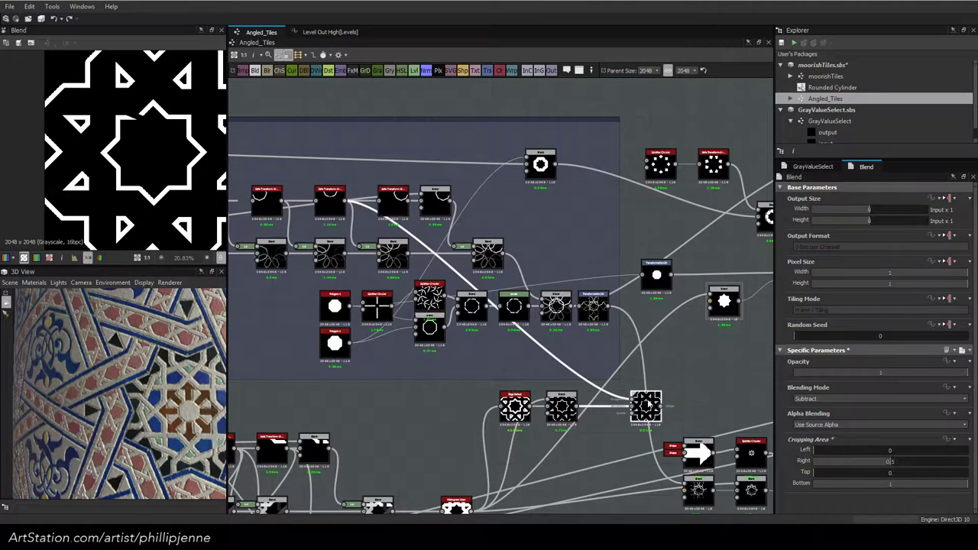
left_click_drag(647, 402, 626, 403)
key("space")
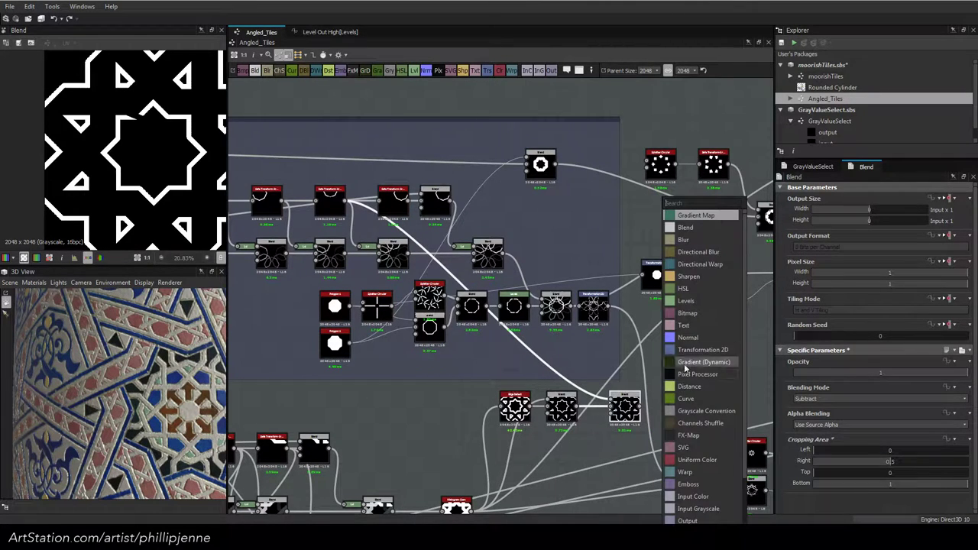
Add another Blend node in Subtract mode with Cropping Area Top set to 0.4
left_click(685, 228)
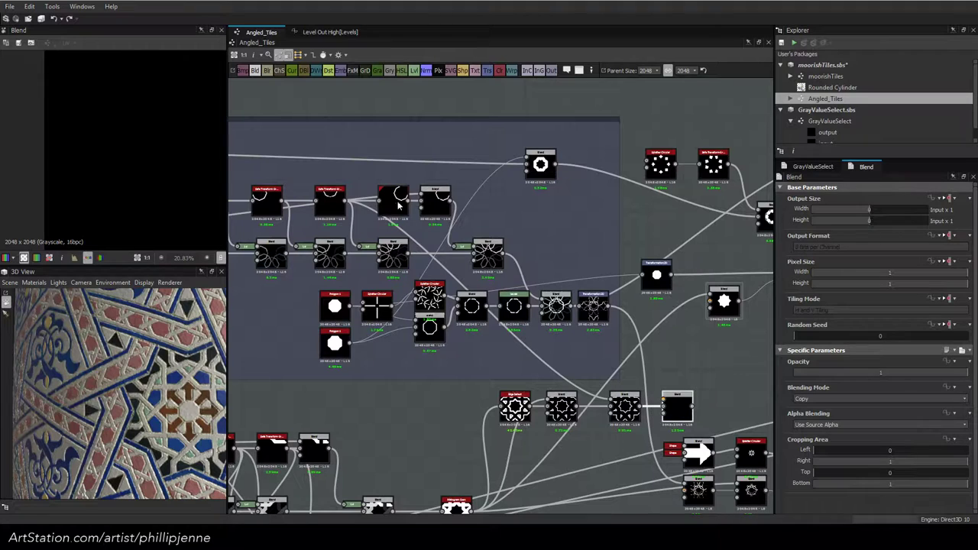
left_click(676, 395)
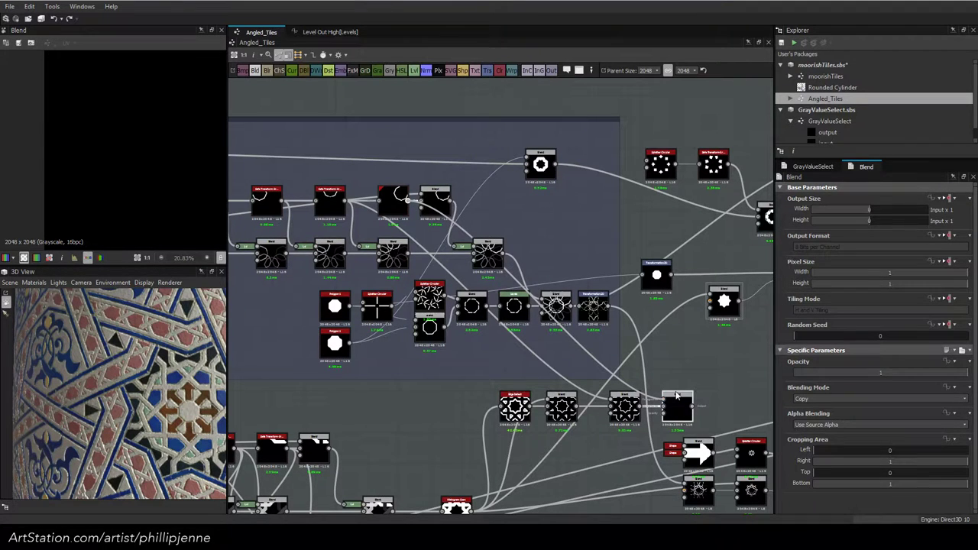
left_click(833, 399)
scroll(829, 424, "up", 2)
left_click(829, 426)
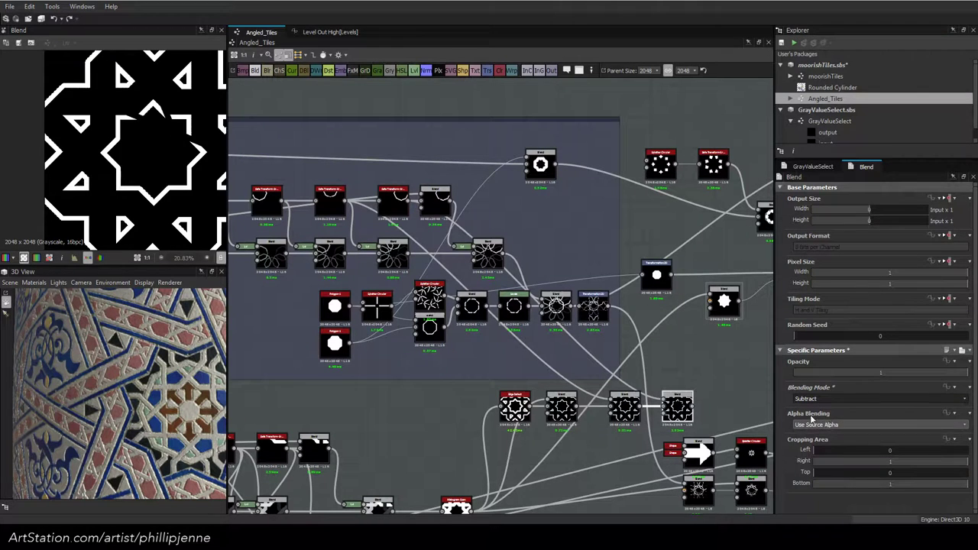
left_click(836, 477)
left_click_drag(837, 476, 875, 479)
middle_click_drag(680, 351, 571, 322)
scroll(577, 327, "up", 1)
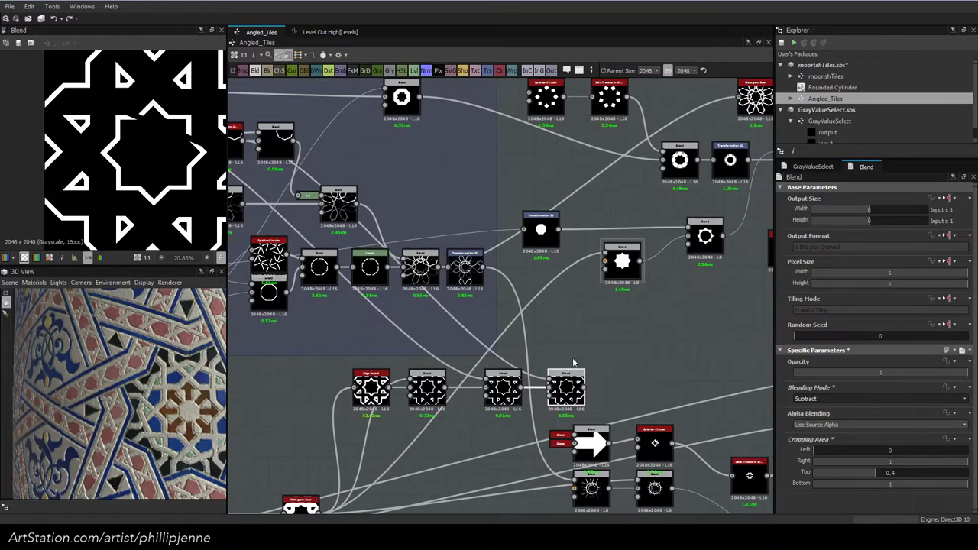
key("space")
Add a new Blend node beside the cropped subtract chain and preview its output
left_click(670, 228)
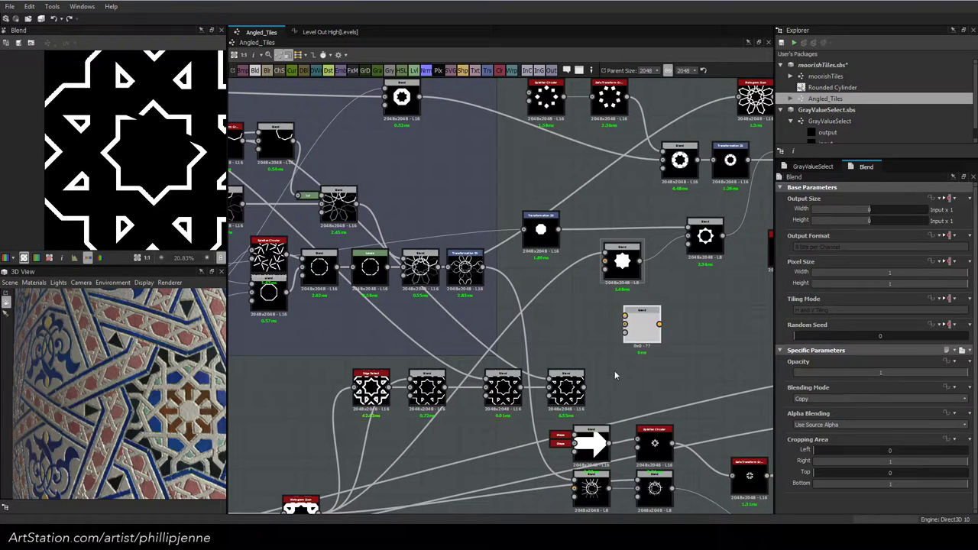
left_click_drag(642, 328, 489, 275)
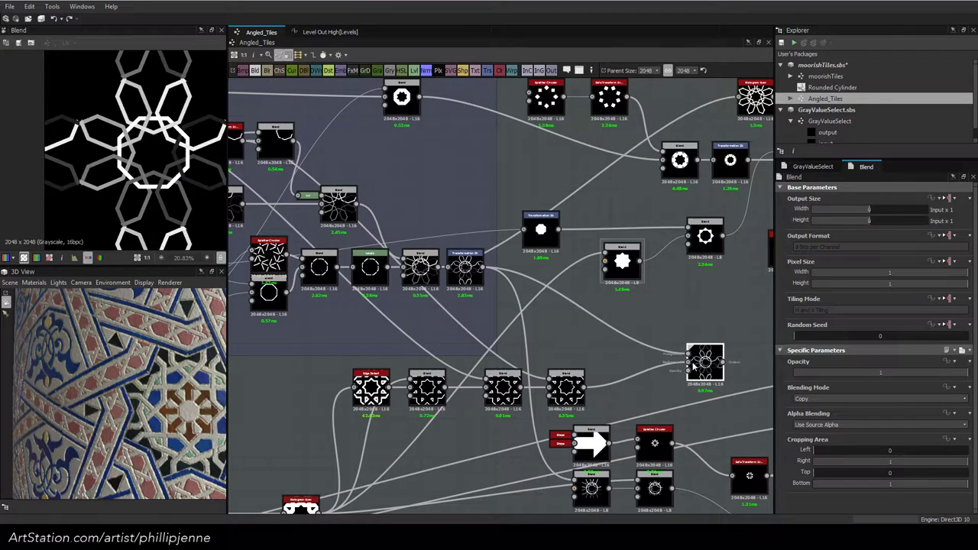
middle_click_drag(671, 341, 624, 292)
left_click(545, 441)
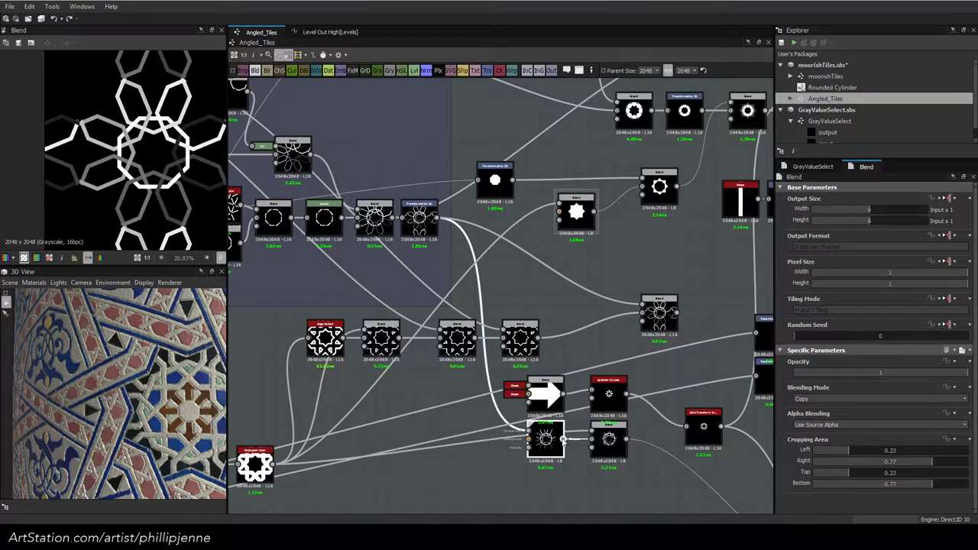
double_click(659, 311)
left_click(659, 311)
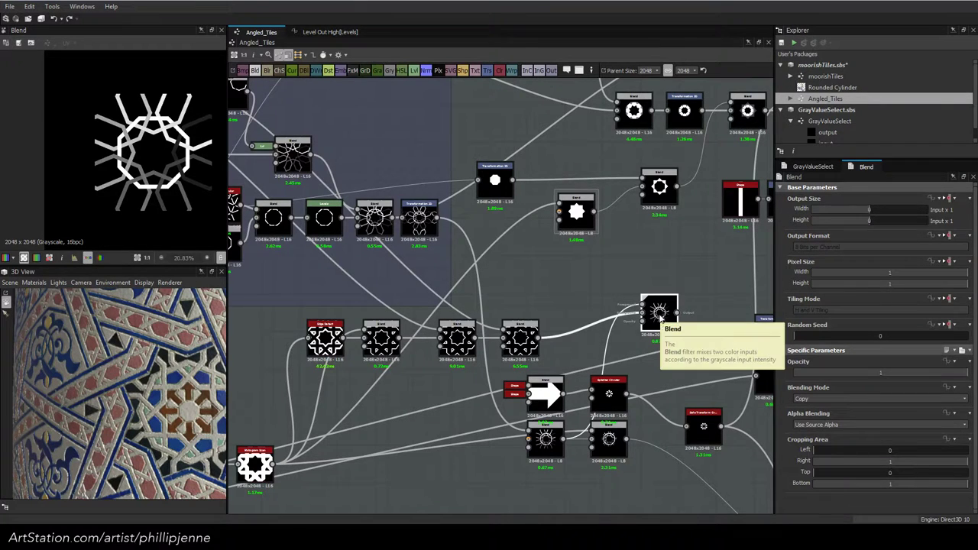
Set the new Blend node's Blending Mode to Max (Lighten) and inspect the overlapping star
left_click(808, 398)
left_click(839, 449)
scroll(127, 143, "up", 3)
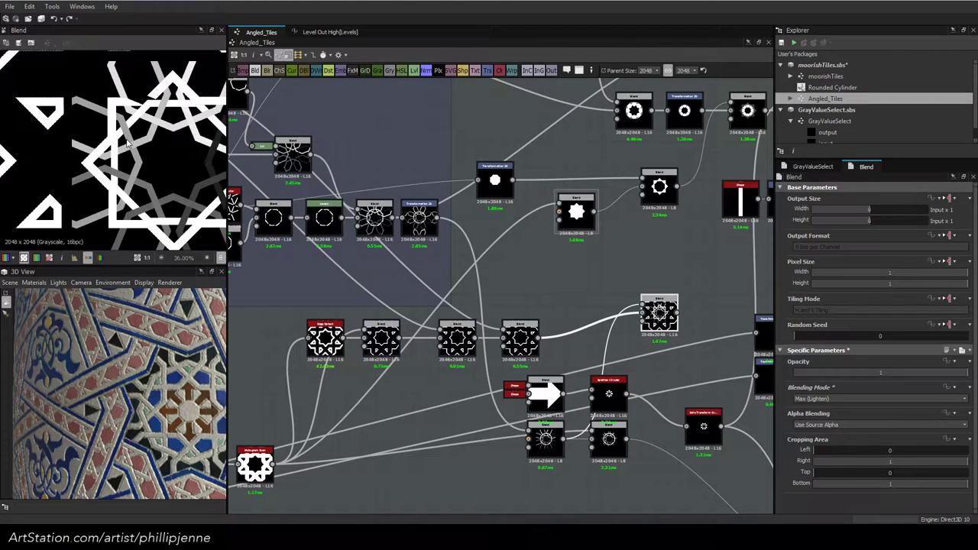
middle_click_drag(129, 145, 131, 153)
scroll(151, 169, "down", 1)
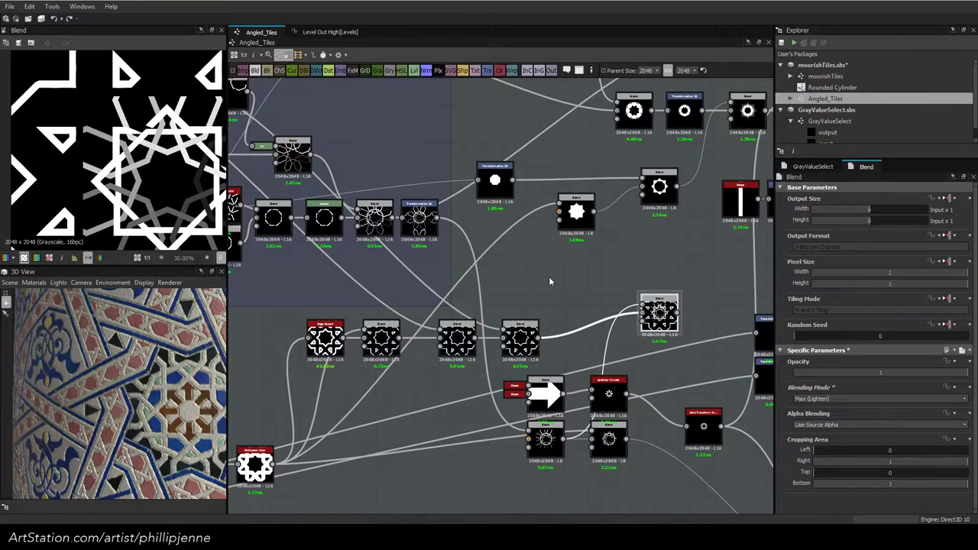
Nudge the lower Blend node and pan the graph to reveal the Transformation 2D node
scroll(550, 282, "up", 1)
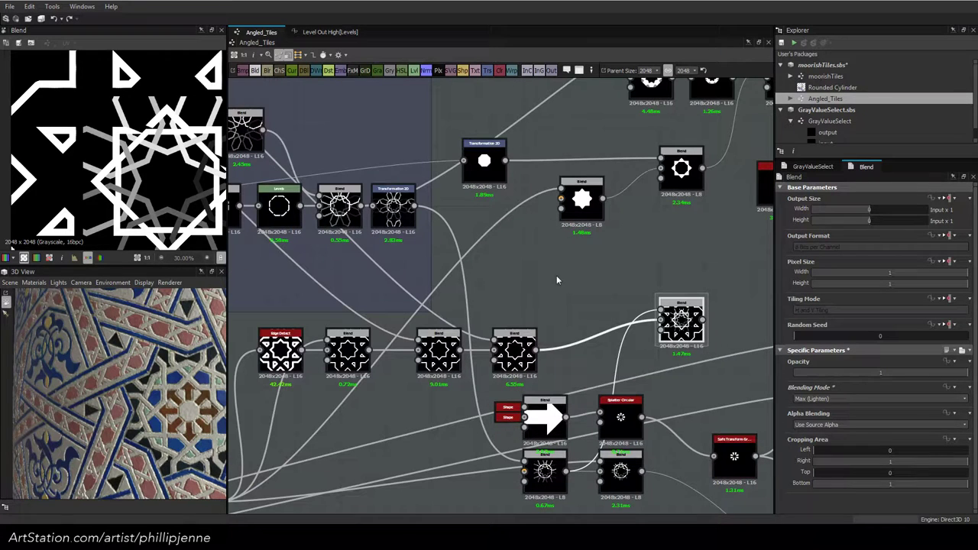
middle_click_drag(563, 280, 583, 280)
mouse_move(413, 204)
left_mouse_down()
mouse_move(467, 211)
mouse_move(417, 207)
left_mouse_up()
left_click(602, 307)
scroll(534, 264, "down", 2)
middle_click_drag(535, 261, 642, 318)
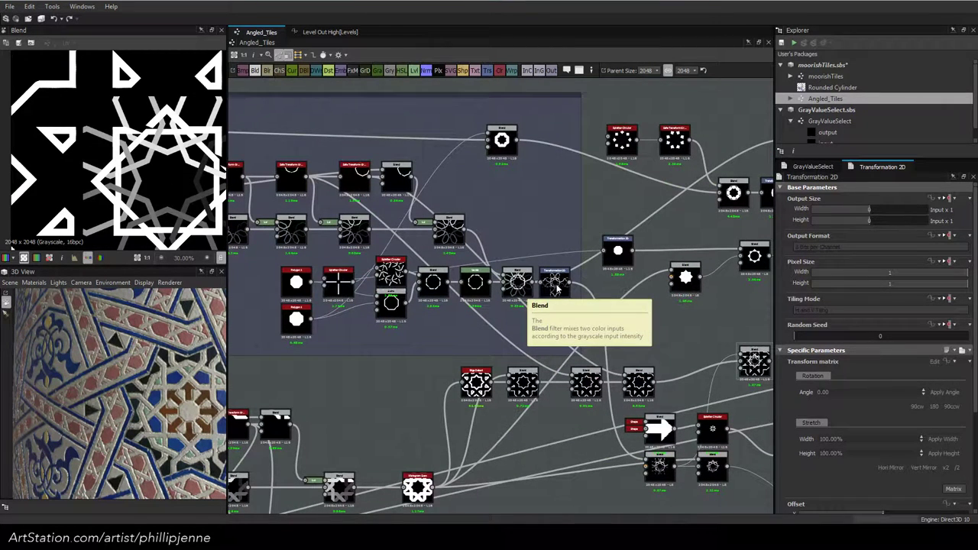
middle_click_drag(698, 329, 639, 312)
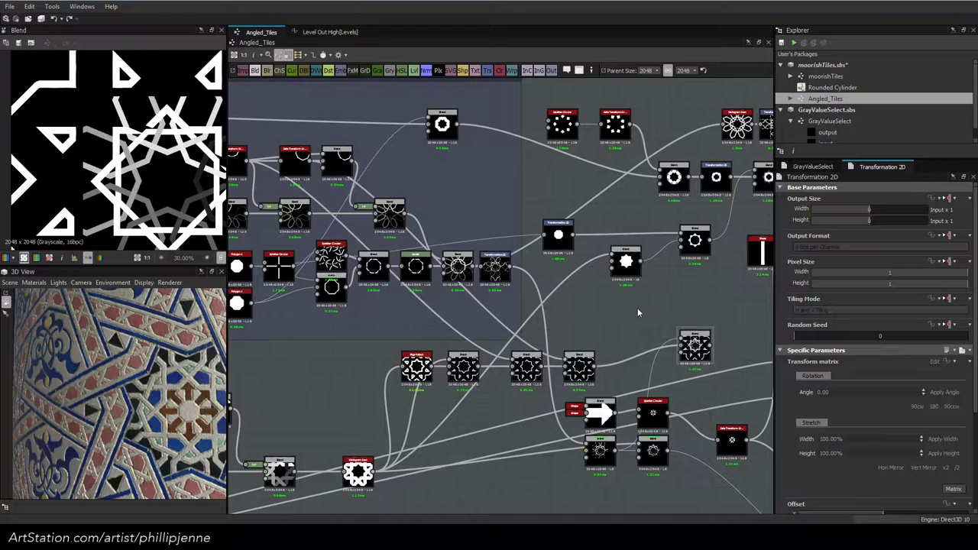
Read the Transformation 2D scale as matrix value 1.4703, check the Blend output, and launch Calculator
left_click(495, 263)
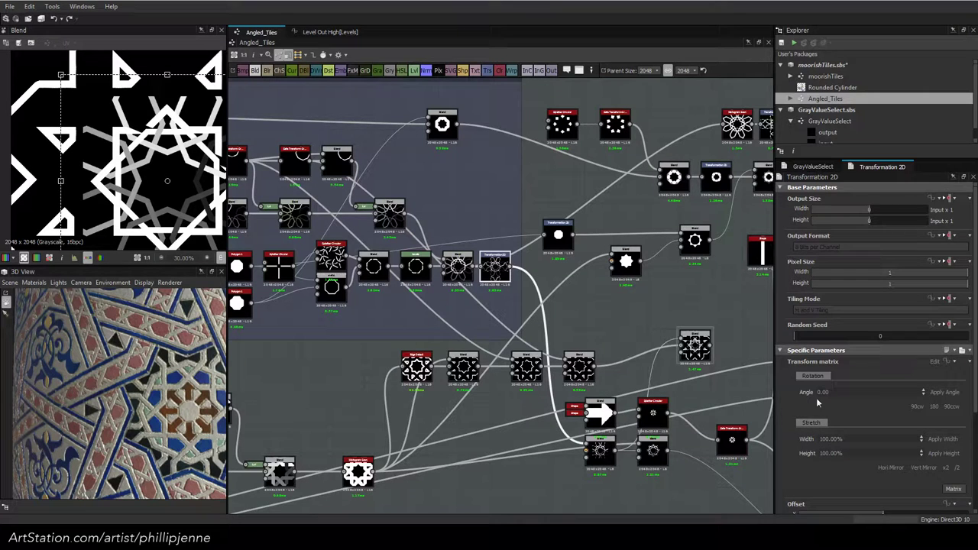
left_click(954, 489)
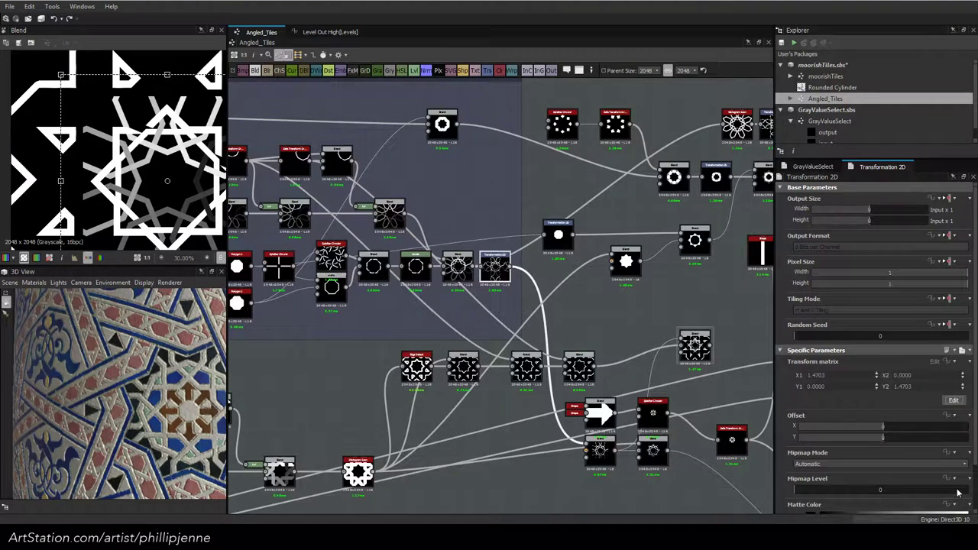
left_click(608, 329)
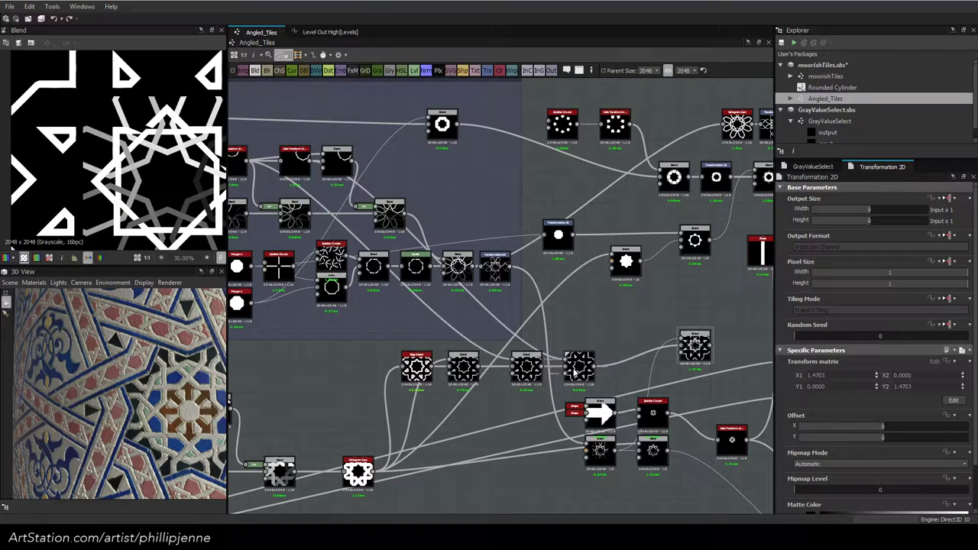
double_click(578, 368)
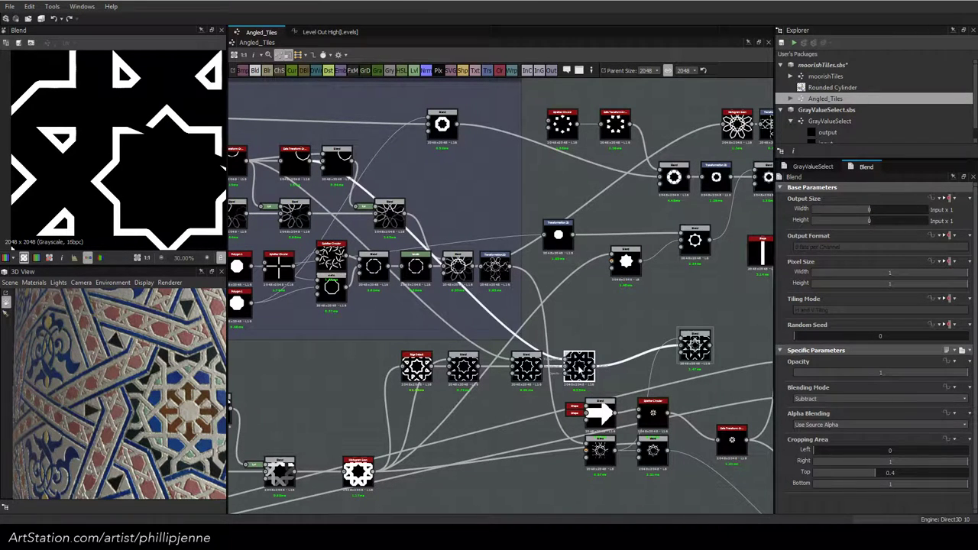
left_click(600, 327)
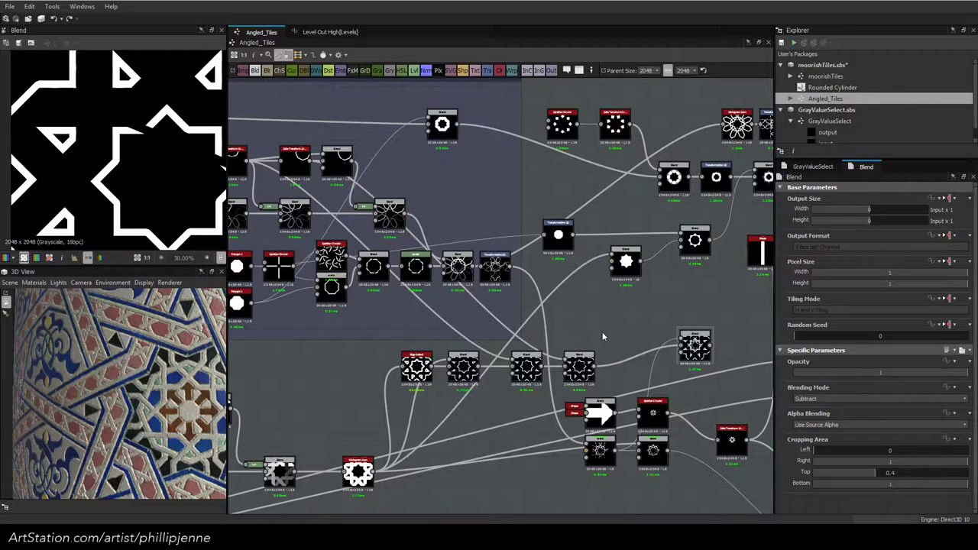
scroll(603, 337, "up", 1)
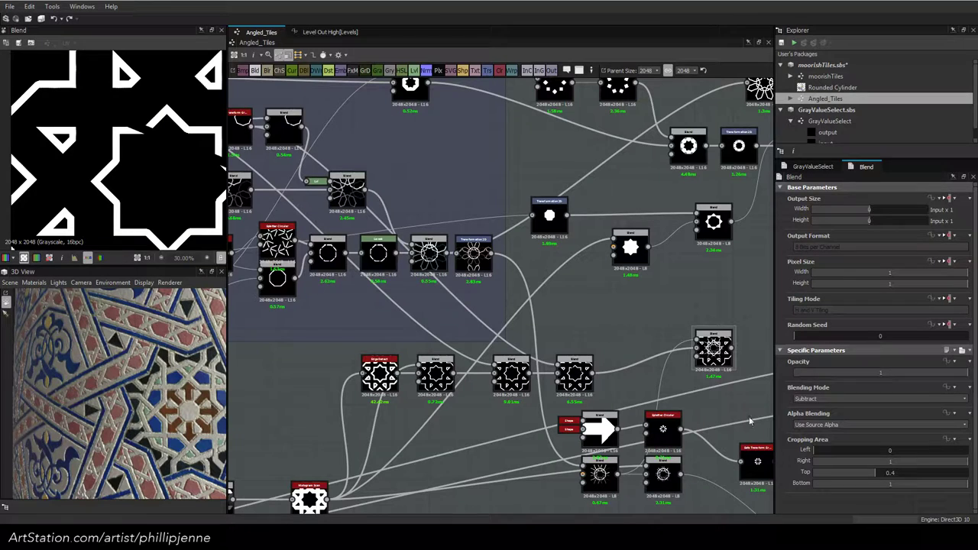
left_click(473, 254)
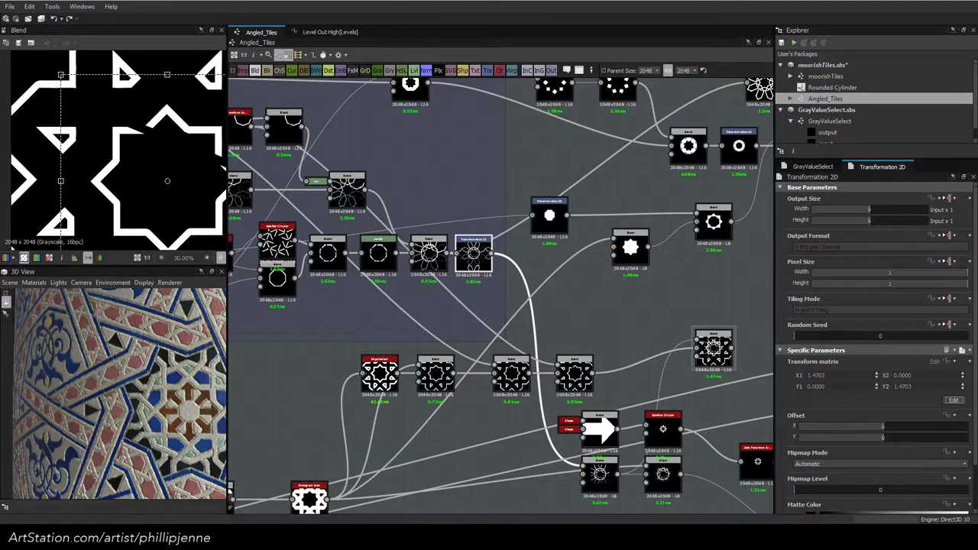
left_click(374, 538)
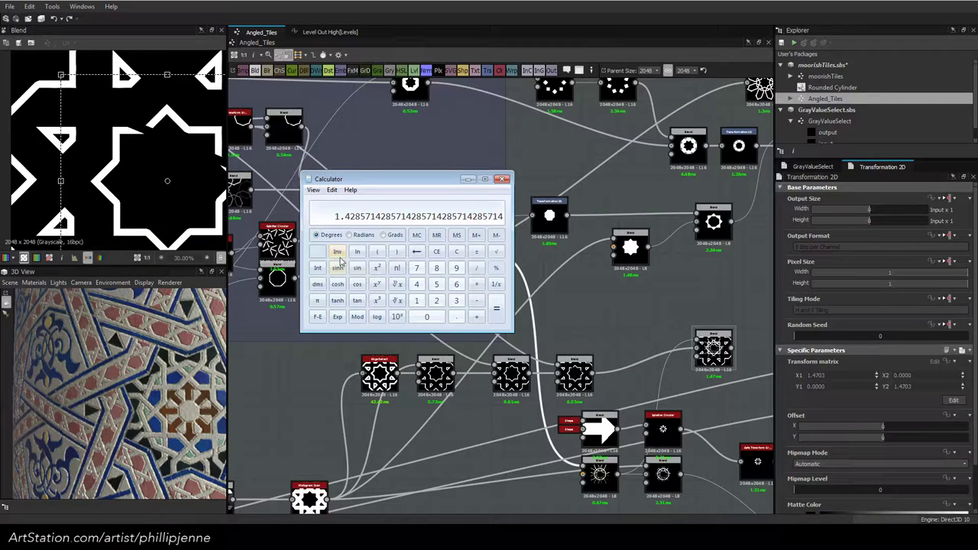
Compute 1 ÷ 1.4703 ≈ 0.6801 in Calculator, close it, and shift Edge Select left
left_click(436, 252)
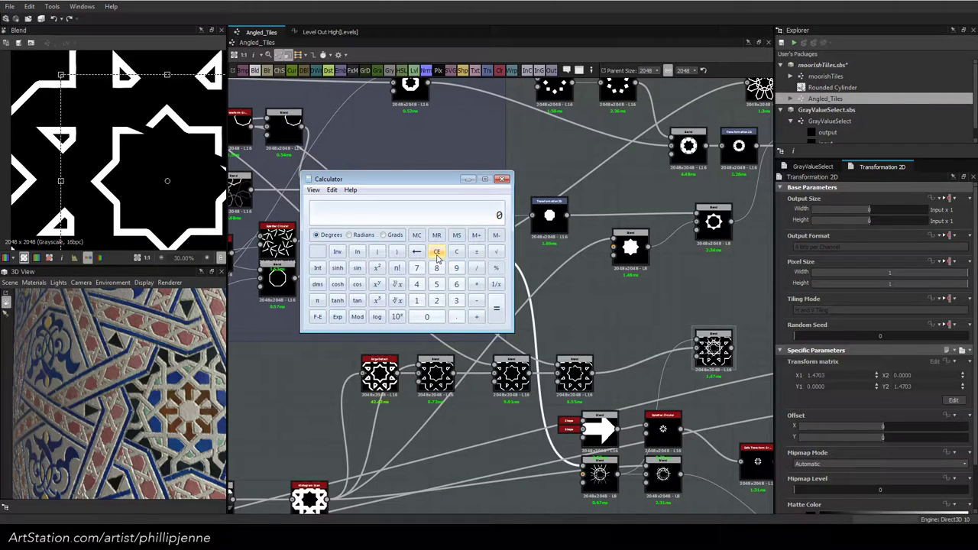
type("1.4703")
key("Return")
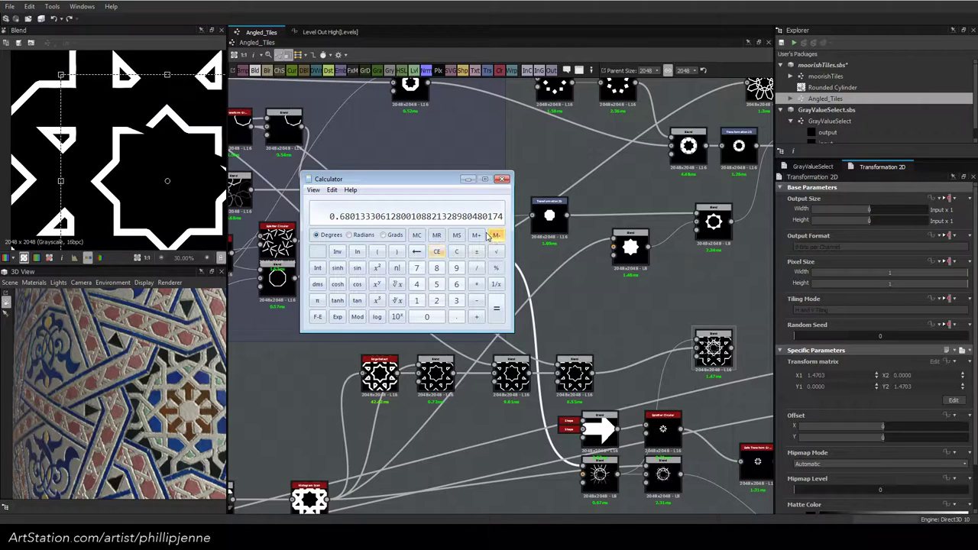
left_click(502, 179)
left_click_drag(369, 373, 325, 372)
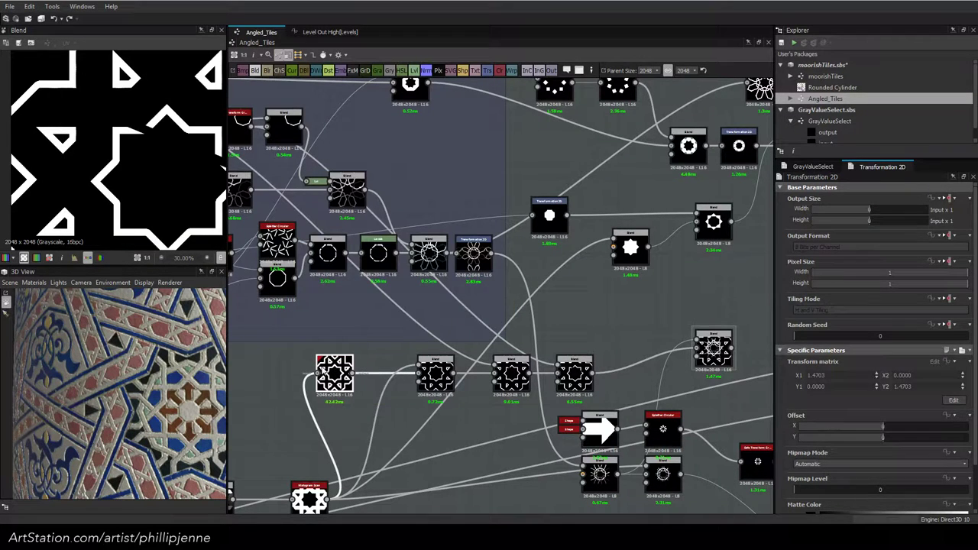
Add a Transformation 2D after Edge Select with matrix X1 and Y2 set to 0.6801
key("space")
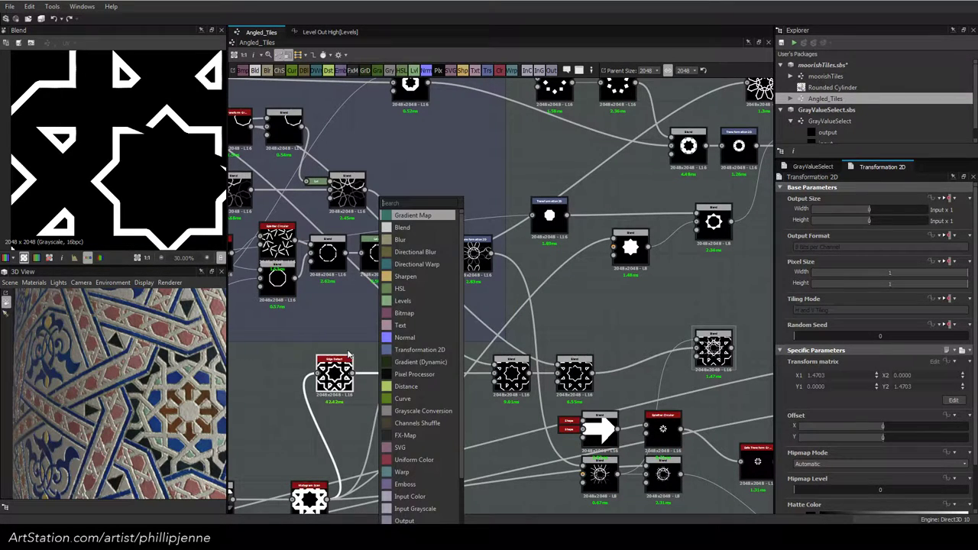
left_click(420, 349)
left_click_drag(402, 408, 385, 374)
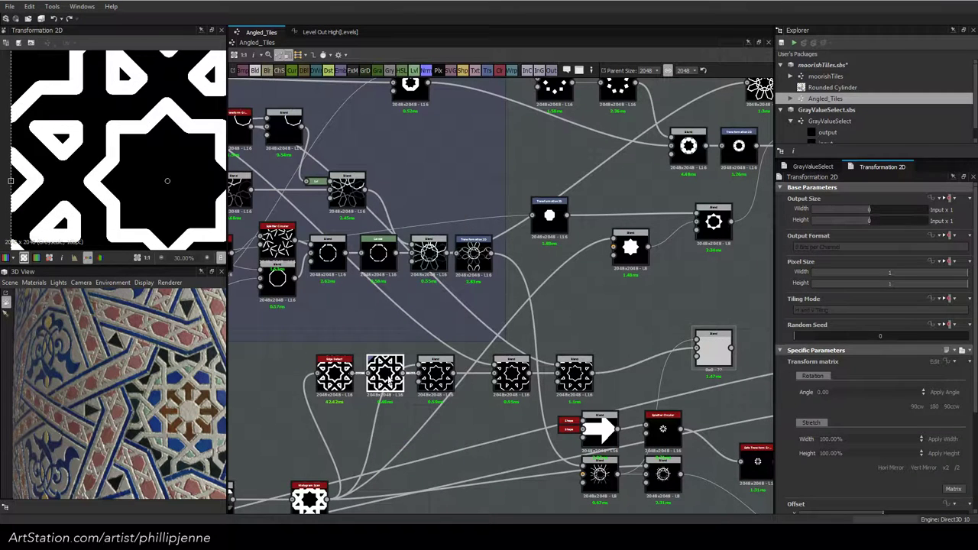
left_click(953, 488)
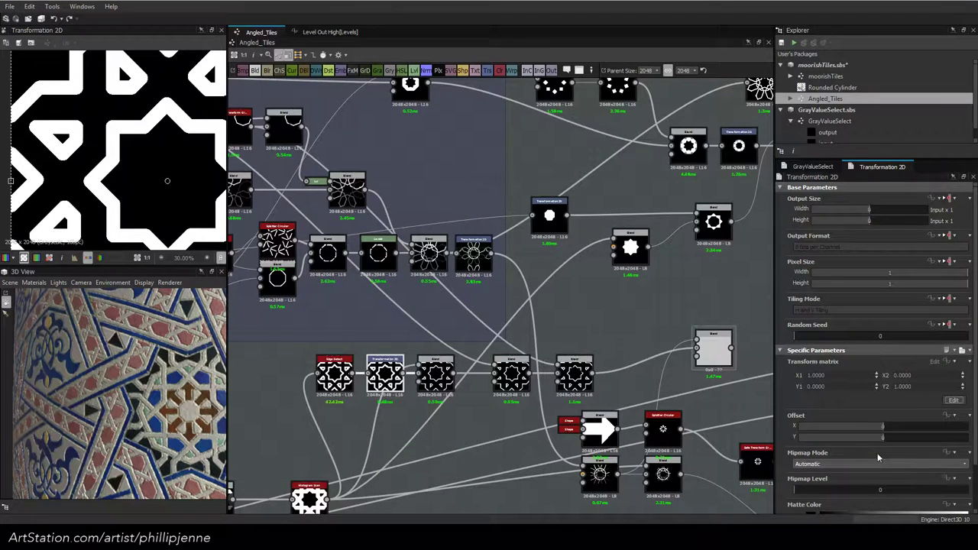
left_click(837, 375)
type(".6")
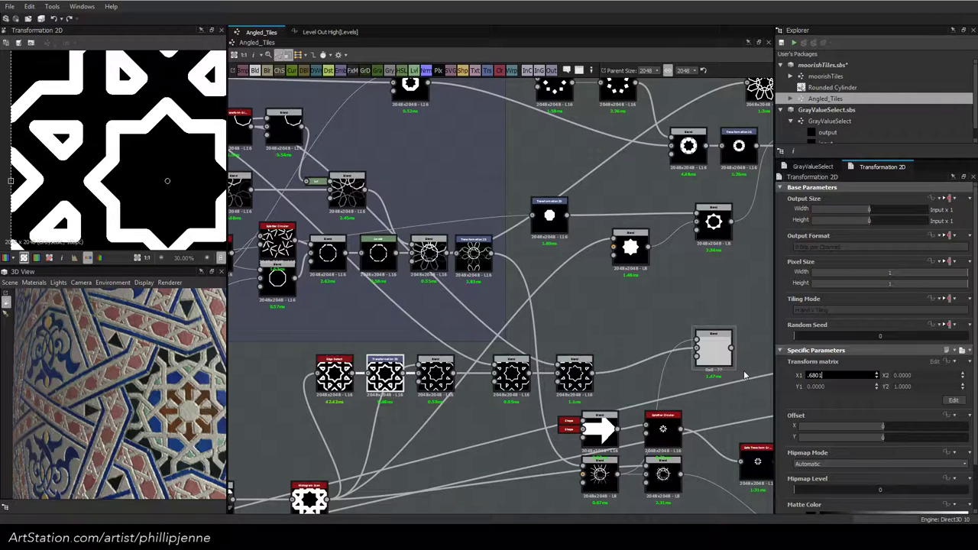
type("801")
key("Return")
left_click(909, 387)
type(".6801")
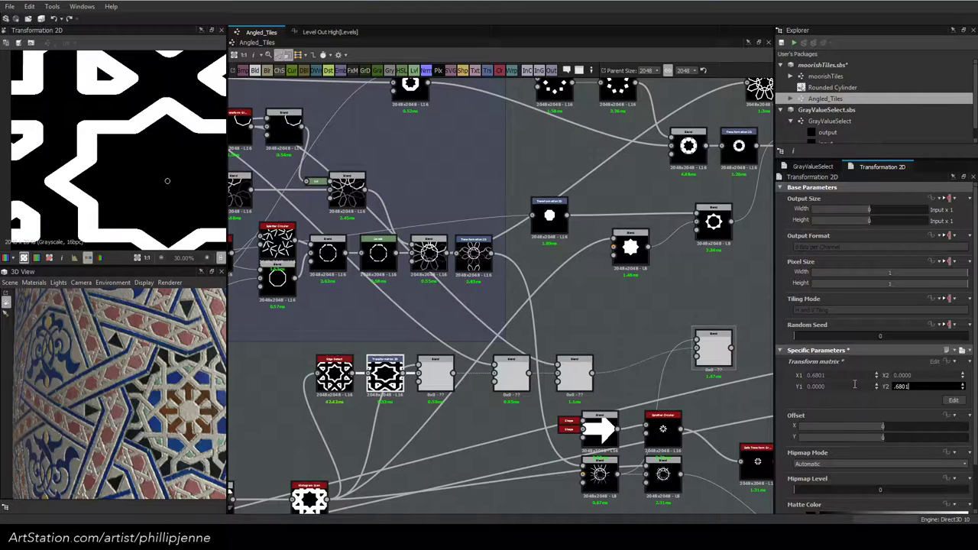
key("Return")
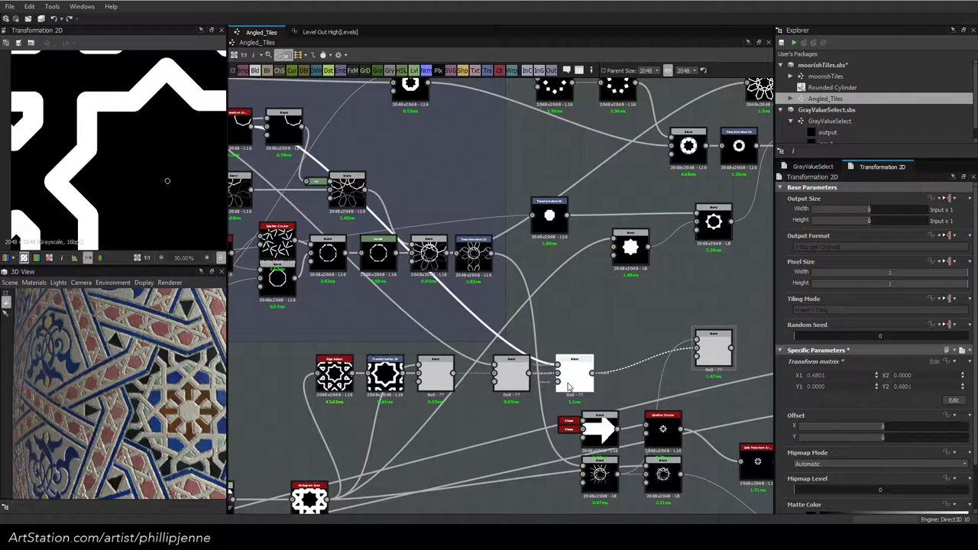
Rewire the Transformation 2D between the Blend nodes after Edge Detect and preview the results
double_click(568, 388)
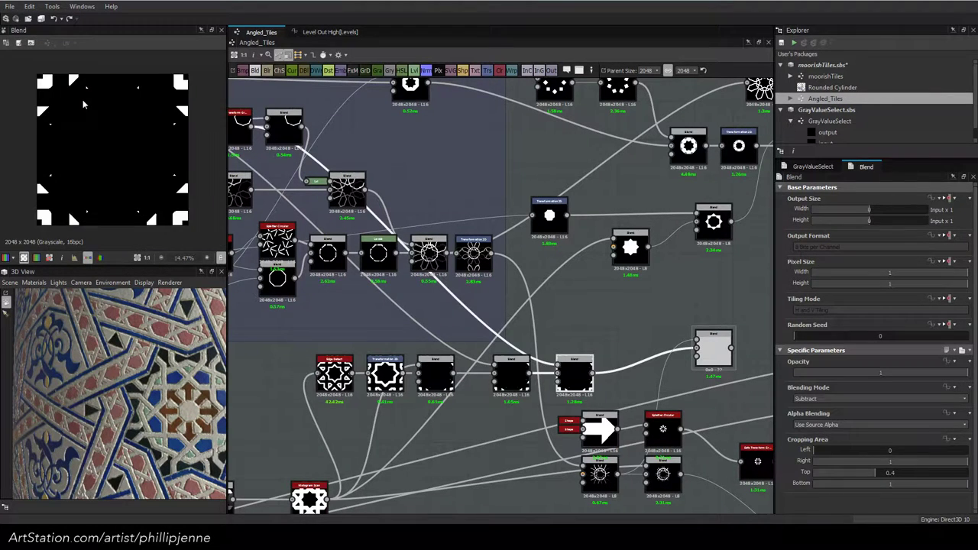
double_click(432, 373)
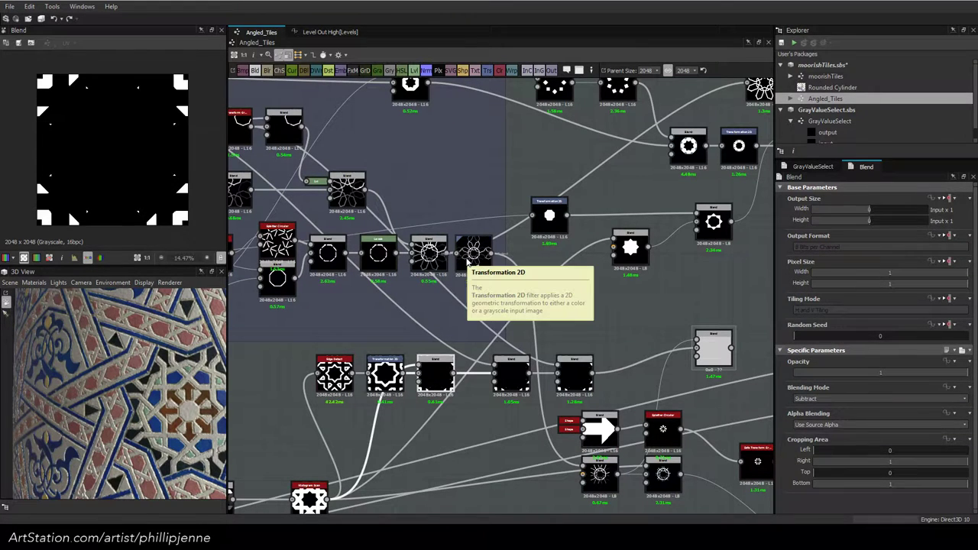
double_click(469, 257)
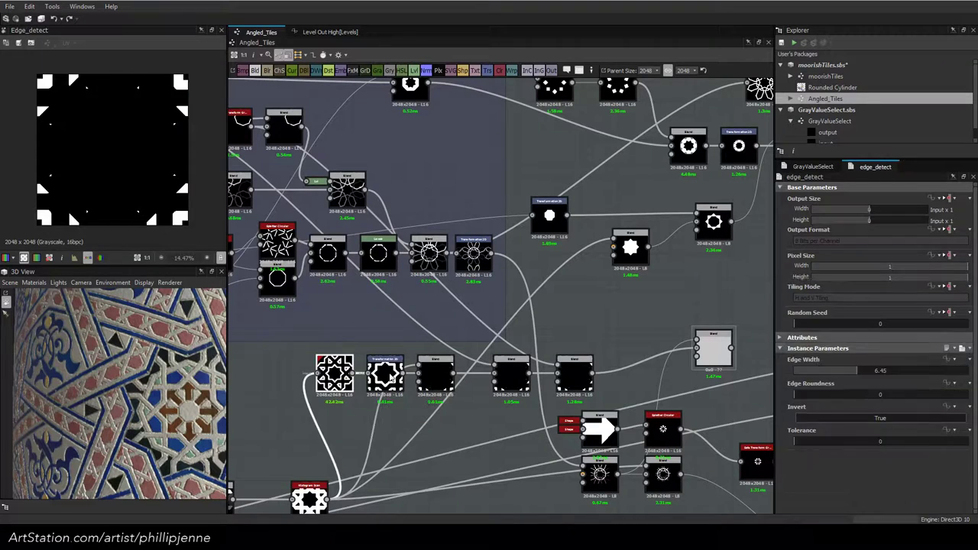
double_click(430, 377)
middle_click_drag(470, 334, 507, 288)
left_click_drag(432, 334, 521, 385)
left_click_drag(390, 326, 456, 328)
key("ctrl+z")
left_click_drag(389, 326, 498, 373)
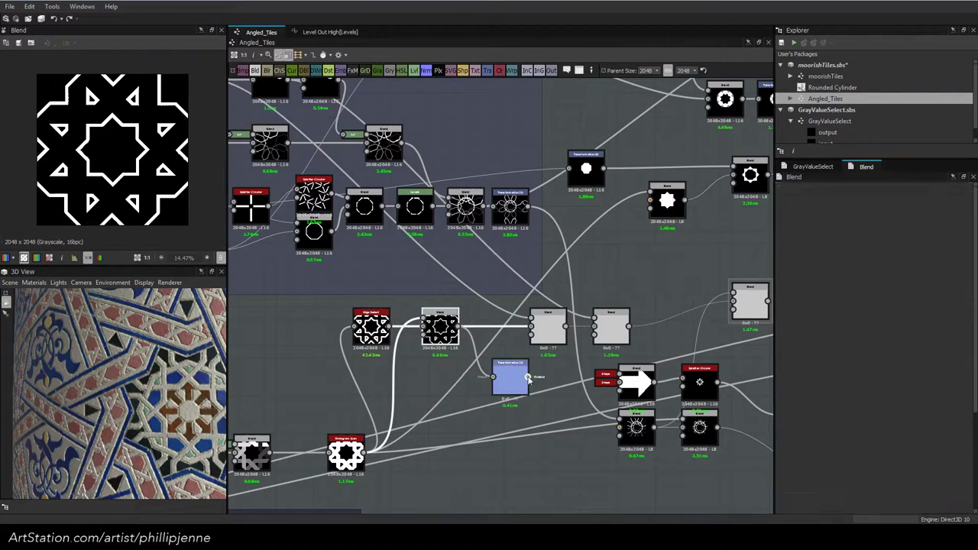
double_click(547, 329)
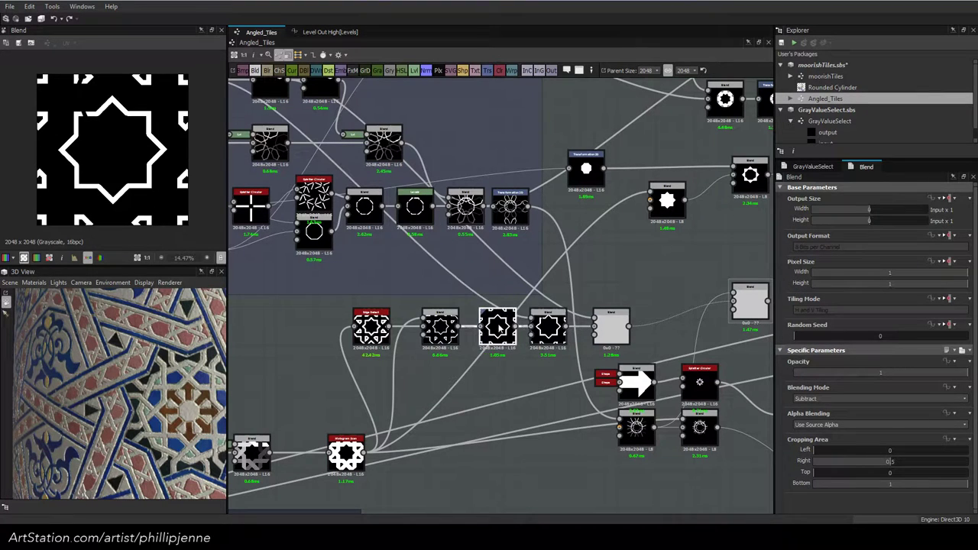
left_click(617, 322)
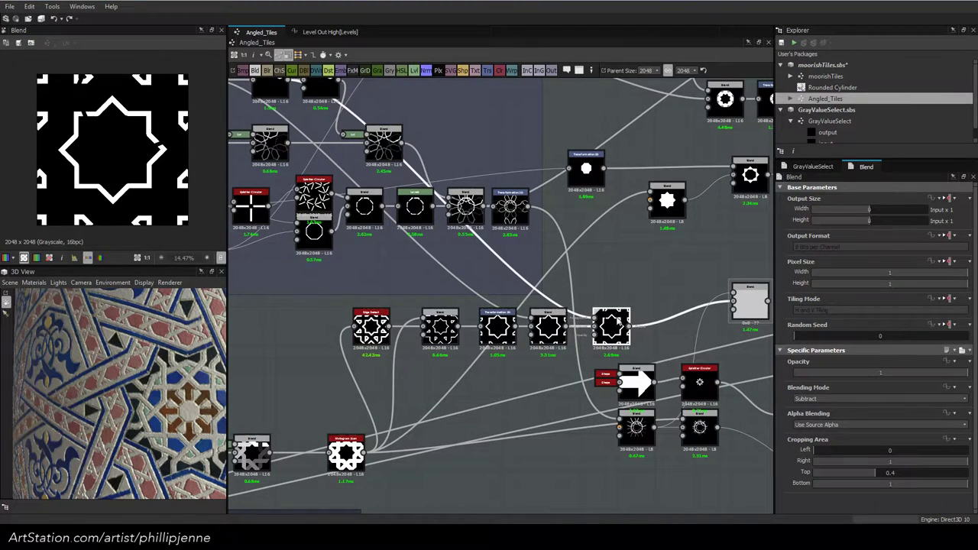
left_click(748, 302)
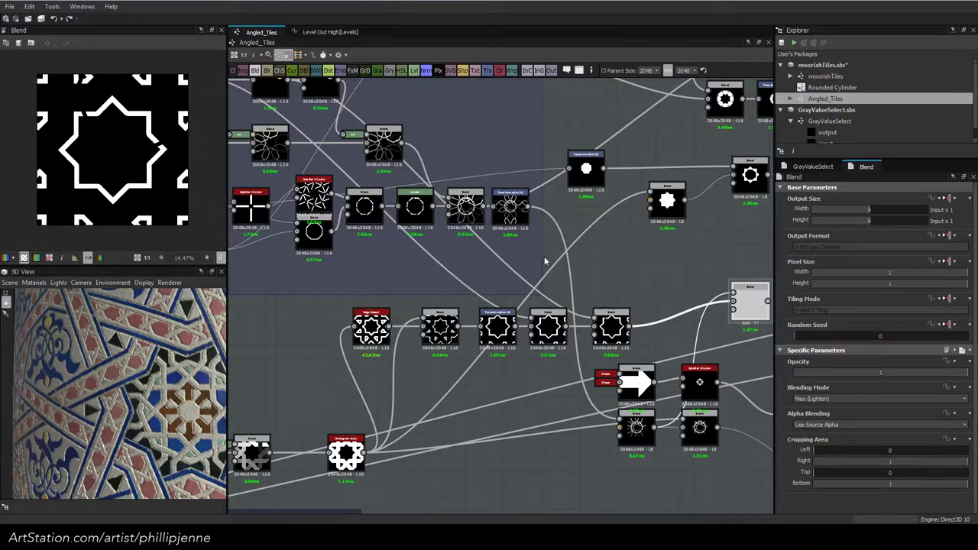
Connect the Blend output into the right-hand Blend and compare the previews
middle_click_drag(622, 260, 579, 261)
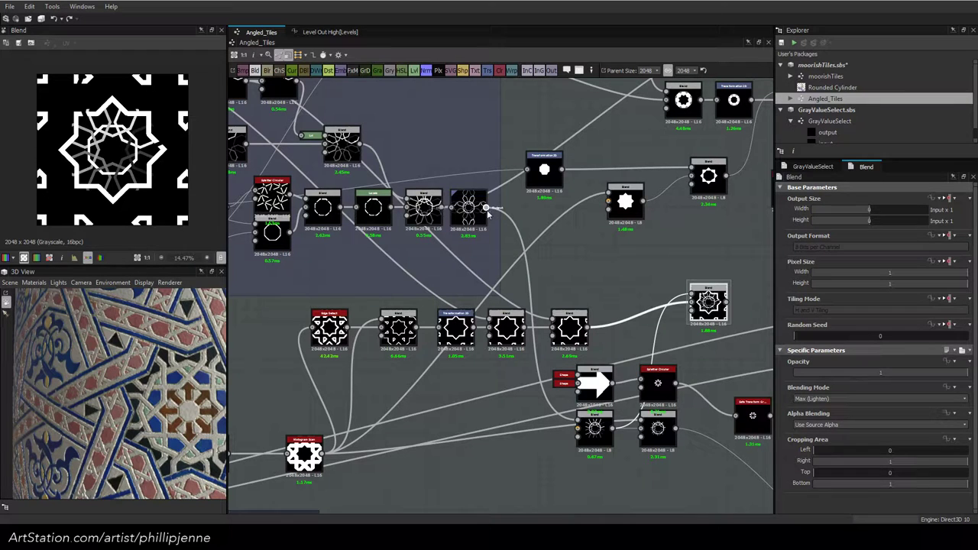
left_click_drag(441, 208, 692, 296)
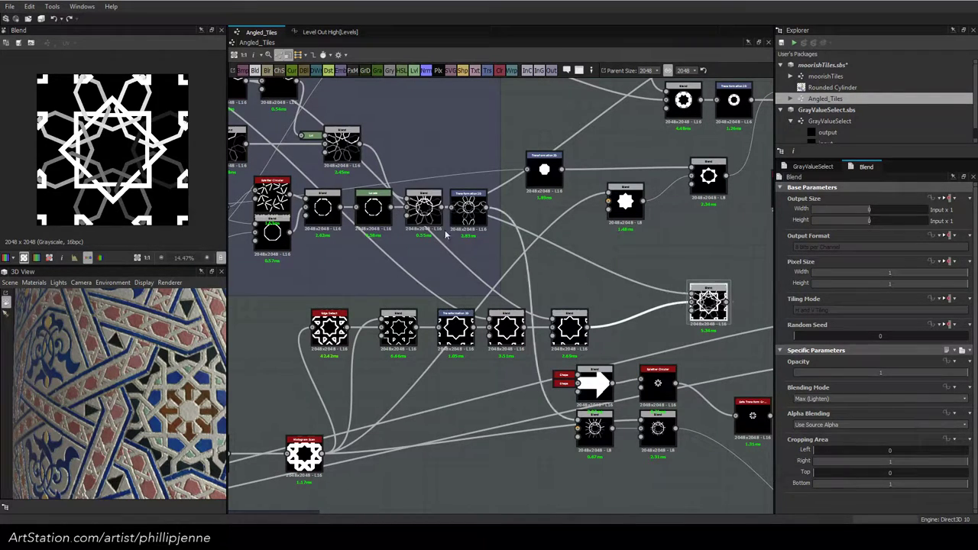
scroll(92, 119, "up", 4)
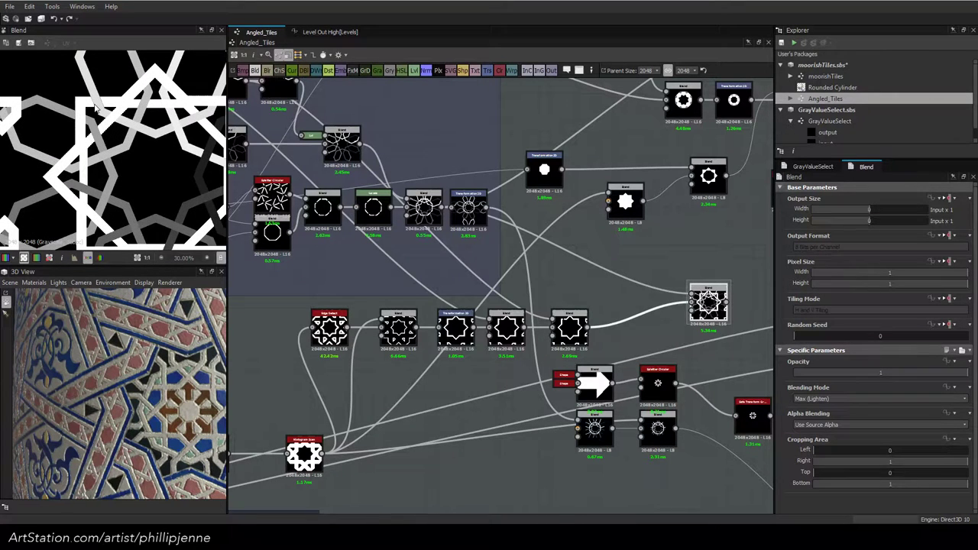
scroll(96, 109, "down", 1)
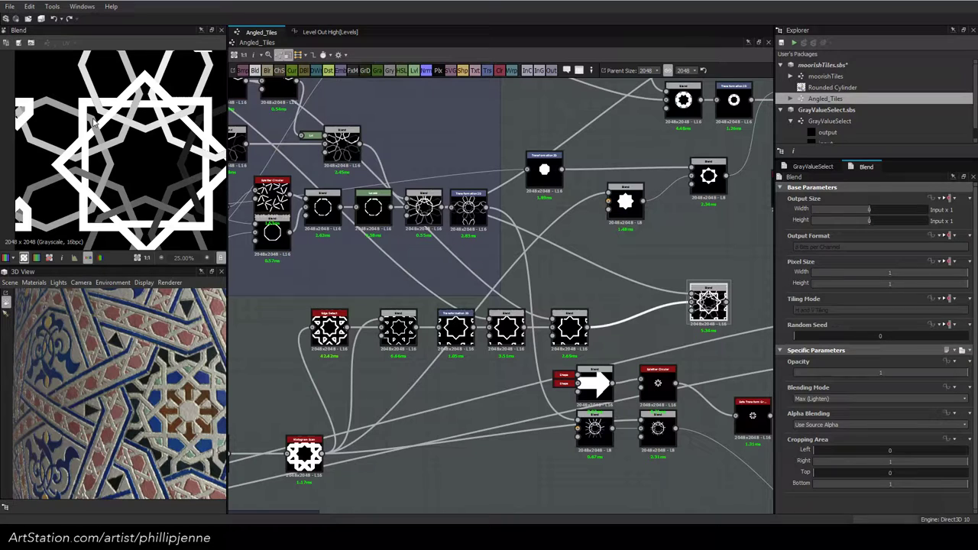
scroll(93, 122, "down", 1)
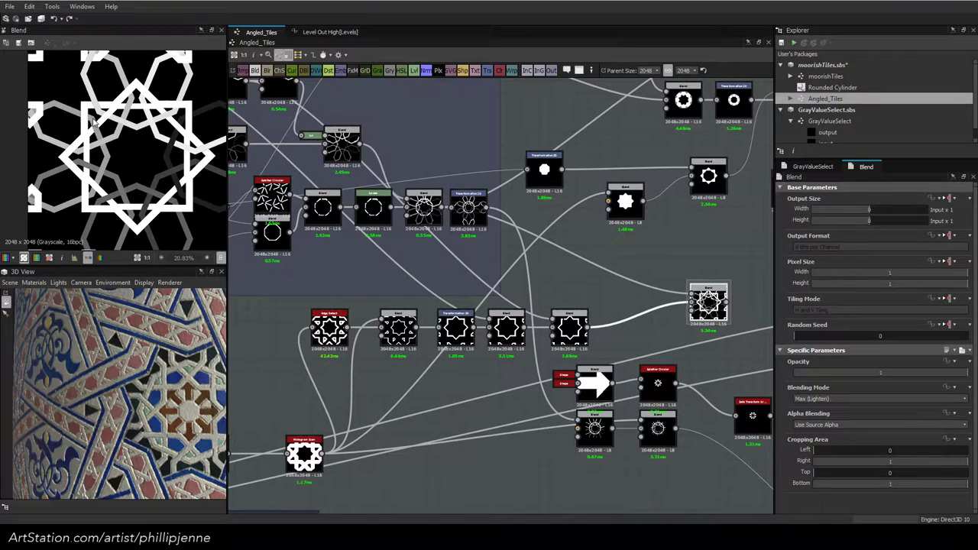
double_click(427, 207)
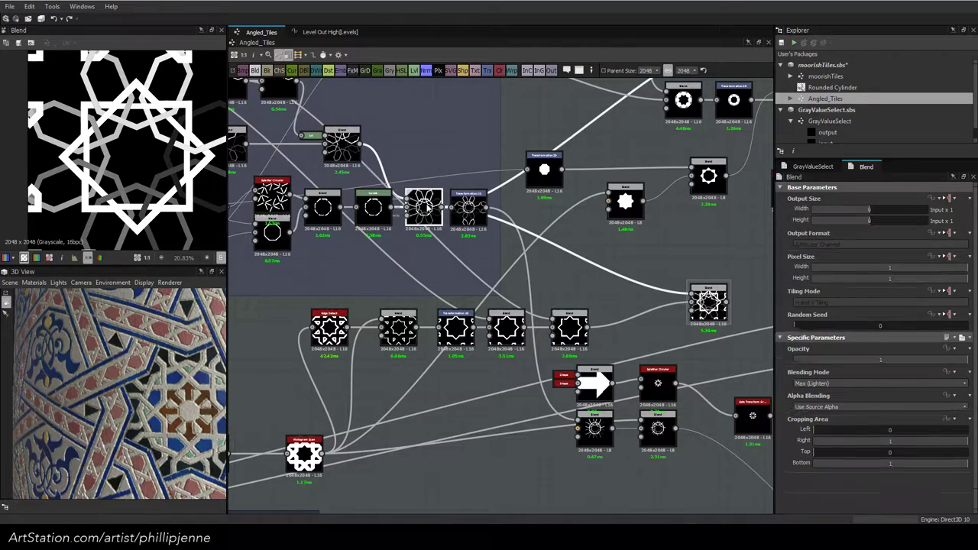
double_click(707, 302)
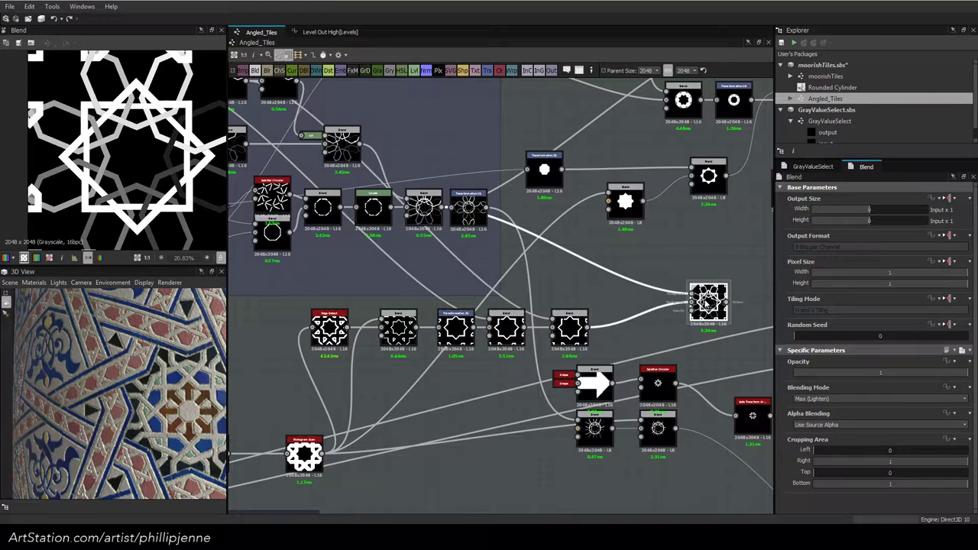
double_click(465, 213)
double_click(707, 302)
Set the Edge Detect Edge Width to 6 after trying about 5.18, 4.26 and 5.13
left_click(328, 328)
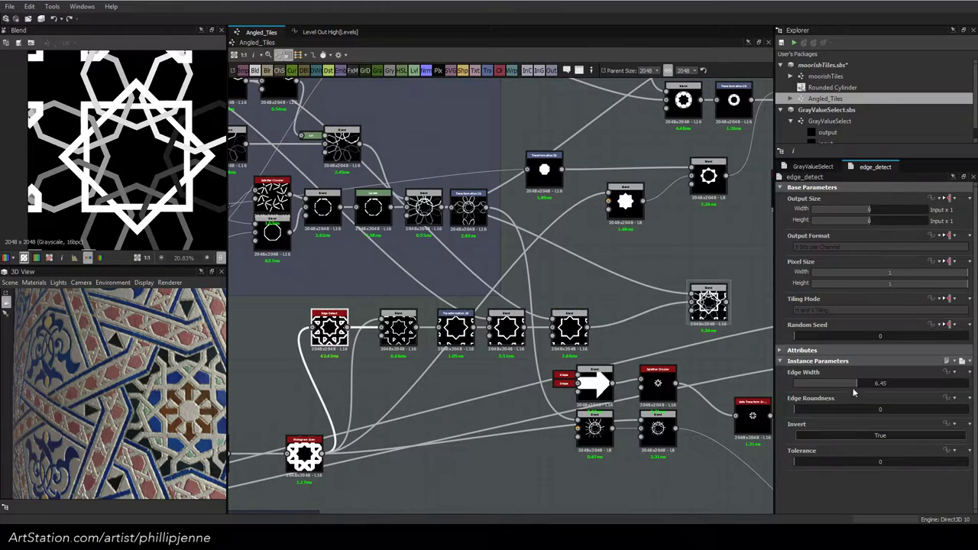
left_click_drag(856, 388, 843, 386)
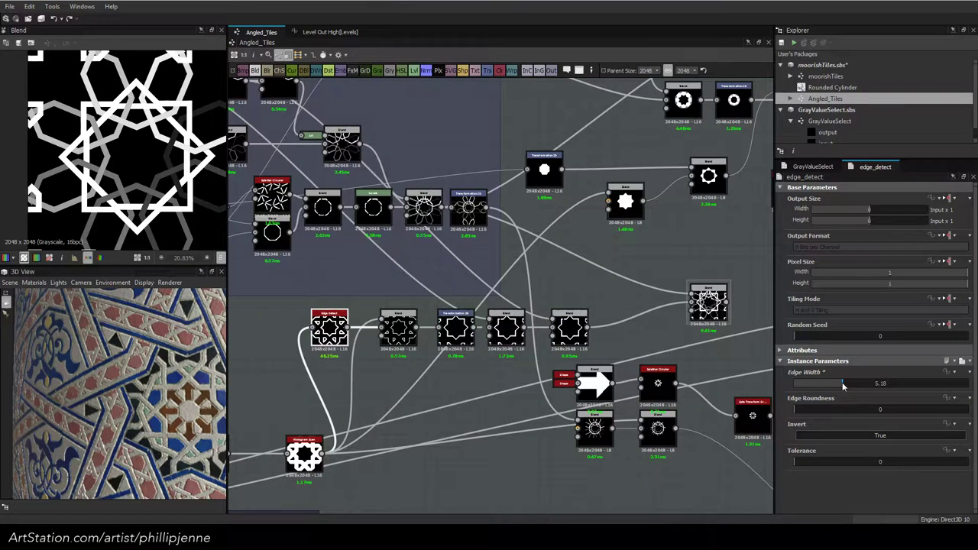
left_click_drag(841, 382, 831, 380)
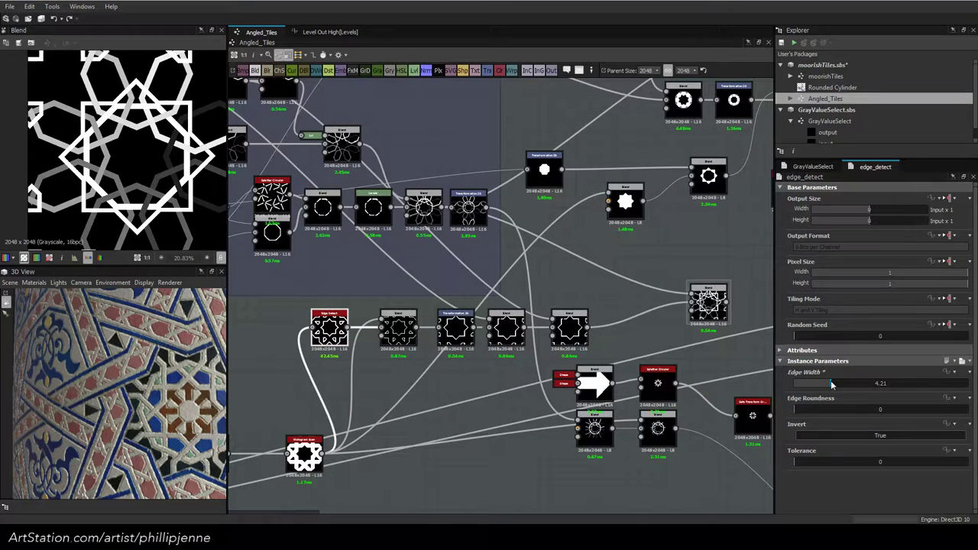
left_click_drag(830, 381, 842, 386)
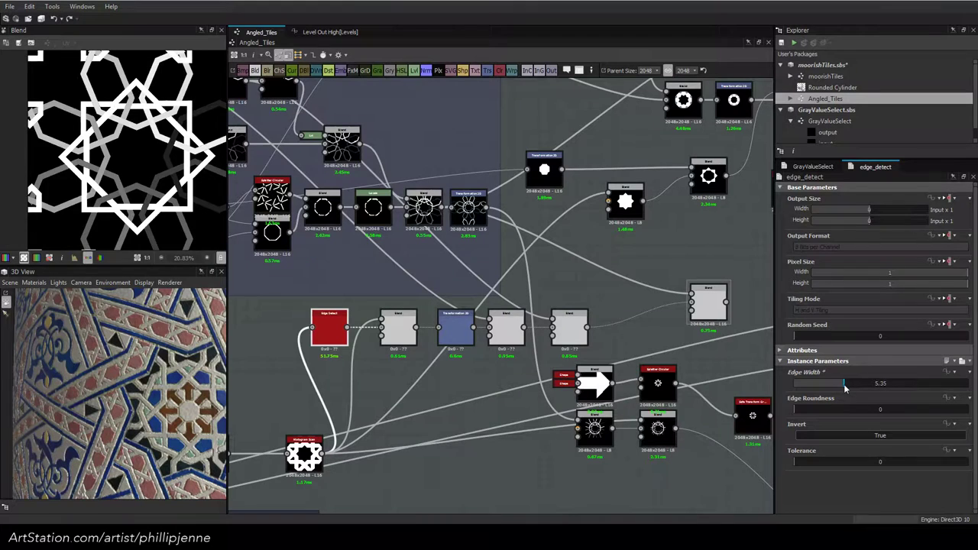
double_click(889, 384)
type("6")
key("Return")
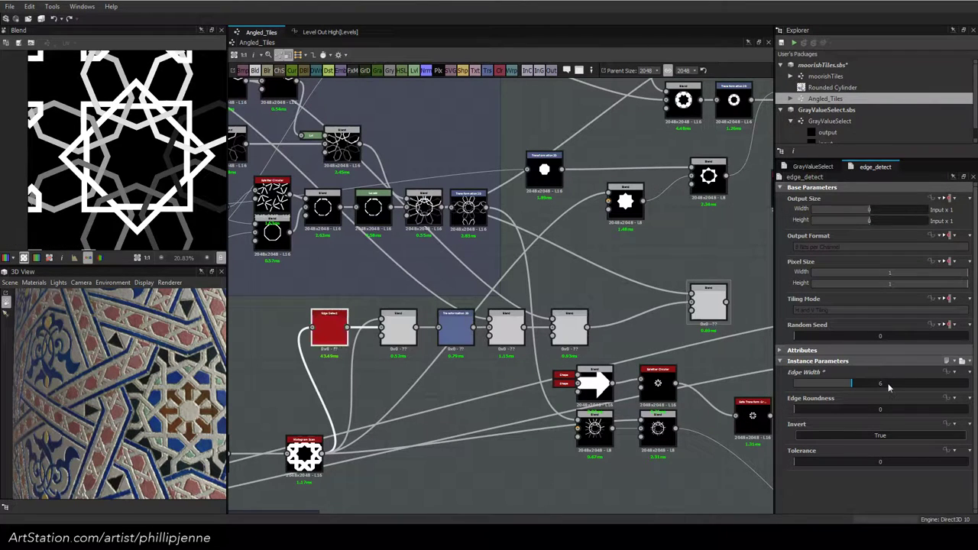
middle_click_drag(411, 293, 606, 361)
left_click(352, 317)
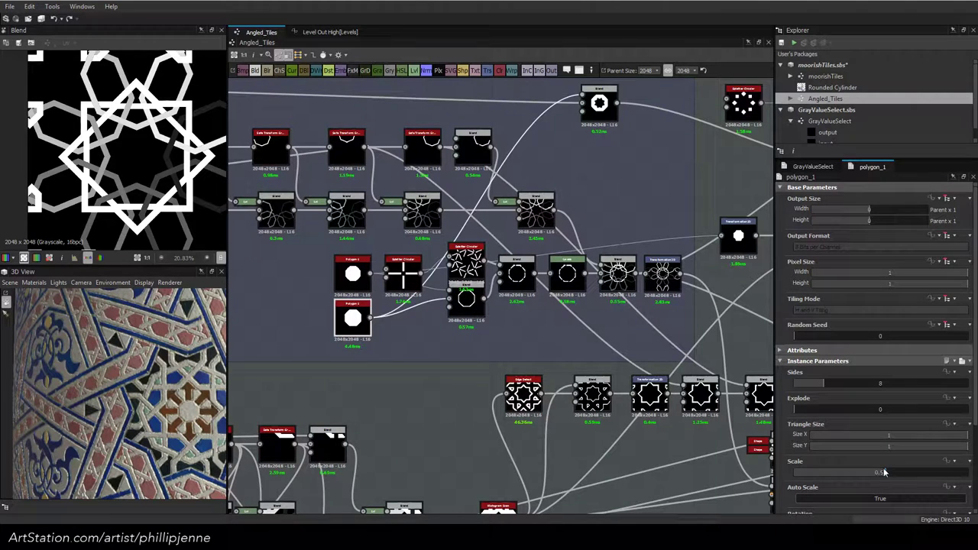
Set Polygon 1's Scale to 0.5
left_click_drag(884, 472, 881, 473)
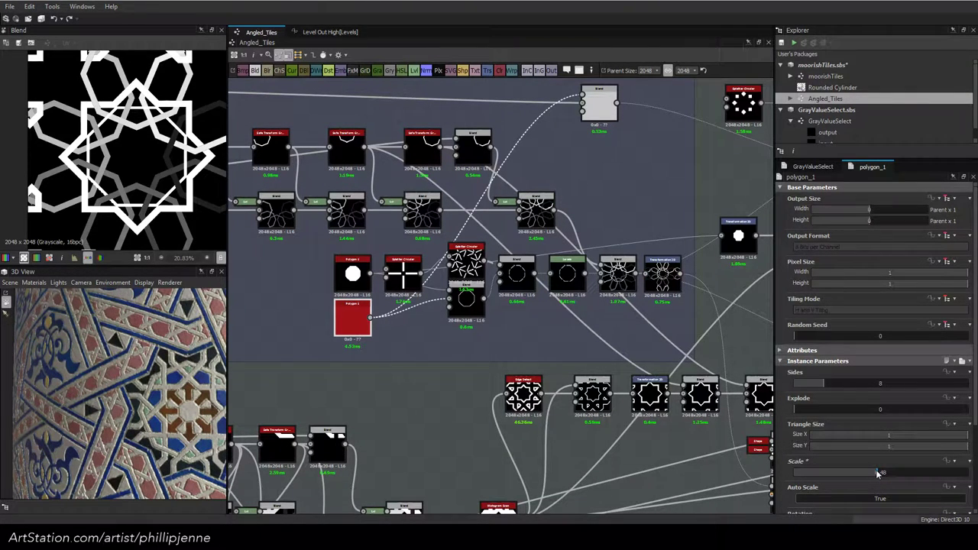
left_click_drag(878, 473, 876, 474)
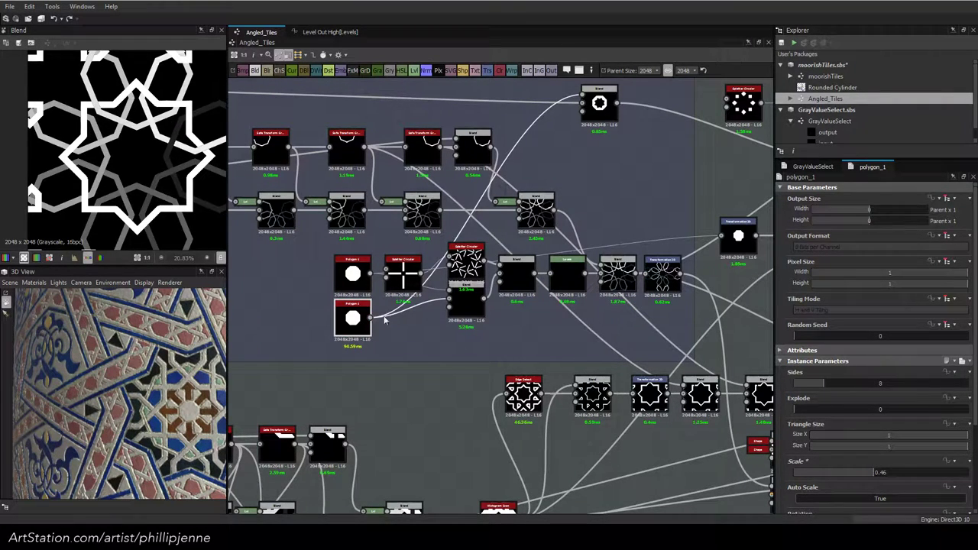
left_click_drag(878, 472, 828, 472)
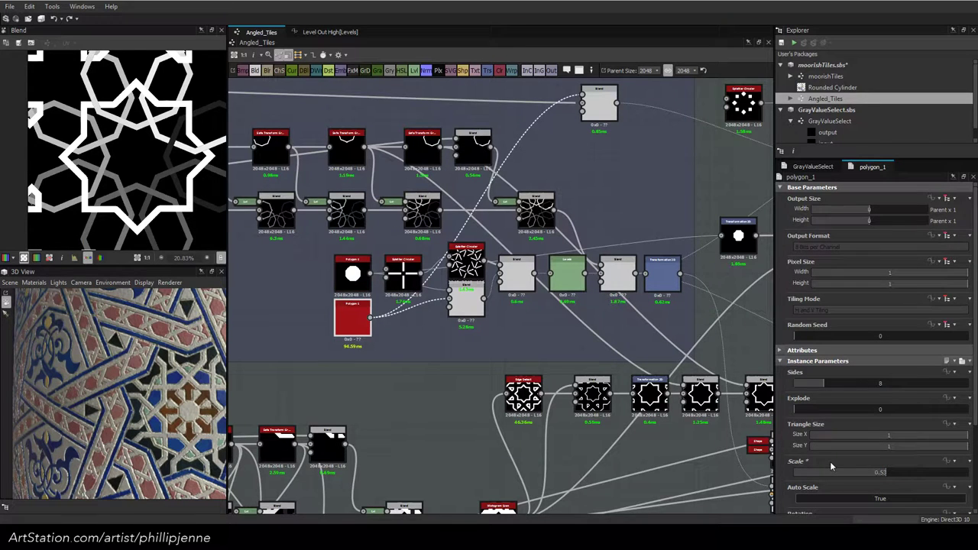
double_click(883, 473)
type("0.5")
key("Return")
Set the upper Polygon node's Scale to 0.45
left_click(353, 273)
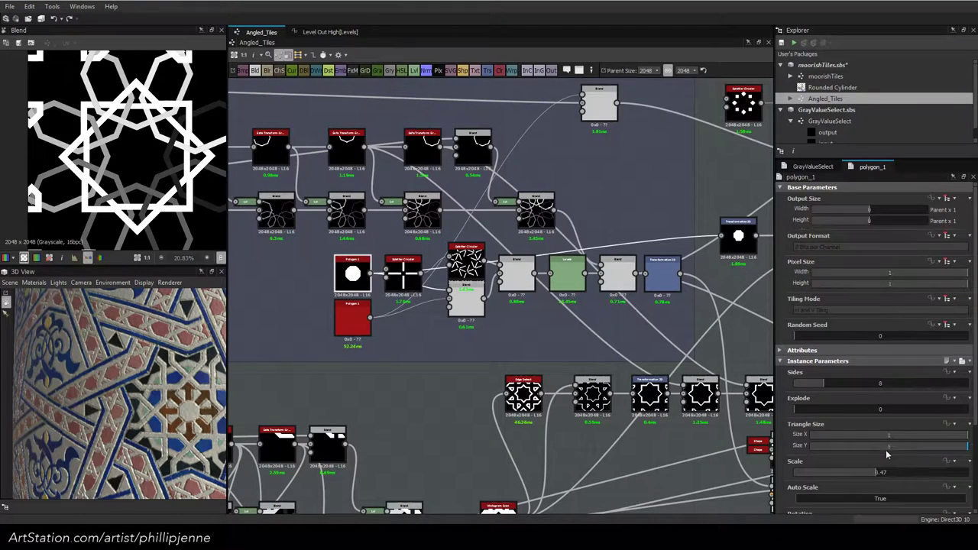
double_click(886, 472)
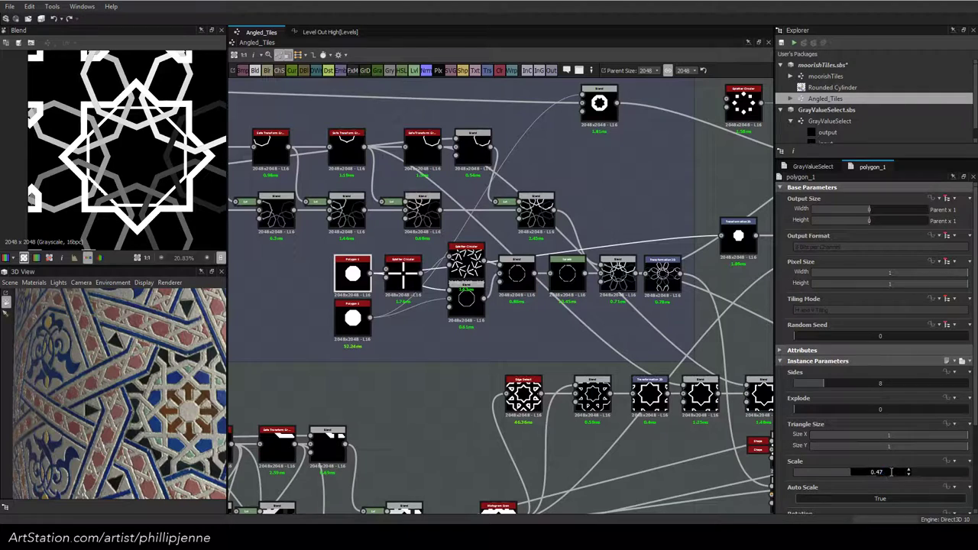
key("BackSpace")
type("5")
key("Return")
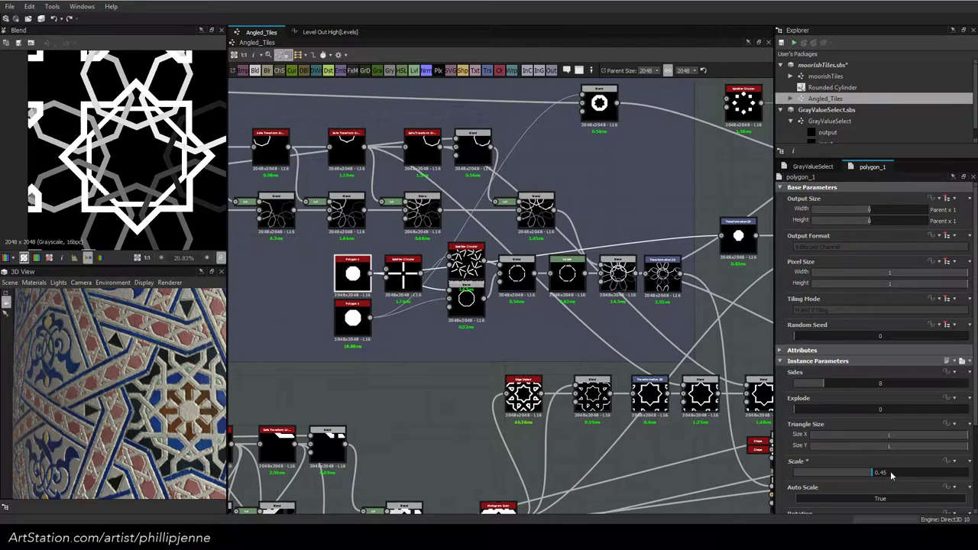
Set the Edge Detect node's Edge Width to 5
left_click(523, 393)
double_click(879, 382)
type("5")
key("Return")
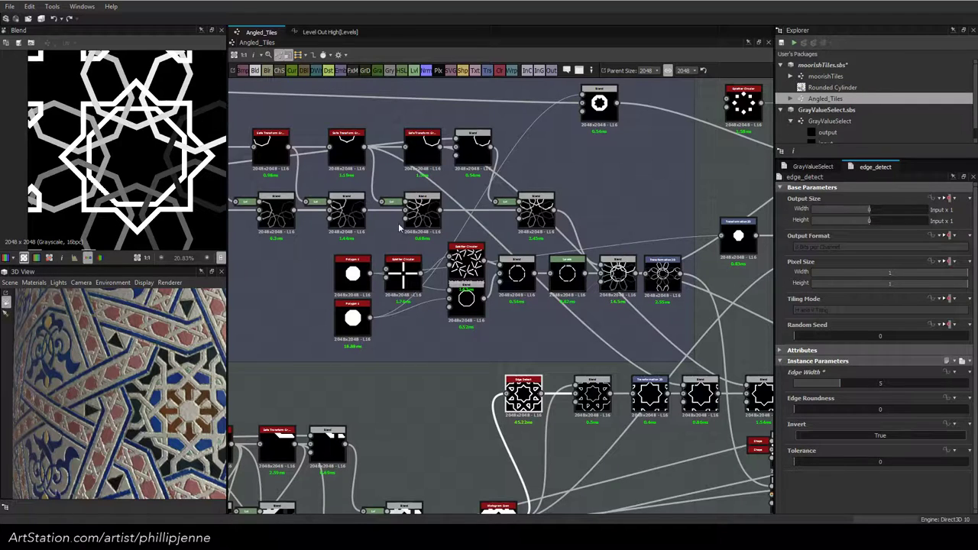
Pan the graph and zoom and pan the 2D preview to inspect the star strapwork
middle_click_drag(399, 228, 165, 193)
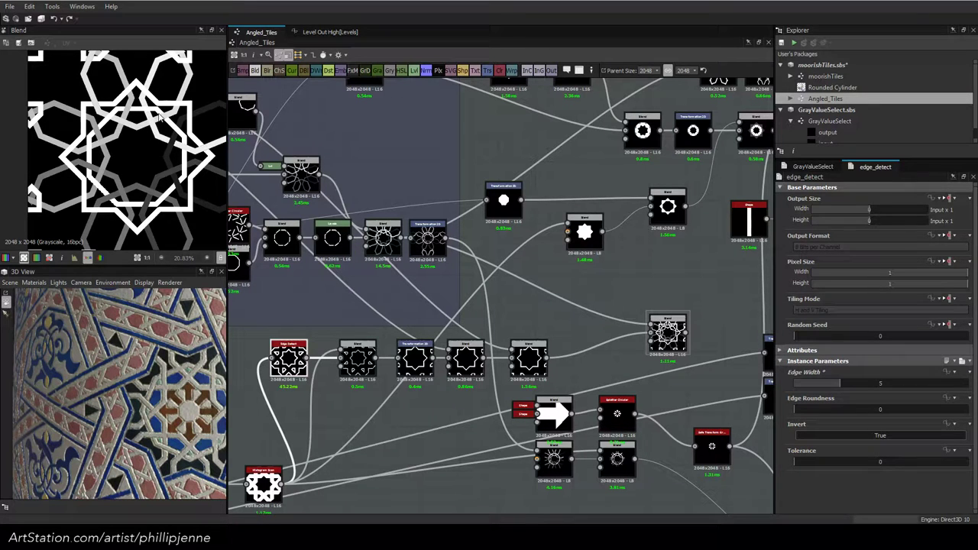
scroll(184, 145, "up", 3)
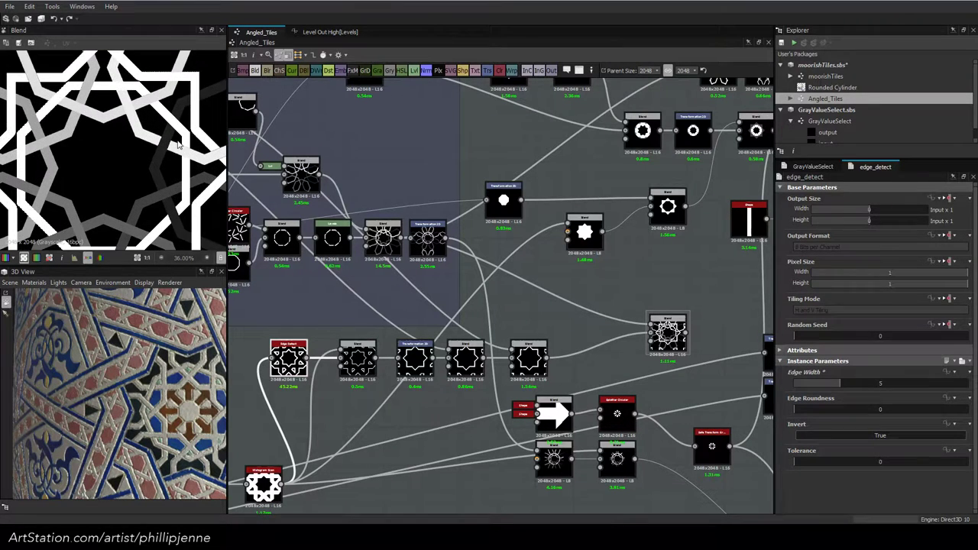
middle_click_drag(138, 100, 179, 156)
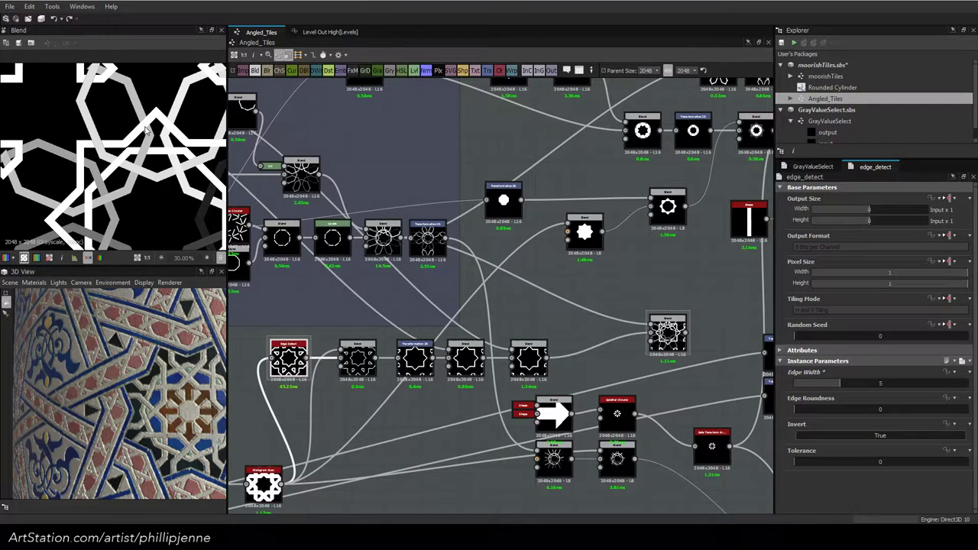
middle_click_drag(183, 92, 155, 89)
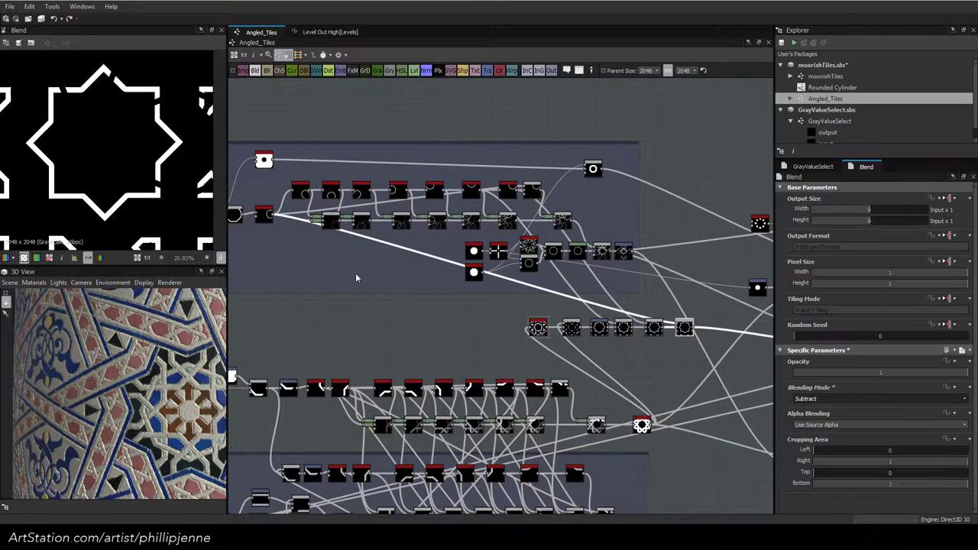
Add two Subtract-mode Blend nodes after the row of six nodes
middle_click_drag(351, 278, 269, 278)
left_click_drag(436, 308, 578, 328)
left_click(579, 328)
key("space")
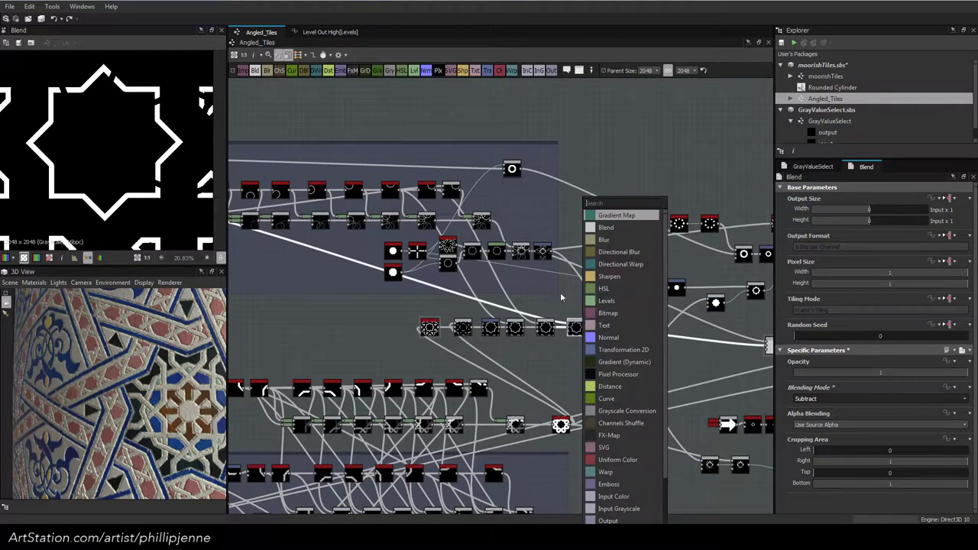
left_click(605, 227)
left_click(830, 399)
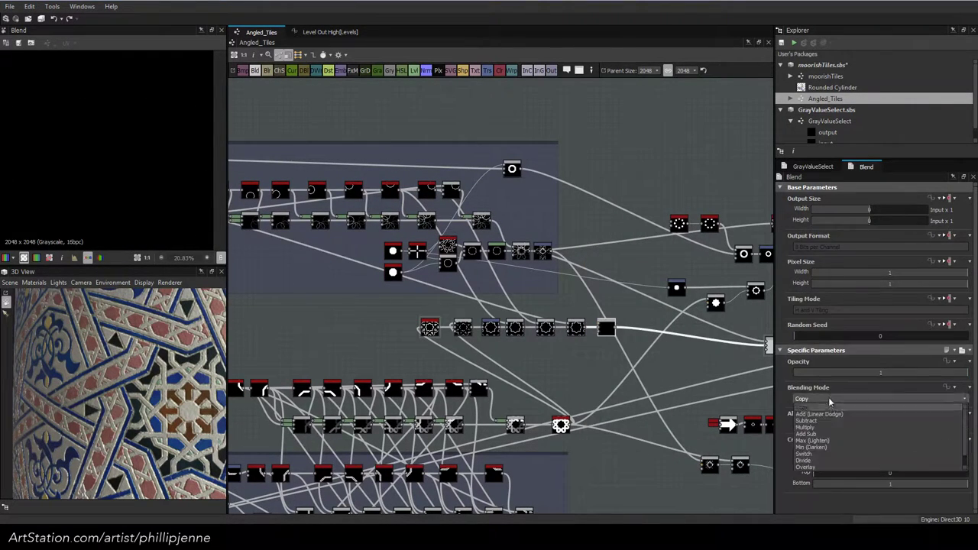
left_click(808, 408)
middle_click_drag(266, 219, 336, 245)
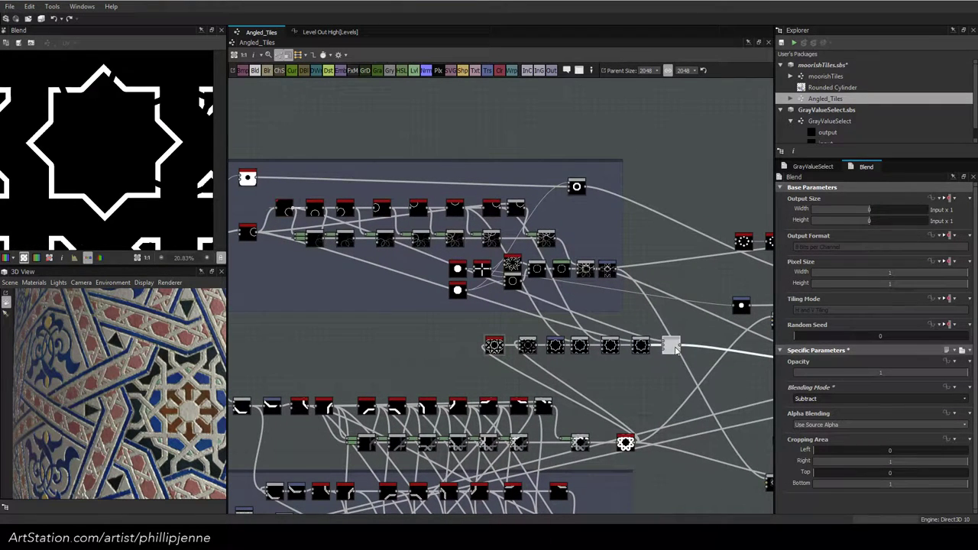
key("space")
left_click(721, 228)
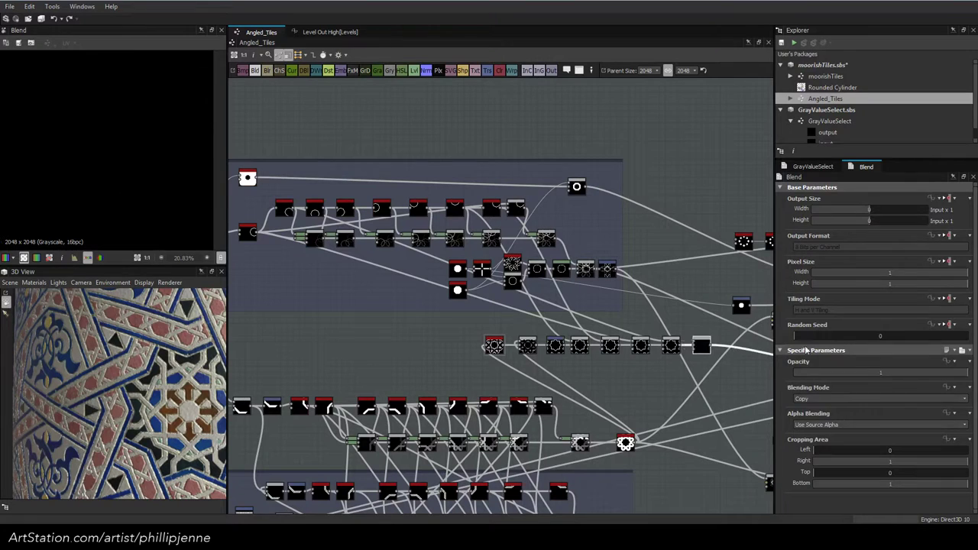
left_click(879, 398)
left_click(814, 420)
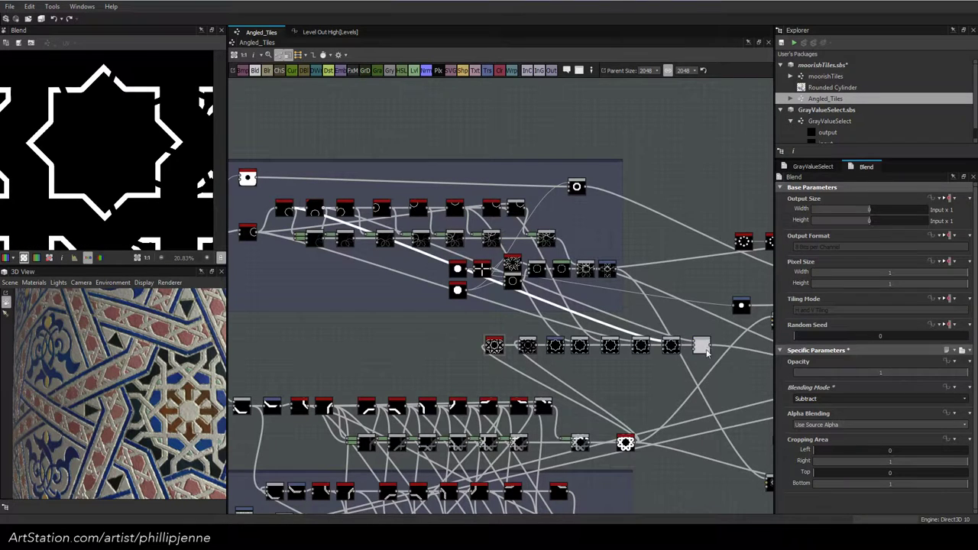
Try a Blur node, then link the circle node's output into a middle-row Blend
key("space")
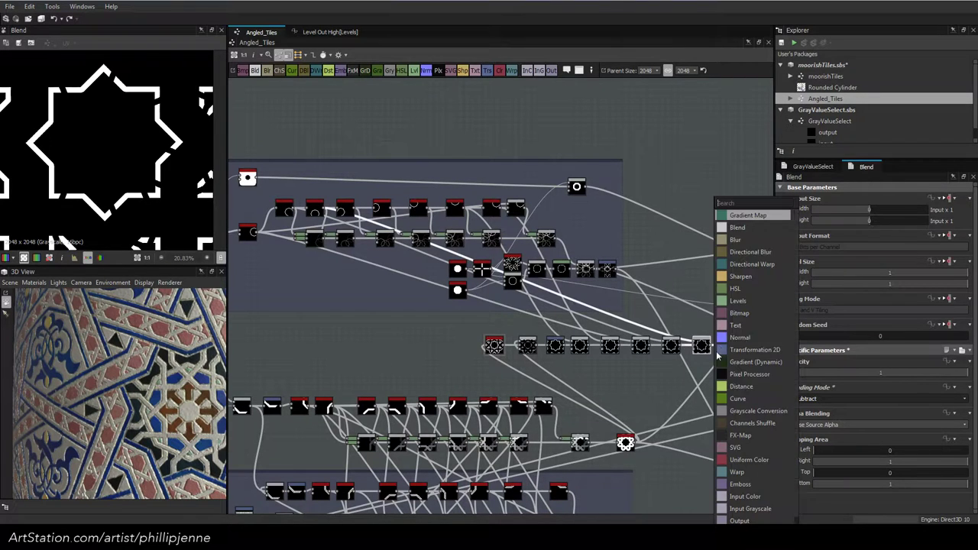
left_click(729, 241)
middle_click_drag(541, 348, 537, 325)
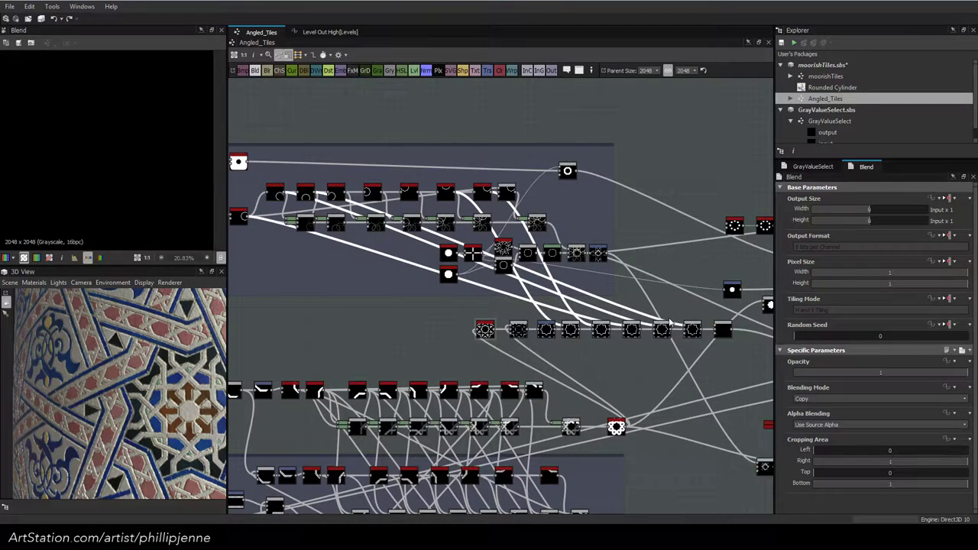
key("Delete")
middle_click_drag(524, 315, 562, 312)
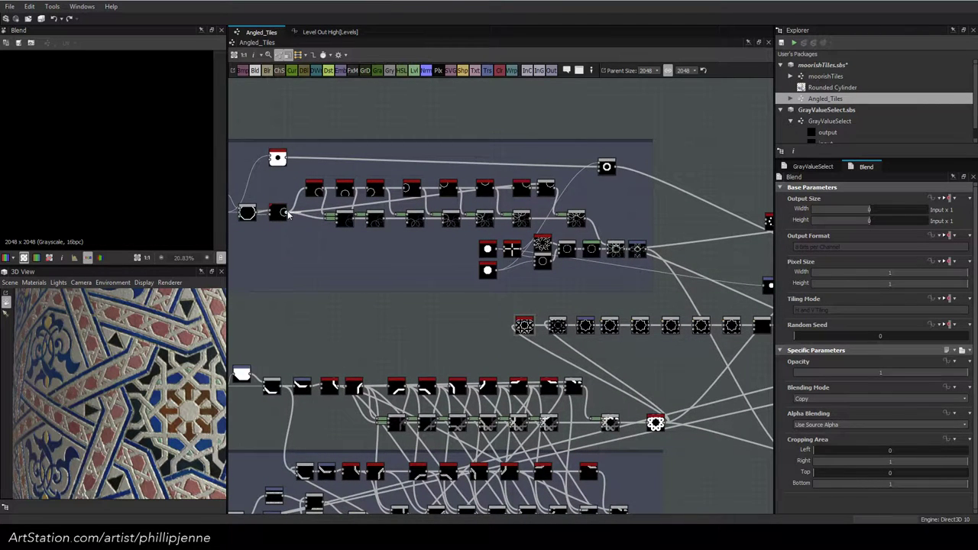
left_click_drag(288, 213, 315, 196)
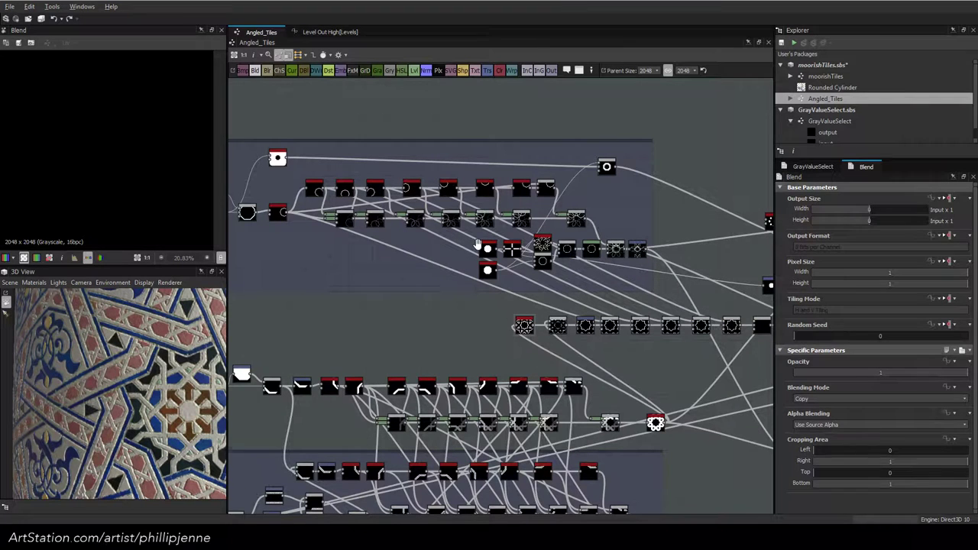
middle_click_drag(693, 324, 580, 283)
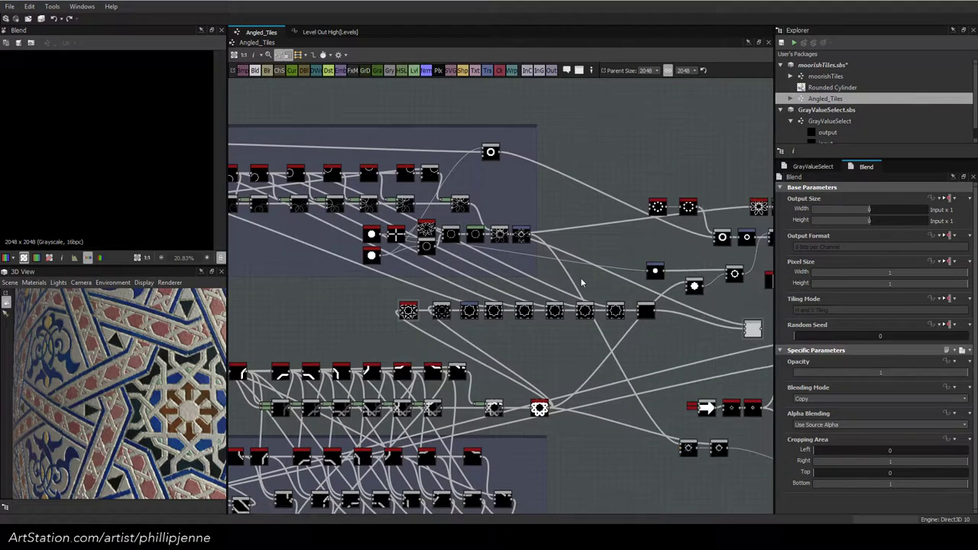
Add a Subtract Blend at the middle row's end and wire the upper-left node into it
left_click(640, 310)
left_click(647, 312)
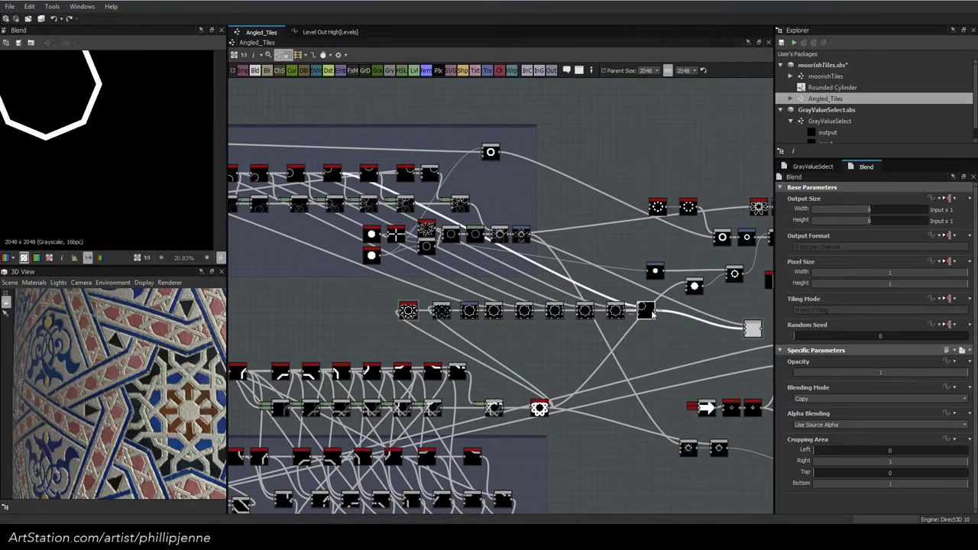
key("space")
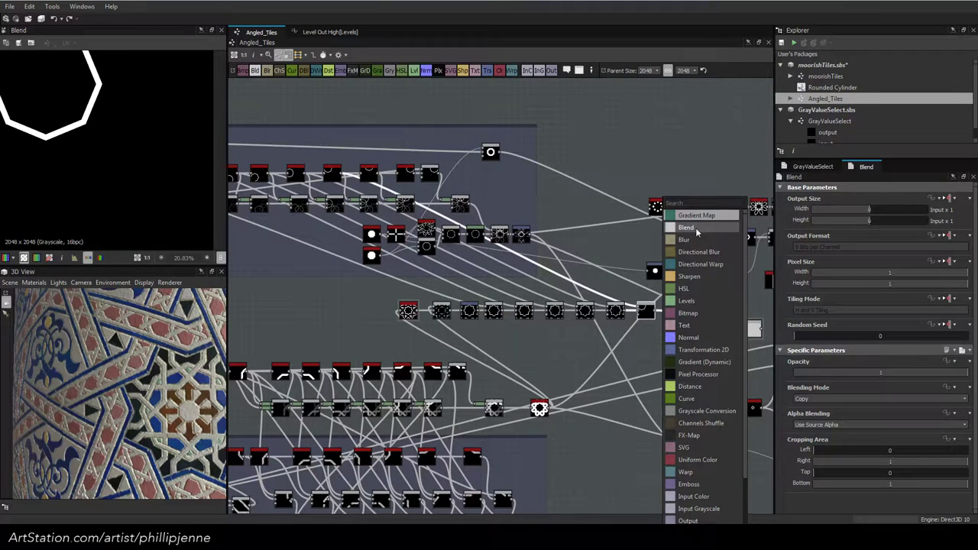
left_click(696, 230)
left_click(823, 399)
left_click(823, 421)
left_click(677, 311)
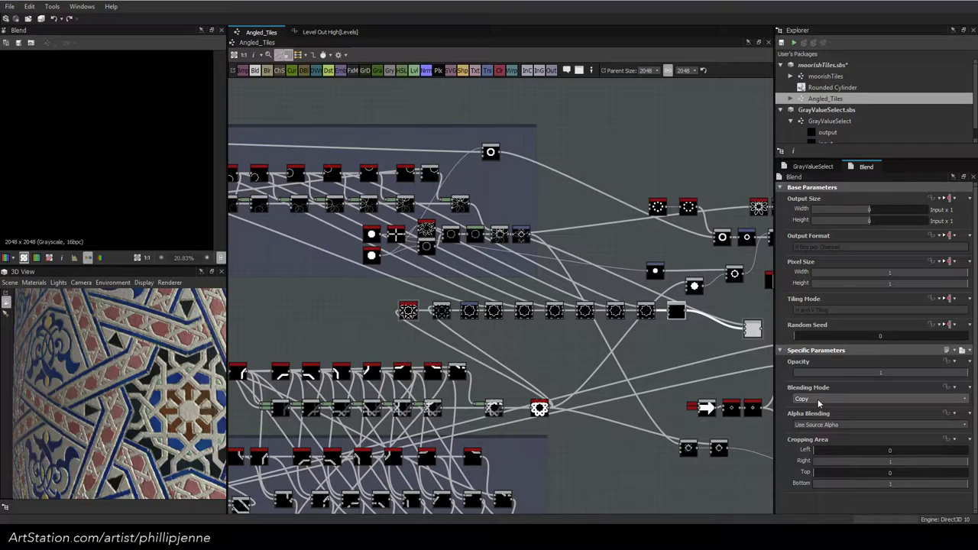
scroll(819, 401, "down", 2)
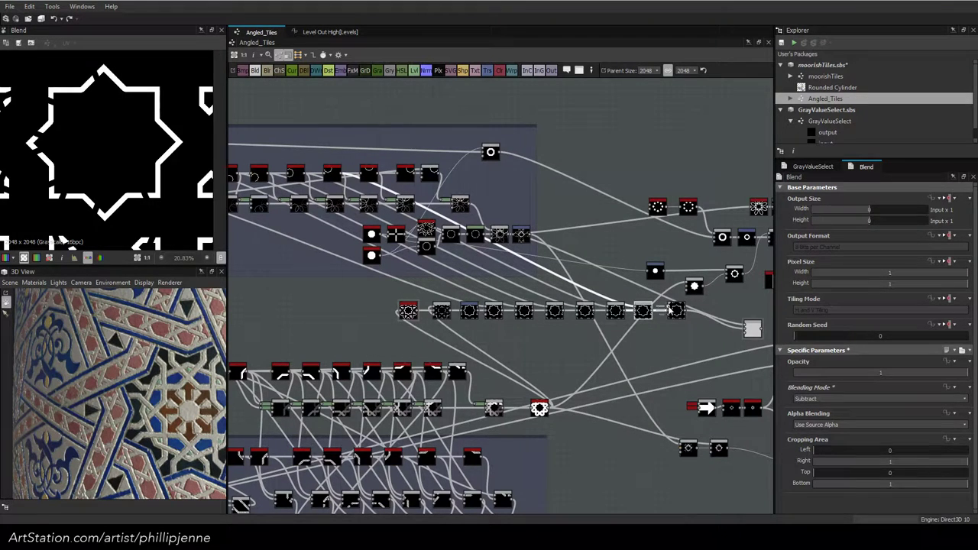
left_click_drag(673, 308, 380, 175)
left_click(681, 315)
Feed the Subtract result into a new Blend set to Max (Lighten) for interlaced strapwork
left_click(716, 228)
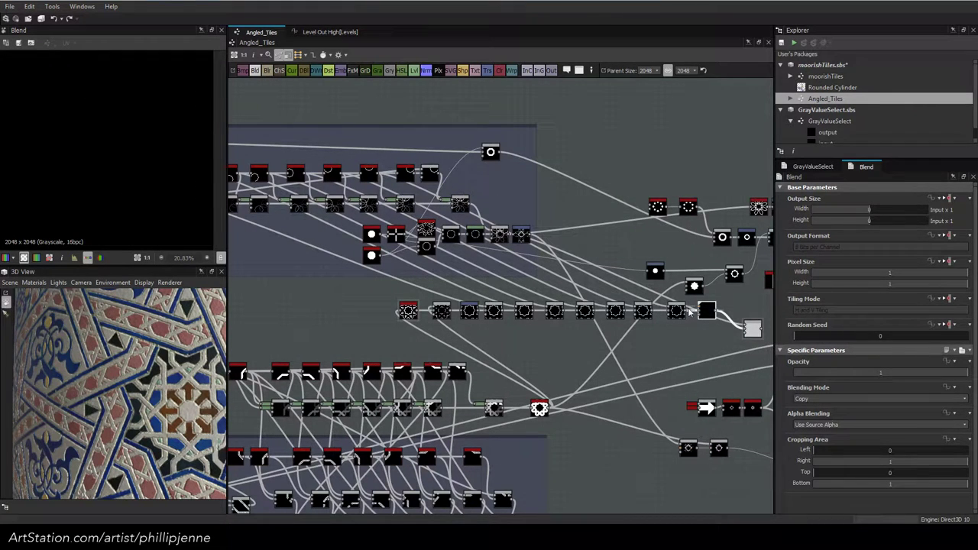
left_click_drag(689, 311, 698, 308)
left_click_drag(754, 331, 755, 314)
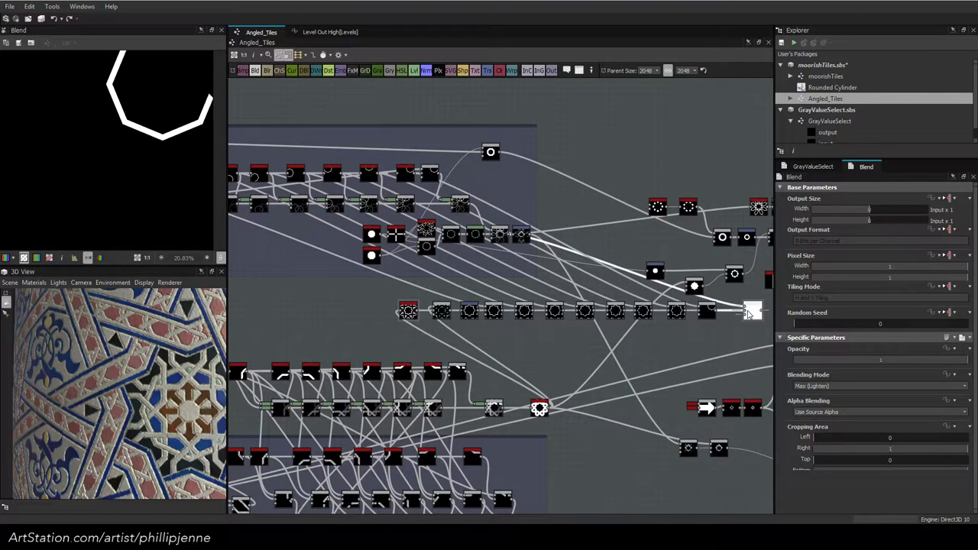
middle_click_drag(525, 268, 395, 250)
middle_click_drag(508, 311, 493, 308)
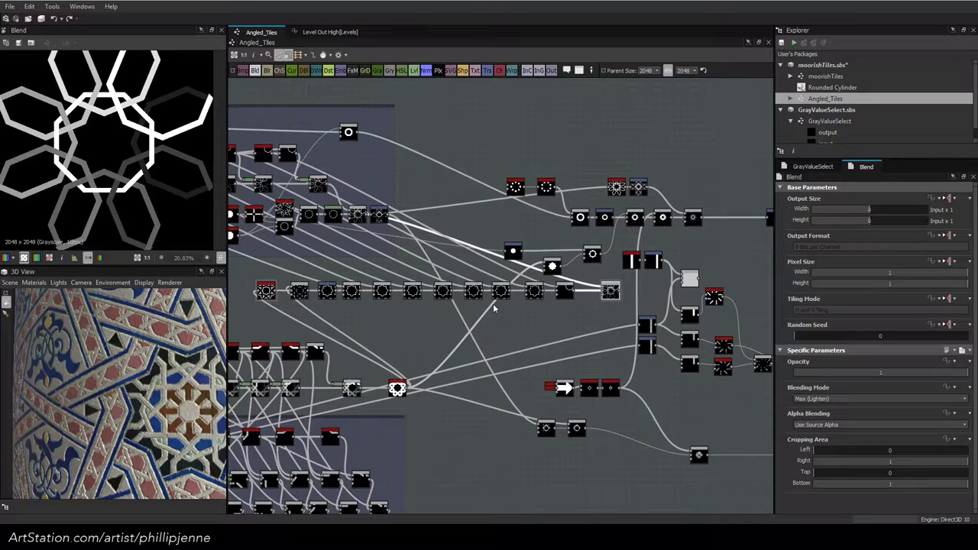
scroll(493, 303, "up", 2)
left_click(823, 398)
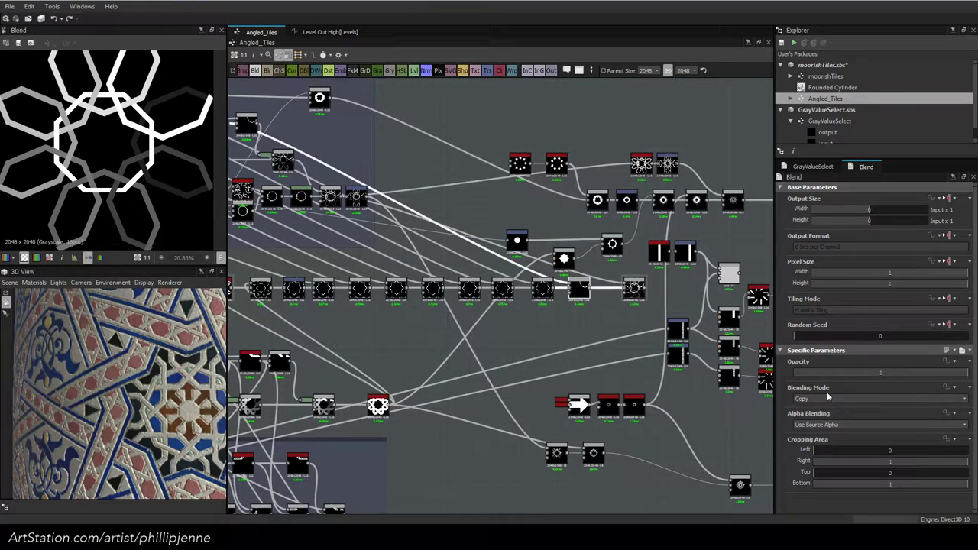
left_click(811, 440)
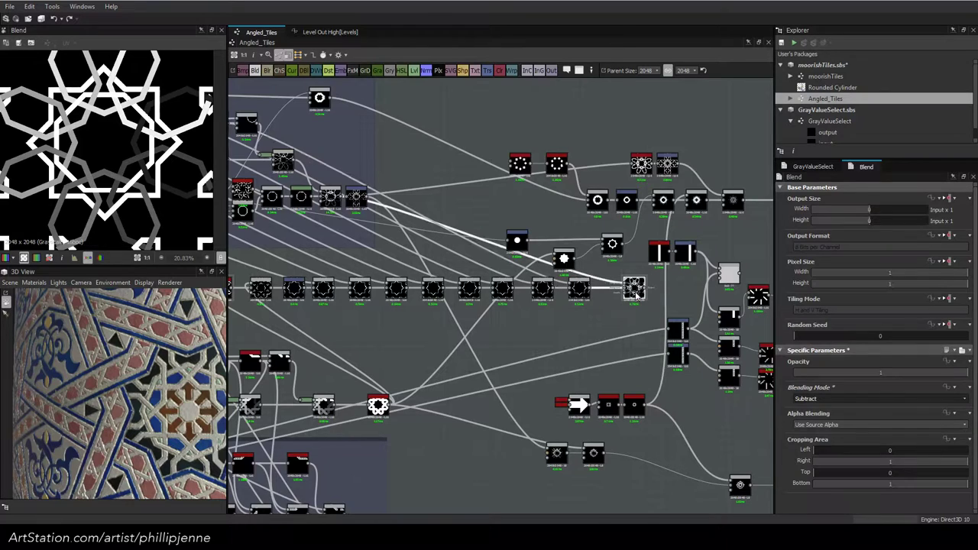
middle_click_drag(46, 105, 85, 142)
scroll(85, 142, "up", 1)
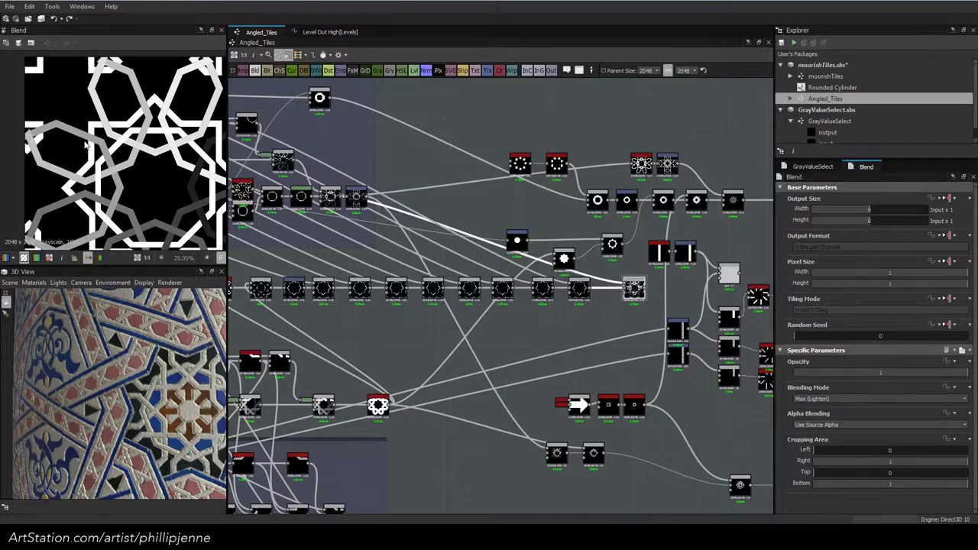
middle_click_drag(447, 233, 641, 251)
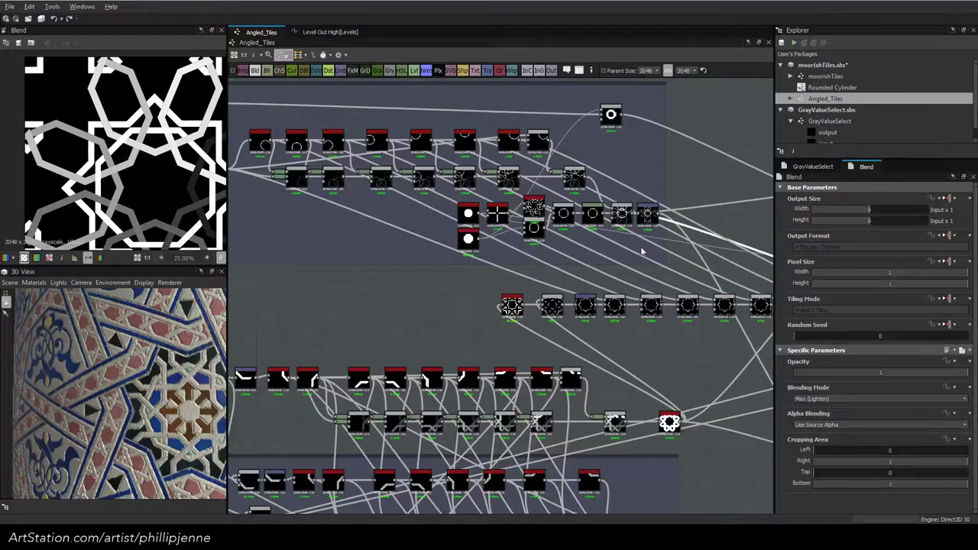
Line up the Edge Detect, Blend and Transformation nodes level with Histogram Scan
scroll(642, 251, "up", 2)
middle_click_drag(631, 329, 539, 299)
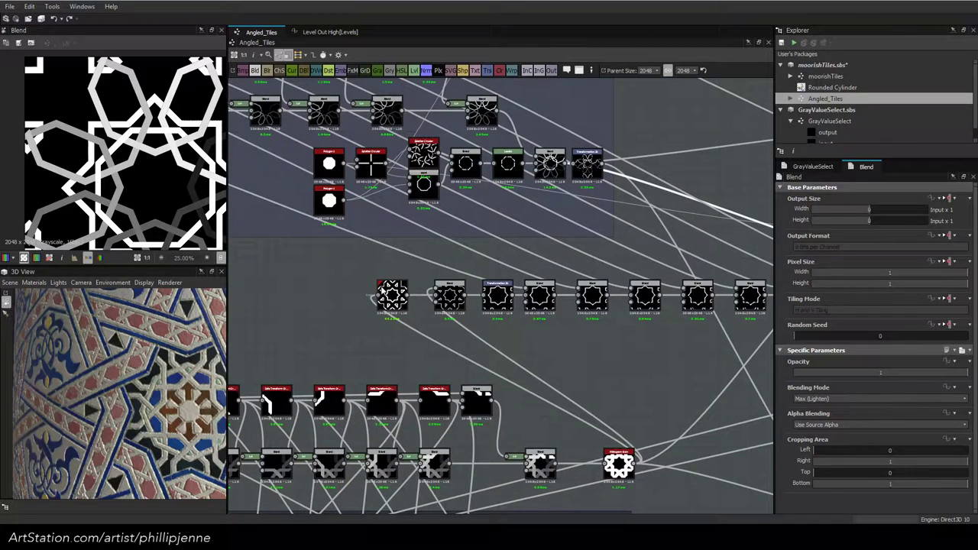
left_click_drag(382, 290, 572, 392)
left_click_drag(675, 399, 764, 471)
middle_click_drag(764, 471, 647, 422)
left_click_drag(500, 417, 469, 416)
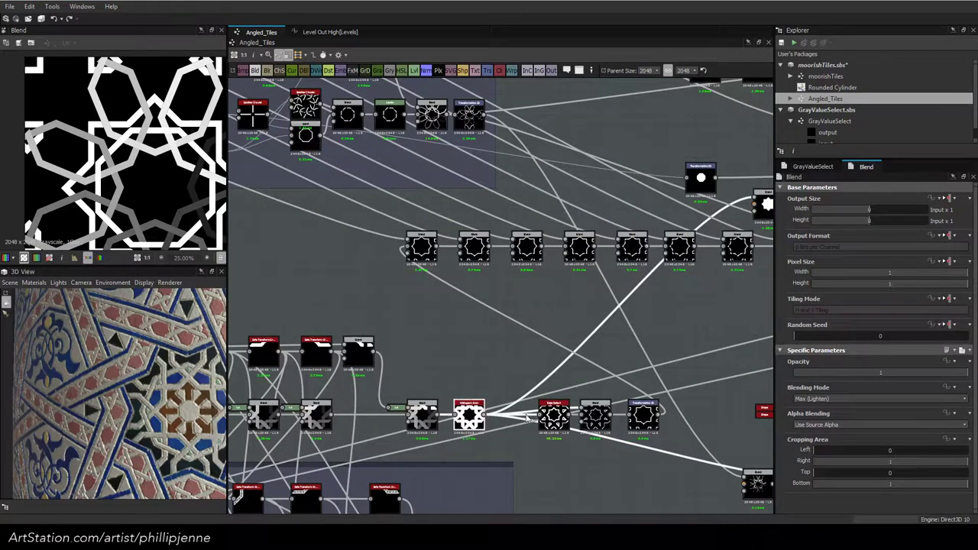
left_click_drag(555, 396, 590, 370)
left_click(571, 281)
middle_click_drag(572, 278, 546, 318)
middle_click_drag(456, 291, 661, 379)
Preview the Subtract Blend's star outline in the 2D view
left_click(606, 374)
double_click(606, 374)
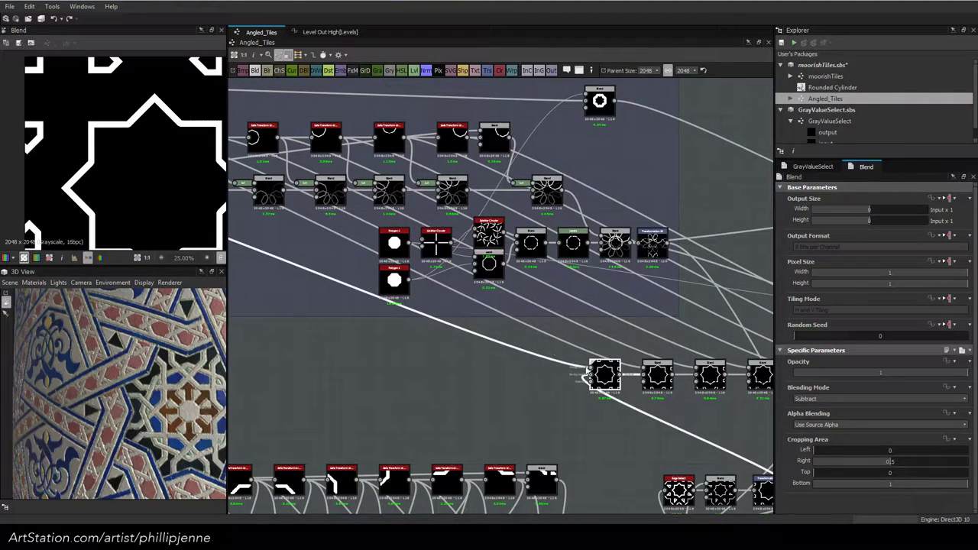
scroll(138, 150, "down", 1)
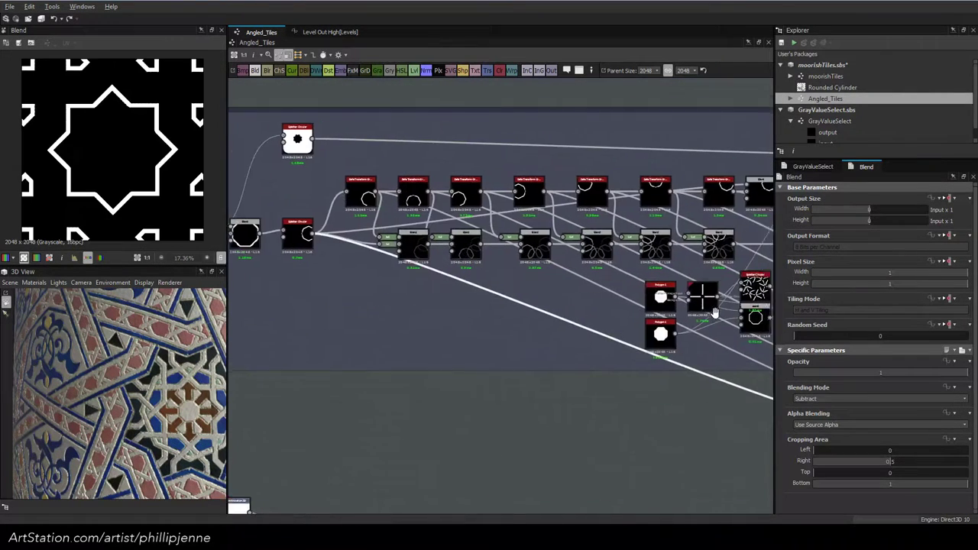
middle_click_drag(705, 311, 502, 271)
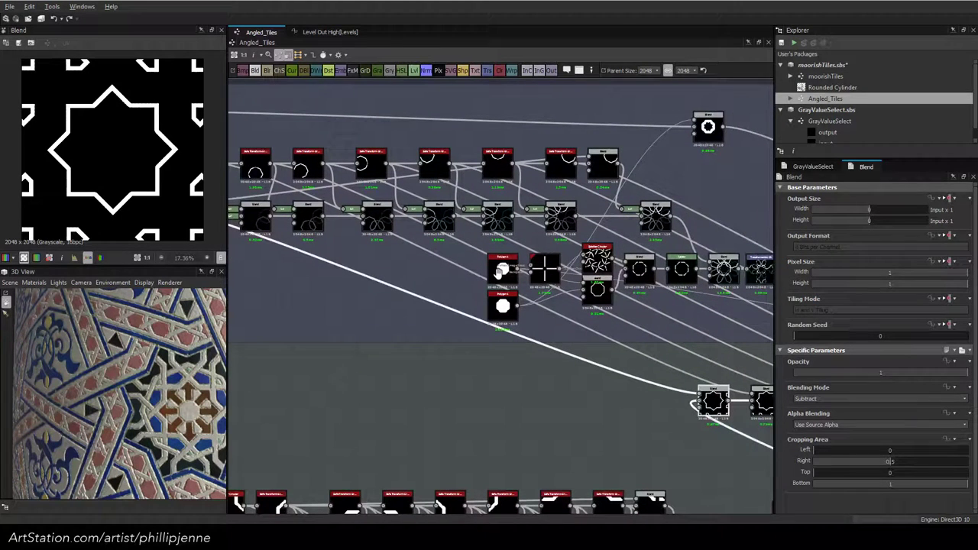
Step through the five star-row Blend nodes and nudge them into alignment
left_click(487, 302)
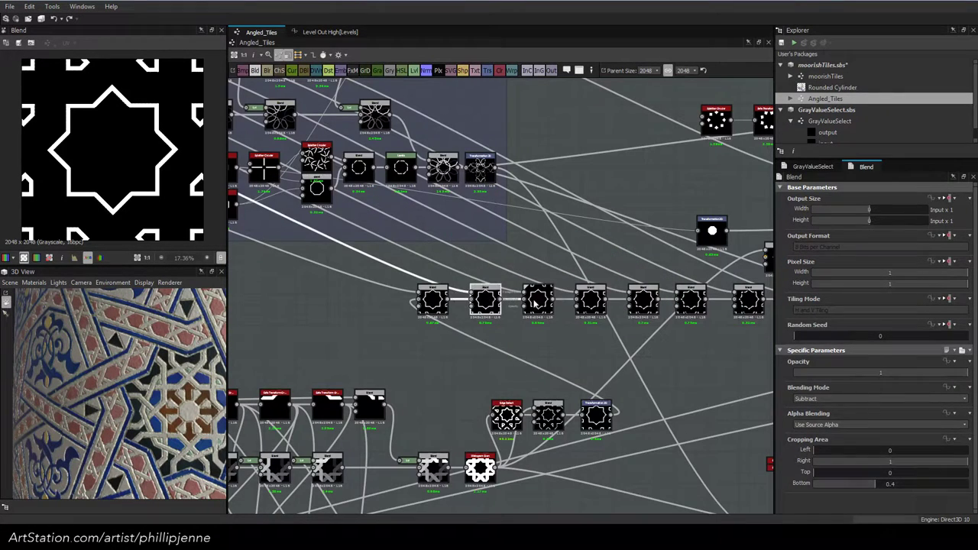
left_click(538, 303)
left_click(597, 304)
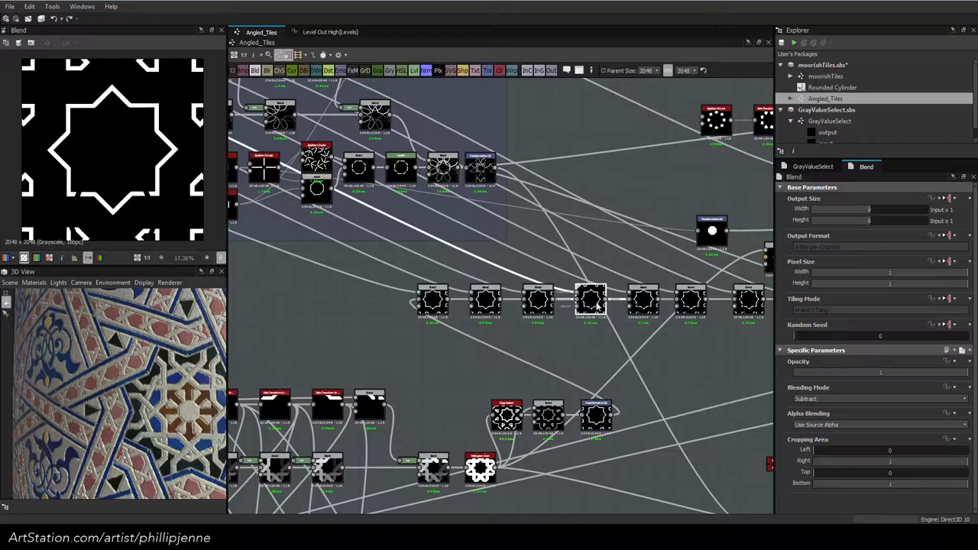
left_click(645, 302)
left_click(437, 300)
mouse_move(487, 301)
left_mouse_down()
mouse_move(491, 312)
mouse_move(492, 279)
mouse_move(540, 292)
mouse_move(495, 281)
mouse_move(484, 302)
left_mouse_up()
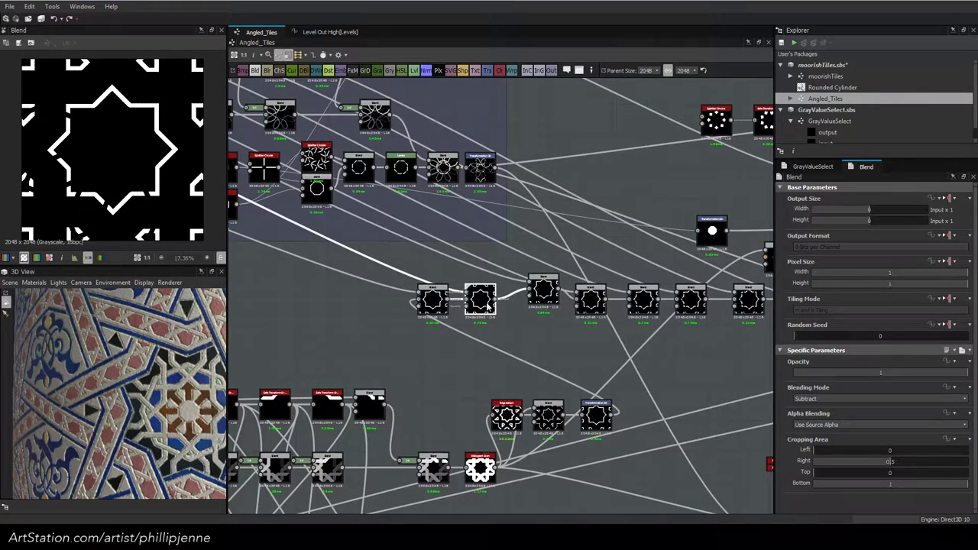
left_click(434, 301)
scroll(402, 251, "down", 1)
middle_click_drag(537, 289, 774, 376)
scroll(396, 252, "down", 1)
middle_click_drag(406, 256, 465, 268)
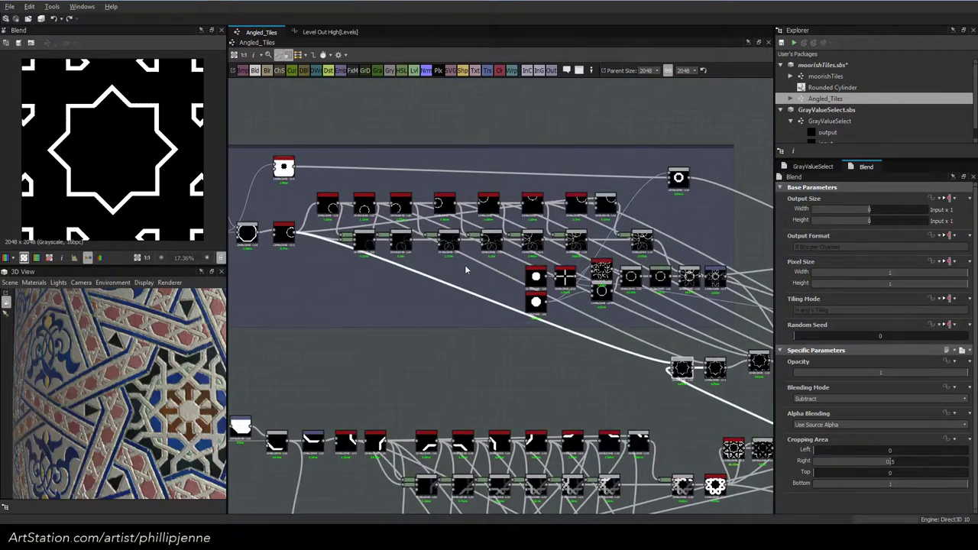
left_click(247, 230)
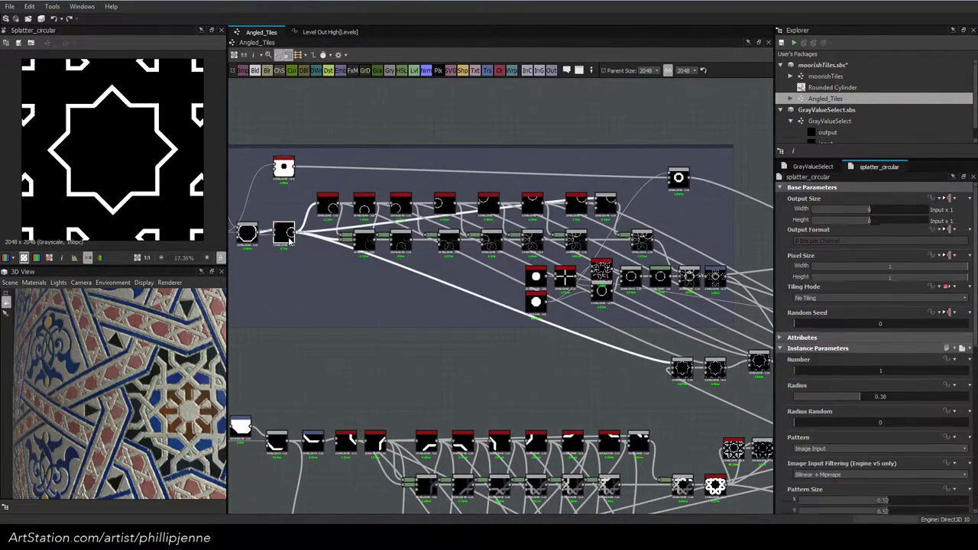
left_click(676, 369)
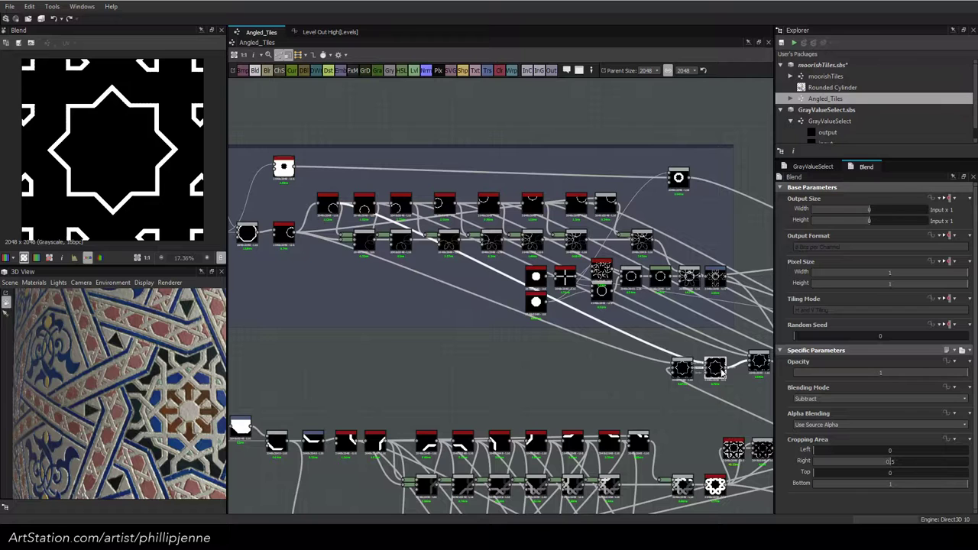
middle_click_drag(753, 373, 623, 349)
left_click_drag(625, 345, 623, 351)
left_click(550, 347)
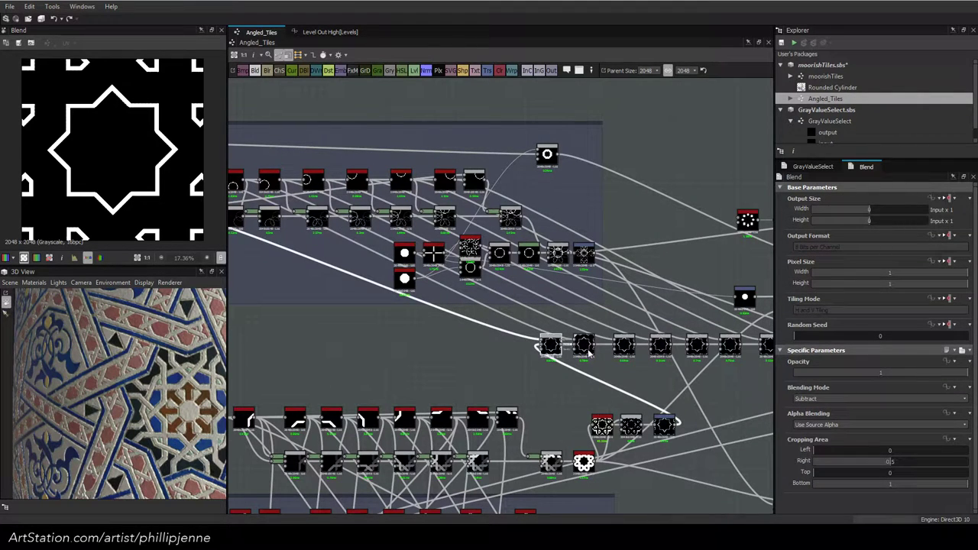
left_click(661, 348)
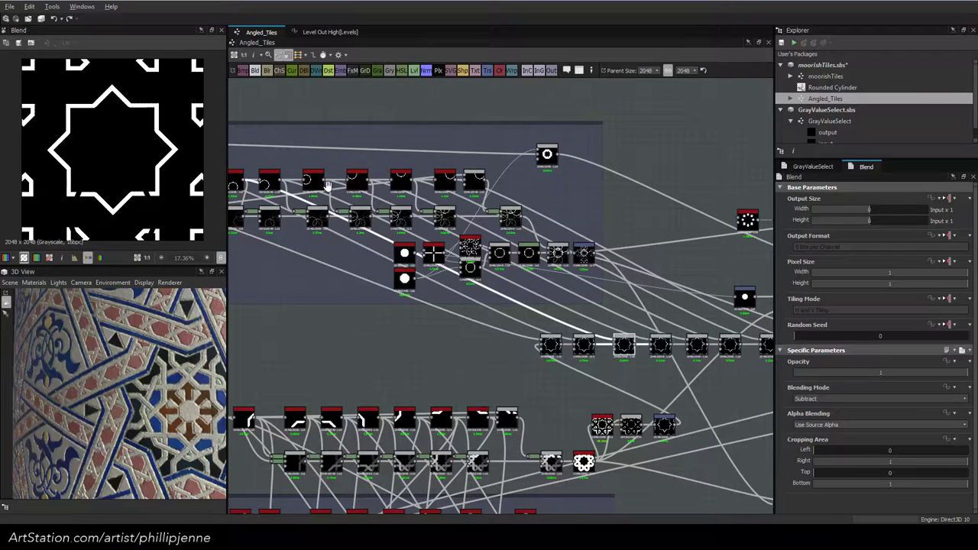
middle_click_drag(327, 186, 441, 206)
left_click(631, 342)
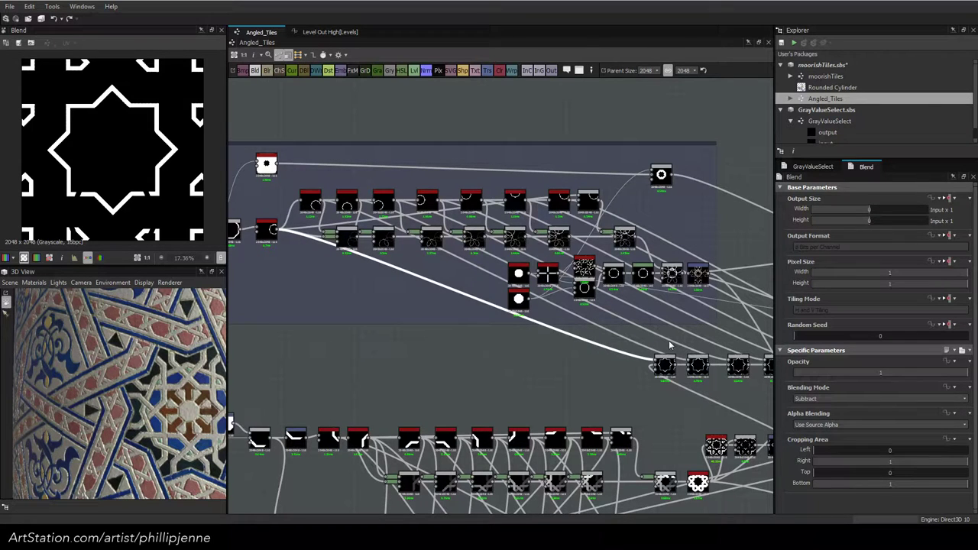
middle_click_drag(669, 345, 463, 309)
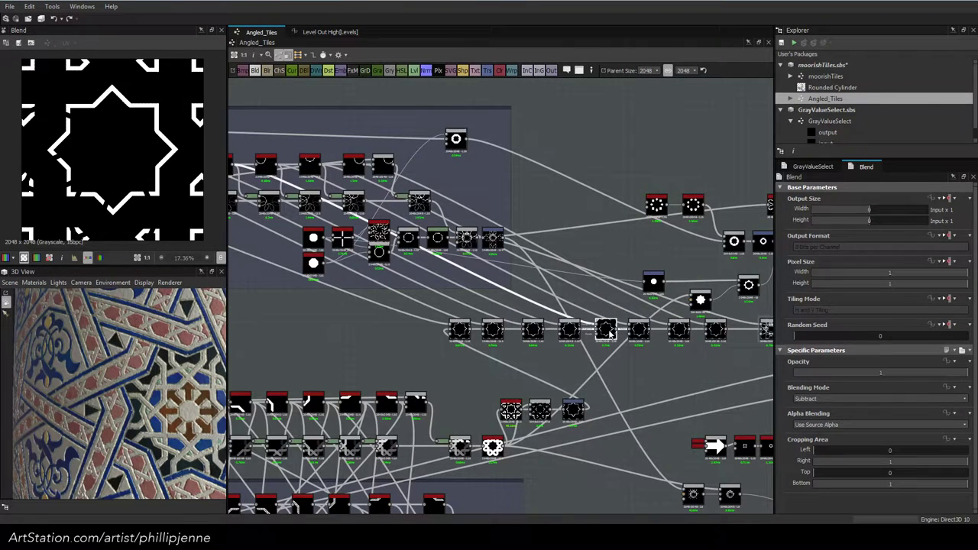
left_click(640, 331)
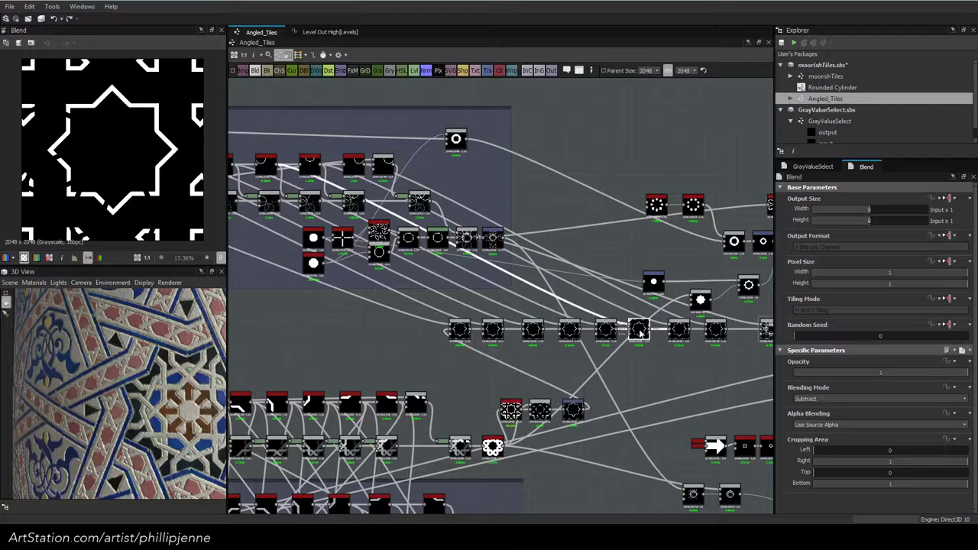
left_click(715, 330)
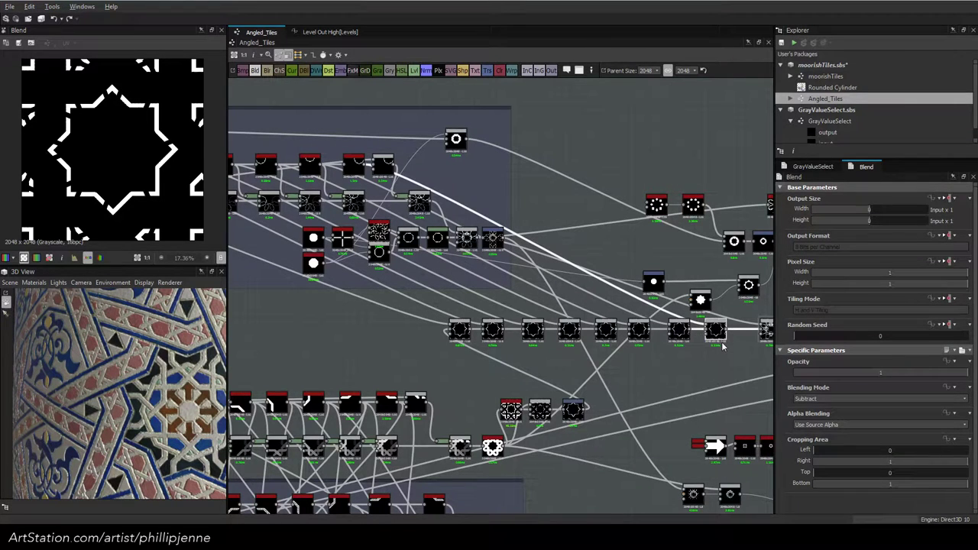
middle_click_drag(722, 346, 649, 343)
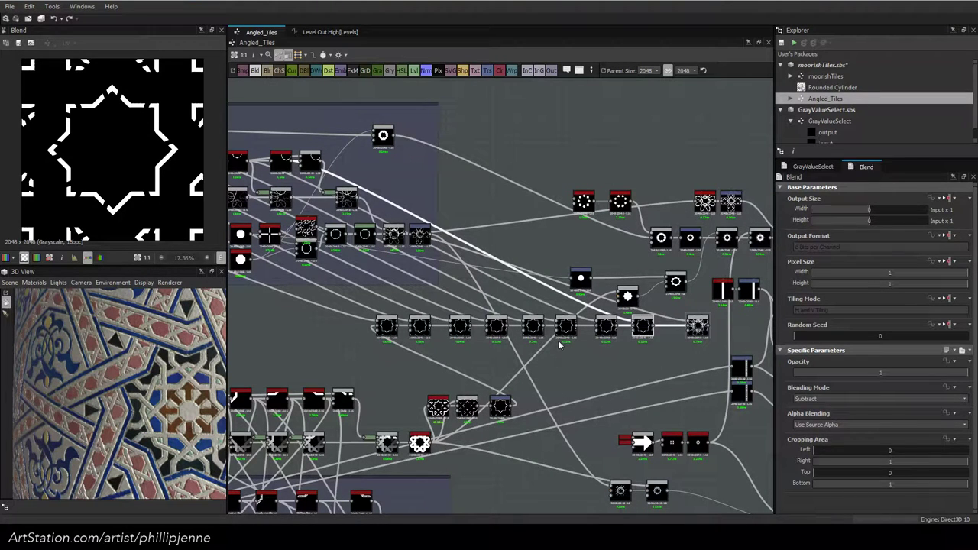
middle_click_drag(265, 318, 476, 334)
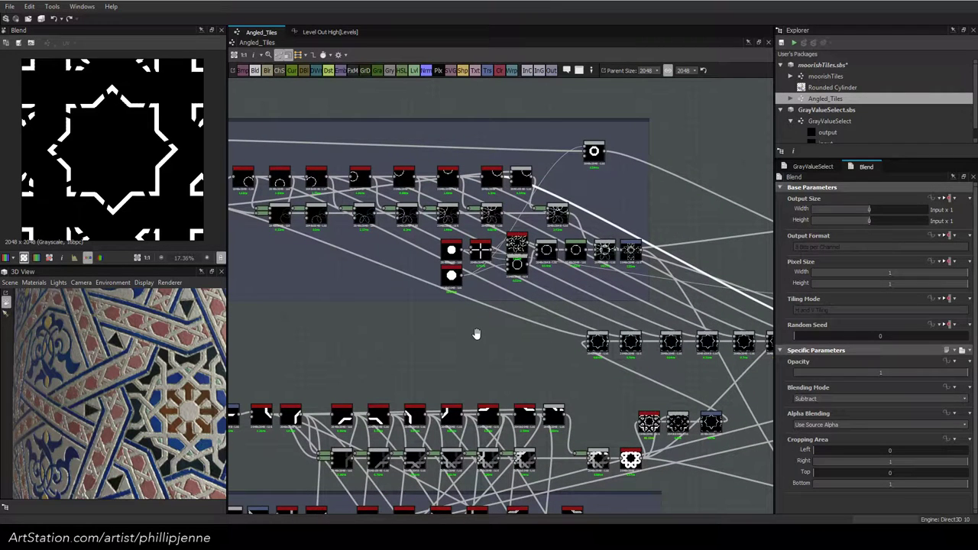
scroll(470, 335, "down", 2)
scroll(530, 343, "up", 1)
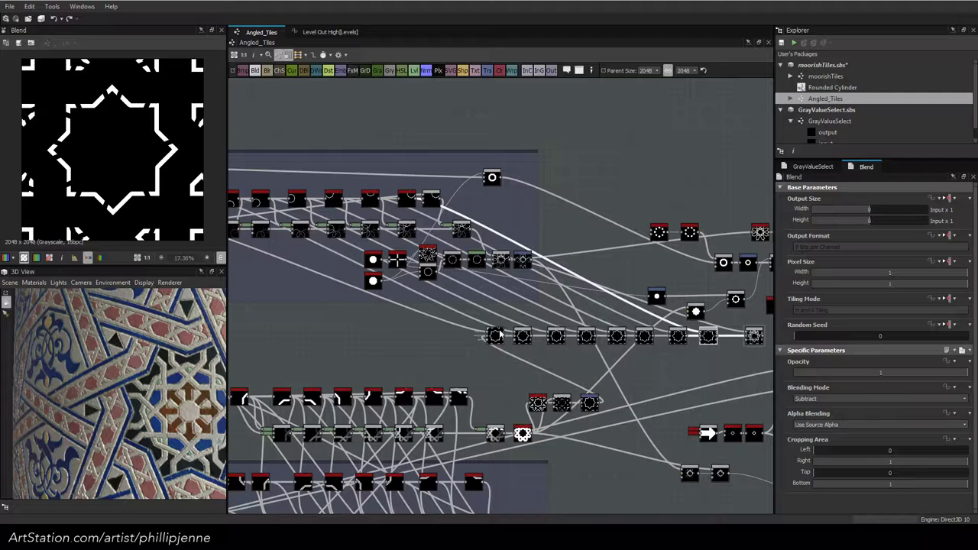
middle_click_drag(360, 267, 468, 281)
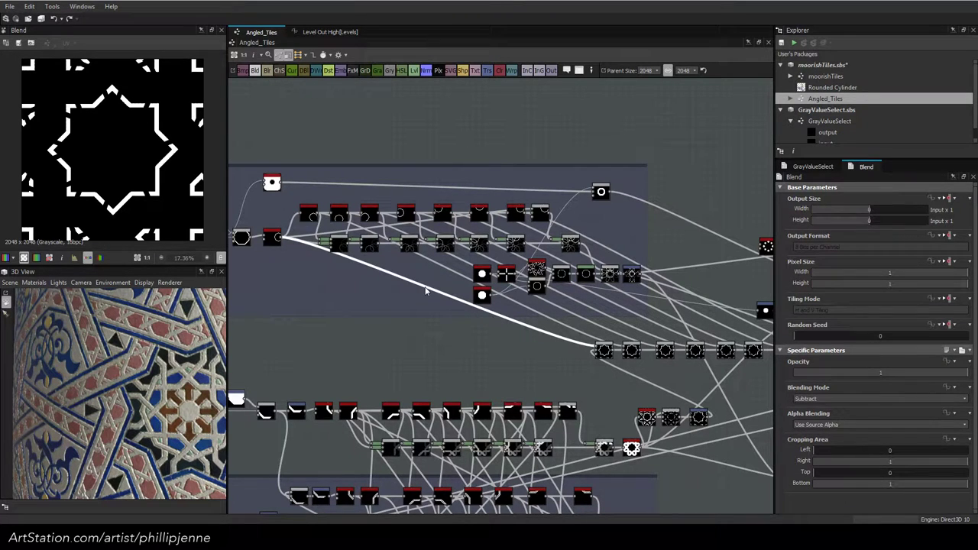
left_click(605, 353)
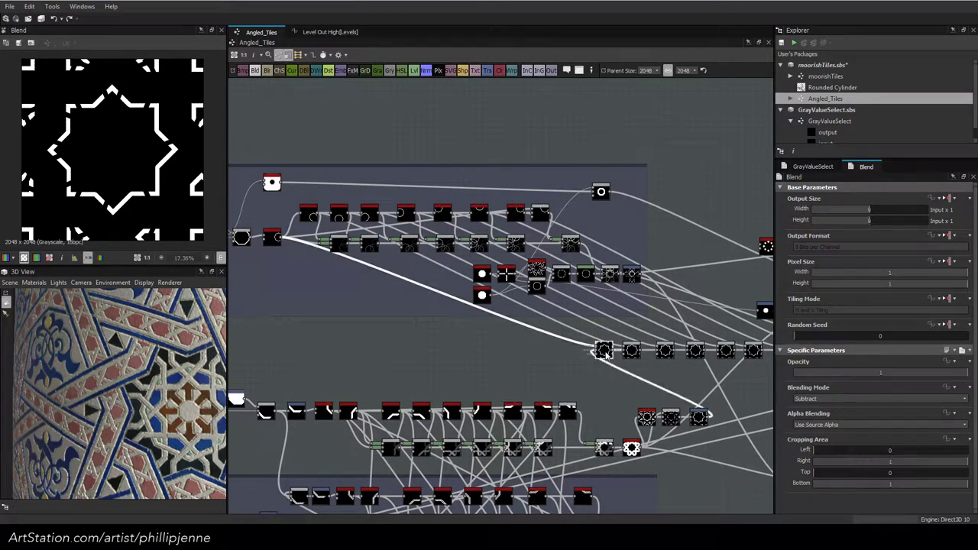
mouse_move(606, 355)
left_mouse_down()
mouse_move(597, 352)
mouse_move(604, 355)
left_mouse_up()
Link the earlier small node's output into the Blend node's input
double_click(599, 351)
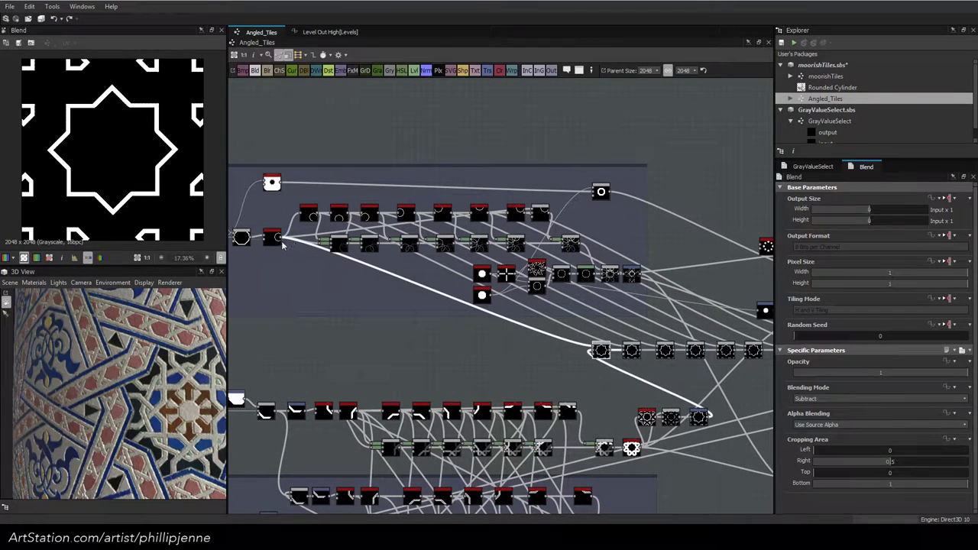
double_click(600, 352)
double_click(601, 351)
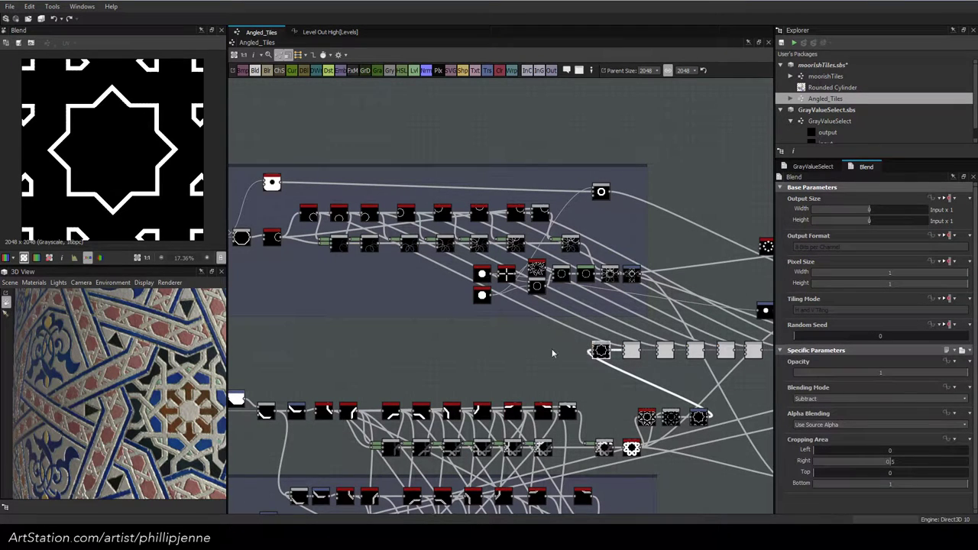
left_click_drag(281, 239, 602, 352)
Try Max (Lighten) blending and H and V Tiling, then restore the inherited tiling
left_click(826, 398)
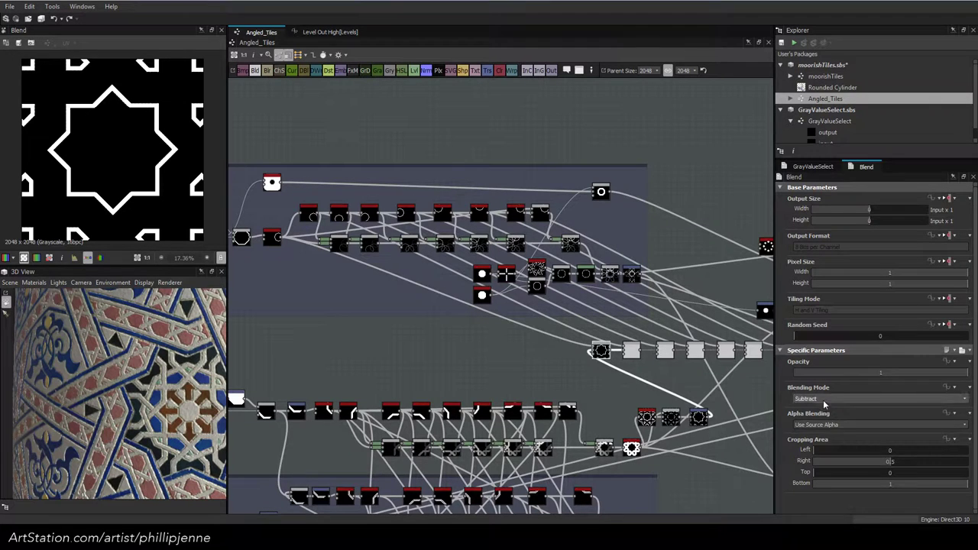
left_click(838, 442)
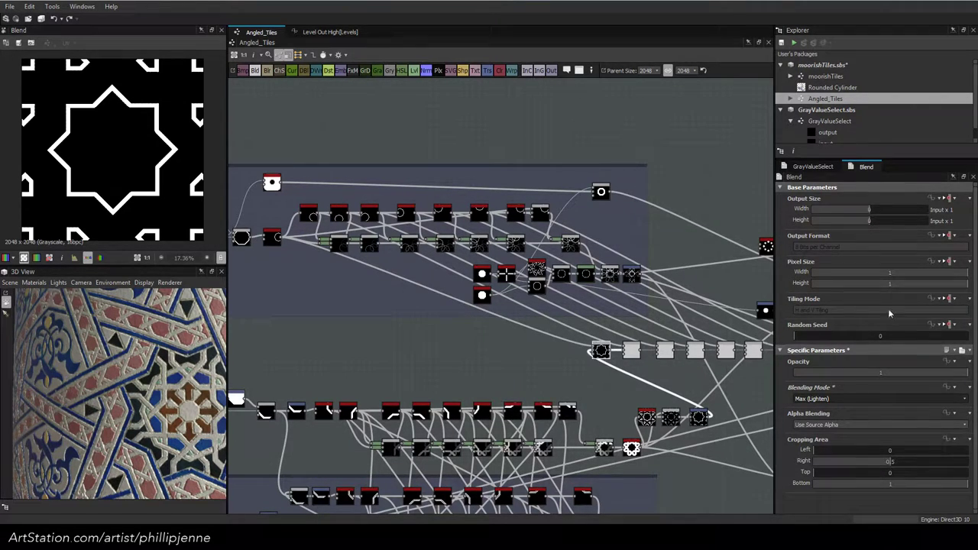
left_click(950, 299)
left_click(941, 318)
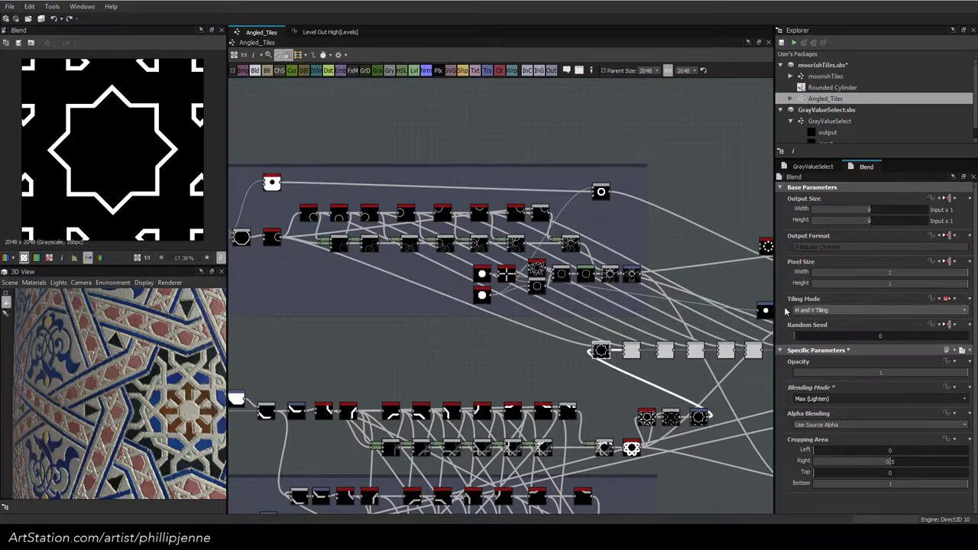
left_click(950, 299)
left_click(941, 309)
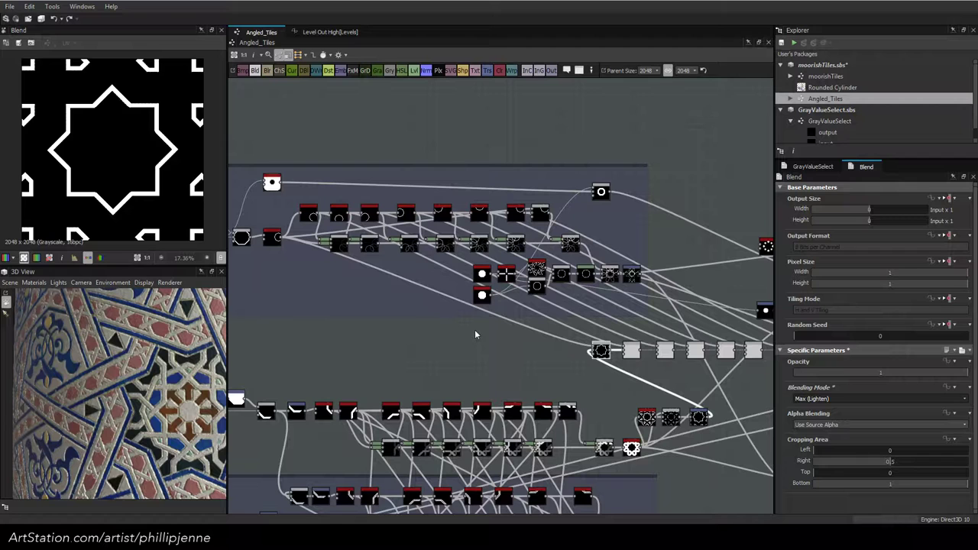
Compare with the splatter output, then switch the Blend to Add (Linear Dodge)
double_click(273, 238)
double_click(601, 351)
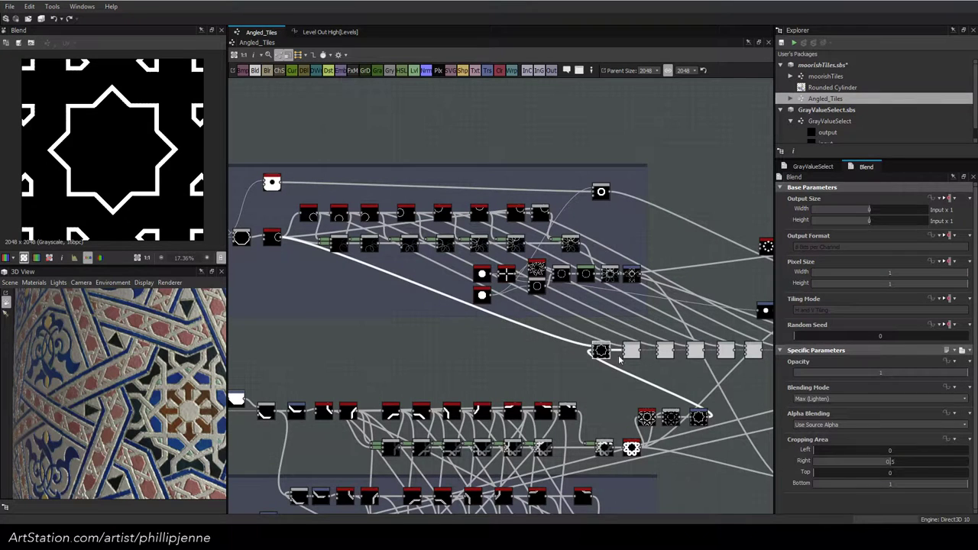
left_click(818, 398)
left_click(818, 415)
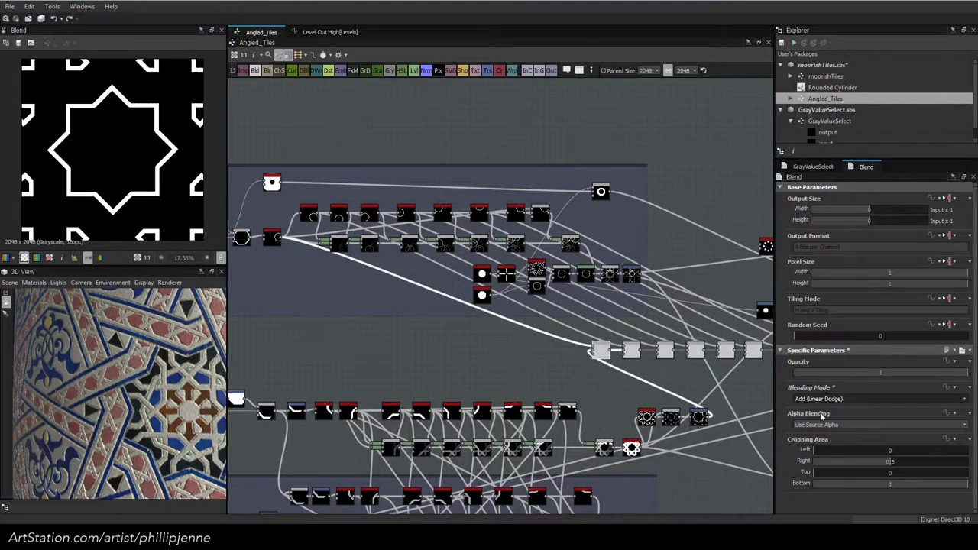
Reposition the Blend nodes and test a 0.38 opacity, undoing it
scroll(599, 355, "up", 2)
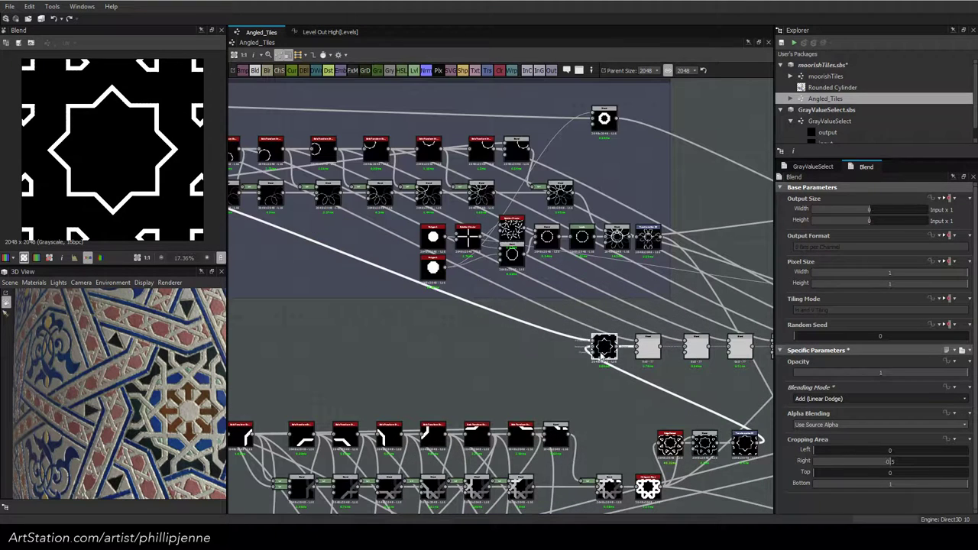
left_click_drag(651, 382, 625, 373)
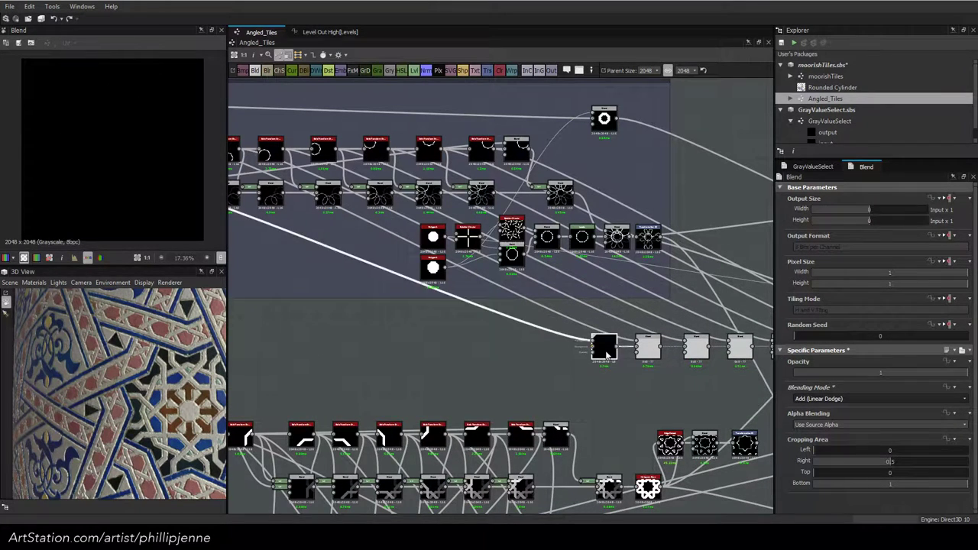
left_click_drag(868, 373, 797, 370)
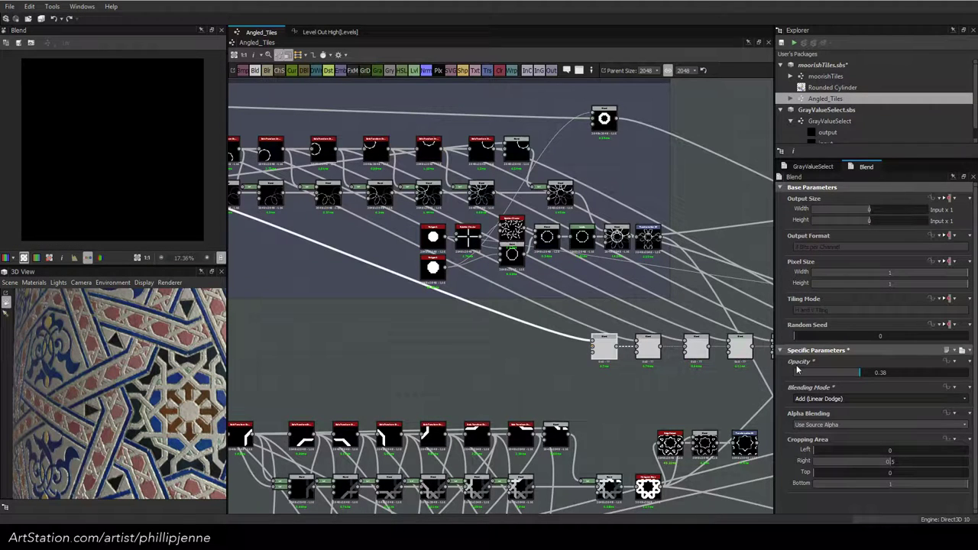
key("ctrl+z")
scroll(334, 220, "down", 2)
middle_click_drag(237, 225, 366, 251)
scroll(302, 224, "up", 1)
left_click_drag(320, 221, 324, 219)
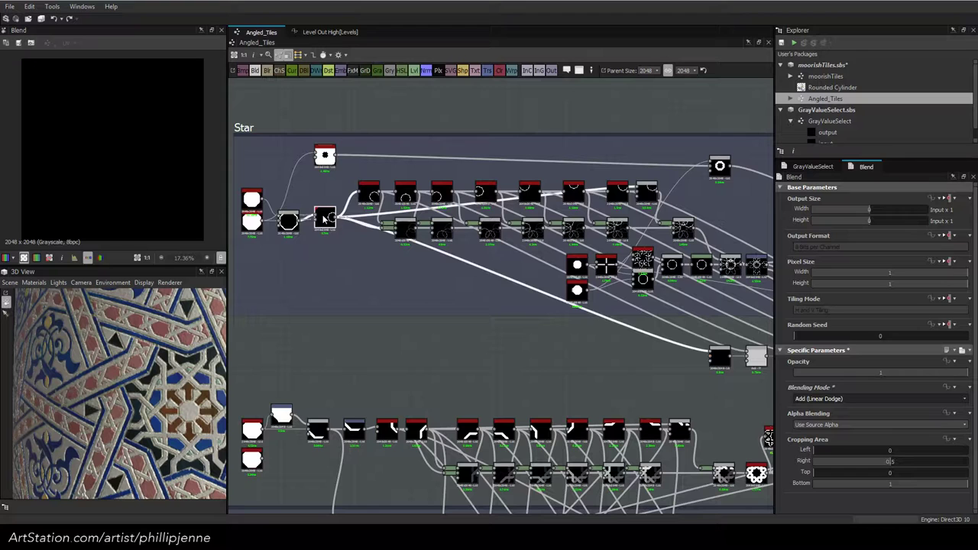
Link splatter_circular's output into the lower-right Blend node and set it to Copy
left_click(329, 220)
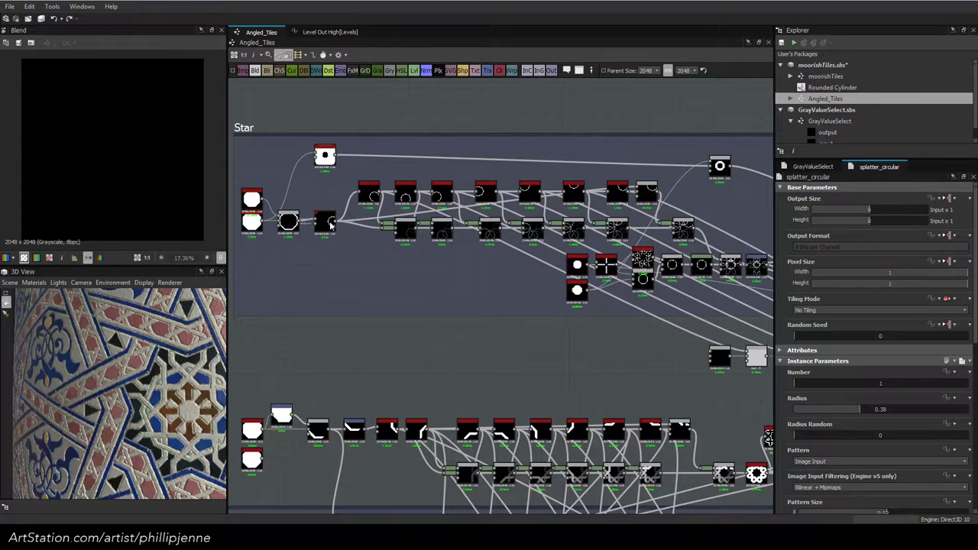
left_click_drag(334, 222, 711, 356)
left_click(719, 357)
left_click(821, 398)
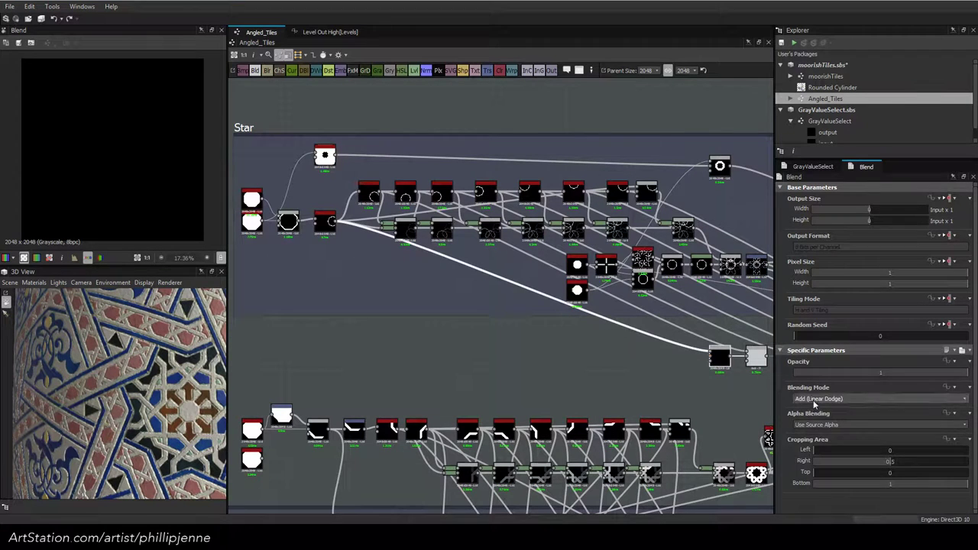
left_click(813, 408)
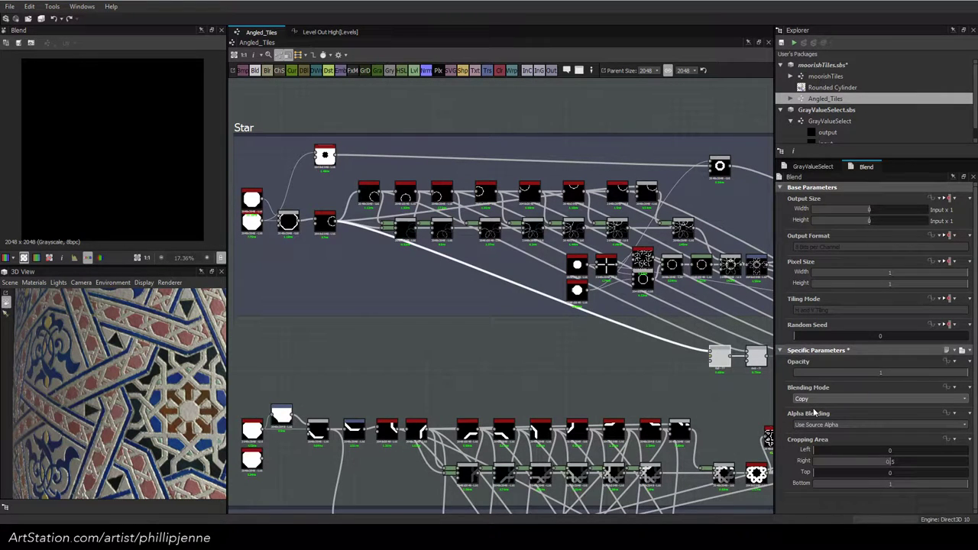
scroll(152, 188, "down", 1)
scroll(152, 188, "down", 1)
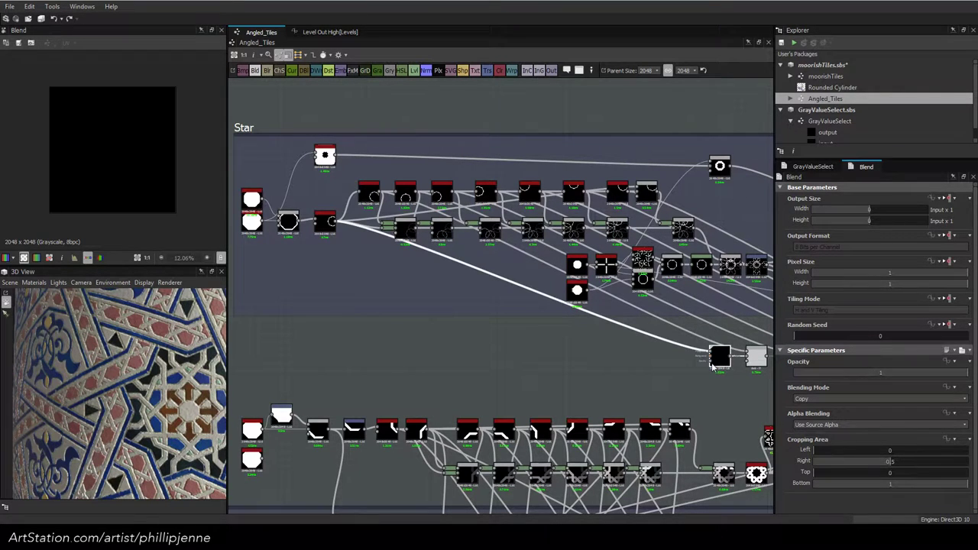
Paste a new node and wire the star node into a Blend set to Subtract
key("ctrl+v")
double_click(669, 372)
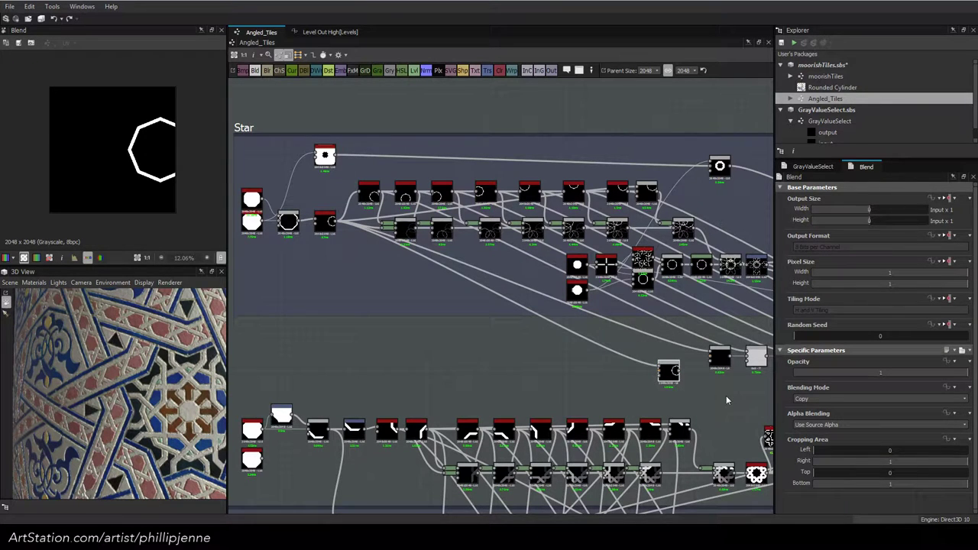
middle_click_drag(727, 400, 607, 353)
left_click_drag(728, 390, 533, 329)
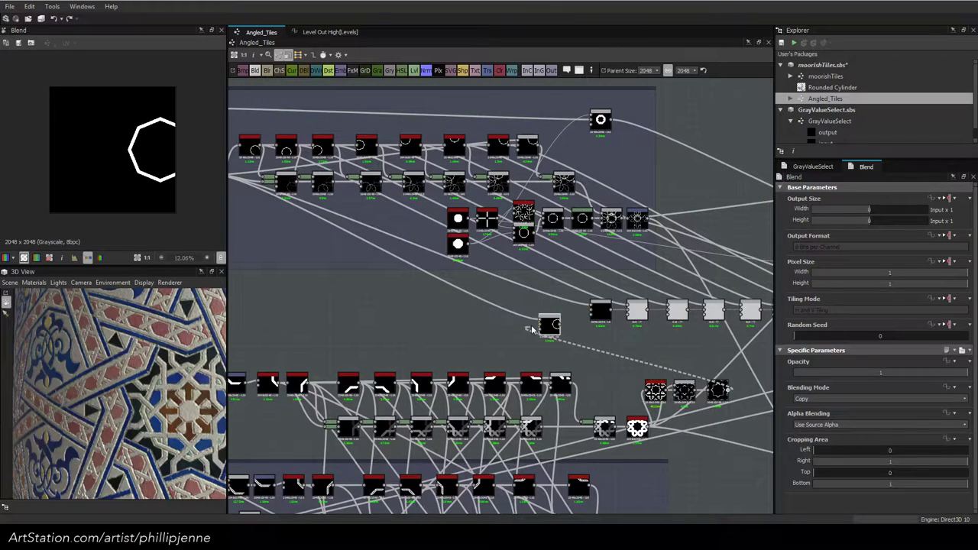
left_click(841, 399)
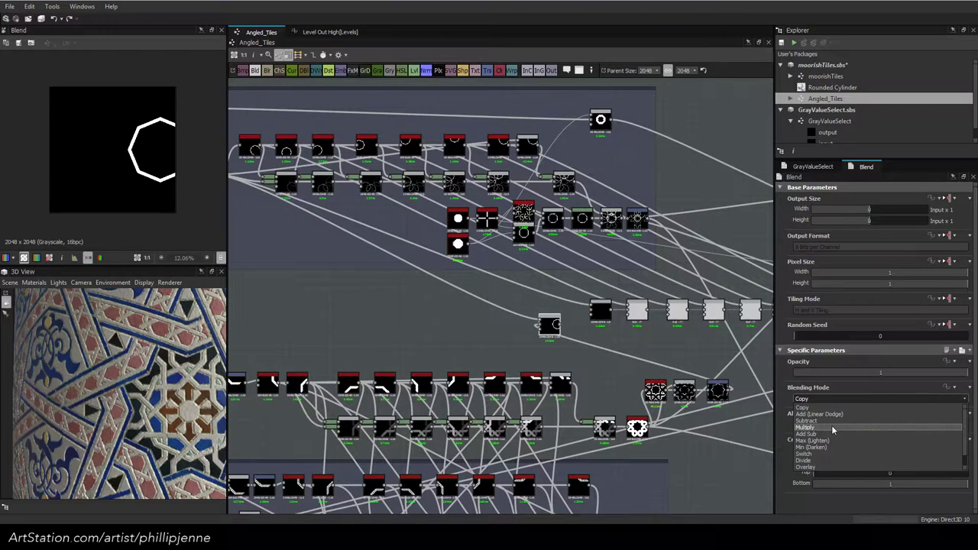
left_click(829, 421)
mouse_move(601, 312)
left_mouse_down()
mouse_move(594, 333)
mouse_move(606, 336)
mouse_move(510, 310)
mouse_move(602, 311)
left_mouse_up()
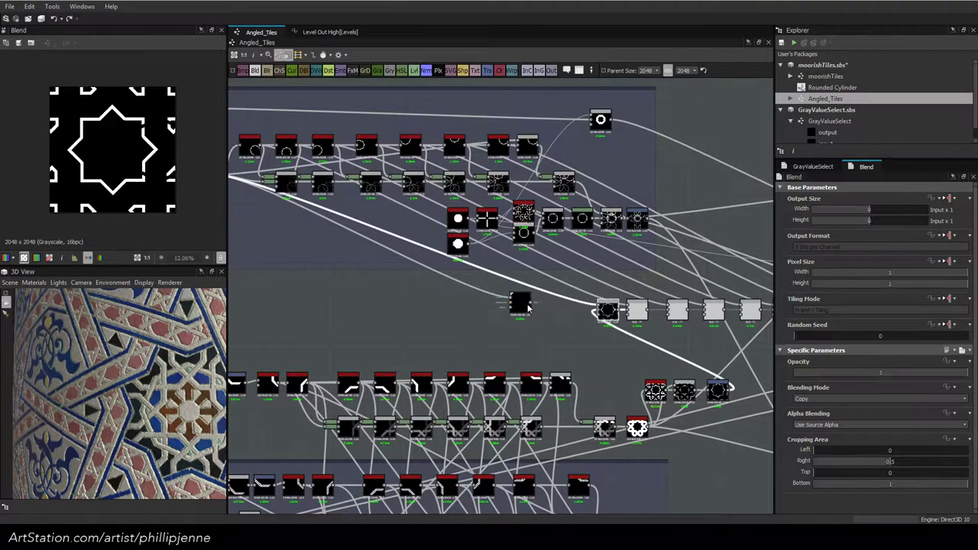
Link the first Star-row node into the angled-line blend and widen its right crop to 1
double_click(520, 304)
middle_click_drag(303, 272, 416, 295)
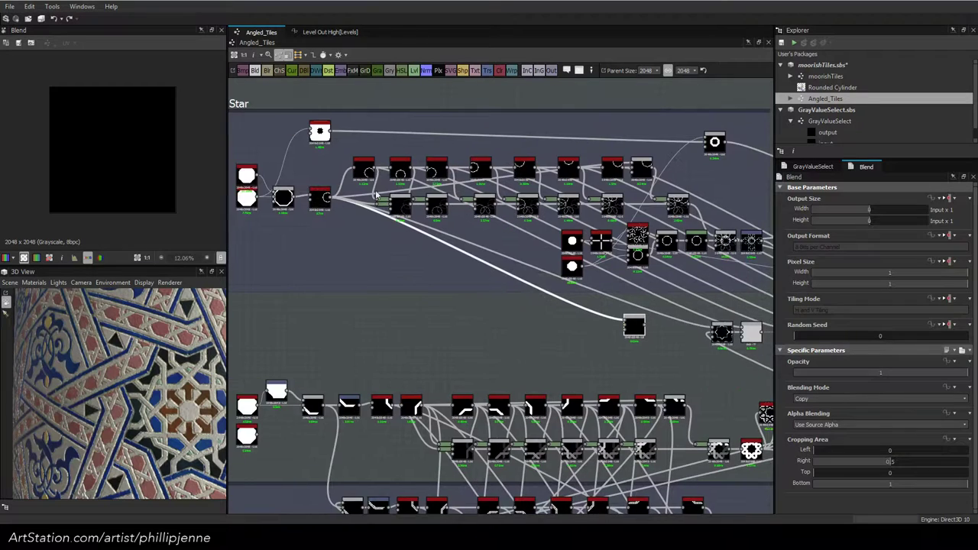
left_click_drag(374, 168, 625, 320)
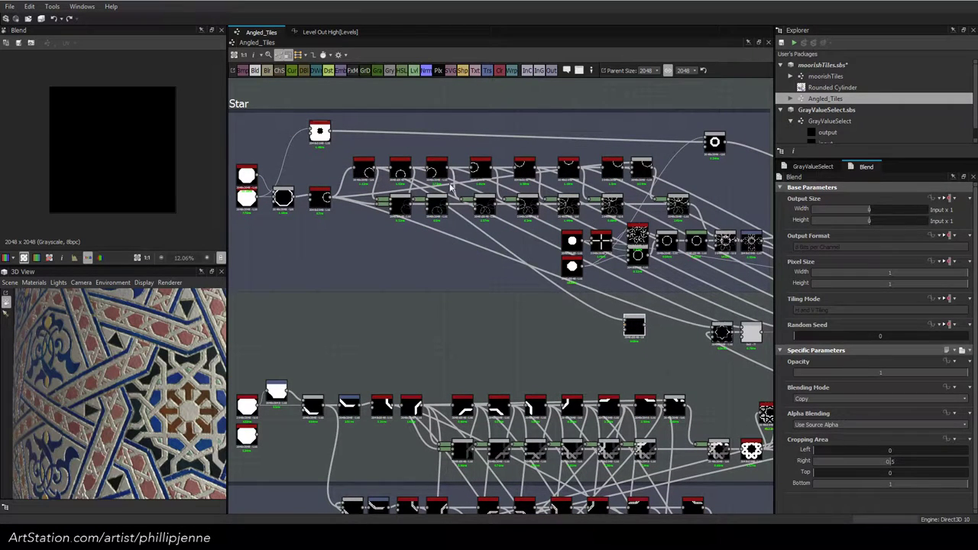
double_click(631, 326)
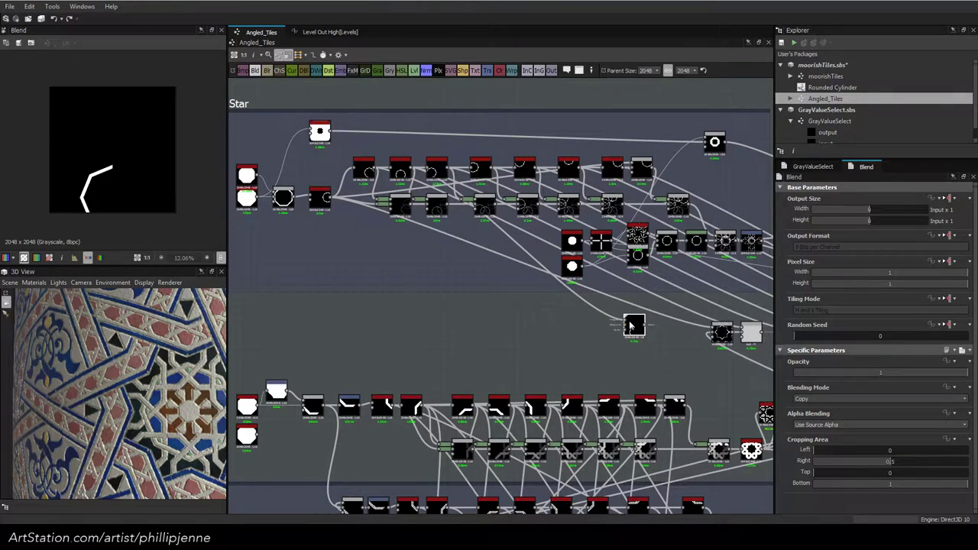
left_click_drag(900, 462, 970, 462)
middle_click_drag(664, 340, 530, 326)
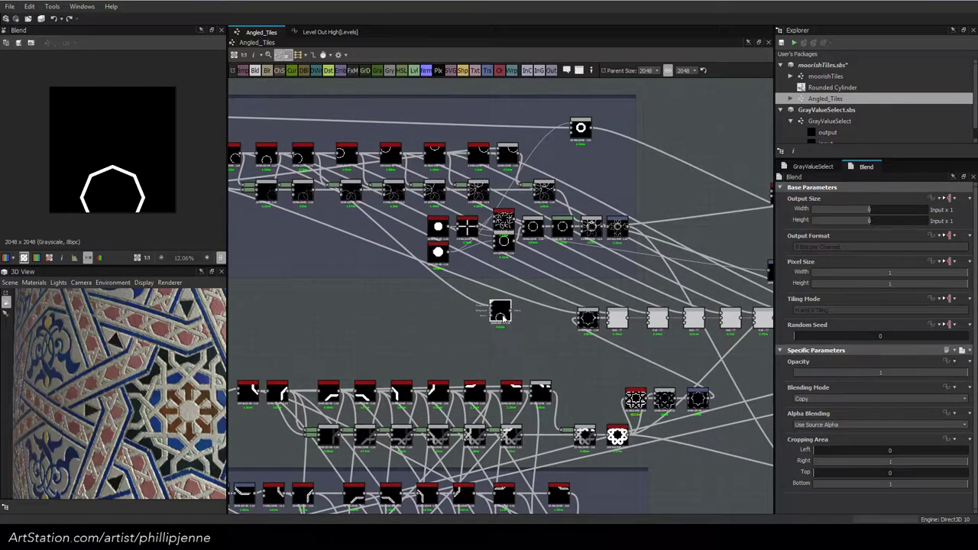
key("Delete")
Raise the Subtract Blend's bottom crop to 0.81, then inspect the neighbouring and Max (Lighten) blends
double_click(618, 321)
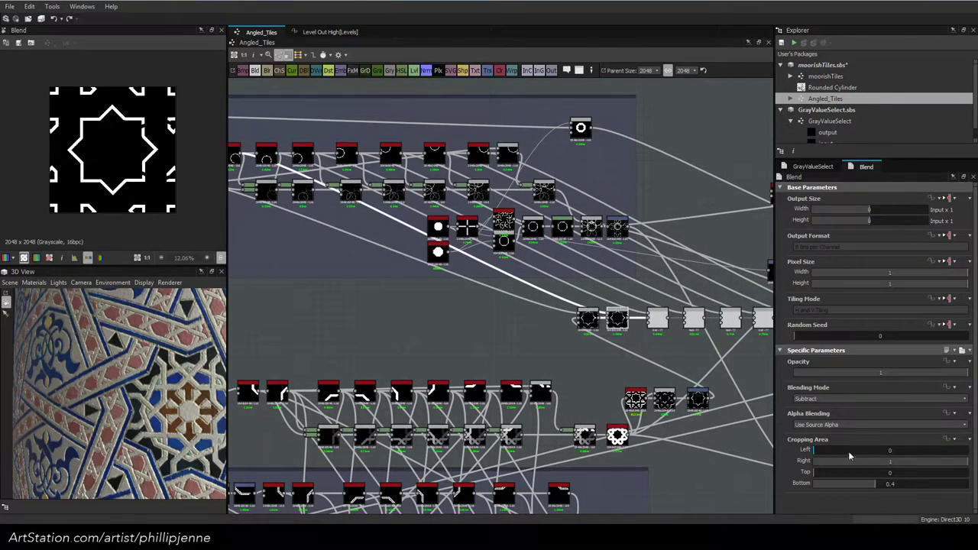
left_click_drag(882, 485, 938, 484)
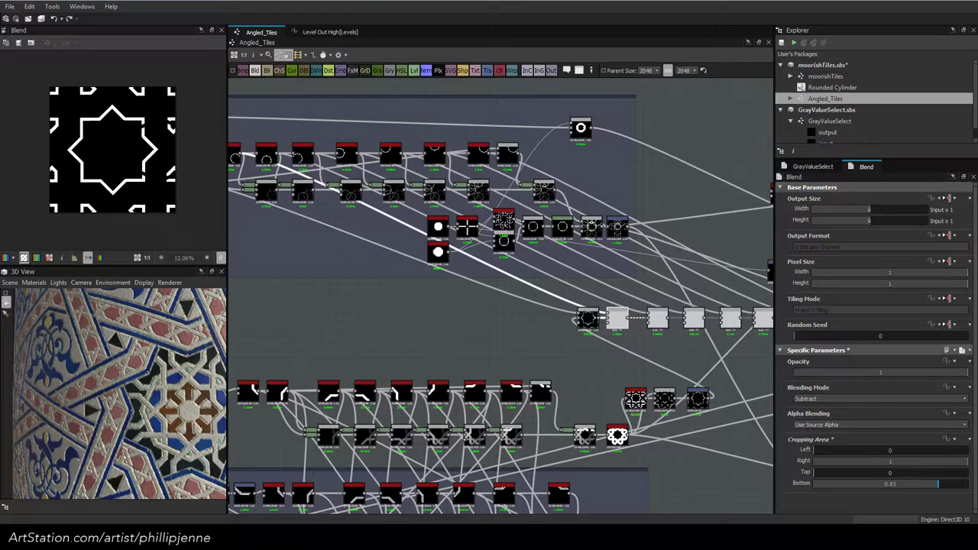
left_click(657, 319)
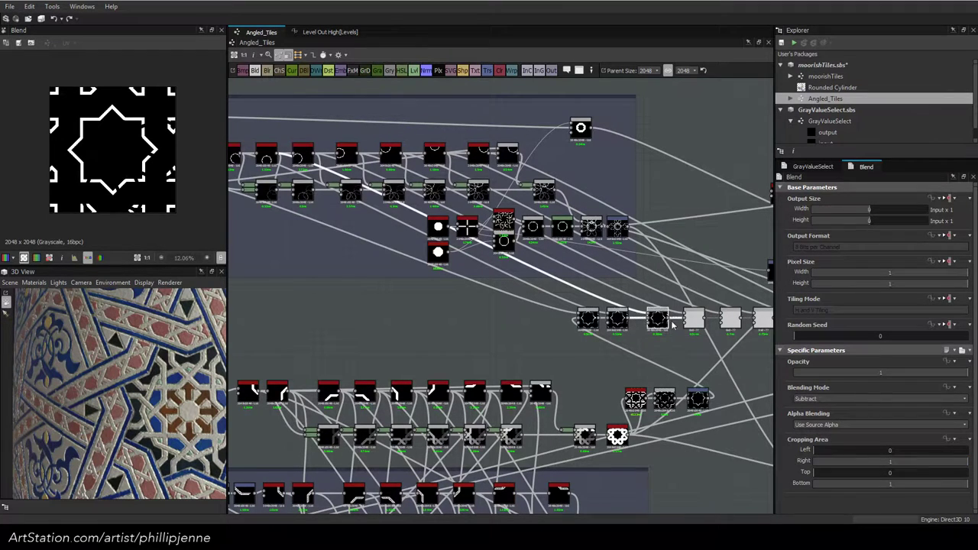
left_click(692, 319)
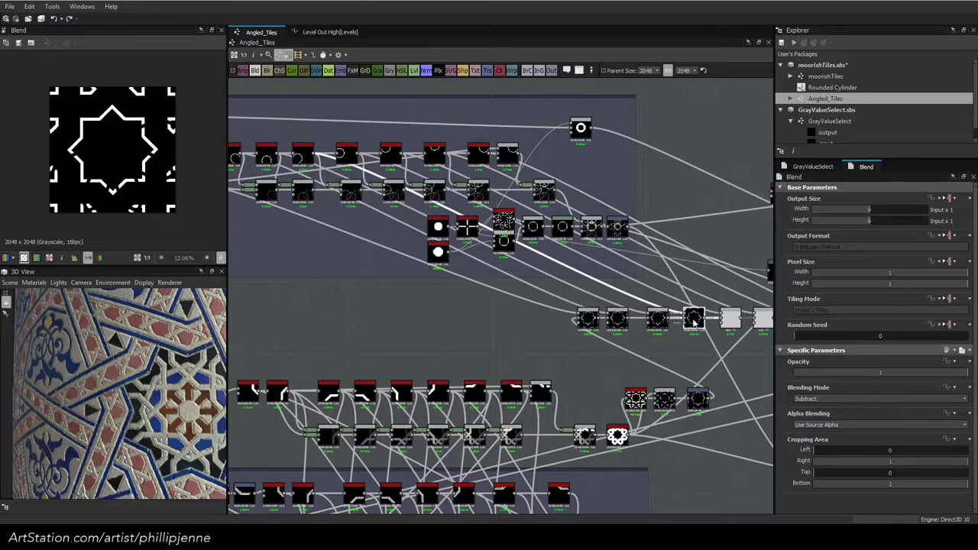
left_click(586, 318)
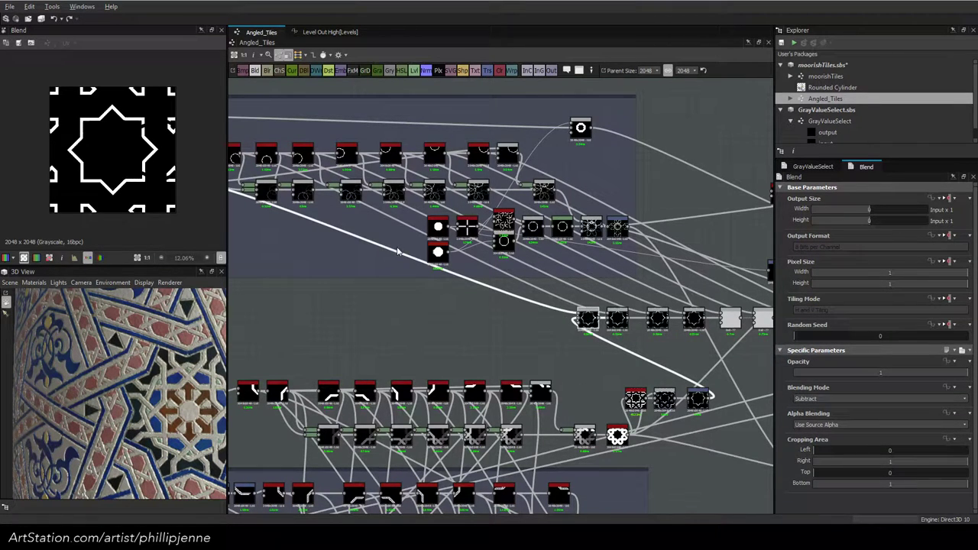
middle_click_drag(663, 282, 453, 324)
left_click(684, 360)
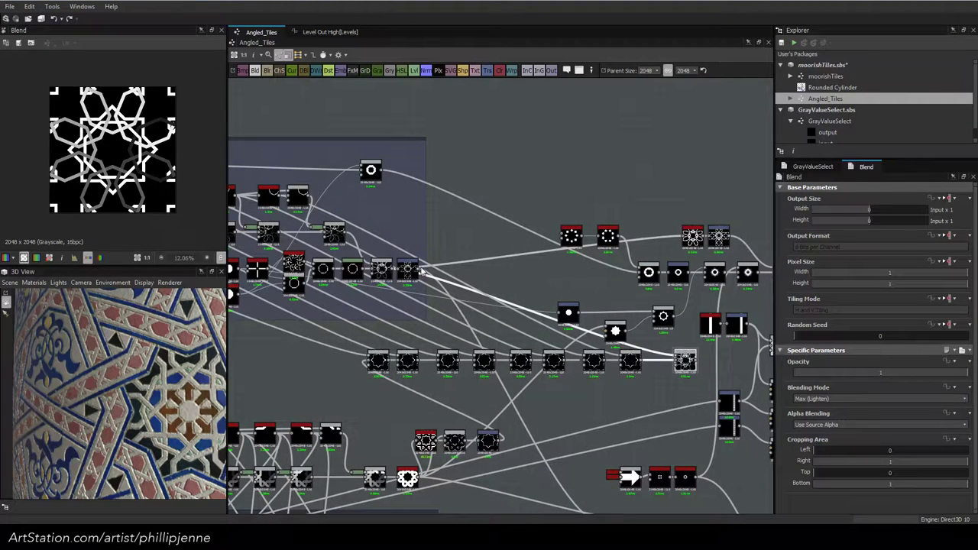
Lower the next Subtract blend's Cropping Area Bottom to 0.45, then move to its neighbour
middle_click_drag(421, 271, 683, 317)
scroll(136, 173, "up", 3)
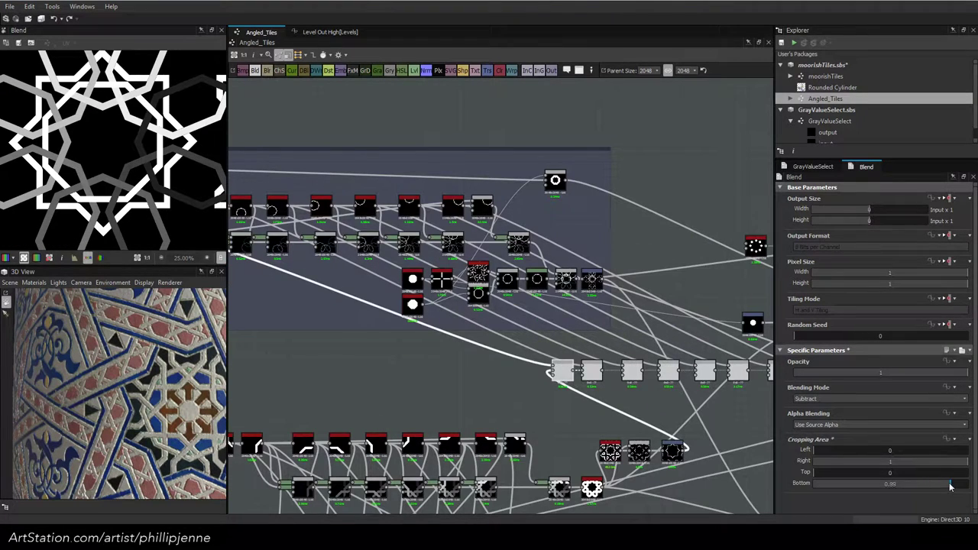
left_click_drag(950, 486, 884, 485)
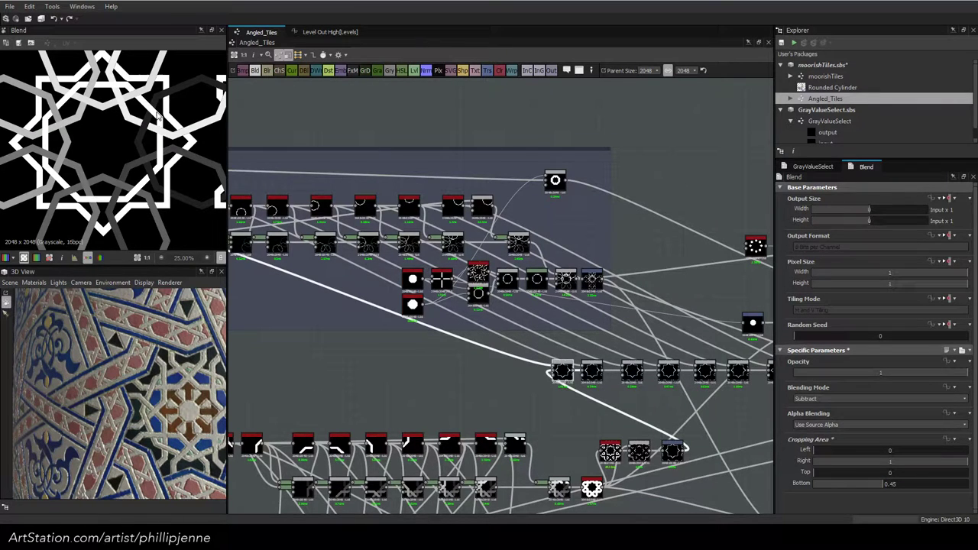
left_click(592, 373)
middle_click_drag(433, 326, 475, 341)
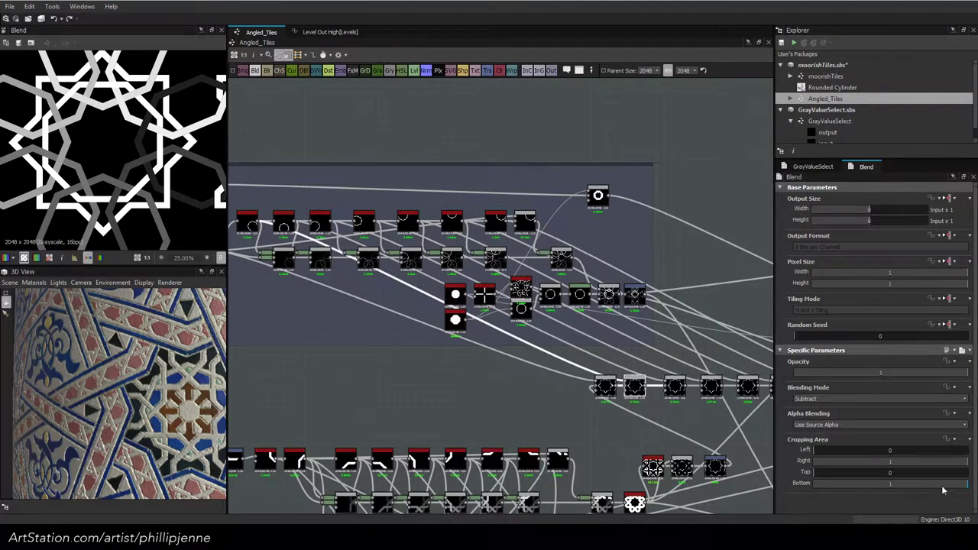
Lower one blend's bottom crop to about 0.74 and increase the third blend's left crop
left_click_drag(966, 487, 923, 488)
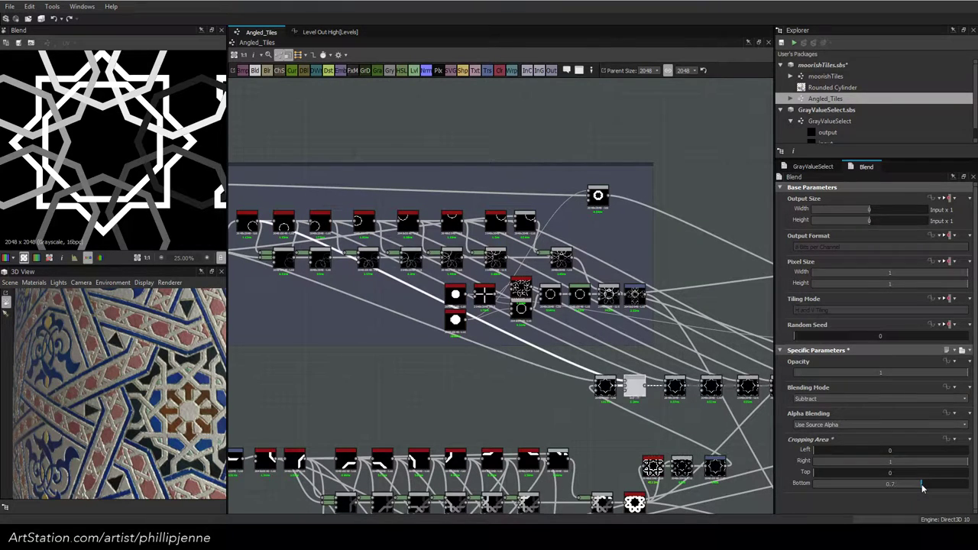
left_click(676, 387)
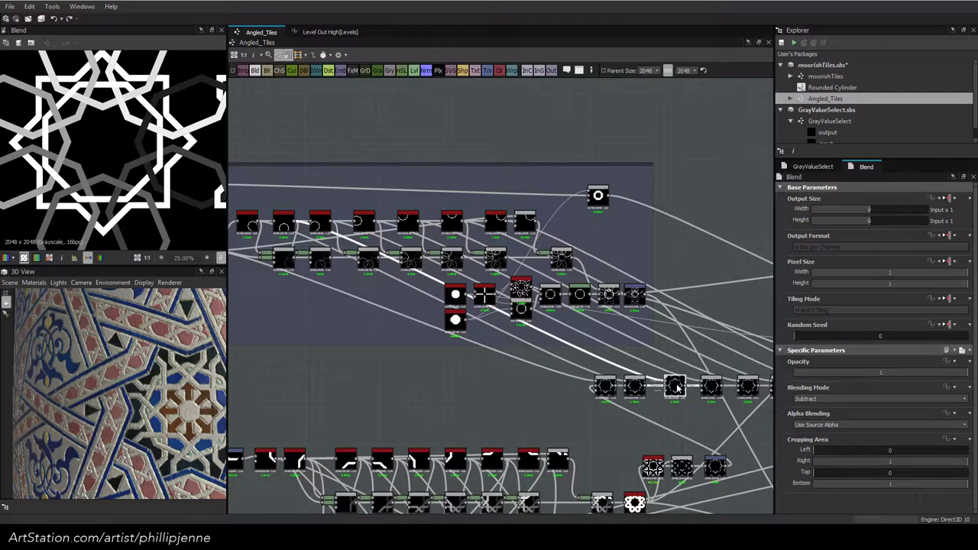
left_click_drag(828, 451, 879, 452)
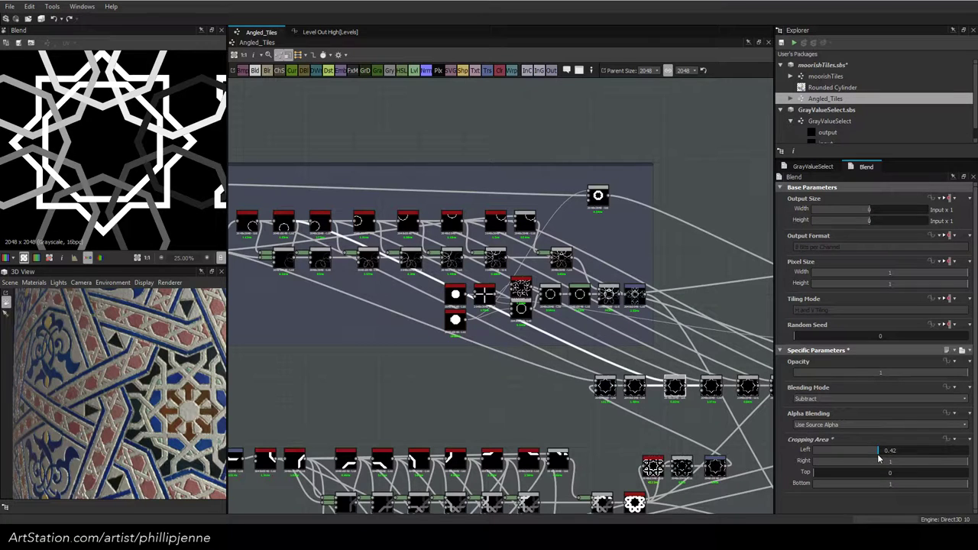
On the following blend, set the top crop to 0.25 and return the left crop to 0
left_click(711, 388)
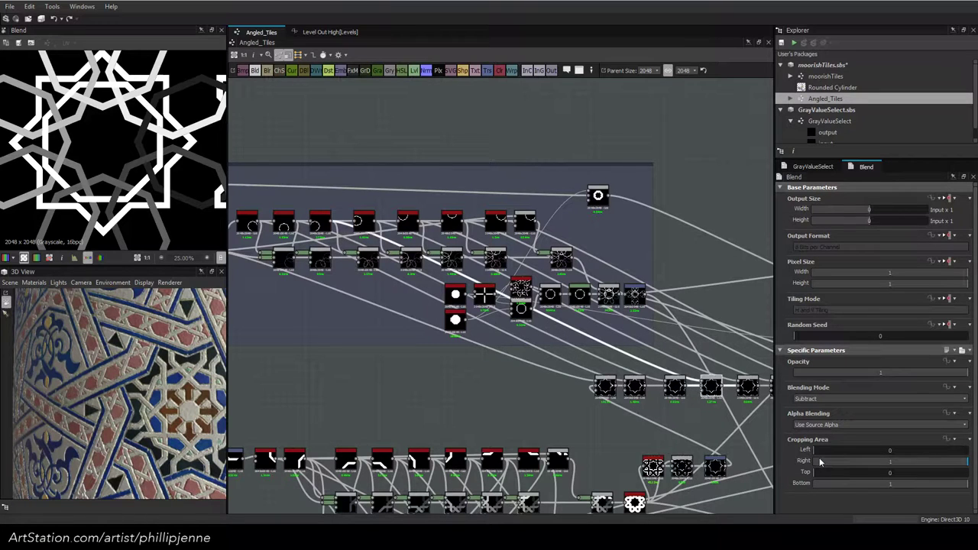
left_click_drag(820, 451, 873, 454)
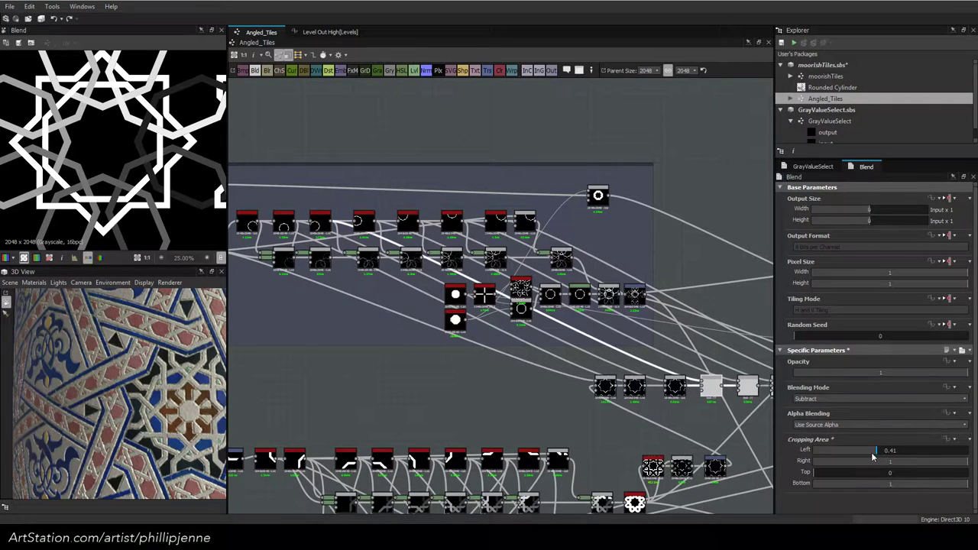
key("ctrl+z")
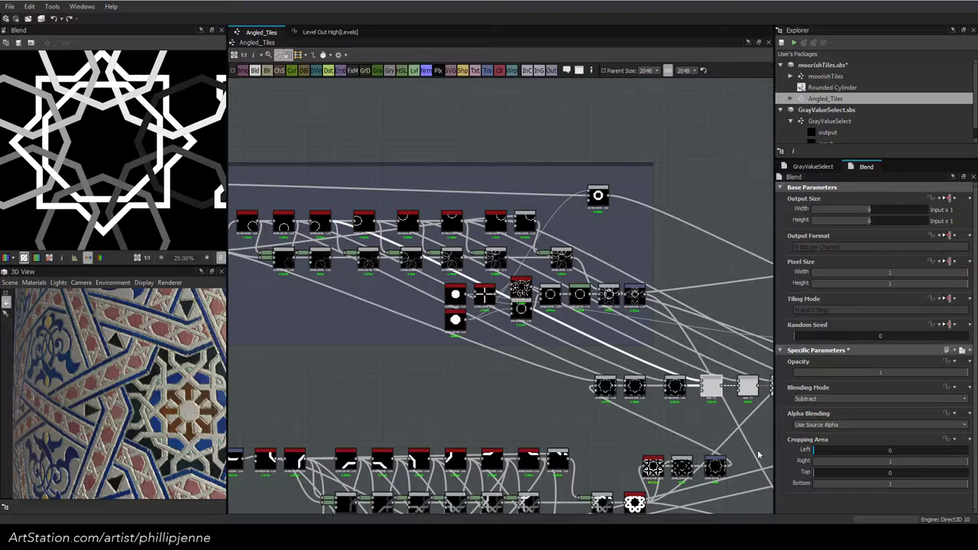
mouse_move(836, 472)
left_mouse_down()
mouse_move(943, 474)
mouse_move(812, 472)
left_mouse_up()
left_click_drag(814, 451, 857, 451)
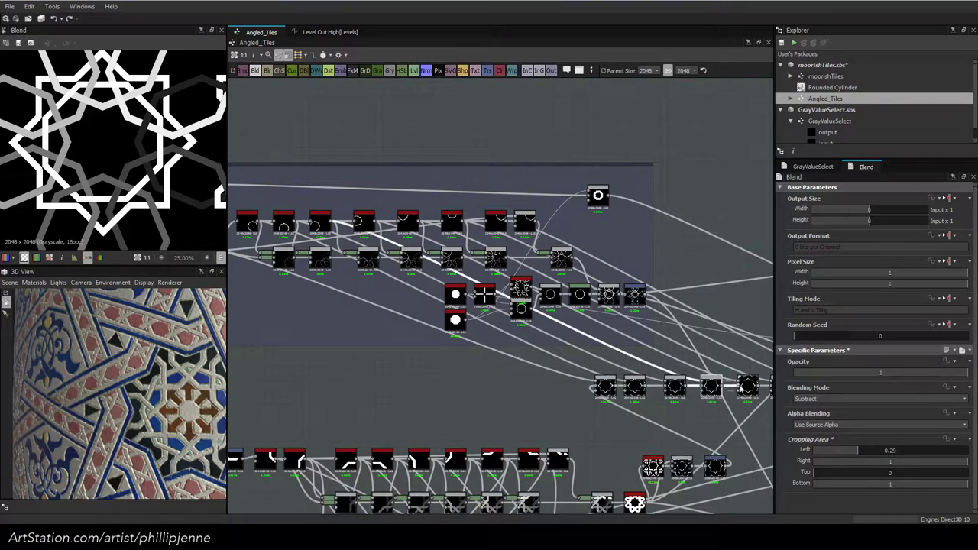
middle_click_drag(705, 418, 590, 411)
left_click(819, 450)
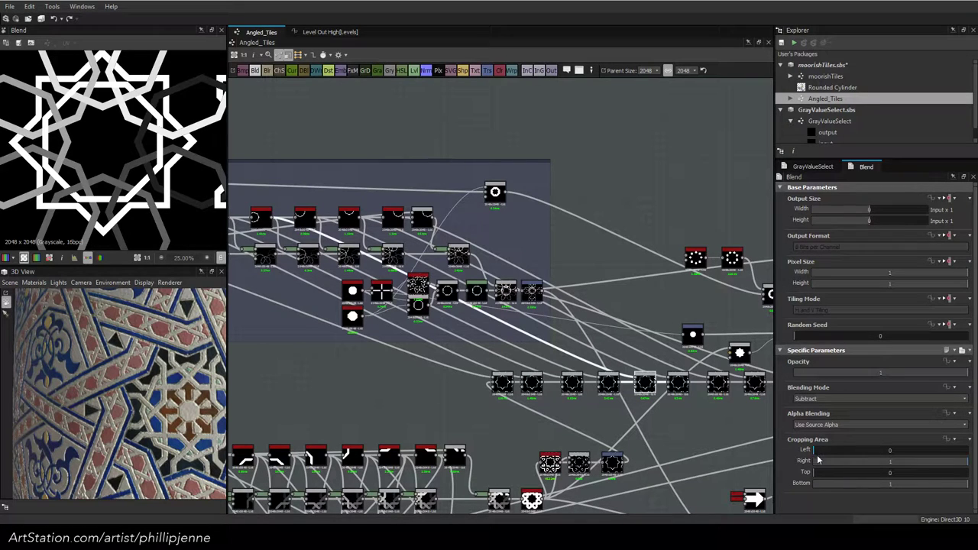
Raise a blend's top crop to about 0.24 and its neighbour's left crop to 0.16
left_click(825, 473)
left_click_drag(825, 475, 878, 475)
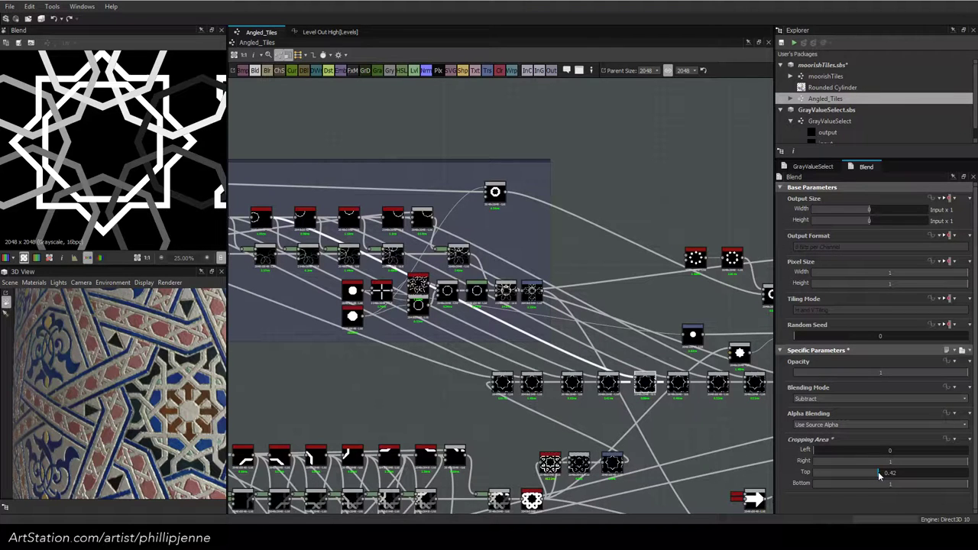
left_click(678, 382)
left_click_drag(825, 451, 854, 474)
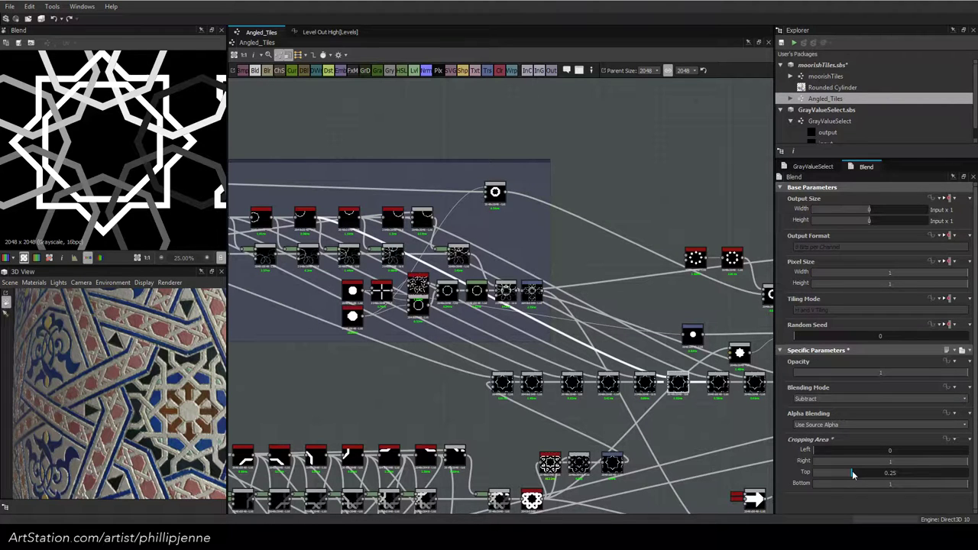
Give the next blends a 0.07 top crop and right crops of 0.83 and 0.79
left_click(718, 386)
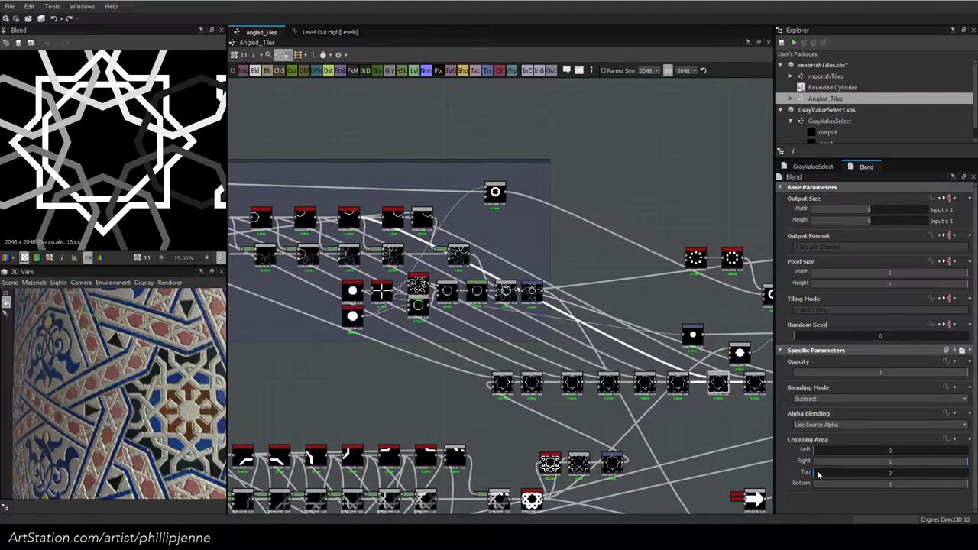
left_click_drag(819, 472, 716, 461)
left_click_drag(966, 461, 915, 465)
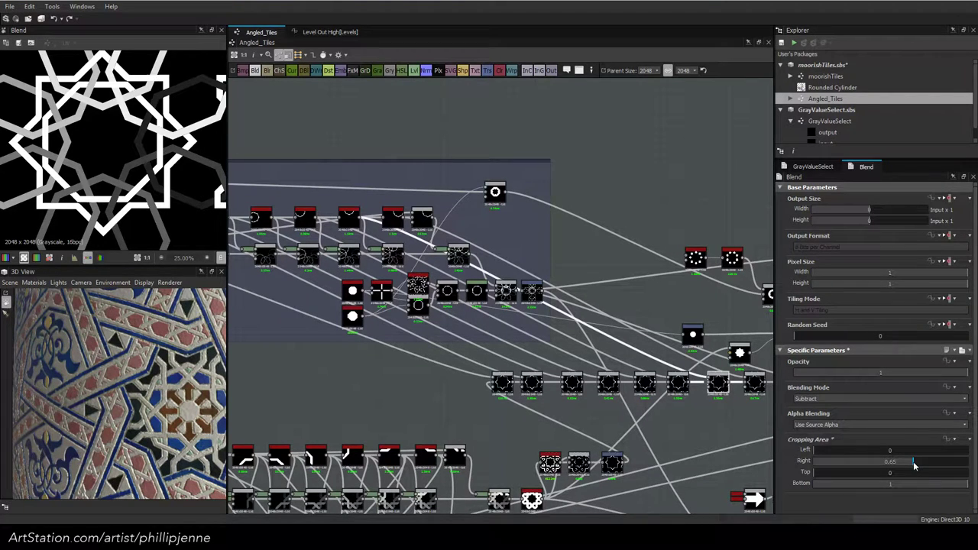
left_click(757, 389)
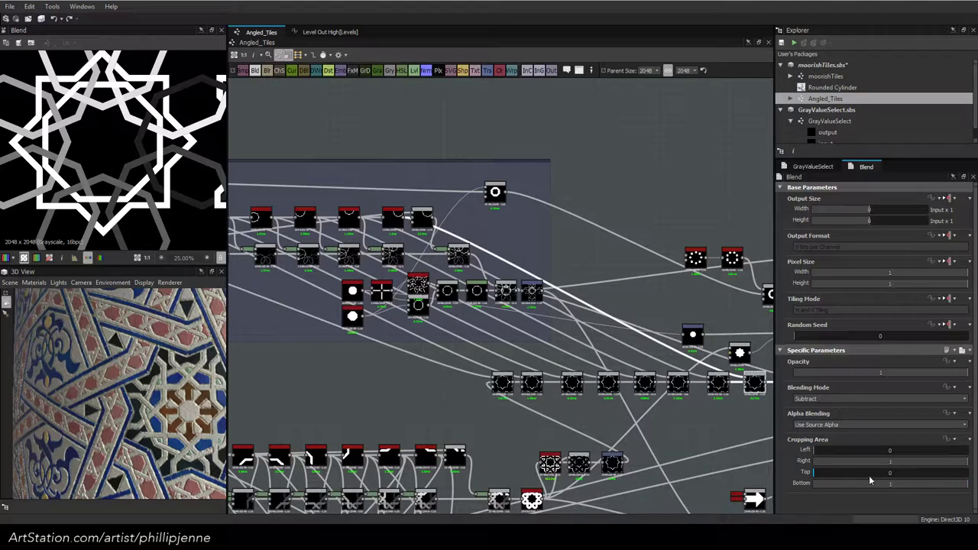
left_click(947, 463)
left_click_drag(948, 463, 931, 464)
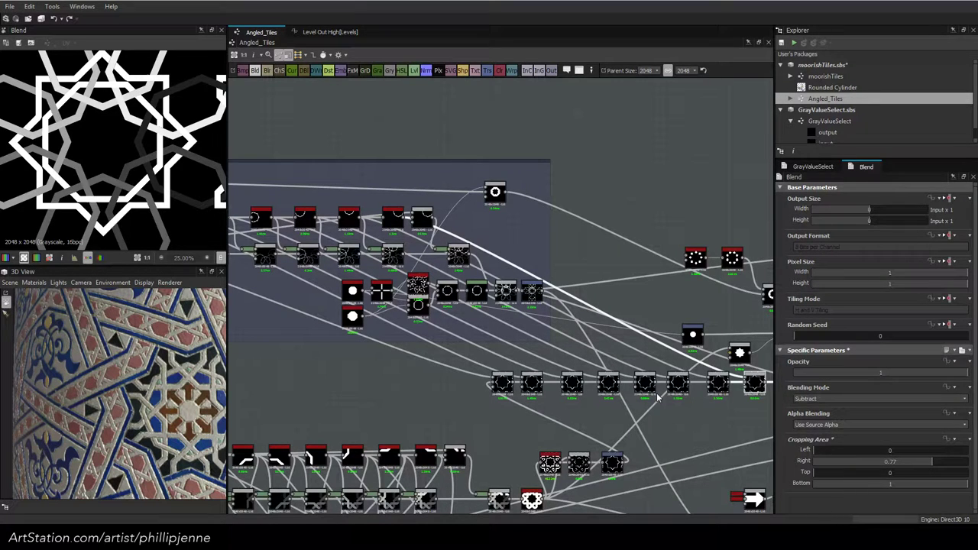
Preview the blend's star outline, then delete the unneeded Max (Lighten) Blend node
middle_click_drag(758, 390, 532, 359)
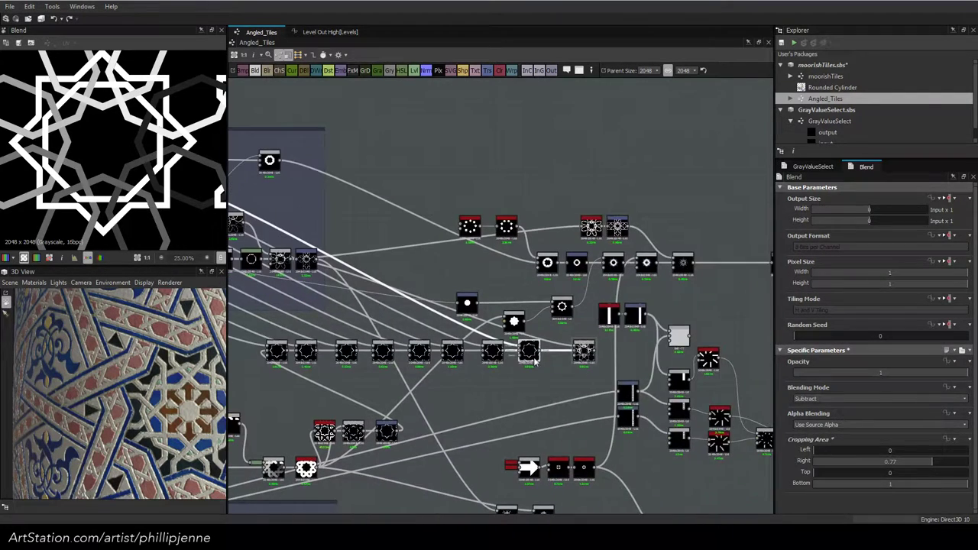
double_click(532, 358)
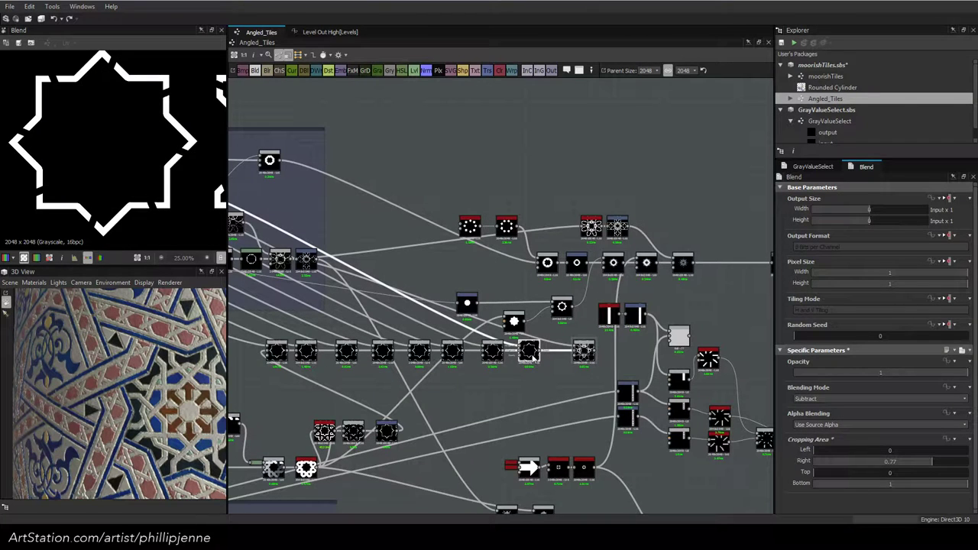
scroll(154, 172, "down", 2)
scroll(155, 172, "down", 1)
scroll(154, 172, "up", 1)
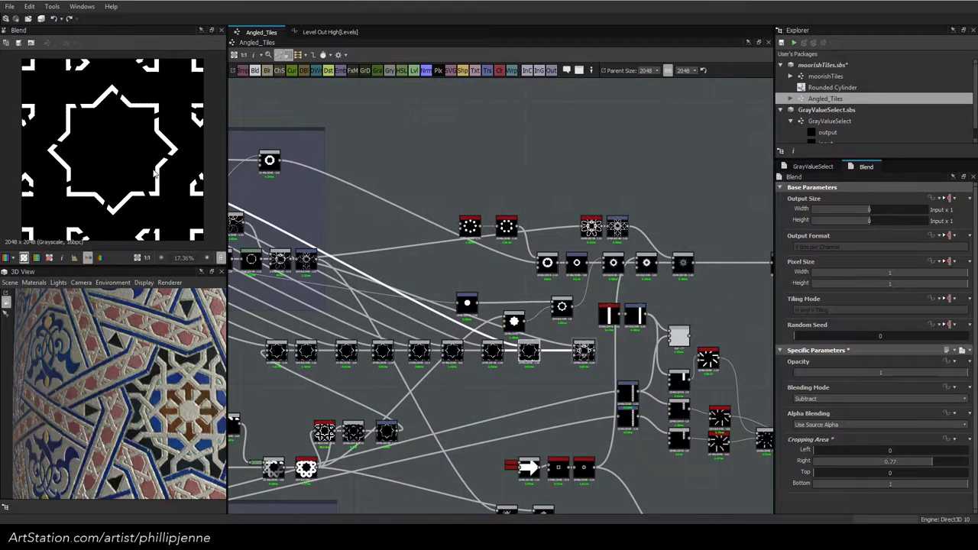
middle_click_drag(464, 348, 524, 345)
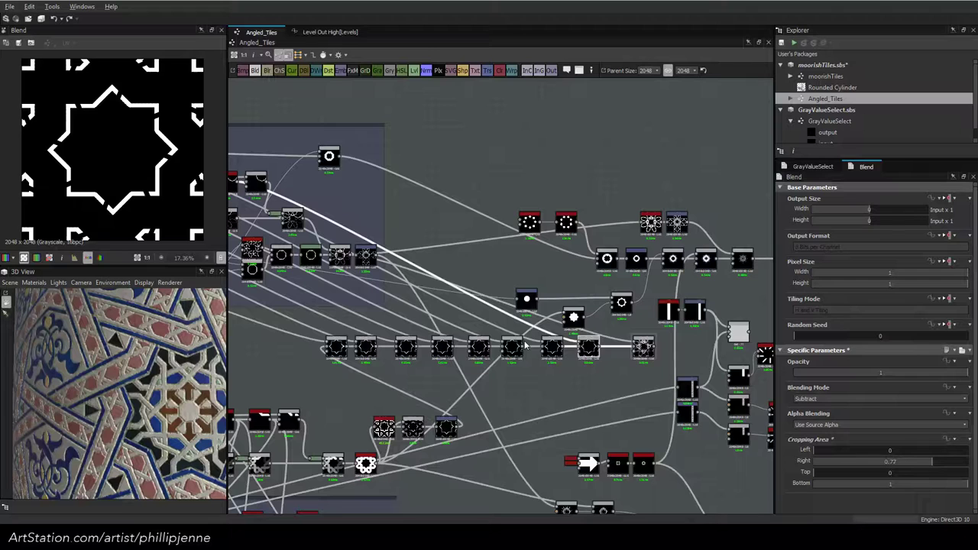
left_click(643, 347)
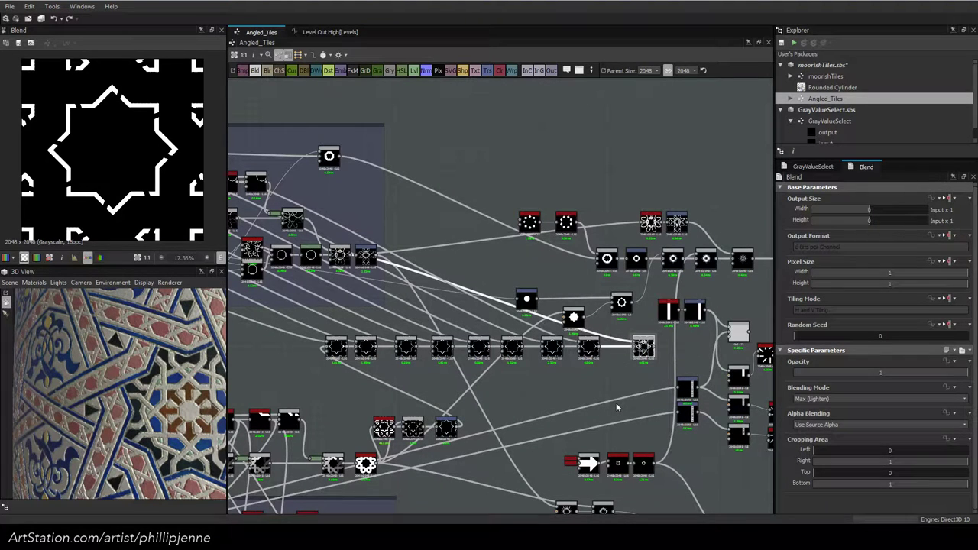
key("Delete")
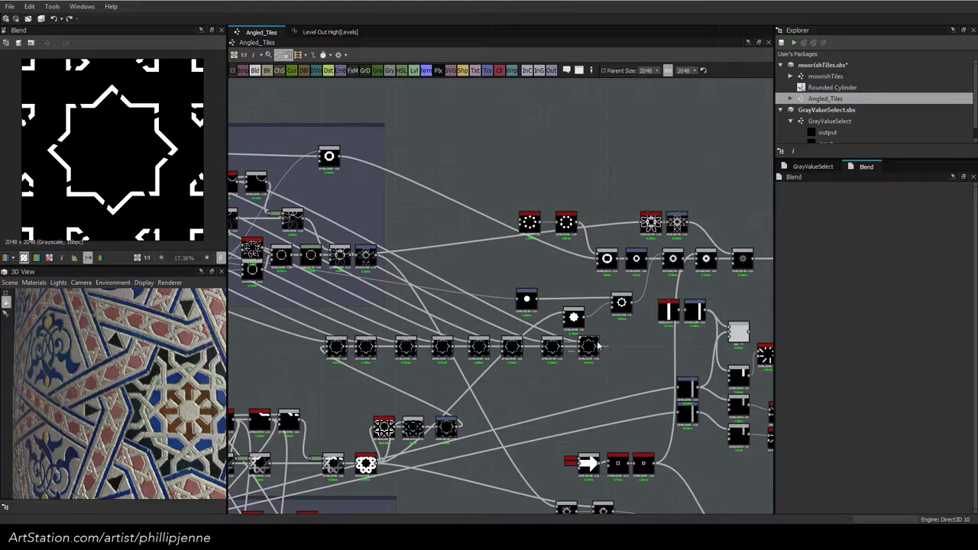
Duplicate the star strapwork's Transformation 2D node along with its input
middle_click_drag(611, 358, 559, 345)
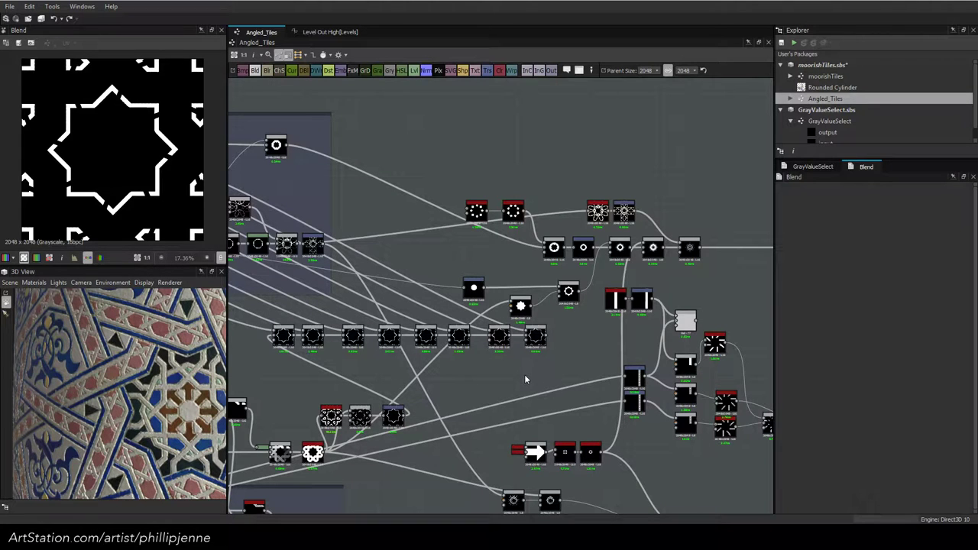
left_click(532, 340)
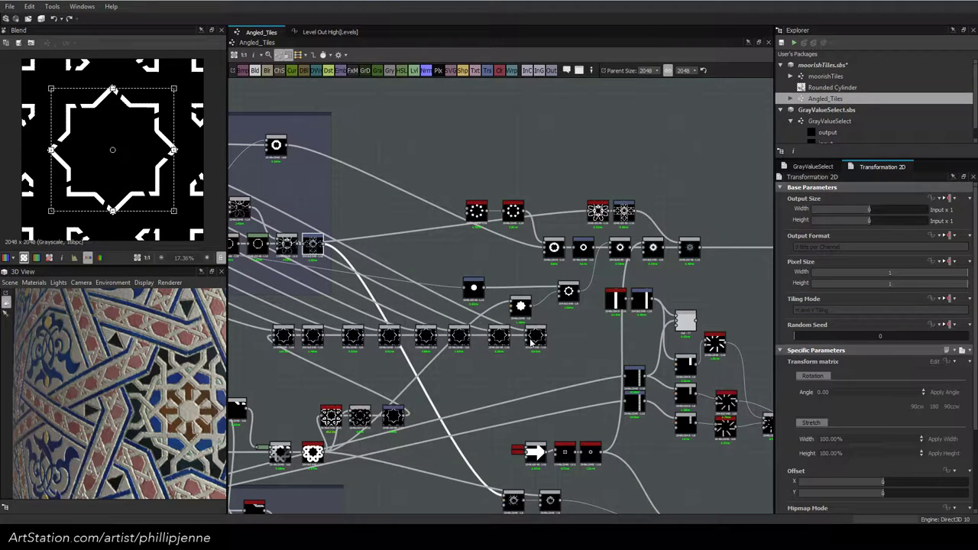
key("ctrl+v")
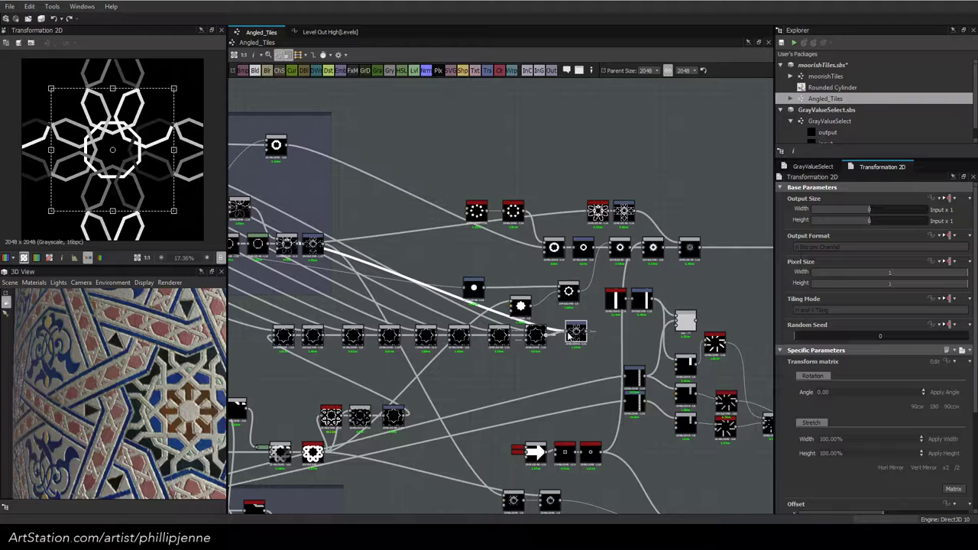
scroll(592, 335, "up", 1)
middle_click_drag(593, 335, 560, 343)
scroll(408, 370, "down", 1)
middle_click_drag(409, 371, 608, 359)
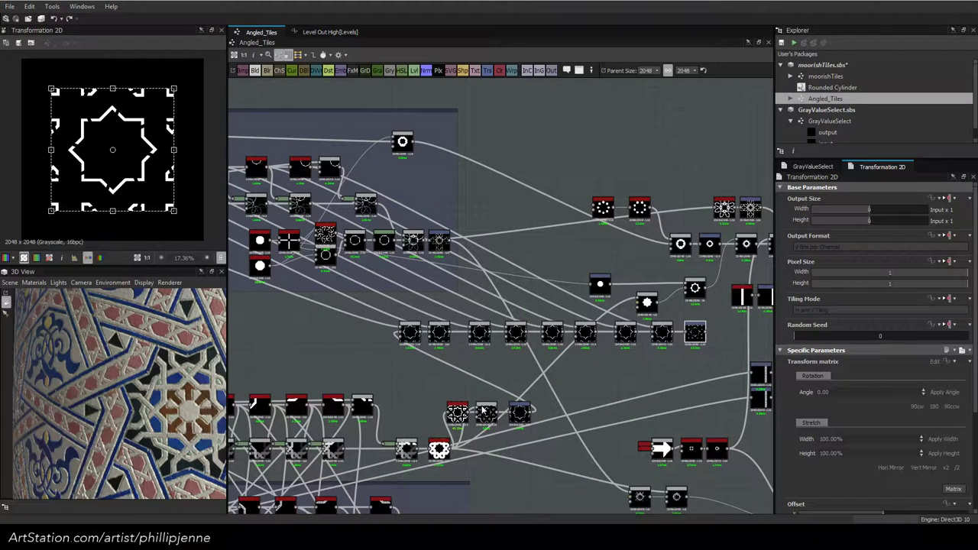
Add a Blend node after the duplicated transform and set it to Subtract
left_click(644, 303)
left_click_drag(644, 303, 635, 302)
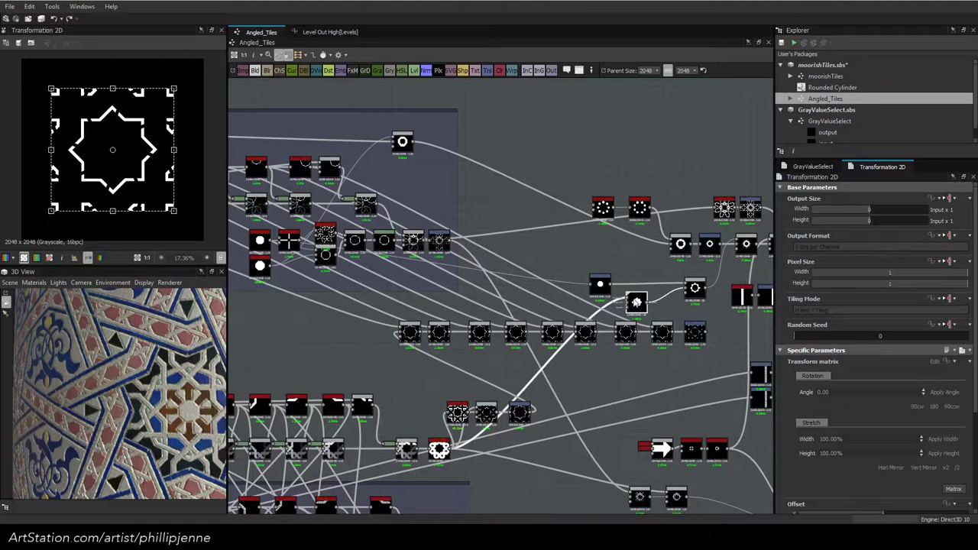
key("b")
left_click_drag(672, 344, 666, 303)
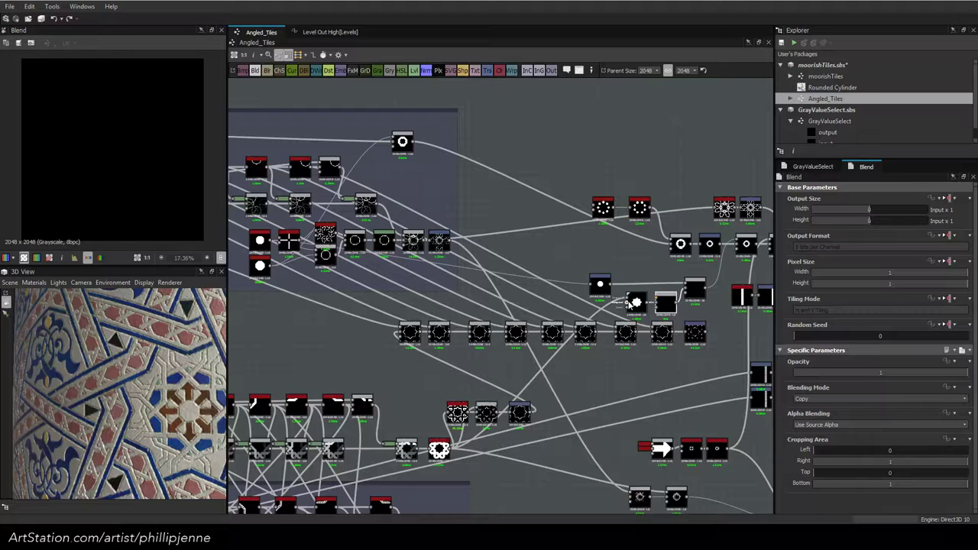
left_click(833, 399)
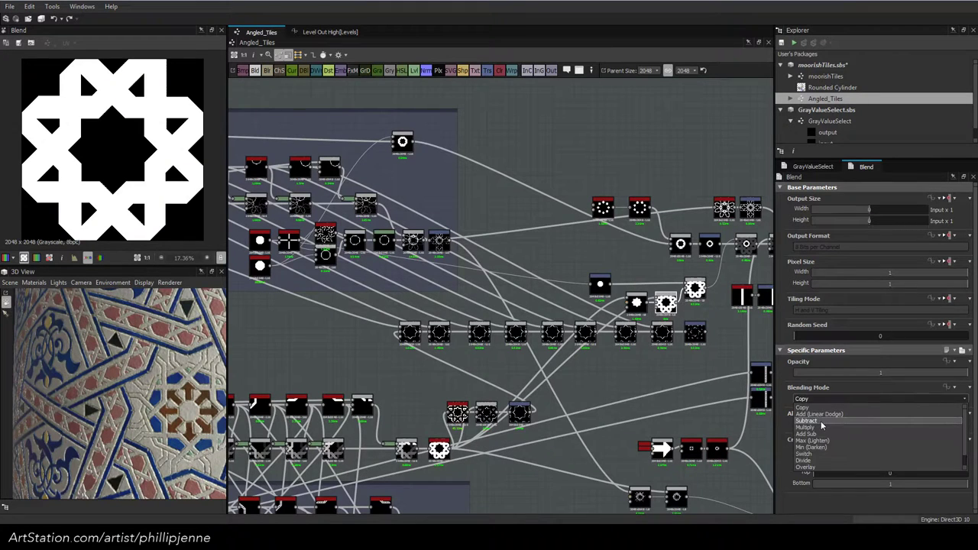
left_click(807, 421)
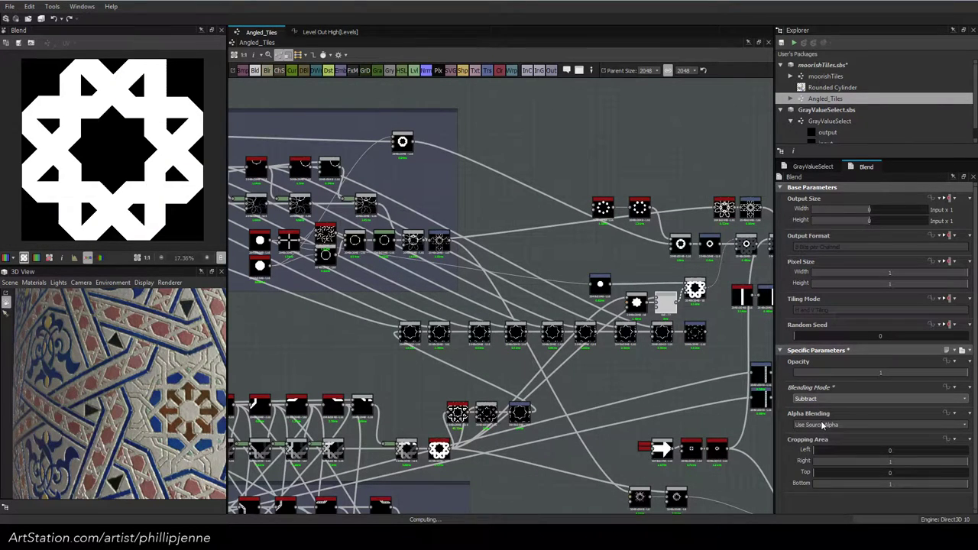
Wire the star shape into the new Subtract Blend's input
left_click(666, 303)
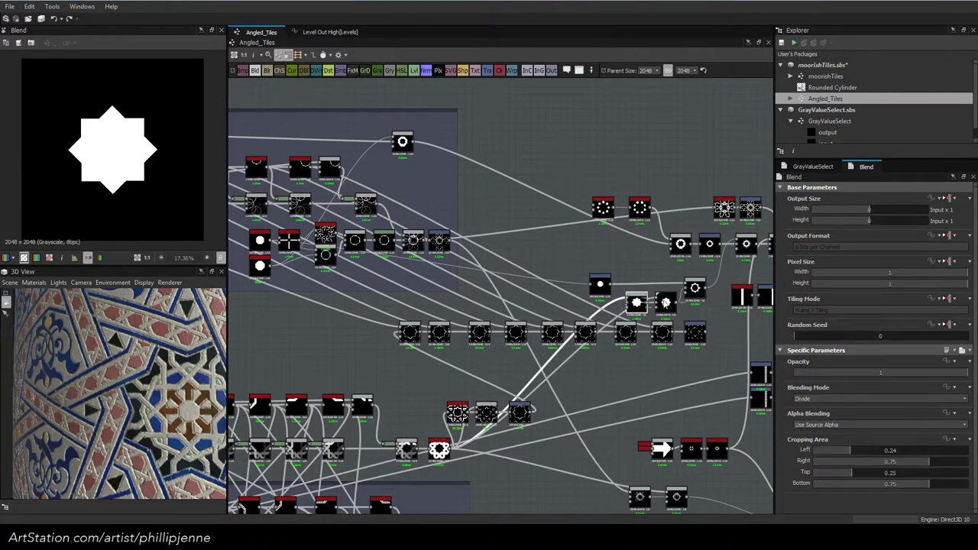
left_click(666, 303)
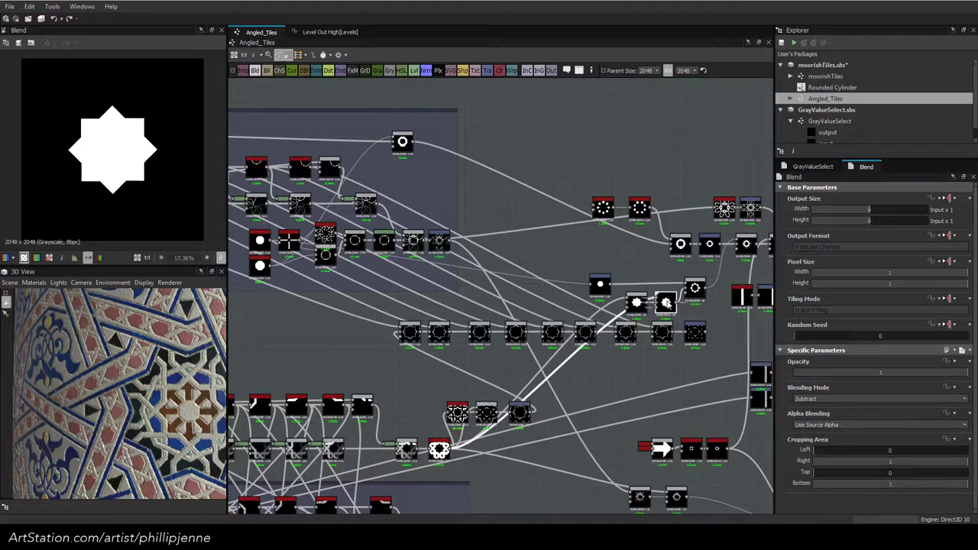
left_click_drag(667, 304, 658, 299)
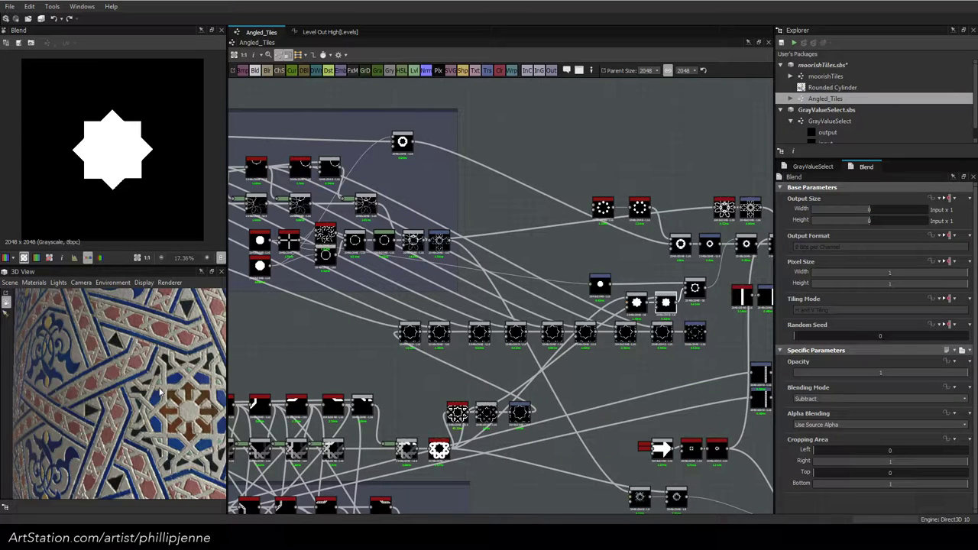
Preview the Transformation 2D and Blend outputs to check the interlaced rosette
middle_click_drag(553, 317, 352, 328)
double_click(498, 344)
left_click(465, 347)
double_click(465, 345)
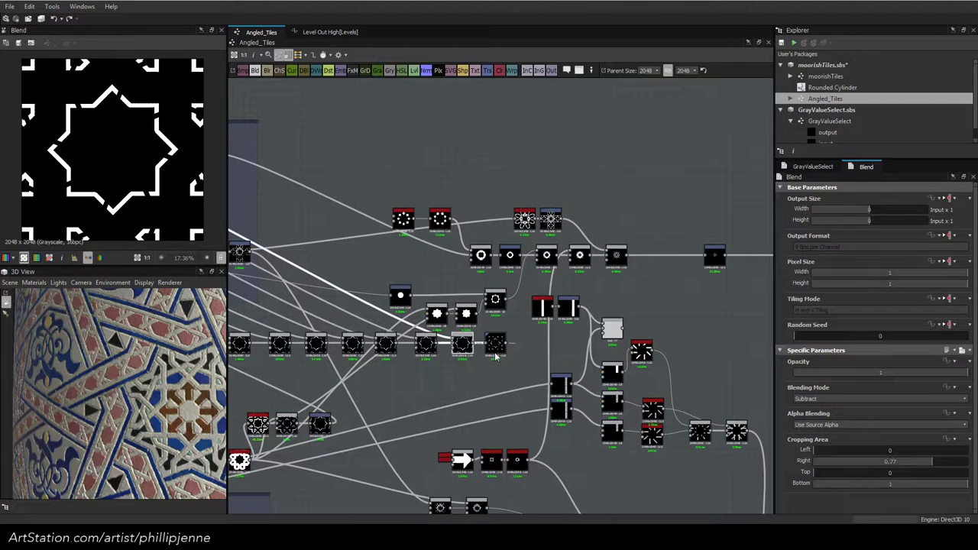
middle_click_drag(495, 356, 616, 365)
double_click(336, 266)
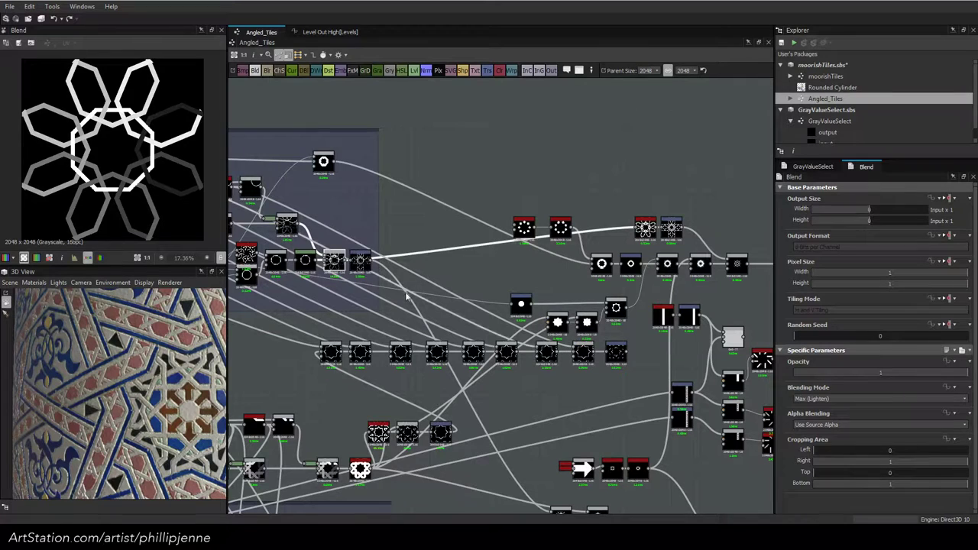
Insert a Blend node on the link between the star strapwork and rosette, and arrange the nodes
left_click_drag(357, 266, 475, 266)
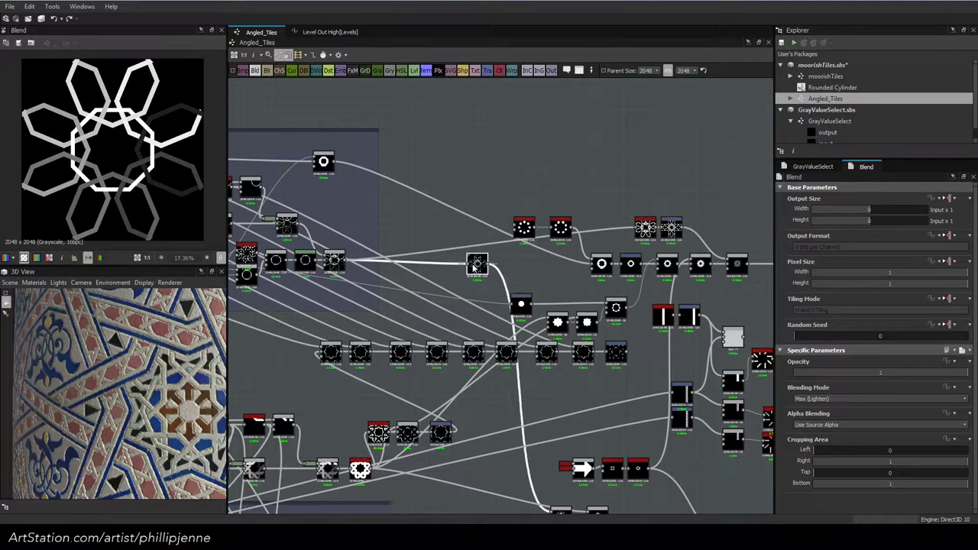
key("space")
left_click(492, 228)
key("ctrl+z")
right_click(444, 266)
left_click(470, 229)
left_click(482, 266)
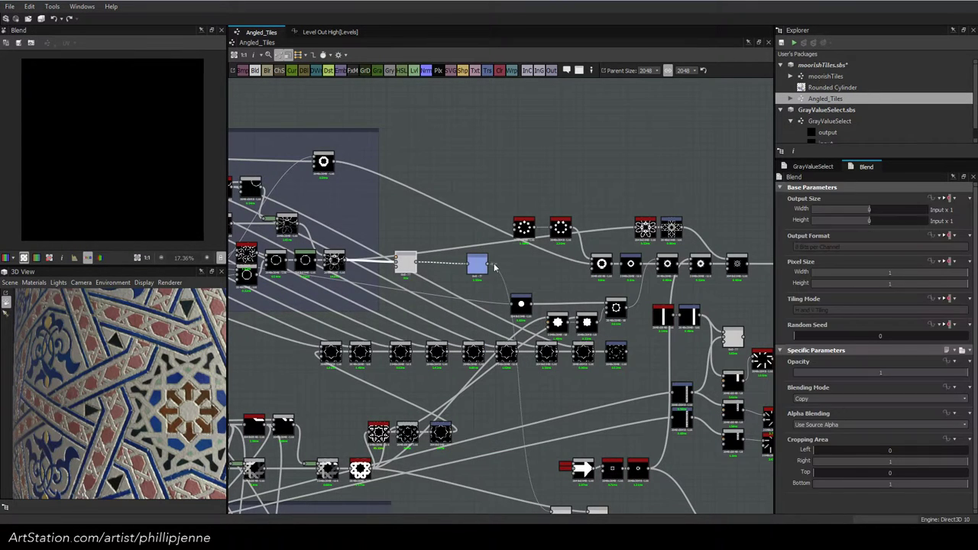
left_click_drag(481, 267, 503, 266)
left_click_drag(405, 263, 463, 265)
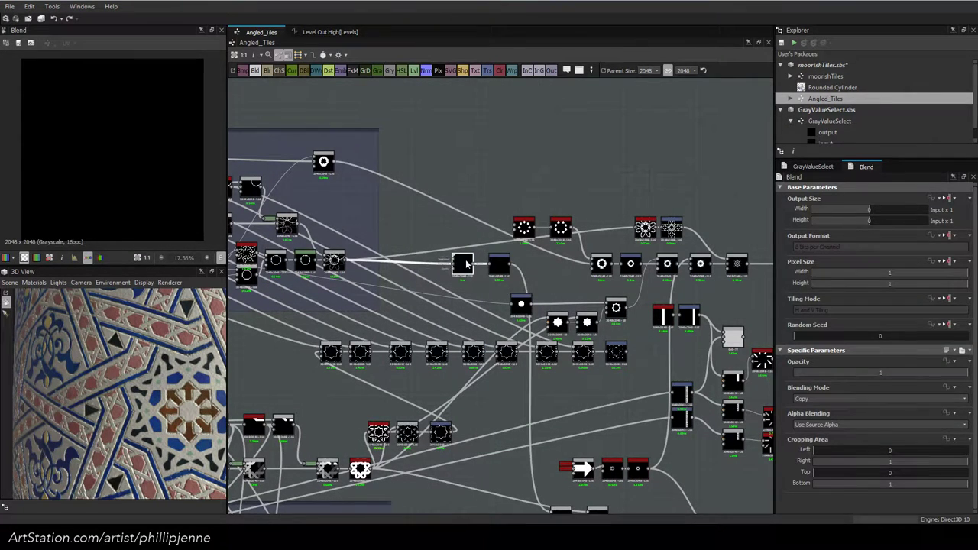
Switch the new Blend node's blending mode from Subtract to Max (Lighten)
left_click(588, 355)
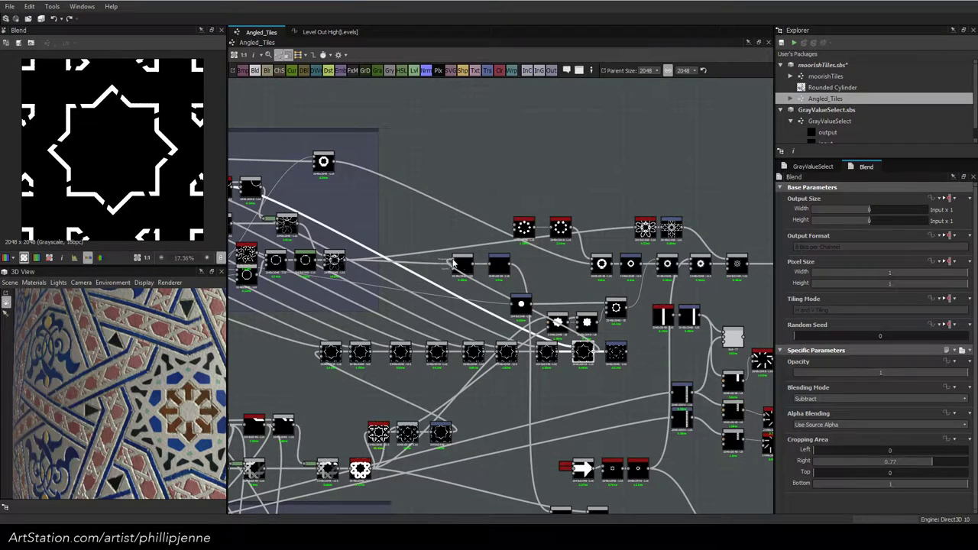
left_click(467, 266)
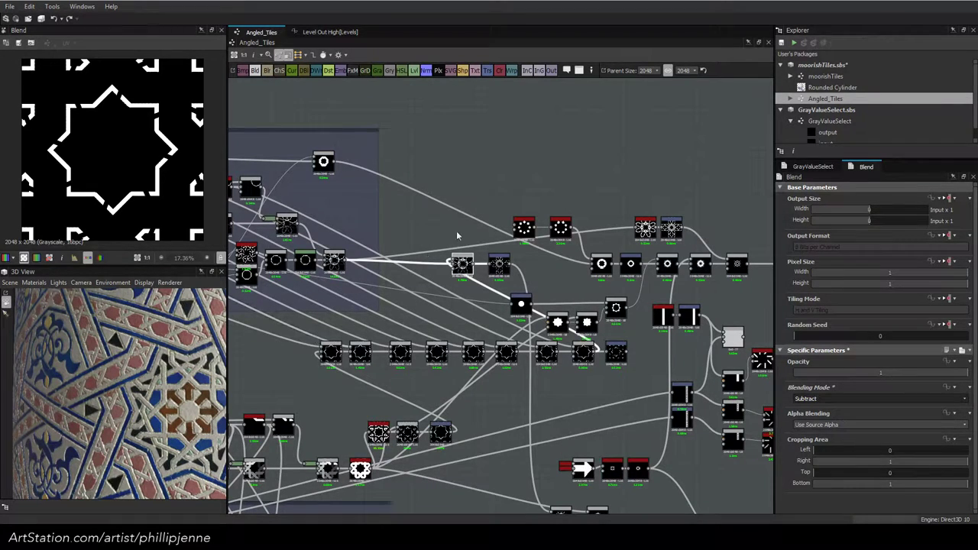
left_click(499, 264)
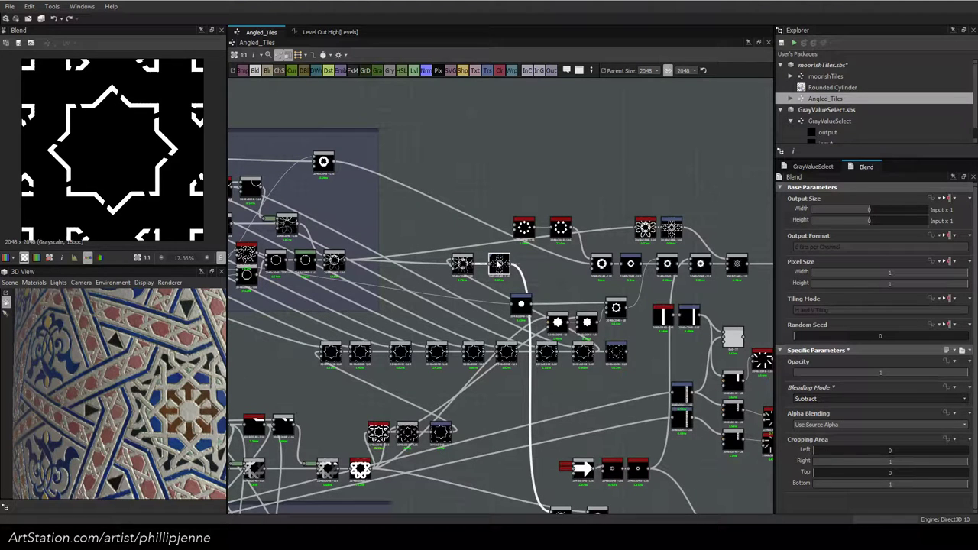
double_click(462, 264)
scroll(73, 131, "up", 1)
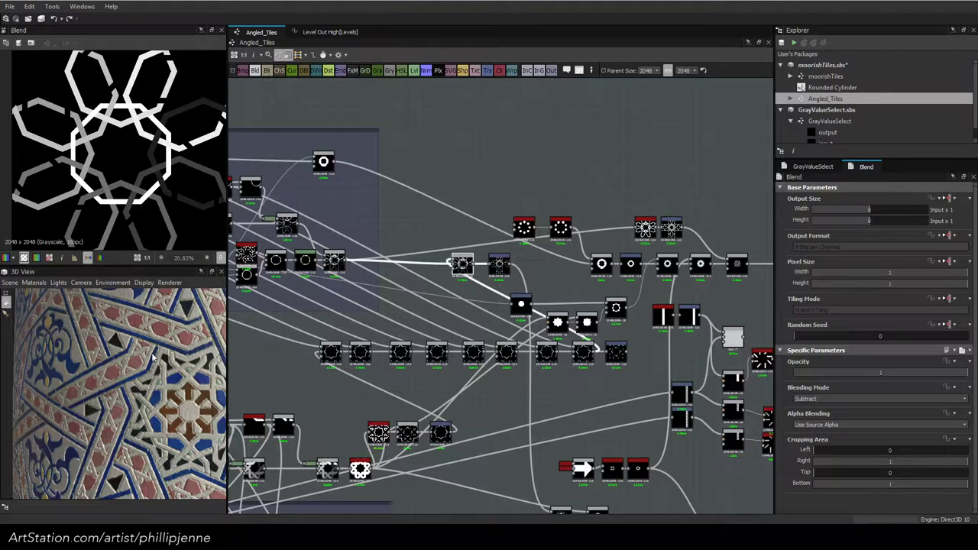
scroll(157, 366, "up", 3)
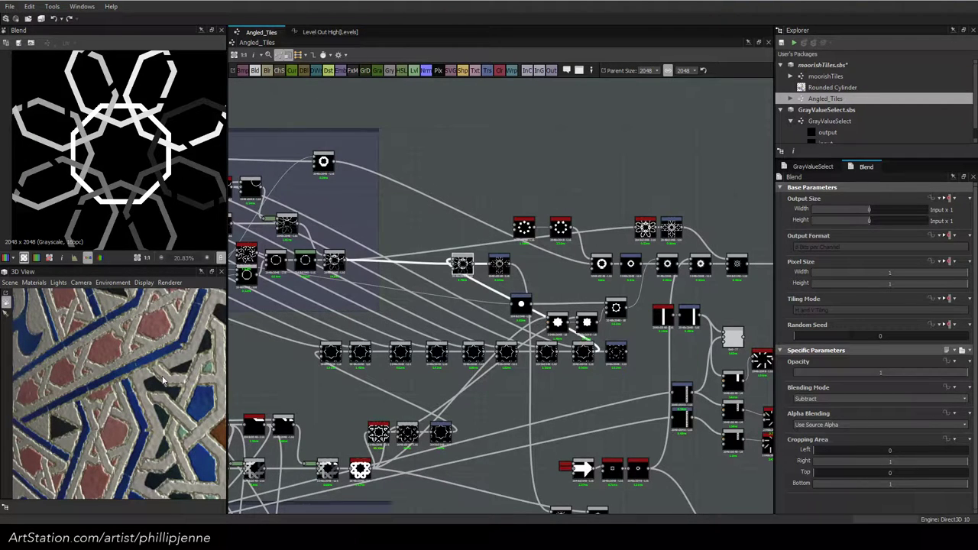
left_click(878, 399)
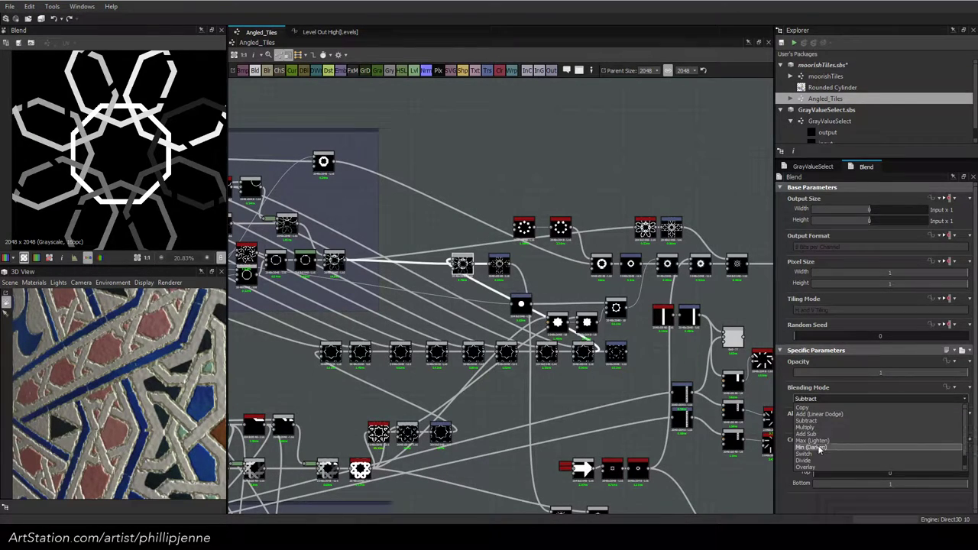
left_click(824, 443)
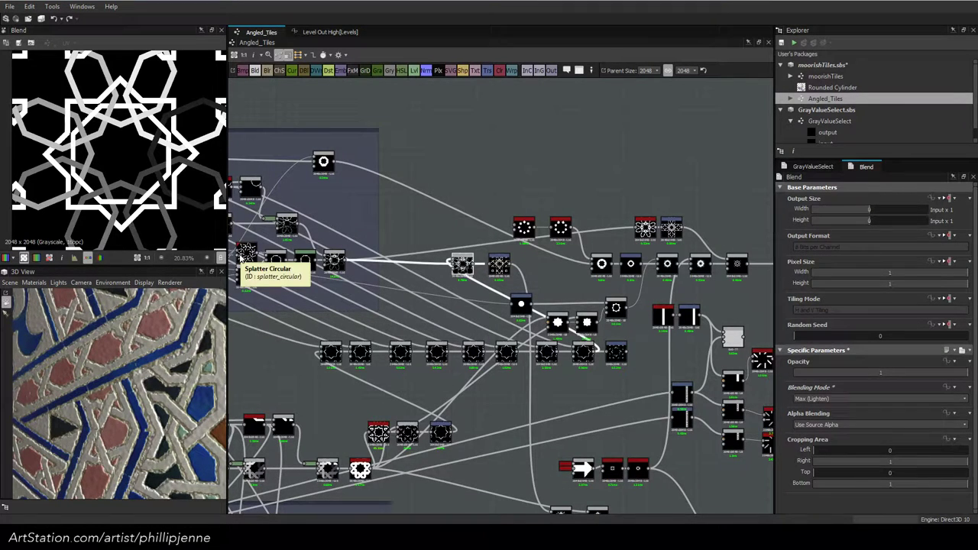
Preview the Transformation 2D output, then pick a lower Blend node
double_click(501, 269)
middle_click_drag(635, 339, 590, 272)
double_click(521, 449)
double_click(518, 451)
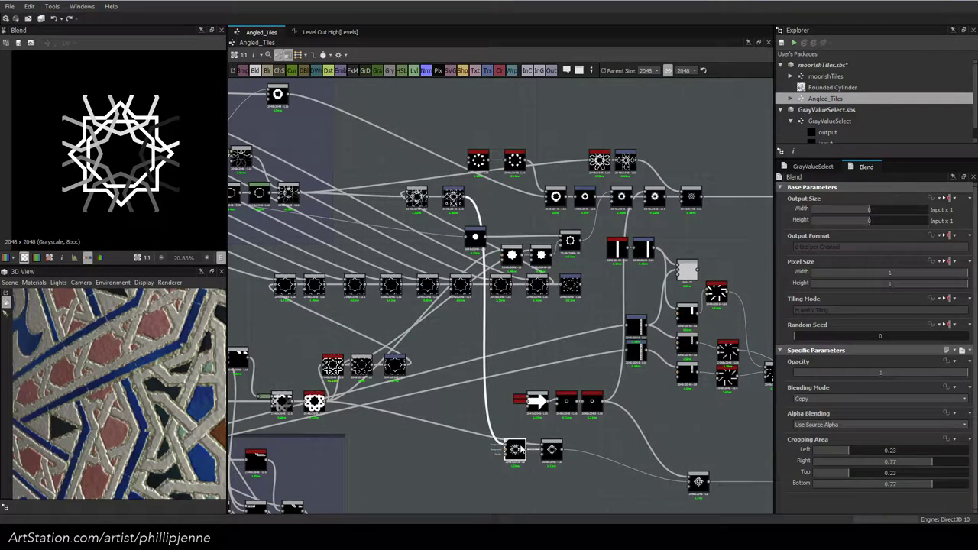
double_click(553, 451)
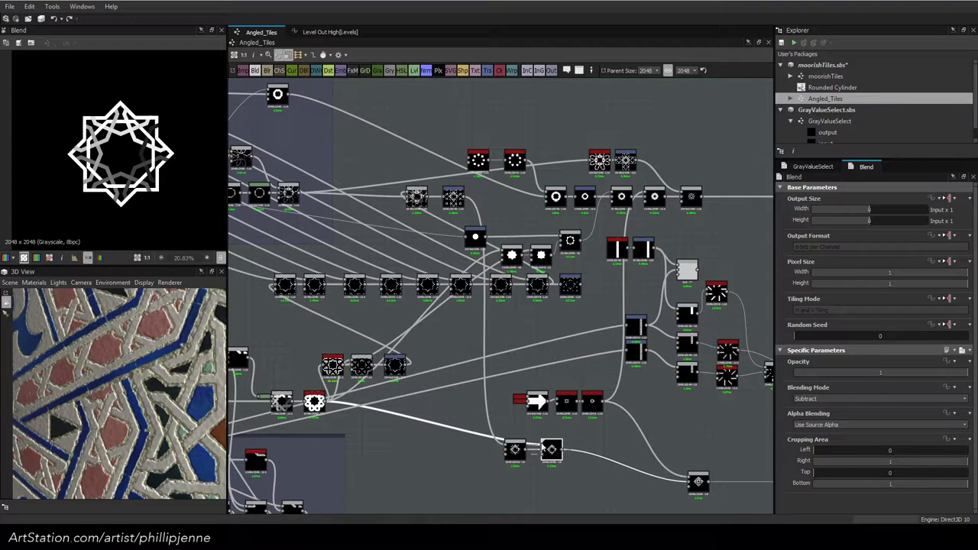
scroll(66, 153, "up", 4)
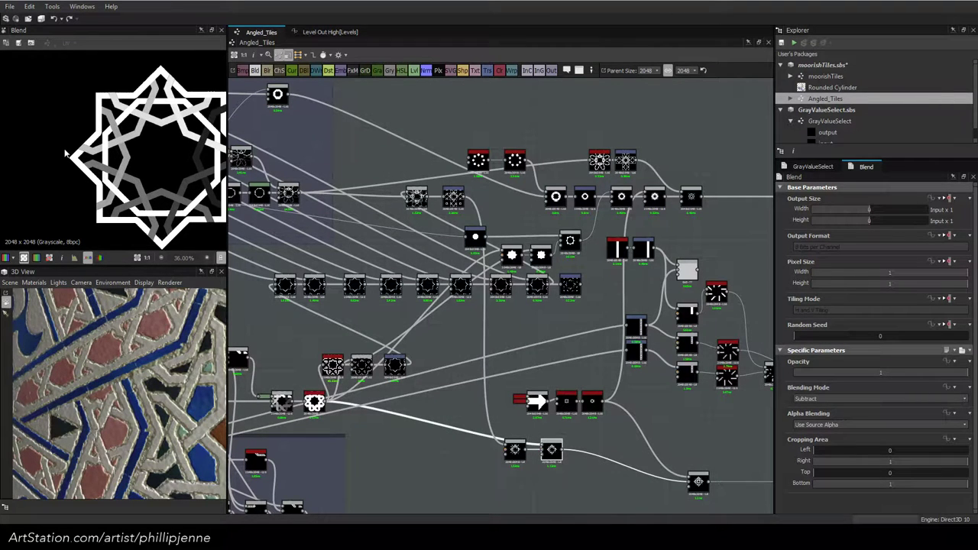
scroll(205, 361, "down", 5)
left_click_drag(195, 375, 188, 353)
scroll(187, 350, "up", 3)
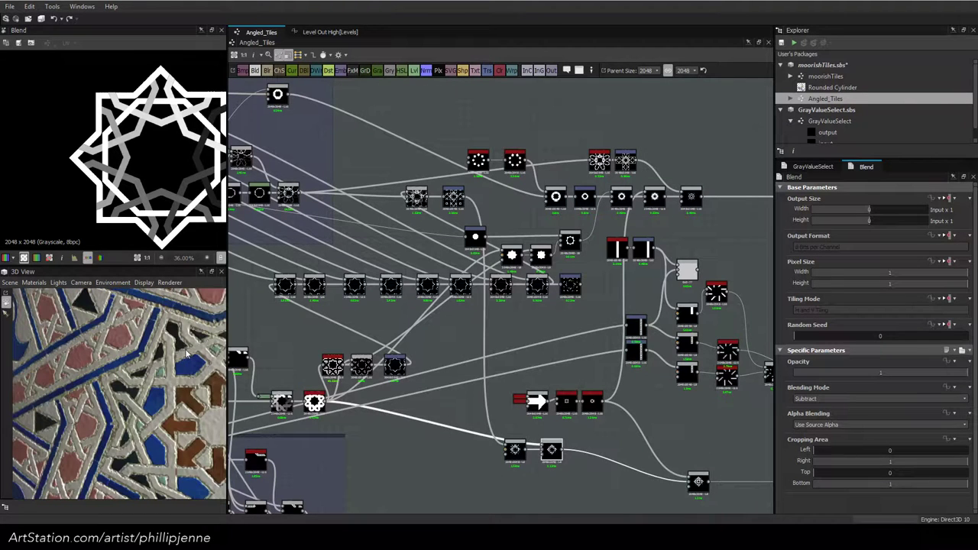
scroll(187, 350, "down", 2)
scroll(150, 374, "down", 2)
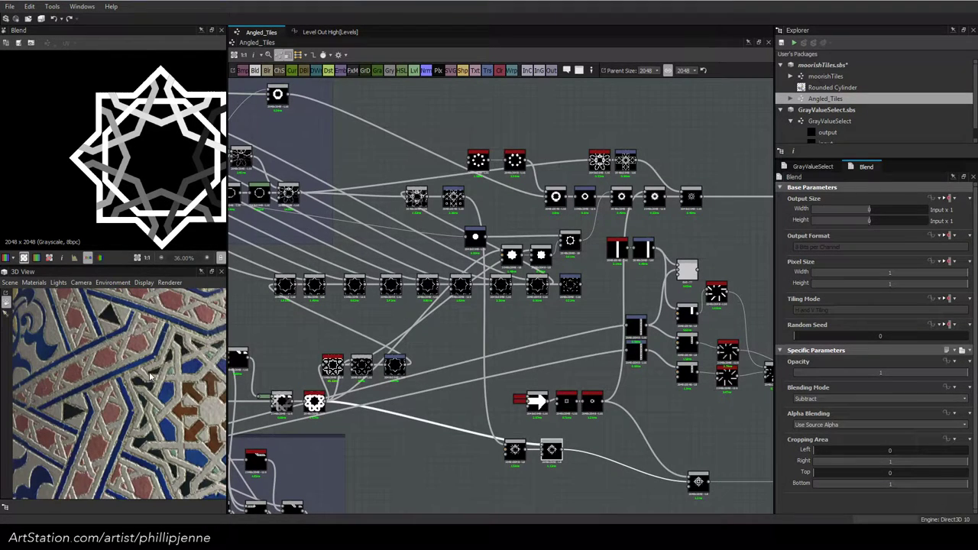
scroll(151, 374, "down", 2)
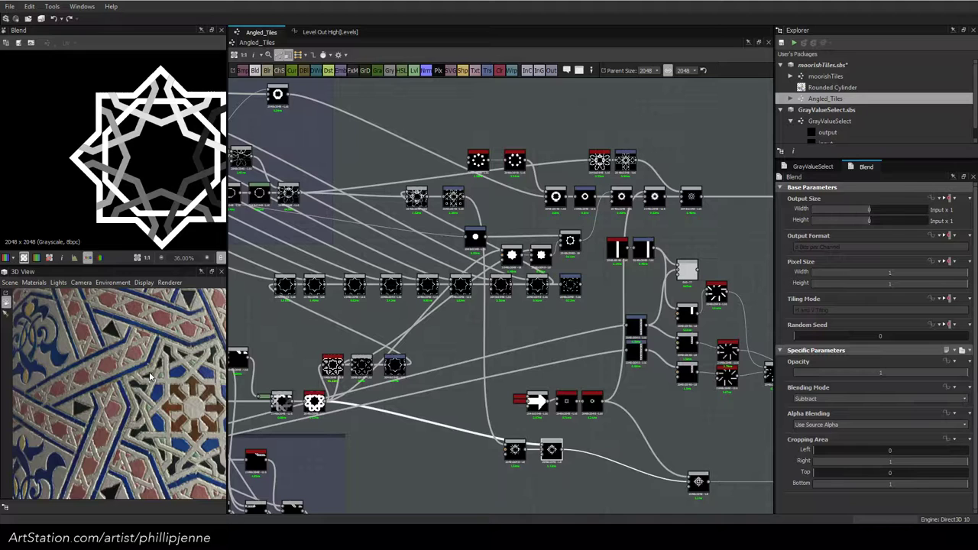
scroll(141, 405, "up", 3)
scroll(159, 397, "down", 5)
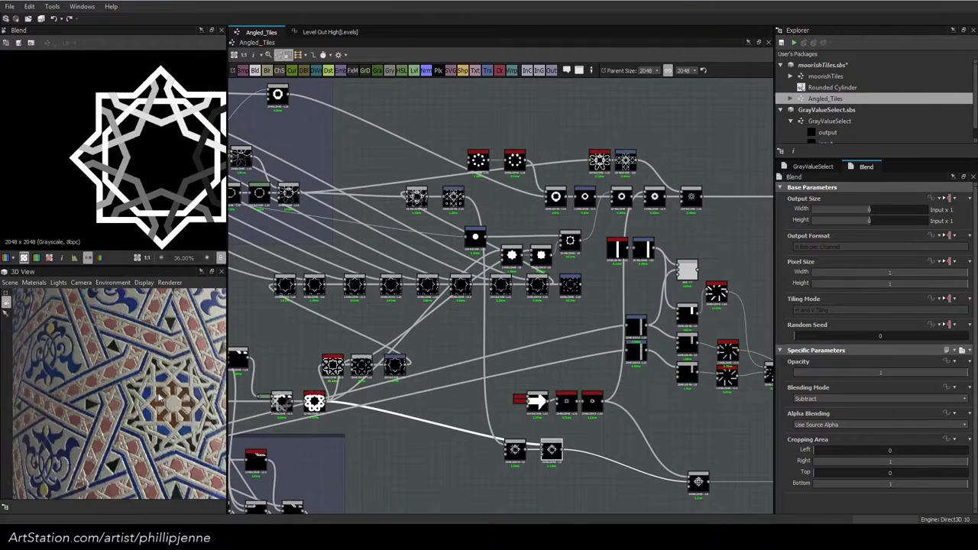
left_click_drag(166, 384, 155, 394)
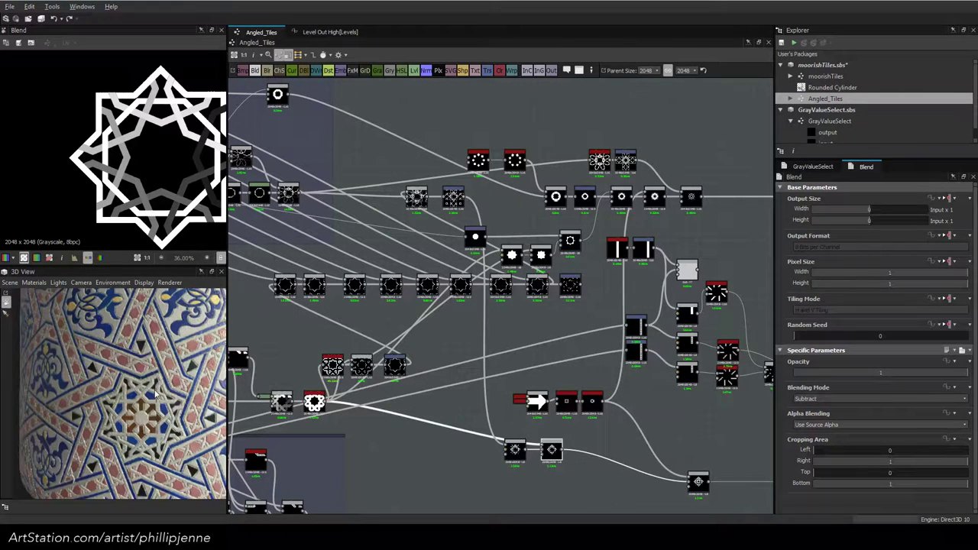
scroll(161, 388, "up", 3)
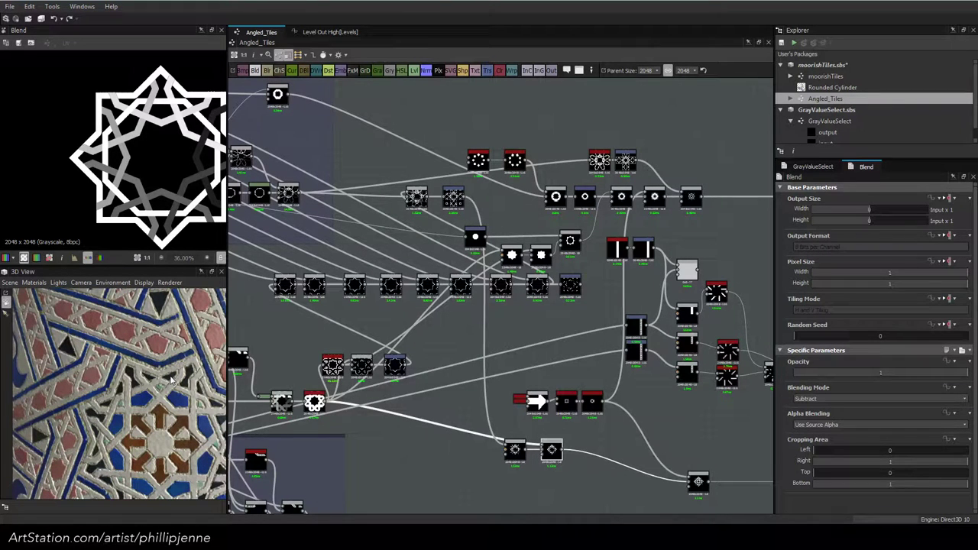
scroll(172, 378, "down", 3)
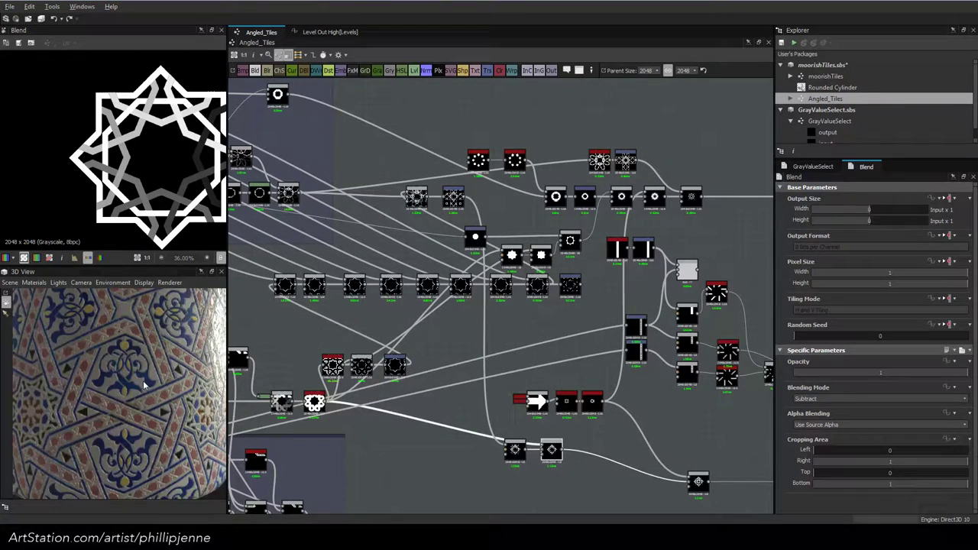
left_click(374, 444)
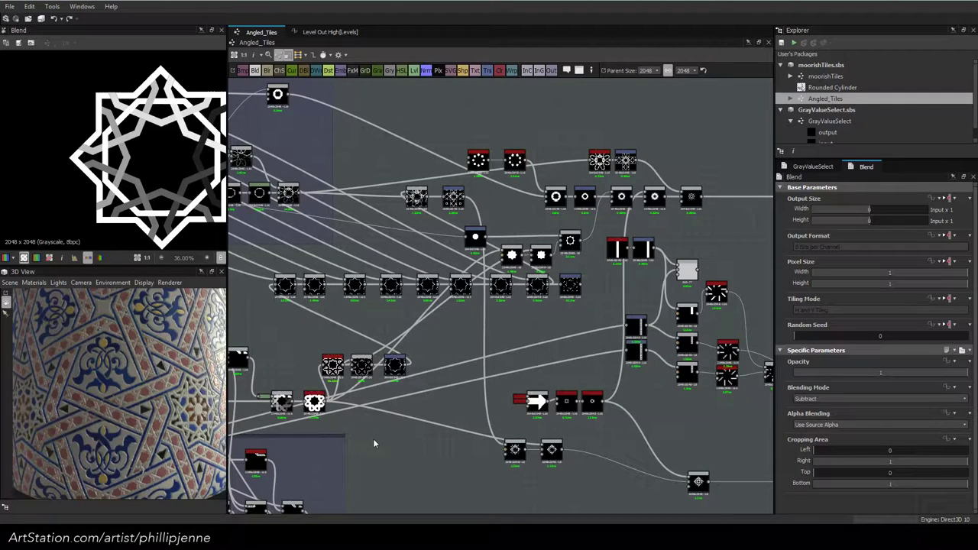
scroll(100, 374, "up", 5)
middle_click_drag(143, 378, 149, 373)
left_click_drag(150, 373, 99, 411)
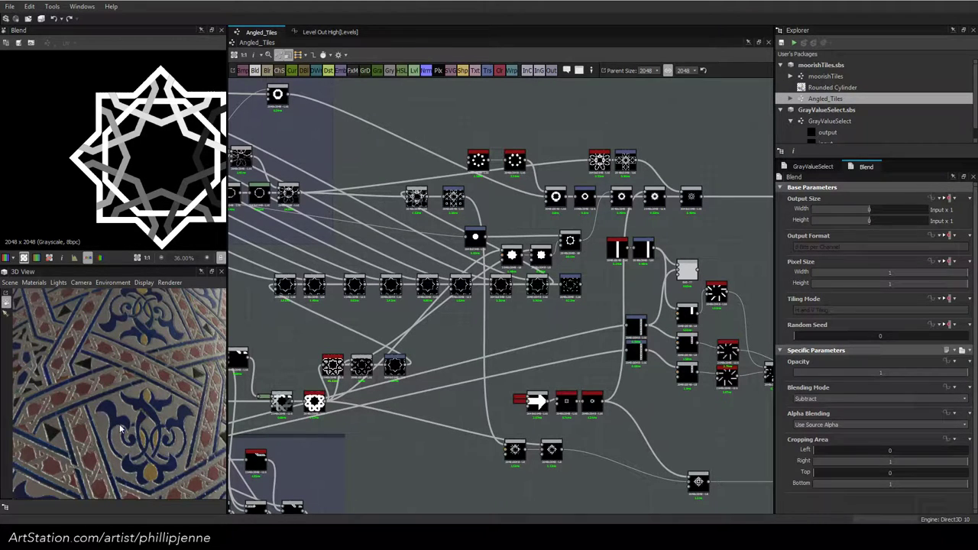
left_click_drag(120, 429, 145, 432)
In the Filigree frame, lower the Tile Generator's Interstice Y from 0.49 to about 0.39
scroll(463, 403, "down", 2)
middle_click_drag(463, 403, 684, 165)
middle_click_drag(410, 320, 394, 228)
scroll(475, 407, "up", 3)
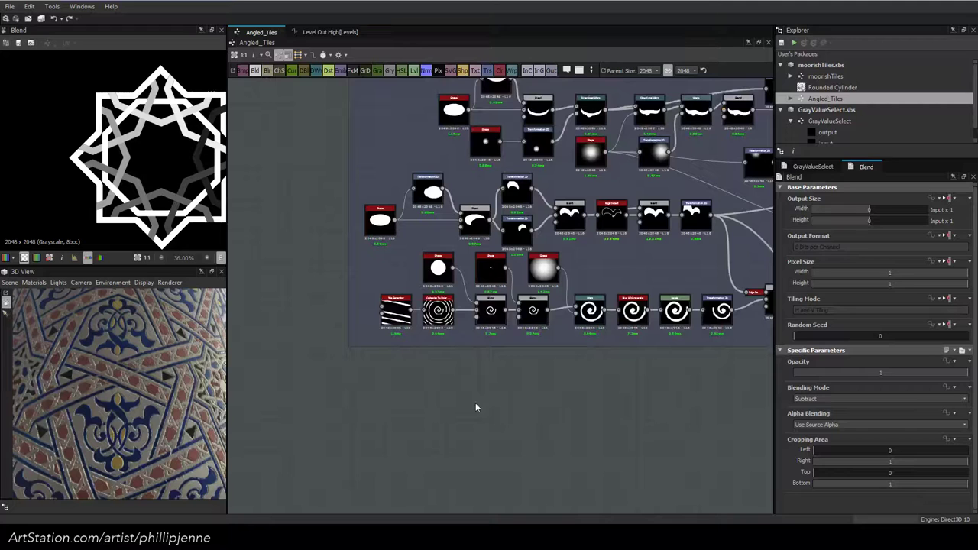
scroll(409, 327, "up", 5)
left_click(372, 284)
scroll(785, 443, "down", 3)
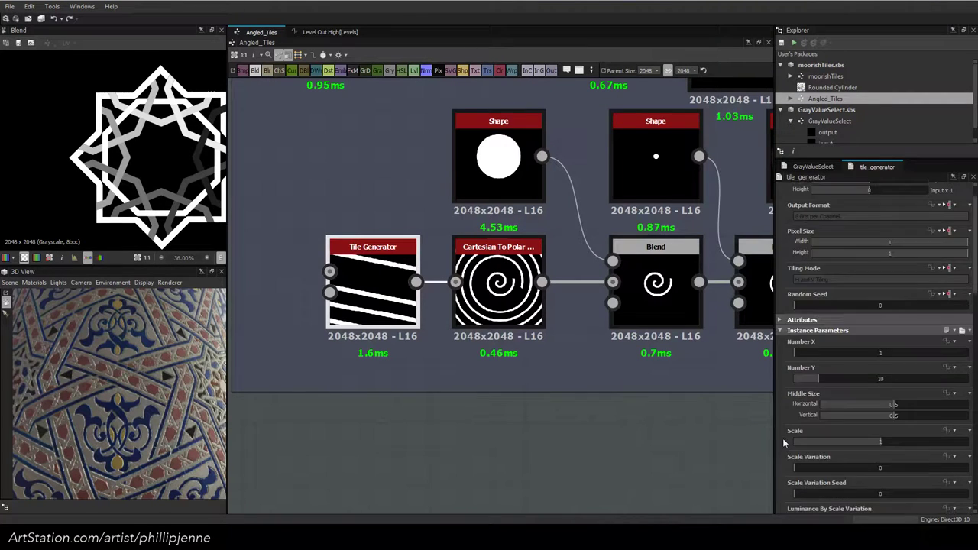
scroll(784, 443, "down", 2)
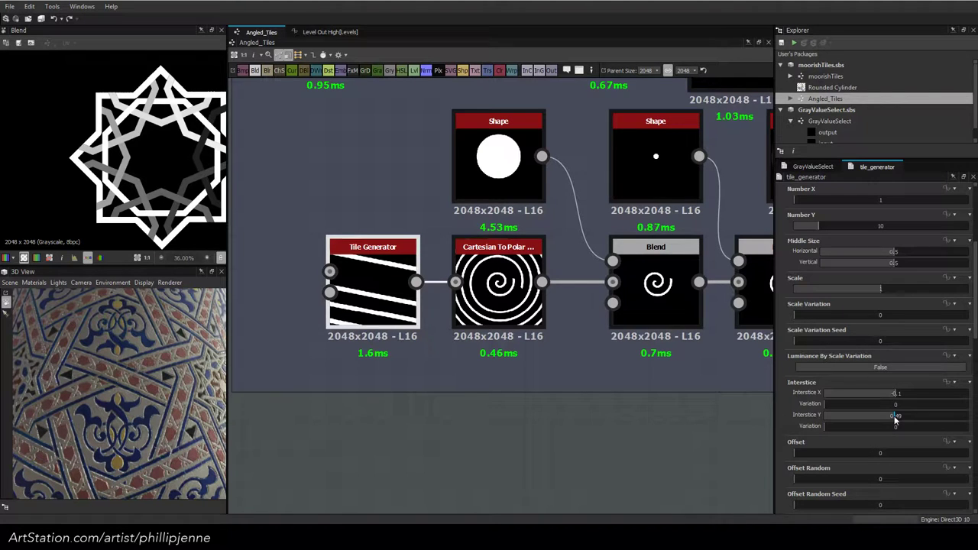
left_click_drag(895, 416, 889, 415)
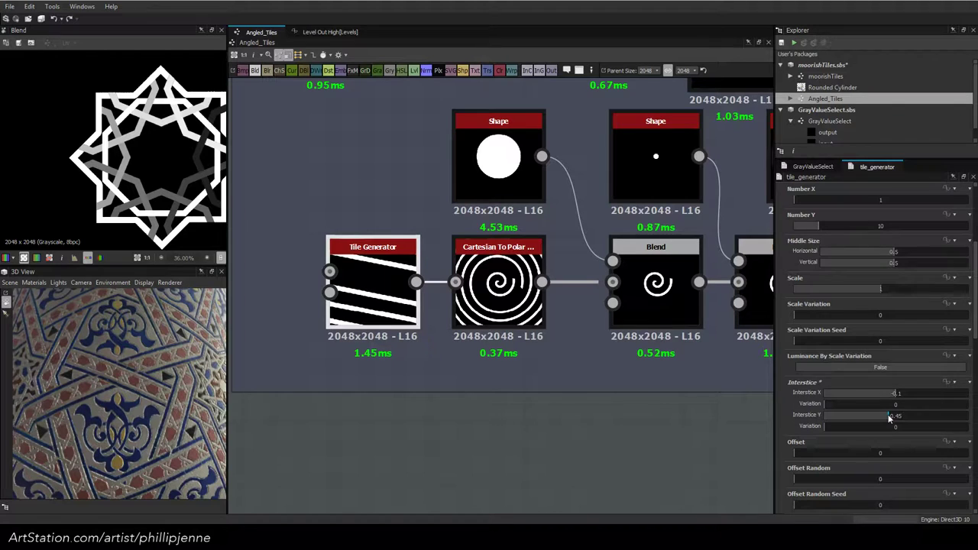
left_click_drag(888, 414, 886, 415)
left_click_drag(885, 415, 884, 415)
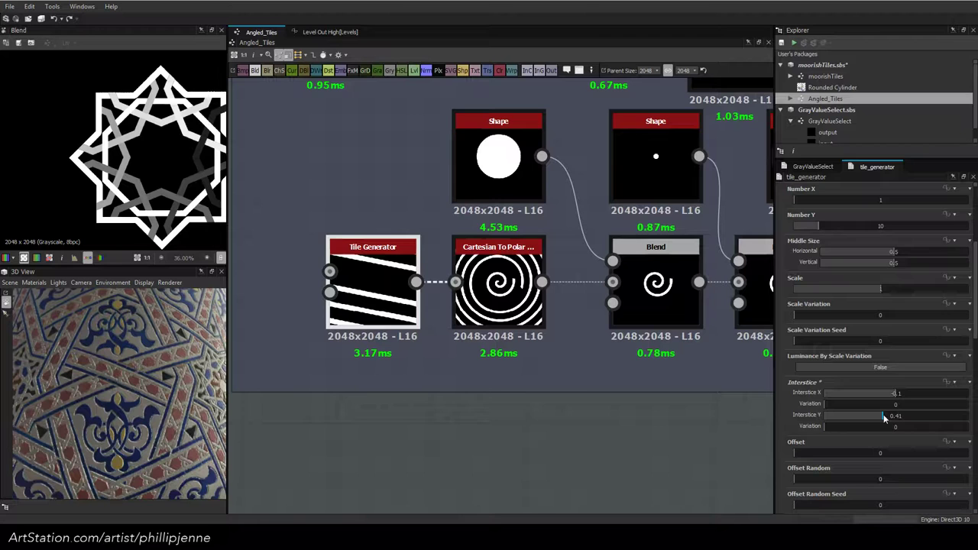
left_click_drag(883, 414, 880, 413)
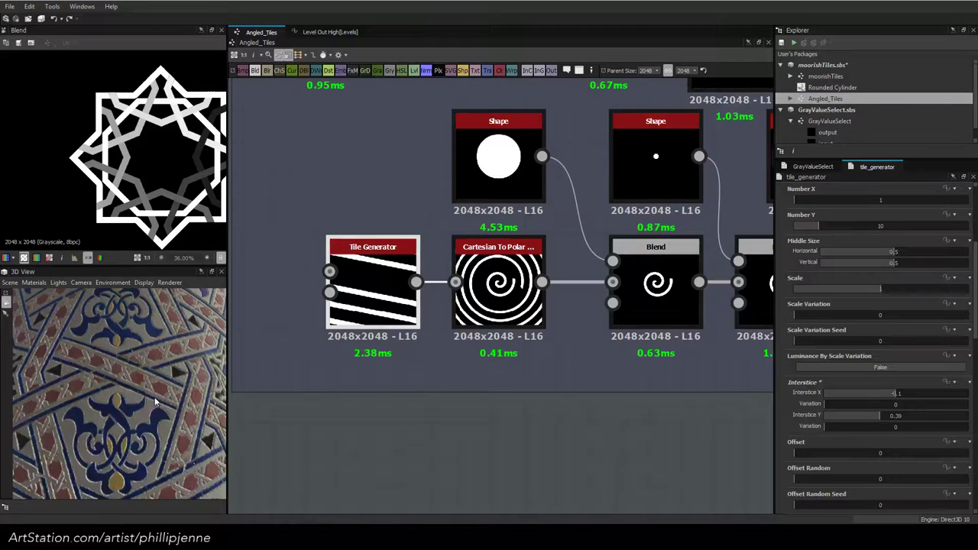
Inspect the Shape node among the circle blend nodes
scroll(443, 363, "down", 4)
middle_click_drag(729, 306, 524, 380)
scroll(571, 330, "down", 1)
scroll(700, 322, "up", 3)
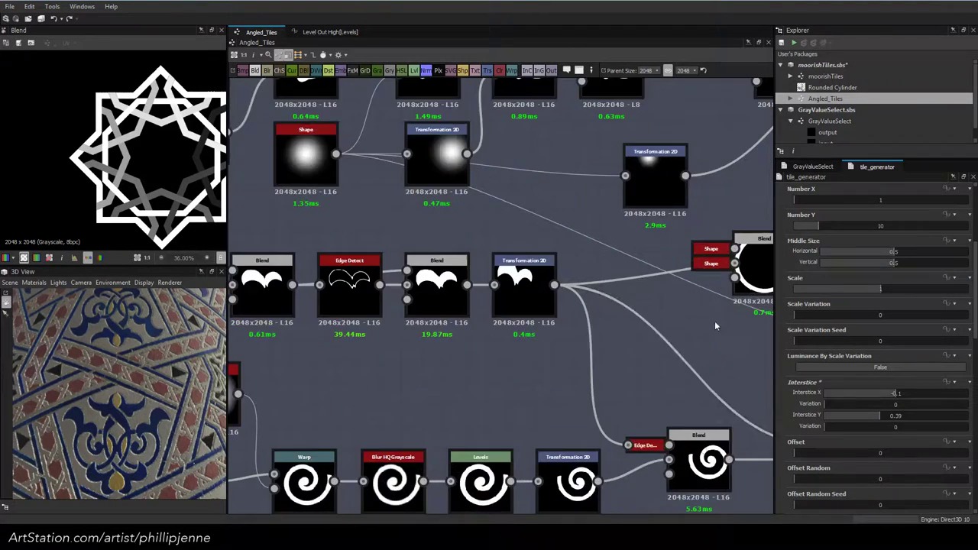
middle_click_drag(729, 288, 544, 353)
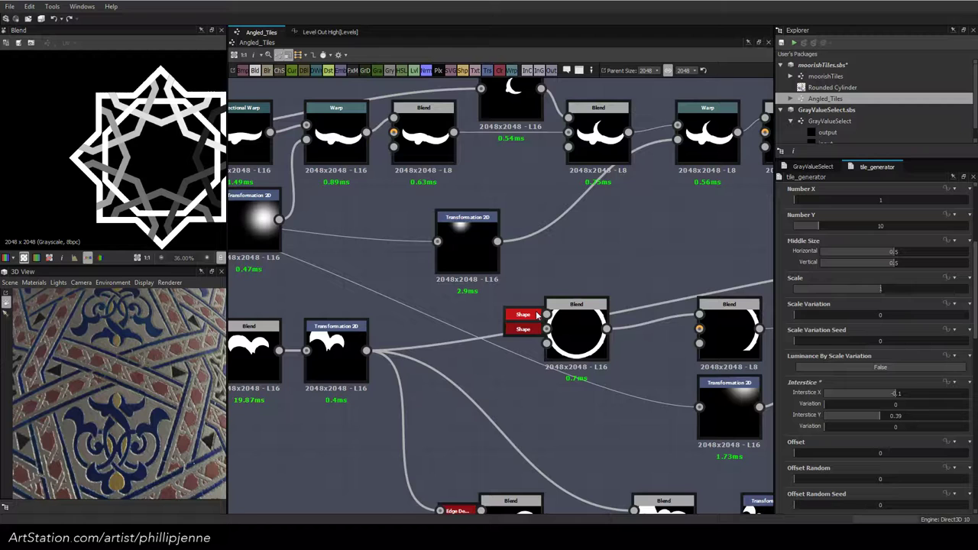
left_click(537, 314)
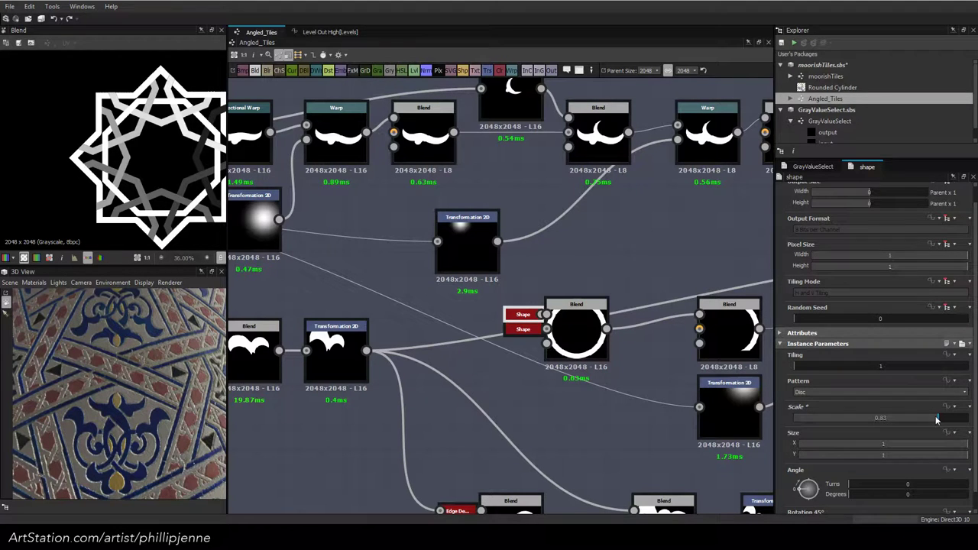
Reselect the Tile Generator and enter an Interstice Y of exactly 0.35
scroll(506, 343, "down", 1)
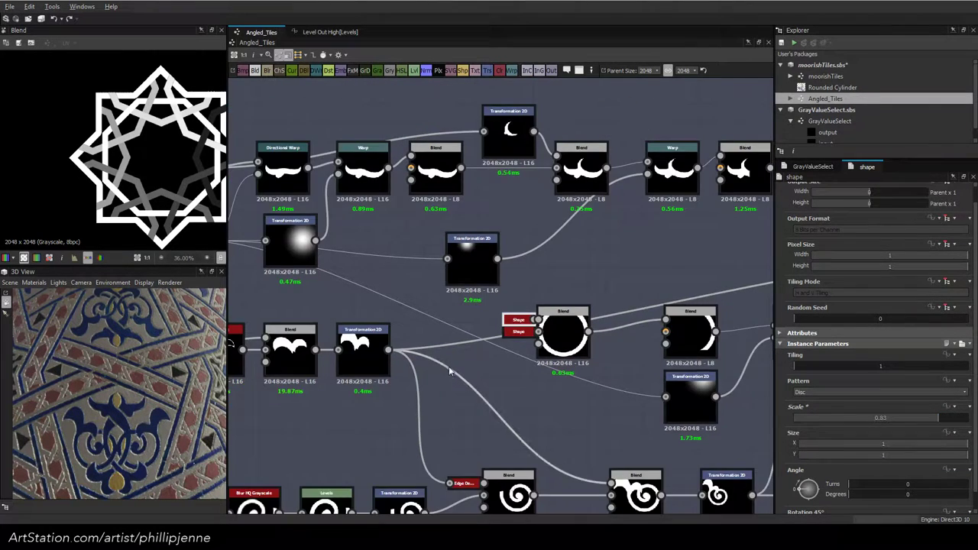
middle_click_drag(379, 408, 572, 341)
middle_click_drag(309, 417, 689, 335)
left_click(419, 363)
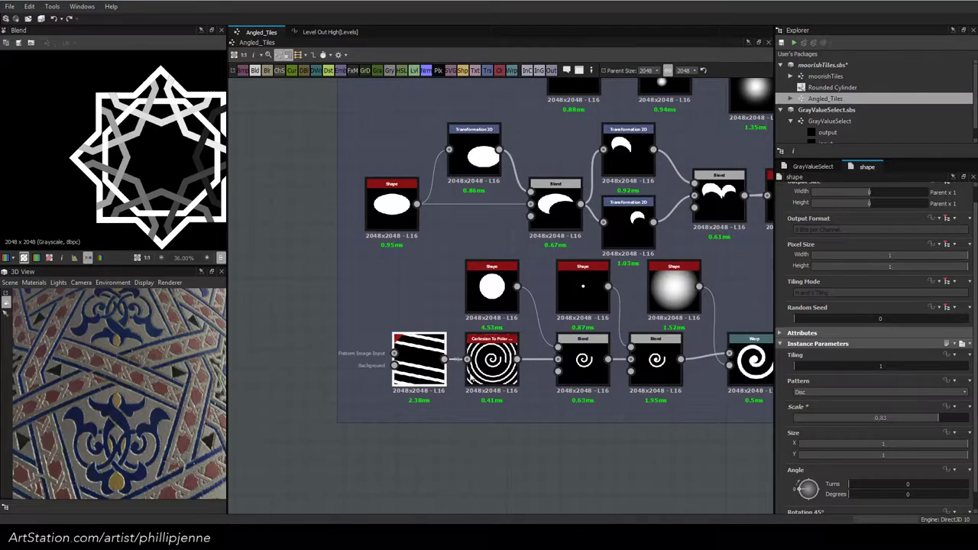
scroll(862, 455, "down", 3)
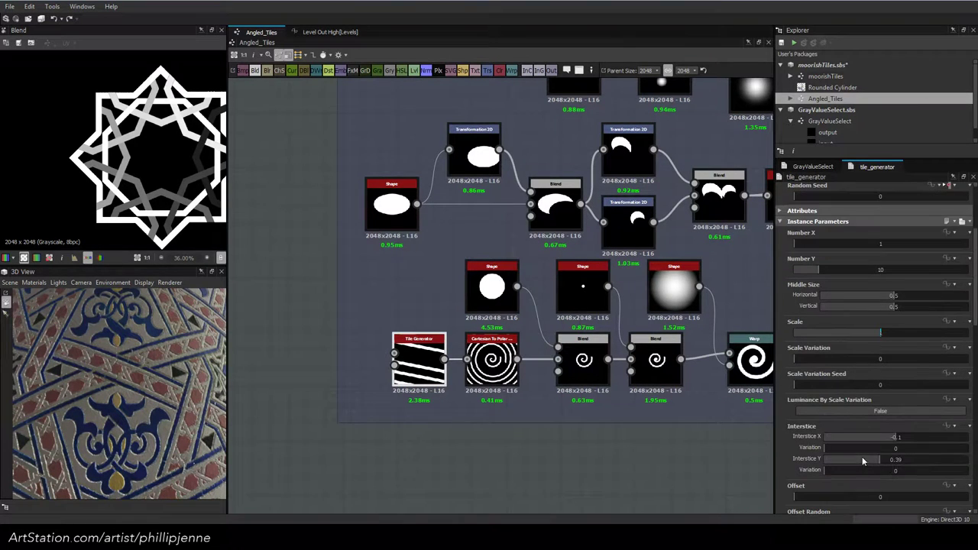
double_click(901, 458)
type("0.35")
key("Return")
Preview the double-swirl Blend, ornament Transformation 2D and leaf-combining Blend outputs
scroll(323, 331, "down", 3)
middle_click_drag(733, 317, 294, 303)
scroll(560, 292, "up", 2)
scroll(595, 314, "down", 1)
middle_click_drag(595, 315, 673, 323)
left_click(490, 353)
double_click(737, 353)
scroll(146, 166, "down", 3)
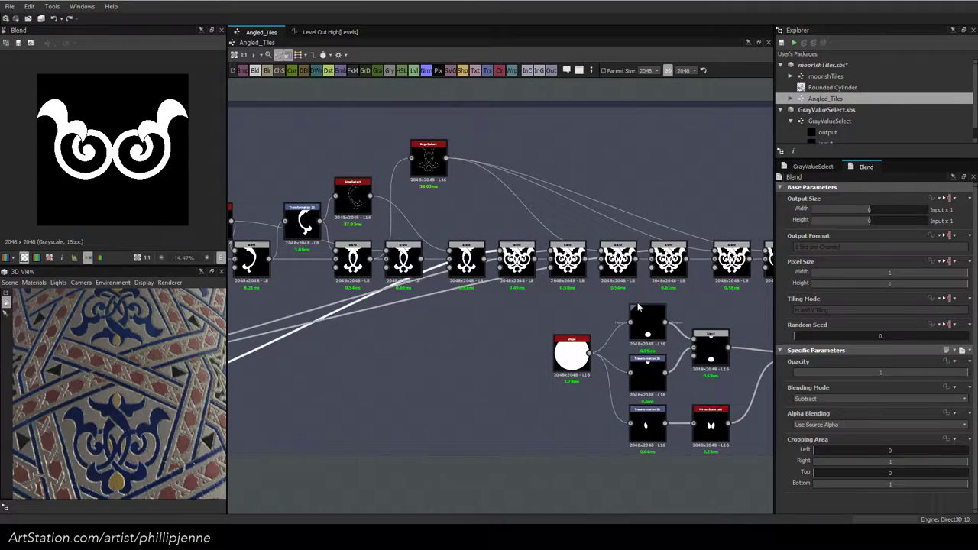
middle_click_drag(607, 295, 560, 305)
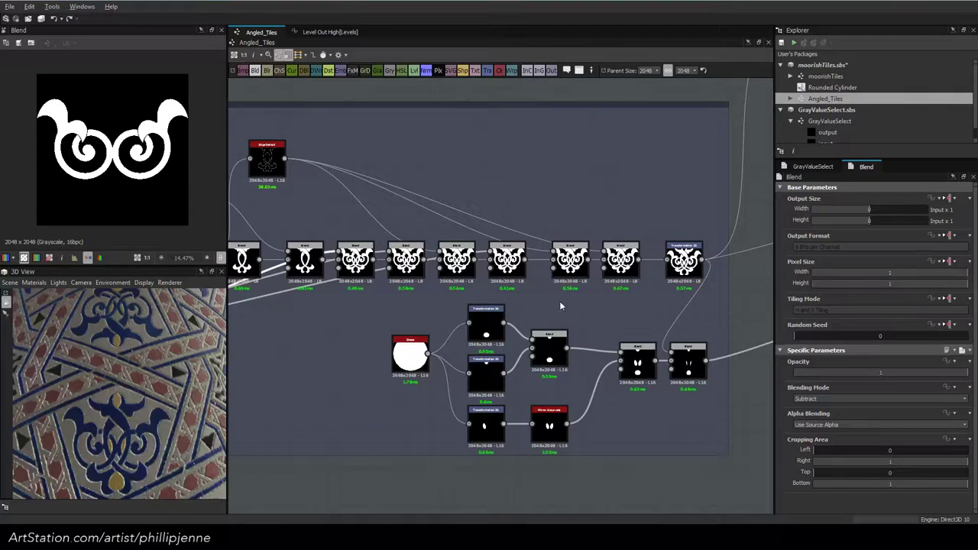
double_click(684, 262)
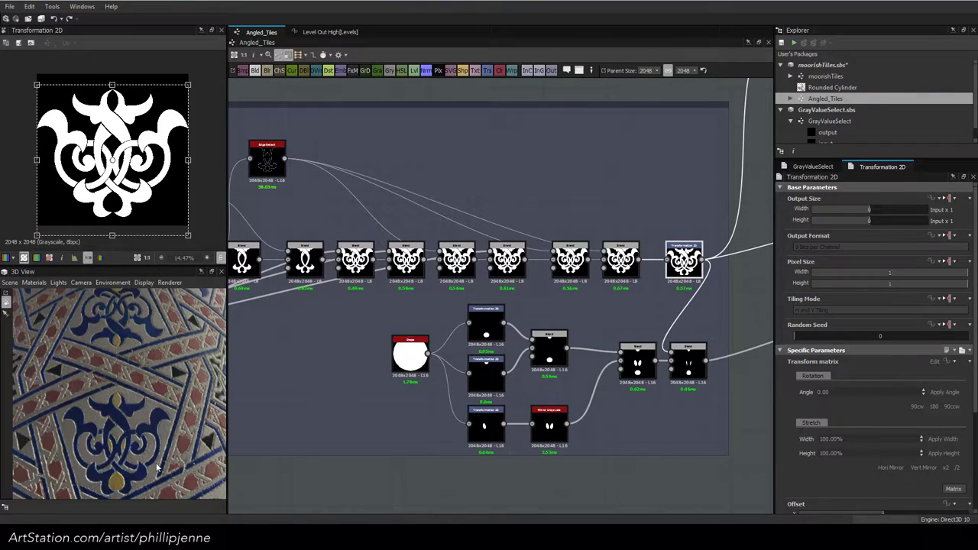
left_click_drag(157, 439, 158, 439)
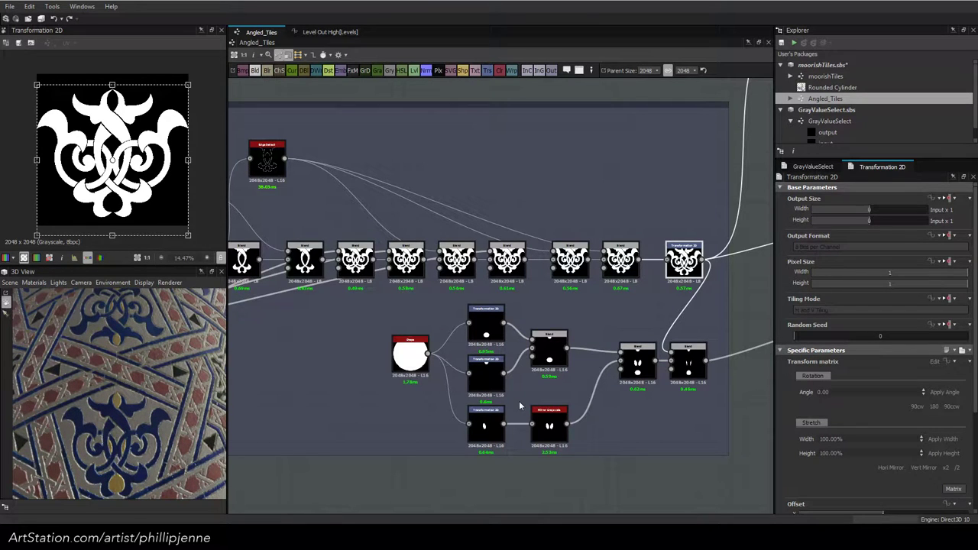
double_click(688, 364)
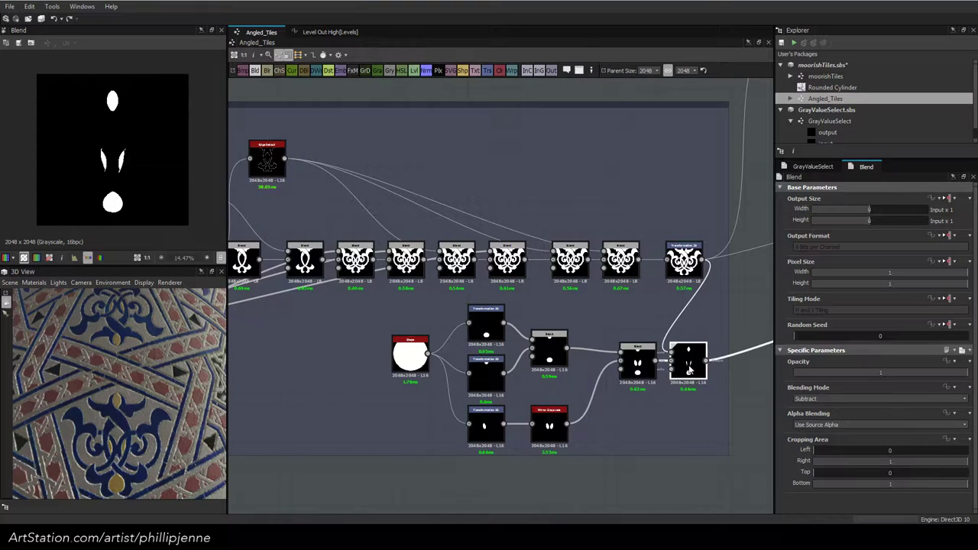
Shrink the white leaf shape slightly with the Transformation 2D gizmo's corner handle
scroll(195, 227, "up", 4)
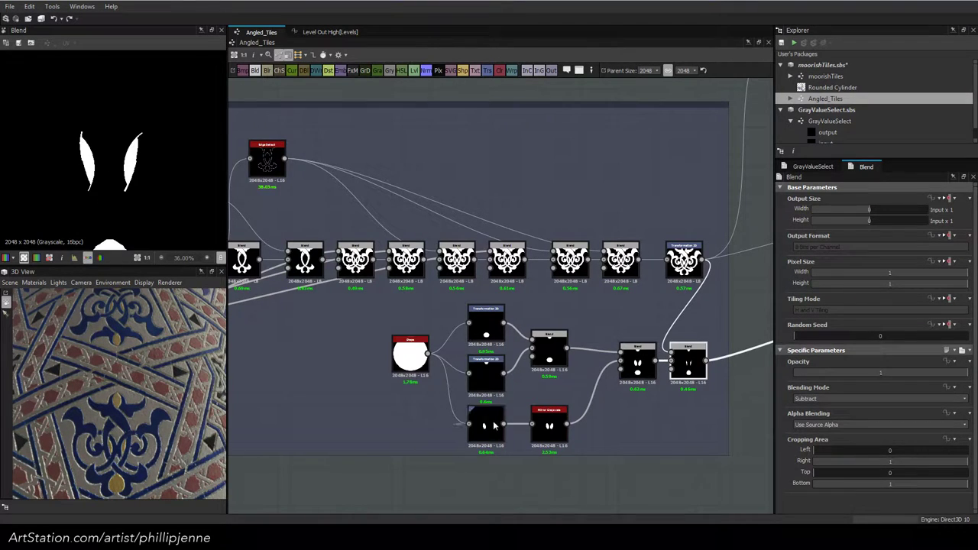
left_click_drag(79, 131, 79, 136)
left_click_drag(96, 196, 92, 186)
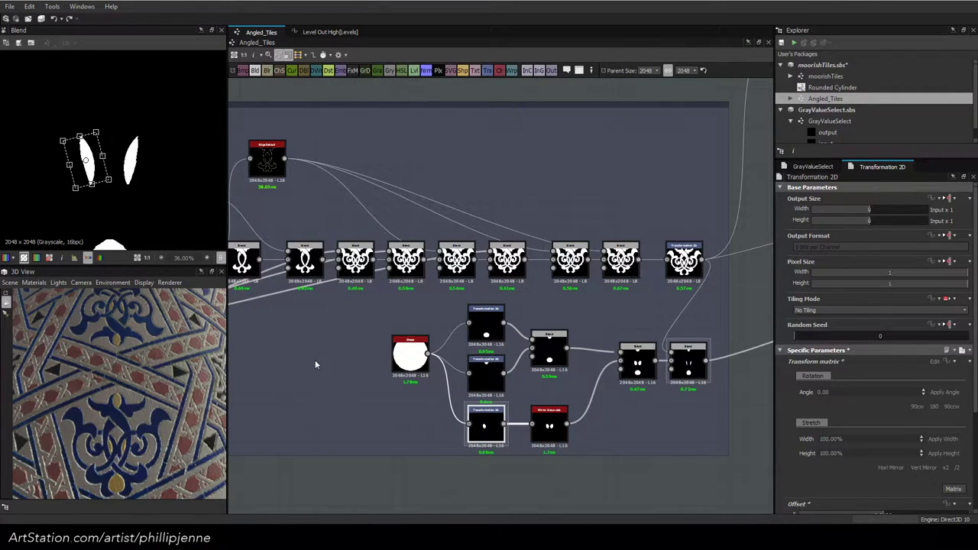
right_click_drag(67, 372, 130, 454)
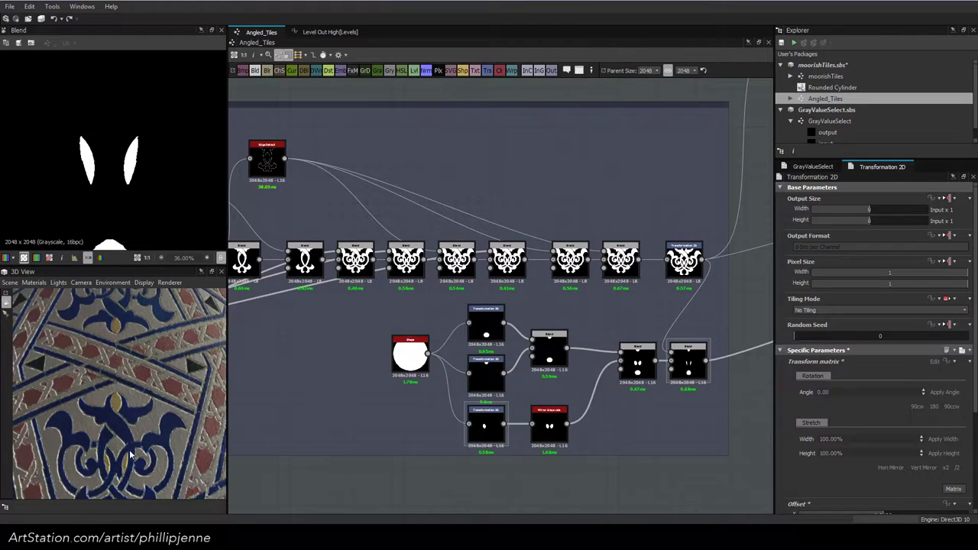
left_click_drag(131, 455, 176, 428)
middle_click_drag(369, 317, 668, 279)
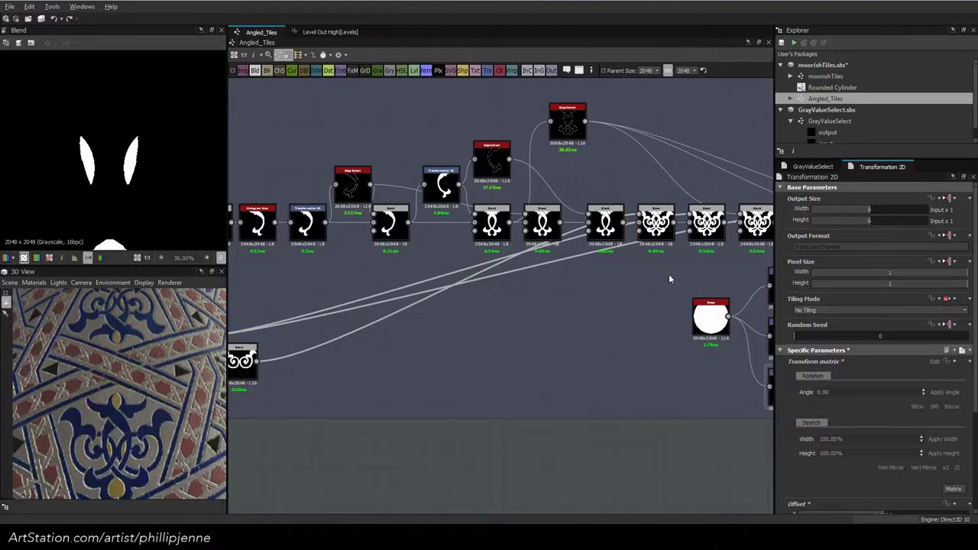
Rotate the spiral's Transformation 2D gizmo a few degrees, undoing an accidental enlargement
middle_click_drag(308, 293, 669, 275)
double_click(418, 306)
scroll(127, 150, "down", 4)
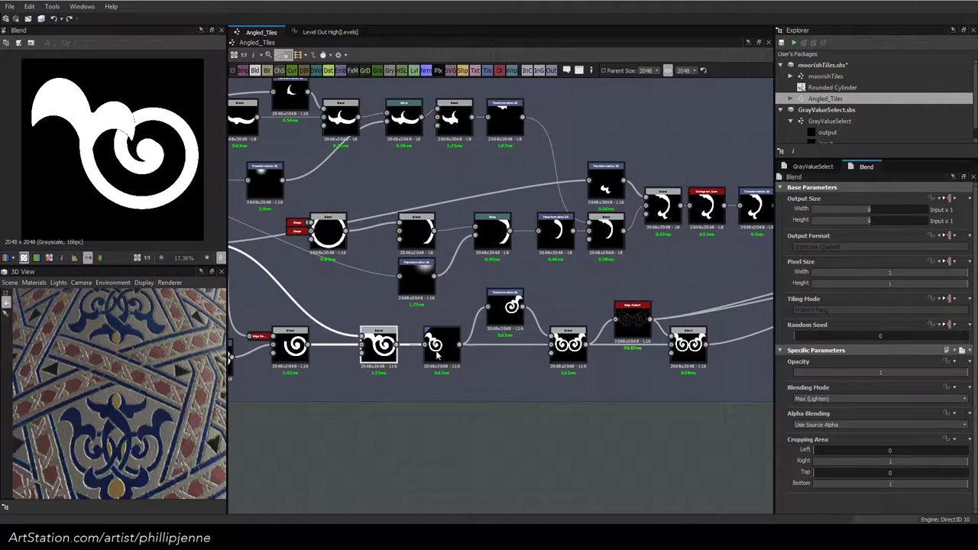
left_click(440, 348)
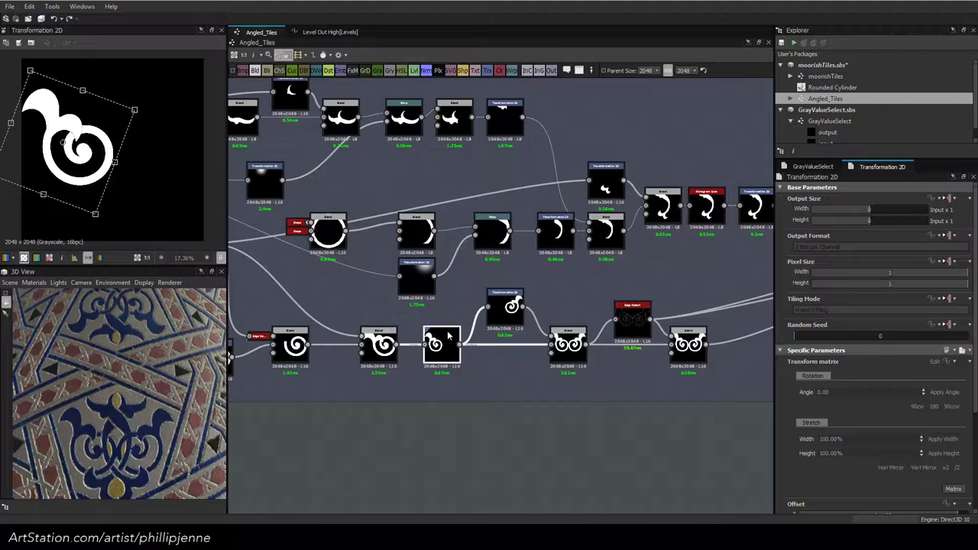
left_click_drag(95, 213, 93, 210)
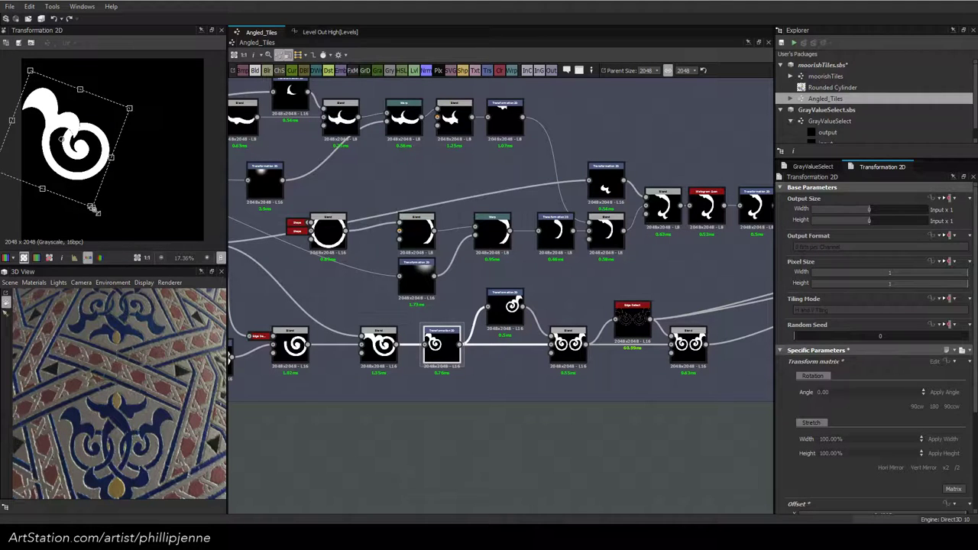
left_click_drag(94, 211, 96, 214)
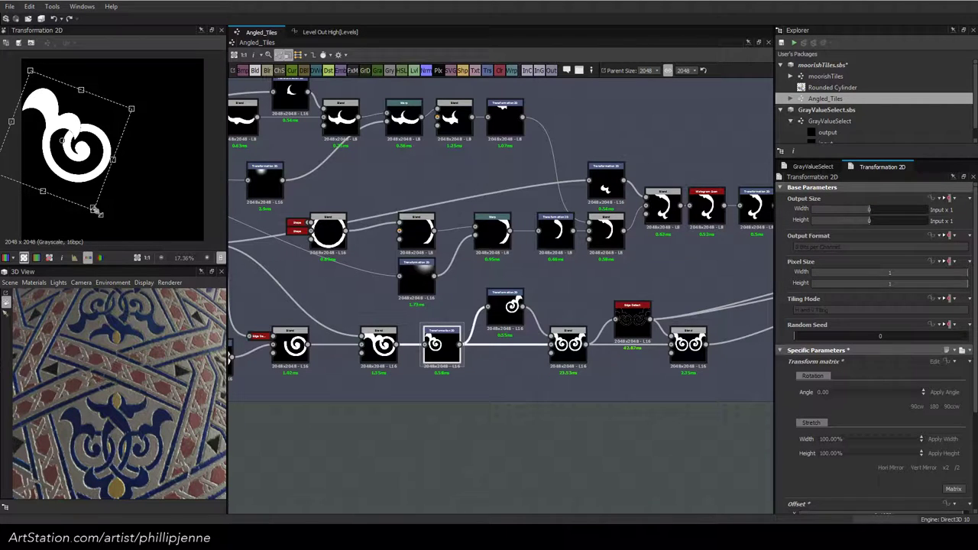
left_click_drag(98, 212, 98, 210)
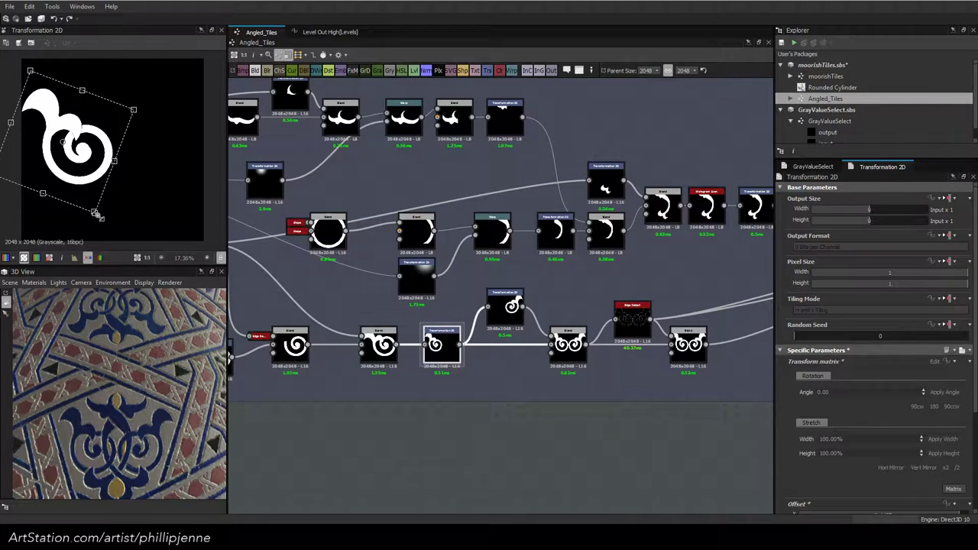
left_click_drag(98, 215, 99, 216)
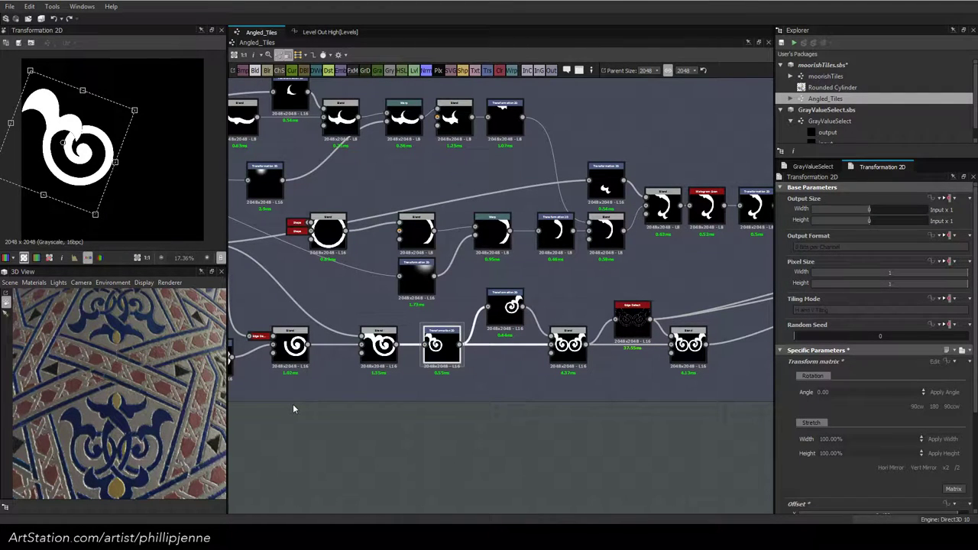
key("ctrl+z")
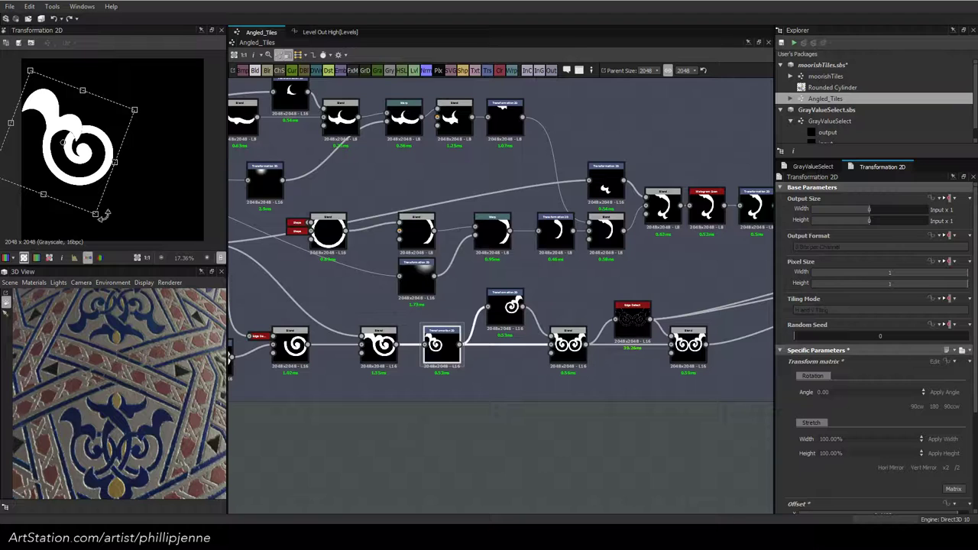
left_click_drag(105, 215, 99, 218)
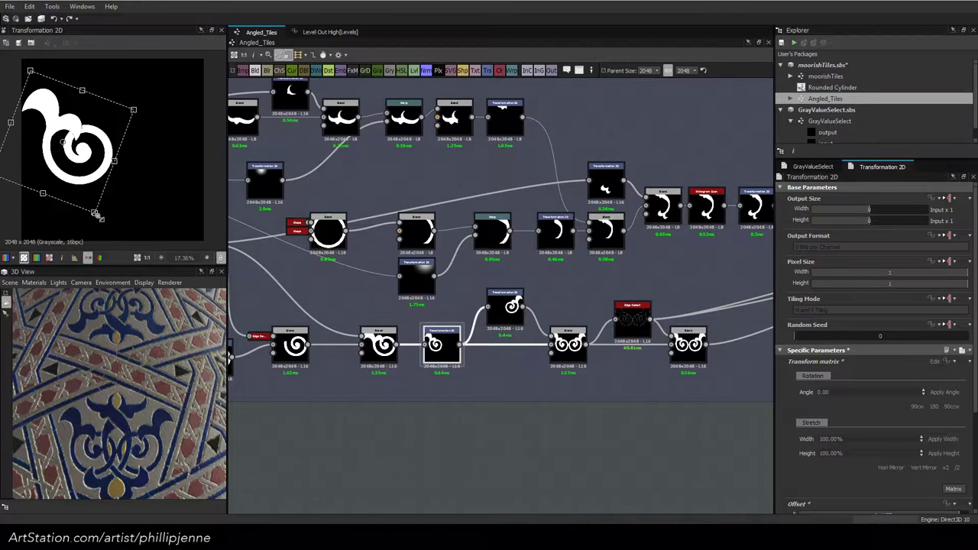
left_click_drag(98, 217, 94, 214)
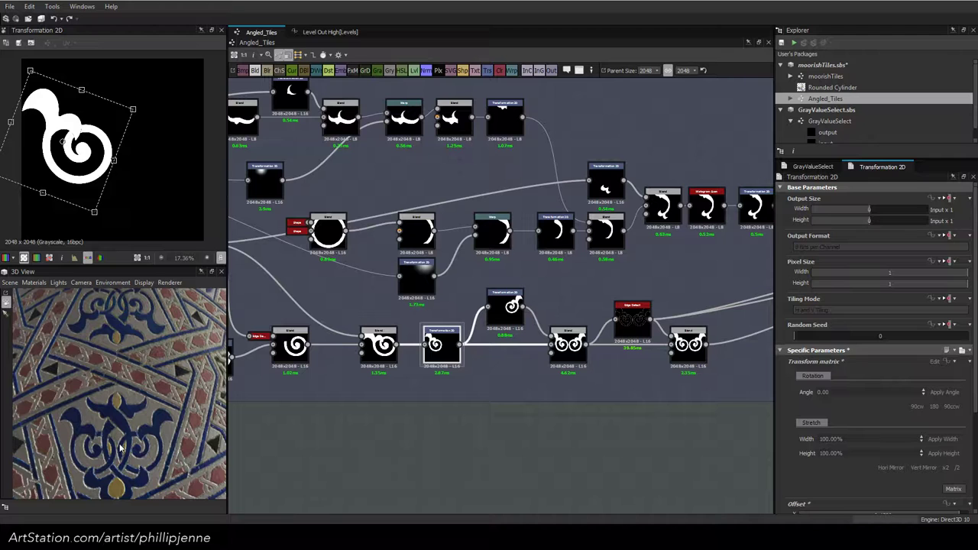
middle_click_drag(746, 369, 487, 373)
Preview the combined arabesque Blend and the final transformed arabesque outputs
middle_click_drag(755, 236, 607, 290)
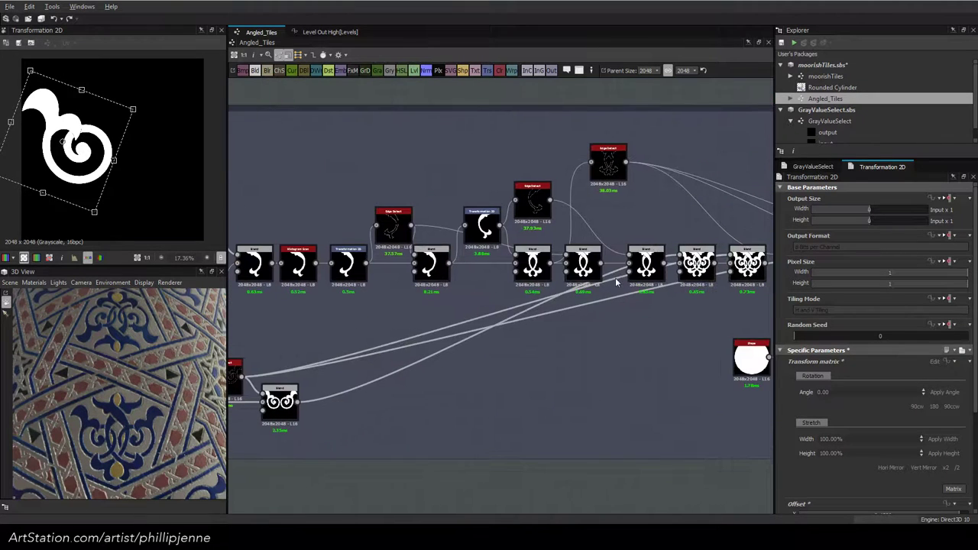
double_click(693, 264)
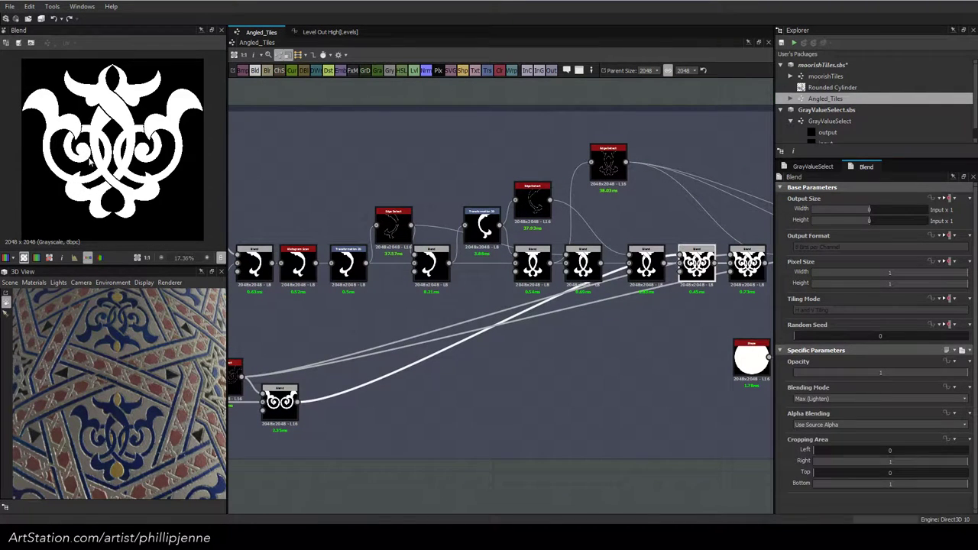
middle_click_drag(611, 302, 330, 313)
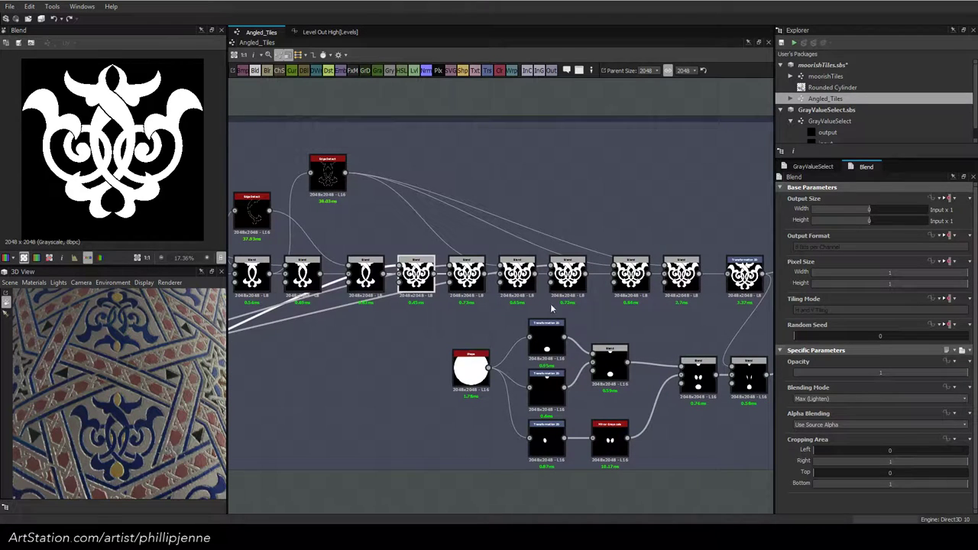
double_click(745, 273)
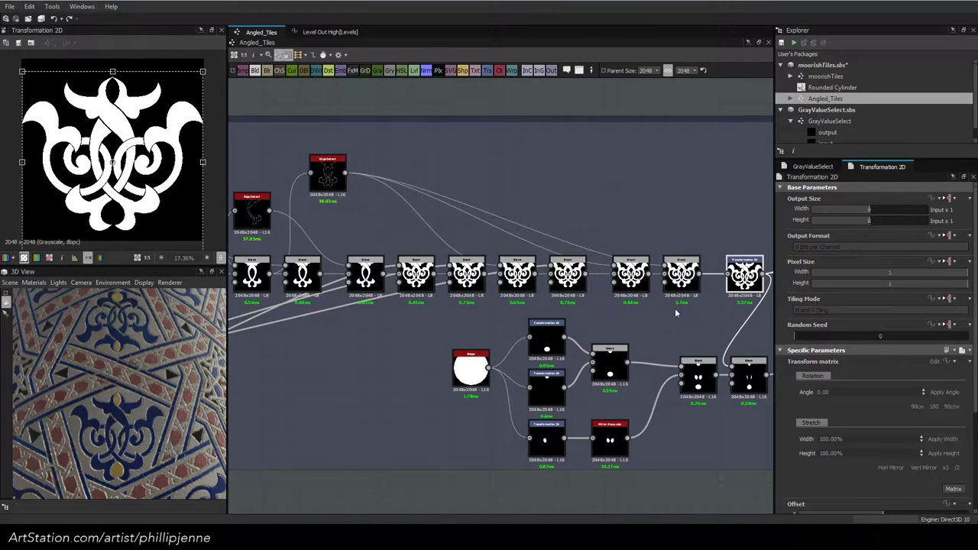
left_click(526, 179)
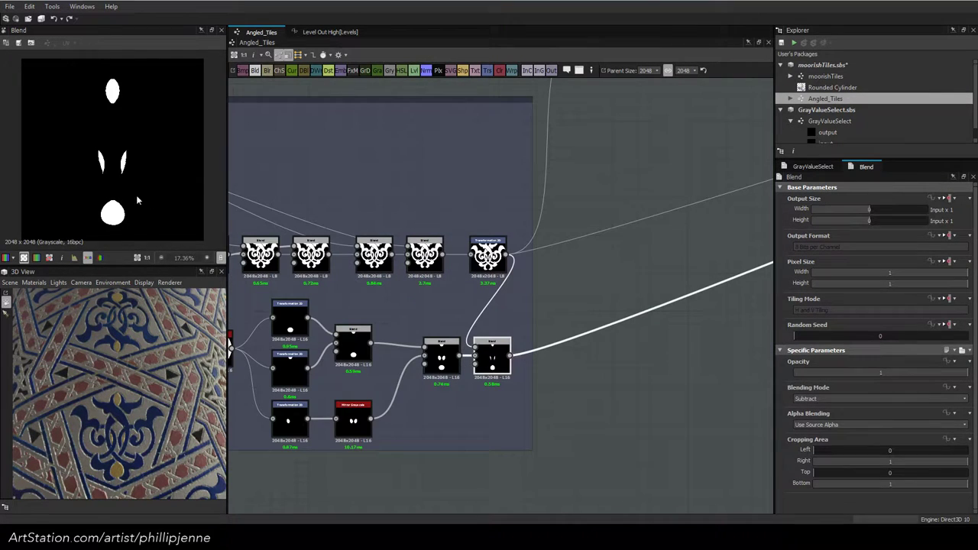
Make the left leaf narrower and shorter using its Transformation 2D gizmo handles
scroll(136, 195, "up", 3)
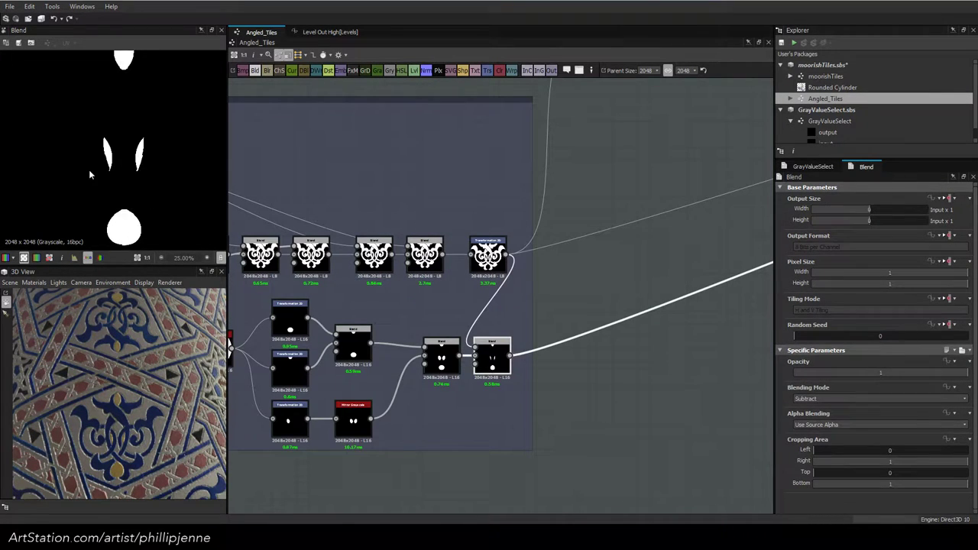
left_click(290, 421)
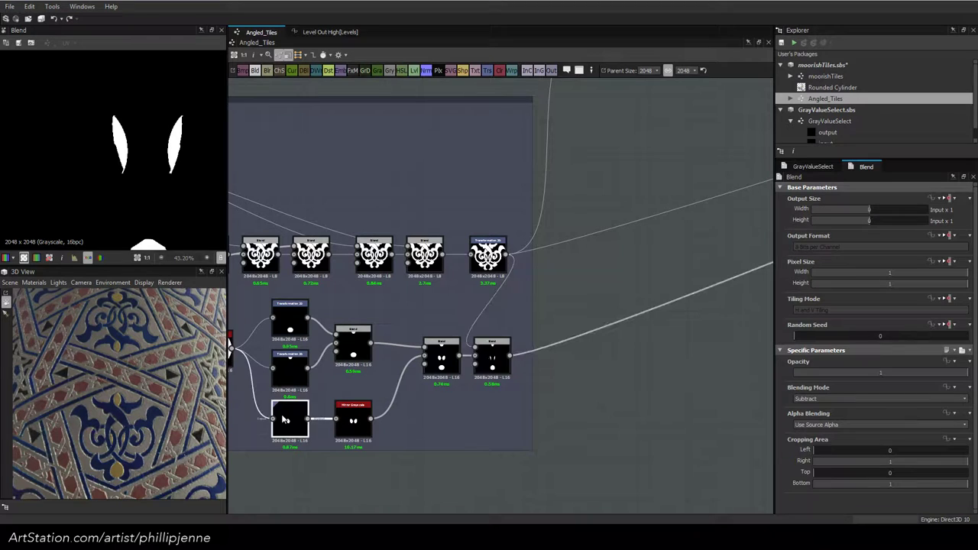
left_click_drag(102, 152, 107, 151)
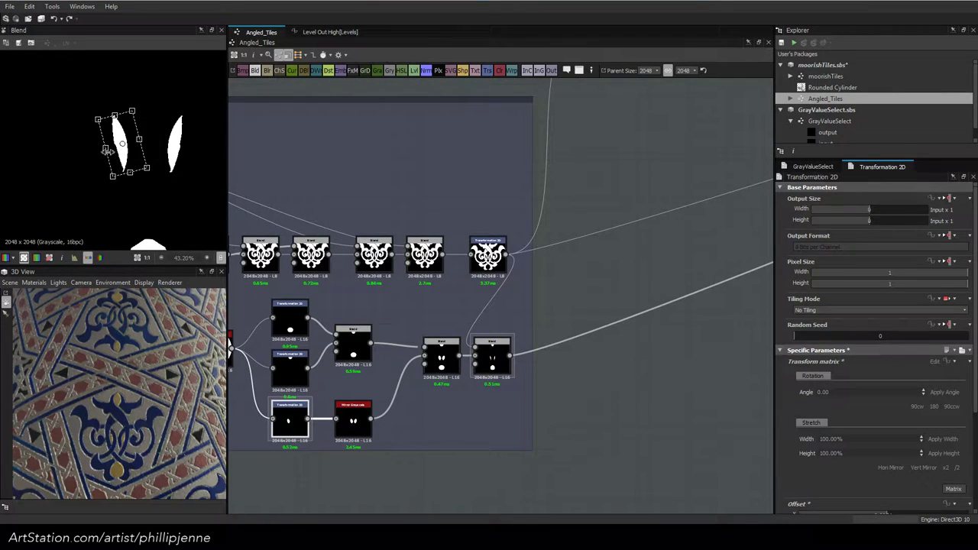
left_click_drag(131, 174, 130, 171)
left_click(323, 175)
scroll(126, 122, "down", 4)
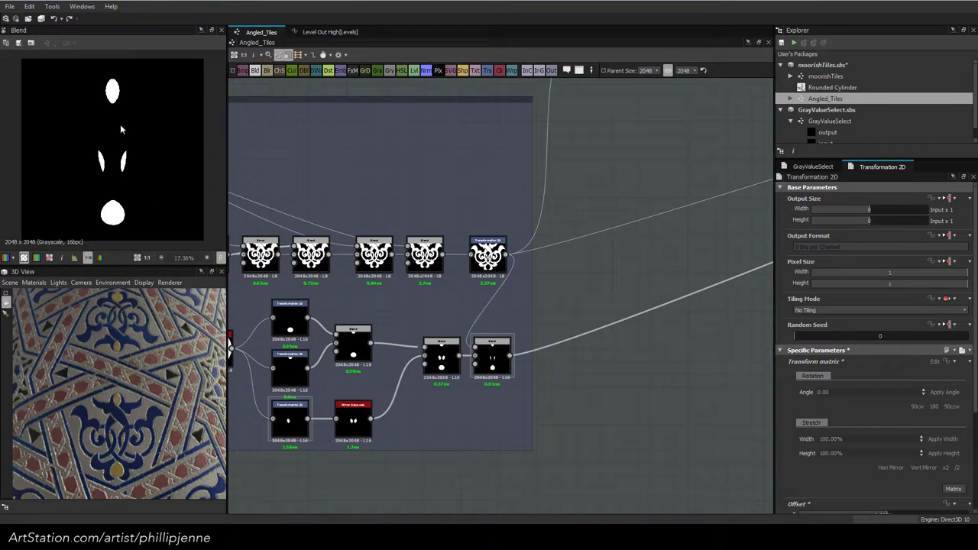
scroll(134, 384, "up", 2)
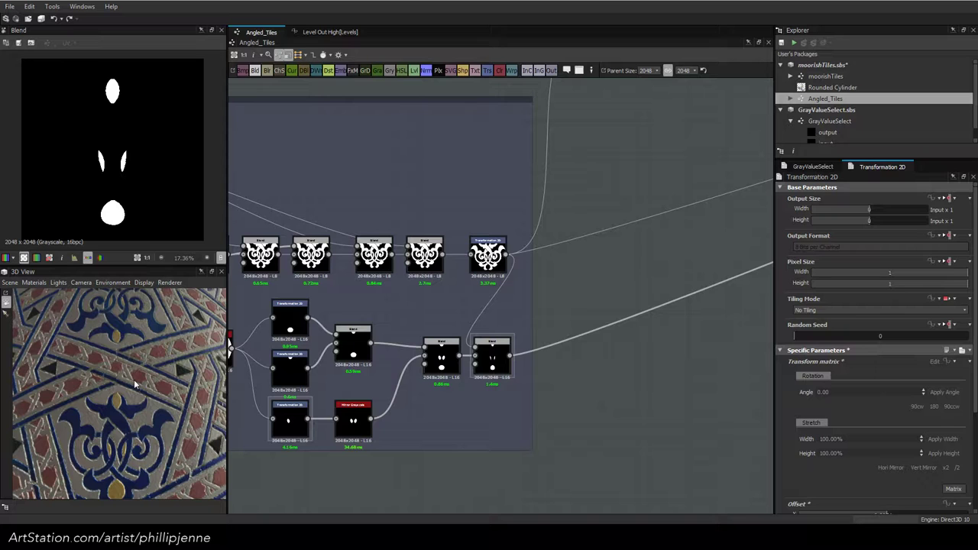
scroll(579, 254, "down", 3)
middle_click_drag(741, 237, 474, 269)
scroll(519, 191, "up", 5)
Raise the Splatter Circular's Pattern Size X from 0.199 to 0.22
left_click(522, 196)
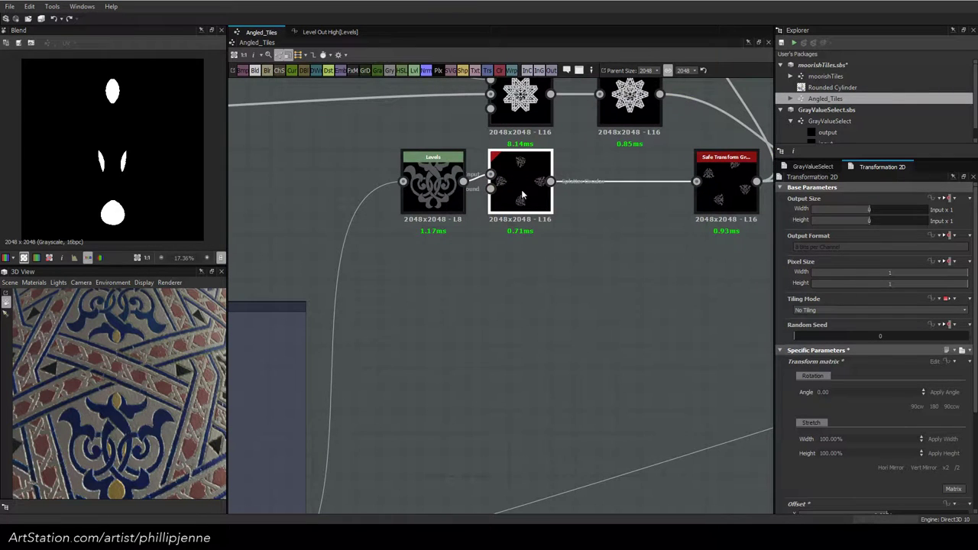
double_click(522, 195)
scroll(779, 439, "down", 3)
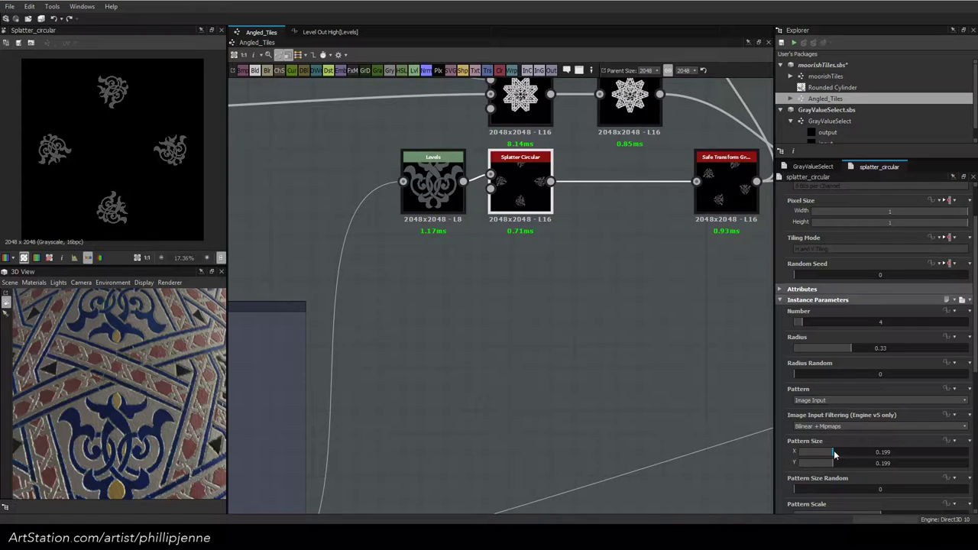
left_click_drag(835, 454, 835, 456)
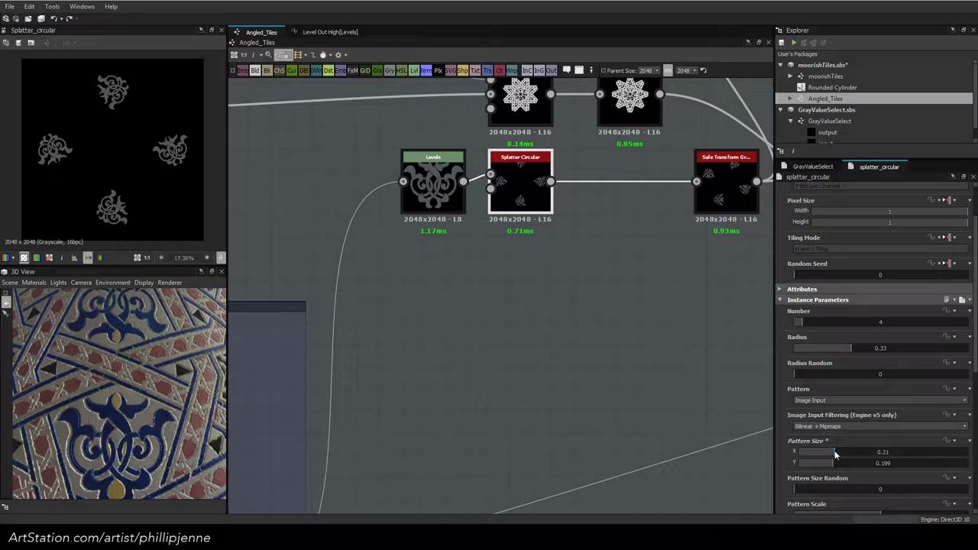
left_click_drag(835, 455, 837, 455)
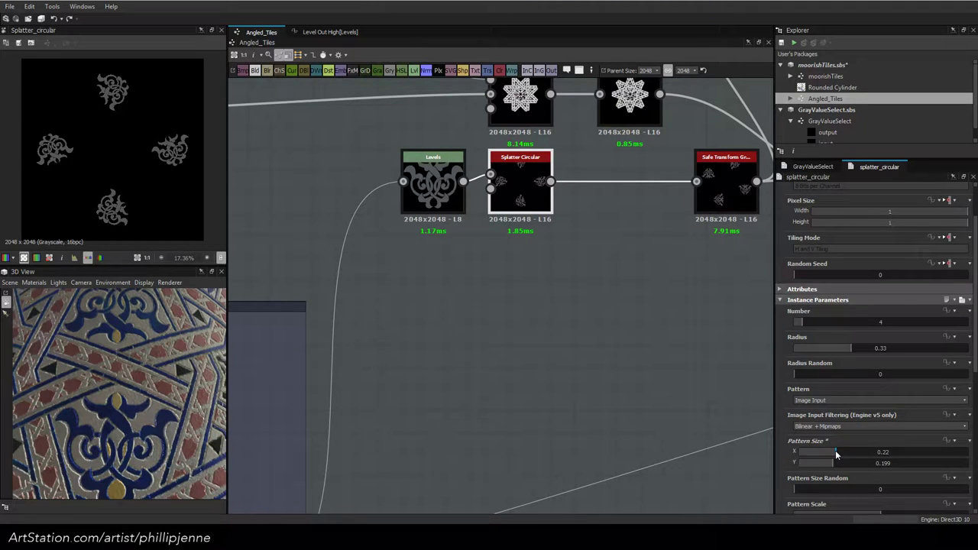
scroll(117, 371, "down", 2)
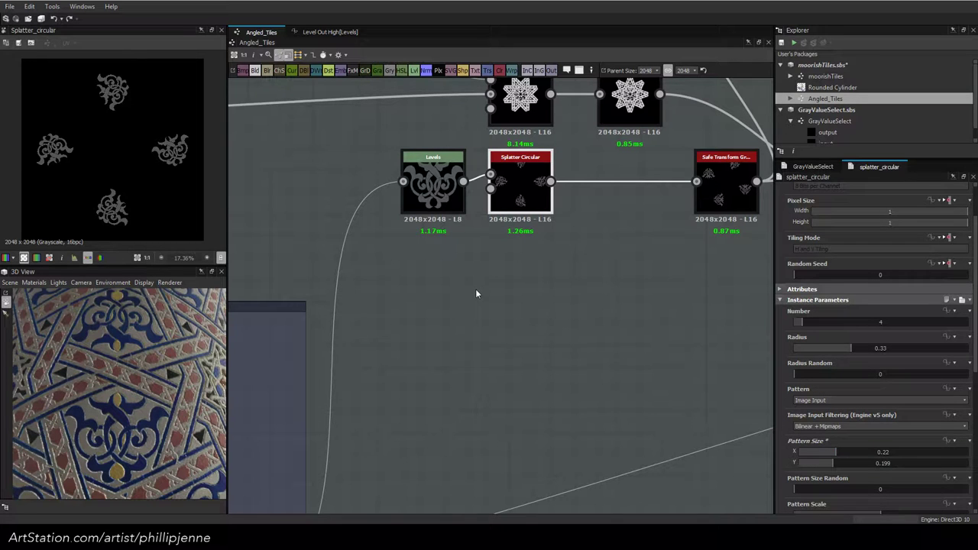
scroll(475, 293, "down", 6)
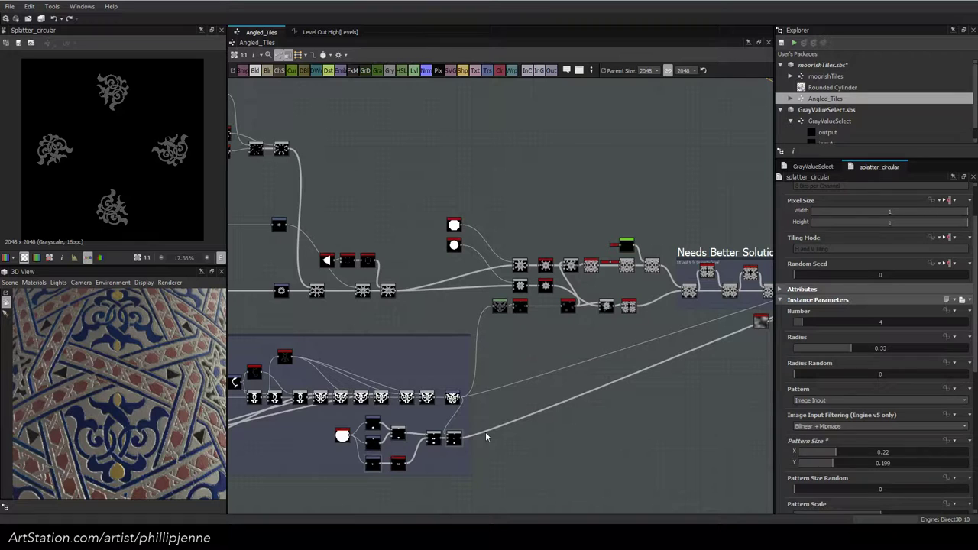
middle_click_drag(680, 354, 388, 402)
left_click_drag(388, 402, 397, 427)
middle_click_drag(648, 306, 393, 374)
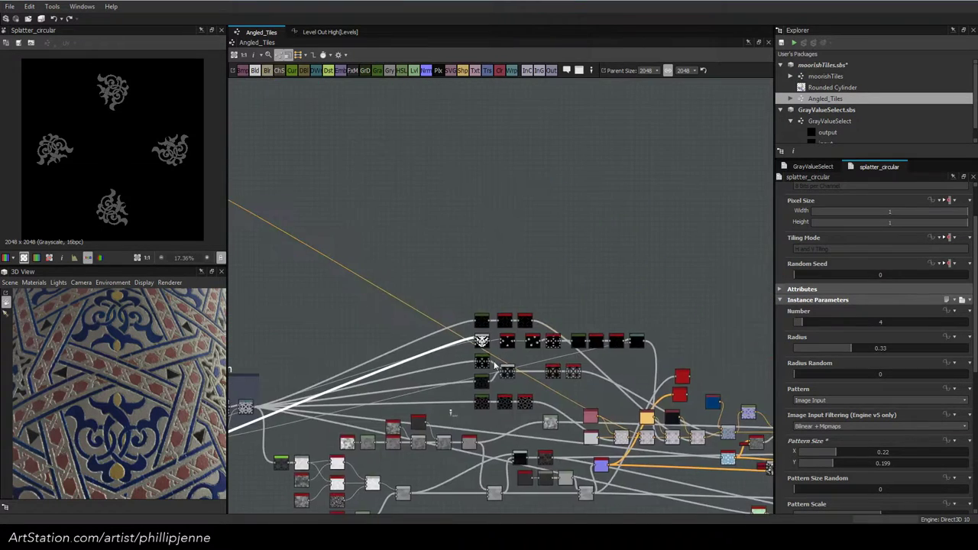
scroll(499, 356, "up", 7)
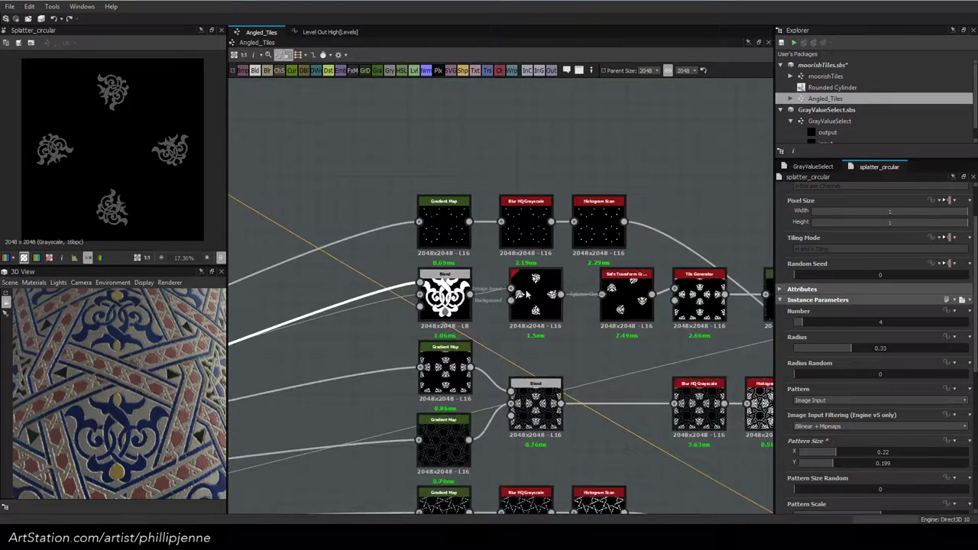
scroll(525, 294, "up", 3)
double_click(890, 451)
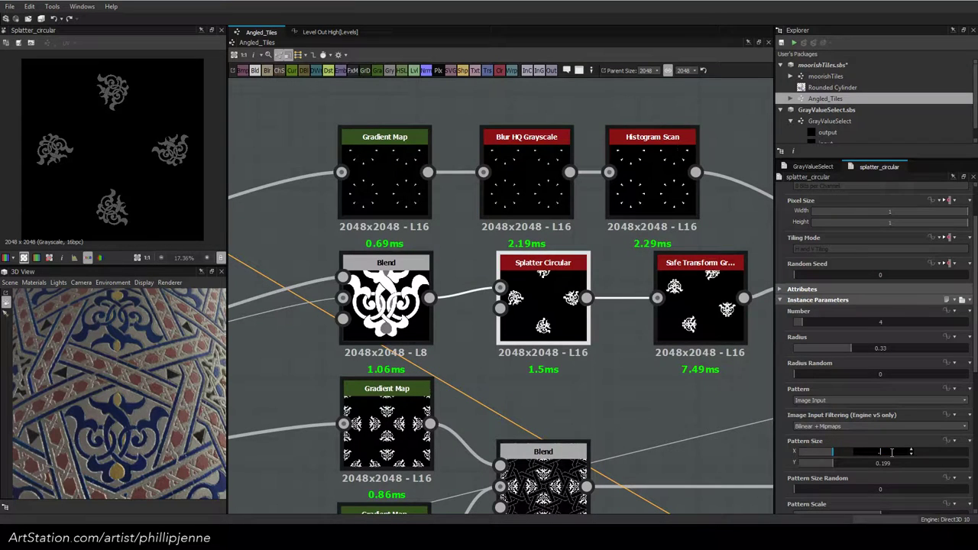
key("Return")
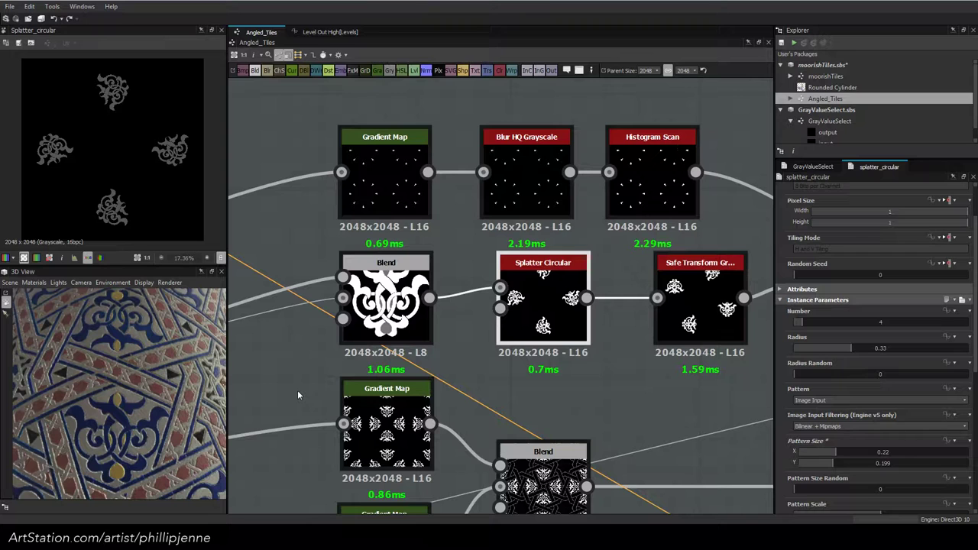
Orbit and zoom the tiled cylinder preview to inspect the tile pattern
scroll(114, 387, "down", 1)
scroll(113, 386, "down", 5)
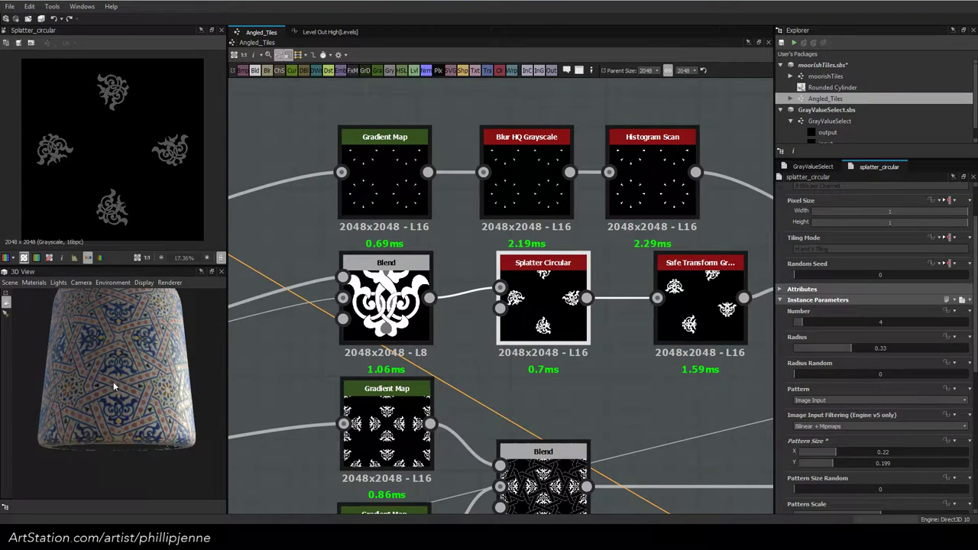
left_click_drag(113, 386, 155, 388)
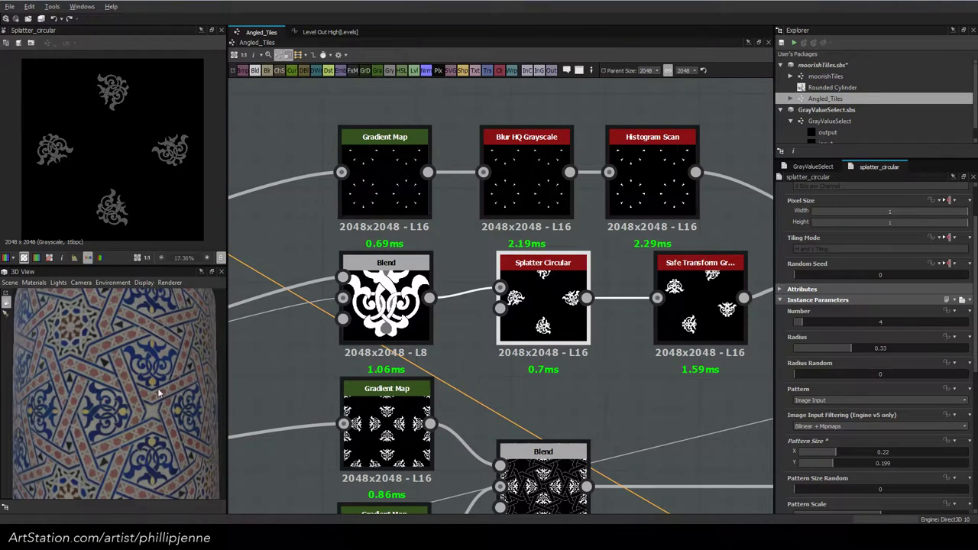
scroll(151, 392, "down", 2)
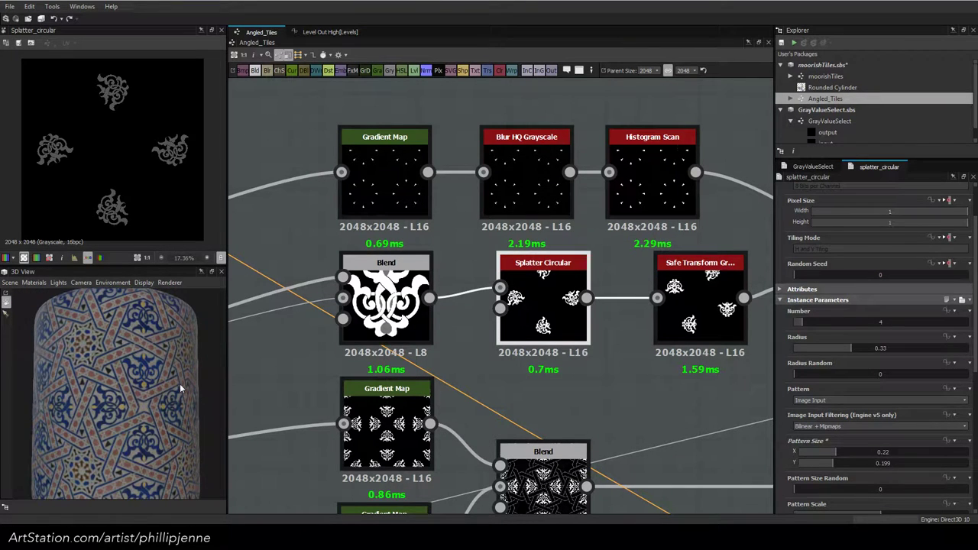
scroll(180, 384, "up", 4)
scroll(156, 380, "up", 4)
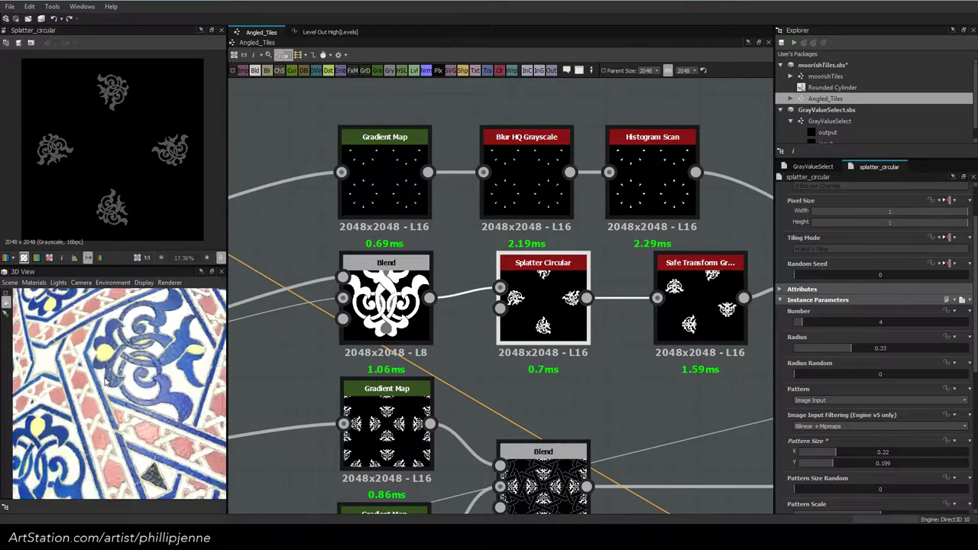
left_click_drag(107, 380, 148, 370)
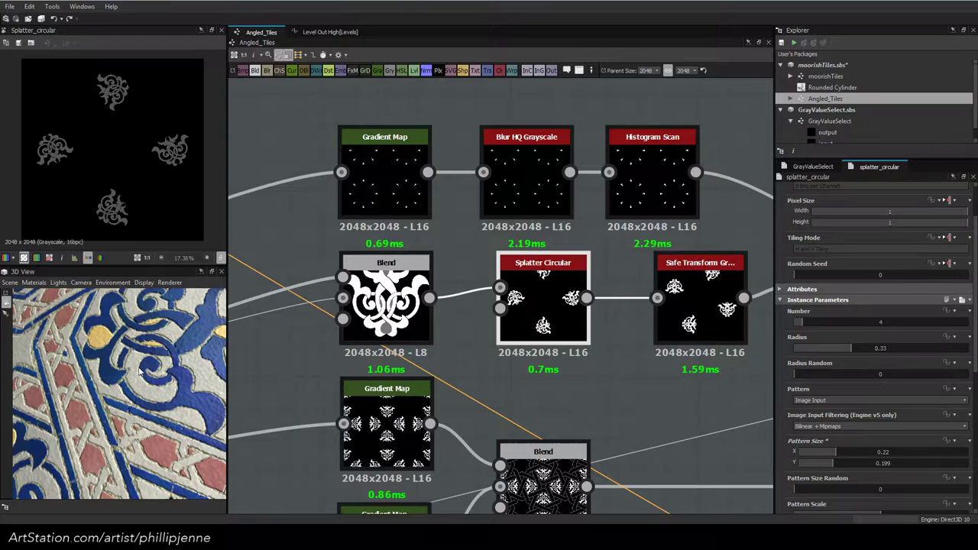
scroll(138, 372, "down", 3)
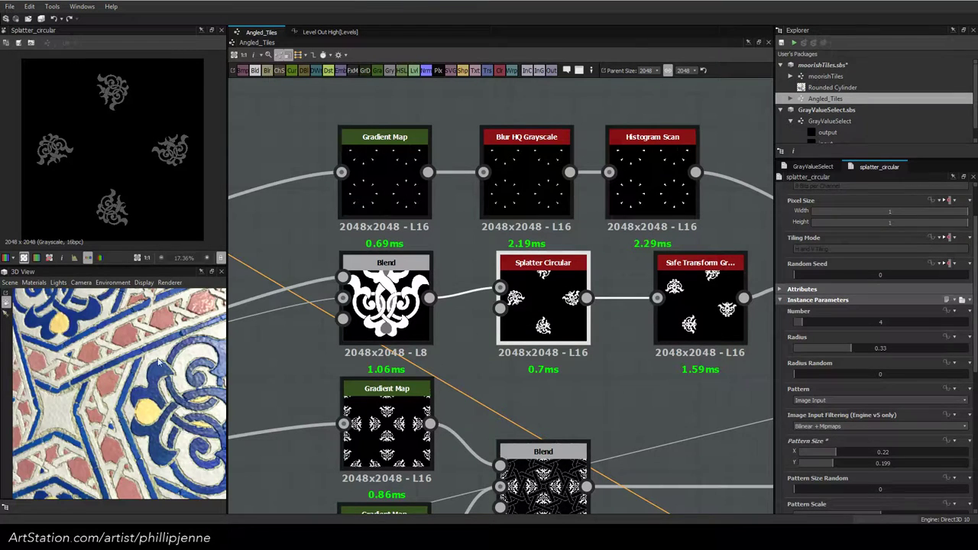
scroll(167, 357, "down", 3)
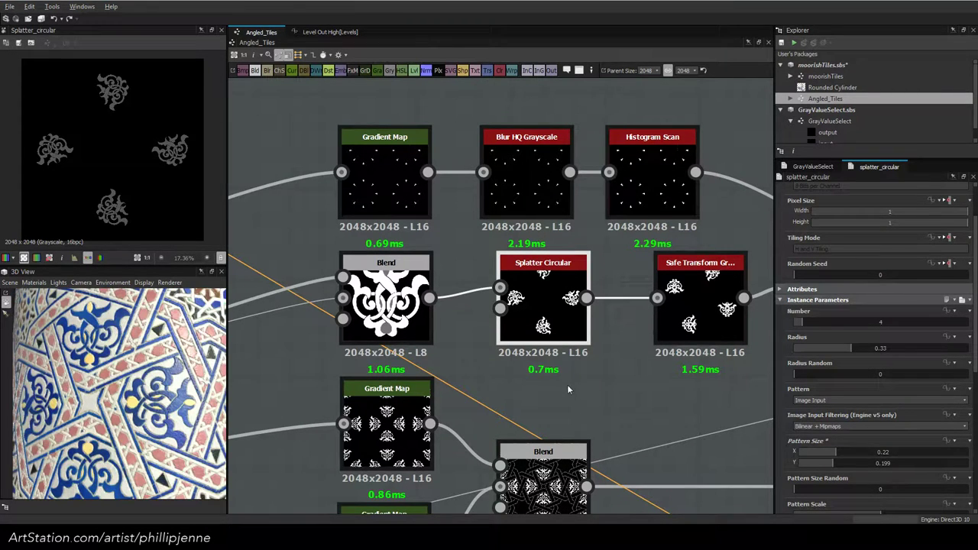
scroll(567, 386, "down", 8)
scroll(554, 368, "up", 7)
scroll(599, 324, "up", 4)
Preview Dirt 4 and switch the Blend it feeds to Add (Linear Dodge) mode
double_click(360, 194)
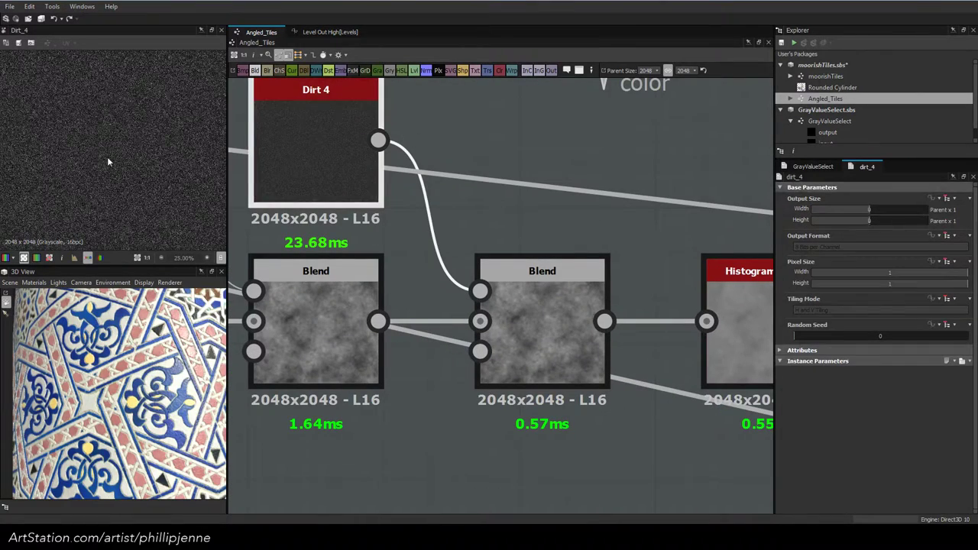
middle_click_drag(543, 317, 572, 372)
double_click(572, 371)
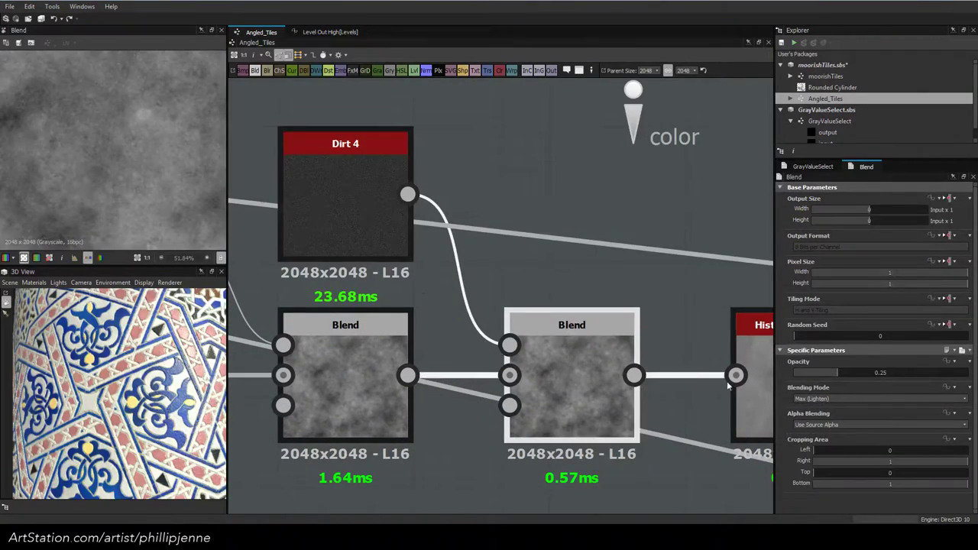
left_click(827, 399)
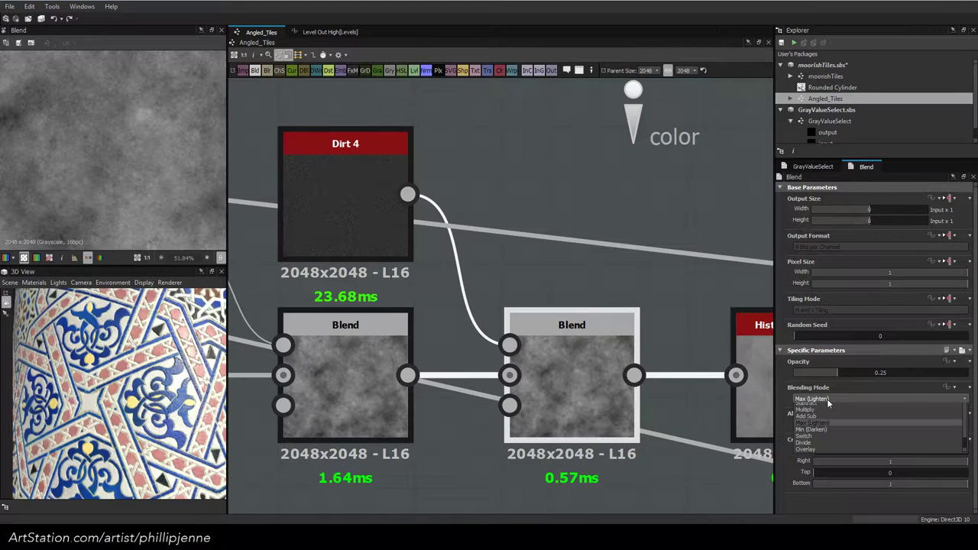
left_click(827, 399)
left_click(877, 372)
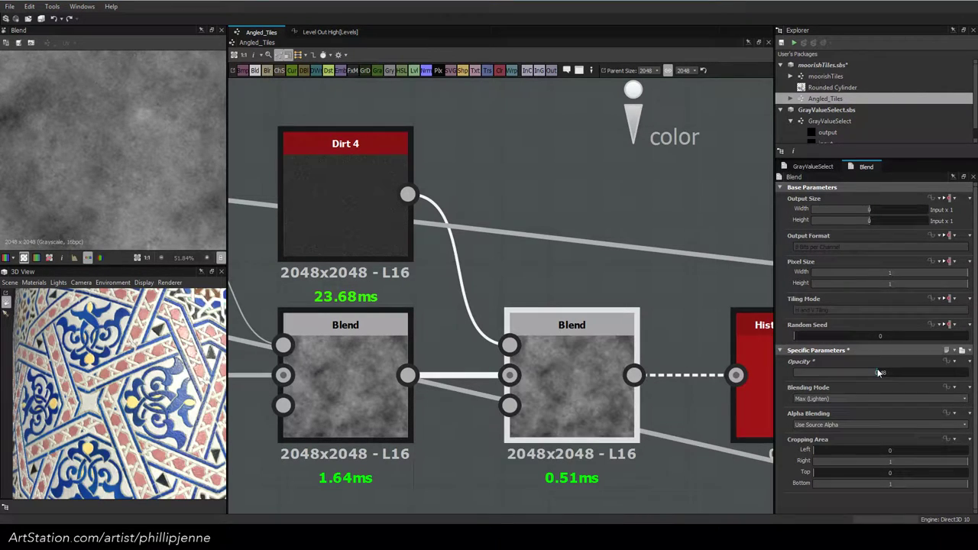
left_click_drag(877, 372, 973, 373)
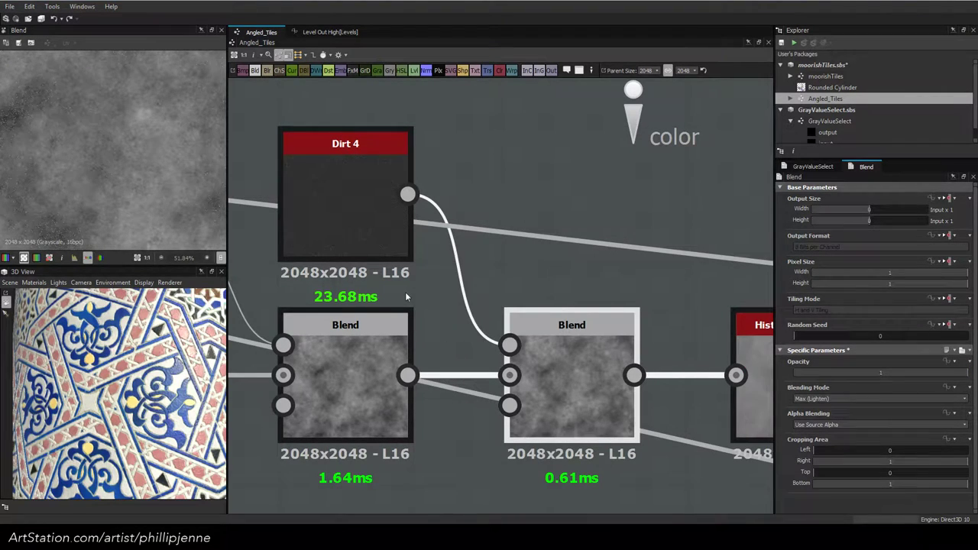
left_click(833, 398)
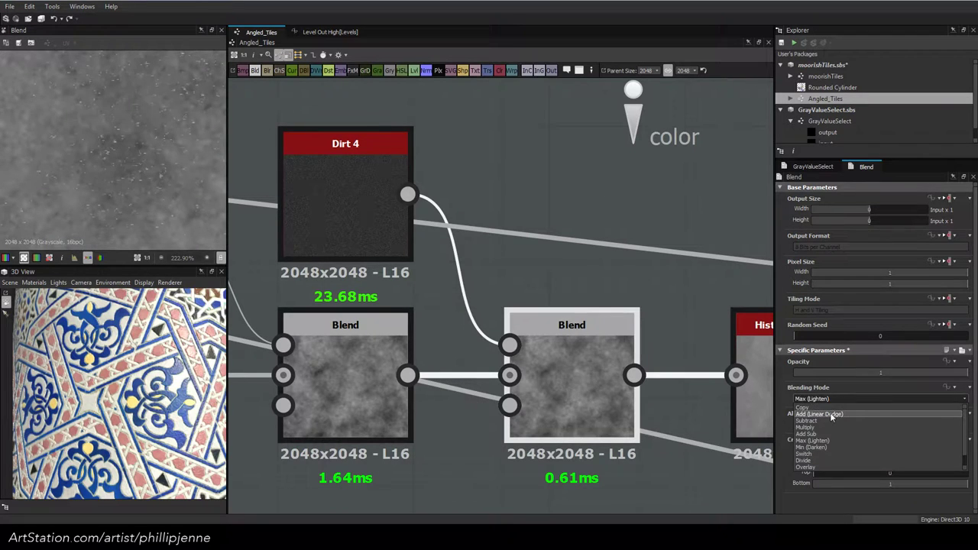
left_click(829, 412)
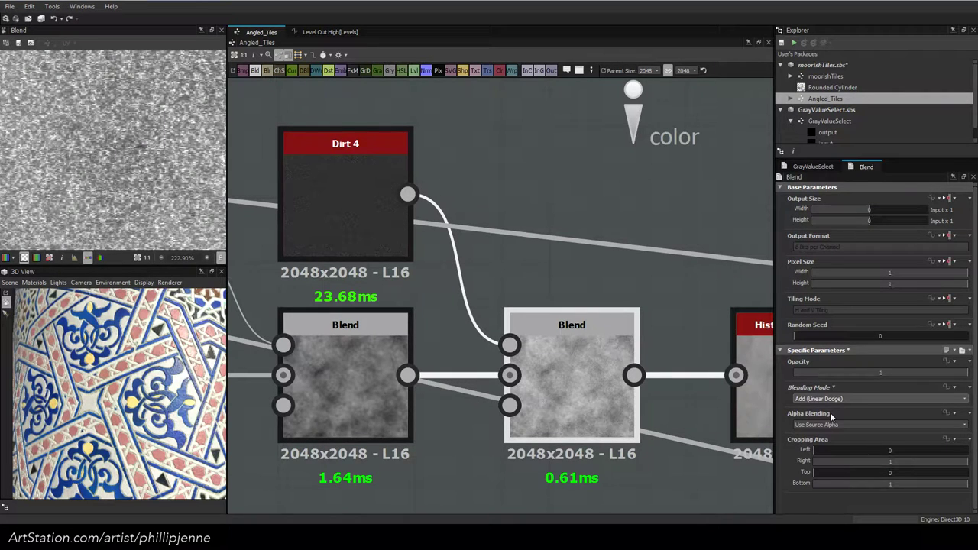
left_click(825, 373)
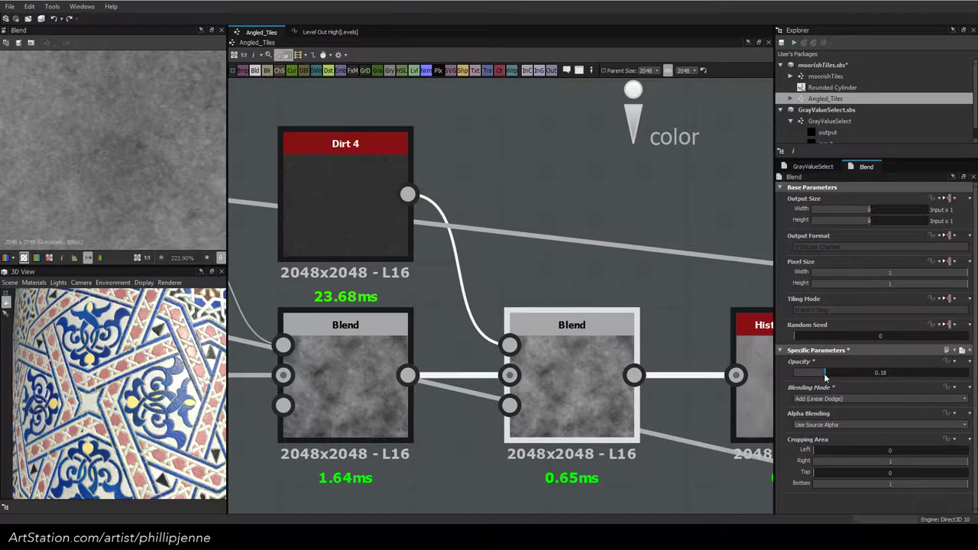
Lower the dirt Blend's opacity to 0.1, then 0.05, checking the tiles on the cylinder
scroll(88, 388, "up", 5)
left_click_drag(89, 388, 124, 384)
scroll(118, 384, "down", 3)
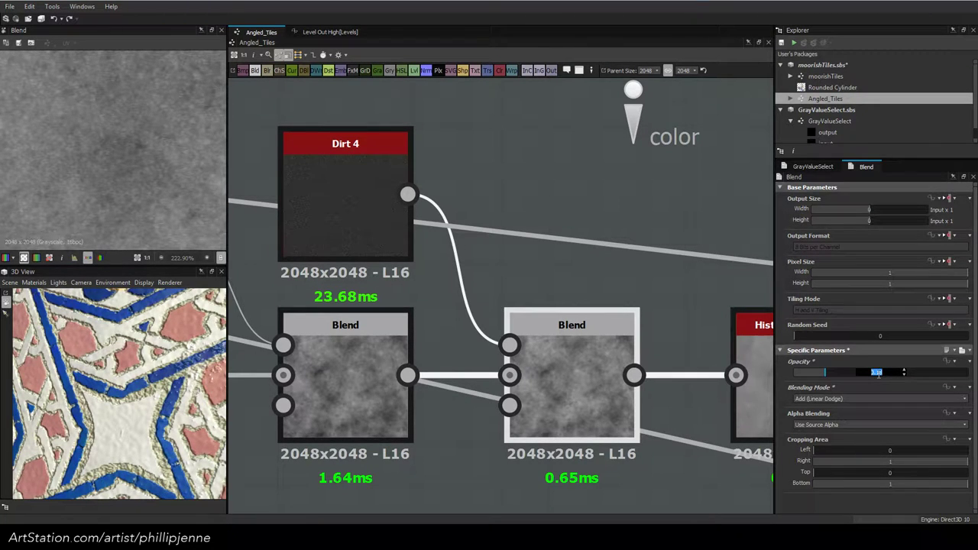
type("0.1")
key("Return")
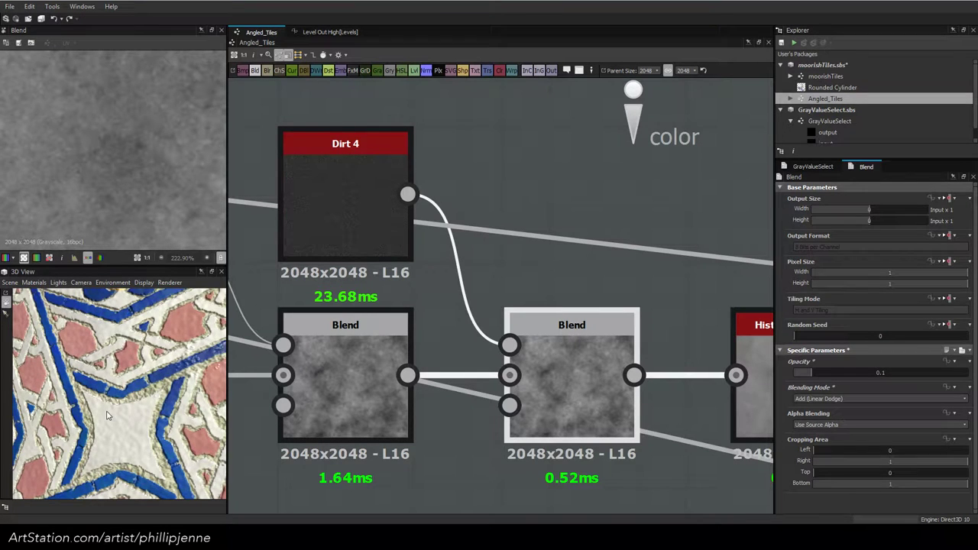
scroll(107, 416, "down", 2)
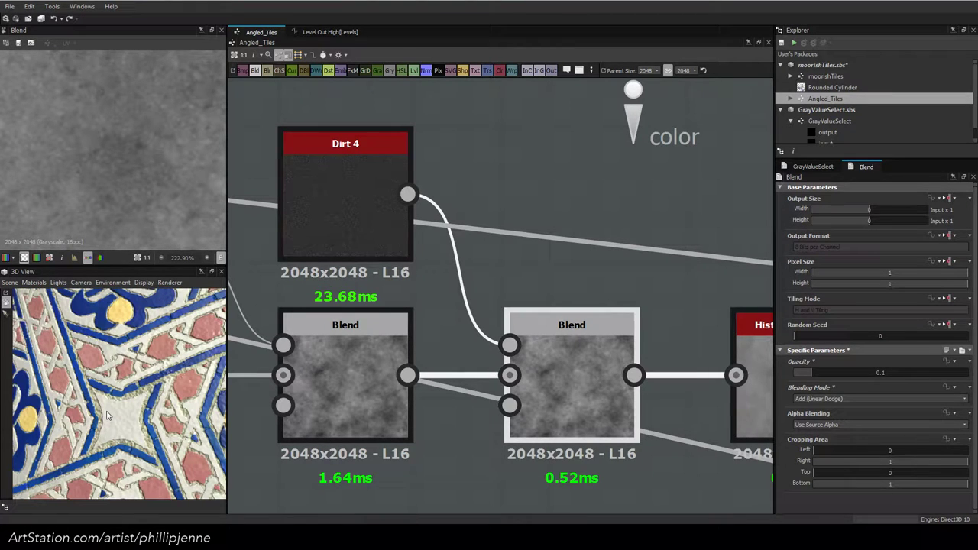
scroll(107, 415, "down", 3)
scroll(166, 392, "up", 4)
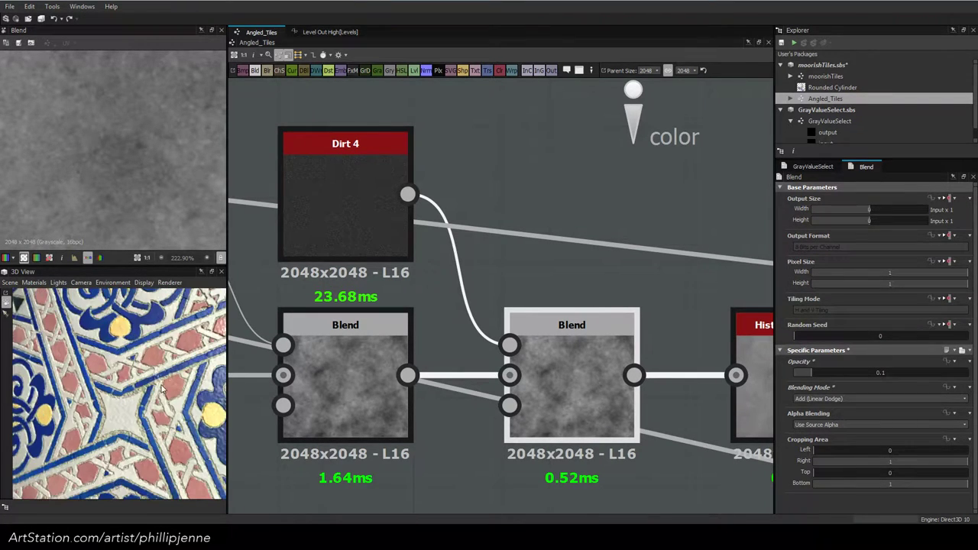
scroll(163, 389, "down", 3)
left_click_drag(163, 388, 115, 394)
scroll(114, 394, "up", 4)
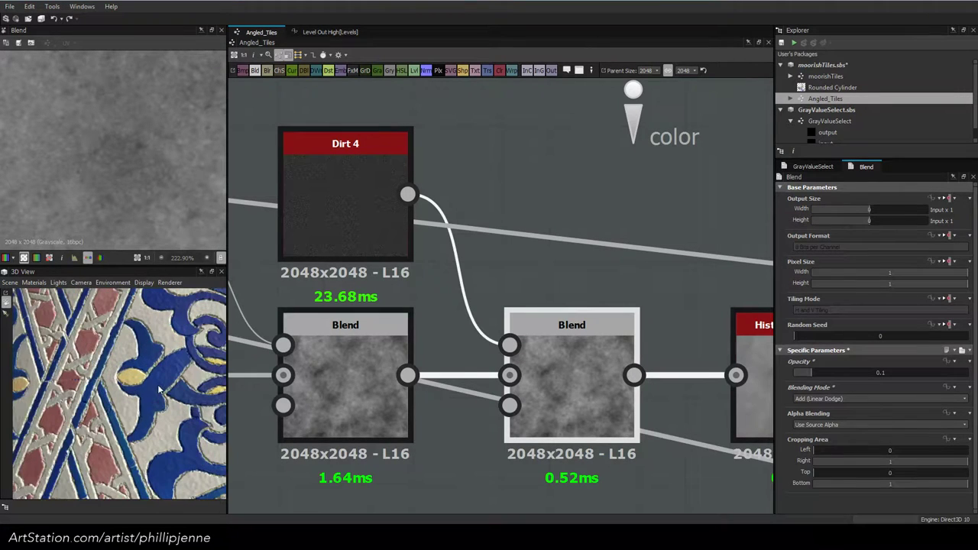
type("0.05")
key("Return")
scroll(156, 391, "down", 3)
left_click_drag(157, 391, 117, 396)
scroll(117, 396, "up", 4)
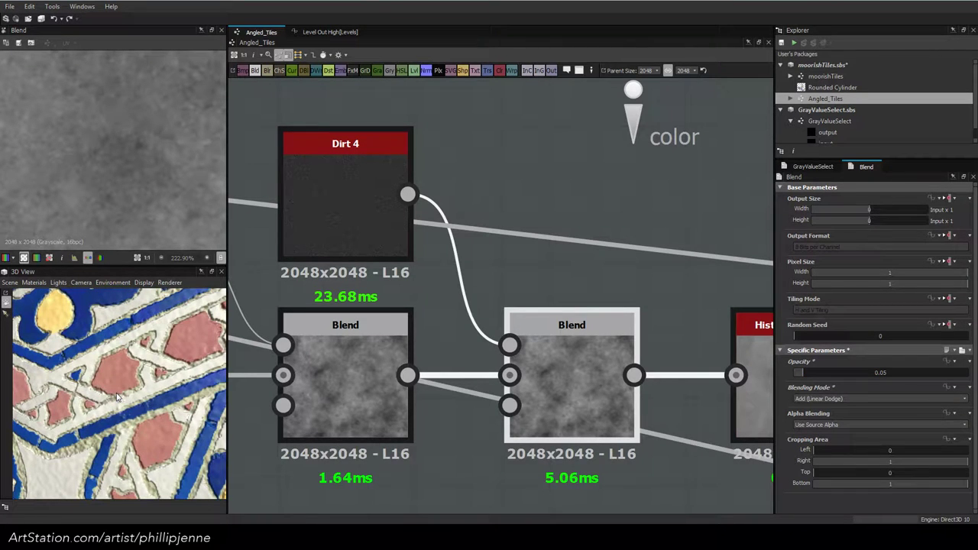
left_click_drag(118, 398, 153, 403)
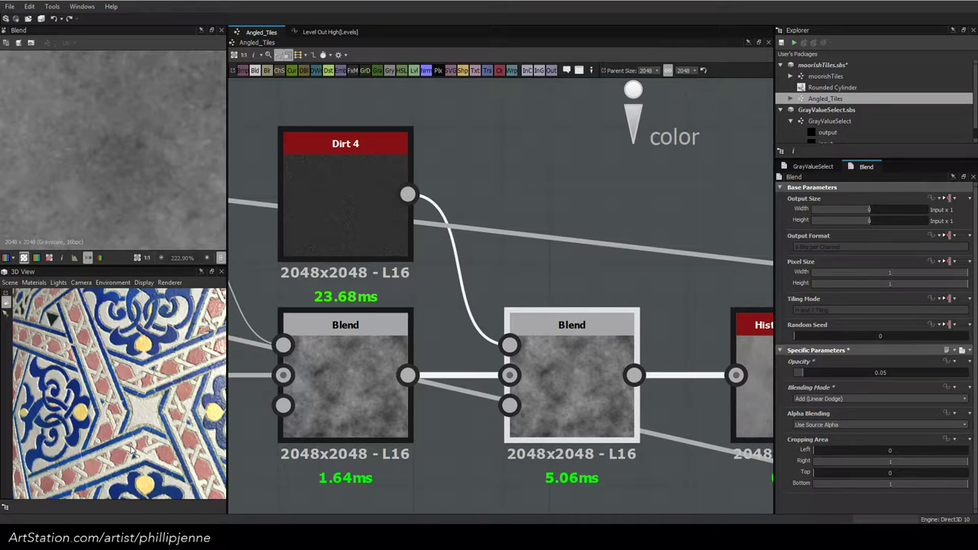
scroll(494, 327, "down", 6)
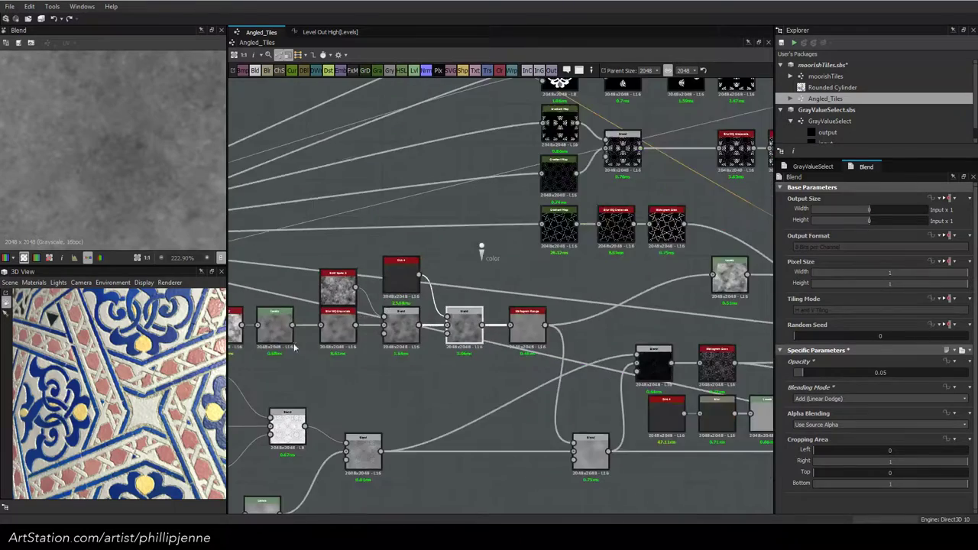
Pan the graph to the Blur HQ, Histogram Scan, Blend and Gradient Map nodes
middle_click_drag(493, 327, 825, 269)
middle_click_drag(252, 330, 718, 316)
middle_click_drag(260, 332, 578, 304)
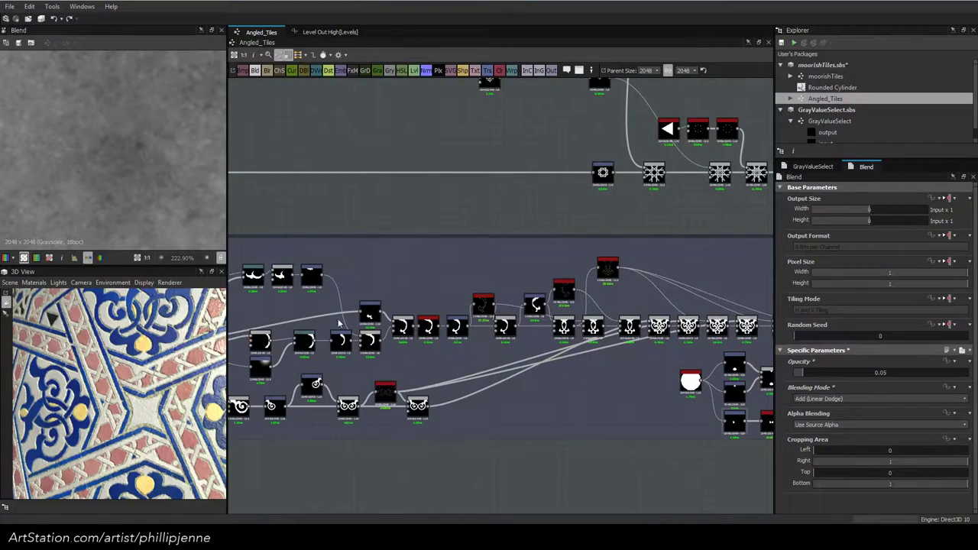
scroll(573, 306, "up", 5)
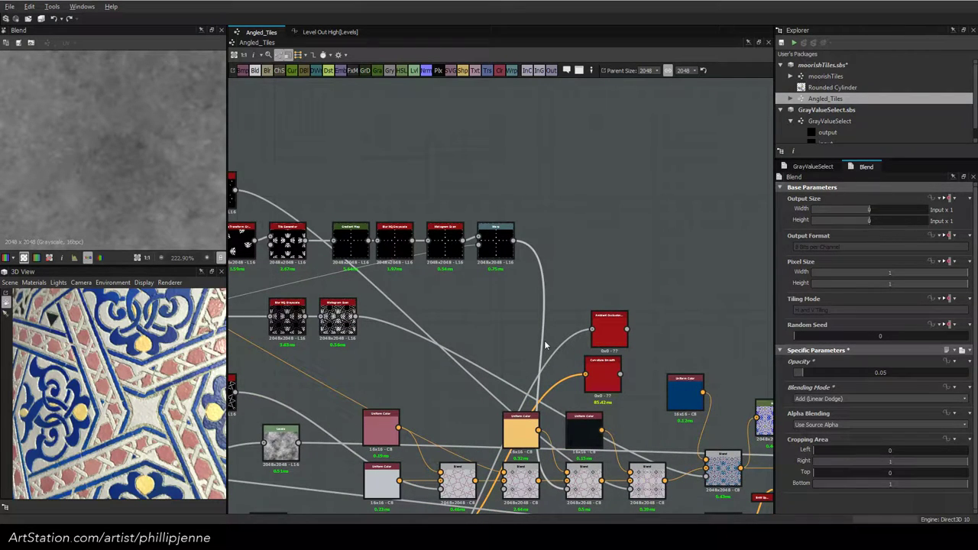
middle_click_drag(500, 368, 331, 309)
middle_click_drag(321, 254, 655, 308)
scroll(483, 306, "up", 4)
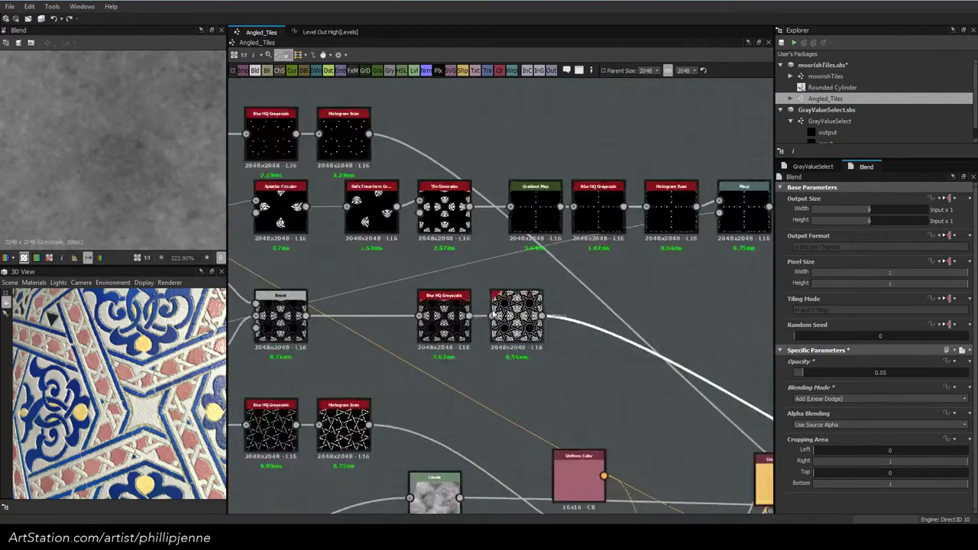
middle_click_drag(288, 290, 610, 293)
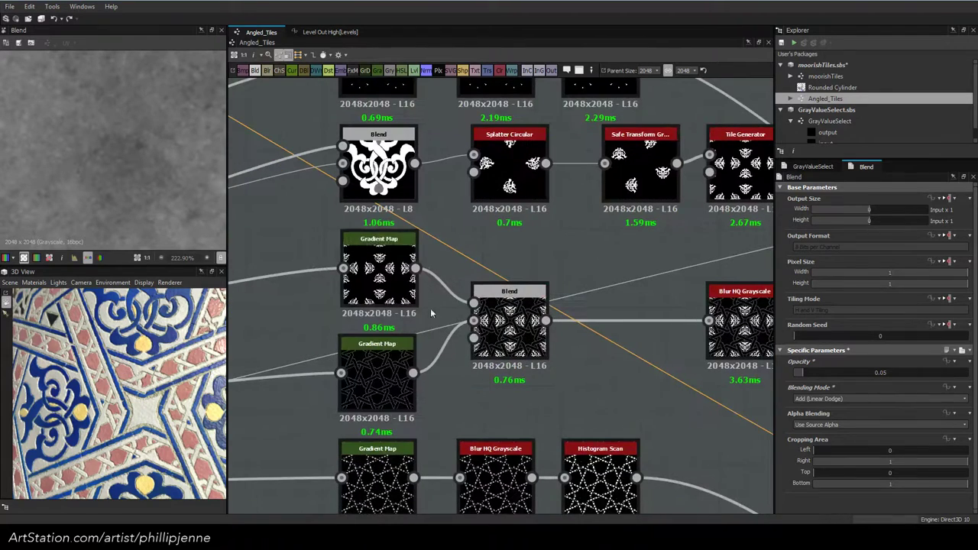
Inspect the lower and upper Gradient Map gradients, then close the gradient editor
double_click(374, 367)
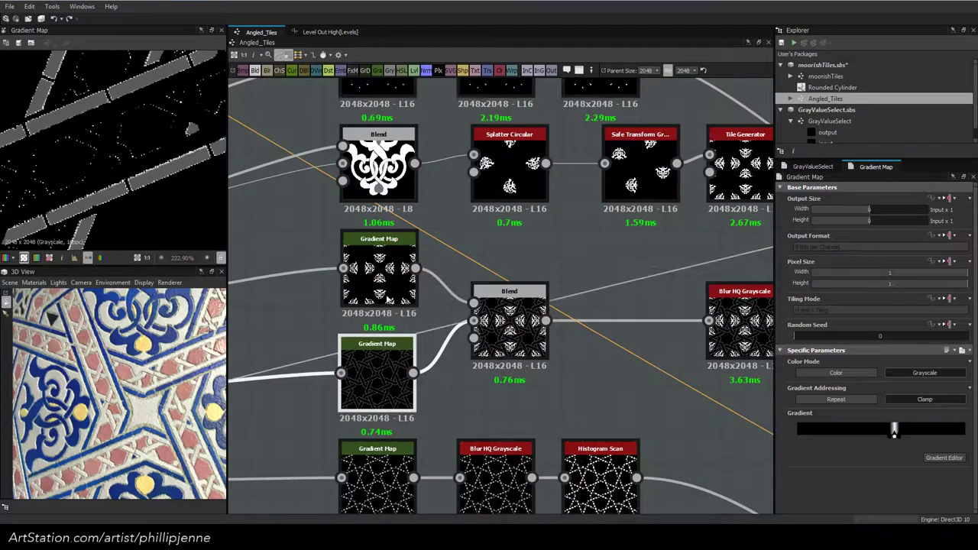
left_click(944, 458)
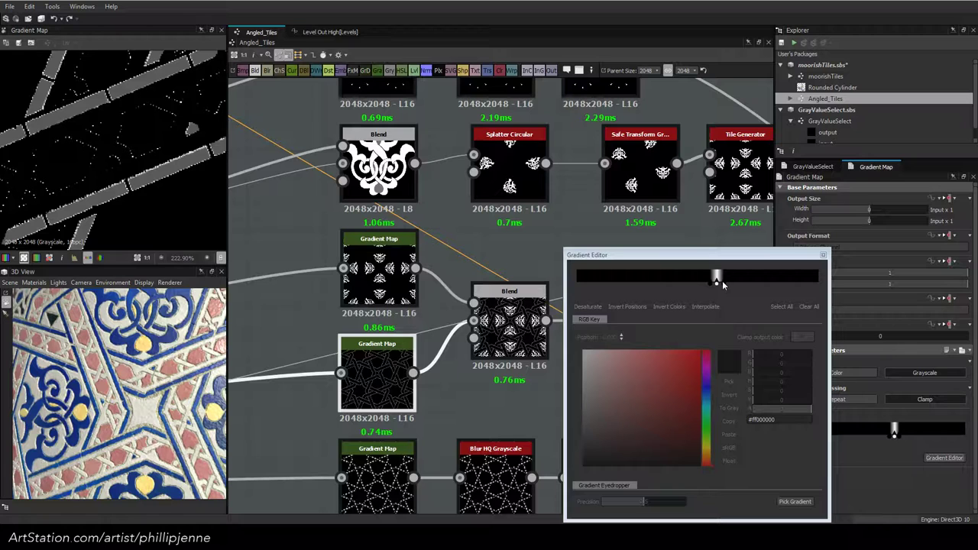
left_click(717, 283)
left_click(823, 255)
left_click(376, 280)
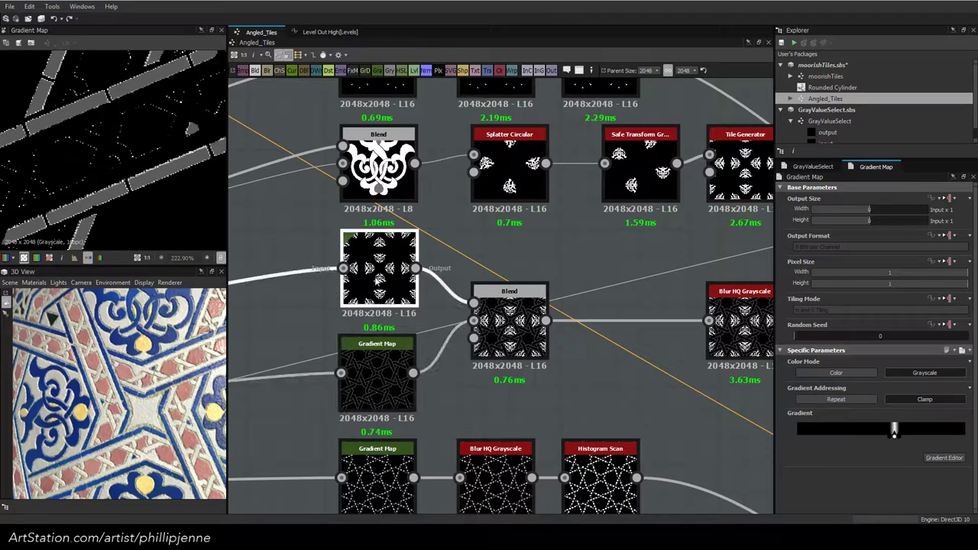
left_click(944, 458)
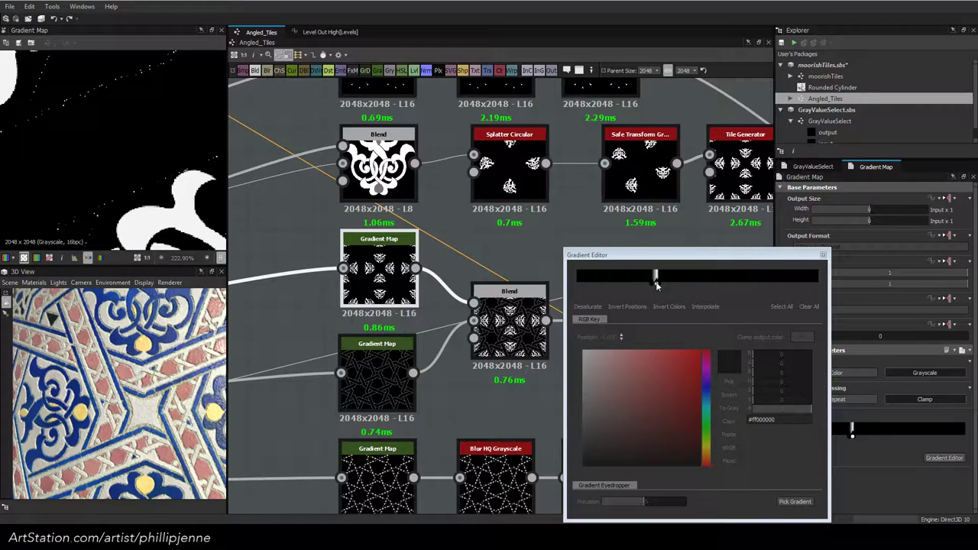
left_click(503, 315)
Pan past the ornament and Filigree frames to the lattice Levels and Blend nodes
scroll(374, 281, "down", 8)
middle_click_drag(480, 327, 688, 306)
middle_click_drag(403, 330, 718, 242)
scroll(388, 299, "up", 4)
middle_click_drag(487, 339, 664, 417)
middle_click_drag(446, 334, 631, 263)
scroll(399, 316, "down", 2)
middle_click_drag(399, 316, 583, 429)
middle_click_drag(443, 308, 567, 345)
scroll(419, 330, "up", 6)
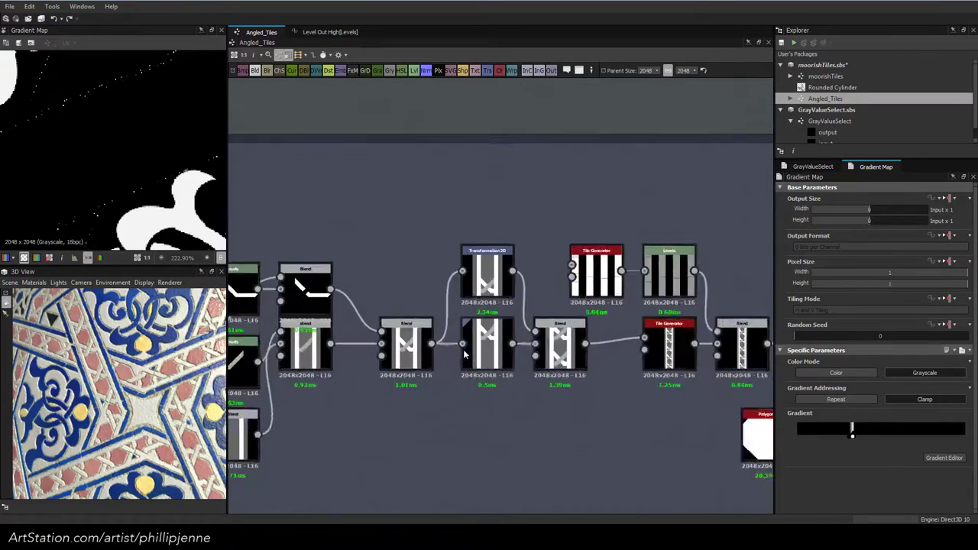
middle_click_drag(420, 330, 557, 317)
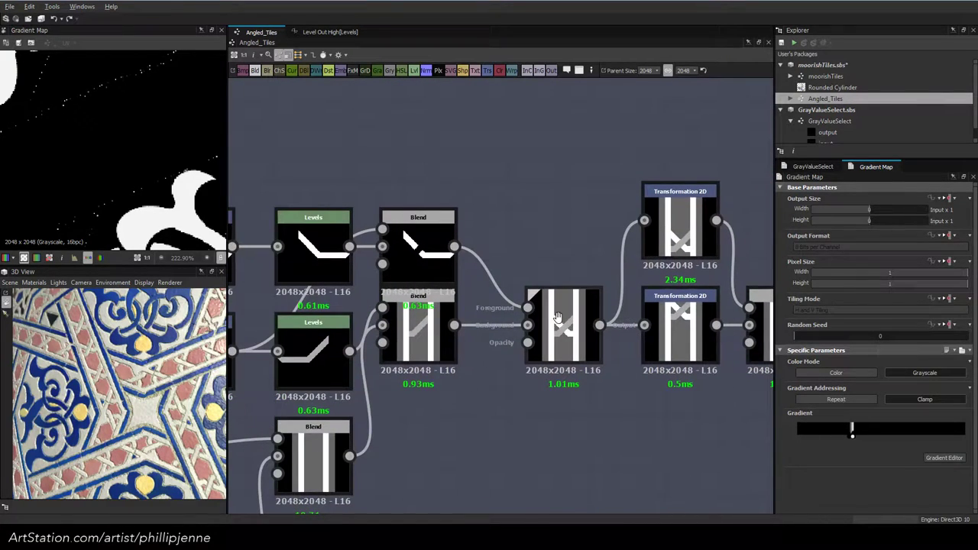
Add a Blend fed by the upper Levels and a Transformation 2D output
double_click(558, 317)
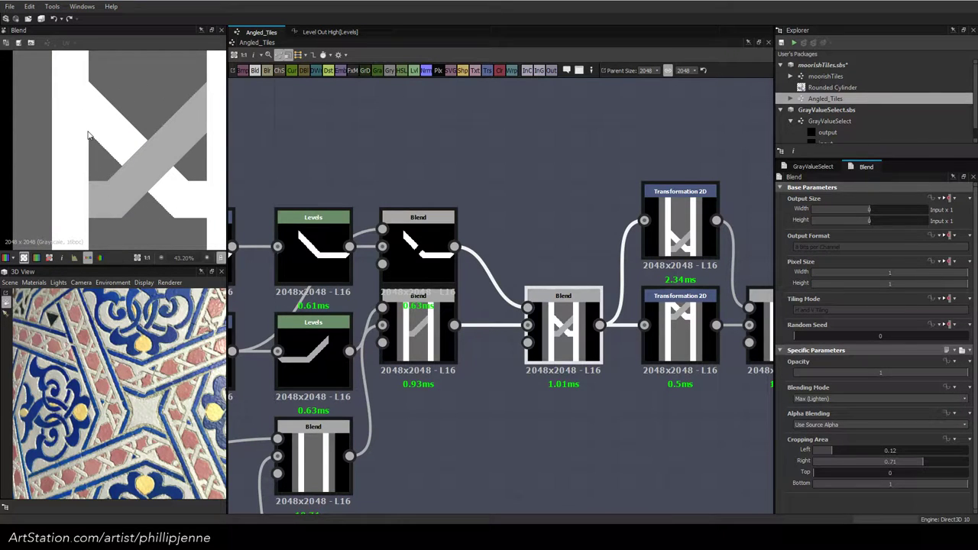
scroll(471, 294, "down", 2)
middle_click_drag(470, 293, 427, 343)
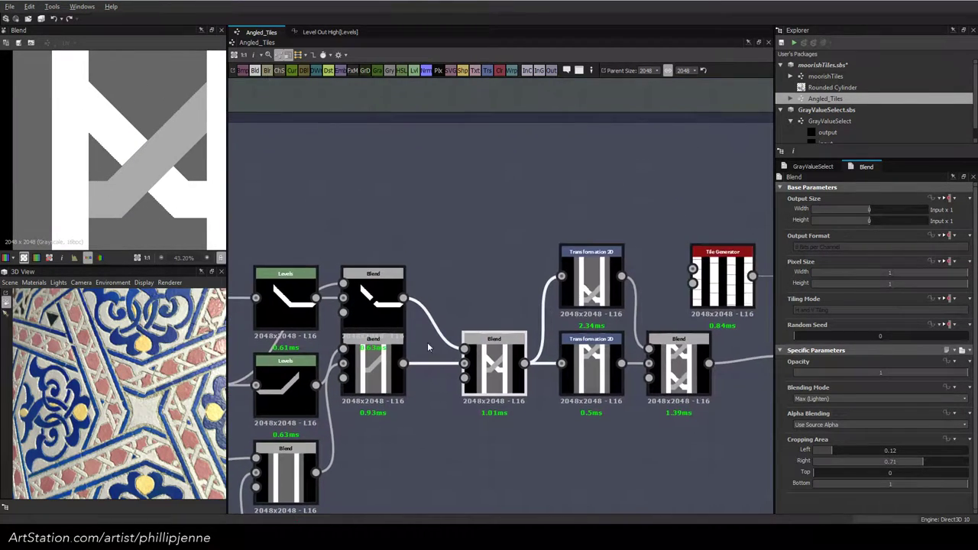
middle_click_drag(496, 280, 537, 304)
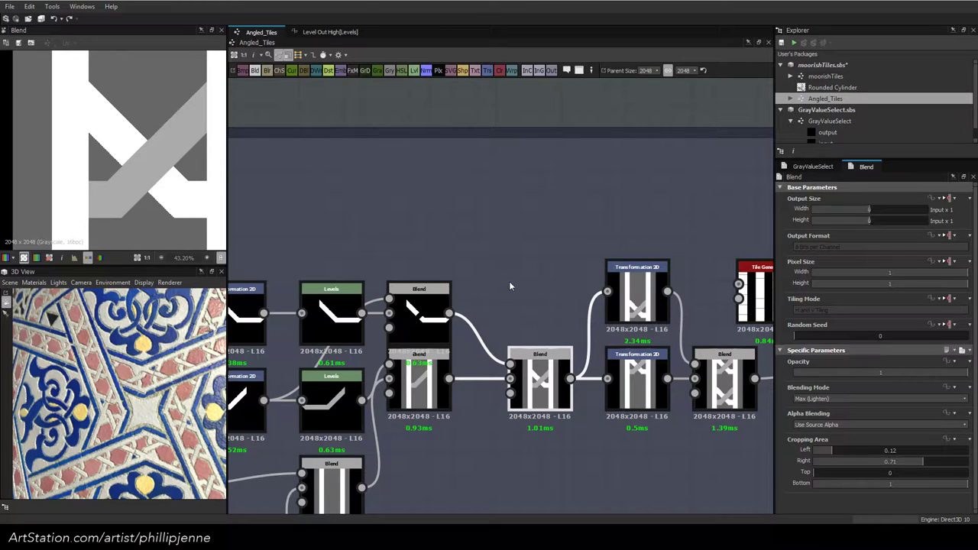
middle_click_drag(519, 277, 547, 268)
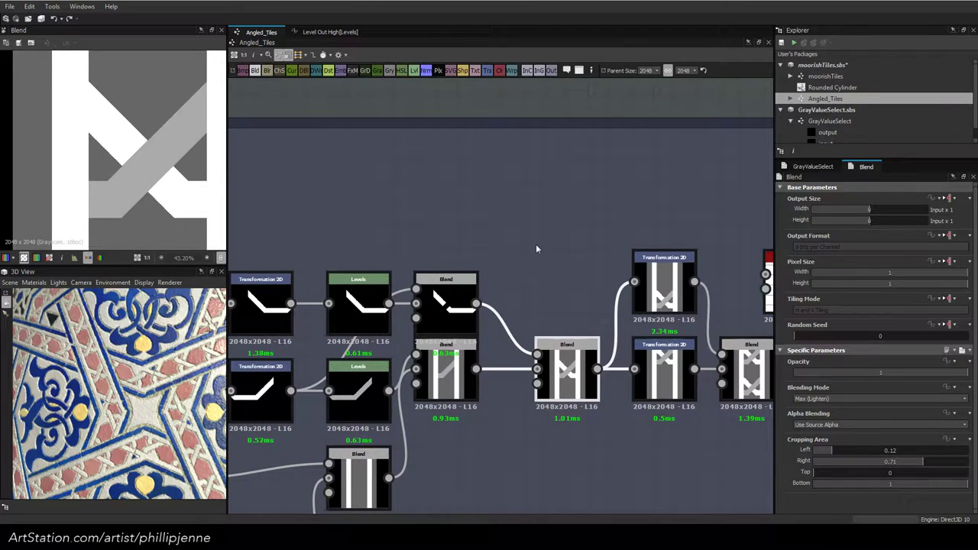
key("b")
left_click_drag(503, 216, 291, 391)
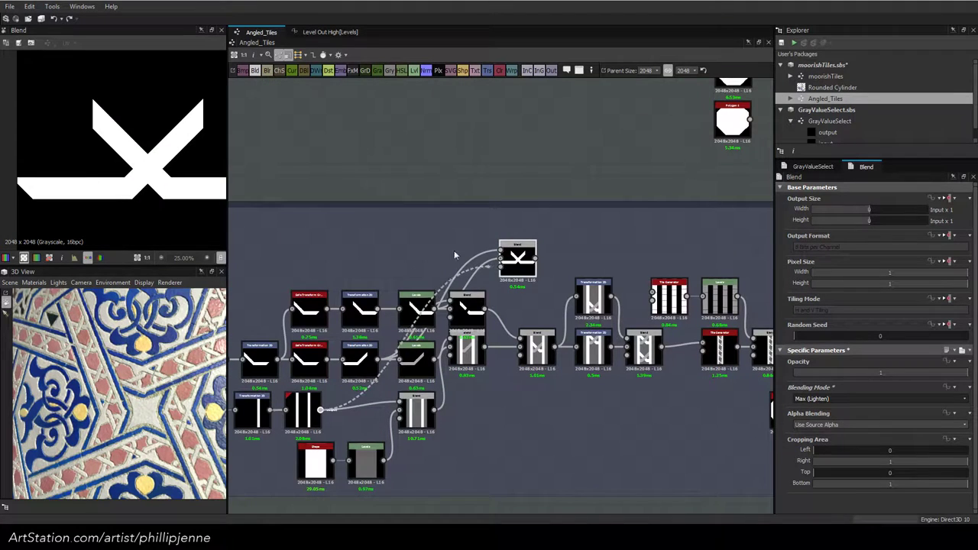
left_click_drag(526, 261, 467, 247)
Add a second Blend after it set to Subtract mode
key("space")
left_click(532, 228)
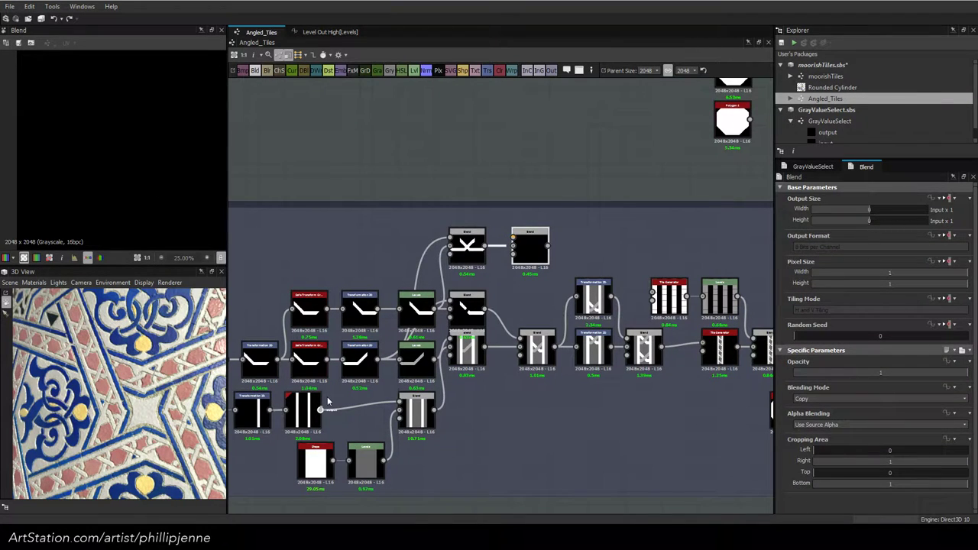
left_click(877, 398)
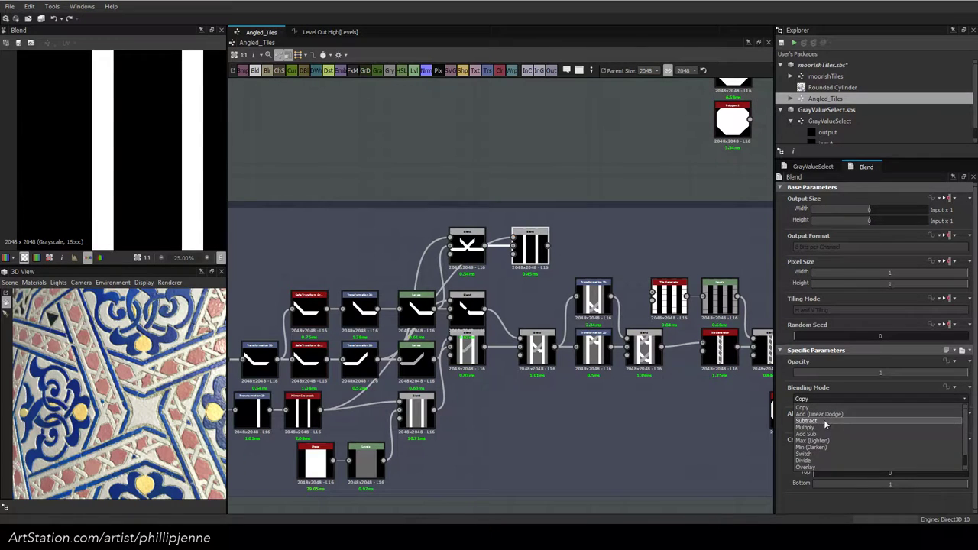
left_click(818, 424)
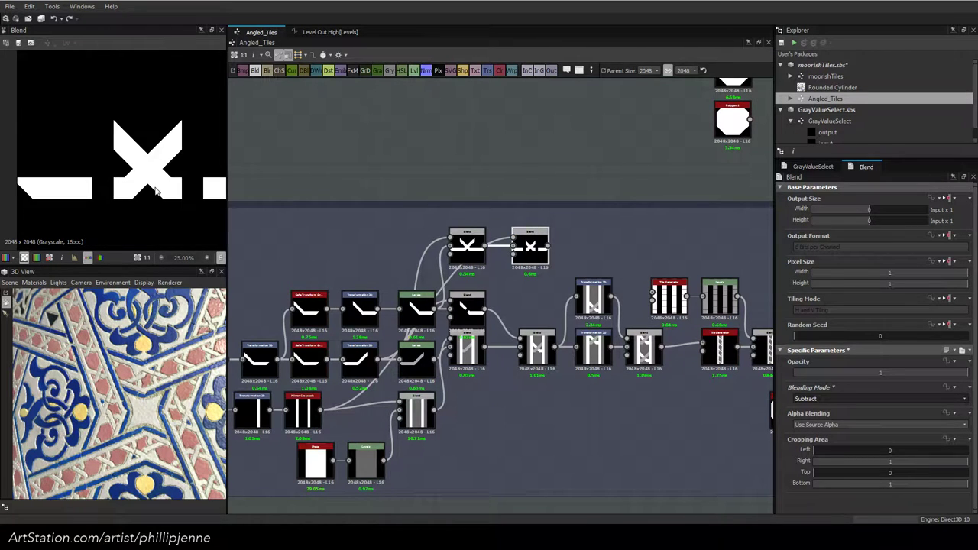
scroll(157, 193, "up", 1)
left_click_drag(530, 245, 594, 245)
left_click(474, 244)
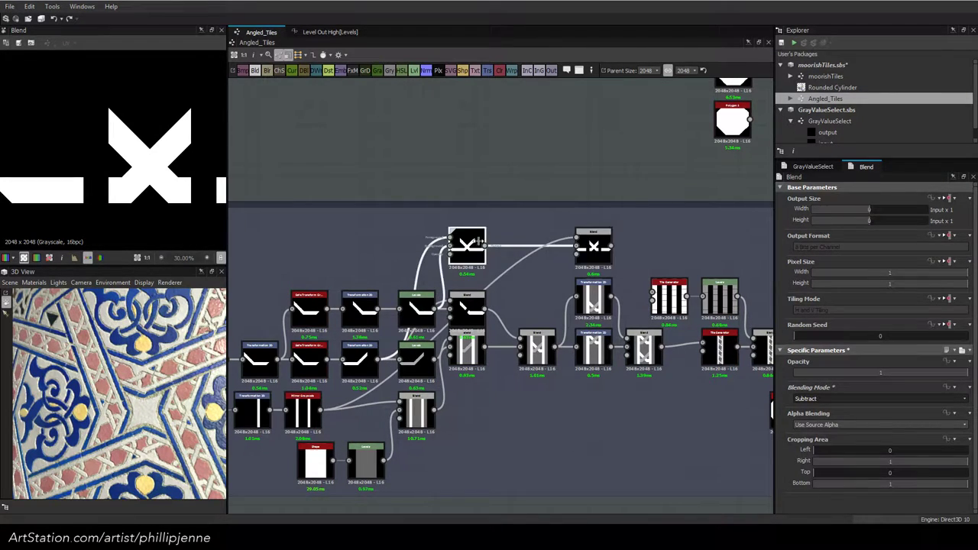
Insert Invert Grayscale between the two Blends and move the three crack nodes left
key("space")
type("inv")
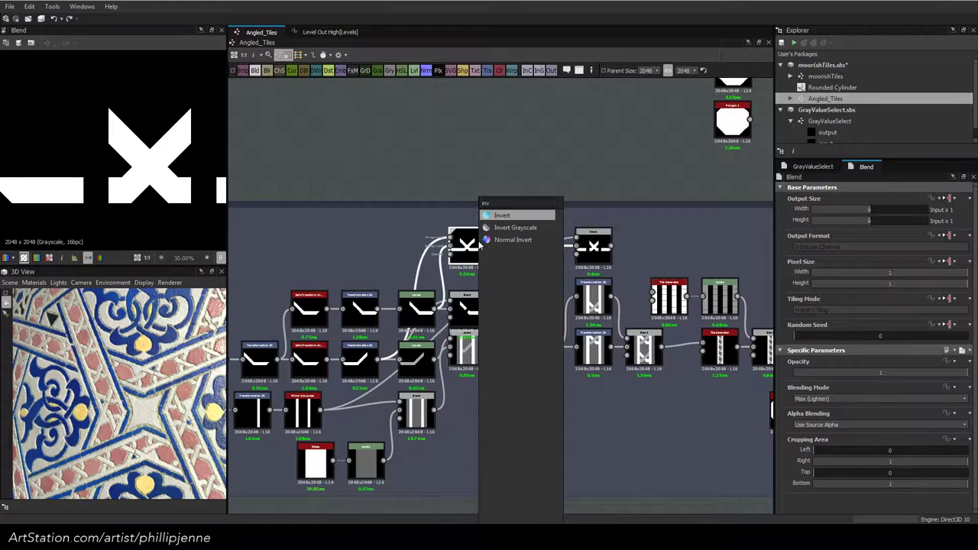
left_click(515, 227)
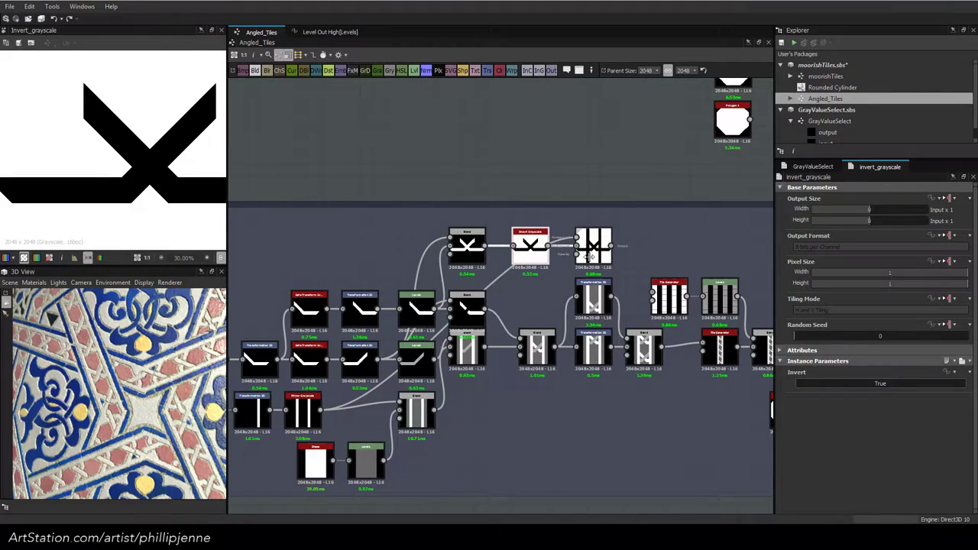
double_click(592, 248)
scroll(151, 199, "down", 1)
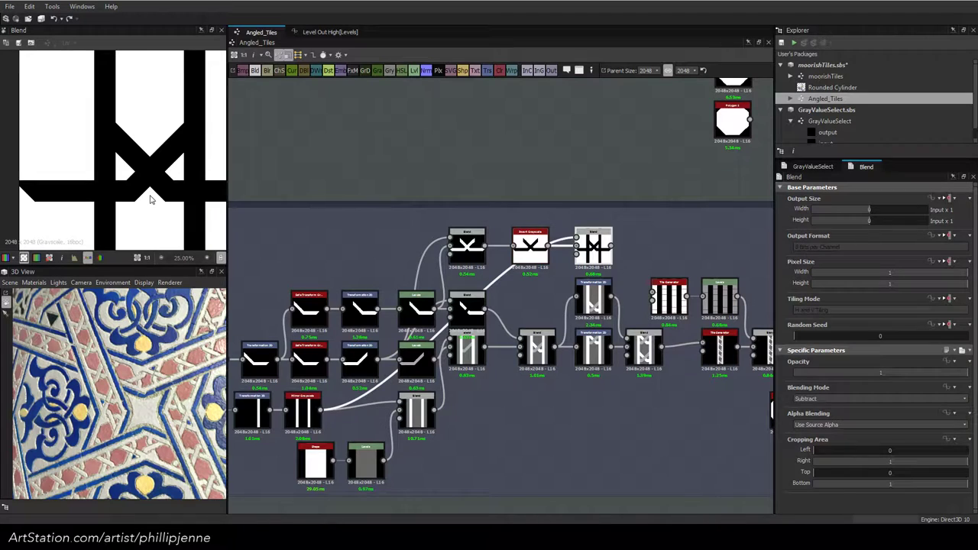
middle_click_drag(554, 231, 466, 224)
left_click_drag(368, 214, 451, 241)
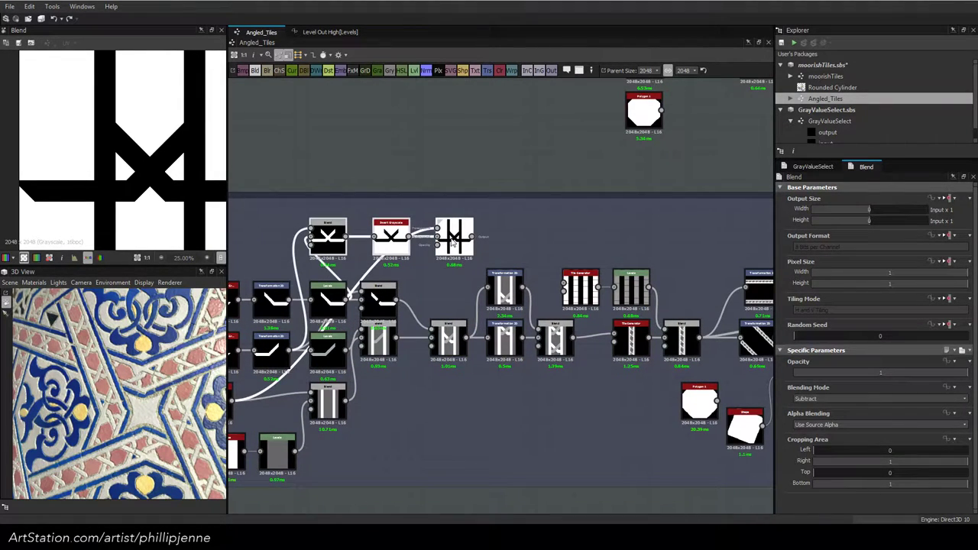
scroll(454, 241, "up", 4)
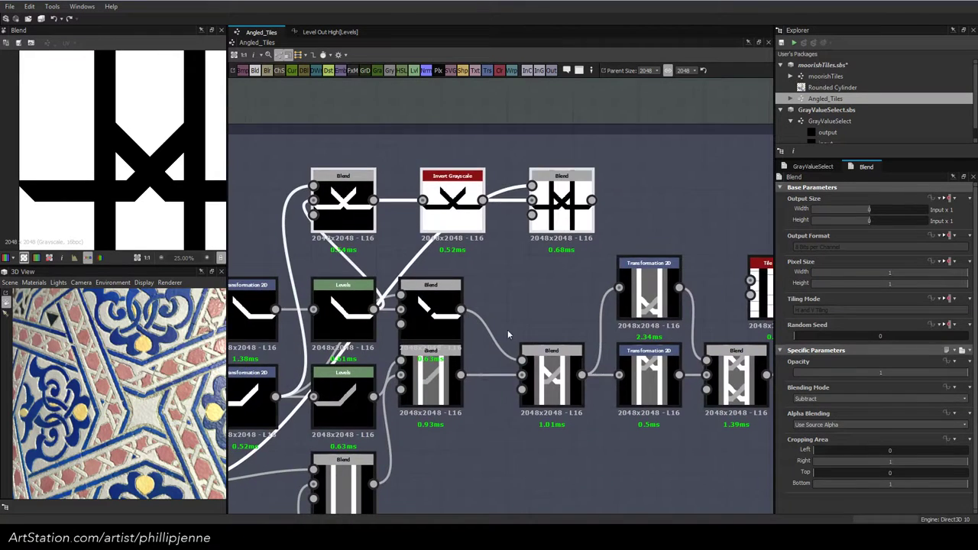
scroll(520, 339, "down", 5)
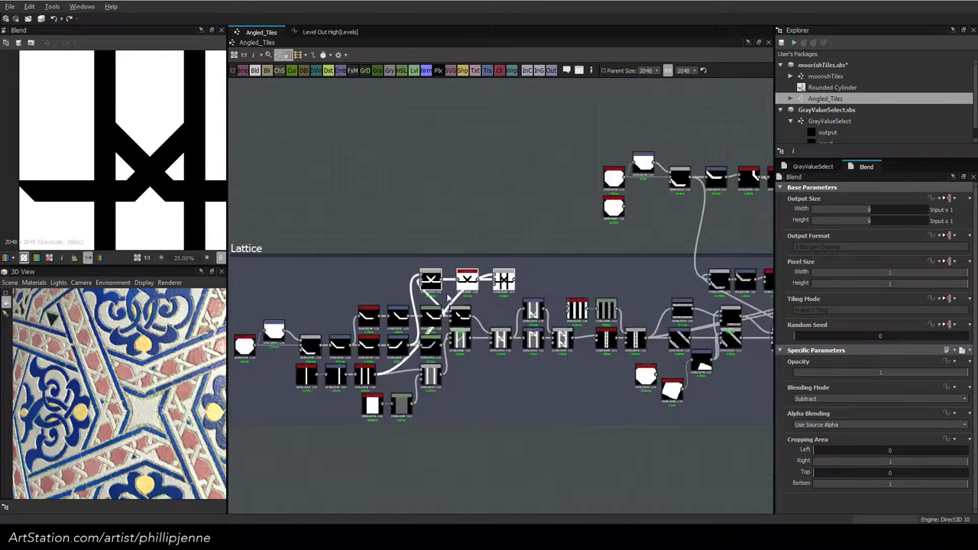
Extend the Lattice frame's left edge outward, undoing an accidental frame move
scroll(612, 191, "down", 2)
scroll(357, 321, "down", 1)
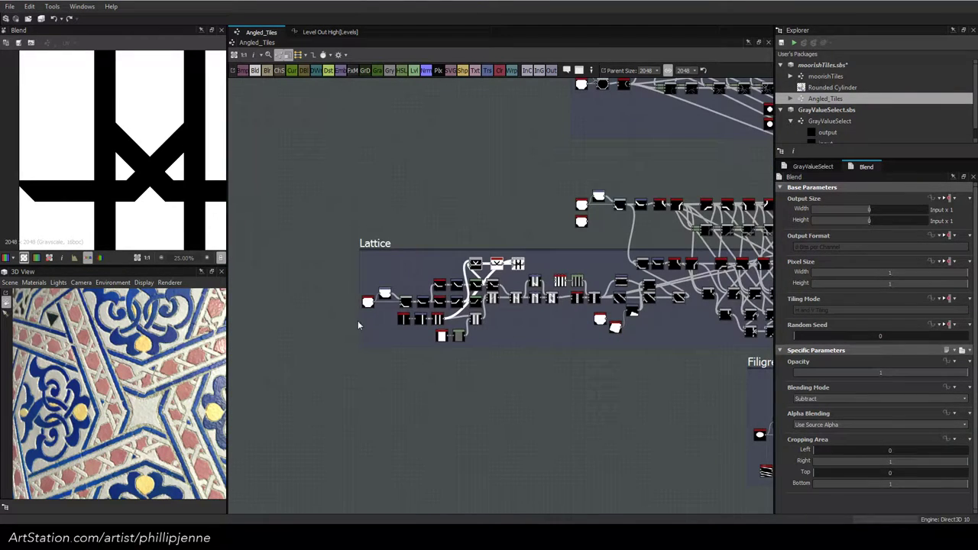
left_click(359, 325)
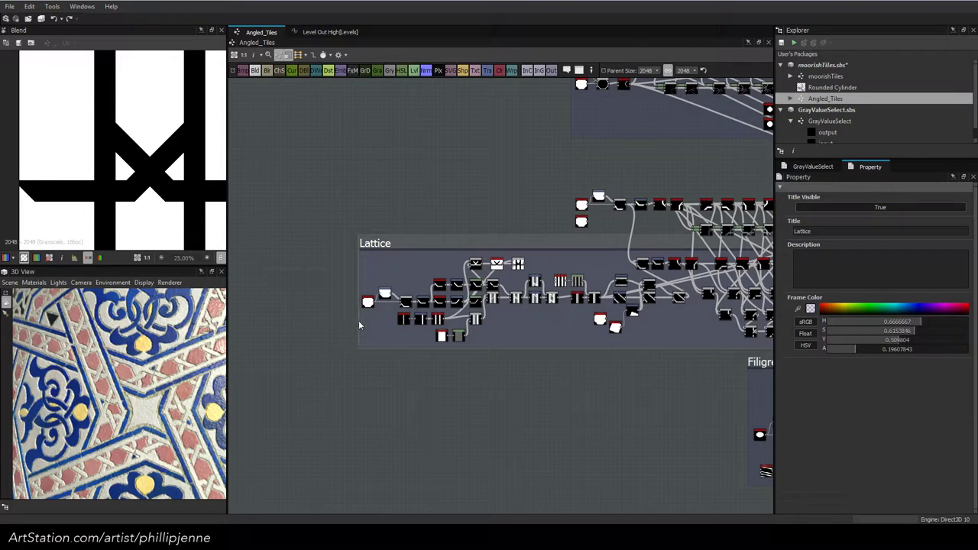
left_click_drag(357, 325, 277, 321)
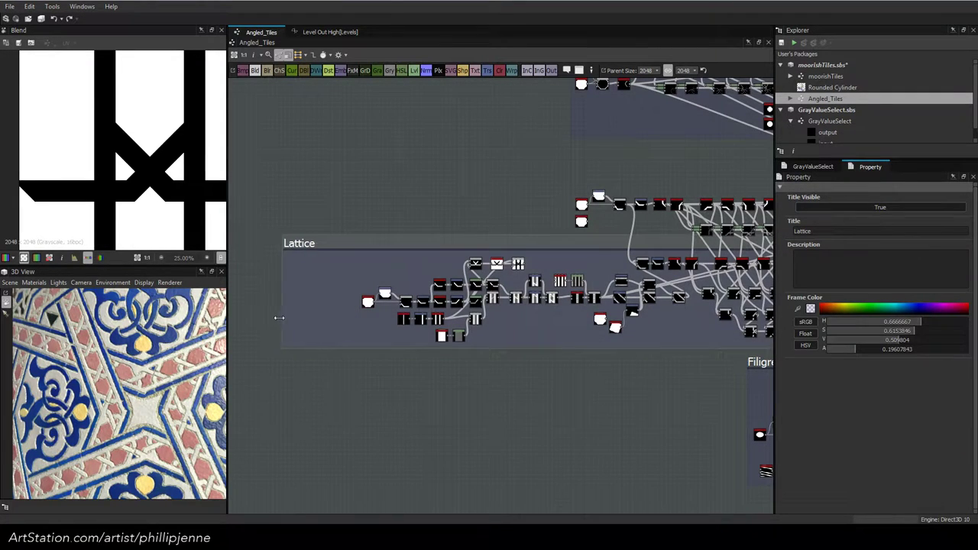
scroll(341, 280, "up", 2)
left_click_drag(354, 239, 480, 321)
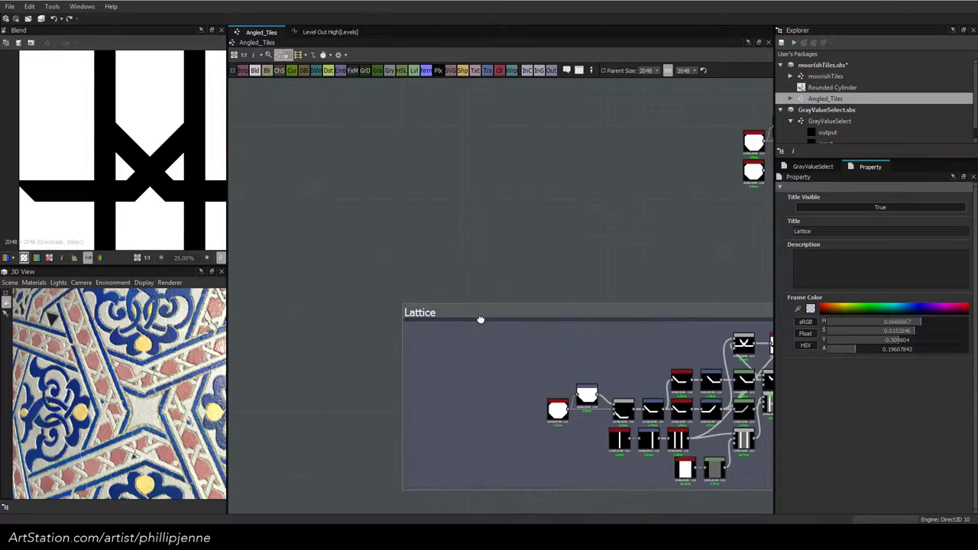
key("ctrl+z")
Shift the lattice nodes left inside the frame and place the crack Blend beside Invert Grayscale
left_click_drag(349, 249, 614, 376)
left_click_drag(577, 308, 482, 307)
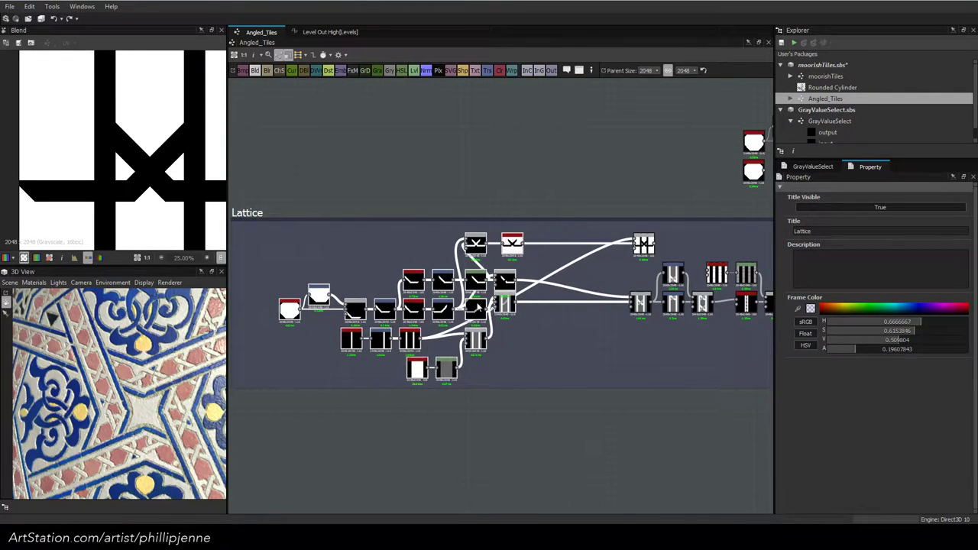
scroll(601, 307, "up", 2)
left_click_drag(671, 224, 536, 218)
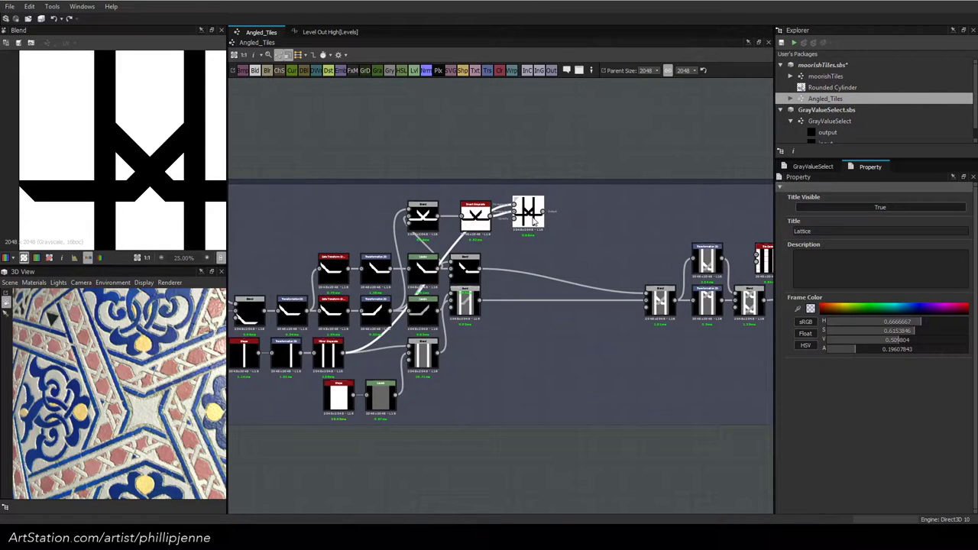
scroll(536, 219, "up", 2)
left_click(535, 222)
scroll(535, 221, "up", 1)
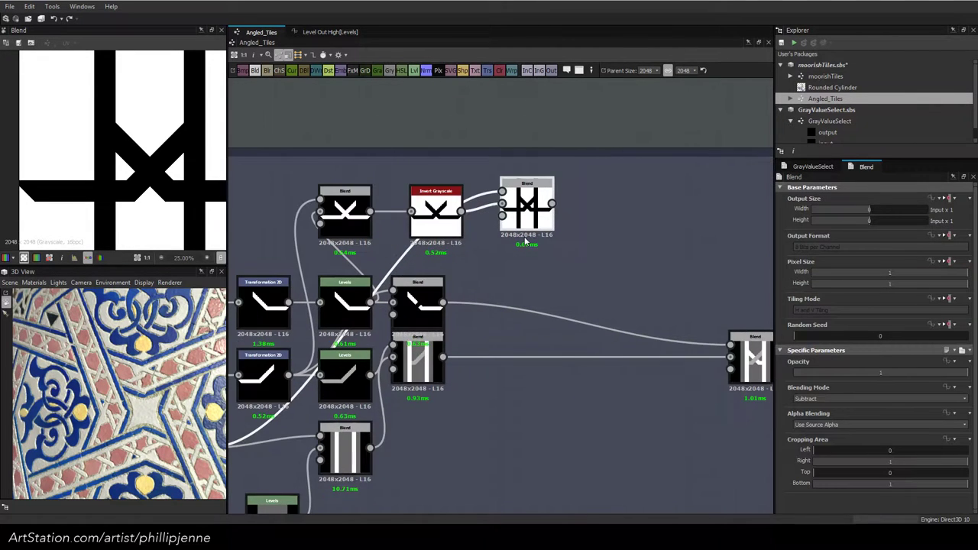
Insert a Subtract Blend on the lattice link with the crack mask as foreground
left_click(443, 356)
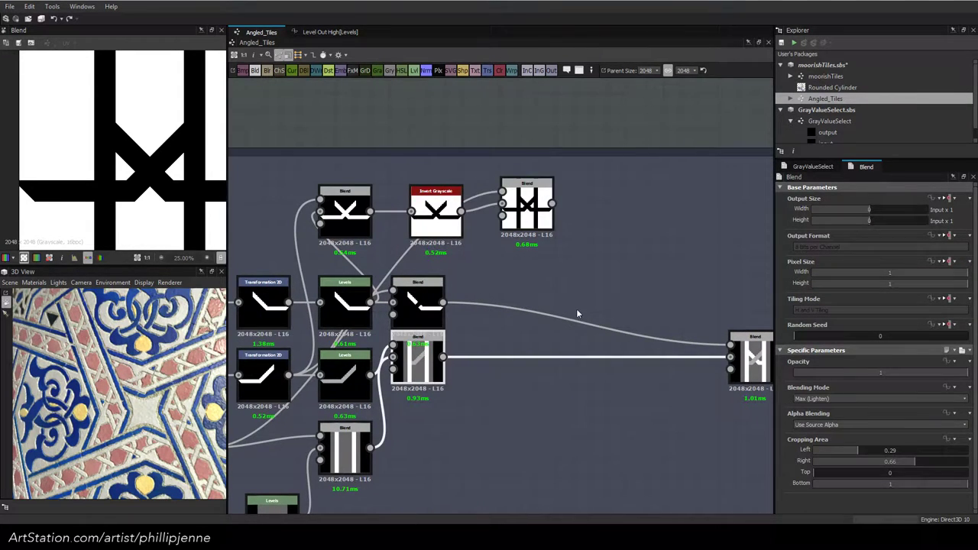
left_click_drag(734, 347, 563, 348)
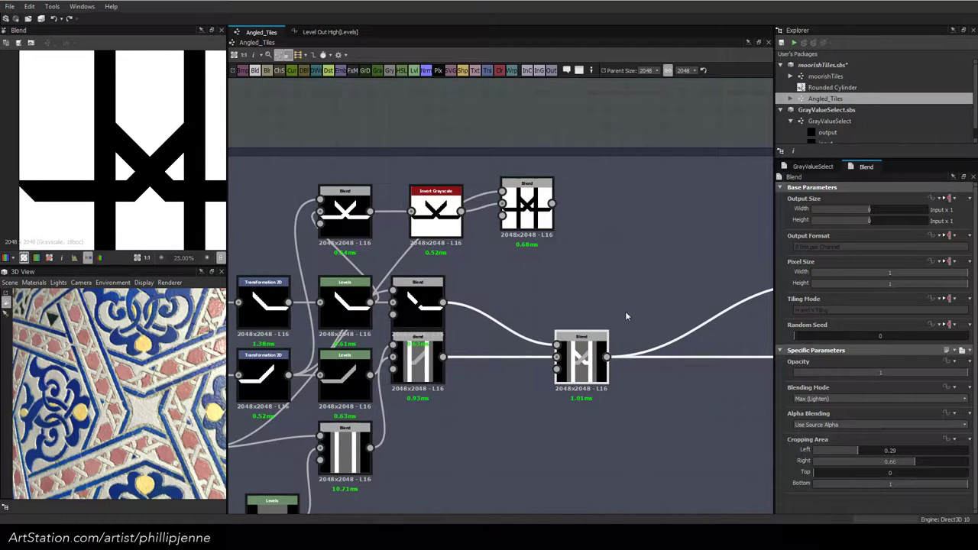
middle_click_drag(624, 312, 449, 293)
key("space")
left_click(504, 227)
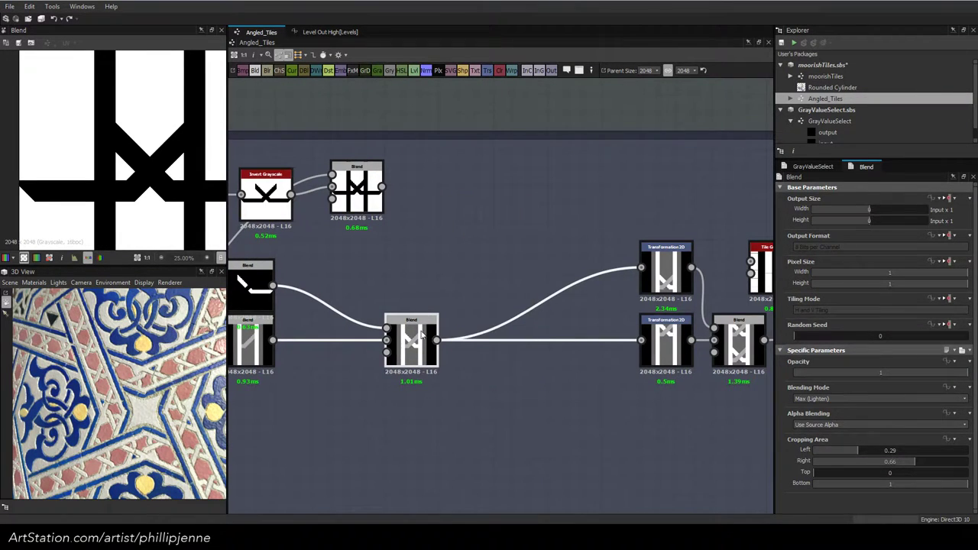
left_click_drag(414, 337, 370, 337)
left_click_drag(498, 336, 462, 336)
left_click_drag(381, 187, 441, 328)
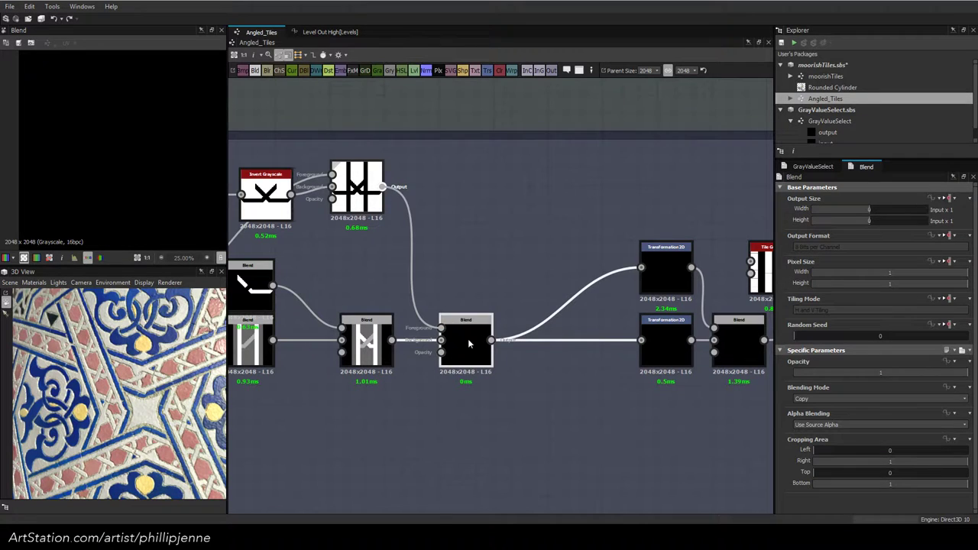
left_click(837, 399)
left_click(807, 421)
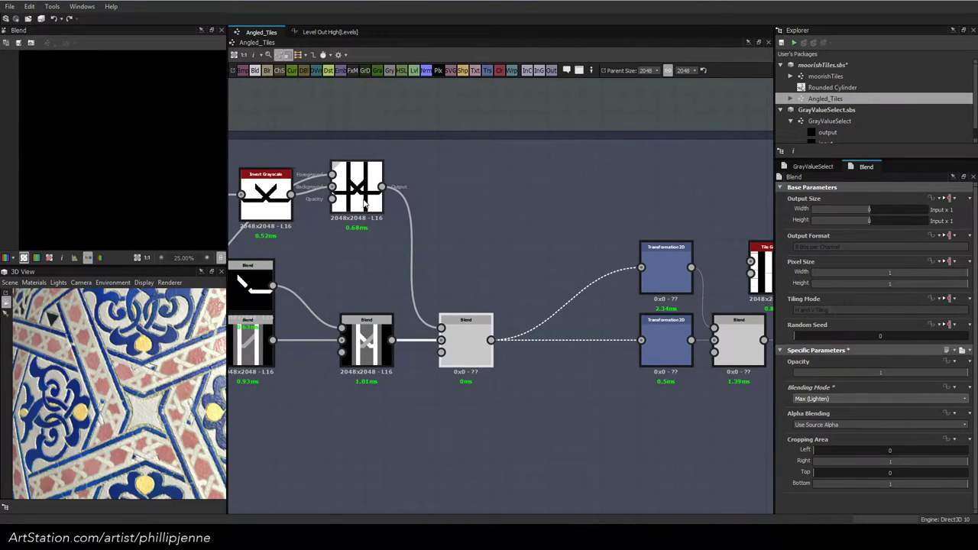
Crop the Blend to Top 0.47, Left 0.28, Right 0.75 and Bottom 0.67
double_click(467, 348)
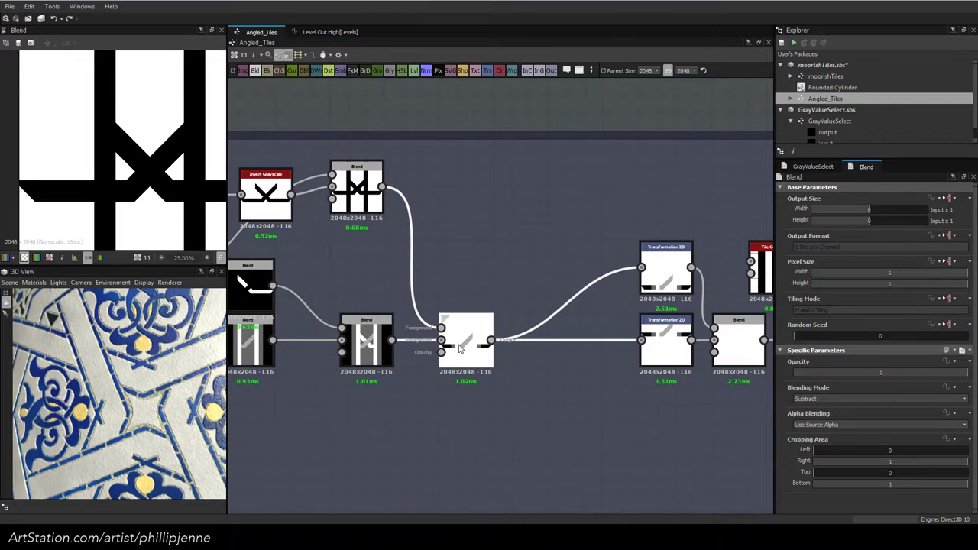
left_click_drag(832, 472, 865, 473)
left_click_drag(874, 478, 887, 478)
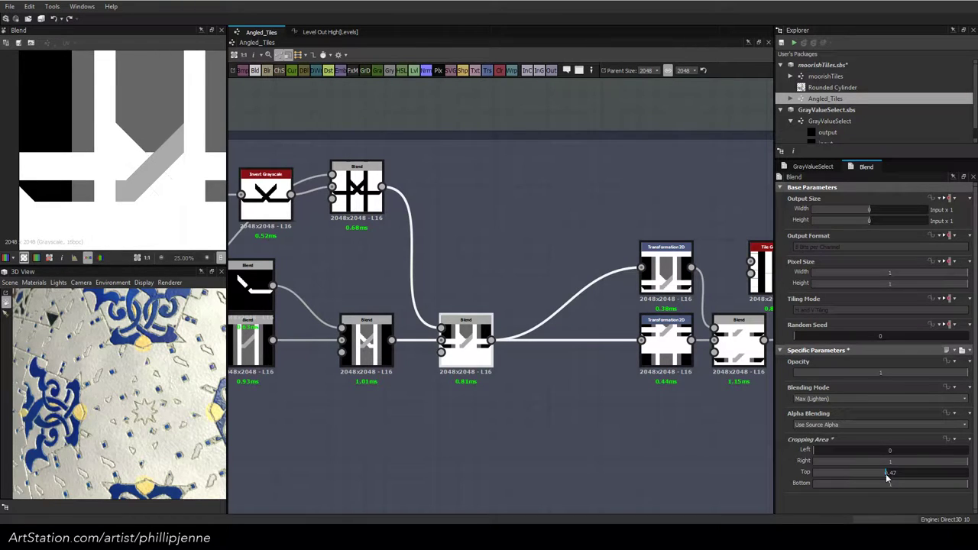
left_click_drag(820, 451, 854, 451)
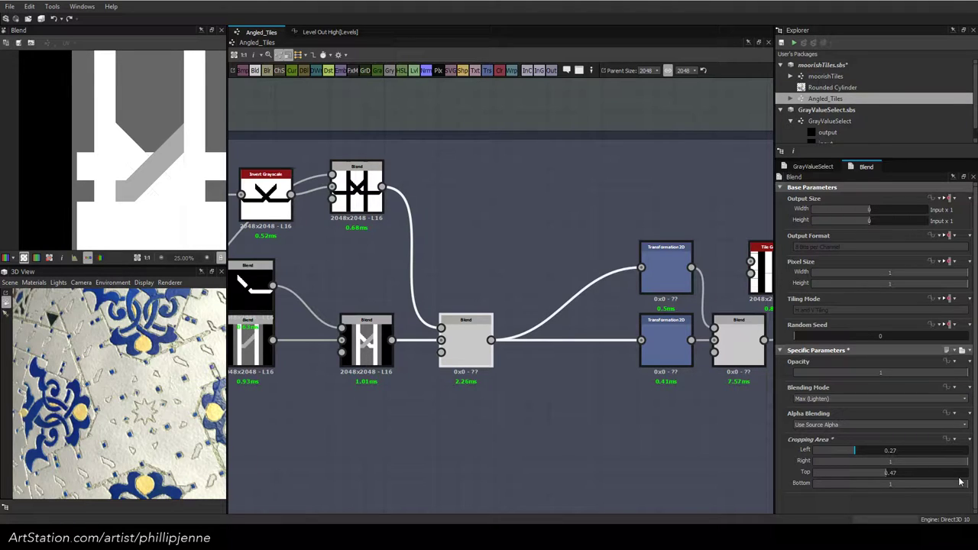
left_click(938, 462)
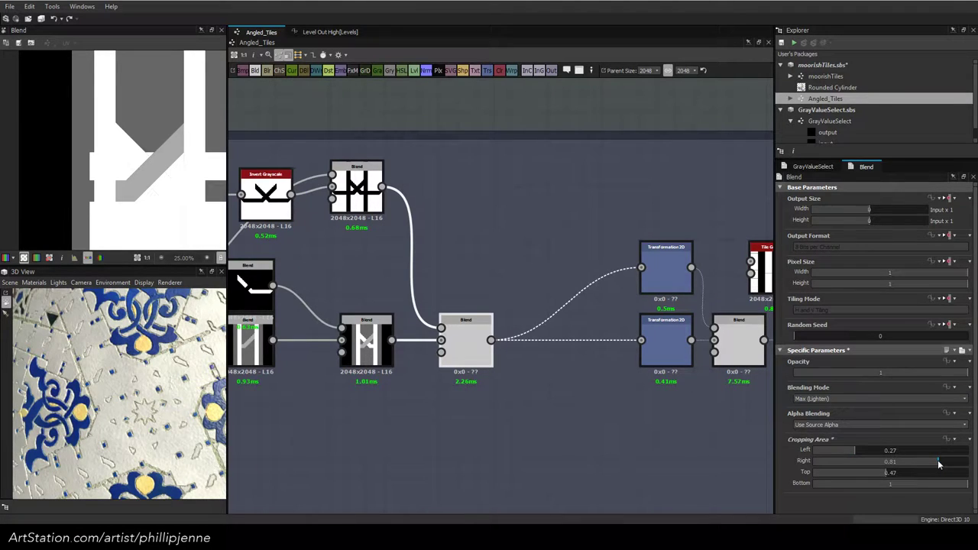
left_click(936, 462)
left_click_drag(852, 452, 856, 450)
left_click_drag(936, 461, 915, 484)
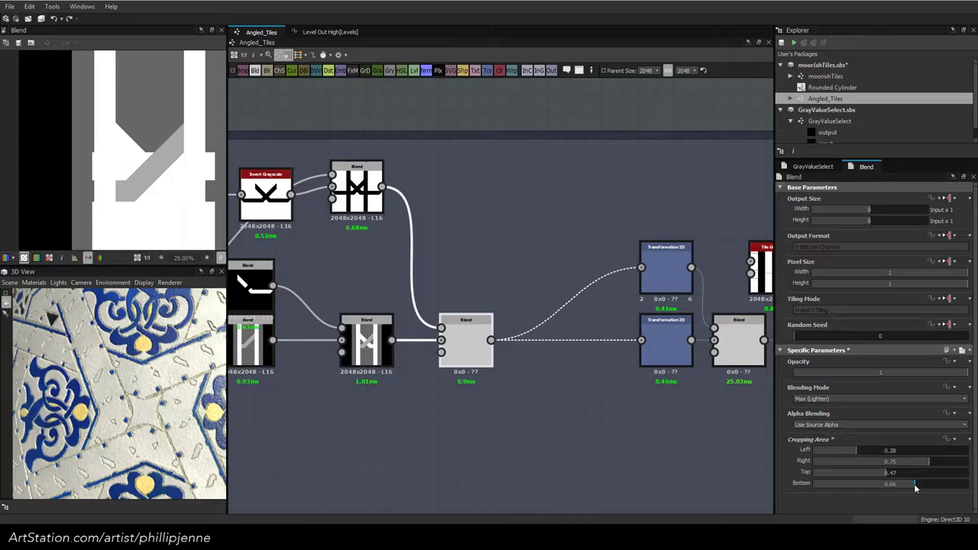
left_click_drag(915, 485, 916, 485)
Lower the final Max (Lighten) Blend's opacity to 0.48
scroll(374, 205, "up", 1)
middle_click_drag(430, 227, 512, 269)
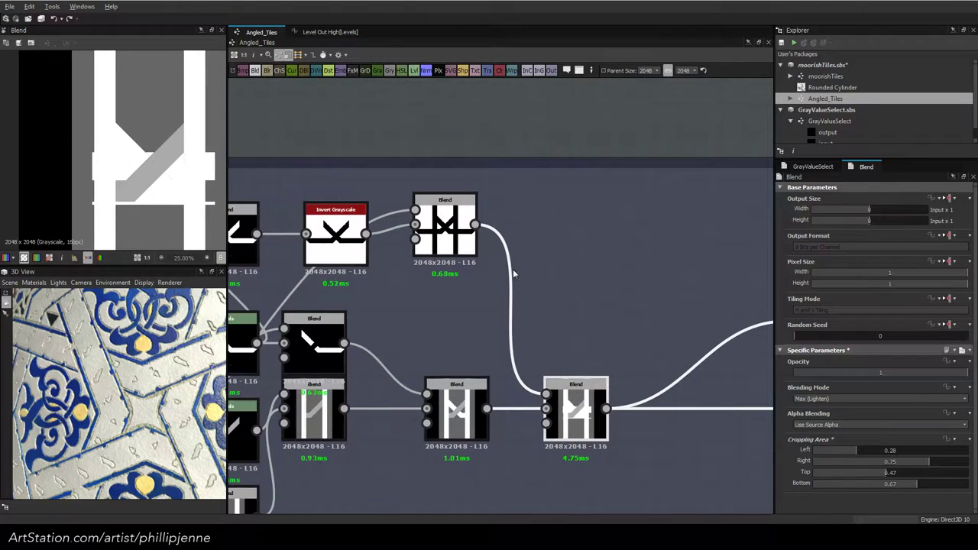
left_click(885, 372)
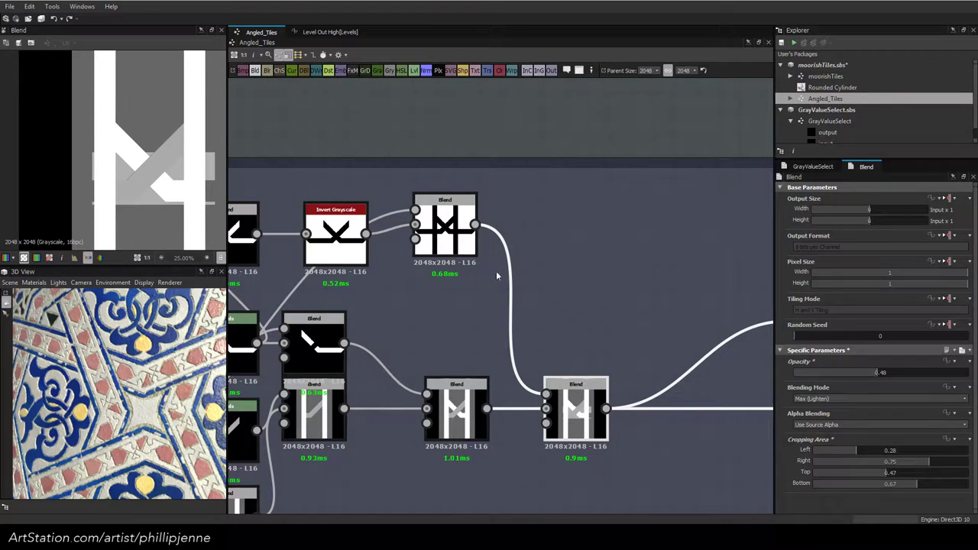
middle_click_drag(598, 297, 634, 172)
Add a Shape node, wire it into the blend's Opacity input, and preview the blend
key("space")
type("sq")
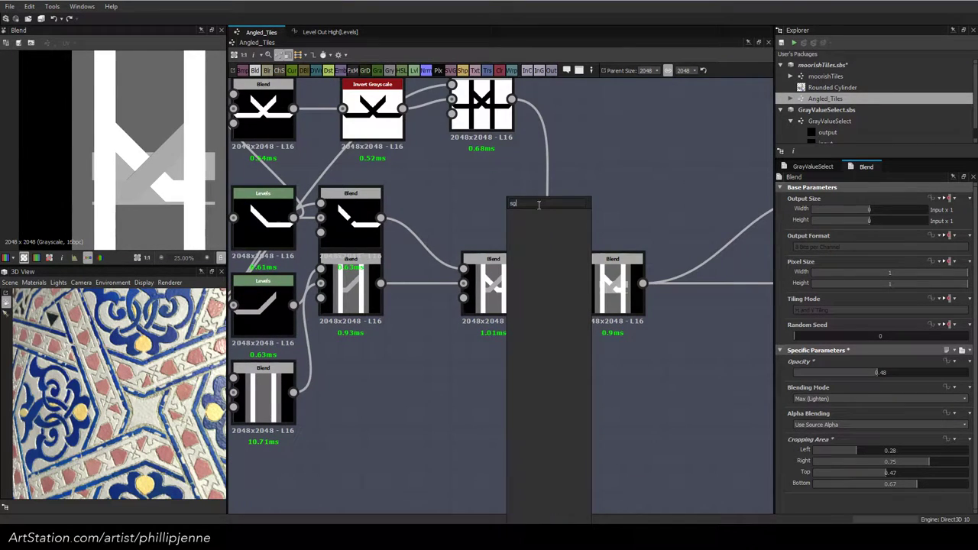
type("a")
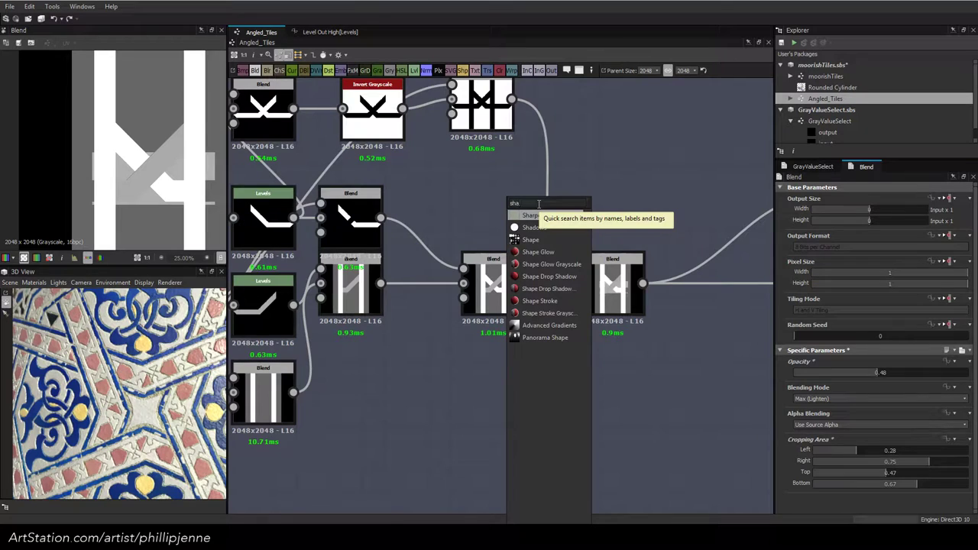
left_click(539, 240)
left_click_drag(534, 392, 582, 305)
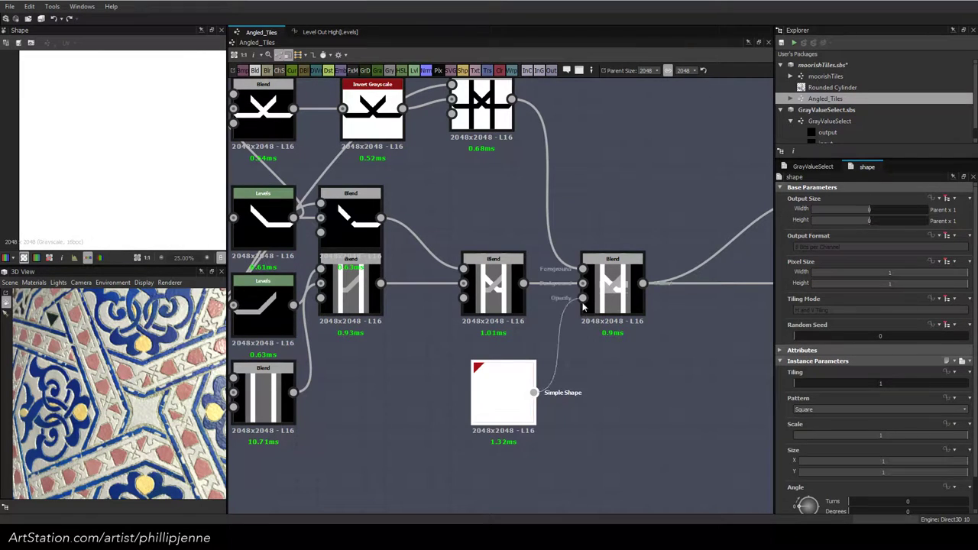
left_click(618, 302)
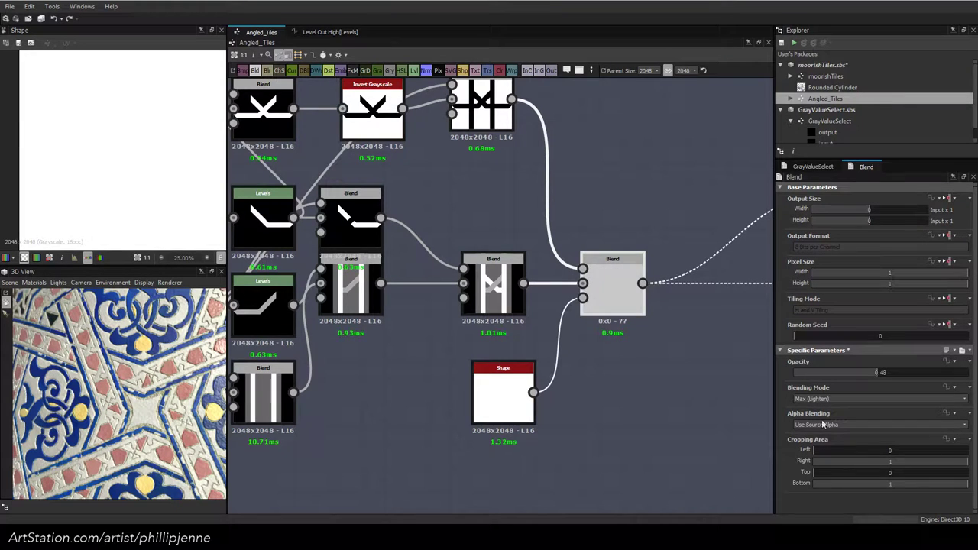
double_click(620, 290)
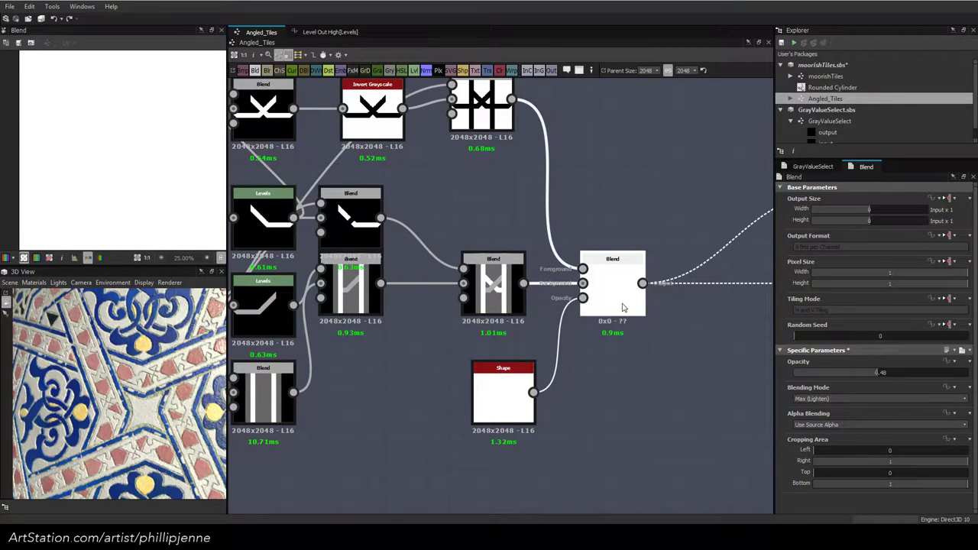
left_click(503, 393)
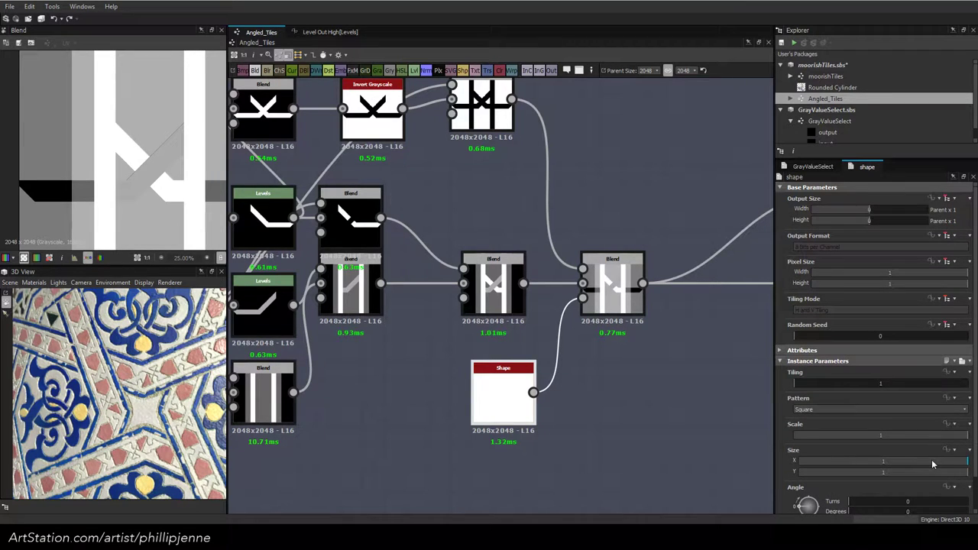
Resize the rectangle Shape to 0.39 wide by 0.21 high
left_click_drag(931, 462, 926, 462)
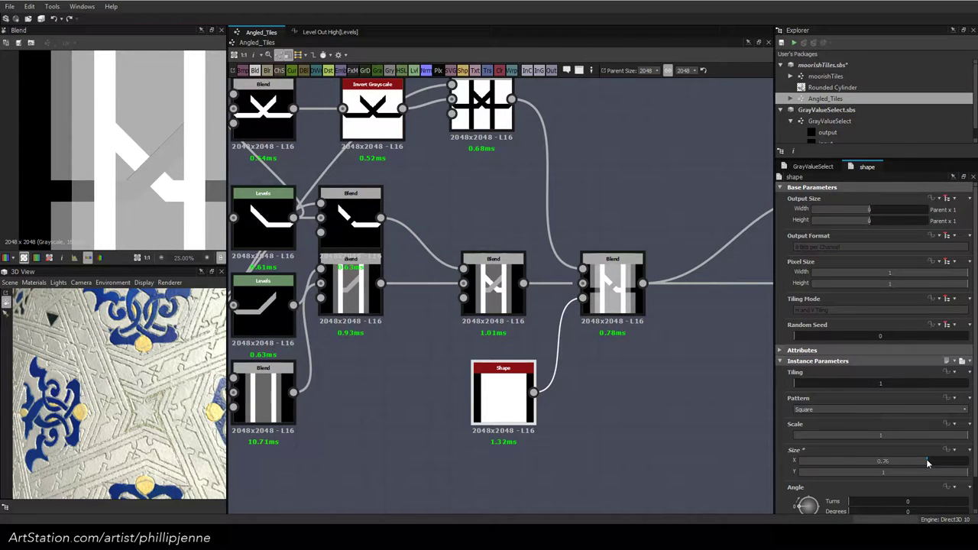
left_click_drag(926, 461, 919, 462)
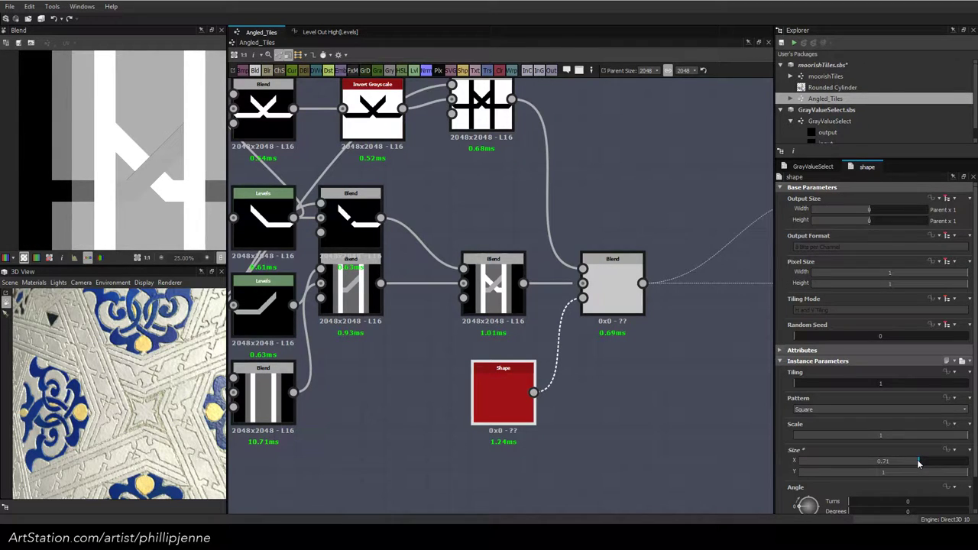
left_click_drag(918, 462, 917, 462)
left_click(866, 473)
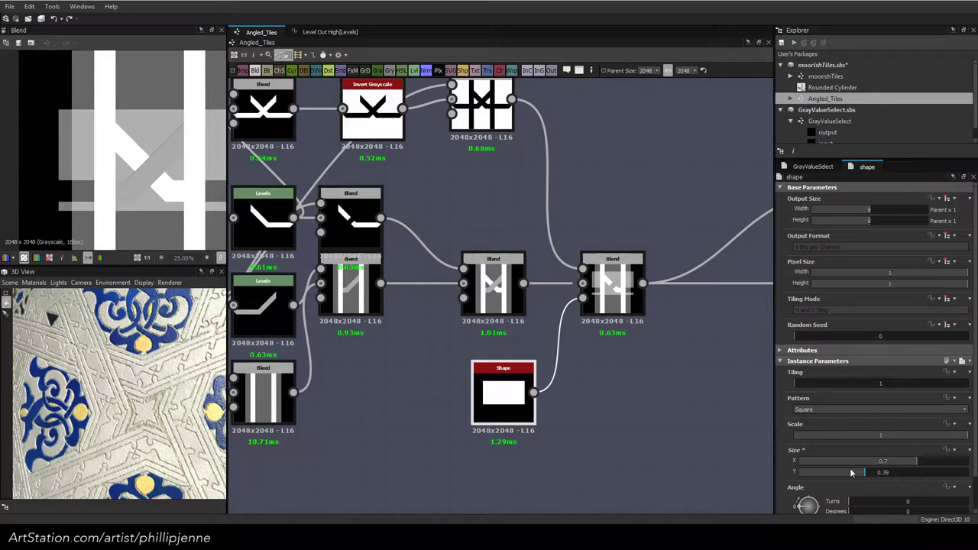
left_click(851, 472)
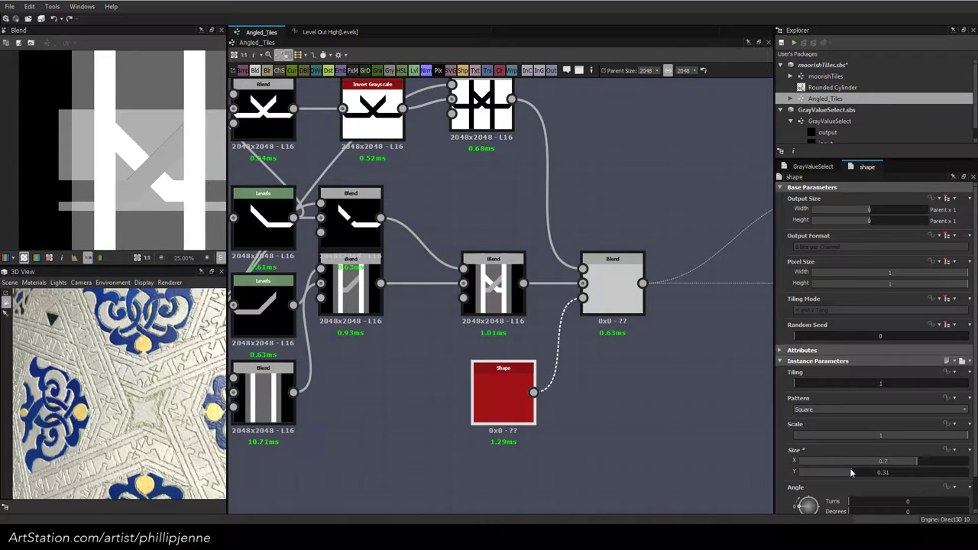
left_click(837, 471)
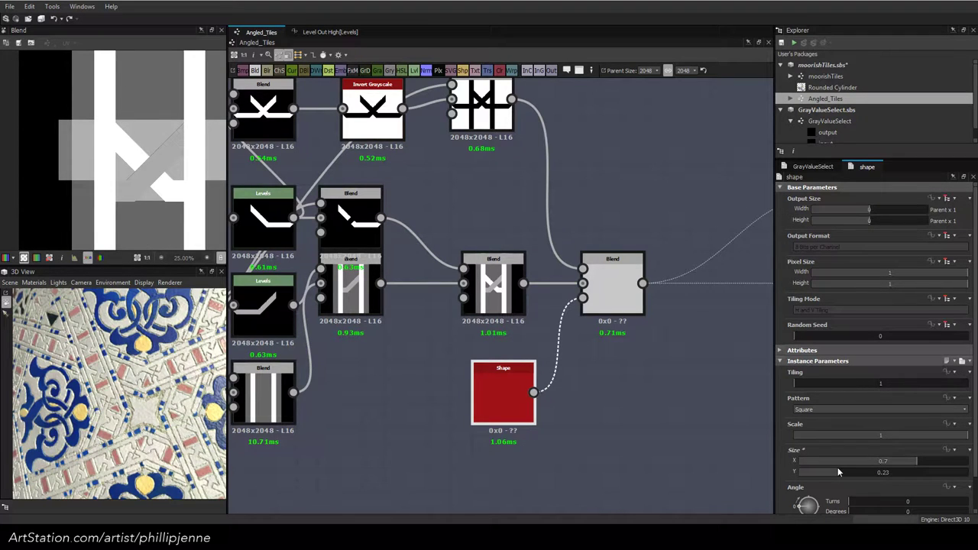
left_click(833, 468)
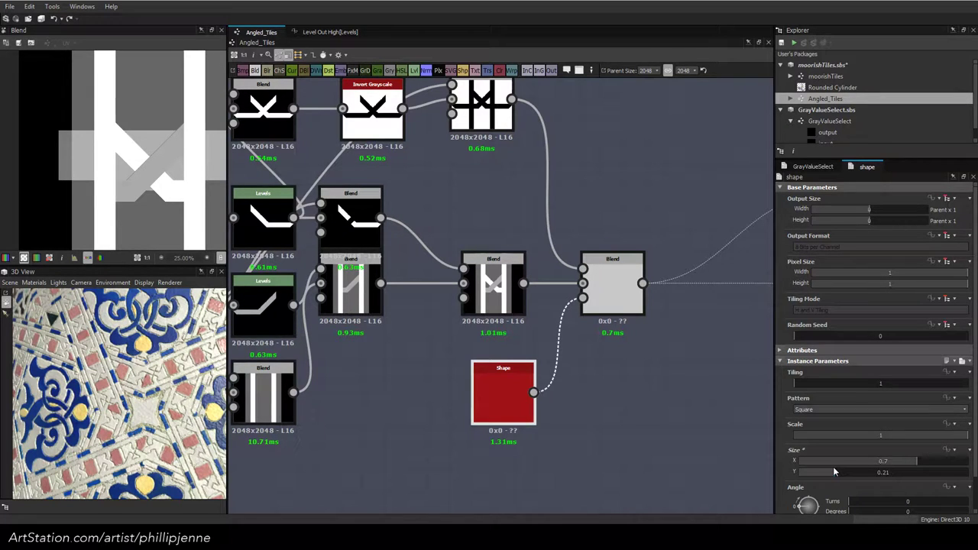
left_click_drag(836, 462, 874, 462)
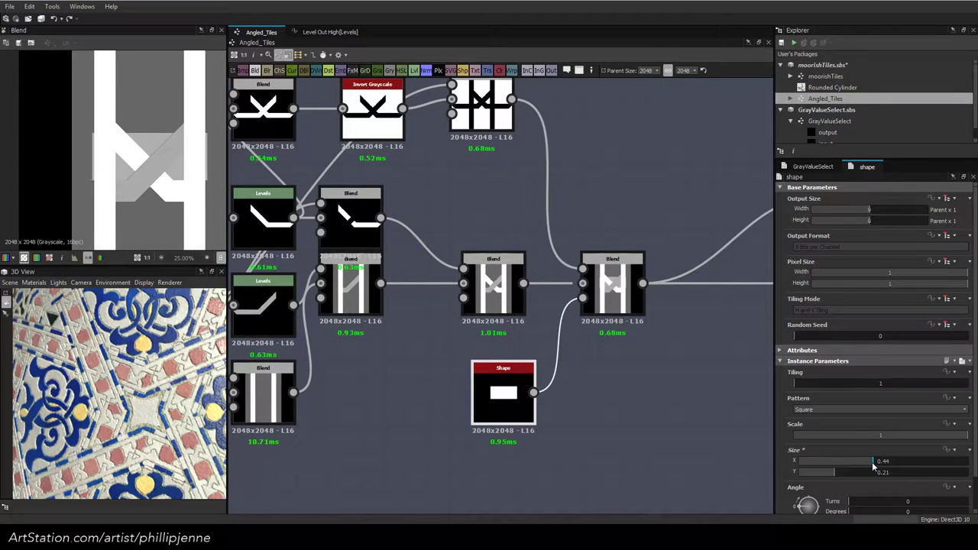
left_click_drag(873, 463, 865, 463)
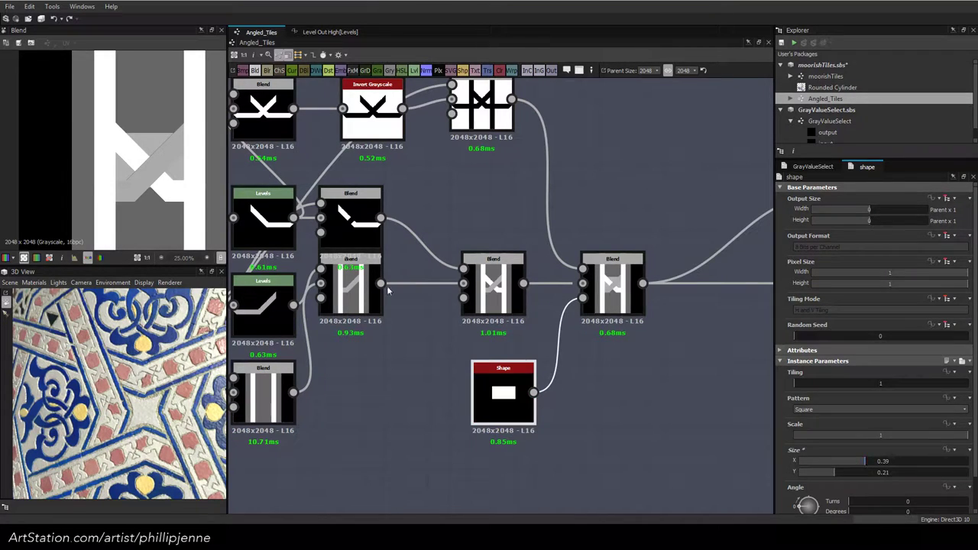
scroll(187, 182, "up", 3)
scroll(482, 392, "down", 1)
Add a Blend after the shape and paste a duplicate Shape sized to a 0.2 square
left_click_drag(482, 393, 427, 448)
key("space")
left_click(526, 231)
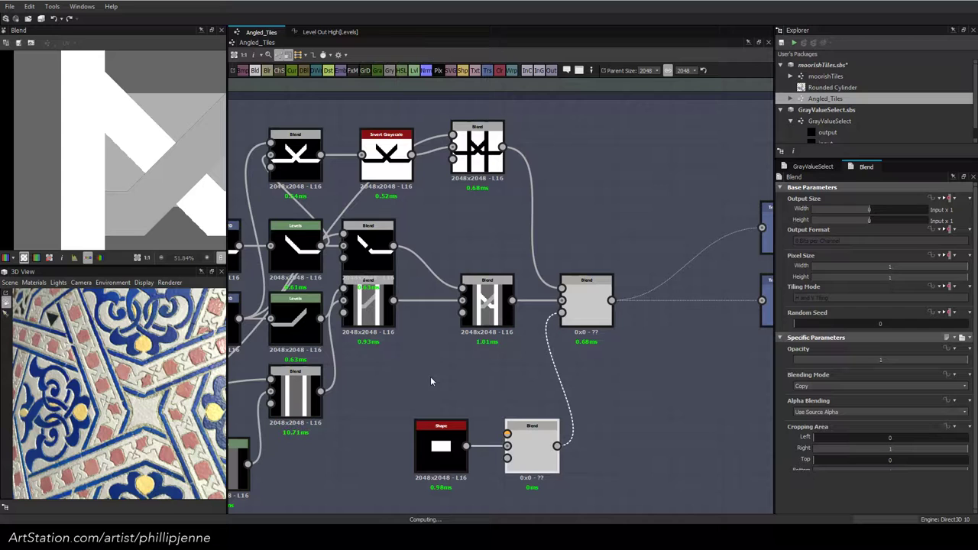
left_click(462, 425)
key("ctrl+c")
key("ctrl+v")
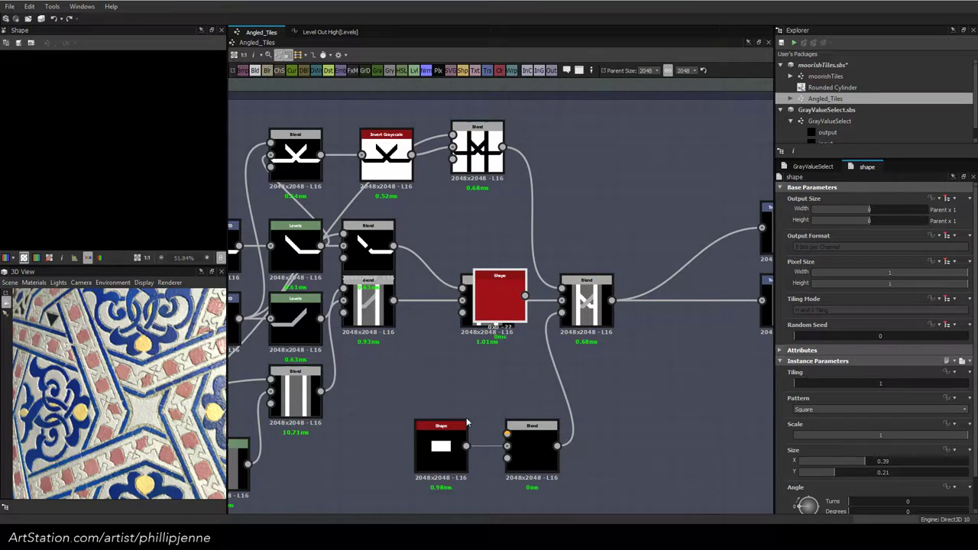
left_click_drag(495, 301, 436, 398)
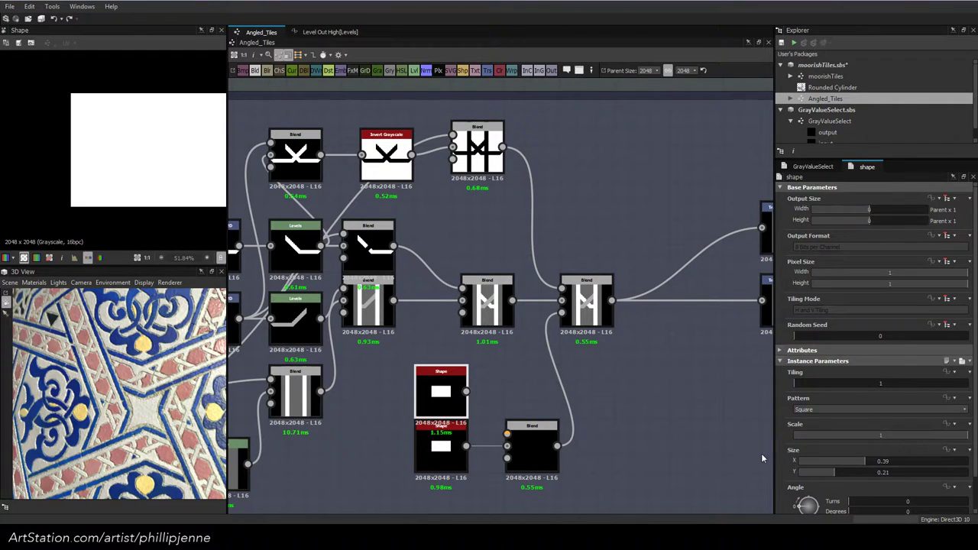
double_click(895, 462)
type("0.2")
key("Tab")
type("0.2")
key("Return")
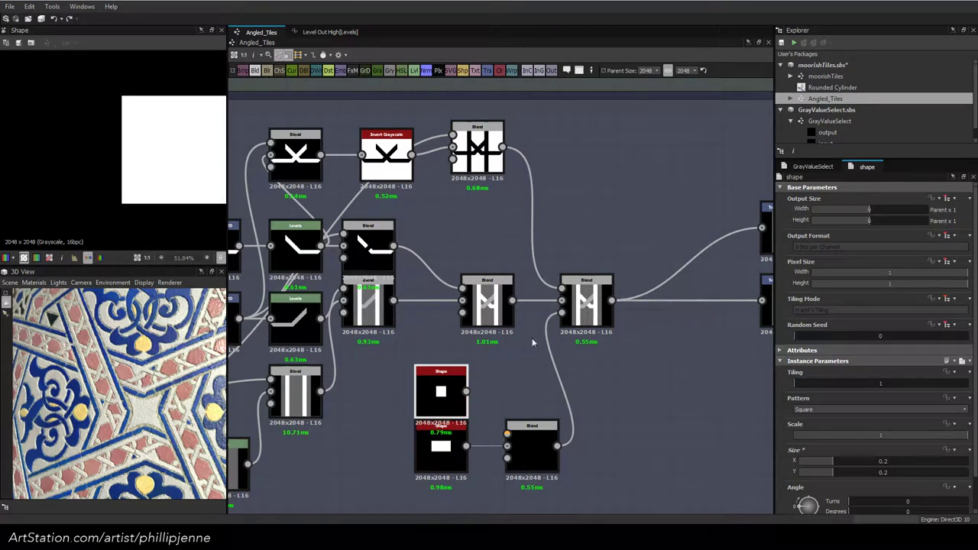
Rearrange the shape and Blend nodes and insert a Transformation 2D after the square shape
left_click_drag(440, 454, 422, 454)
left_click_drag(522, 458, 577, 458)
left_click(508, 411)
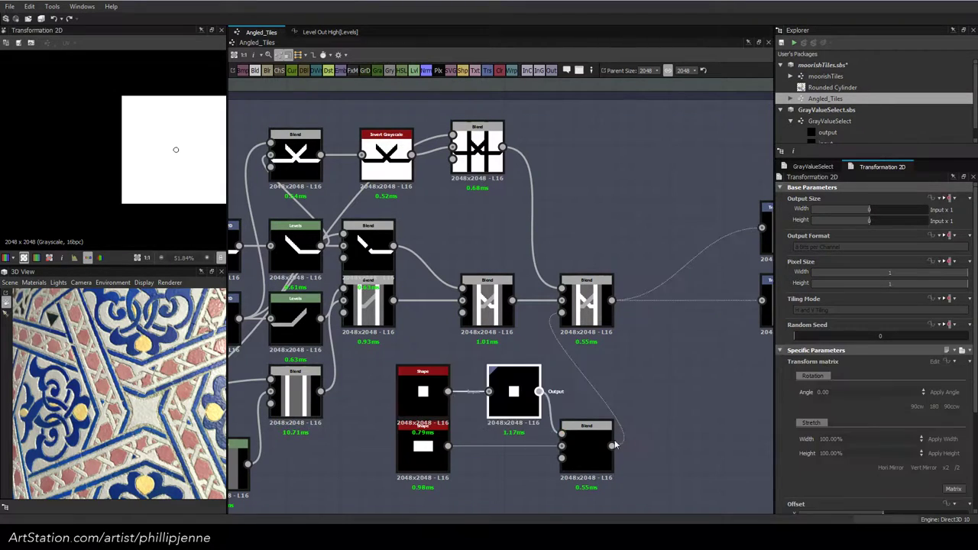
left_click(610, 439)
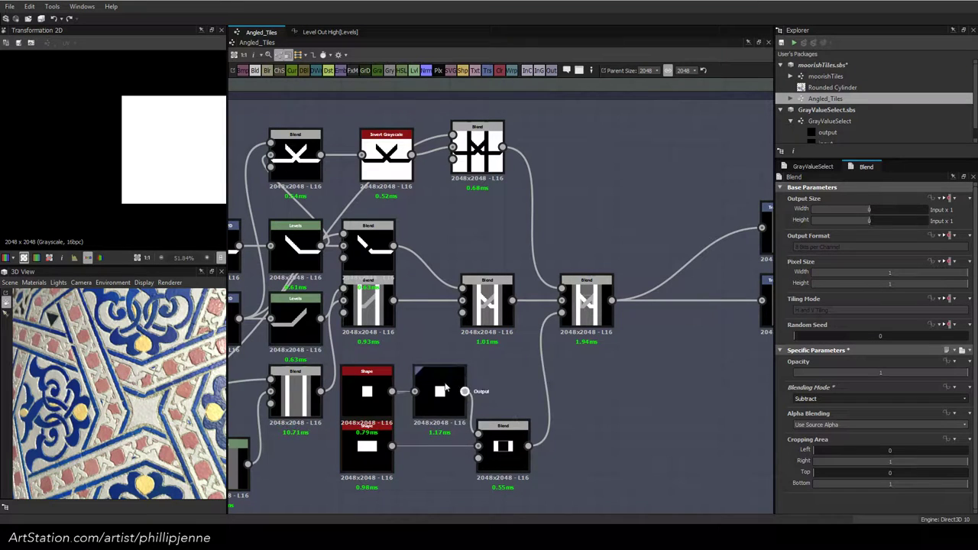
Rotate the square 45° into a diamond and shift it higher to notch the mask
left_click(502, 439)
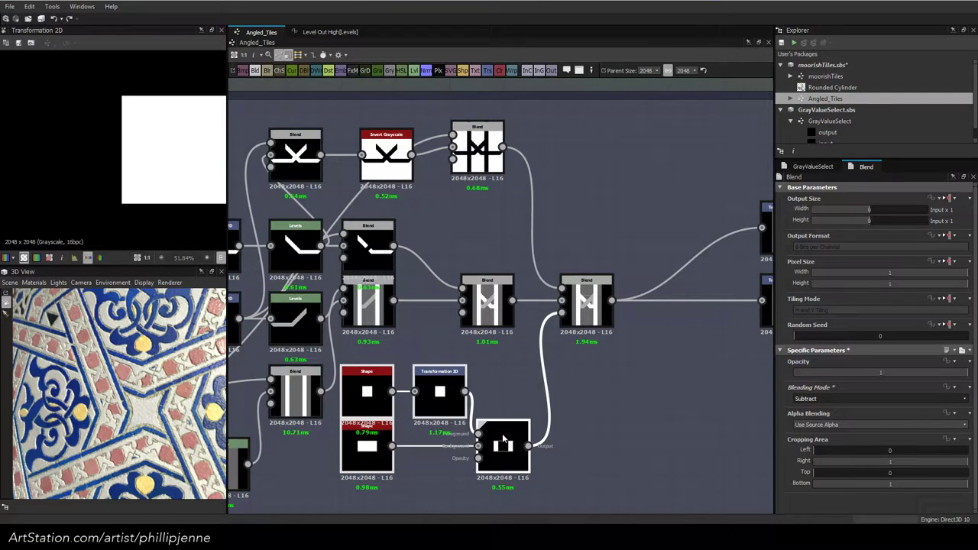
left_click(450, 393)
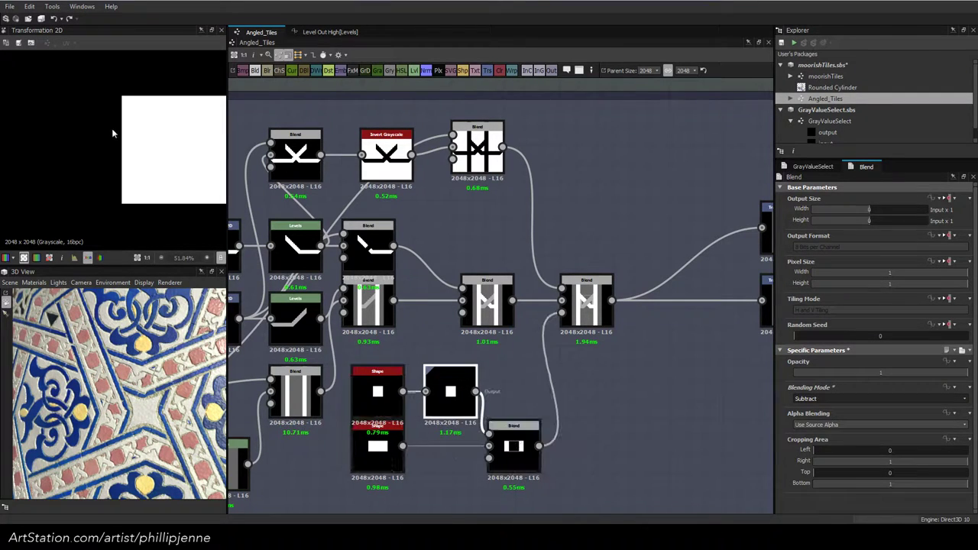
scroll(114, 134, "down", 8)
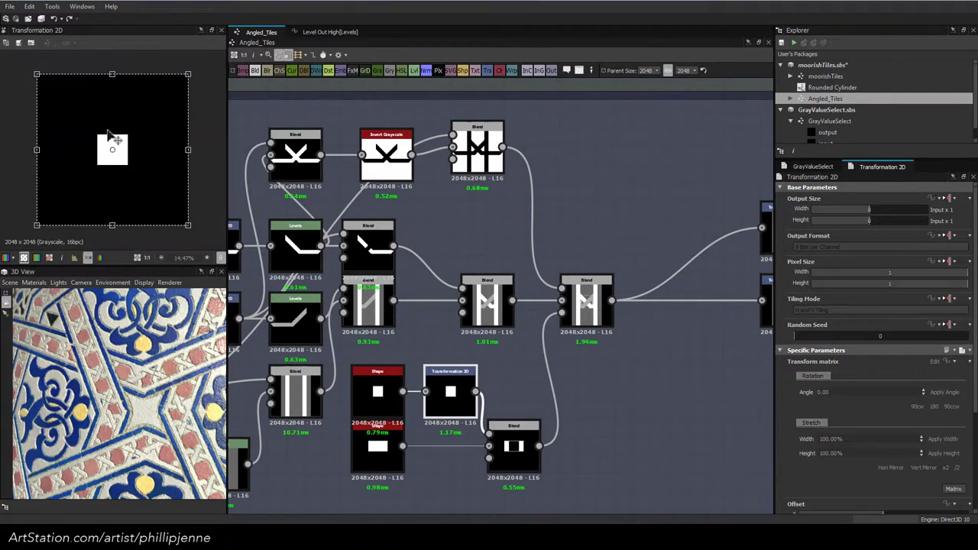
left_click_drag(205, 65, 233, 138, "shift")
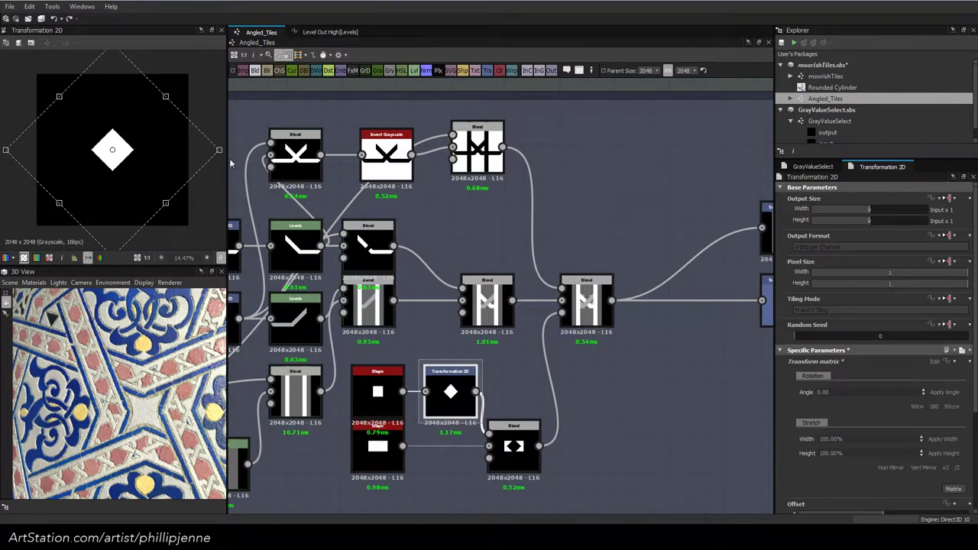
left_click(590, 312)
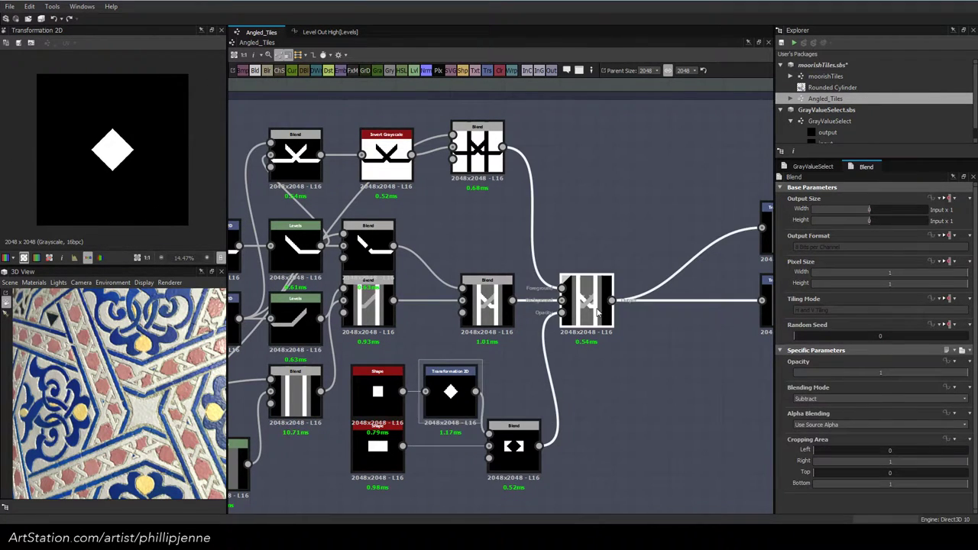
double_click(592, 317)
left_click(450, 386)
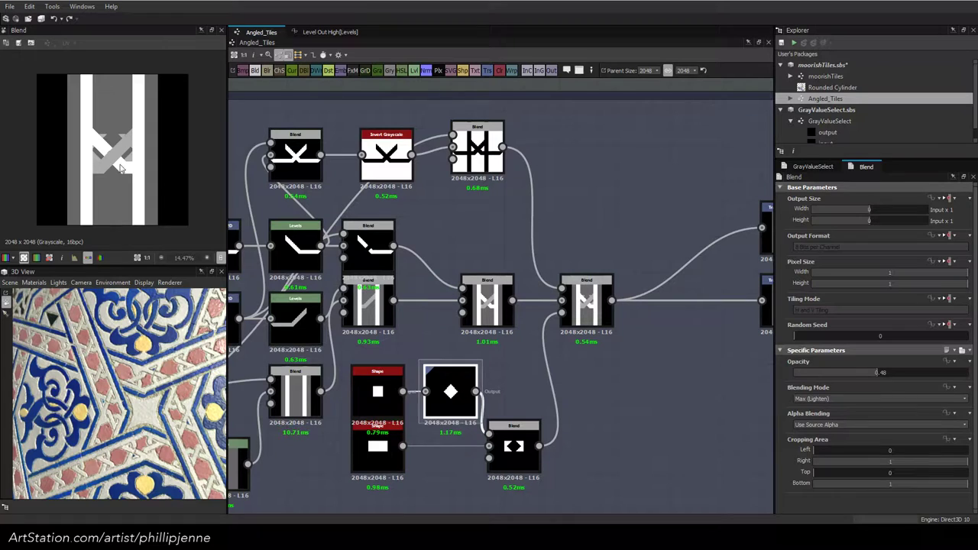
left_click_drag(126, 172, 140, 169)
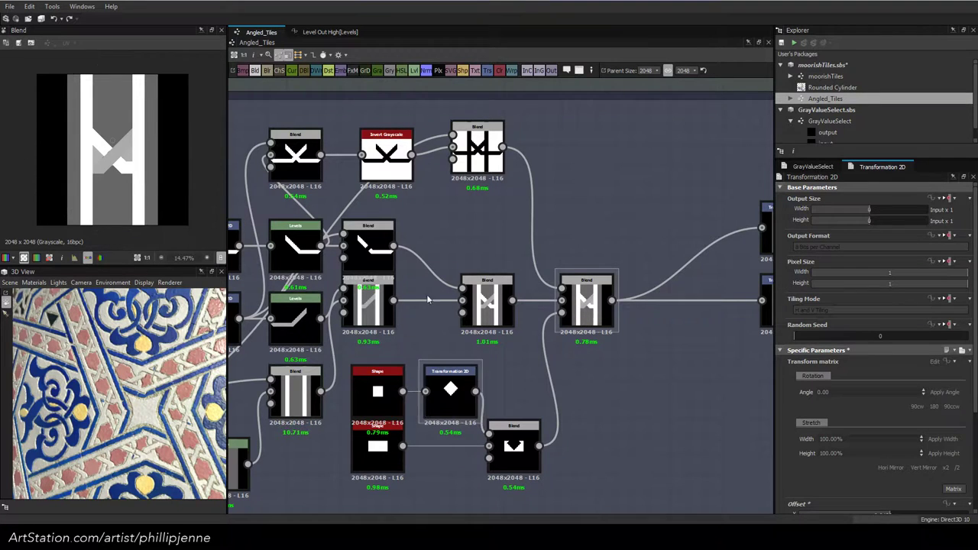
Open the pixel Information readout and show the final Blend node's parameters
left_click(63, 258)
mouse_move(95, 154)
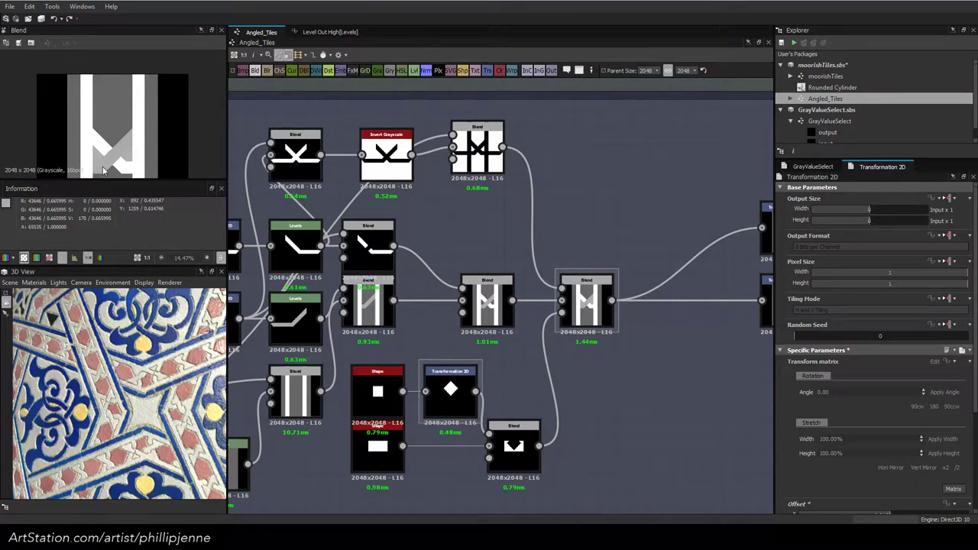
left_click(591, 300)
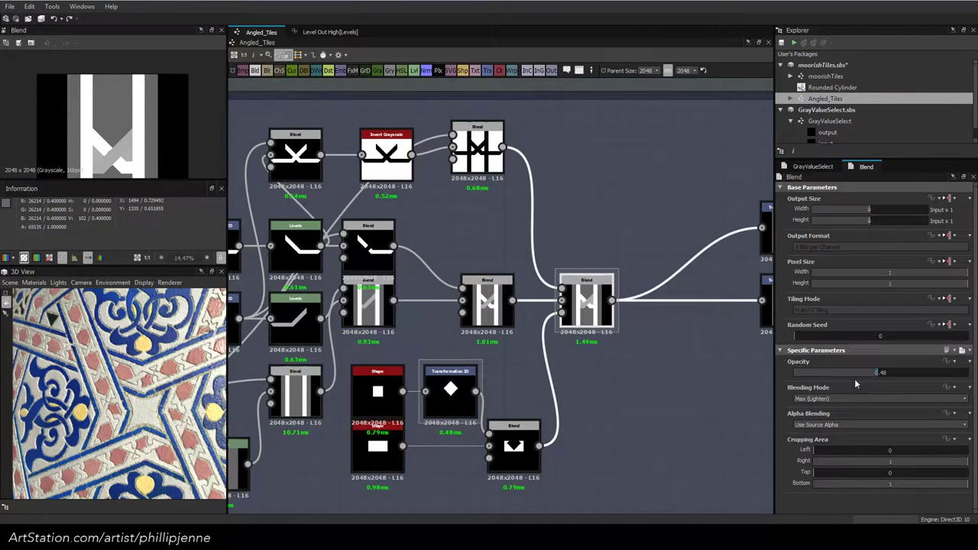
Lower the final Blend opacity stepwise from 0.48 through 0.35, 0.29, 0.21 to 0.17
left_click(856, 373)
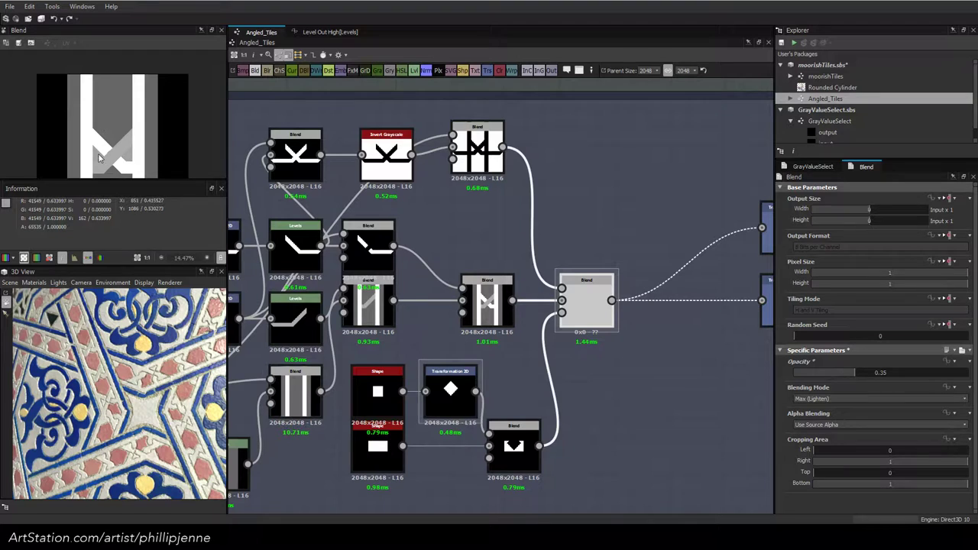
left_click(844, 373)
scroll(96, 152, "up", 2)
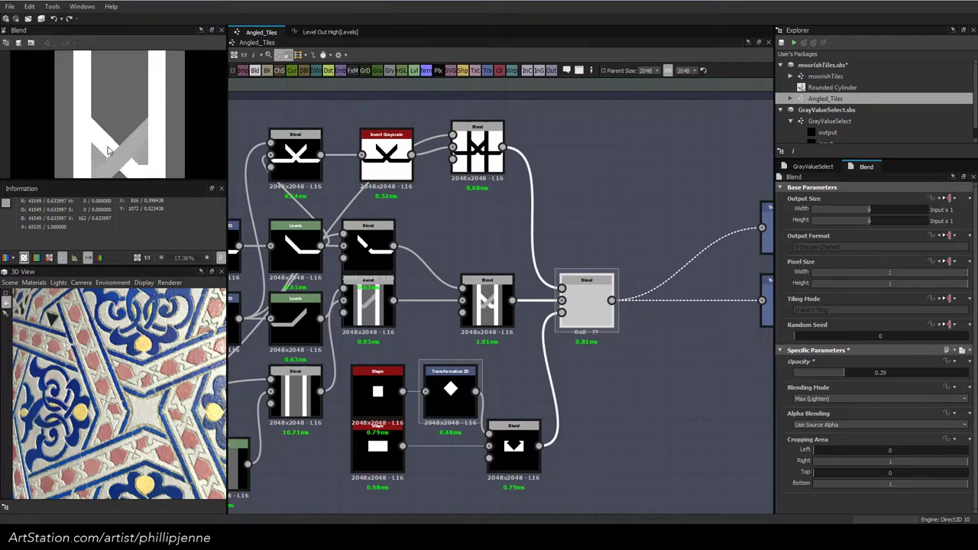
left_click(831, 372)
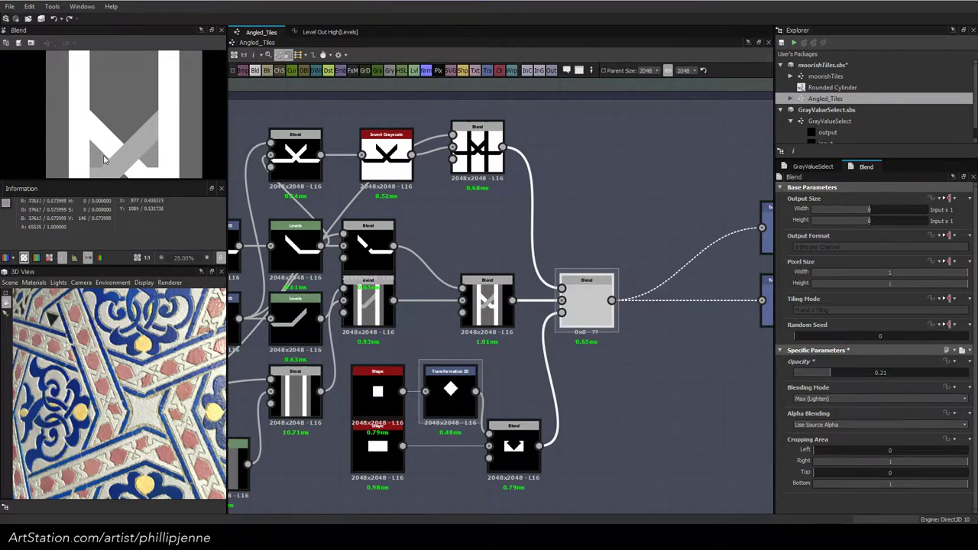
left_click(828, 375)
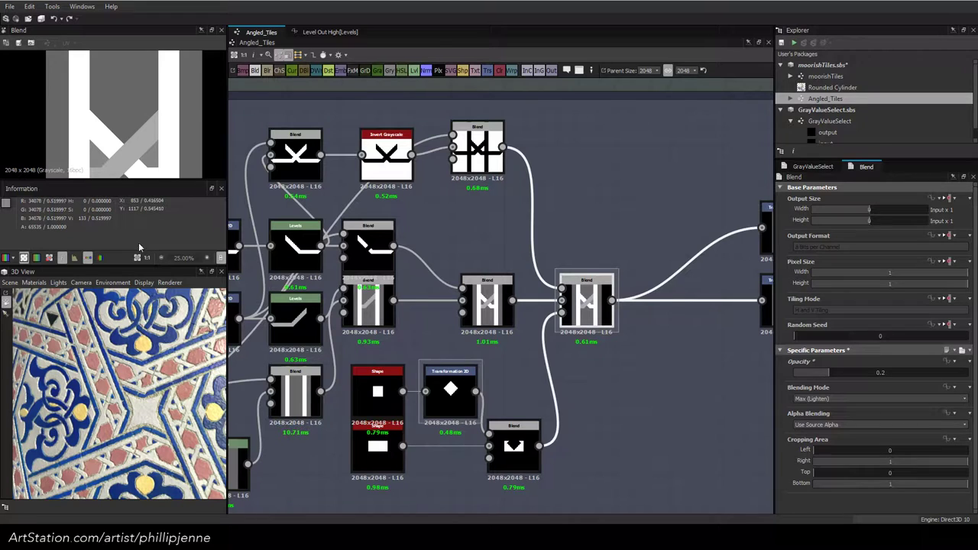
left_click_drag(830, 373, 825, 373)
left_click_drag(825, 373, 822, 373)
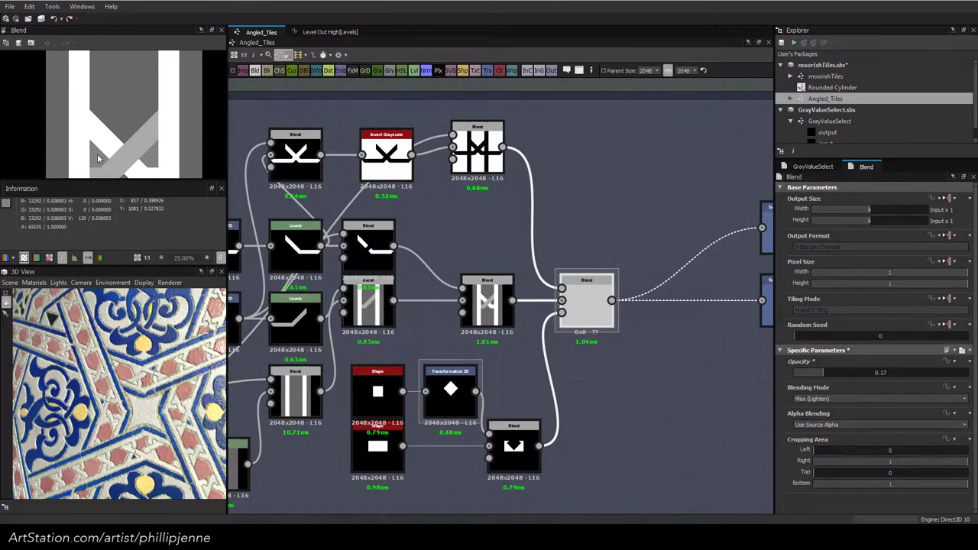
double_click(862, 365)
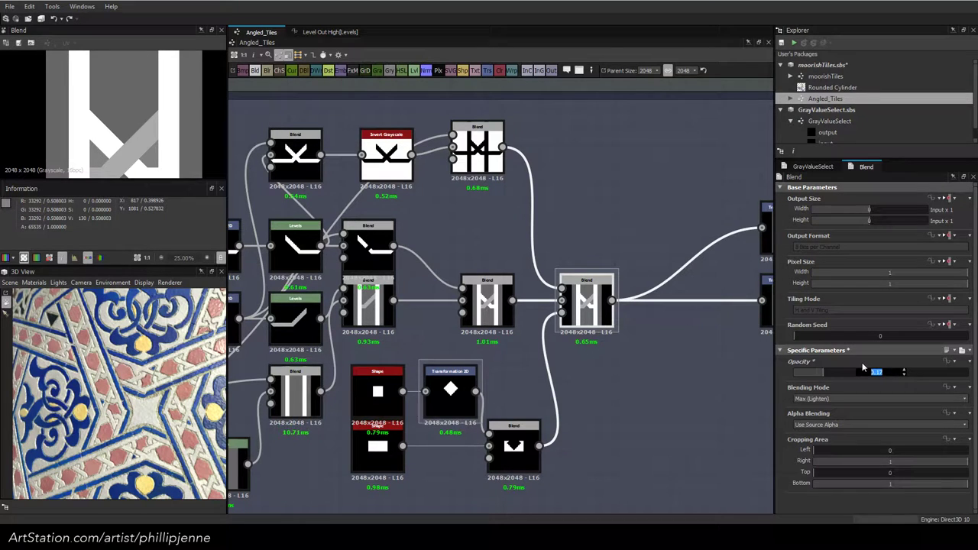
Try 0.2 for the final Blend opacity, check the 3D preview, then settle on 0.25
type("0.2")
key("Return")
scroll(185, 379, "down", 3)
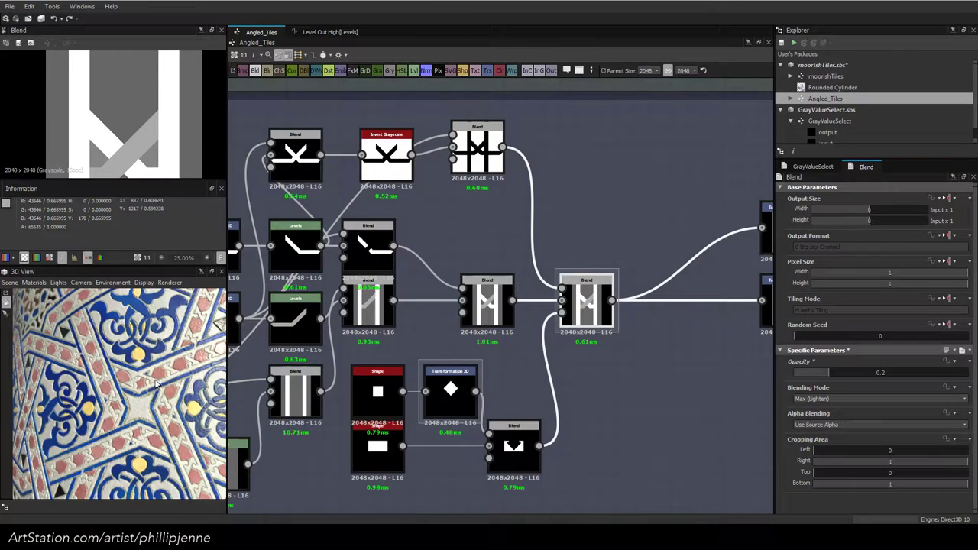
left_click_drag(155, 382, 106, 381)
scroll(106, 381, "up", 3)
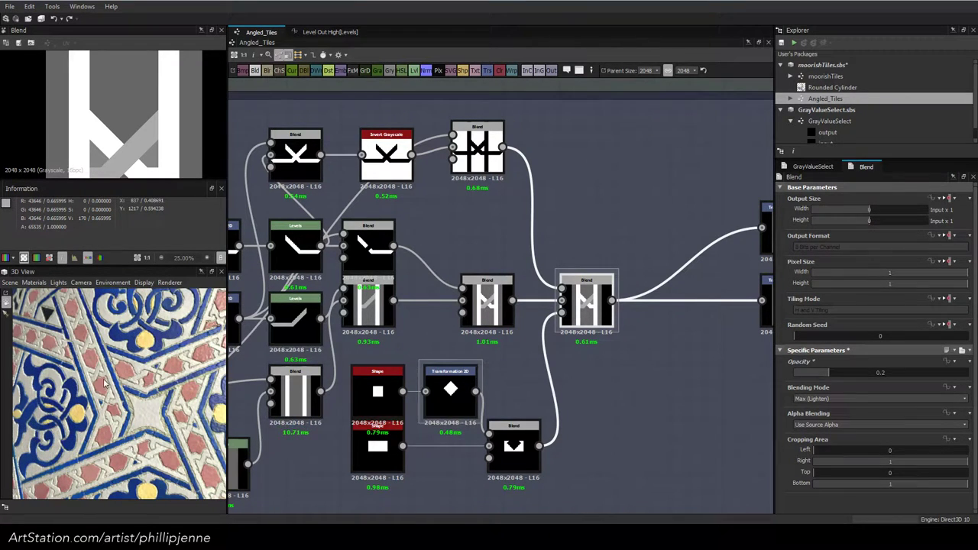
double_click(882, 372)
type("0.25")
key("Return")
scroll(121, 417, "up", 3)
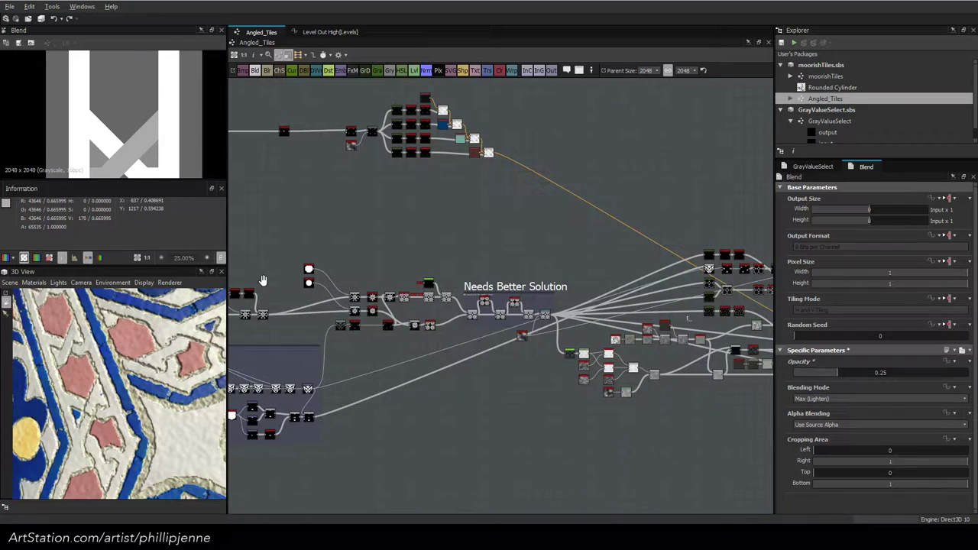
middle_click_drag(264, 280, 764, 295)
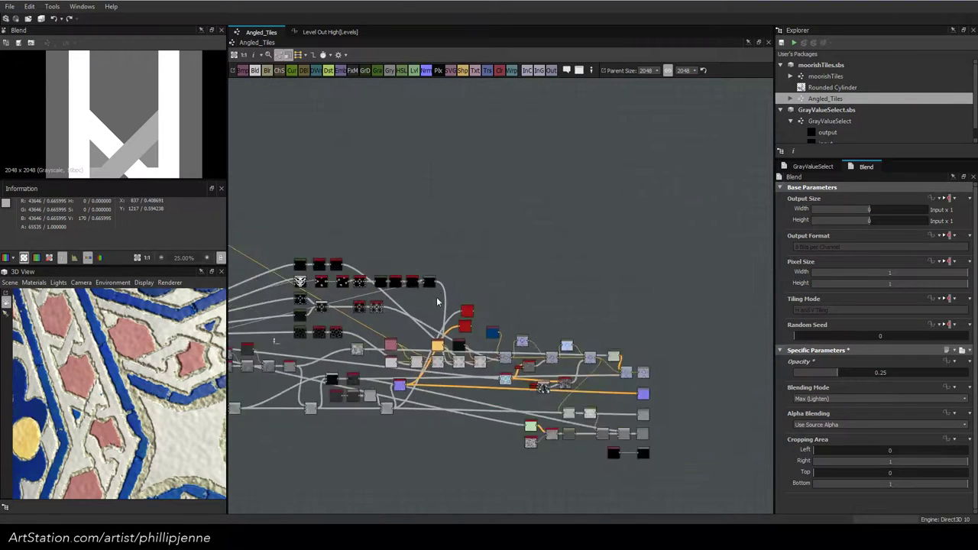
Navigate to the Filigree/Lattice frames and preview the middle Blend's black-and-white lattice output
scroll(436, 290, "up", 3)
scroll(500, 363, "up", 1)
middle_click_drag(382, 295, 716, 311)
scroll(427, 294, "up", 3)
scroll(531, 364, "up", 3)
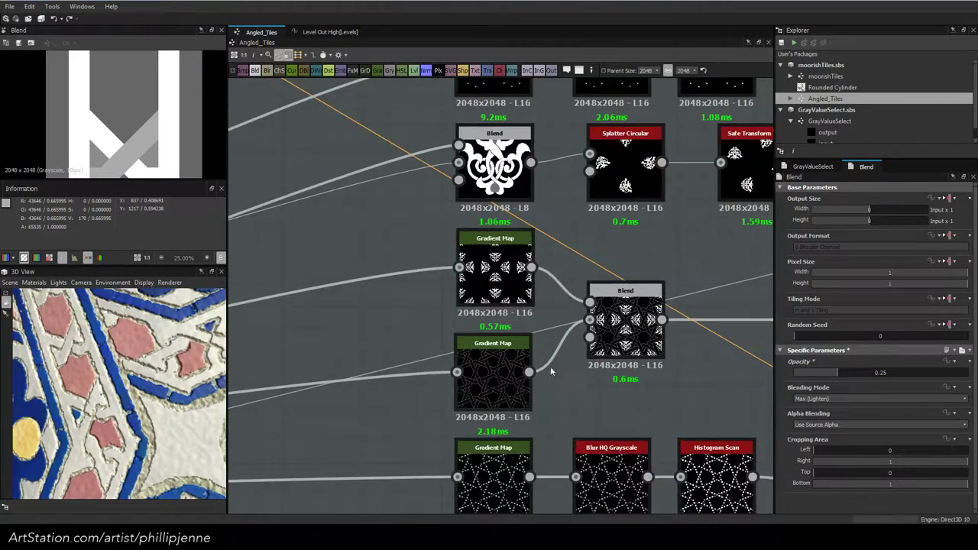
middle_click_drag(650, 359, 601, 332)
double_click(585, 304)
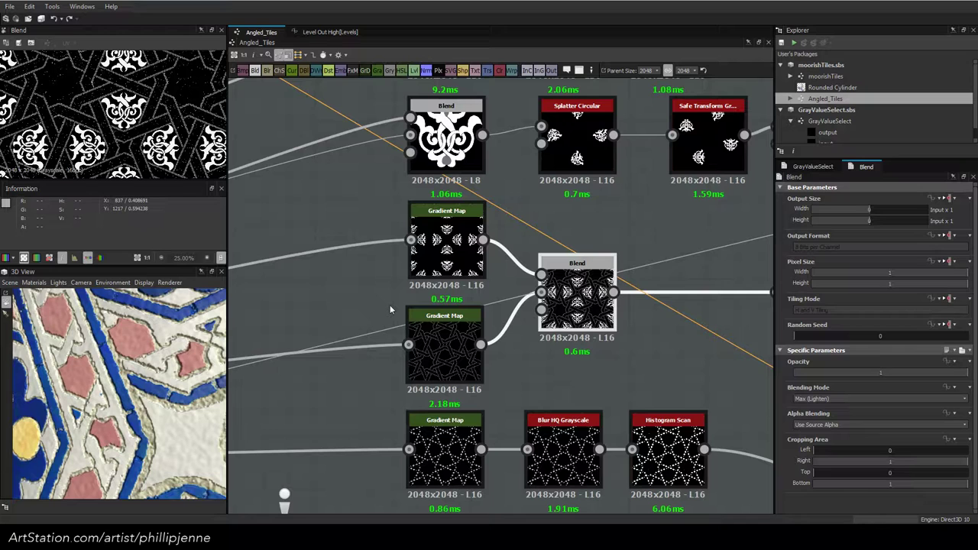
Bring the Lattice frame's Blend nodes back into view and reopen the tile Blend's parameters
scroll(390, 310, "down", 6)
scroll(381, 331, "up", 3)
middle_click_drag(380, 332, 580, 248)
middle_click_drag(496, 305, 687, 238)
middle_click_drag(324, 350, 577, 272)
middle_click_drag(470, 318, 642, 360)
scroll(642, 359, "down", 4)
middle_click_drag(369, 288, 553, 339)
scroll(554, 302, "up", 5)
left_click(573, 244)
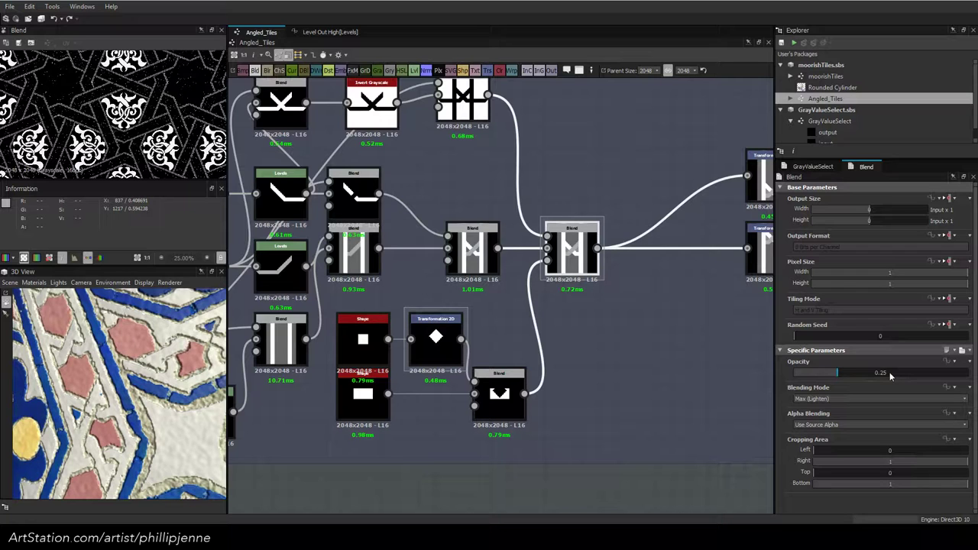
Try final Blend opacity values 0.33 and 0.35, then settle on 0.32
left_click_drag(889, 375, 893, 374)
scroll(98, 138, "up", 8)
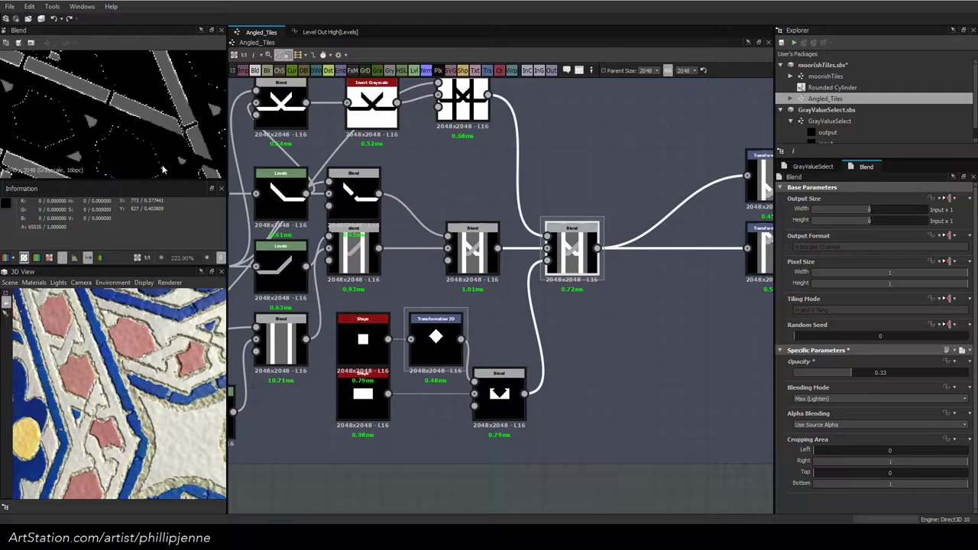
scroll(163, 170, "down", 5)
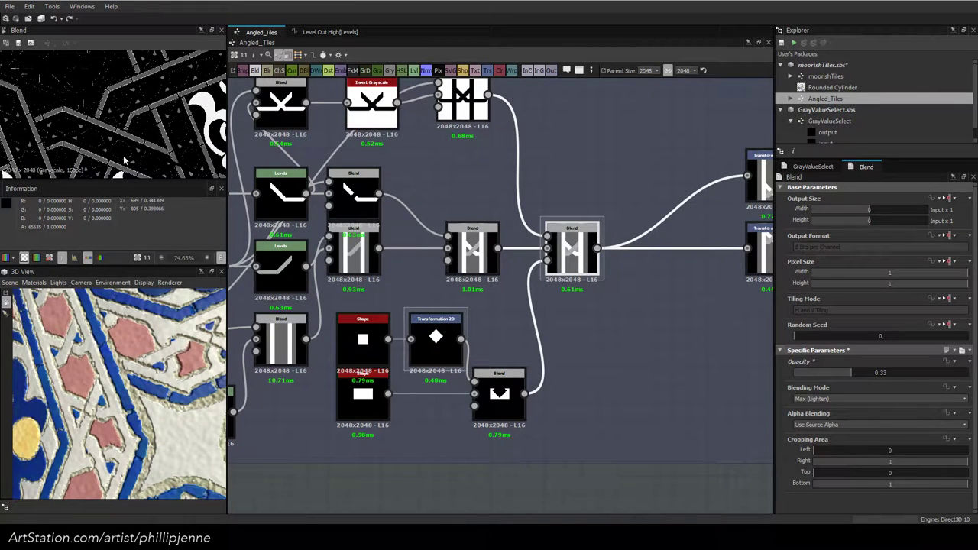
scroll(125, 160, "up", 5)
double_click(877, 373)
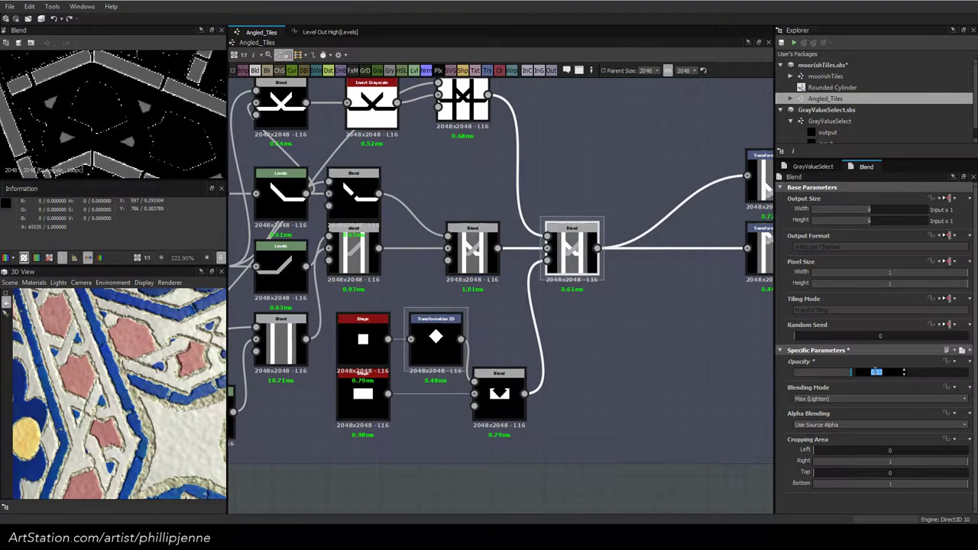
type("0.35")
key("Return")
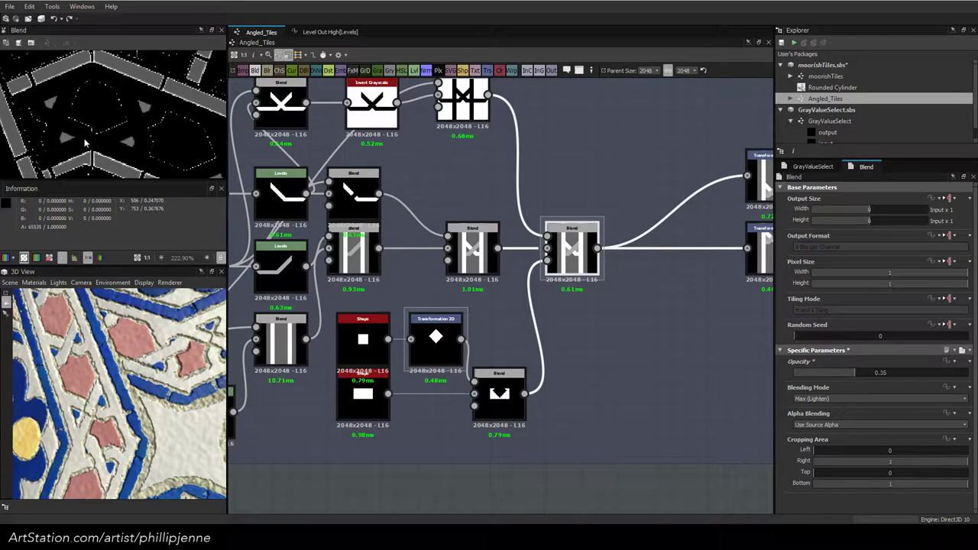
double_click(880, 372)
type("0.32")
key("Return")
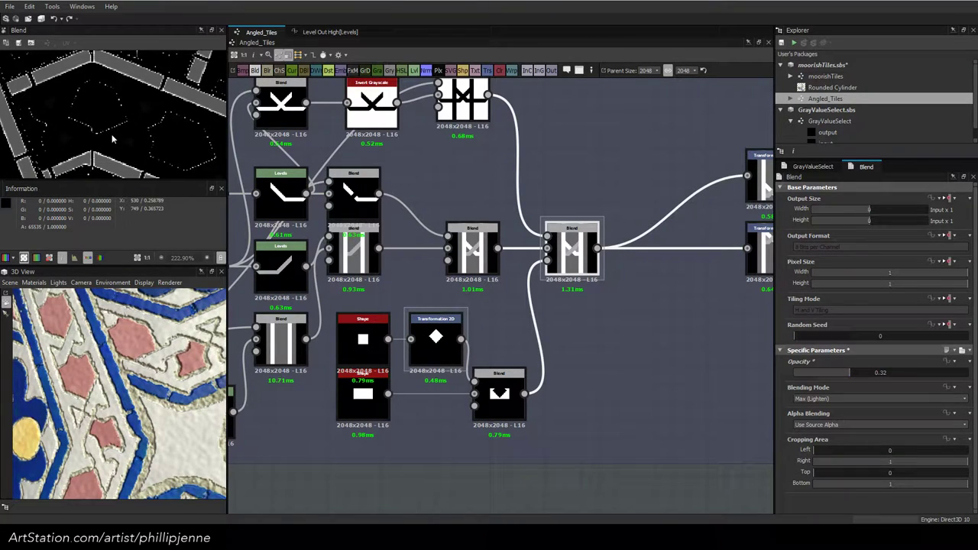
Orbit the 3D cylinder preview to inspect the tiles at 0.32 opacity
scroll(162, 327, "down", 5)
scroll(161, 326, "down", 3)
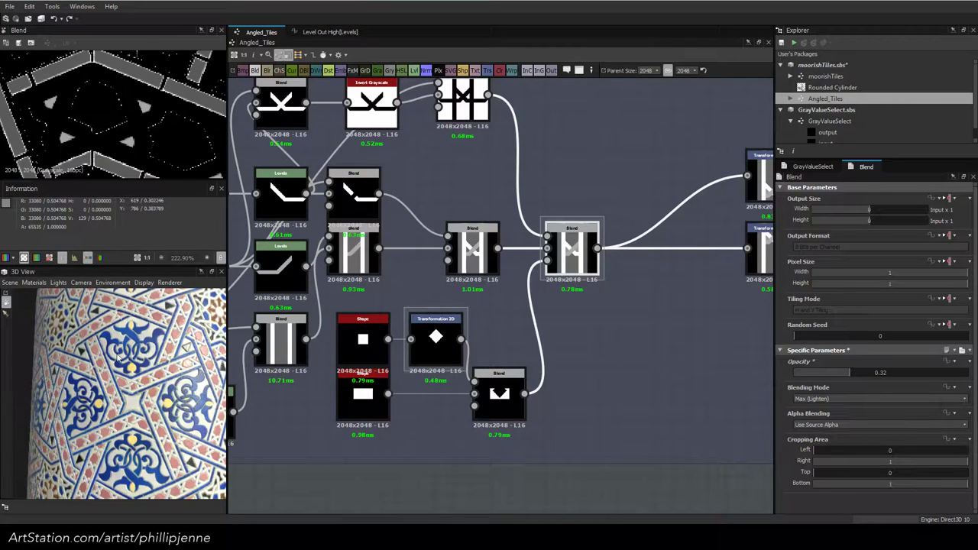
scroll(118, 358, "up", 3)
left_click_drag(119, 363, 140, 392)
scroll(140, 393, "down", 4)
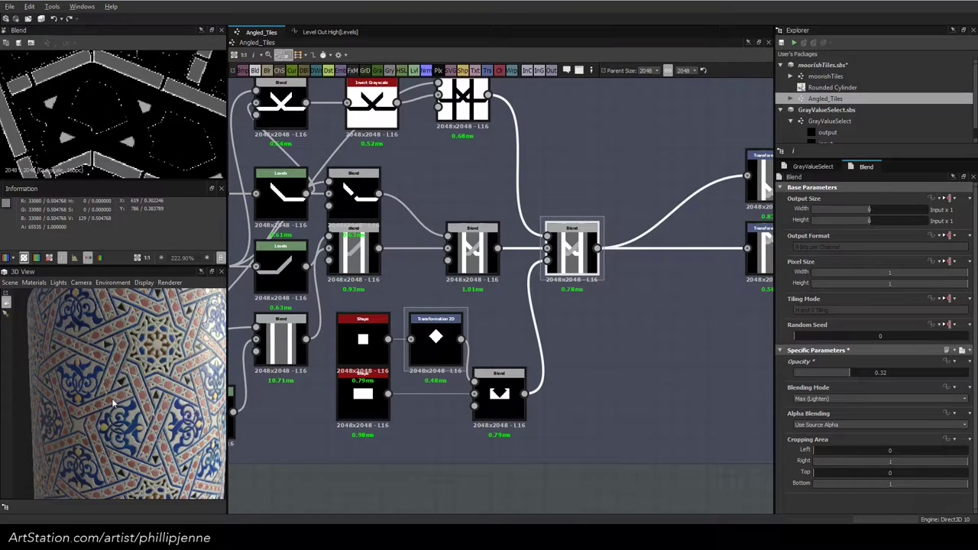
scroll(127, 388, "up", 5)
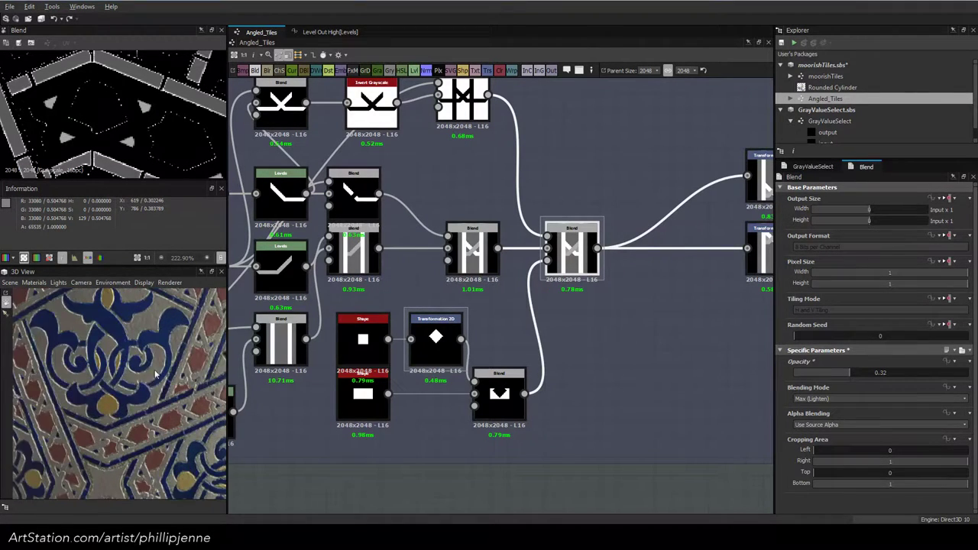
left_click_drag(136, 356, 85, 364)
Add a Perlin Noise Zoom node feeding the Blend's lower input
scroll(551, 348, "down", 1)
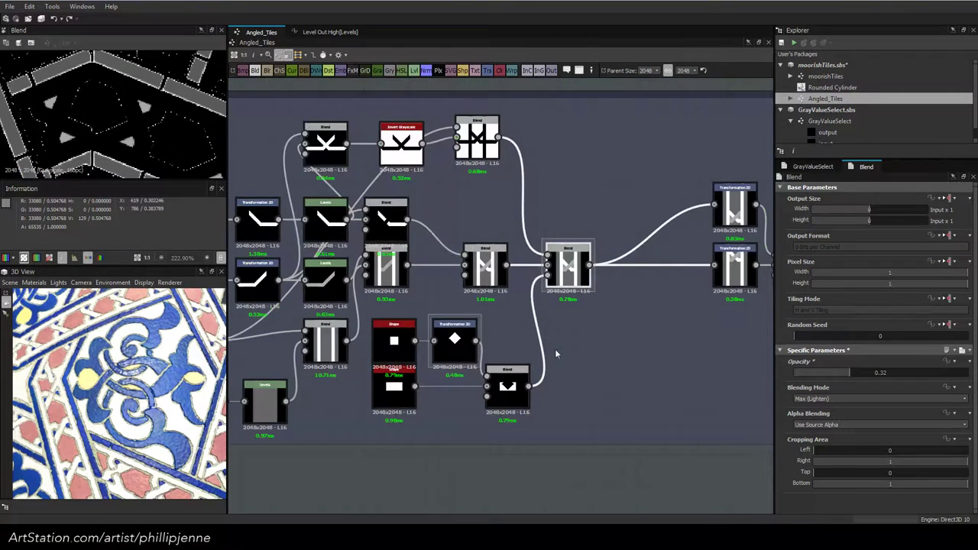
scroll(556, 354, "down", 1)
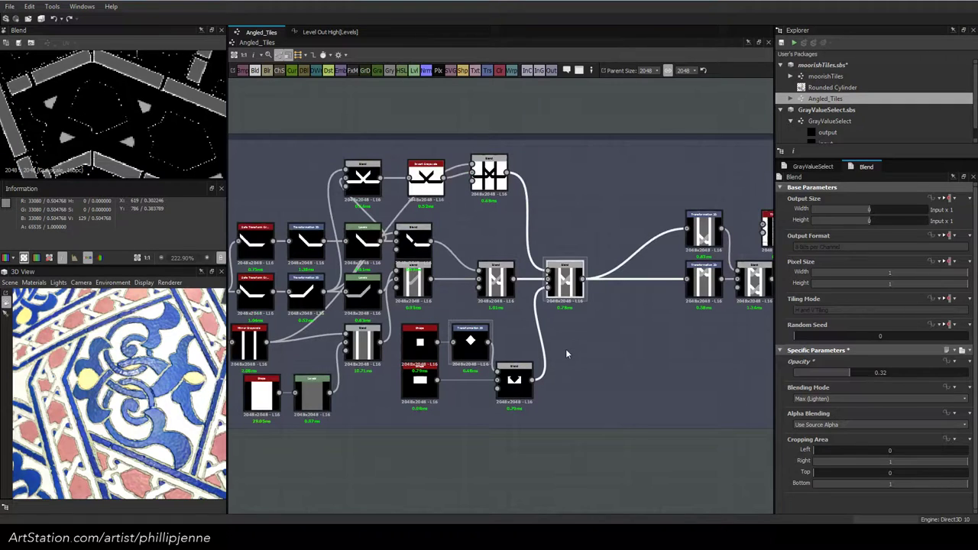
scroll(566, 349, "down", 1)
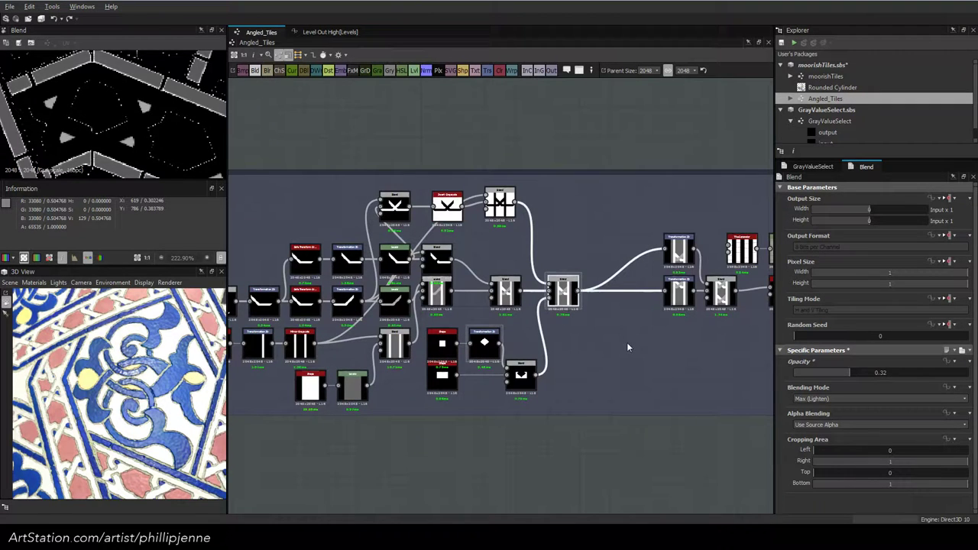
scroll(627, 347, "down", 4)
middle_click_drag(628, 347, 393, 323)
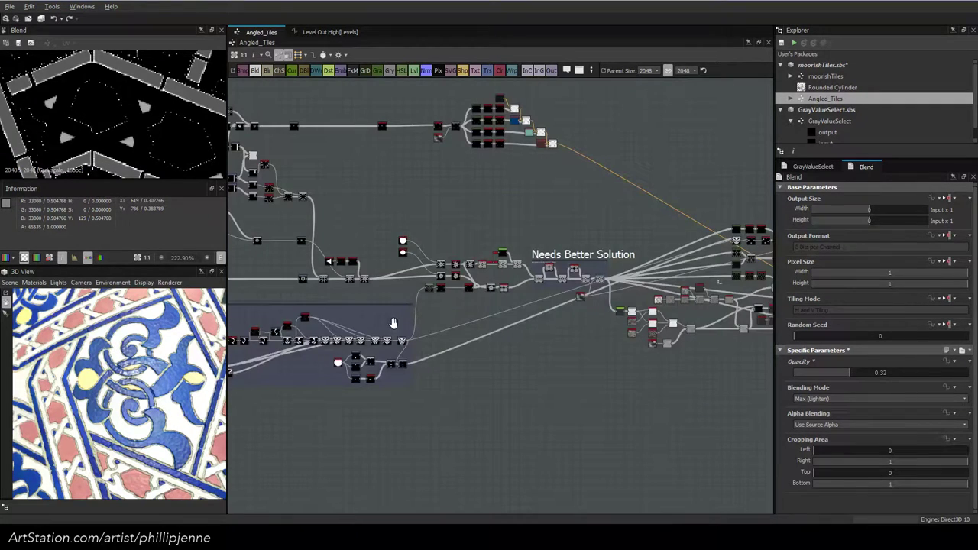
scroll(426, 392, "up", 8)
key("space")
type("perl")
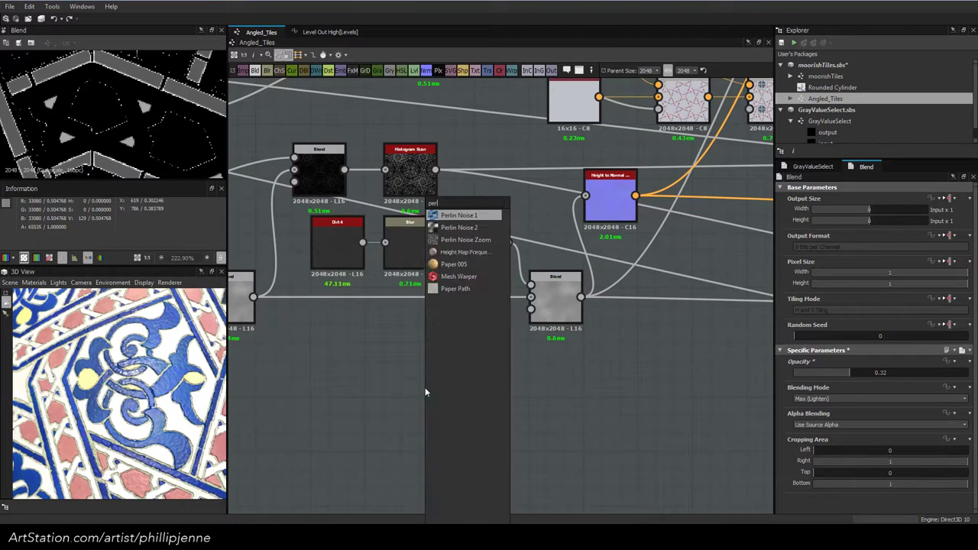
left_click(455, 240)
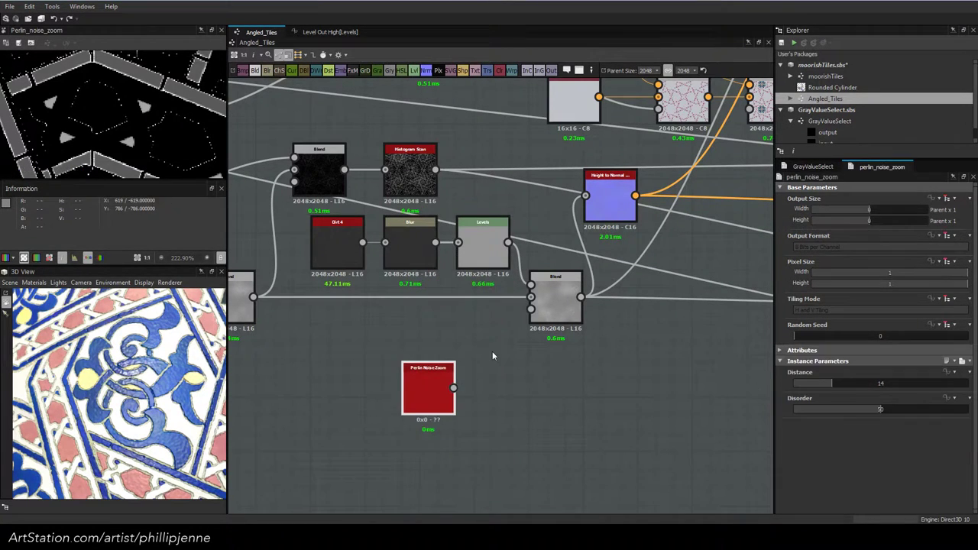
left_click_drag(453, 389, 502, 338)
Raise the Perlin Noise Zoom Distance from 14 to 40 and inspect the lit 3D tiles
scroll(162, 388, "up", 3)
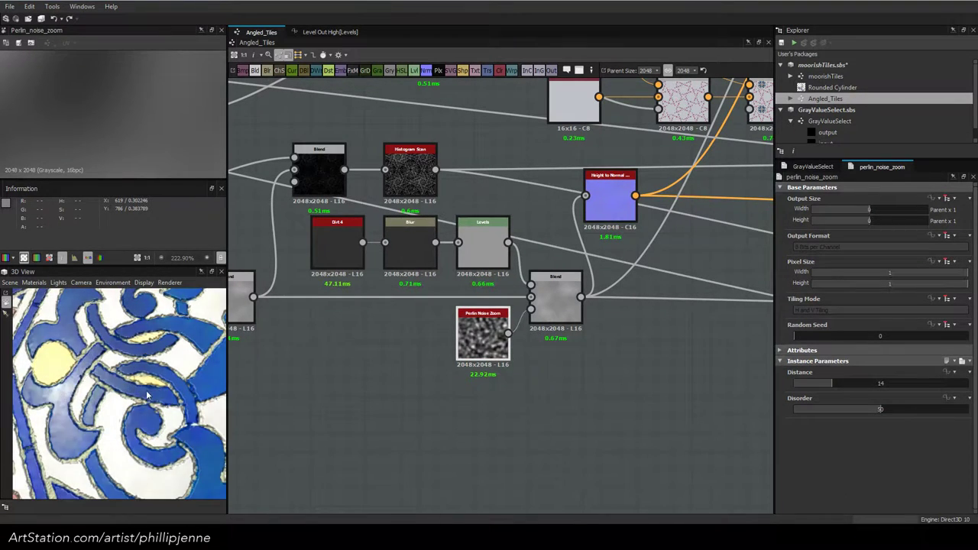
scroll(149, 393, "down", 3)
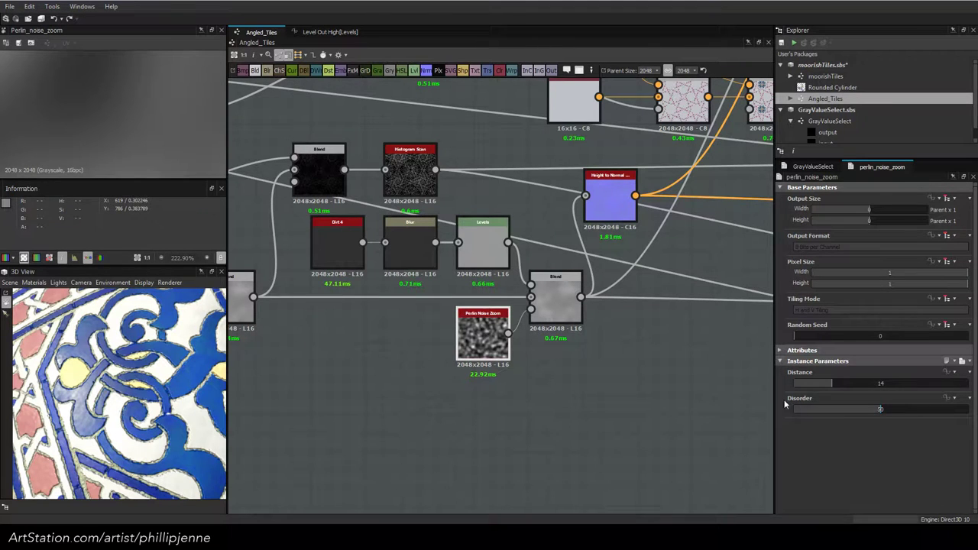
left_click_drag(832, 384, 902, 389)
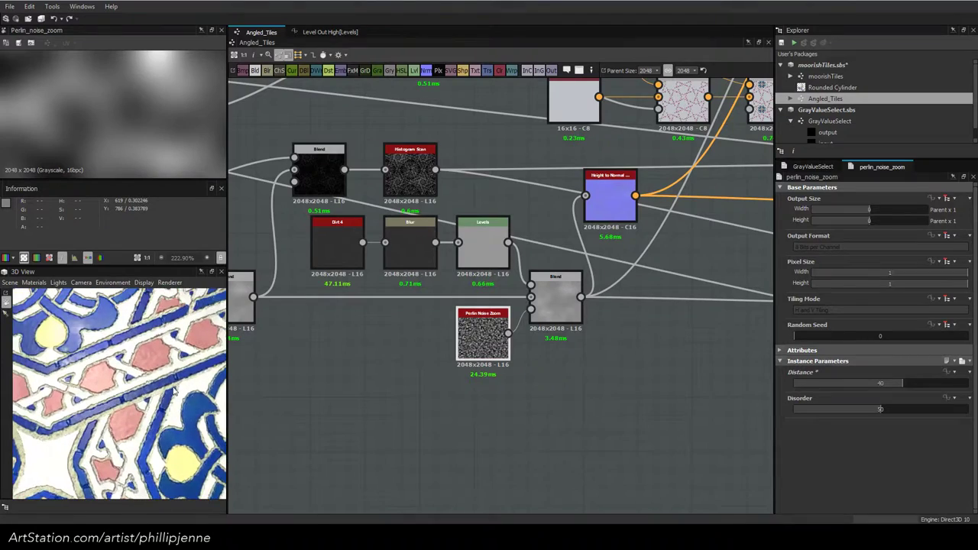
right_click_drag(168, 390, 134, 402, "ctrl+shift")
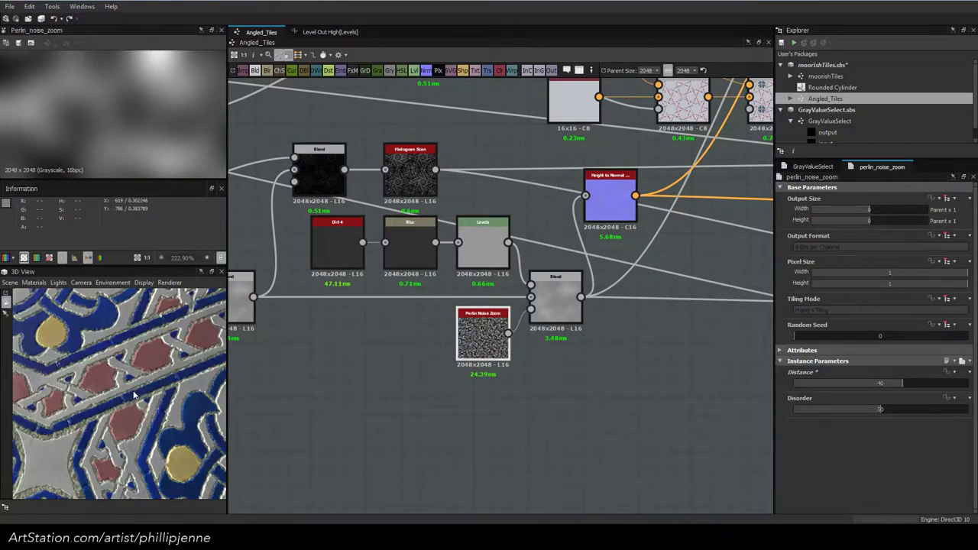
scroll(129, 395, "up", 3)
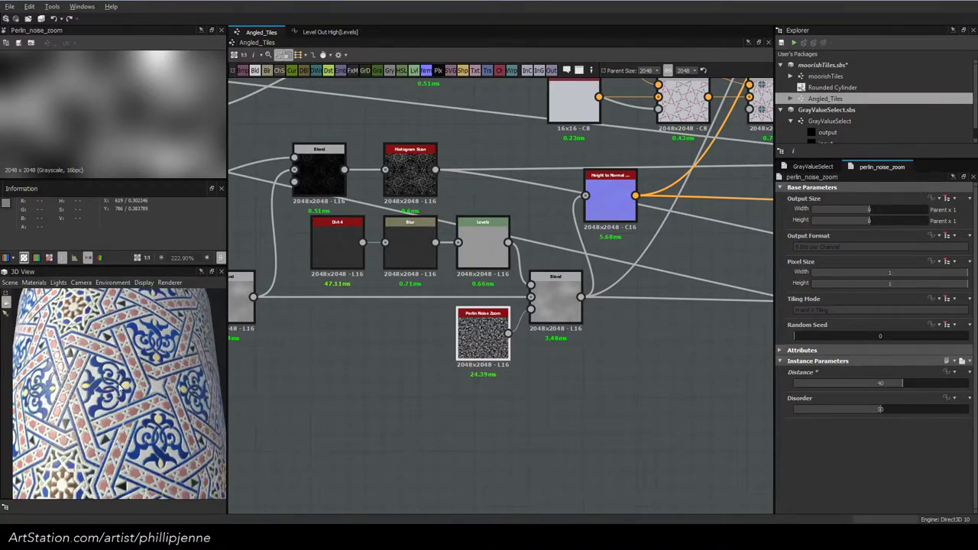
right_click_drag(100, 391, 125, 391, "ctrl+shift")
scroll(124, 391, "down", 5)
left_click_drag(125, 391, 150, 394)
middle_click_drag(552, 359, 769, 282)
Insert a Cracks Weathering node, then delete it
left_click(450, 411)
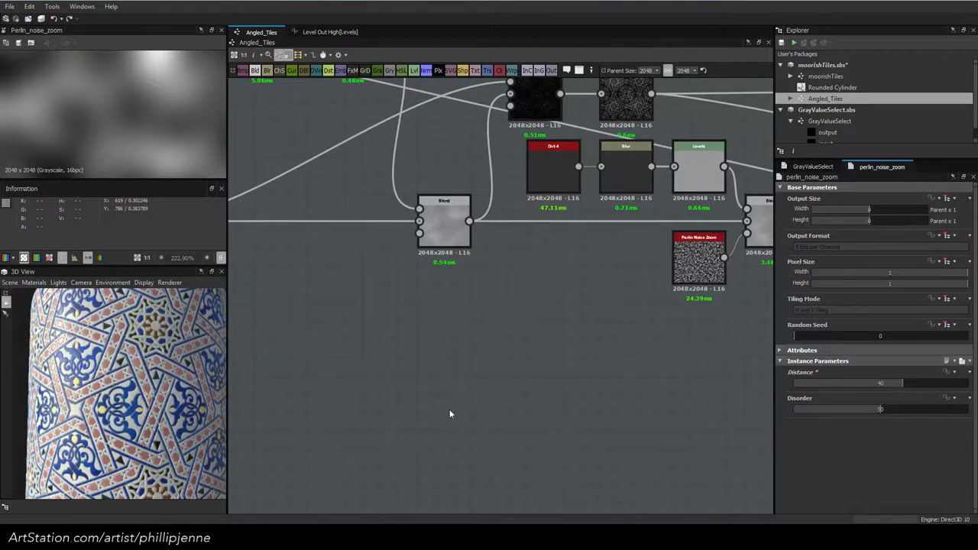
key("space")
type("cra")
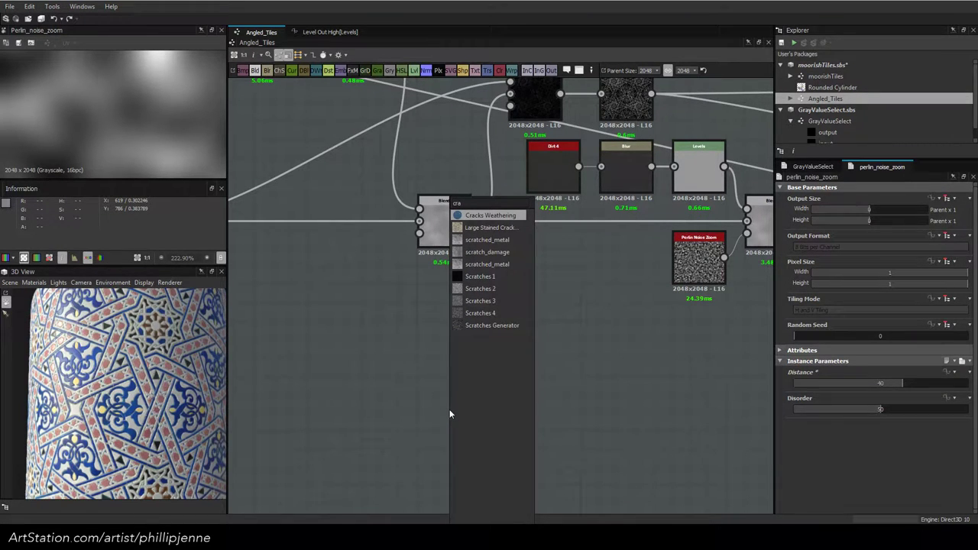
key("Return")
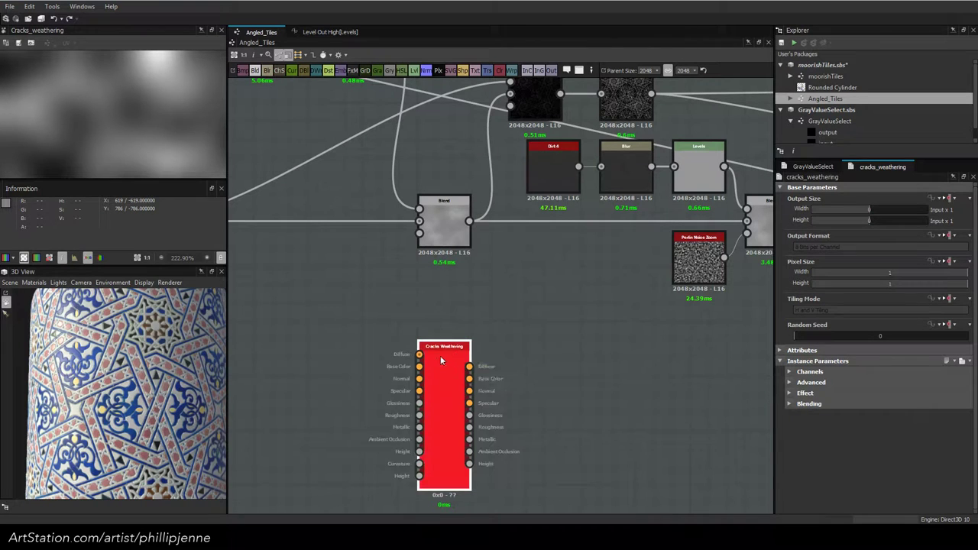
left_click_drag(461, 359, 548, 333)
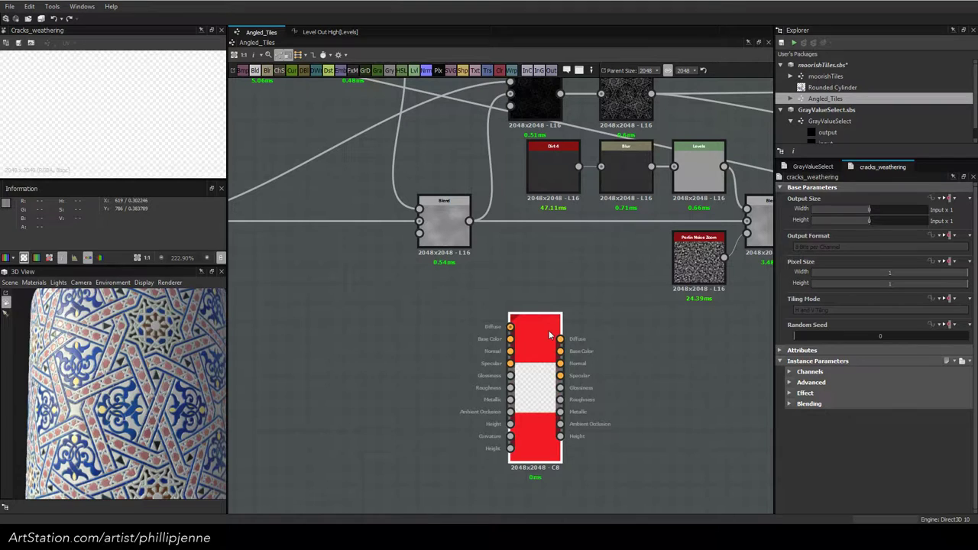
key("Delete")
Add a Cells 3 node via the 'cel' search and close the Information panel
key("space")
key("Escape")
key("space")
type("cel")
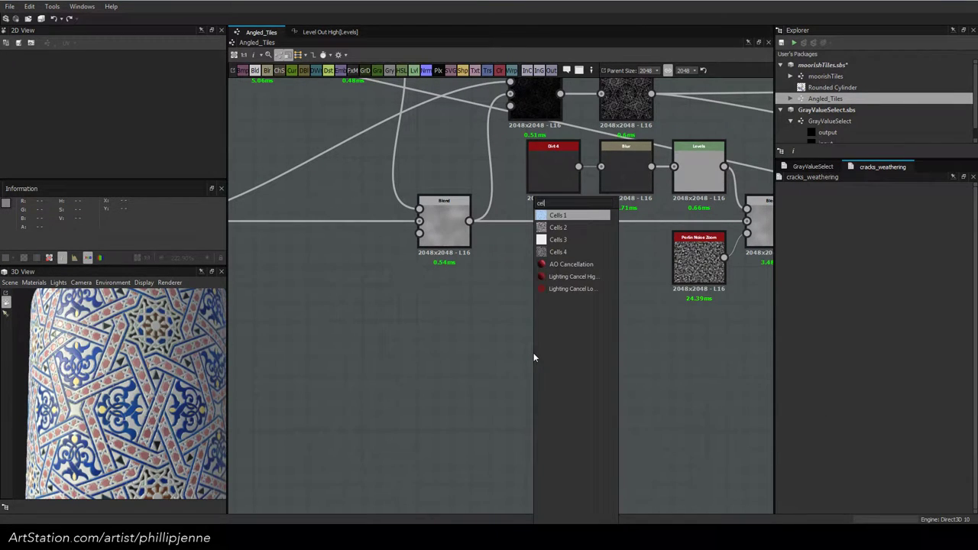
key("Down")
key("Down")
key("Return")
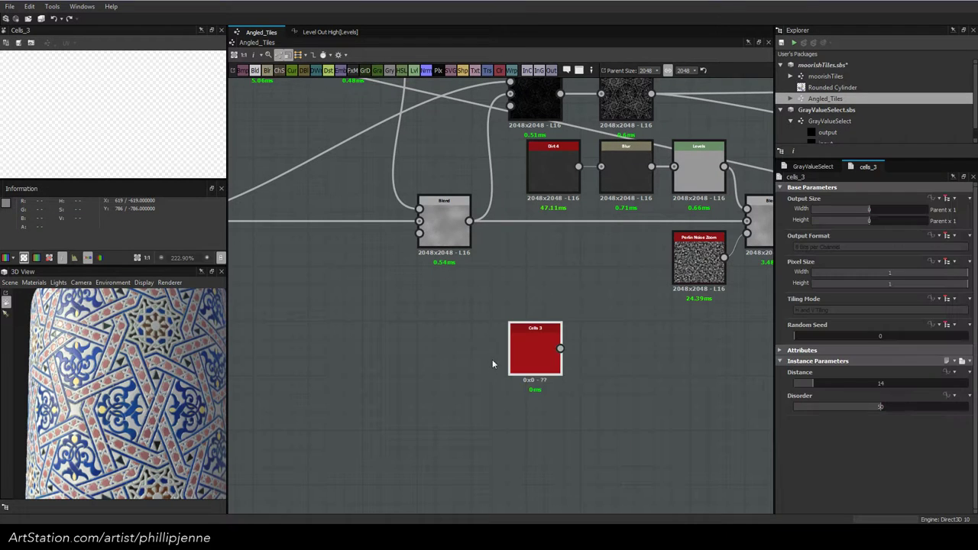
left_click(222, 189)
scroll(163, 173, "down", 1)
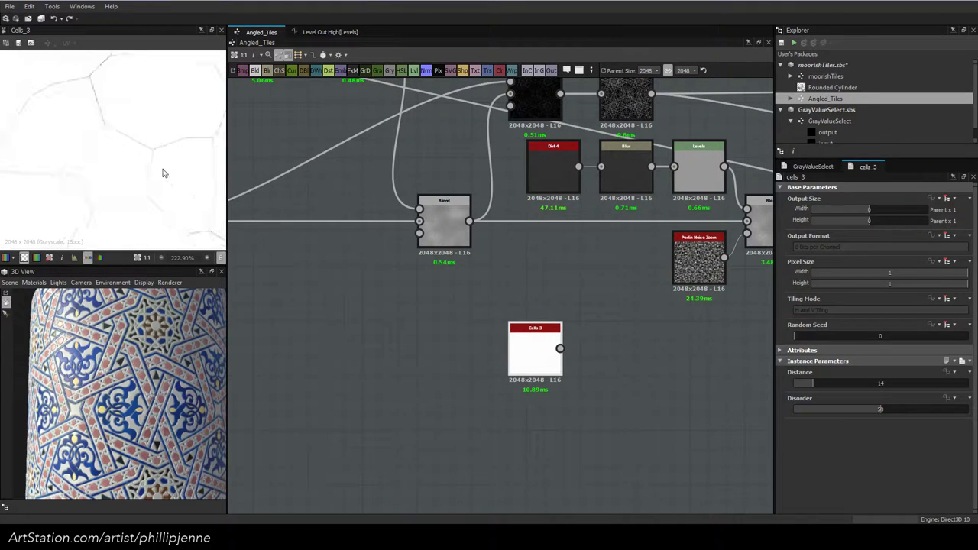
scroll(162, 174, "down", 1)
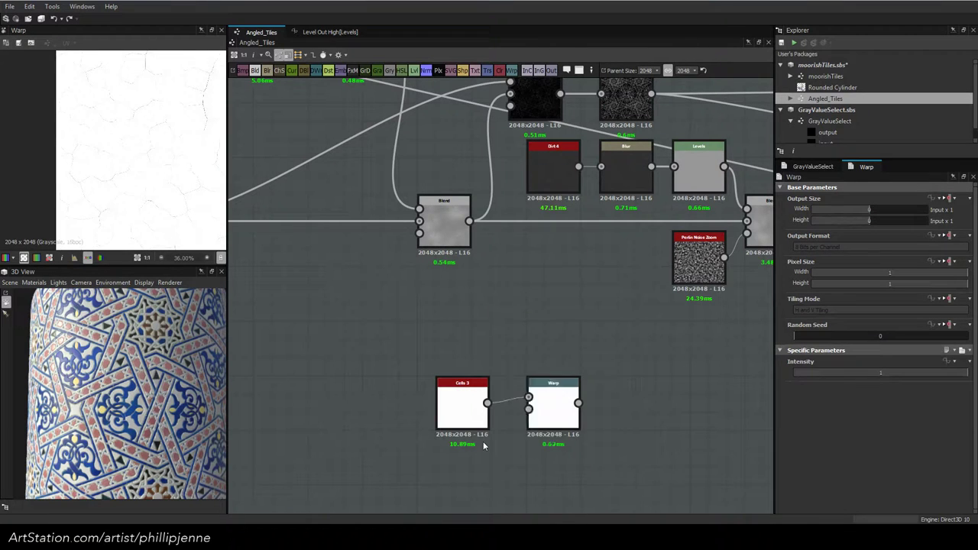
Add a Warp after Cells 3 driven by Perlin Noise Zoom at Intensity 0.5
key("space")
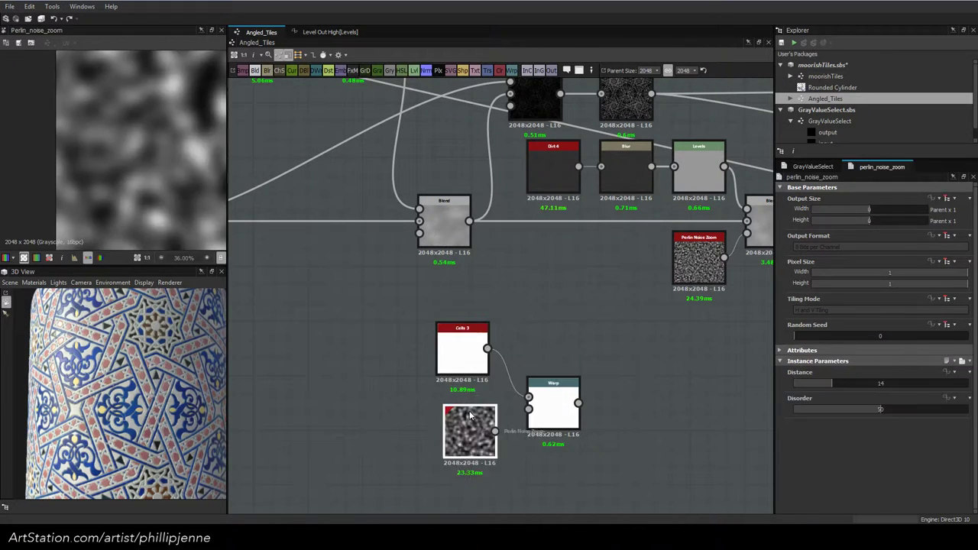
left_click_drag(497, 430, 558, 374)
double_click(558, 375)
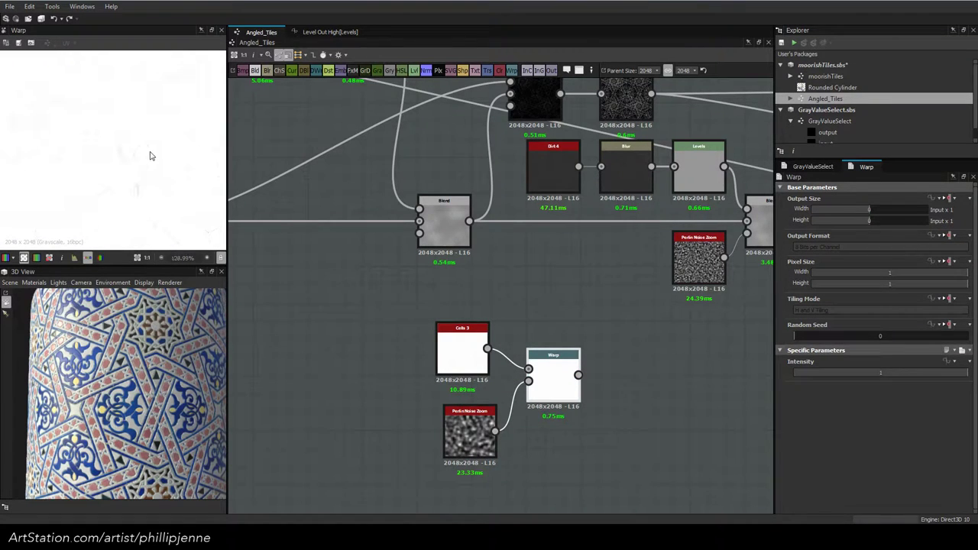
scroll(141, 167, "down", 3)
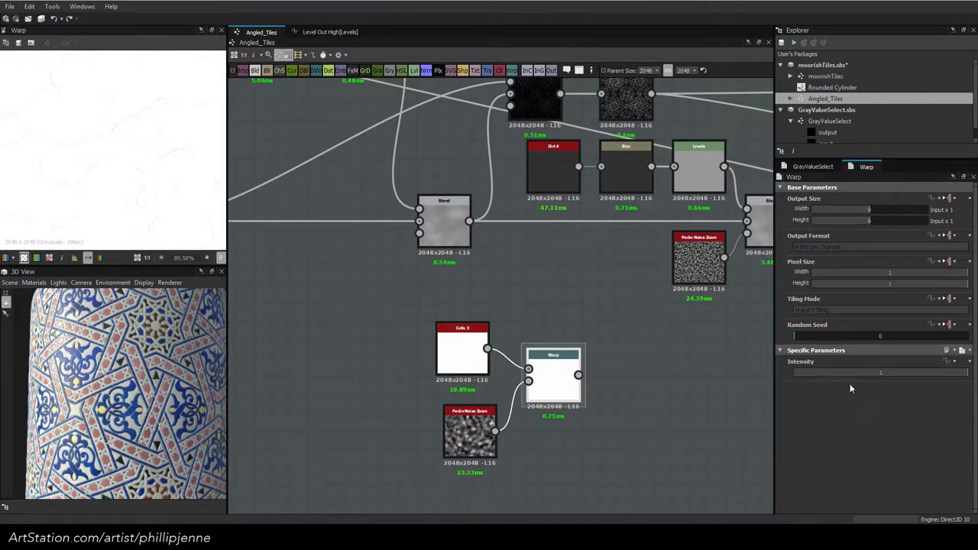
type(".5")
key("Return")
scroll(65, 146, "down", 1)
middle_click_drag(70, 151, 155, 164)
scroll(206, 123, "up", 2)
scroll(154, 125, "up", 1)
scroll(155, 130, "up", 1)
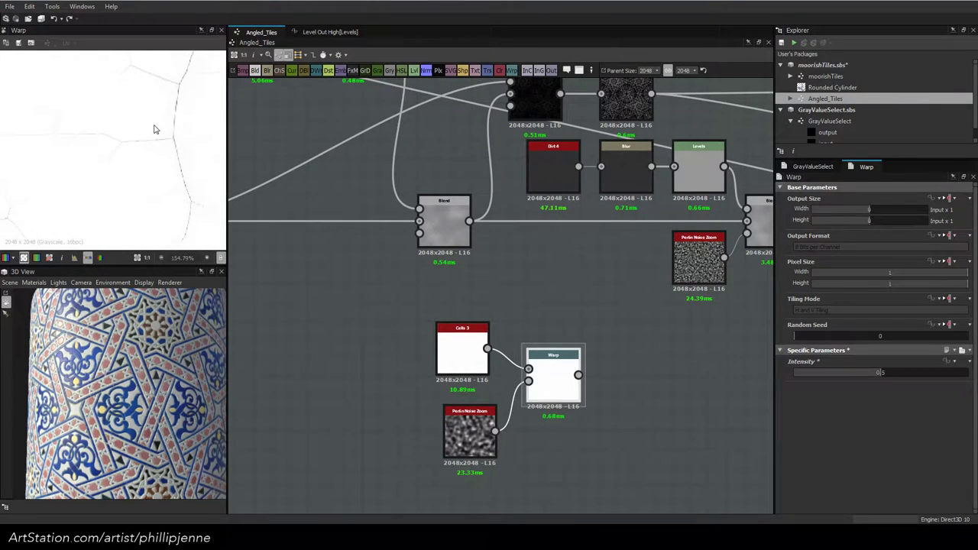
Chain a second Warp after the first, fed by another Perlin Noise Zoom
left_click_drag(578, 375, 626, 363)
type("wa")
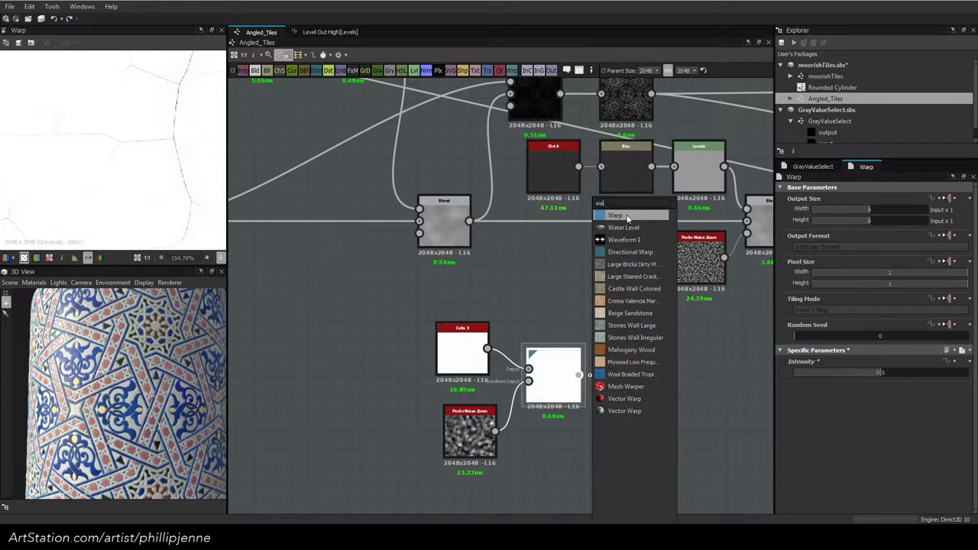
left_click(627, 215)
left_click_drag(578, 457, 619, 380)
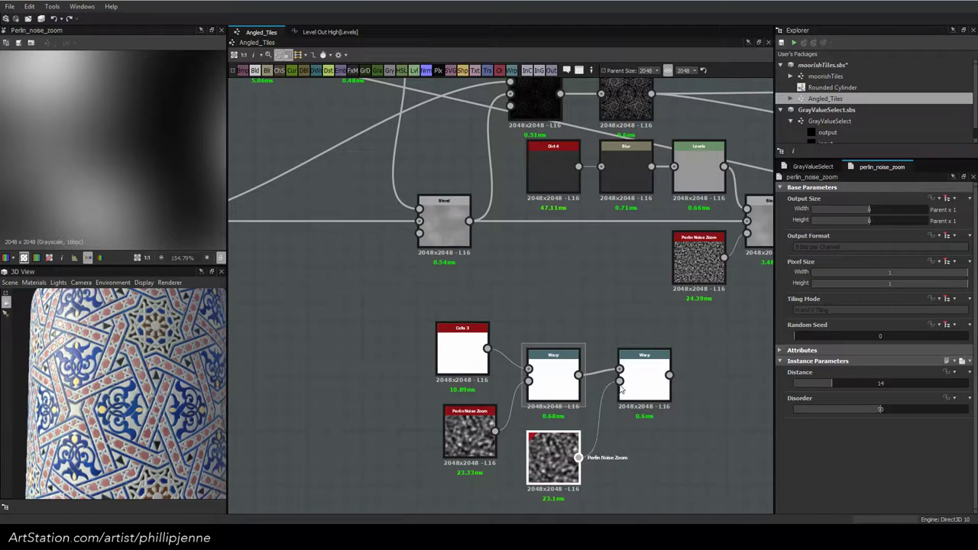
double_click(651, 370)
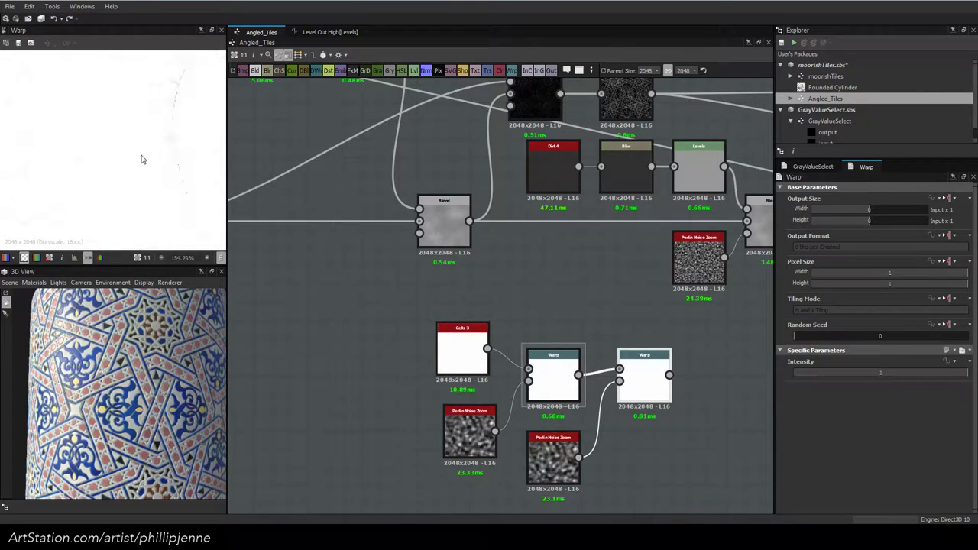
Adjust the new noise's Distance and lower the second Warp's Intensity to 0.02
left_click(553, 456)
left_click(880, 383)
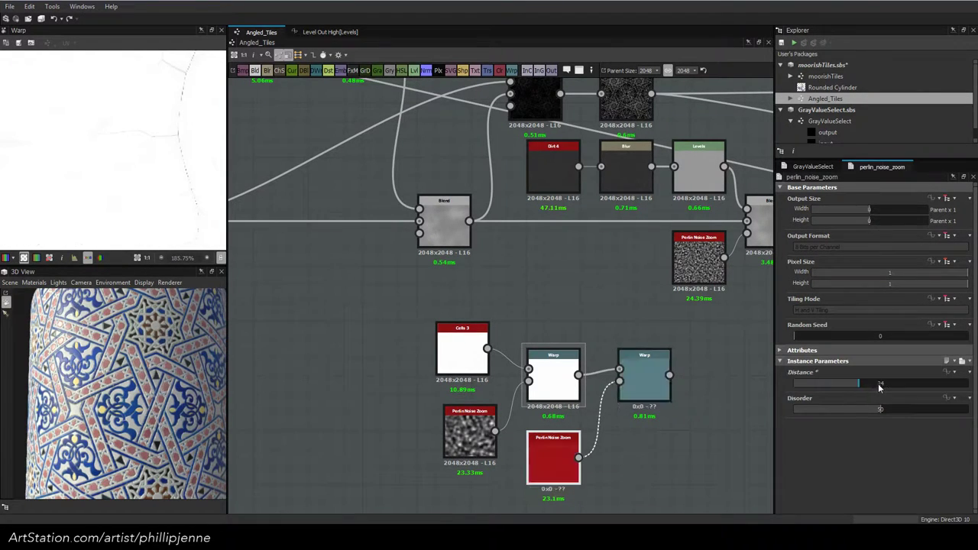
left_click(644, 371)
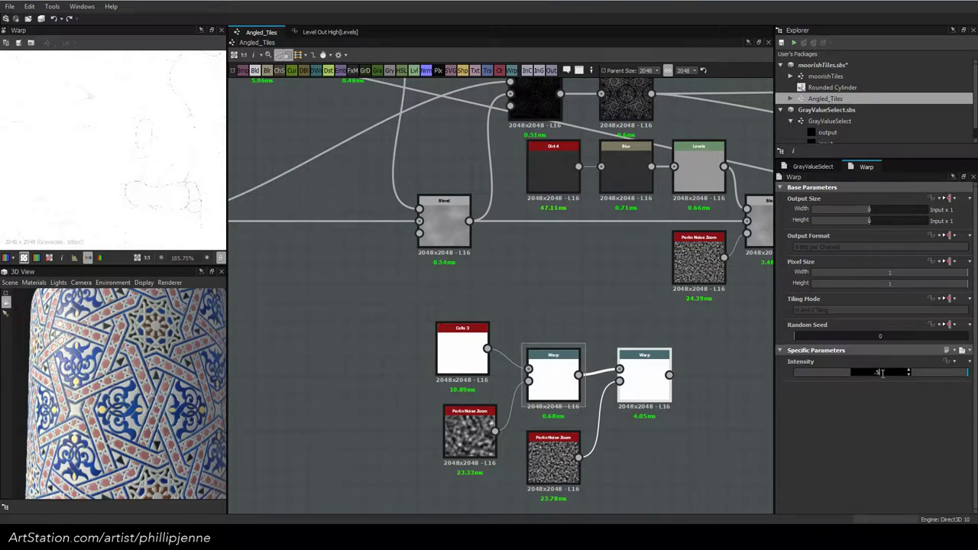
left_click(881, 373)
left_click_drag(850, 373, 803, 382)
left_click(553, 455)
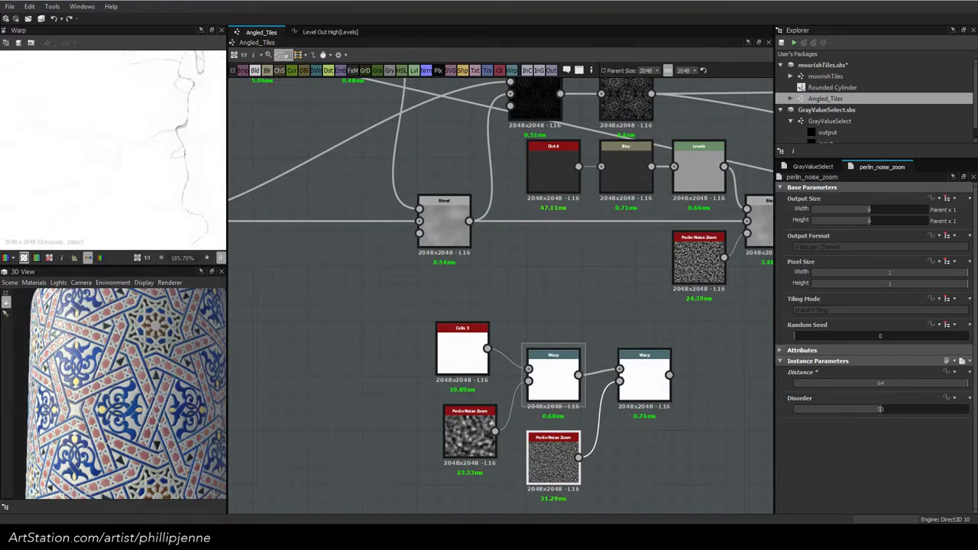
left_click(645, 384)
left_click_drag(803, 374, 801, 374)
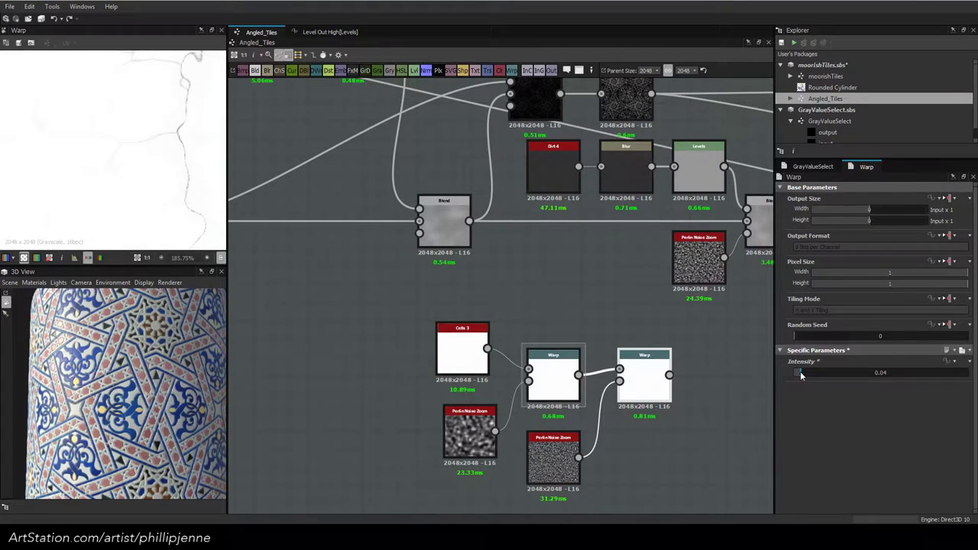
scroll(171, 201, "down", 5)
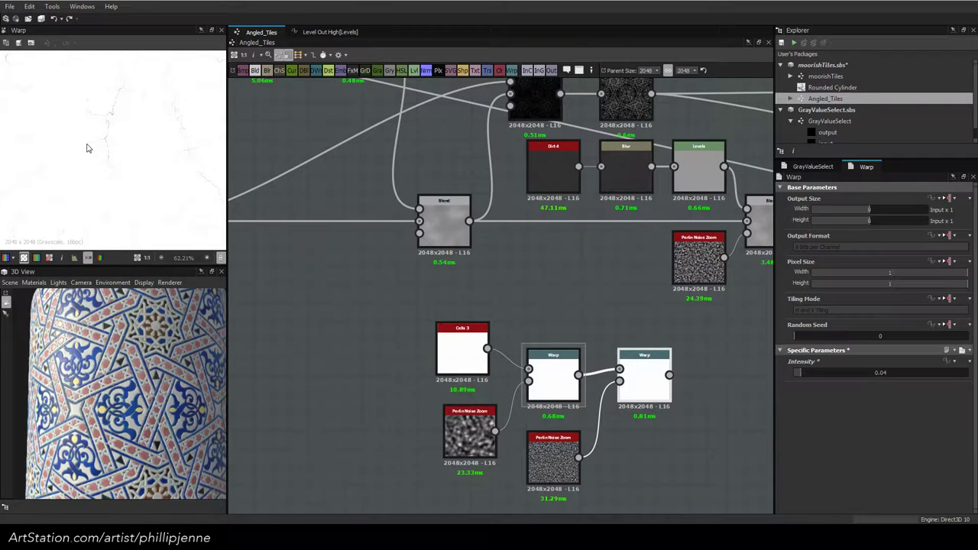
scroll(187, 105, "up", 6)
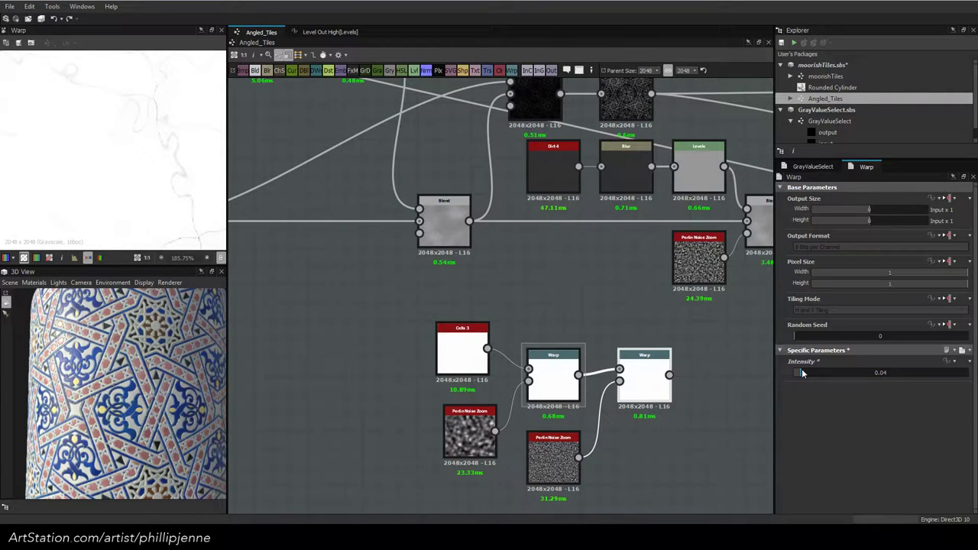
left_click_drag(803, 373, 797, 374)
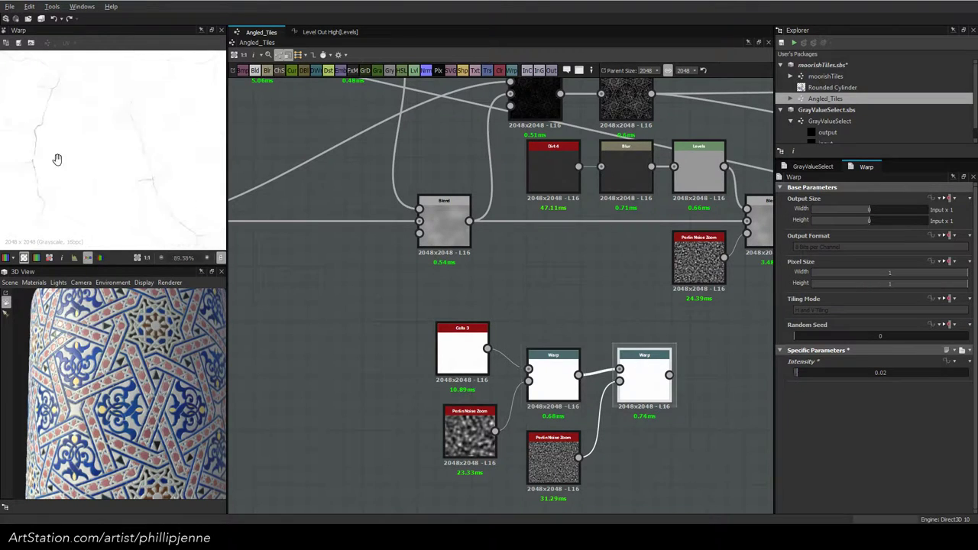
middle_click_drag(57, 159, 179, 168)
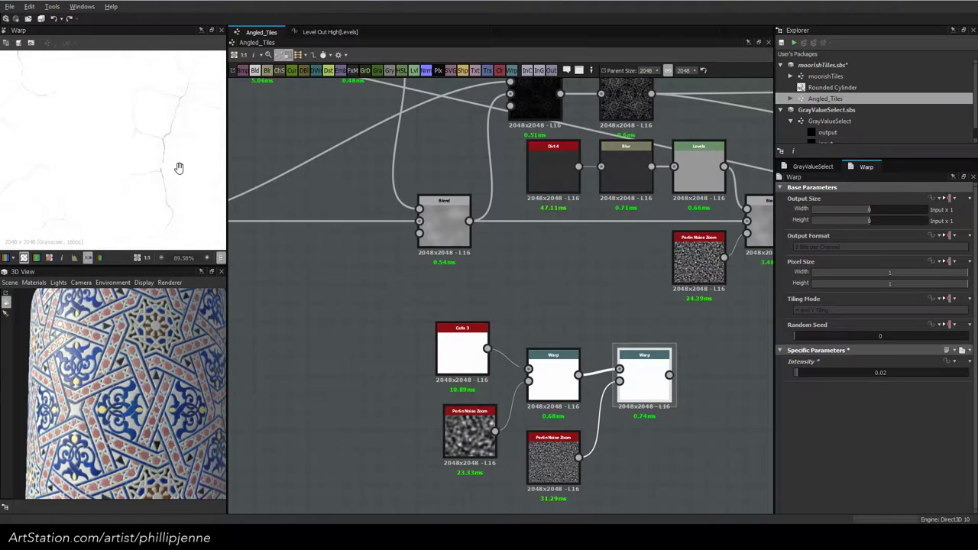
left_click_drag(398, 319, 664, 485)
Add a Levels node after the second Warp, raising the black point to darken the cracks
left_click_drag(643, 398, 425, 408)
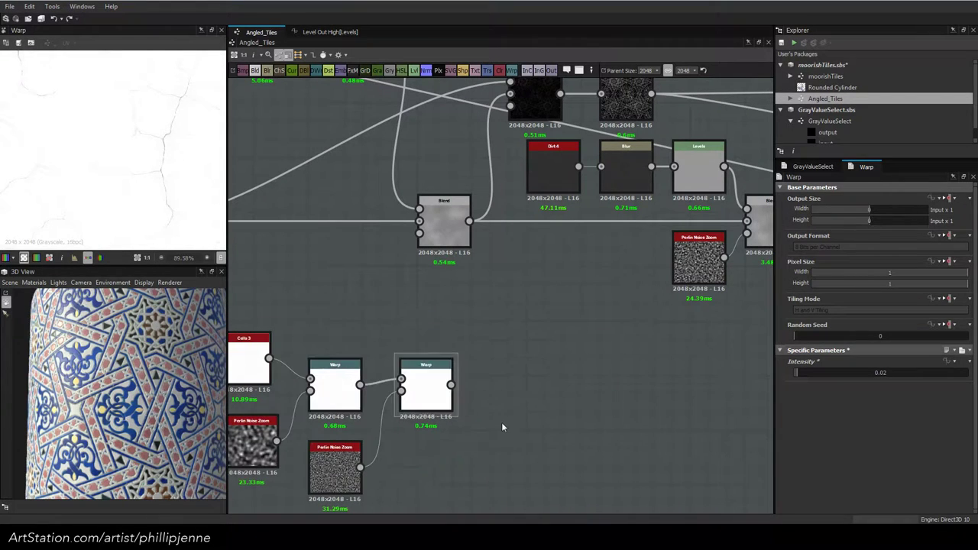
left_click(439, 399)
key("space")
type("le")
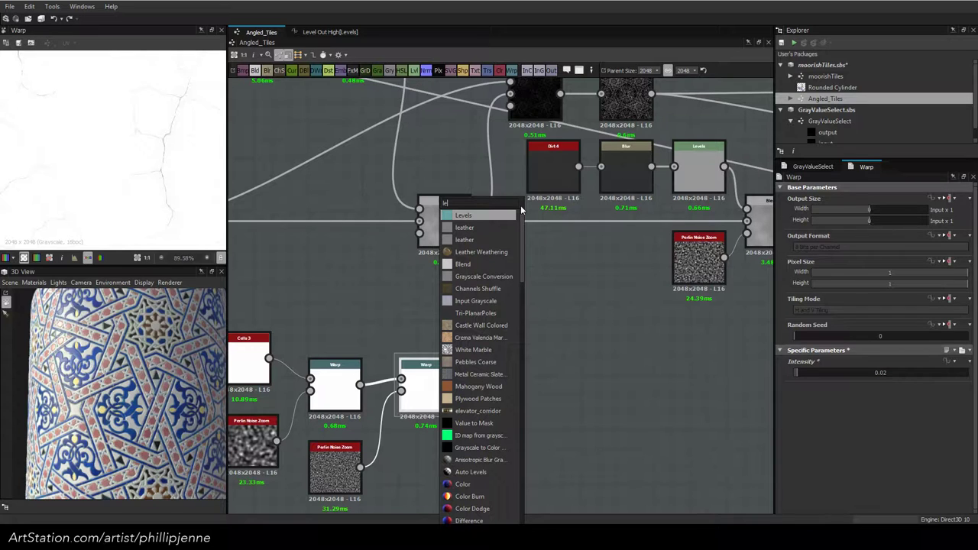
key("Return")
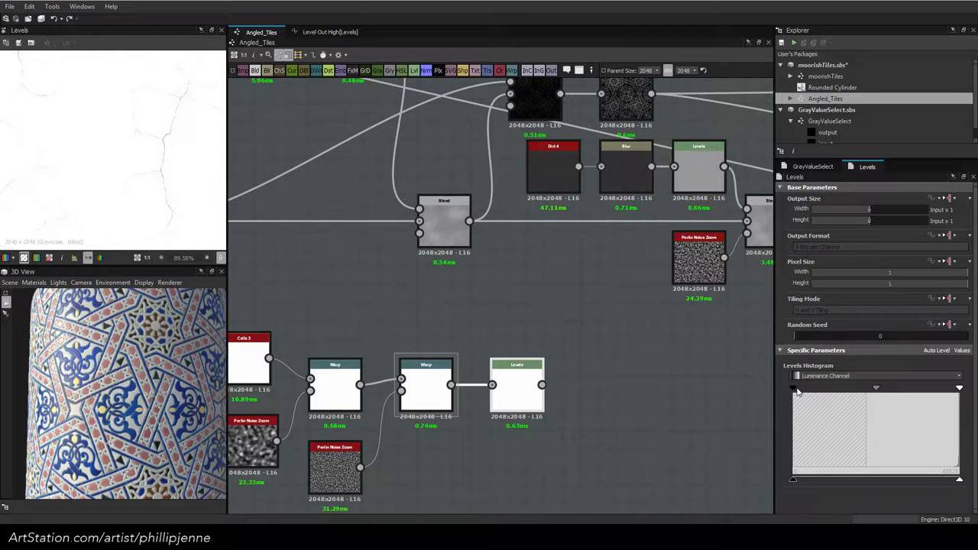
left_click_drag(797, 391, 922, 389)
scroll(115, 153, "down", 2)
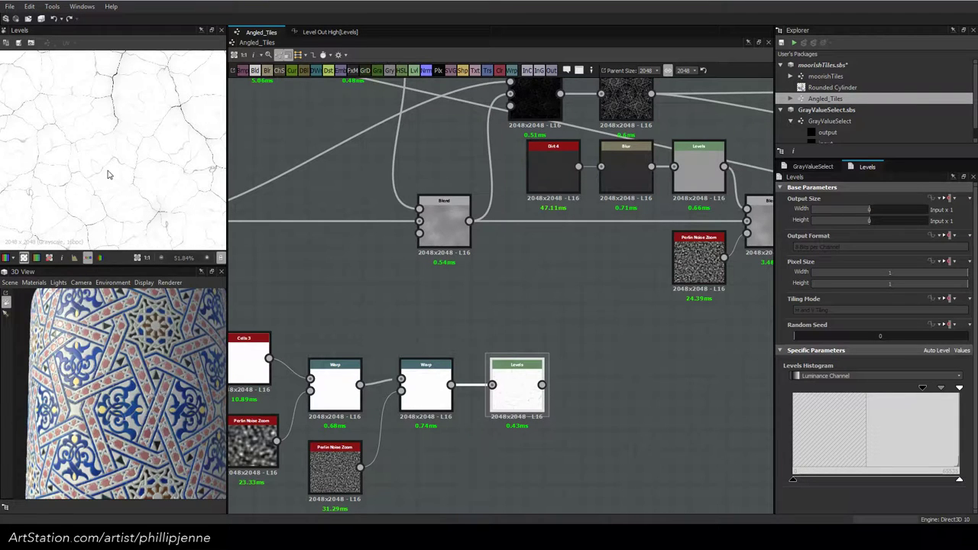
scroll(108, 174, "up", 5)
Add a Slope Blur Grayscale after Levels with Clouds 2 as its slope input
key("space")
type("slop")
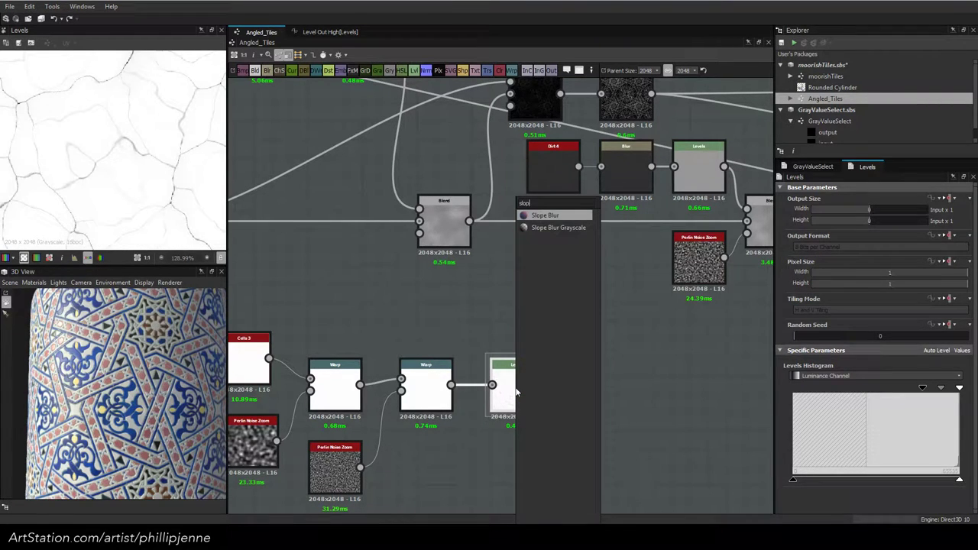
key("Down")
key("Return")
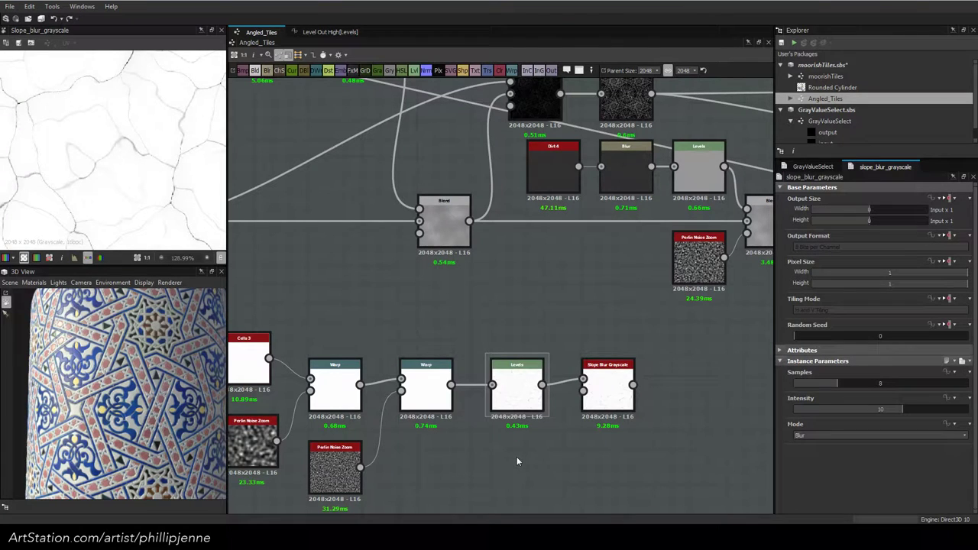
key("space")
type("c")
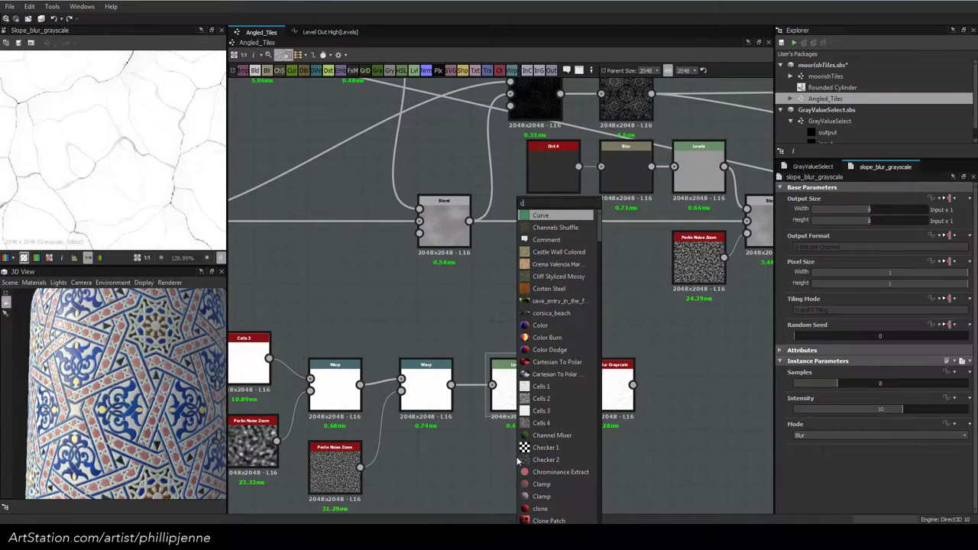
type("k")
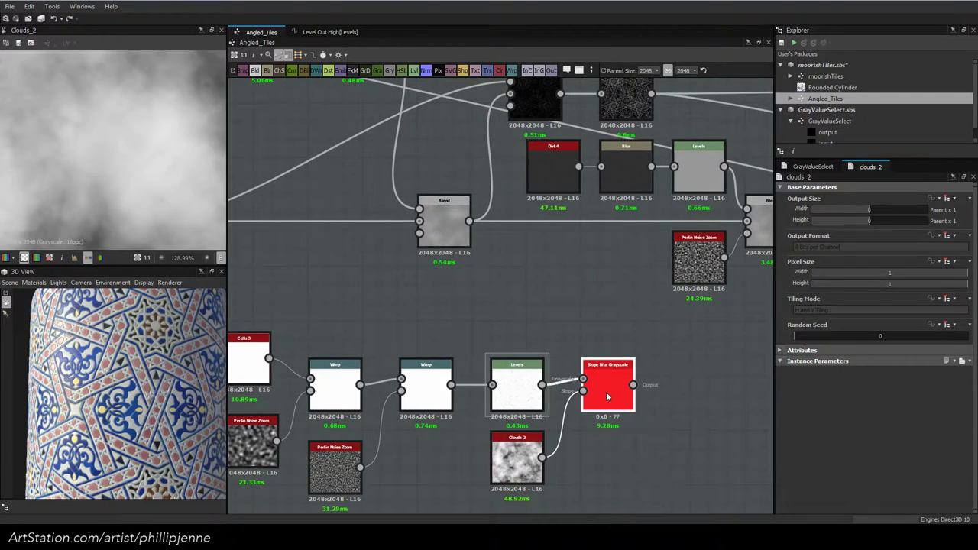
double_click(608, 394)
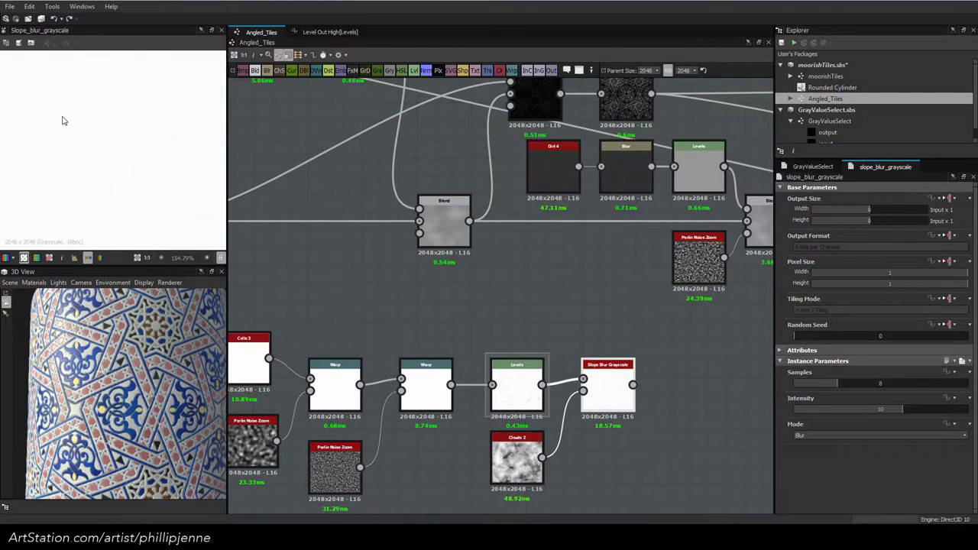
Set the Slope Blur Grayscale Intensity to 0.05
scroll(148, 151, "up", 3)
left_click_drag(817, 412, 795, 410)
scroll(148, 174, "down", 4)
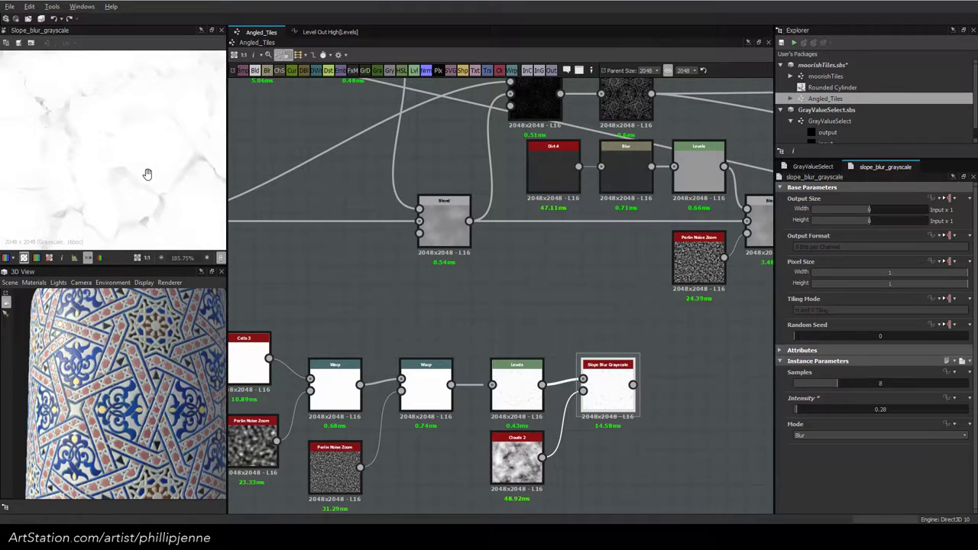
scroll(147, 174, "up", 3)
double_click(876, 410)
type(".1")
key("Return")
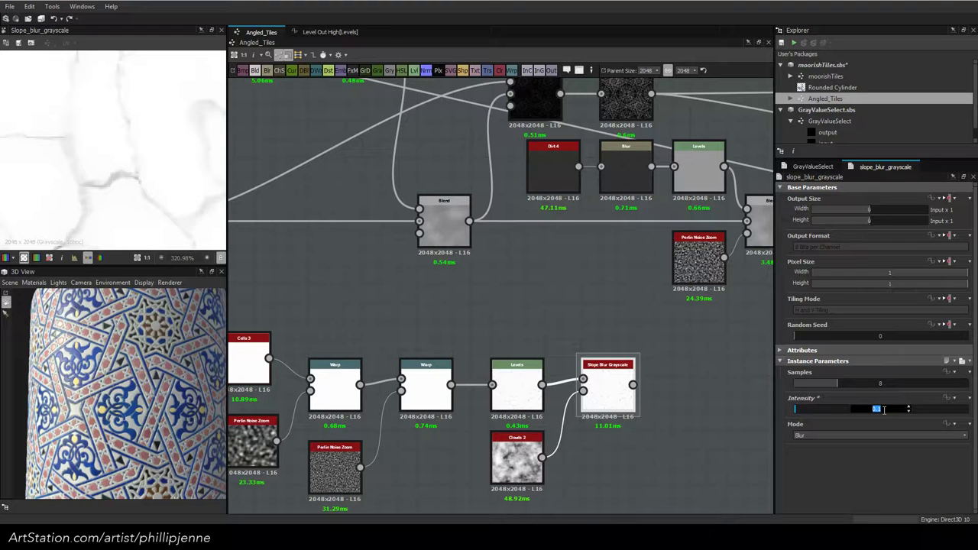
type(".05")
key("Return")
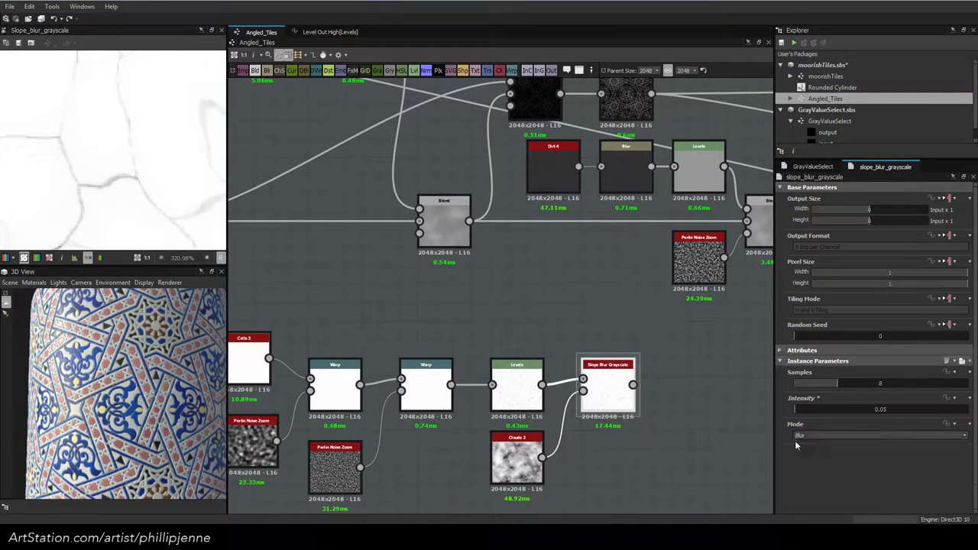
scroll(110, 180, "down", 1)
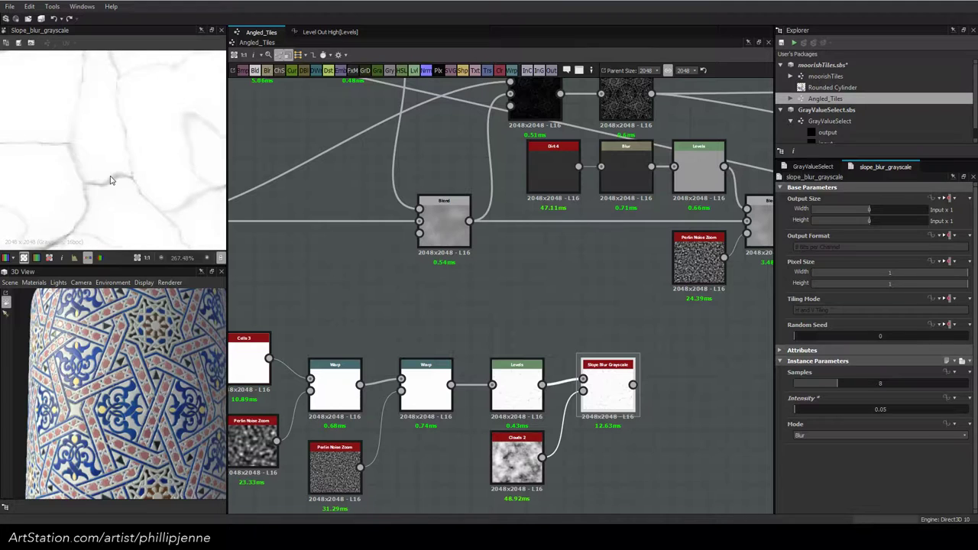
scroll(111, 180, "down", 11)
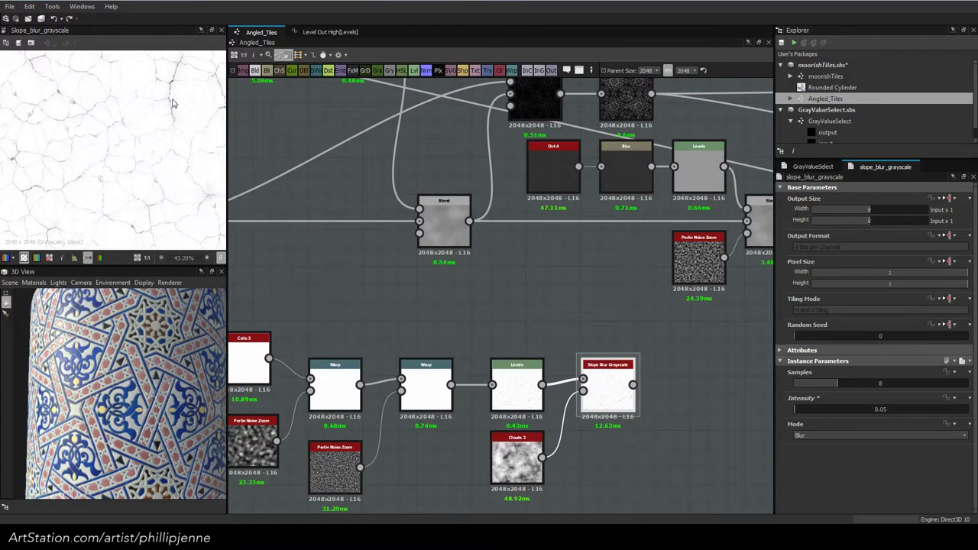
scroll(101, 136, "up", 3)
Lower the first Warp's Perlin Noise Zoom Distance to 3 and preview the Levels crack map
middle_click_drag(511, 280, 611, 260)
left_click(351, 423)
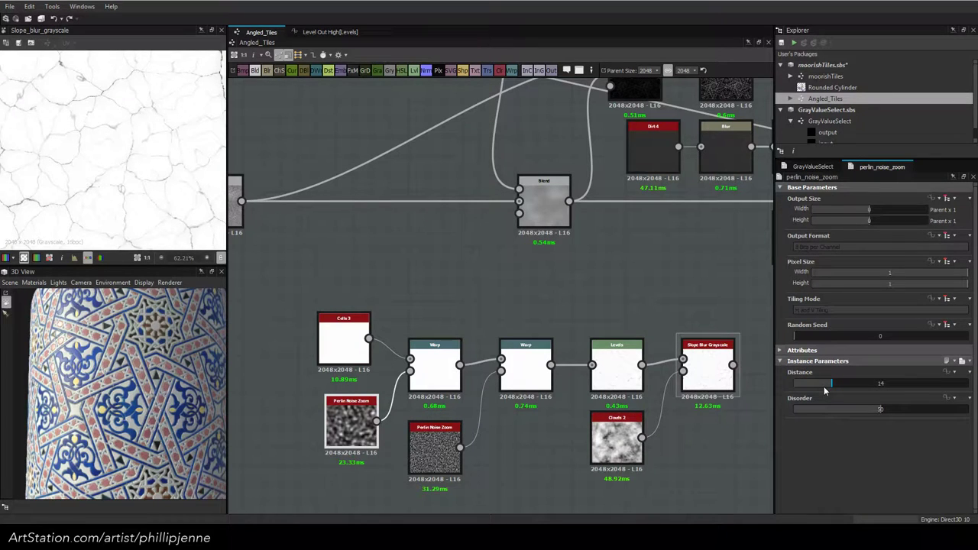
left_click_drag(823, 385, 800, 382)
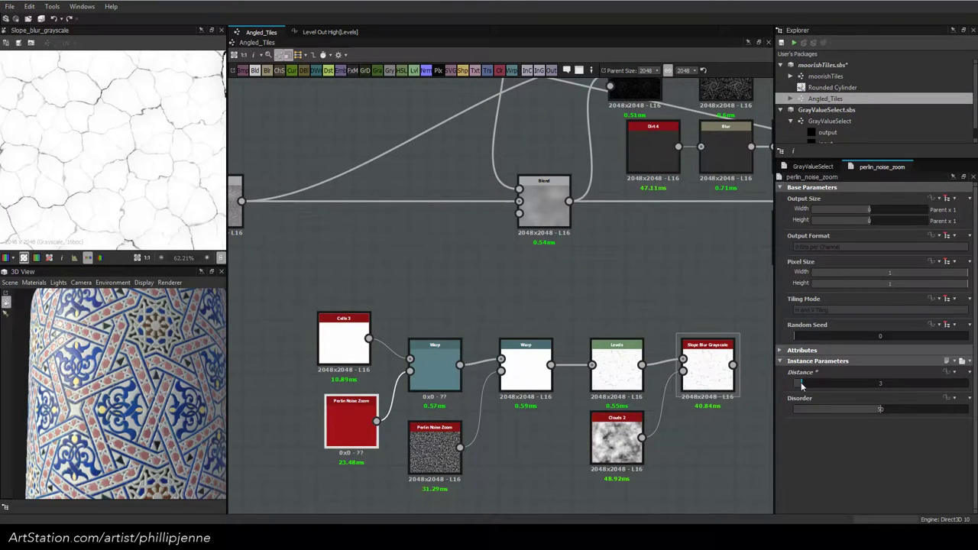
left_click(539, 374)
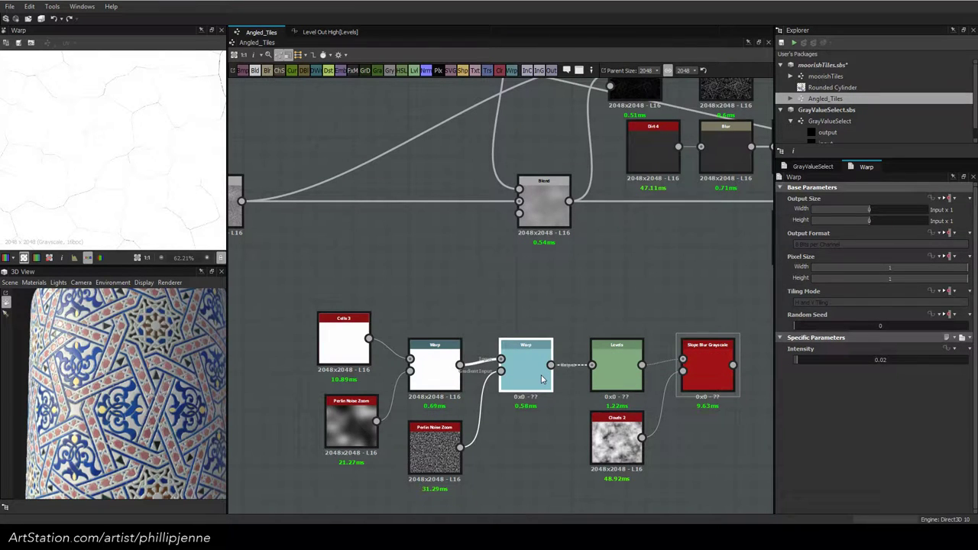
double_click(624, 369)
Insert a Blend node after Cells 3
double_click(705, 365)
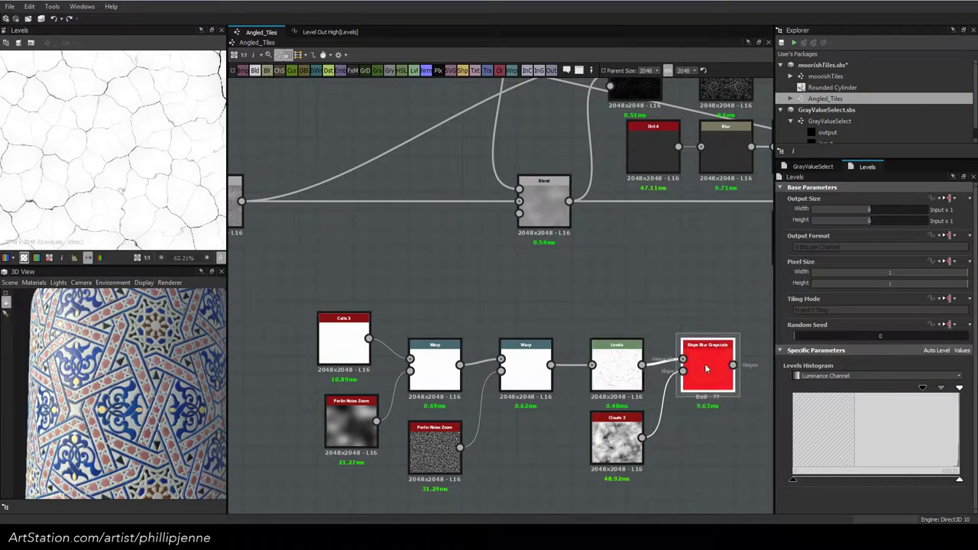
scroll(109, 178, "up", 2)
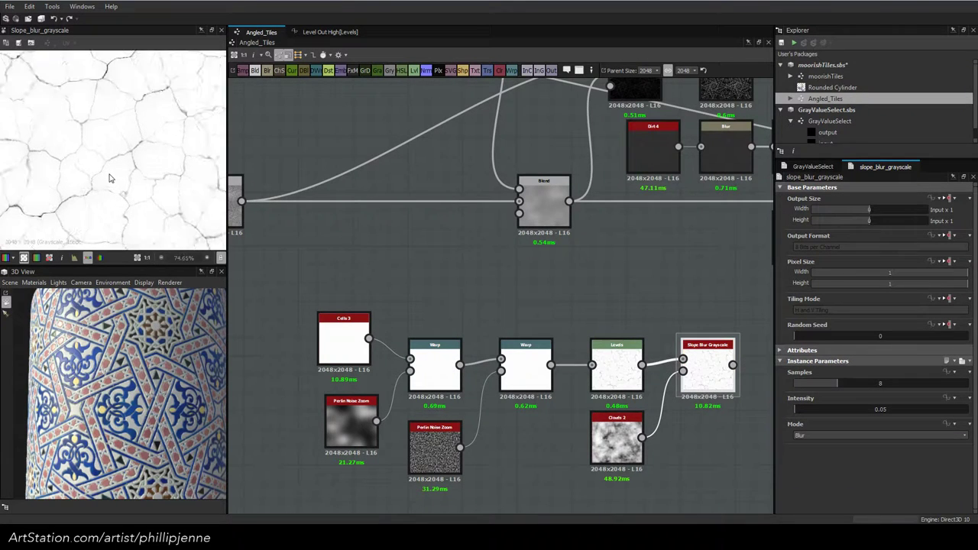
scroll(465, 314, "down", 3)
scroll(391, 339, "up", 5)
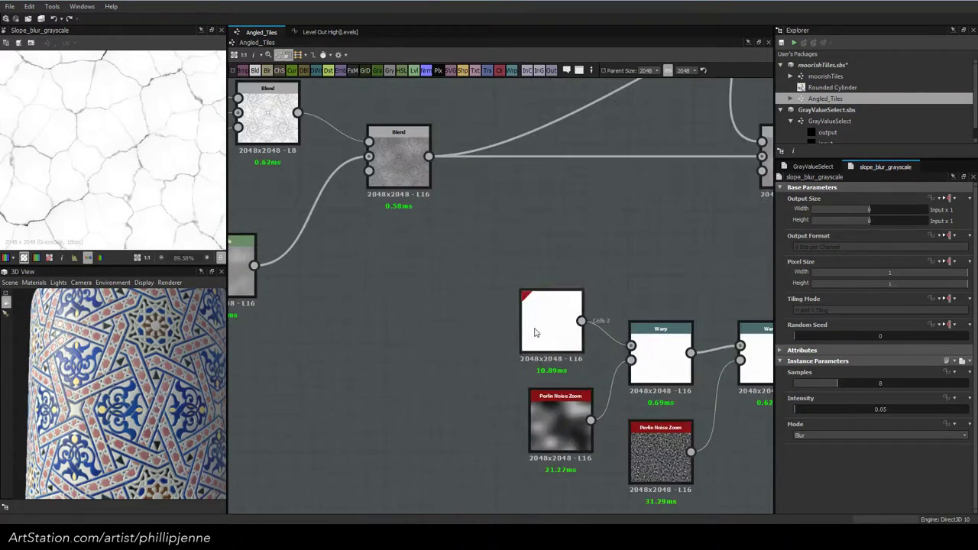
left_click_drag(428, 331, 416, 211)
left_click(465, 229)
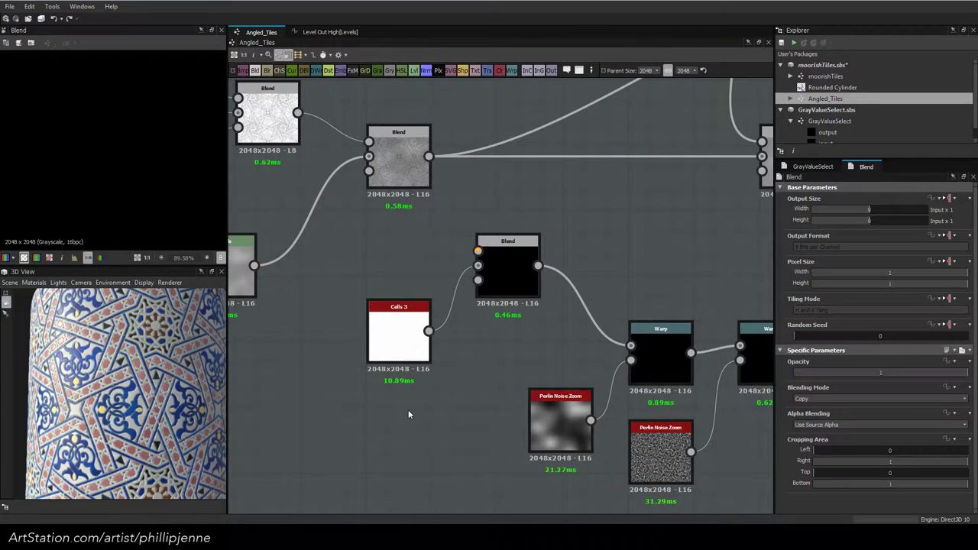
Duplicate Cells 3 into the Blend, giving the copy Distance 24 and Disorder 100
left_click(401, 345)
key("ctrl+c")
key("ctrl+v")
mouse_move(501, 307)
left_mouse_down()
mouse_move(401, 258)
mouse_move(399, 266)
mouse_move(479, 251)
mouse_move(503, 301)
left_mouse_up()
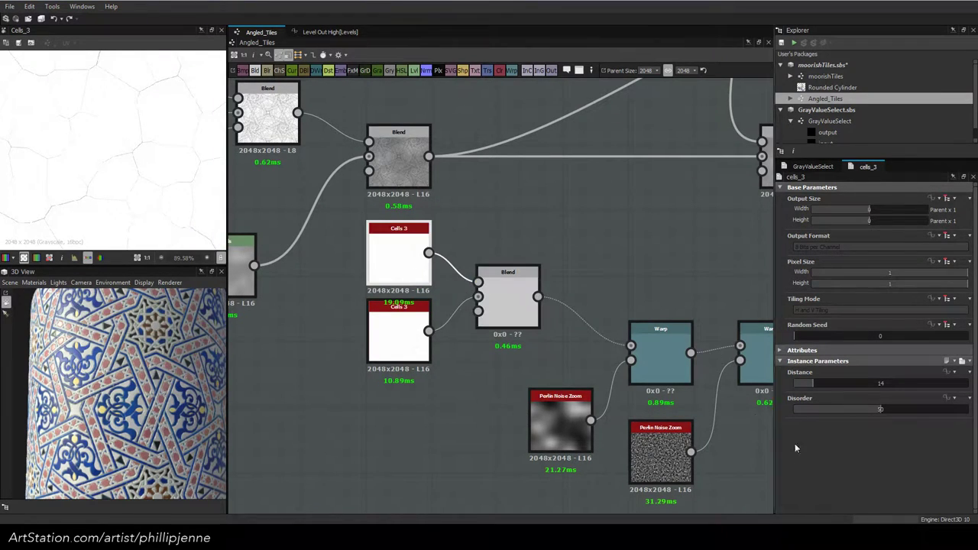
left_click_drag(884, 410, 931, 409)
left_click_drag(812, 383, 912, 388)
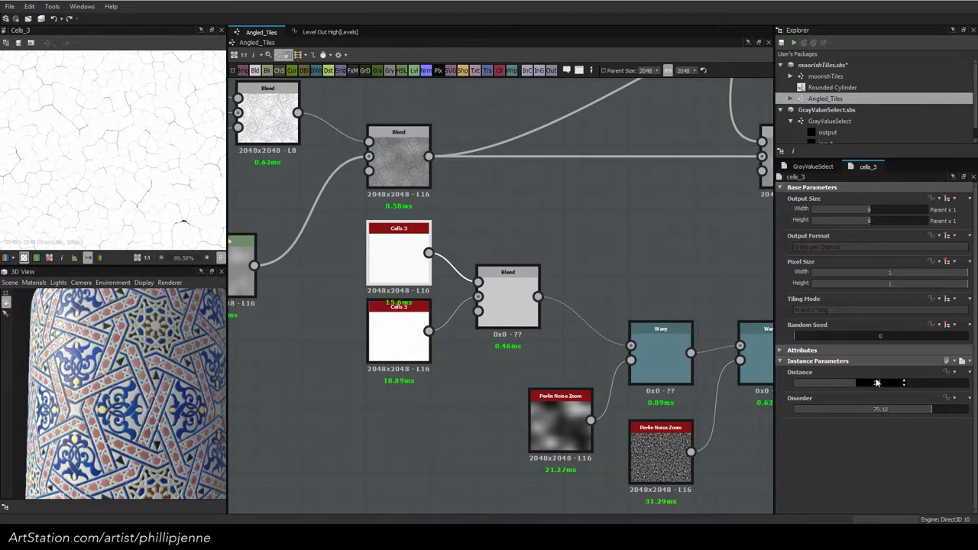
type("14")
key("Return")
Preview the Blend of the two Cells patterns and reselect the Cells 3 copy
scroll(197, 185, "down", 2)
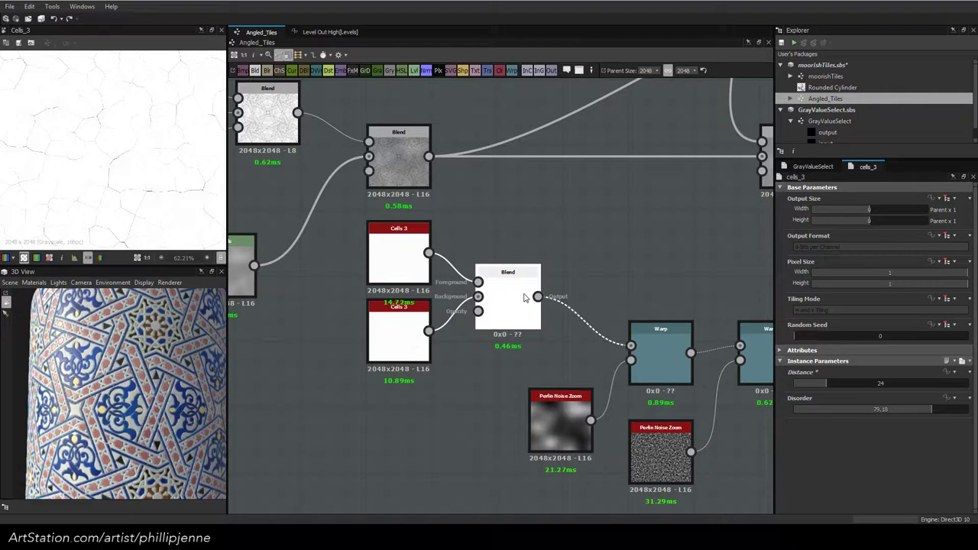
left_click(524, 297)
scroll(46, 149, "up", 4)
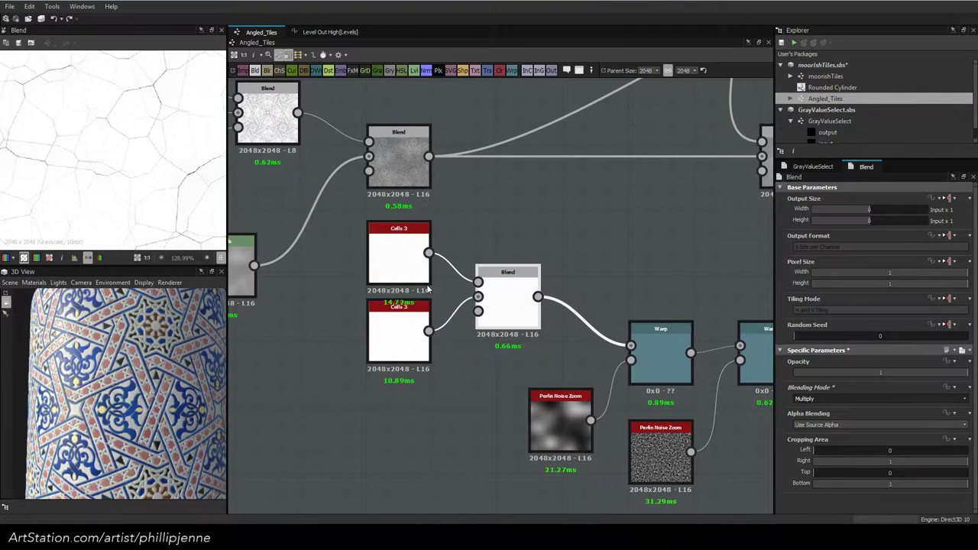
left_click(419, 328)
key("space")
Connect a new Perlin Noise 1 into the Blend and move the Blend beside the Cells nodes
type("perl")
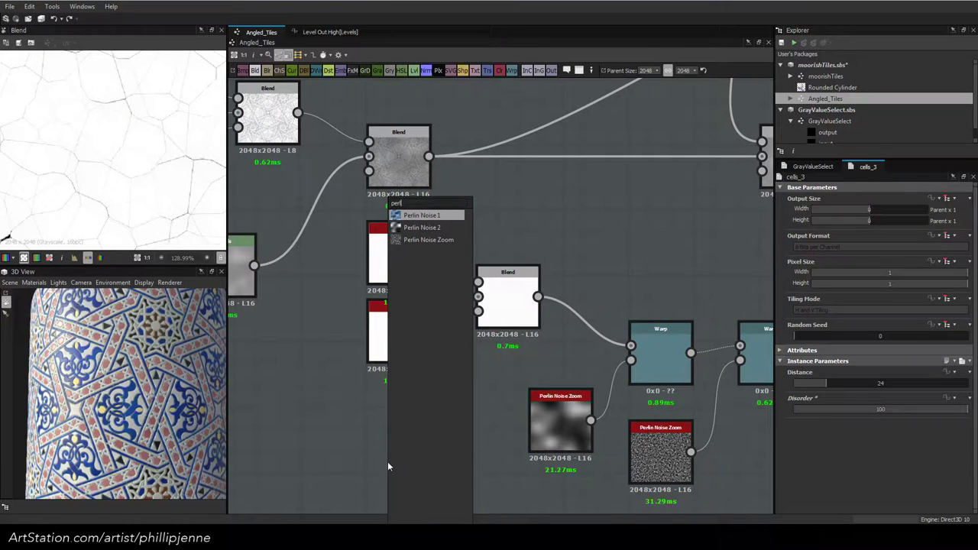
key("Return")
left_click_drag(406, 463, 400, 416)
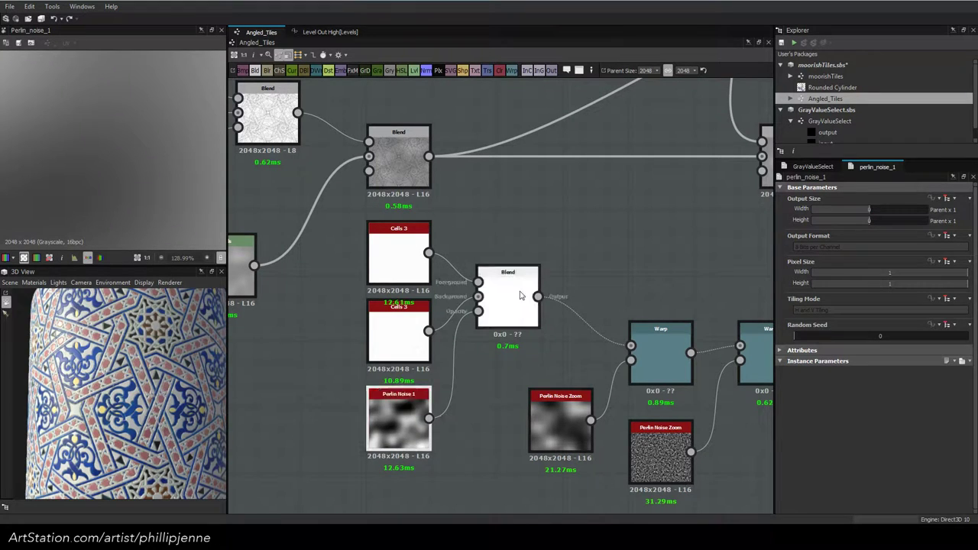
double_click(518, 301)
left_click_drag(518, 302, 540, 337)
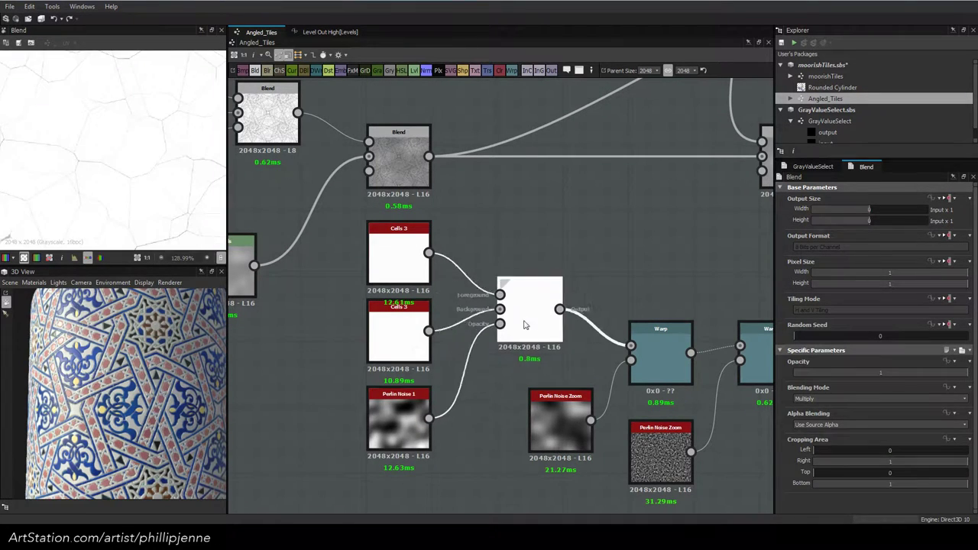
Inspect both Warp, Levels and Slope Blur Grayscale outputs for the denser crack web
double_click(650, 337)
middle_click_drag(784, 351, 644, 334)
double_click(634, 335)
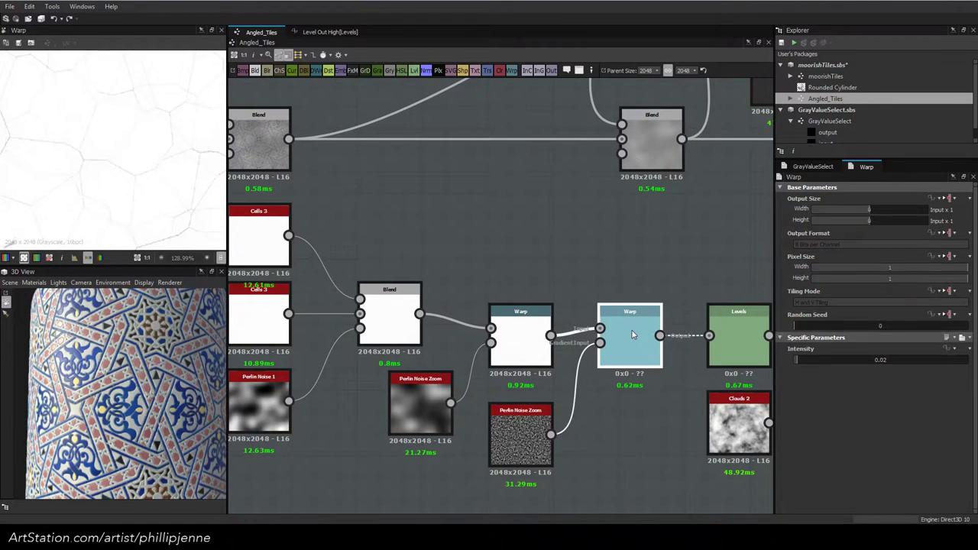
double_click(739, 336)
scroll(204, 161, "down", 4)
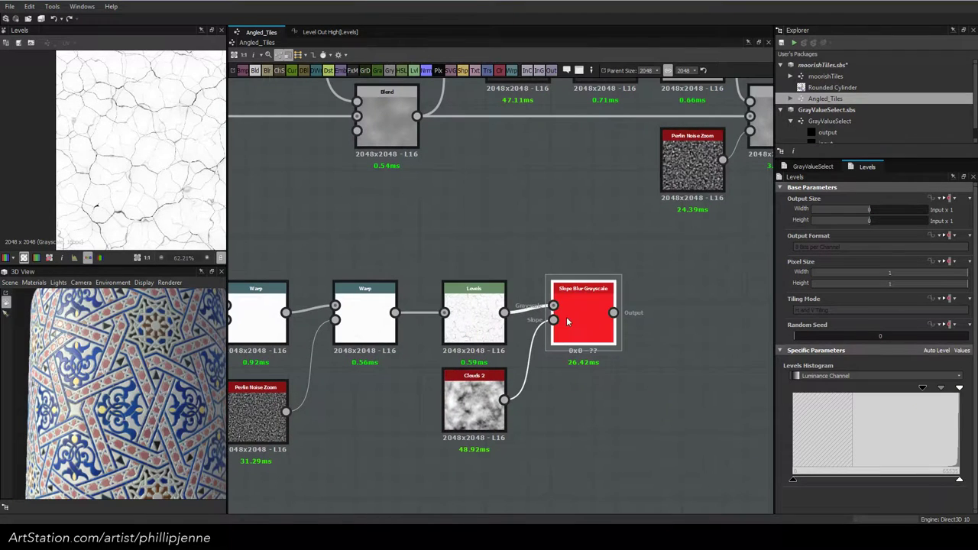
double_click(567, 316)
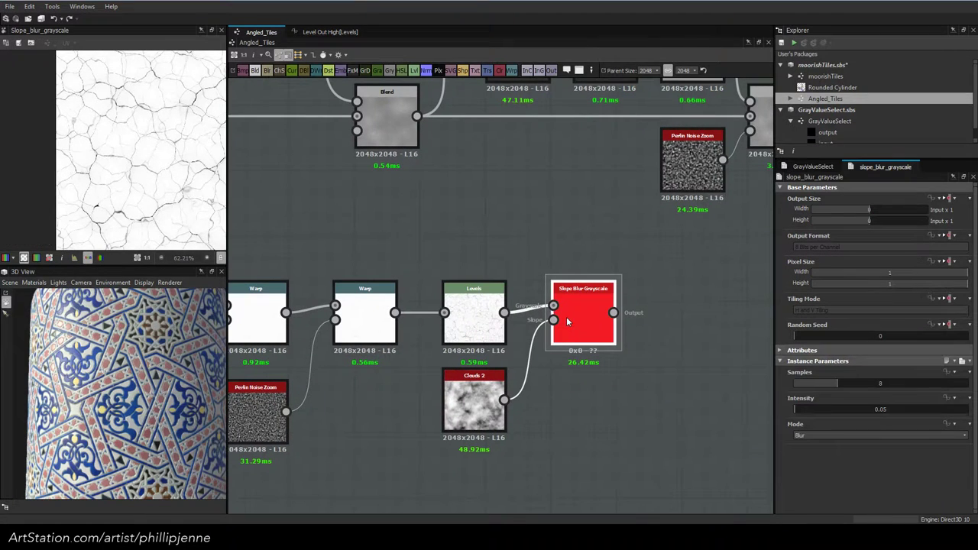
scroll(127, 152, "up", 3)
scroll(127, 153, "down", 5)
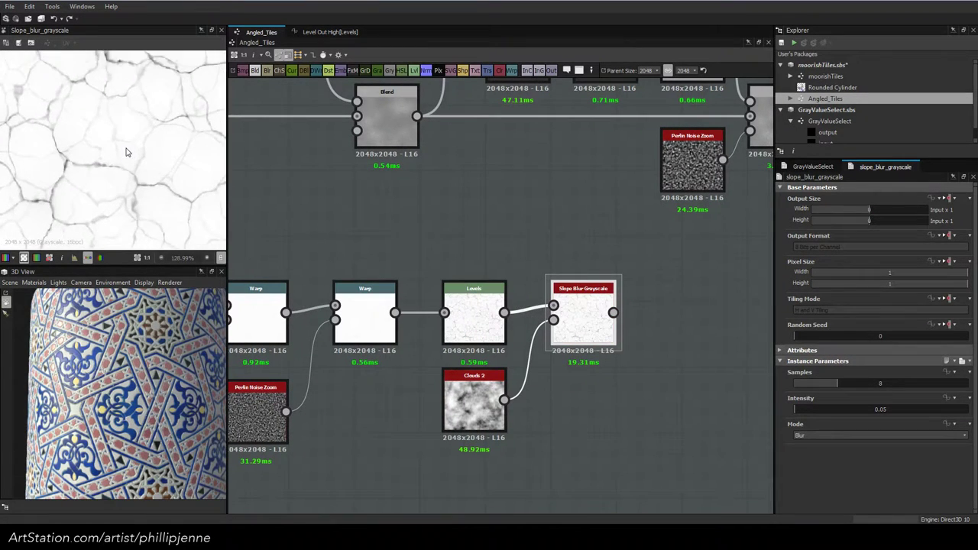
scroll(131, 198, "up", 6)
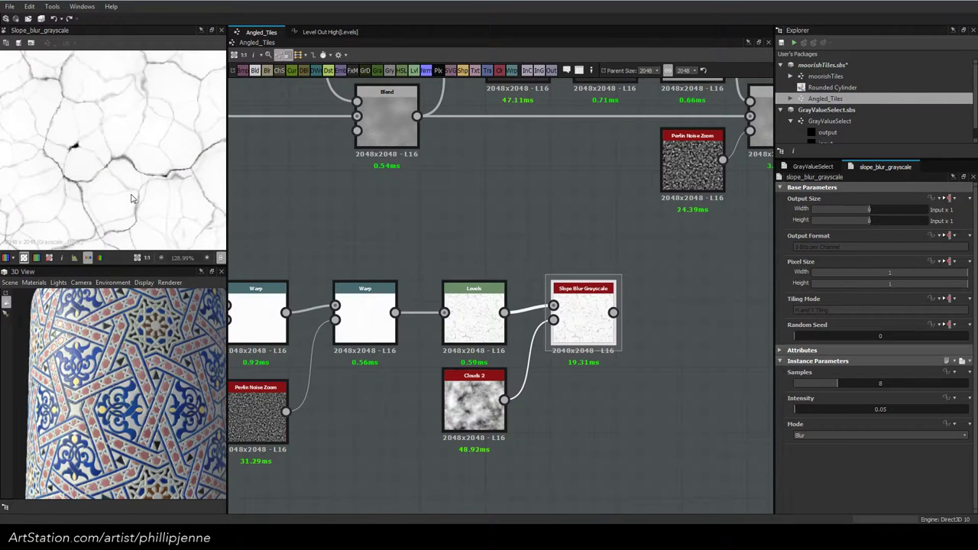
scroll(132, 199, "up", 2)
scroll(131, 199, "down", 13)
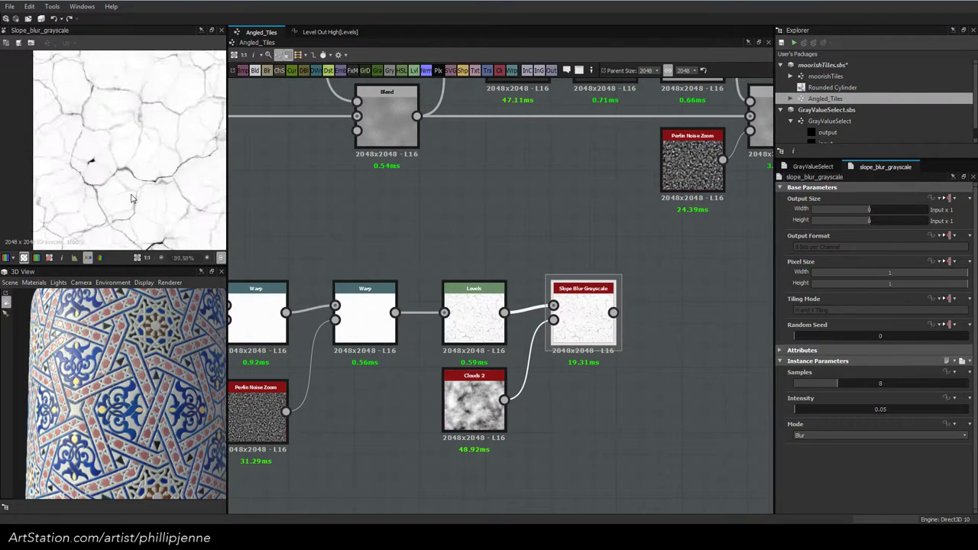
scroll(131, 199, "up", 3)
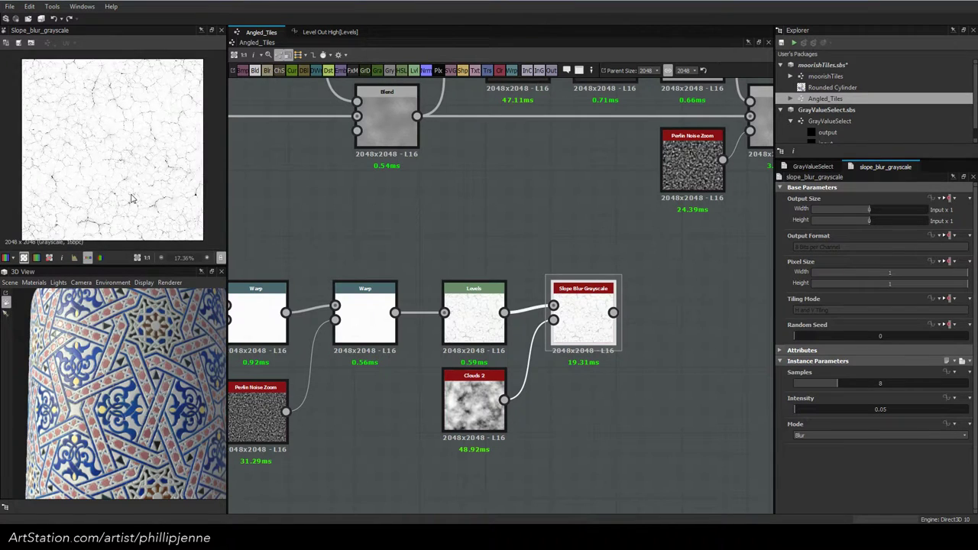
scroll(427, 215, "down", 3)
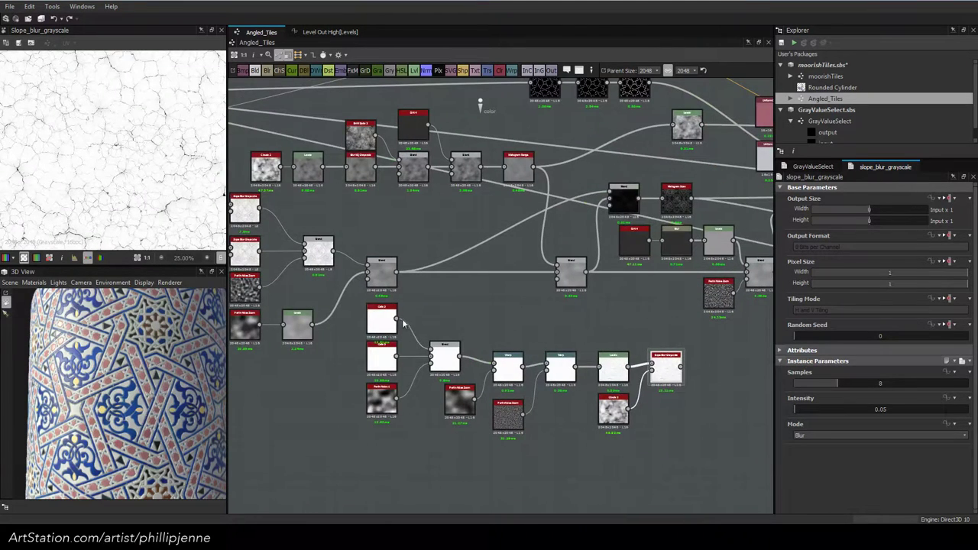
Collapse the Cells, Perlin and Clouds 2 input nodes into small tabs
left_click(374, 319)
key("d")
left_click(381, 358)
key("d")
left_click(384, 400)
key("d")
left_click(461, 403)
key("d")
left_click(610, 418)
key("d")
Line up the Blend with the crack row and shift the crack nodes left
left_click_drag(447, 365, 458, 375)
left_click_drag(430, 331, 672, 392)
left_click_drag(667, 374, 591, 385)
left_click(646, 332)
middle_click_drag(646, 302, 499, 314)
scroll(498, 314, "up", 2)
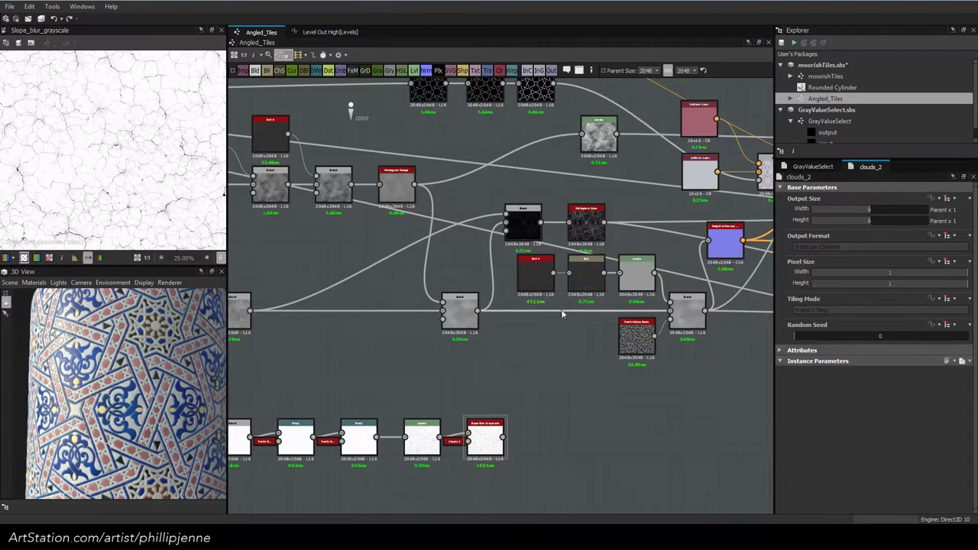
left_click_drag(462, 313, 448, 314)
middle_click_drag(699, 294, 466, 304)
scroll(462, 306, "down", 4)
Realign the colour node groups, moving the purple node and central nodes into place
left_click_drag(656, 212, 398, 394)
left_click_drag(417, 237, 501, 234)
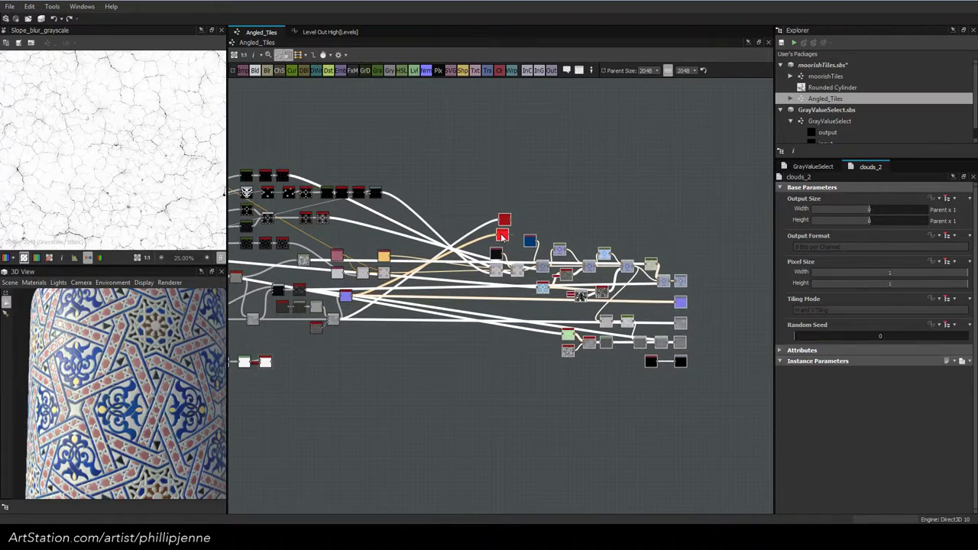
scroll(380, 294, "up", 4)
left_click_drag(307, 295, 535, 295)
middle_click_drag(270, 200, 348, 232)
left_click_drag(348, 233, 650, 281)
middle_click_drag(670, 282, 476, 318)
Wrap the upper row of colour nodes in a new frame
left_click_drag(482, 158, 748, 334)
scroll(747, 333, "down", 2)
middle_click_drag(709, 314, 606, 312)
left_click_drag(469, 213, 732, 229)
left_click(728, 257)
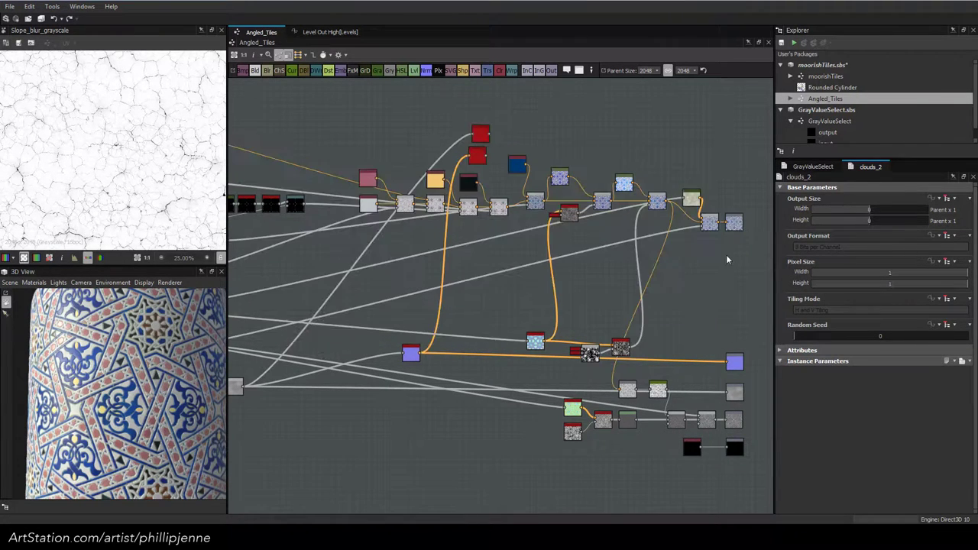
middle_click_drag(722, 285, 725, 321)
left_click_drag(357, 152, 747, 287)
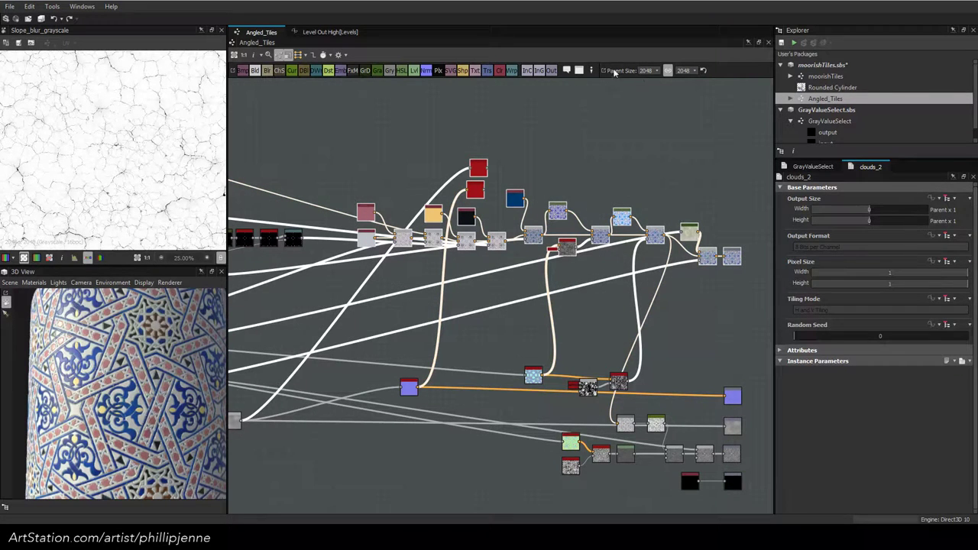
left_click(579, 70)
Title the new colour-node frame 'Color'
double_click(821, 231)
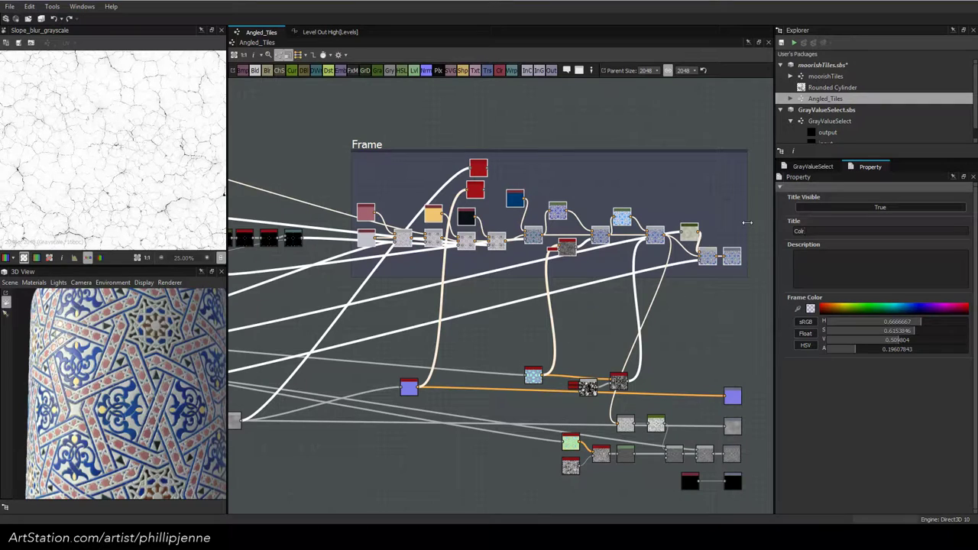
key("Return")
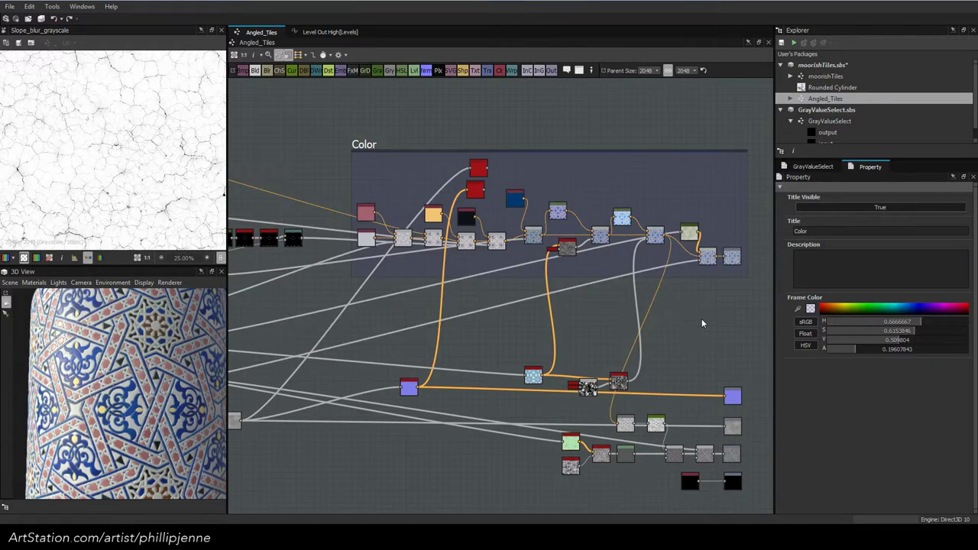
scroll(390, 183, "up", 2)
scroll(392, 185, "up", 1)
Move the two red nodes out of the Color frame to below it
scroll(444, 190, "down", 1)
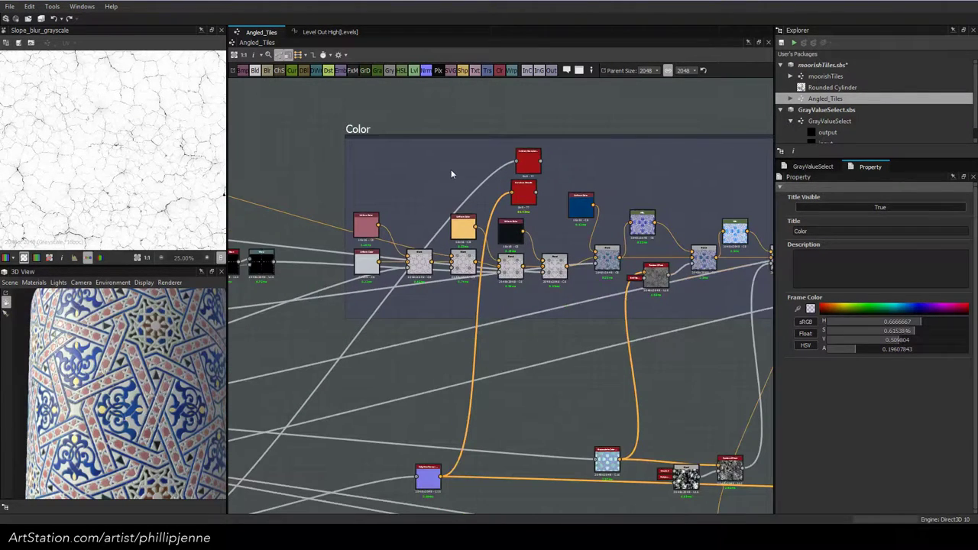
scroll(451, 174, "down", 1)
left_click_drag(510, 191, 493, 376)
left_click_drag(517, 169, 443, 399)
scroll(421, 236, "up", 2)
Reposition the pink Uniform Color node inside the frame
left_click_drag(371, 201, 371, 171)
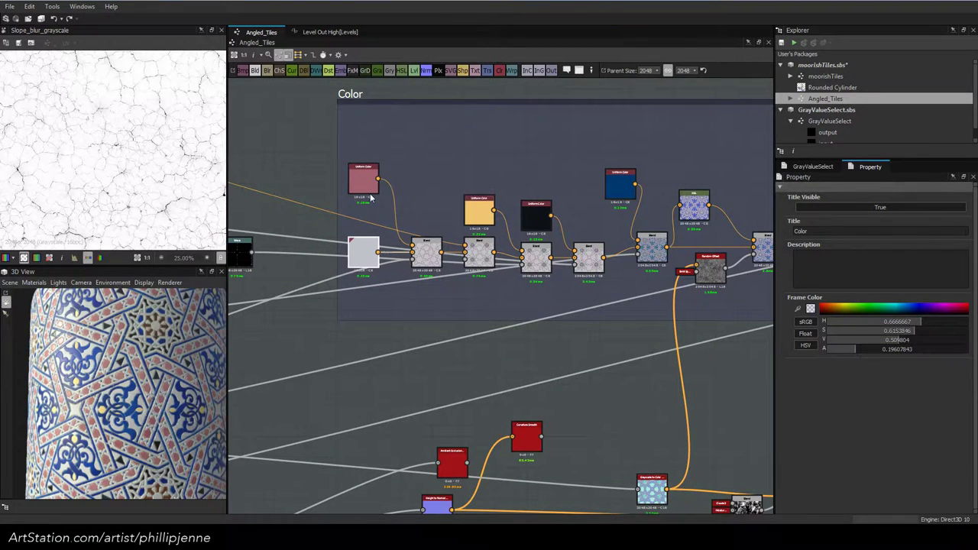
left_click_drag(370, 183, 369, 215)
left_click(313, 55)
Pan across the graph to review the other node groups
middle_click_drag(635, 256, 315, 249)
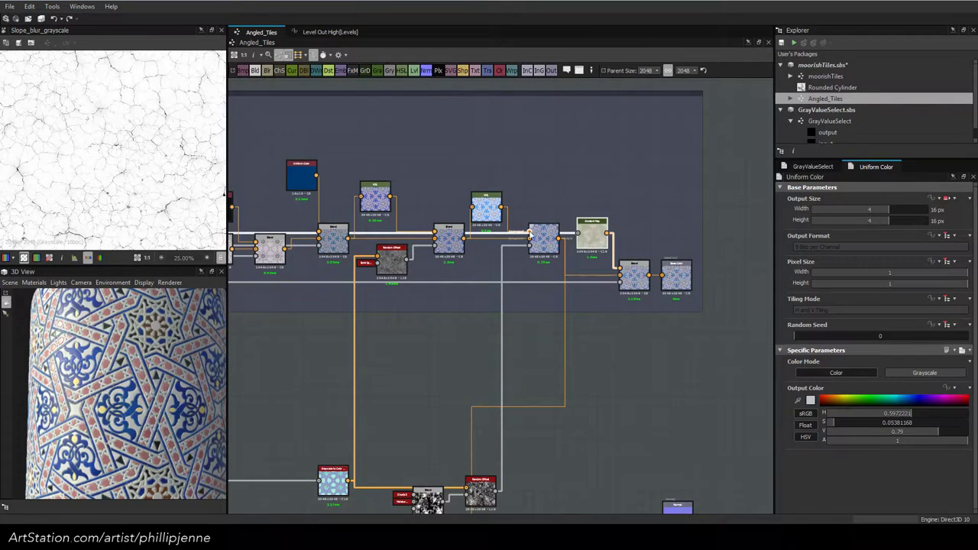
scroll(460, 206, "down", 5)
middle_click_drag(411, 263, 557, 237)
scroll(706, 244, "up", 3)
middle_click_drag(622, 240, 774, 246)
scroll(549, 228, "down", 1)
middle_click_drag(547, 222, 706, 271)
scroll(501, 183, "up", 1)
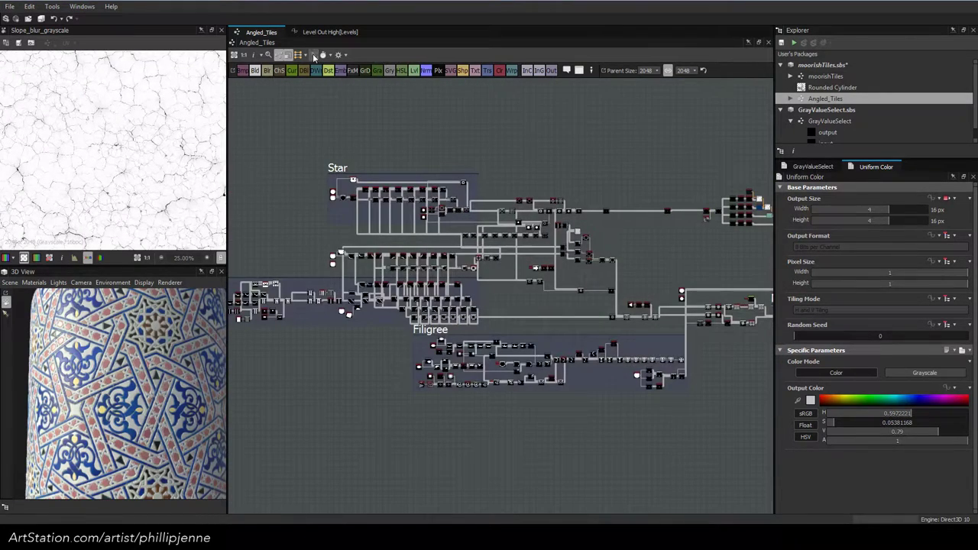
Bring the black mask nodes into view and marquee-select them
scroll(580, 228, "up", 4)
scroll(571, 238, "up", 5)
middle_click_drag(509, 212, 511, 117)
middle_click_drag(350, 282, 580, 183)
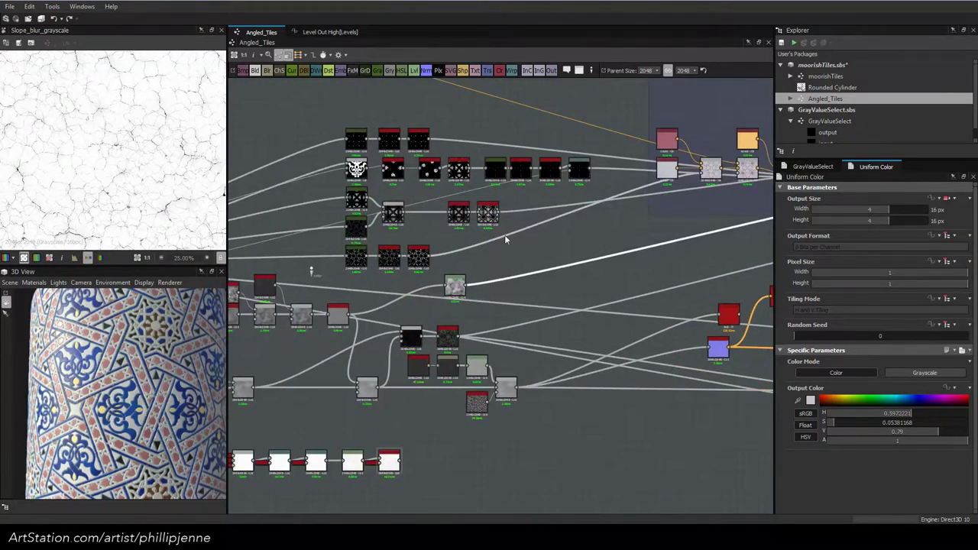
middle_click_drag(563, 232, 584, 299)
left_click_drag(359, 161, 597, 321)
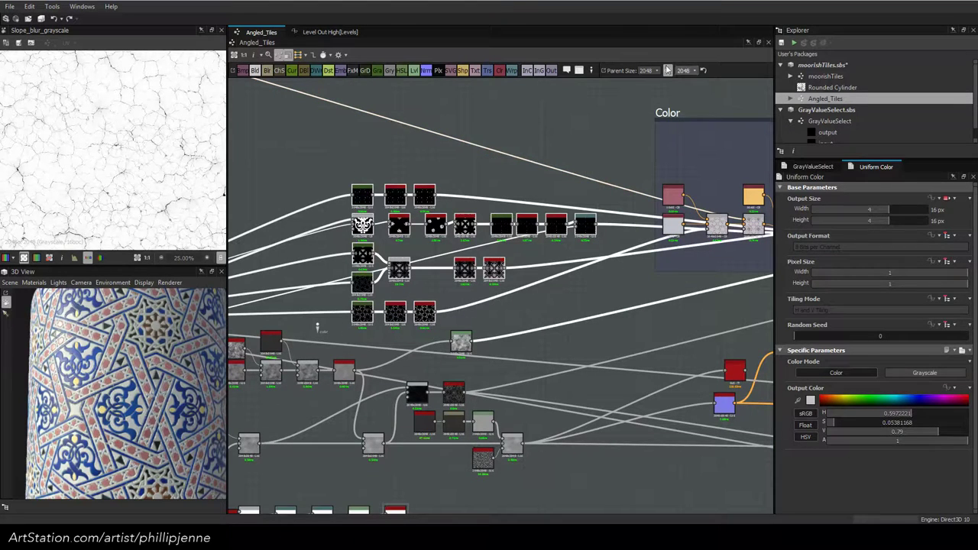
Wrap the selected black mask nodes in a frame titled 'Color Masks'
left_click(578, 70)
double_click(816, 232)
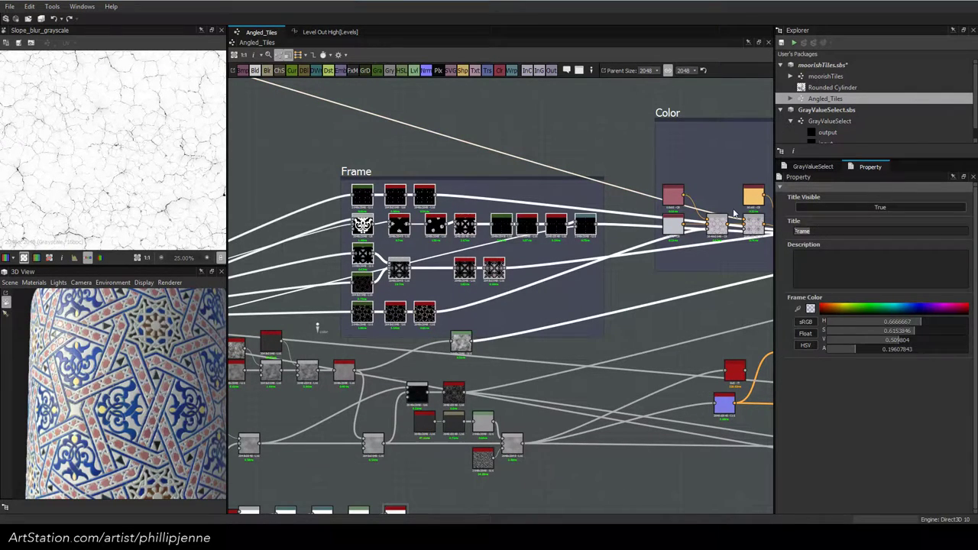
type("Color Masks")
key("Return")
Preview the Levels node in the colour mask chain
scroll(599, 309, "down", 1)
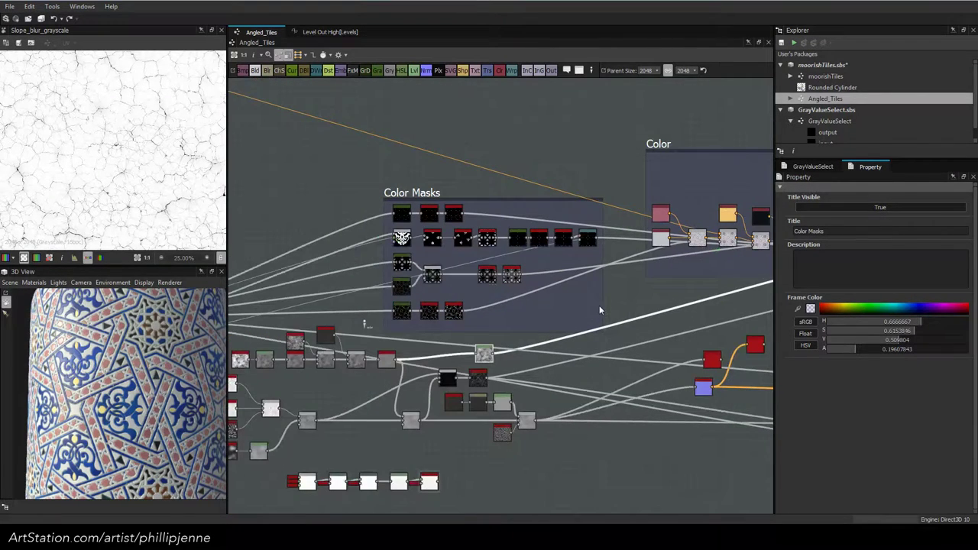
scroll(599, 306, "down", 1)
middle_click_drag(598, 306, 433, 295)
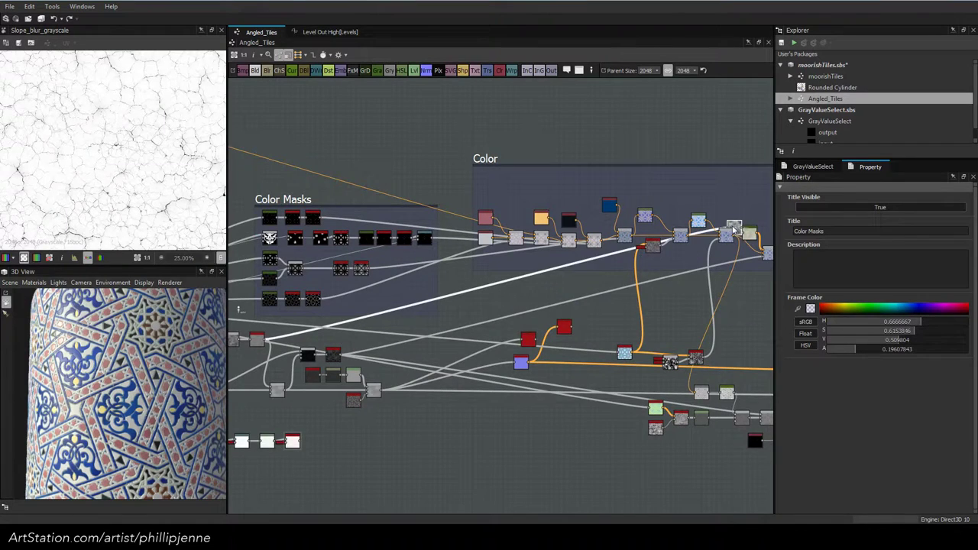
scroll(724, 228, "up", 3)
scroll(731, 227, "up", 4)
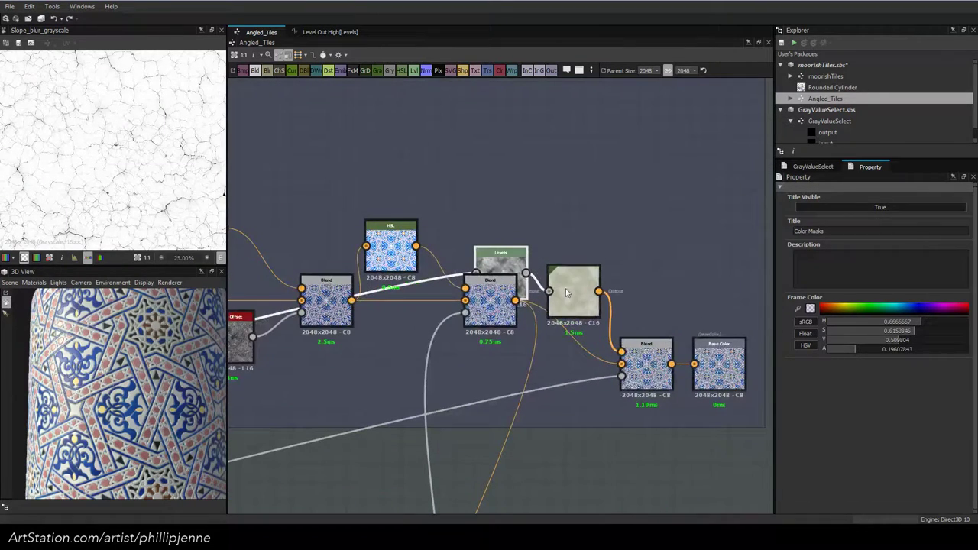
left_click(566, 292)
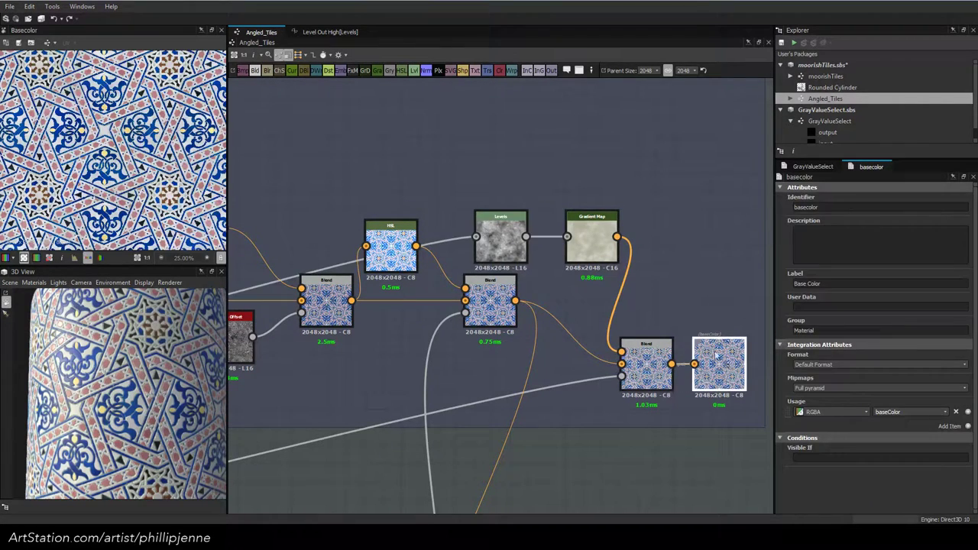
scroll(534, 279, "down", 1)
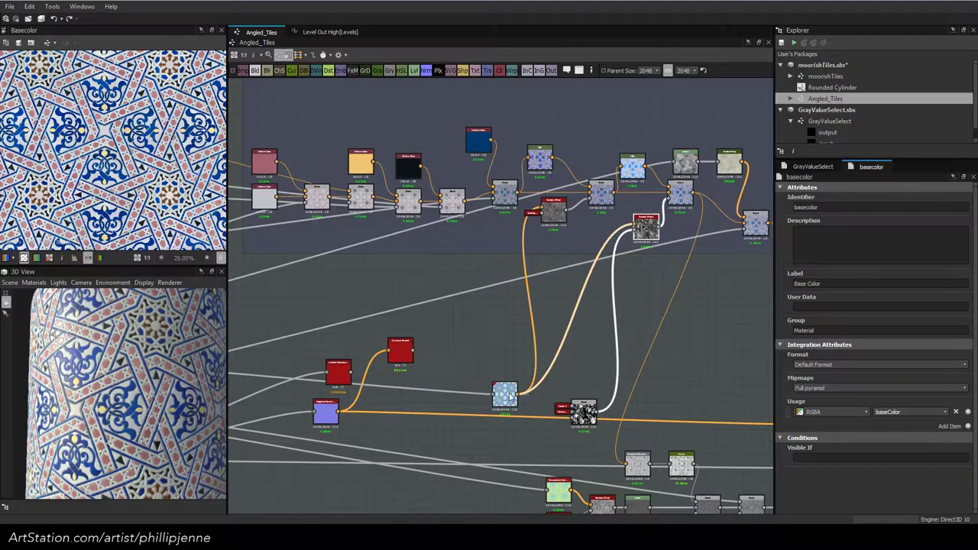
scroll(523, 378, "down", 2)
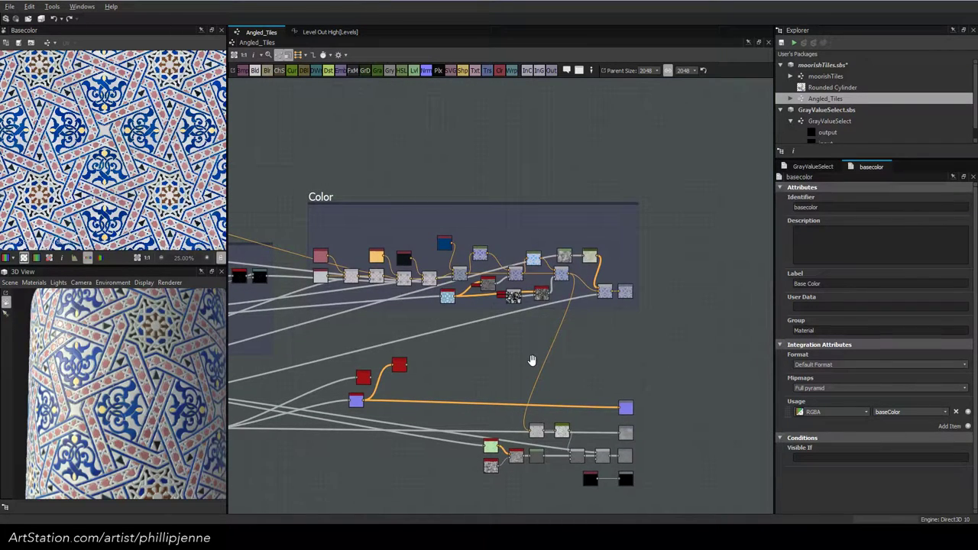
scroll(531, 360, "down", 3)
scroll(484, 314, "up", 3)
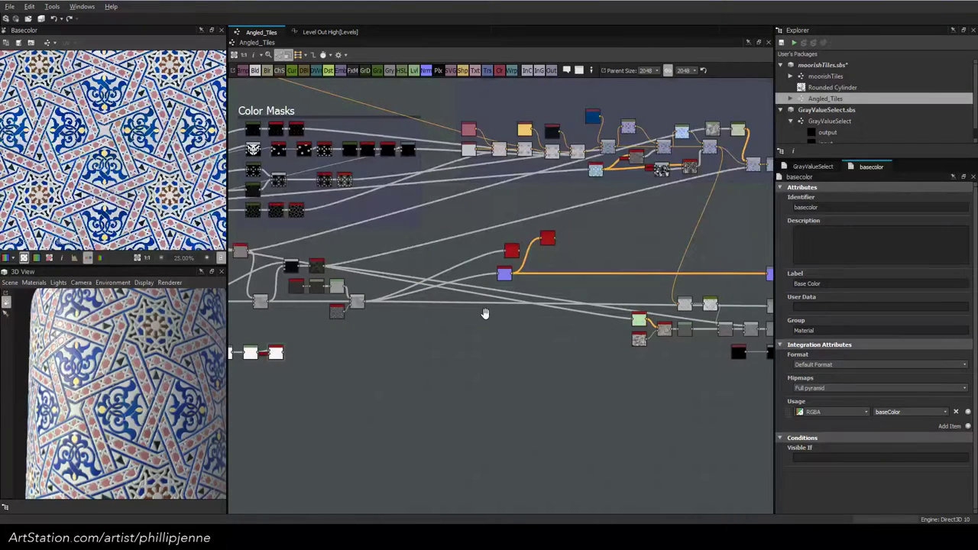
Pan the graph over to the crack height nodes
middle_click_drag(485, 313, 752, 355)
scroll(626, 392, "up", 5)
middle_click_drag(649, 381, 412, 371)
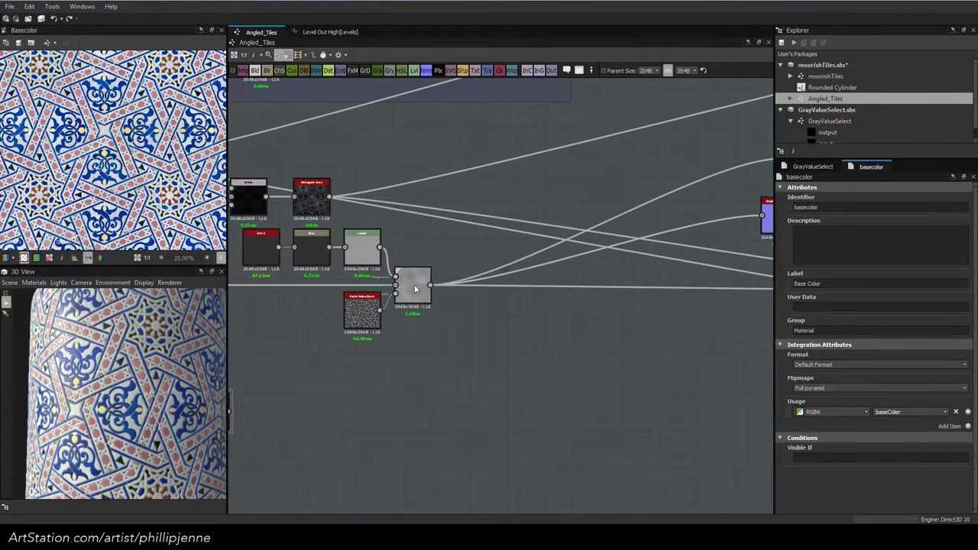
Add a Multiply Blend after the height Blend, fed by the Slope Blur crack map
left_click(424, 283)
key("space")
left_click(492, 227)
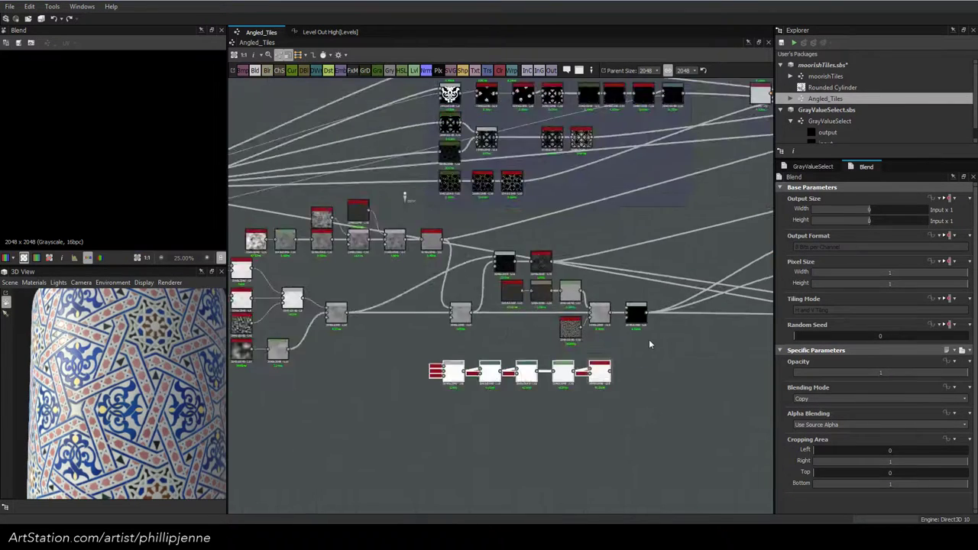
scroll(648, 339, "up", 4)
left_click_drag(568, 405, 603, 284)
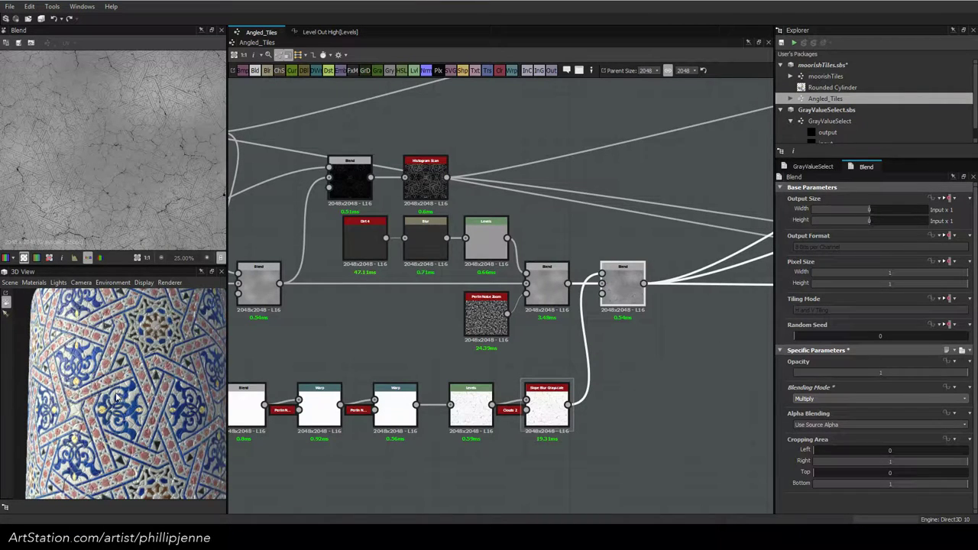
scroll(116, 397, "up", 5)
scroll(142, 412, "up", 1)
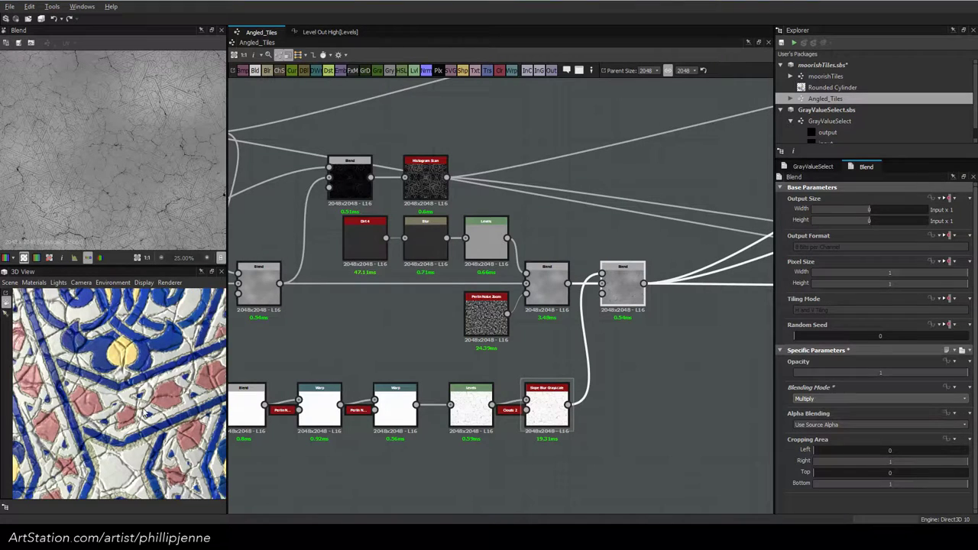
scroll(144, 414, "down", 5)
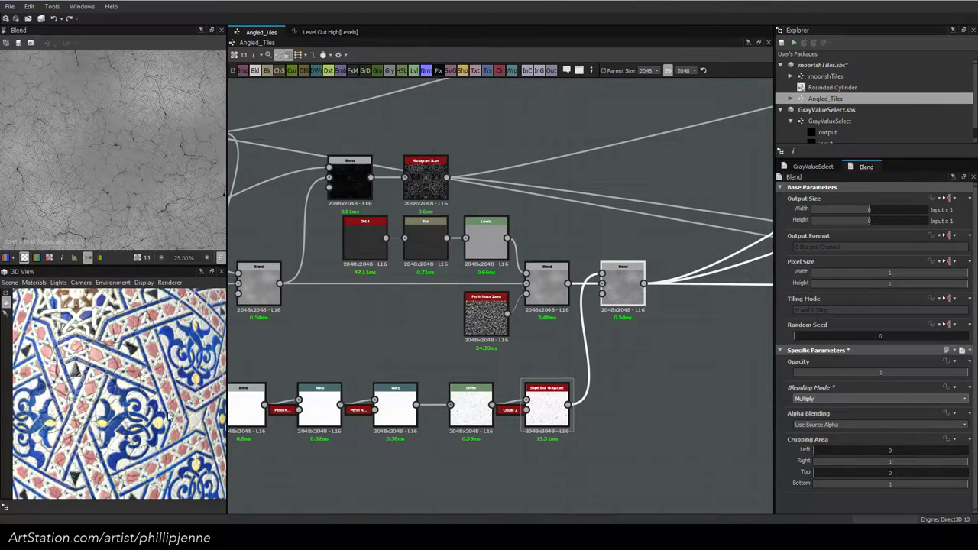
scroll(544, 462, "down", 2)
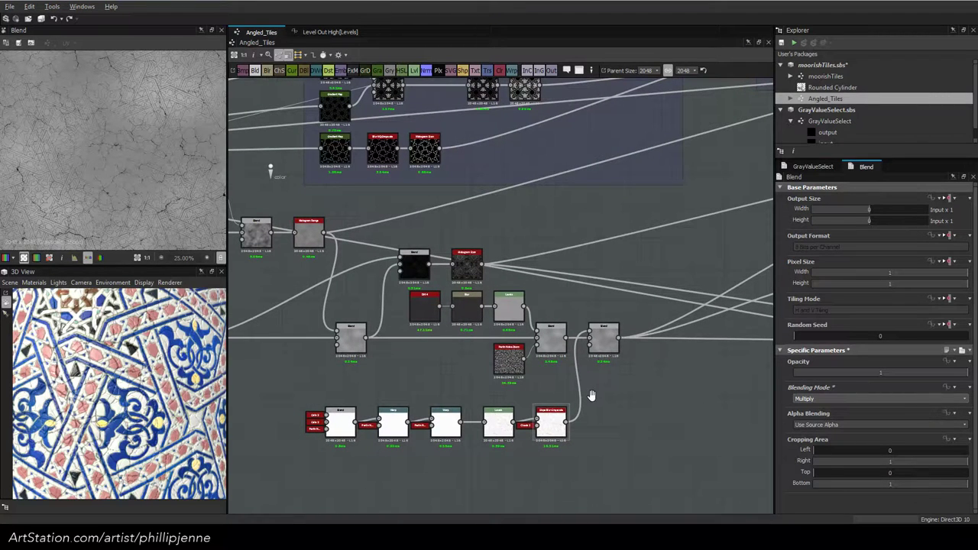
Frame the bottom crack node chain and title the frame 'Cracks'
middle_click_drag(591, 395, 609, 389)
left_click_drag(606, 393, 312, 460)
left_click_drag(359, 416, 358, 491)
left_click(578, 71)
middle_click_drag(526, 259, 563, 159)
left_click_drag(823, 231, 728, 231)
type("Cracks")
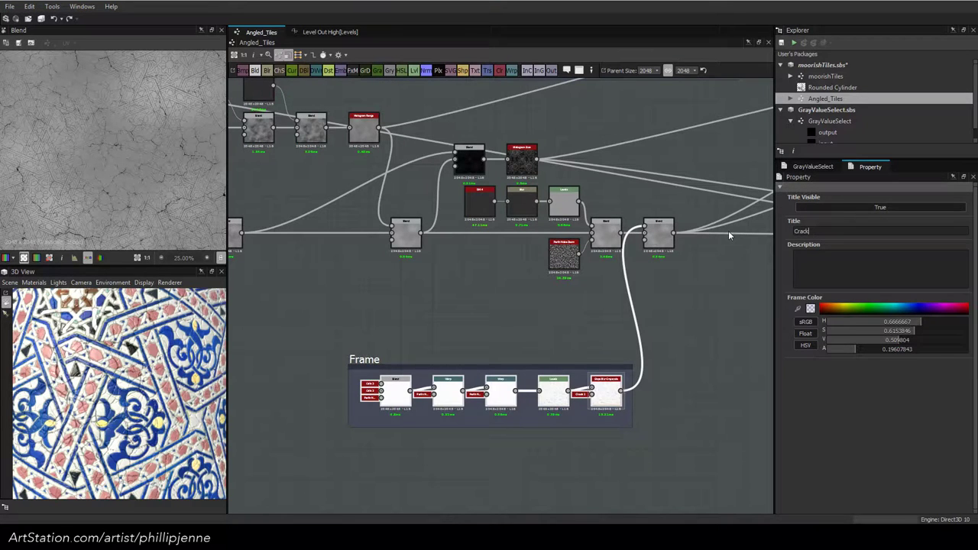
left_click(494, 342)
Arrange the Color Masks frame and place the Cracks frame directly beneath it
left_click_drag(363, 363, 410, 131)
middle_click_drag(408, 238, 439, 390)
scroll(438, 390, "down", 2)
left_click_drag(439, 312, 448, 283)
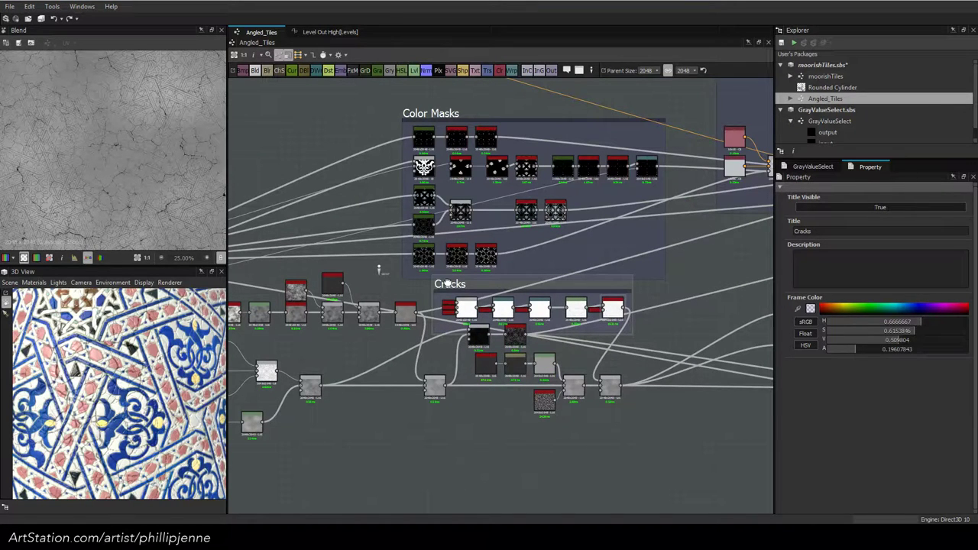
middle_click_drag(448, 283, 433, 358)
left_click_drag(417, 187, 386, 134)
left_click_drag(365, 346, 711, 186)
middle_click_drag(710, 186, 710, 130)
left_click_drag(418, 502, 432, 277)
left_click(660, 345)
scroll(594, 405, "up", 2)
left_click_drag(594, 414, 619, 415)
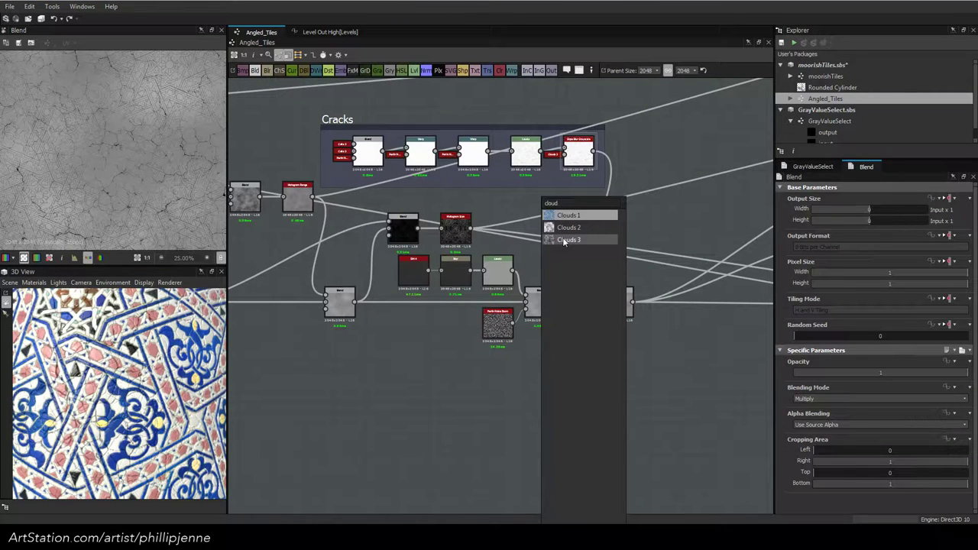
Add Clouds 3 and Blur HQ Grayscale nodes, wiring the blurred clouds into the Blend
left_click(564, 242)
key("space")
type("hq")
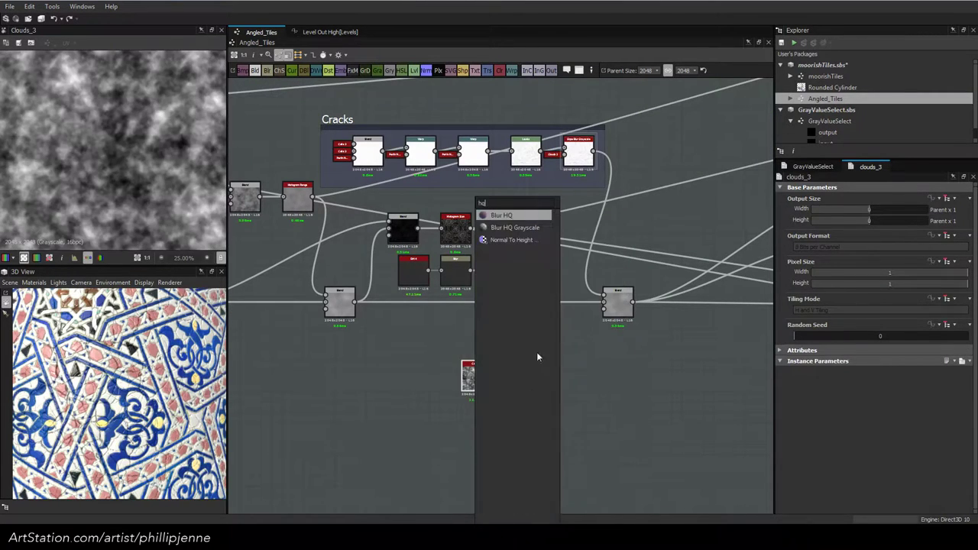
left_click(533, 227)
left_click_drag(552, 376, 604, 310)
scroll(338, 384, "up", 1)
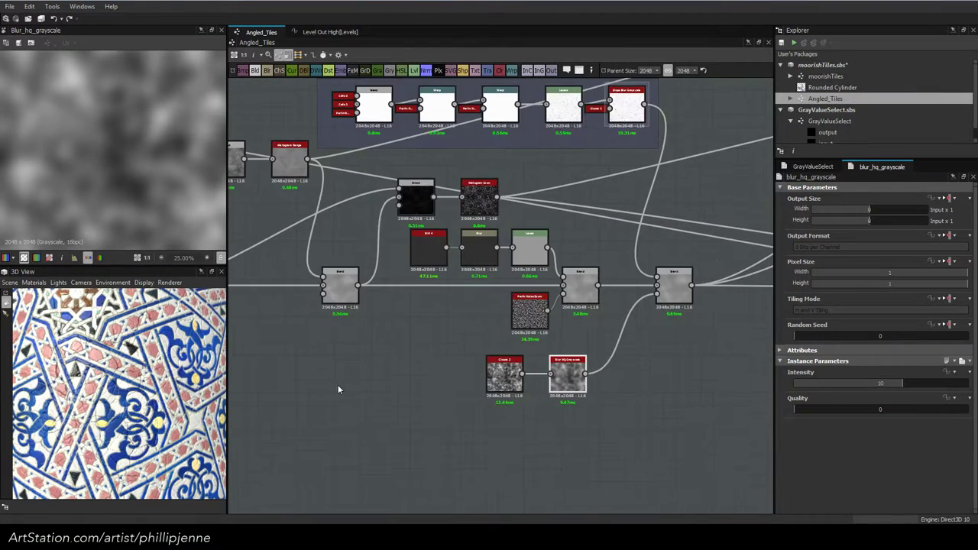
left_click_drag(460, 356, 590, 371)
left_click(667, 397)
Insert a Levels node between Blur HQ Grayscale and the Blend
key("space")
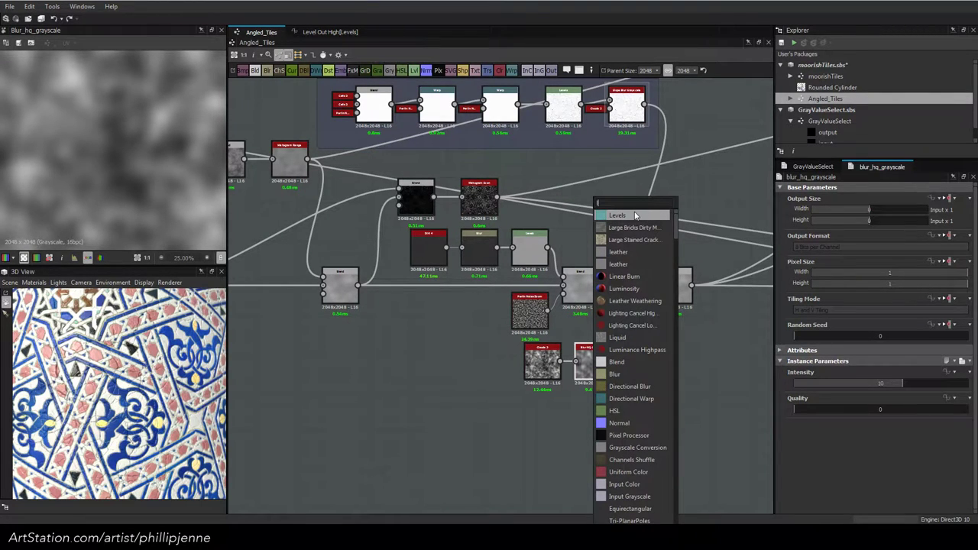
left_click(635, 215)
left_click(936, 350)
left_click_drag(517, 397, 617, 372)
left_click(680, 368)
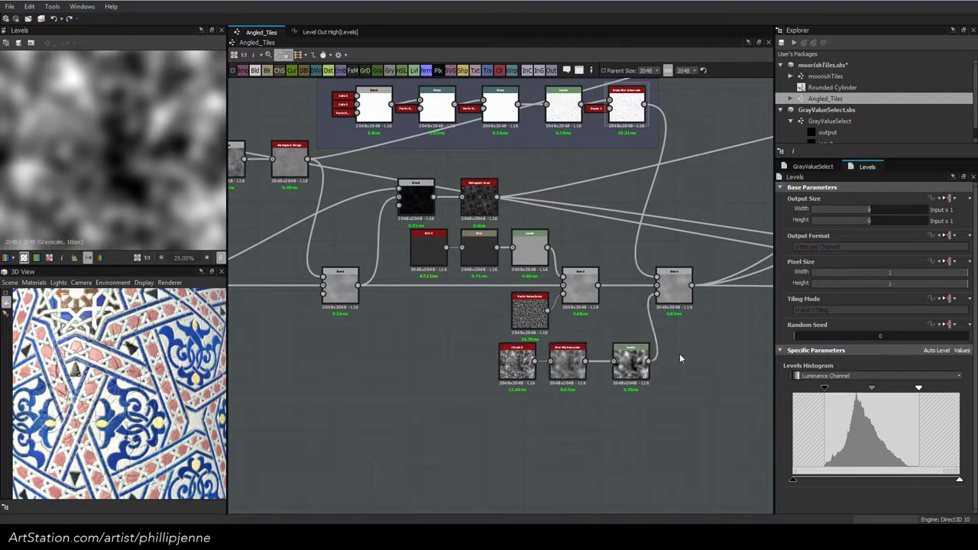
Preview the final Blend on the 3D tiles and check the Levels histogram
double_click(684, 287)
scroll(145, 396, "up", 2)
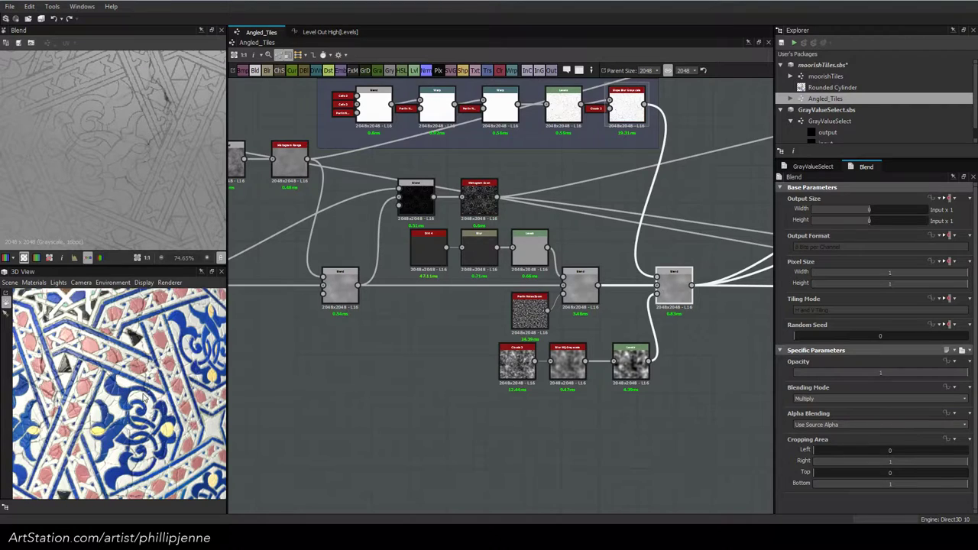
mouse_move(144, 395)
left_mouse_down()
mouse_move(98, 401)
mouse_move(142, 372)
mouse_move(163, 398)
left_mouse_up()
left_click(631, 361)
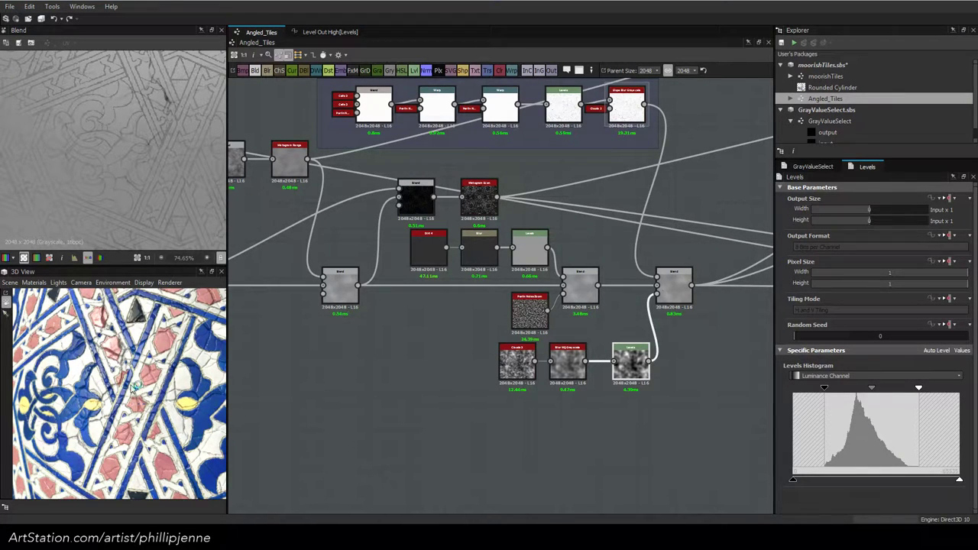
left_click_drag(134, 388, 145, 436)
scroll(569, 398, "up", 3)
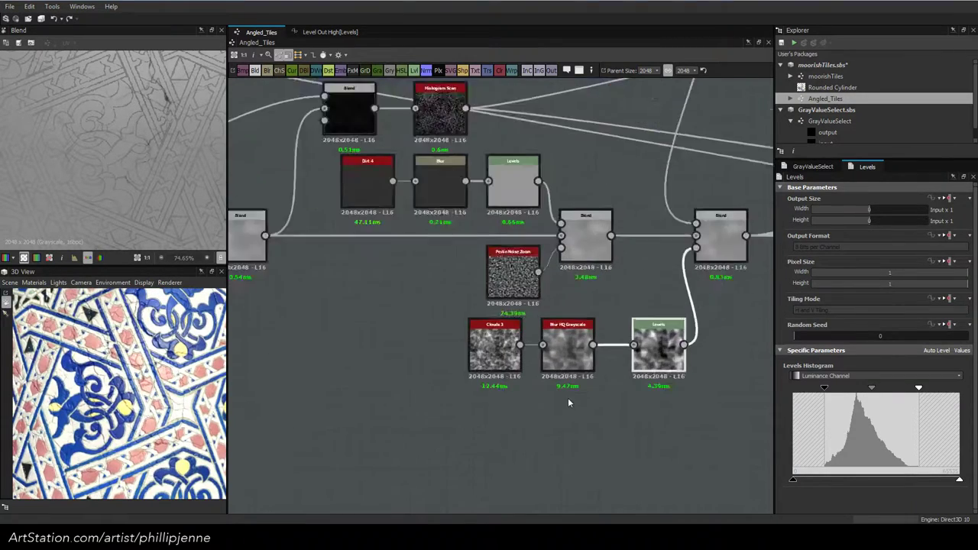
Preview the first Slope Blur Grayscale and widen the Cracks frame to the right
middle_click_drag(602, 103, 523, 284)
middle_click_drag(557, 130, 528, 312)
double_click(555, 259)
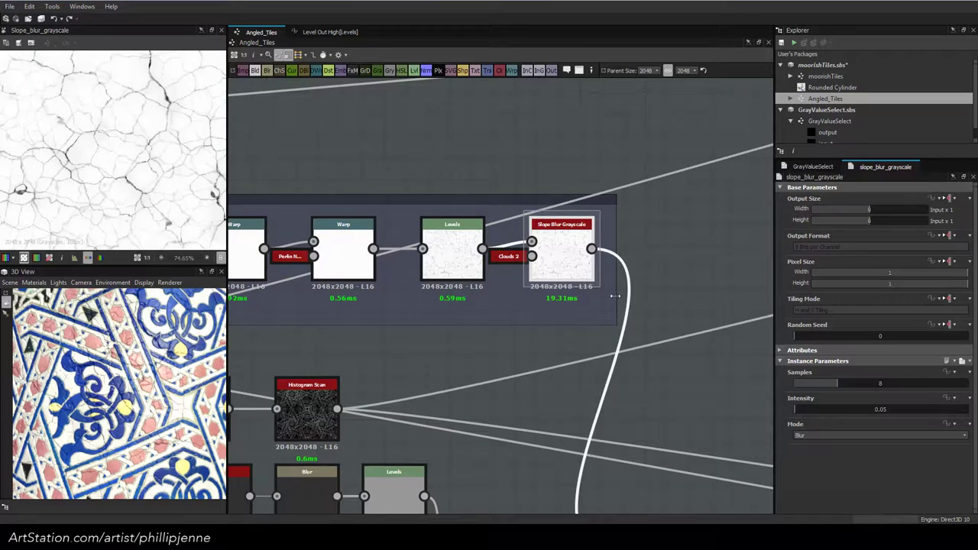
left_click_drag(615, 298, 731, 302)
left_click(654, 300)
left_click(544, 256)
left_click(605, 291)
left_click(578, 261)
Append a second Slope Blur Grayscale with Samples raised to 32
key("space")
type("slop")
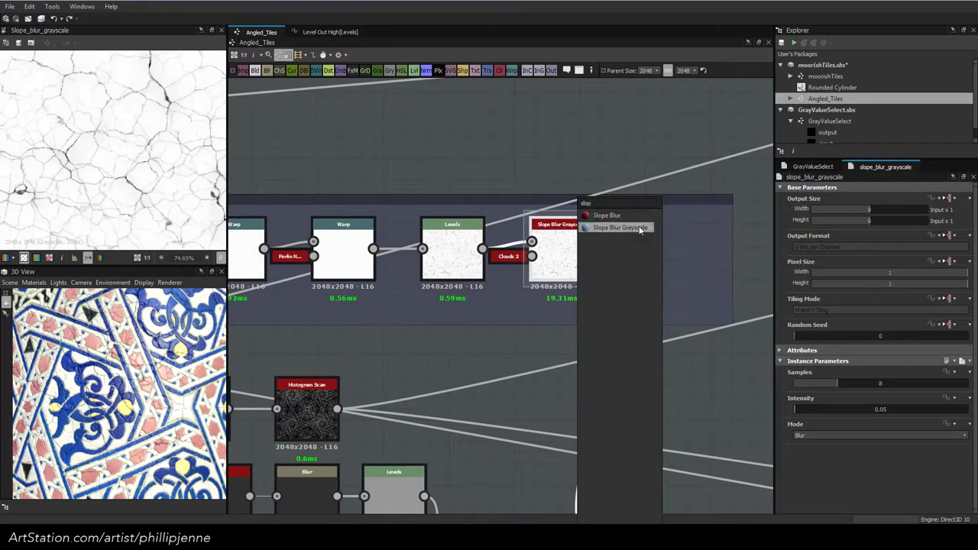
left_click(640, 229)
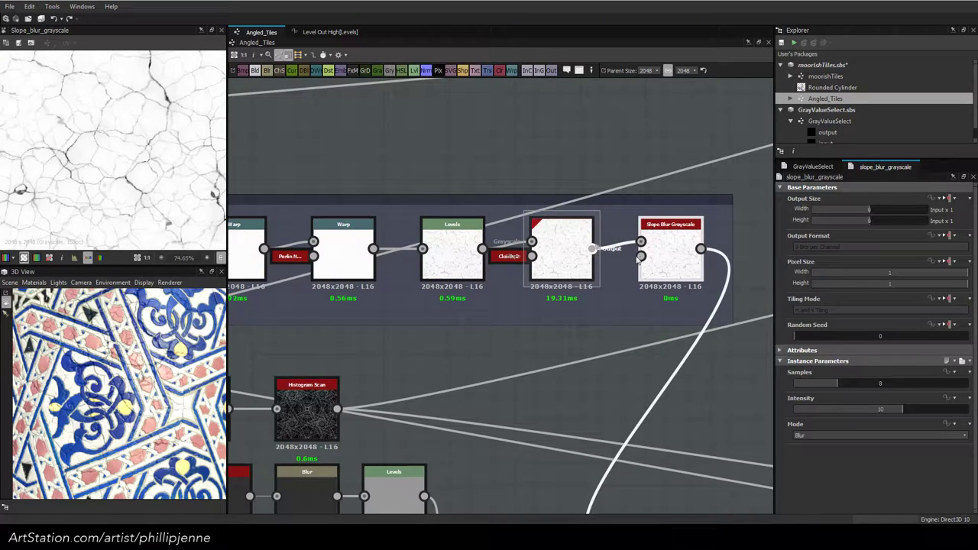
double_click(671, 265)
left_click_drag(846, 410, 805, 409)
left_click_drag(929, 383, 969, 393)
left_click_drag(803, 409, 794, 411)
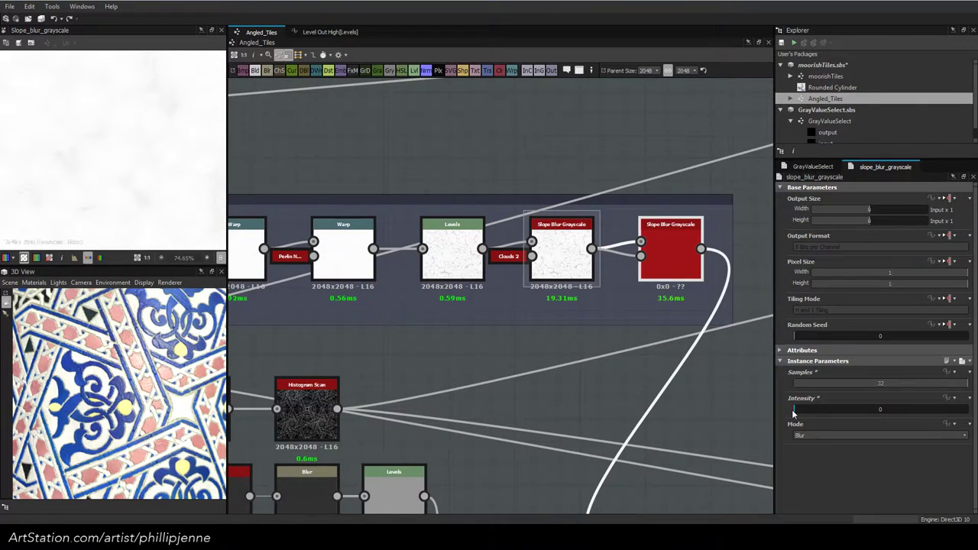
scroll(147, 197, "up", 4)
scroll(148, 197, "down", 1)
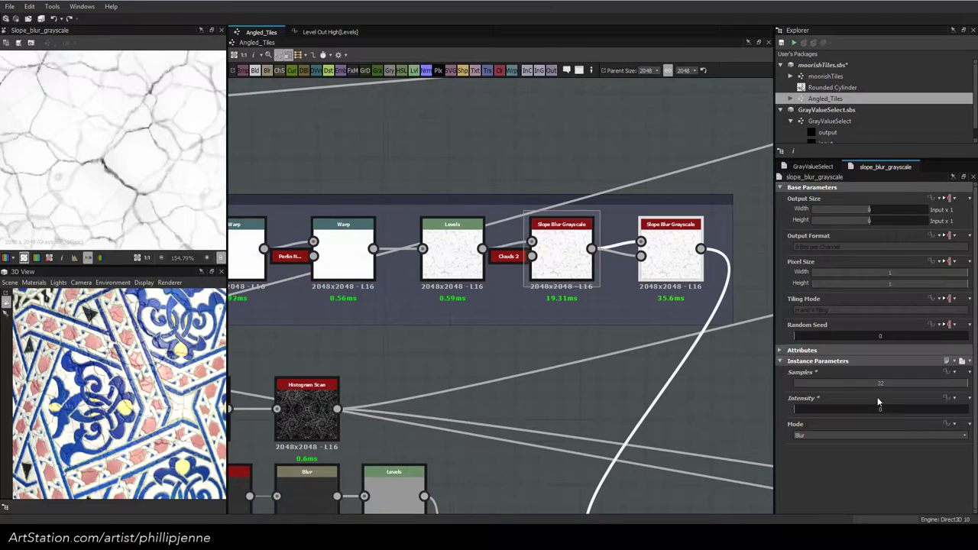
Set the second slope blur's Intensity to 0.005
double_click(895, 409)
type("0.01")
key("Return")
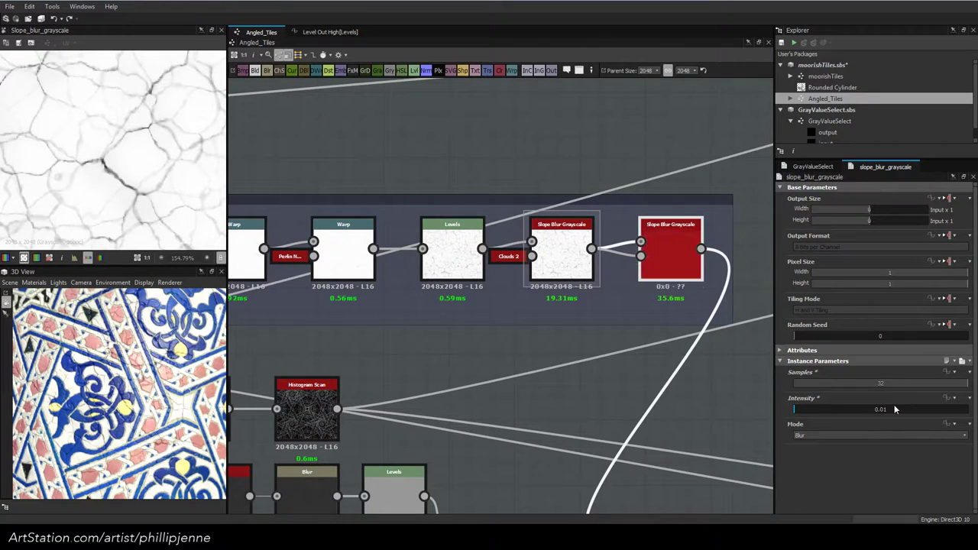
scroll(59, 113, "up", 3)
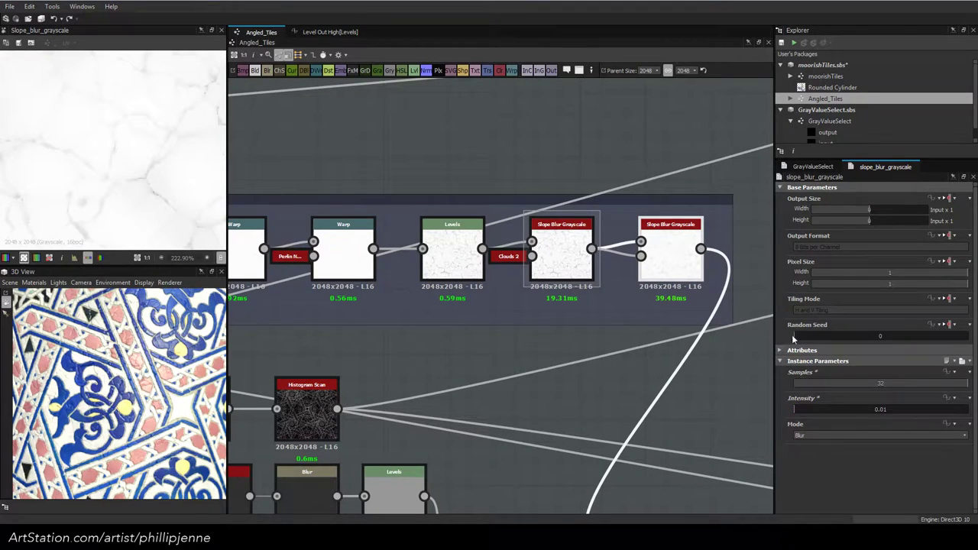
double_click(890, 408)
type("0.005")
key("Return")
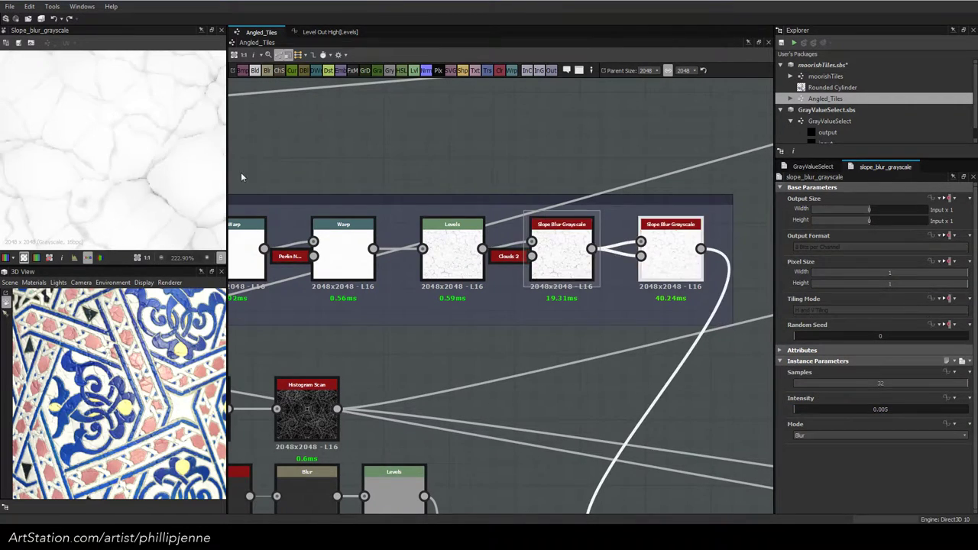
scroll(162, 168, "down", 3)
Insert a Levels node on the crack link to the Blend and move it into the Cracks frame
middle_click_drag(593, 309, 557, 204)
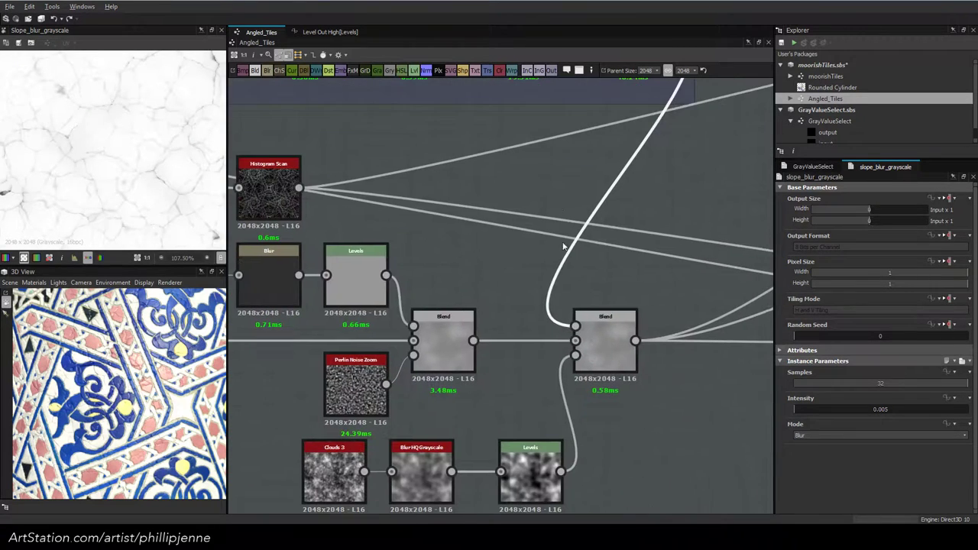
key("space")
left_click(609, 303)
middle_click_drag(665, 115, 489, 290)
left_click(496, 264)
left_click_drag(428, 391, 537, 239)
Auto-level the Levels node ending the Cracks frame and raise its black point
scroll(539, 240, "down", 3)
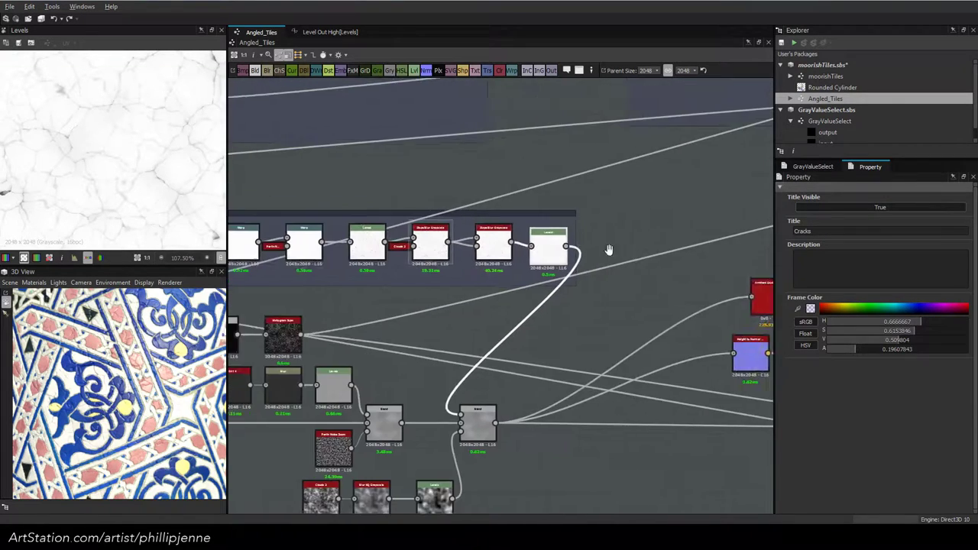
middle_click_drag(544, 248, 766, 259)
left_click_drag(353, 215, 277, 189)
middle_click_drag(415, 211, 665, 259)
left_click_drag(518, 232, 494, 232)
middle_click_drag(510, 261, 243, 234)
middle_click_drag(693, 291, 594, 264)
left_click(544, 222)
left_click(936, 351)
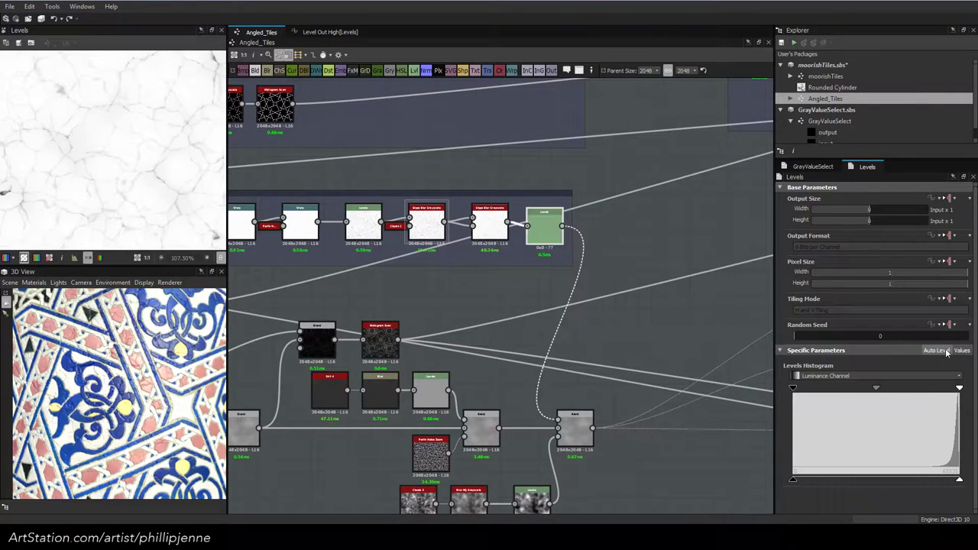
left_click_drag(853, 391, 874, 395)
Preview the final Multiply Blend and orbit the 3D tiles to an angled view
scroll(65, 185, "down", 1)
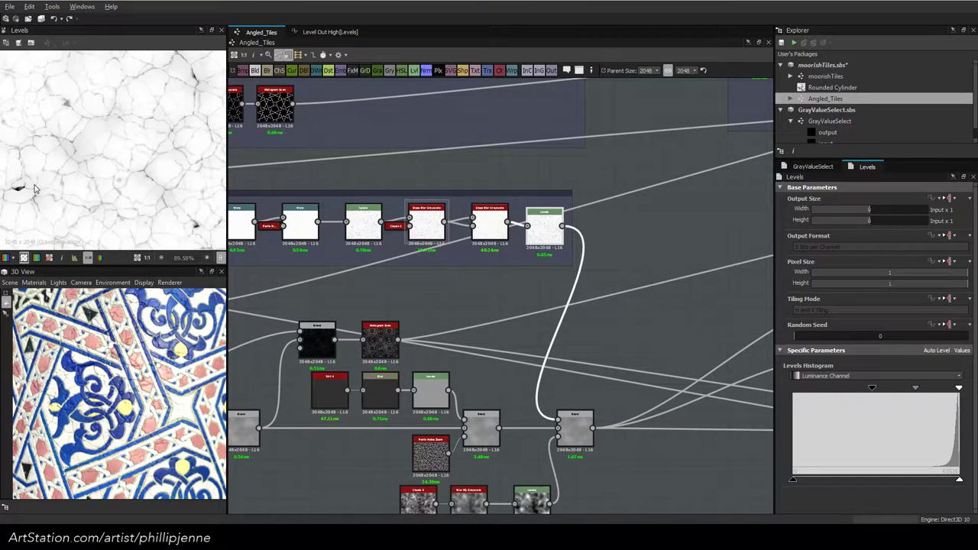
middle_click_drag(36, 189, 145, 131)
middle_click_drag(524, 464, 607, 274)
left_click(660, 242)
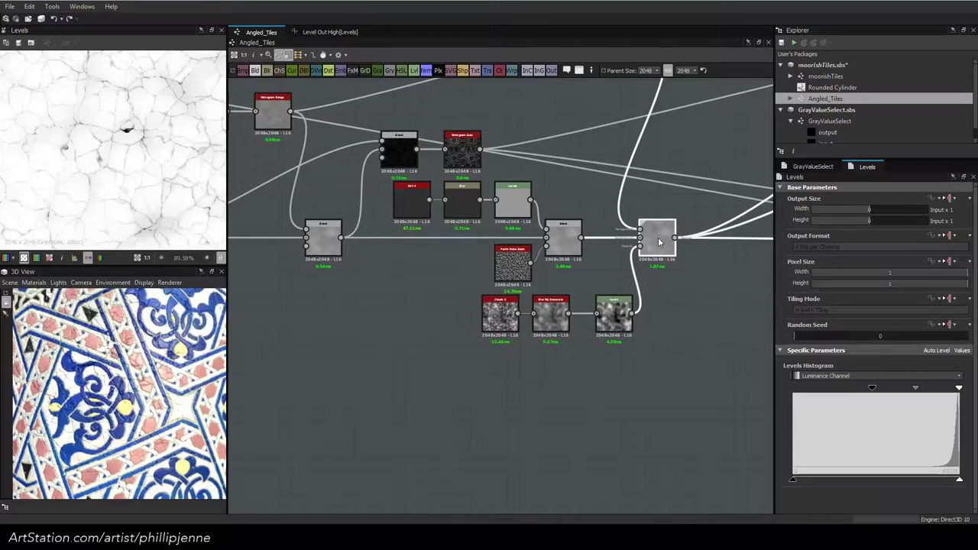
double_click(659, 242)
mouse_move(122, 402)
left_mouse_down()
mouse_move(110, 420)
mouse_move(120, 416)
left_mouse_up()
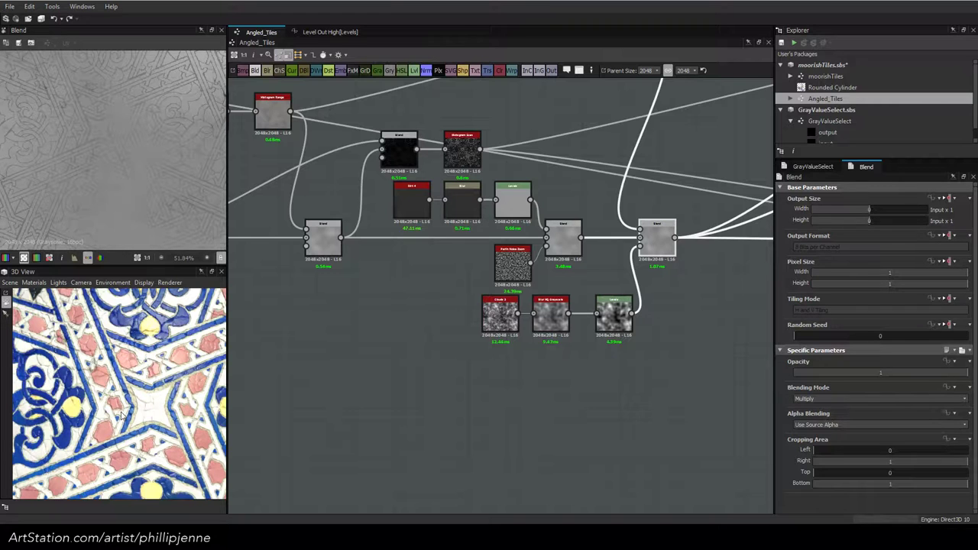
left_click_drag(120, 416, 137, 367)
scroll(139, 361, "up", 3)
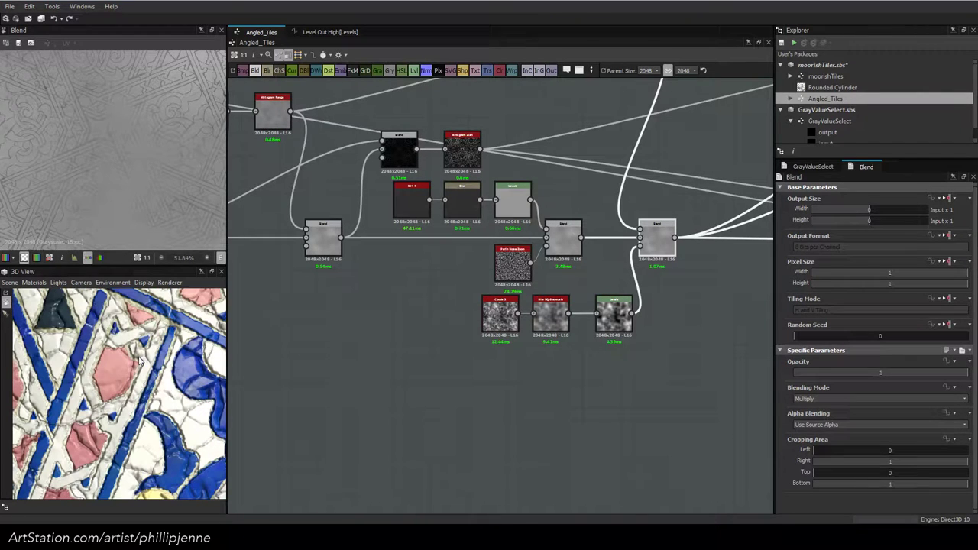
scroll(139, 360, "down", 5)
mouse_move(83, 362)
left_mouse_down()
mouse_move(120, 351)
mouse_move(73, 363)
mouse_move(86, 361)
left_mouse_up()
middle_click_drag(550, 210, 540, 420)
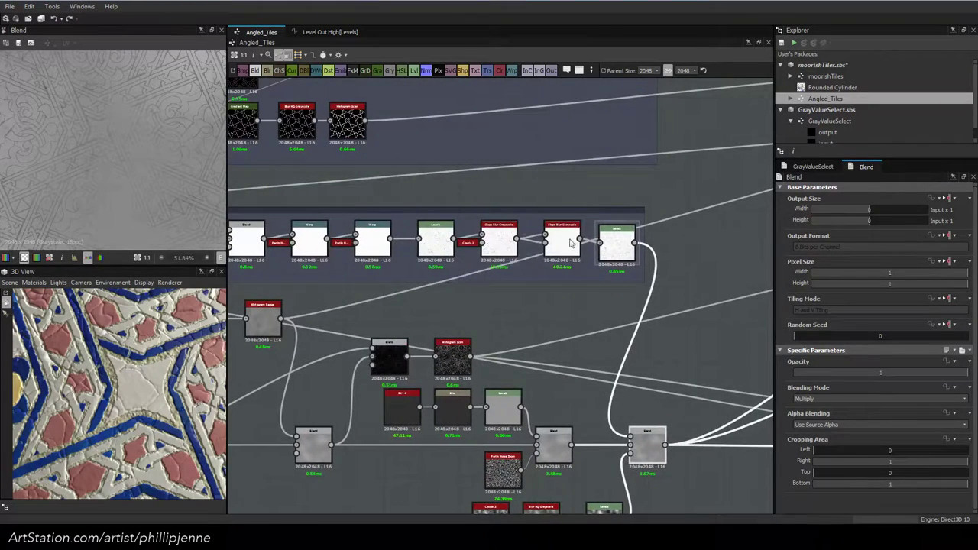
Preview the first Slope Blur Grayscale and raise its Samples to the maximum 32
double_click(497, 246)
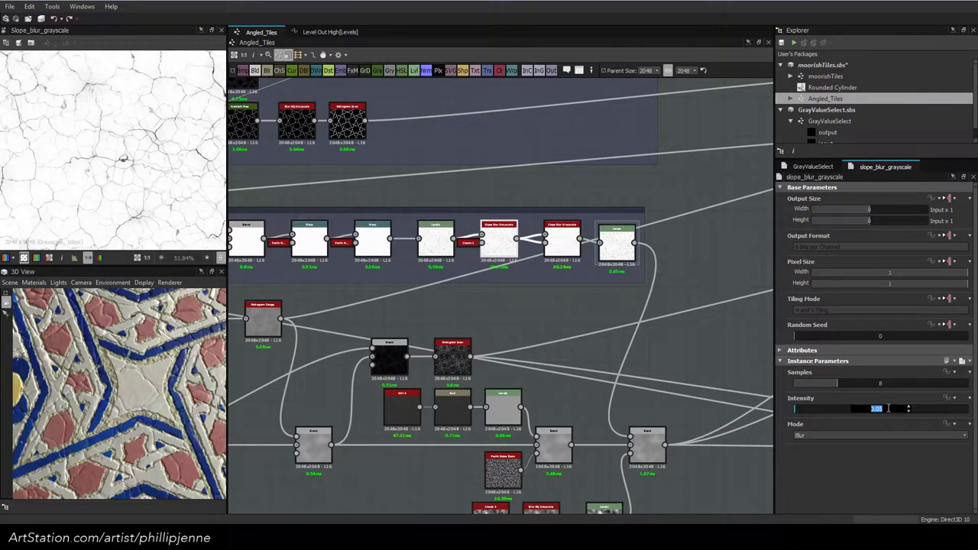
type("0.1")
key("Return")
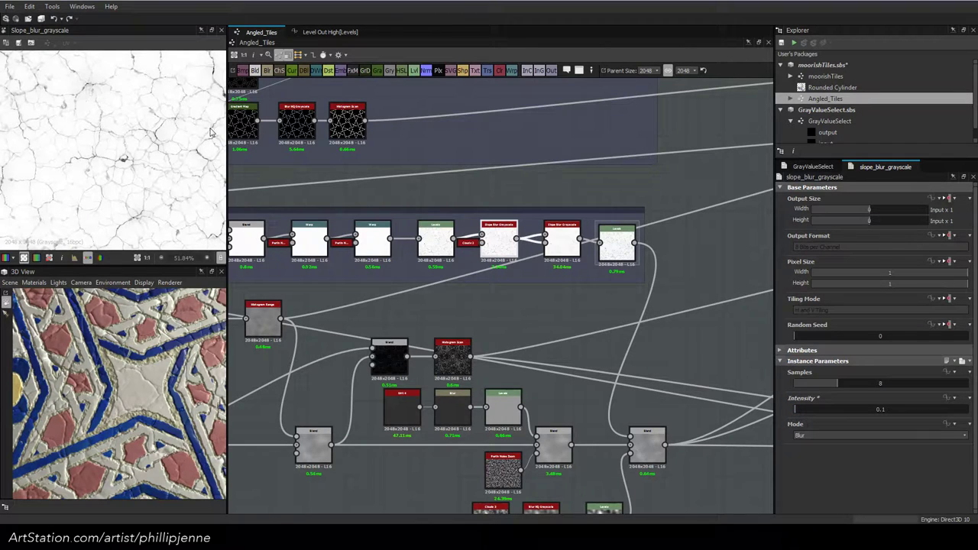
left_click_drag(874, 383, 969, 389)
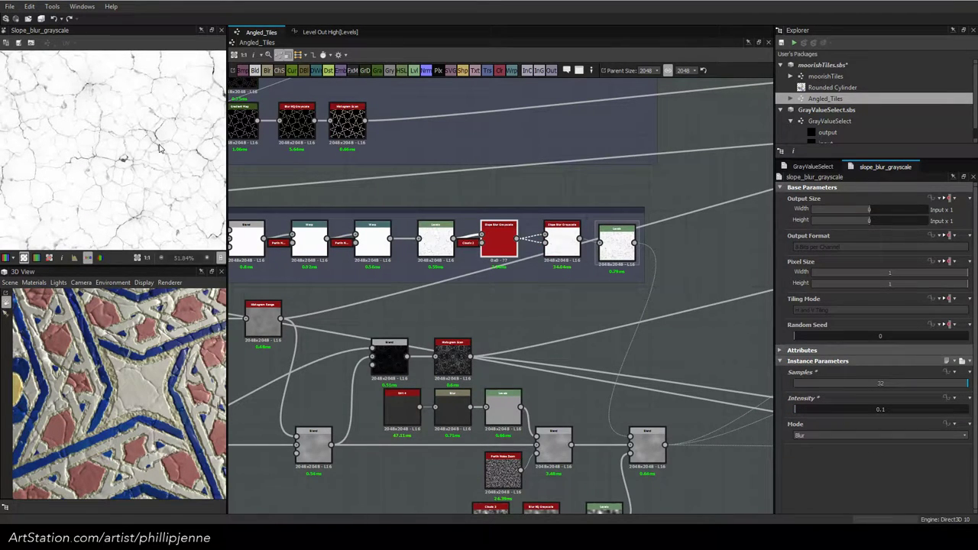
Set the slope blur Intensity to 0.25 and check the broader cracks in the 3D preview
scroll(160, 148, "up", 5)
double_click(876, 410)
type(".5")
key("Return")
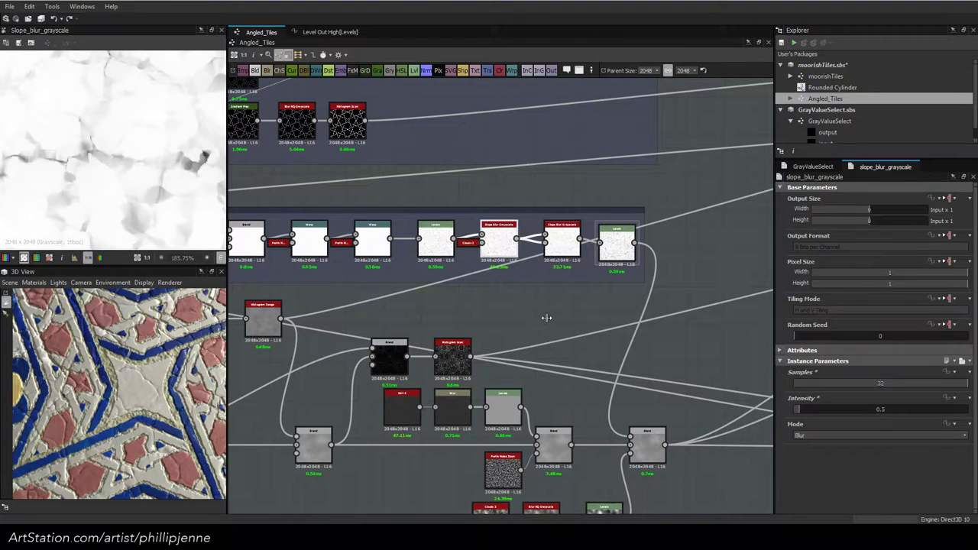
double_click(889, 408)
type(".25")
key("Return")
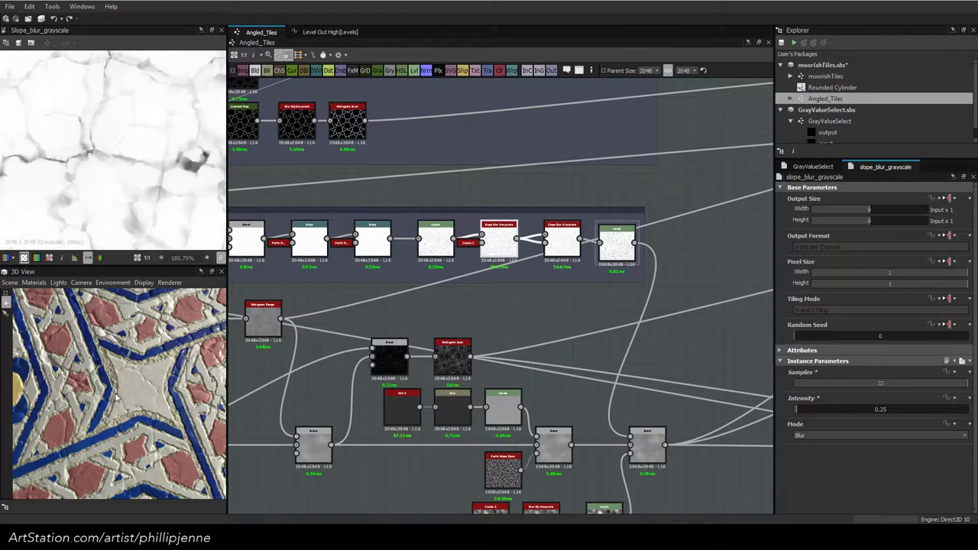
scroll(117, 395, "down", 3)
middle_click_drag(118, 385, 110, 413)
scroll(110, 413, "up", 3)
scroll(110, 413, "down", 4)
left_click_drag(110, 414, 139, 391)
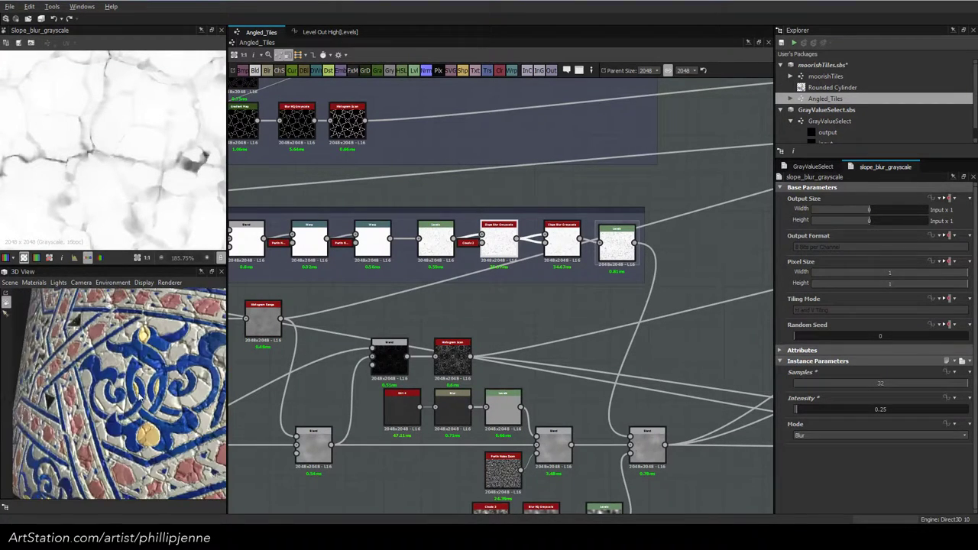
middle_click_drag(566, 435, 549, 263)
Push the cloud-mask Levels black point far right so cracks appear only in scattered patches
left_click(569, 370)
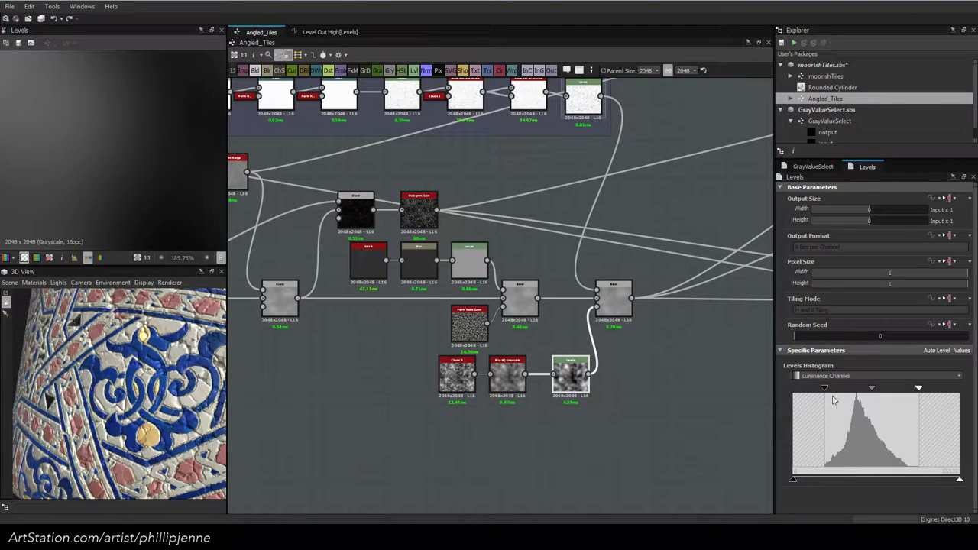
mouse_move(919, 388)
left_mouse_down()
mouse_move(864, 388)
mouse_move(919, 396)
left_mouse_up()
left_click_drag(824, 388, 883, 389)
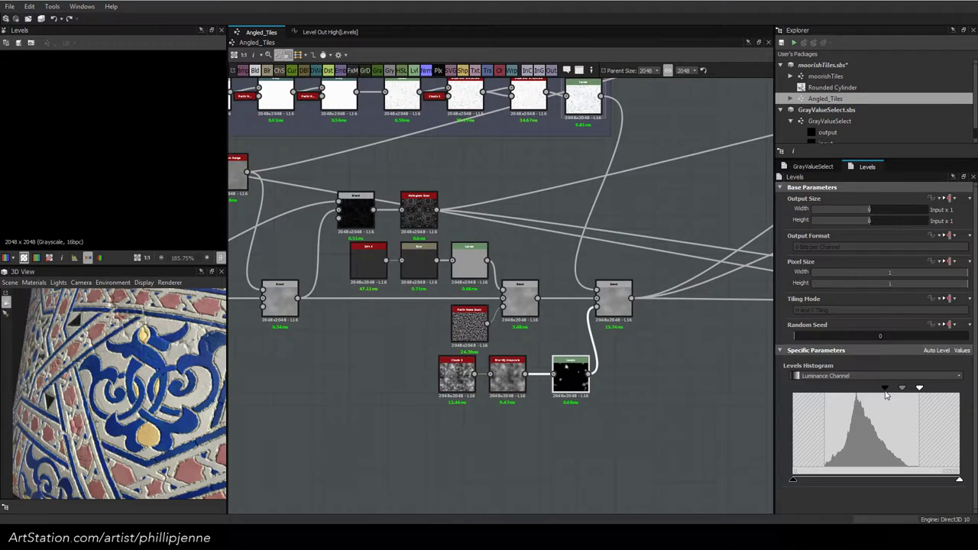
left_click_drag(886, 394, 826, 397)
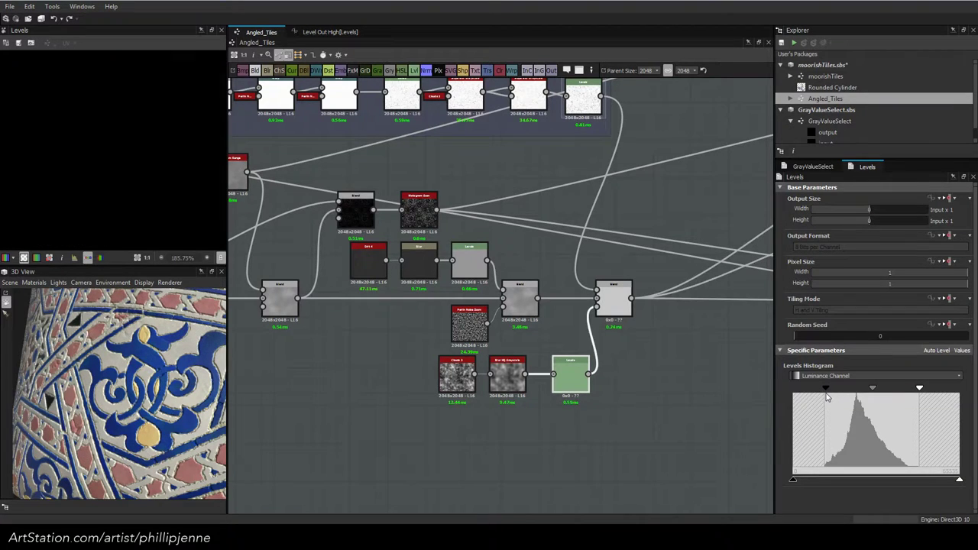
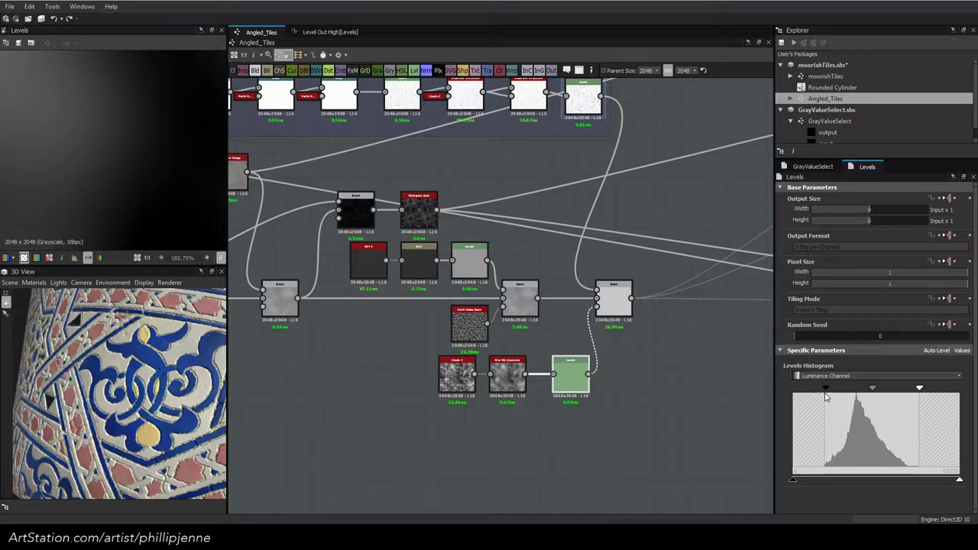
Shift the lower Levels midtones right so the mask leaves only sparse white spots
left_click_drag(872, 389, 906, 390)
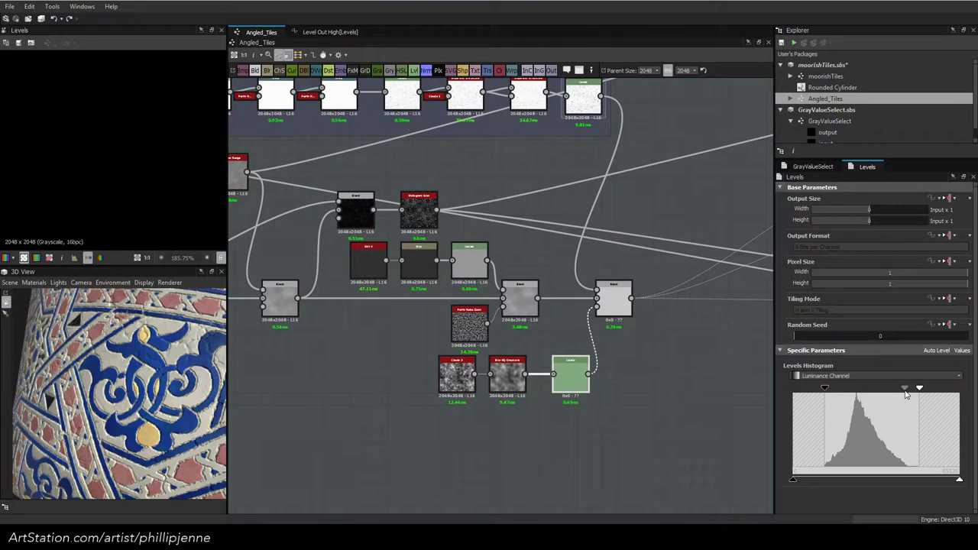
scroll(172, 369, "up", 5)
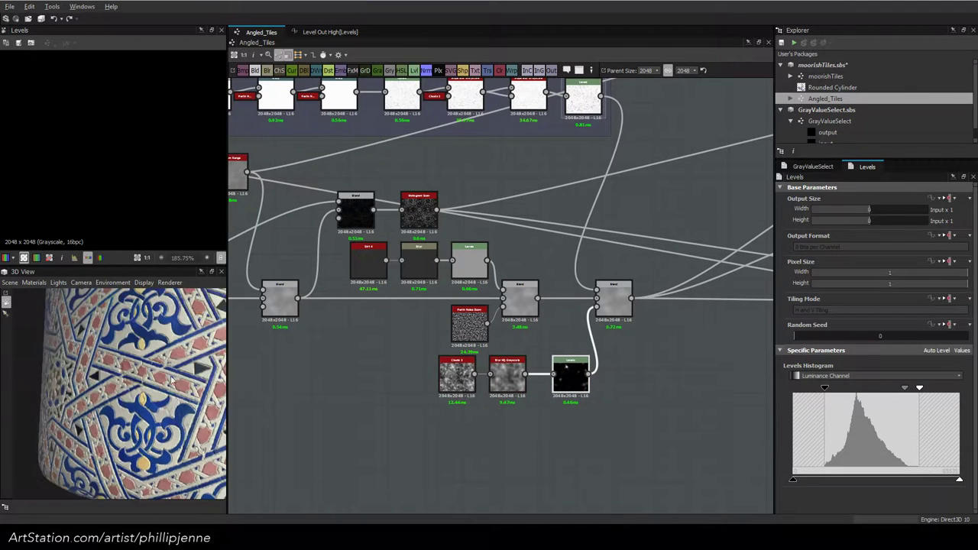
left_click_drag(175, 372, 112, 426)
scroll(99, 426, "up", 3)
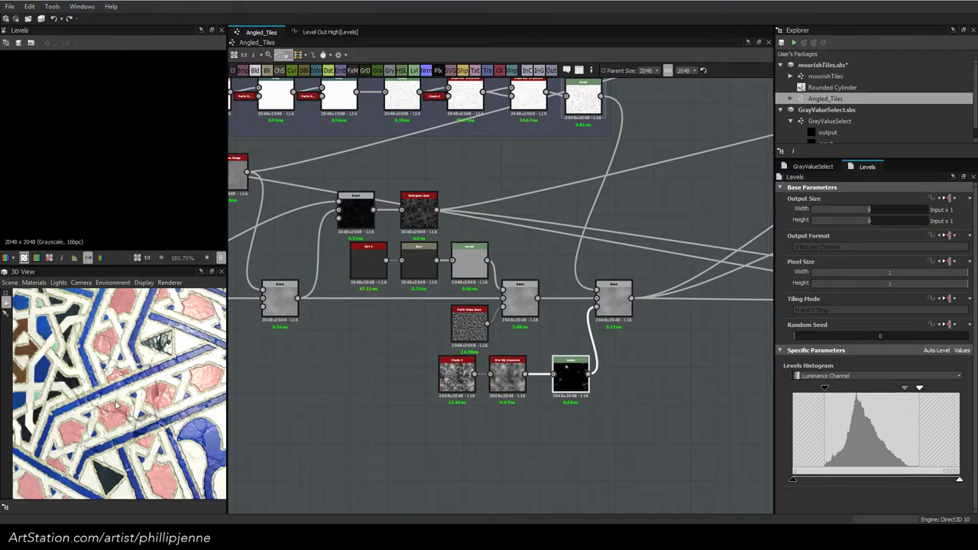
scroll(116, 406, "up", 4)
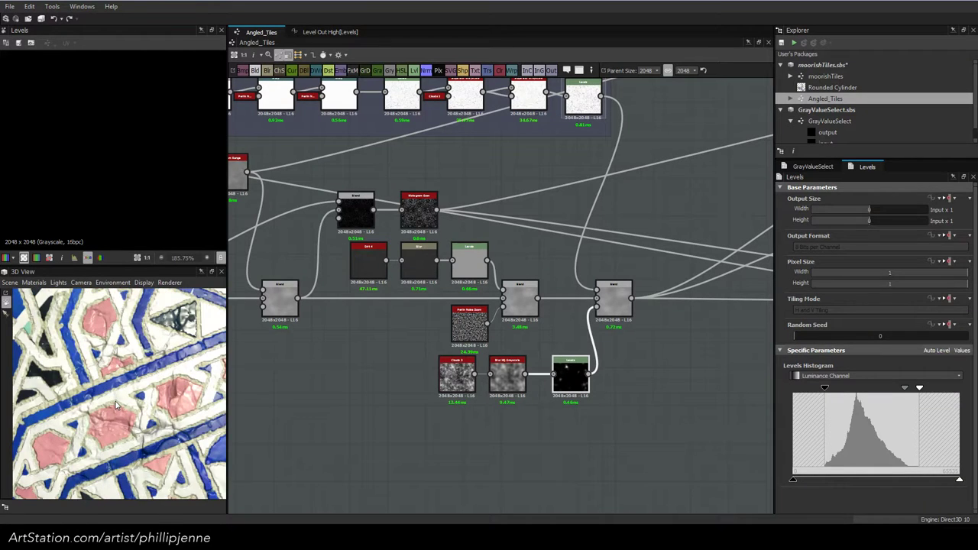
scroll(117, 405, "up", 4)
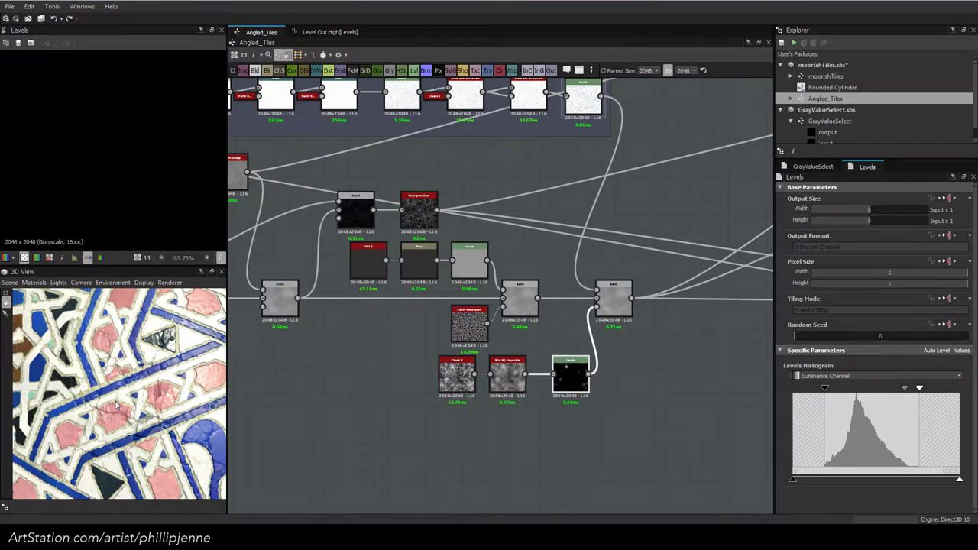
Add a Blend node fed by the upper Levels output and, in its second input, the spots mask
middle_click_drag(532, 326, 425, 394)
left_click(577, 266)
key("space")
left_click(618, 230)
left_click_drag(493, 165, 559, 265)
left_click_drag(481, 442, 560, 267)
left_click(823, 401)
Set the new Blend to Multiply and switch the lower Blend node to Subtract
left_click(812, 428)
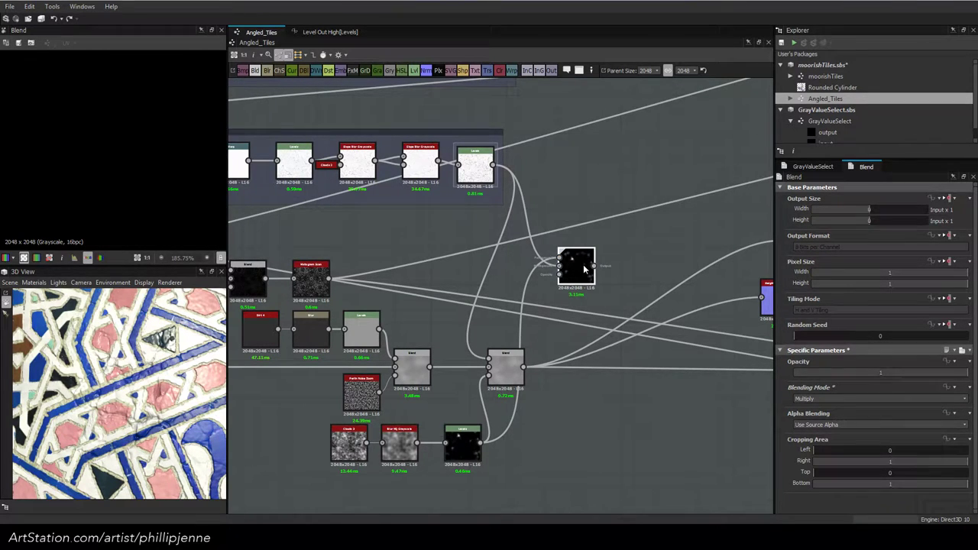
scroll(82, 139, "down", 10)
key("f")
scroll(83, 111, "up", 4)
middle_click_drag(567, 267, 548, 289)
left_click_drag(553, 288, 566, 286)
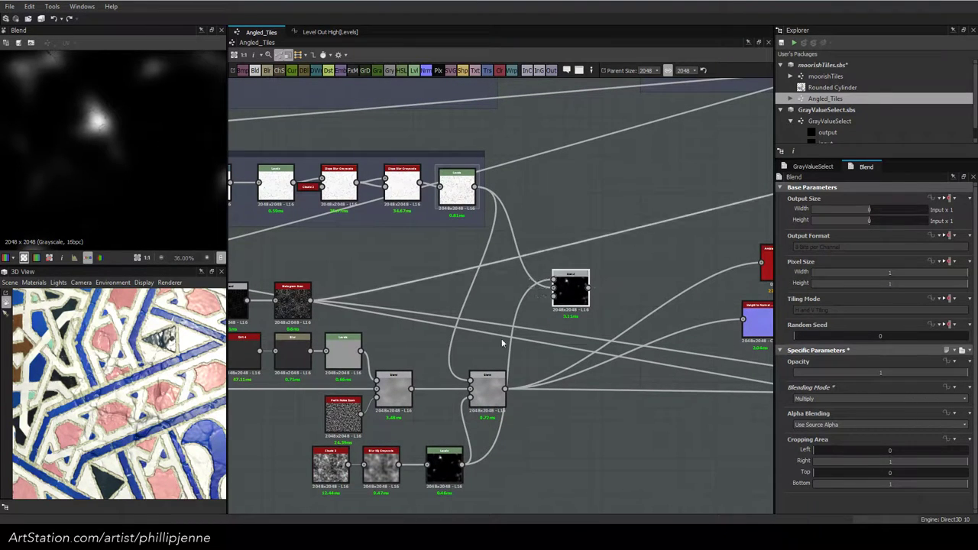
left_click(486, 382)
left_click(838, 398)
left_click(812, 420)
Raise the Cracks Levels black point to isolate bright cracks, then reposition the Blend node
left_click(459, 187)
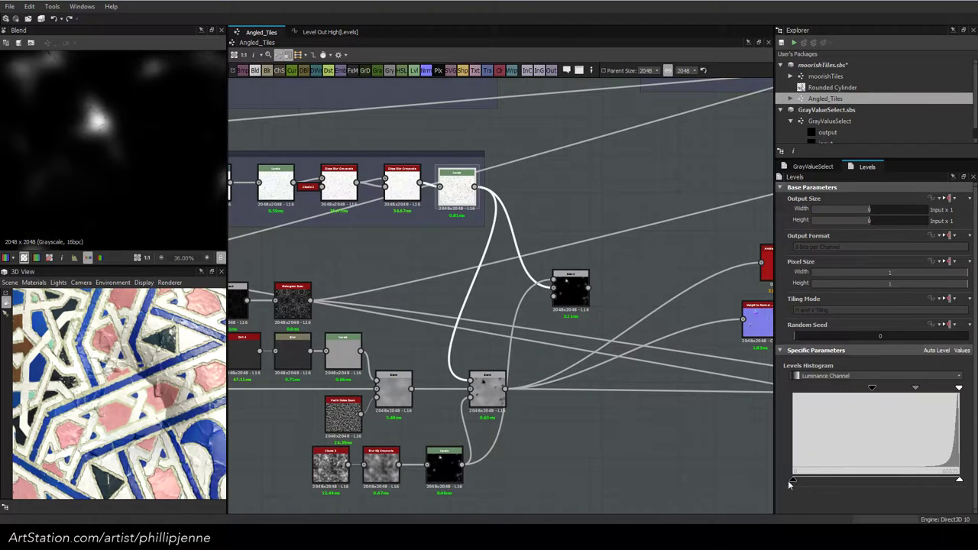
left_click_drag(795, 482, 911, 485)
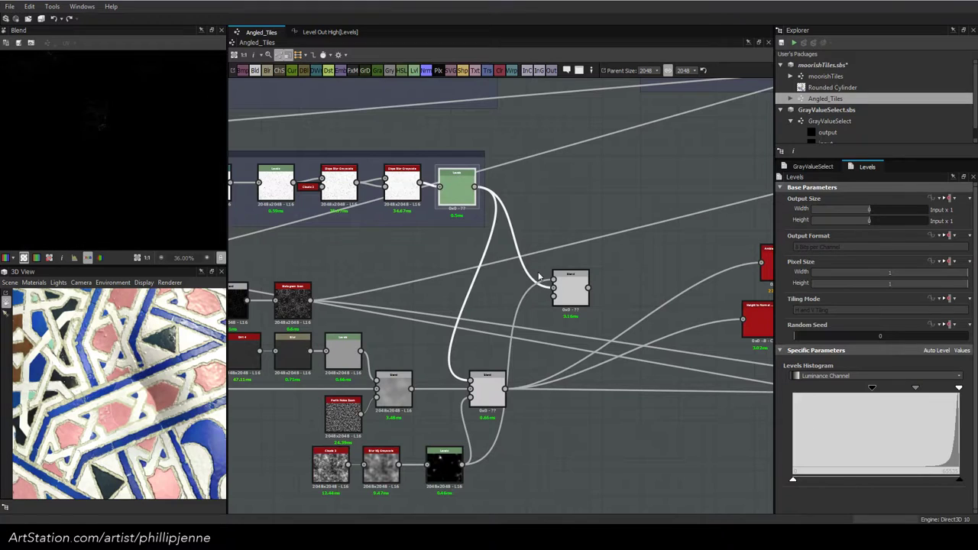
left_click(575, 292)
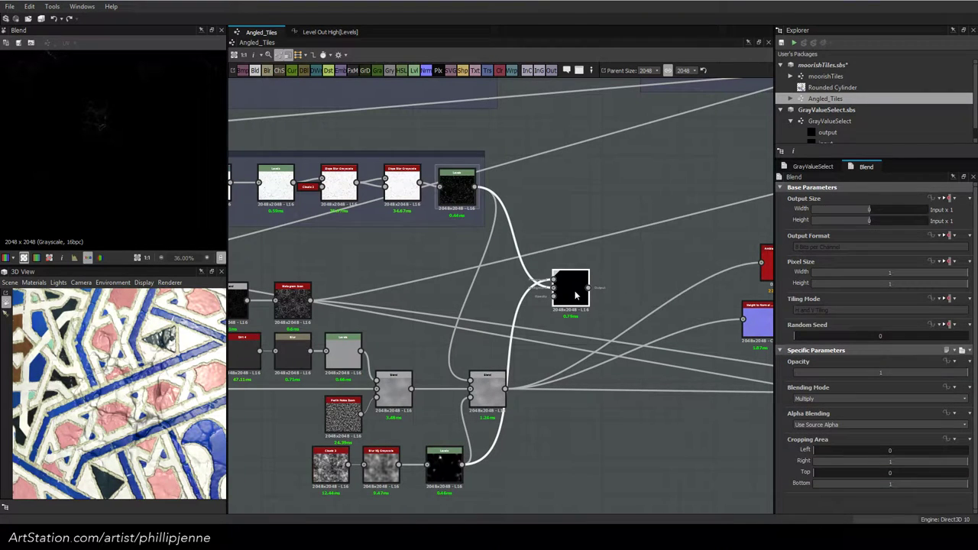
scroll(96, 115, "up", 3)
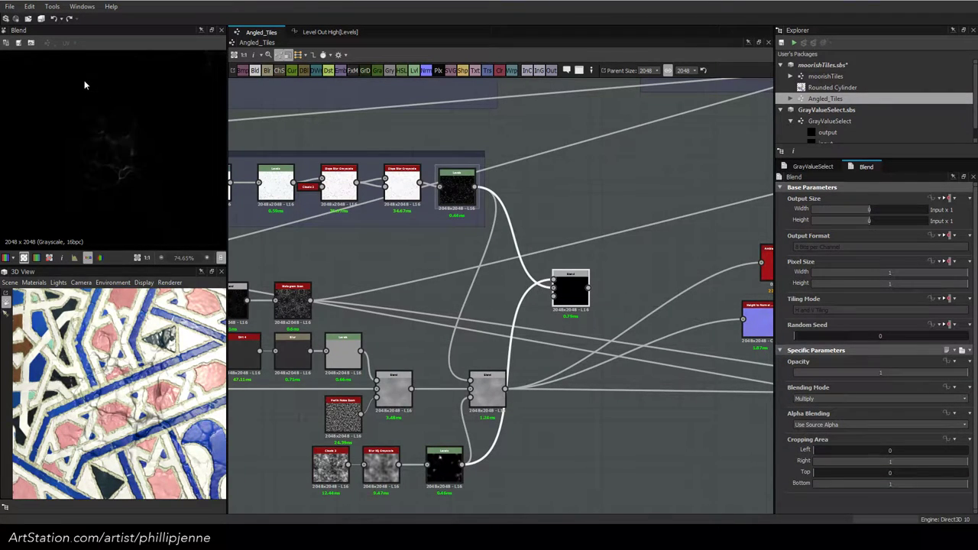
scroll(568, 174, "down", 2)
scroll(569, 174, "down", 1)
middle_click_drag(600, 200, 506, 299)
left_click_drag(463, 335, 501, 276)
Insert a new Blend node into the wire feeding the Color chain
scroll(562, 261, "down", 2)
middle_click_drag(711, 222, 515, 240)
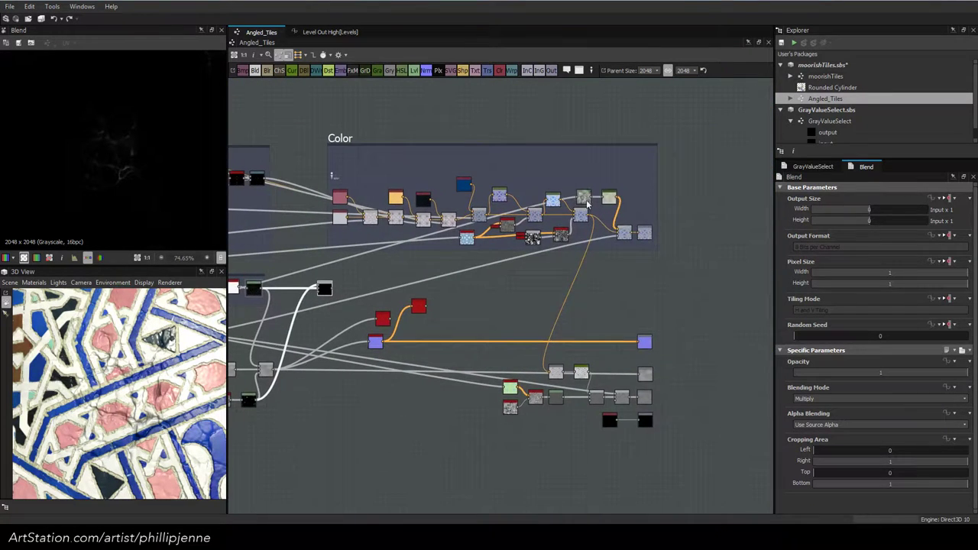
scroll(592, 203, "up", 2)
left_click(450, 289)
middle_click_drag(448, 320, 663, 287)
key("space")
left_click(638, 243)
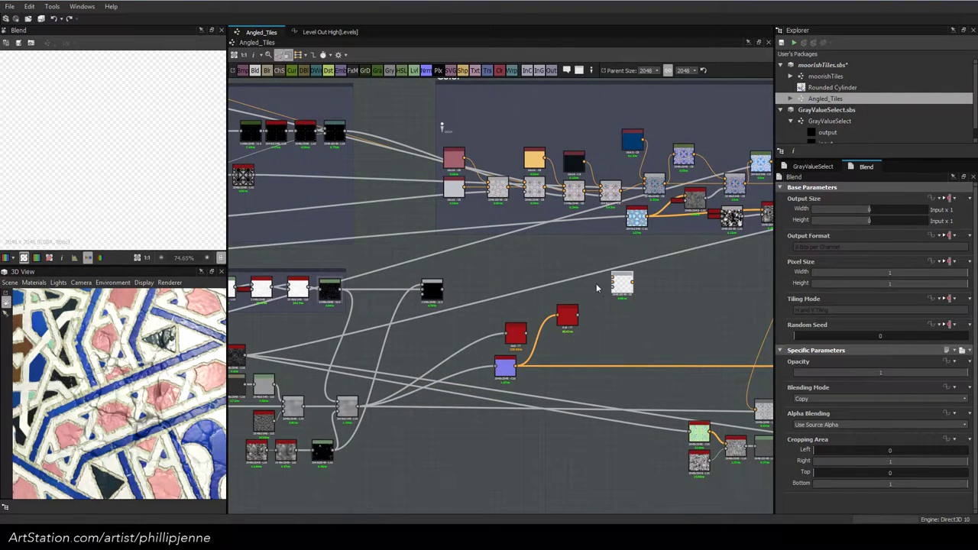
left_click(579, 276)
middle_click_drag(690, 268, 576, 274)
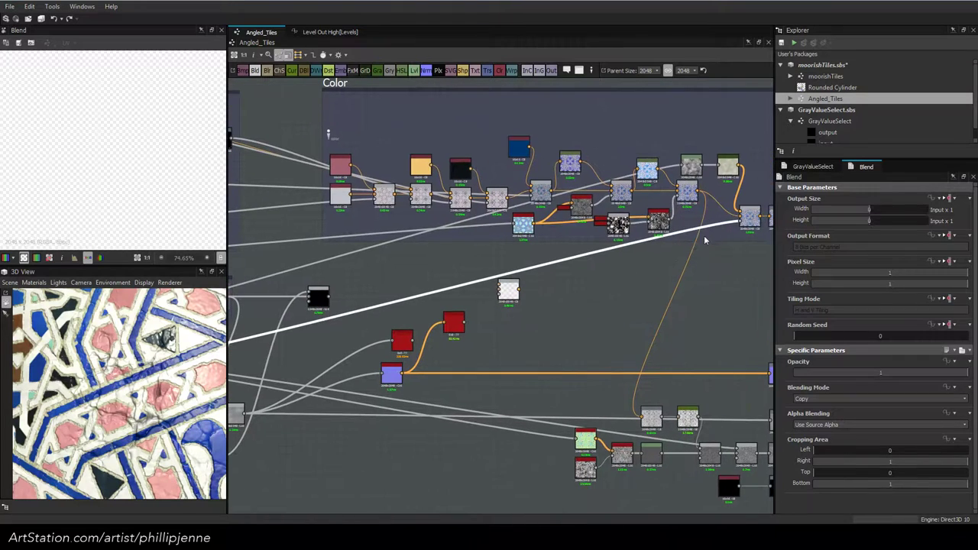
left_click_drag(739, 223, 499, 290, "ctrl+shift")
Connect the multiplied mask into the new Blend and set it to Max (Lighten)
middle_click_drag(461, 282, 600, 260)
left_click_drag(467, 277, 647, 269)
left_click(822, 399)
left_click(836, 445)
Move the histogram_scan node right, feed the black node's output into it, and tidy the Cracks nodes
middle_click_drag(583, 233, 380, 273)
middle_click_drag(573, 275, 775, 244)
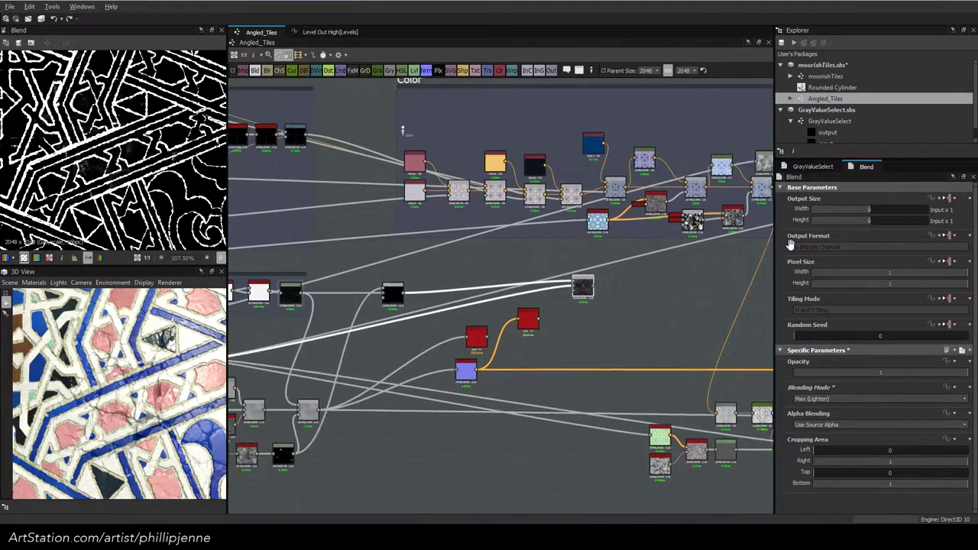
middle_click_drag(247, 352, 353, 317)
double_click(433, 316)
left_click_drag(354, 317, 711, 305)
mouse_move(711, 306)
middle_mouse_down()
mouse_move(416, 295)
mouse_move(700, 292)
middle_mouse_up()
left_click_drag(286, 308, 479, 240)
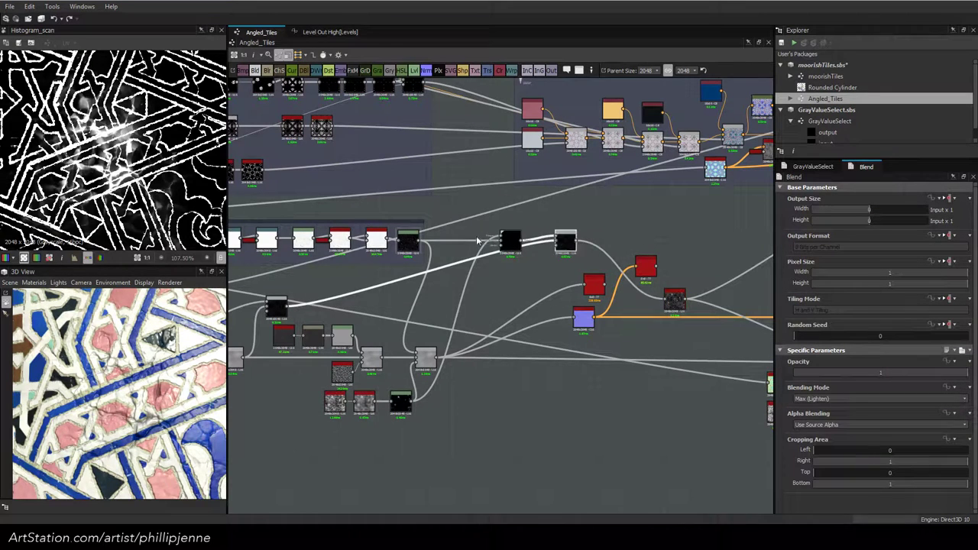
left_click_drag(564, 241, 533, 243)
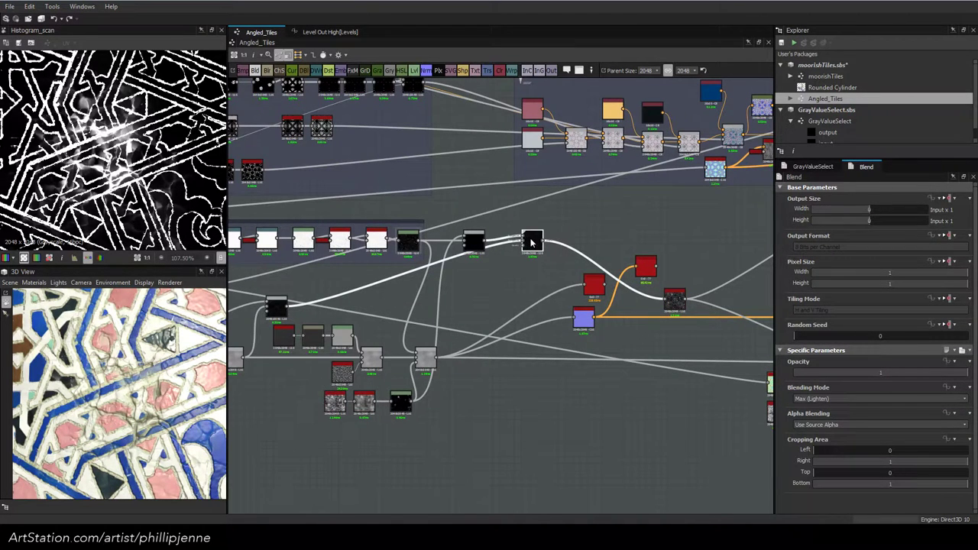
Orbit the 3D preview cylinder to inspect the cracks across the tiles
scroll(127, 399, "up", 3)
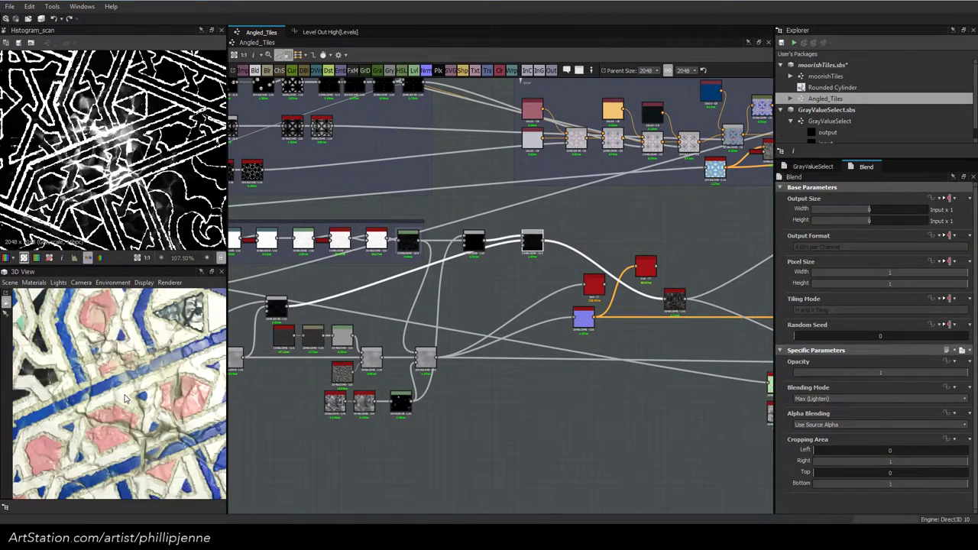
scroll(126, 398, "down", 5)
scroll(127, 397, "up", 2)
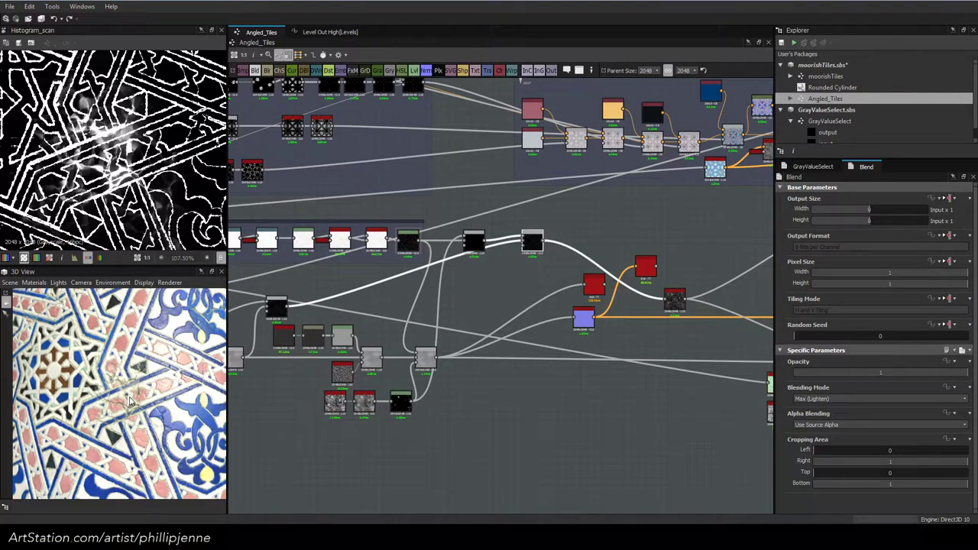
scroll(129, 401, "down", 6)
left_click_drag(129, 418, 132, 403)
scroll(100, 353, "up", 8)
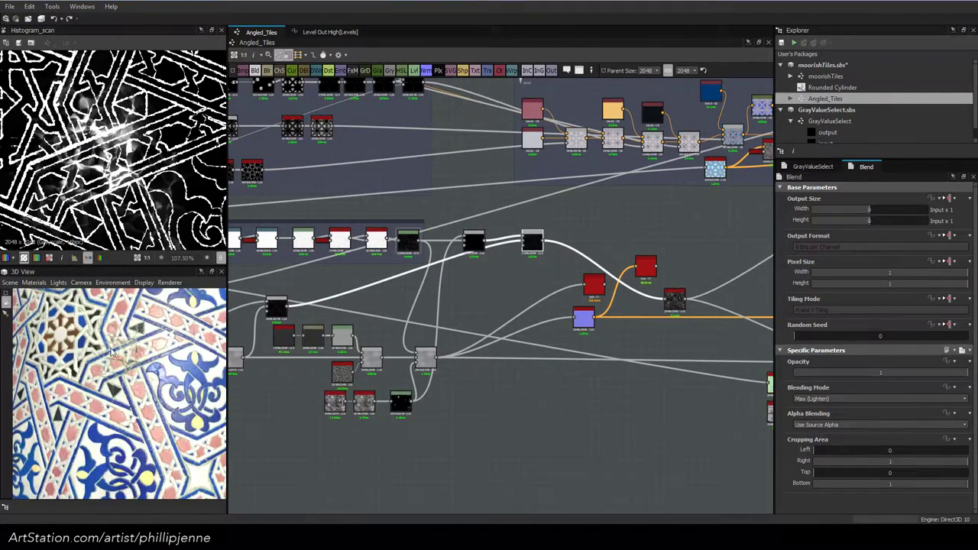
scroll(111, 351, "up", 4)
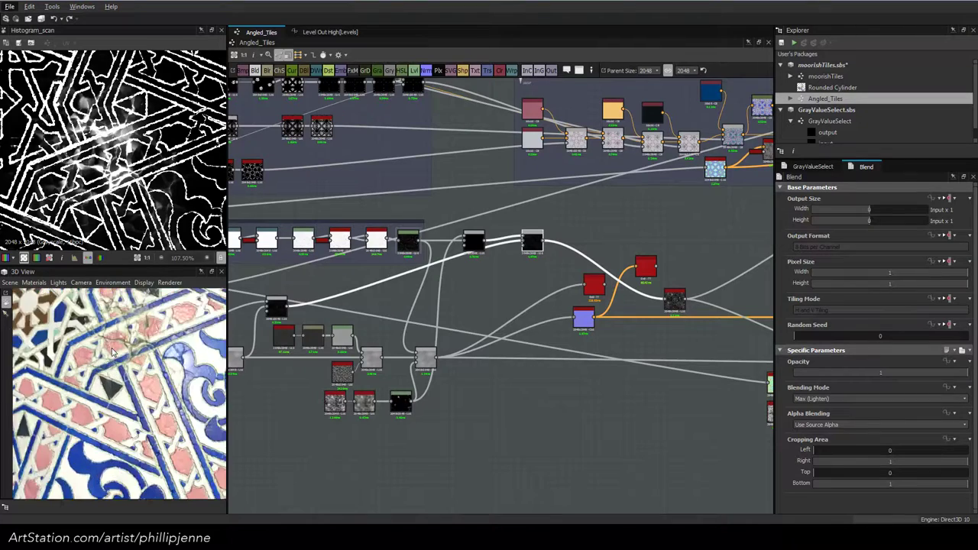
left_click_drag(114, 352, 124, 371)
scroll(121, 367, "up", 2)
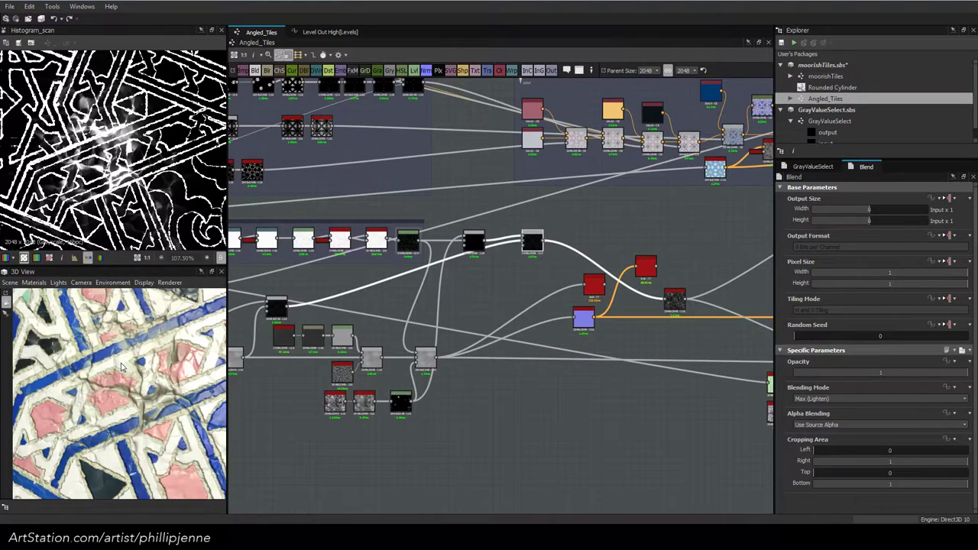
scroll(485, 304, "up", 2)
Shift both Blend nodes and the Levels node right and widen the Cracks frame around them
middle_click_drag(472, 333, 472, 317)
left_click_drag(457, 200, 654, 243)
left_click(517, 288)
left_click_drag(429, 261, 512, 260)
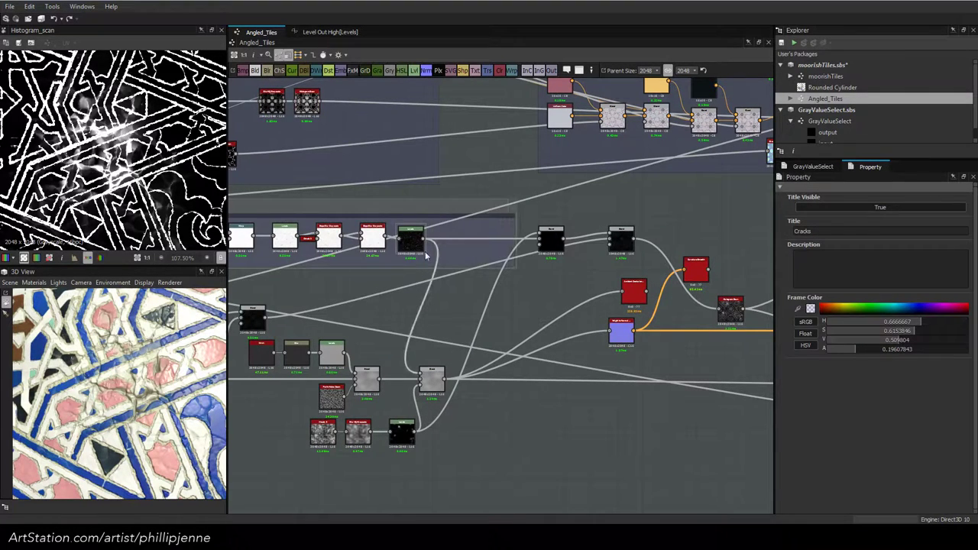
scroll(411, 235, "up", 3)
double_click(412, 234)
left_click_drag(420, 229, 556, 227)
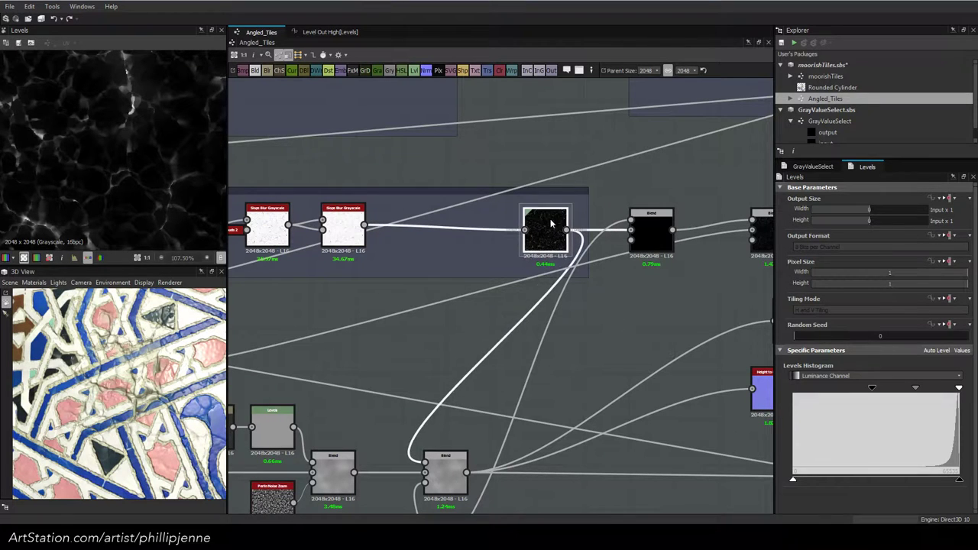
Preview the existing Slope Blur Grayscale and add a second Slope Blur Grayscale after it
double_click(346, 231)
key("space")
type("slope")
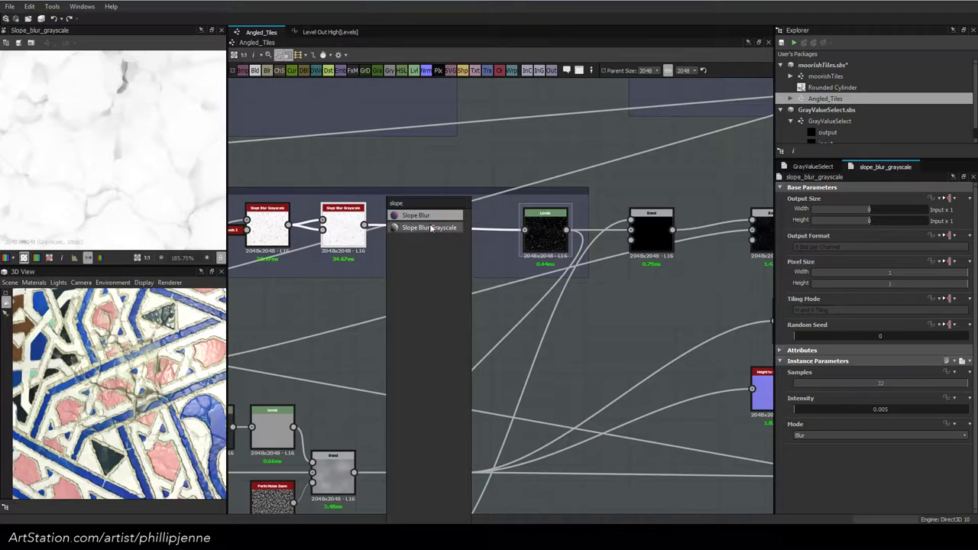
left_click(428, 228)
Try Dirt 5 and Dirt 1 nodes from the search, then delete both
key("space")
type("dirt")
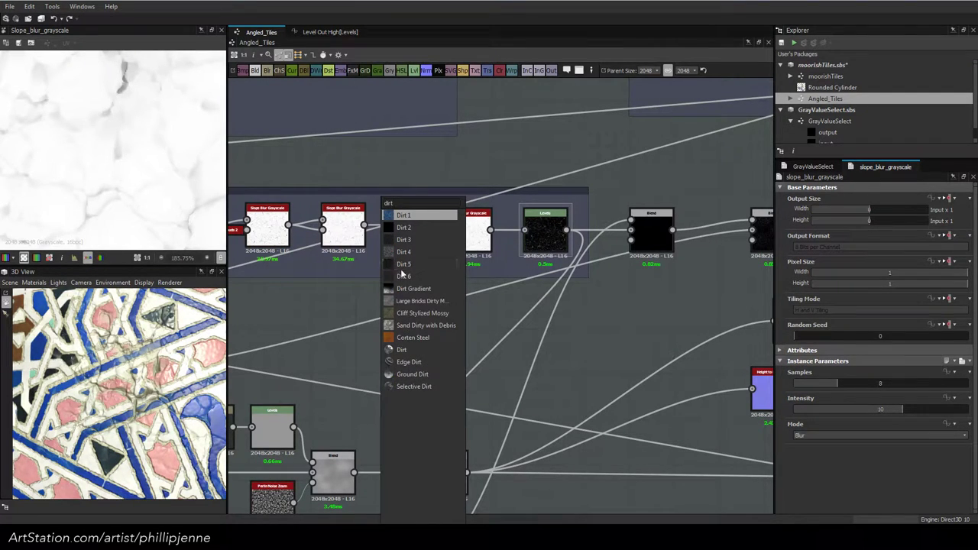
left_click(404, 264)
scroll(358, 233, "up", 1)
key("space")
type("dirt")
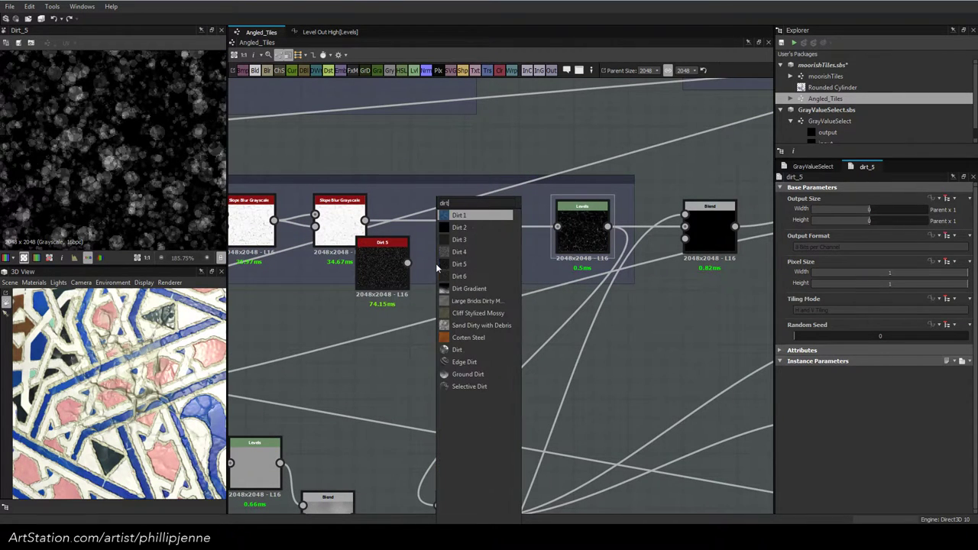
left_click(470, 220)
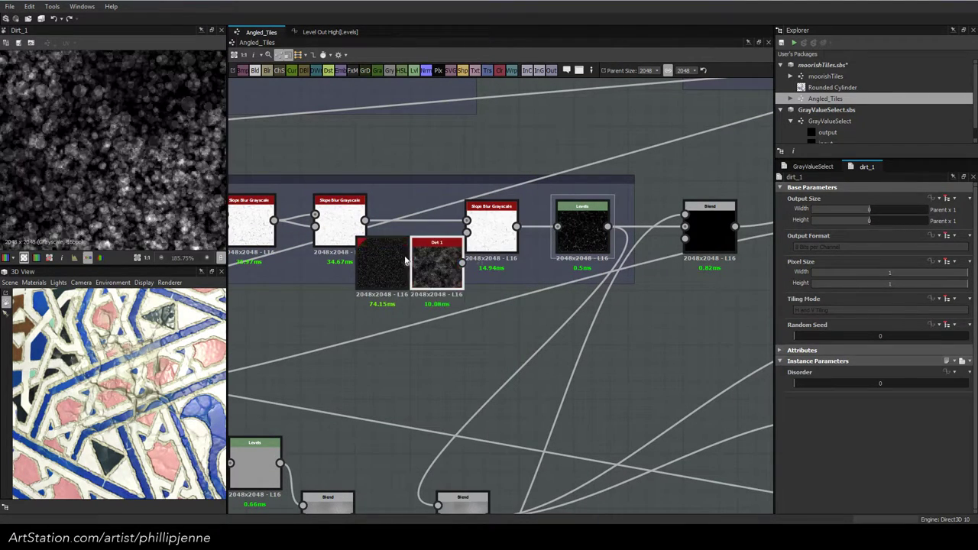
key("Delete")
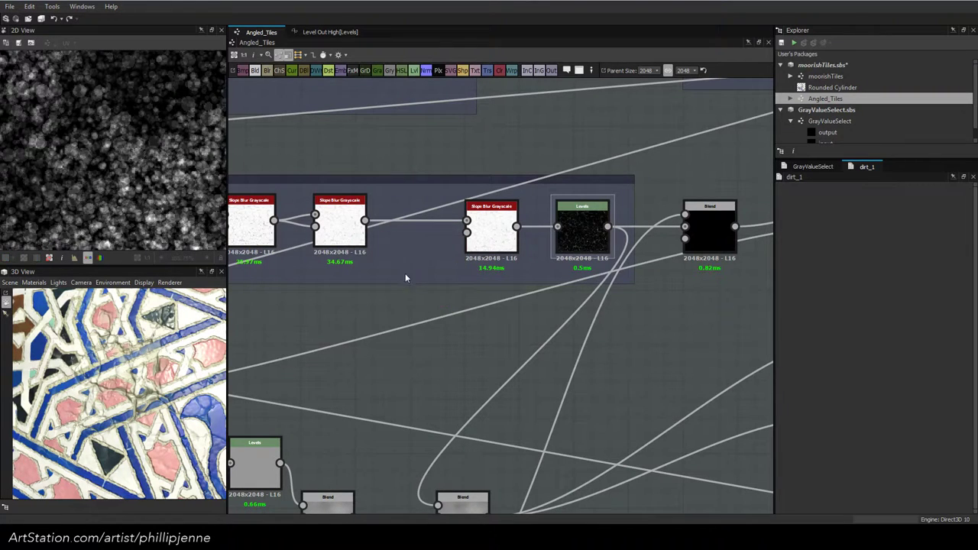
Add Dirt 3 as the slope map in place of a trial Dirt 2 and preview the new slope blur
key("space")
type("dirt")
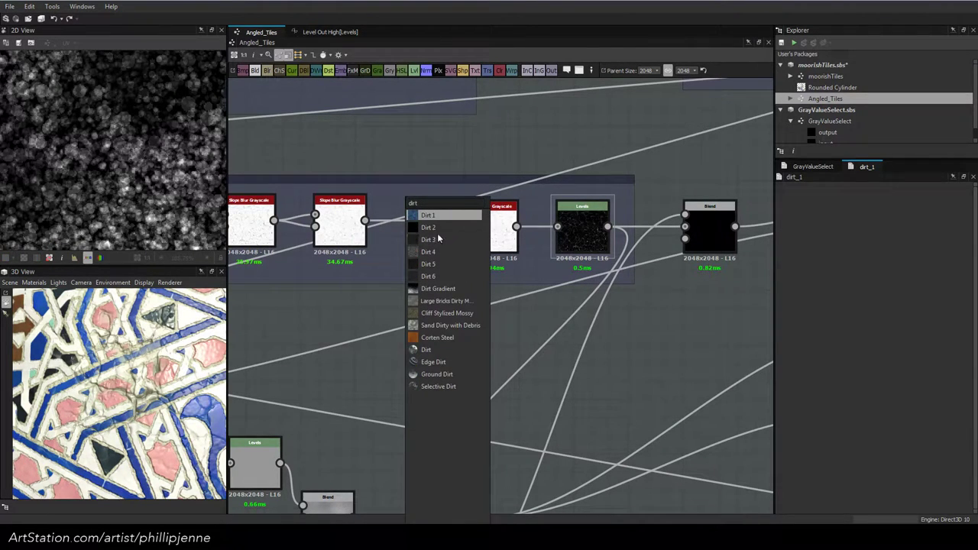
left_click(437, 228)
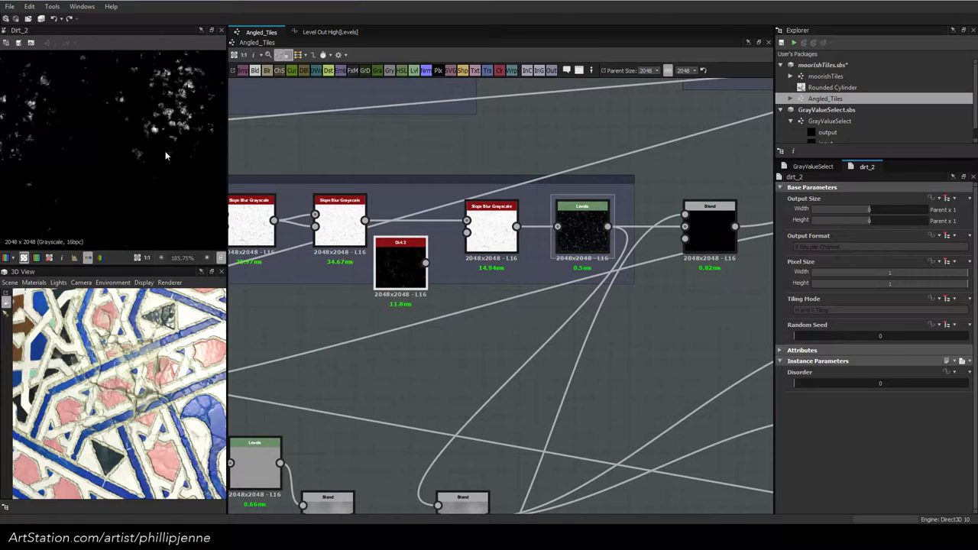
key("space")
type("dirt")
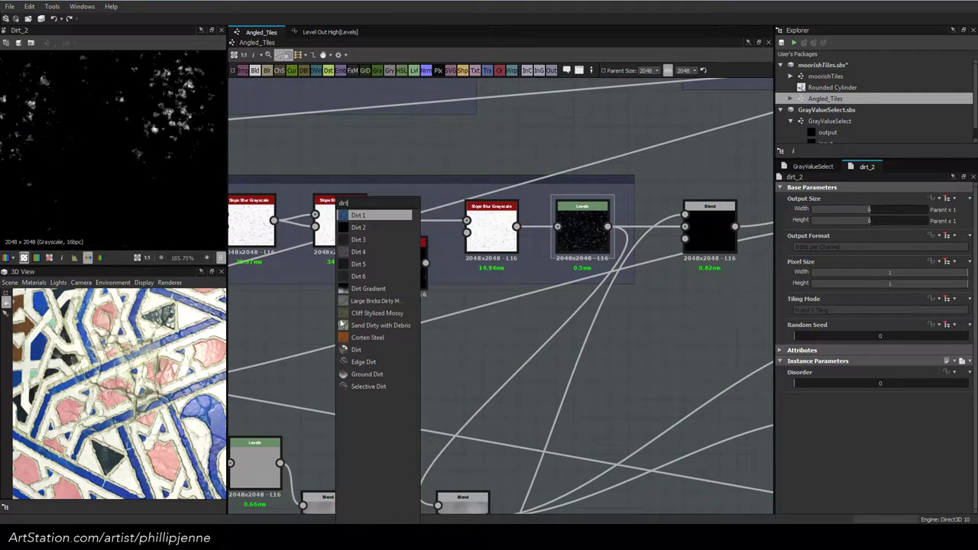
left_click(380, 240)
left_click(407, 288)
key("Delete")
left_click_drag(330, 336, 403, 252)
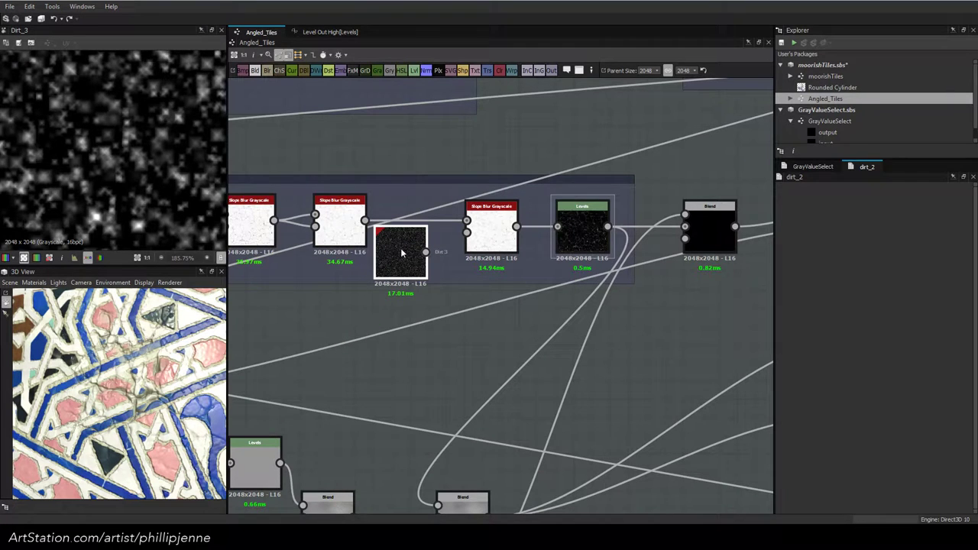
scroll(141, 225, "up", 3)
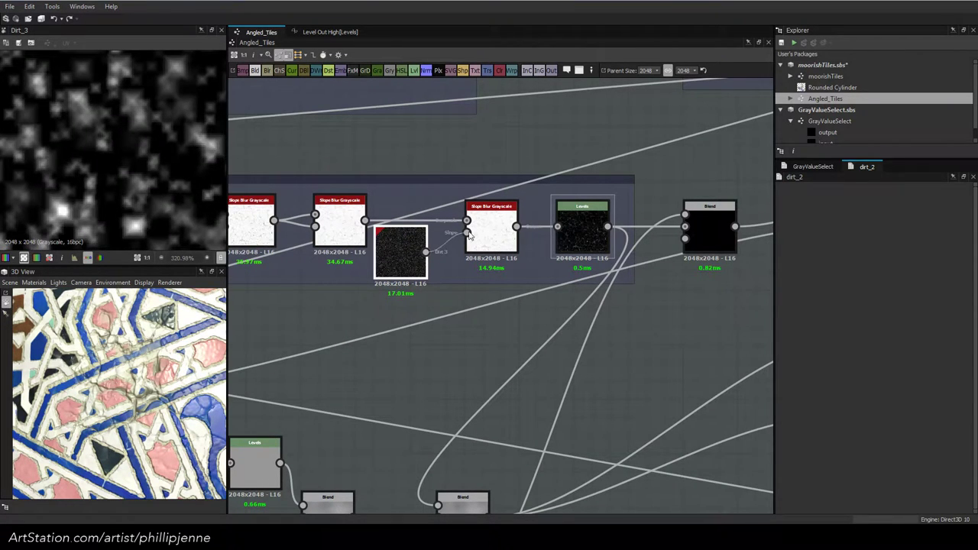
double_click(500, 243)
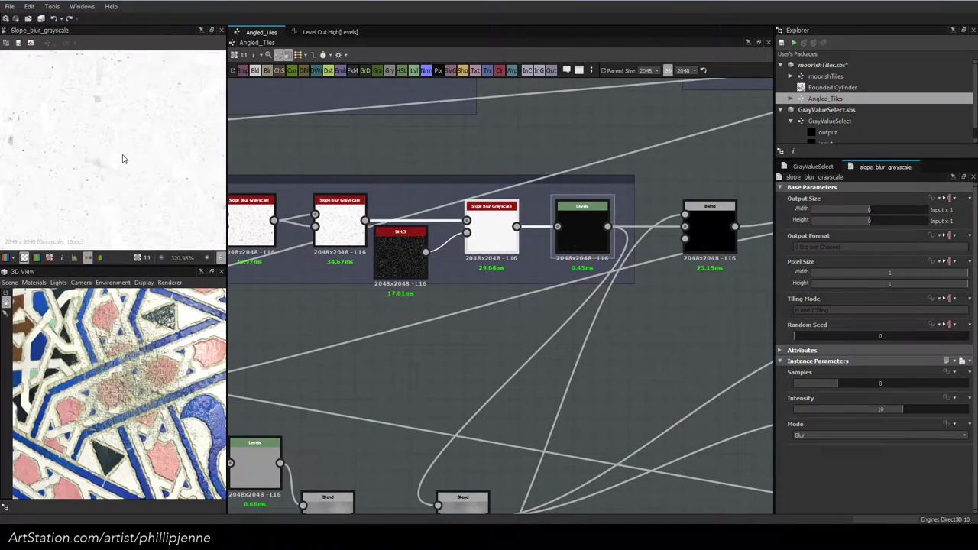
Raise the Slope Blur Grayscale Samples to 32 and cut Intensity to 0.1
left_click_drag(922, 381, 974, 383)
left_click_drag(837, 409, 800, 411)
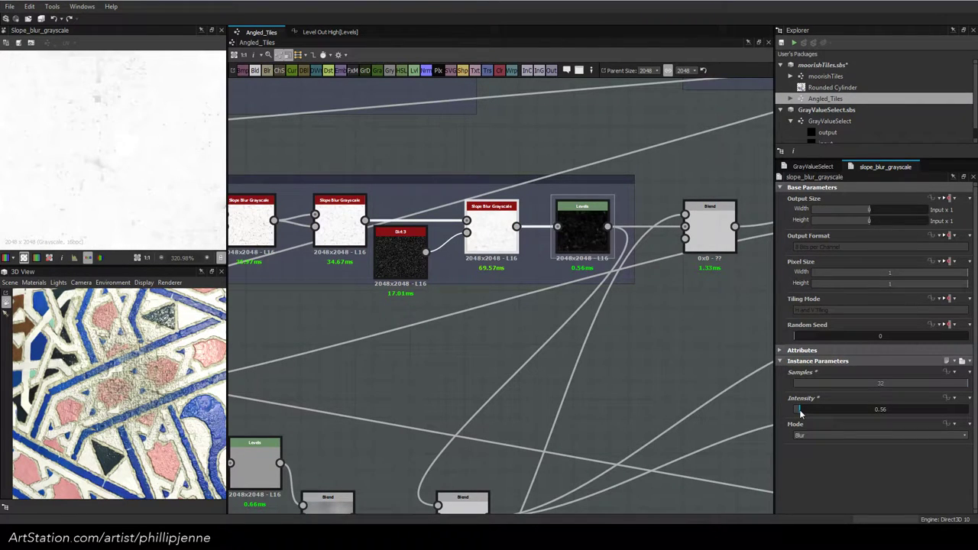
scroll(71, 159, "up", 4)
scroll(133, 374, "up", 4)
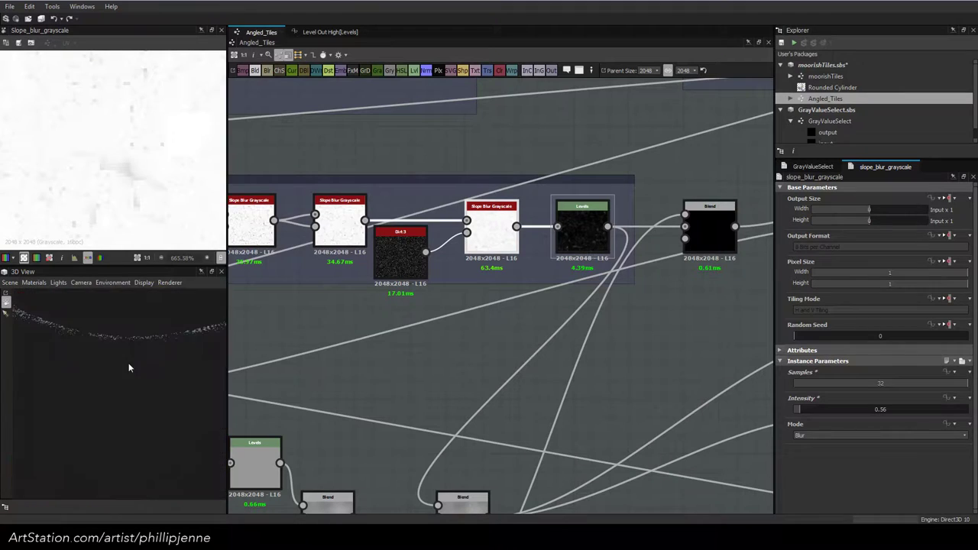
double_click(880, 411)
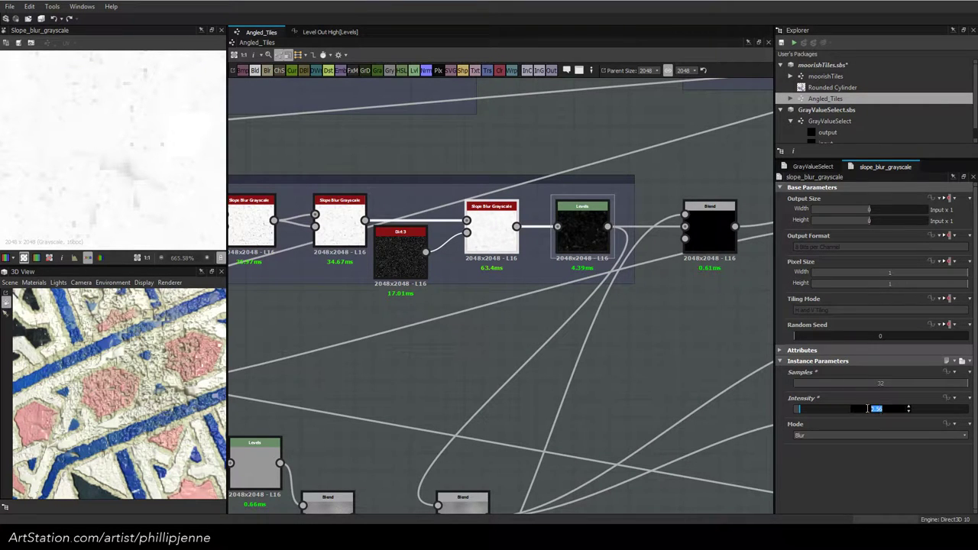
type(".1")
key("Return")
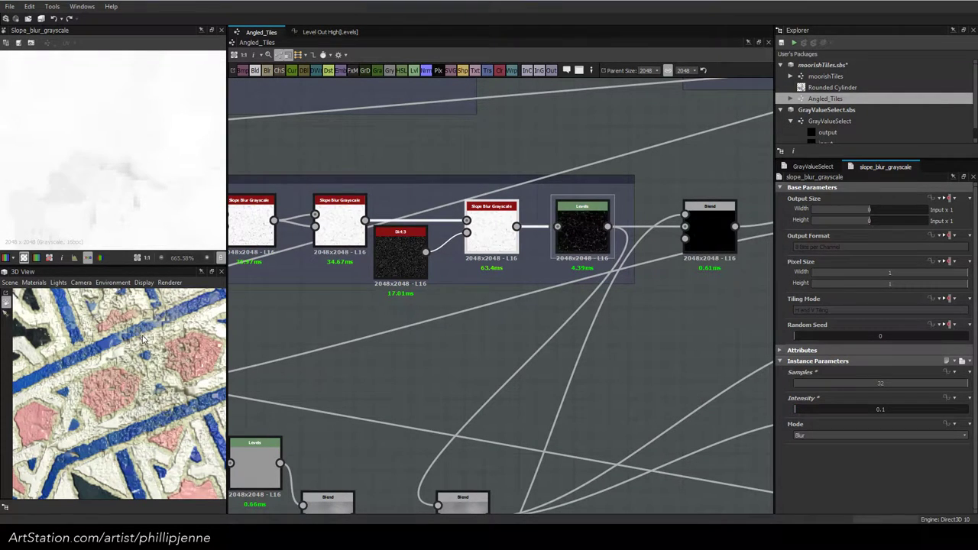
Lower the Intensity further through 0.05 and 0.01 to 0.005
scroll(164, 374, "up", 3)
scroll(188, 384, "down", 3)
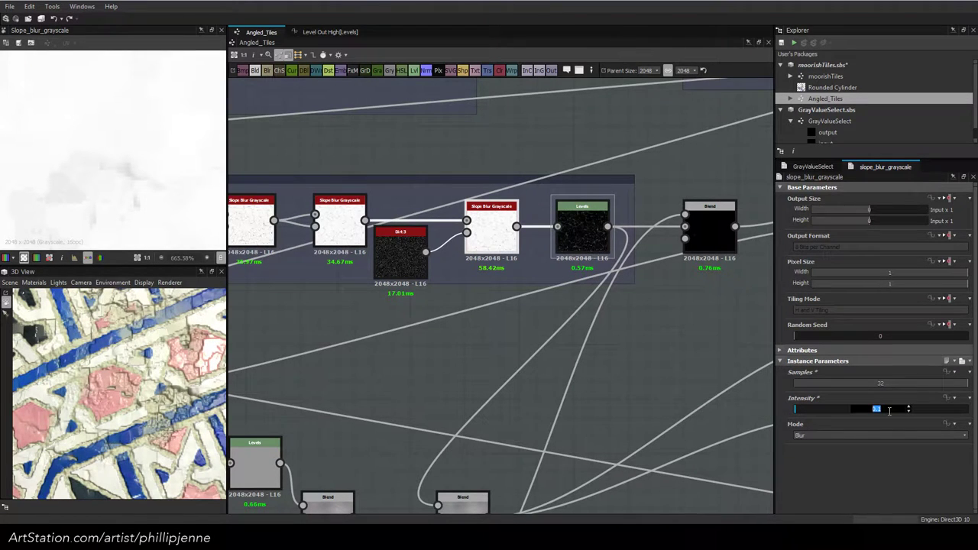
key("Return")
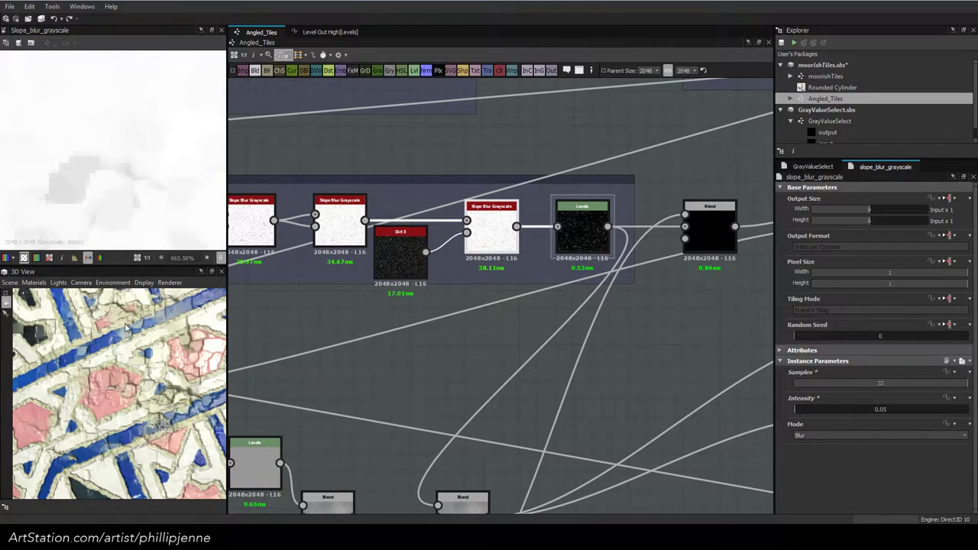
double_click(891, 409)
type("0.01")
key("Return")
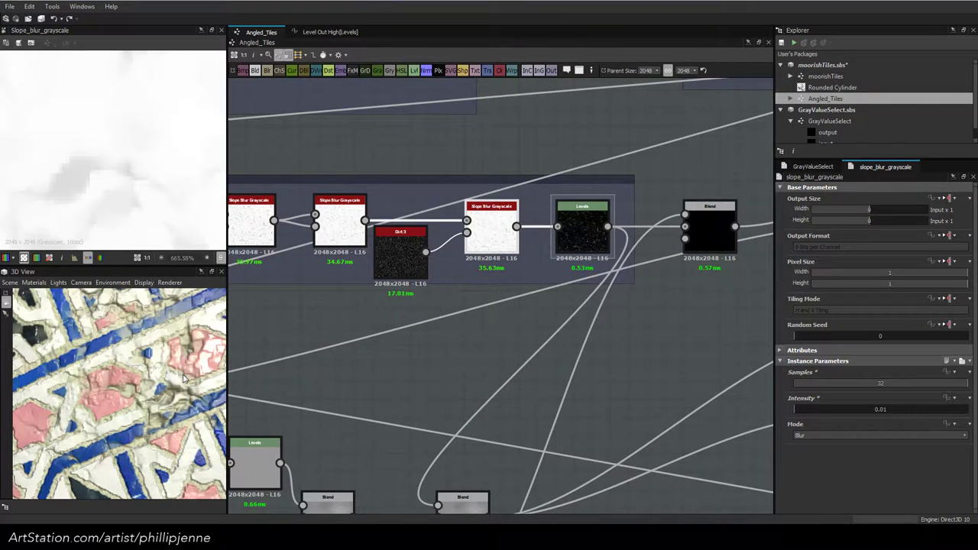
double_click(897, 409)
type("0.005")
key("Return")
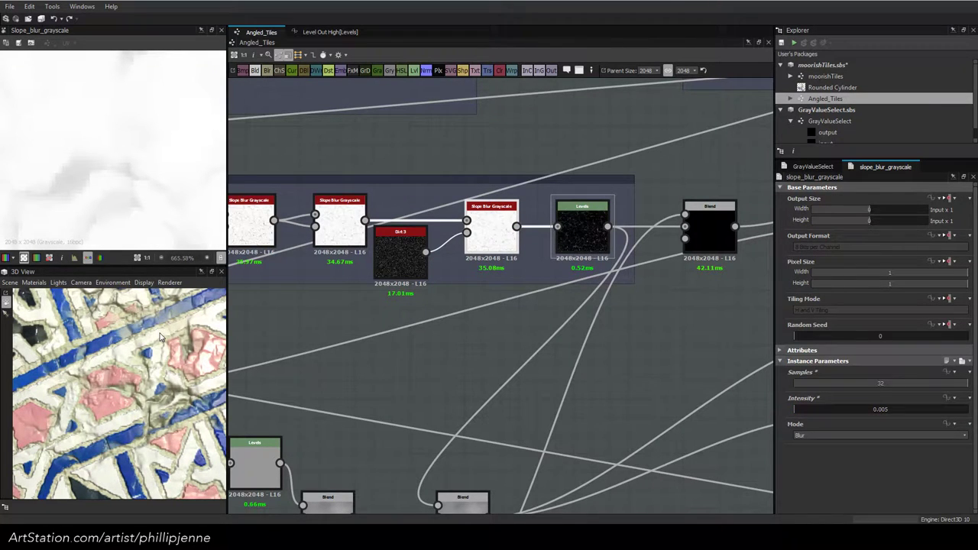
Wire a Dirt 4 node into the Slope input, replacing and deleting Dirt 3
key("space")
type("dir")
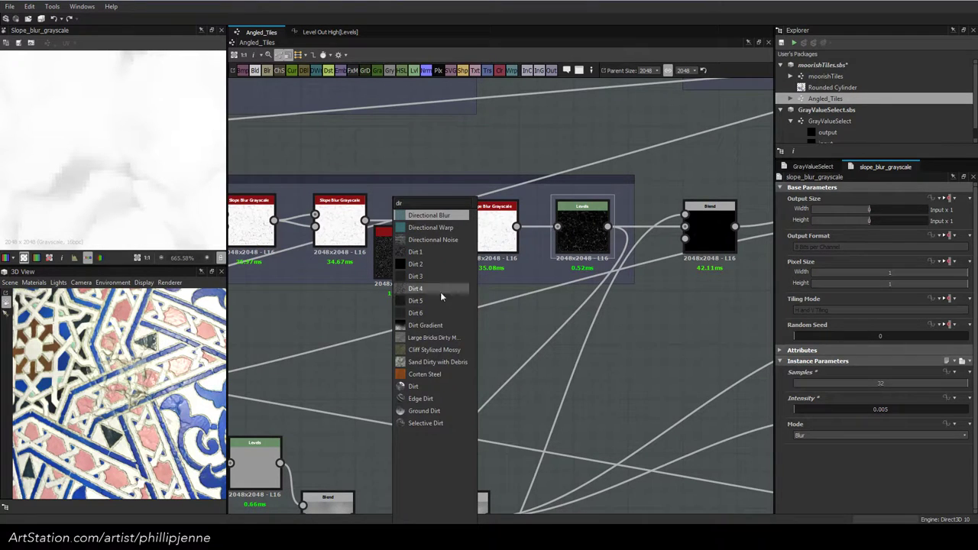
left_click(428, 289)
left_click_drag(426, 353, 466, 234)
scroll(120, 394, "up", 4)
scroll(120, 392, "up", 2)
scroll(120, 392, "down", 2)
left_click(401, 256)
key("Delete")
left_click_drag(396, 363, 394, 260)
double_click(493, 241)
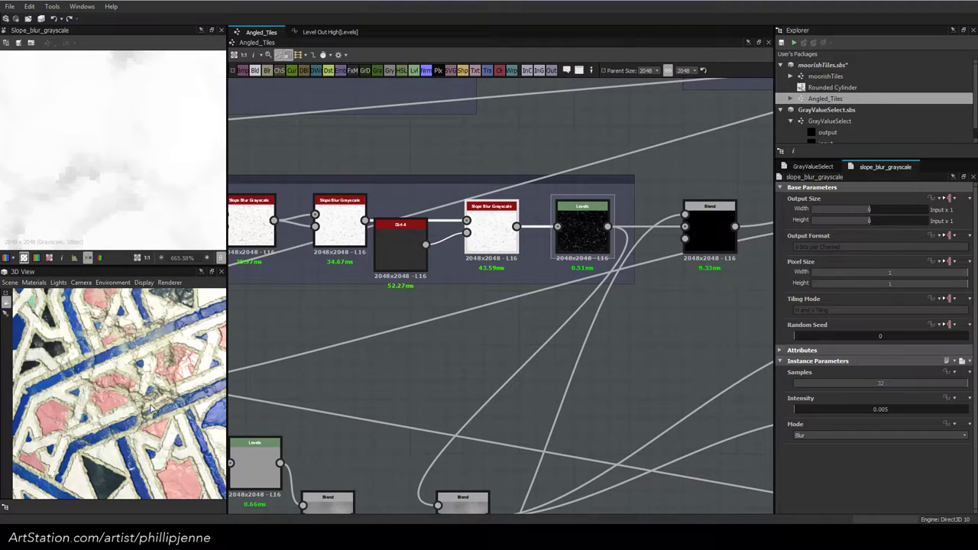
Compare against Intensity 0, then set the slope blur Intensity to 0.0025
scroll(119, 401, "up", 2)
left_click_drag(816, 410, 768, 412)
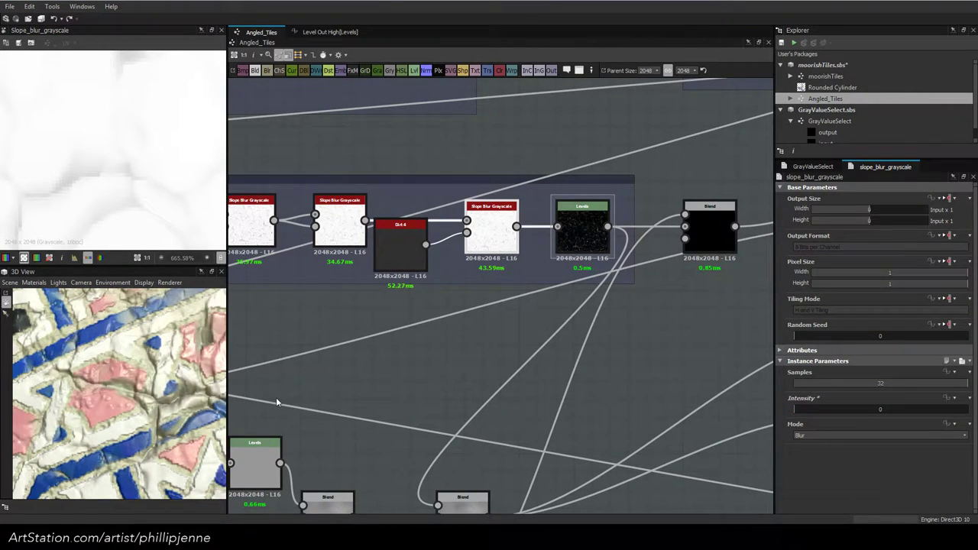
key("ctrl+z")
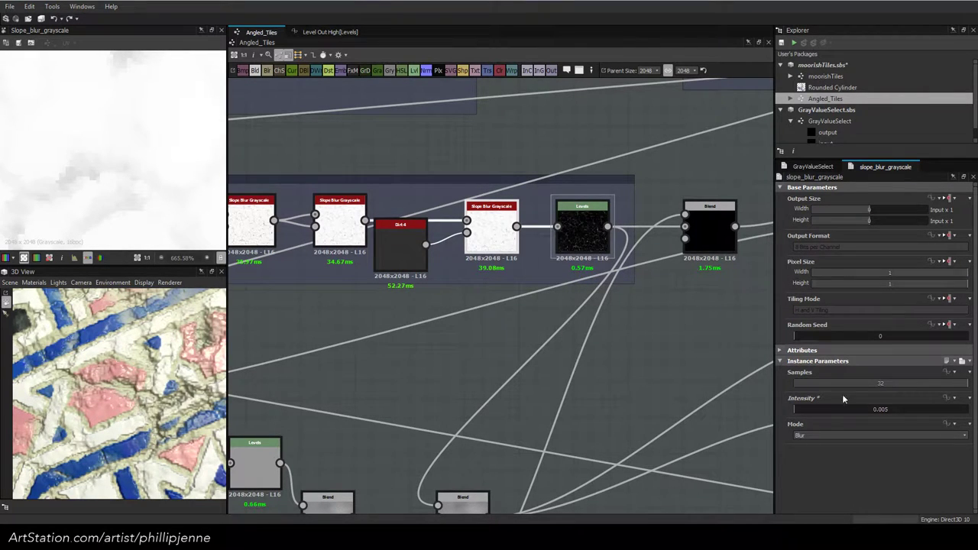
double_click(890, 410)
type("0.0025")
key("Return")
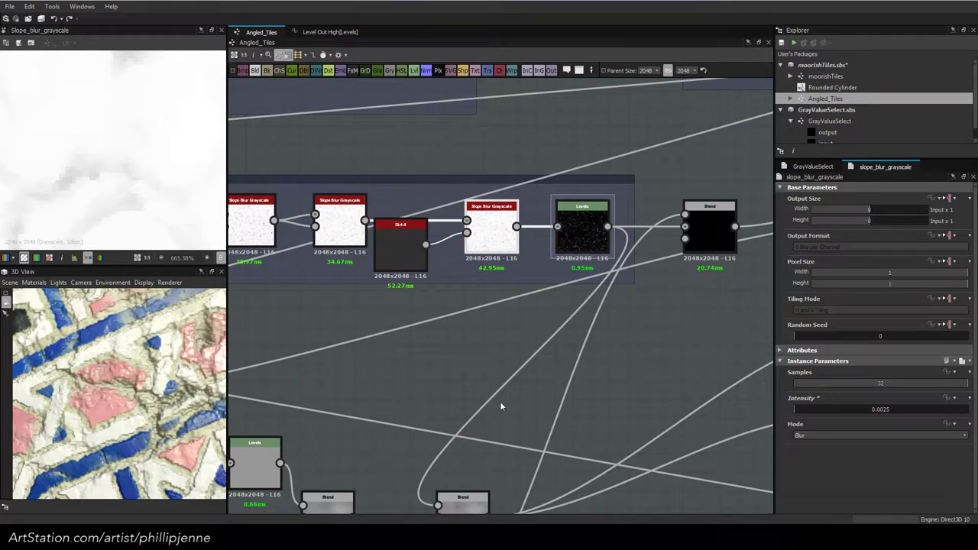
Orbit the 3D preview to inspect the subtle dirt smudging on the tiled cylinder
scroll(182, 364, "down", 5)
left_click_drag(182, 364, 170, 368)
scroll(169, 367, "up", 5)
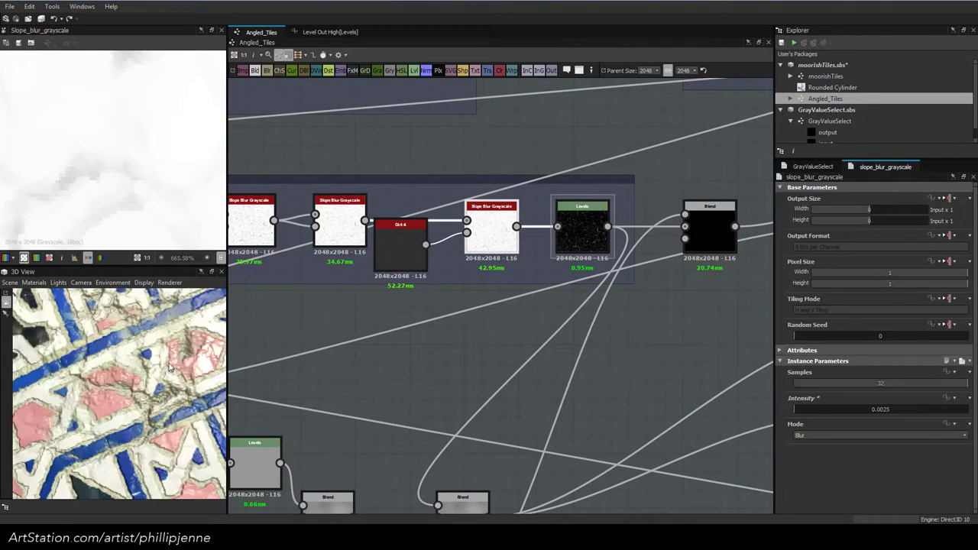
scroll(168, 371, "down", 4)
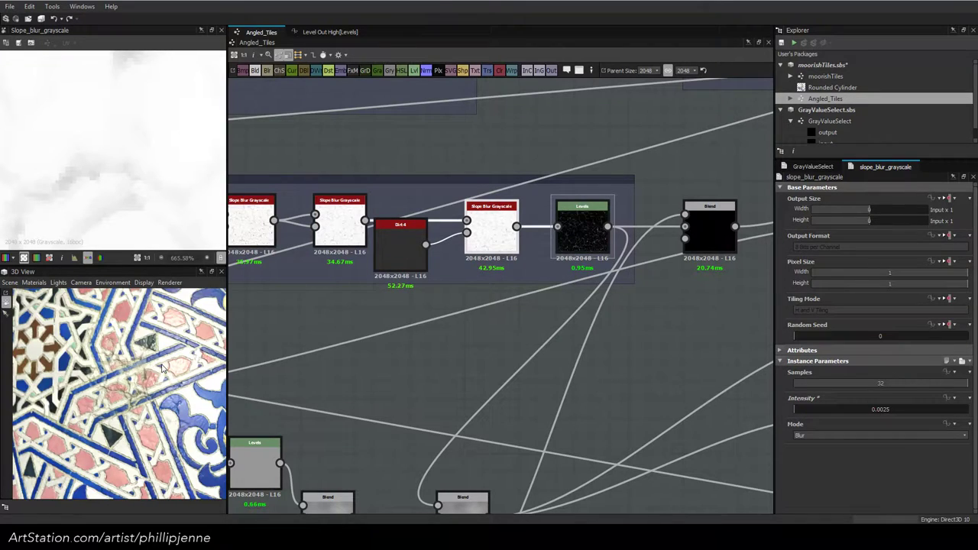
scroll(163, 382, "down", 4)
left_click_drag(158, 393, 100, 396)
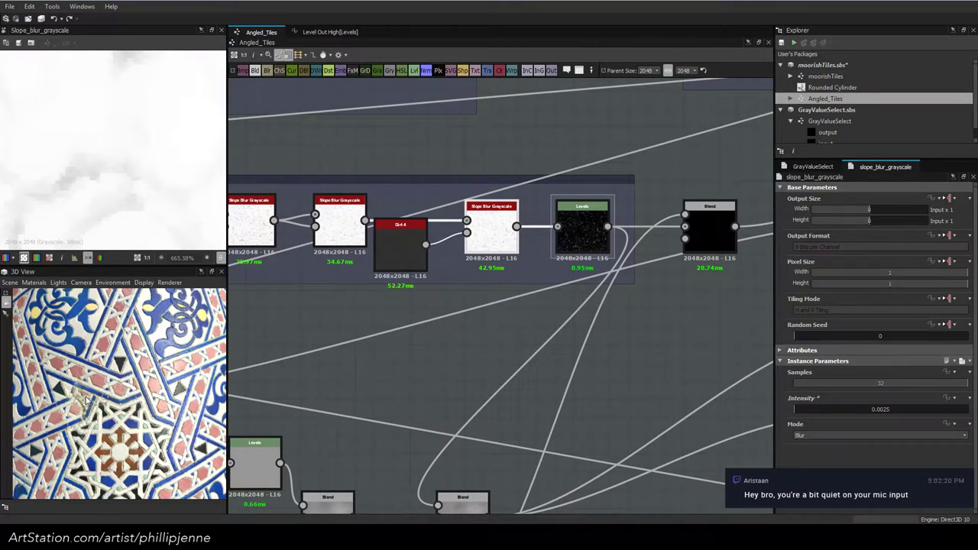
scroll(88, 403, "up", 5)
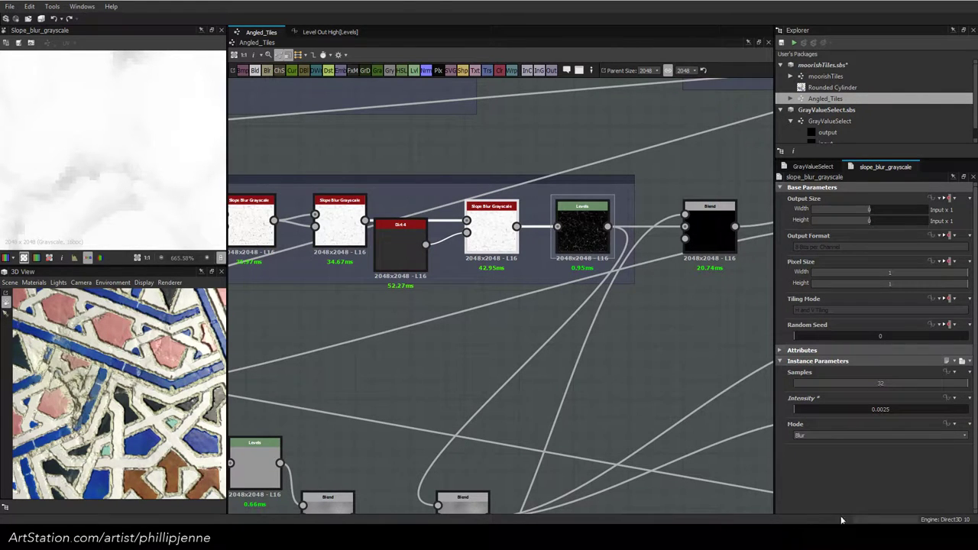
scroll(132, 400, "down", 5)
scroll(131, 400, "up", 4)
left_click_drag(132, 400, 146, 414)
scroll(157, 398, "up", 5)
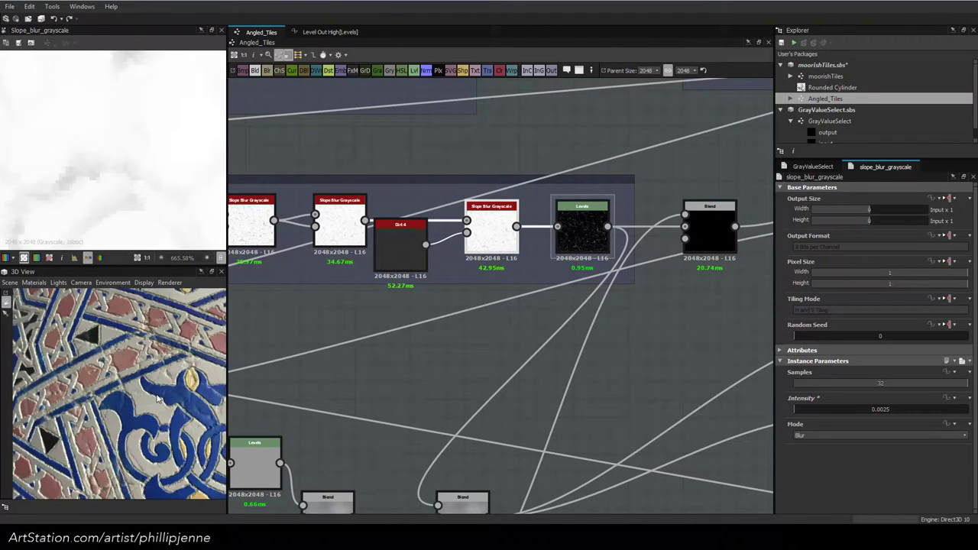
scroll(145, 413, "up", 3)
scroll(145, 413, "down", 6)
scroll(150, 377, "up", 5)
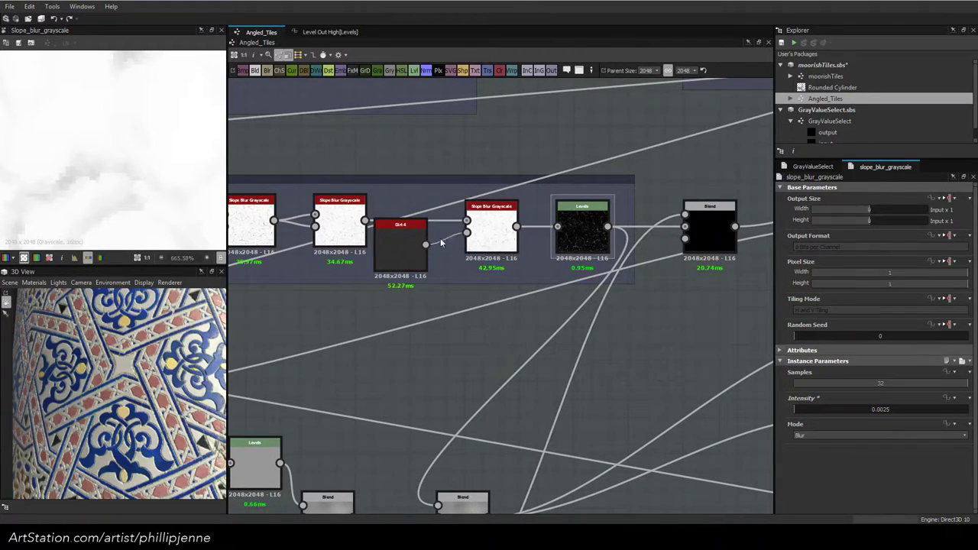
scroll(541, 258, "down", 3)
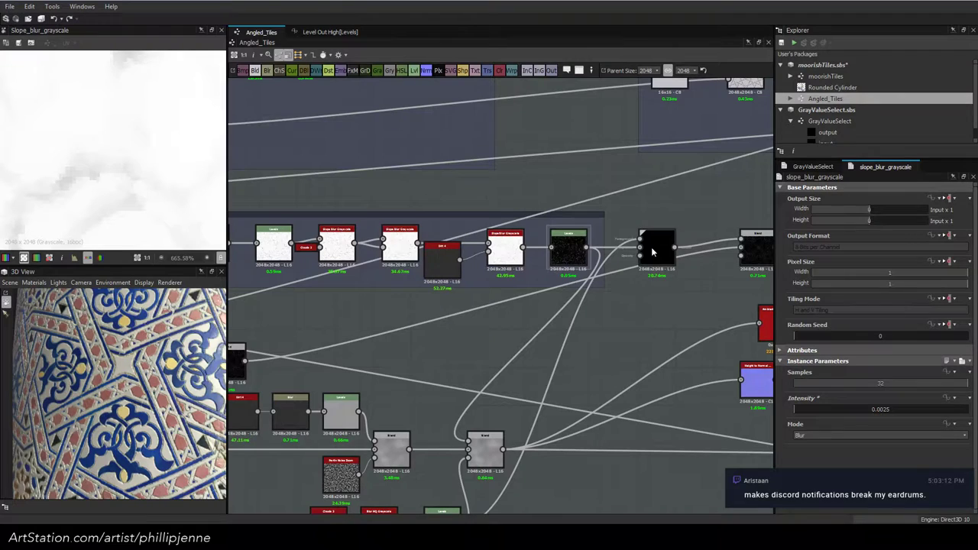
Pan and zoom around the graph to reach the Cracks frame and the Blend nodes
scroll(656, 290, "down", 4)
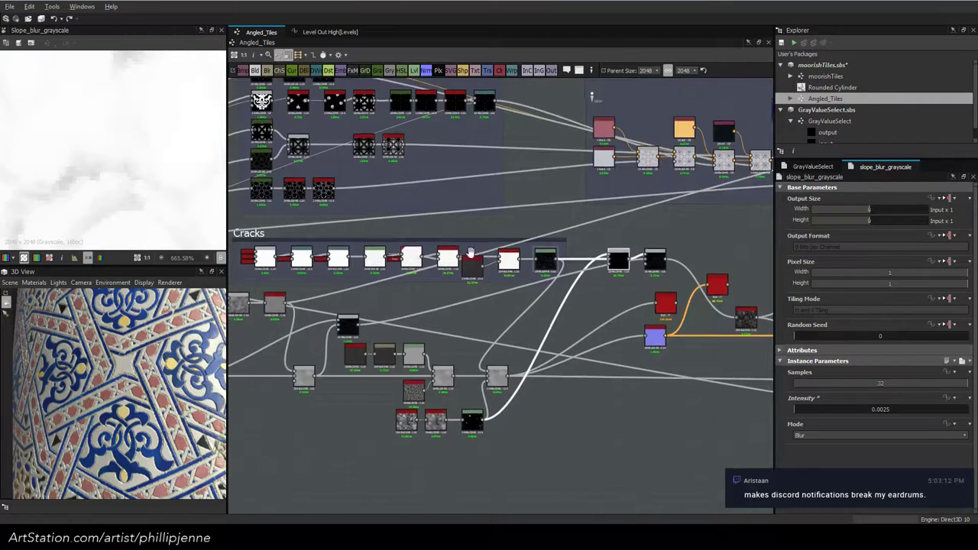
middle_click_drag(440, 248, 600, 259)
left_click_drag(411, 243, 411, 238)
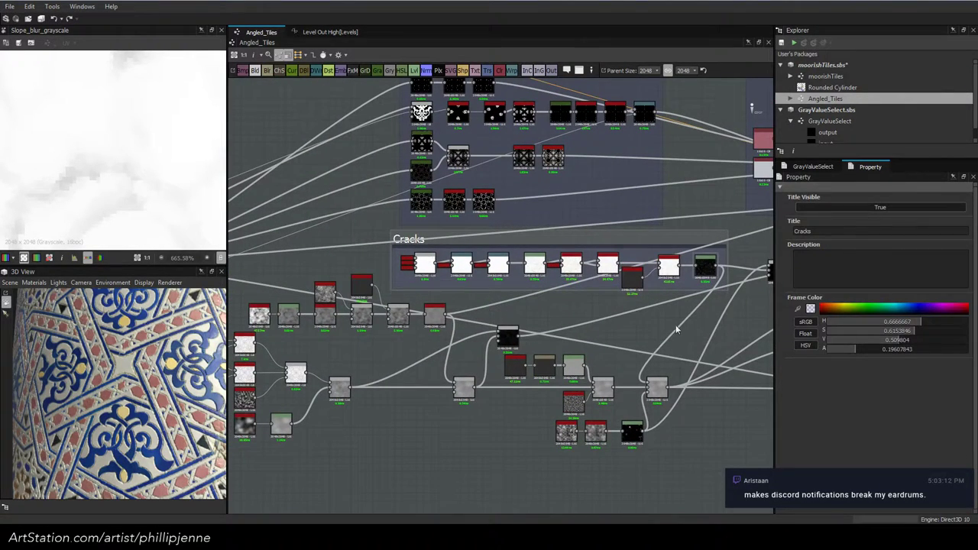
scroll(672, 326, "down", 3)
middle_click_drag(302, 268, 386, 272)
scroll(498, 315, "up", 4)
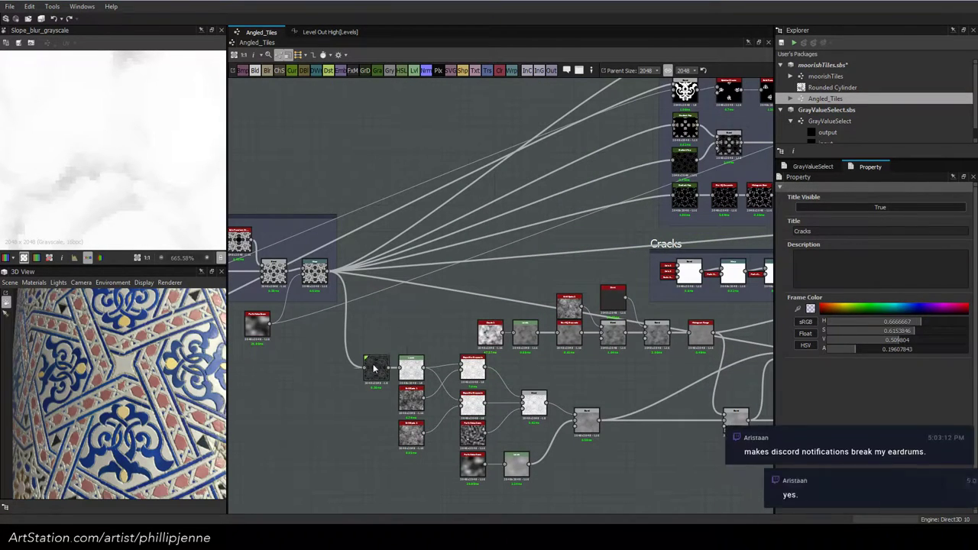
scroll(519, 366, "up", 2)
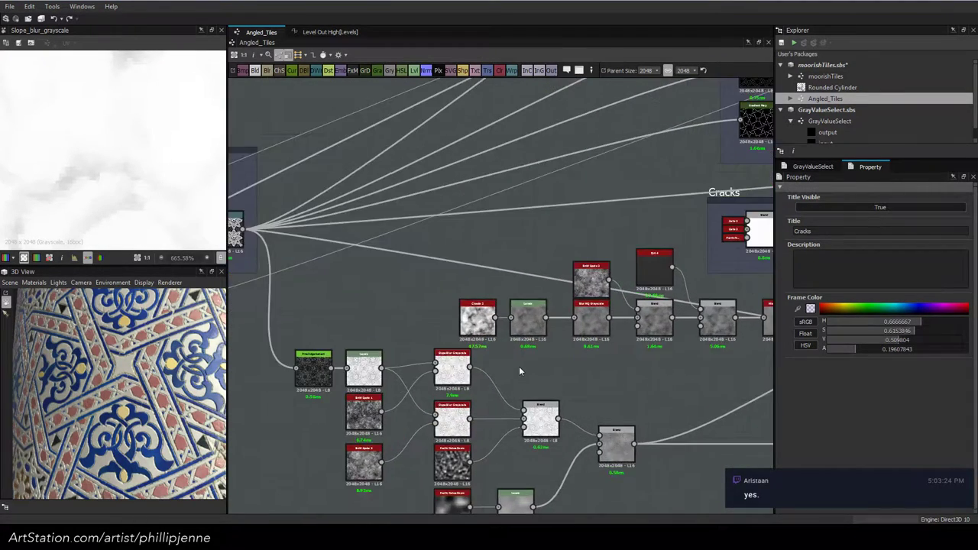
middle_click_drag(555, 347, 356, 307)
scroll(460, 304, "down", 1)
left_click(451, 246)
scroll(452, 252, "down", 2)
middle_click_drag(452, 252, 520, 239)
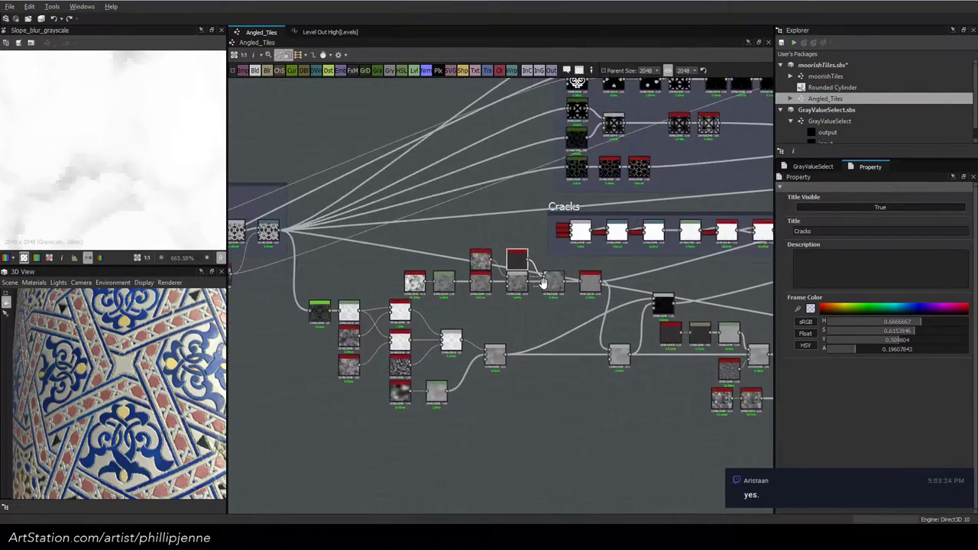
Inspect the Multiply blend and histogram range node, then preview the final Blend output
left_click(619, 355)
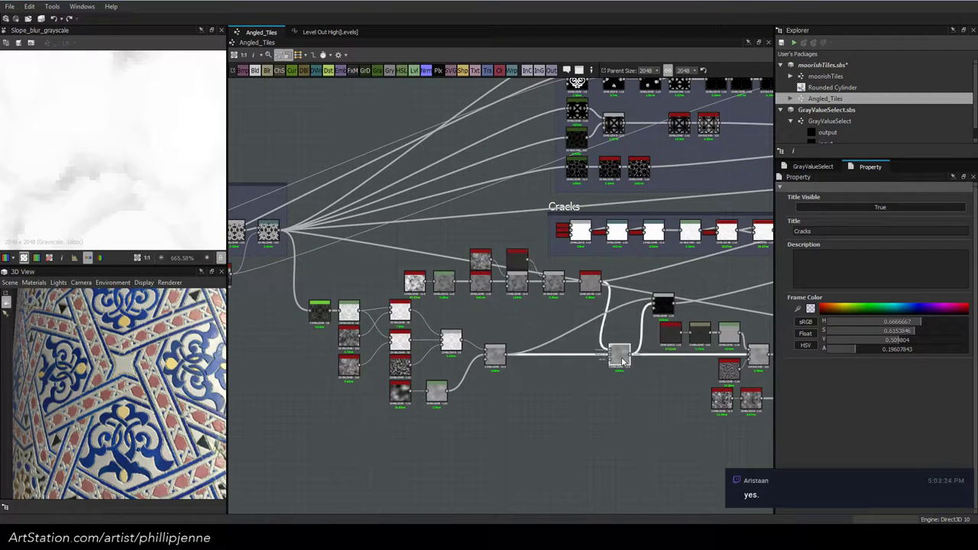
left_click(495, 355)
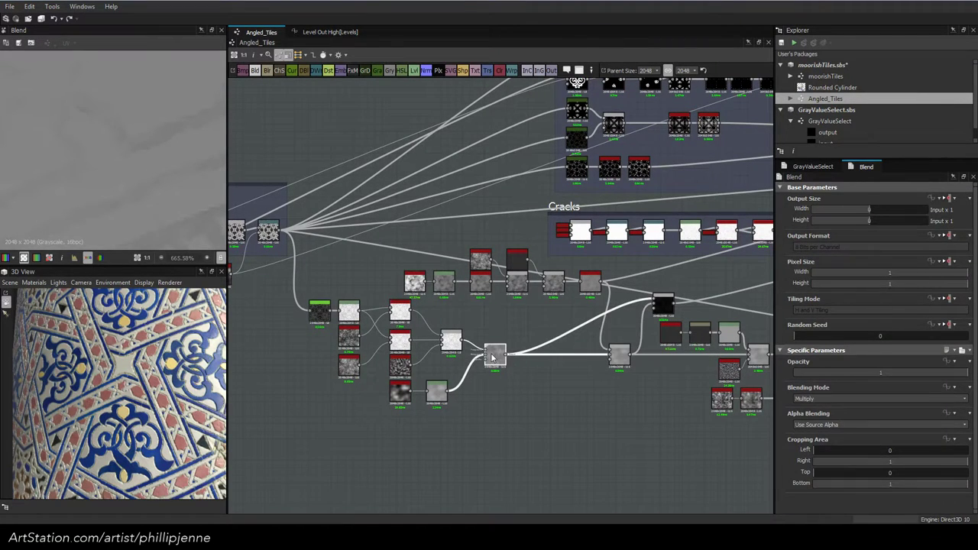
double_click(589, 283)
double_click(620, 356)
scroll(125, 164, "down", 10)
left_click(530, 368)
Orbit the 3D preview cylinder, rotate the lighting, and bring up the preview mesh choices
scroll(108, 388, "down", 3)
left_click_drag(116, 382, 132, 385)
scroll(132, 385, "up", 3)
right_click_drag(148, 388, 4, 283, "ctrl+shift")
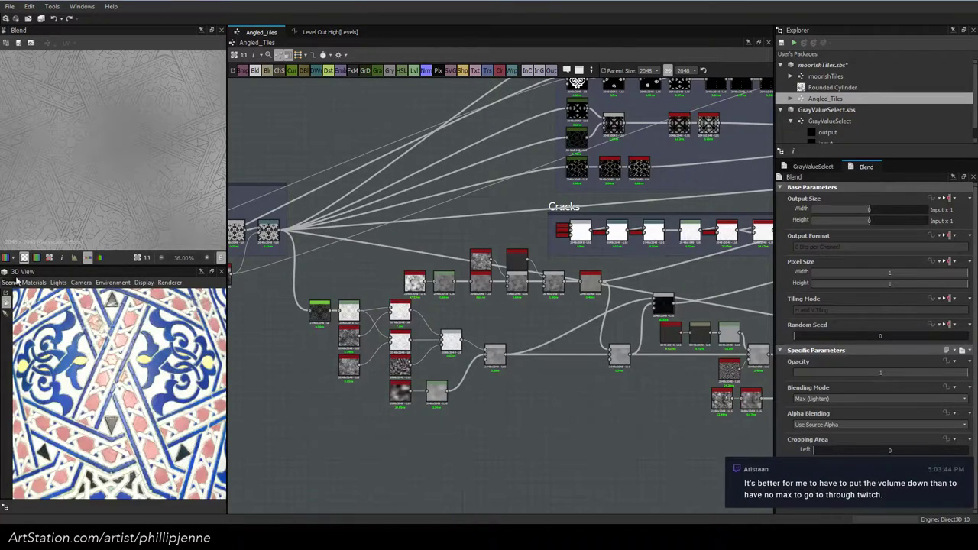
left_click(9, 283)
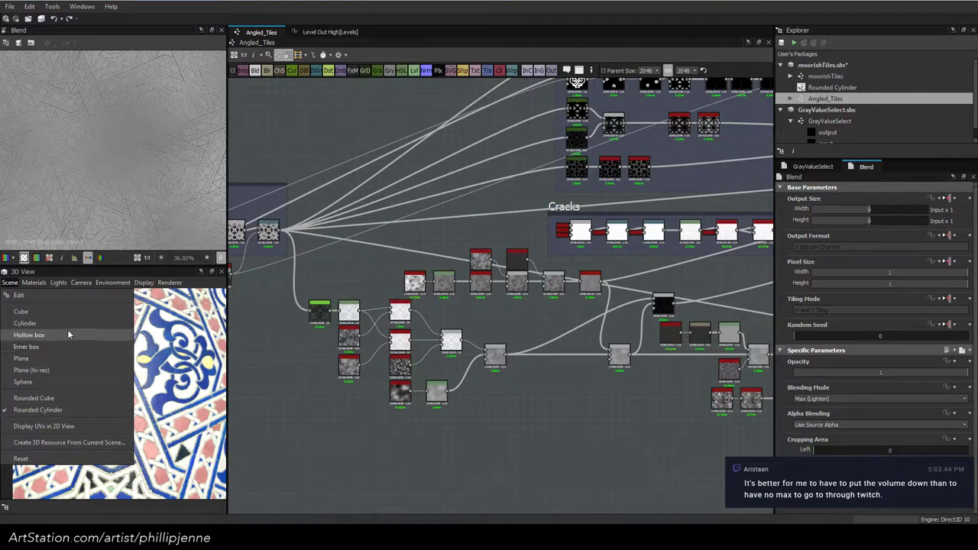
Show the tiles on a flat plane, sweep the lighting, then bring up the Moroccan tile reference photo
left_click(63, 358)
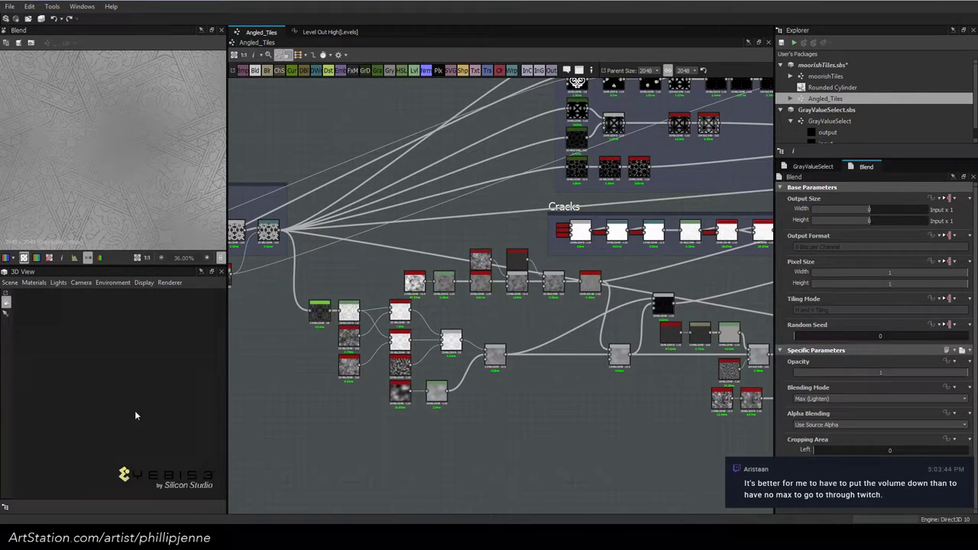
right_click_drag(128, 405, 69, 405, "ctrl+shift")
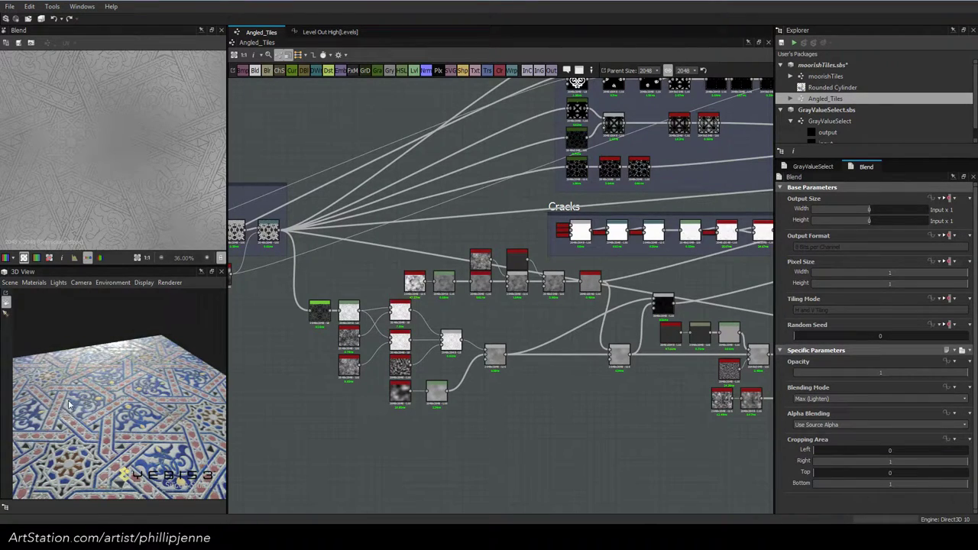
scroll(74, 342, "up", 8)
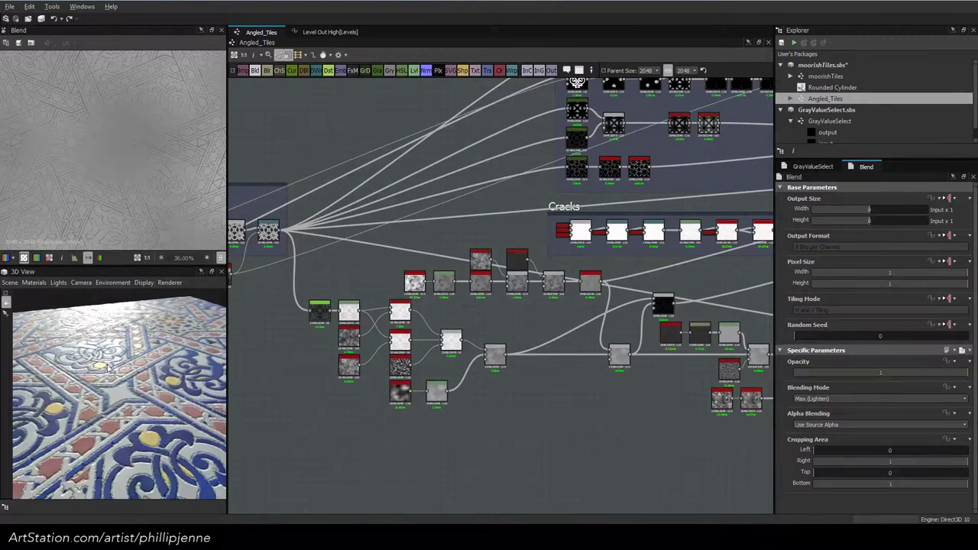
mouse_move(107, 367)
left_mouse_down()
mouse_move(109, 329)
mouse_move(116, 356)
left_mouse_up()
mouse_move(117, 357)
right_mouse_down("ctrl+shift")
mouse_move(106, 360)
mouse_move(128, 362)
mouse_move(116, 364)
right_mouse_up("ctrl+shift")
left_click_drag(117, 367, 137, 443)
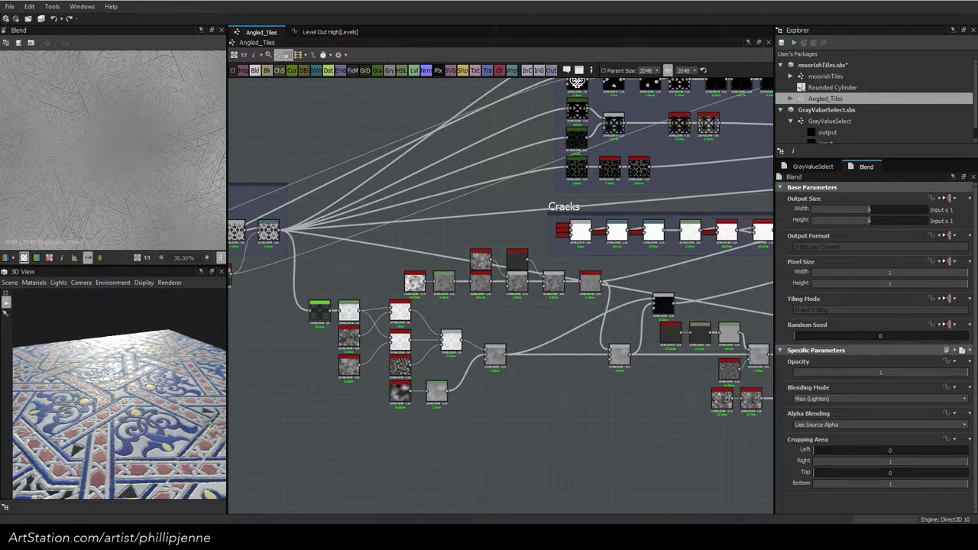
left_click_drag(977, 81, 936, 108)
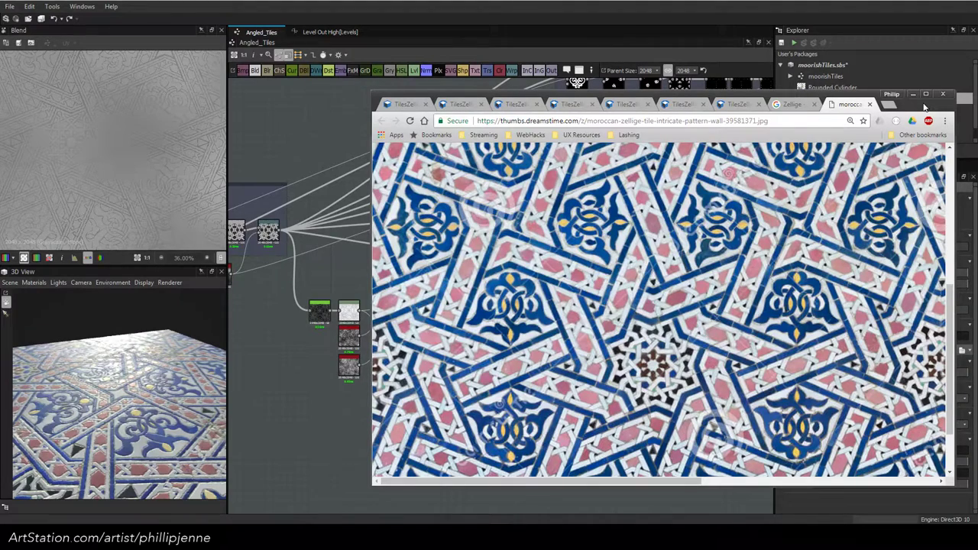
Move the zellige reference window off this screen to uncover the graph
left_click_drag(922, 106, 977, 17)
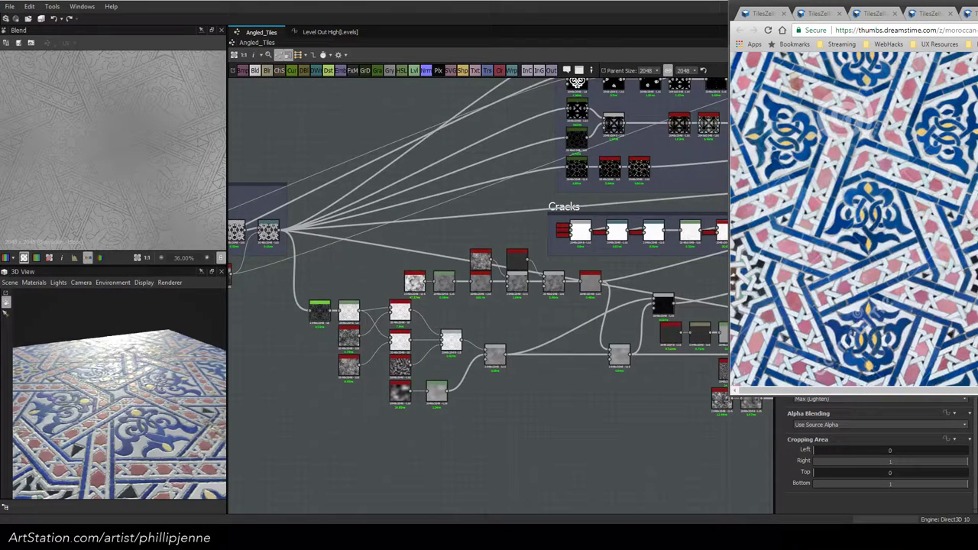
left_click_drag(977, 12, 977, 3)
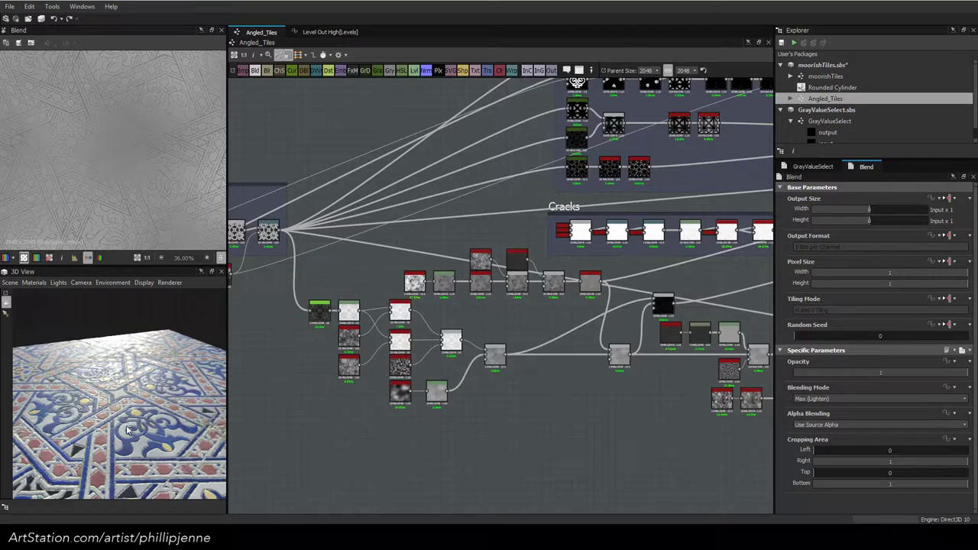
Switch the 3D preview to a rounded cube and orbit it with lighting to check the faces
left_click_drag(132, 424, 131, 458)
left_click(9, 281)
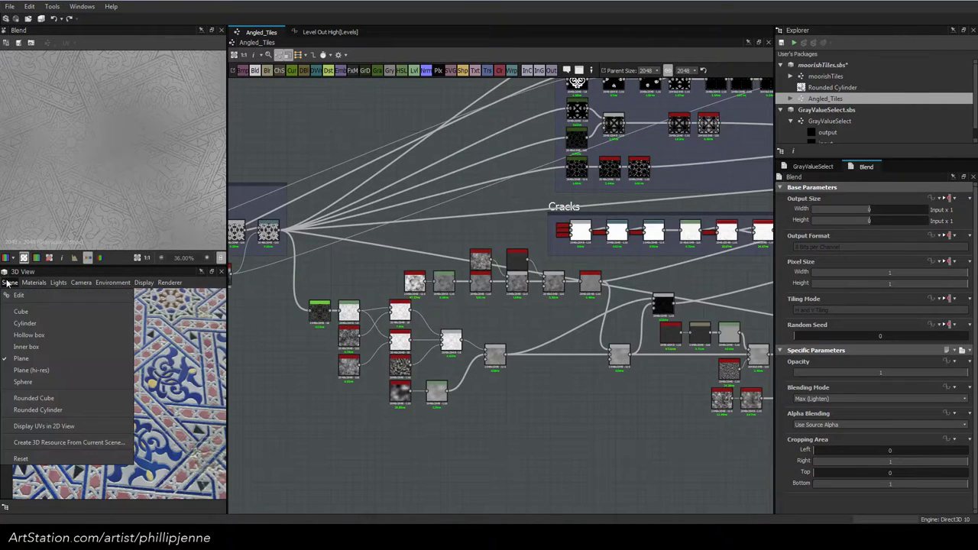
left_click(69, 399)
scroll(159, 380, "down", 2)
left_click_drag(140, 411, 99, 325)
scroll(124, 369, "up", 3)
mouse_move(124, 370)
left_mouse_down()
mouse_move(107, 384)
mouse_move(174, 414)
mouse_move(115, 367)
mouse_move(120, 376)
left_mouse_up()
left_click_drag(132, 403, 114, 371)
right_click_drag(114, 372, 3, 393, "ctrl+shift")
scroll(45, 381, "up", 5)
left_click_drag(76, 386, 128, 359)
scroll(589, 282, "down", 2)
Move the grey Uniform Color node down-left and add a Gradient Map node via search 'gra'
middle_click_drag(503, 255, 453, 273)
middle_click_drag(638, 191, 365, 240)
scroll(366, 249, "up", 6)
middle_click_drag(621, 244, 758, 267)
double_click(447, 293)
left_click_drag(448, 293, 312, 324)
key("space")
type("gra")
left_click(389, 219)
Place the new Gradient Map node above the grey Uniform Color node
scroll(368, 229, "down", 4)
middle_click_drag(367, 252, 573, 262)
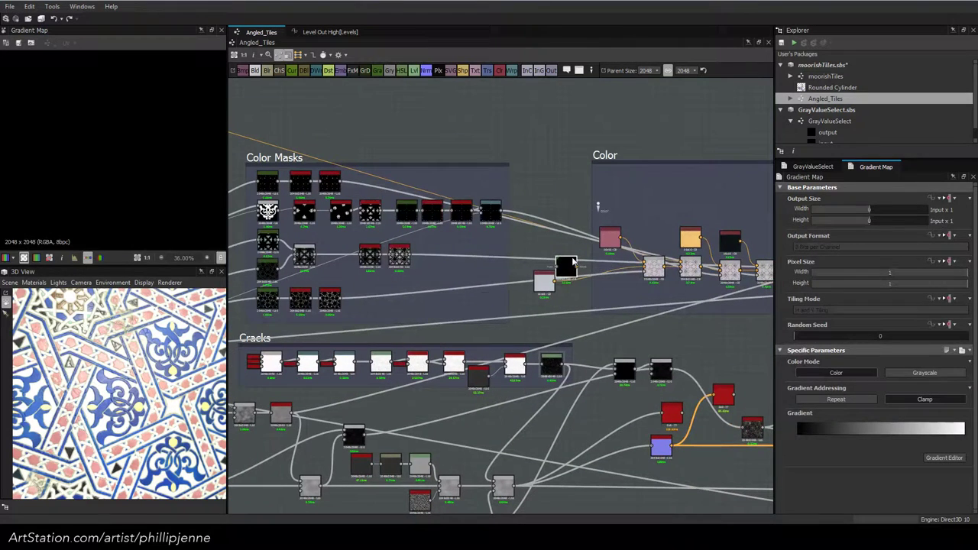
double_click(504, 486)
middle_click_drag(519, 336, 608, 272)
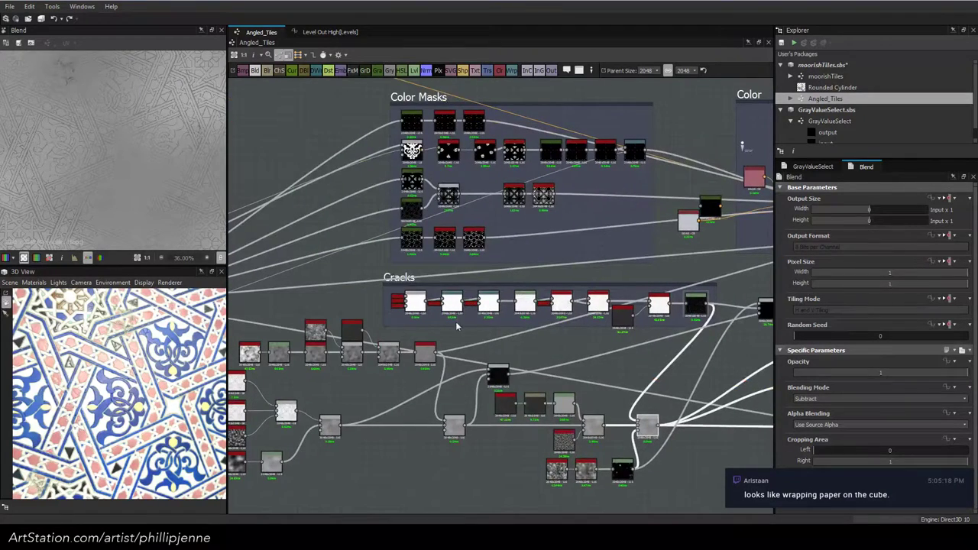
middle_click_drag(396, 331, 554, 329)
scroll(555, 329, "down", 1)
middle_click_drag(333, 332, 302, 332)
middle_click_drag(398, 327, 322, 331)
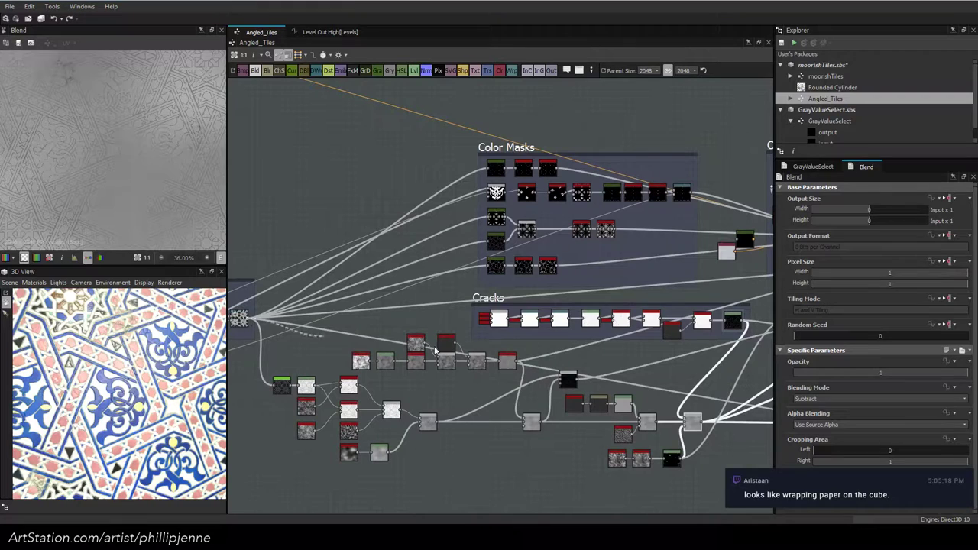
middle_click_drag(734, 254, 497, 284)
scroll(499, 274, "up", 8)
left_click_drag(476, 241, 397, 190)
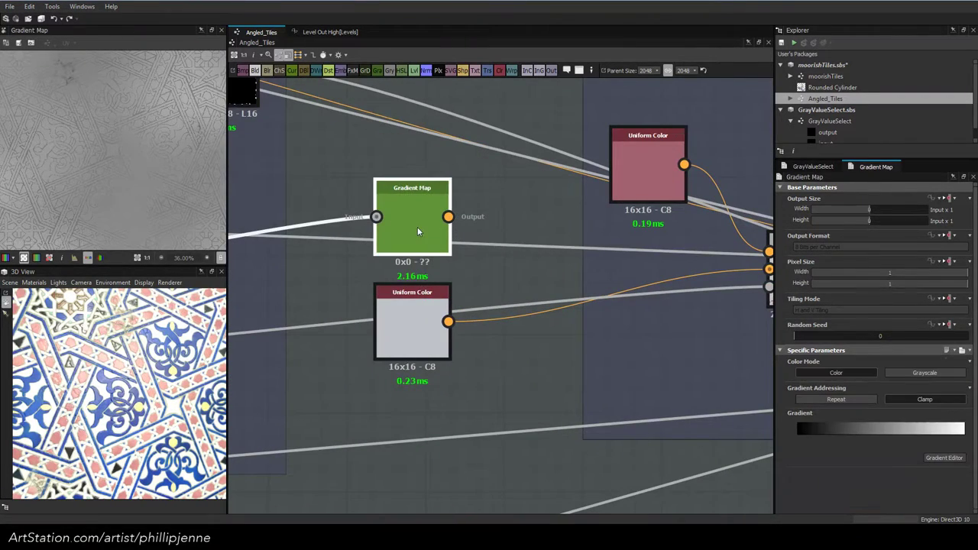
Sample the Gradient Map's gradient from the grey Uniform Color node in the Gradient Editor
double_click(419, 227)
left_click(944, 456)
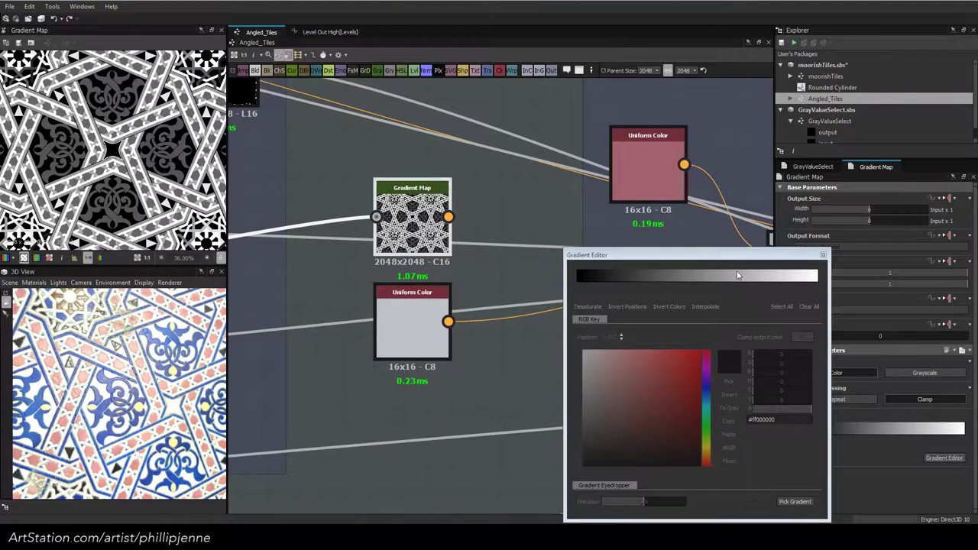
left_click(732, 256)
left_click(781, 501)
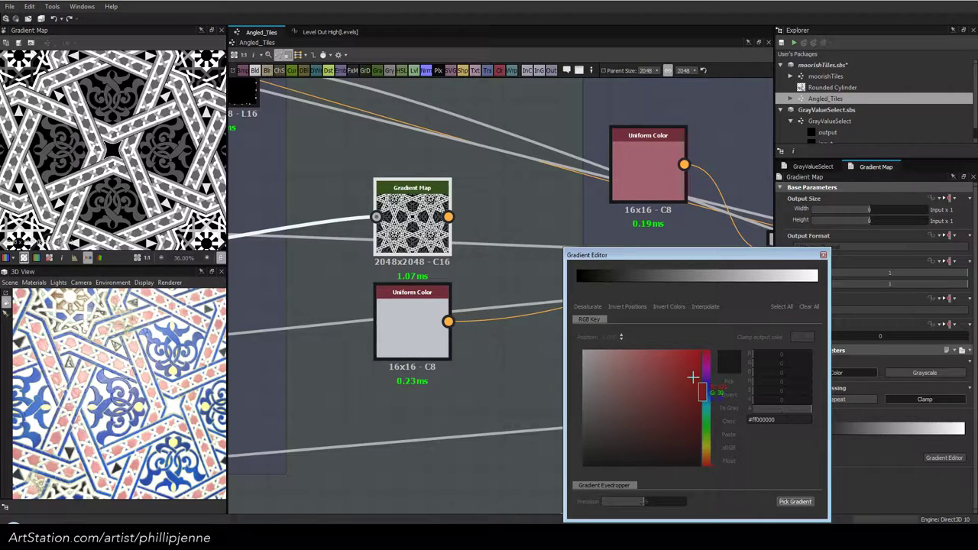
left_click_drag(392, 315, 424, 336)
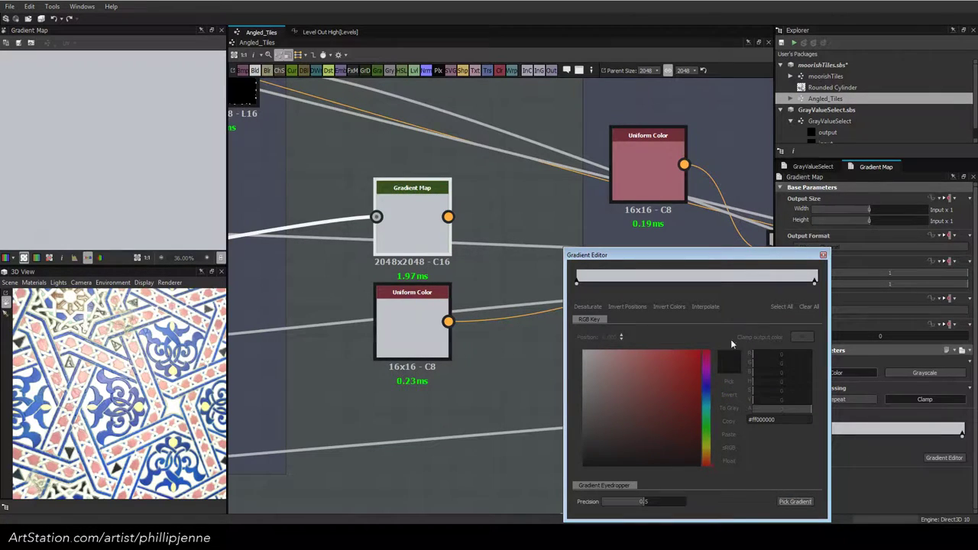
Brighten the right key to value 0.9, darken the left key and raise its saturation to 0.1
left_click(818, 283)
left_click_drag(800, 400, 808, 403)
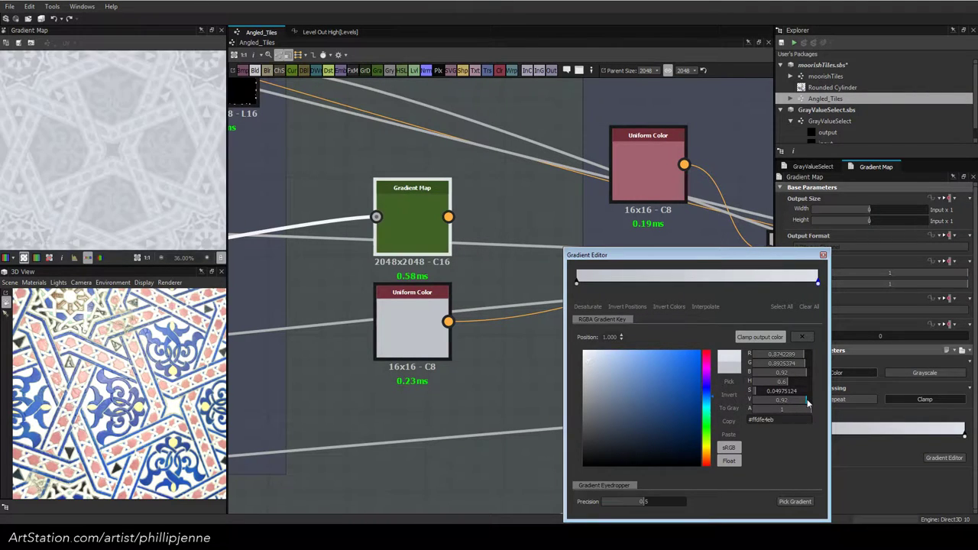
left_click(577, 283)
left_click_drag(799, 402, 797, 402)
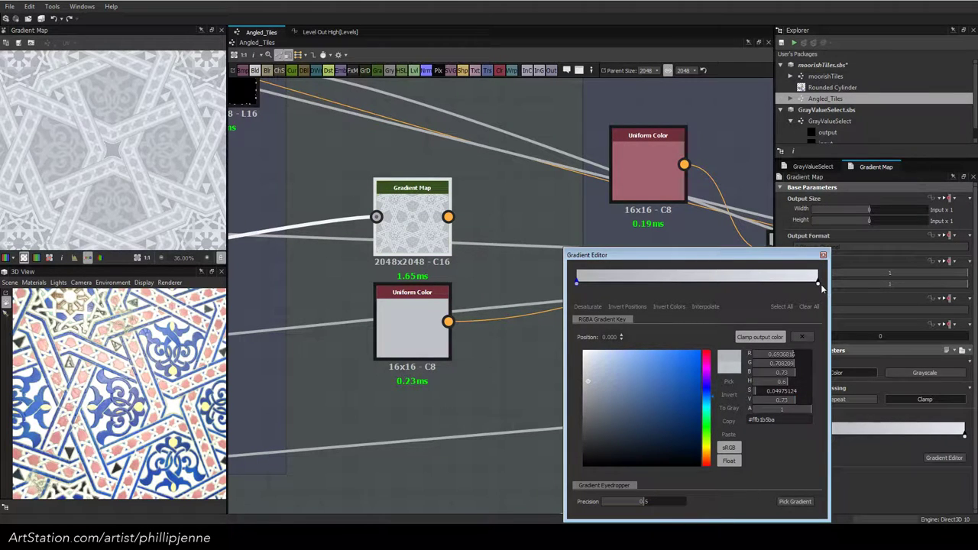
left_click_drag(757, 388, 801, 404)
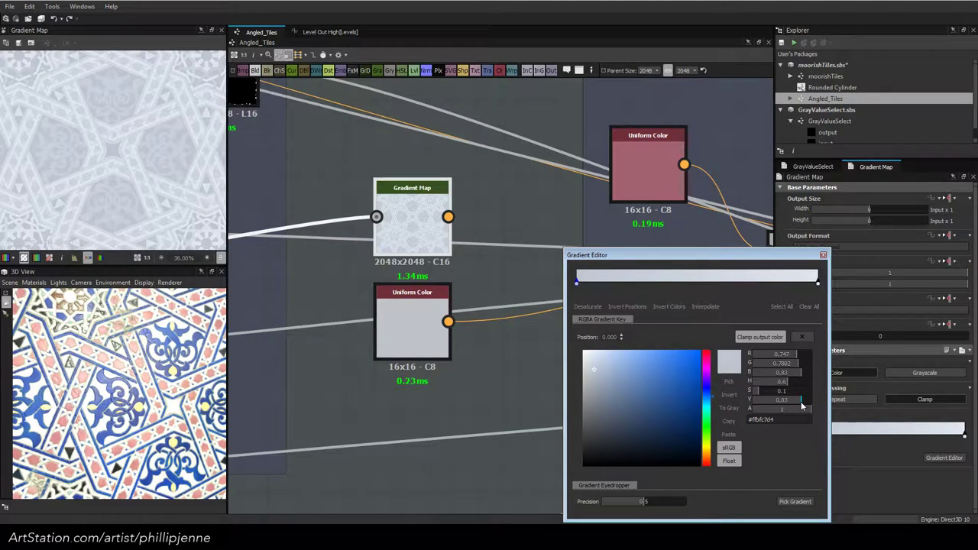
left_click(823, 255)
scroll(464, 322, "down", 5)
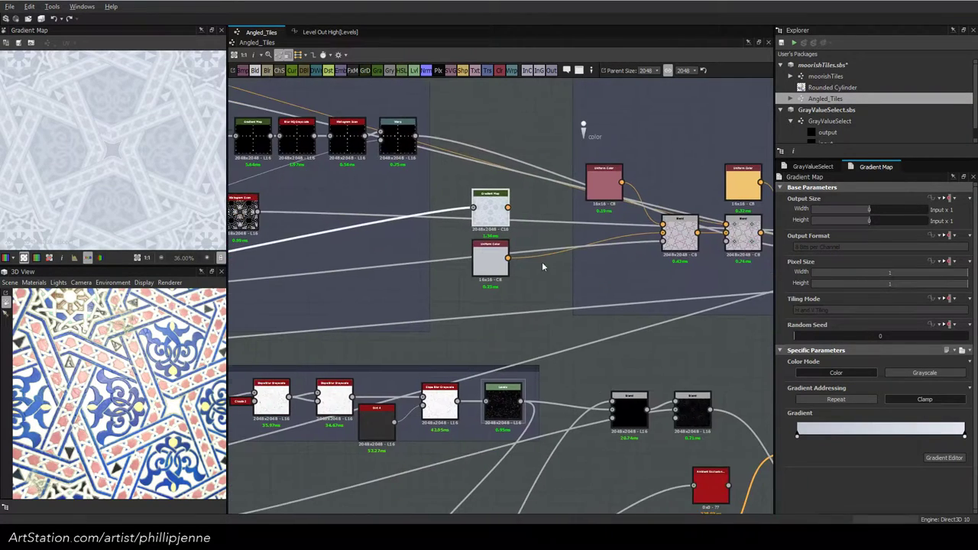
Feed the Levels output into the Gradient Map and slide its gradient keys inward
left_click_drag(470, 468, 489, 272)
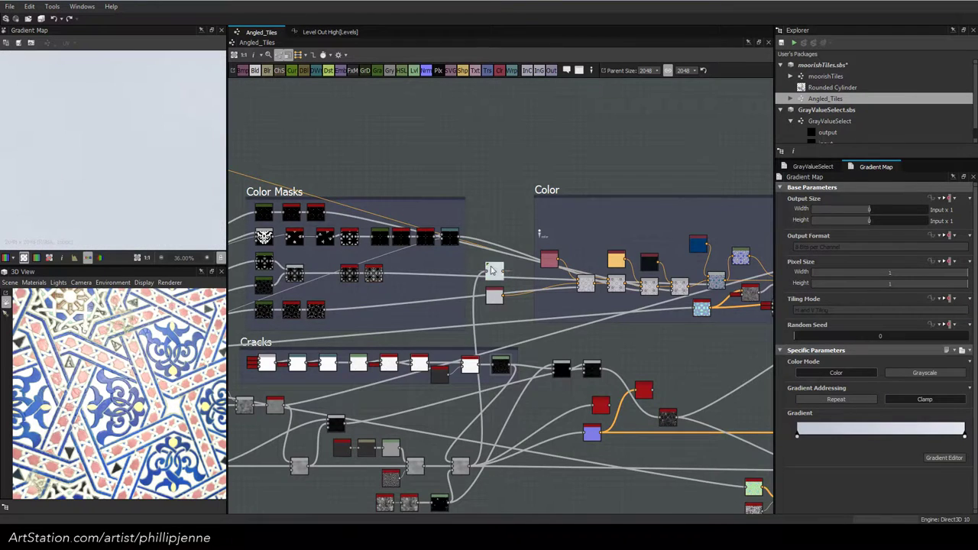
scroll(494, 270, "up", 5)
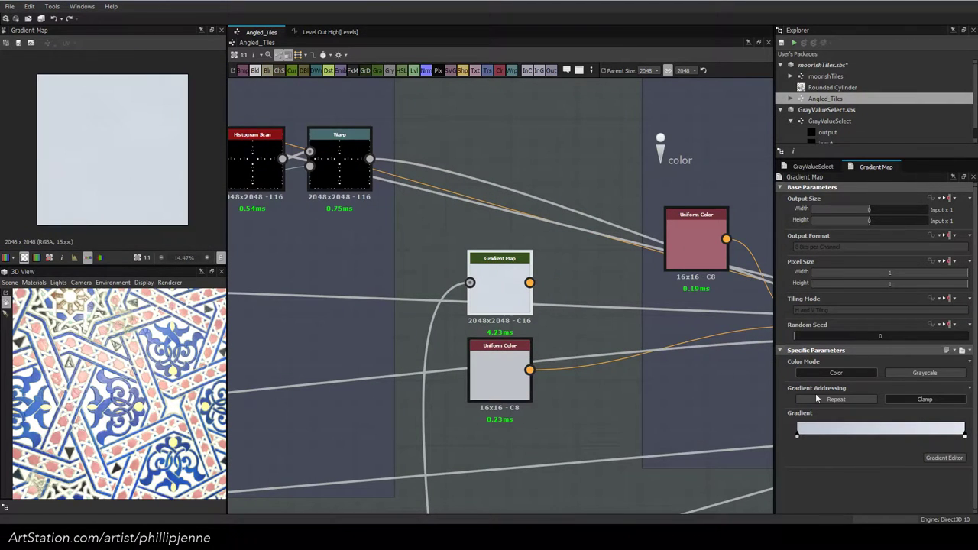
left_click_drag(964, 439, 798, 439)
scroll(83, 110, "up", 5)
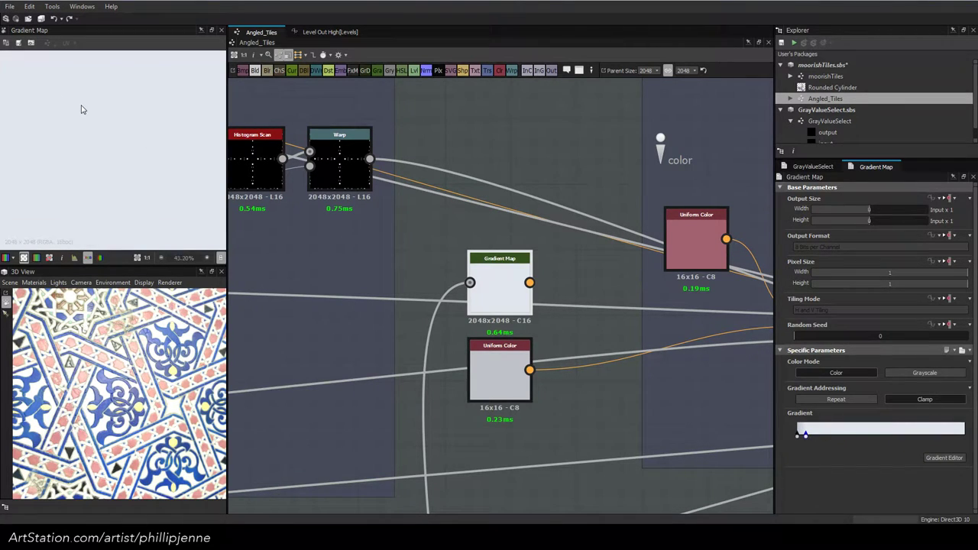
left_click_drag(806, 437, 894, 436)
mouse_move(796, 438)
left_mouse_down()
mouse_move(918, 433)
mouse_move(854, 436)
left_mouse_up()
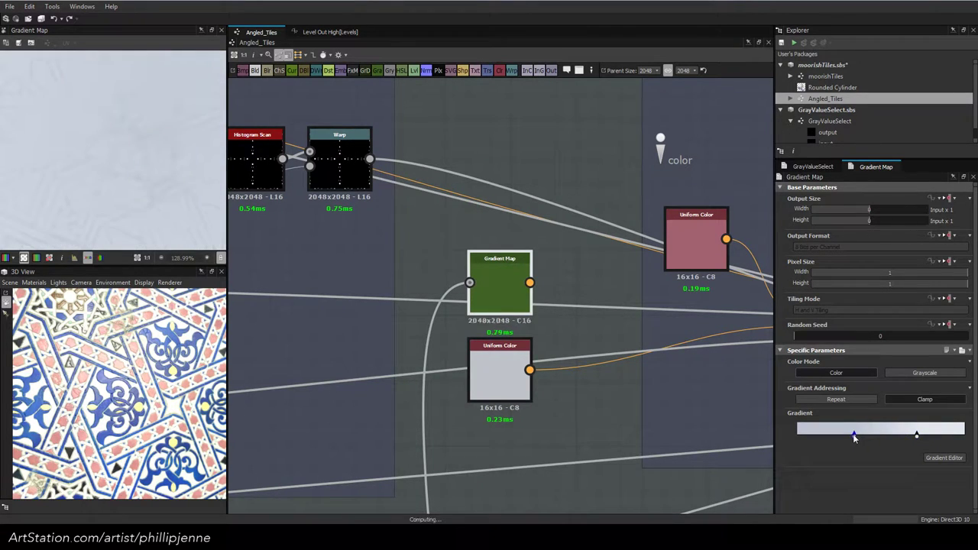
scroll(142, 178, "down", 10)
scroll(131, 179, "up", 5)
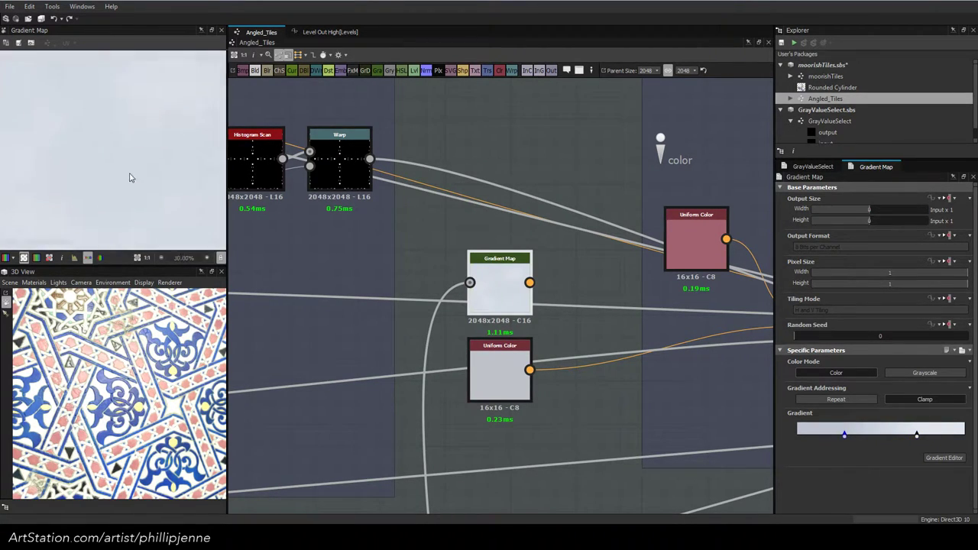
scroll(577, 298, "down", 2)
Plug the Gradient Map into the Blend's middle input, delete the Uniform Color, and move it into the Color frame
middle_click_drag(672, 335, 578, 331)
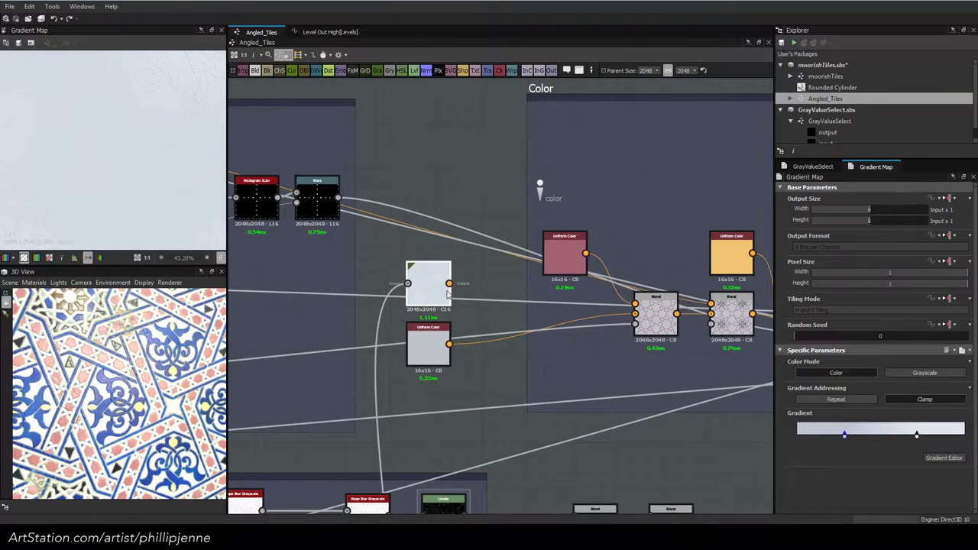
left_click_drag(449, 283, 635, 313)
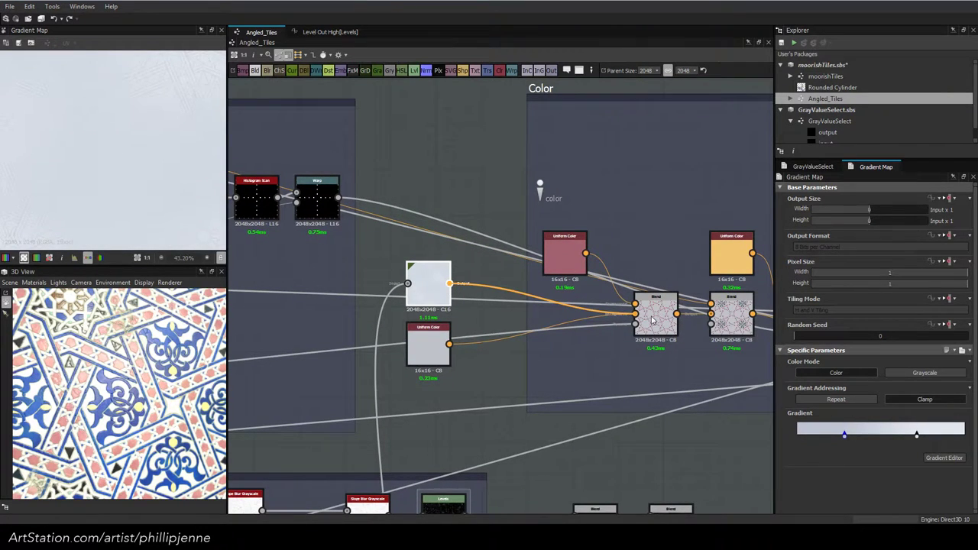
left_click(425, 342)
key("Delete")
left_click_drag(430, 294, 570, 316)
scroll(136, 384, "down", 5)
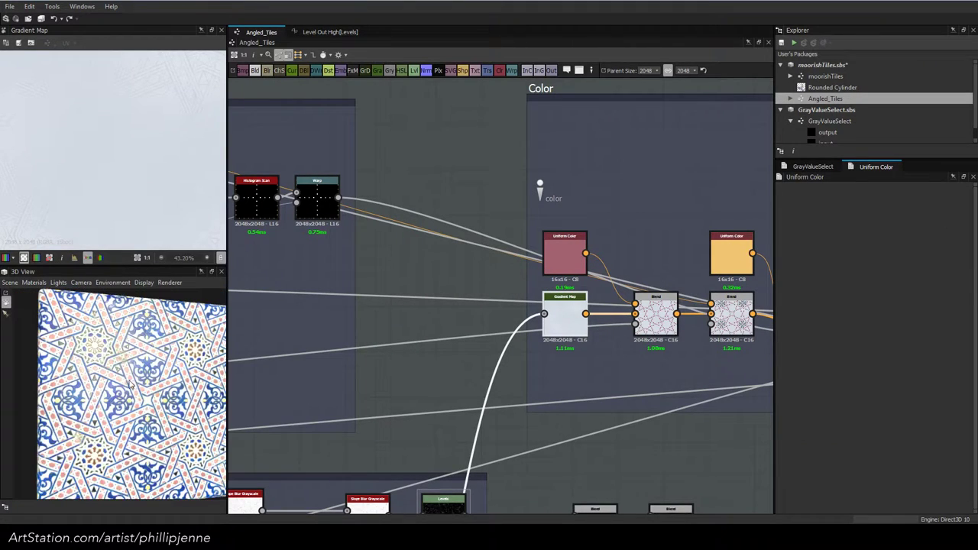
Reopen the Gradient Map's editor and darken the right gradient key to 0.88
left_click_drag(132, 388, 108, 387)
scroll(114, 387, "up", 8)
left_click(558, 314)
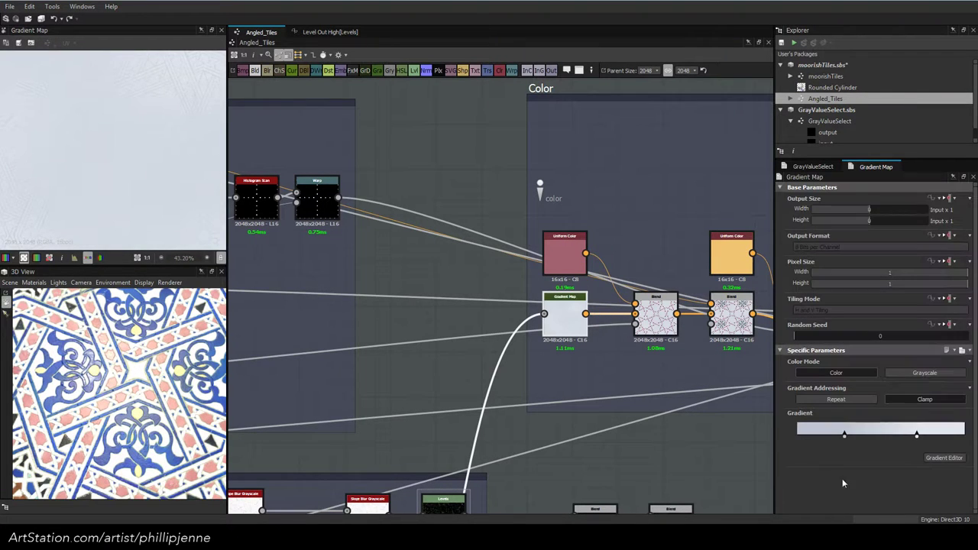
double_click(917, 437)
left_click_drag(808, 402, 801, 403)
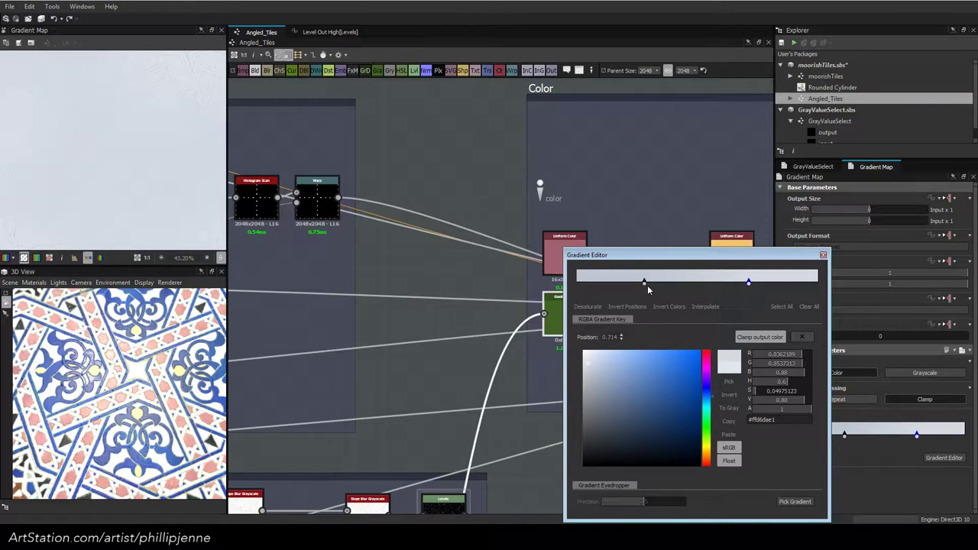
Darken the left gradient key and set the right key's value to 0.76
left_click(644, 282)
mouse_move(800, 403)
left_mouse_down()
mouse_move(770, 399)
mouse_move(793, 406)
left_mouse_up()
left_click(748, 282)
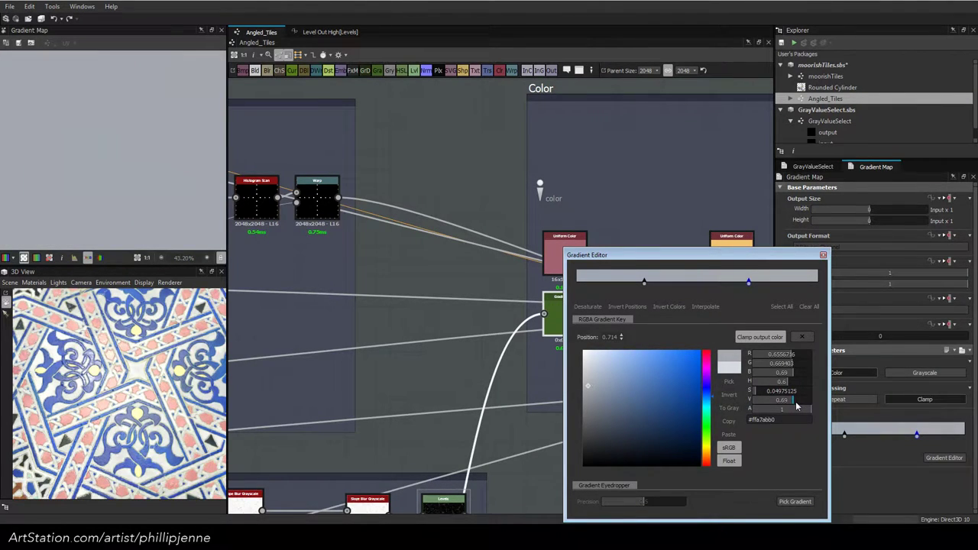
left_click_drag(793, 407, 798, 407)
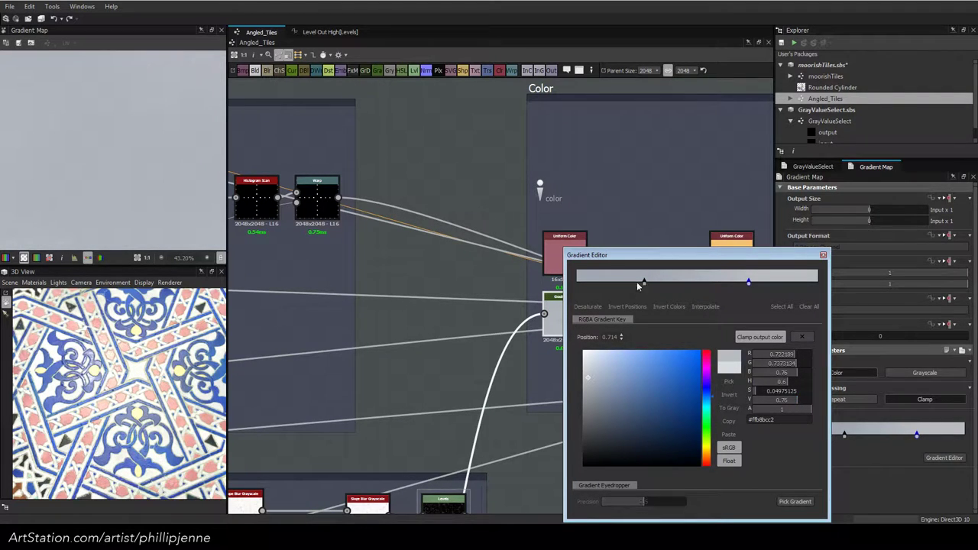
left_click(823, 256)
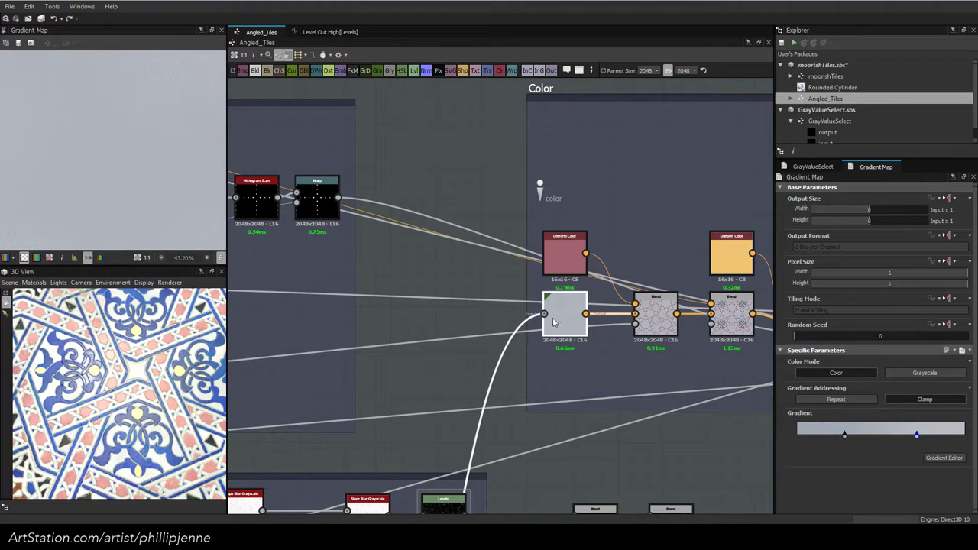
Set a gradient key's value to 0.85 and move it to position 1
left_click(943, 457)
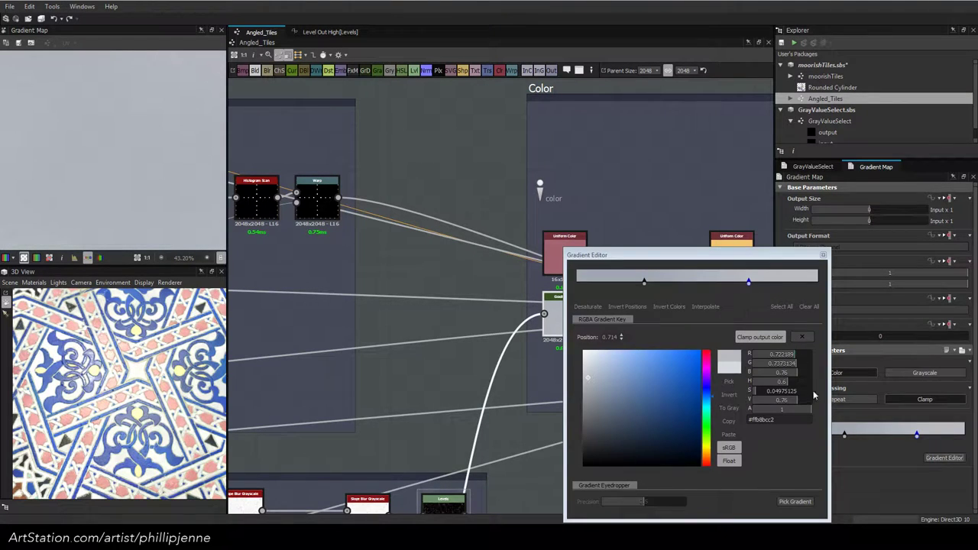
left_click(789, 399)
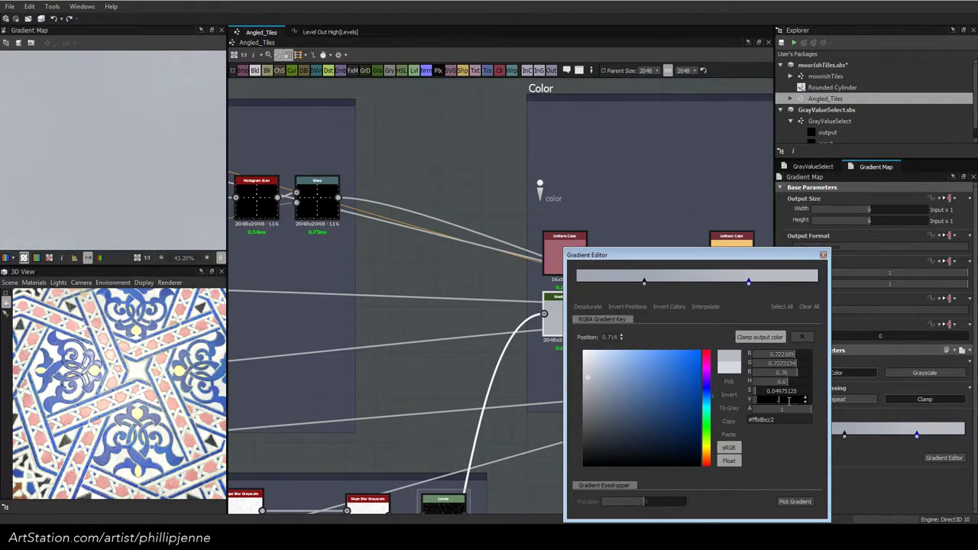
type(".85")
key("Return")
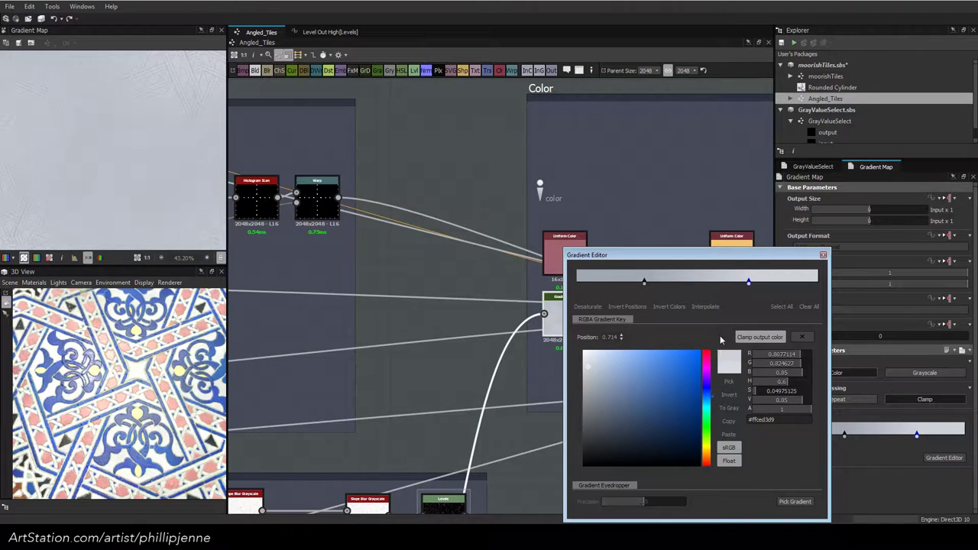
left_click_drag(748, 283, 834, 287)
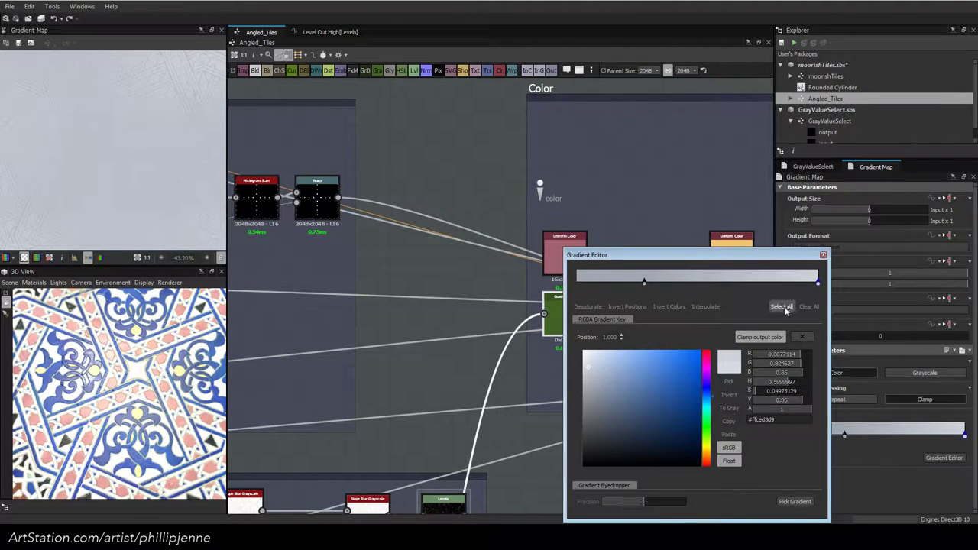
scroll(100, 153, "down", 7)
scroll(101, 154, "up", 3)
Raise that key's value to 0.98 and move the other key to position 0
double_click(787, 401)
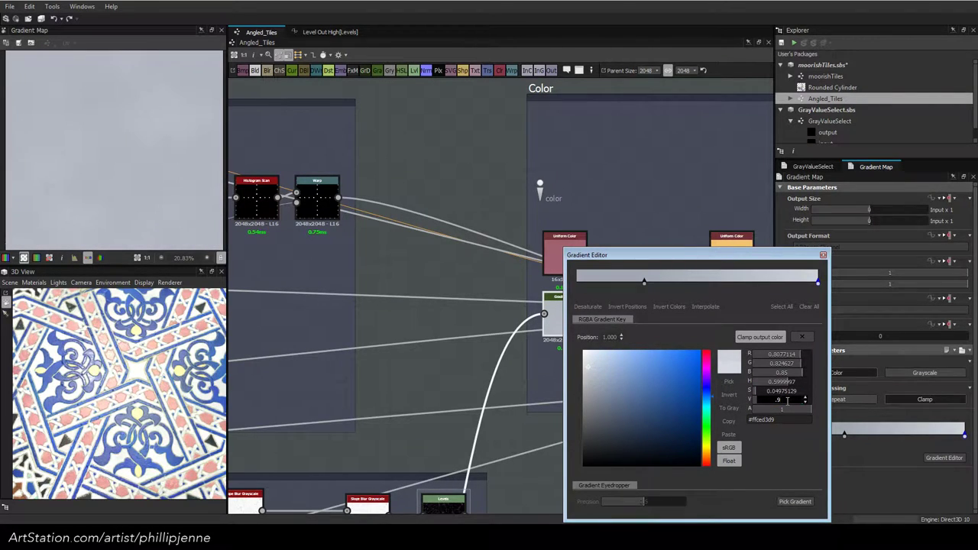
type(".98")
key("Return")
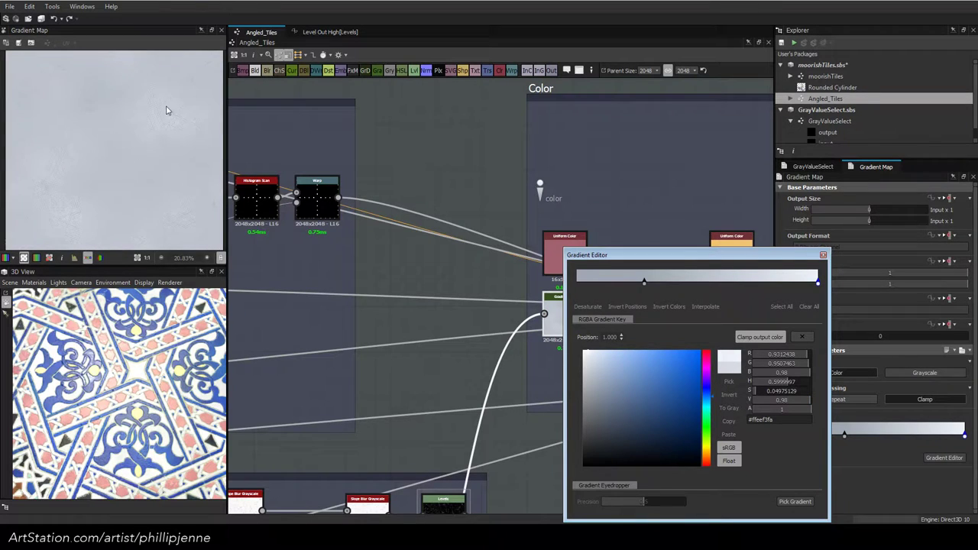
scroll(167, 111, "up", 3)
left_click_drag(642, 281, 519, 283)
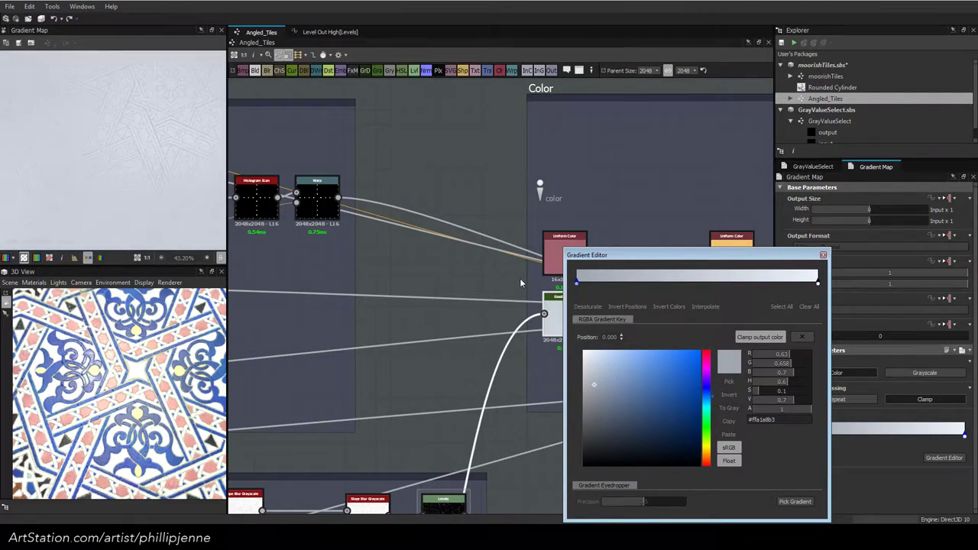
scroll(128, 168, "down", 4)
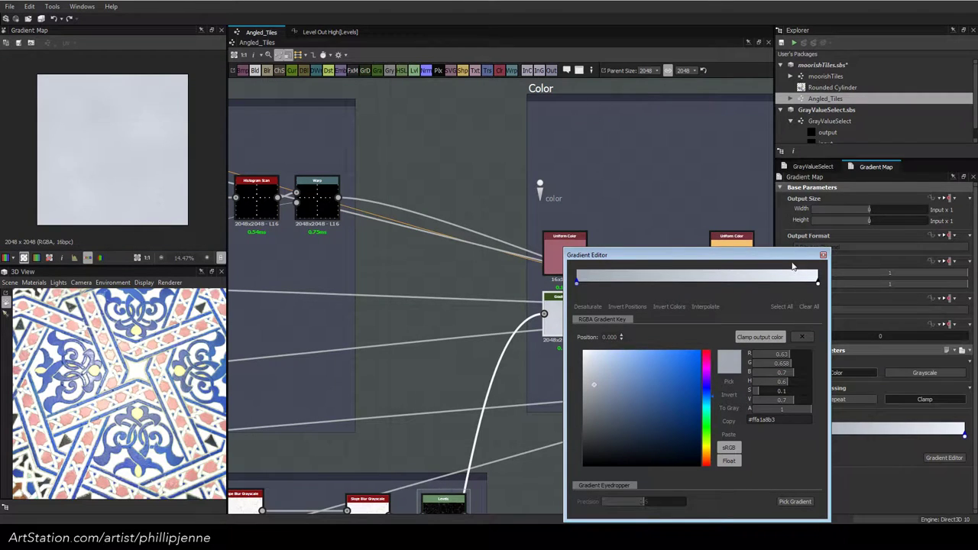
left_click(513, 350)
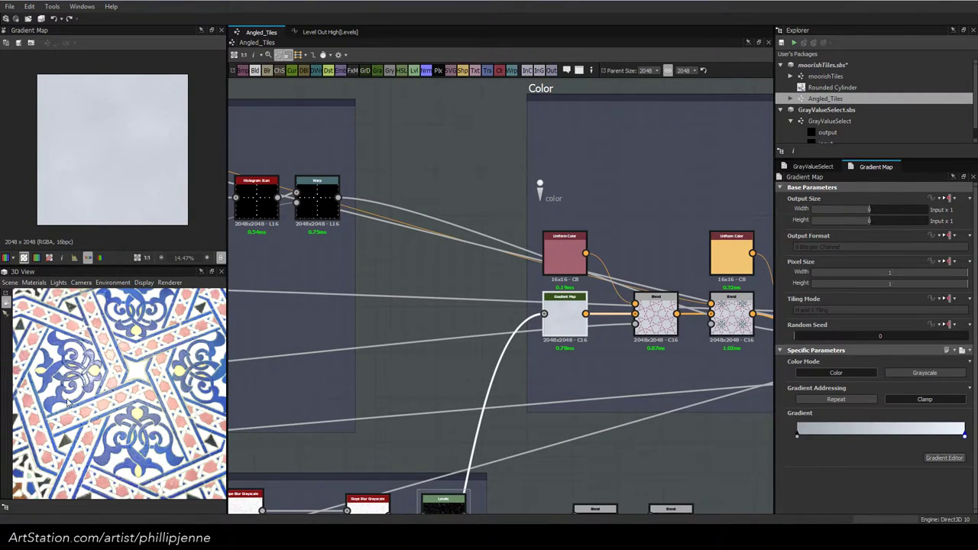
Preview the hbao and curvature_smooth outputs, then delete the curvature_smooth node
scroll(104, 453, "down", 6)
mouse_move(104, 447)
left_mouse_down()
mouse_move(112, 421)
mouse_move(79, 411)
mouse_move(158, 408)
left_mouse_up()
scroll(79, 411, "up", 5)
scroll(159, 409, "up", 8)
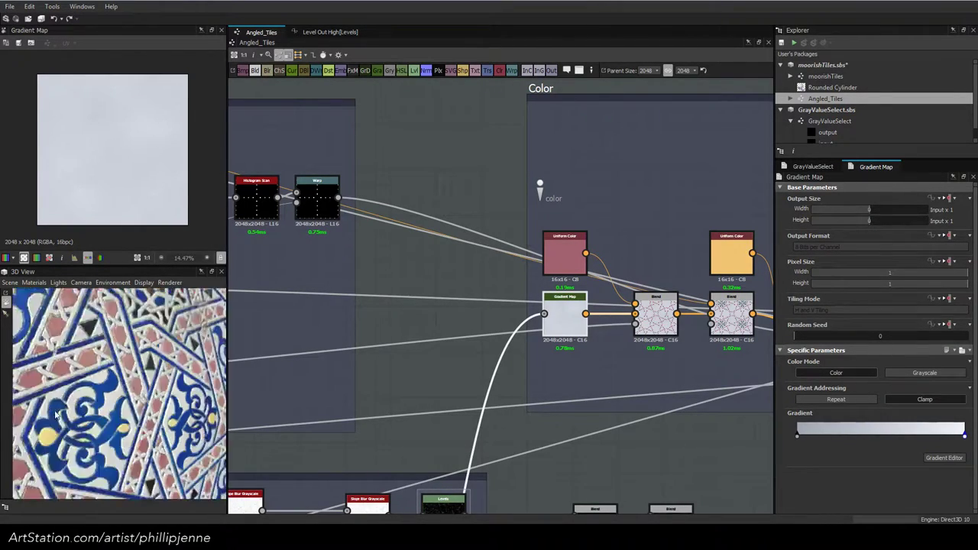
scroll(98, 411, "down", 2)
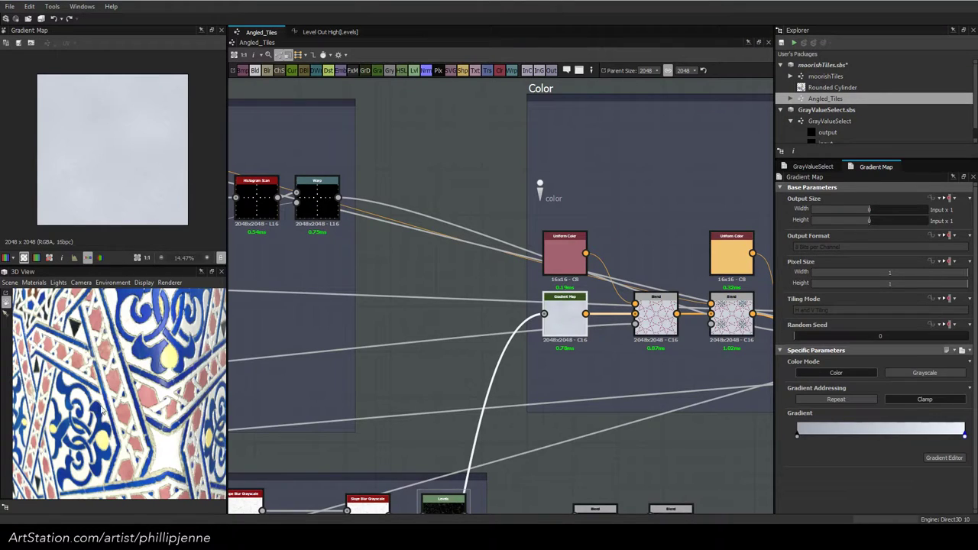
scroll(518, 293, "down", 6)
scroll(627, 315, "down", 1)
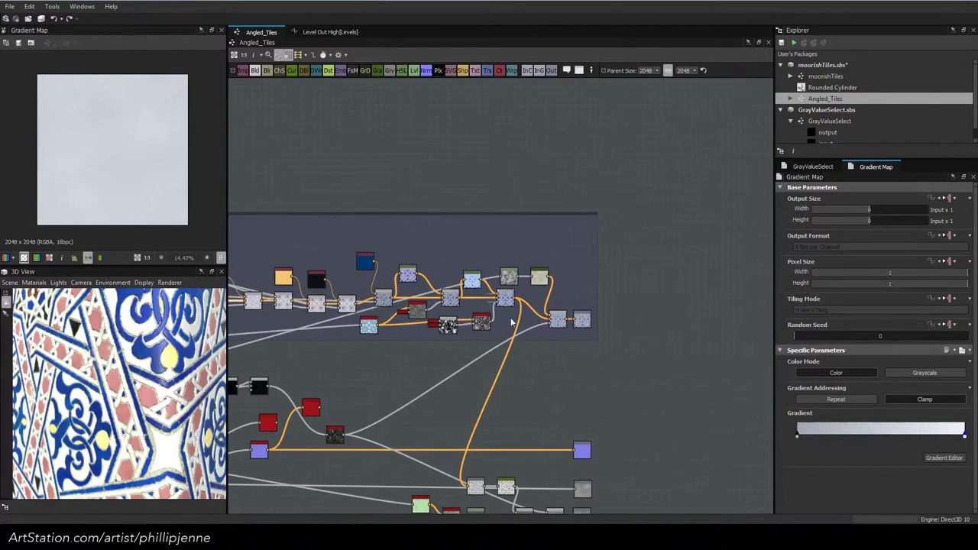
scroll(507, 324, "up", 4)
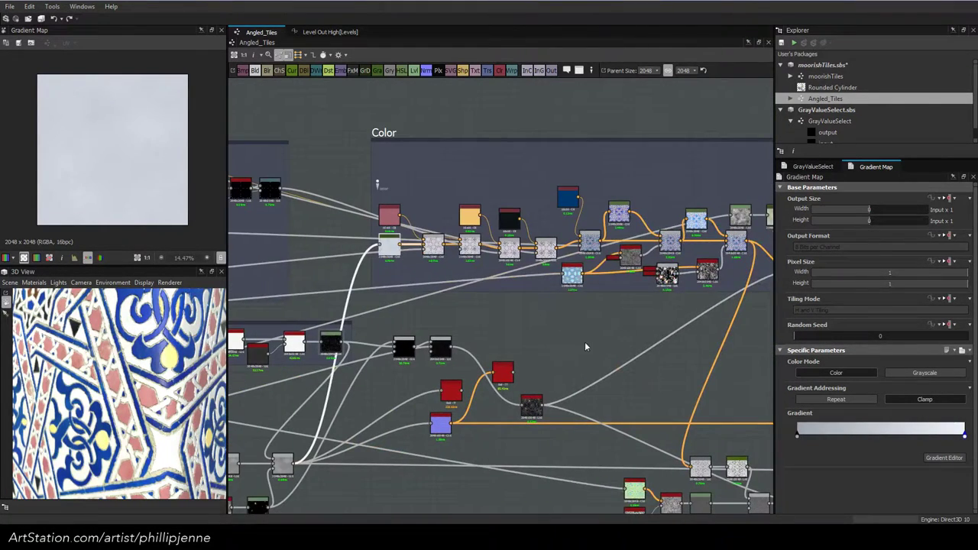
double_click(451, 391)
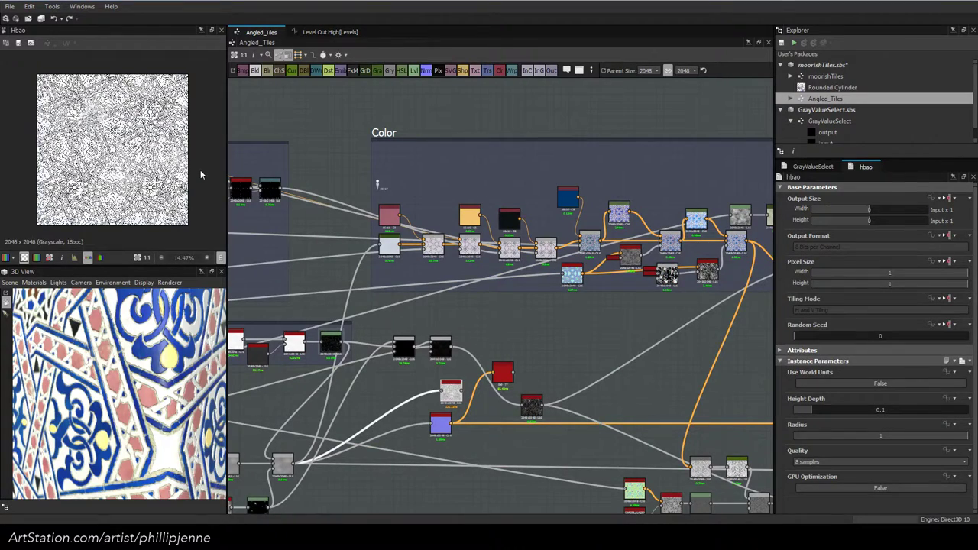
scroll(123, 180, "up", 5)
scroll(122, 180, "up", 2)
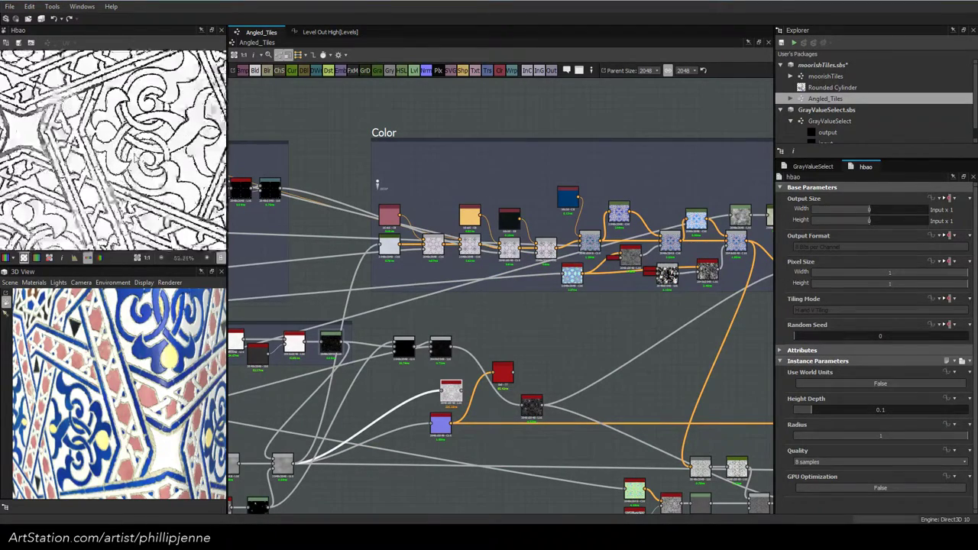
double_click(499, 375)
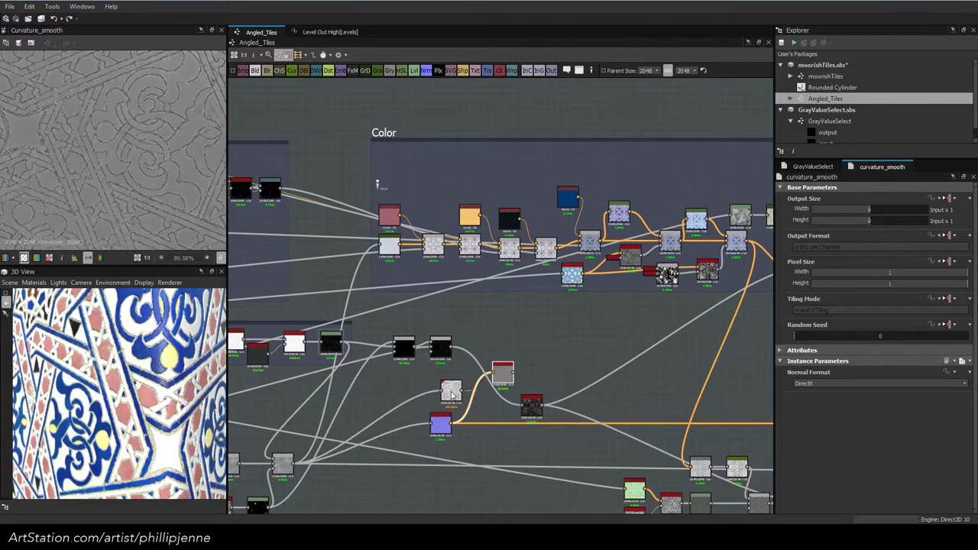
key("Delete")
Move the hbao node up and set its Quality to 16 samples
double_click(451, 392)
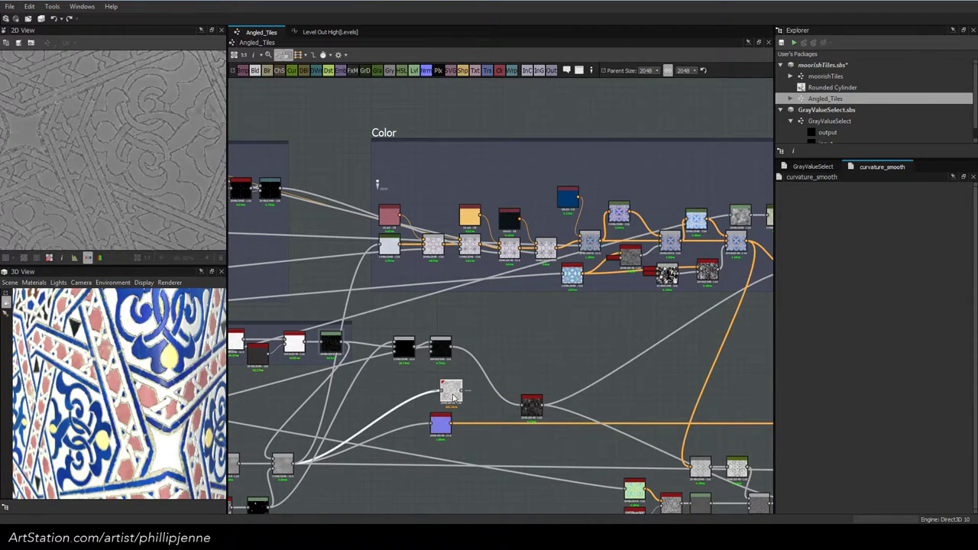
left_click_drag(448, 394, 510, 348)
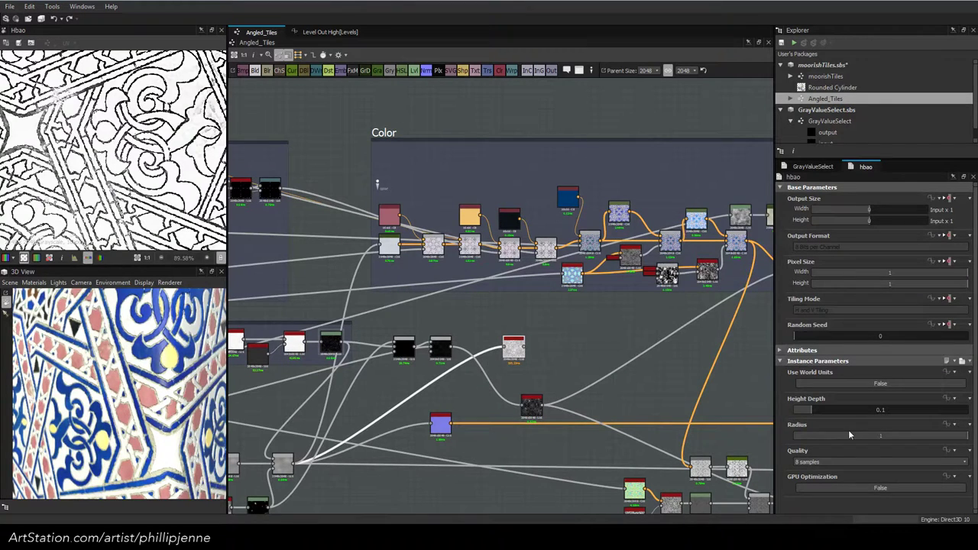
left_click(827, 463)
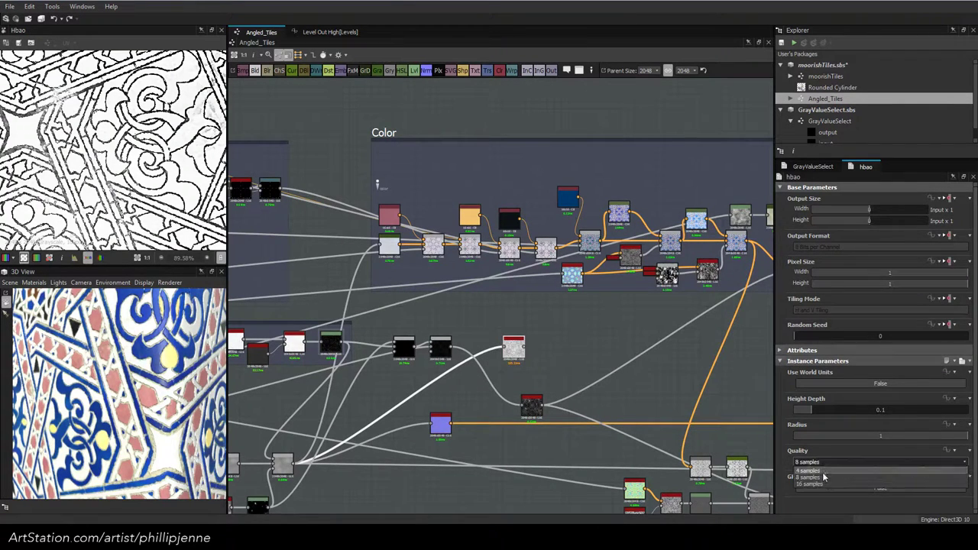
left_click(822, 485)
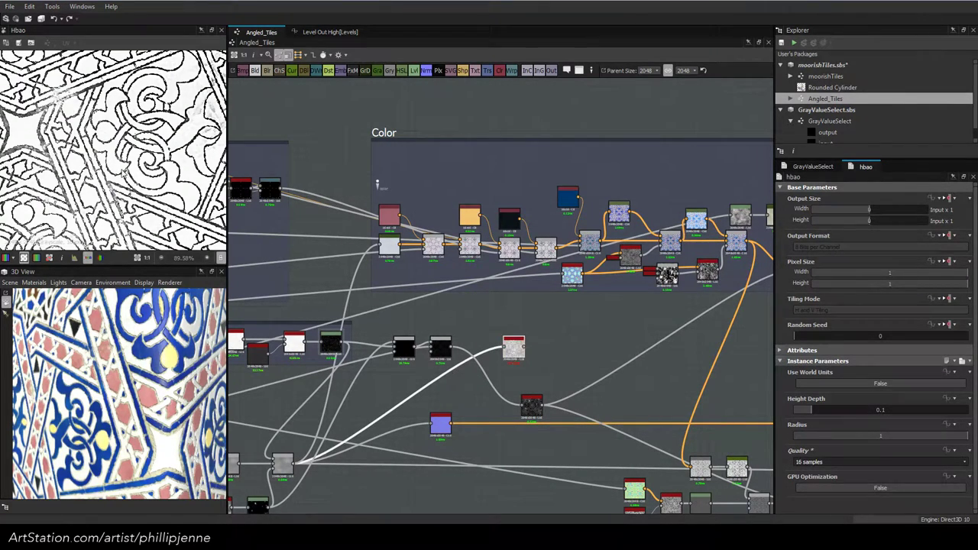
scroll(187, 130, "down", 5)
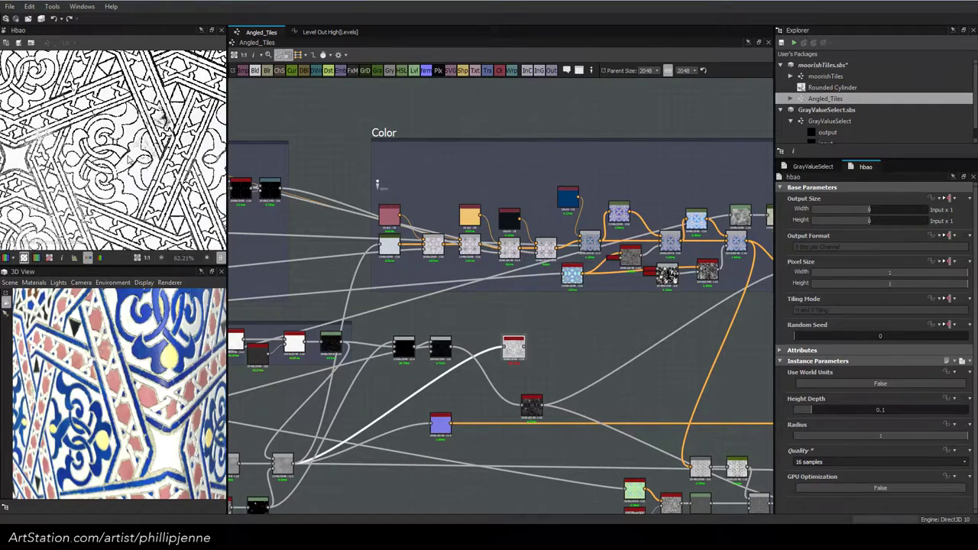
Add a Clouds 2 node from the library search and place it to the left
key("space")
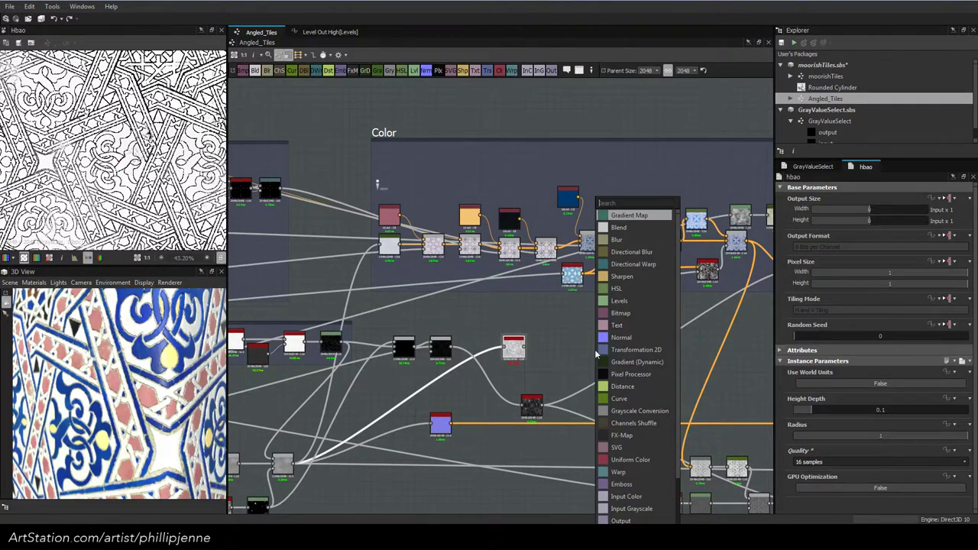
type("c")
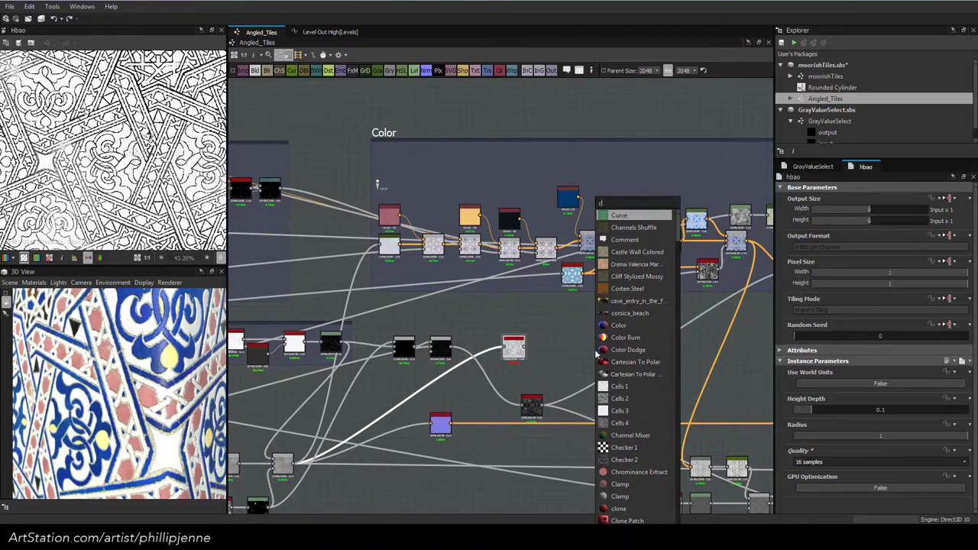
type("loud")
key("Down")
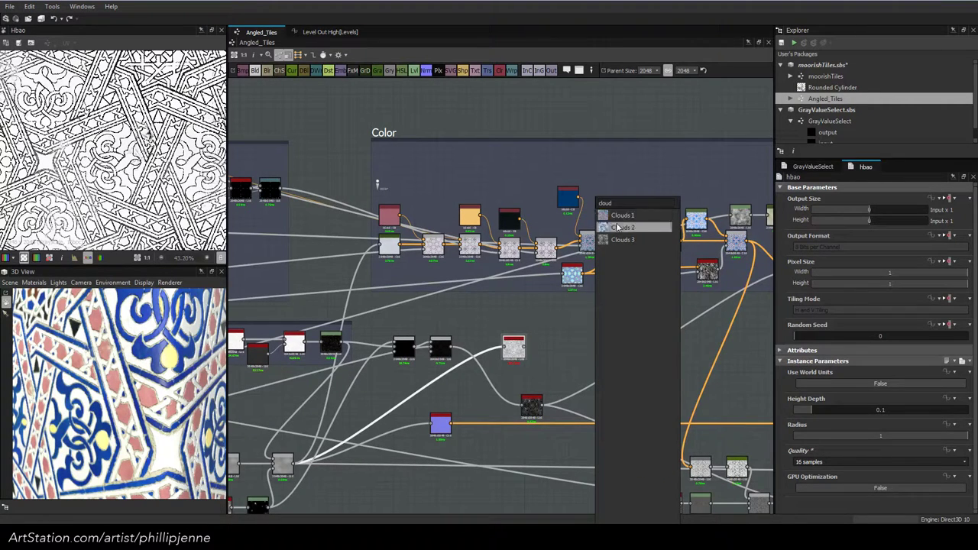
key("Return")
scroll(551, 313, "up", 3)
left_click_drag(645, 365, 503, 324)
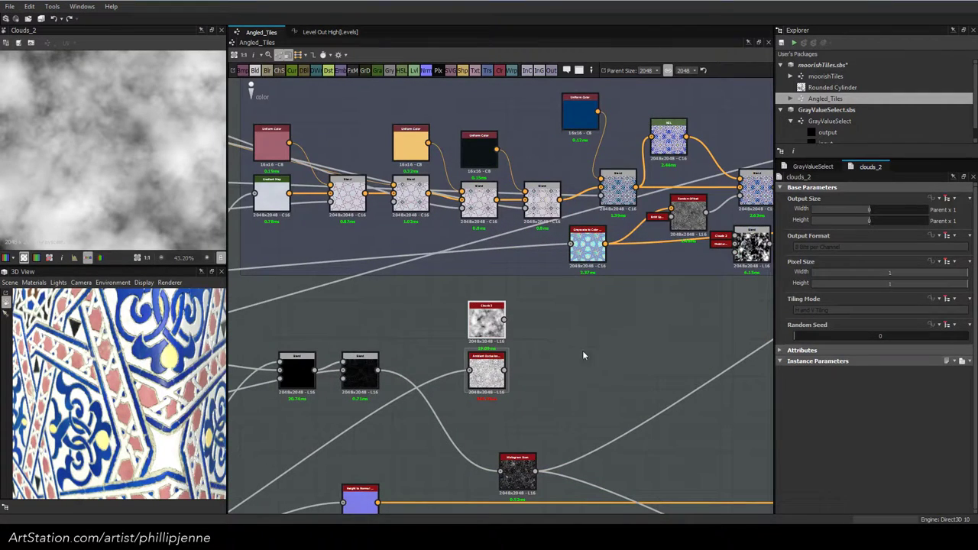
Duplicate the Random Offset node, delete the extra BnW Spots copy, and wire Clouds 2 into its second input
left_click(689, 219)
key("ctrl+c")
key("ctrl+v")
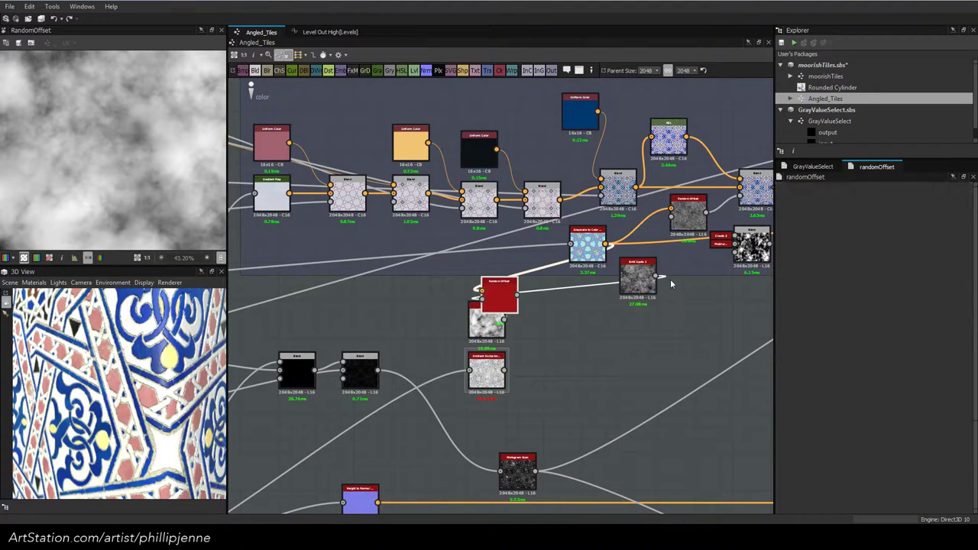
left_click_drag(637, 276, 663, 323)
left_click_drag(514, 288, 608, 327)
left_click_drag(504, 319, 577, 336)
left_click(669, 327)
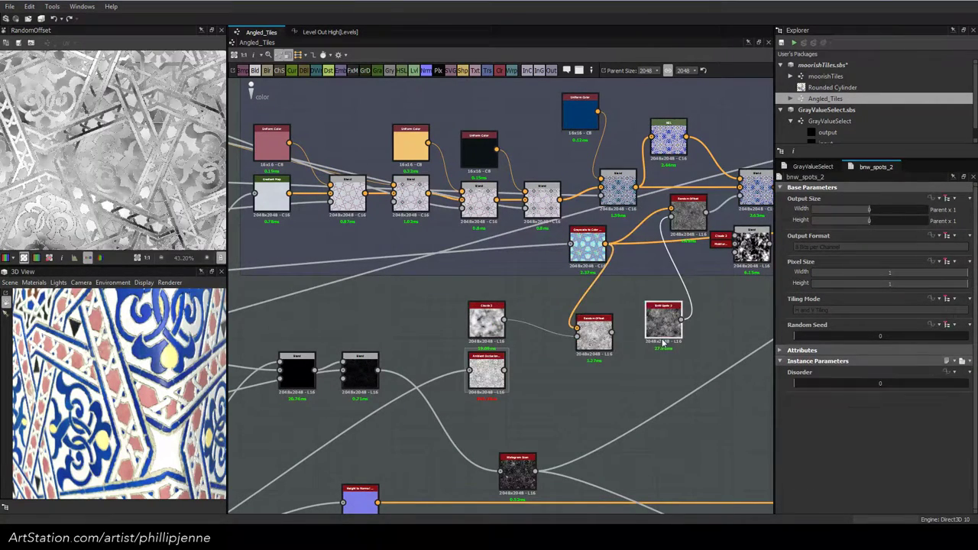
key("d")
scroll(582, 324, "up", 3)
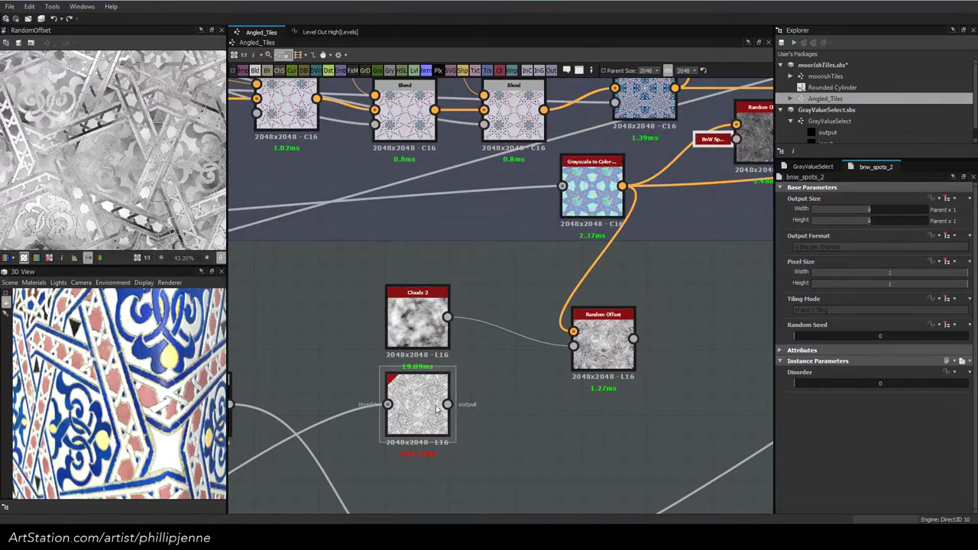
Set the duplicate Random Offset's Enable Rotate to False
left_click(602, 352)
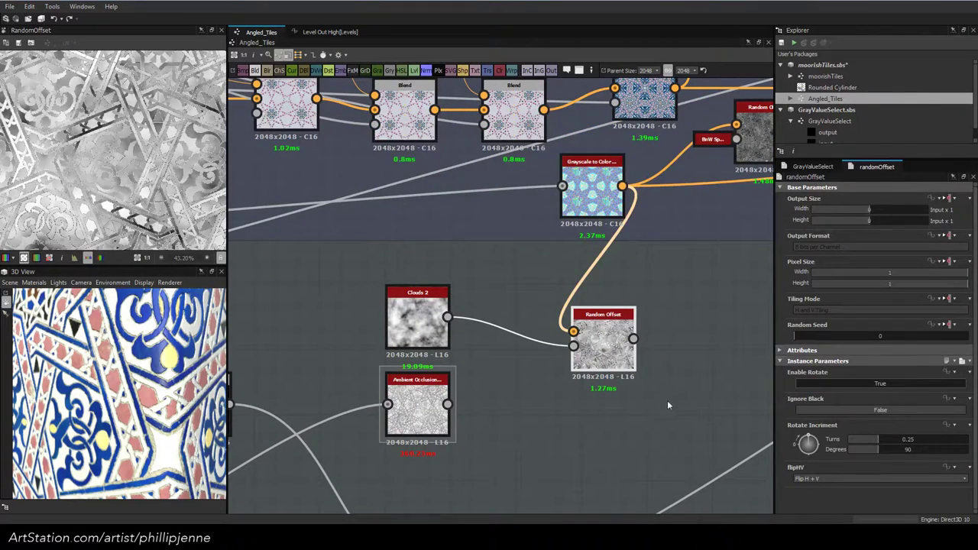
left_click(815, 385)
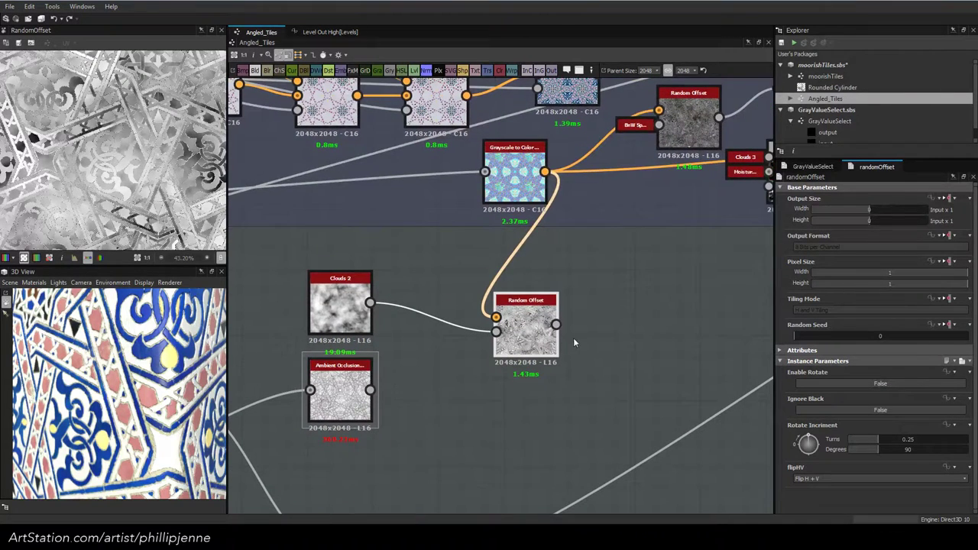
left_click_drag(557, 324, 593, 310)
Add a Blend with Random Offset as foreground, ambient occlusion as background, mode Max (Lighten)
left_click(615, 227)
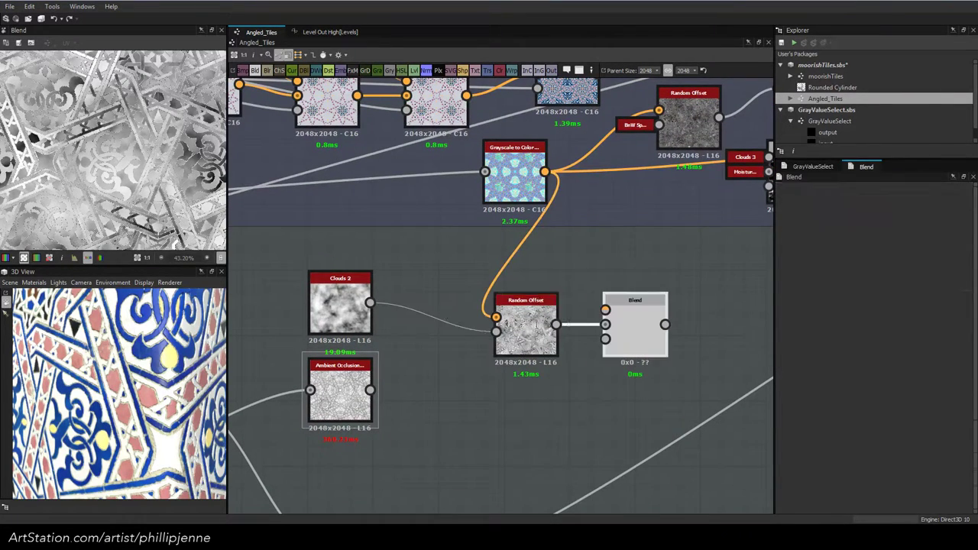
left_click_drag(525, 336, 481, 336)
left_click_drag(372, 390, 611, 328)
left_click_drag(511, 324, 346, 396)
left_click(654, 337)
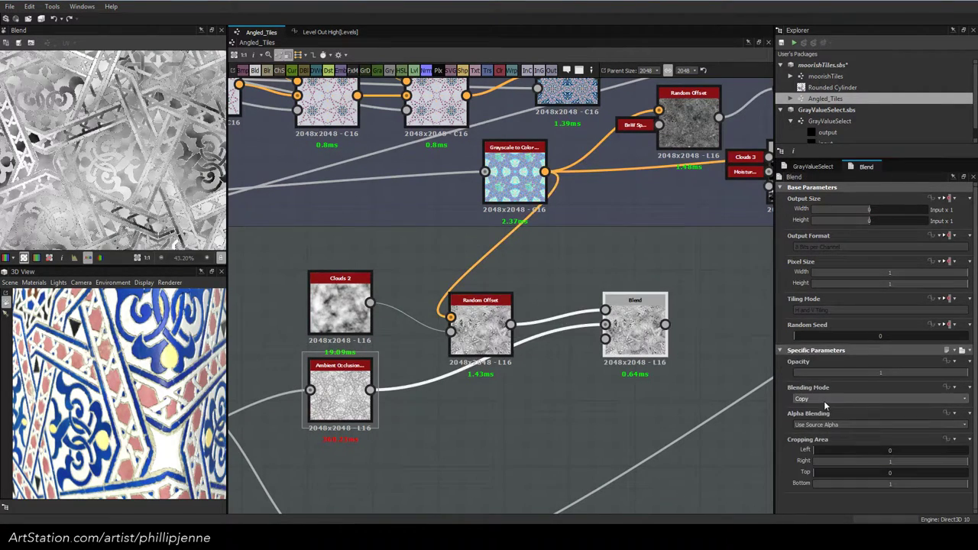
left_click(824, 401)
left_click(829, 441)
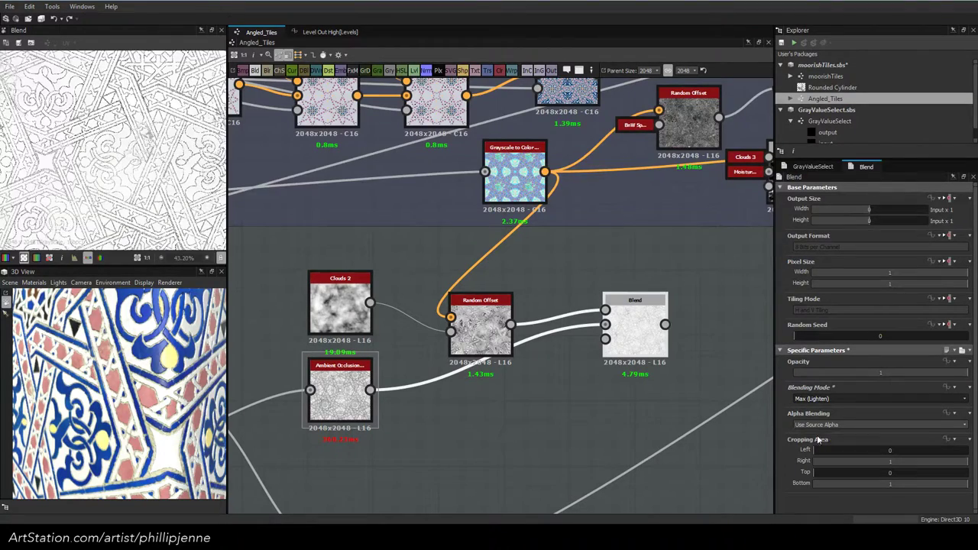
Add a Levels node beside the Blend and invert its output into bright tile outlines on black
scroll(146, 115, "up", 8)
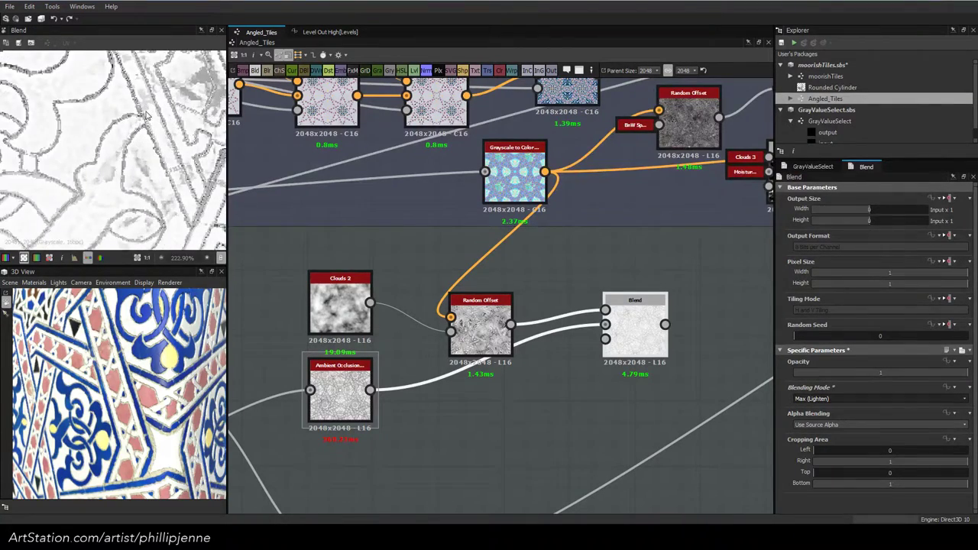
scroll(146, 115, "down", 11)
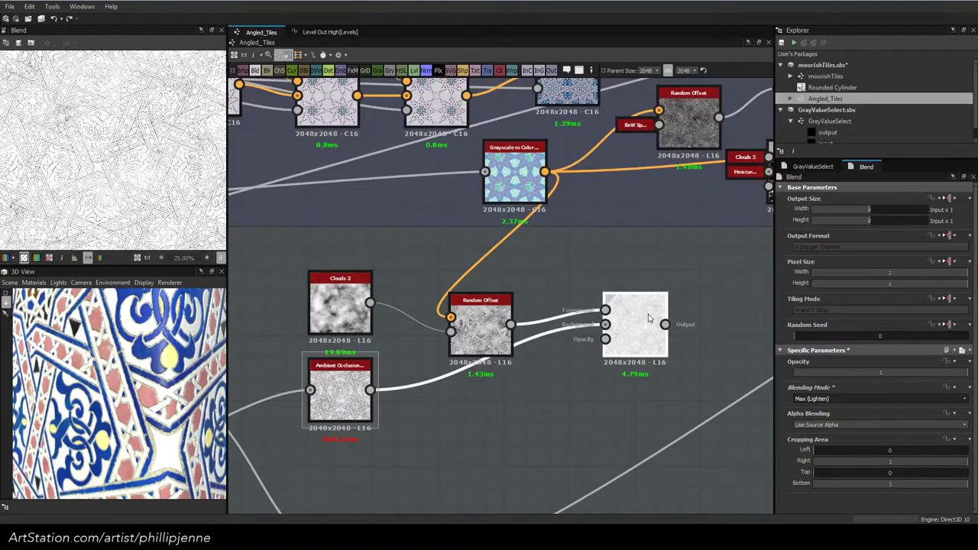
key("space")
left_click(671, 300)
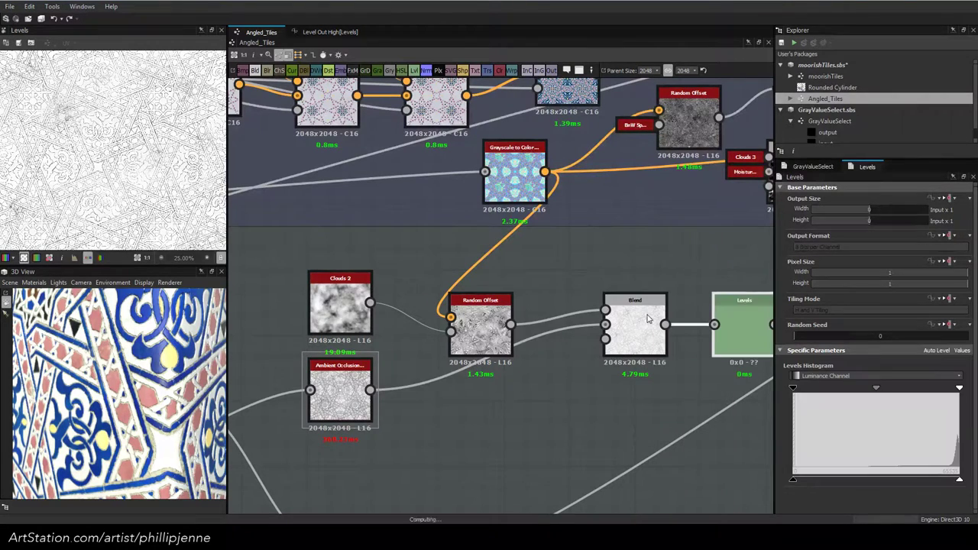
left_click_drag(651, 320, 595, 321)
left_click_drag(727, 324, 651, 324)
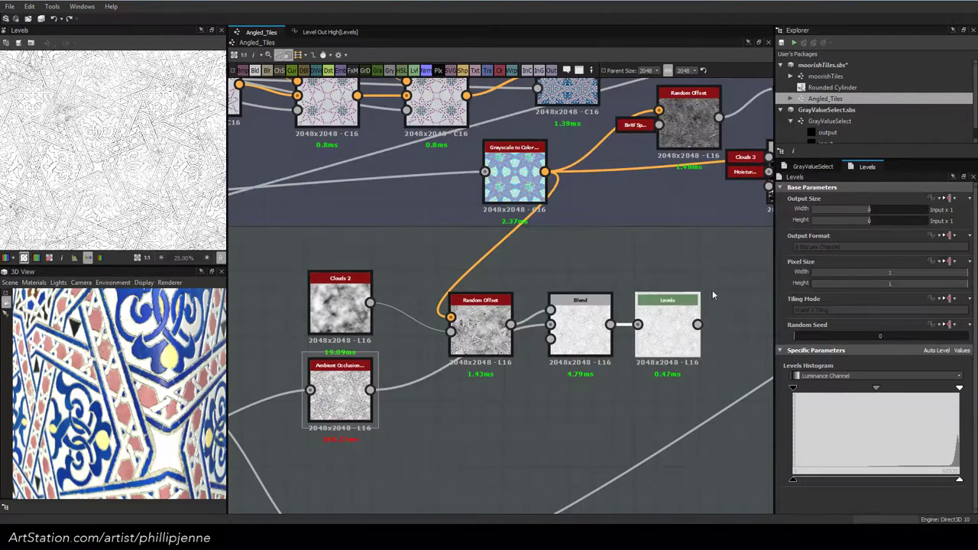
middle_click_drag(710, 299, 565, 310)
mouse_move(793, 480)
left_mouse_down()
mouse_move(910, 483)
mouse_move(793, 481)
left_mouse_up()
left_click_drag(909, 481, 958, 480)
scroll(116, 151, "up", 8)
scroll(117, 146, "up", 2)
scroll(535, 282, "down", 5)
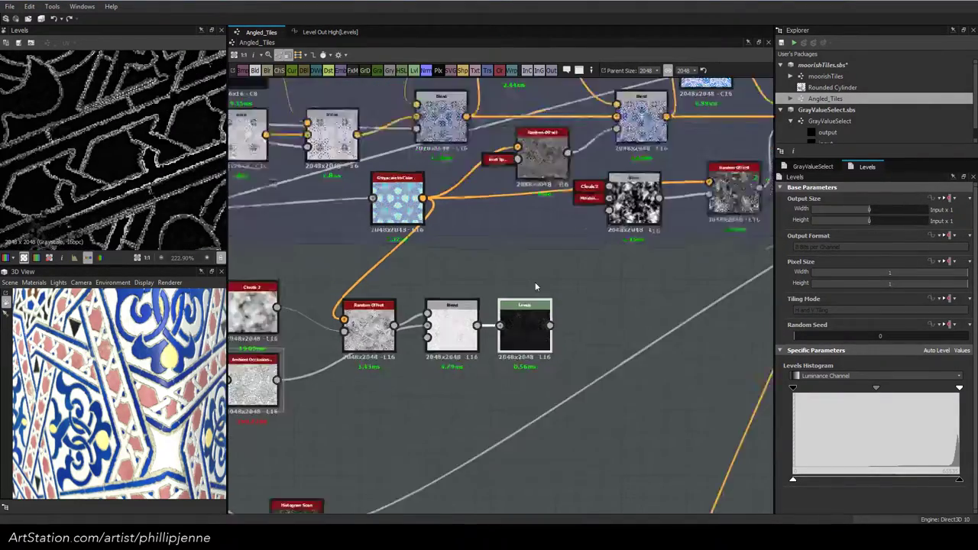
scroll(691, 259, "down", 3)
Widen the Color frame, shift its final node right, and insert a Blend node before it
scroll(688, 249, "up", 2)
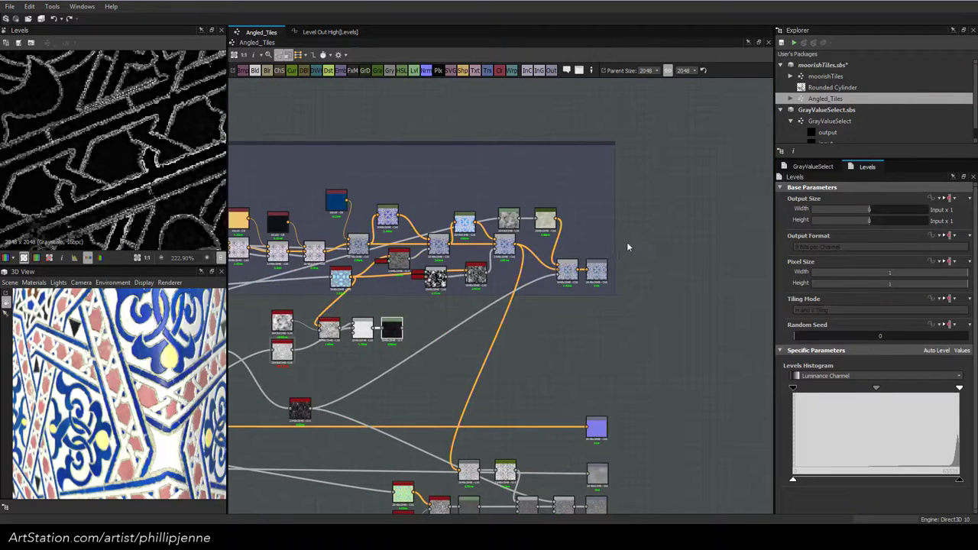
left_click_drag(614, 241, 701, 245)
left_click_drag(605, 267, 687, 269)
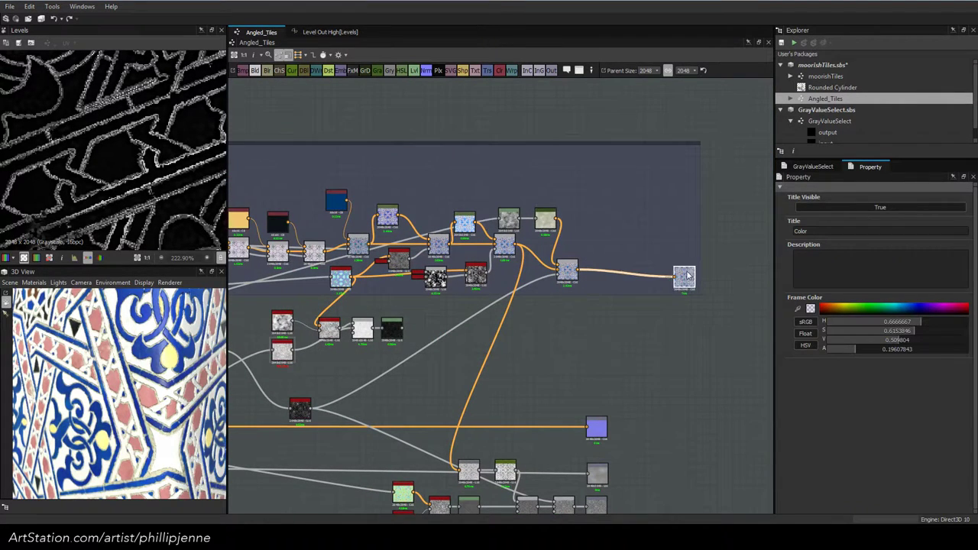
left_click(565, 273)
key("space")
left_click(596, 228)
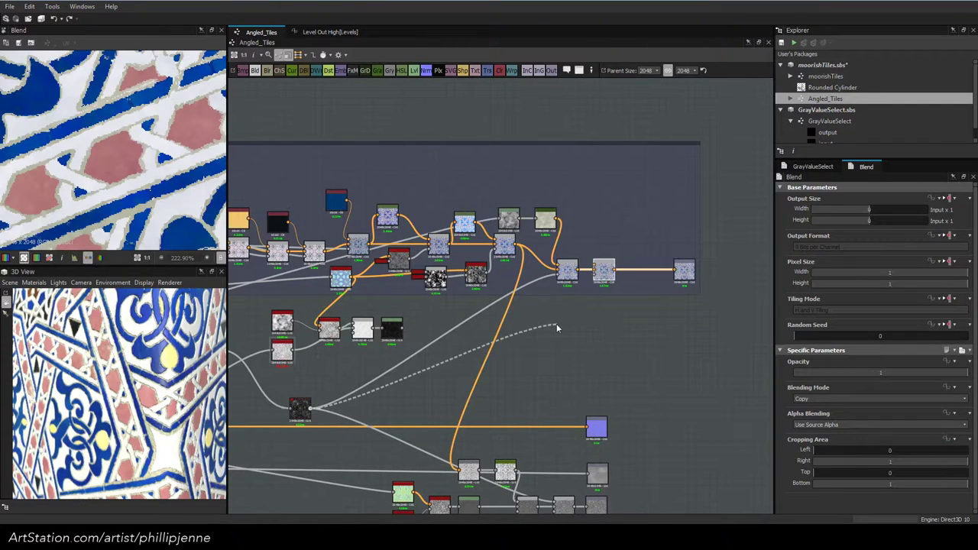
middle_click_drag(442, 333, 548, 300)
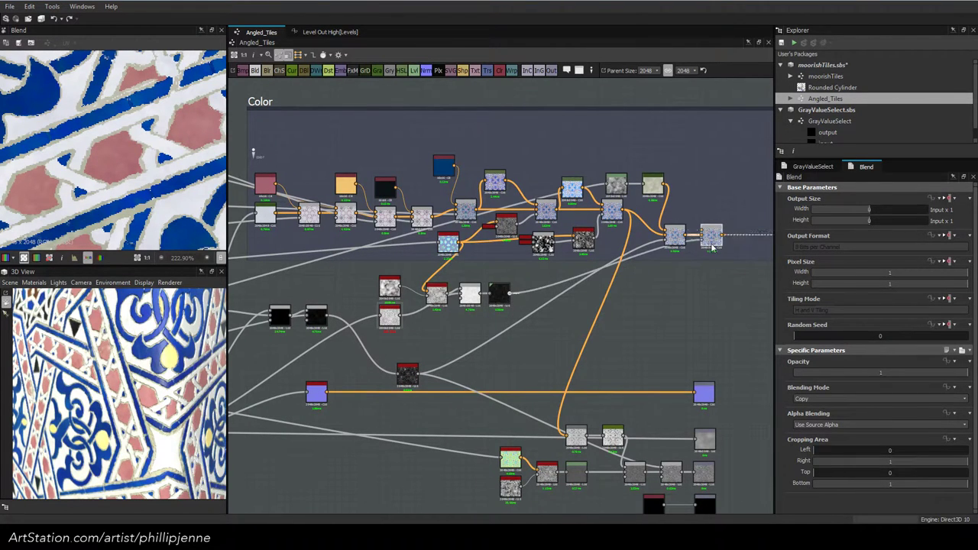
scroll(661, 272, "up", 4)
Copy-paste the dark-blue Uniform Color node and position the copy higher in the frame
key("space")
left_click(343, 197)
middle_click_drag(328, 181, 507, 204)
left_click(360, 185)
key("ctrl+c")
key("ctrl+v")
double_click(494, 289)
left_click_drag(494, 289, 680, 196)
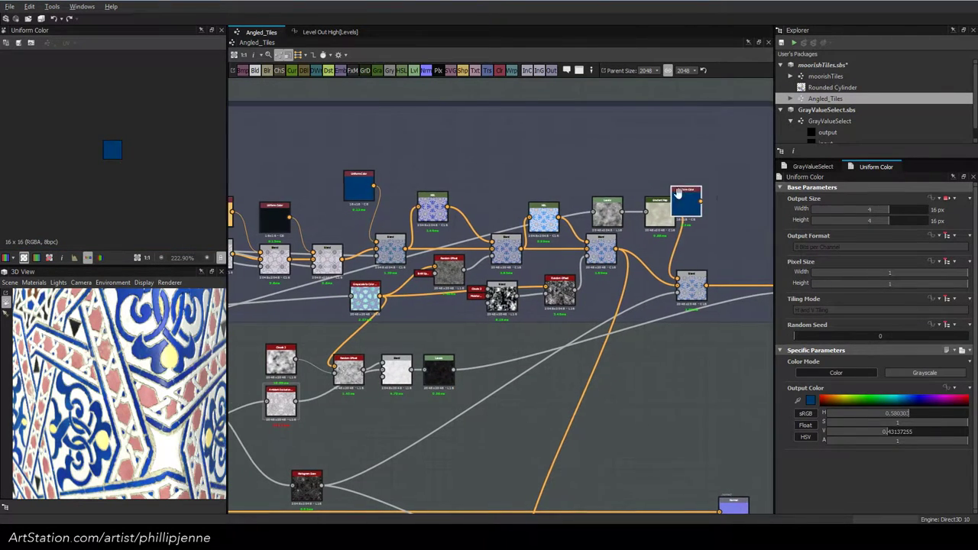
middle_click_drag(705, 191, 548, 207)
left_click_drag(536, 217, 540, 161)
left_click(608, 184)
Add a Gradient Map node through the node search
key("space")
type("g")
key("Return")
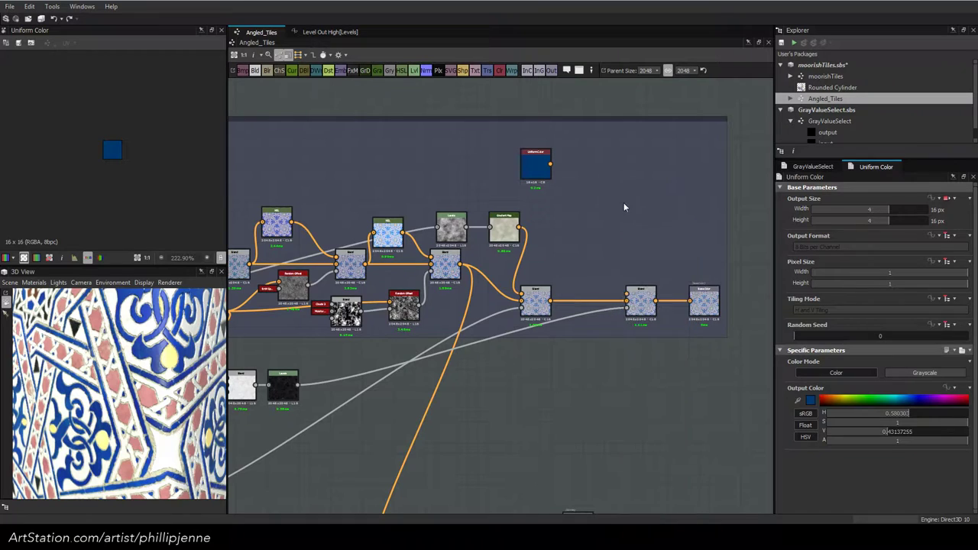
Feed a grayscale noise into the Gradient Map and delete the copied Uniform Color node
scroll(389, 308, "down", 1)
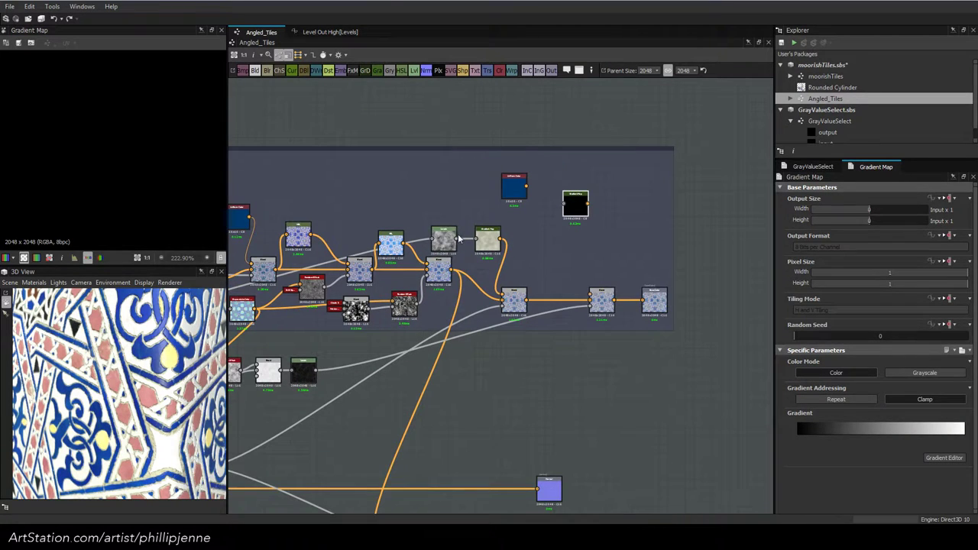
mouse_move(546, 209)
left_mouse_down()
mouse_move(564, 203)
mouse_move(552, 202)
left_mouse_up()
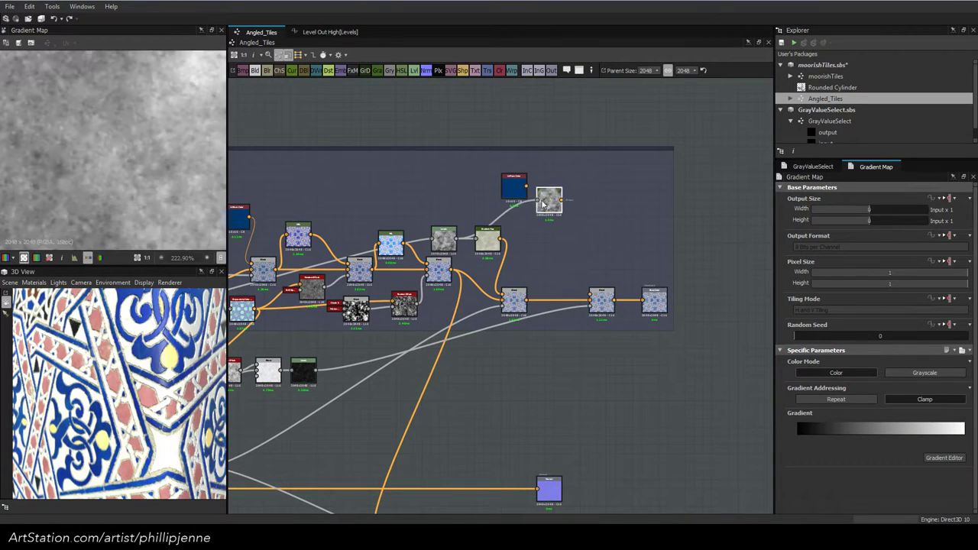
left_click(515, 188)
key("Delete")
left_click(553, 204)
left_click(550, 200)
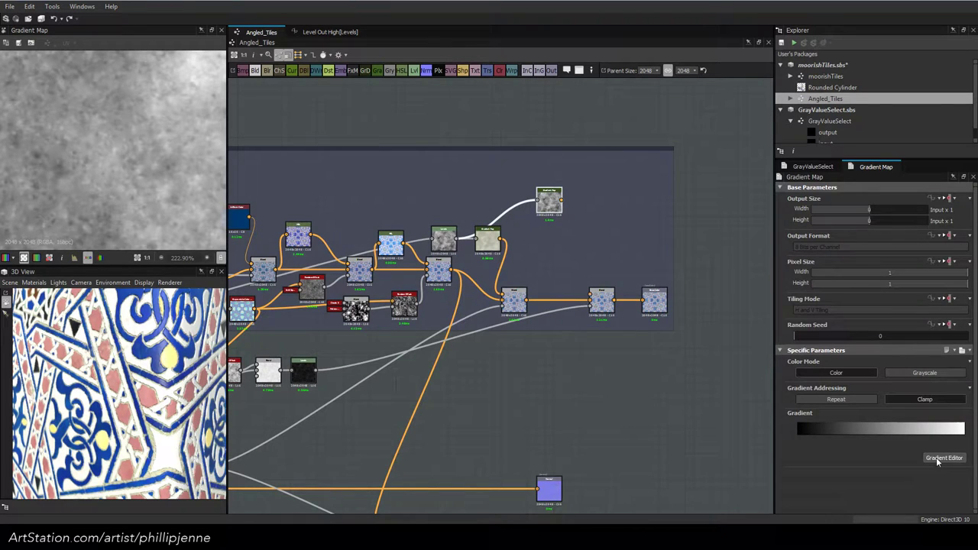
Pick a beige-grey dirt gradient from an on-screen reference in the Gradient Editor
left_click(940, 457)
left_click(803, 508)
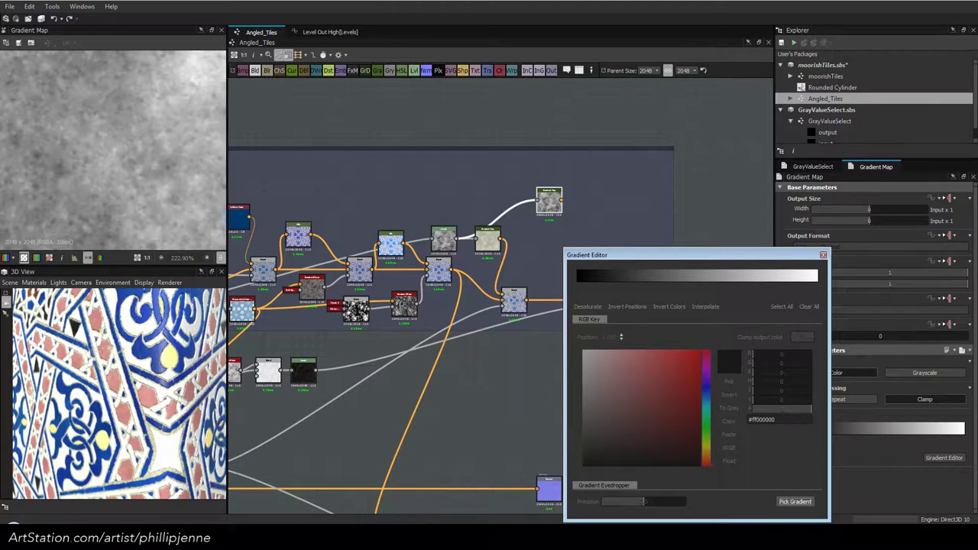
left_click_drag(747, 253, 694, 228)
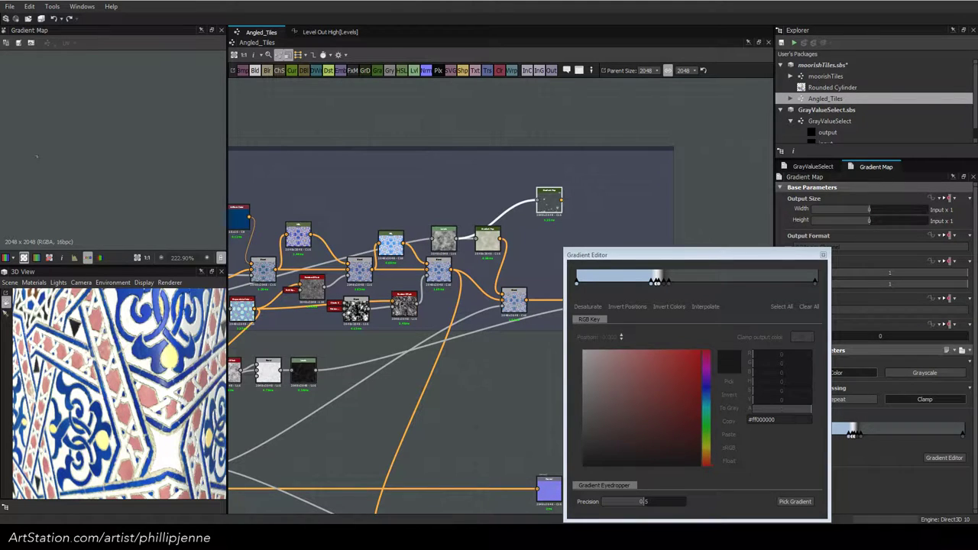
left_click_drag(718, 255, 640, 203)
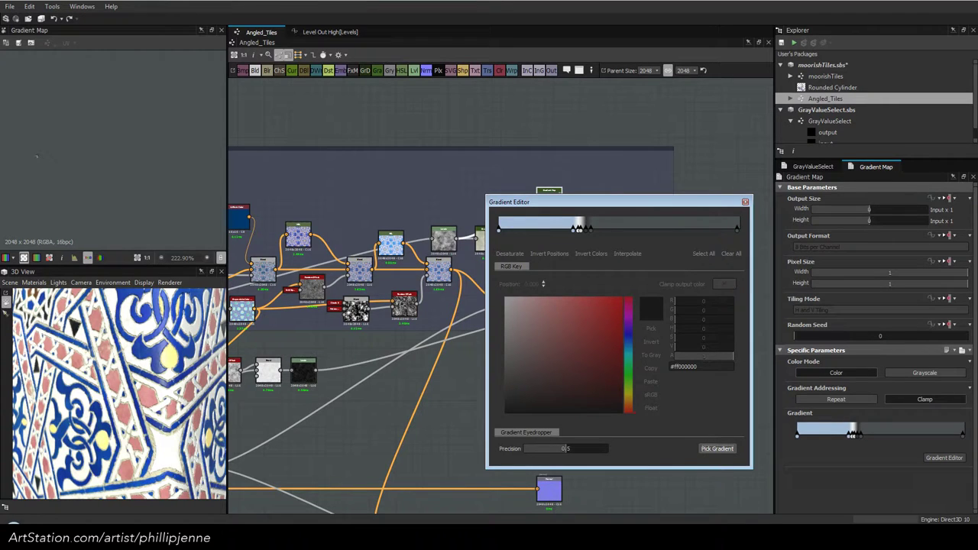
key("ctrl+z")
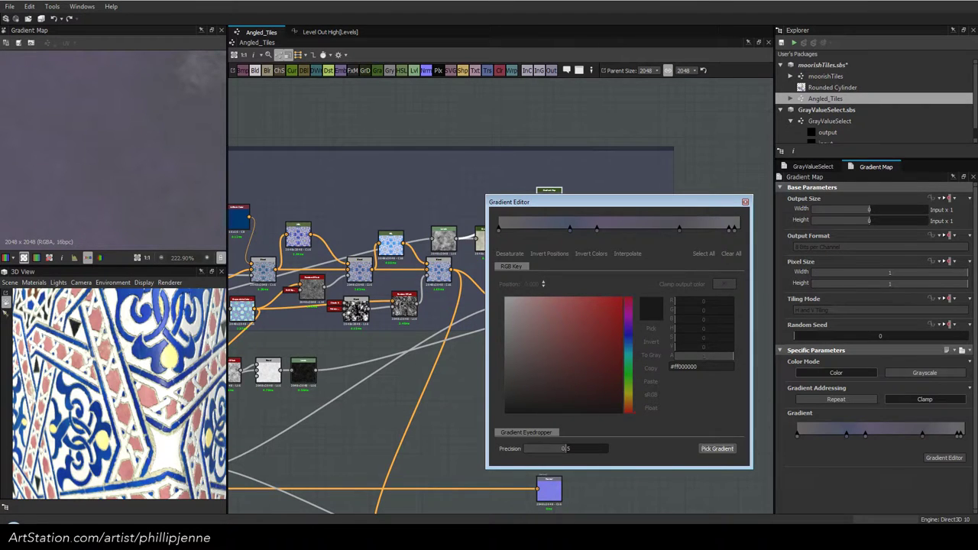
key("ctrl+z")
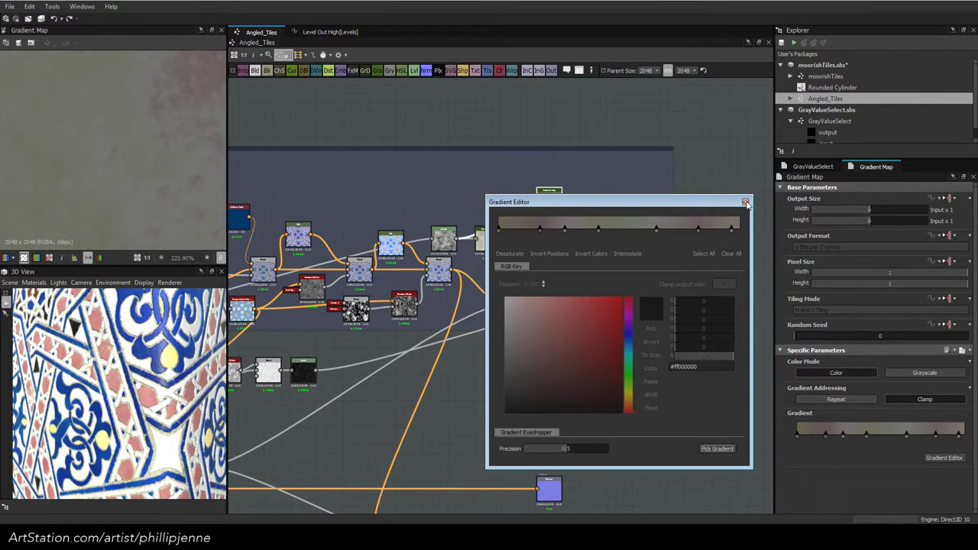
left_click(745, 203)
Connect the Gradient Map into the Color frame's Blend and set it to Multiply
scroll(180, 118, "down", 5)
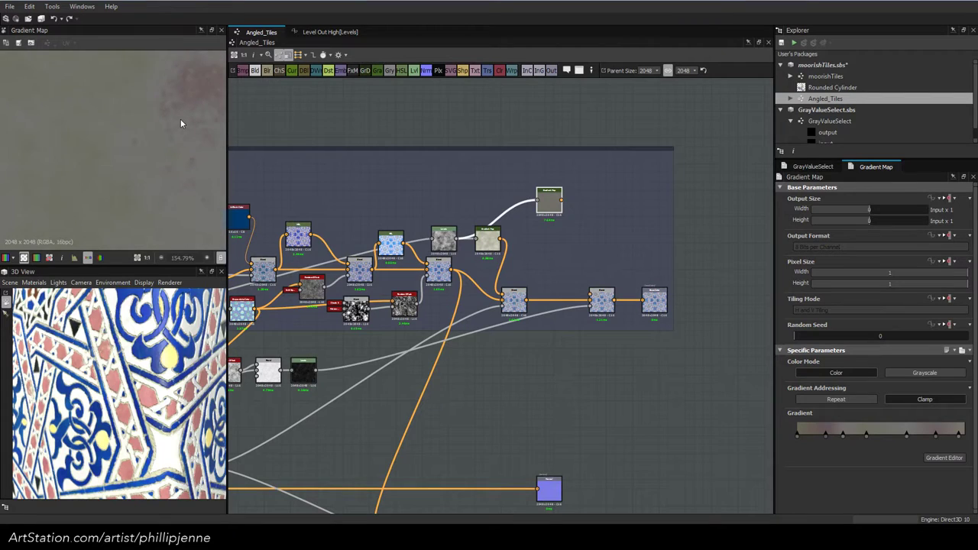
left_click_drag(553, 194, 527, 189)
left_click_drag(573, 248, 590, 294)
left_click_drag(523, 201, 555, 284)
double_click(602, 302)
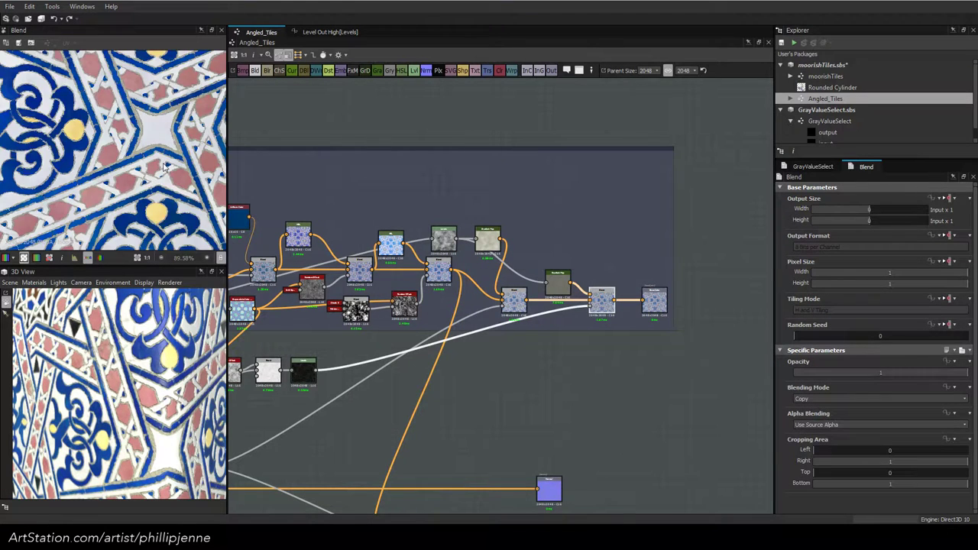
left_click(839, 397)
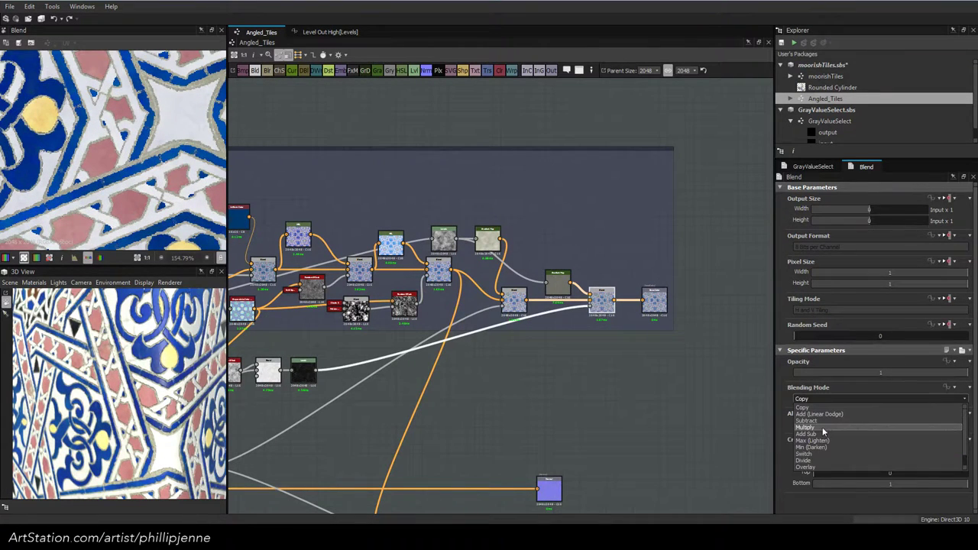
left_click(823, 431)
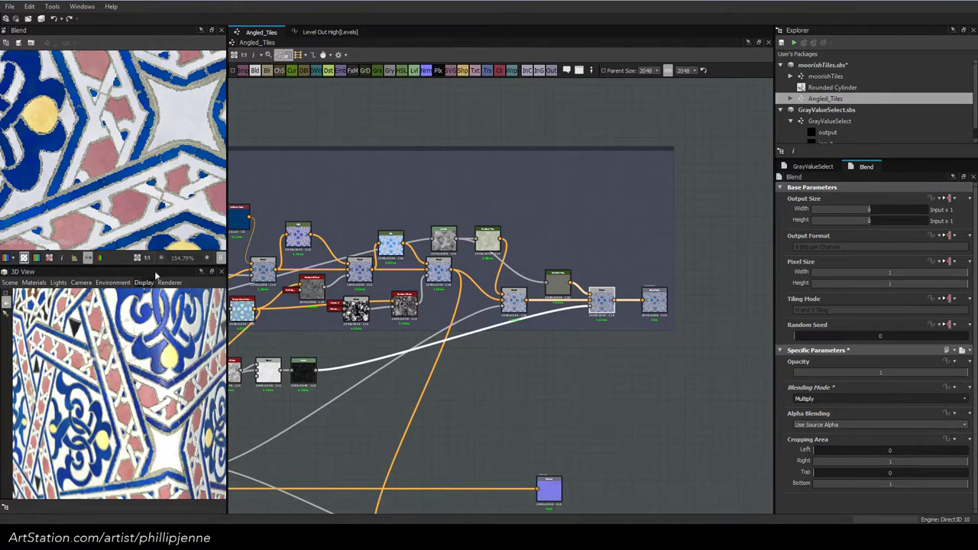
Adjust the Levels mask's white point and raise its black point to darken it
left_click_drag(123, 338, 146, 343)
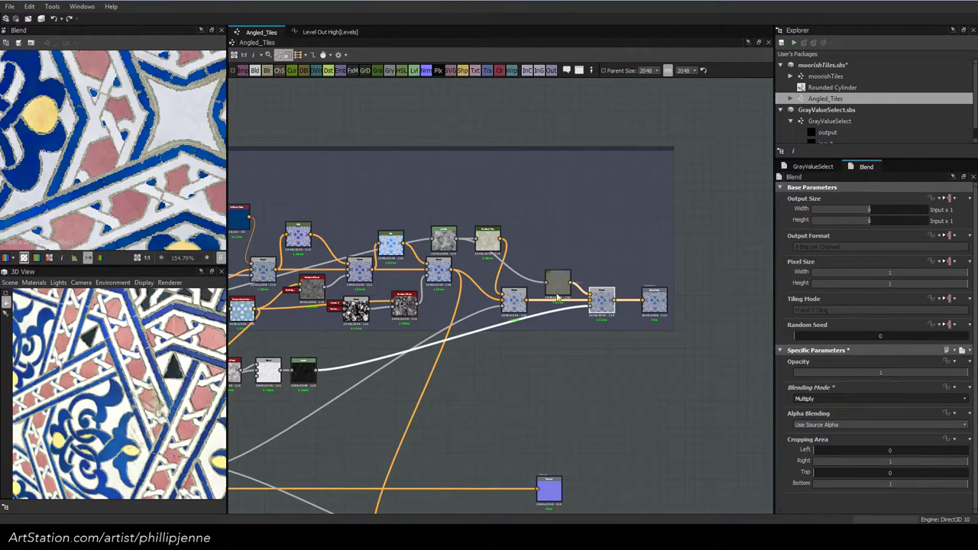
left_click(302, 372)
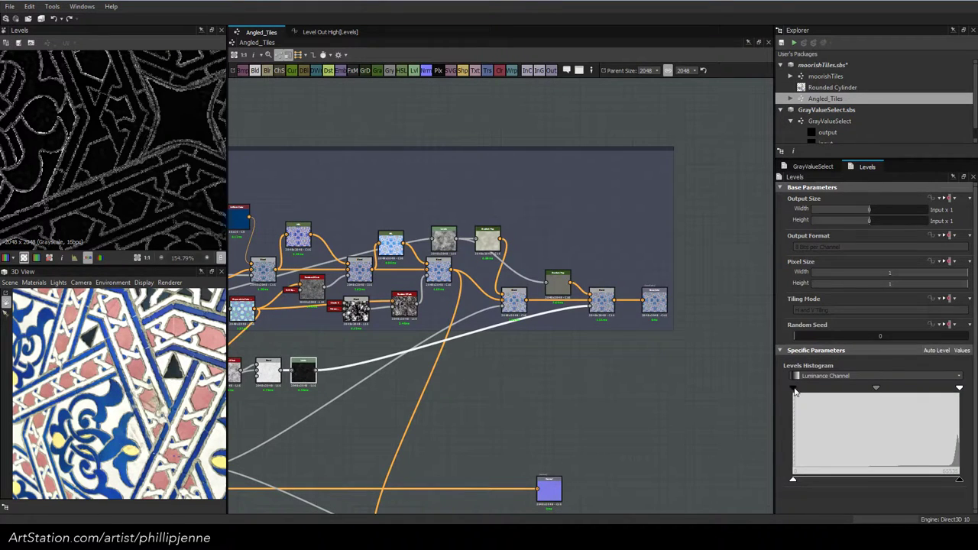
left_click_drag(794, 389, 763, 389)
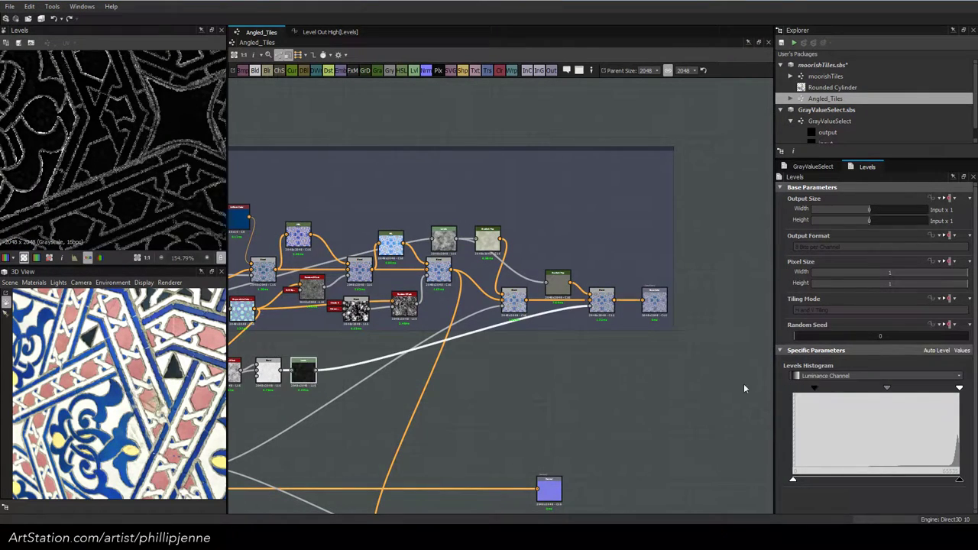
mouse_move(959, 389)
left_mouse_down()
mouse_move(943, 389)
mouse_move(957, 389)
left_mouse_up()
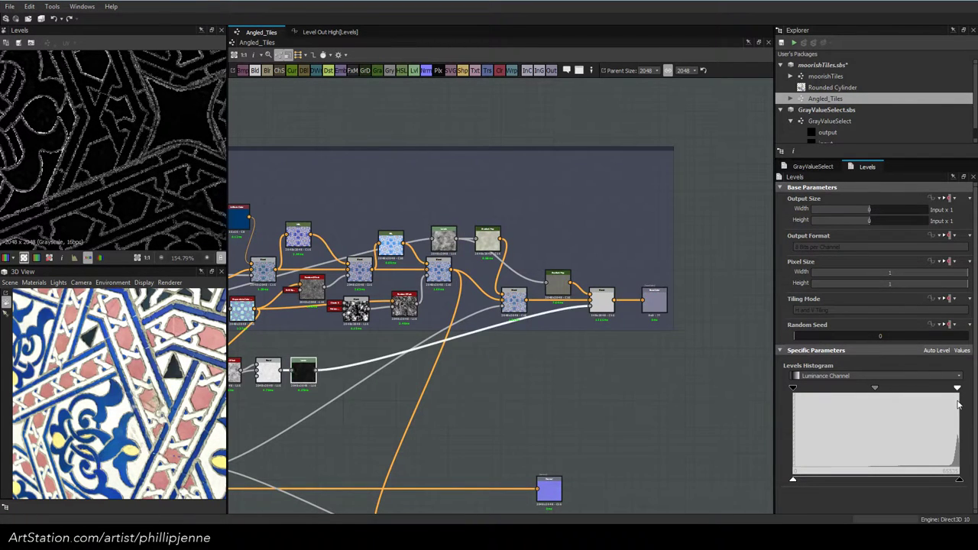
left_click_drag(792, 389, 875, 389)
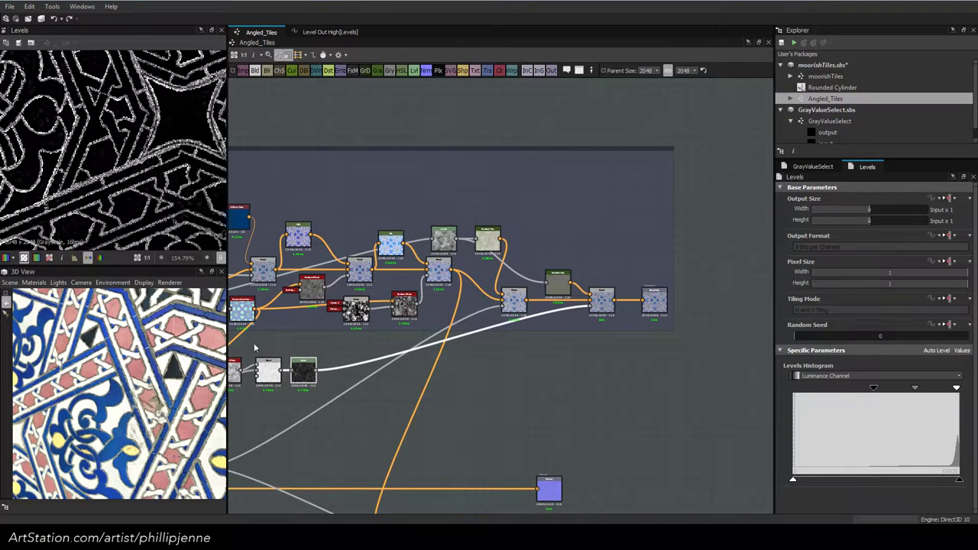
left_click_drag(141, 391, 181, 377)
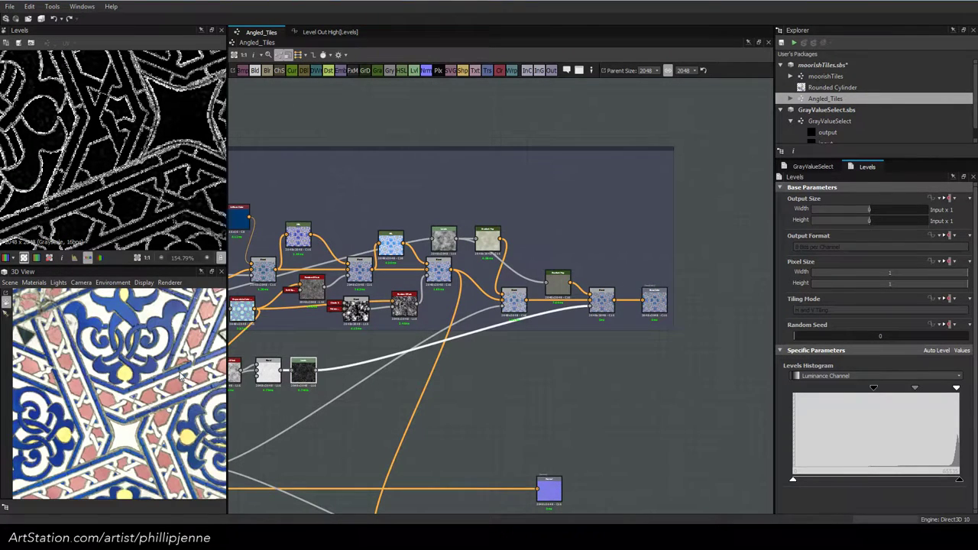
Try Subtract as the blending mode on the mask Blend node
scroll(93, 182, "down", 7)
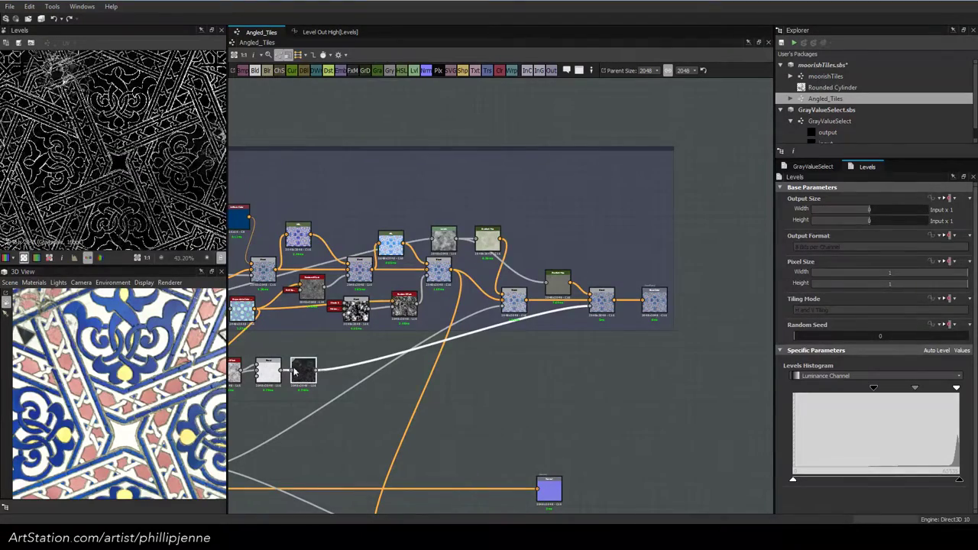
middle_click_drag(302, 375, 425, 364)
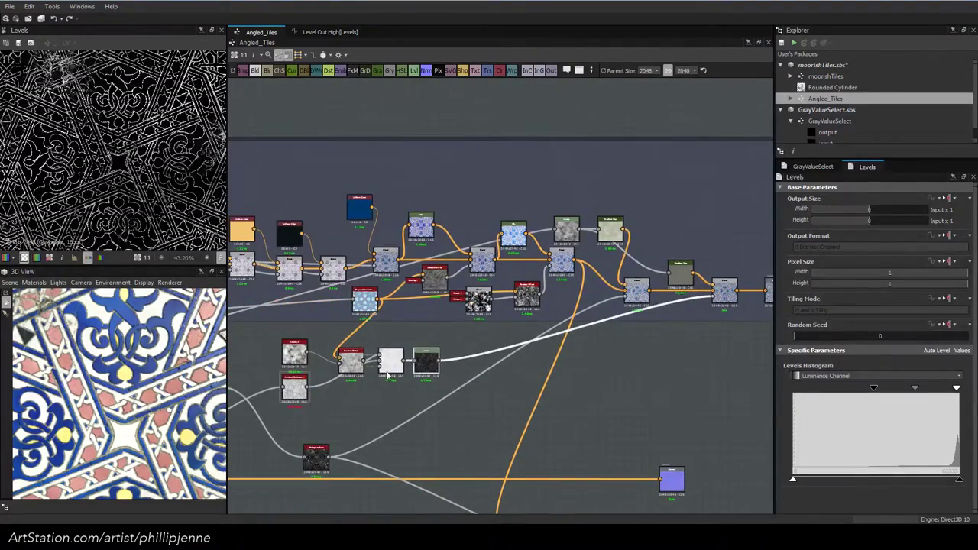
double_click(390, 360)
scroll(112, 131, "up", 4)
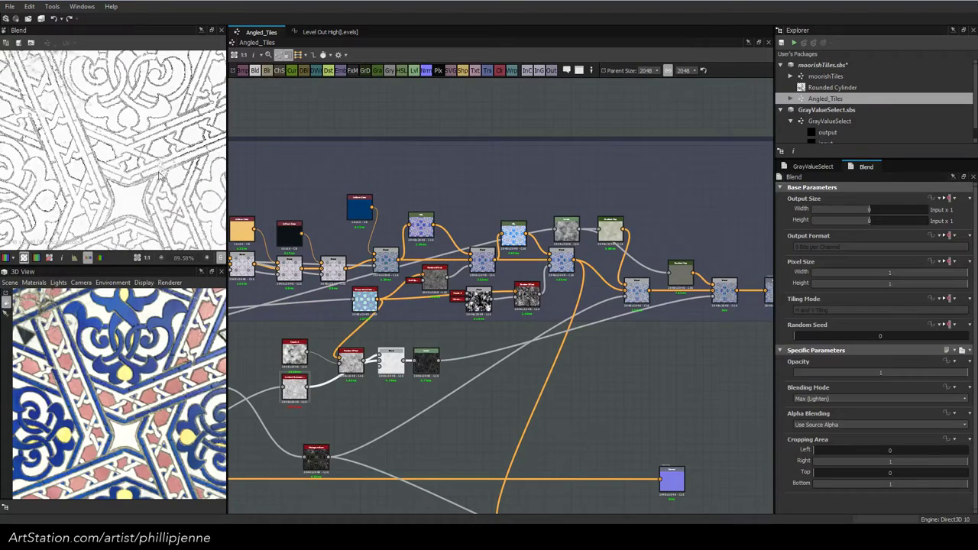
left_click(816, 398)
left_click(817, 425)
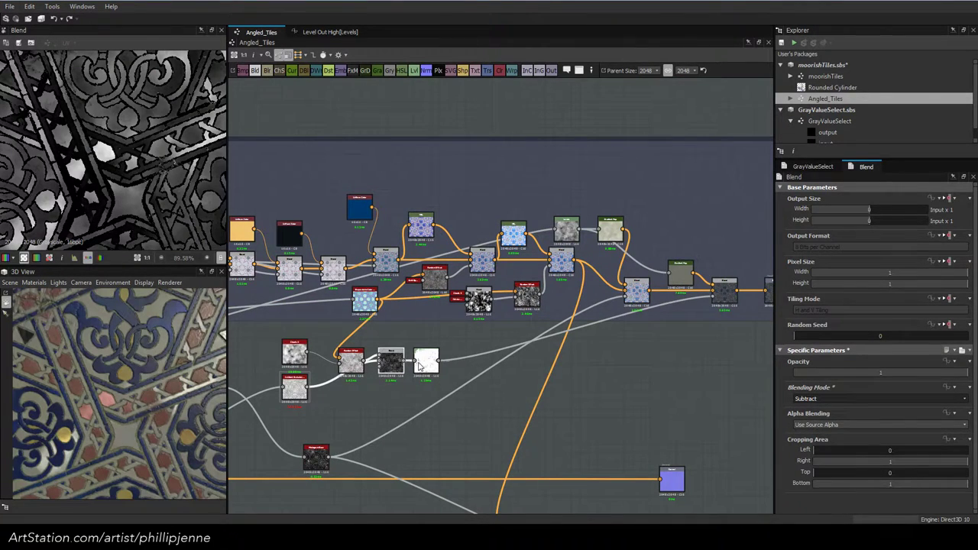
Switch the mask blend to Add (Linear Dodge) and check the Multiply and Levels results
double_click(390, 363)
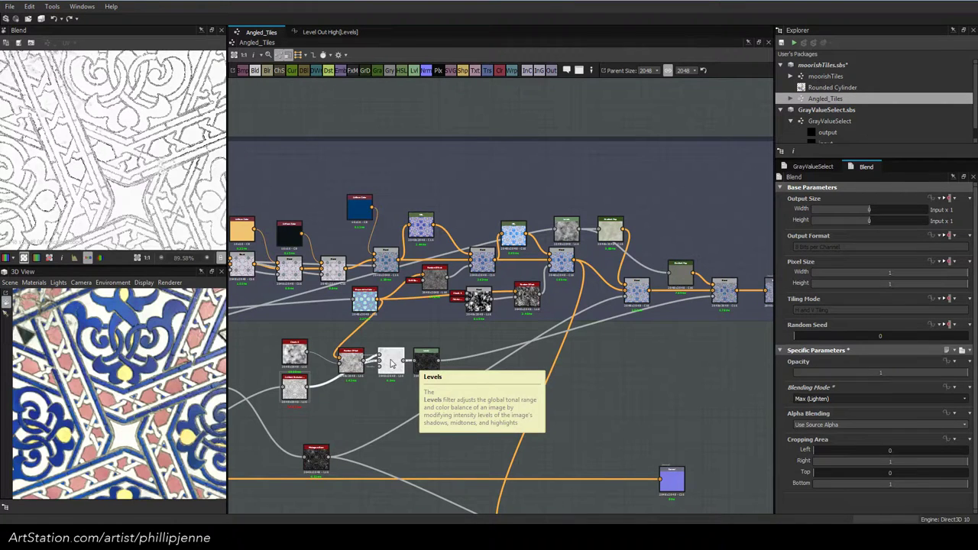
left_click(812, 399)
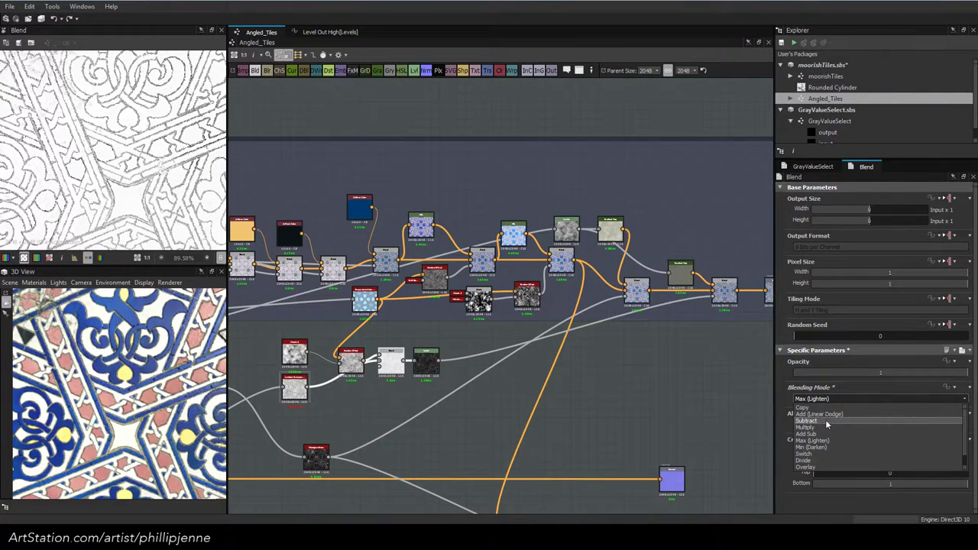
left_click(820, 414)
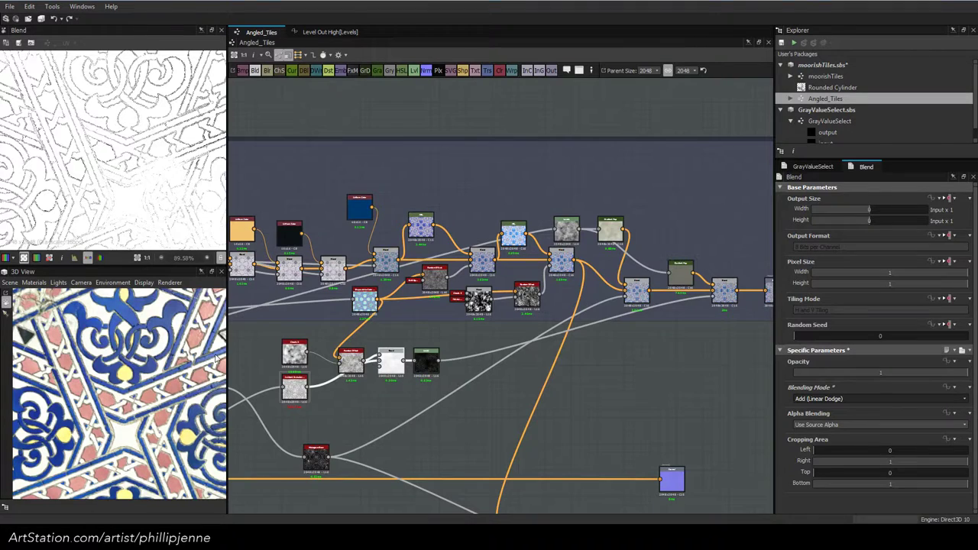
double_click(723, 293)
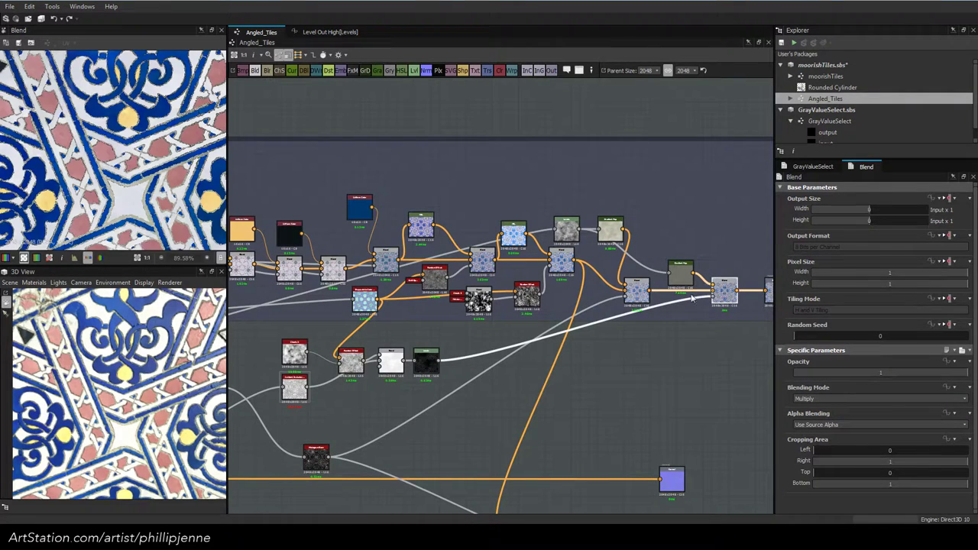
double_click(425, 359)
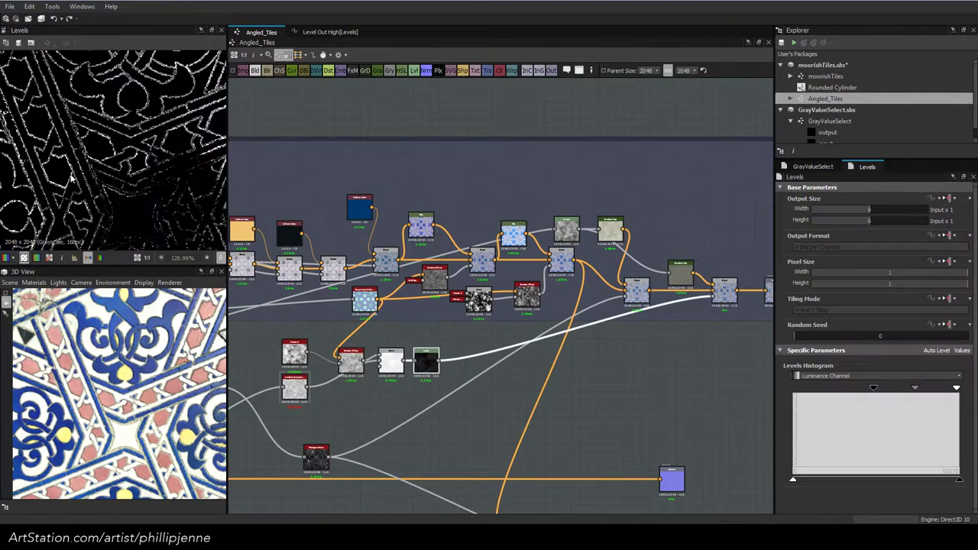
scroll(73, 178, "up", 1)
middle_click_drag(138, 177, 22, 184)
left_click(734, 288)
double_click(734, 288)
middle_click_drag(733, 289, 585, 291)
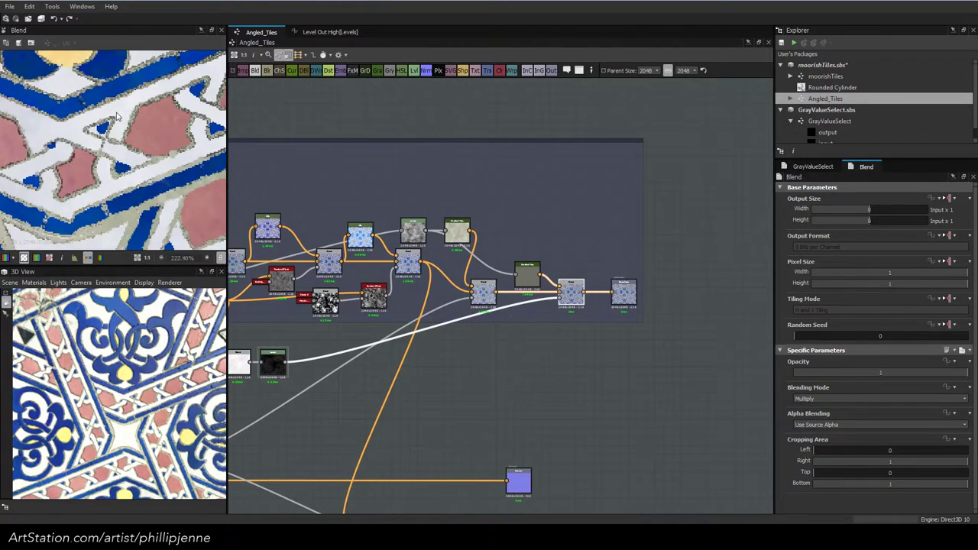
Show the base colour output in the 2D view and inspect the tiles in 3D
double_click(624, 293)
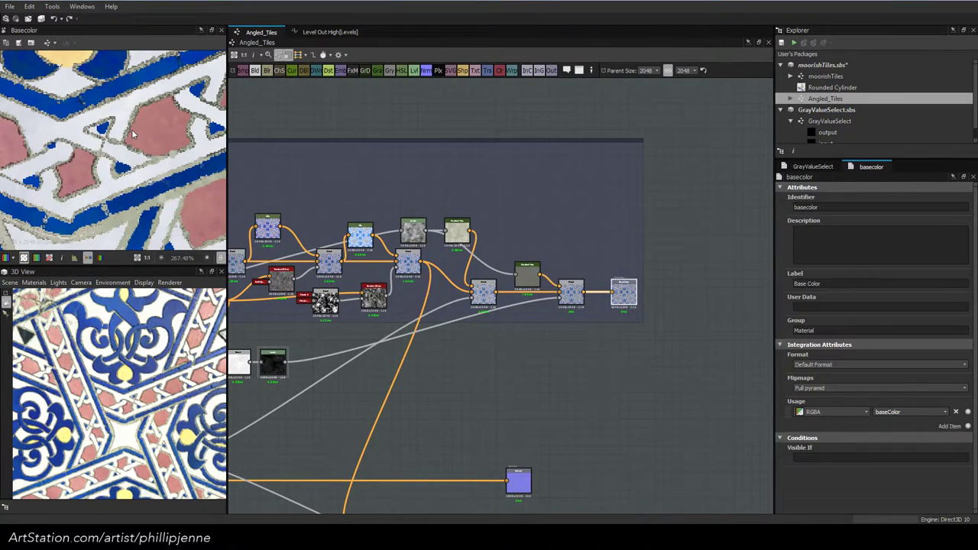
scroll(132, 134, "down", 7)
middle_click_drag(45, 326, 105, 372)
scroll(105, 372, "up", 5)
scroll(105, 372, "down", 8)
scroll(105, 372, "down", 5)
left_click_drag(106, 372, 117, 370)
scroll(153, 392, "up", 3)
mouse_move(131, 402)
left_mouse_down("ctrl+shift")
mouse_move(157, 398)
mouse_move(130, 393)
left_mouse_up("ctrl+shift")
Pan and orbit the 3D preview to view the star motif at a steep angle
middle_click_drag(83, 333, 118, 379)
scroll(118, 379, "up", 7)
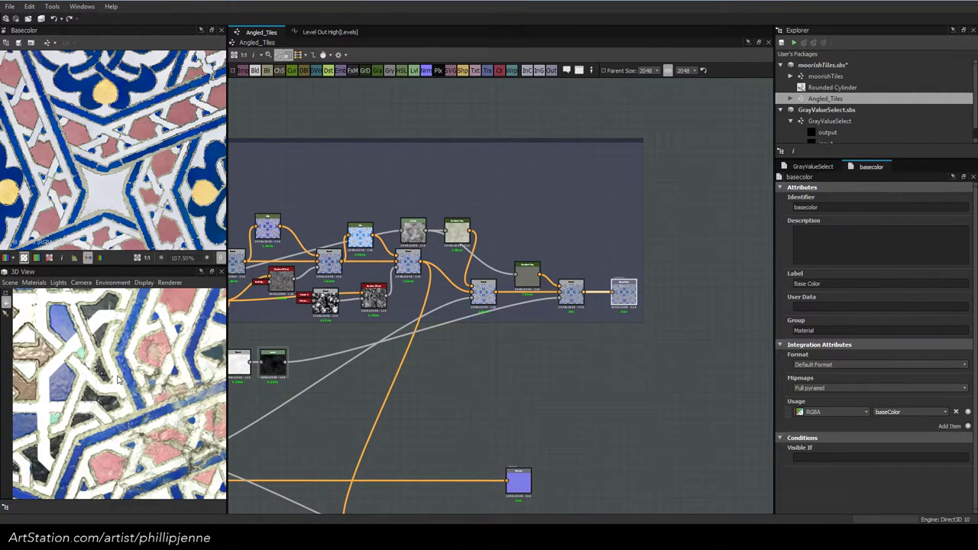
scroll(117, 380, "down", 4)
scroll(119, 380, "down", 8)
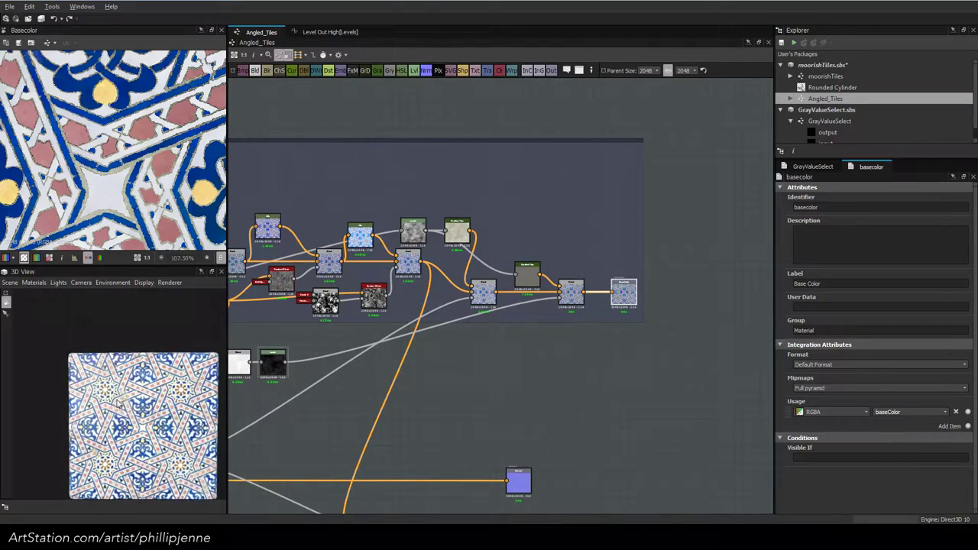
left_click_drag(118, 404, 106, 392)
middle_click_drag(105, 391, 126, 359)
scroll(102, 394, "up", 8)
scroll(101, 393, "down", 6)
left_click_drag(101, 394, 16, 295)
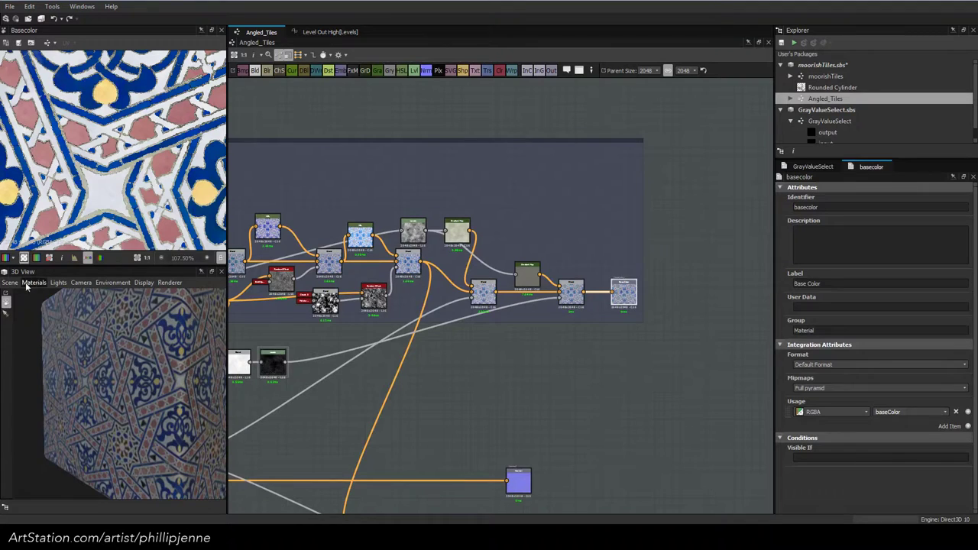
Switch the 3D preview mesh to Rounded Cylinder and orbit around it
left_click(9, 283)
left_click(64, 410)
right_click_drag(114, 399, 156, 400, "ctrl+shift")
left_click_drag(157, 399, 85, 392)
scroll(92, 392, "up", 3)
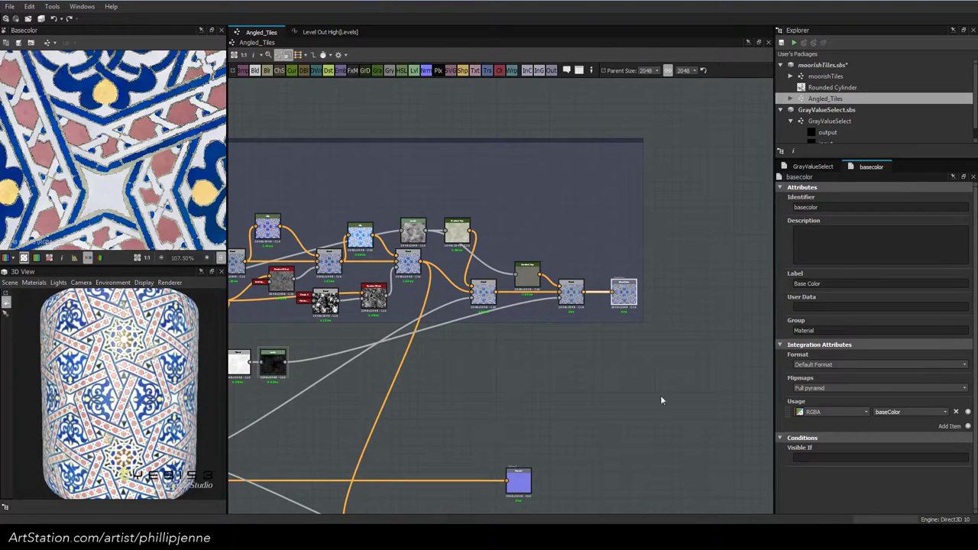
Open the Library panel from Windows, enlarge it, and dock it as a tab over the graph
left_click(82, 7)
left_click(121, 180)
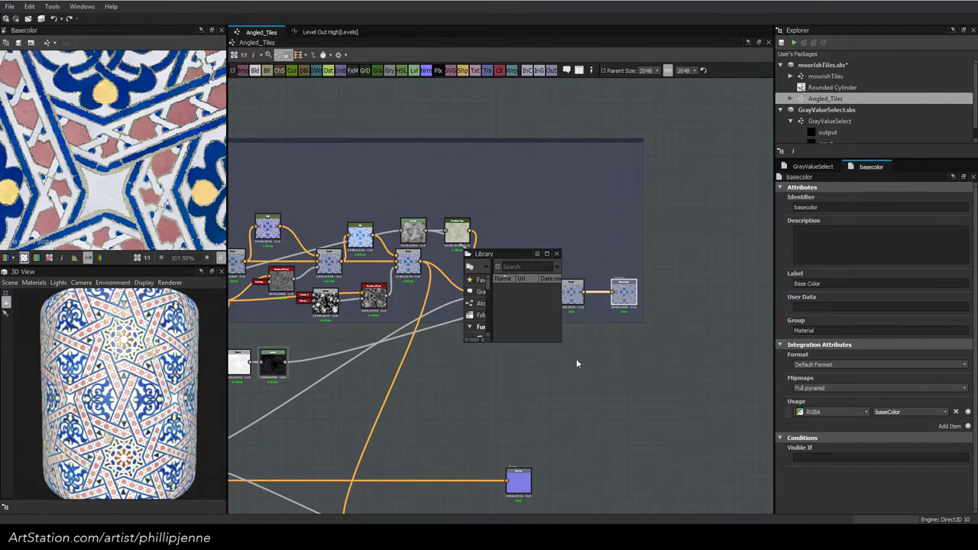
left_click_drag(562, 342, 718, 507)
left_click_drag(622, 252, 604, 204)
double_click(604, 204)
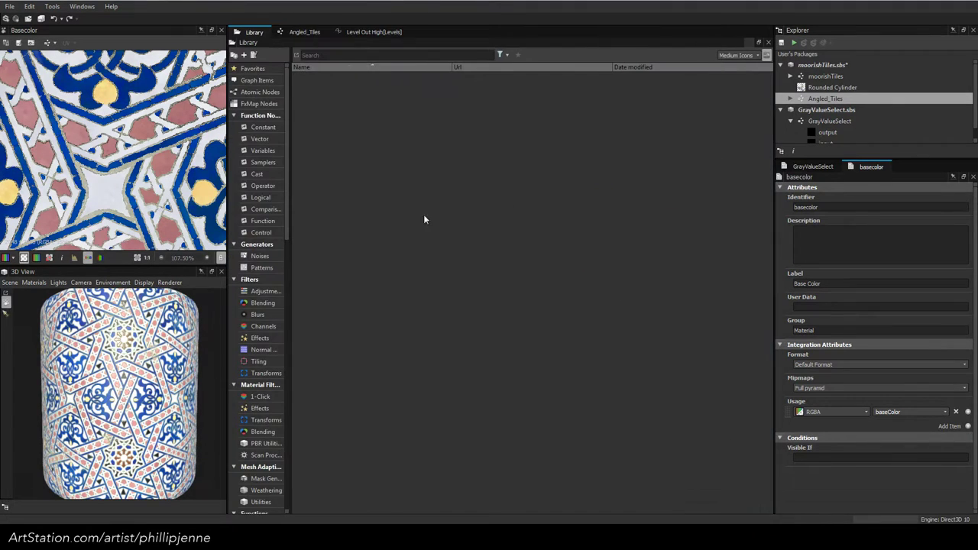
Browse the Comparisons, Favorites, Operator and Filters > Blending categories in the Library
left_click(266, 209)
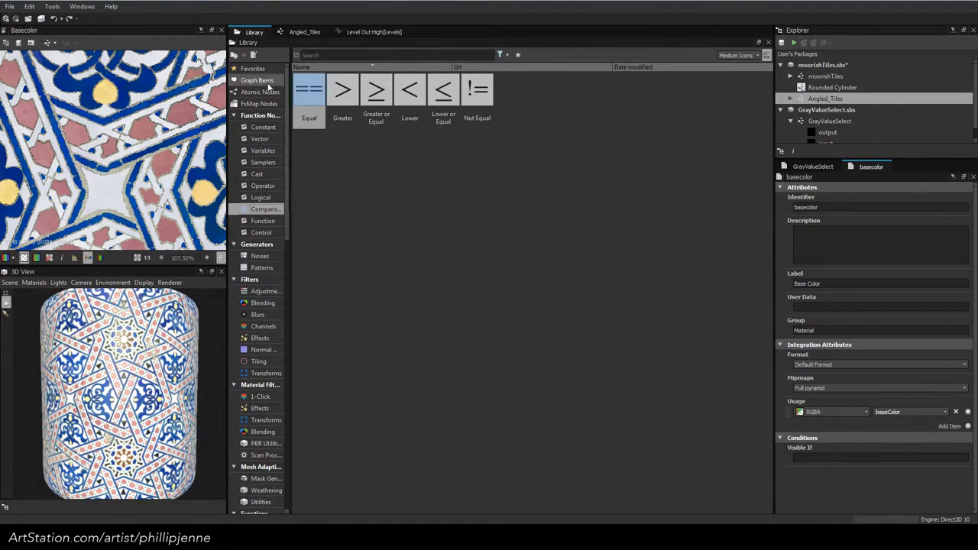
left_click(253, 68)
left_click(262, 186)
left_click(280, 302)
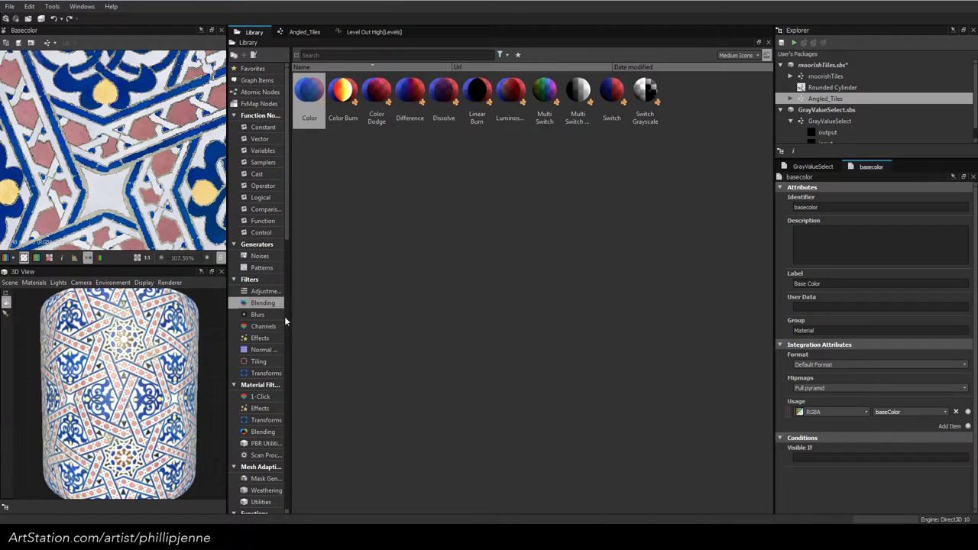
left_click_drag(289, 227, 288, 353)
Apply an environment map from the Library to the 3D View and rotate its lighting around the cylinder
left_click(265, 314)
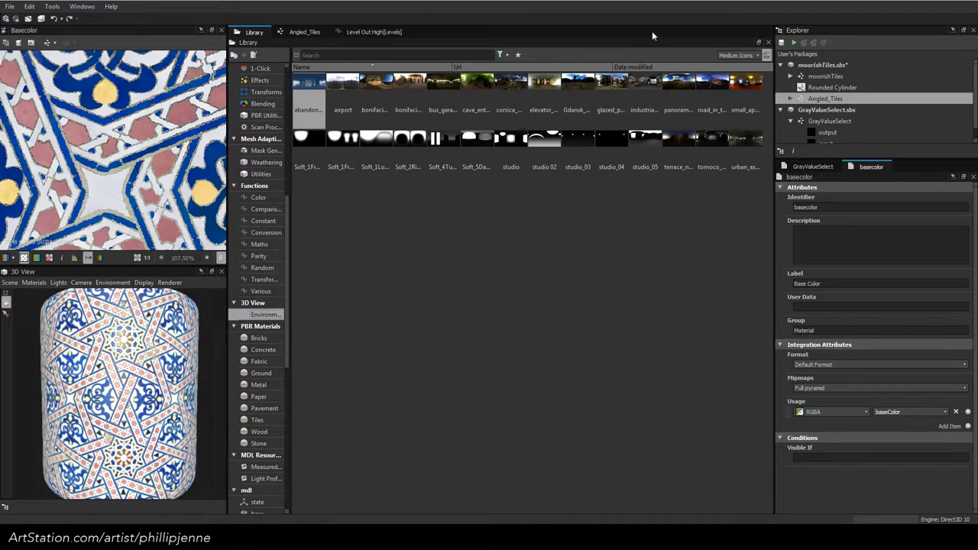
left_click(769, 42)
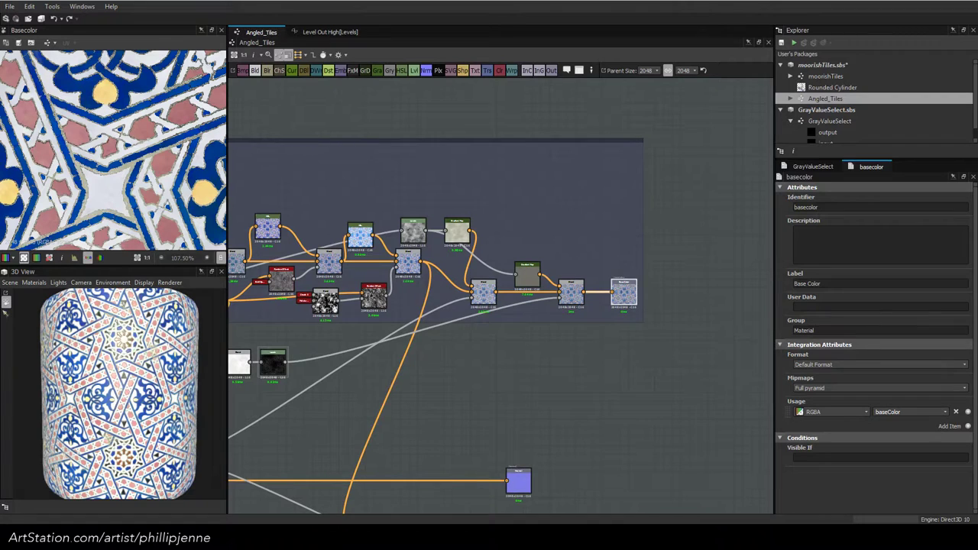
left_click_drag(780, 384, 172, 375)
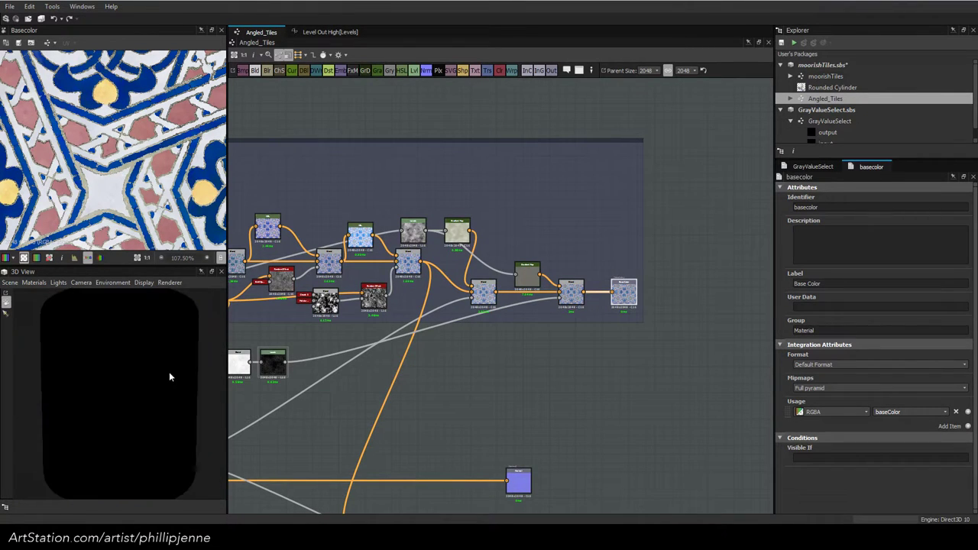
right_click_drag(86, 386, 133, 392, "ctrl+shift")
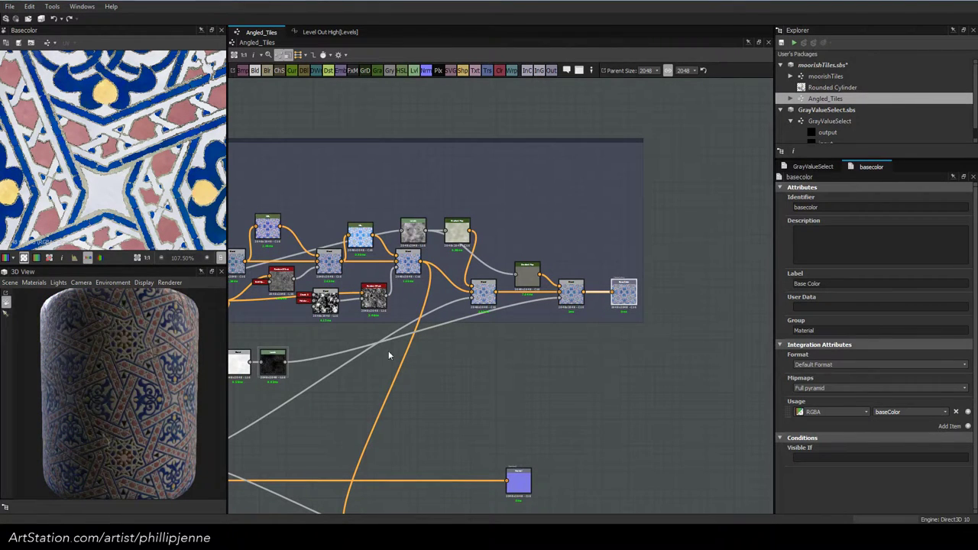
right_click_drag(203, 377, 109, 390, "ctrl+shift")
left_click_drag(108, 390, 148, 390)
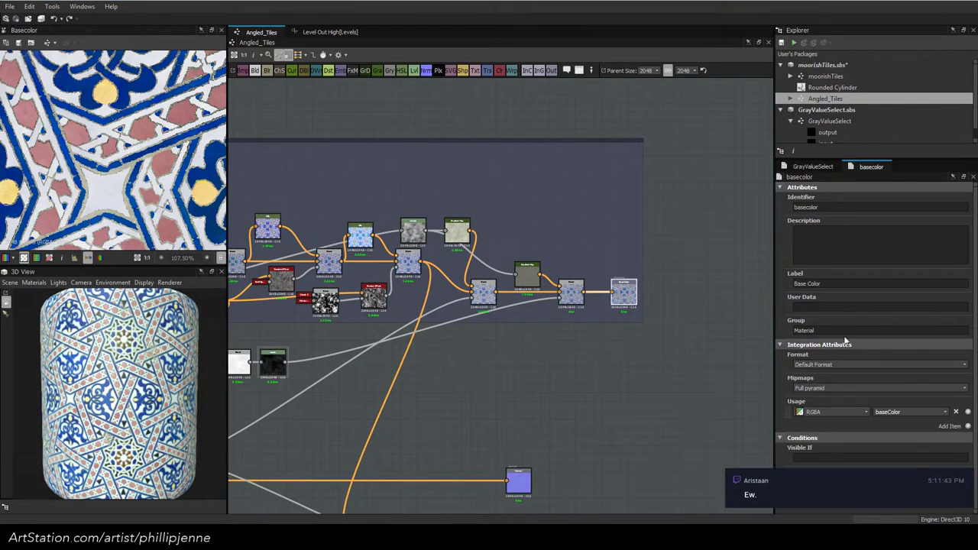
right_click_drag(115, 380, 214, 385, "ctrl+shift")
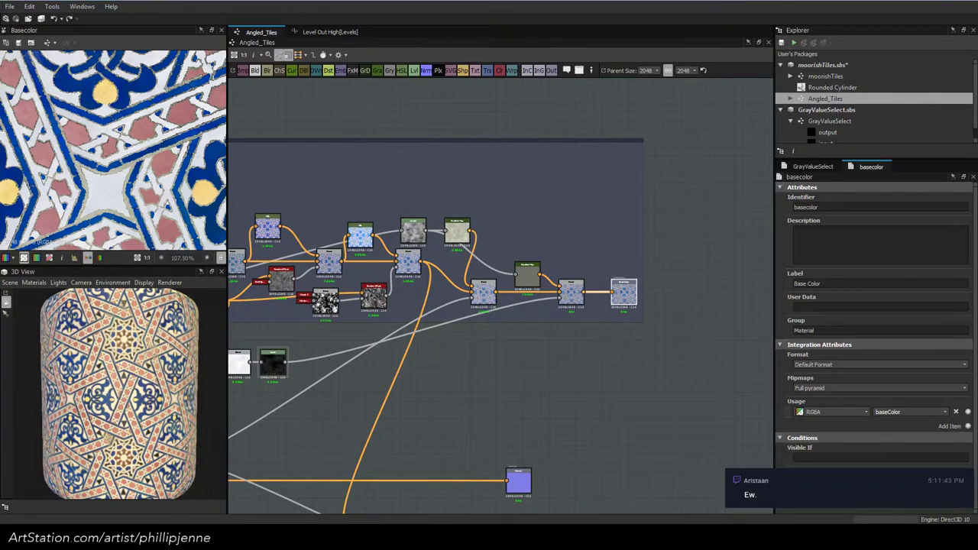
Try several other environment maps on the preview, including a bluer one, and spin the cylinder
left_click_drag(287, 391, 139, 378)
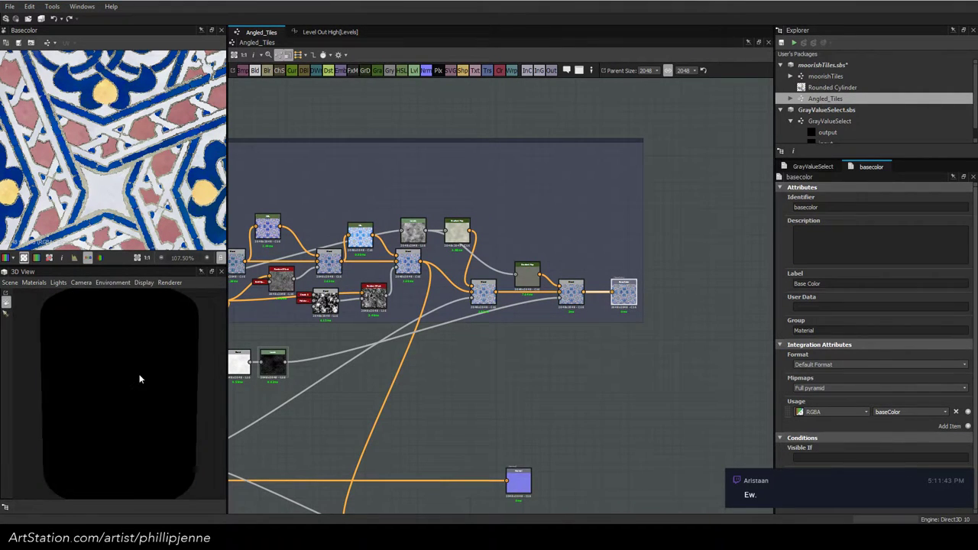
right_click_drag(140, 377, 107, 362, "ctrl+shift")
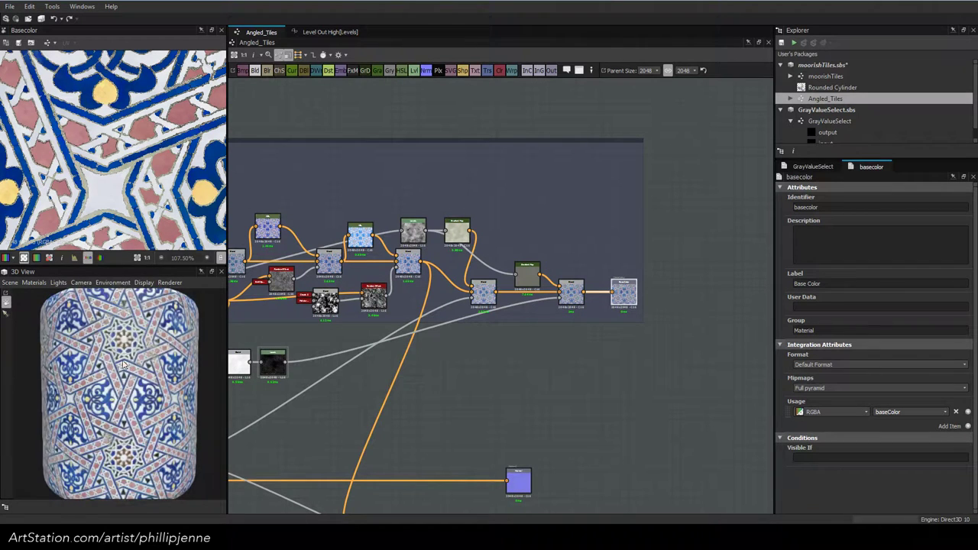
left_click_drag(315, 370, 136, 376)
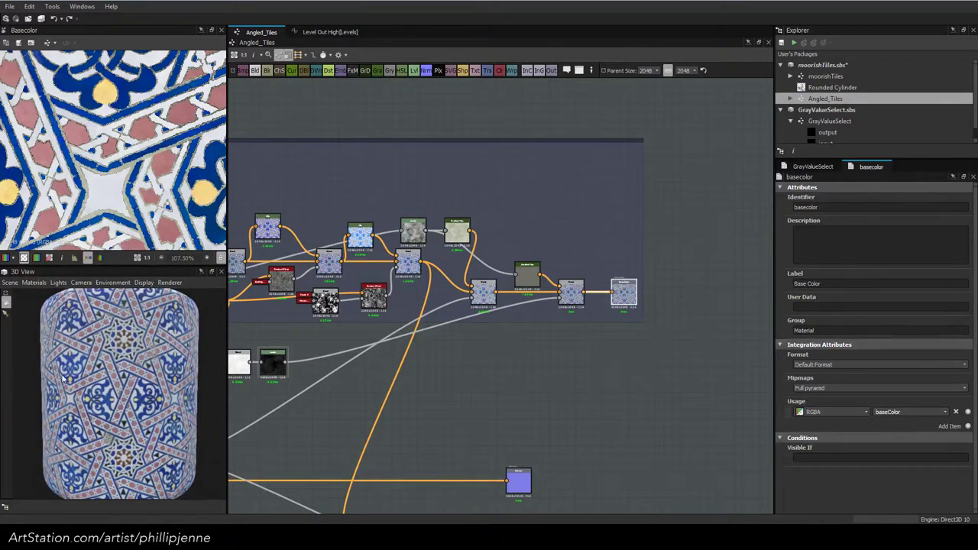
left_click_drag(284, 388, 144, 295)
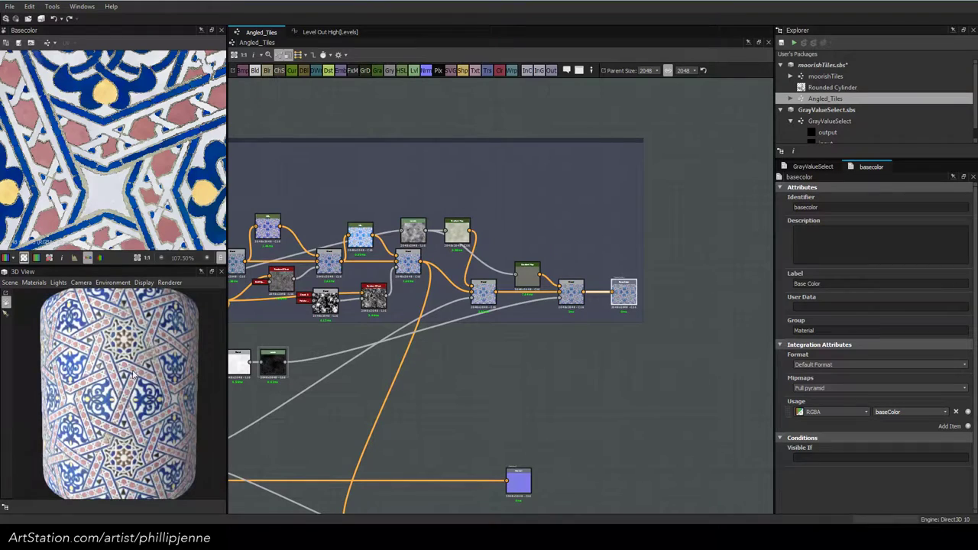
scroll(73, 372, "up", 5)
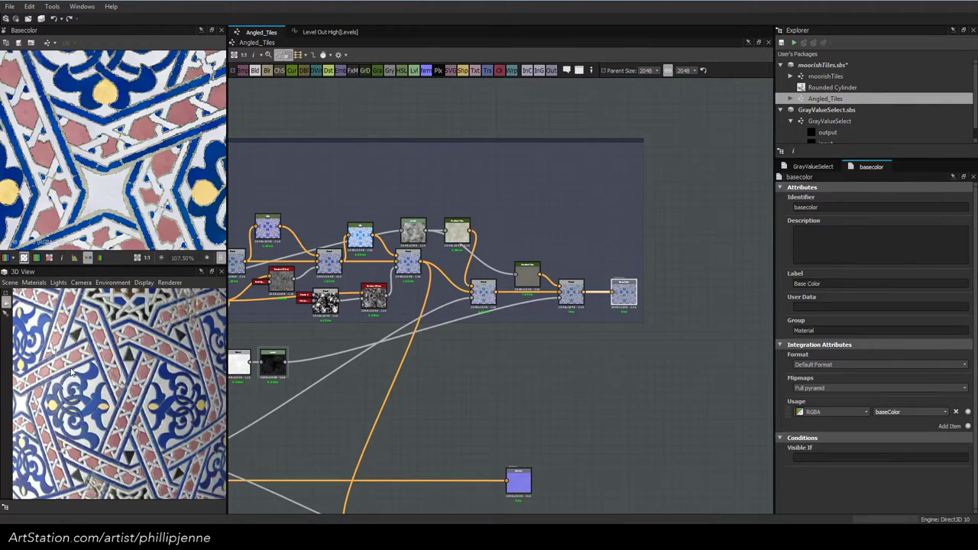
scroll(101, 371, "up", 4)
scroll(89, 345, "down", 10)
left_click_drag(96, 348, 151, 350)
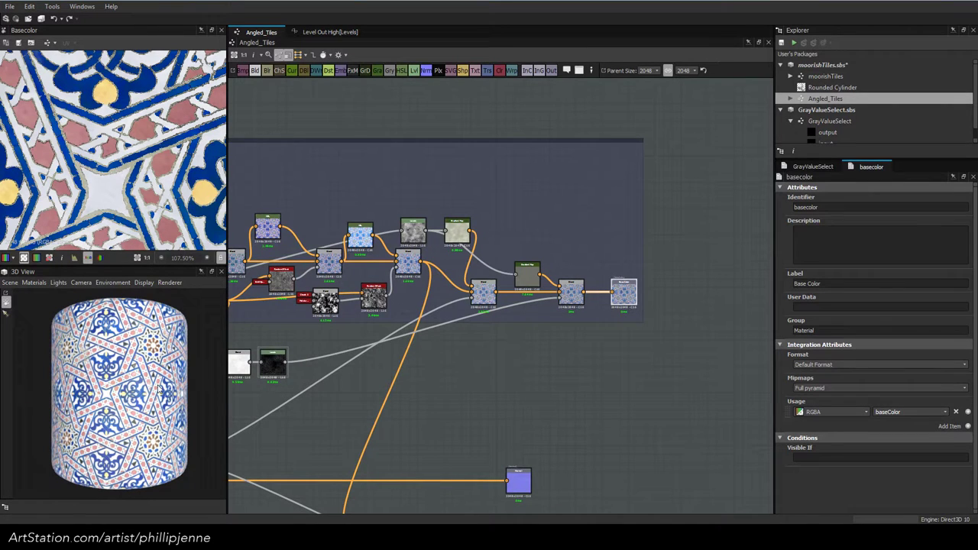
middle_click_drag(645, 277, 598, 196)
Select the output node group and shift the Uniform Color node to the right
scroll(547, 364, "down", 4)
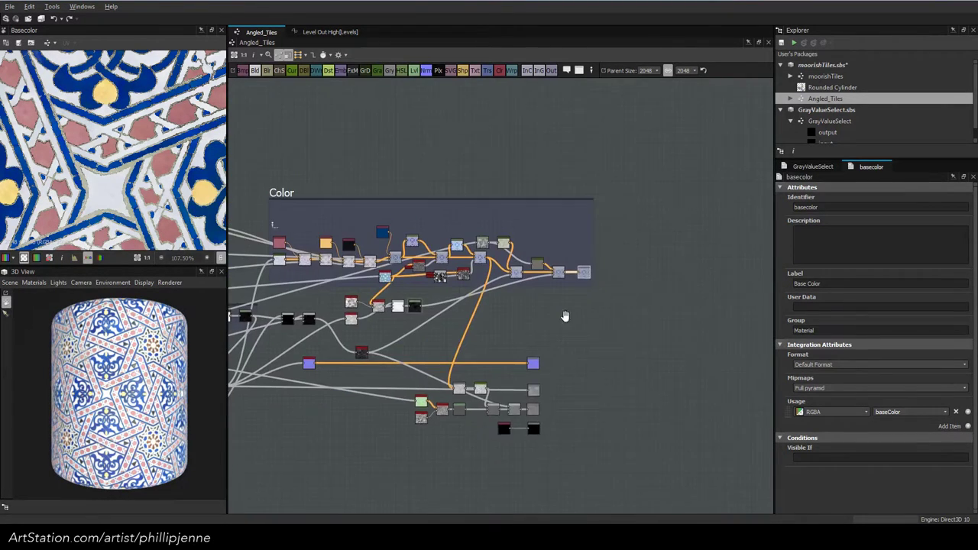
left_click_drag(614, 286, 531, 424)
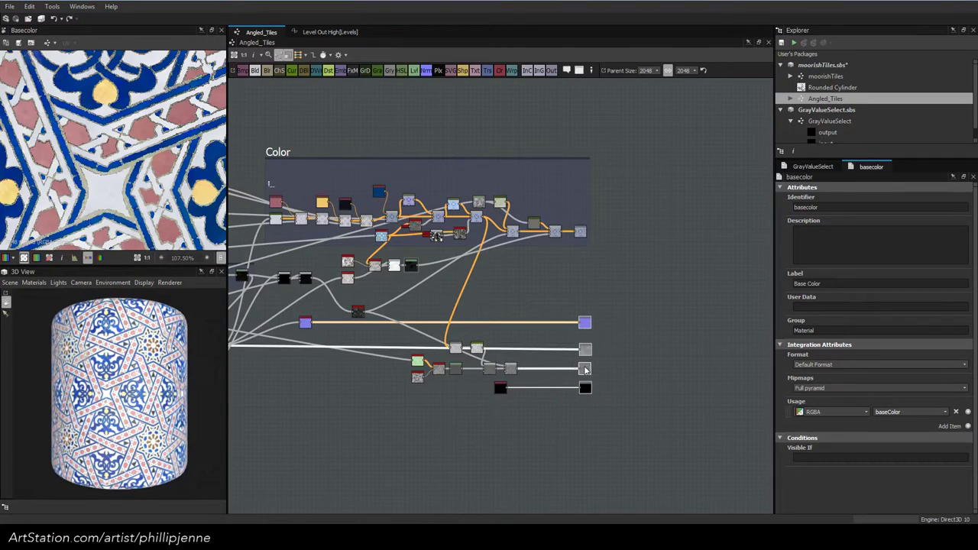
scroll(498, 380, "up", 4)
left_click_drag(496, 380, 598, 375)
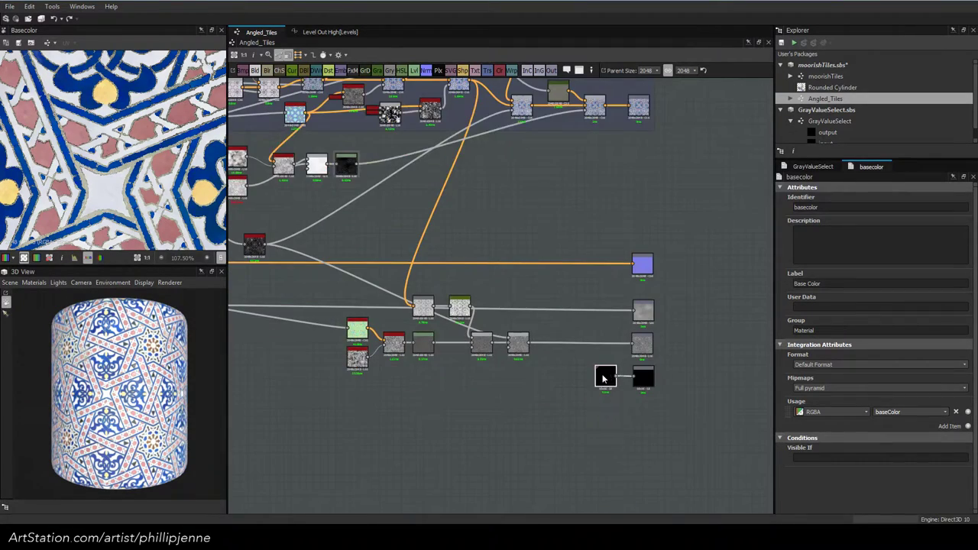
scroll(551, 366, "up", 3)
Raise the Max (Lighten) Blend node's opacity to 0.89
double_click(506, 329)
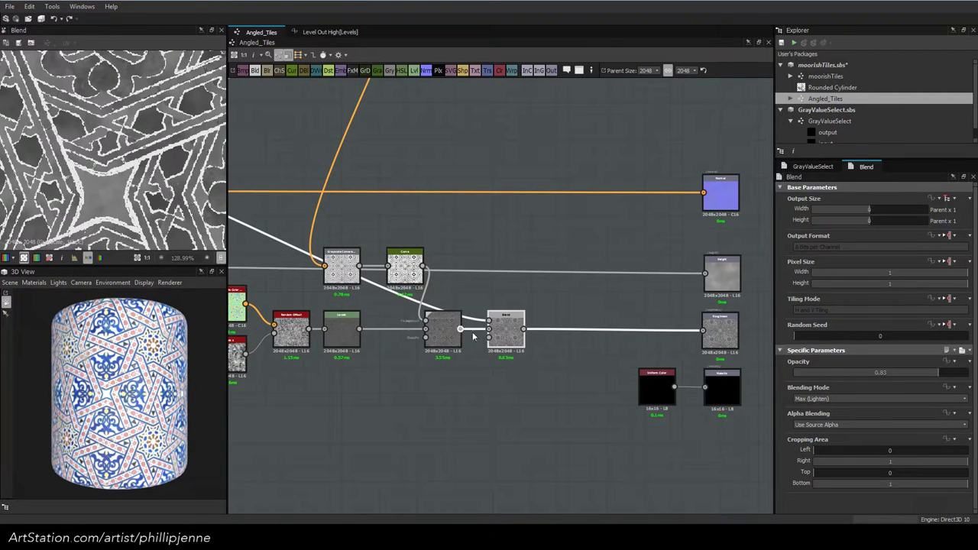
left_click_drag(942, 378, 950, 376)
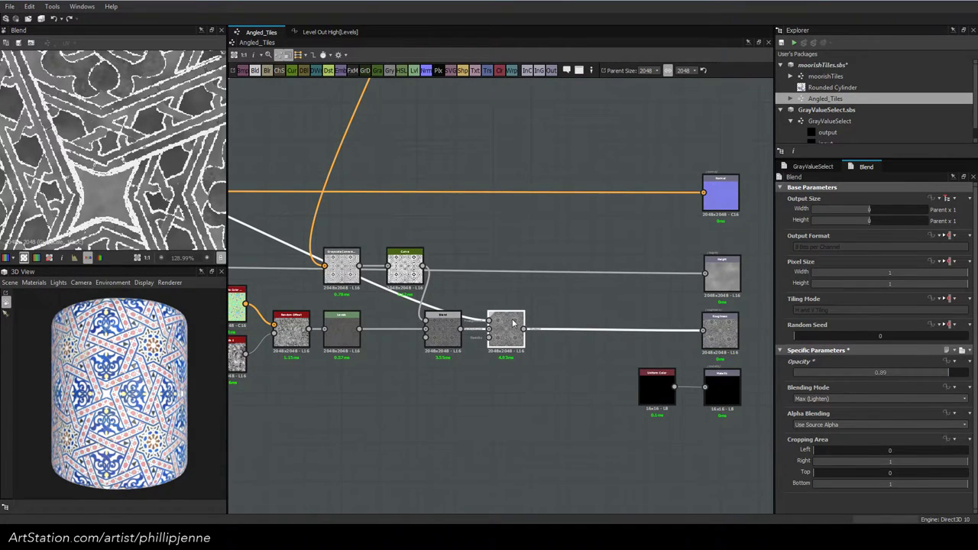
scroll(483, 319, "down", 5)
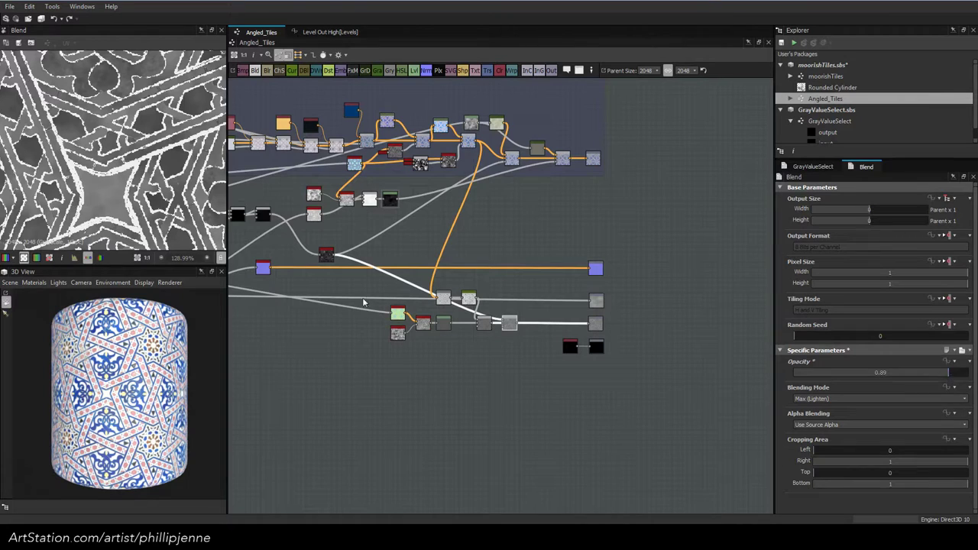
Inspect the histogram_scan and Dirt_4 nodes, then move the Blend node further right
double_click(326, 254)
left_click_drag(336, 257, 485, 330)
left_click(458, 366)
middle_click_drag(328, 252, 359, 258)
double_click(362, 263)
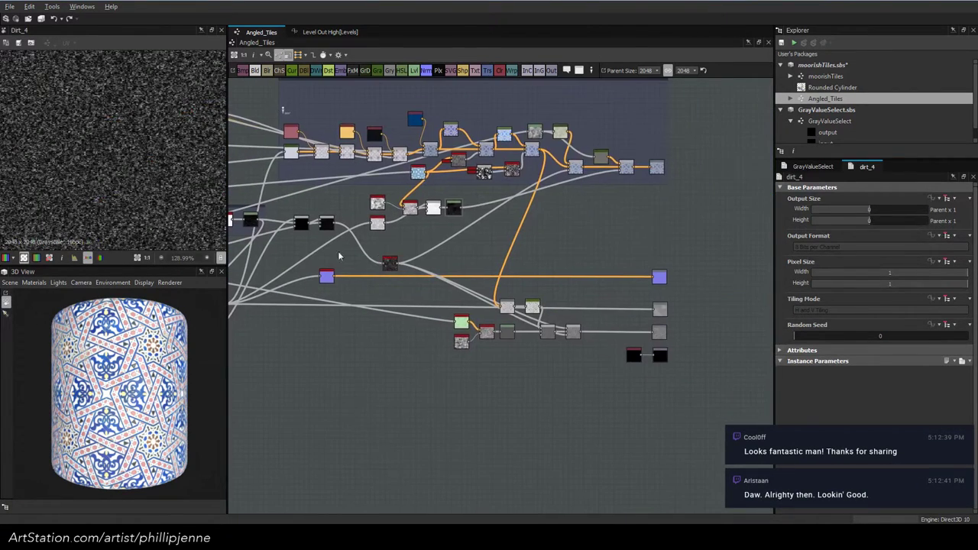
scroll(594, 317, "up", 5)
left_click_drag(579, 338, 711, 346)
Add a BnW Spots 1 node to the graph
key("space")
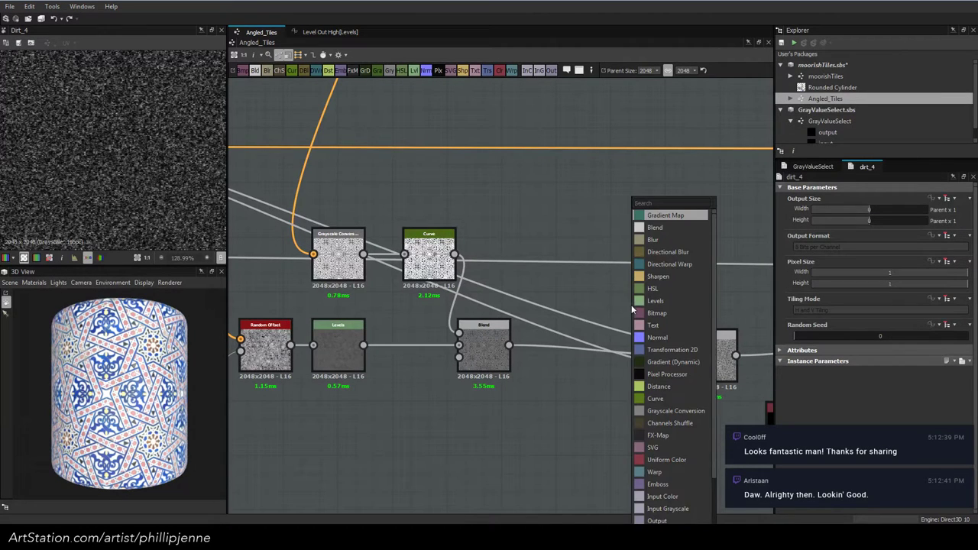
type("bnw")
left_click(669, 216)
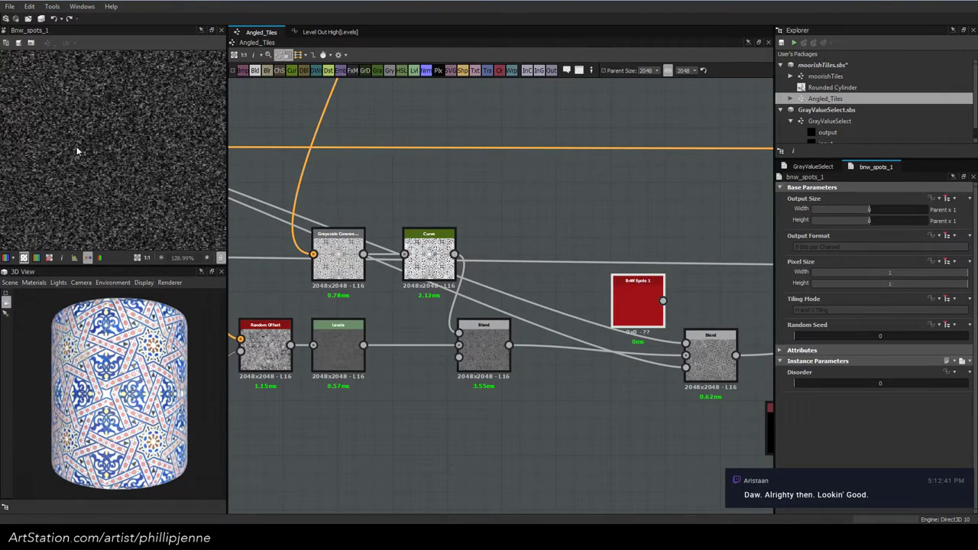
left_click_drag(655, 306, 582, 306)
Add a Levels node after BnW Spots 1 with raised input blacks, wired into the Blend
key("space")
type("l")
left_click(642, 217)
left_click_drag(794, 479, 927, 485)
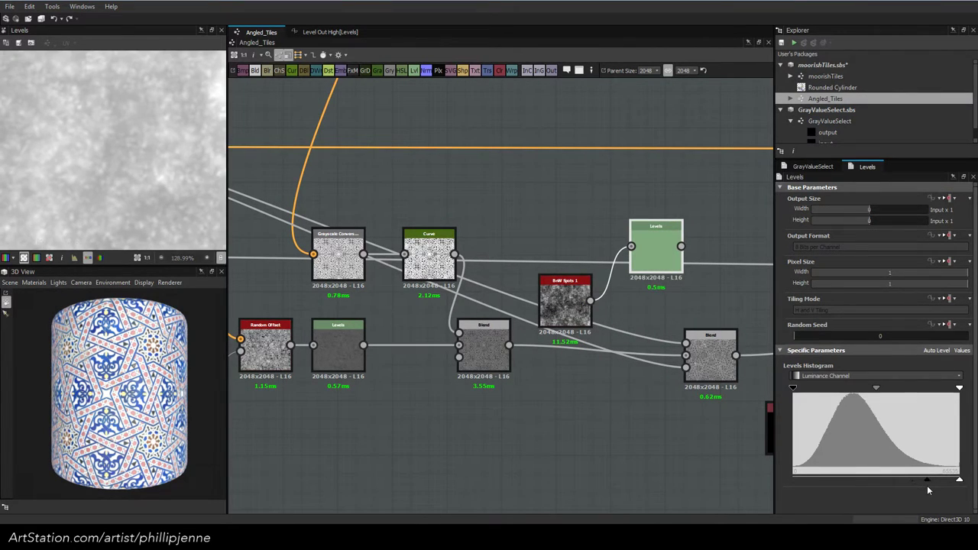
left_click_drag(658, 257, 640, 313)
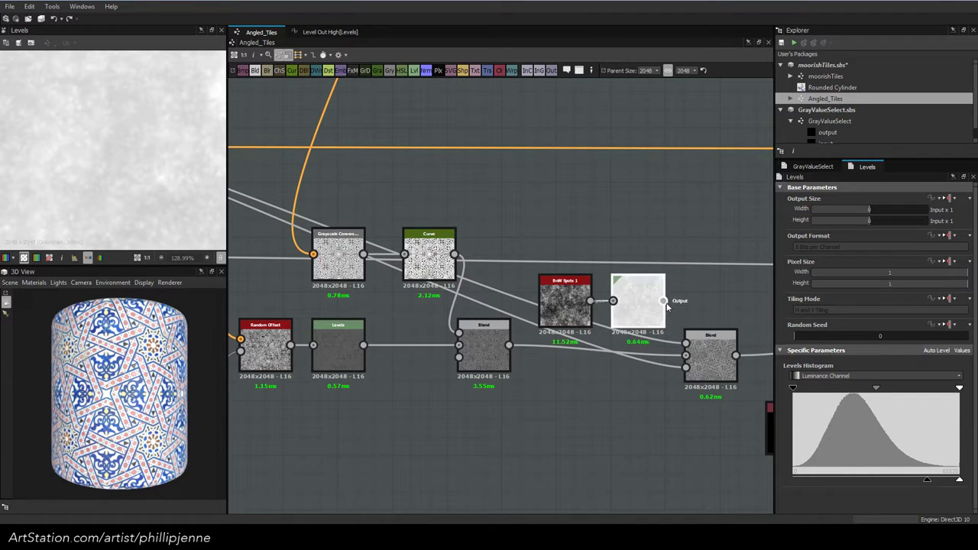
left_click_drag(693, 342, 686, 343)
Set the Blend node's blending mode to Copy
left_click(710, 358)
left_click(829, 398)
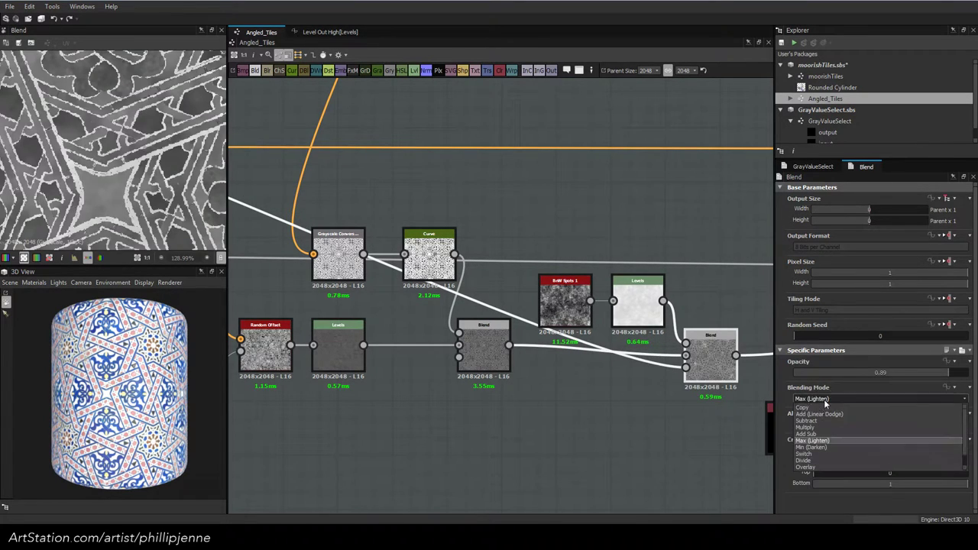
left_click(816, 409)
Set BnW Spots 1's Disorder to 50.15
middle_click_drag(630, 306, 592, 308)
mouse_move(592, 308)
left_mouse_down()
mouse_move(553, 306)
mouse_move(573, 307)
left_mouse_up()
left_click(506, 300)
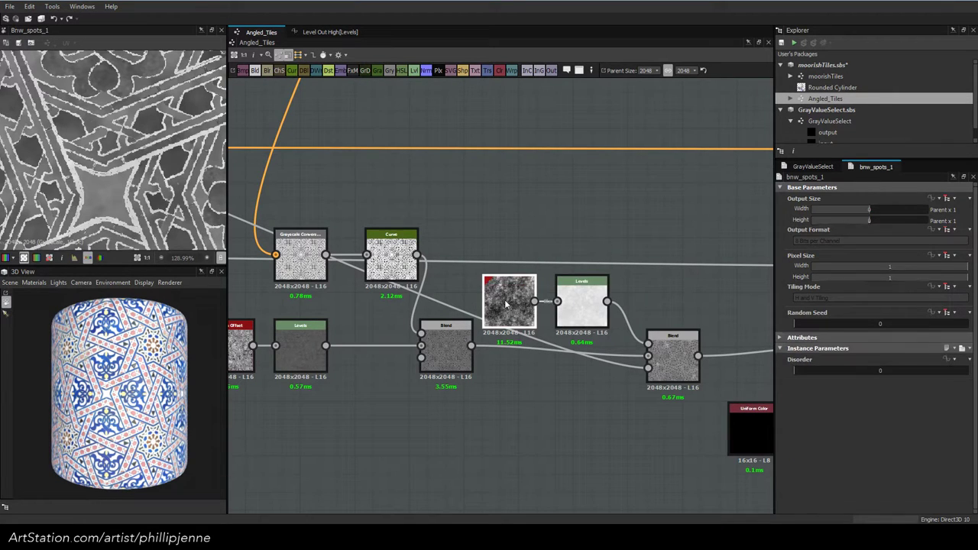
double_click(587, 306)
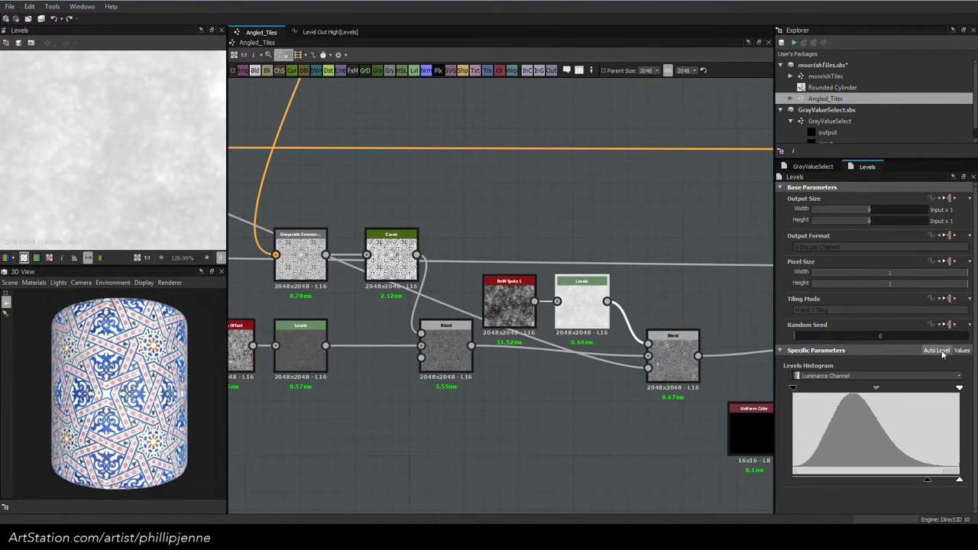
left_click(530, 317)
left_click_drag(826, 384, 886, 383)
Fine-tune the Levels output black level while previewing the Blend result
left_click(589, 301)
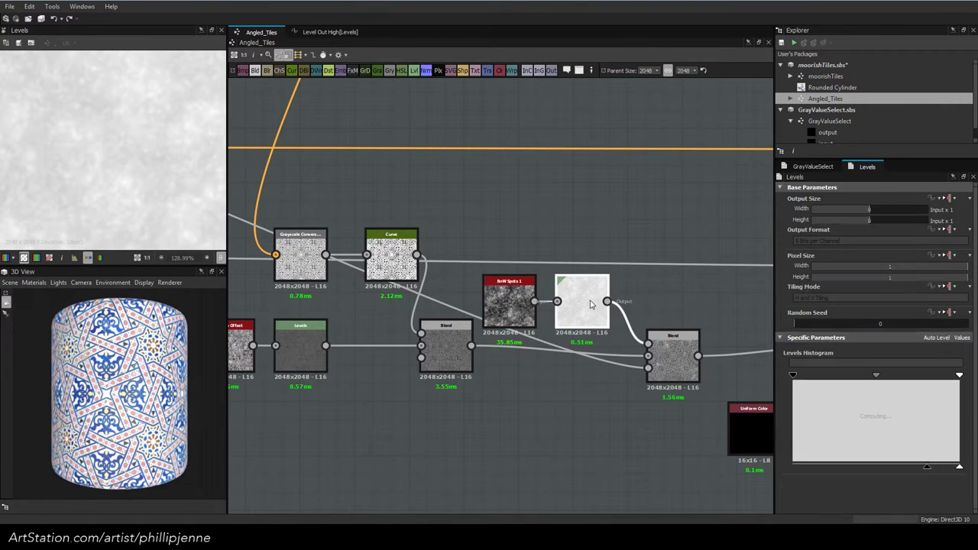
left_click(674, 343)
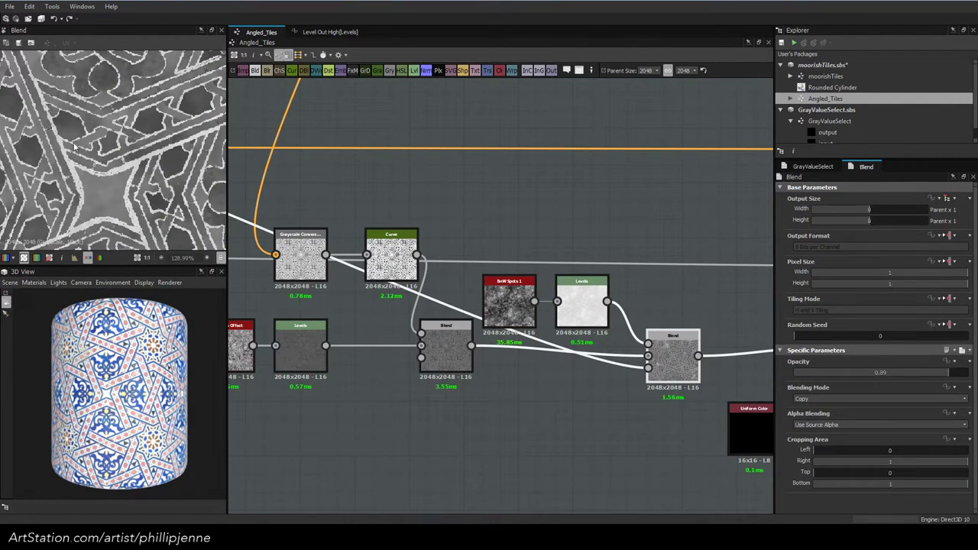
scroll(176, 200, "down", 4)
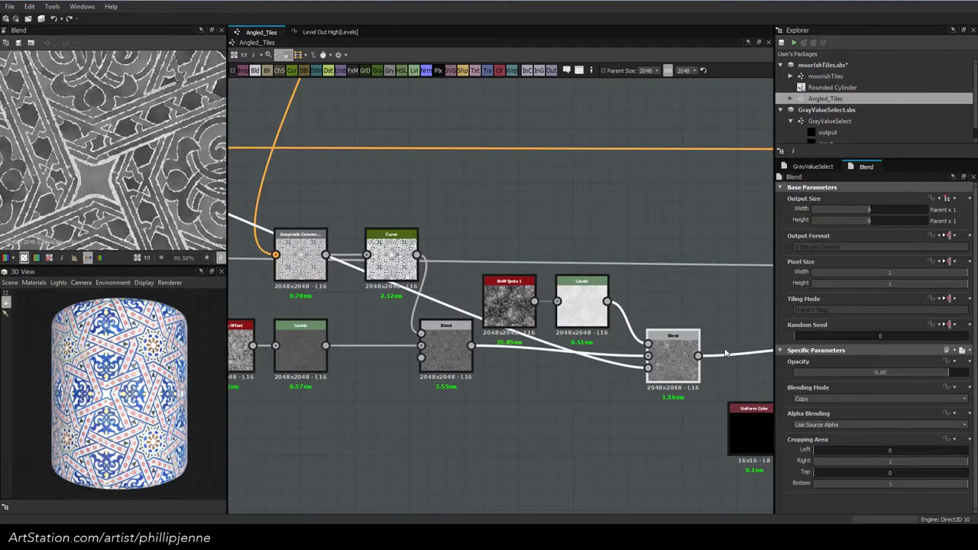
left_click(598, 307)
left_click_drag(926, 479, 959, 481)
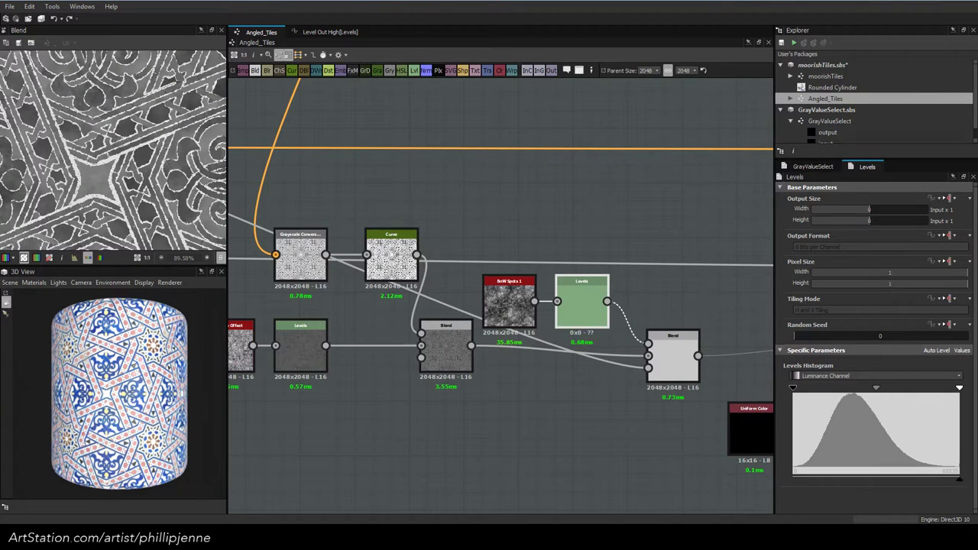
left_click_drag(941, 480, 922, 481)
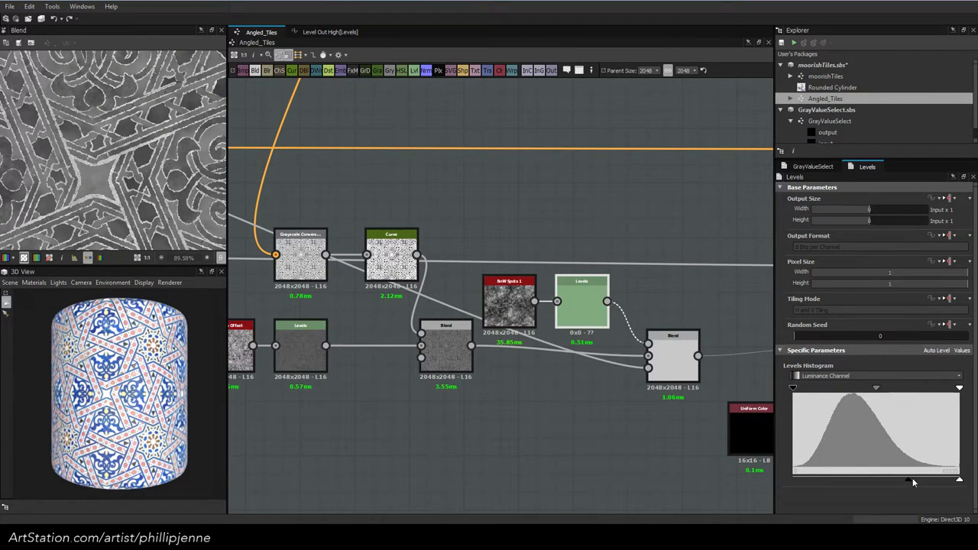
left_click(661, 342)
scroll(126, 175, "down", 3)
scroll(99, 164, "down", 2)
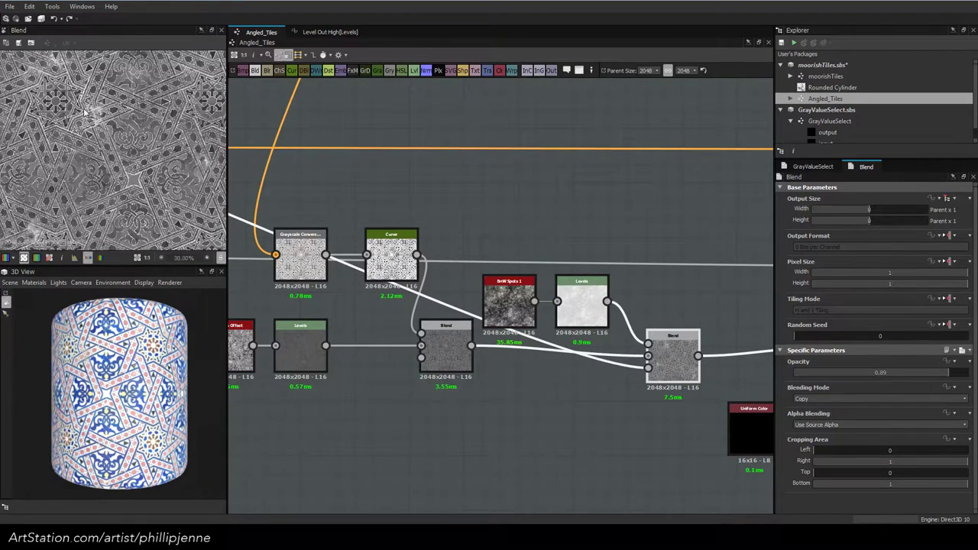
scroll(84, 113, "up", 5)
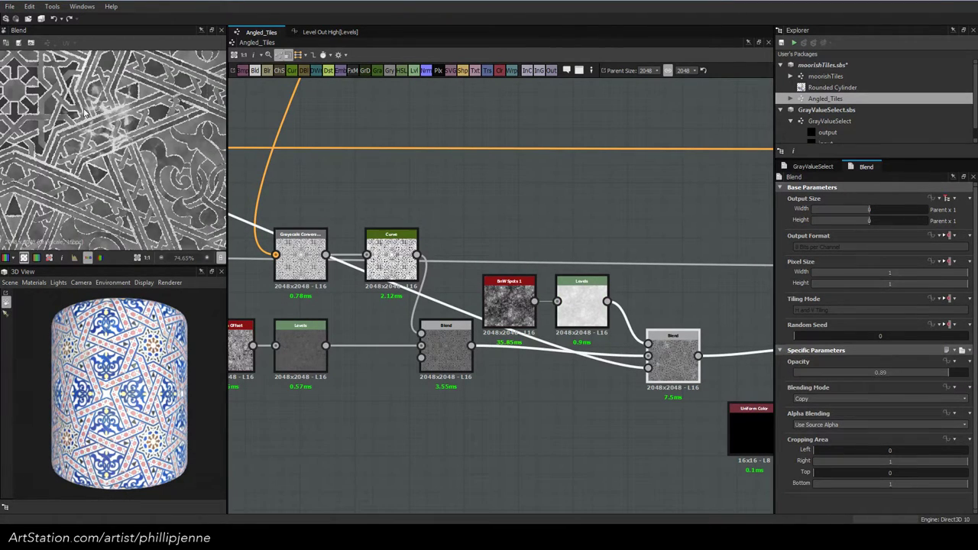
scroll(107, 162, "down", 5)
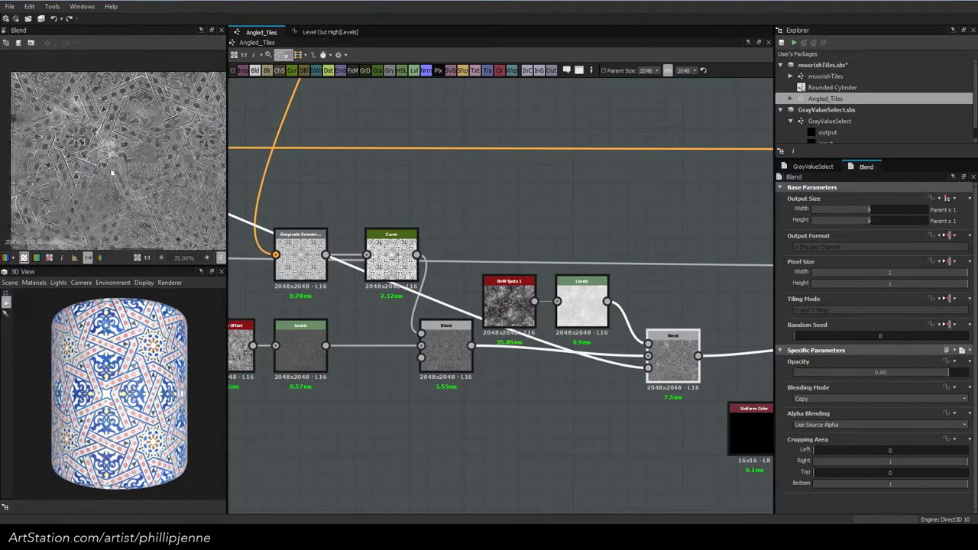
scroll(120, 349, "up", 6)
mouse_move(122, 352)
right_mouse_down("ctrl+shift")
mouse_move(145, 351)
mouse_move(53, 352)
mouse_move(134, 357)
mouse_move(122, 357)
right_mouse_up("ctrl+shift")
scroll(115, 349, "down", 6)
scroll(122, 357, "down", 3)
left_click_drag(122, 358, 98, 360)
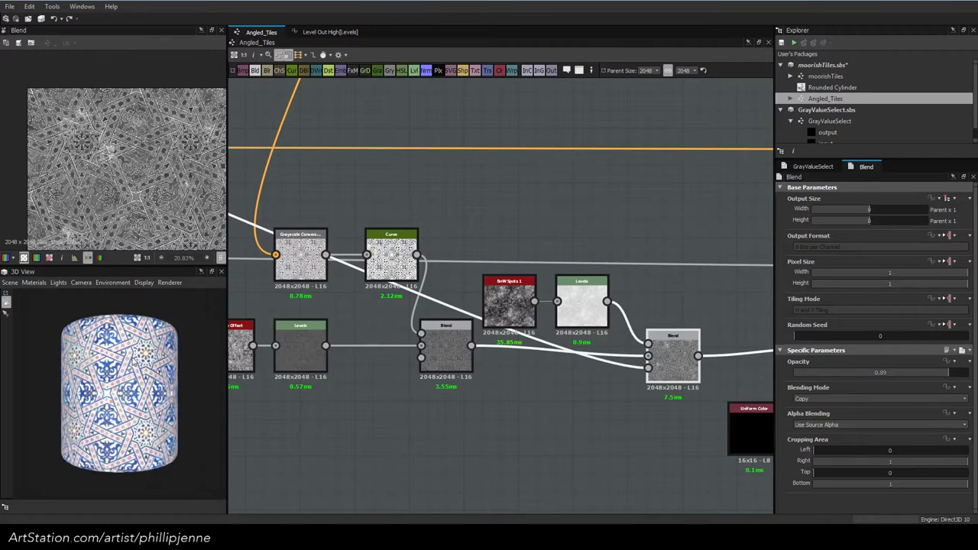
scroll(118, 359, "up", 5)
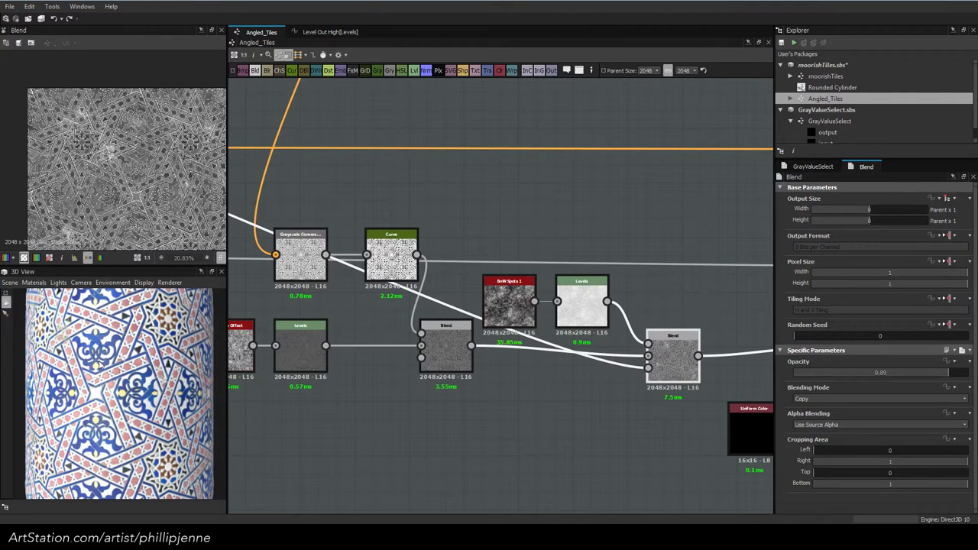
scroll(114, 359, "down", 3)
right_click_drag(124, 366, 157, 386, "ctrl+shift")
mouse_move(157, 386)
left_mouse_down()
mouse_move(80, 369)
mouse_move(201, 368)
left_mouse_up()
left_click_drag(285, 406, 193, 381)
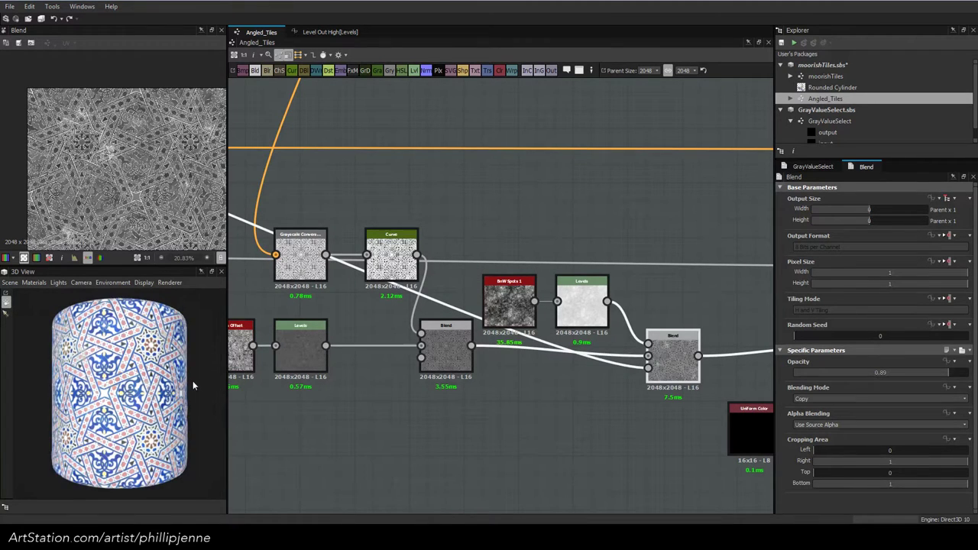
scroll(131, 390, "up", 5)
scroll(131, 390, "down", 5)
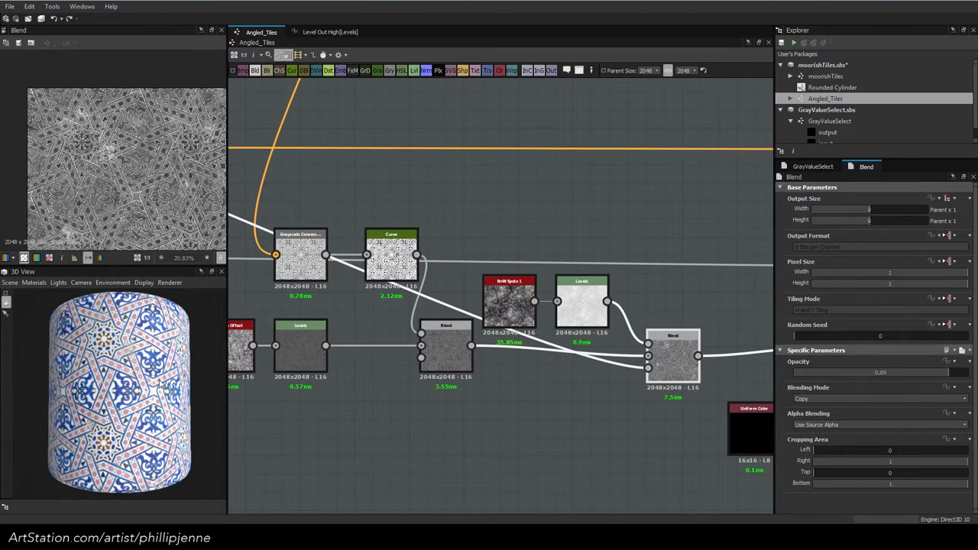
scroll(115, 359, "up", 5)
mouse_move(108, 348)
left_mouse_down()
mouse_move(127, 361)
mouse_move(51, 361)
mouse_move(121, 346)
mouse_move(84, 355)
mouse_move(138, 365)
mouse_move(103, 374)
mouse_move(127, 372)
left_mouse_up()
scroll(120, 363, "down", 5)
scroll(137, 365, "down", 3)
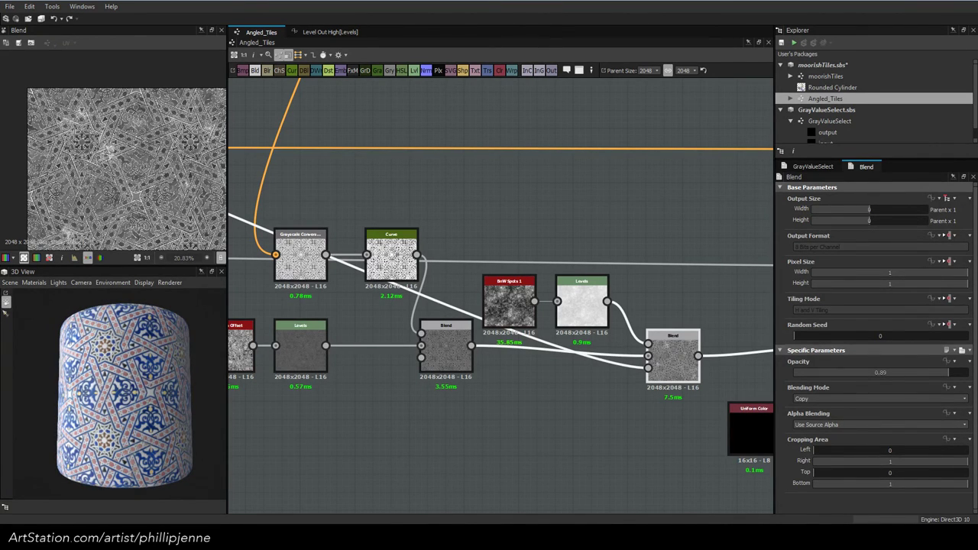